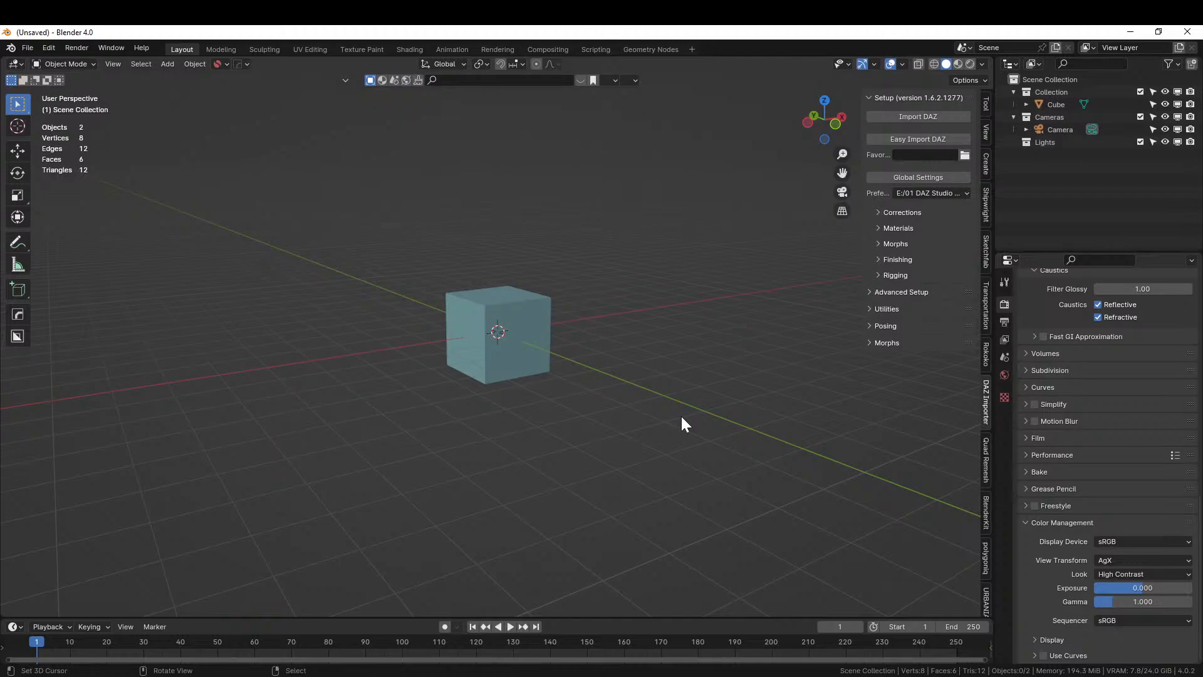
Select the default cube at the scene origin and delete it
middle_drag(743, 268, 596, 301)
scroll(548, 303, up, 1)
click(528, 306)
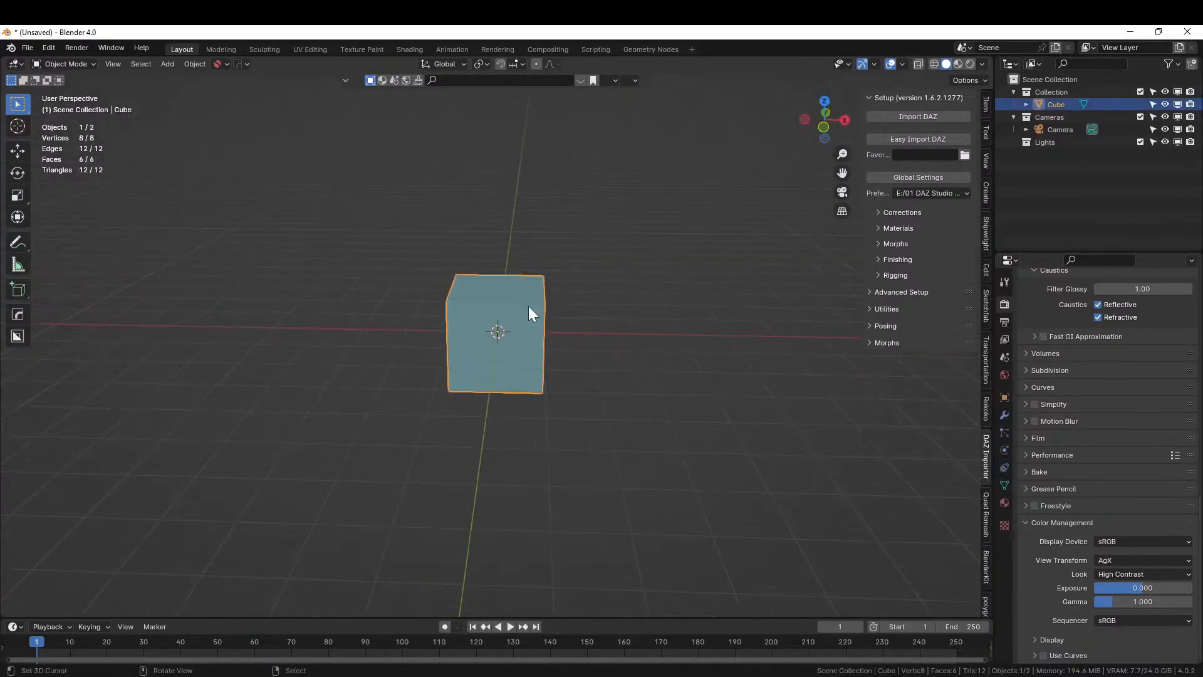
key(Delete)
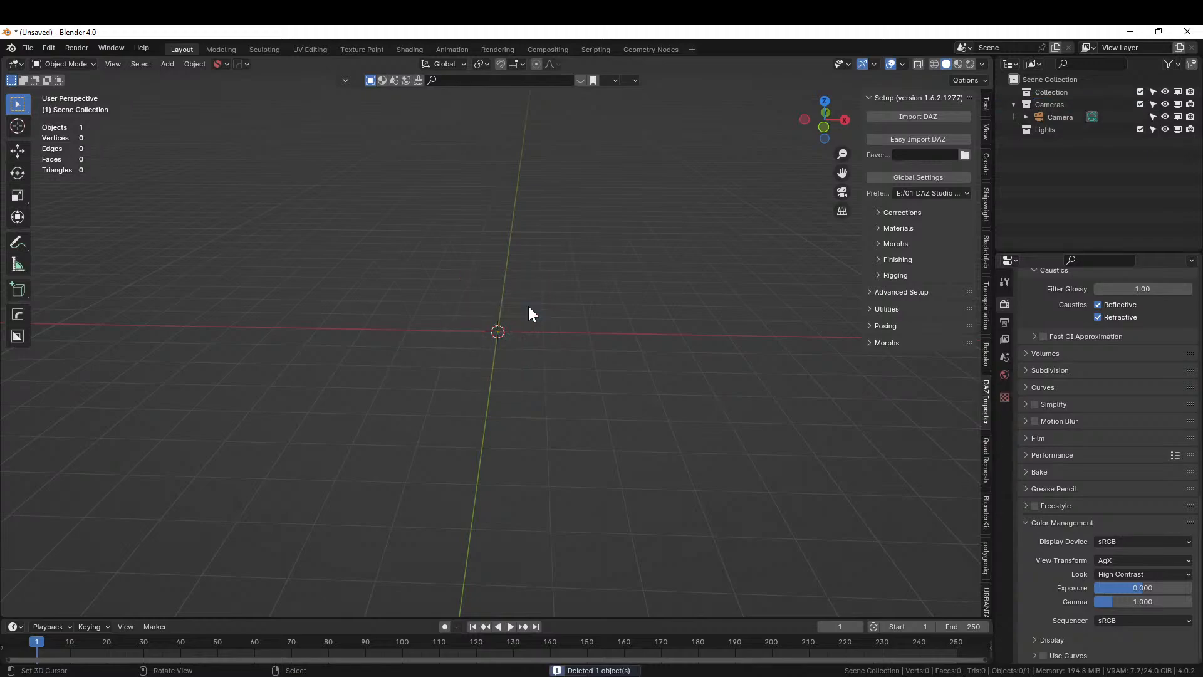
Import the photo 5-Its-in-the-side-profile-that-we-see-the-Coupe_s-fastback-roofline.jpg from the 240308-1 Livestream Cyber Coupe folder as an image plane
key(shift+a)
mouse_move(528, 305)
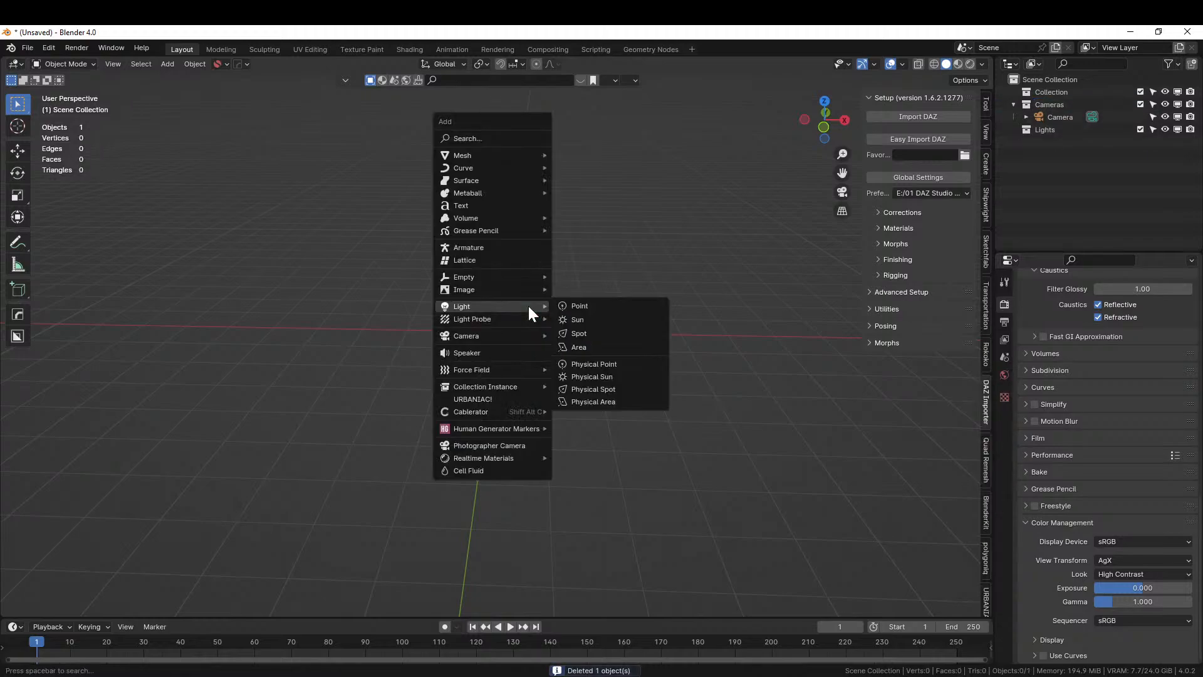
mouse_move(490, 288)
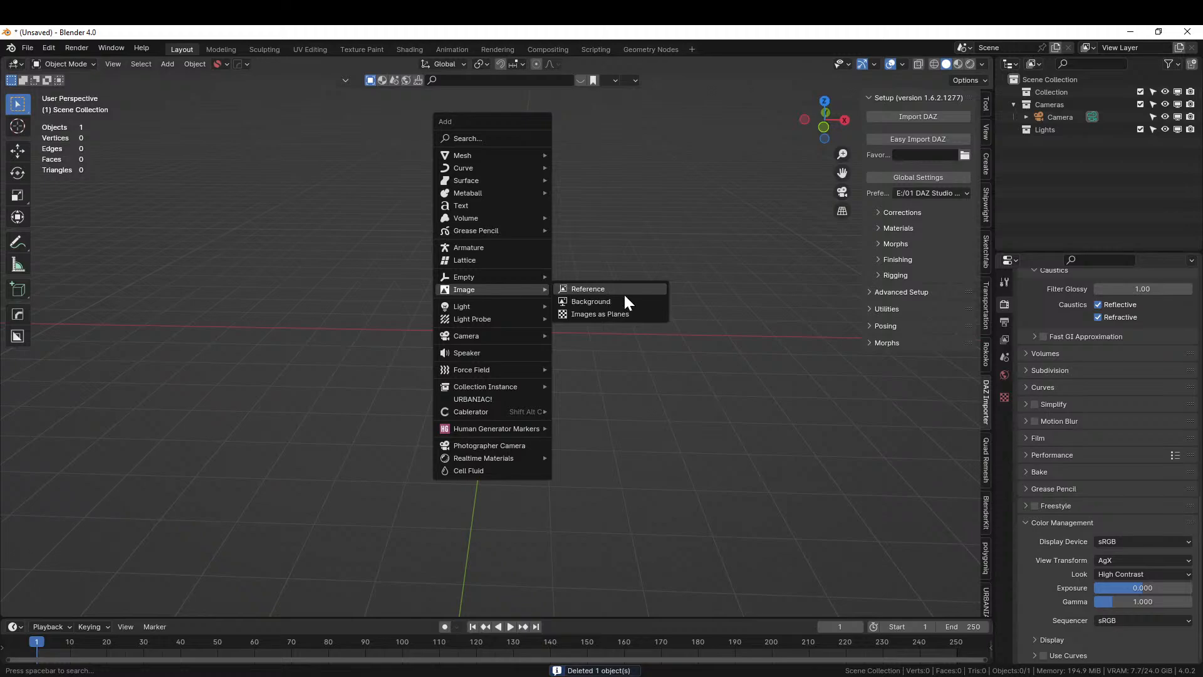
click(631, 313)
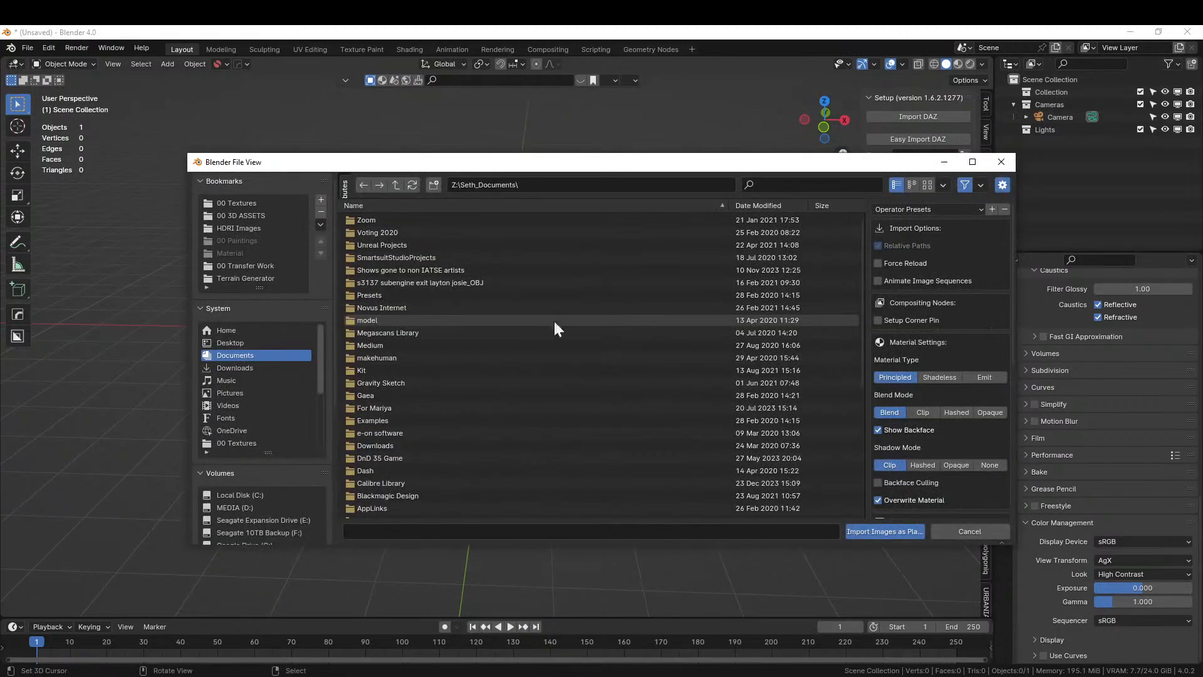
scroll(303, 491, down, 3)
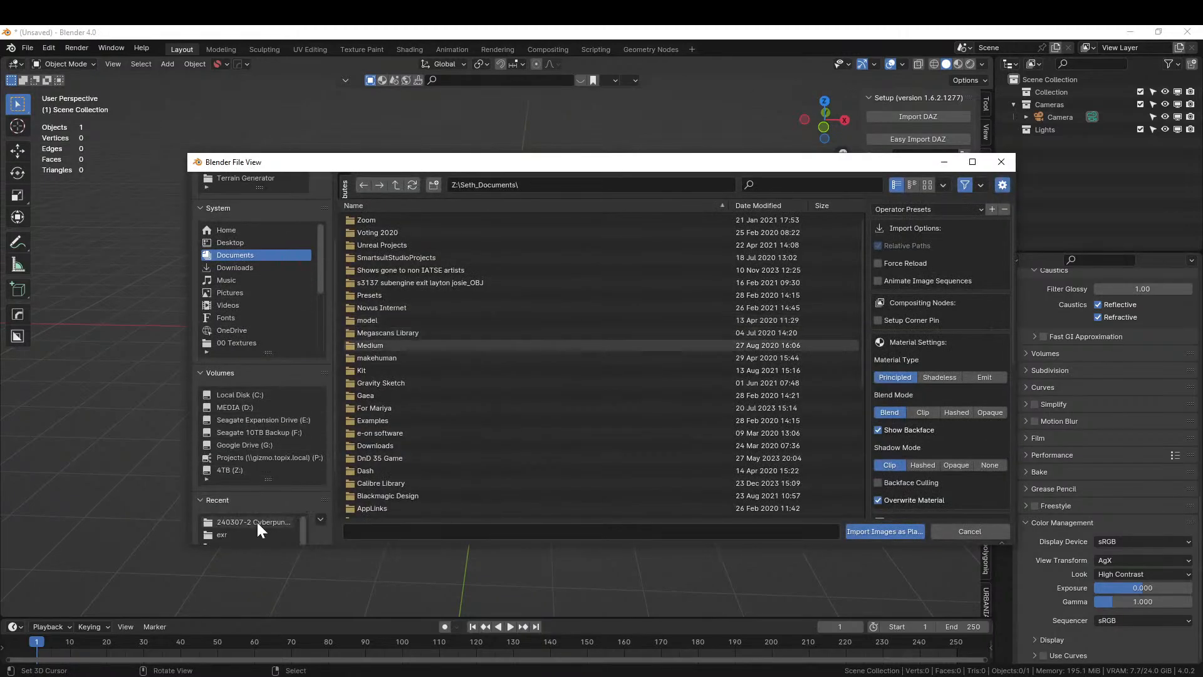
click(257, 522)
click(398, 184)
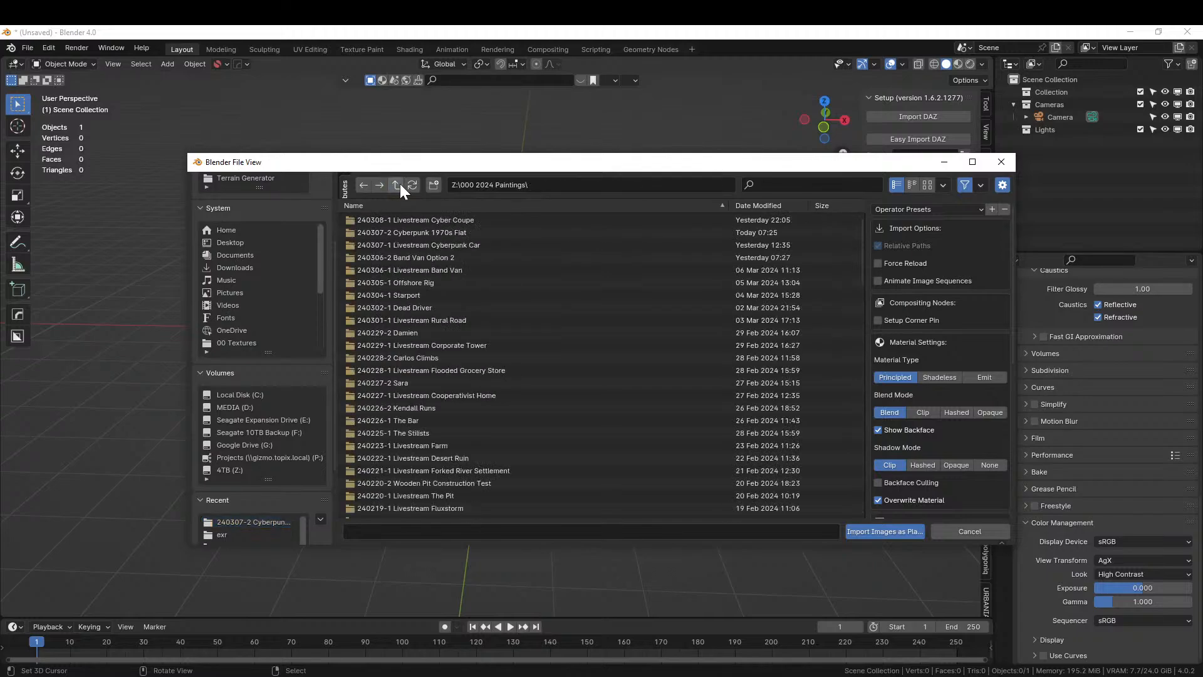
double_click(451, 218)
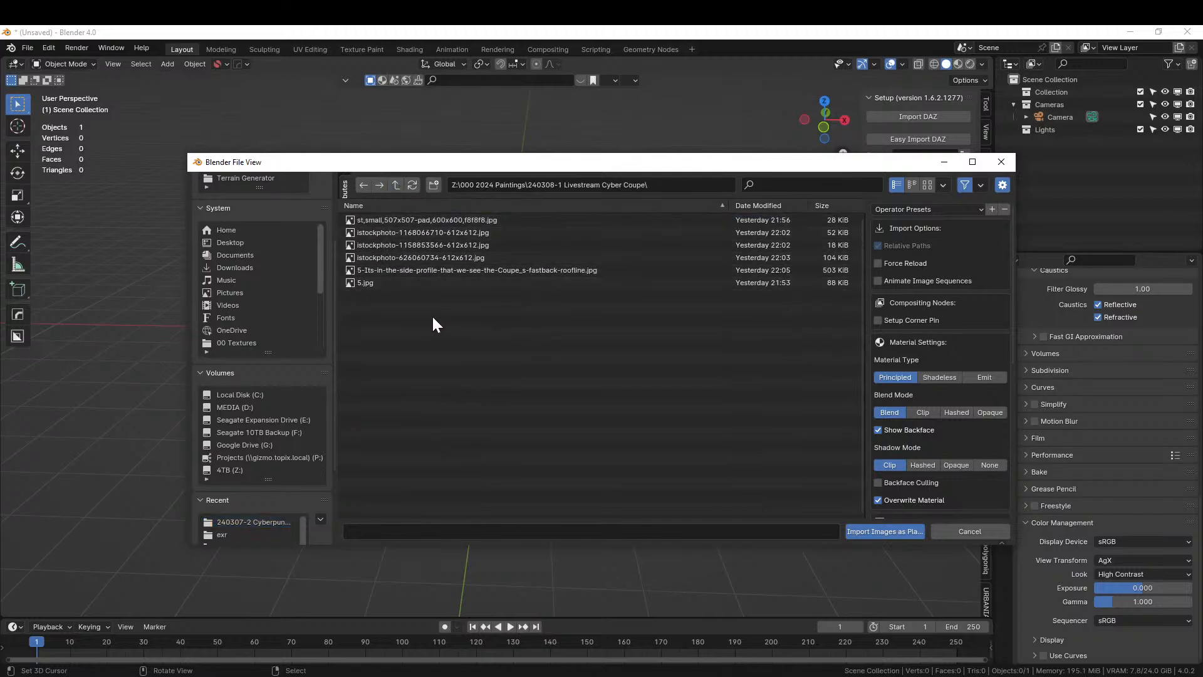
click(456, 270)
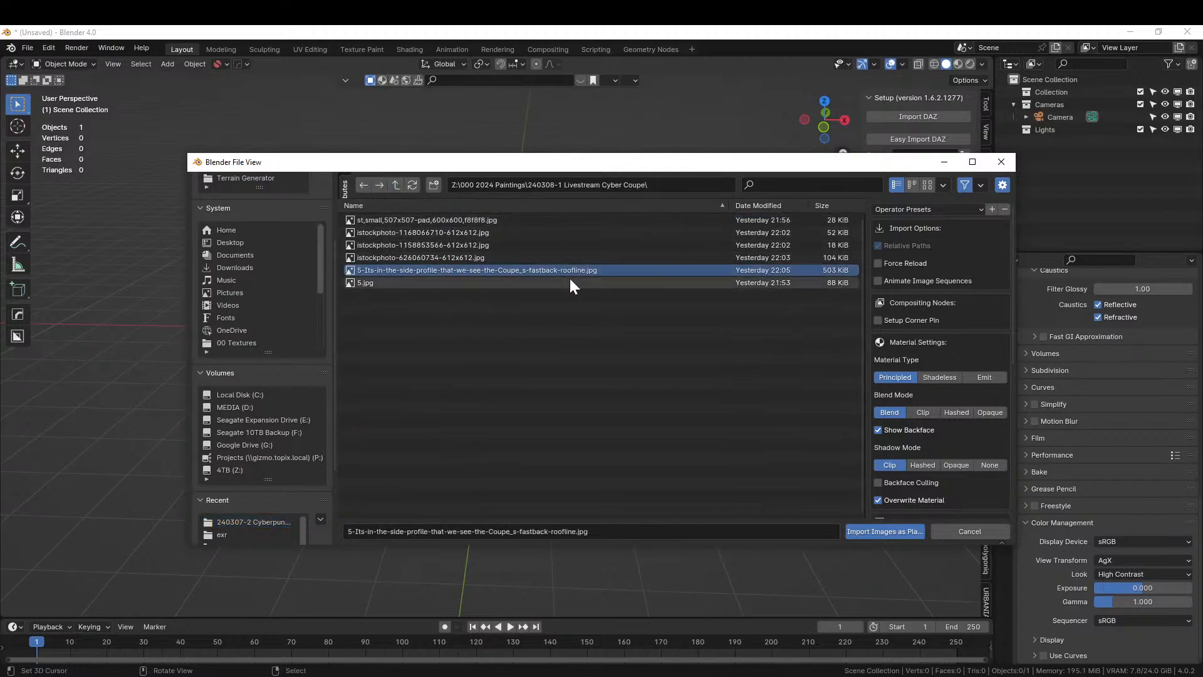
click(889, 532)
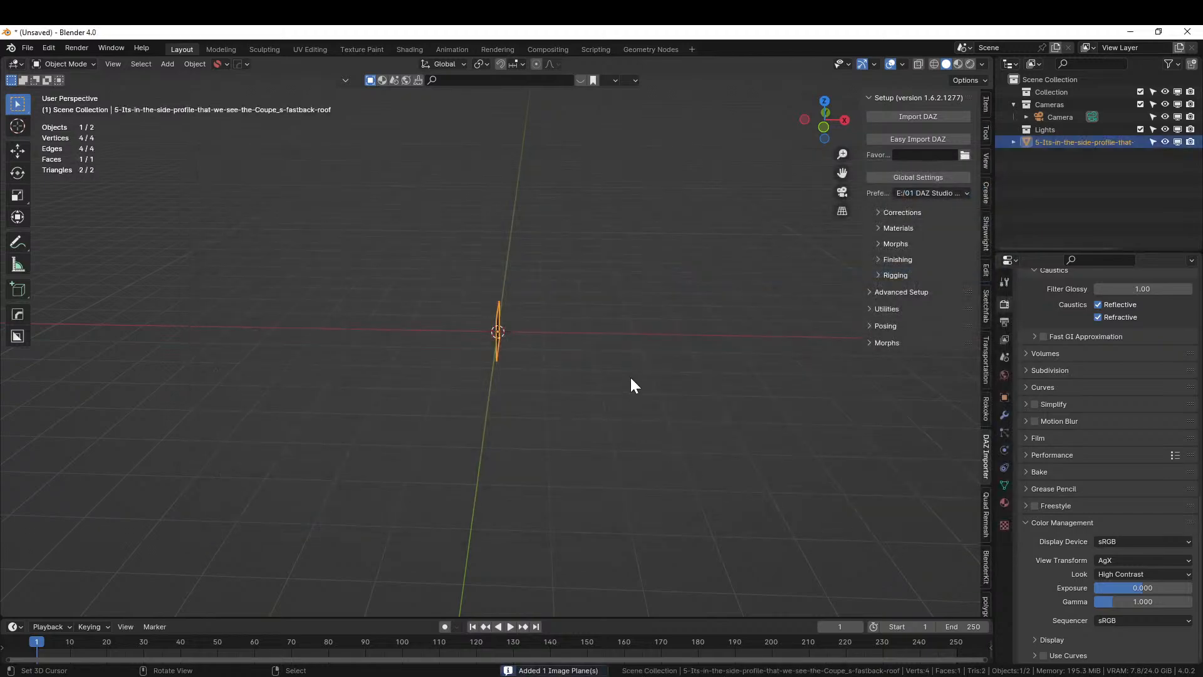
key(r)
key(z)
key(9)
key(0)
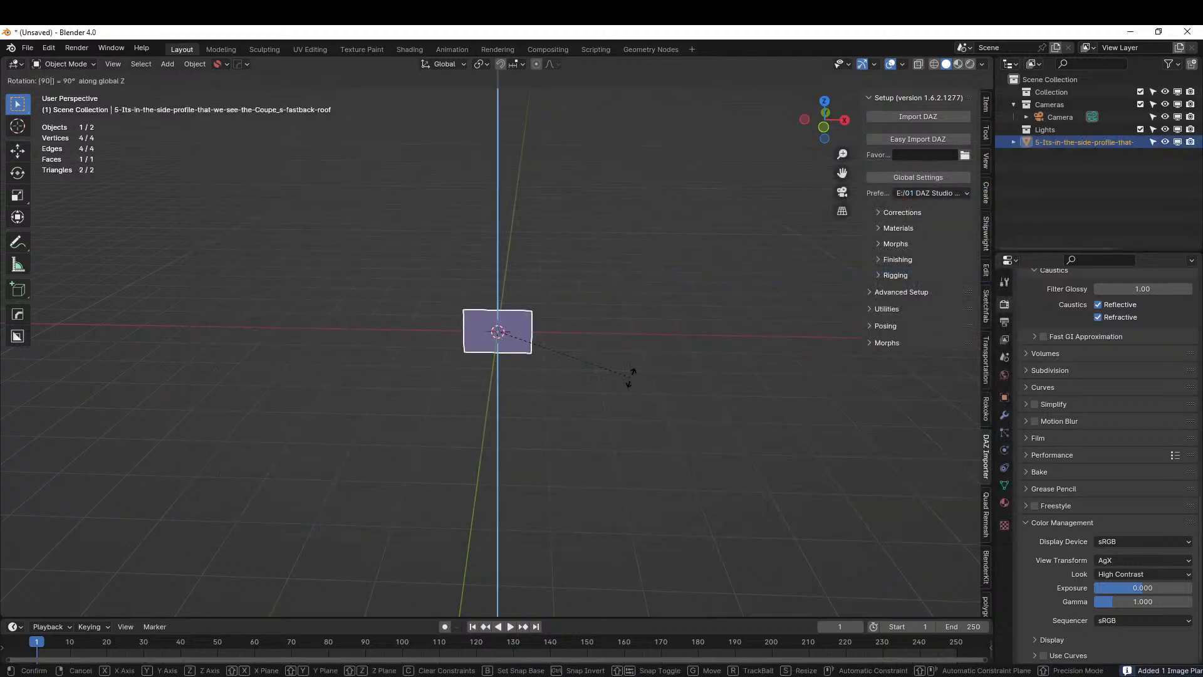
key(Return)
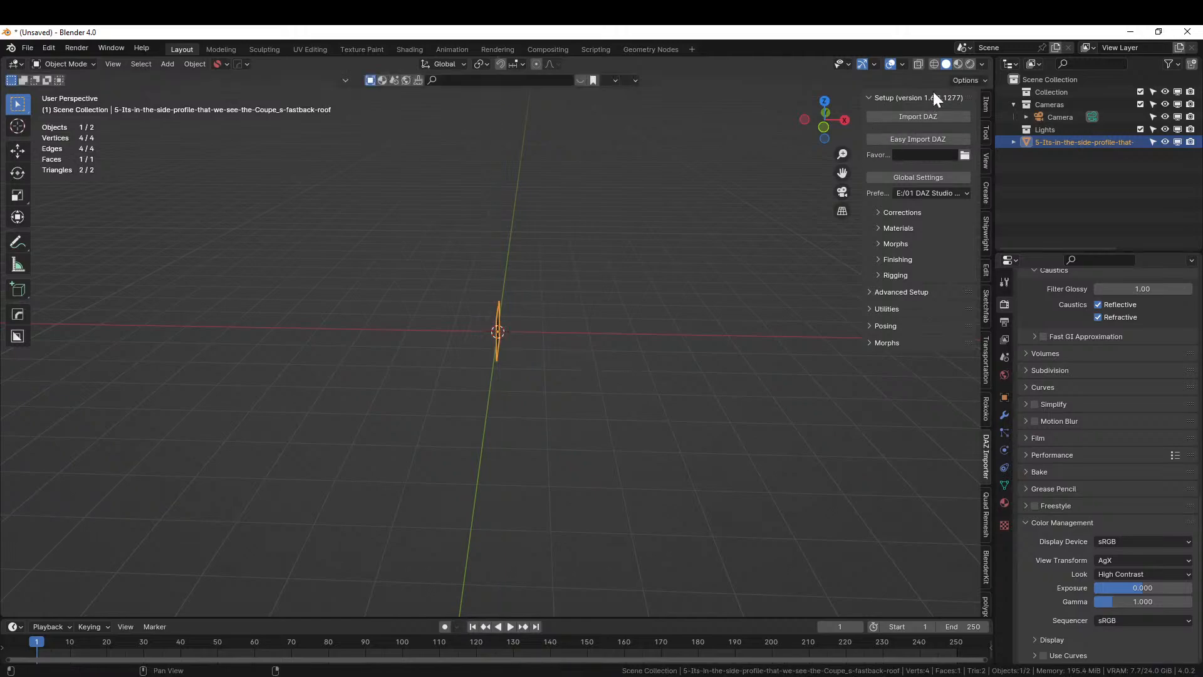
Switch the viewport to rendered shading and show the car photo in the right orthographic view
click(969, 64)
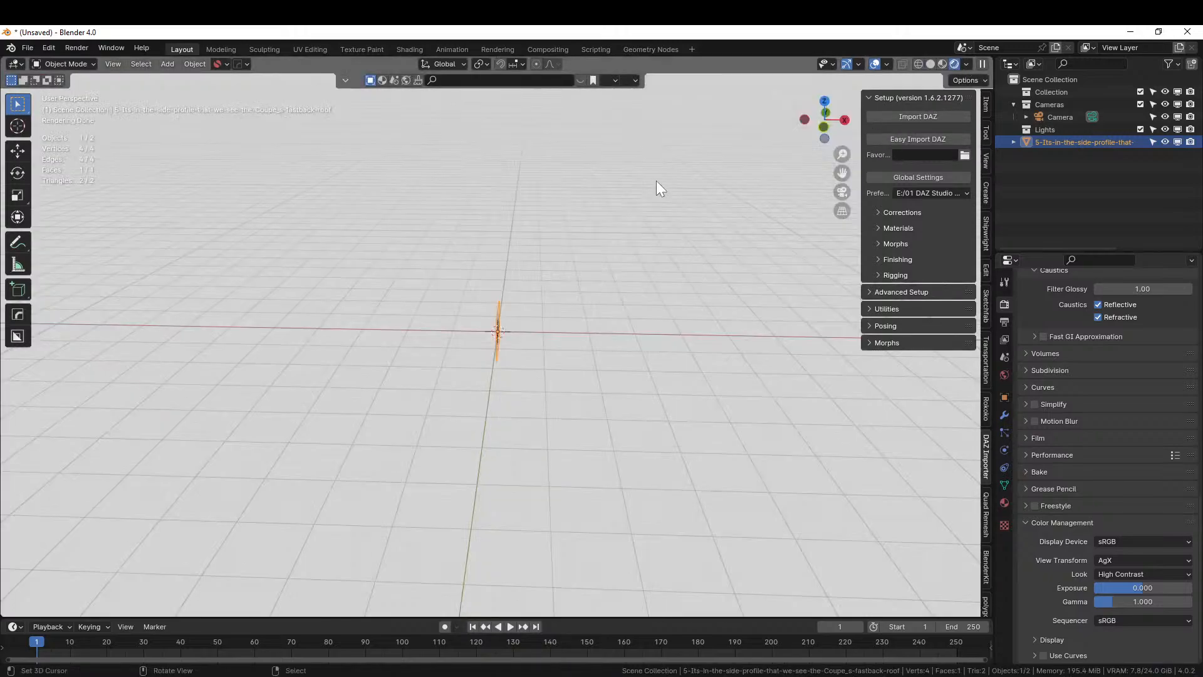
key(KP_3)
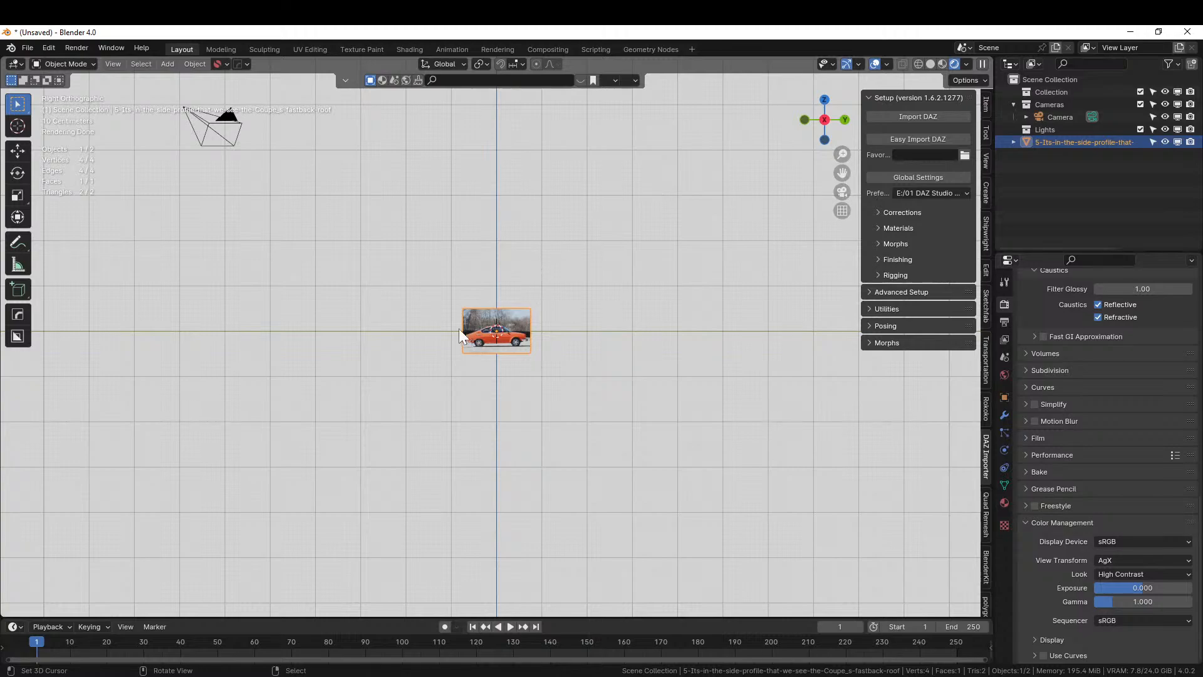
scroll(458, 328, up, 10)
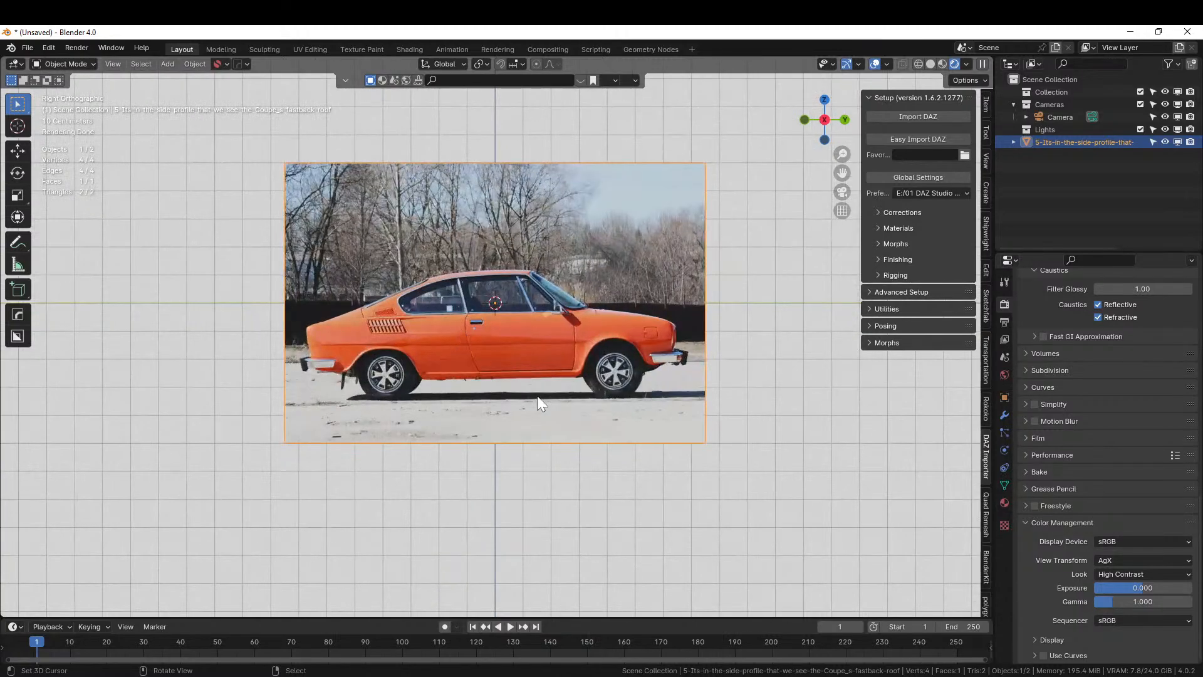
scroll(537, 401, down, 1)
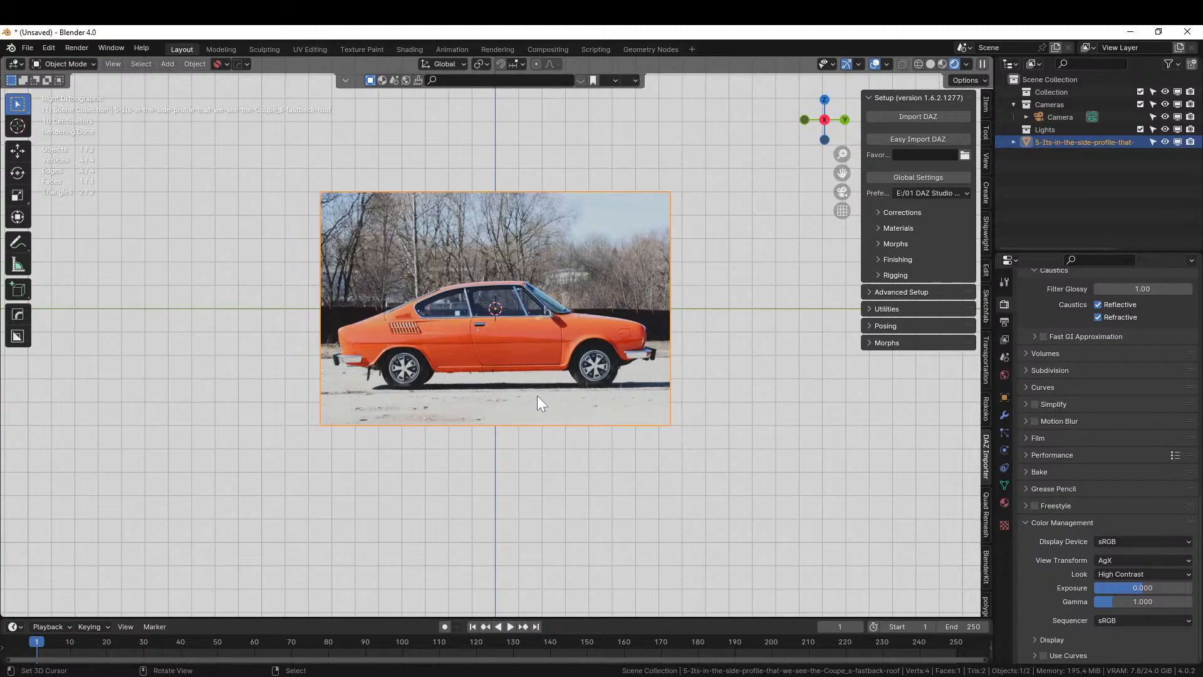
scroll(591, 319, down, 1)
scroll(591, 319, up, 3)
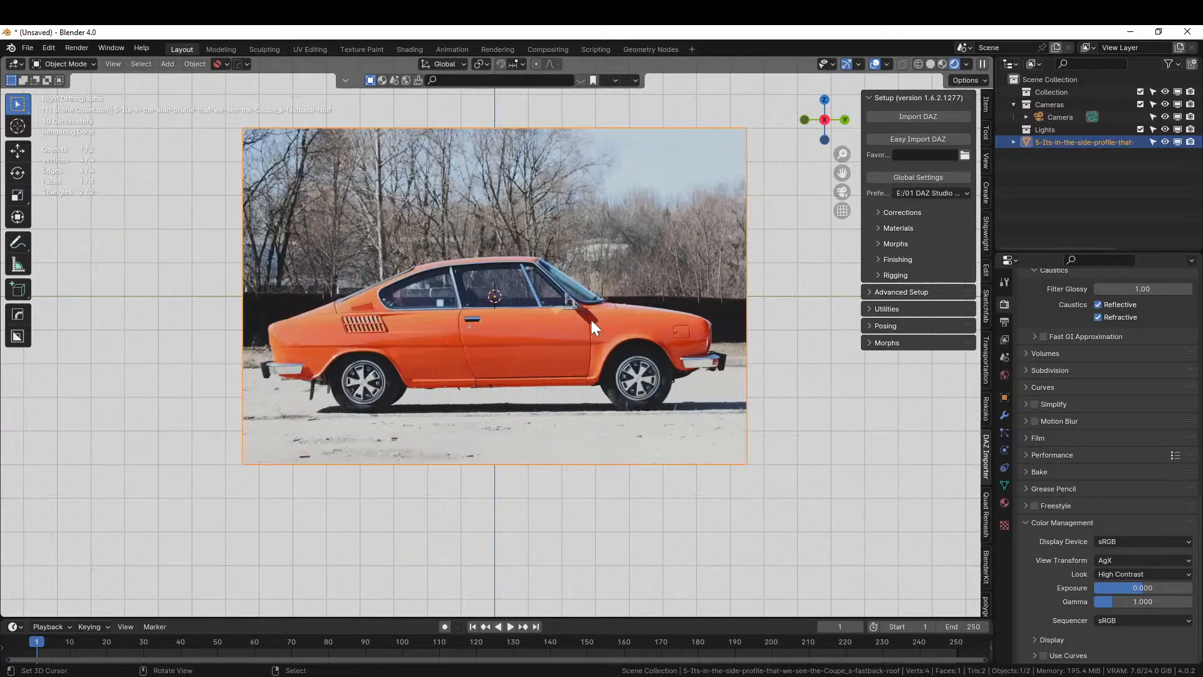
scroll(556, 374, down, 4)
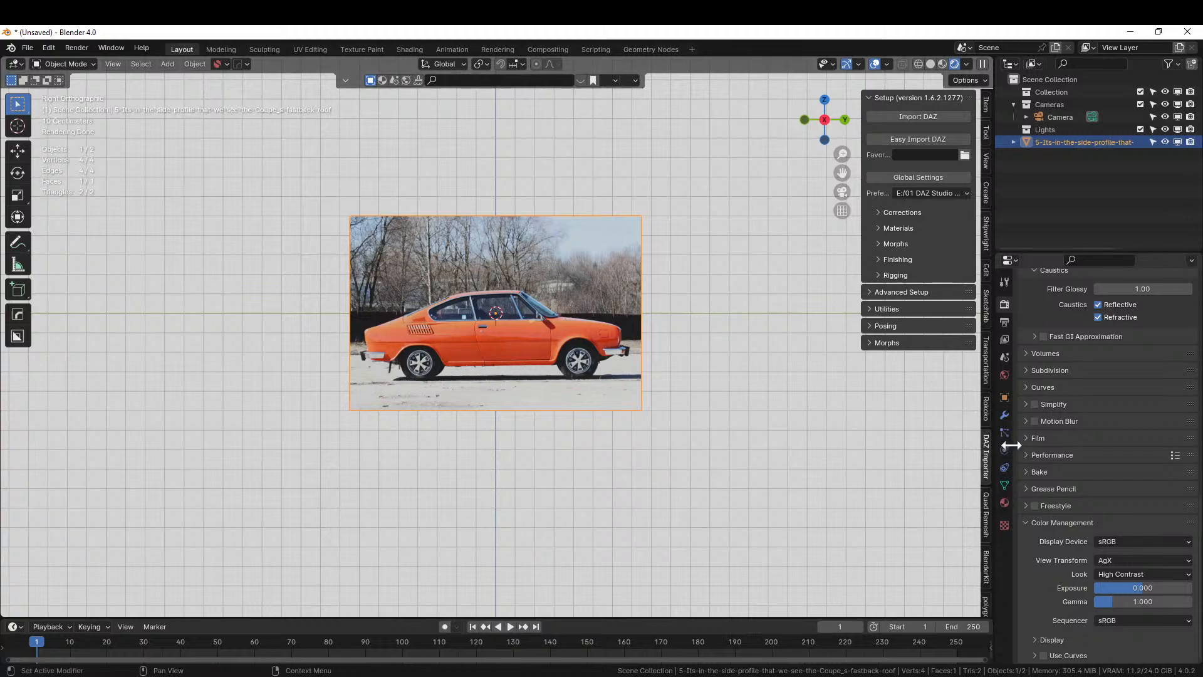
Generate a male human figure from a HumGen starting human as a scale reference
scroll(984, 469, down, 5)
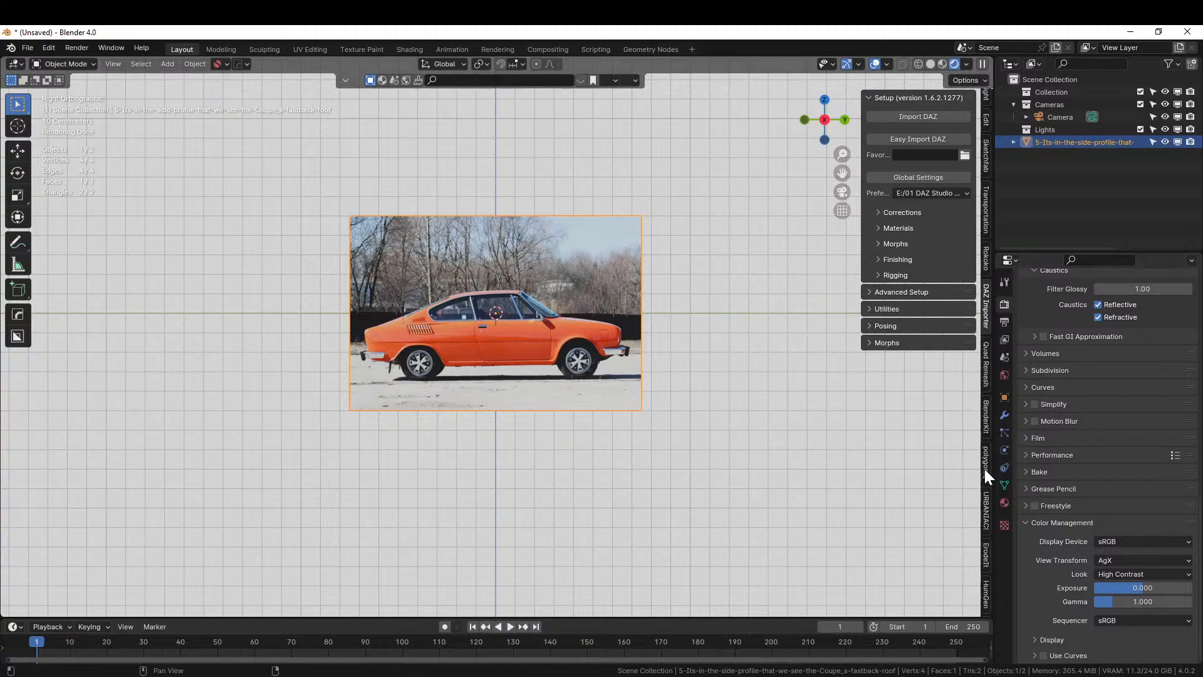
click(986, 594)
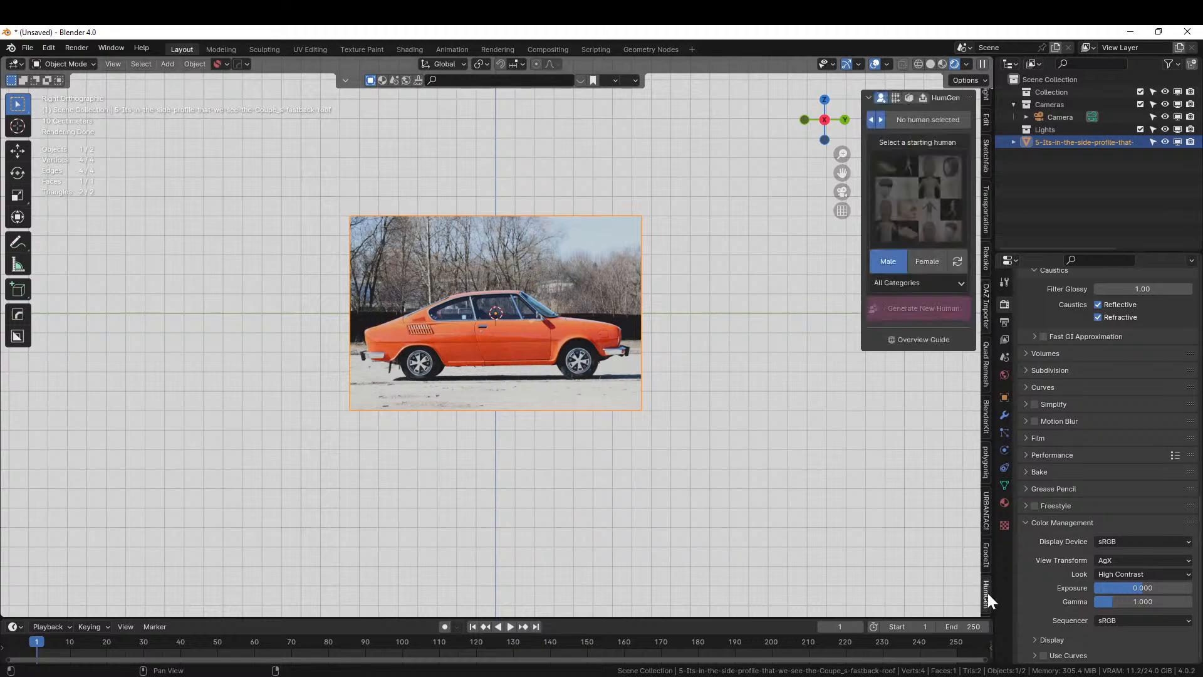
click(926, 208)
click(845, 276)
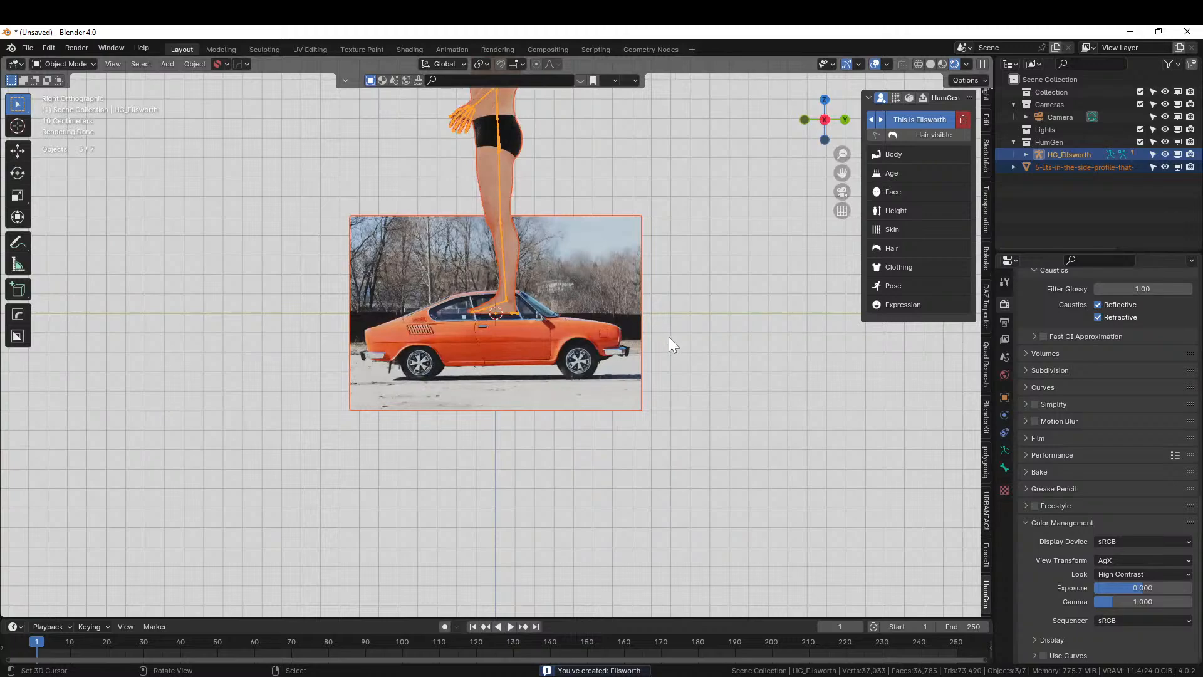
Enlarge the car photo plane toward human scale and raise it about 1 m along Z so the wheels meet the ground at the figure's feet
shift+middle_drag(681, 348, 682, 420)
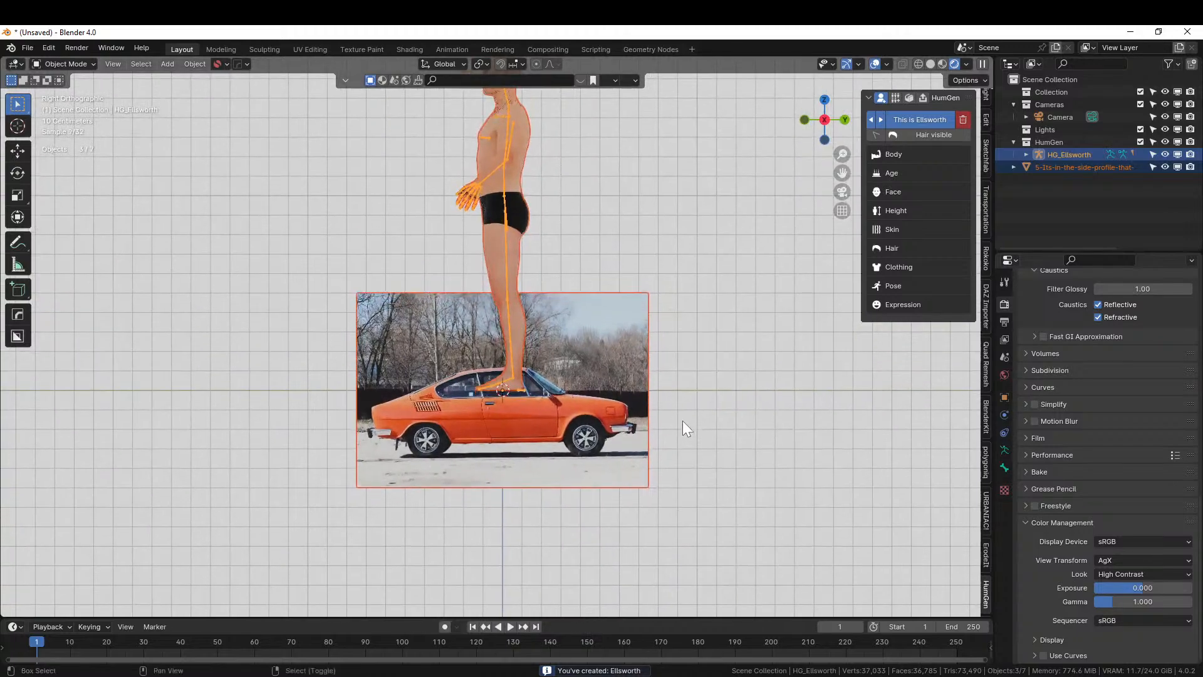
click(587, 428)
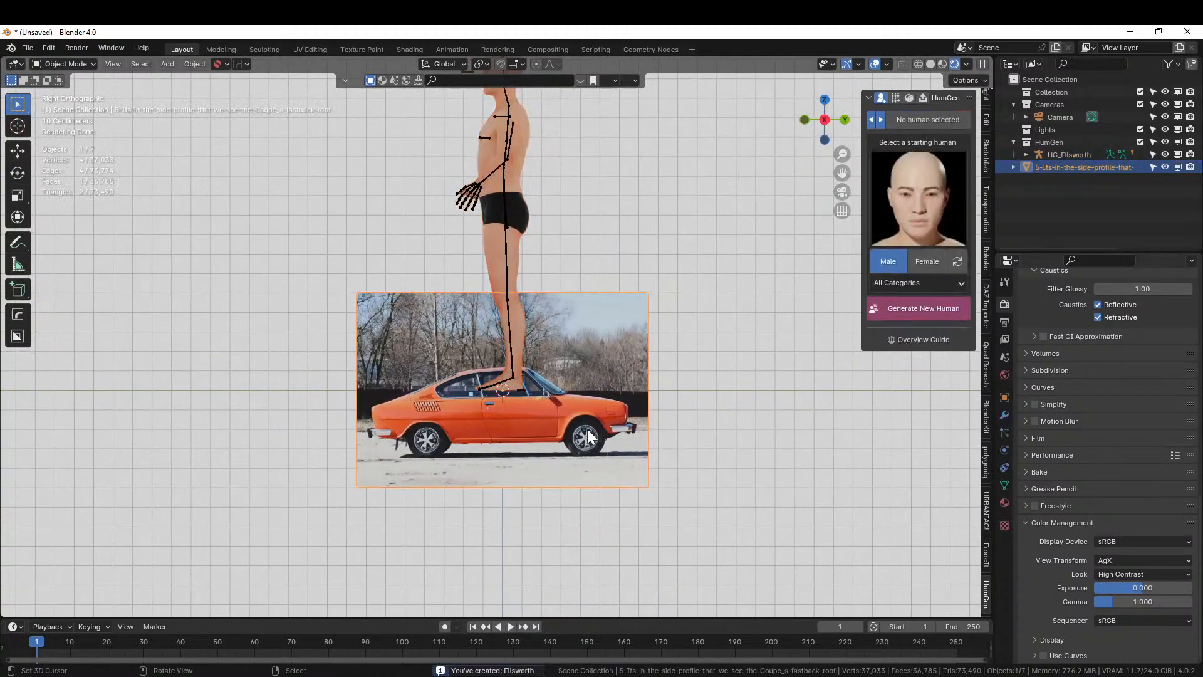
key(s)
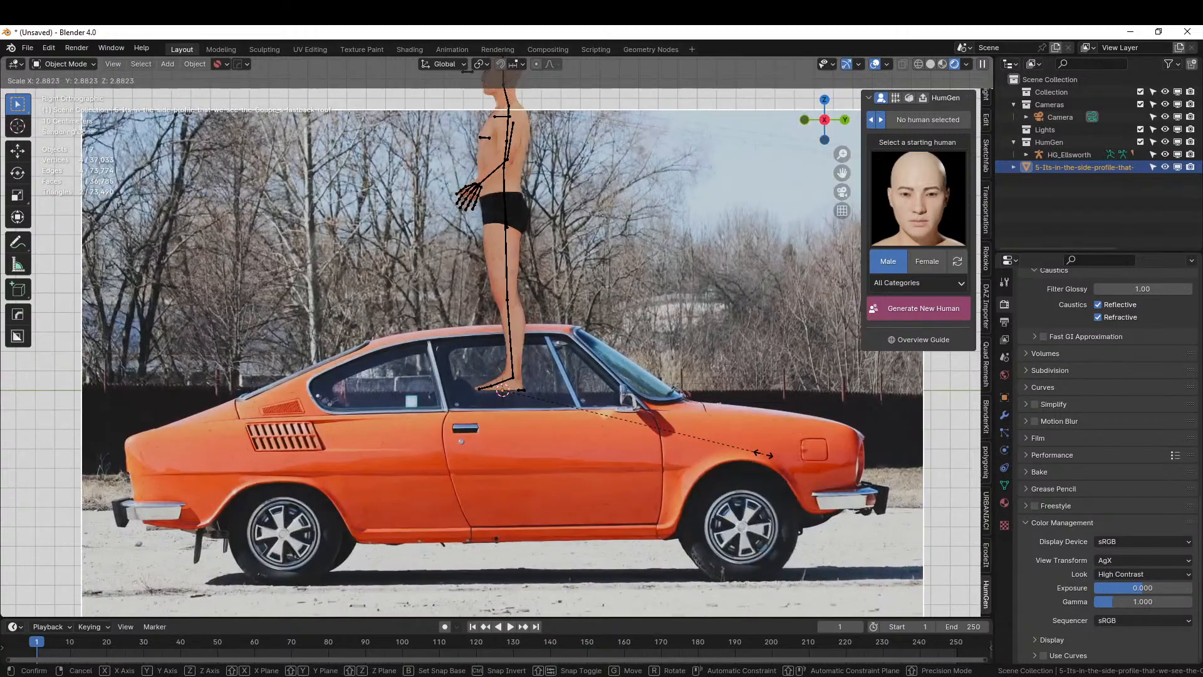
click(689, 495)
key(g)
key(z)
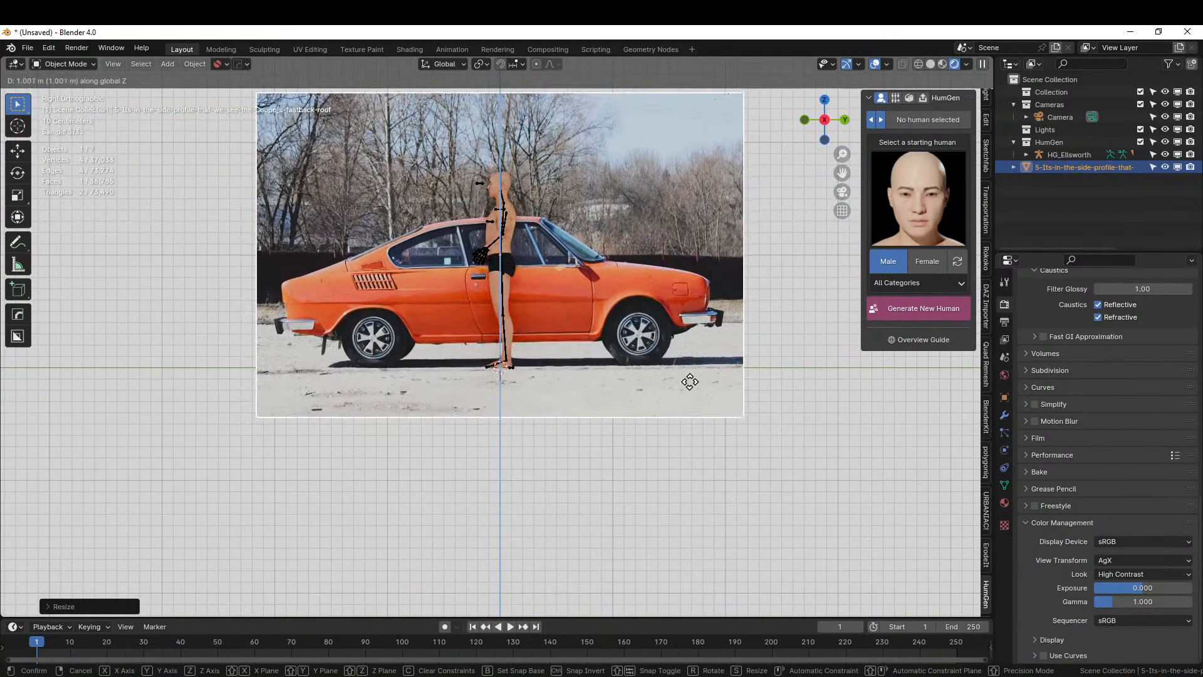
click(690, 383)
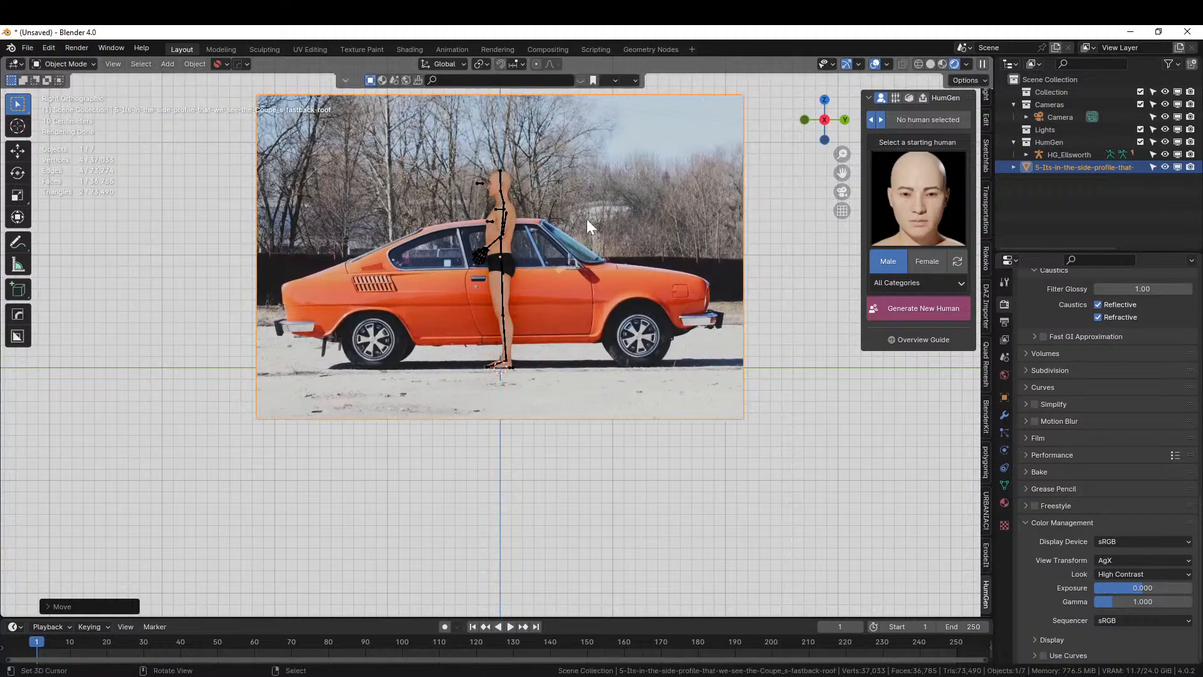
Set the pivot point to the 3D Cursor and scale the car photo plane up by about 1.13
click(487, 64)
click(500, 106)
key(s)
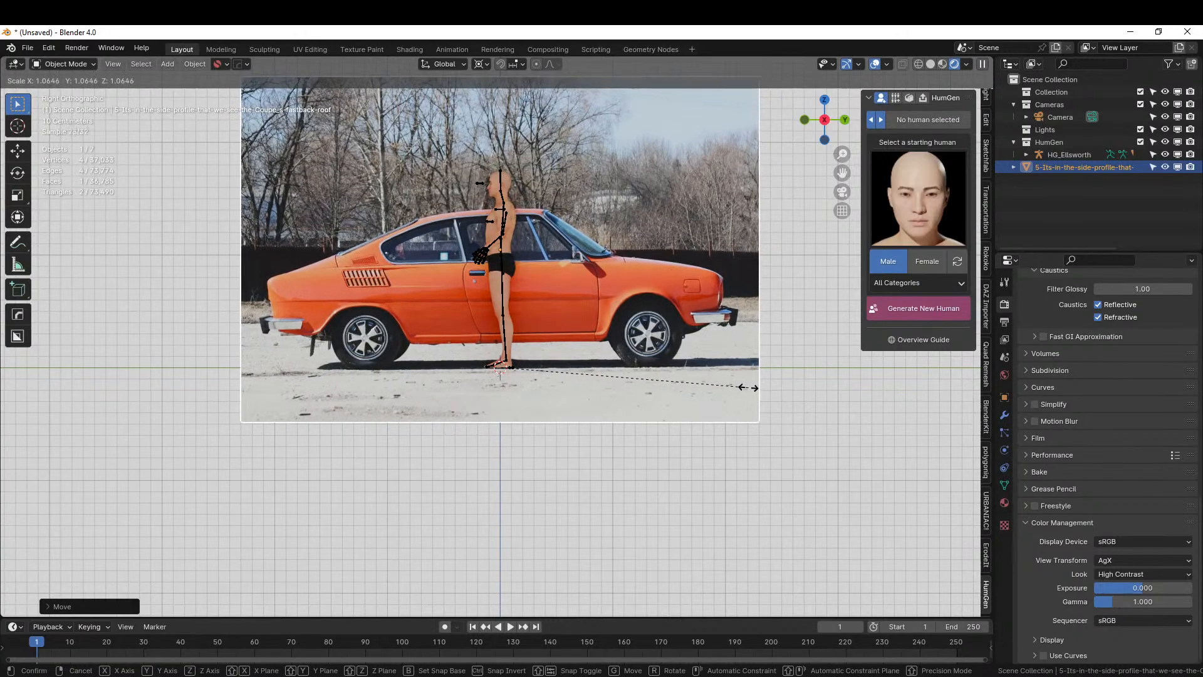
click(759, 389)
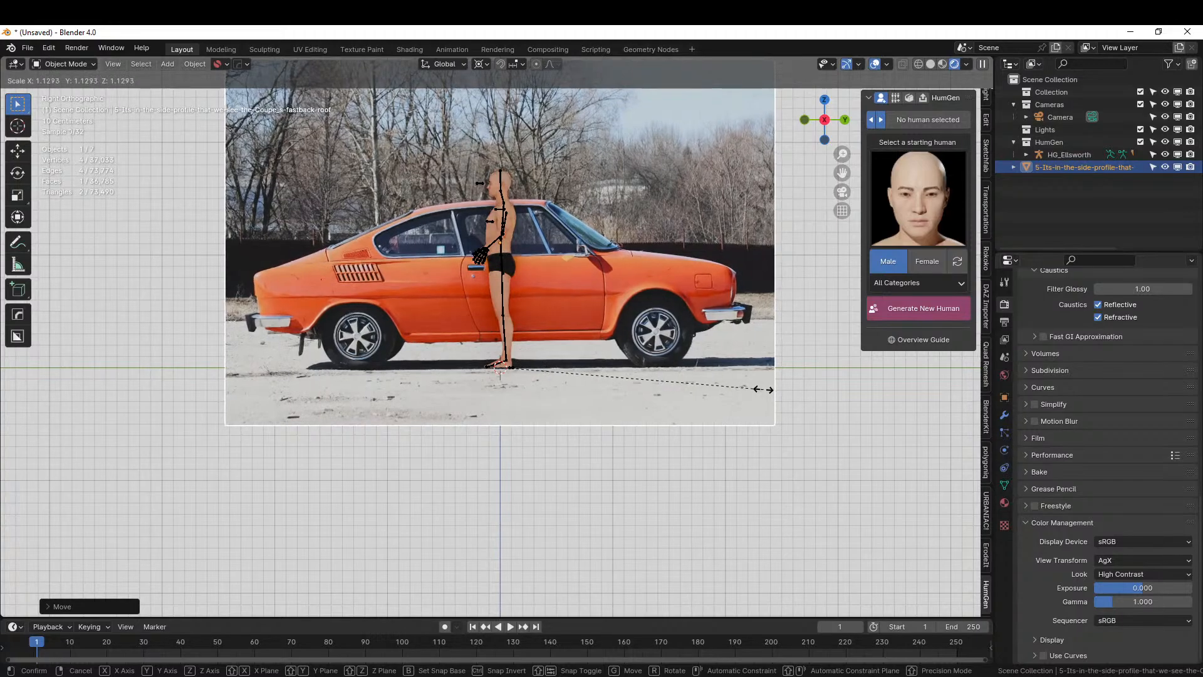
Apply the photo plane's rotation and scale, and exclude the HumGen collection from the view layer
middle_drag(625, 385, 615, 415)
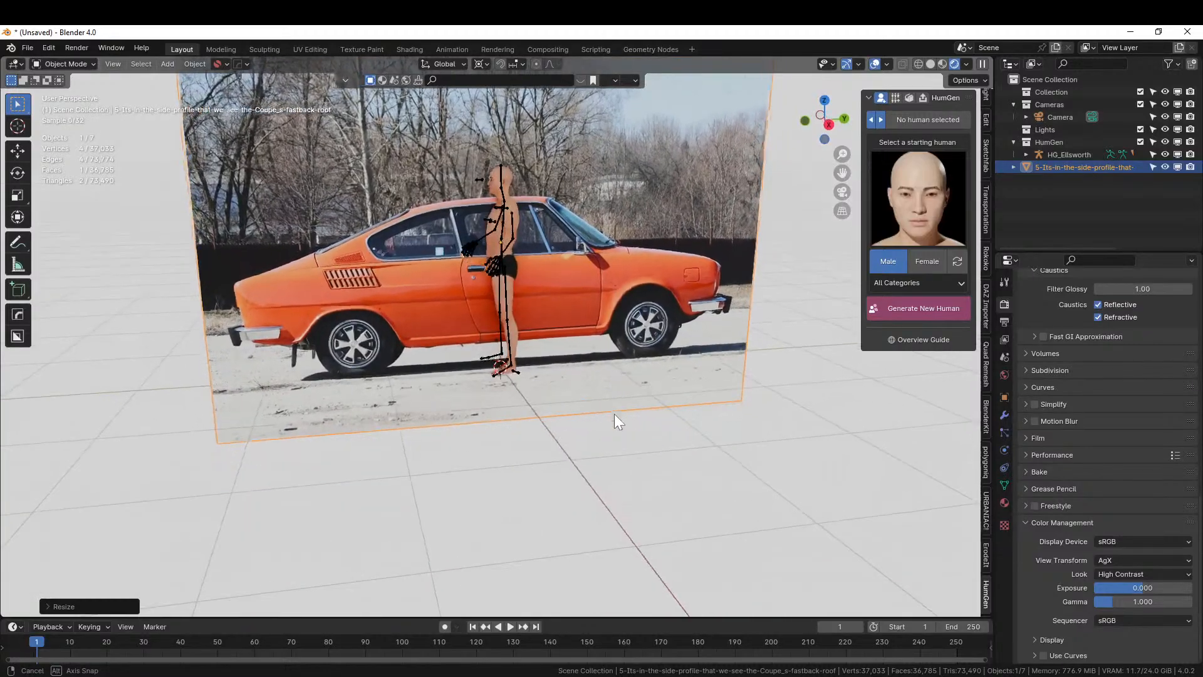
key(ctrl+a)
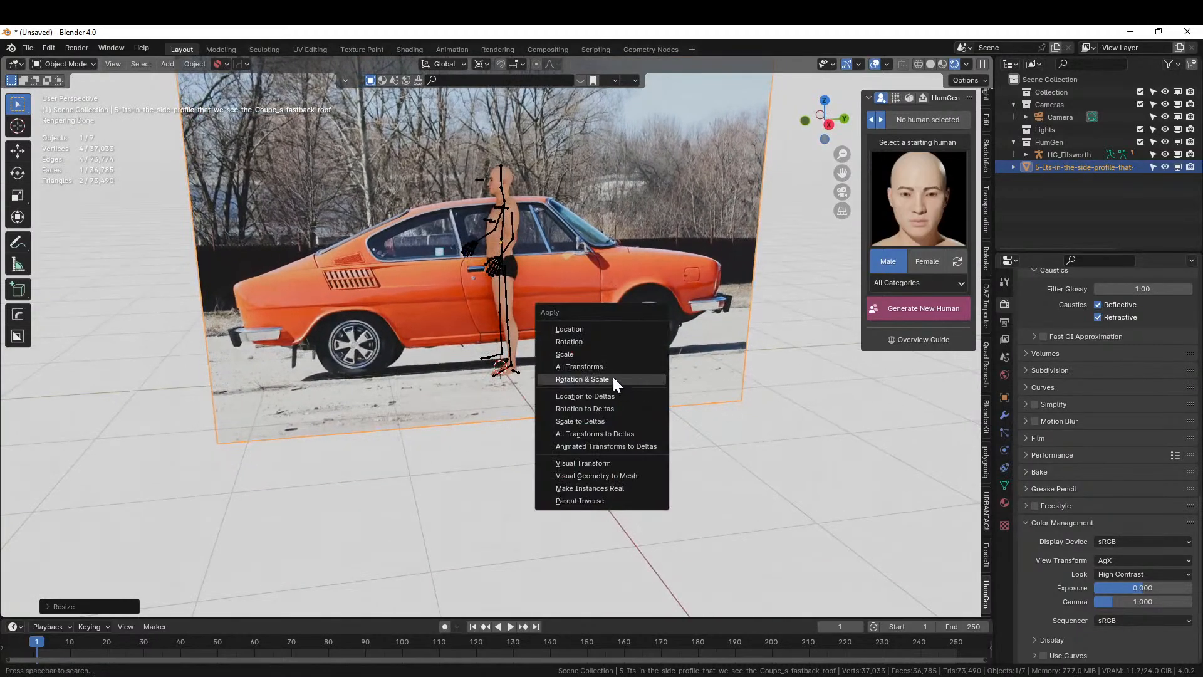
click(612, 374)
click(1140, 142)
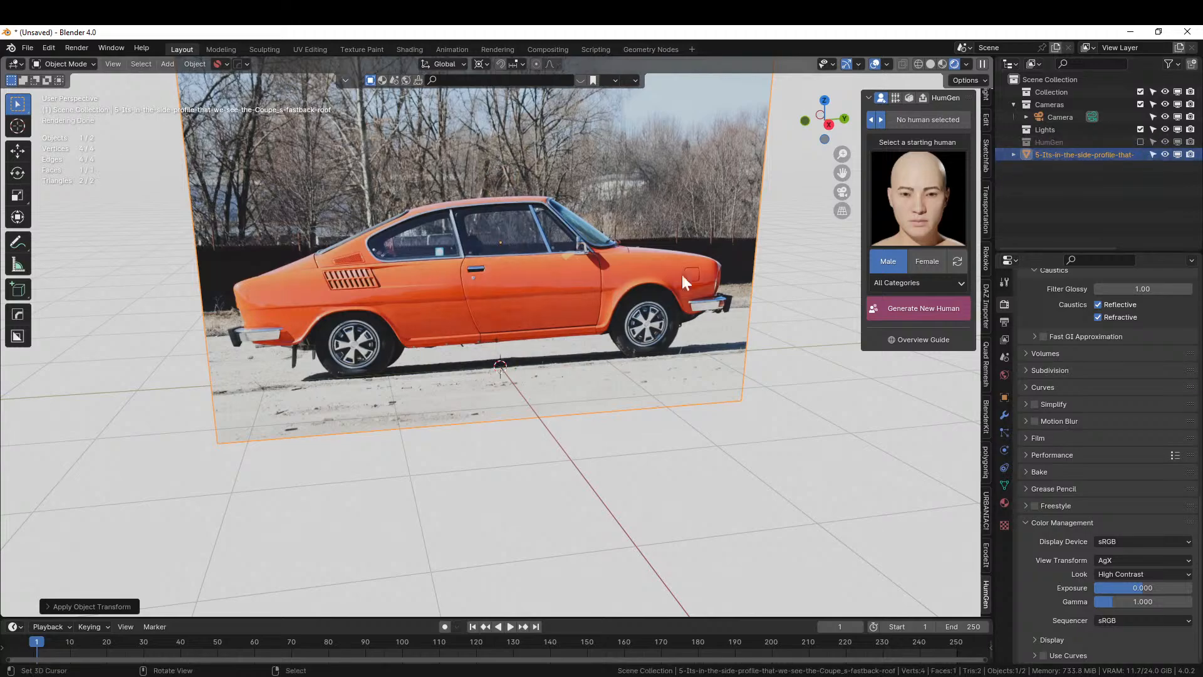
Align the view to the right side of the car photo plane and enter Edit Mode
middle_drag(633, 332, 607, 404)
key(KP_3)
scroll(606, 403, up, 3)
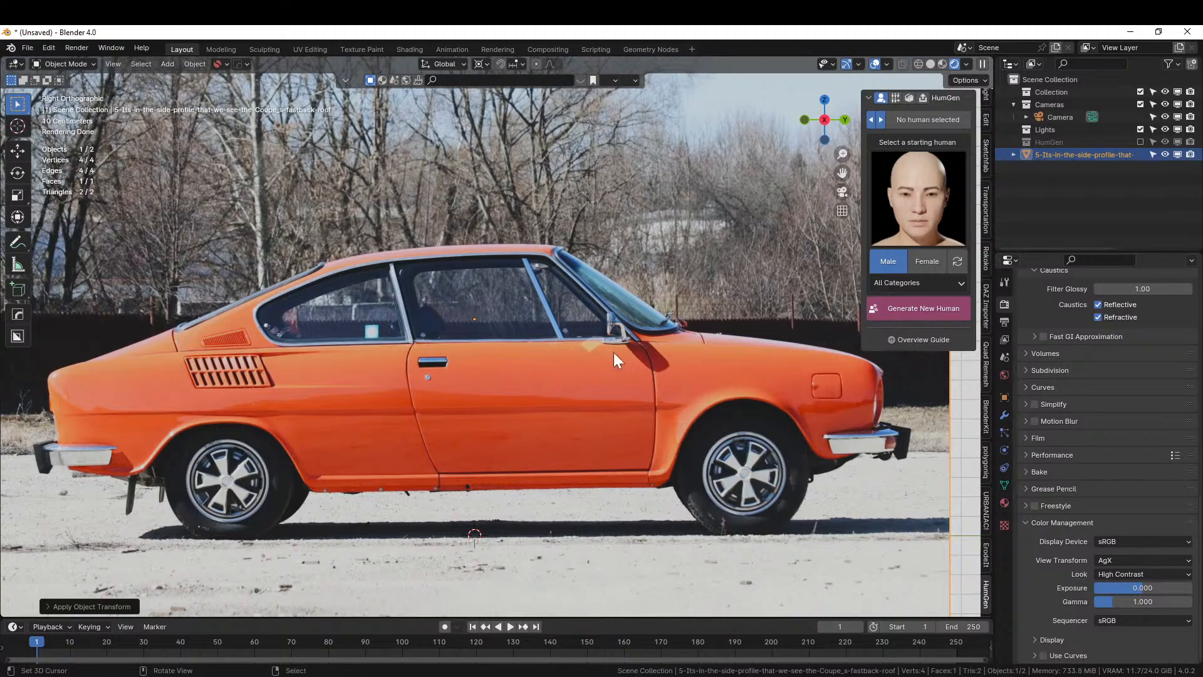
key(Tab)
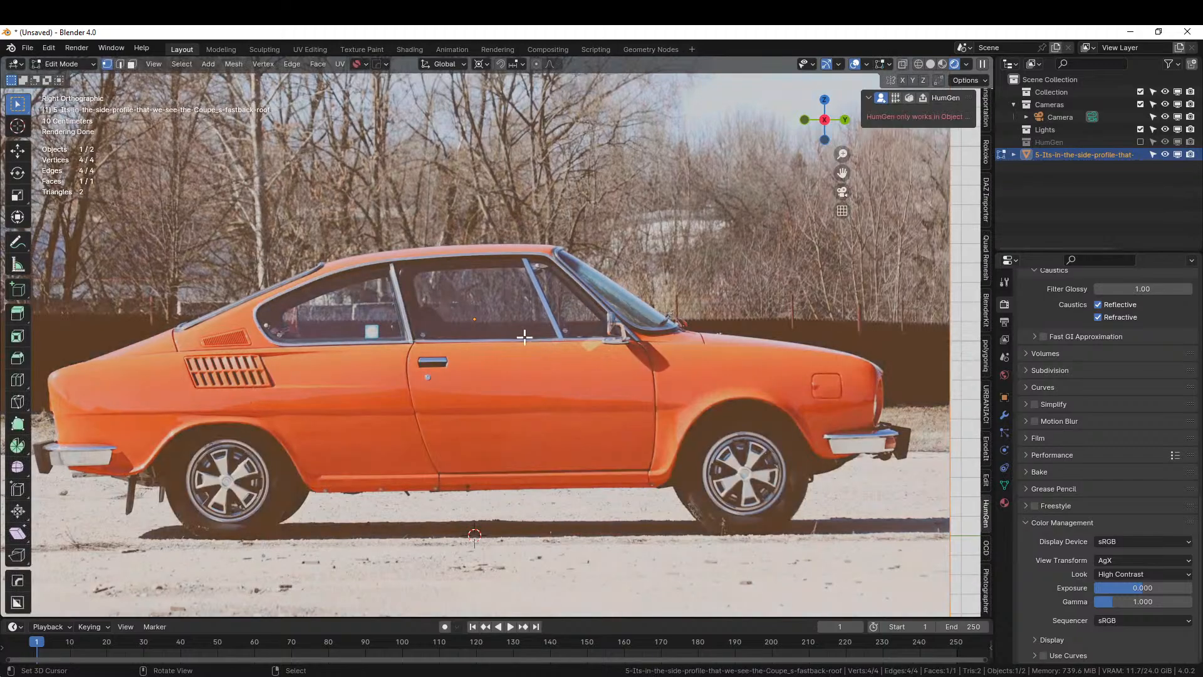
key(k)
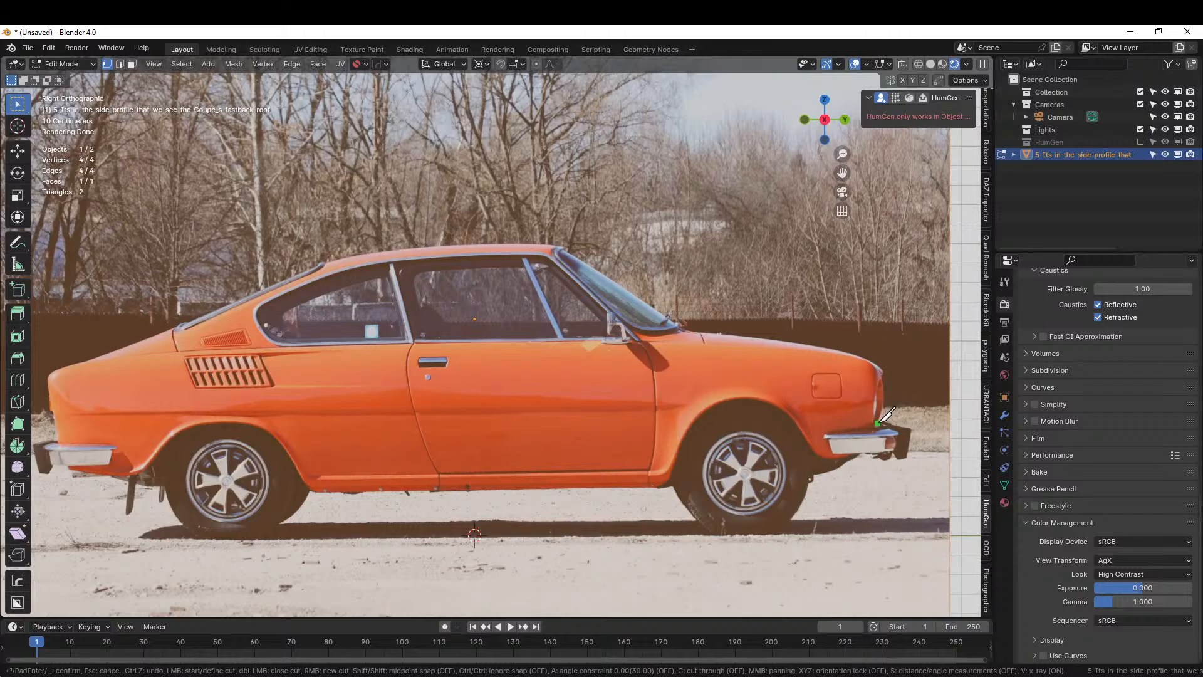
click(884, 399)
click(882, 371)
click(873, 360)
scroll(895, 444, up, 1)
middle_drag(863, 450, 649, 470)
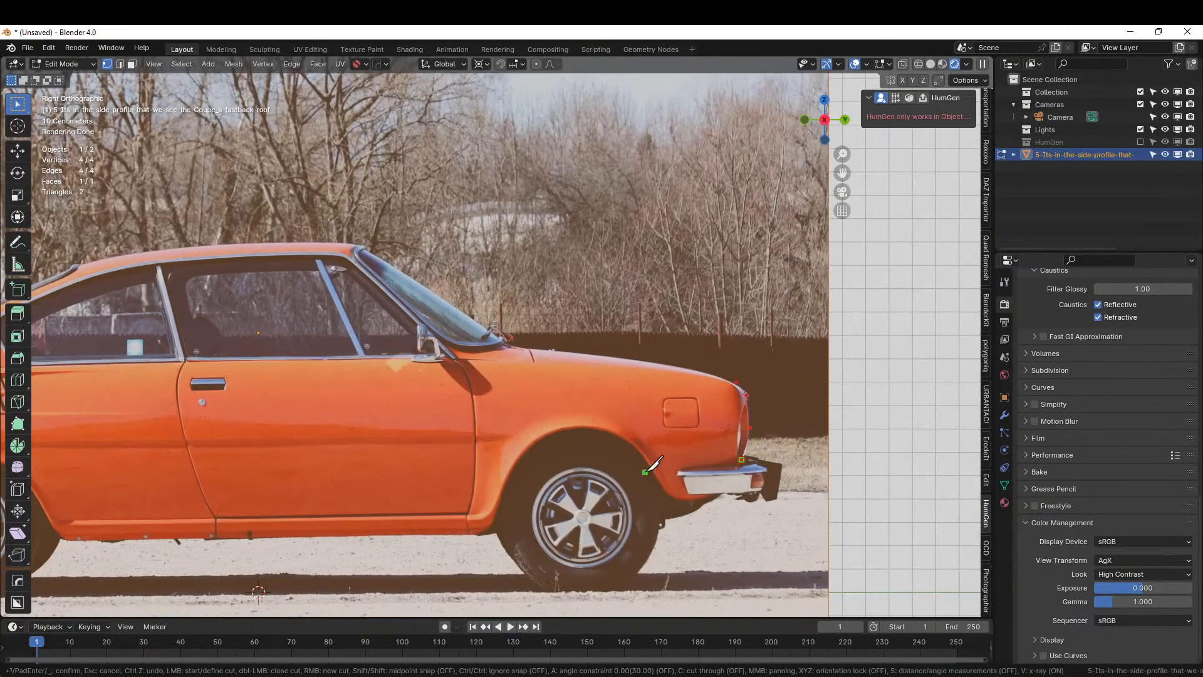
scroll(655, 463, up, 2)
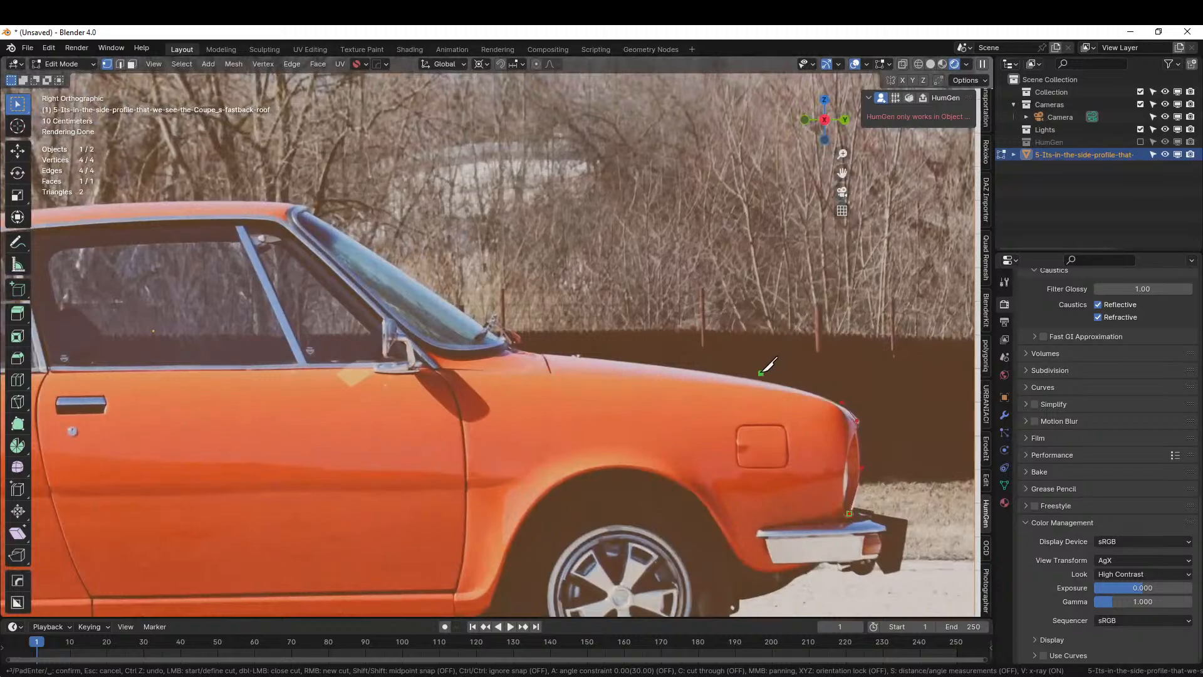
click(713, 372)
key(Return)
key(ctrl+z)
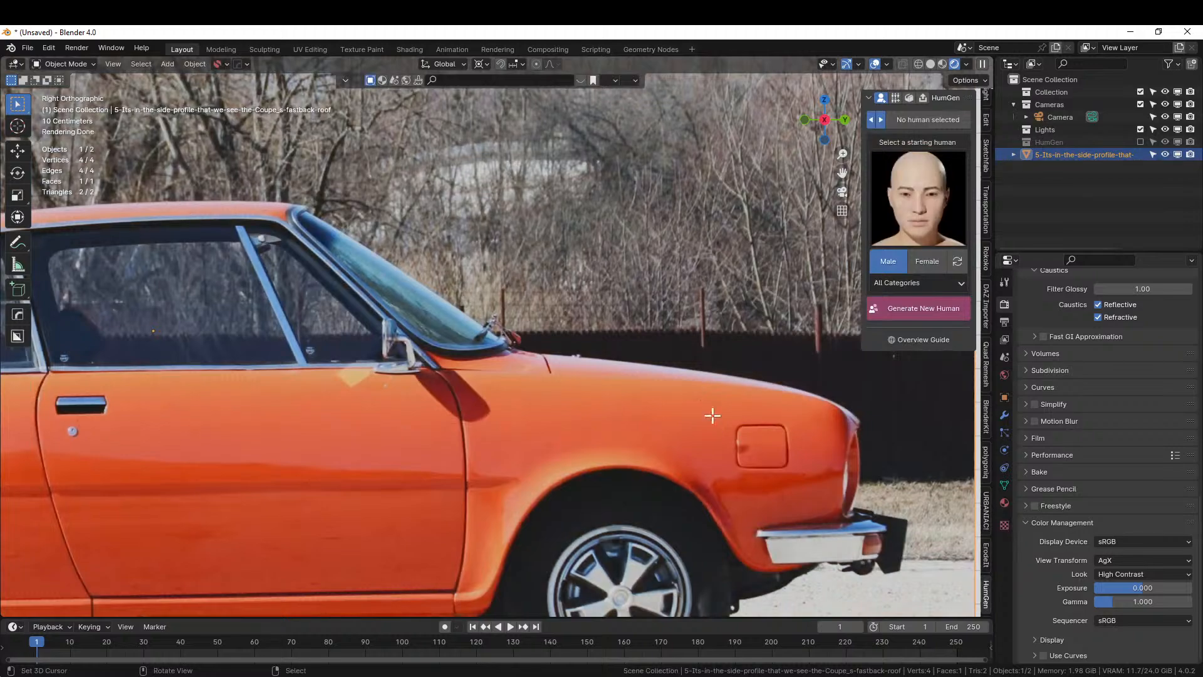
Re-enter Edit Mode on the car photo plane and deselect all geometry, keeping the viewport in Rendered shading
key(Tab)
key(alt+a)
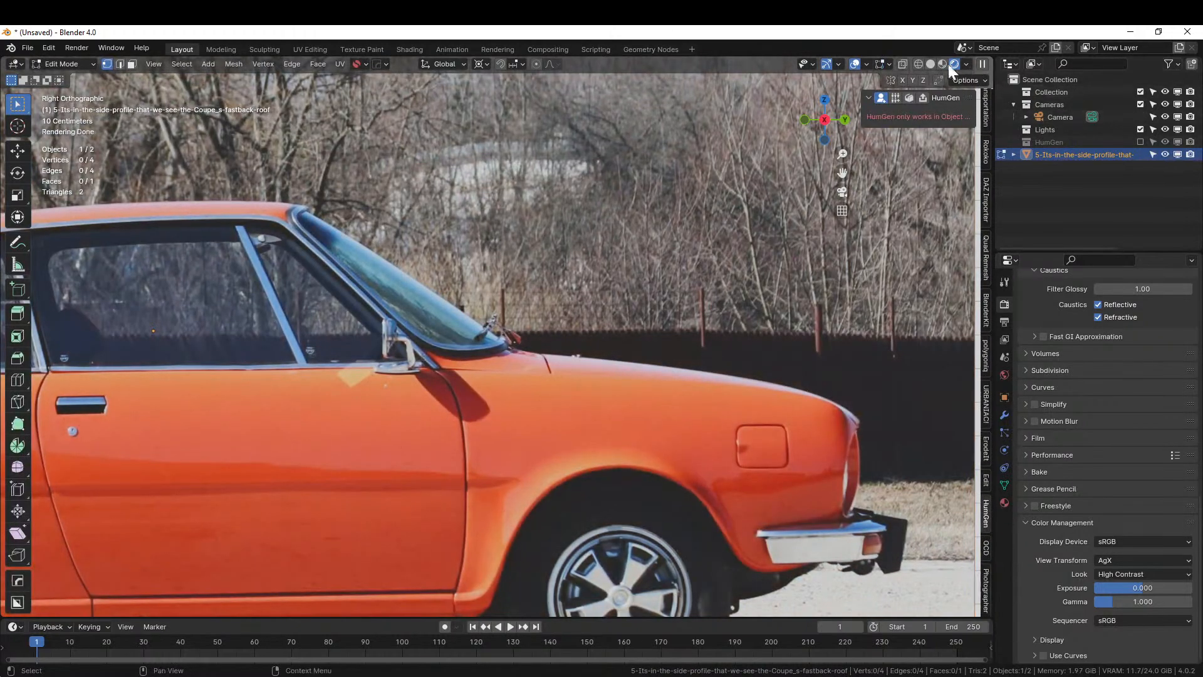
click(930, 63)
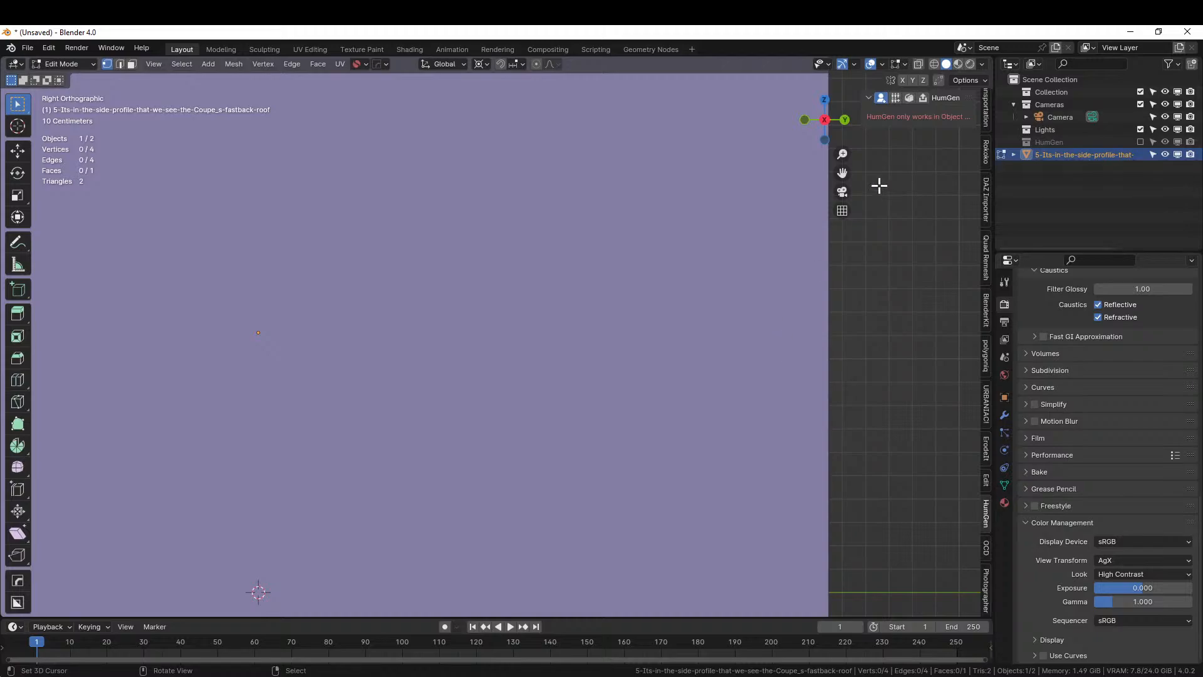
key(z)
key(8)
Start a knife cut just above the front bumper and trace the nose and hood up to the windshield base
key(k)
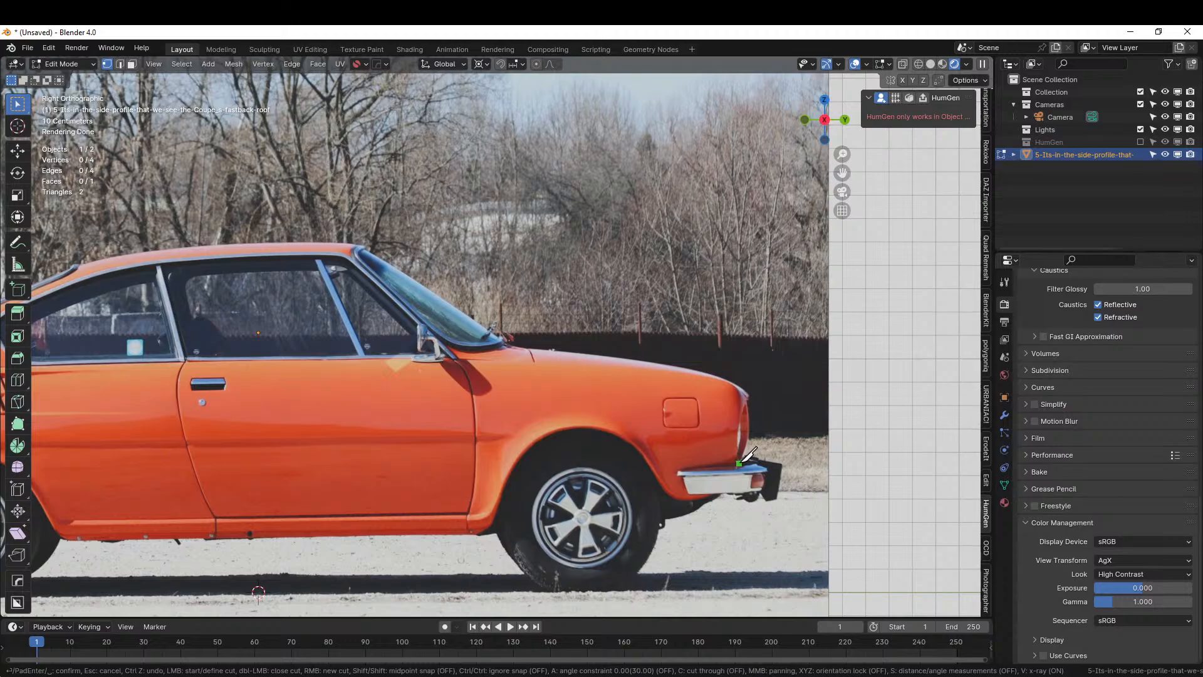
click(739, 464)
click(750, 394)
click(726, 377)
click(639, 359)
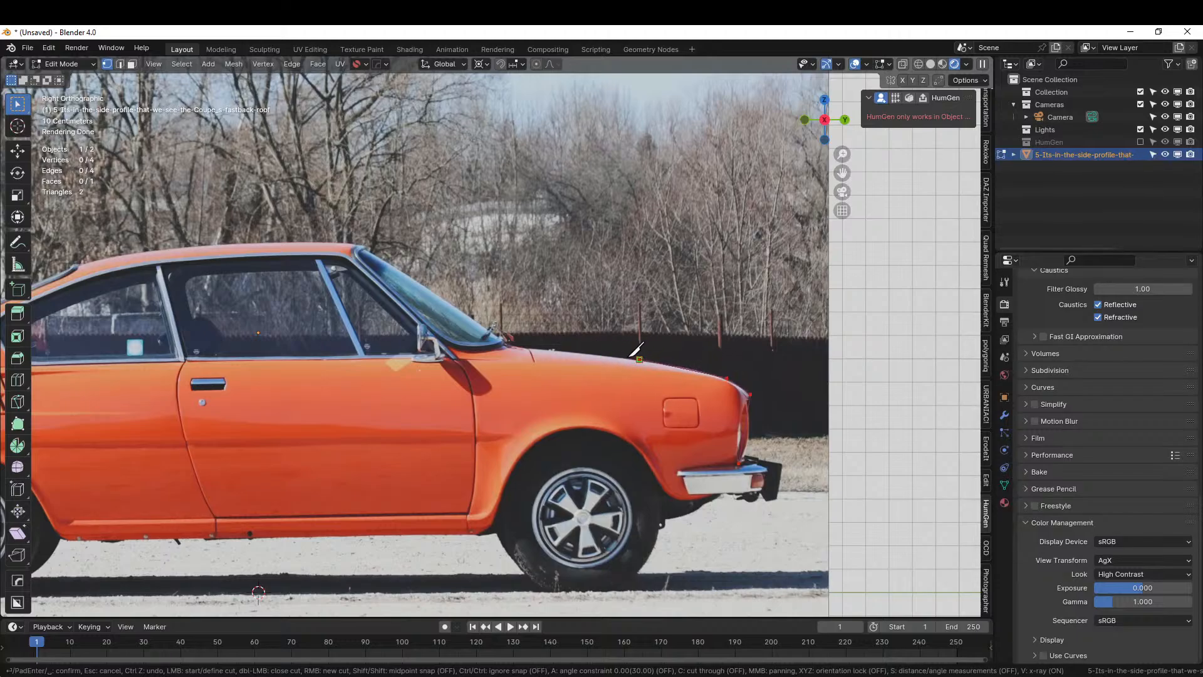
click(511, 344)
Continue the knife cut up the windshield and along the roofline to the top of the rear window
click(365, 249)
click(352, 243)
click(247, 242)
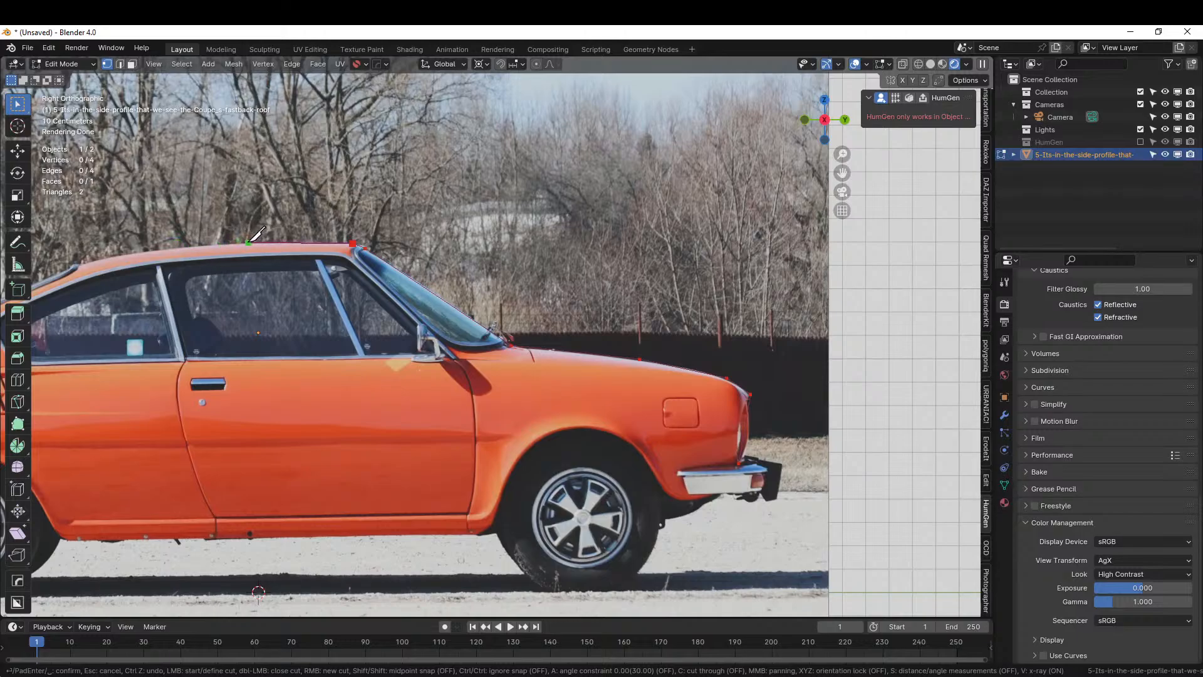
click(173, 250)
click(78, 262)
middle_drag(80, 259, 102, 271)
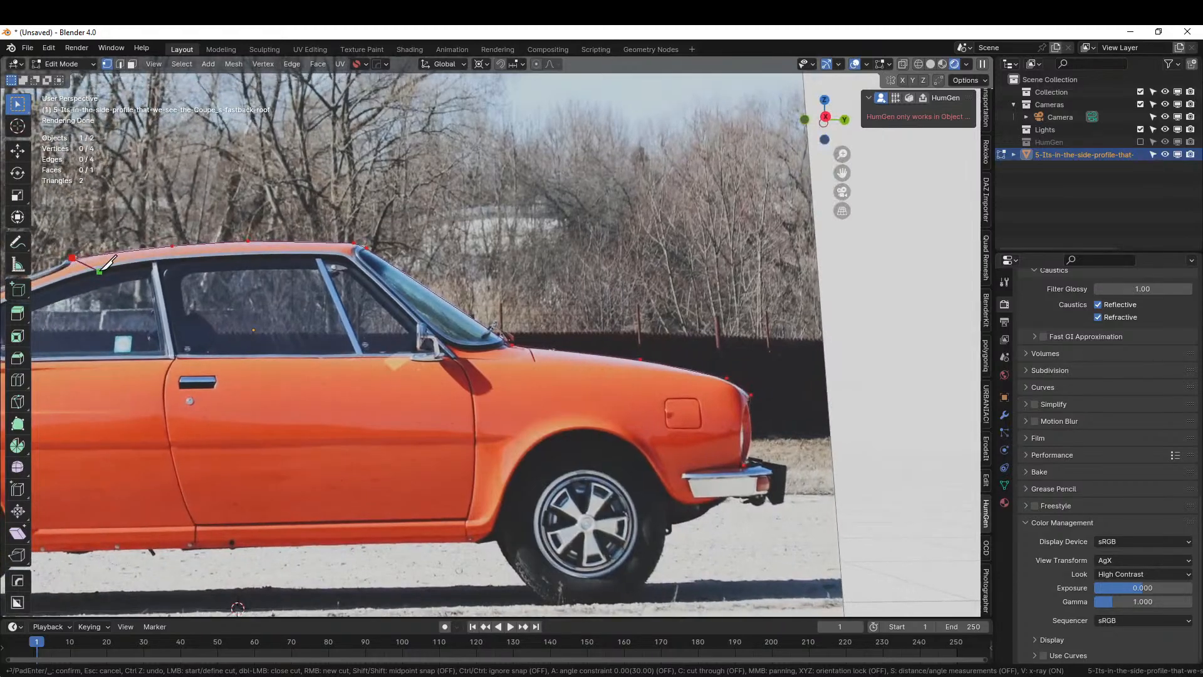
click(89, 267)
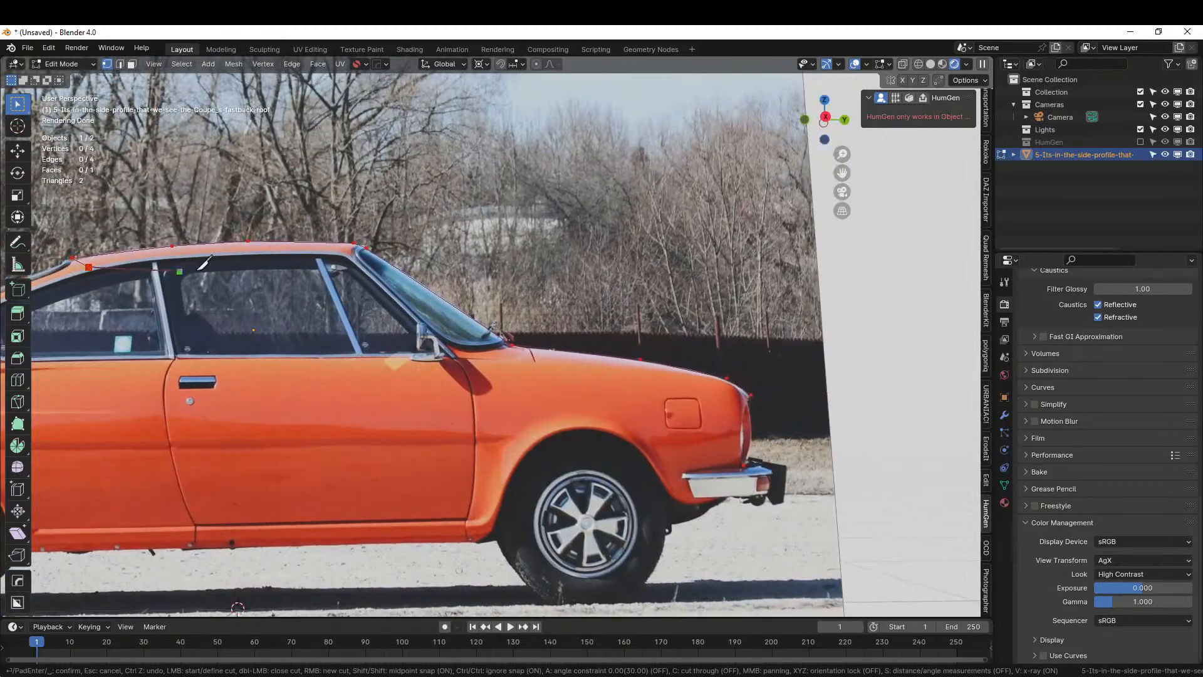
middle_drag(232, 263, 518, 270)
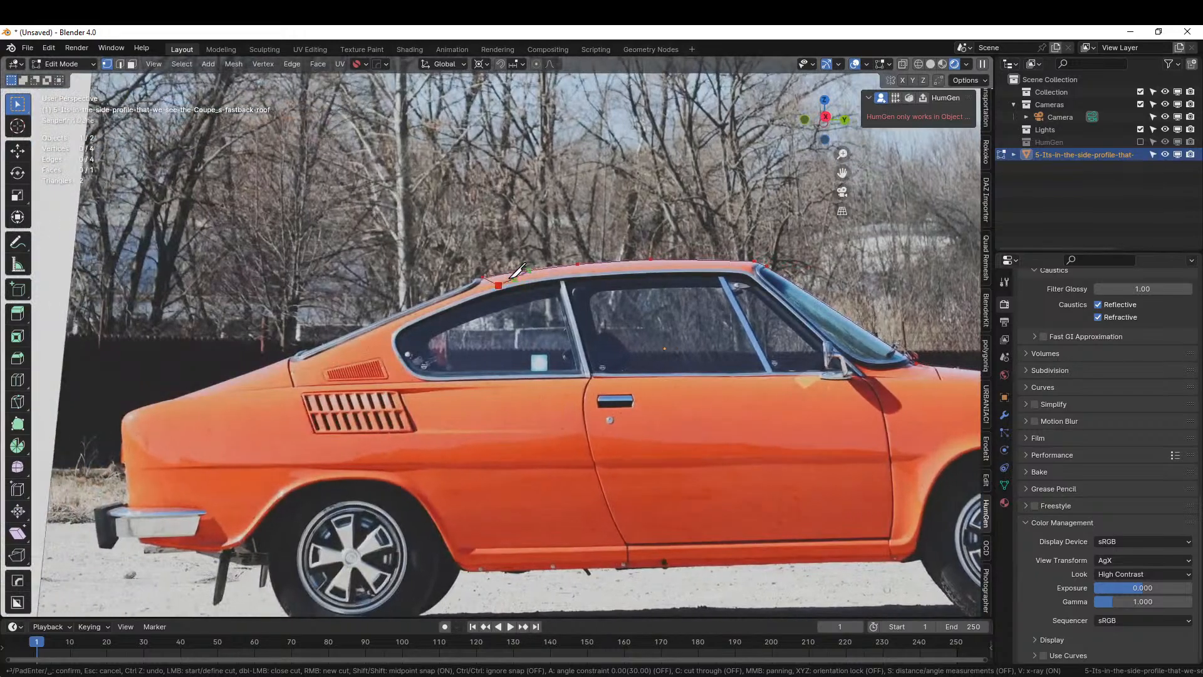
key(ctrl+z)
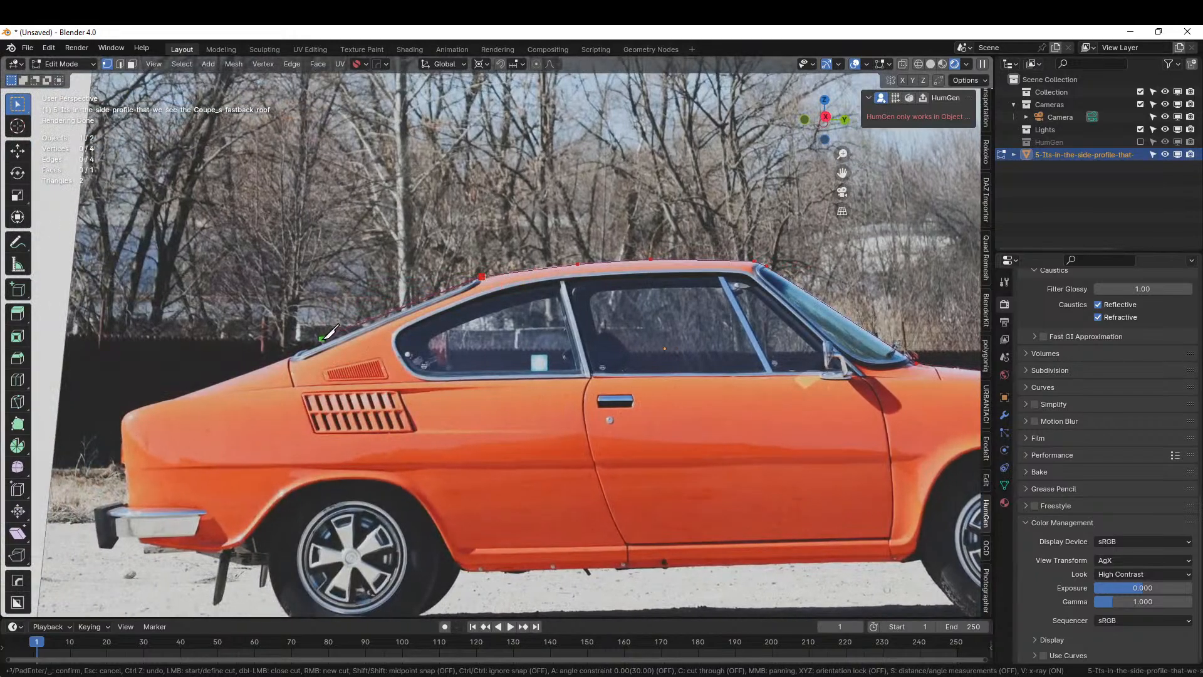
Trace the knife cut down the rear window, trunk lid and tail to the lower body behind the rear wheel
click(300, 354)
click(174, 398)
click(124, 415)
click(141, 543)
click(239, 542)
Trace the knife cut around the rear wheel arch down to the rear end of the sill
click(279, 497)
click(304, 484)
key(ctrl)
click(389, 479)
click(413, 493)
click(441, 534)
click(461, 569)
Run the knife cut straight along the sill and trace it around the front wheel arch
click(905, 560)
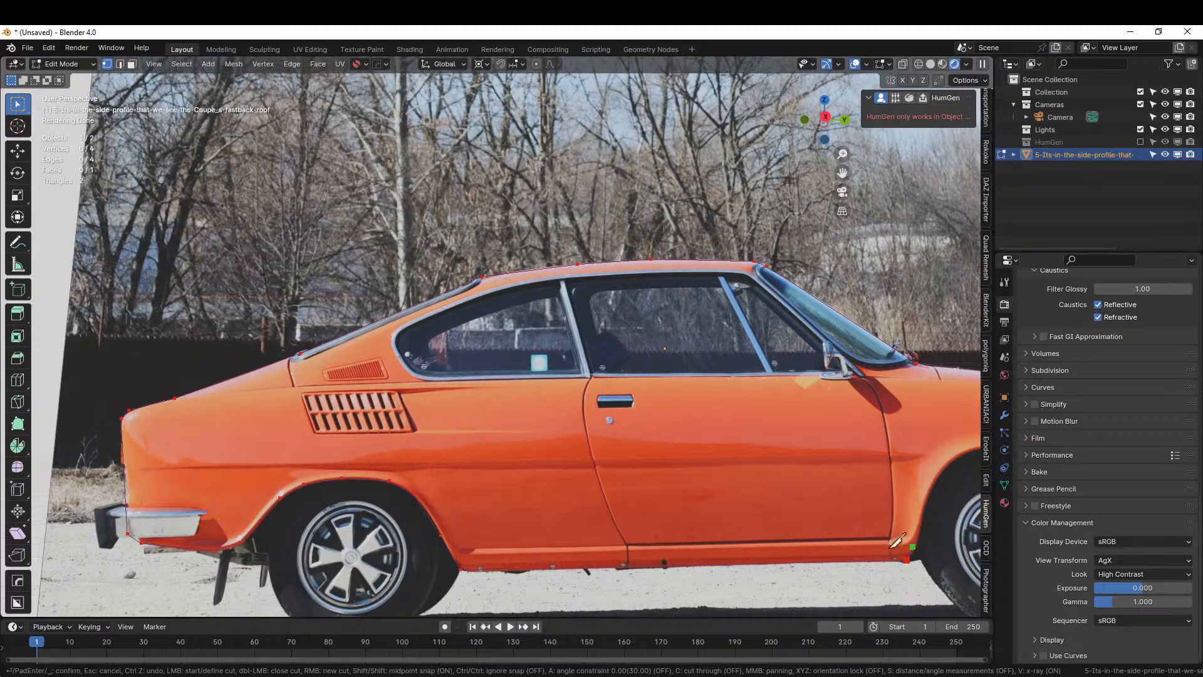
shift+middle_drag(921, 539, 508, 509)
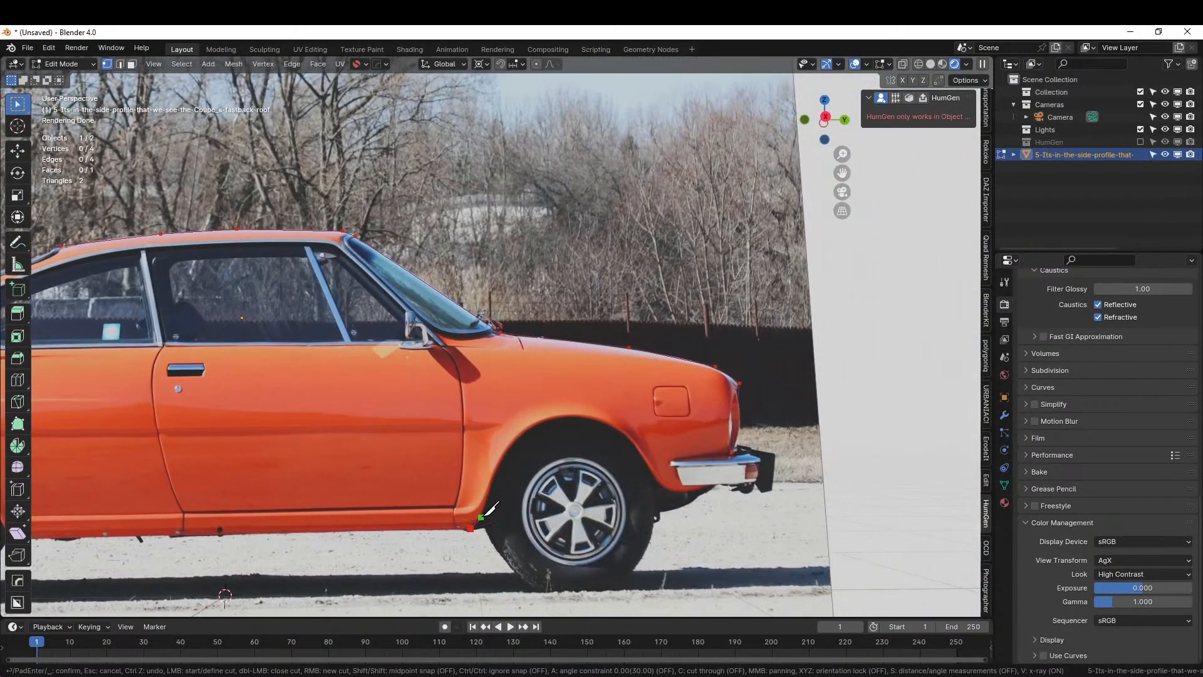
click(481, 517)
click(495, 469)
click(519, 433)
click(547, 418)
click(579, 414)
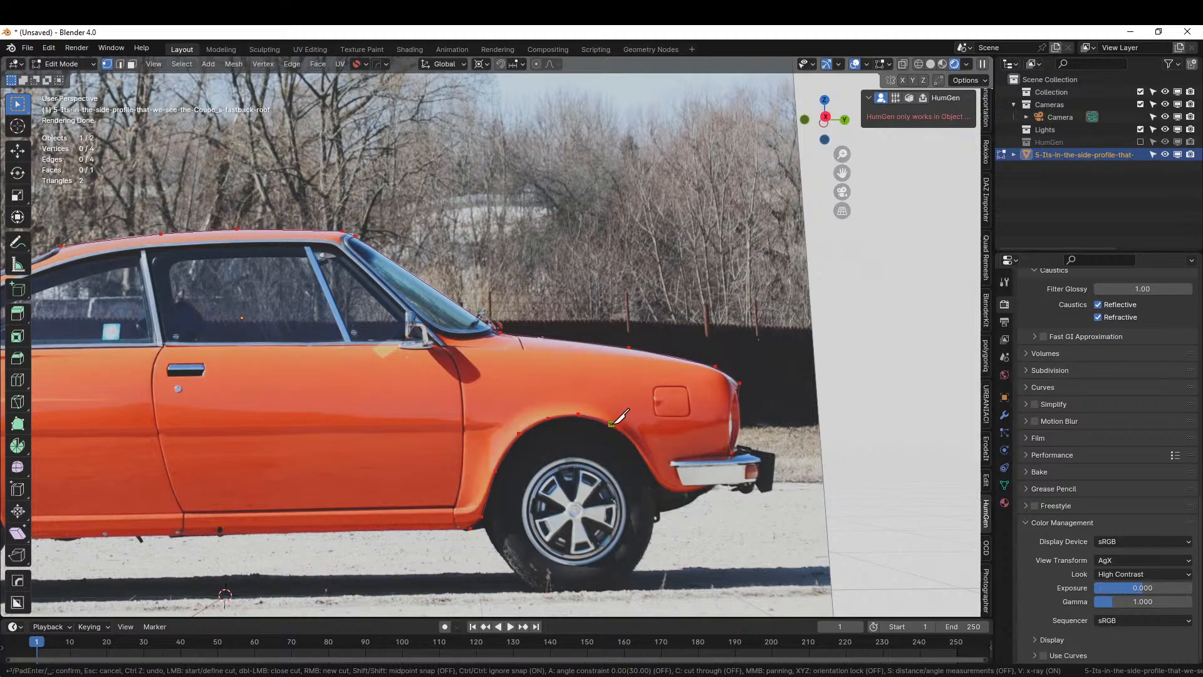
click(640, 450)
click(658, 479)
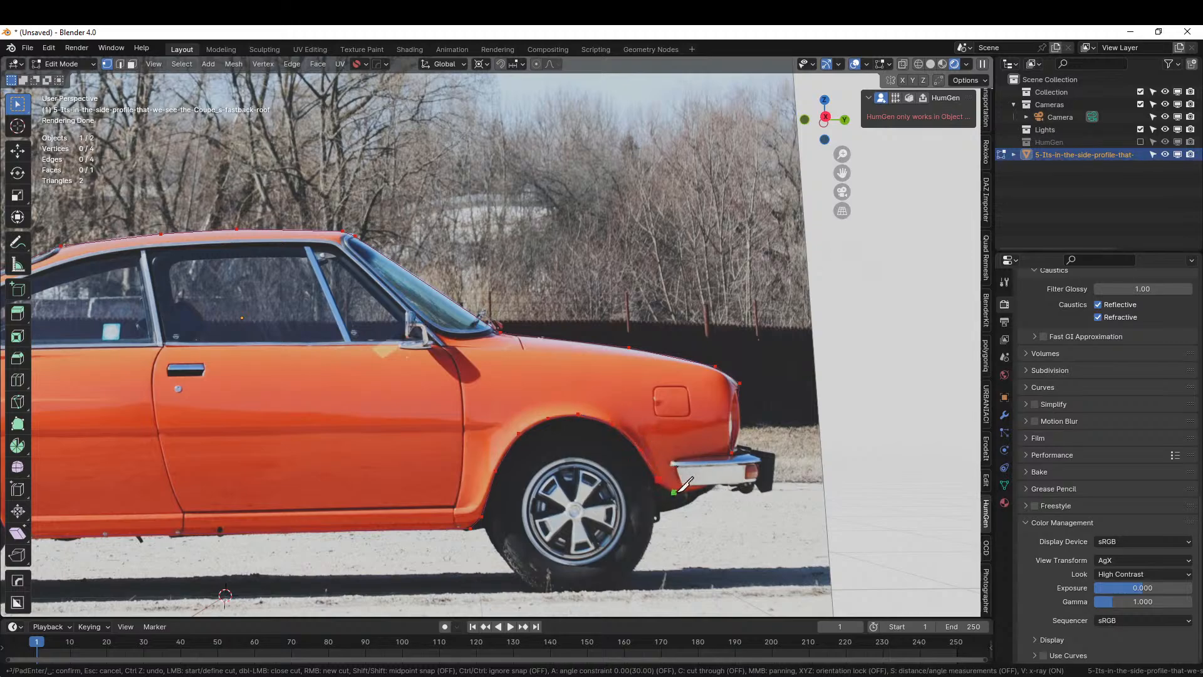
Carry the knife cut beneath the front bumper, close the outline at its starting point and apply it
click(673, 492)
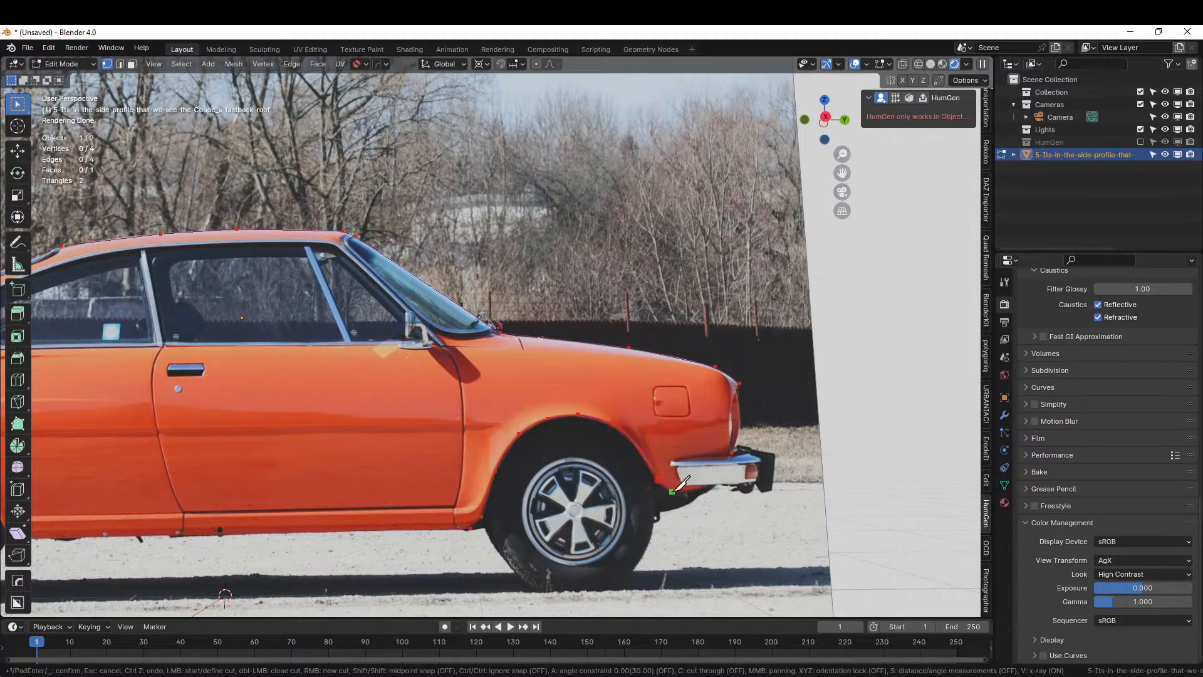
click(714, 485)
click(732, 451)
key(Return)
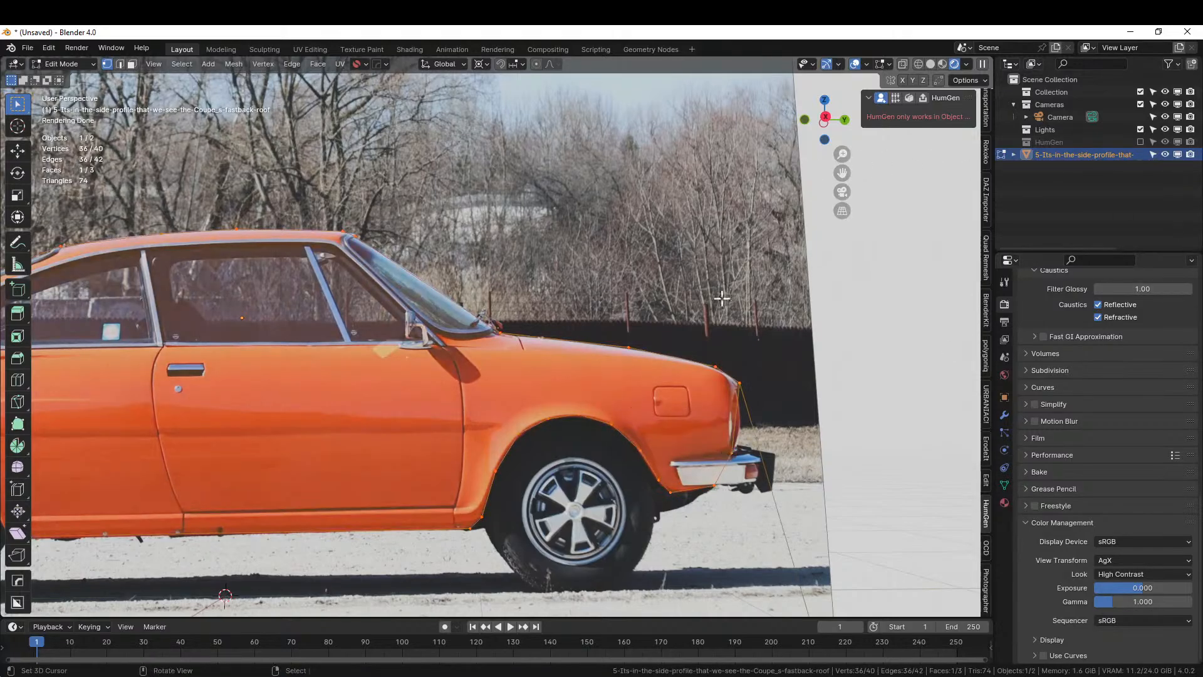
Delete the two background faces around the car outline, keeping only the car body face
scroll(828, 295, down, 2)
scroll(828, 295, down, 3)
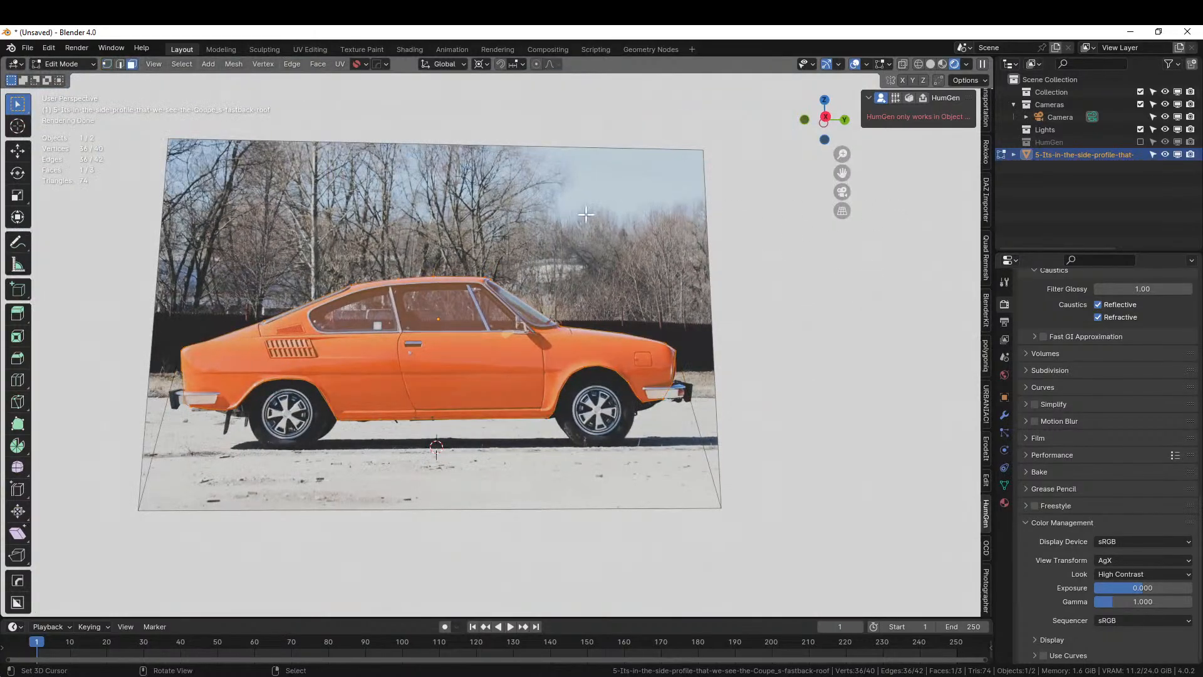
key(3)
shift+click(605, 464)
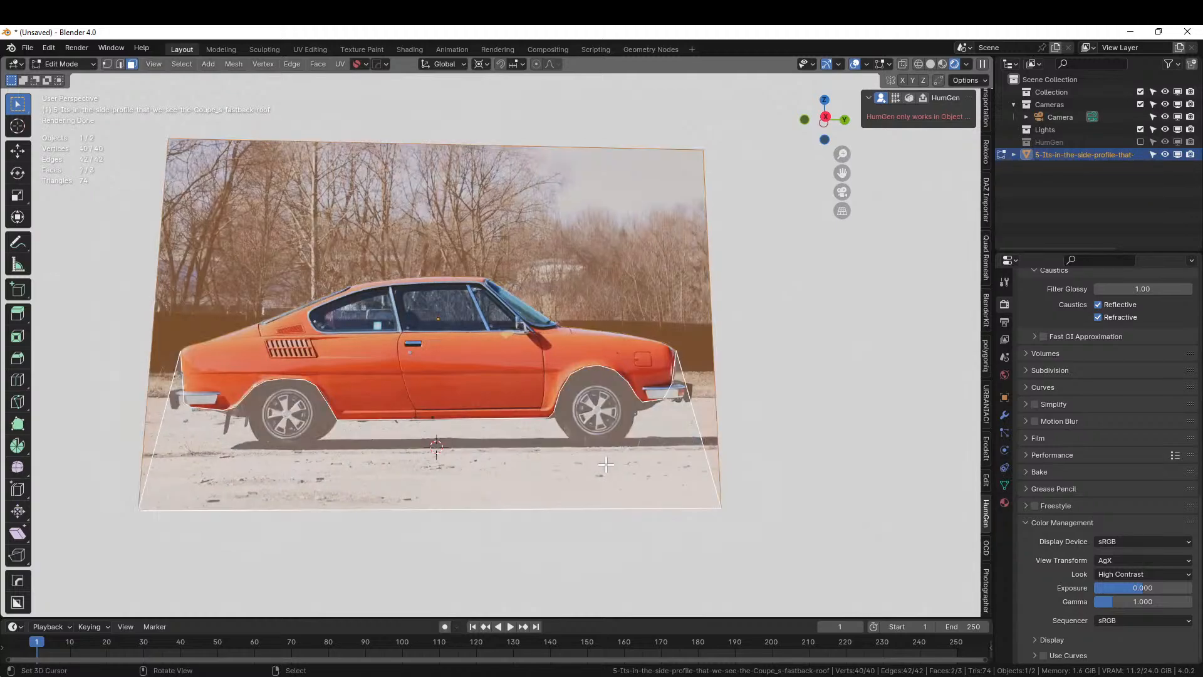
key(x)
click(584, 487)
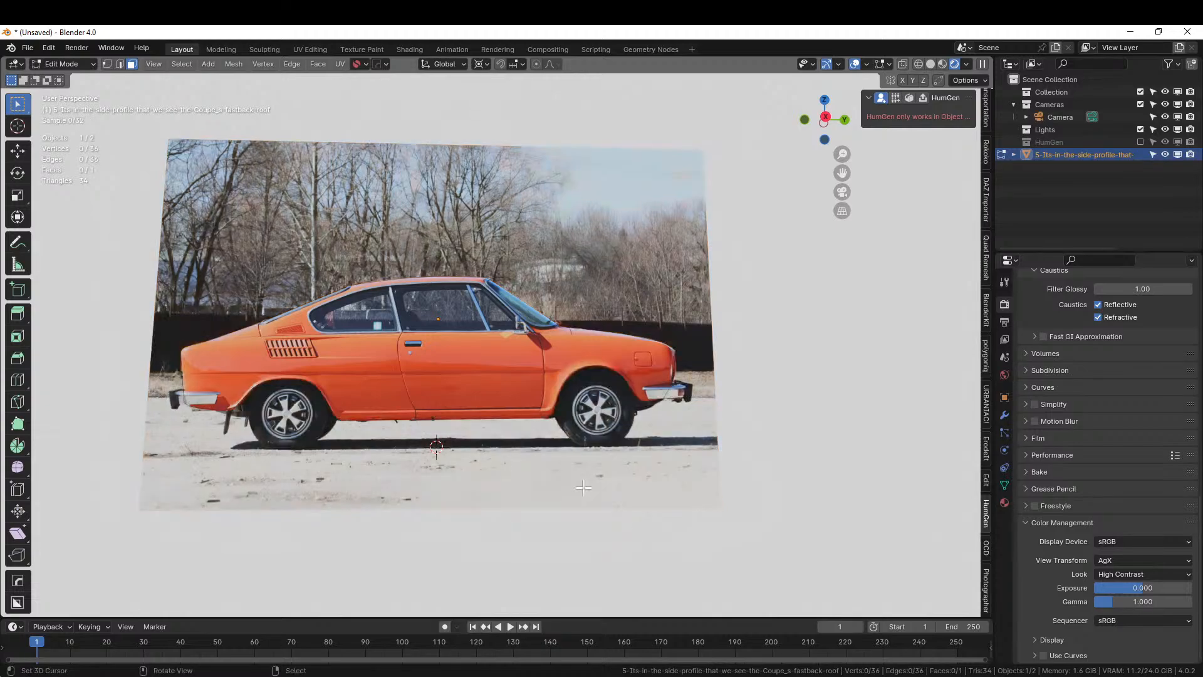
Start a knife cut at the side mirror base, tracing up the windshield pillar and along the door window's top edge
scroll(583, 488, up, 2)
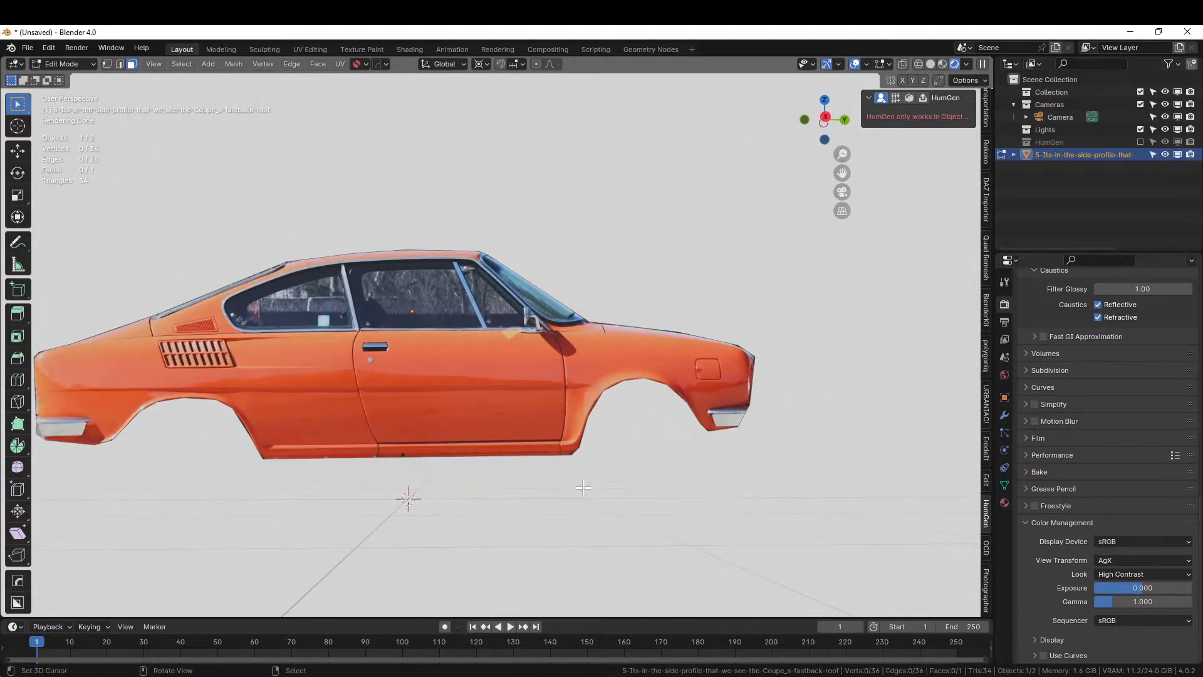
shift+middle_drag(583, 487, 683, 499)
scroll(682, 499, up, 1)
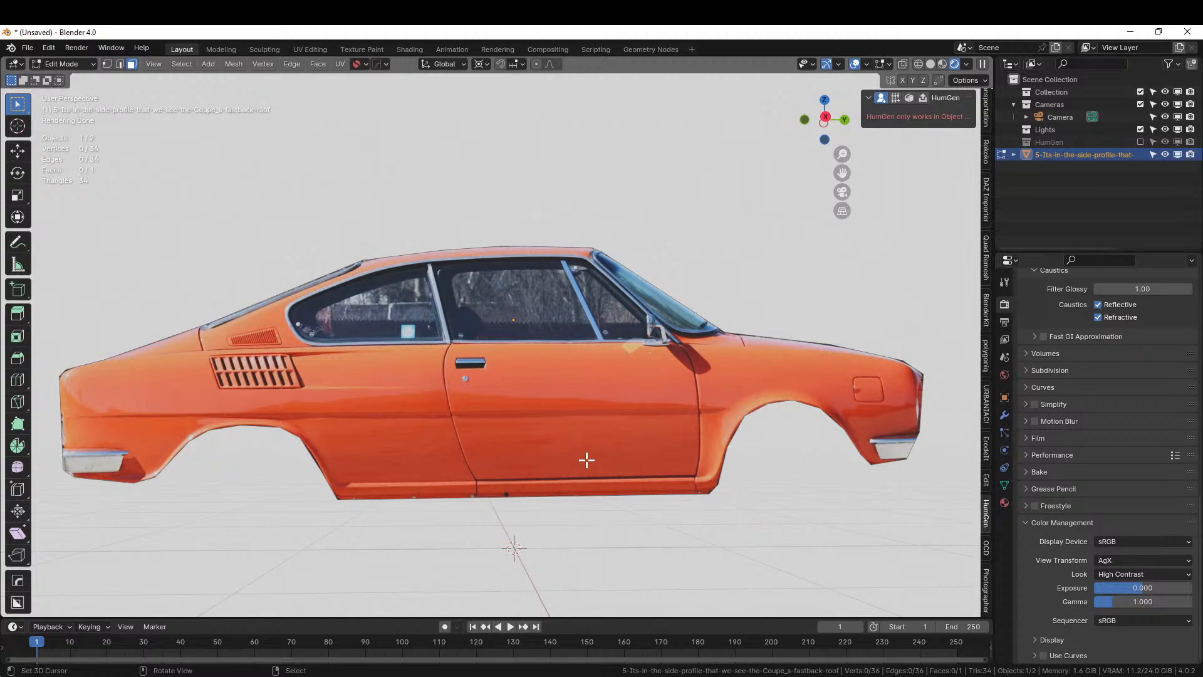
key(k)
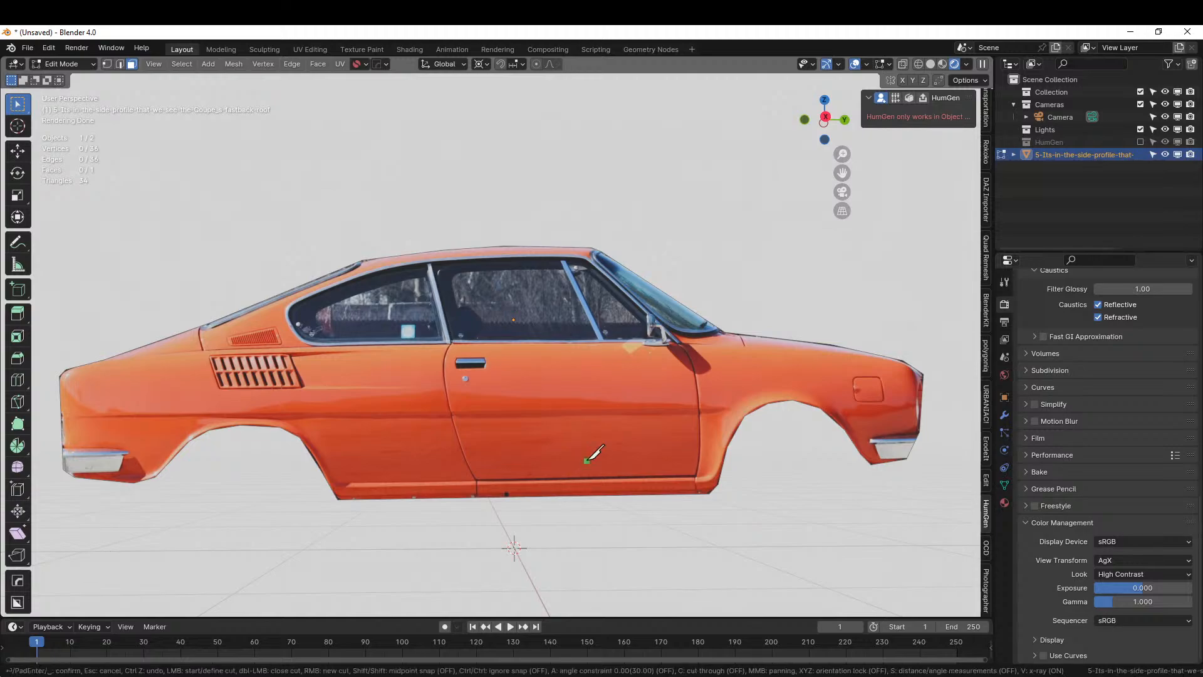
scroll(592, 454, up, 4)
shift+middle_drag(570, 464, 614, 478)
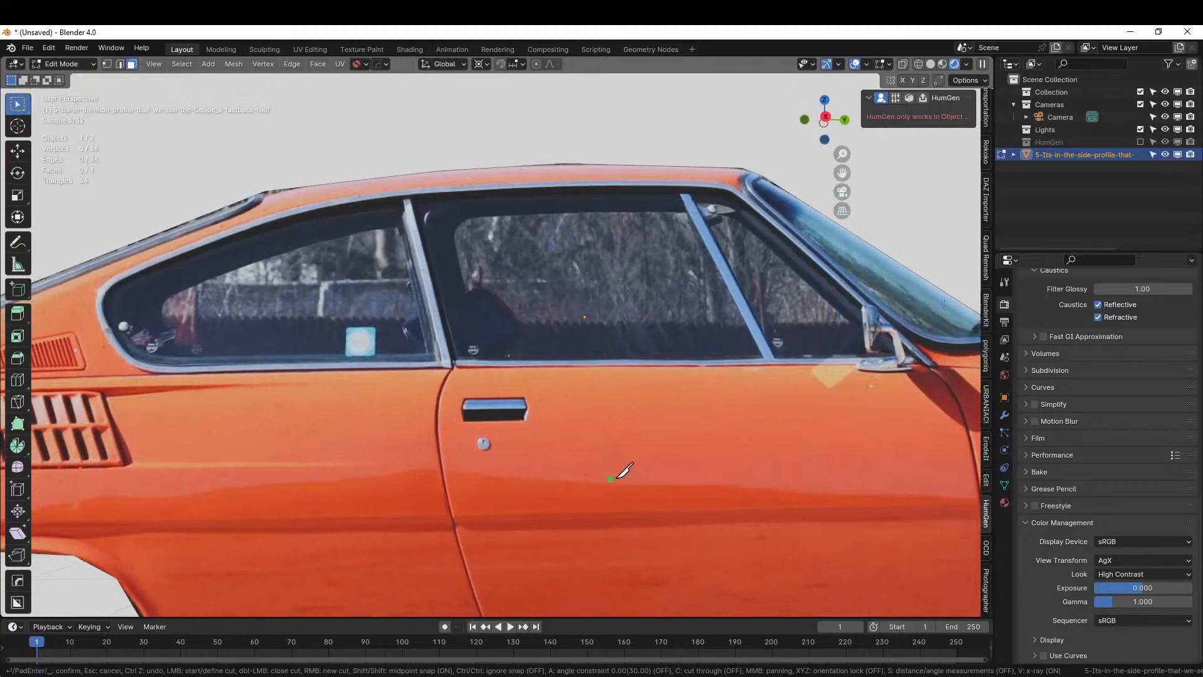
key(v)
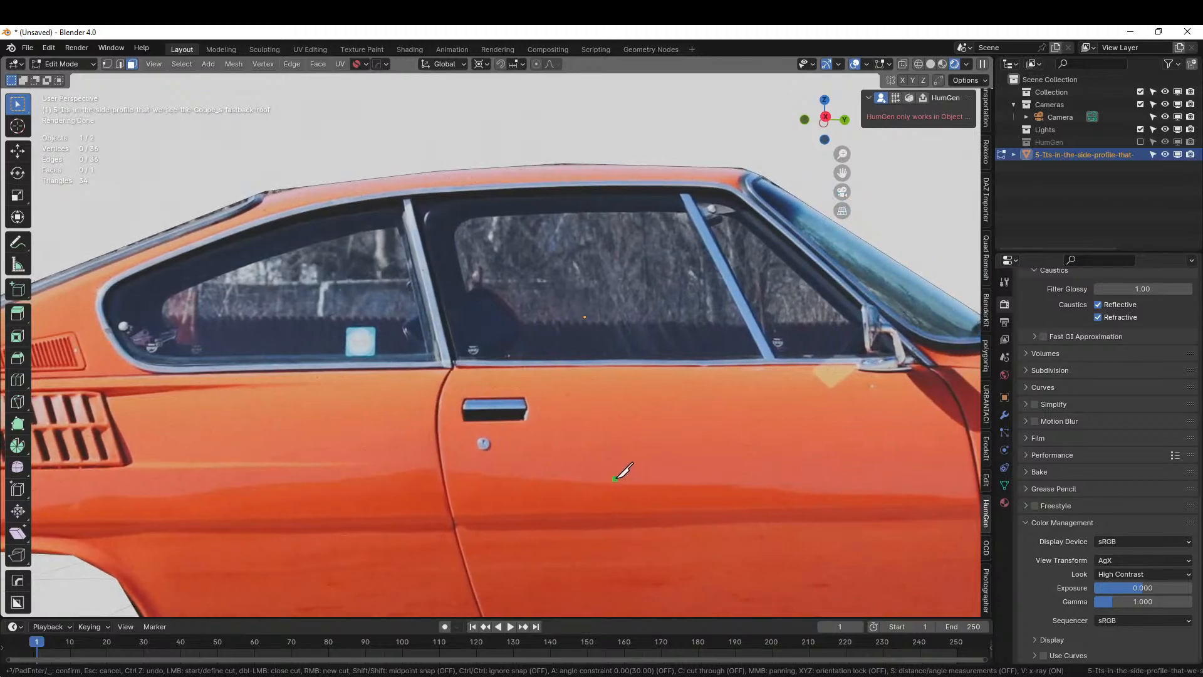
click(925, 364)
click(730, 189)
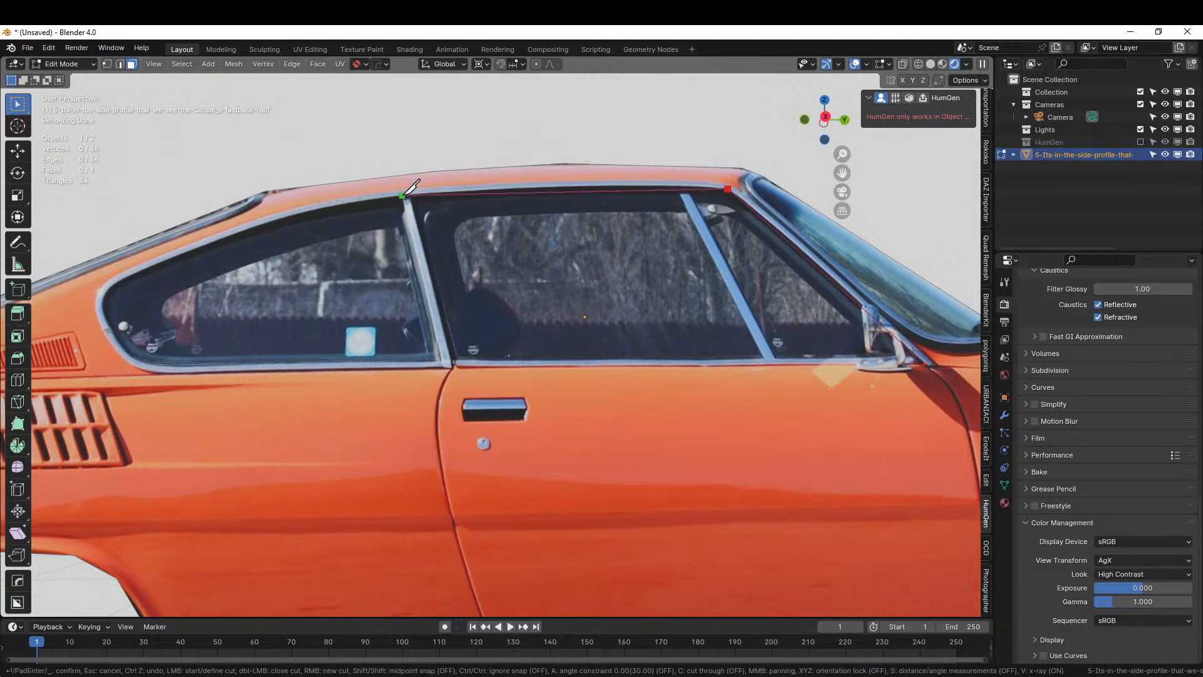
click(401, 194)
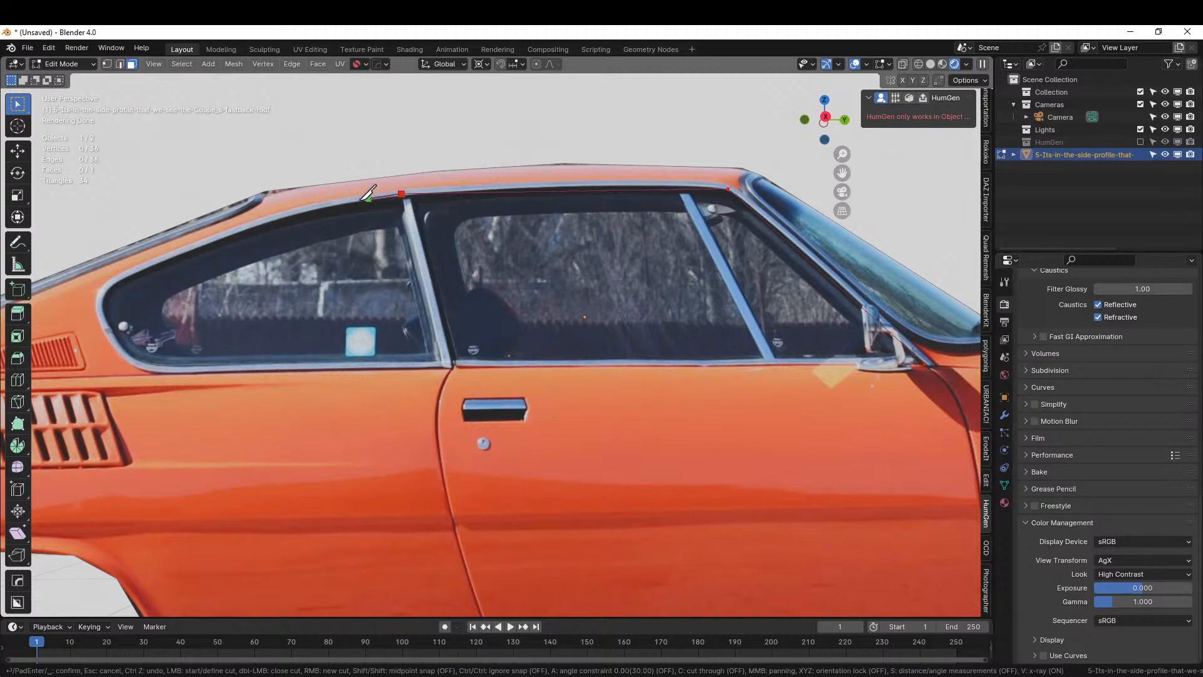
Trace the cut around the rear side window and back along the lower window line to its start, and apply it
click(271, 220)
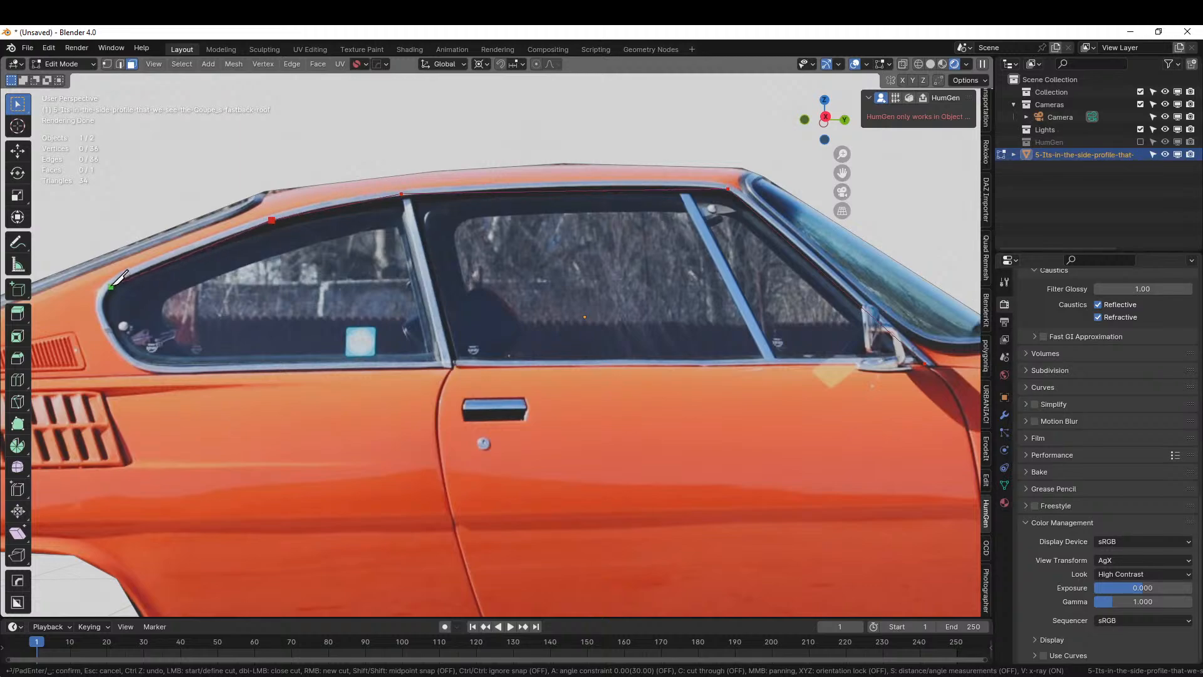
click(66, 301)
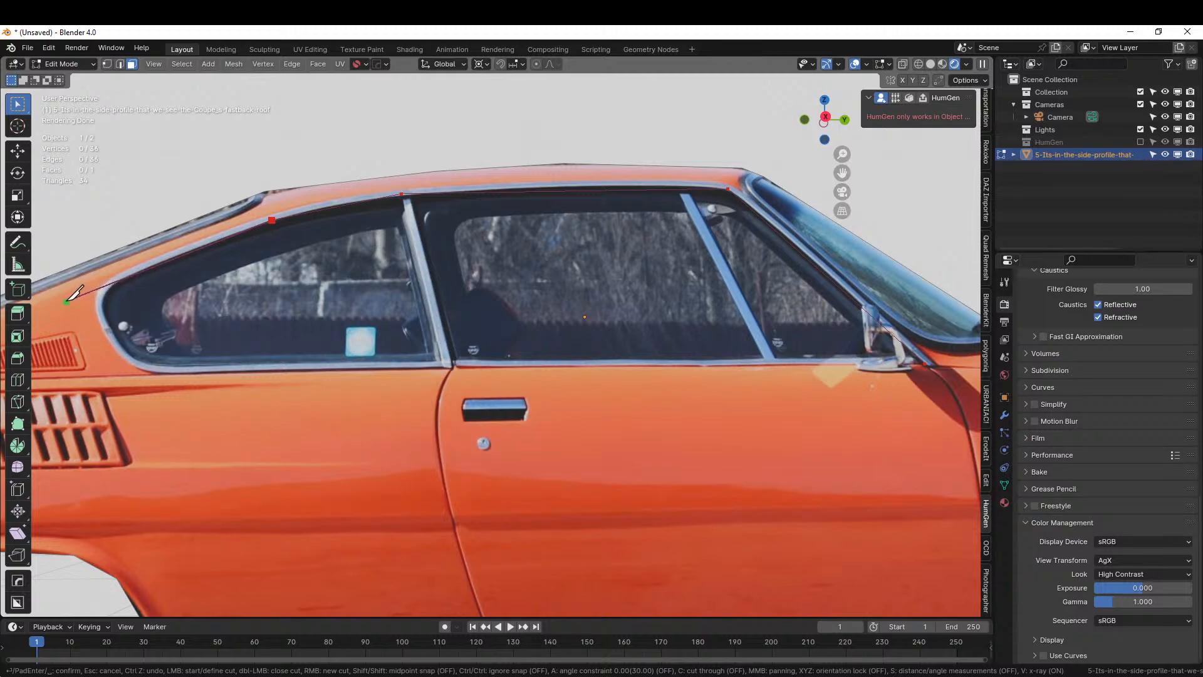
click(148, 368)
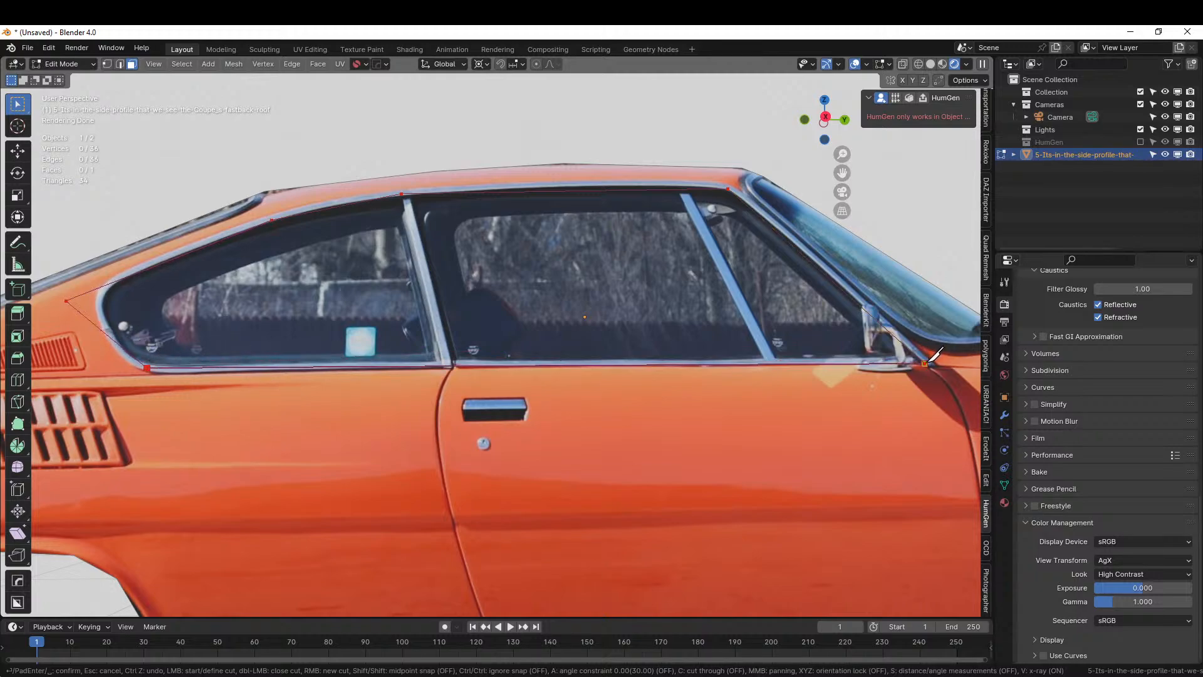
click(924, 363)
key(Return)
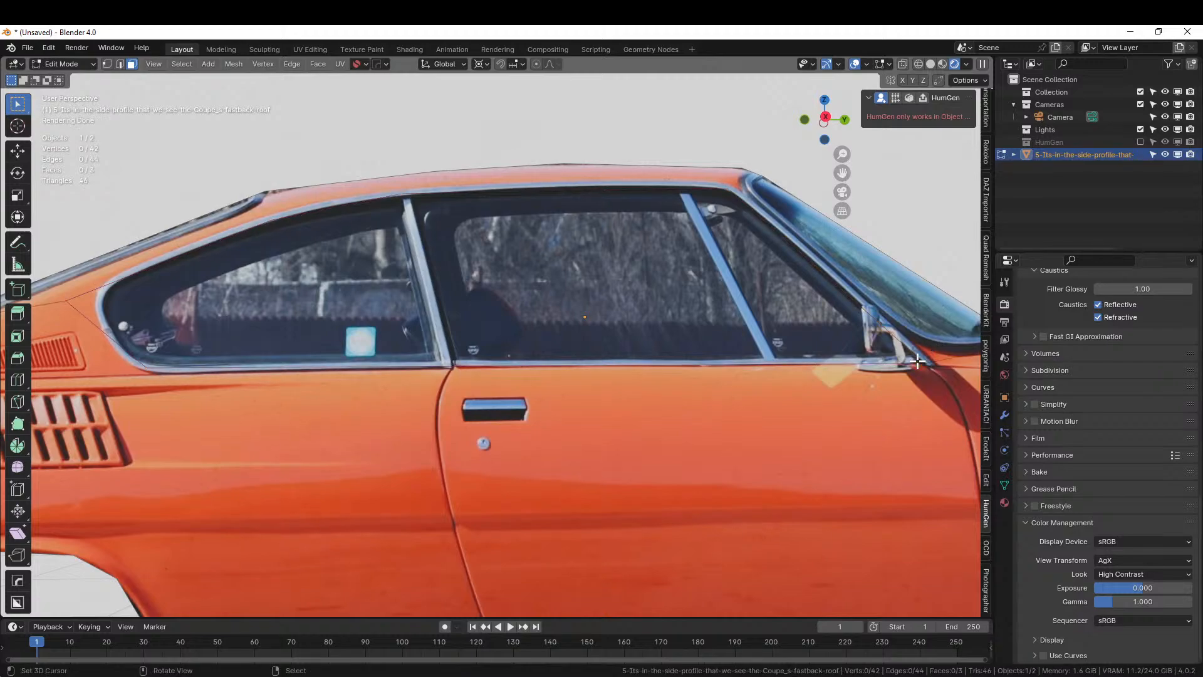
middle_drag(487, 389, 542, 394)
key(k)
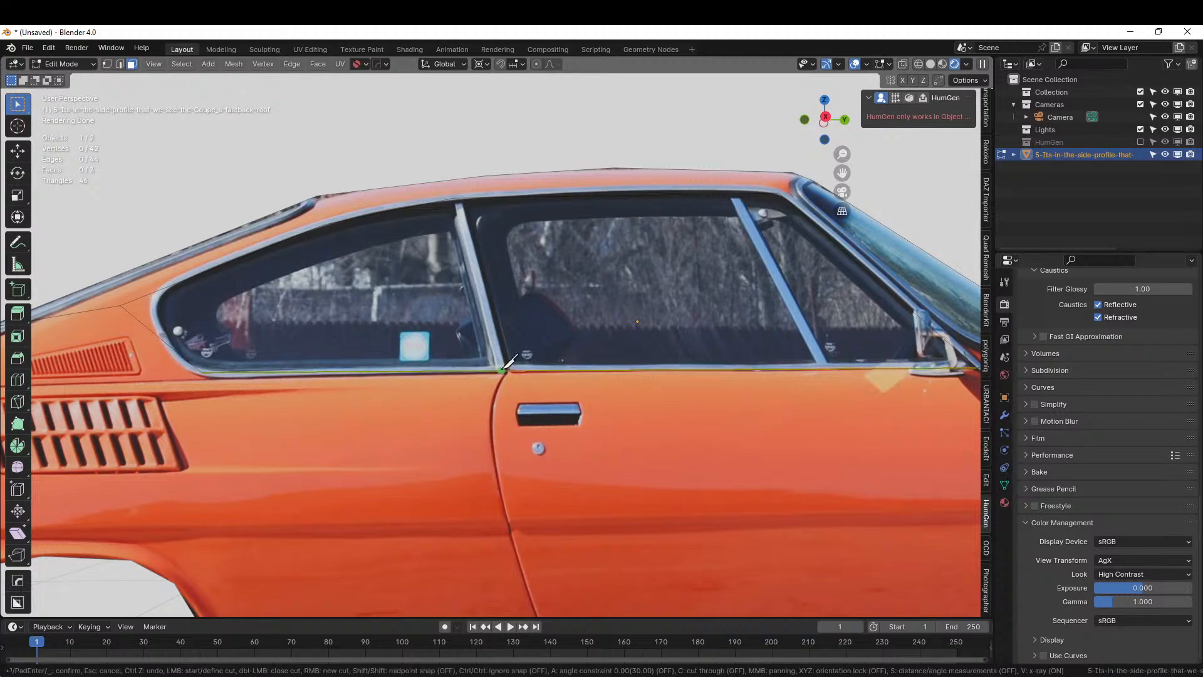
click(508, 370)
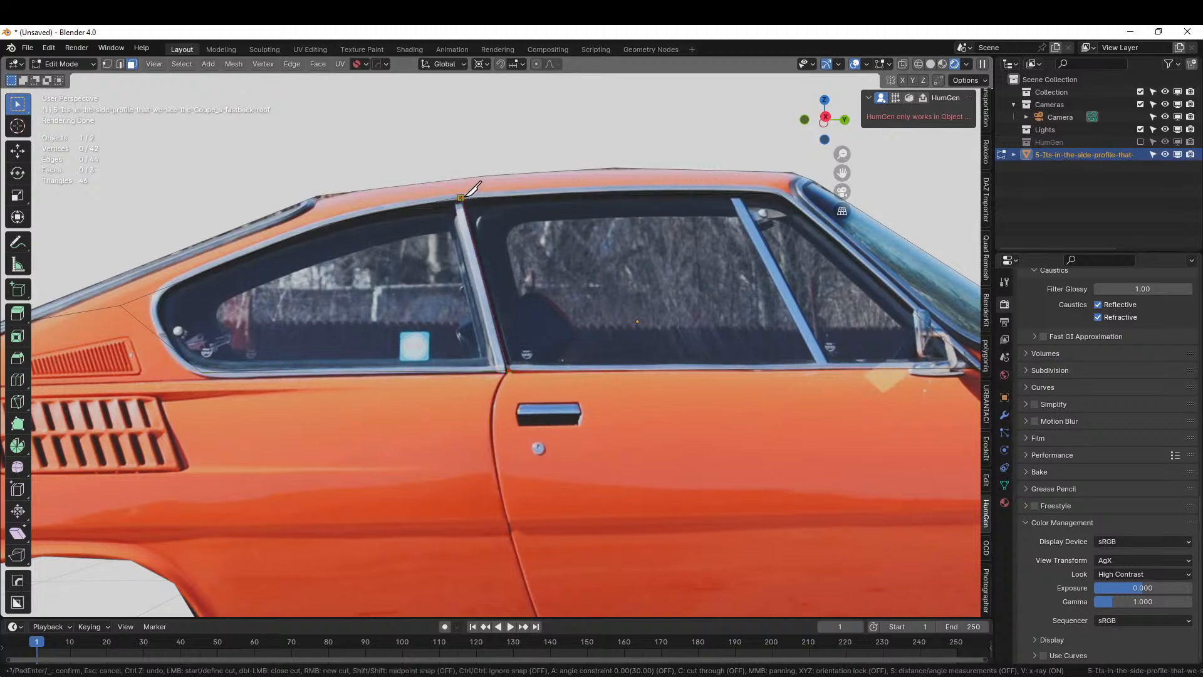
key(Escape)
Switch to vertex selection and knife-cut along the pillar separating the rear side window from the door window, top to bottom
key(1)
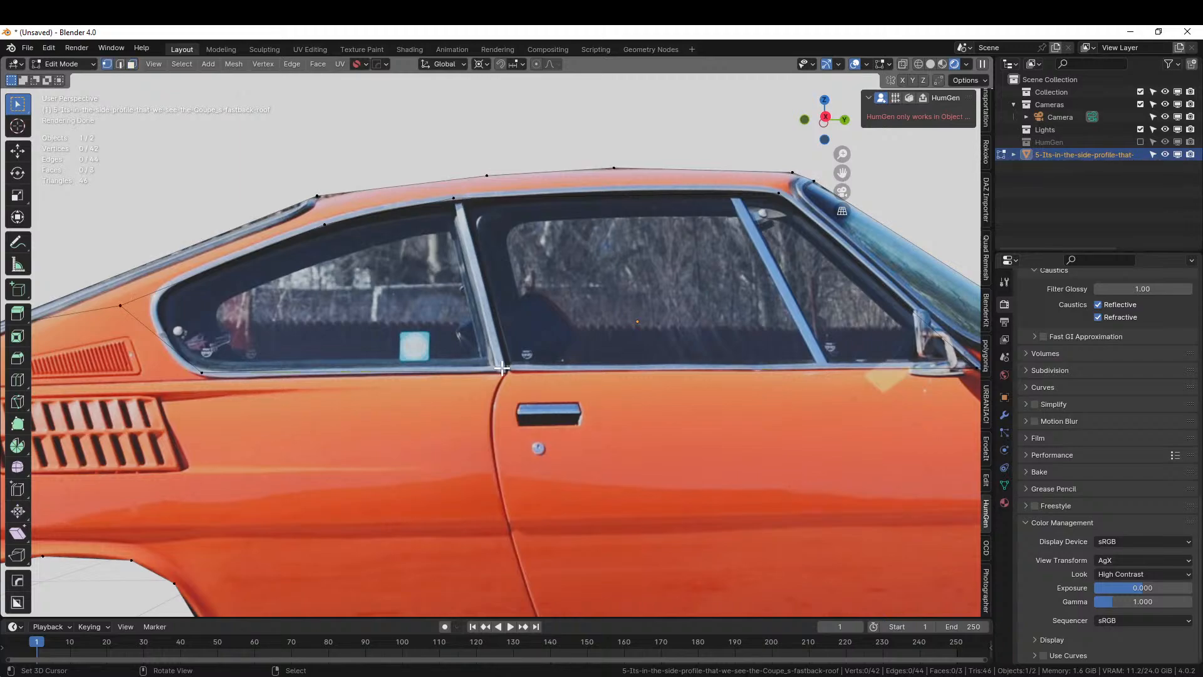
key(k)
click(454, 198)
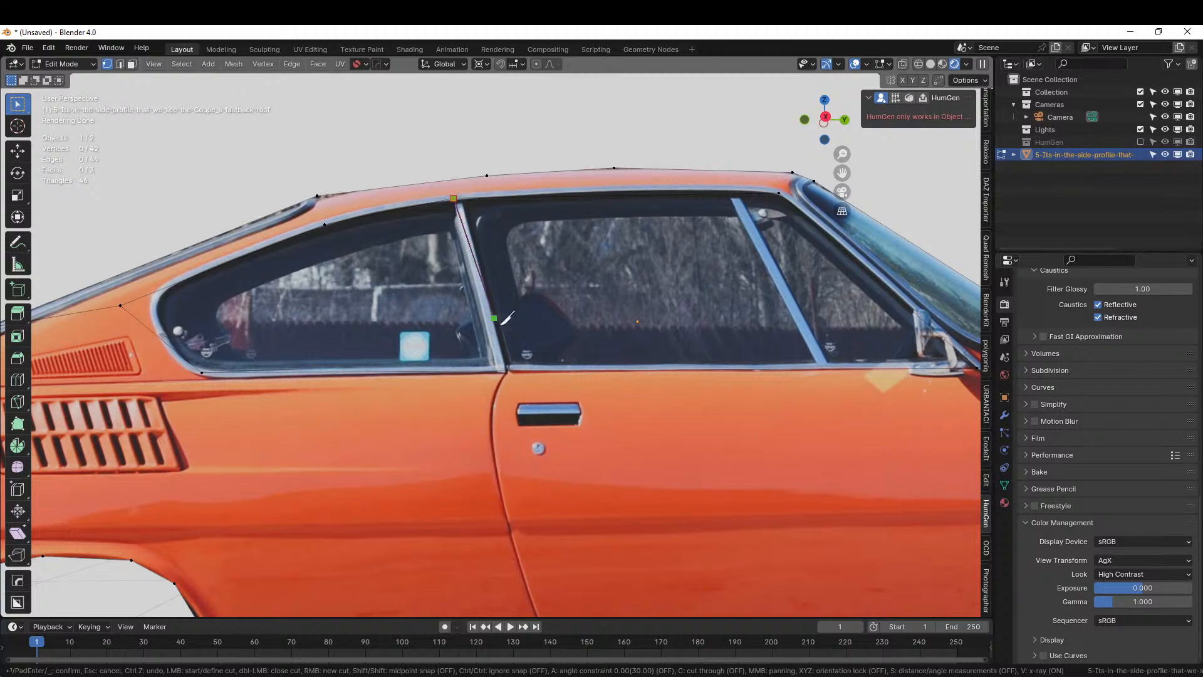
click(507, 369)
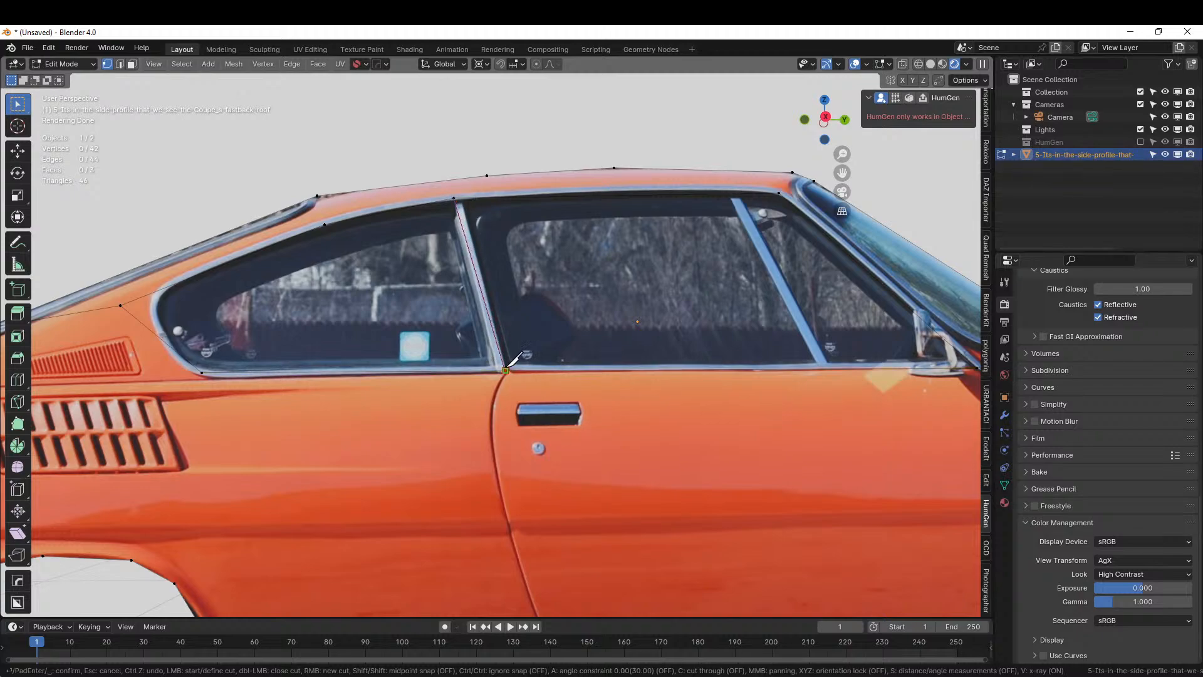
key(Return)
Knife-cut along the slanted divider between the door window and the front quarter window, from the lower to the upper window line
shift+middle_drag(511, 369, 359, 374)
key(k)
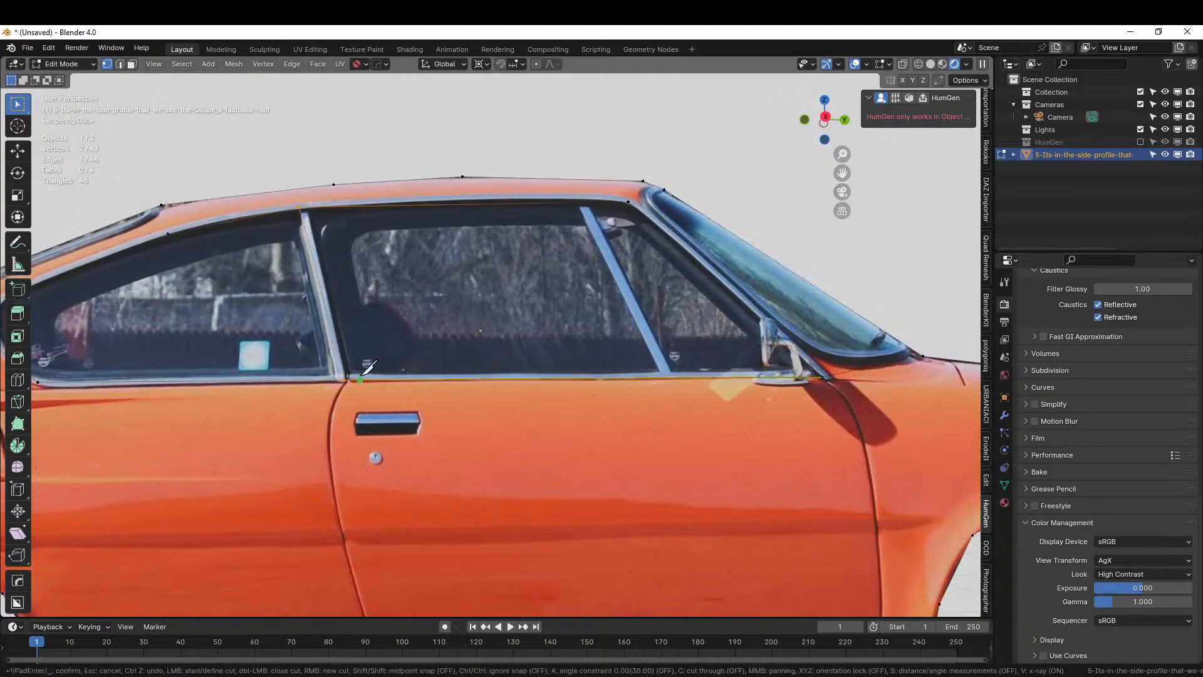
click(672, 378)
click(582, 203)
key(Return)
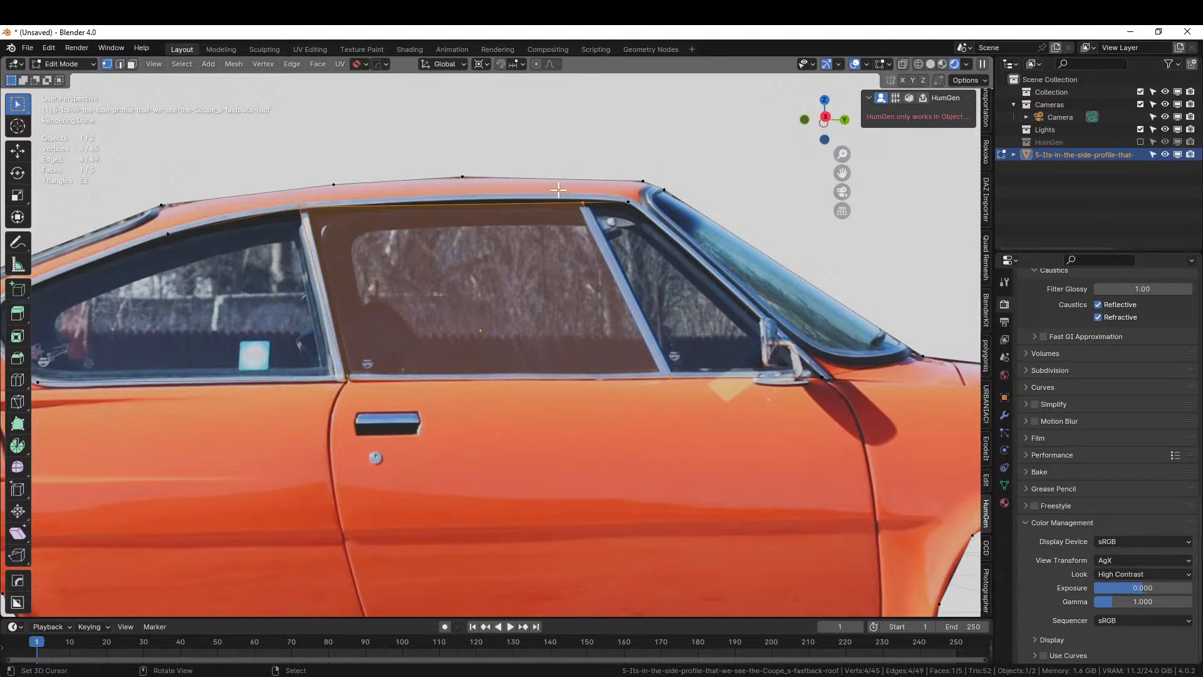
Knife-cut the windshield's inner edge from its upper corner down the pillar and around its base to the hood
key(k)
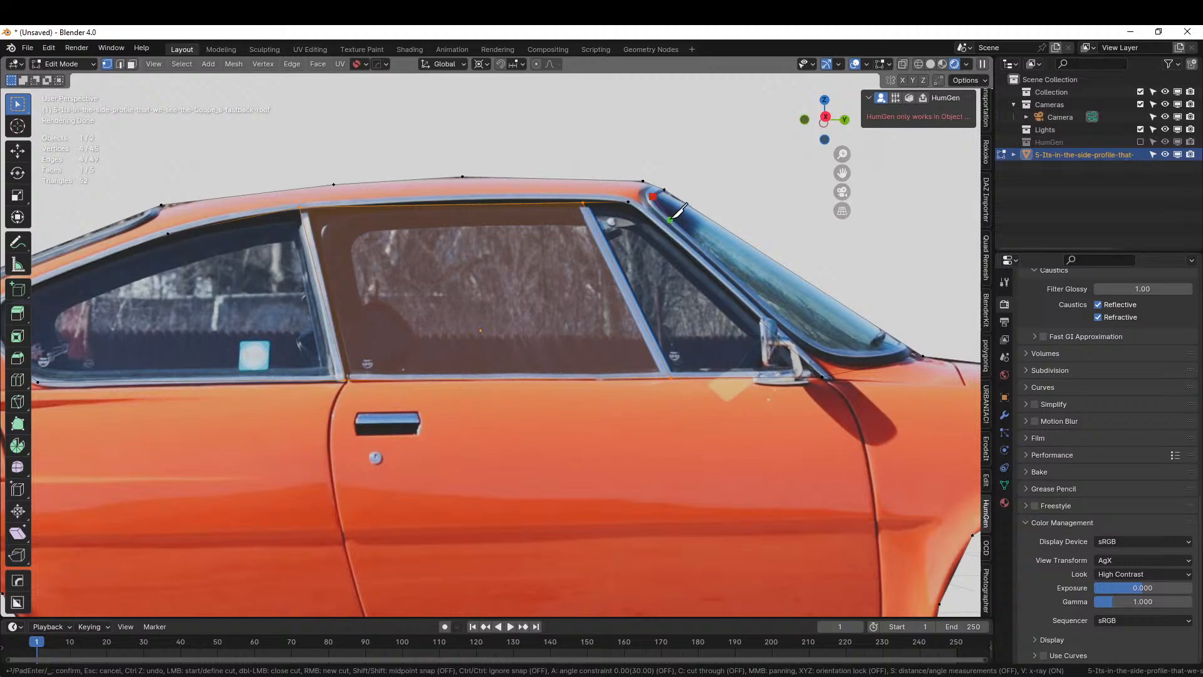
click(653, 205)
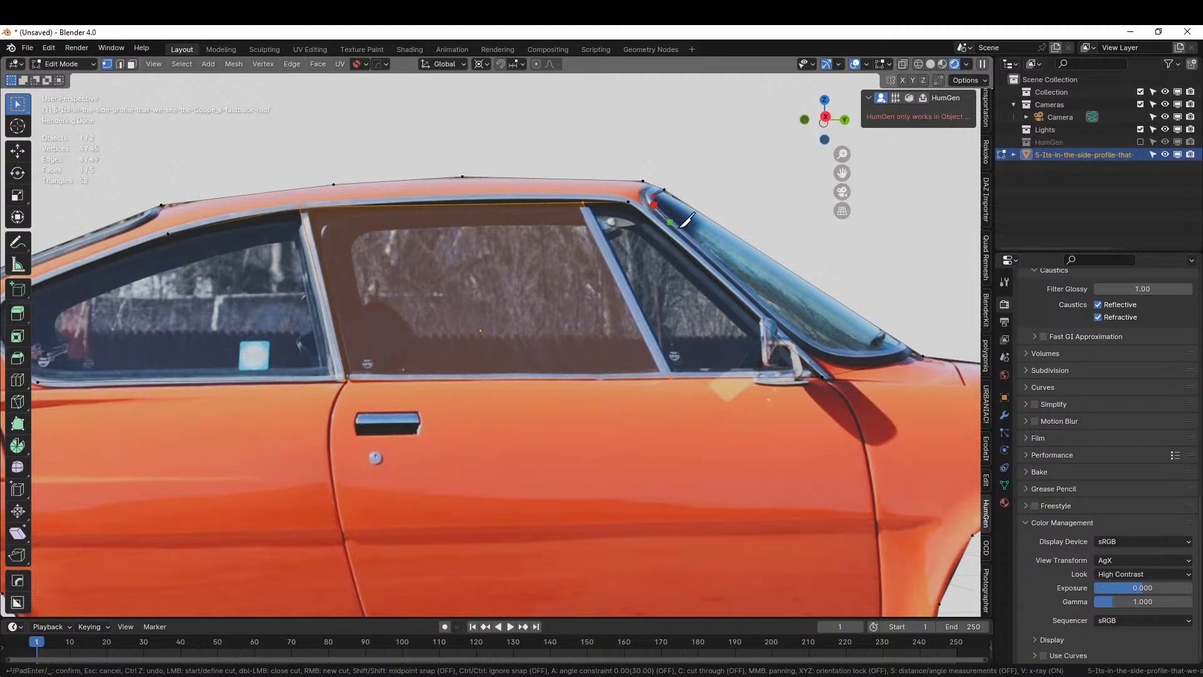
click(792, 329)
click(826, 349)
click(873, 354)
click(907, 346)
key(Return)
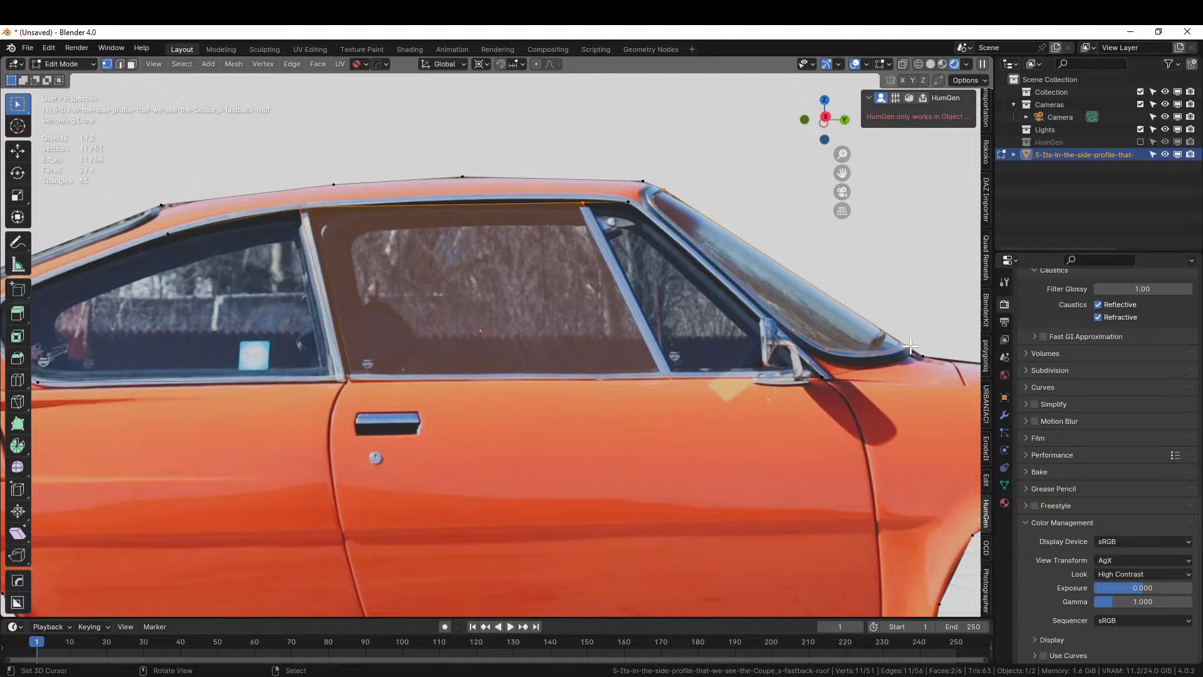
scroll(910, 346, down, 2)
shift+middle_drag(767, 376, 1075, 402)
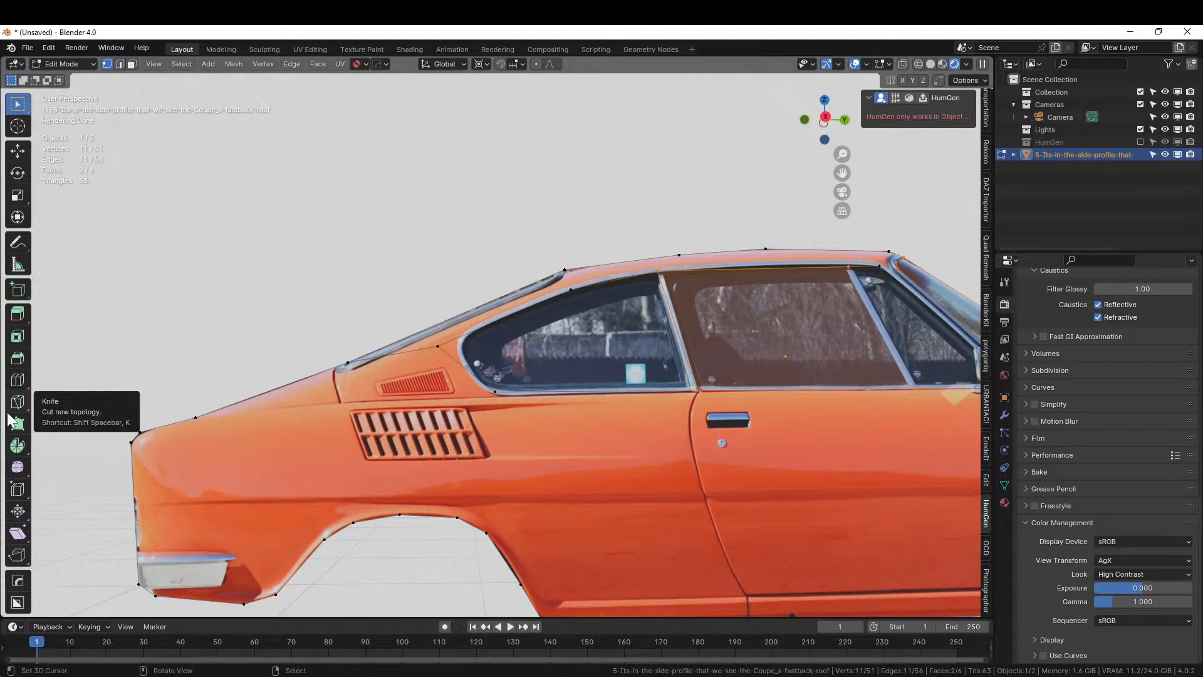
key(space)
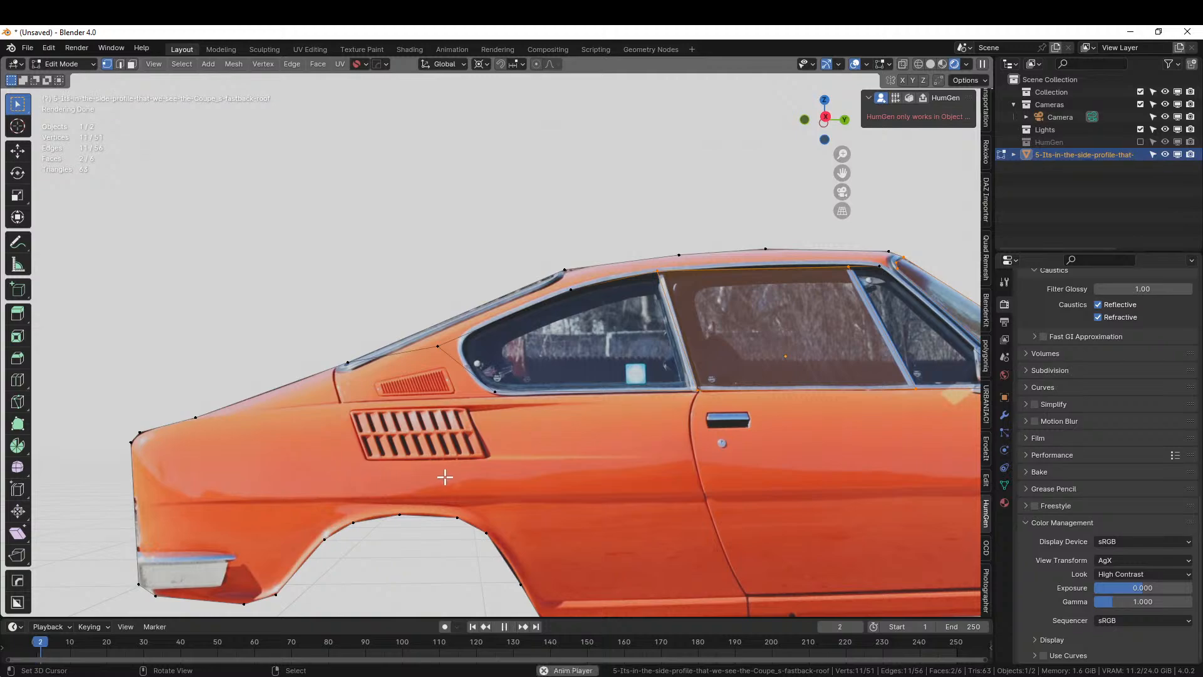
mouse_move(444, 476)
mouse_down()
mouse_move(381, 420)
mouse_move(452, 484)
mouse_up()
key(space)
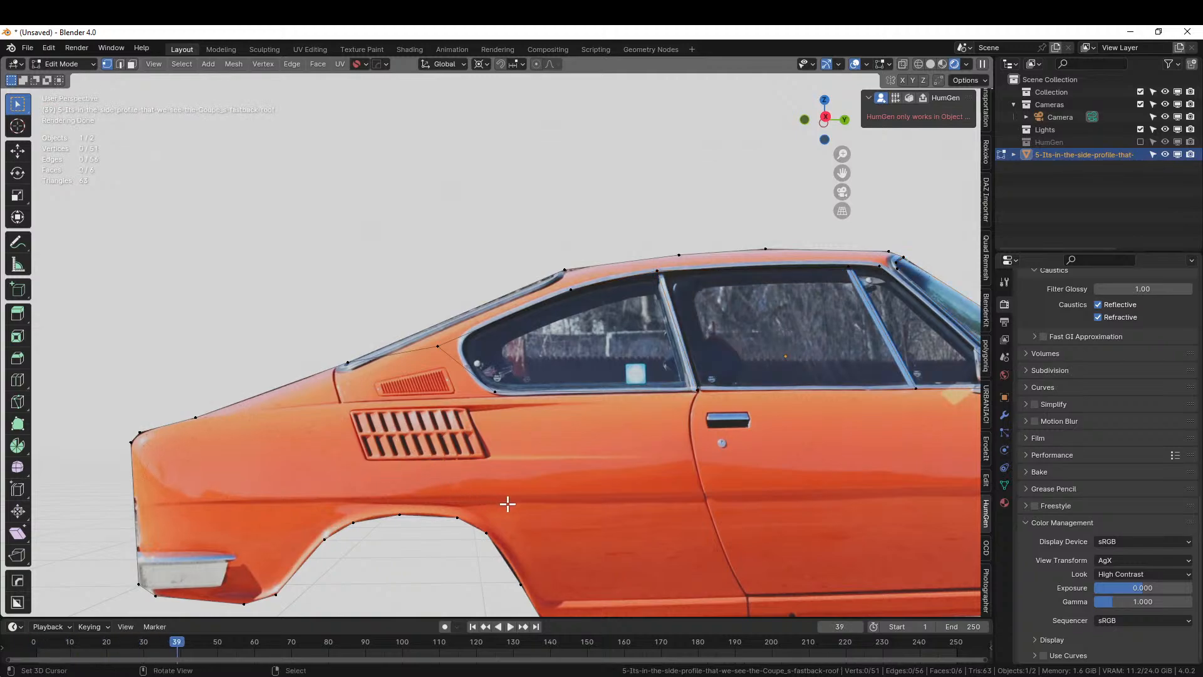
Knife-cut the door's rear seam from the lower window line beneath the pillar down to the body's bottom edge
shift+middle_drag(508, 504, 342, 446)
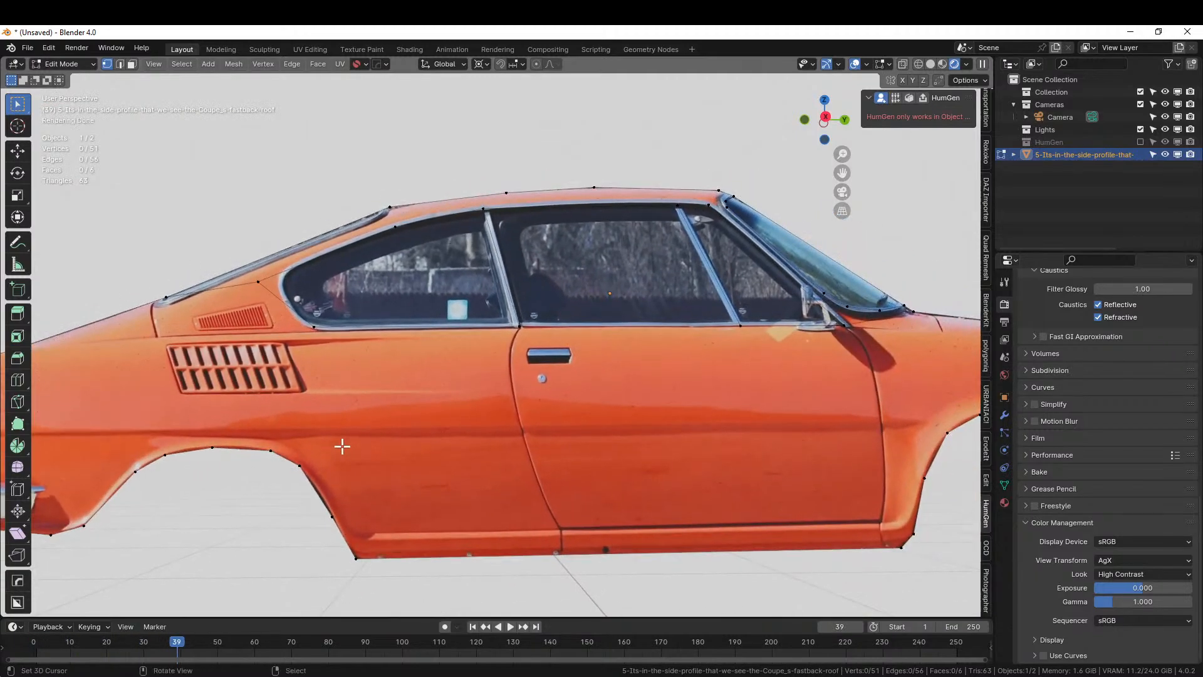
key(k)
click(518, 326)
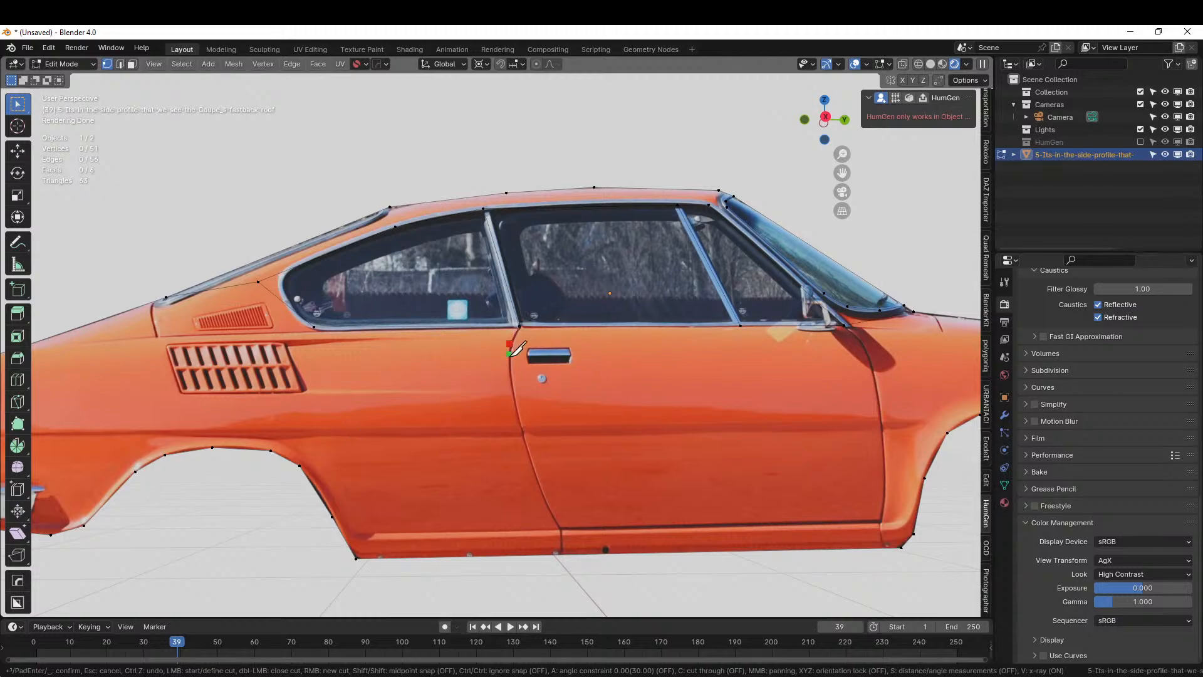
click(509, 343)
click(510, 385)
click(522, 432)
click(539, 491)
click(561, 553)
key(Return)
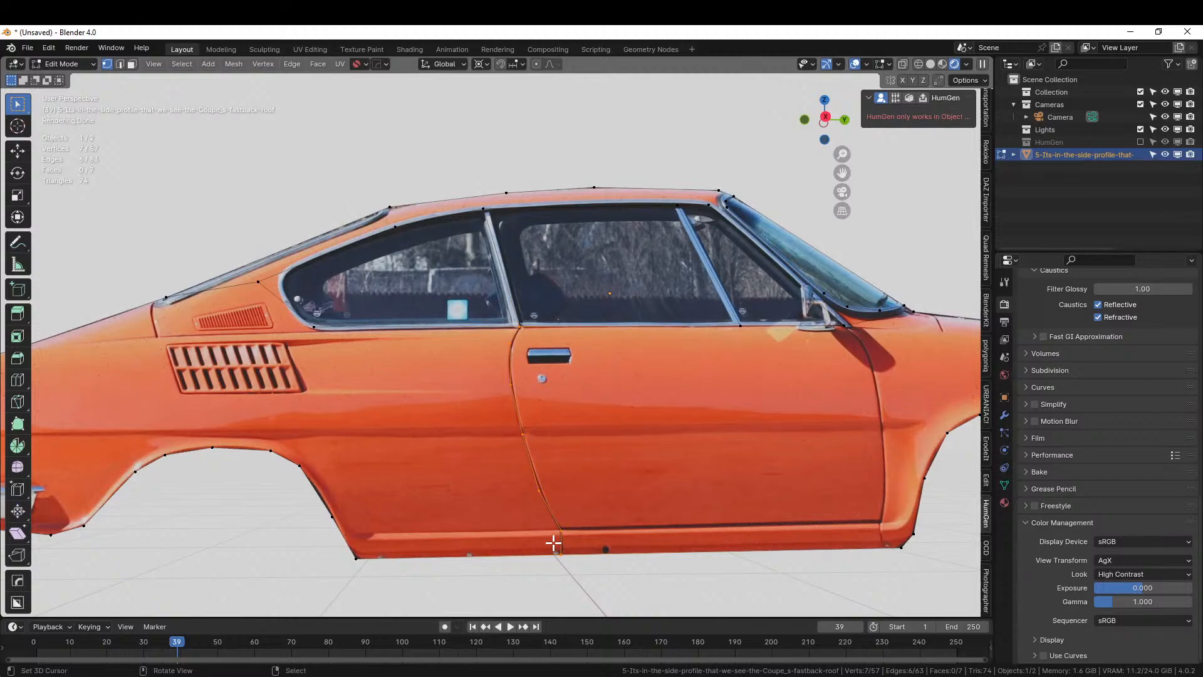
View the cut edges in solid shading and return to the rendered view
key(z)
key(6)
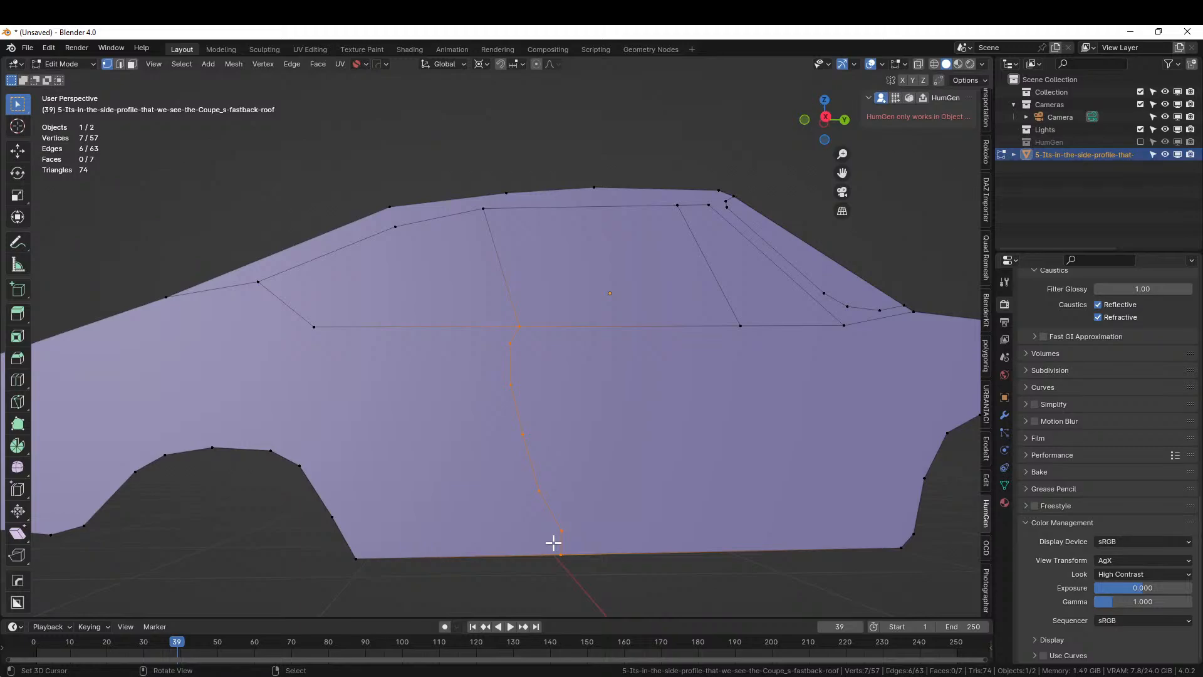
key(z)
key(8)
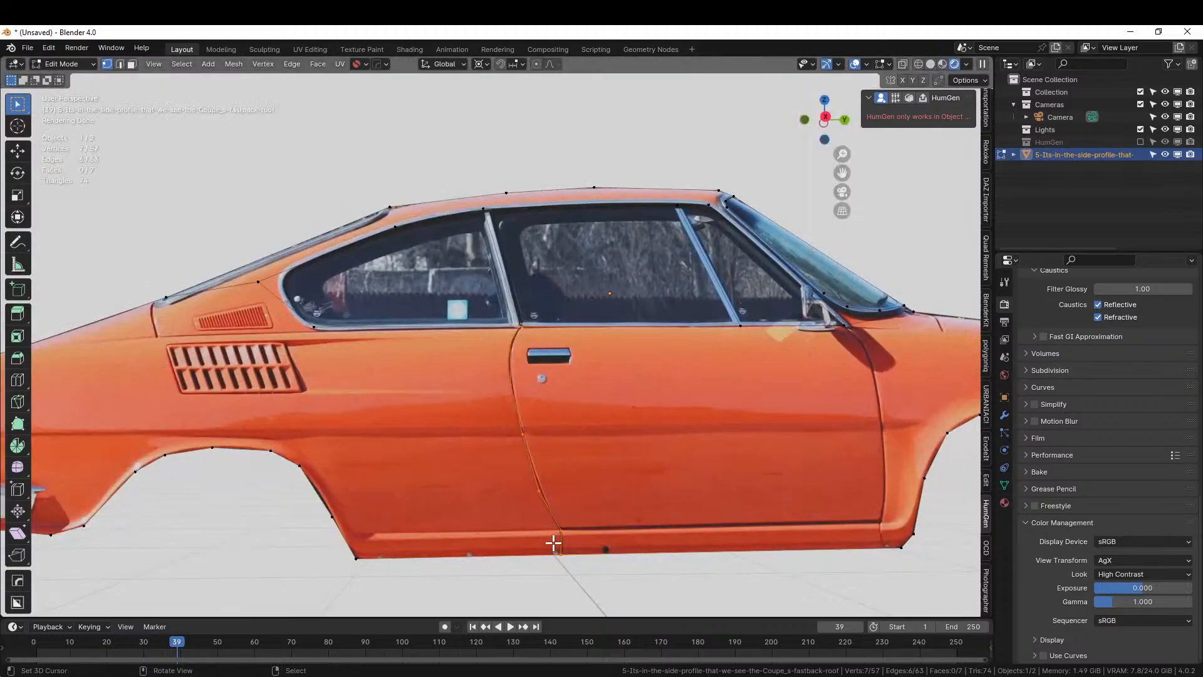
Knife-cut the door's front seam from the body's bottom edge up to the lower window line near the side mirror
shift+middle_drag(840, 504, 670, 503)
key(k)
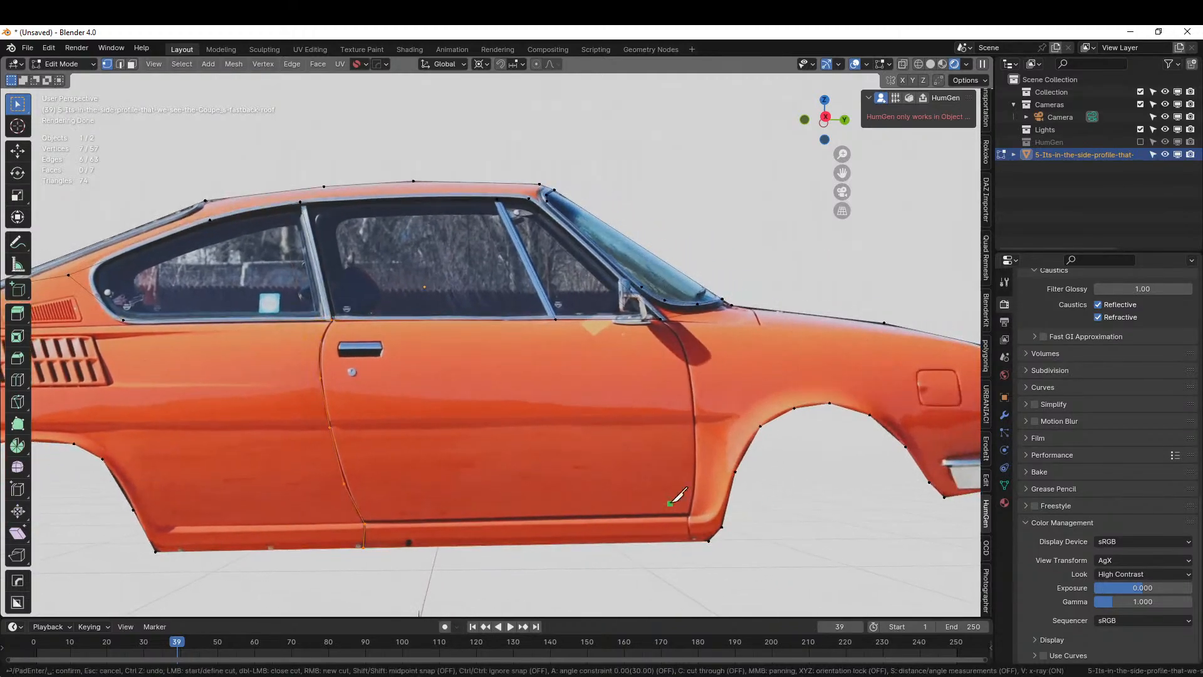
click(692, 540)
click(695, 472)
click(695, 415)
click(690, 360)
click(676, 333)
click(663, 320)
key(Return)
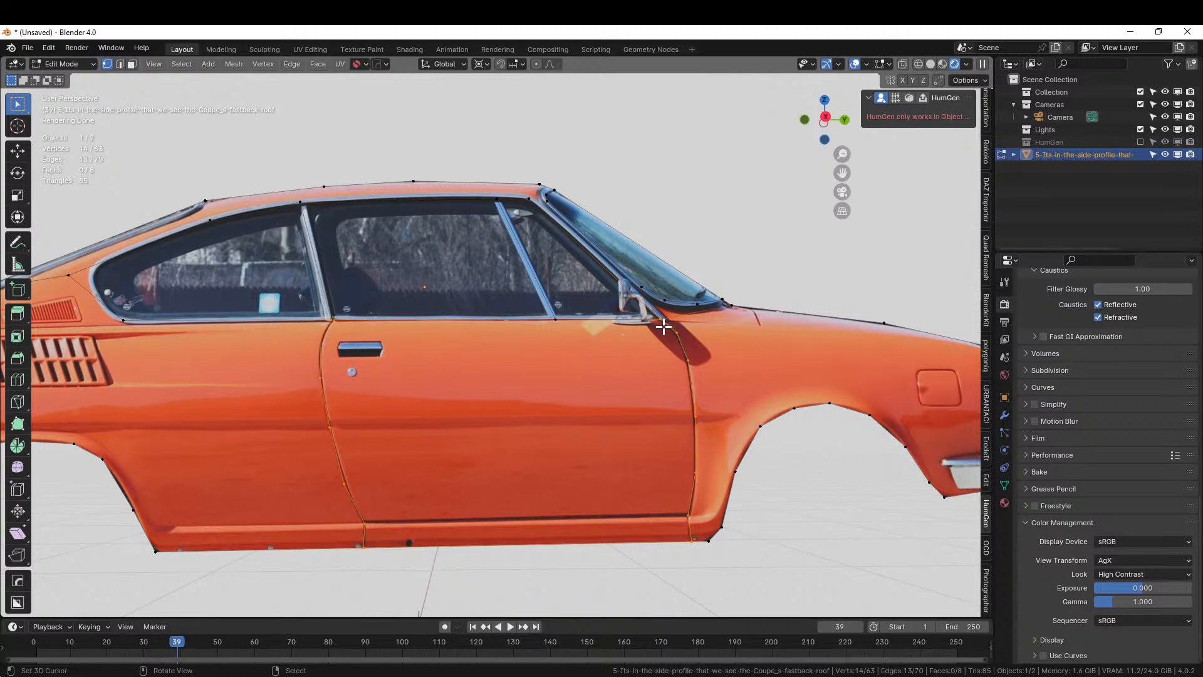
Knife-cut the door's bottom edge above the sill, joining the rear and front door seams
key(k)
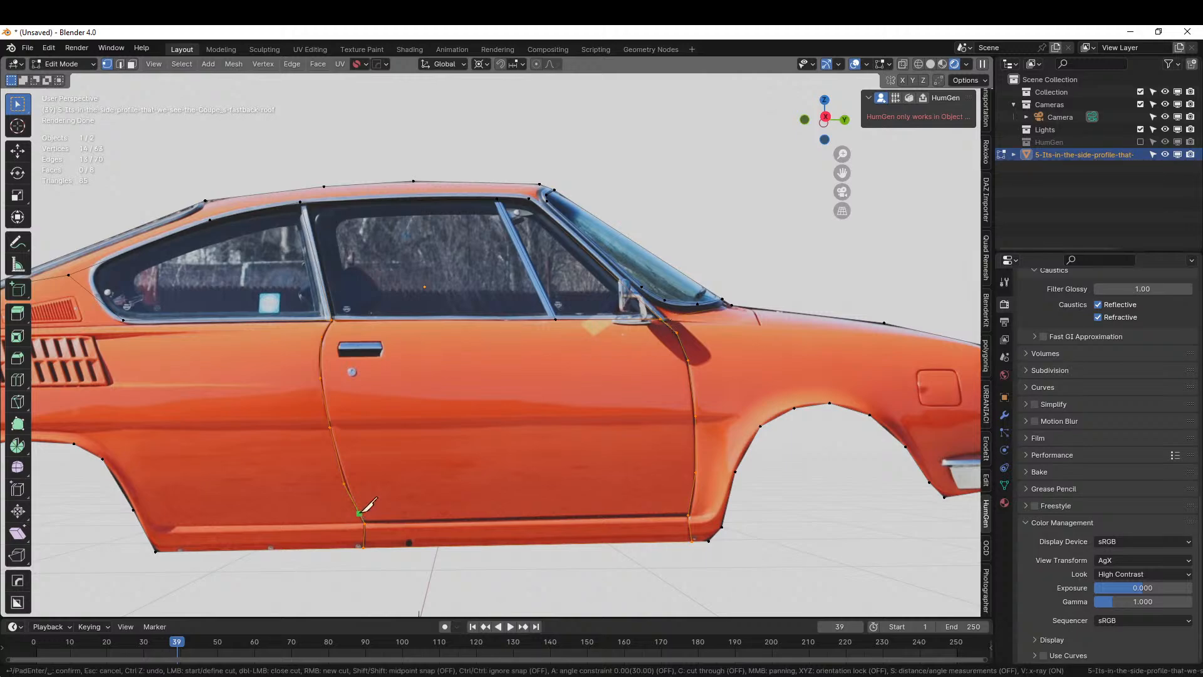
click(364, 523)
click(688, 514)
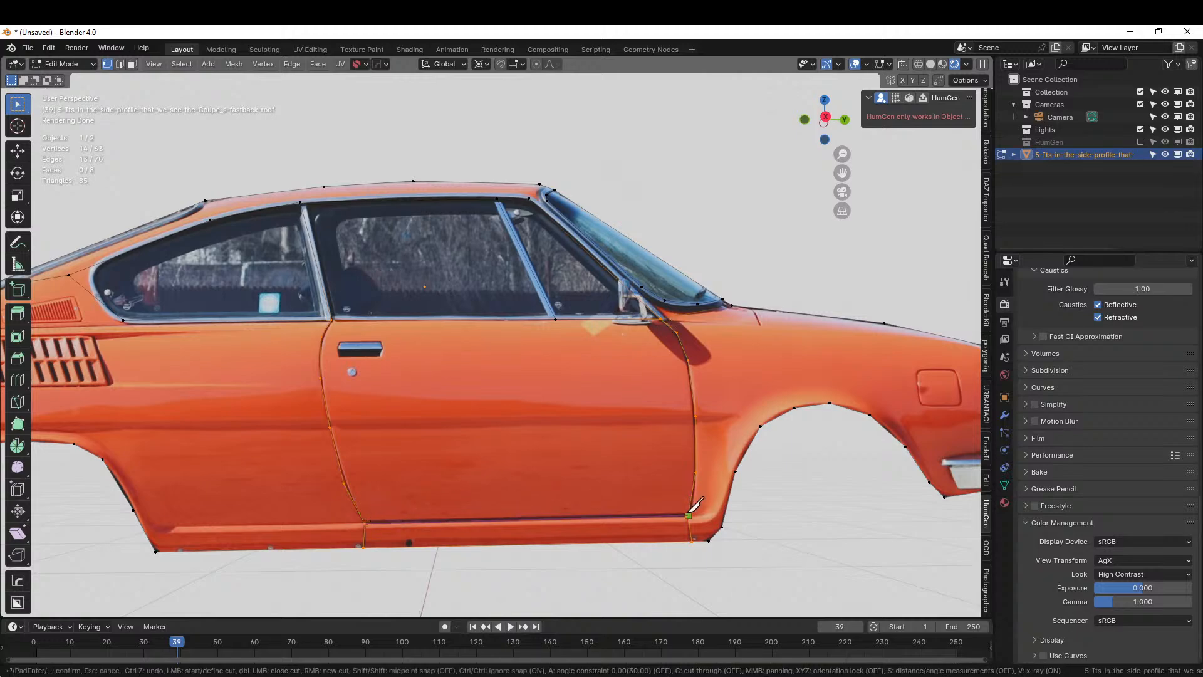
key(Return)
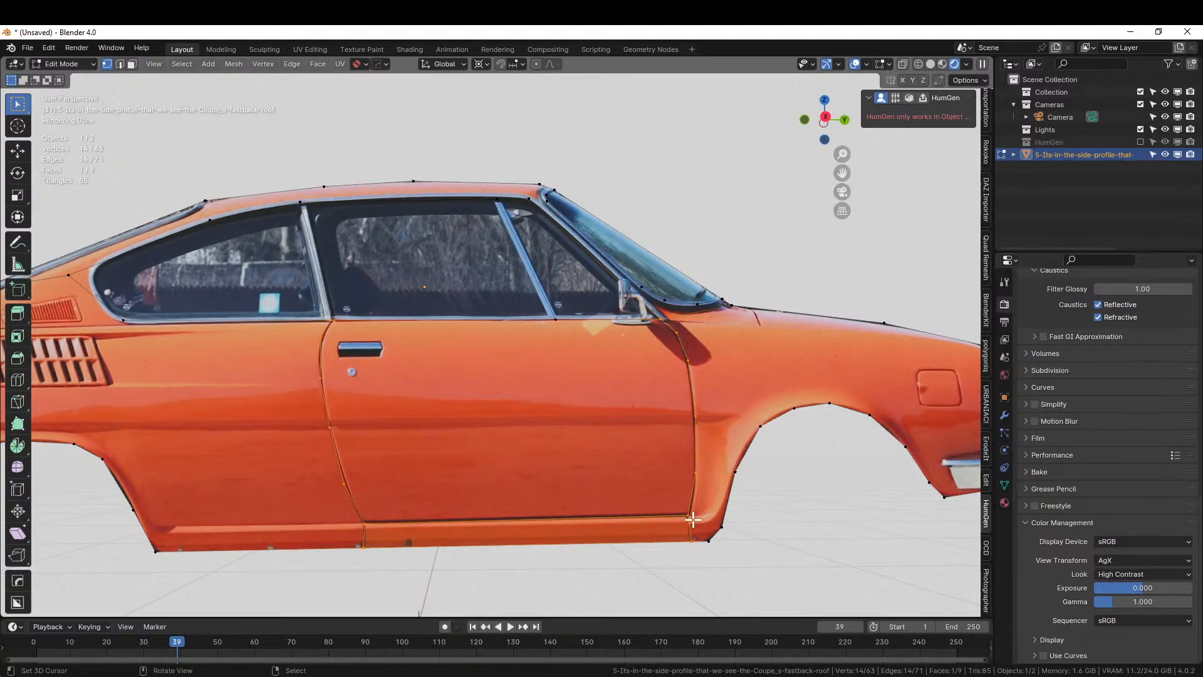
Examine the whole car body mesh in solid shading and return to the rendered view
key(z)
key(6)
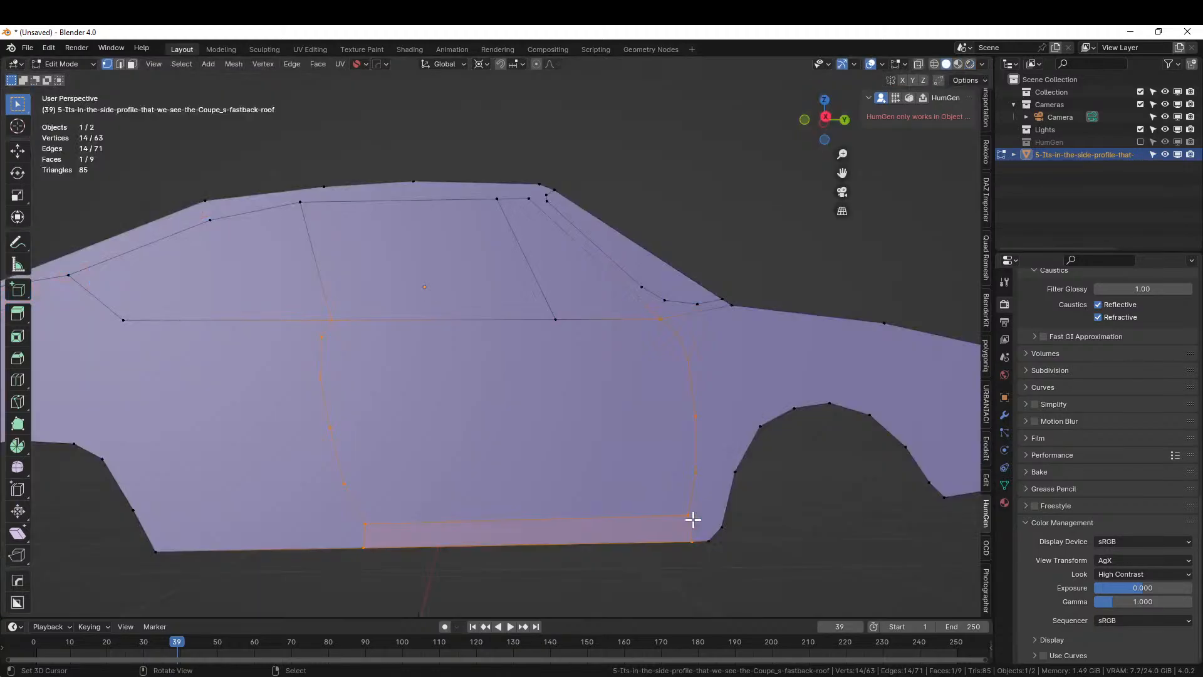
scroll(693, 518, down, 1)
scroll(701, 511, down, 1)
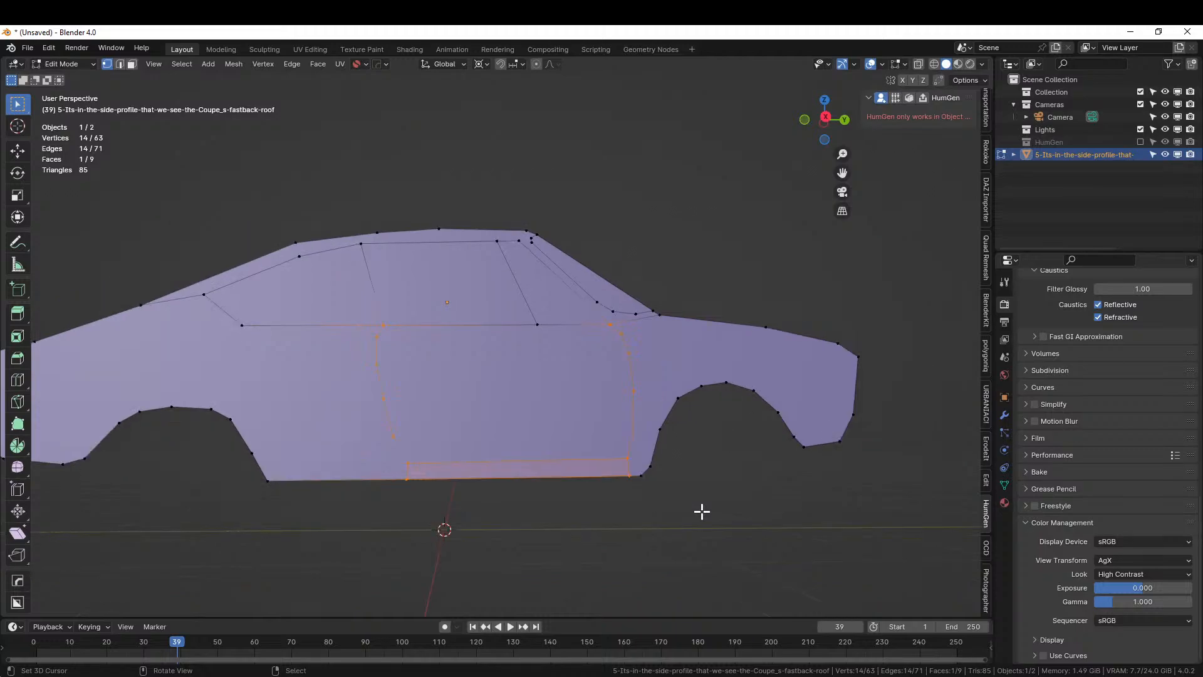
scroll(702, 511, down, 1)
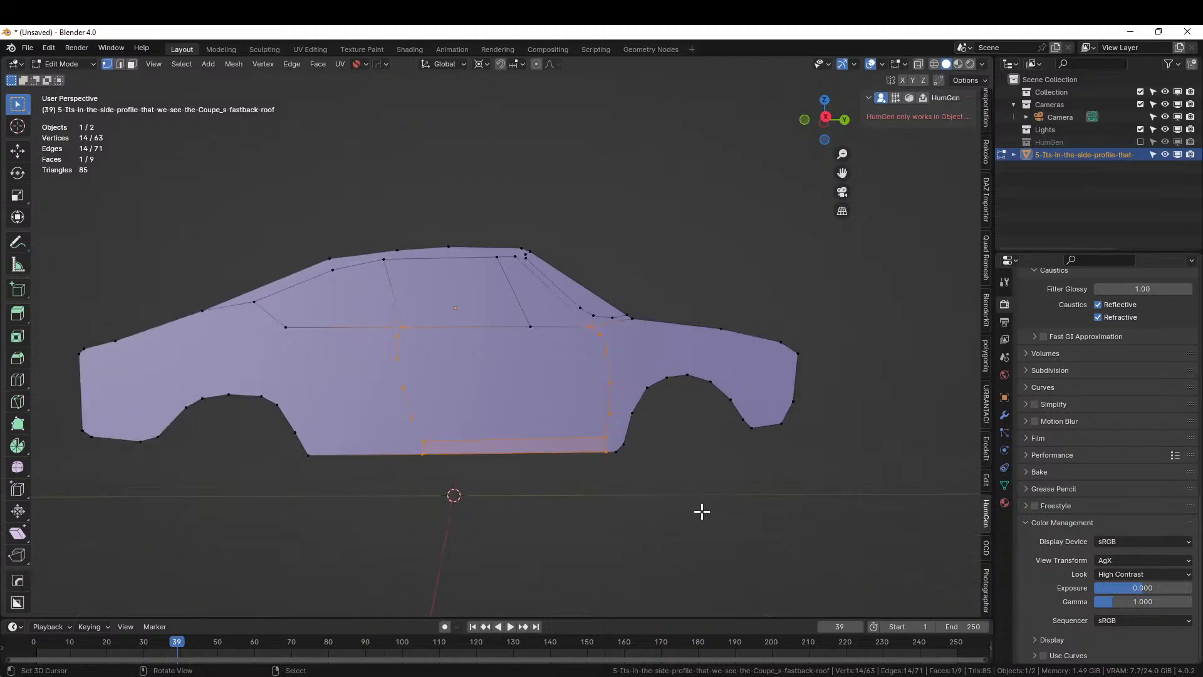
key(z)
click(703, 513)
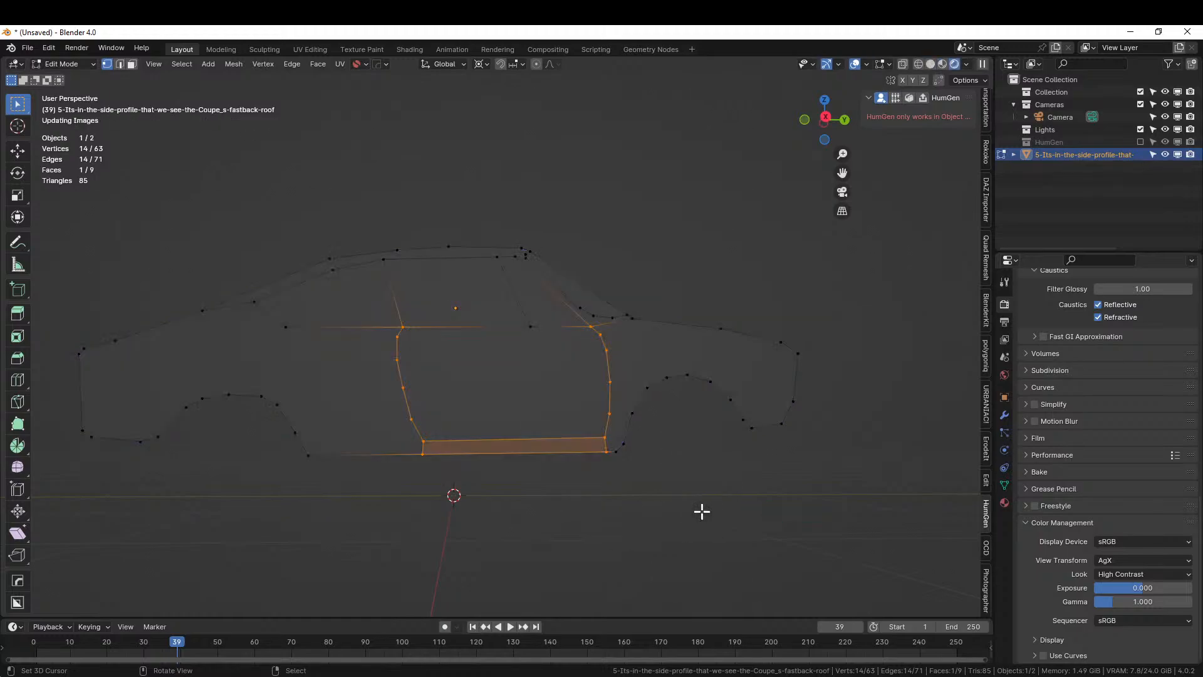
scroll(702, 511, up, 1)
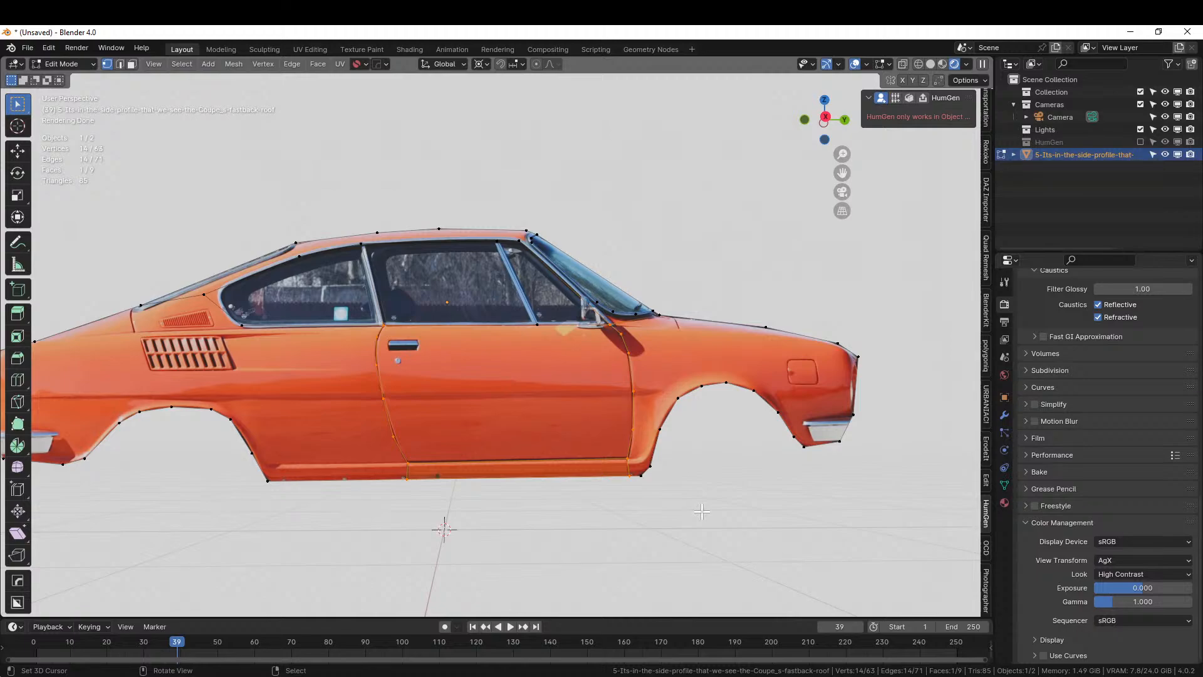
key(k)
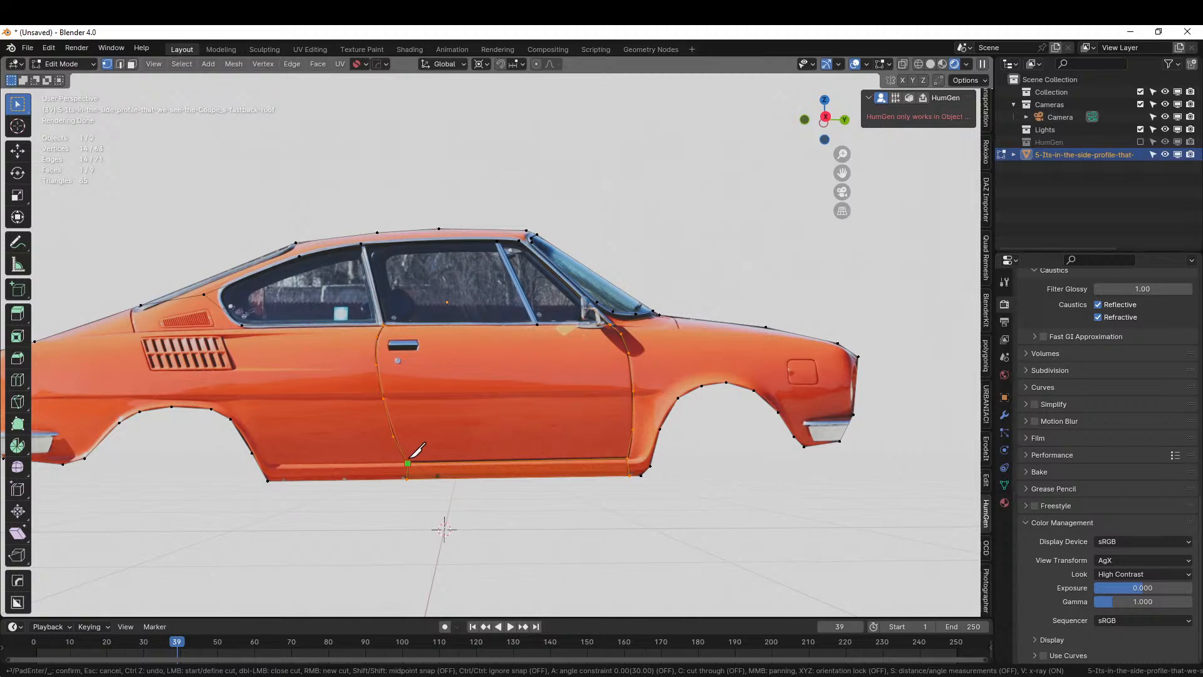
click(408, 463)
key(Escape)
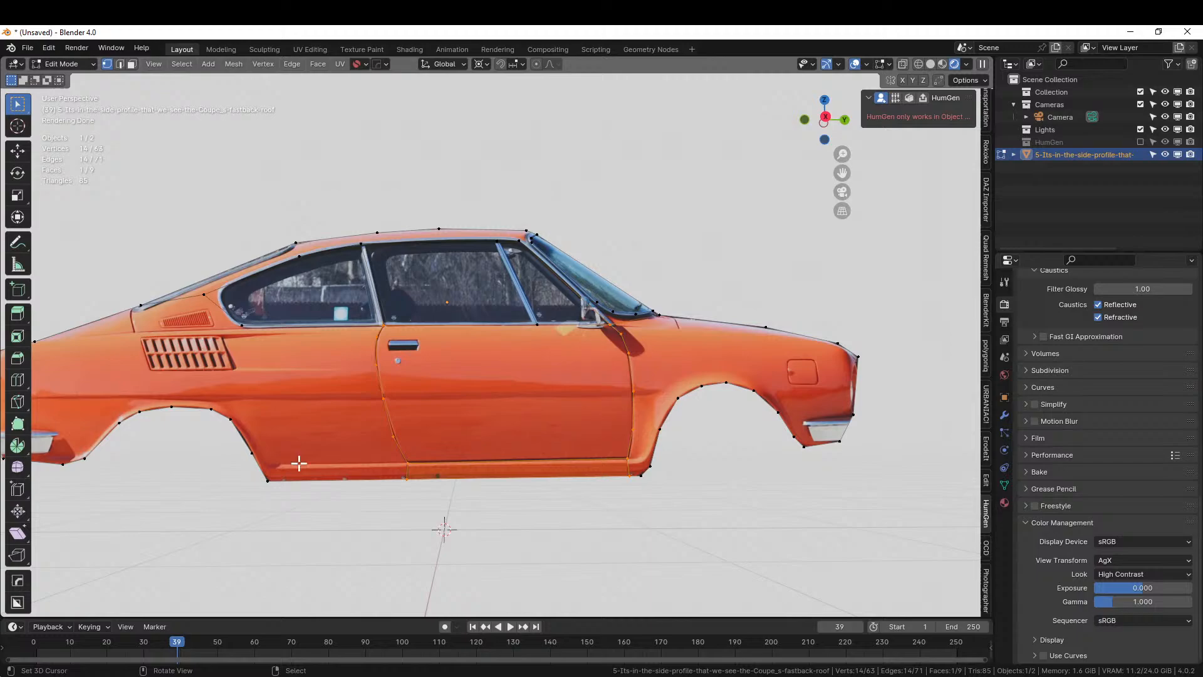
Extend the sill line with a knife cut locked to the Y axis, from the door's lower rear corner to the rear wheel arch
key(k)
click(408, 463)
key(y)
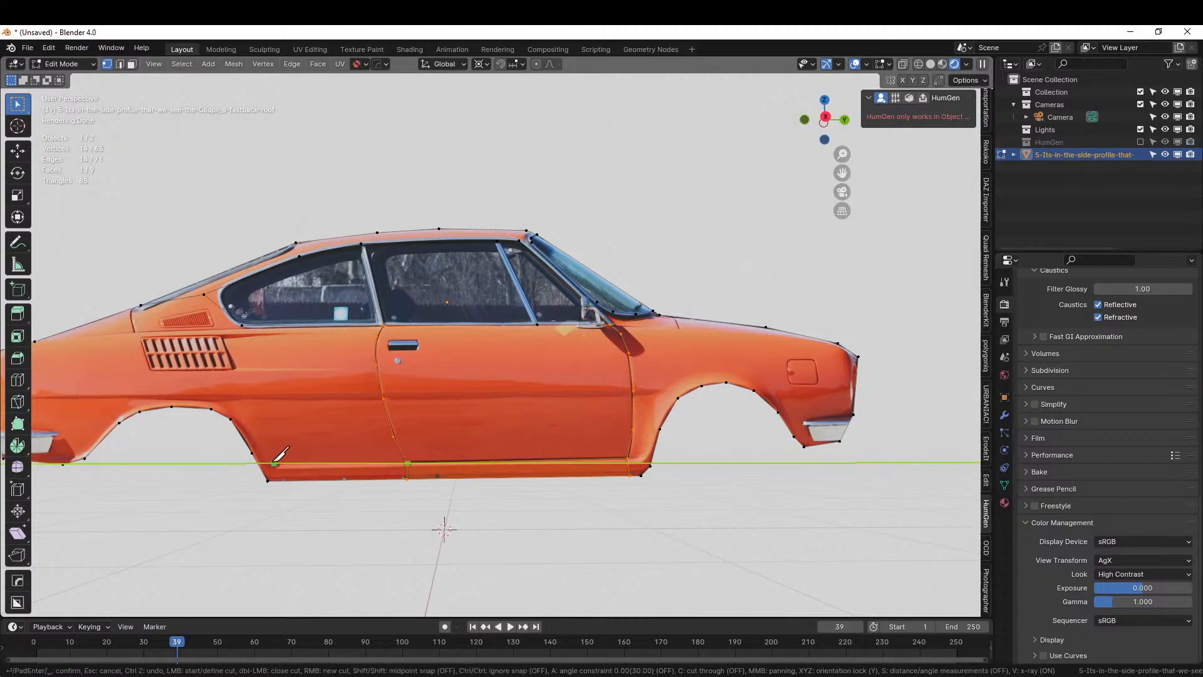
click(261, 458)
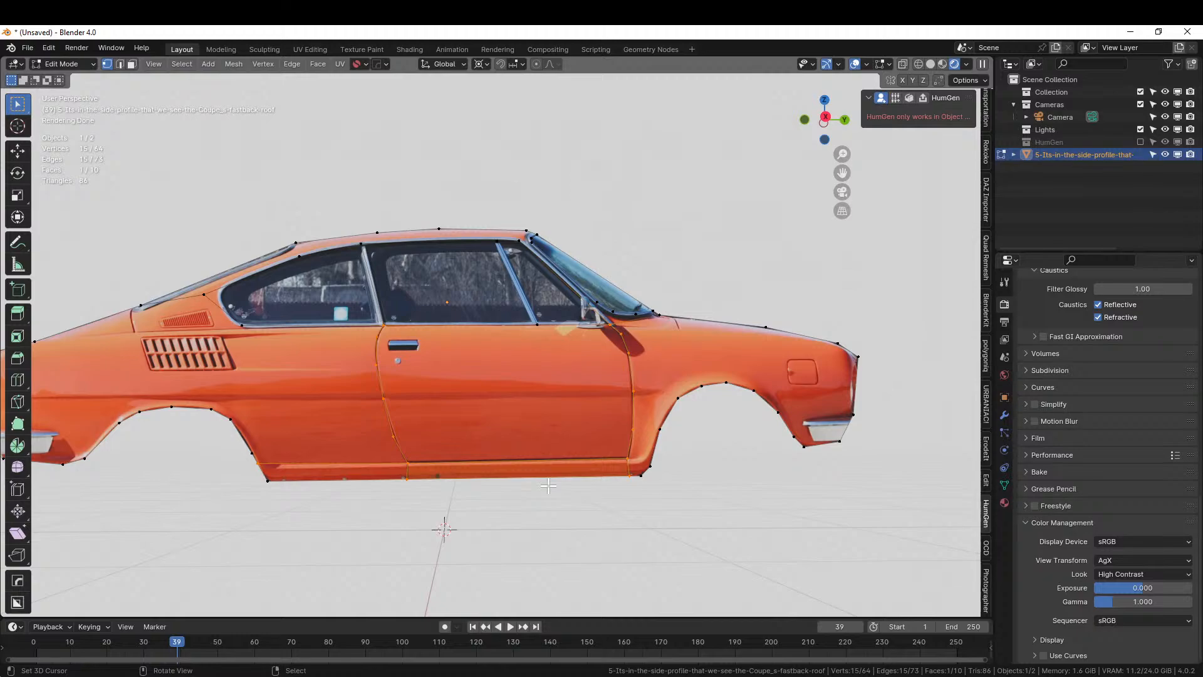
Vertex-bevel the point just behind the rear quarter window with 4 segments and a width of about 0.14 m
scroll(445, 435, up, 2)
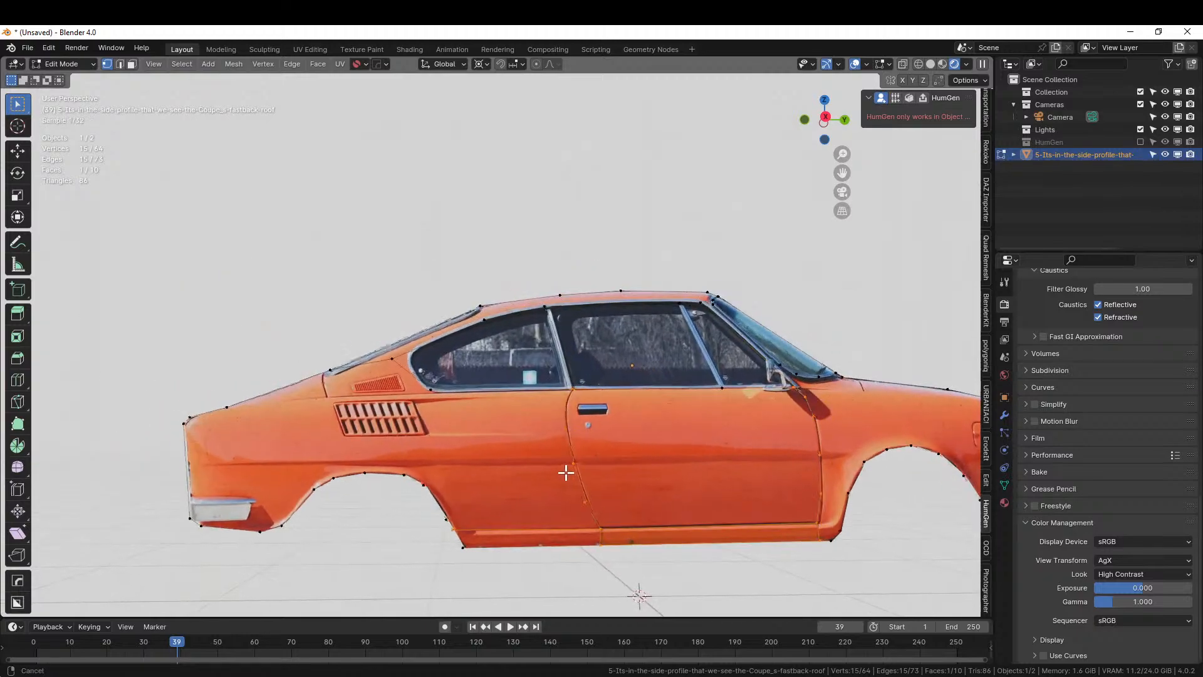
scroll(556, 435, up, 3)
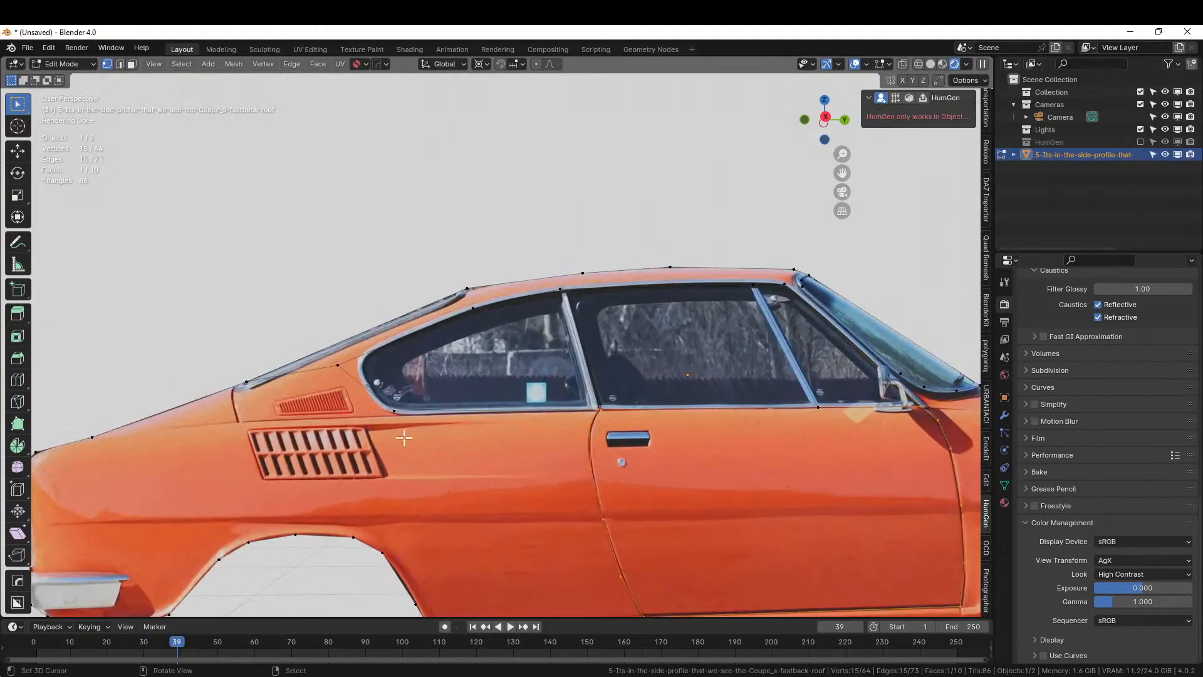
click(346, 370)
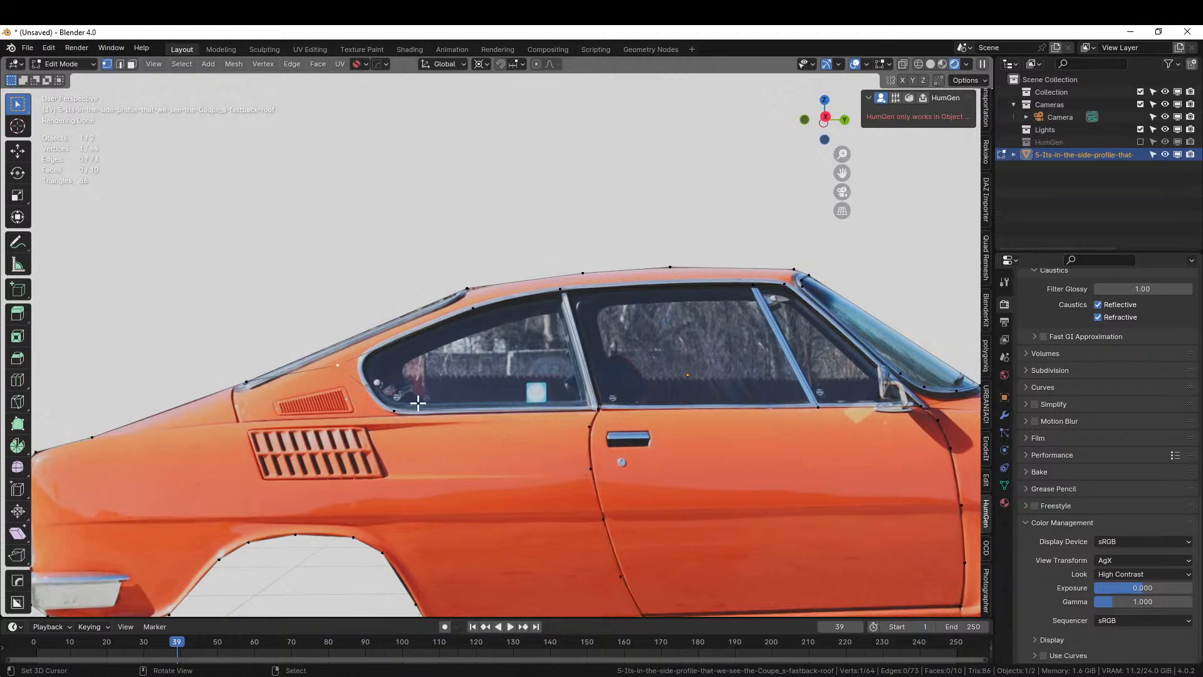
key(ctrl+shift+b)
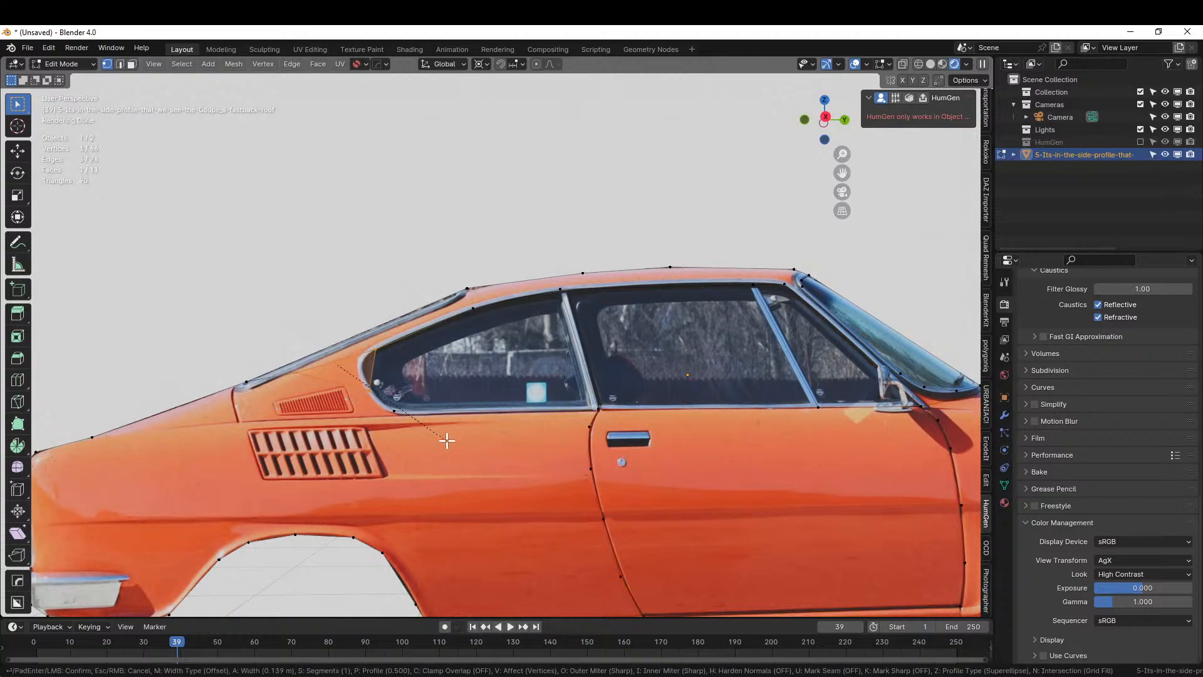
scroll(447, 441, up, 3)
click(451, 441)
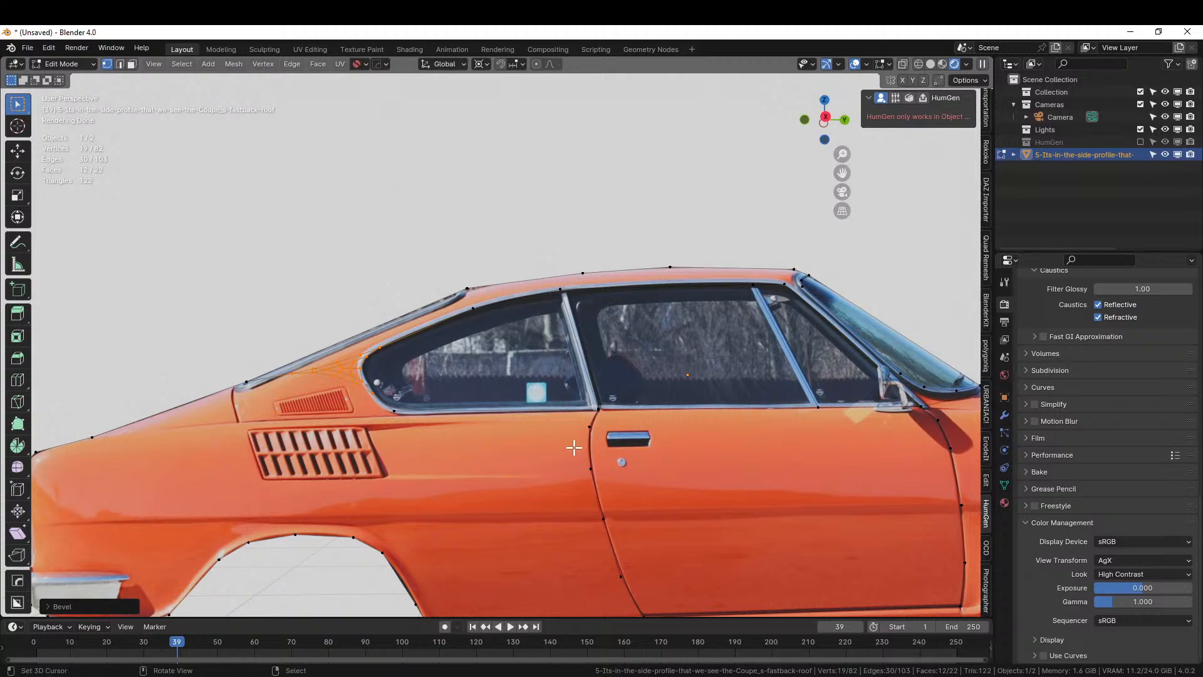
In solid shading, vertex-bevel the front lower corner of the door window with 4 segments and a width of about 0.06 m
key(z)
key(6)
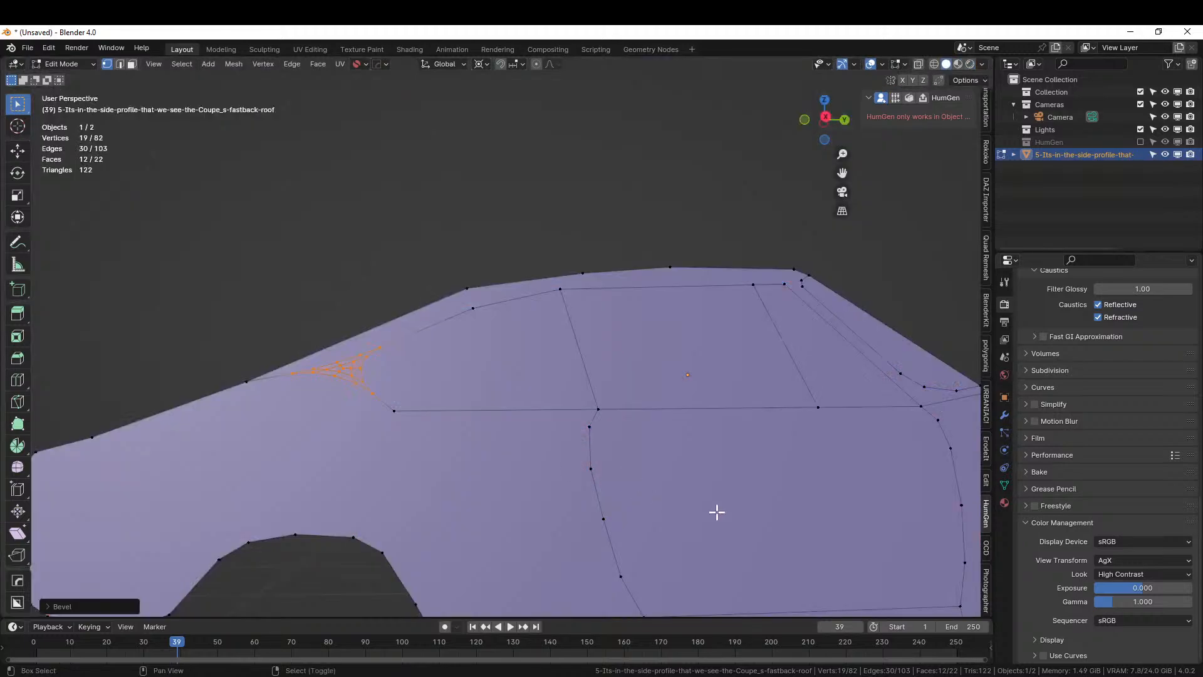
shift+middle_drag(716, 512, 505, 511)
scroll(633, 441, up, 2)
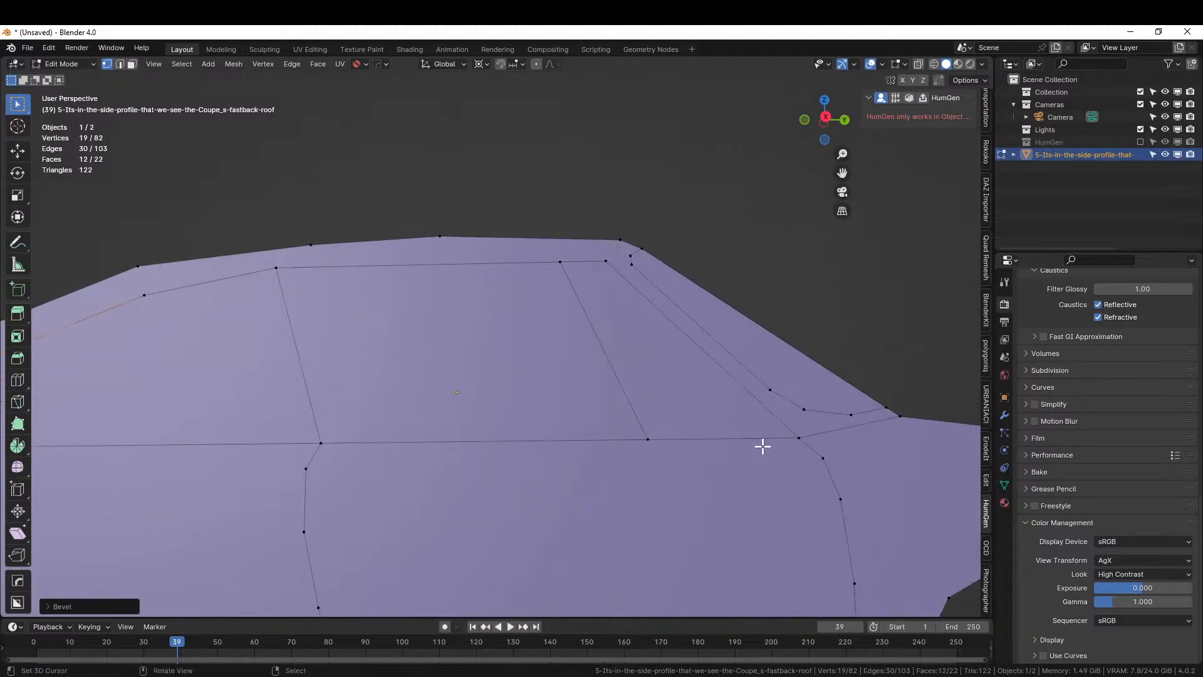
click(798, 437)
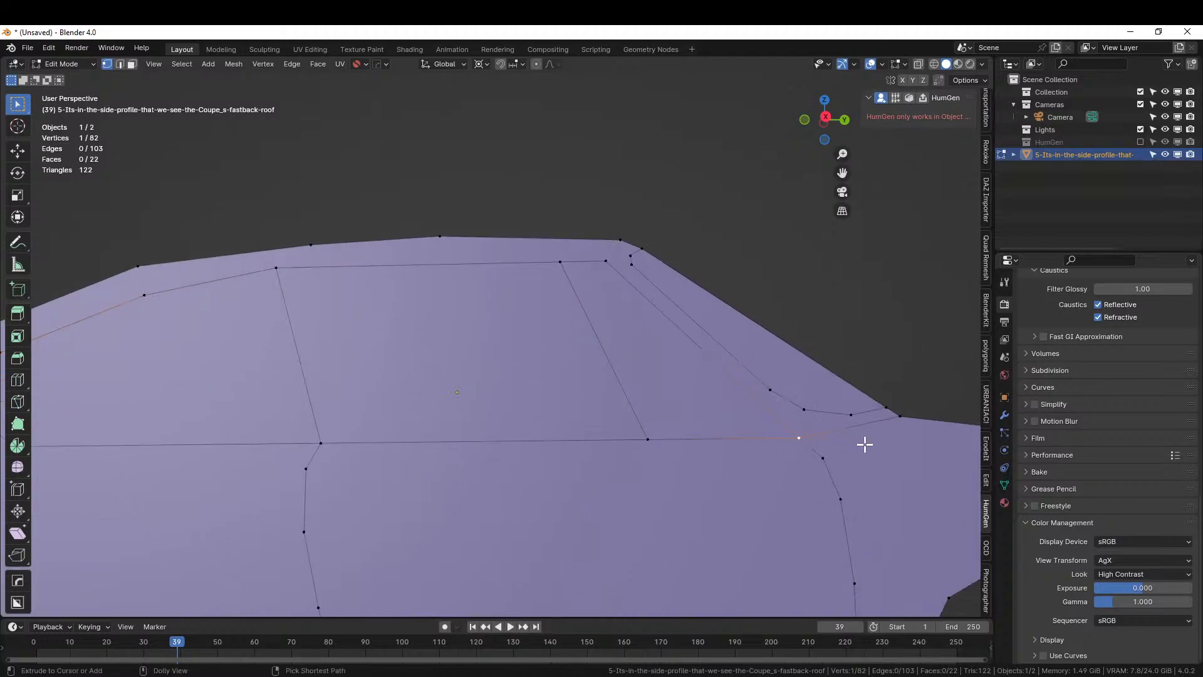
key(ctrl+shift+b)
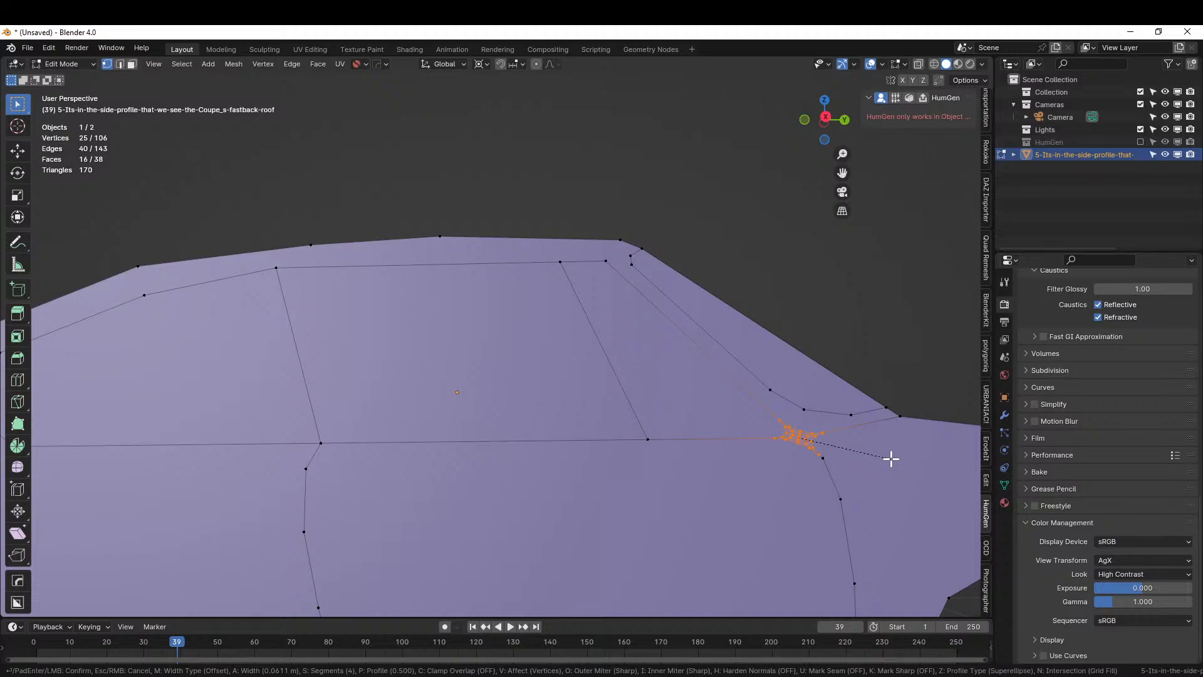
click(890, 459)
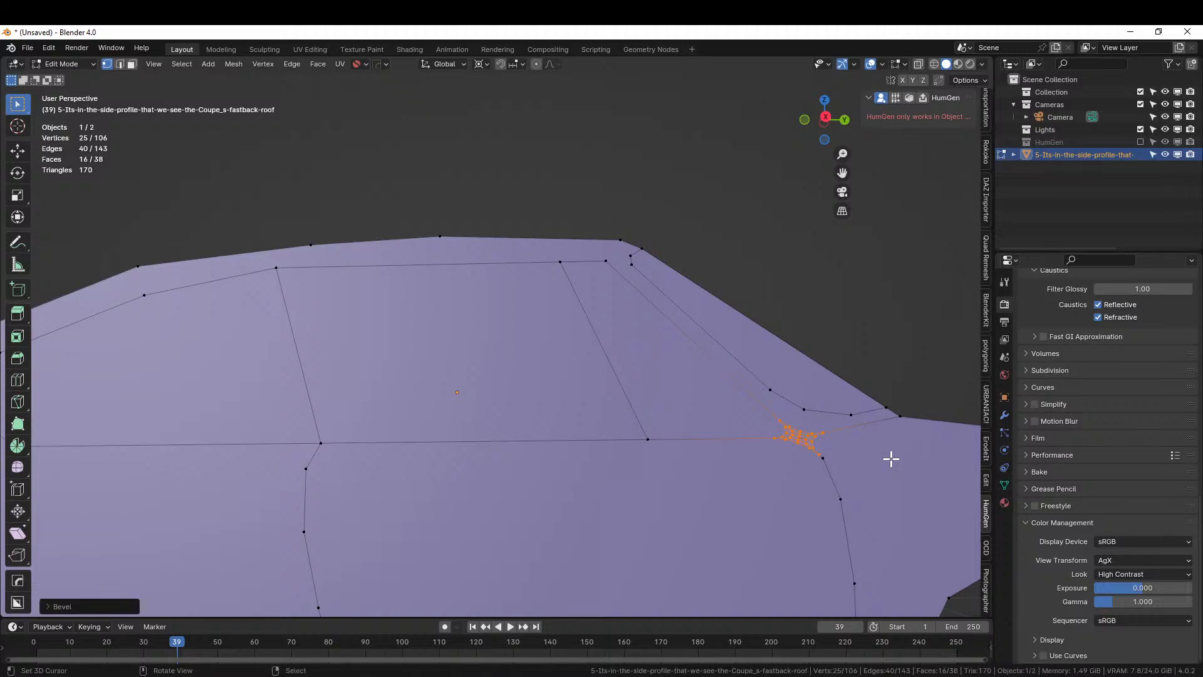
Merge the front corner bevel's grid vertices at their center, leaving out the points that form the window's rounded corner
click(808, 481)
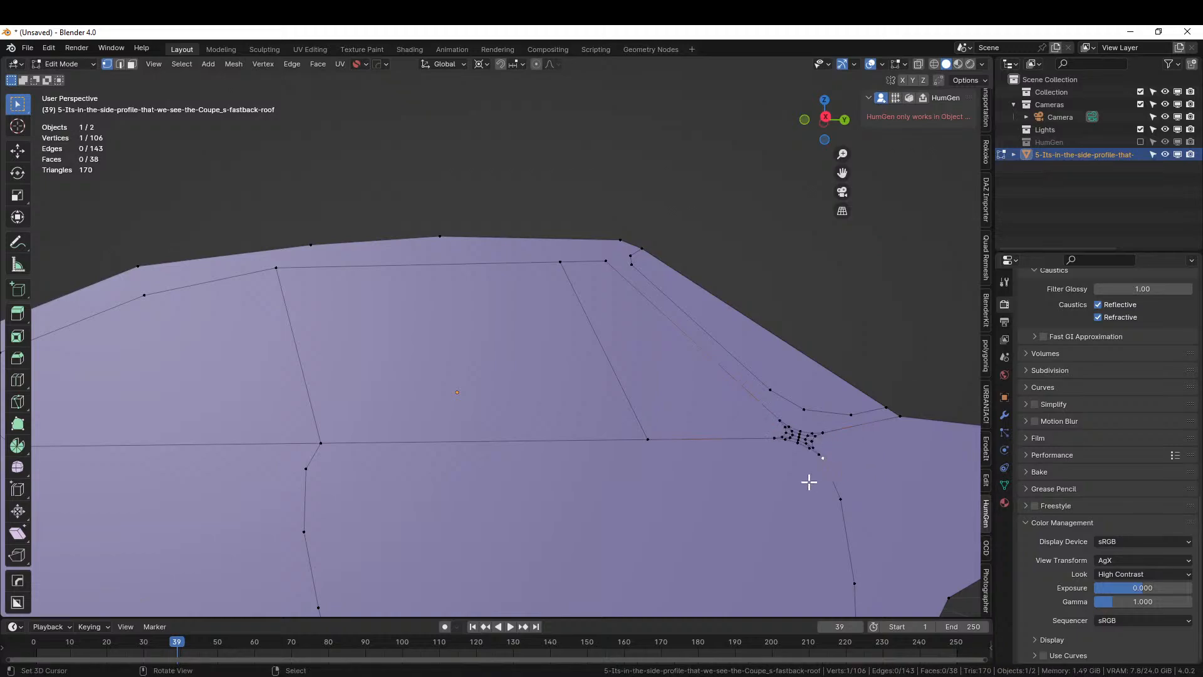
scroll(808, 481, up, 3)
shift+middle_drag(806, 480, 378, 421)
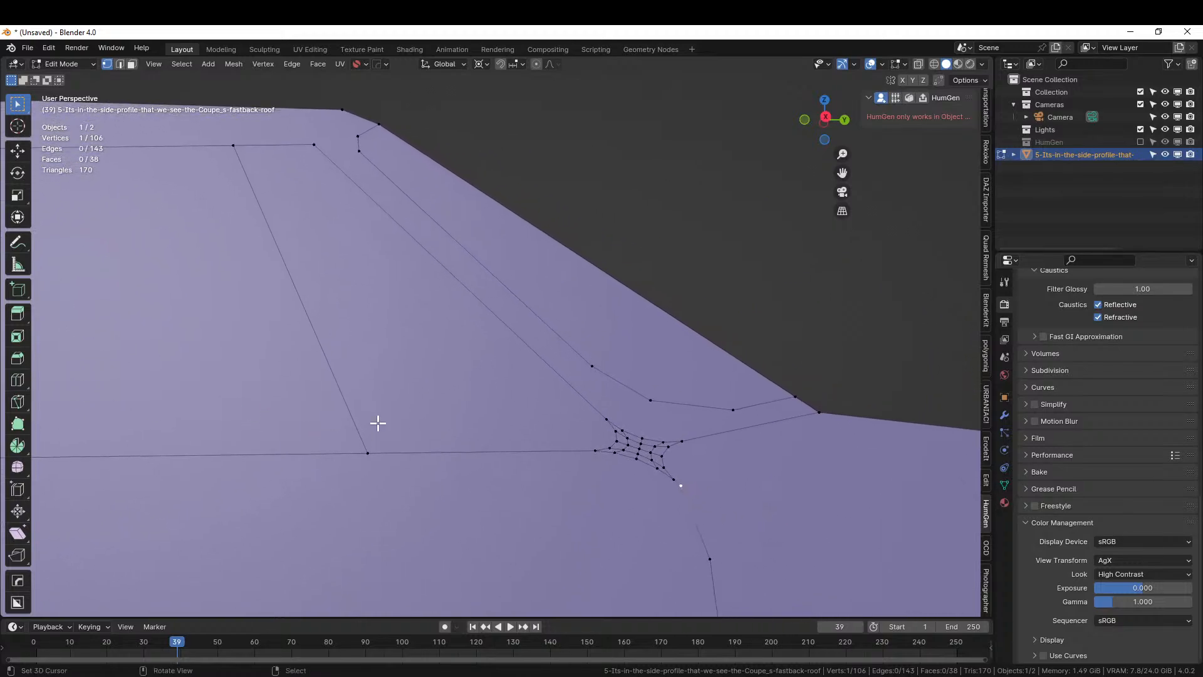
scroll(498, 468, up, 1)
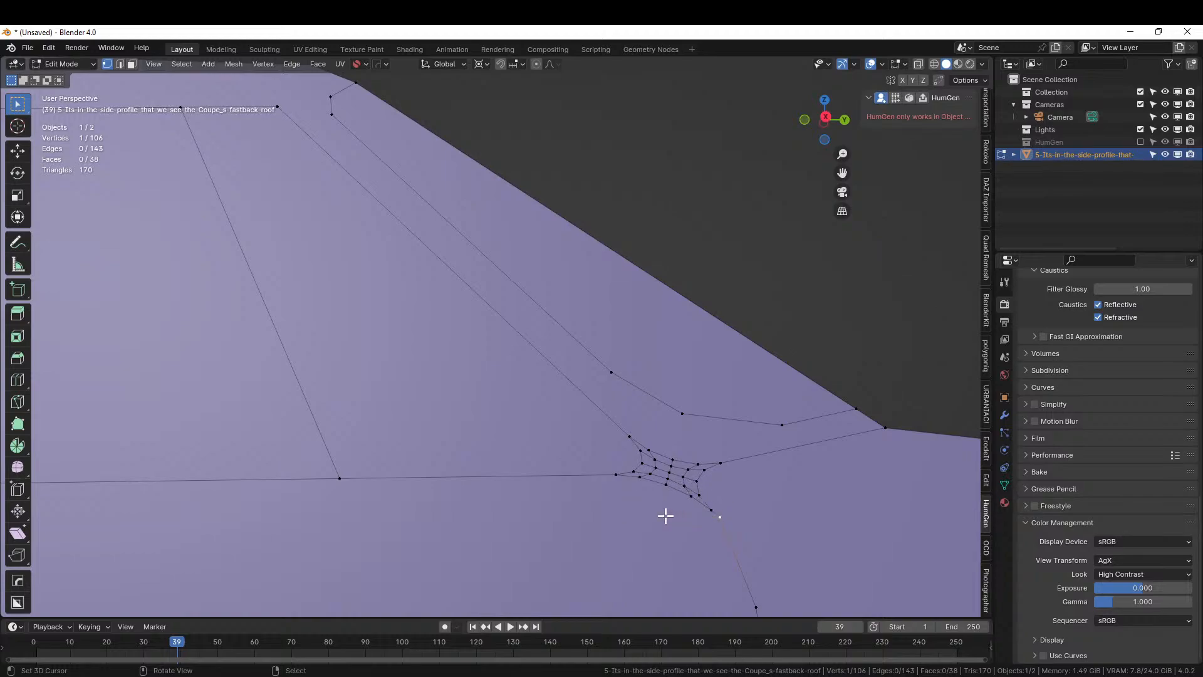
key(c)
mouse_move(652, 483)
mouse_down()
mouse_move(663, 449)
mouse_move(712, 464)
mouse_move(684, 483)
mouse_up()
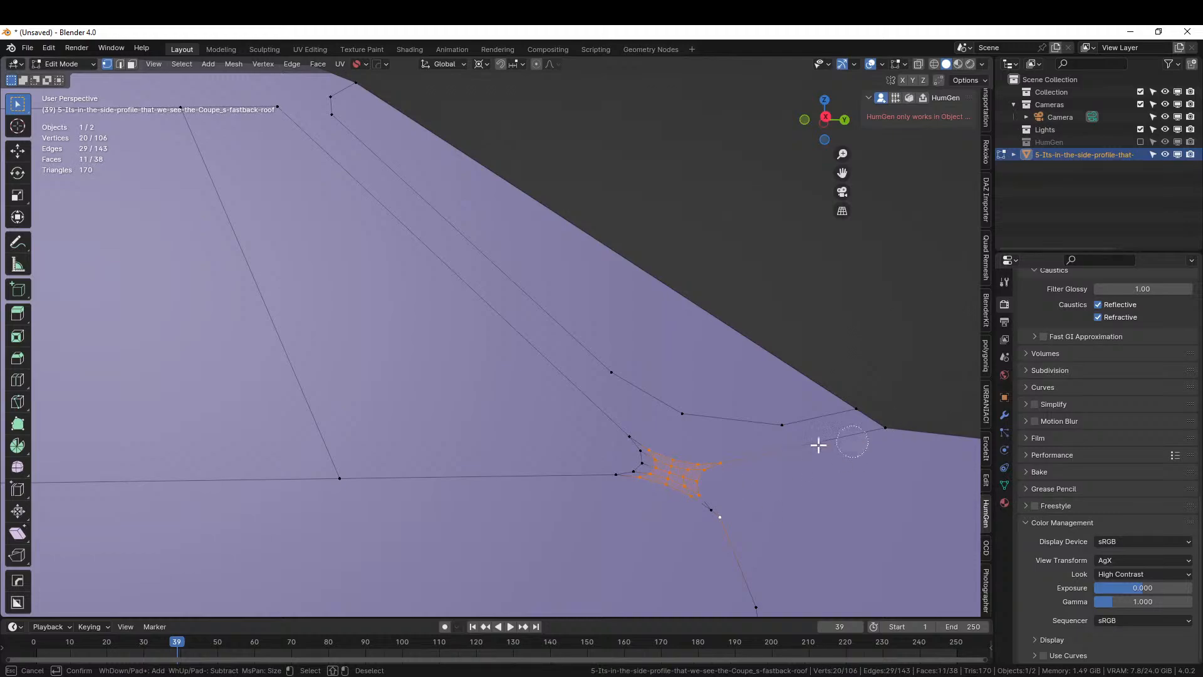
key(Escape)
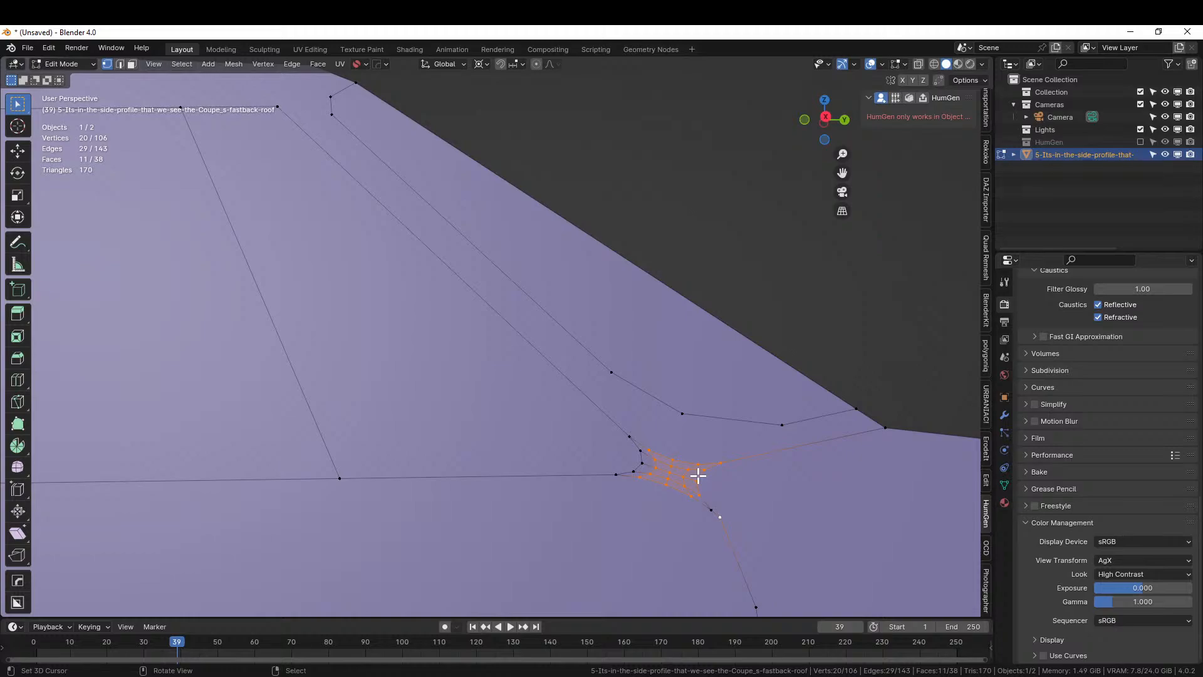
key(m)
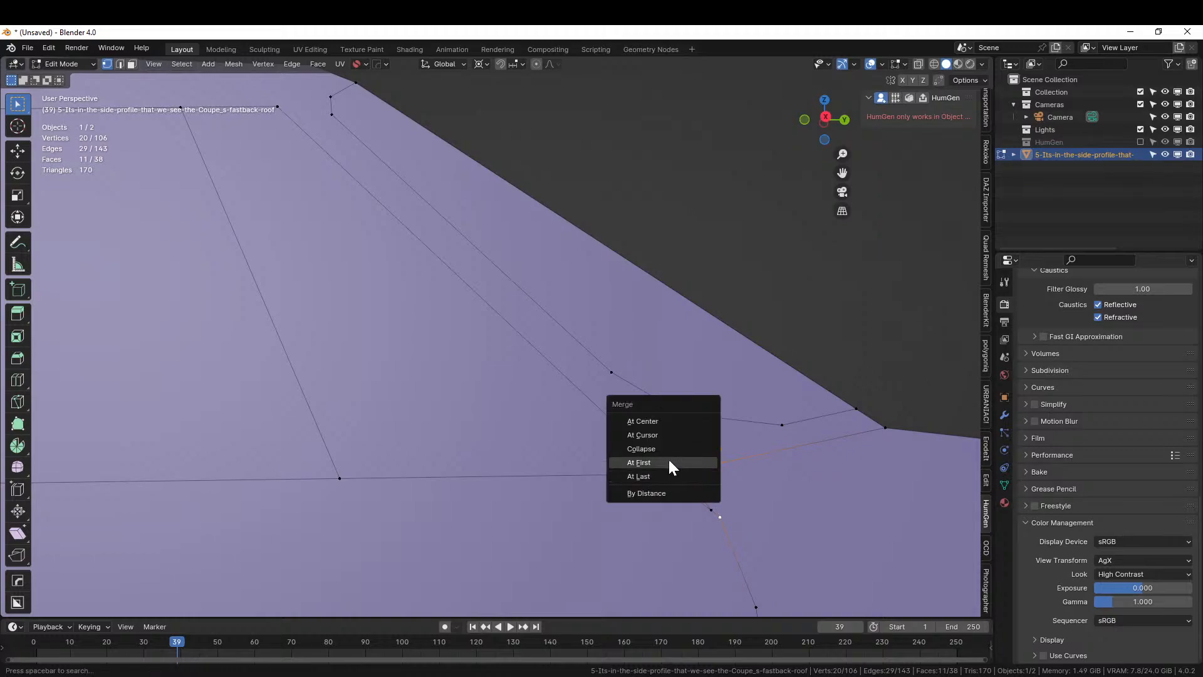
click(655, 426)
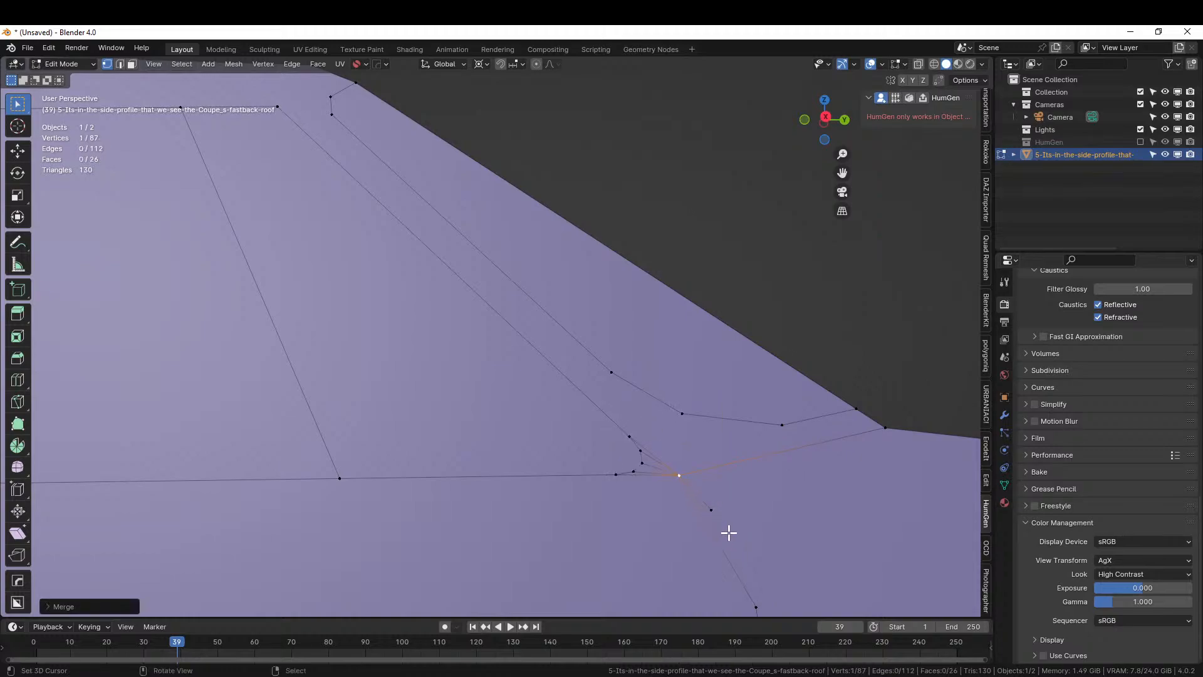
Delete the stray vertex beside the door's front seam, just below the merged corner point
click(711, 509)
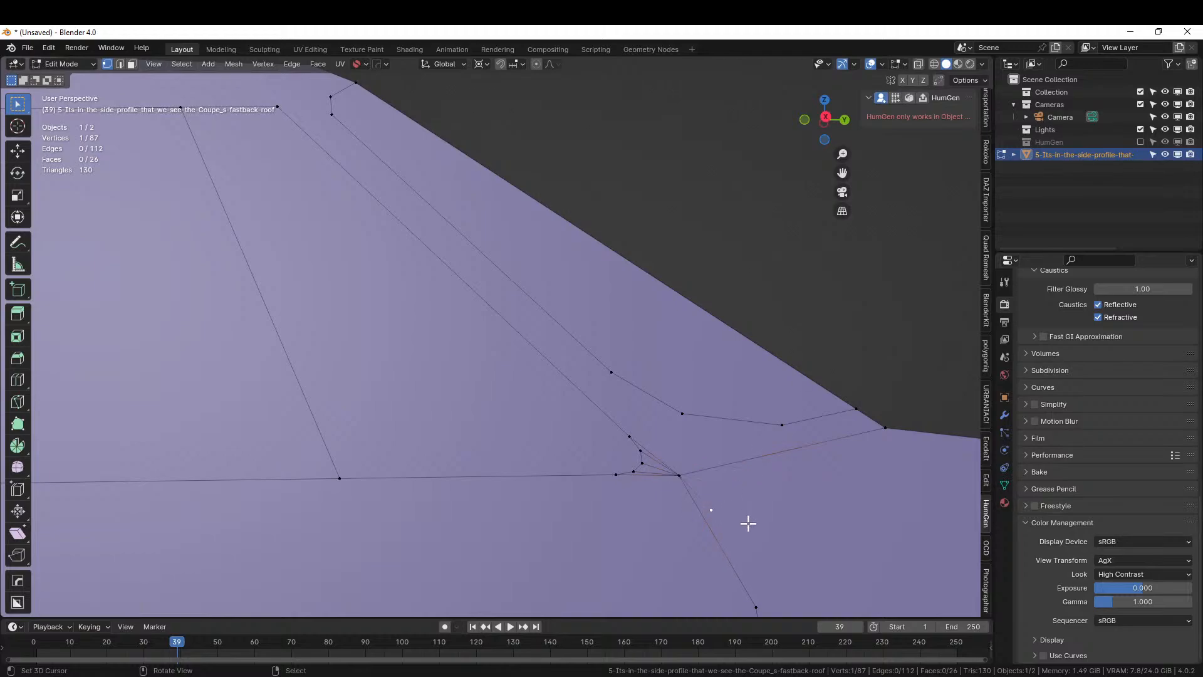
key(x)
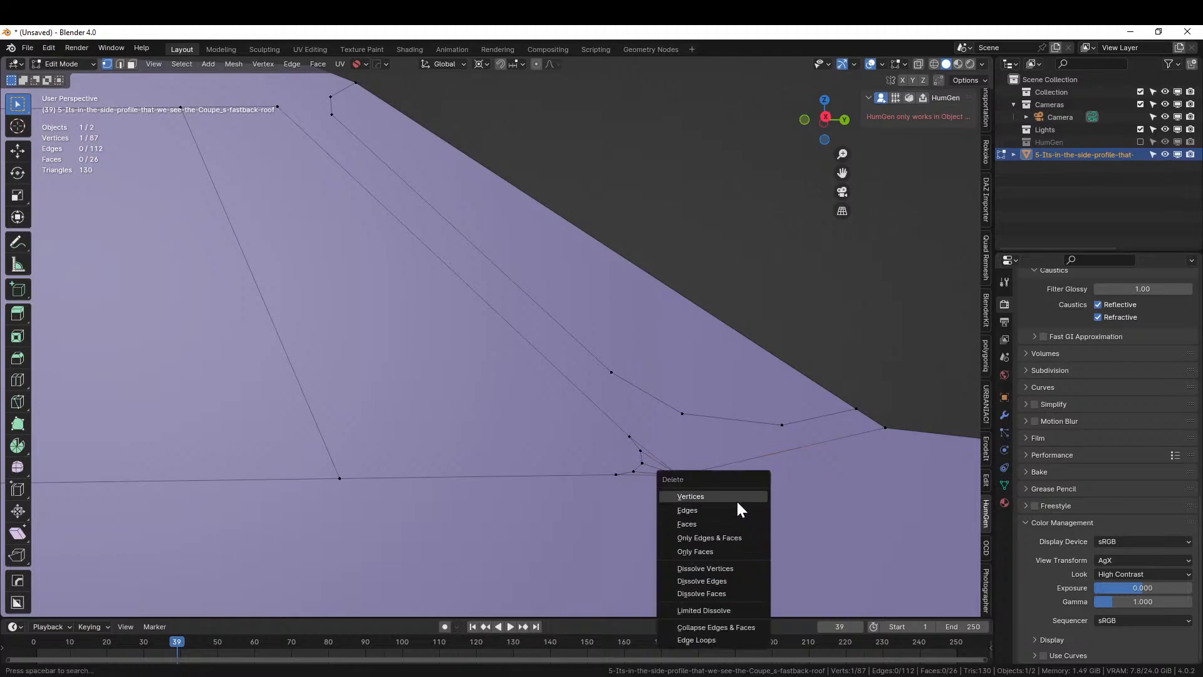
click(736, 500)
Try to dissolve the three inner edges fanning from the merged point to the window's rounded front corner
scroll(737, 501, up, 3)
shift+middle_drag(712, 504, 663, 414)
scroll(663, 414, up, 1)
key(2)
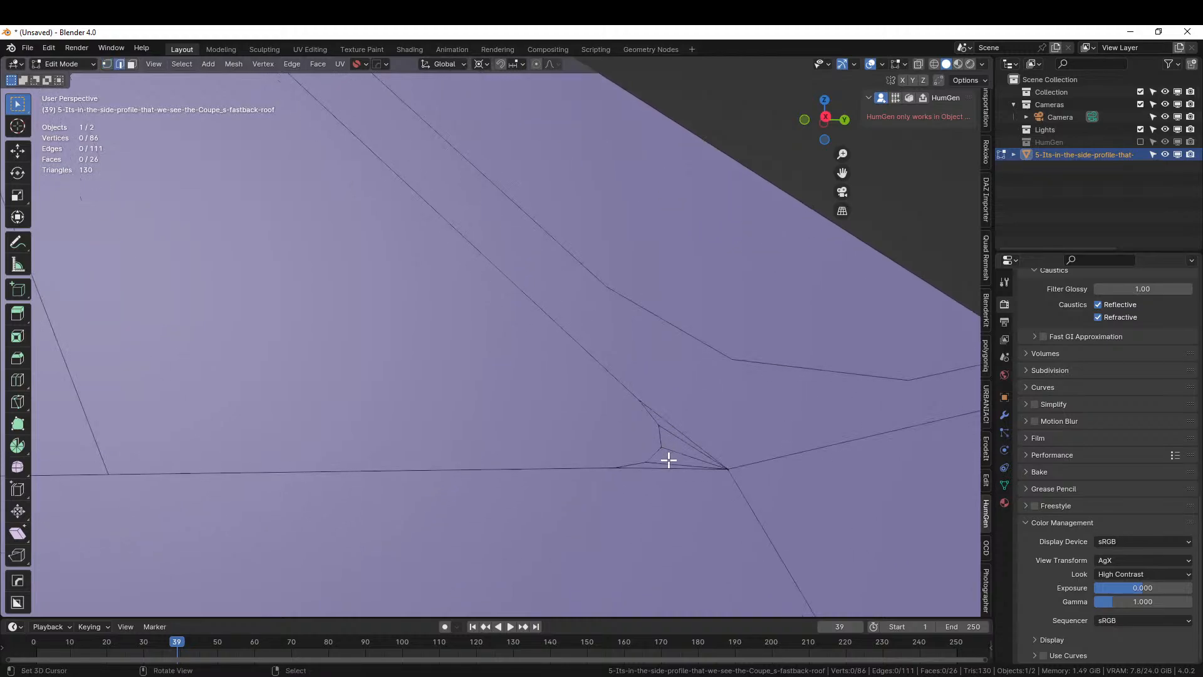
click(668, 462)
shift+click(671, 450)
shift+click(695, 450)
key(x)
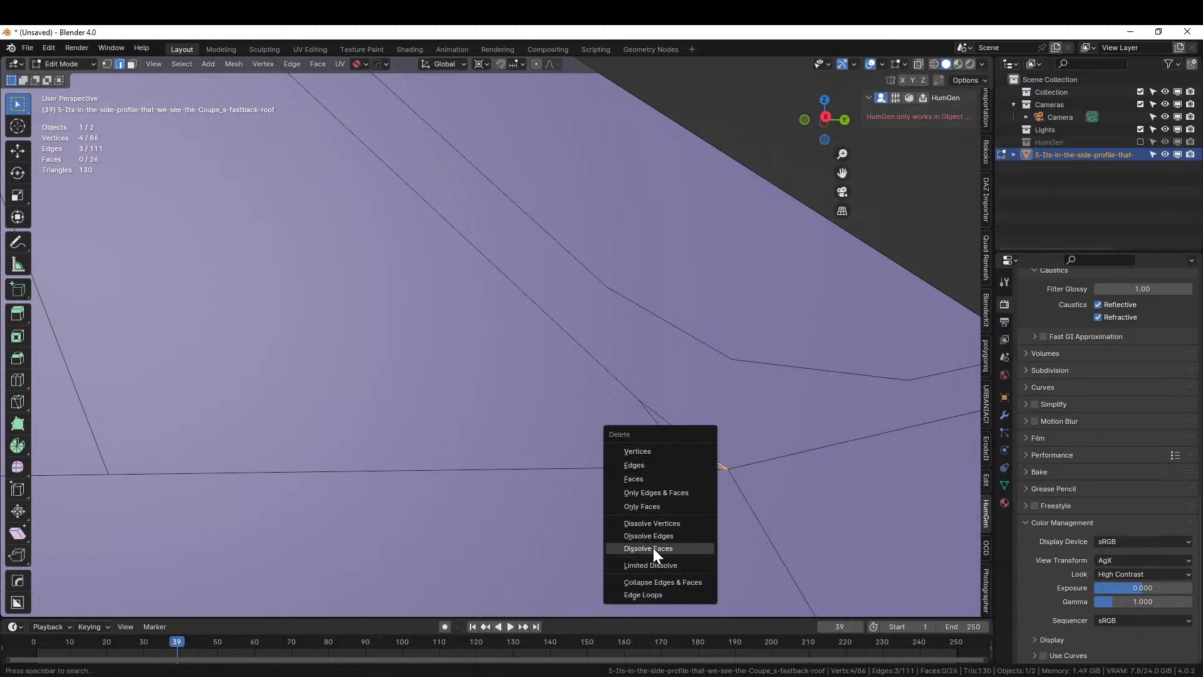
click(655, 532)
scroll(659, 529, down, 1)
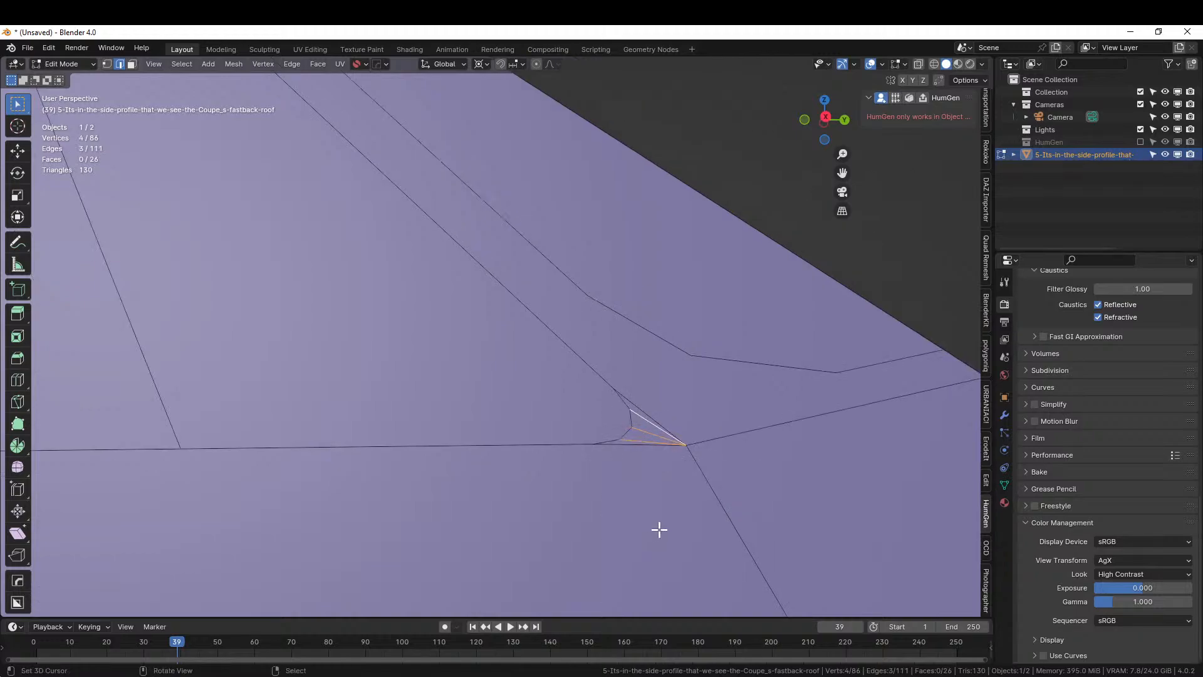
scroll(659, 530, up, 2)
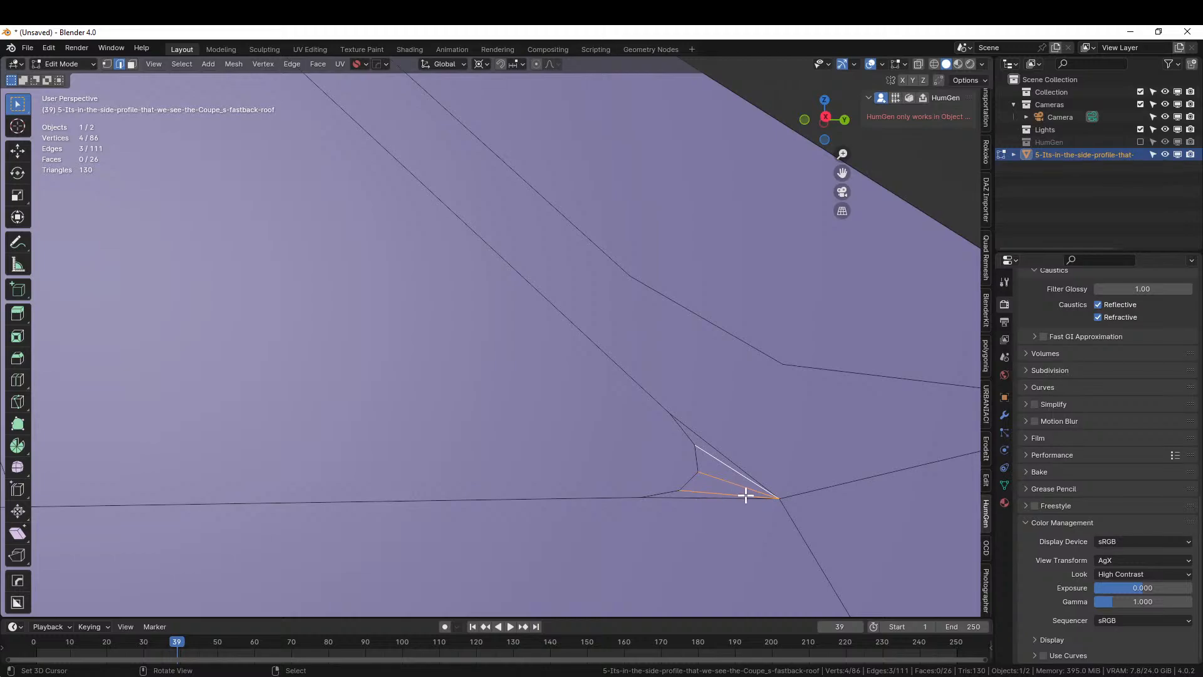
Try dissolving the outer edge between the windshield pillar line and the merged corner point, and undo it
click(725, 455)
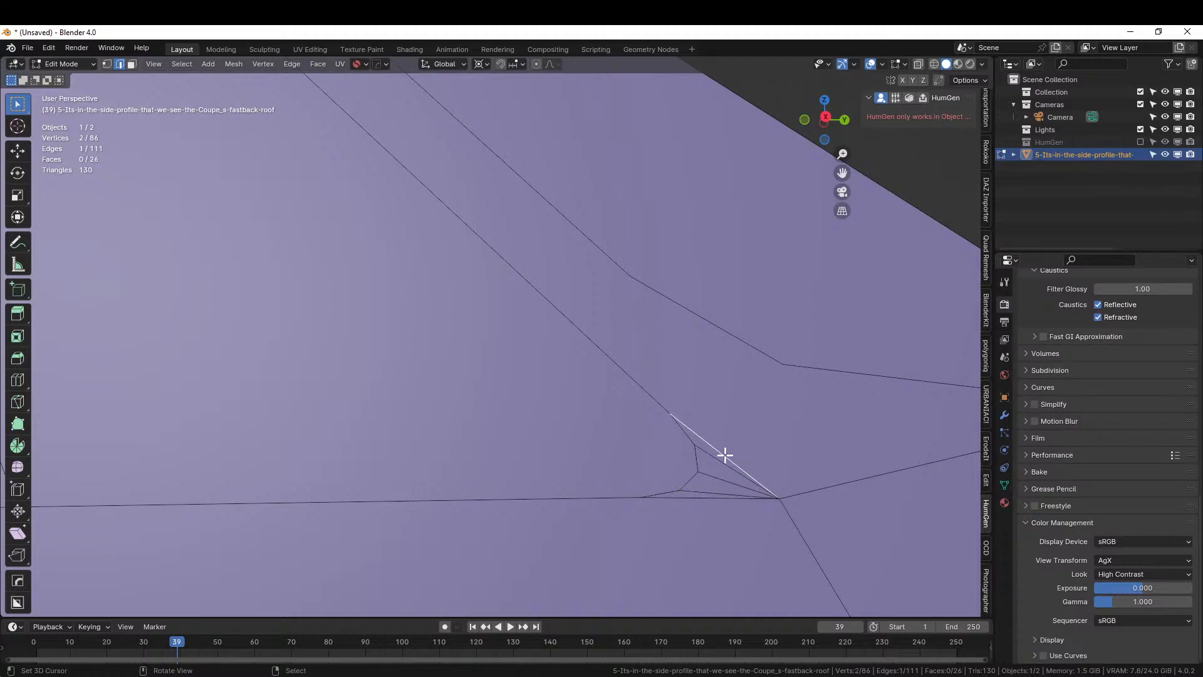
key(x)
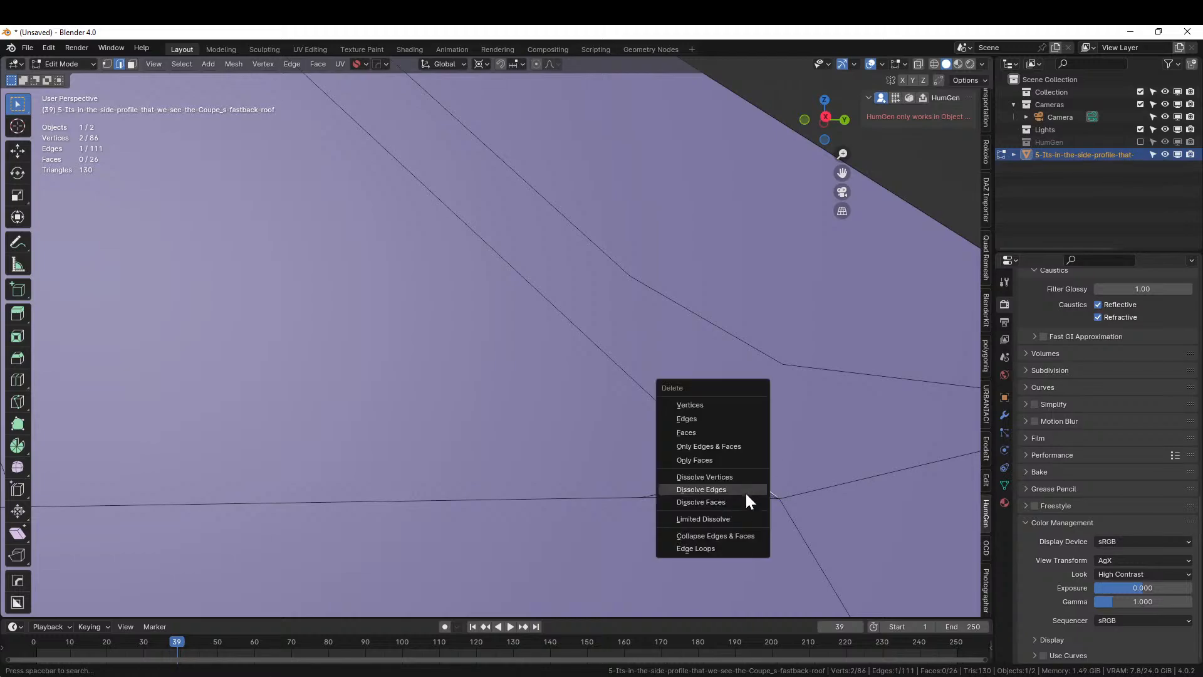
click(738, 485)
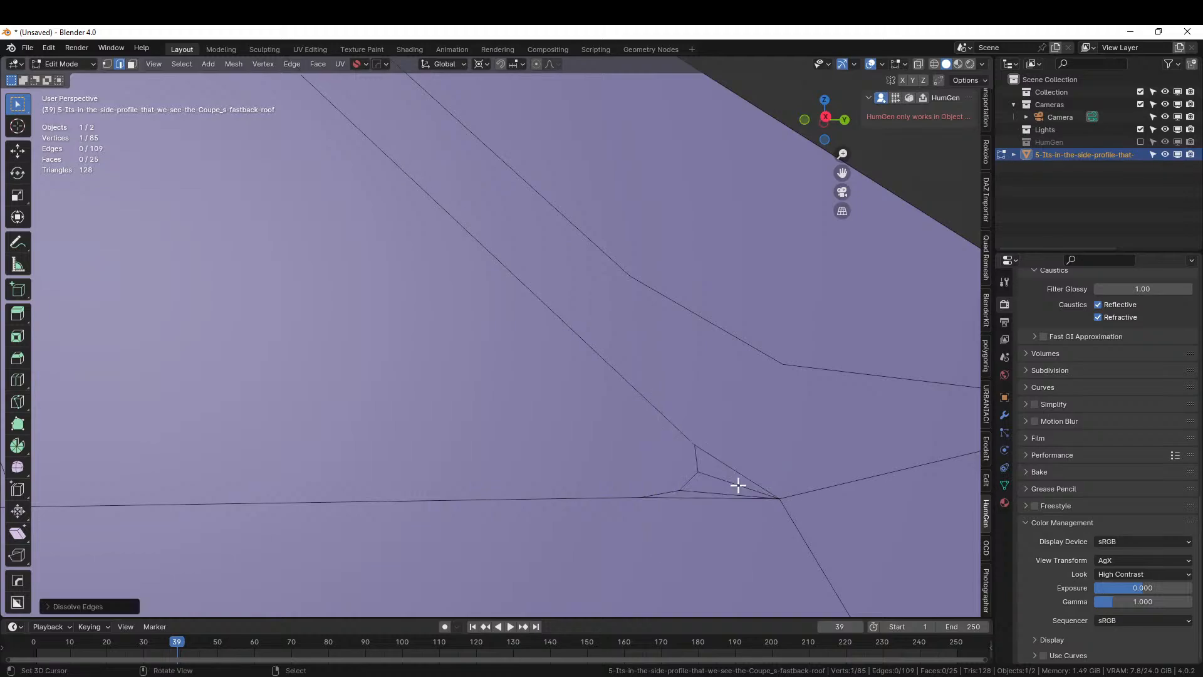
key(ctrl+z)
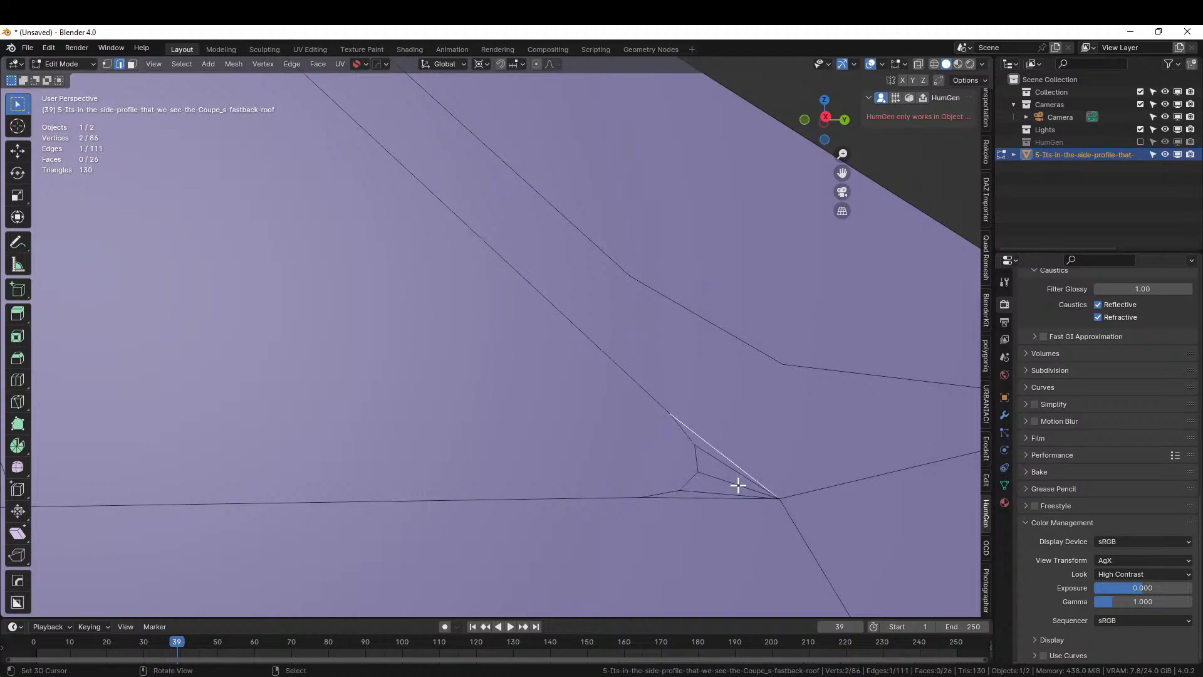
Dissolve the four sliver faces between the window's rounded front corner and the merged point into a single face
scroll(765, 485, down, 1)
click(742, 538)
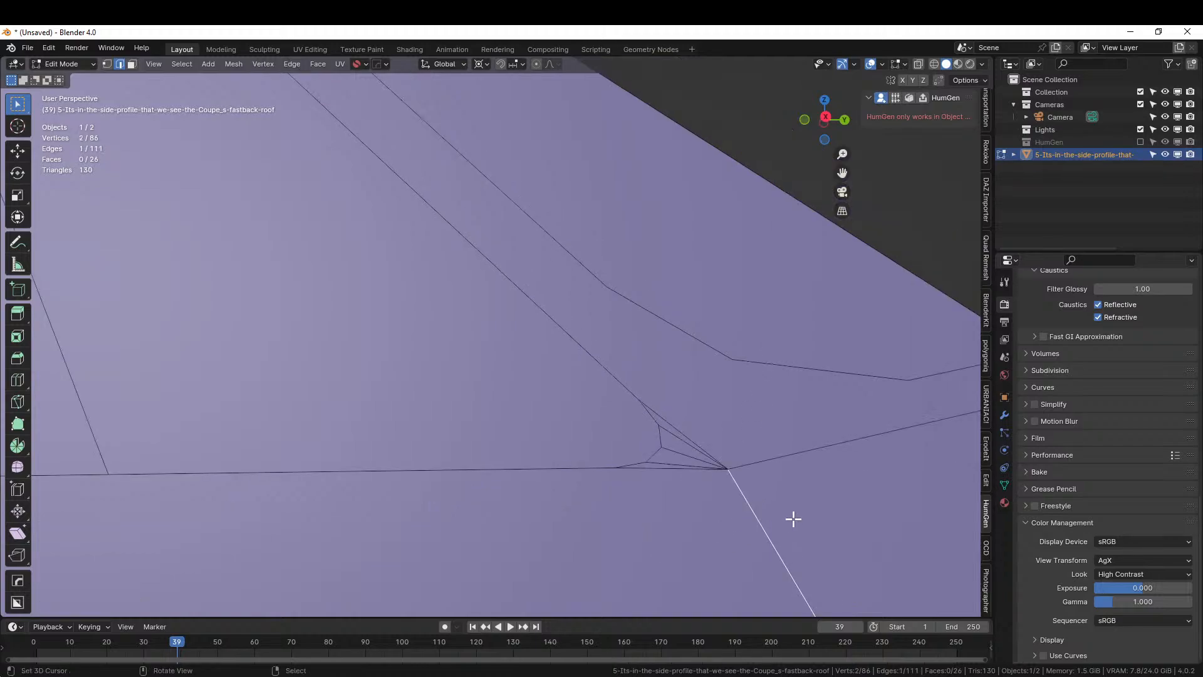
scroll(791, 516, up, 2)
key(3)
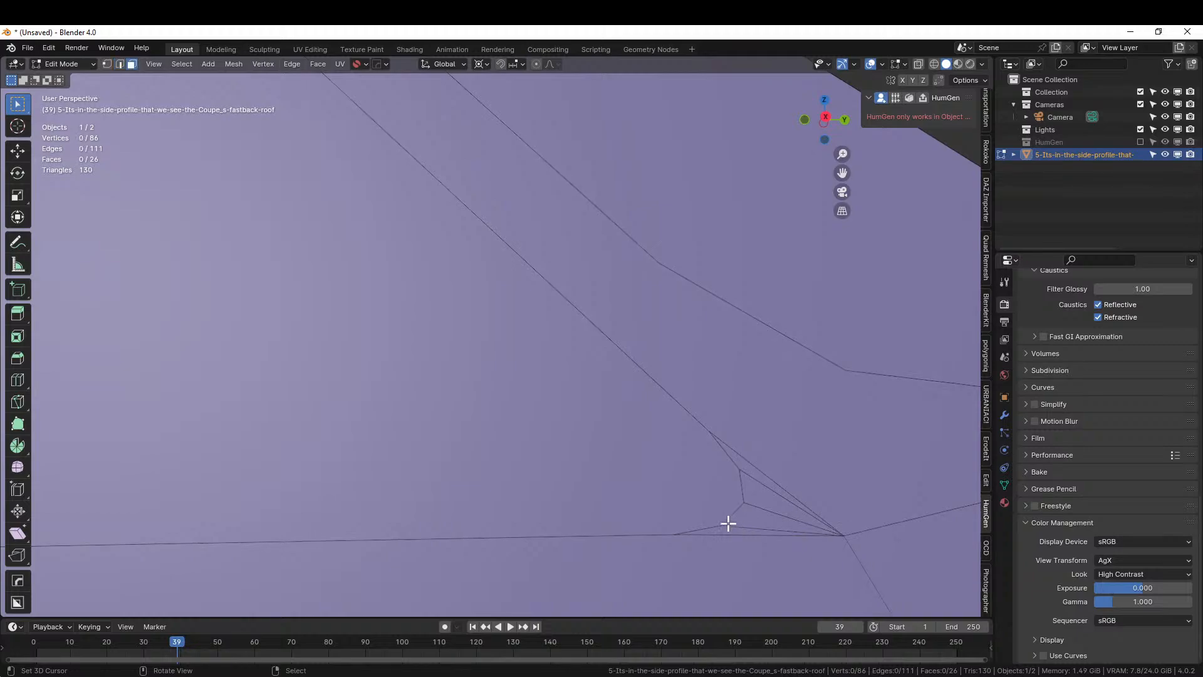
click(728, 523)
shift+click(727, 528)
shift+click(753, 468)
shift+click(766, 483)
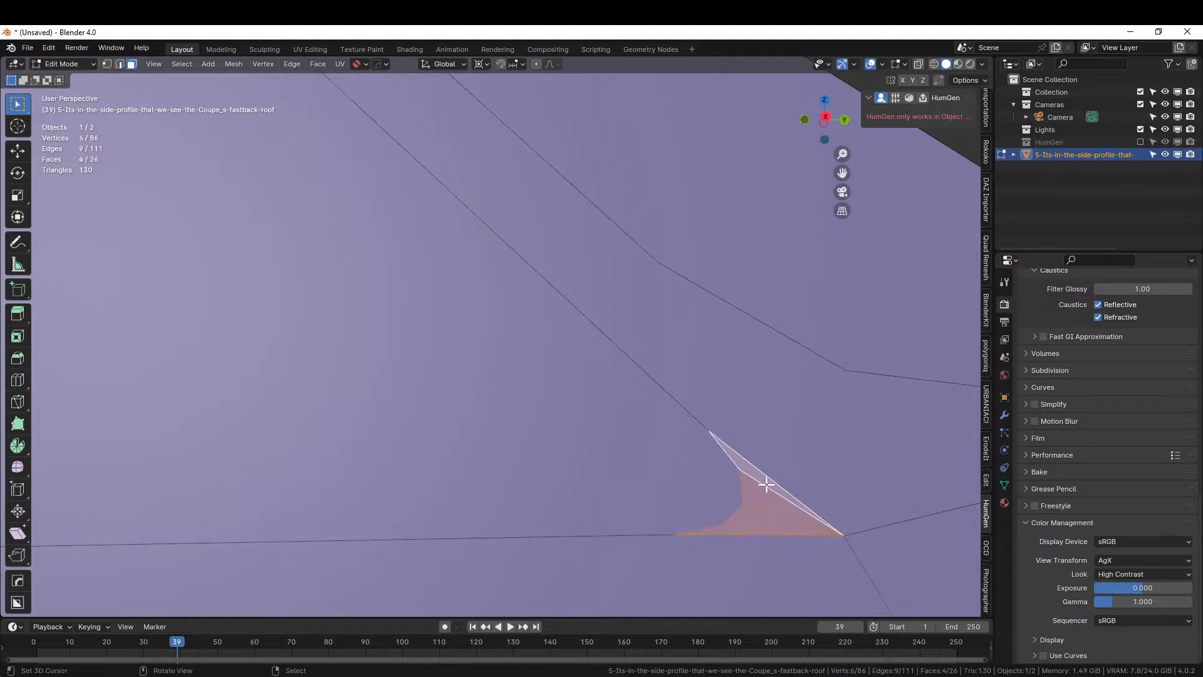
key(x)
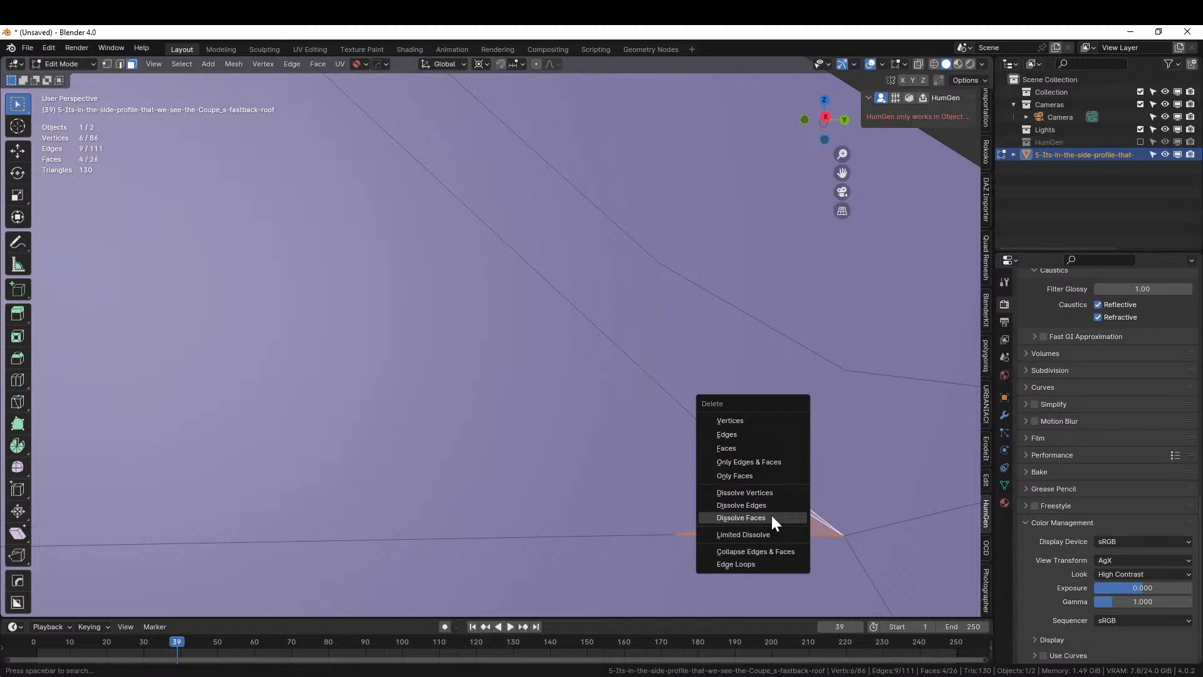
click(771, 517)
scroll(775, 513, up, 4)
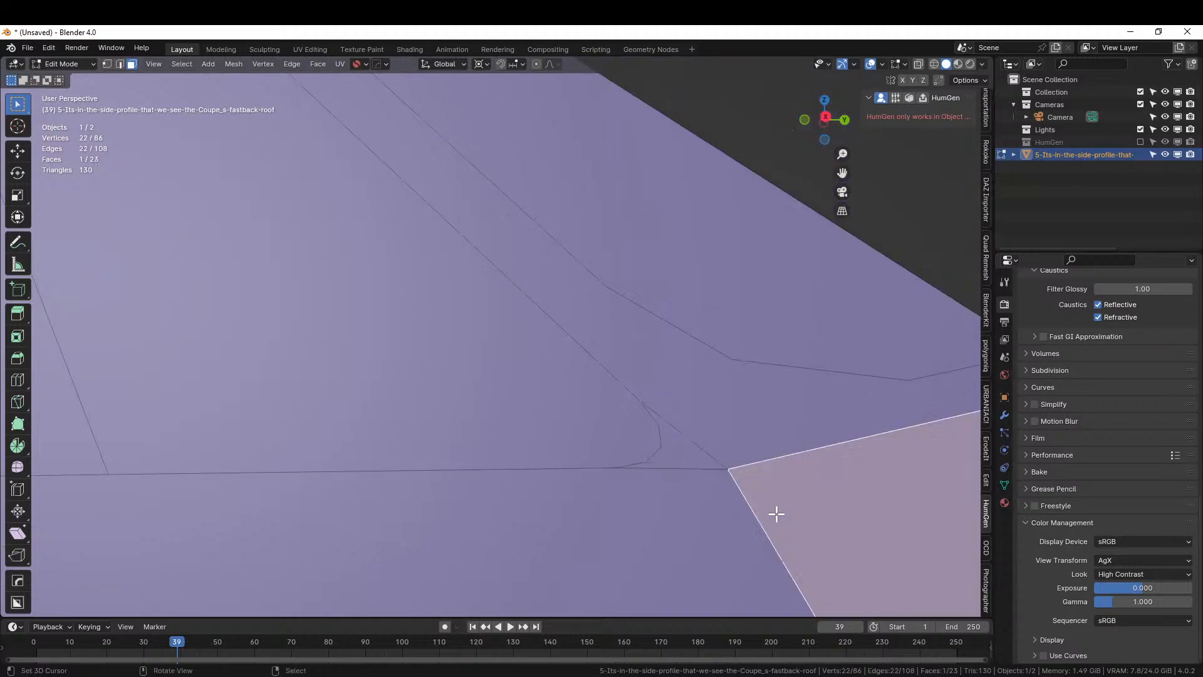
Dissolve all the small bevel faces at the rear side window's rounded back corner into a single face and clear the selection
scroll(776, 513, down, 3)
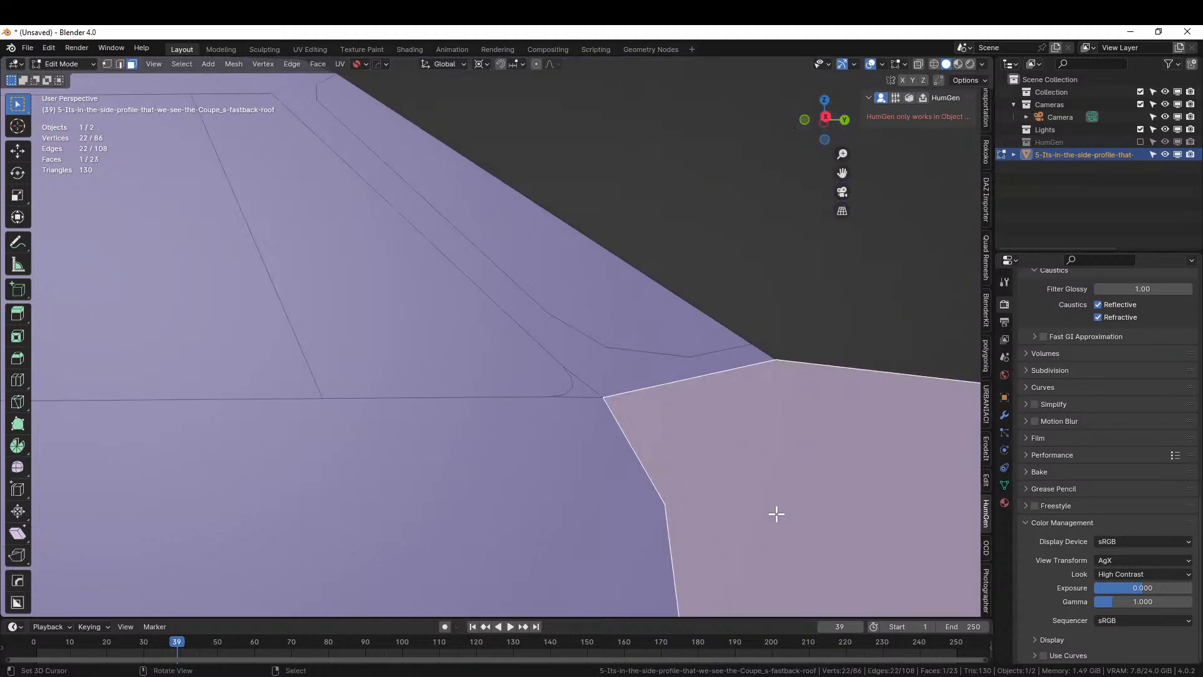
middle_drag(553, 524, 530, 464)
click(533, 389)
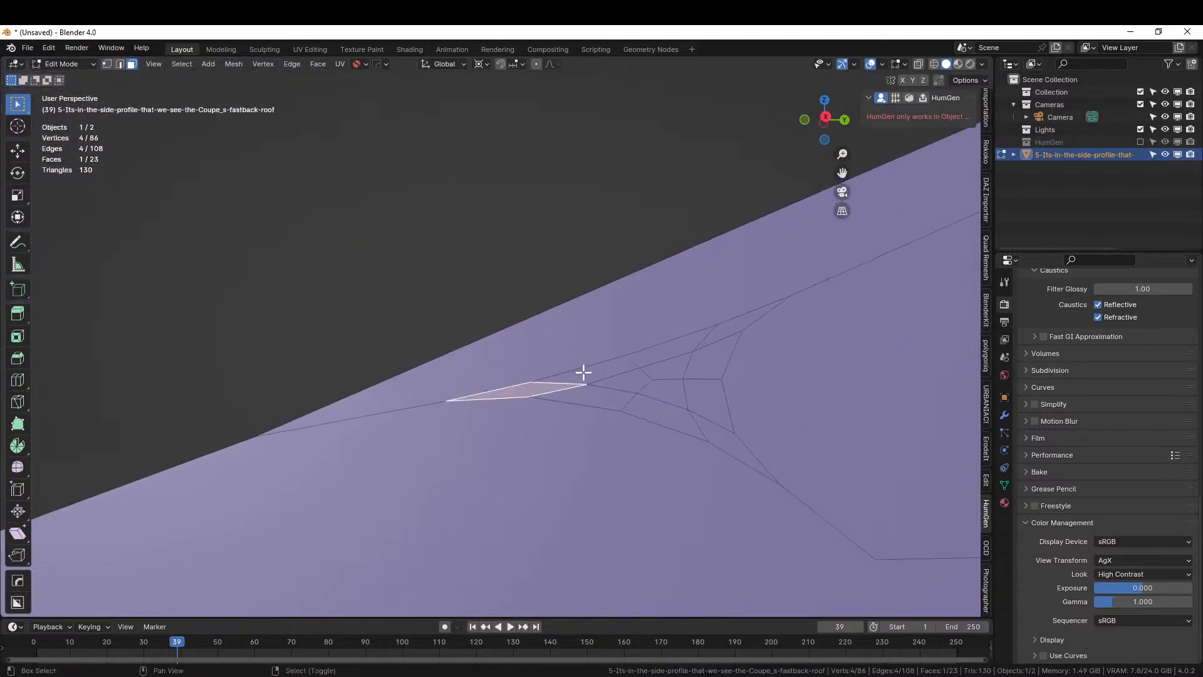
shift+click(589, 371)
shift+click(686, 348)
shift+click(716, 333)
shift+click(711, 365)
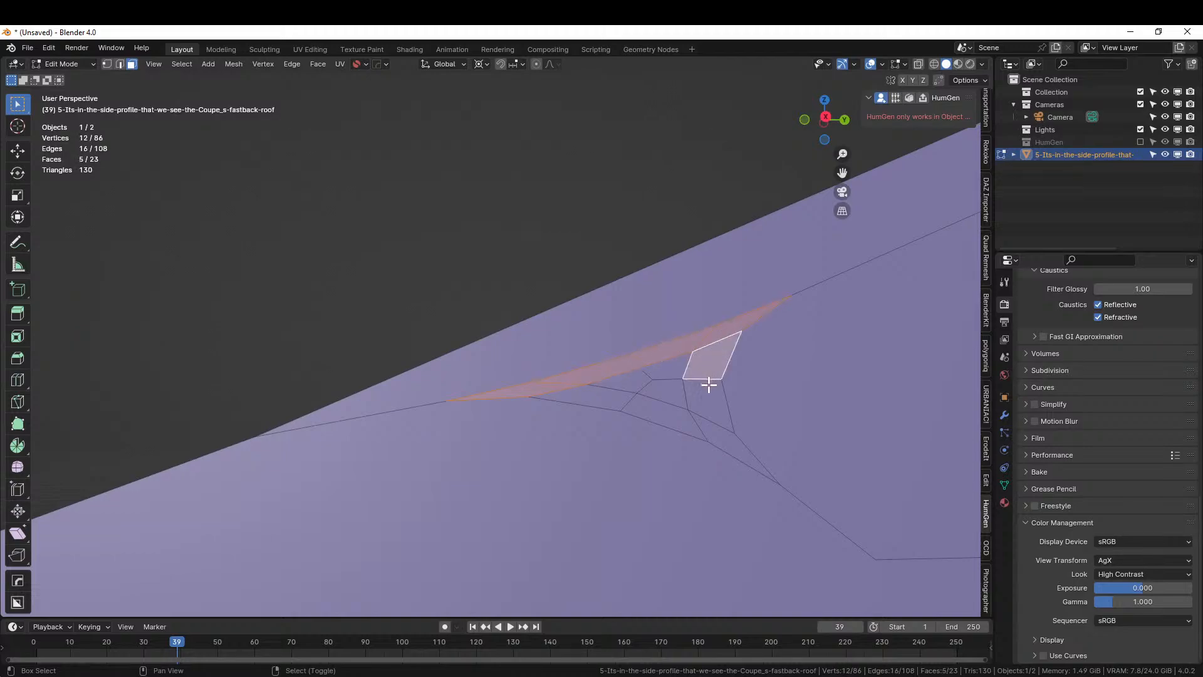
shift+click(708, 389)
shift+click(669, 375)
shift+click(666, 390)
shift+click(637, 378)
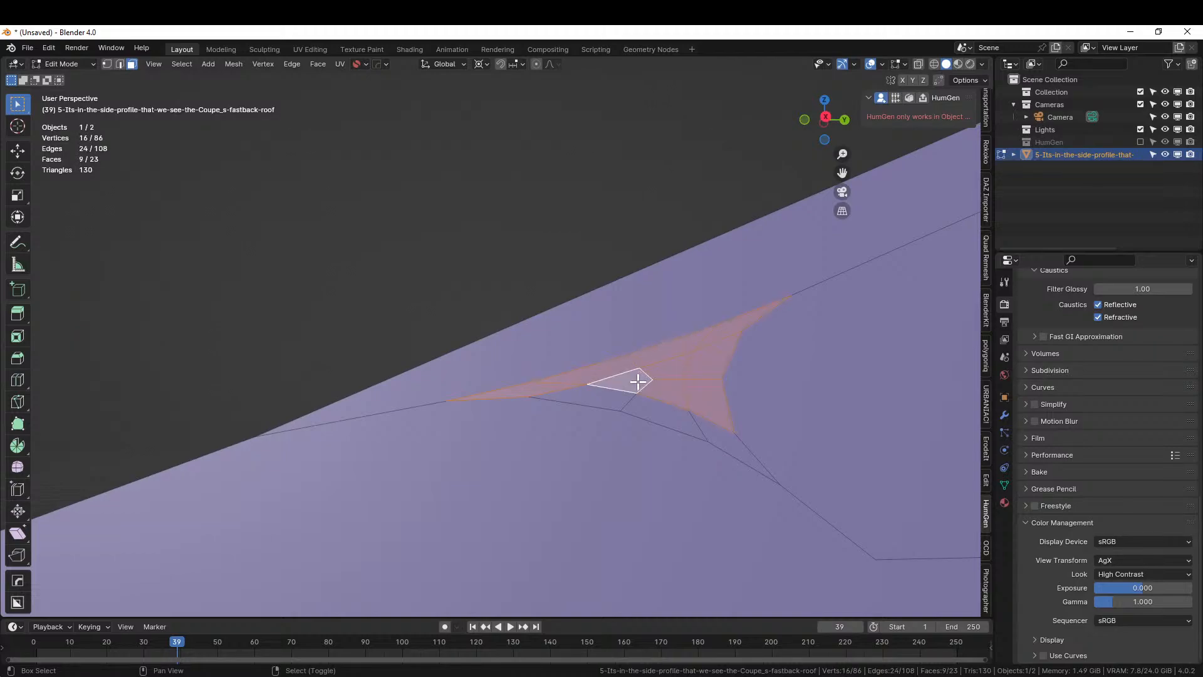
shift+click(594, 397)
shift+click(658, 414)
shift+click(726, 438)
key(ctrl+x)
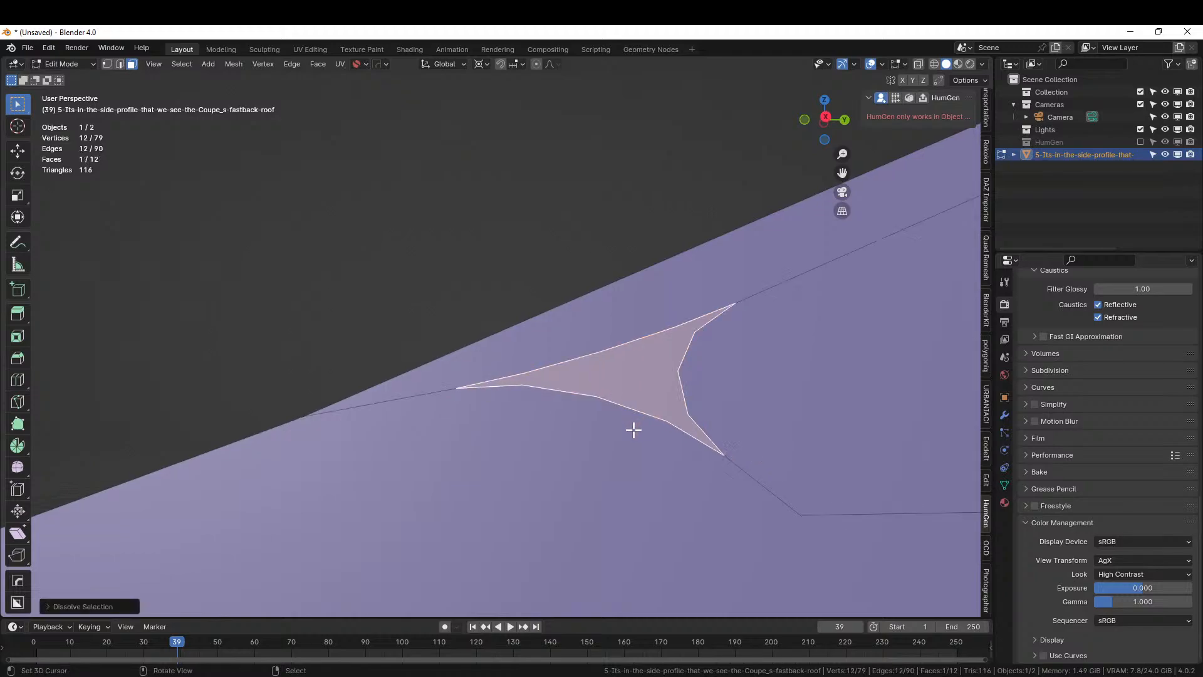
scroll(633, 430, down, 5)
shift+middle_drag(634, 429, 349, 464)
scroll(349, 464, down, 1)
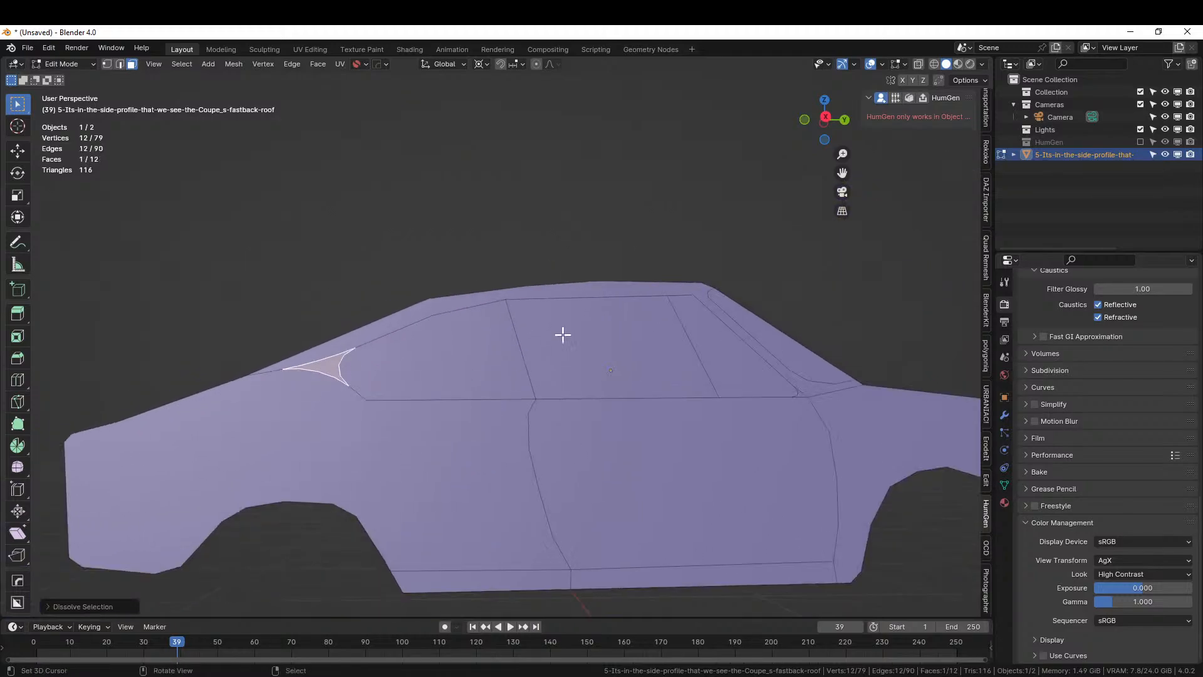
click(550, 194)
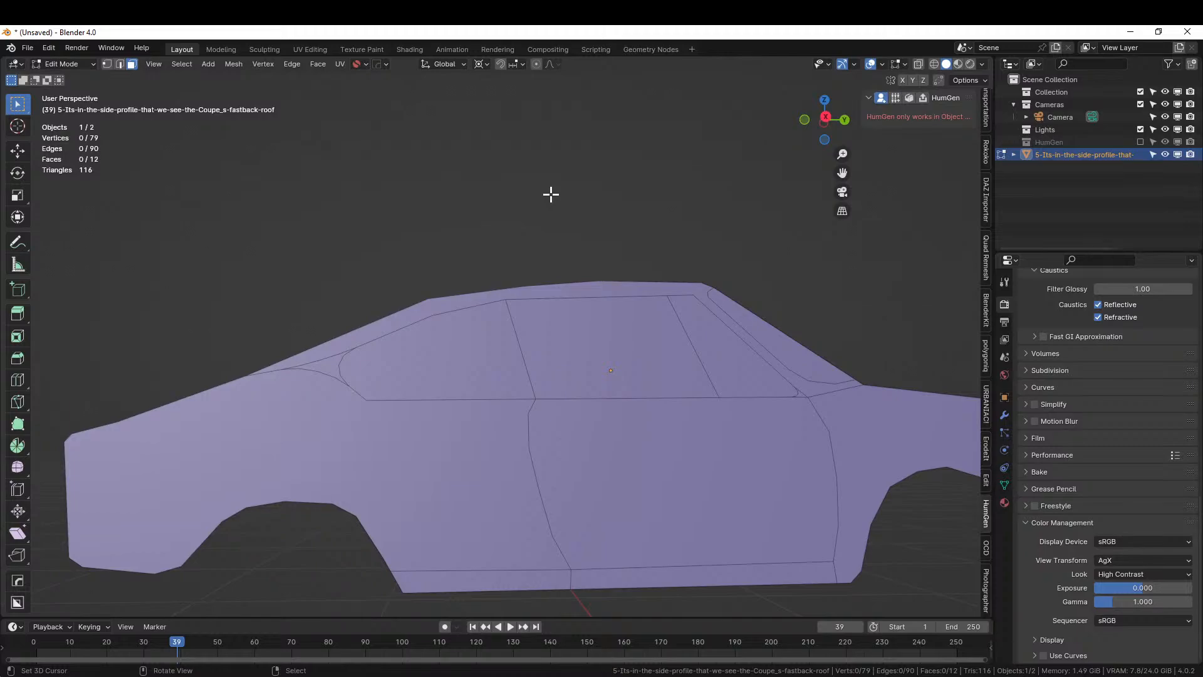
Bevel the vertex where the pillar line behind the door window meets the roof line, using four segments
scroll(568, 207, up, 4)
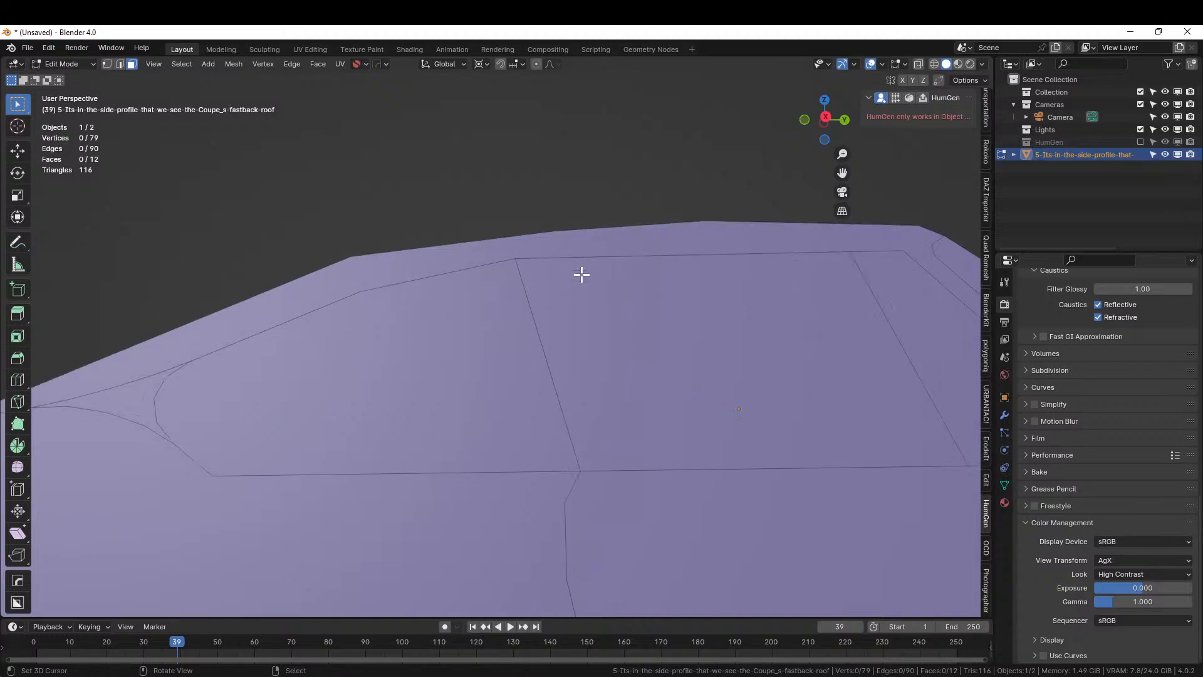
shift+middle_drag(579, 292, 550, 387)
key(1)
click(500, 340)
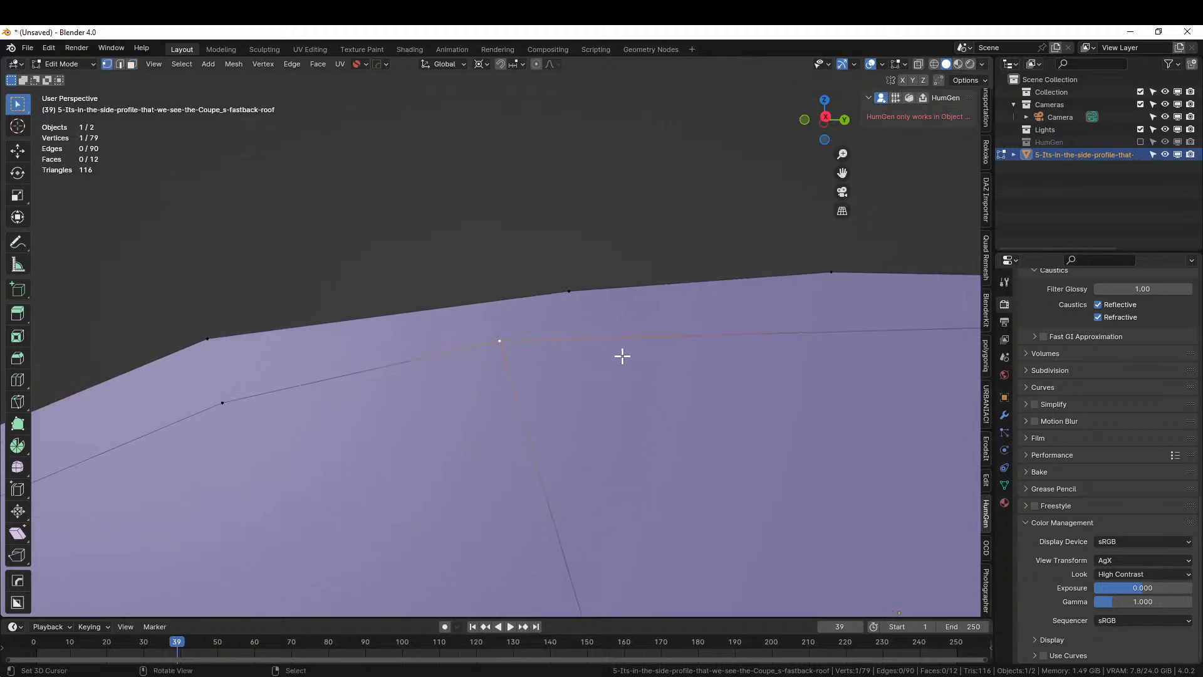
key(ctrl+shift+b)
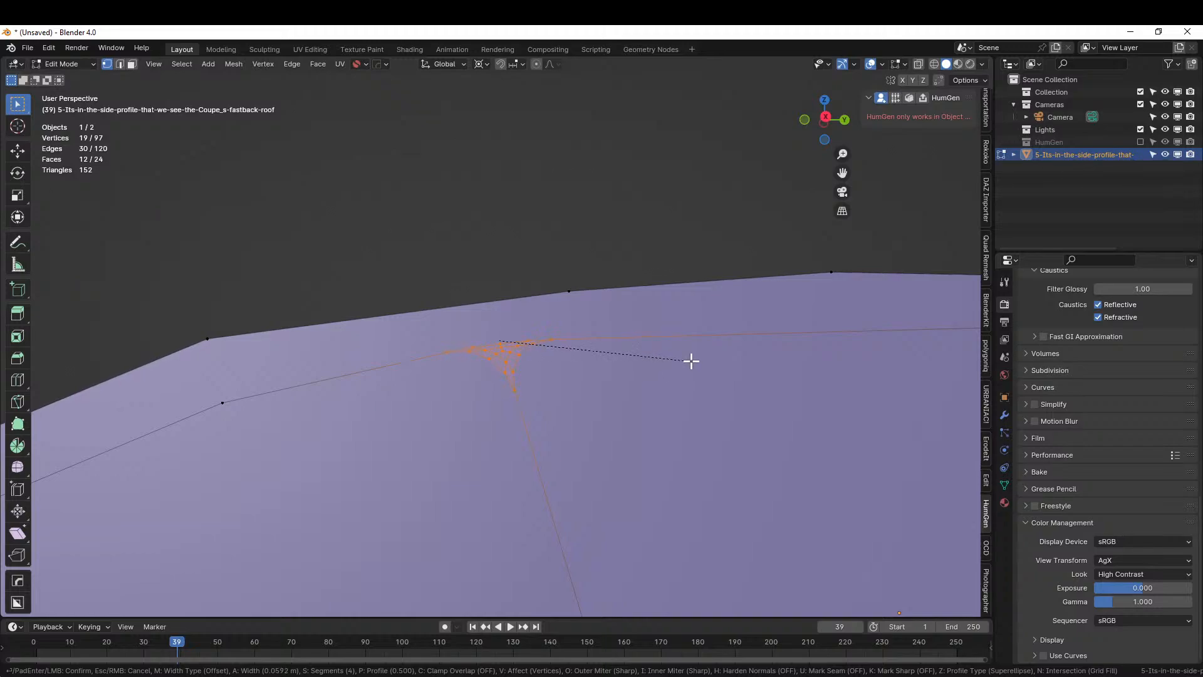
click(680, 360)
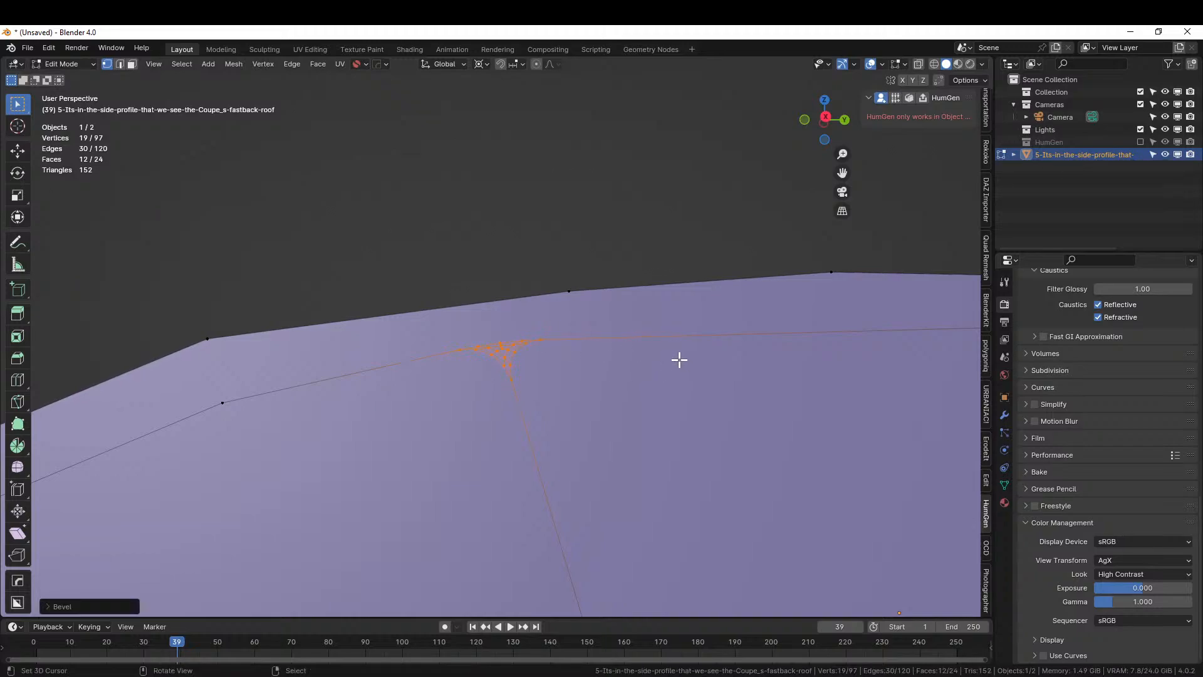
Dissolve the small bevel faces at the top of the pillar behind the door window into one face and clear the selection
scroll(573, 364, up, 3)
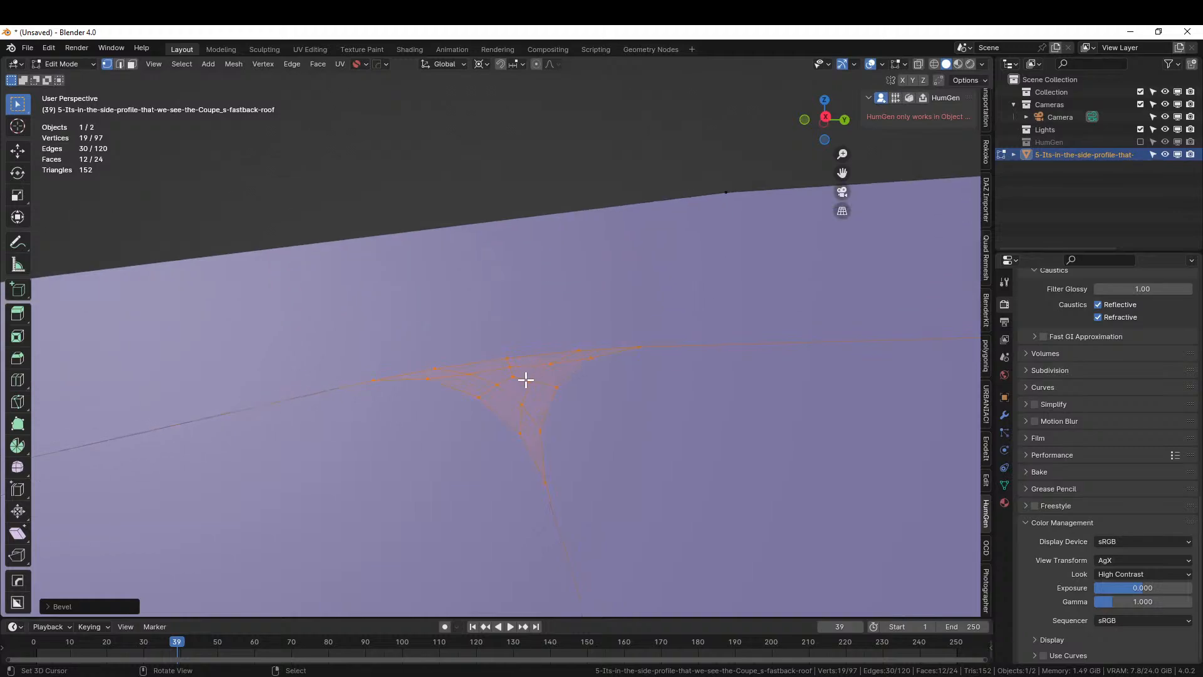
key(3)
key(ctrl+x)
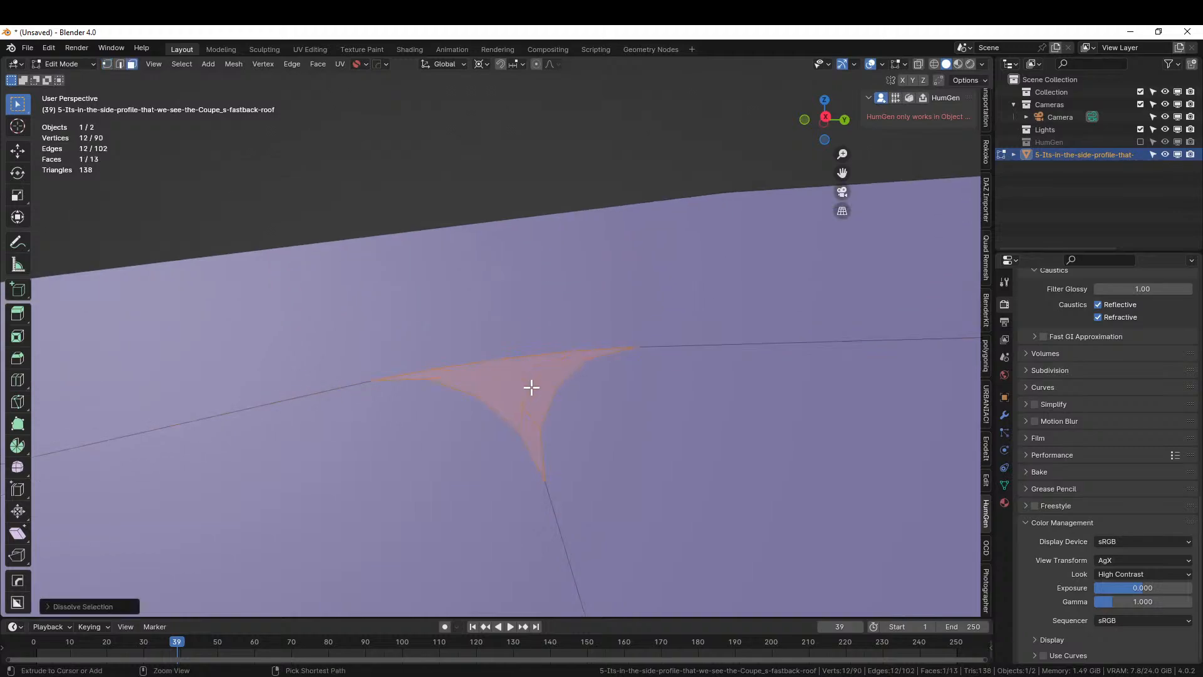
scroll(532, 386, down, 3)
right_click(563, 225)
middle_drag(563, 225, 533, 249)
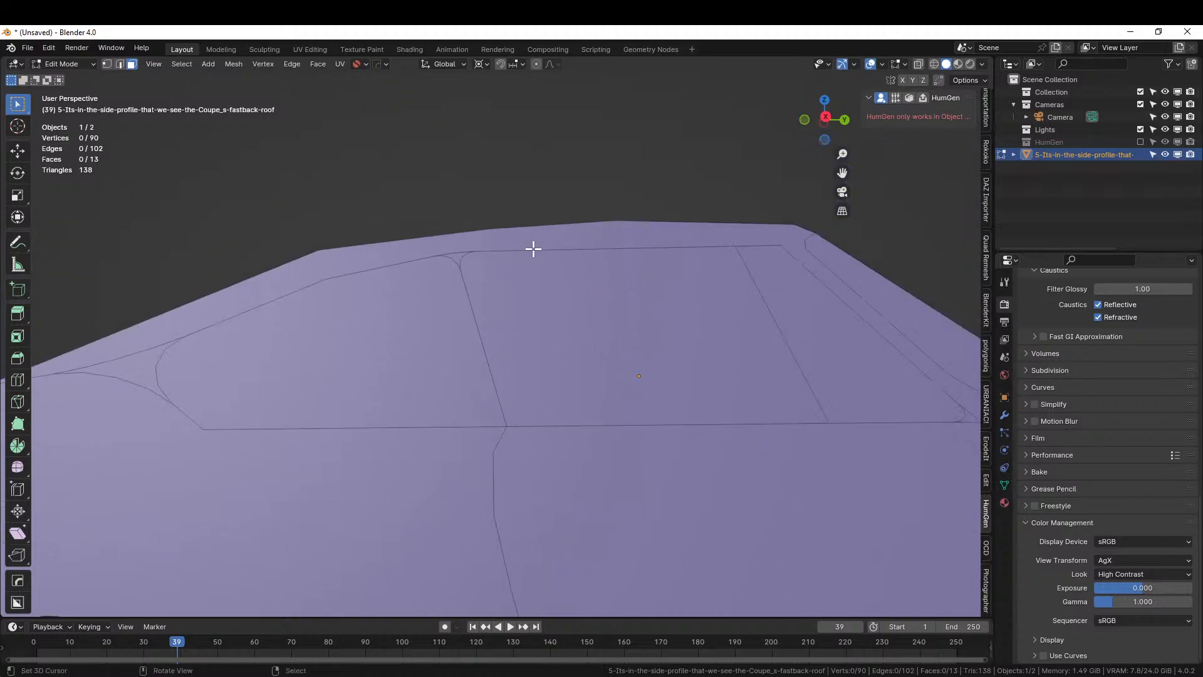
Round the door window's upper front corner with a four-segment vertex bevel
middle_drag(659, 315, 599, 341)
key(1)
click(621, 307)
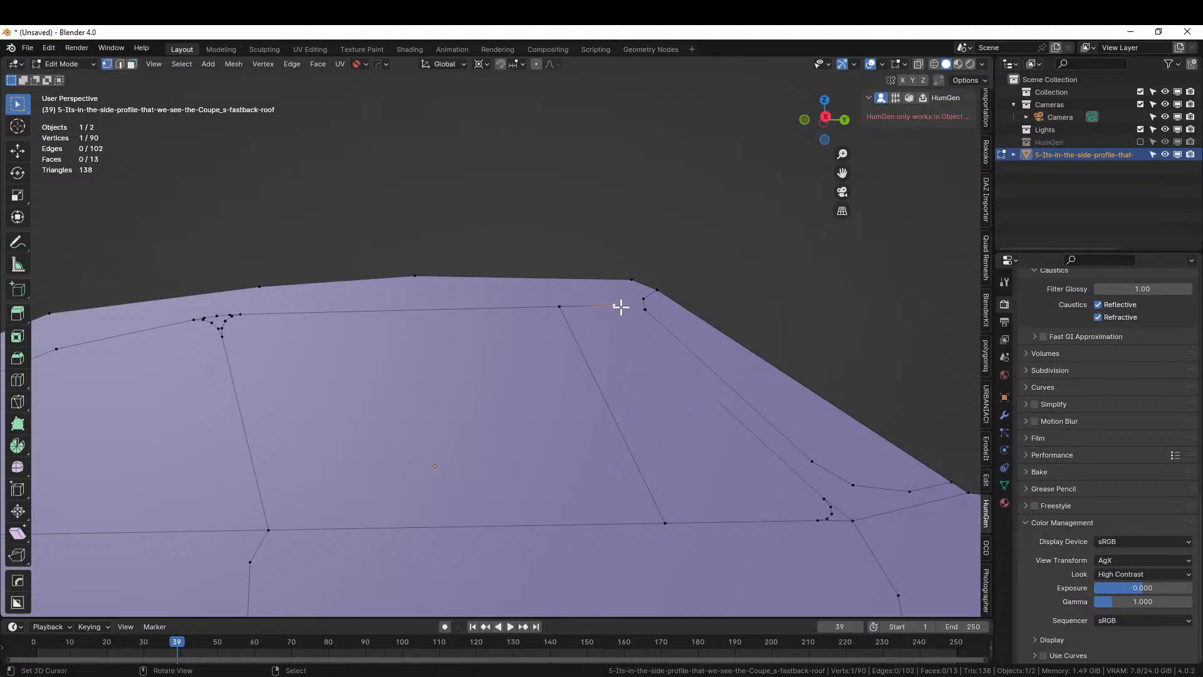
key(ctrl+shift+b)
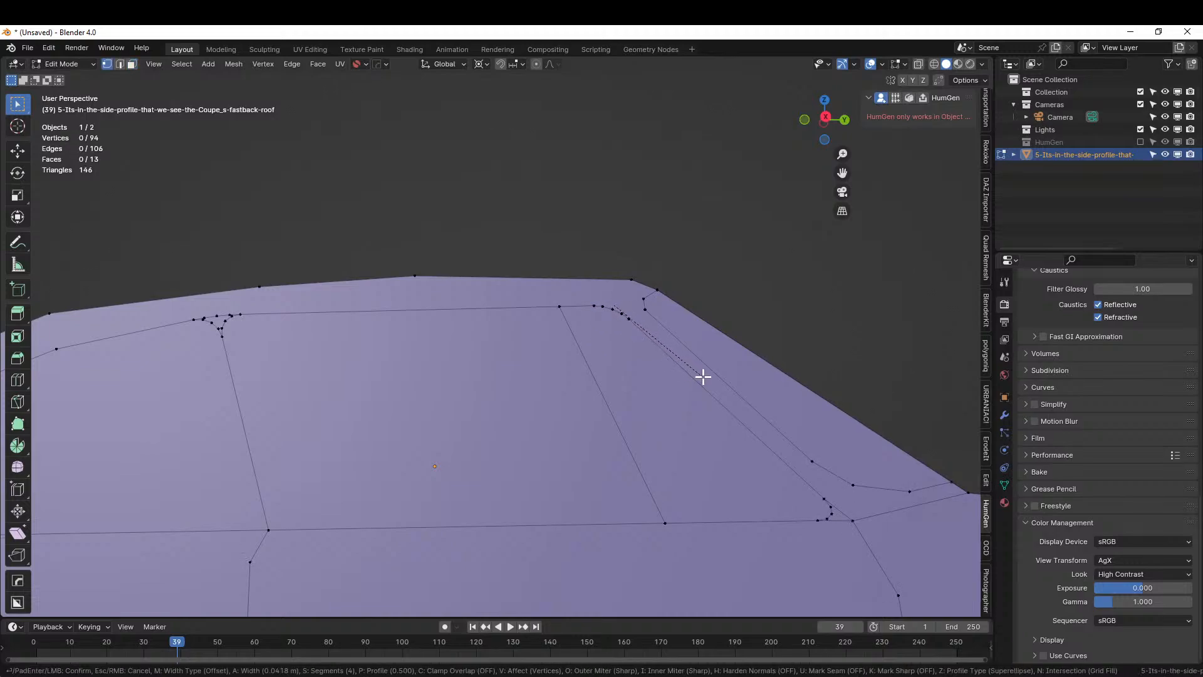
click(715, 382)
scroll(627, 346, up, 3)
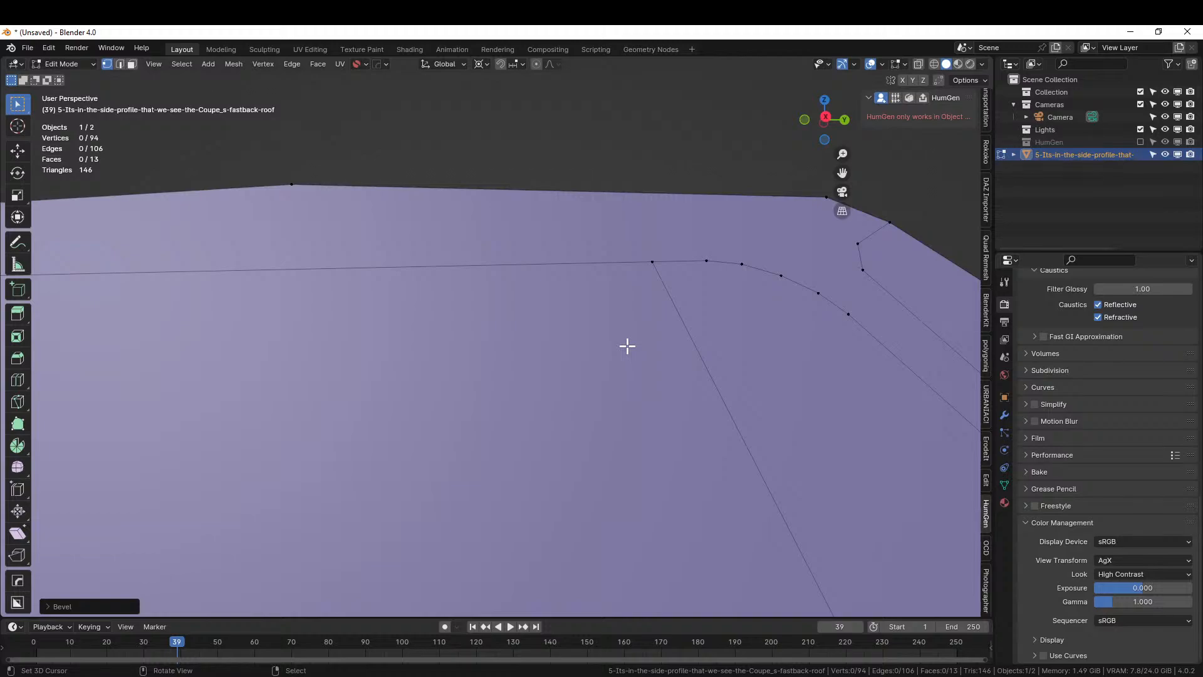
scroll(627, 345, down, 4)
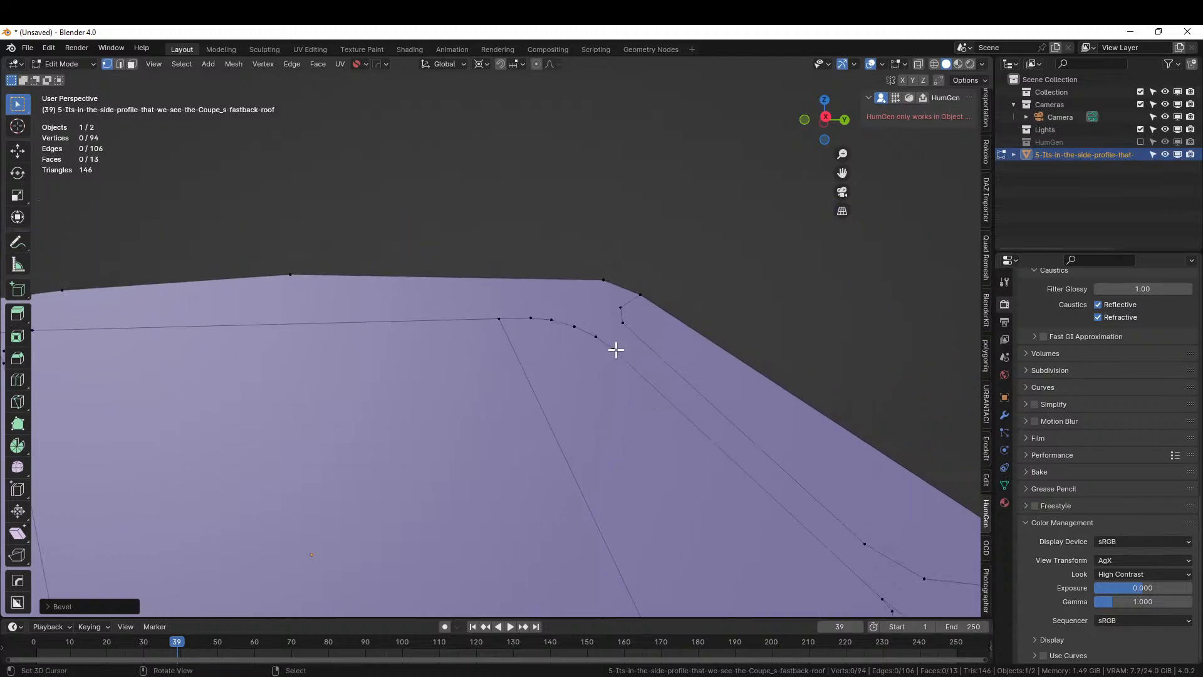
Merge the two vertices at the upper corner of the windshield pillar line at their center
middle_drag(615, 350, 548, 213)
scroll(548, 213, down, 2)
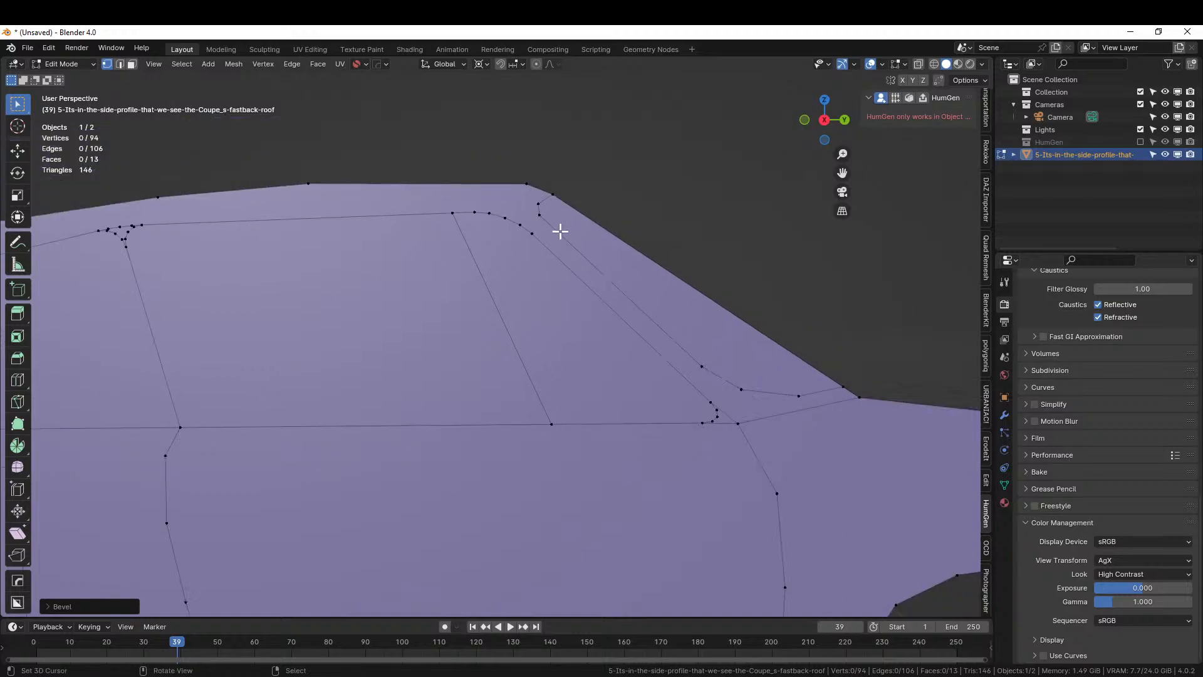
scroll(564, 232, up, 1)
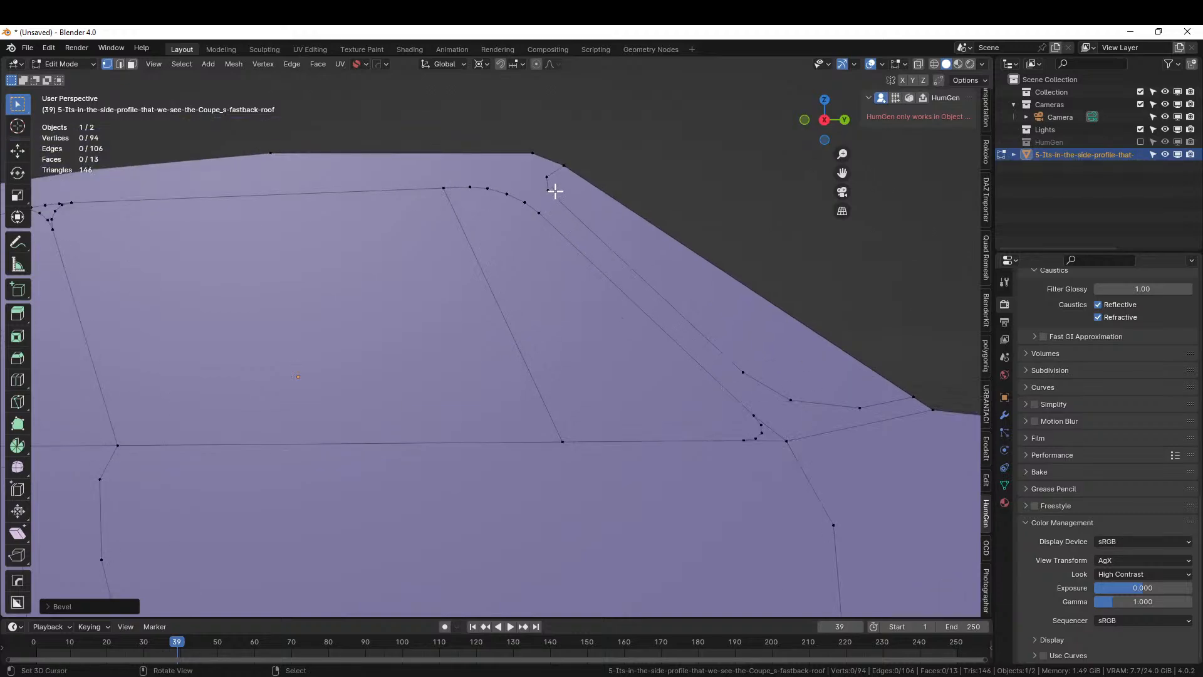
scroll(589, 257, up, 3)
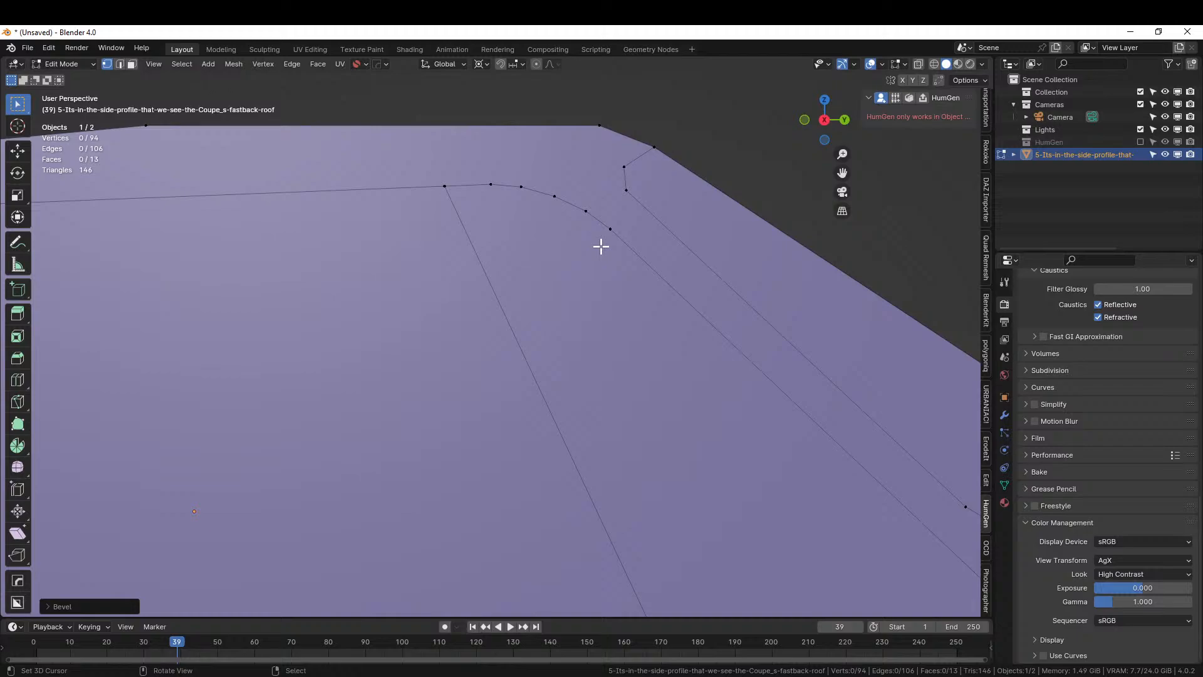
click(627, 190)
shift+click(624, 168)
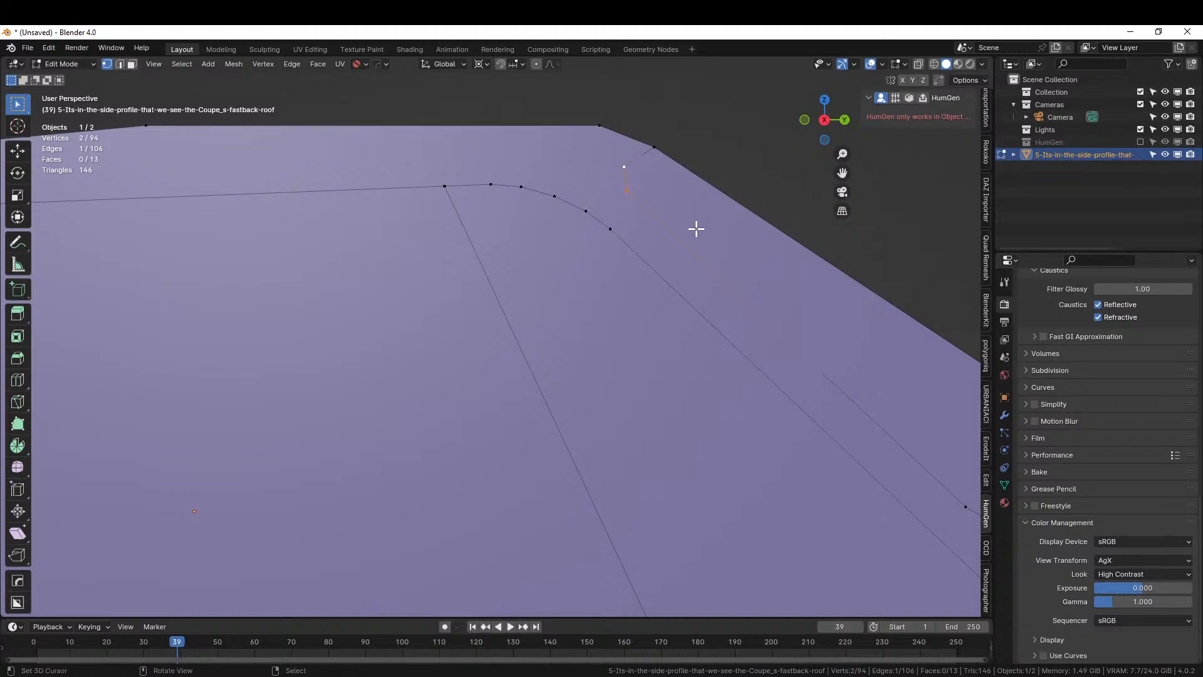
key(m)
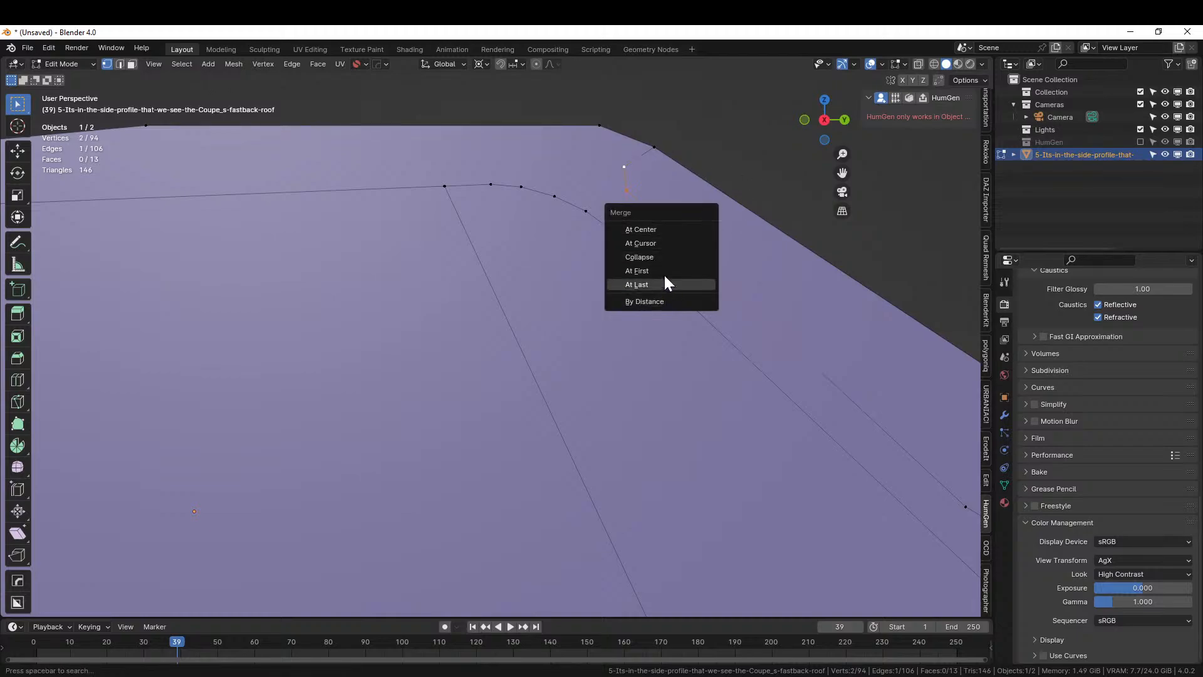
click(659, 229)
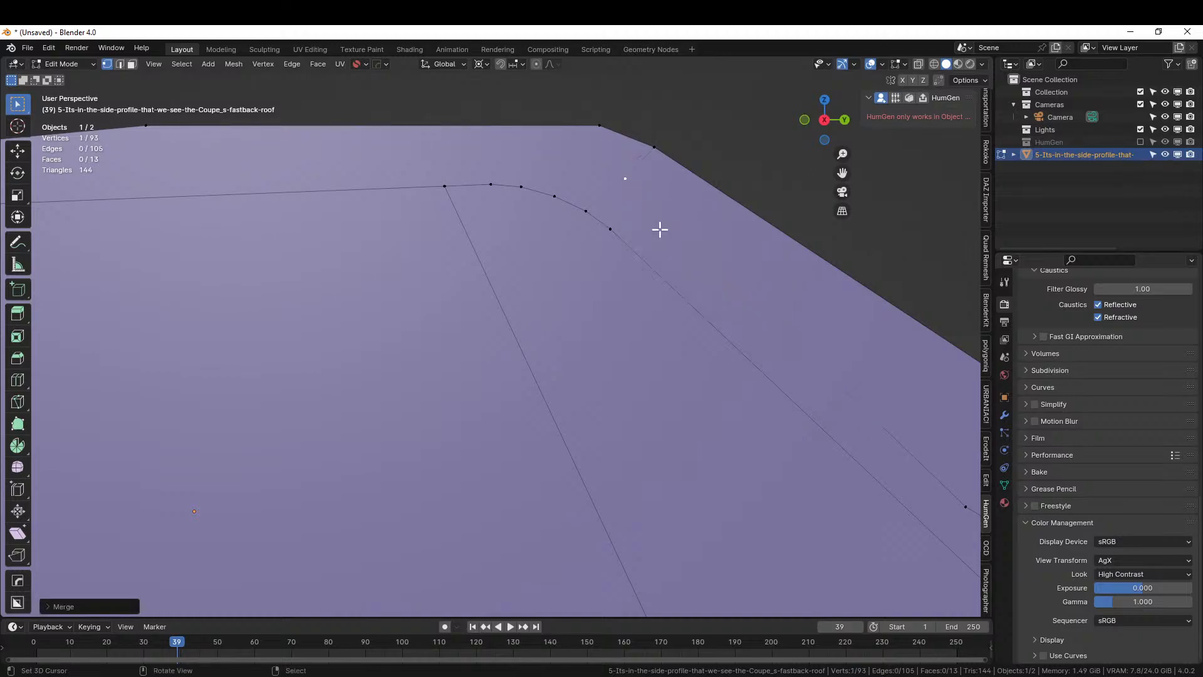
Round the merged upper corner of the windshield pillar line with a four-segment vertex bevel about 0.025 m wide
key(ctrl+shift+b)
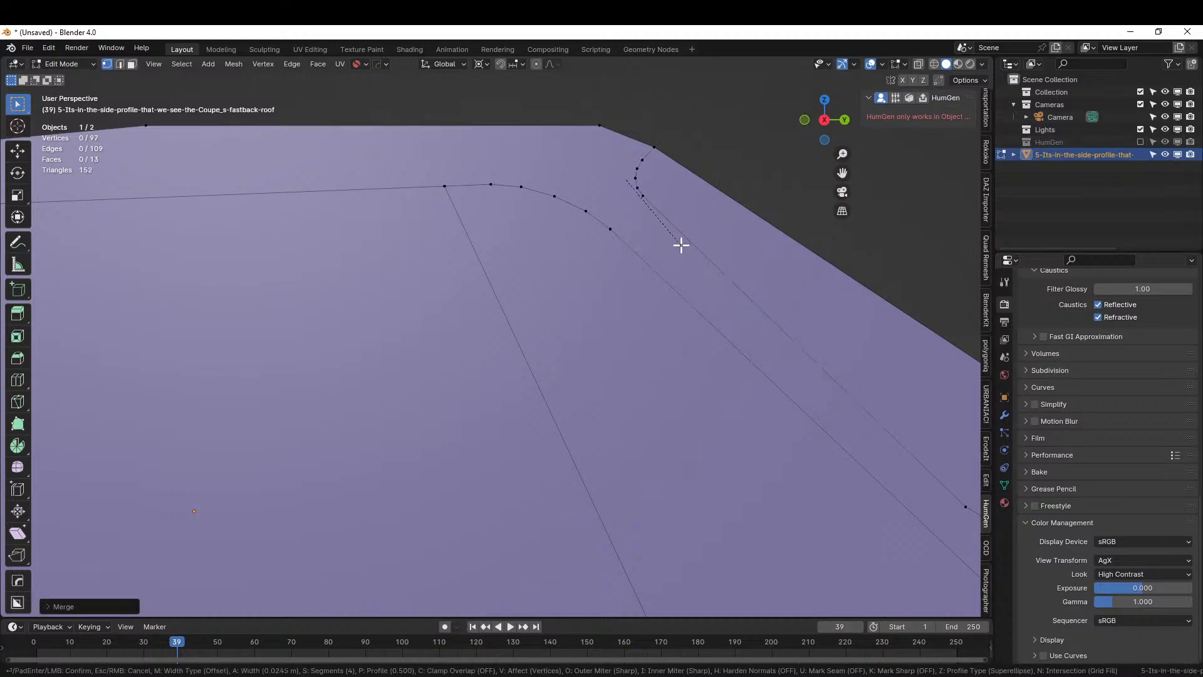
click(682, 247)
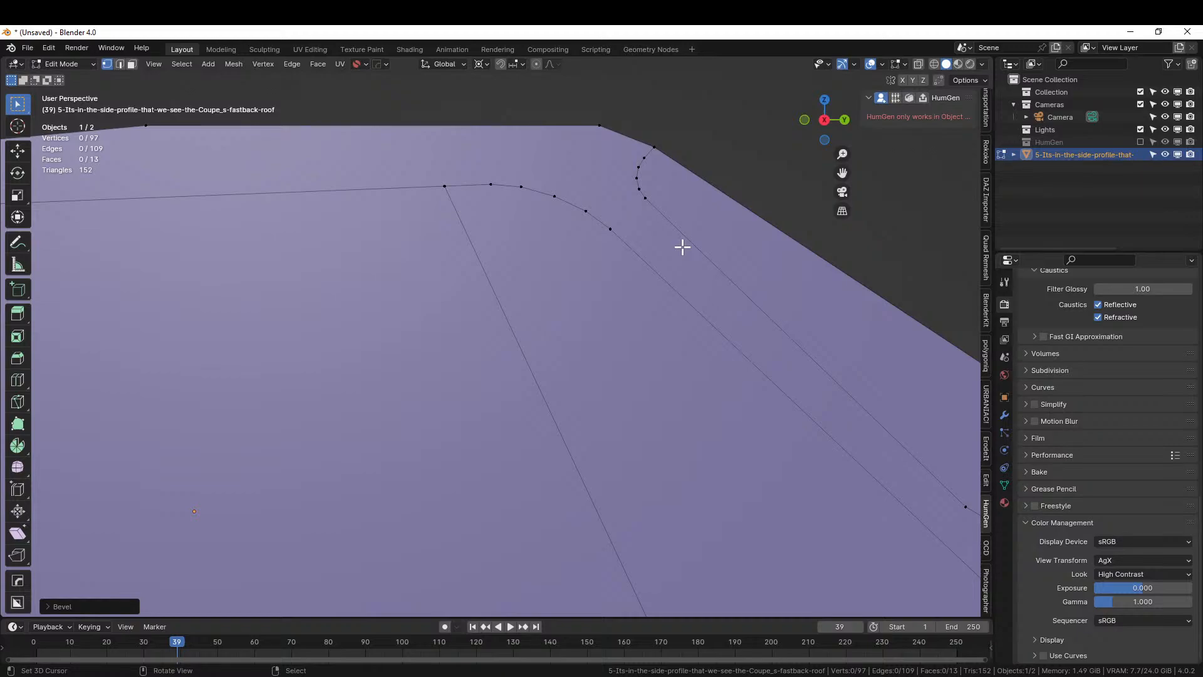
scroll(682, 247, down, 3)
middle_drag(687, 271, 545, 264)
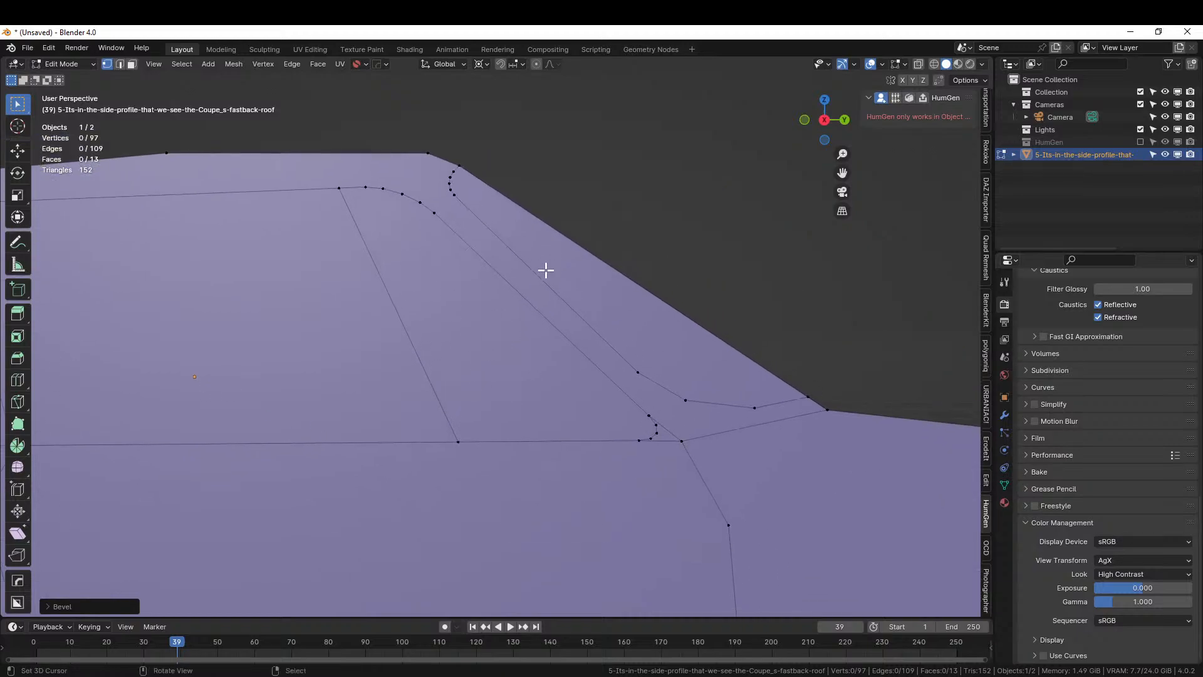
Inspect the rounded window corners and the panel cuts across the car's whole side profile
middle_drag(545, 270, 604, 445)
middle_drag(572, 510, 94, 320)
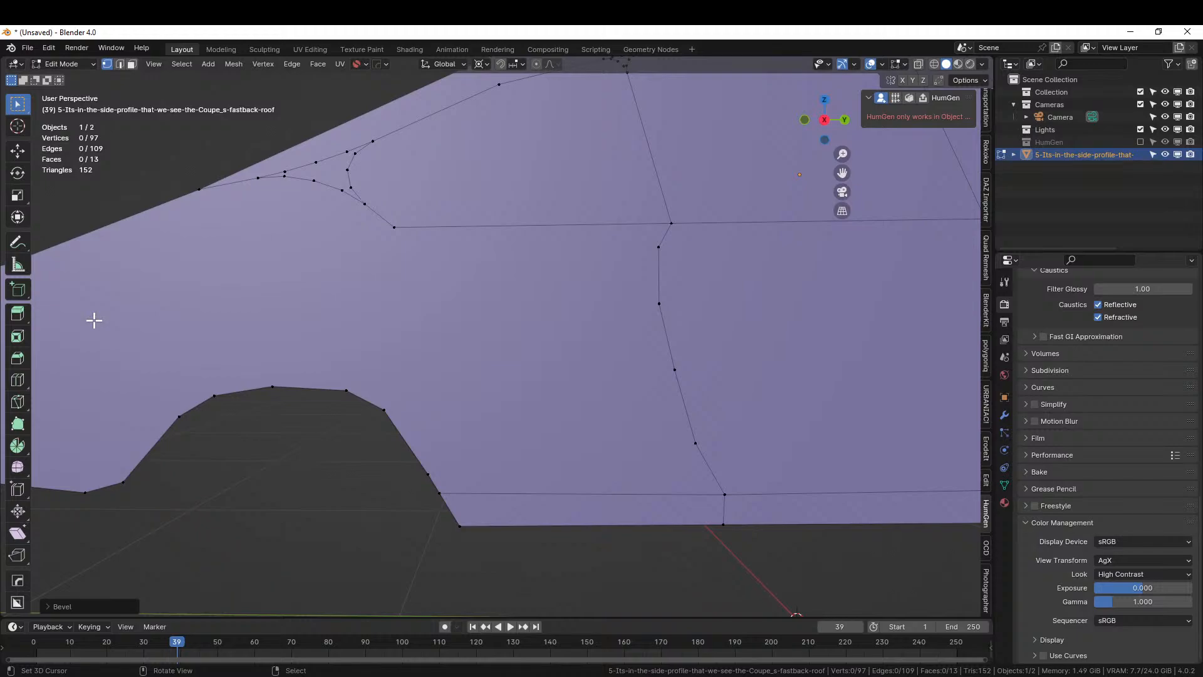
scroll(508, 357, down, 4)
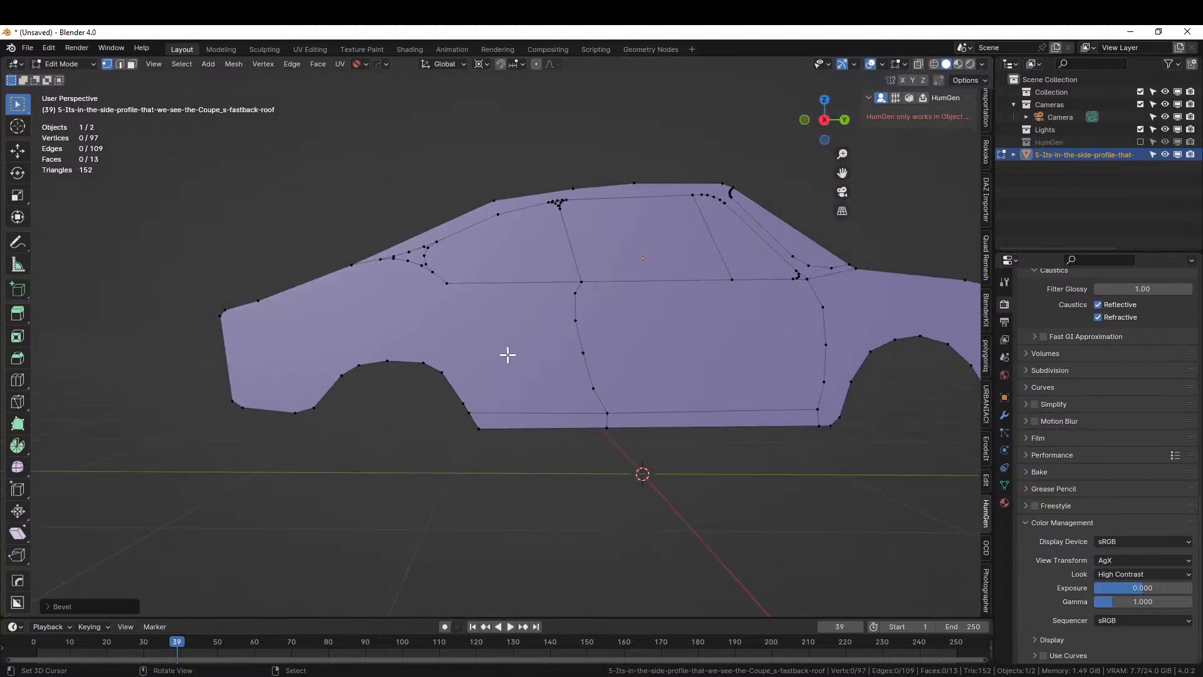
middle_drag(507, 355, 445, 392)
scroll(503, 356, up, 2)
key(Tab)
key(Tab)
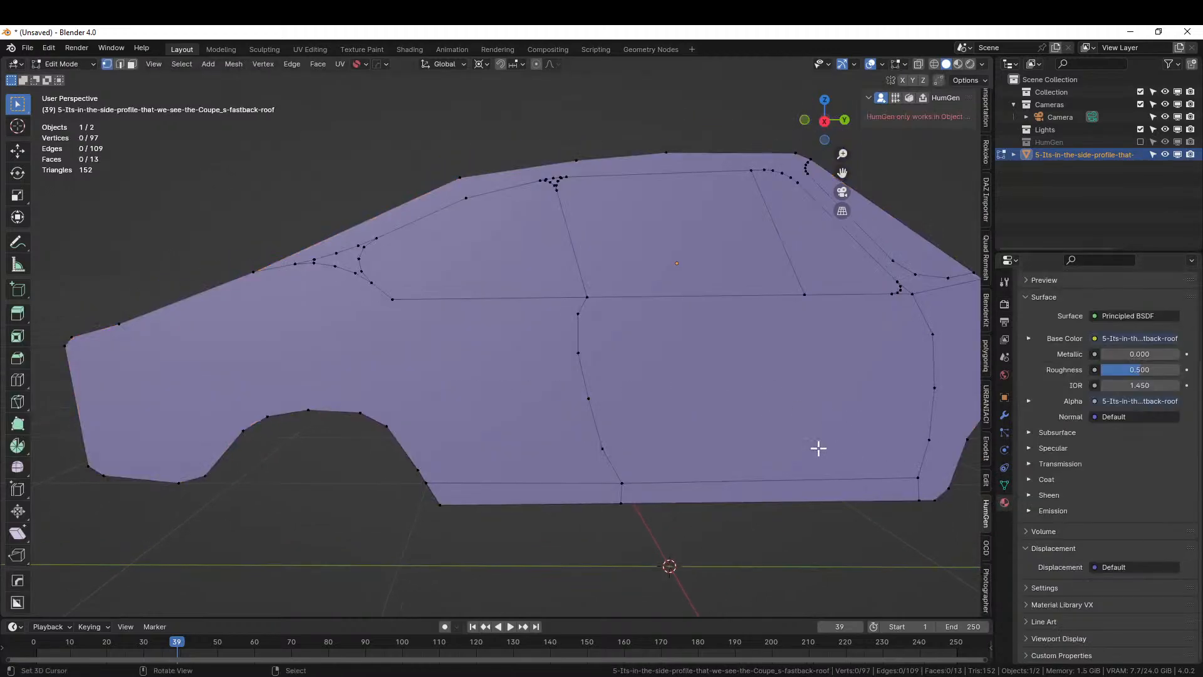
Add a second material slot to the car body and create a new material named Door in it
scroll(987, 397, up, 3)
click(1004, 502)
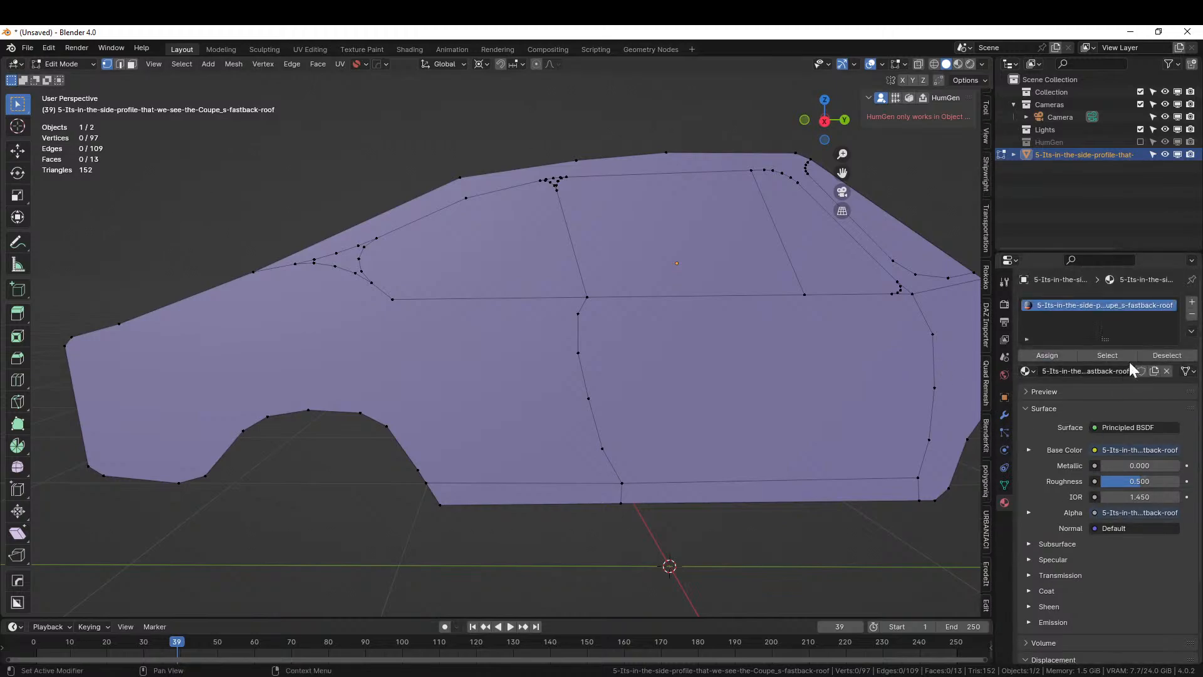
click(1192, 303)
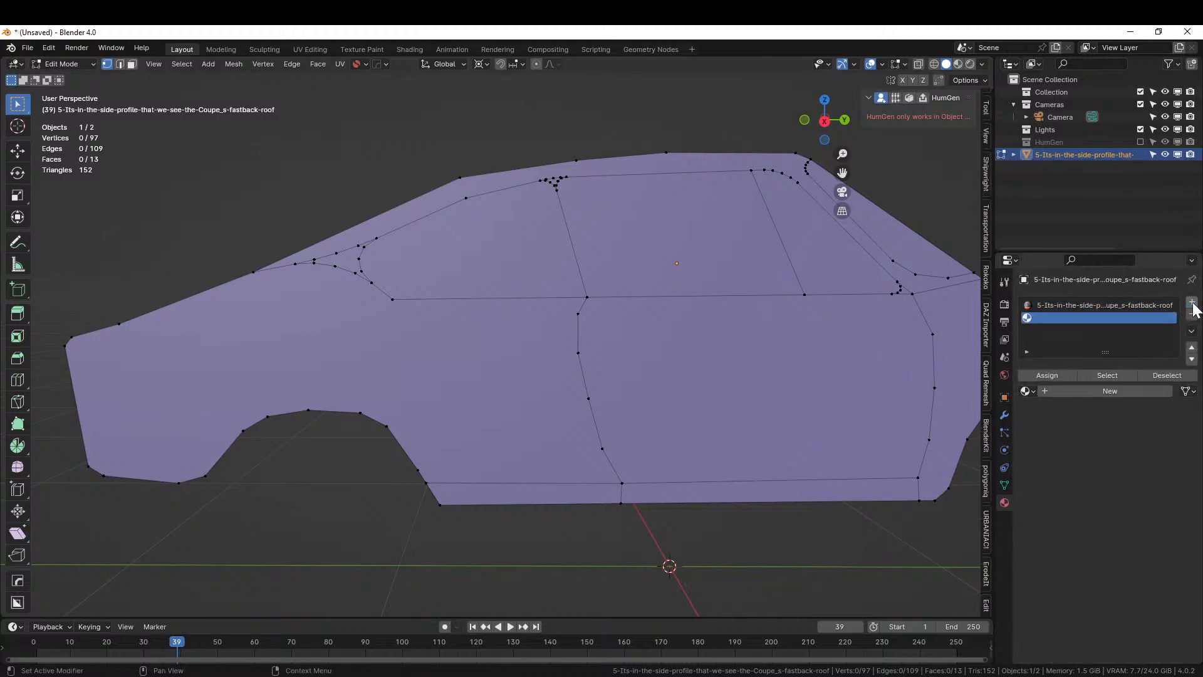
click(1070, 390)
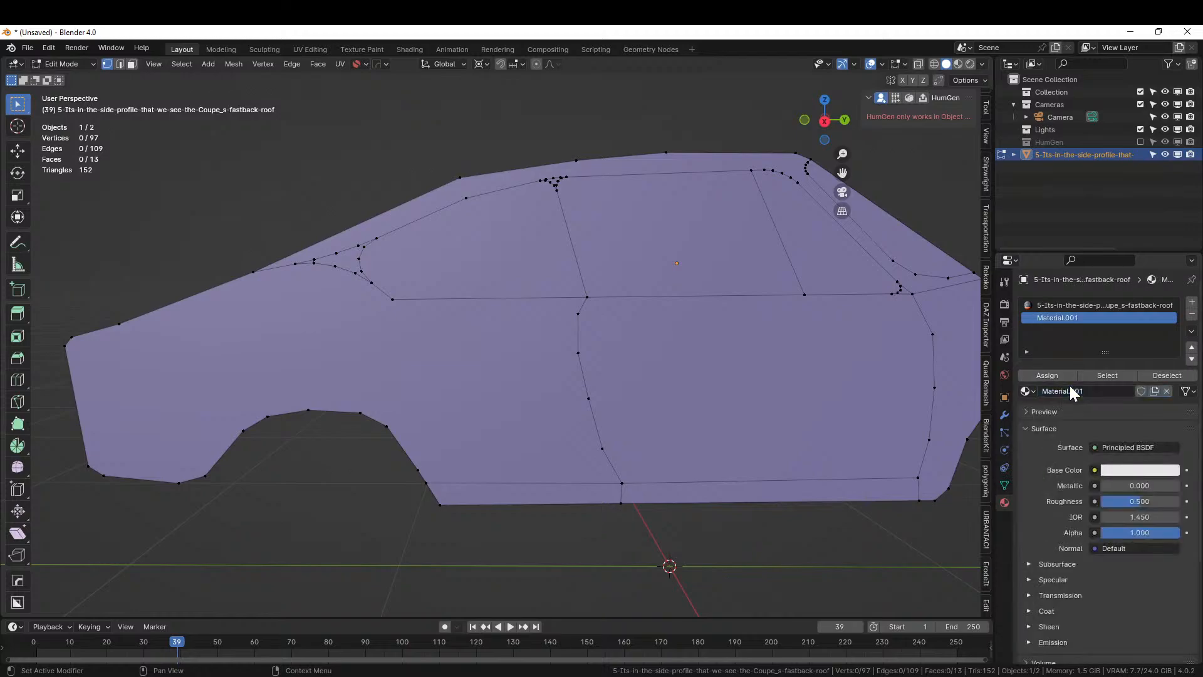
click(1080, 391)
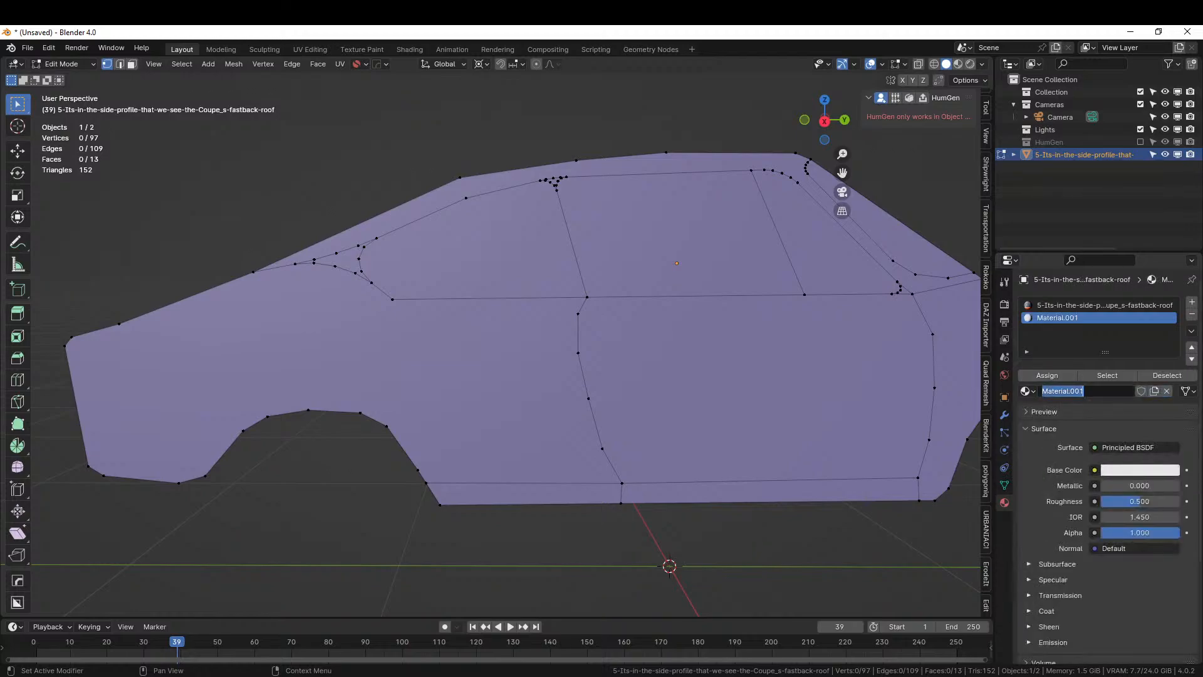
text(Door)
key(Return)
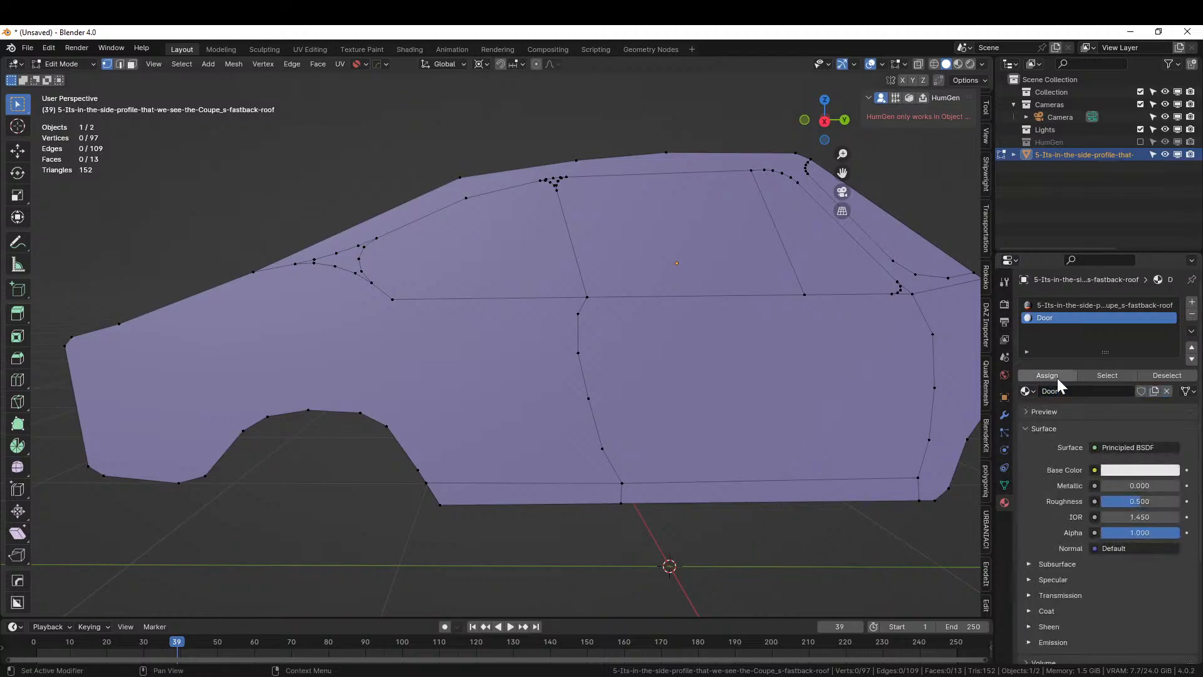
Set the Door material's base color to bright blue and select the door face plus the sliver at the side window's lower front corner
click(1130, 471)
click(1121, 285)
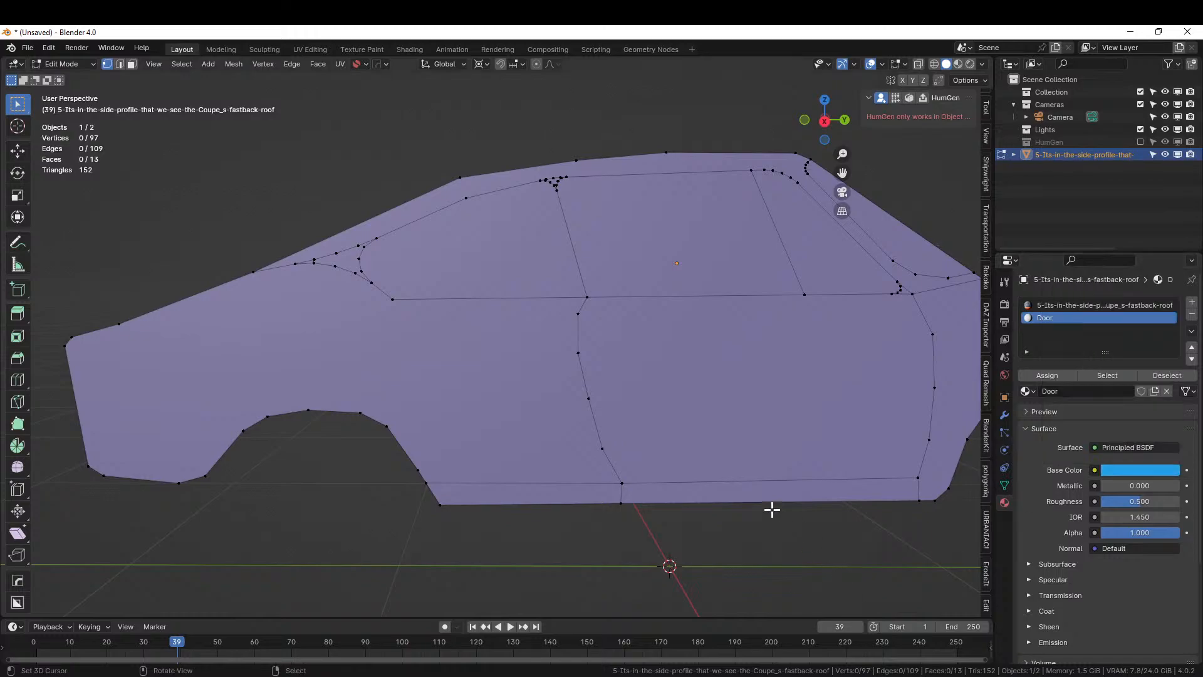
key(3)
click(729, 405)
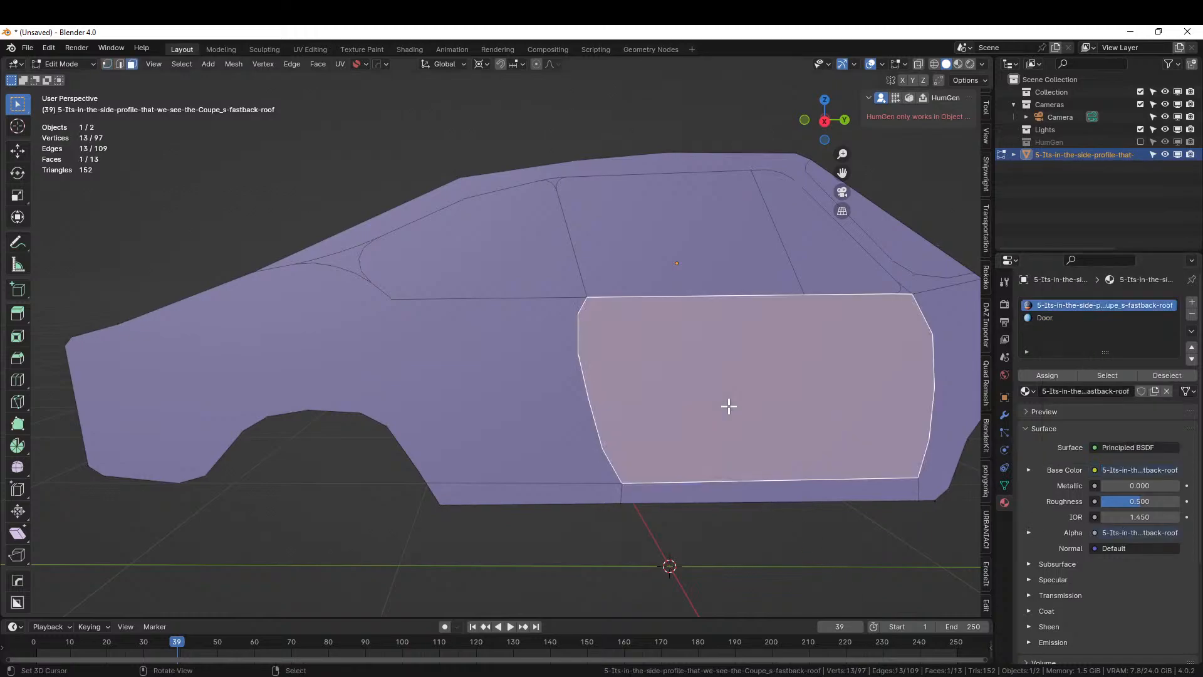
scroll(834, 391, up, 1)
scroll(552, 438, up, 1)
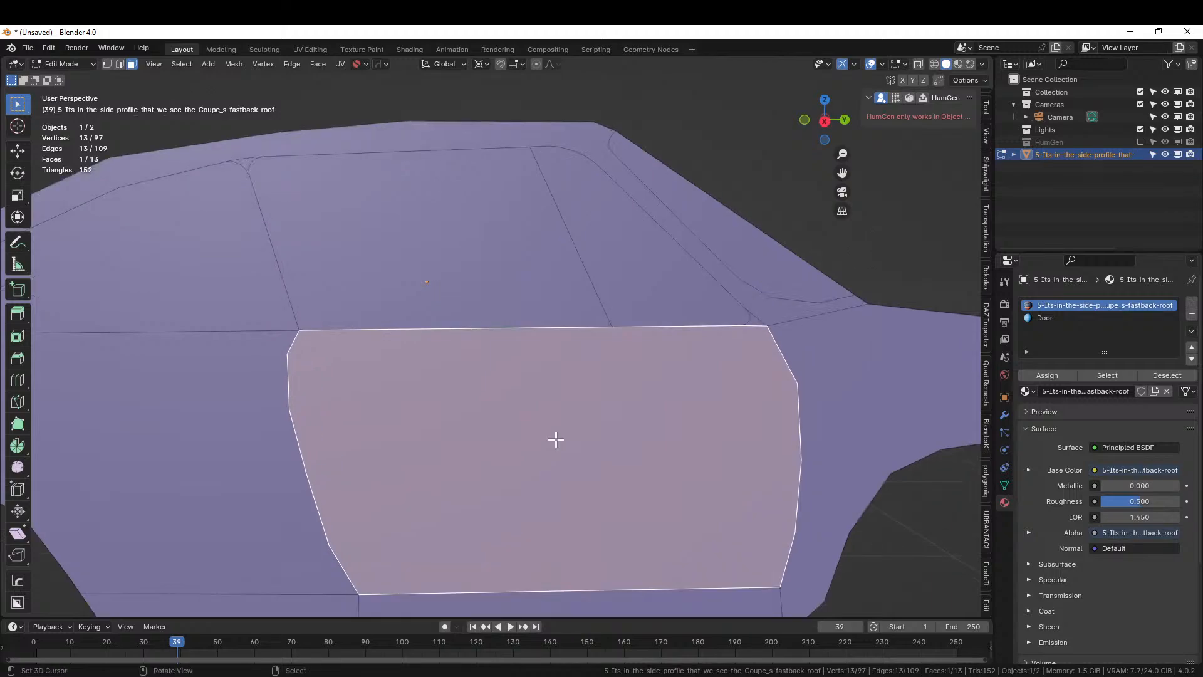
shift+click(754, 320)
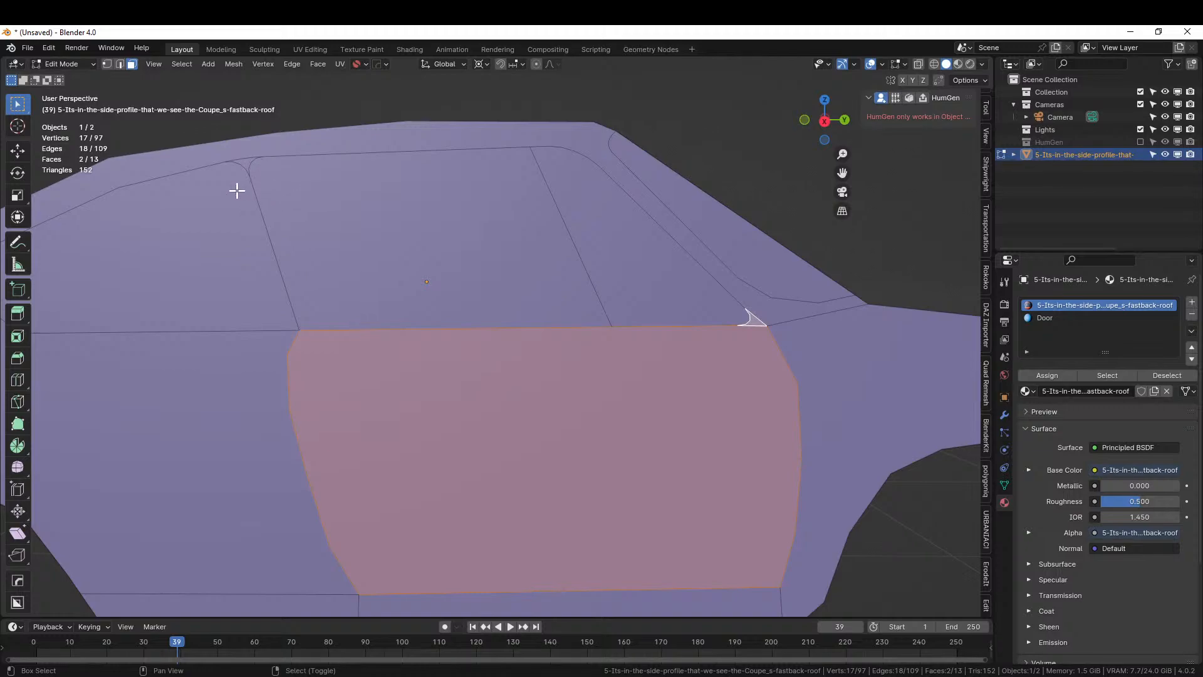
Knife-cut from the top of the pillar between the side windows to the middle roofline vertex, separating the mid window's rounded corner sliver
scroll(250, 164, up, 6)
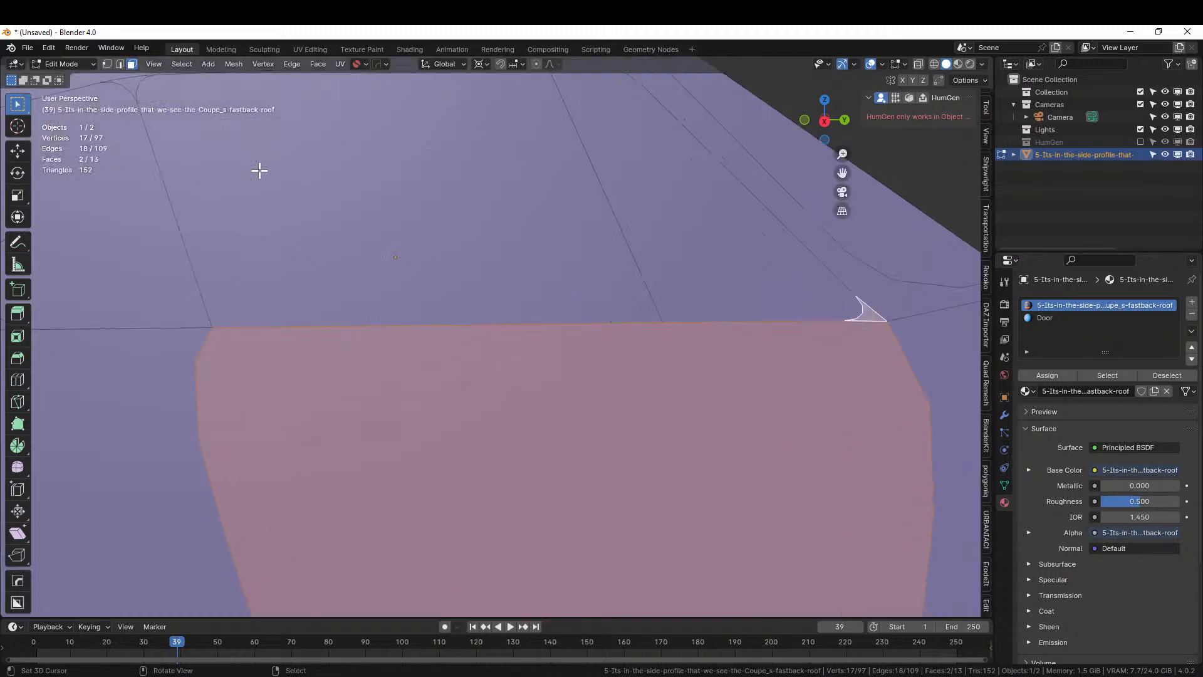
shift+middle_drag(474, 355, 583, 459)
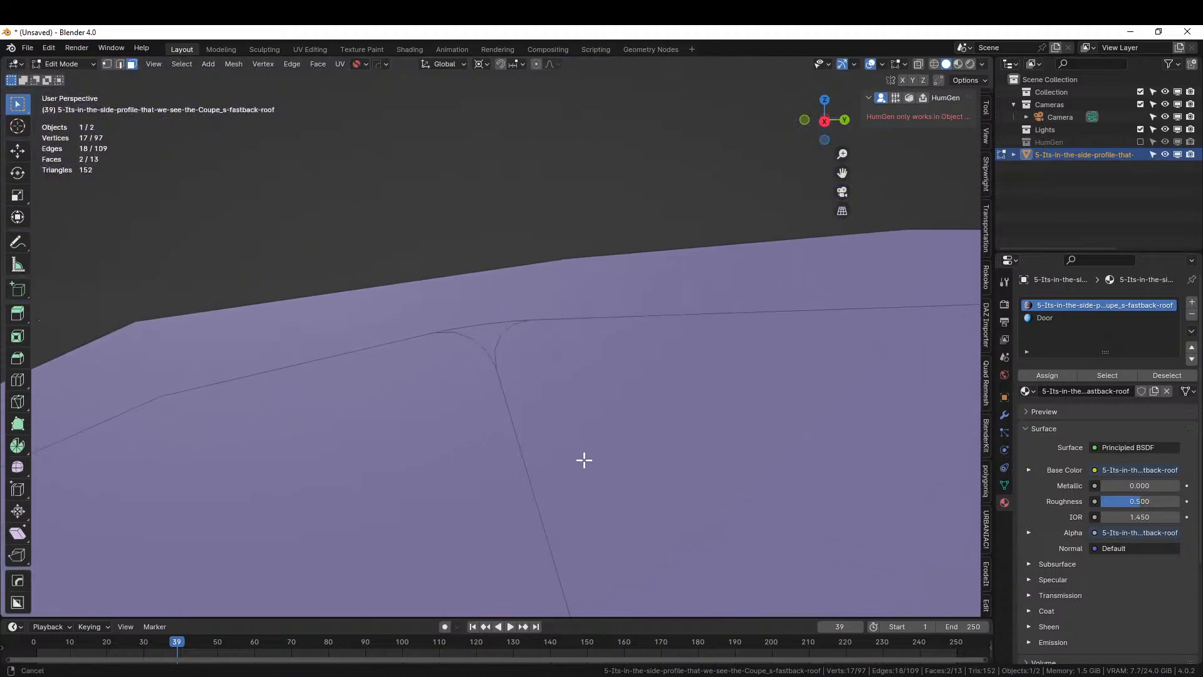
scroll(521, 408, up, 3)
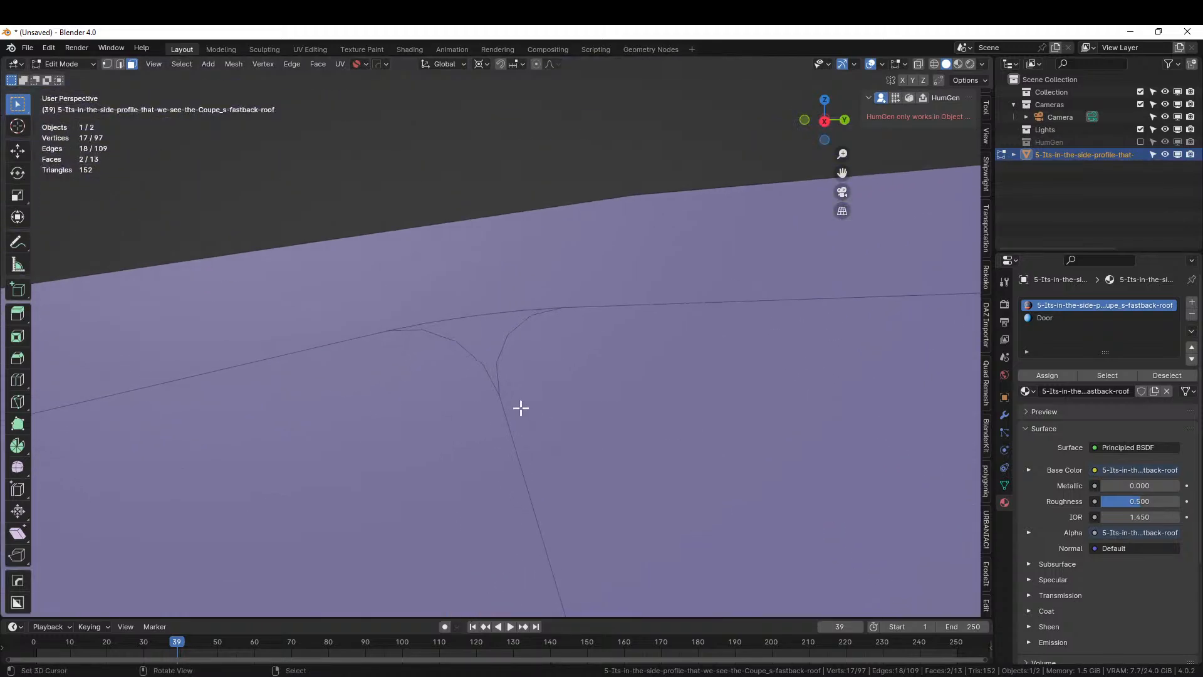
key(1)
key(k)
click(500, 395)
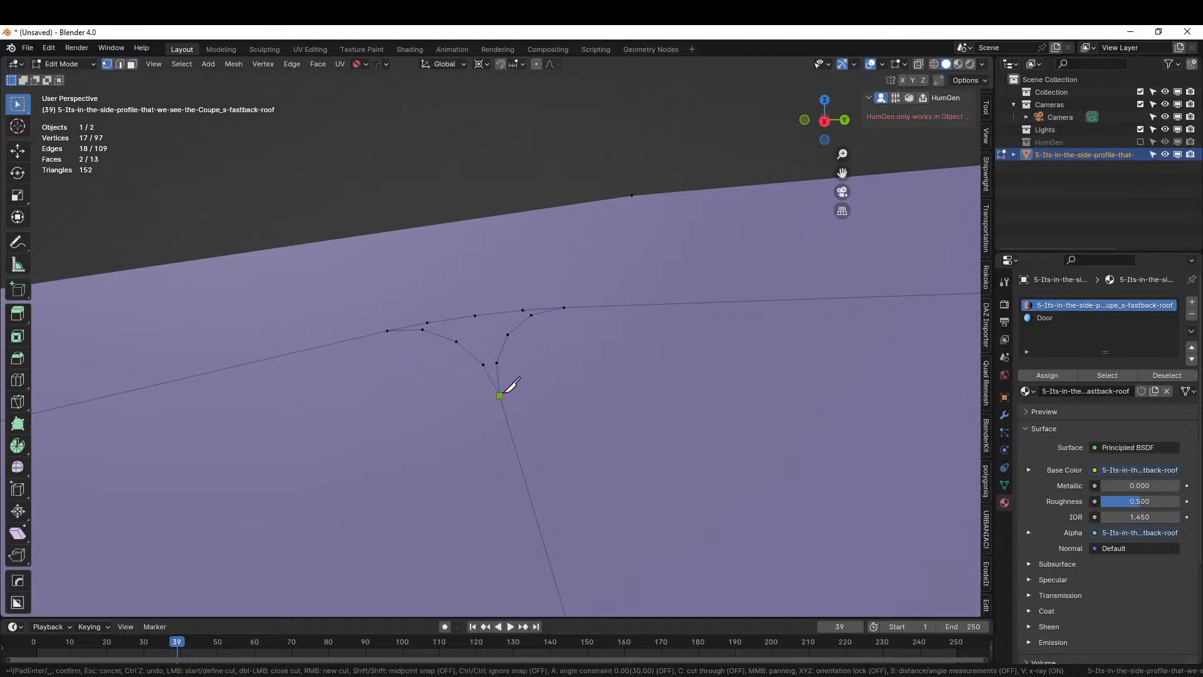
click(475, 315)
key(Return)
Add the mid window's upper rear corner sliver to the selection, assign the Door material to it all, and show rendered shading
key(3)
shift+click(506, 333)
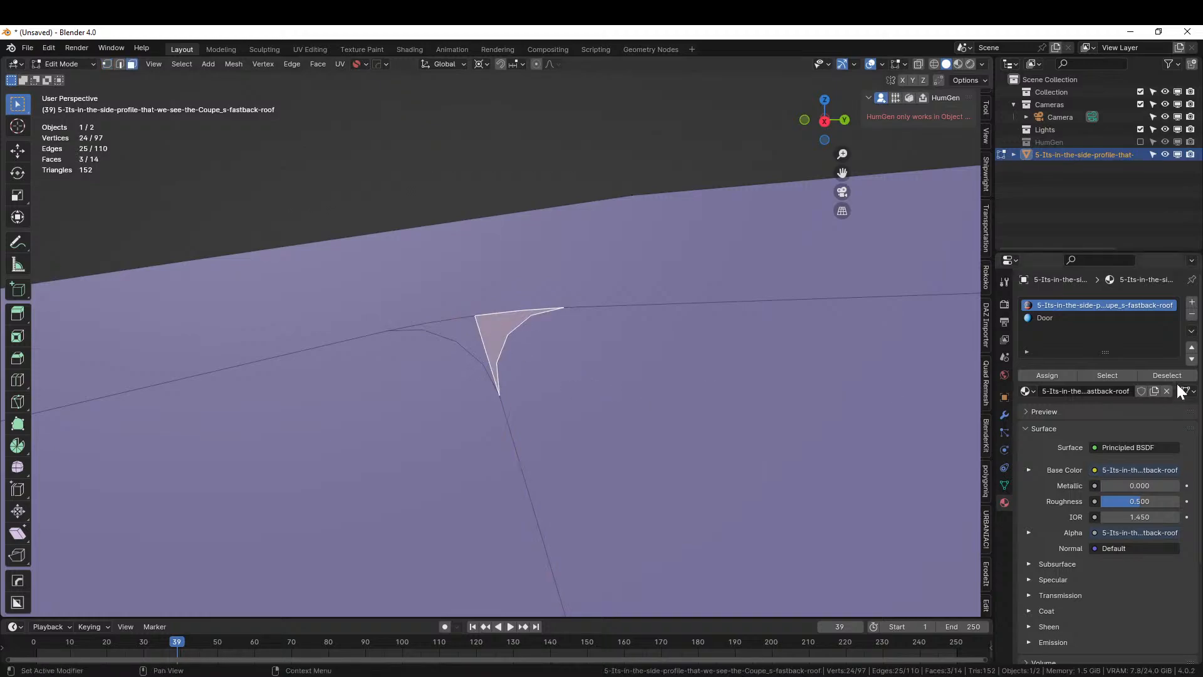
click(1074, 319)
click(1049, 375)
scroll(587, 389, down, 4)
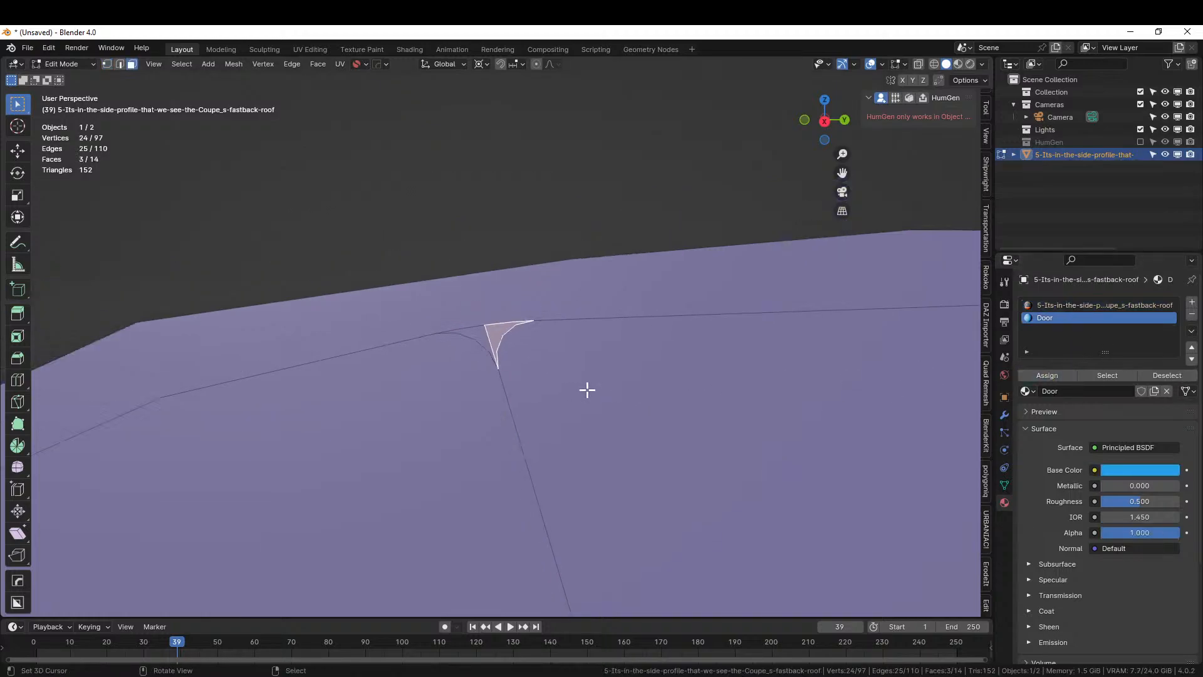
shift+middle_drag(580, 336, 349, 261)
scroll(357, 263, down, 6)
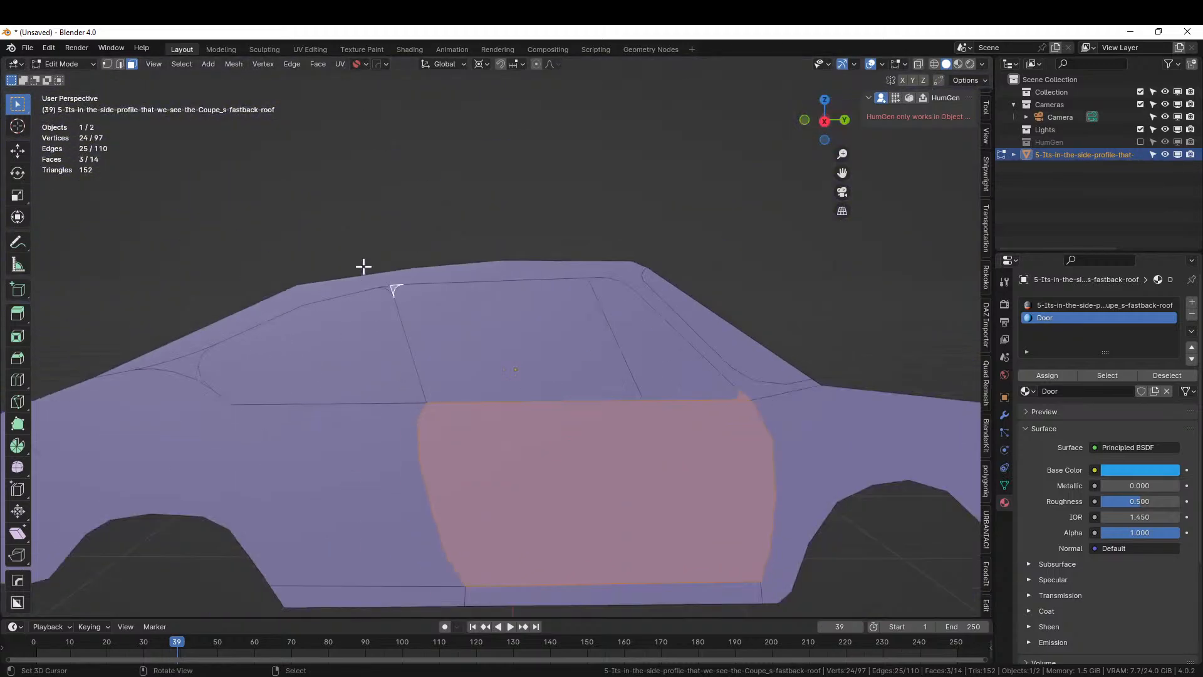
key(z)
click(438, 268)
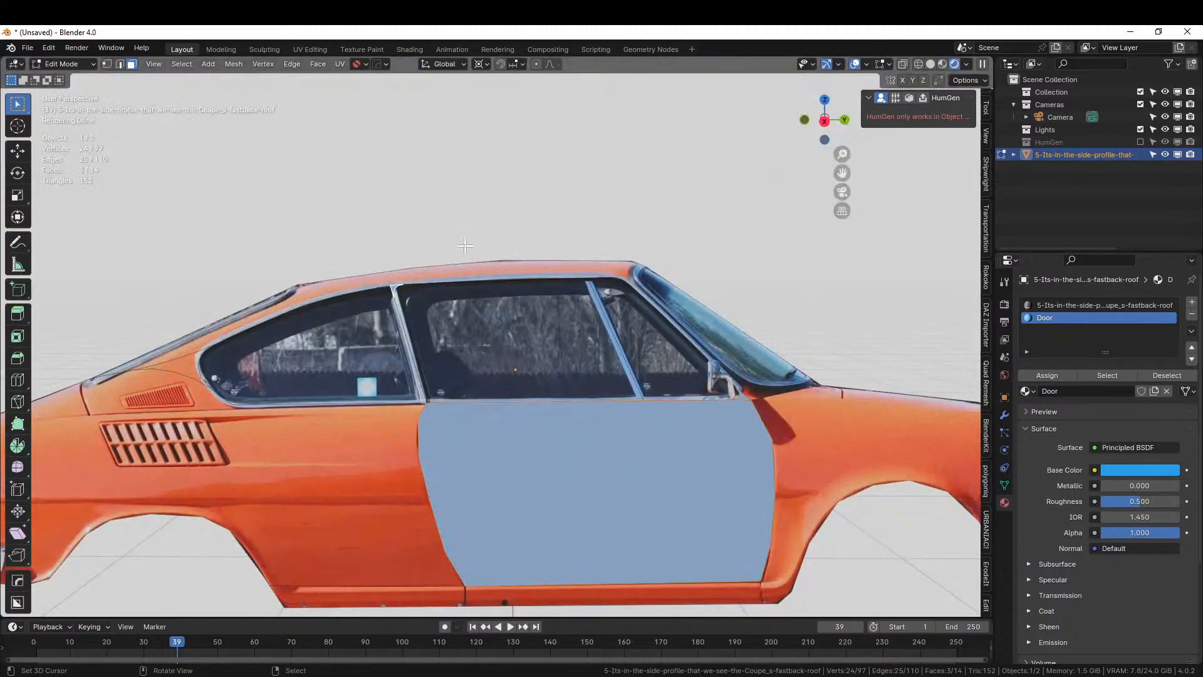
Assign the front quarter window face a new material named Front Side Window with a dark blue base color
scroll(561, 251, up, 1)
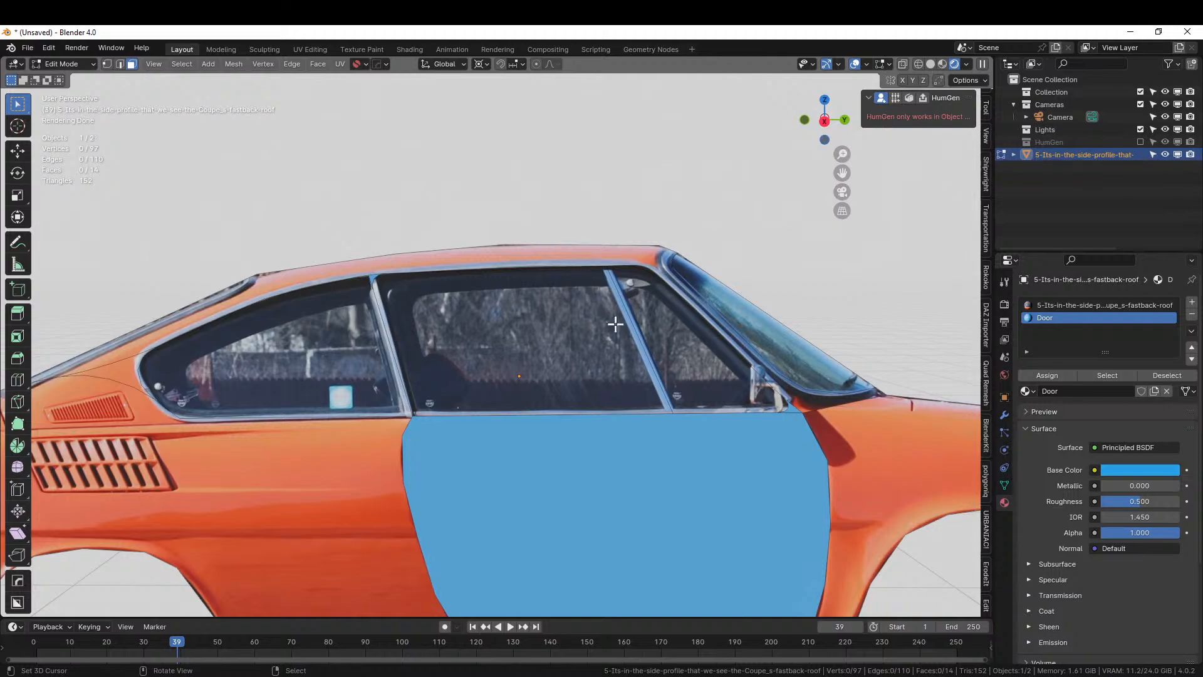
click(671, 344)
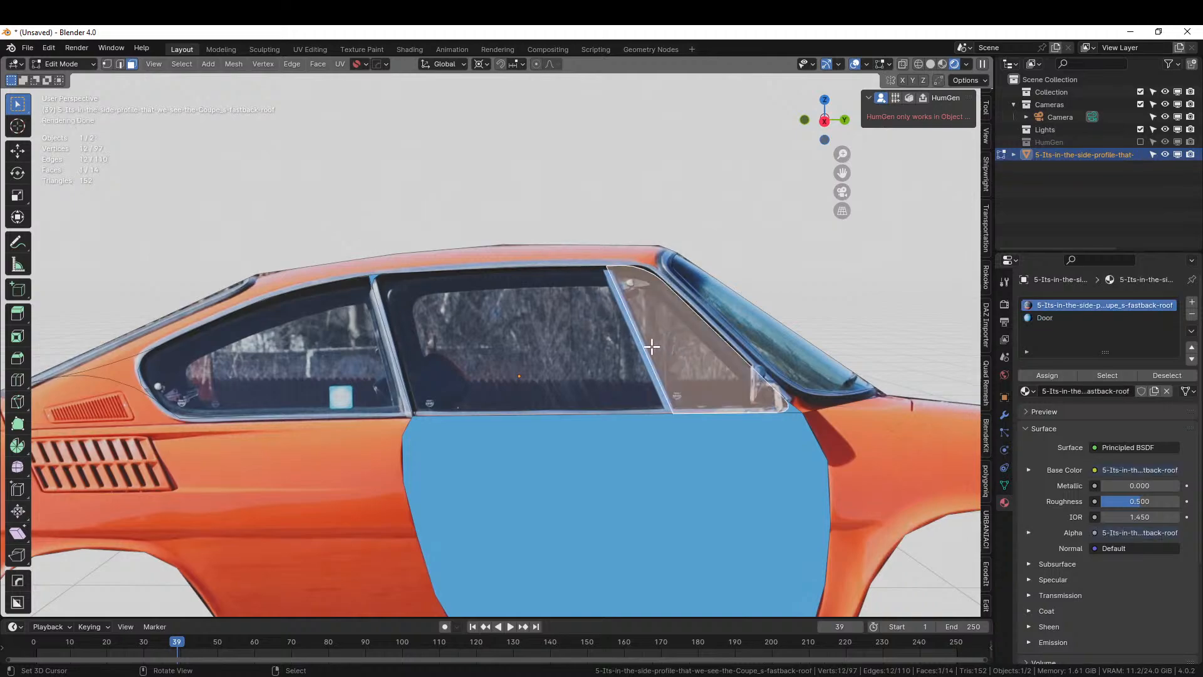
click(1192, 303)
click(1054, 376)
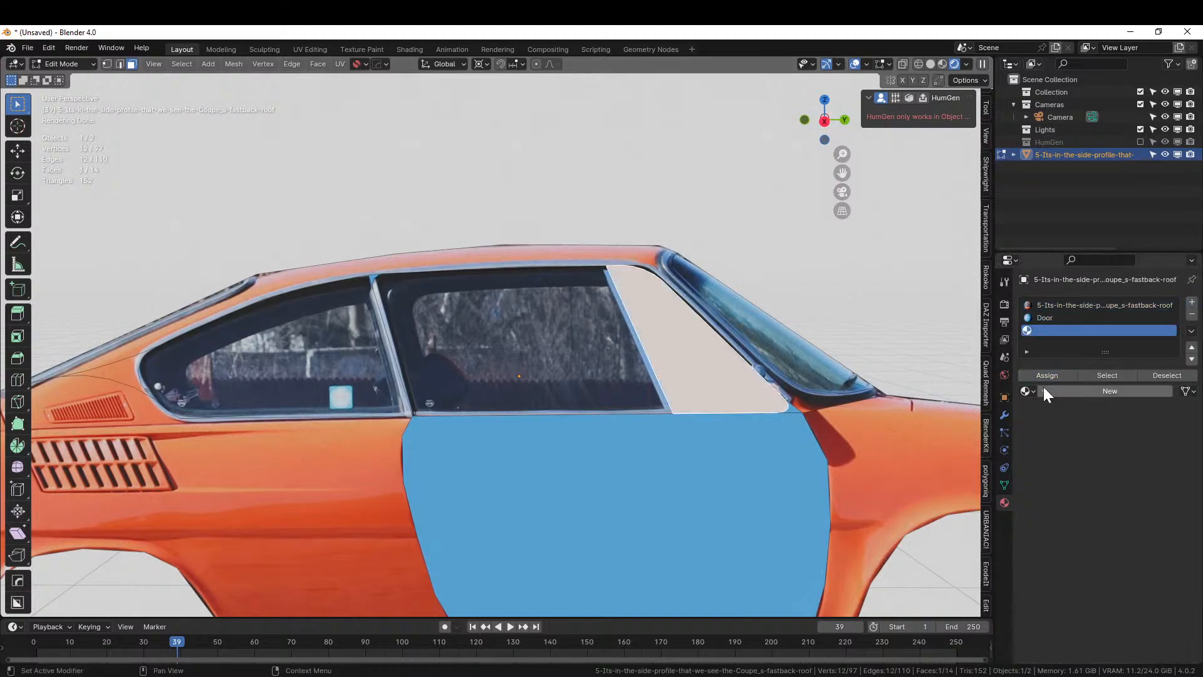
click(1083, 390)
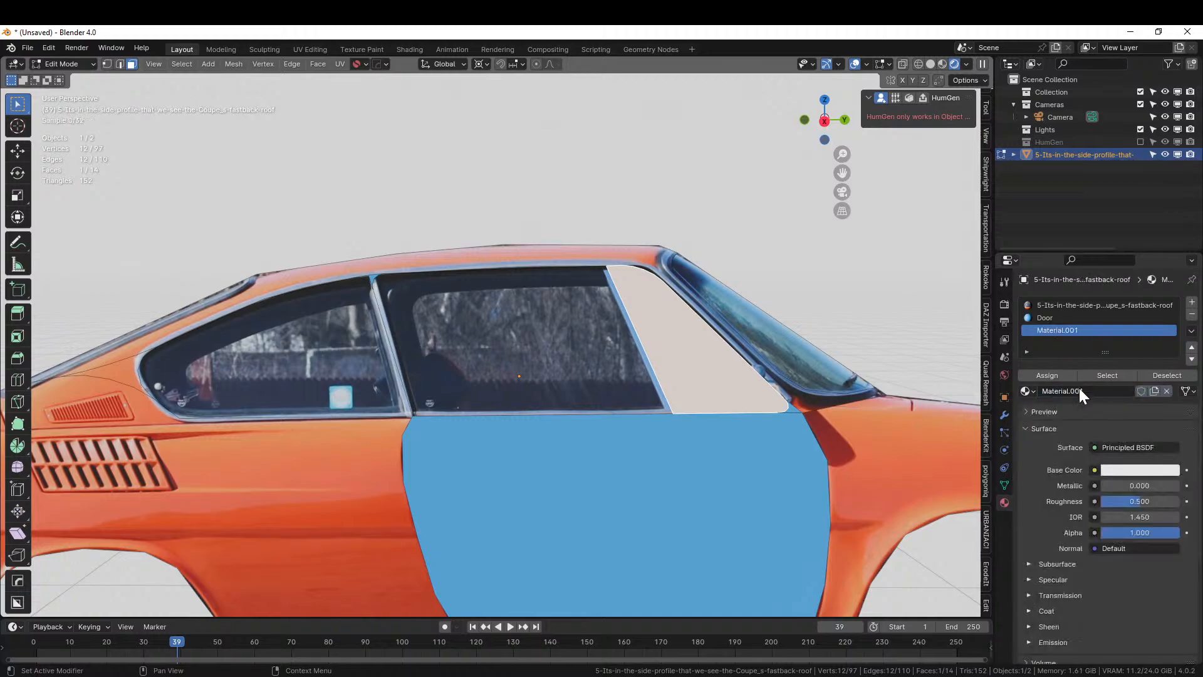
click(1066, 389)
text(Front Side Window)
key(Return)
click(1131, 470)
click(1144, 306)
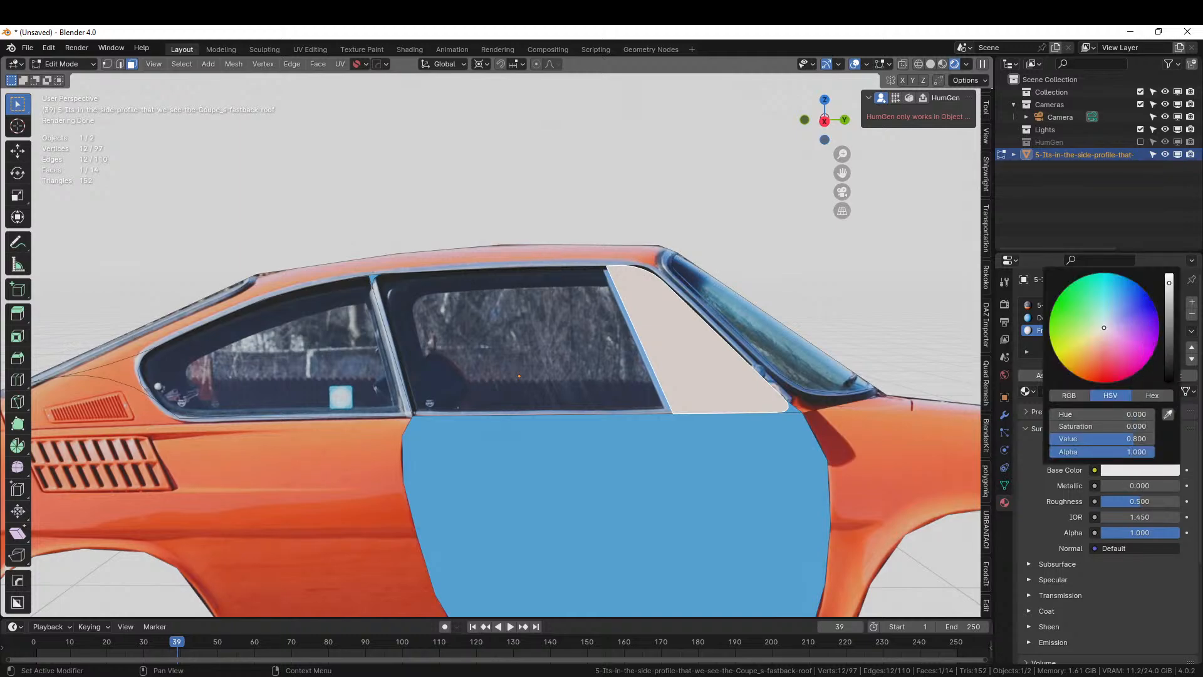
Assign the middle side window face a new material named Mid Window with a yellow base color
click(543, 376)
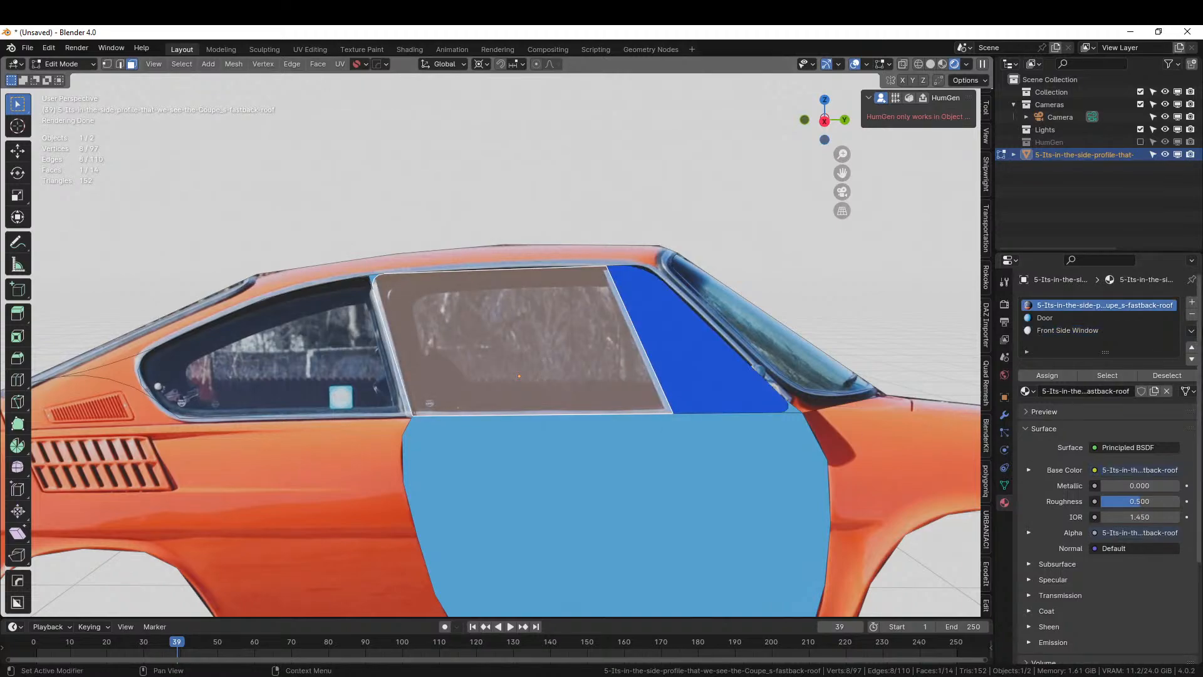
click(1191, 302)
click(1053, 376)
click(1066, 392)
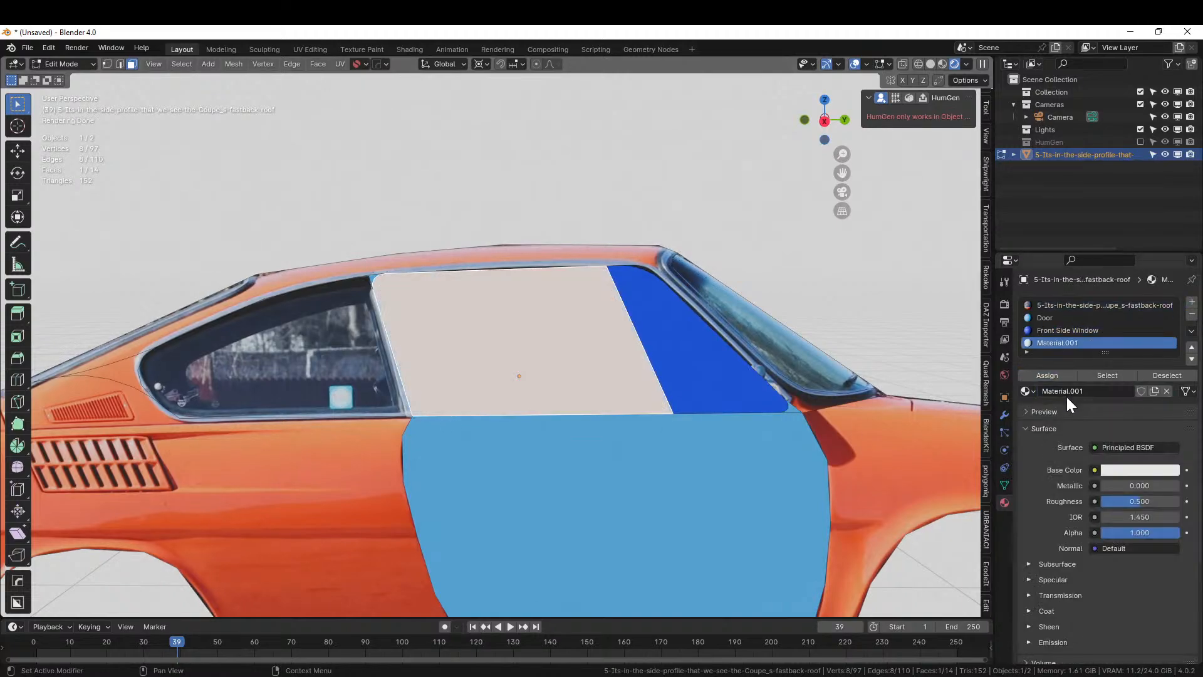
click(1065, 391)
text(Mid Window)
key(Return)
click(1105, 471)
click(1074, 353)
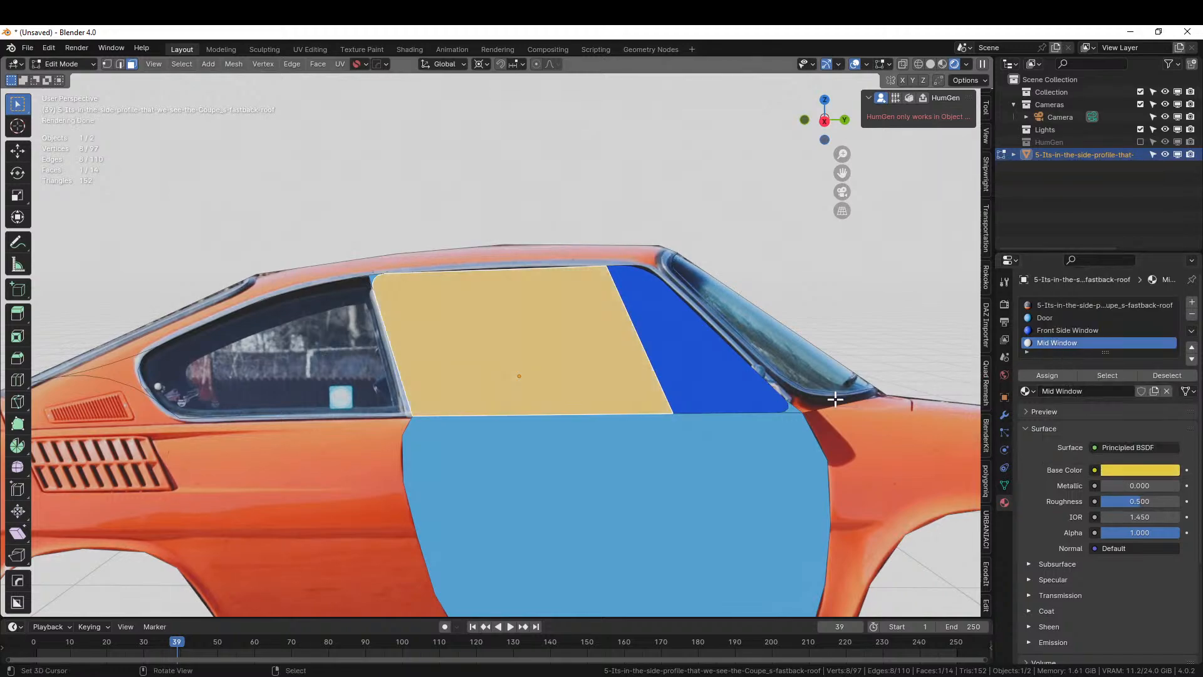
Assign the rear side window face a new material named Back Side Window with a purple base color
click(302, 402)
click(1192, 301)
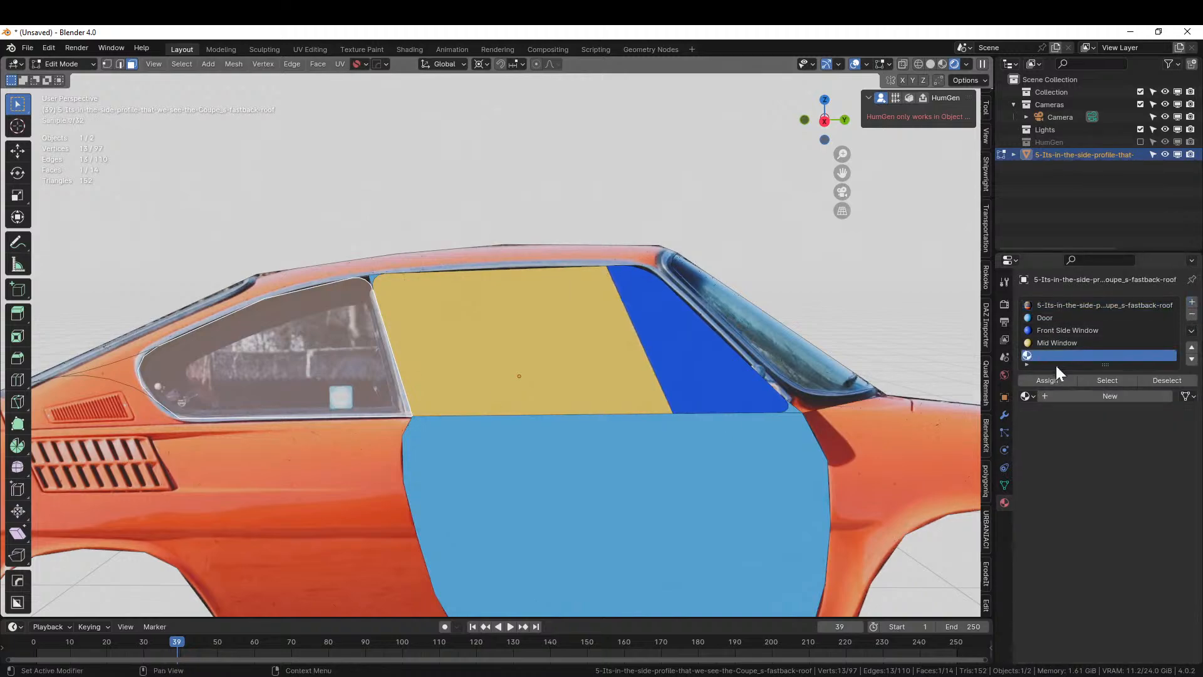
click(1047, 381)
click(1059, 399)
click(1061, 396)
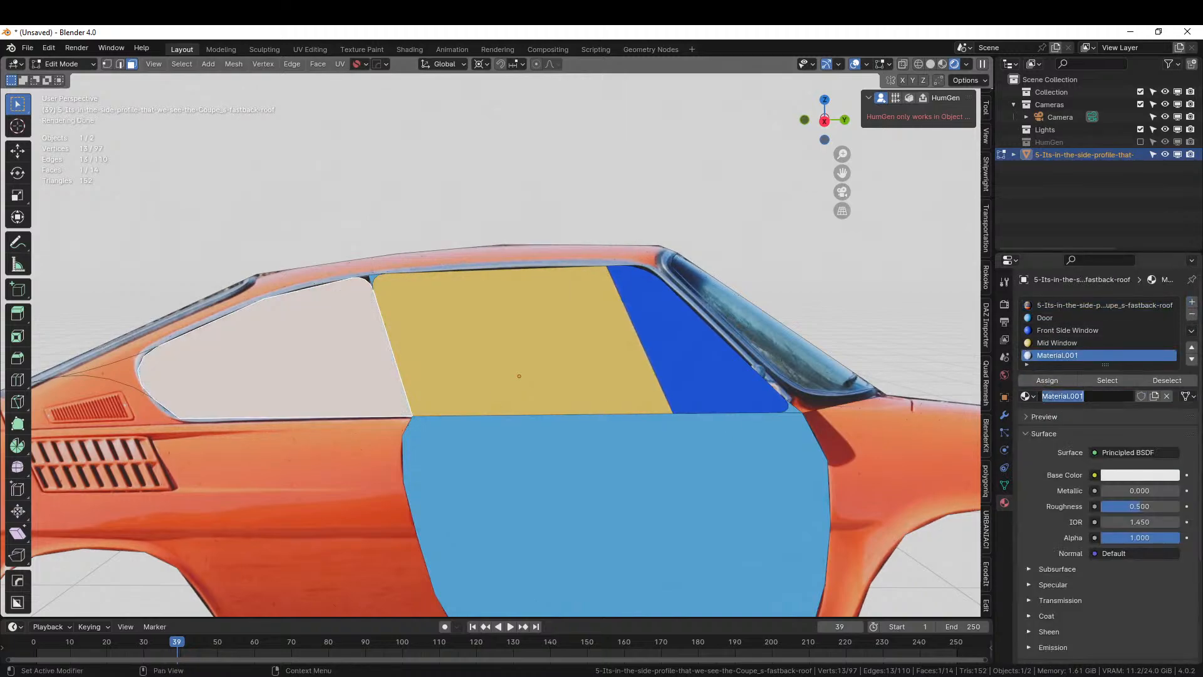
text(Back Side Window)
key(Return)
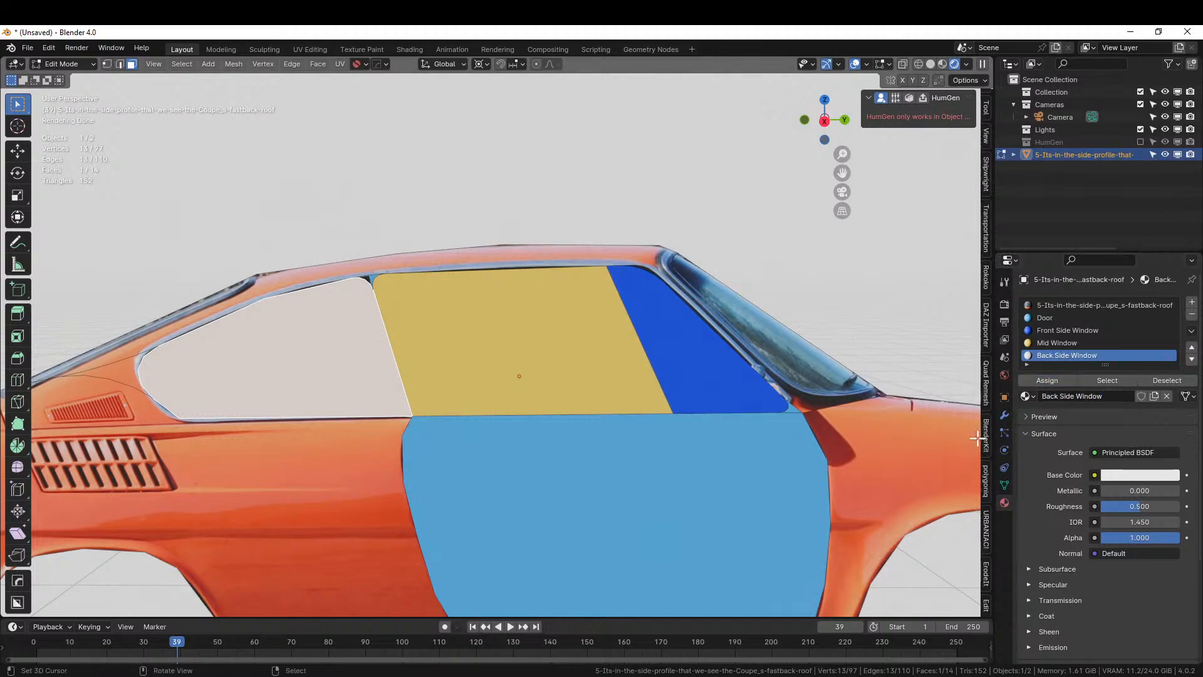
click(1120, 474)
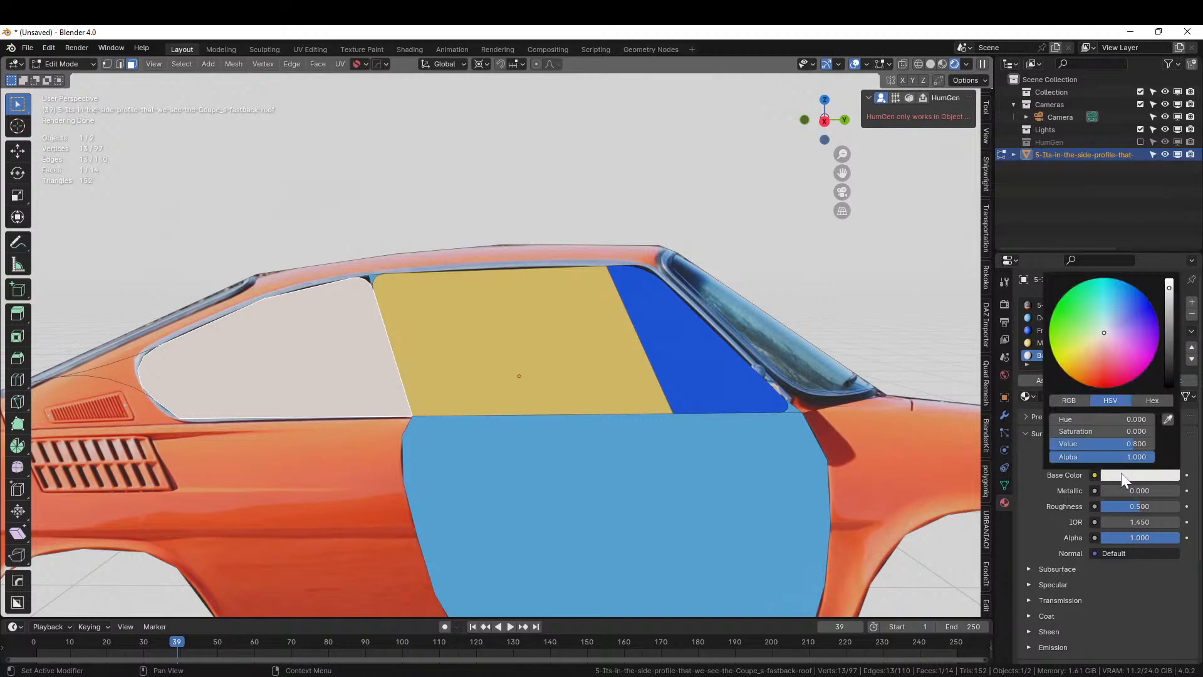
click(1153, 348)
Assign the windshield face a new material named Windshield with a green base color
click(767, 345)
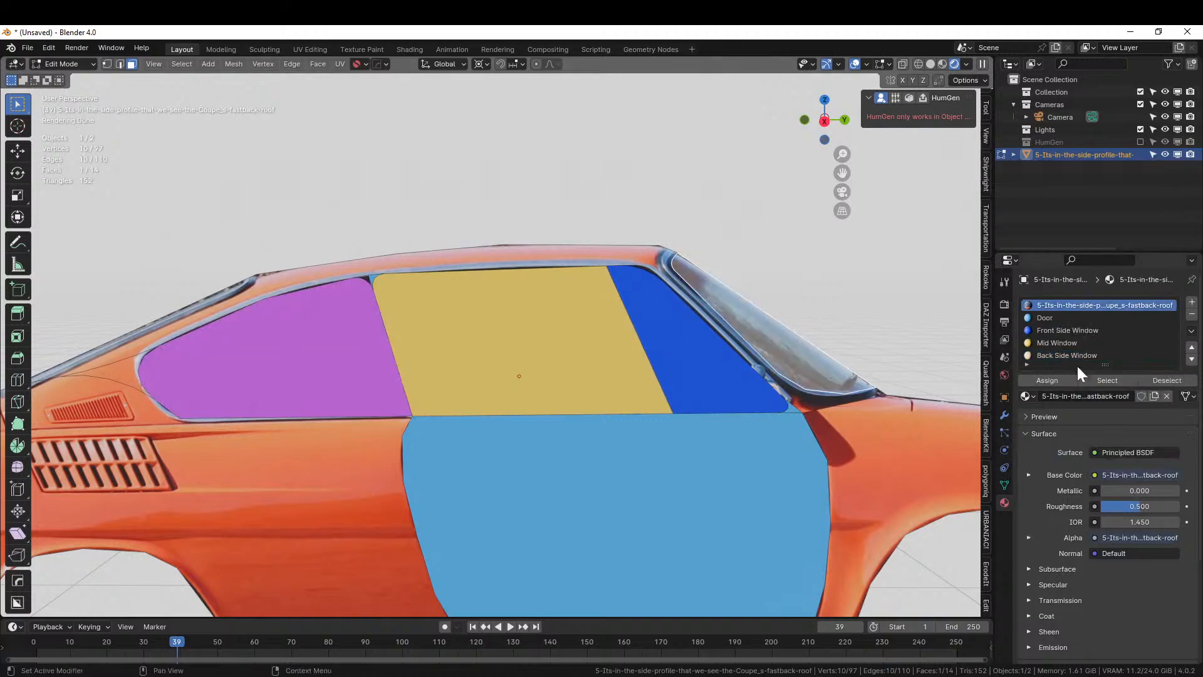
click(1191, 301)
click(1053, 380)
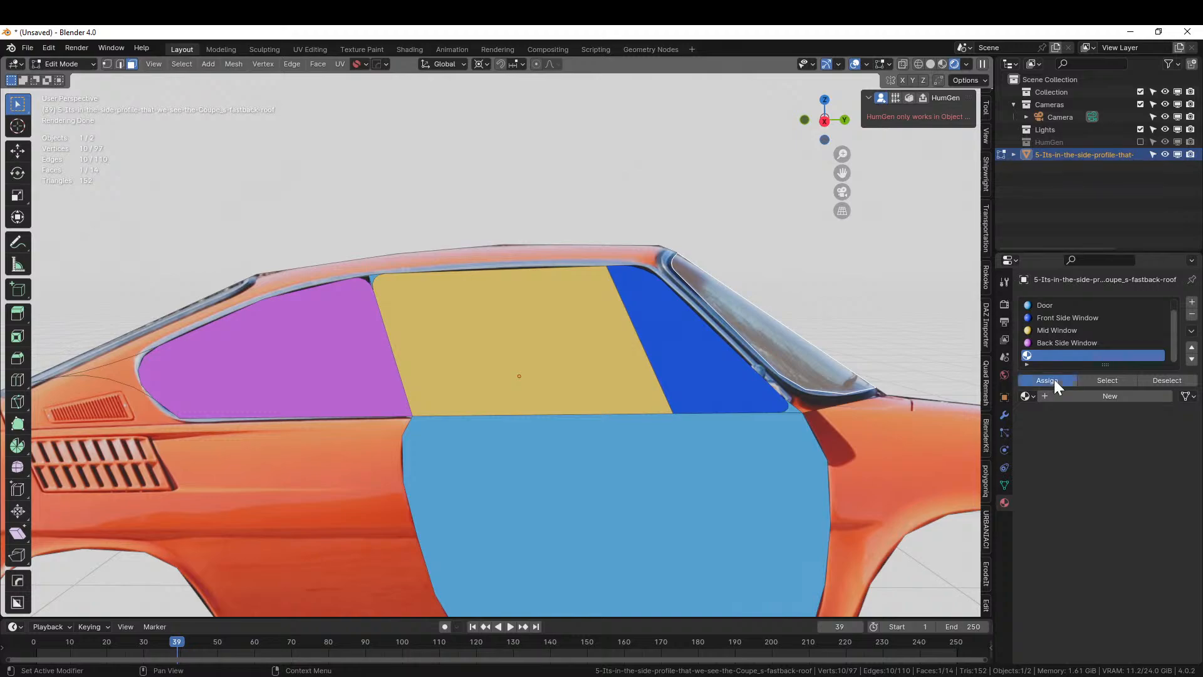
click(1058, 395)
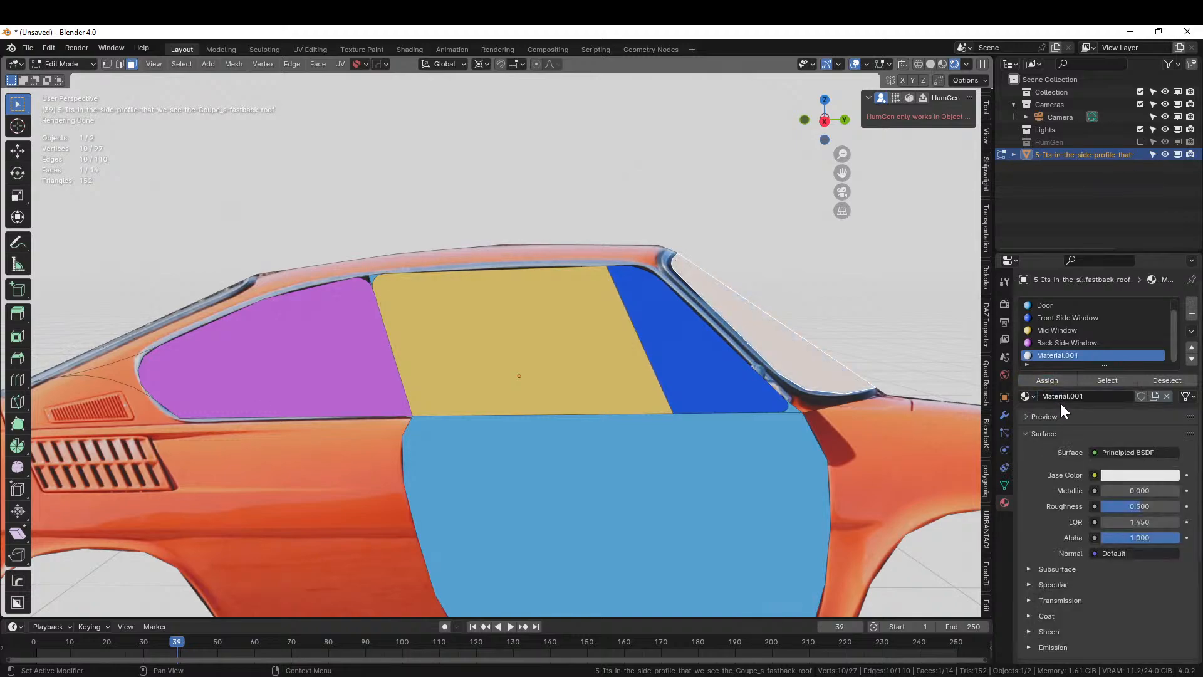
click(1065, 400)
text(Windshield)
key(Return)
click(1113, 475)
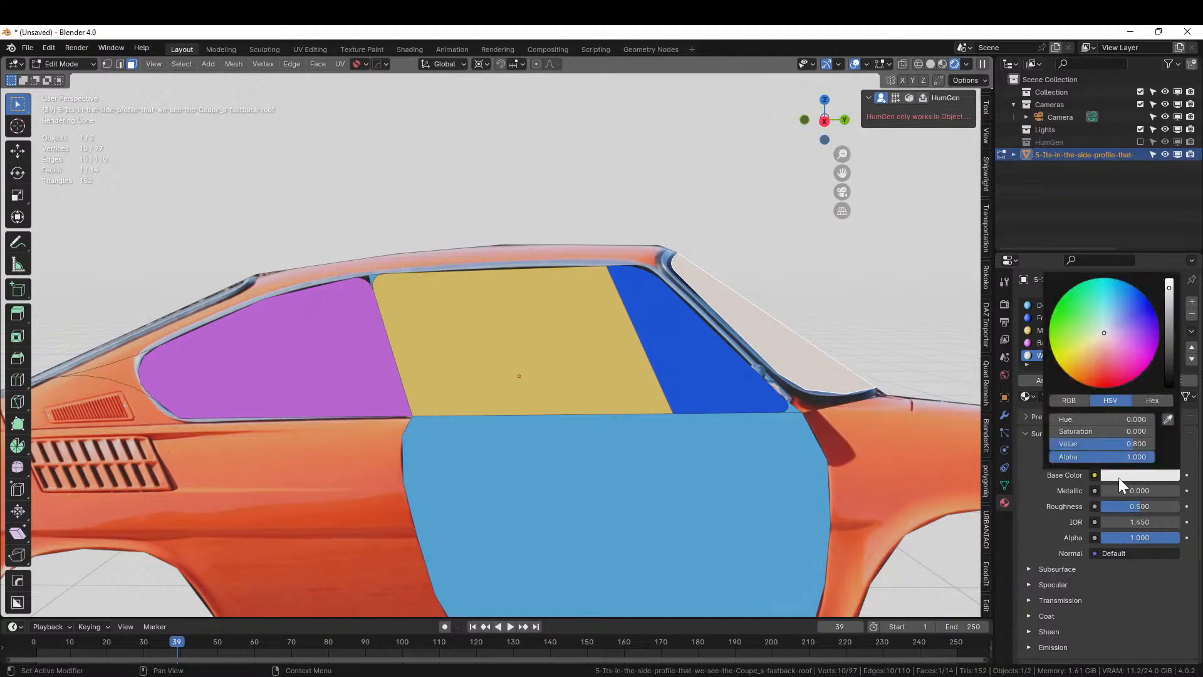
click(1086, 289)
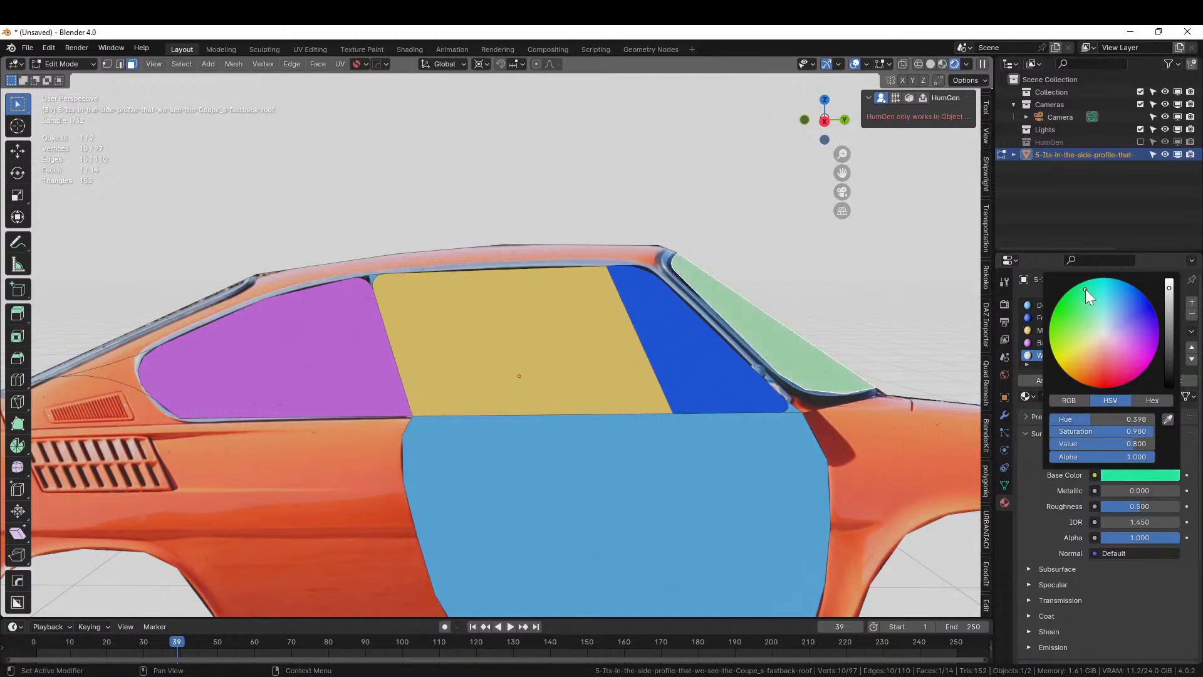
Assign the Door material to the sill strip below the door
scroll(518, 309, down, 3)
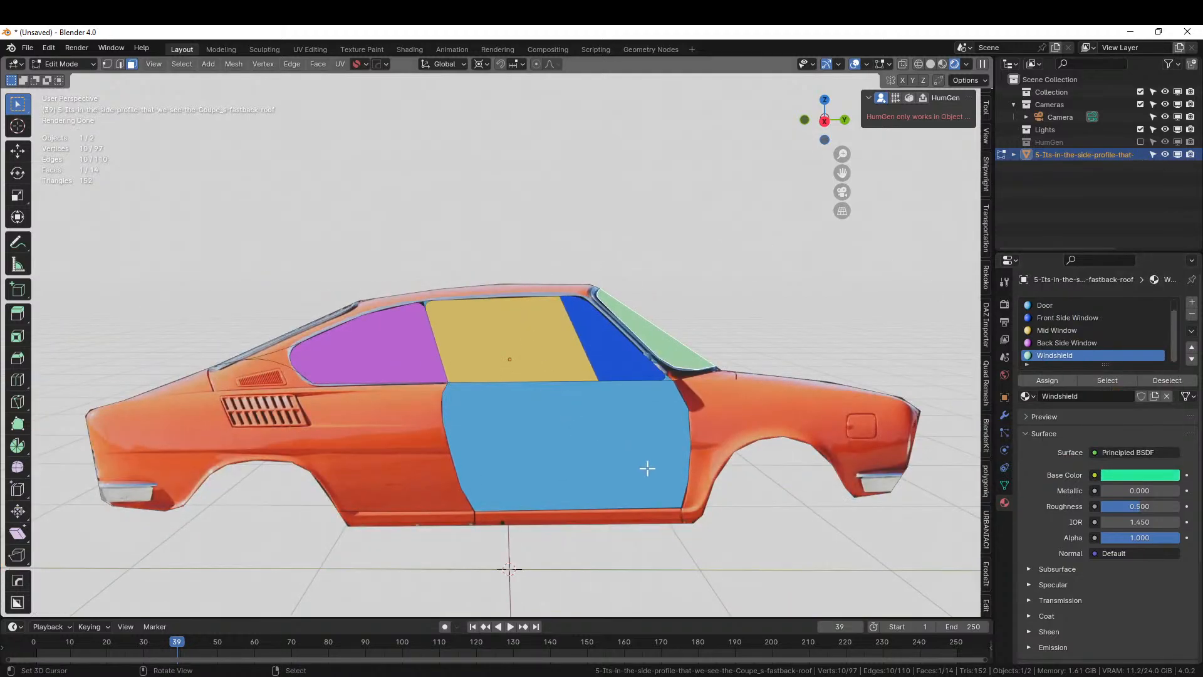
click(588, 513)
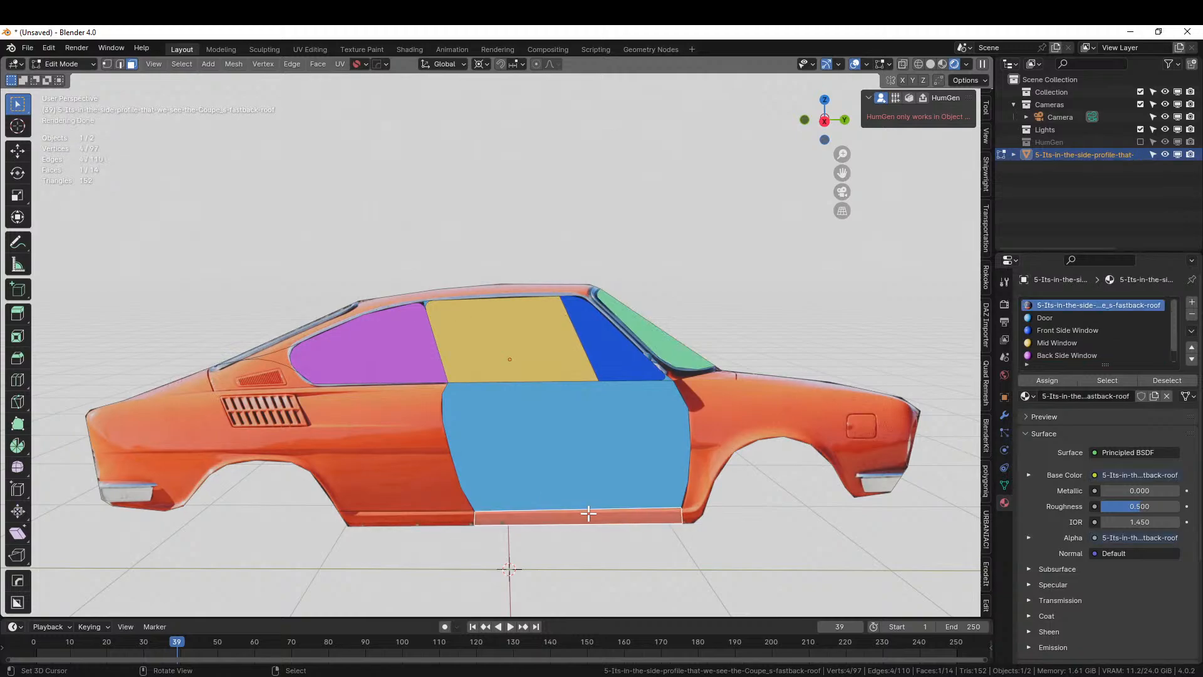
click(1059, 317)
click(1047, 380)
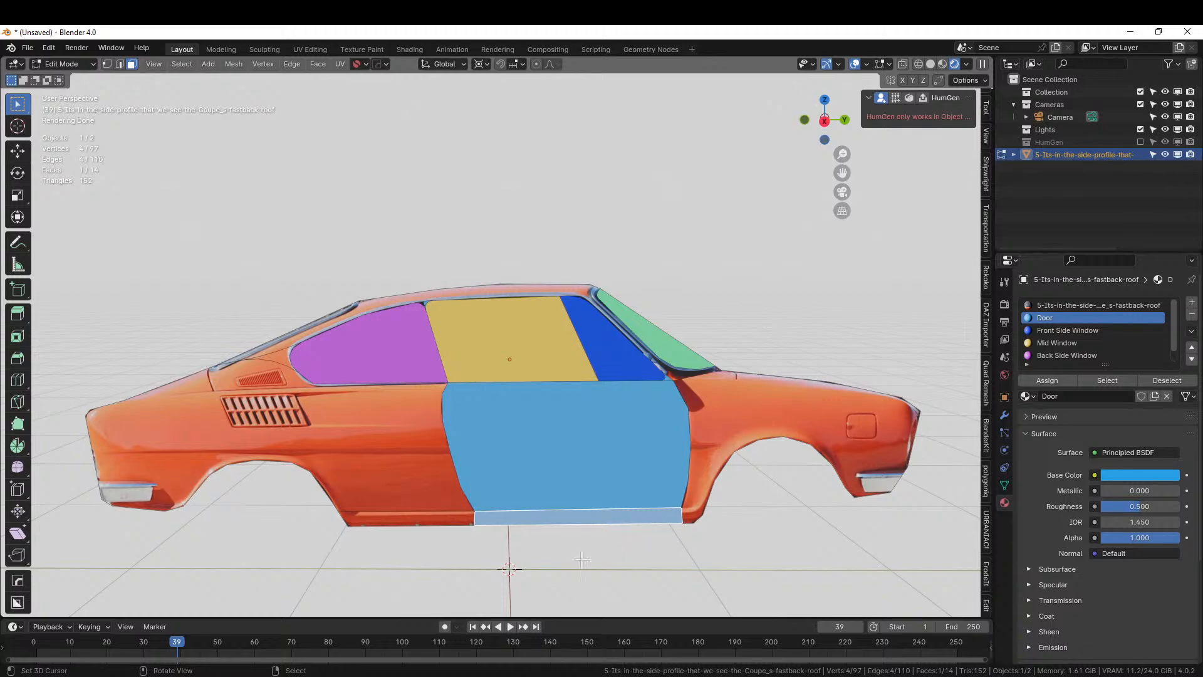
Assign both sill strips along the car's lower edge a new material named Bottom
shift+click(452, 516)
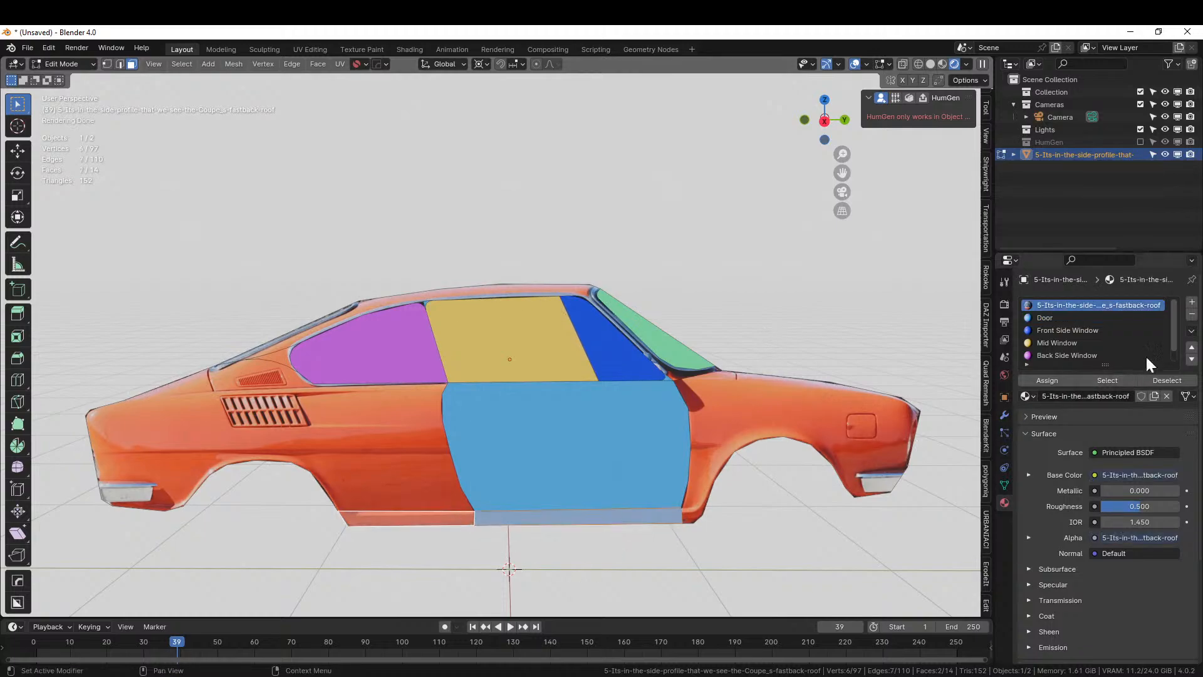
click(1192, 301)
click(1069, 378)
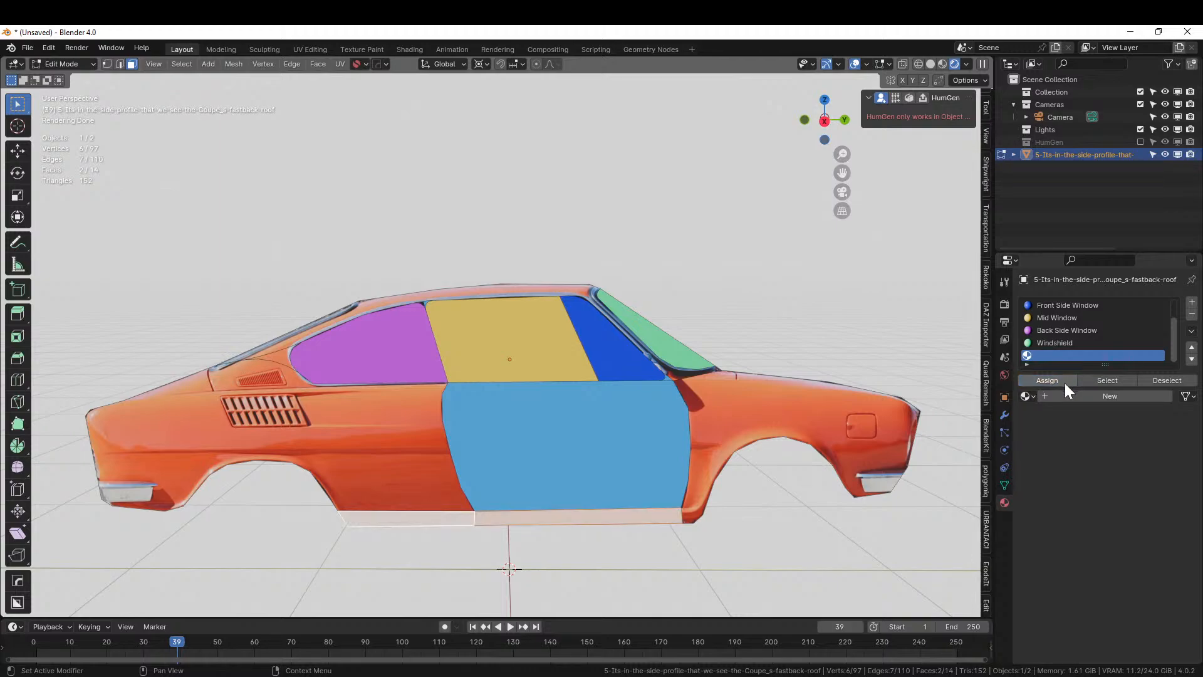
click(1071, 397)
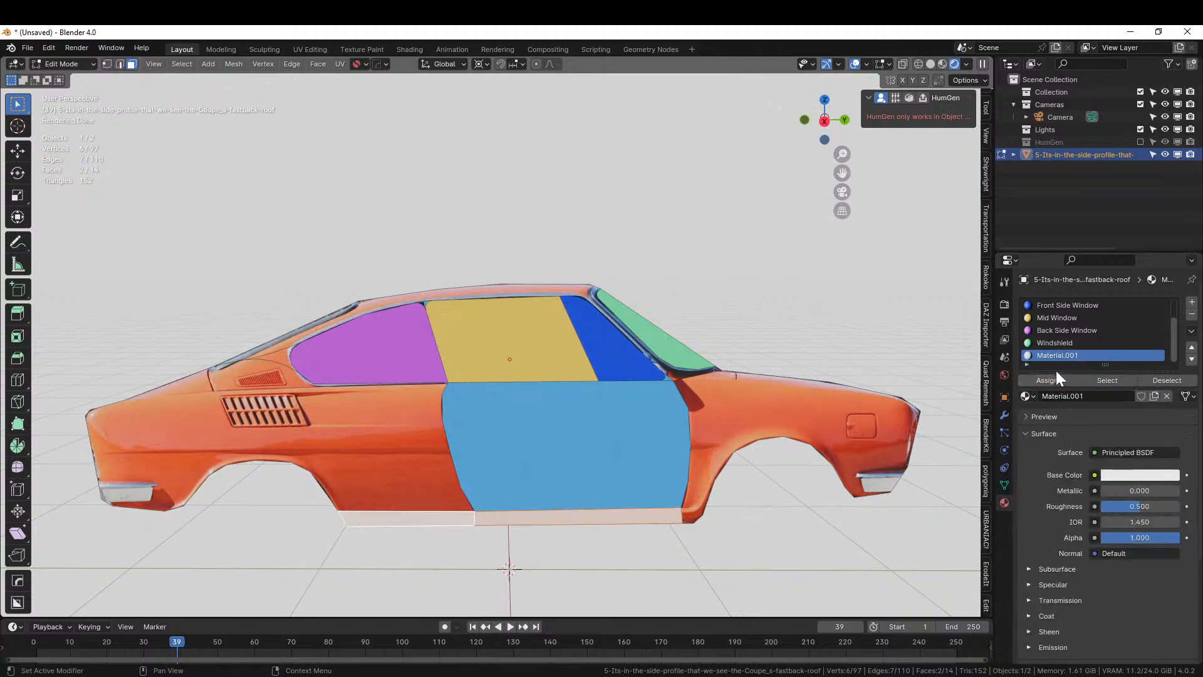
double_click(1061, 396)
text(Bottom)
key(Return)
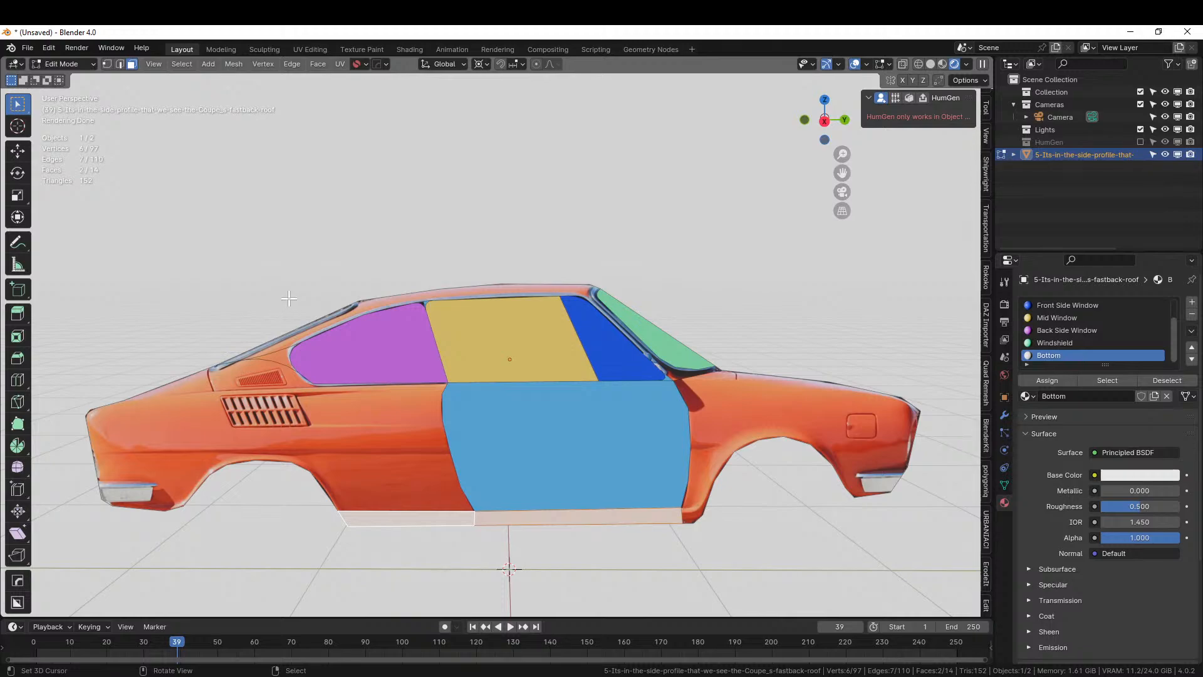
click(462, 266)
Save the file as 240308-1 Livestream Cyber Coupe in the 240308-1 Livestream Cyber Coupe folder
click(29, 49)
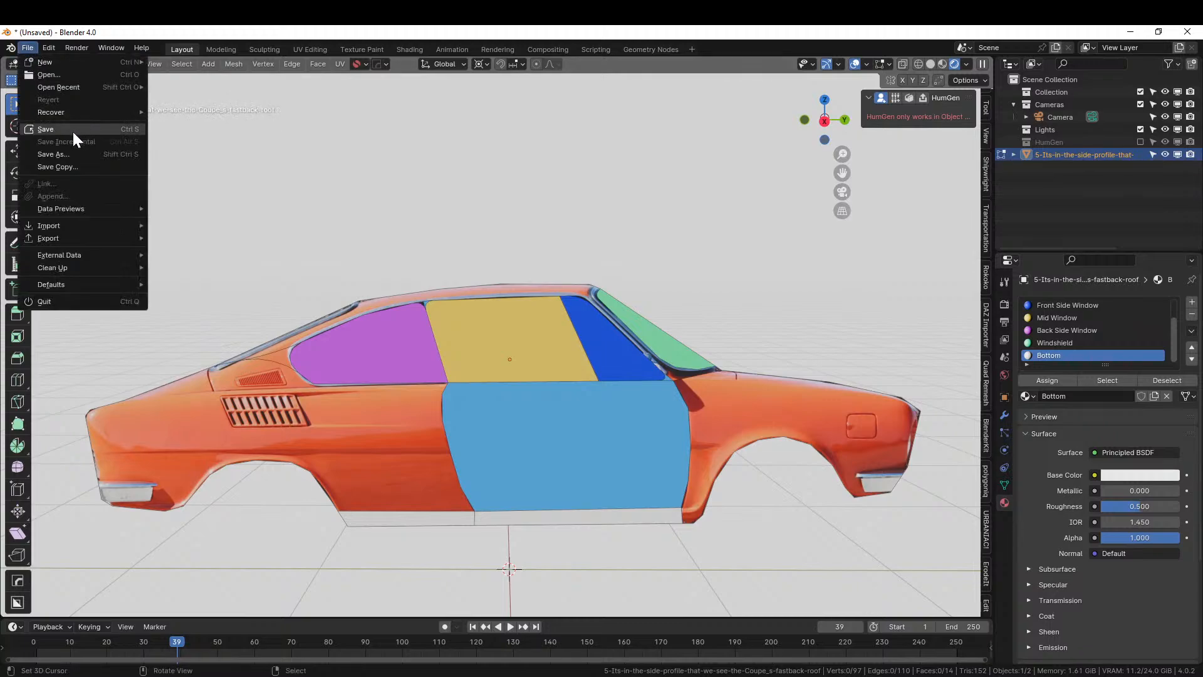
click(73, 130)
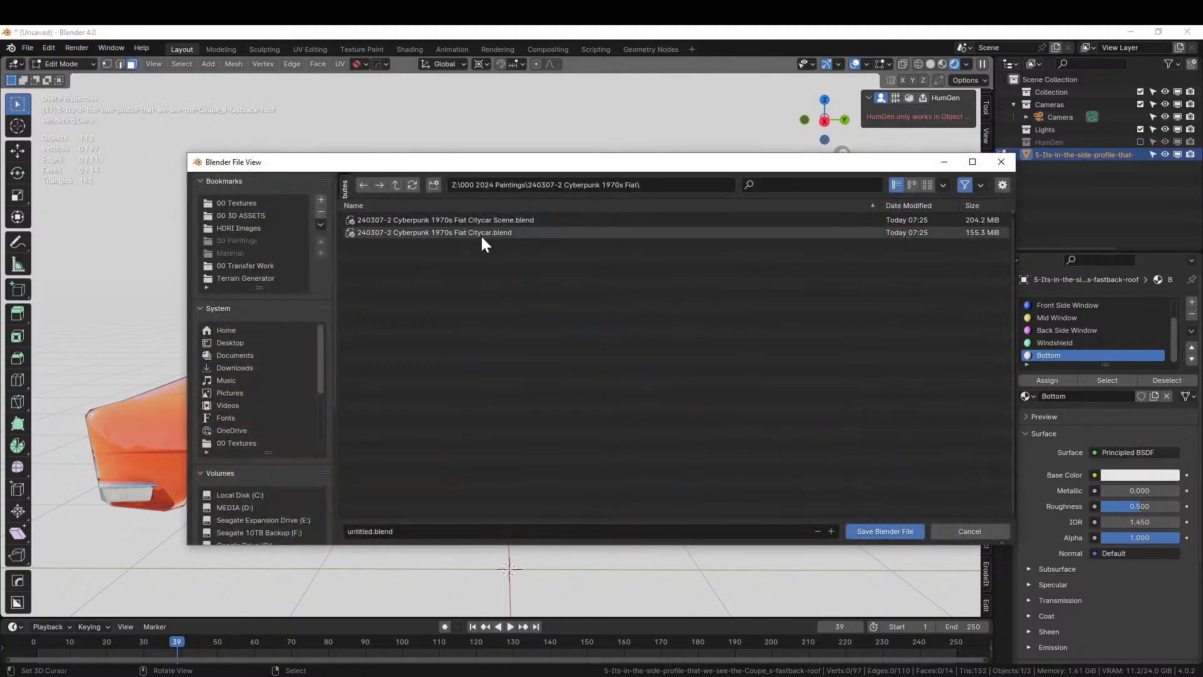
click(396, 184)
click(467, 220)
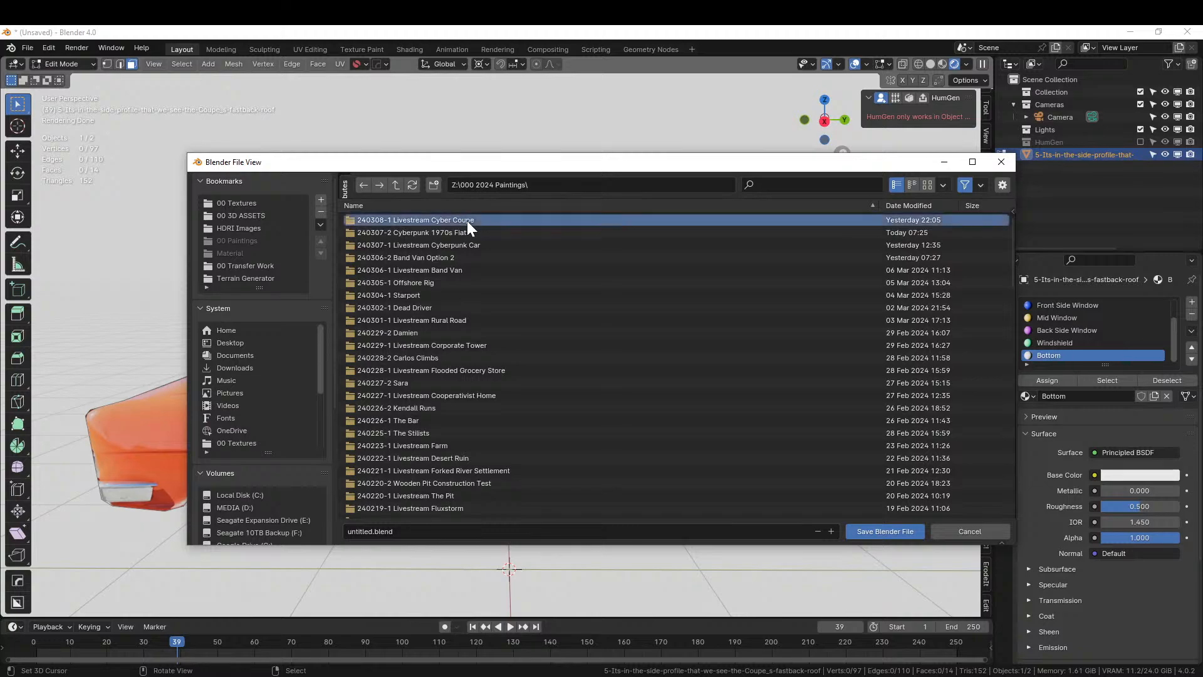
click(453, 531)
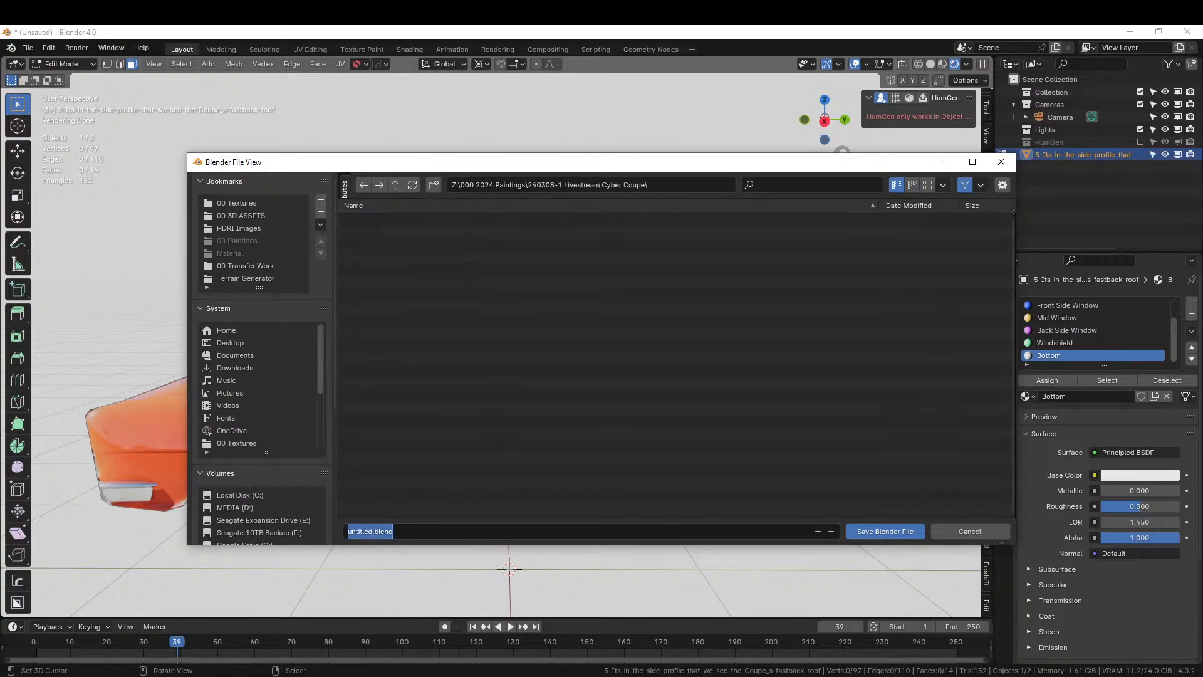
text(240308-1)
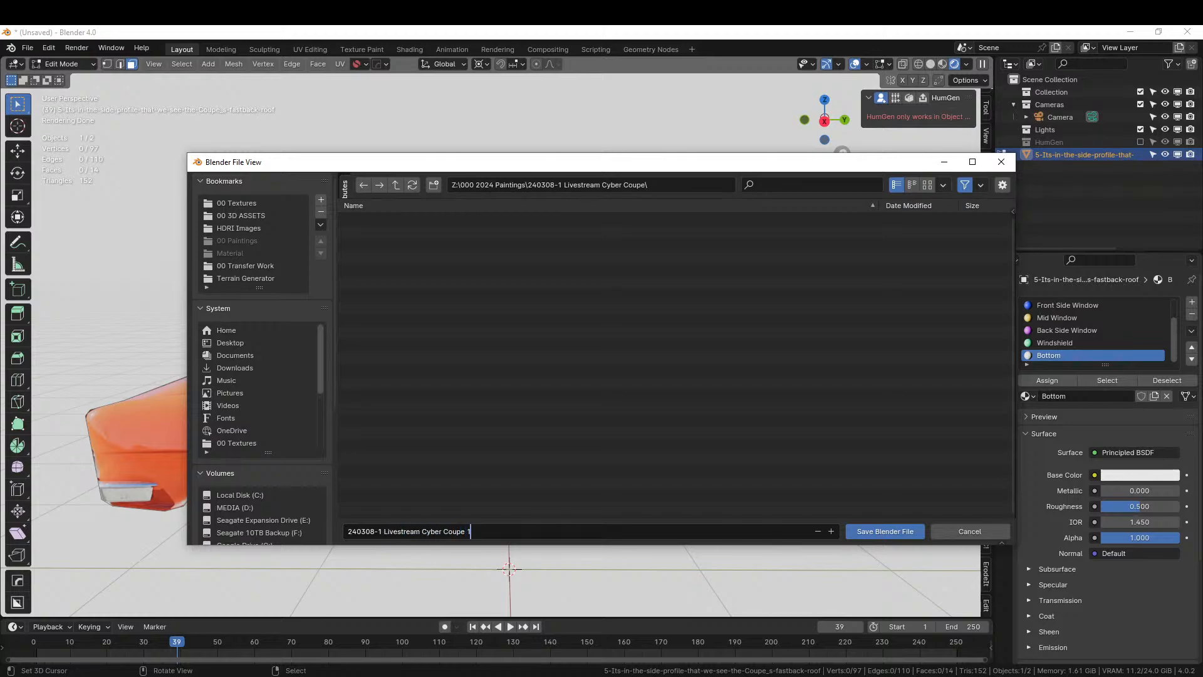
text( Livestream Cyber Coupe)
key(Return)
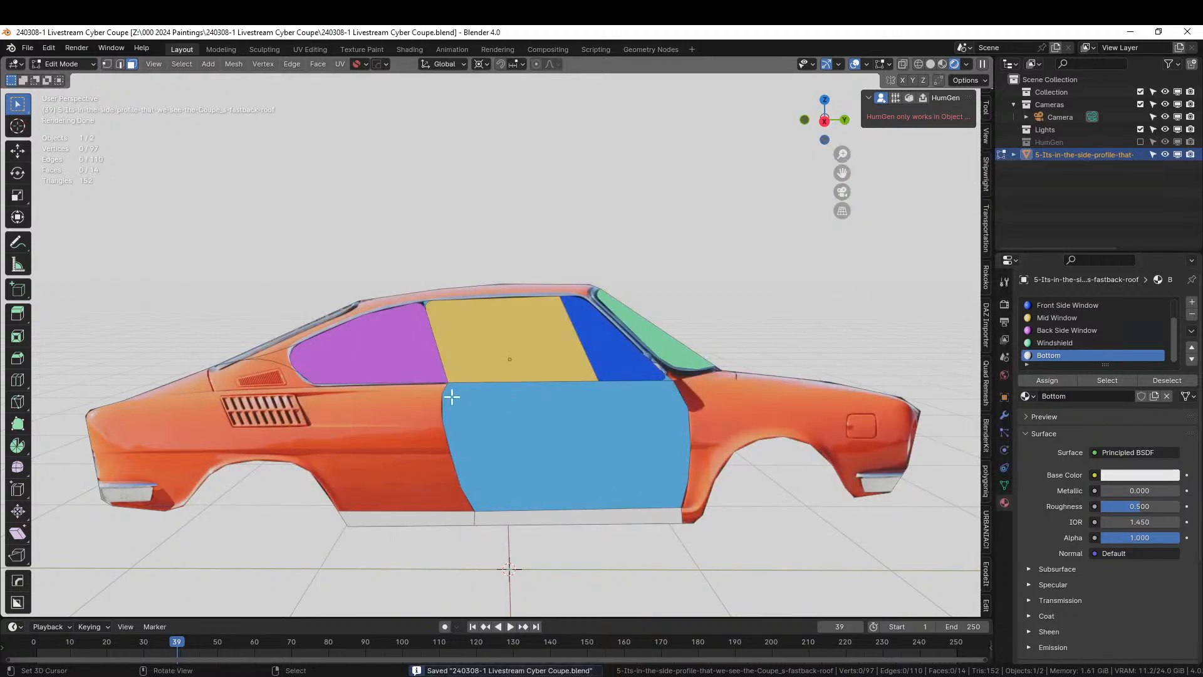
Remesh the car body with Quad Remesher at a quad count of 5000 with Use Materials enabled
click(988, 374)
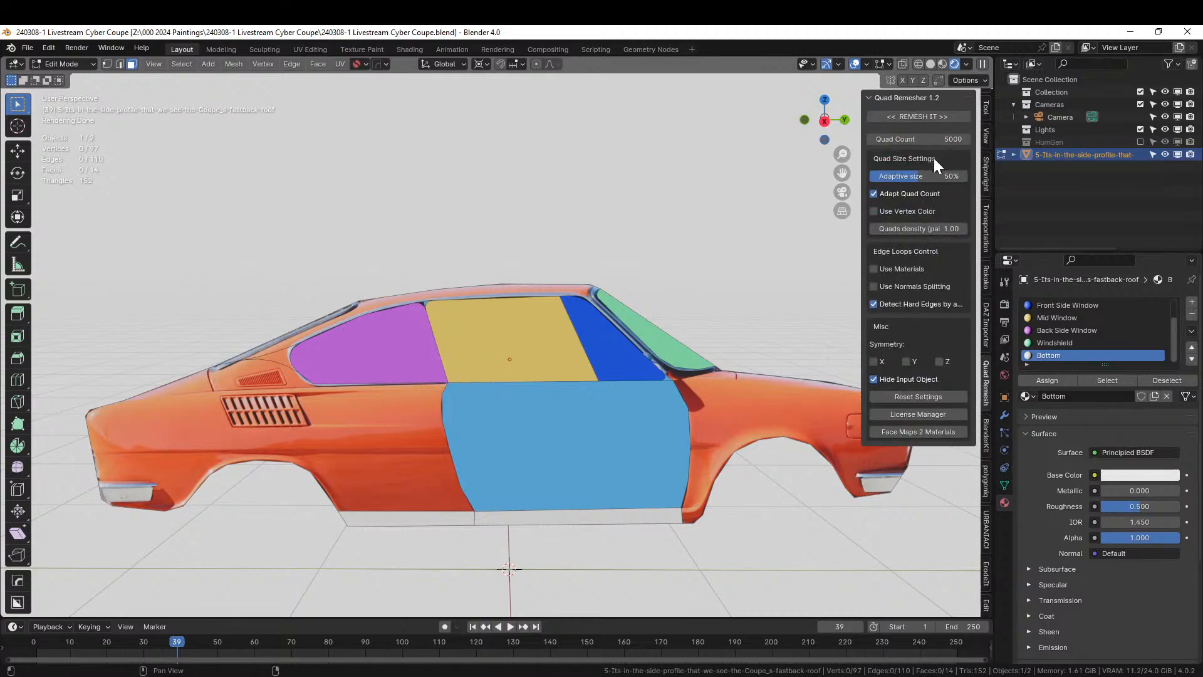
click(873, 269)
click(908, 118)
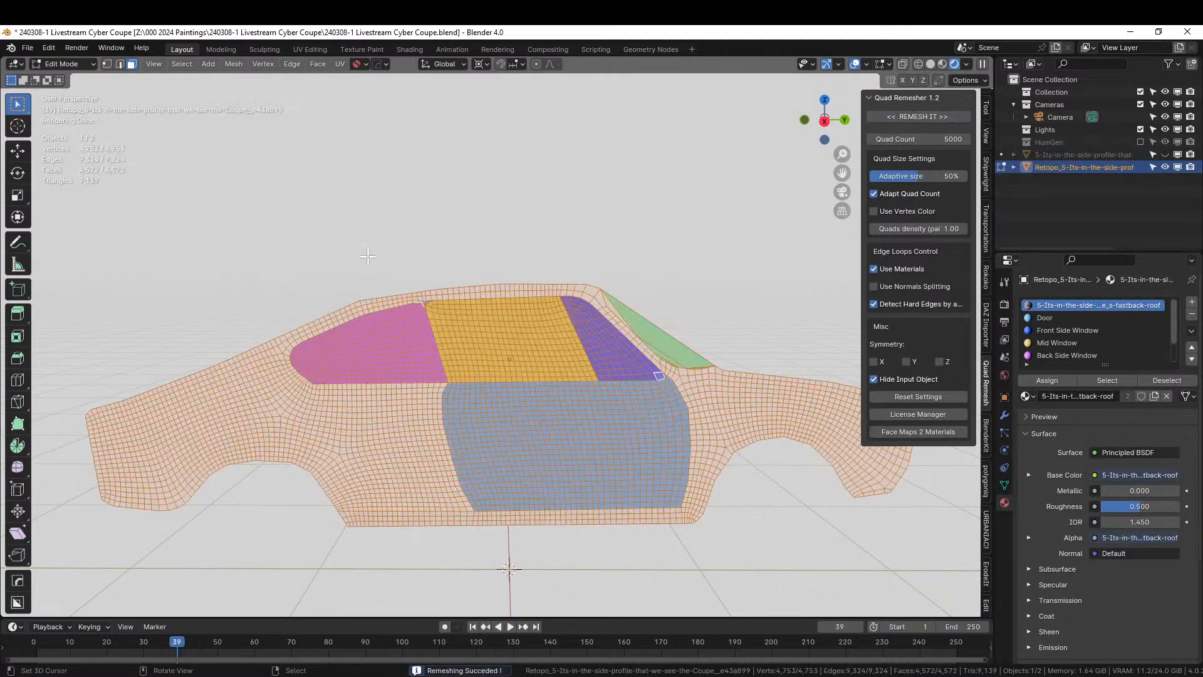
Examine the remeshed topology around the side windows, windshield and door for clean material borders
scroll(368, 255, up, 5)
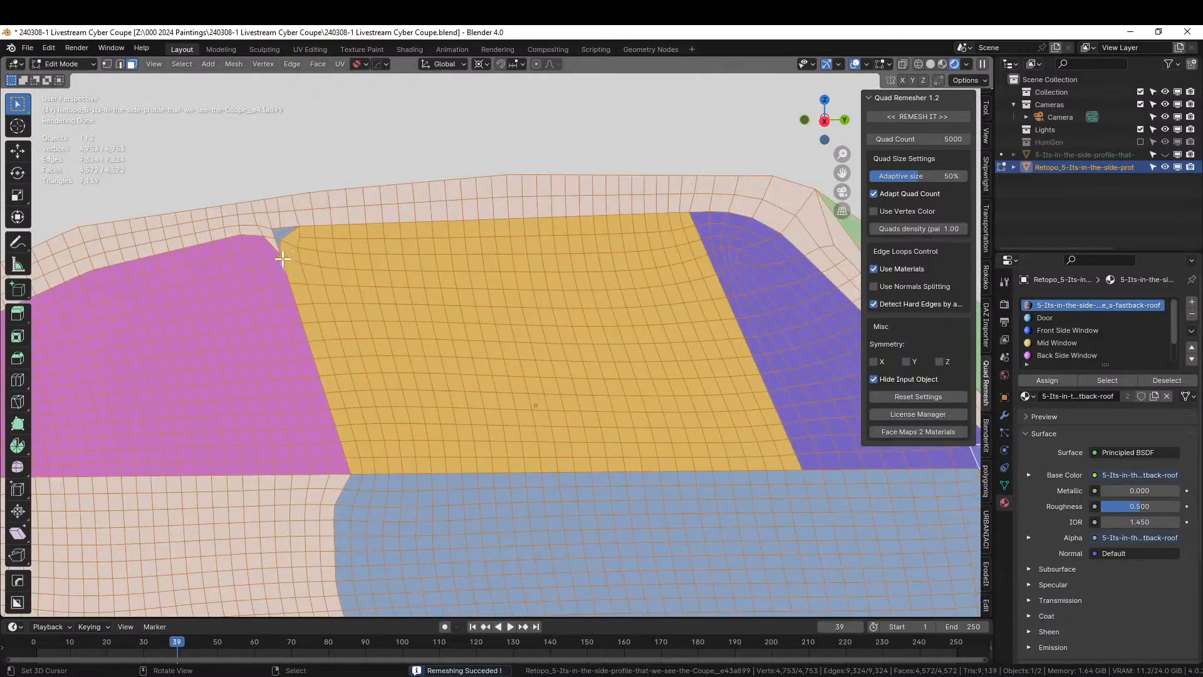
scroll(506, 319, down, 2)
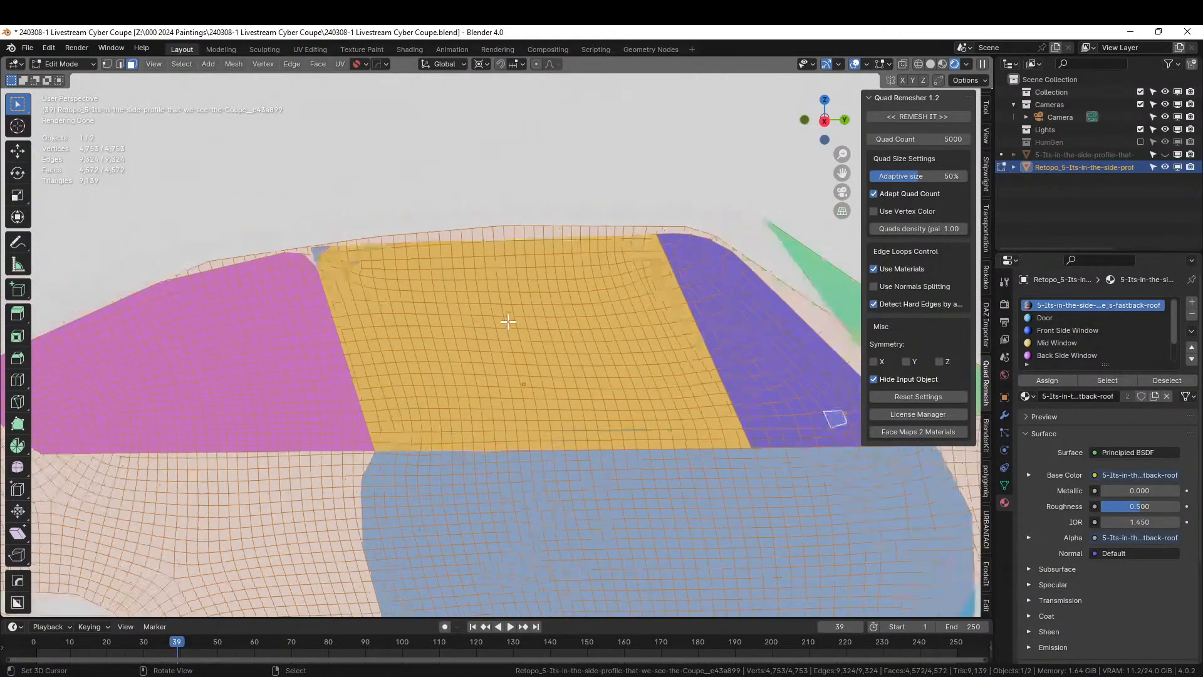
shift+middle_drag(508, 315, 401, 256)
scroll(408, 258, up, 5)
click(563, 211)
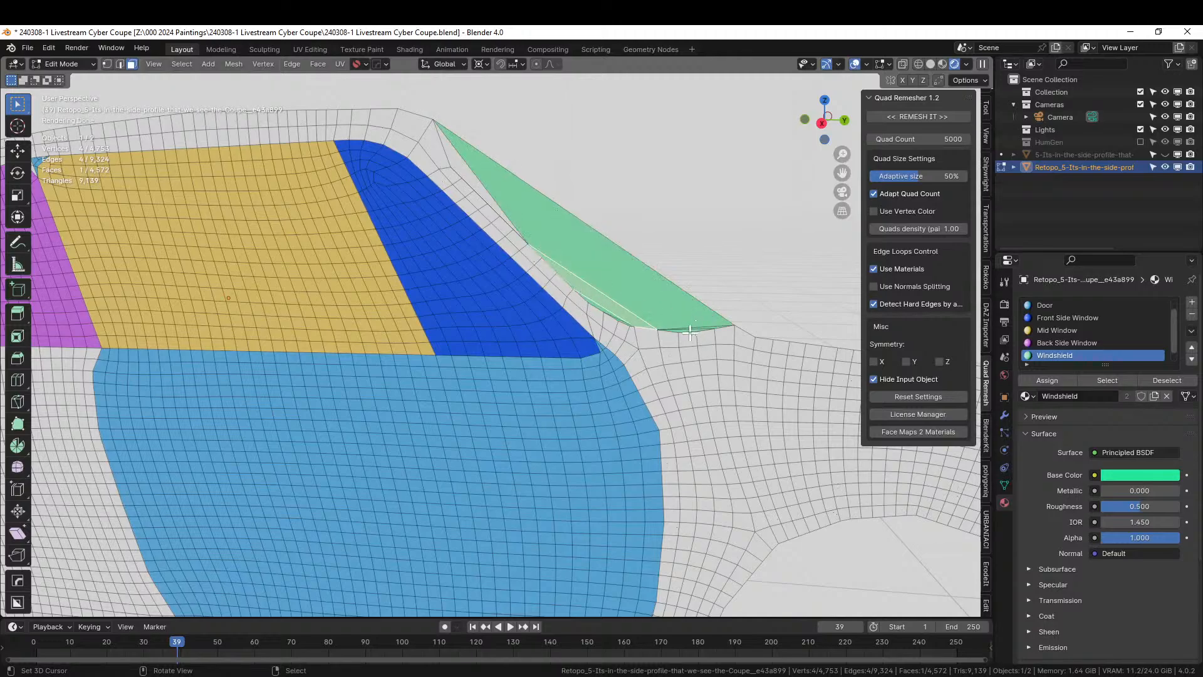
scroll(508, 324, down, 2)
shift+middle_drag(498, 328, 507, 260)
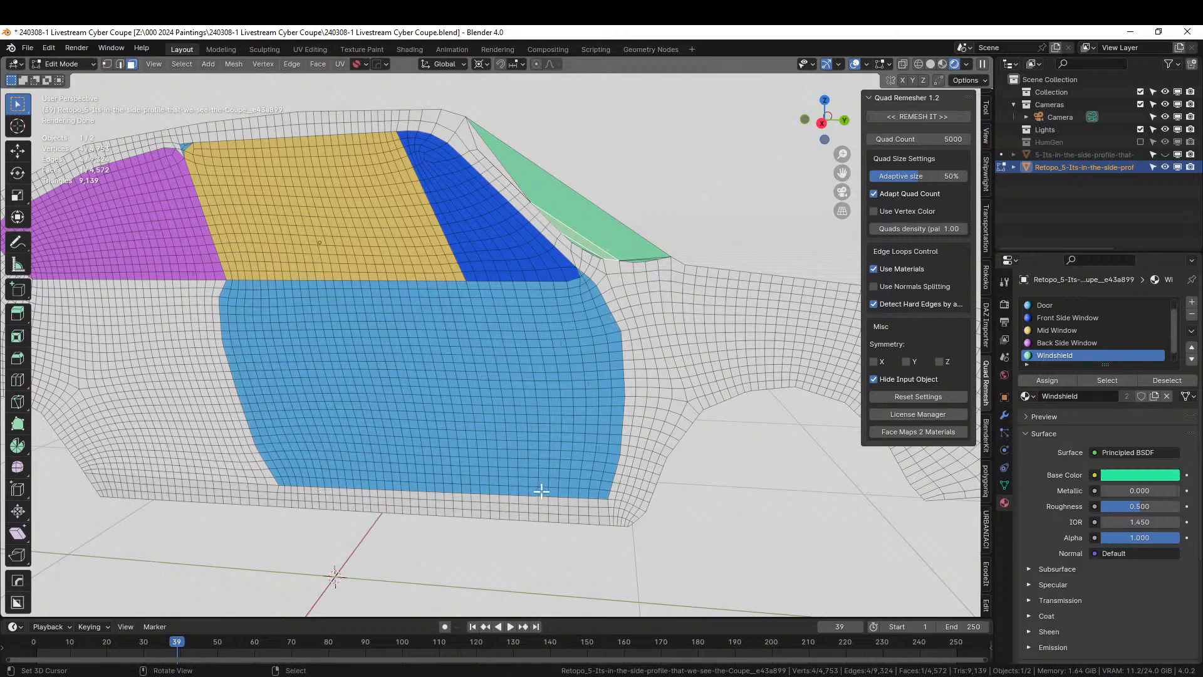
scroll(1126, 329, down, 1)
Set the Bottom material's base color to red and save the file
click(1047, 355)
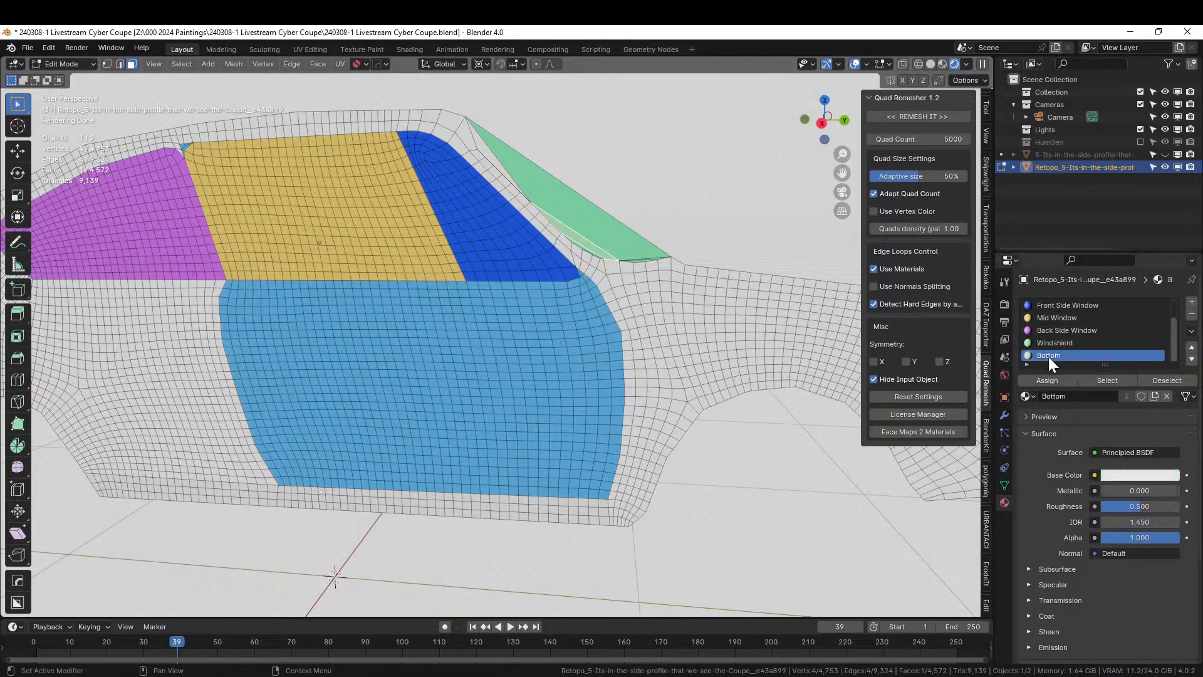
click(1126, 474)
click(1103, 377)
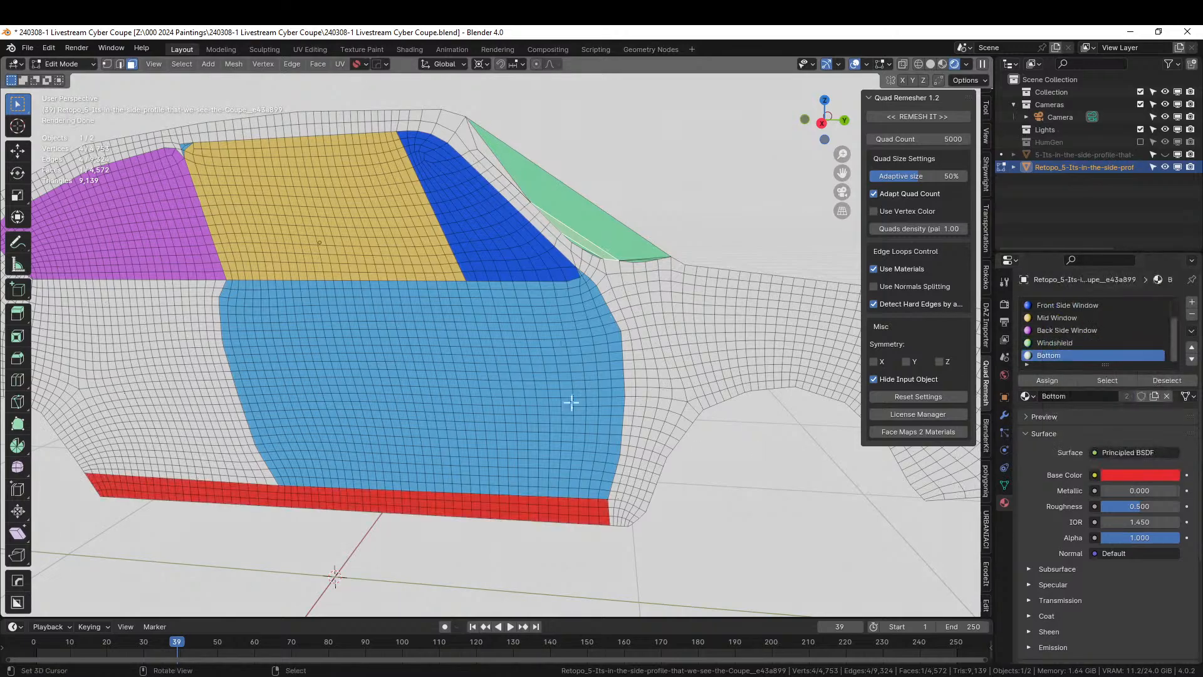
click(758, 531)
scroll(757, 531, down, 3)
middle_drag(652, 535, 677, 549)
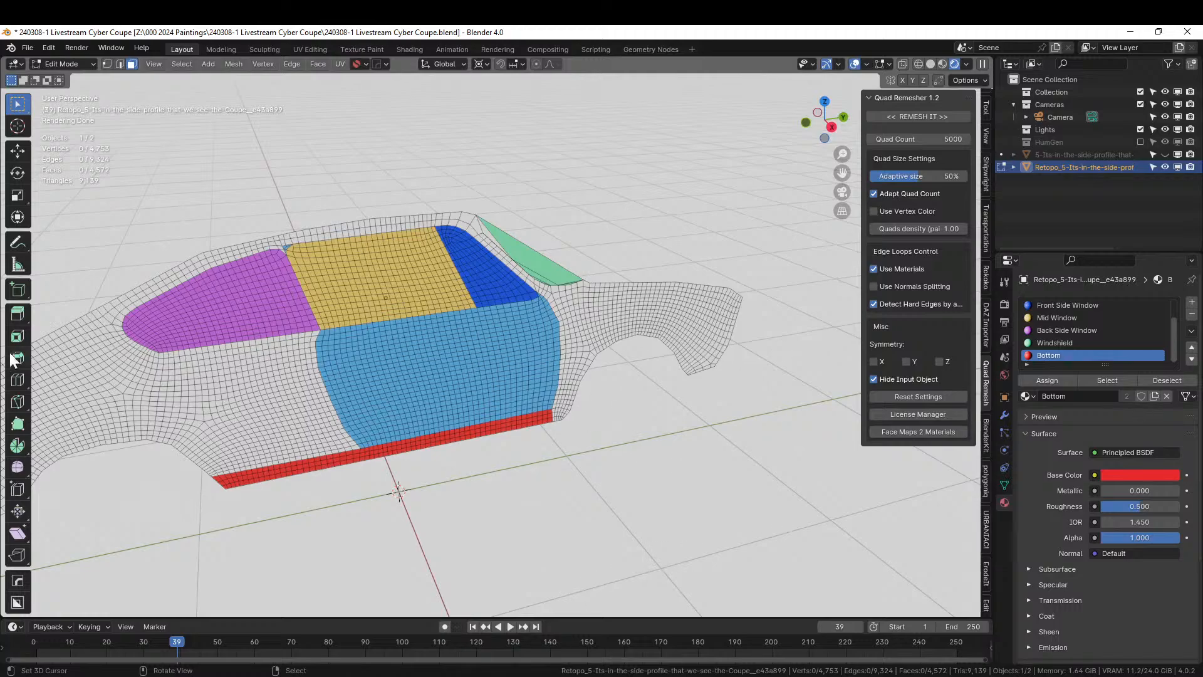
key(ctrl+s)
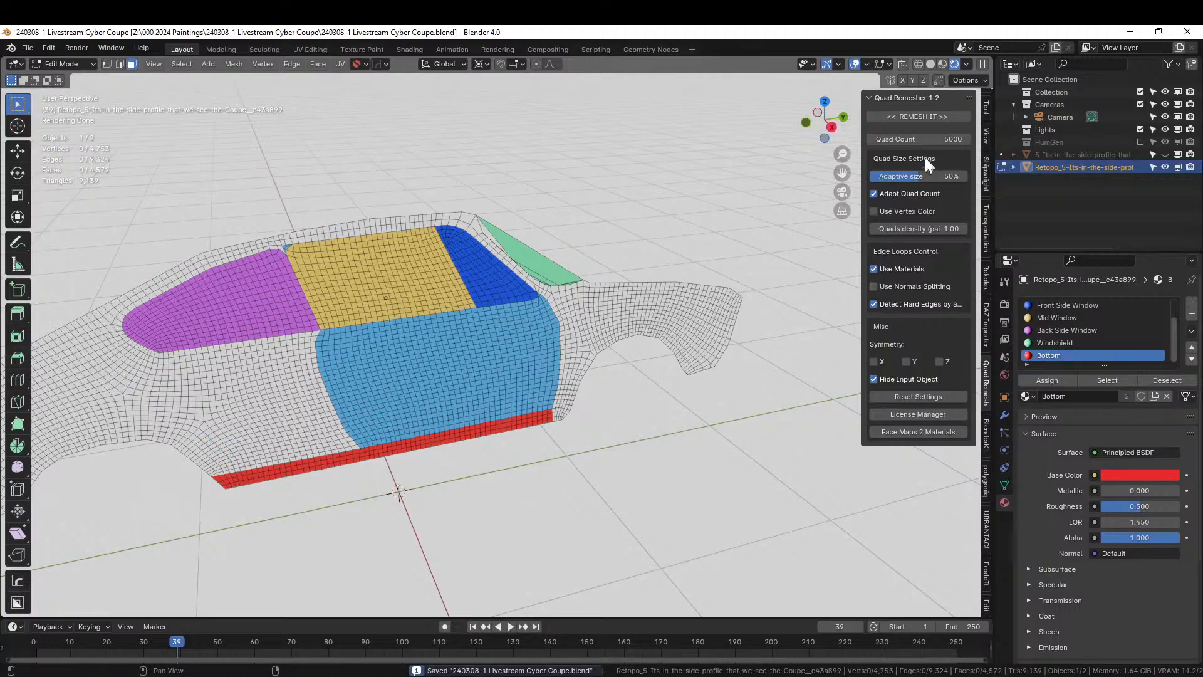
Switch the viewport to solid shading and put the remeshed body in Object Mode
click(929, 63)
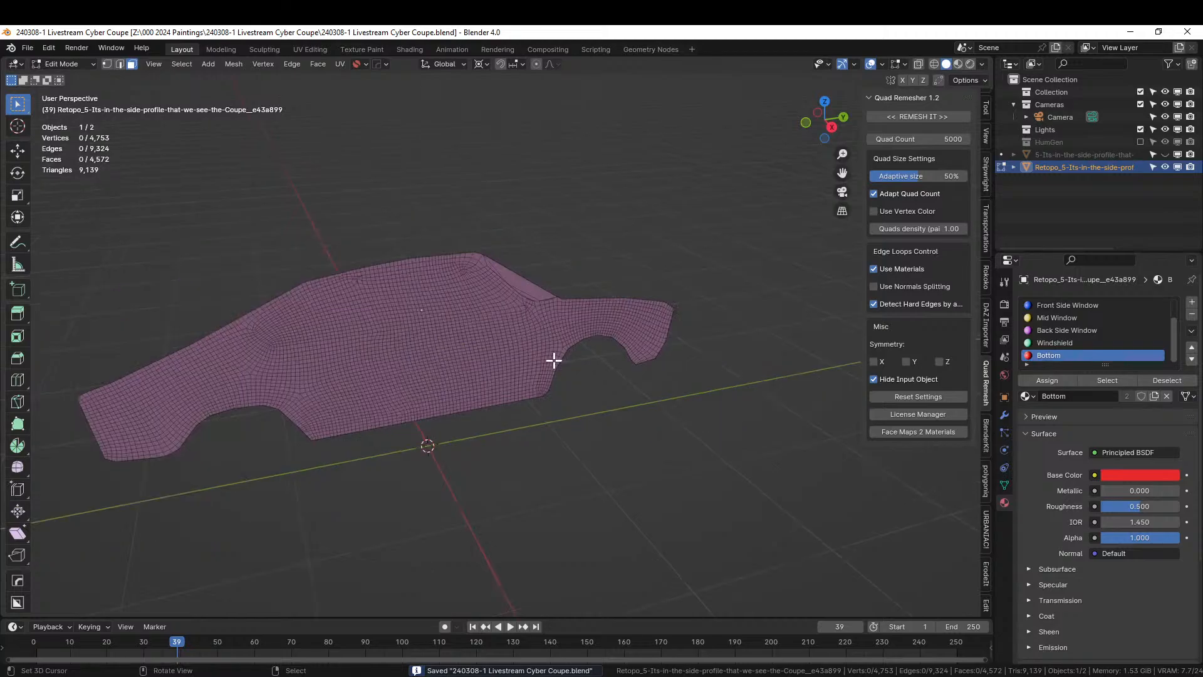
key(Tab)
middle_drag(559, 370, 669, 381)
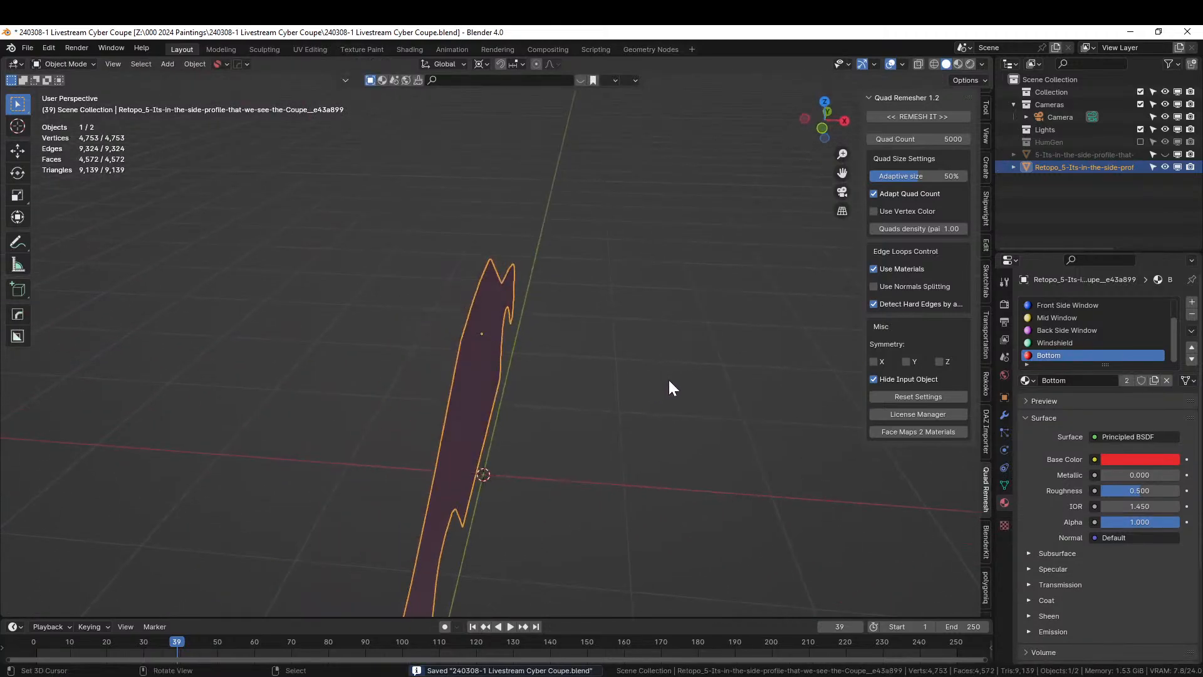
click(1003, 414)
click(1077, 303)
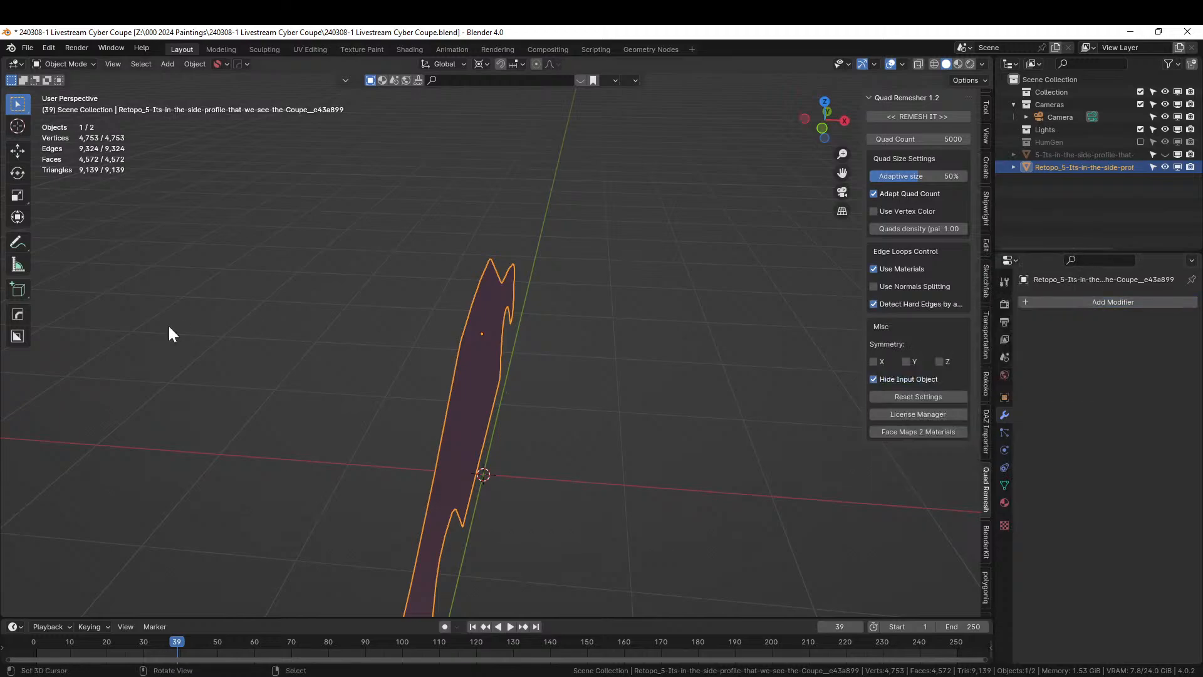
key(q)
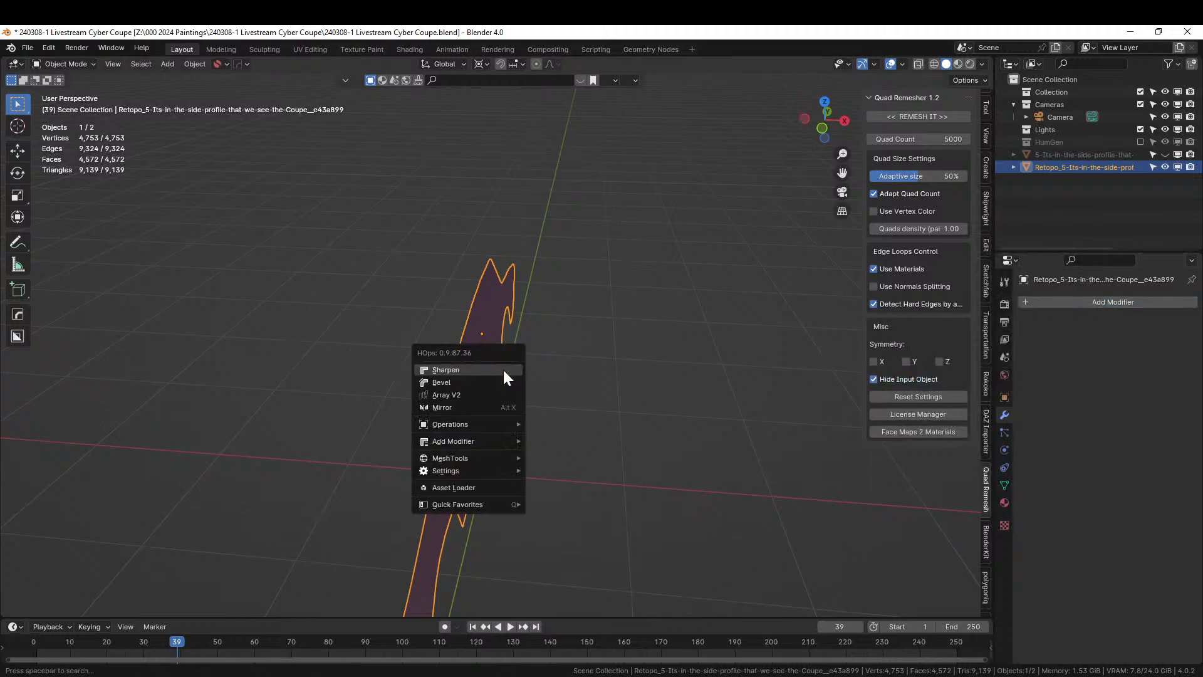
mouse_move(498, 441)
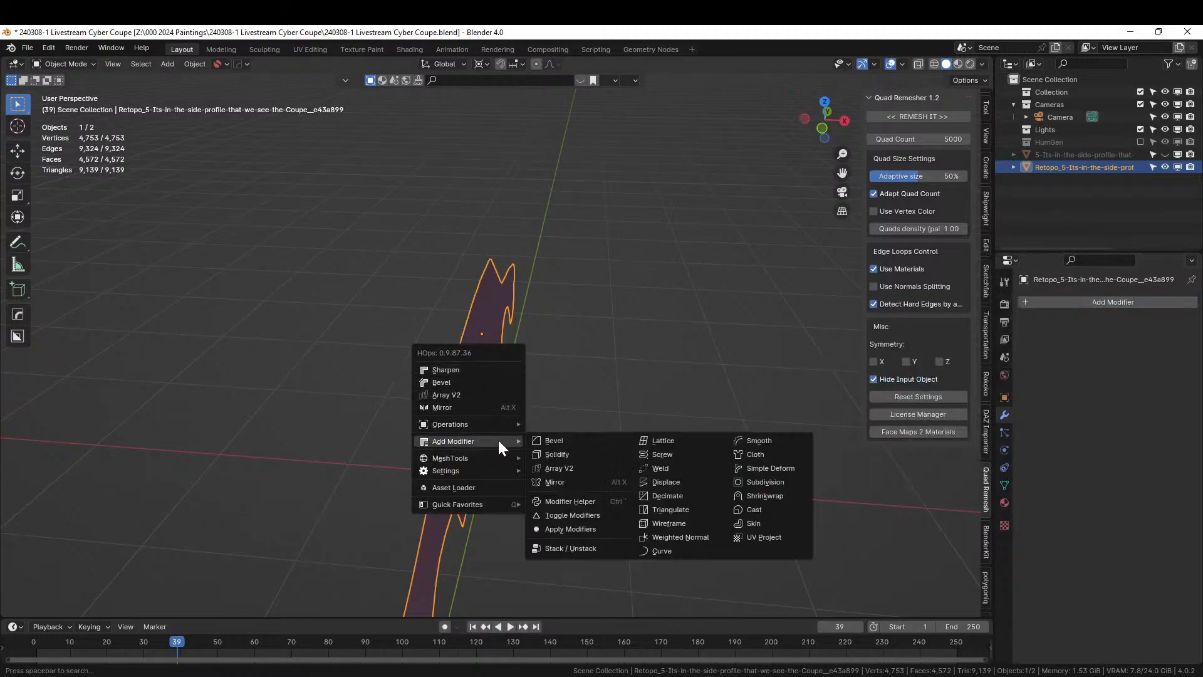
click(571, 454)
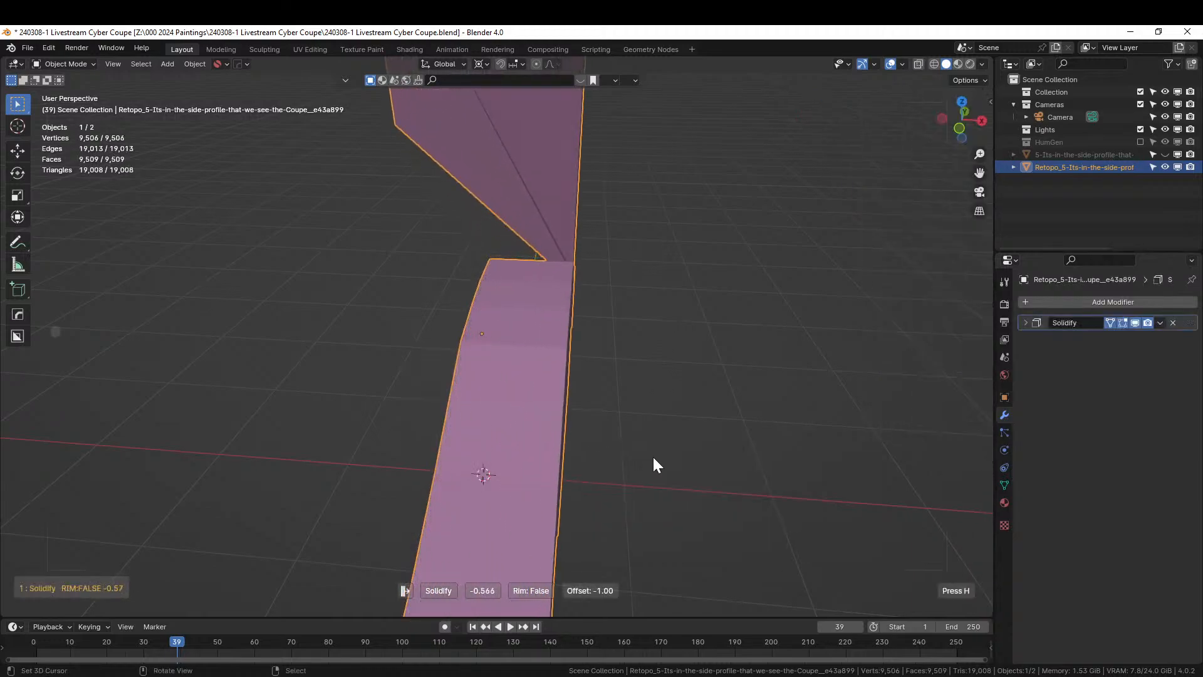
key(Escape)
key(n)
middle_drag(575, 443, 474, 435)
scroll(625, 394, down, 2)
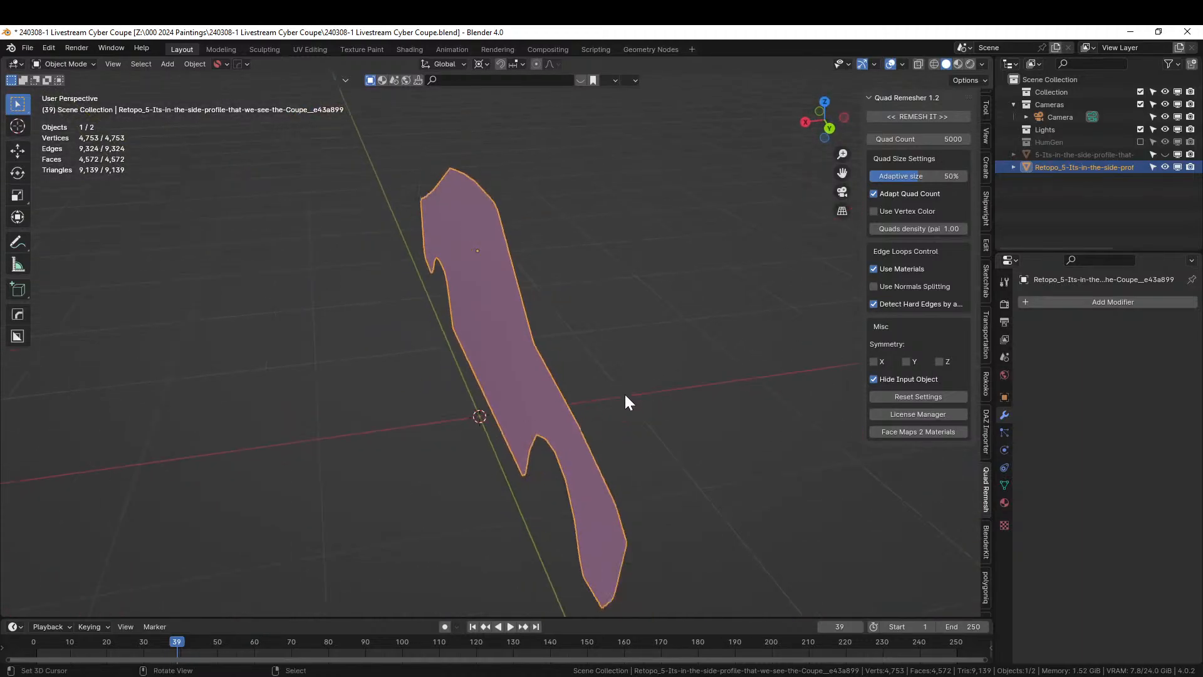
middle_drag(626, 394, 591, 397)
middle_drag(766, 356, 832, 340)
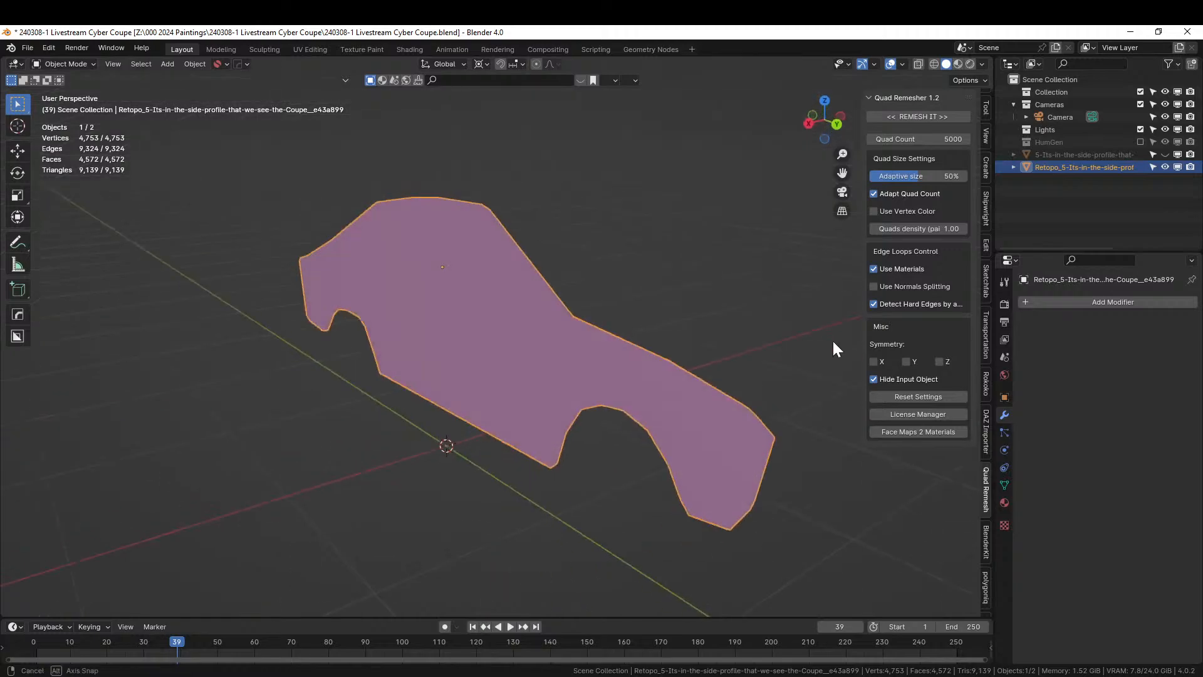
Return to editing the remeshed body's mesh and add a Solidify modifier with its offset set to 0
key(Tab)
scroll(682, 345, up, 4)
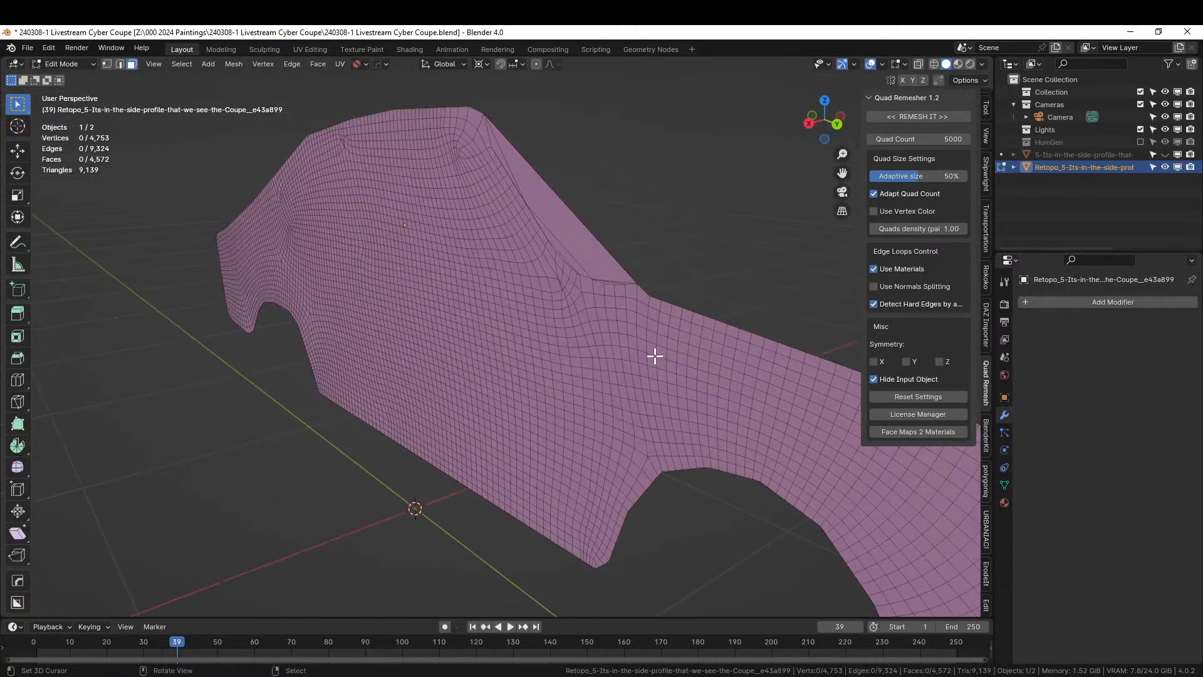
key(q)
mouse_move(621, 325)
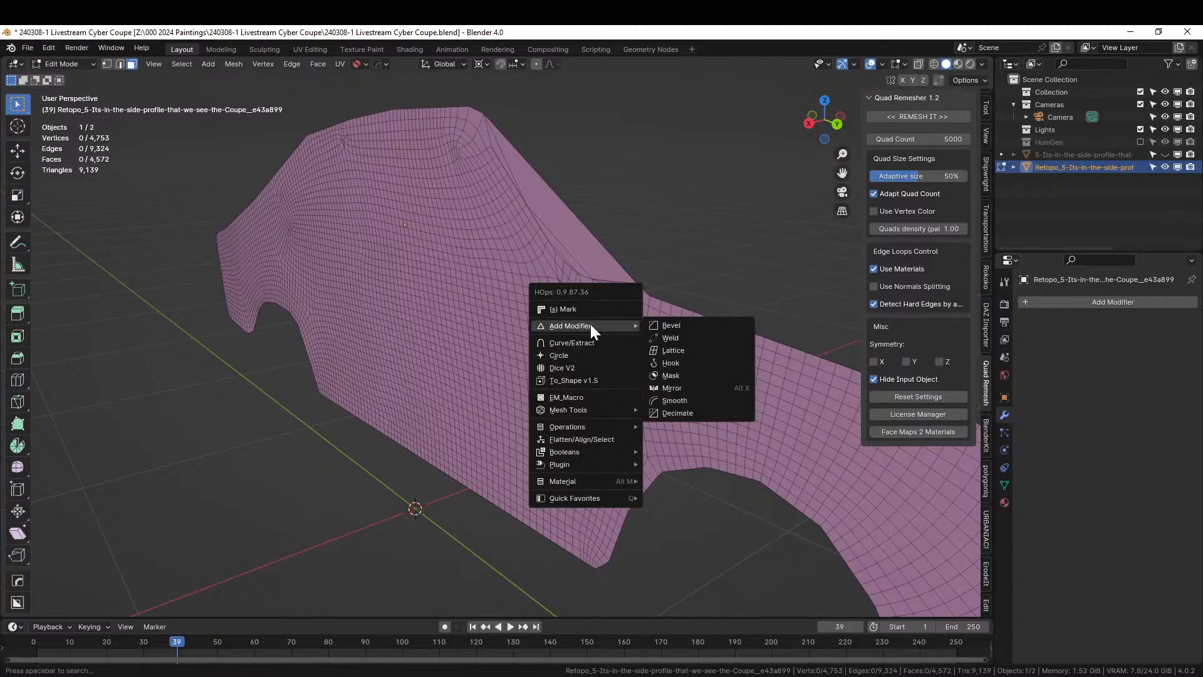
click(1078, 297)
mouse_move(1077, 295)
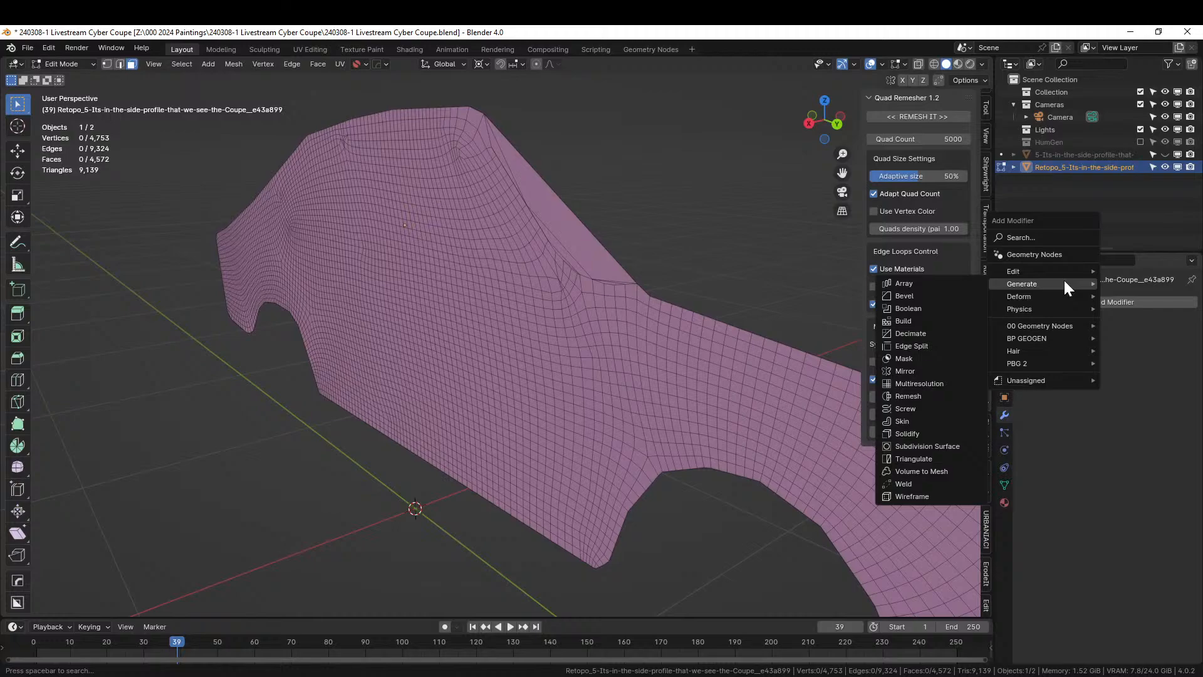
click(915, 432)
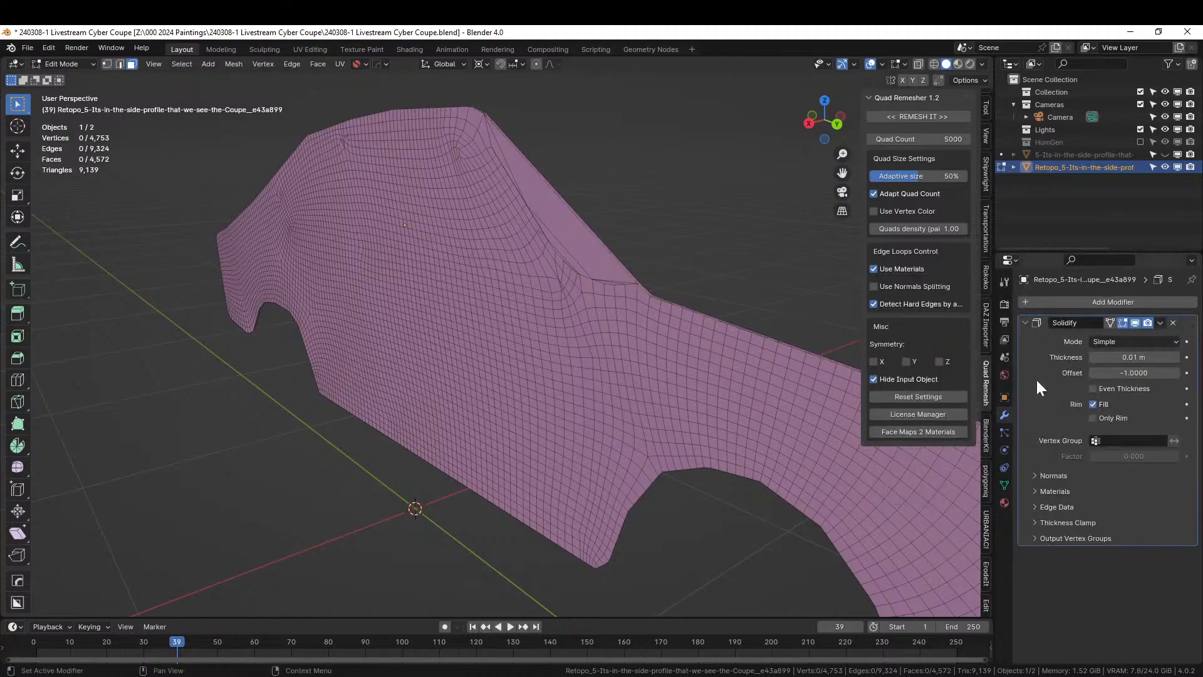
click(1133, 368)
text(0)
key(Return)
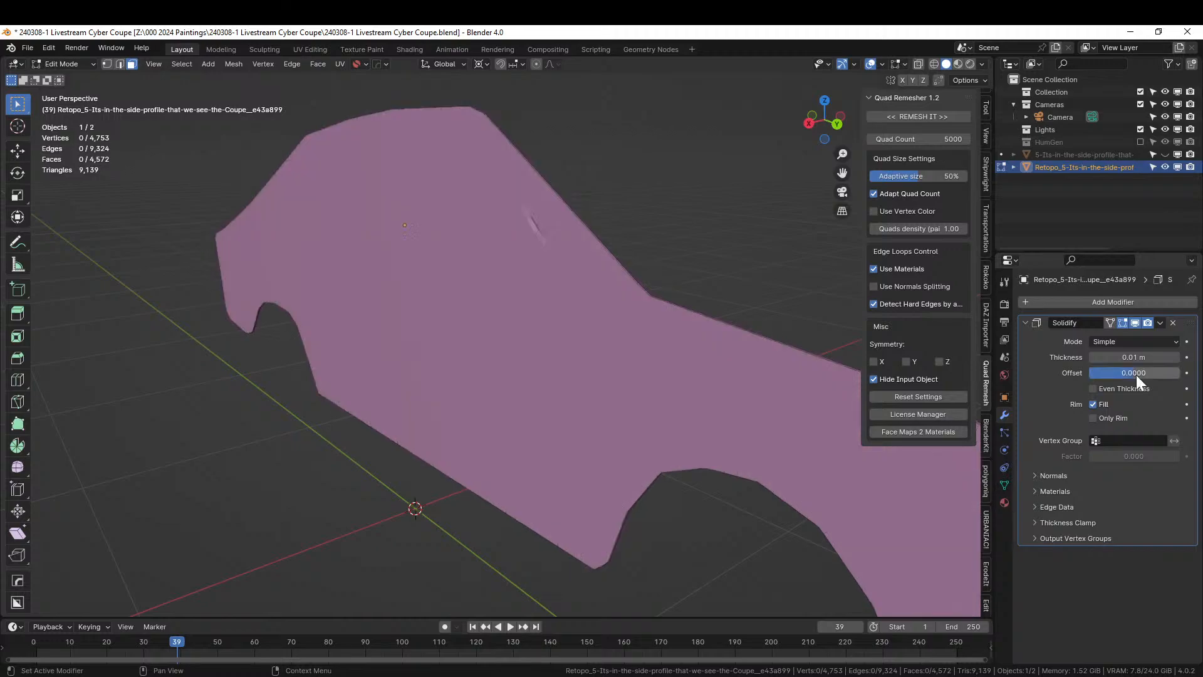
Turn off the Solidify modifier's viewport display to expose the mesh near the windshield's base
middle_drag(689, 381, 639, 460)
click(1135, 322)
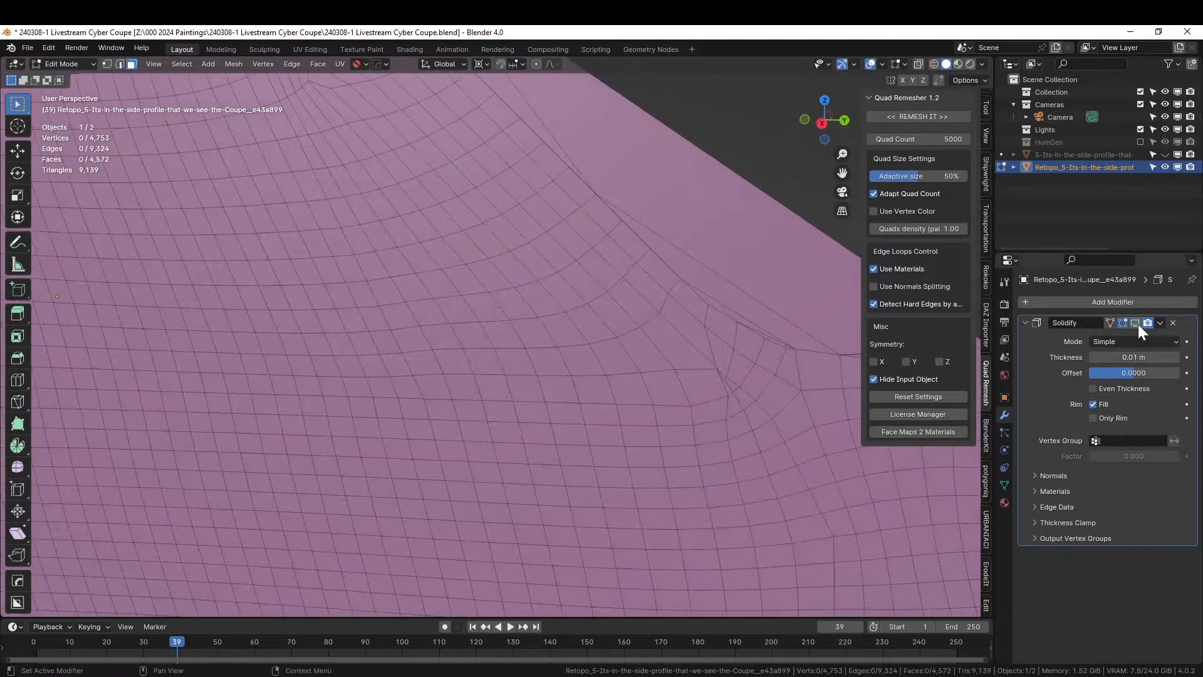
scroll(663, 457, up, 3)
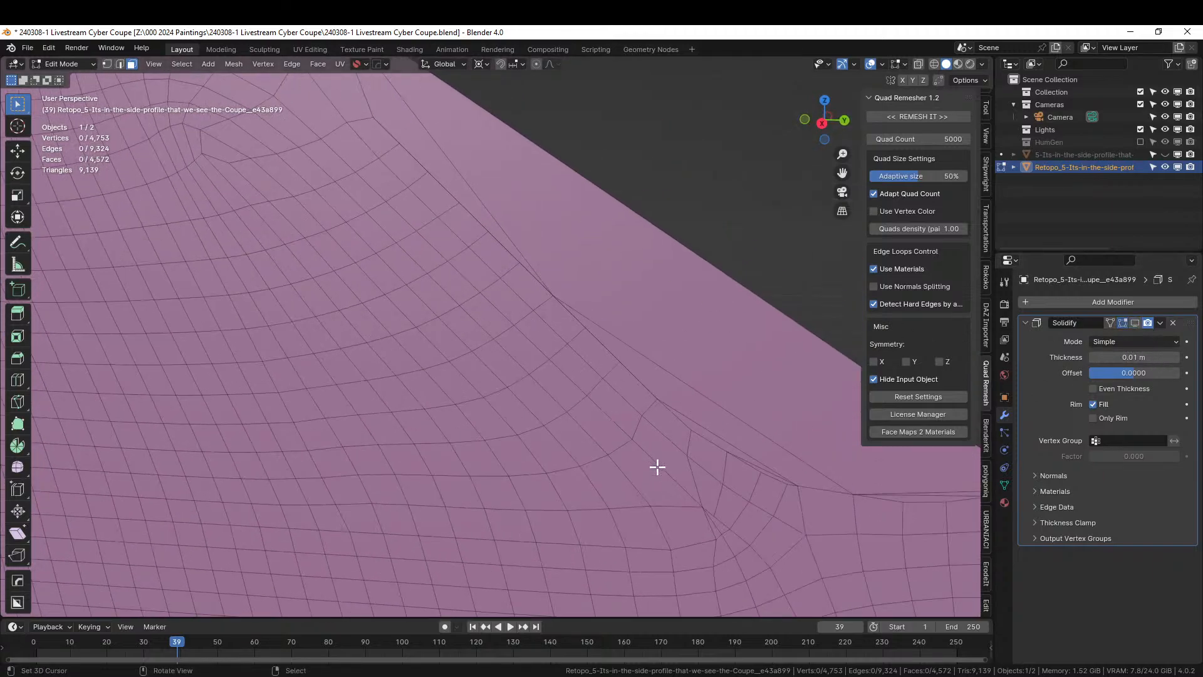
Merge all of the remeshed body's vertices by distance and clear the selection
scroll(657, 466, up, 2)
key(1)
scroll(658, 464, up, 2)
shift+middle_drag(658, 464, 449, 426)
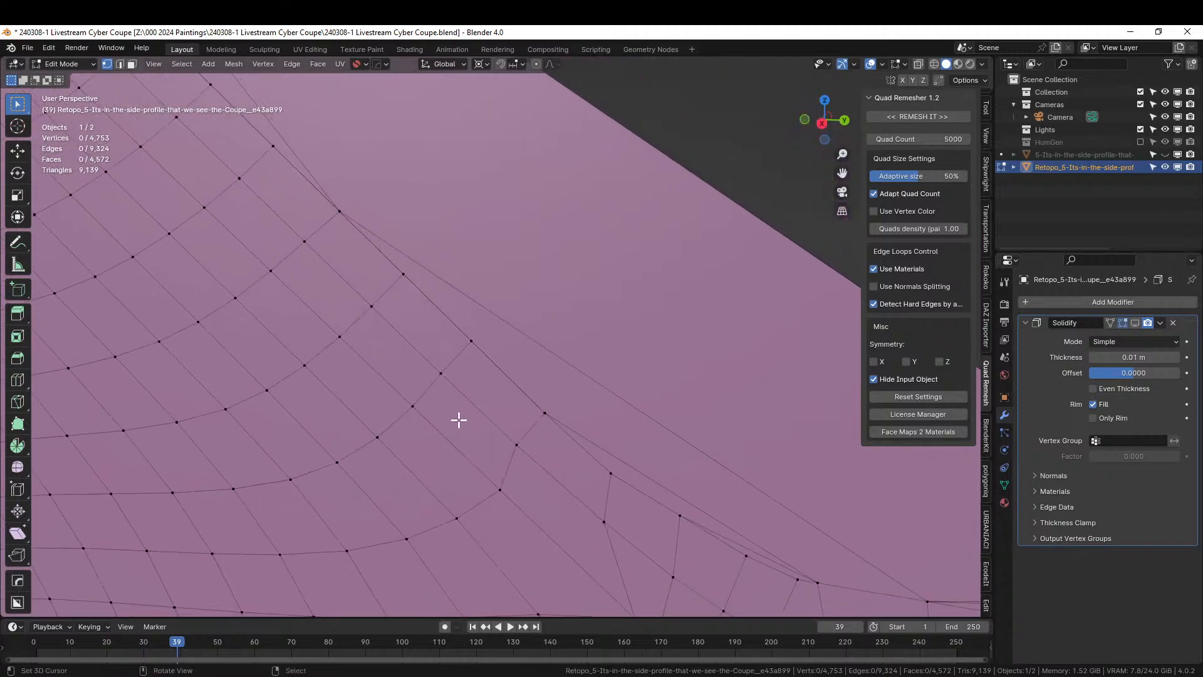
scroll(458, 420, down, 2)
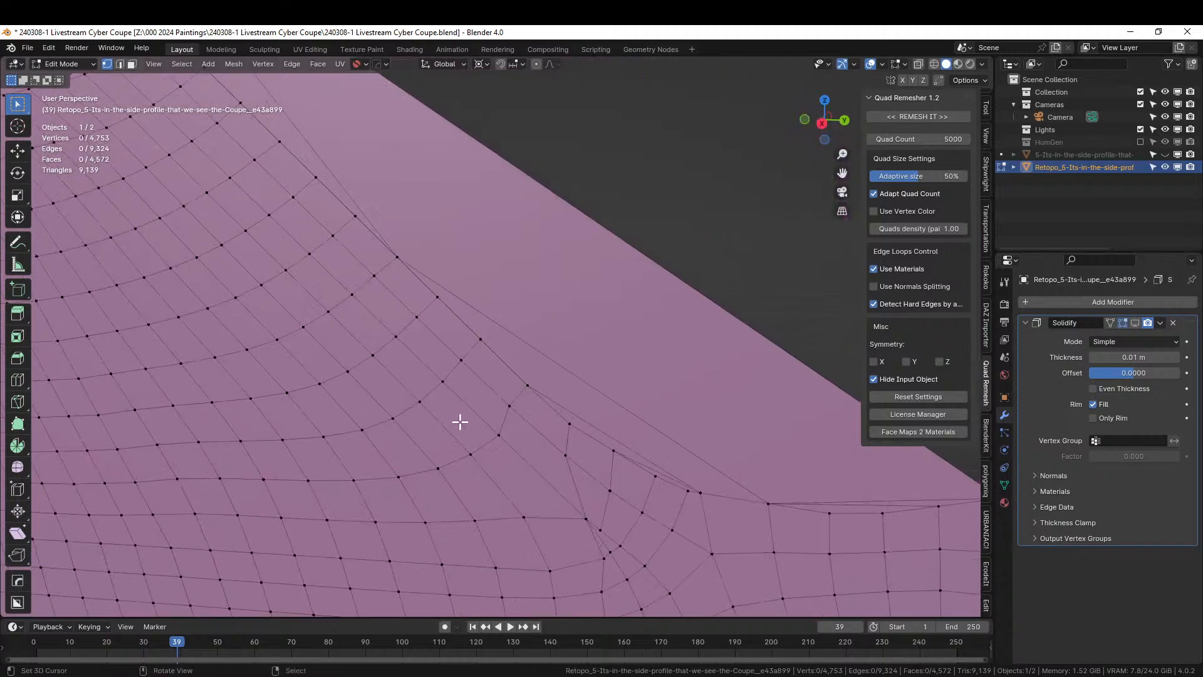
key(a)
key(m)
click(436, 466)
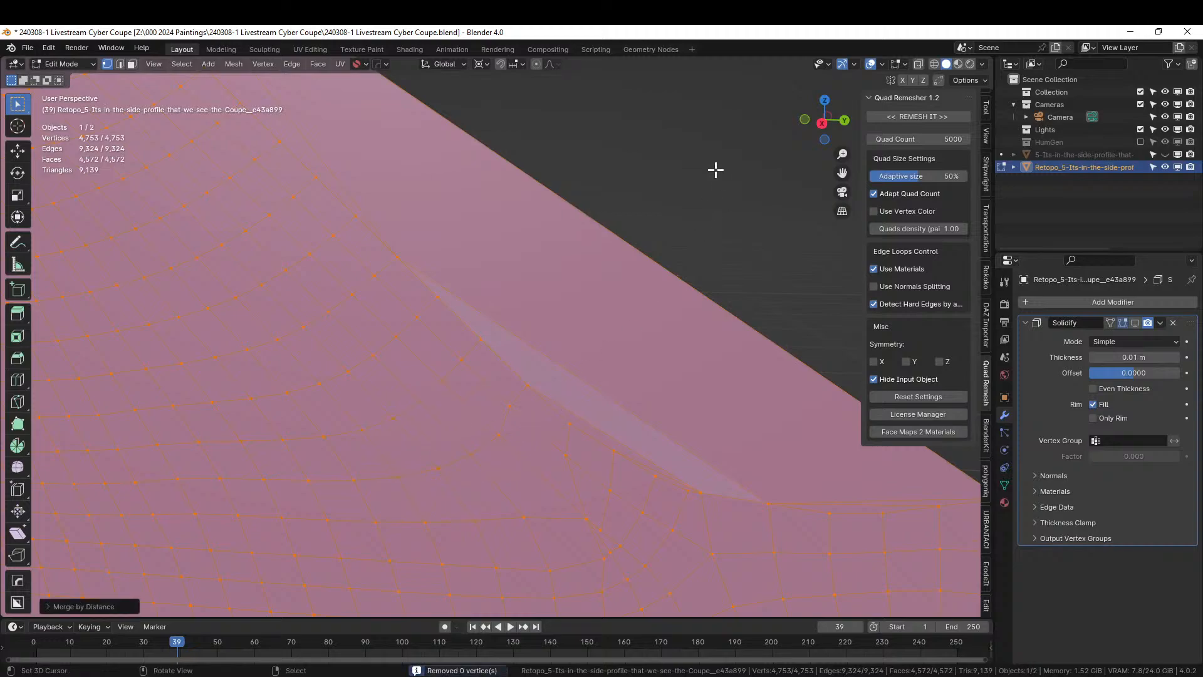
key(alt+a)
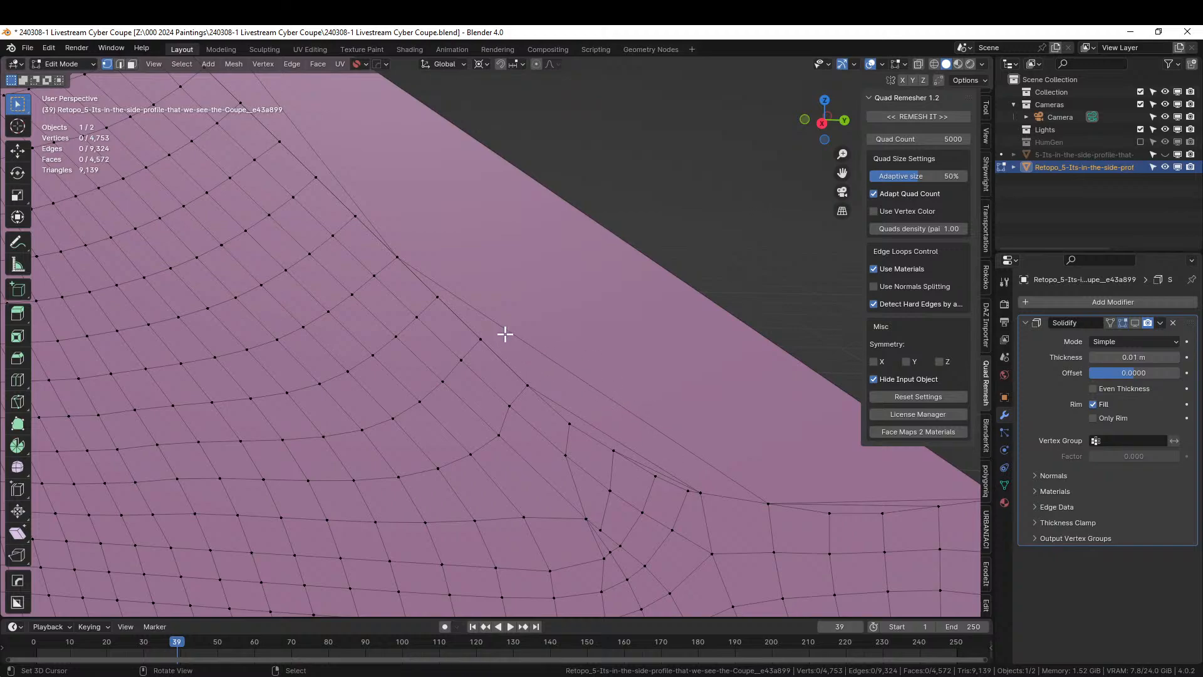
Knife-cut an edge from a vertex on the windshield area's inner border to the body's outer outline
scroll(505, 334, down, 2)
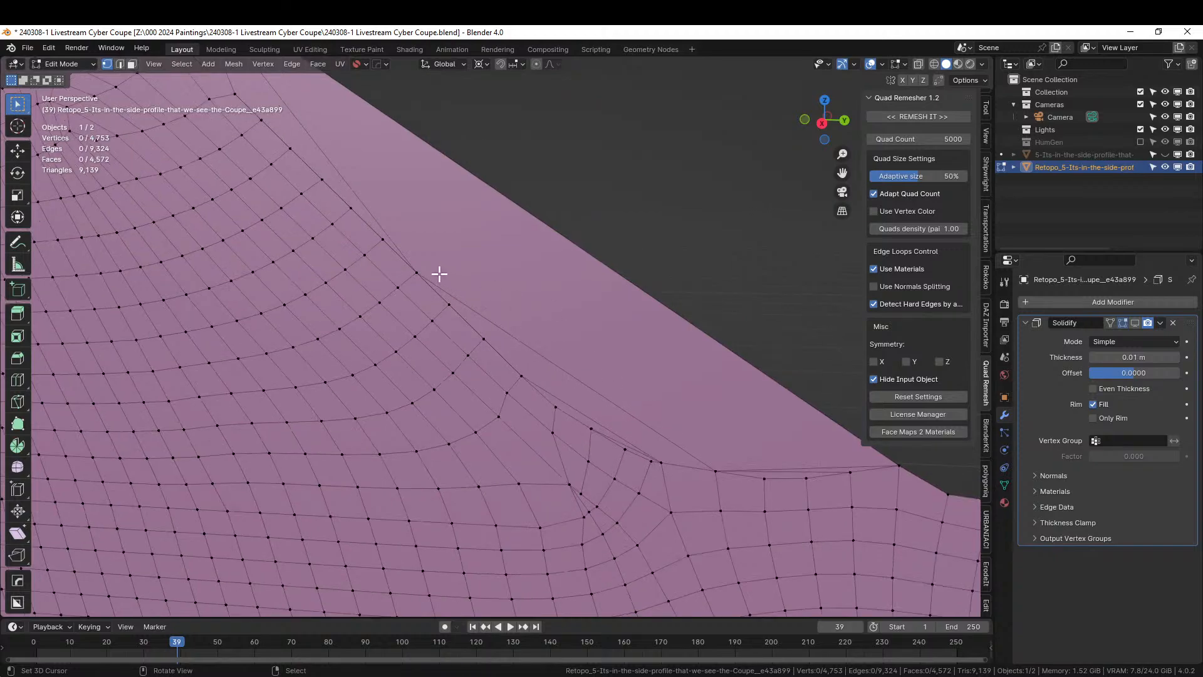
key(k)
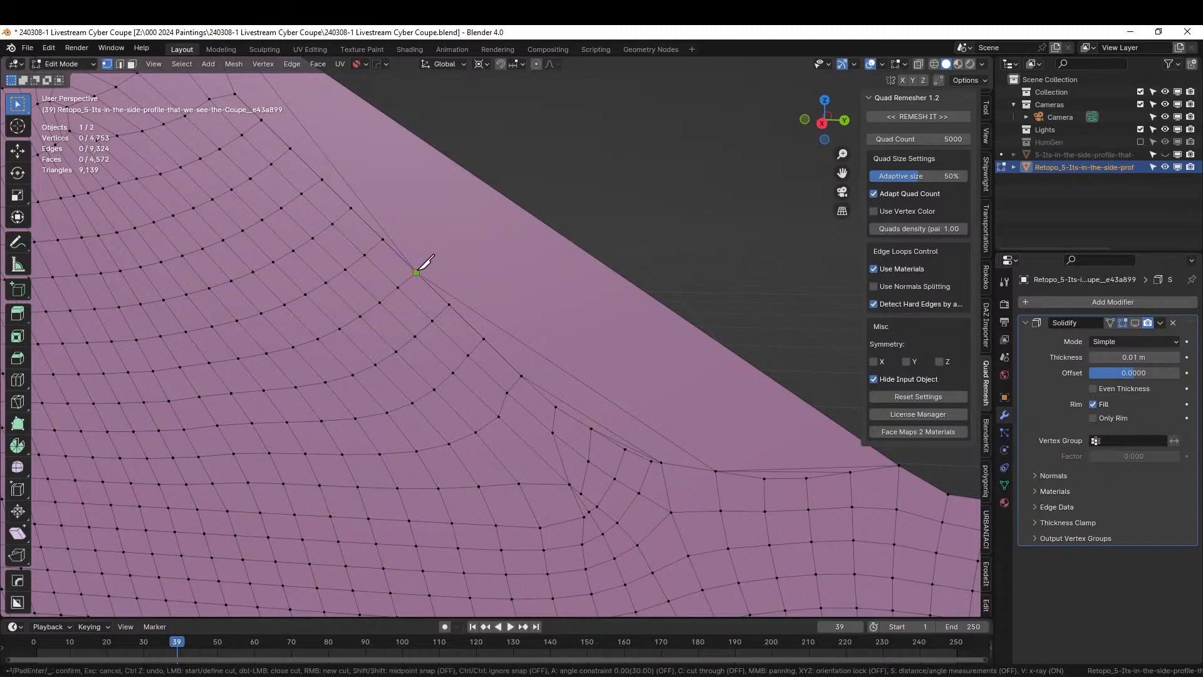
click(417, 272)
click(499, 190)
key(Return)
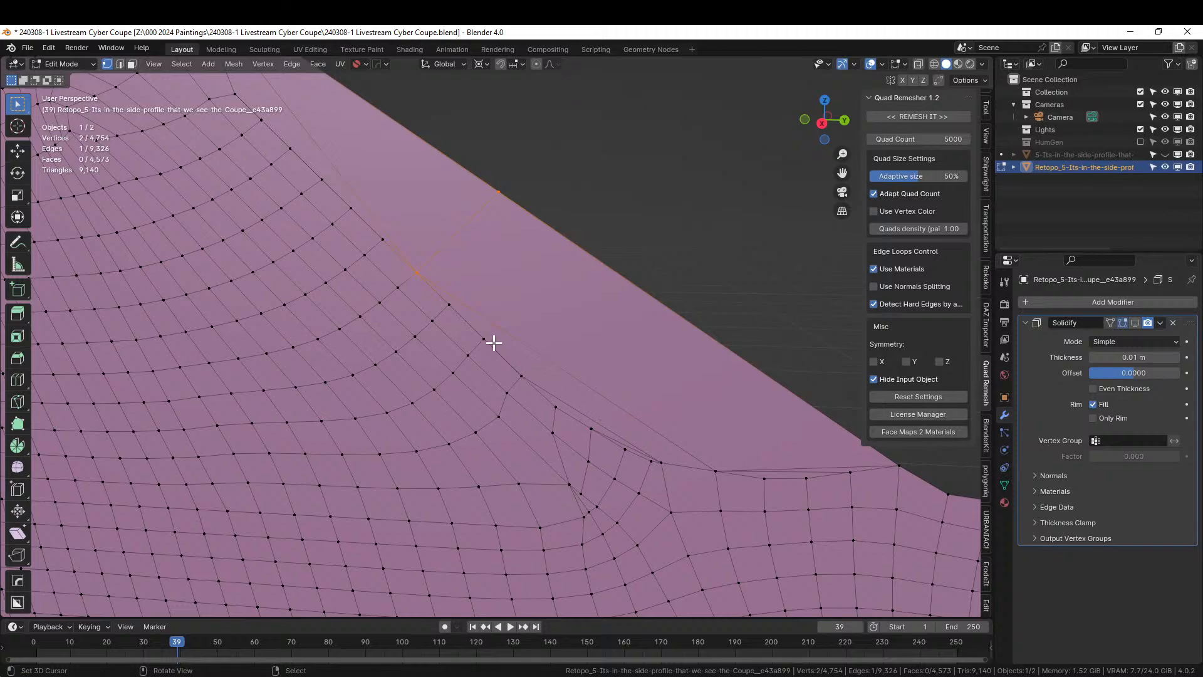
Dissolve the stray long edges that overlap the mesh along the lower part of the windshield's inner border
key(2)
right_click(559, 369)
key(ctrl+x)
right_click(584, 414)
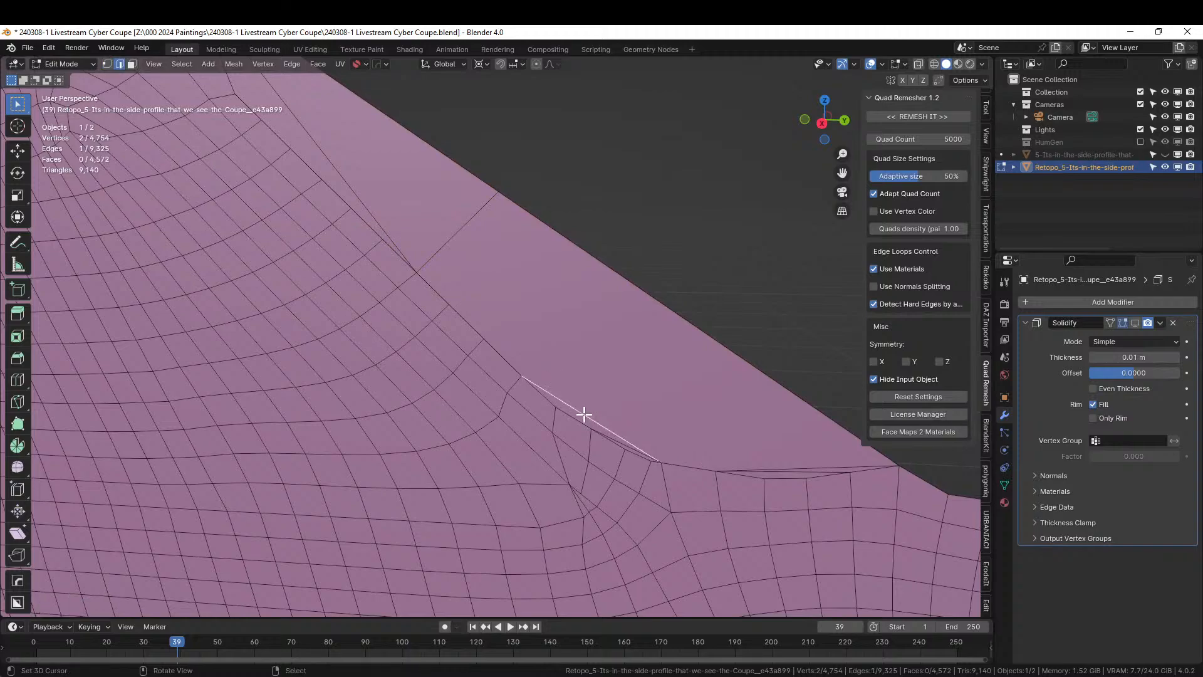
key(ctrl+x)
right_click(623, 442)
key(ctrl+x)
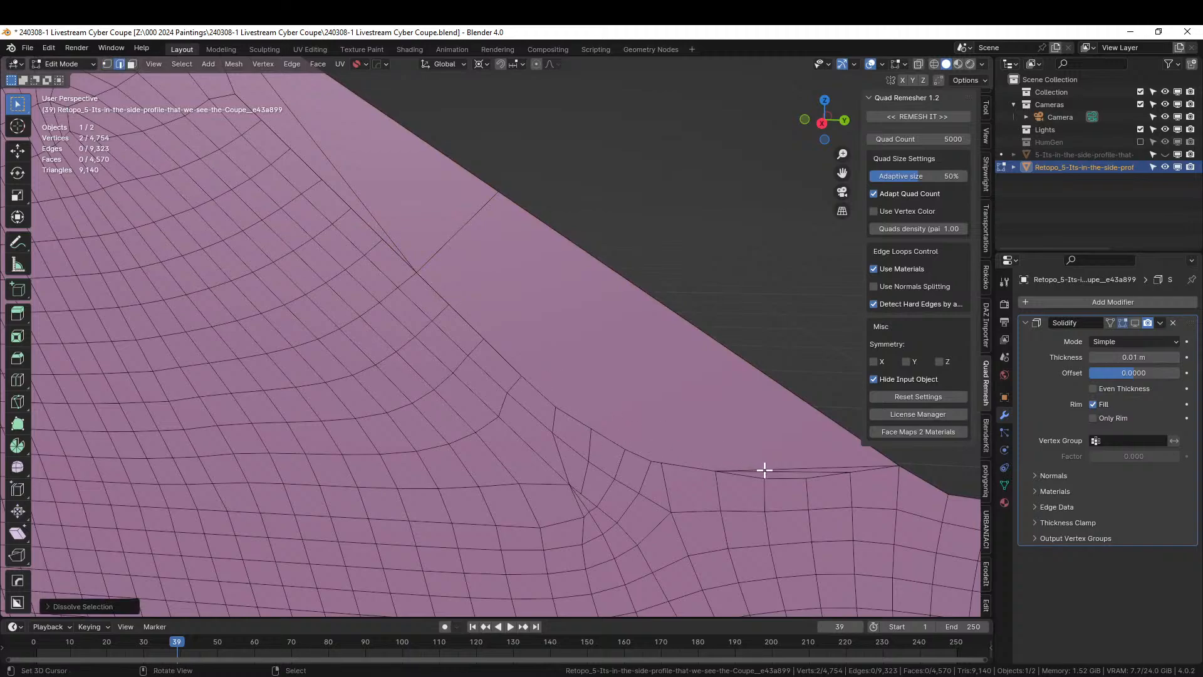
Dissolve the two overlapping edges near the hood junction and the long one along the windshield's upper inner border
right_click(765, 470)
key(ctrl+x)
right_click(817, 471)
key(ctrl+x)
scroll(604, 390, down, 1)
right_click(370, 196)
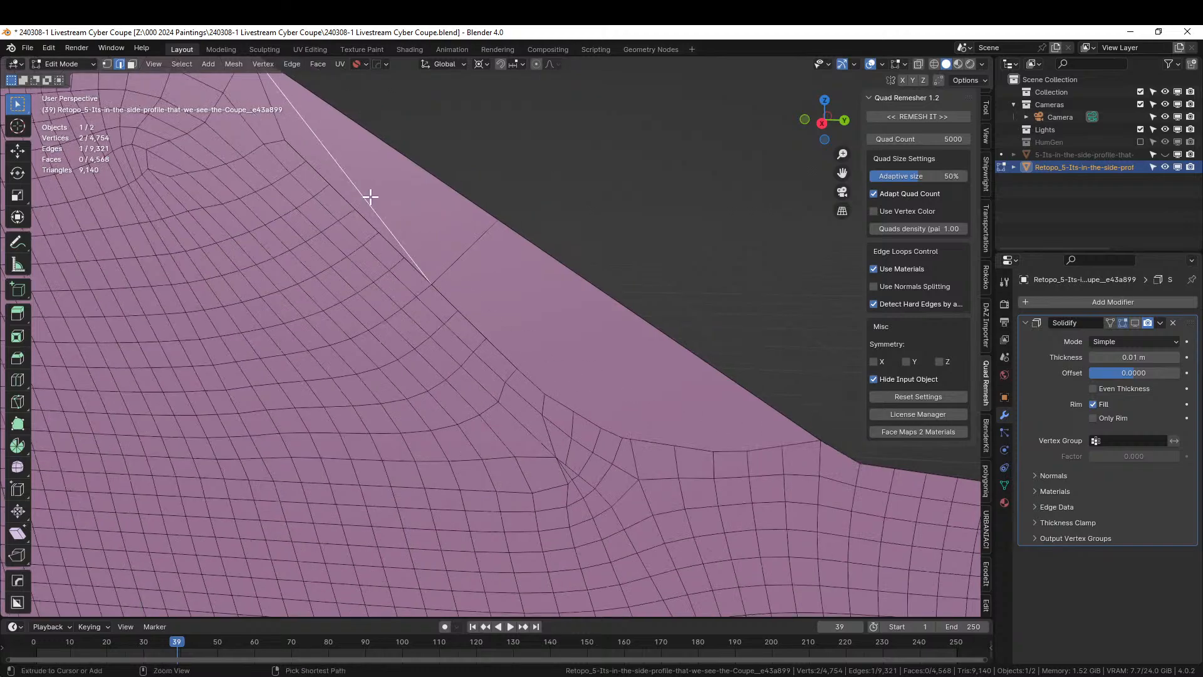
key(ctrl+x)
scroll(395, 215, down, 1)
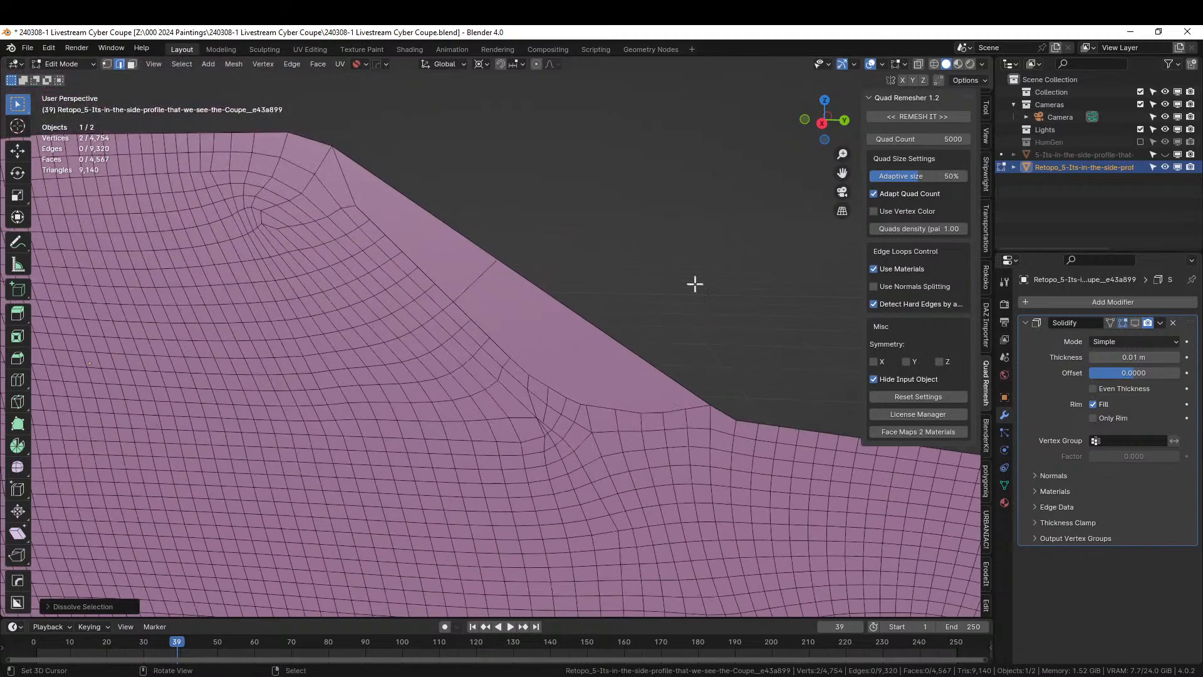
Preview the Solidify thickness on the body and inspect the mesh along the windshield's inner border with it hidden again
click(1135, 322)
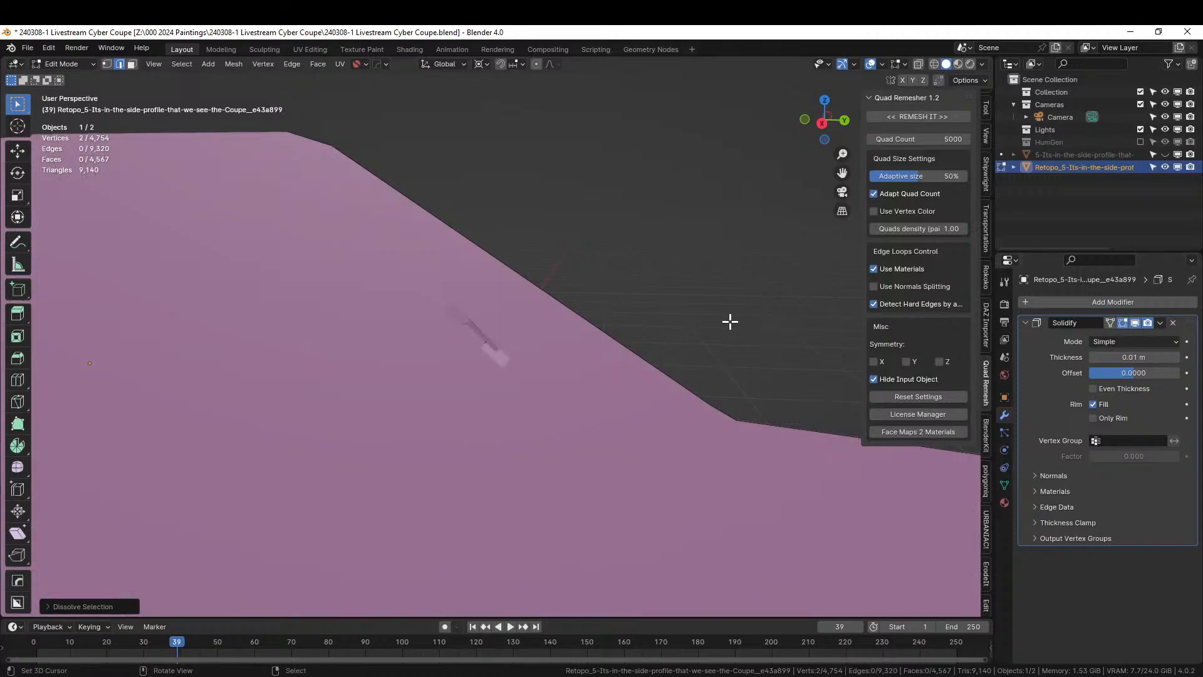
click(1134, 323)
scroll(607, 322, up, 4)
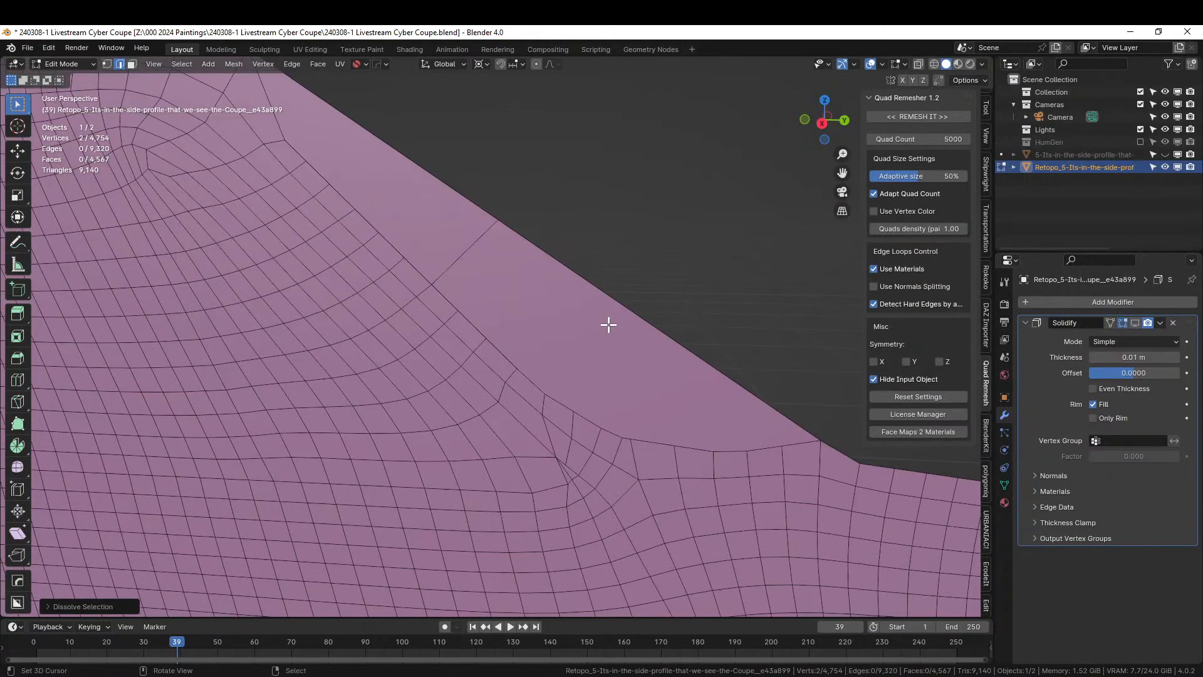
middle_drag(533, 330, 545, 352)
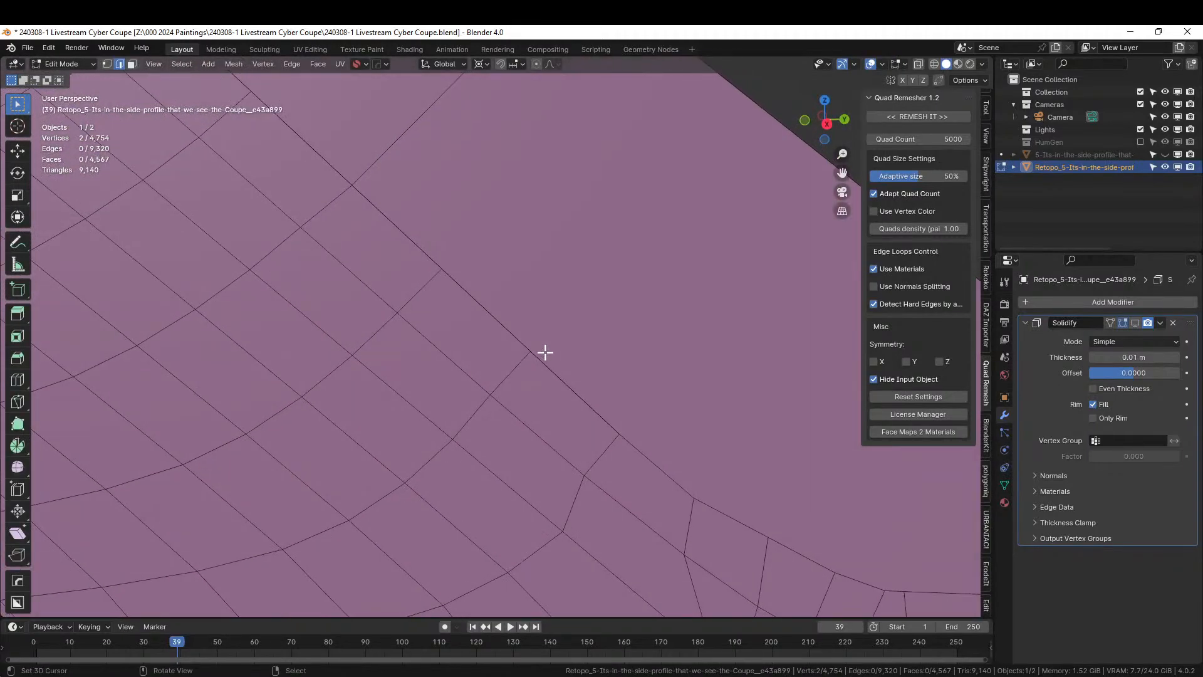
scroll(545, 352, down, 2)
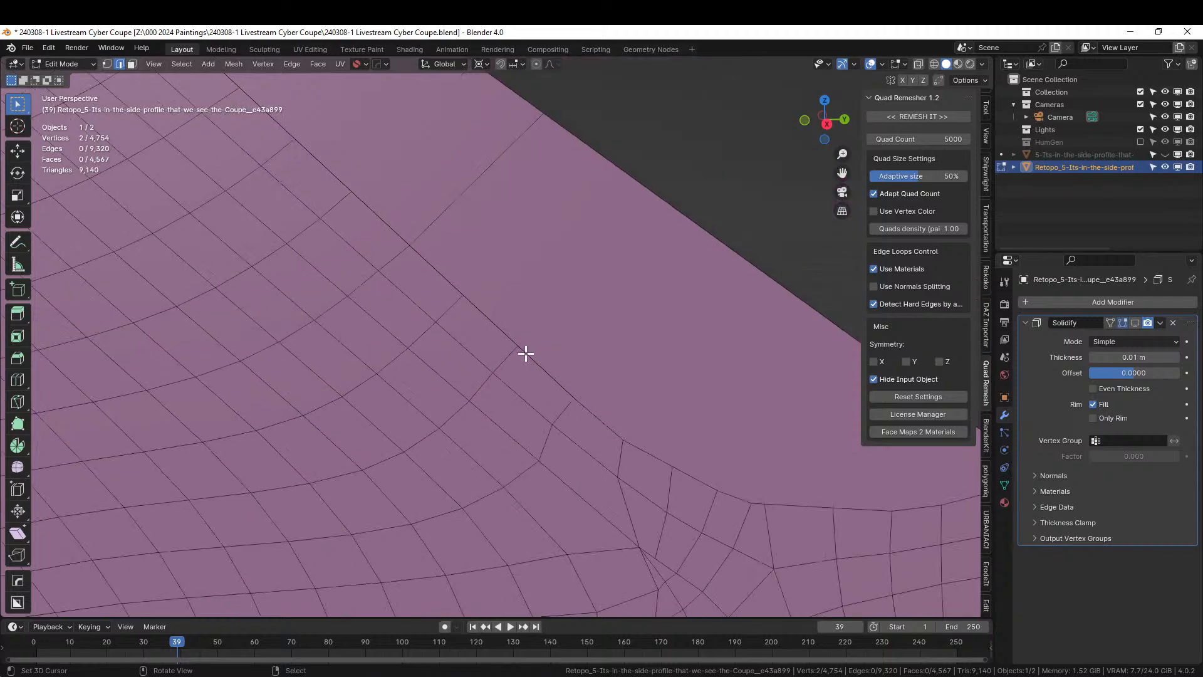
Select all of the body's vertices and check their flatness in the top orthographic view
key(1)
key(a)
middle_drag(526, 353, 445, 376)
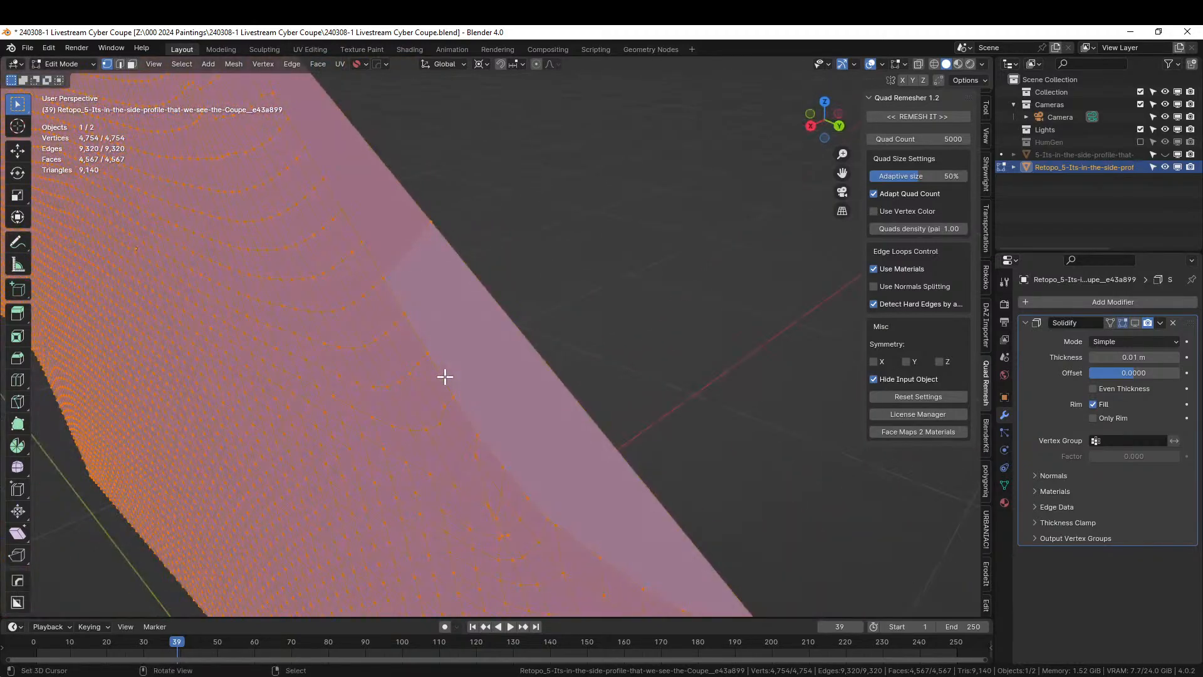
key(KP_7)
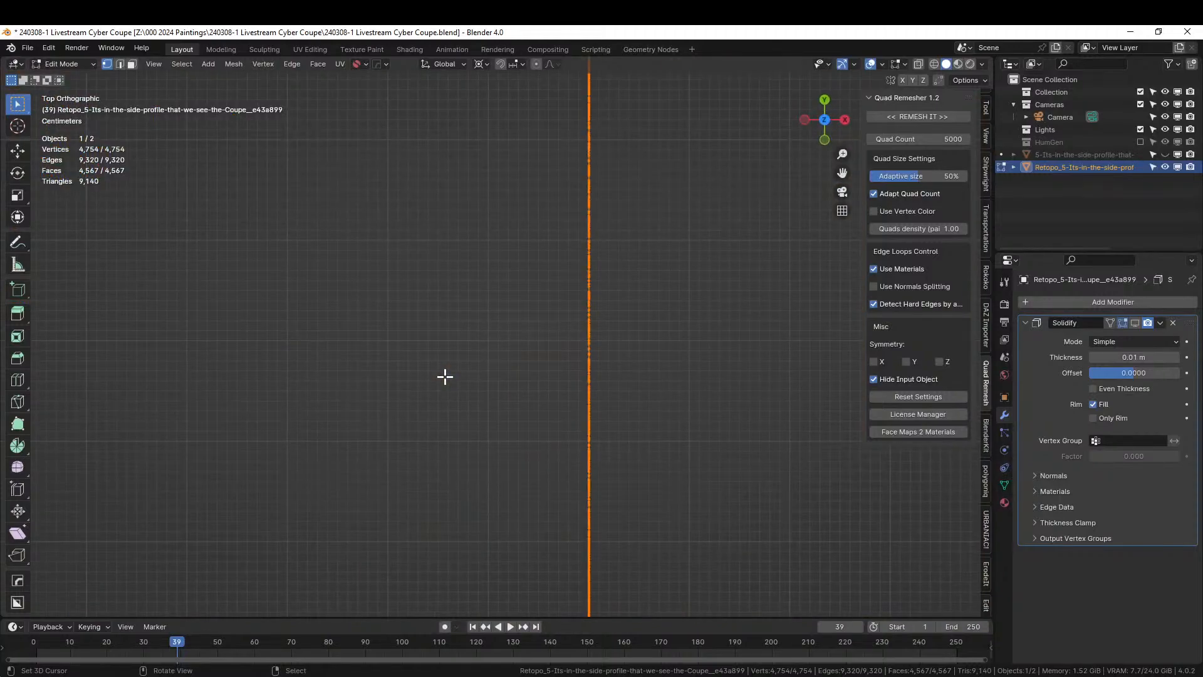
scroll(445, 376, down, 5)
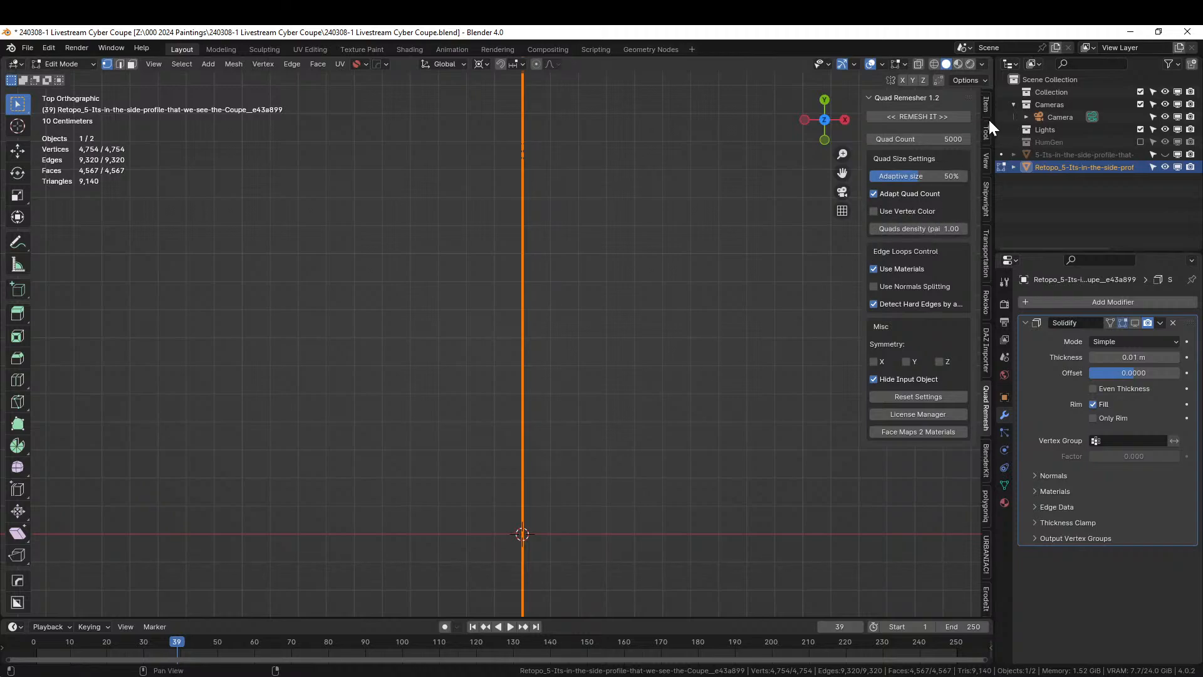
Check the selected vertices' median coordinates and the mesh's geometry data options
click(984, 106)
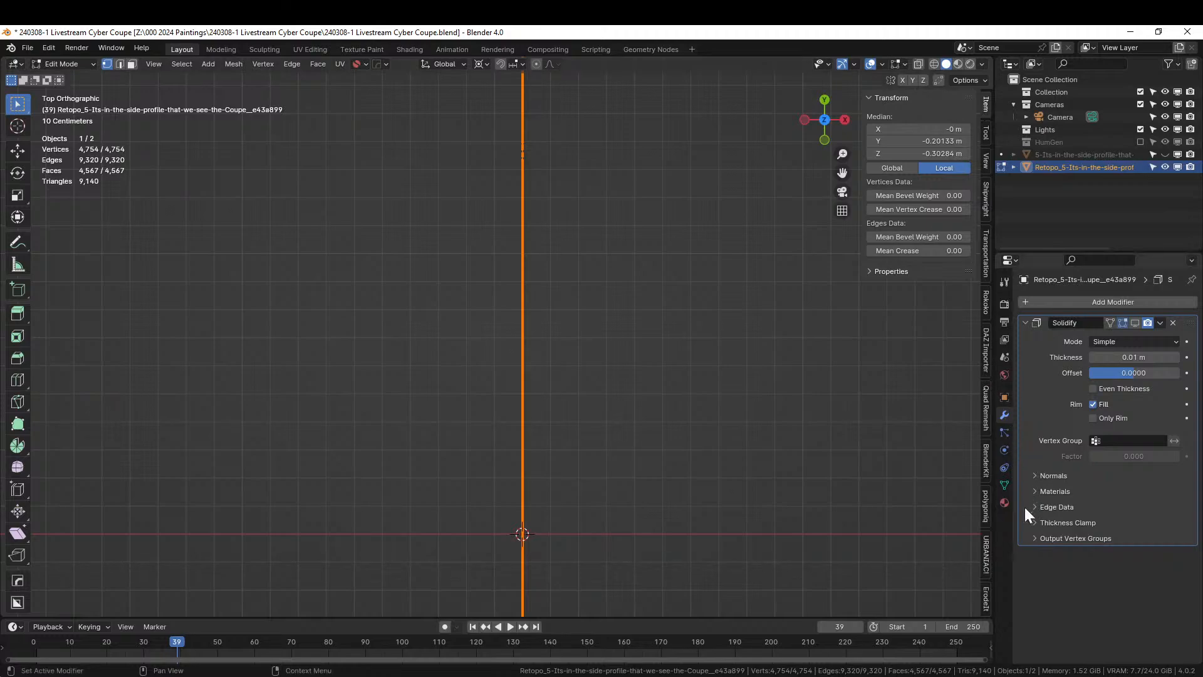
click(1004, 483)
click(1026, 593)
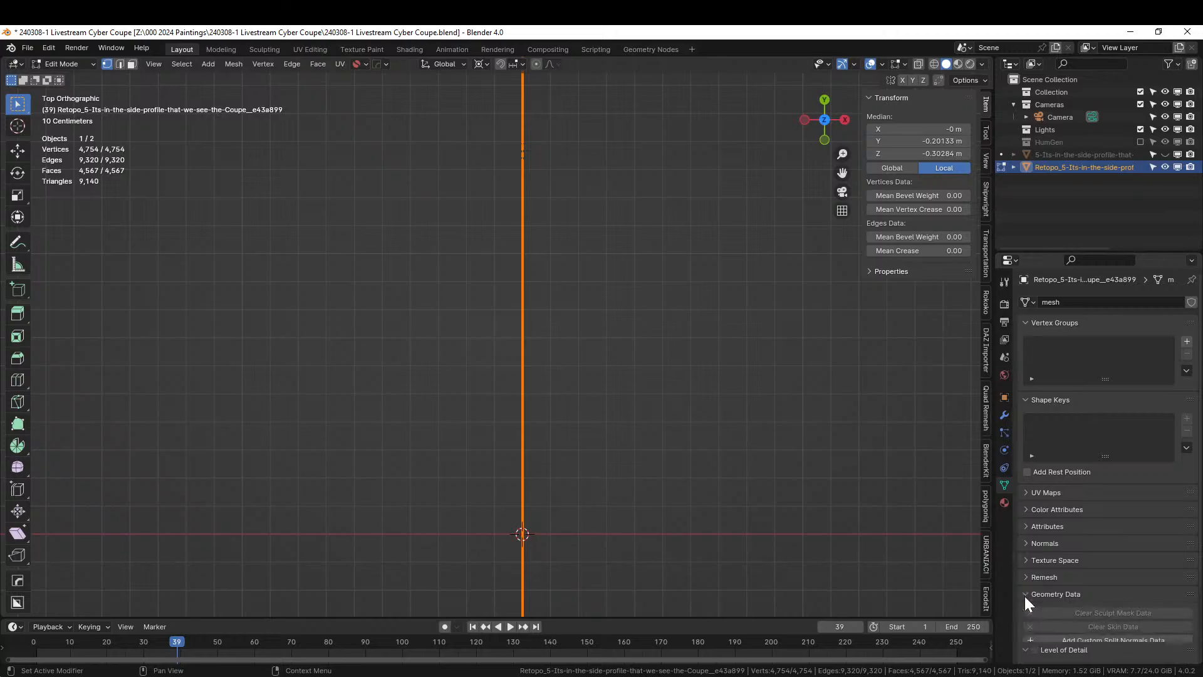
middle_drag(726, 461, 546, 332)
In Object Mode, show the Solidify modifier again, enable Even Thickness and set its thickness to -0.16 m
key(Tab)
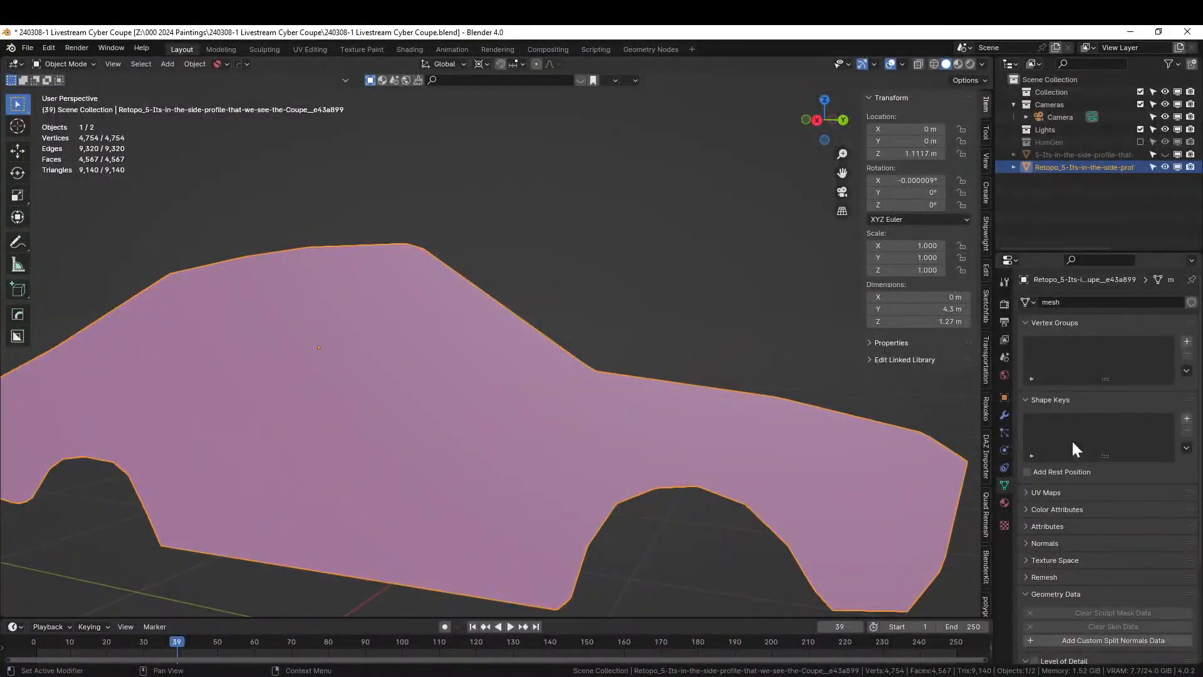
click(1005, 411)
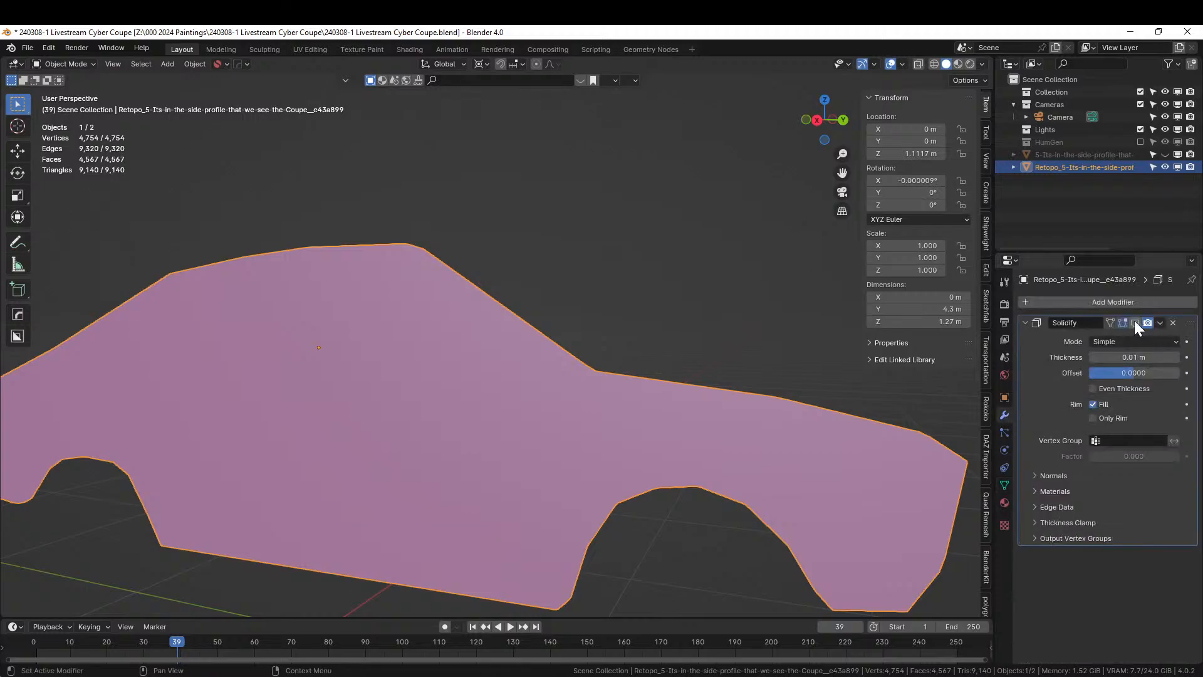
click(1134, 321)
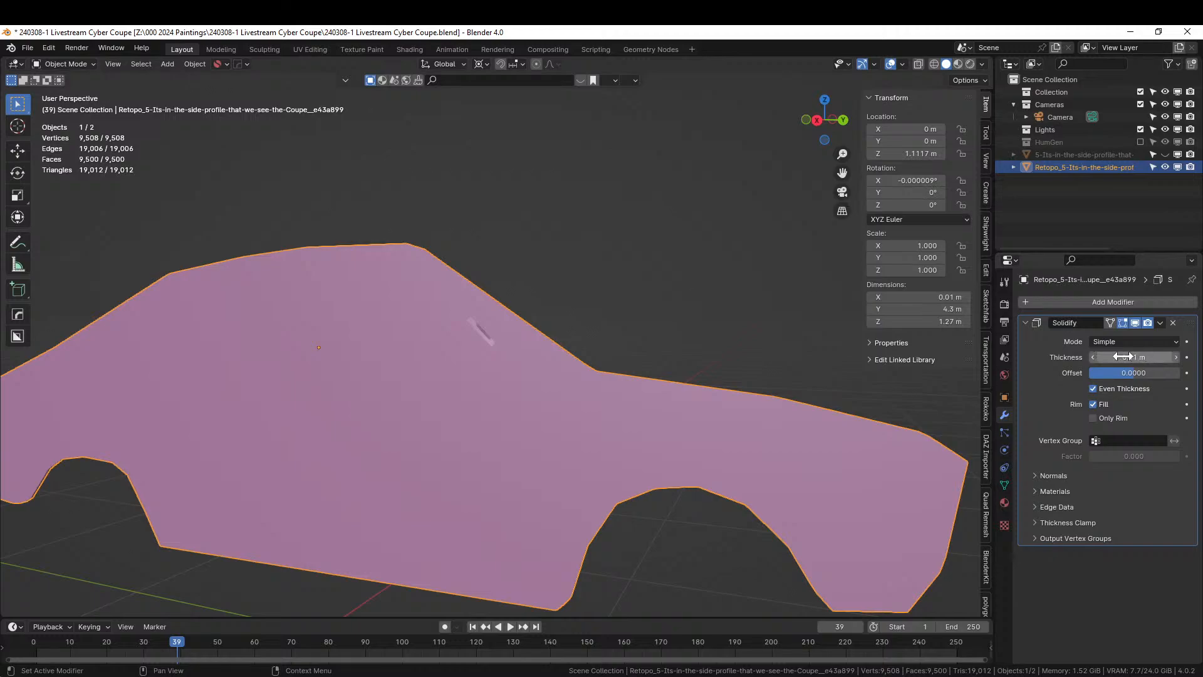
mouse_move(1122, 357)
mouse_down()
mouse_move(1159, 357)
mouse_move(1100, 357)
mouse_up()
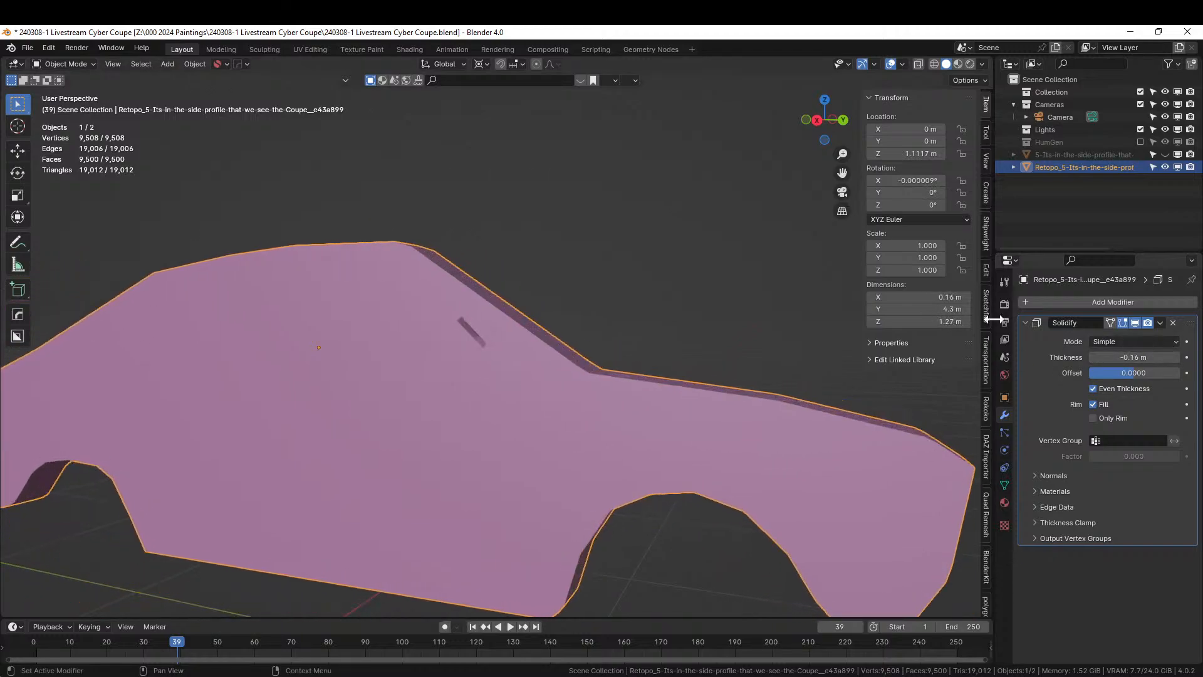
Compare the body in Edit Mode with and without Solidify, and remove the modifier
scroll(635, 347, up, 2)
key(Tab)
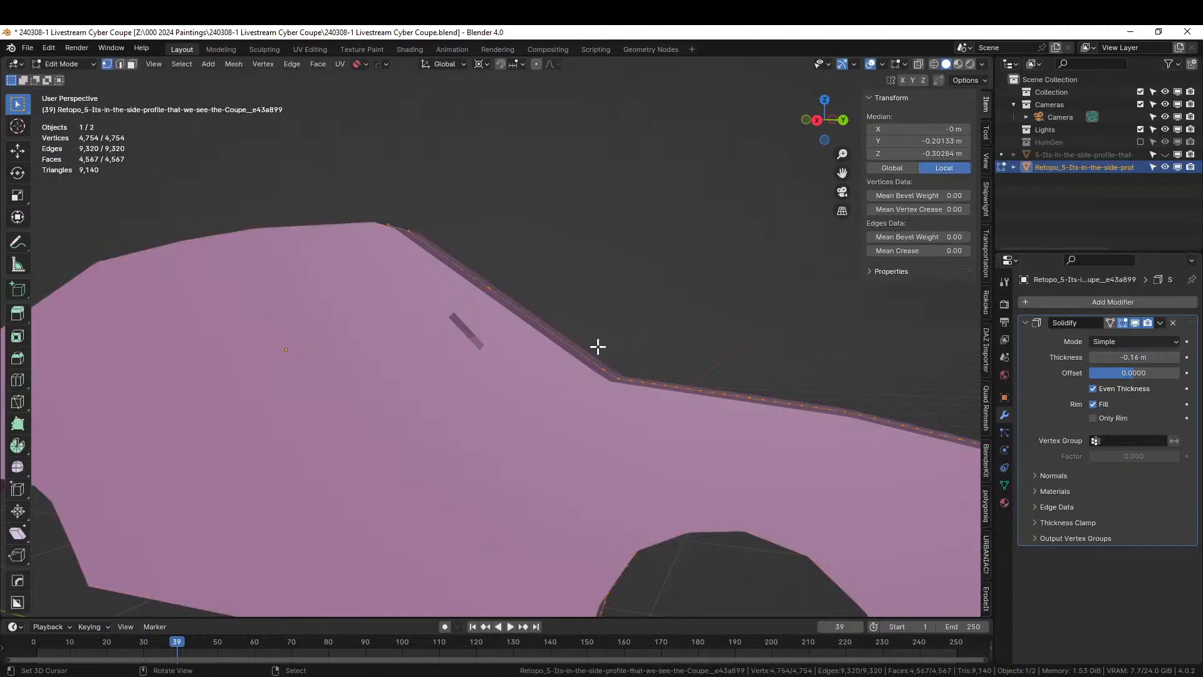
click(1135, 323)
scroll(736, 313, up, 2)
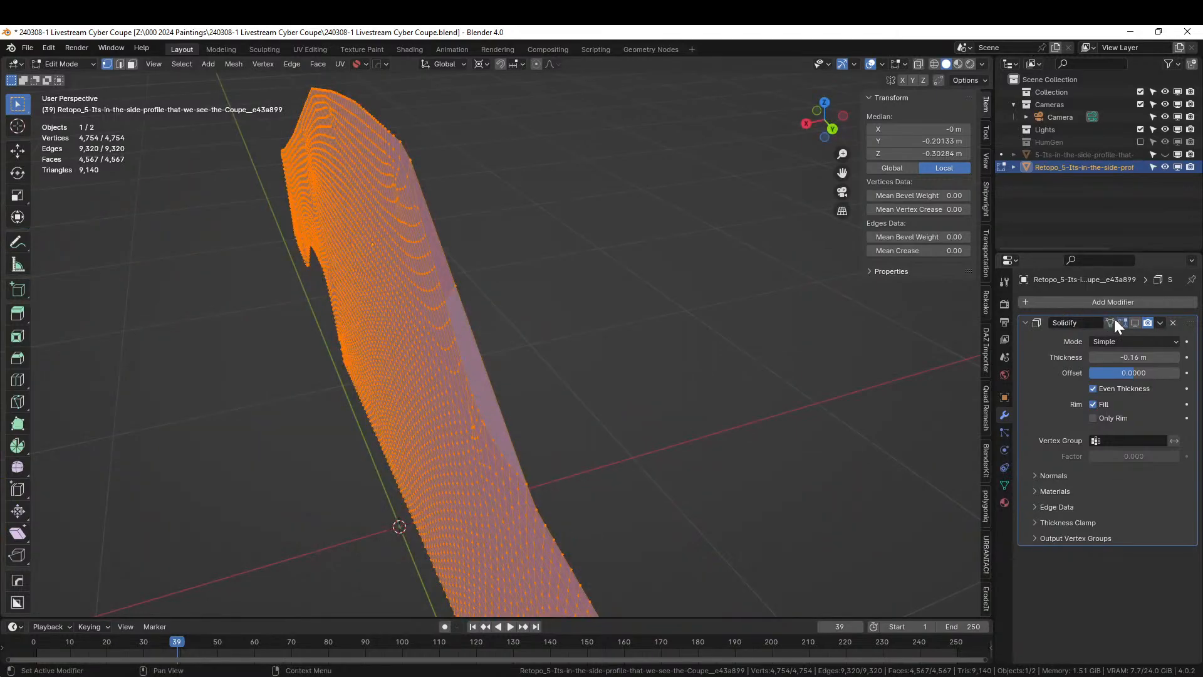
click(1135, 323)
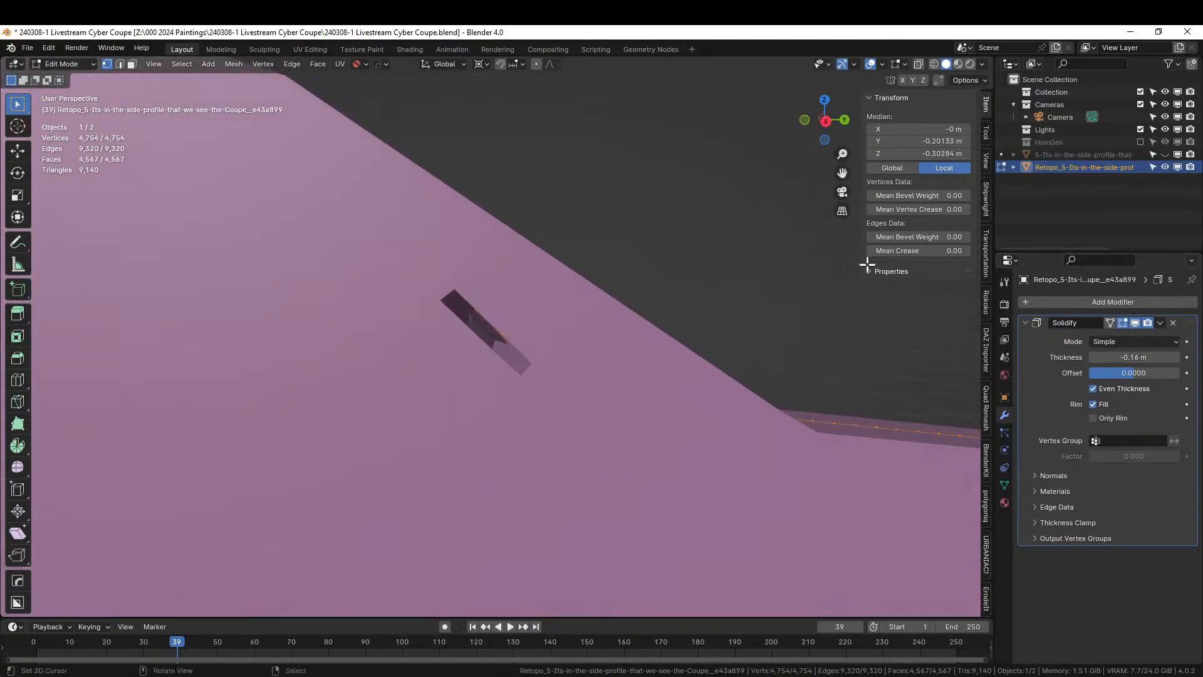
click(1173, 323)
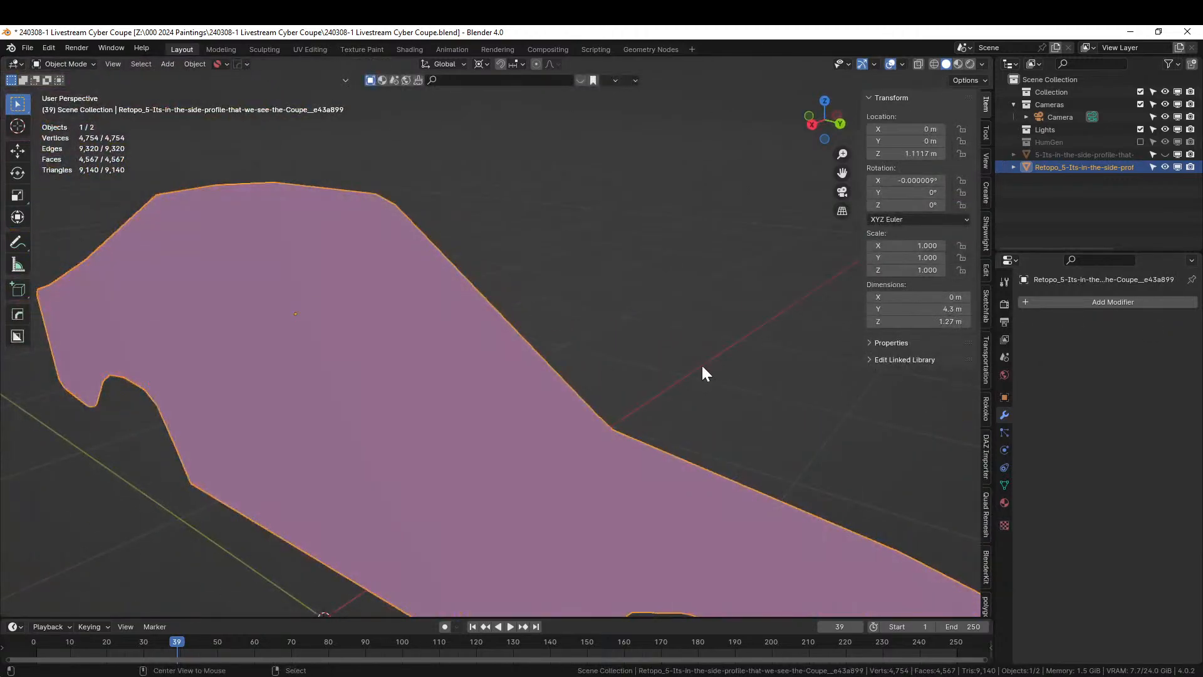
Turn on face orientation coloring in Object Mode and check the direction of the body's normals
key(alt+v)
click(608, 379)
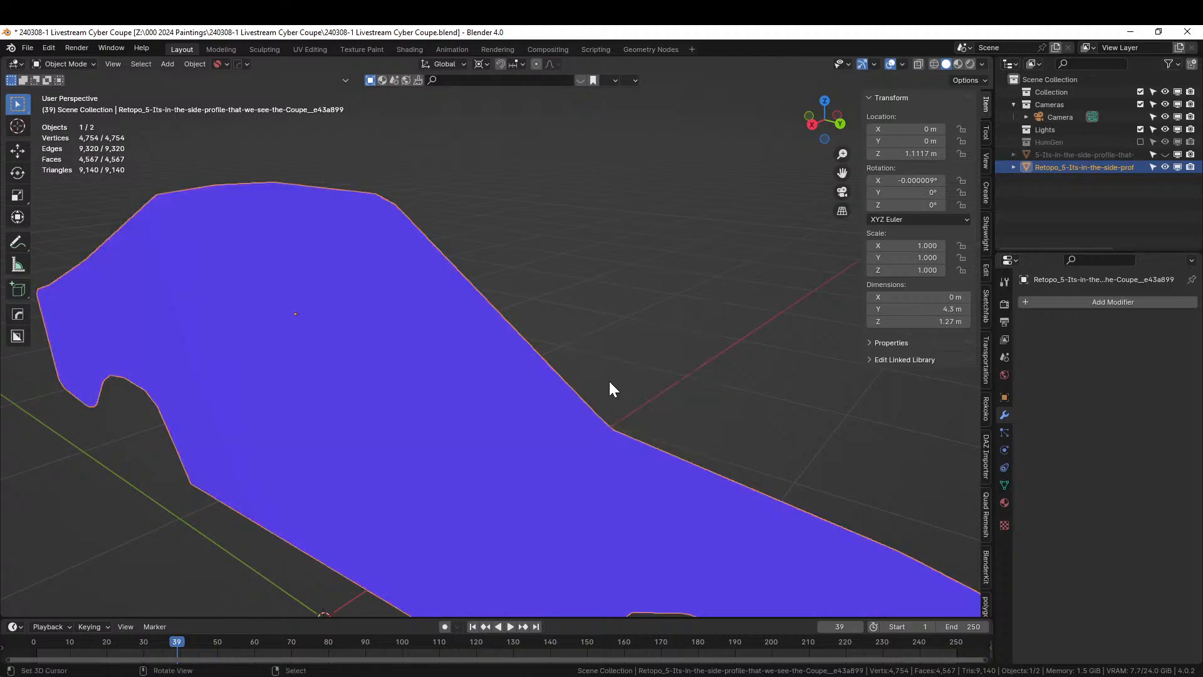
middle_drag(607, 379, 202, 360)
Extrude the entire body mesh about 0.143 m along its normals and return to Object Mode
key(Tab)
scroll(462, 362, up, 3)
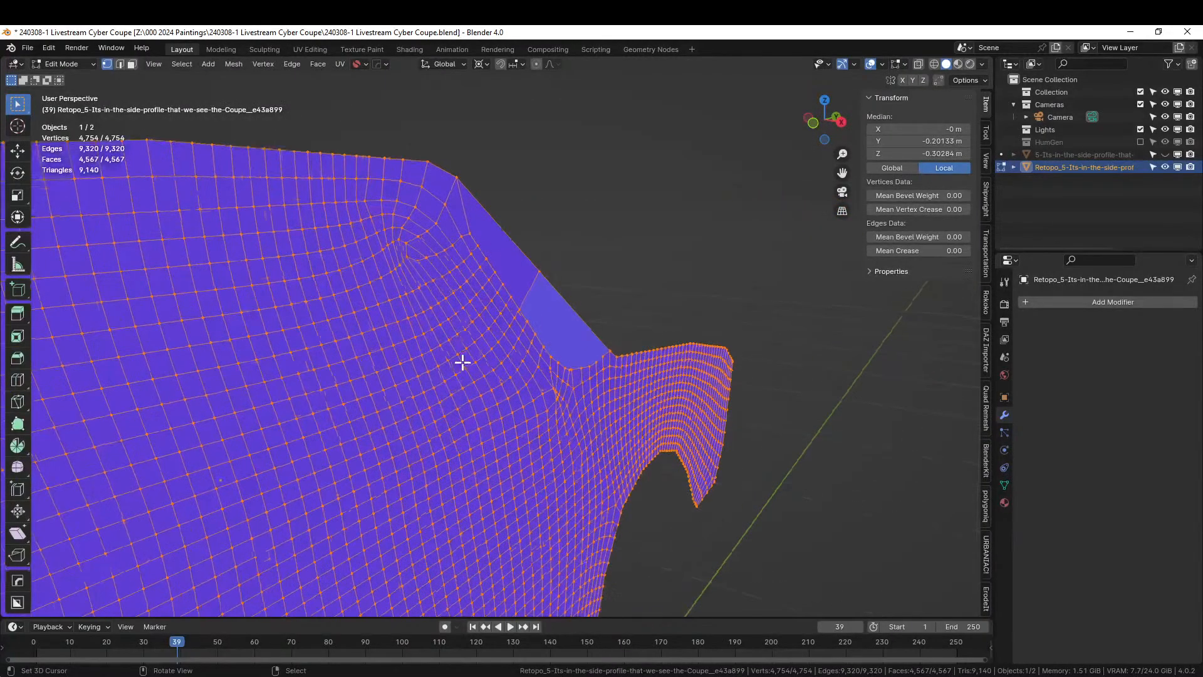
middle_drag(462, 362, 427, 421)
key(e)
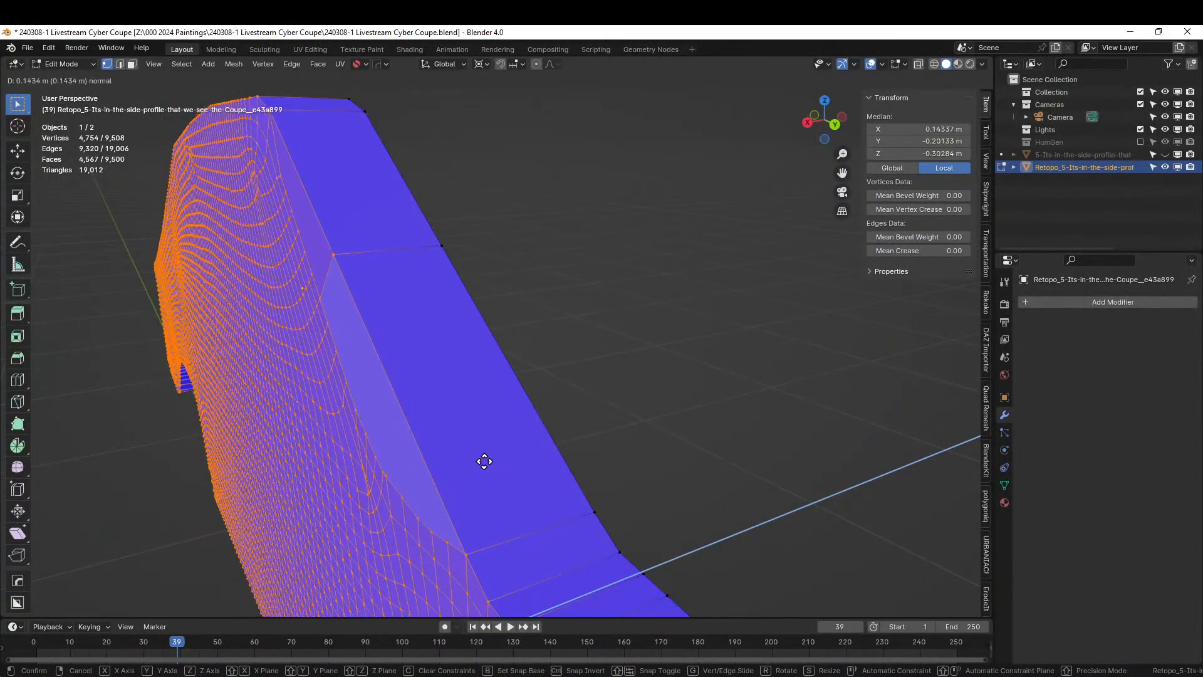
click(491, 453)
scroll(501, 438, up, 3)
middle_drag(518, 421, 460, 451)
scroll(460, 451, down, 3)
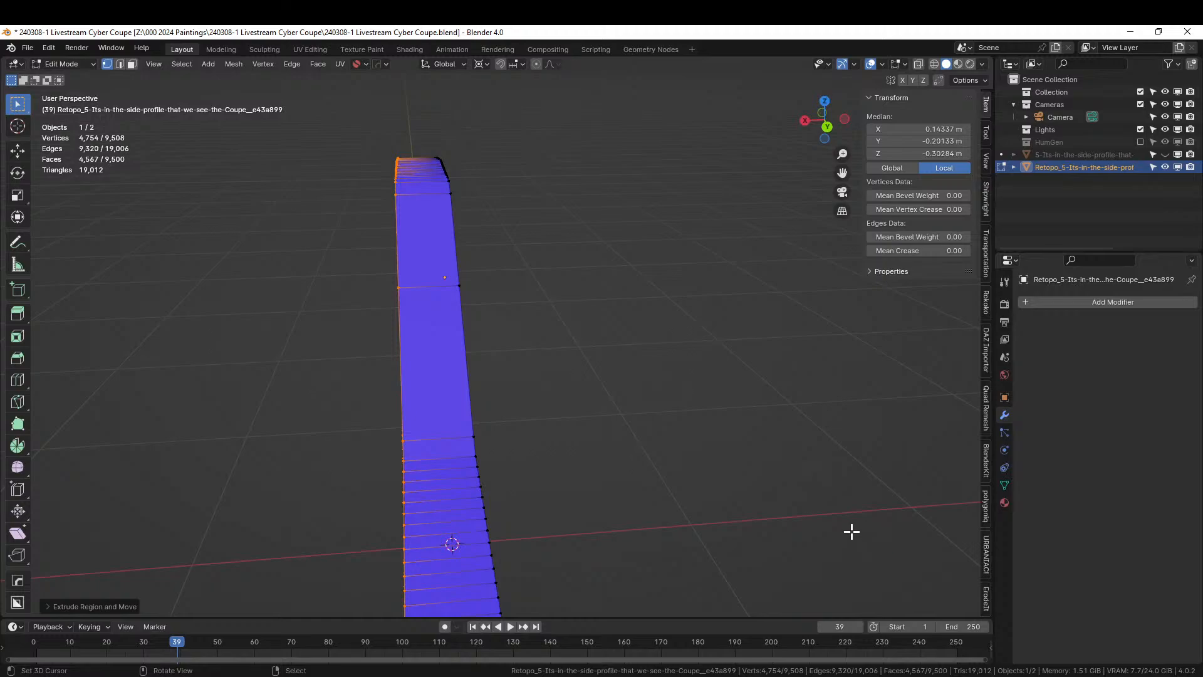
key(Tab)
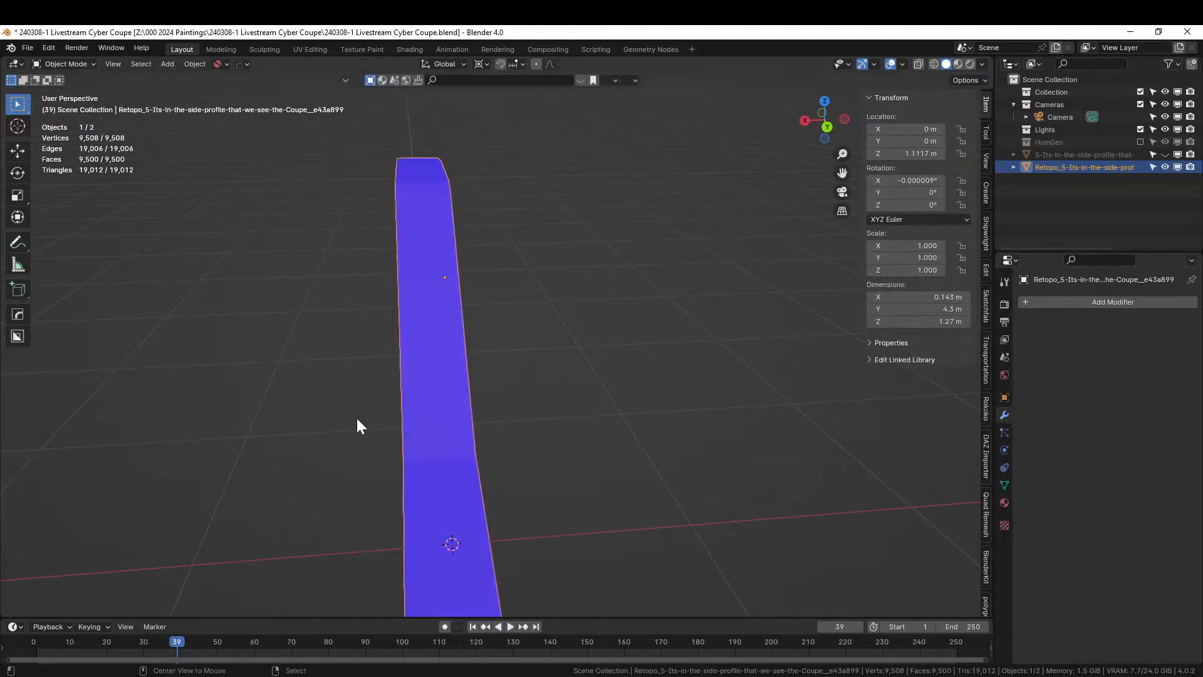
Turn off the face orientation coloring and inspect the extruded body from the other side
key(alt+w)
click(326, 419)
middle_drag(437, 412, 850, 276)
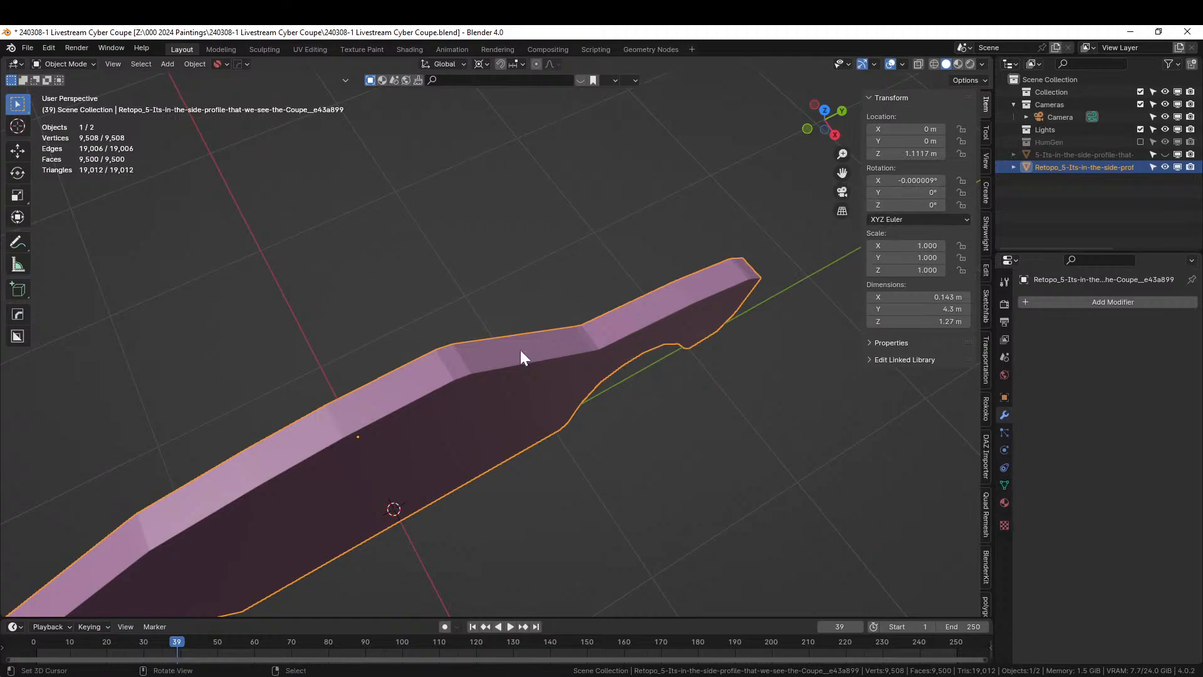
Apply the body's rotation and scale, and set its X dimension to 1.8 m
key(ctrl+a)
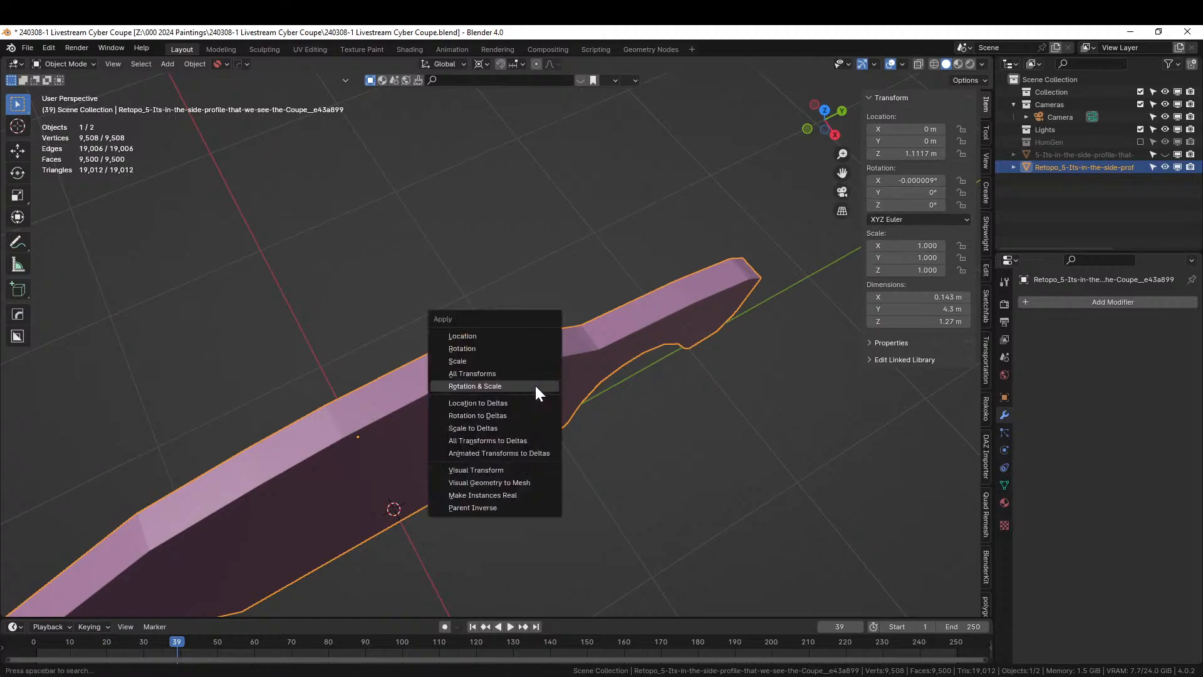
click(538, 386)
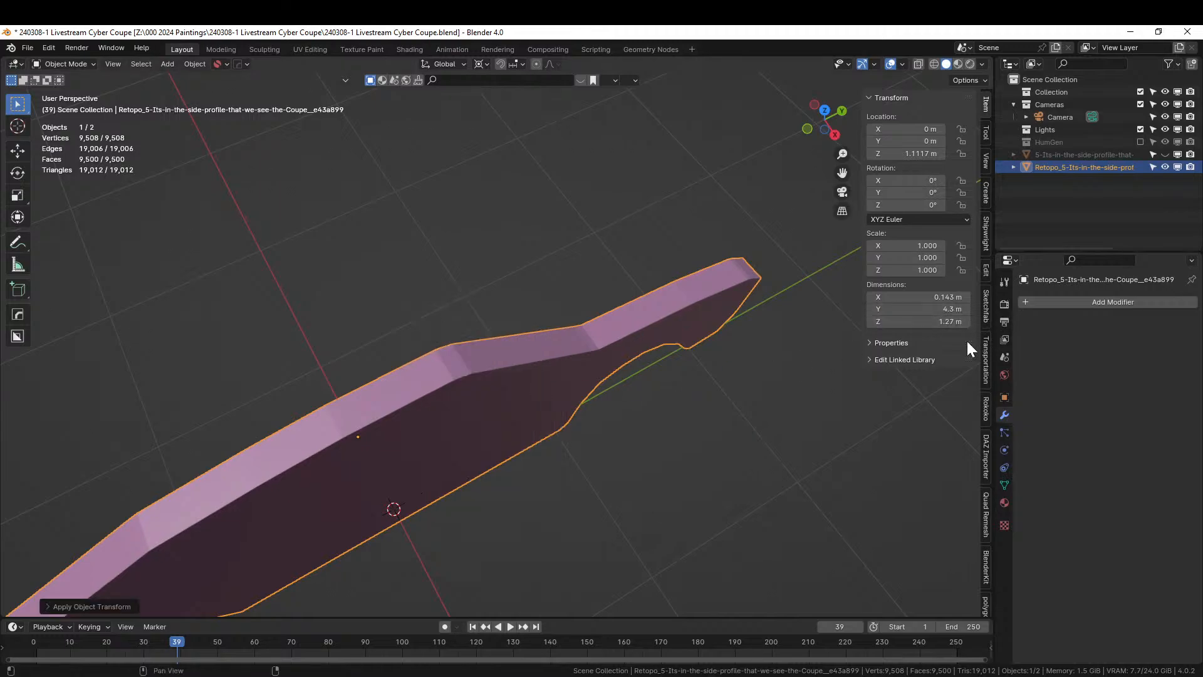
click(918, 296)
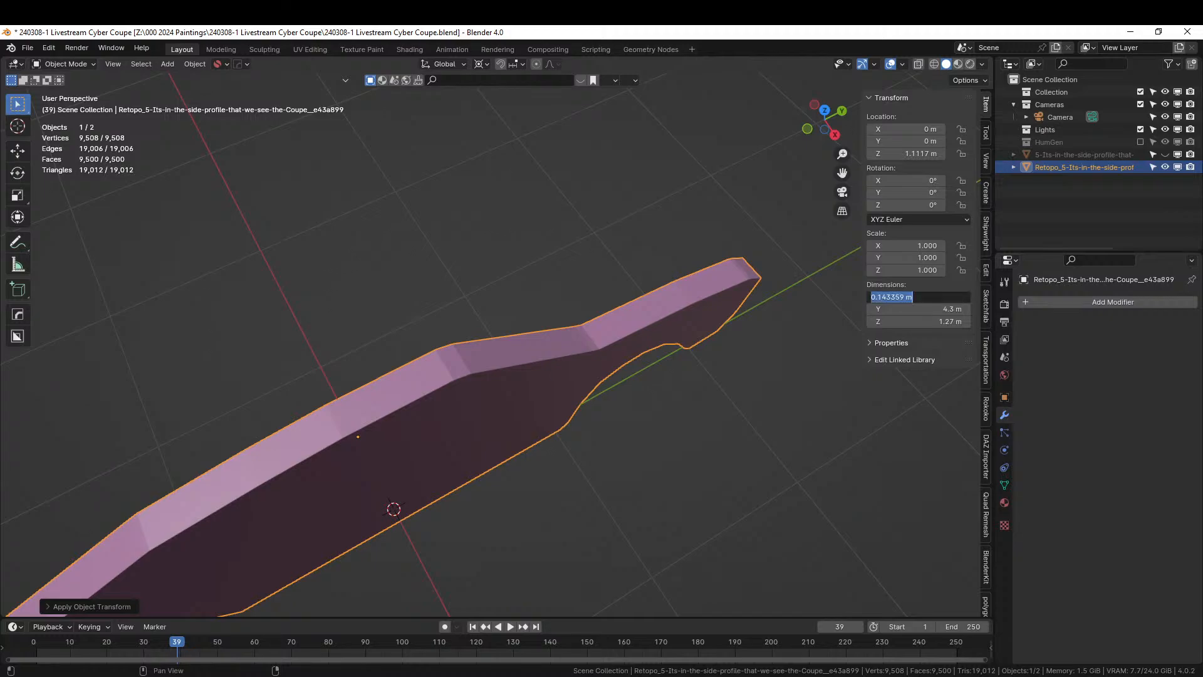
text(1.8)
key(Return)
scroll(365, 263, down, 5)
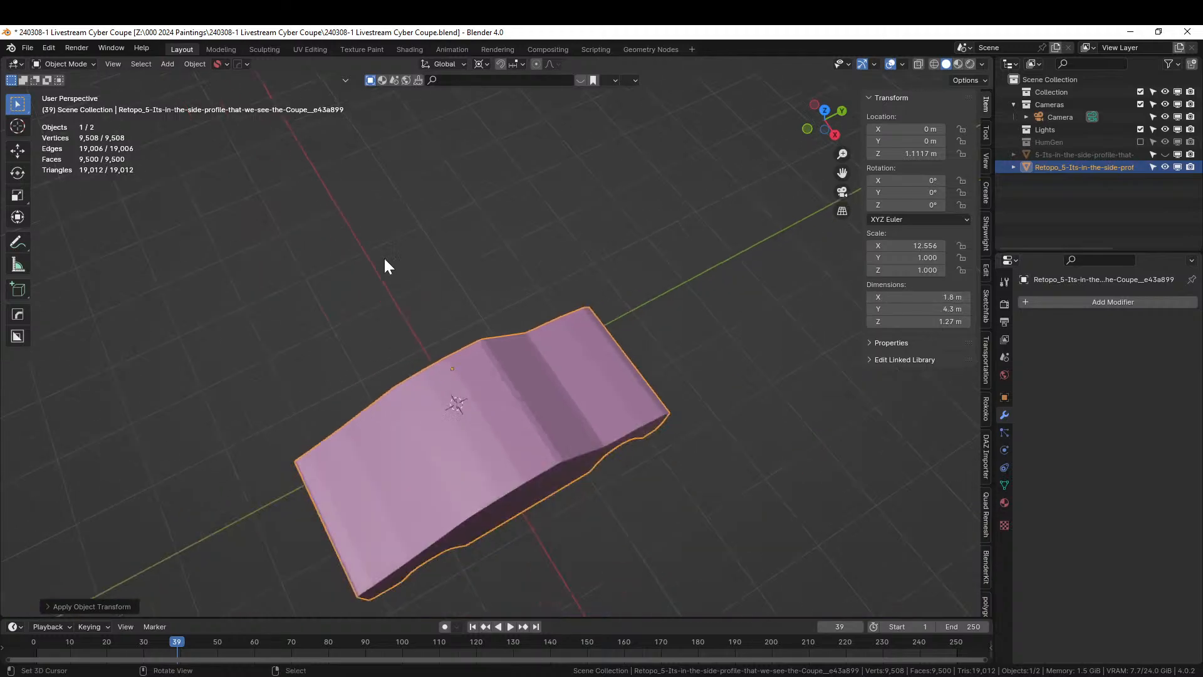
middle_drag(386, 263, 513, 186)
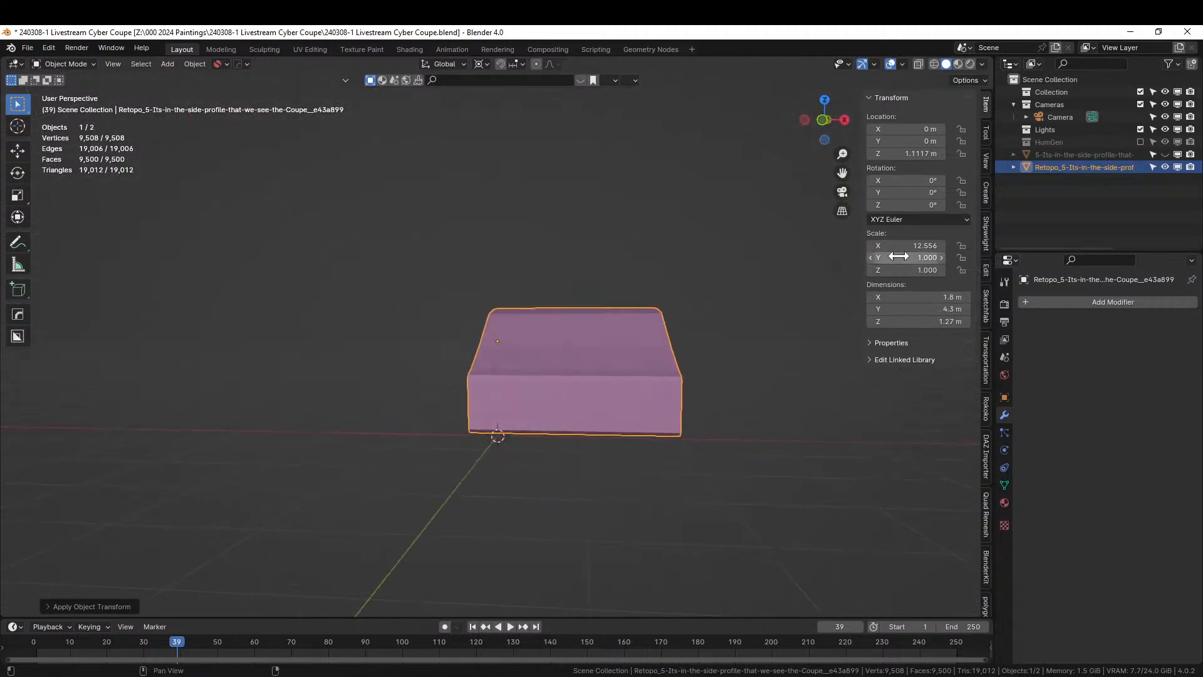
Narrow the body by setting its X dimension to 1.7 m
click(912, 296)
text(1.7)
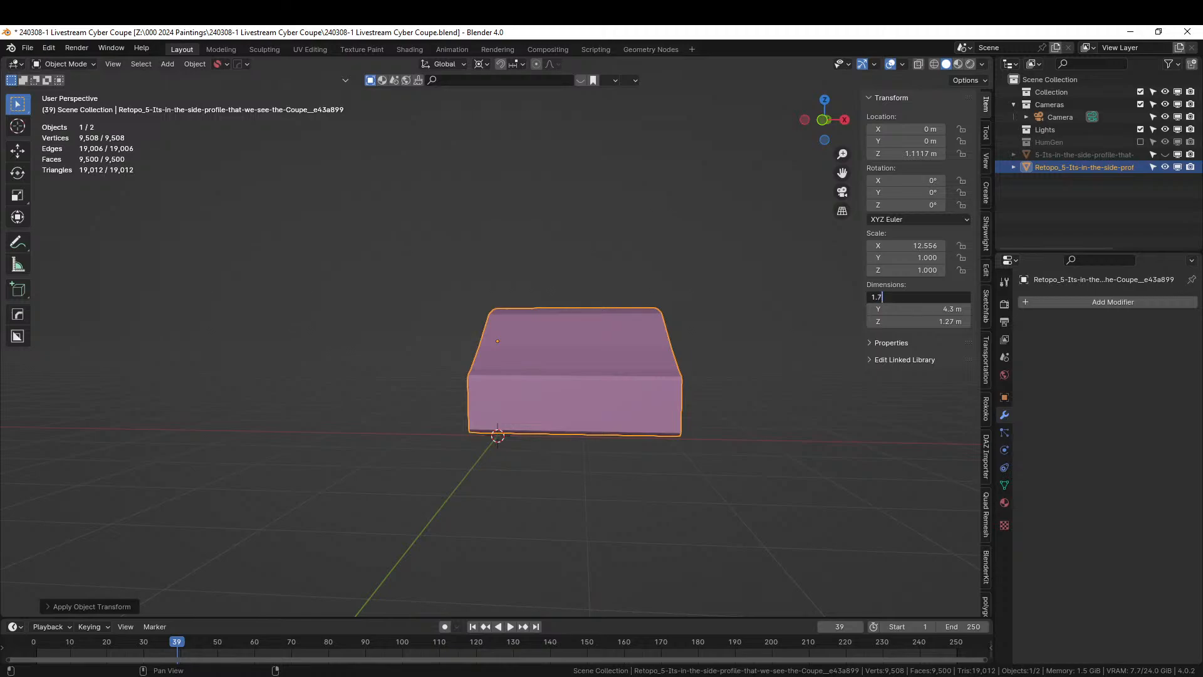
key(Return)
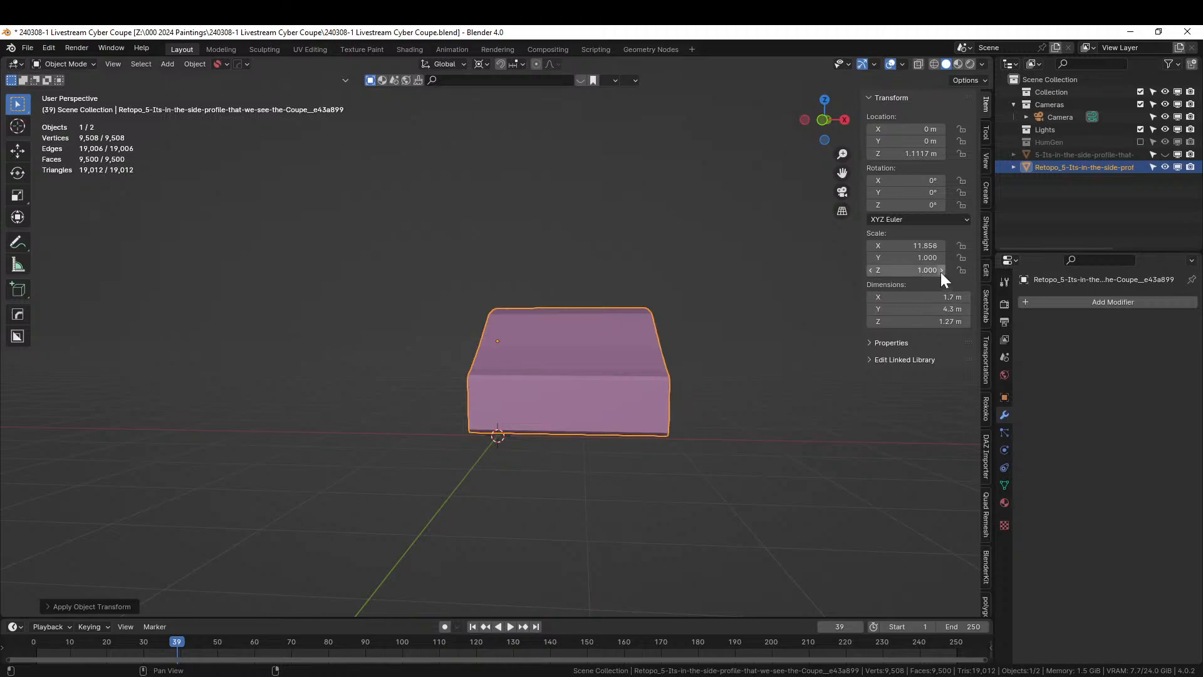
middle_drag(720, 414, 547, 553)
Set the body's origin to the 3D cursor, and center the body on the world with Geometry to Origin
key(KP_7)
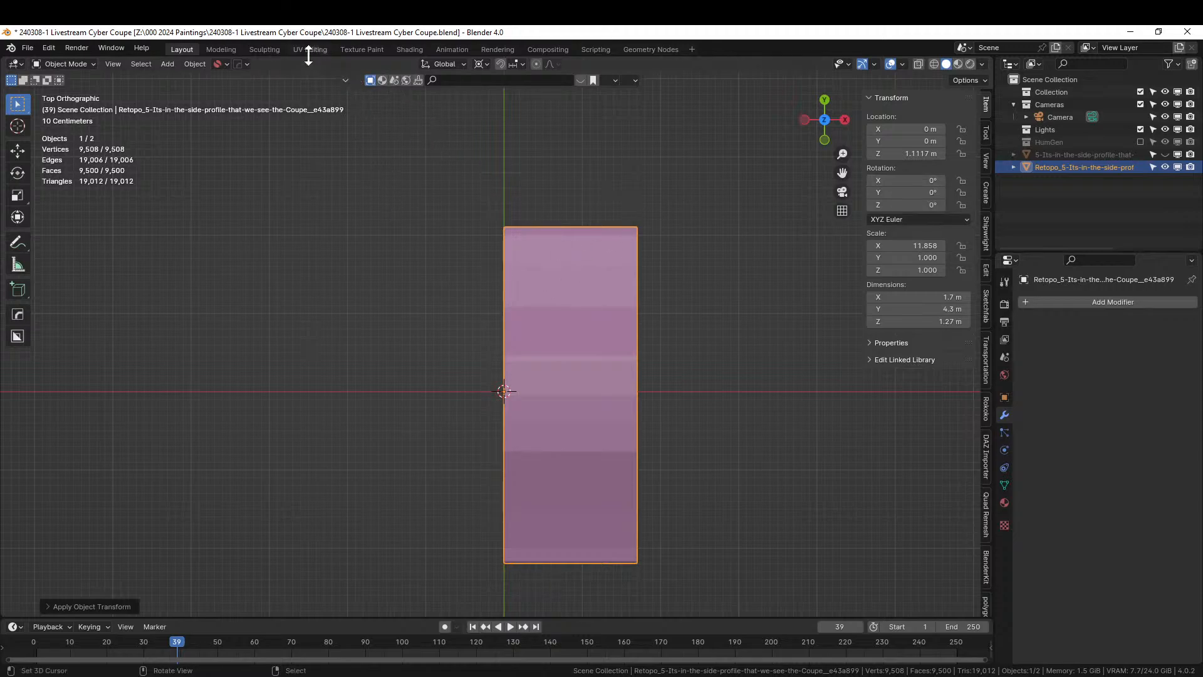
click(197, 63)
mouse_move(217, 88)
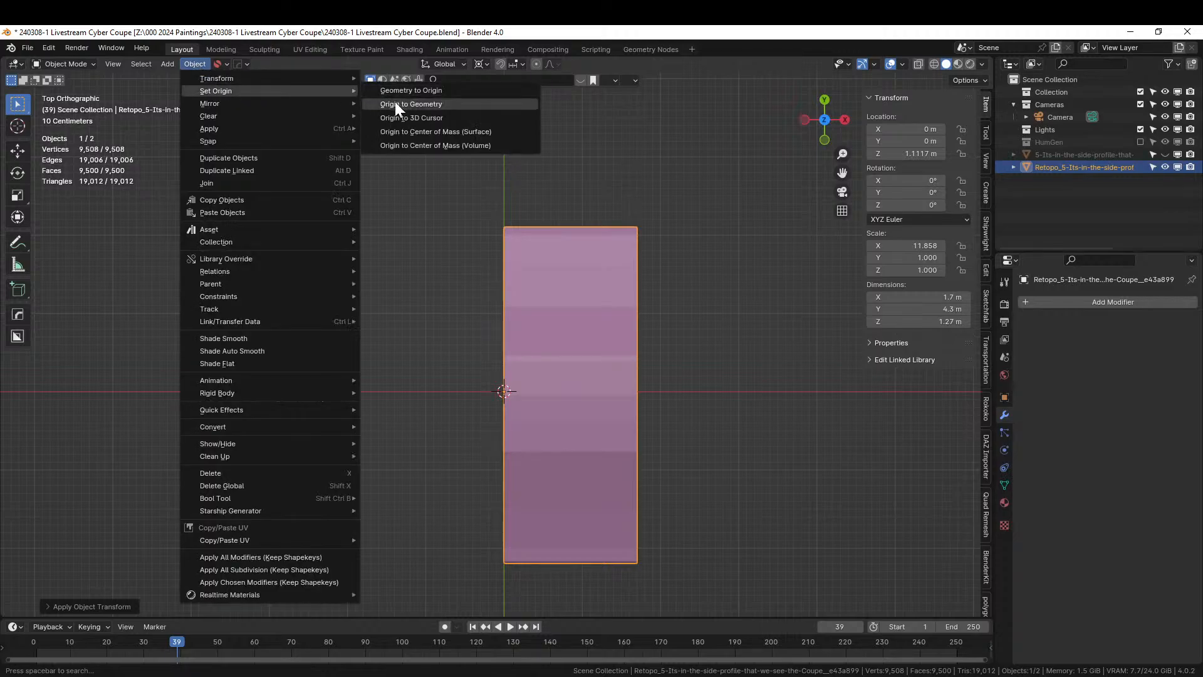
click(411, 117)
click(194, 63)
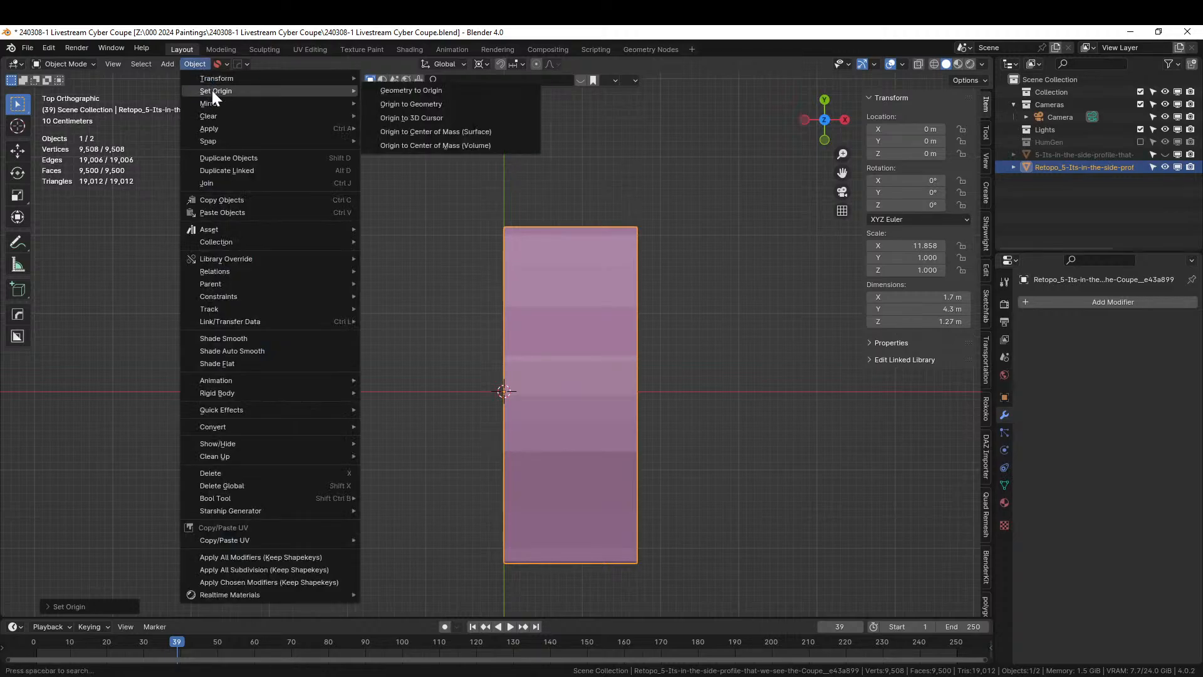
click(404, 92)
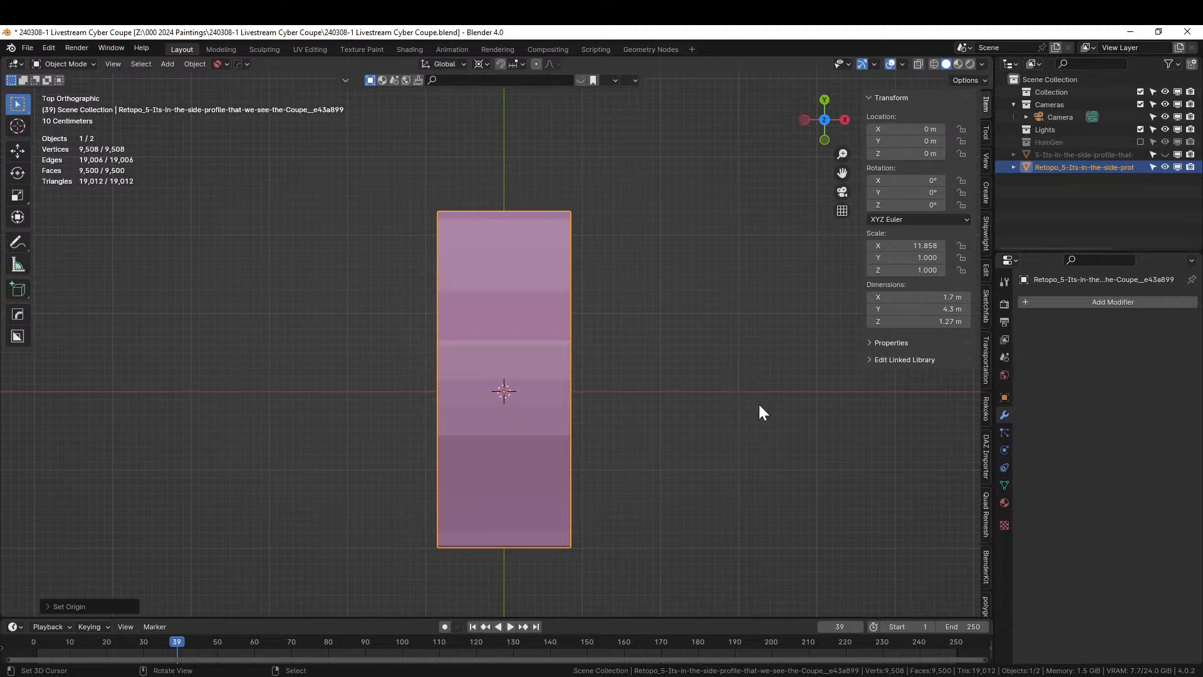
Check the centered body from the front and side, and apply all its transforms
middle_drag(758, 404, 645, 249)
key(KP_1)
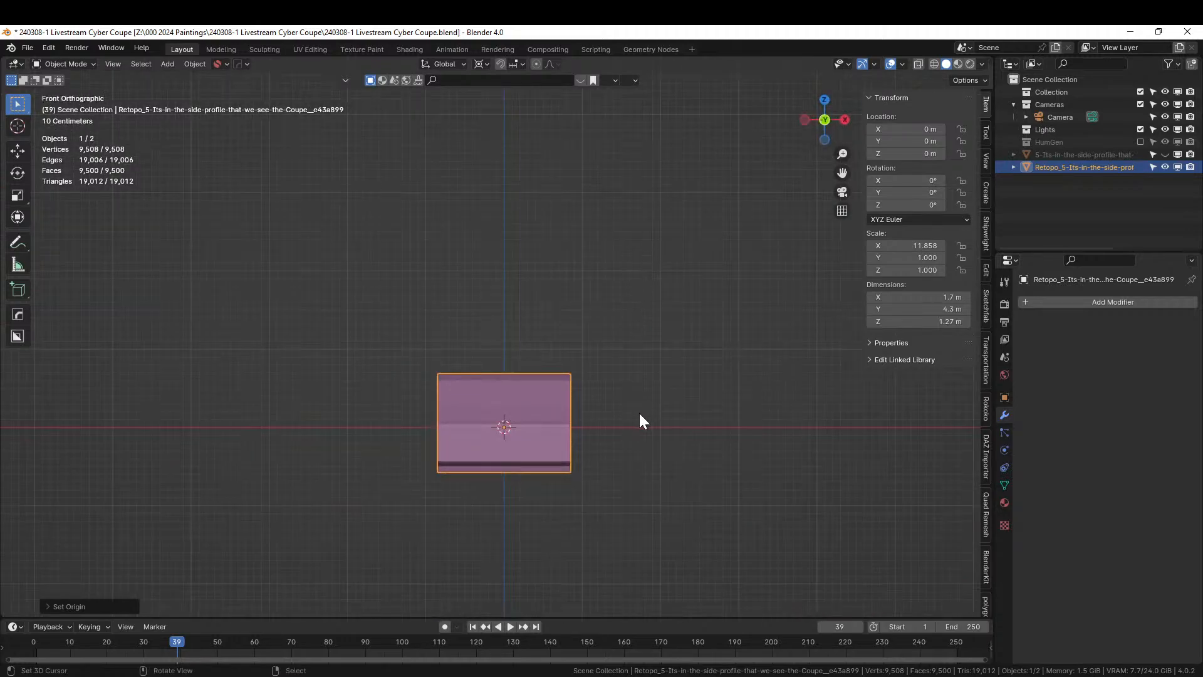
key(KP_3)
key(ctrl+a)
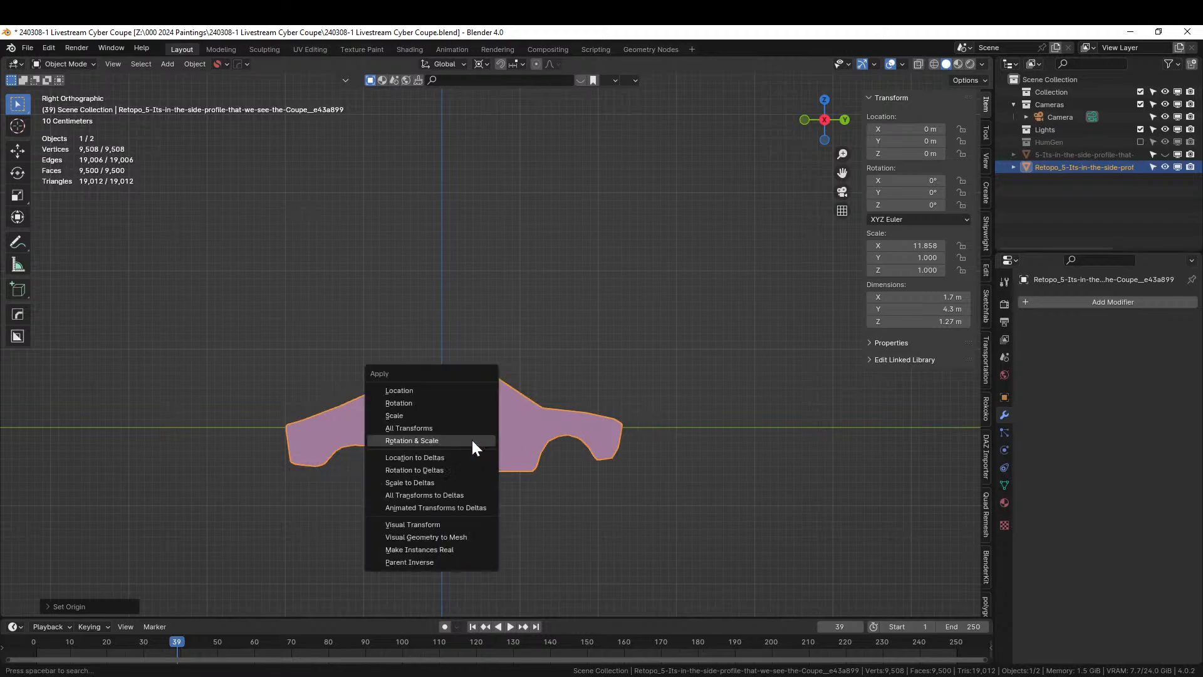
click(434, 427)
Switch the viewport to rendered shading and view the body's windows and windshield in perspective
scroll(547, 450, up, 2)
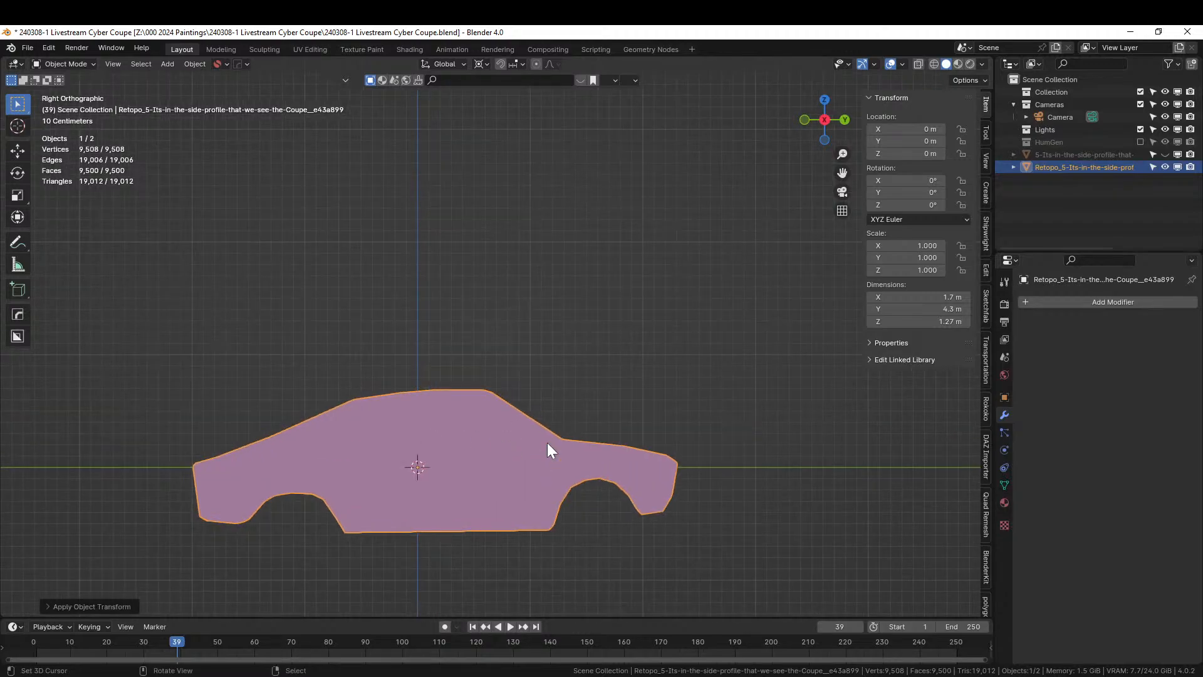
click(969, 64)
mouse_move(565, 326)
middle_down()
mouse_move(659, 394)
mouse_move(592, 397)
mouse_move(553, 329)
middle_up()
scroll(560, 348, up, 4)
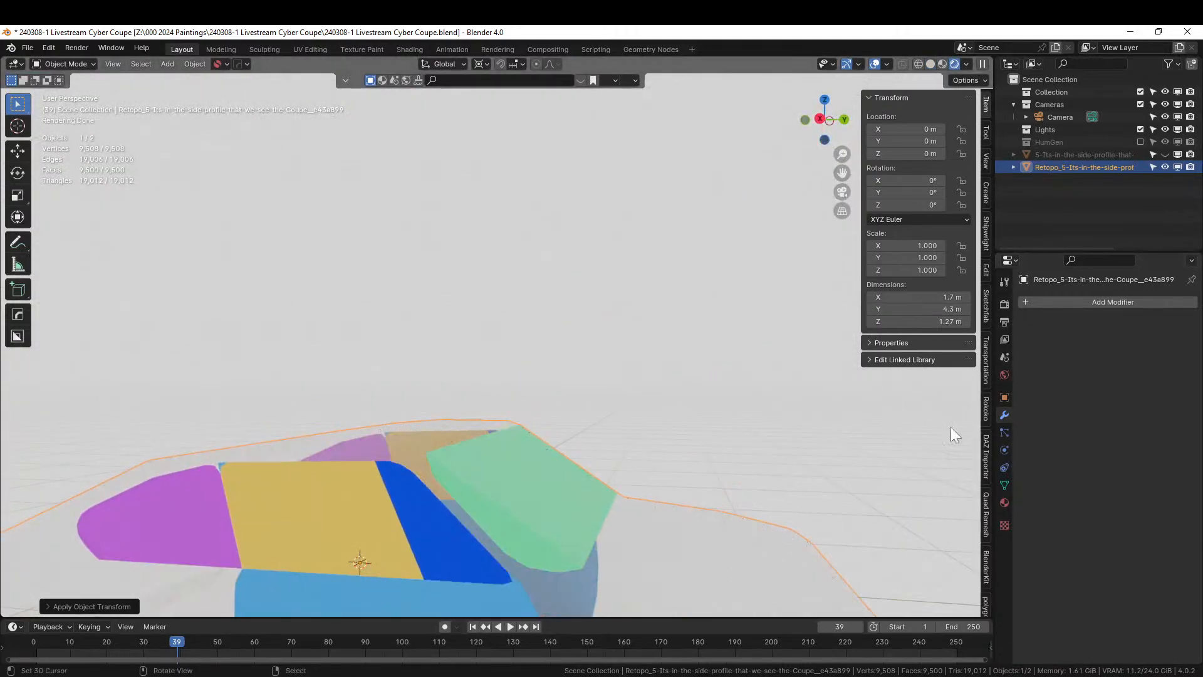
Add an empty material slot to the body and move it above all the other slots
click(1005, 502)
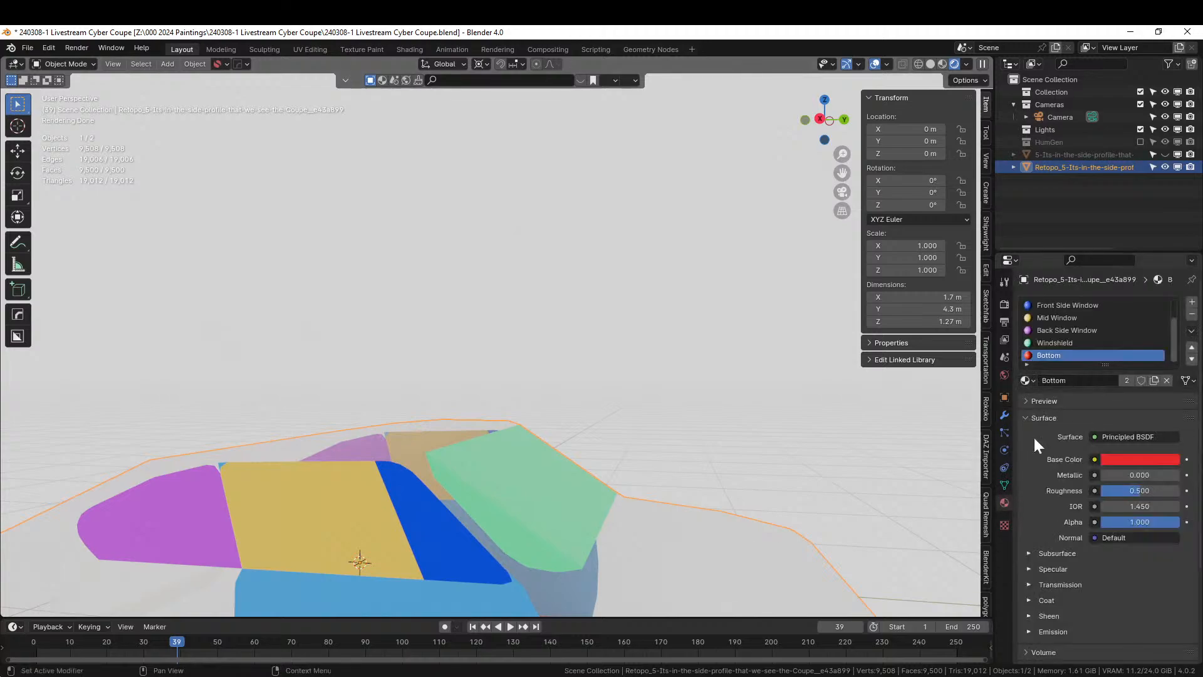
scroll(1076, 335, up, 2)
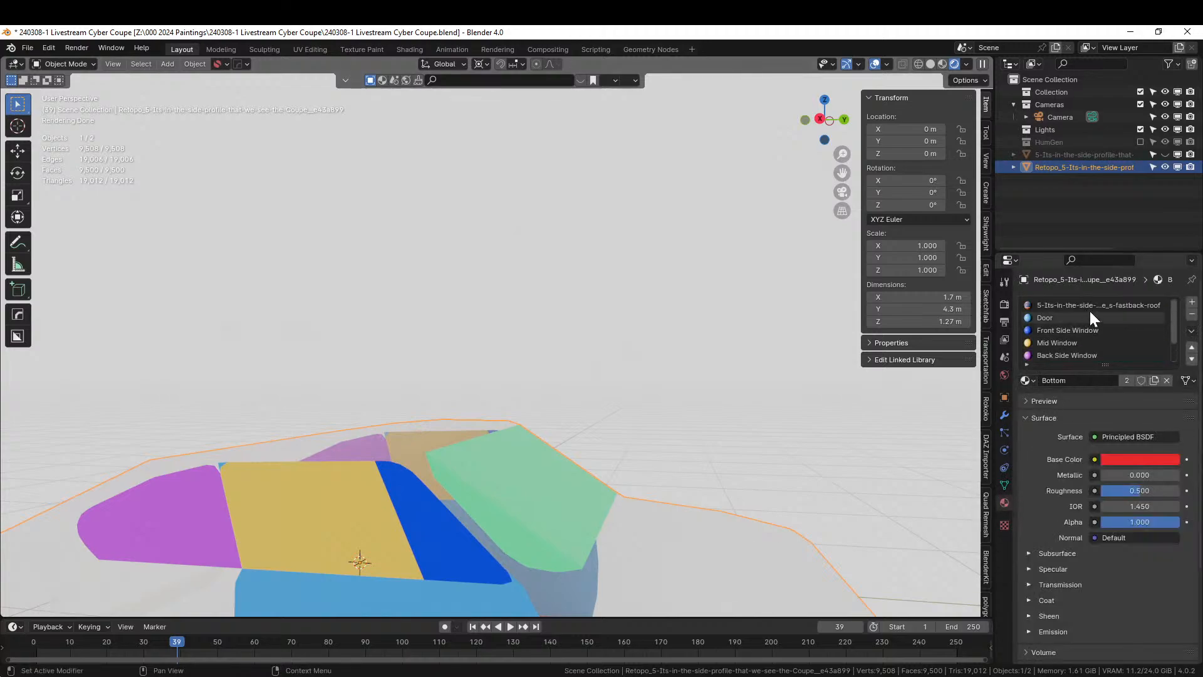
click(1090, 307)
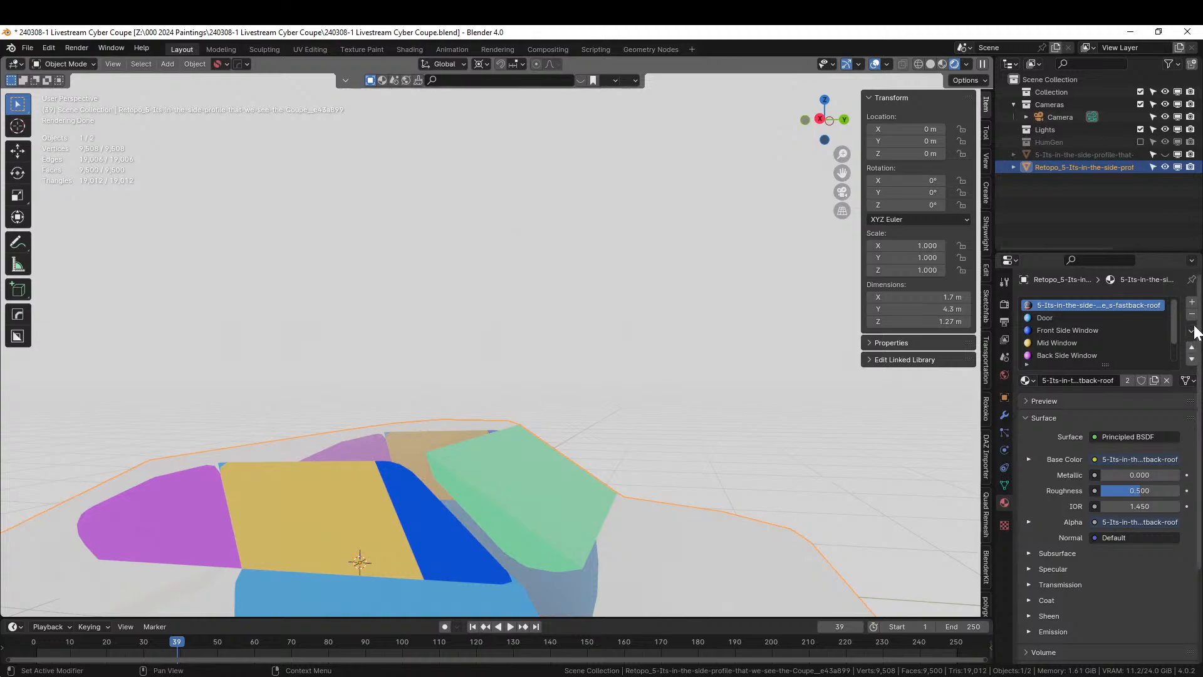
click(1192, 303)
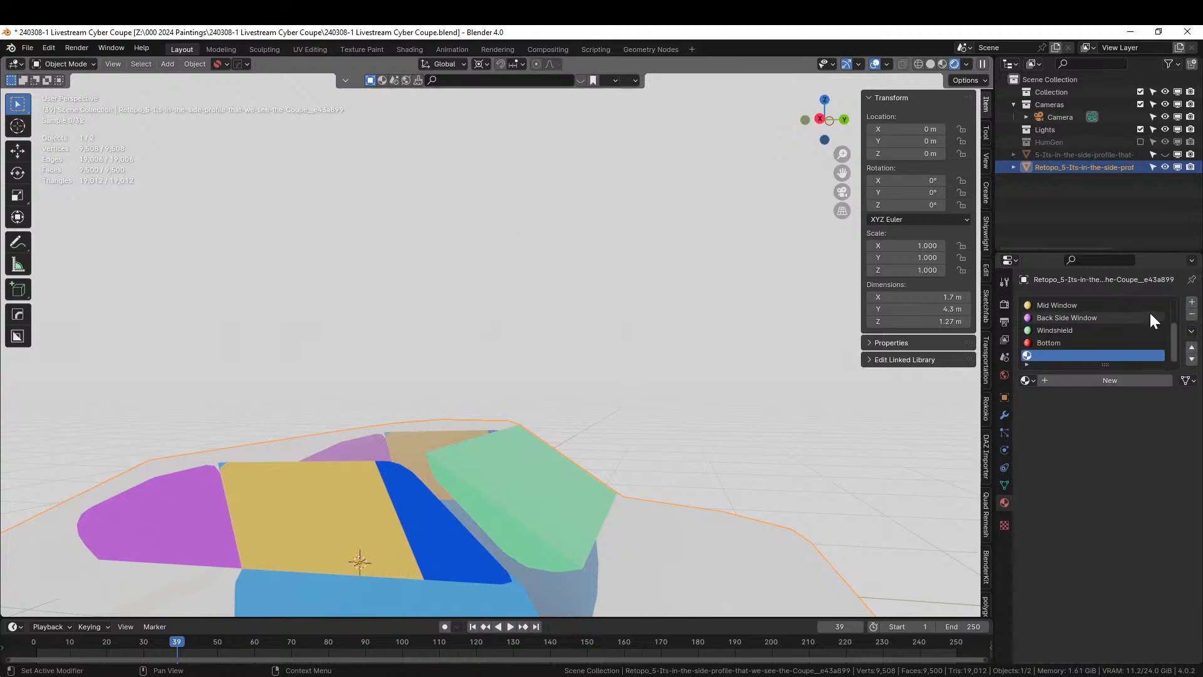
click(1190, 331)
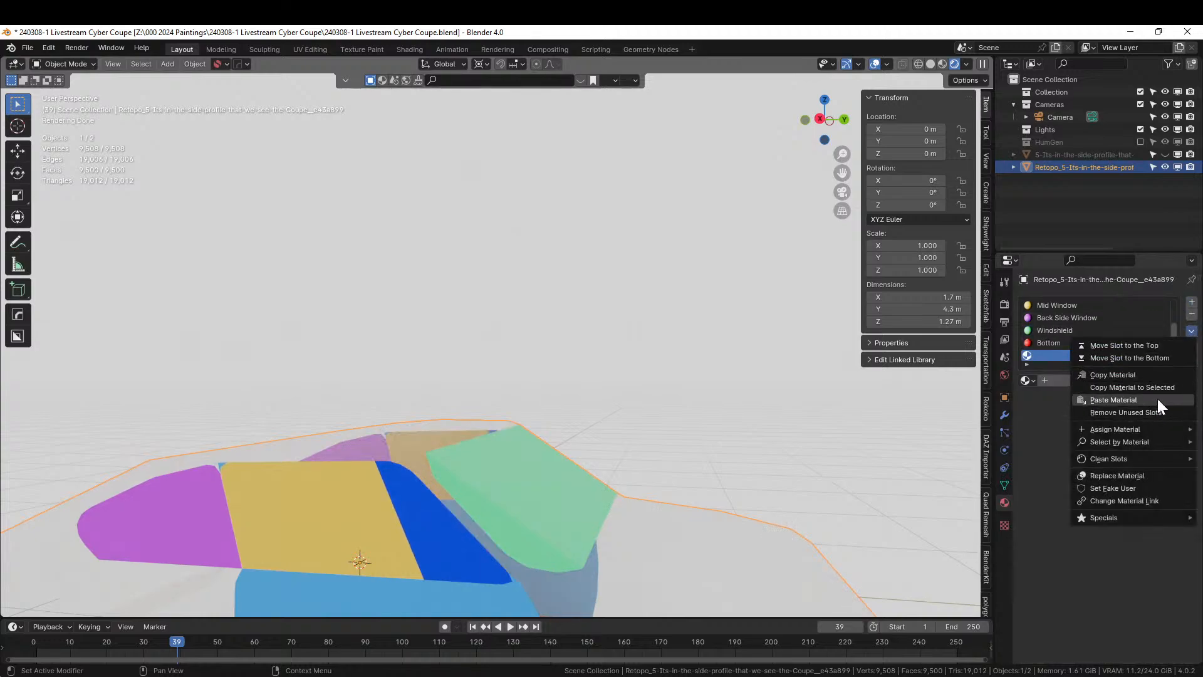
click(1148, 344)
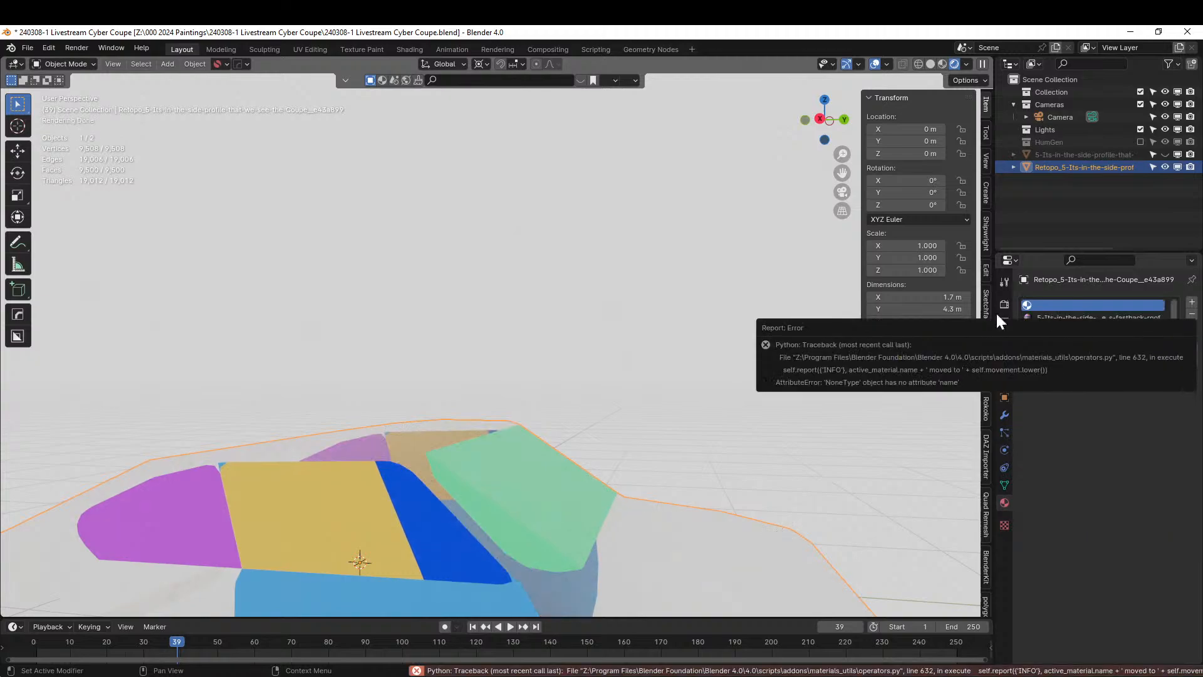
Remove the fastback-roof photo material slot from the body
middle_drag(731, 316, 725, 332)
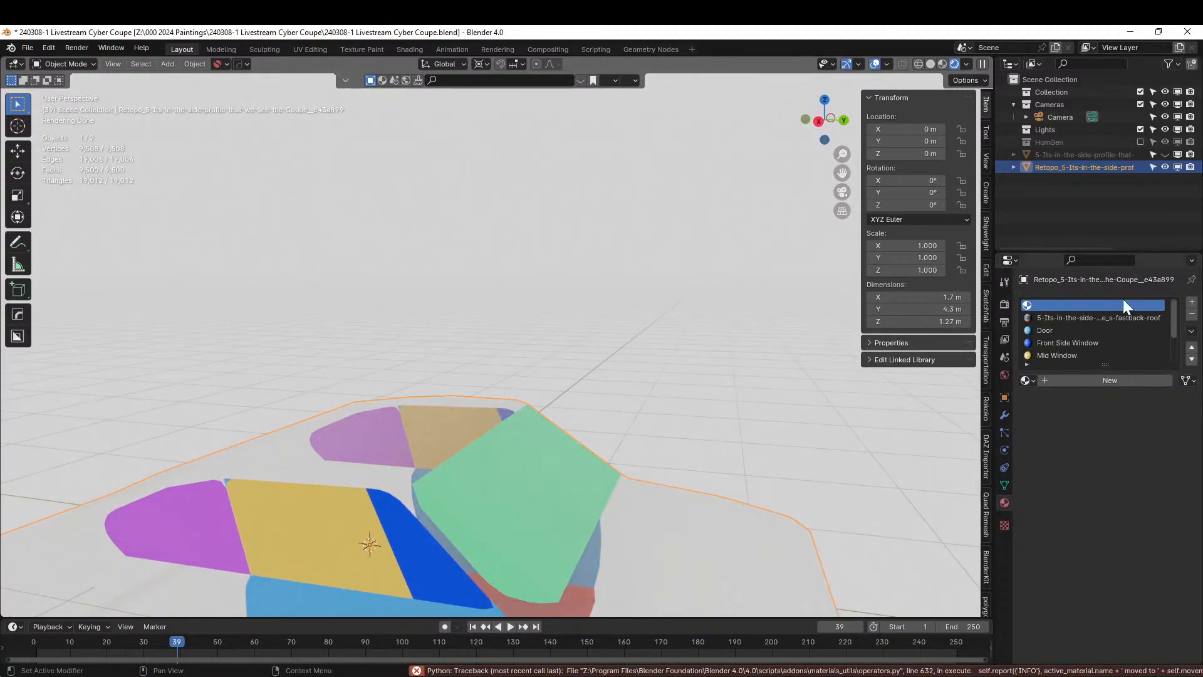
click(1119, 319)
click(1192, 316)
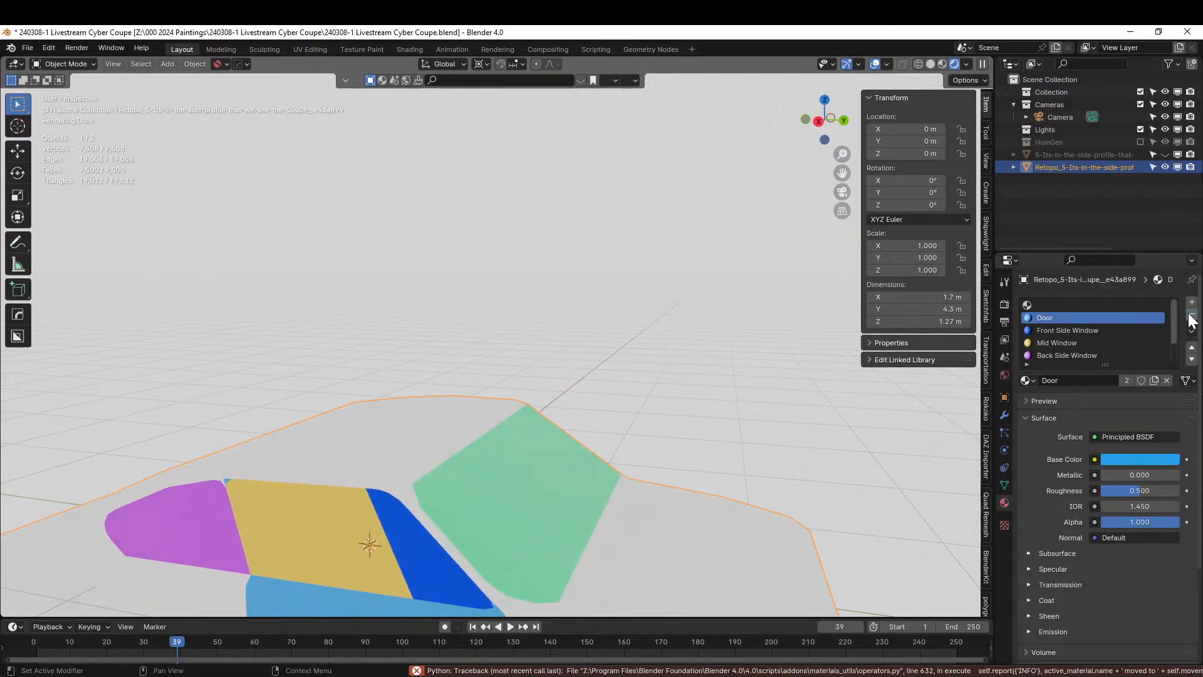
Create a new material in the empty first slot and name it Body
click(1039, 303)
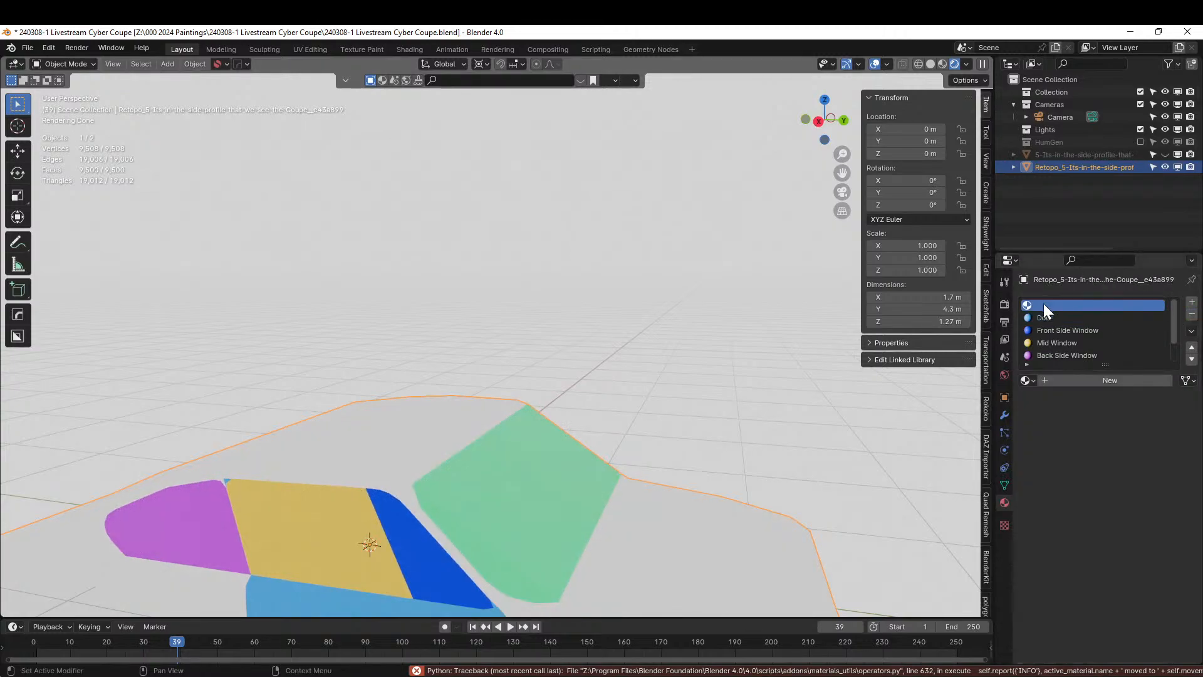
click(1095, 382)
click(1069, 380)
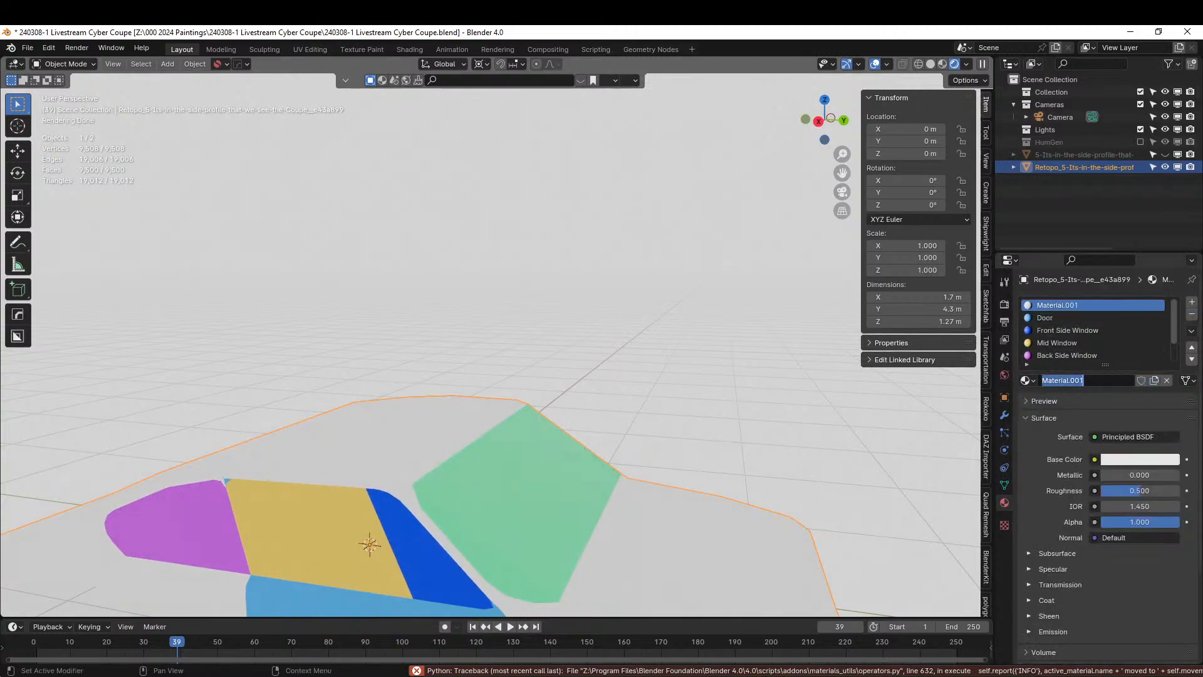
text(Body)
key(Return)
double_click(1059, 380)
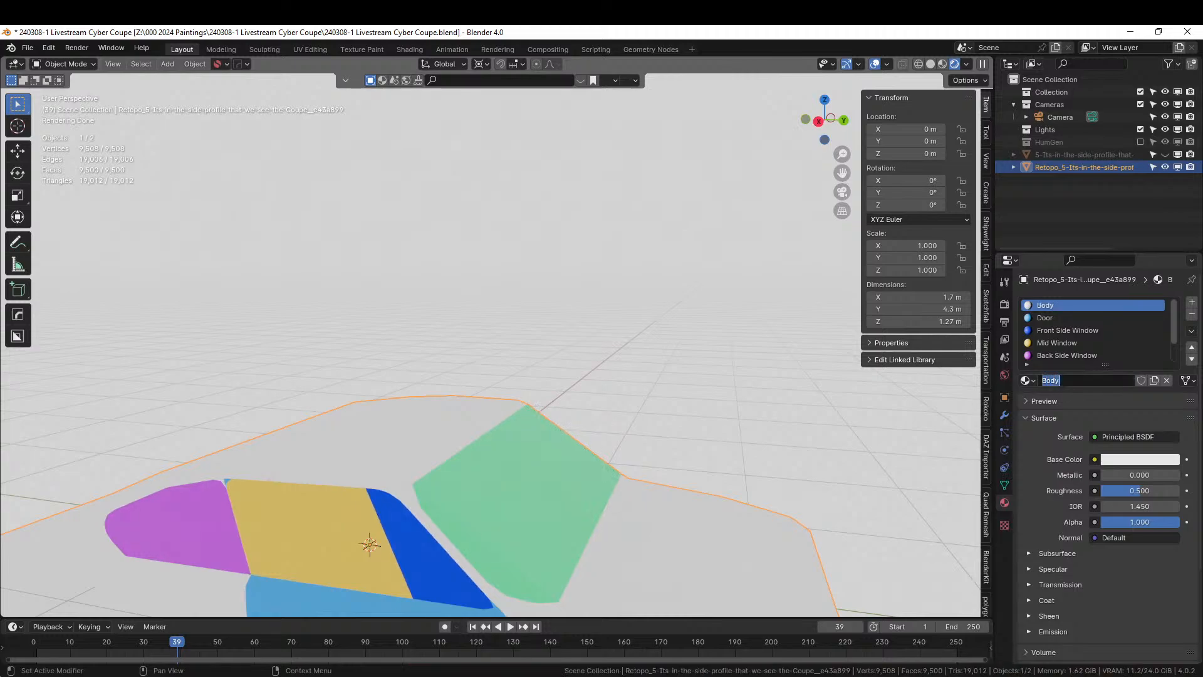
Set the Body material's base color to orange, with hue about 0.036 and saturation about 0.97, and inspect the car's side
click(1121, 460)
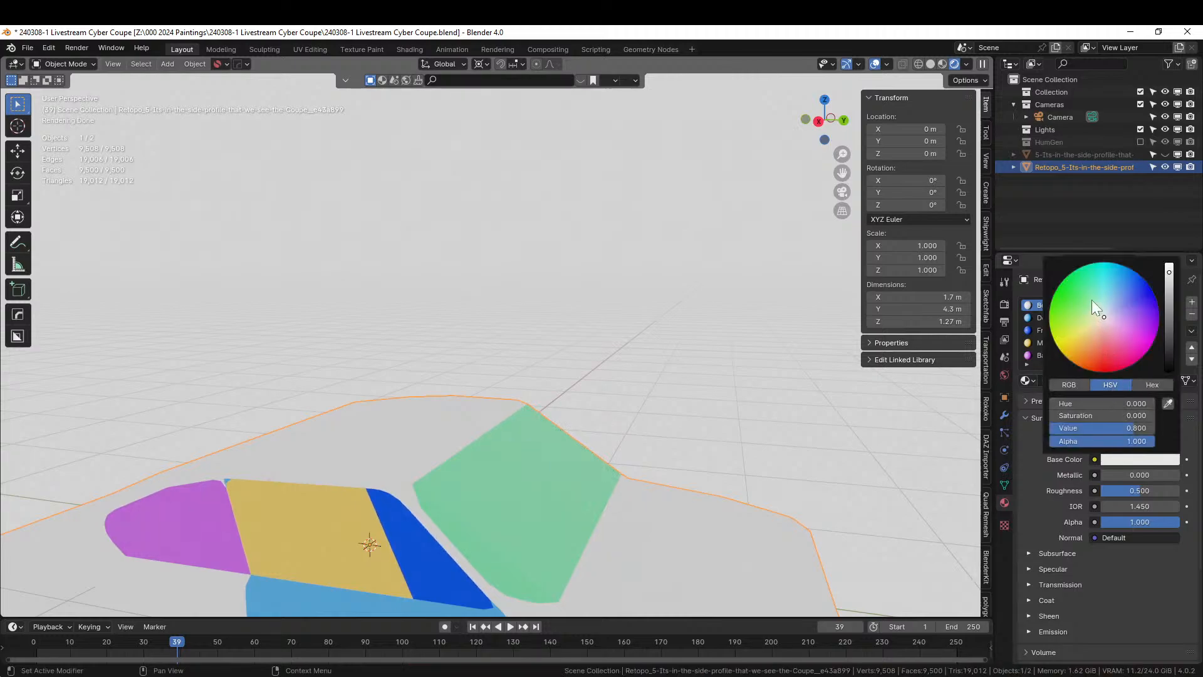
click(1089, 280)
drag(1088, 279, 1089, 358)
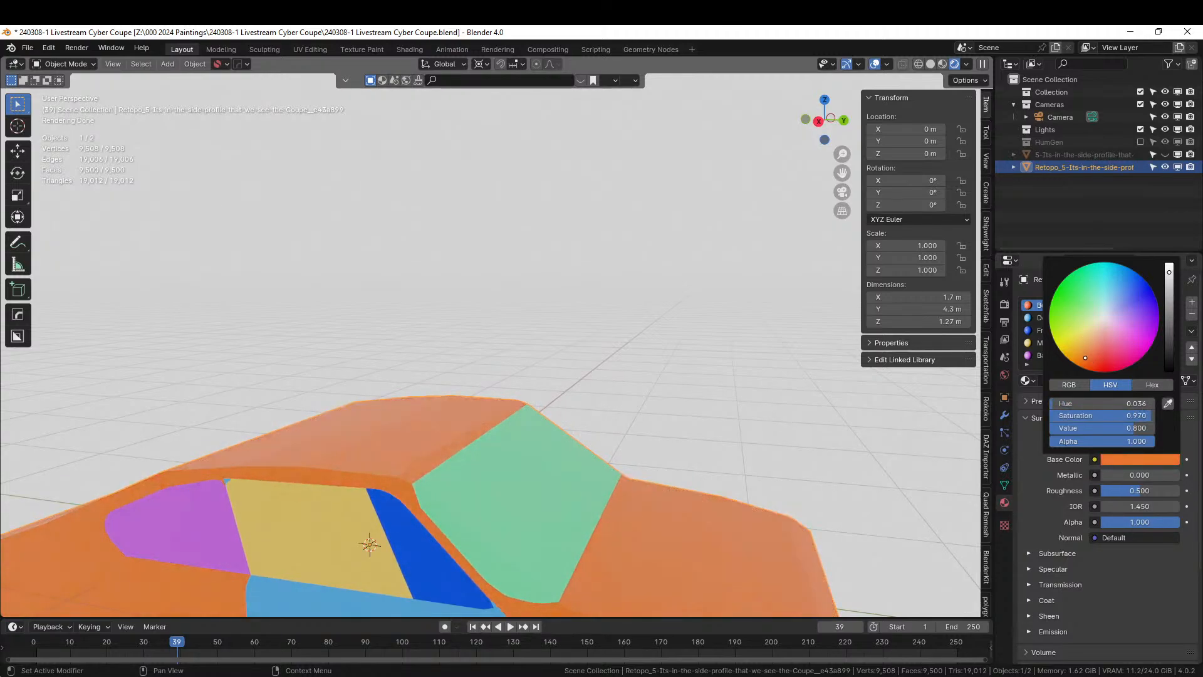
middle_drag(382, 348, 475, 302)
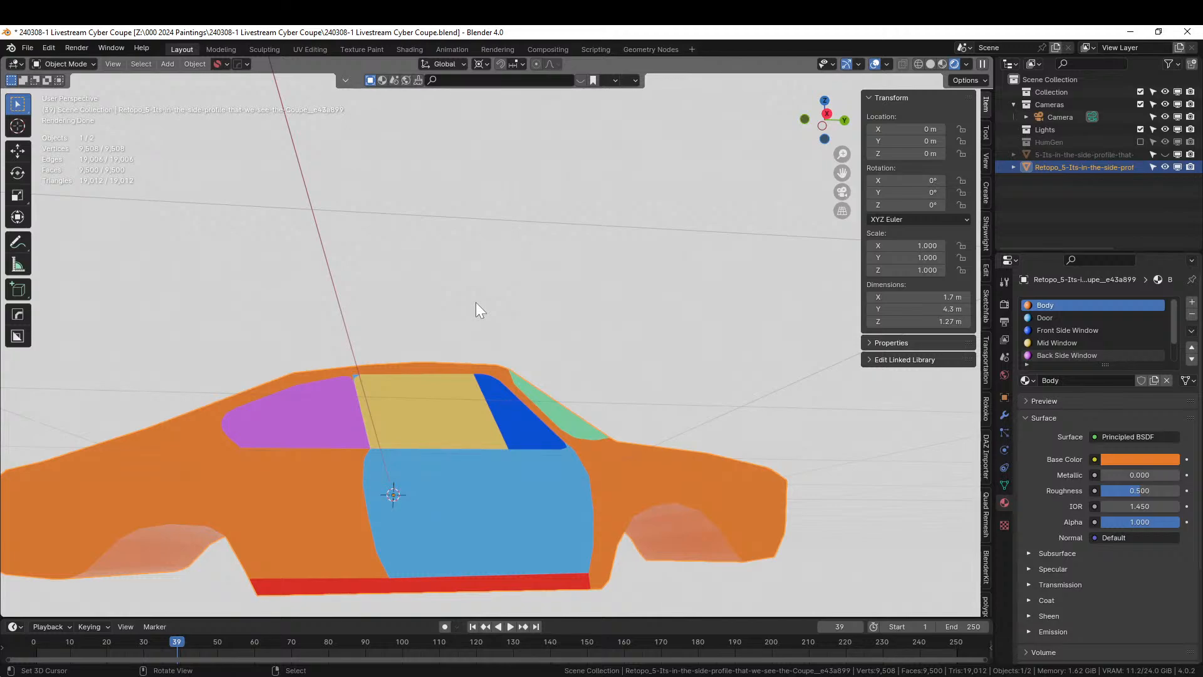
middle_drag(456, 393, 429, 404)
Show the body from the front in solid shading, enter Edit Mode and deselect all its geometry
key(KP_1)
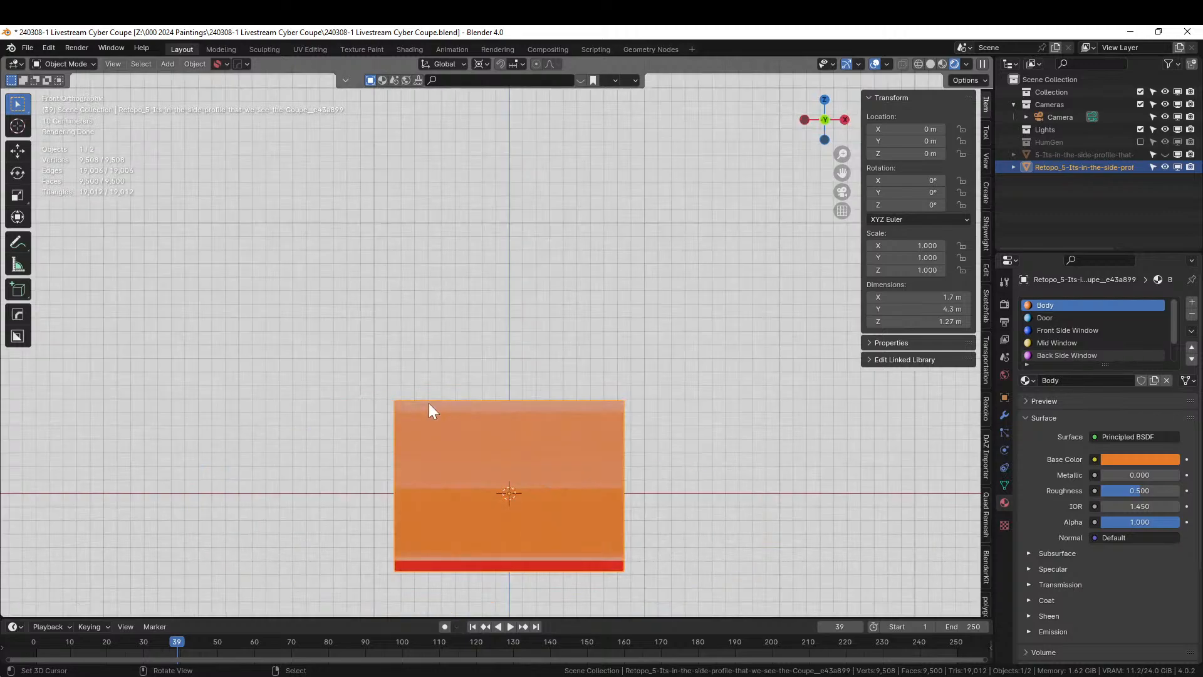
click(930, 64)
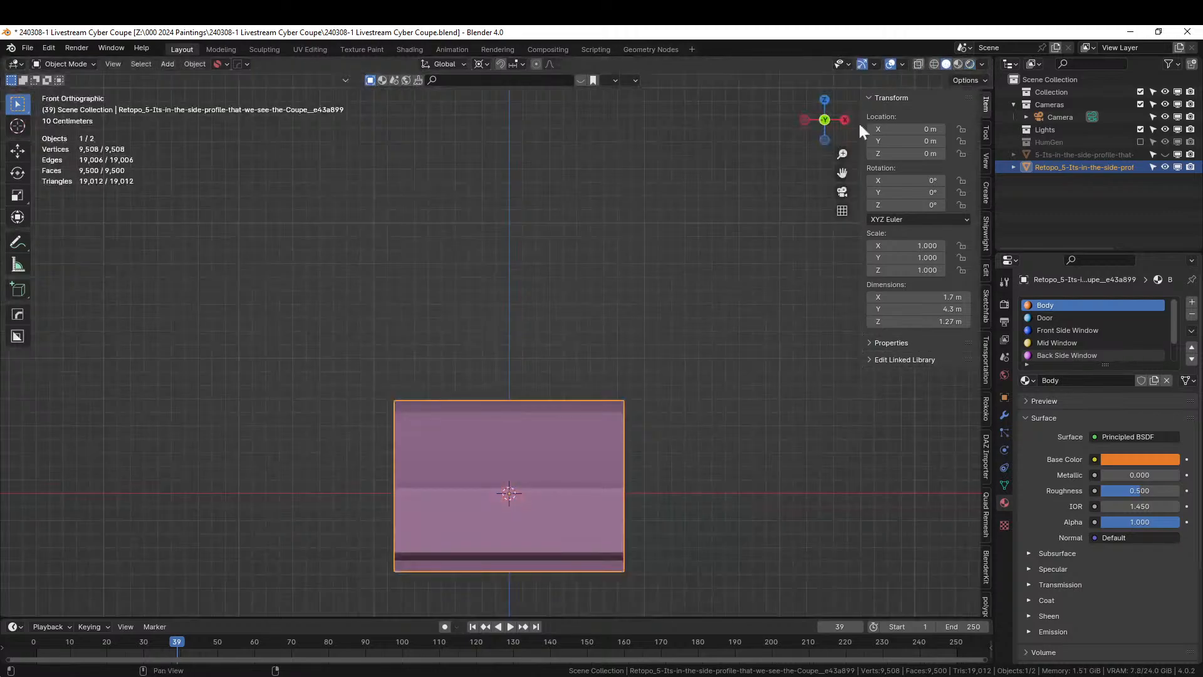
key(Tab)
scroll(646, 432, up, 1)
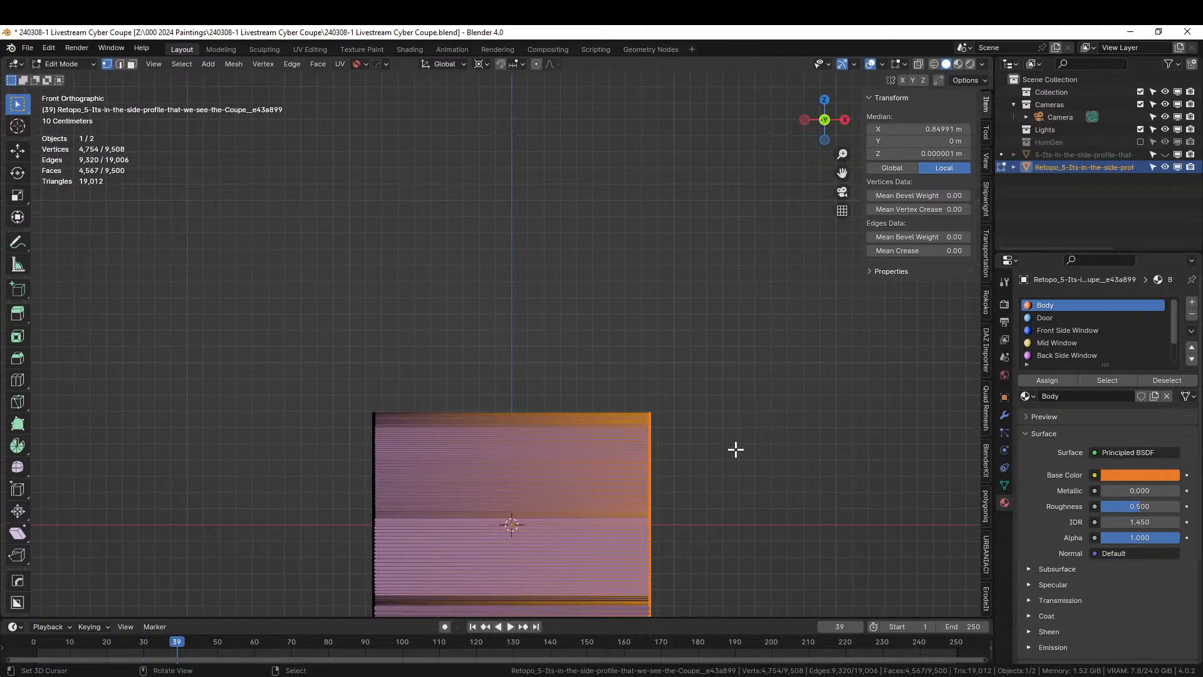
key(alt+a)
shift+middle_drag(735, 449, 740, 332)
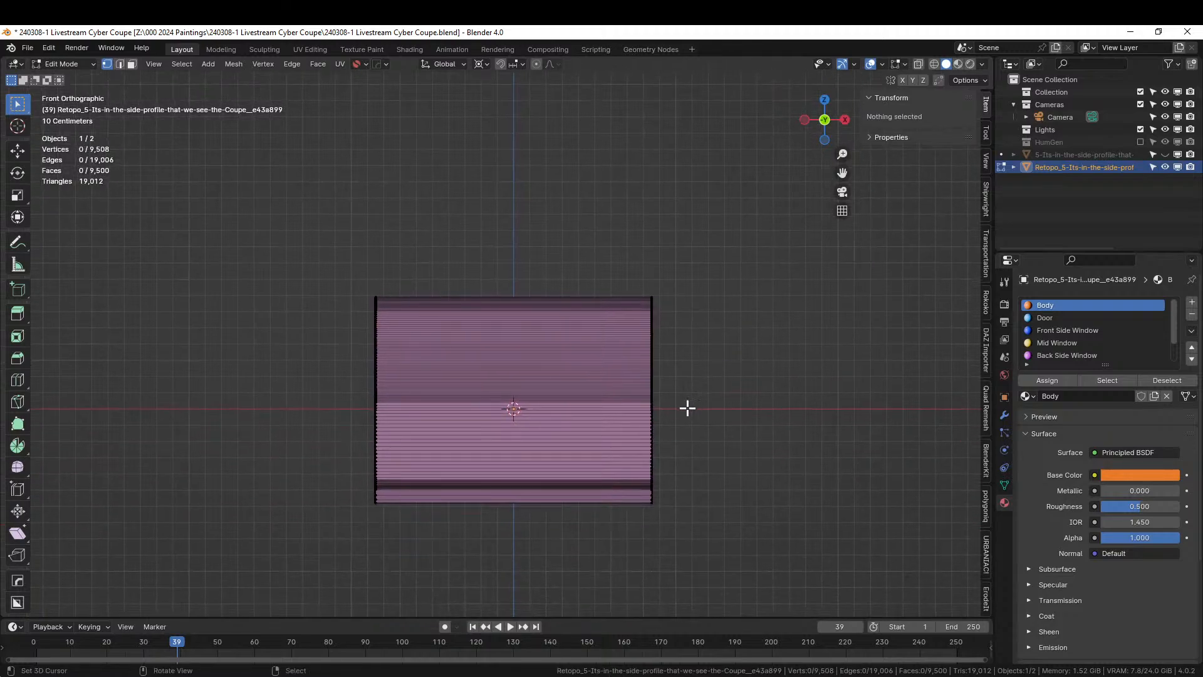
Add one centered loop cut running lengthwise around the body, dividing its width in half
key(2)
click(528, 448)
key(ctrl+r)
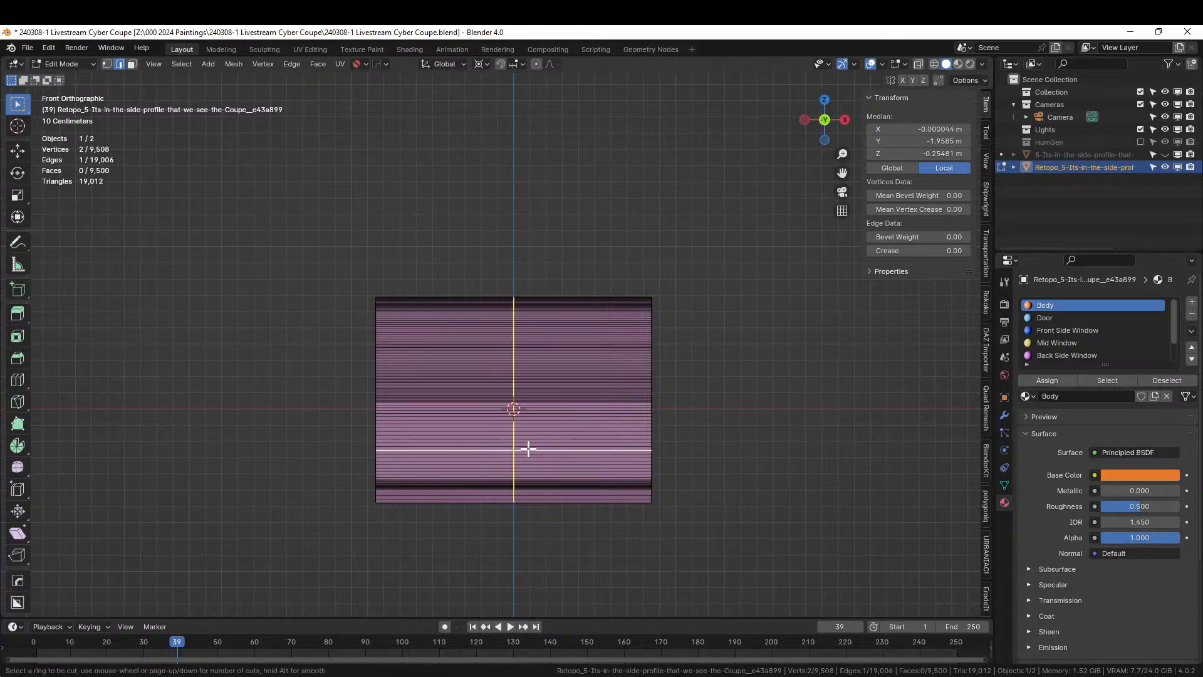
click(528, 449)
right_click(528, 448)
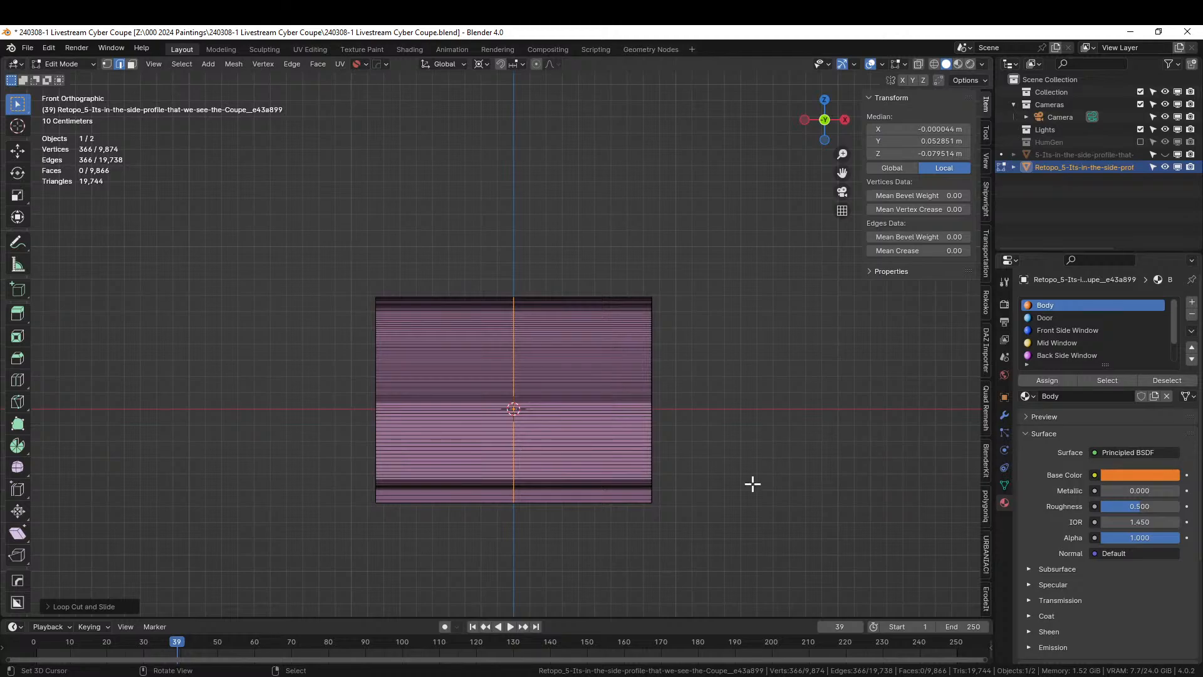
Add 15 evenly spaced lengthwise loop cuts without sliding to one half of the body, and clear the selection
middle_drag(752, 484, 25, 490)
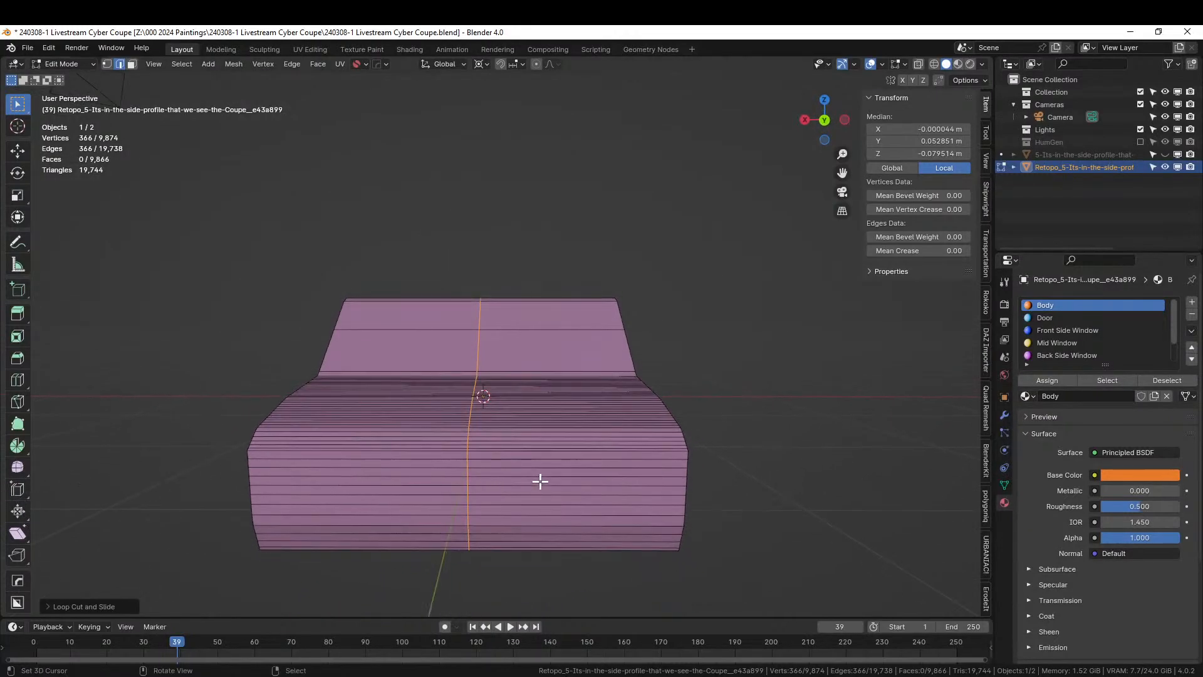
click(555, 450)
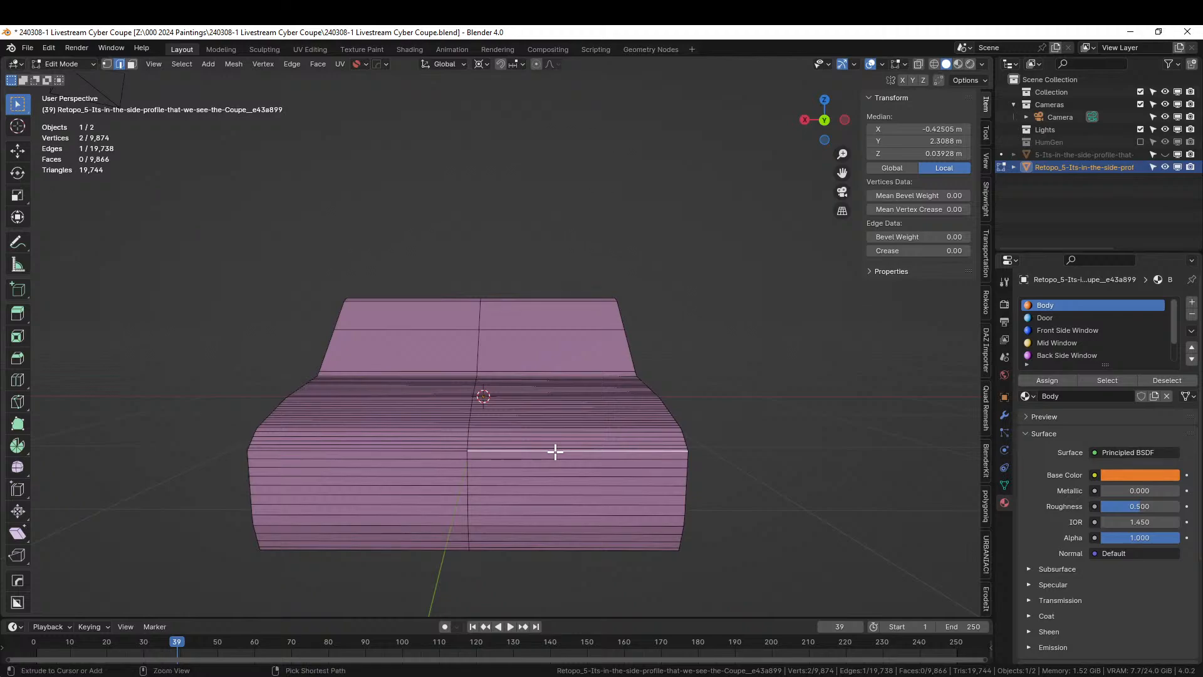
key(ctrl+r)
scroll(555, 450, up, 8)
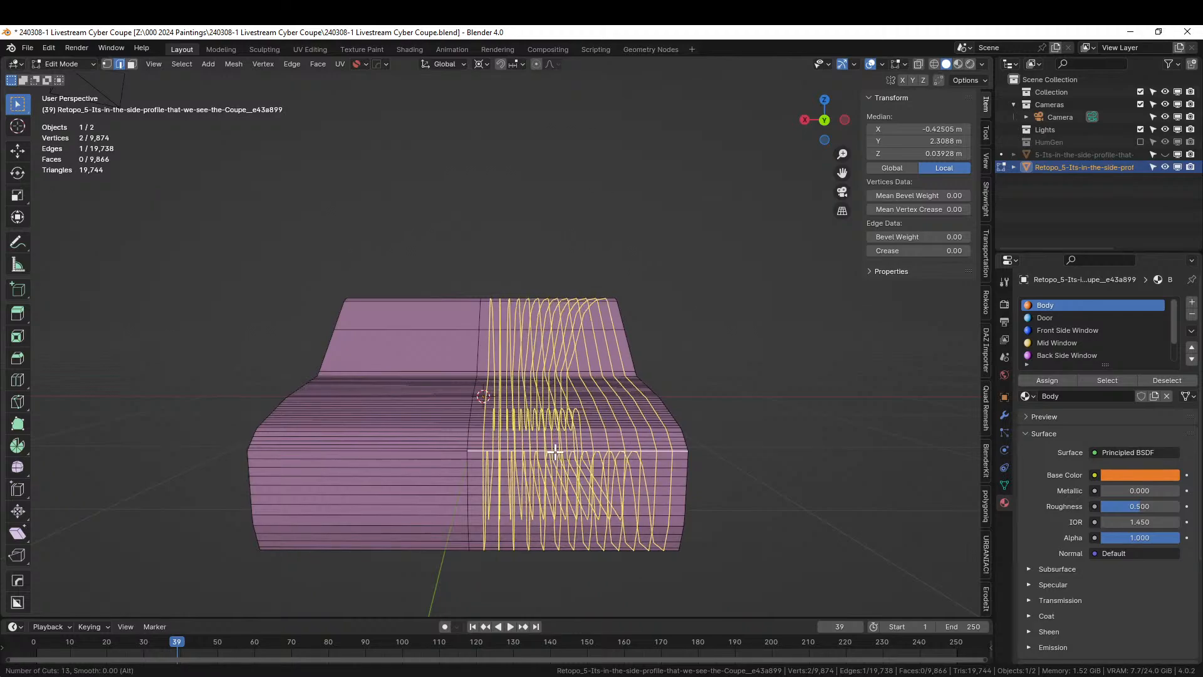
scroll(555, 450, up, 2)
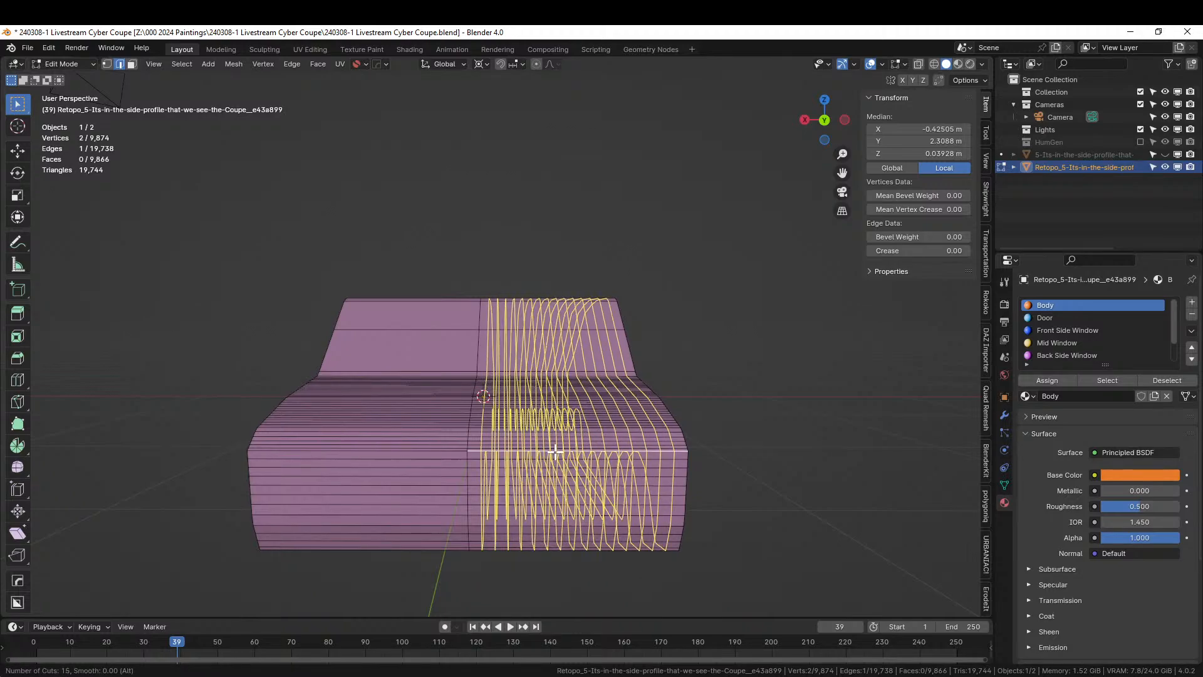
click(555, 451)
right_click(596, 455)
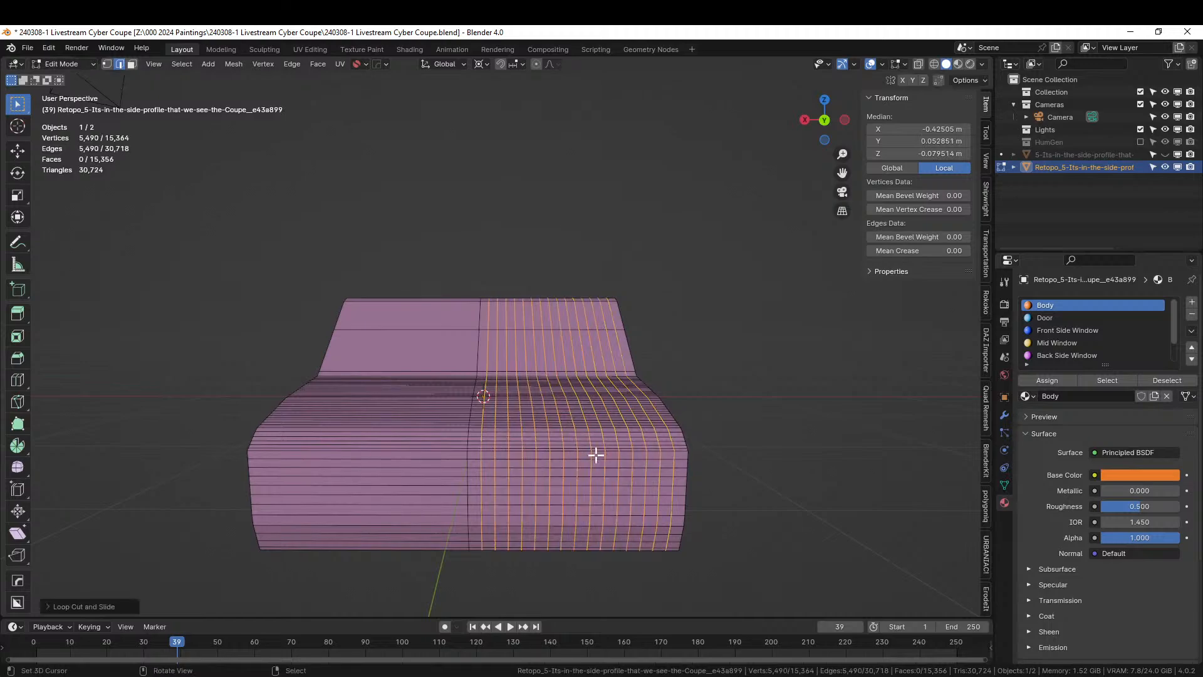
click(757, 475)
middle_drag(756, 475, 537, 448)
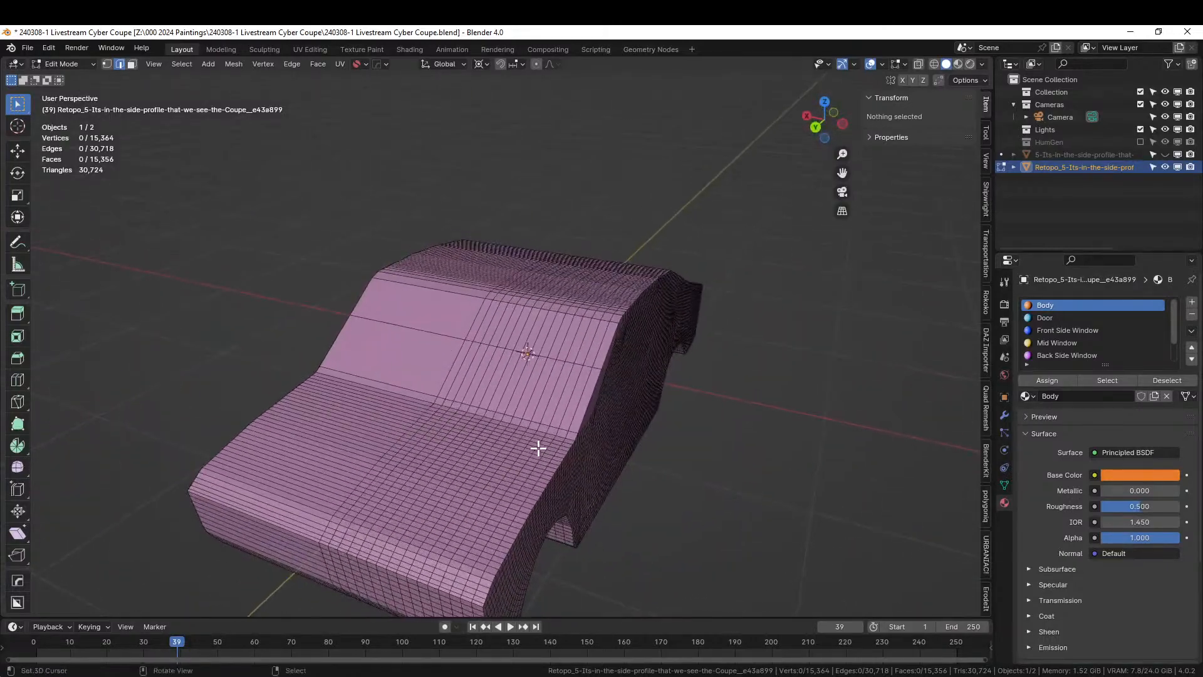
Add an X-axis Mirror modifier to the body from its densely cut half, and return to Edit Mode
key(Tab)
key(alt+x)
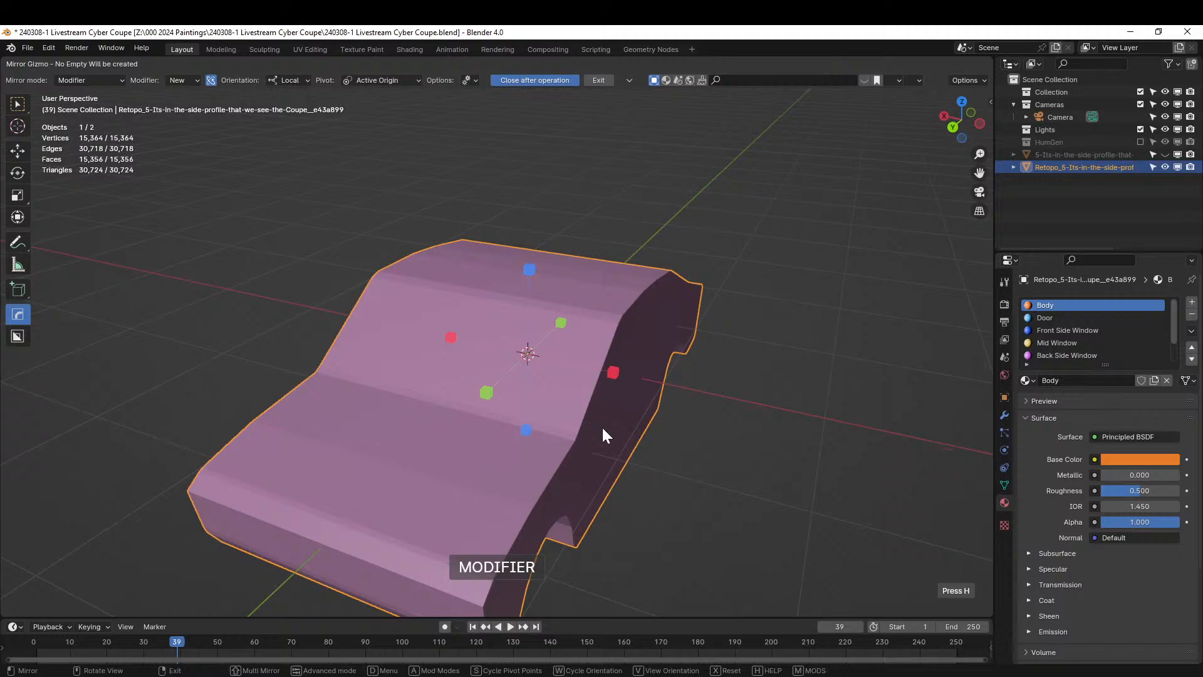
click(612, 373)
middle_drag(713, 436, 613, 458)
key(Tab)
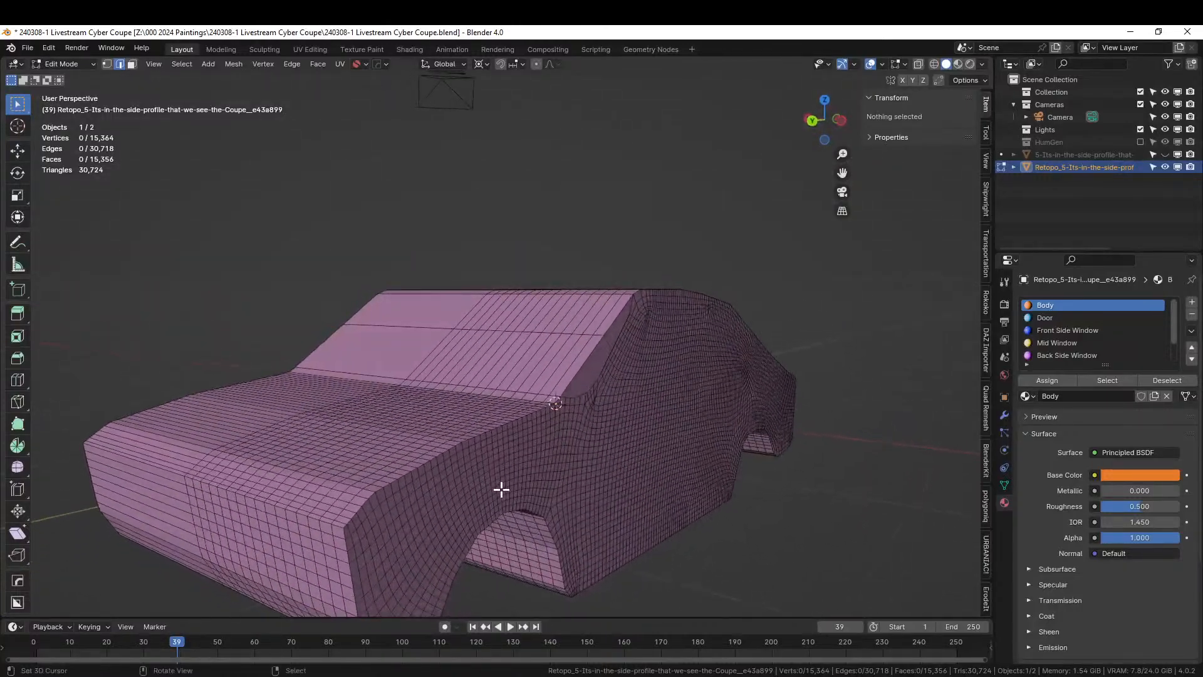
Select the edge line where the car's densely cut side meets the hood, windshield, roof and trunk
alt+click(416, 466)
key(alt+a)
alt+click(419, 463)
middle_drag(419, 464, 740, 406)
scroll(572, 432, up, 2)
alt+shift+click(645, 431)
scroll(569, 397, down, 5)
key(g)
key(x)
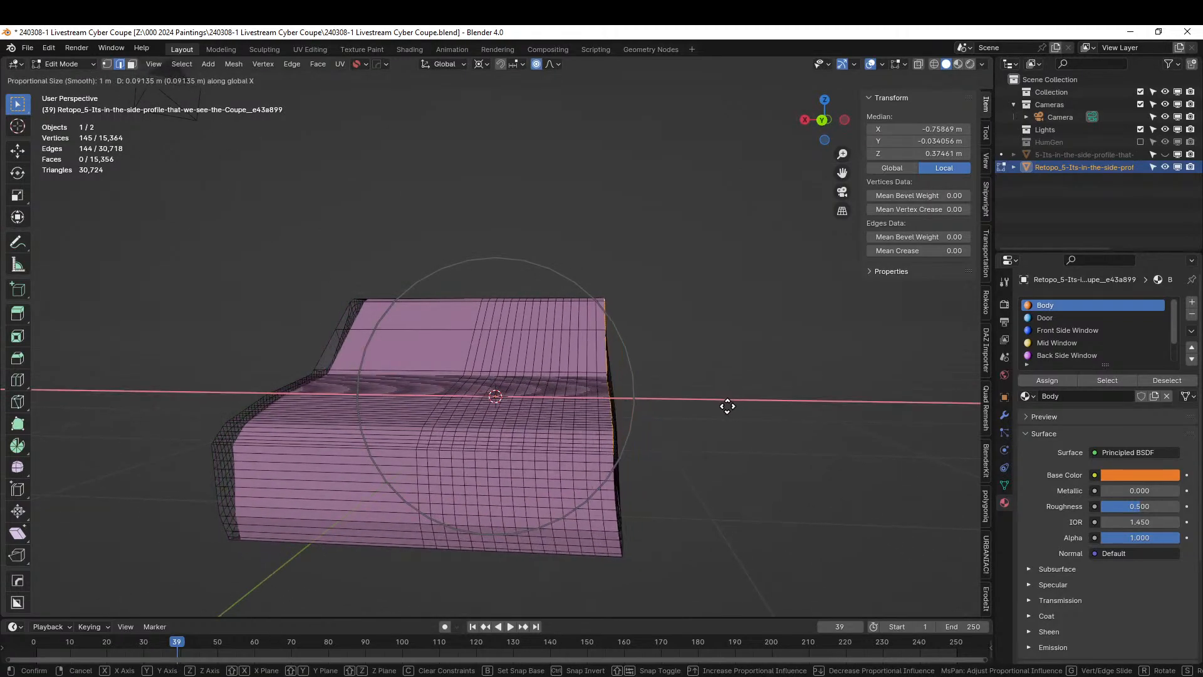
scroll(725, 408, up, 2)
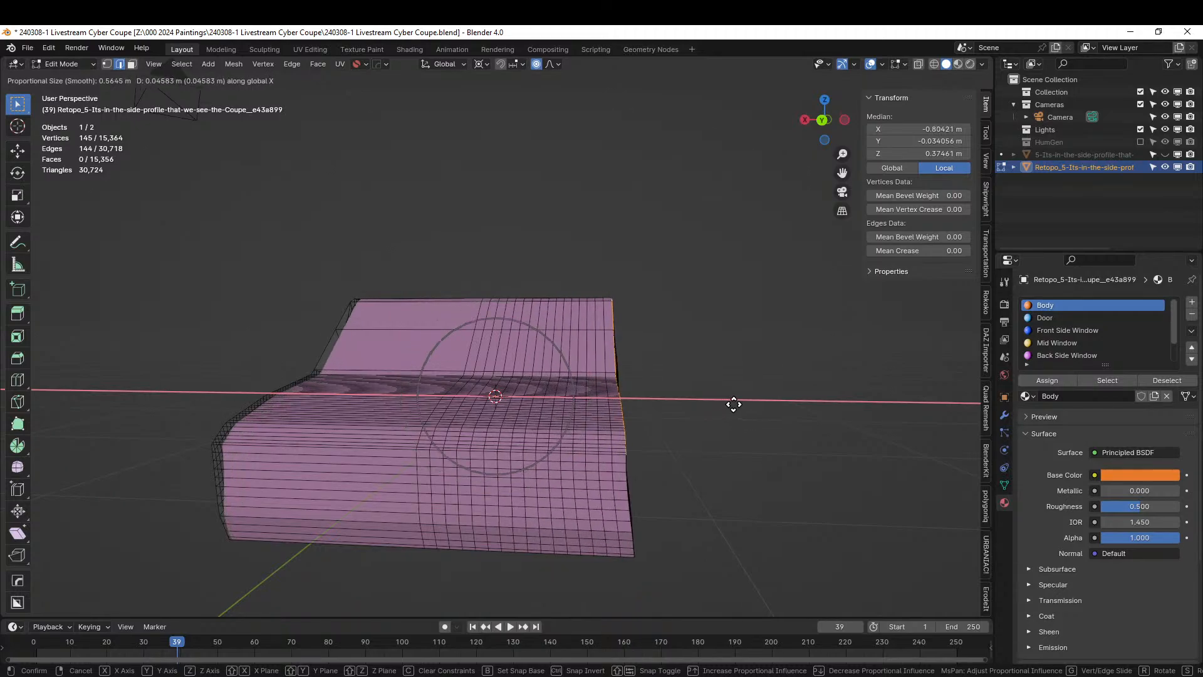
right_click(735, 402)
Remove the edges at the nose and at the tail end from the selected upper side line with Circle Select
middle_drag(735, 403, 582, 420)
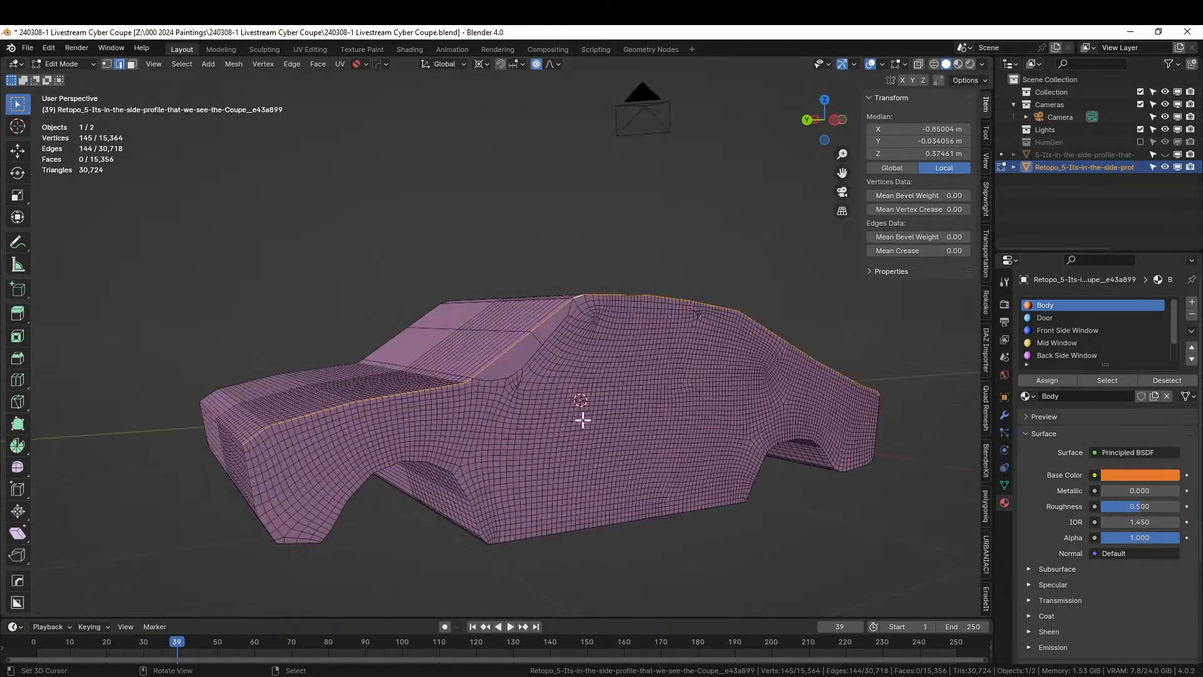
middle_drag(408, 449, 429, 446)
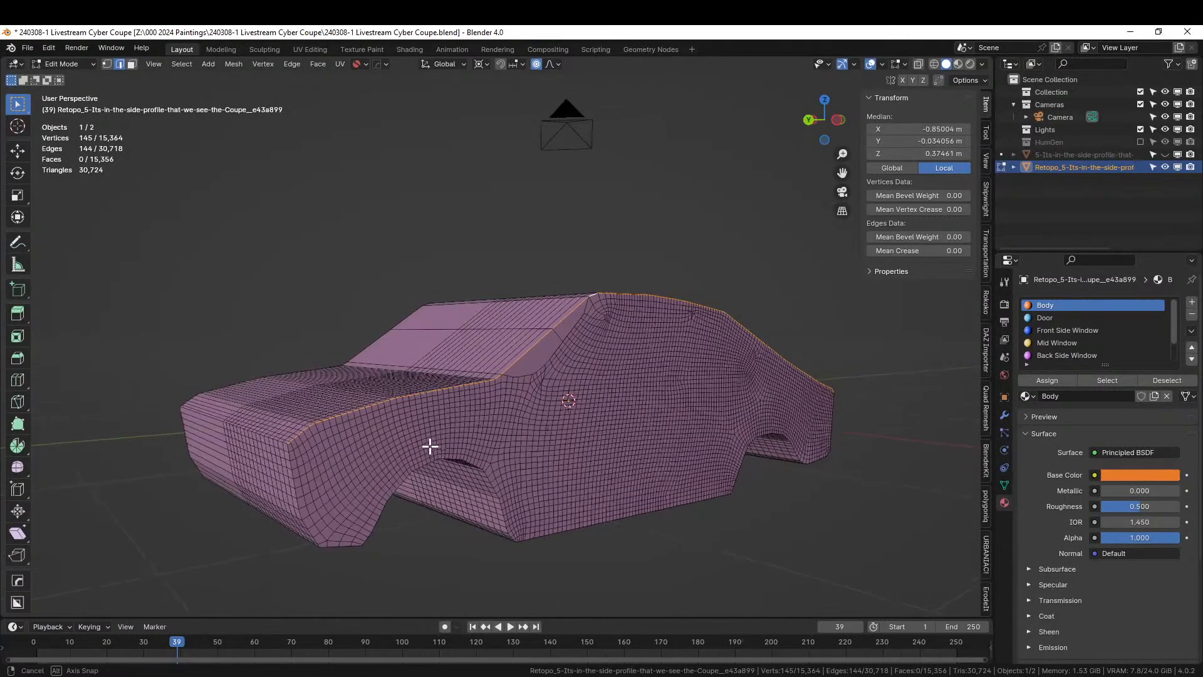
scroll(269, 449, up, 2)
key(c)
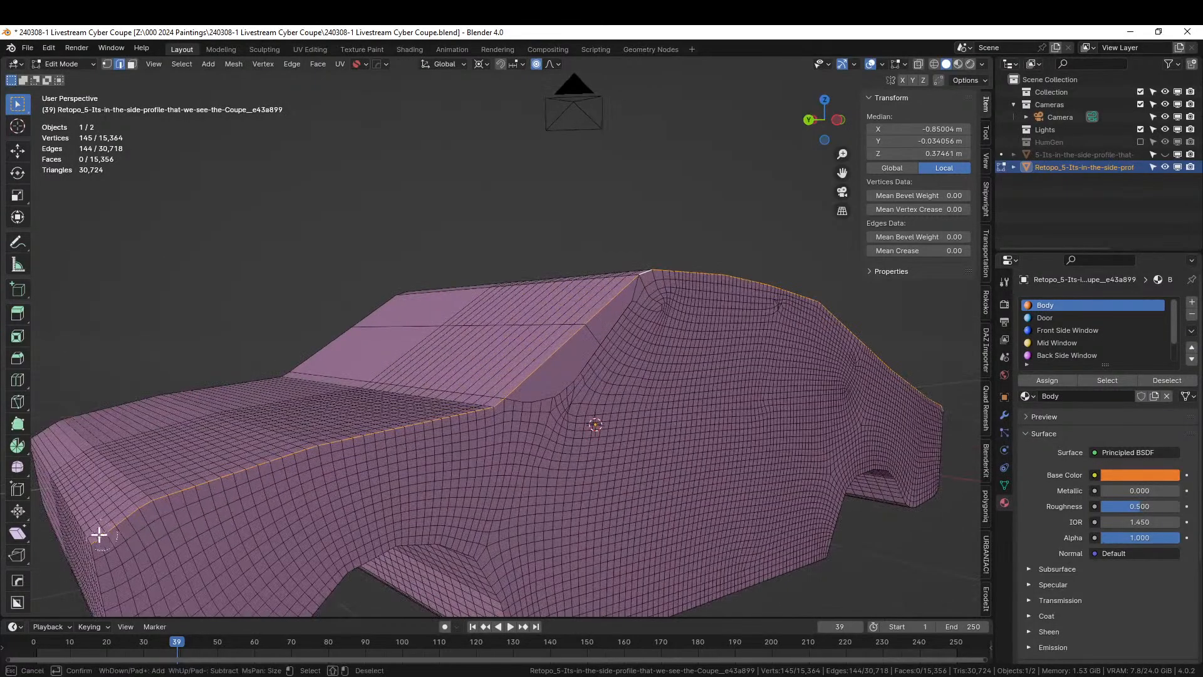
shift+drag(96, 532, 142, 504)
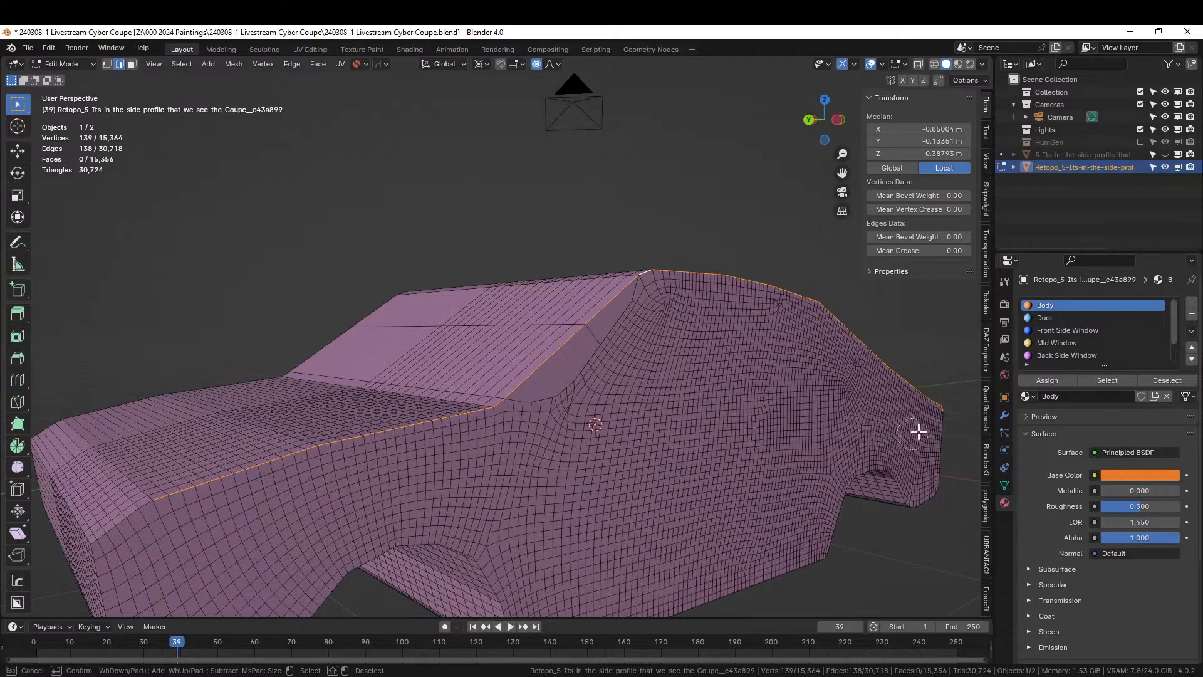
right_click(900, 457)
middle_drag(899, 457, 421, 476)
scroll(798, 554, down, 2)
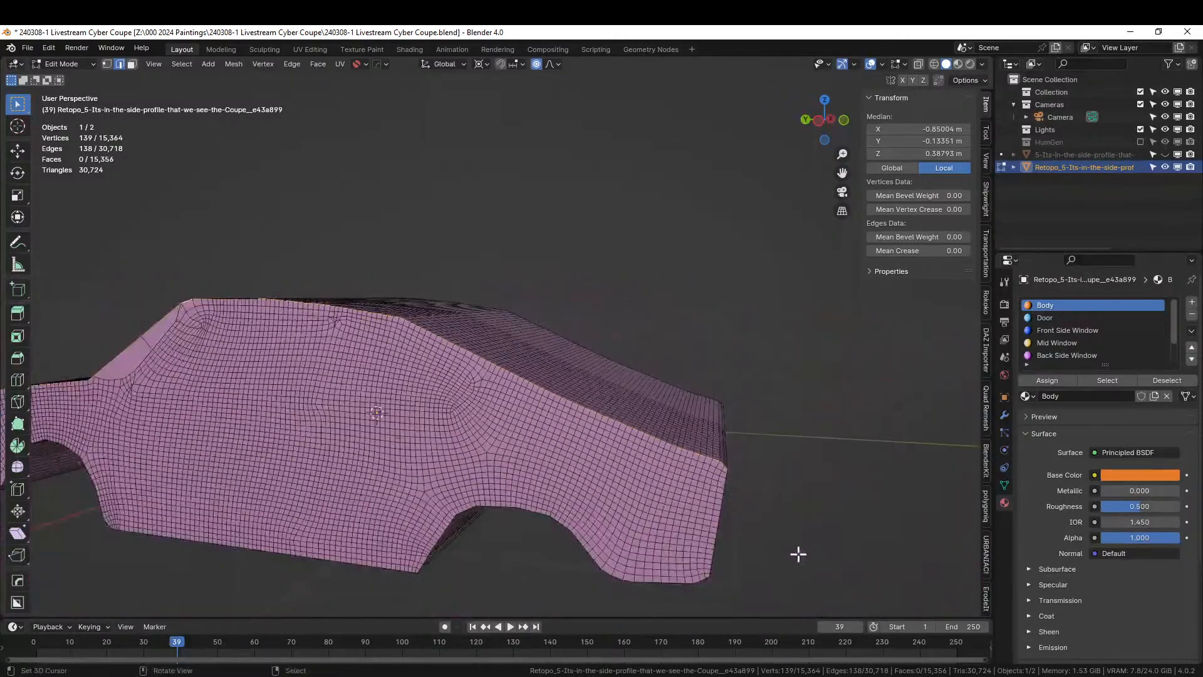
key(c)
shift+click(730, 476)
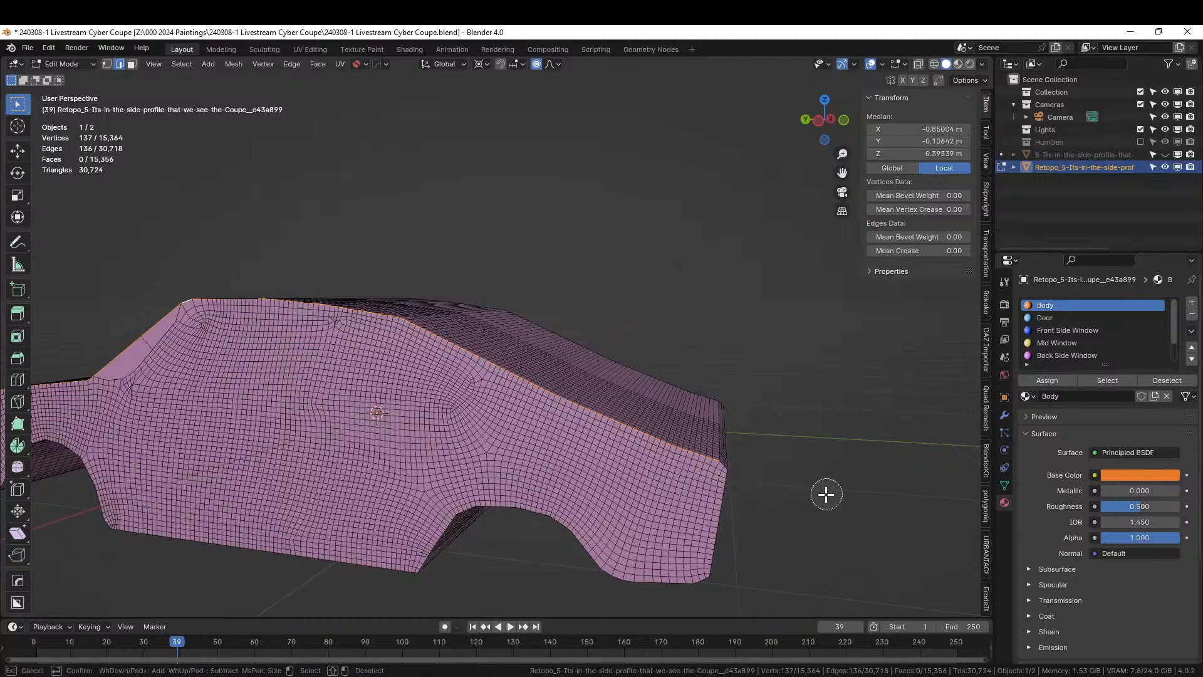
right_click(764, 484)
Try to move the selected upper side edges about 0.1 m inward along X, with a proportional size of about 0.15 m
mouse_move(756, 481)
middle_down()
mouse_move(644, 492)
mouse_move(760, 480)
middle_up()
key(KP_1)
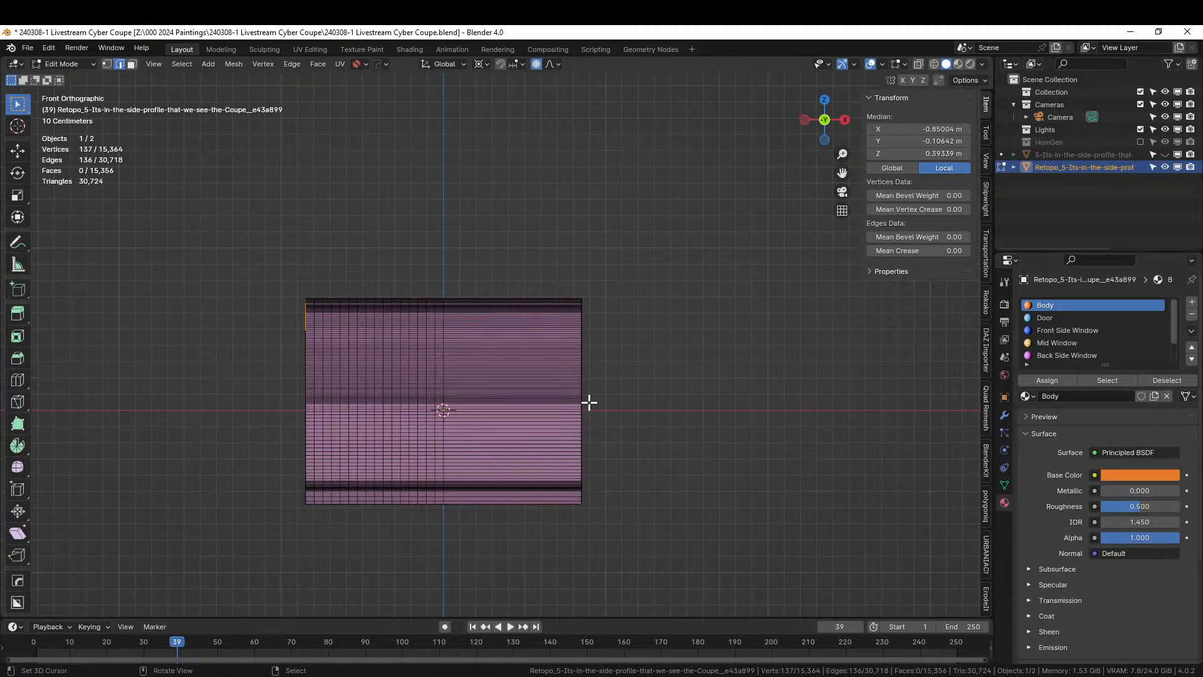
key(g)
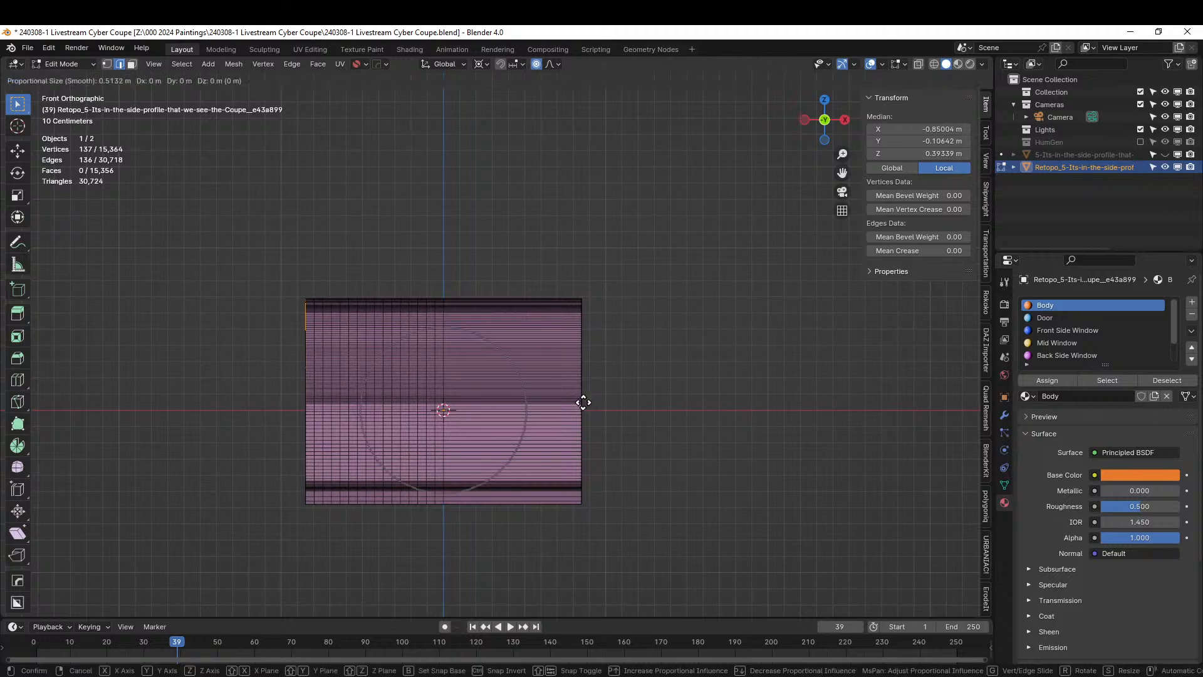
key(z)
click(524, 403)
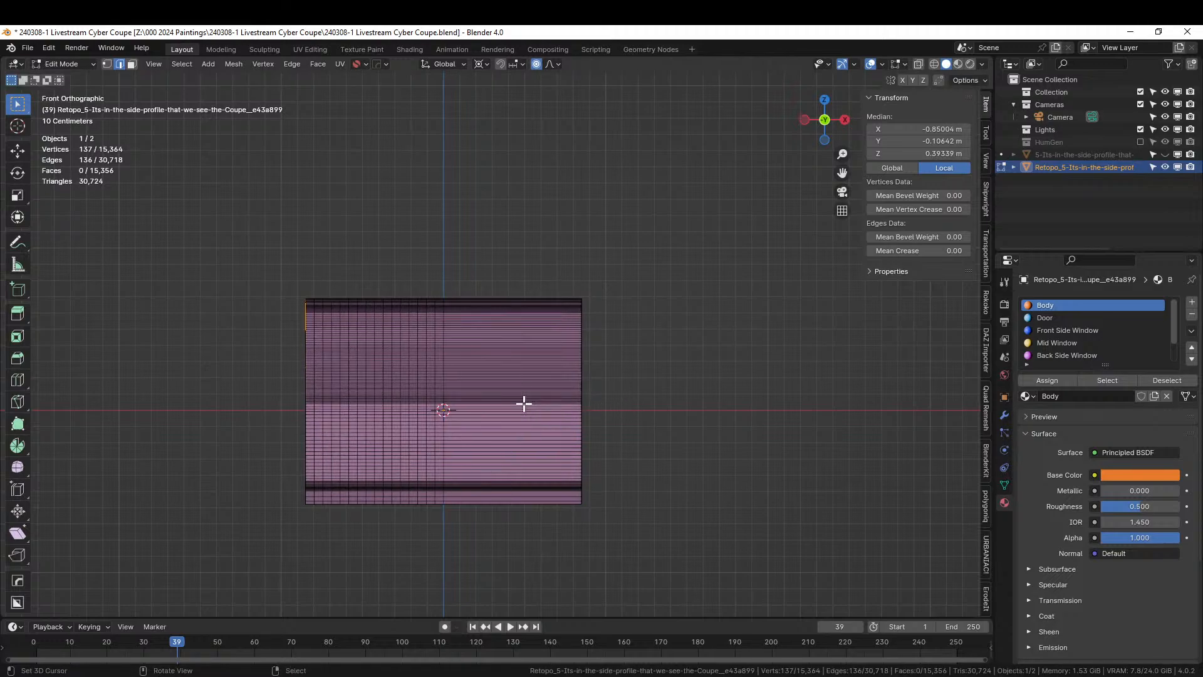
key(g)
key(x)
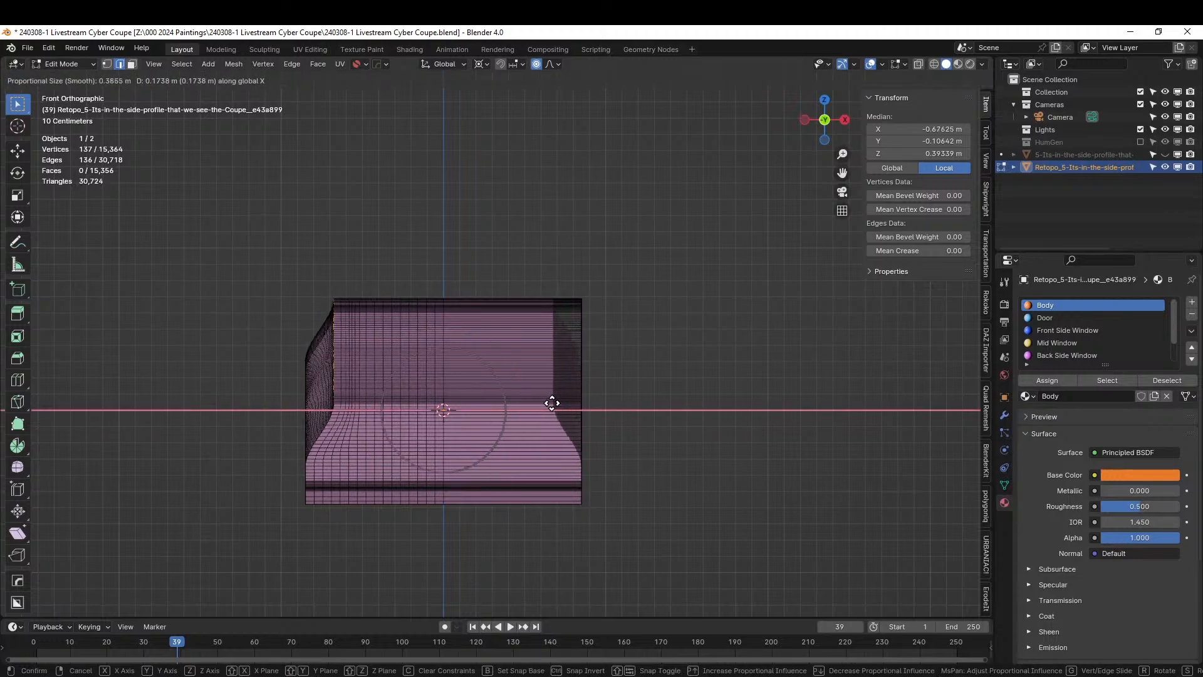
scroll(551, 403, up, 6)
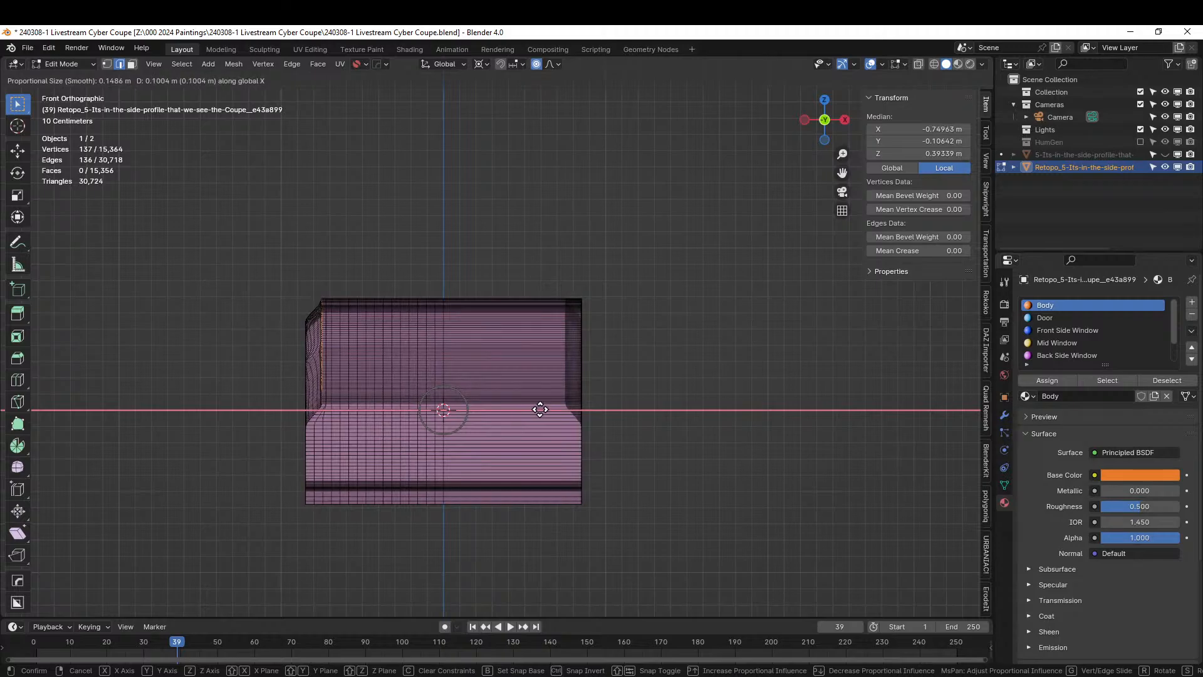
click(540, 408)
Check the narrowed body from the front and the rear, and undo the inward move
middle_drag(540, 409, 746, 411)
key(KP_1)
key(ctrl+KP_1)
key(ctrl+z)
scroll(746, 412, down, 2)
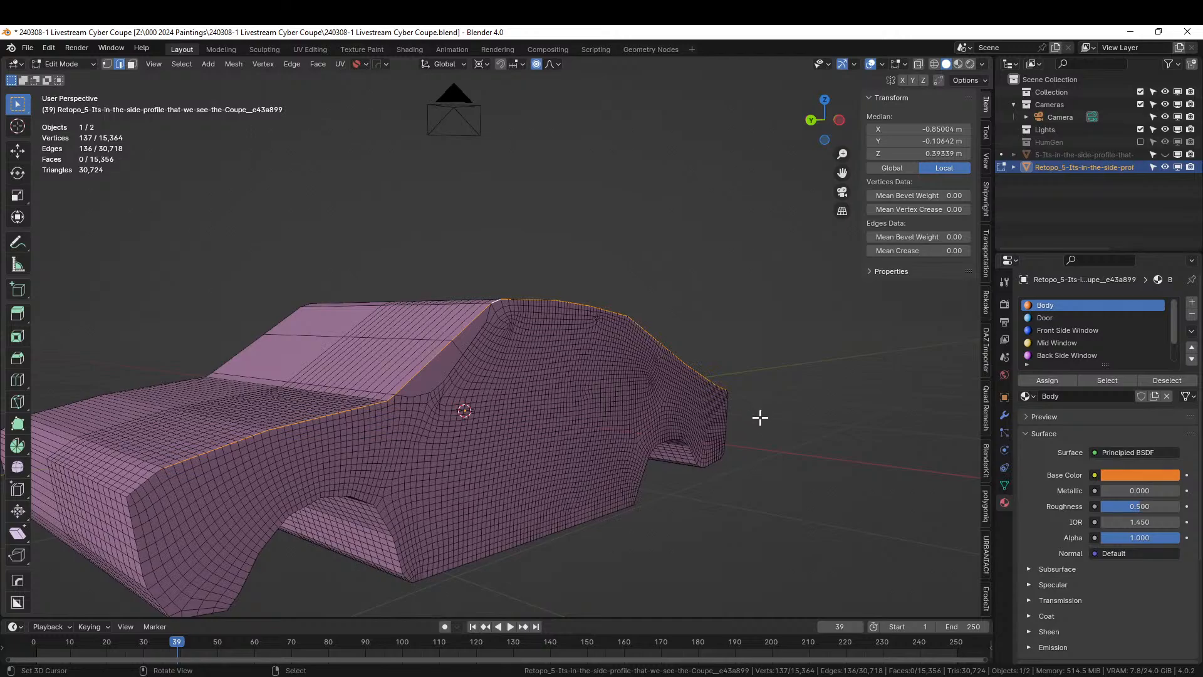
Try to scale the selected upper side edges along X to about 0.85 with a proportional size of 0.26, and undo it
middle_drag(760, 445, 727, 460)
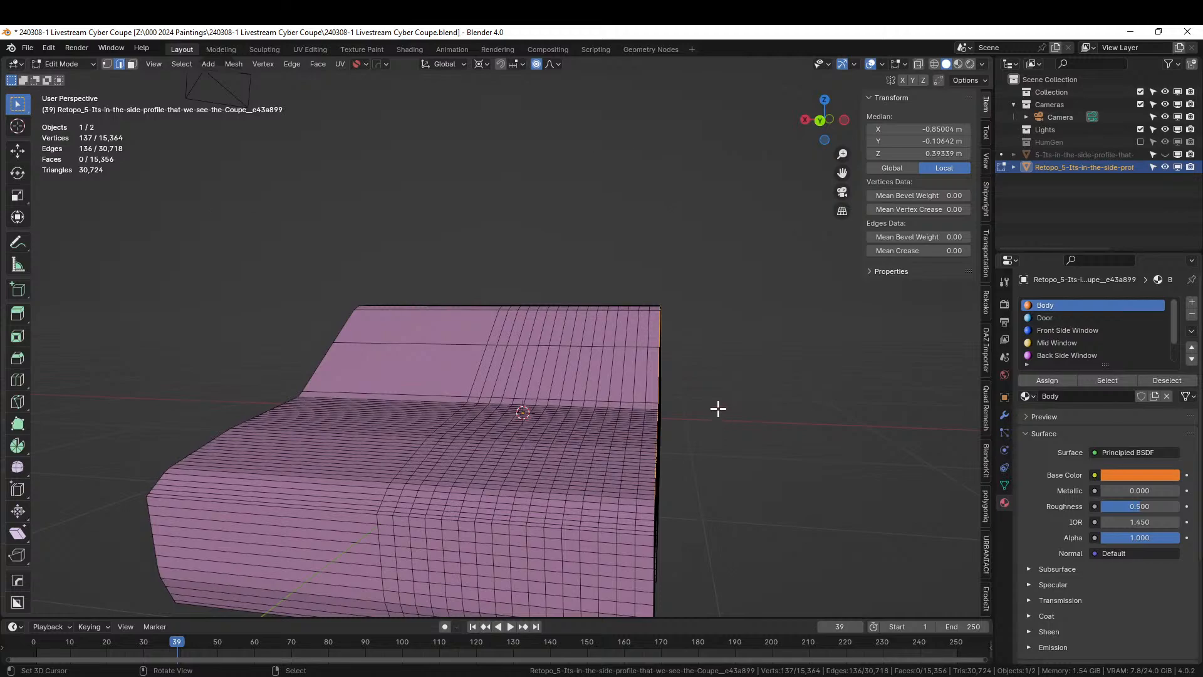
key(s)
key(x)
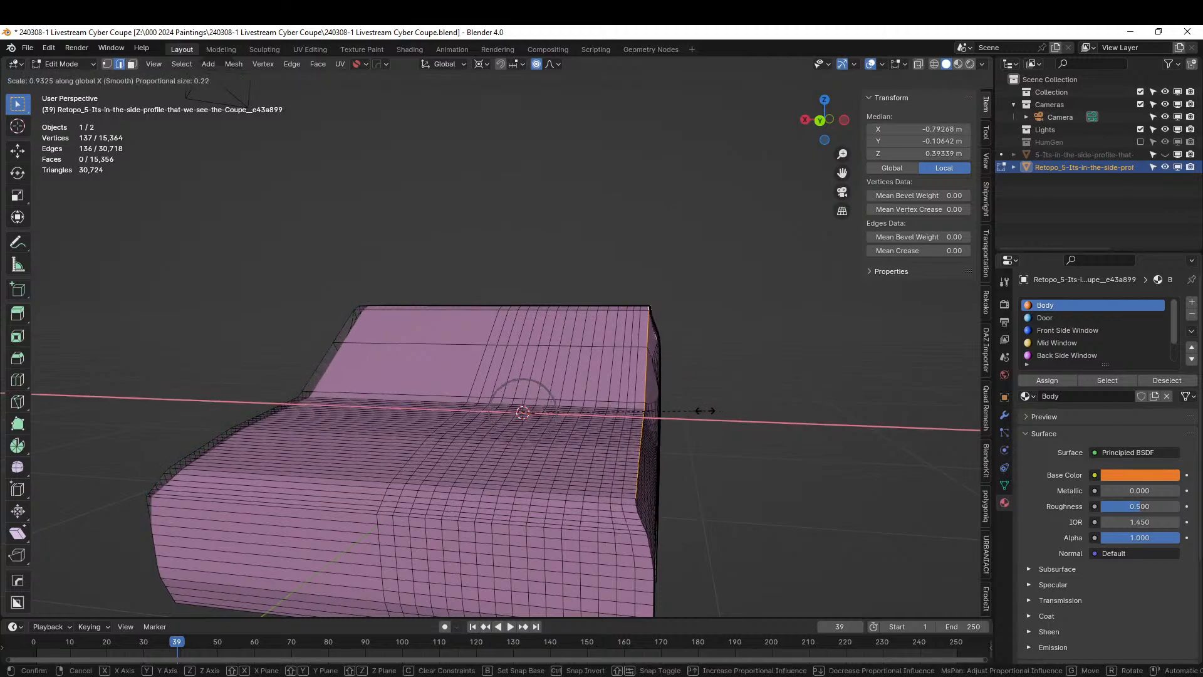
scroll(705, 410, down, 1)
scroll(696, 411, down, 1)
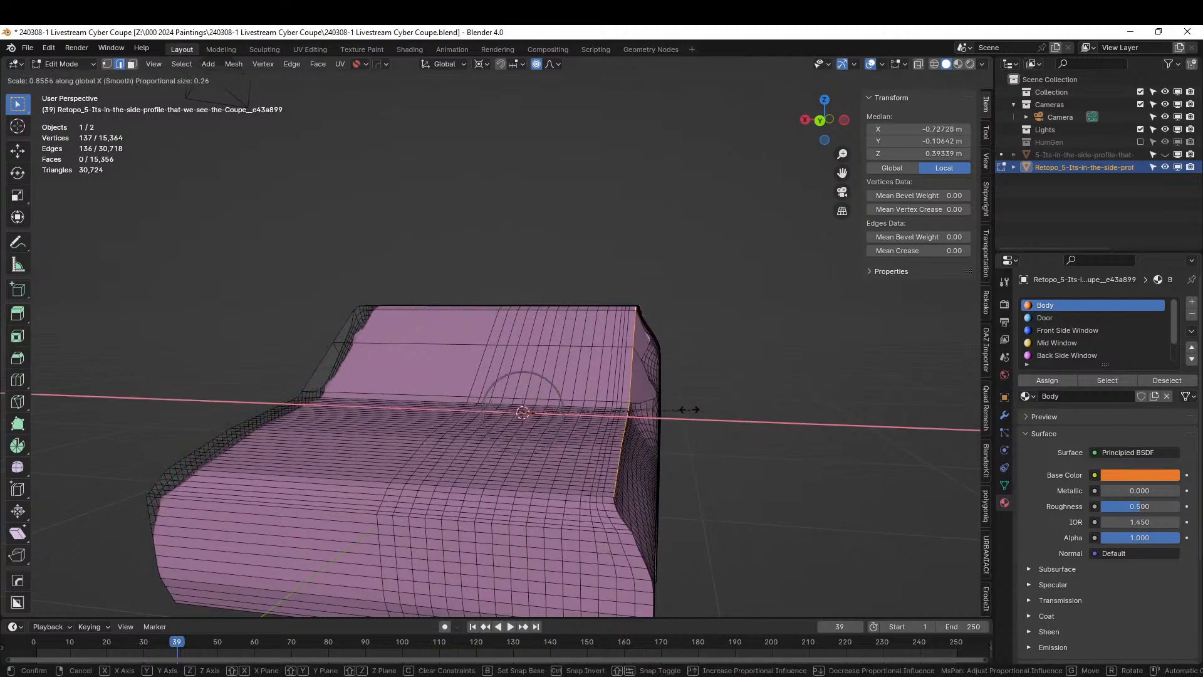
click(682, 406)
middle_drag(682, 405, 650, 411)
scroll(672, 407, up, 2)
key(ctrl+z)
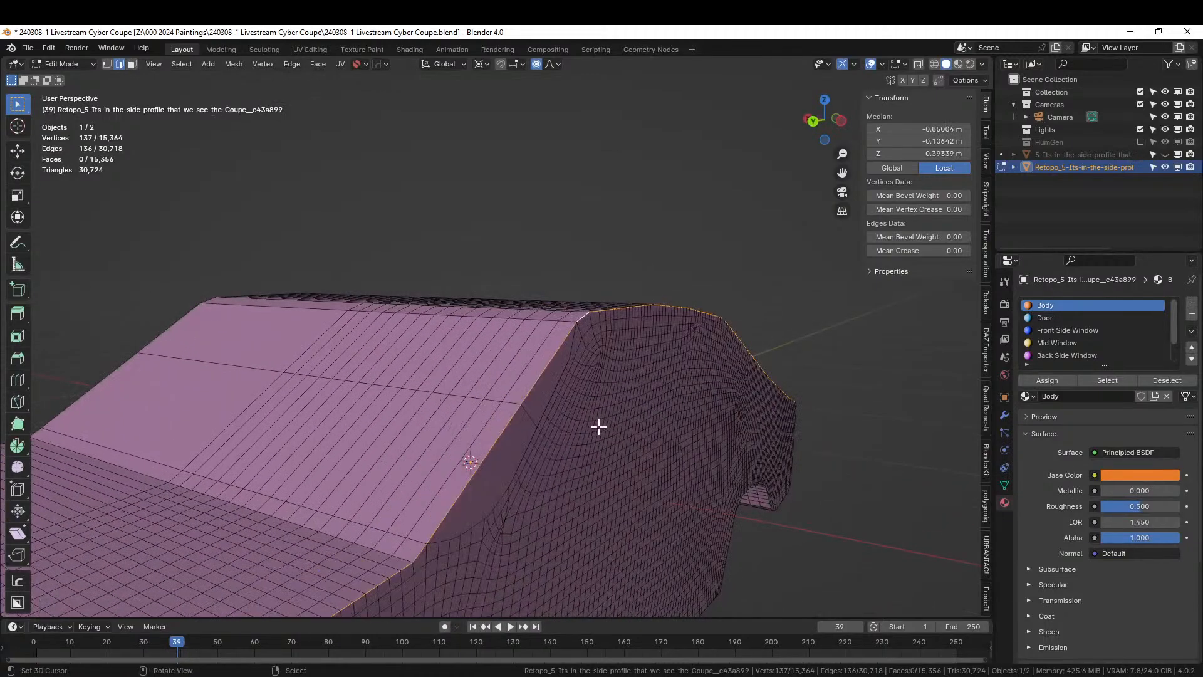
Select the two large side faces beside the windshield and divide them with Quad Slice, setting the tangent to 1
key(3)
click(503, 479)
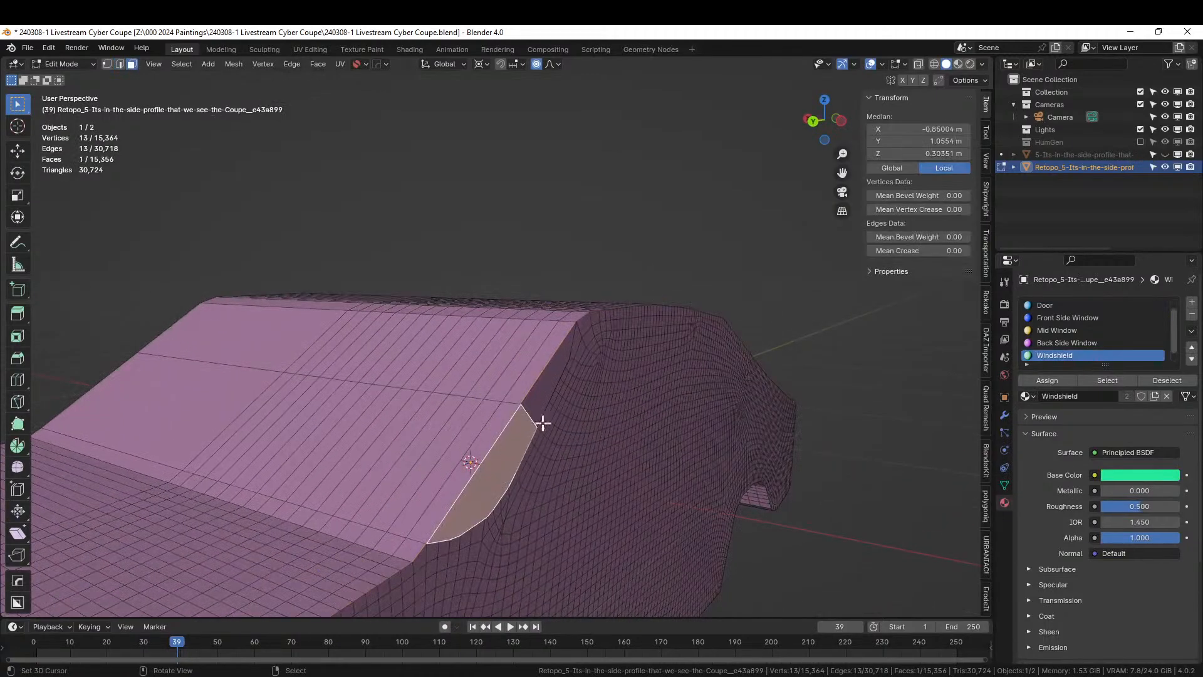
shift+click(556, 374)
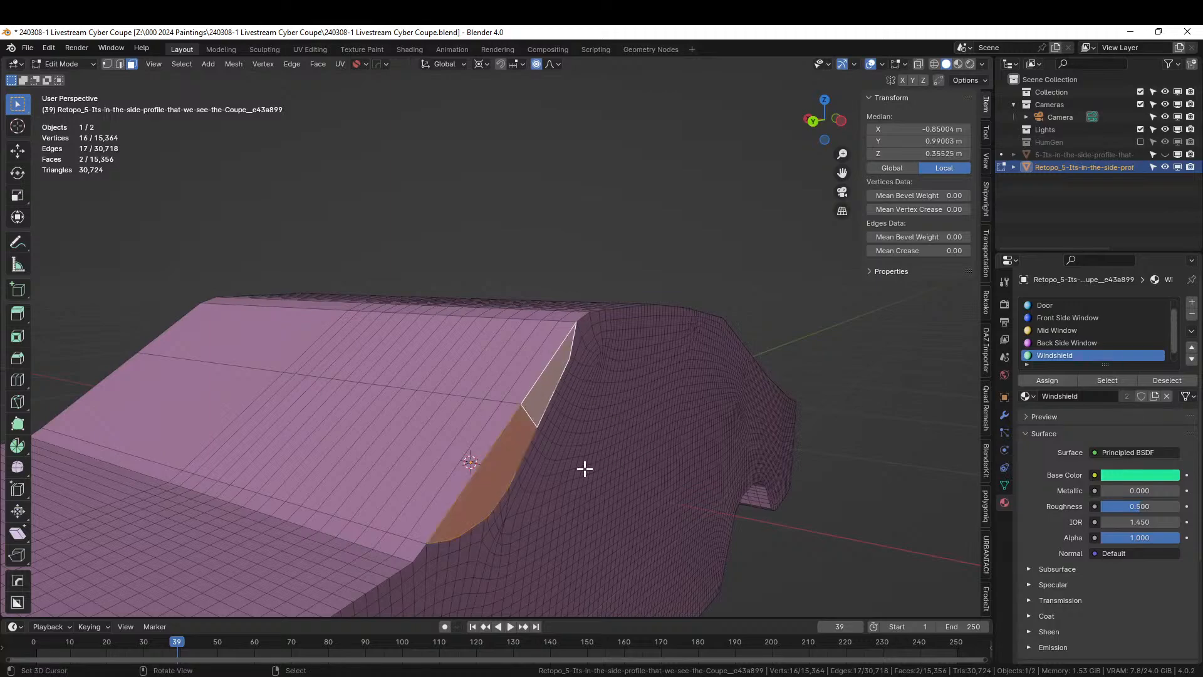
key(shift+q)
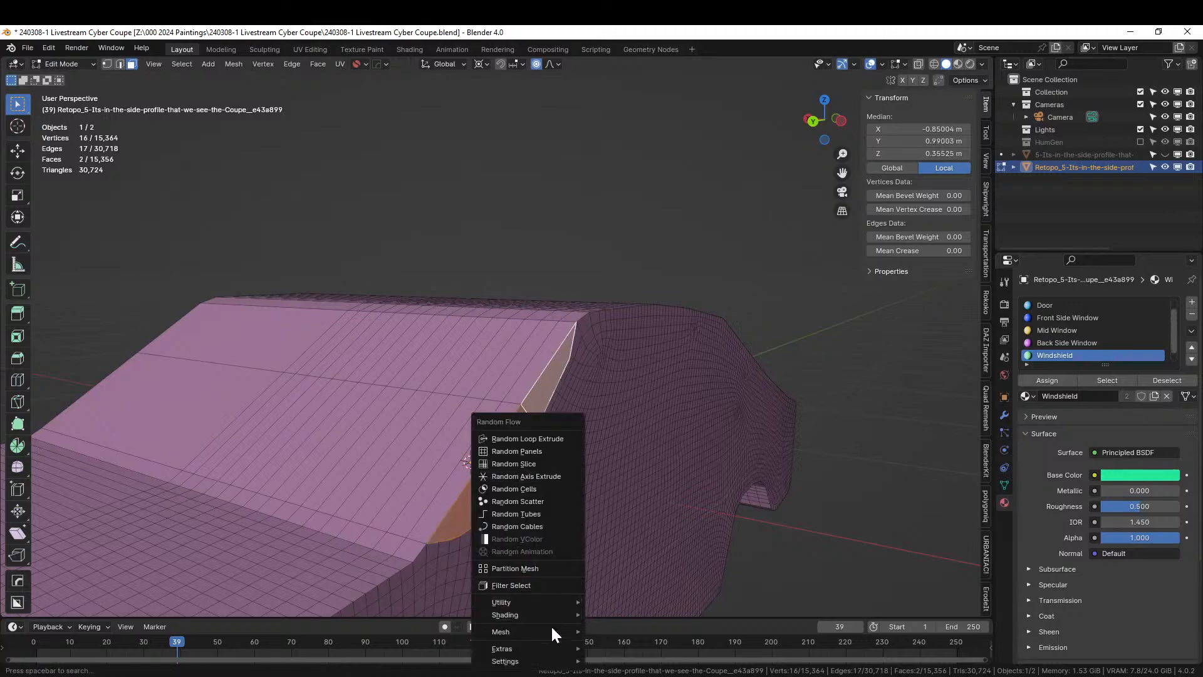
mouse_move(544, 625)
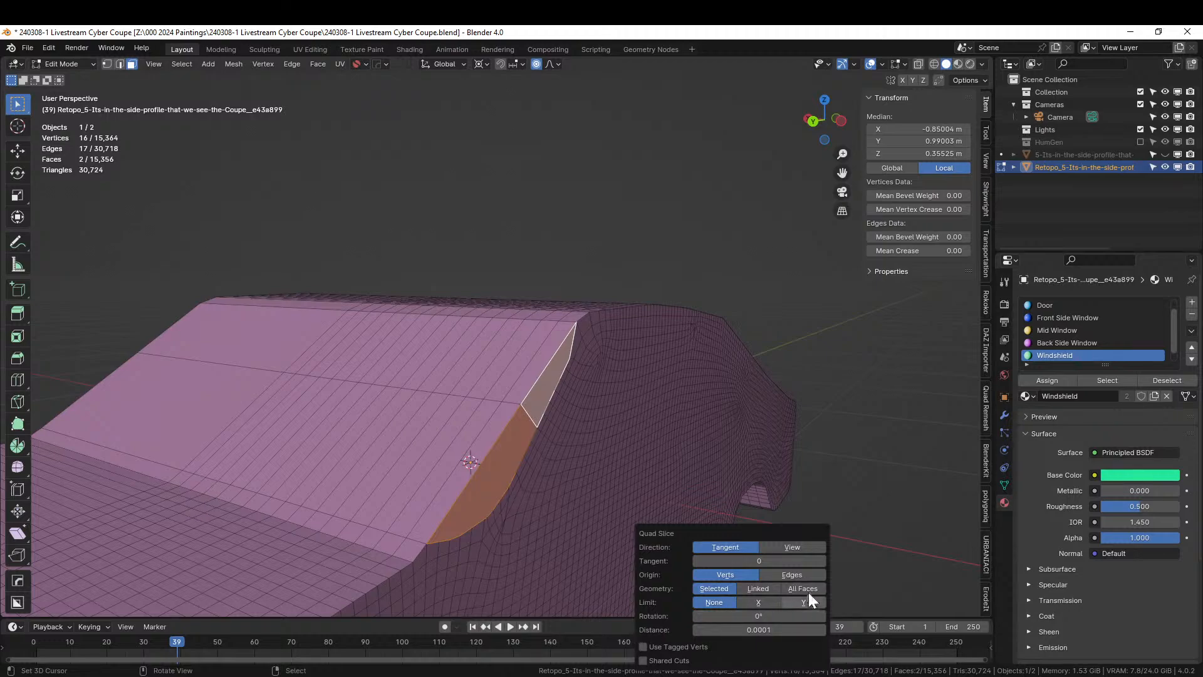
click(822, 561)
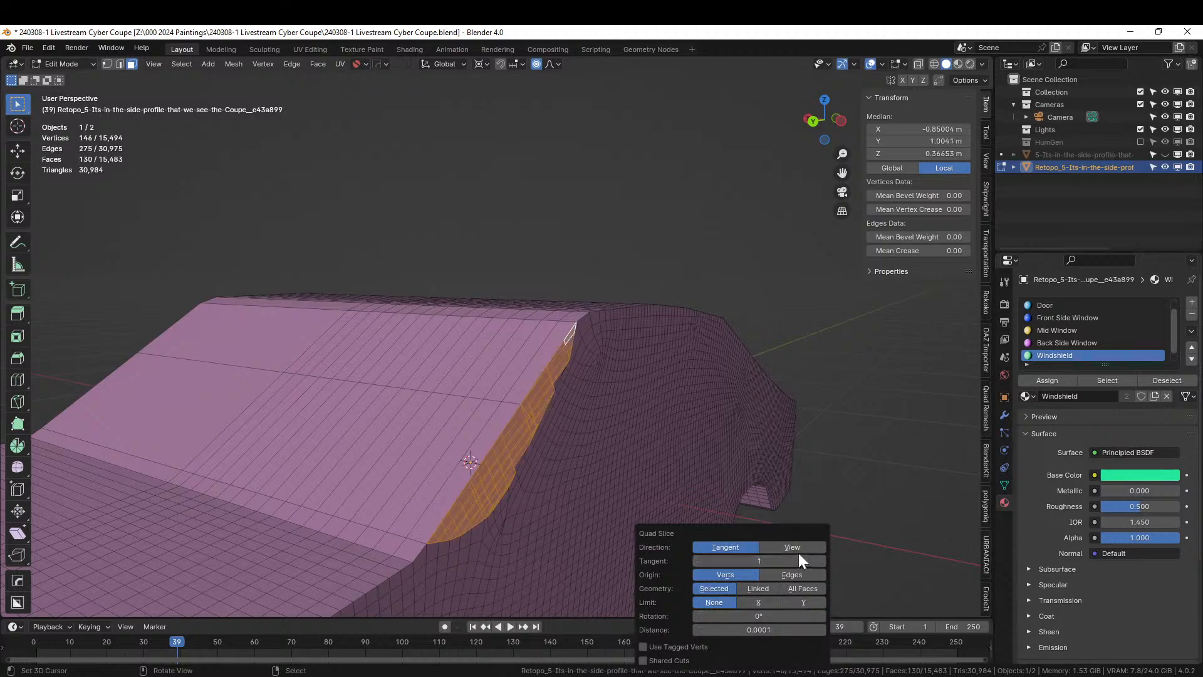
Examine the sliced faces beside the windshield up close and the whole body's surface in Object Mode, and return to Edit Mode
scroll(543, 413, up, 4)
middle_drag(543, 413, 534, 410)
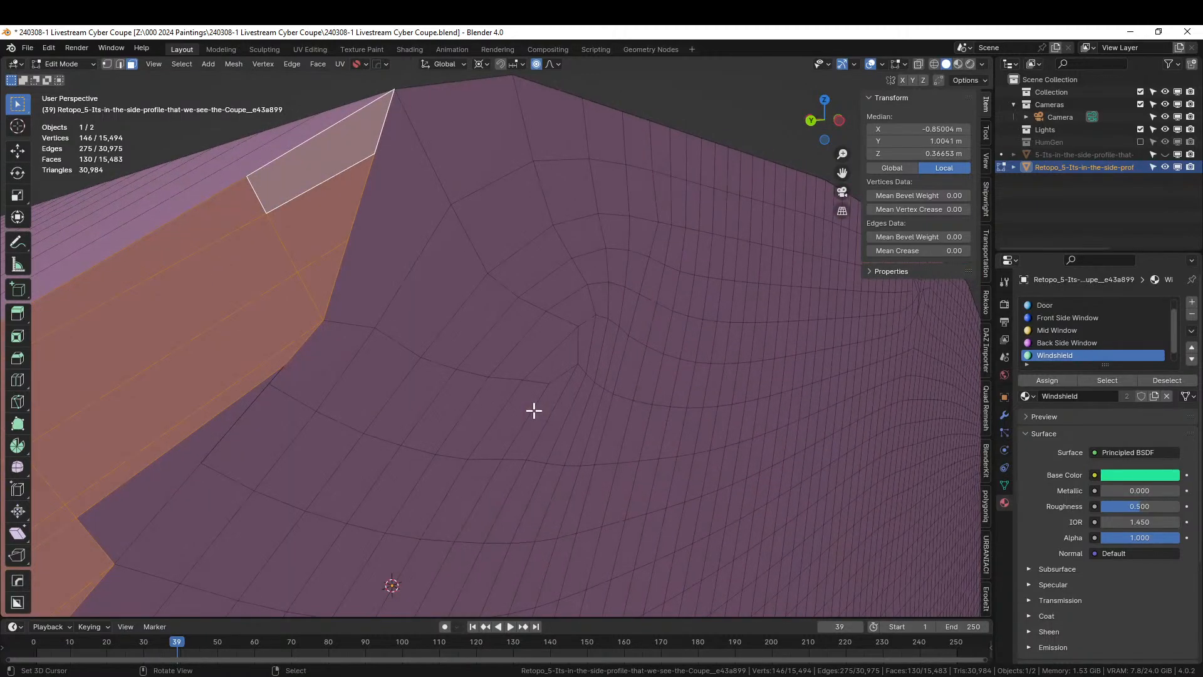
scroll(533, 411, down, 3)
scroll(534, 411, down, 2)
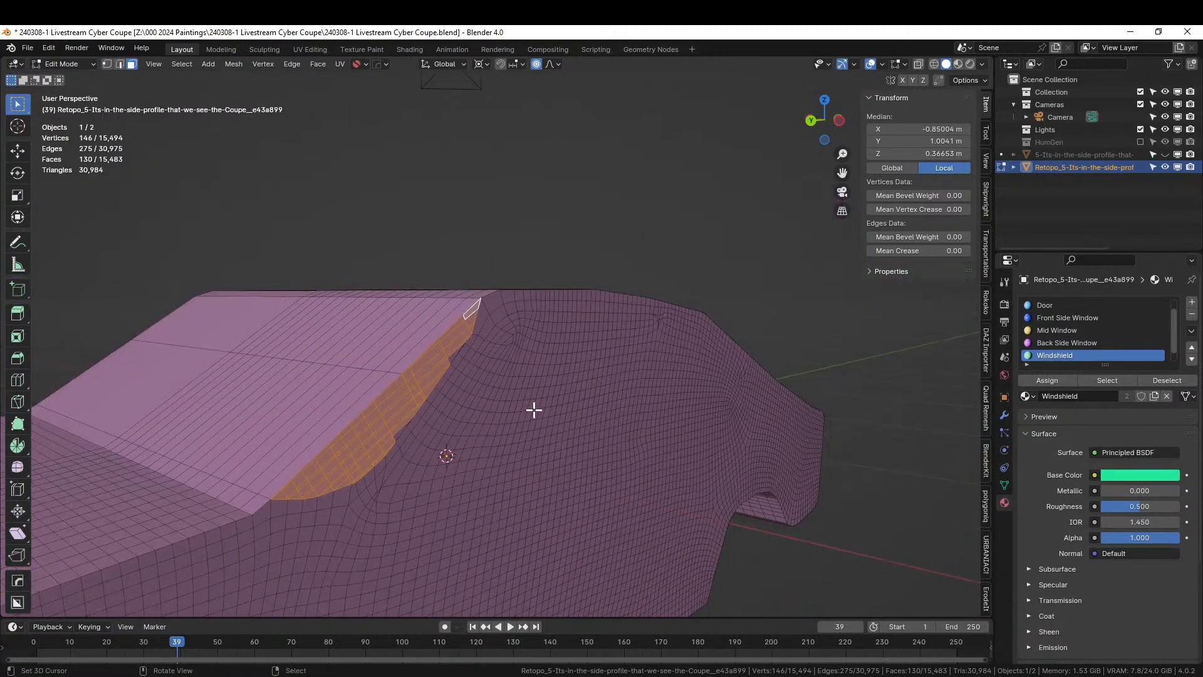
key(Tab)
scroll(534, 410, down, 3)
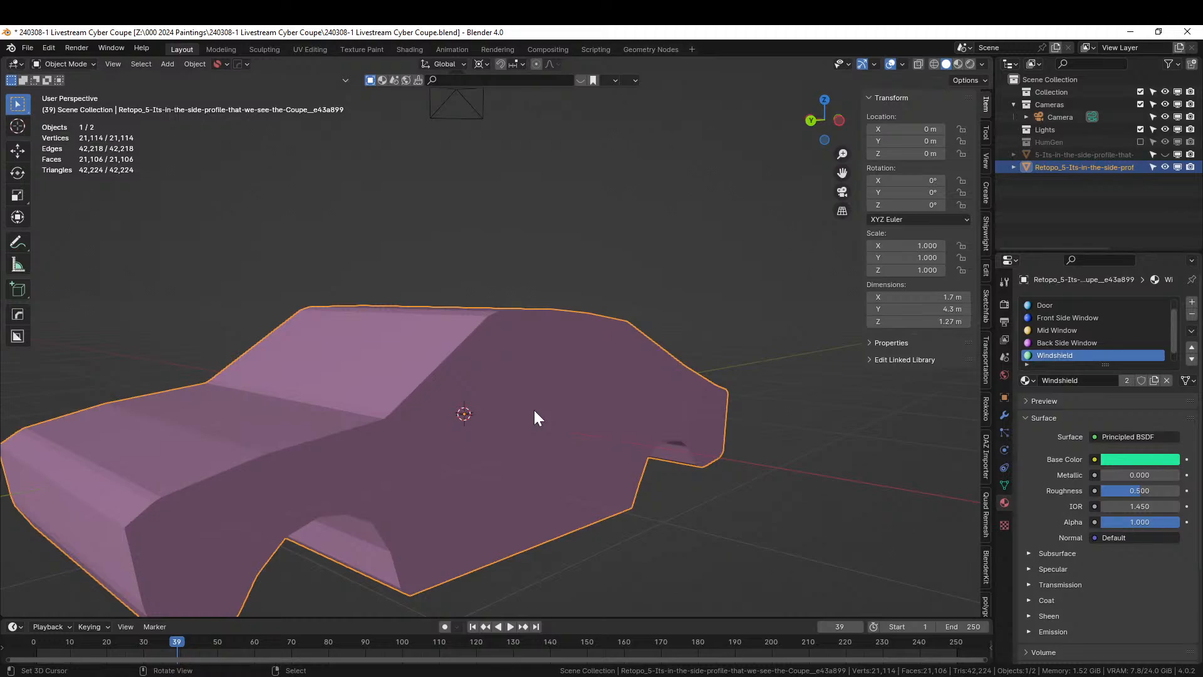
middle_drag(533, 410, 556, 408)
key(Tab)
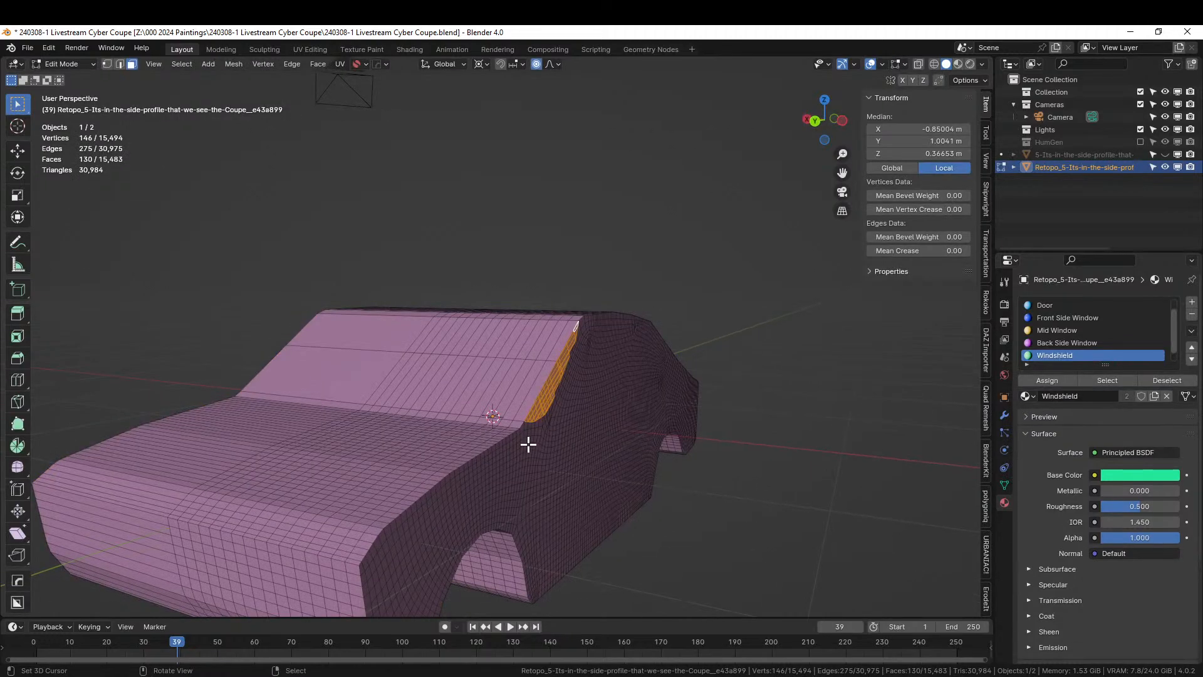
Select the continuous edge line along the body's upper side, from the hood over the windshield pillar and roof to the tail
key(2)
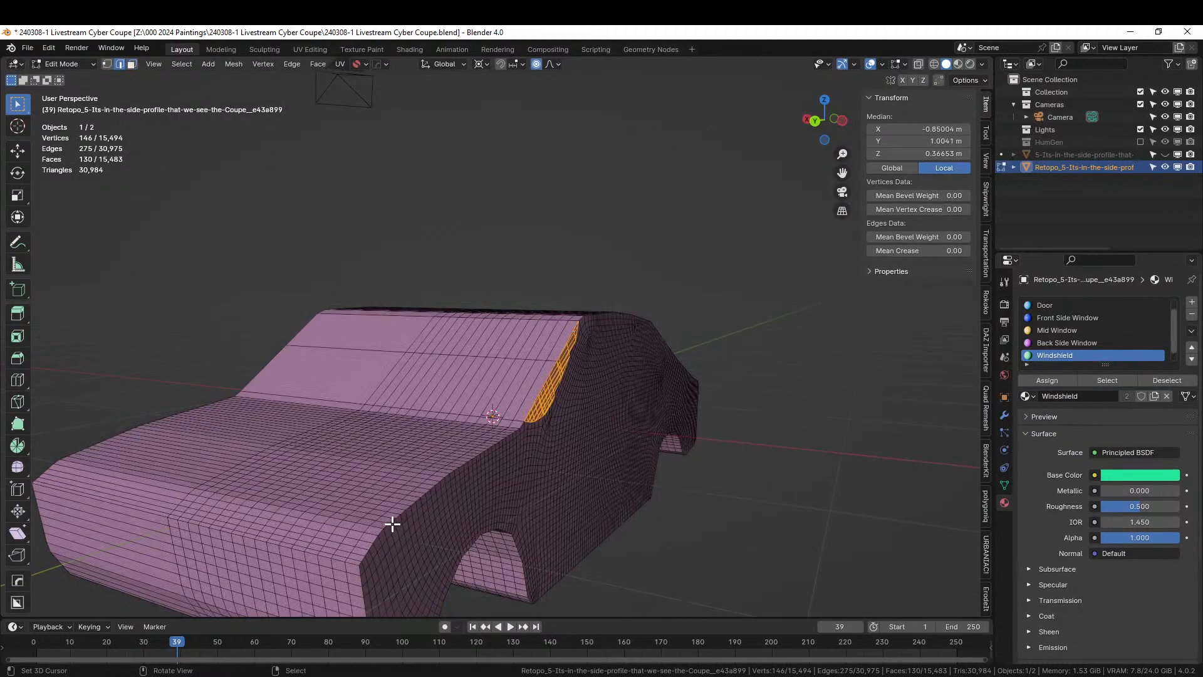
click(386, 524)
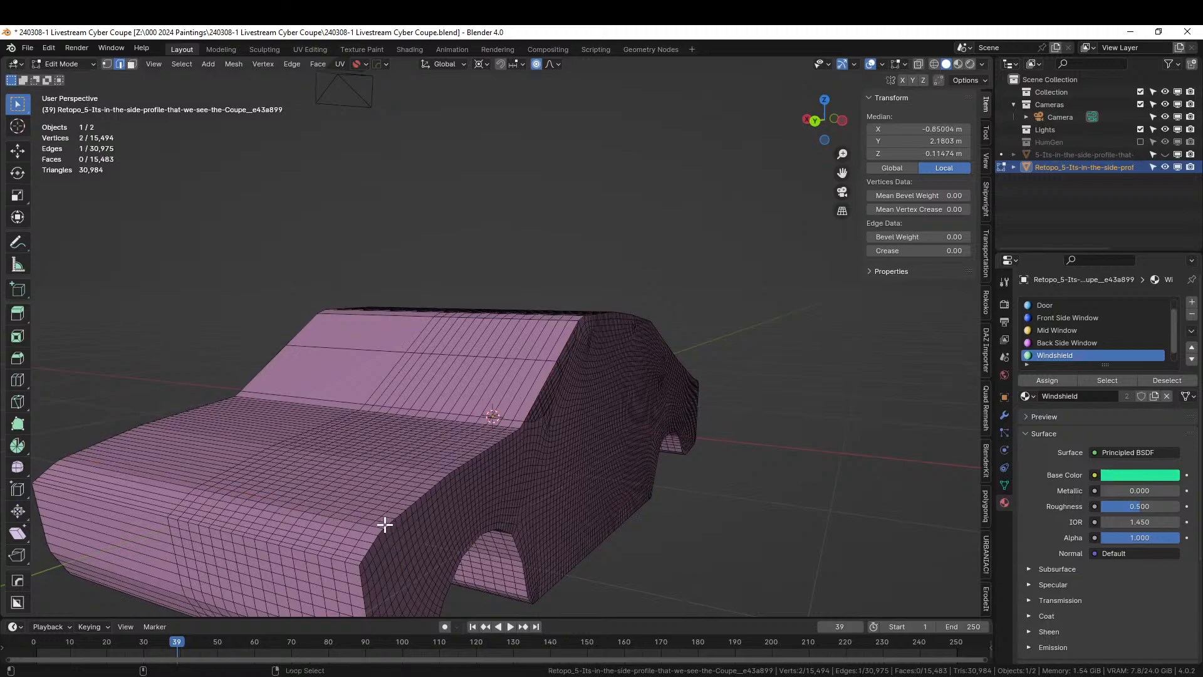
alt+click(385, 524)
key(c)
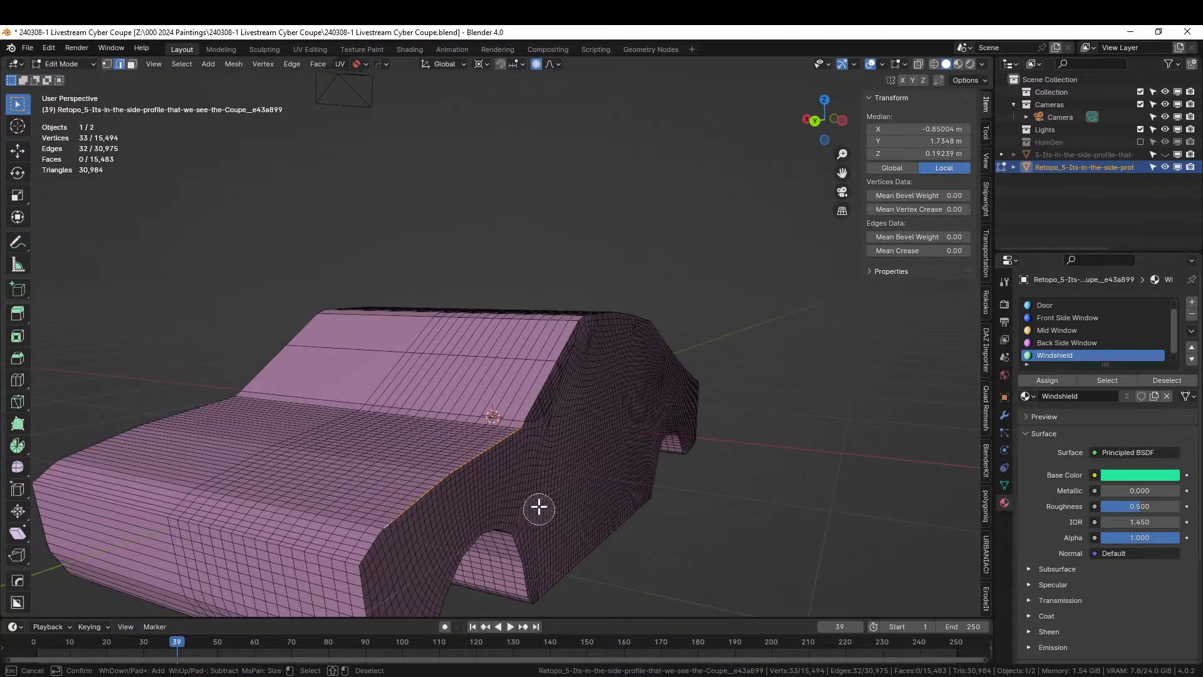
key(Escape)
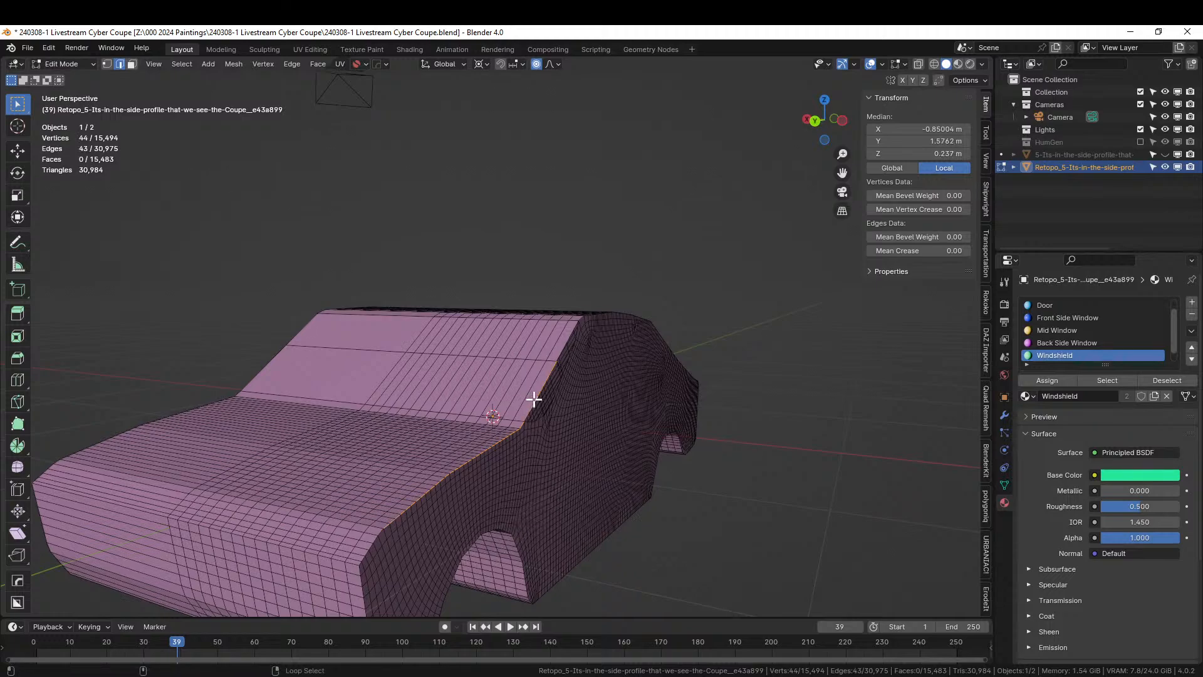
middle_drag(608, 344, 580, 391)
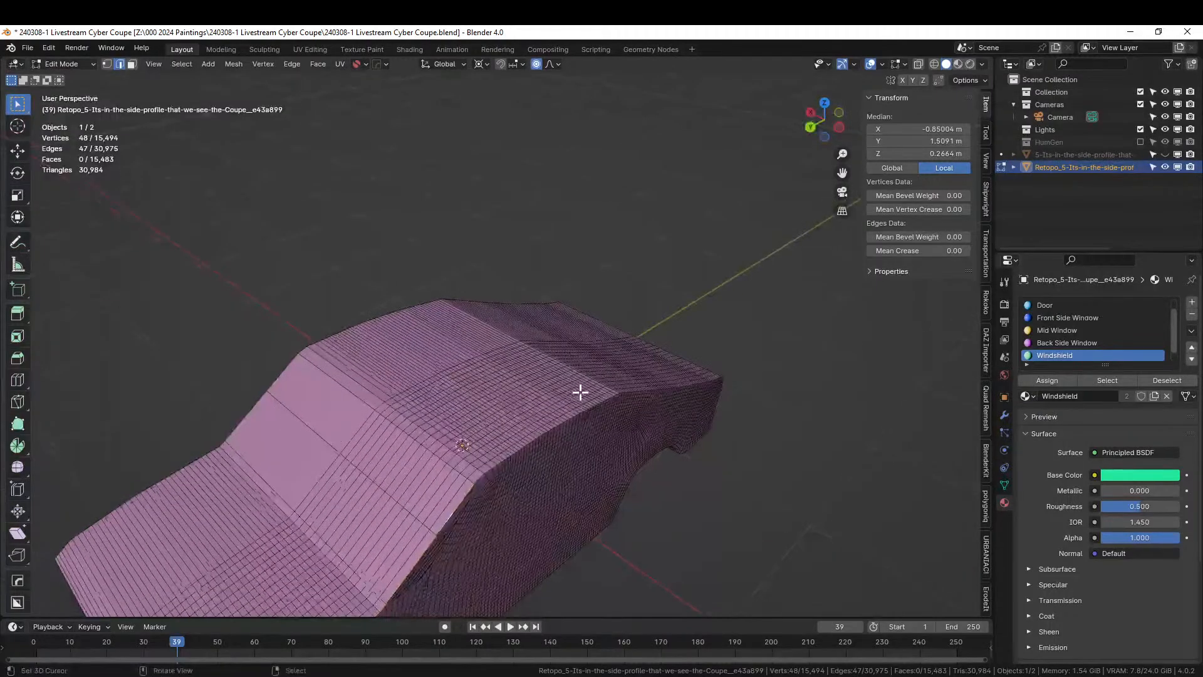
alt+shift+click(478, 478)
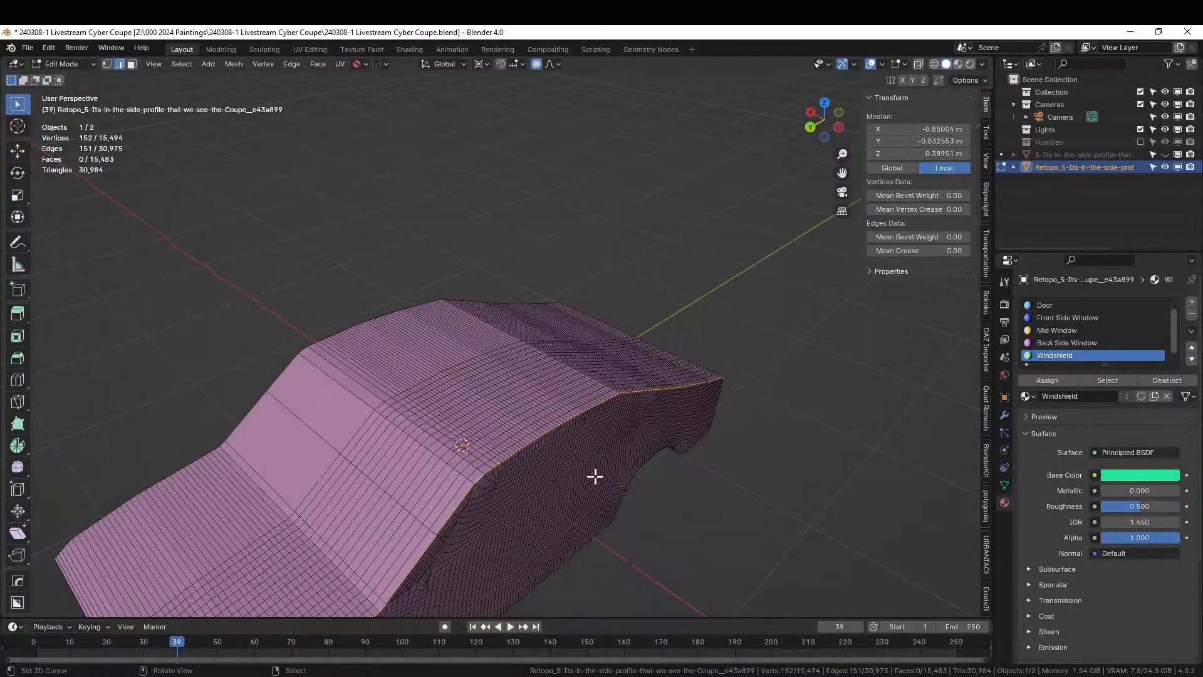
middle_drag(595, 476, 648, 430)
Scale the selected upper side edges along X to 0.865 with smooth falloff and a proportional size of 0.263
key(ctrl+KP_1)
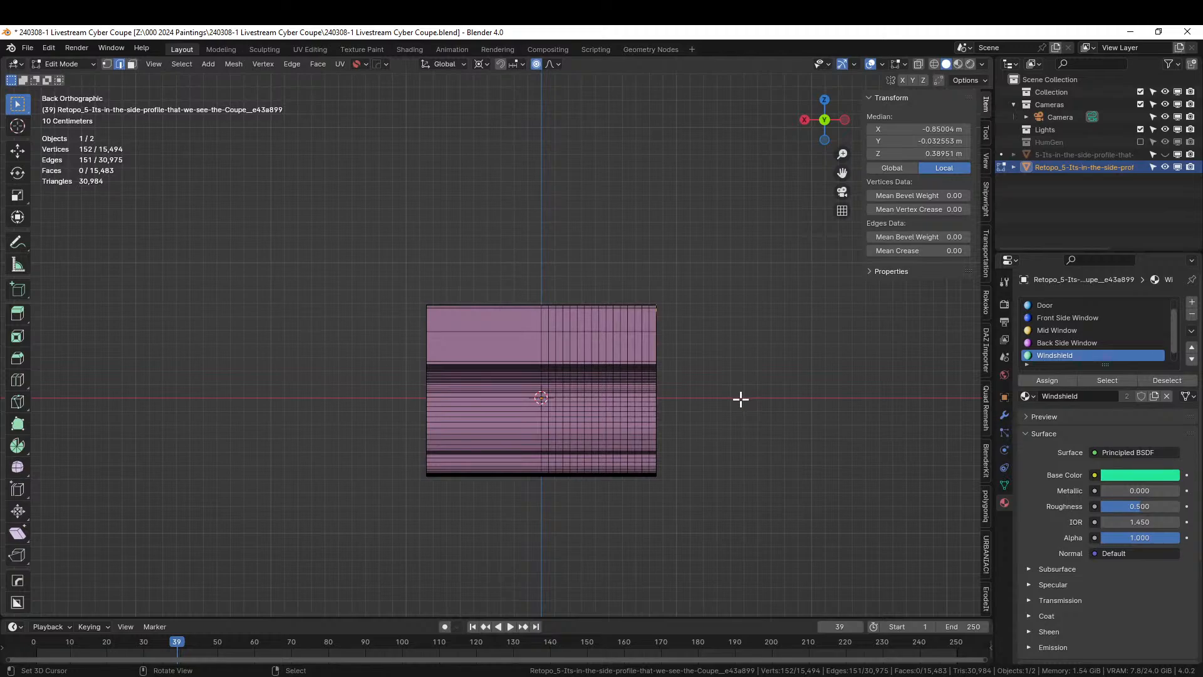
key(s)
key(x)
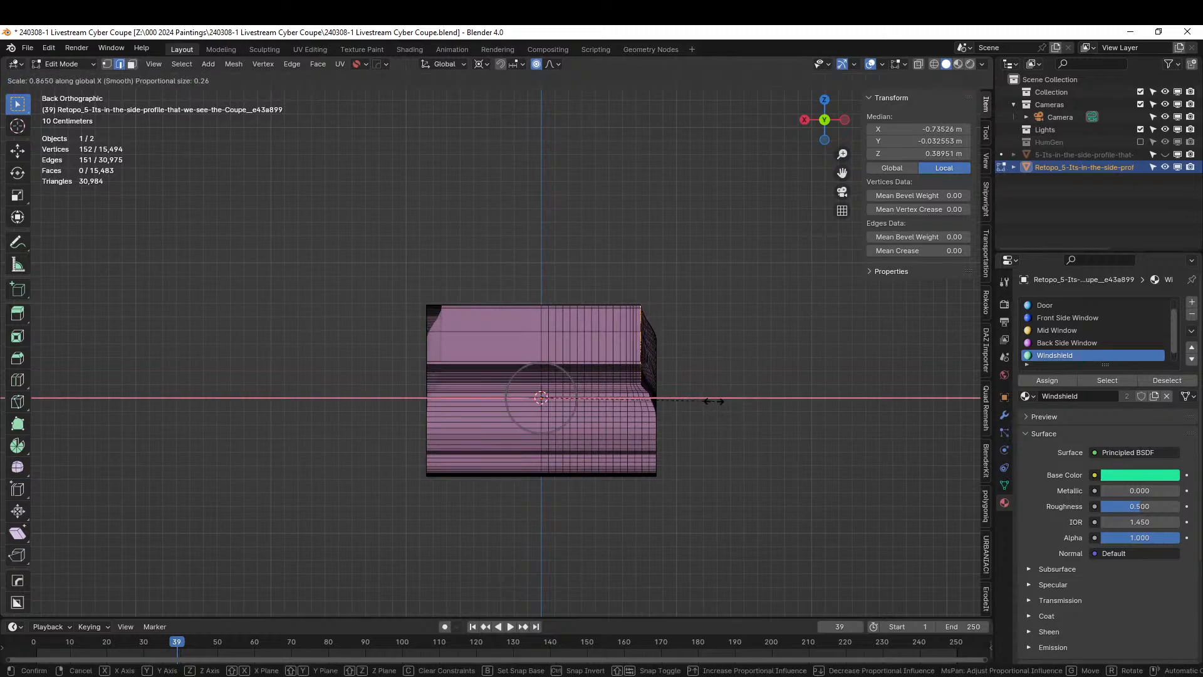
click(713, 401)
middle_drag(715, 400, 670, 397)
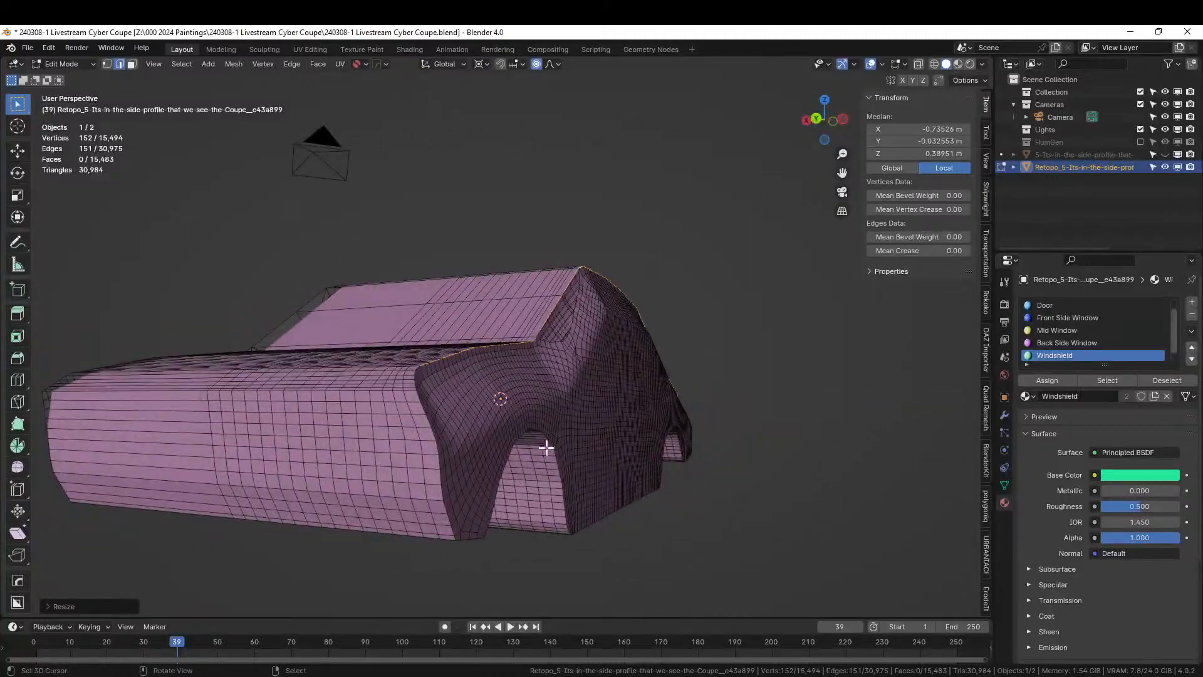
click(51, 605)
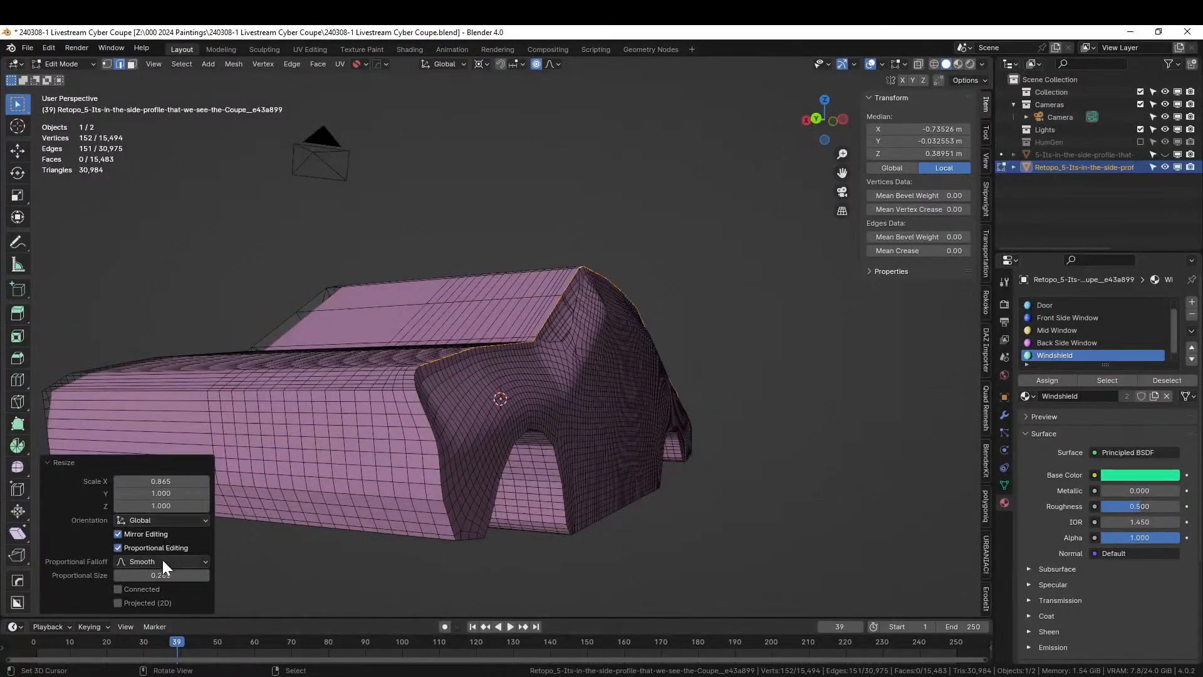
mouse_move(158, 577)
mouse_down()
mouse_move(119, 576)
mouse_move(164, 575)
mouse_up()
middle_drag(164, 575, 409, 602)
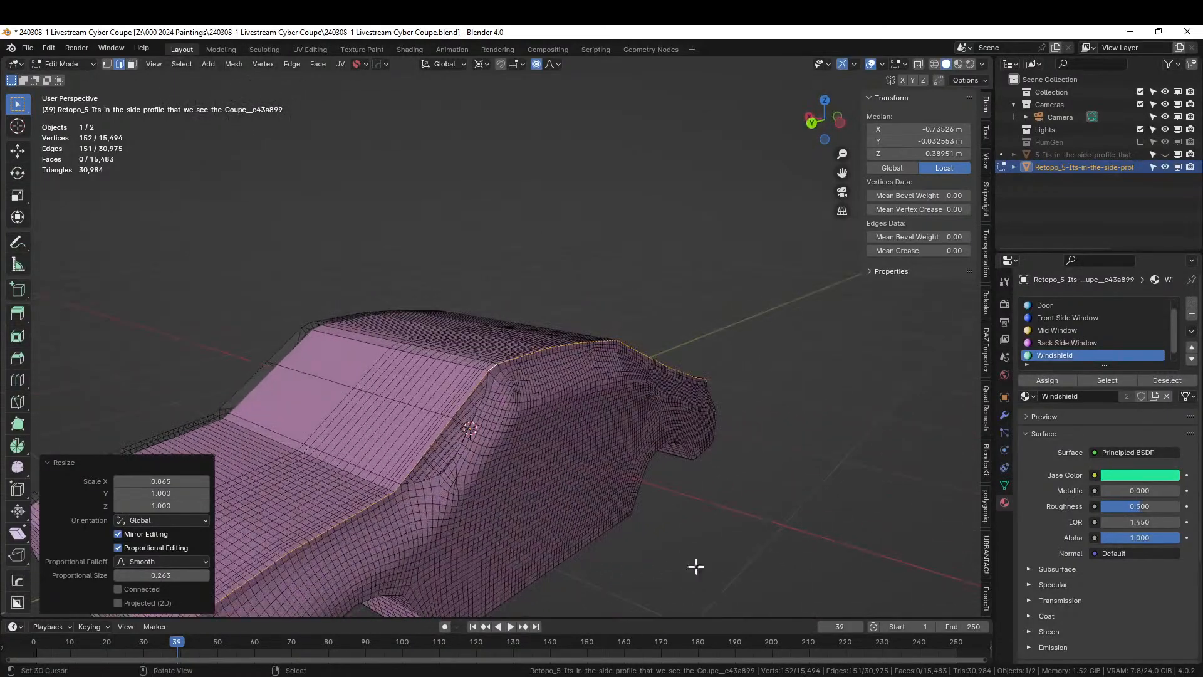
Show the narrowed body in rendered shading in Object Mode and examine the side windows, roofline and tail
key(Tab)
scroll(723, 555, up, 1)
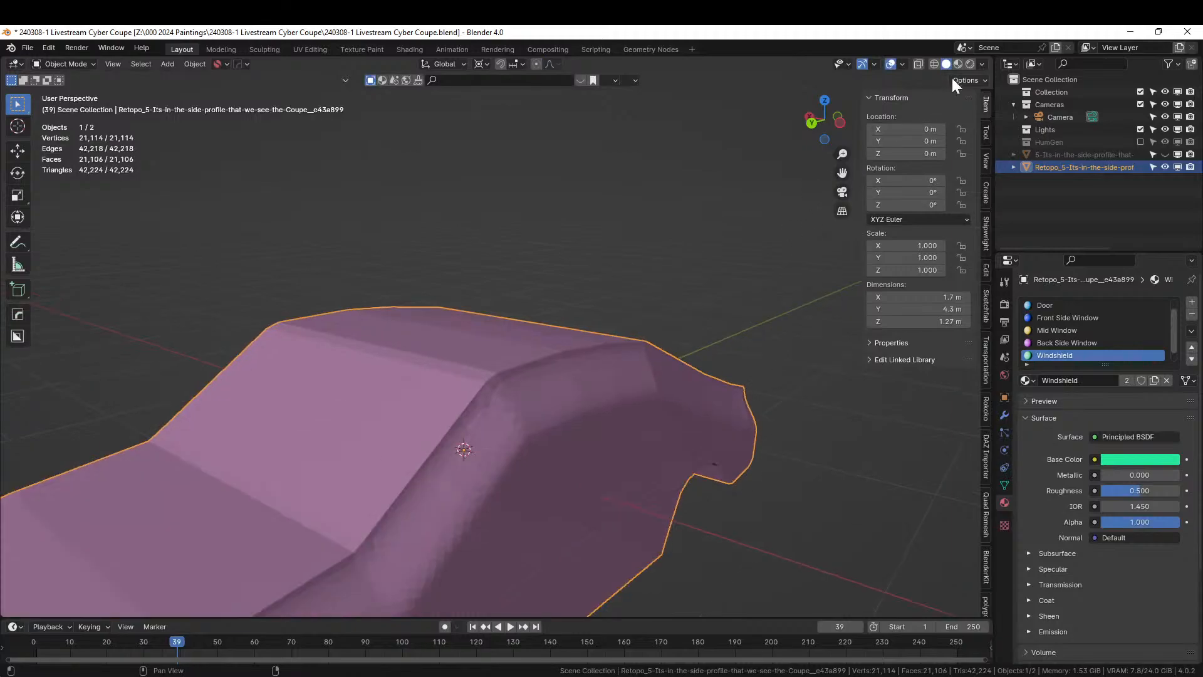
click(968, 62)
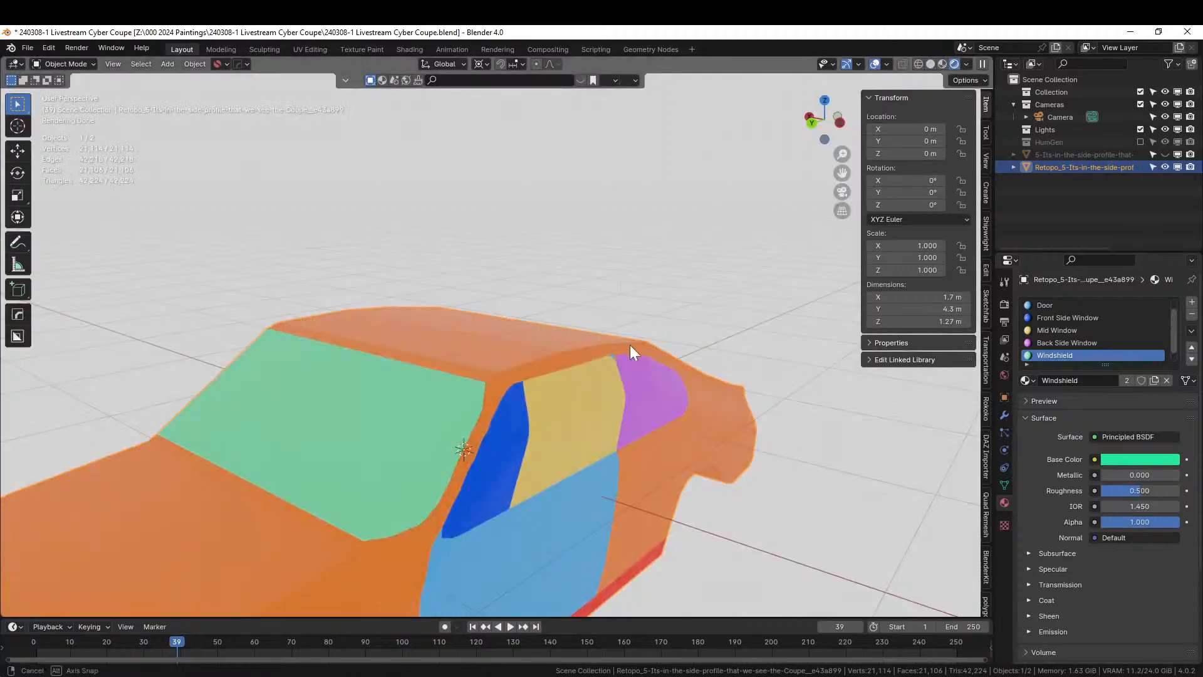
middle_drag(630, 344, 597, 334)
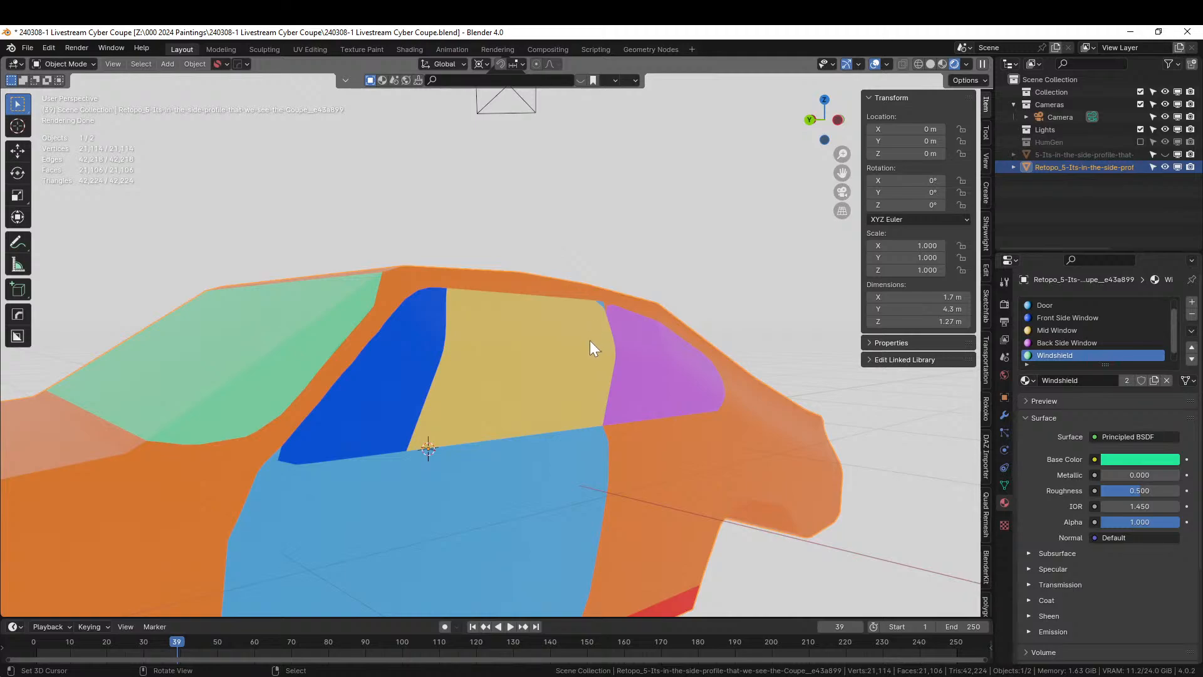
scroll(589, 340, down, 3)
middle_drag(589, 340, 665, 356)
Return to Edit Mode and set the proportional editing falloff to Linear
key(Tab)
click(552, 64)
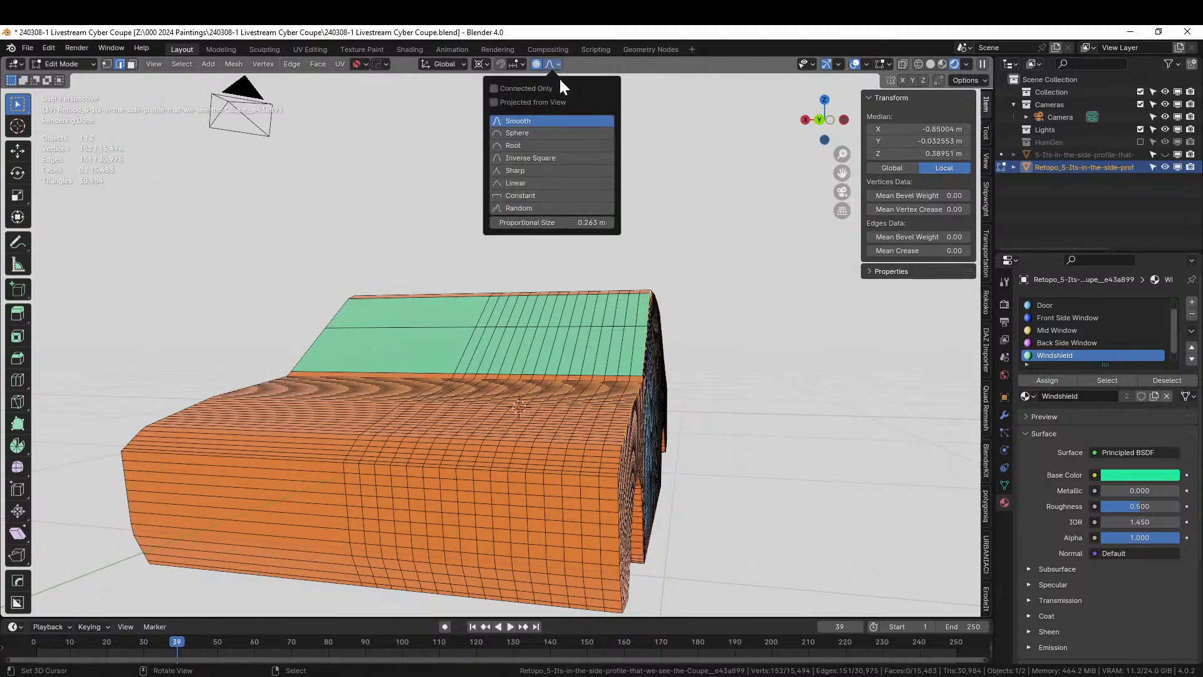
click(522, 183)
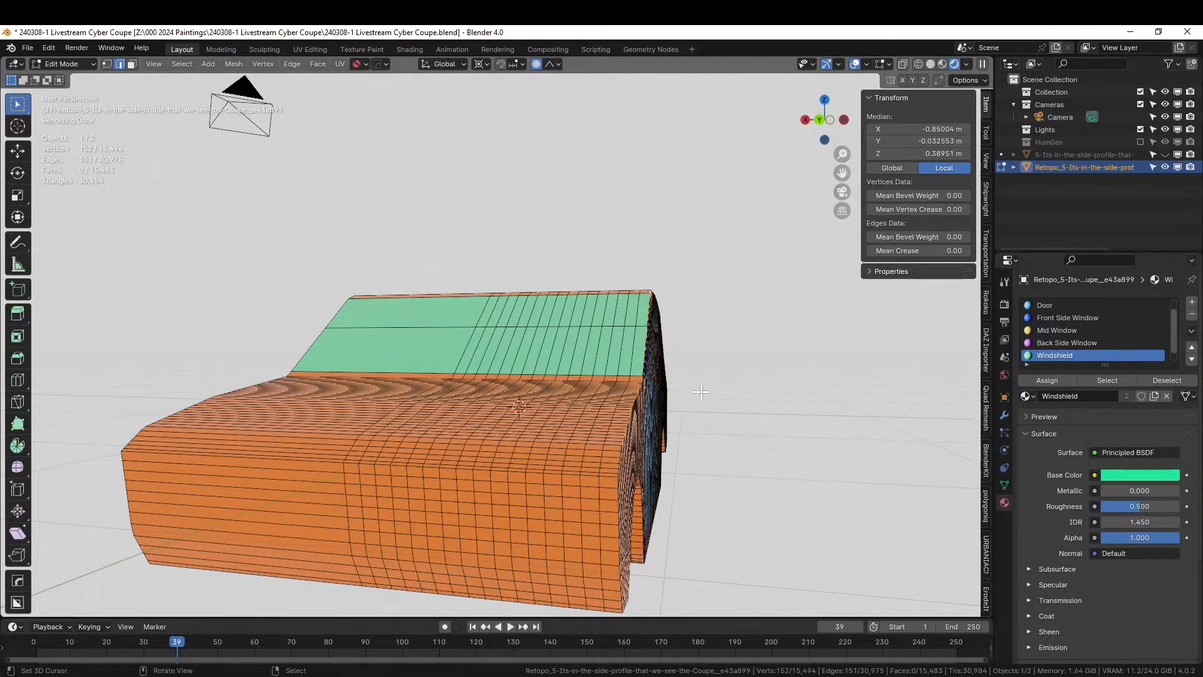
Try scaling the upper side edges along X to about 0.88 with the linear falloff, check the side, and undo it
key(s)
key(x)
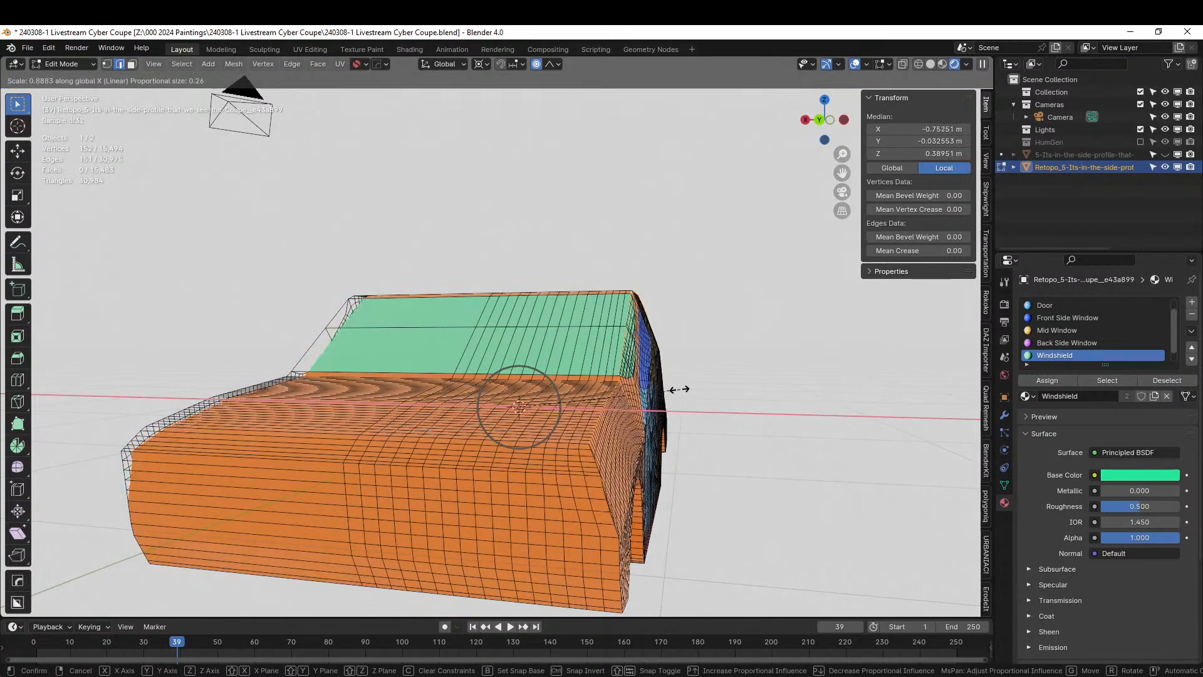
click(676, 388)
middle_drag(675, 389, 630, 390)
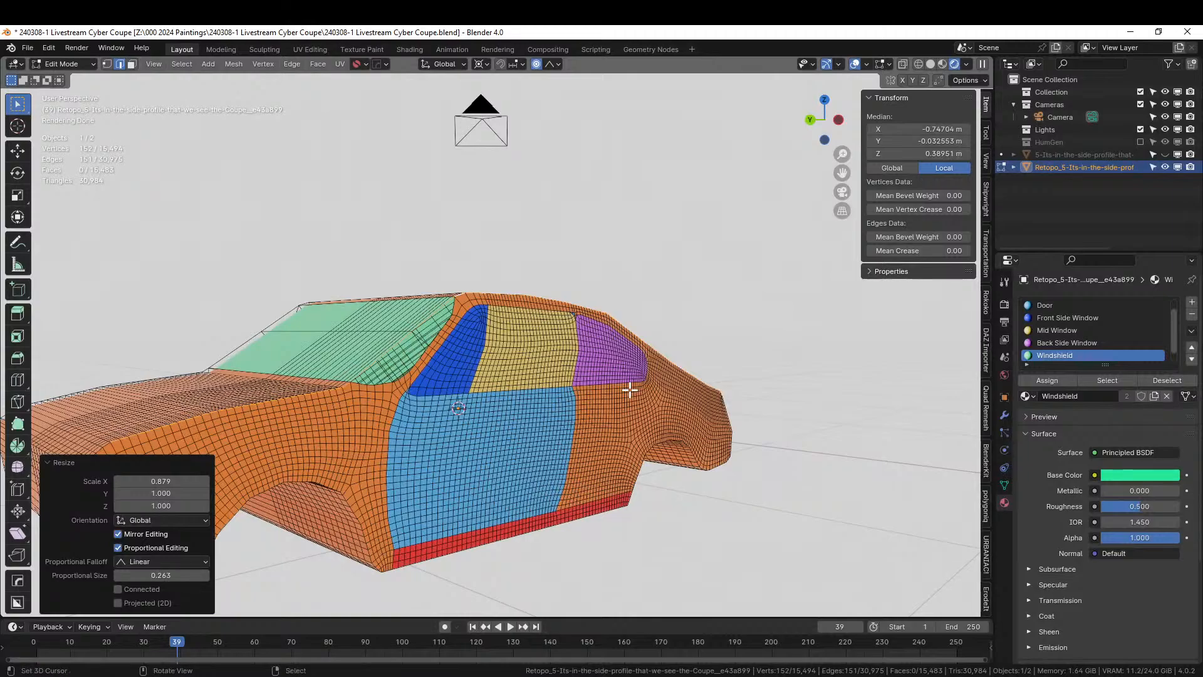
middle_drag(630, 390, 656, 393)
key(ctrl+z)
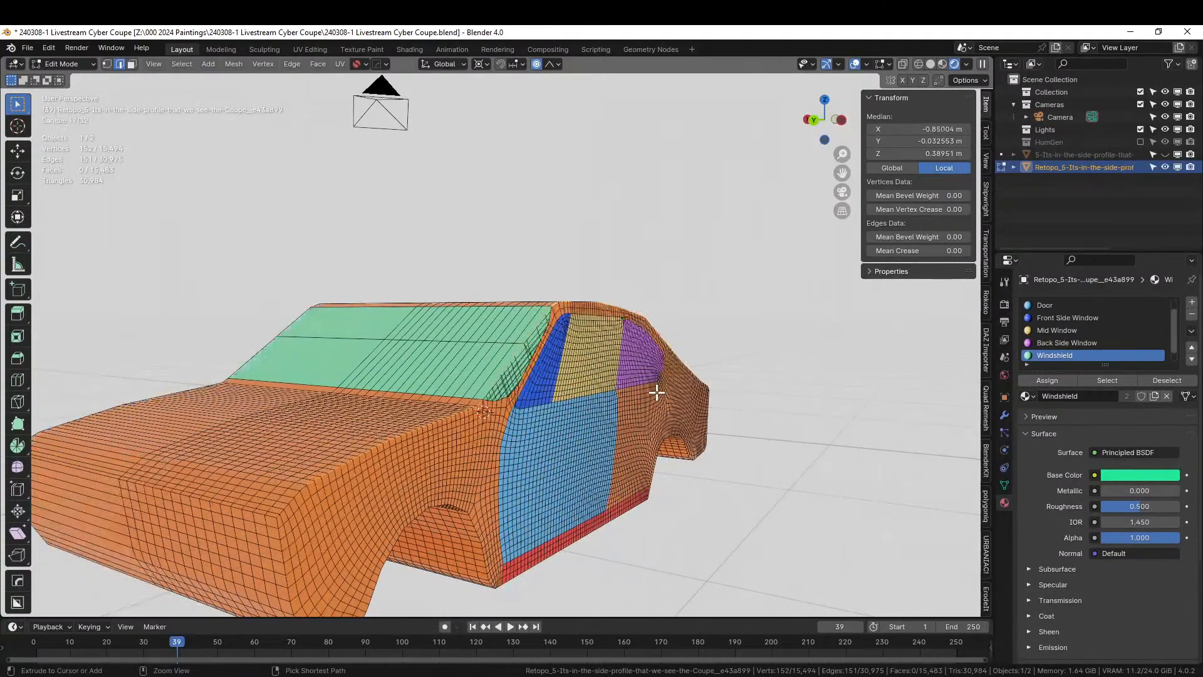
Try adding the edge loop running through the side windows to the selection and scaling it along X
scroll(652, 393, up, 5)
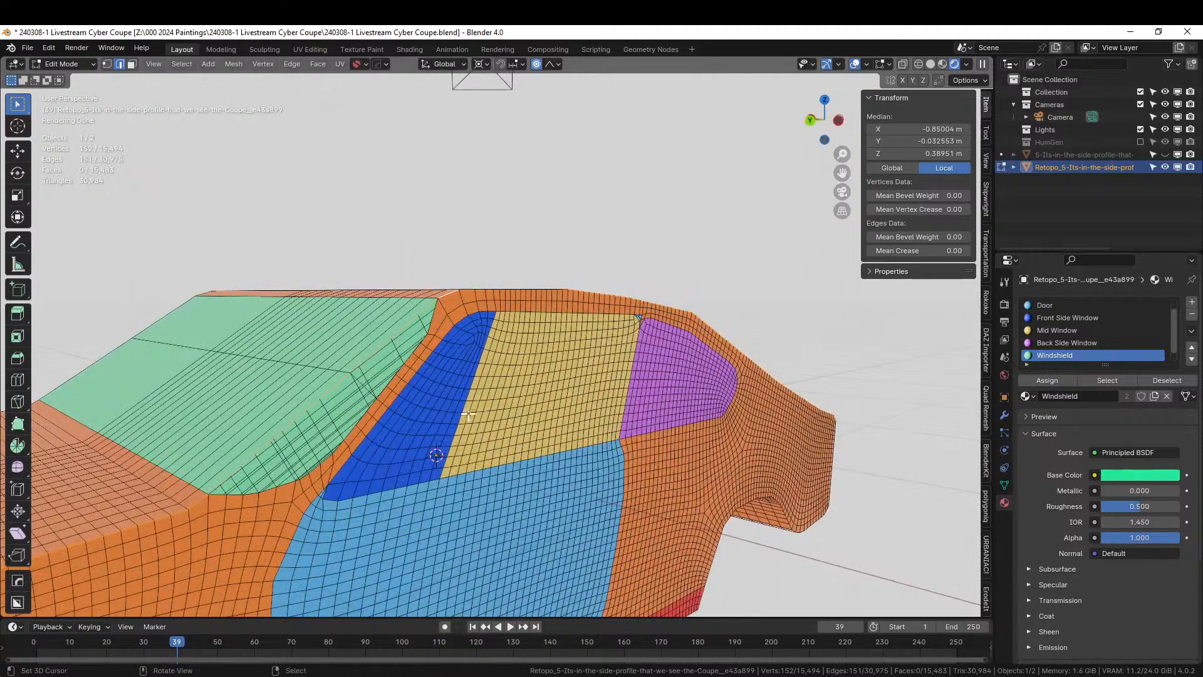
alt+shift+click(398, 412)
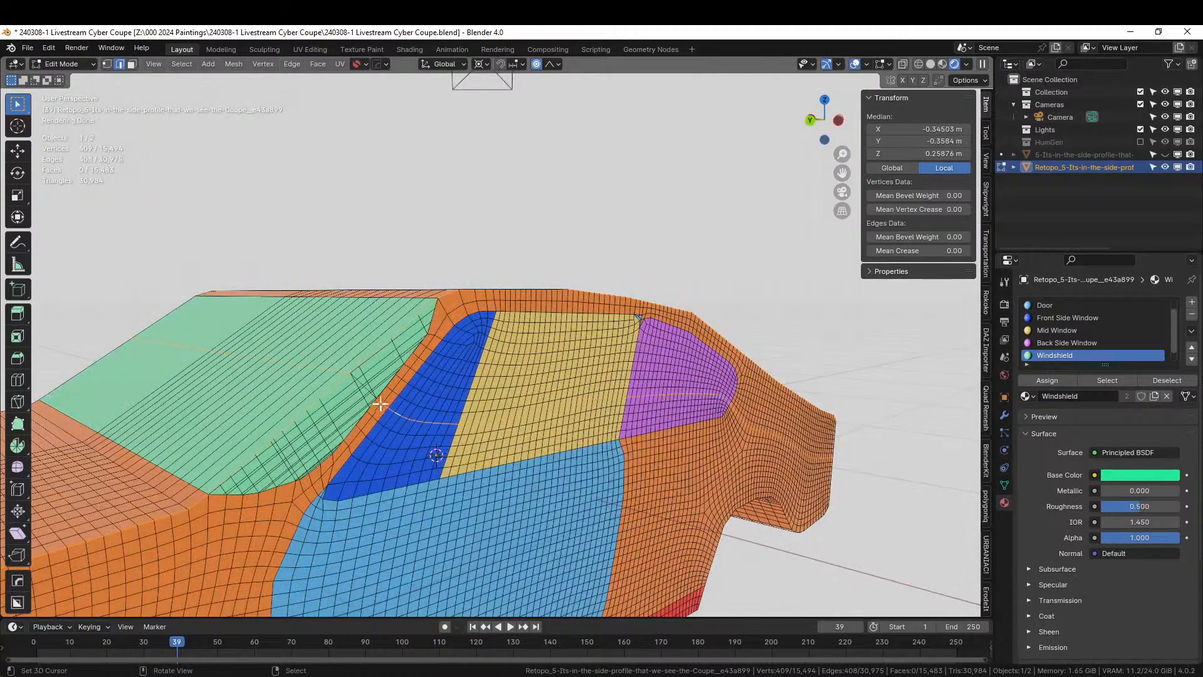
middle_drag(441, 393, 601, 430)
key(KP_1)
key(s)
key(x)
click(572, 448)
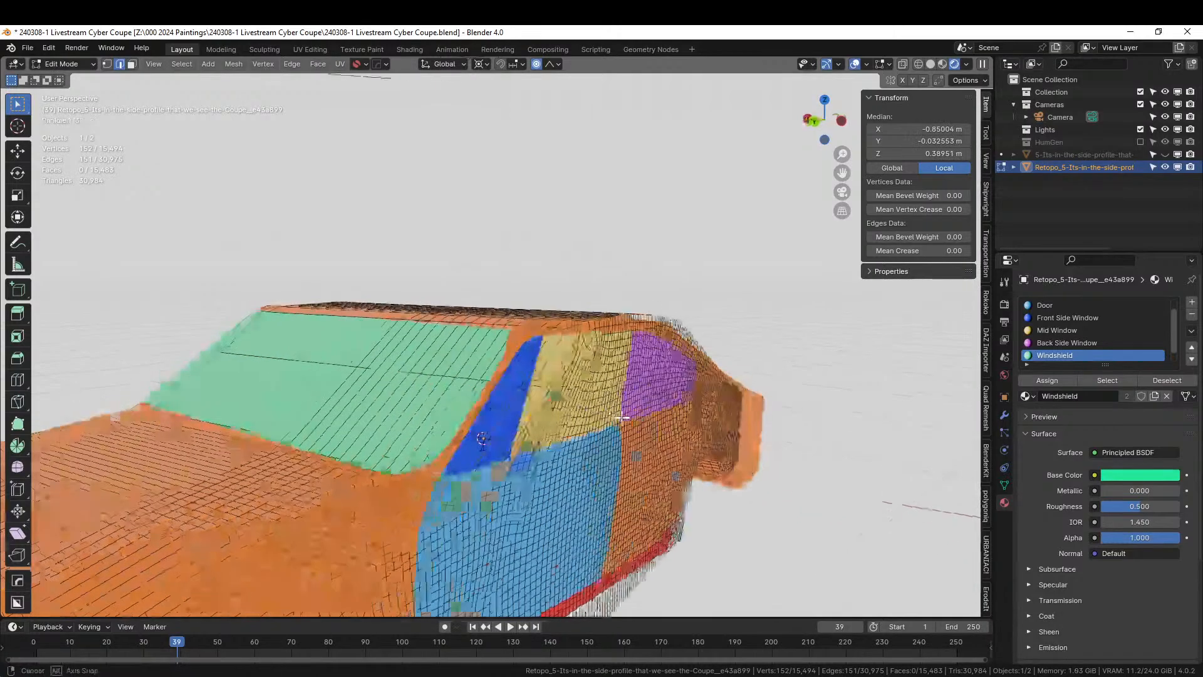
Scale the selected upper side edges along X to about 0.85 with a proportional size of 0.51, and check the body in Object Mode
scroll(647, 412, down, 5)
middle_drag(647, 412, 667, 410)
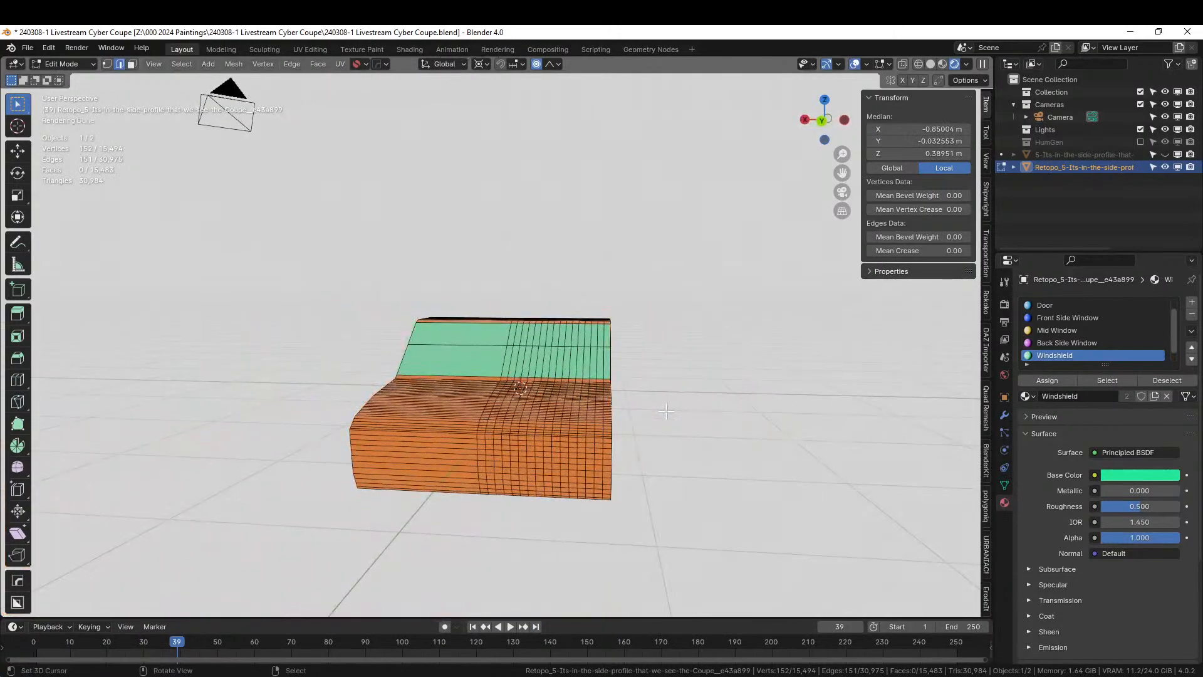
key(s)
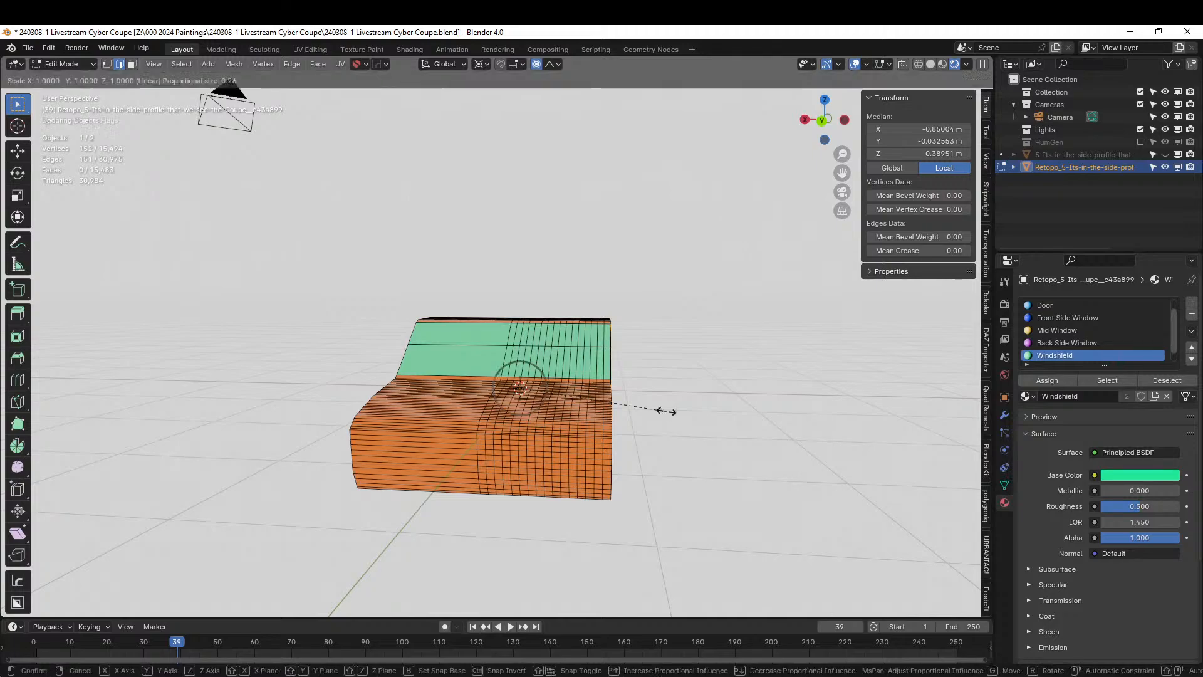
key(x)
scroll(647, 410, down, 7)
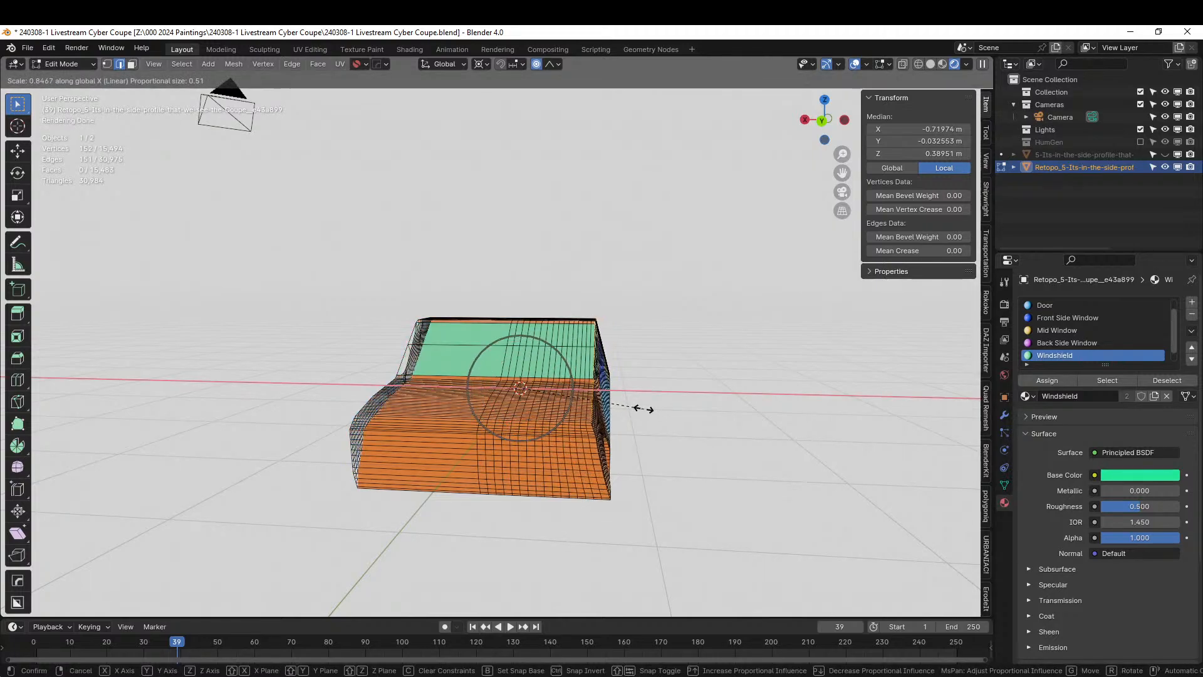
click(640, 408)
middle_drag(640, 409, 671, 422)
scroll(624, 408, up, 4)
scroll(551, 396, down, 4)
key(Tab)
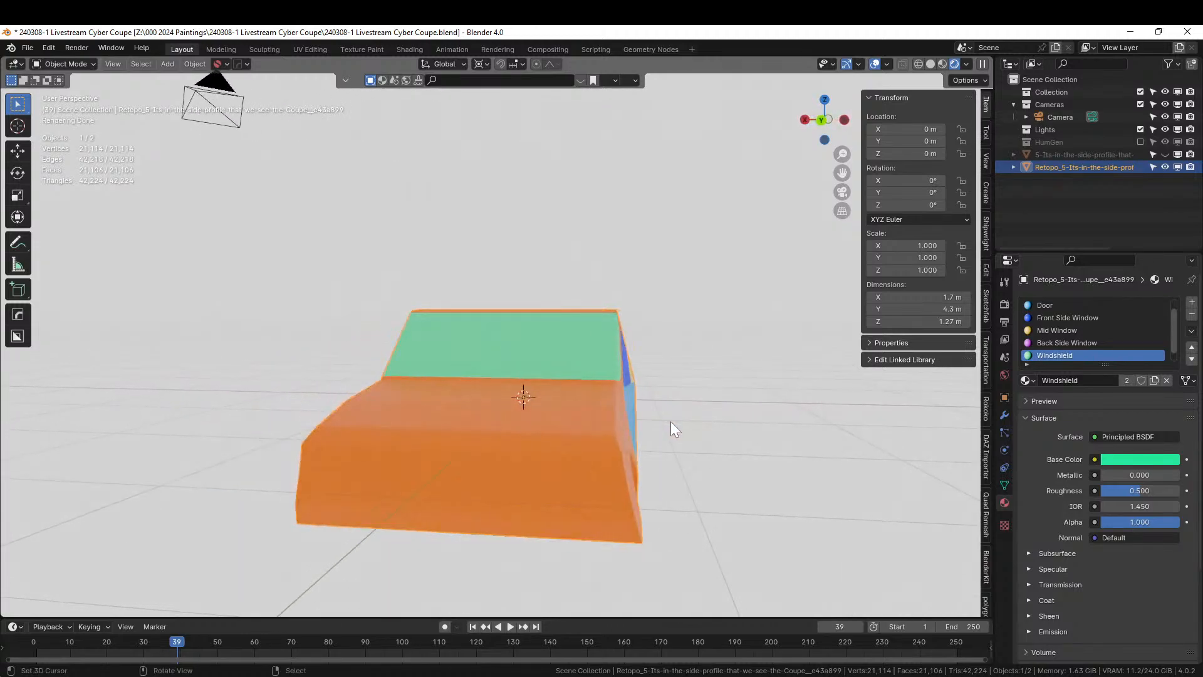
mouse_move(539, 446)
middle_down()
mouse_move(555, 427)
mouse_move(507, 424)
mouse_move(551, 449)
middle_up()
scroll(523, 432, up, 2)
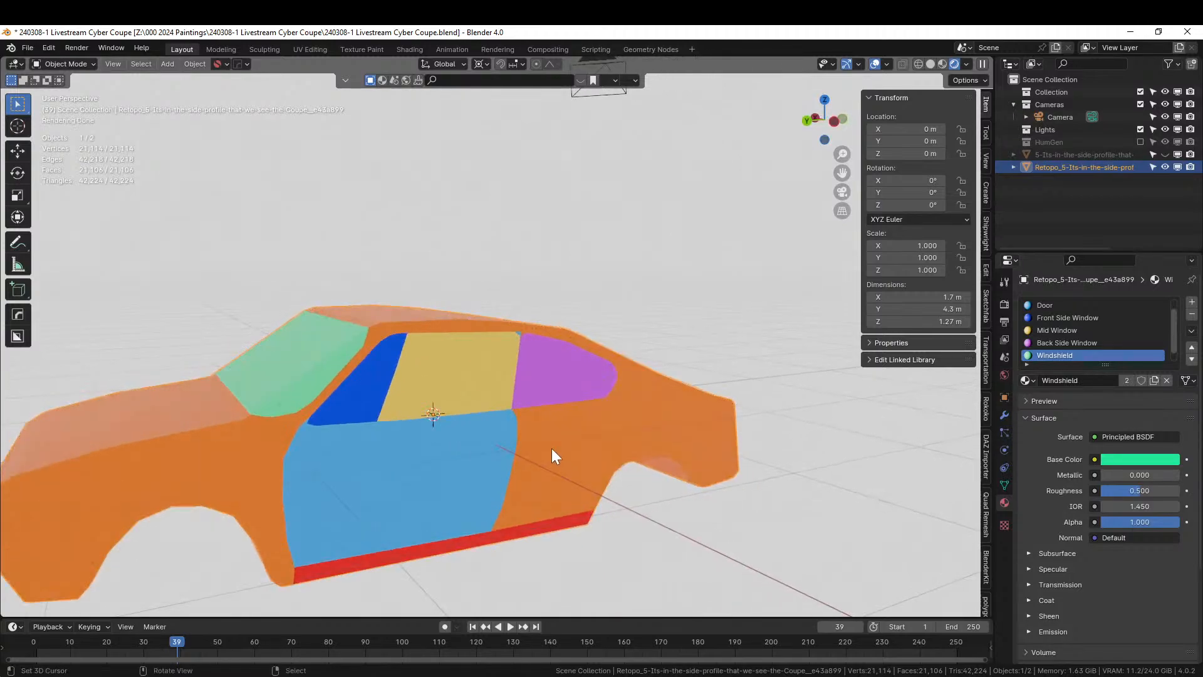
Try a level 1 subdivision on the tapered body and undo it
key(ctrl+1)
middle_drag(551, 448, 612, 446)
key(ctrl+z)
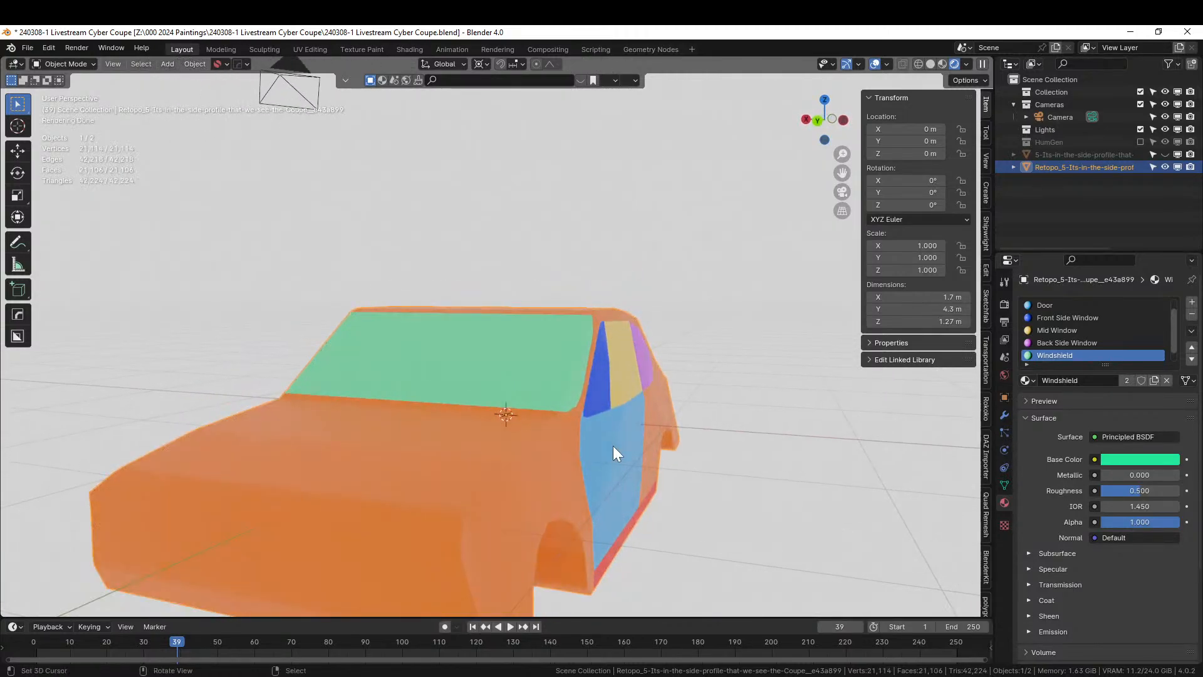
Add a Smooth modifier to the car body below the mirror modifier
click(1005, 416)
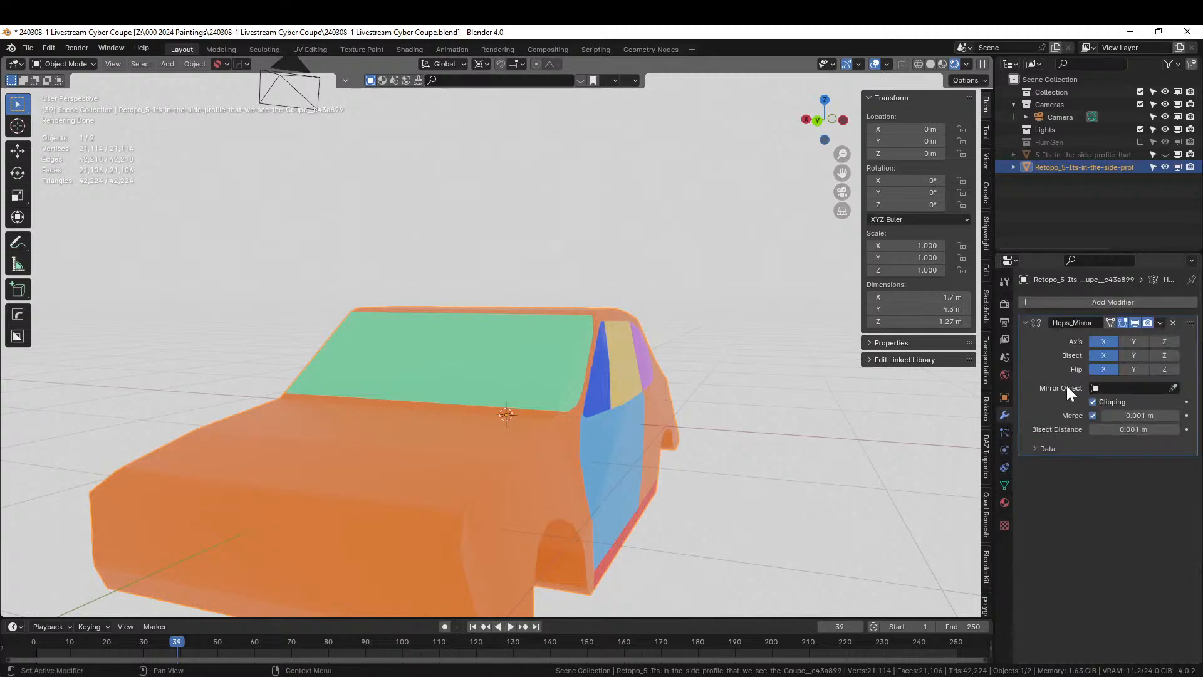
click(1091, 302)
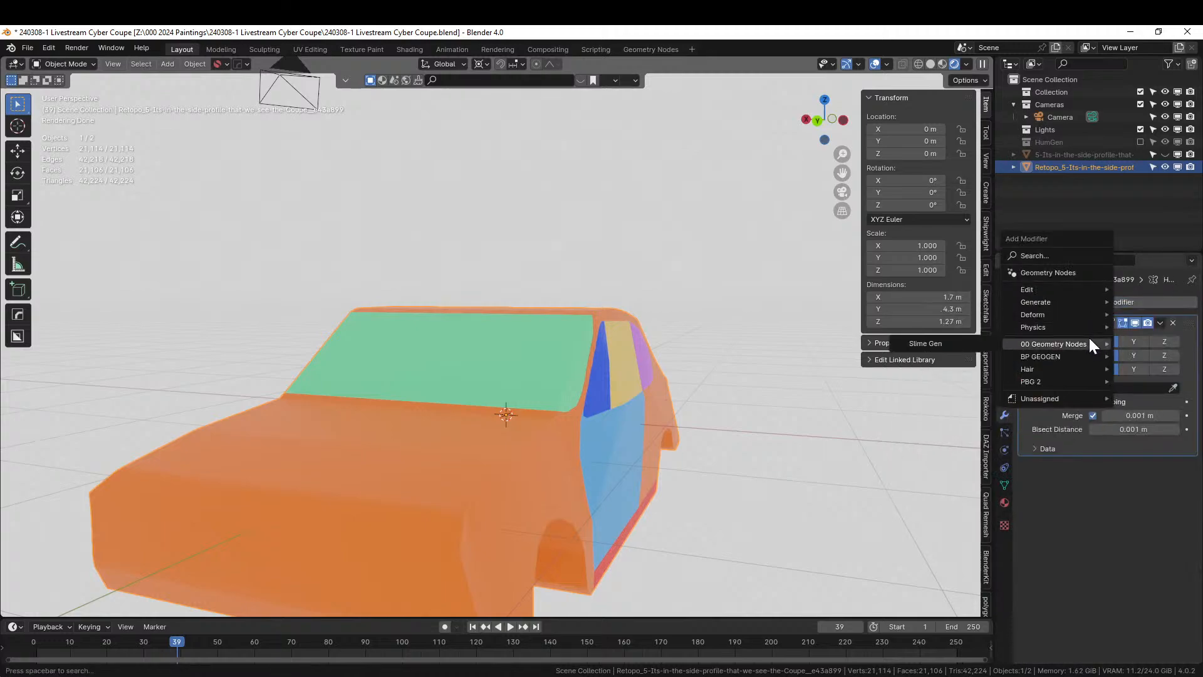
mouse_move(1082, 328)
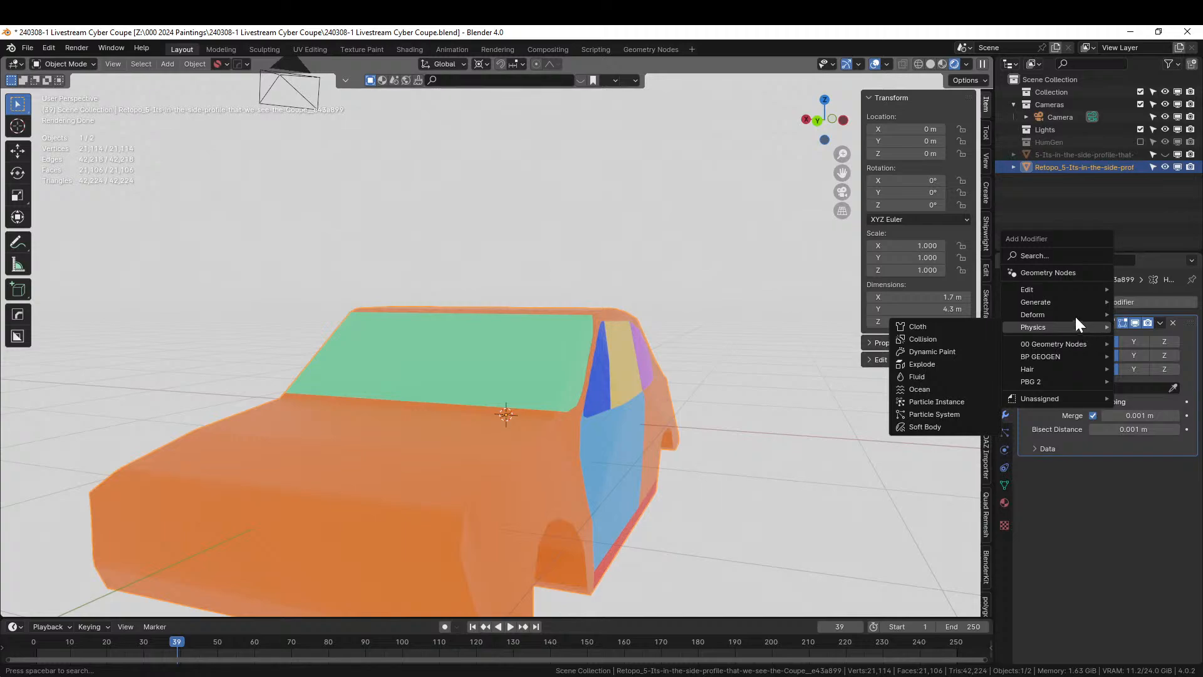
mouse_move(1058, 313)
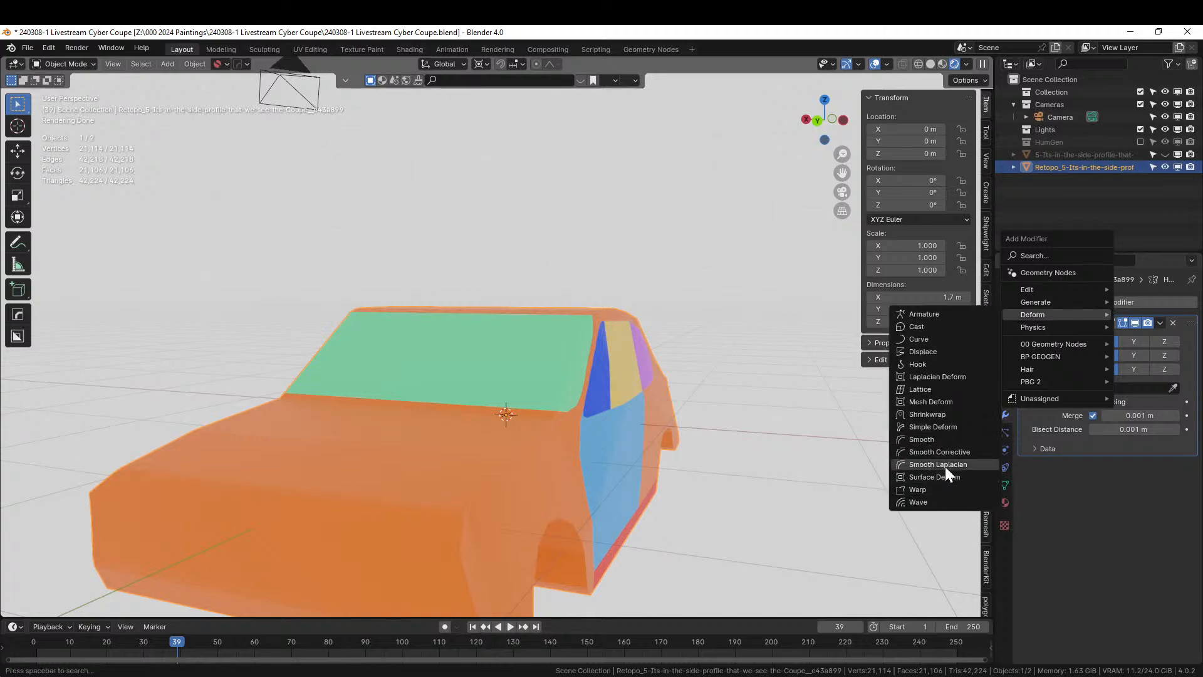
click(943, 438)
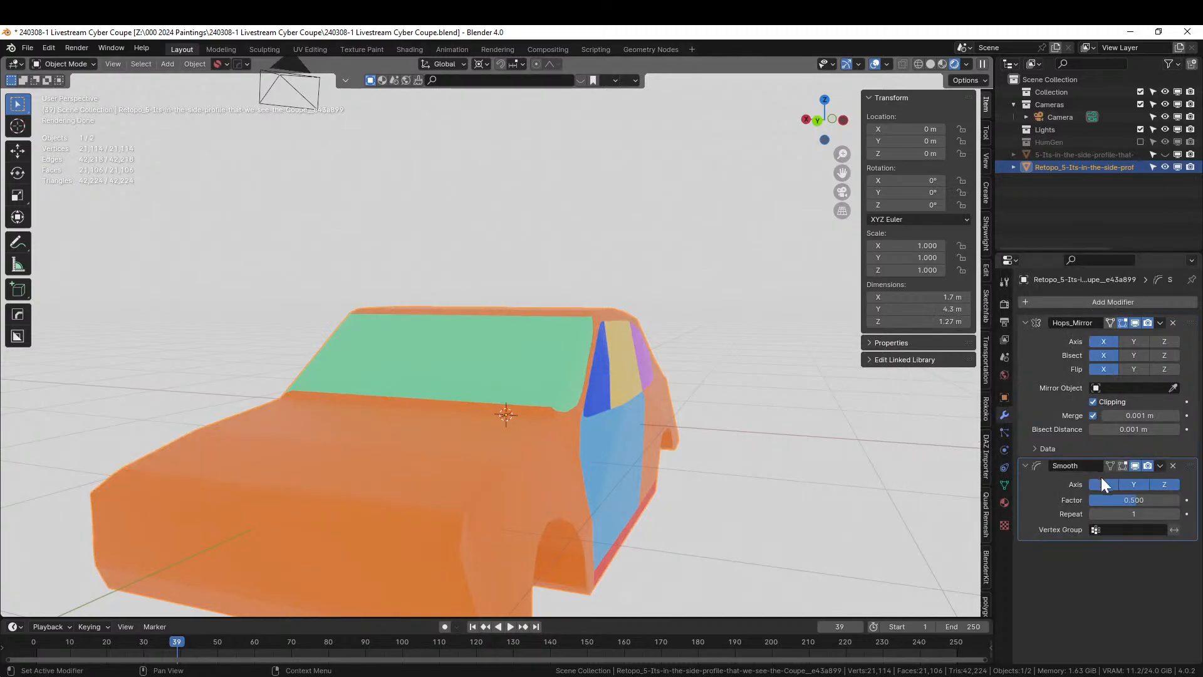
Raise the Smooth modifier's Repeat to 22 and check the smoothed body from both sides
click(1176, 513)
click(1176, 514)
click(1176, 513)
click(1175, 514)
click(1175, 514)
click(1176, 514)
click(1176, 514)
click(1176, 514)
click(1176, 513)
click(1176, 513)
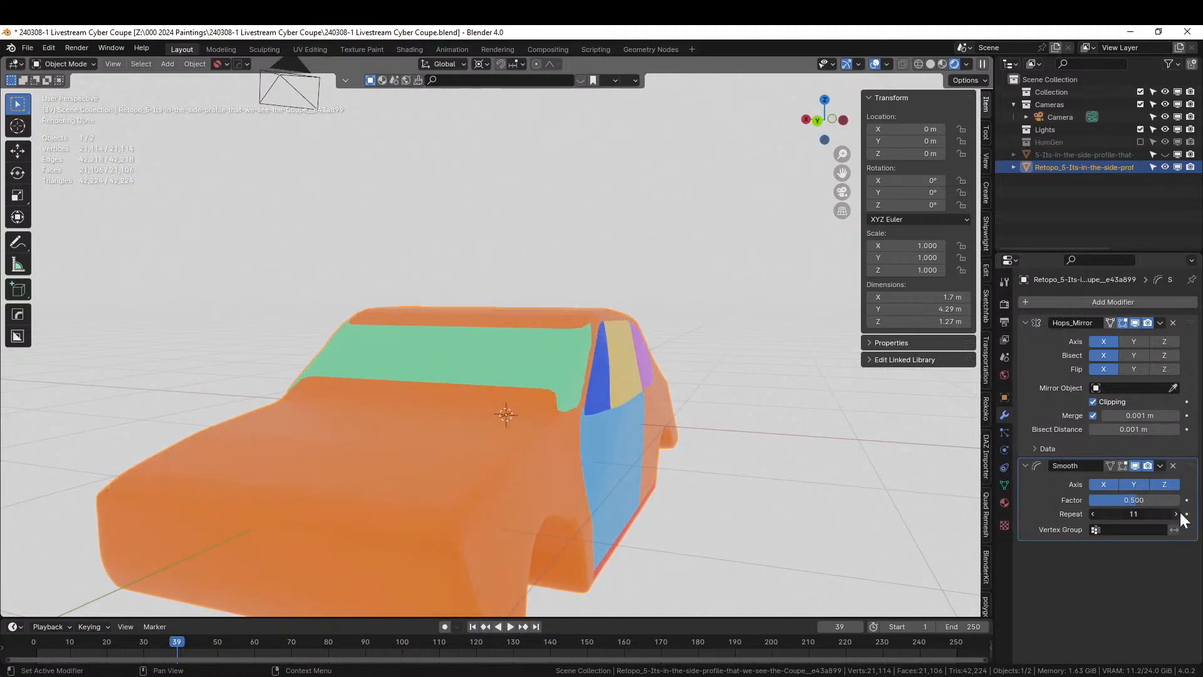
click(1176, 514)
click(1175, 514)
click(1176, 514)
click(1176, 513)
click(1176, 514)
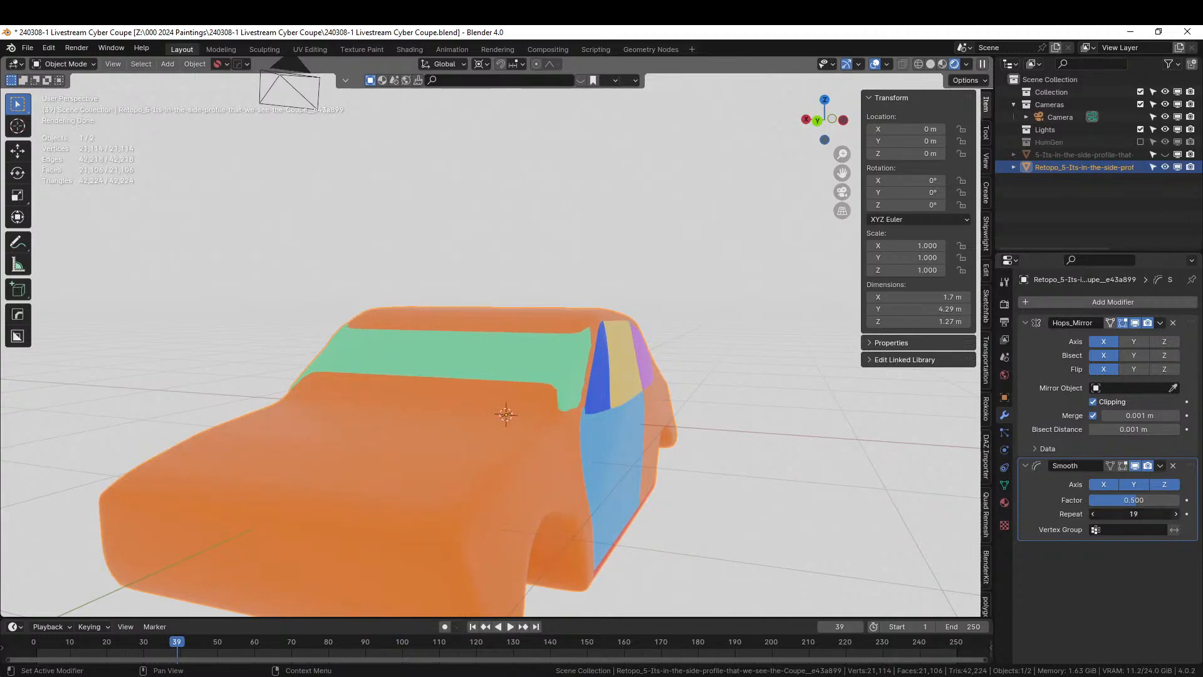
click(1176, 514)
click(1175, 514)
middle_drag(873, 438, 792, 486)
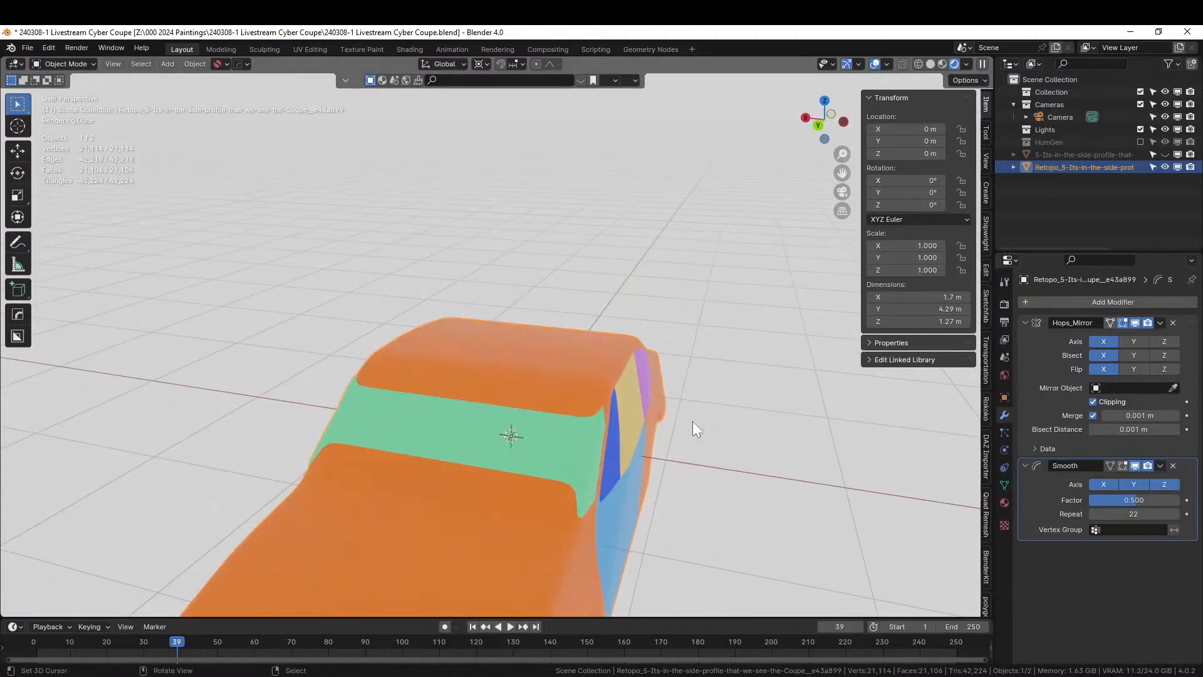
middle_drag(580, 433, 651, 434)
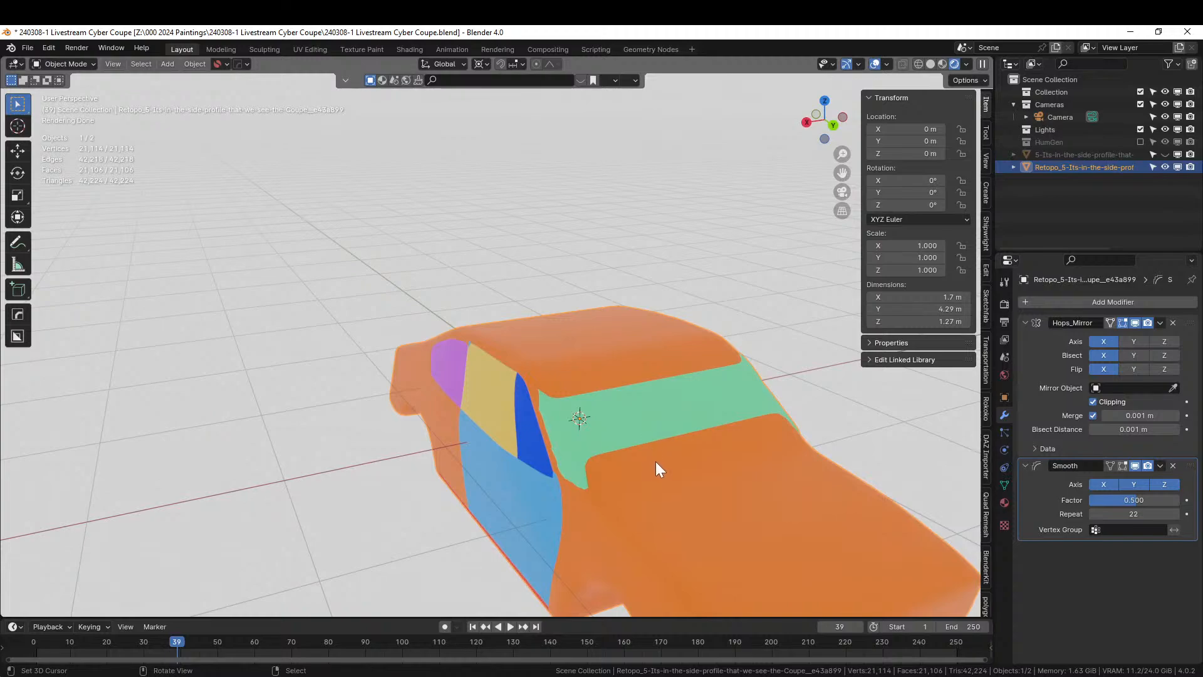
Apply the mirror and Smooth modifiers to the body with HOps and open the mesh in Edit Mode near the windshield
key(q)
mouse_move(655, 461)
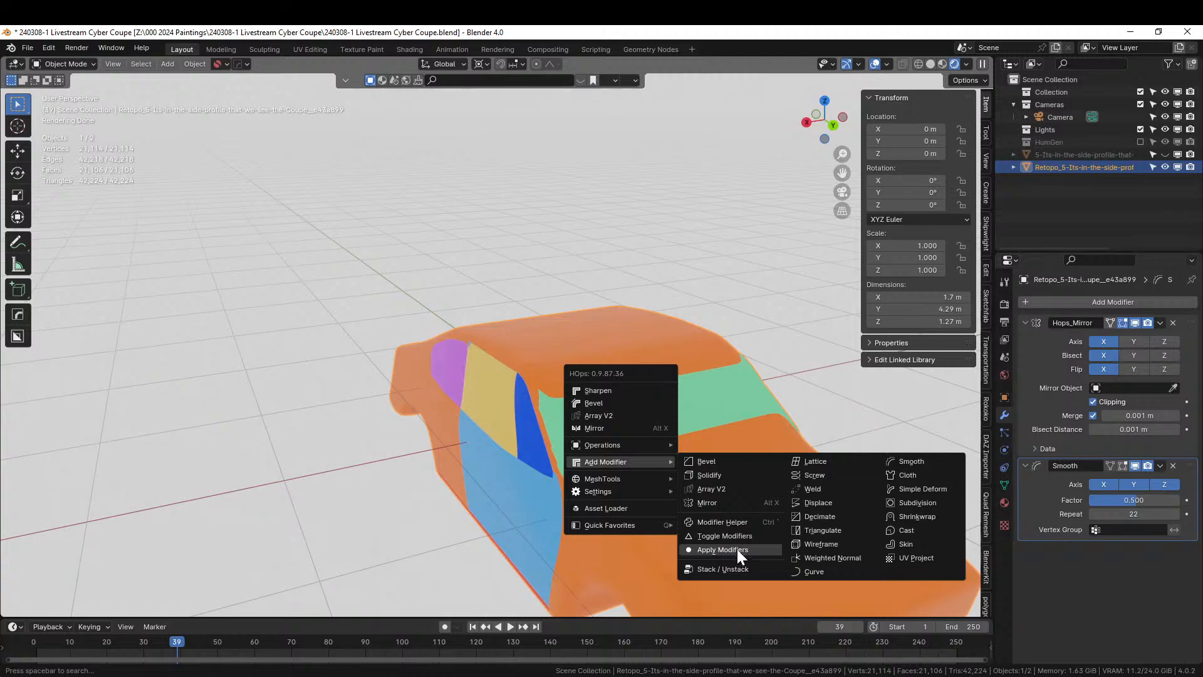
click(737, 549)
key(Tab)
scroll(685, 503, up, 3)
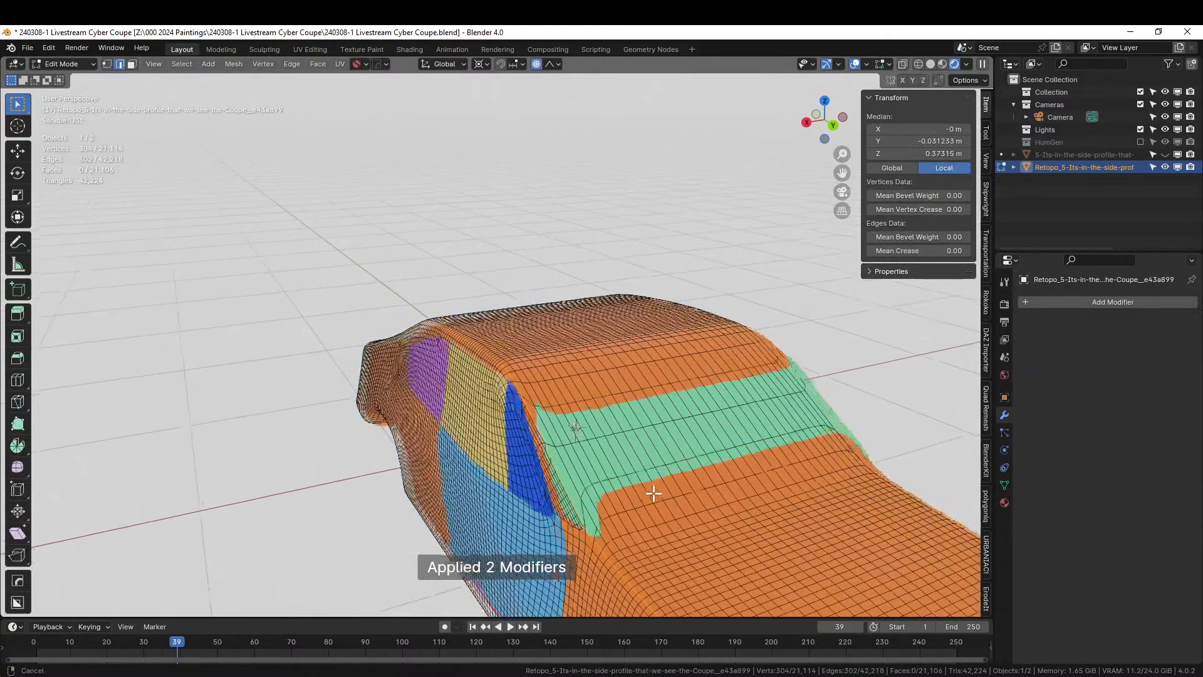
ctrl+middle_drag(654, 493, 587, 458)
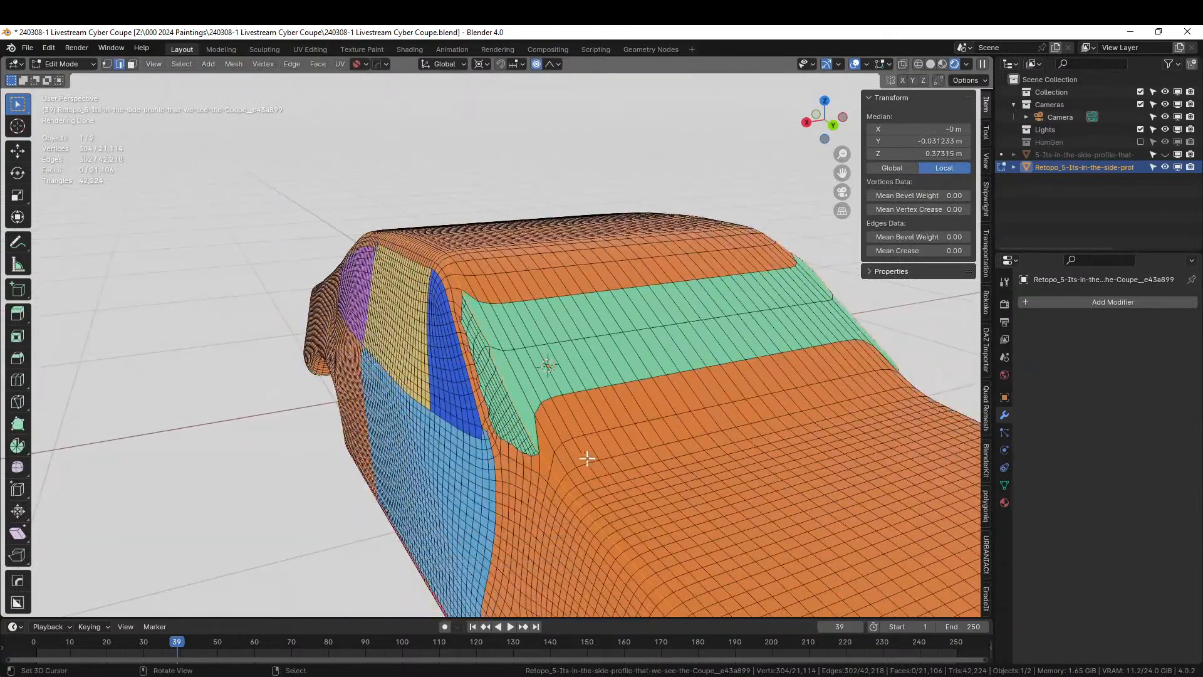
key(3)
click(546, 447)
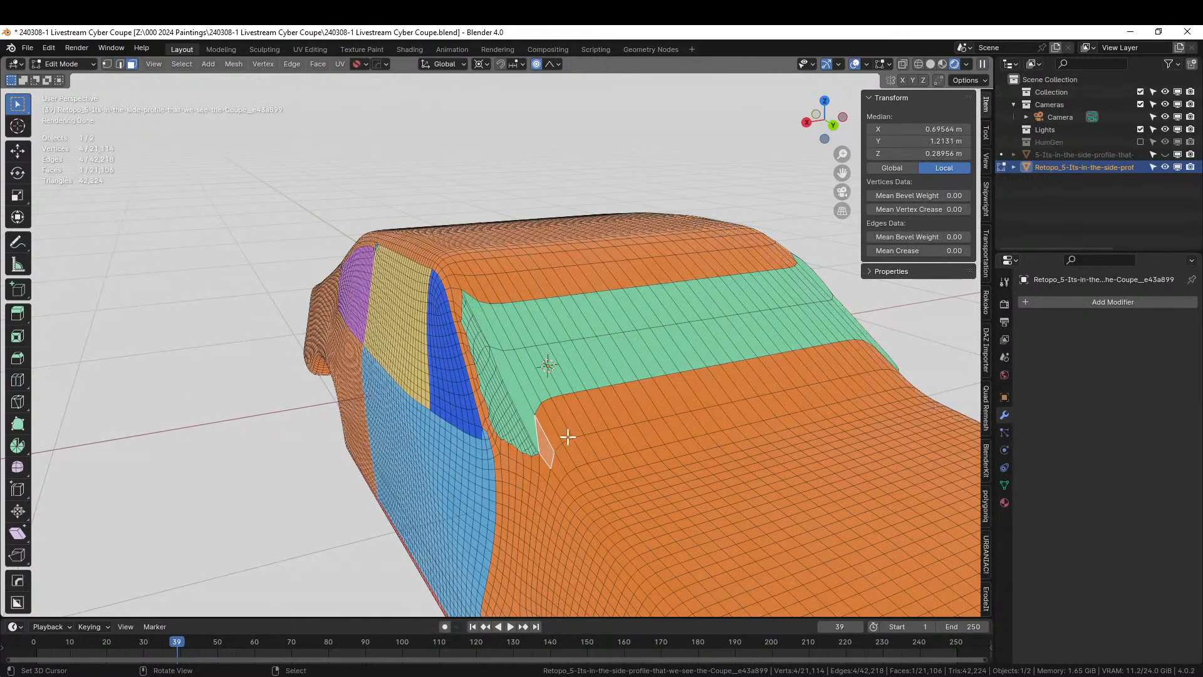
middle_drag(720, 384, 646, 508)
ctrl+click(593, 536)
middle_drag(647, 507, 576, 508)
shift+click(477, 467)
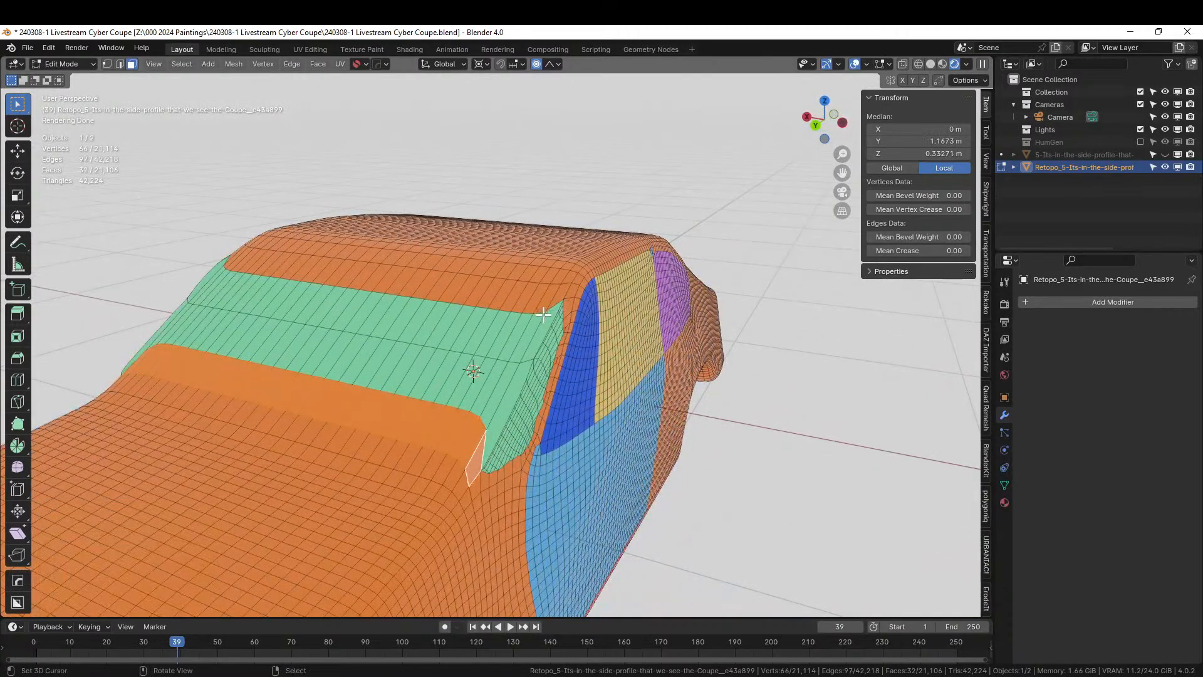
middle_drag(551, 309, 632, 341)
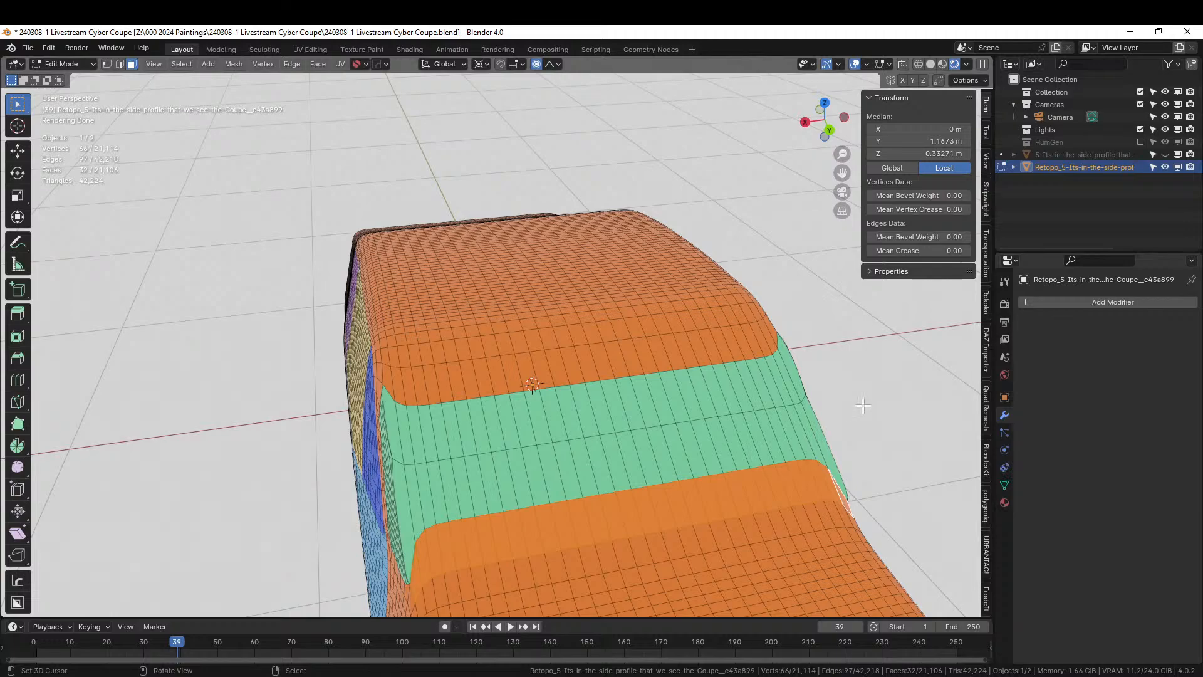
key(alt+a)
In top view, knife a straight cut-through line across the body between the windshield's two roof-side corner tips
key(KP_7)
shift+middle_drag(618, 426, 642, 533)
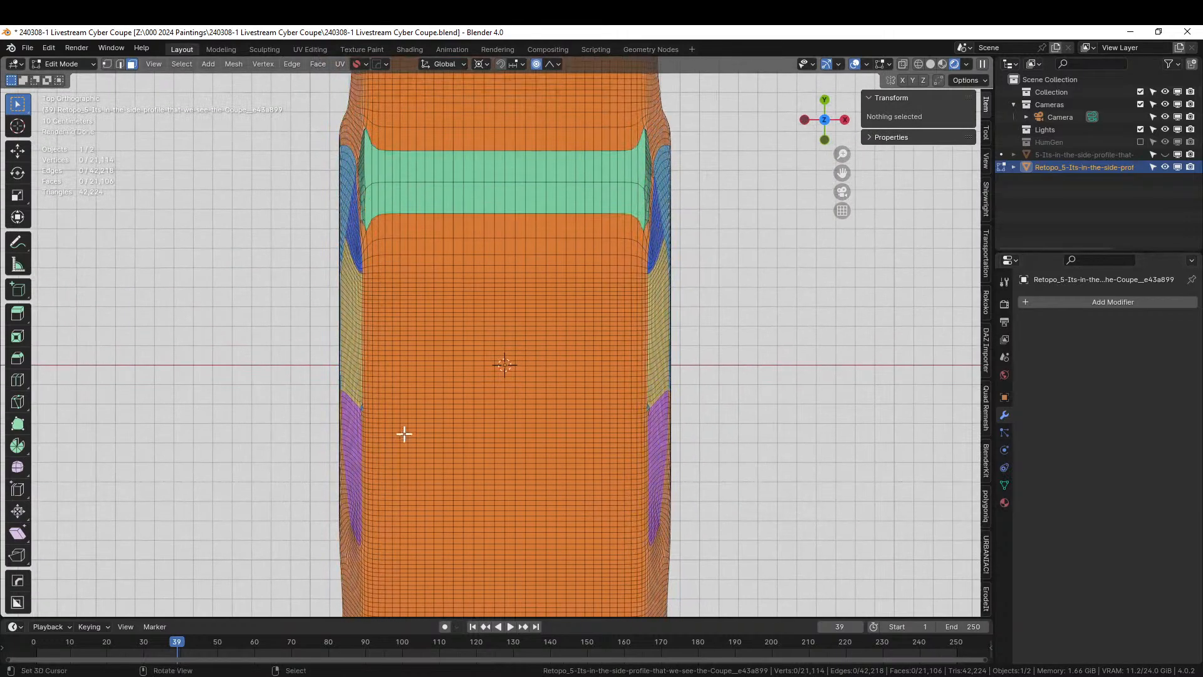
scroll(404, 433, up, 3)
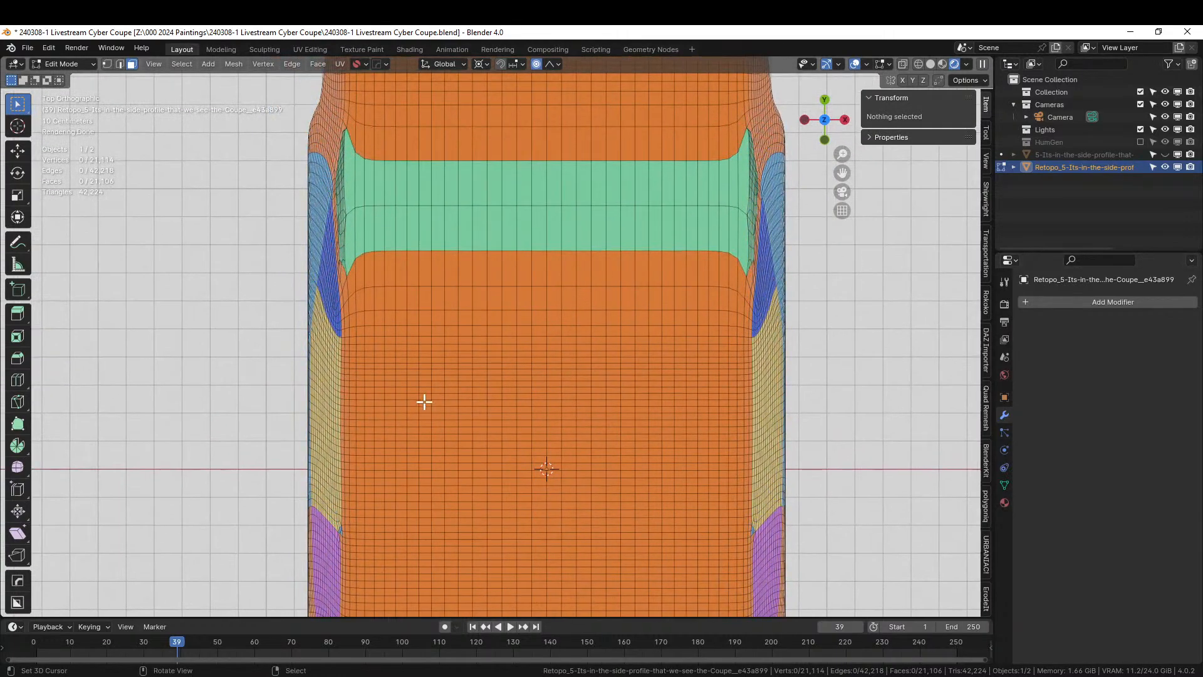
key(k)
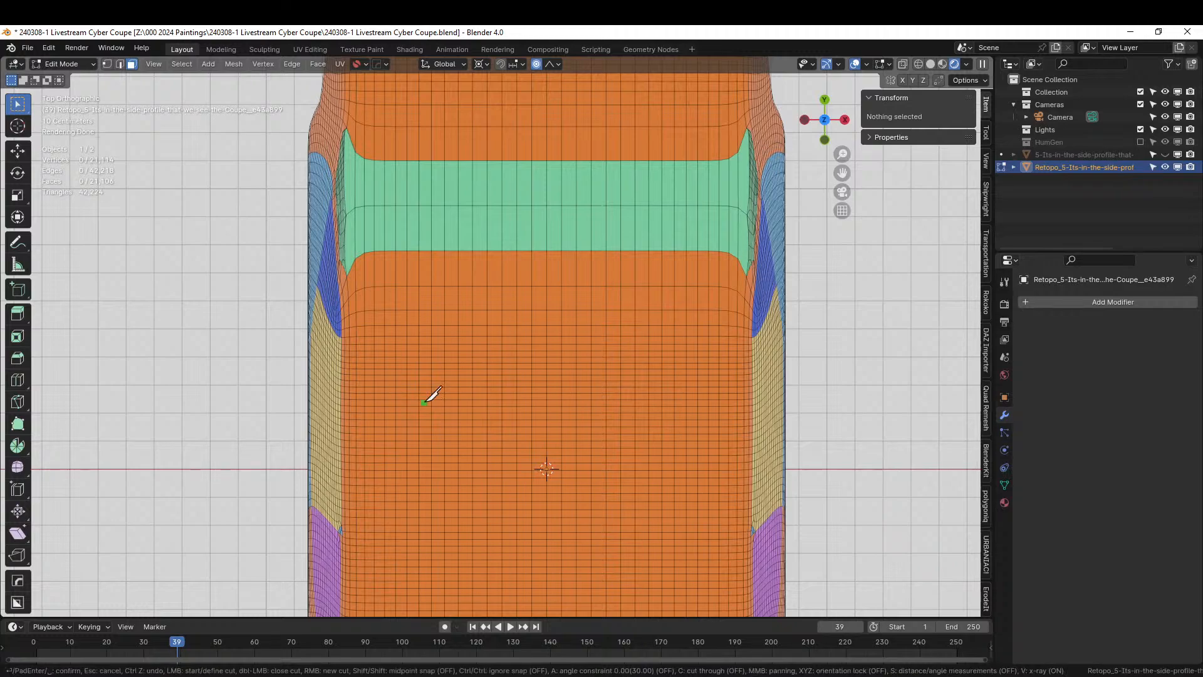
key(c)
click(347, 276)
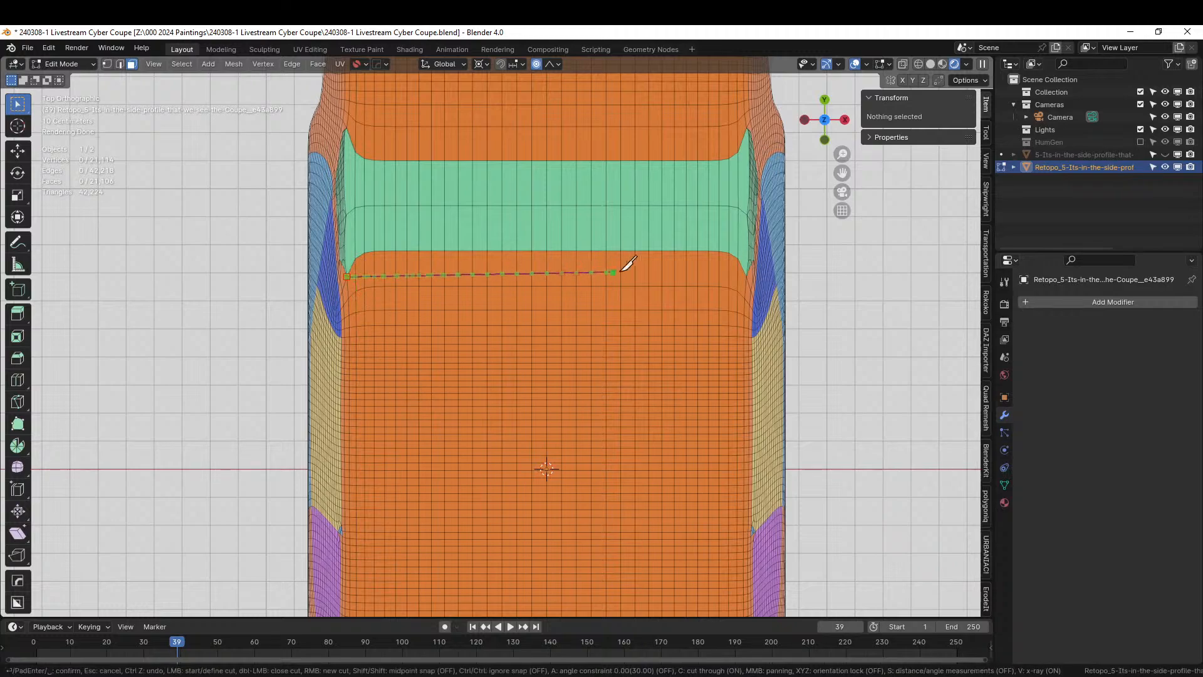
click(746, 276)
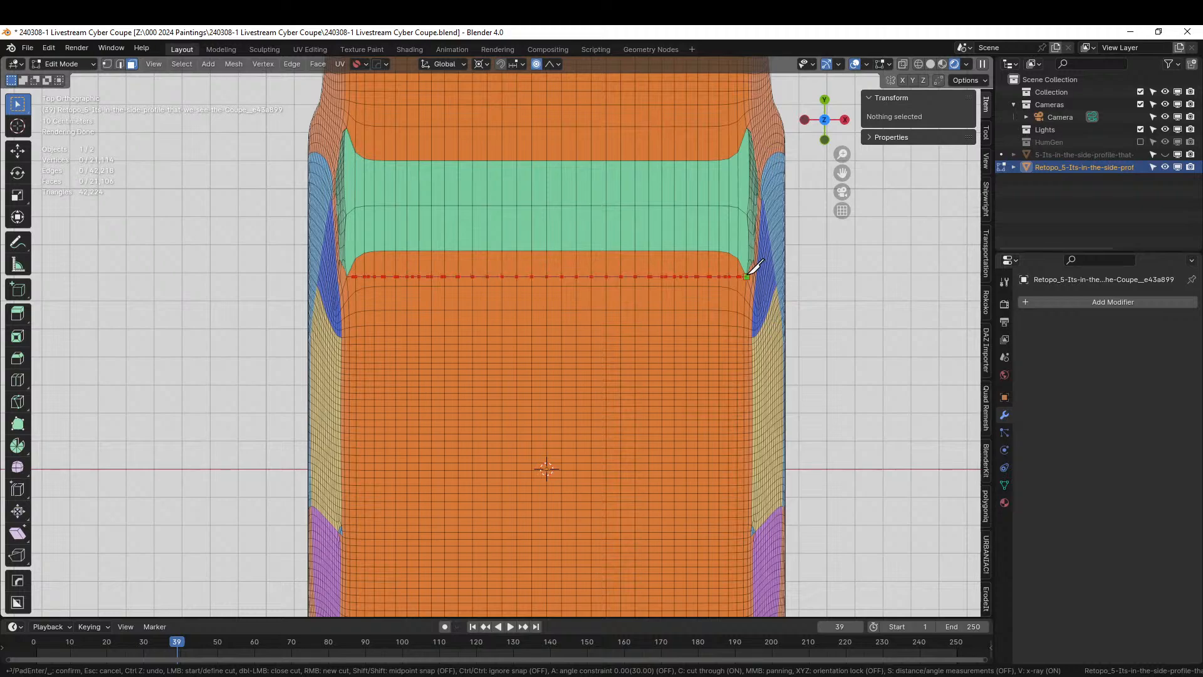
key(Return)
Knife a second straight cut-through line across the hood between the windshield's two front corner tips
shift+middle_drag(461, 207, 474, 314)
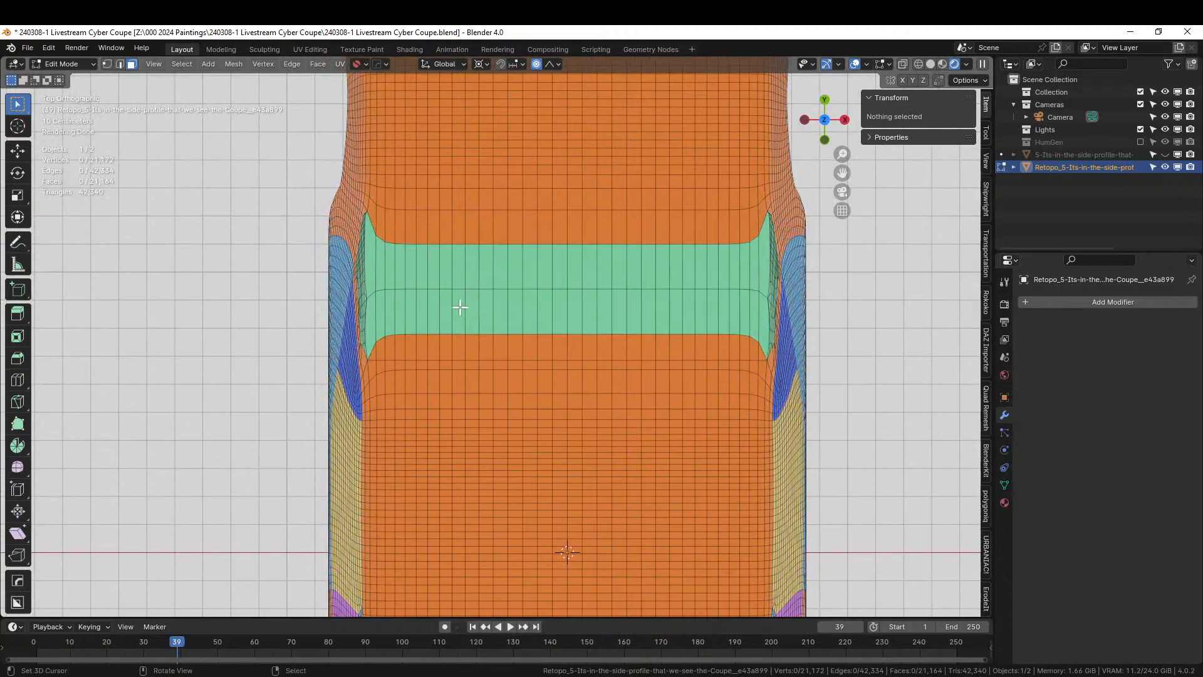
key(k)
key(c)
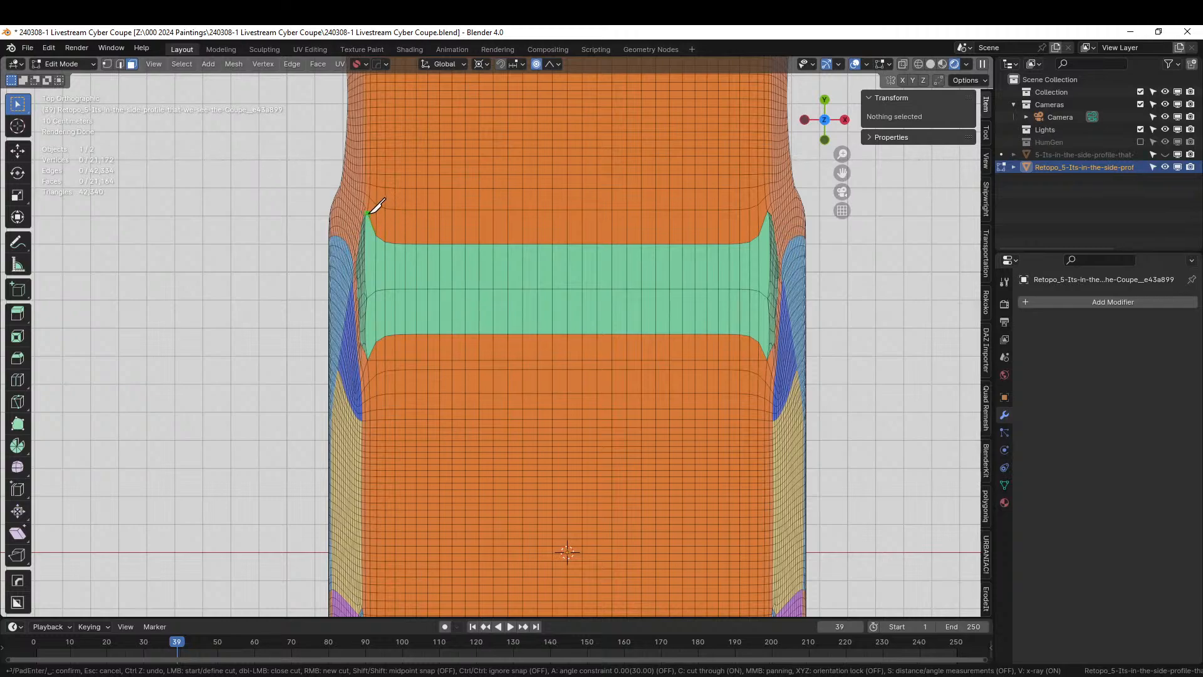
click(368, 211)
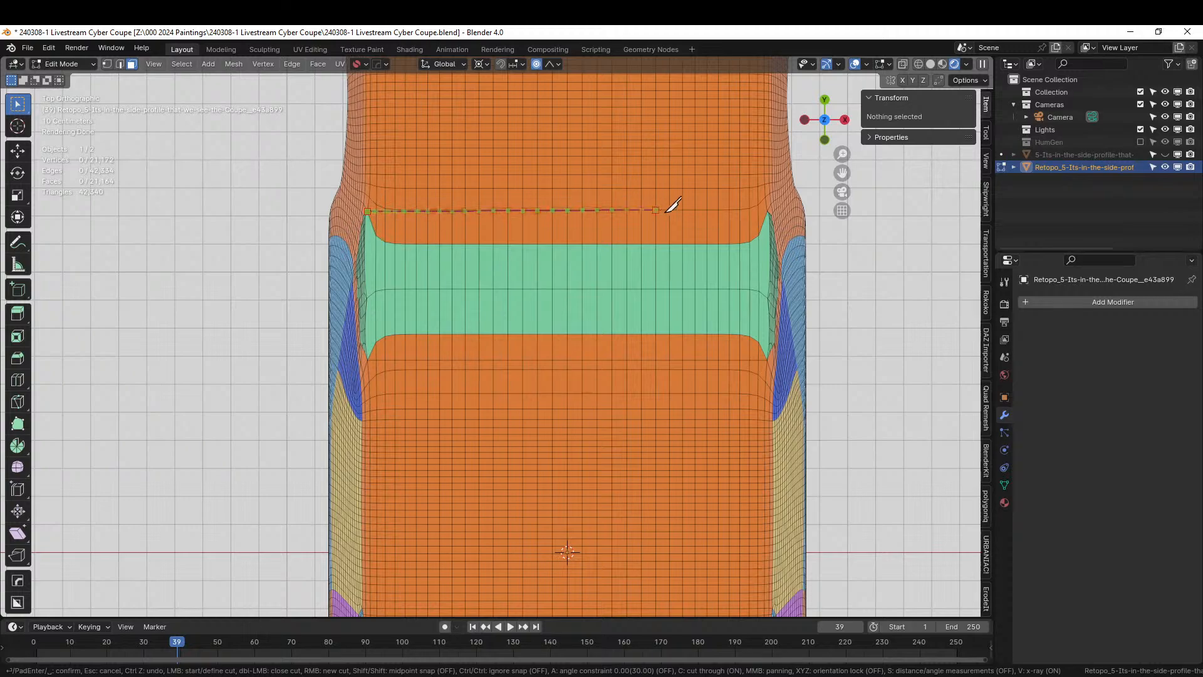
click(768, 212)
key(Return)
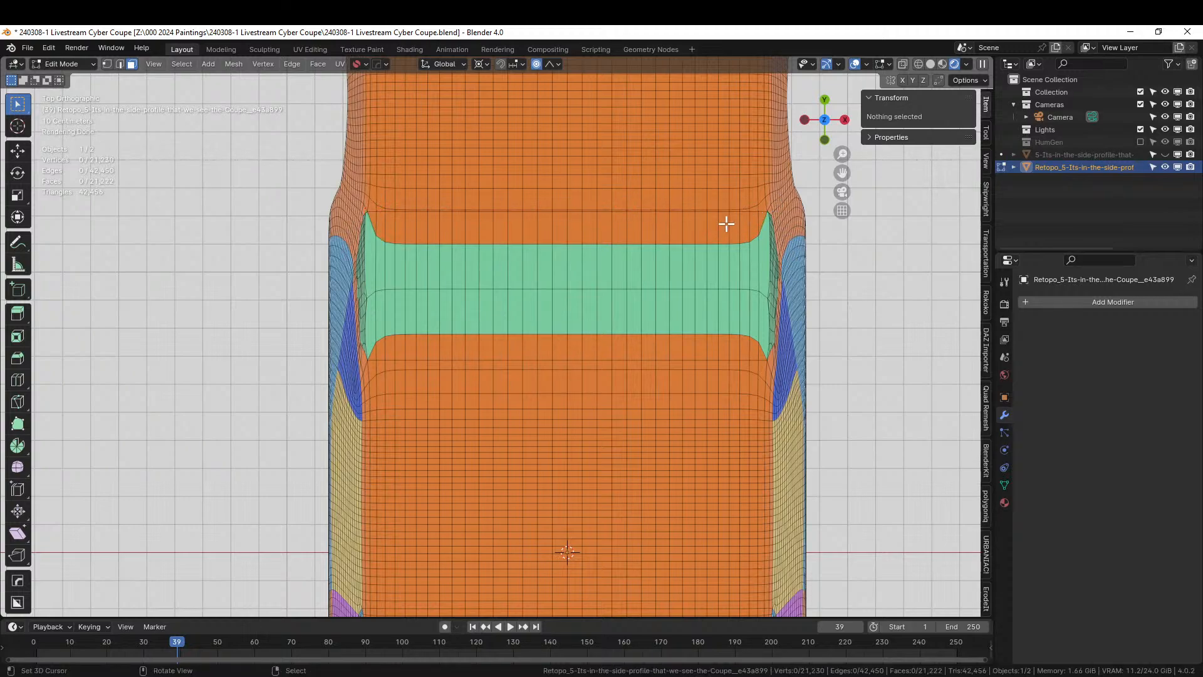
Select the two cut face strips along the windshield's roof and hood edges and assign them the Windshield material
alt+click(494, 227)
alt+shift+click(474, 346)
shift+click(501, 310)
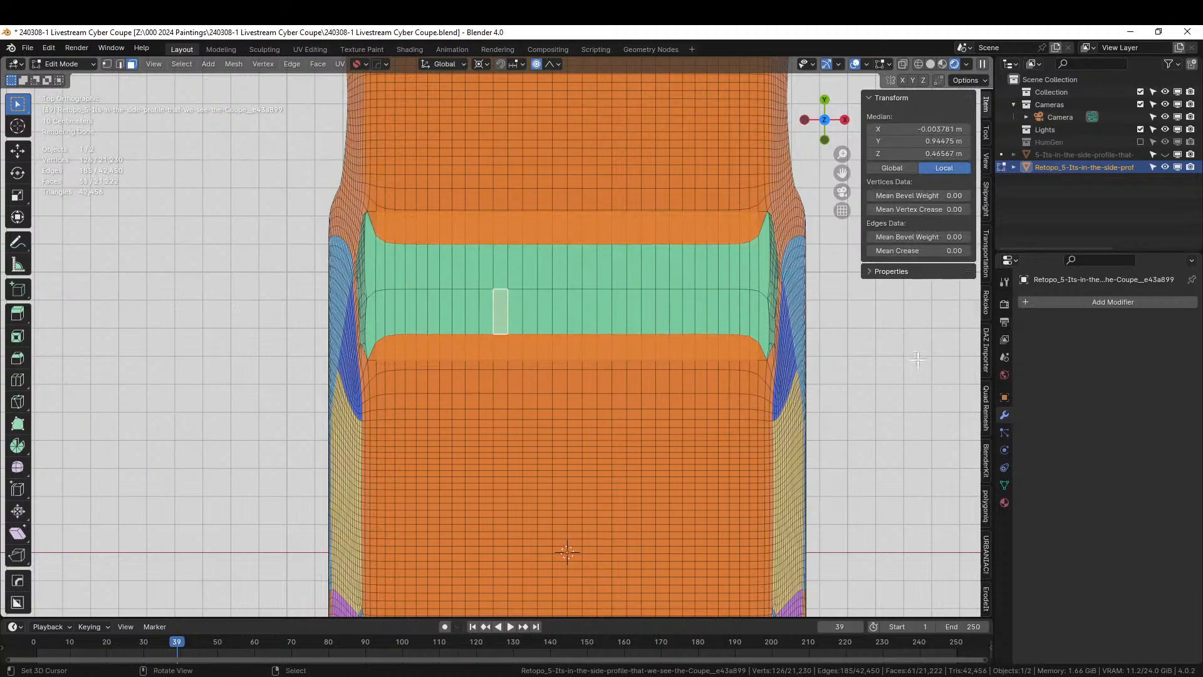
click(1004, 503)
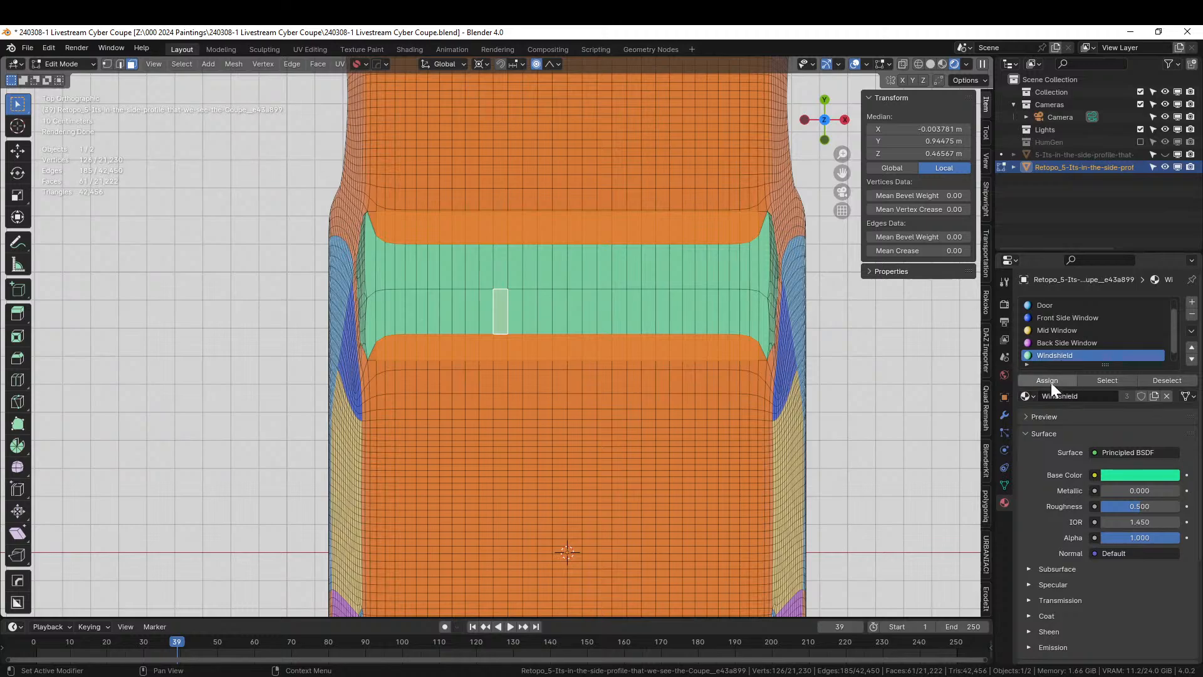
click(1046, 380)
Assign the Windshield material to the two leftover body-colored corner triangles at one side end of the windshield
middle_drag(739, 394, 516, 306)
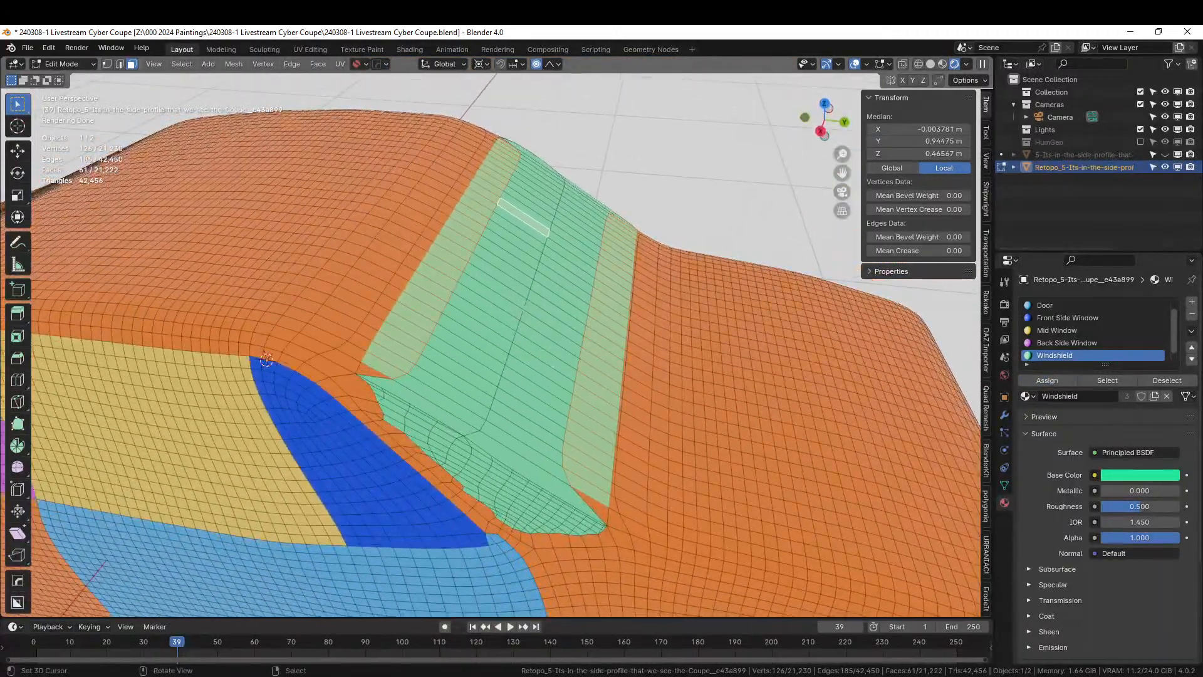
click(372, 372)
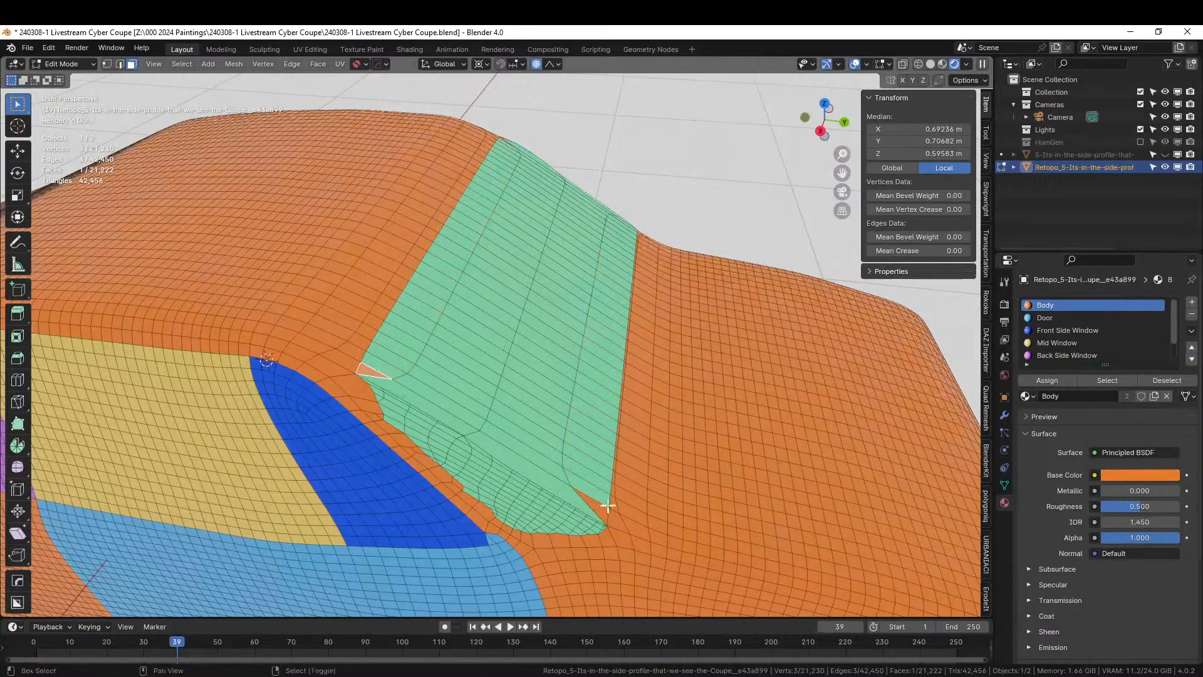
shift+click(606, 505)
shift+click(530, 438)
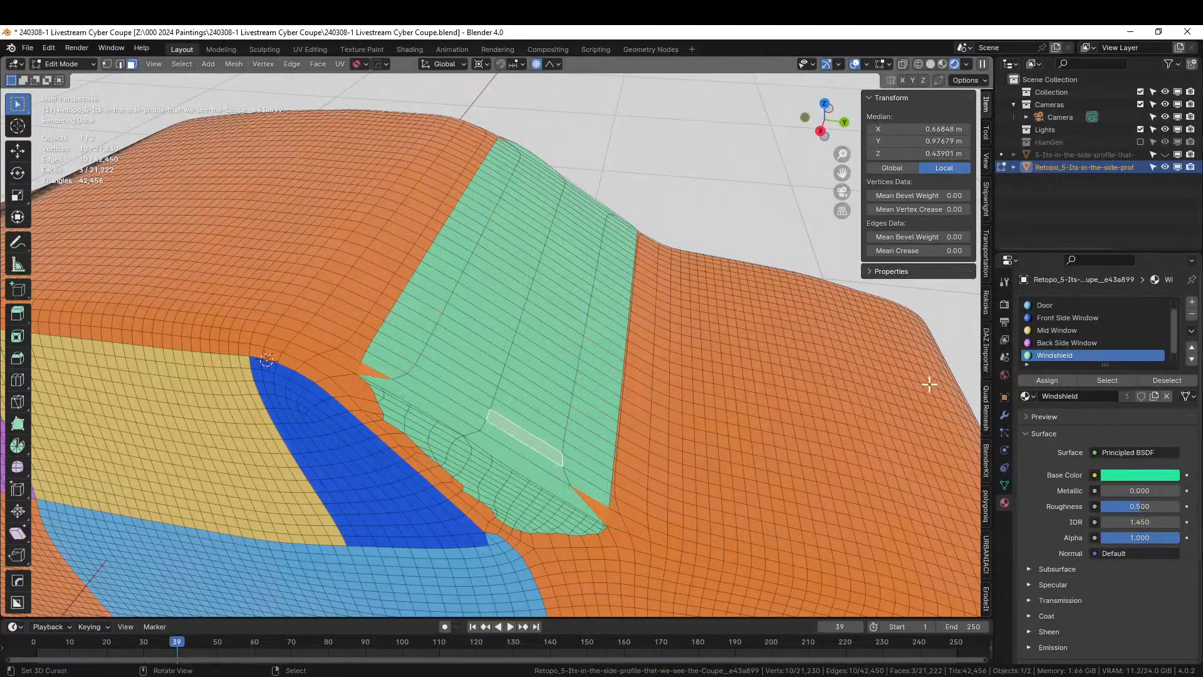
click(1036, 381)
Assign the Windshield material to the two remaining body-colored corner triangles at the opposite end of the windshield
middle_drag(541, 390, 449, 433)
click(402, 409)
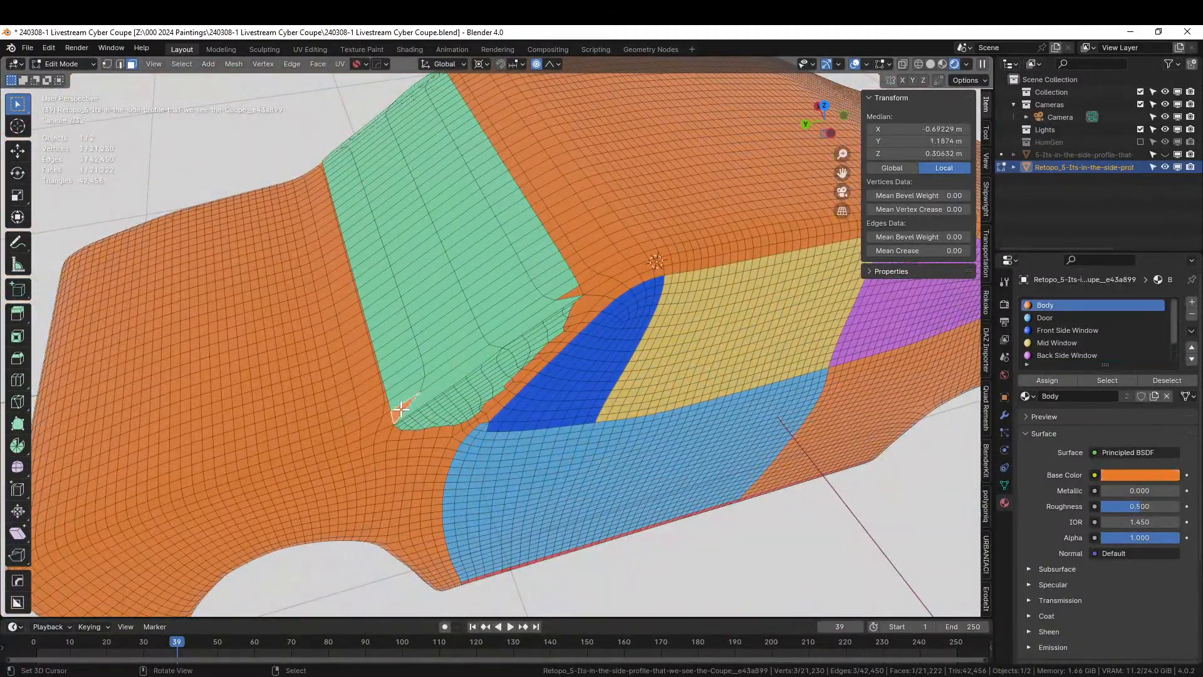
shift+click(571, 295)
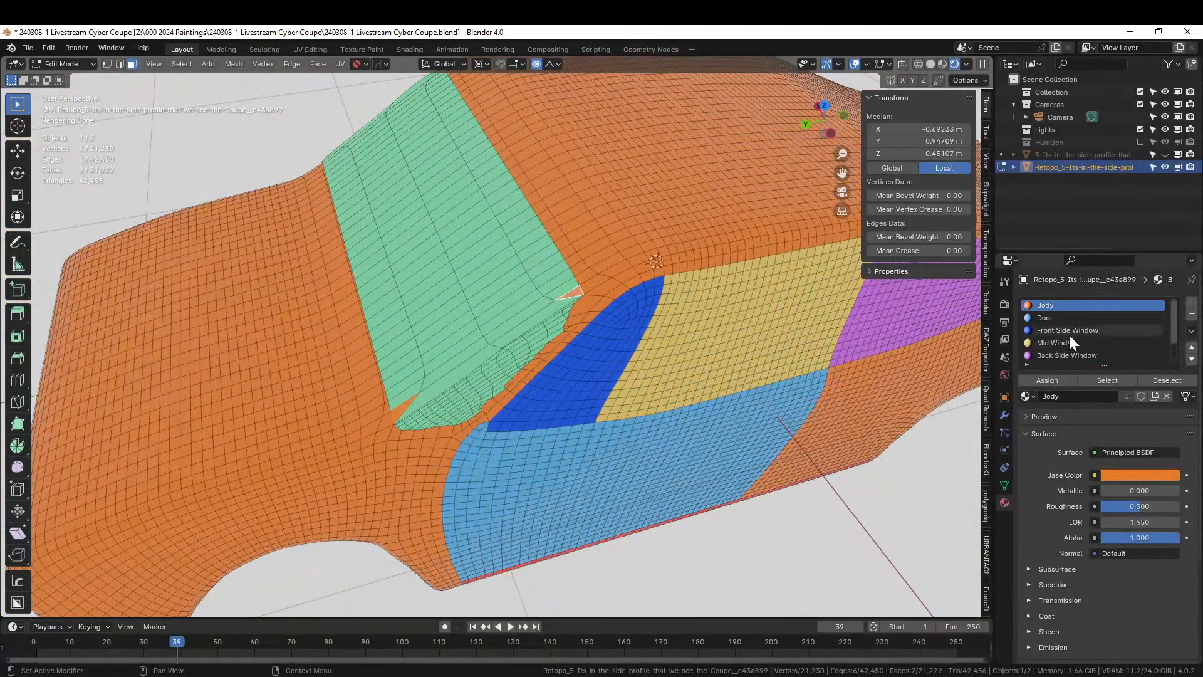
shift+click(490, 361)
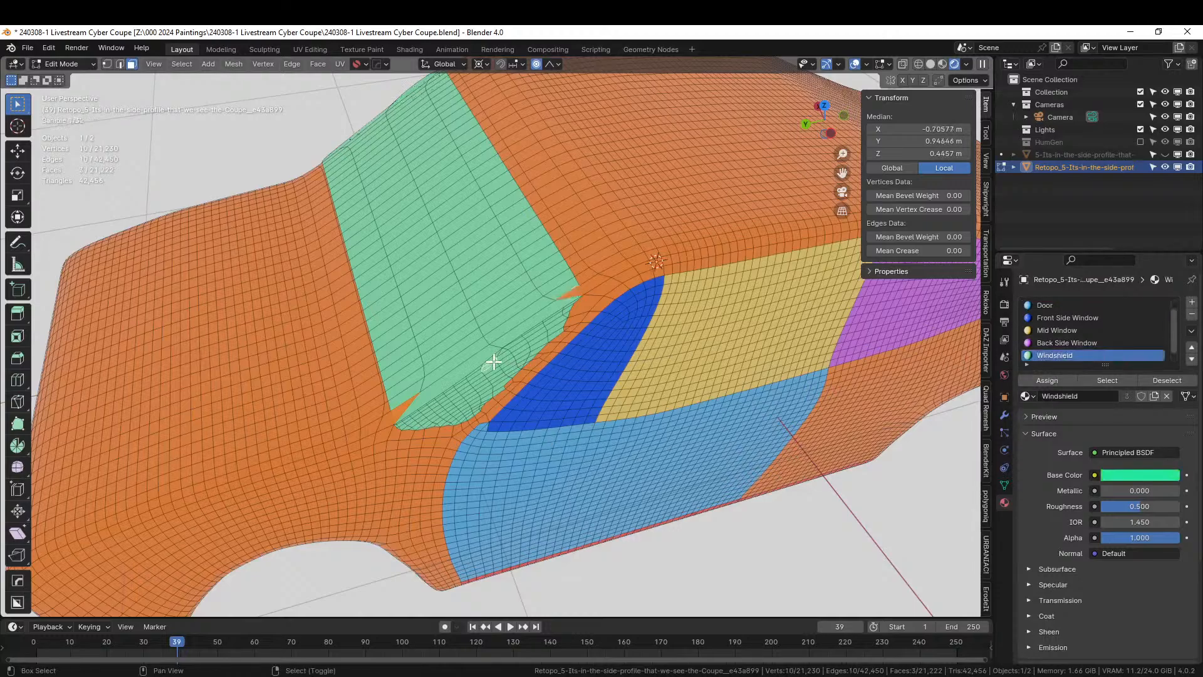
click(1056, 382)
In right side view, knife a straight cut from the windshield's upper corner down to the first notch in its jagged side edge
scroll(538, 438, up, 8)
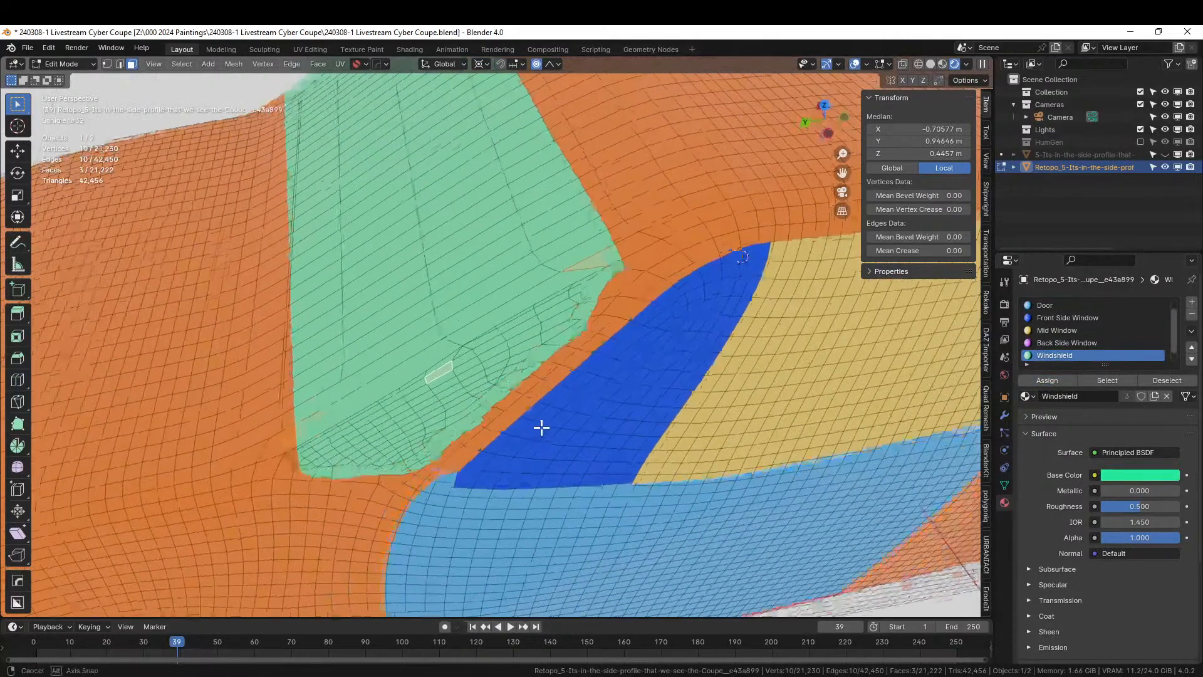
scroll(503, 416, up, 2)
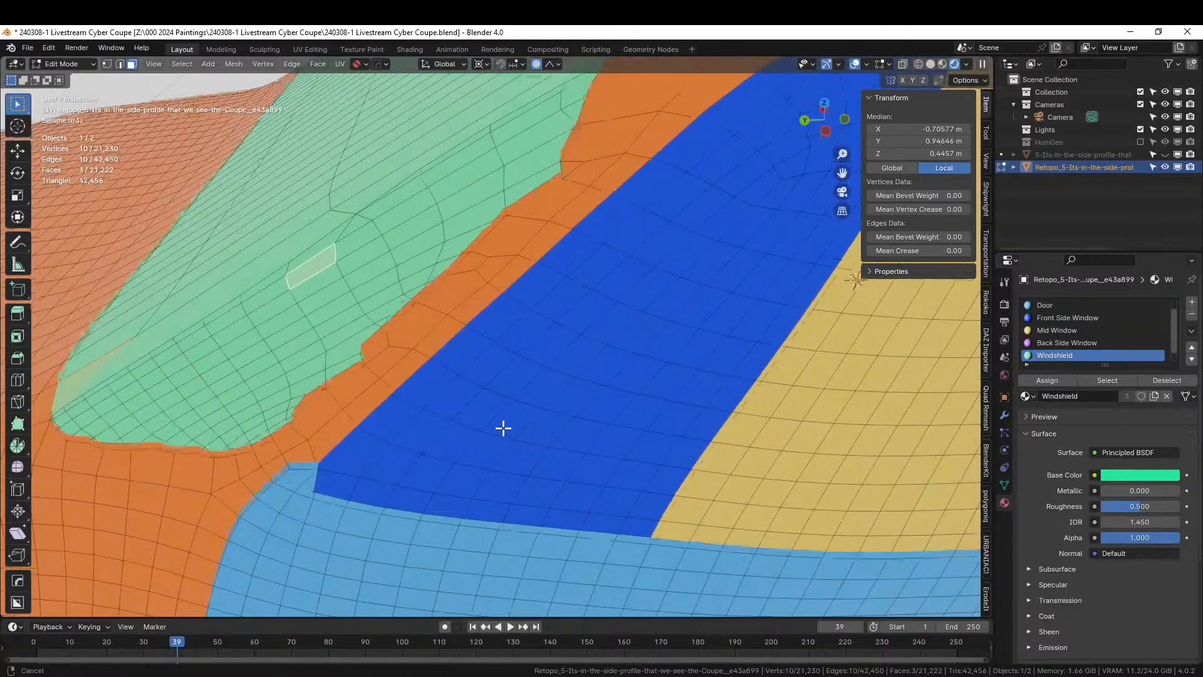
scroll(510, 451, up, 2)
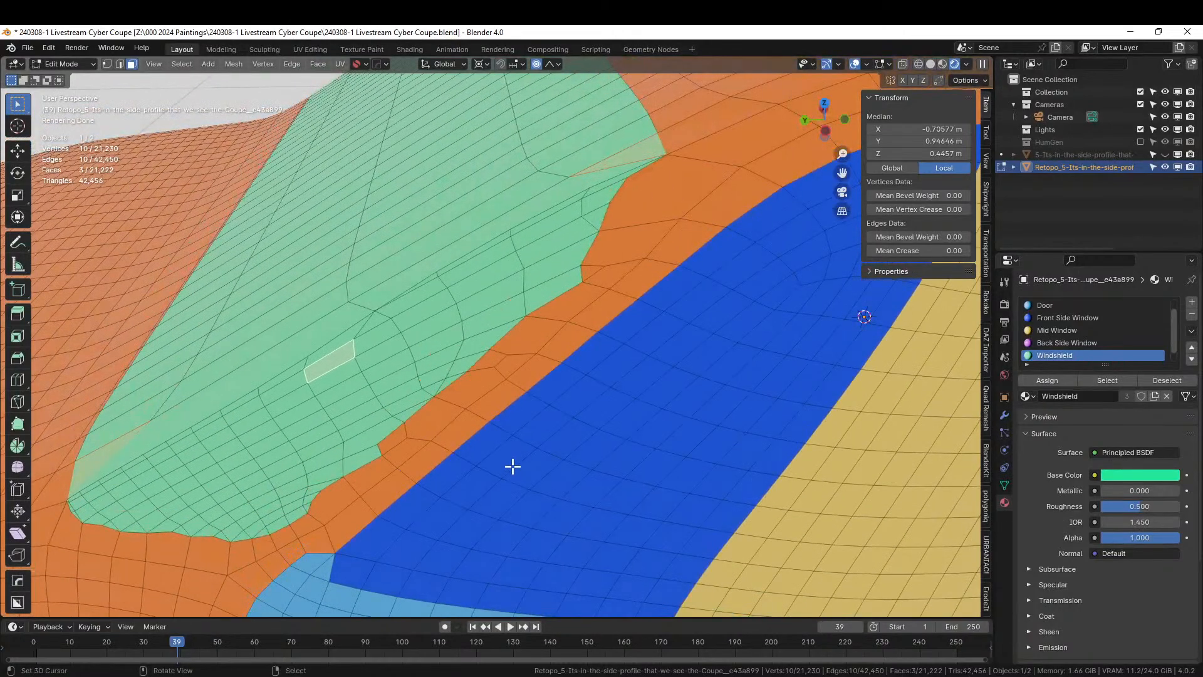
key(KP_3)
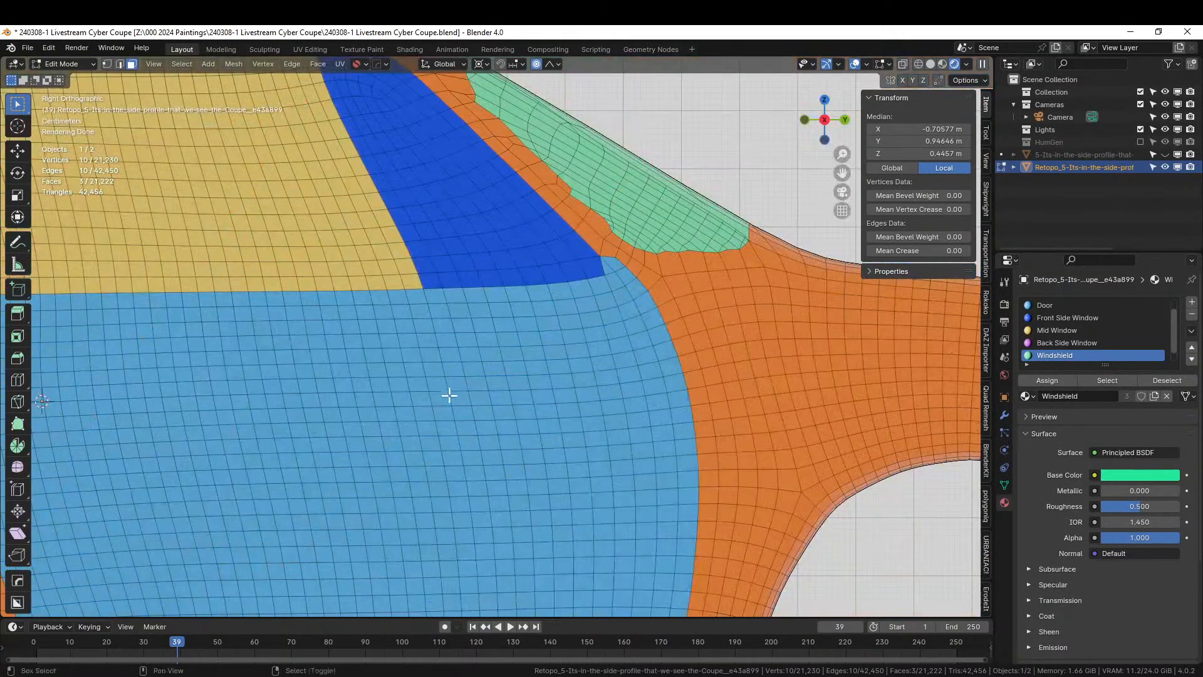
shift+middle_drag(450, 395, 439, 592)
scroll(464, 537, up, 2)
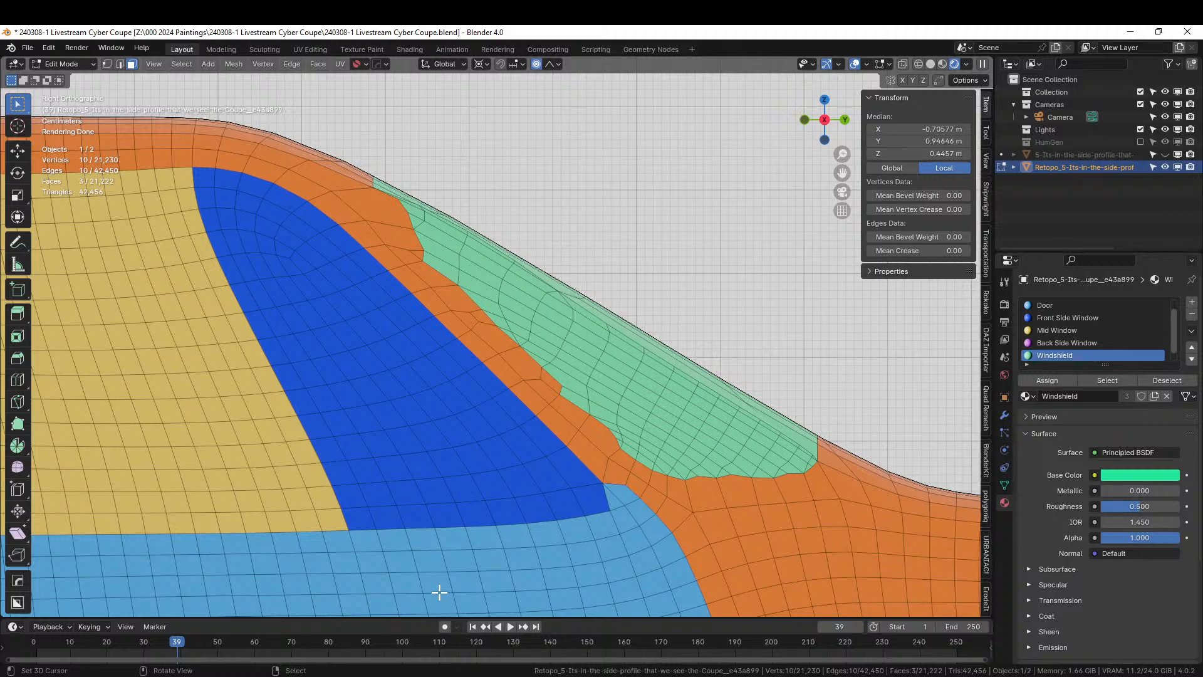
key(k)
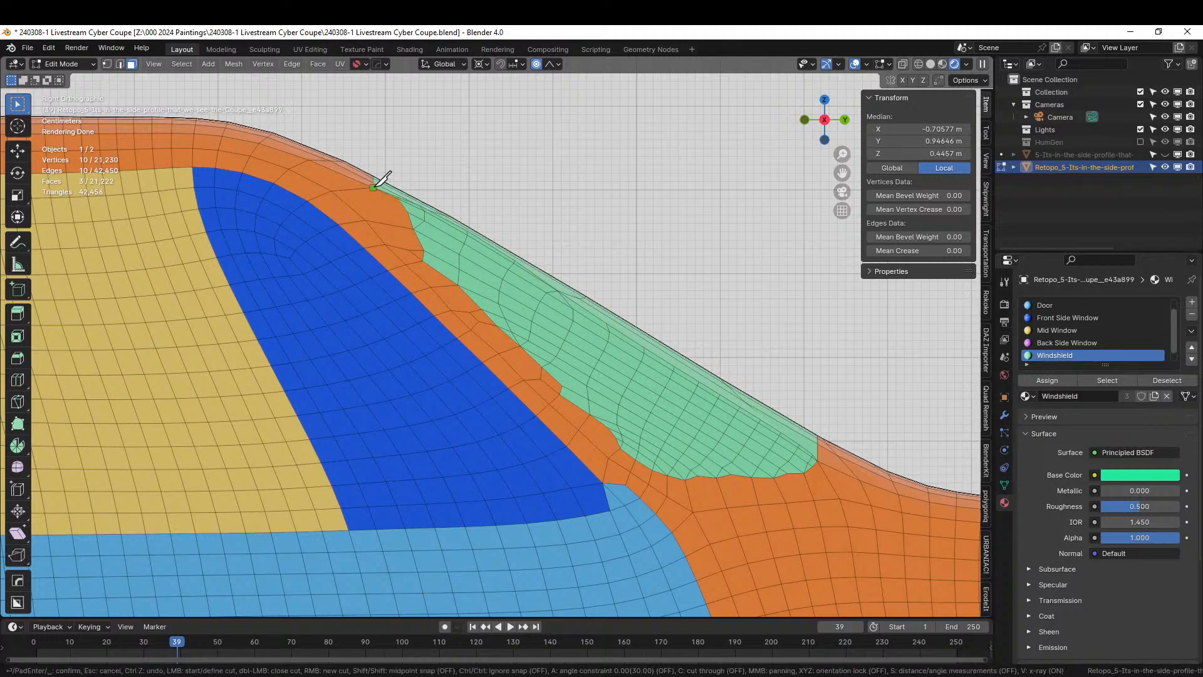
click(374, 186)
click(419, 257)
key(Return)
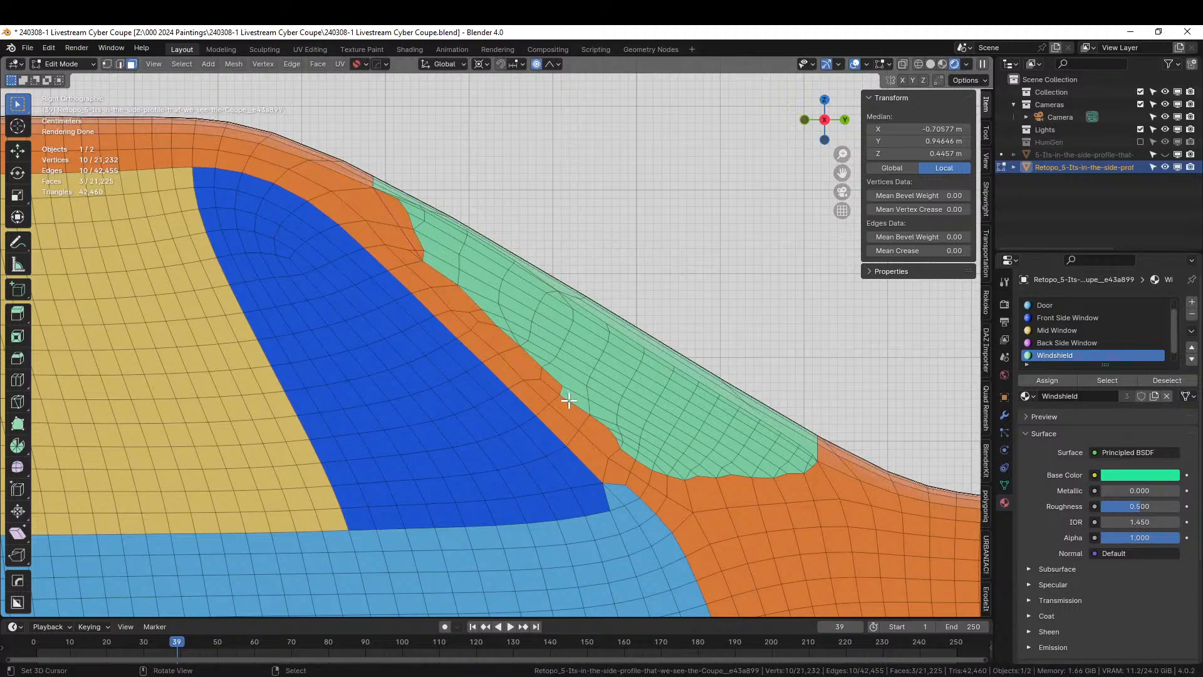
Knife a straight cut along the windshield's jagged side edge from the first notch to the next notch below
key(k)
click(422, 260)
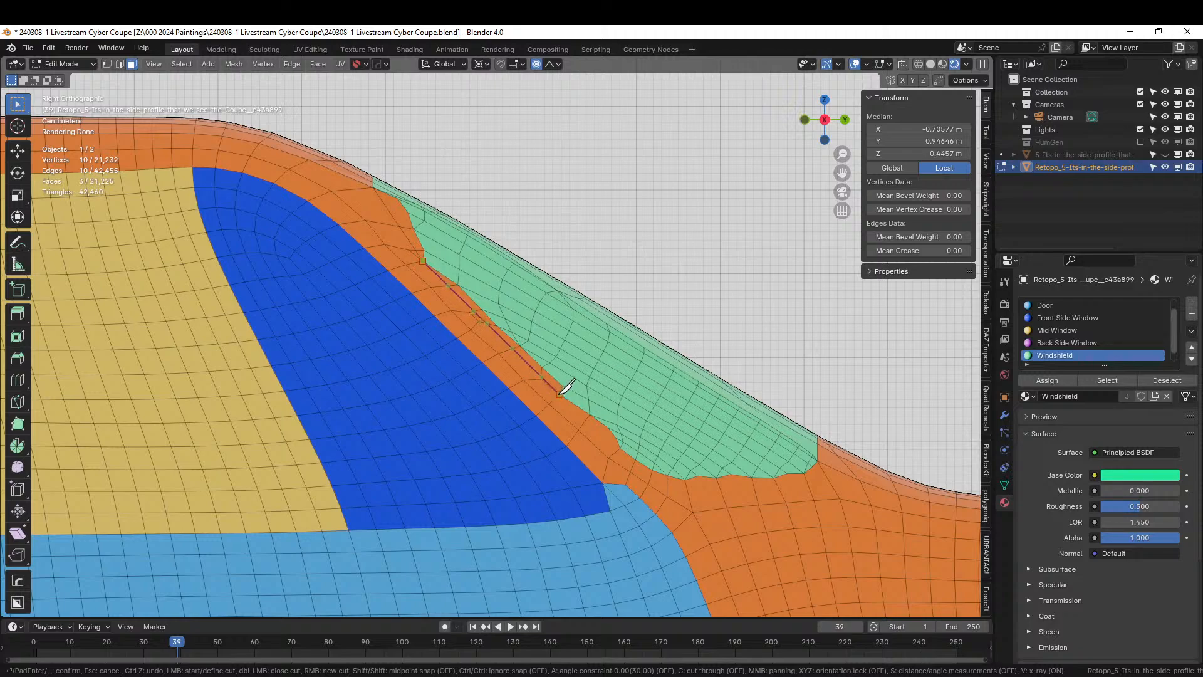
click(559, 395)
key(Return)
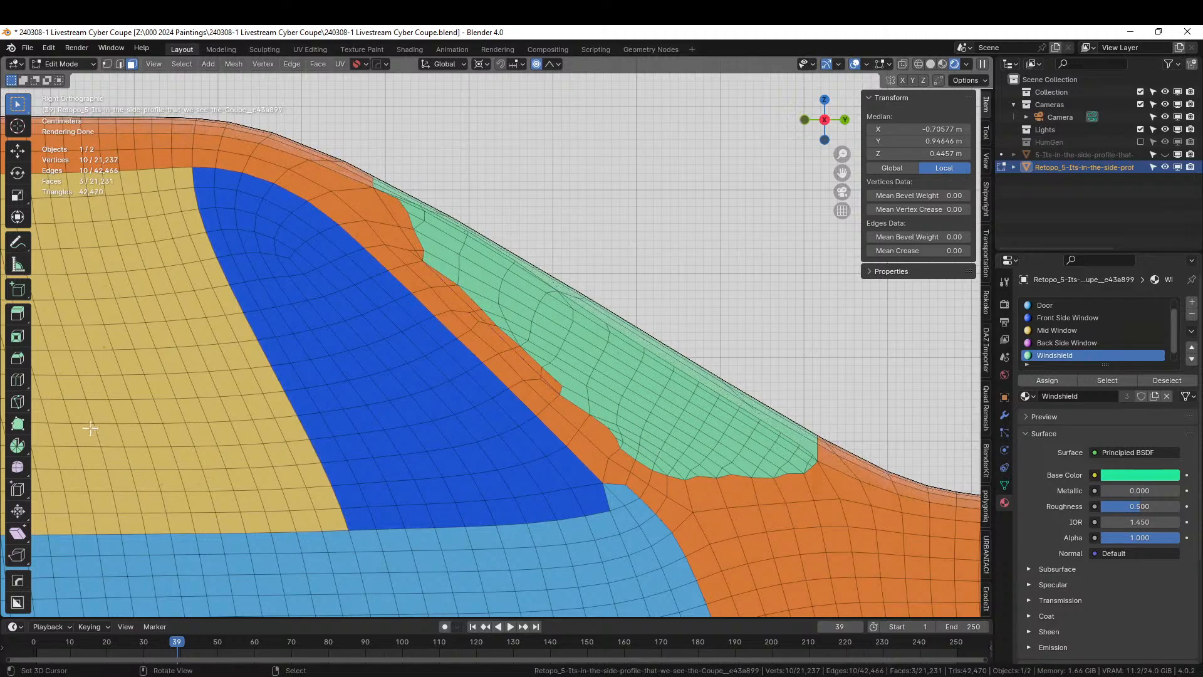
Assign the Windshield material to the body-colored sliver faces enclosed by the two knife cuts along the windshield's upper side edge
click(398, 208)
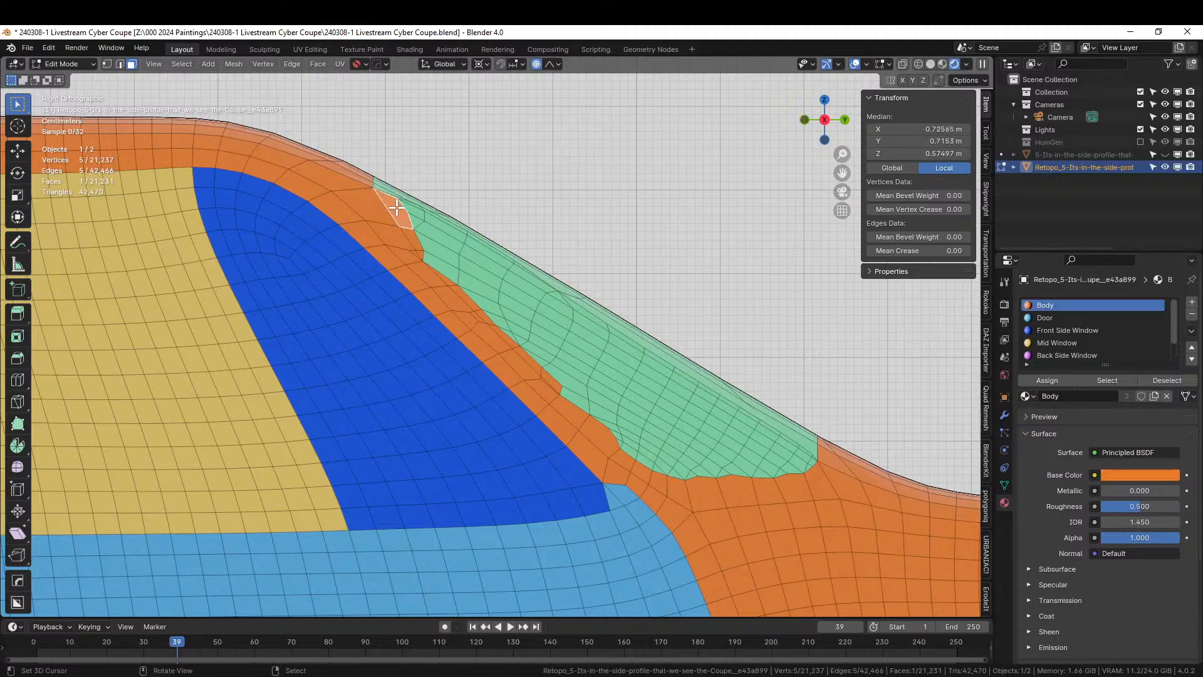
shift+click(414, 249)
shift+click(420, 255)
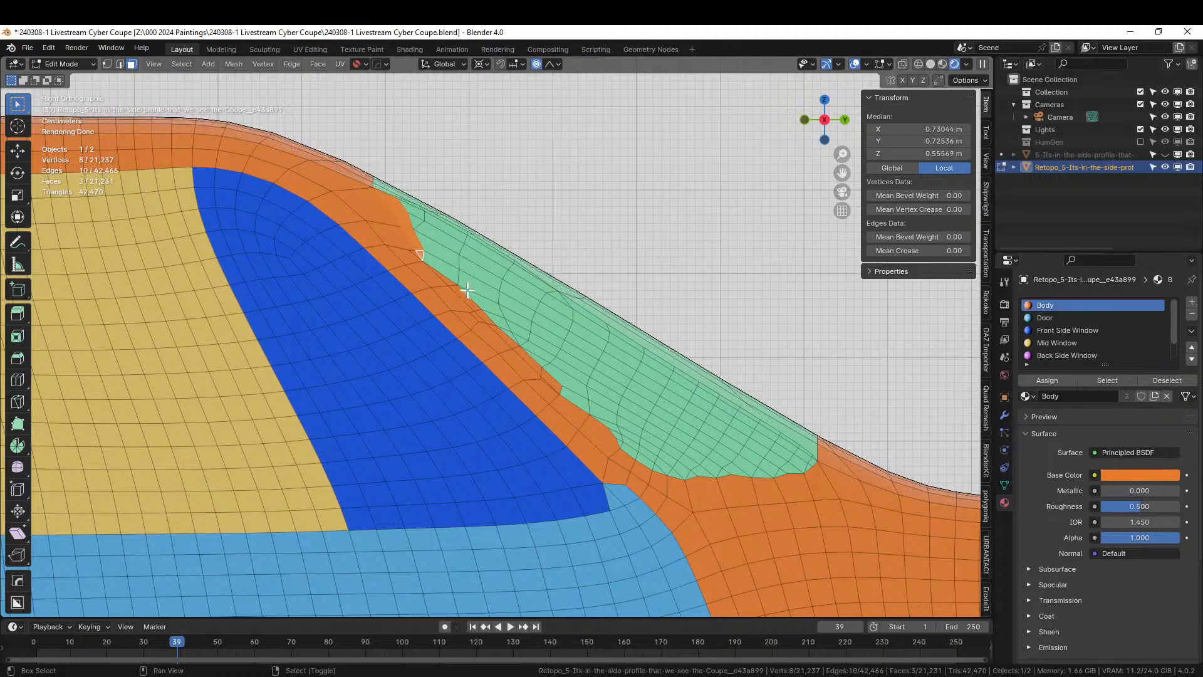
key(c)
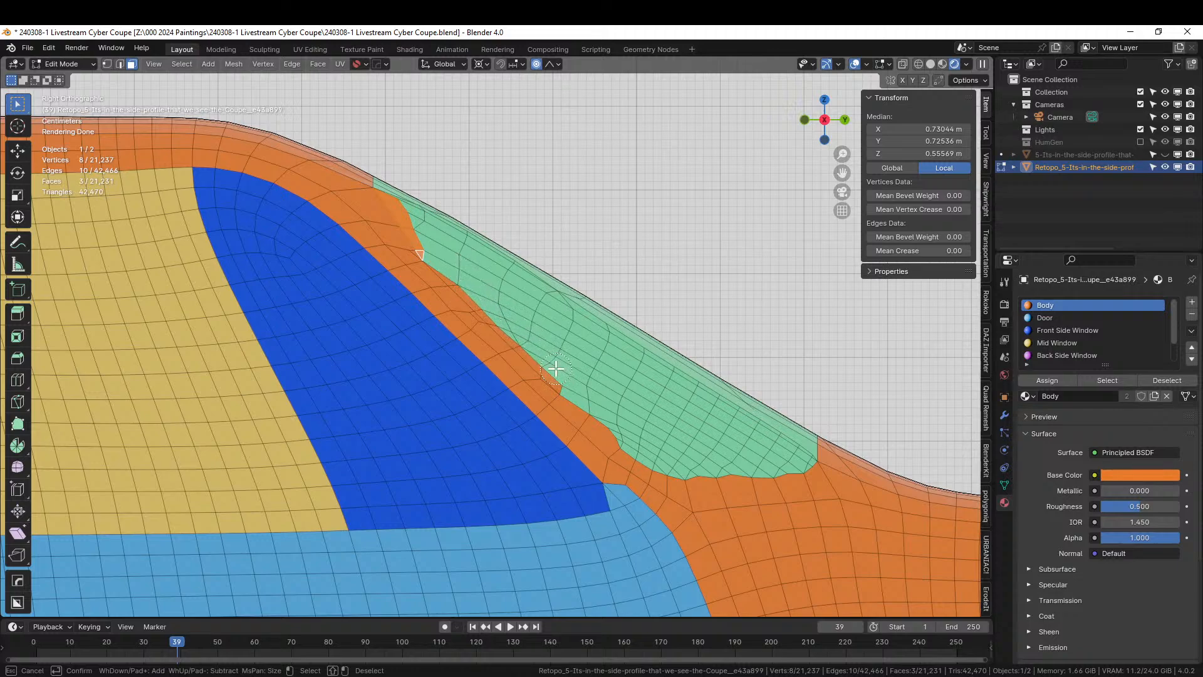
key(Escape)
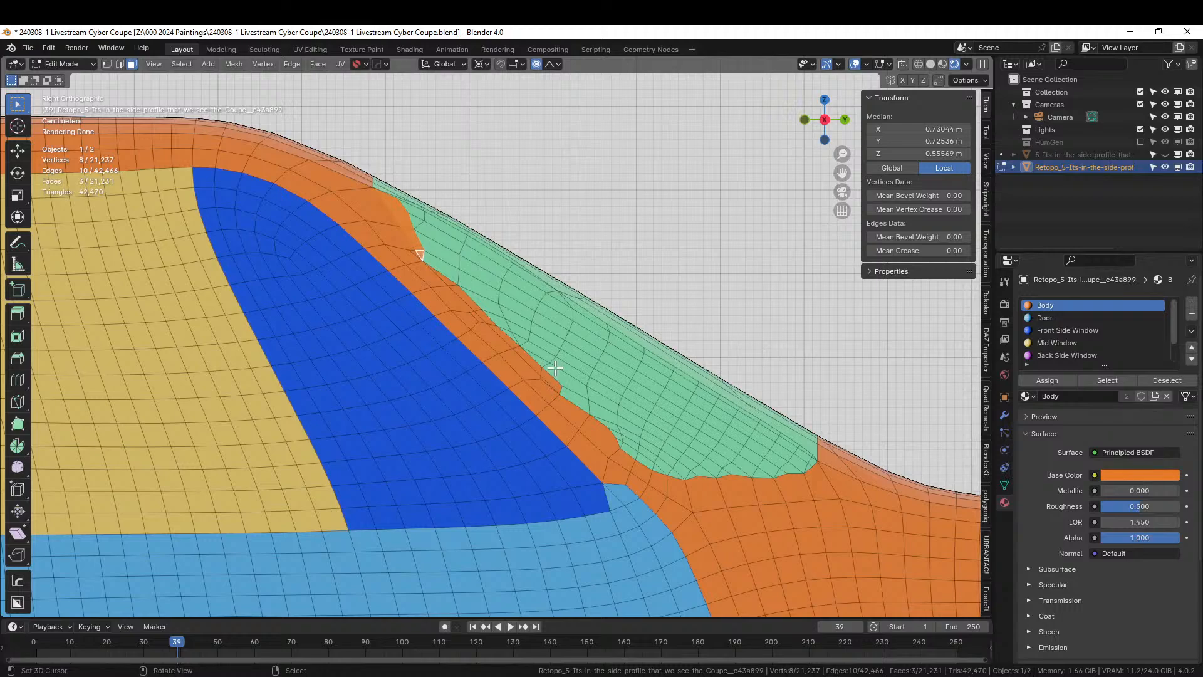
key(z)
key(6)
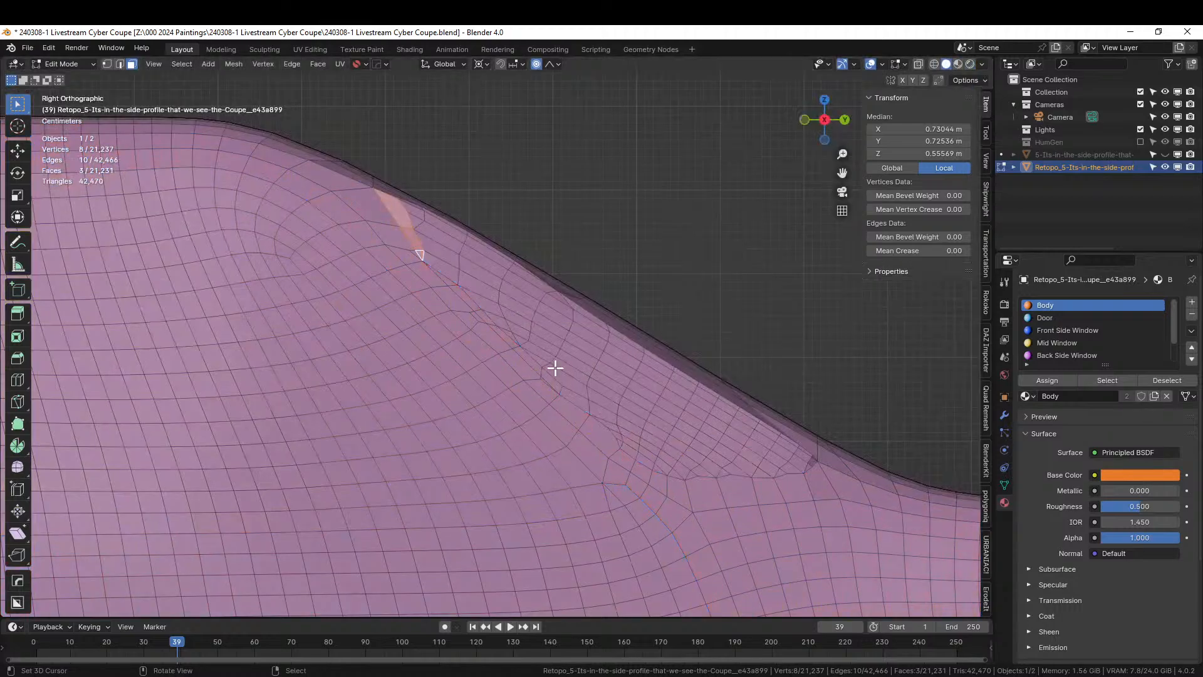
shift+click(451, 282)
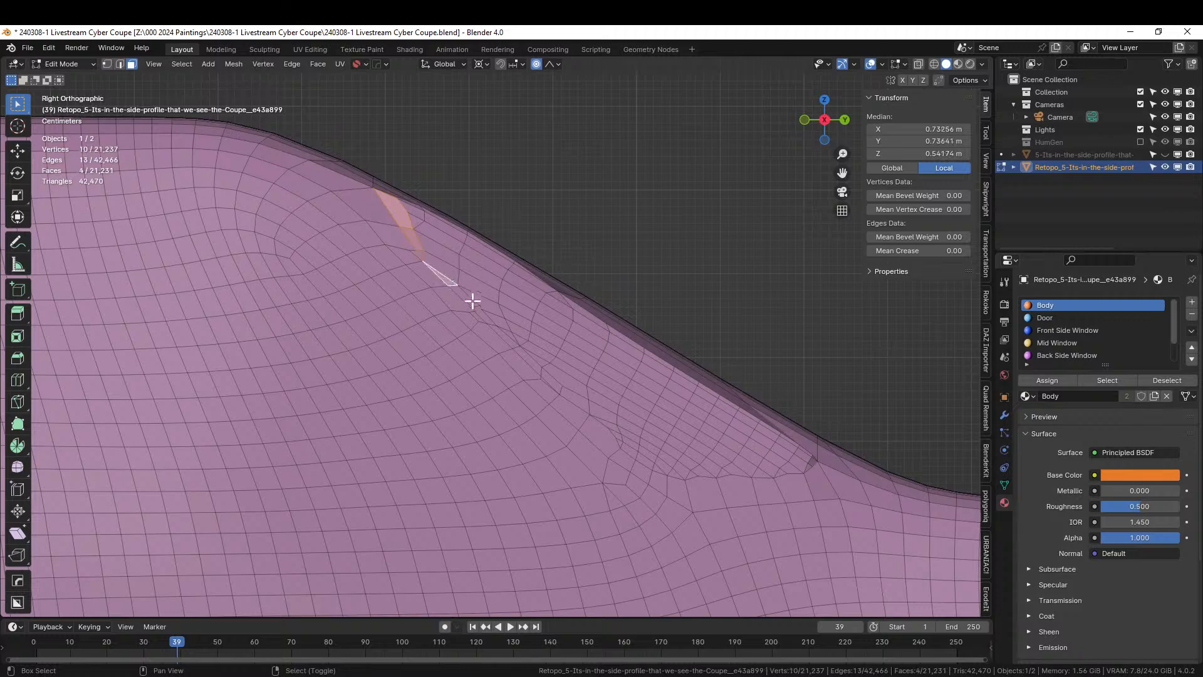
shift+click(466, 300)
shift+click(489, 319)
shift+click(509, 340)
shift+click(524, 353)
shift+click(549, 379)
shift+click(583, 344)
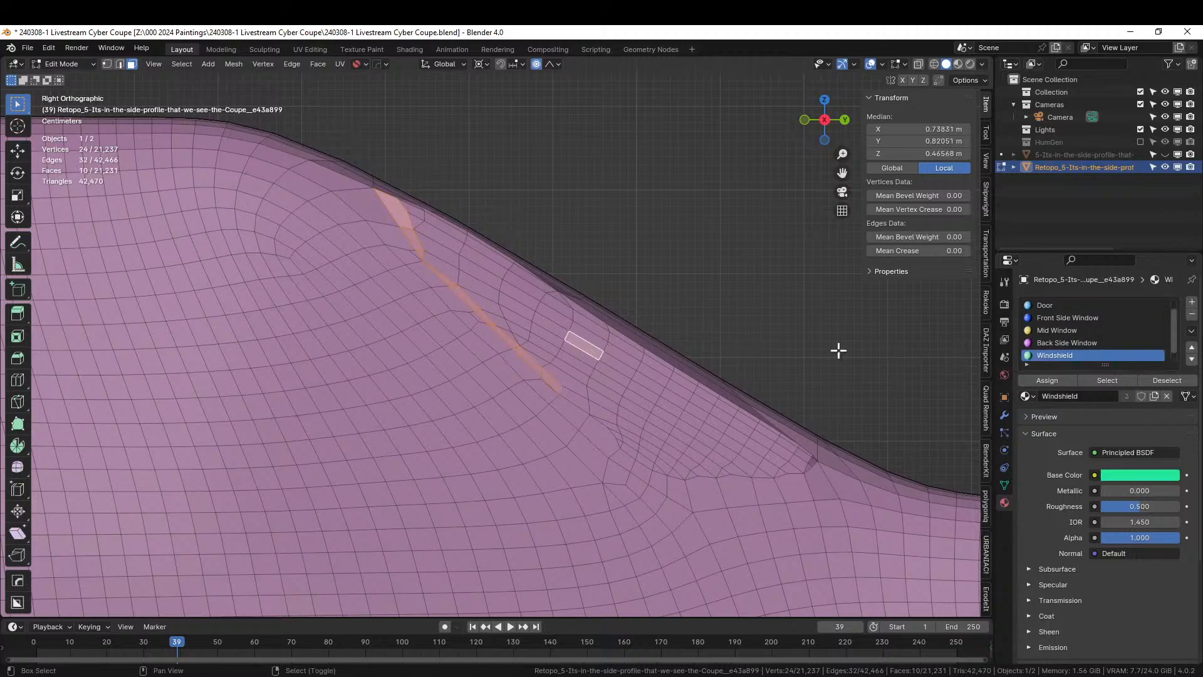
click(1039, 385)
key(z)
key(8)
right_click(598, 176)
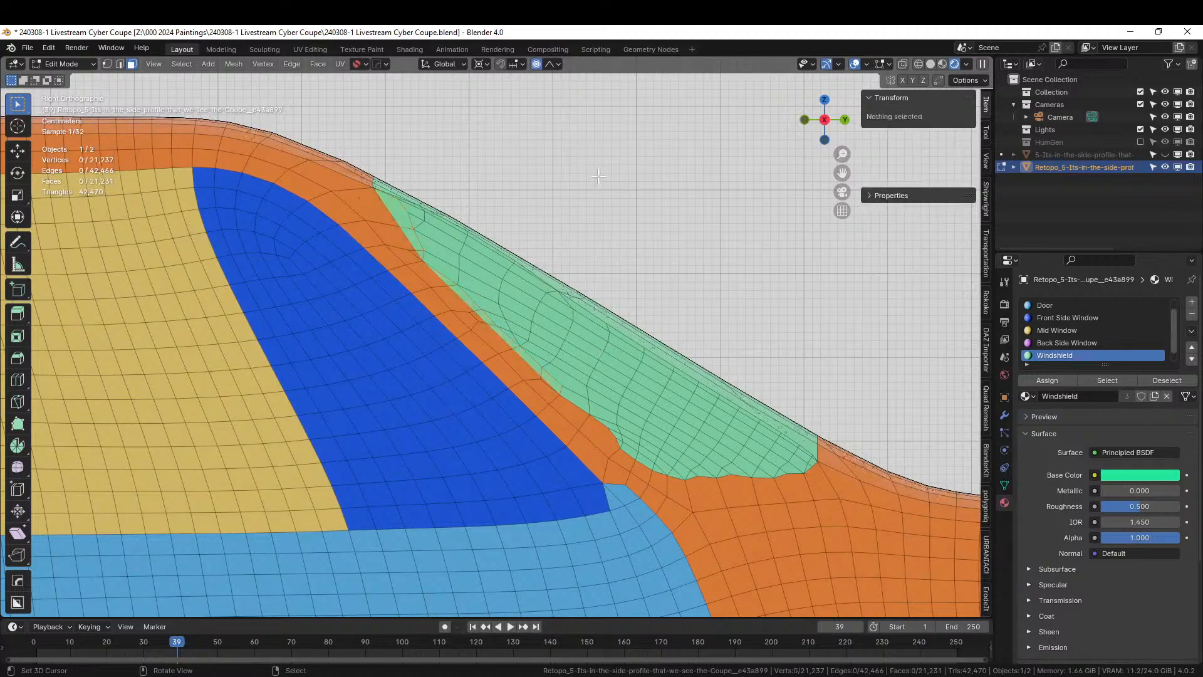
Knife a straight cut across the next concave stretch of the windshield's side edge, down to the notch near its lower corner
scroll(495, 385, up, 4)
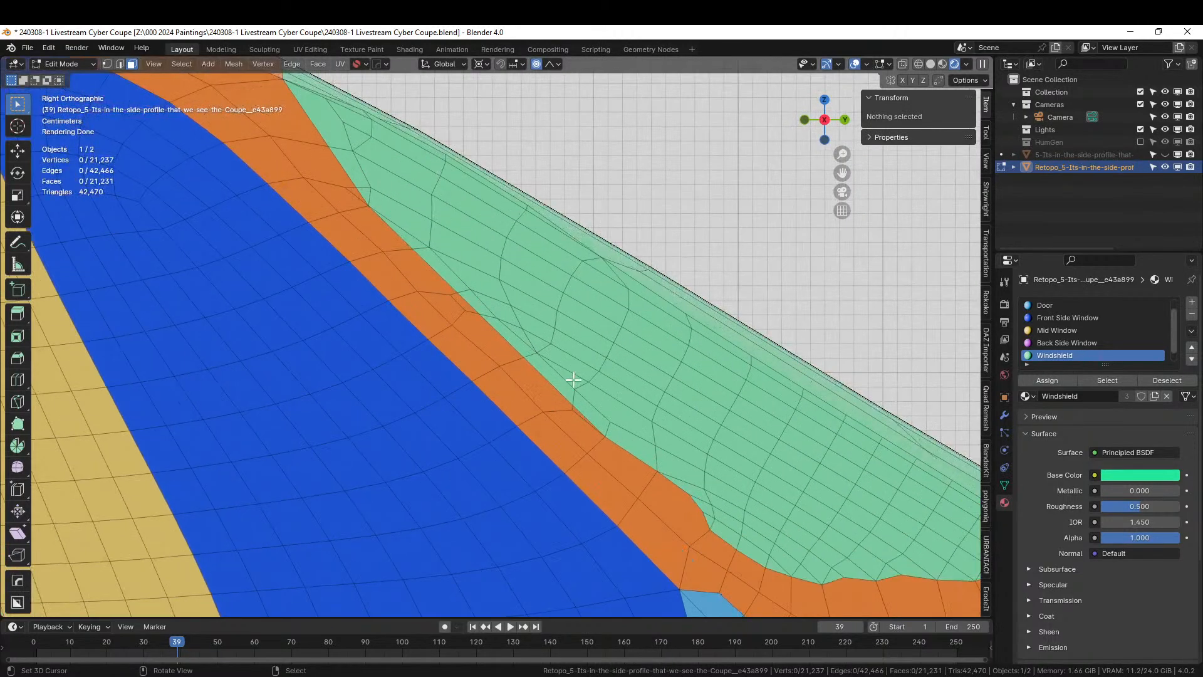
key(k)
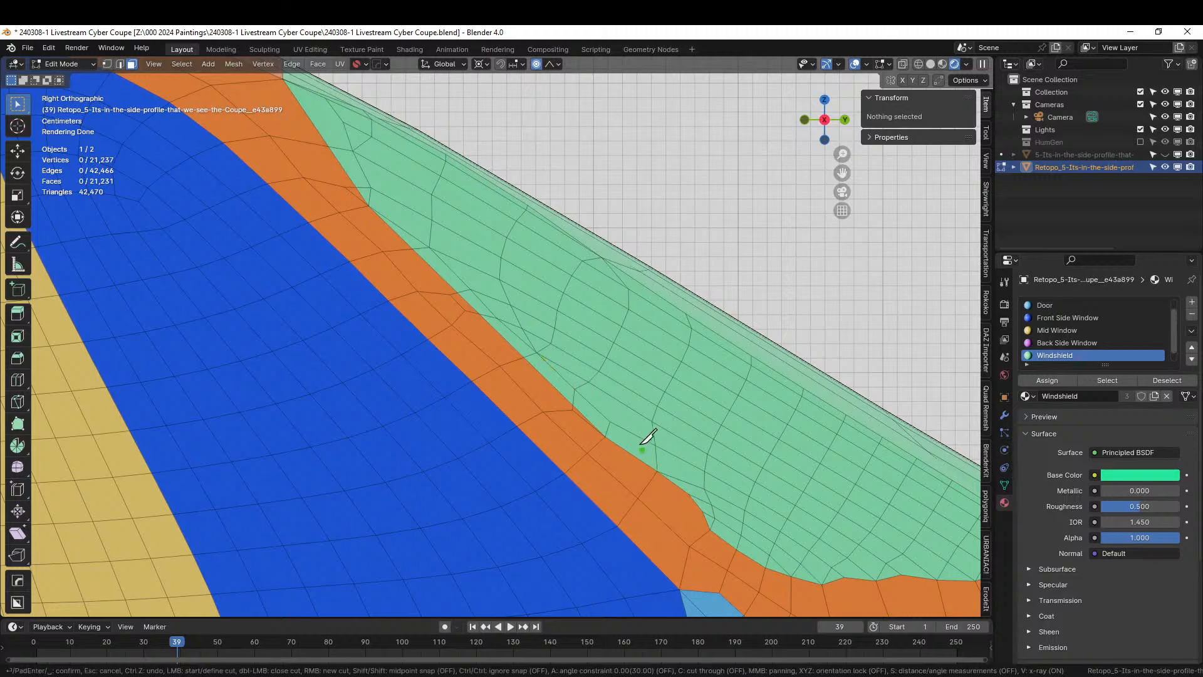
click(605, 436)
click(711, 525)
key(Return)
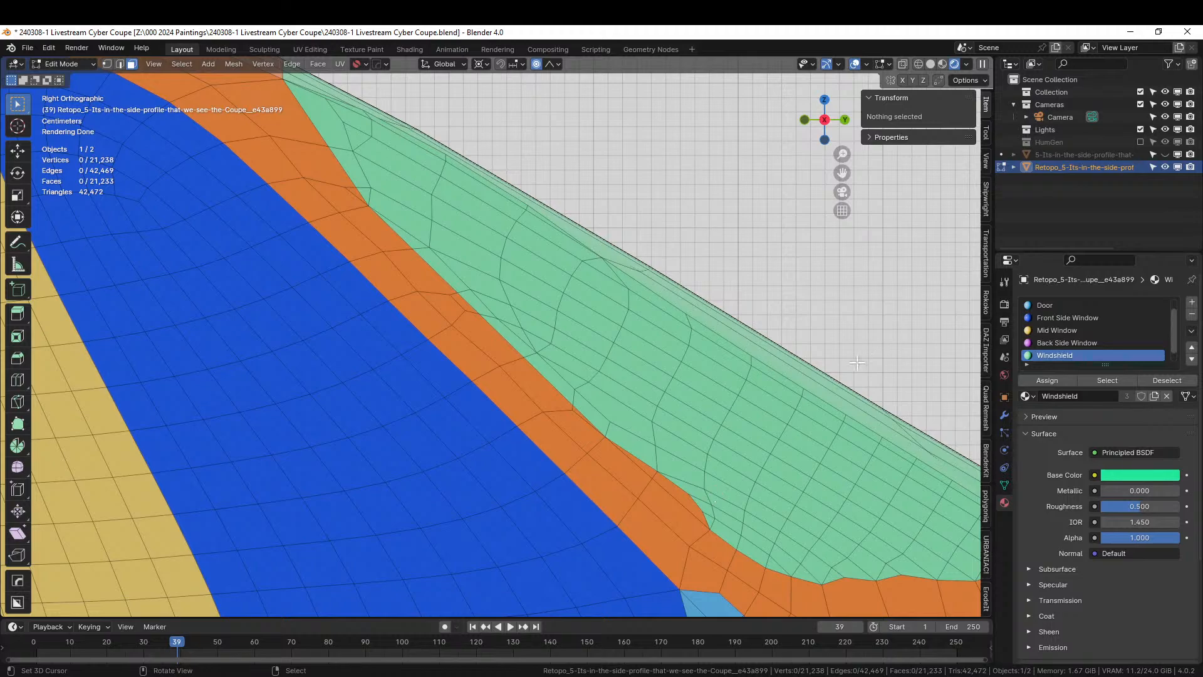
Circle-select the faces around the new side-edge cut and assign the Windshield material to them
key(c)
mouse_move(666, 449)
mouse_down()
mouse_move(654, 451)
mouse_move(706, 501)
mouse_up()
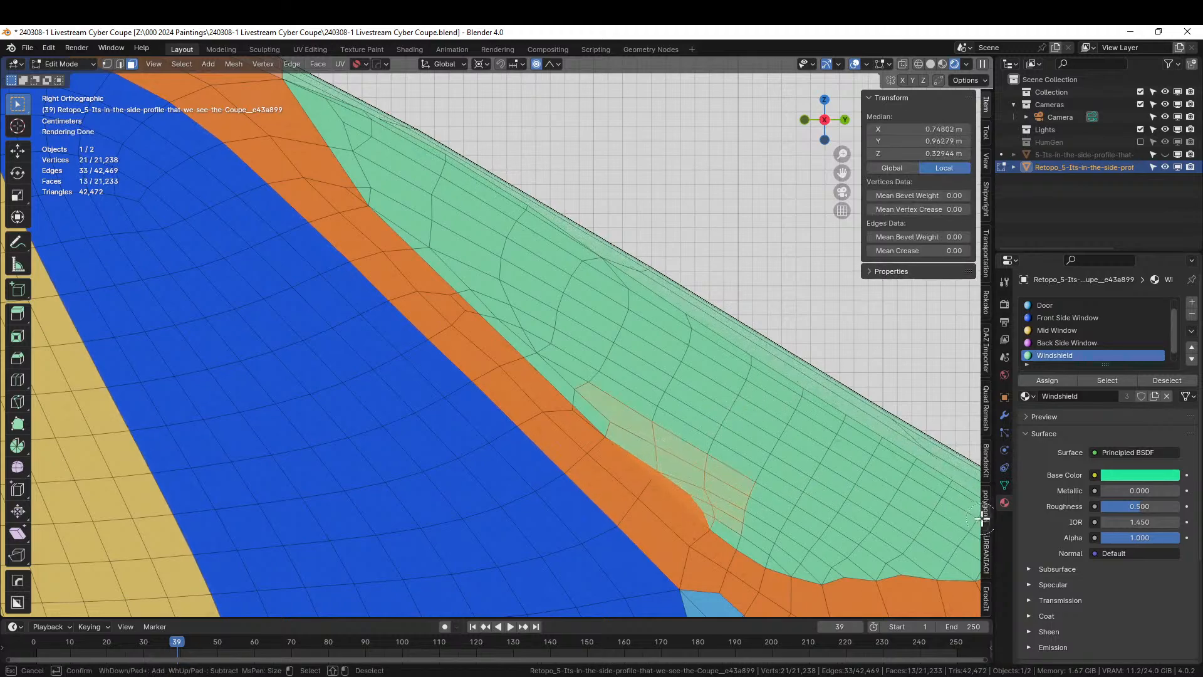
key(Escape)
click(1047, 380)
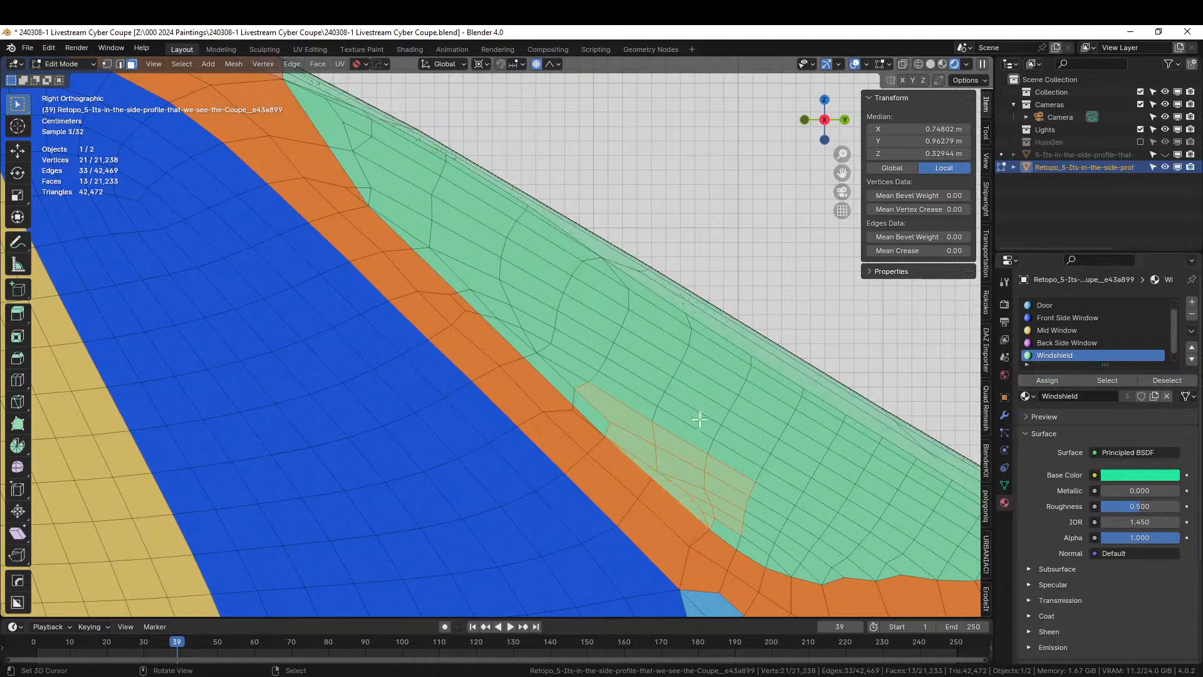
Knife a straight cut along the windshield's wavy lower edge, from its lowest rear point to the corner near the hood
scroll(698, 416, down, 3)
shift+middle_drag(482, 447, 362, 423)
scroll(436, 438, up, 1)
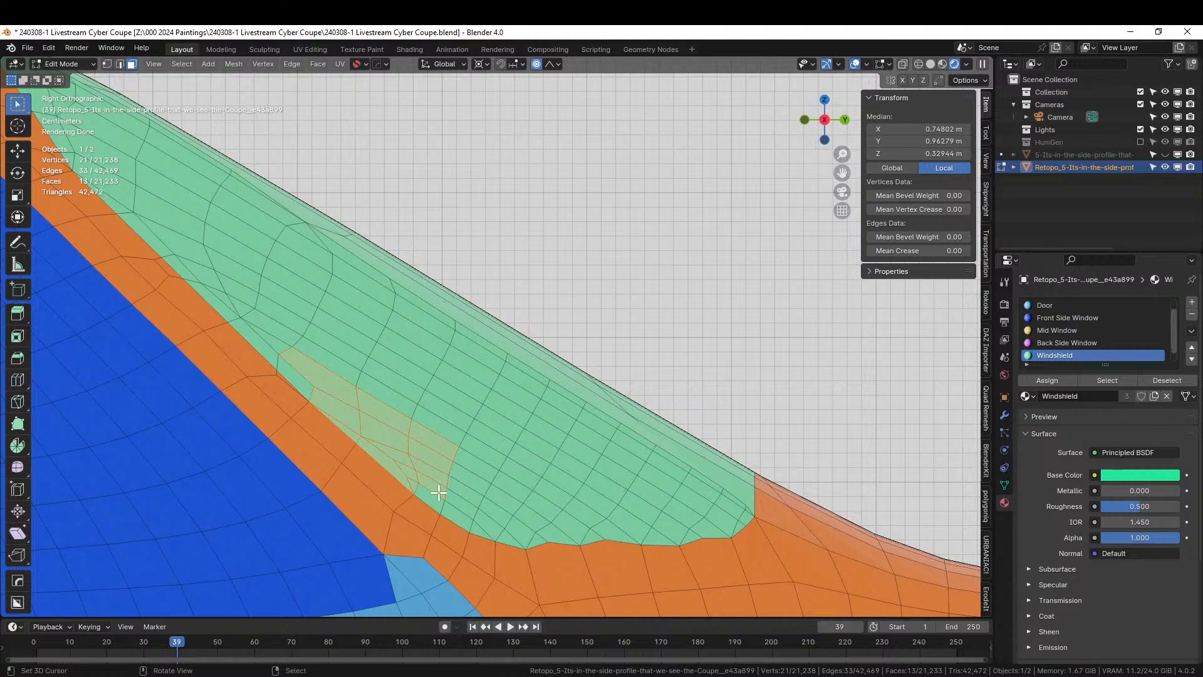
key(k)
click(525, 548)
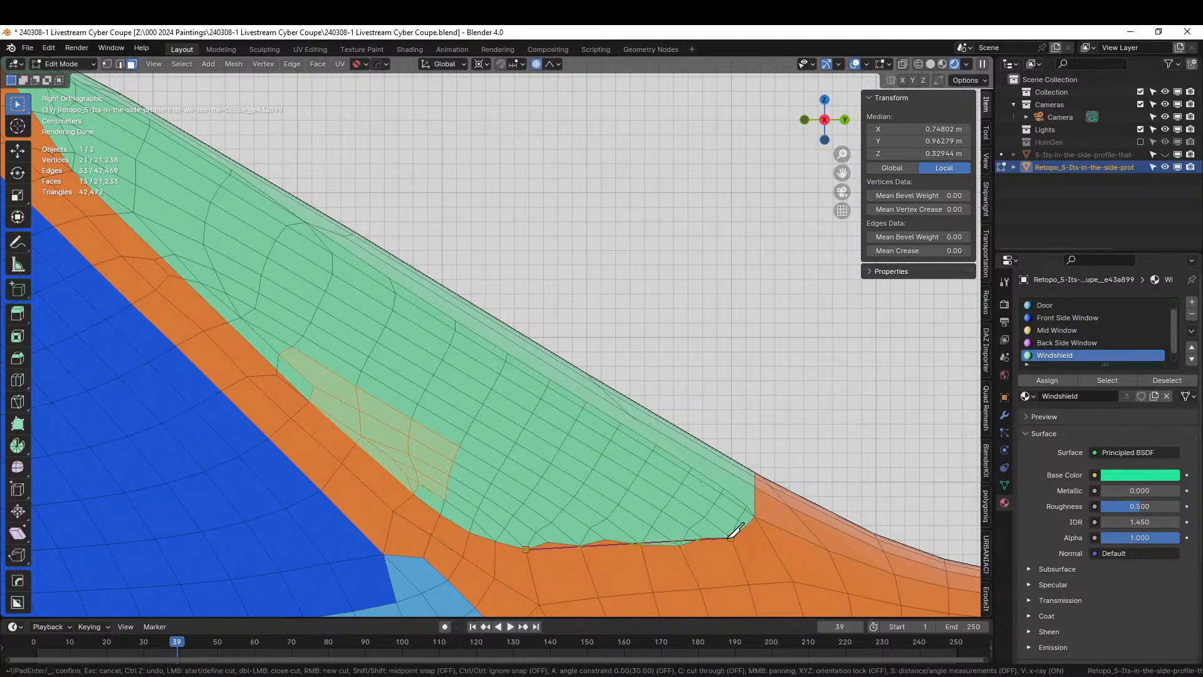
click(730, 537)
key(Return)
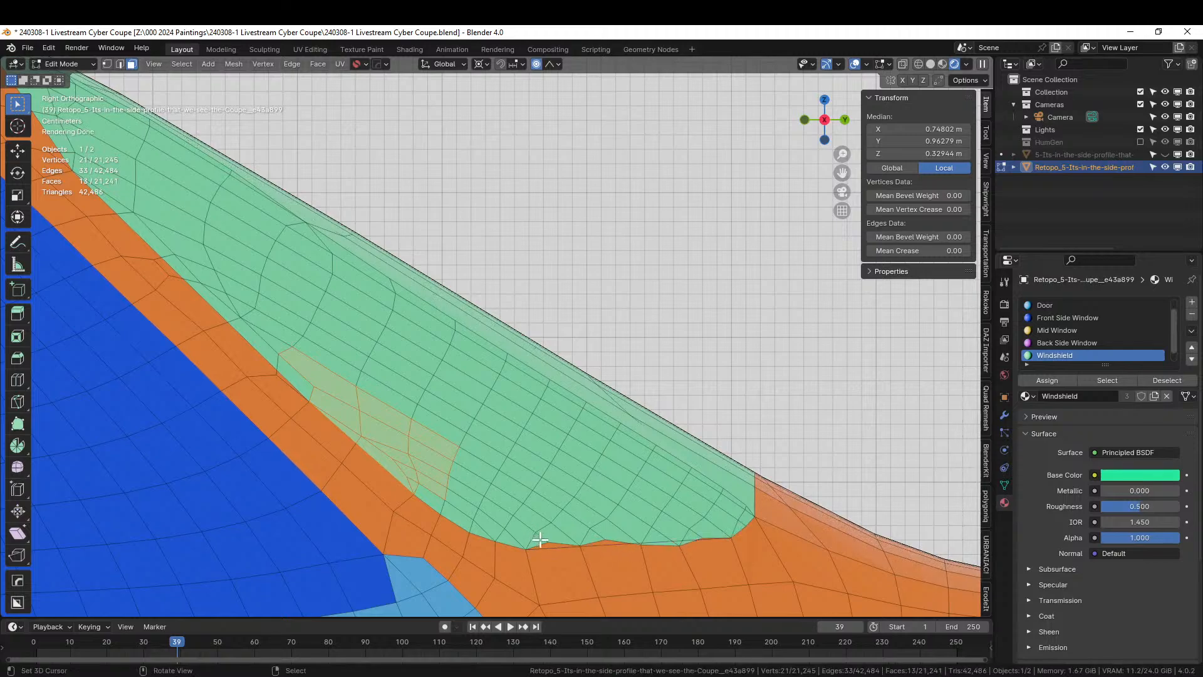
Assign the Windshield material to the body-colored slivers above the new lower-edge cut
shift+click(542, 543)
shift+click(603, 542)
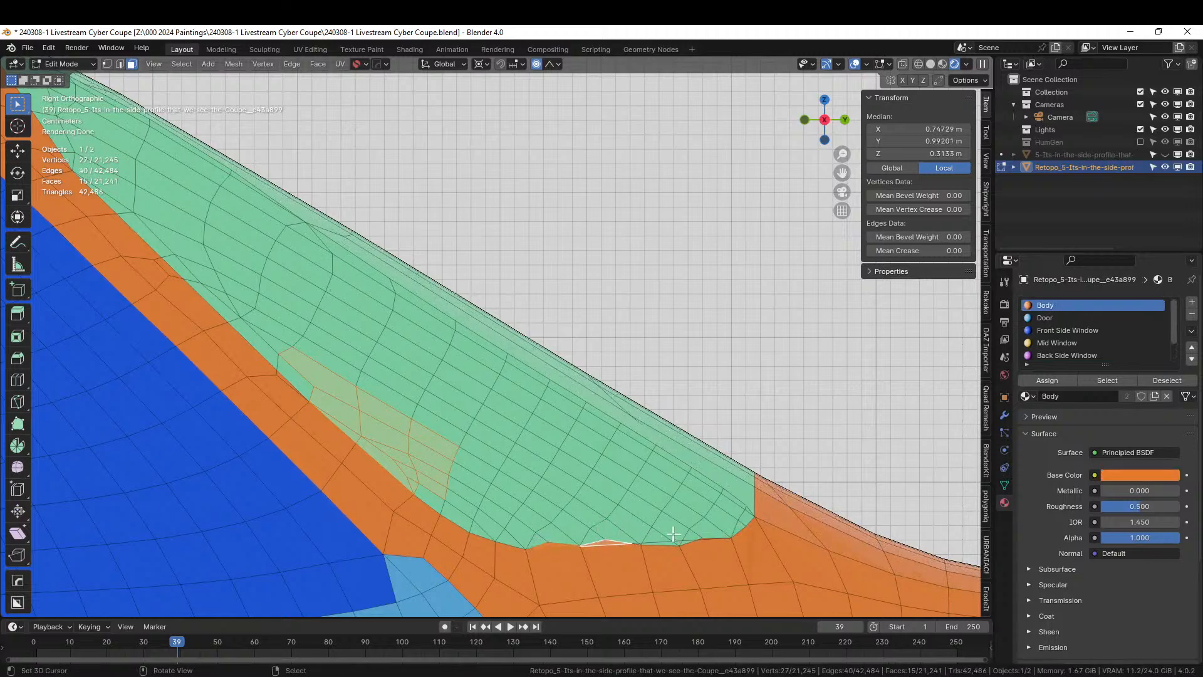
shift+click(708, 538)
shift+click(651, 423)
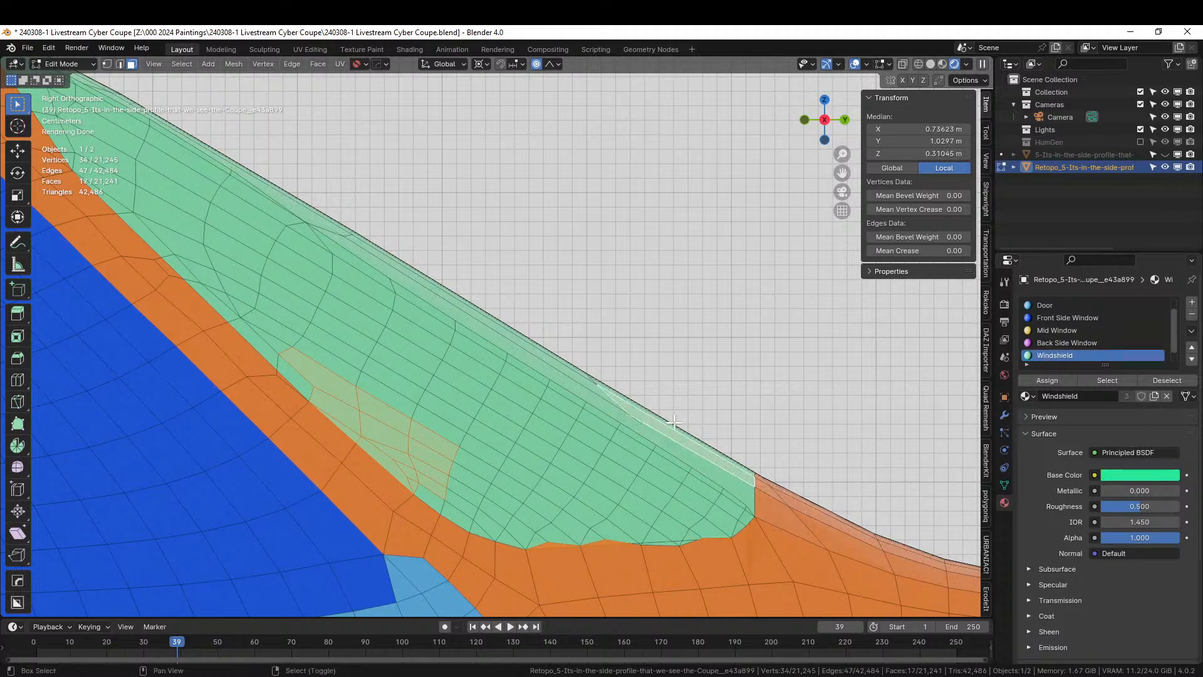
click(1046, 380)
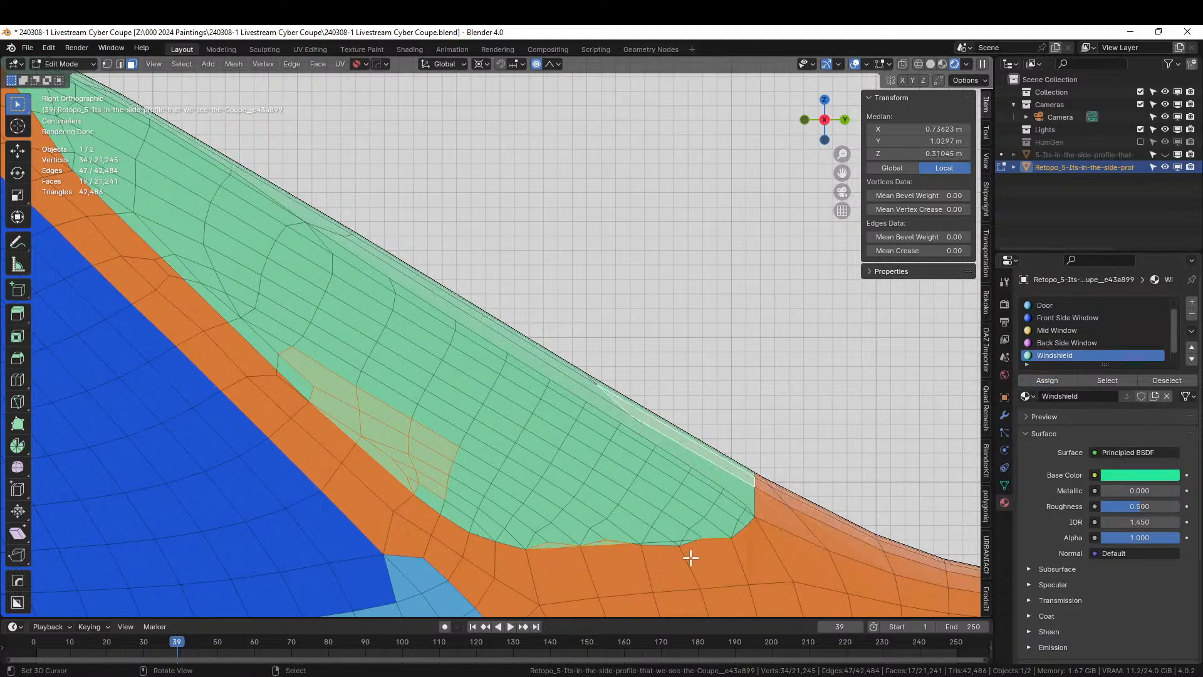
Try to assign the Body material to the faces around the lower-edge cut, undo it, and clear the selection
key(c)
drag(690, 555, 659, 569)
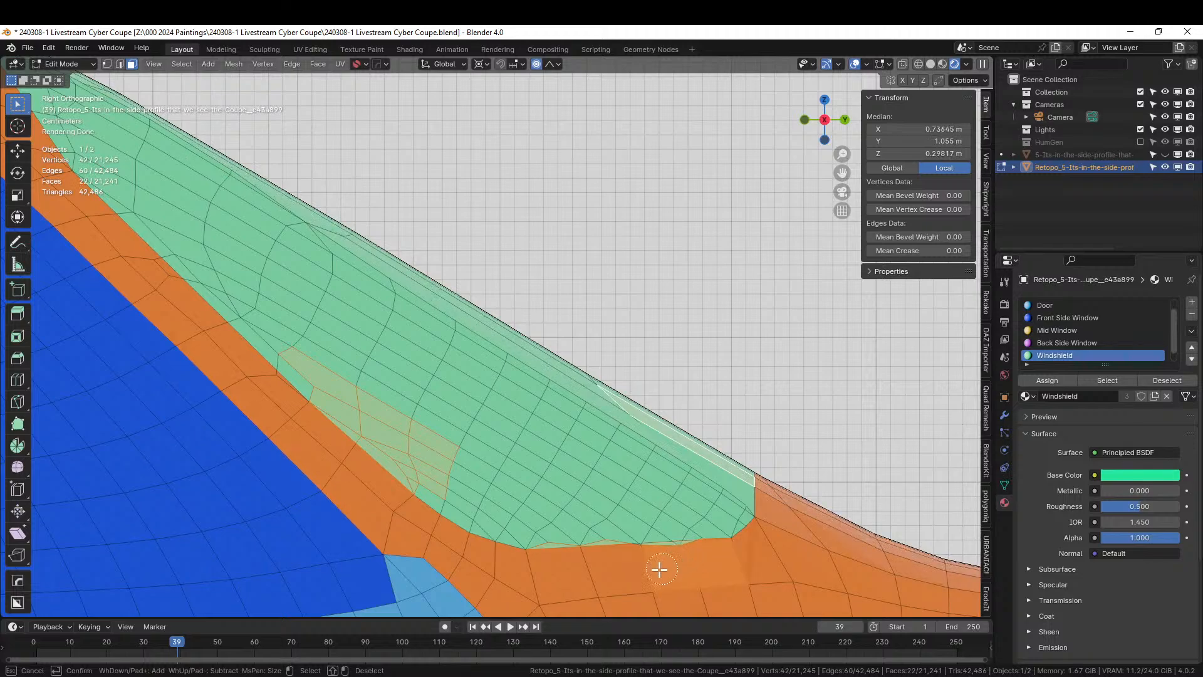
key(Escape)
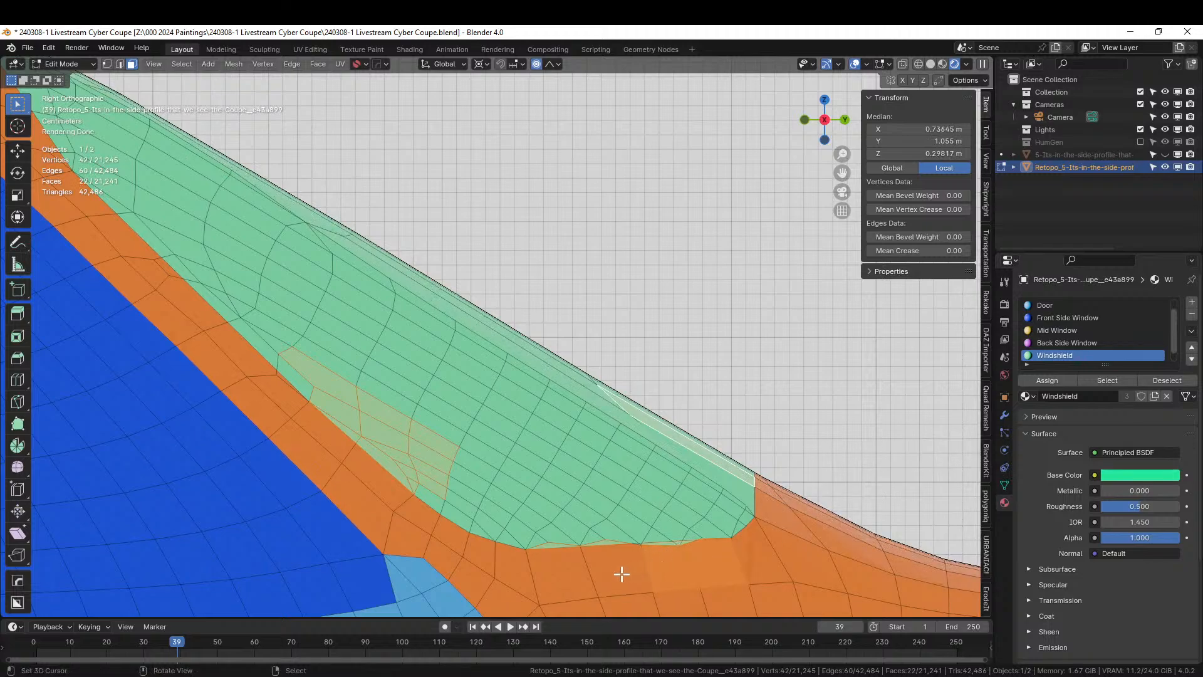
shift+click(601, 570)
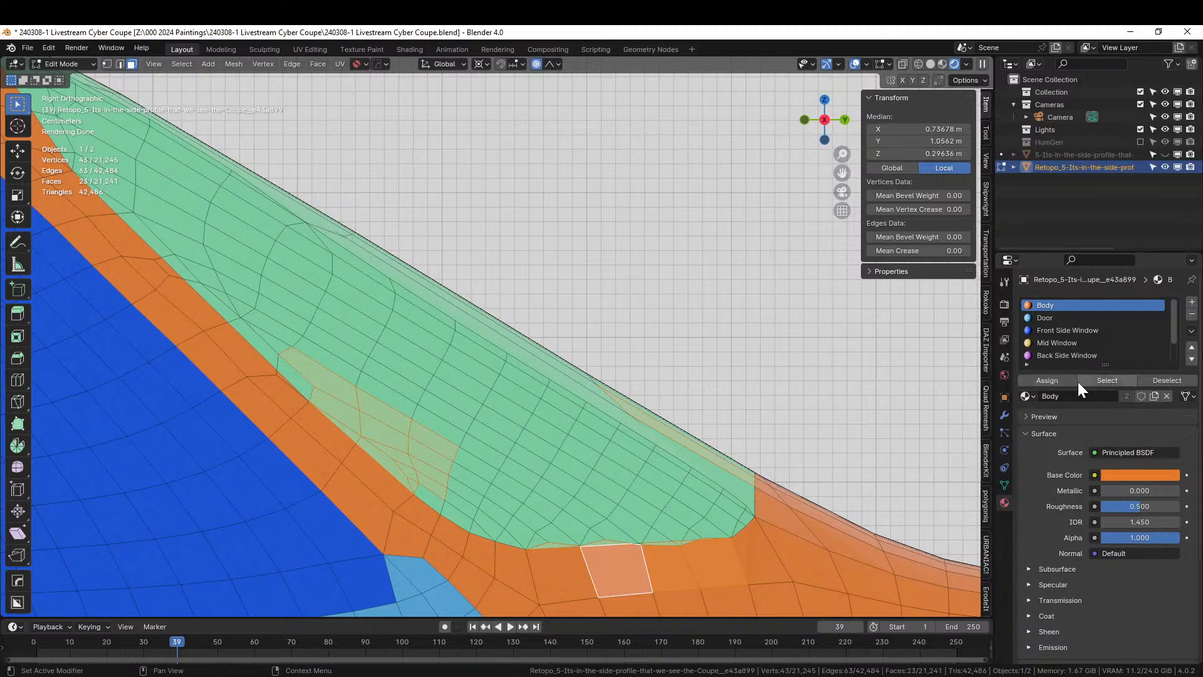
click(1054, 382)
key(ctrl+z)
key(alt+a)
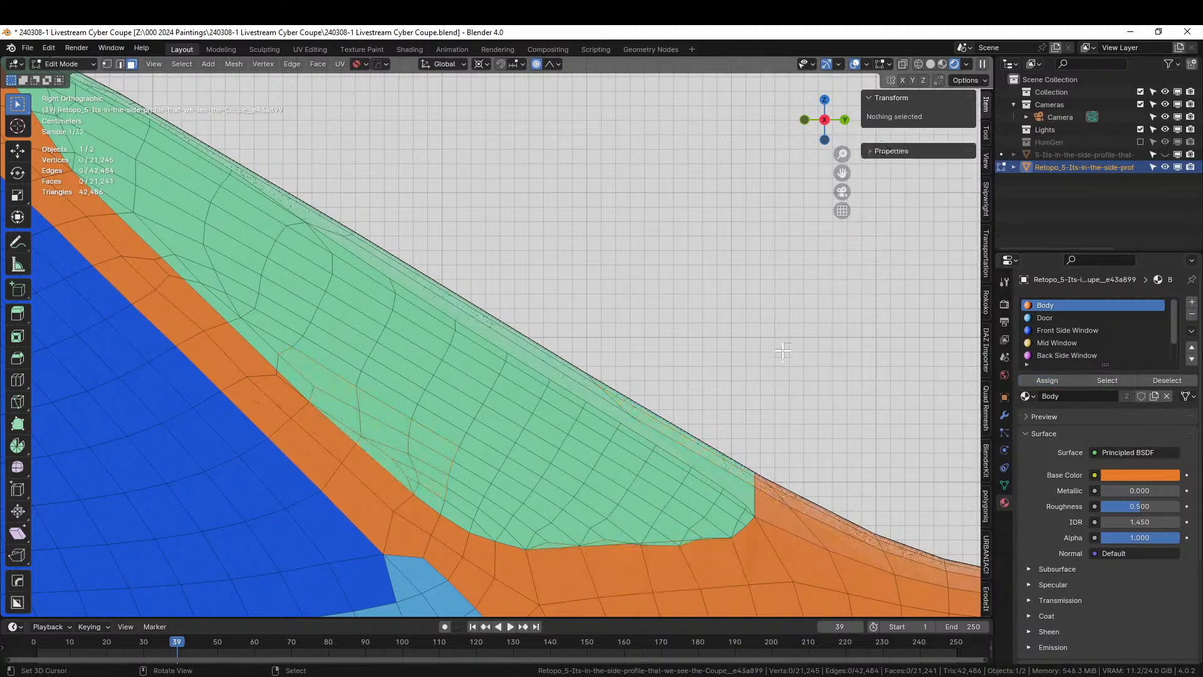
Assign the Body material to the windshield-colored slivers below the lower-edge cut and clear the selection
right_click(667, 544)
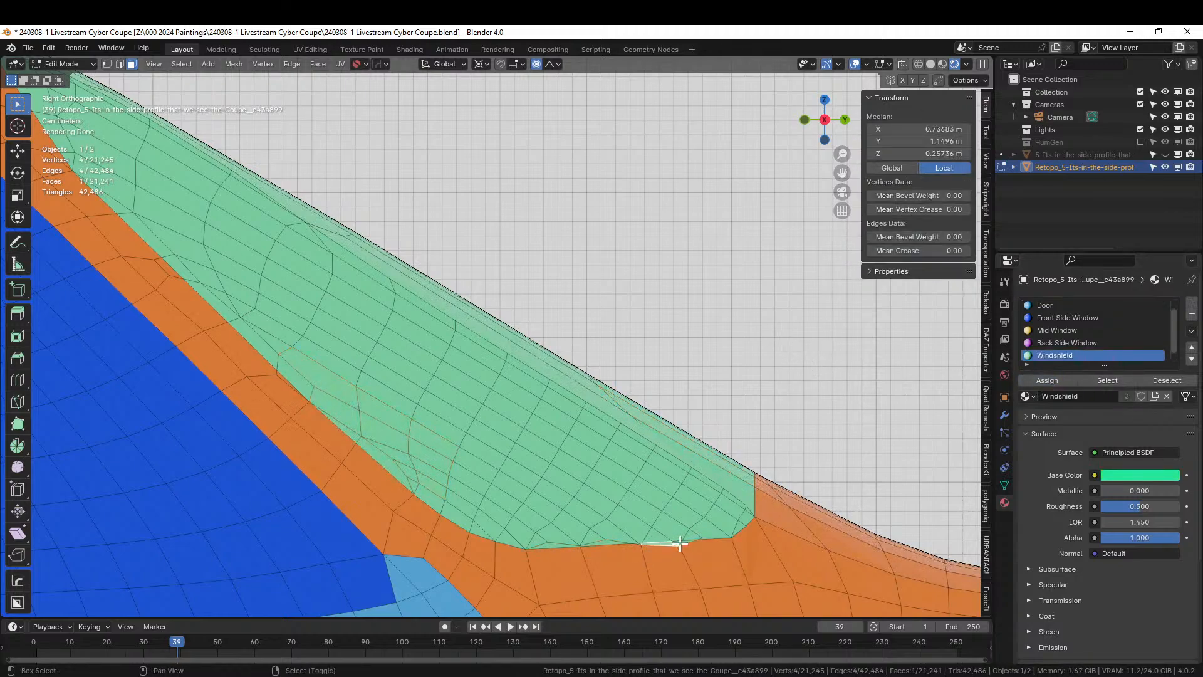
shift+right_click(680, 543)
shift+right_click(687, 543)
shift+right_click(706, 564)
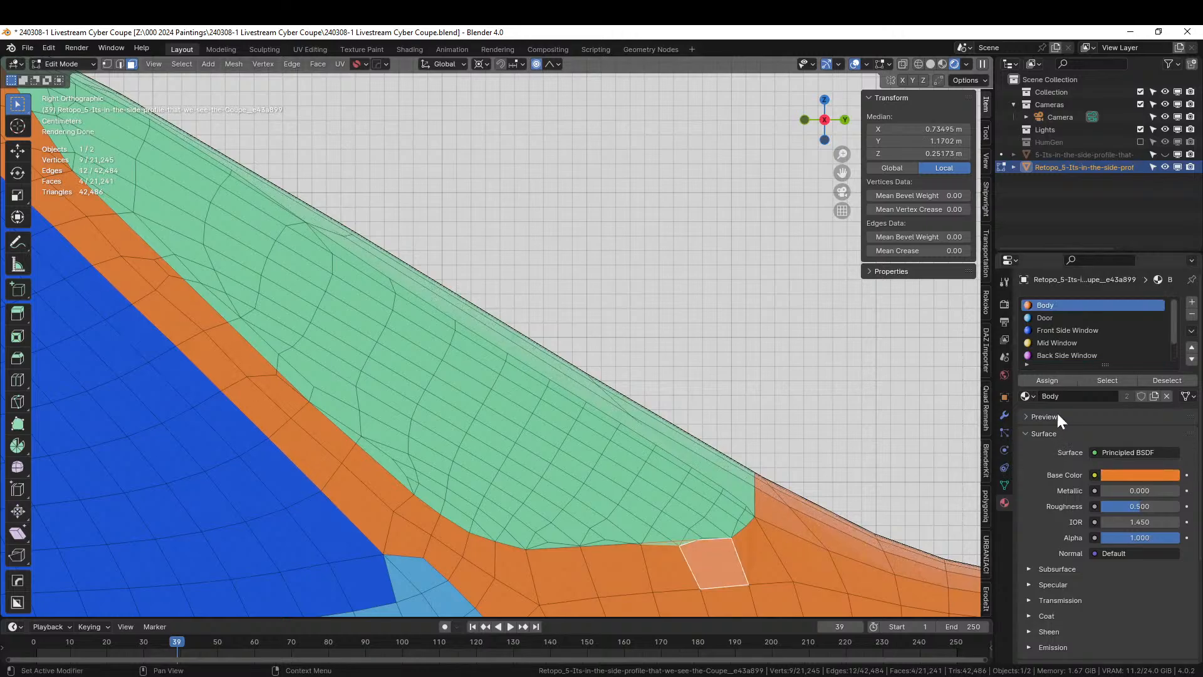
click(1047, 383)
key(alt+a)
scroll(701, 406, down, 2)
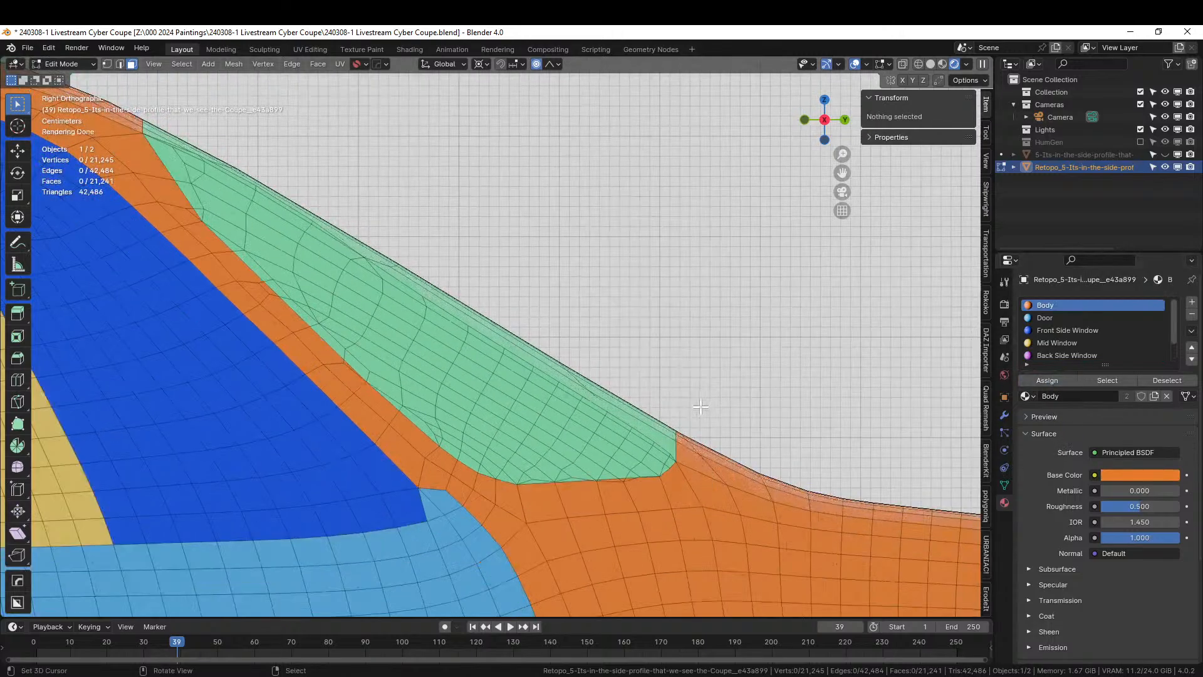
Merge the vertex protruding below the windshield's lower edge into the adjacent vertex on the cut line, using At Last
scroll(701, 406, up, 3)
mouse_move(701, 407)
middle_down()
mouse_move(631, 408)
mouse_move(689, 394)
middle_up()
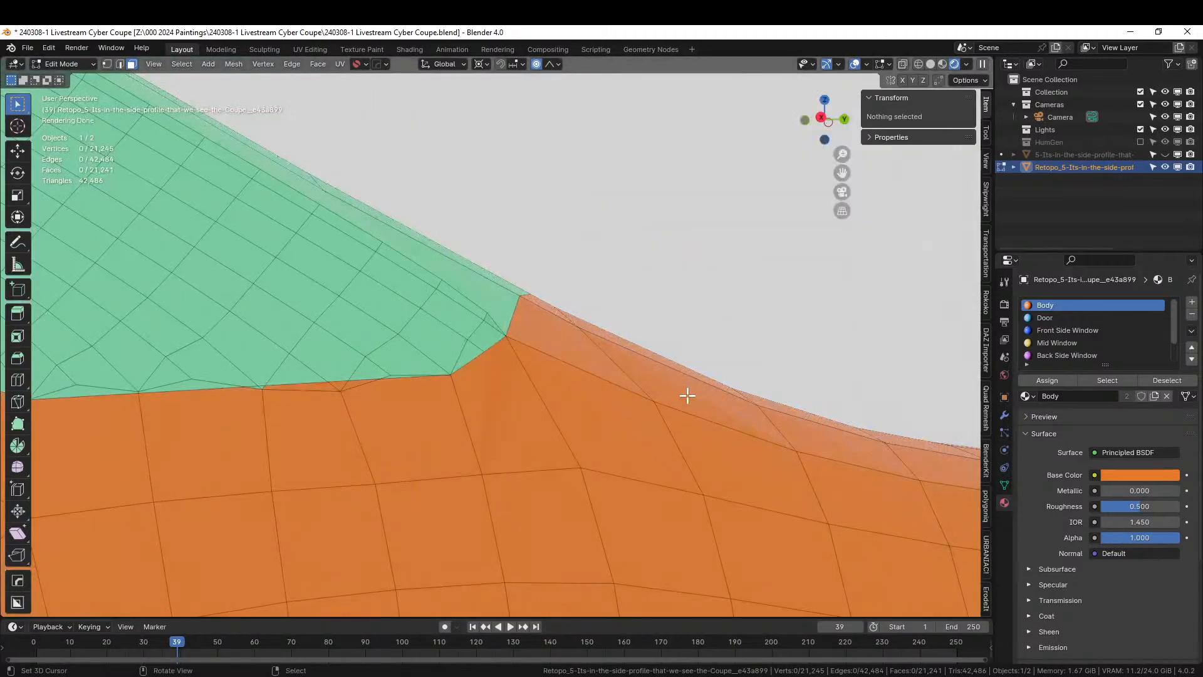
scroll(551, 441, up, 5)
scroll(548, 445, down, 1)
shift+middle_drag(548, 446, 602, 431)
scroll(603, 431, down, 3)
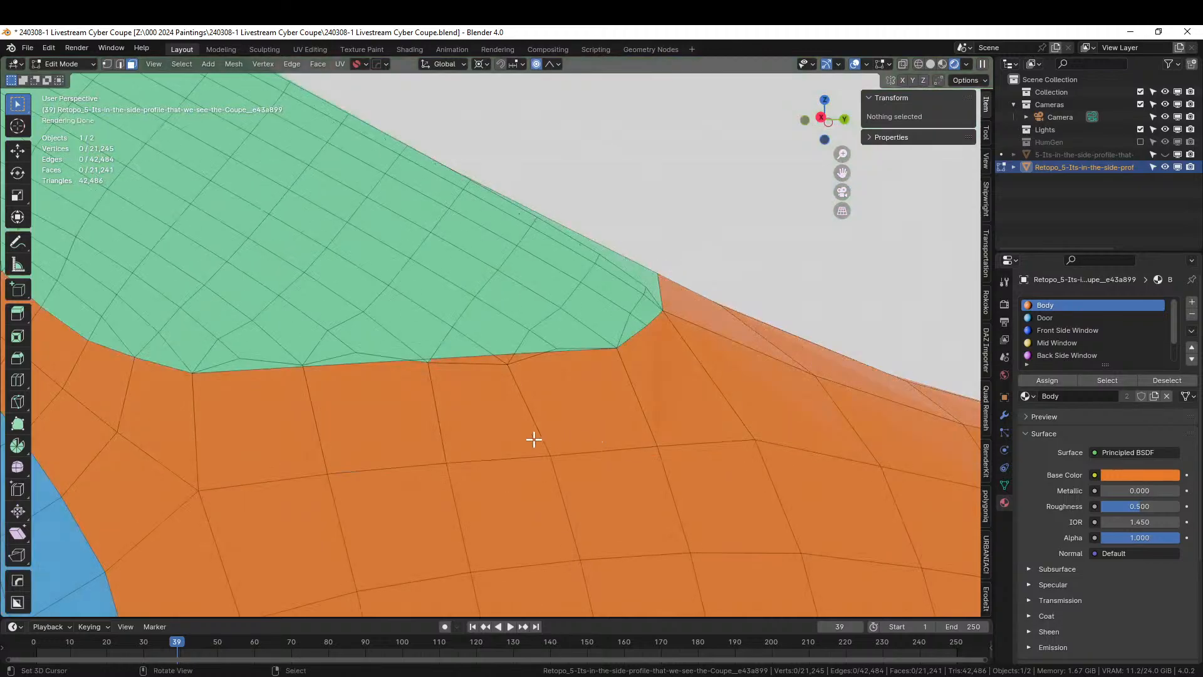
scroll(491, 401, up, 1)
mouse_move(436, 458)
shift+middle_down()
mouse_move(492, 462)
mouse_move(449, 464)
shift+middle_up()
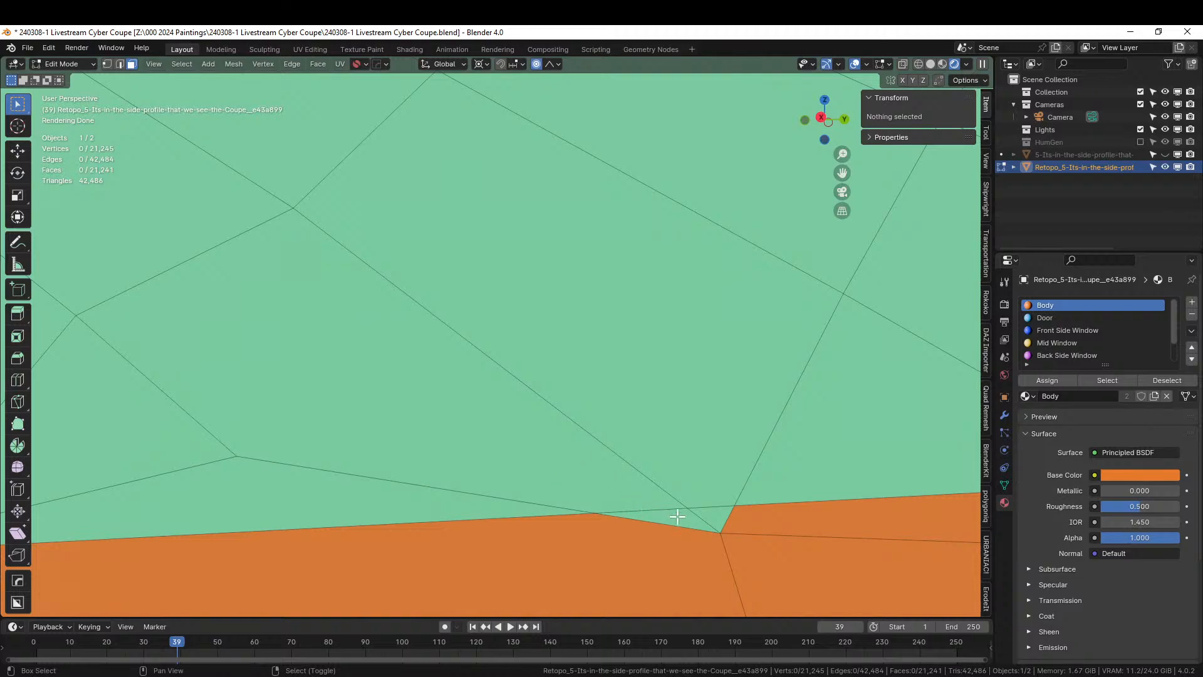
key(1)
right_click(722, 535)
shift+right_click(692, 511)
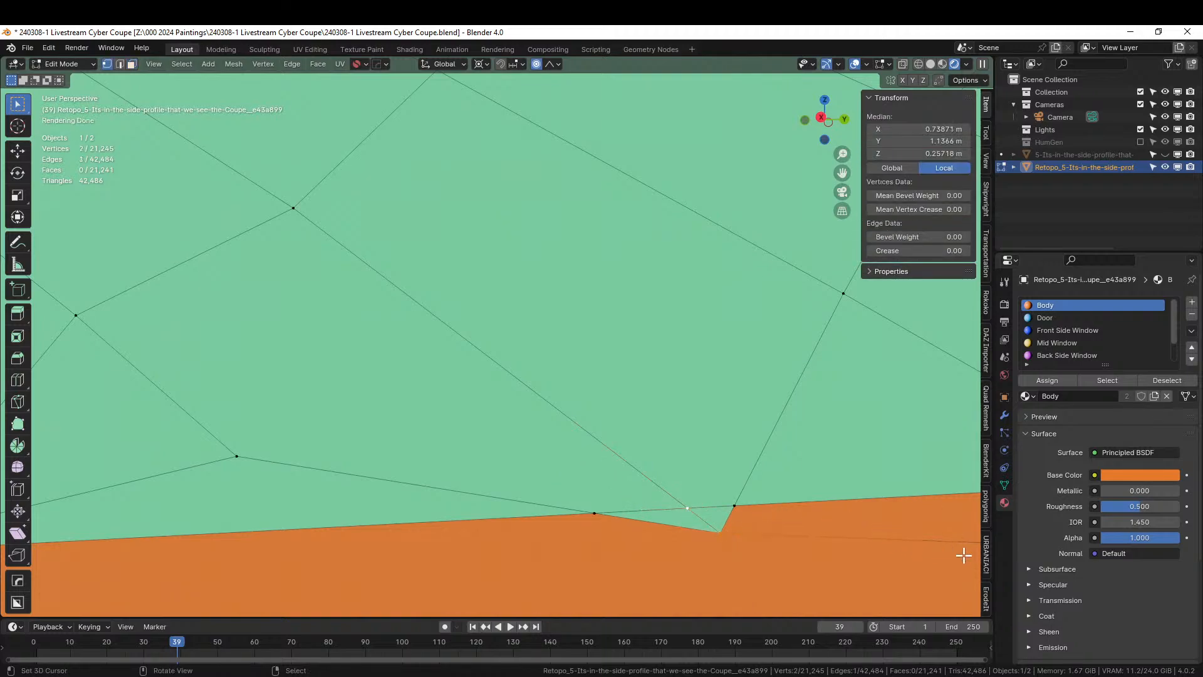
key(m)
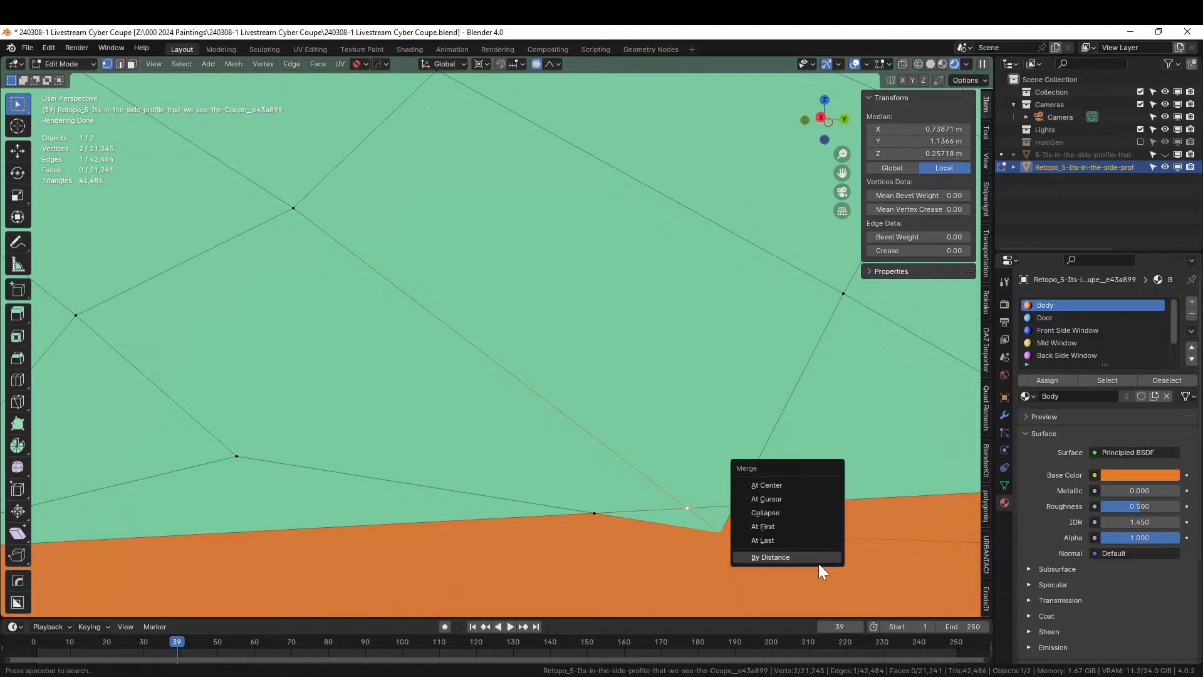
click(788, 543)
Dissolve the three stray vertices beside the cut along the middle of the windshield's lower edge
scroll(595, 502, down, 4)
scroll(594, 502, up, 4)
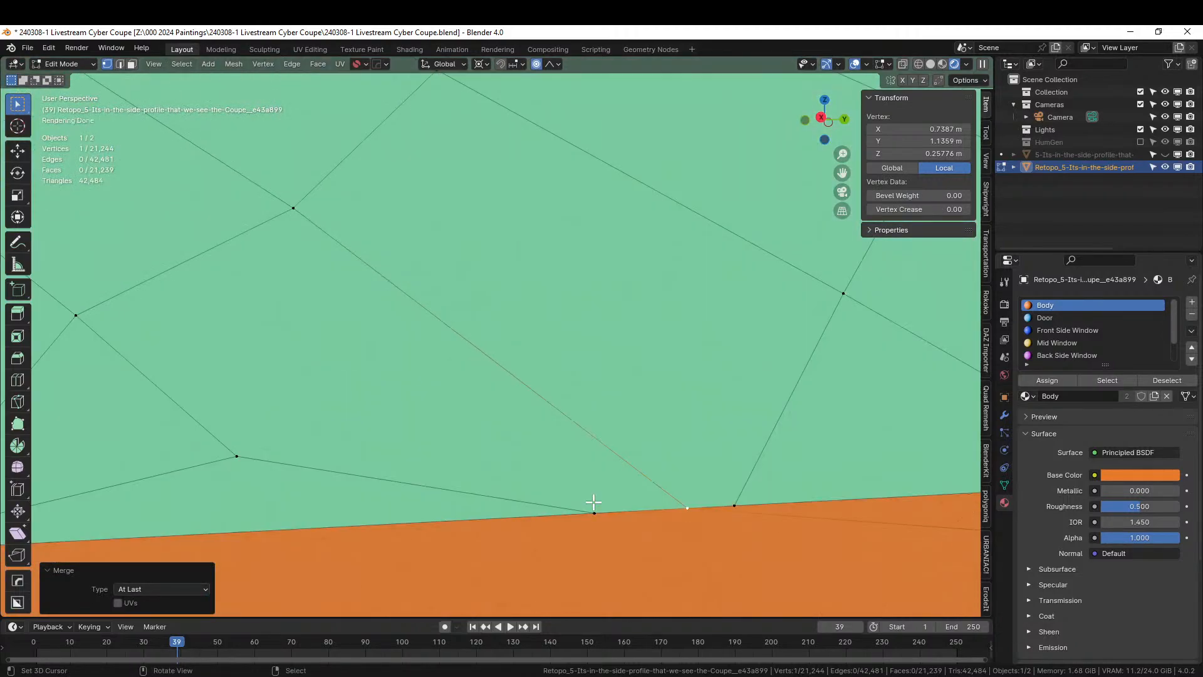
scroll(593, 502, down, 3)
scroll(489, 506, up, 3)
scroll(489, 505, down, 3)
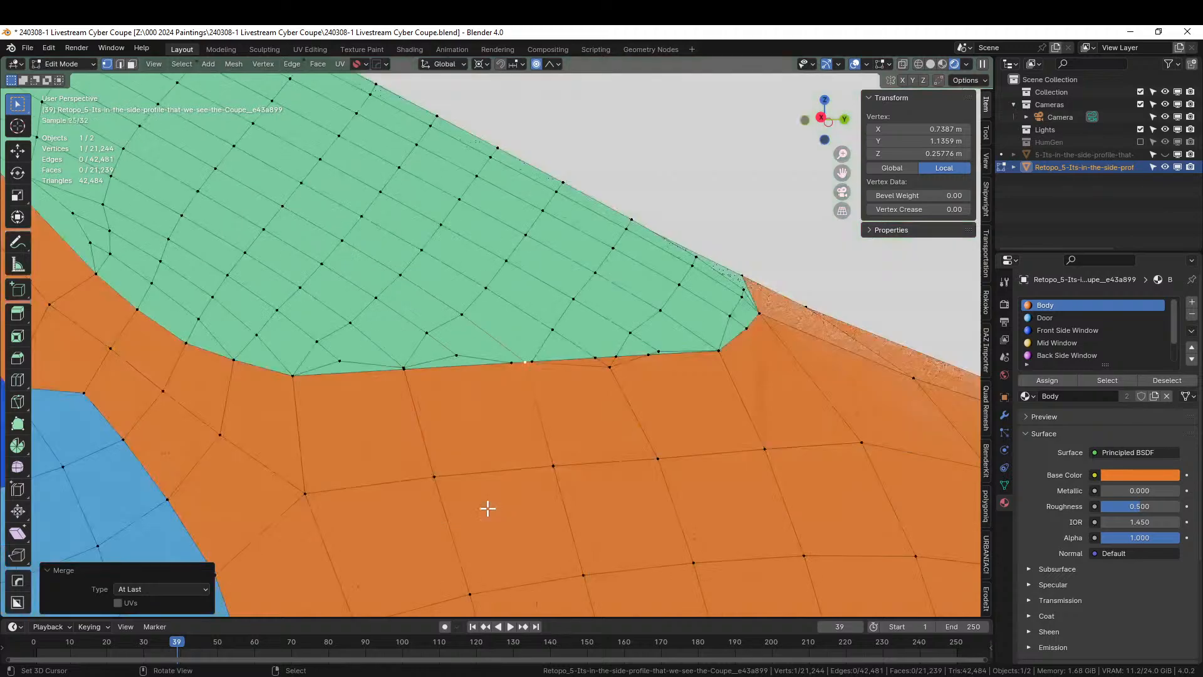
click(459, 346)
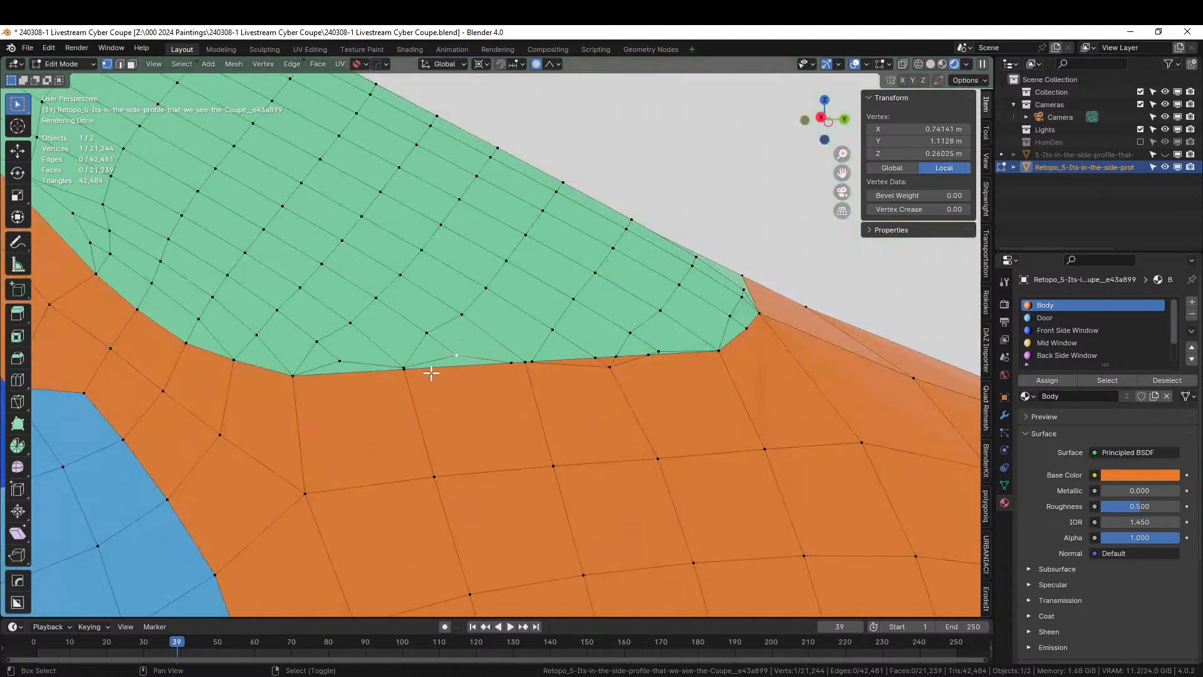
shift+click(339, 360)
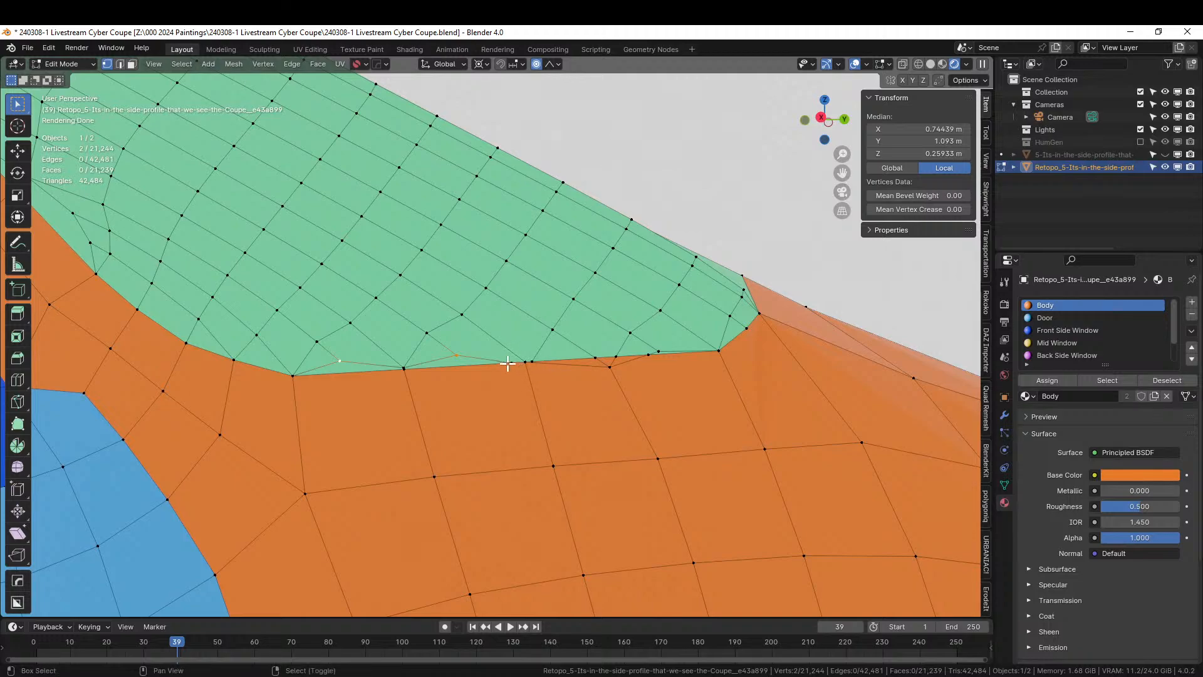
shift+click(511, 361)
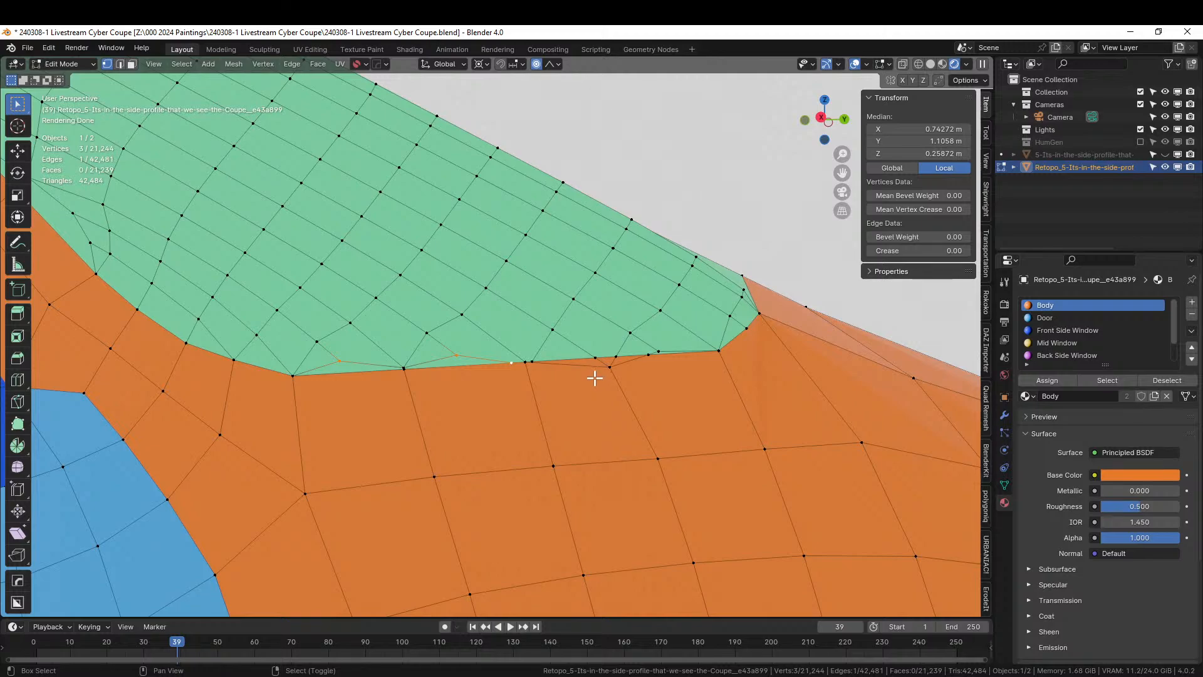
key(ctrl+x)
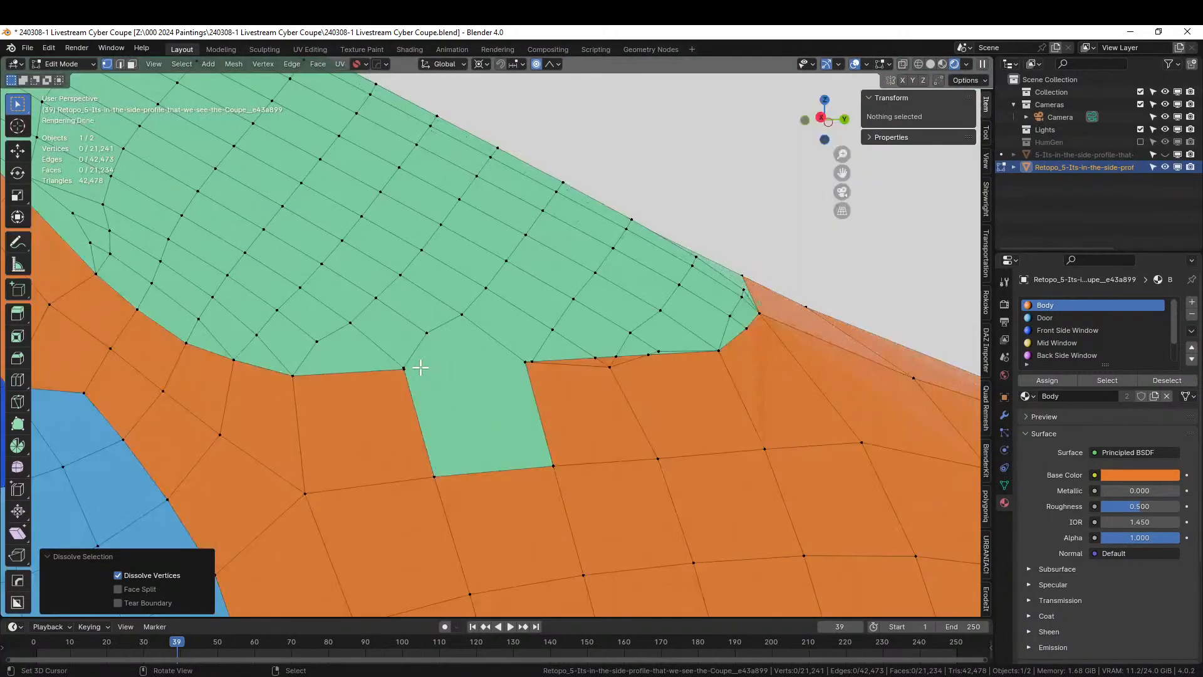
Merge the two selected vertices at the upper corner of the windshield-colored gap, using Collapse
key(c)
click(412, 366)
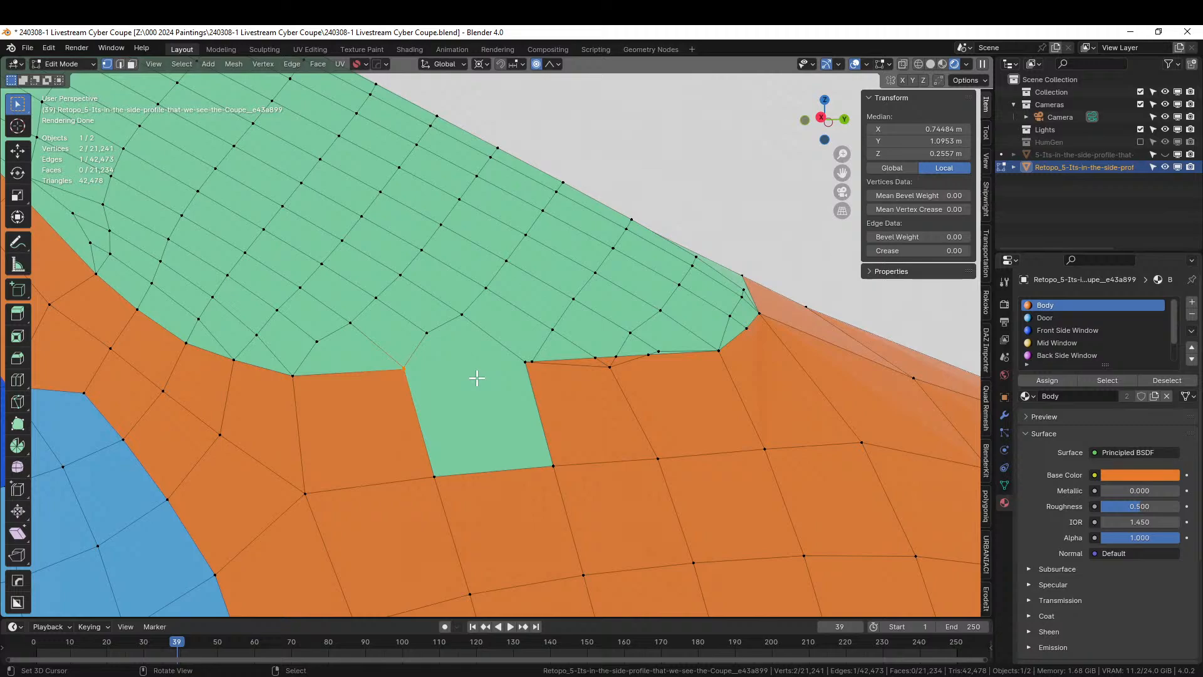
key(m)
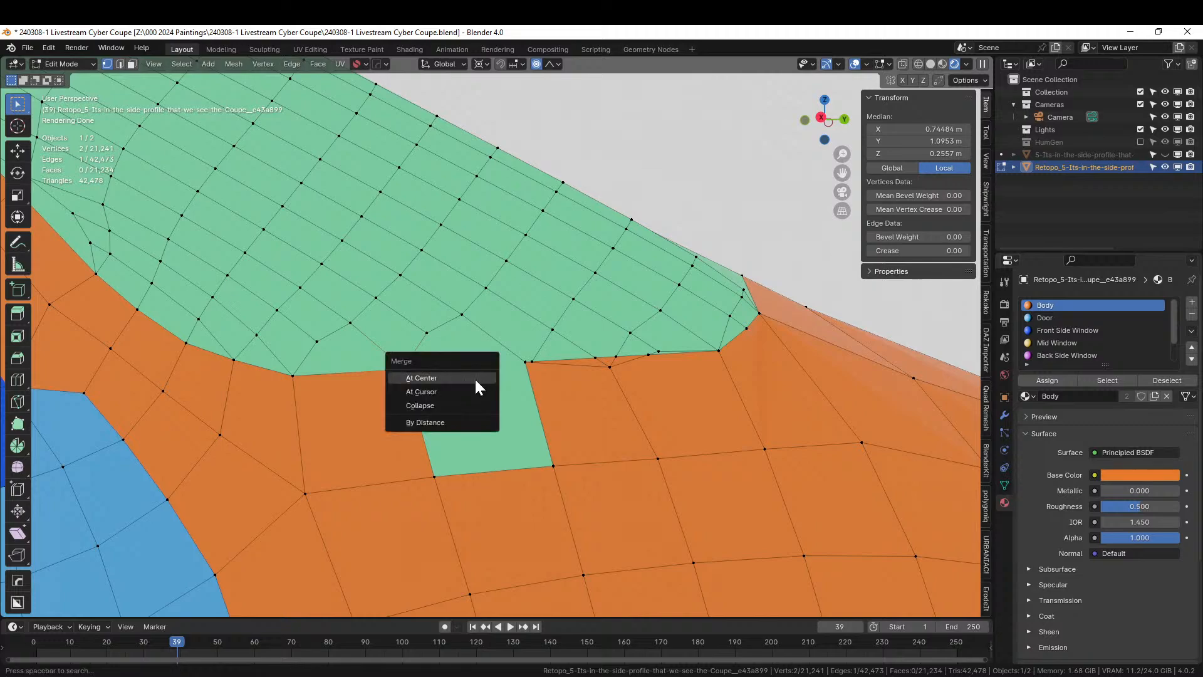
click(441, 404)
scroll(459, 408, up, 5)
scroll(459, 409, down, 5)
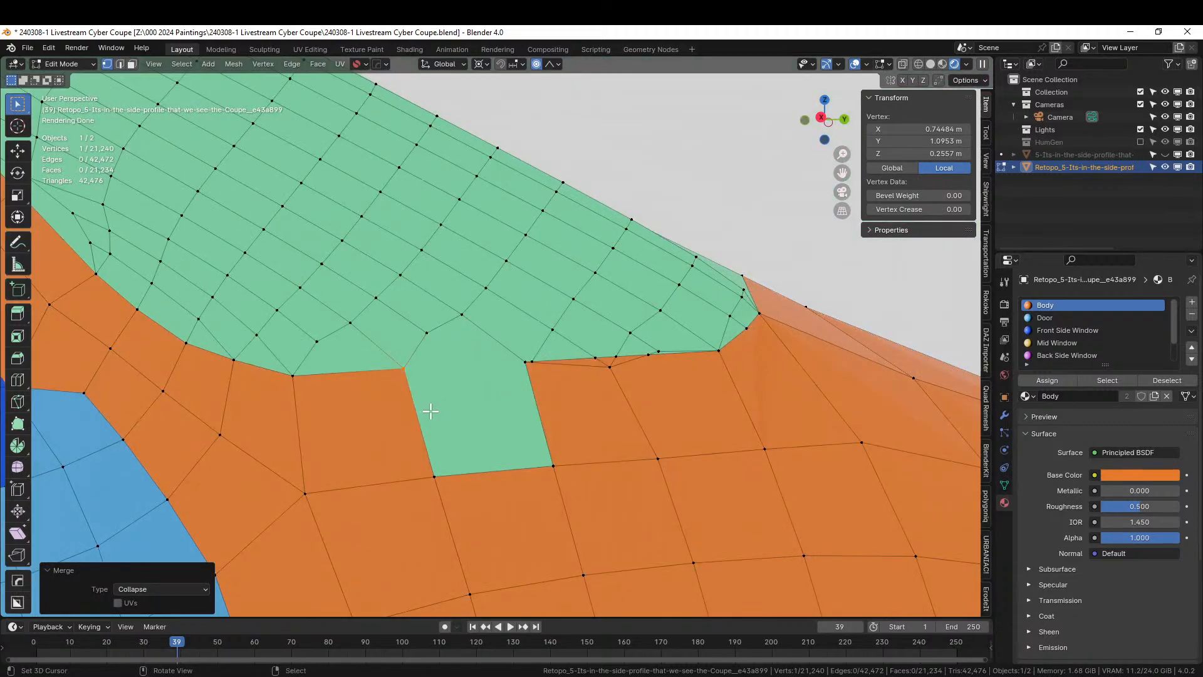
Knife a straight cut across the top of the windshield-colored gap, joining its two upper corner vertices
key(k)
click(405, 367)
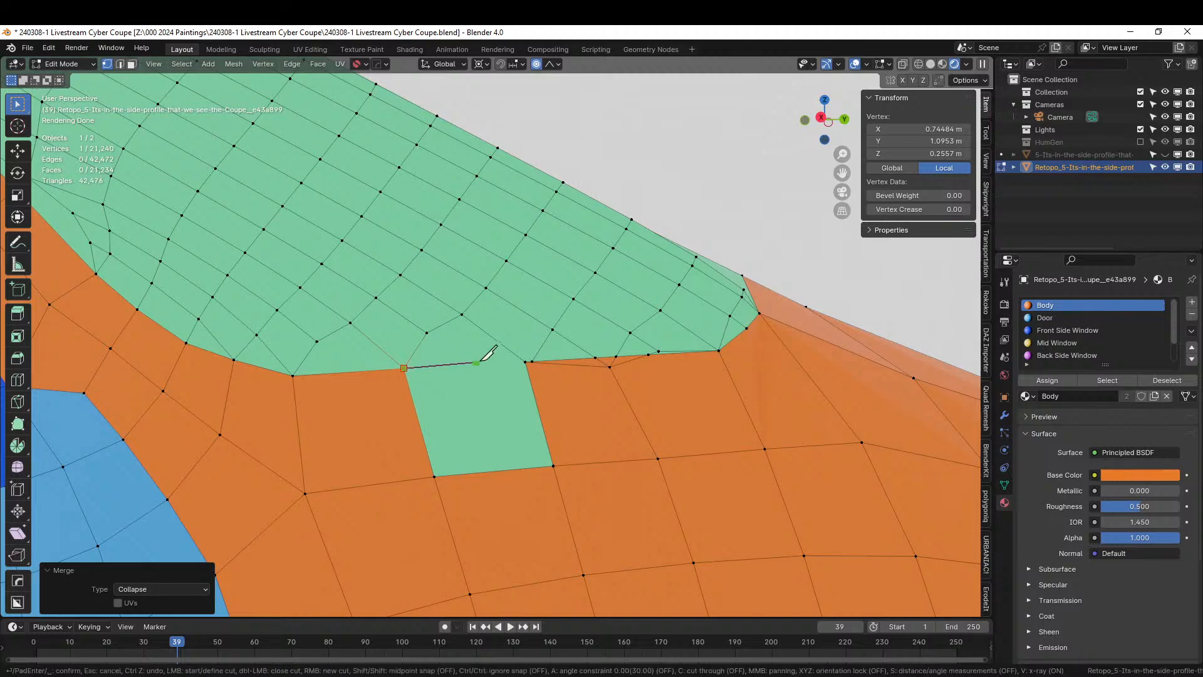
click(525, 362)
key(Return)
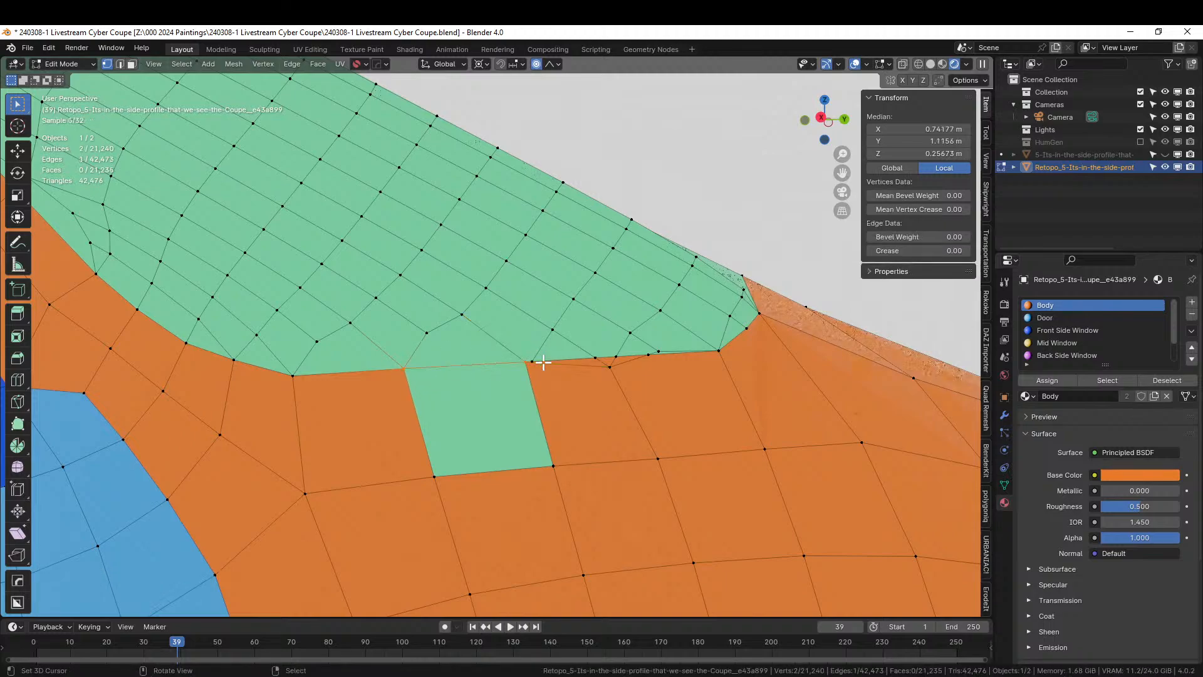
Merge the extra vertex beside the new cut's front end into the cut's end vertex, using At Last
scroll(498, 391, up, 8)
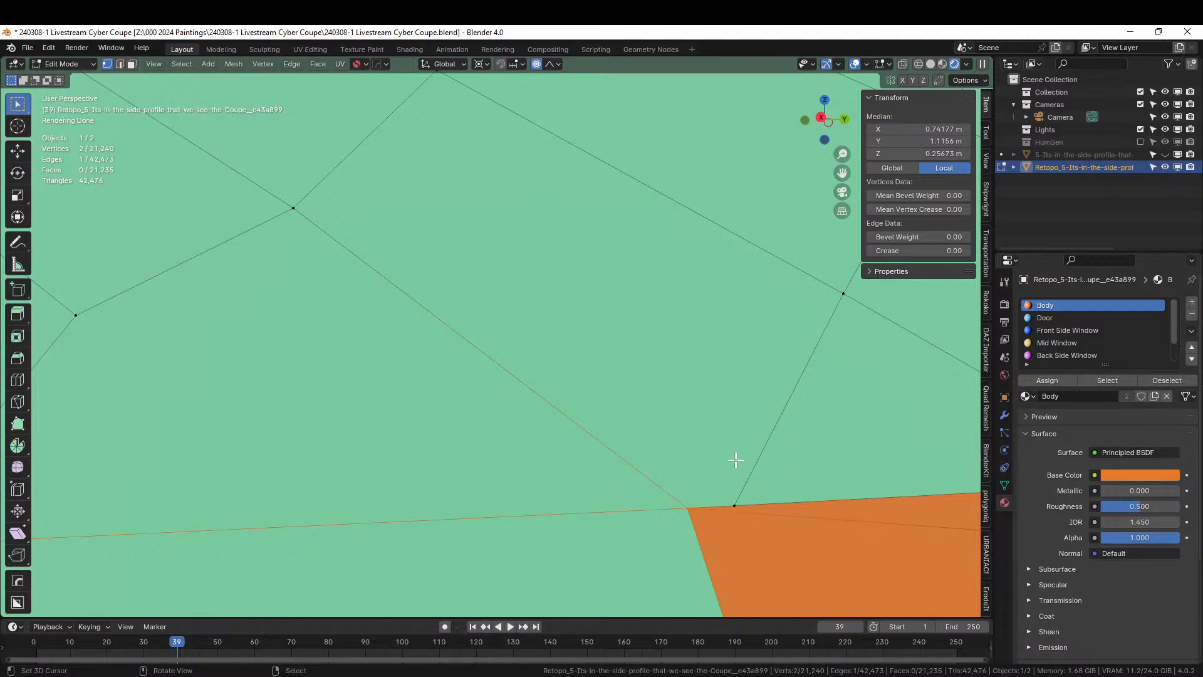
right_click(736, 503)
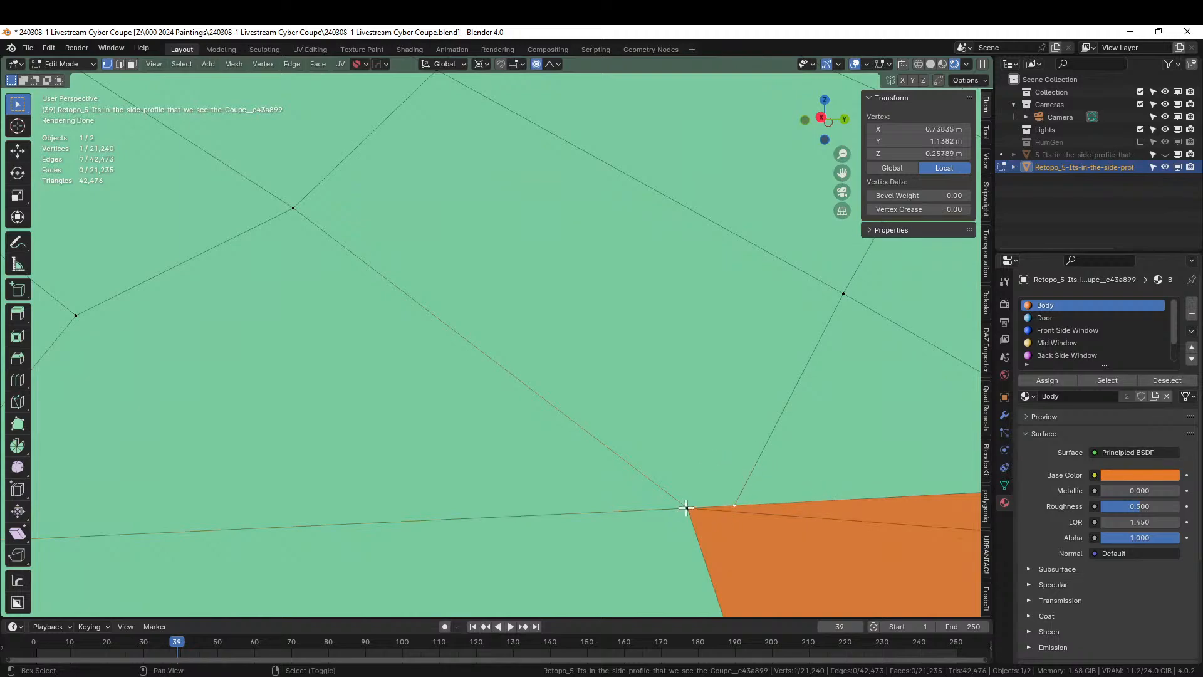
shift+right_click(687, 507)
key(m)
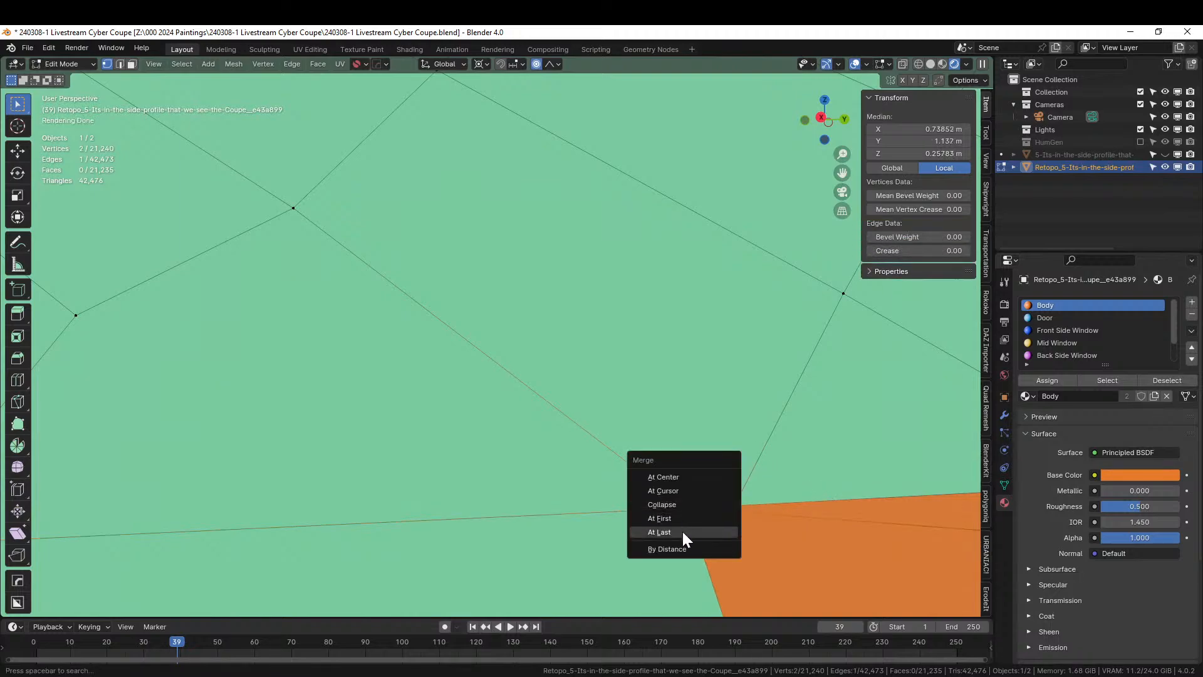
click(682, 531)
key(KP_Decimal)
scroll(633, 498, up, 4)
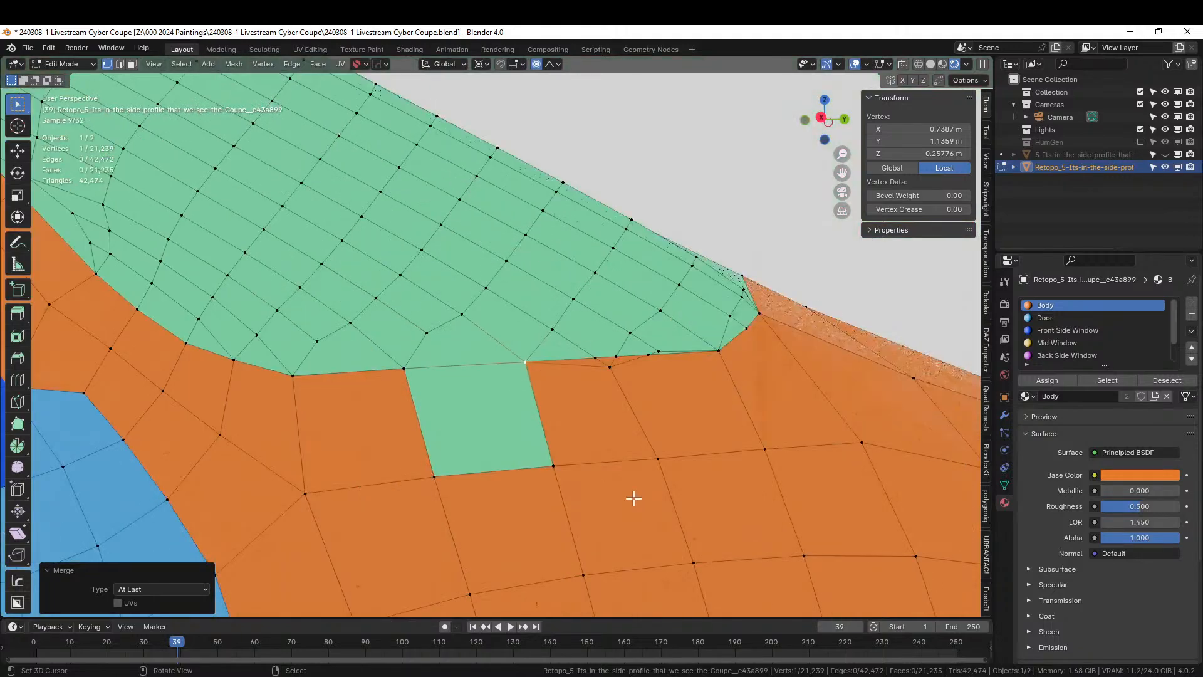
Select the windshield-colored quad below the lower edge together with the linked Body faces
key(3)
right_click(577, 438)
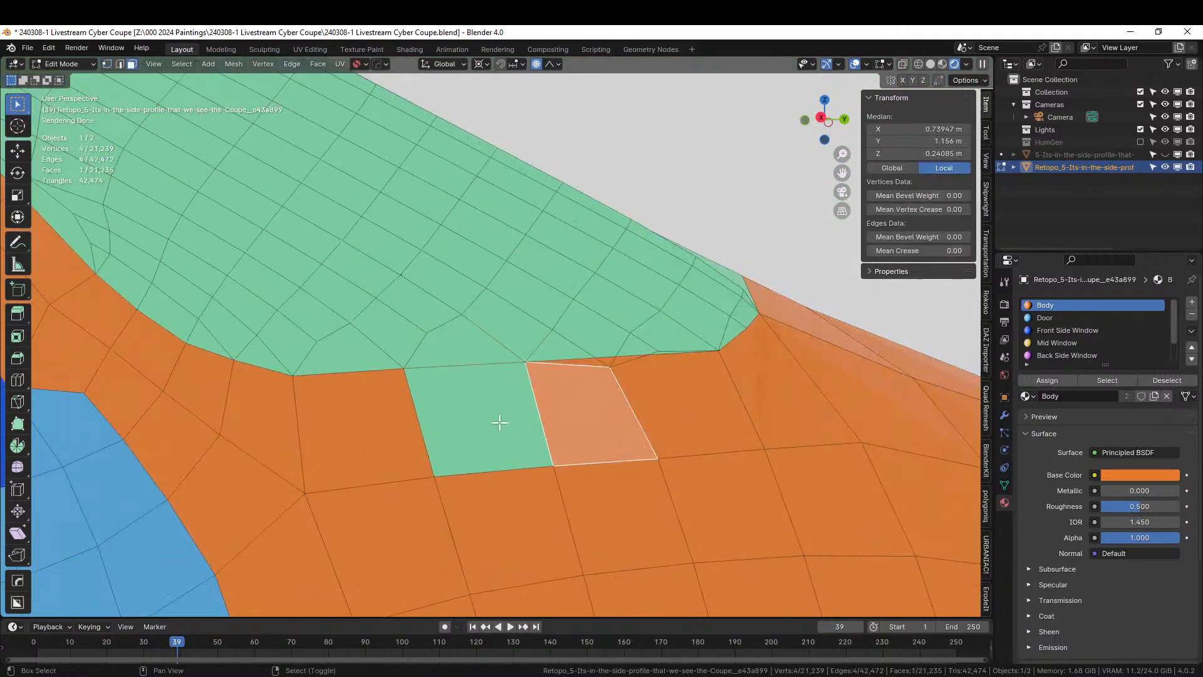
shift+right_click(502, 421)
shift+right_click(585, 499)
key(l)
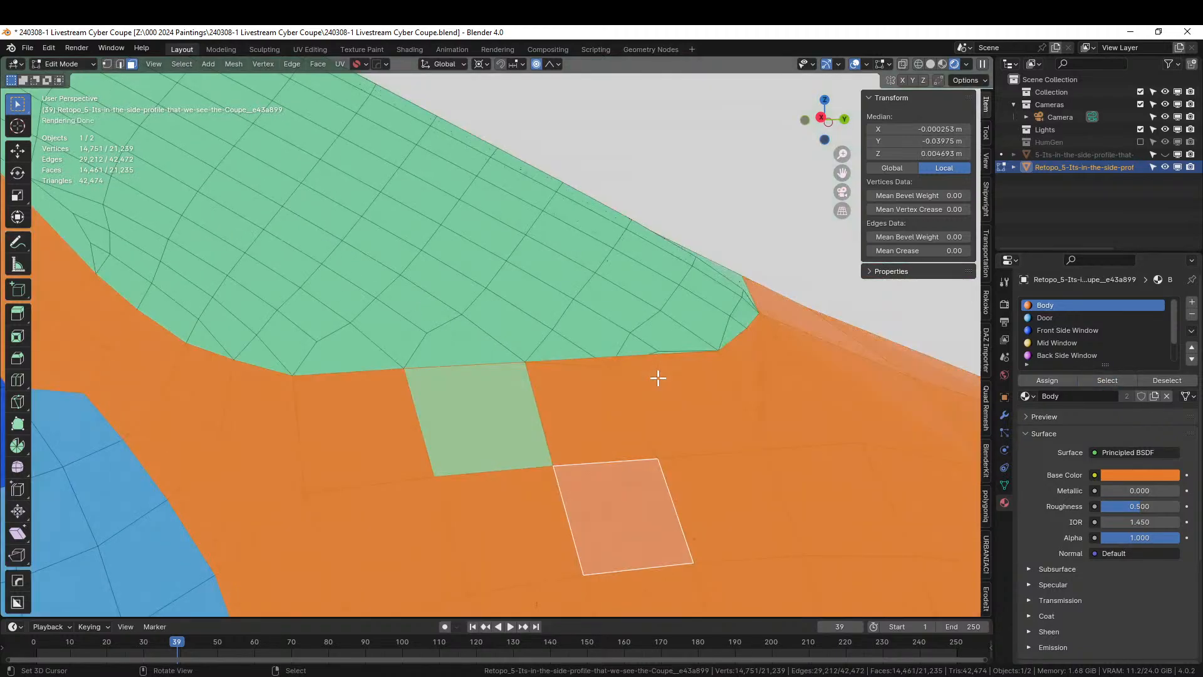
Dissolve the stray vertex on the body just below the windshield's lower edge
scroll(657, 378, up, 1)
shift+middle_drag(657, 377, 611, 378)
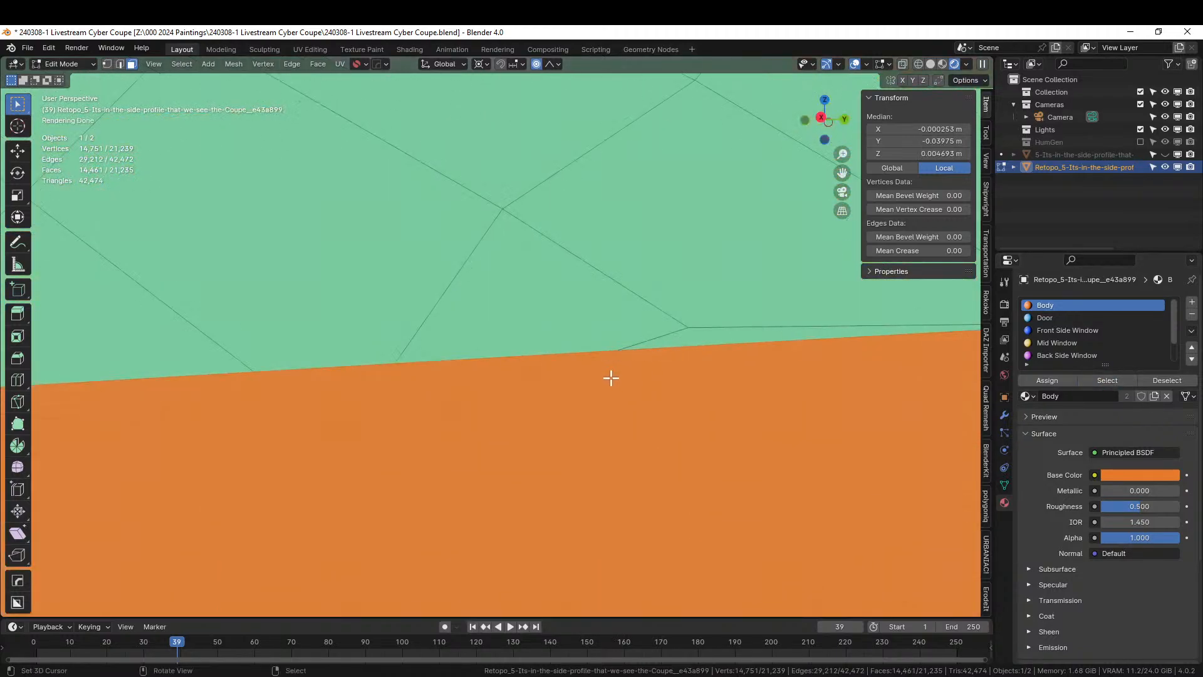
key(1)
click(342, 437)
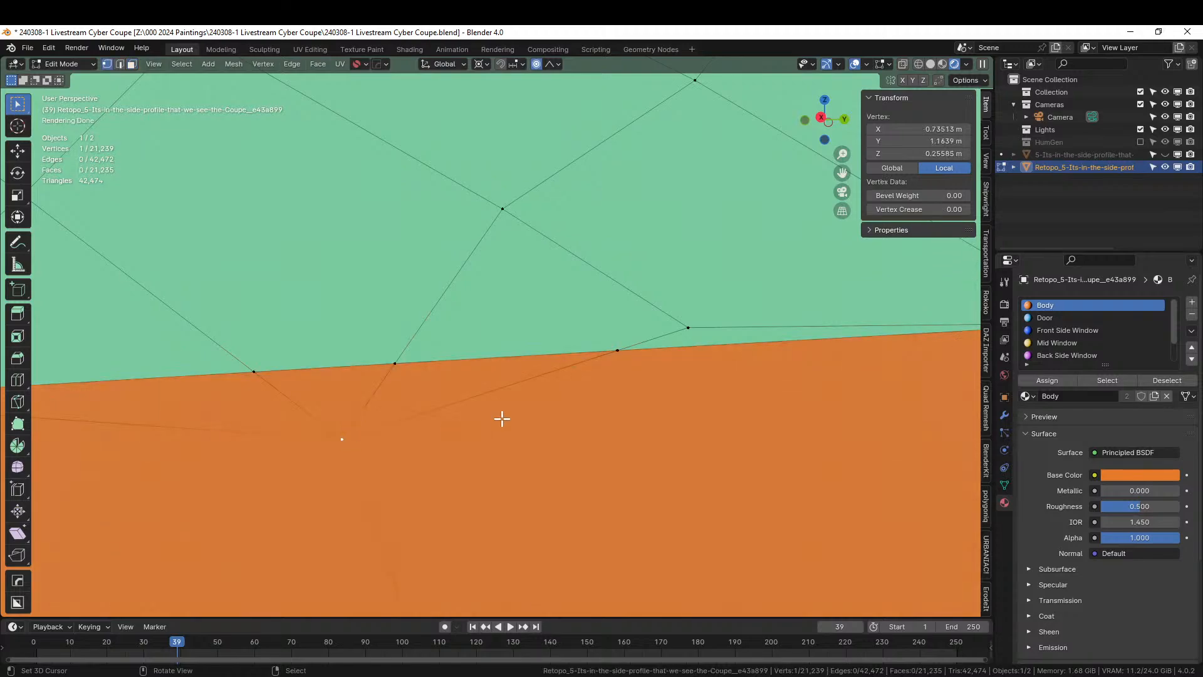
key(ctrl+x)
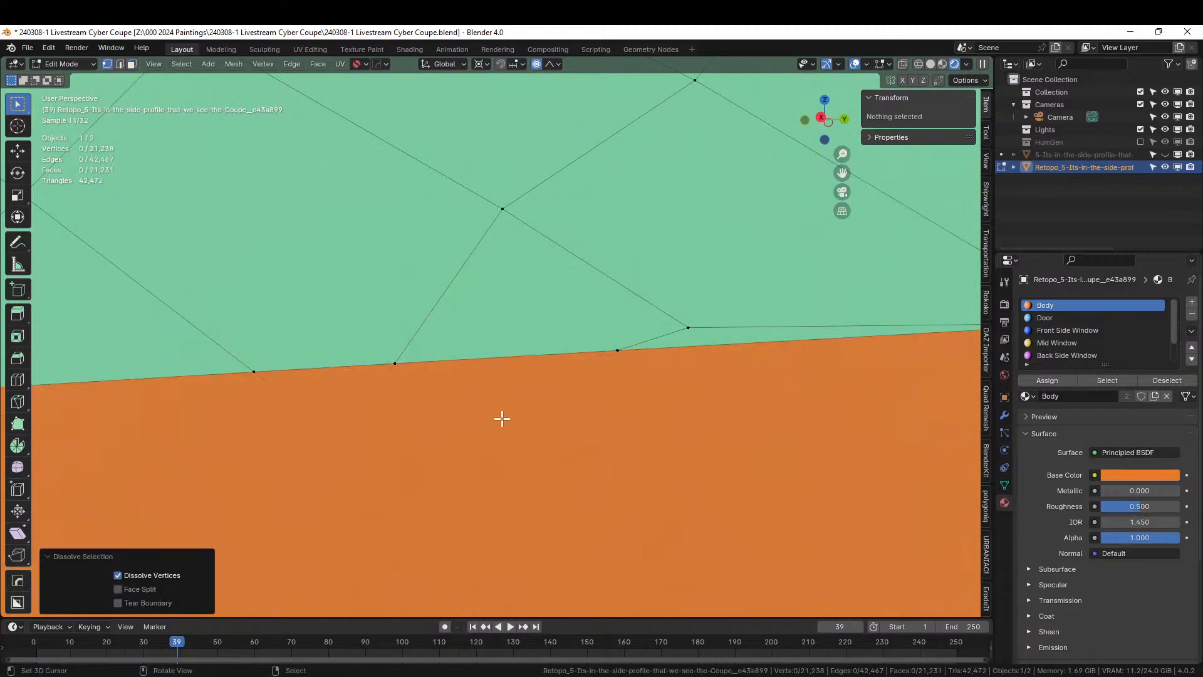
Merge the two neighboring vertices on the lower edge ahead of the windshield-colored quad, using At First
scroll(502, 418, down, 6)
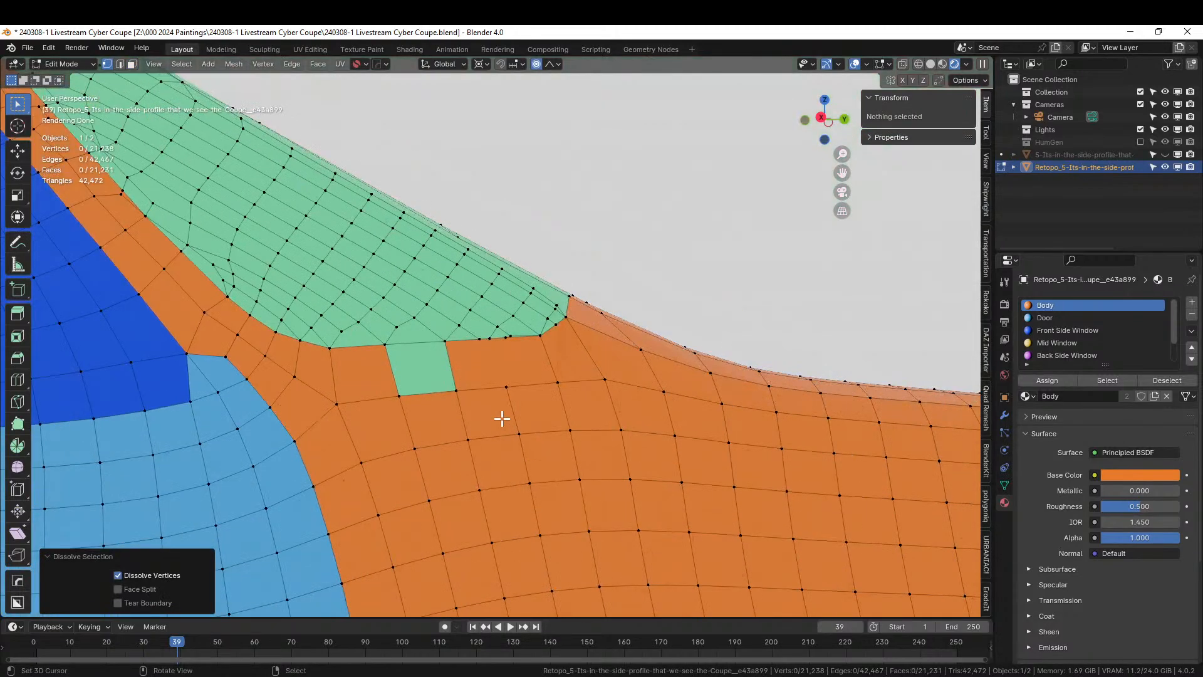
scroll(502, 418, up, 4)
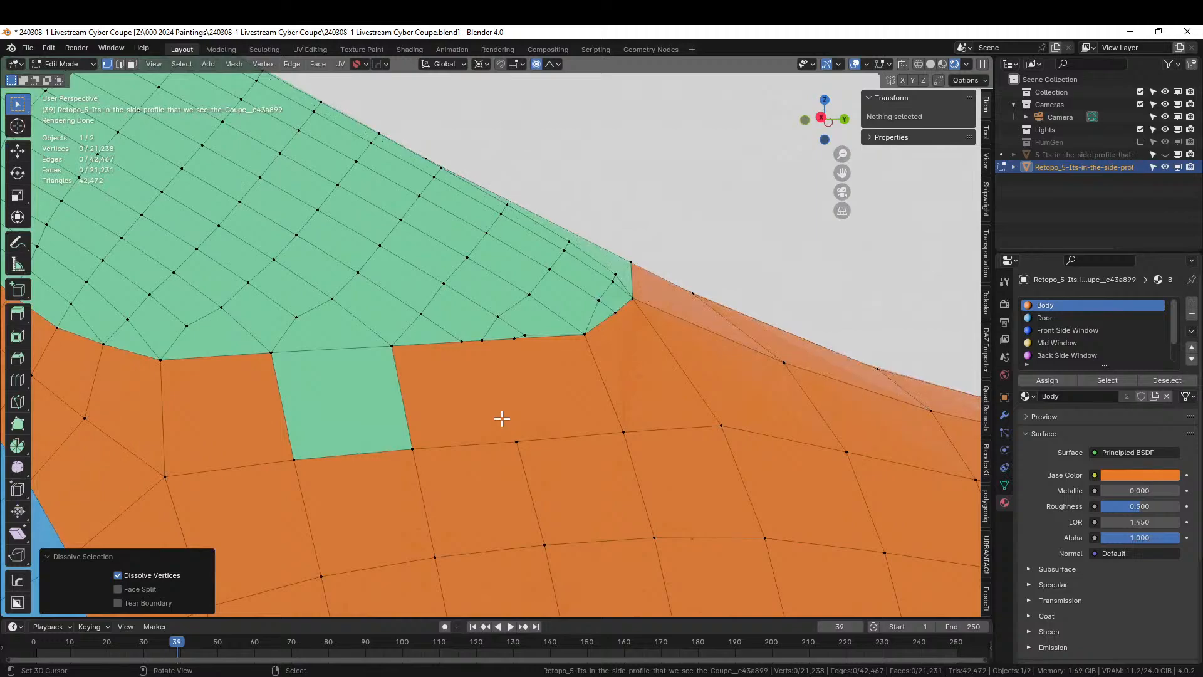
scroll(501, 418, up, 3)
scroll(502, 419, down, 3)
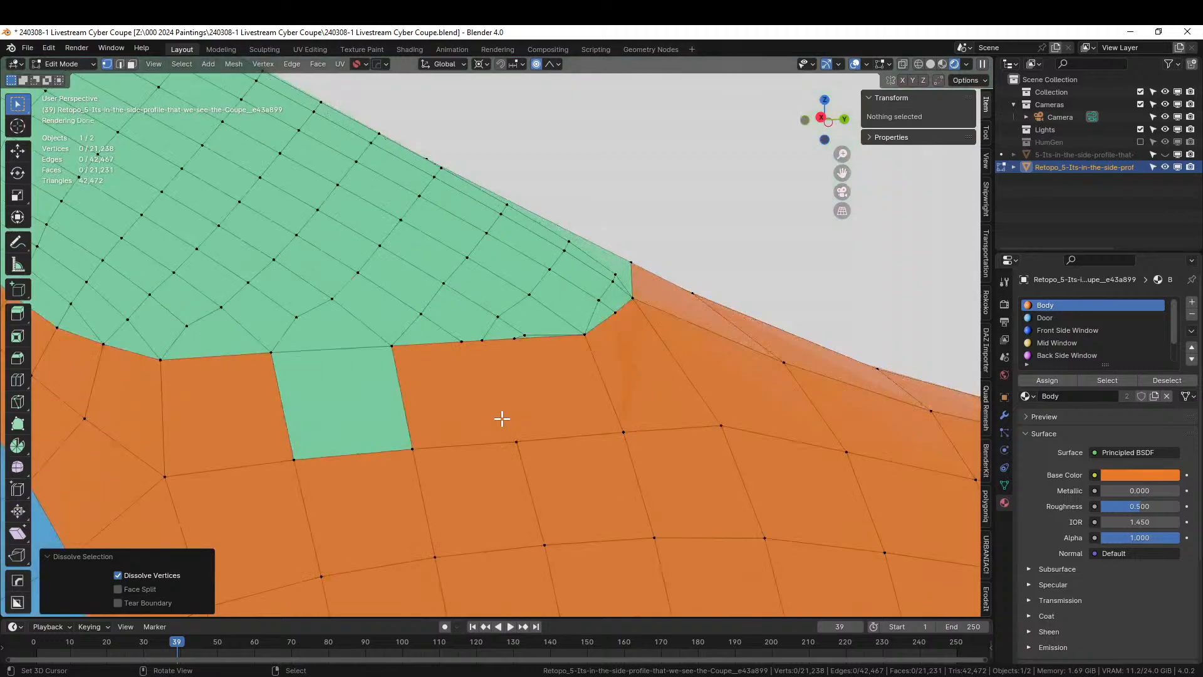
click(461, 341)
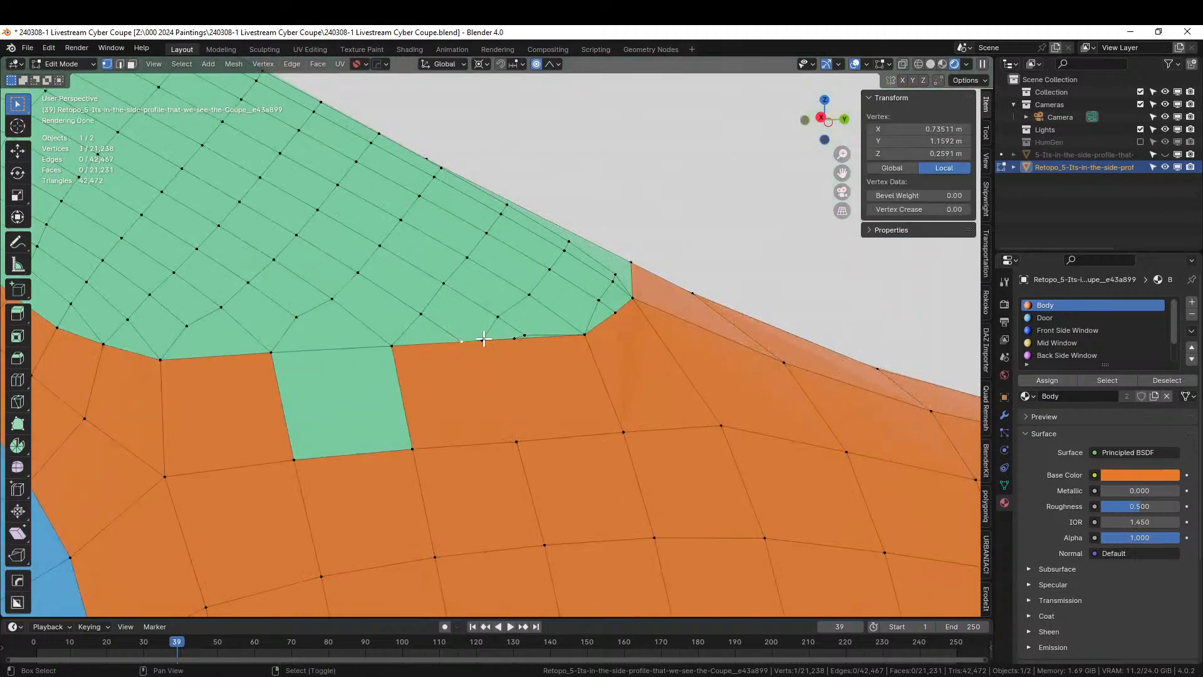
shift+click(488, 339)
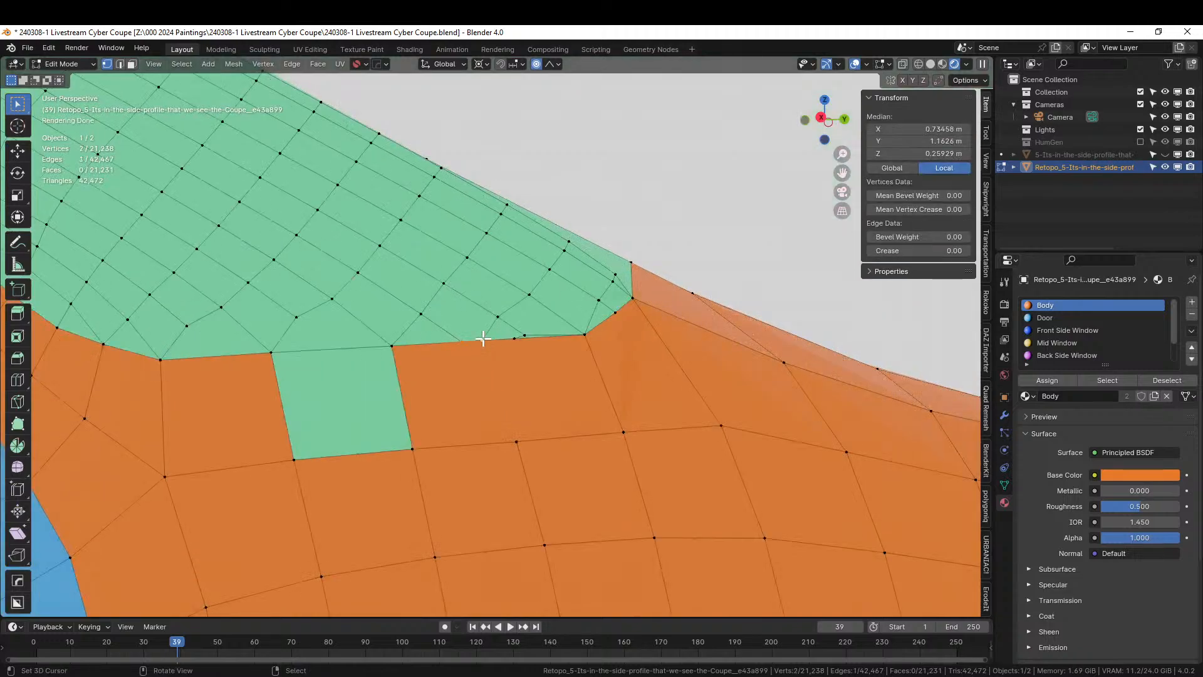
key(m)
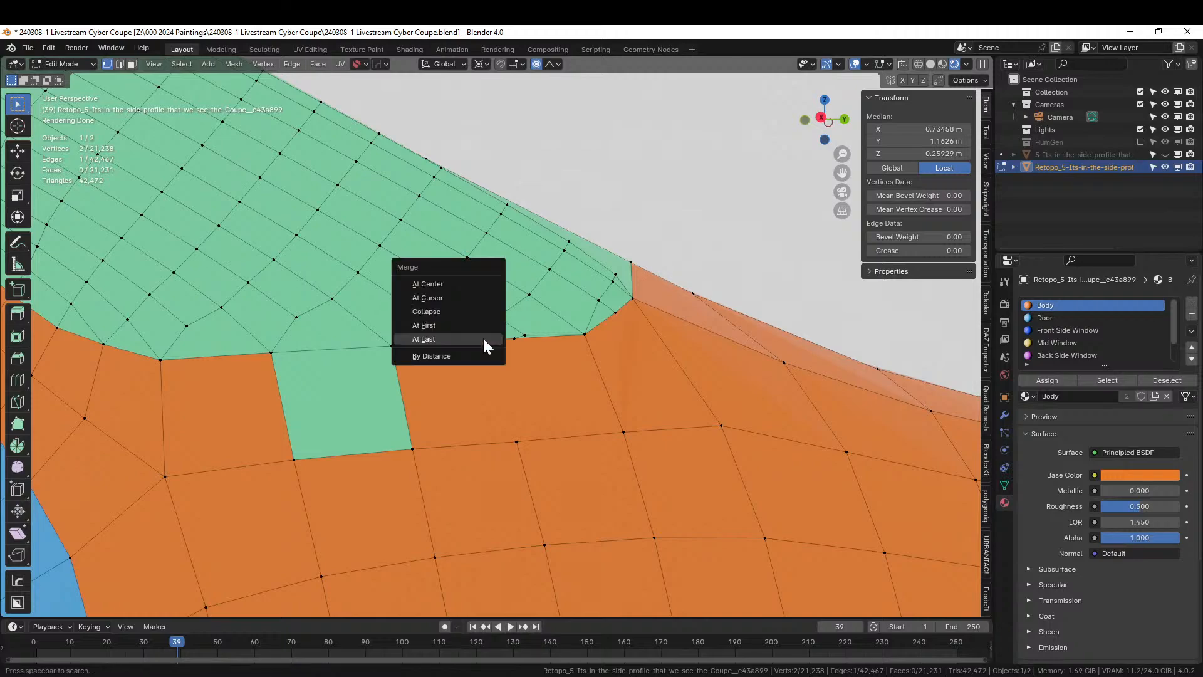
click(445, 325)
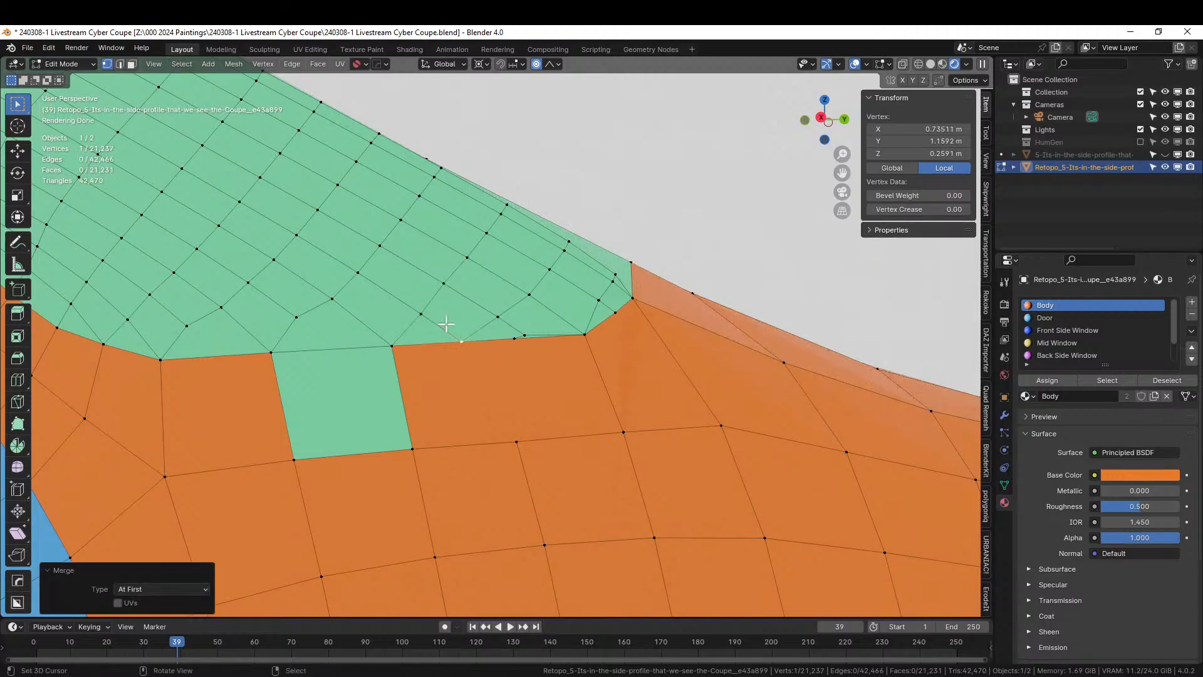
Knife a cut from the body vertex in the row below up to the merged vertex on the windshield's lower edge
key(k)
click(516, 441)
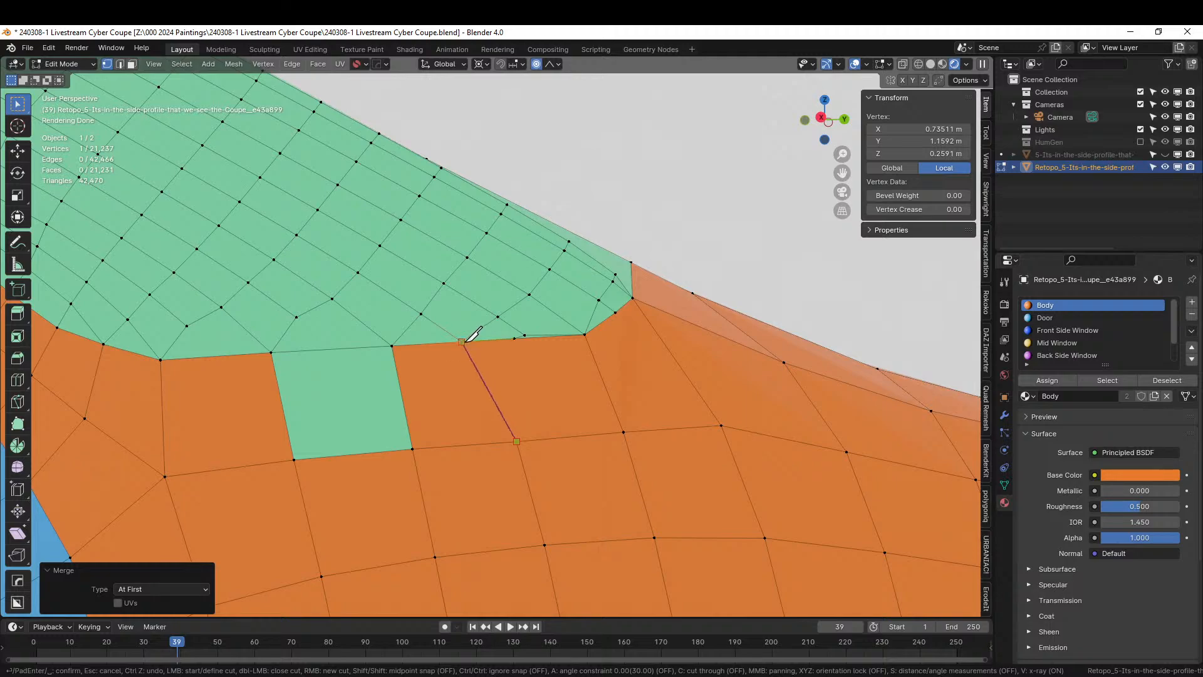
click(463, 342)
key(Return)
Dissolve the two closely spaced vertices on the lower edge between the merged vertex and the windshield's front corner
scroll(545, 350, up, 4)
scroll(546, 351, down, 7)
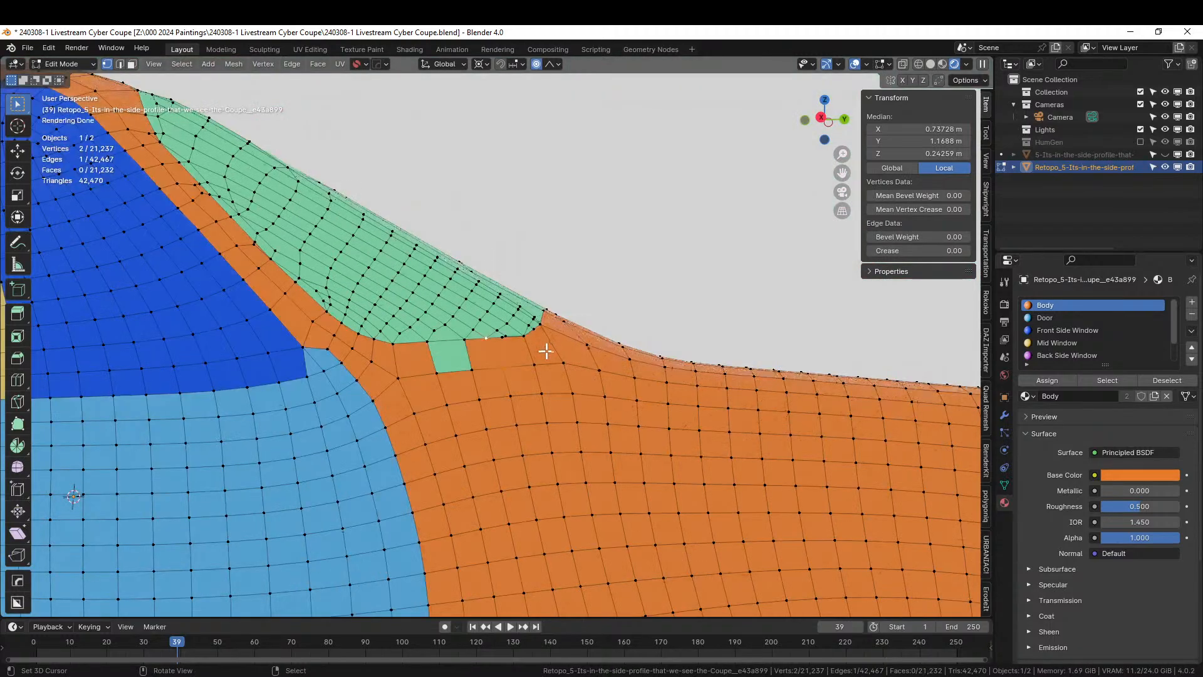
scroll(545, 351, up, 5)
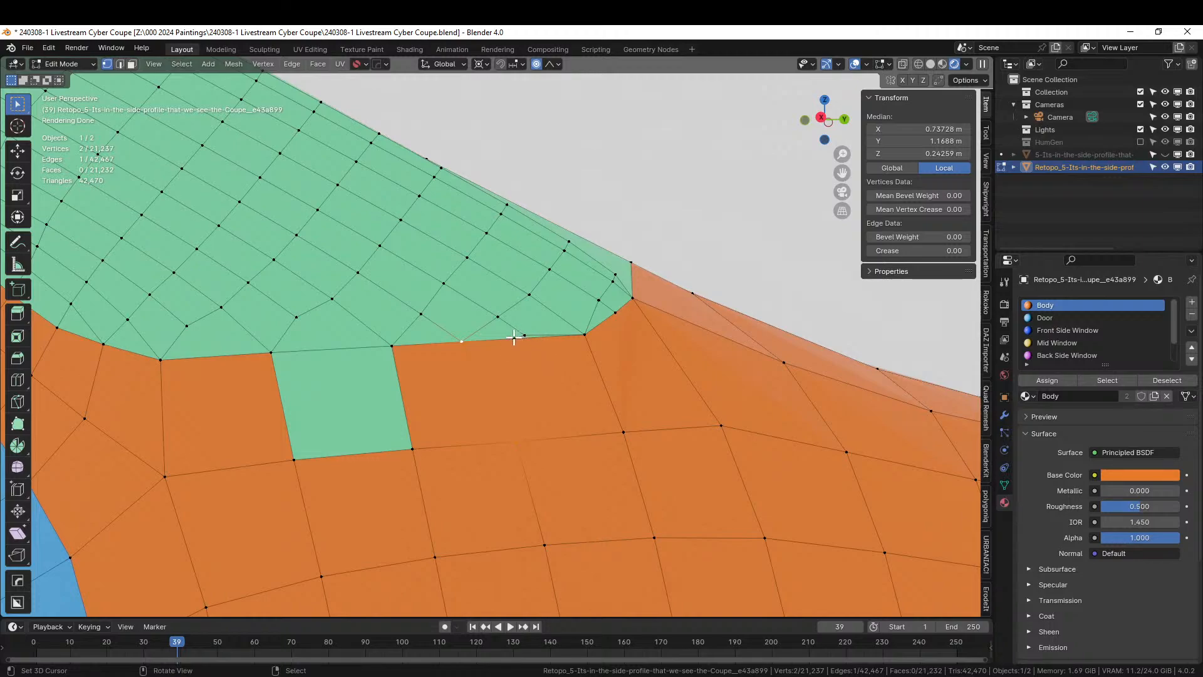
key(ctrl+x)
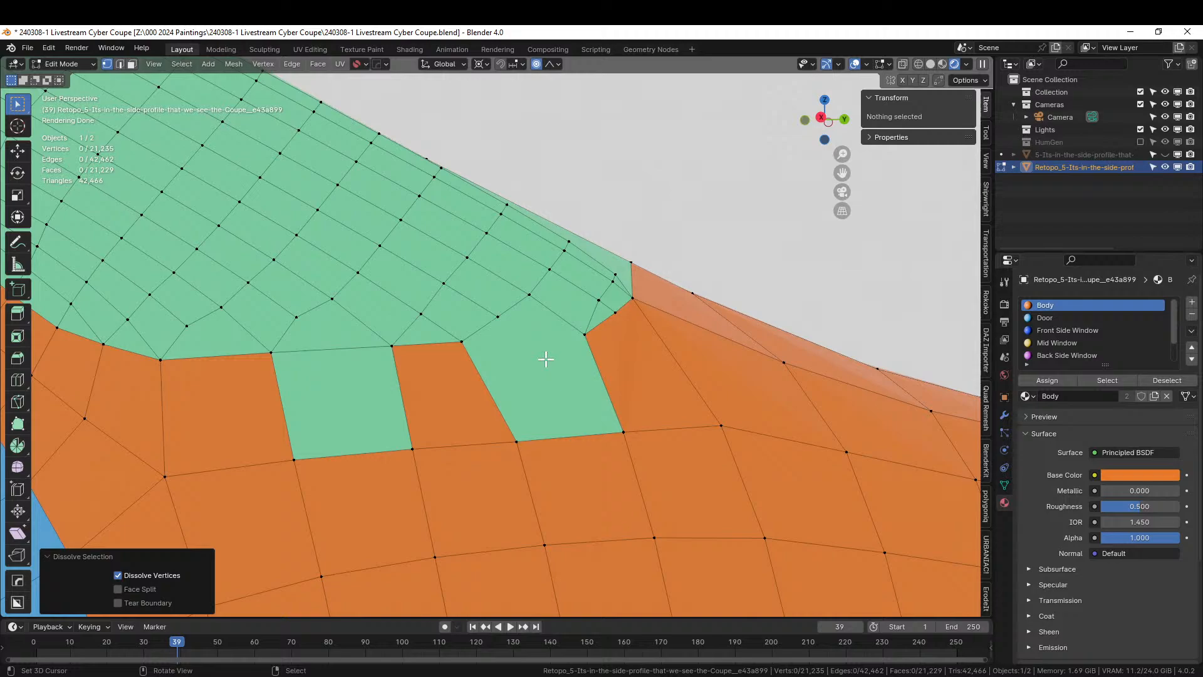
Knife a straight cut from the merged lower-edge vertex to the vertex at the windshield's front corner
key(k)
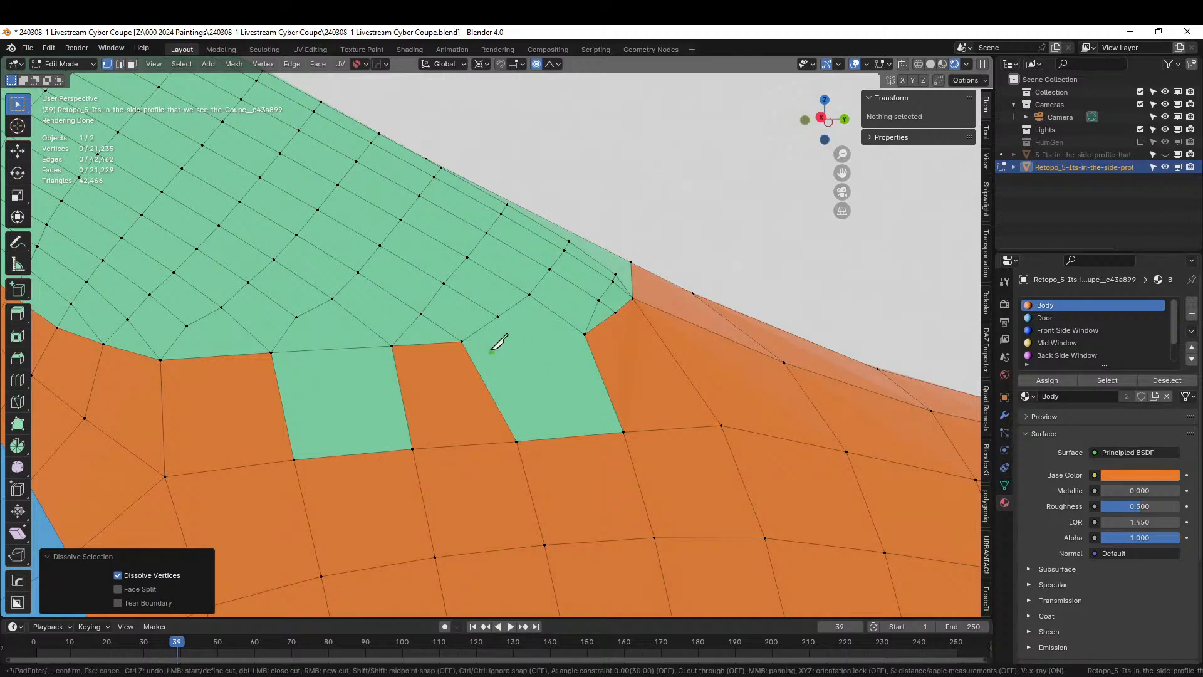
key(Escape)
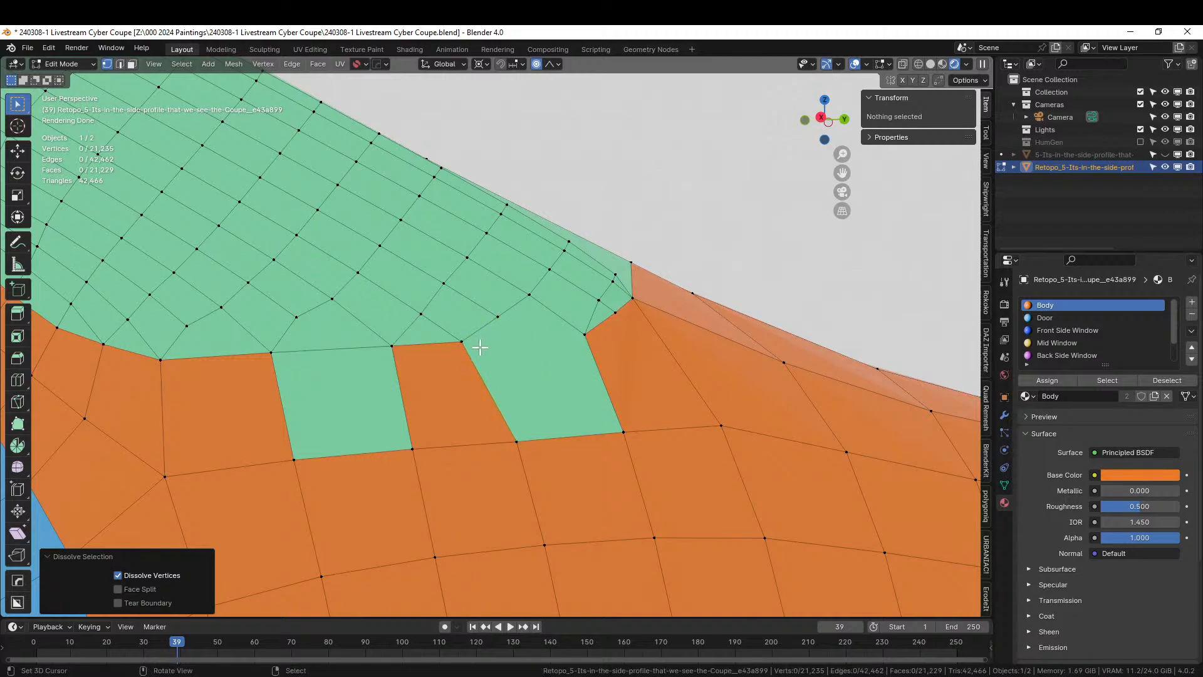
key(k)
click(461, 341)
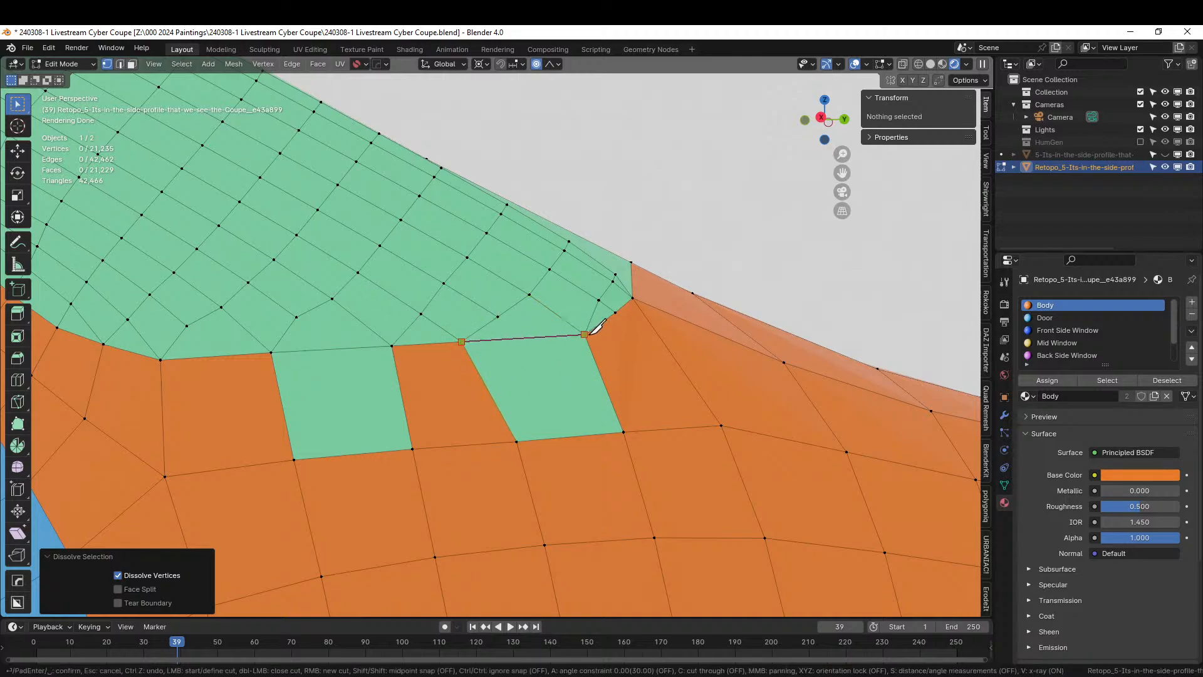
click(583, 334)
key(Return)
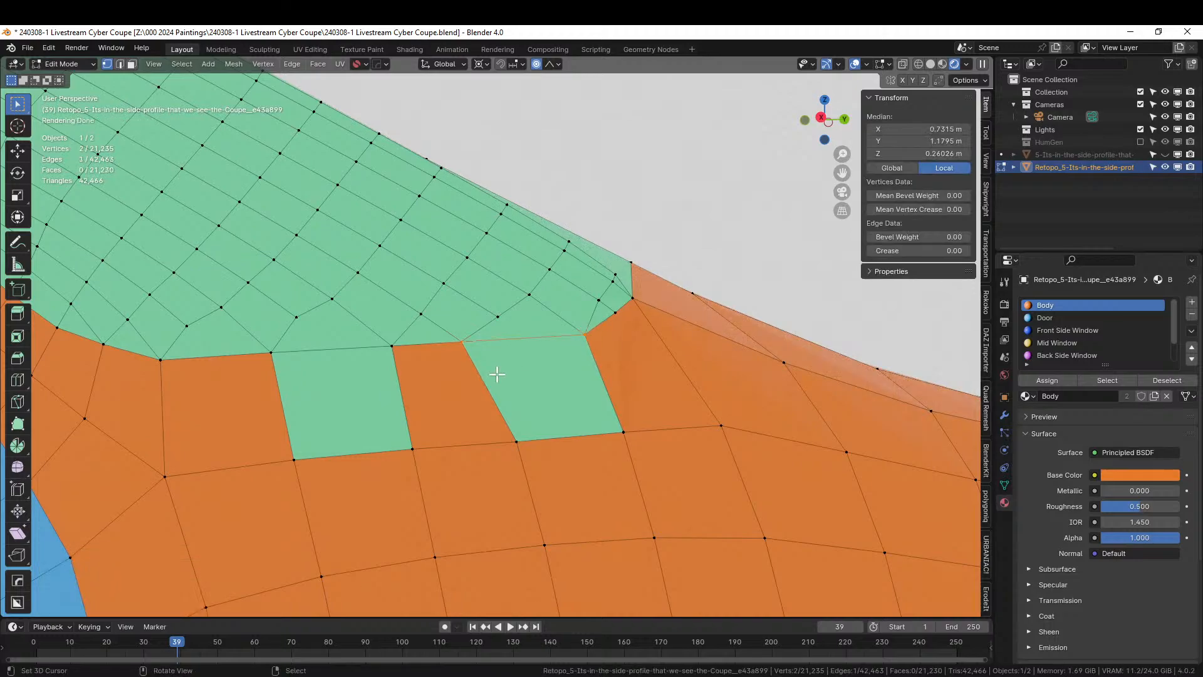
Try to merge overlapping vertices at the windshield's lower-edge vertex between the orange quad and the front windshield-colored quad, using Collapse
key(KP_Decimal)
scroll(496, 374, down, 5)
right_click(641, 191)
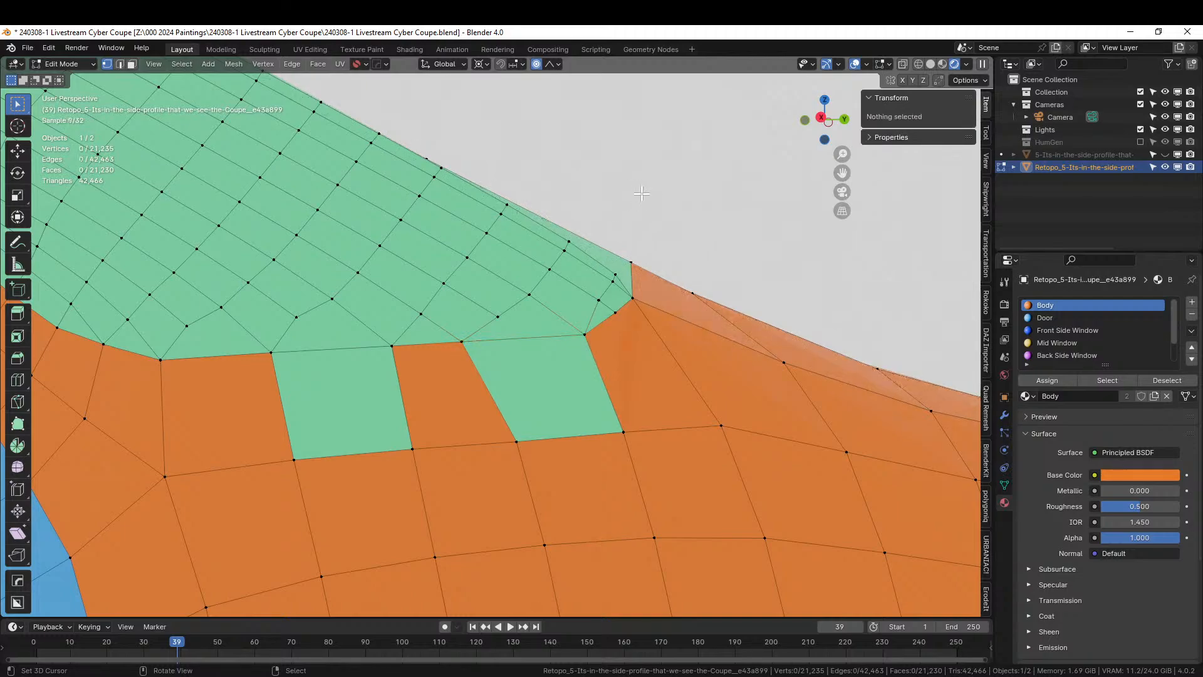
key(c)
click(466, 347)
key(Escape)
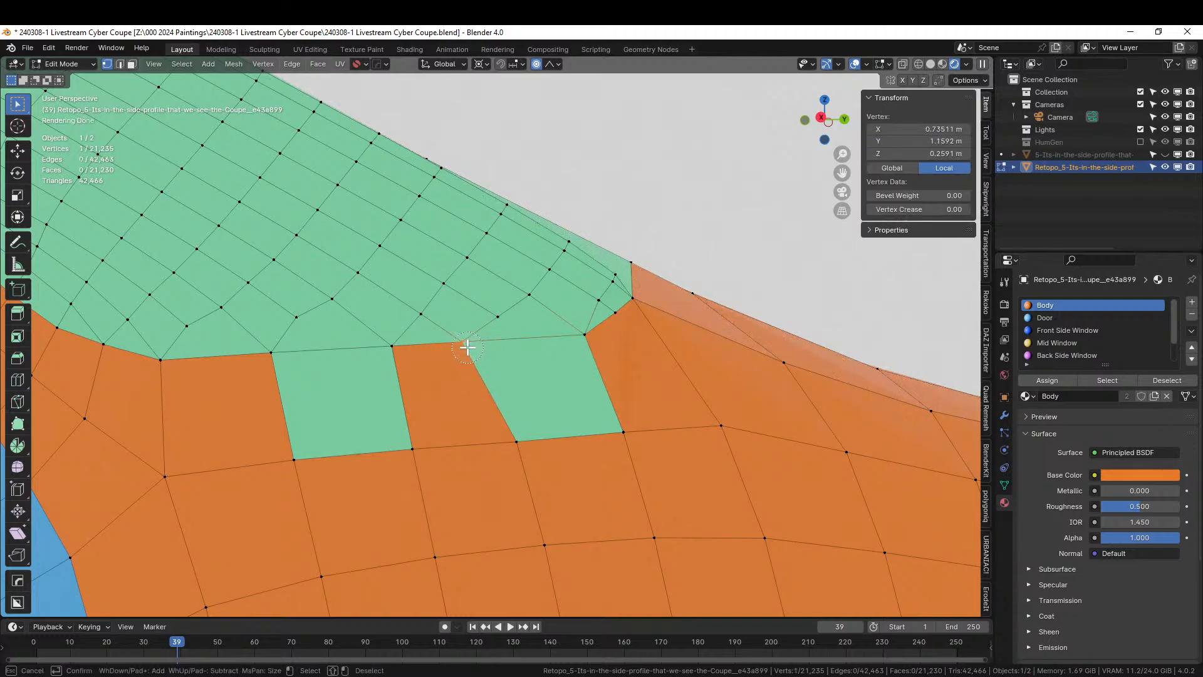
key(m)
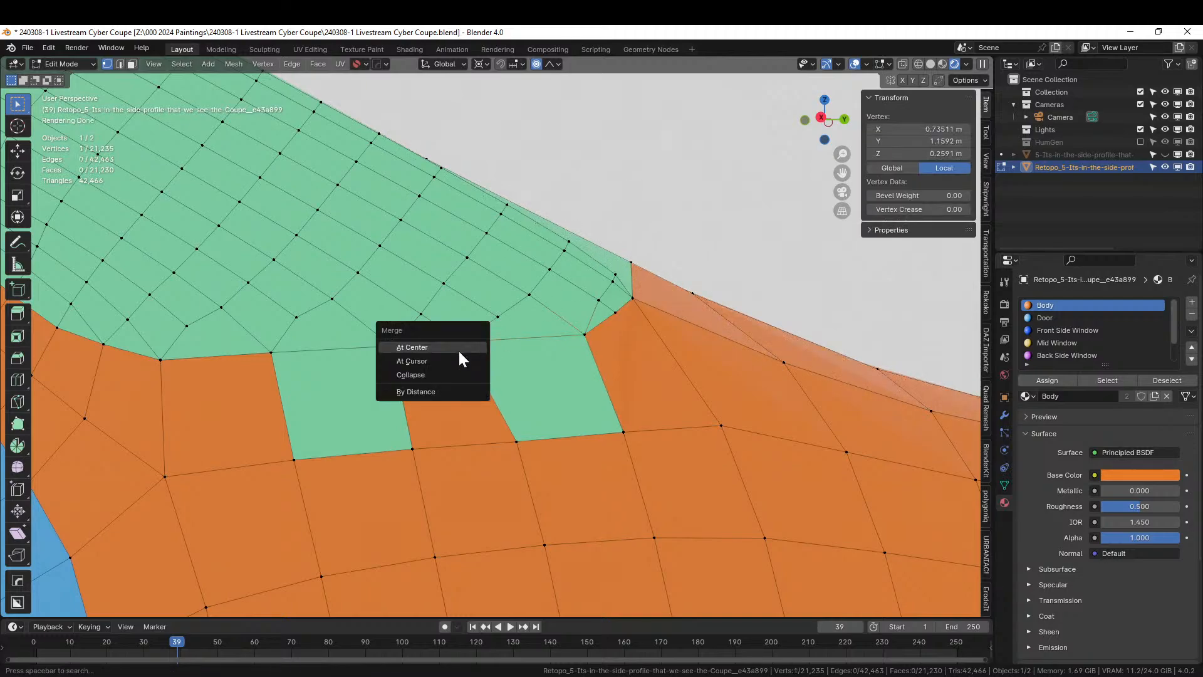
click(434, 373)
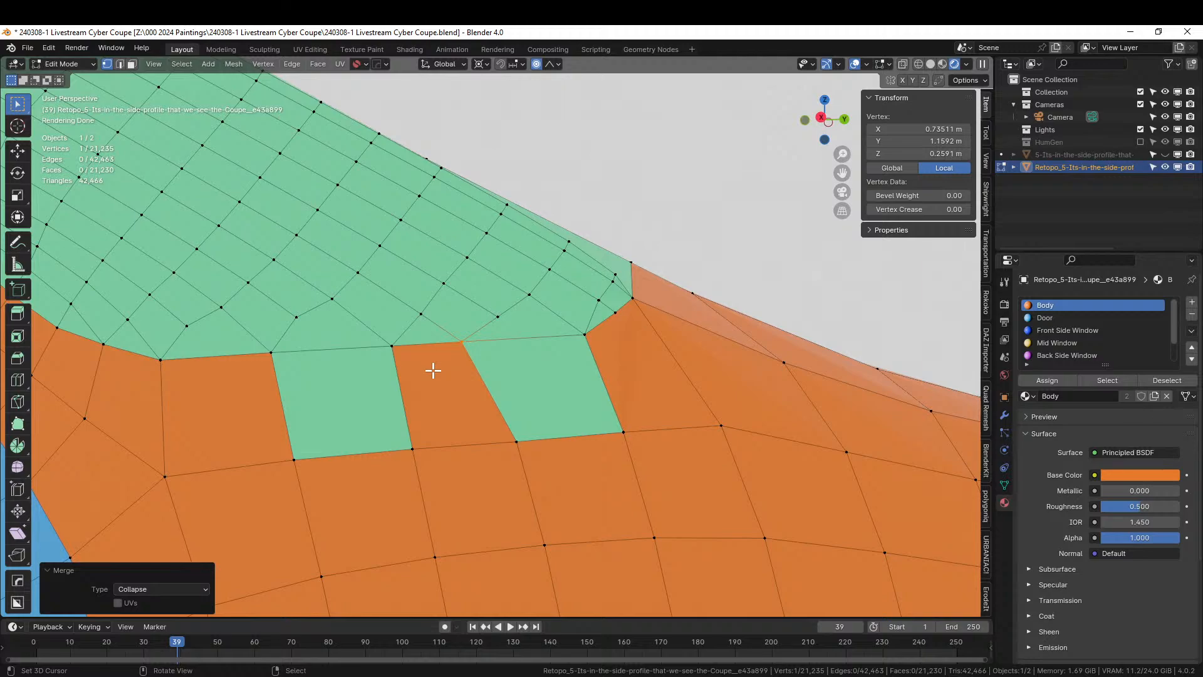
Assign the Body material to the two windshield-colored quads below the lower edge and the adjoining face at the front corner
key(3)
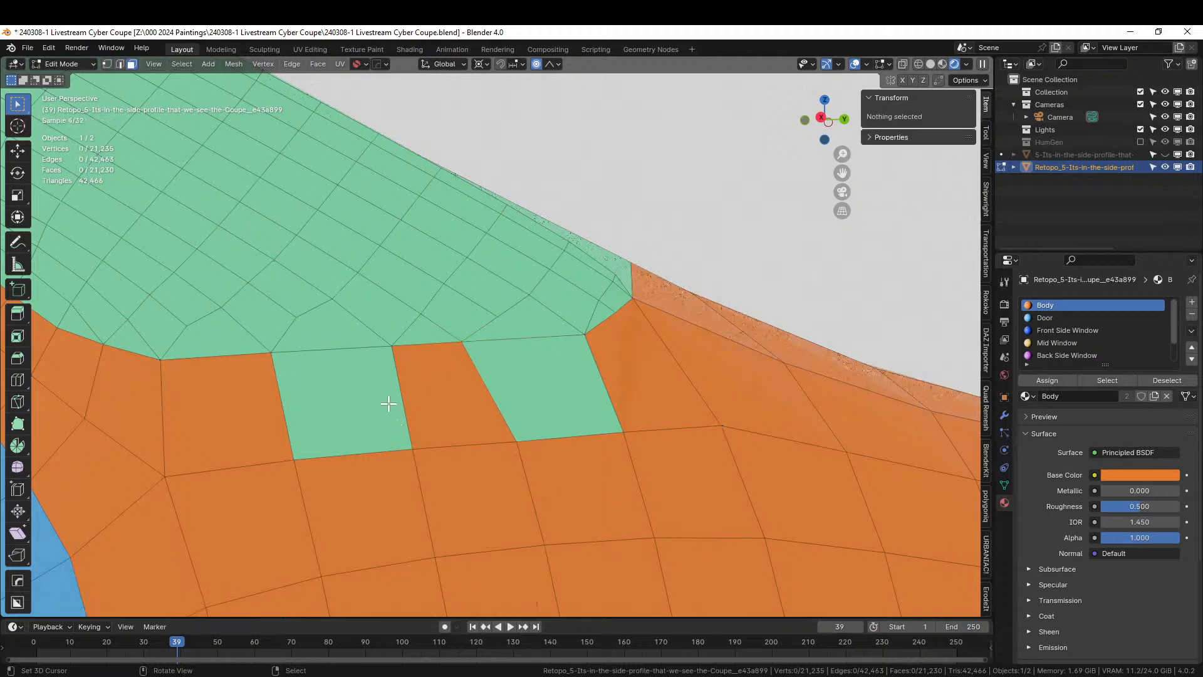
click(391, 408)
shift+click(515, 384)
shift+click(626, 369)
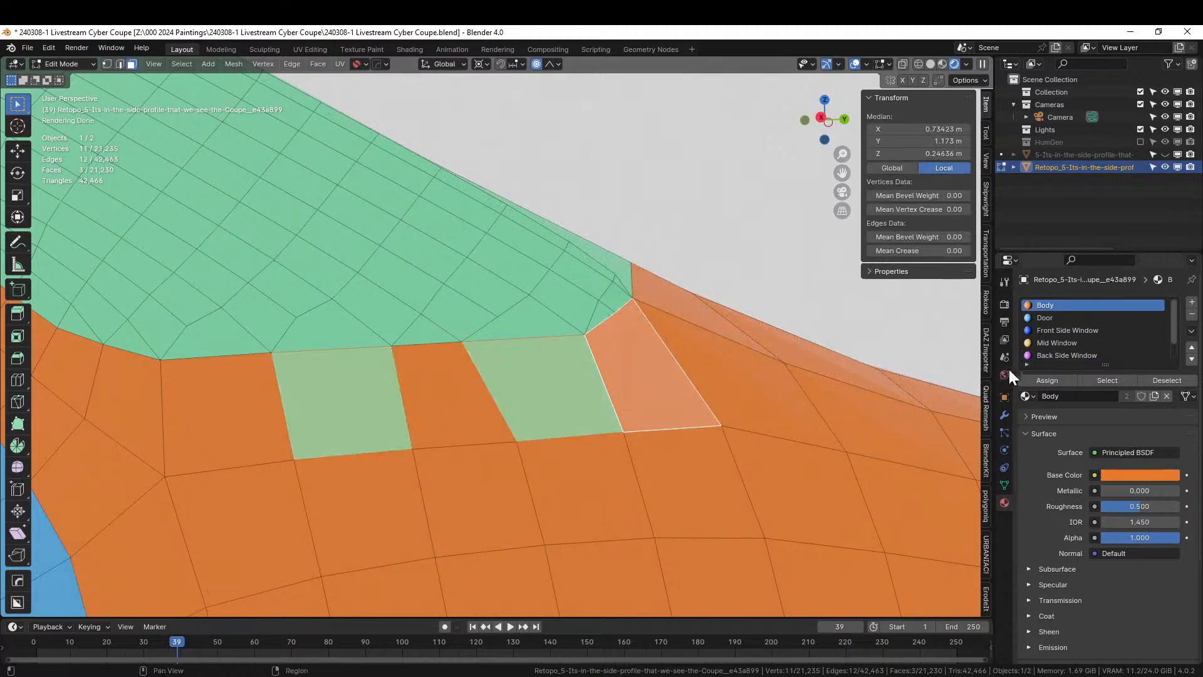
click(1049, 380)
key(alt+a)
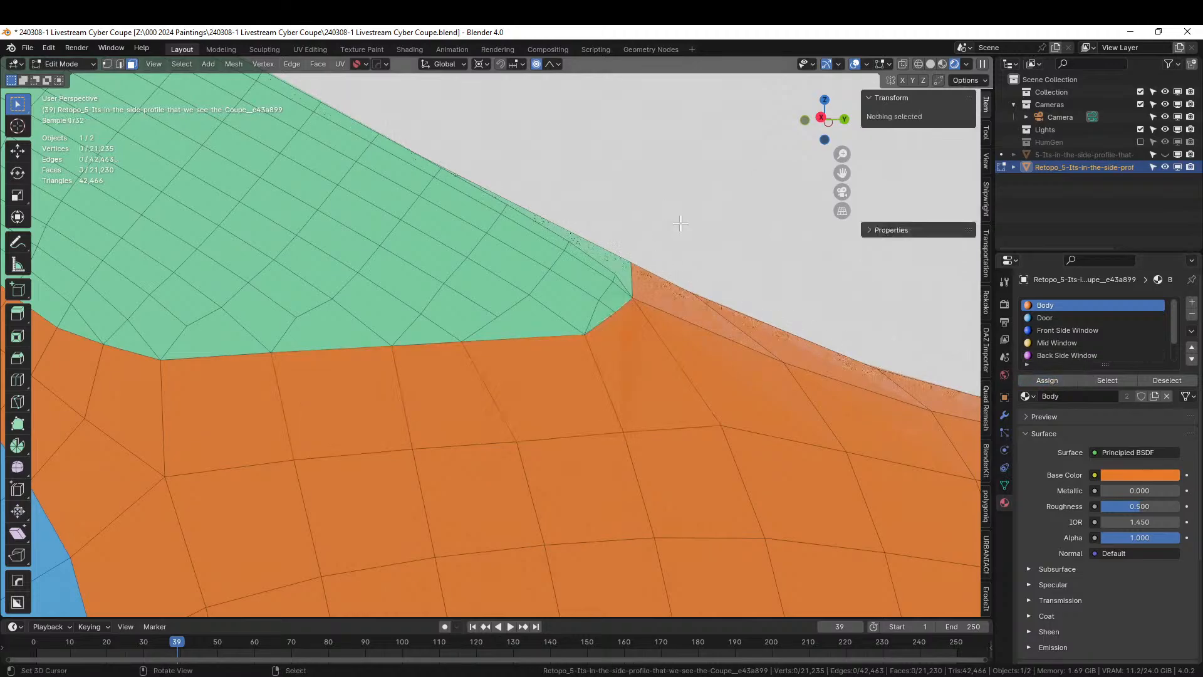
Merge the two closely spaced vertices inside the windshield near its upper side corner, using At Last
middle_drag(685, 233, 737, 230)
scroll(579, 305, down, 3)
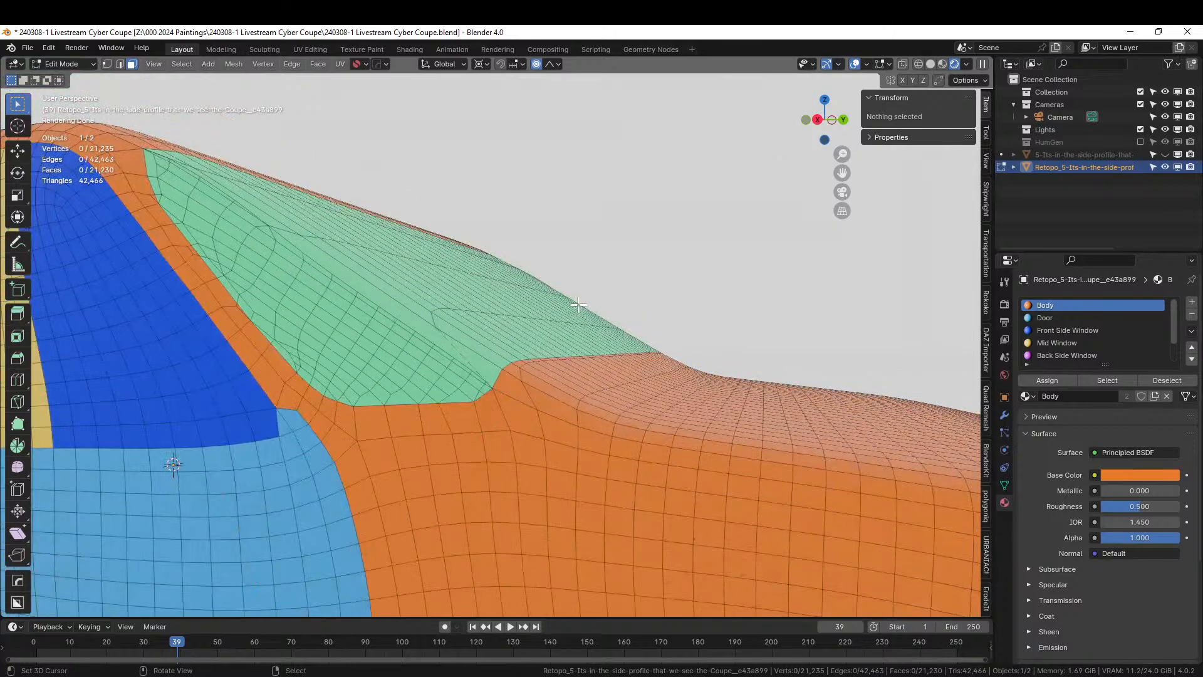
middle_drag(512, 318, 528, 358)
scroll(528, 358, up, 2)
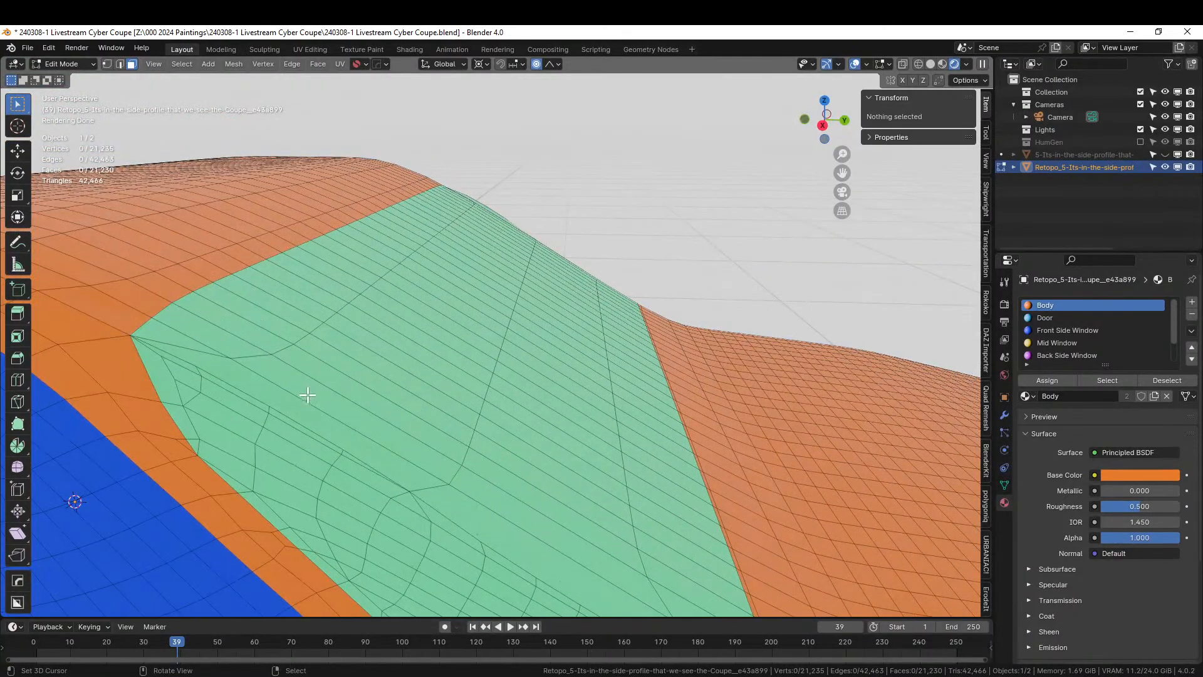
scroll(336, 392, up, 1)
scroll(336, 392, down, 1)
key(1)
right_click(201, 376)
shift+right_click(196, 366)
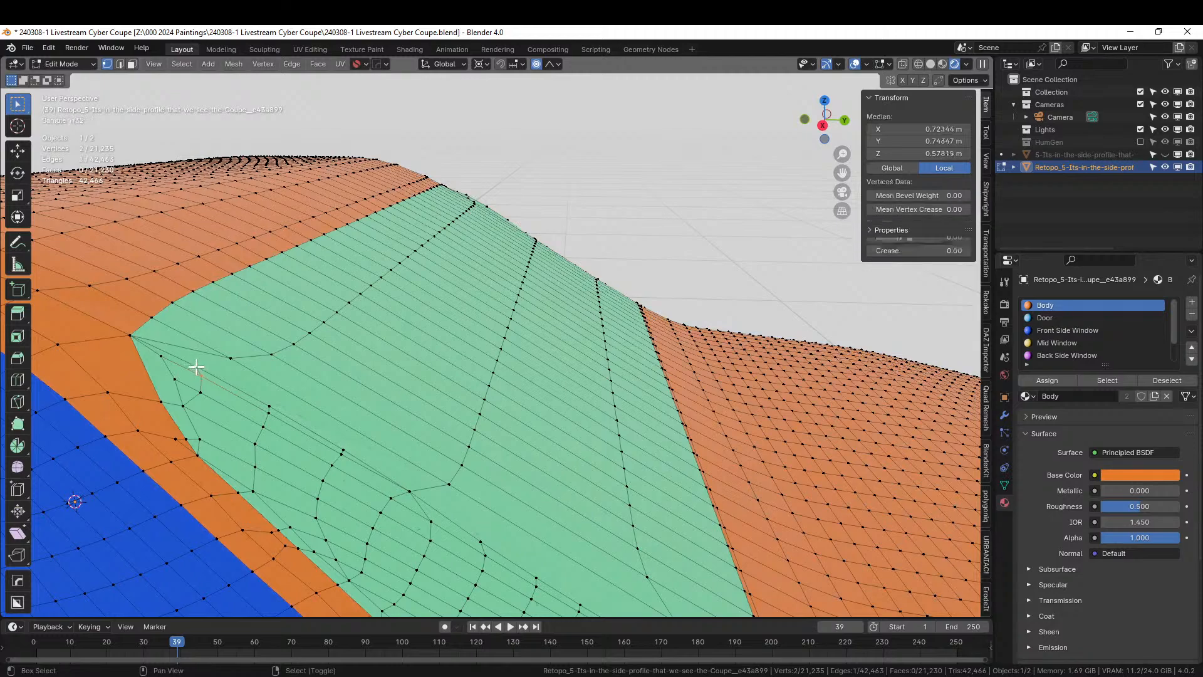
key(m)
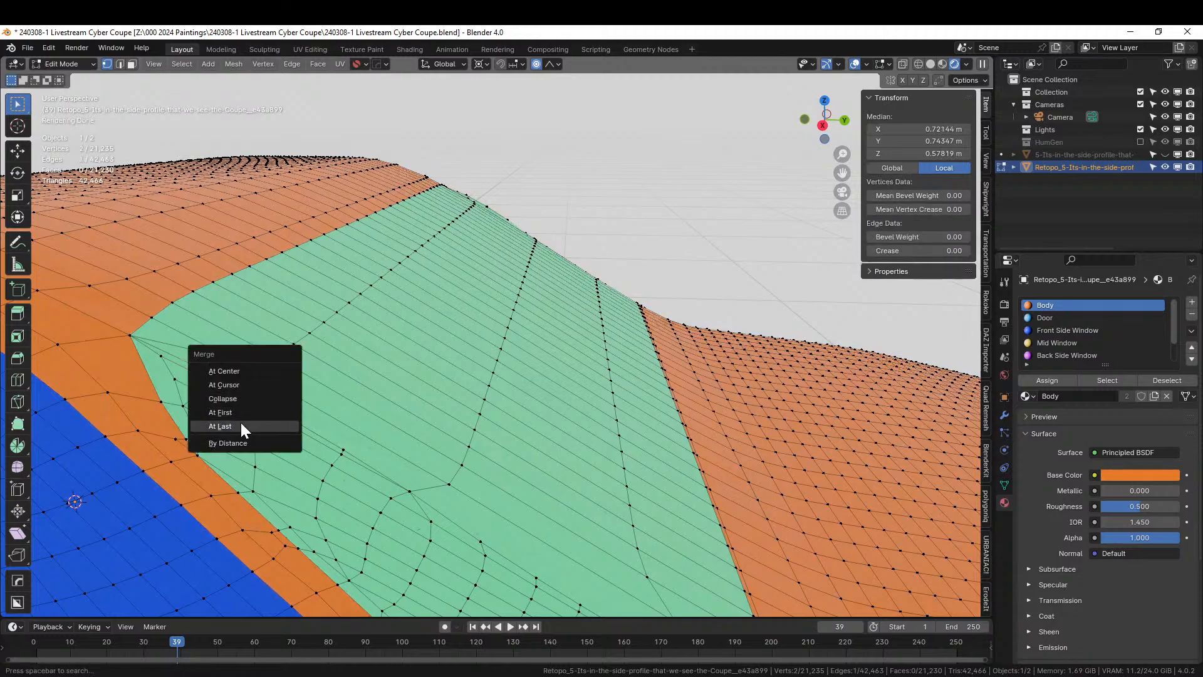
click(240, 423)
Merge the closely spaced vertex pairs at the upper ends of the next two short edge lines inside the windshield, using At Last
right_click(270, 407)
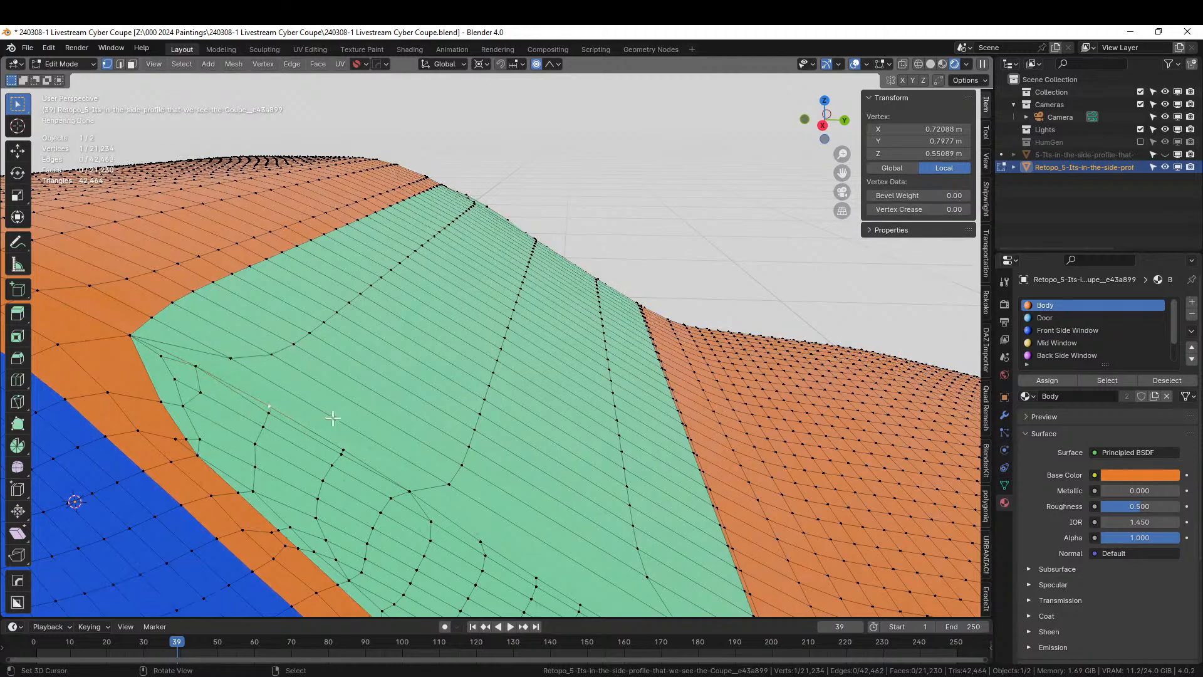
key(m)
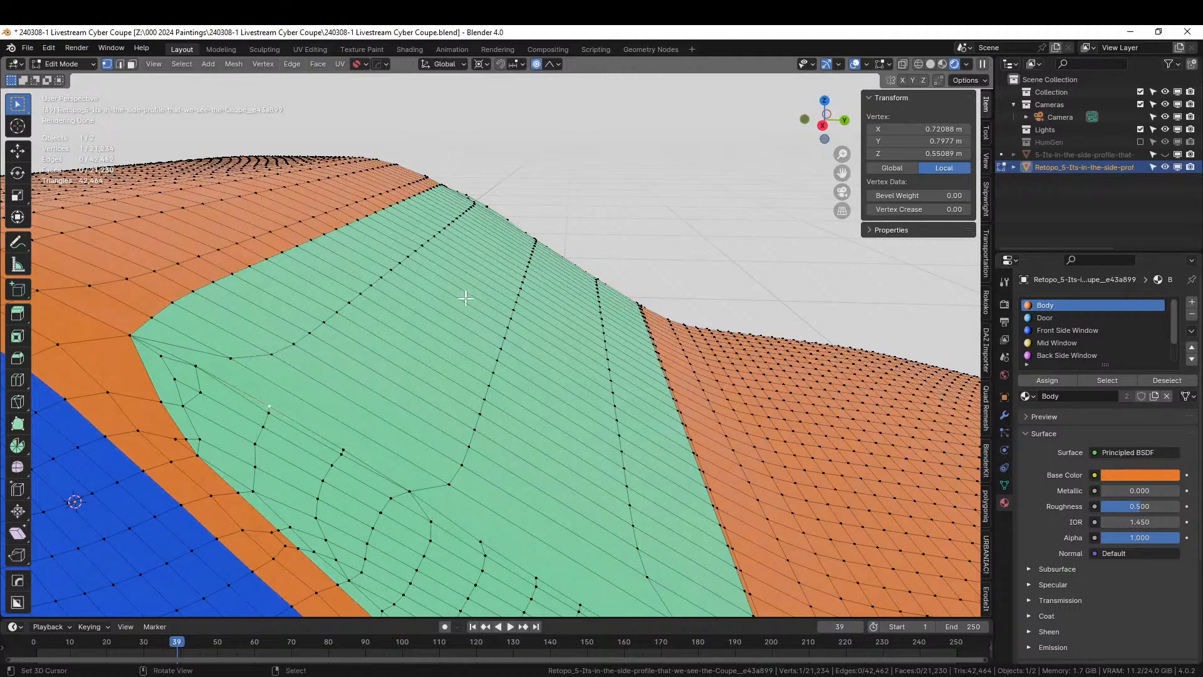
shift+right_click(270, 410)
key(m)
click(330, 405)
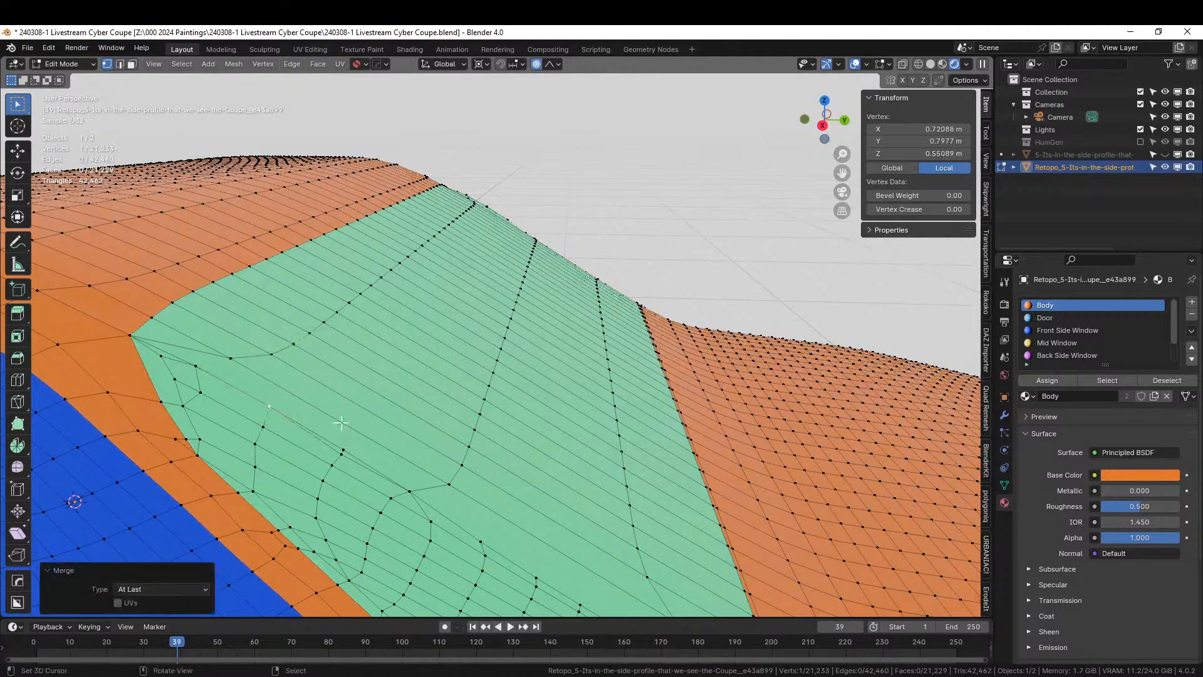
right_click(342, 447)
shift+right_click(343, 447)
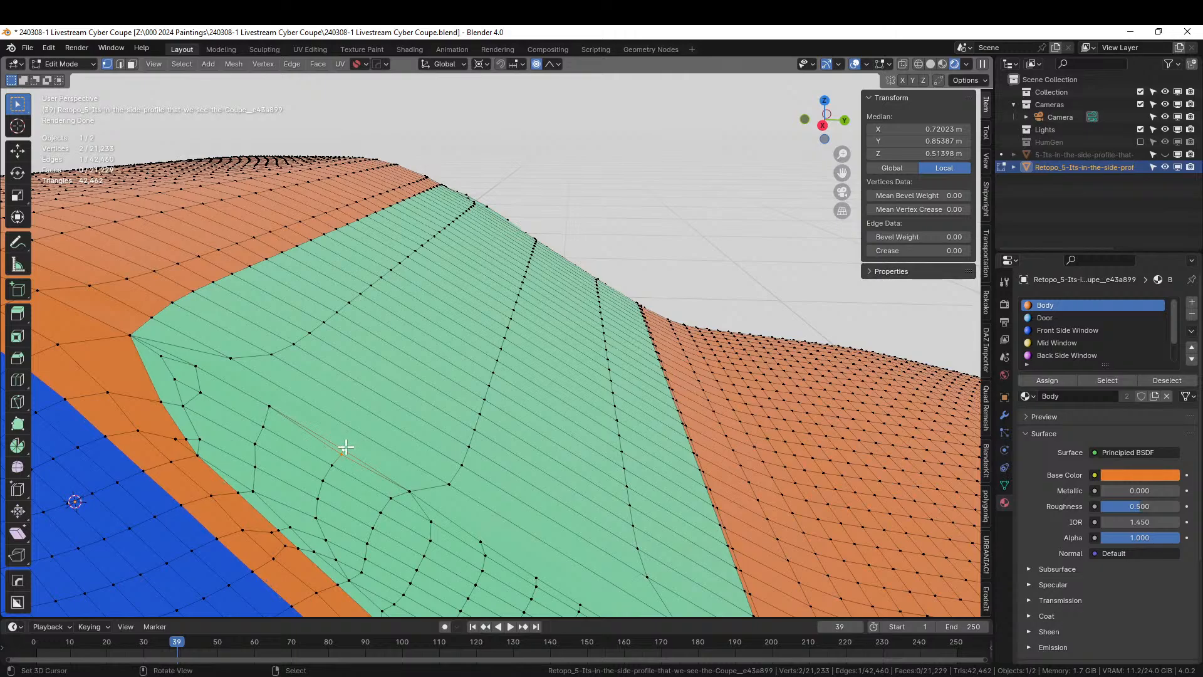
key(m)
click(345, 445)
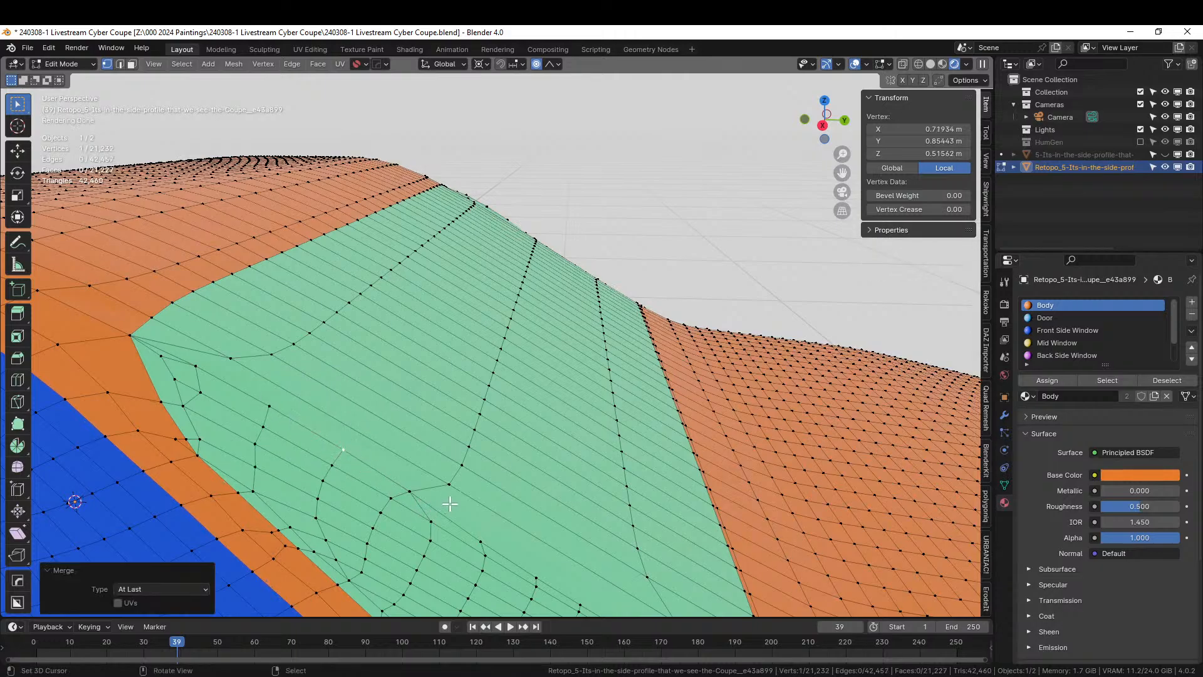
Knife a cut from the top of the short edge line in the windshield's middle up to the lower end of the long lengthwise edge line
shift+middle_drag(450, 503, 401, 437)
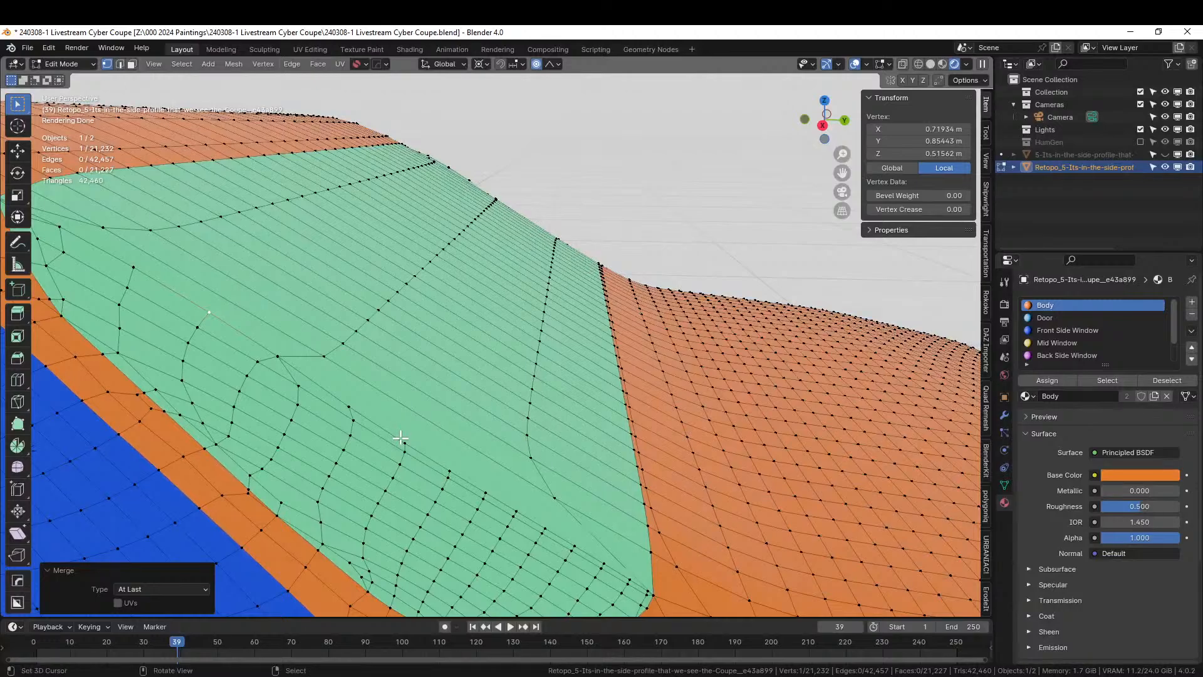
scroll(372, 433, up, 2)
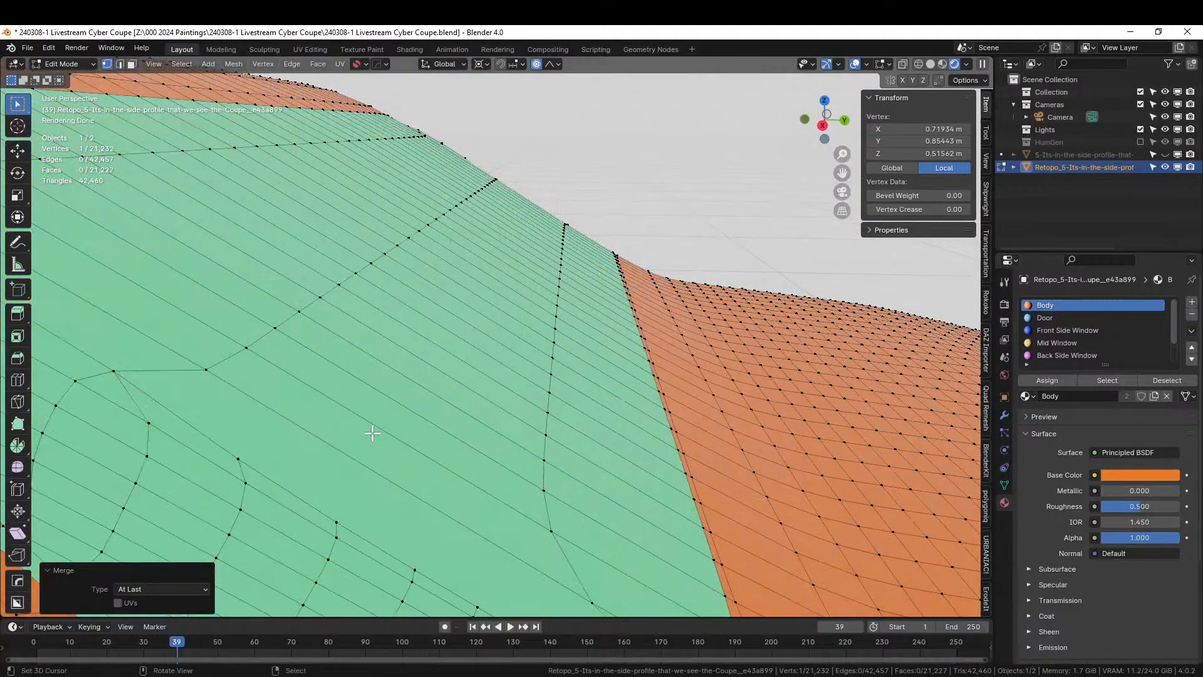
shift+middle_drag(372, 433, 384, 435)
key(k)
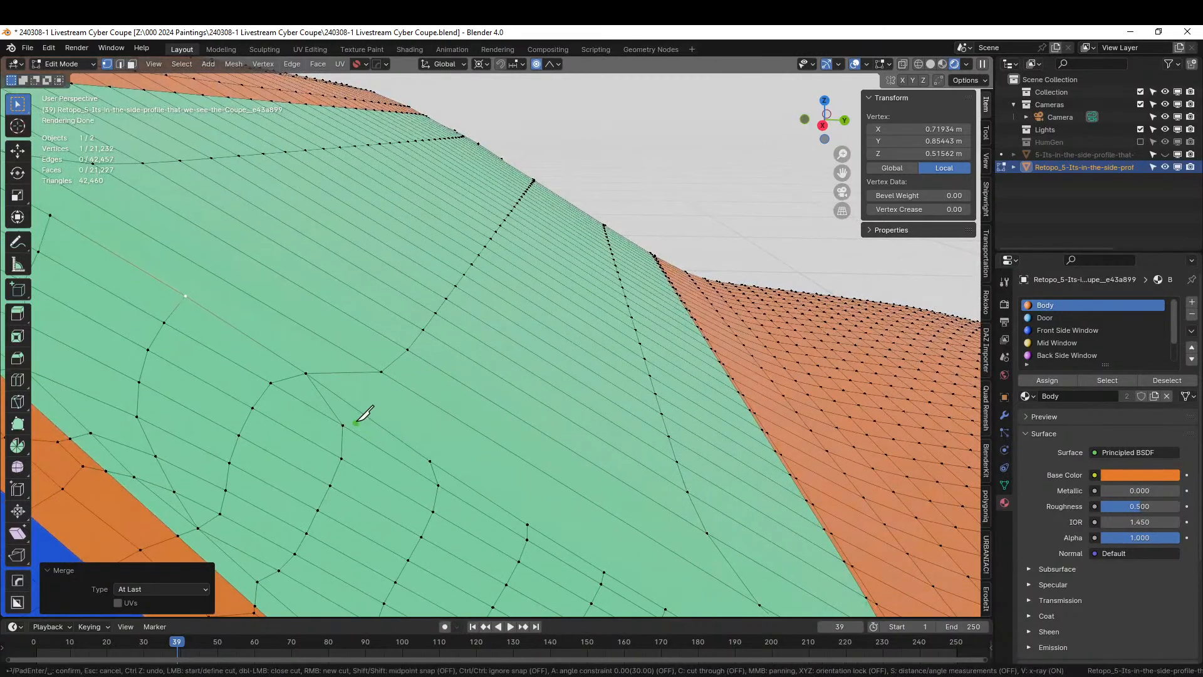
click(342, 425)
click(381, 371)
key(Return)
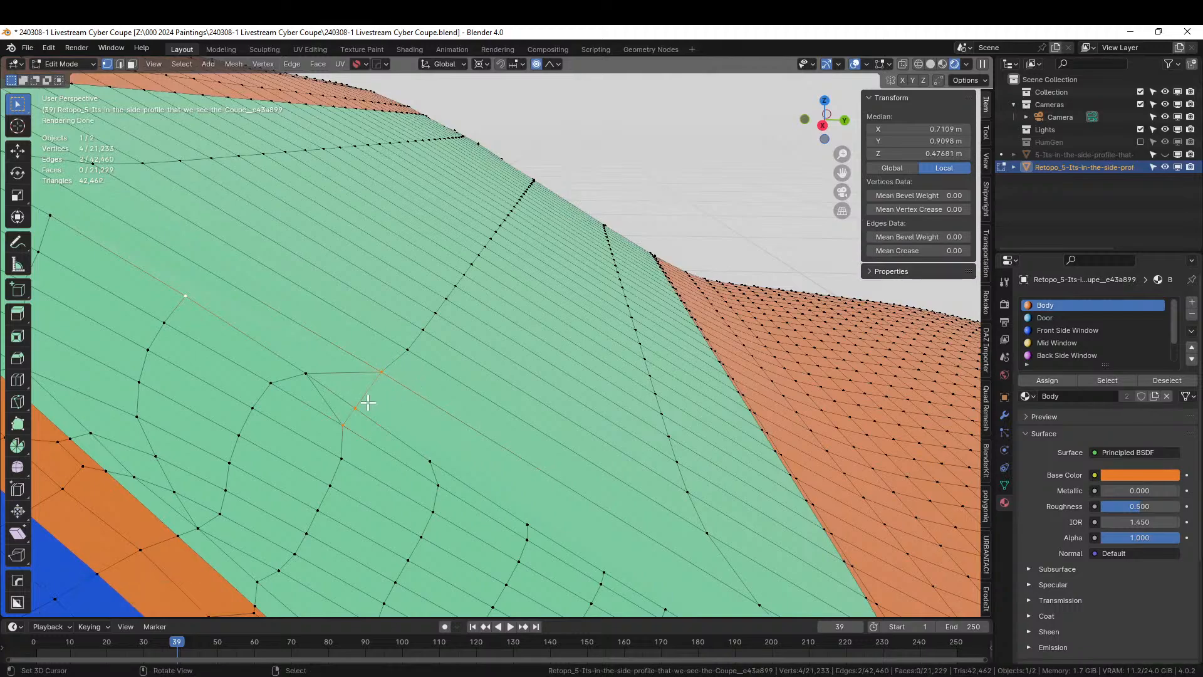
Dissolve the two old edges that detour around the new cut in the middle of the windshield
key(2)
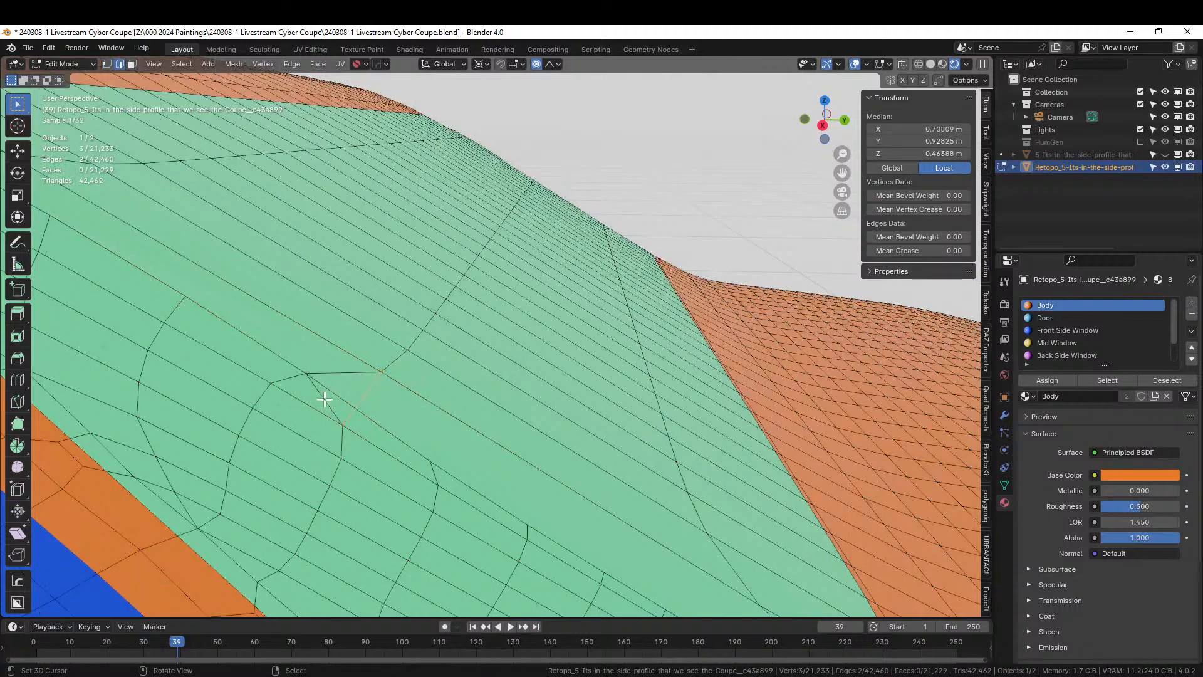
click(321, 395)
shift+click(336, 376)
key(ctrl+x)
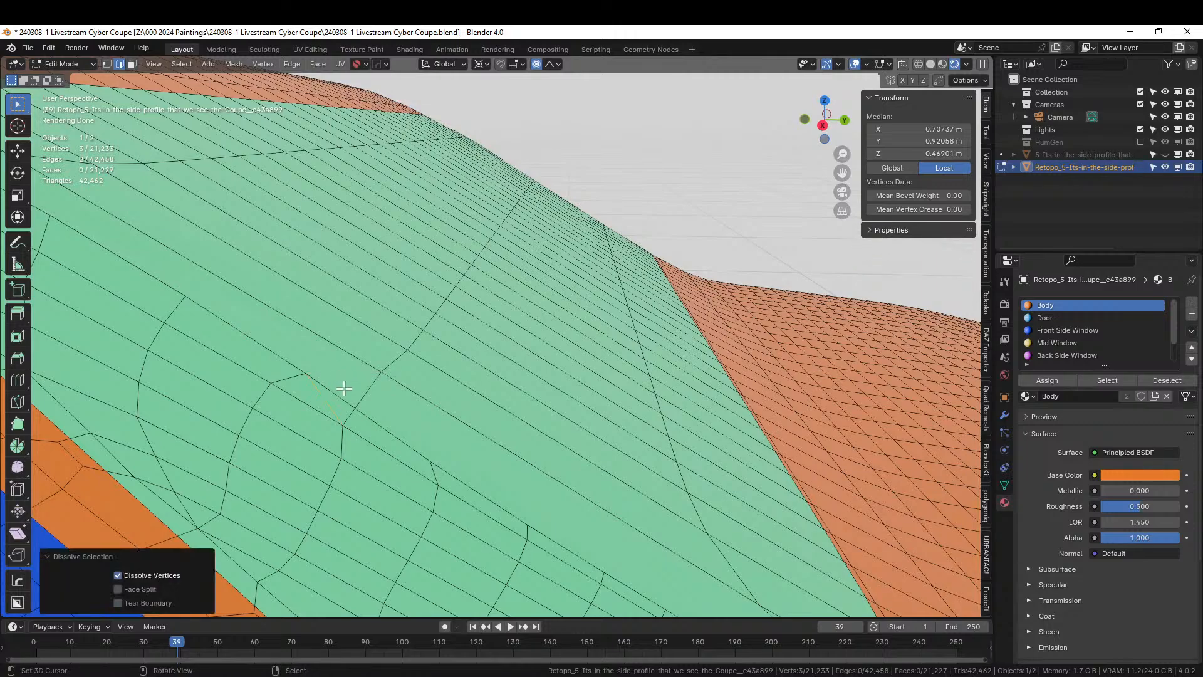
Knife a cut joining a grid line's end near the windshield's lower front to the next long edge line, and dissolve the old bent edges beside it
scroll(345, 389, down, 2)
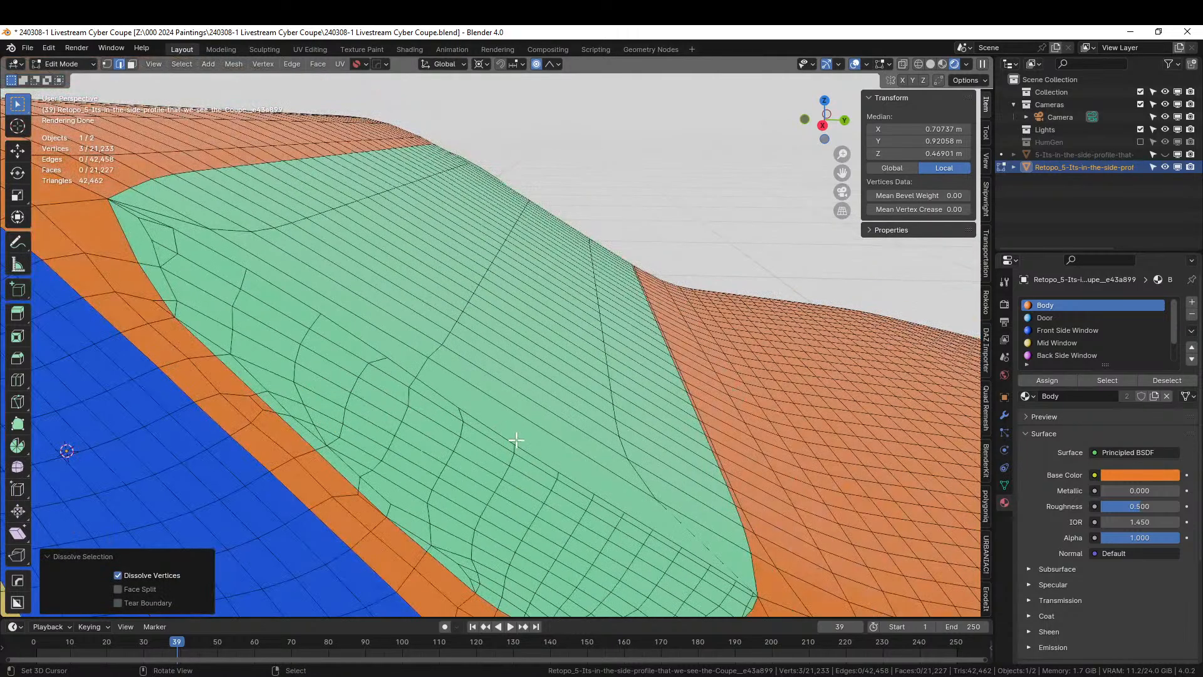
shift+middle_drag(516, 440, 413, 397)
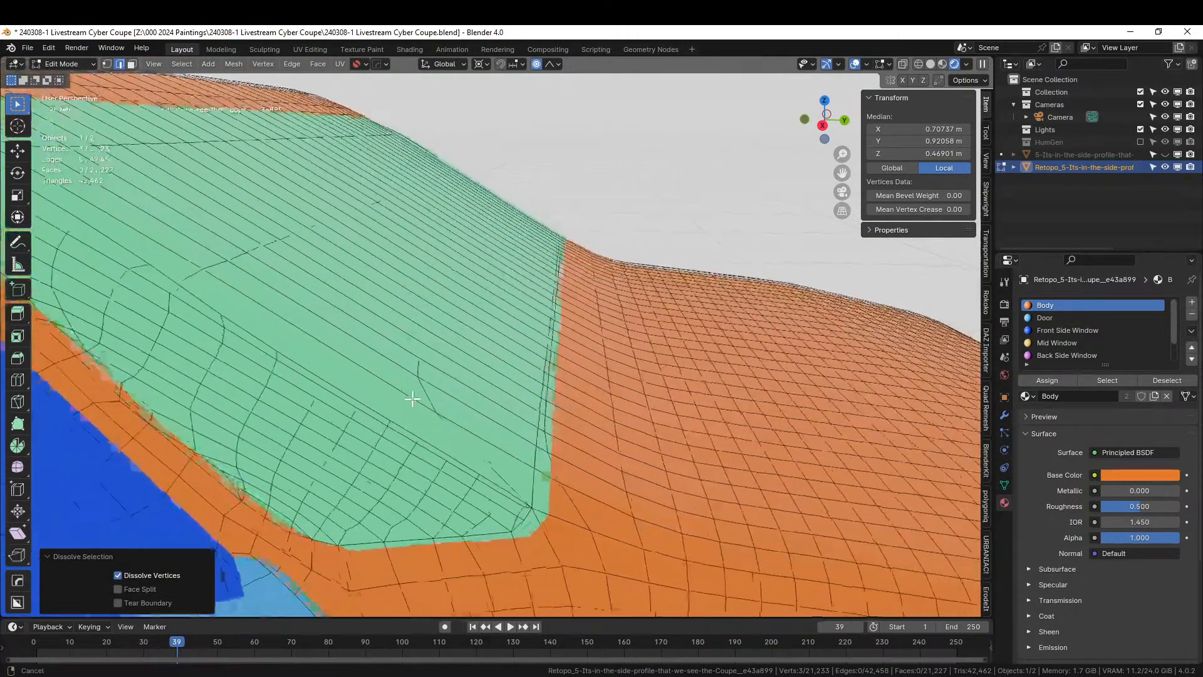
scroll(413, 398, up, 2)
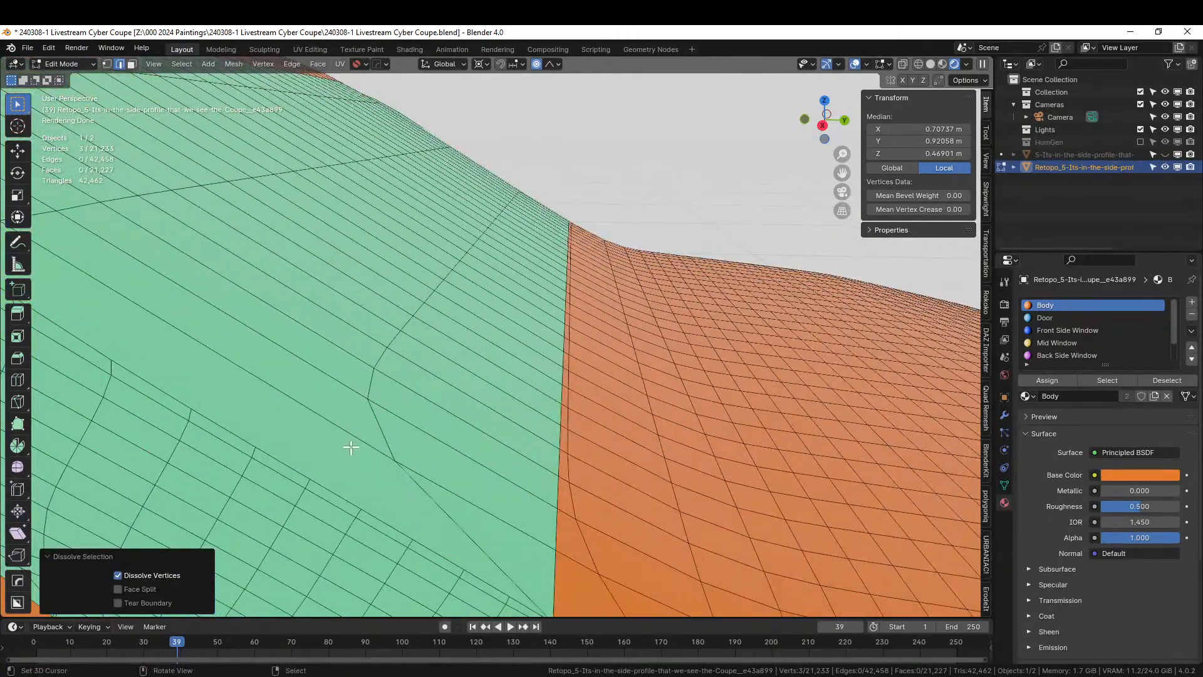
key(k)
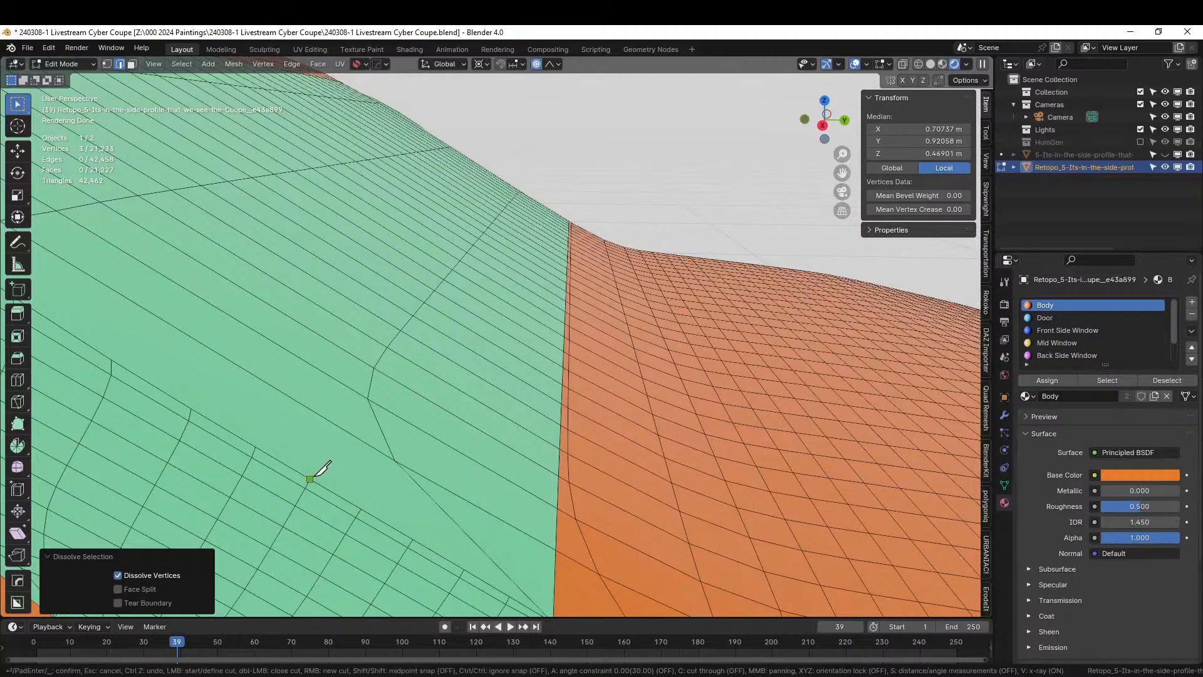
click(310, 479)
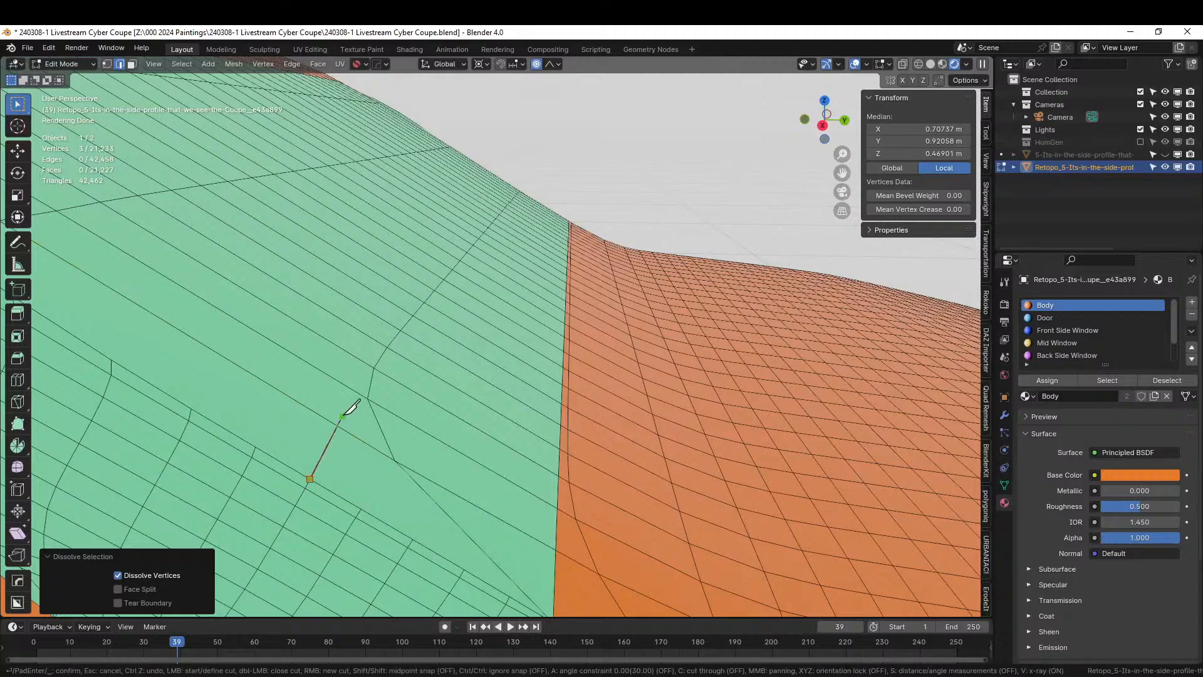
click(374, 367)
key(Return)
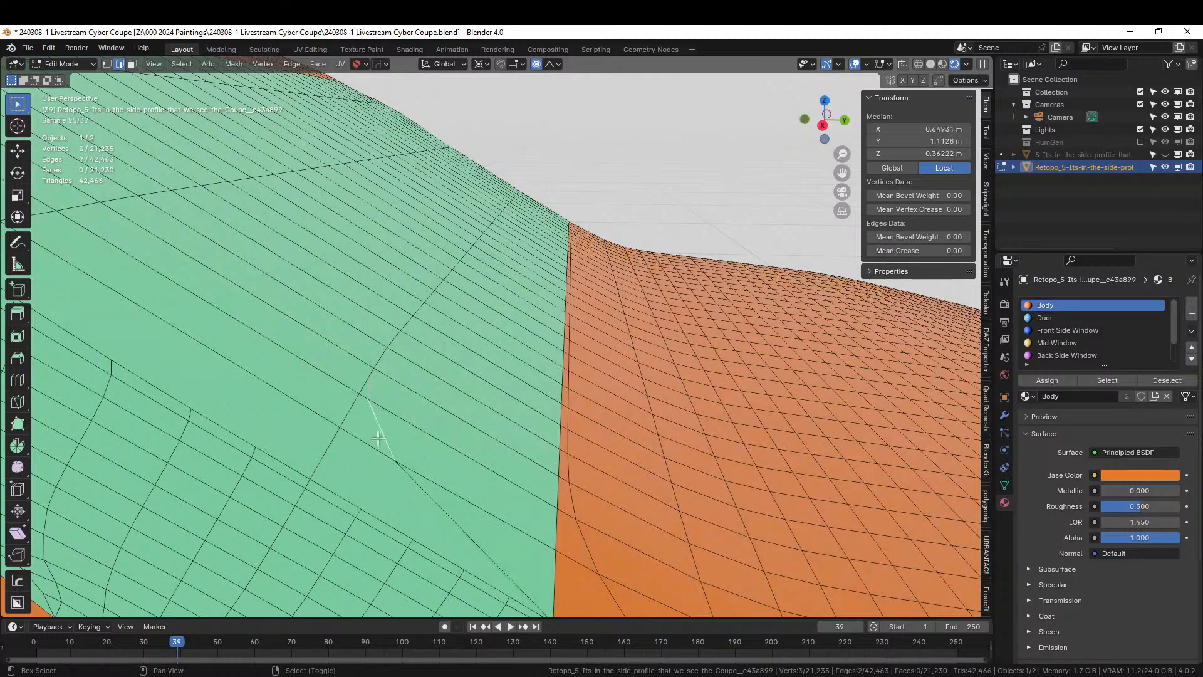
key(ctrl+x)
Knife a cut from the small vertex cluster near the windshield's upper side corner to the bend in the uppermost long edge line
scroll(442, 508, down, 2)
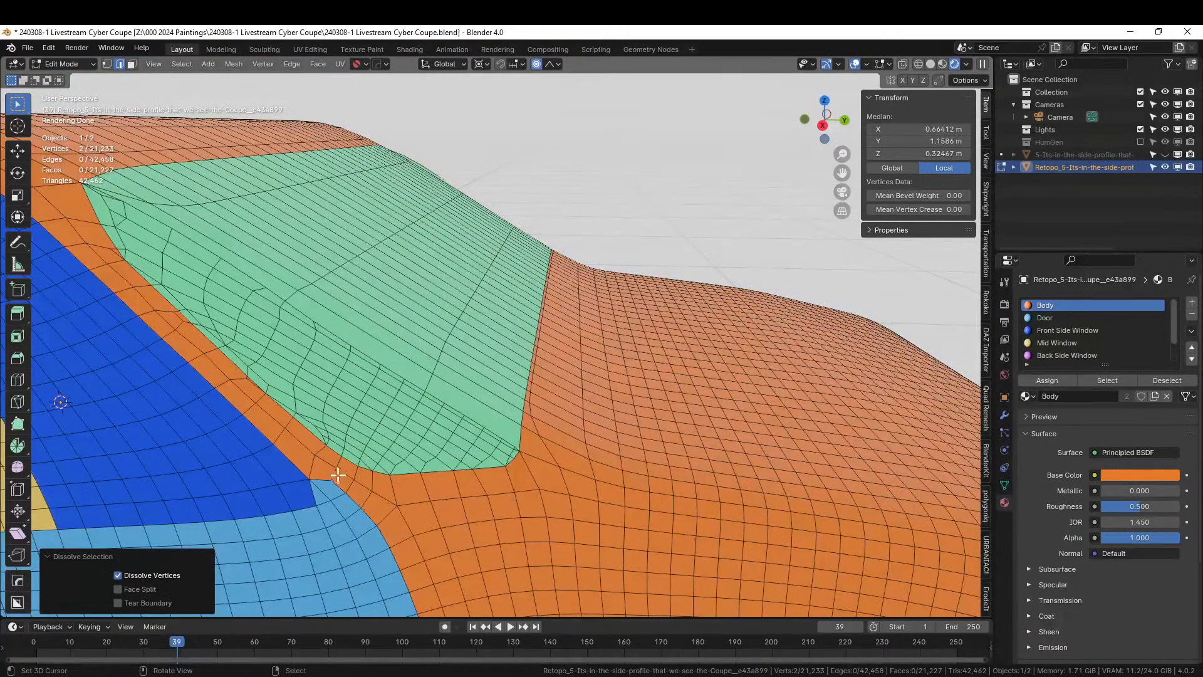
shift+middle_drag(376, 406, 492, 514)
scroll(493, 514, up, 3)
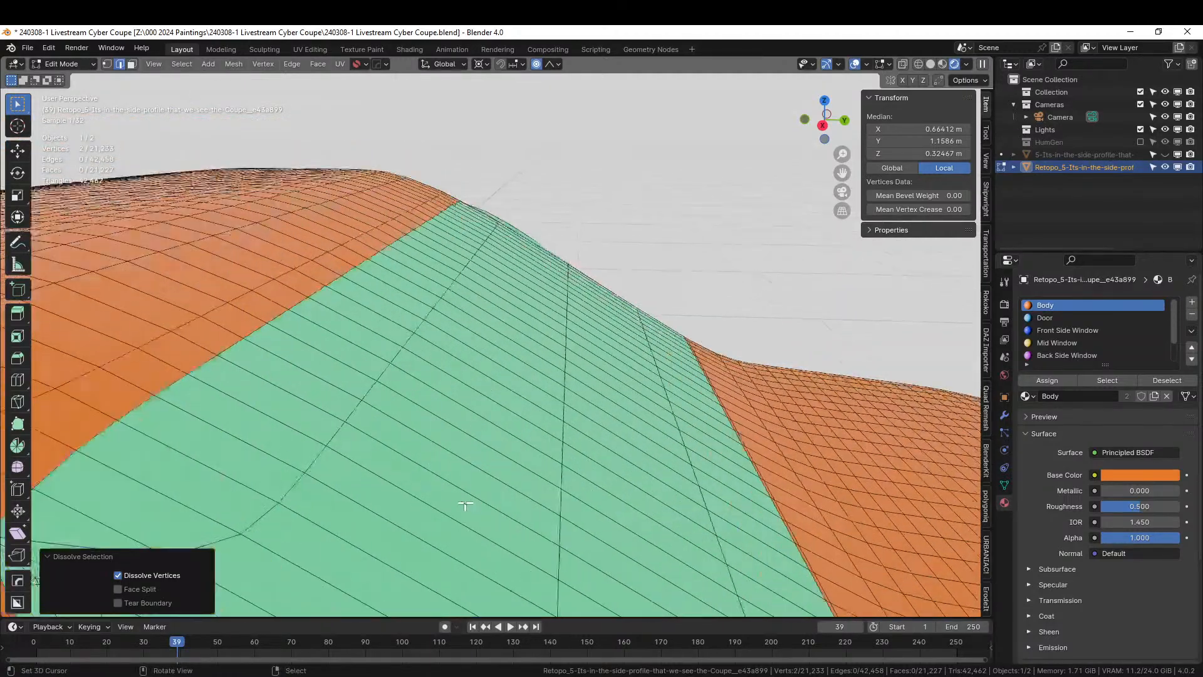
shift+middle_drag(403, 486, 427, 459)
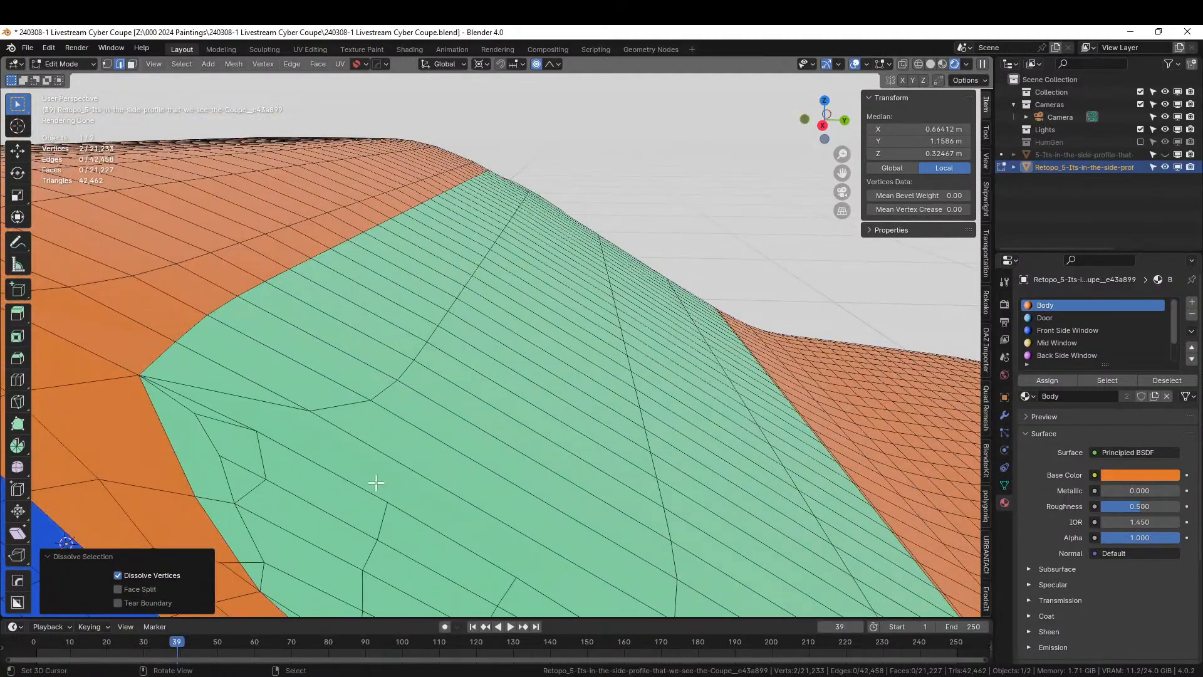
key(k)
click(266, 479)
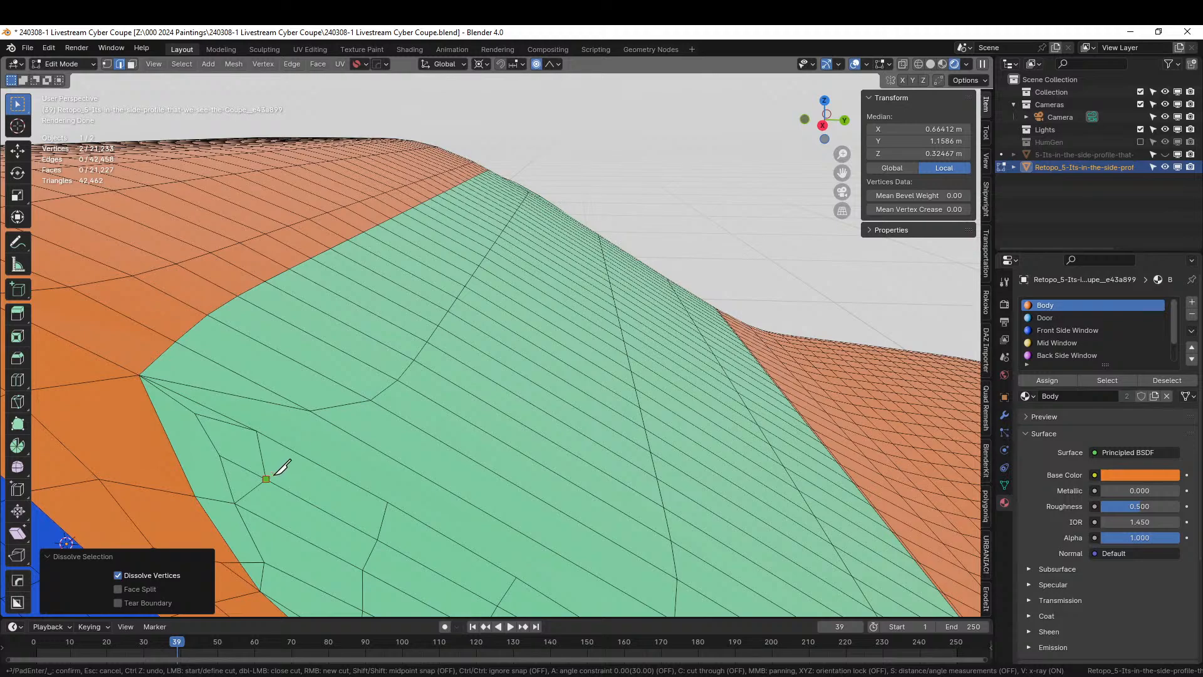
click(370, 399)
key(Return)
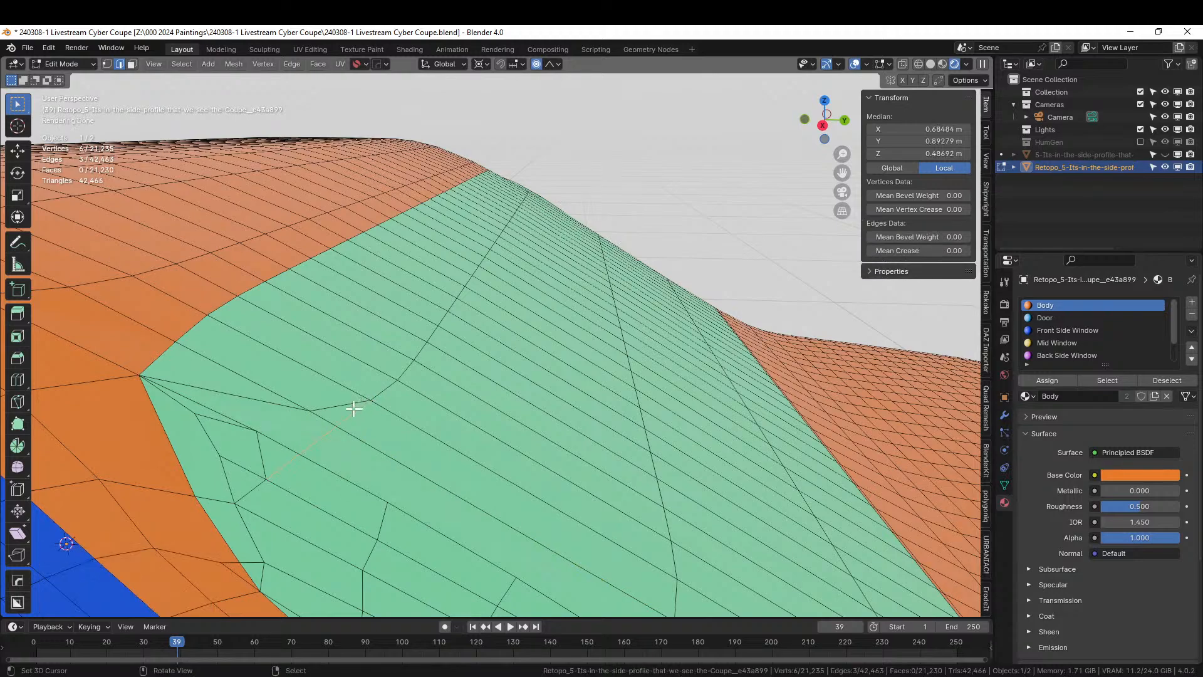
Dissolve the two old edges running inward from the windshield's upper side corner and the stray vertex just below them
click(345, 405)
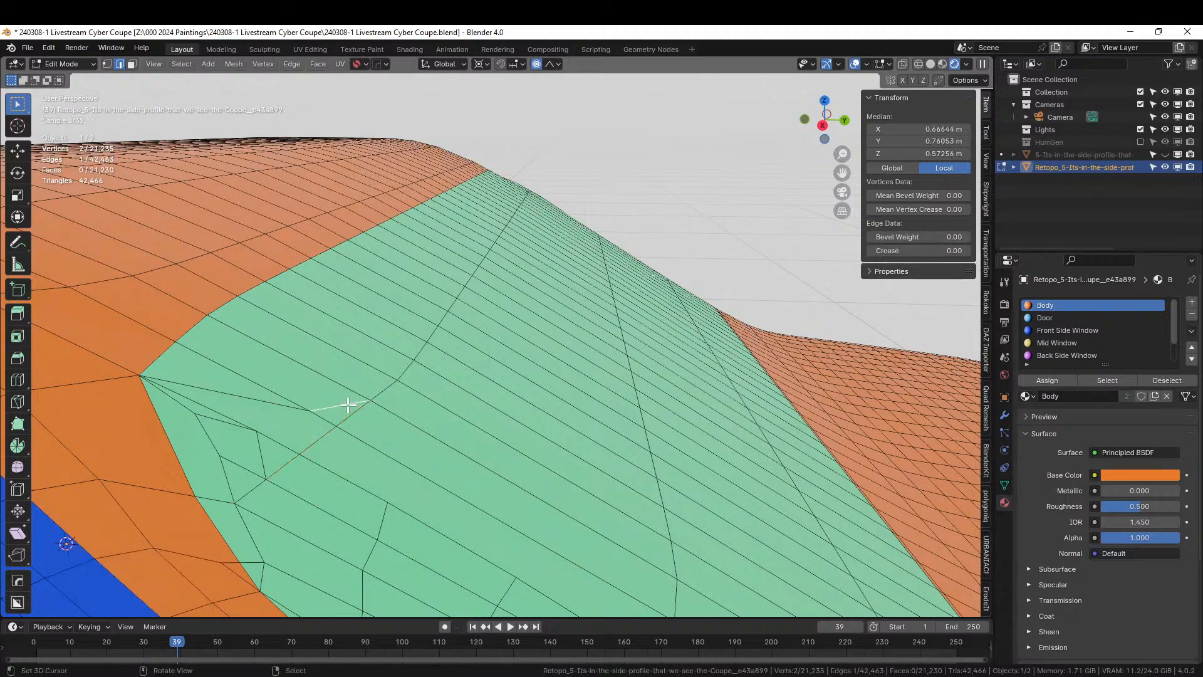
shift+click(275, 405)
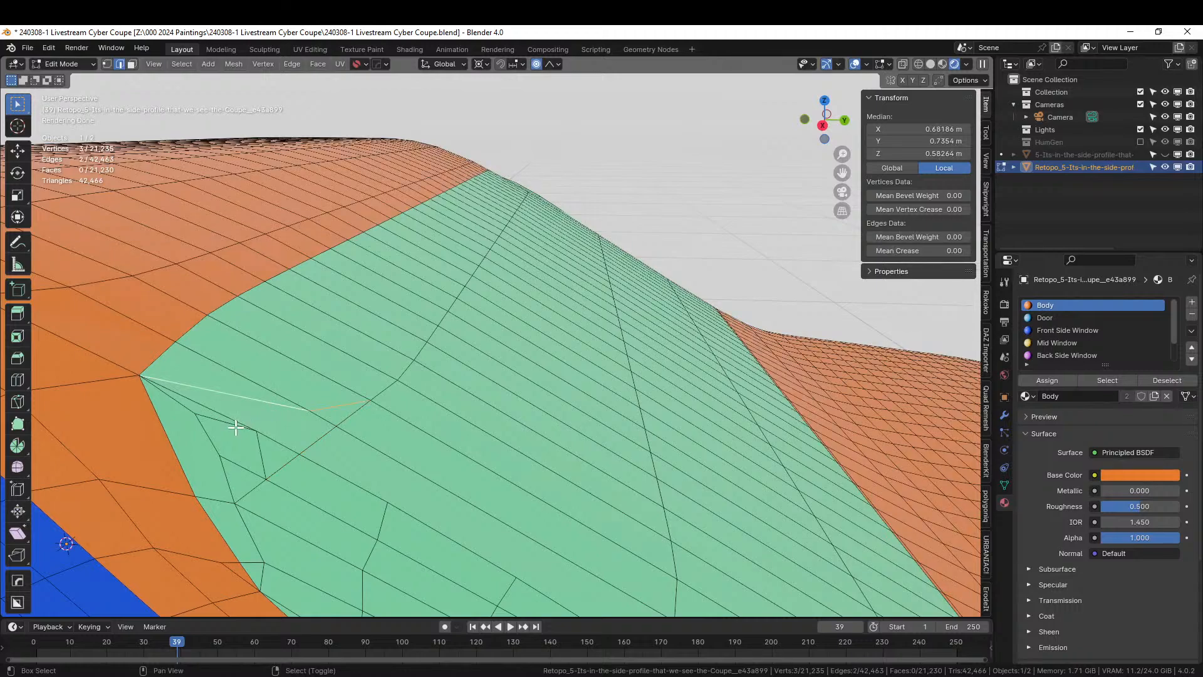
key(ctrl+x)
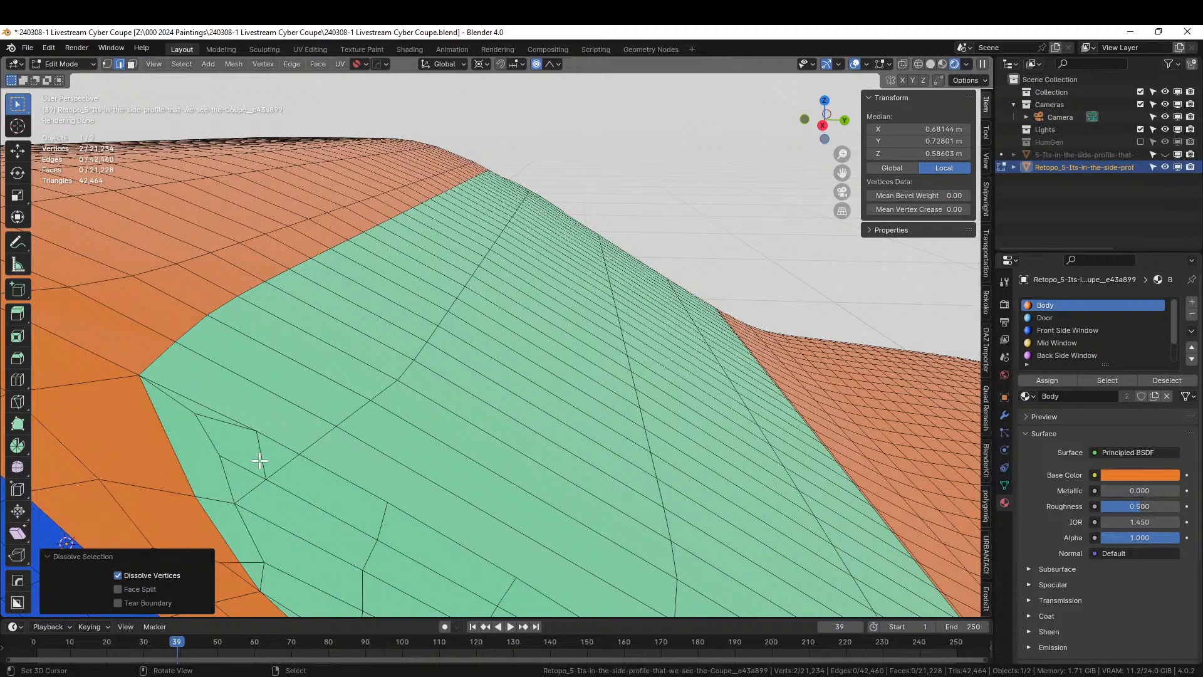
key(1)
click(256, 431)
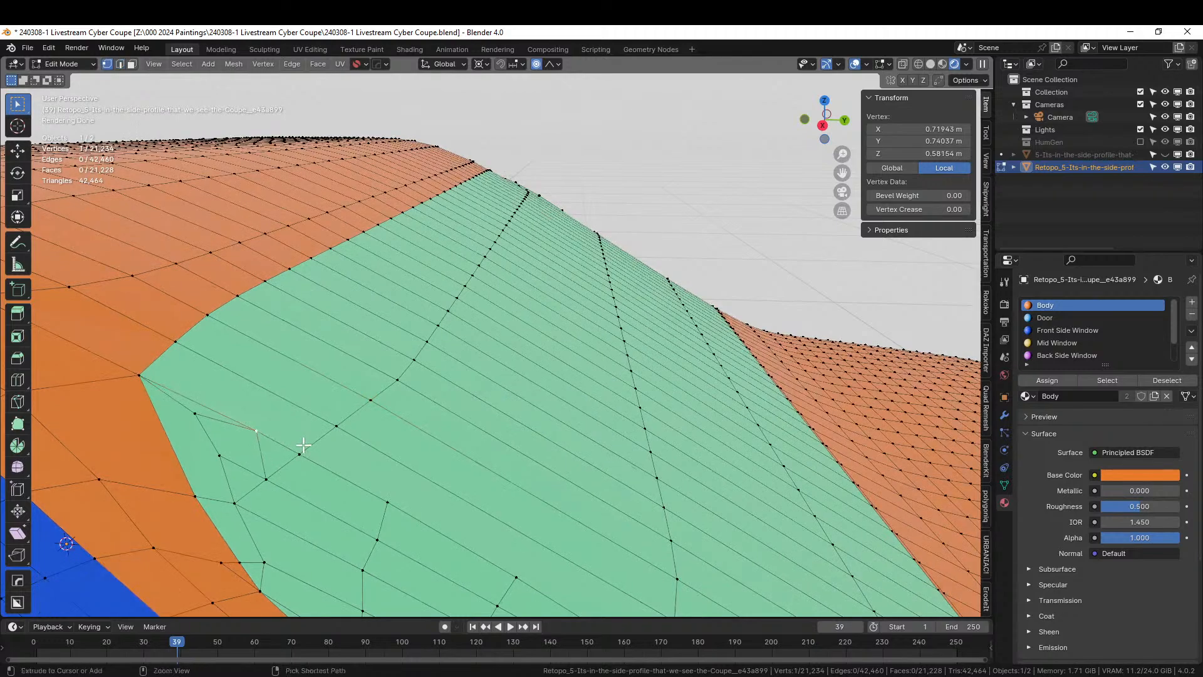
key(ctrl+x)
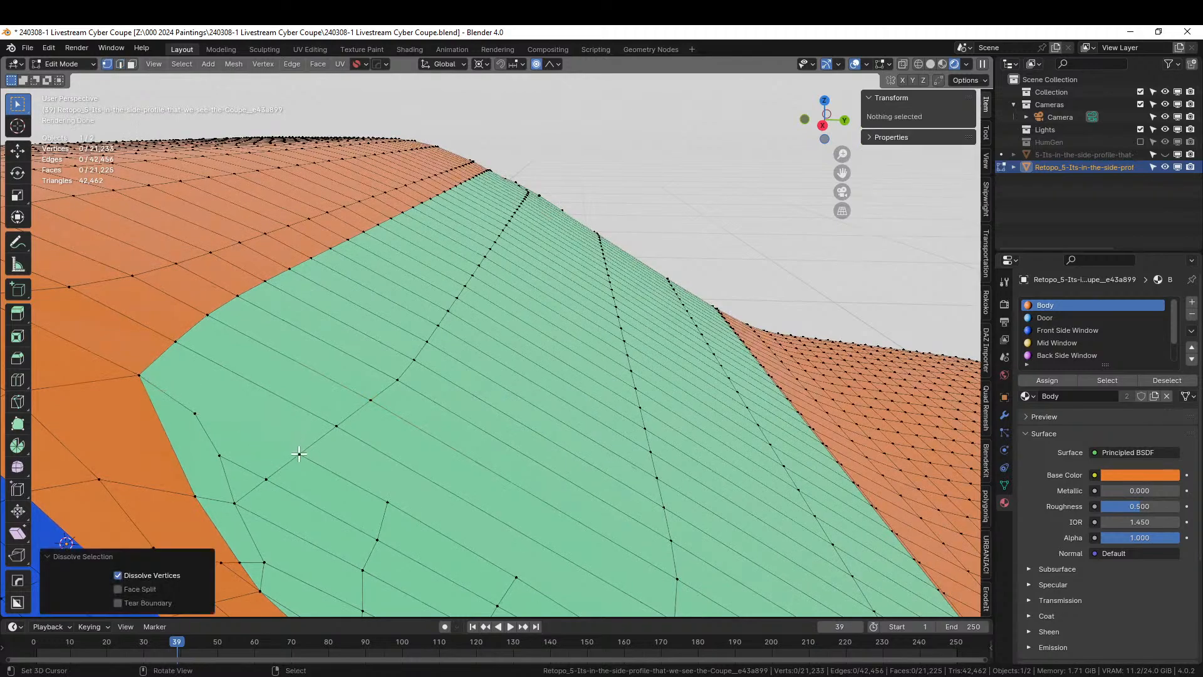
Knife a cut from the vertex on the uppermost long edge line to the interior vertex just below the windshield's upper side corner
key(k)
click(300, 453)
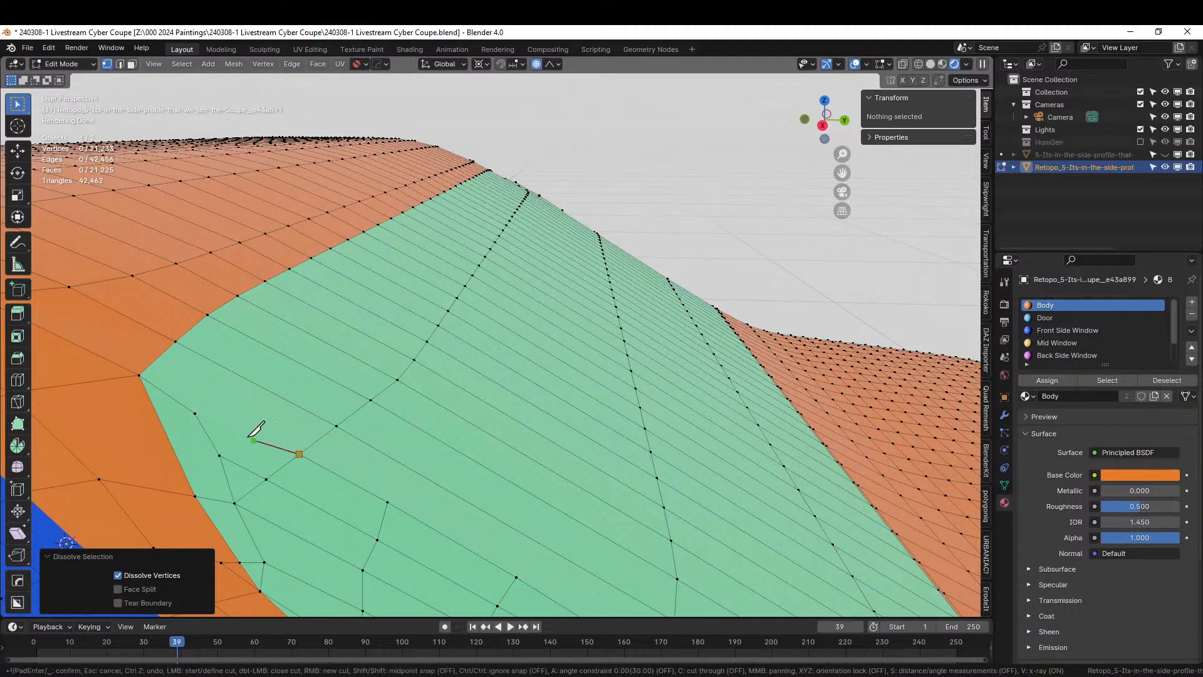
click(195, 413)
key(Return)
scroll(303, 419, down, 3)
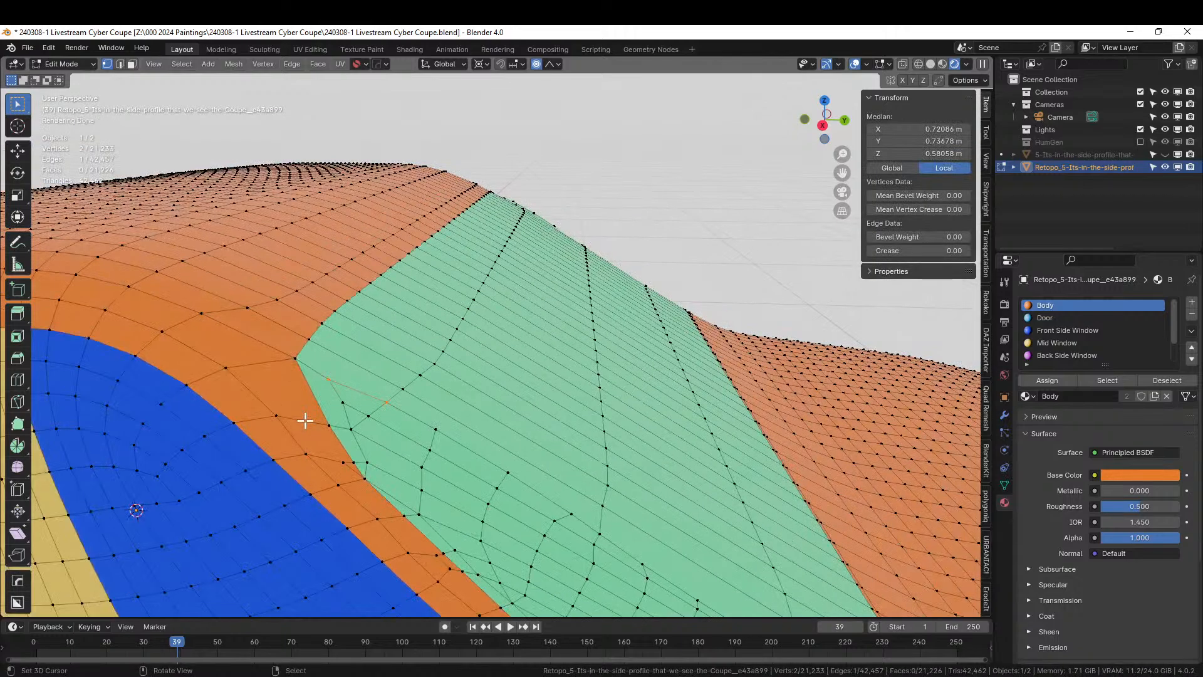
Inspect the windshield's shading in Object Mode and the mesh along its lower front outline in Edit Mode
key(Tab)
scroll(307, 428, down, 2)
middle_drag(348, 424, 269, 369)
scroll(307, 419, up, 2)
key(Tab)
scroll(342, 397, up, 2)
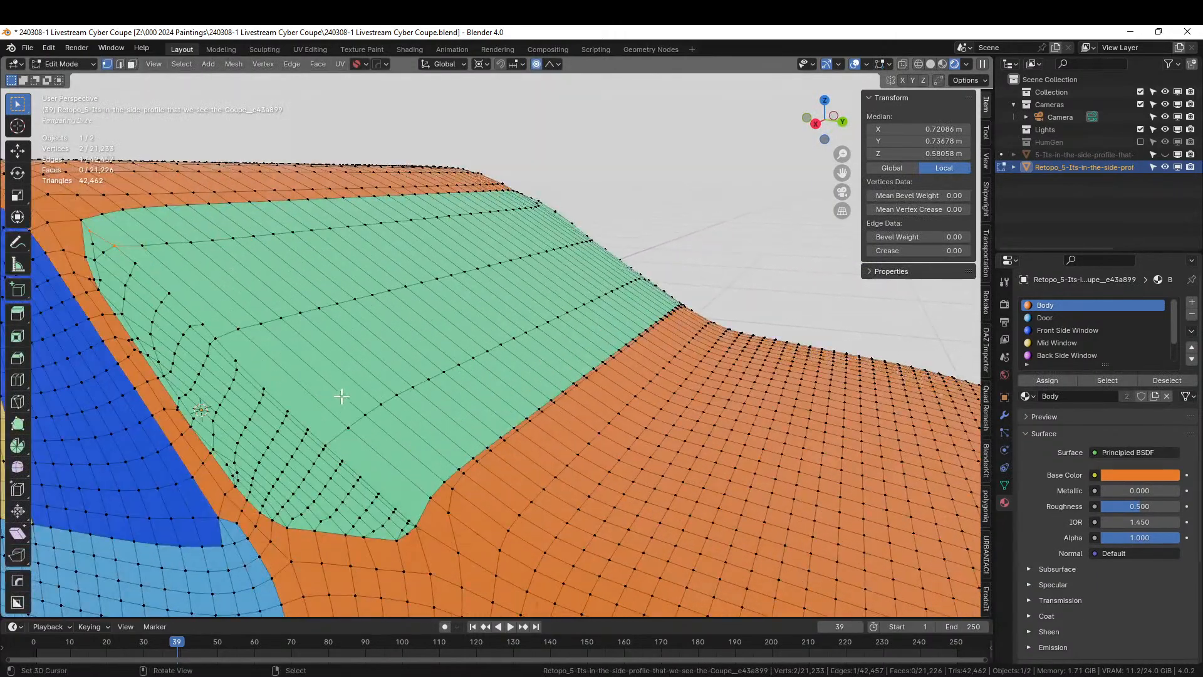
scroll(338, 382, up, 3)
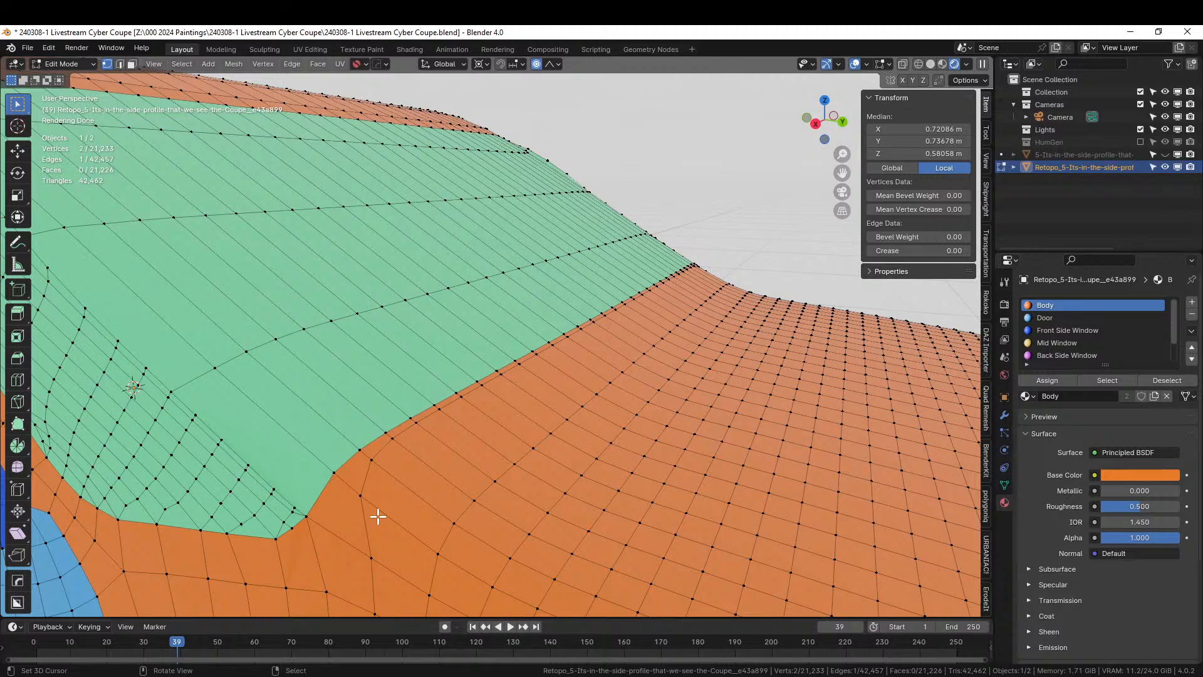
scroll(366, 520, up, 1)
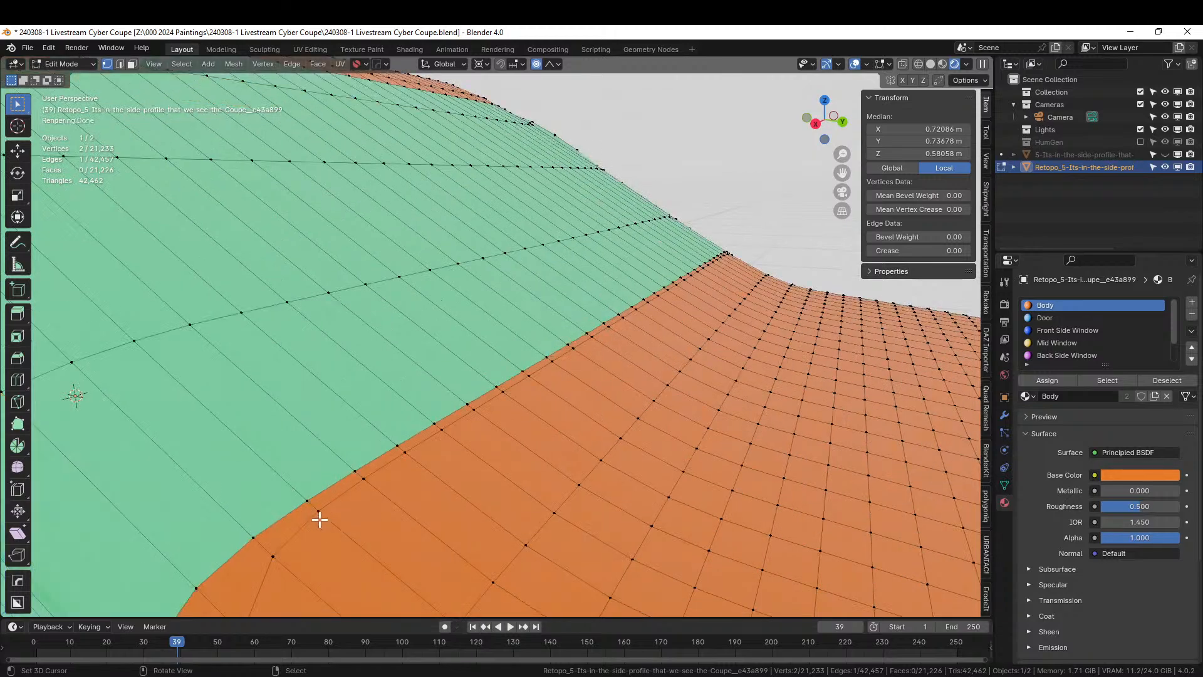
scroll(320, 518, down, 1)
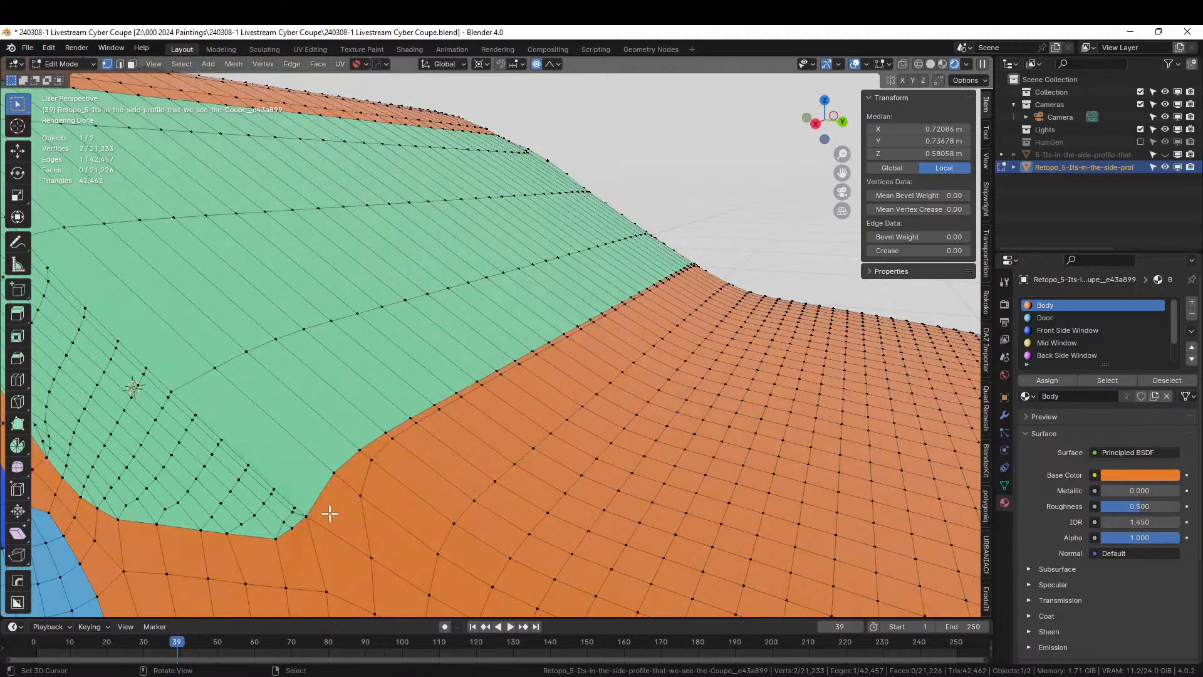
Knife a cut across the kink at the windshield's lower front corner, from the outline vertex to the Body vertex beyond the bend
key(k)
click(306, 516)
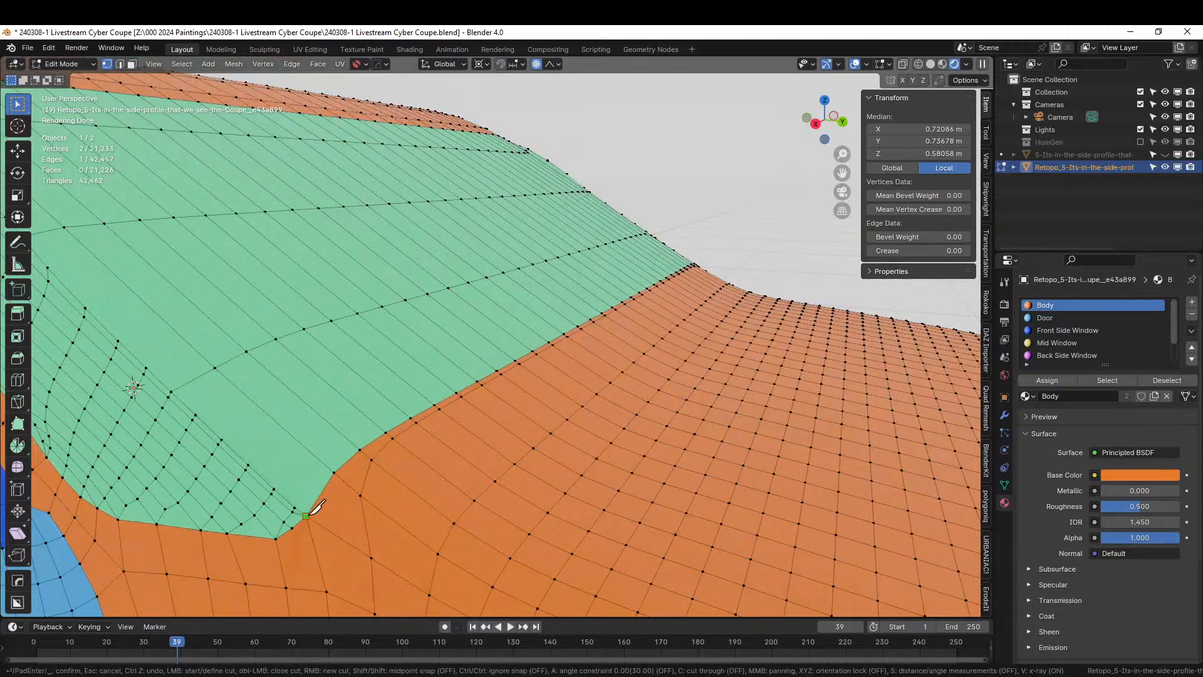
click(374, 455)
key(Return)
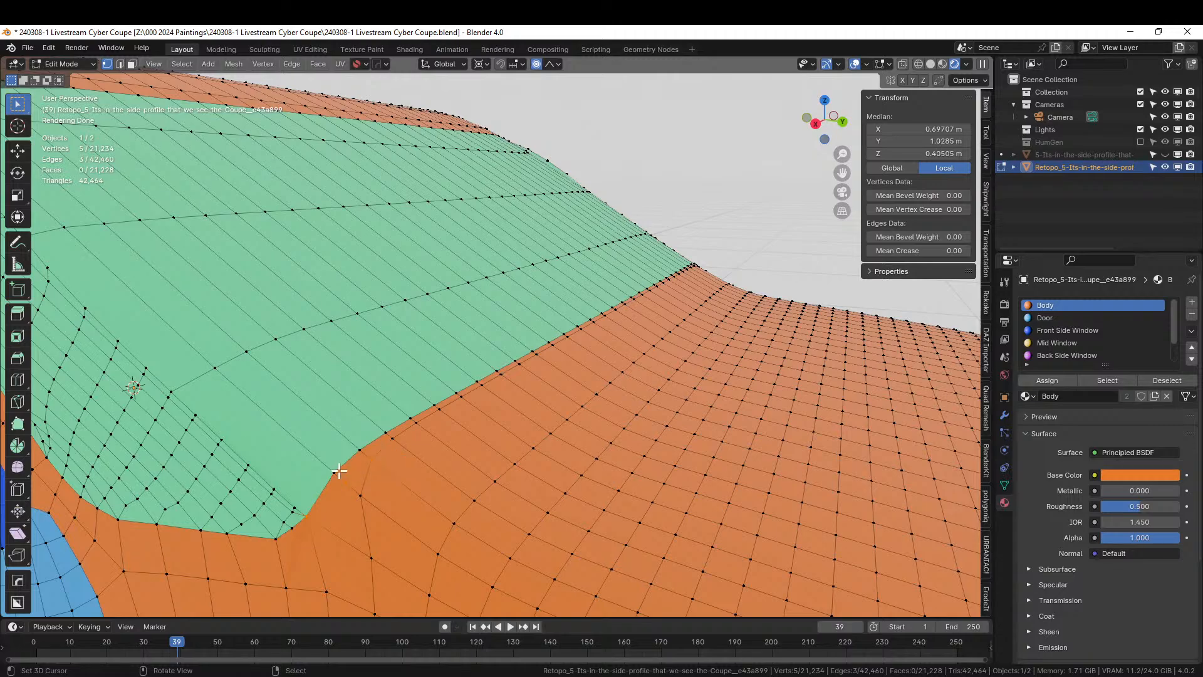
Dissolve the whole row of old vertices along the windshield's lower front outline, from one corner bend to the other
click(336, 472)
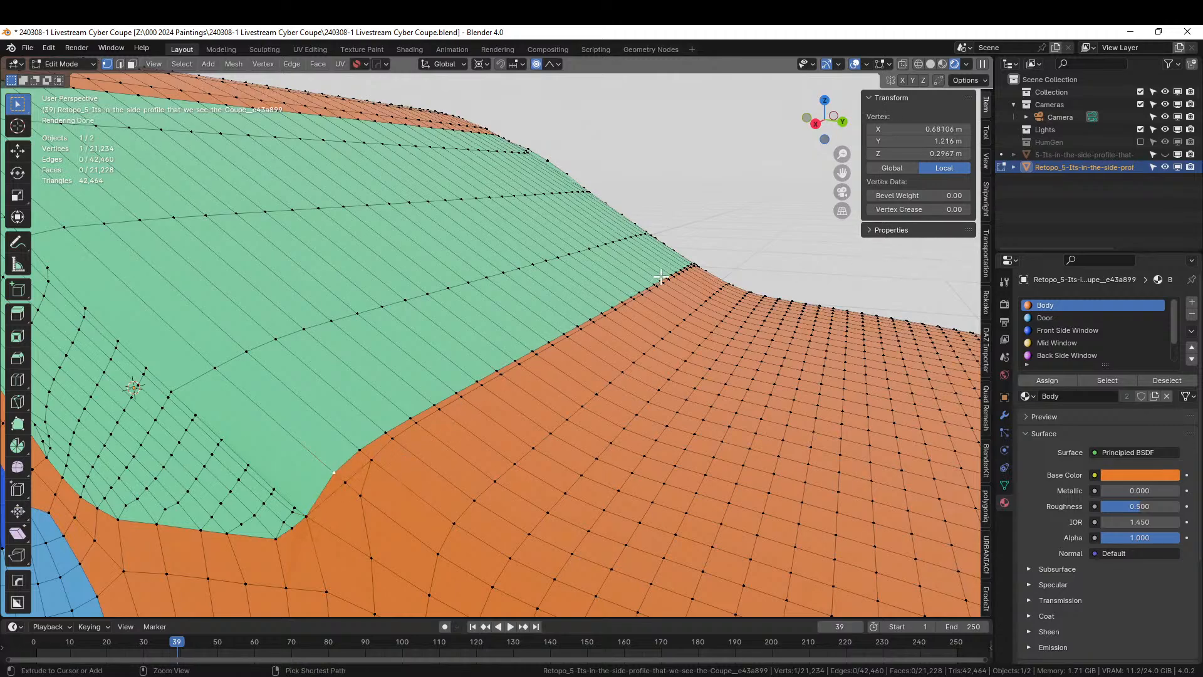
middle_drag(676, 270, 627, 338)
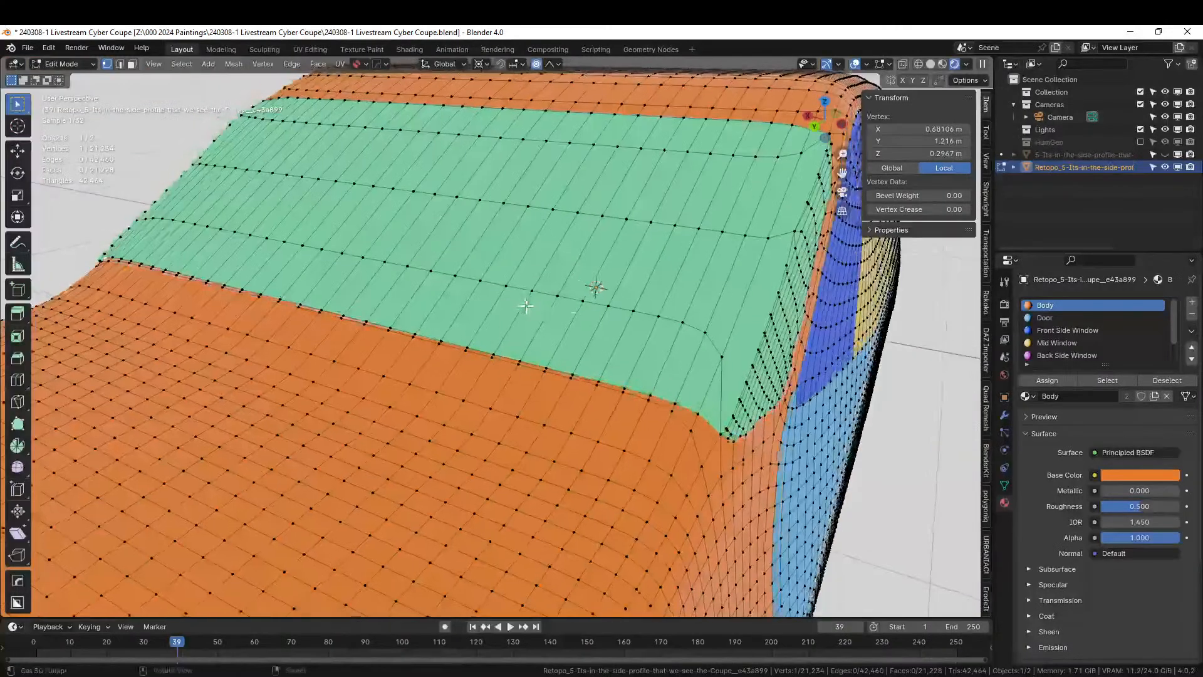
ctrl+click(722, 432)
key(ctrl+x)
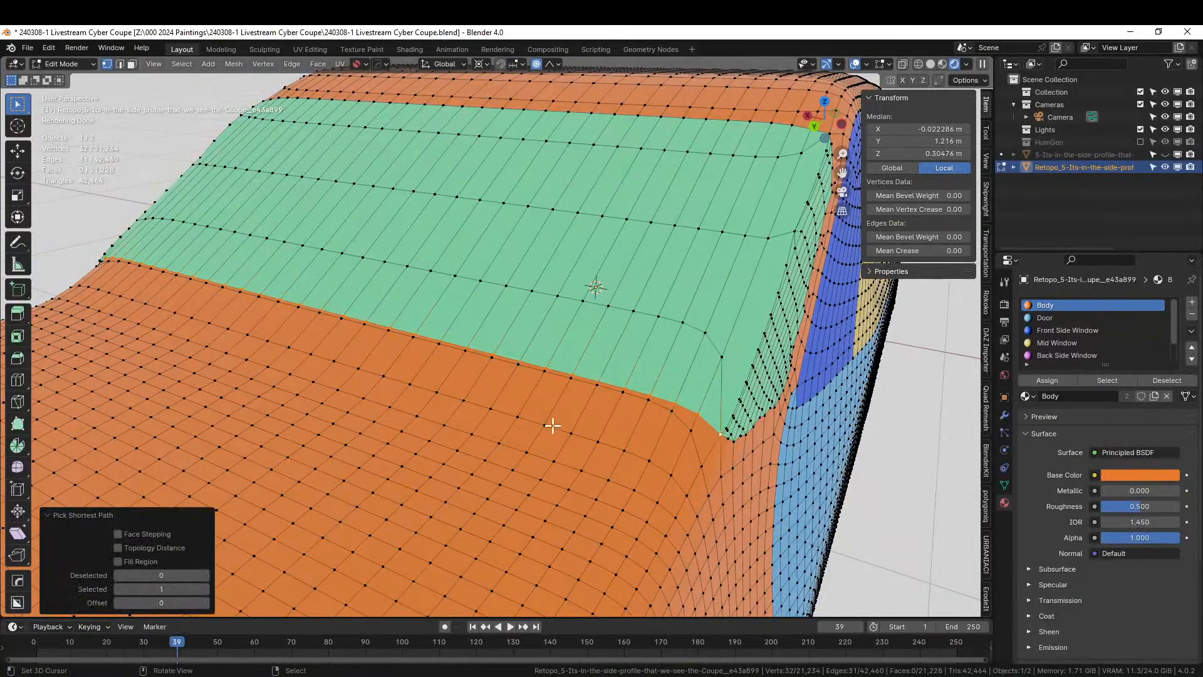
key(alt+a)
Dissolve the short Body edge running off the outline beside the windshield's lower side corner together with the edge continuing below it
middle_drag(537, 424, 643, 423)
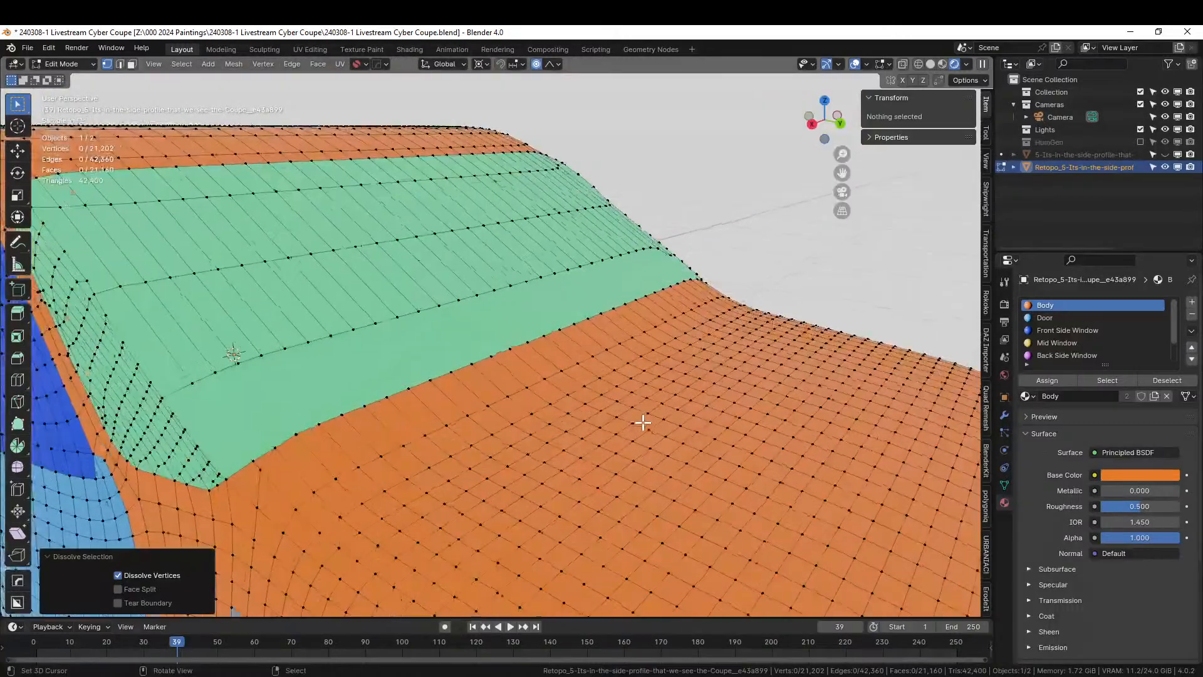
scroll(422, 469, up, 1)
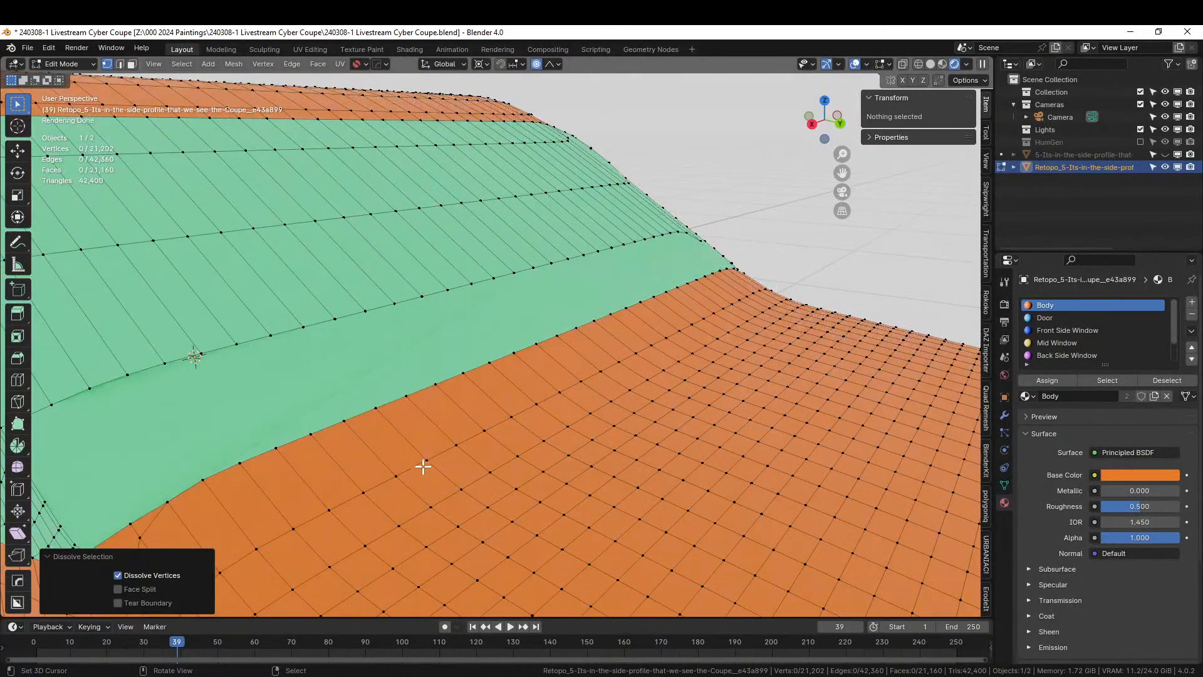
shift+middle_drag(421, 465, 525, 405)
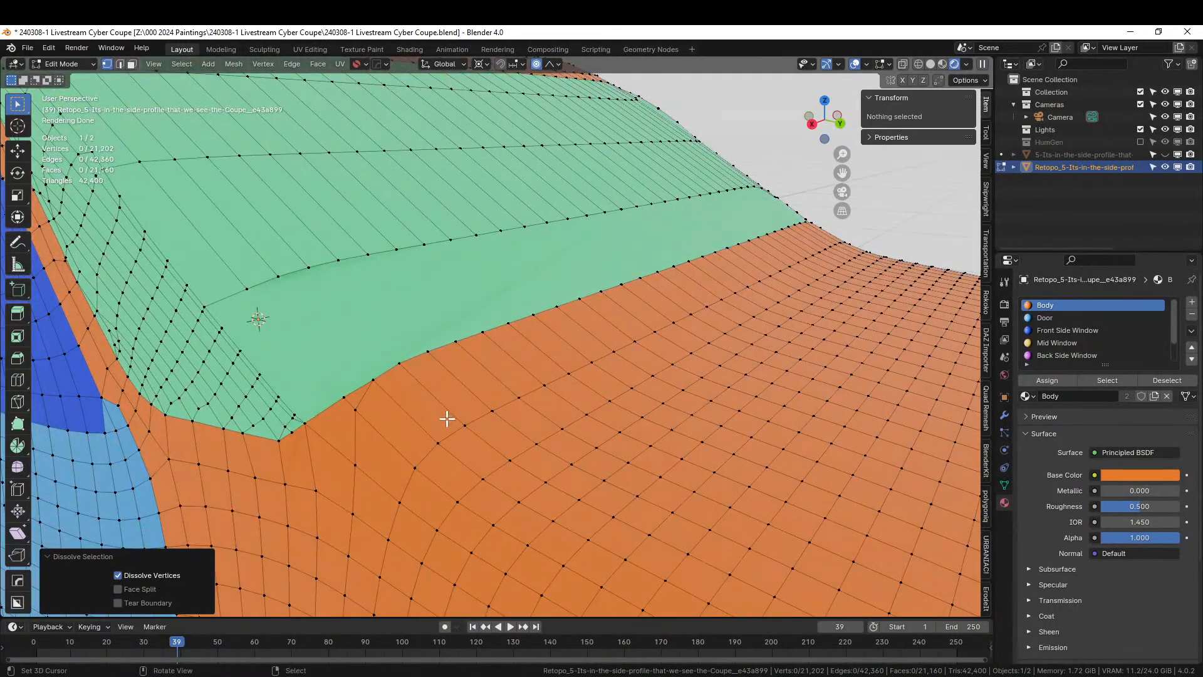
key(2)
click(363, 396)
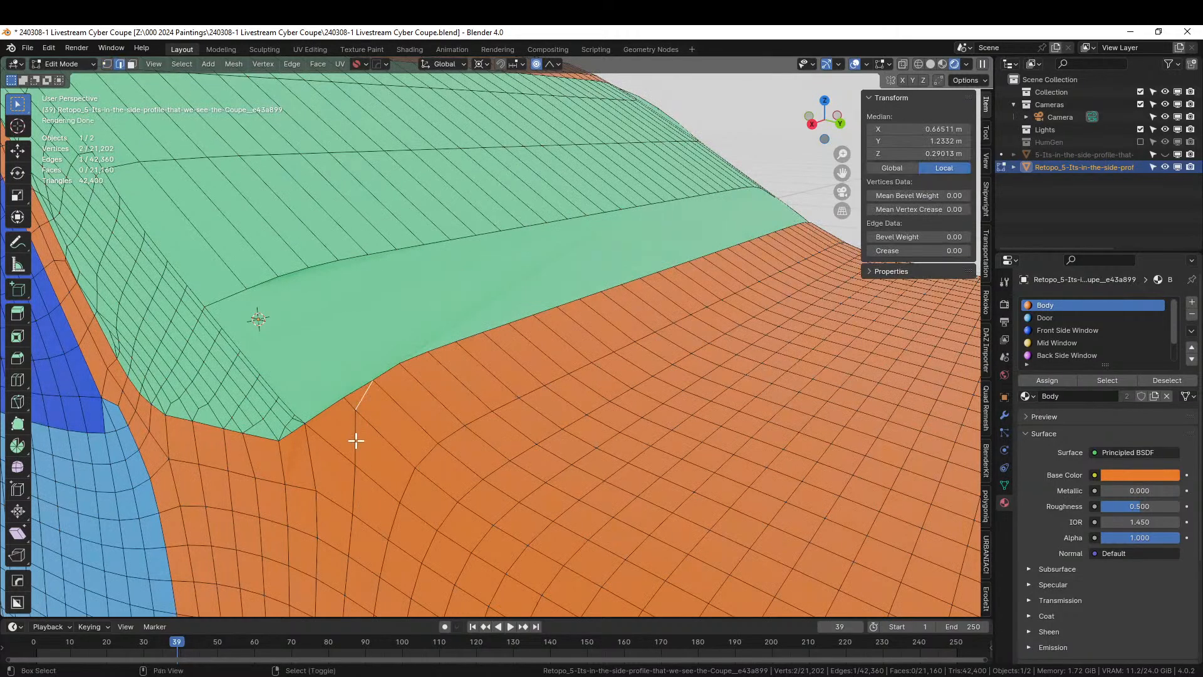
shift+click(356, 440)
click(367, 397)
key(ctrl+x)
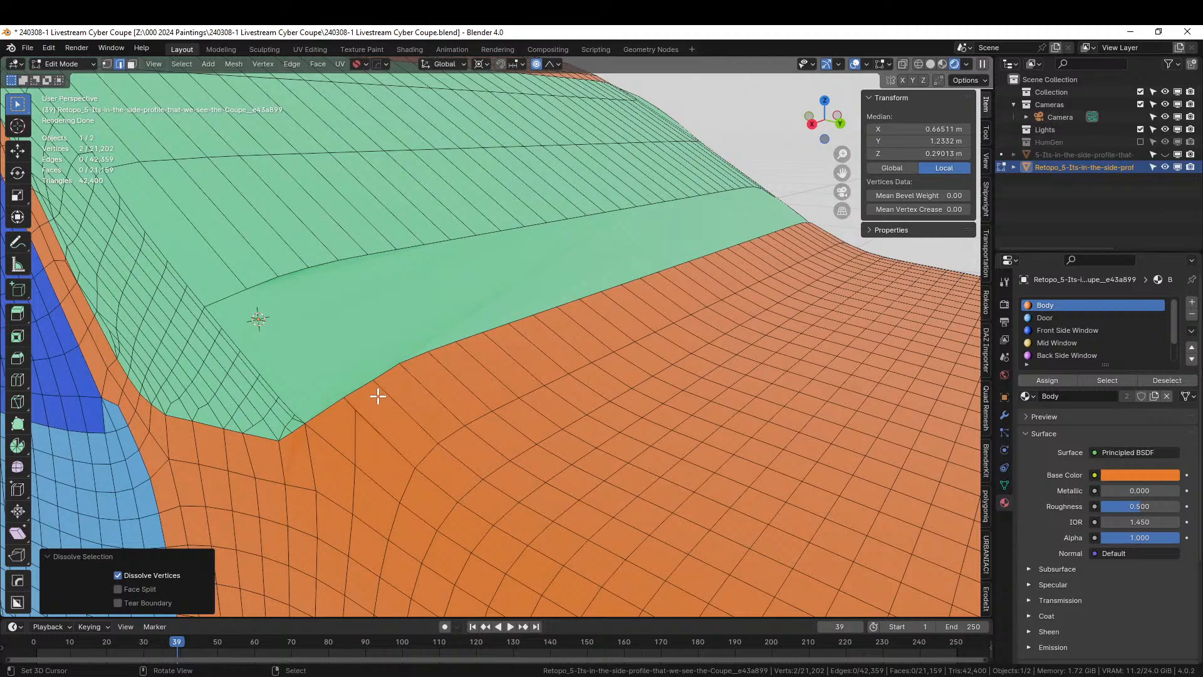
scroll(378, 396, down, 6)
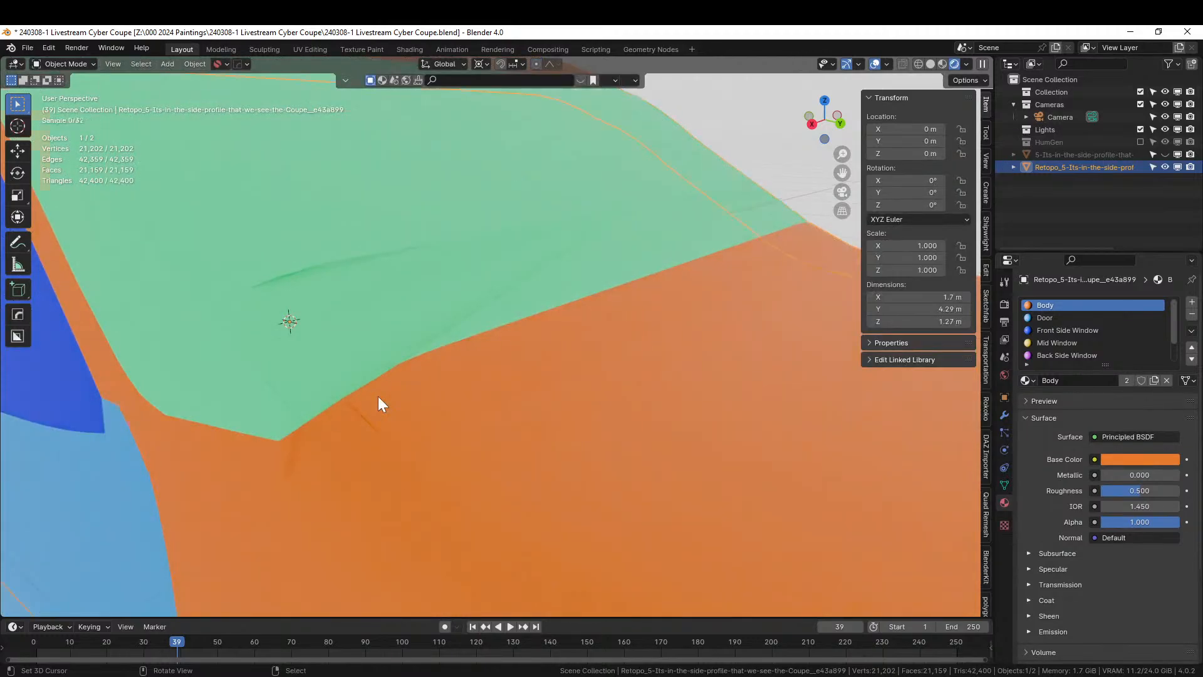
key(j)
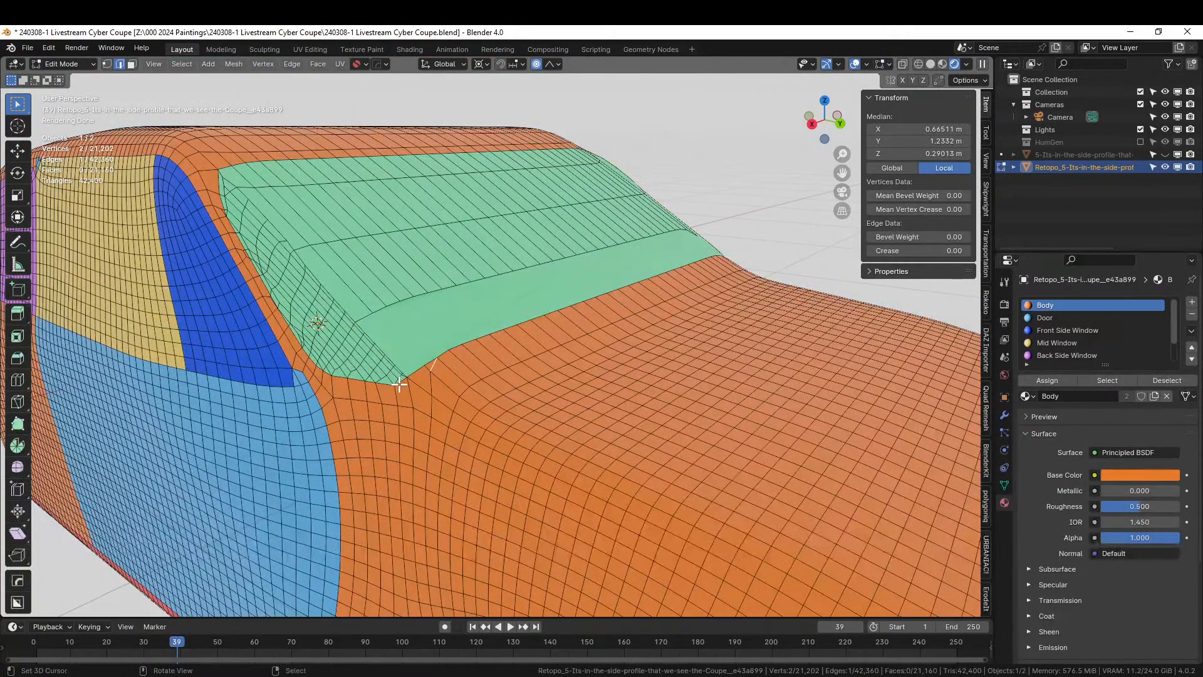
scroll(378, 396, up, 6)
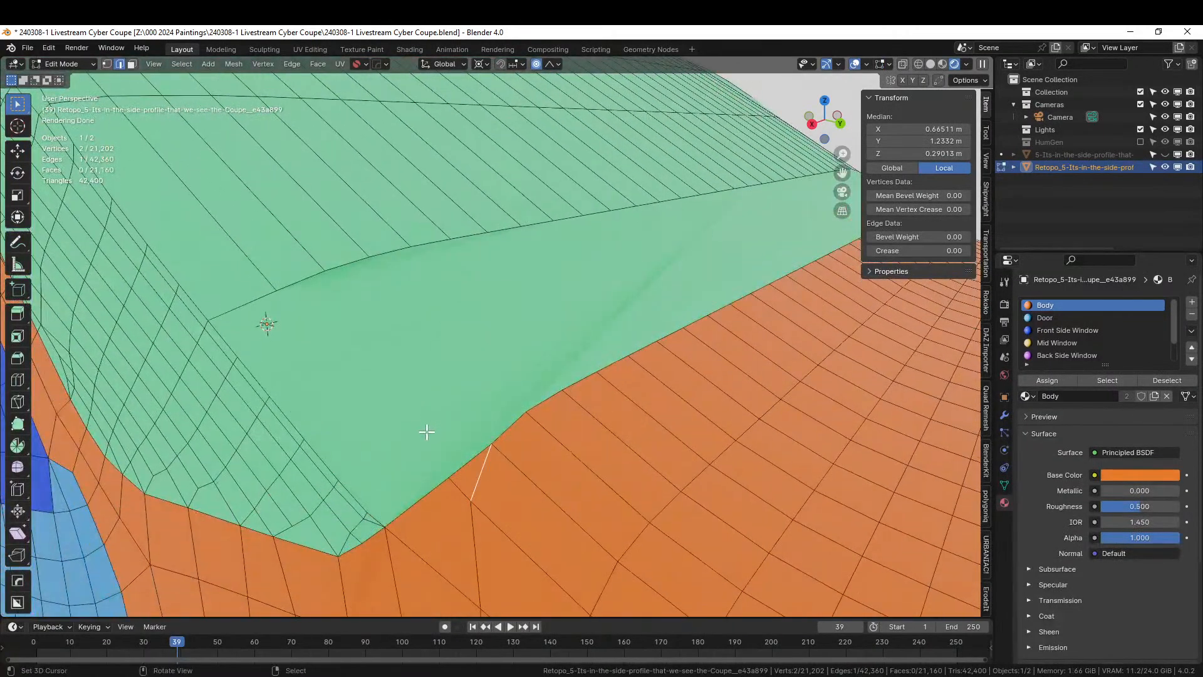
key(ctrl+z)
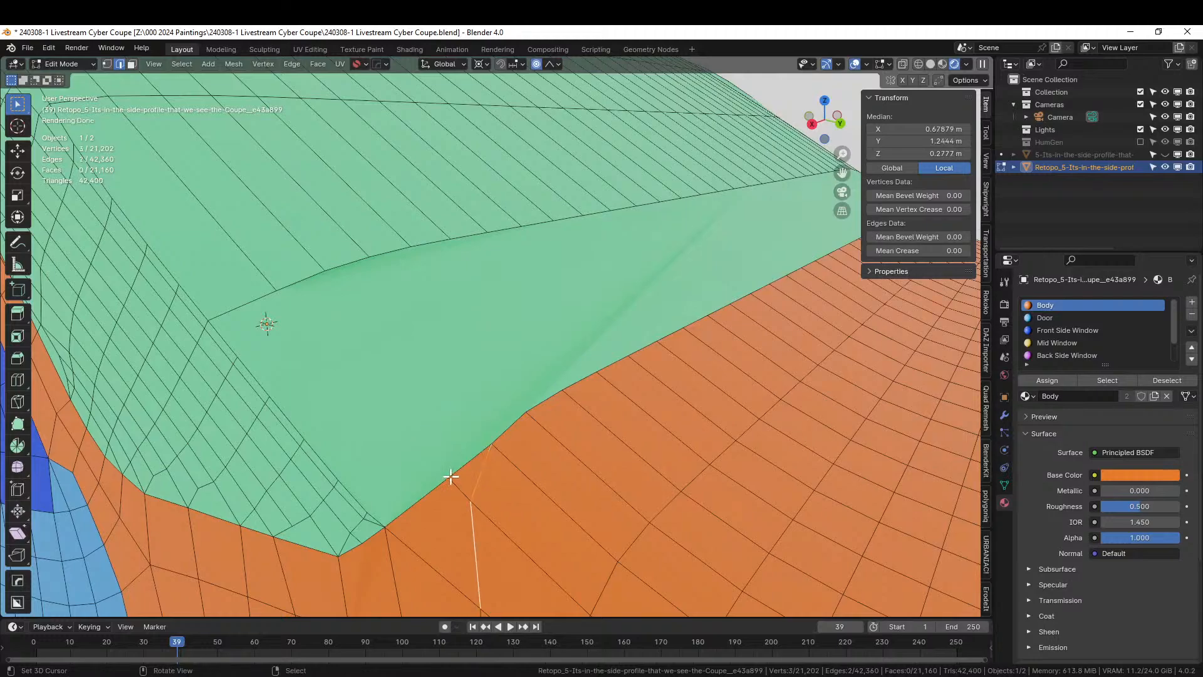
key(x)
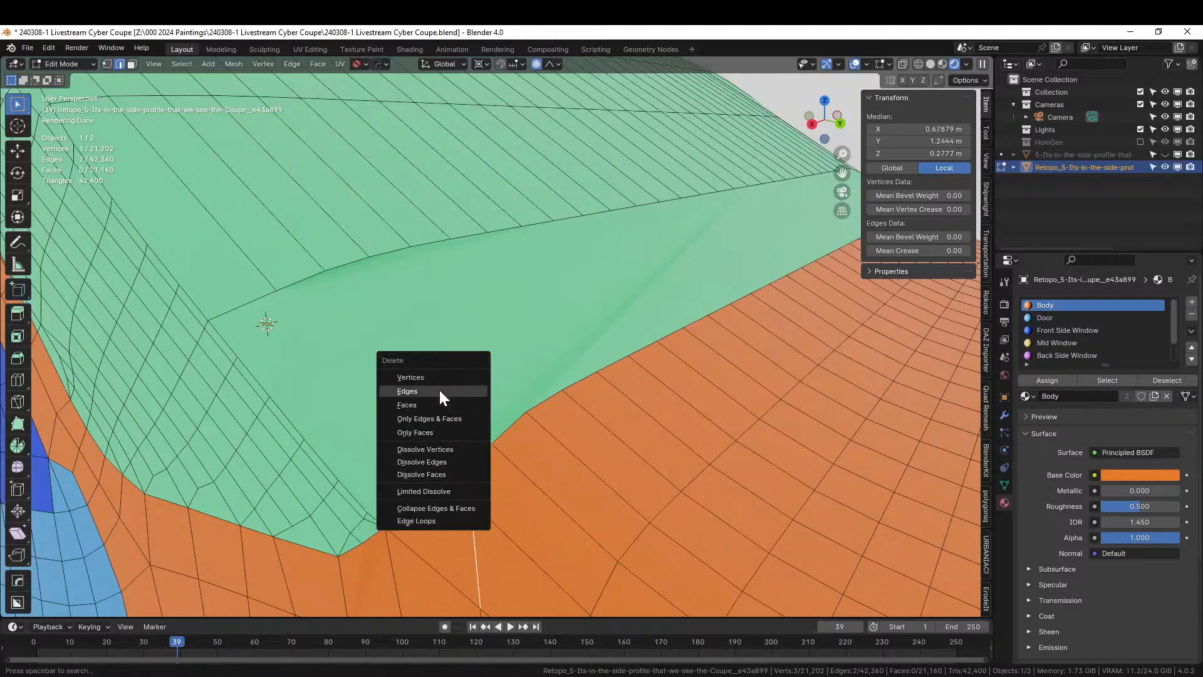
click(450, 461)
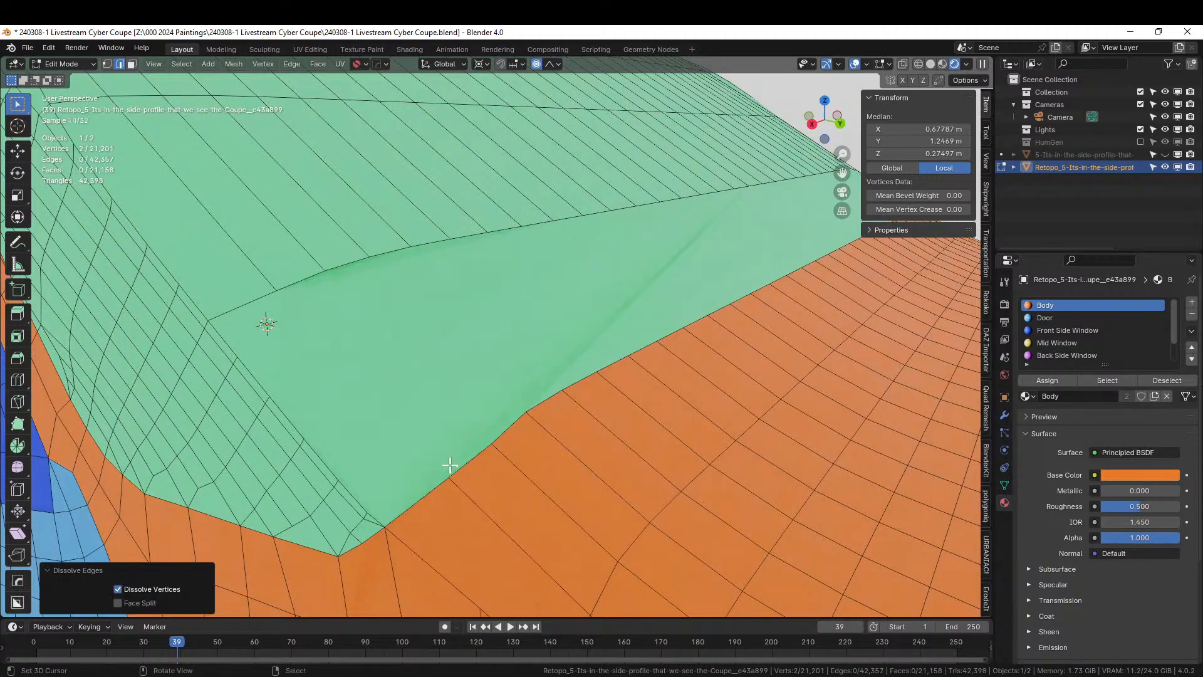
Knife two parallel cuts from the first two lower outline vertices past the windshield's corner up to the matching vertices on the long edge line
middle_drag(449, 476, 394, 498)
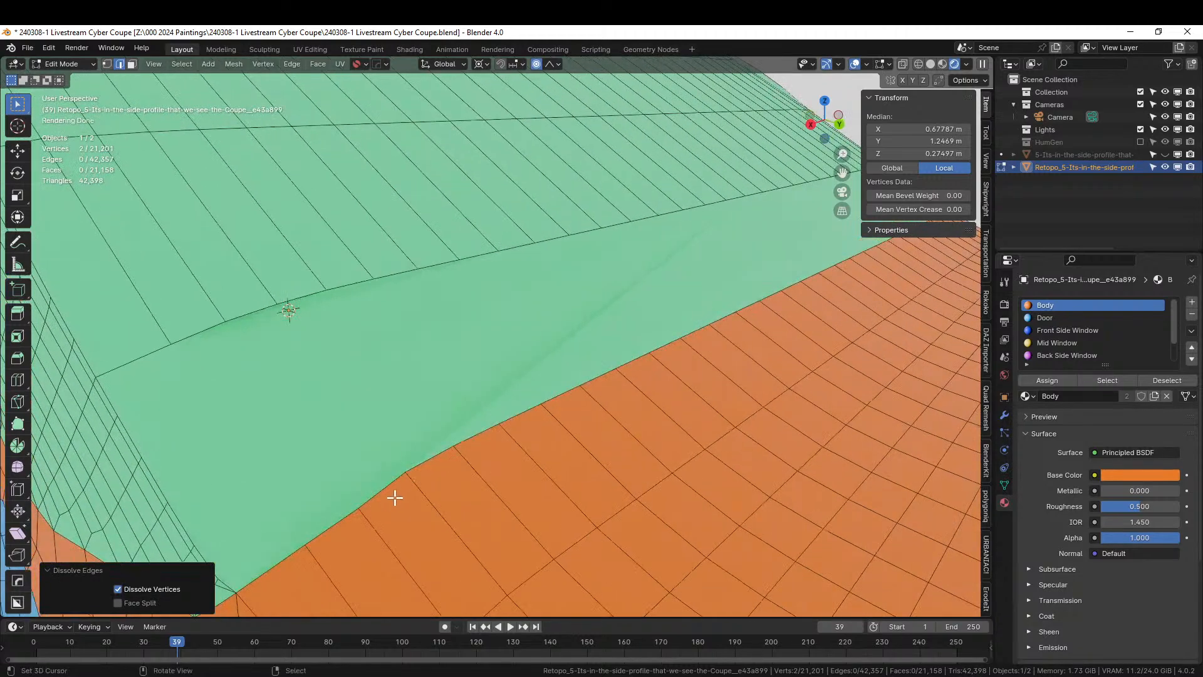
key(k)
click(304, 543)
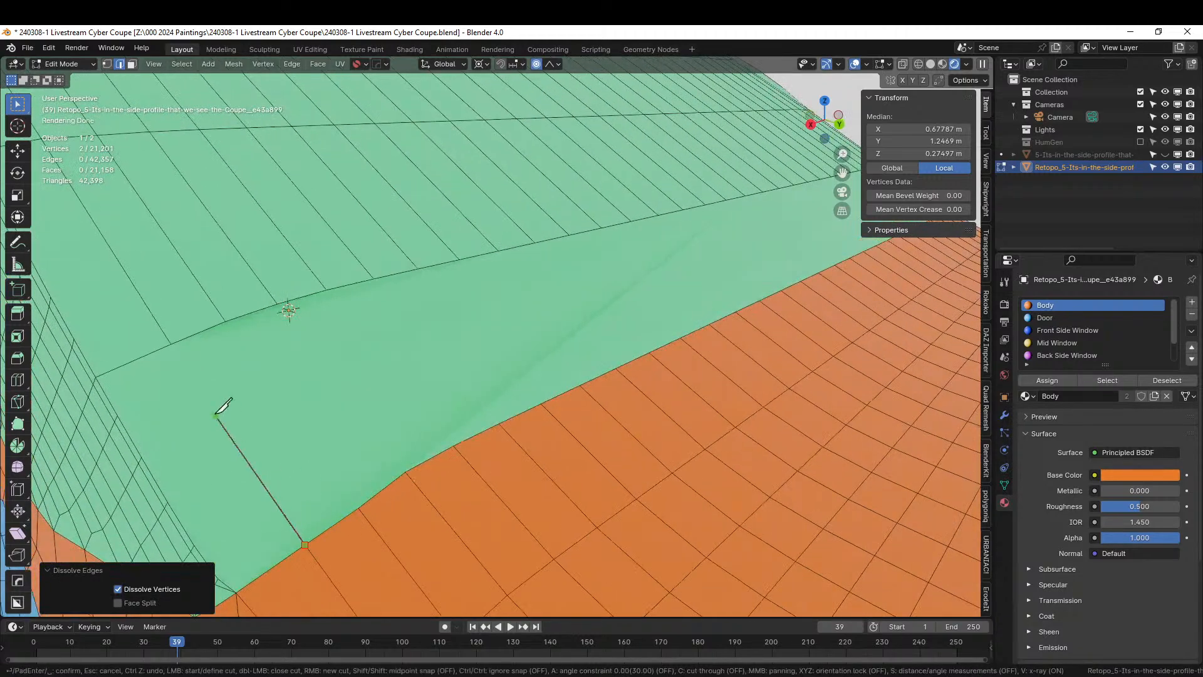
click(178, 355)
key(Return)
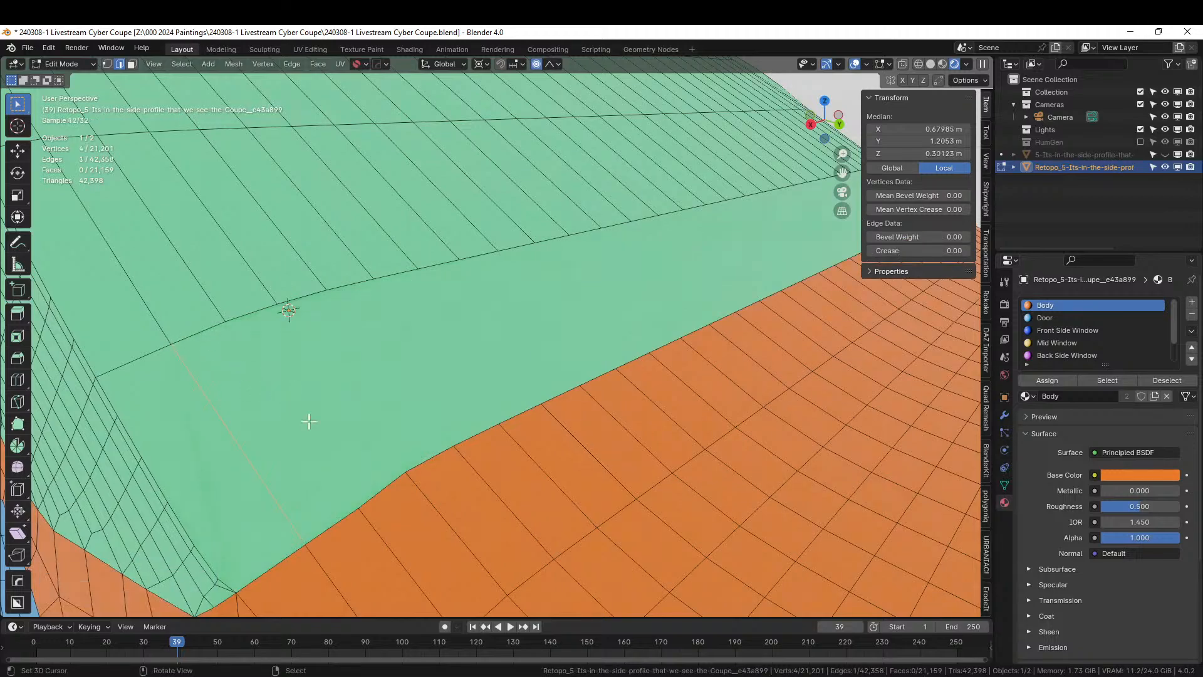
key(k)
click(358, 507)
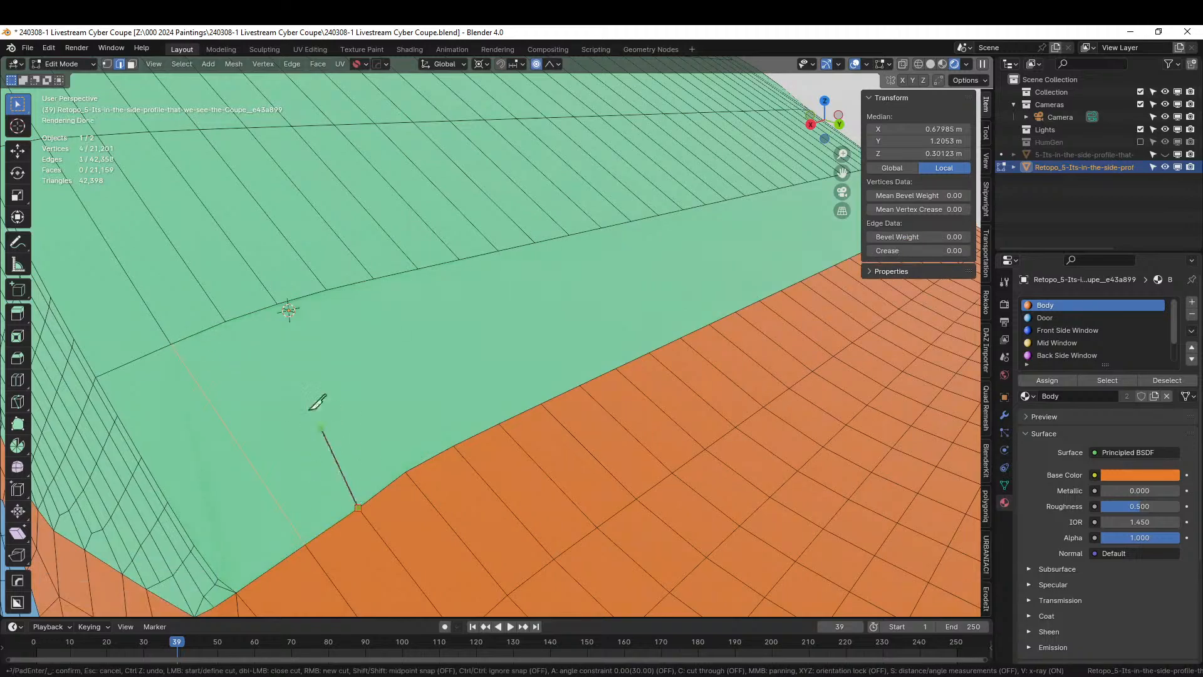
click(233, 328)
key(Return)
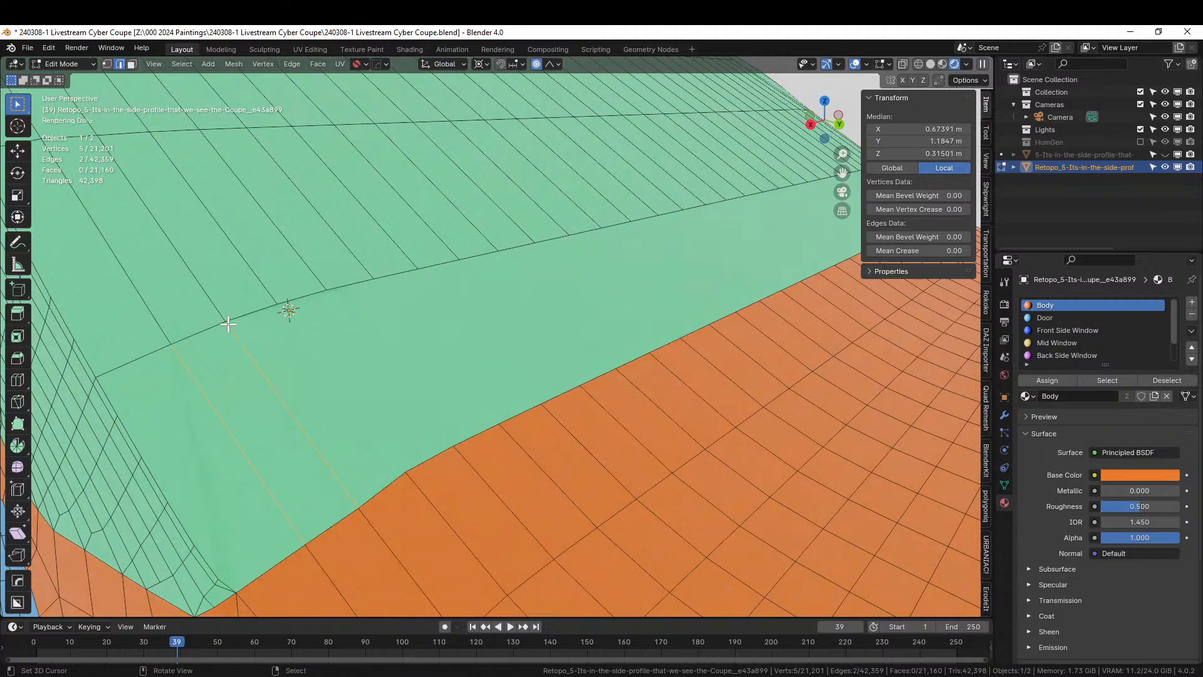
Knife three more parallel cuts from the next lower outline vertices beyond the windshield's corner bend up to the matching vertices on the long edge line
key(1)
key(k)
click(405, 471)
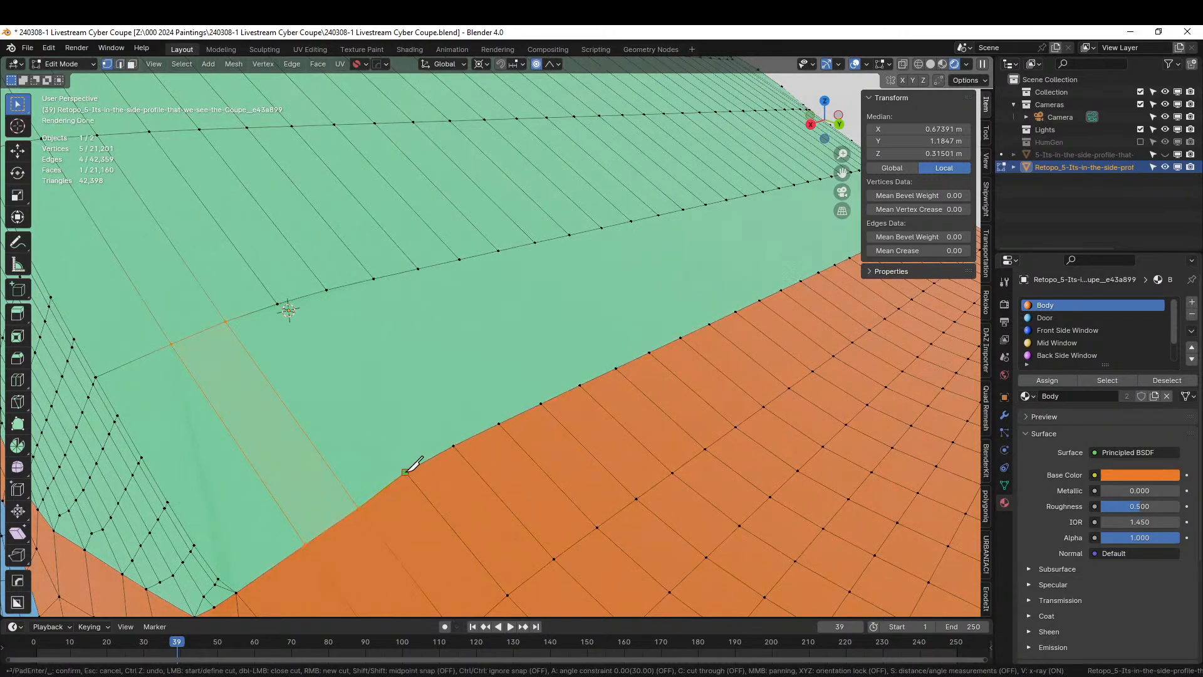
click(279, 305)
key(Return)
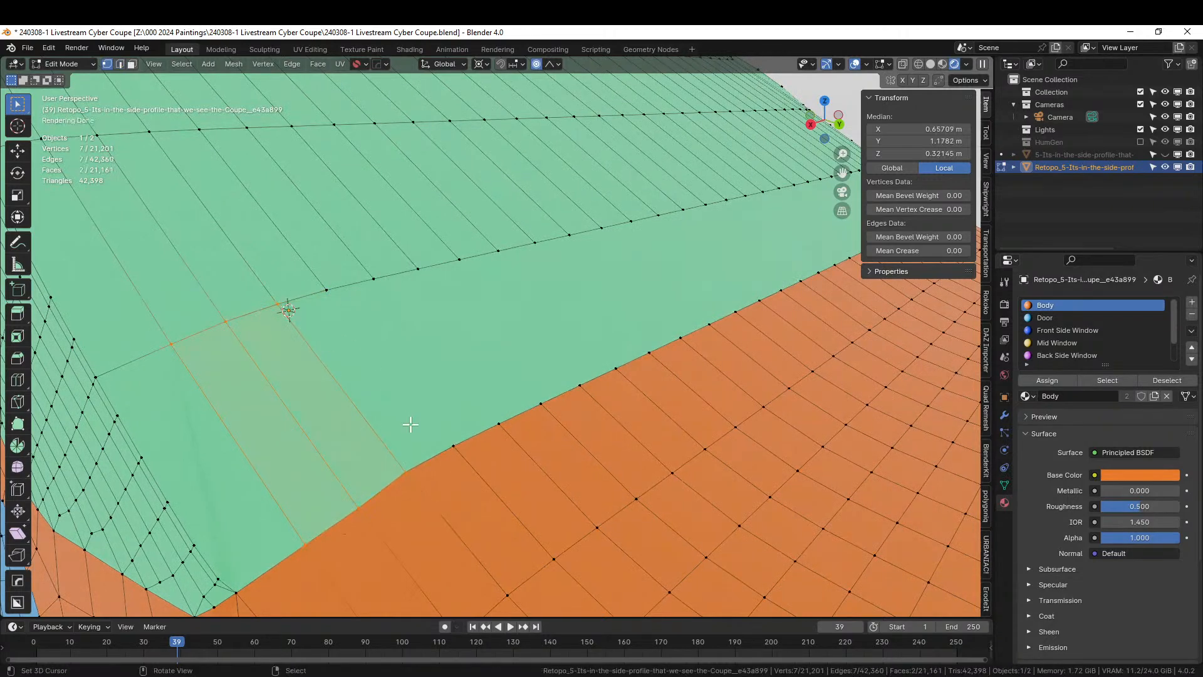
key(k)
click(453, 446)
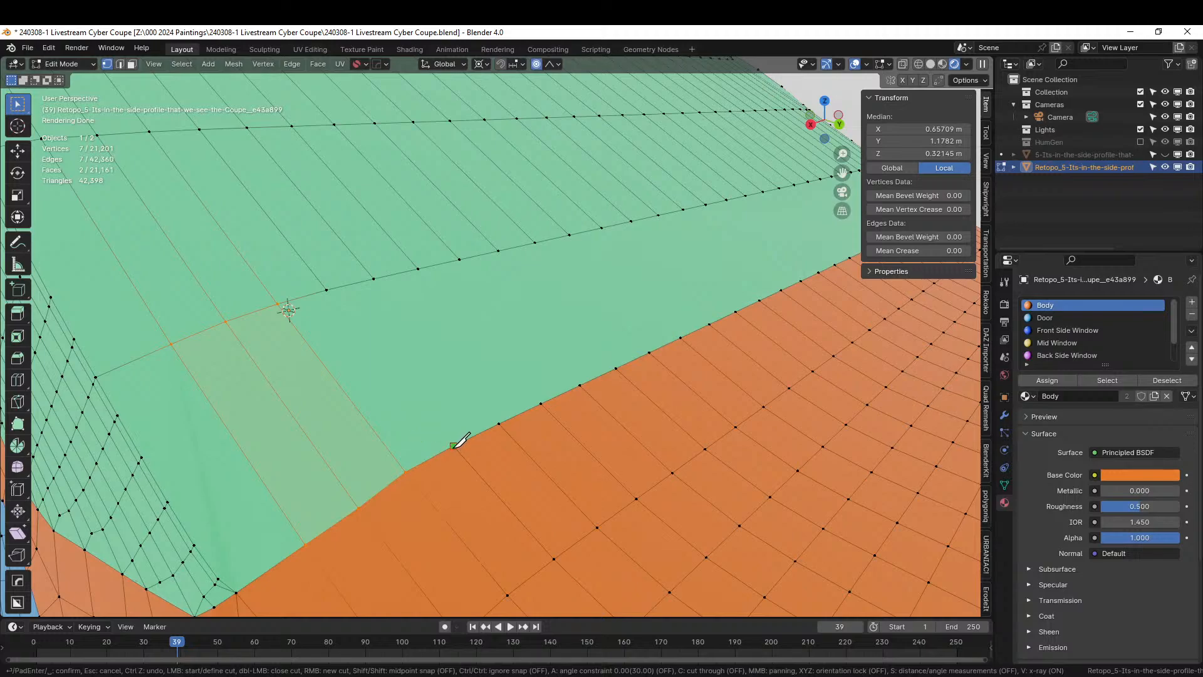
click(326, 290)
key(Return)
key(k)
click(500, 423)
click(374, 278)
key(Return)
Knife two cuts across the open windshield strip, joining the next two lower outline vertices to their counterparts on the long edge line
middle_drag(486, 354, 354, 408)
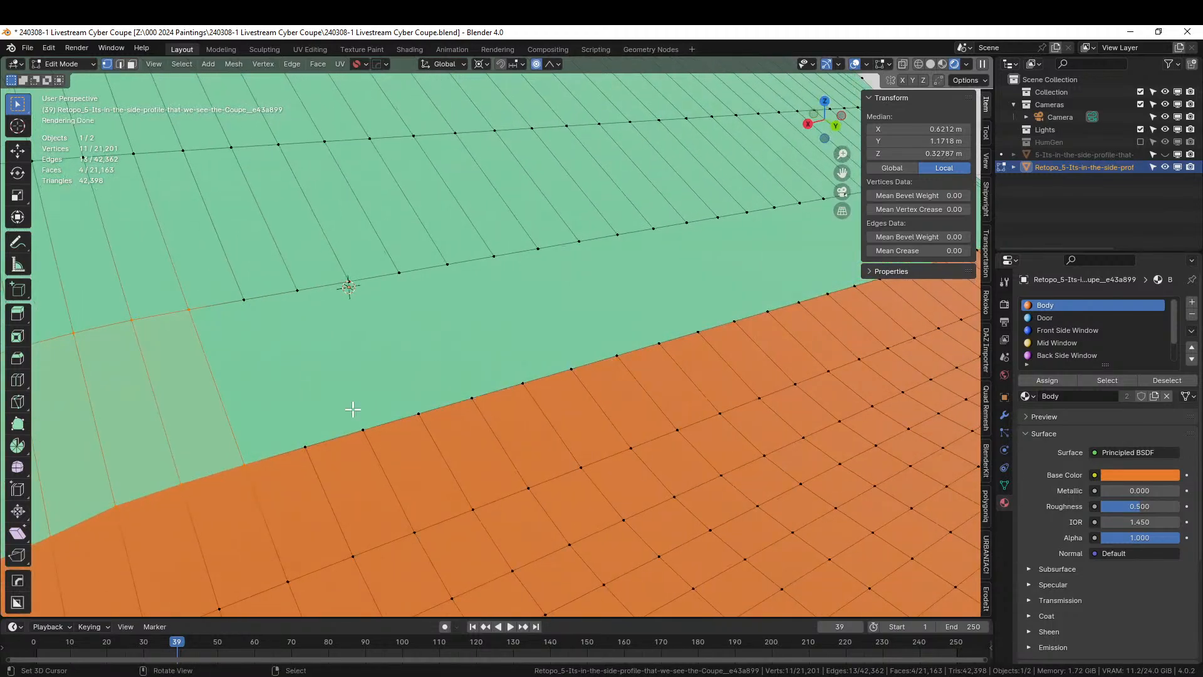
key(k)
click(305, 446)
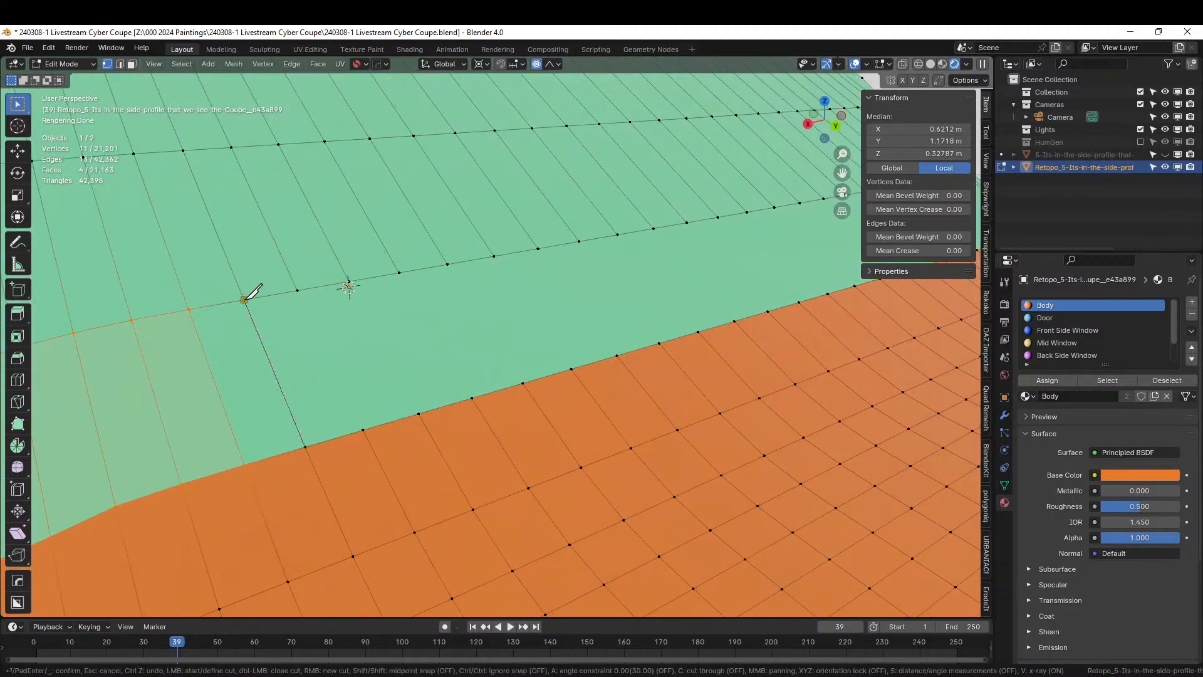
click(245, 299)
key(Return)
key(k)
click(362, 429)
click(298, 291)
key(Return)
Extend the windshield's lower strip grid with three knife cuts between the following outline vertices and the long edge line
key(k)
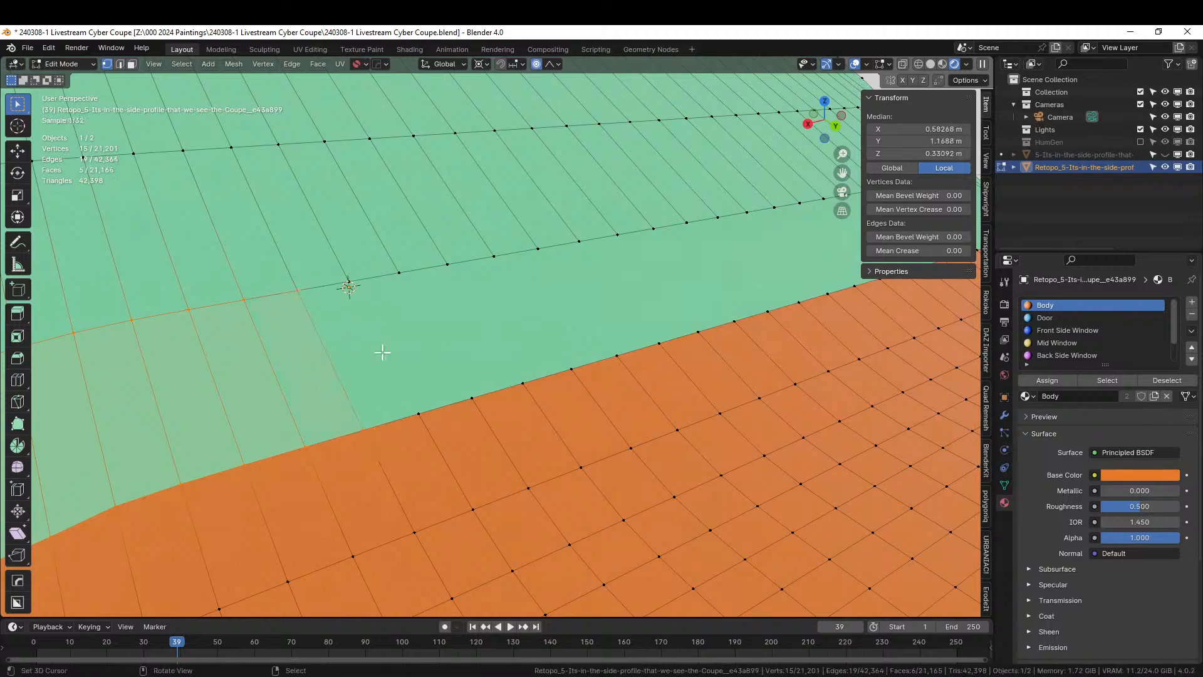
click(419, 414)
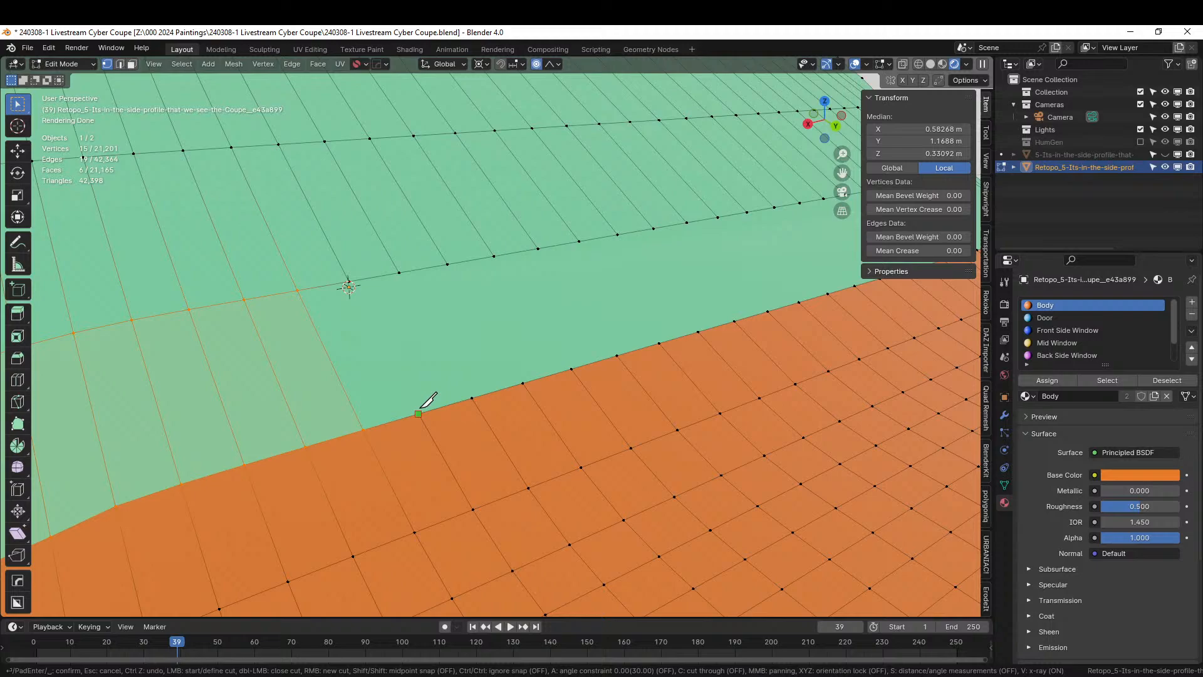
click(349, 283)
key(Return)
key(k)
click(471, 397)
click(399, 273)
key(Return)
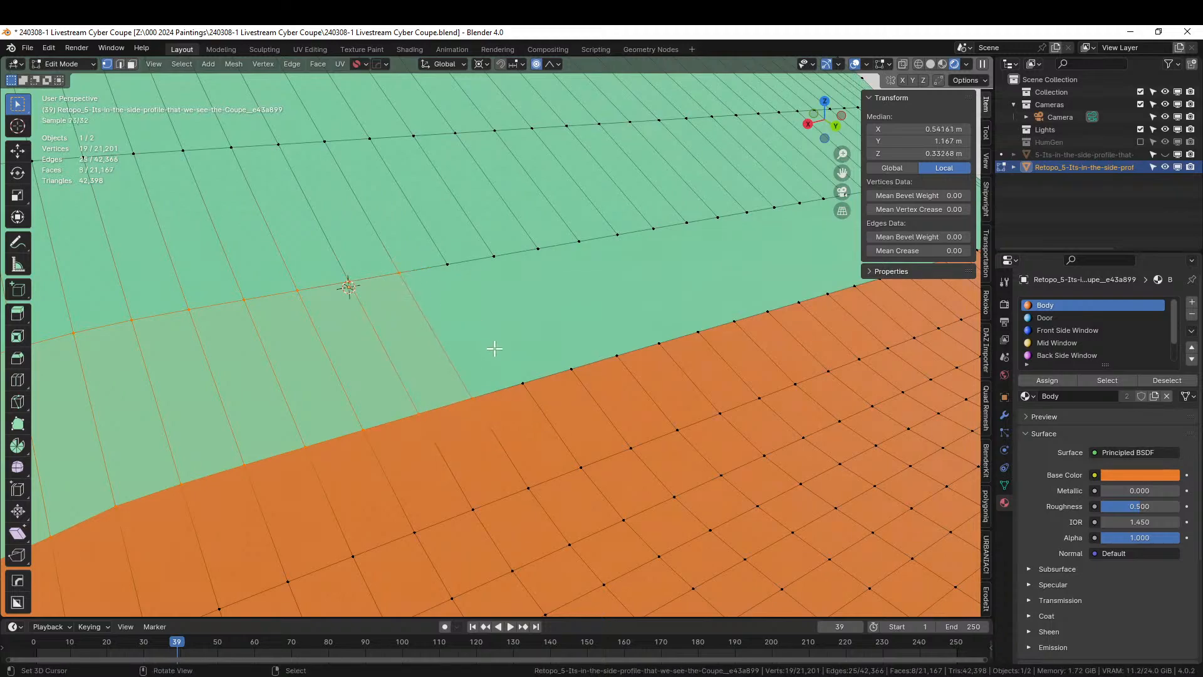
key(k)
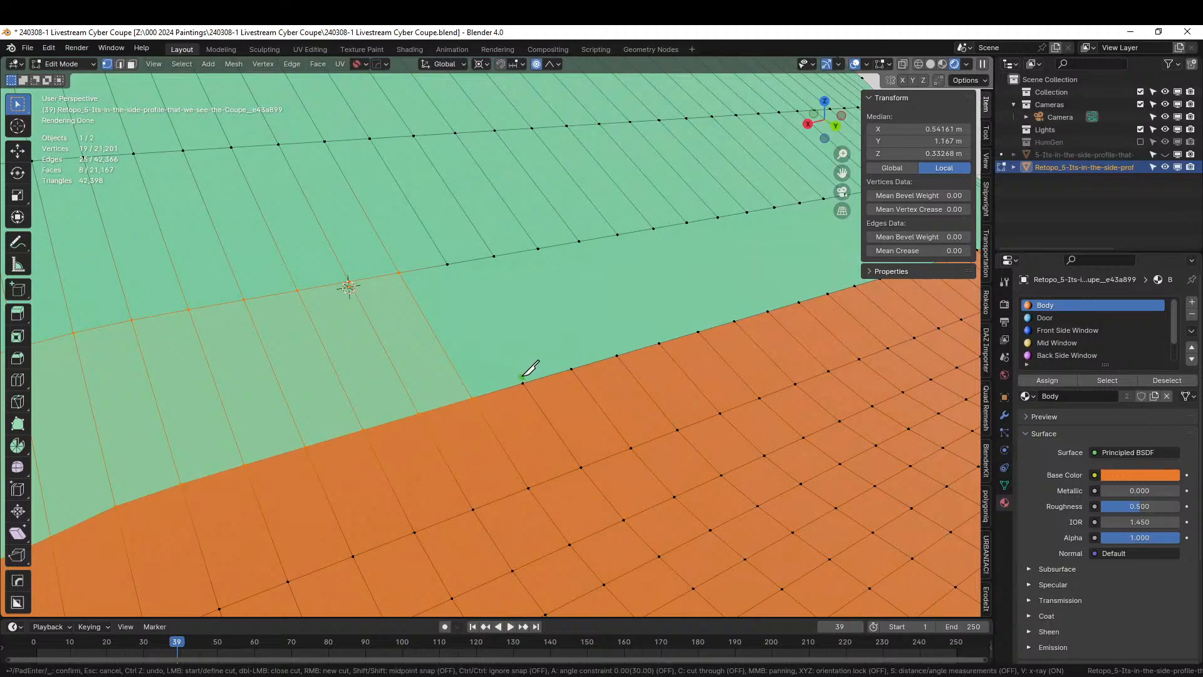
key(Escape)
key(k)
click(523, 382)
click(447, 264)
key(Return)
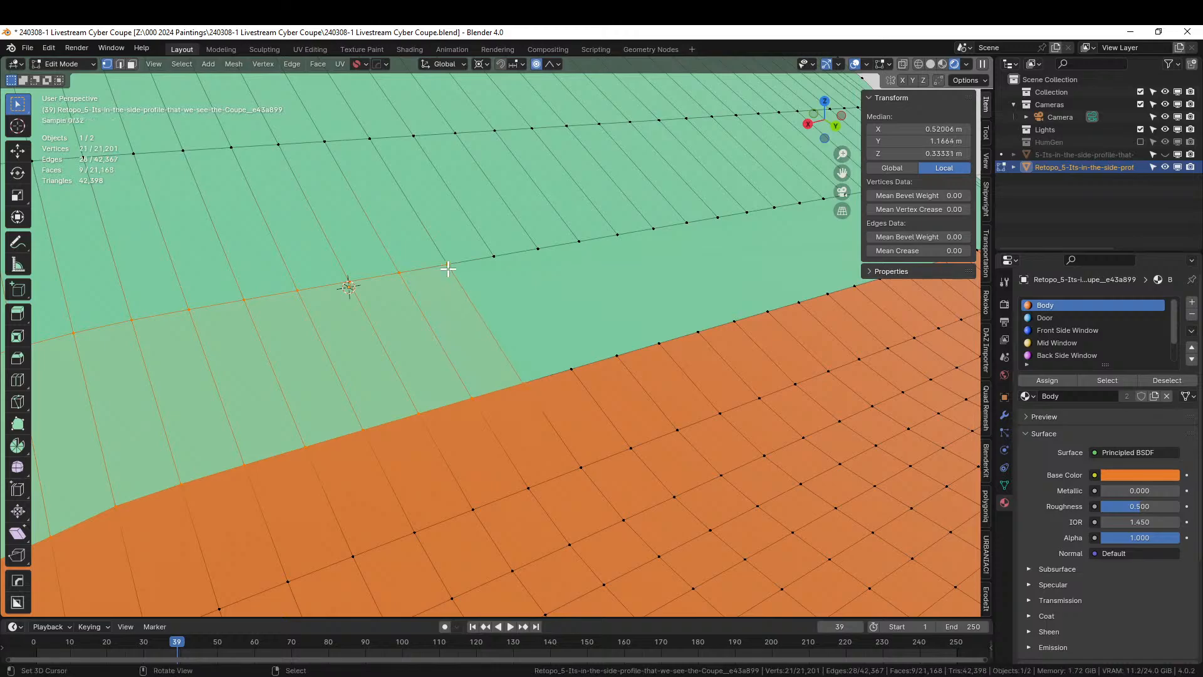
Knife the next two cuts from the lower outline to the long edge line, heading toward the windshield's middle
scroll(458, 273, down, 6)
middle_drag(478, 286, 427, 316)
scroll(427, 316, up, 3)
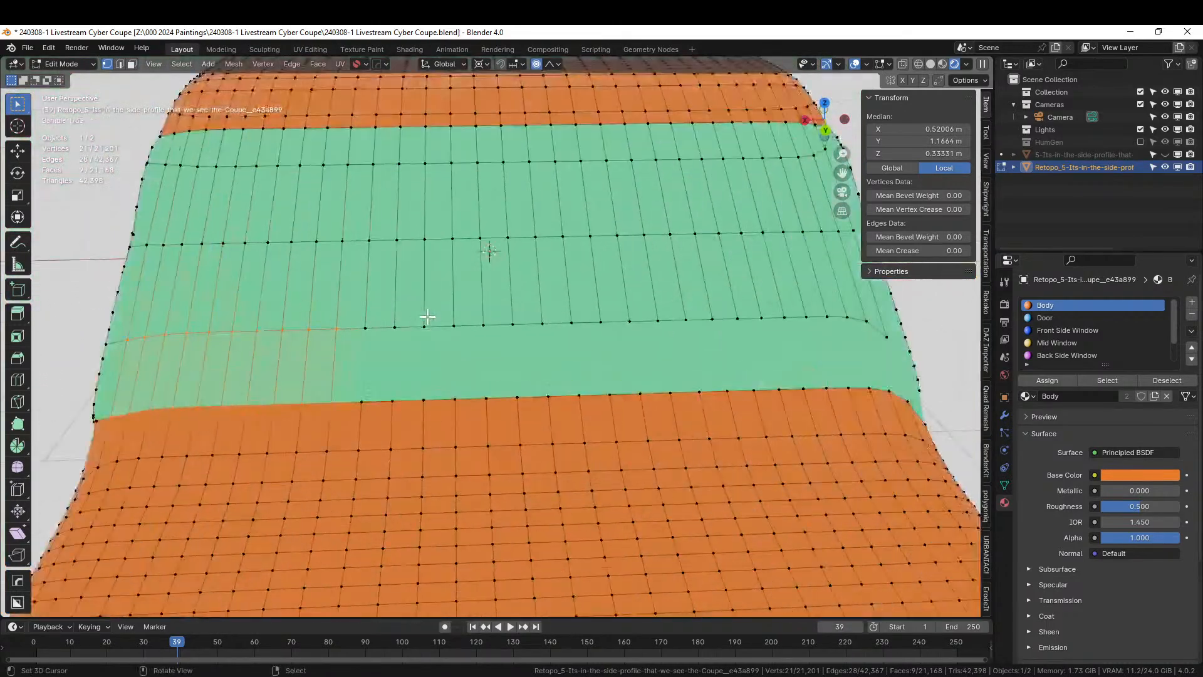
key(k)
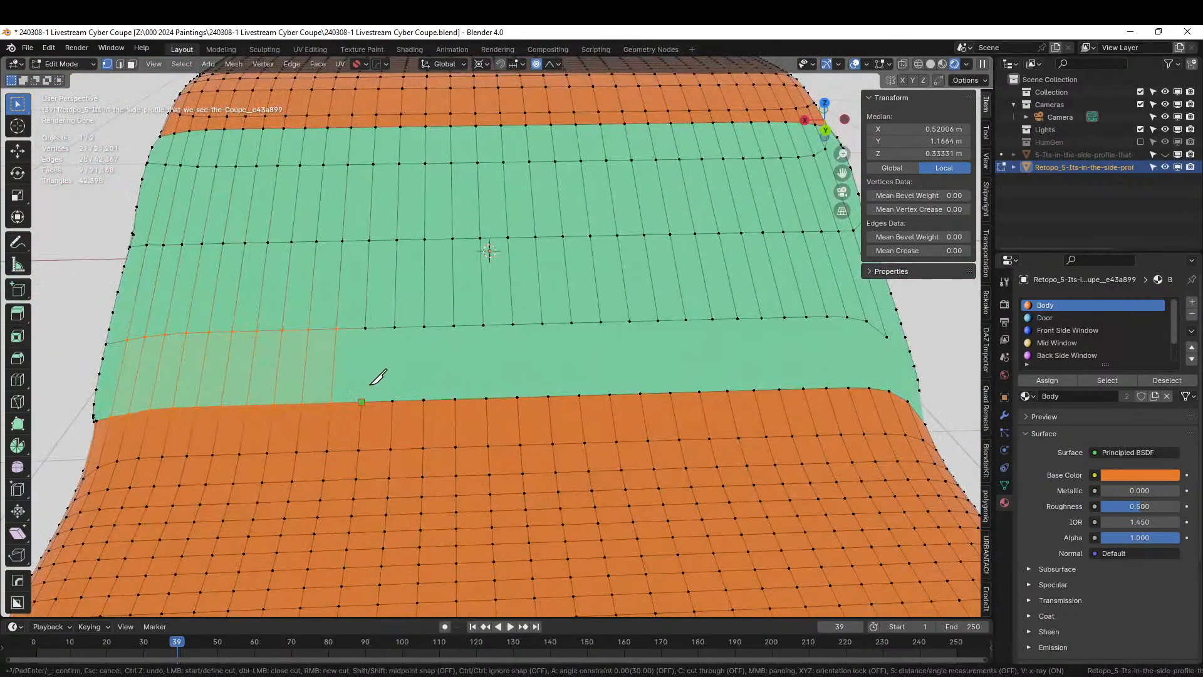
click(361, 401)
click(368, 327)
key(Return)
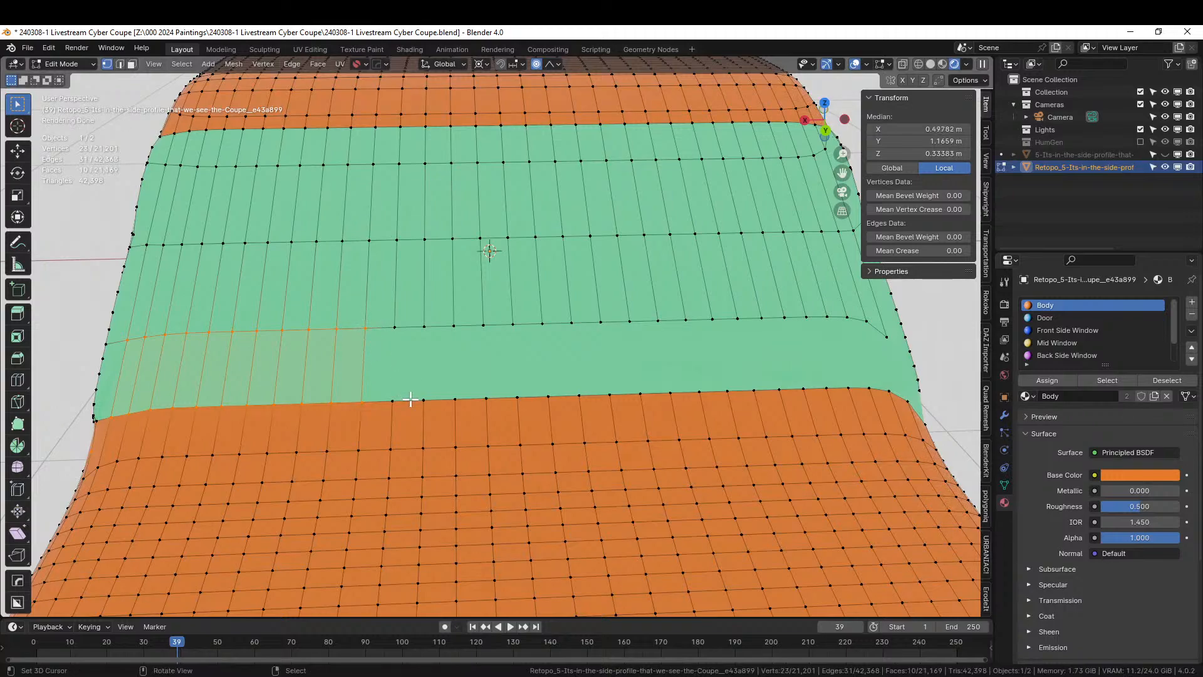
key(k)
click(392, 400)
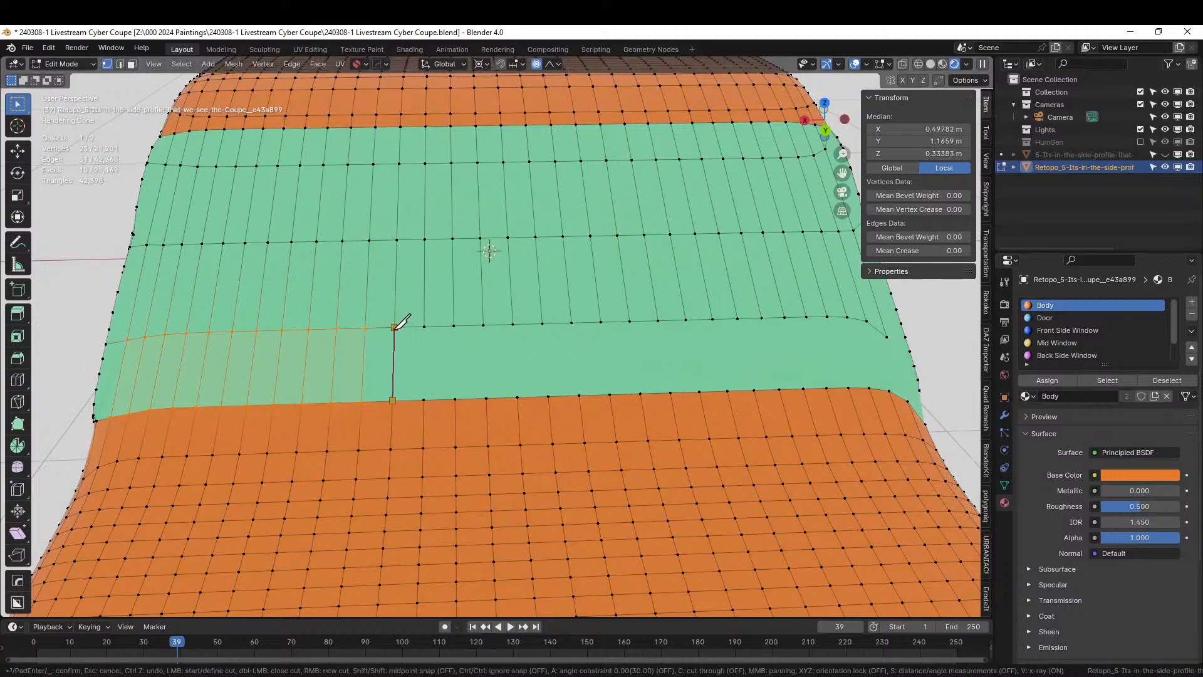
click(394, 326)
key(Return)
Knife three further vertex-to-vertex cuts across the lower strip, carrying the grid to just before the windshield's centre
key(k)
click(424, 399)
click(424, 327)
key(Return)
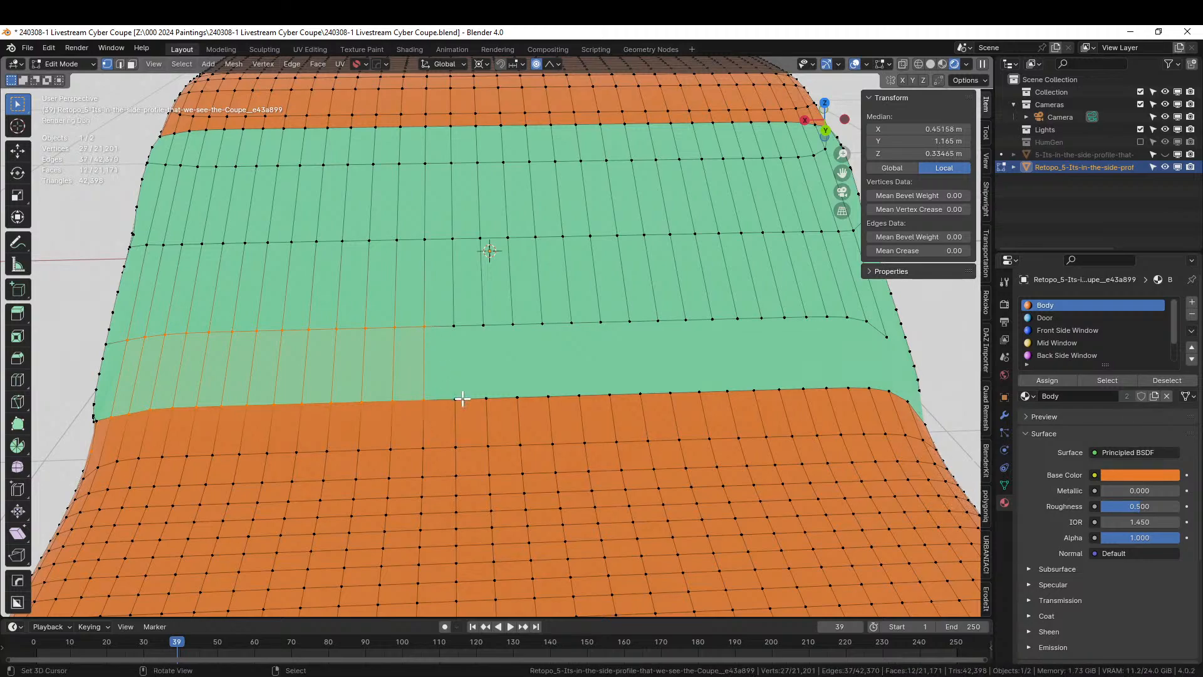
key(k)
click(455, 398)
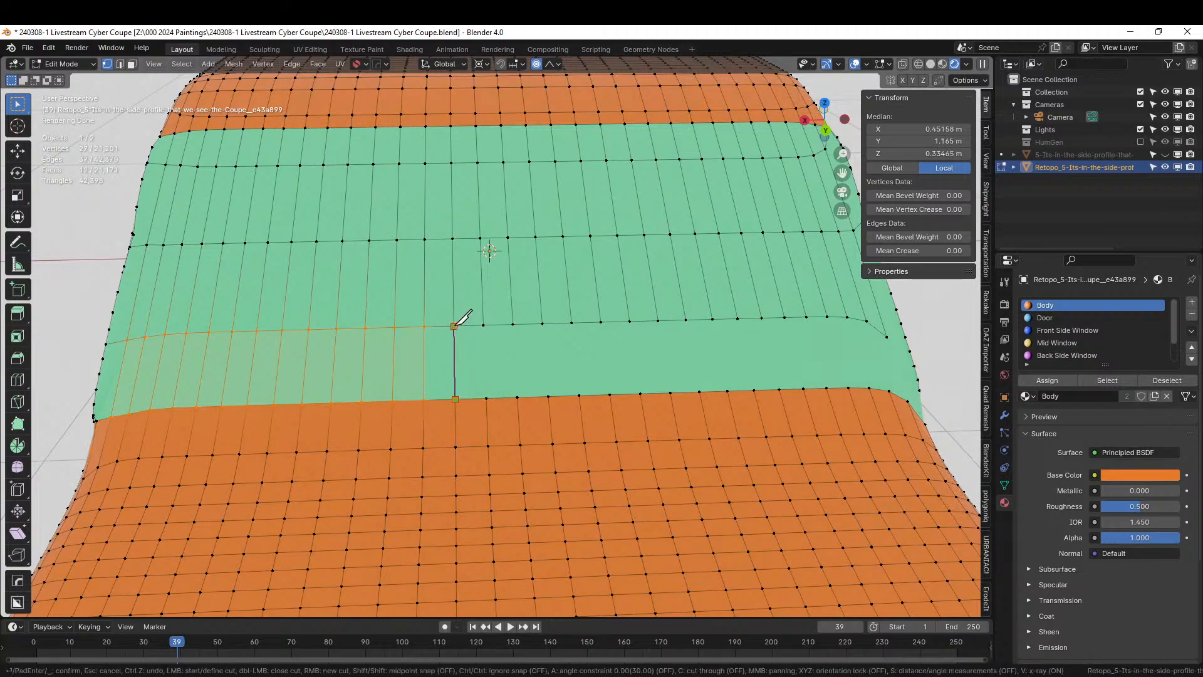
click(455, 326)
key(Return)
key(k)
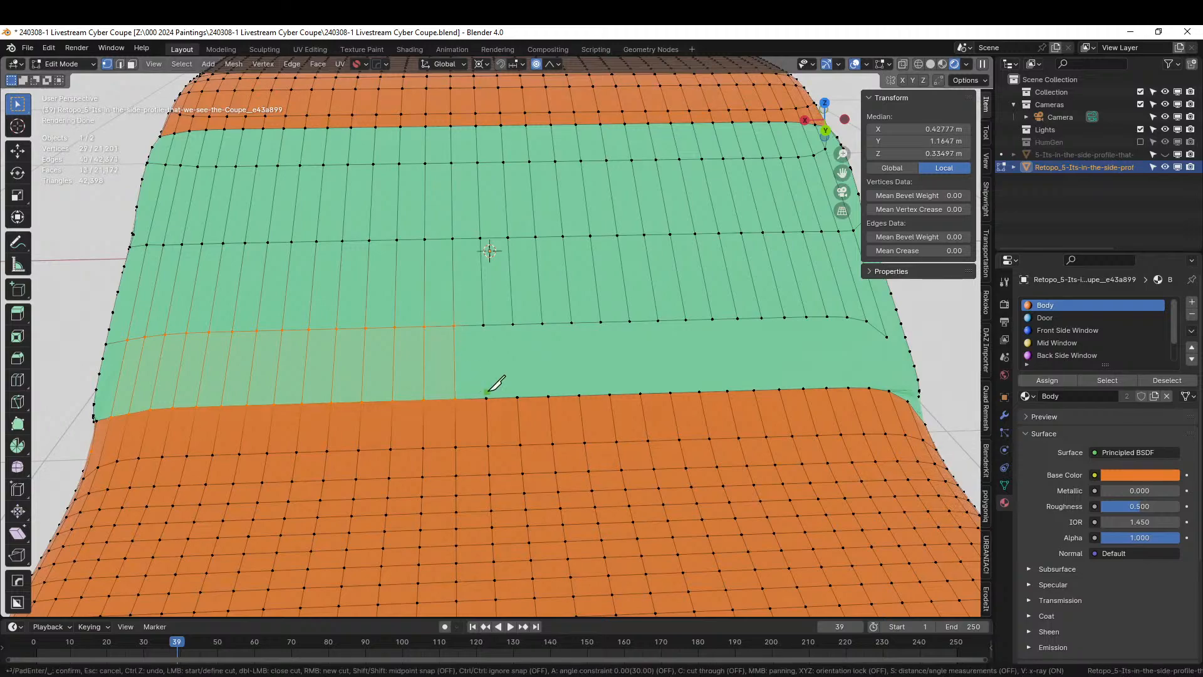
click(486, 397)
click(486, 324)
key(Return)
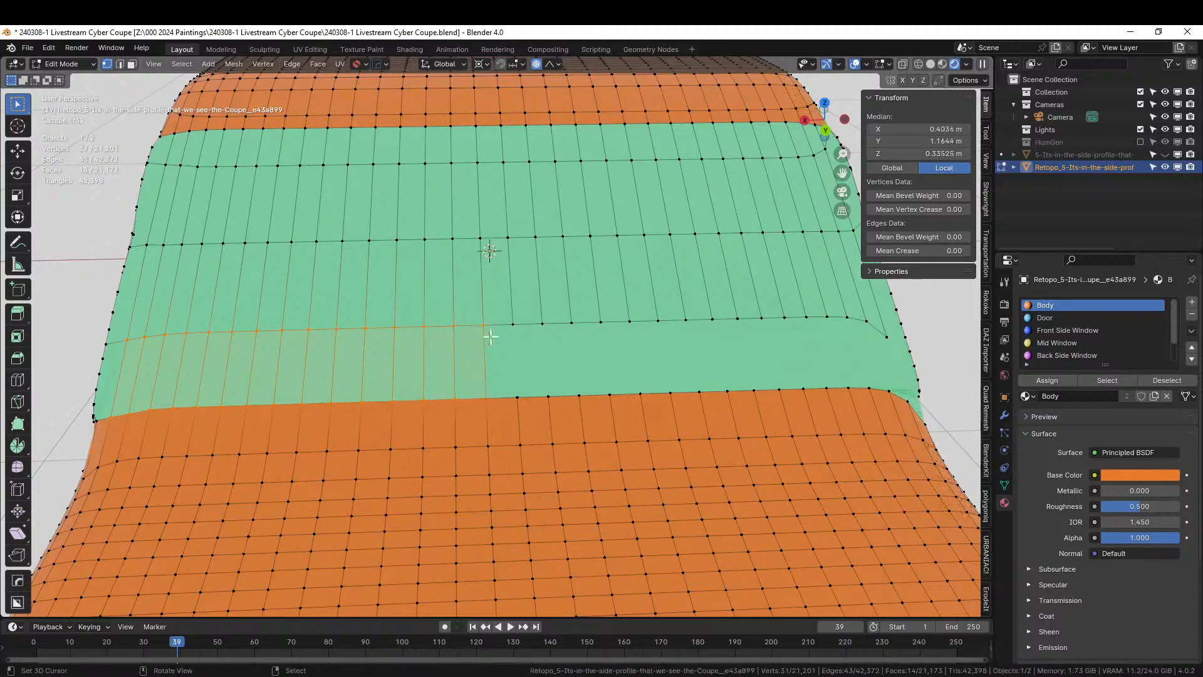
Knife the last two cuts across the lower strip at the windshield's centre, between opposite vertices of the outline and long edge line
key(k)
click(518, 396)
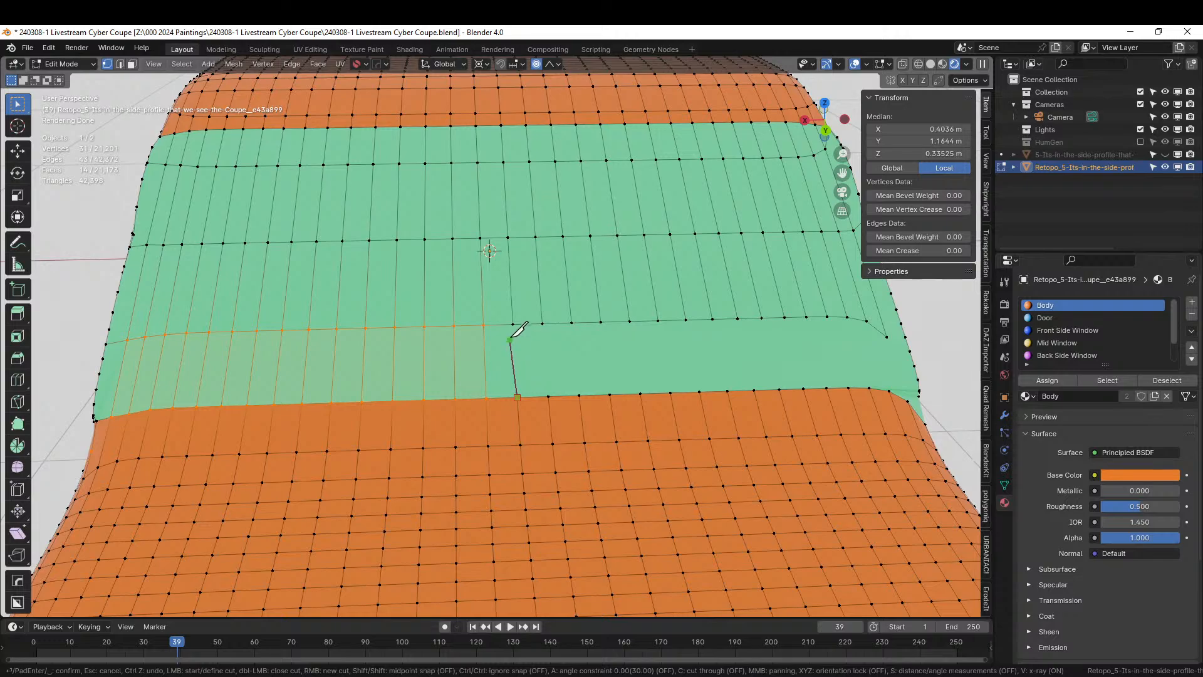
click(513, 324)
key(Return)
key(k)
click(548, 396)
click(543, 323)
key(Return)
Mirror the cleaned half of the car body across the X axis with bisect and apply the mirror modifier
scroll(548, 327, down, 4)
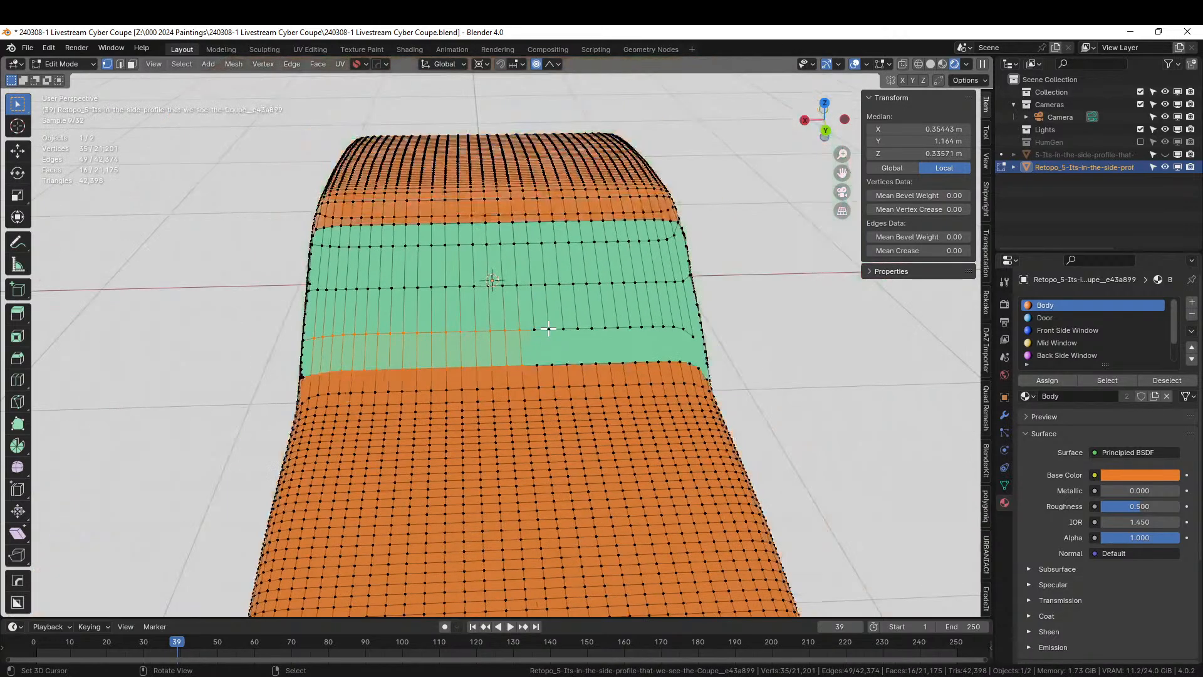
key(Tab)
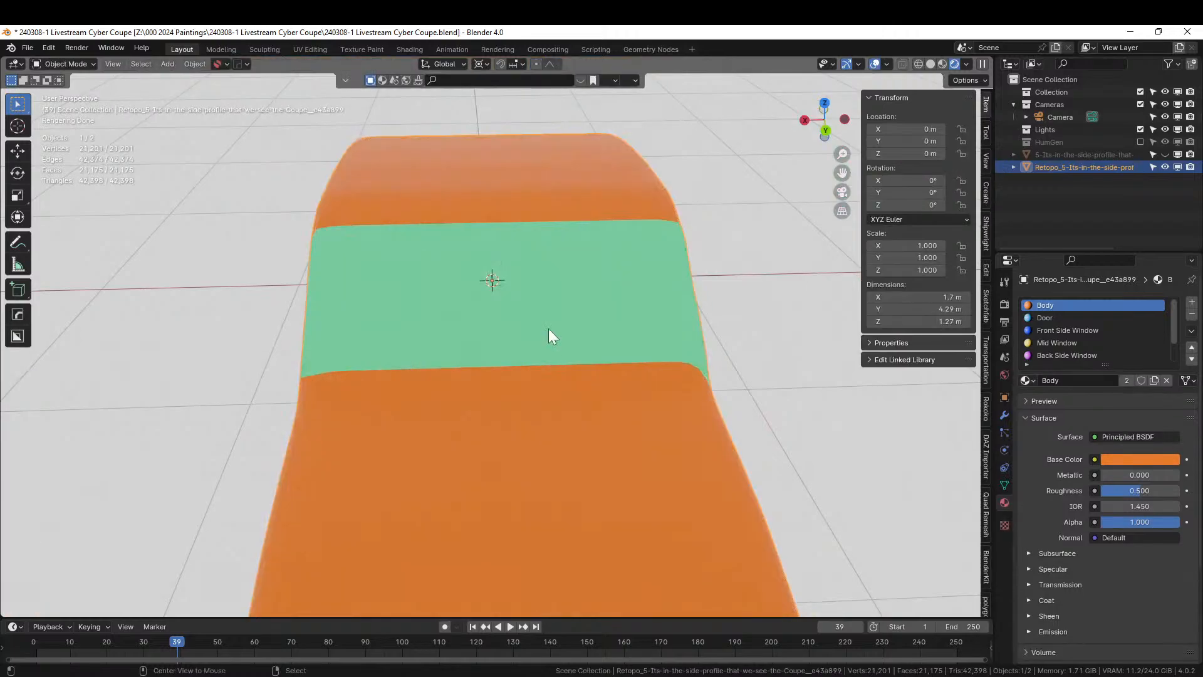
key(alt+x)
click(403, 282)
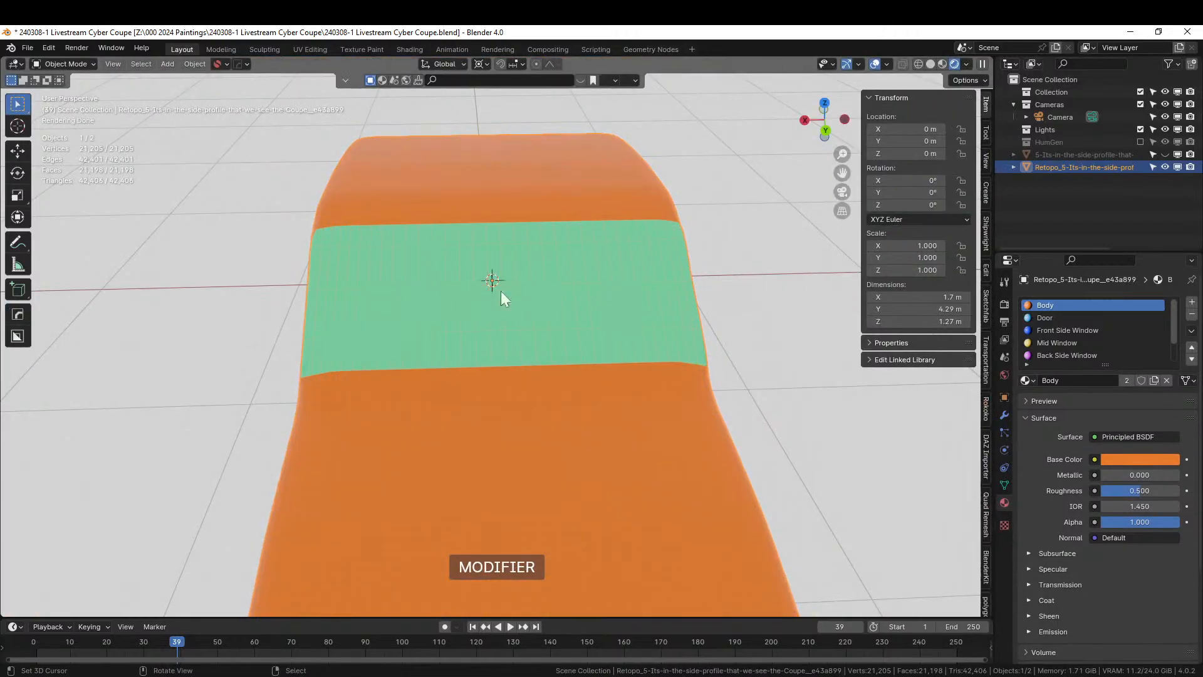
click(1006, 416)
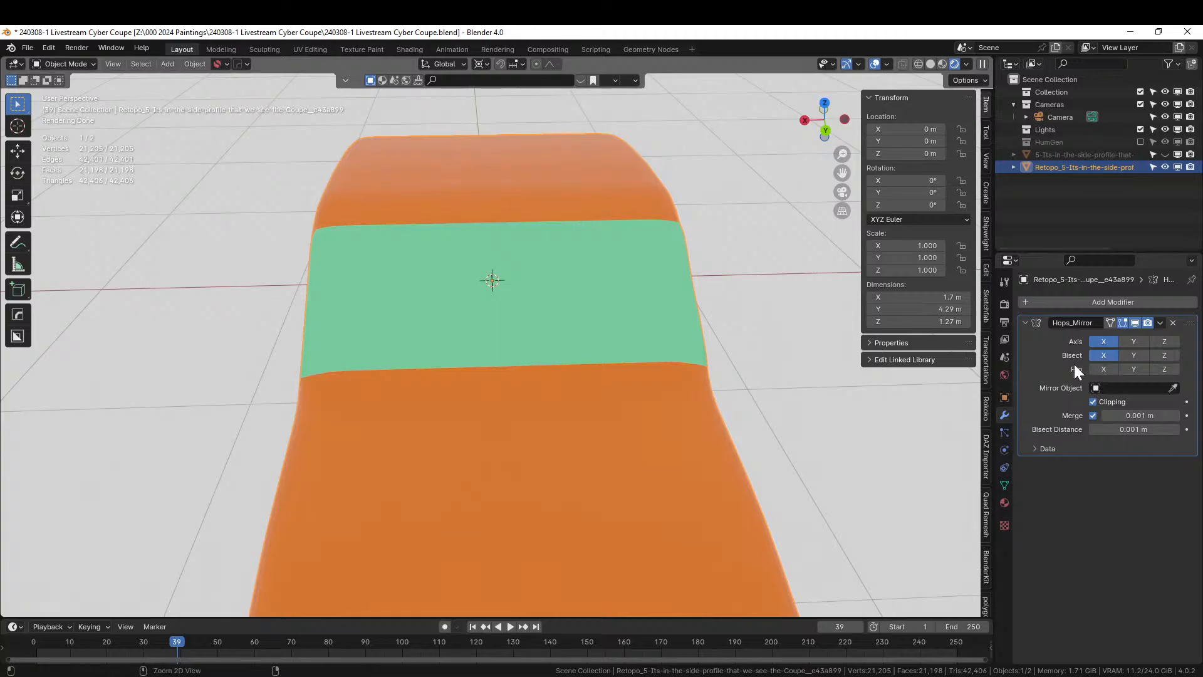
key(ctrl+a)
Clear the mesh selection and examine the mirrored windshield's grid, its lower side corner and the side windows
key(Tab)
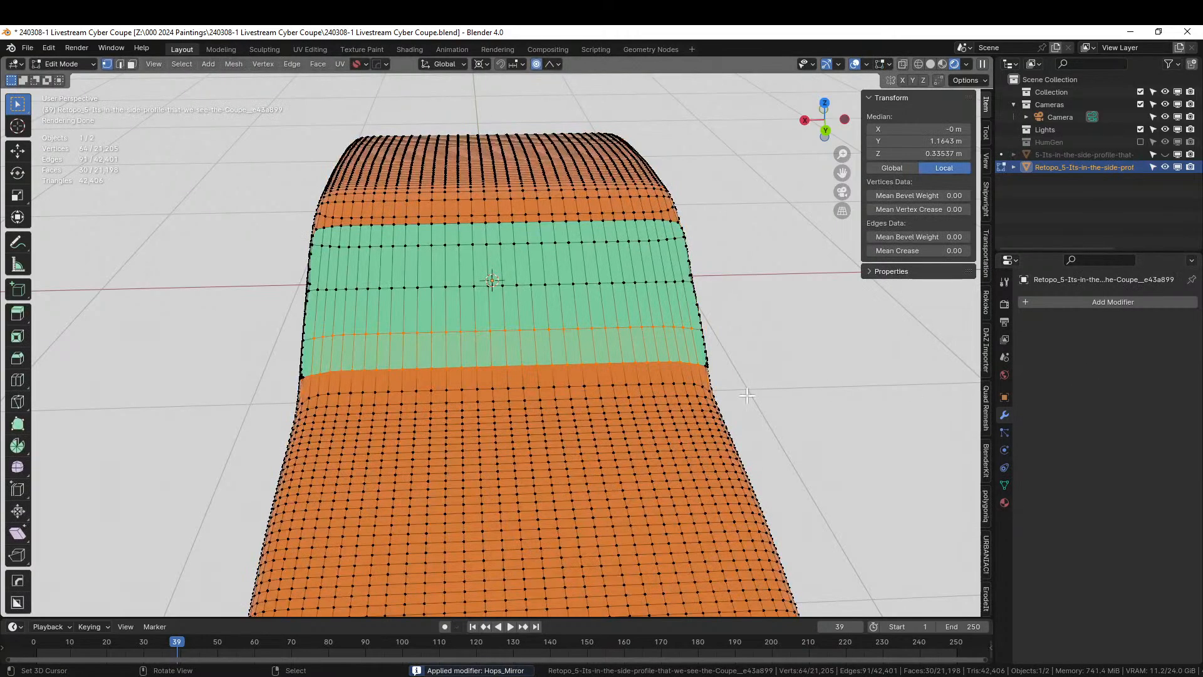
key(alt+a)
middle_drag(747, 396, 840, 376)
scroll(719, 392, up, 5)
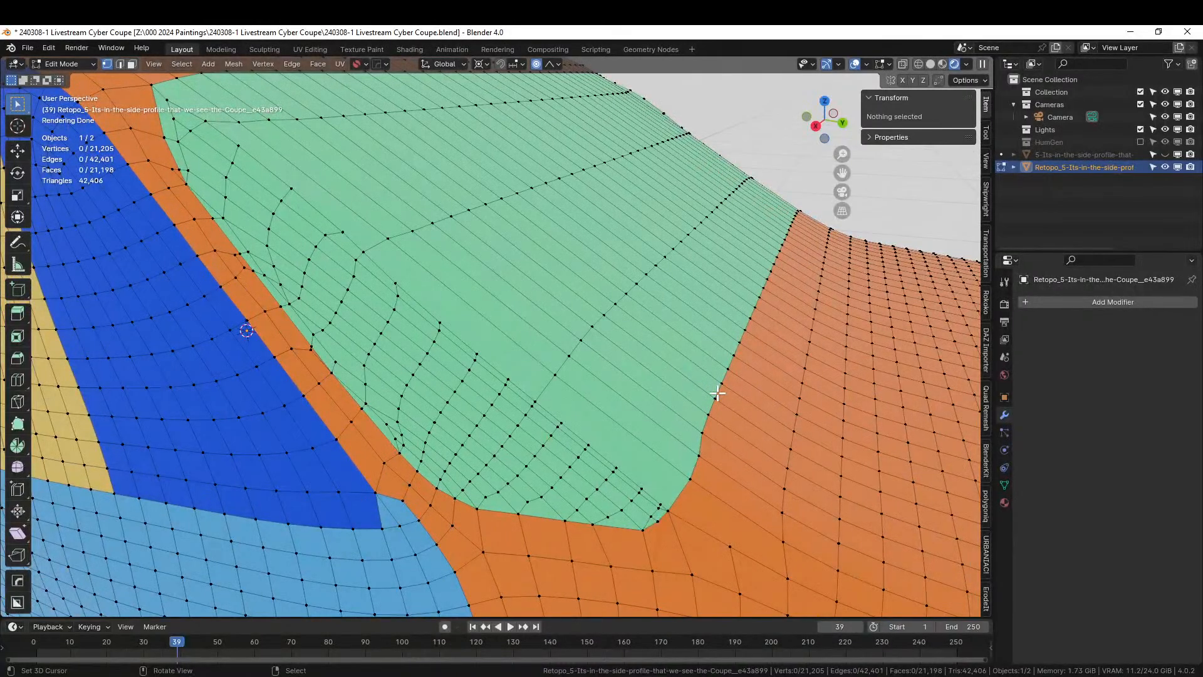
scroll(718, 393, down, 8)
key(Tab)
middle_drag(715, 396, 667, 416)
scroll(641, 418, up, 2)
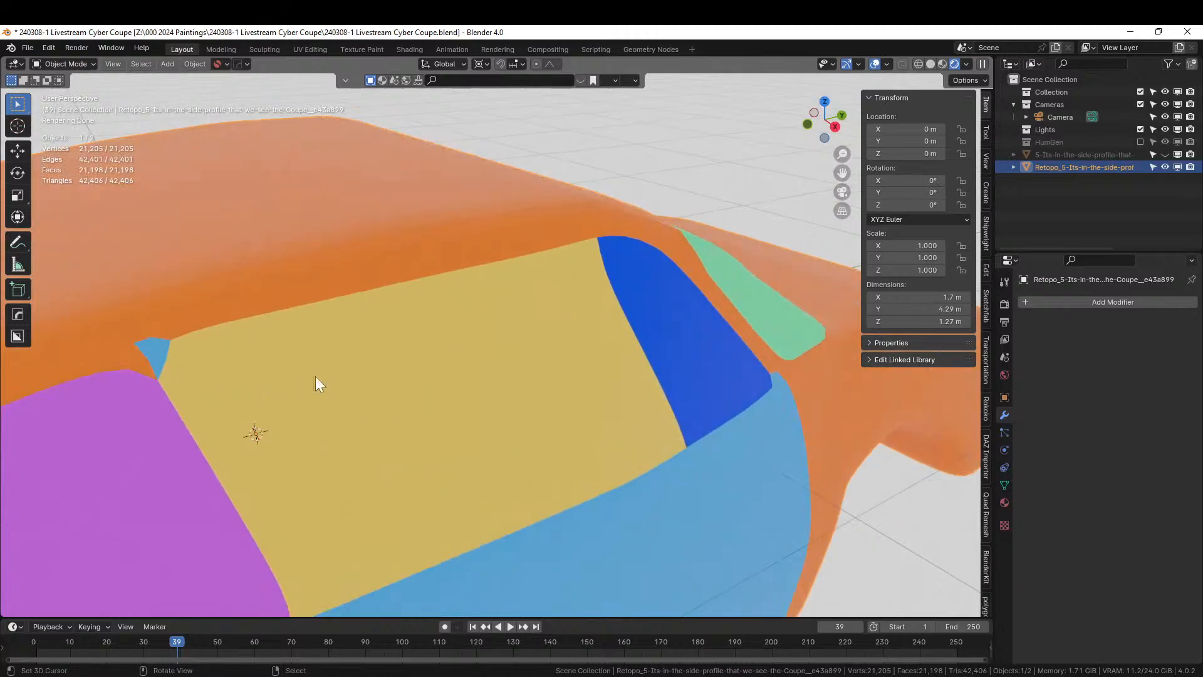
Assign the Body material to the two upper stray Door faces between the back side window and the mid window
scroll(476, 385, up, 2)
middle_drag(506, 381, 416, 382)
key(Tab)
scroll(416, 365, down, 3)
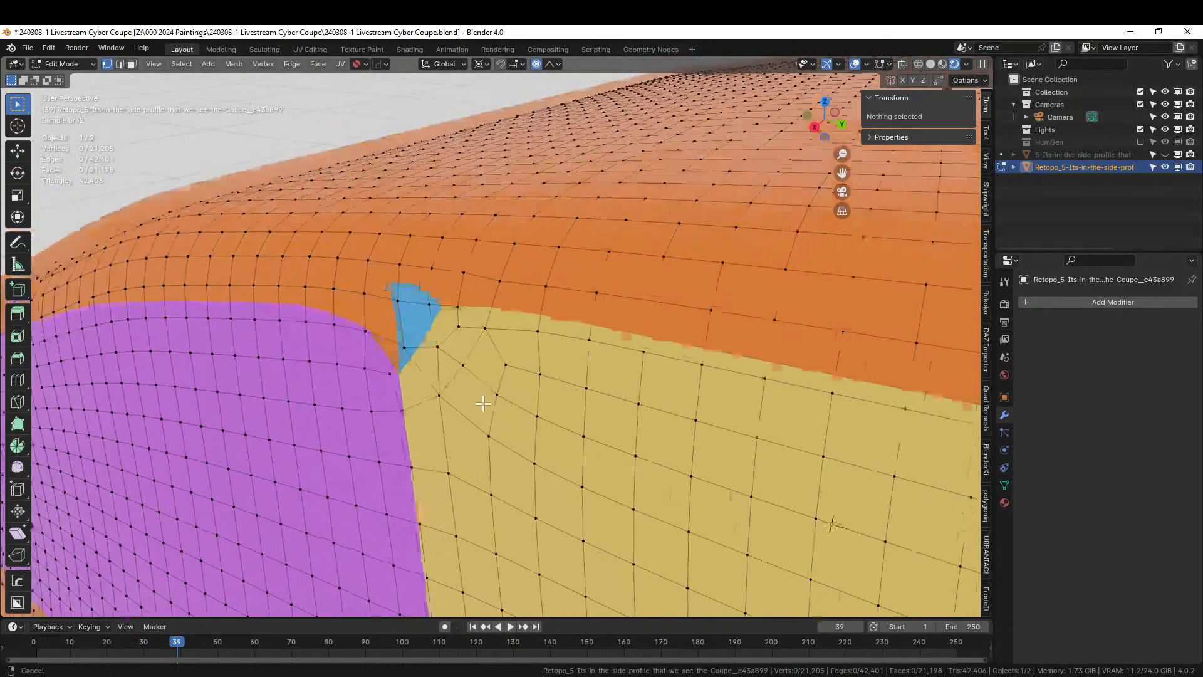
scroll(519, 417, up, 4)
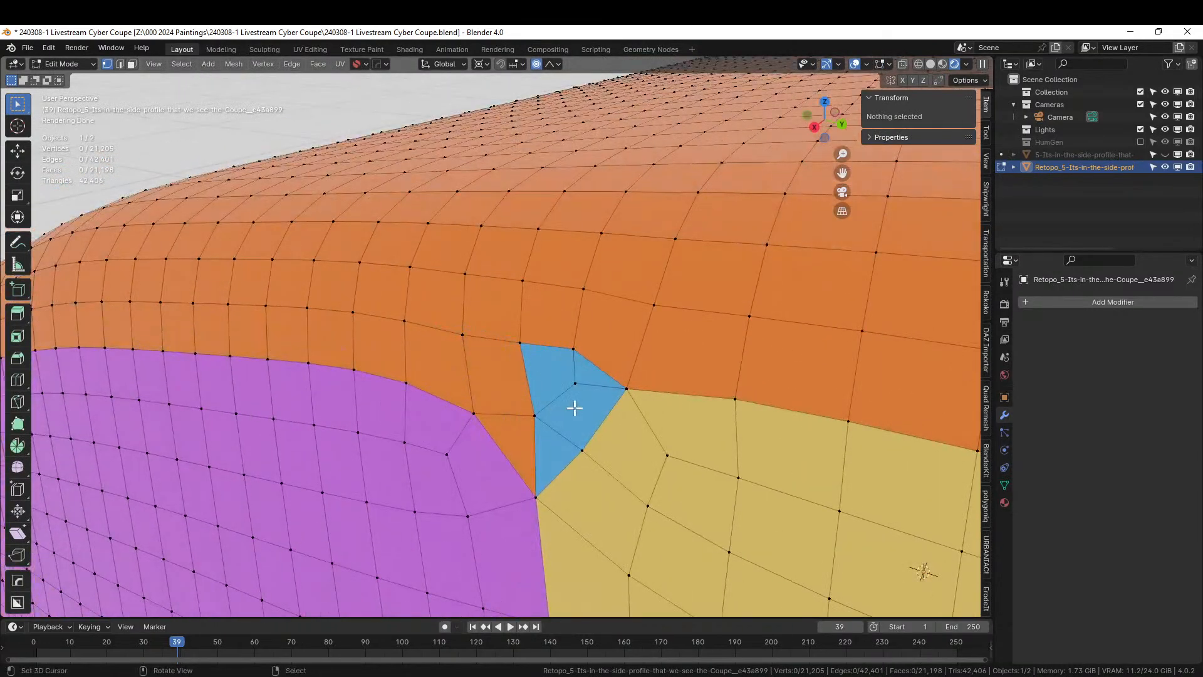
key(3)
click(555, 374)
shift+click(592, 373)
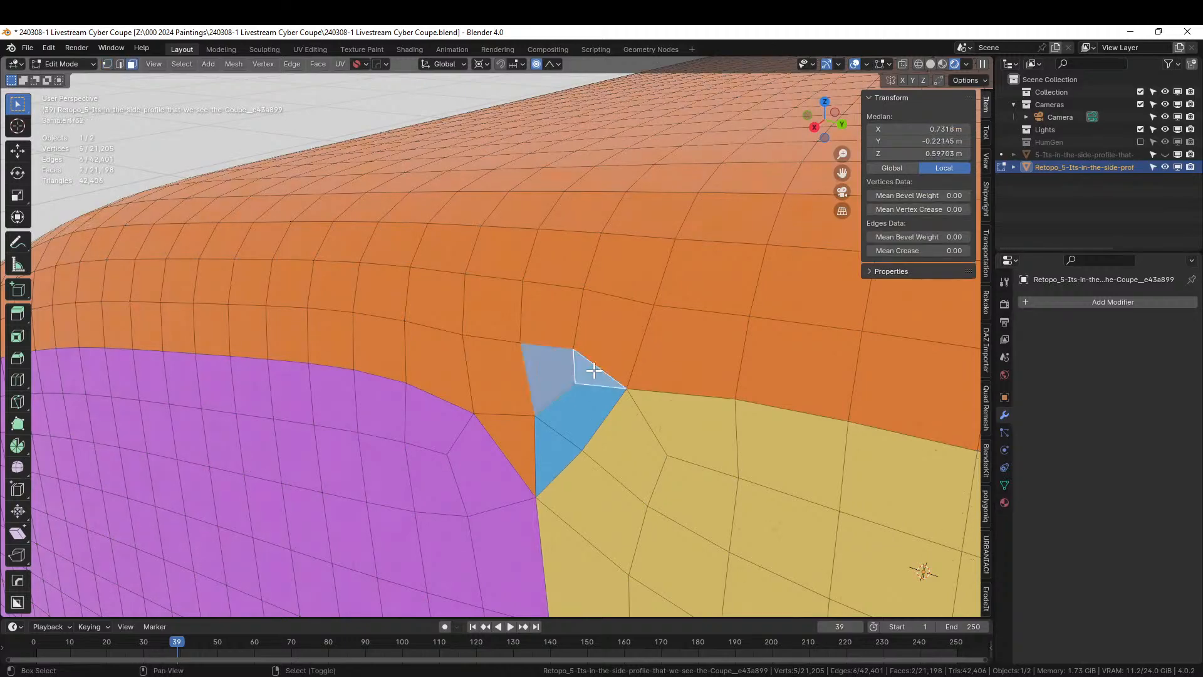
shift+click(611, 338)
click(1004, 503)
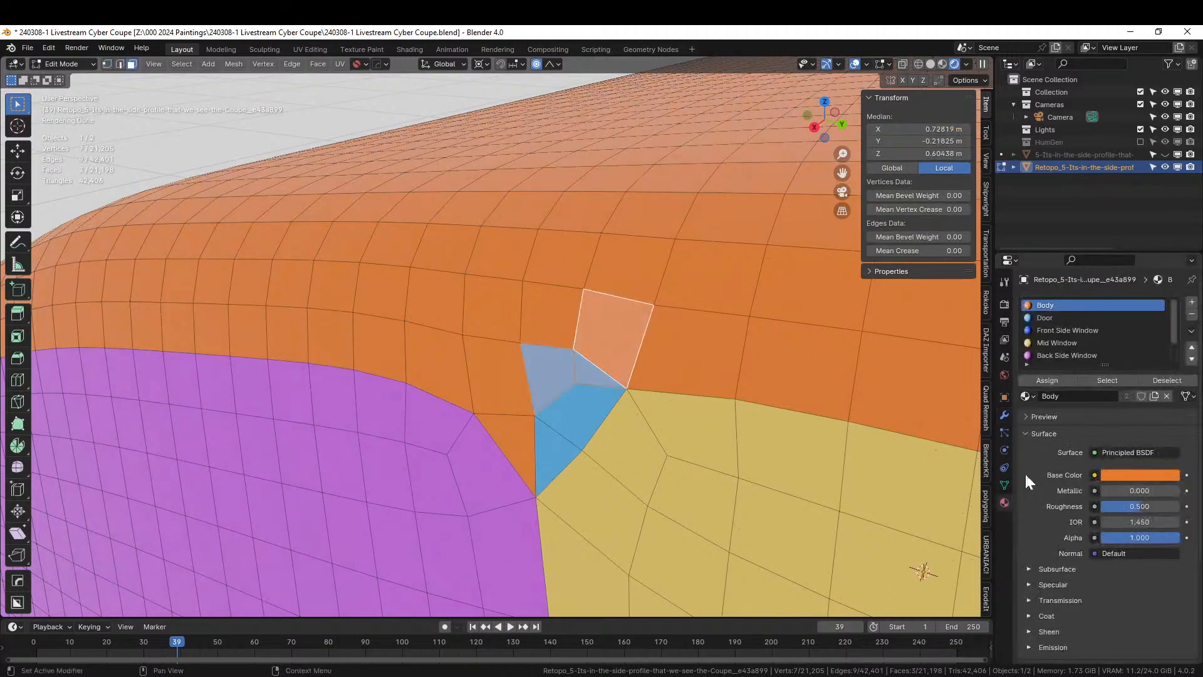
click(1066, 378)
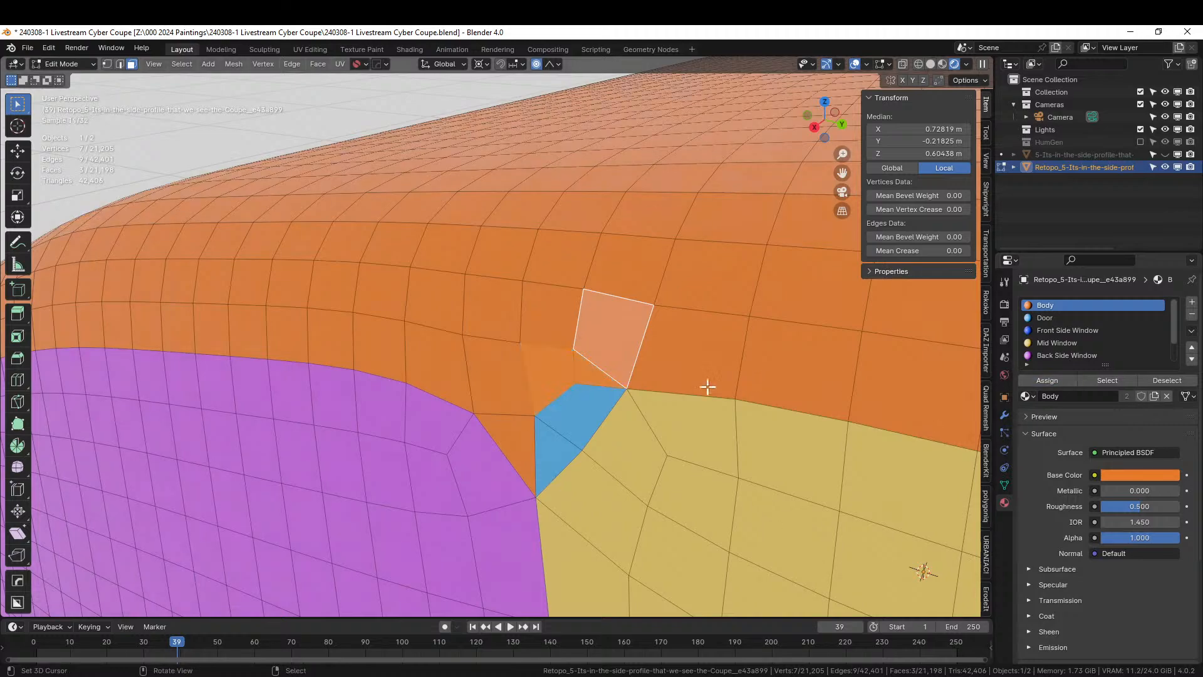
Examine the windshield and side window outlines from the front and side, with and without the mesh wires
key(Tab)
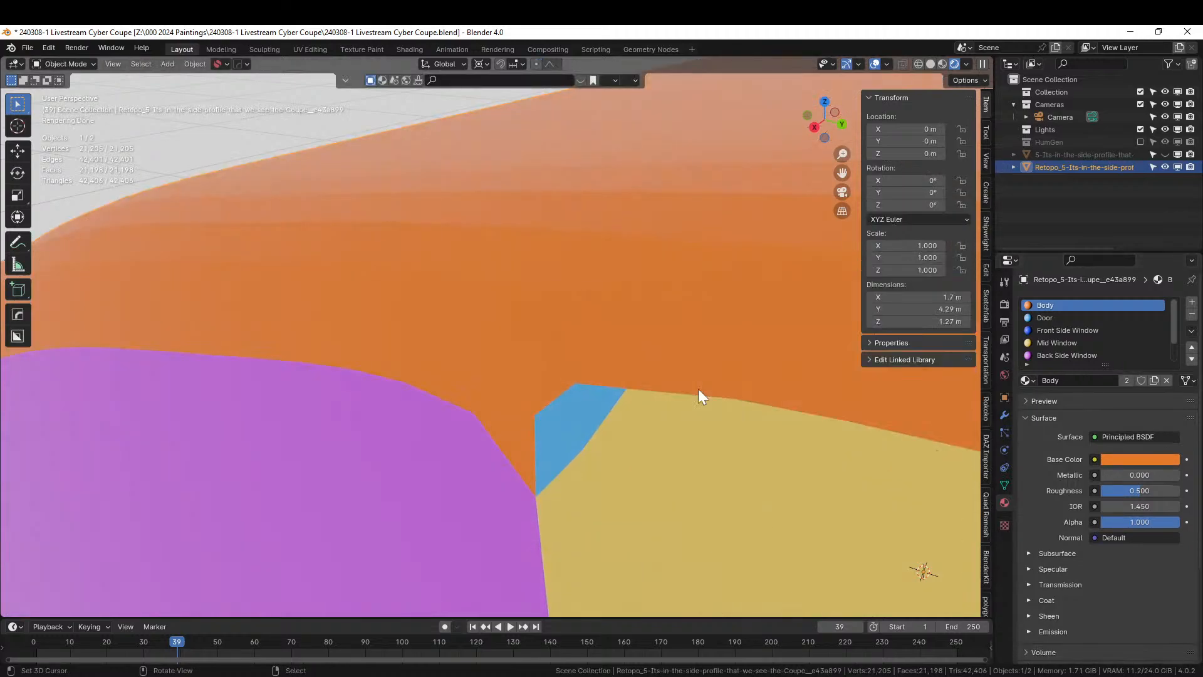
scroll(687, 429, down, 8)
middle_drag(682, 444, 576, 428)
scroll(660, 445, down, 4)
scroll(653, 431, down, 3)
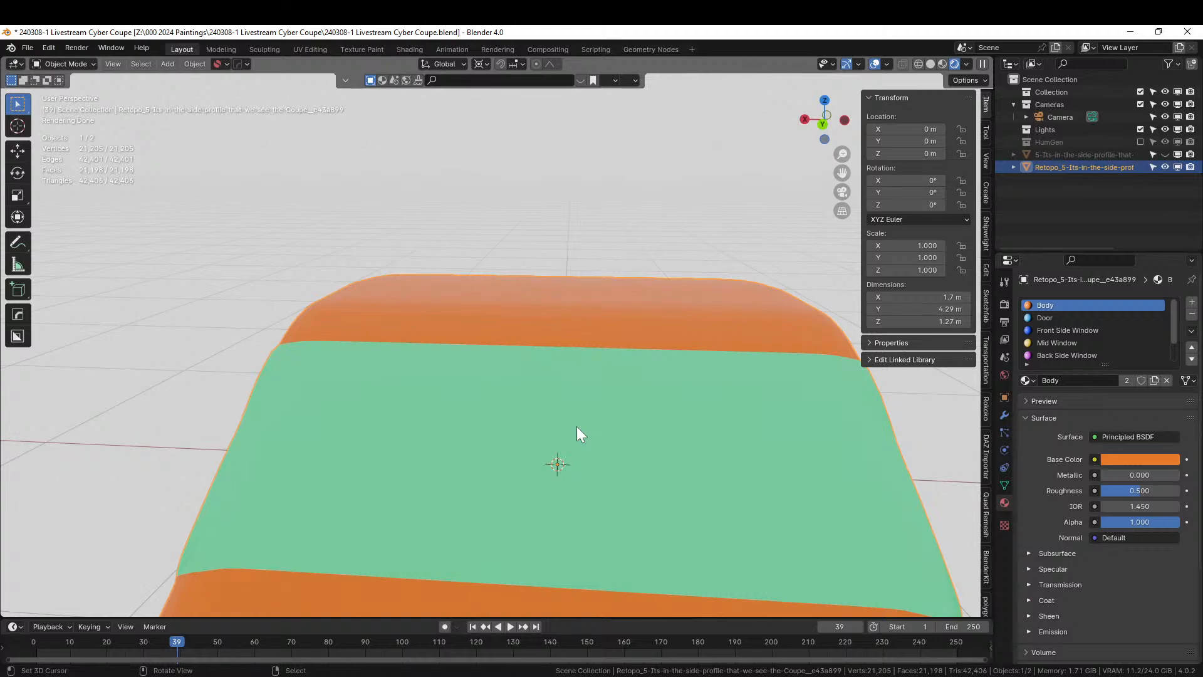
mouse_move(580, 400)
middle_down()
mouse_move(577, 413)
mouse_move(606, 400)
mouse_move(585, 418)
middle_up()
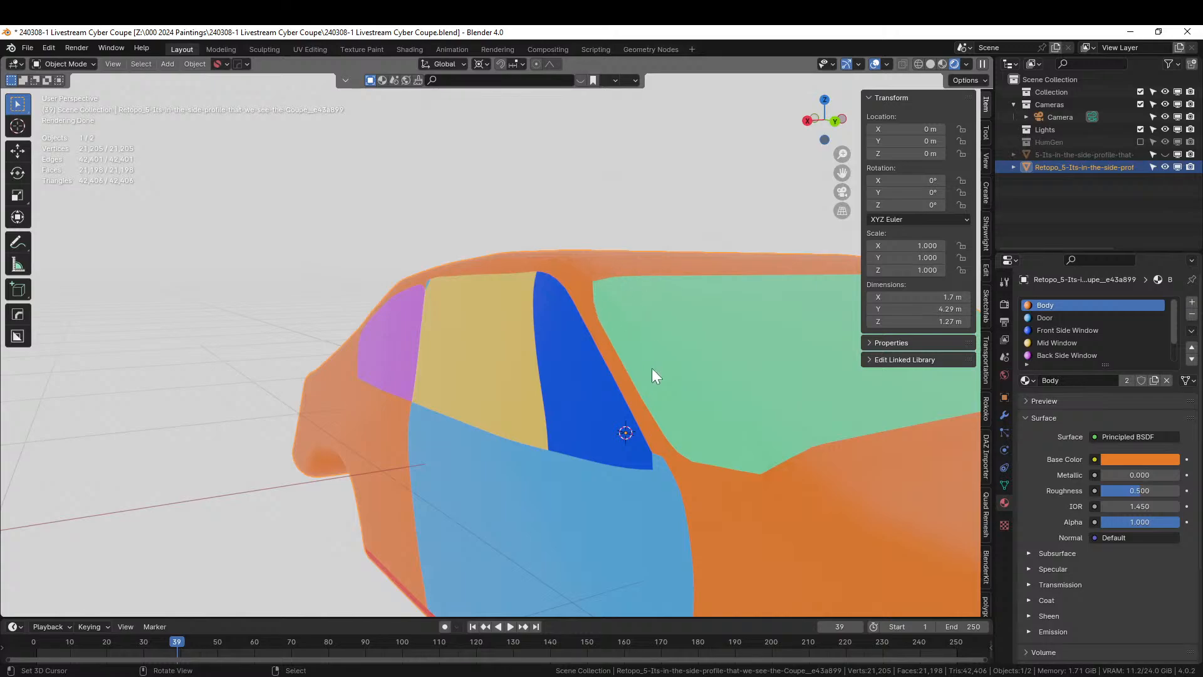
key(Tab)
scroll(652, 367, up, 2)
middle_drag(651, 367, 633, 386)
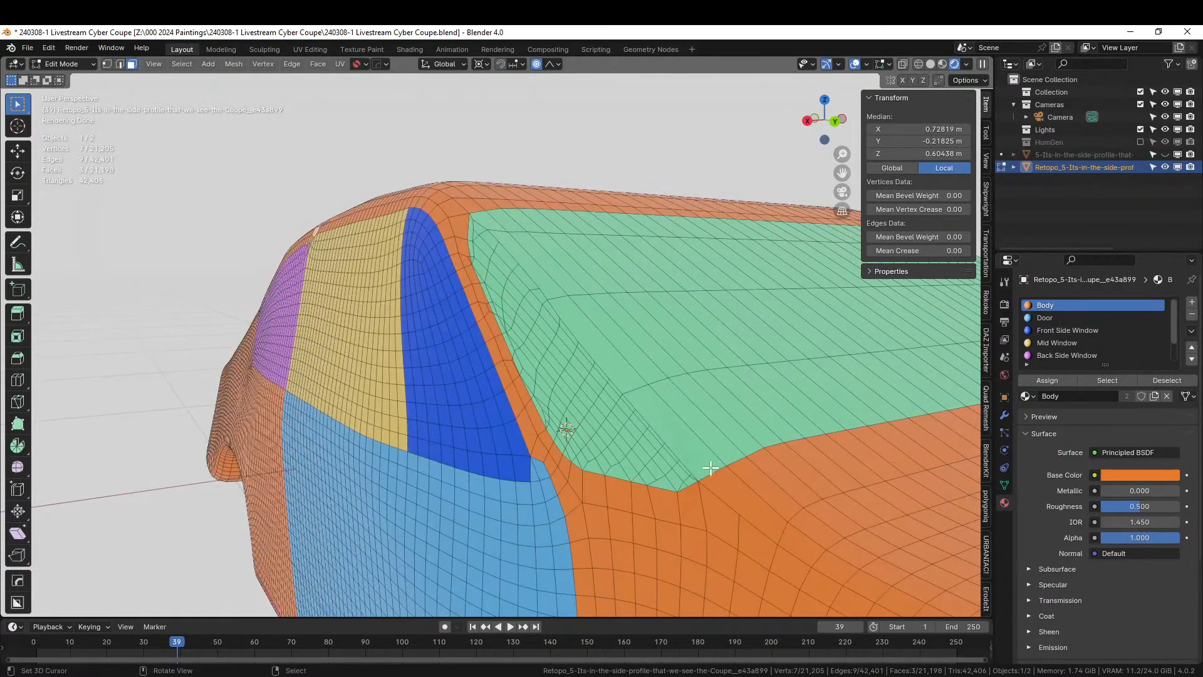
Examine the windshield's side corner grid, and check the side window and windshield outlines without the mesh wires
scroll(698, 469, up, 2)
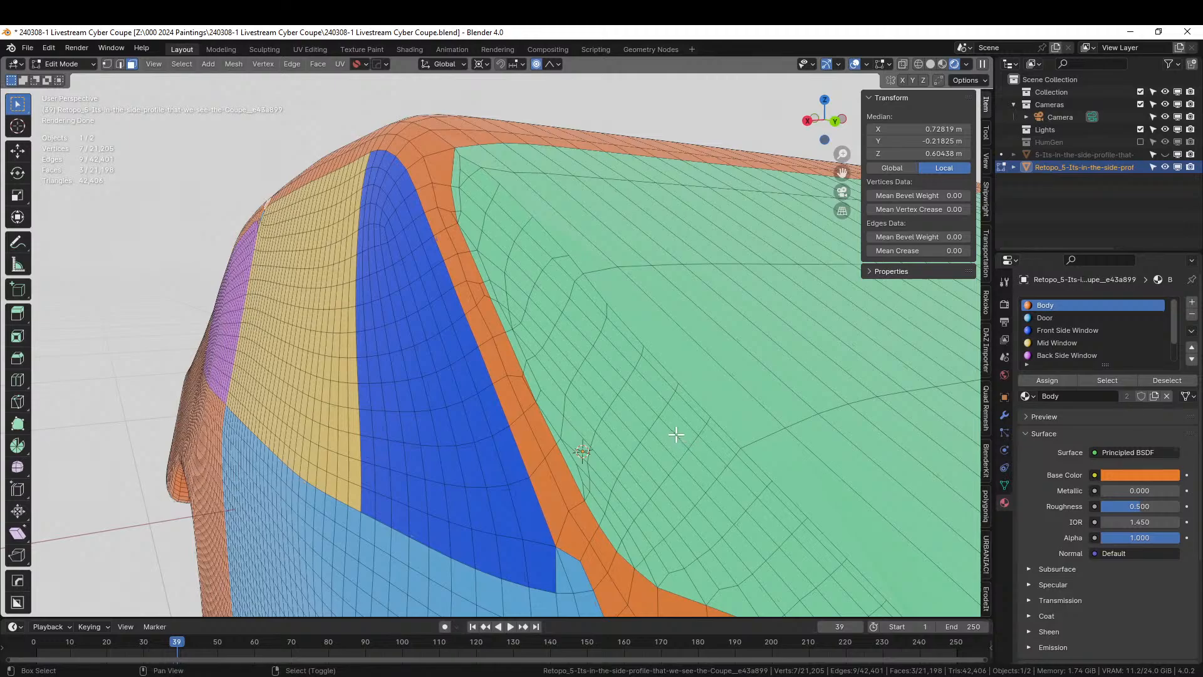
shift+middle_drag(676, 433, 607, 416)
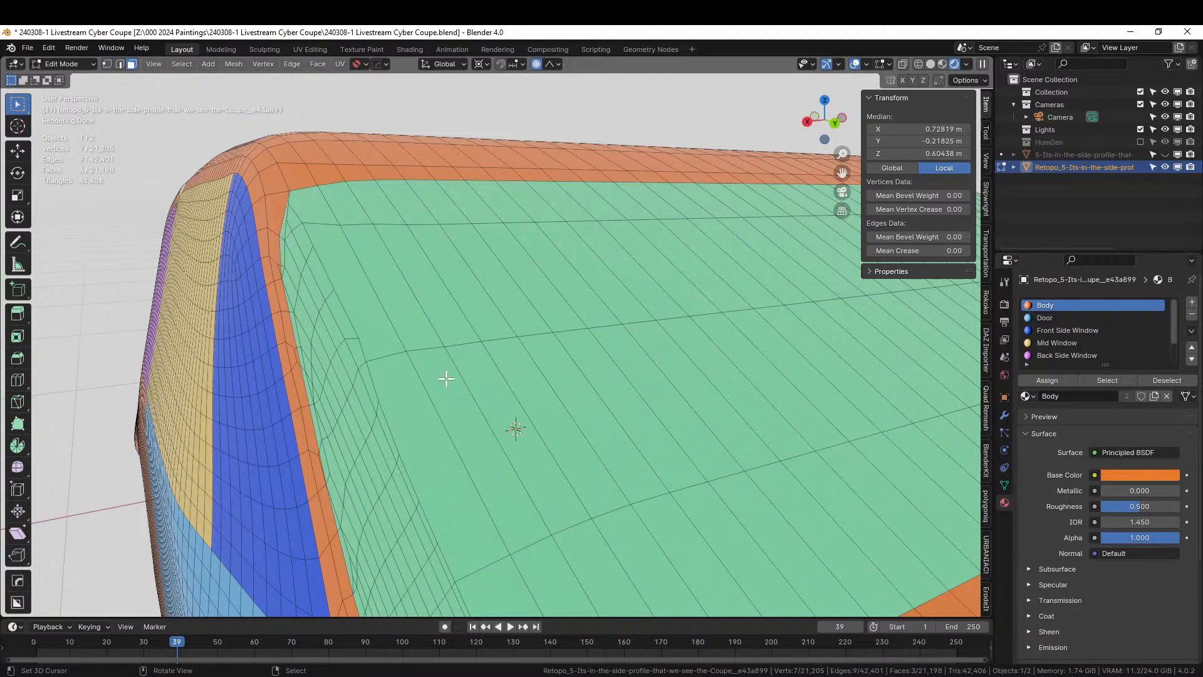
key(Tab)
scroll(418, 375, down, 5)
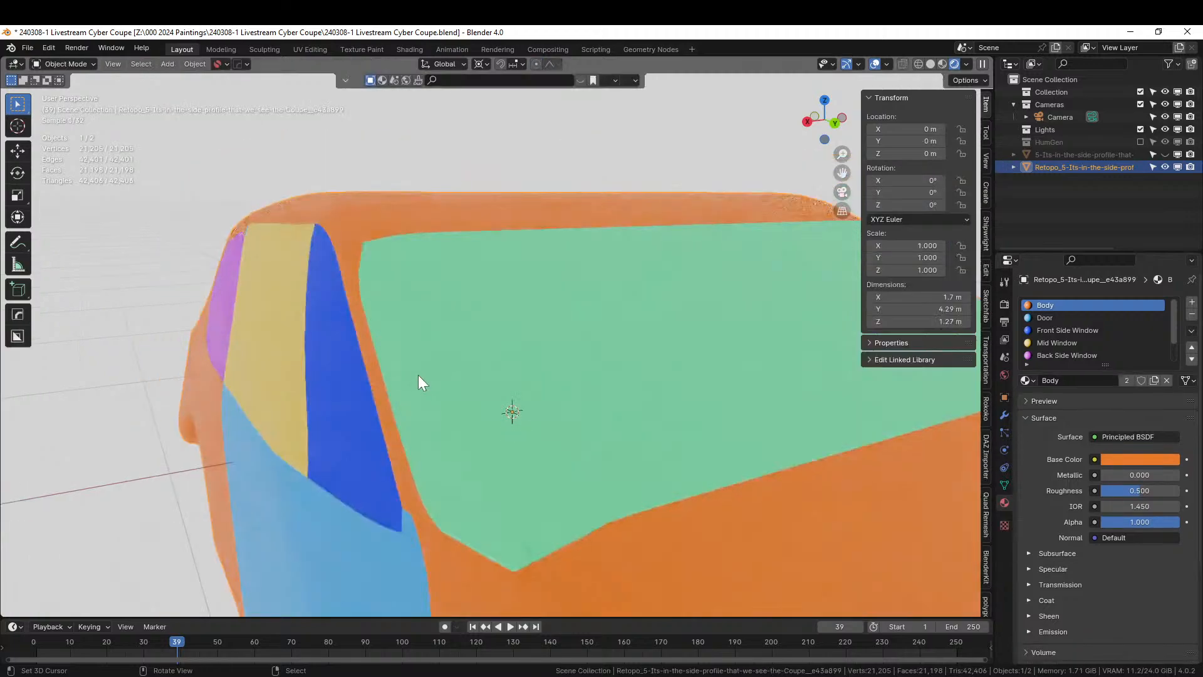
middle_drag(418, 376, 530, 357)
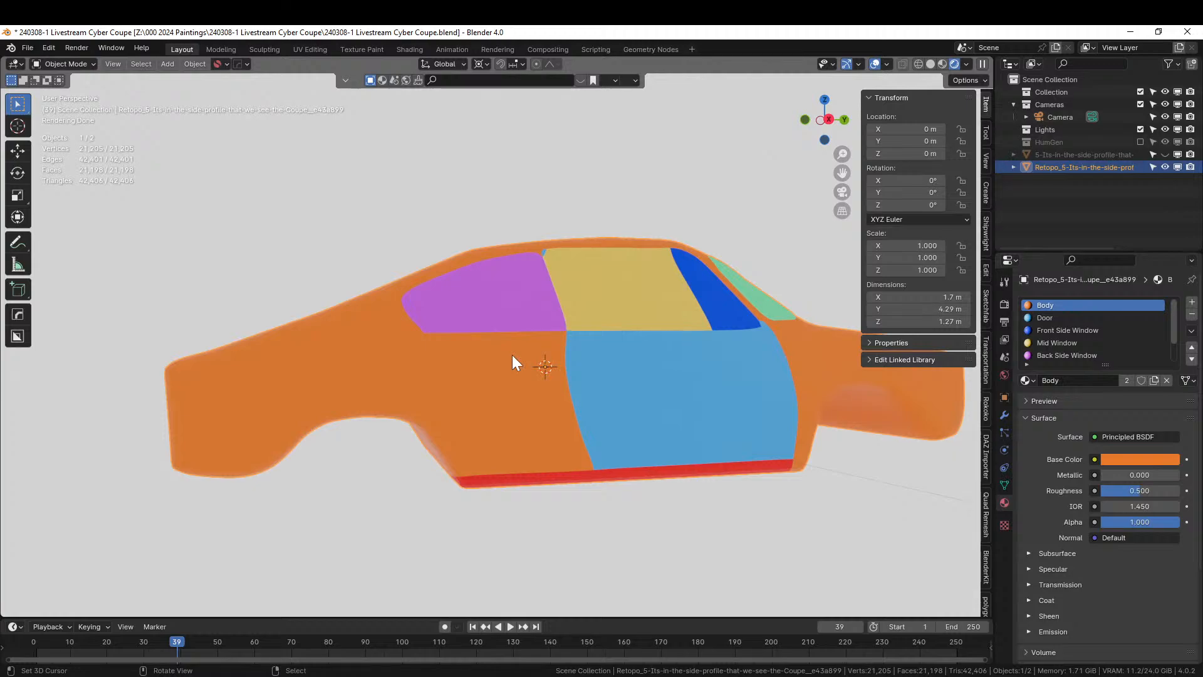
scroll(512, 356, up, 1)
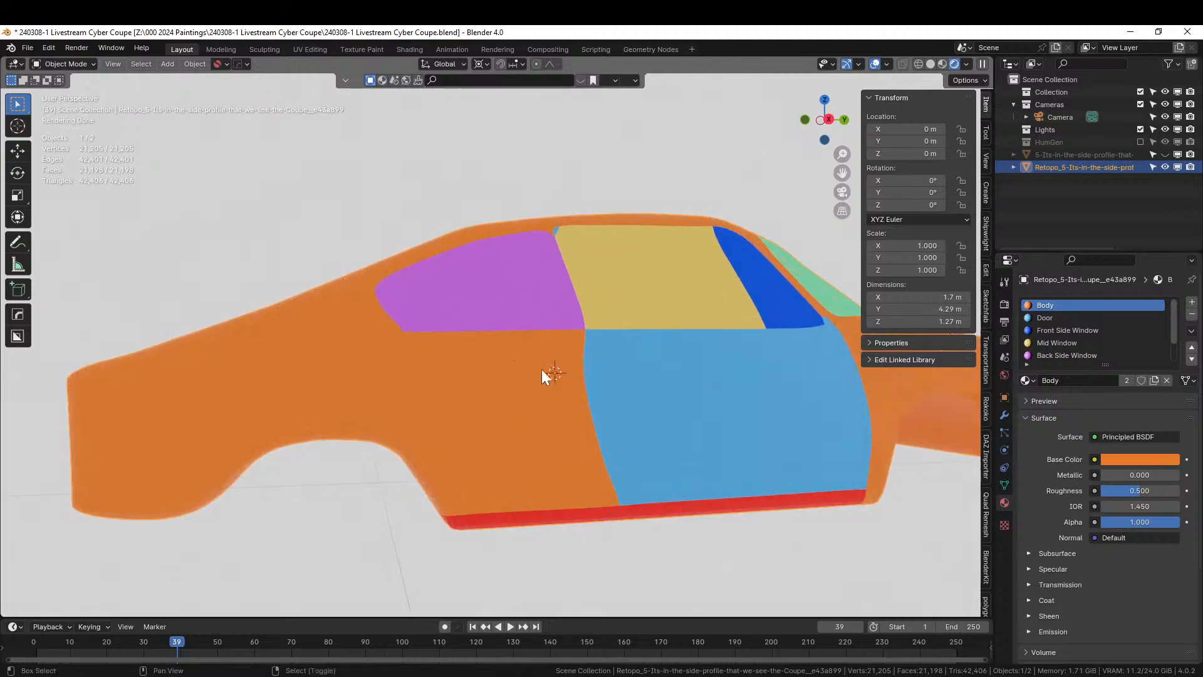
shift+middle_drag(541, 370, 441, 397)
scroll(527, 370, up, 1)
shift+middle_drag(546, 363, 461, 438)
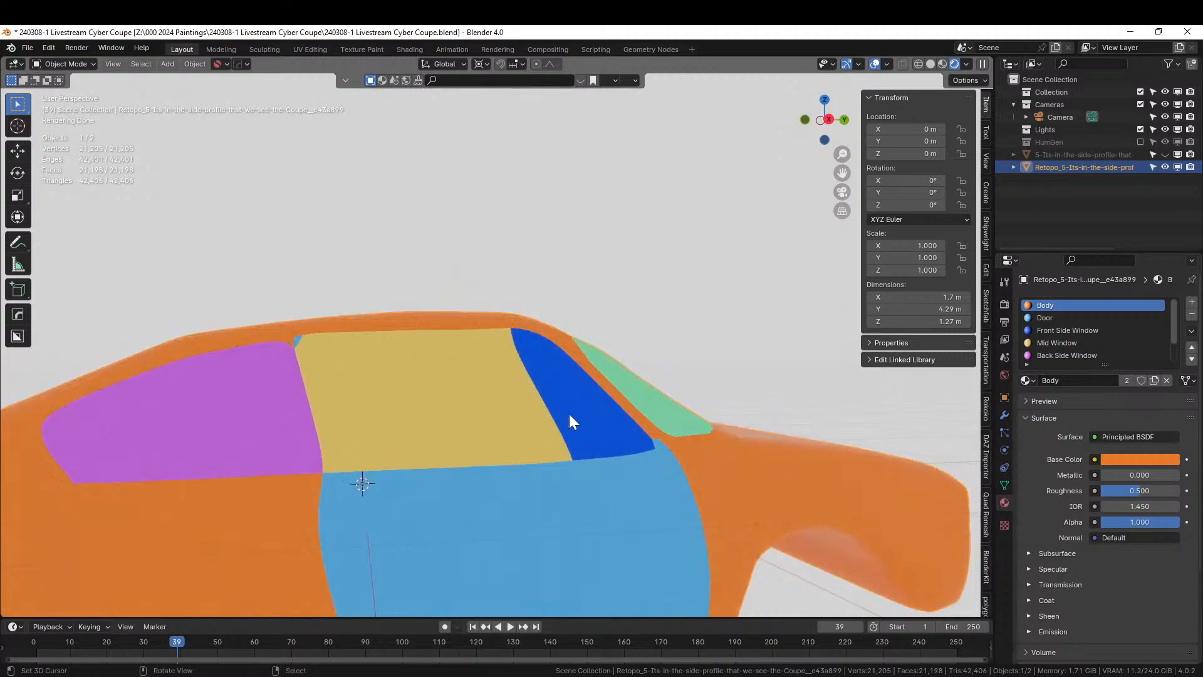
middle_drag(569, 414, 494, 431)
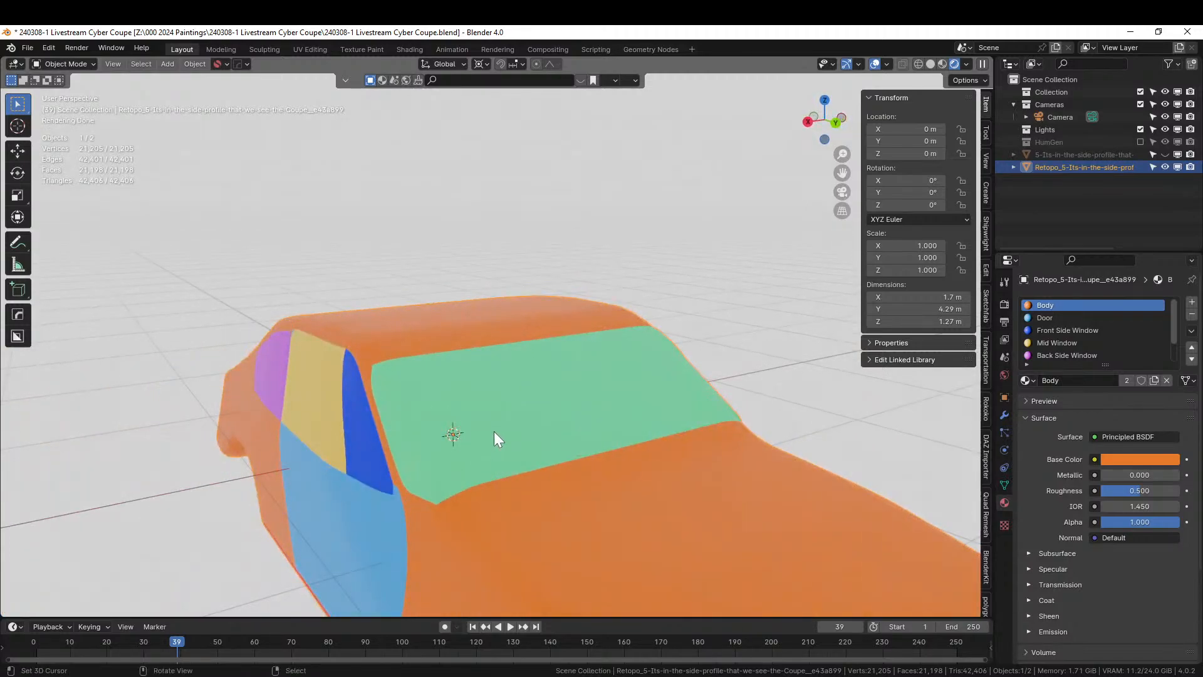
key(alt+x)
scroll(493, 431, down, 2)
right_click(385, 419)
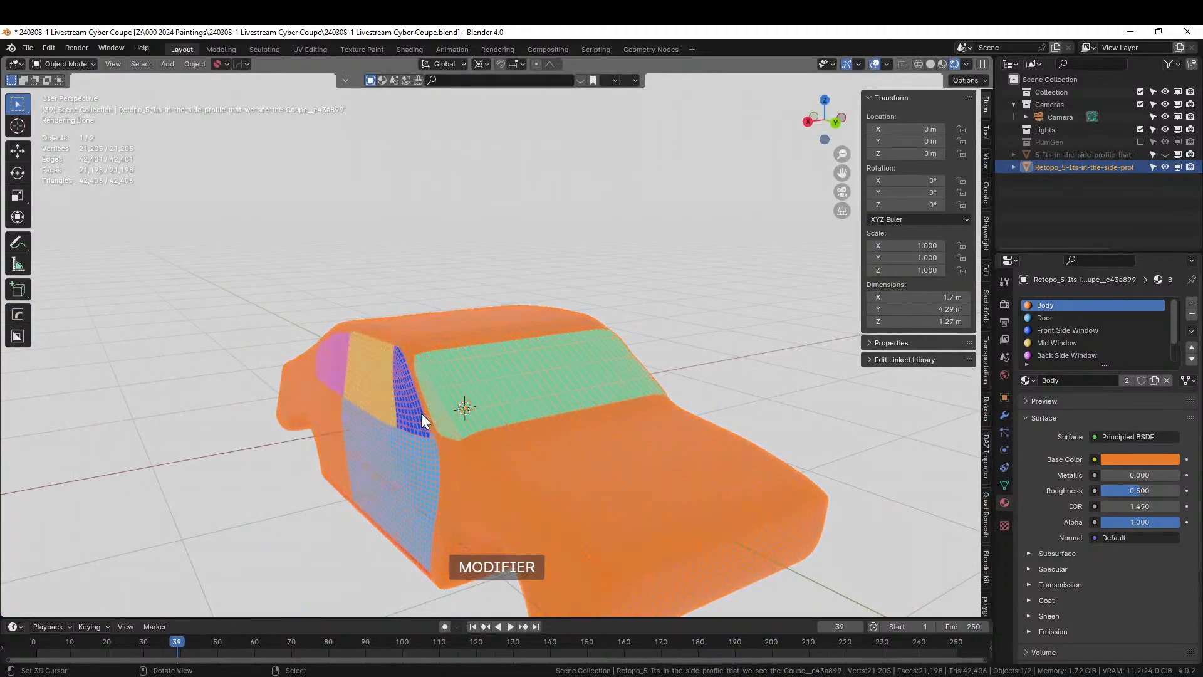
Select all faces that use the Mid Window material and check the selection in solid shading before returning to rendered shading
scroll(417, 413, up, 6)
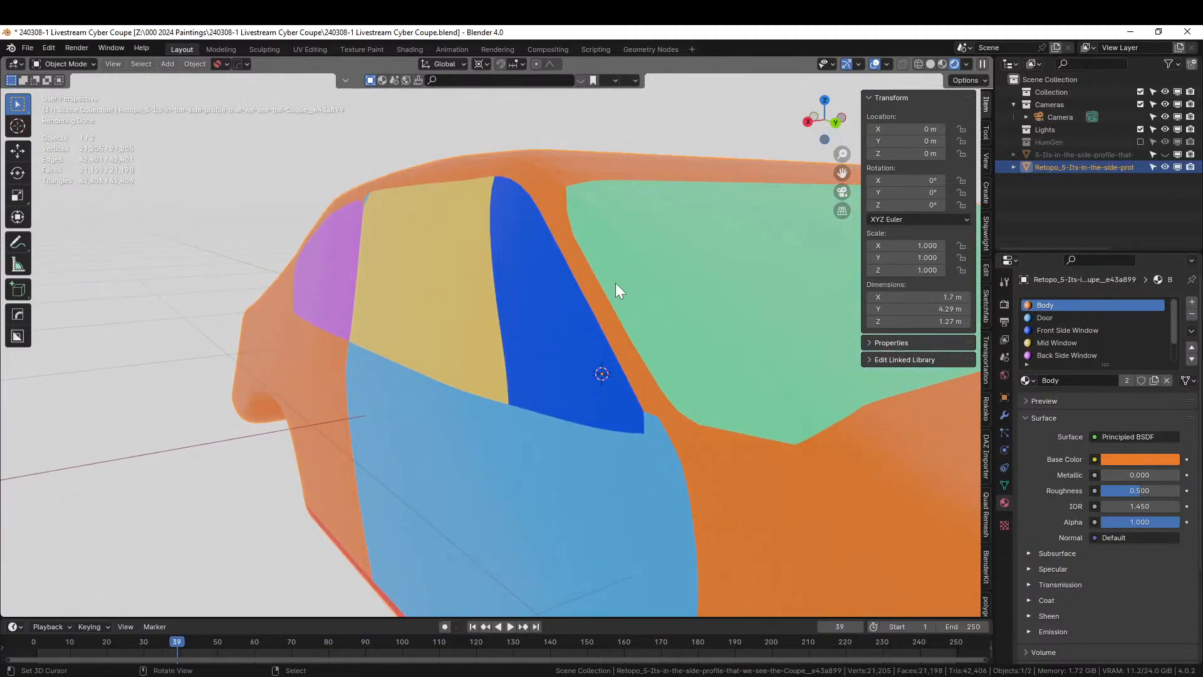
middle_drag(614, 287, 441, 293)
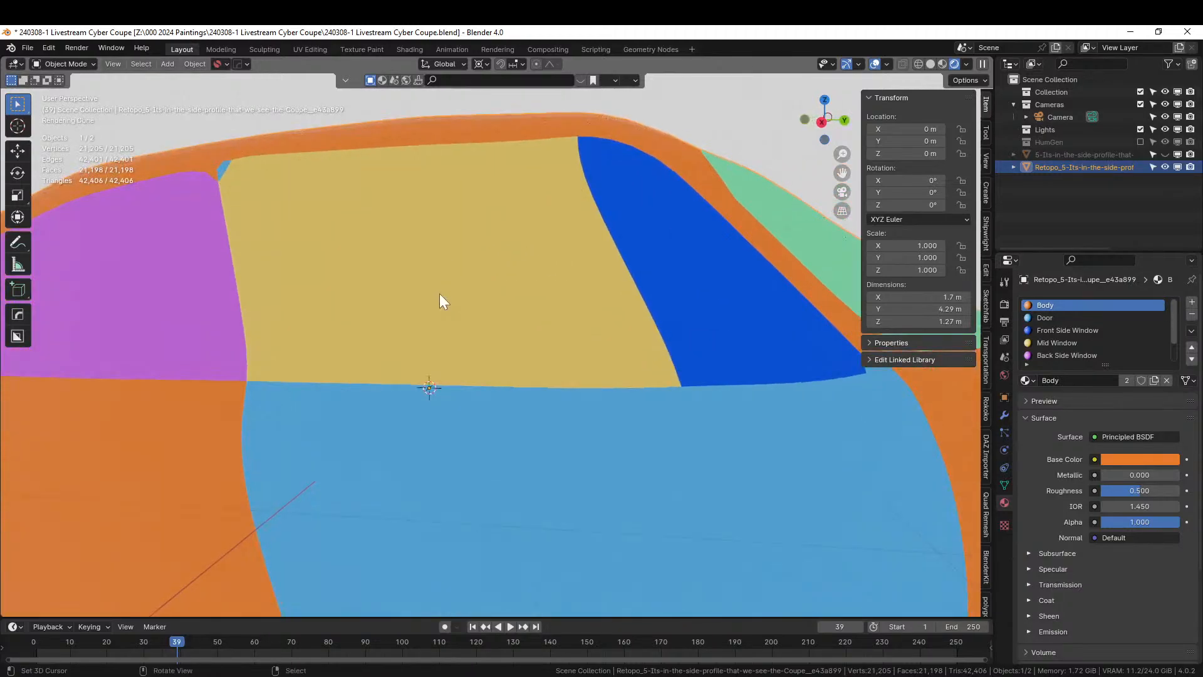
key(Tab)
click(436, 283)
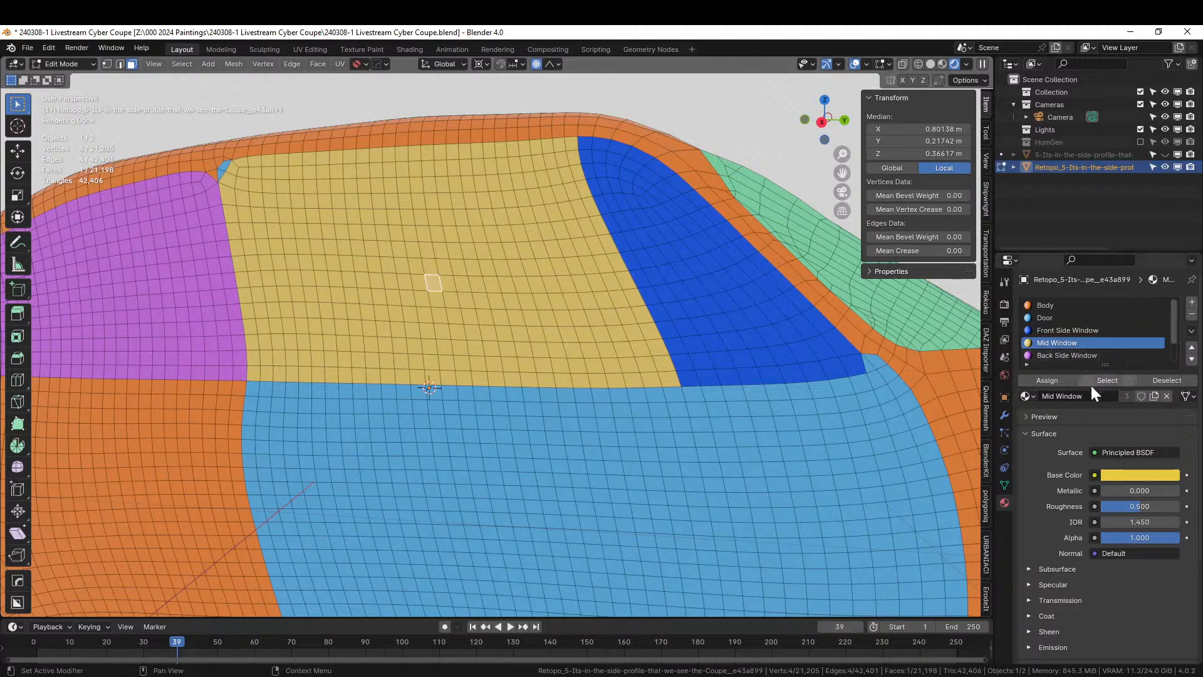
click(1112, 377)
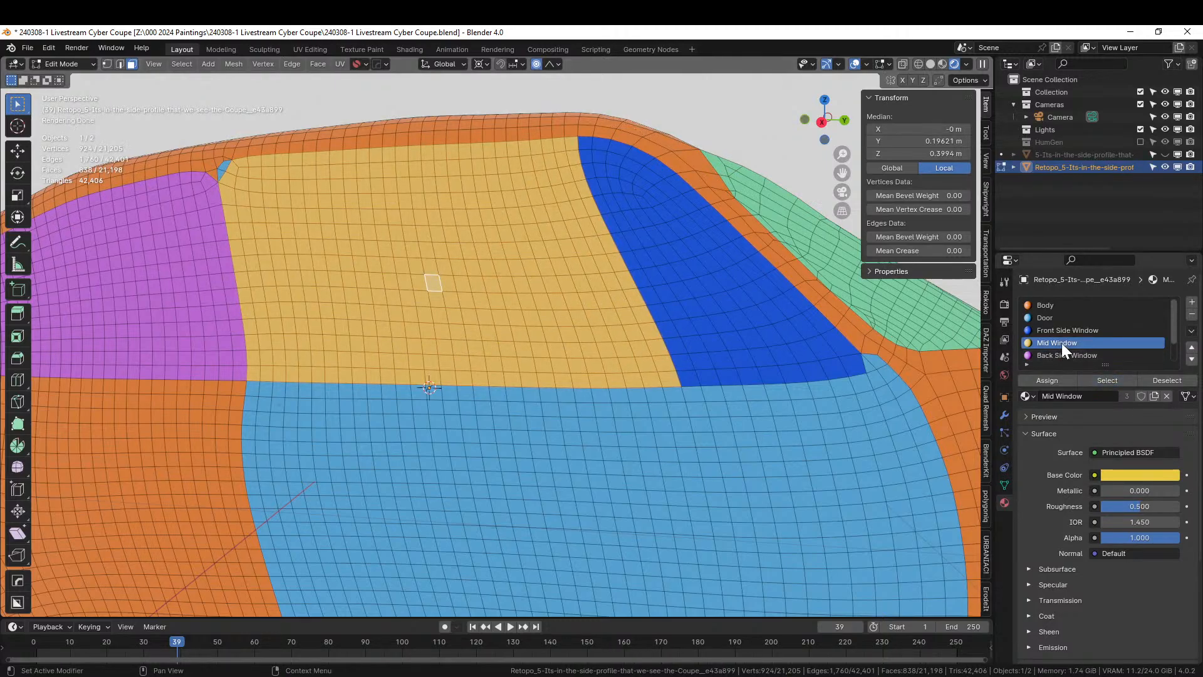
key(z)
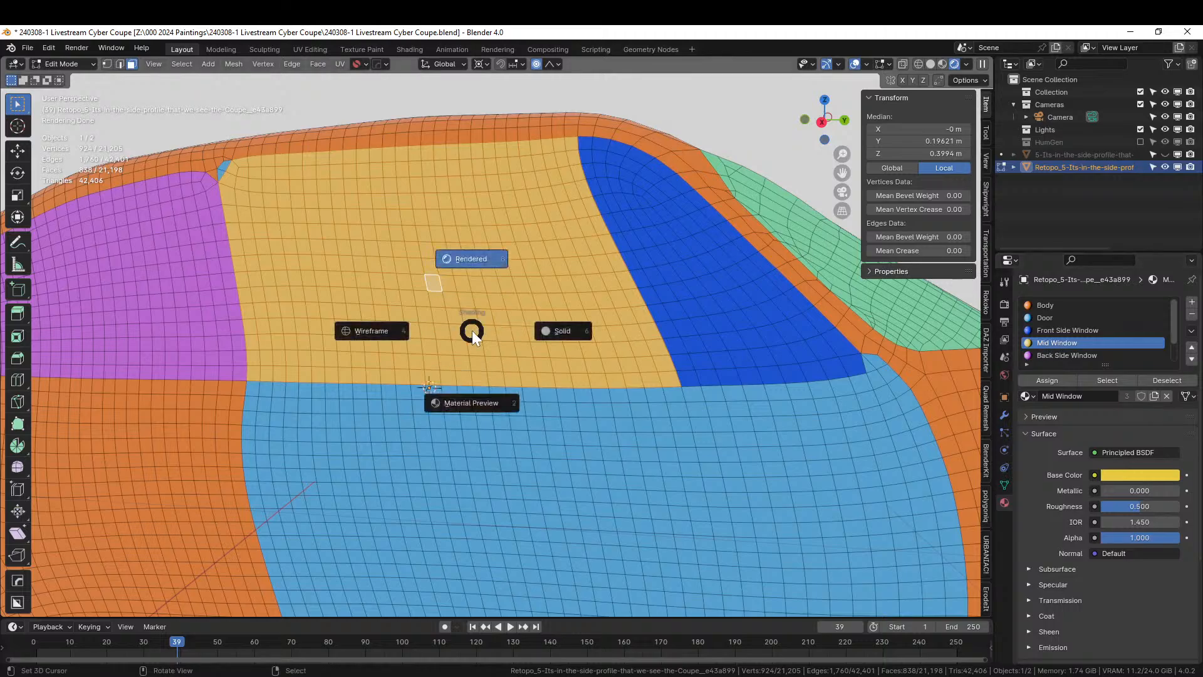
key(6)
middle_drag(475, 334, 534, 375)
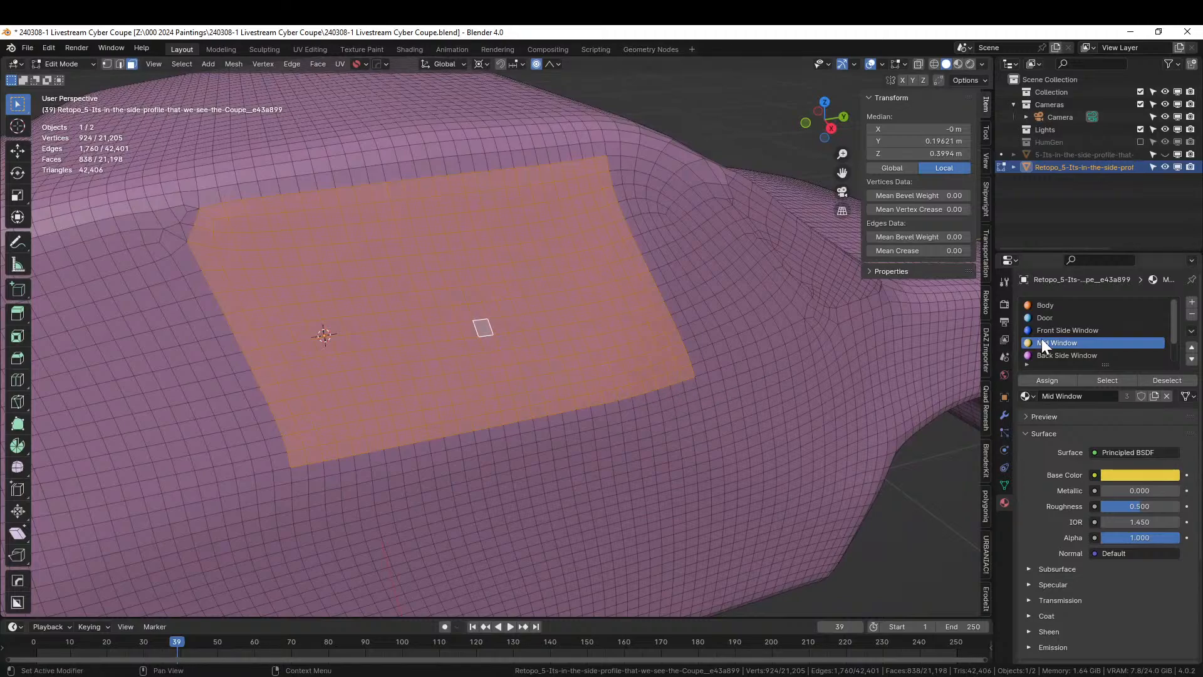
key(z)
key(8)
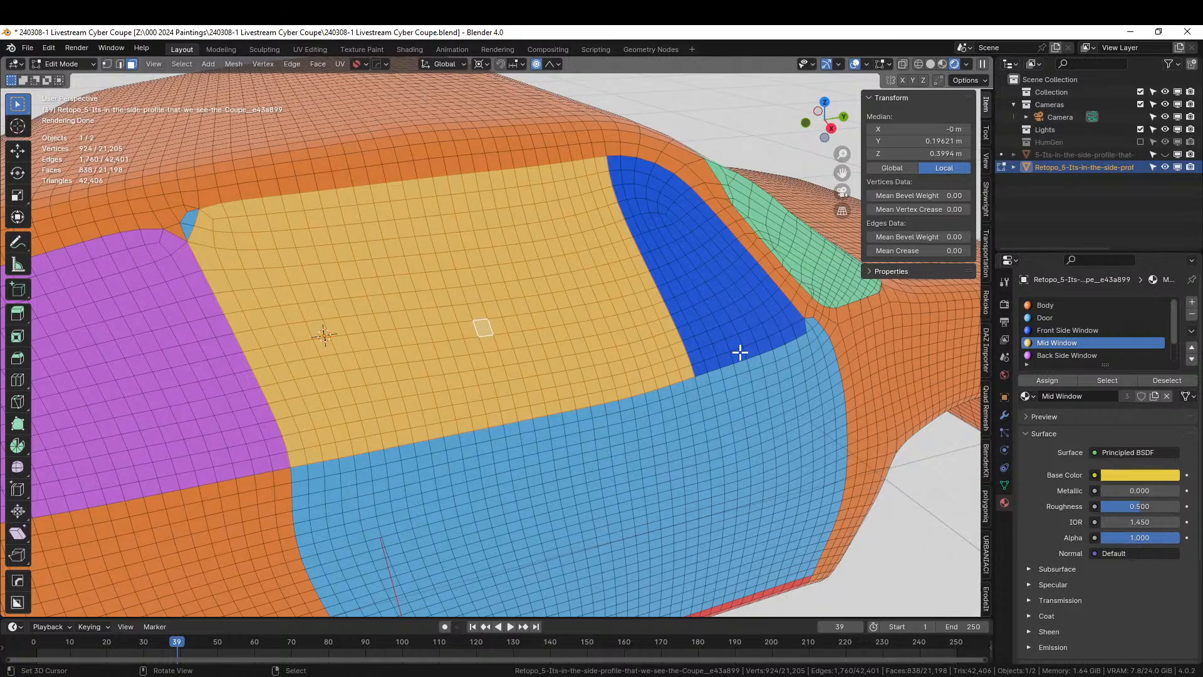
Inset the mid window faces by about 0.0143 m with Select Outer enabled, and assign a new material to the border ring
key(i)
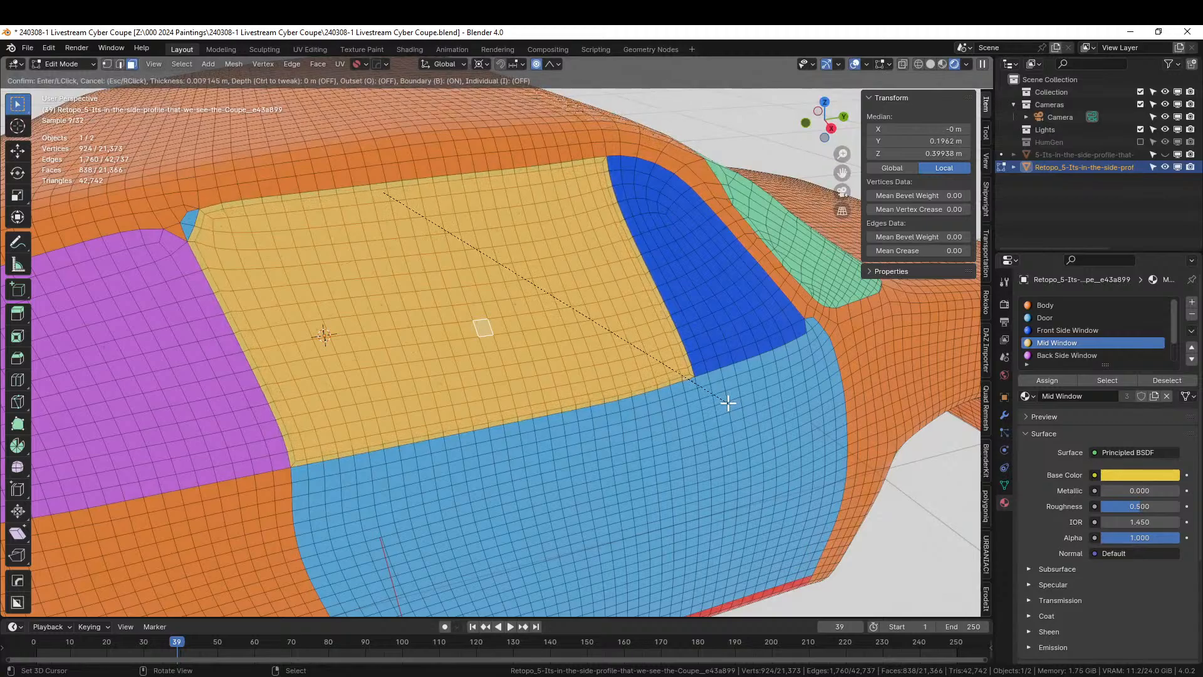
click(726, 402)
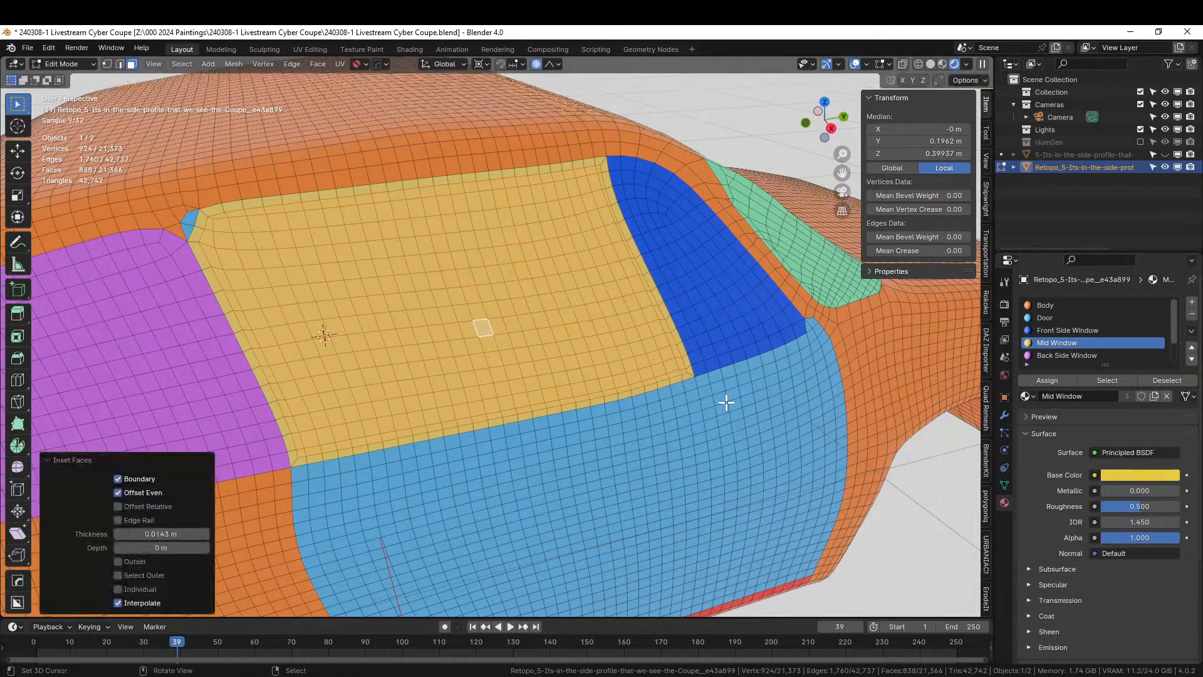
click(136, 574)
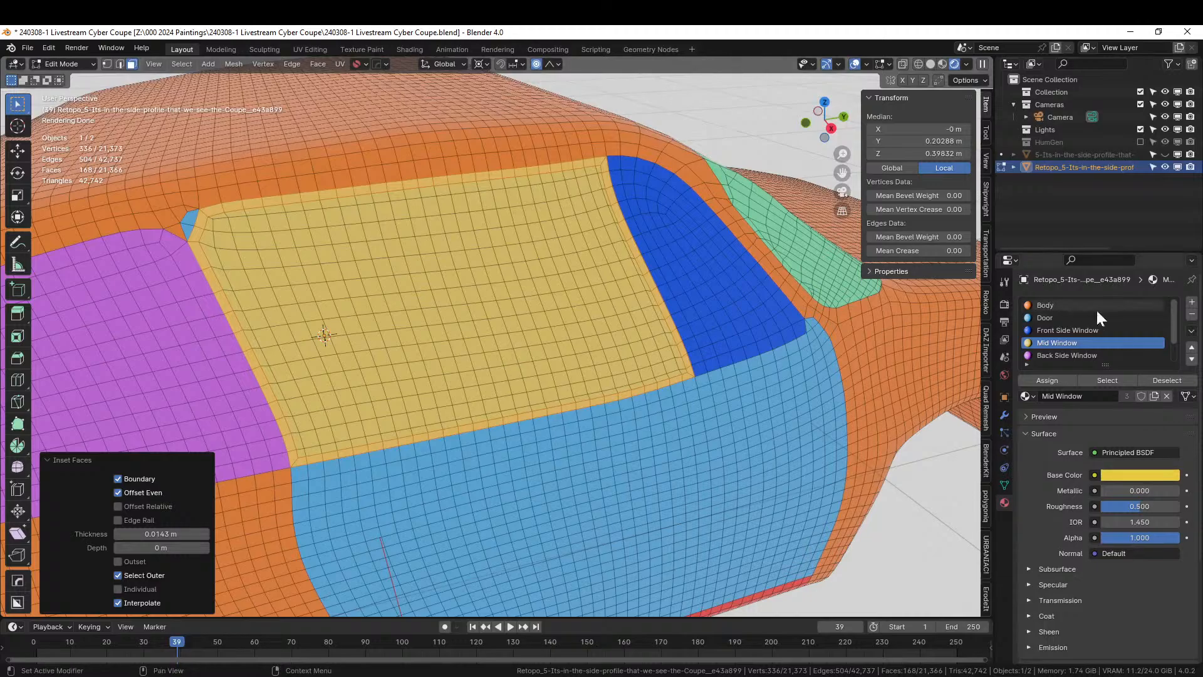
click(1045, 381)
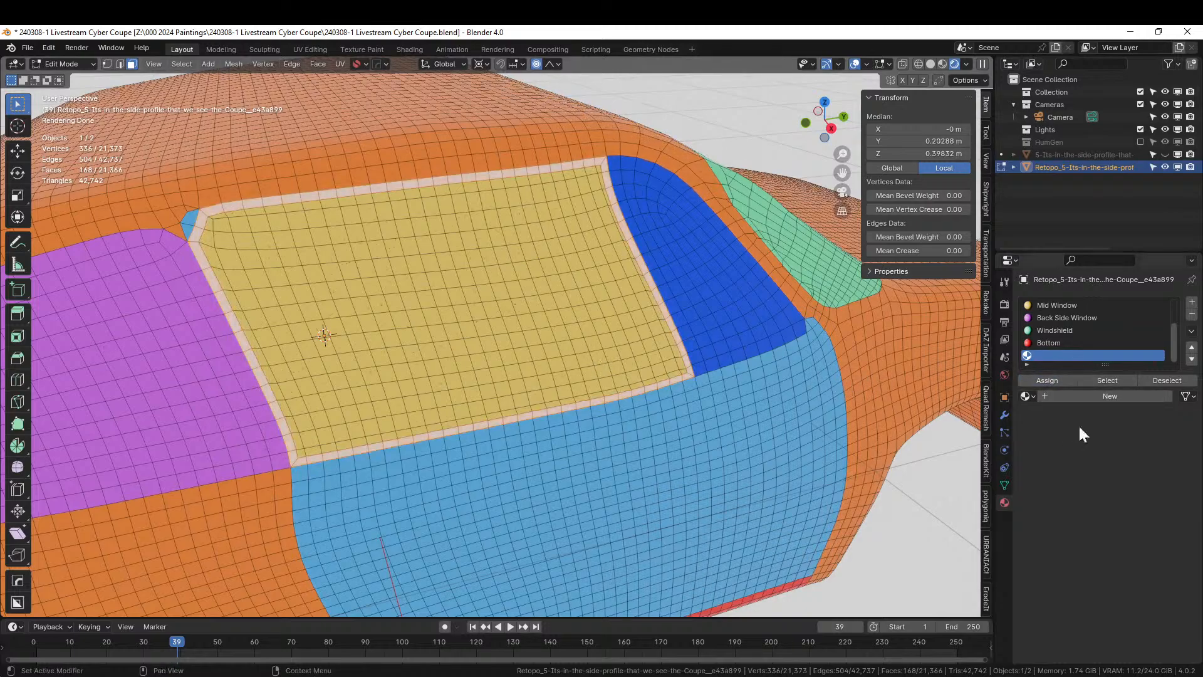
click(1092, 394)
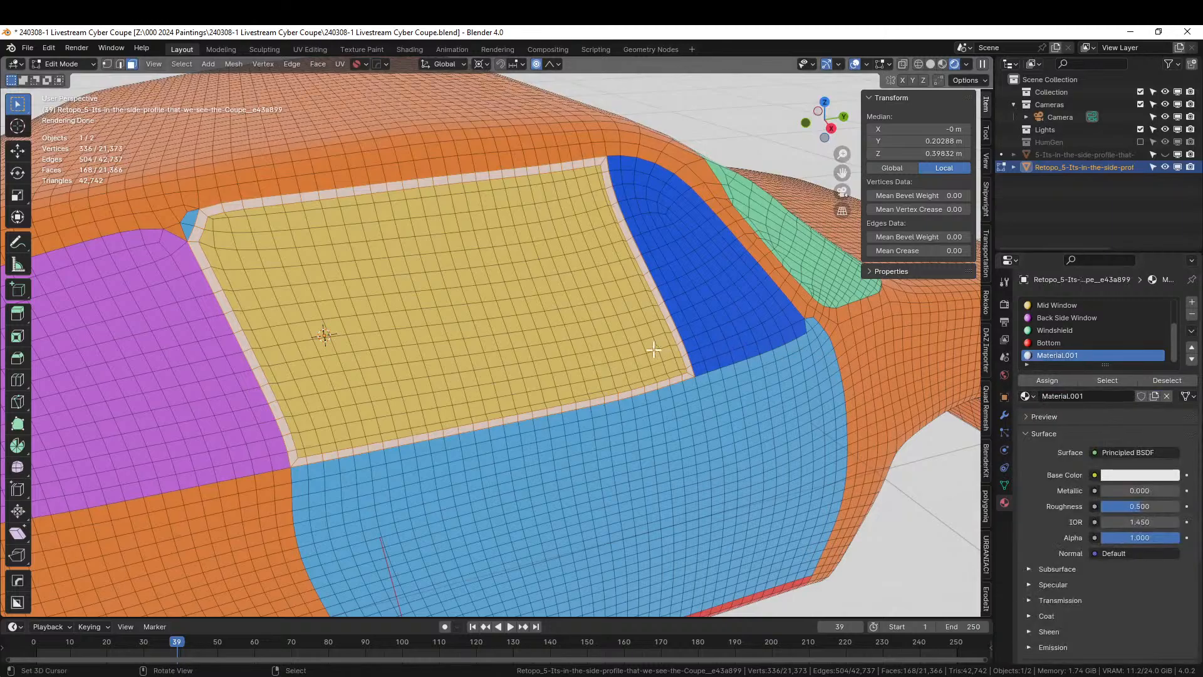
Select all Front Side Window faces and inset them by about 0.011 m, keeping the outer ring selected
scroll(565, 420, up, 2)
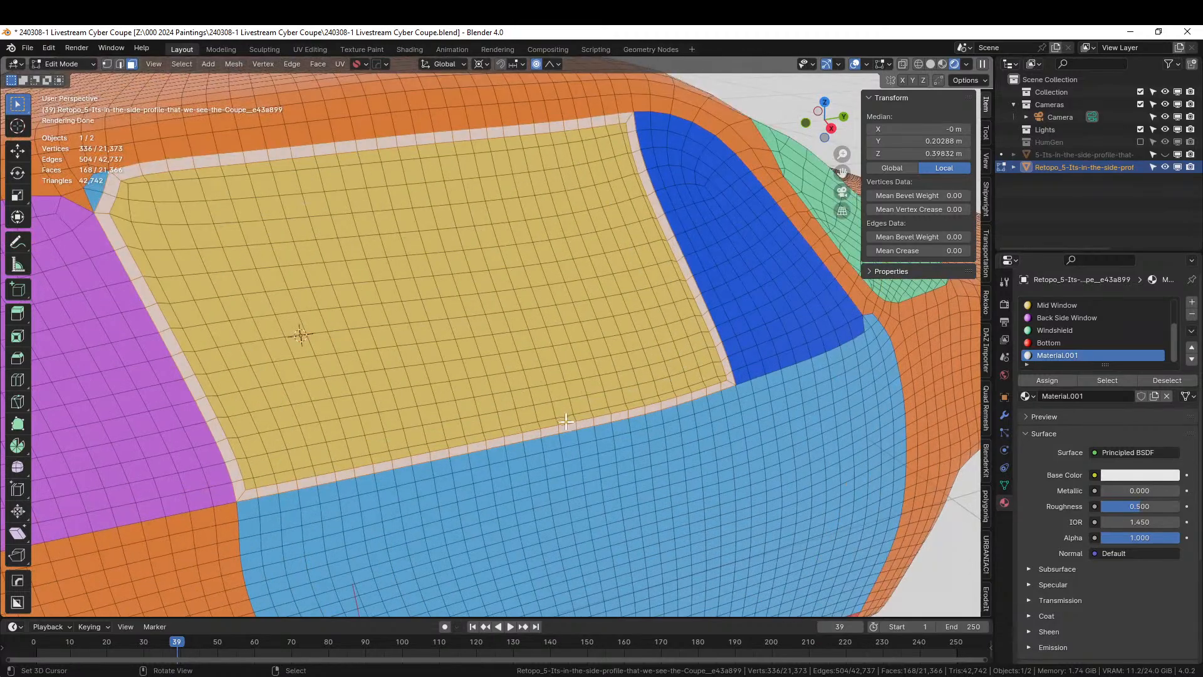
click(752, 368)
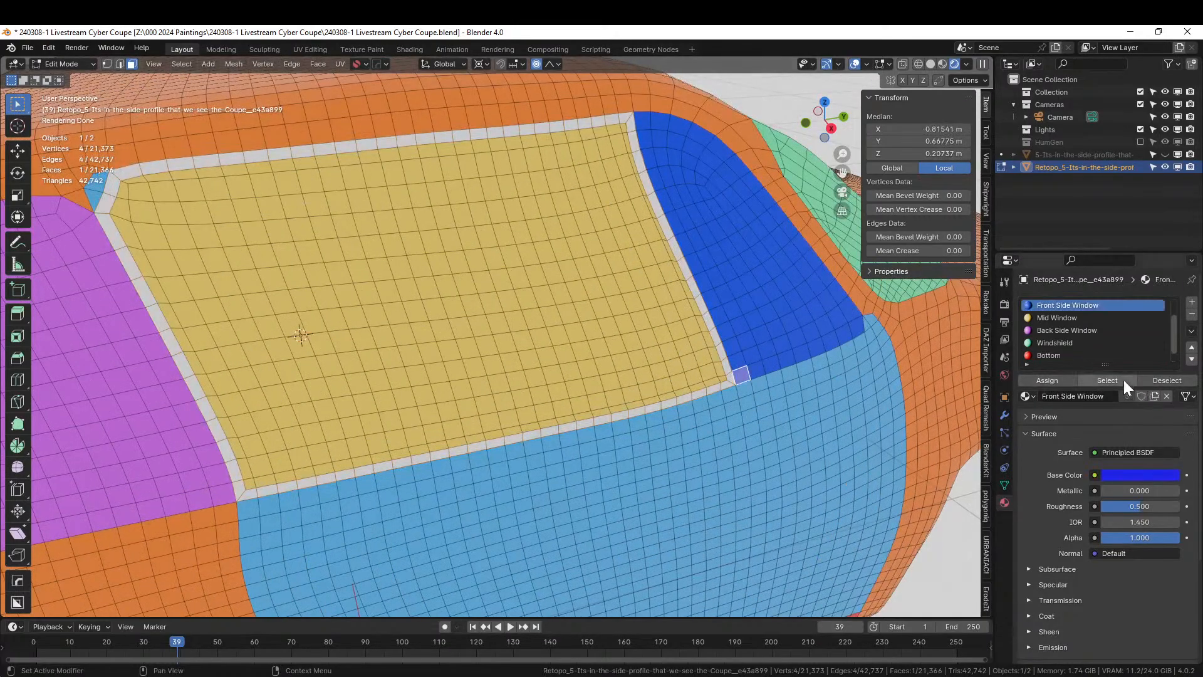
click(1107, 380)
scroll(733, 459, up, 3)
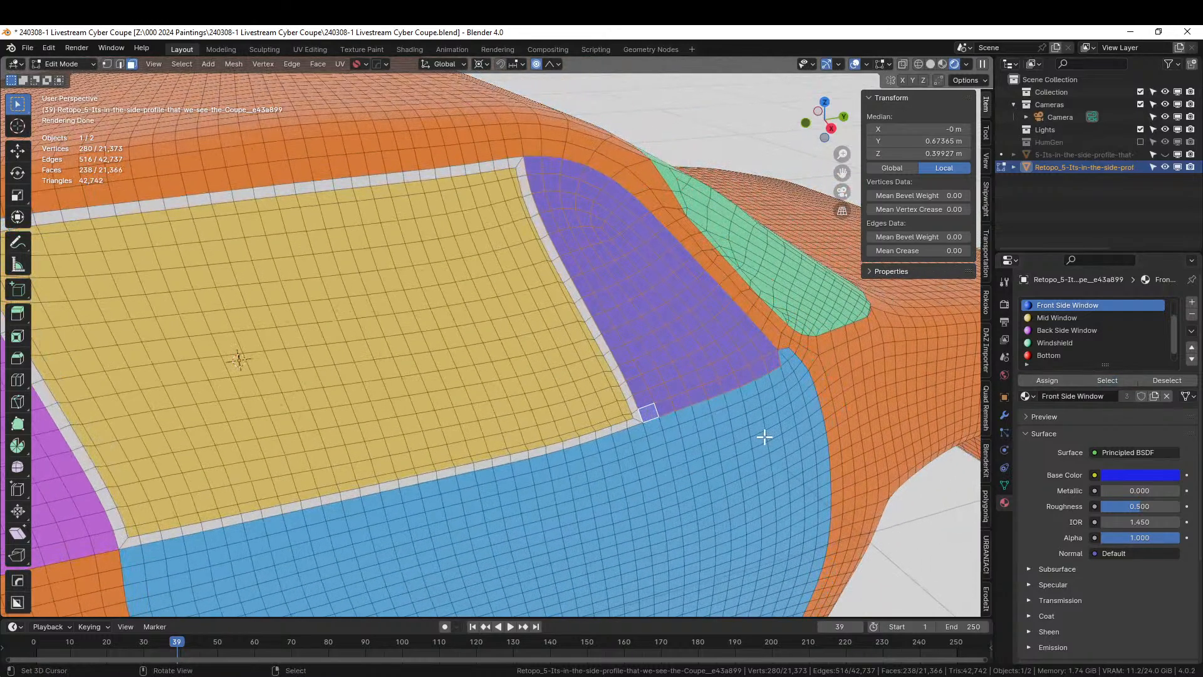
key(i)
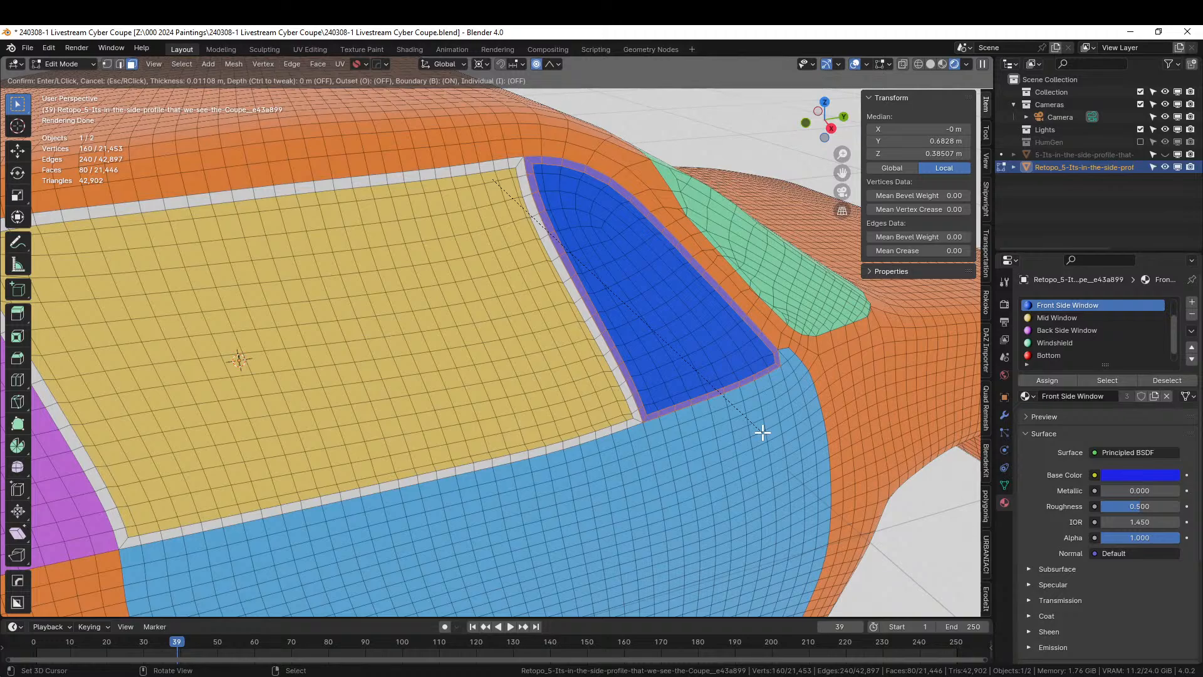
click(763, 432)
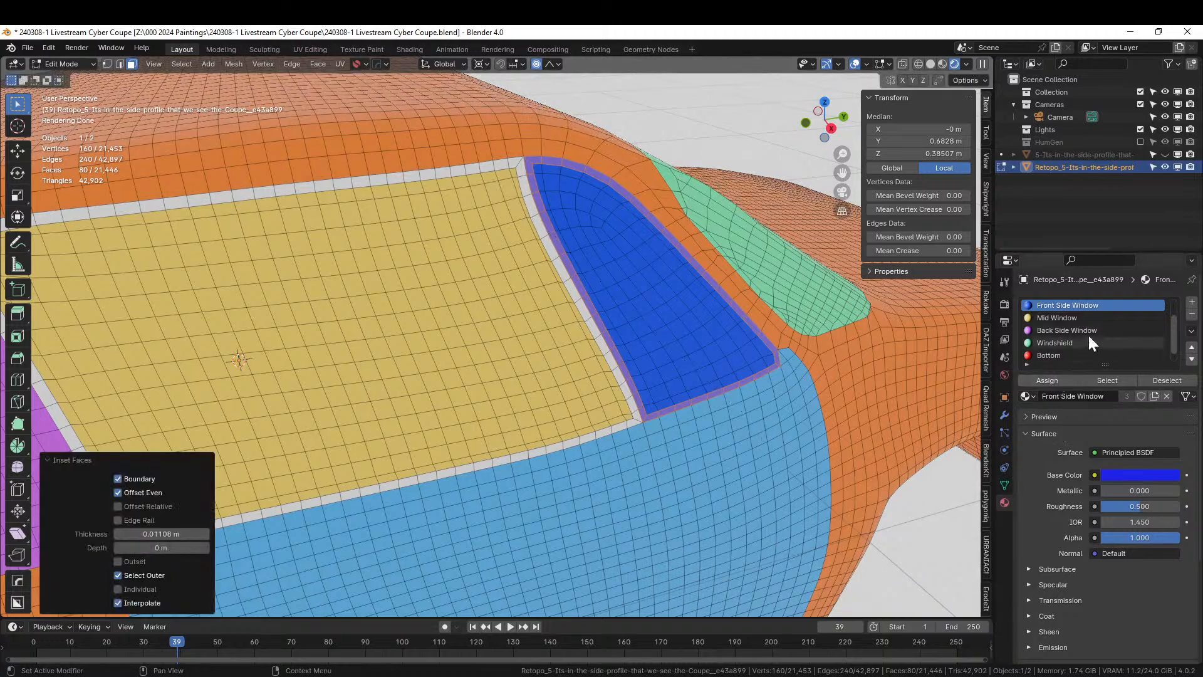
Assign Material.001 to the front side window's border ring
scroll(1085, 341, down, 1)
click(1071, 355)
click(1047, 382)
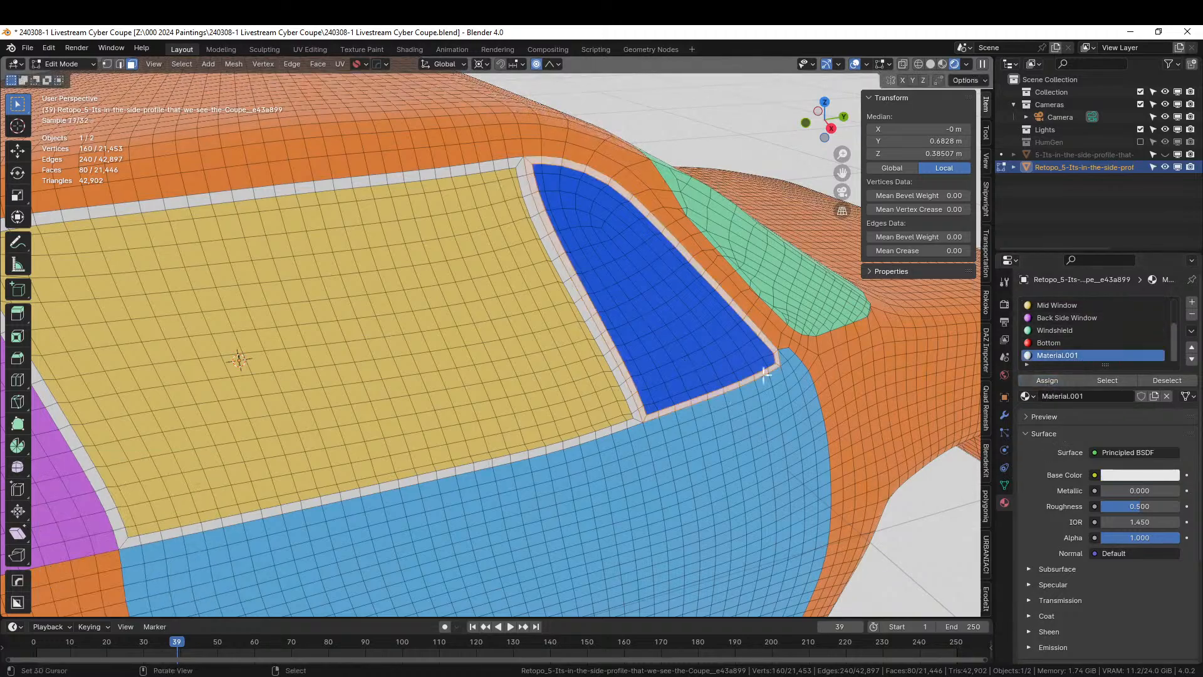
Assign Material.001 to the two stray Door faces at the mid window's upper rear corner and clear the selection
shift+middle_drag(543, 438, 844, 415)
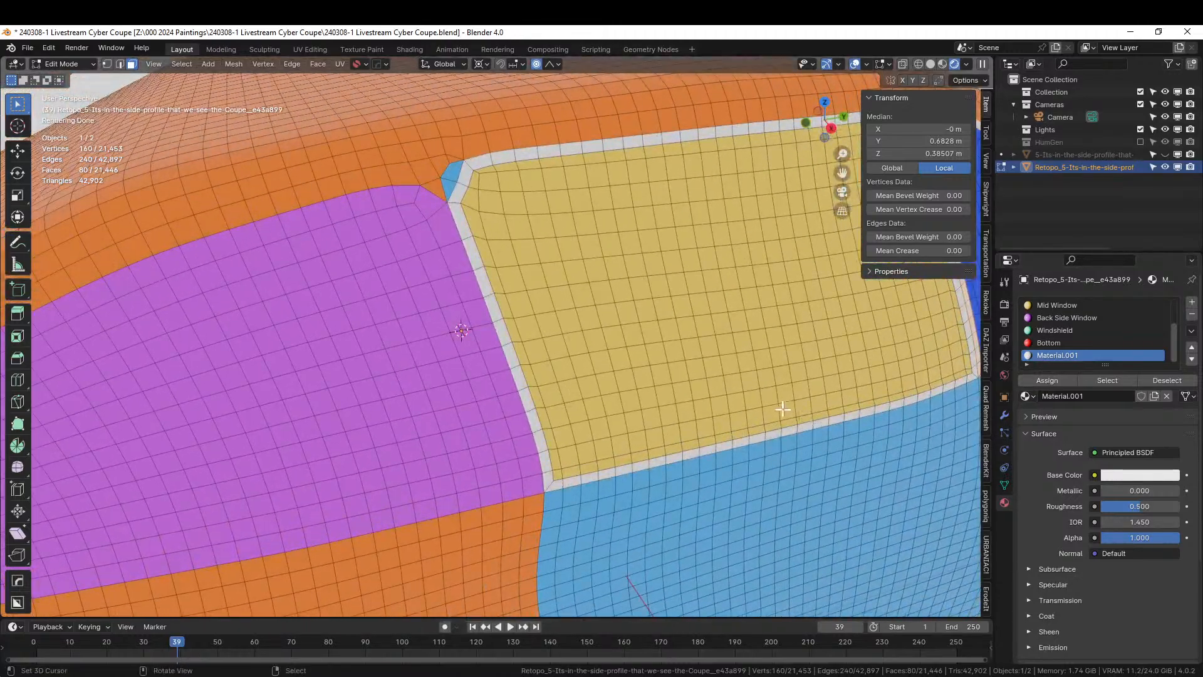
scroll(634, 387, down, 2)
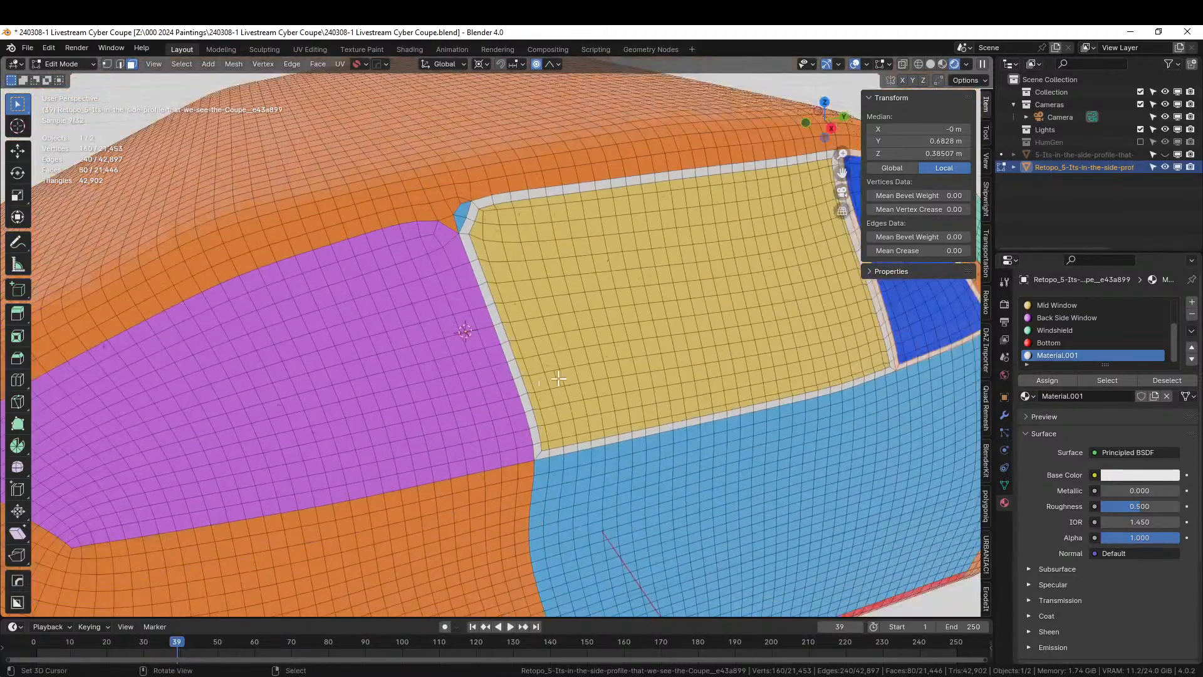
right_click(461, 220)
shift+right_click(463, 209)
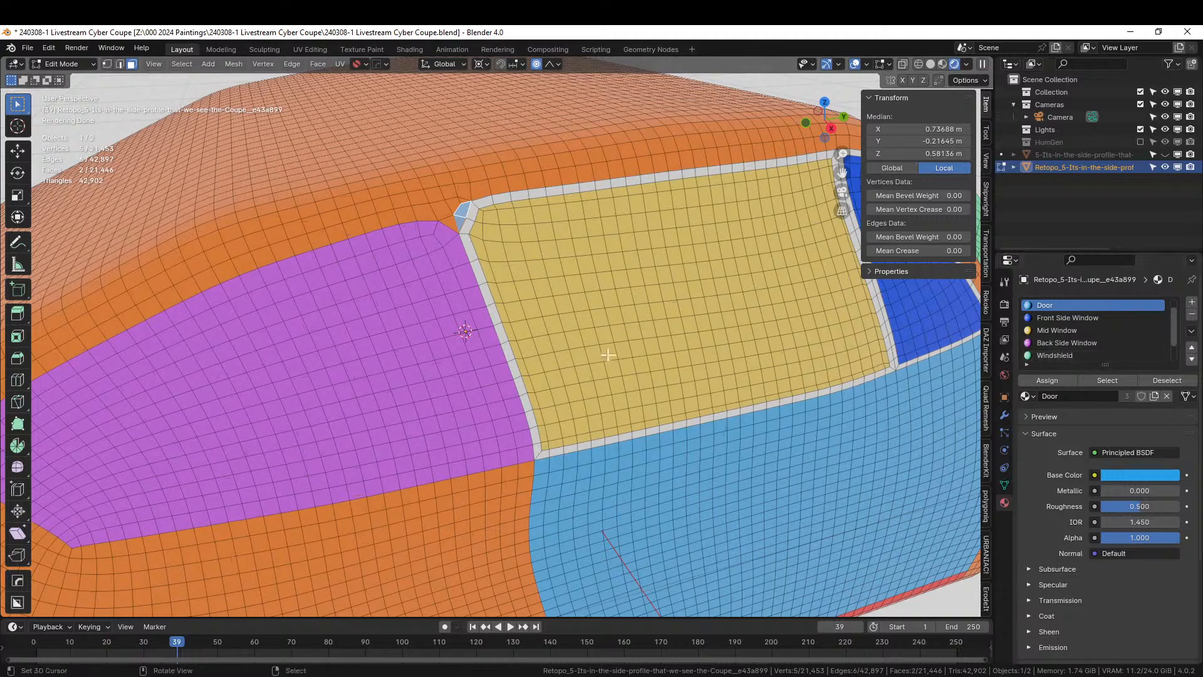
shift+right_click(484, 201)
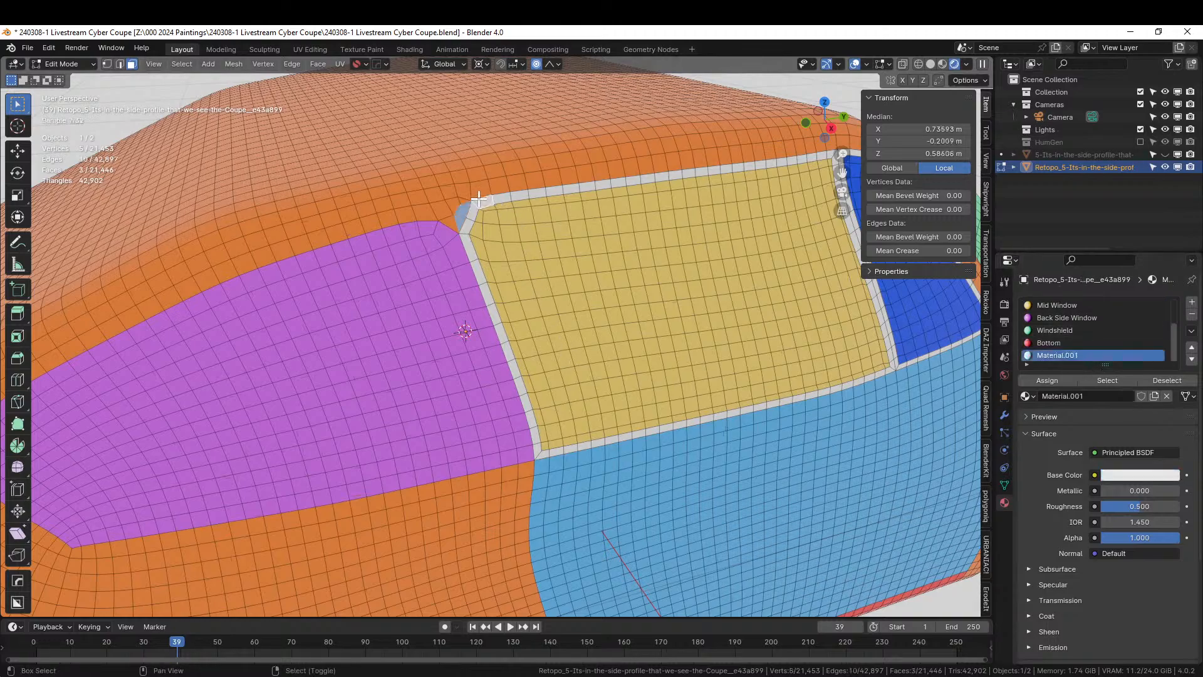
click(1055, 381)
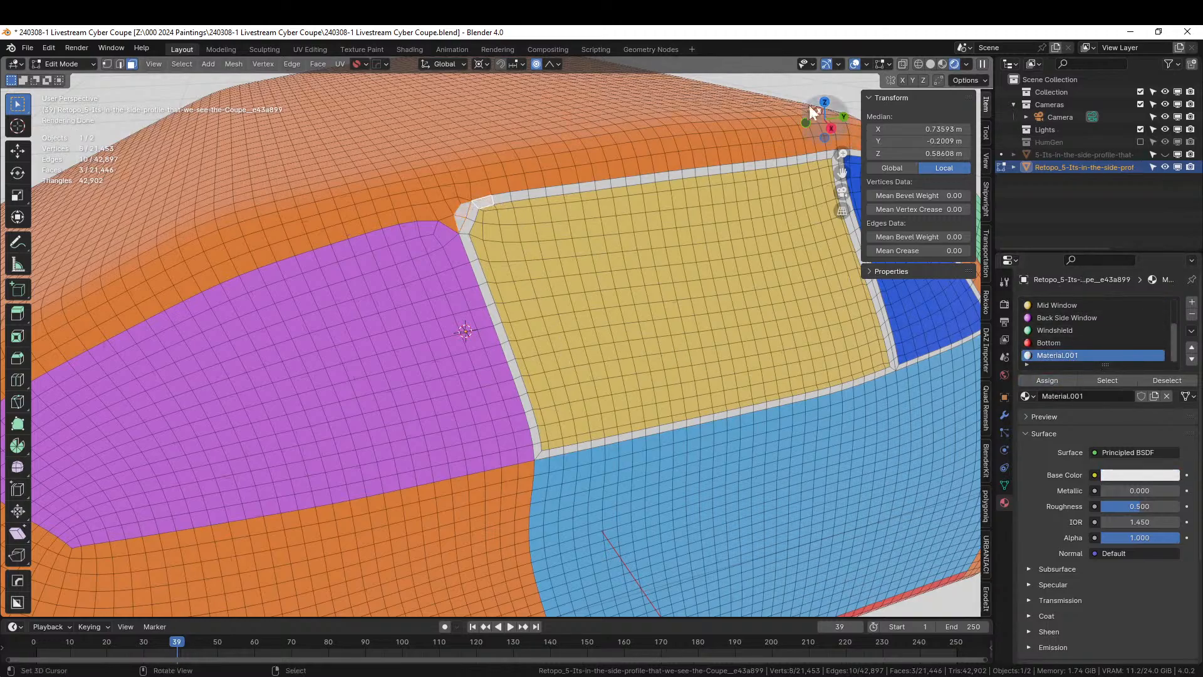
key(alt+a)
Select all Back Side Window faces and inset them by about 0.0113 m, keeping the outer ring selected
scroll(626, 244, down, 3)
mouse_move(619, 261)
middle_down()
mouse_move(582, 234)
mouse_move(624, 237)
middle_up()
scroll(624, 237, up, 2)
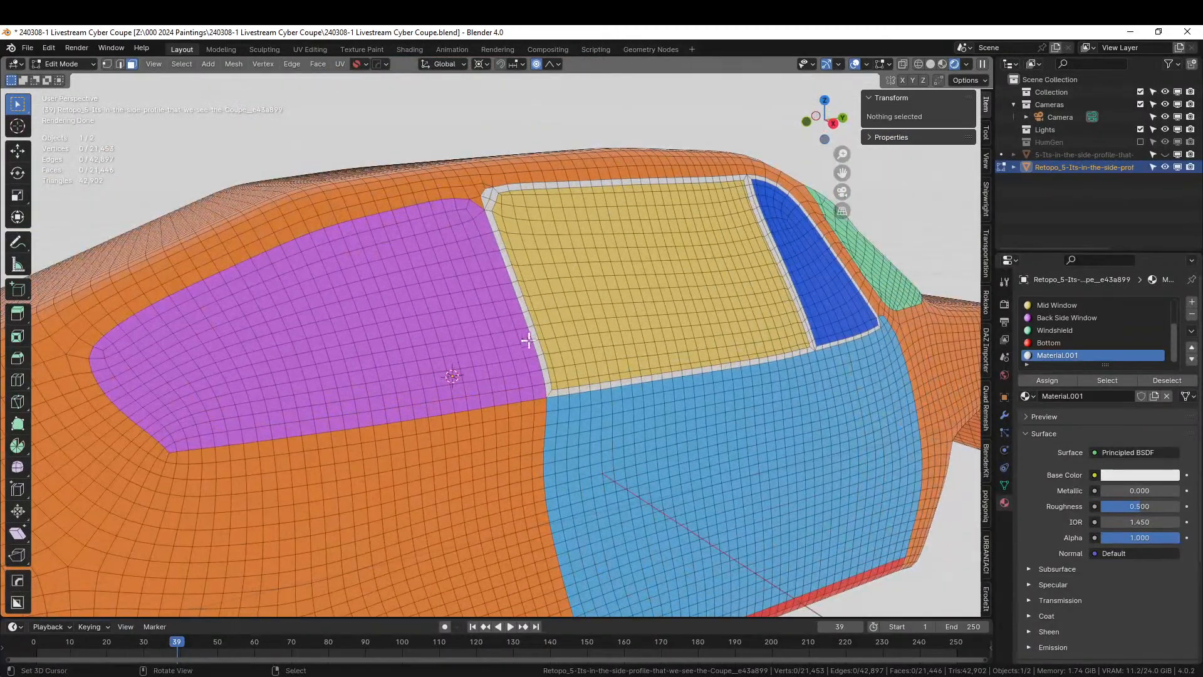
click(390, 388)
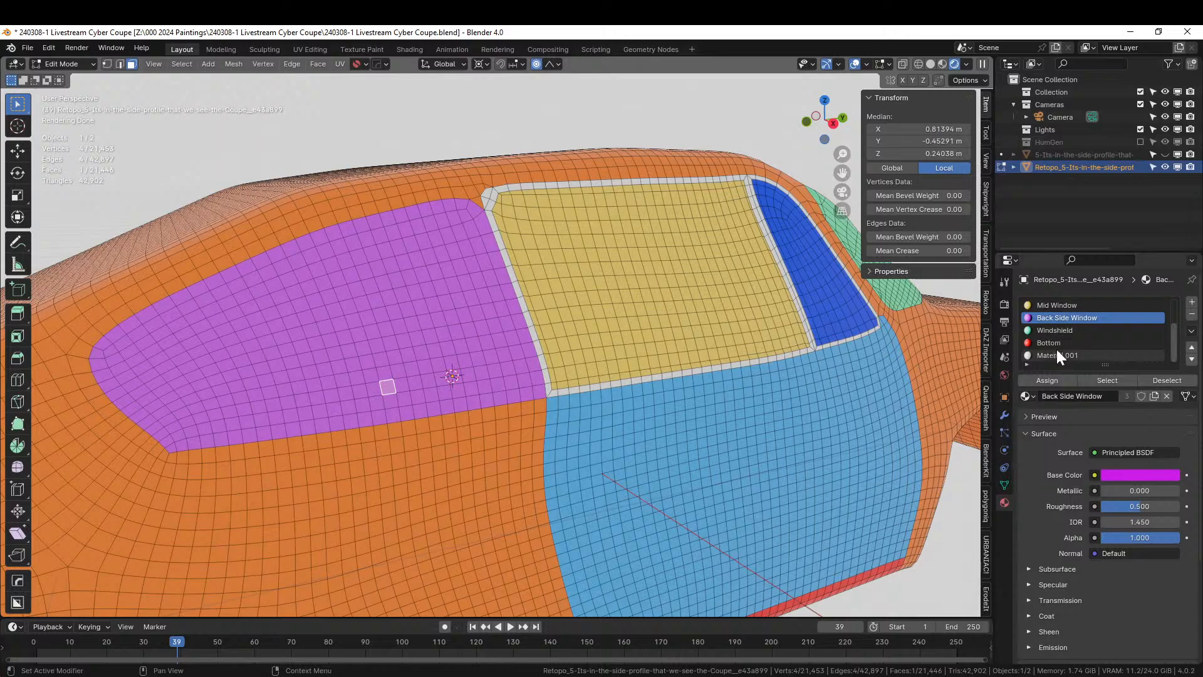
click(1102, 380)
scroll(592, 404, up, 1)
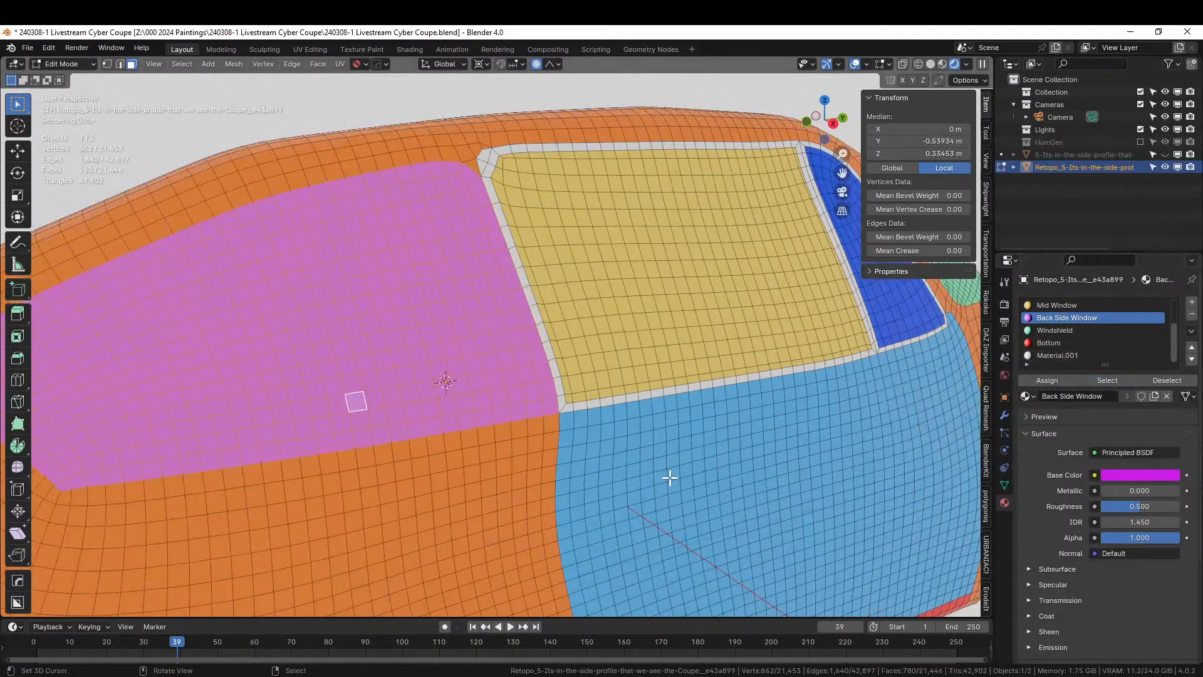
key(i)
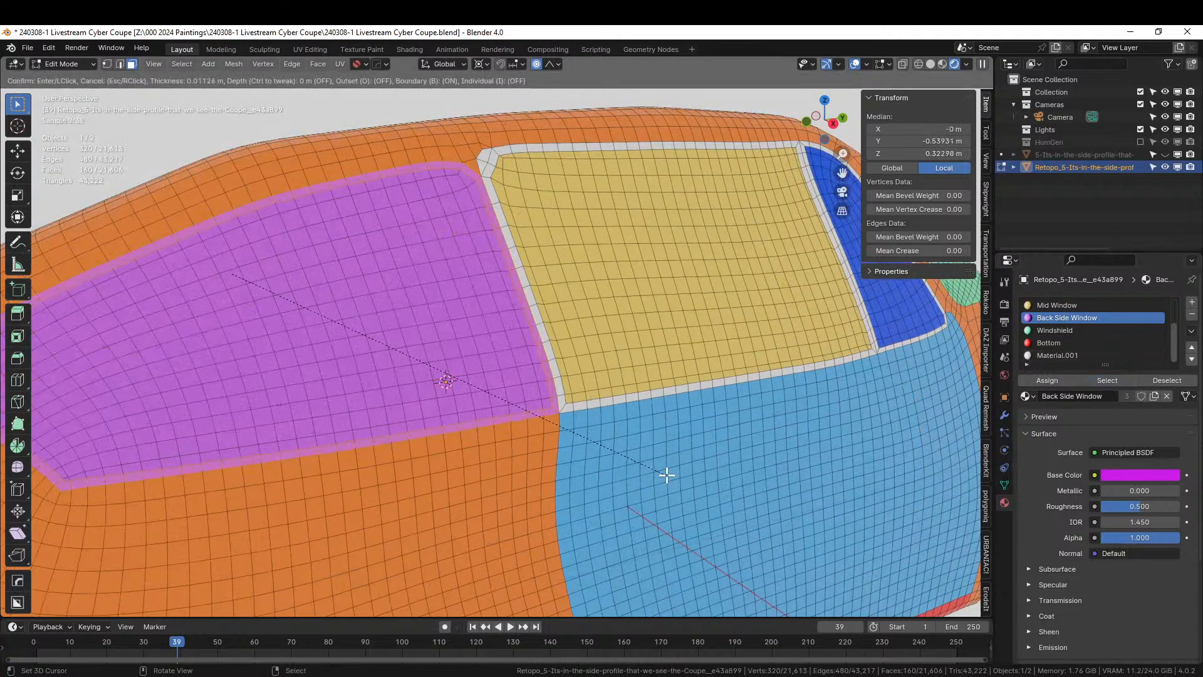
click(667, 475)
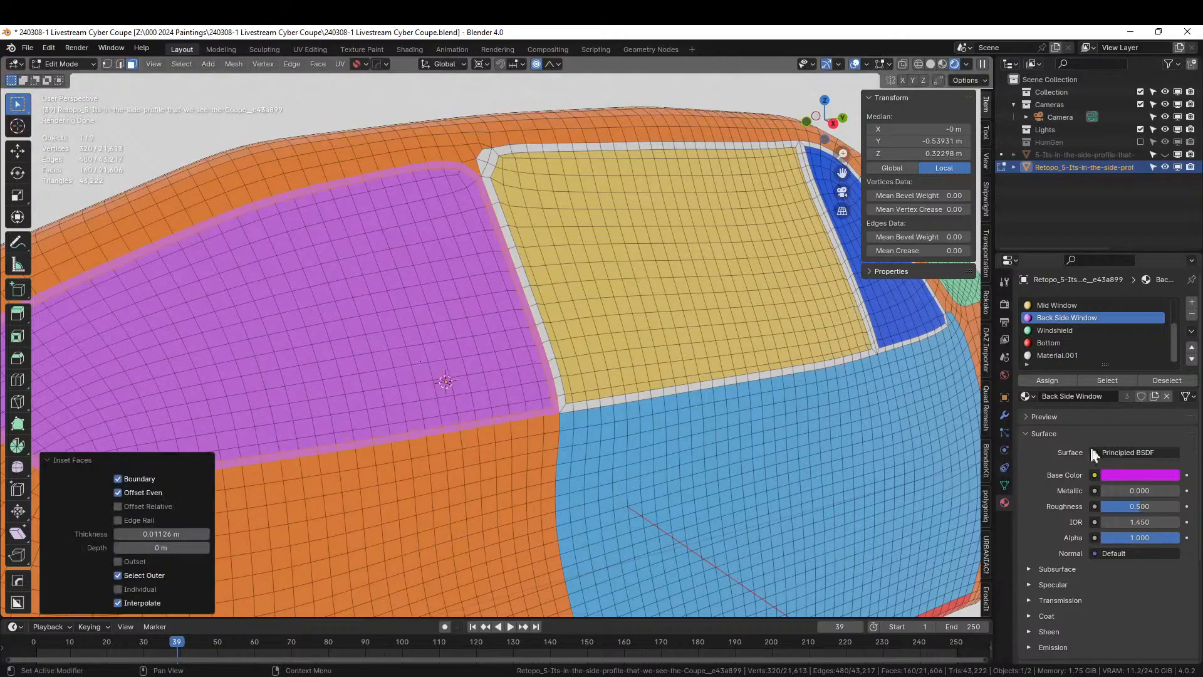
Assign Material.001 to the back side window's border ring and clear the selection
click(1080, 355)
click(1038, 379)
scroll(817, 381, down, 5)
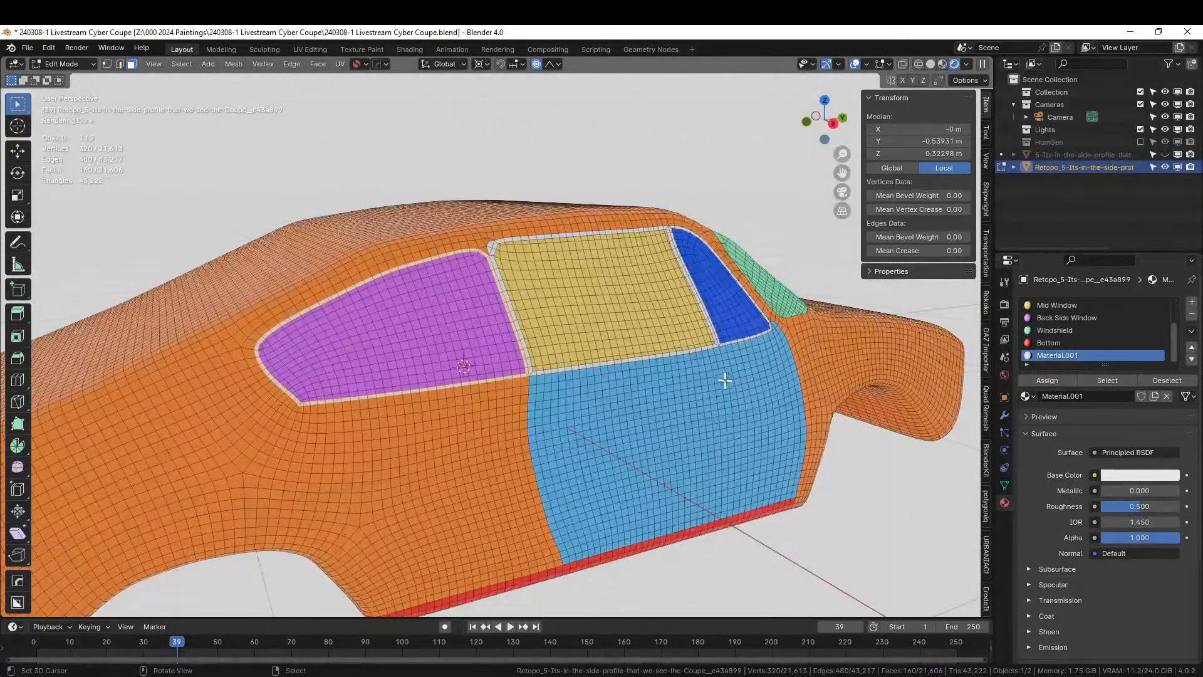
click(794, 192)
Select the outermost windshield faces around the main front panel, running along both sides, the upper edge and the lower edge
middle_drag(794, 192, 683, 300)
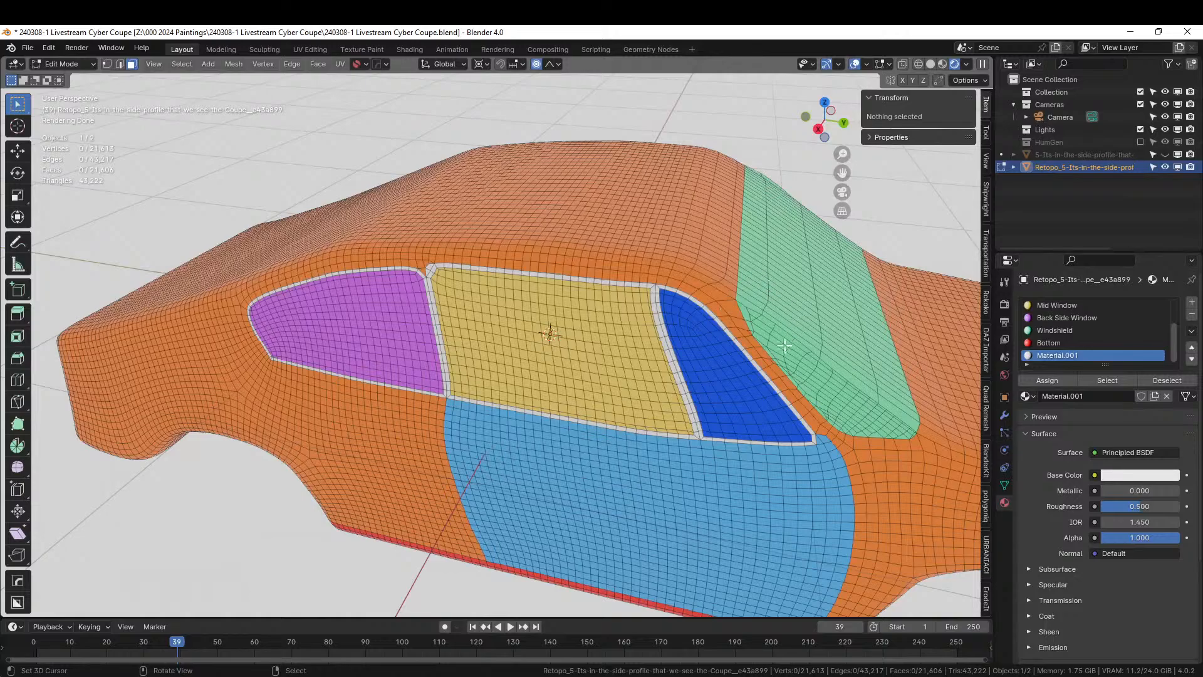
middle_drag(783, 363, 666, 456)
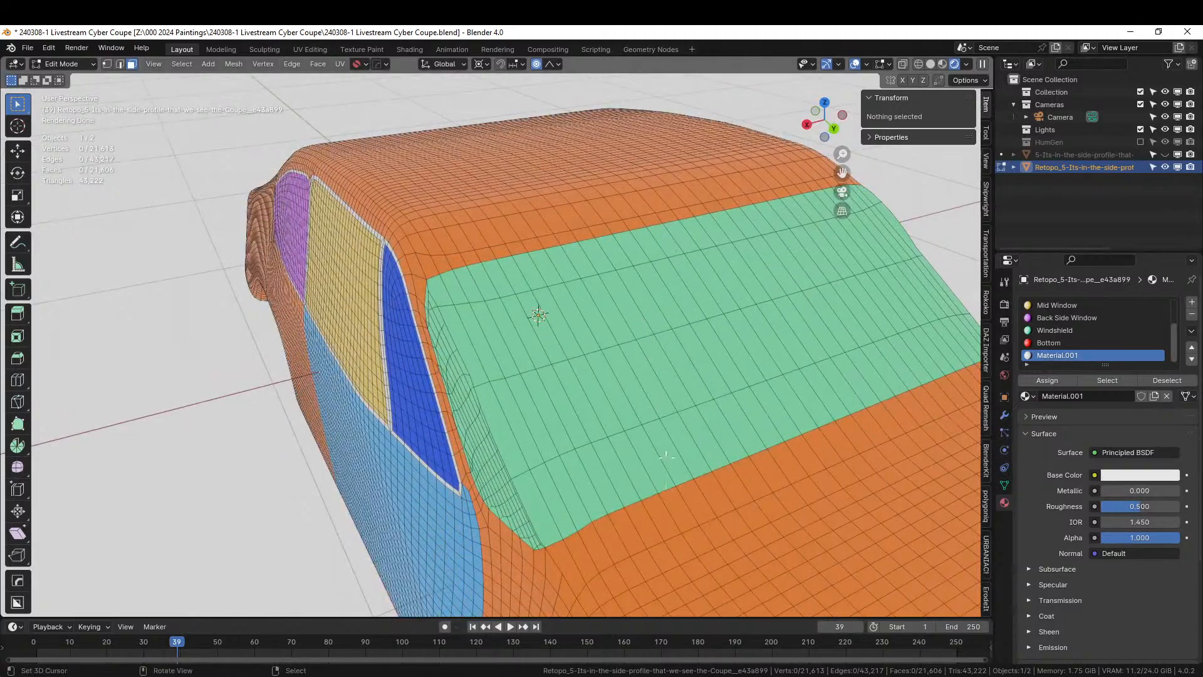
right_click(539, 517)
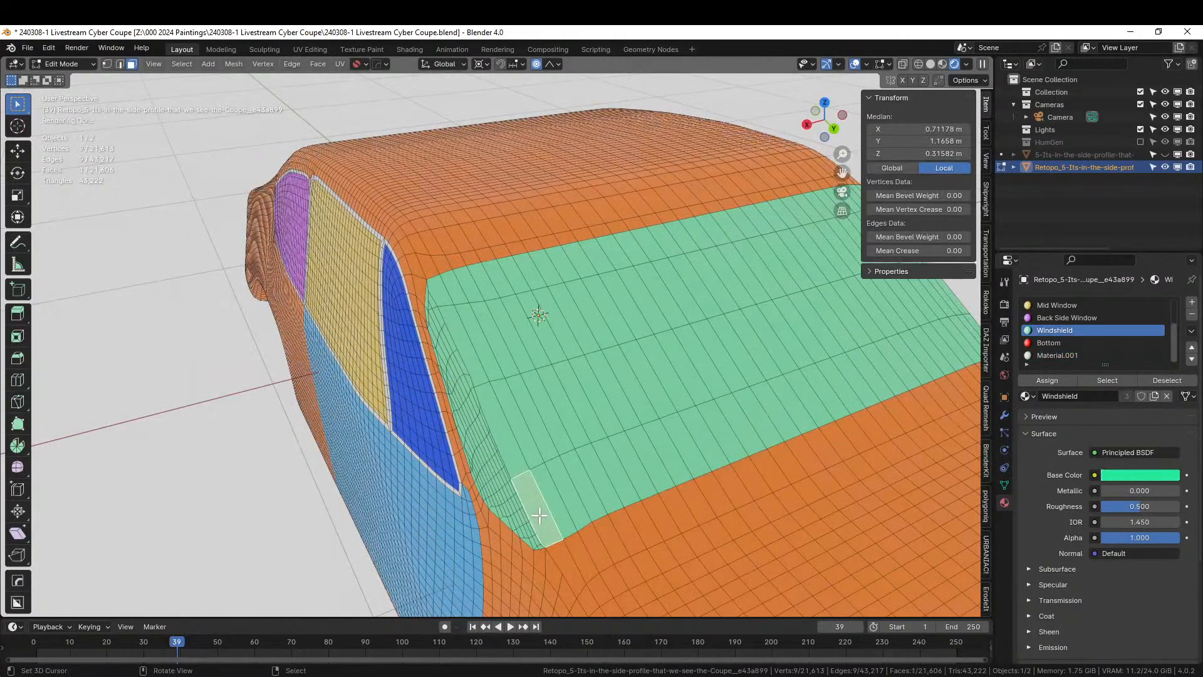
ctrl+right_click(432, 282)
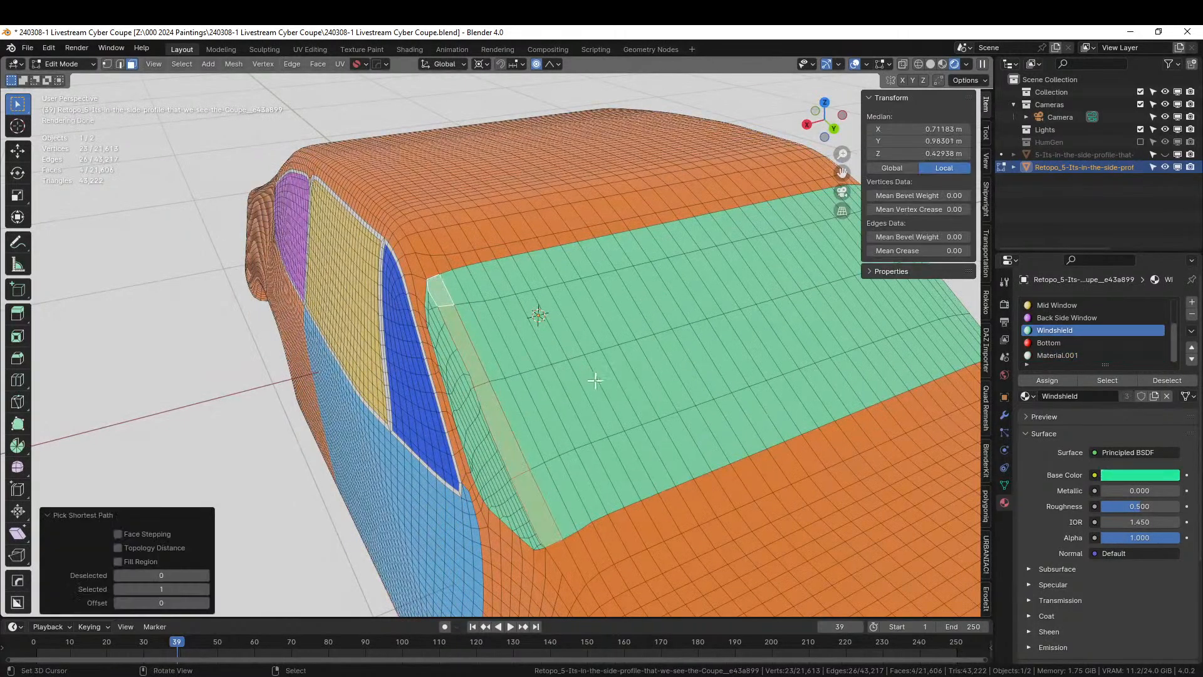
middle_drag(433, 282, 888, 423)
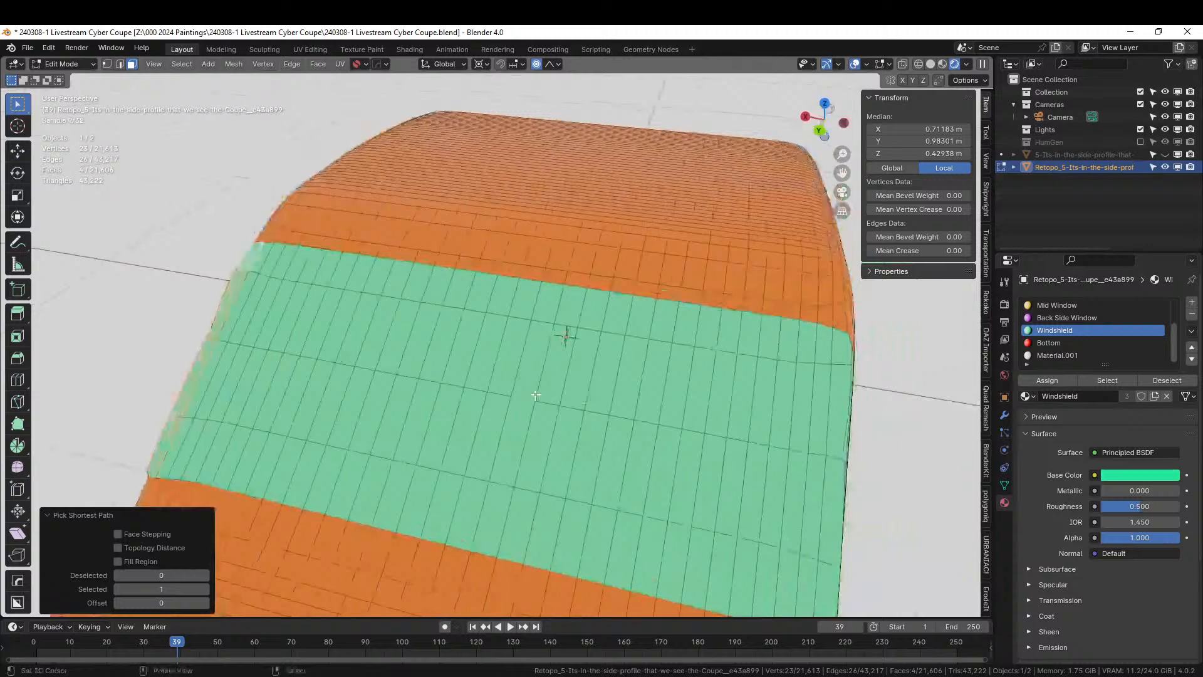
ctrl+right_click(841, 346)
shift+right_click(826, 593)
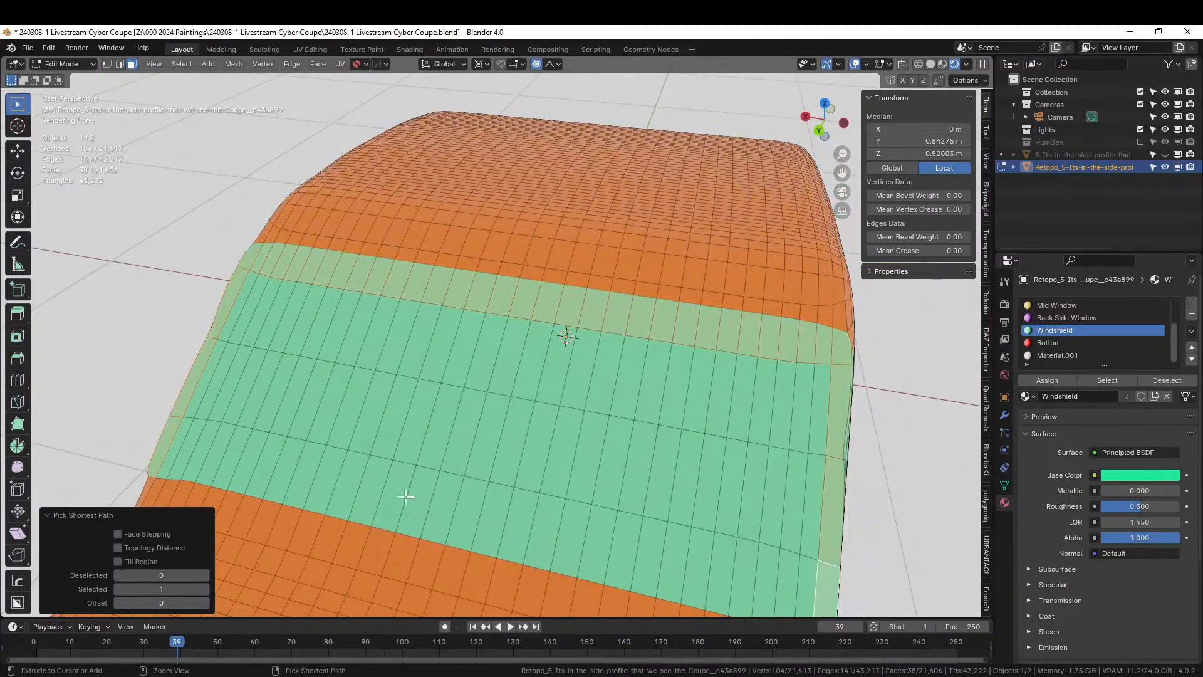
ctrl+right_click(171, 452)
Fill in the selection with all interior faces of the windshield's main front panel using Circle Select
key(c)
mouse_move(276, 434)
mouse_down()
mouse_move(215, 417)
mouse_move(251, 310)
mouse_move(516, 320)
mouse_move(752, 350)
mouse_move(803, 375)
mouse_up()
drag(521, 476, 335, 424)
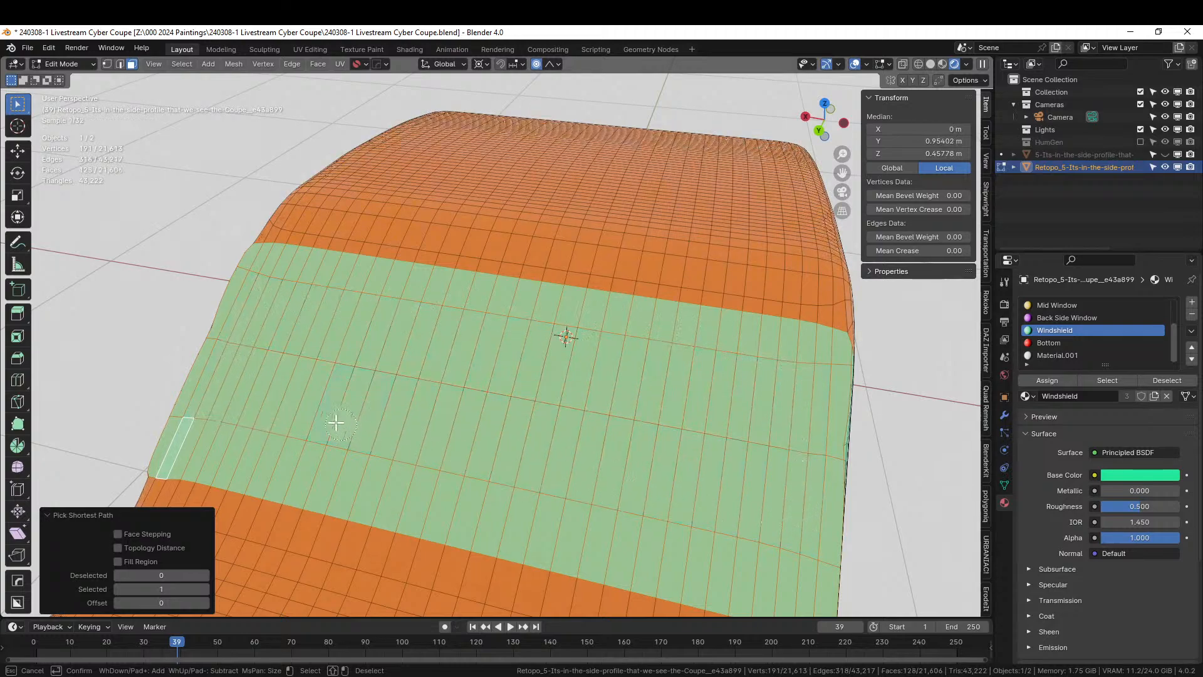
right_click(407, 387)
Inset the windshield's main panel by about 0.0109 m with Select Outer enabled, and assign Material.001 to its border ring
mouse_move(408, 386)
middle_down()
mouse_move(478, 397)
mouse_move(524, 382)
mouse_move(357, 314)
middle_up()
scroll(521, 381, up, 2)
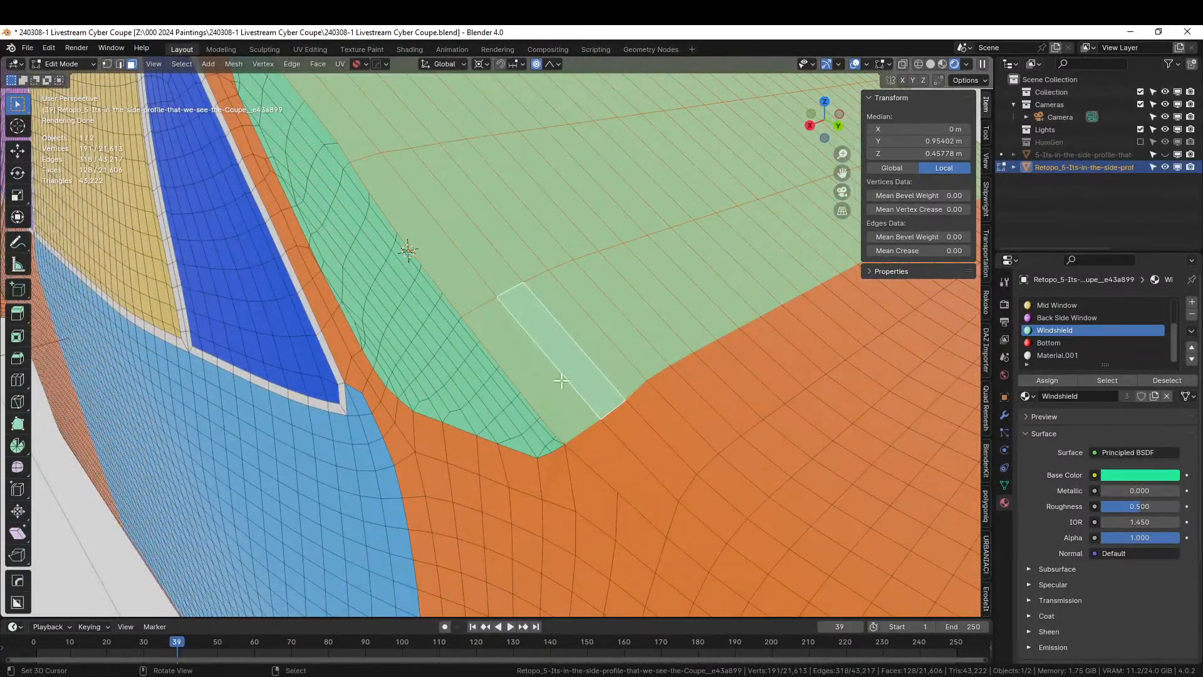
key(i)
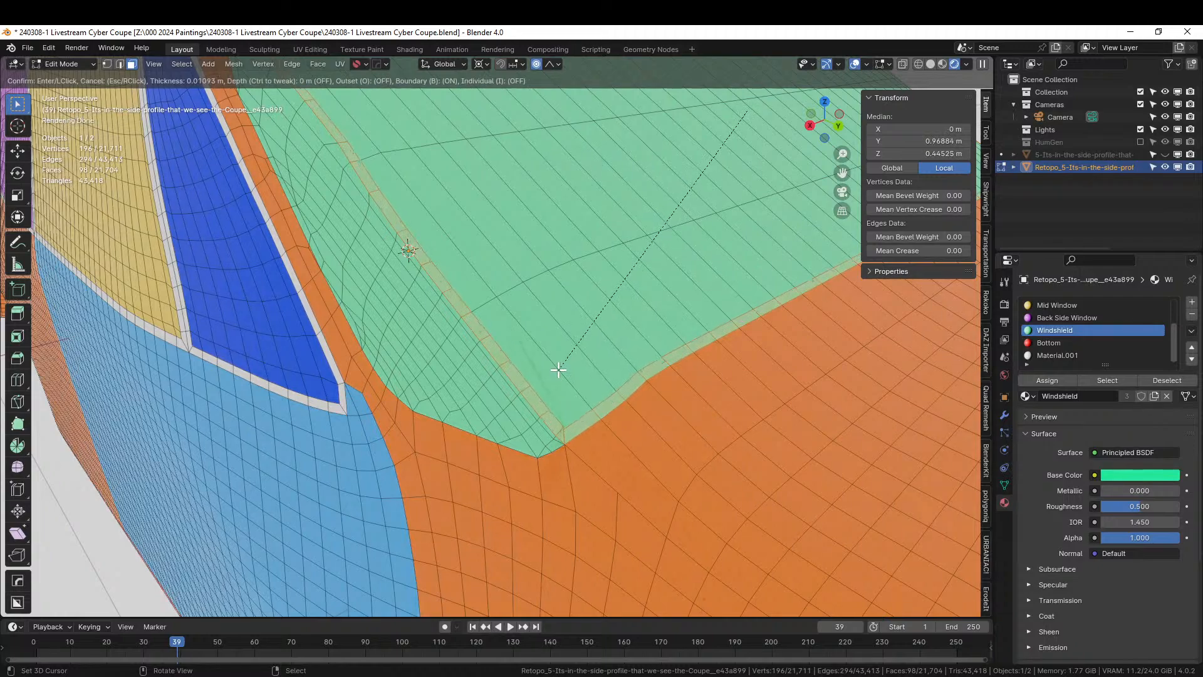
click(558, 369)
click(1065, 356)
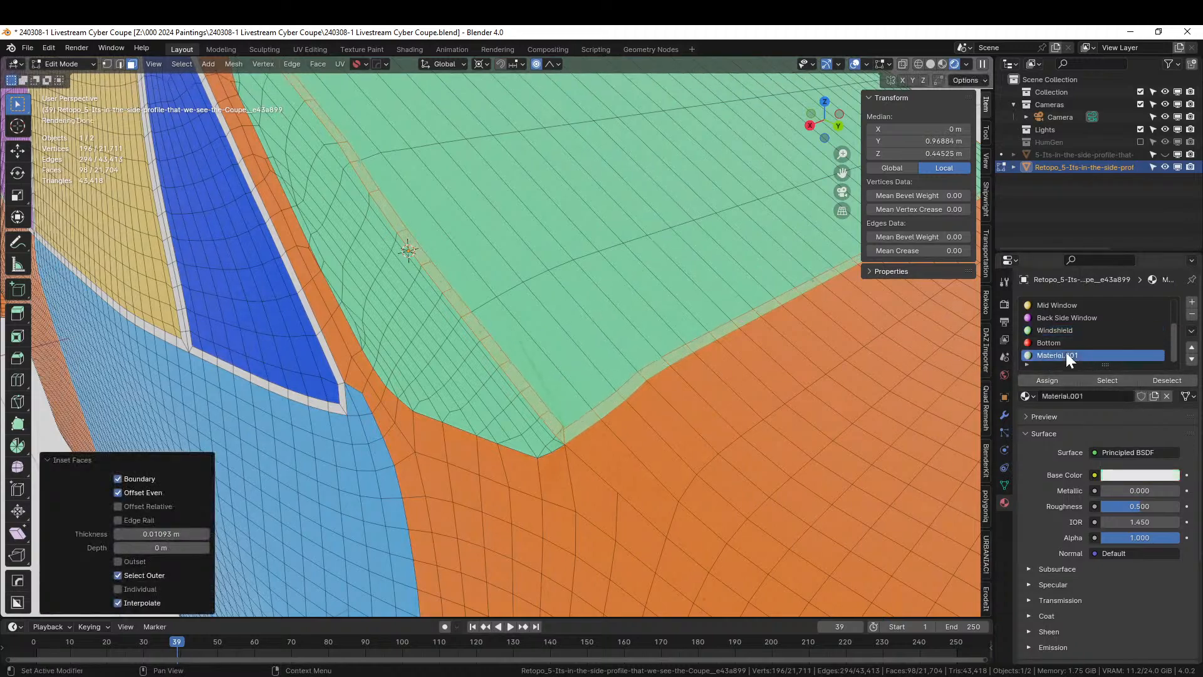
click(1059, 378)
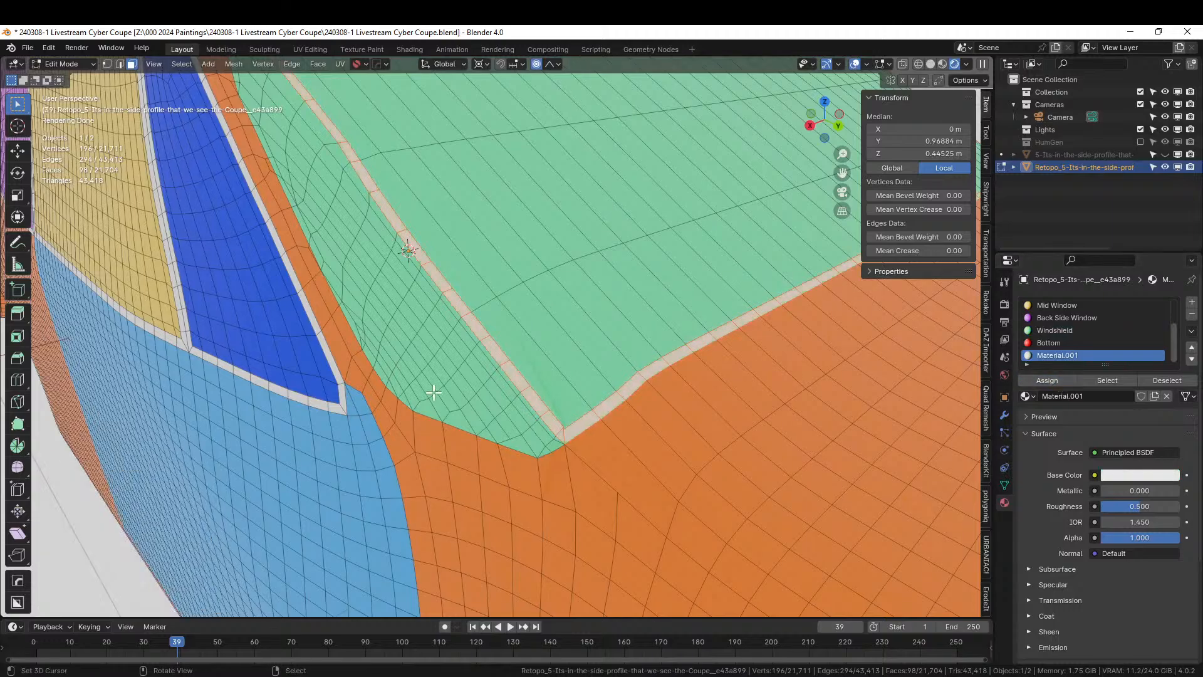
Replace the selection with most of the windshield's narrow side section beside the front side window, using Circle Select
middle_drag(433, 392, 471, 422)
scroll(471, 422, down, 2)
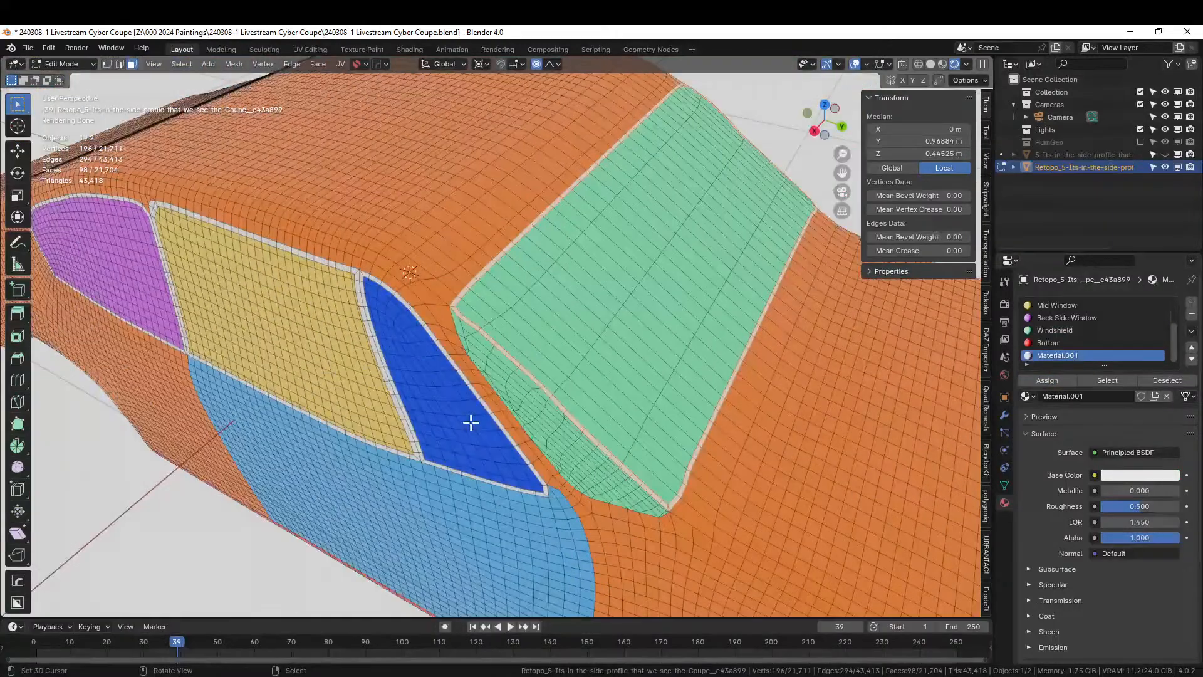
click(552, 422)
scroll(576, 452, up, 2)
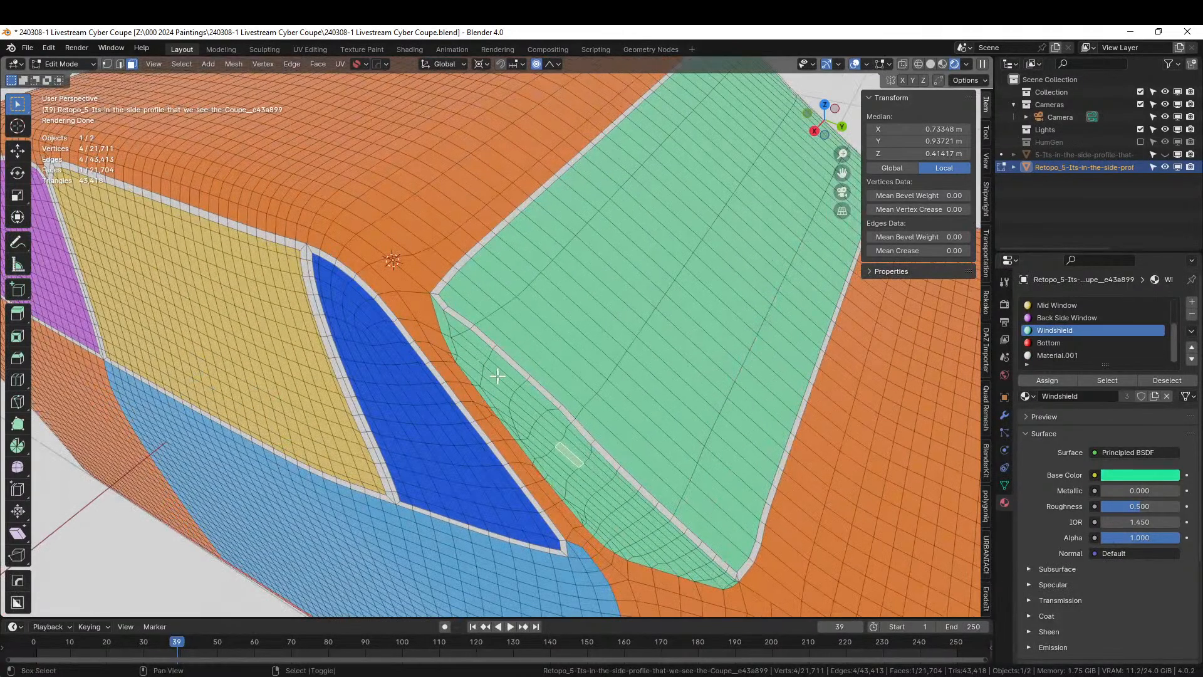
scroll(443, 335, up, 3)
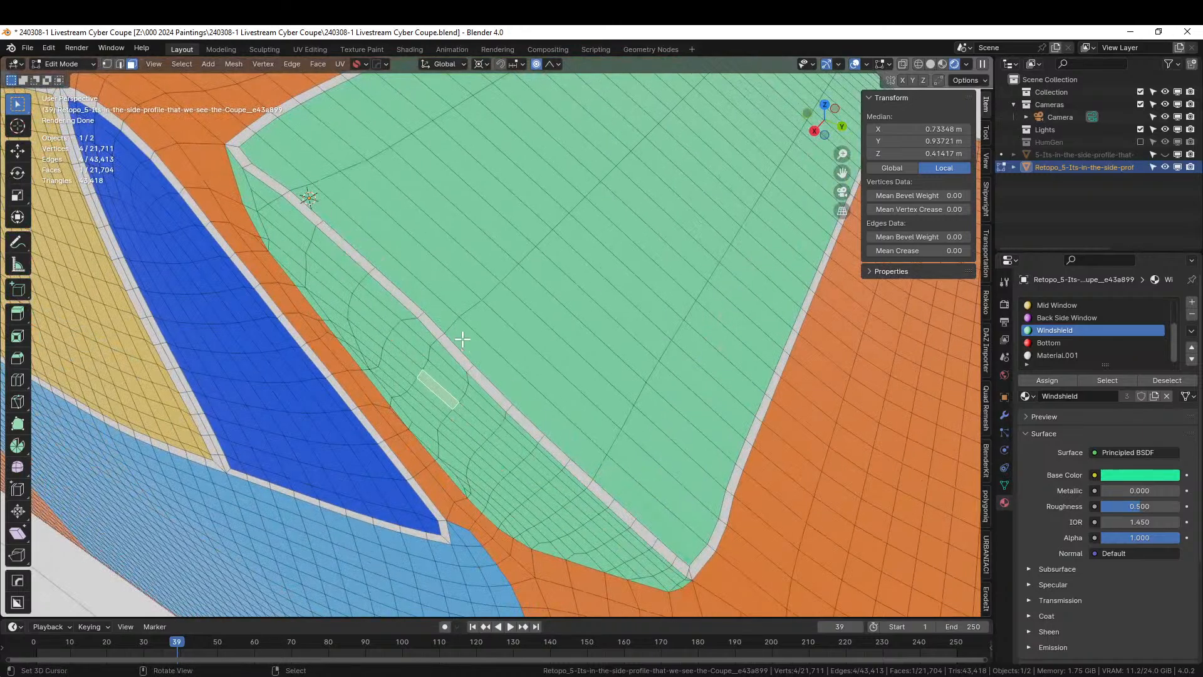
key(c)
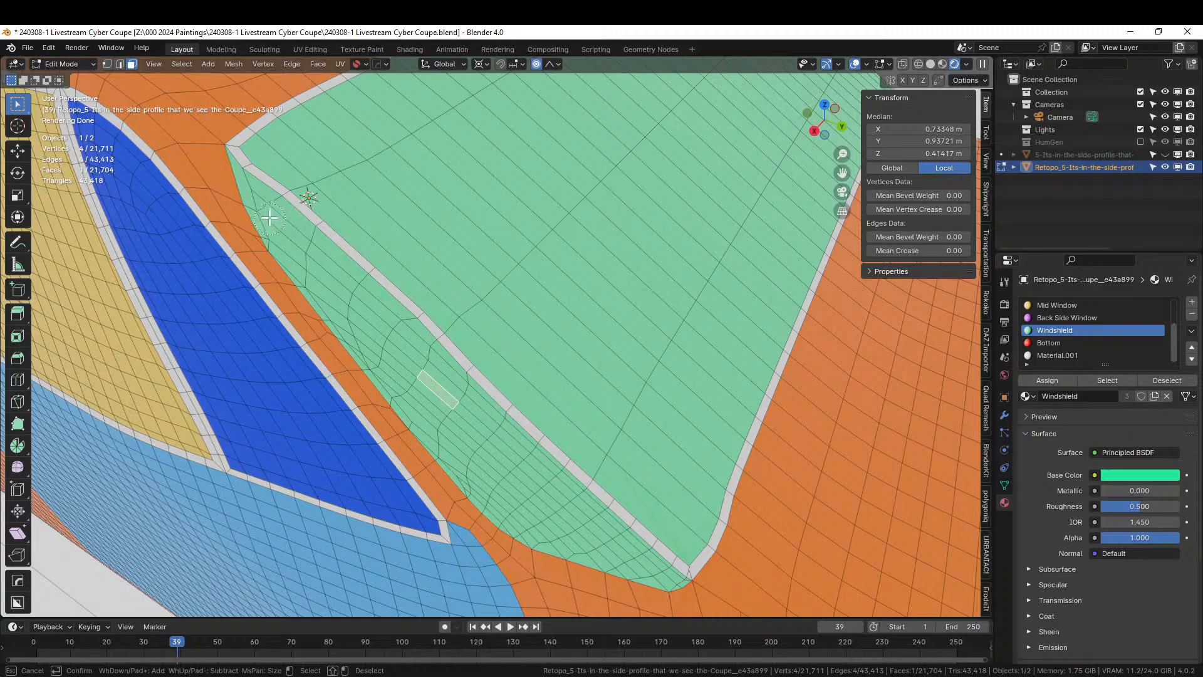
mouse_move(269, 217)
mouse_down()
mouse_move(487, 476)
mouse_move(495, 504)
mouse_move(539, 517)
mouse_up()
drag(430, 380, 495, 475)
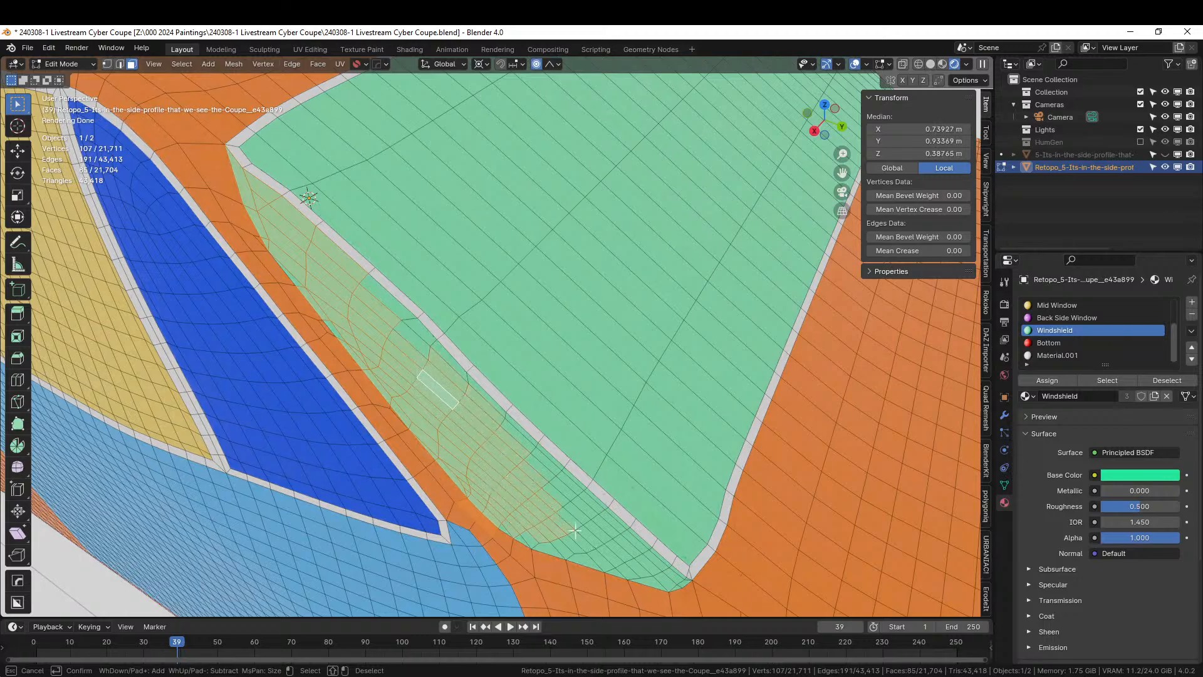
right_click(652, 568)
Extend the selection with a missed face along the border ring and the windshield side section's lower corner and lower edge faces
shift+right_click(390, 306)
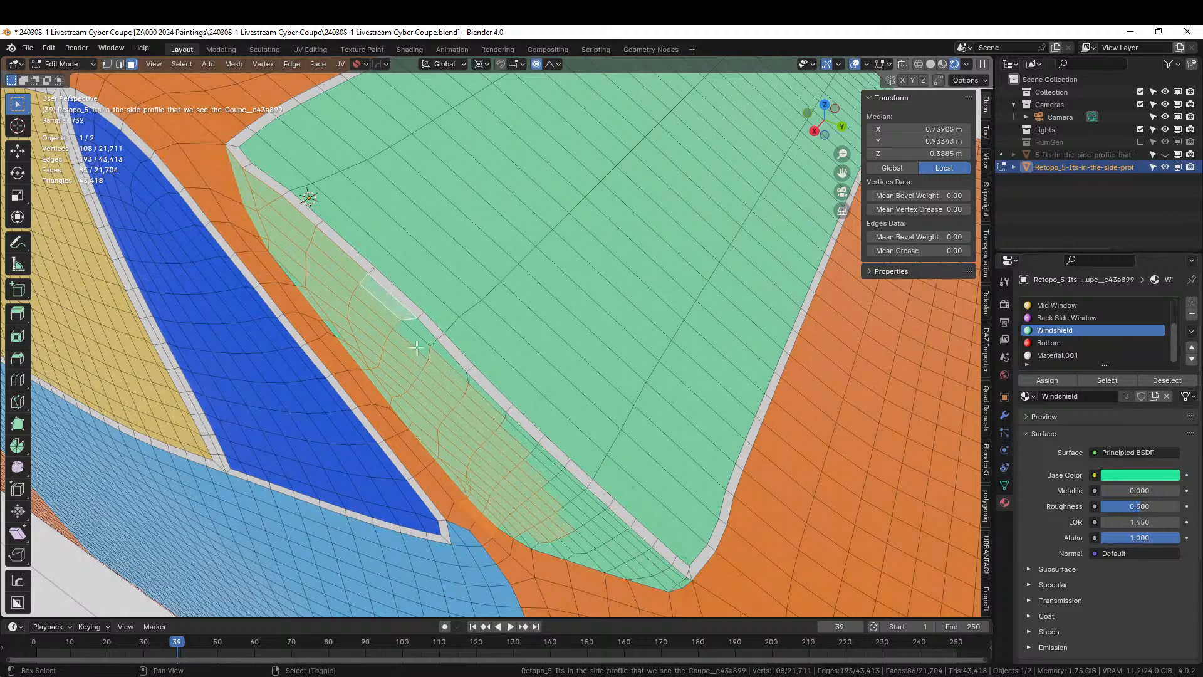
shift+middle_drag(626, 504, 486, 316)
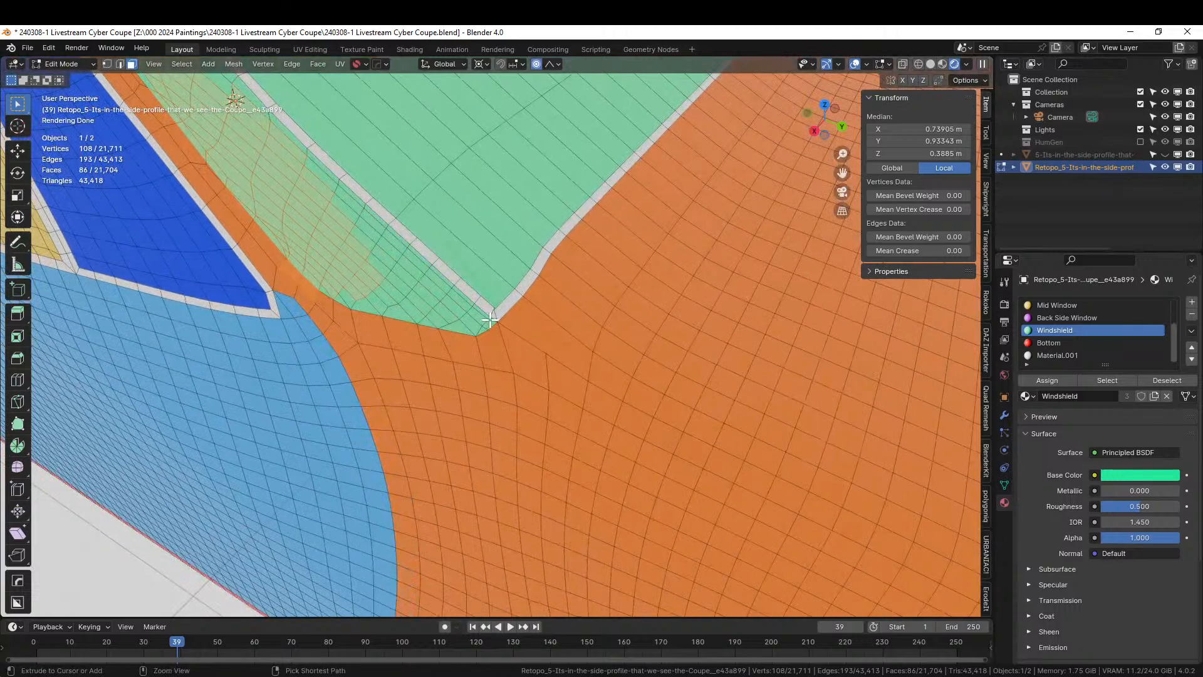
ctrl+click(490, 322)
ctrl+click(456, 328)
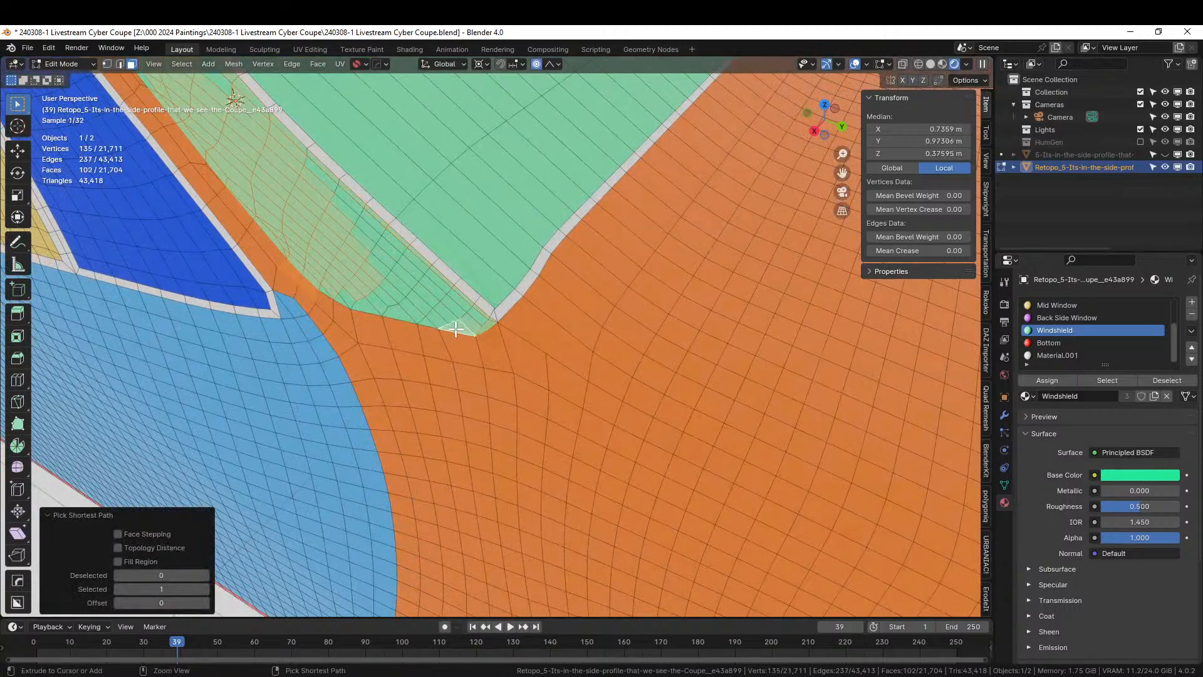
ctrl+click(428, 321)
ctrl+click(367, 306)
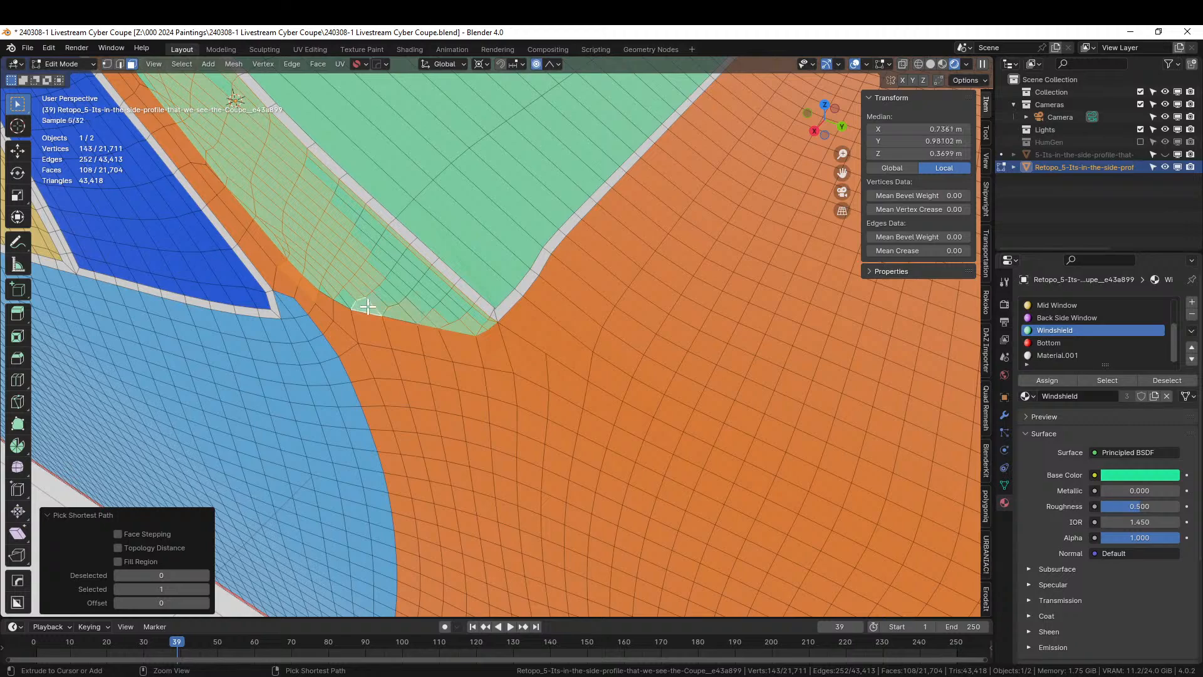
ctrl+right_click(338, 299)
ctrl+right_click(326, 290)
shift+right_click(305, 286)
shift+right_click(292, 279)
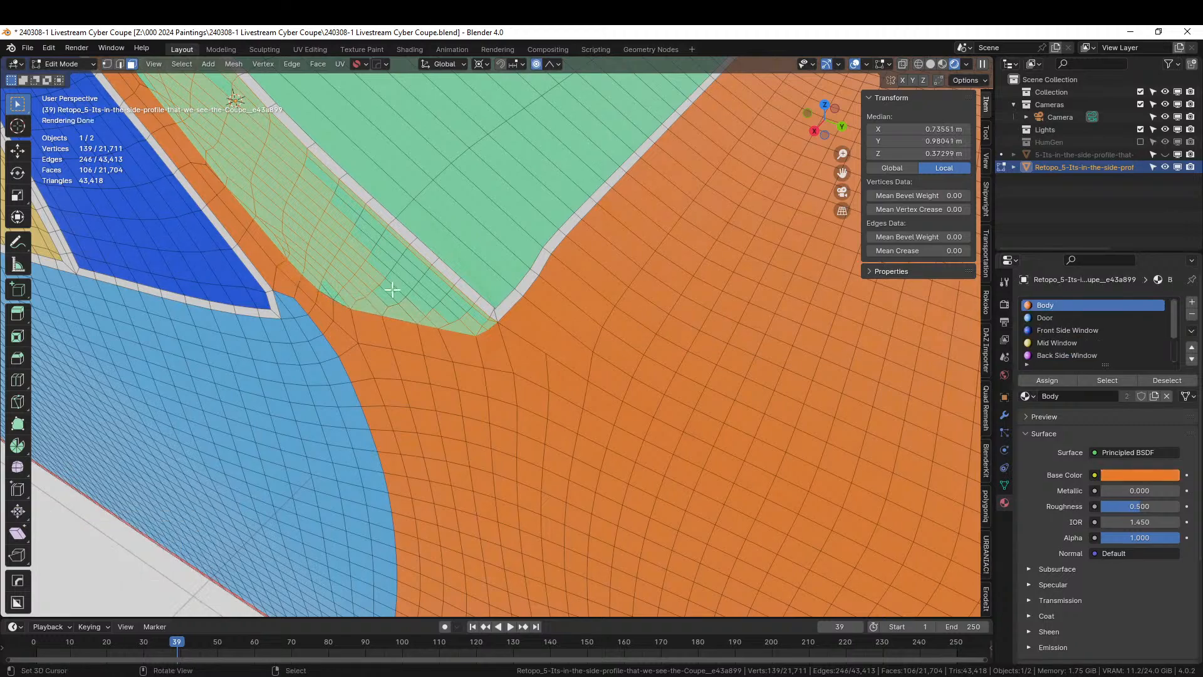
Switch the viewport to solid shading and add the missed small faces along the side section's outer edge to the selection
key(z)
key(6)
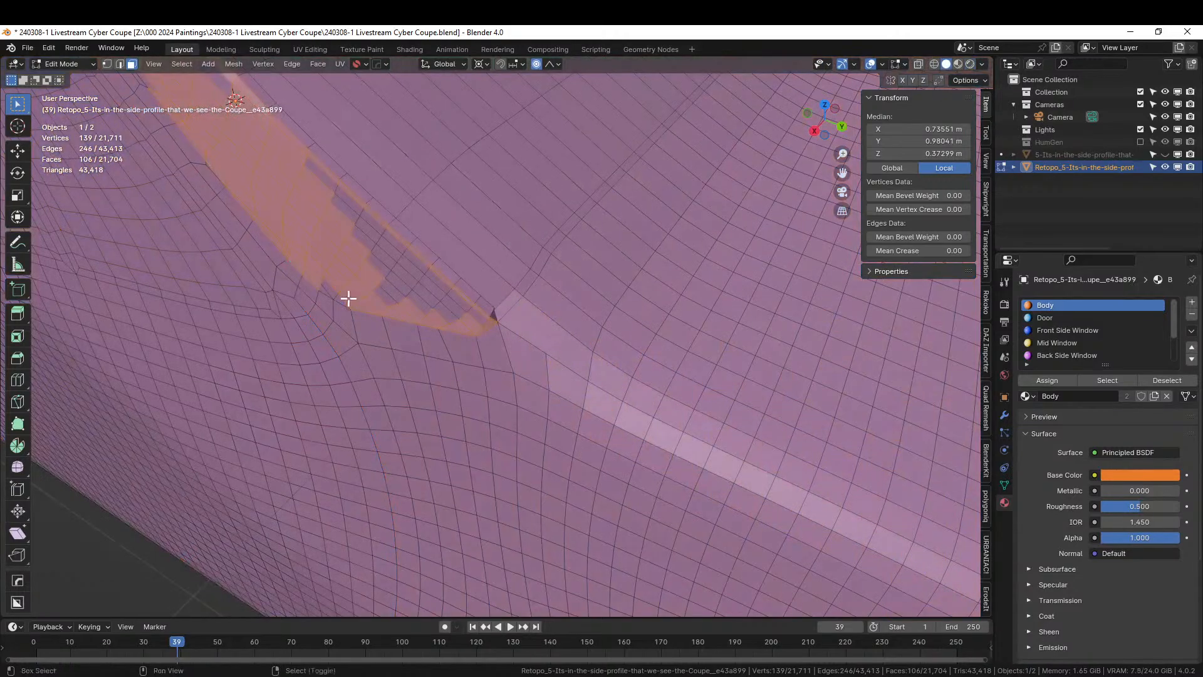
shift+middle_drag(346, 298, 414, 387)
scroll(431, 426, up, 6)
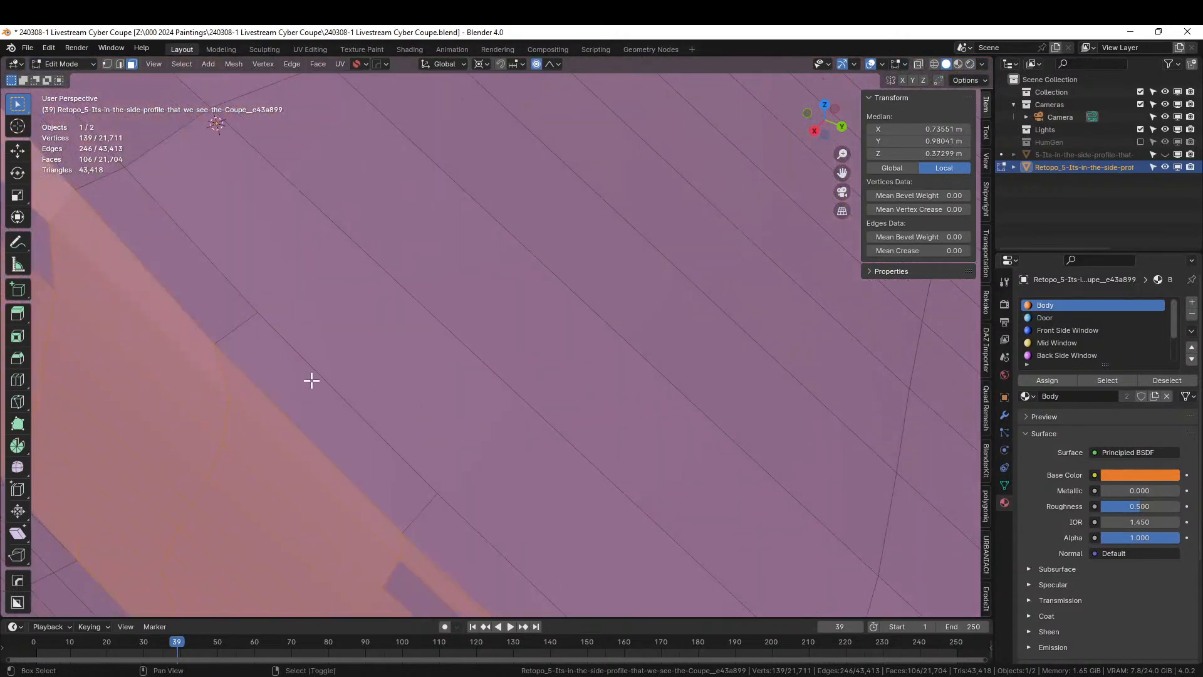
scroll(398, 385, down, 4)
shift+right_click(429, 274)
scroll(510, 372, up, 3)
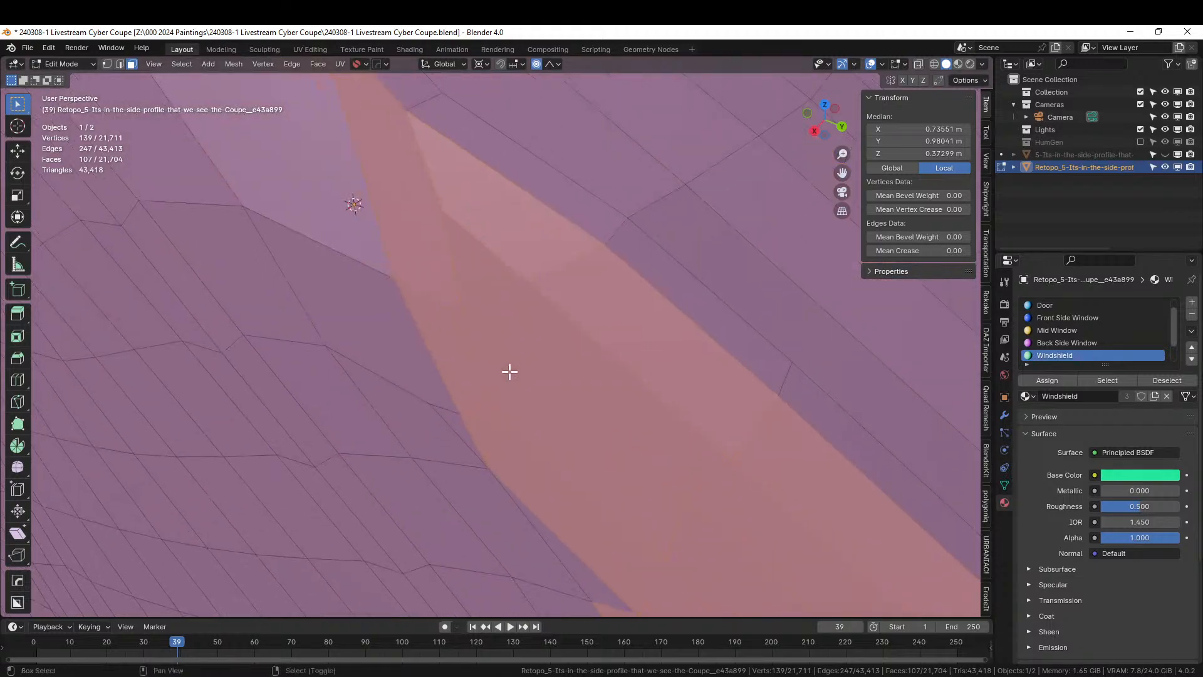
scroll(521, 447, down, 4)
shift+right_click(530, 432)
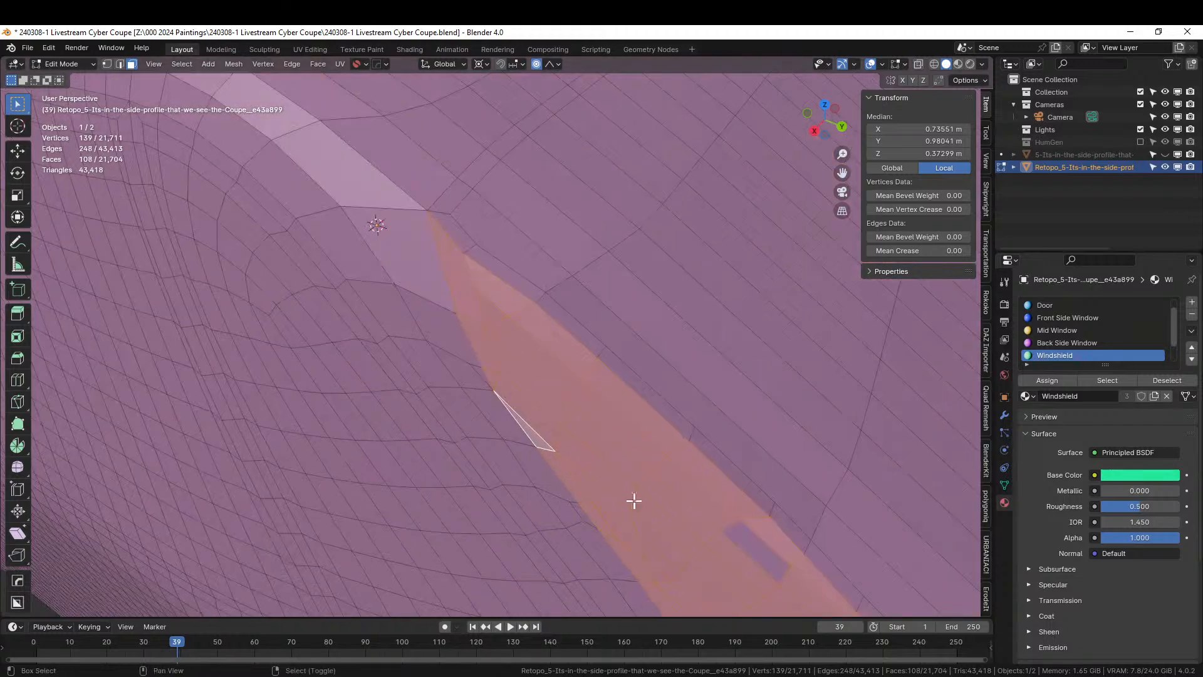
scroll(570, 414, up, 3)
shift+right_click(496, 242)
shift+middle_drag(635, 416, 545, 328)
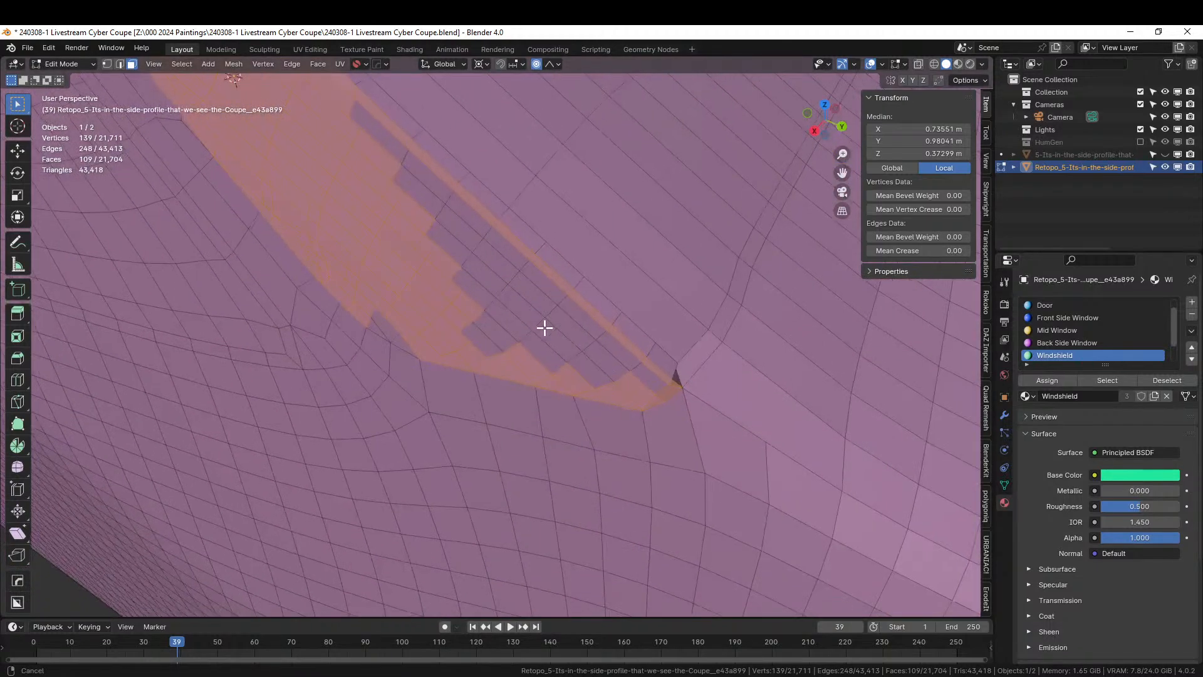
shift+right_click(376, 323)
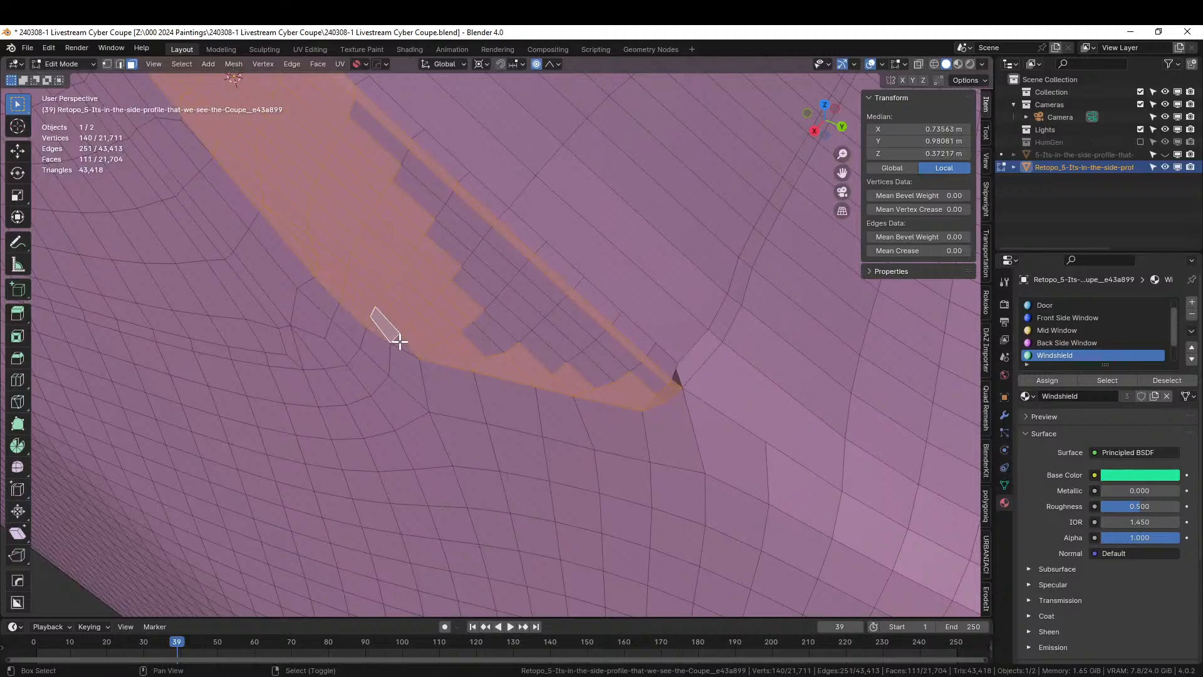
shift+right_click(399, 340)
Fill the remaining gaps inside the windshield side section's selection with Circle Select
key(c)
mouse_move(357, 122)
mouse_down()
mouse_move(491, 263)
mouse_move(472, 298)
mouse_move(612, 373)
mouse_move(531, 293)
mouse_up()
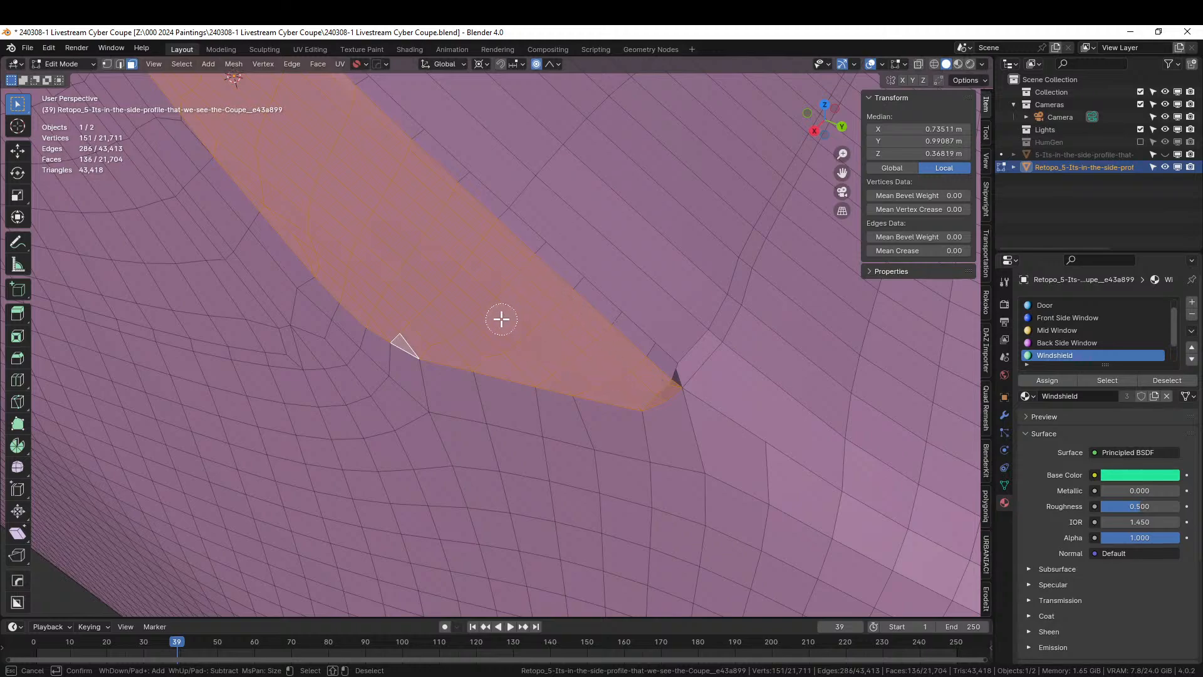
key(Escape)
scroll(500, 319, down, 5)
mouse_move(499, 319)
middle_down()
mouse_move(467, 340)
mouse_move(501, 329)
middle_up()
scroll(501, 330, up, 3)
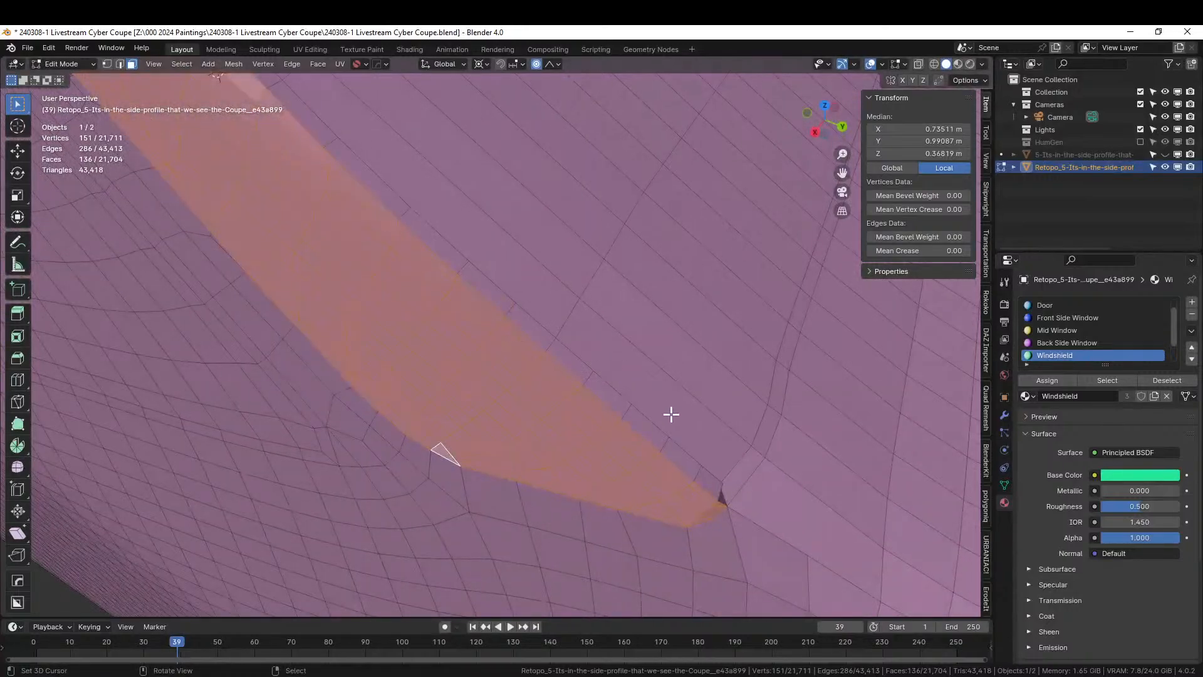
Inset the selected windshield side section by about 0.0027 m and assign Material.001 to the new border ring, using rendered shading
key(i)
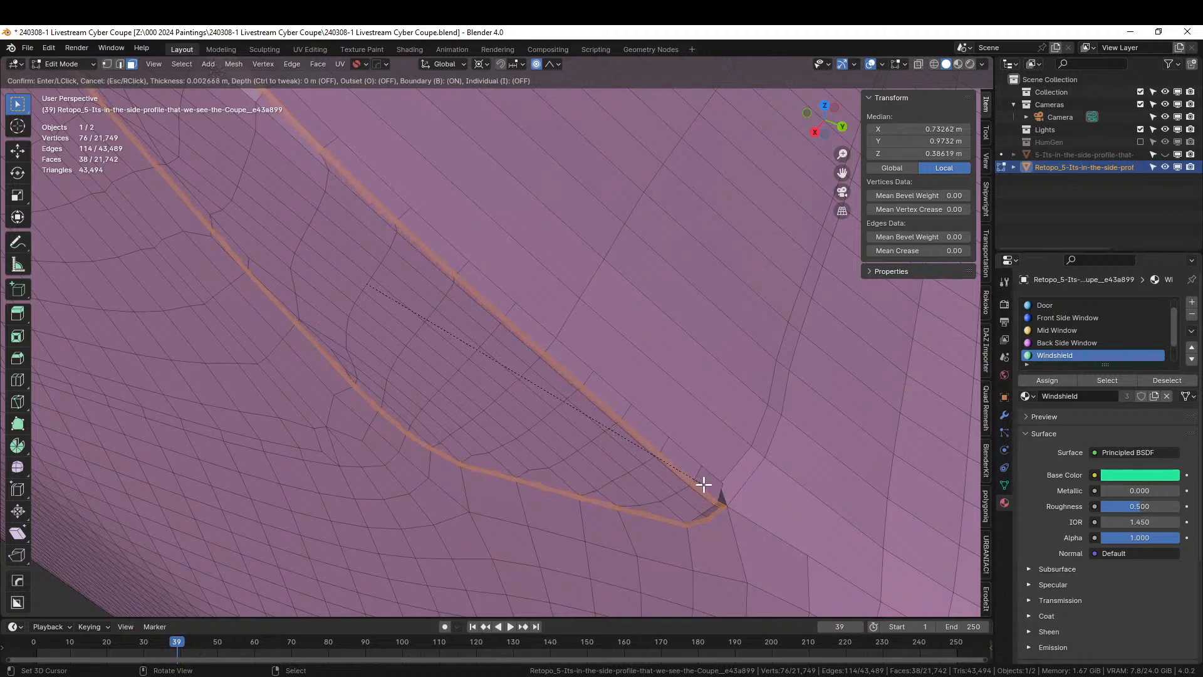
click(703, 484)
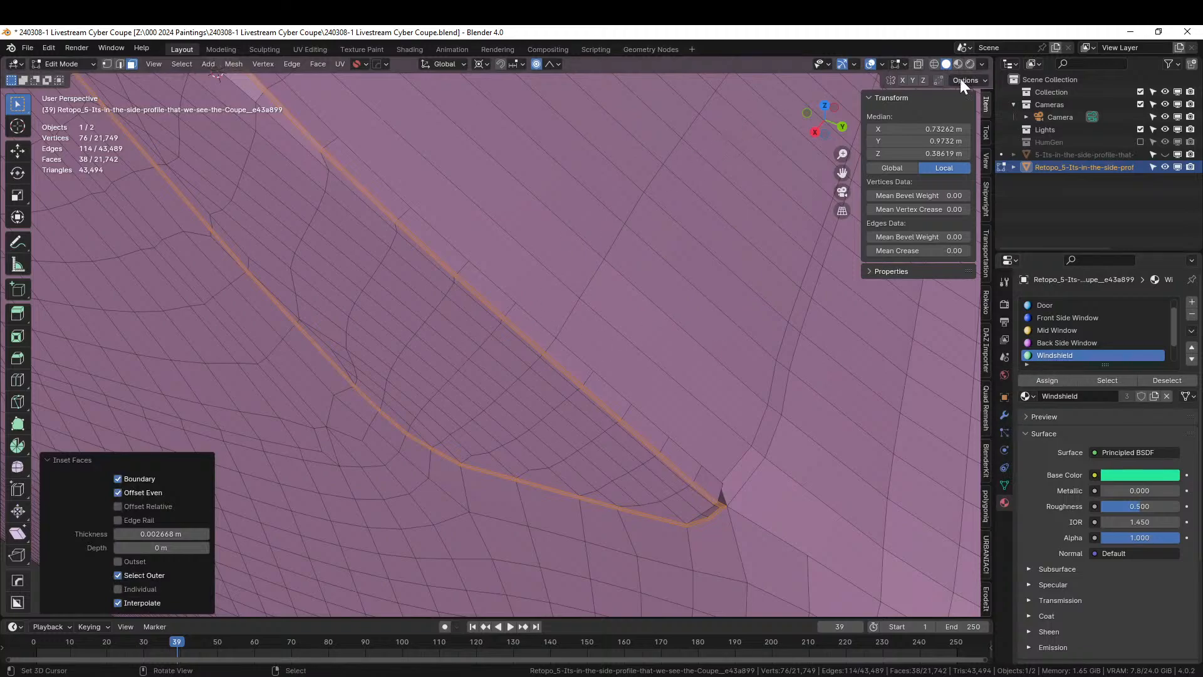
key(z)
key(KP_8)
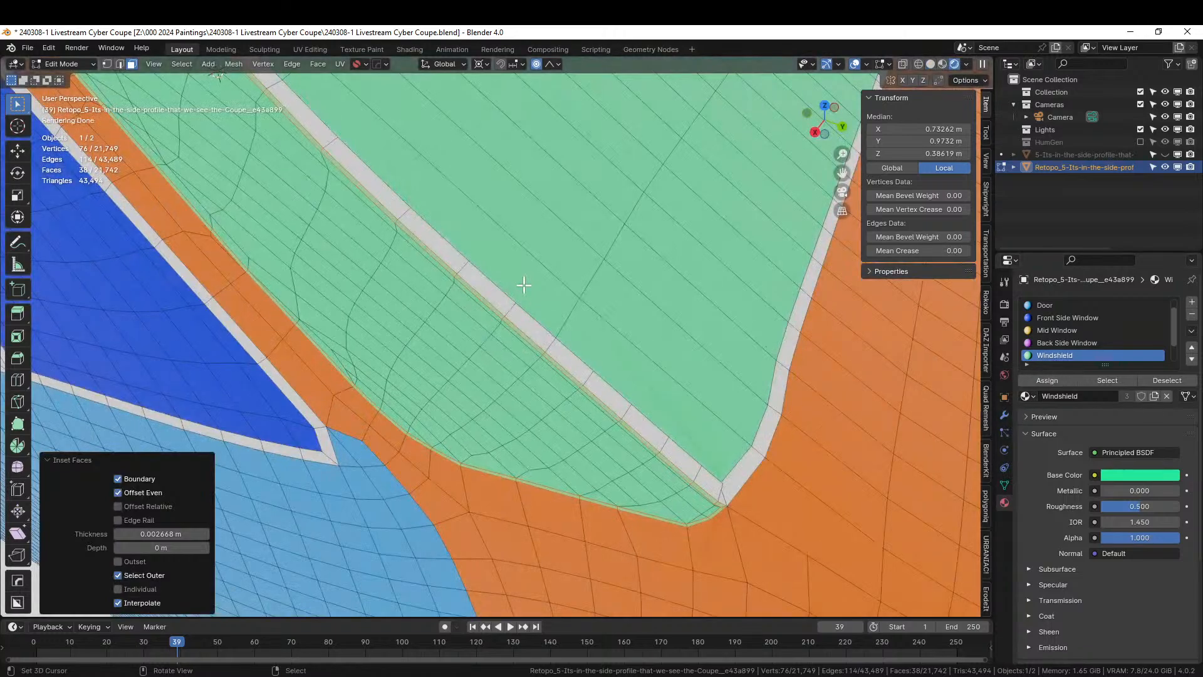
scroll(1107, 336, down, 2)
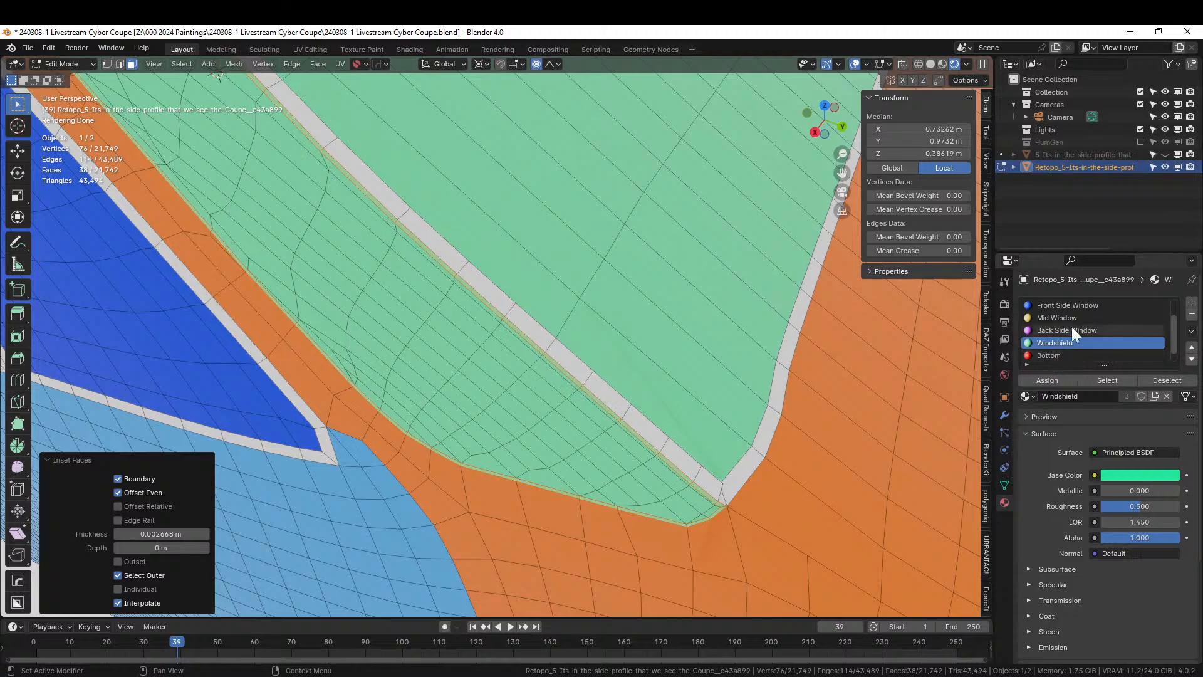
click(1057, 356)
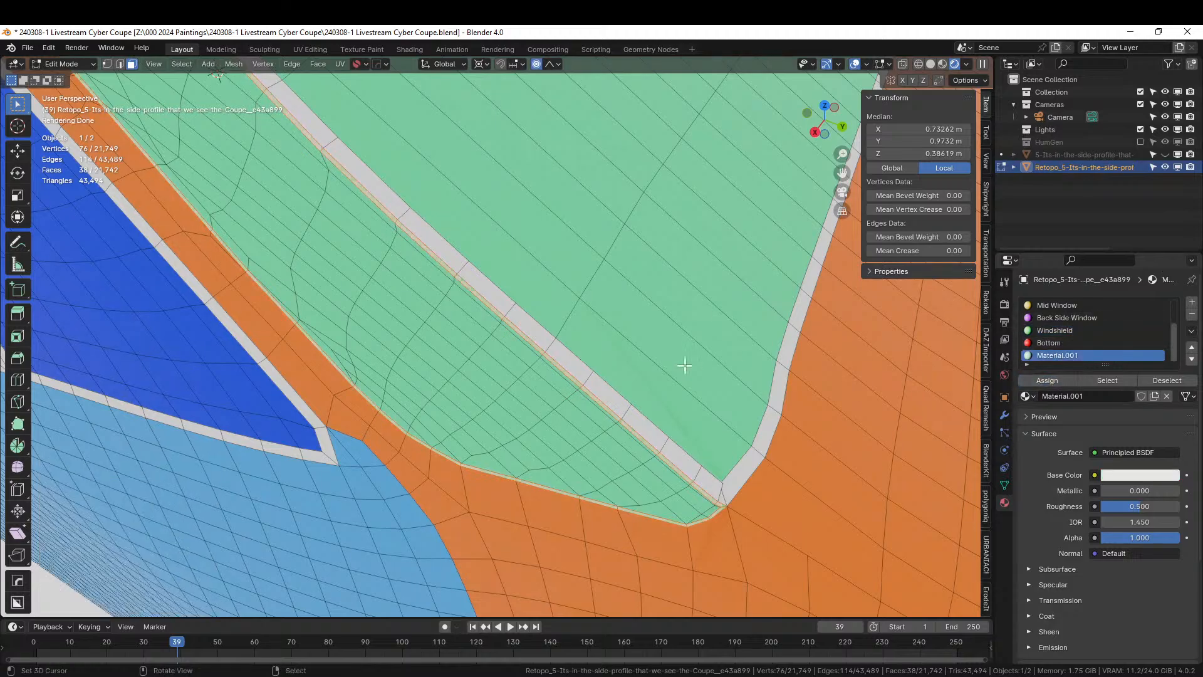
Return to Object Mode, save the file and inspect the window border frames around the car body
scroll(684, 365, down, 4)
key(Tab)
middle_drag(548, 380, 741, 340)
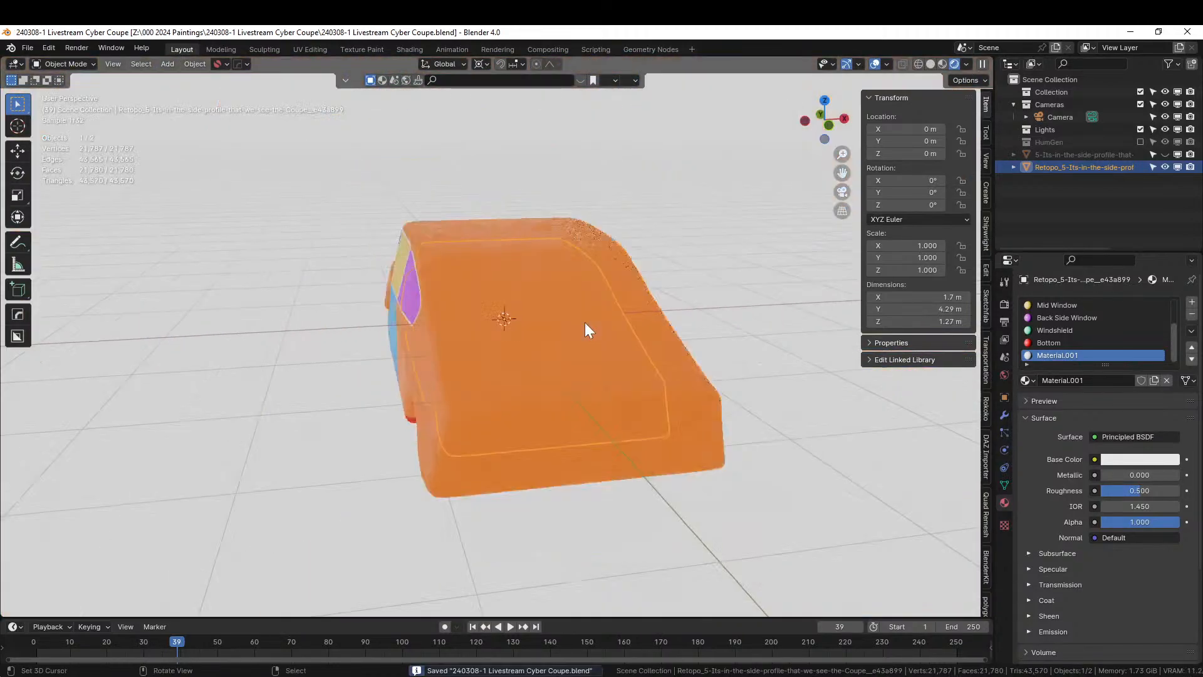
middle_drag(585, 328, 716, 370)
scroll(716, 370, up, 3)
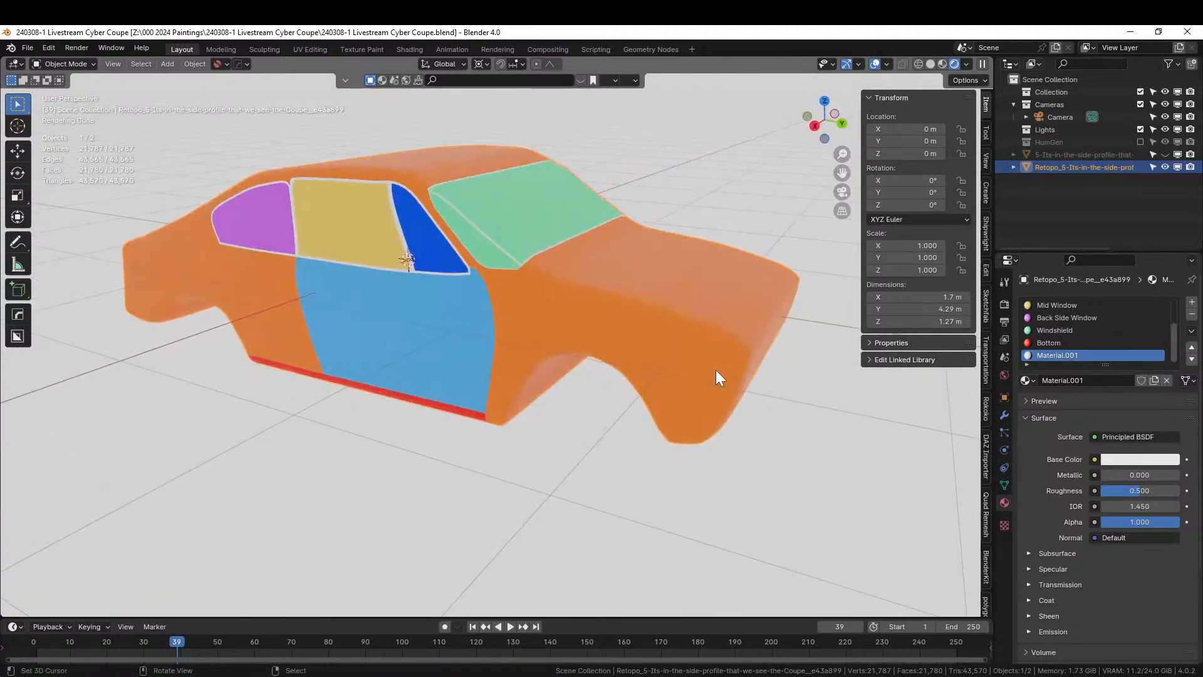
middle_drag(469, 349, 540, 370)
scroll(503, 325, up, 2)
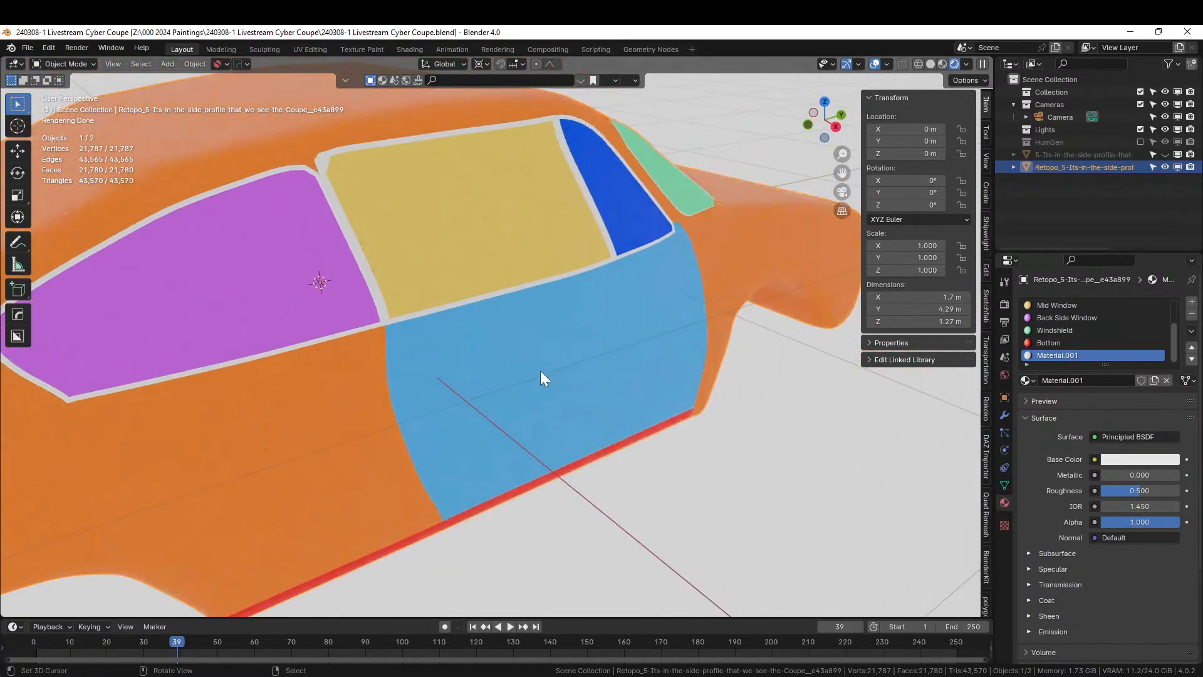
scroll(533, 376, up, 3)
scroll(533, 379, down, 2)
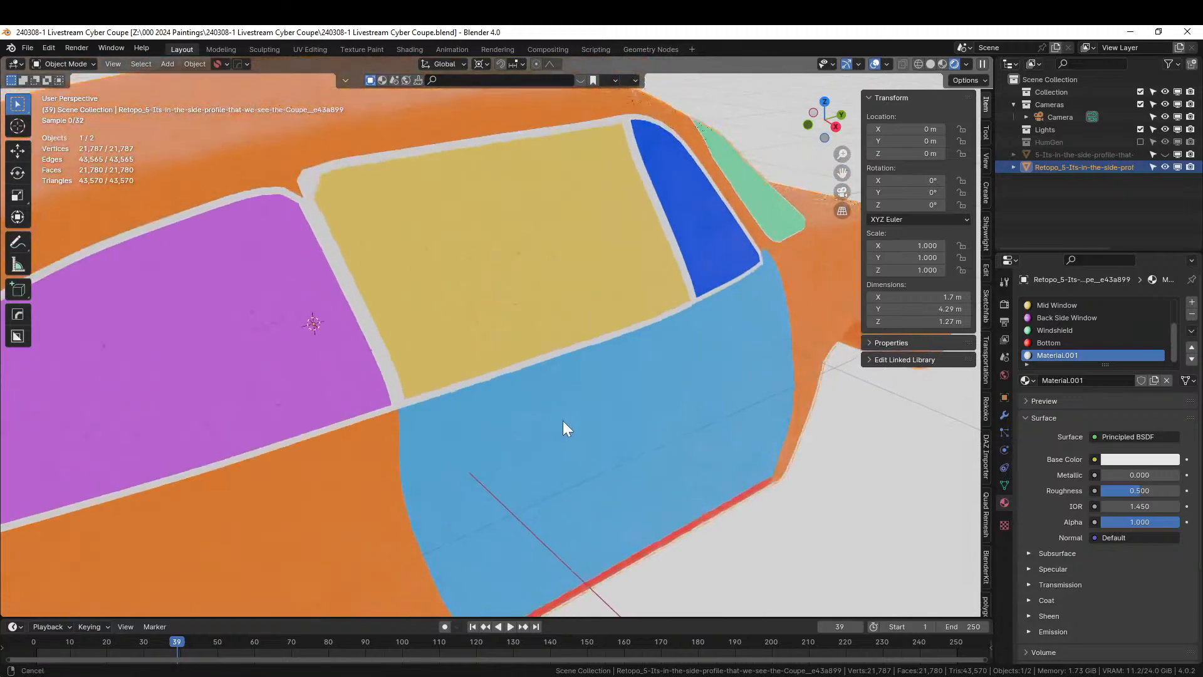
In Edit Mode's edge selection, add the door's rear outline from the mid window's upper rear corner down to the door's bottom
key(Tab)
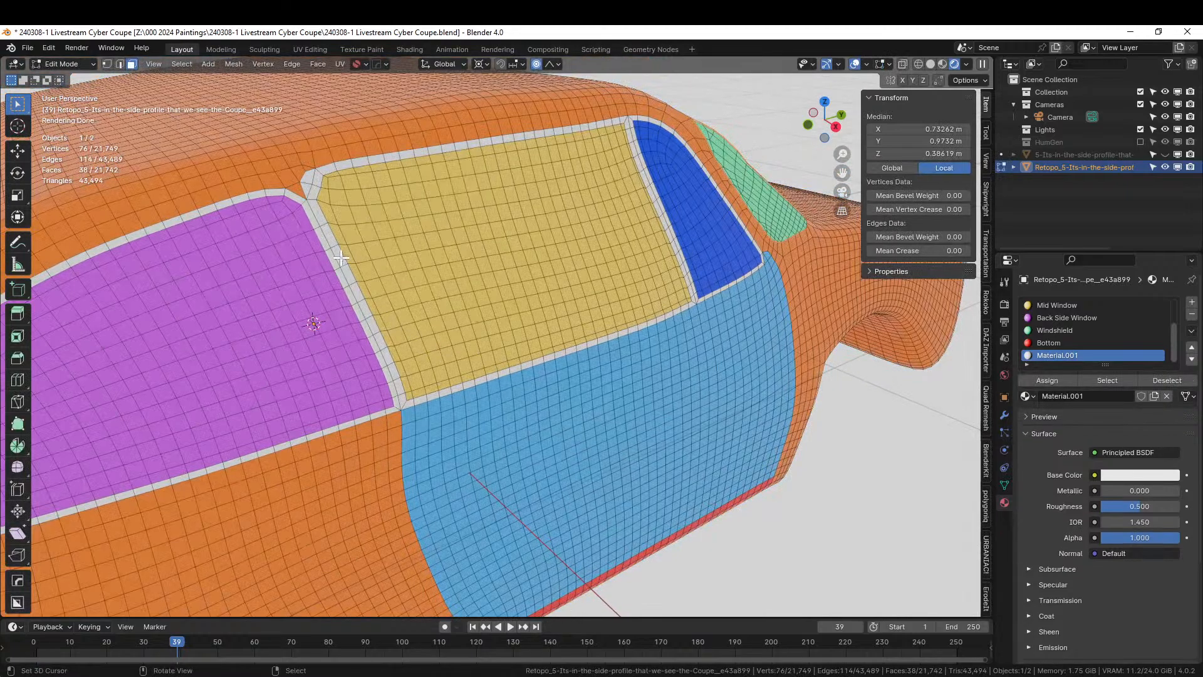
key(2)
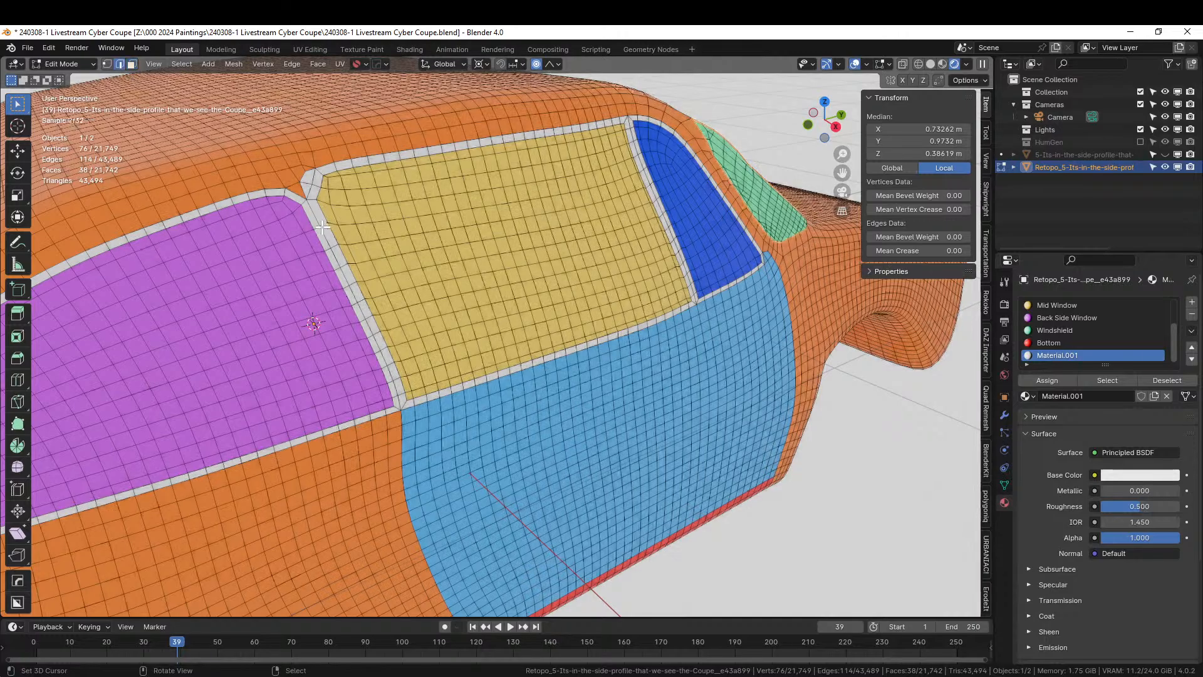
shift+click(311, 207)
shift+middle_drag(442, 397, 424, 263)
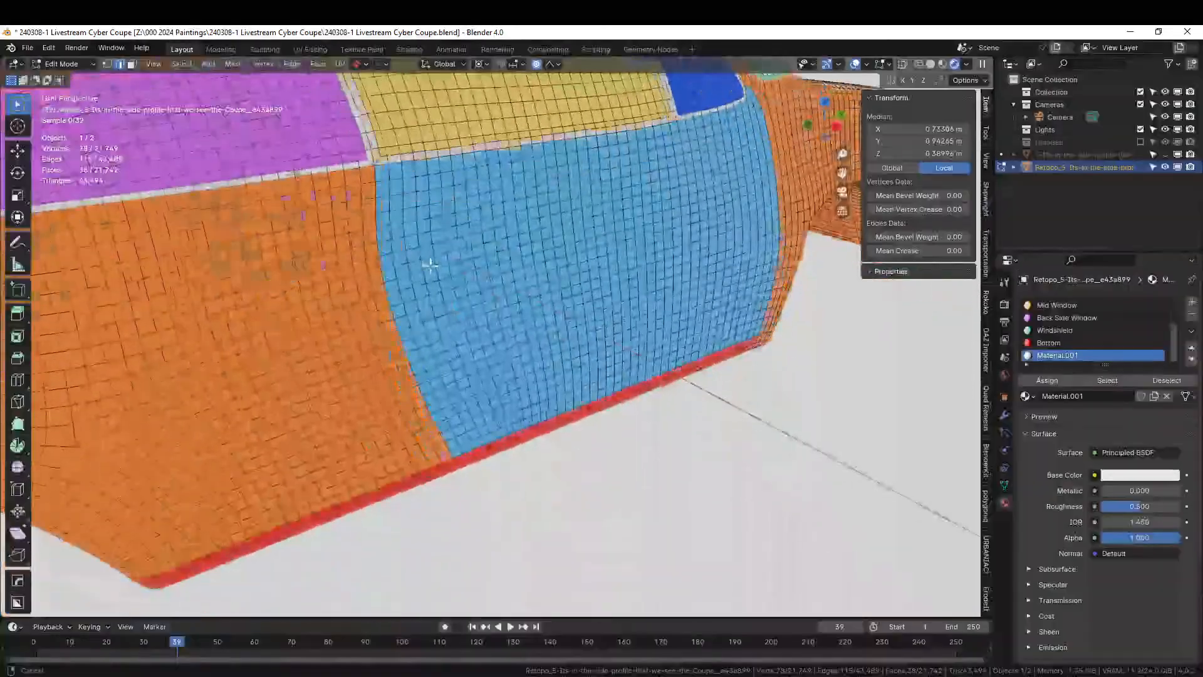
ctrl+click(461, 410)
Add the short edges around the mid window frame's upper rear corner to the door outline selection
shift+middle_drag(461, 409, 483, 524)
scroll(483, 524, up, 5)
shift+middle_drag(270, 505, 341, 451)
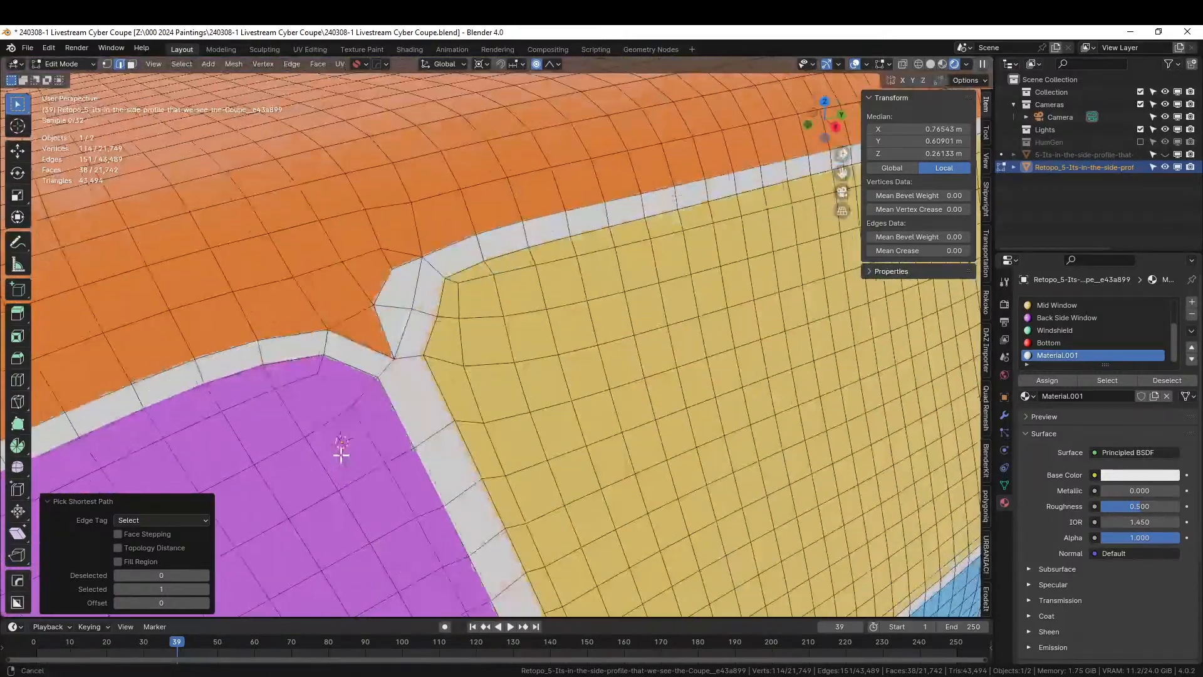
shift+click(385, 326)
shift+click(385, 291)
shift+click(404, 259)
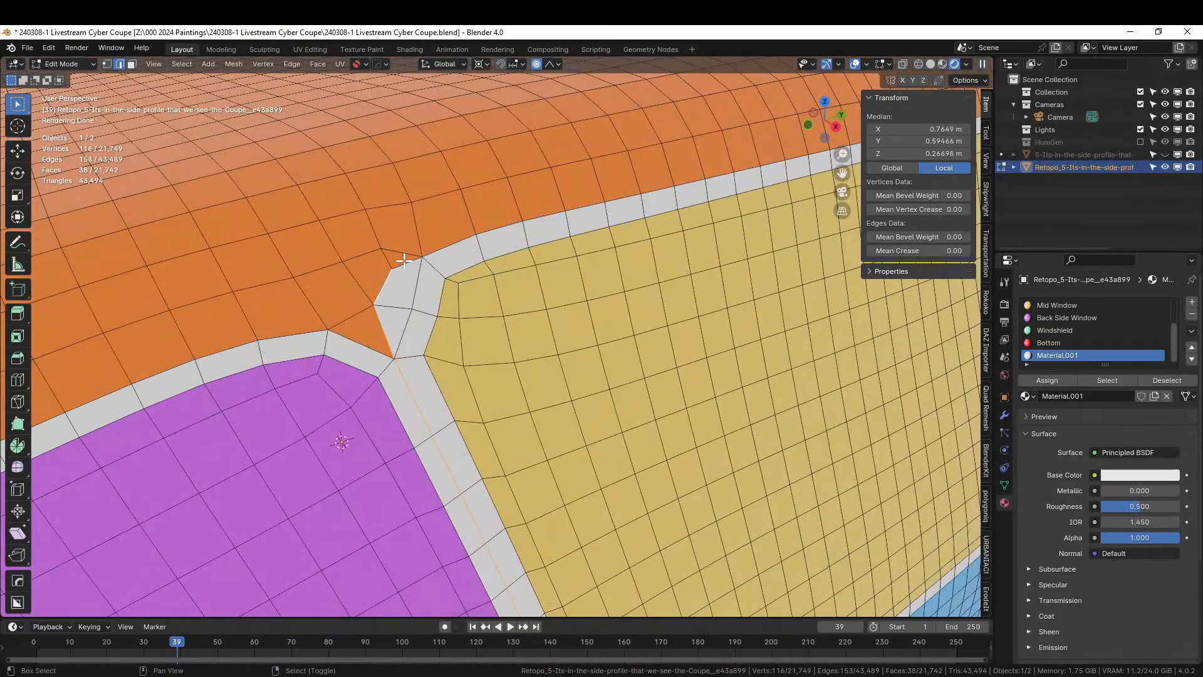
Extend the outline selection along the mid window's top and down the front side window's outer frame with shortest-path picks
shift+middle_drag(563, 258, 353, 301)
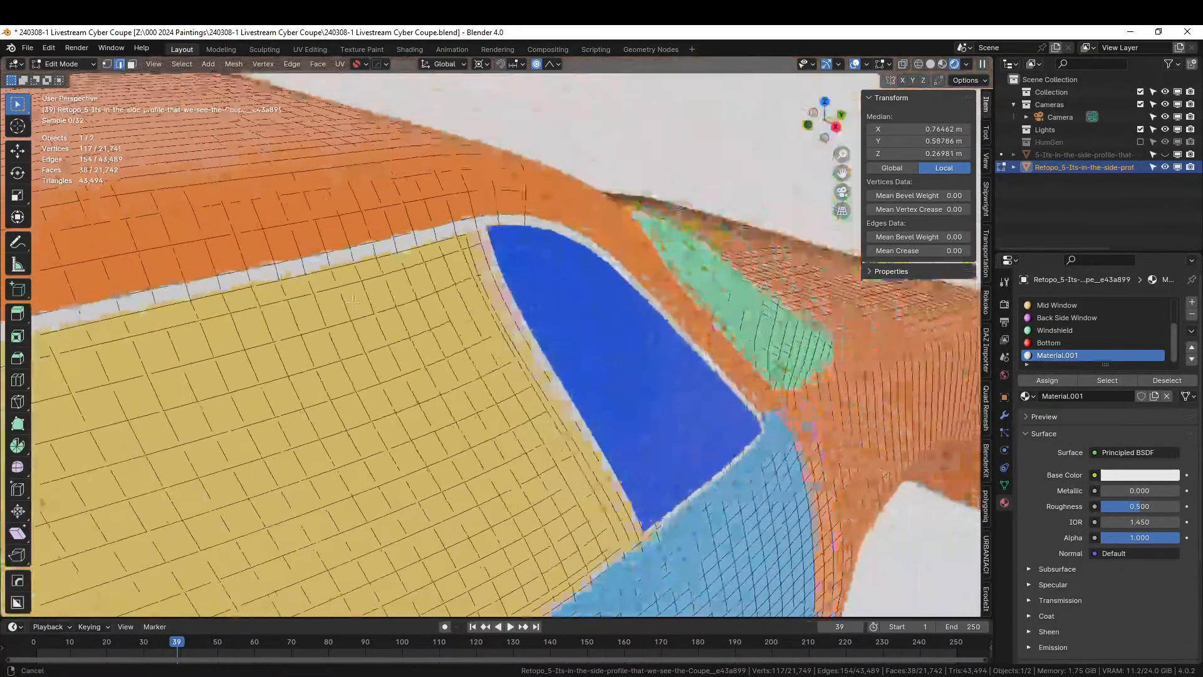
ctrl+click(487, 215)
ctrl+click(514, 213)
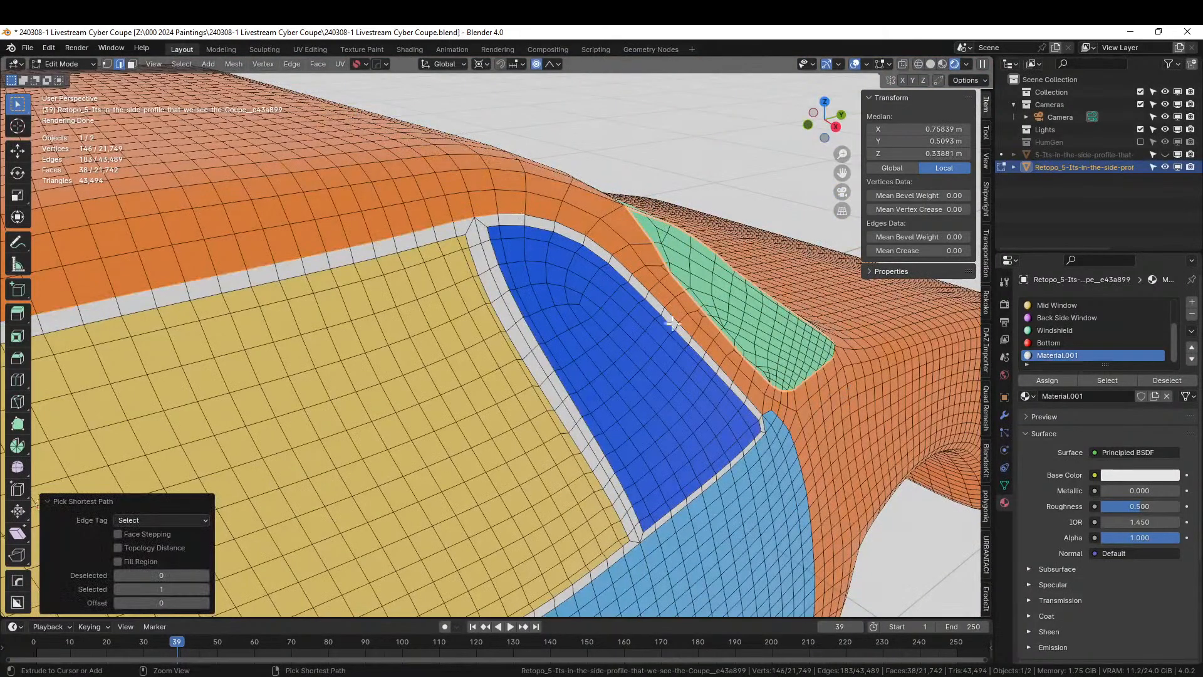
ctrl+click(753, 402)
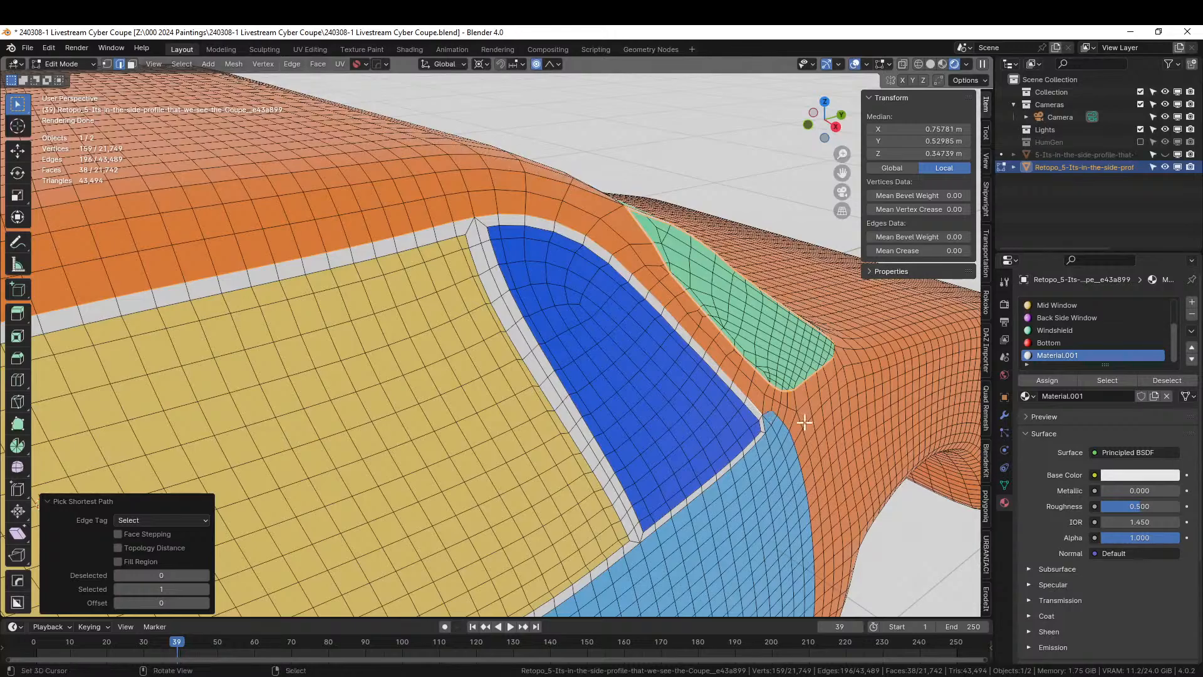
Add the edges at the door's upper front corner and the path down its front boundary to the bottom strip
middle_drag(800, 416, 668, 414)
scroll(667, 413, up, 5)
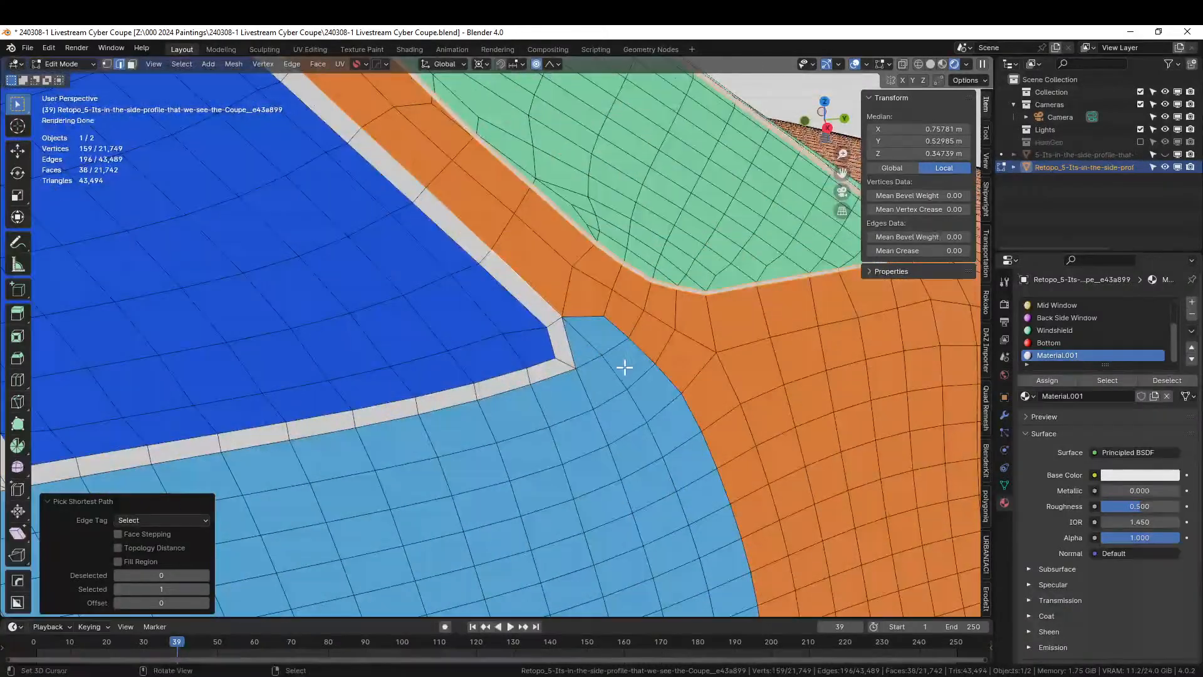
shift+click(581, 316)
shift+right_click(613, 324)
shift+middle_drag(647, 365, 587, 59)
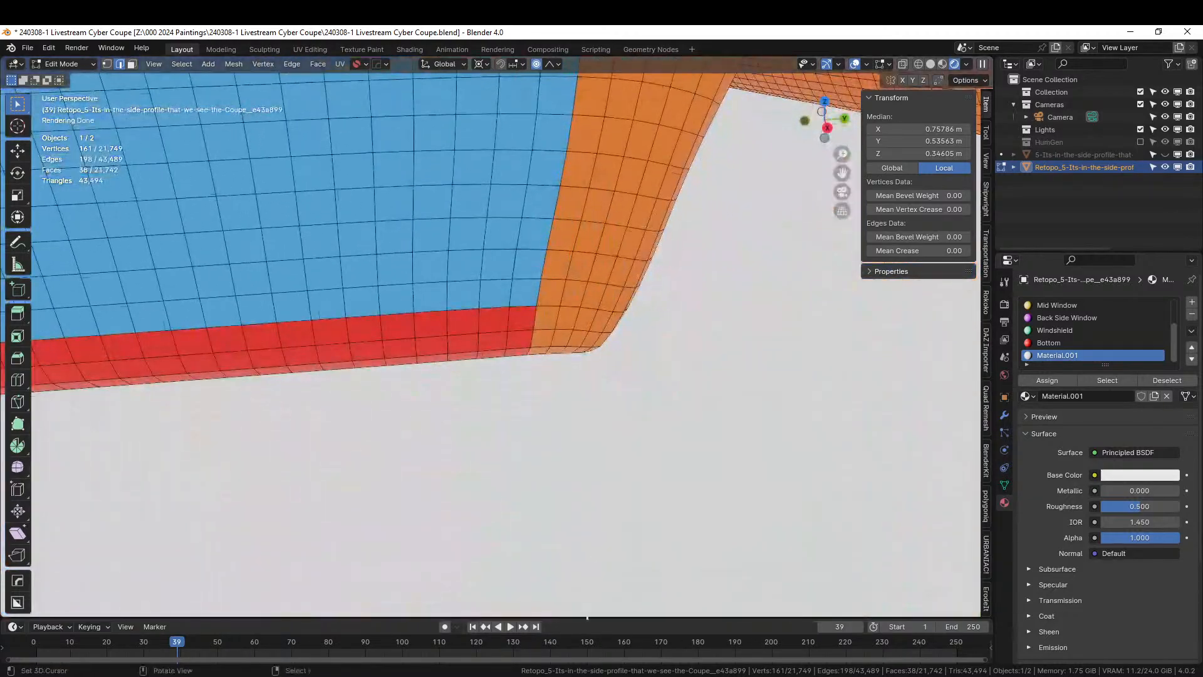
ctrl+click(540, 293)
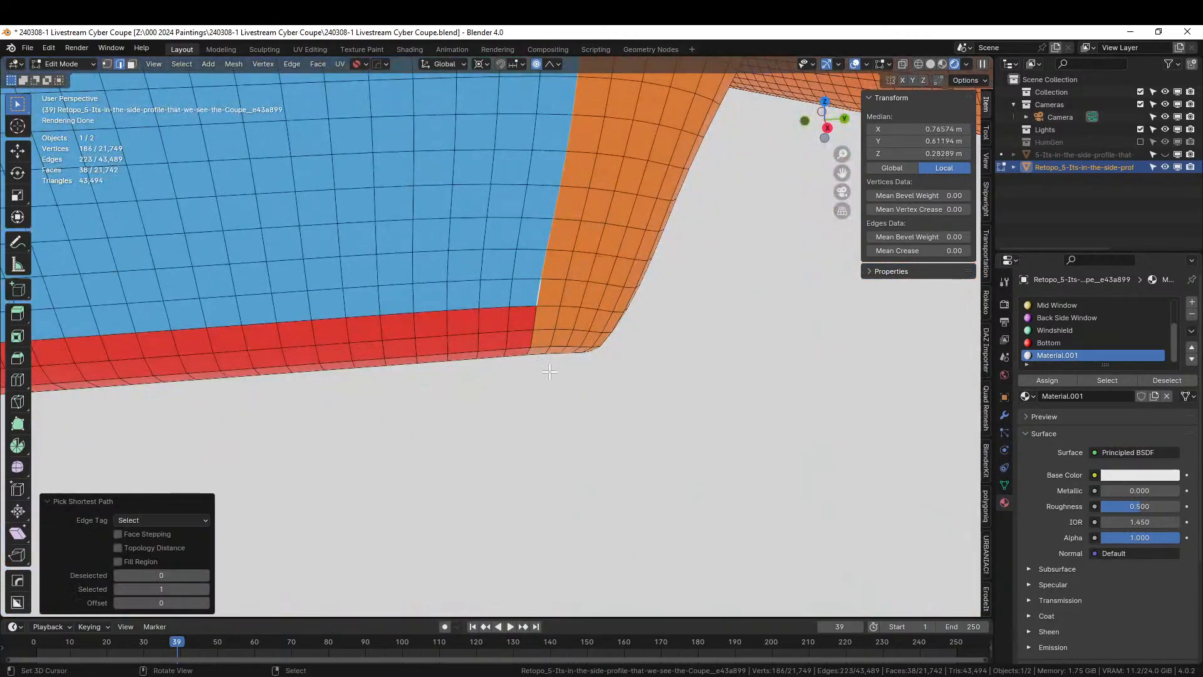
Close the door outline selection along the boundary between the door and the red bottom strip
middle_drag(549, 372, 860, 486)
scroll(744, 433, down, 4)
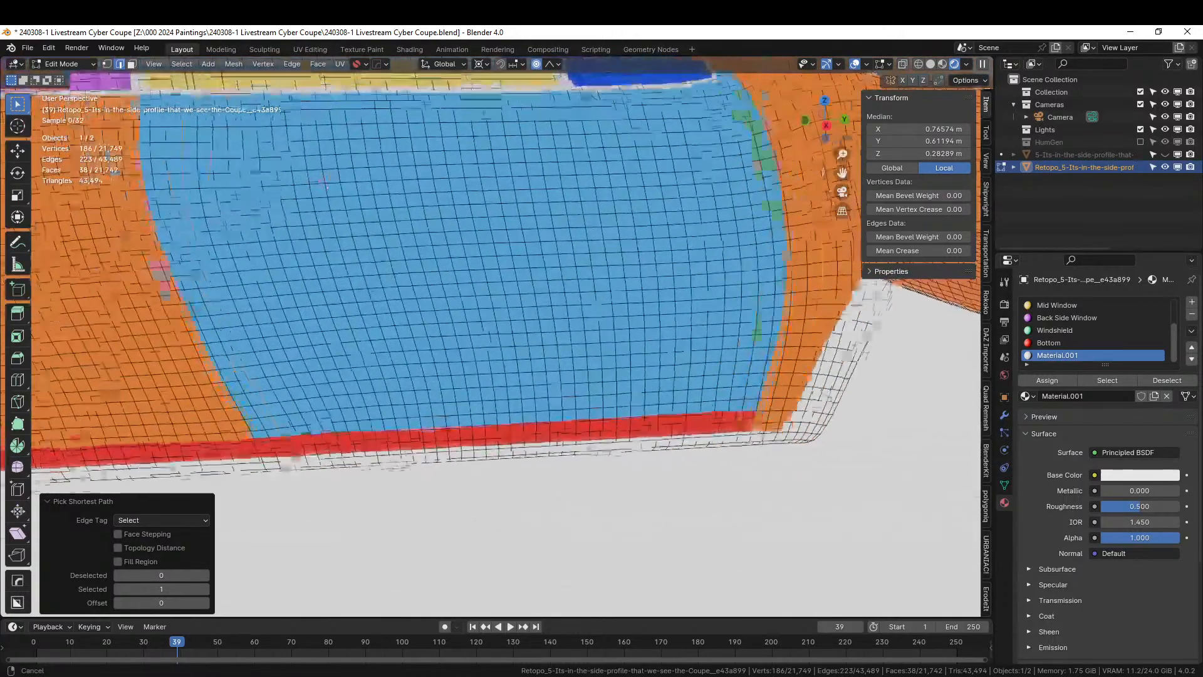
shift+middle_drag(387, 569, 462, 604)
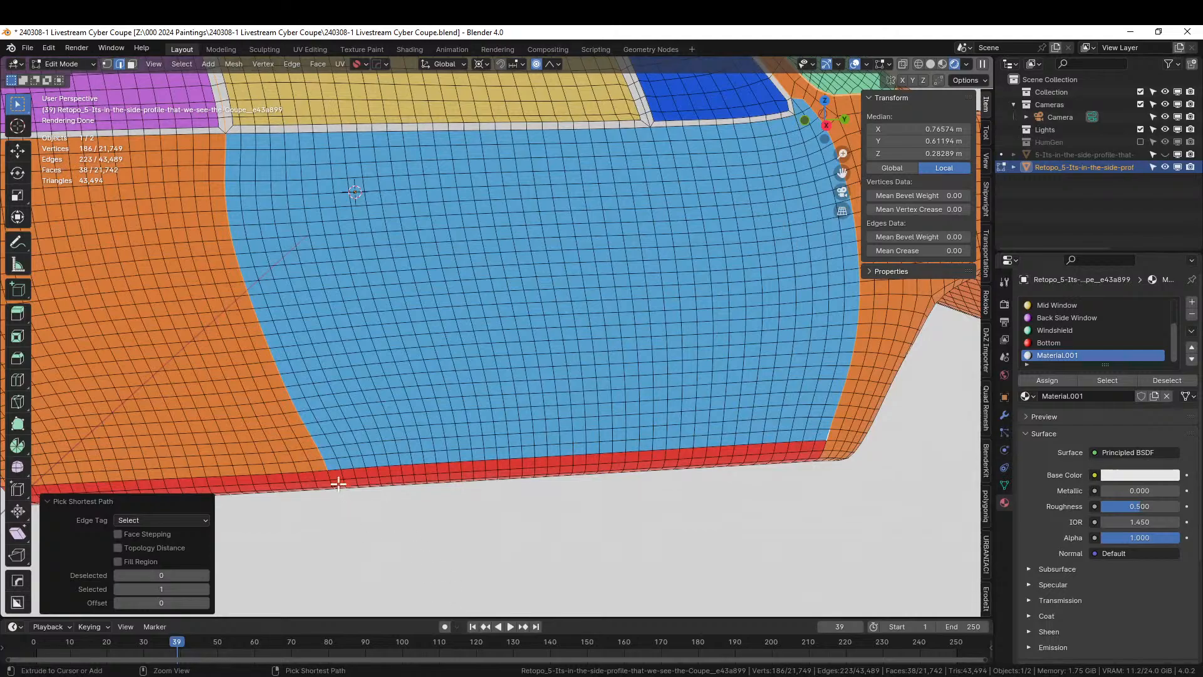
ctrl+click(330, 469)
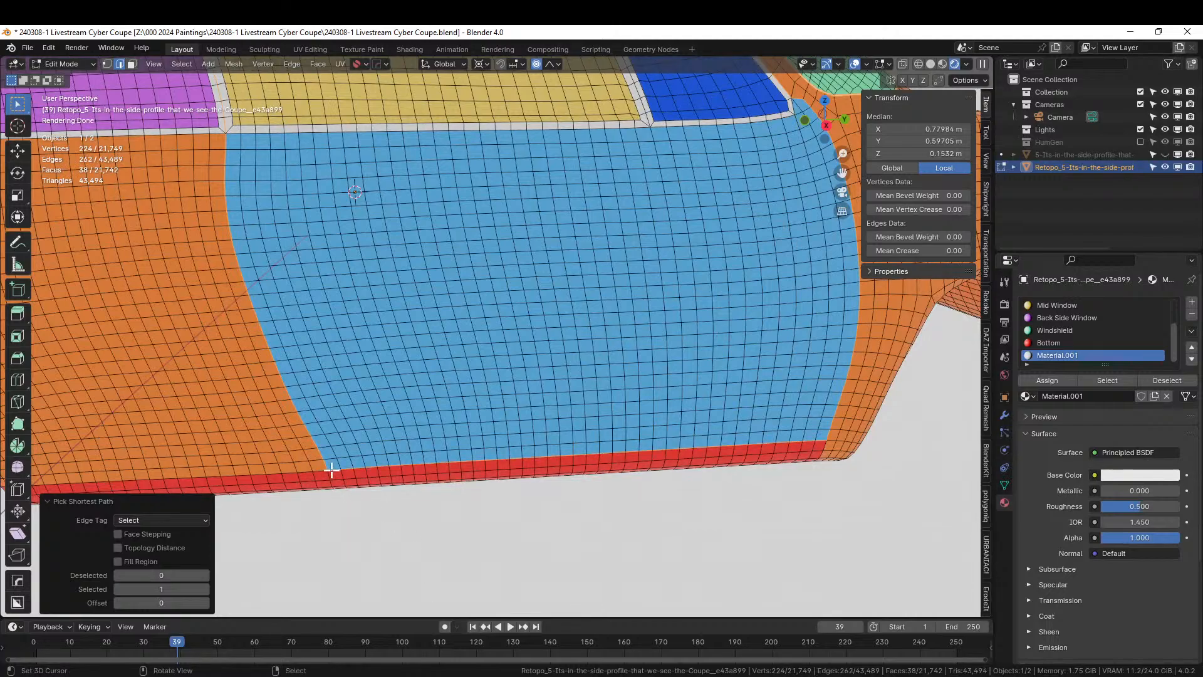
Switch to solid shading and remove the windshield side section's border from the selection with Circle Select
key(z)
key(6)
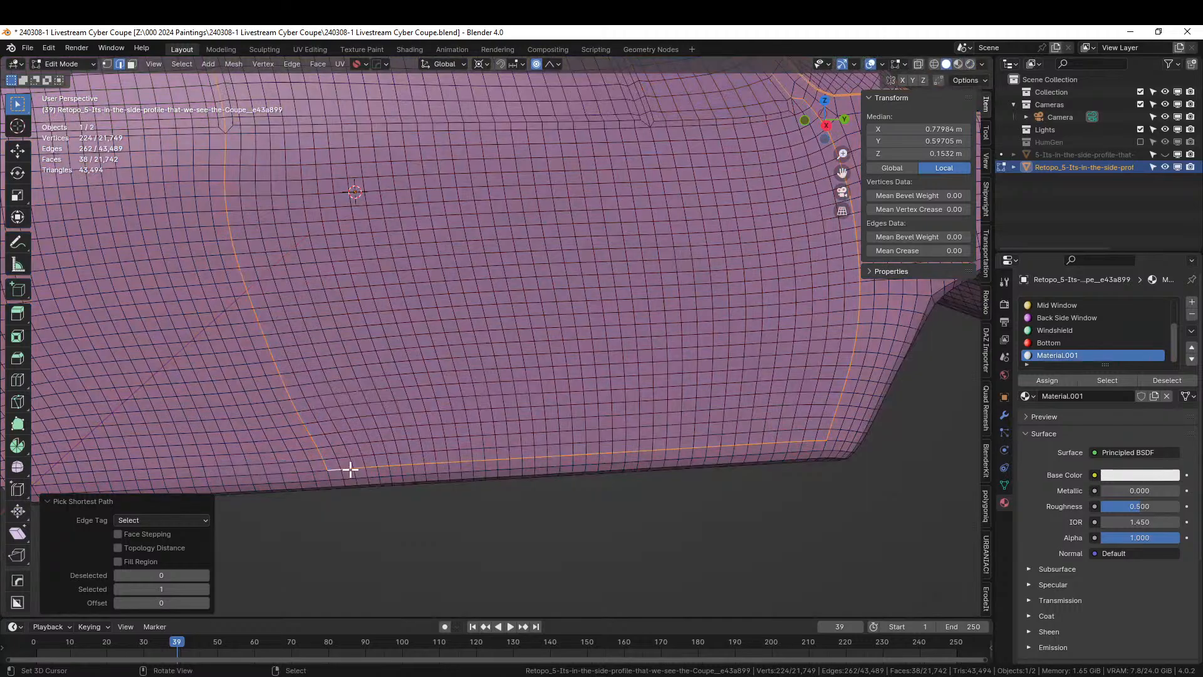
shift+middle_drag(487, 413, 367, 610)
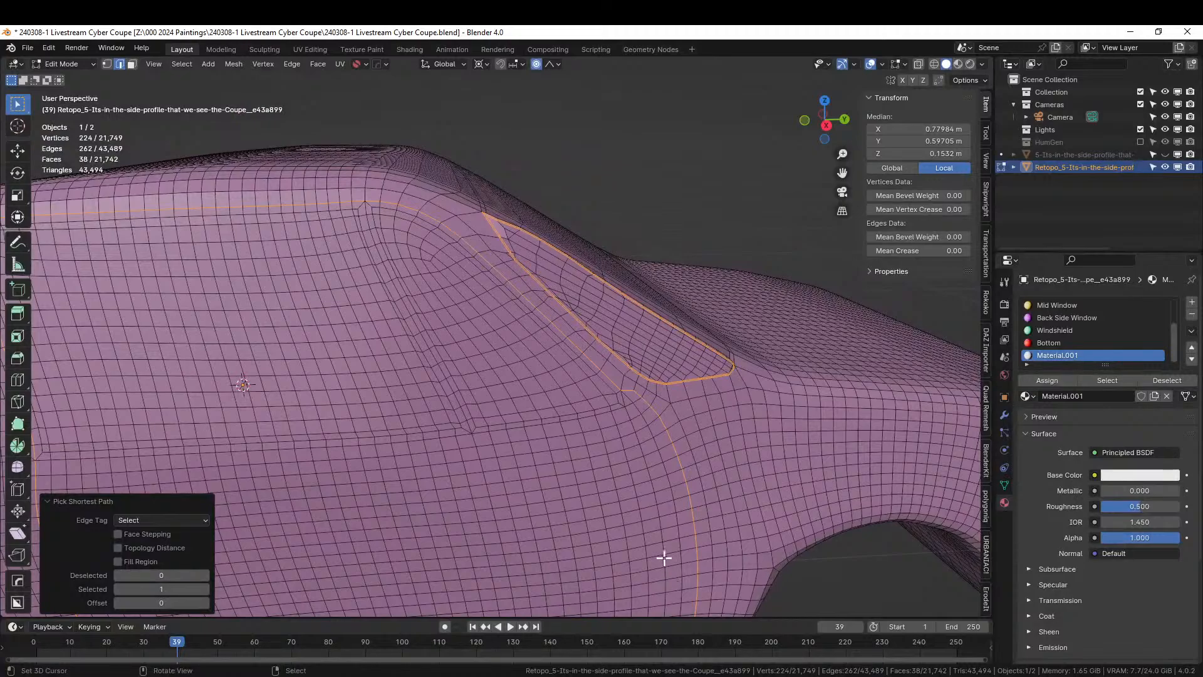
key(c)
mouse_move(511, 214)
middle_down()
mouse_move(499, 223)
mouse_move(650, 367)
mouse_move(725, 370)
mouse_move(617, 284)
mouse_move(545, 250)
mouse_move(750, 378)
middle_up()
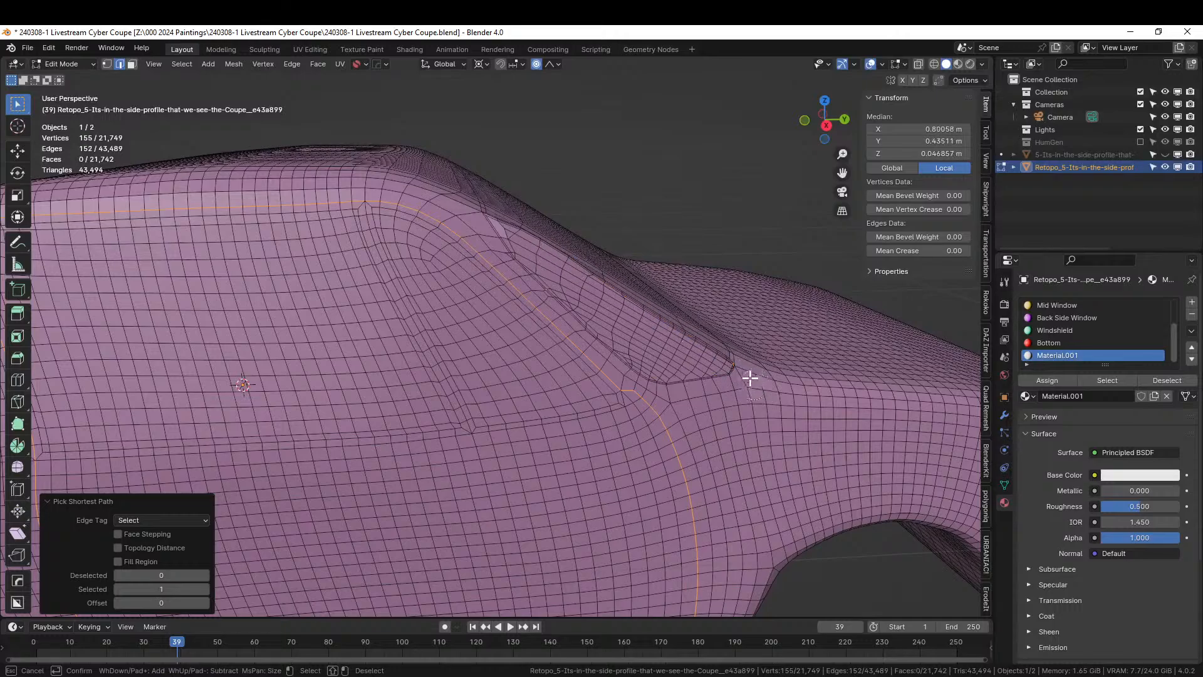
right_click(745, 383)
Deselect the leftover edges at the windshield side section's lower front corner, using X-ray and Circle Select
scroll(746, 389, up, 3)
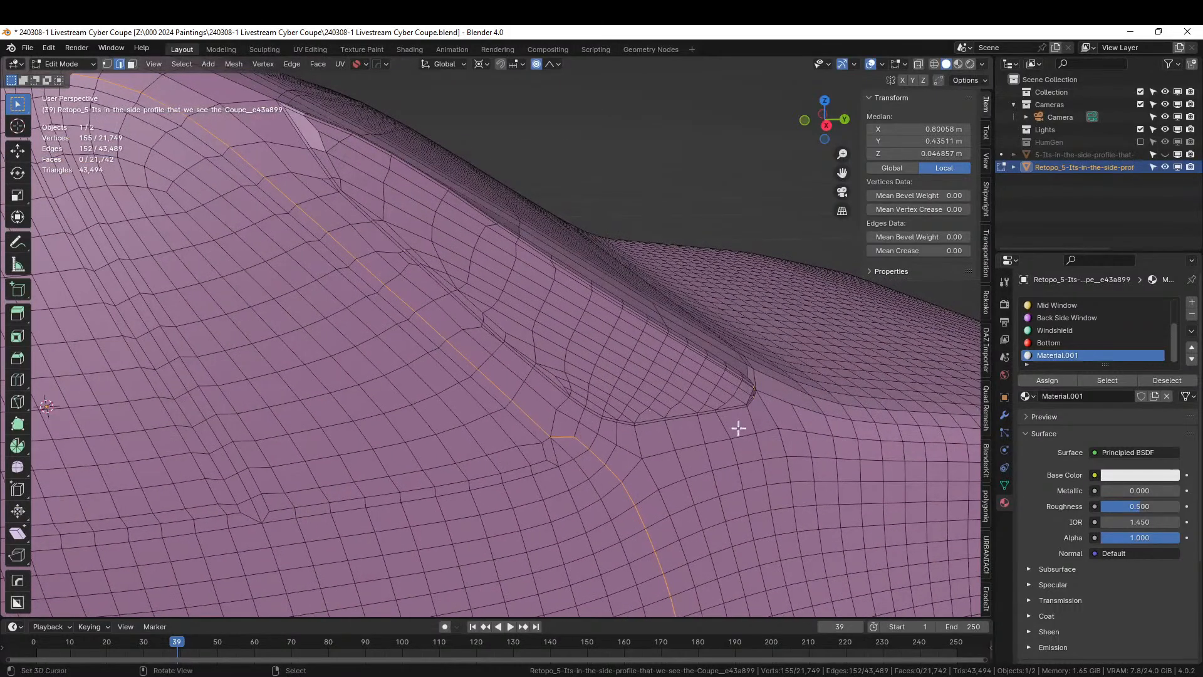
middle_drag(738, 429, 750, 448)
key(alt+z)
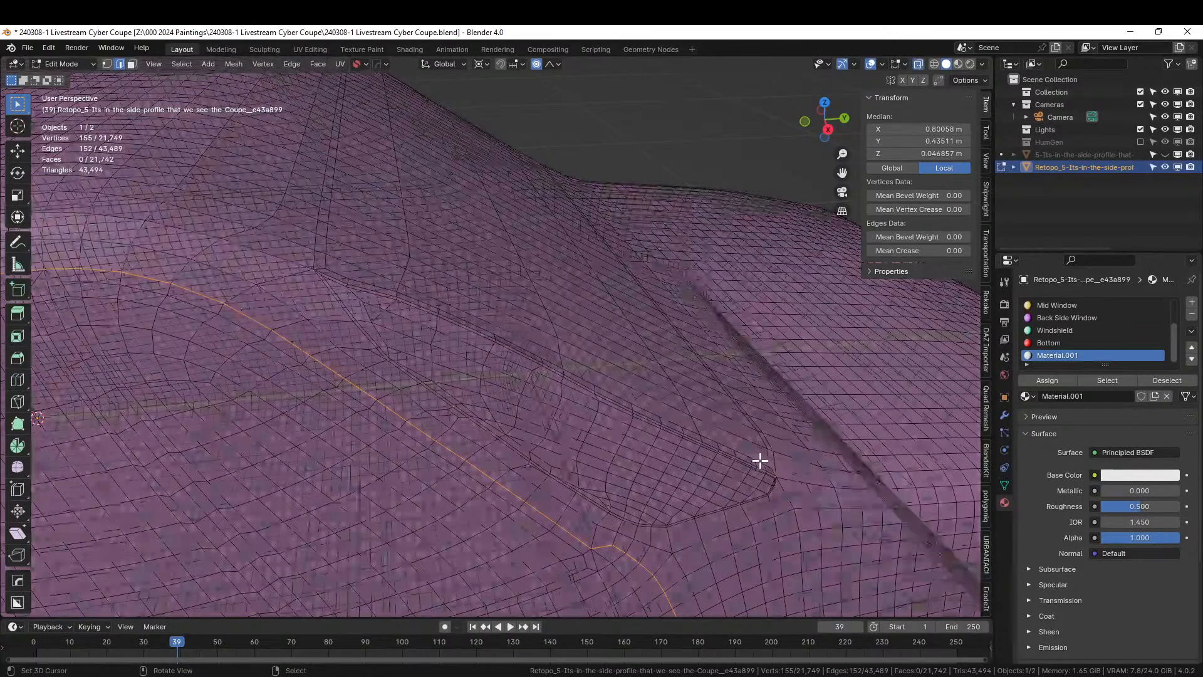
key(c)
mouse_move(802, 483)
middle_down()
mouse_move(770, 486)
mouse_move(698, 437)
mouse_move(720, 445)
middle_up()
right_click(775, 474)
key(alt+z)
scroll(772, 476, down, 5)
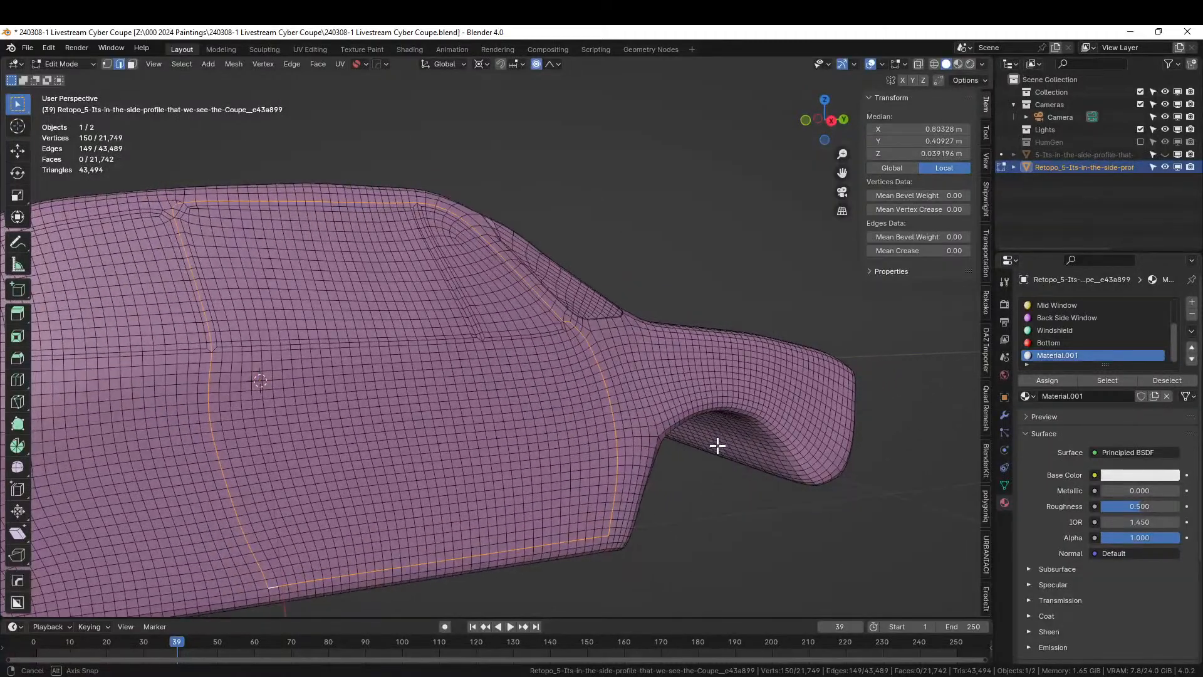
Try beveling the door outline edges with one segment about 0.003 m wide, and undo the bevel
scroll(636, 529, up, 2)
scroll(744, 500, up, 2)
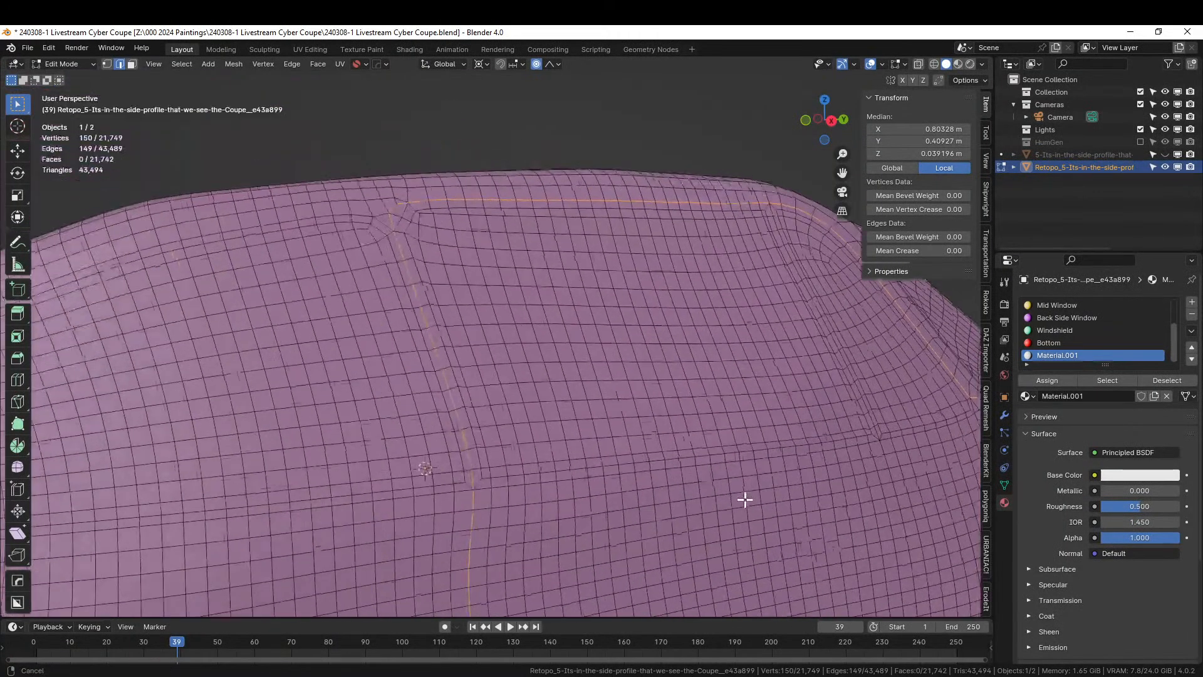
scroll(521, 411, up, 2)
scroll(520, 406, down, 1)
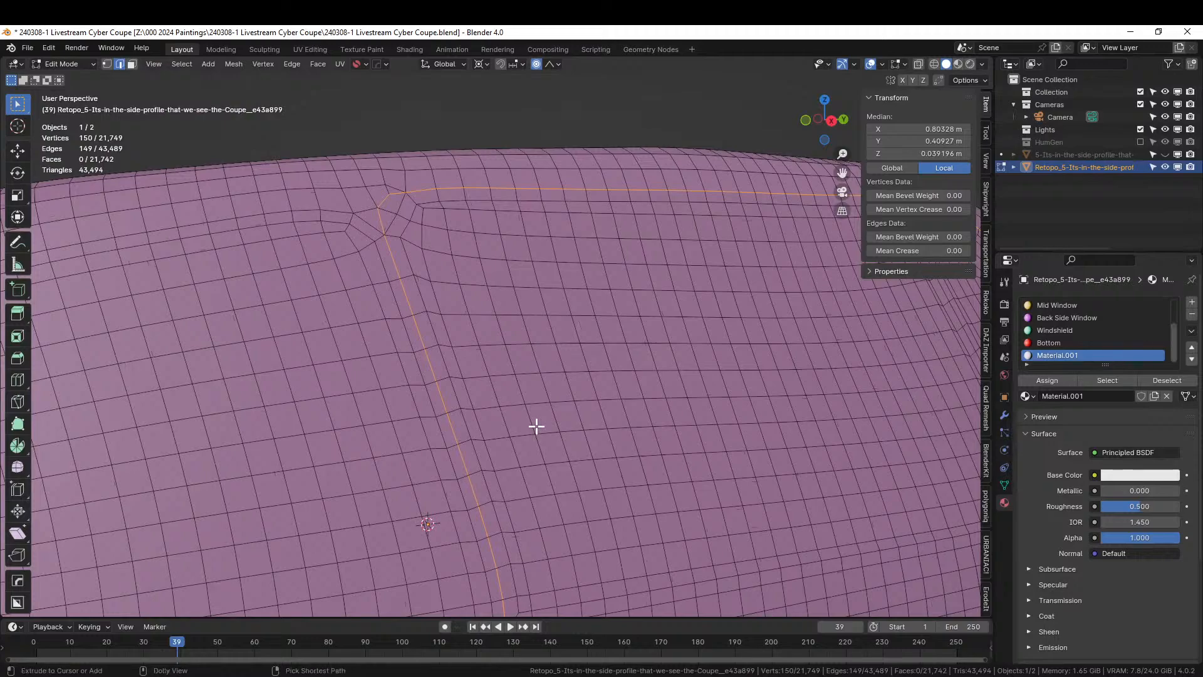
key(ctrl+b)
key(Escape)
key(ctrl+b)
scroll(590, 451, down, 3)
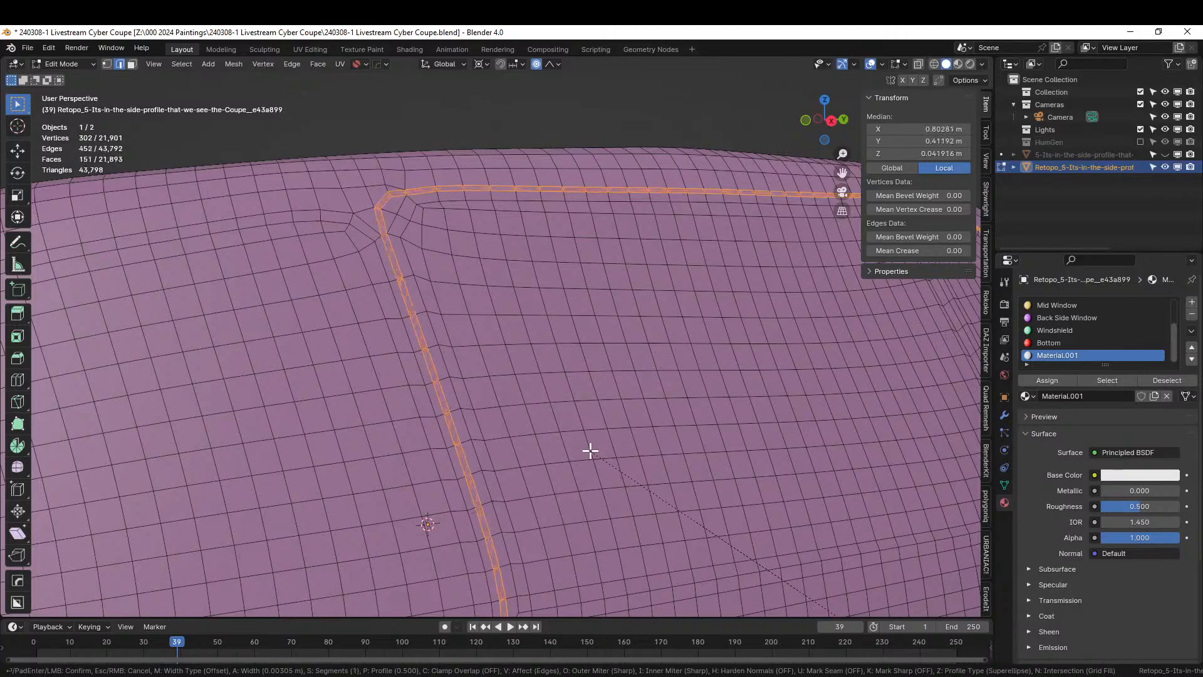
scroll(590, 450, down, 1)
click(590, 451)
mouse_move(585, 449)
middle_down()
mouse_move(537, 456)
mouse_move(546, 396)
mouse_move(548, 430)
mouse_move(572, 438)
middle_up()
key(ctrl+z)
Deselect the stray edge beside the windshield pillar and hide all unselected geometry, framing the isolated door outline
scroll(563, 400, up, 3)
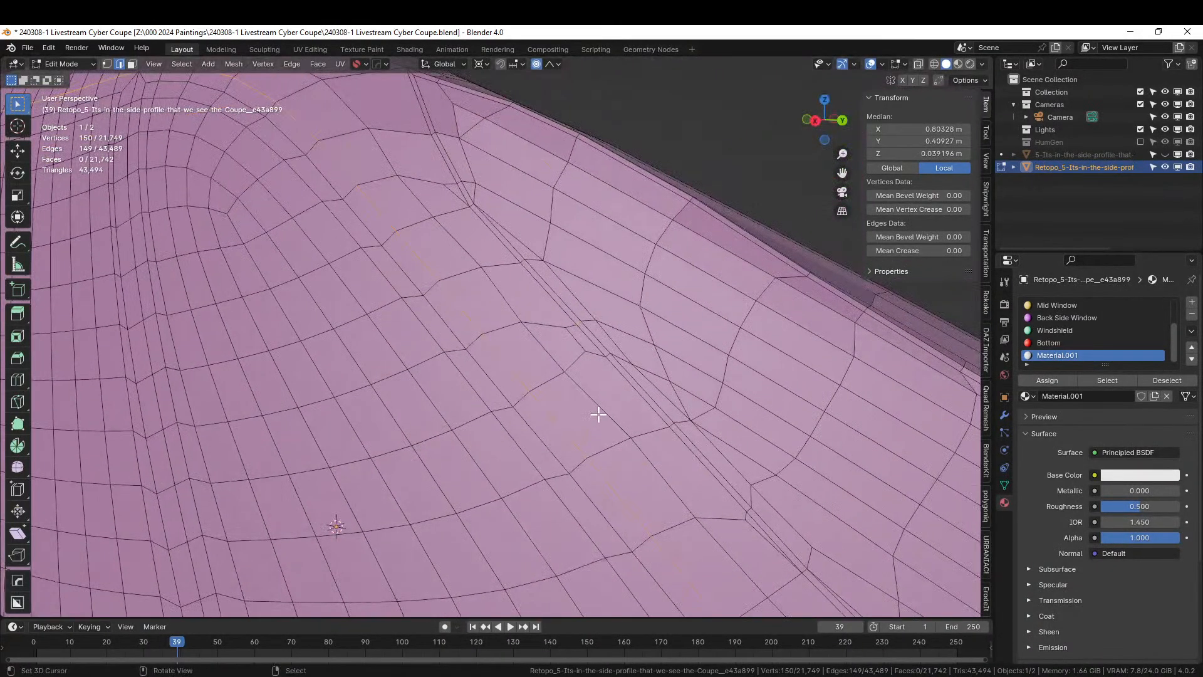
key(c)
middle_click(574, 320)
key(Escape)
key(shift+h)
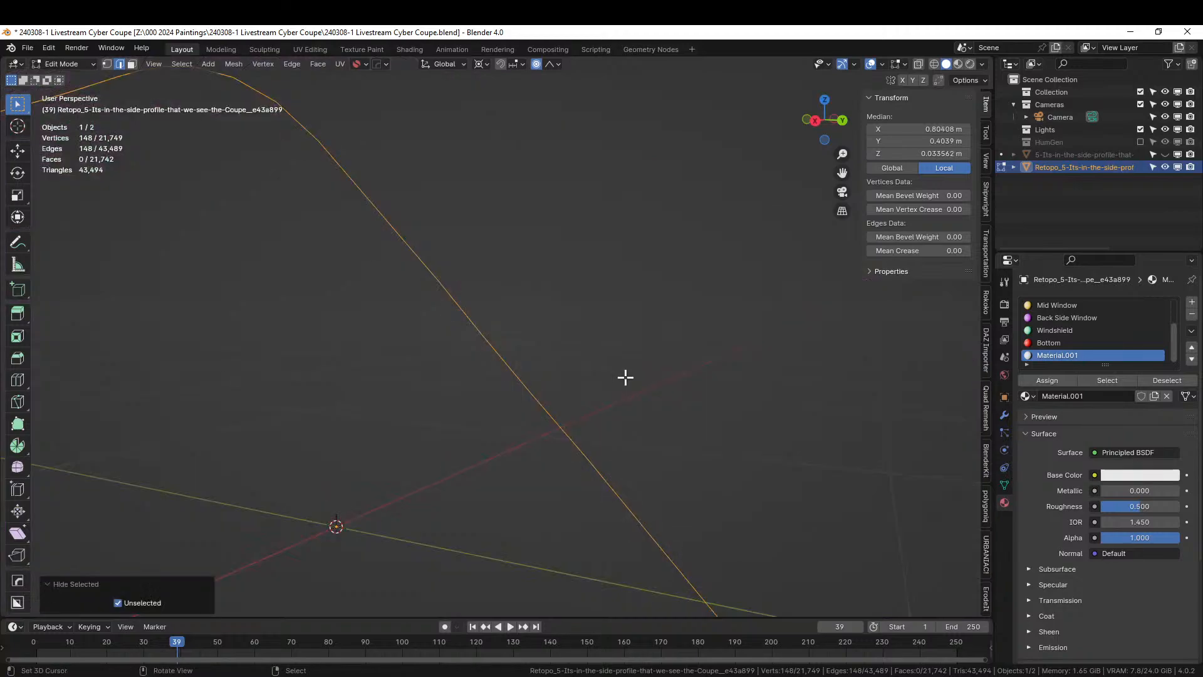
key(KP_Decimal)
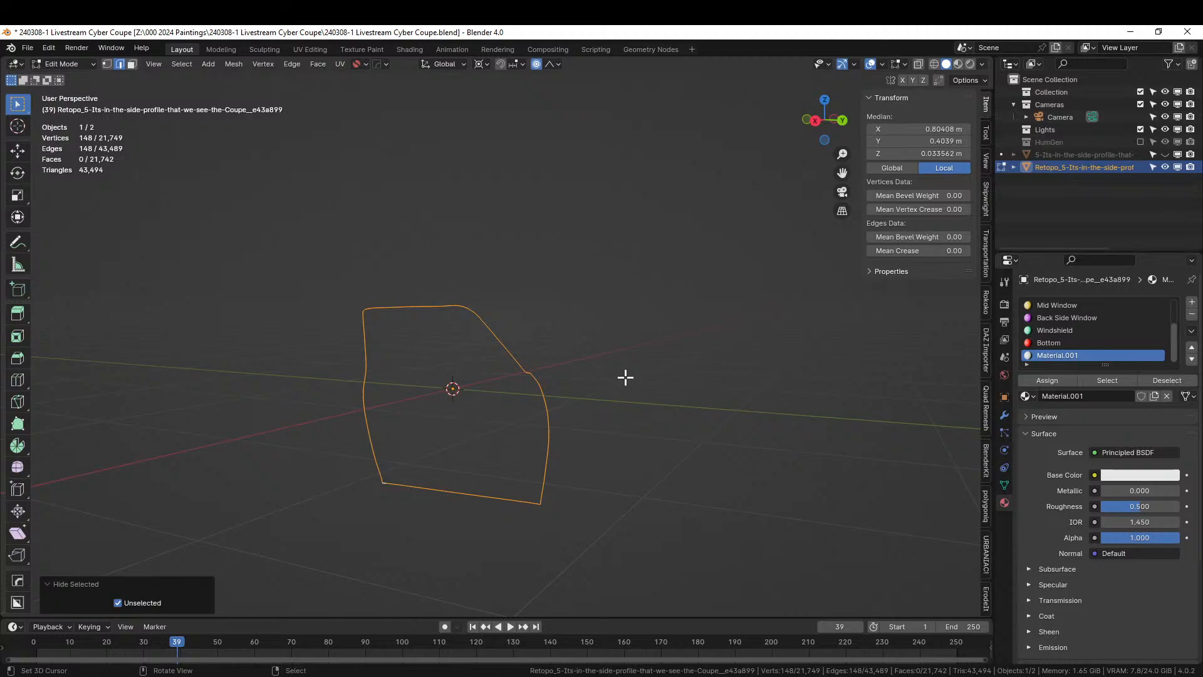
Reveal the hidden geometry and bevel the door outline edges with one segment, setting the width to 0.005 m
key(alt+h)
scroll(625, 376, up, 10)
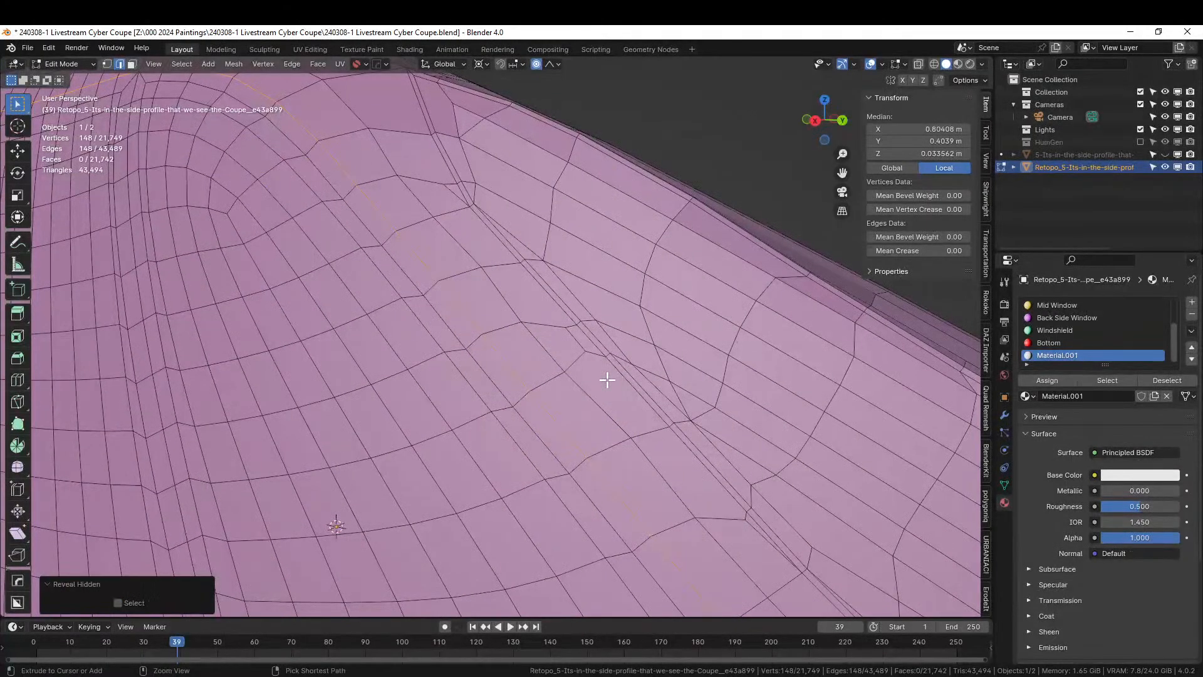
key(ctrl+b)
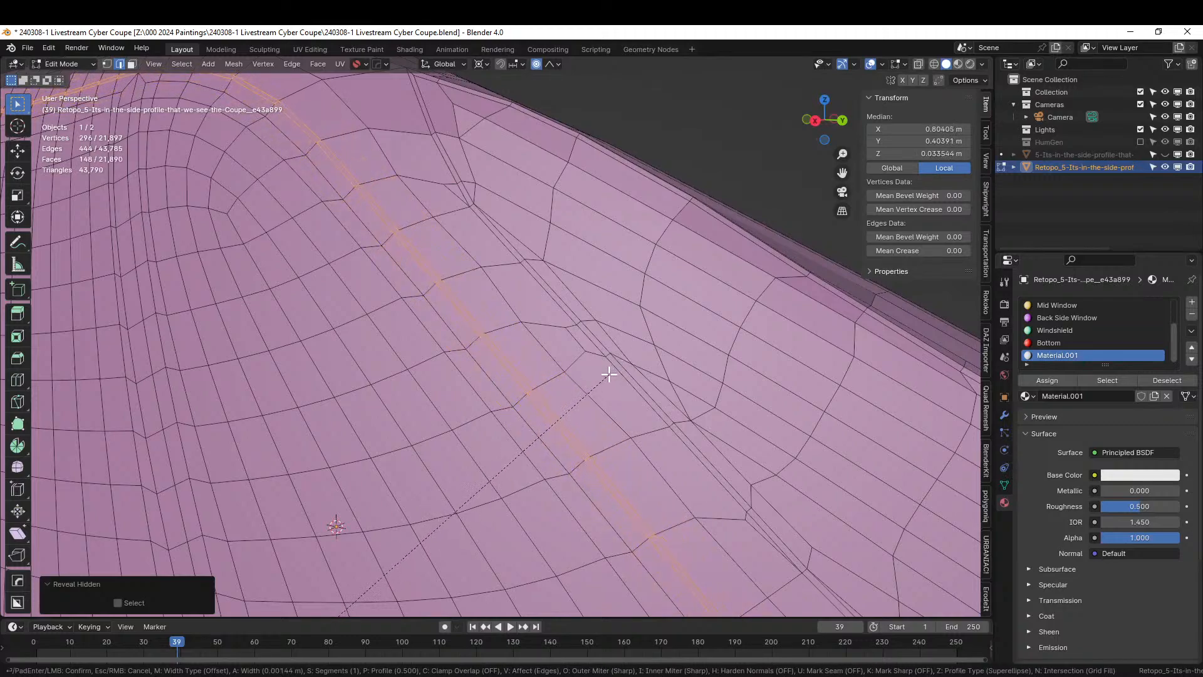
click(609, 374)
click(146, 412)
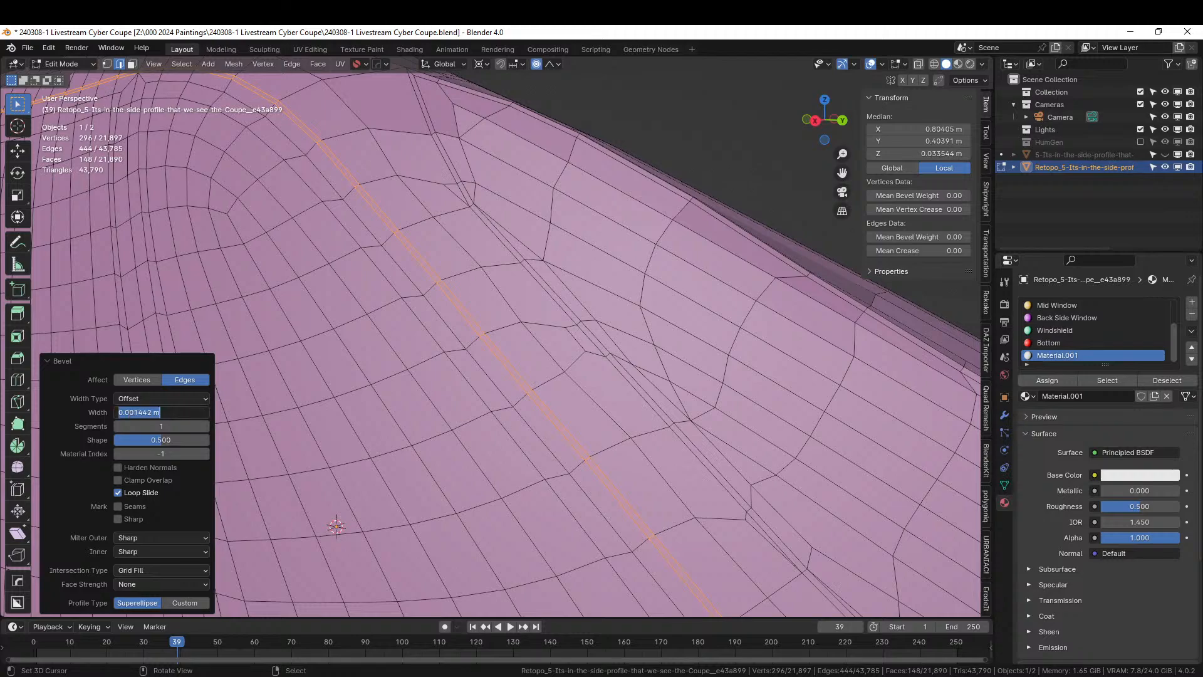
text(.005)
key(Return)
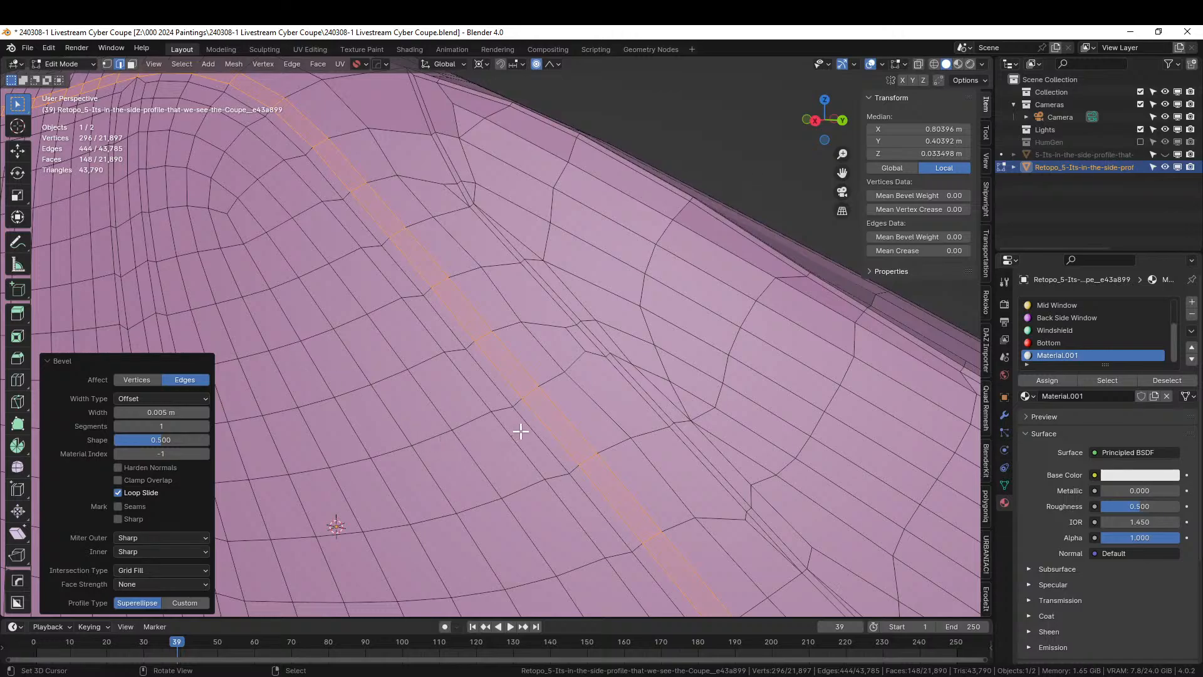
Inspect the door outline bevel along the windshield pillar and reduce its width to 0.002 m
mouse_move(535, 438)
middle_down()
mouse_move(520, 443)
mouse_move(539, 443)
middle_up()
scroll(542, 444, down, 3)
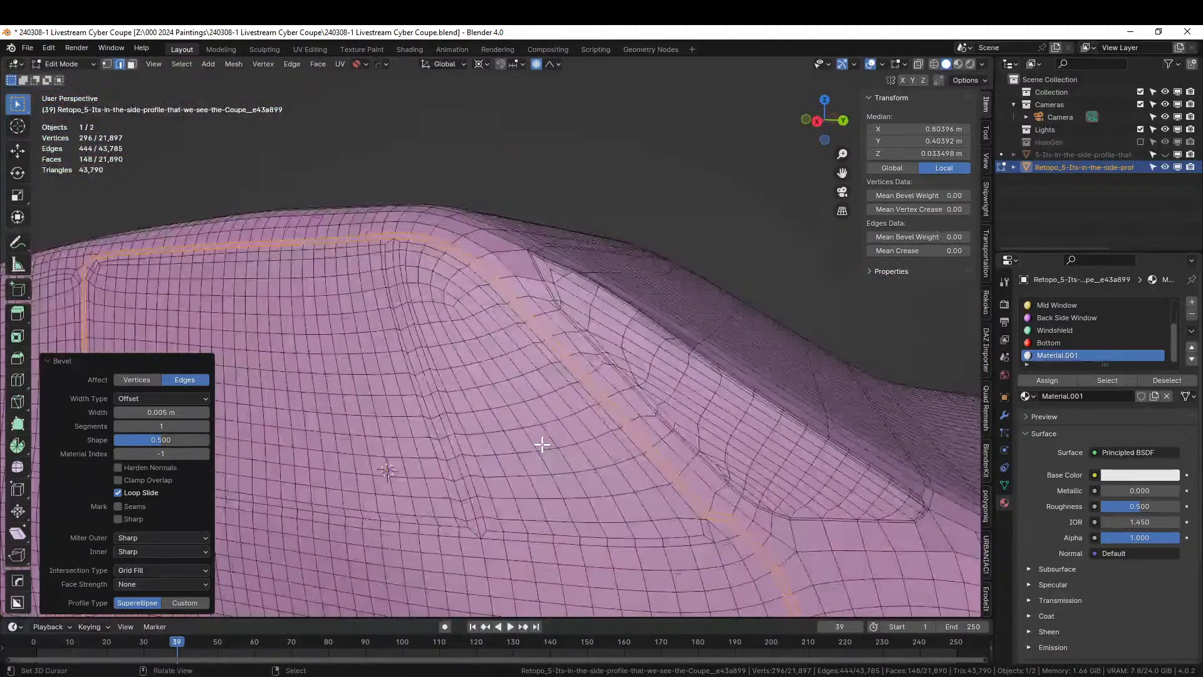
scroll(542, 444, up, 1)
scroll(542, 444, up, 2)
click(161, 412)
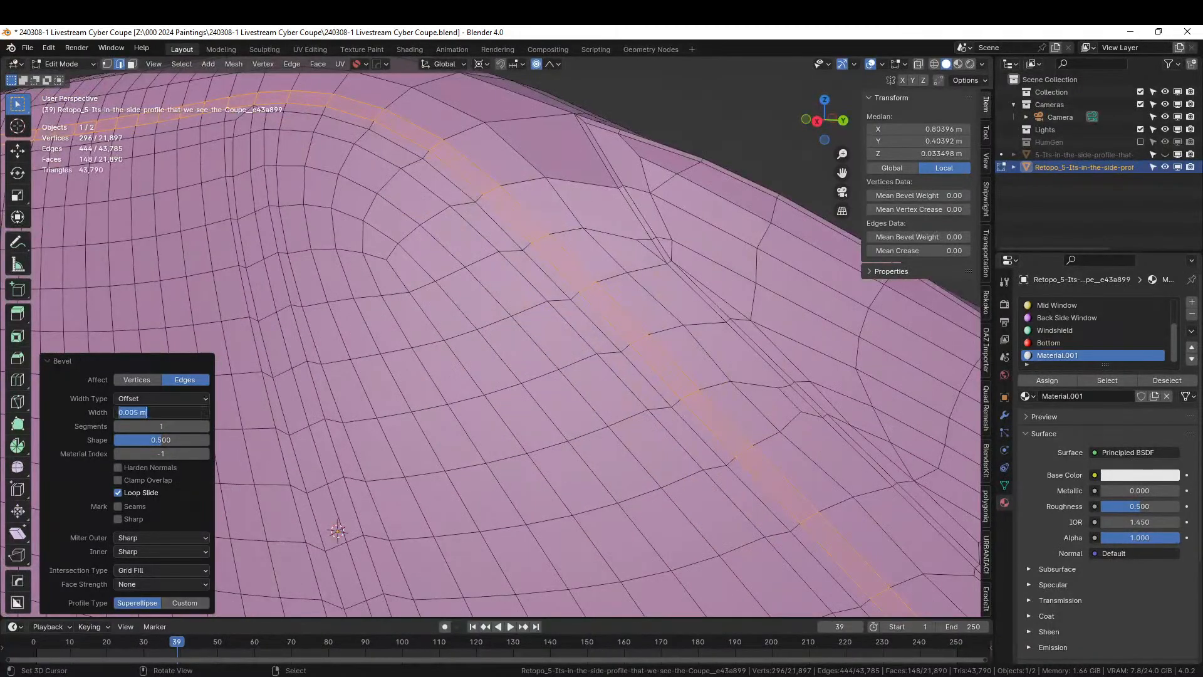
text(0.002)
key(Return)
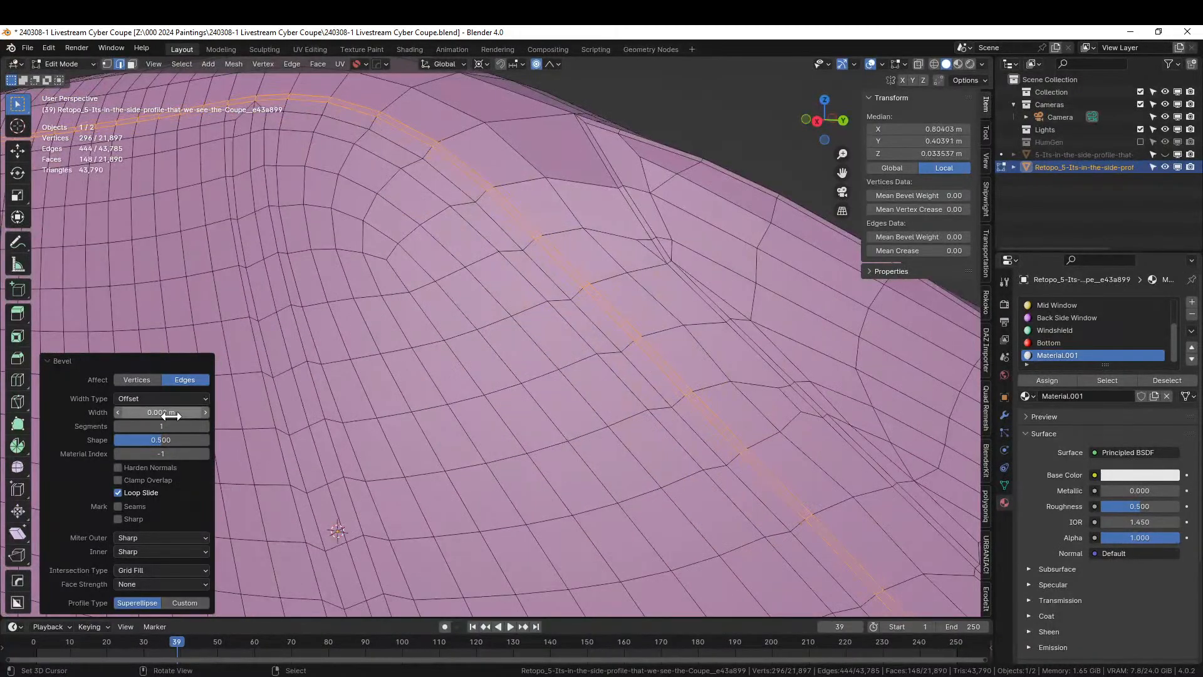
Extrude the beveled door outline faces inward along their normals by about 0.0105 m
middle_drag(341, 349, 360, 376)
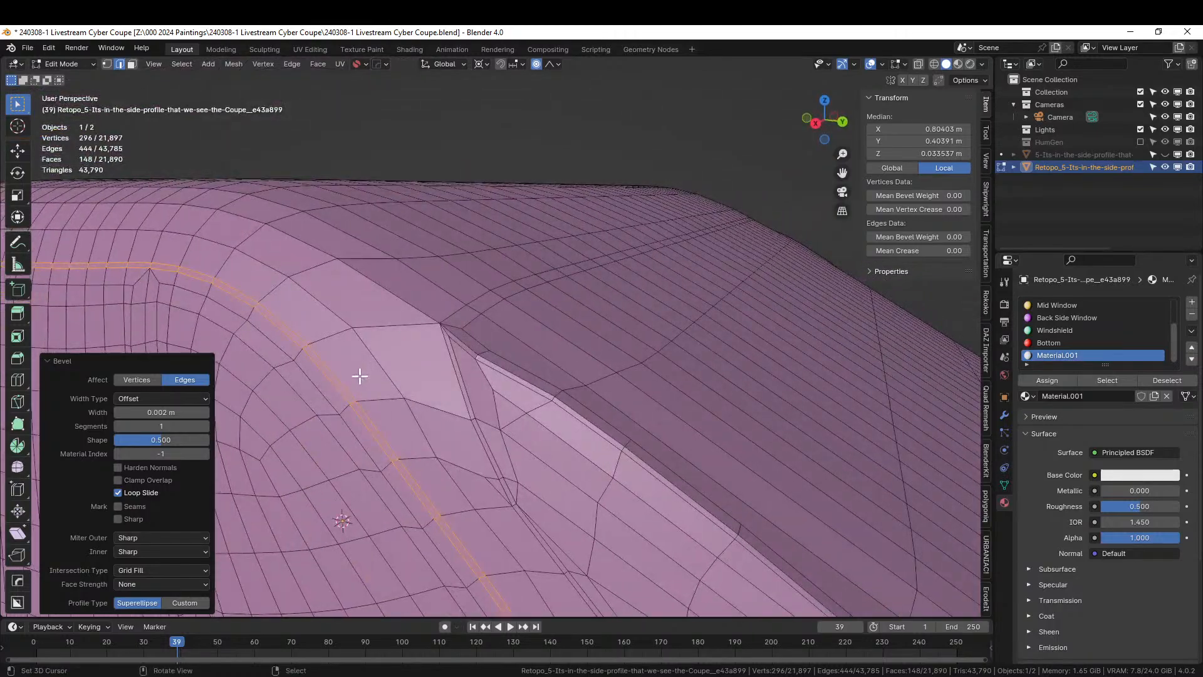
key(alt+e)
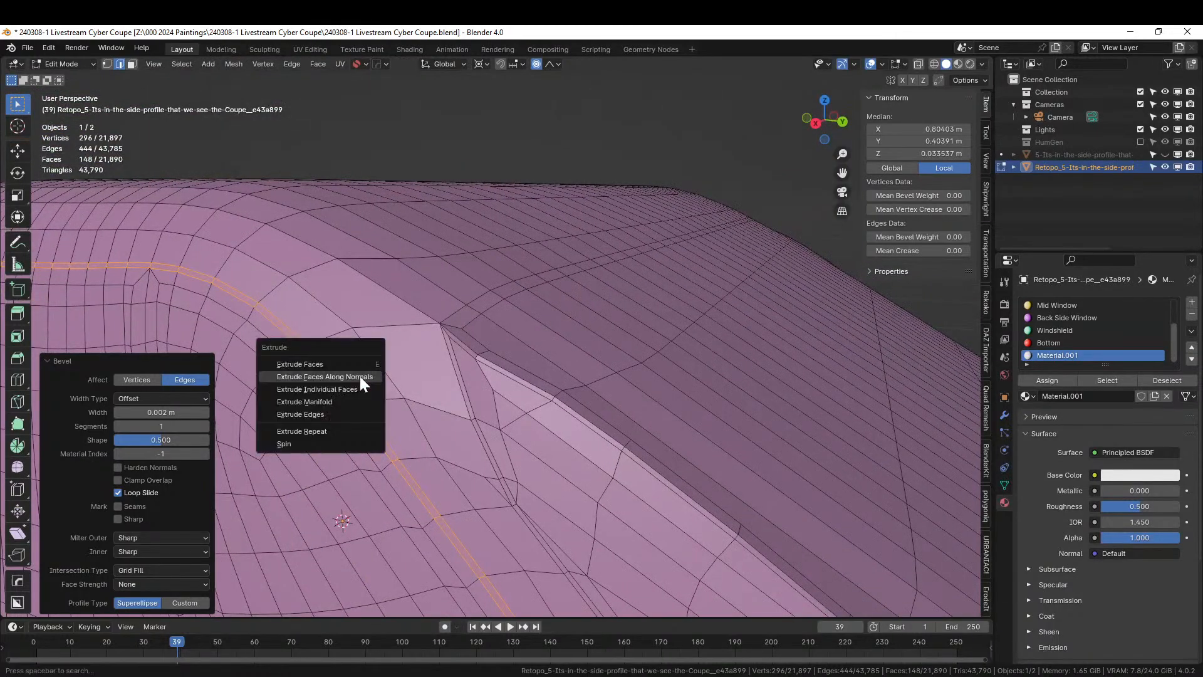
click(360, 376)
click(365, 375)
scroll(373, 378, down, 5)
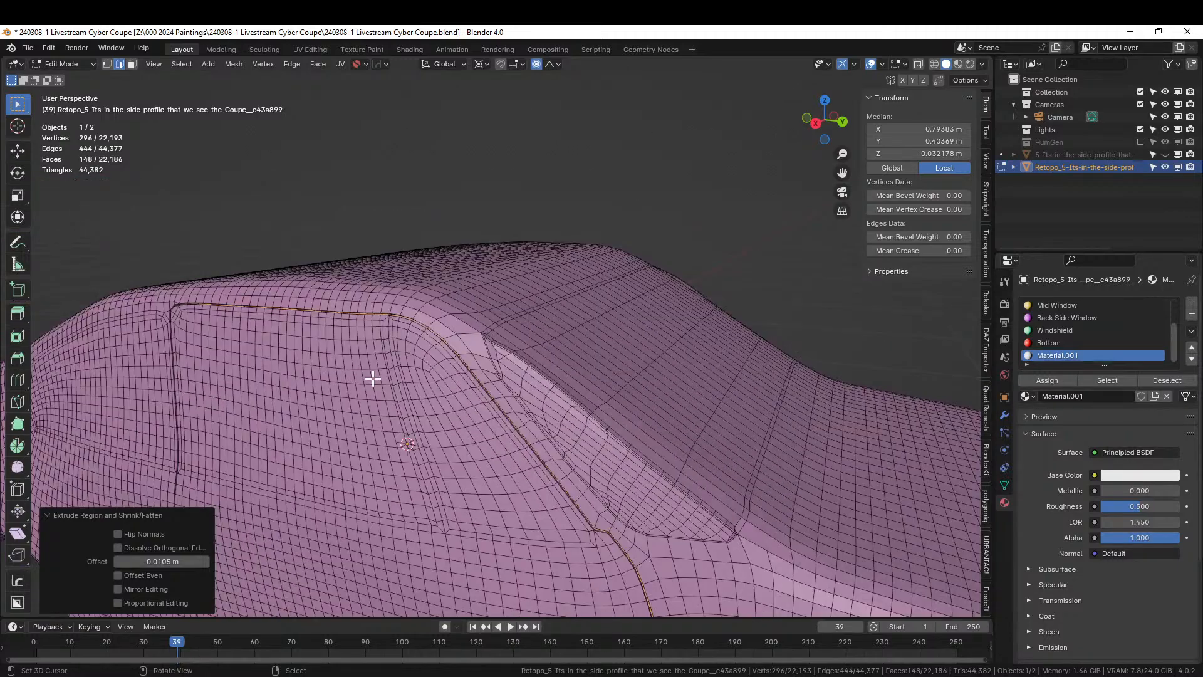
Examine the door groove on the car body in Object Mode, toggling local view, and return to Edit Mode
key(Tab)
middle_drag(373, 378, 429, 355)
key(KP_Divide)
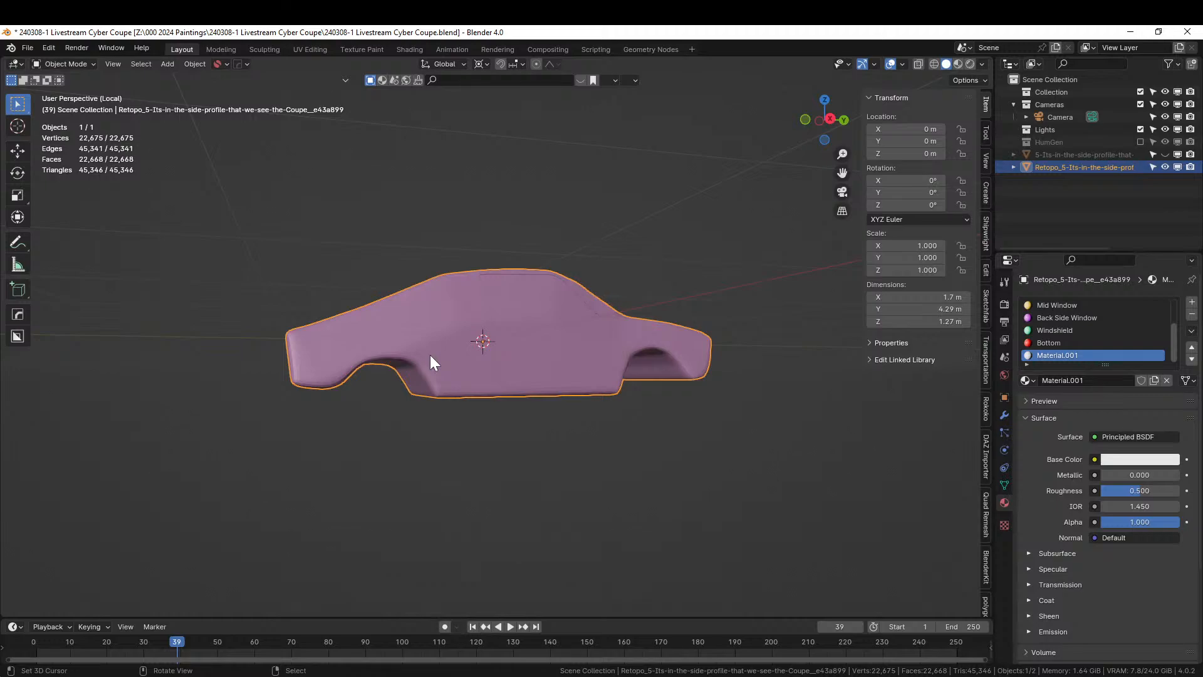
middle_drag(429, 354, 343, 393)
key(KP_Divide)
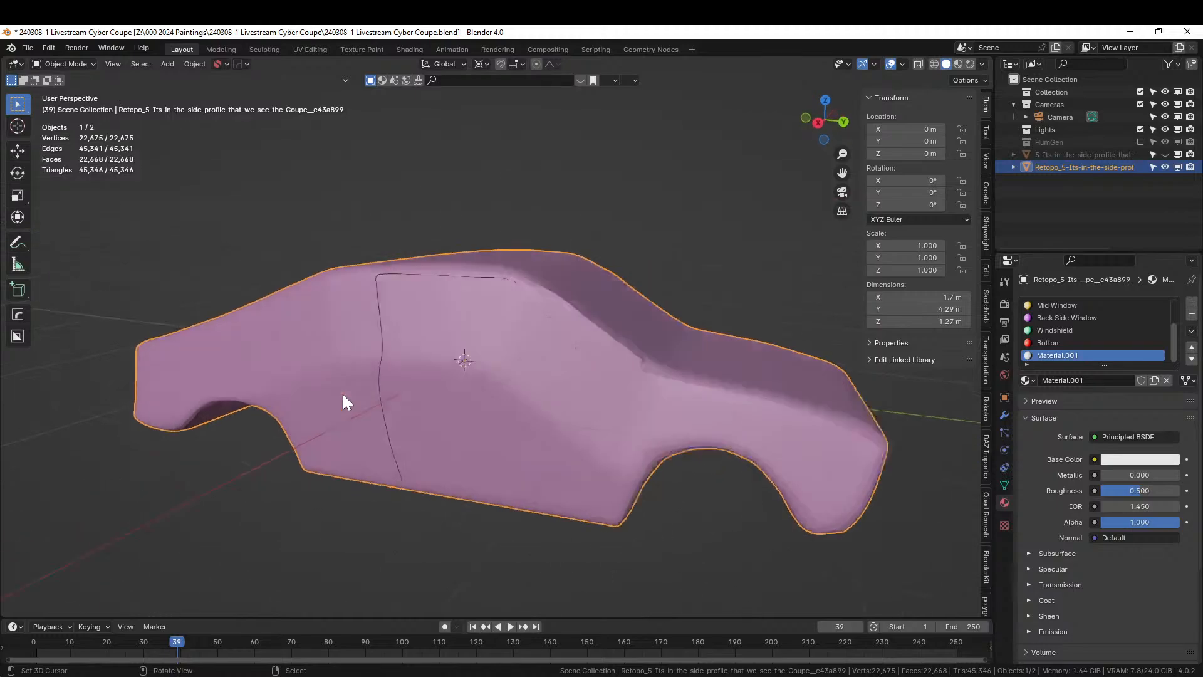
key(Tab)
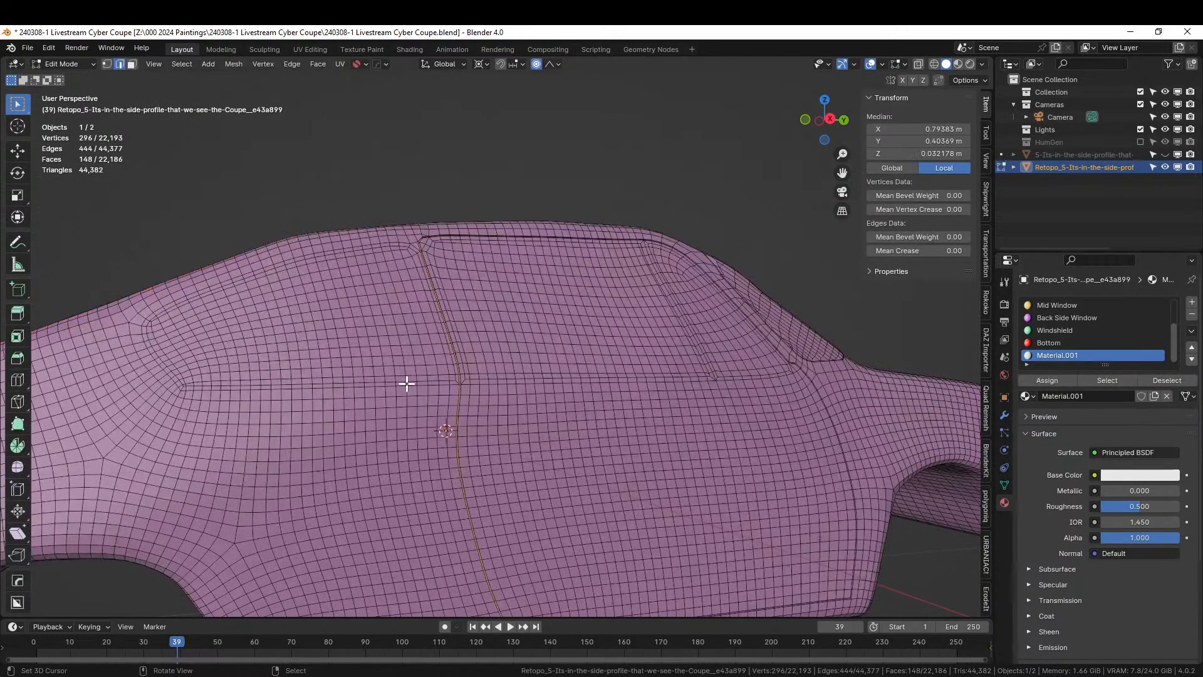
Switch to rendered shading and select all faces assigned to the Mid Window material in face mode
key(z)
key(8)
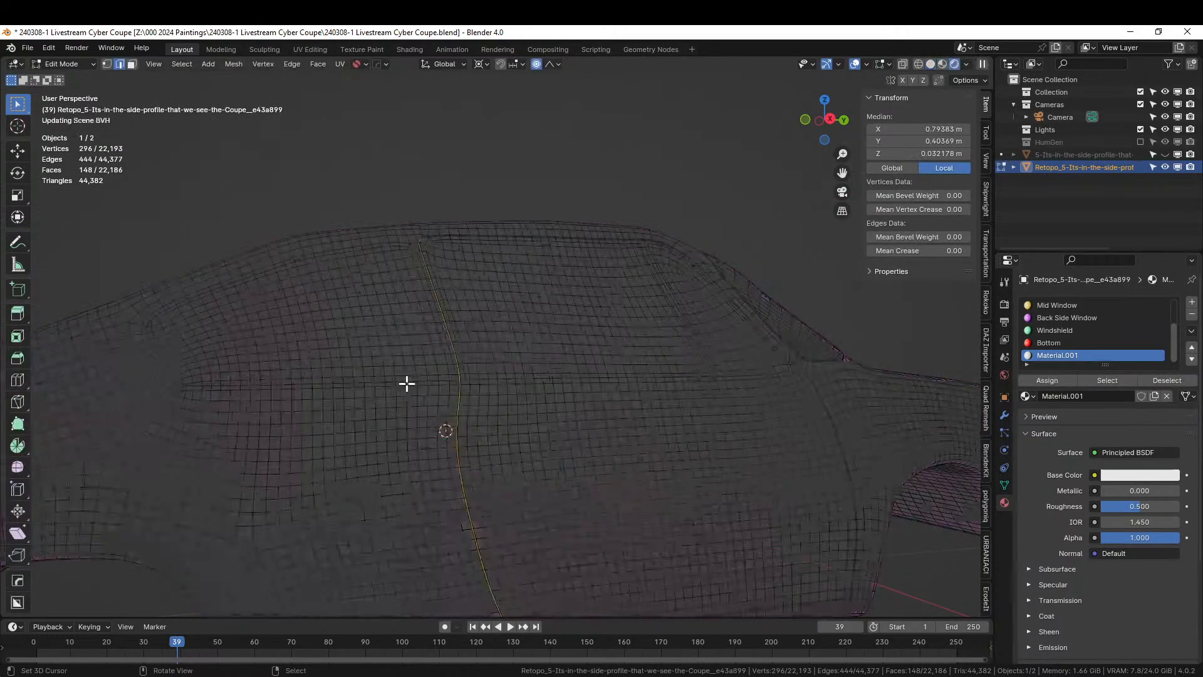
scroll(594, 360, up, 1)
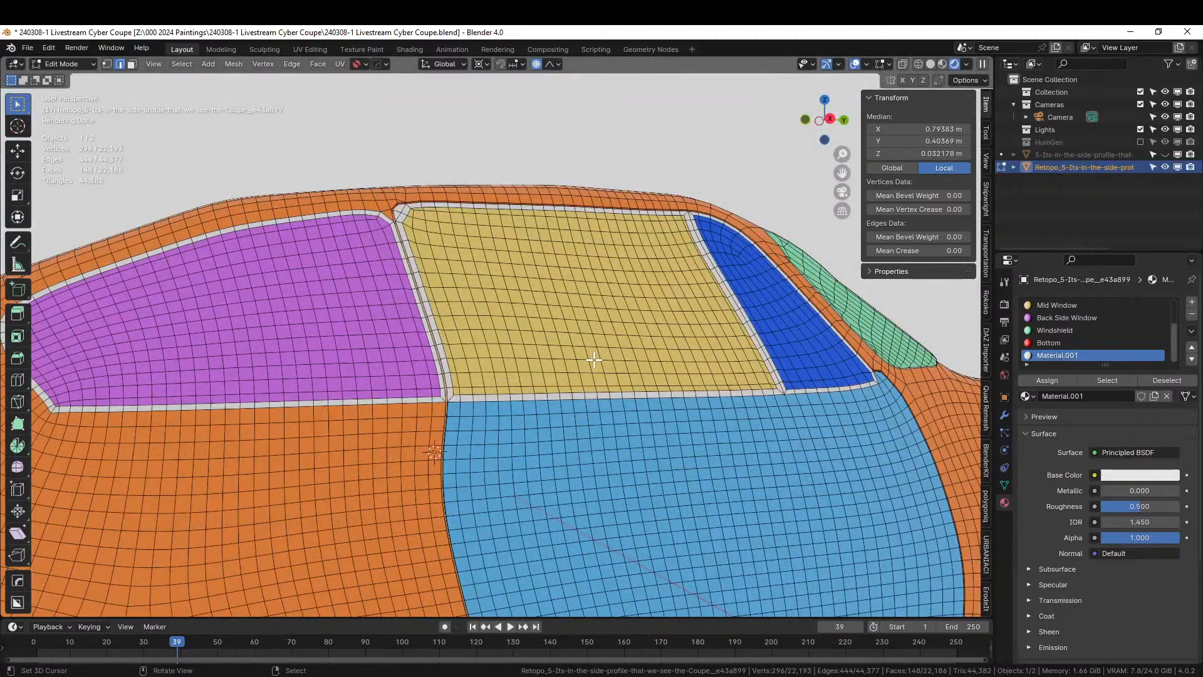
middle_drag(593, 360, 499, 377)
click(499, 377)
click(1059, 305)
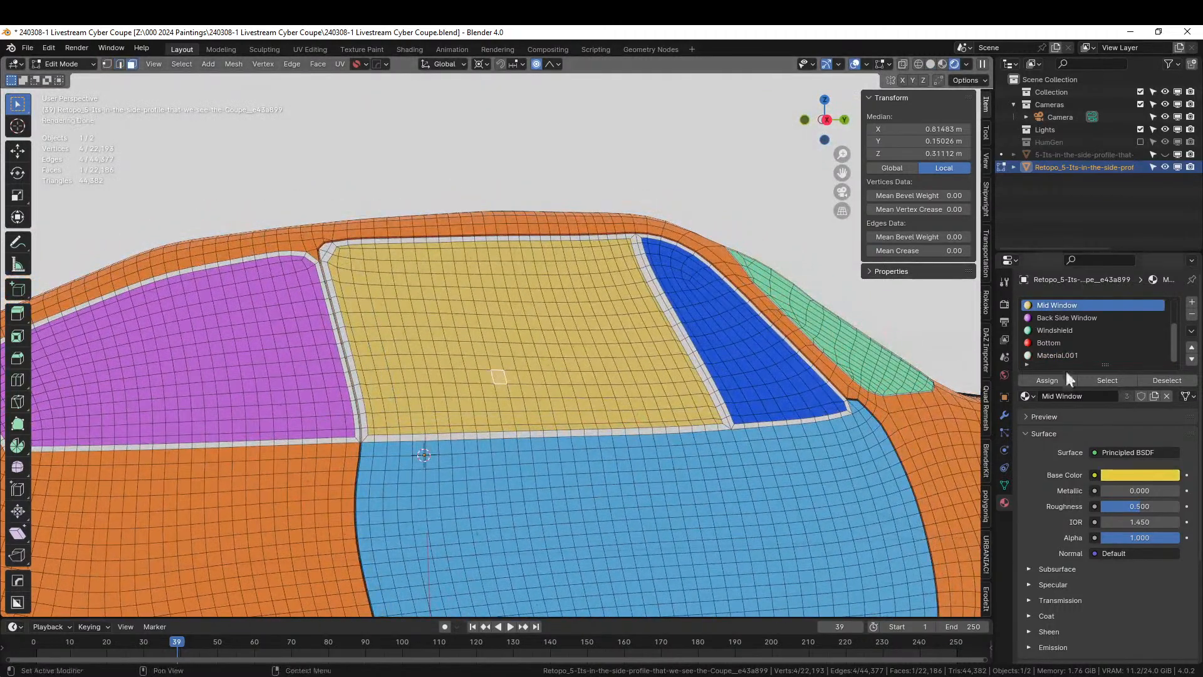
click(1126, 378)
key(KP_Decimal)
Try extruding the mid window faces inward along their normals by about 0.0036 m, and undo the extrusion
middle_drag(570, 376, 458, 395)
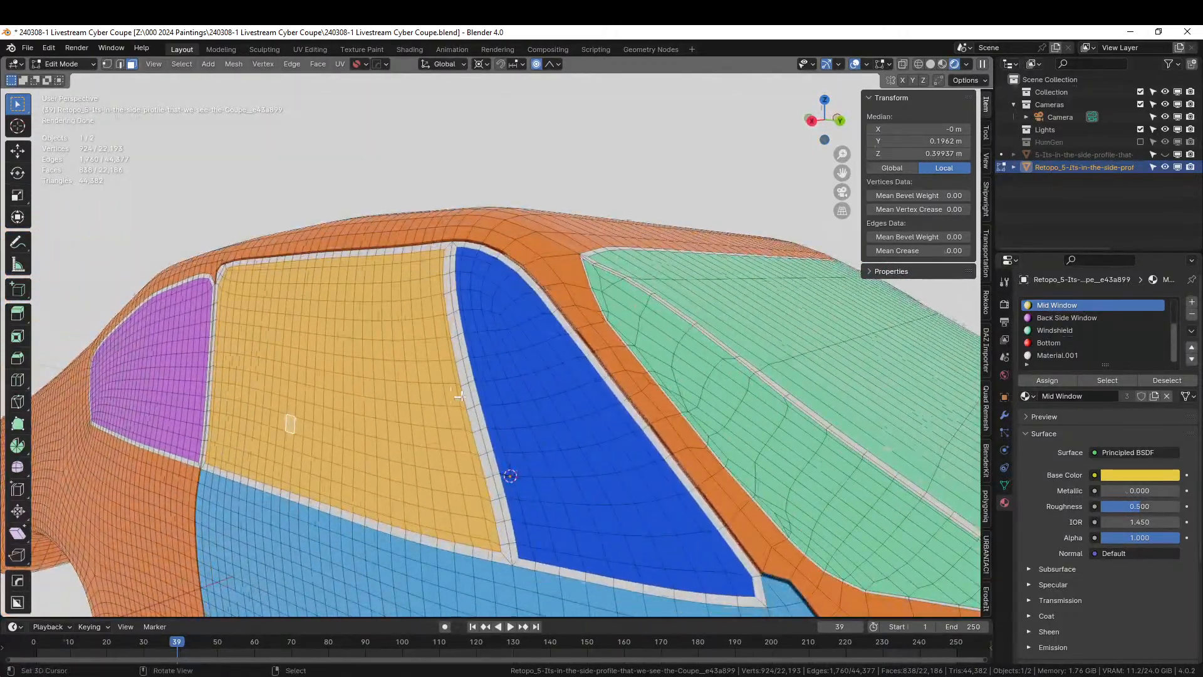
key(alt+e)
click(404, 391)
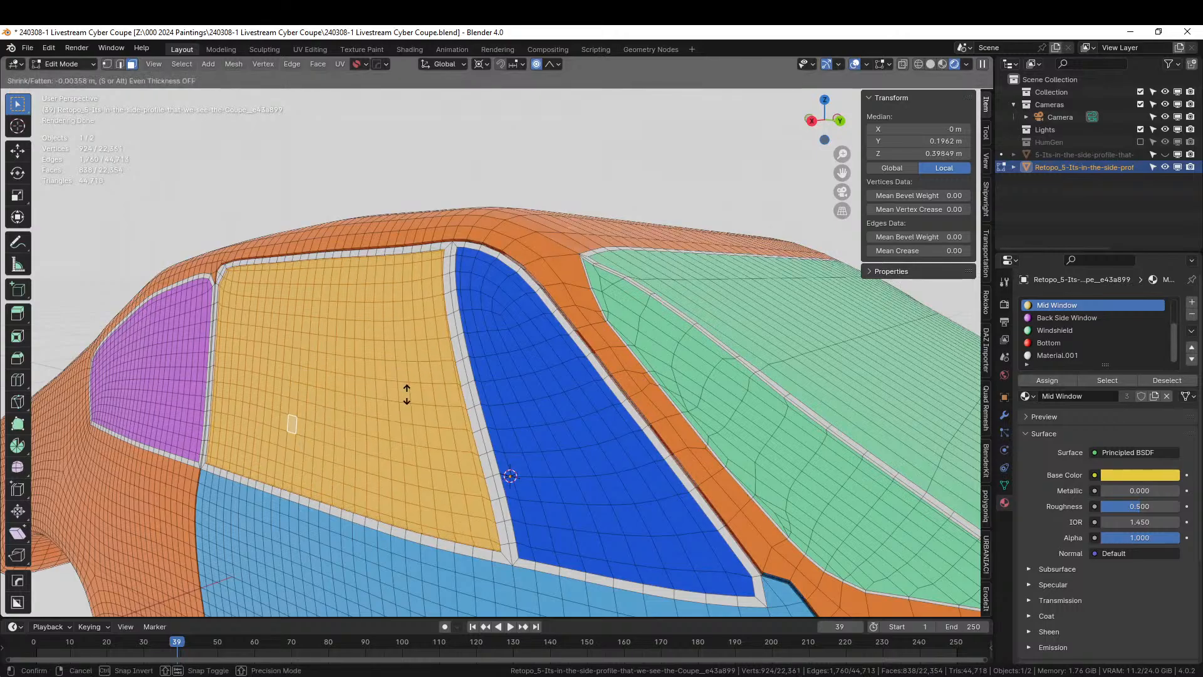
click(405, 393)
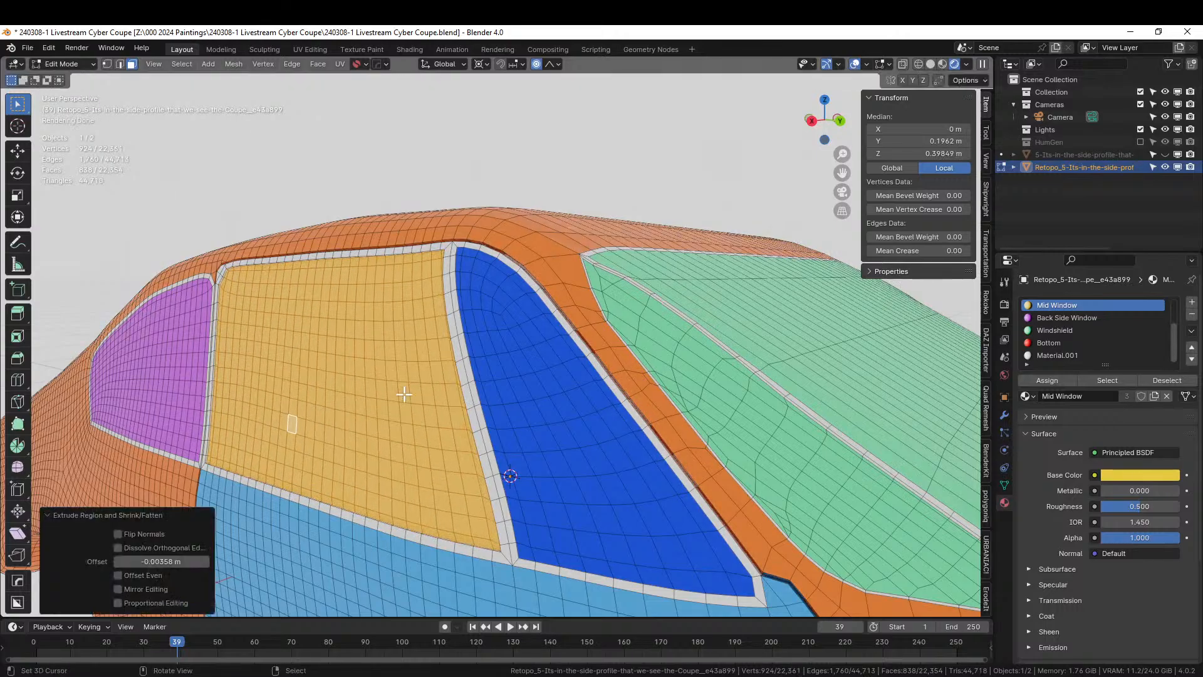
middle_drag(404, 394, 480, 389)
scroll(514, 383, up, 3)
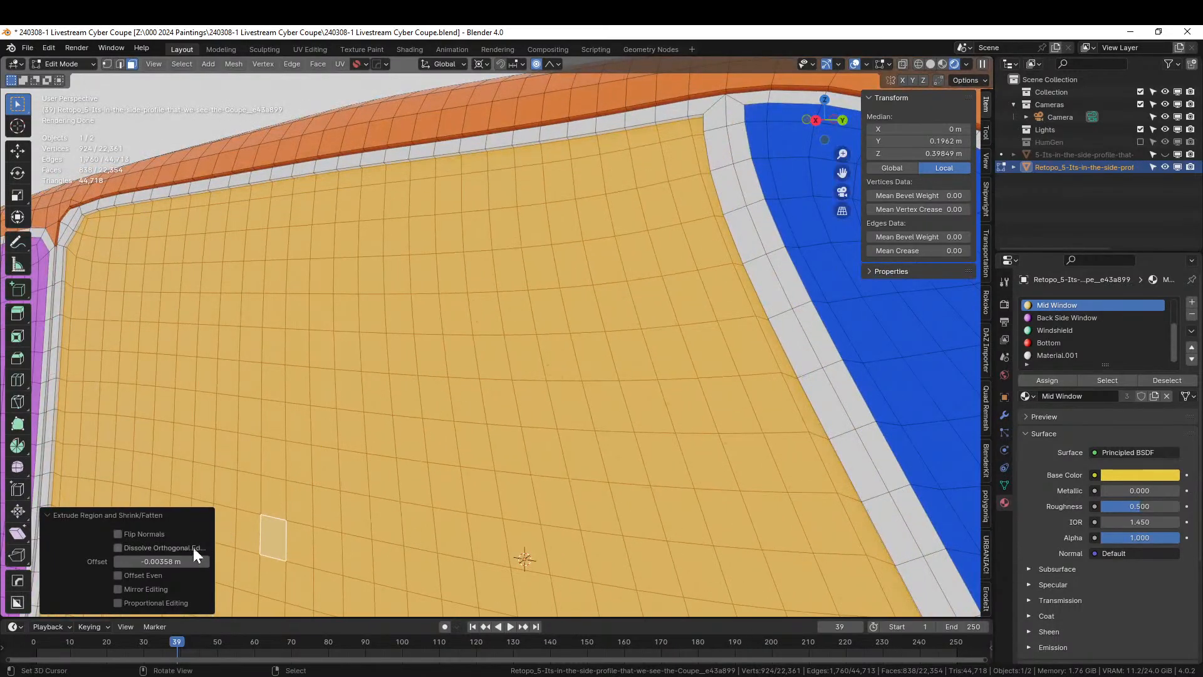
key(ctrl+z)
Add all faces of the Back Side Window and Front Side Window materials to the mid window selection
scroll(576, 438, down, 5)
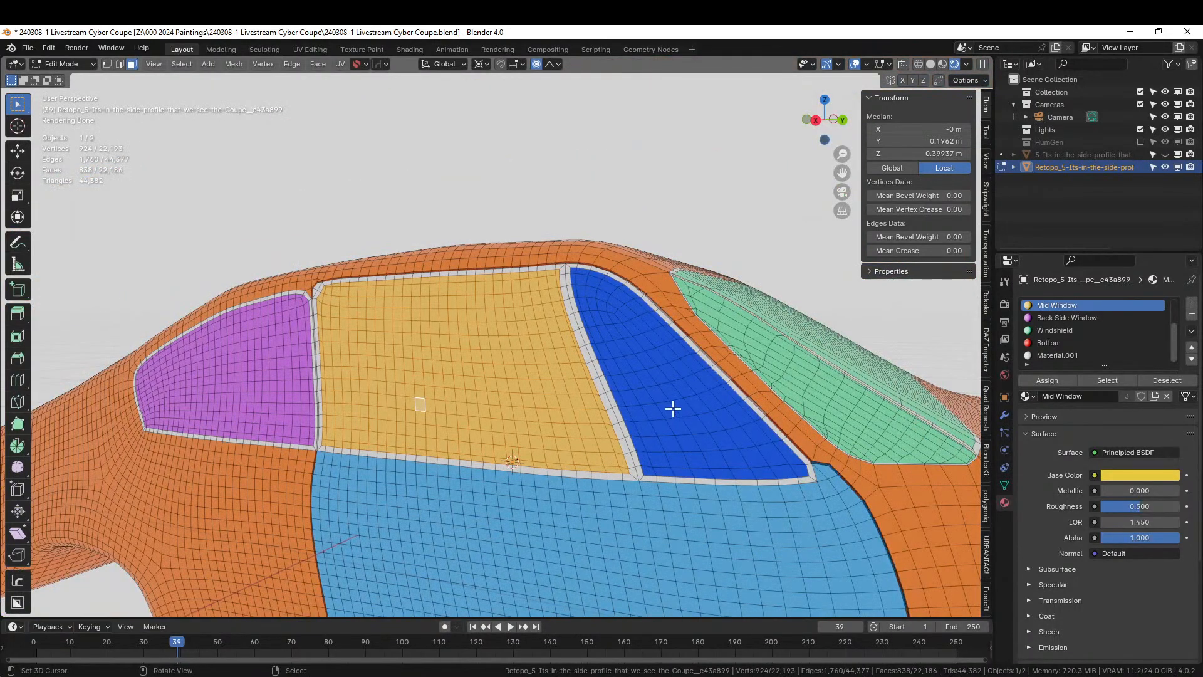
shift+click(672, 409)
shift+click(209, 362)
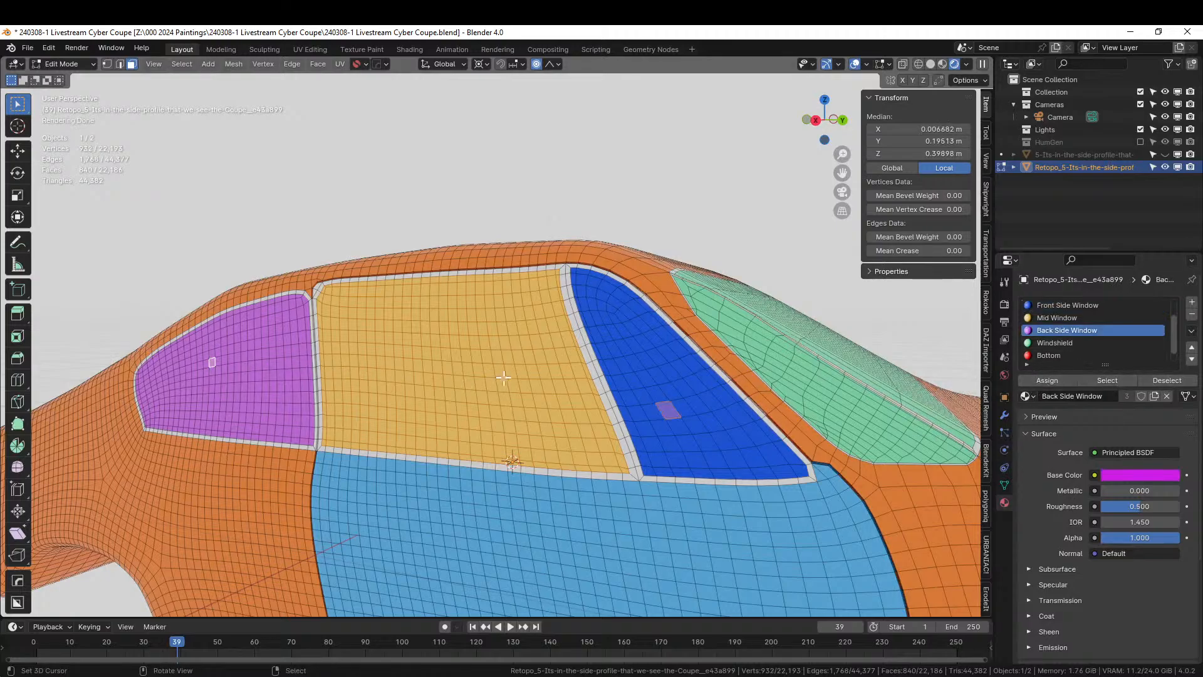
click(1096, 381)
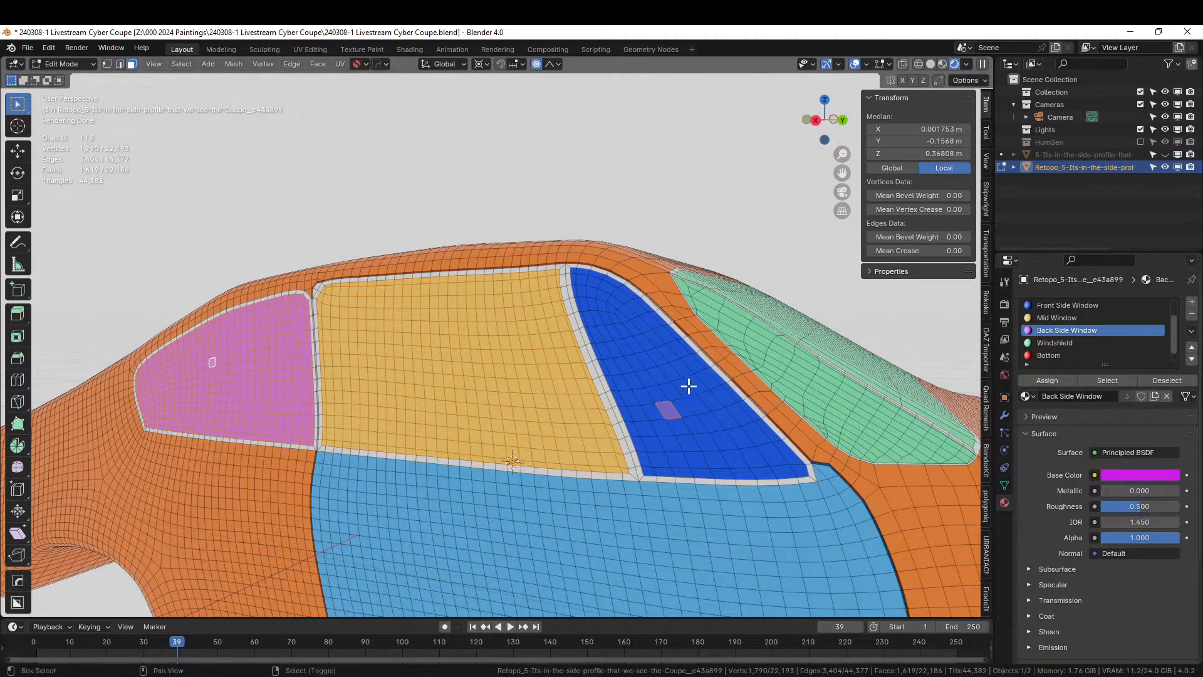
shift+click(691, 384)
click(1108, 380)
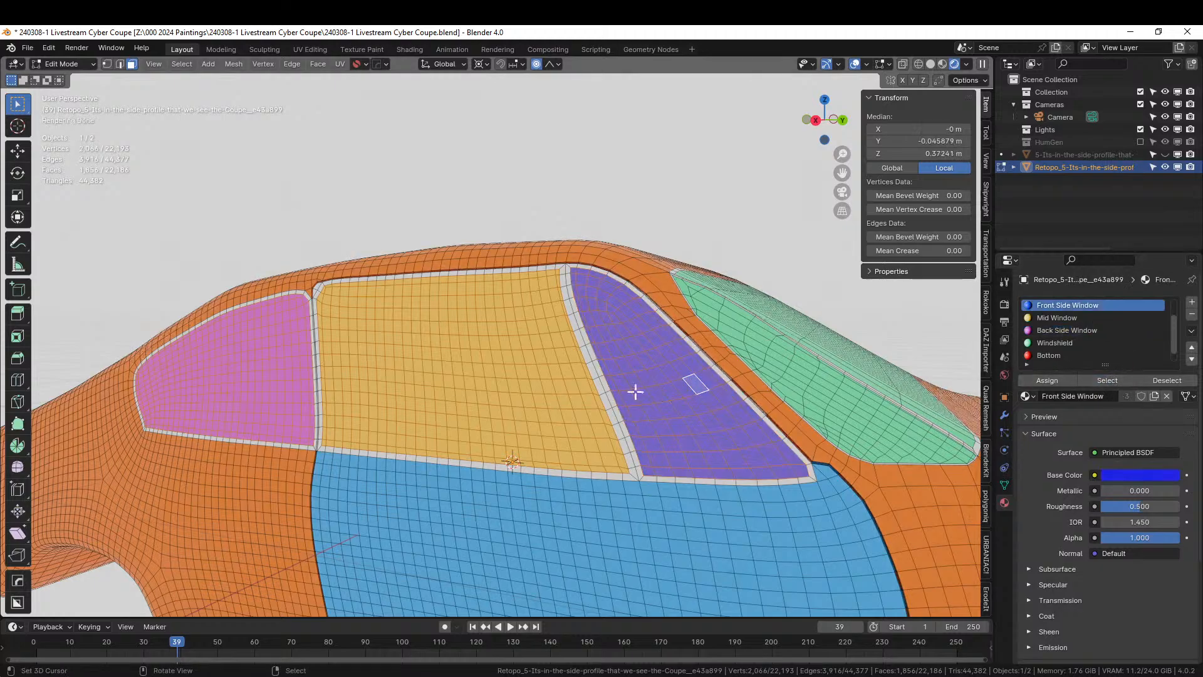
Switch to solid shading and extrude the selected side window faces inward along their normals by about 0.0035 m
scroll(600, 402, up, 2)
key(z)
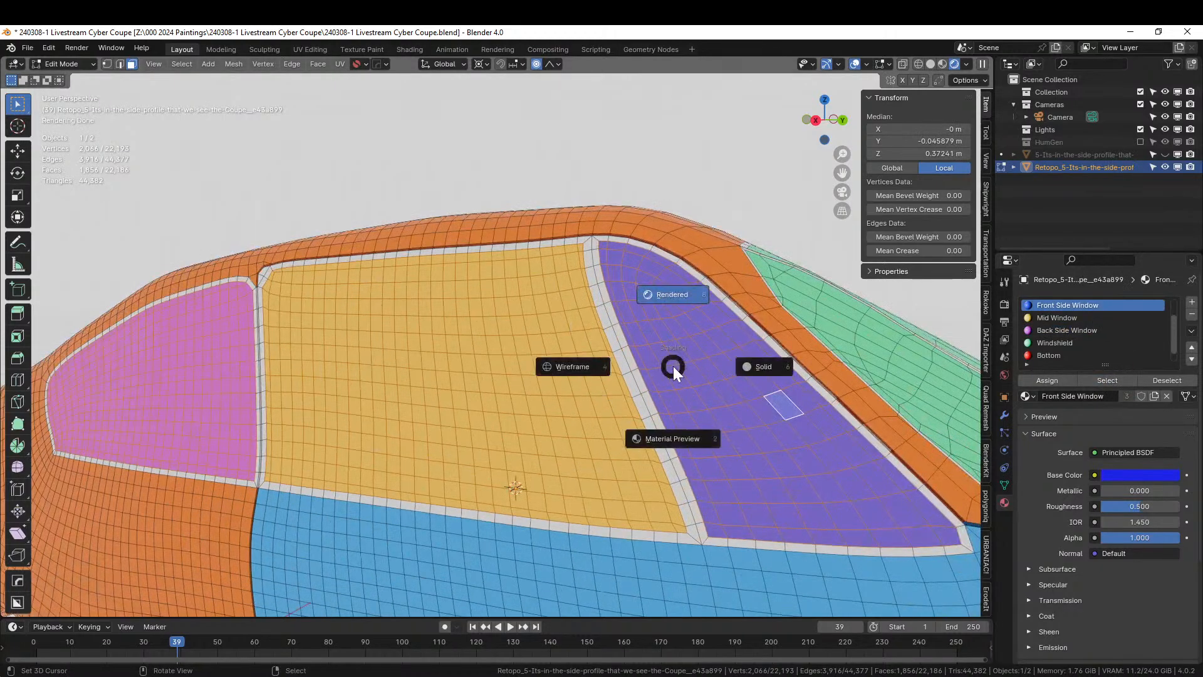
key(6)
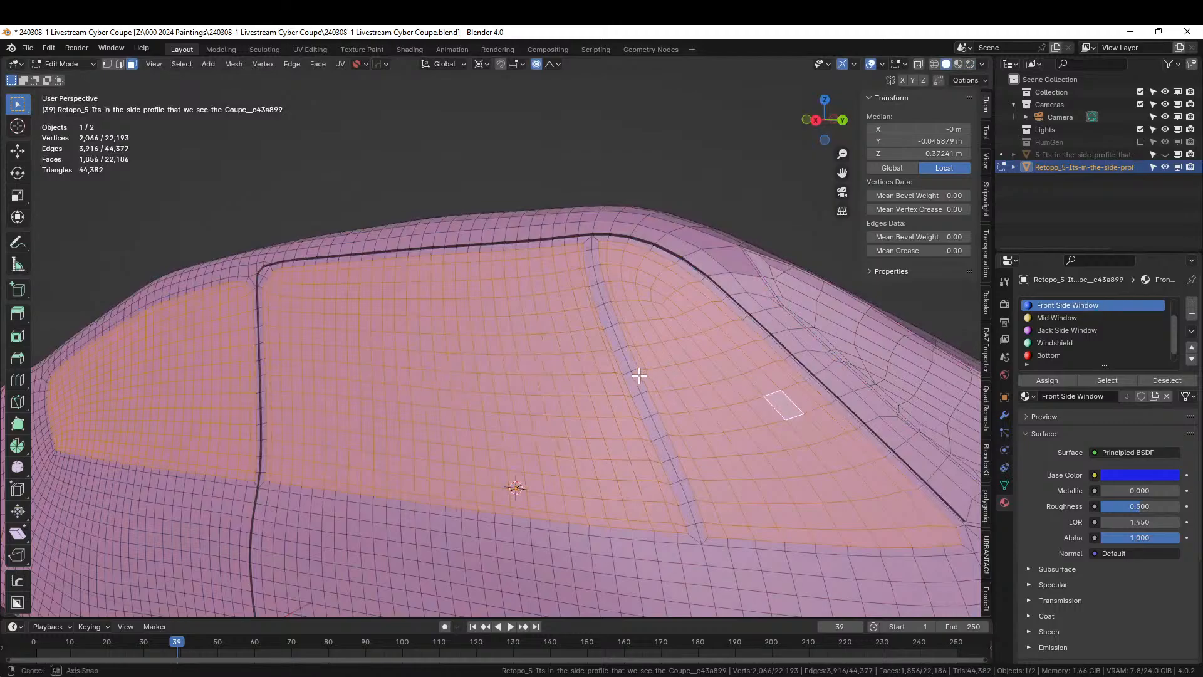
middle_drag(639, 376, 597, 370)
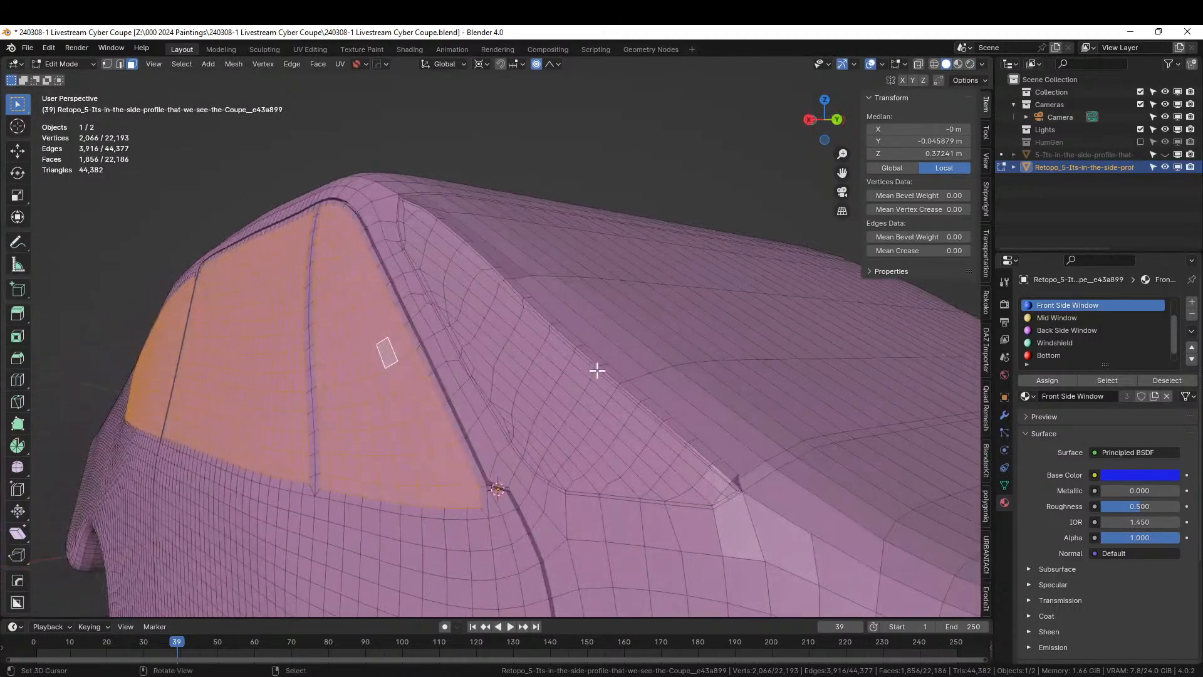
key(alt+e)
click(471, 438)
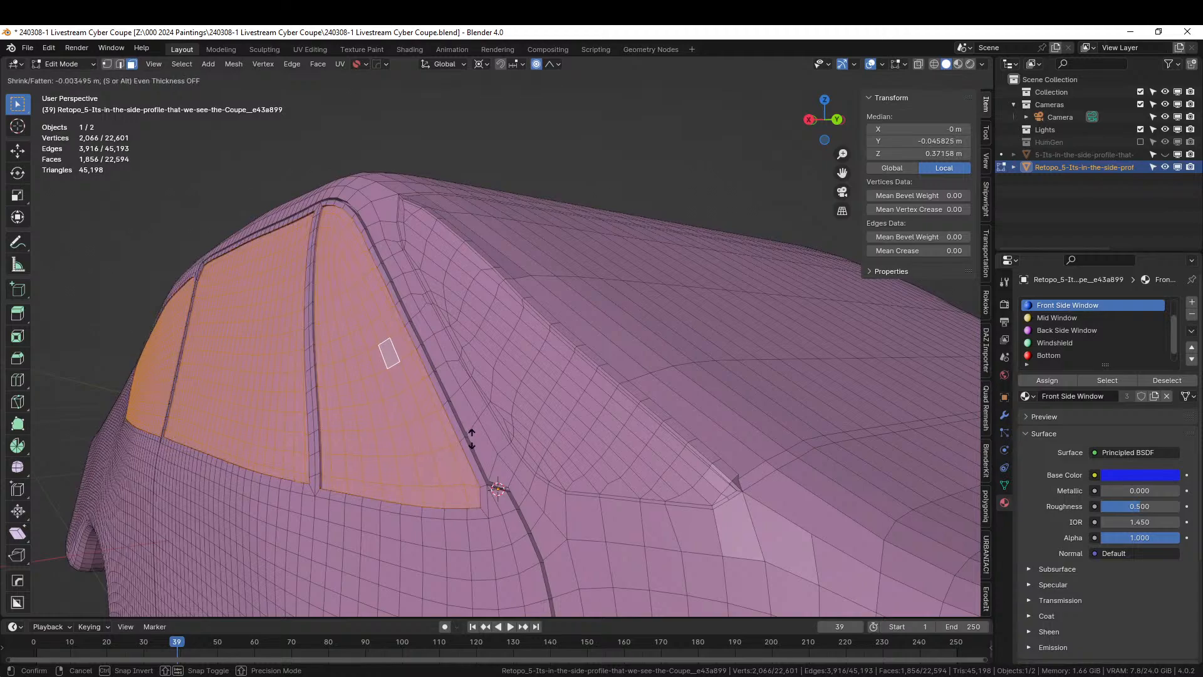
click(472, 438)
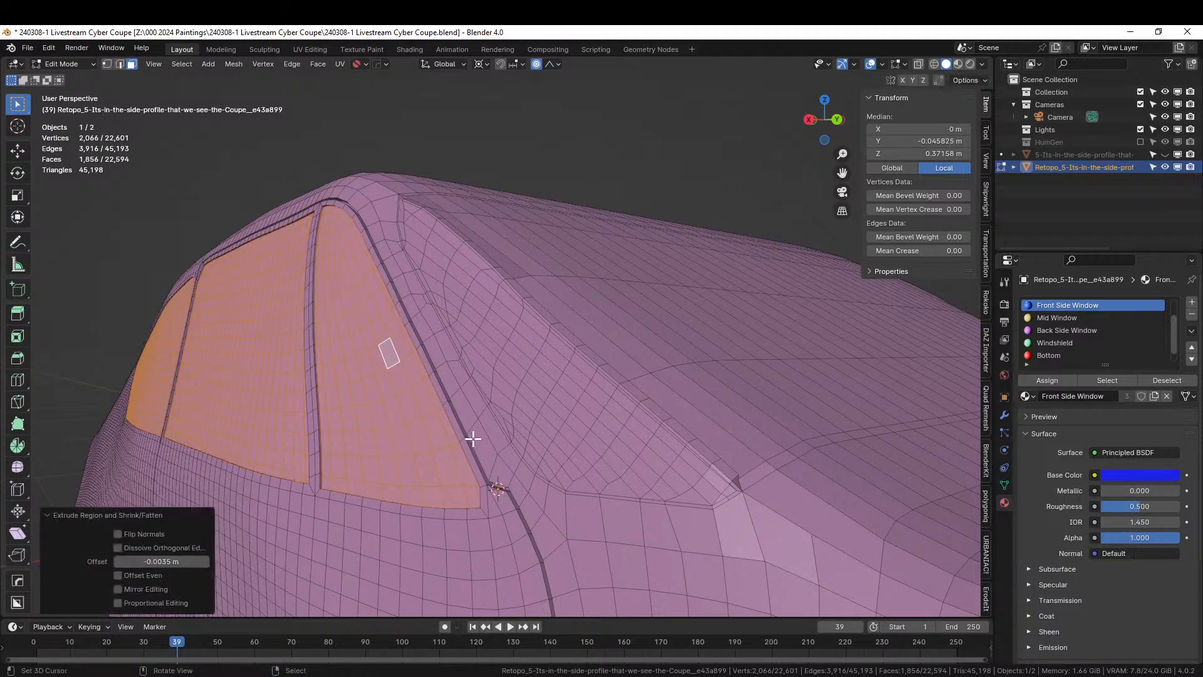
Try a window extrusion offset of -0.0025 m, set it to -0.005 m, and clear the selection
click(200, 561)
text(-)
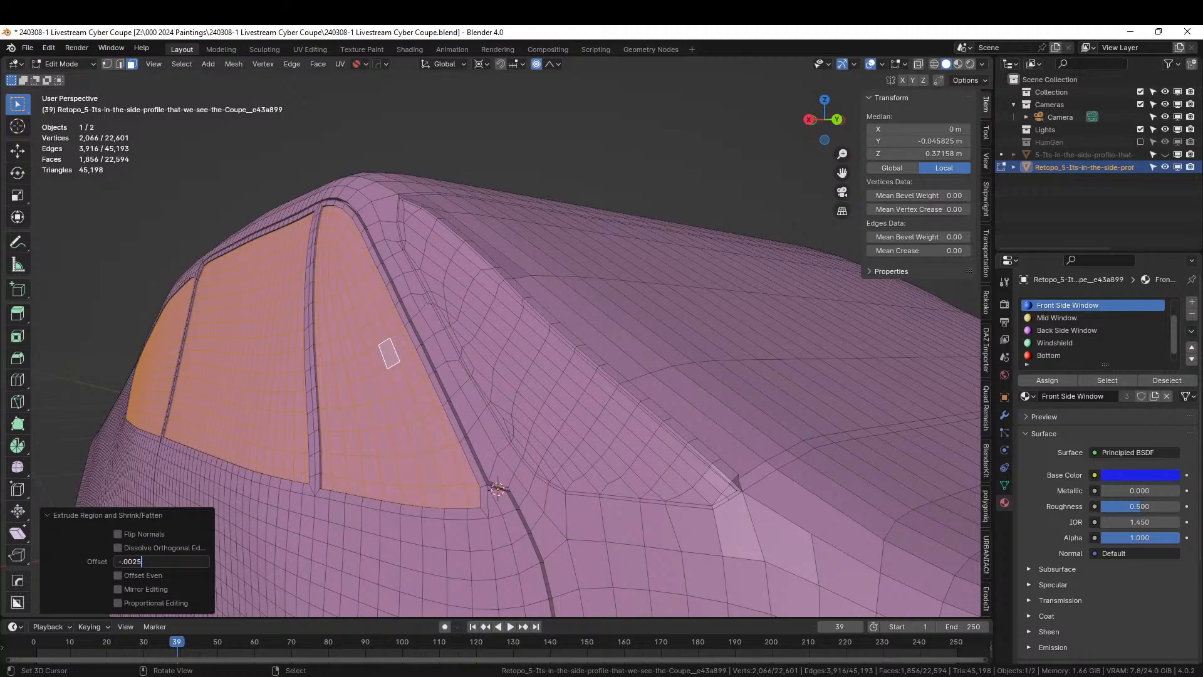
key(Return)
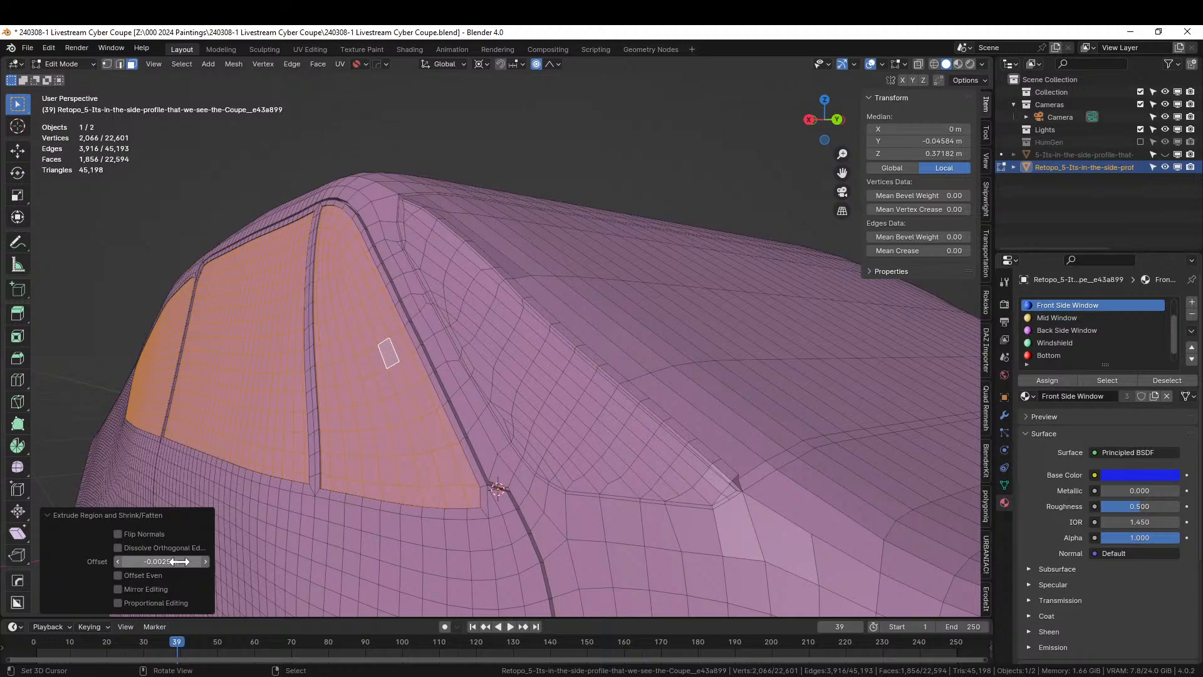
click(179, 561)
text(5)
key(Return)
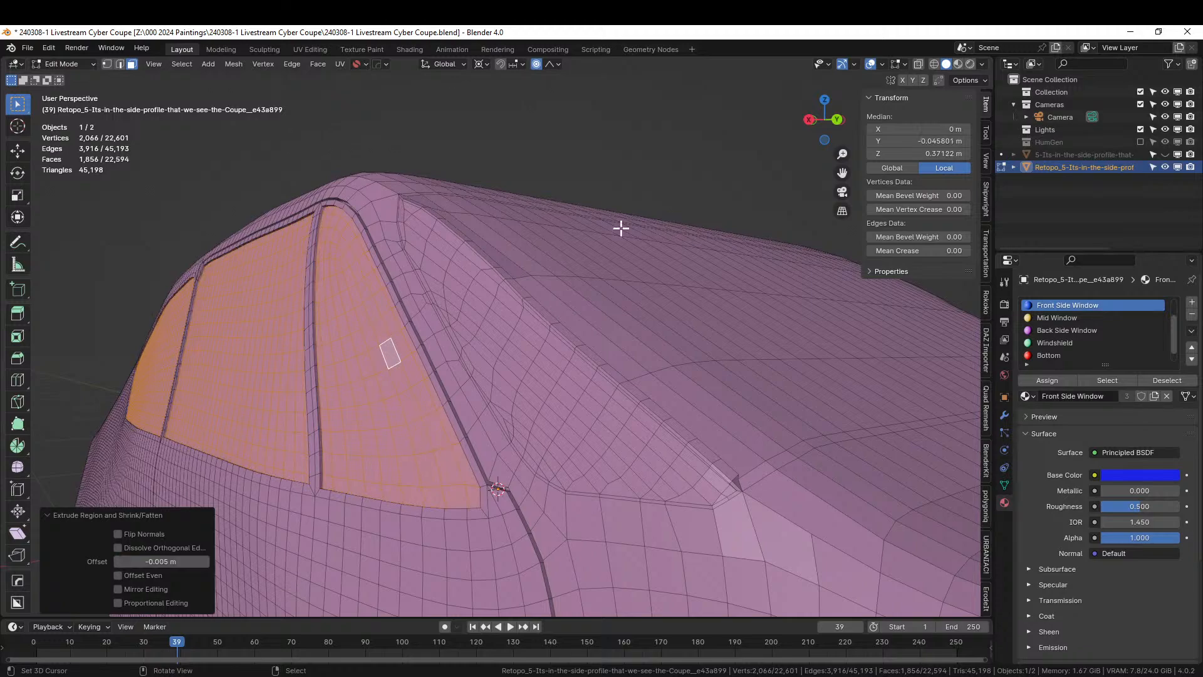
middle_drag(333, 278, 457, 281)
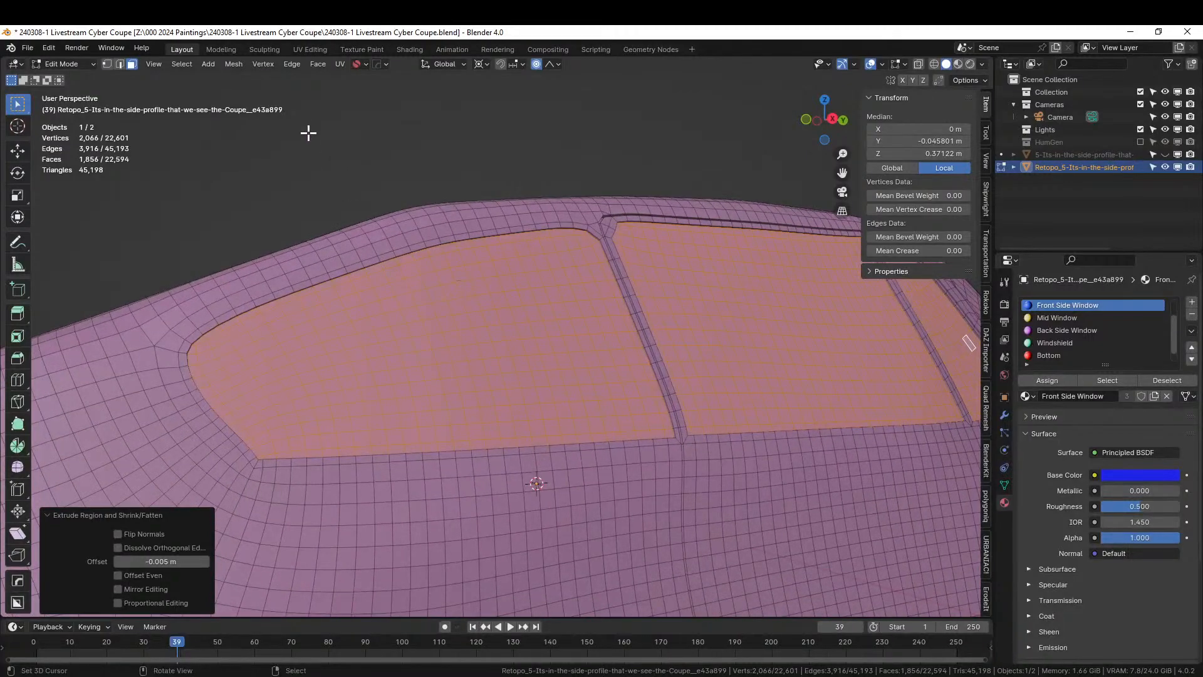
click(362, 138)
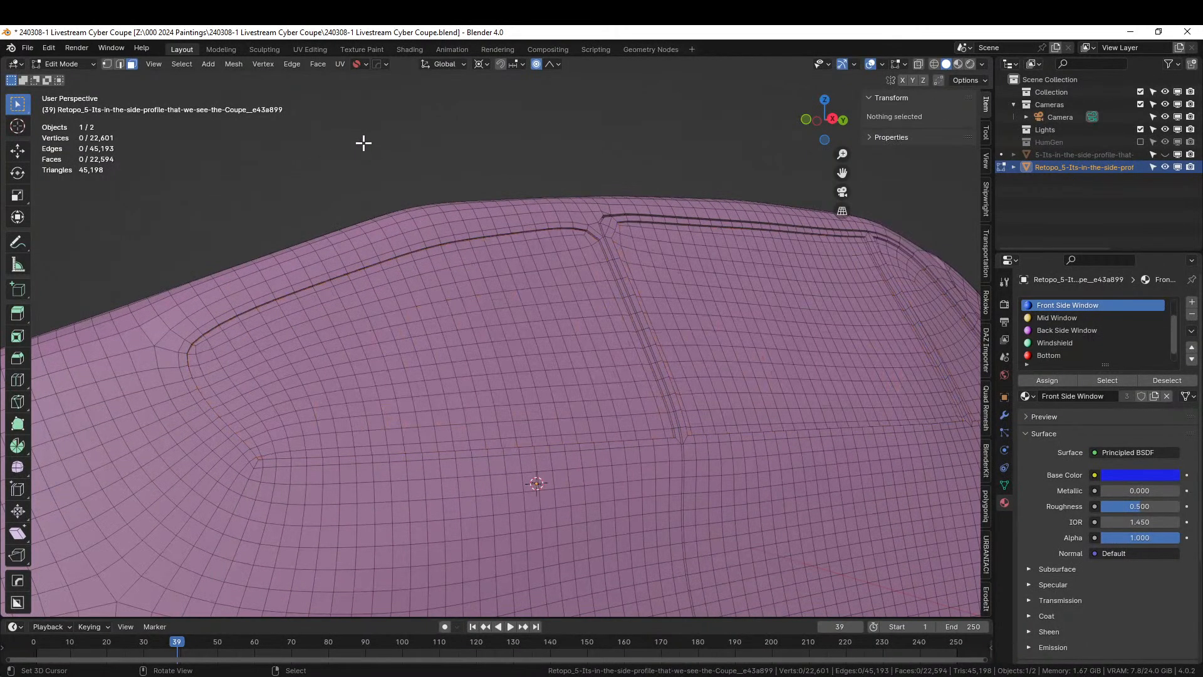
middle_drag(362, 143, 299, 155)
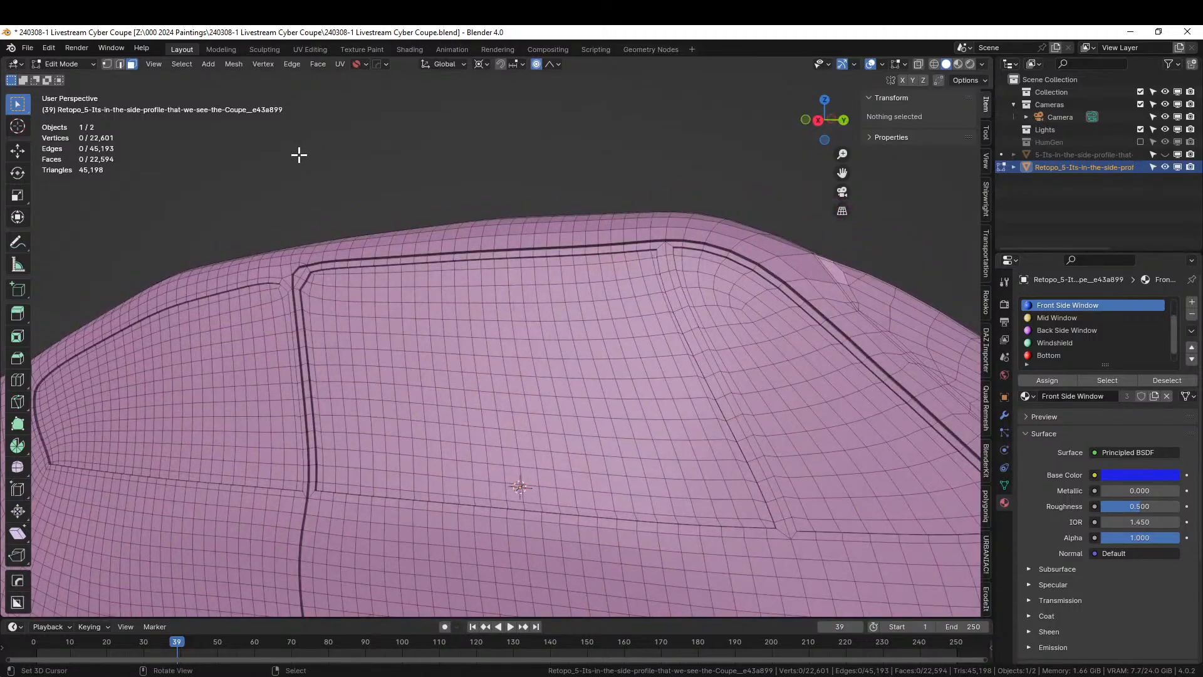
Select all faces assigned to Material.001, the frames around the windows and windshield
click(303, 271)
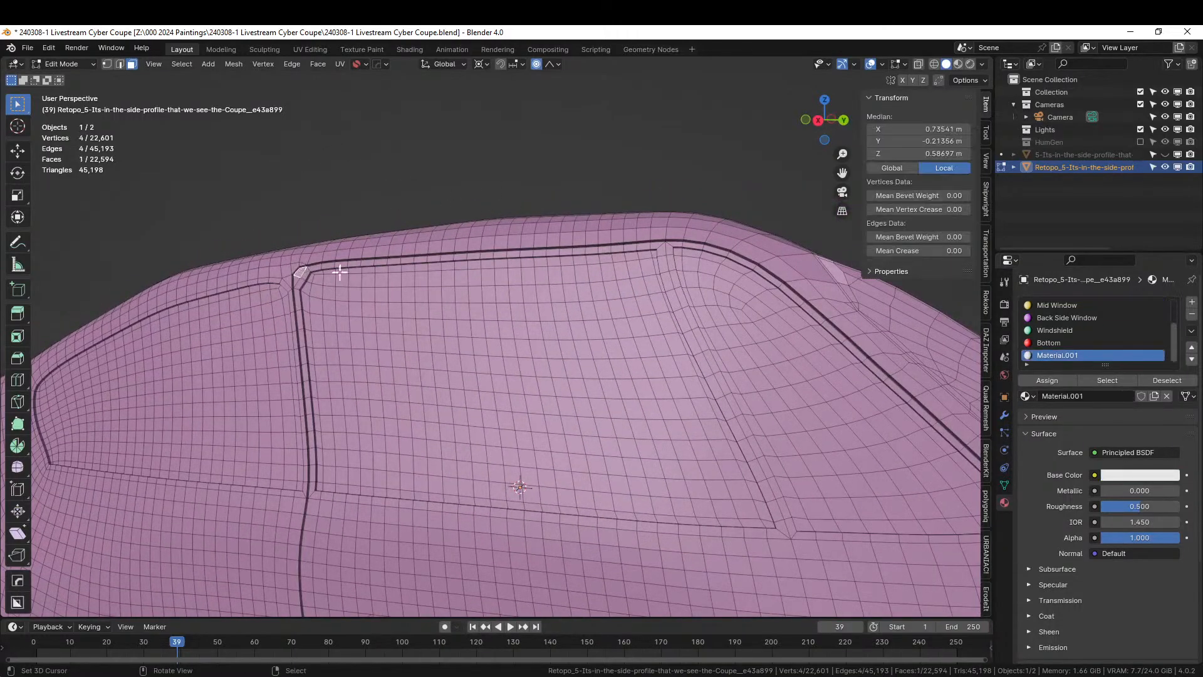
click(1110, 381)
scroll(703, 287, down, 5)
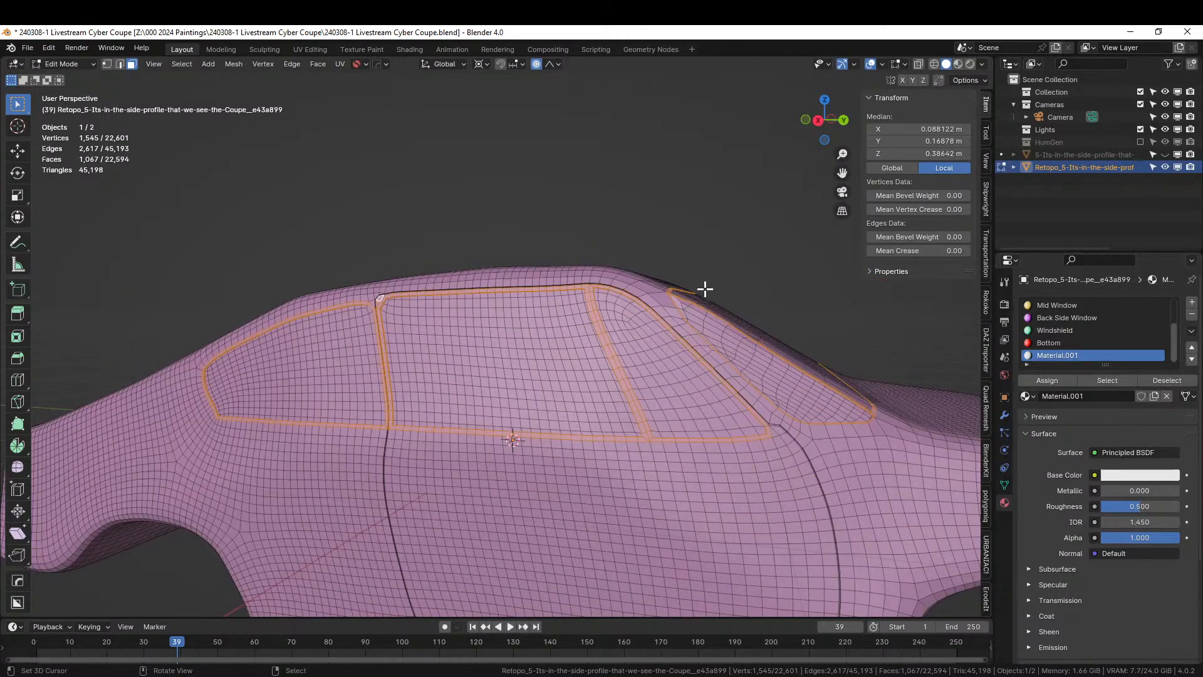
middle_drag(703, 287, 749, 290)
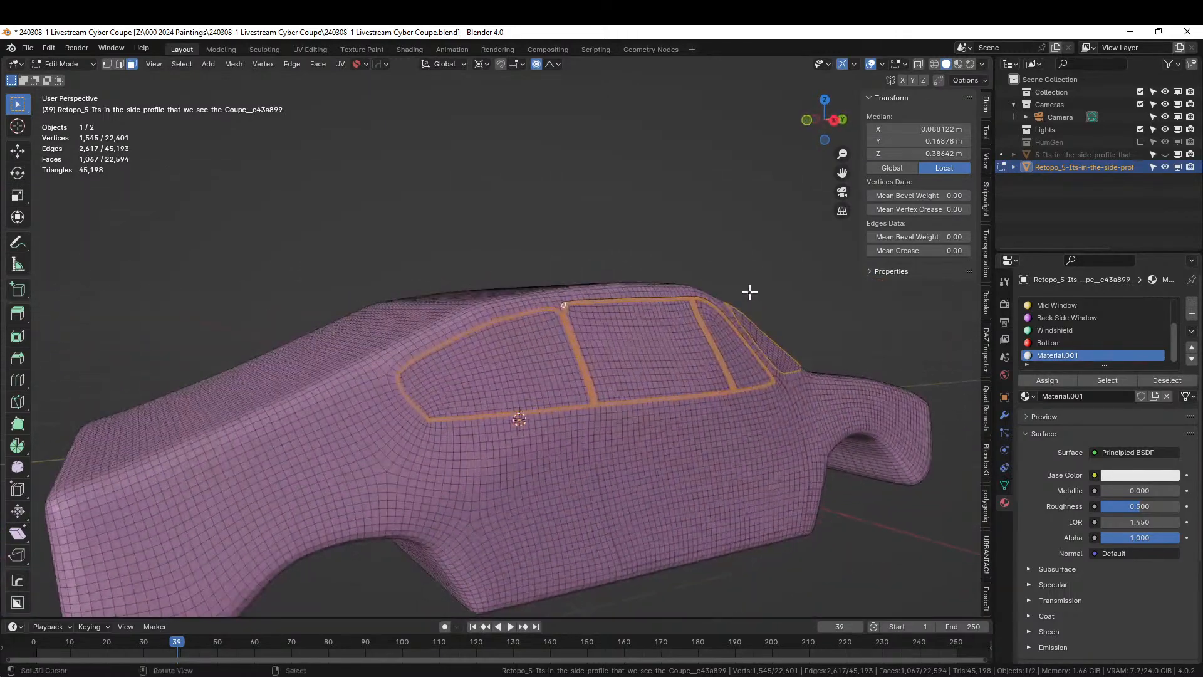
scroll(683, 310, up, 5)
shift+middle_drag(579, 319, 512, 317)
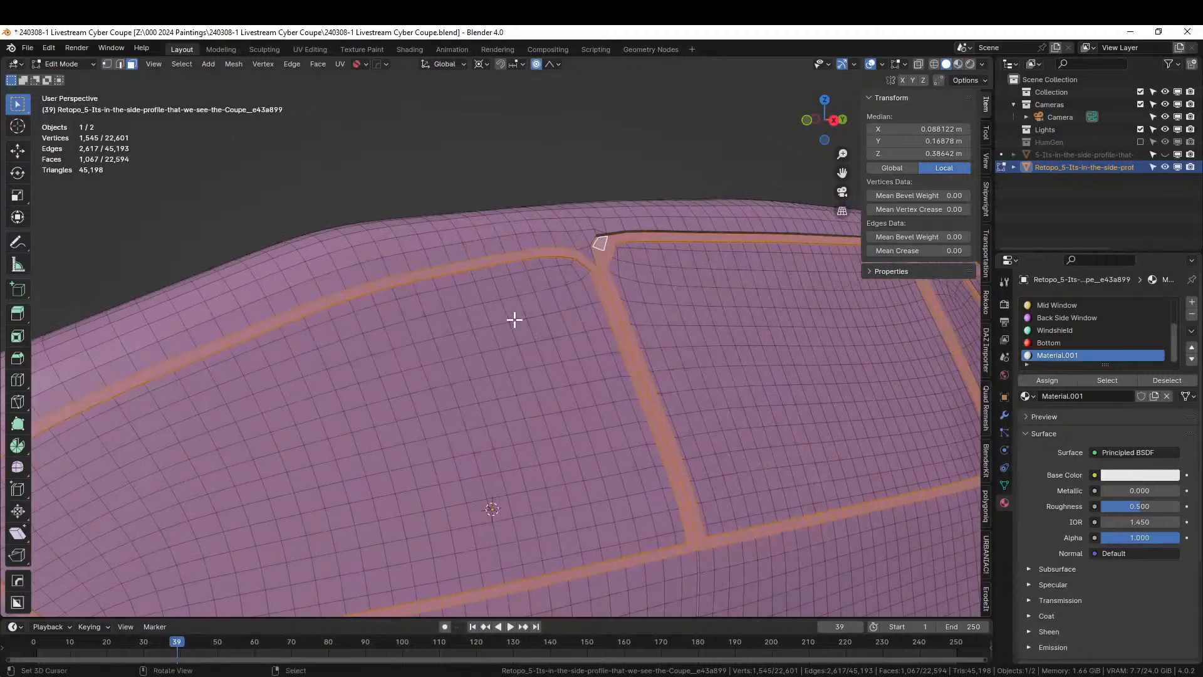
Try extruding the selected frame faces inward along their normals by about 0.006 m, and undo the extrusion
key(alt+e)
click(514, 320)
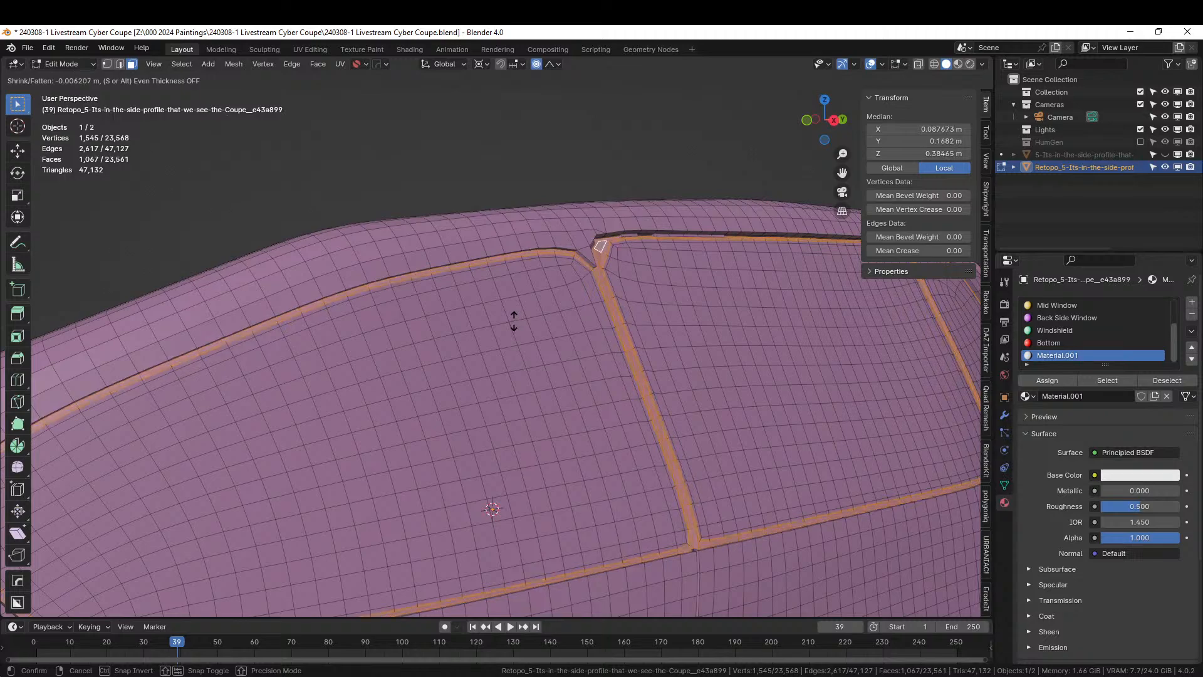
click(514, 320)
middle_drag(297, 453, 451, 444)
scroll(358, 422, up, 2)
key(ctrl+z)
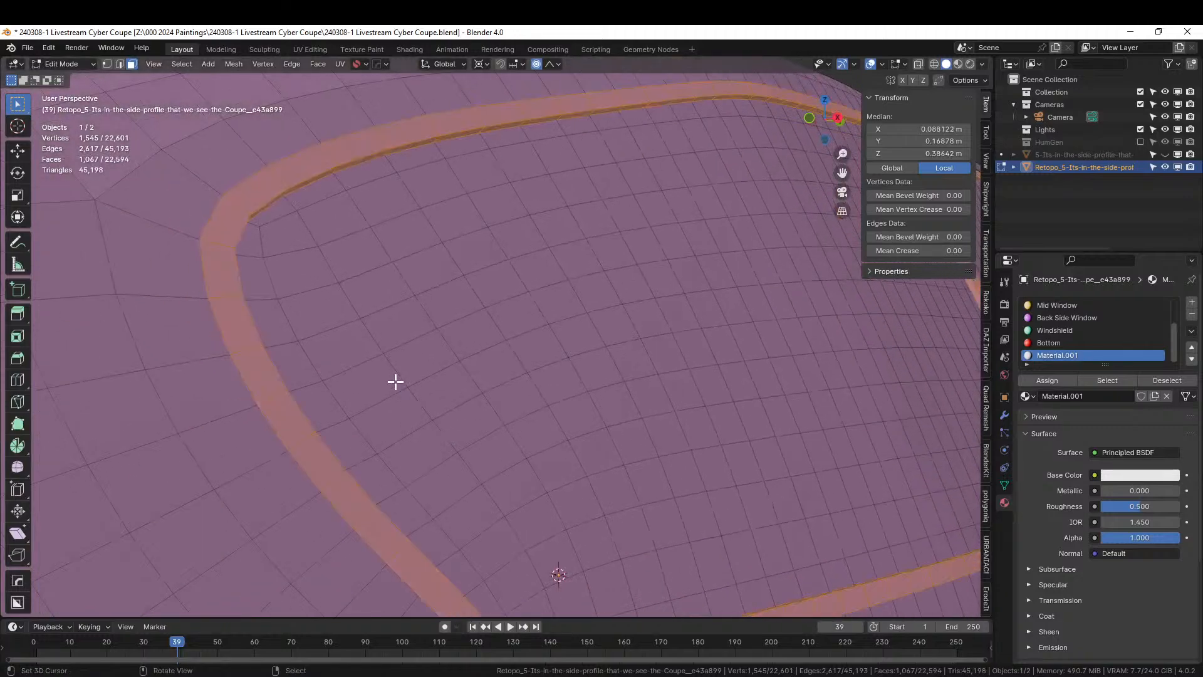
middle_drag(394, 381, 404, 424)
scroll(426, 415, down, 2)
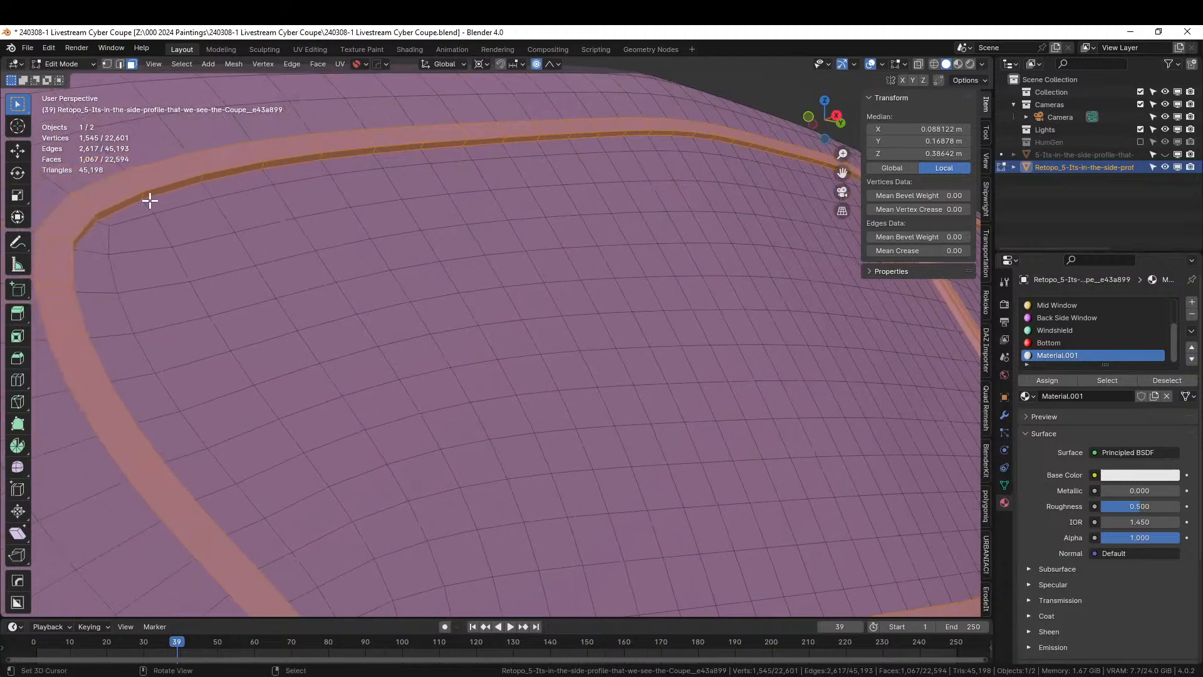
Replace the selection with the frame face loops around the back, mid and front side windows
key(ctrl+KP_Subtract)
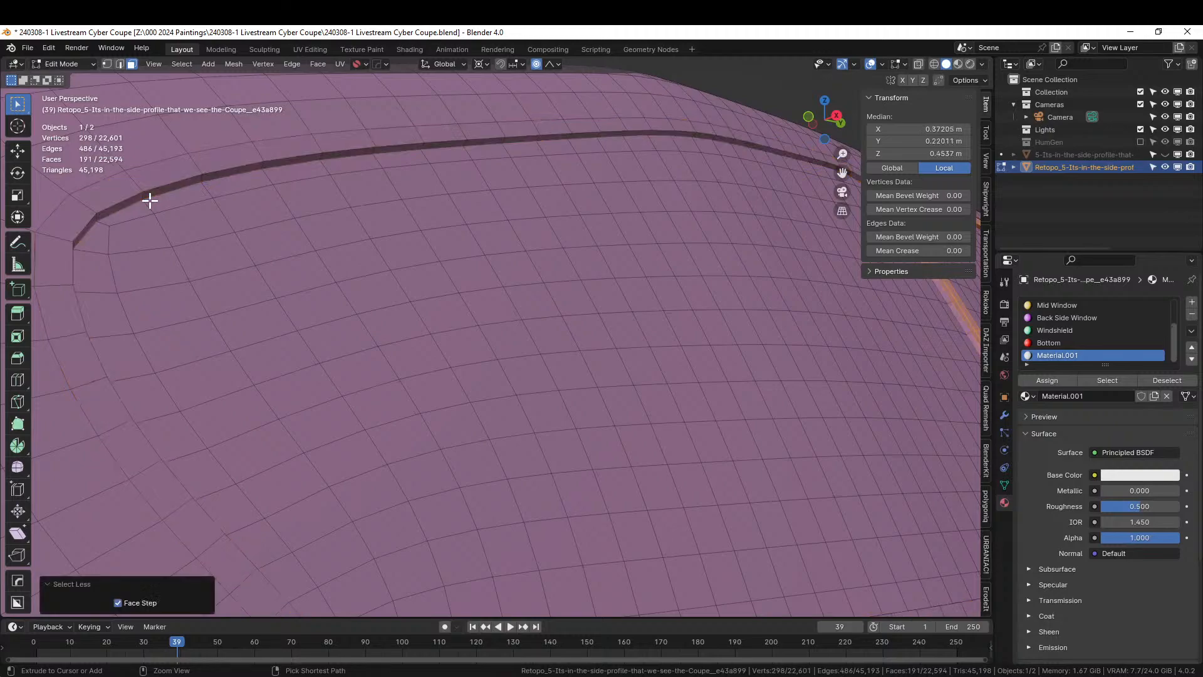
alt+click(89, 228)
key(KP_Decimal)
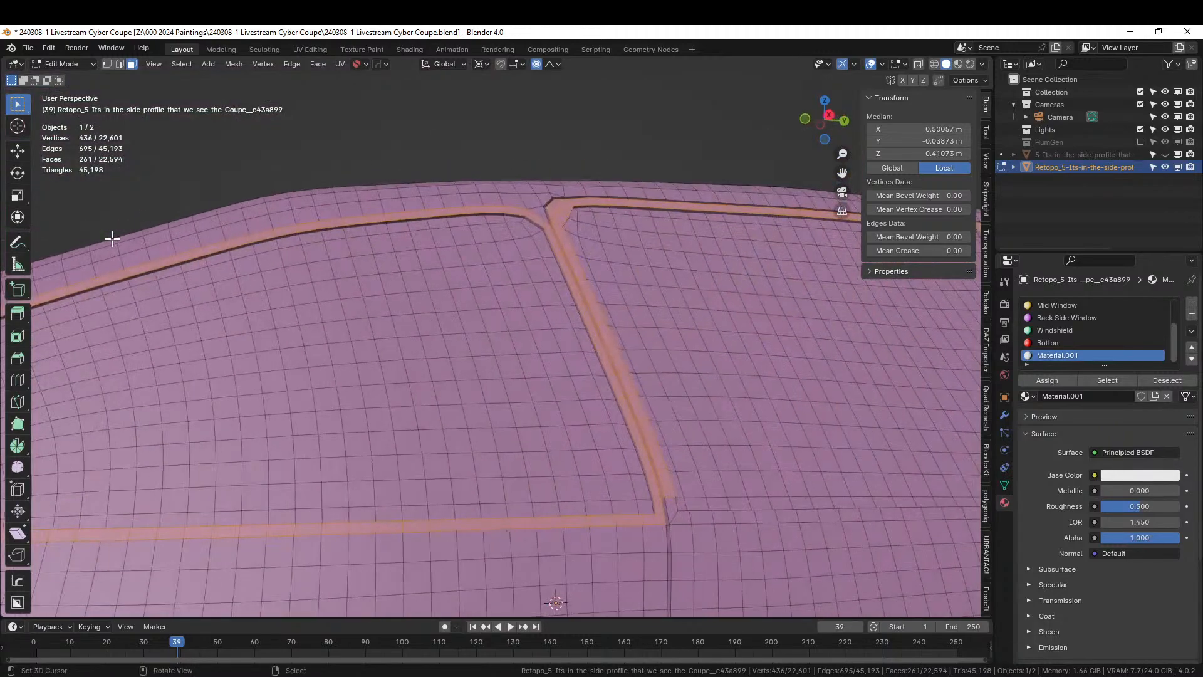
shift+middle_drag(320, 343, 170, 309)
alt+shift+right_click(289, 432)
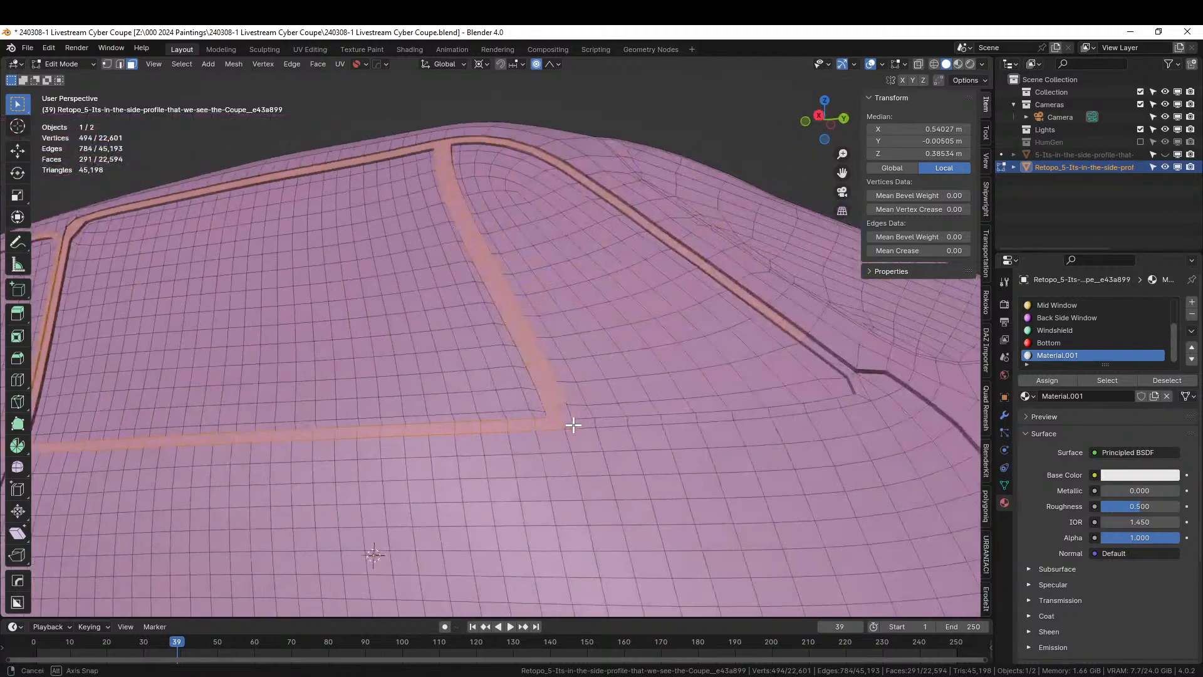
middle_drag(621, 423, 572, 419)
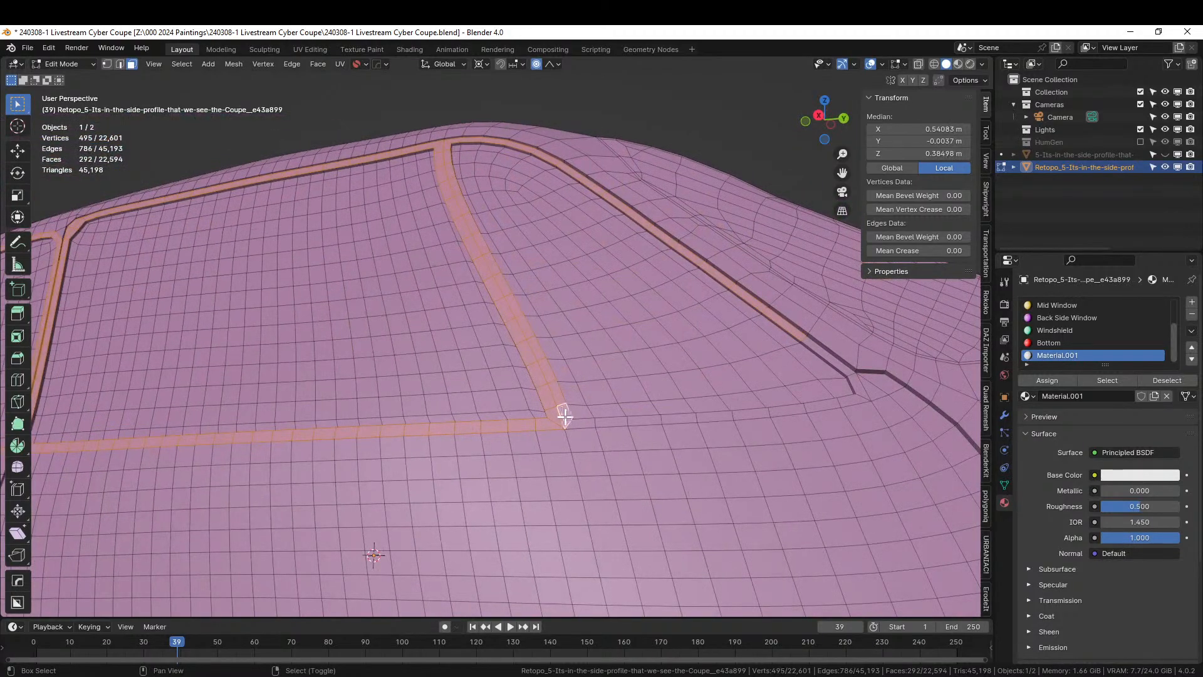
alt+shift+click(608, 422)
middle_drag(685, 413, 469, 416)
Add the frame face loops around the windshield and its side section, including the upper corner faces, to the selection
alt+shift+click(186, 295)
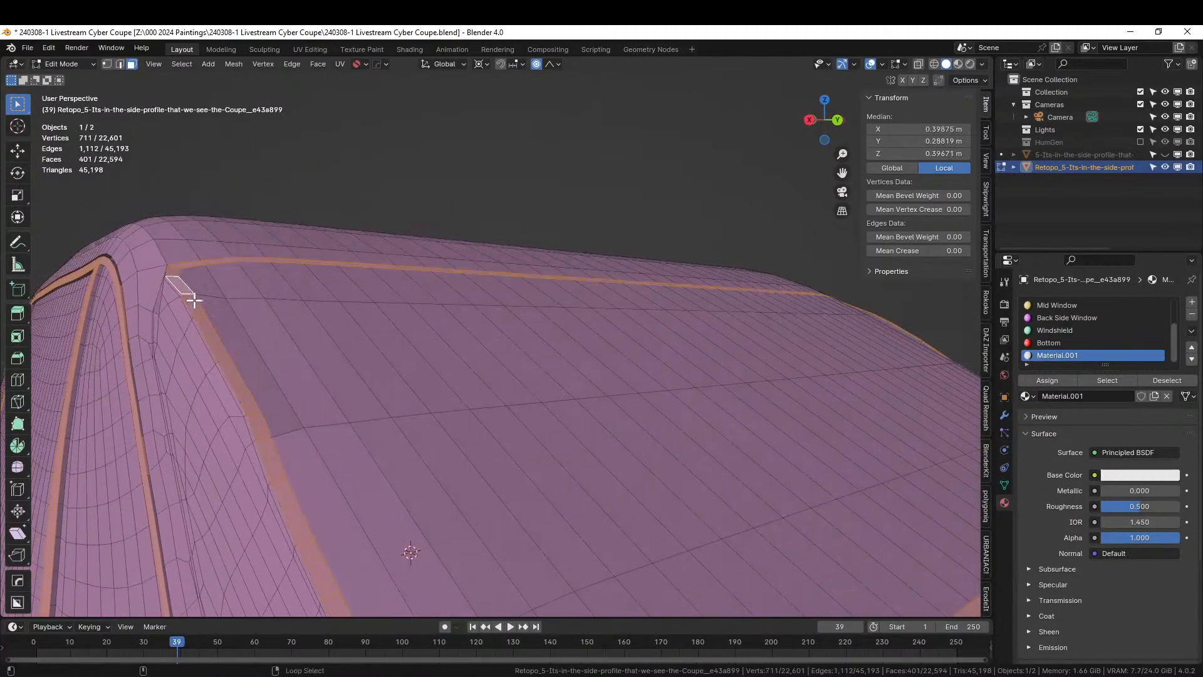
middle_drag(188, 290, 314, 337)
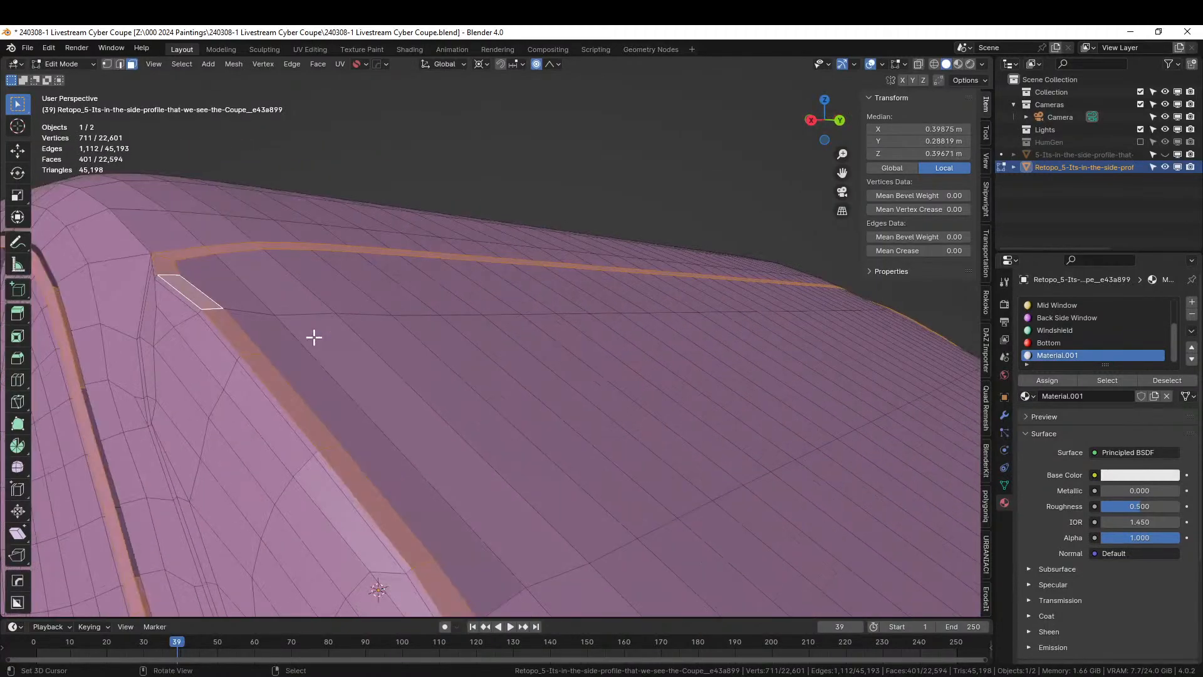
alt+shift+right_click(198, 308)
alt+shift+right_click(197, 302)
shift+right_click(181, 311)
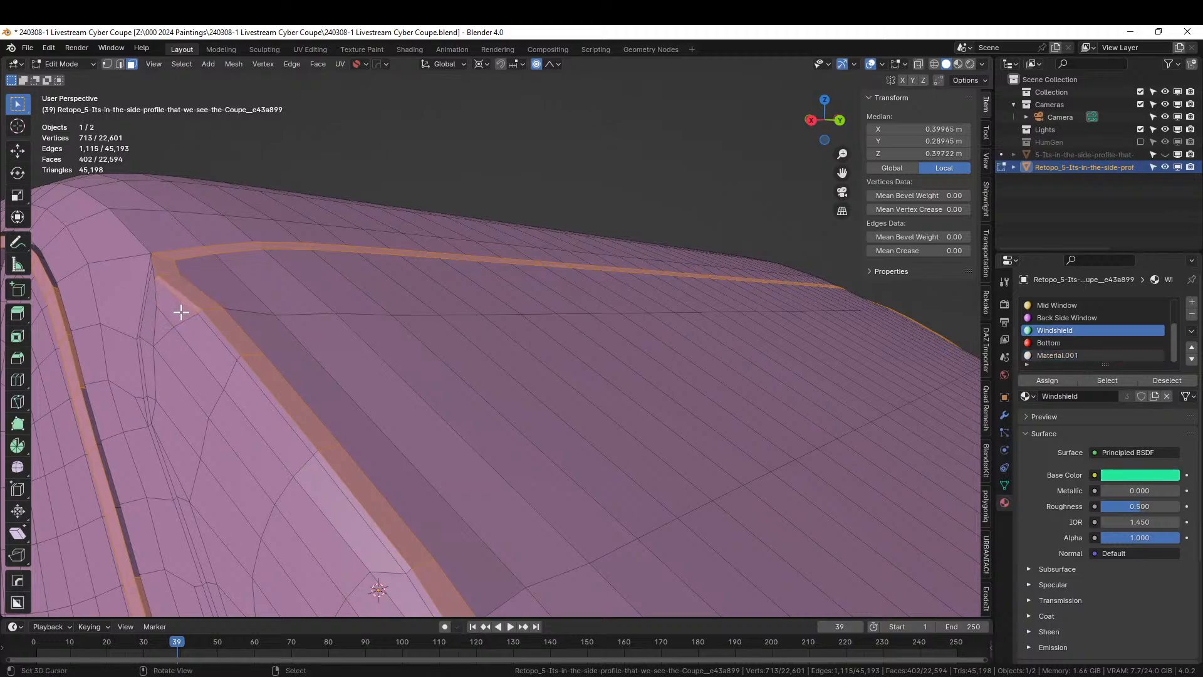
scroll(204, 324, up, 2)
shift+middle_drag(203, 323, 297, 358)
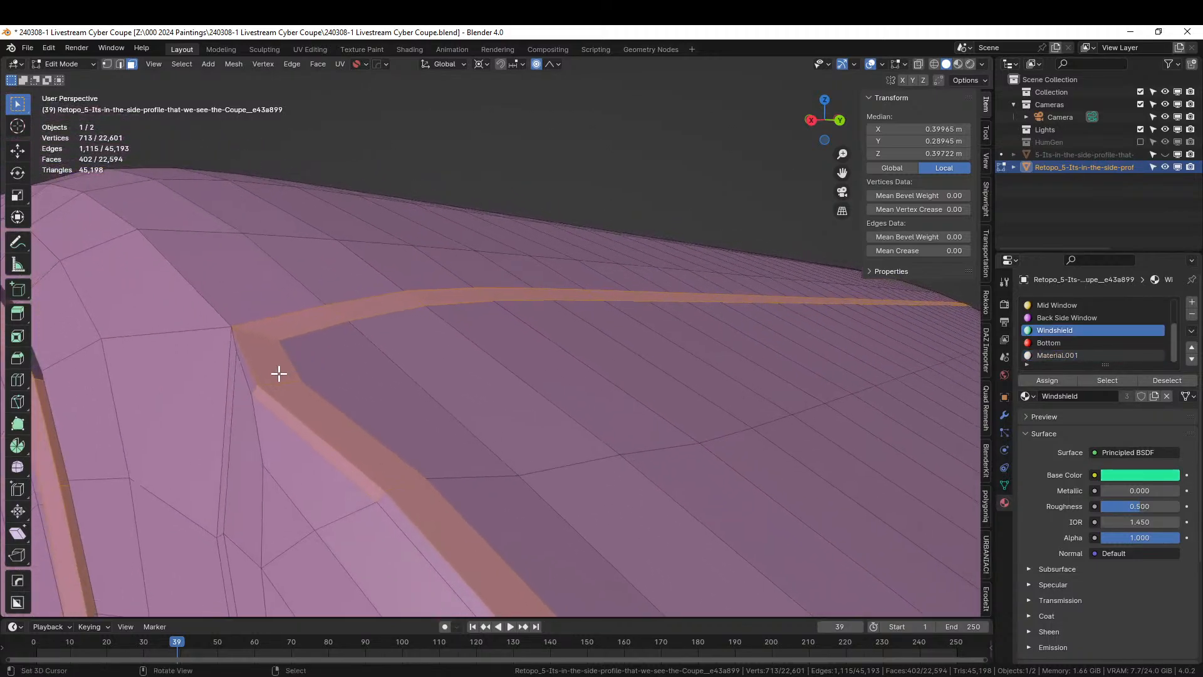
shift+right_click(238, 350)
shift+right_click(233, 343)
alt+shift+right_click(233, 344)
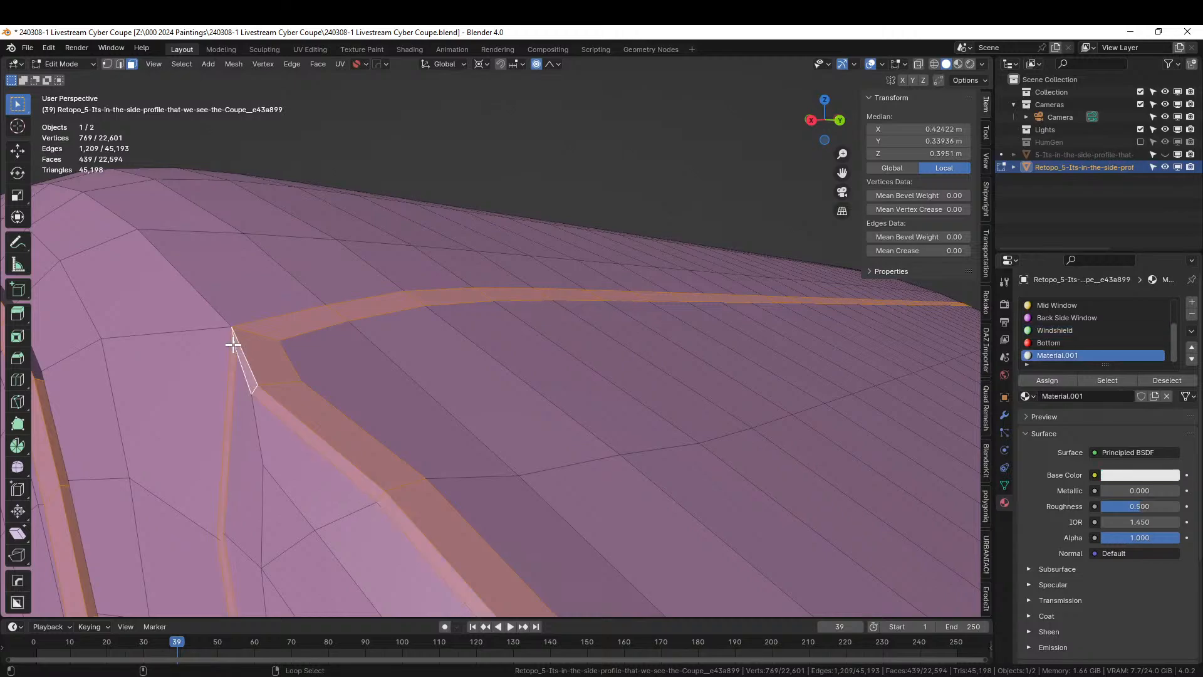
Extrude the selected frame faces outward along their normals with an offset of 0.005 m
scroll(233, 343, down, 4)
middle_drag(363, 403, 316, 304)
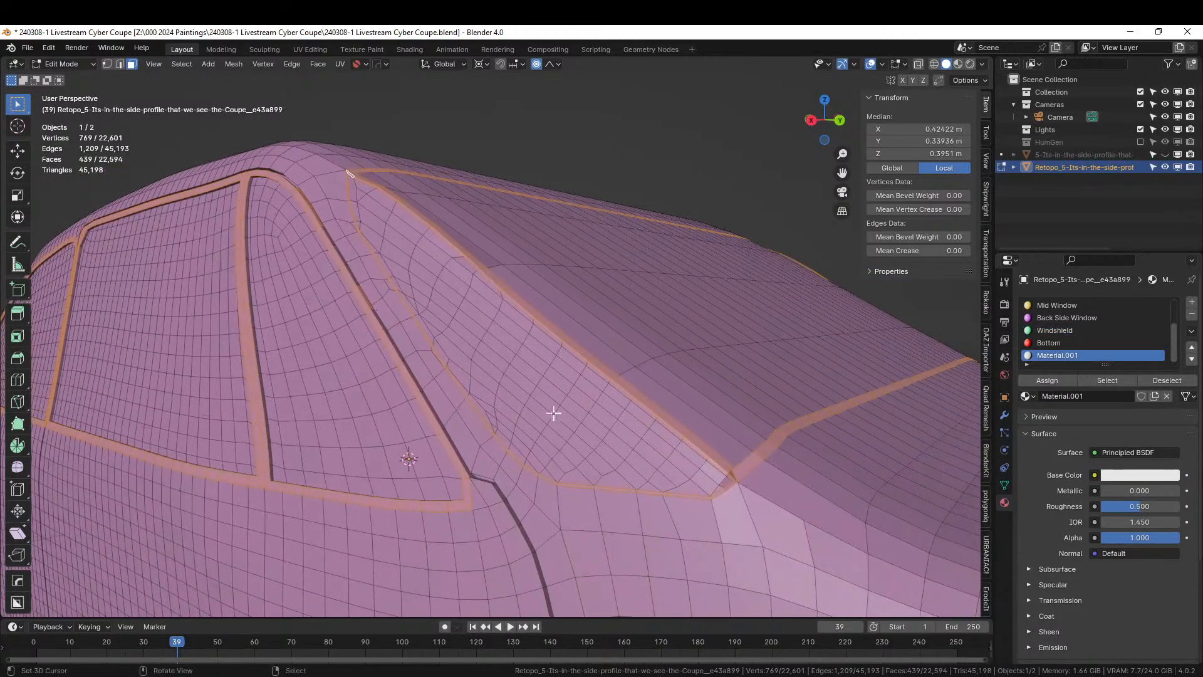
scroll(647, 424, up, 6)
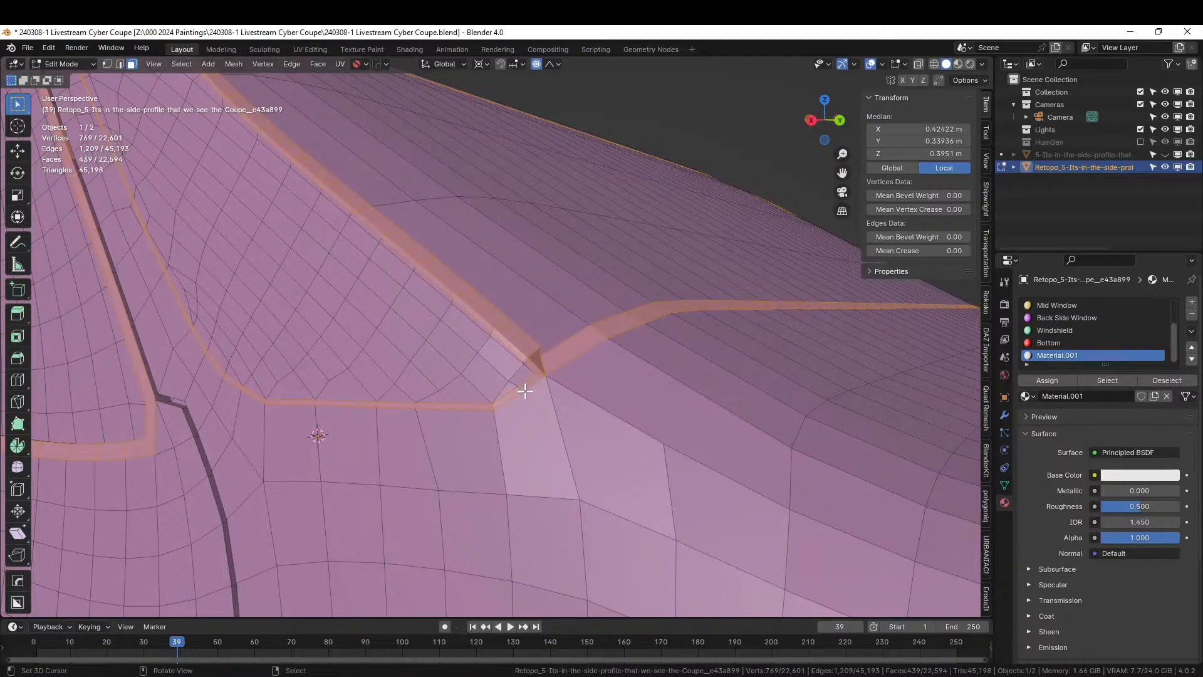
middle_drag(528, 398, 596, 424)
key(alt+e)
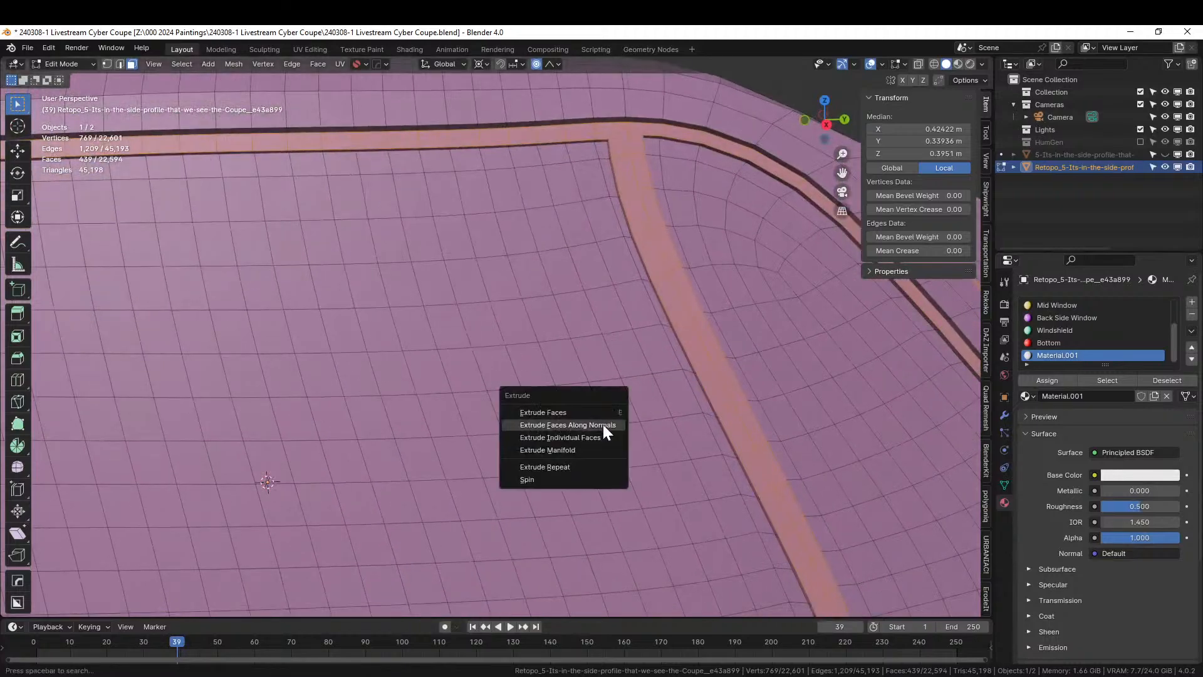
click(603, 423)
click(612, 422)
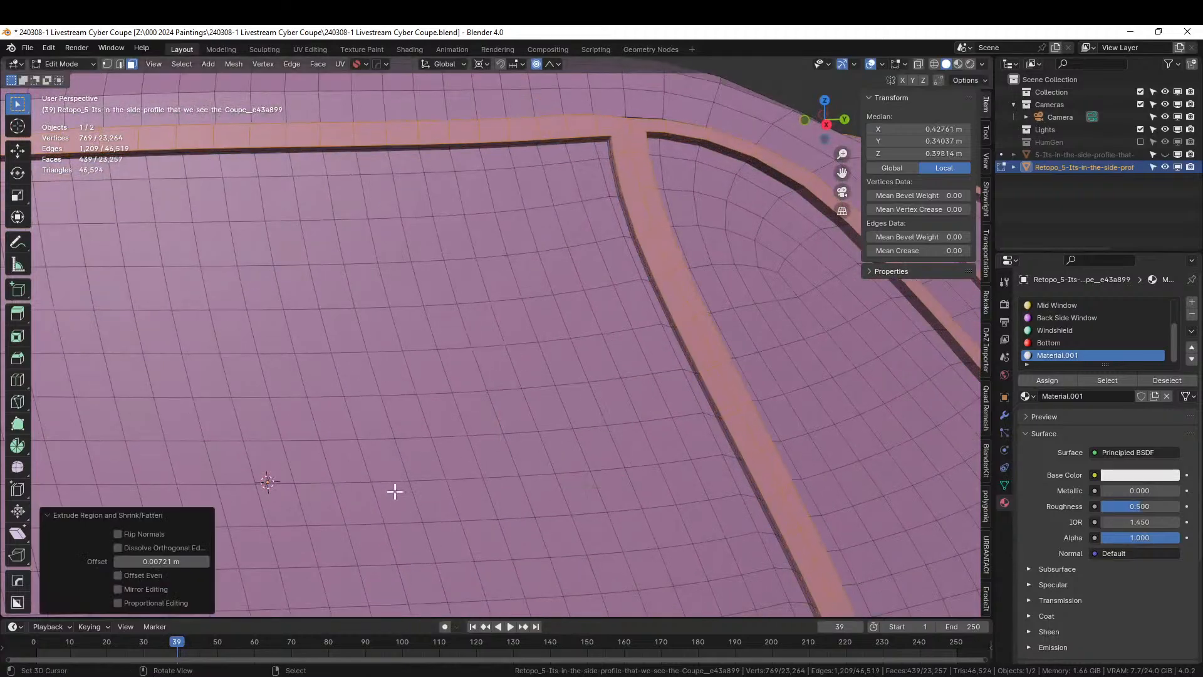
click(164, 561)
text(.00)
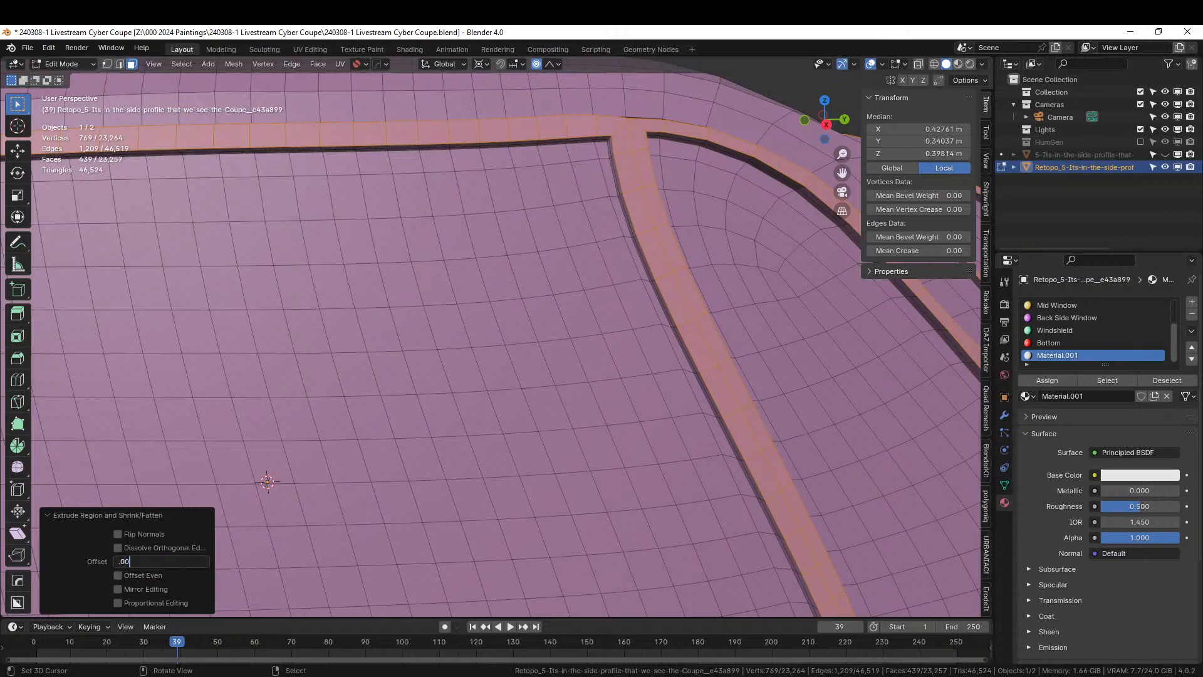
text(5)
key(Return)
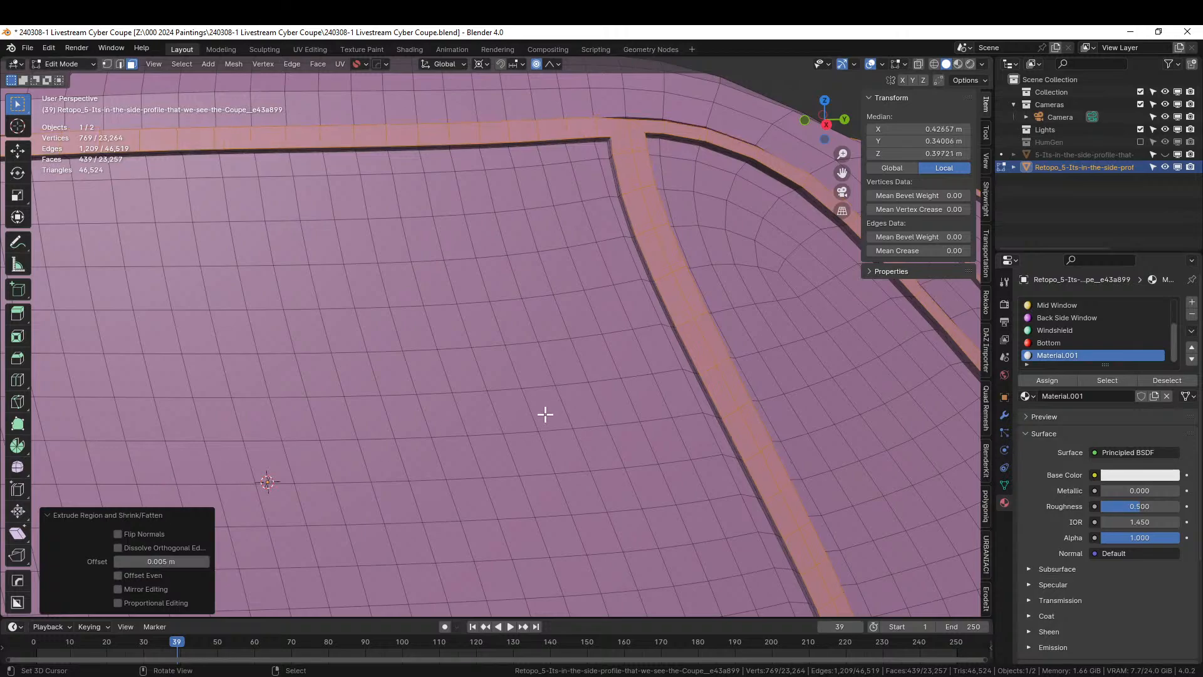
Switch to Object Mode with rendered shading and examine the raised frames around the windows and windshield
middle_drag(545, 414, 486, 401)
scroll(454, 417, down, 4)
key(Tab)
scroll(456, 384, up, 2)
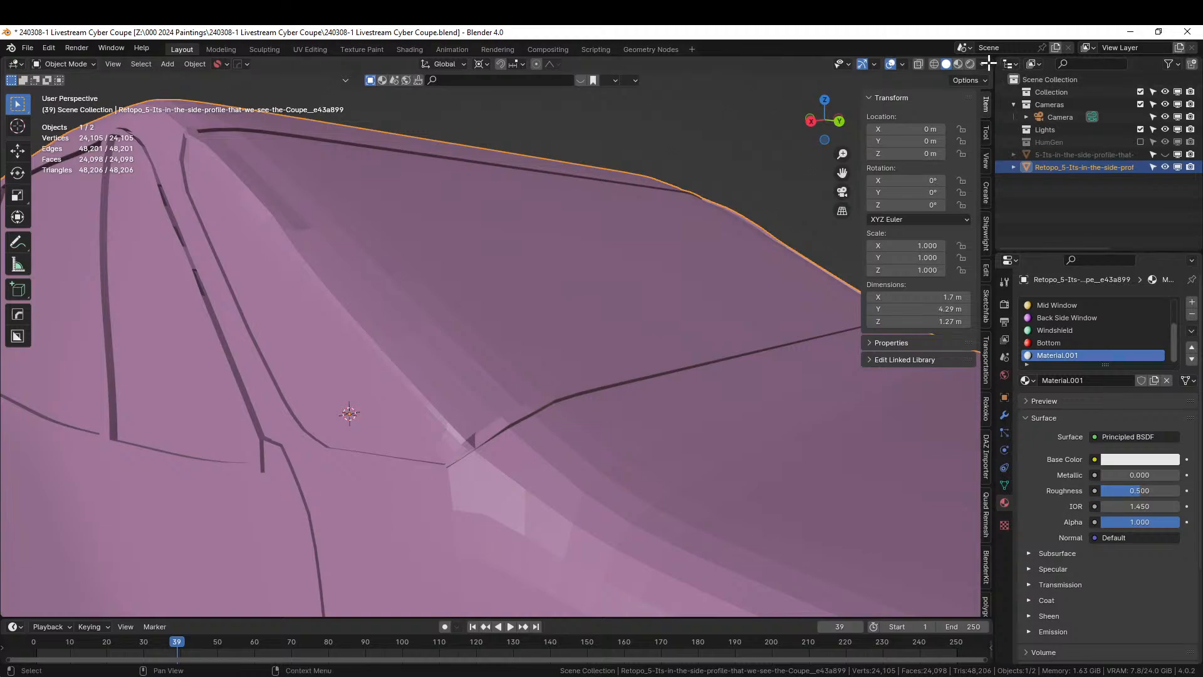
click(970, 64)
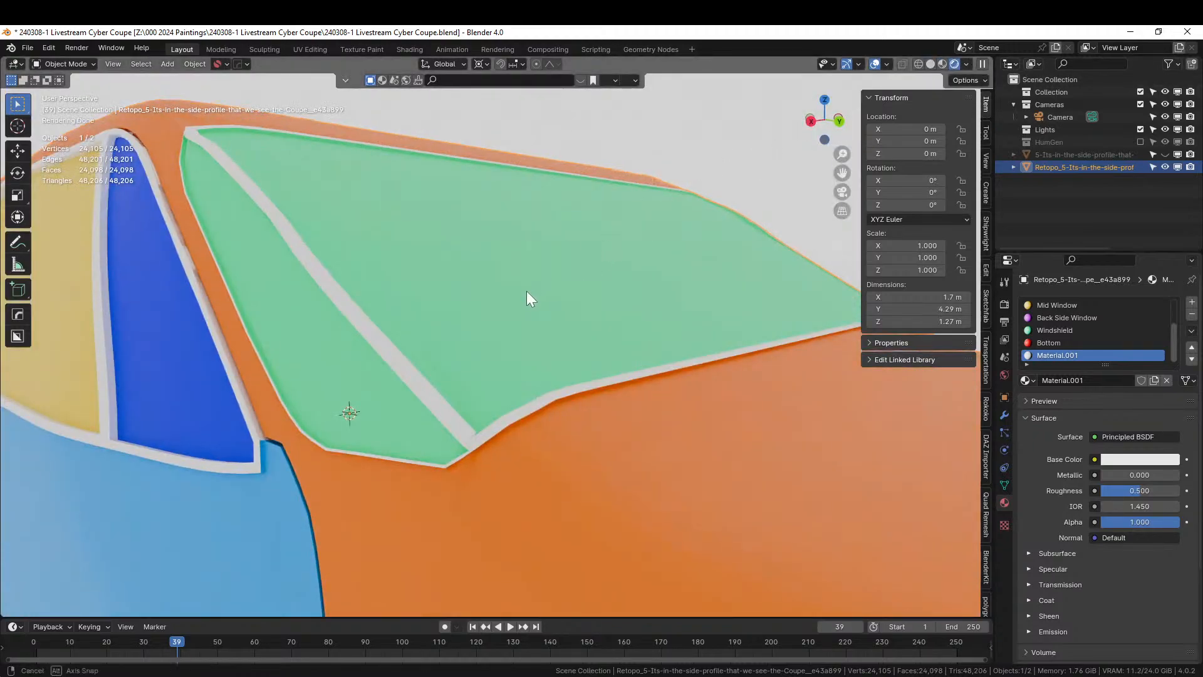
mouse_move(526, 291)
middle_down()
mouse_move(411, 283)
mouse_move(359, 303)
mouse_move(513, 295)
middle_up()
scroll(536, 299, down, 5)
scroll(549, 301, down, 3)
scroll(360, 305, up, 3)
scroll(366, 299, up, 1)
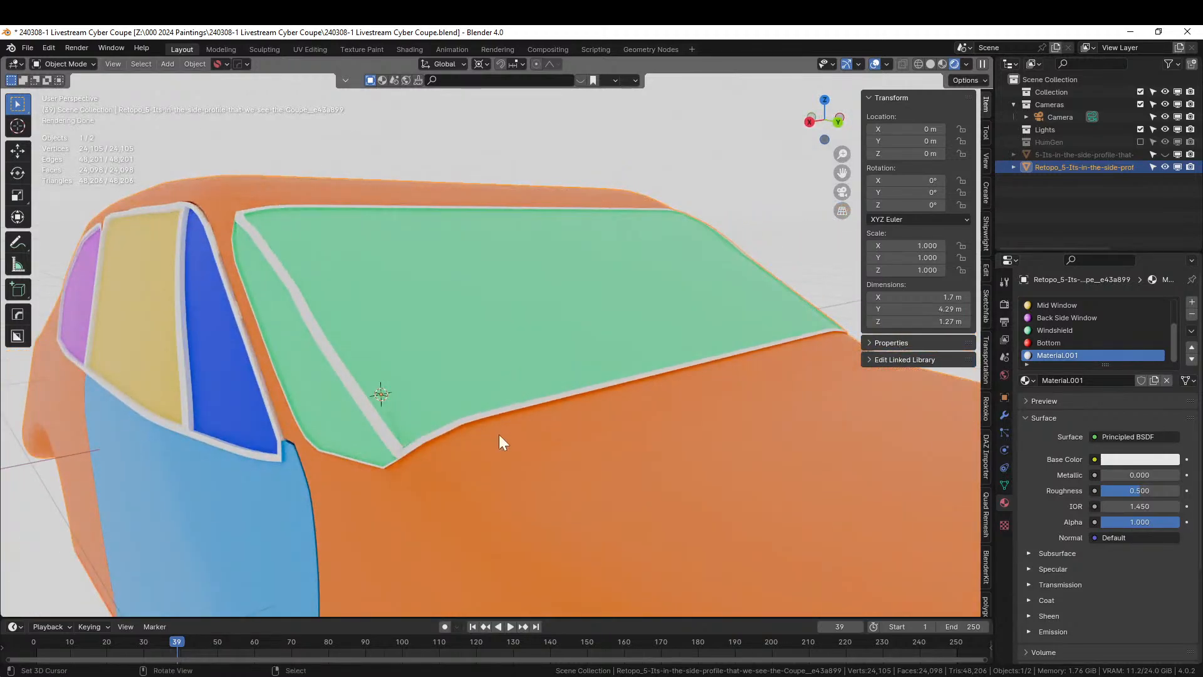
Return to Edit Mode and undo the outward extrusion of the window and windshield frames
key(Tab)
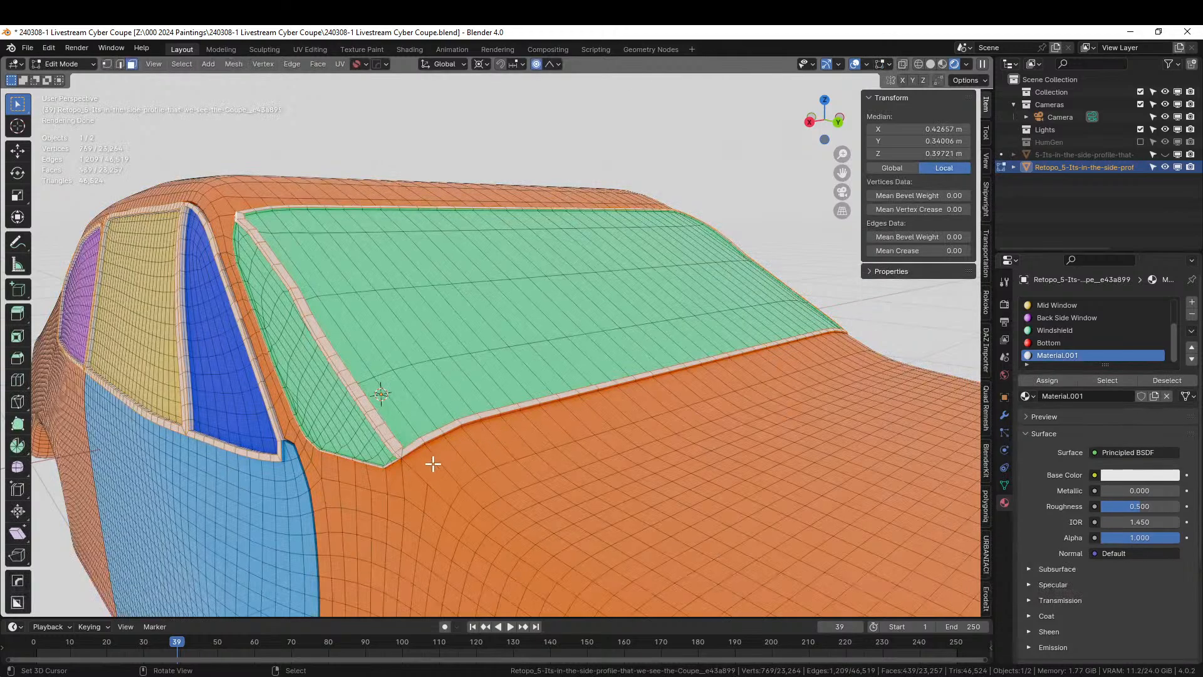
click(444, 463)
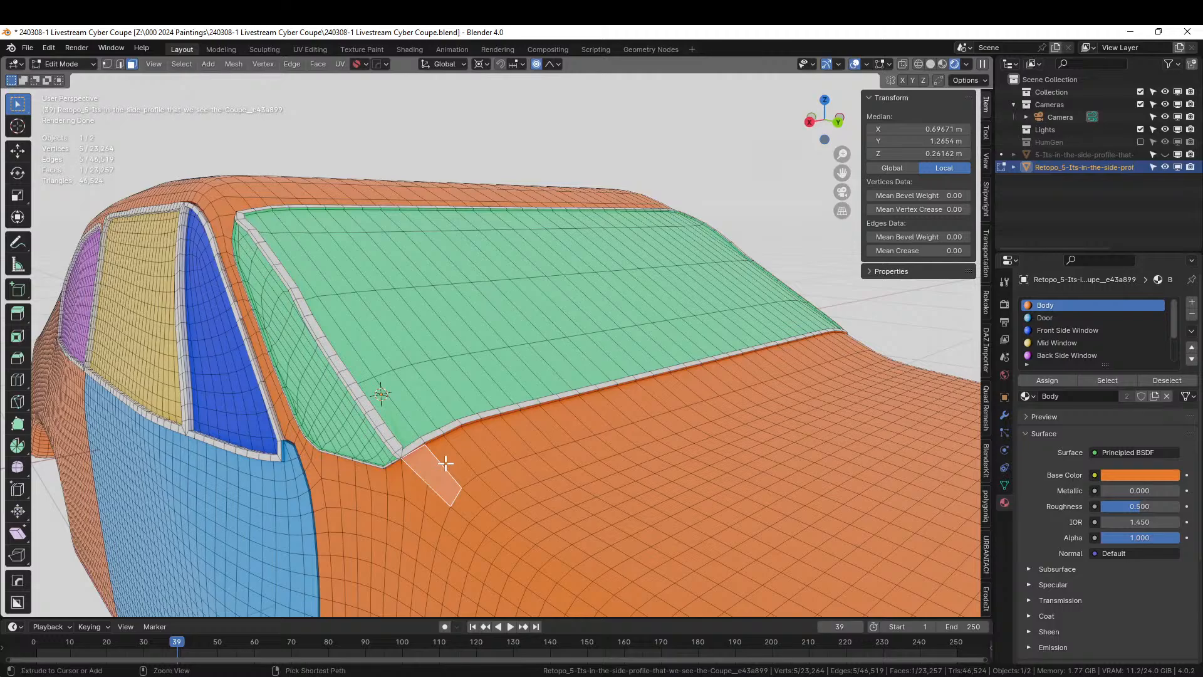
key(ctrl+z)
key(ctrl+z)
key(ctrl+z)
key(ctrl+z)
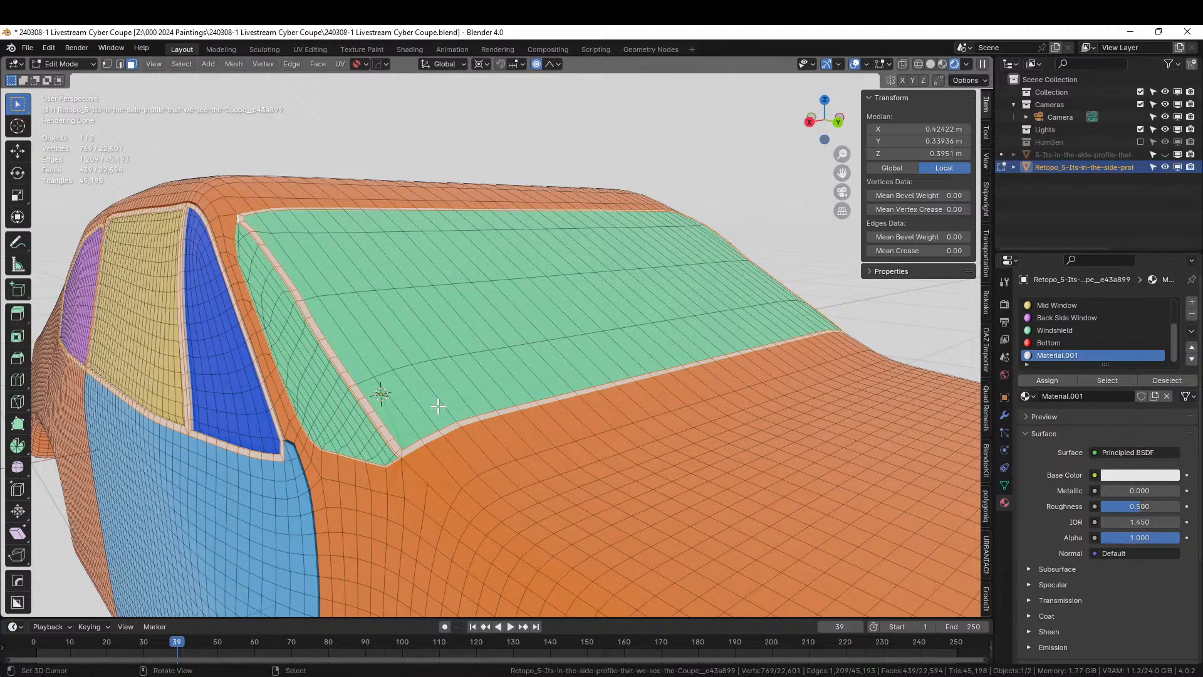
Return the car body to Object Mode and save the file
key(Tab)
scroll(439, 405, down, 1)
middle_drag(442, 403, 569, 423)
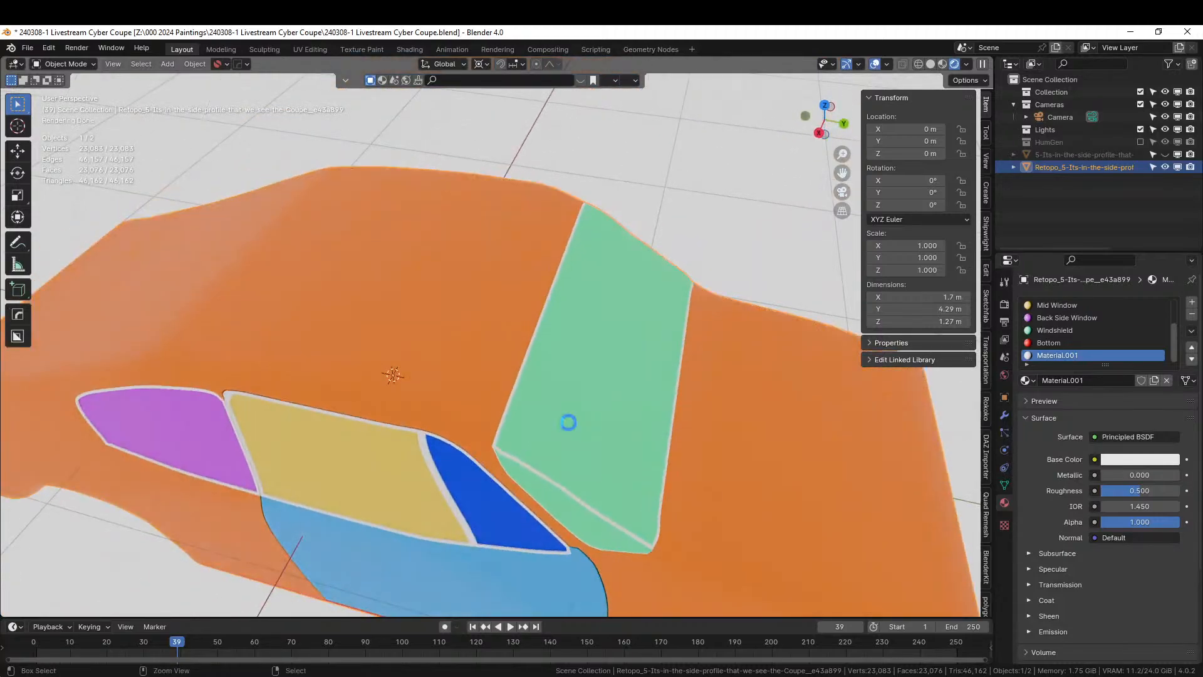
key(ctrl+s)
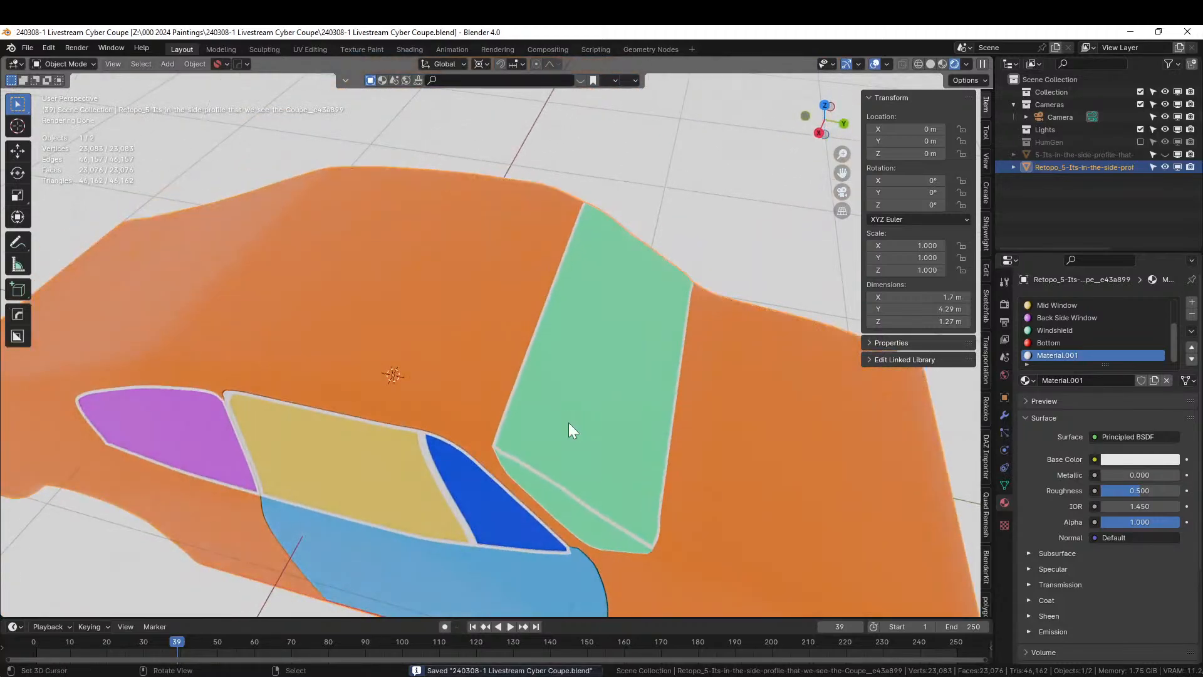
Select all faces of the Bottom material in Edit Mode and show the car body from directly below
scroll(515, 393, up, 3)
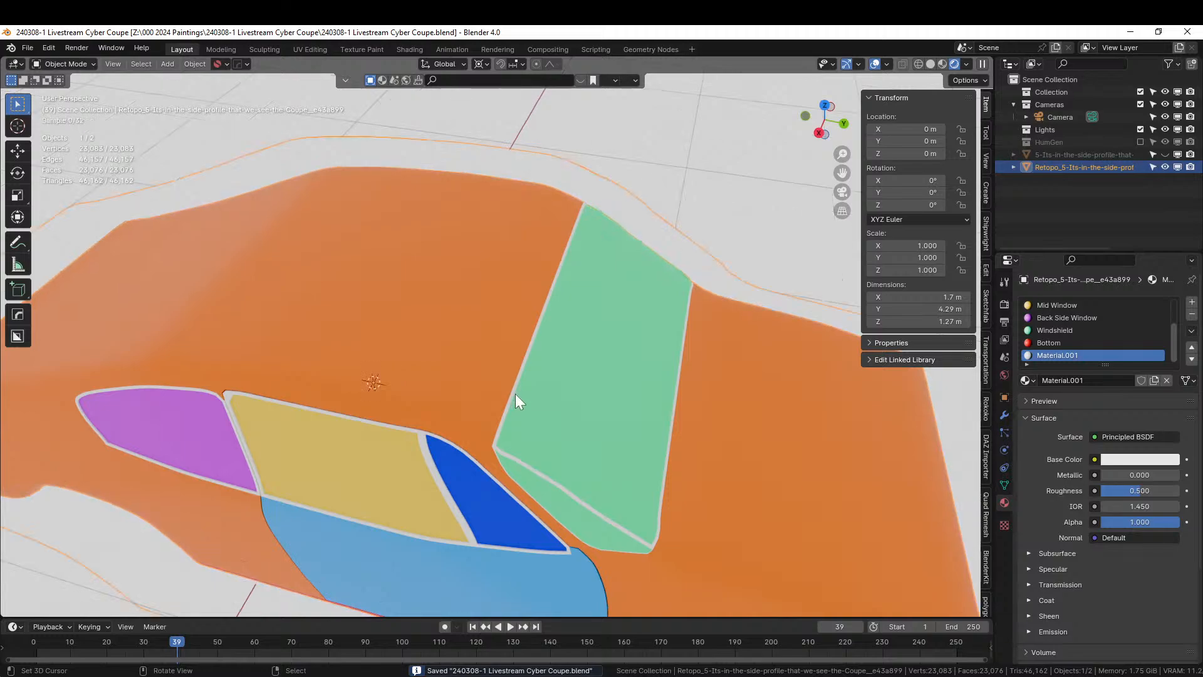
middle_drag(514, 393, 537, 408)
scroll(519, 362, down, 3)
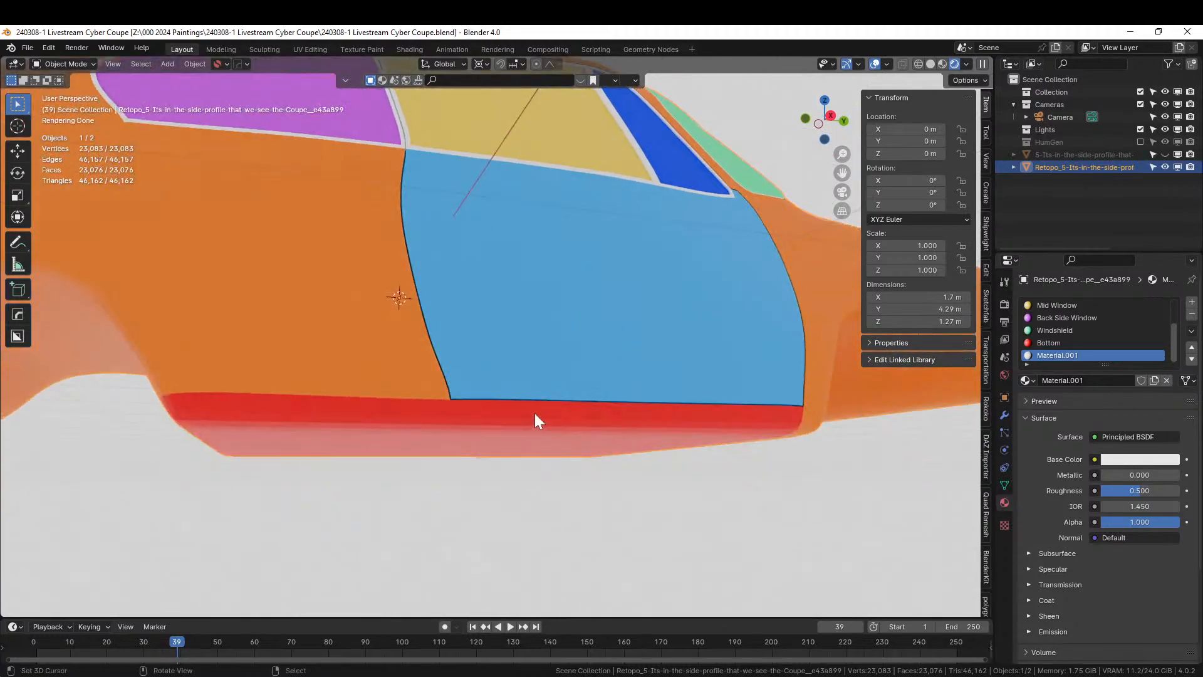
key(Tab)
click(539, 414)
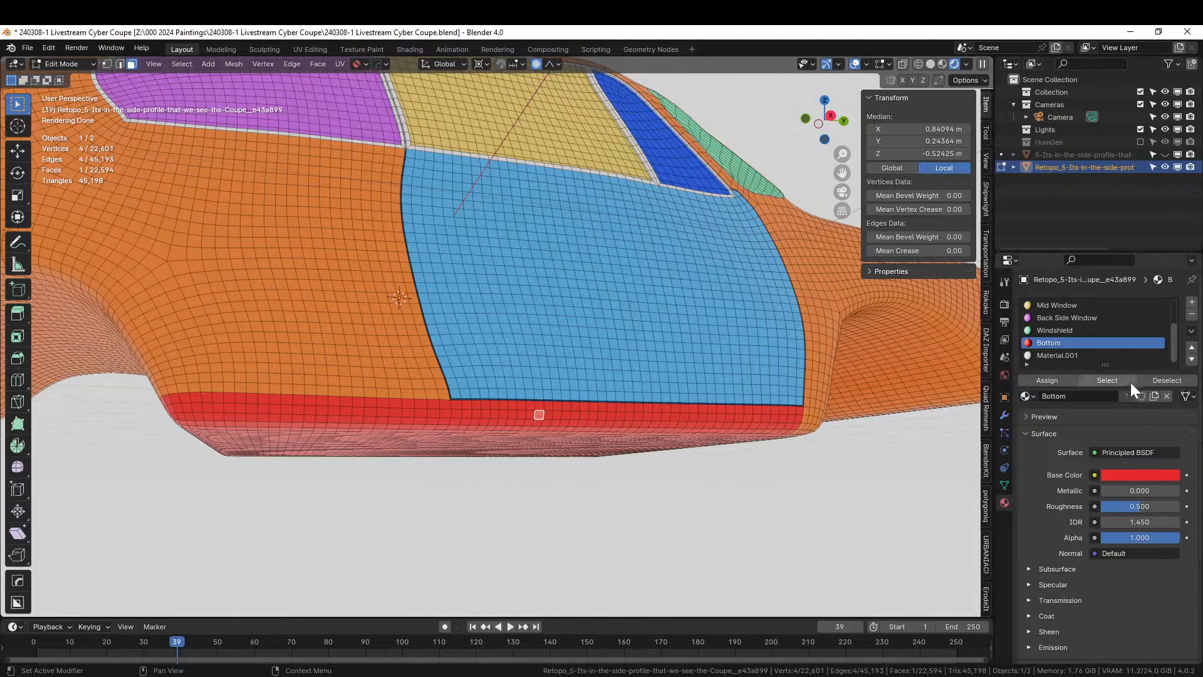
click(1111, 378)
middle_drag(719, 421, 615, 574)
key(ctrl+KP_7)
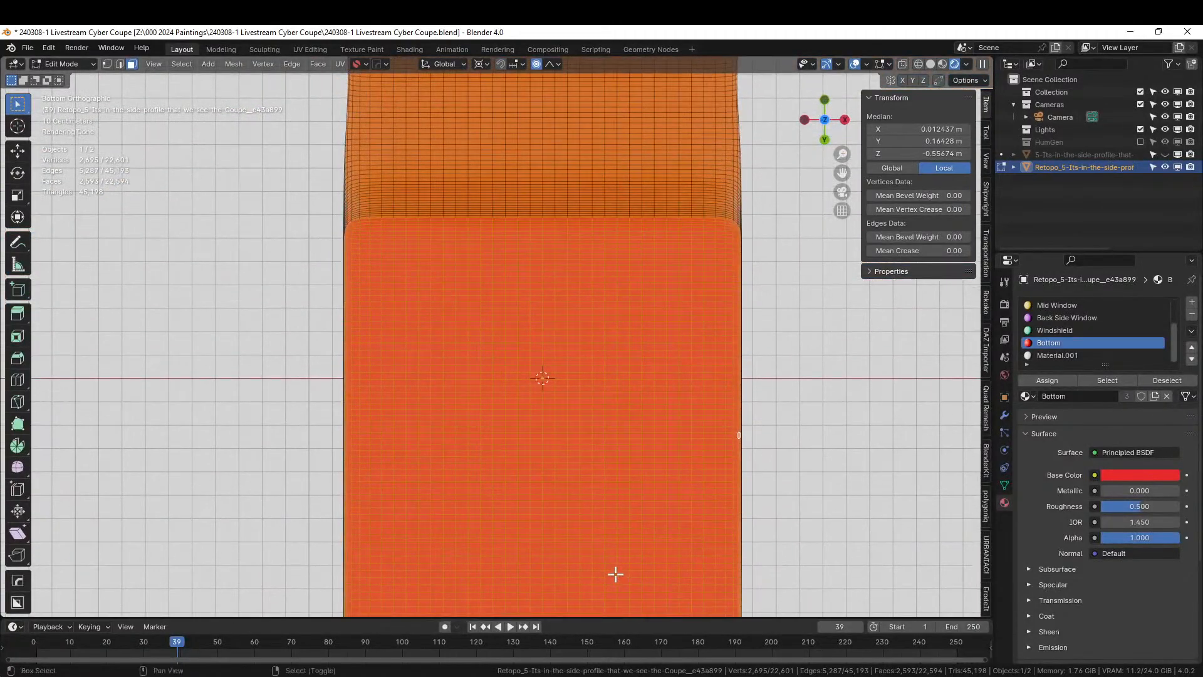
scroll(610, 572, down, 2)
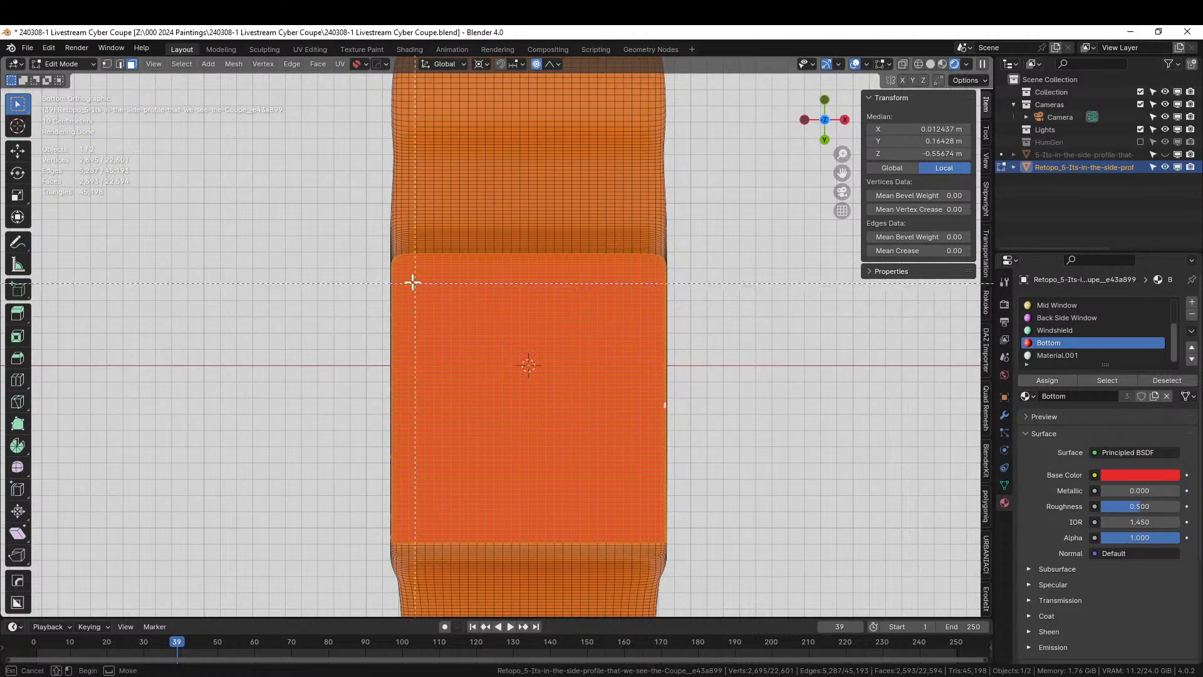
Deselect the flat underside faces of the Bottom area, keeping only the narrow strip around its edge selected
key(b)
drag(396, 263, 661, 544)
middle_drag(661, 543, 540, 38)
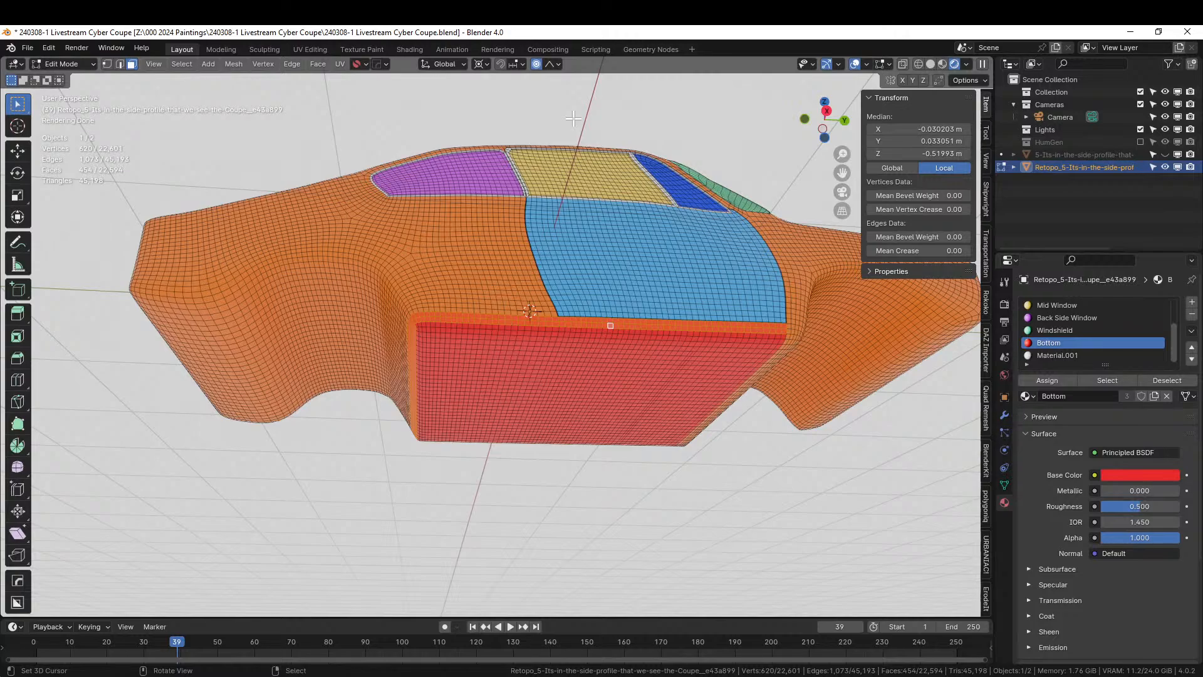
key(shift+s)
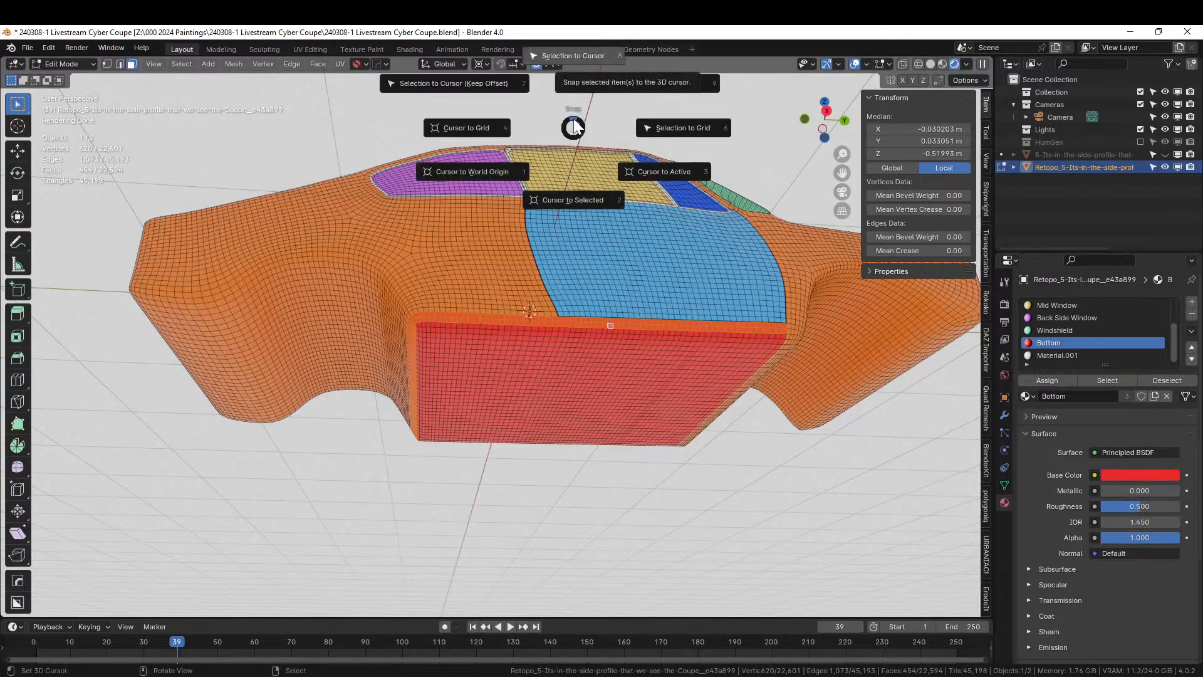
key(Escape)
Isolate the selected edge strip in solid shading by hiding all unselected faces, and show it from directly above with X-ray on
click(929, 64)
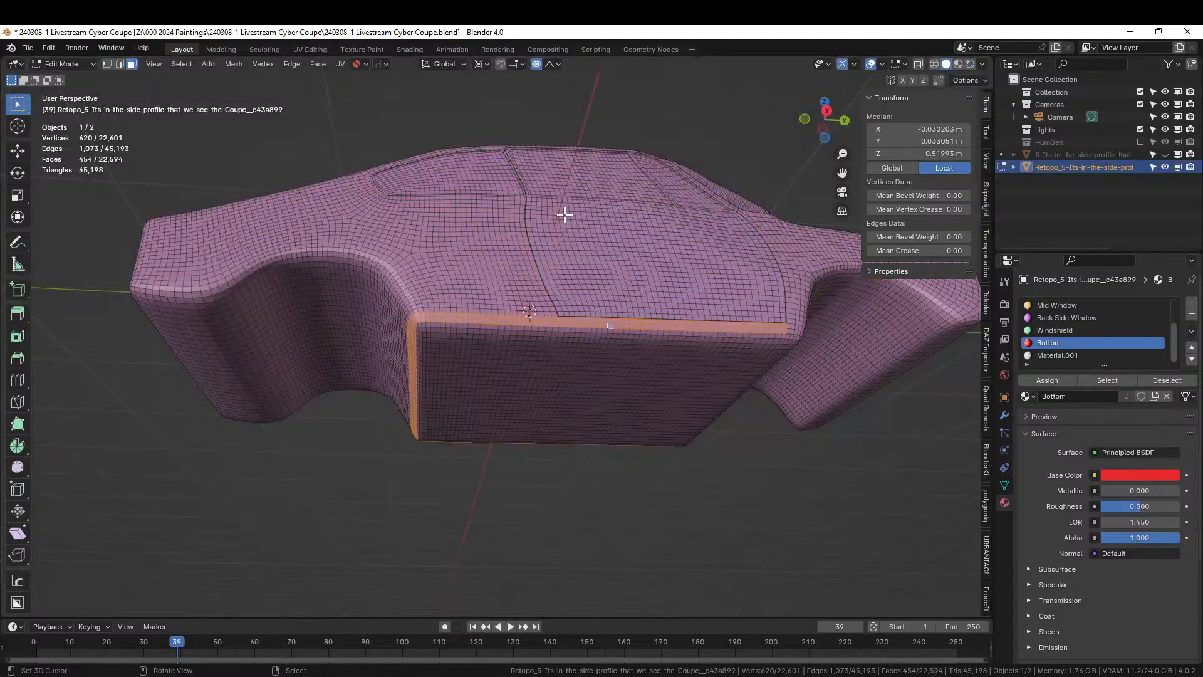
key(shift+h)
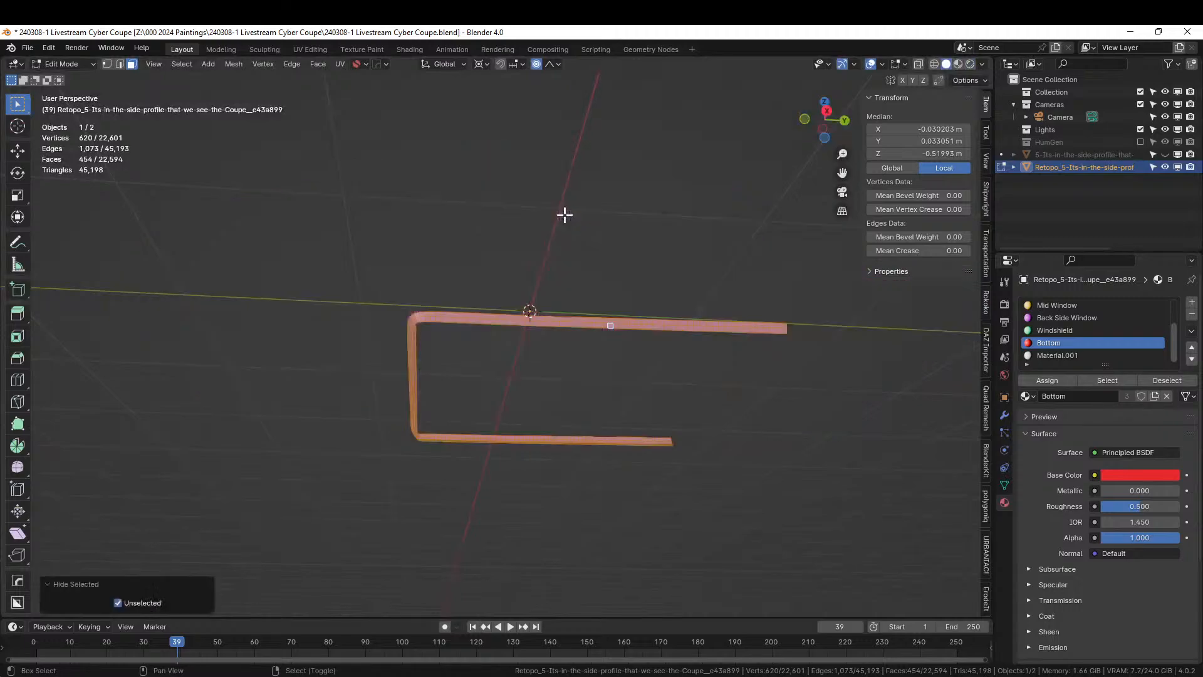
middle_drag(563, 215, 604, 233)
scroll(603, 233, up, 4)
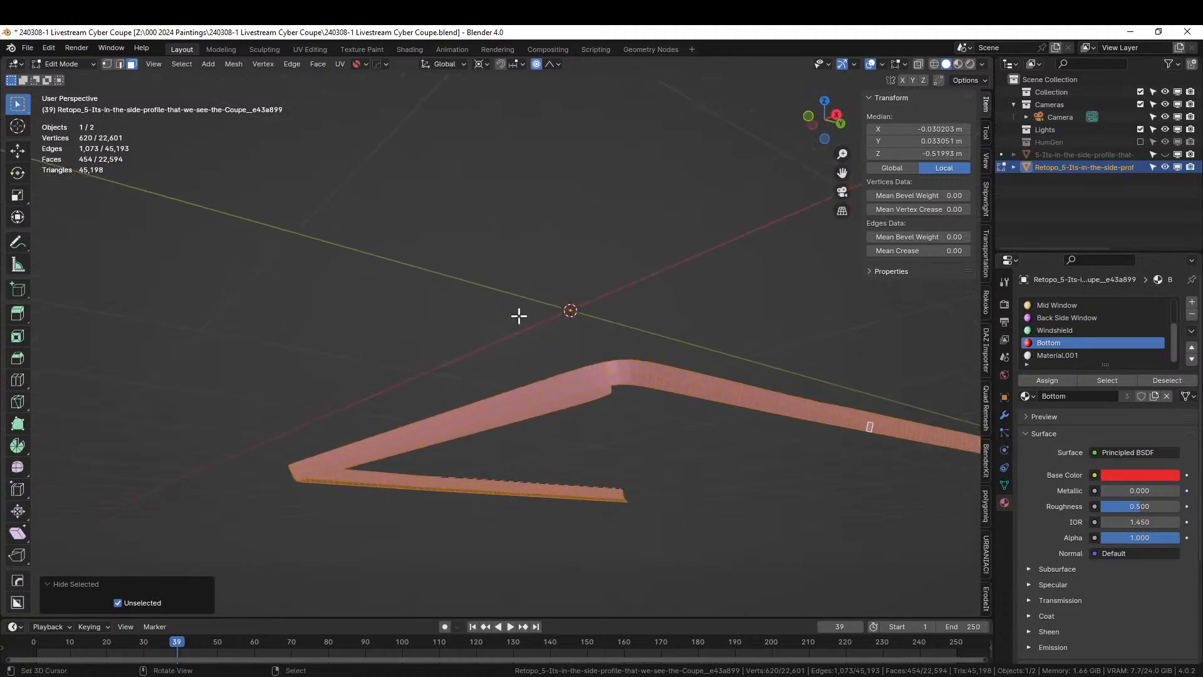
middle_drag(570, 381, 559, 351)
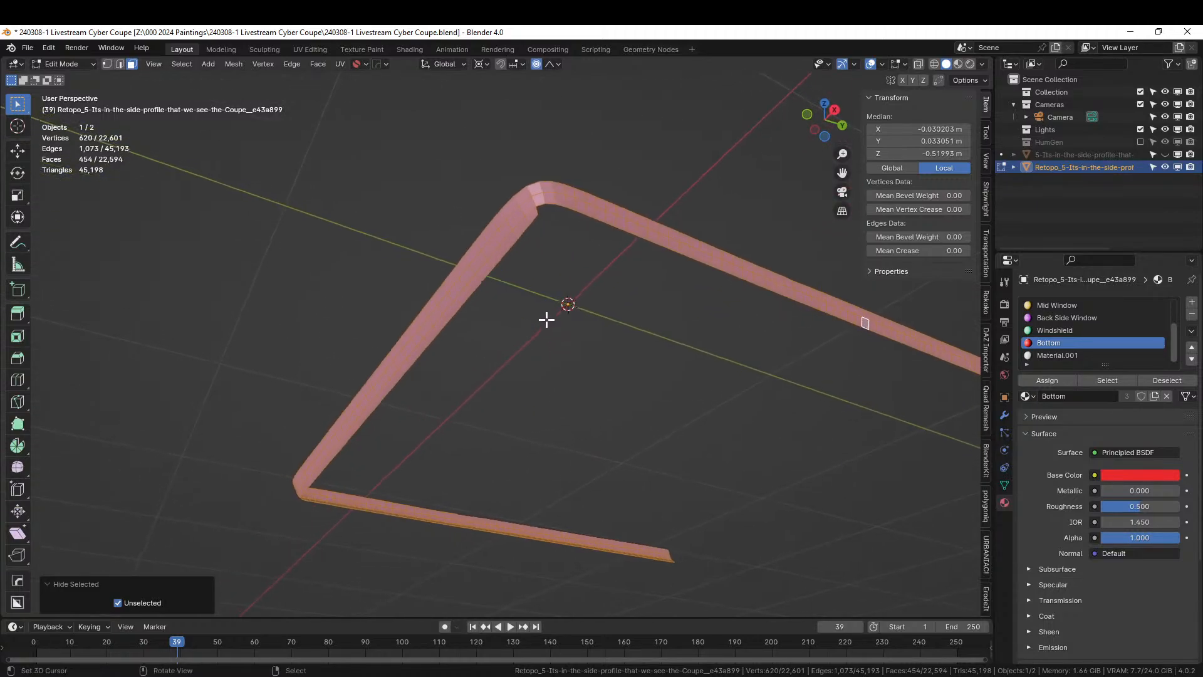
key(KP_7)
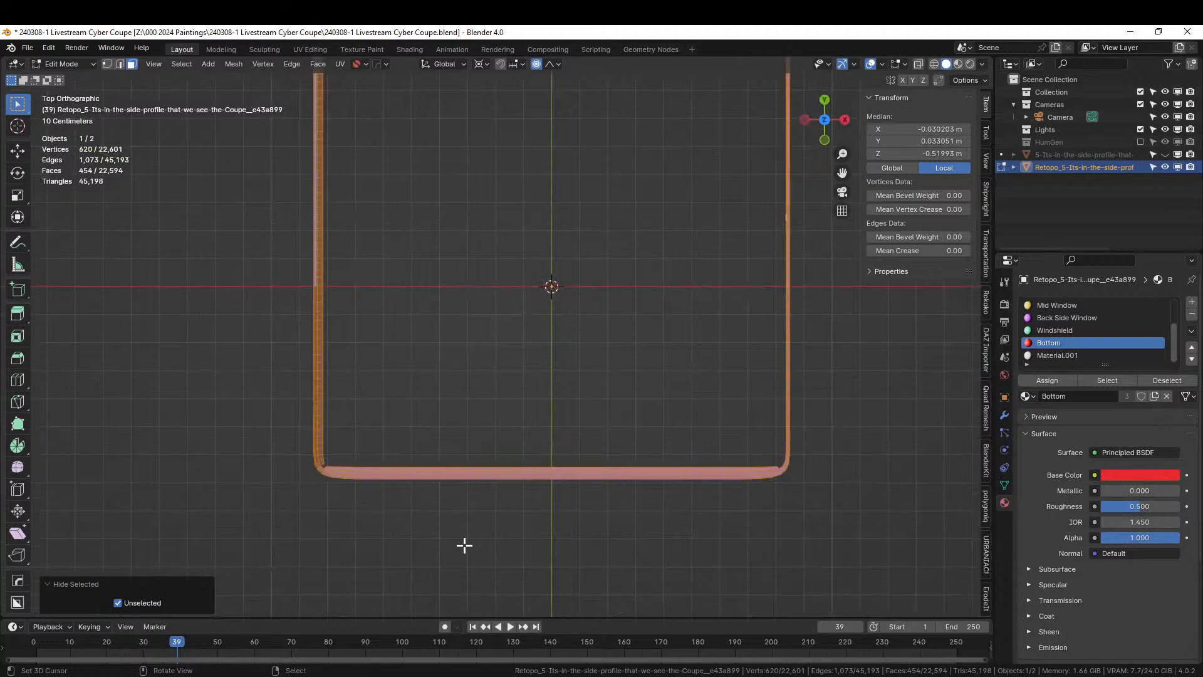
key(alt+z)
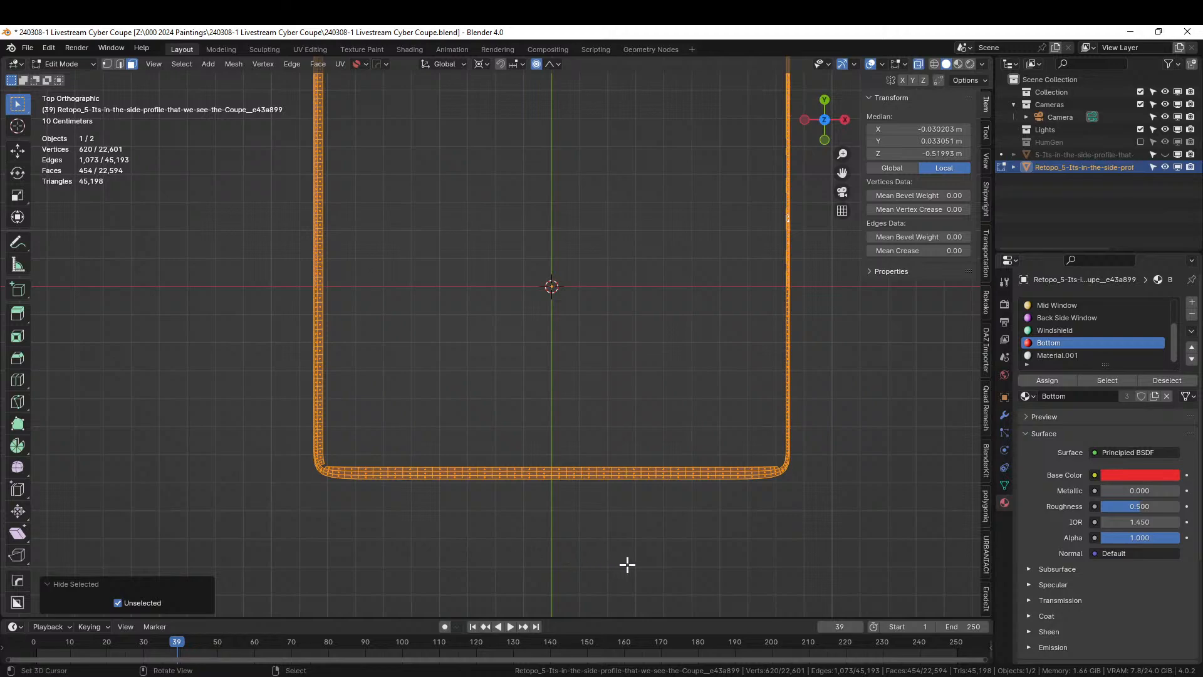
Deselect the faces of the rear cross strip and hide everything except the two long side strips
drag(779, 524, 326, 464)
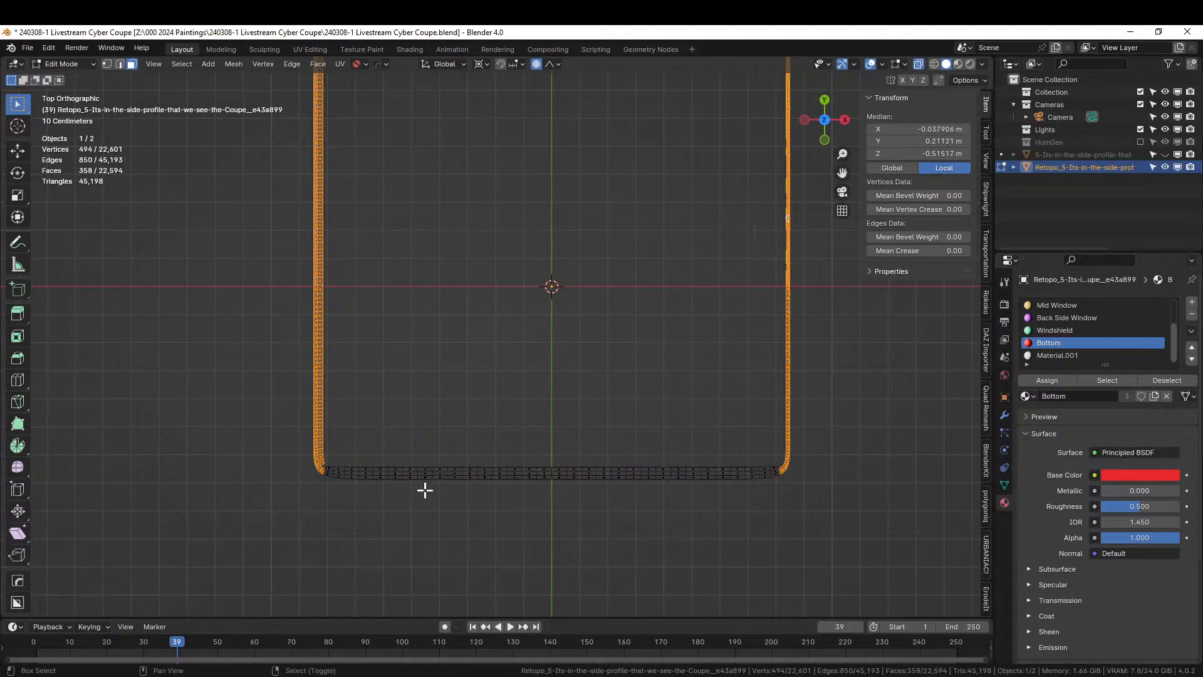
scroll(534, 505, up, 1)
shift+middle_drag(534, 505, 337, 85)
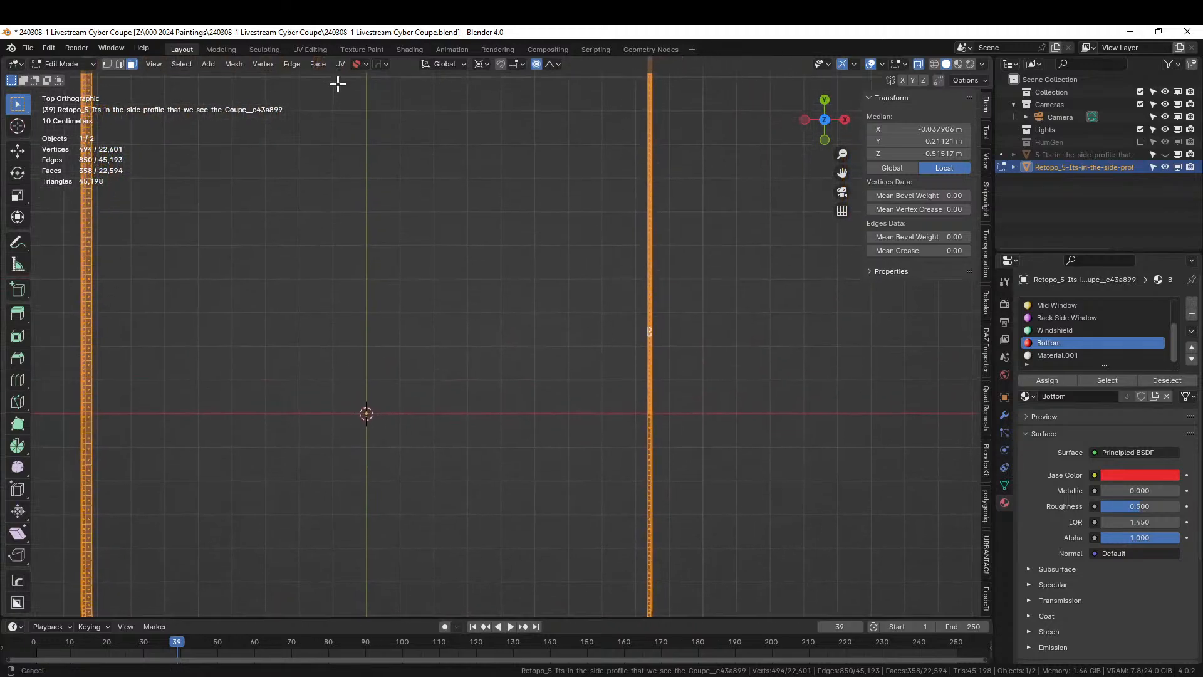
key(shift+h)
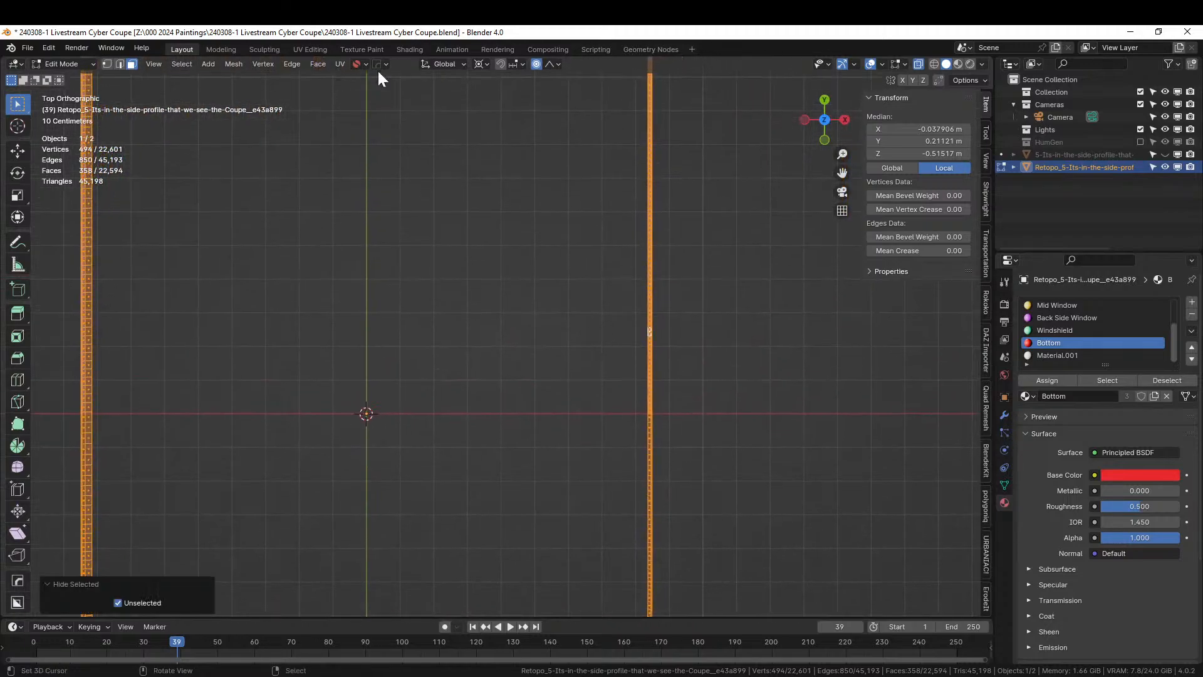
Select the partial top row of faces along the near side strip and hide only that row
scroll(451, 378, down, 2)
shift+middle_drag(459, 379, 313, 108)
scroll(432, 330, up, 3)
middle_drag(463, 267, 443, 344)
shift+middle_drag(517, 465, 392, 437)
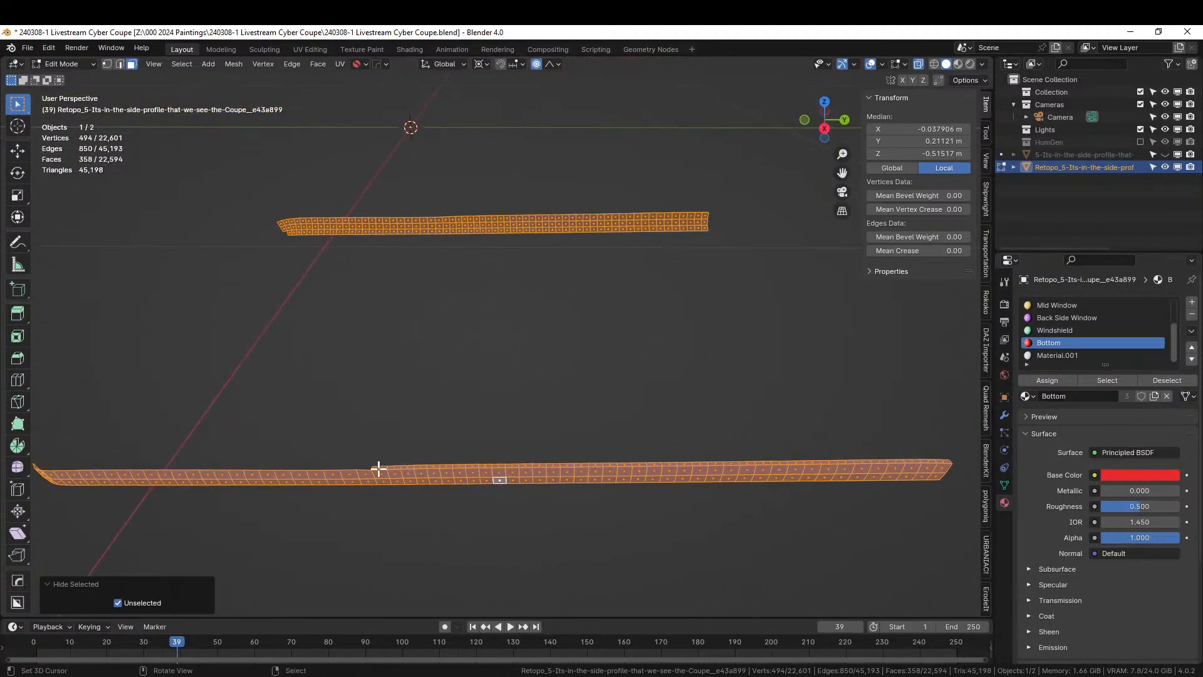
click(381, 466)
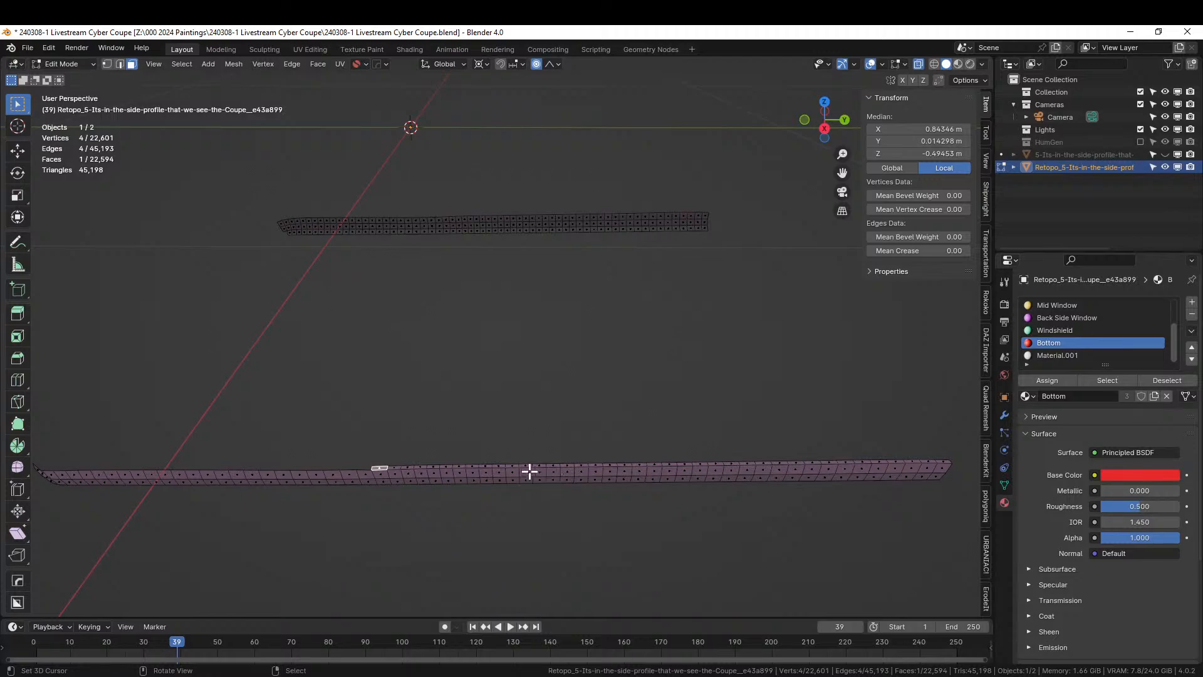
key(shift+g)
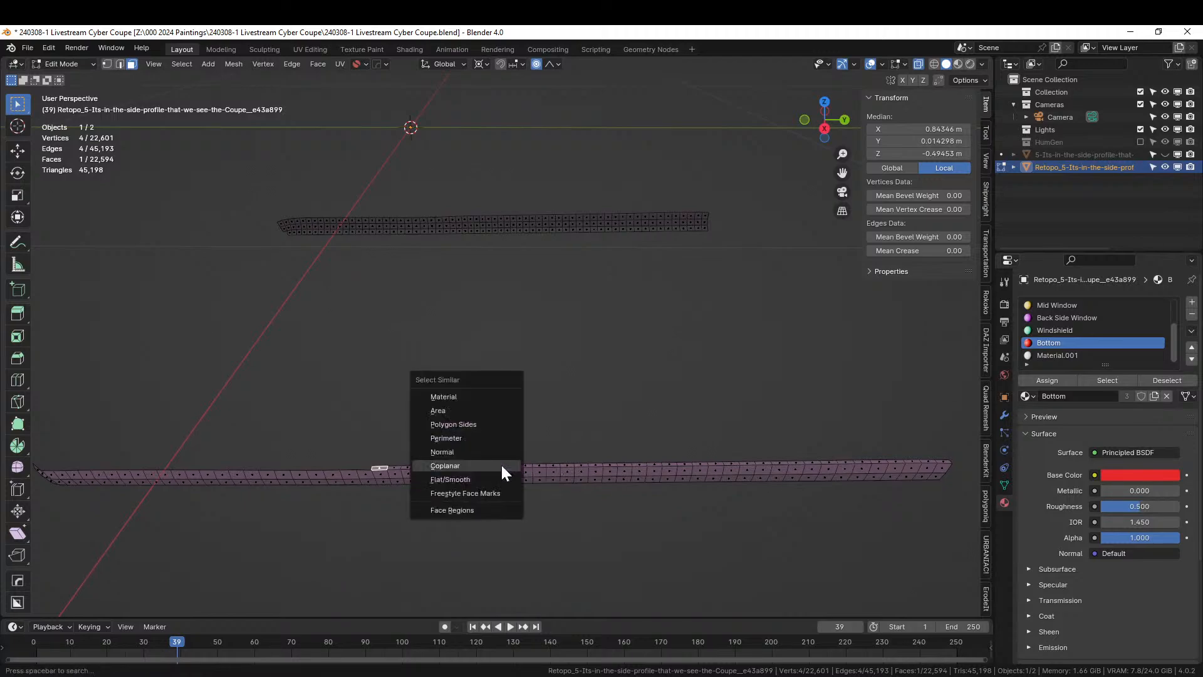
click(501, 465)
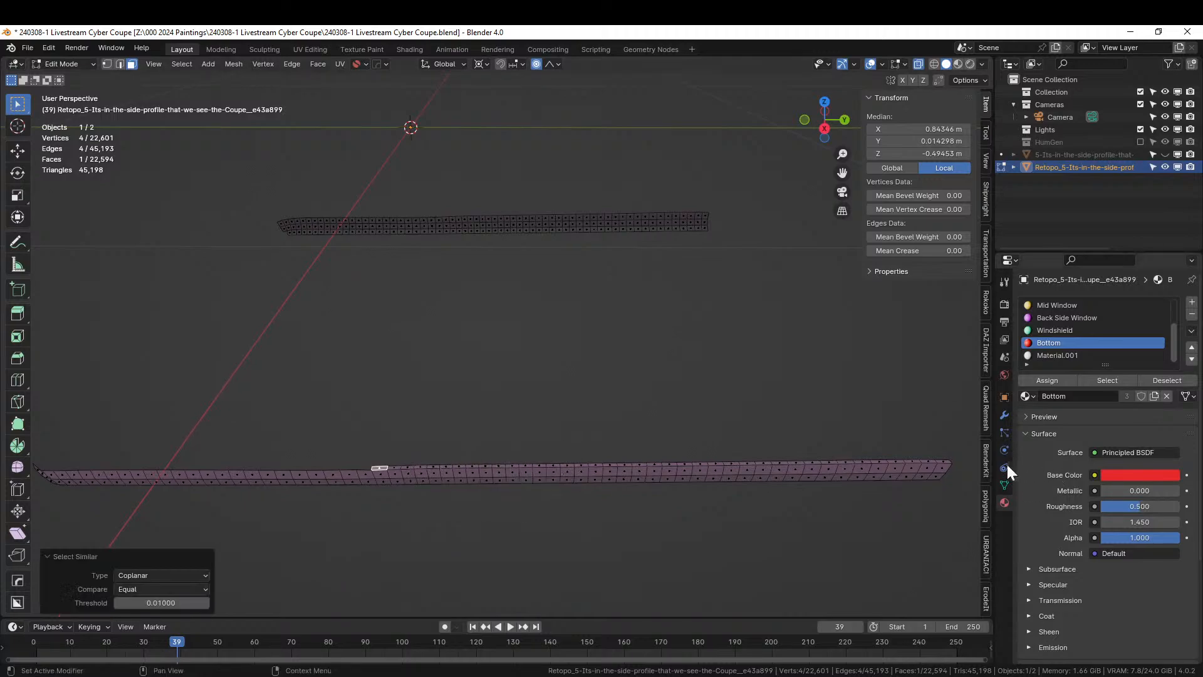
ctrl+click(941, 461)
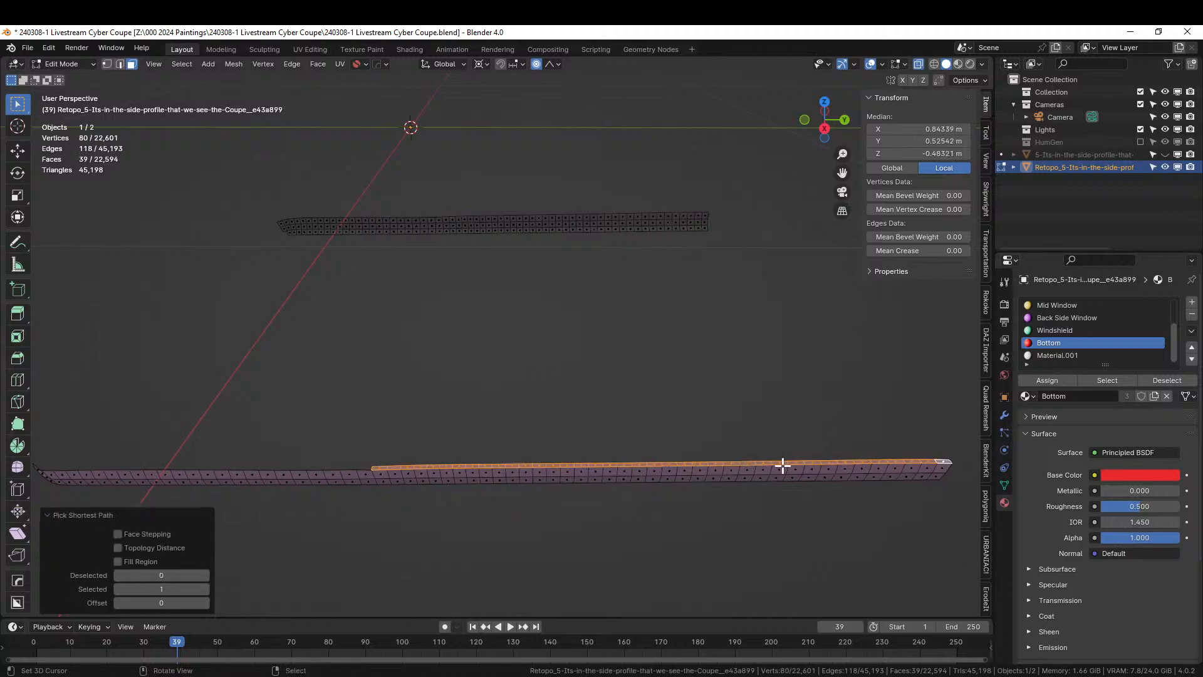
key(shift+h)
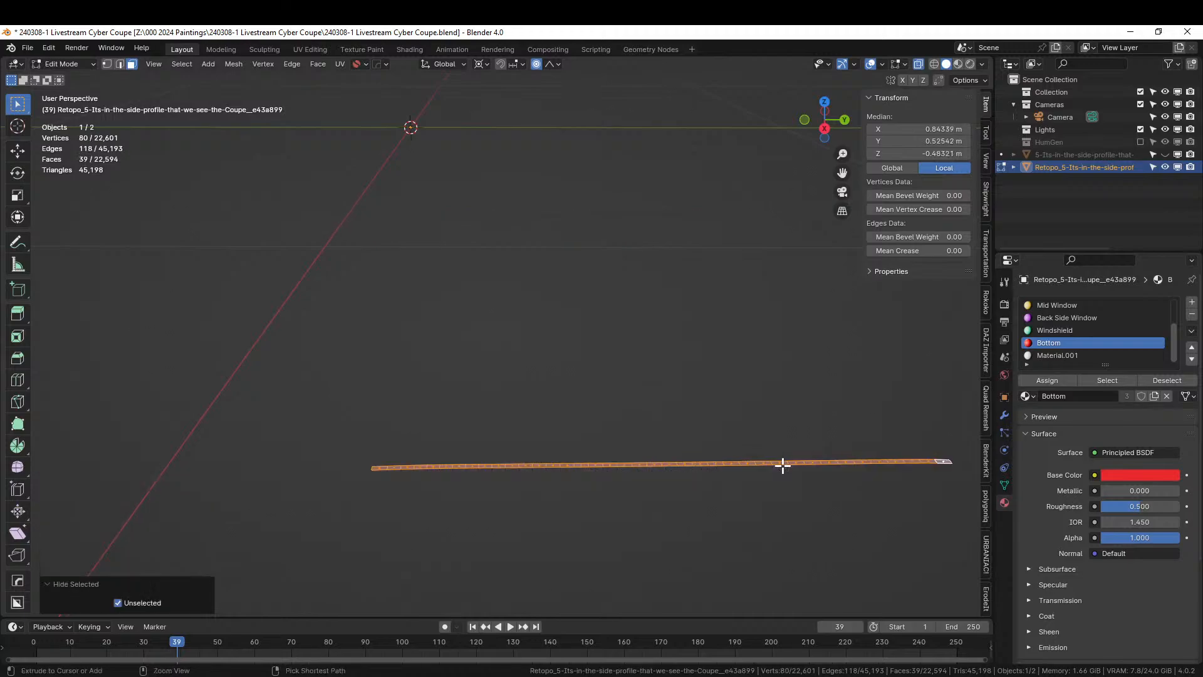
key(alt+h)
key(h)
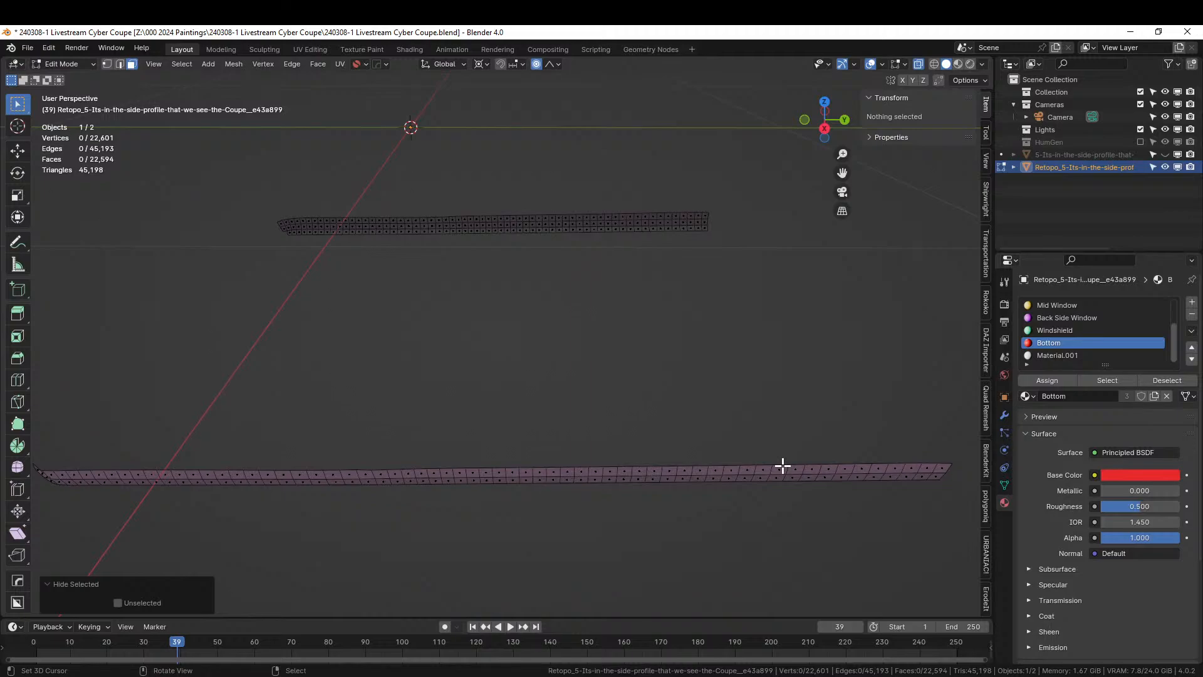
Isolate the car in local view and select all faces of both side strips, with the hidden body mesh revealed again
middle_drag(782, 466, 819, 414)
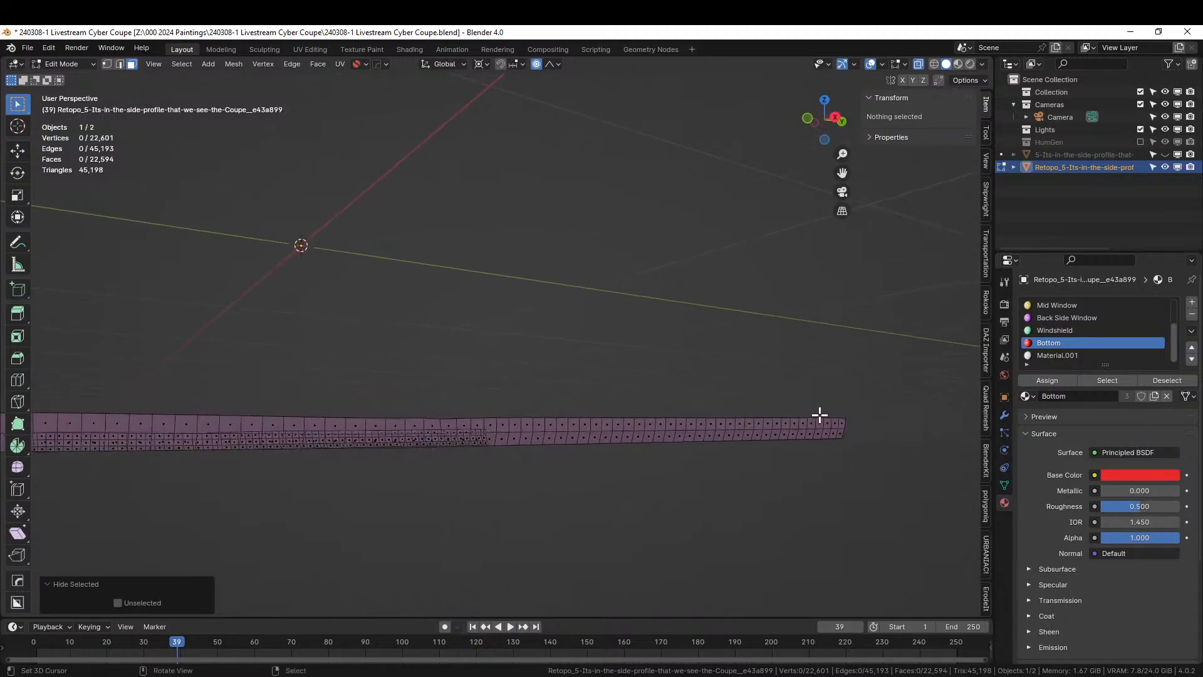
key(KP_Divide)
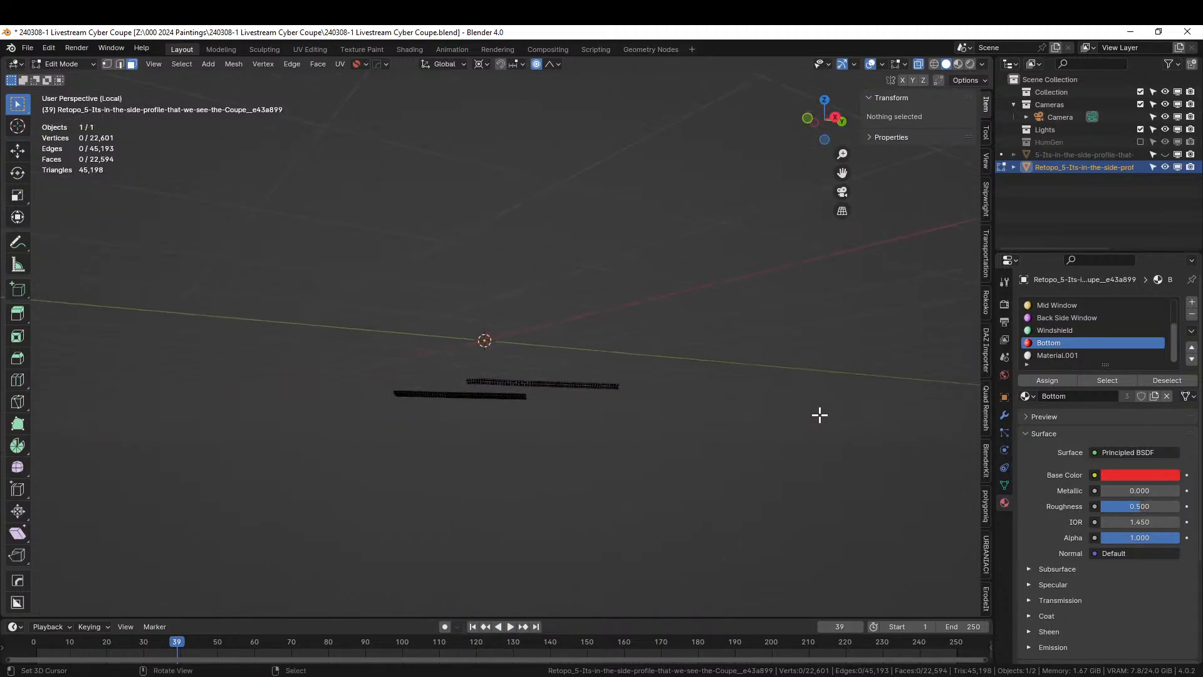
key(alt+h)
middle_drag(751, 439, 722, 408)
scroll(720, 476, up, 3)
key(ctrl+z)
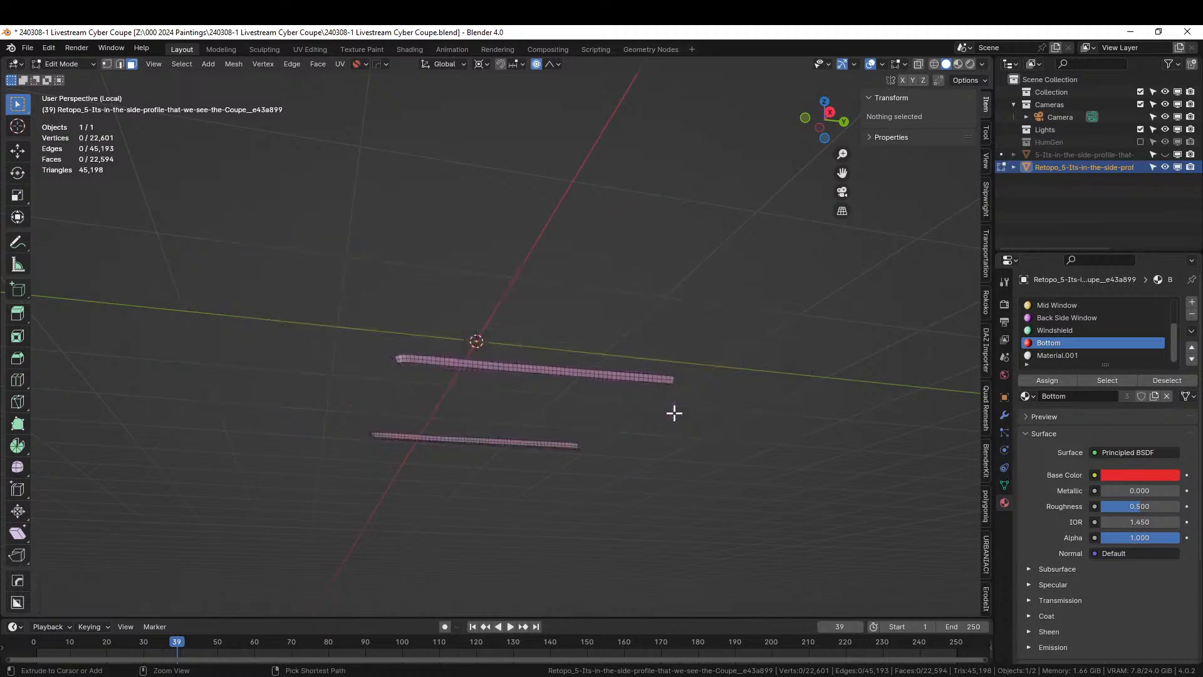
scroll(674, 413, up, 1)
key(a)
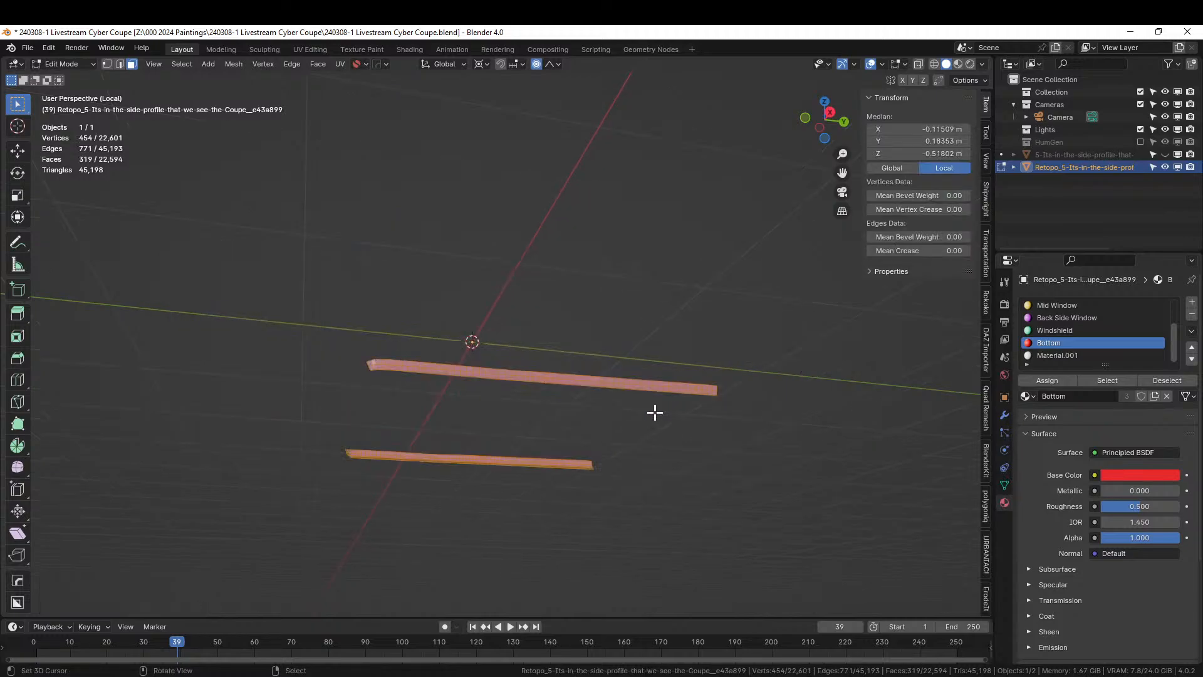
key(alt+h)
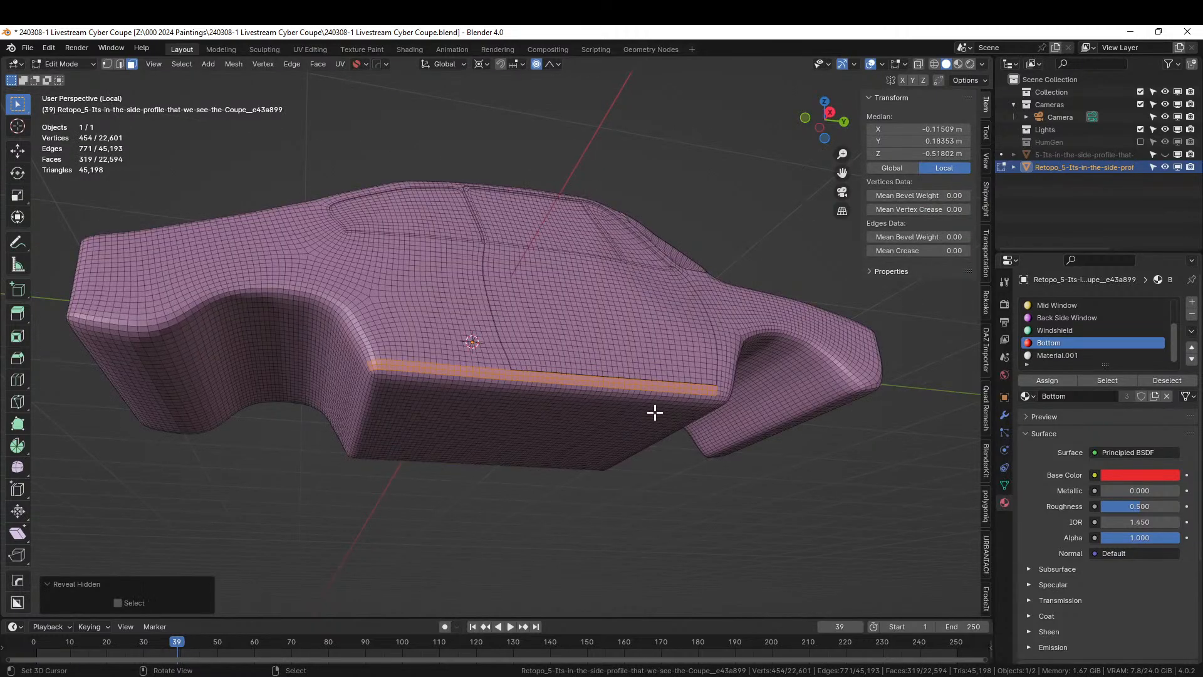
Extend the sill strip selection past the door's front edge with the adjacent faces toward the front wheel arch
middle_drag(620, 410, 445, 429)
scroll(585, 430, up, 4)
scroll(515, 445, up, 1)
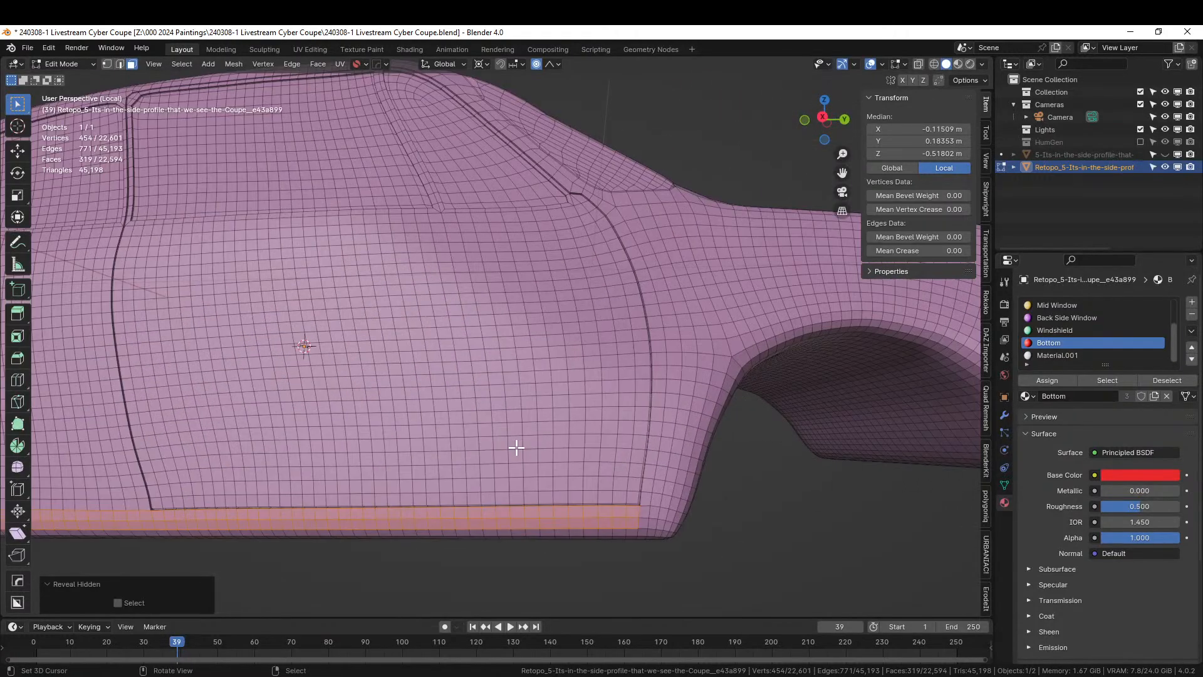
middle_drag(515, 445, 505, 502)
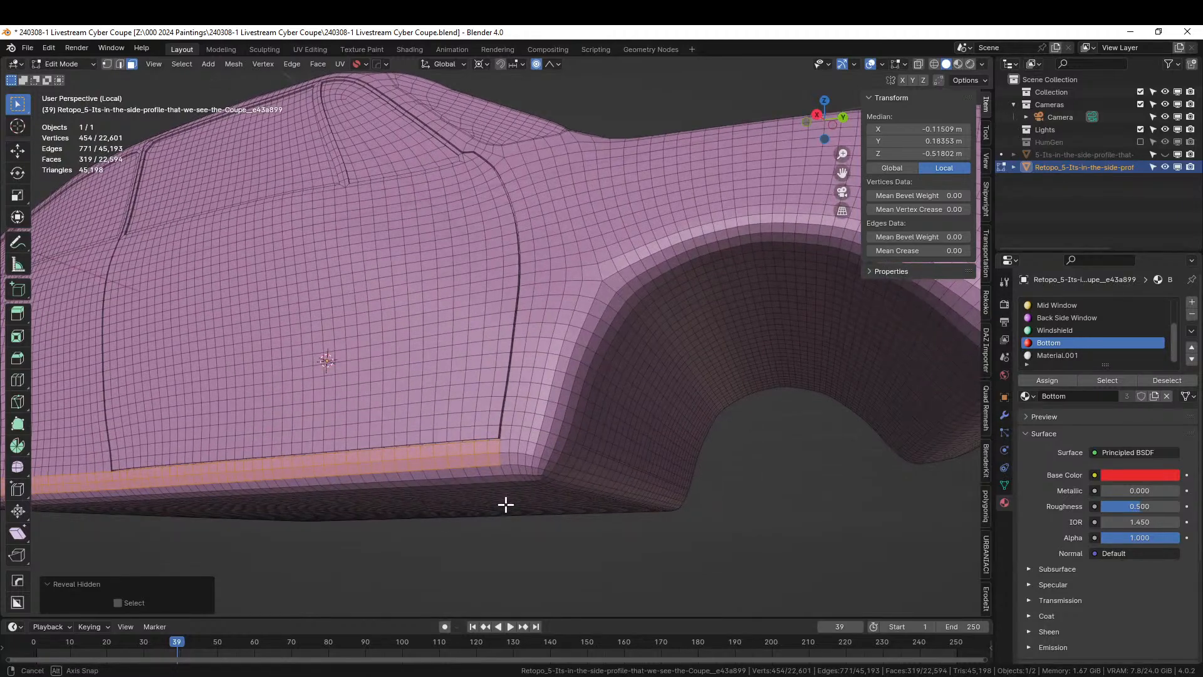
shift+click(506, 445)
shift+click(518, 446)
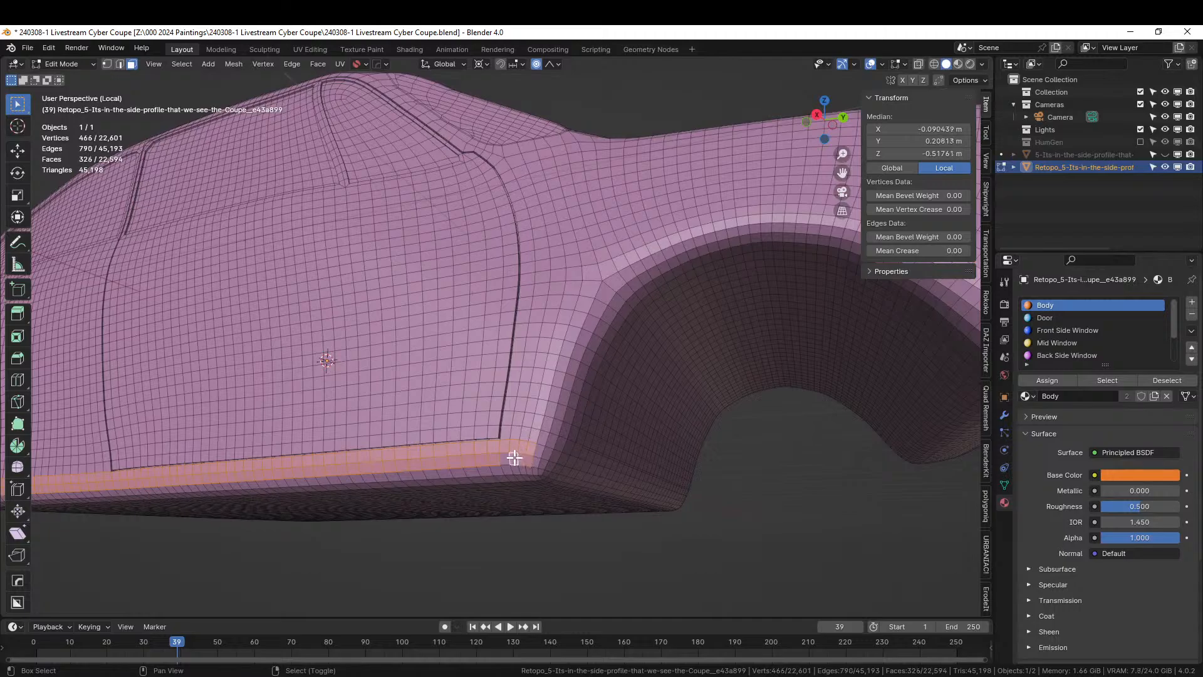
Trim the sill selection by deselecting the end faces that wrap around the wheel-arch corner
scroll(504, 458, down, 5)
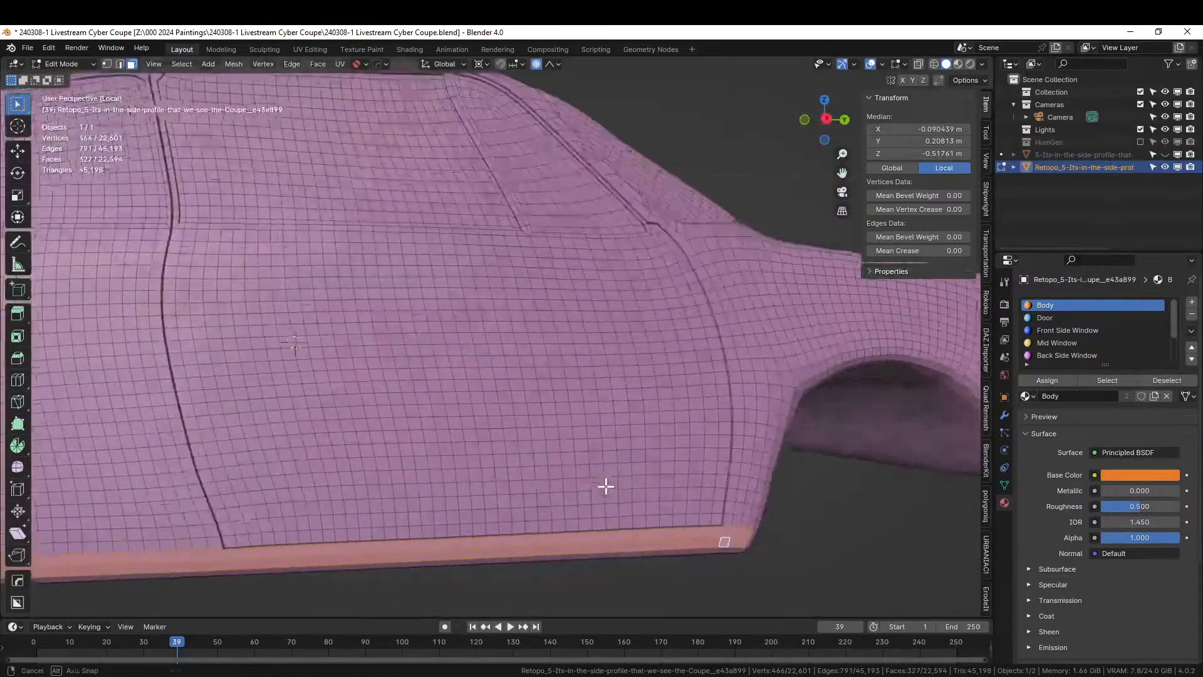
middle_drag(604, 486, 563, 477)
middle_drag(610, 471, 577, 487)
scroll(577, 487, up, 3)
shift+right_click(562, 535)
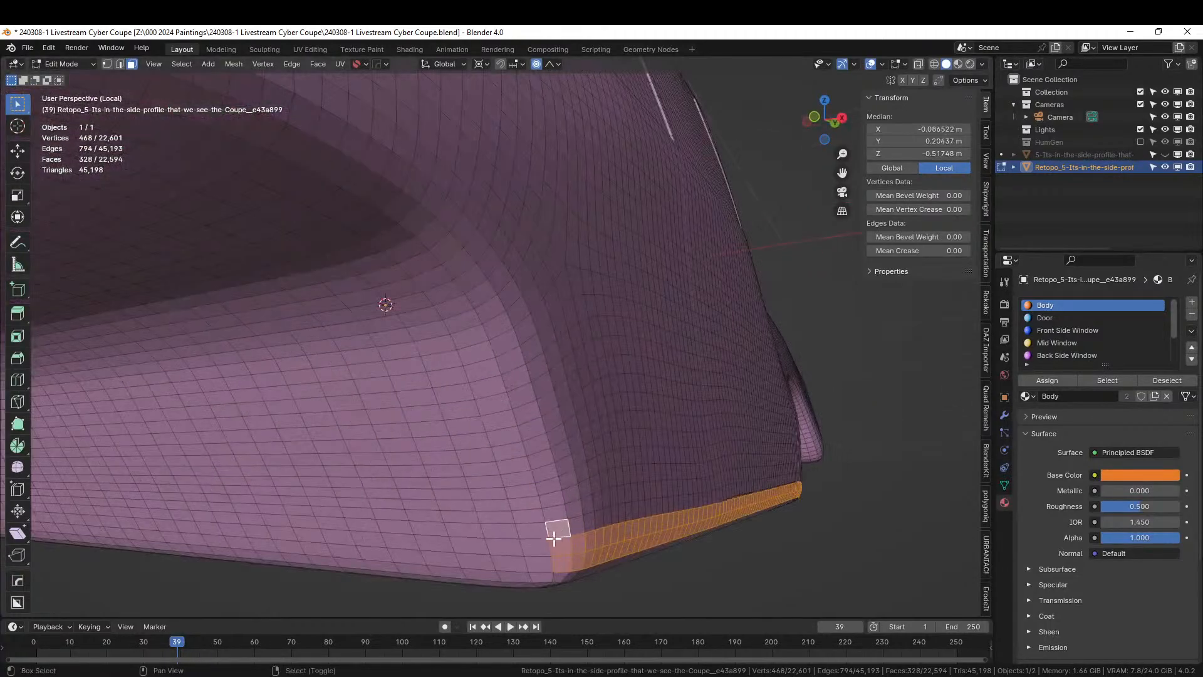
shift+right_click(554, 532)
shift+right_click(555, 550)
shift+right_click(558, 568)
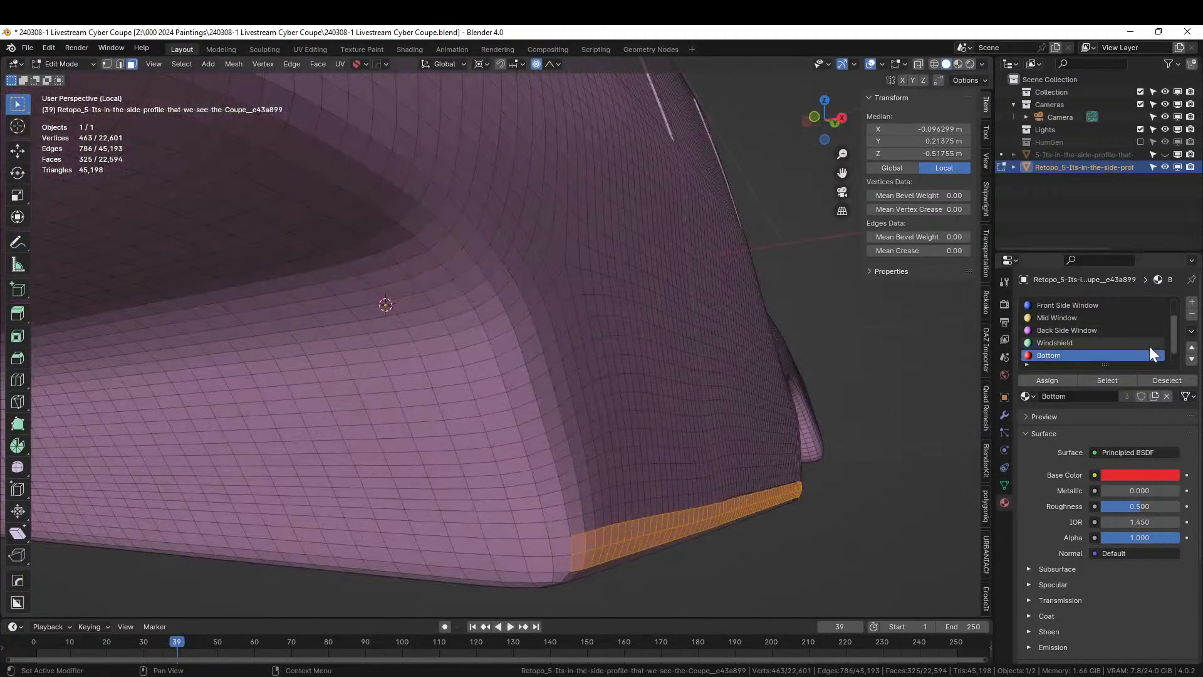
Add a new material for the selected sill faces and set its base color to purple
click(1191, 302)
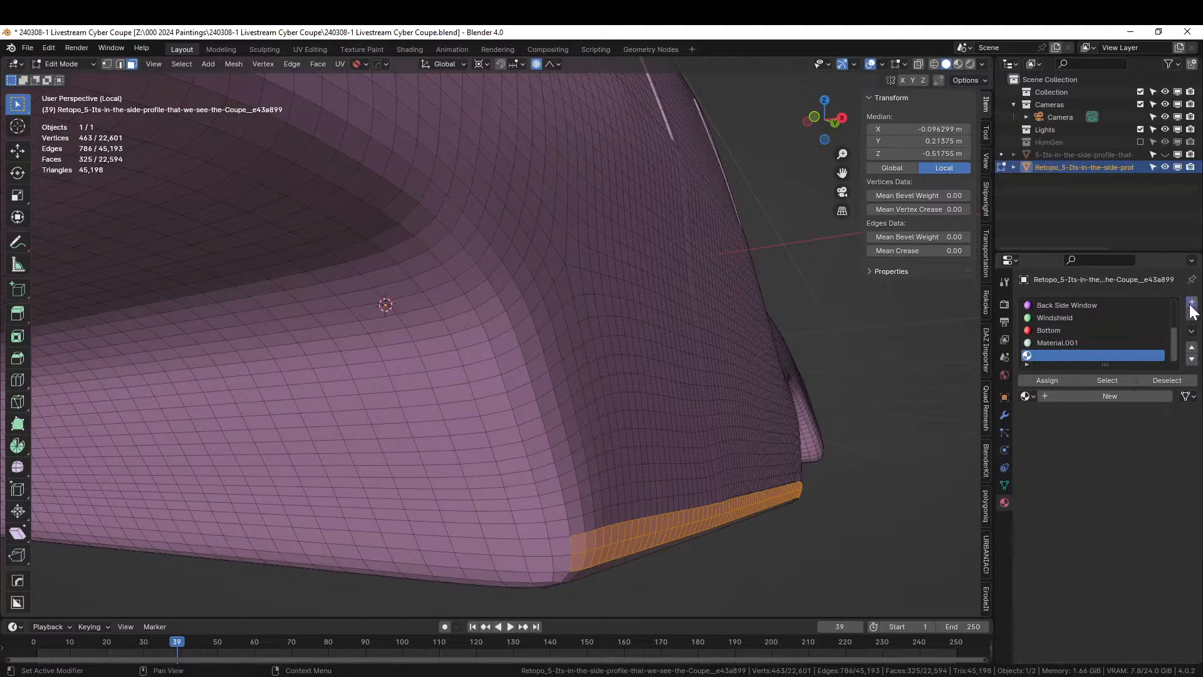
click(1191, 302)
click(1039, 343)
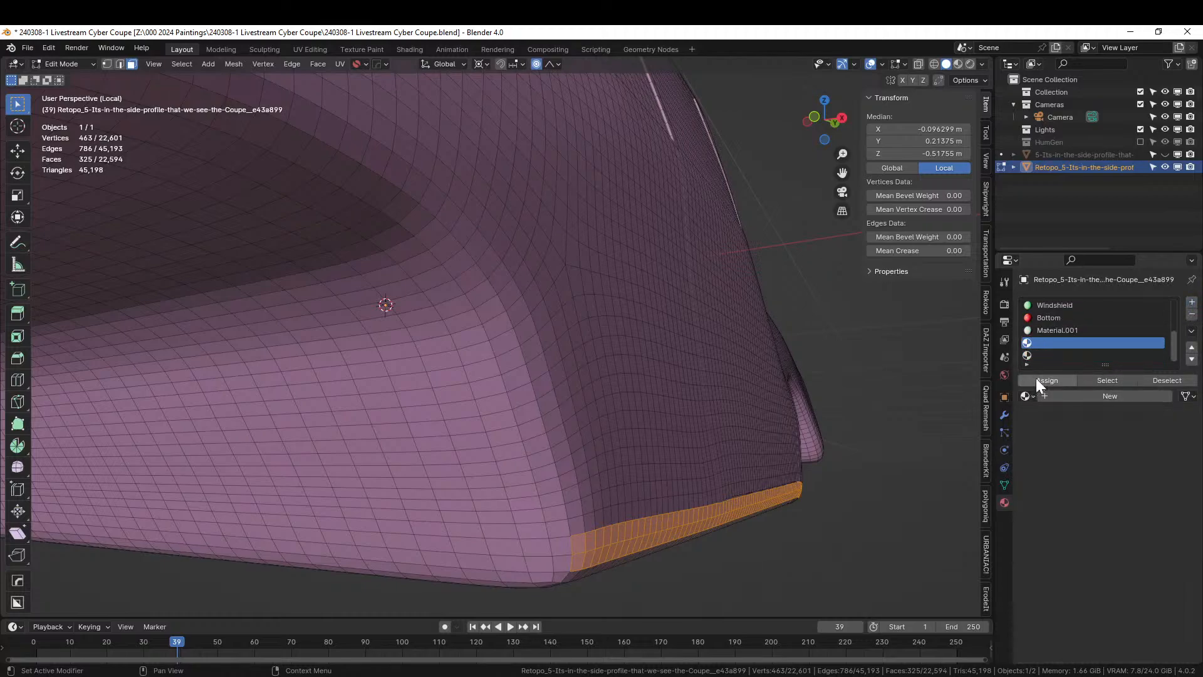
click(1048, 392)
click(1120, 475)
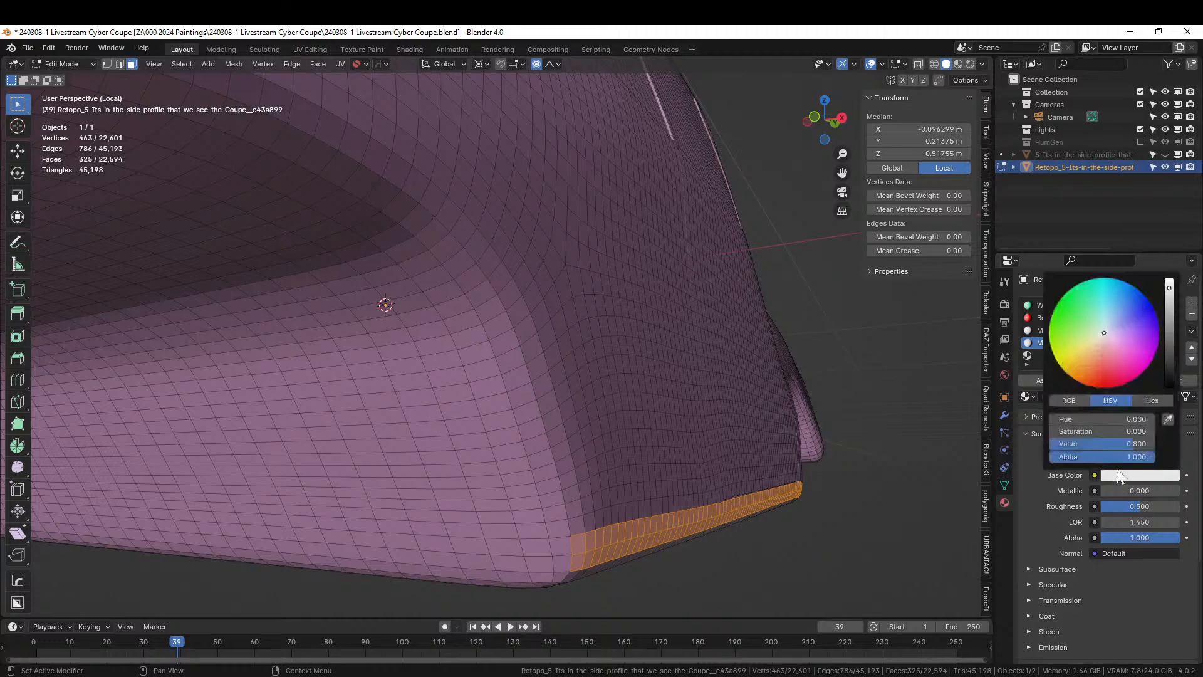
click(1148, 339)
Extrude the selected sill faces along their normals by about 0.0187 m
middle_drag(717, 397, 421, 411)
key(alt+e)
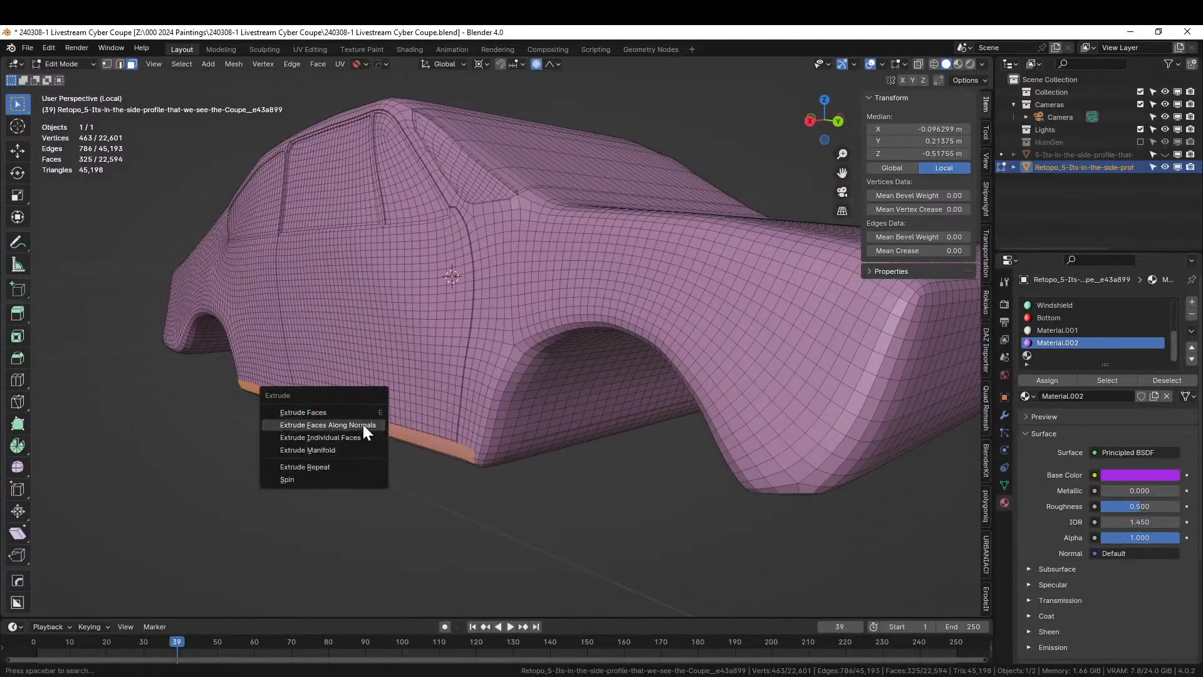
click(363, 424)
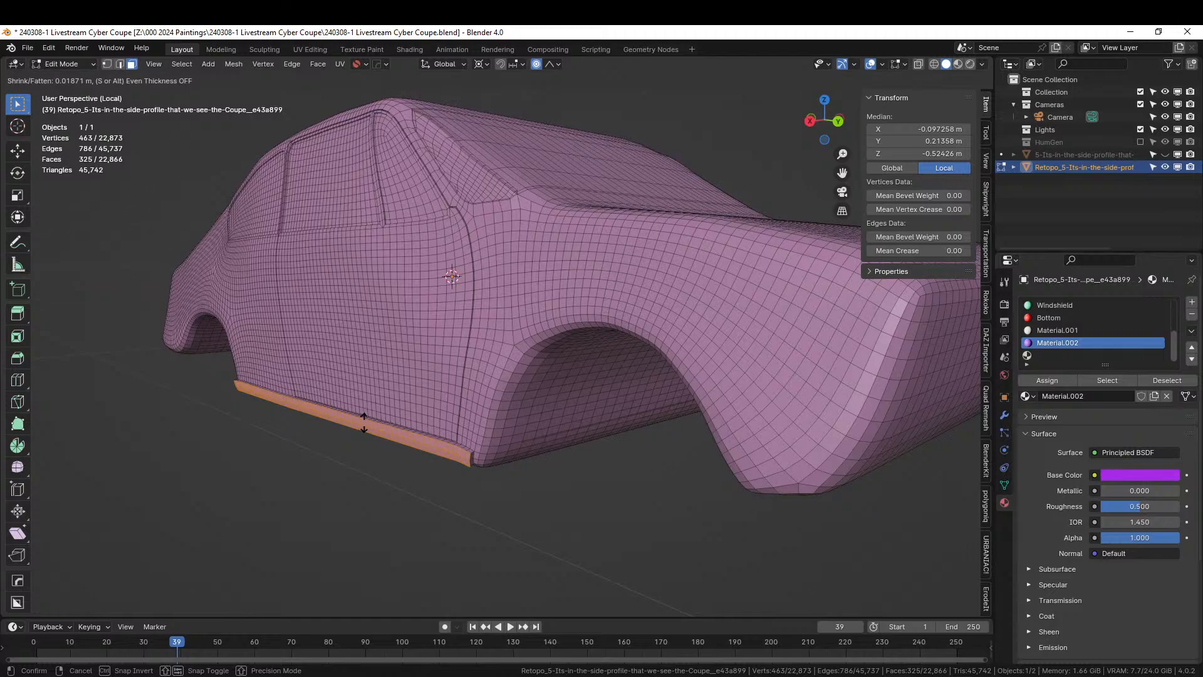
click(363, 423)
Bevel the upper, lower and end edges of the extruded sill strip with 3 segments and a width of about 0.0058 m
middle_drag(405, 421, 542, 420)
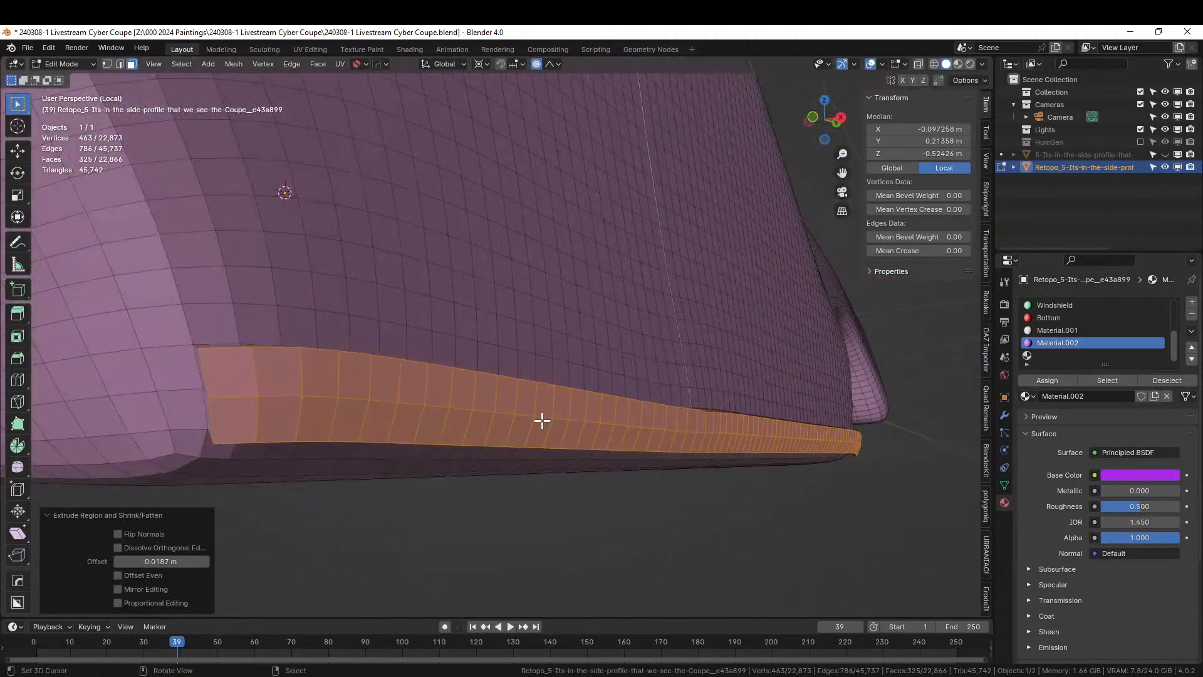
key(2)
alt+click(225, 350)
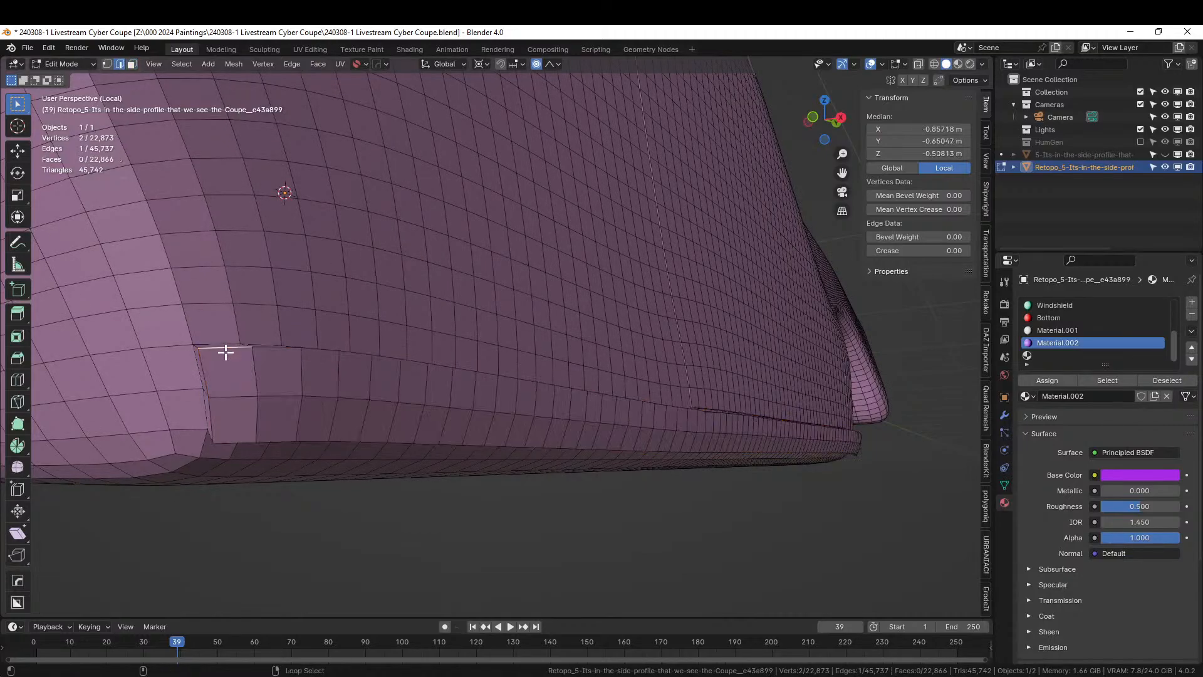
alt+shift+click(226, 437)
middle_drag(324, 442, 416, 437)
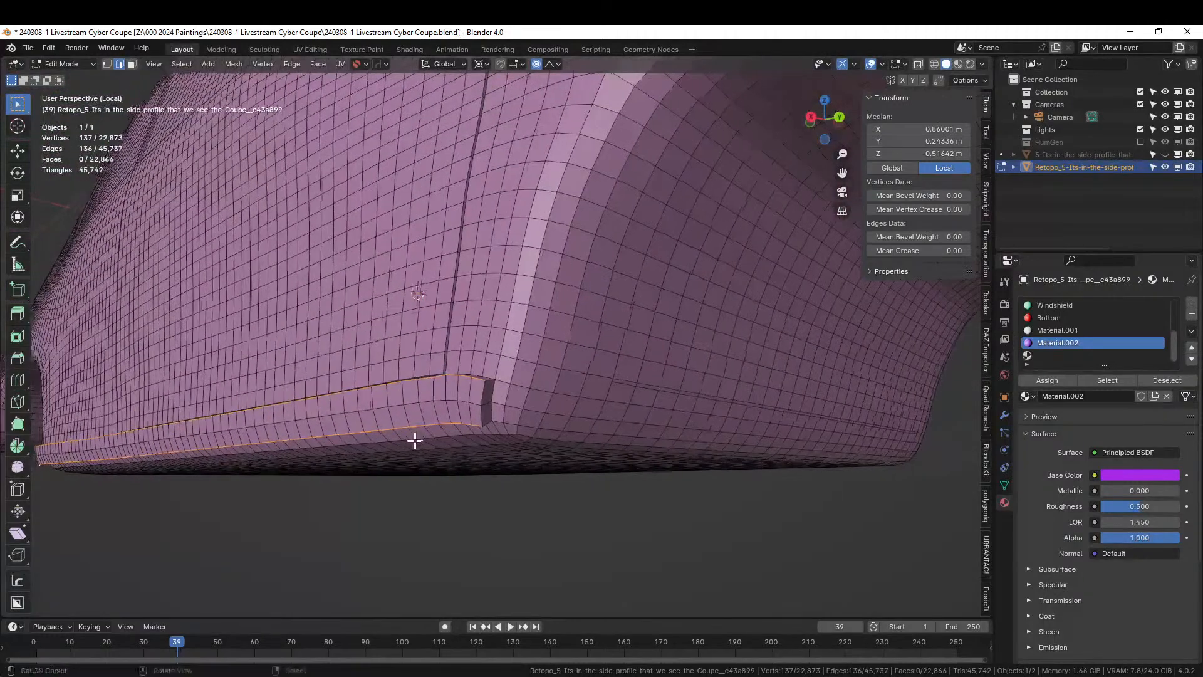
key(ctrl+b)
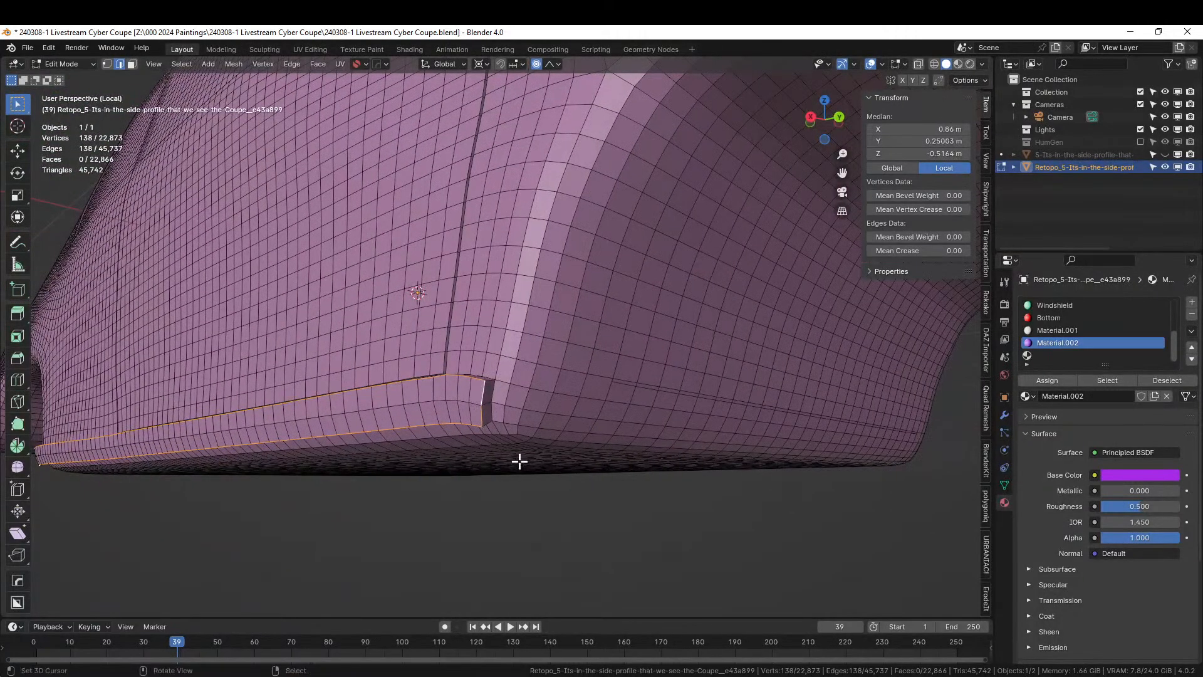
scroll(525, 467, up, 2)
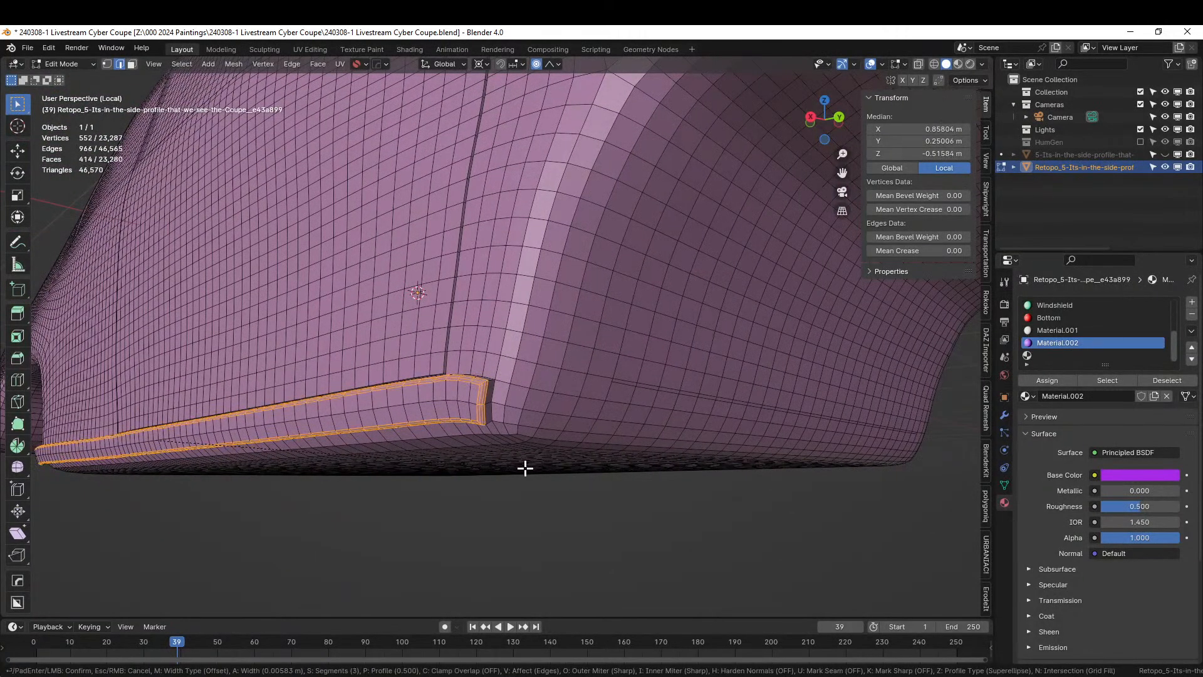
click(525, 467)
Inspect the beveled purple sill in Object Mode with Rendered shading, then return to Edit Mode
key(Tab)
middle_drag(526, 471, 625, 435)
scroll(563, 491, down, 5)
key(z)
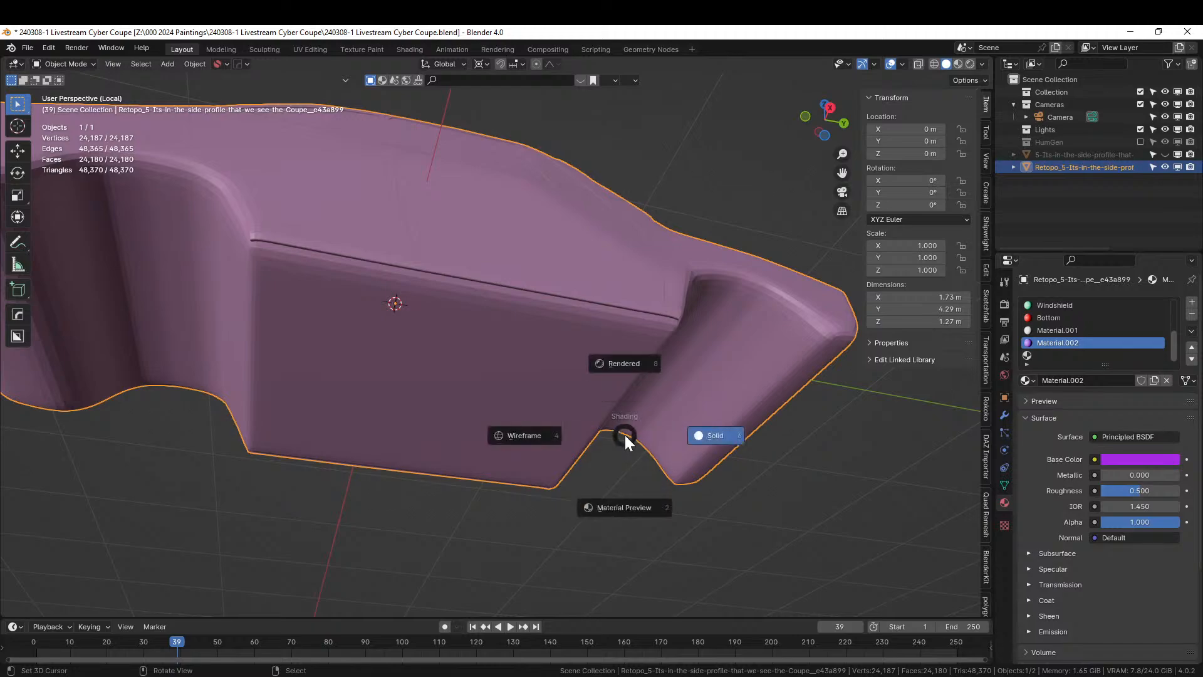
key(8)
middle_drag(589, 389, 331, 326)
scroll(308, 486, up, 2)
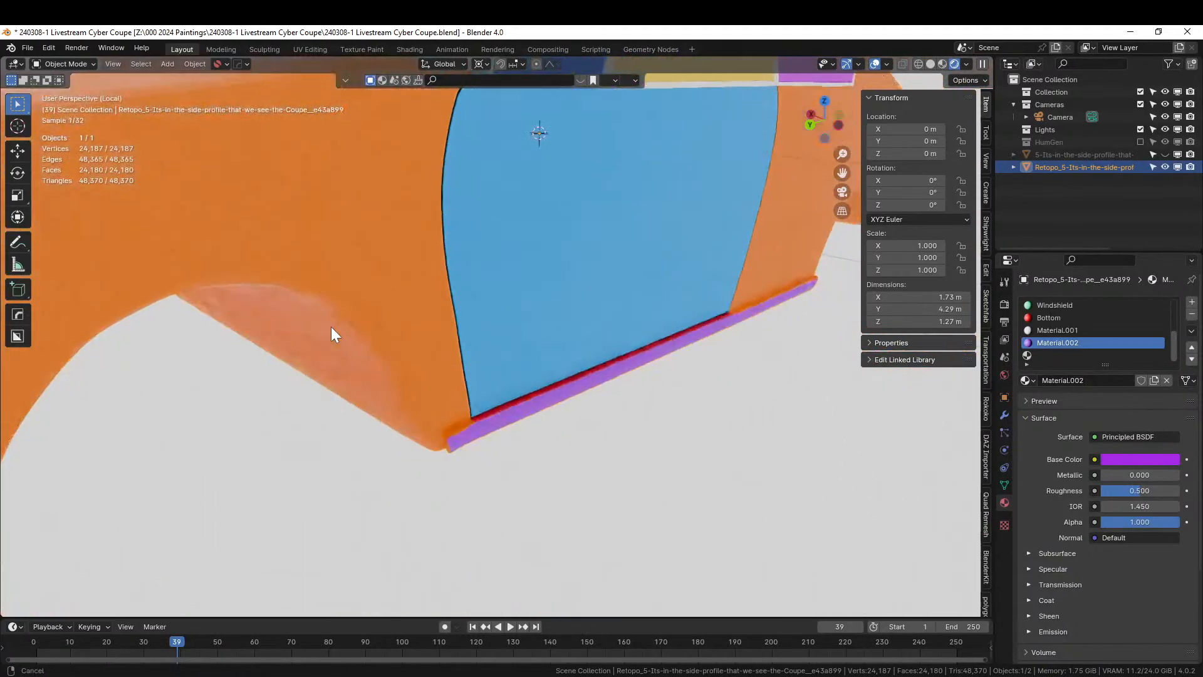
middle_drag(517, 434, 662, 323)
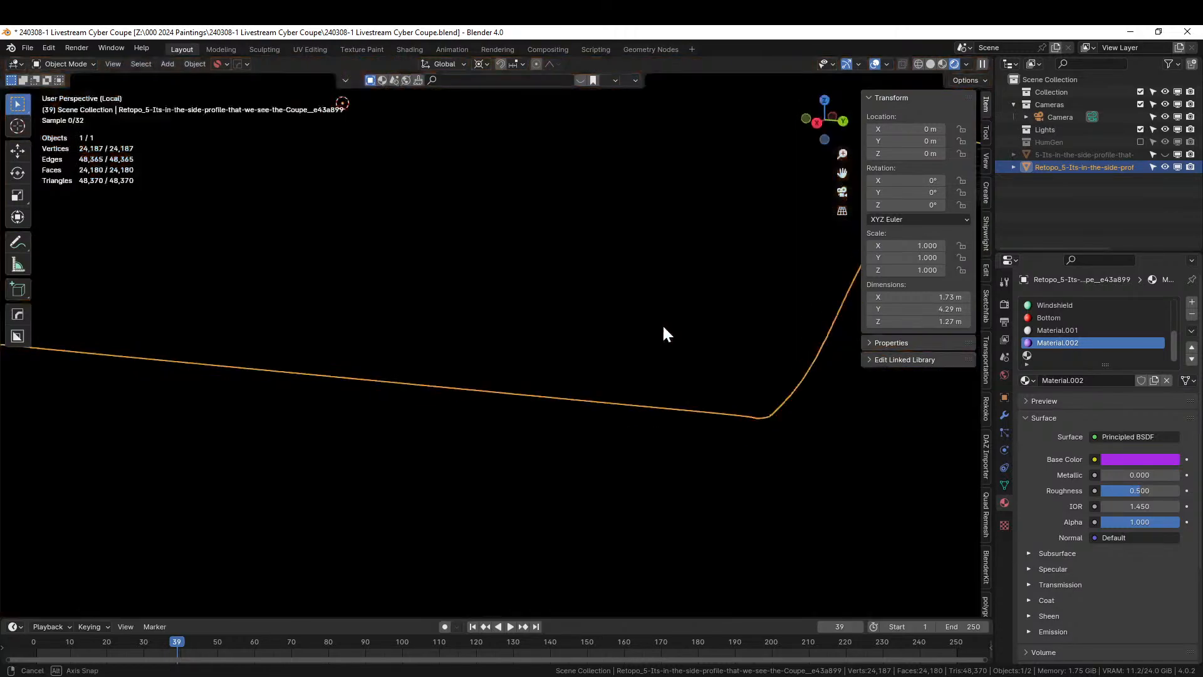
key(Tab)
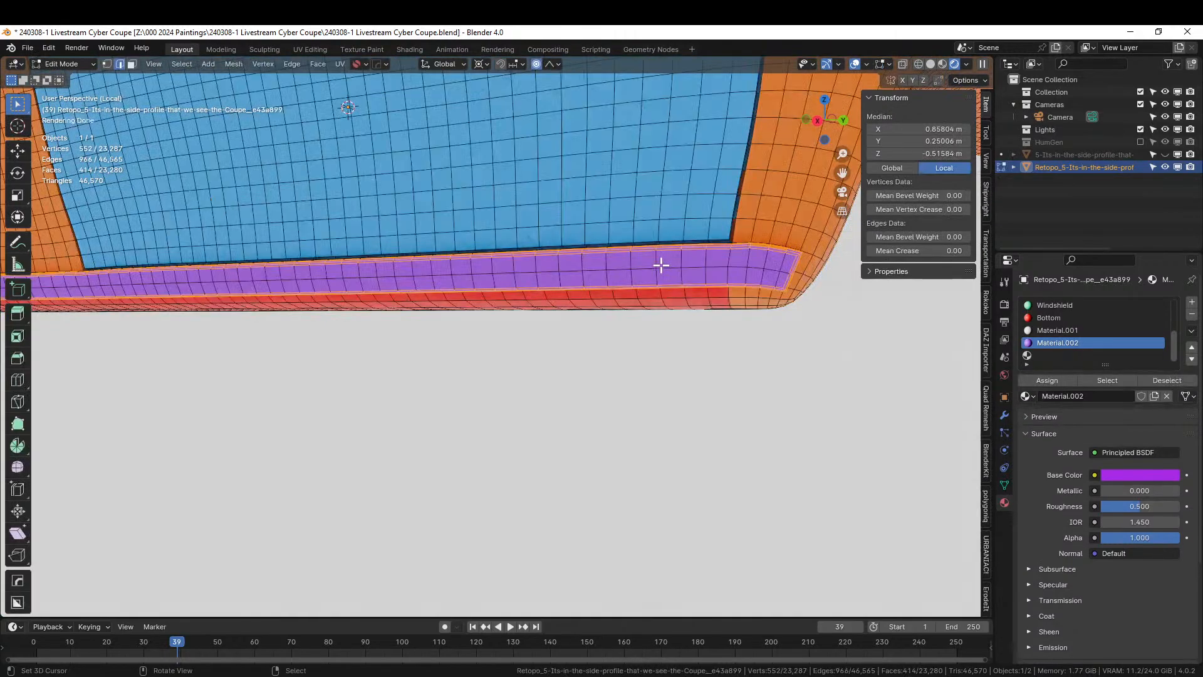
Select all Material.002 faces, grow the selection by two face rings around the sill, and assign Material.002 to them
key(3)
click(571, 279)
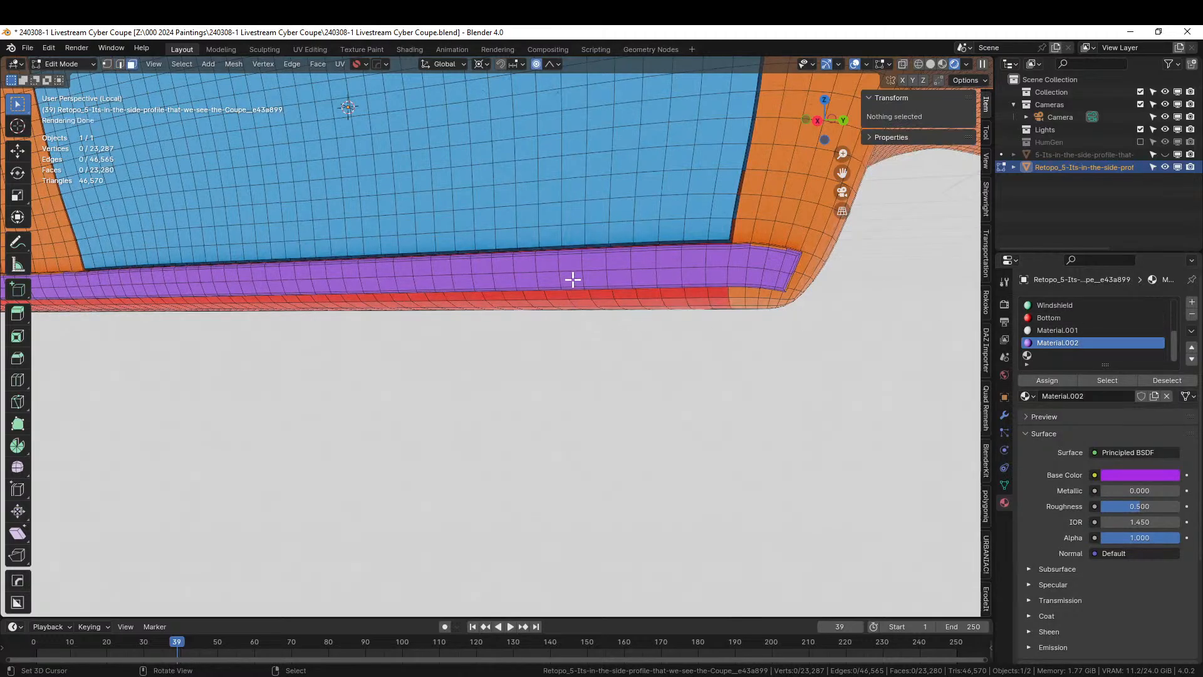
click(1095, 381)
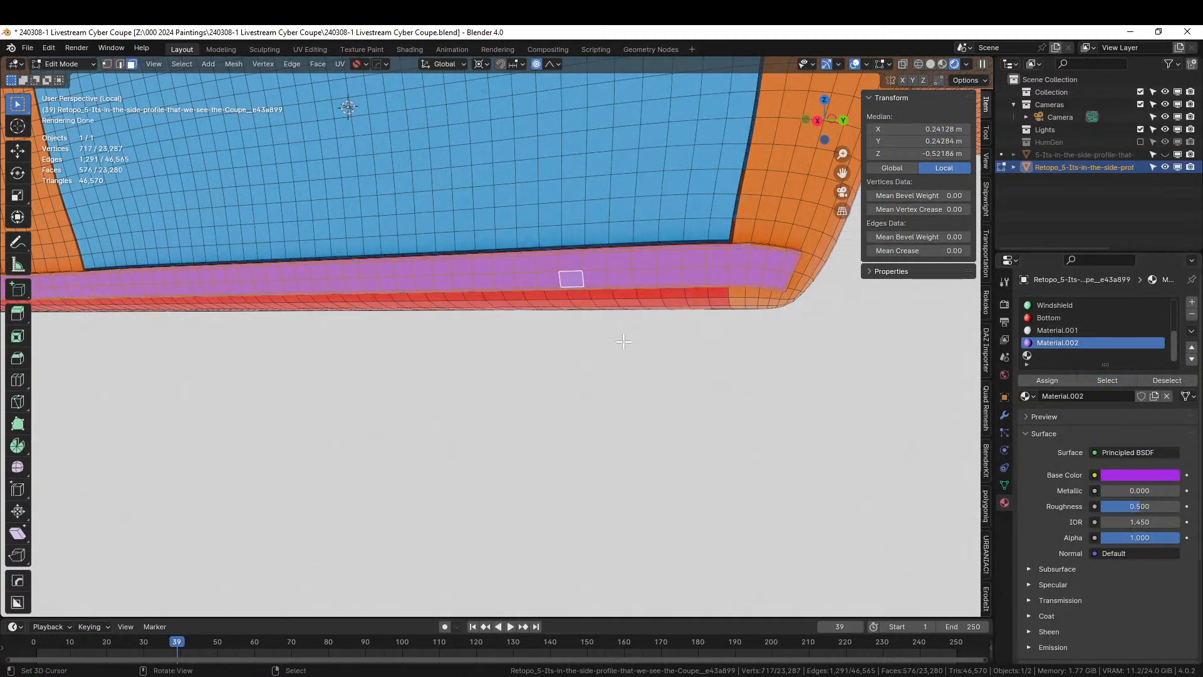
middle_drag(620, 338, 599, 375)
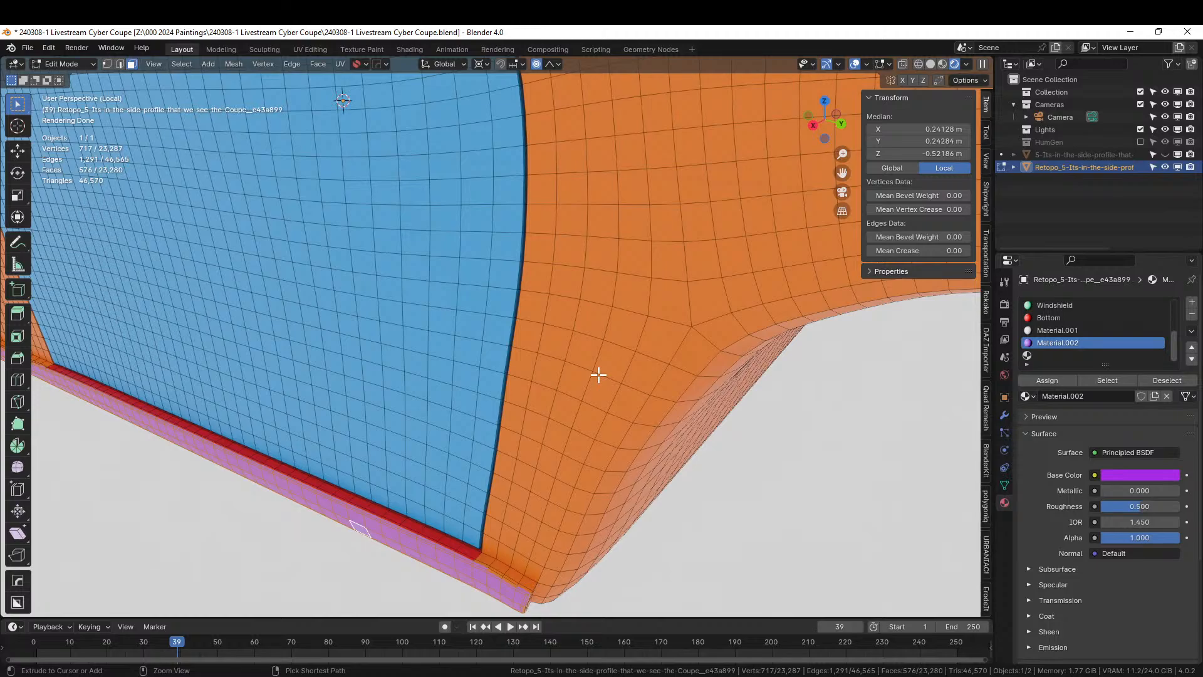
key(ctrl+KP_Add)
key(ctrl+KP_Add)
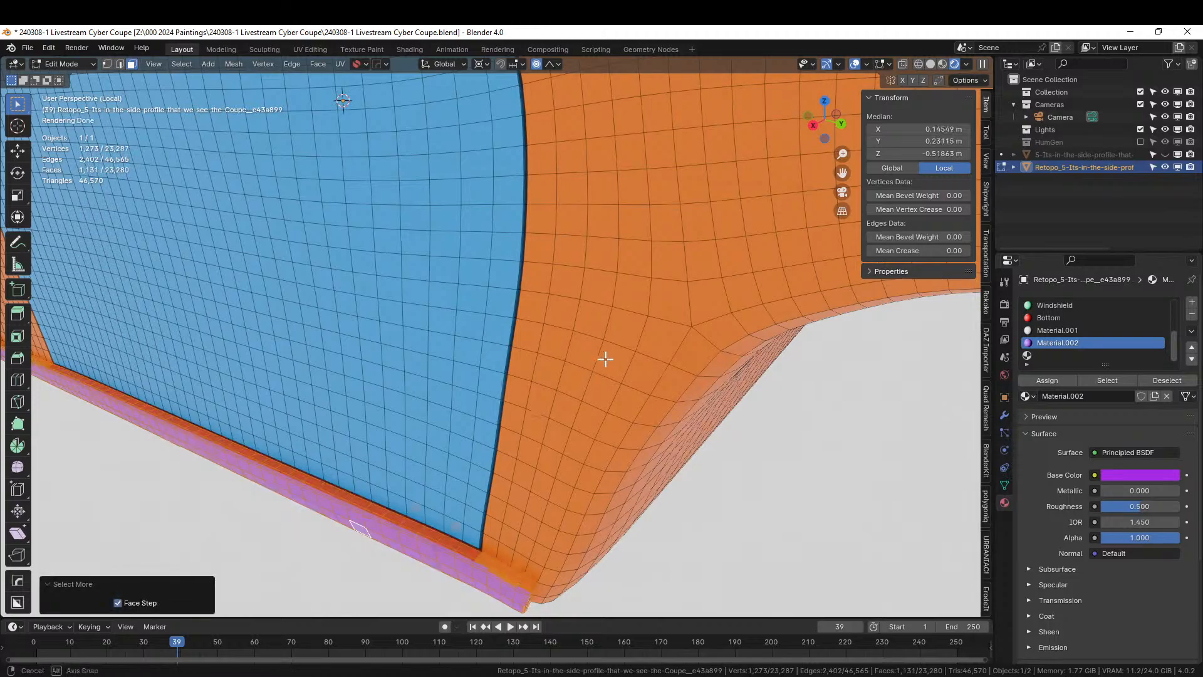
middle_drag(605, 358, 730, 340)
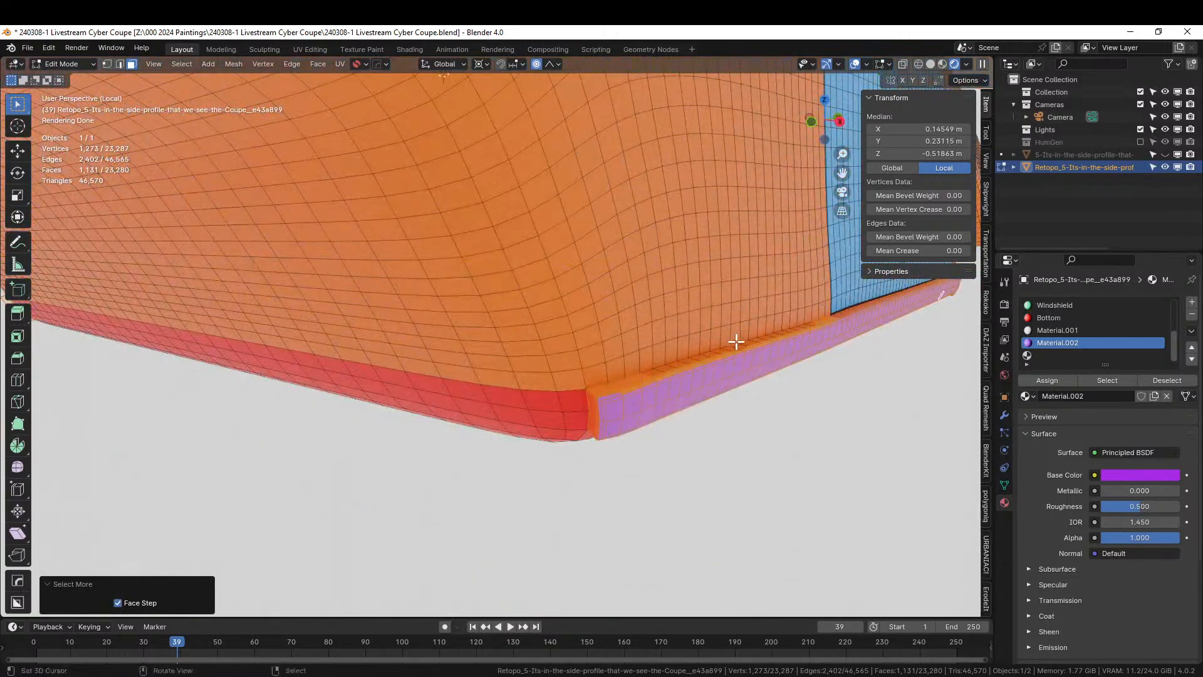
click(1046, 382)
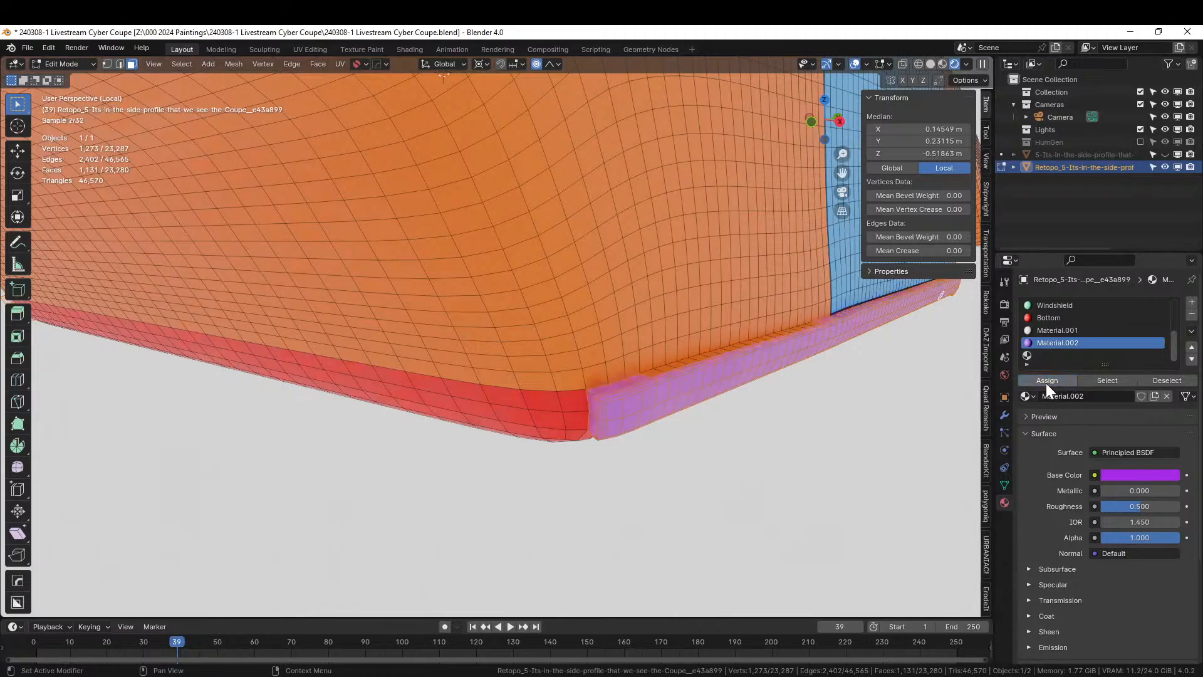
Select the leftover strip of orange faces above the sill's end beside the door and assign the Back Side Window material
scroll(511, 478, up, 3)
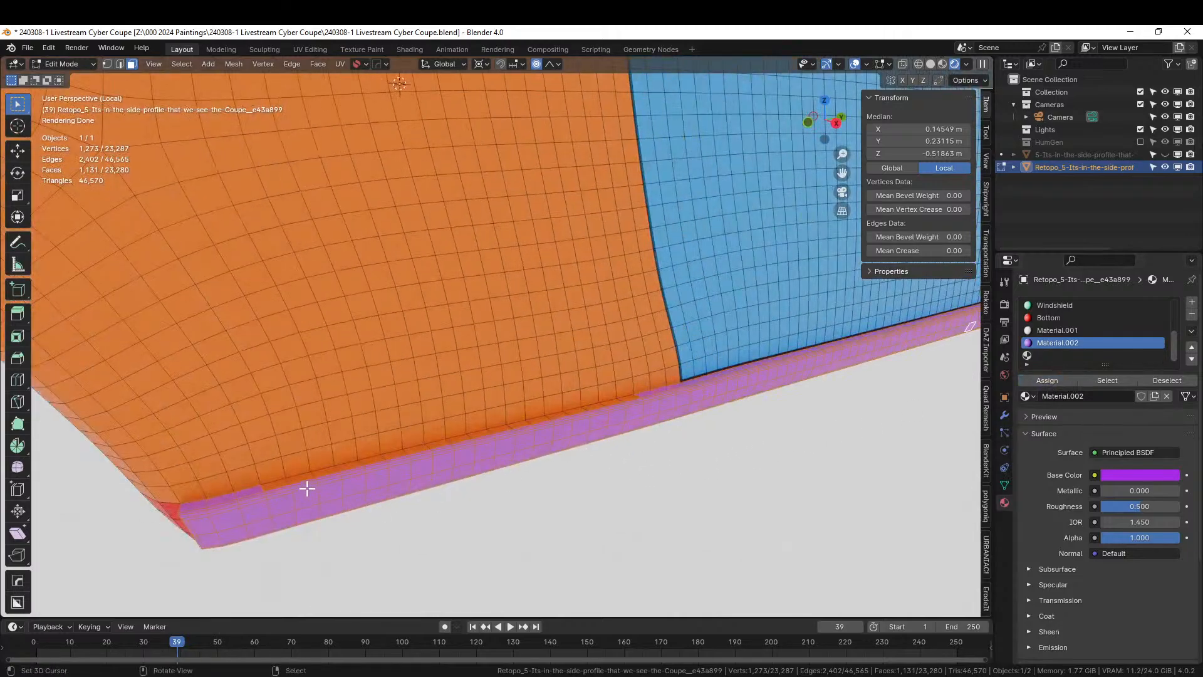
click(275, 484)
ctrl+click(648, 394)
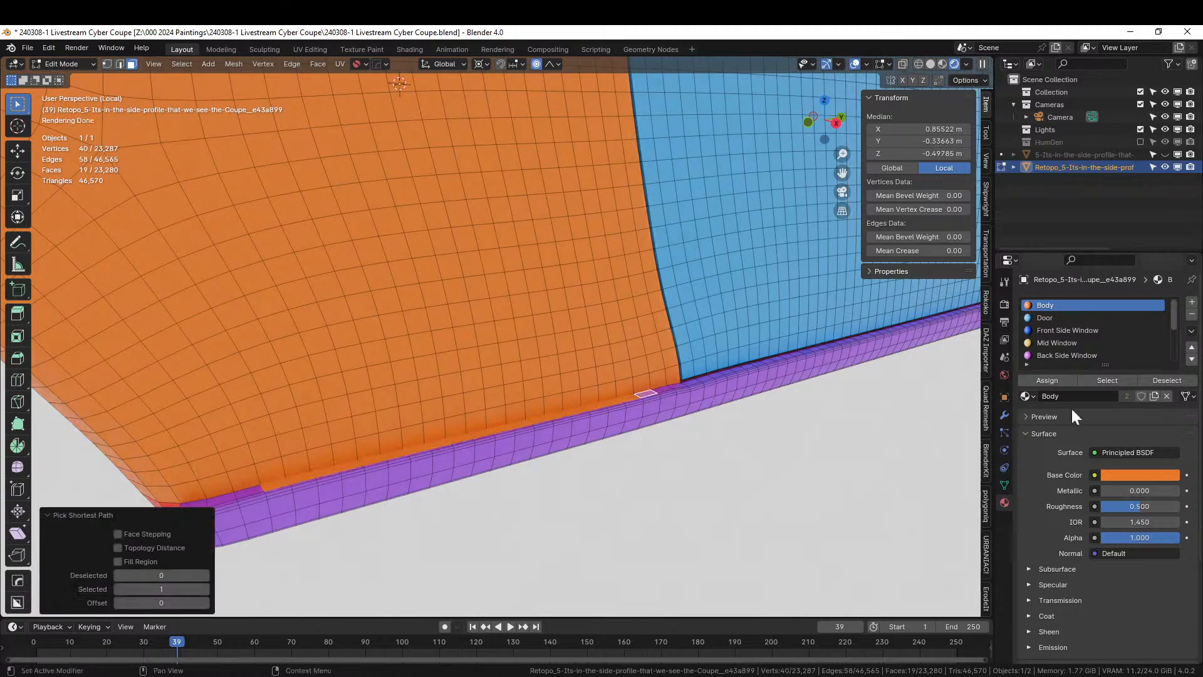
click(1045, 356)
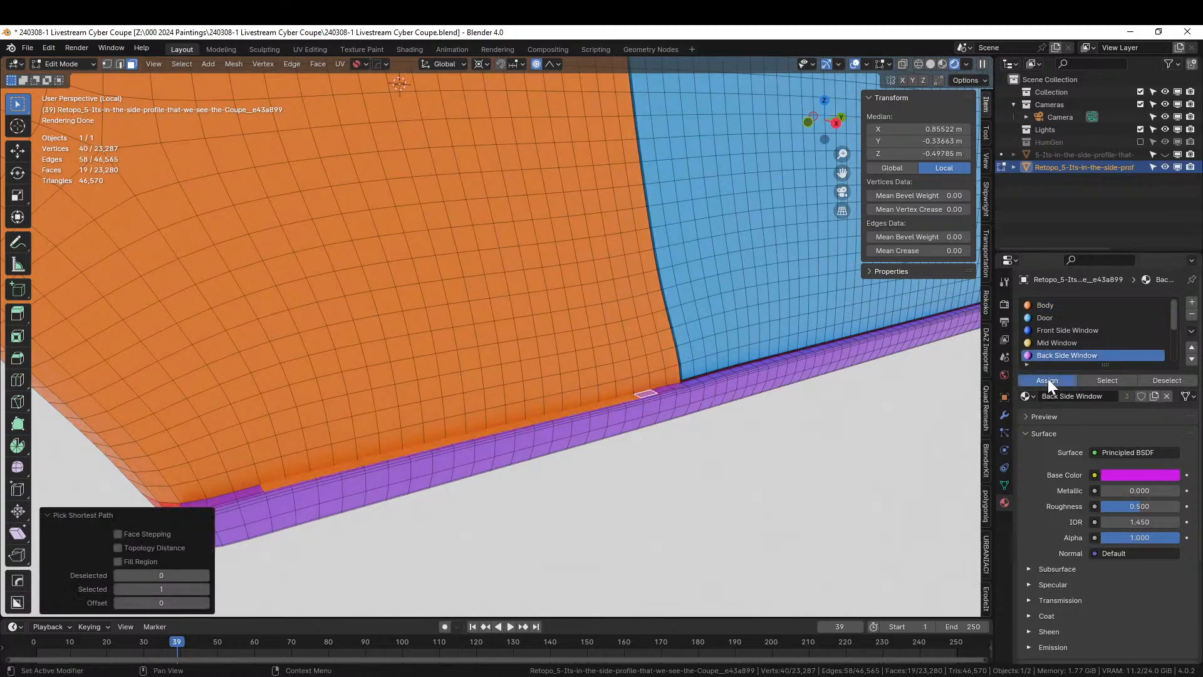
click(715, 480)
Check the sill and underside, return to Object Mode, and save the coupe file
middle_drag(795, 485, 704, 332)
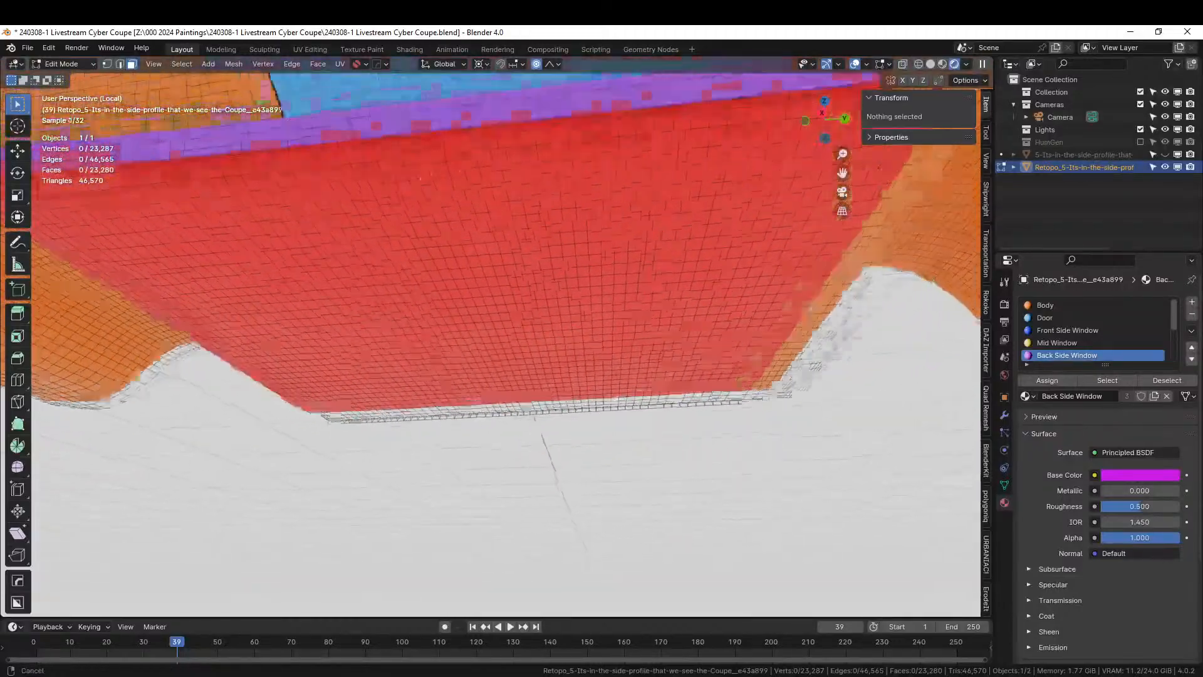
shift+middle_drag(683, 479, 794, 508)
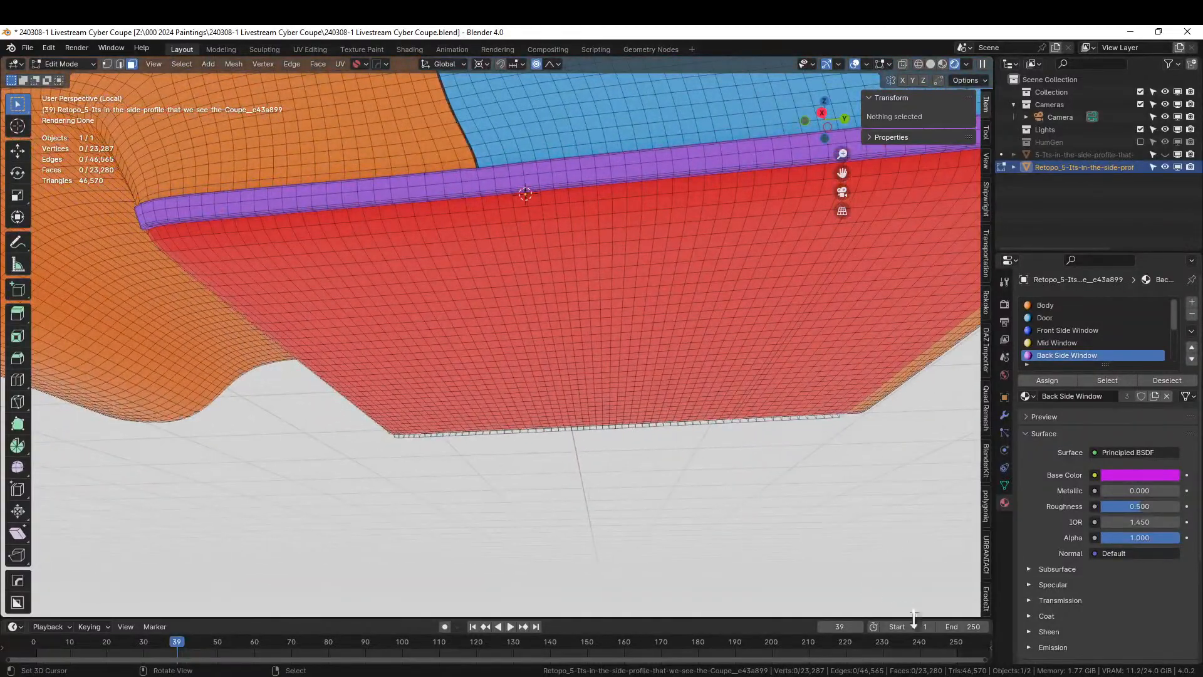
middle_drag(915, 620, 714, 476)
key(Tab)
scroll(712, 475, down, 6)
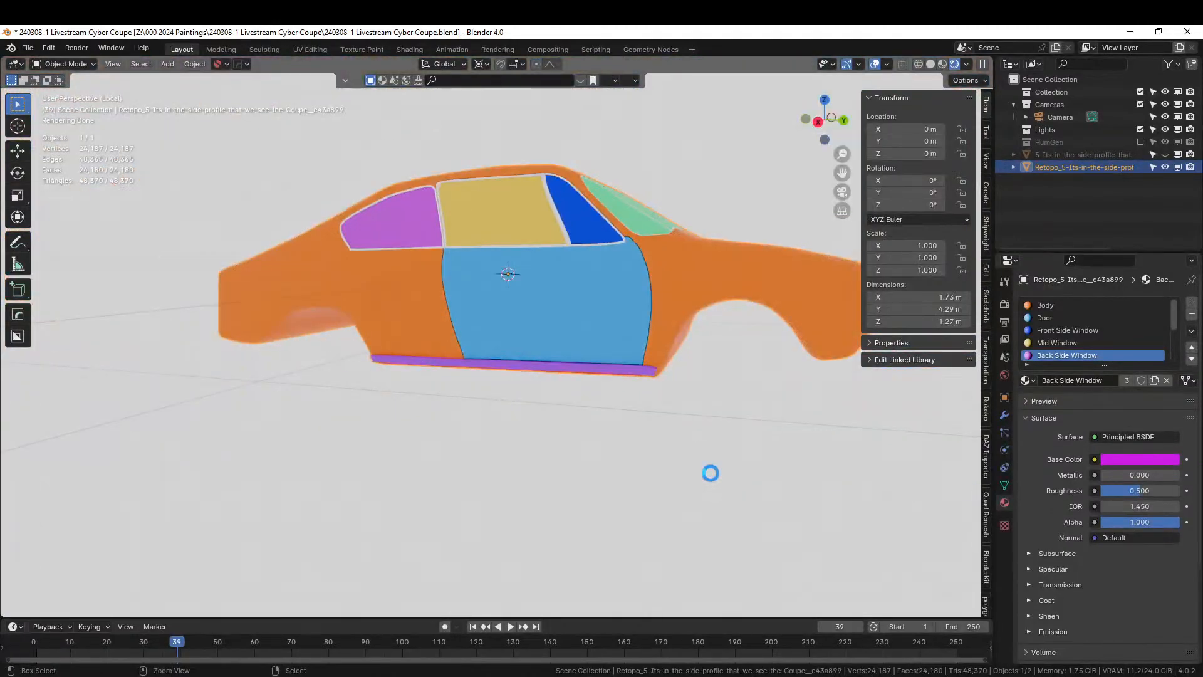
key(ctrl+s)
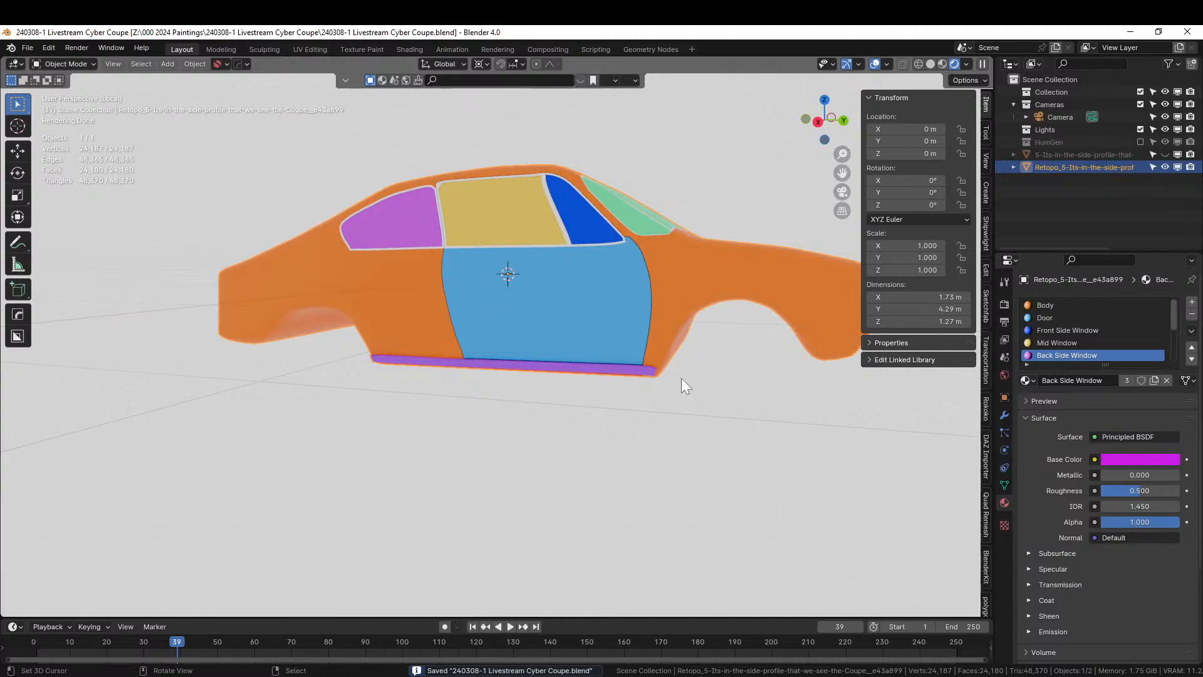
middle_drag(614, 356, 661, 349)
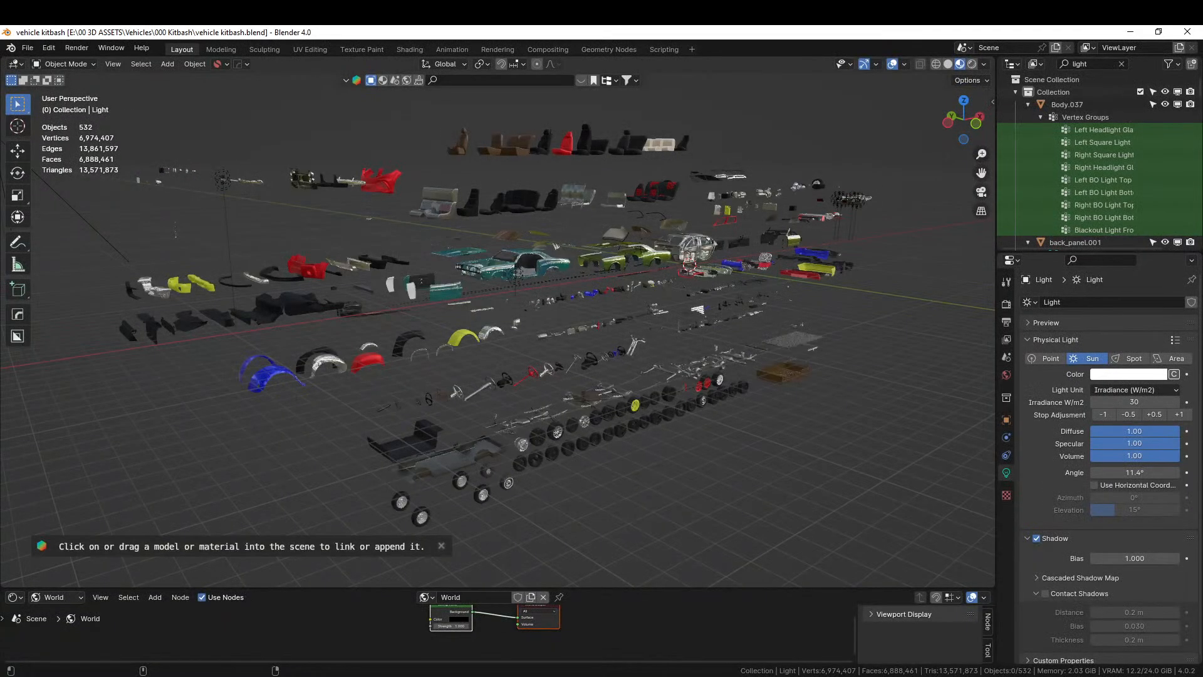
Examine the rows of wheels in the vehicle kitbash file to find one suited to the coupe
scroll(396, 386, up, 3)
middle_drag(423, 344, 526, 76)
scroll(533, 363, up, 2)
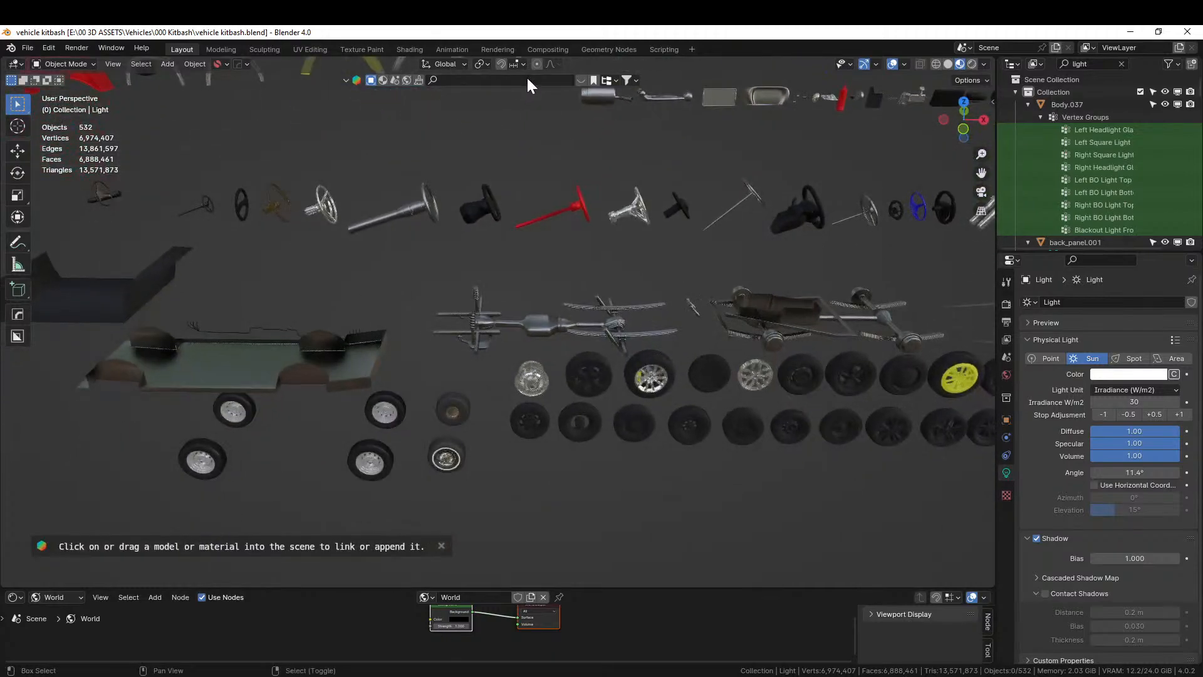
middle_drag(595, 341, 550, 148)
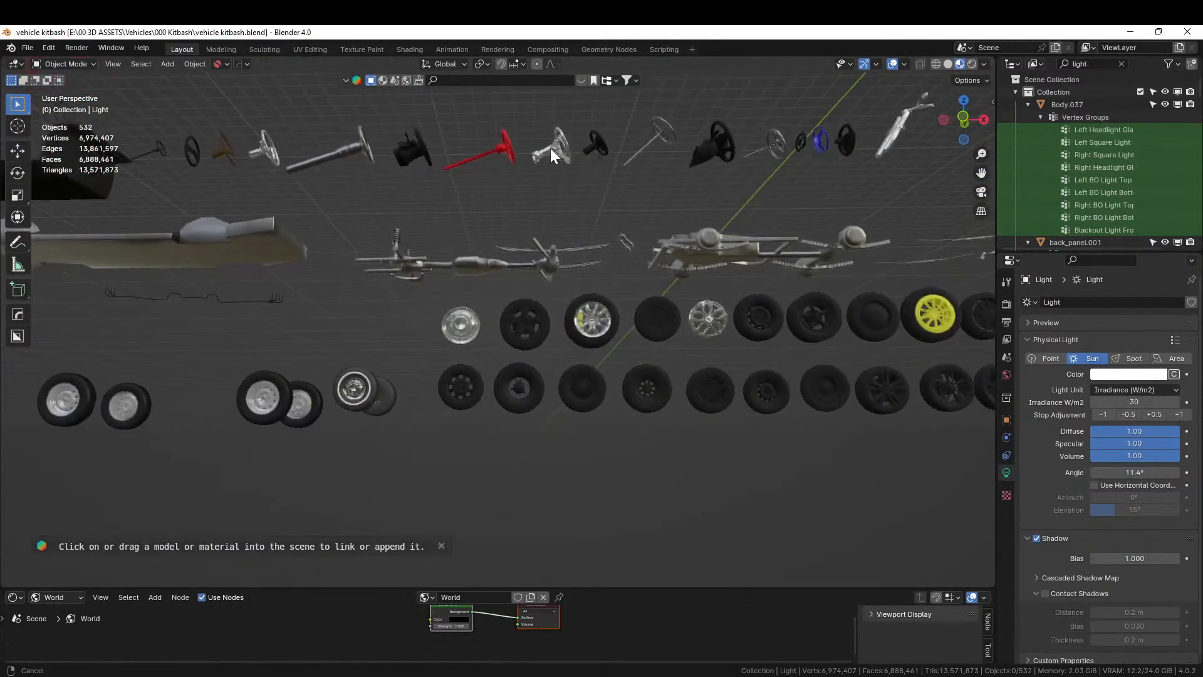
scroll(701, 326, up, 2)
shift+middle_drag(712, 344, 61, 344)
scroll(521, 401, down, 2)
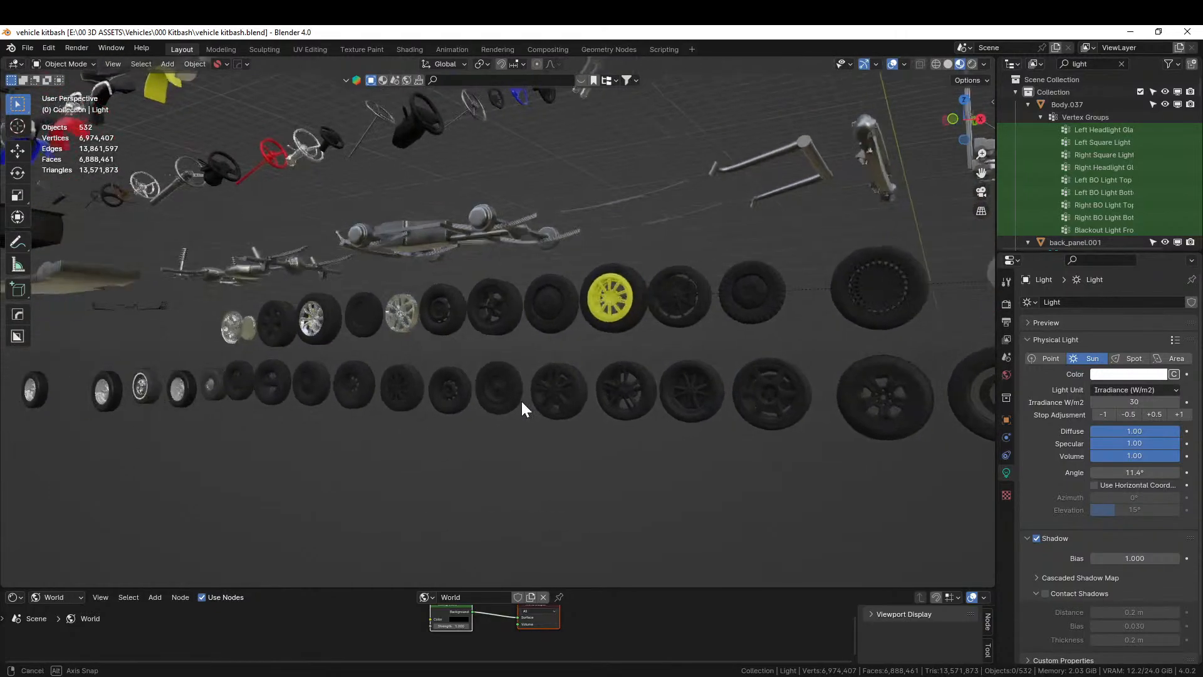
middle_drag(520, 401, 95, 409)
shift+middle_drag(505, 407, 186, 397)
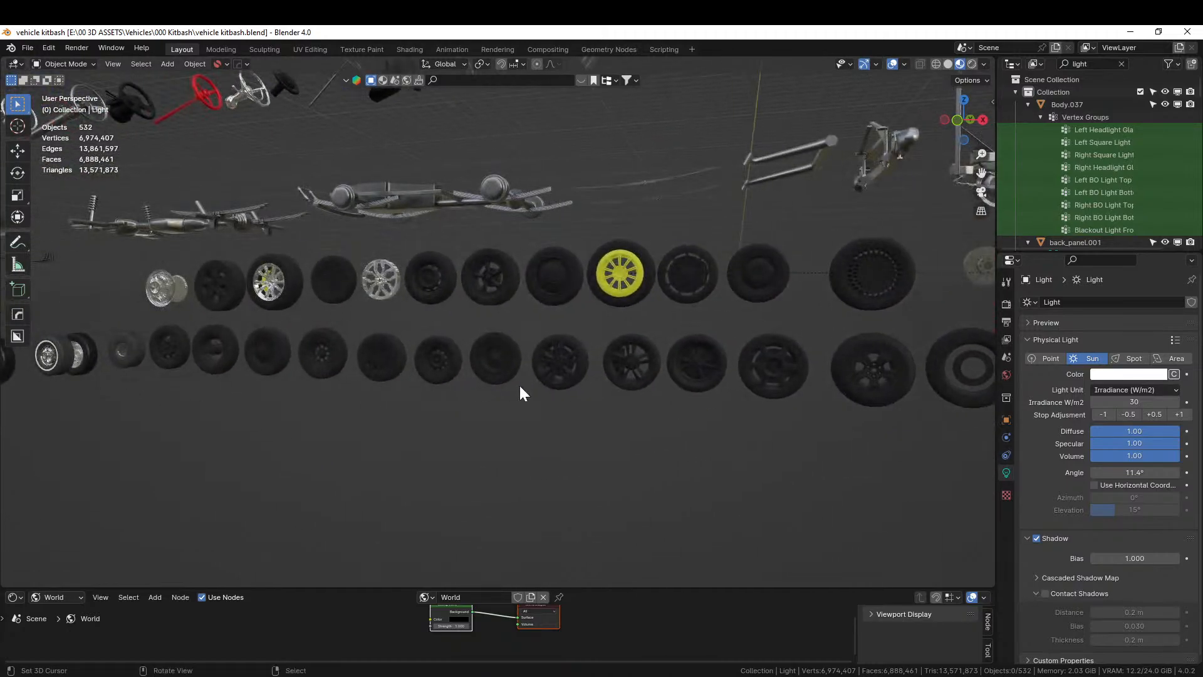
shift+middle_drag(368, 400, 553, 397)
shift+middle_drag(661, 400, 344, 459)
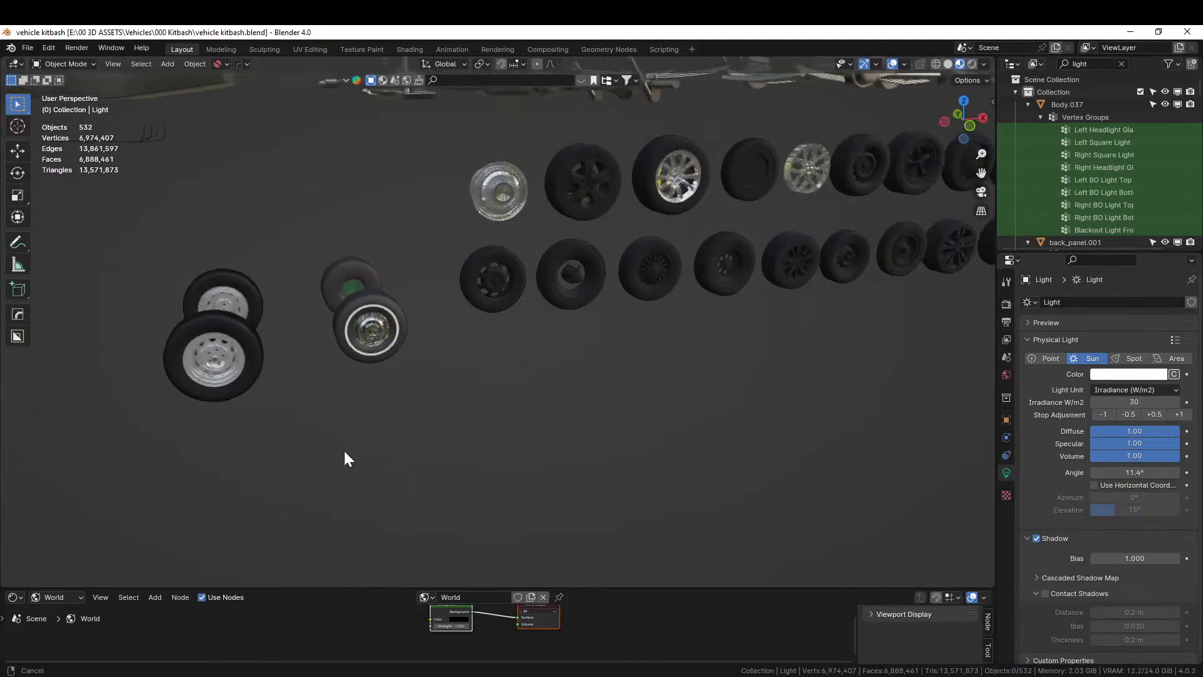
Compare the individual tyre and rim designs up close along both wheel rows
click(562, 287)
key(KP_Decimal)
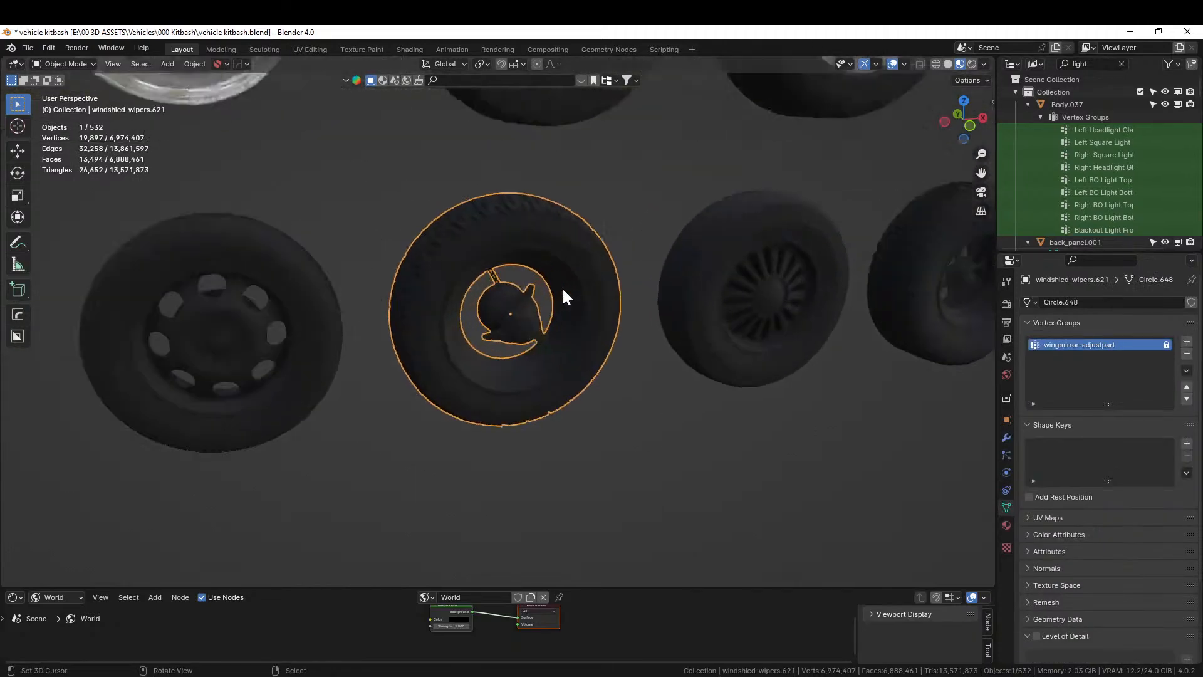
click(663, 435)
middle_drag(662, 435, 507, 111)
scroll(538, 114, down, 3)
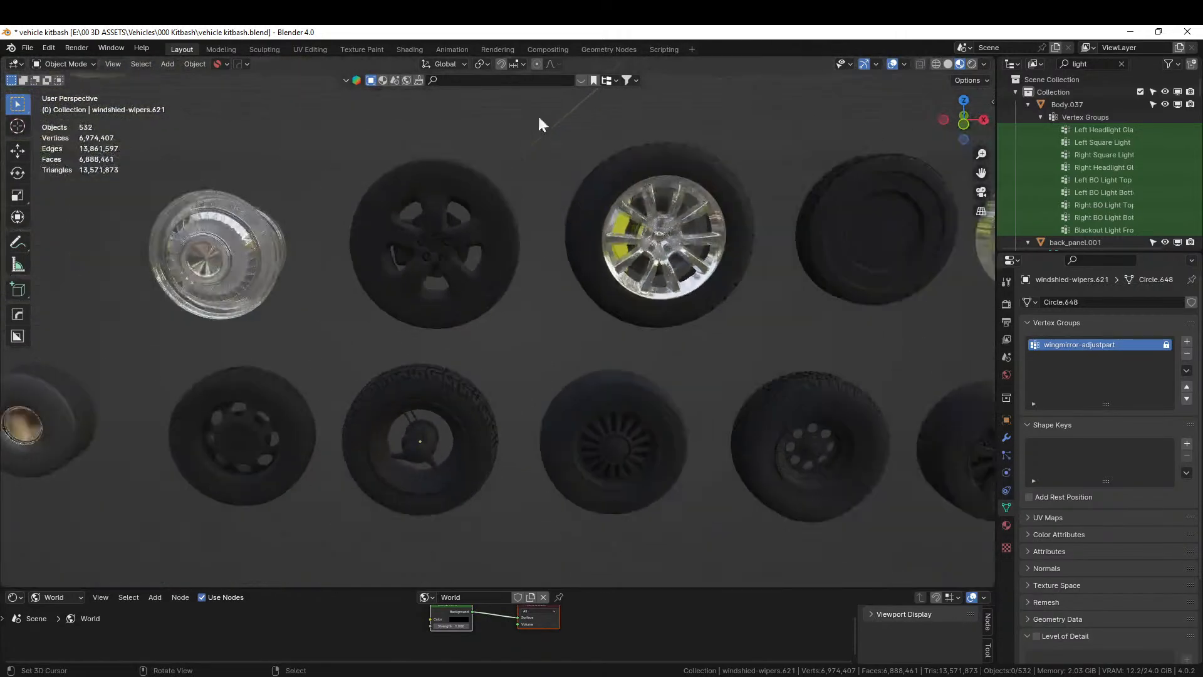
shift+middle_drag(678, 236, 92, 270)
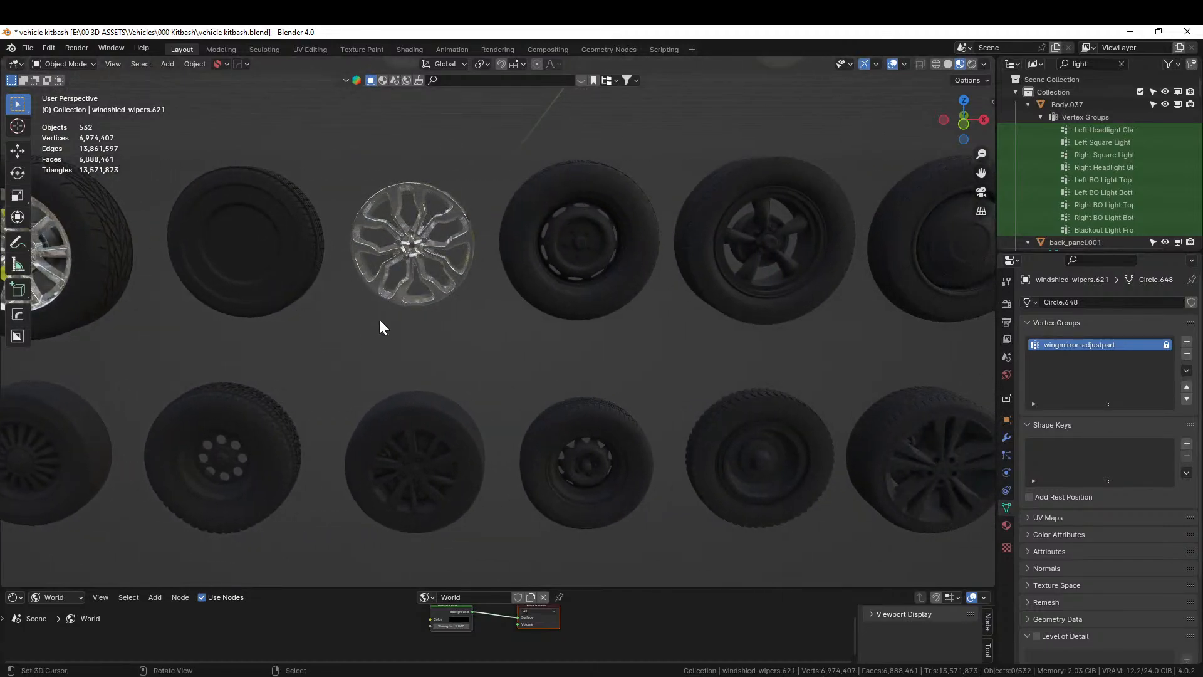
shift+middle_drag(514, 333, 141, 340)
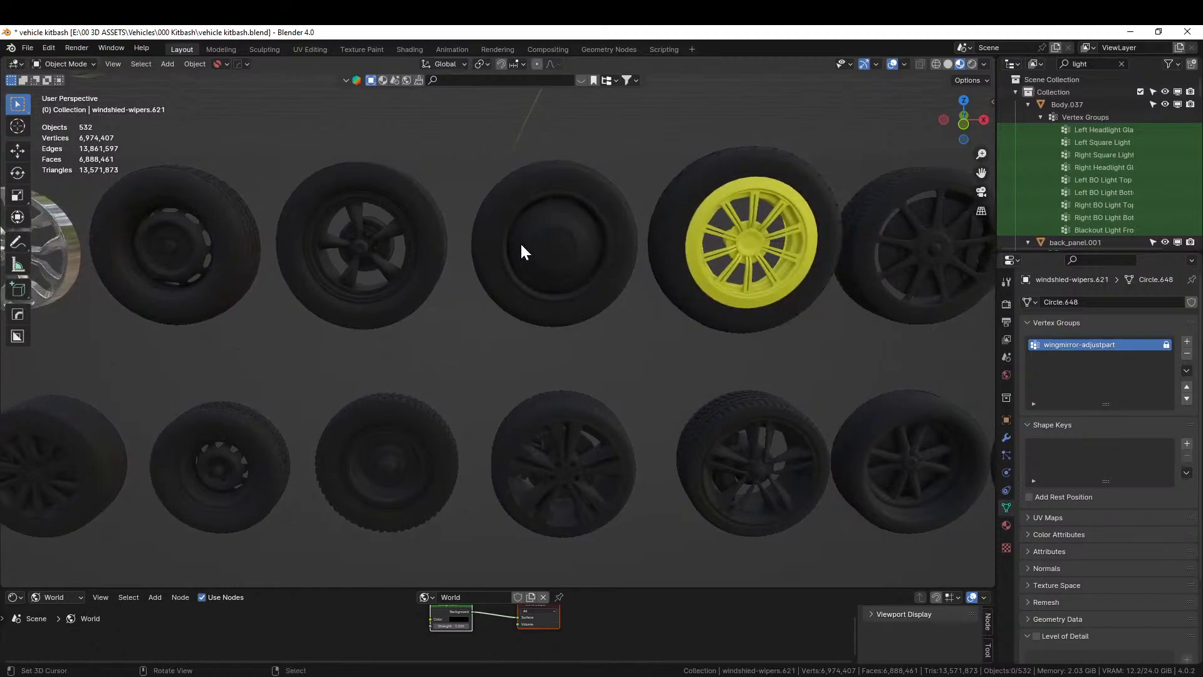
Select the plain wheel with the closed, domed hub beside the yellow-rimmed wheel and copy it
click(532, 259)
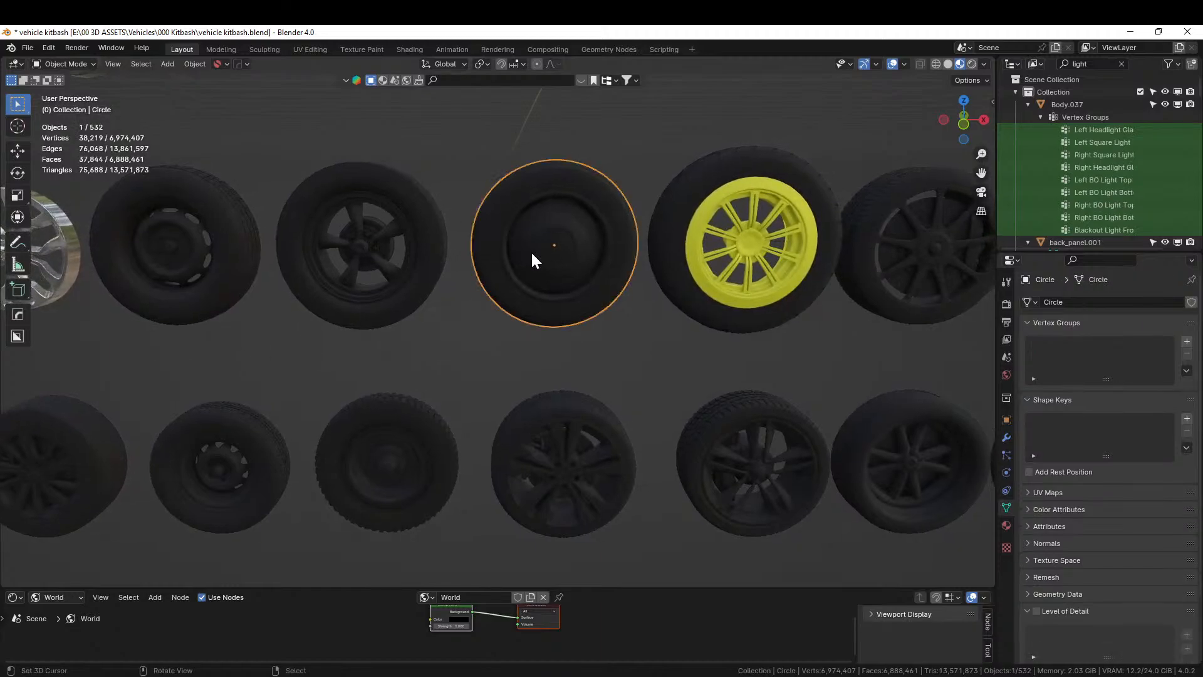
middle_drag(528, 242, 577, 267)
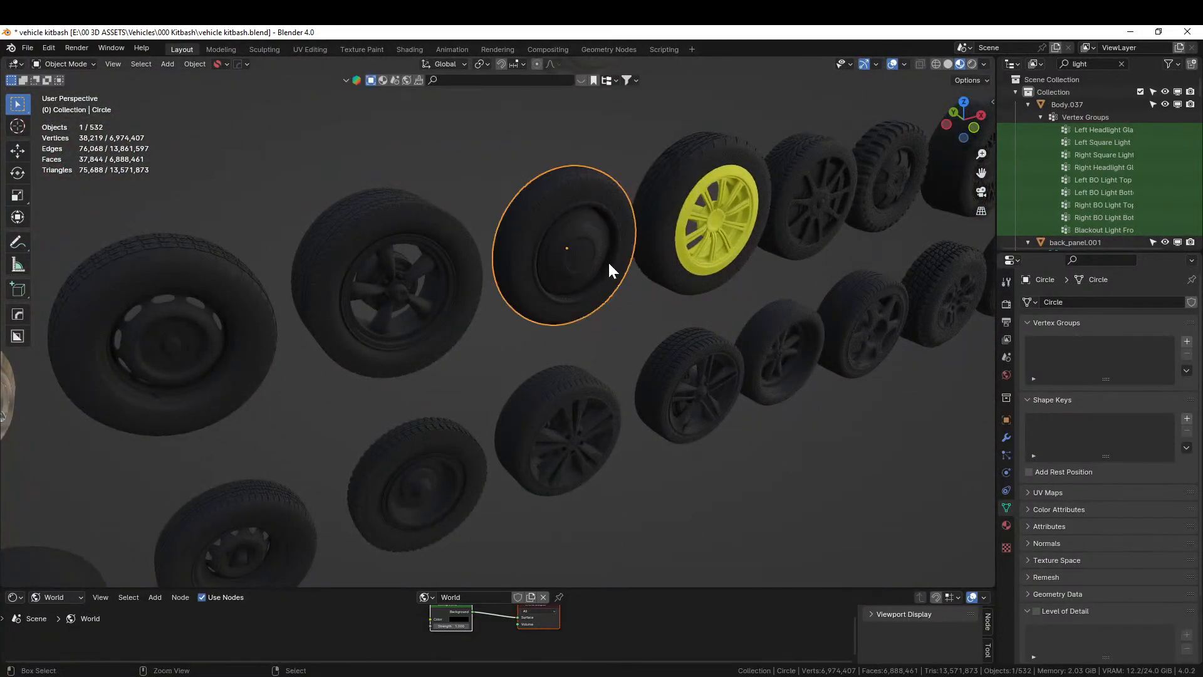
key(ctrl+c)
click(593, 264)
Switch to the coupe file, set Solid shading and the right orthographic view, and paste the copied wheel
key(alt+Tab)
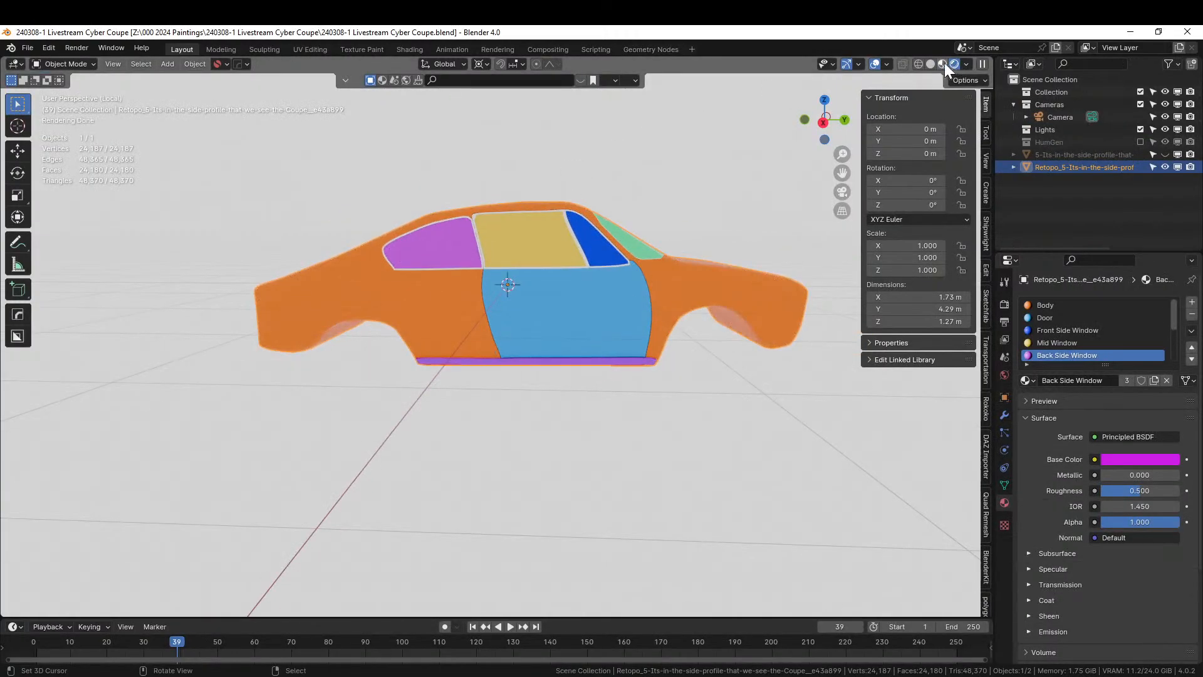
click(930, 63)
key(KP_3)
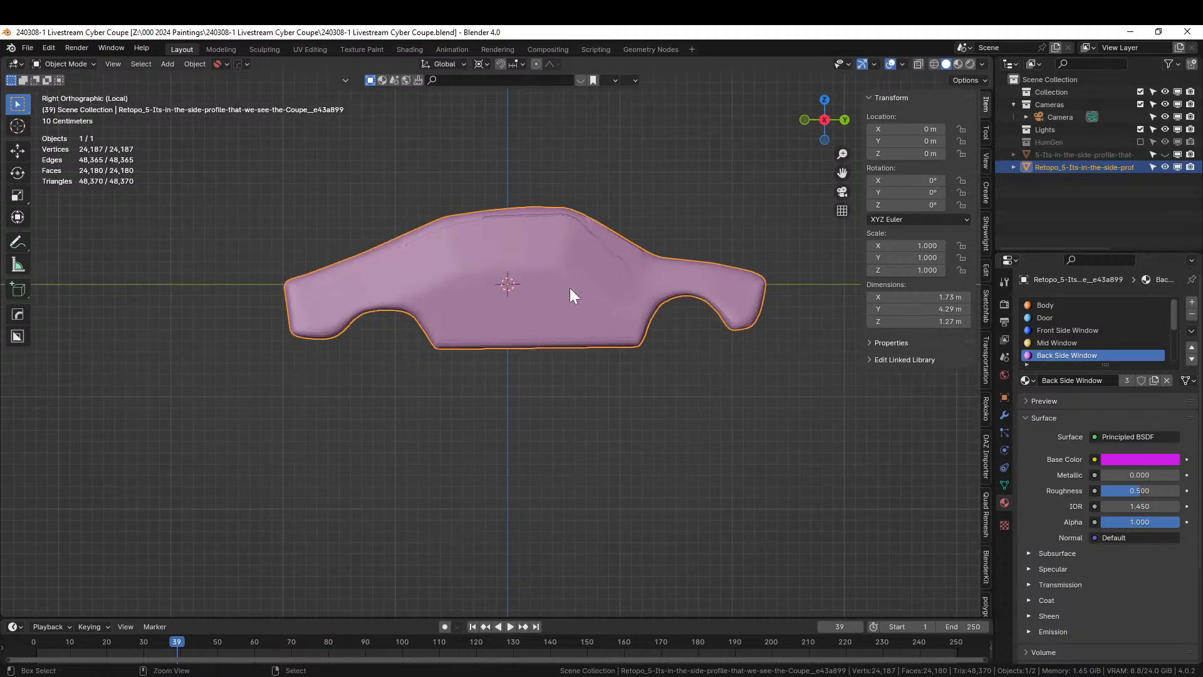
key(ctrl+v)
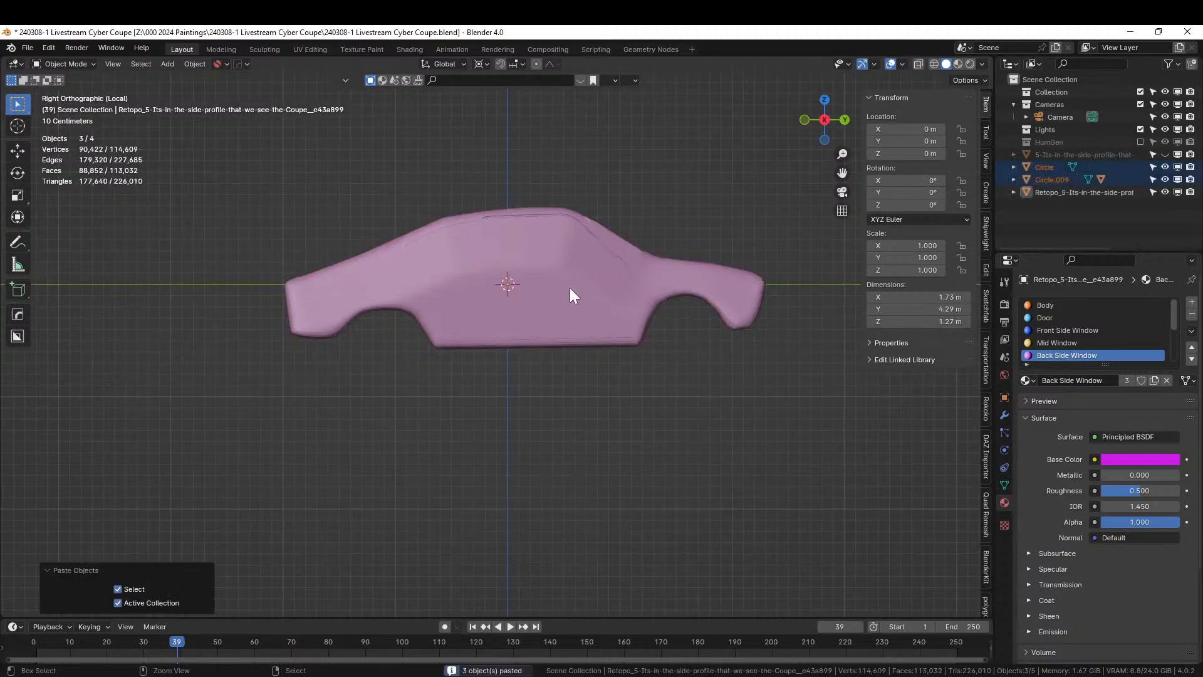
Locate the pasted objects away from the car and delete the unwanted spoked chrome rim
click(1049, 177)
key(ctrl+z)
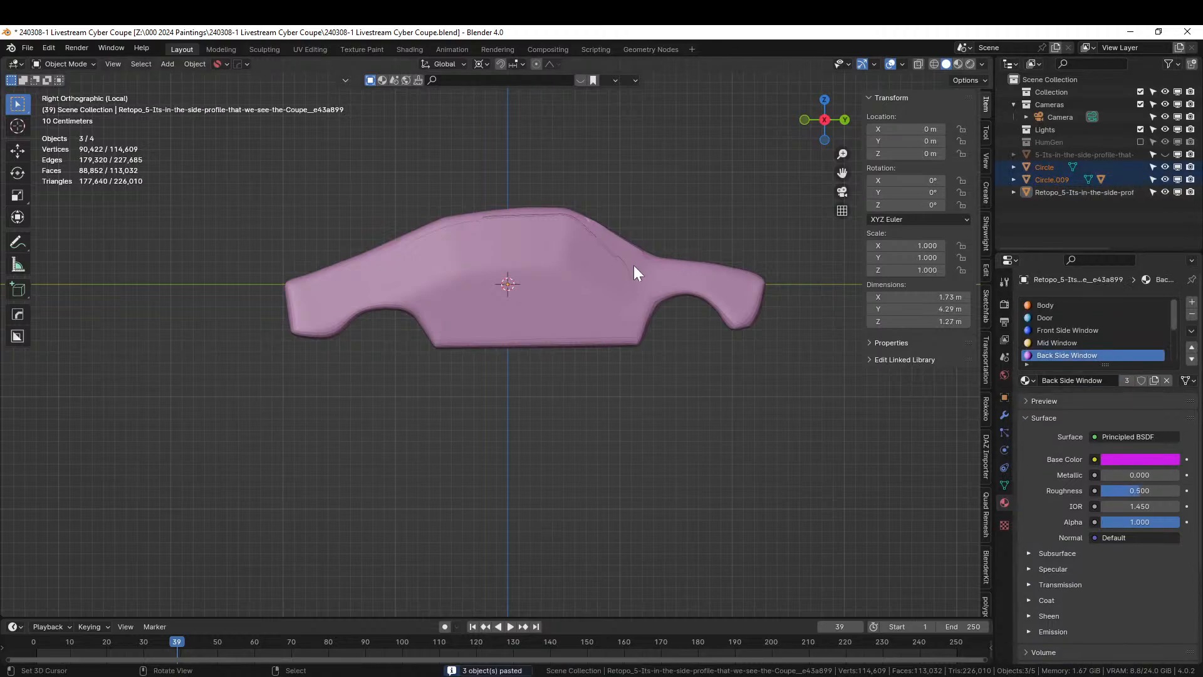
key(KP_Decimal)
middle_drag(549, 305, 624, 321)
middle_drag(696, 319, 739, 317)
click(307, 338)
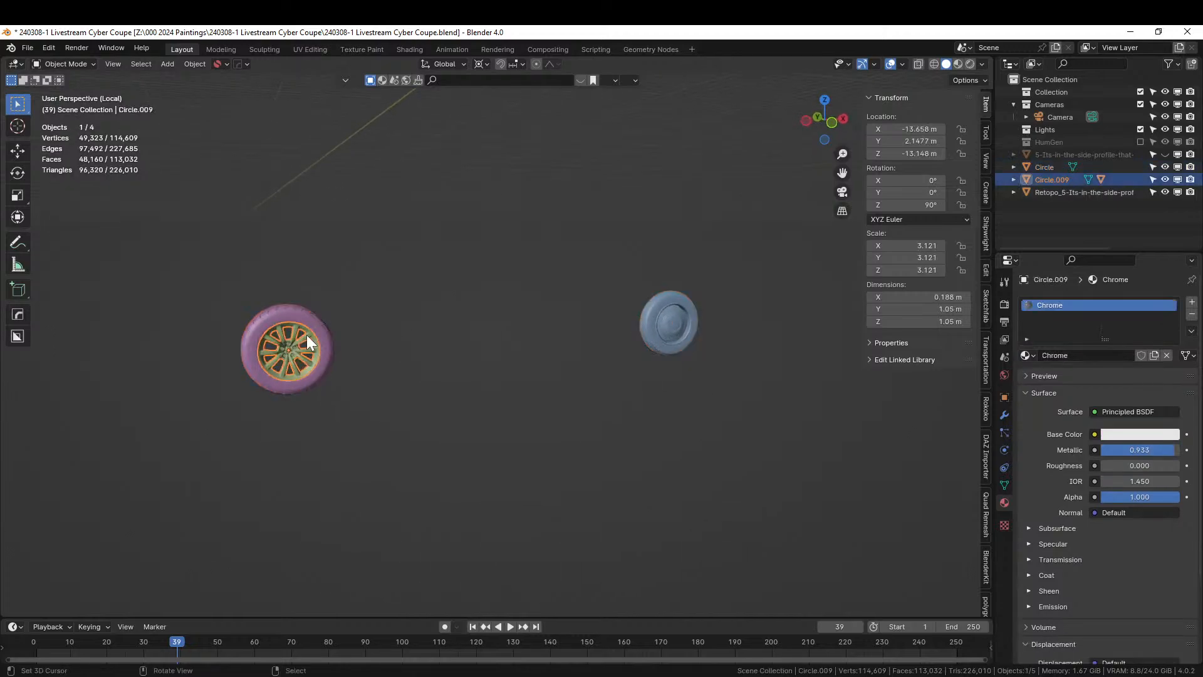
key(Delete)
Select the pasted closed-hub wheel and clear its location to move it to the world origin
click(675, 322)
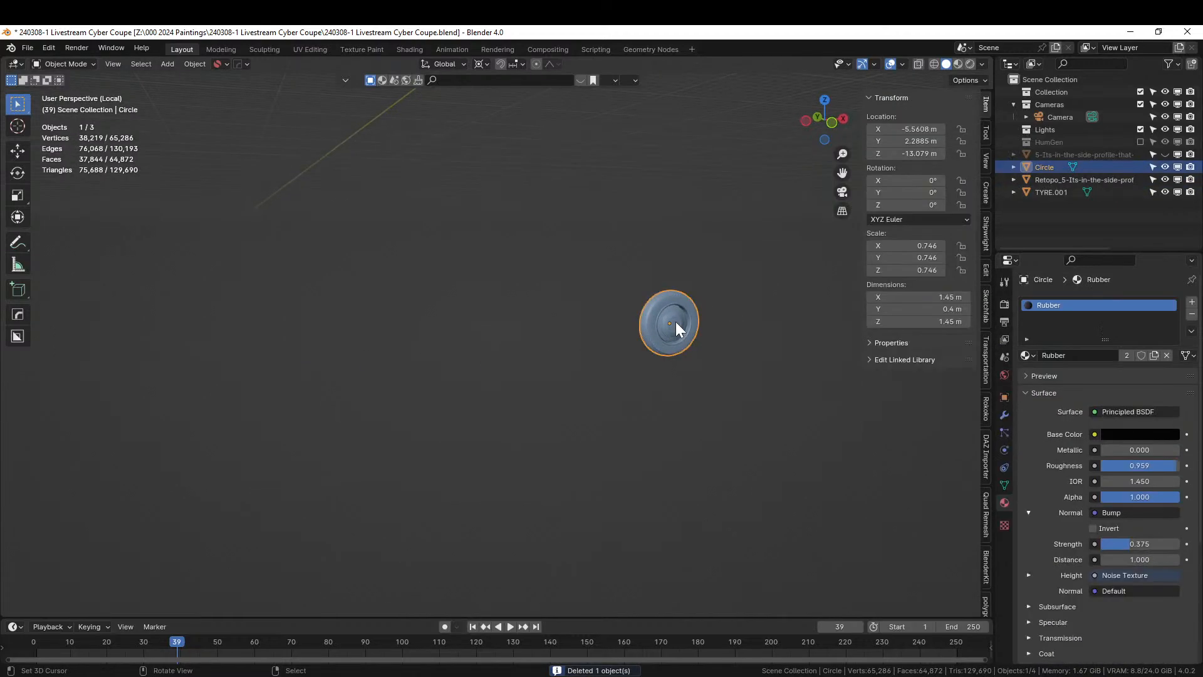
key(alt+g)
key(KP_Decimal)
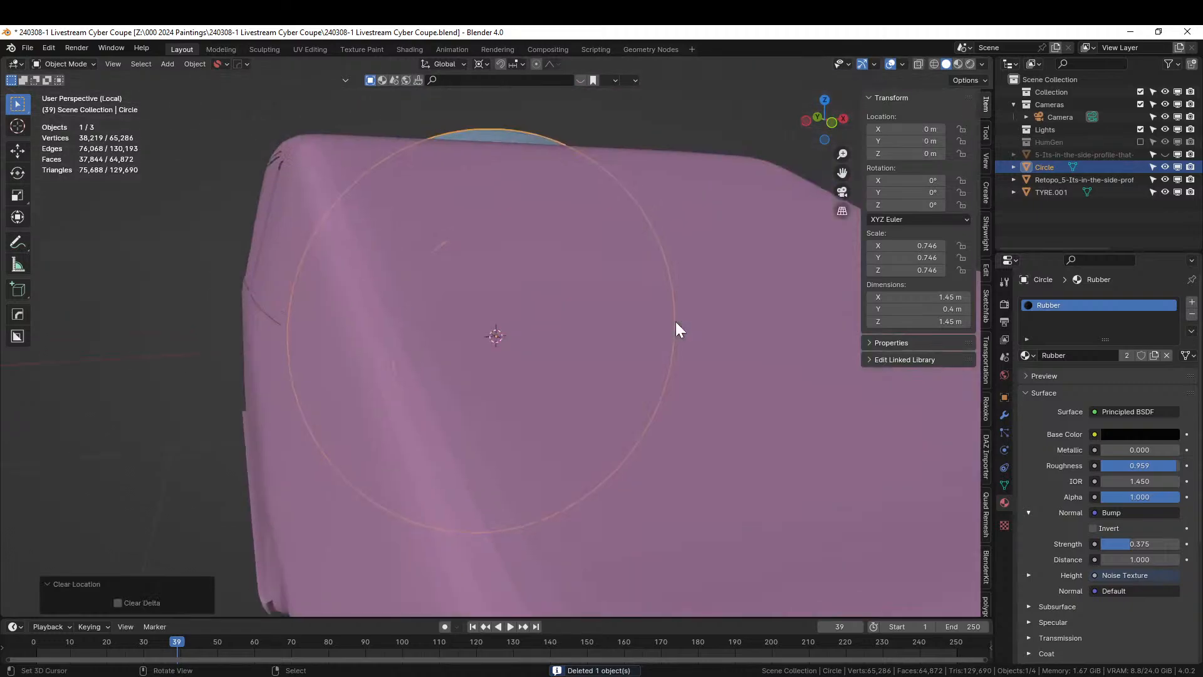
middle_drag(618, 357, 362, 375)
scroll(370, 362, down, 4)
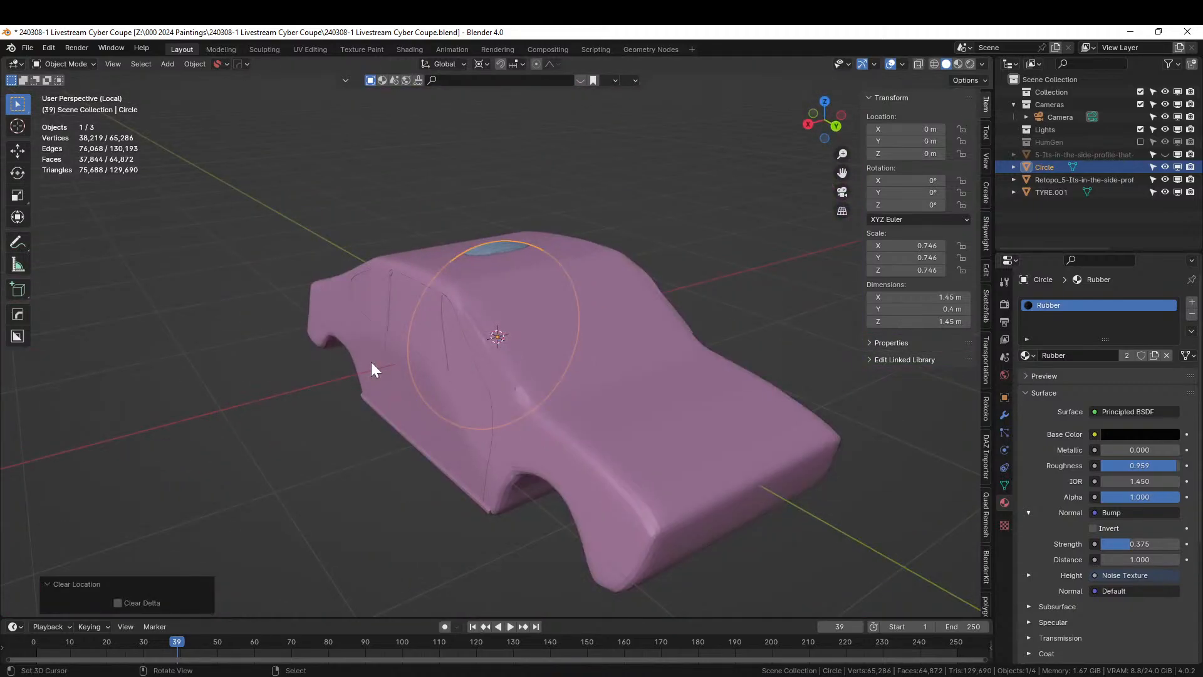
Rotate the wheel 90° around the Z axis in the right orthographic view
key(KP_3)
text(r)
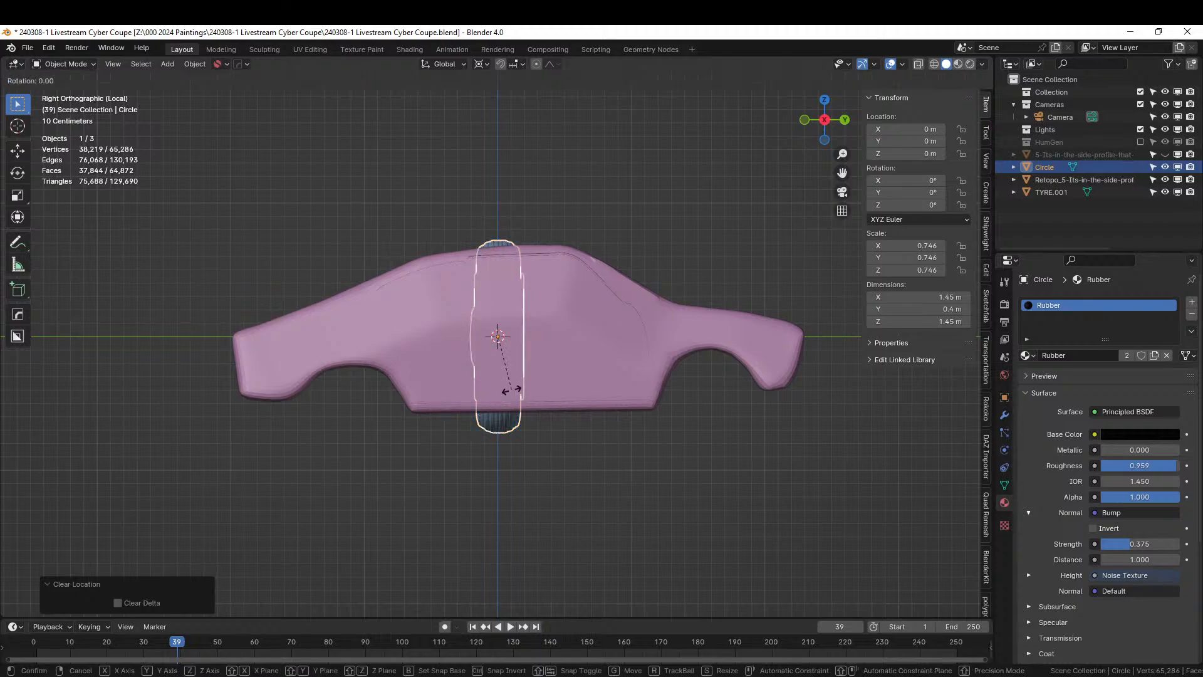
text(z90)
key(Return)
Scale the wheel down to about 0.28 m in diameter and move it to the rear wheel arch
key(s)
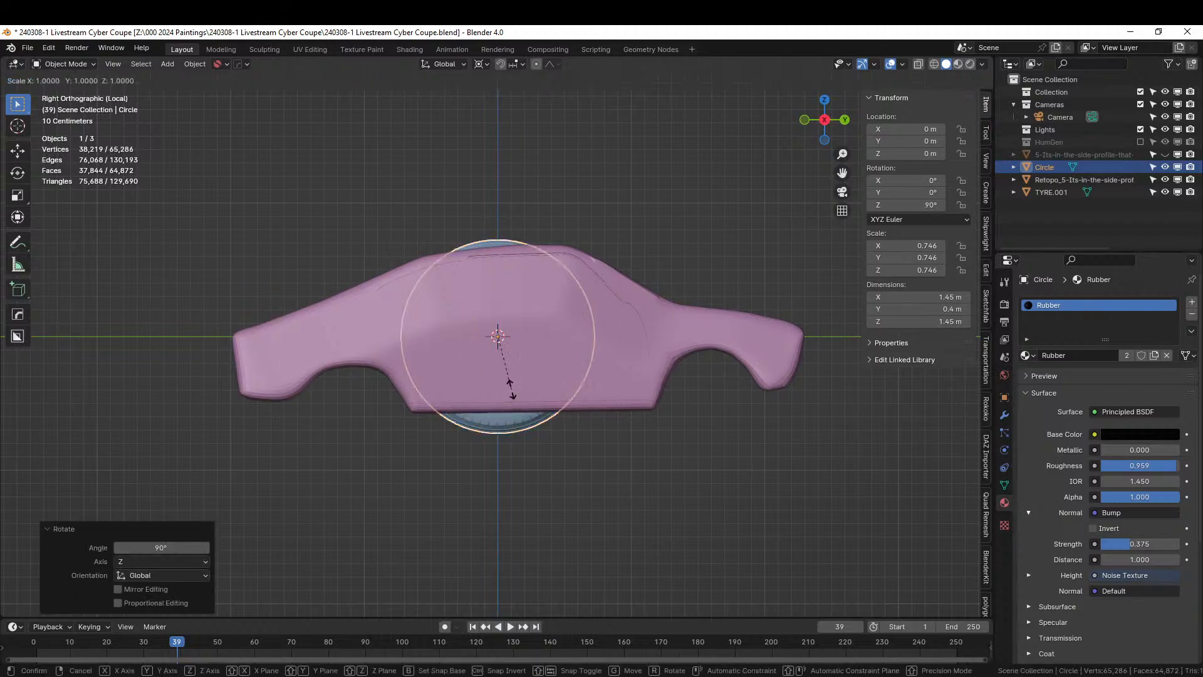
click(497, 352)
key(g)
click(359, 411)
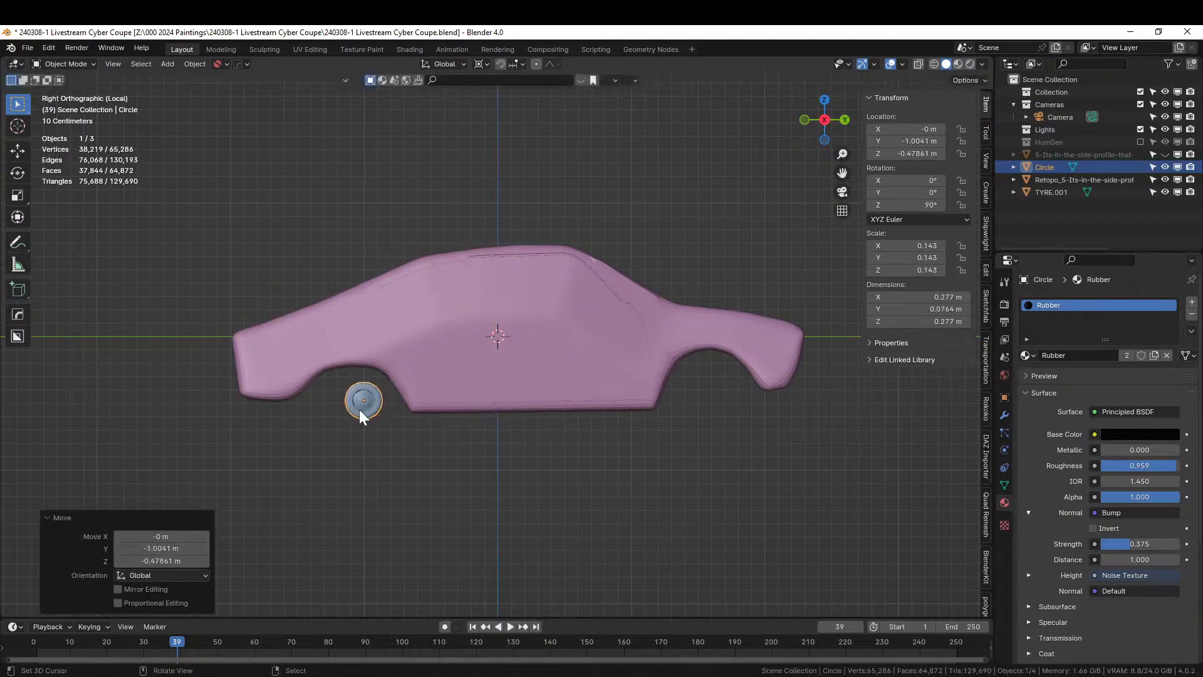
Change the transform pivot point to the wheel's own origin and scale the wheel up to about 0.65 m in diameter
key(s)
right_click(463, 431)
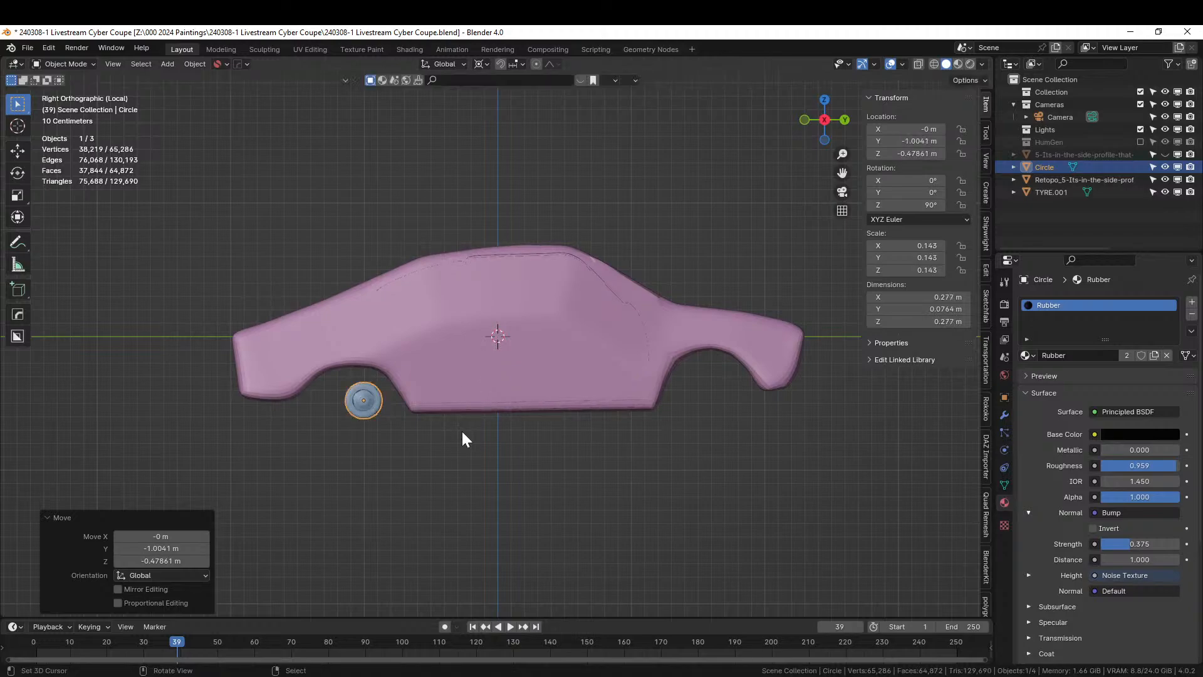
click(488, 63)
click(517, 123)
right_click(357, 402)
key(s)
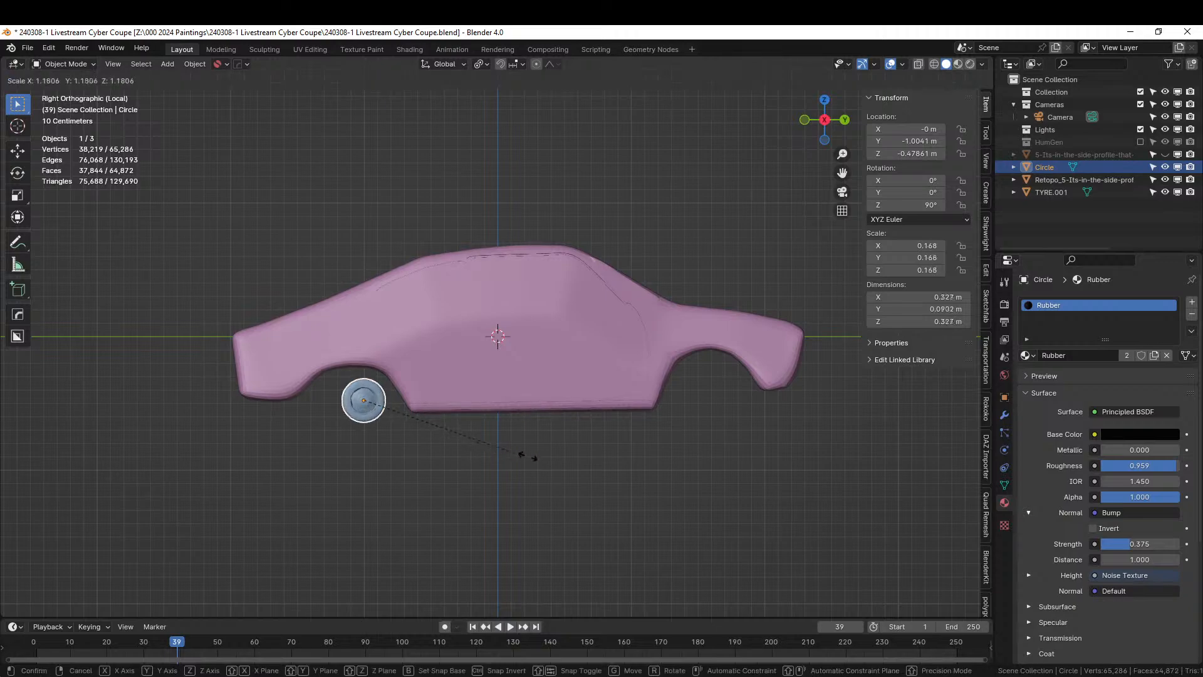
click(689, 477)
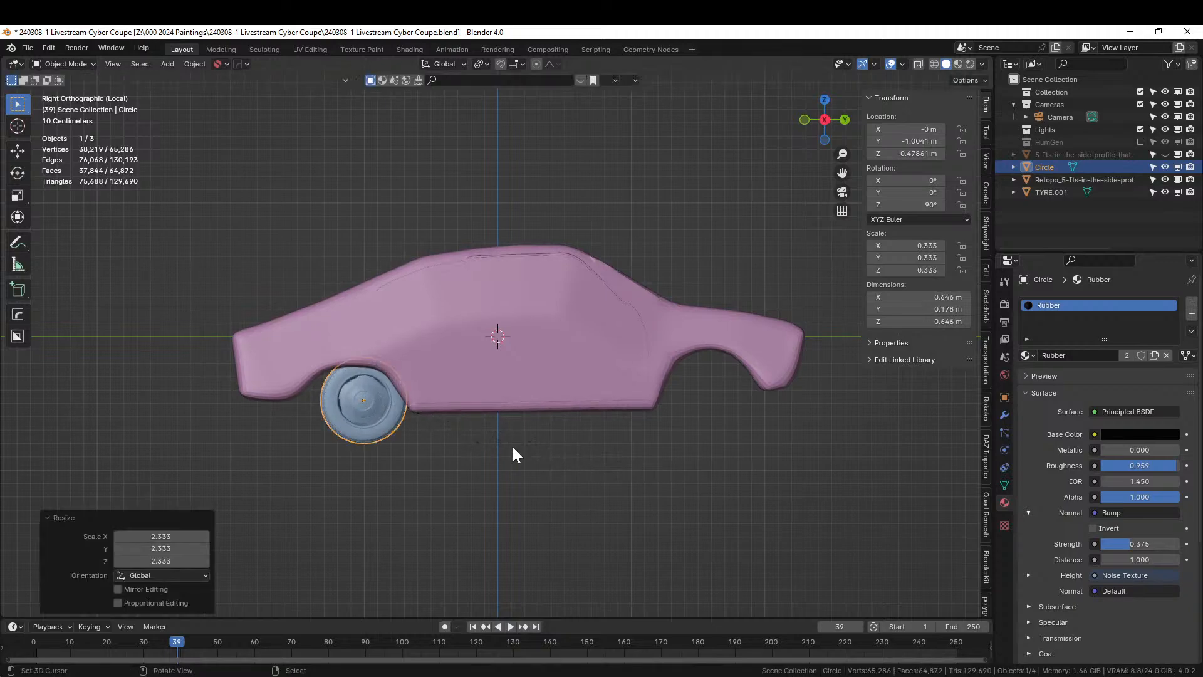
Reposition the wheel lower and further back in the rear arch, and enlarge it to about 0.69 m in diameter
key(g)
click(490, 458)
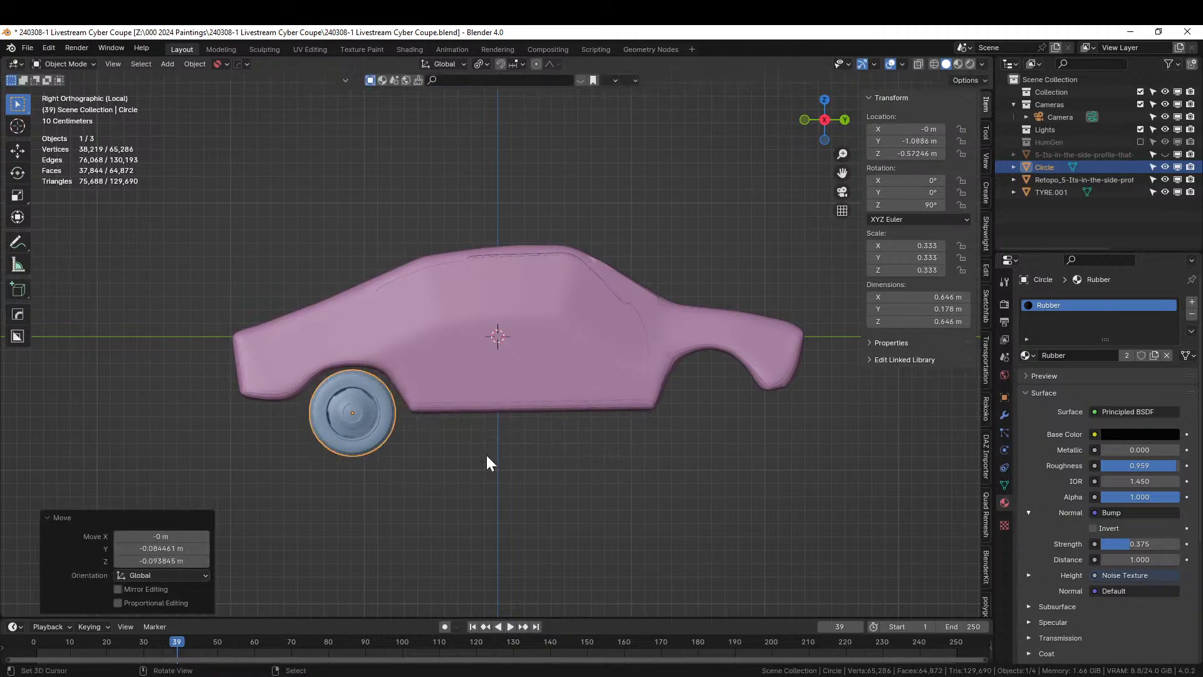
middle_drag(486, 454, 480, 411)
key(KP_3)
key(s)
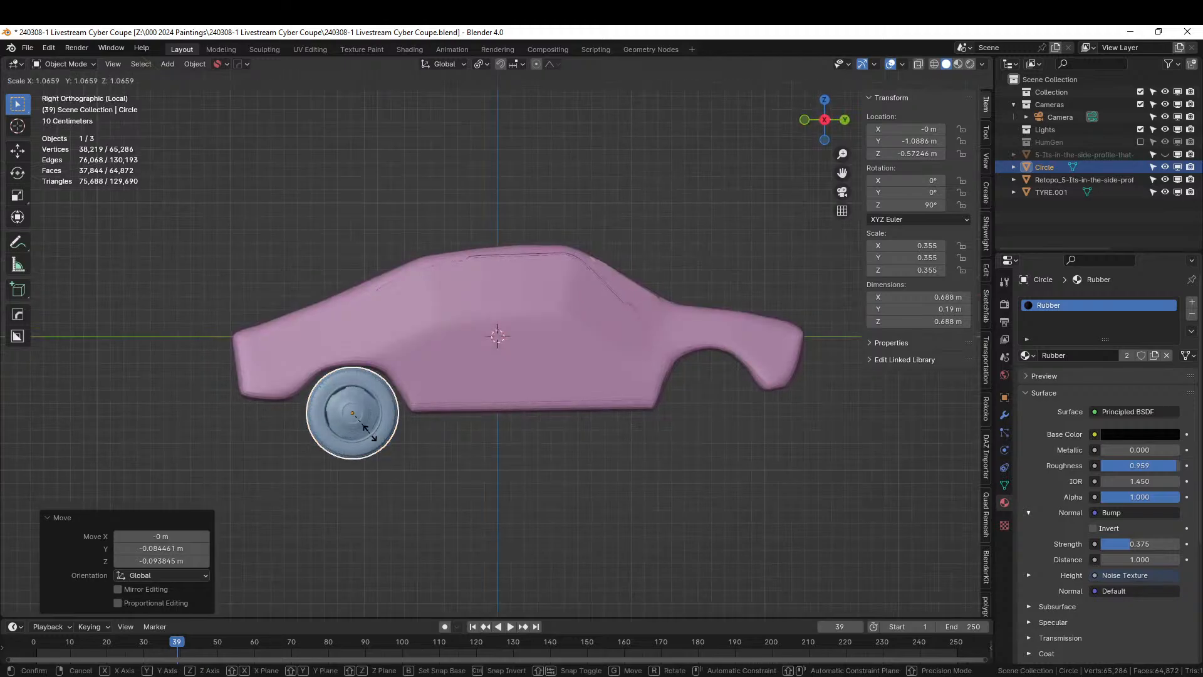
click(370, 434)
Move the wheel along X to about 0.745 m so it sits at the side of the body
middle_drag(369, 434, 469, 410)
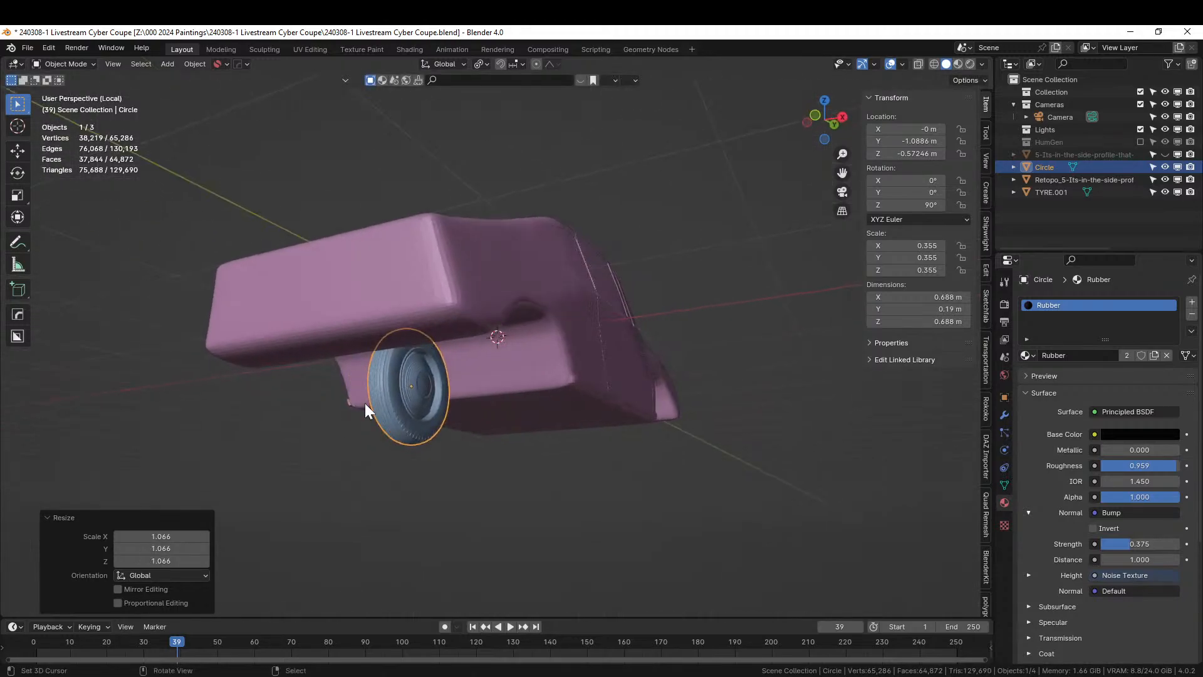
key(g)
key(x)
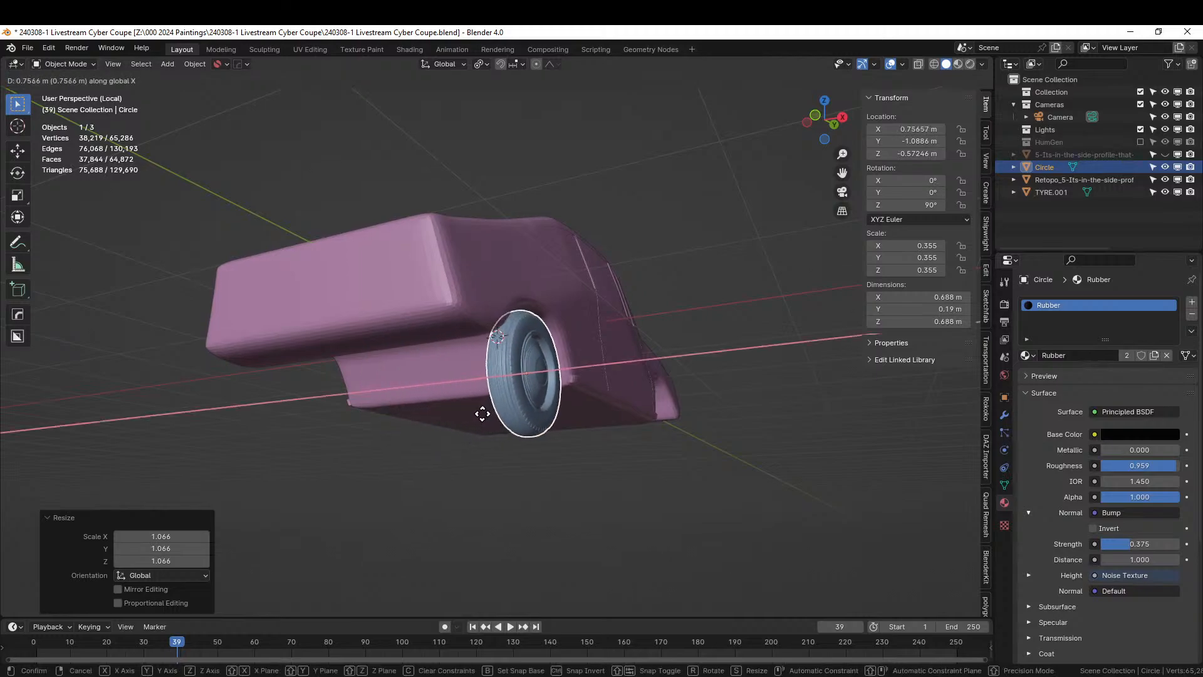
click(483, 412)
mouse_move(483, 412)
middle_down()
mouse_move(396, 435)
mouse_move(486, 414)
mouse_move(507, 426)
mouse_move(493, 414)
middle_up()
key(g)
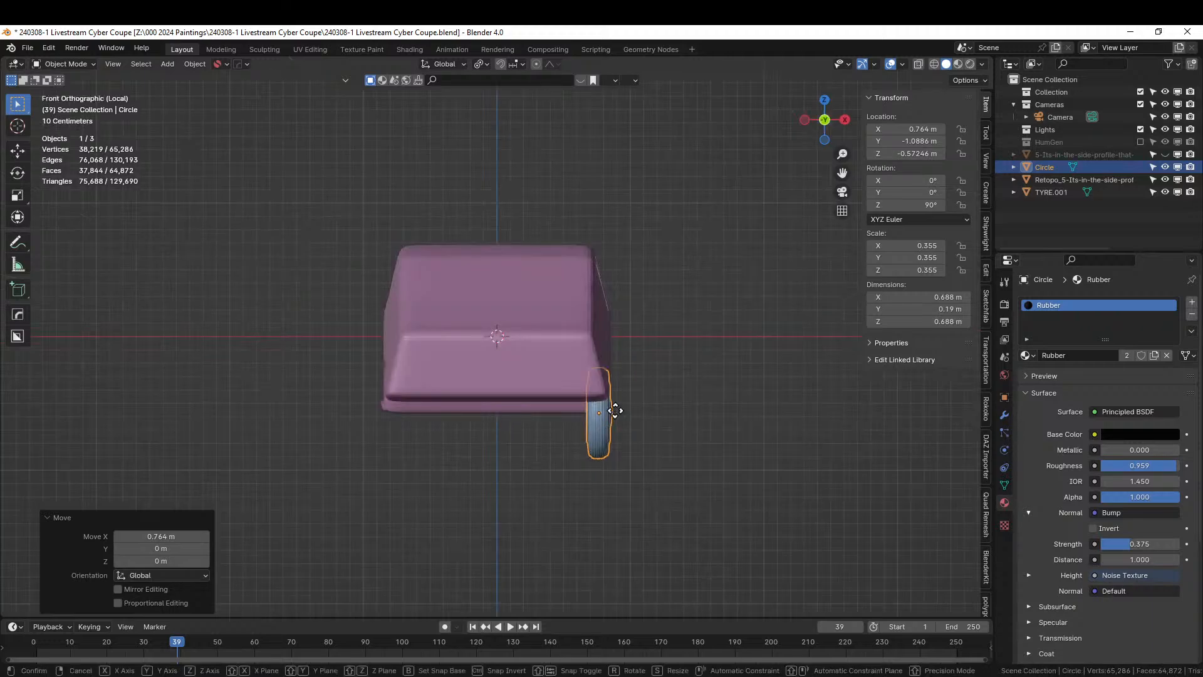
key(x)
click(612, 412)
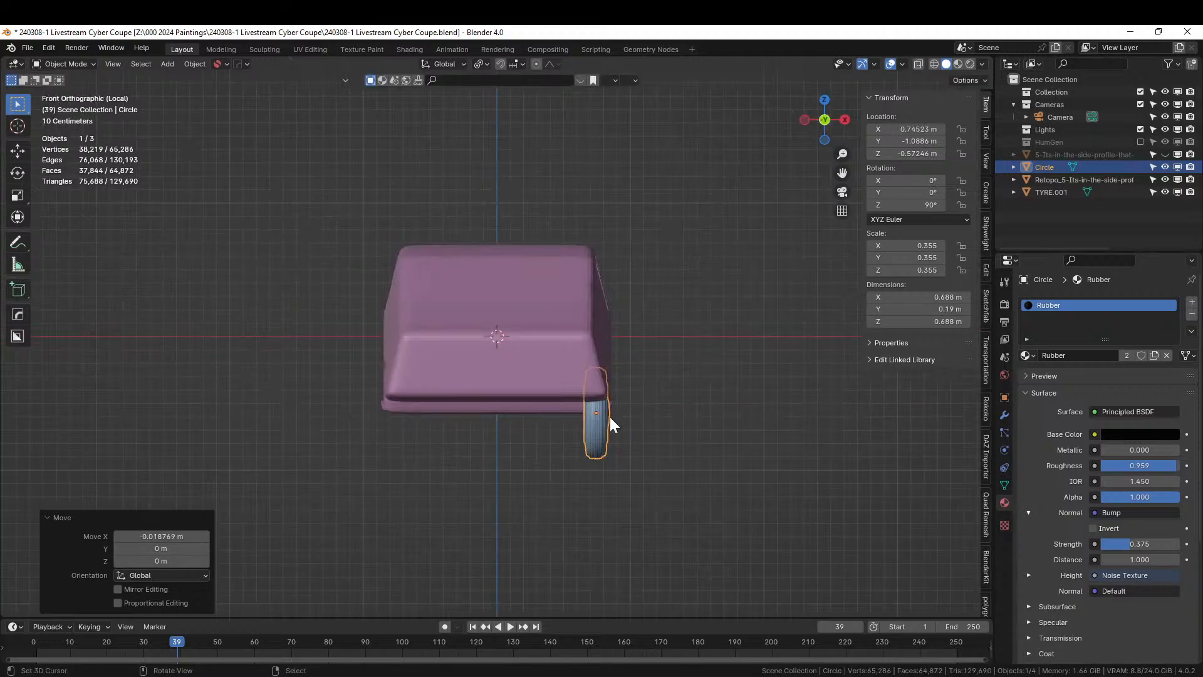
Mirror the rear wheel across the car body's X axis with a Mirror modifier
shift+click(554, 356)
key(alt+x)
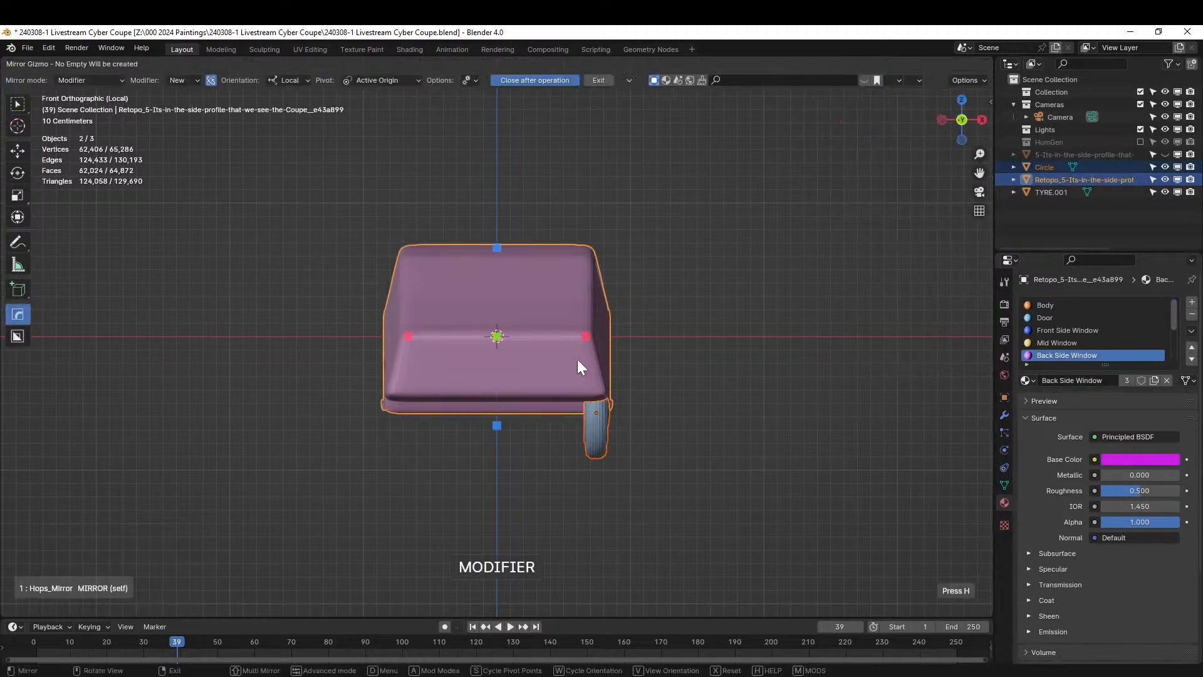
click(586, 337)
middle_drag(583, 333, 502, 426)
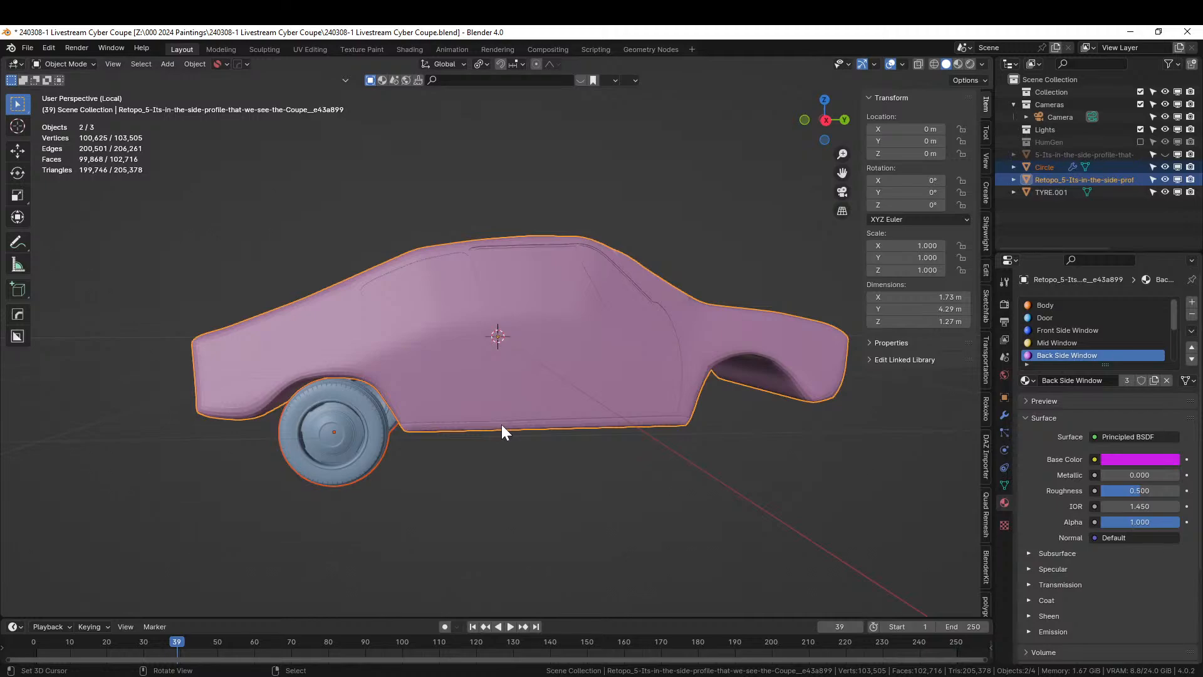
Make a linked duplicate of the rear wheel and move it about 2.68 m along Y into the front wheel arch
key(KP_3)
click(332, 408)
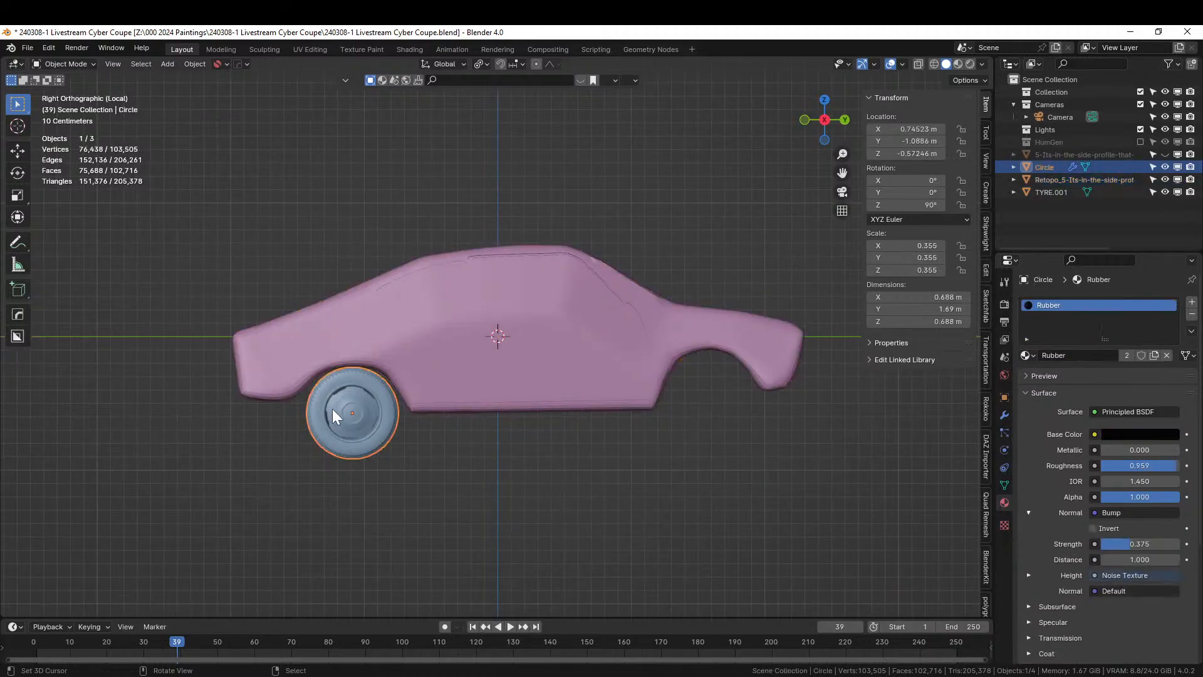
key(alt+d)
key(Escape)
key(g)
key(y)
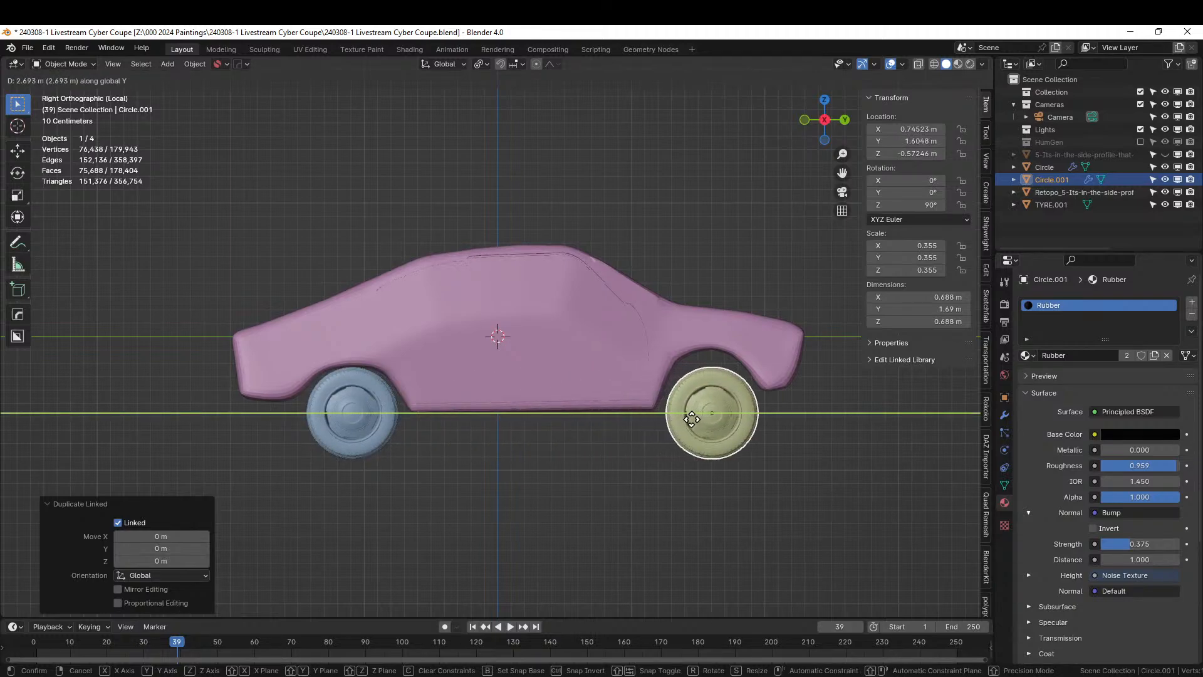
click(690, 418)
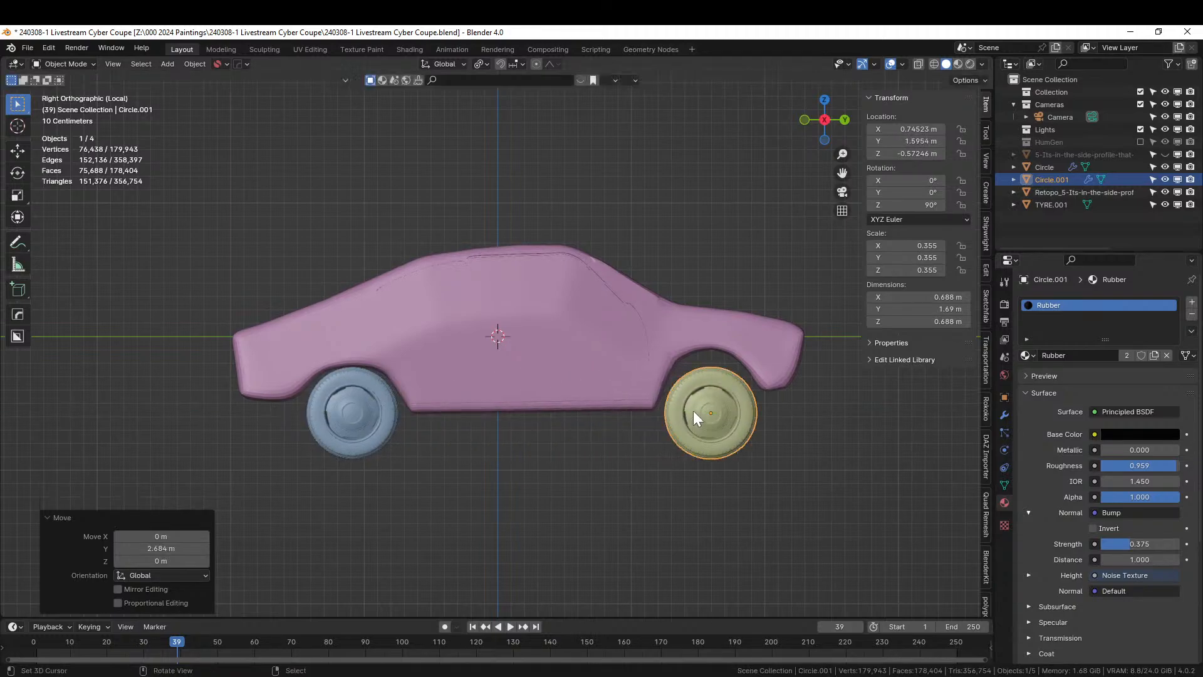
Select the front and rear wheels together and raise them about 0.075 m along Z into the arches
shift+click(378, 422)
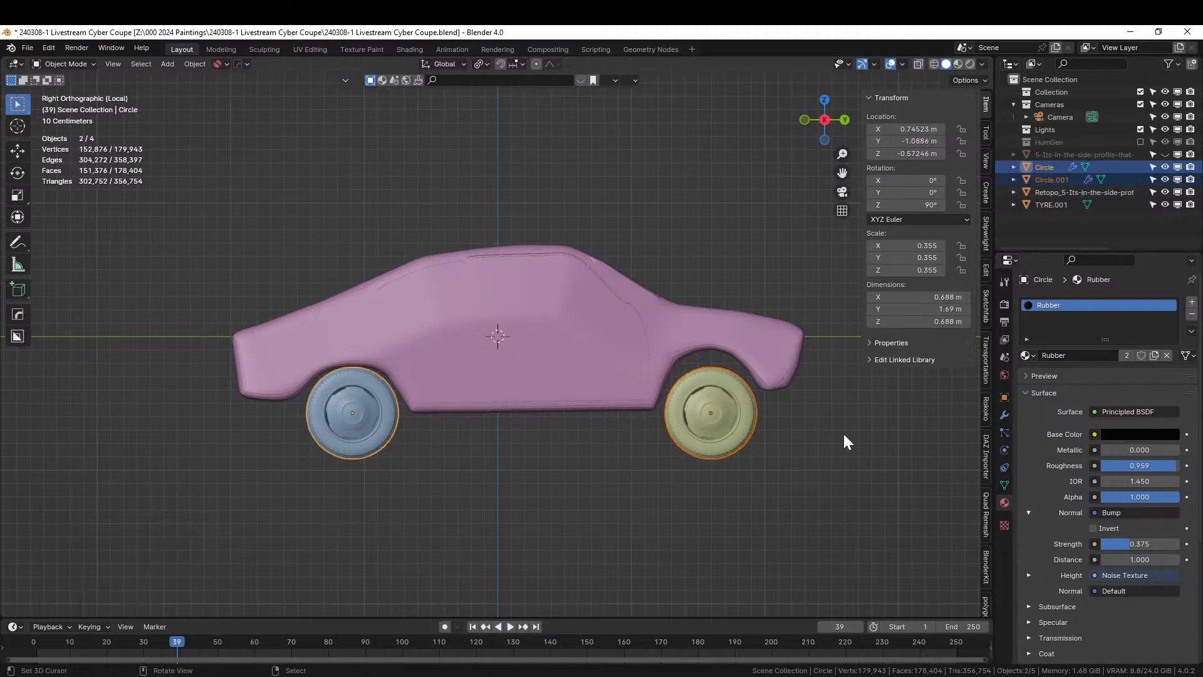
key(g)
key(z)
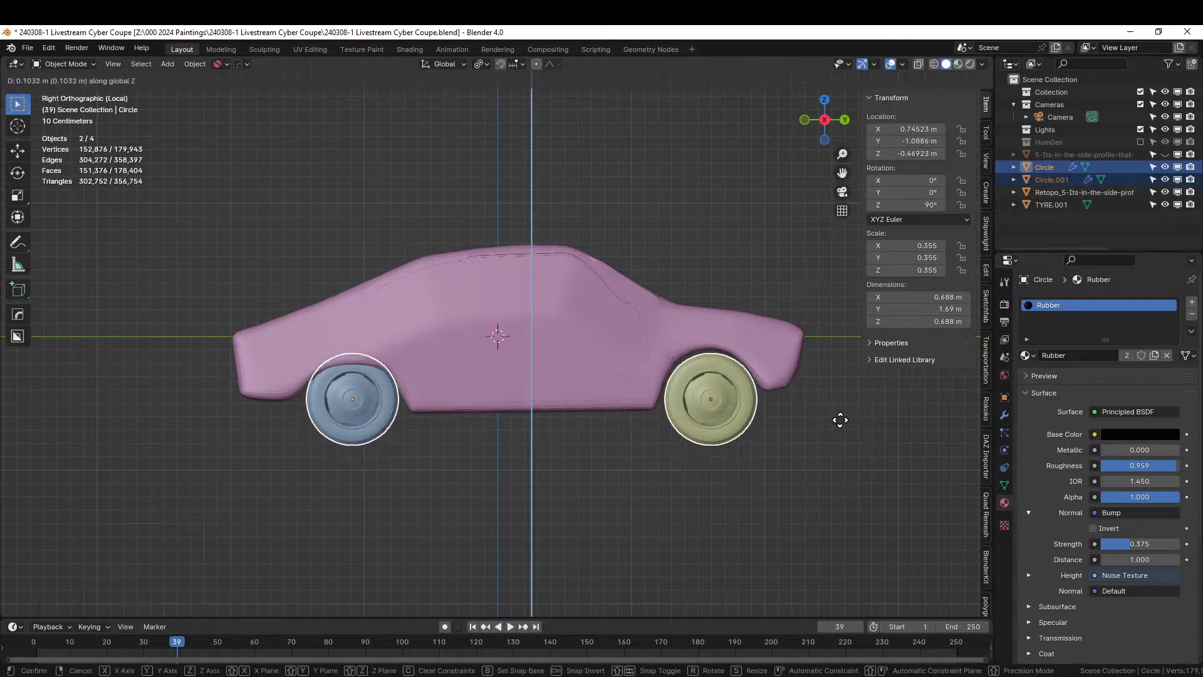
click(840, 419)
Save the coupe file and display the car in Rendered shading from the right orthographic view
middle_drag(571, 426, 296, 431)
key(KP_1)
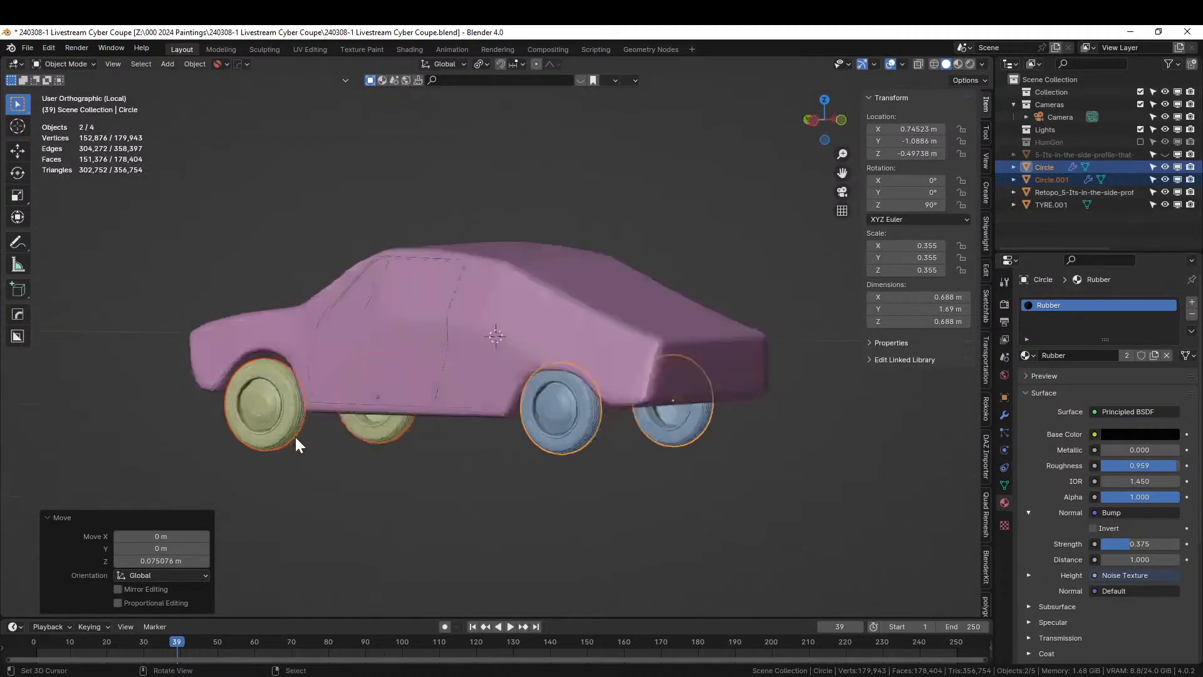
key(KP_3)
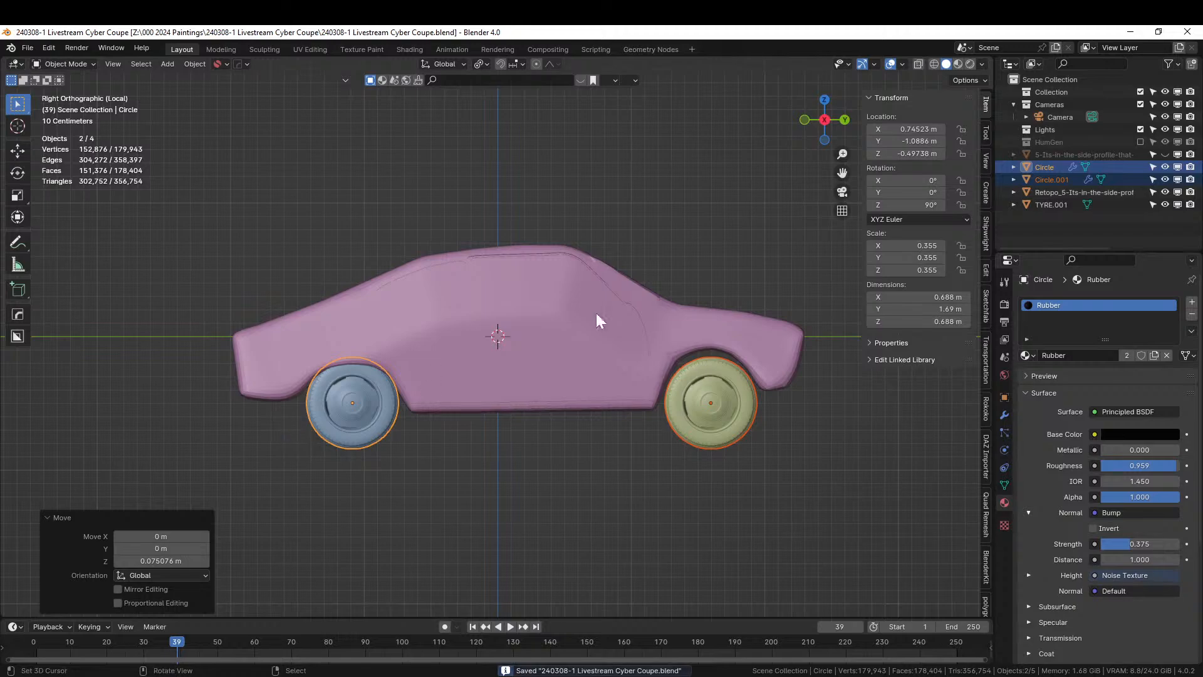
click(970, 64)
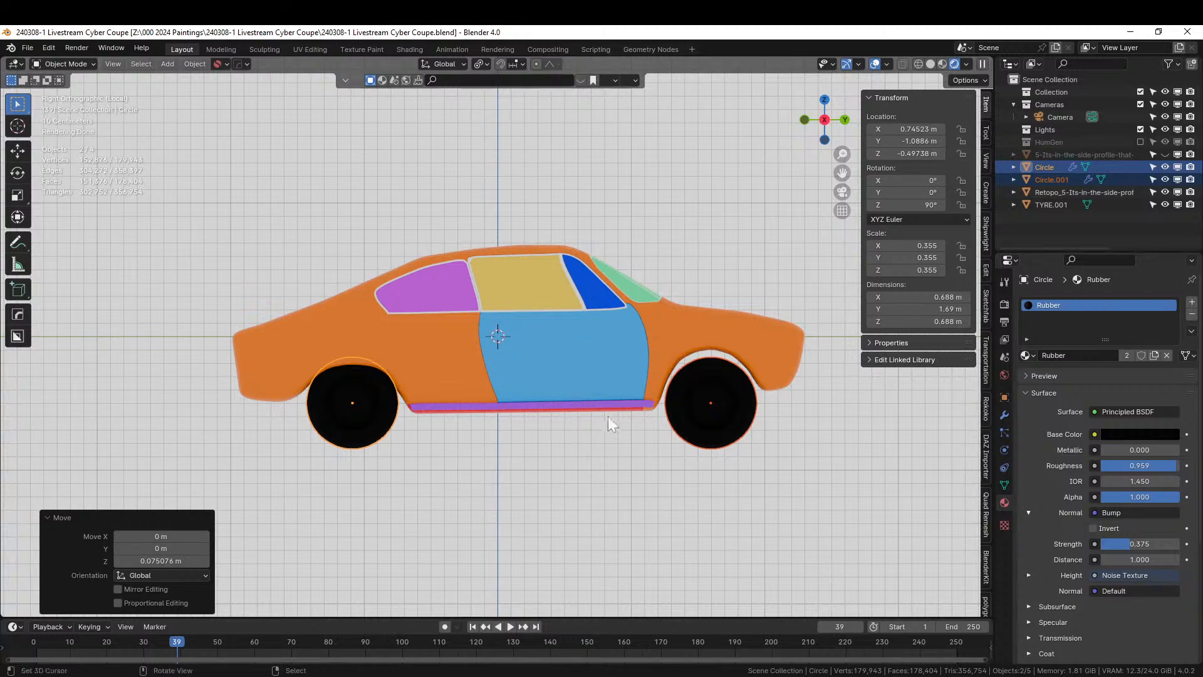
Switch to the vehicle kitbash file and examine the chassis and suspension assemblies near the wheels for a suitable undercarriage
key(alt+Tab)
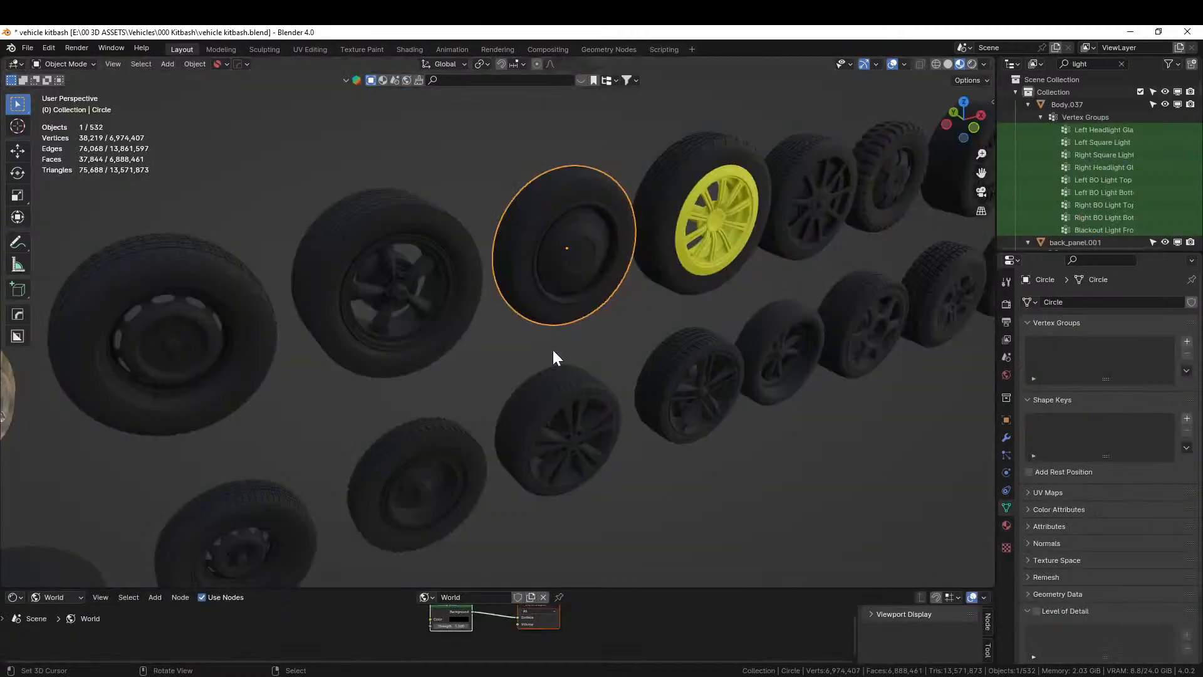
scroll(552, 350, down, 8)
middle_drag(577, 338, 163, 362)
scroll(556, 371, up, 2)
scroll(503, 428, up, 2)
click(365, 307)
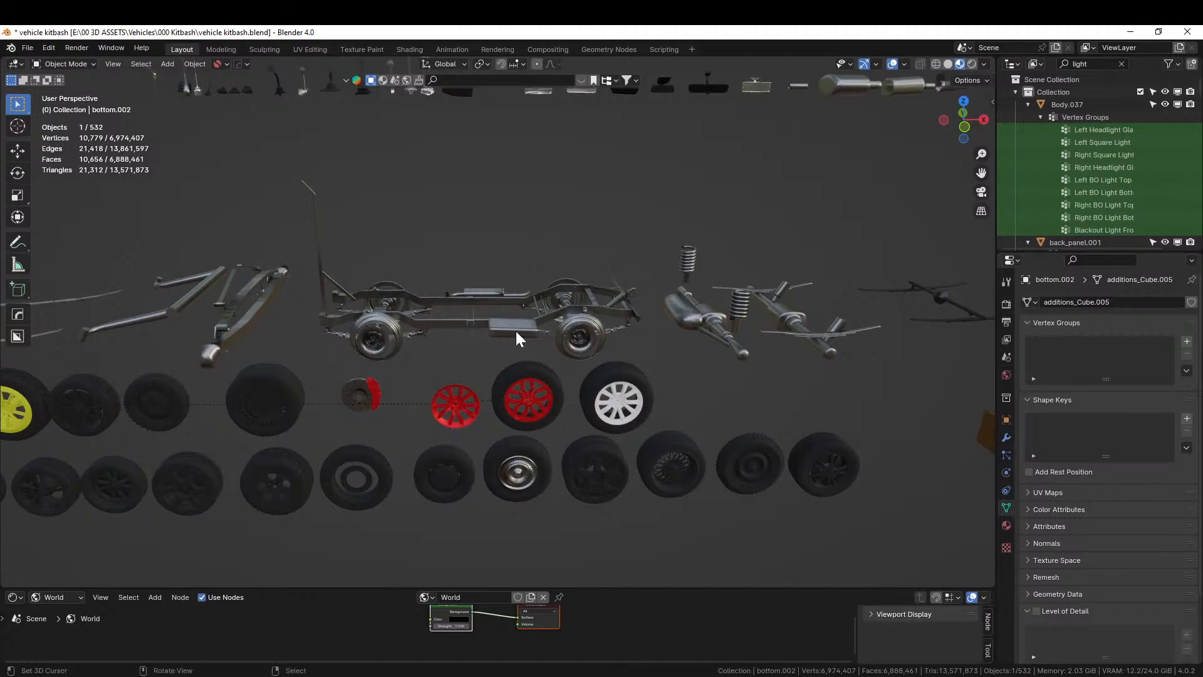
middle_drag(517, 331, 134, 426)
scroll(704, 381, down, 2)
scroll(668, 322, up, 2)
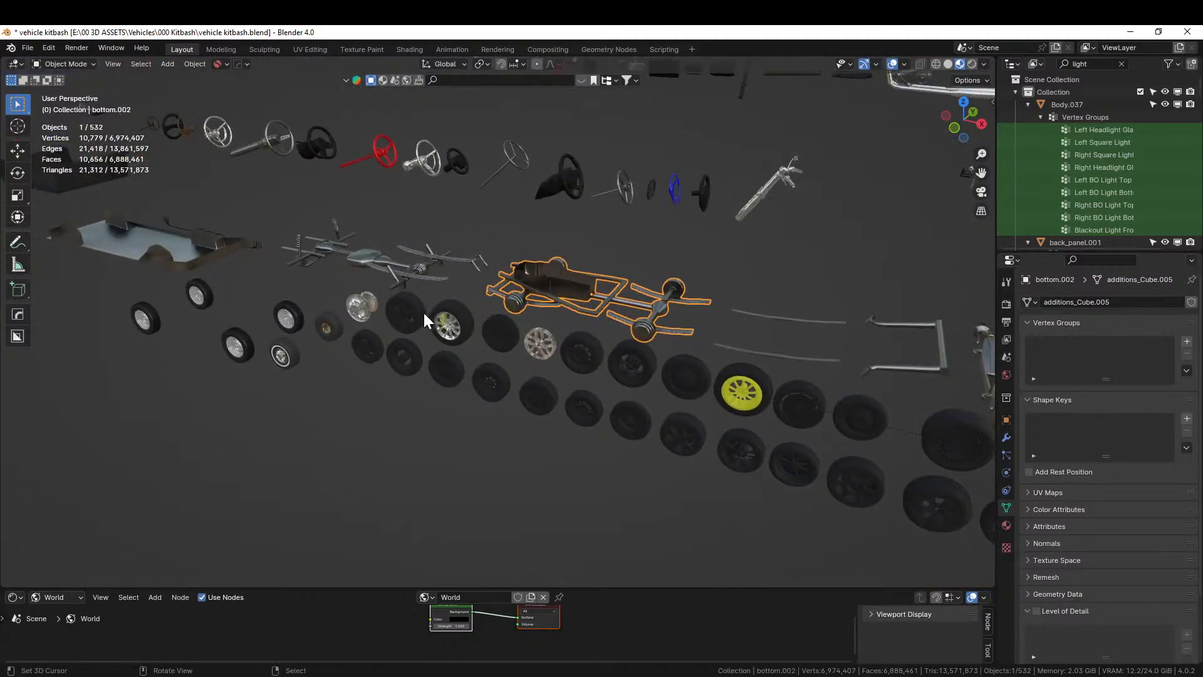
middle_drag(422, 311, 931, 266)
middle_drag(719, 293, 534, 388)
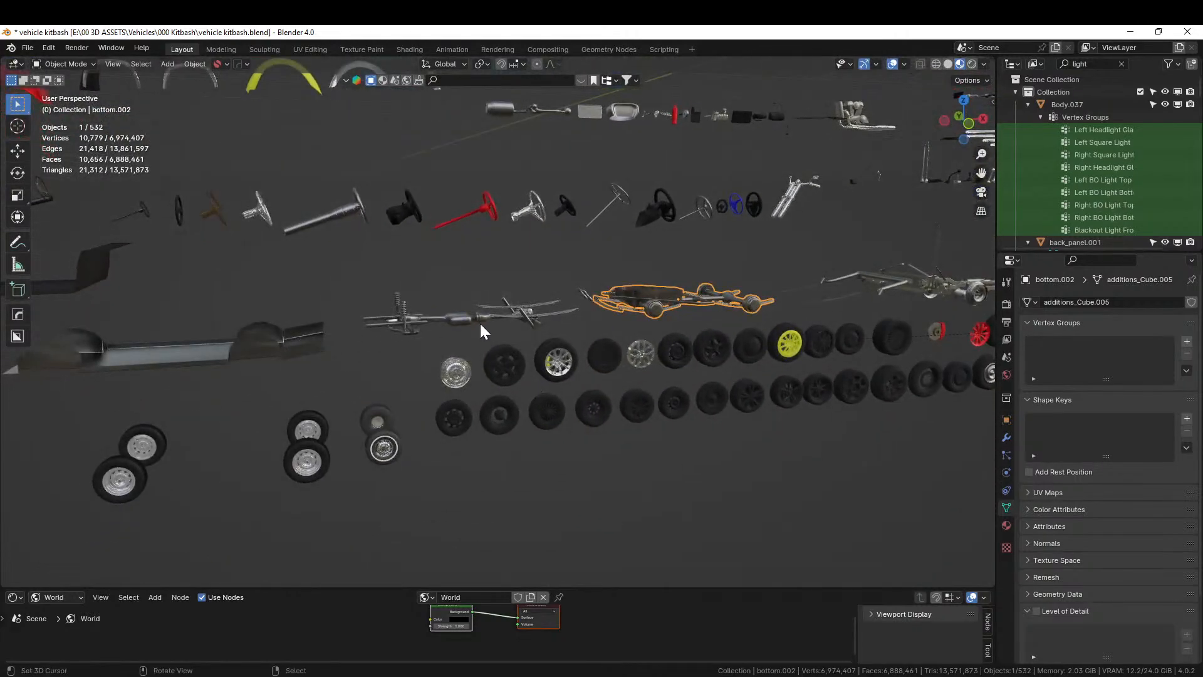
middle_drag(480, 322, 480, 333)
click(450, 296)
scroll(450, 295, up, 2)
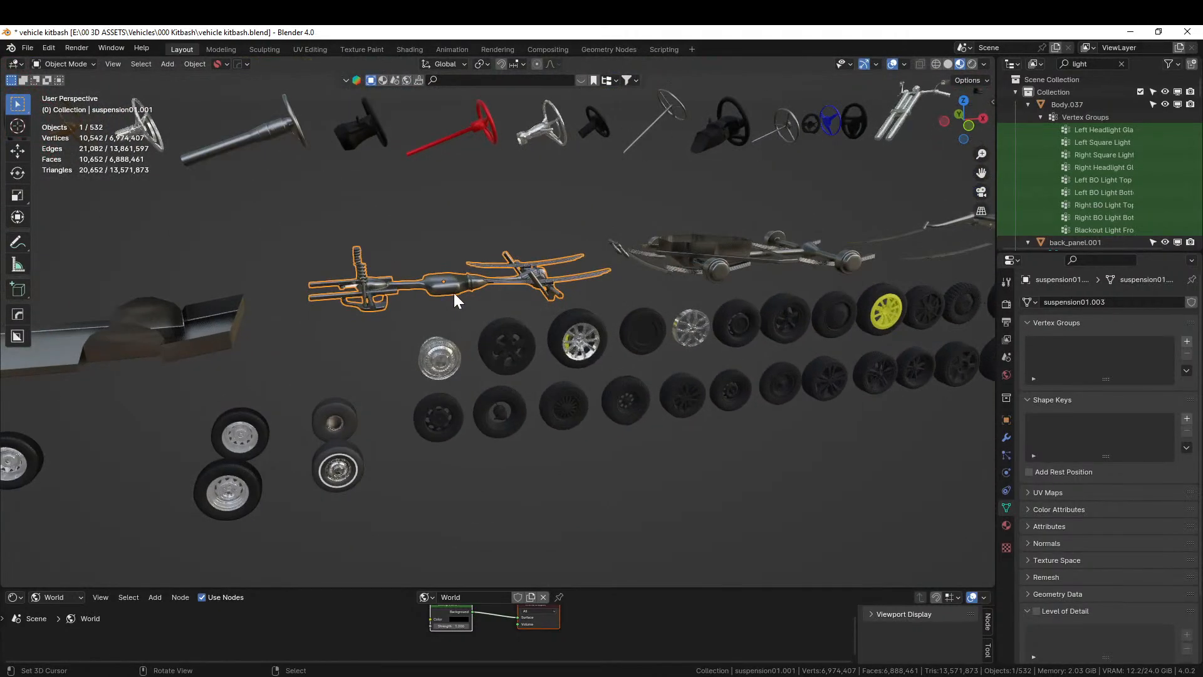
shift+middle_drag(453, 292, 455, 438)
scroll(454, 427, up, 3)
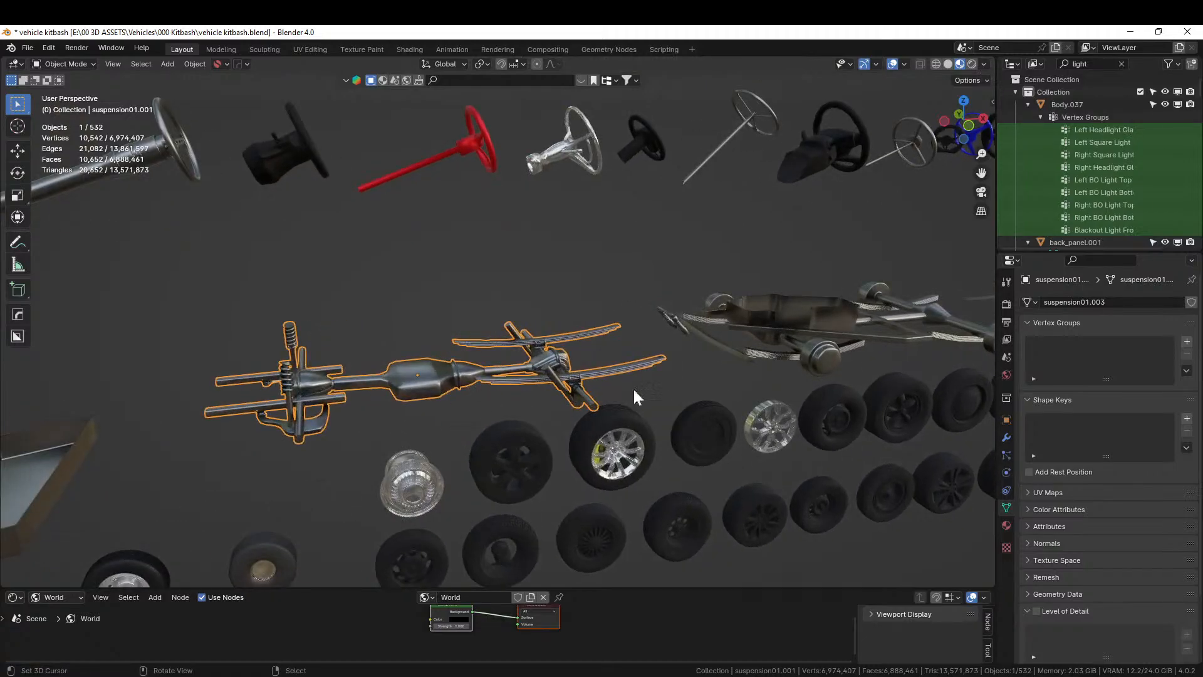
Select the chassis frame with axles beside the suspension assembly and copy the object
click(794, 332)
right_click(788, 328)
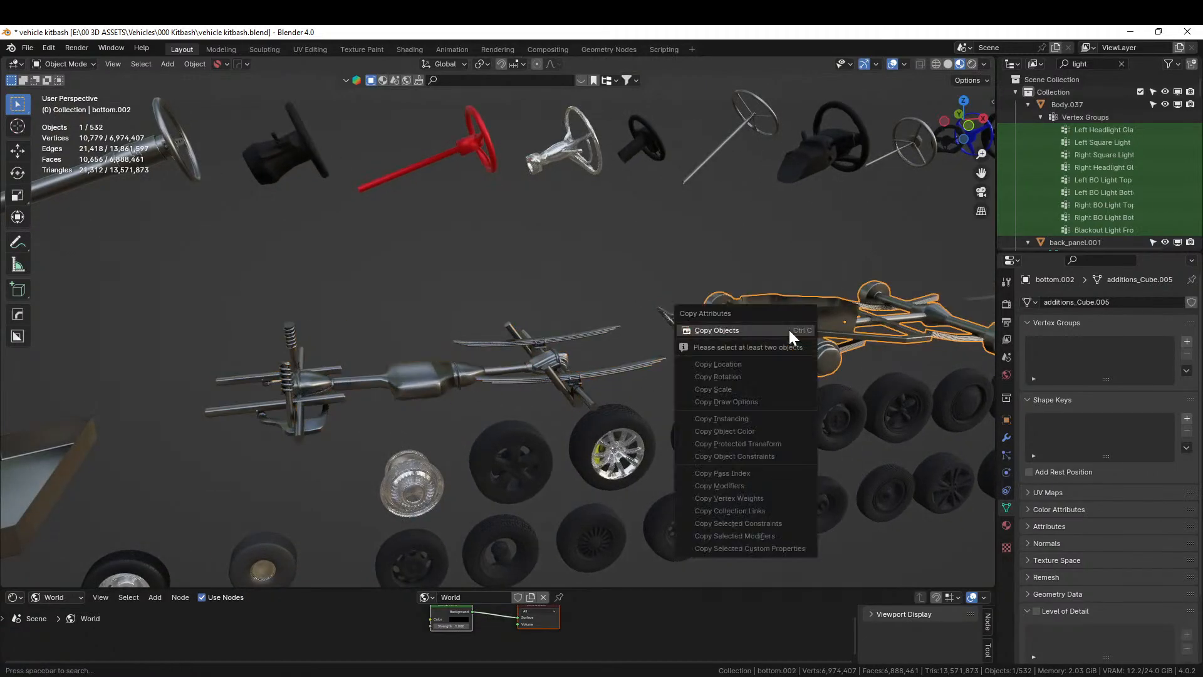
click(788, 329)
Switch to the coupe file, paste the chassis, clear its location to the world origin, and view it from the top
key(alt+Tab)
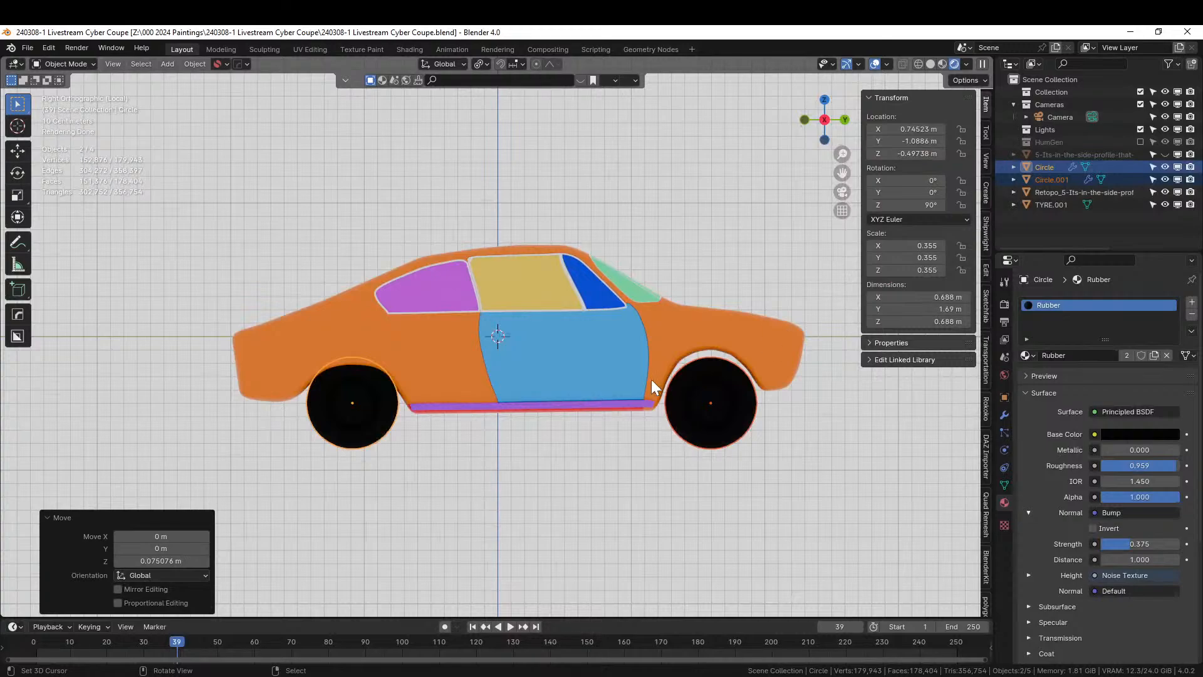
key(ctrl+v)
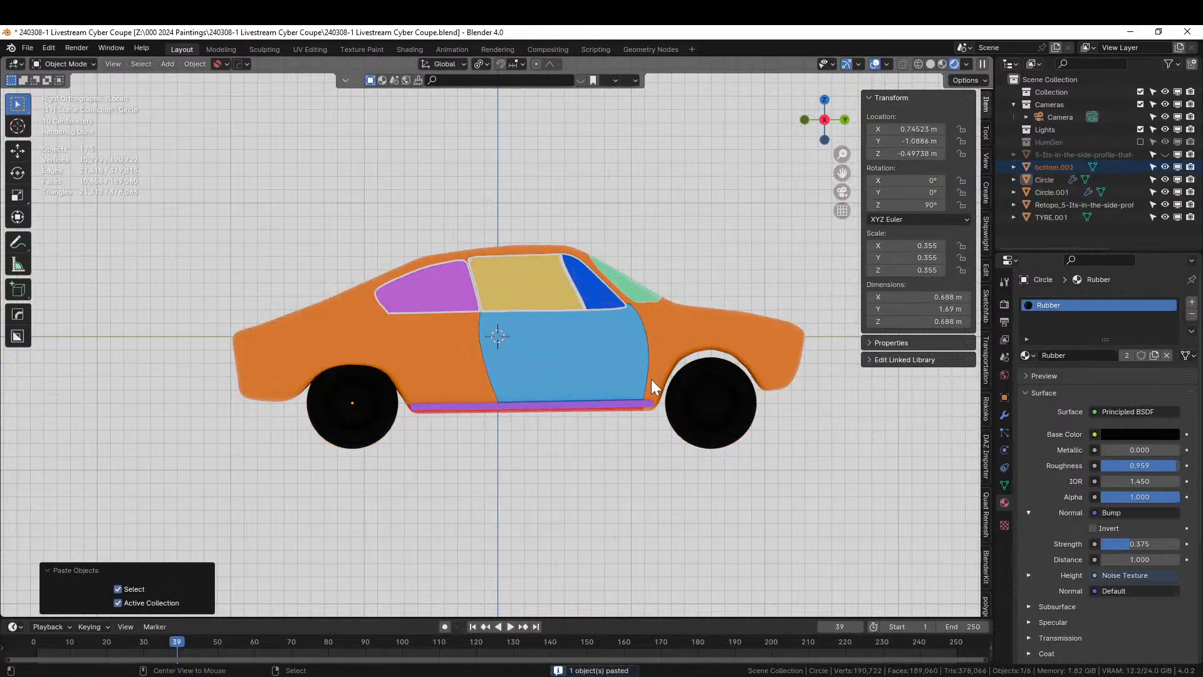
key(alt+g)
middle_drag(651, 385, 627, 442)
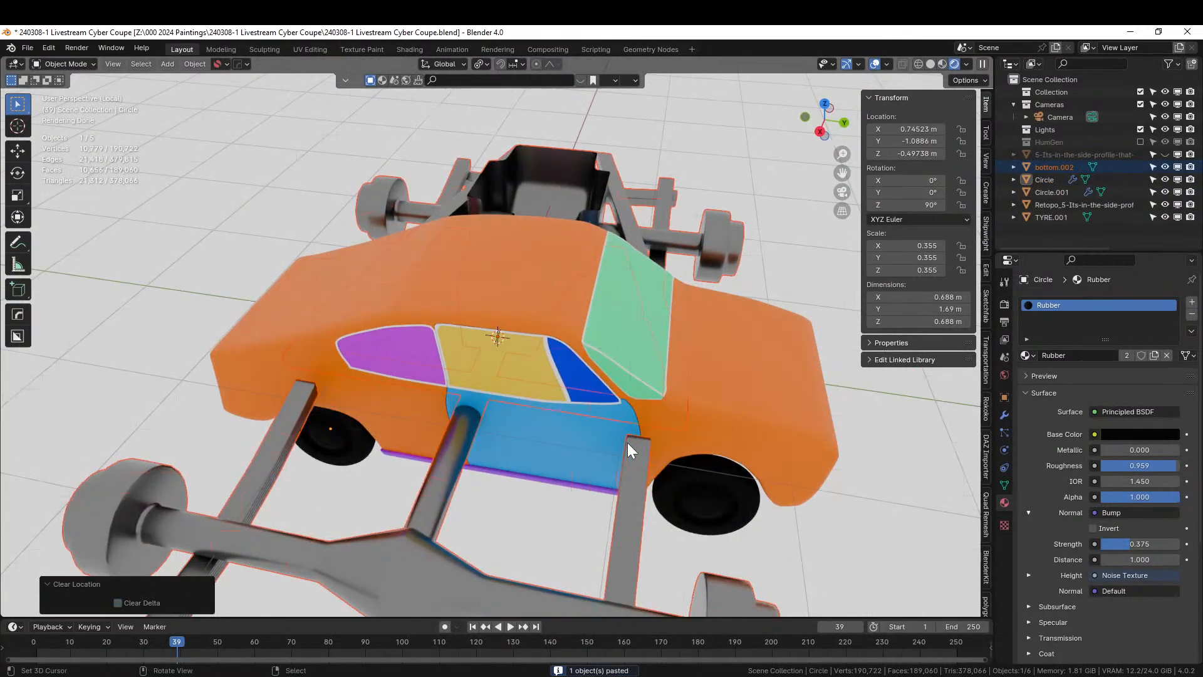
key(KP_7)
text(rz)
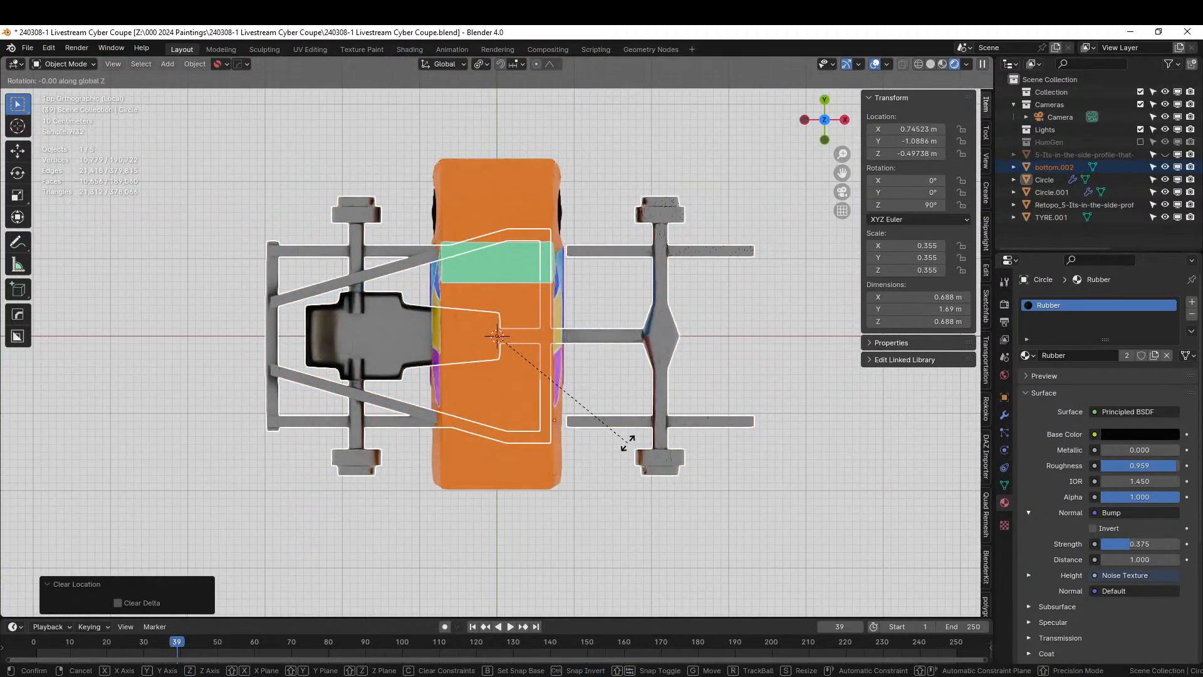
text(90)
key(Escape)
Rotate the pasted chassis -90° around the Z axis to align it with the car's length
text(r)
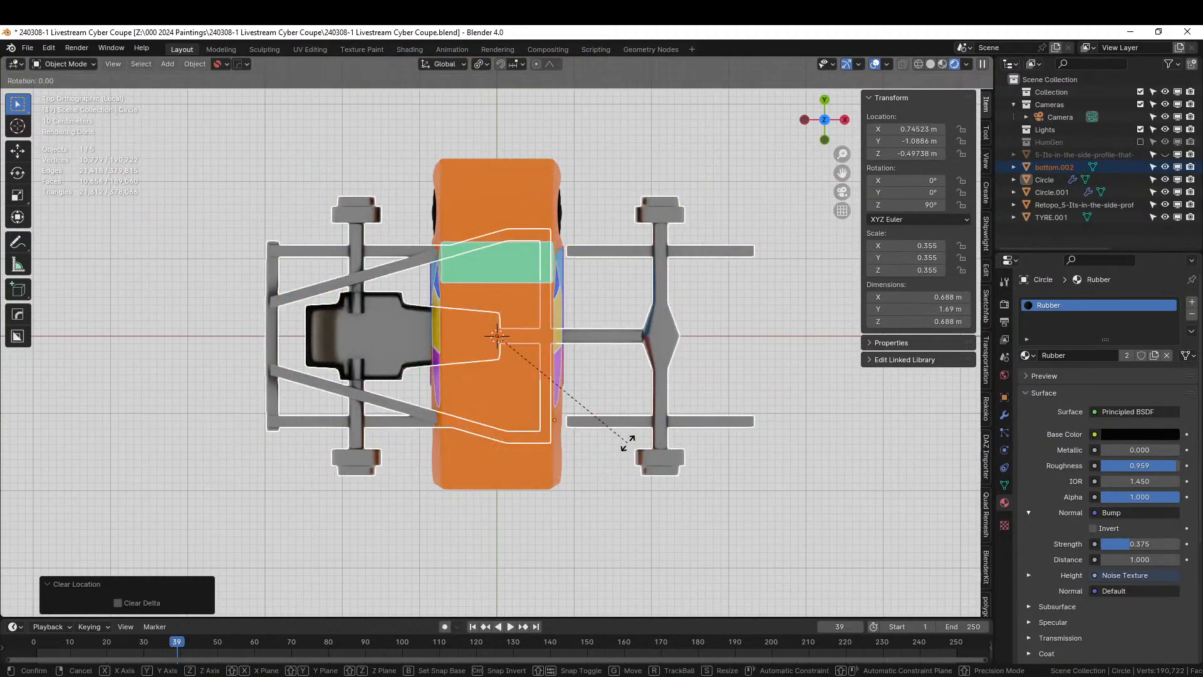
text(z-90)
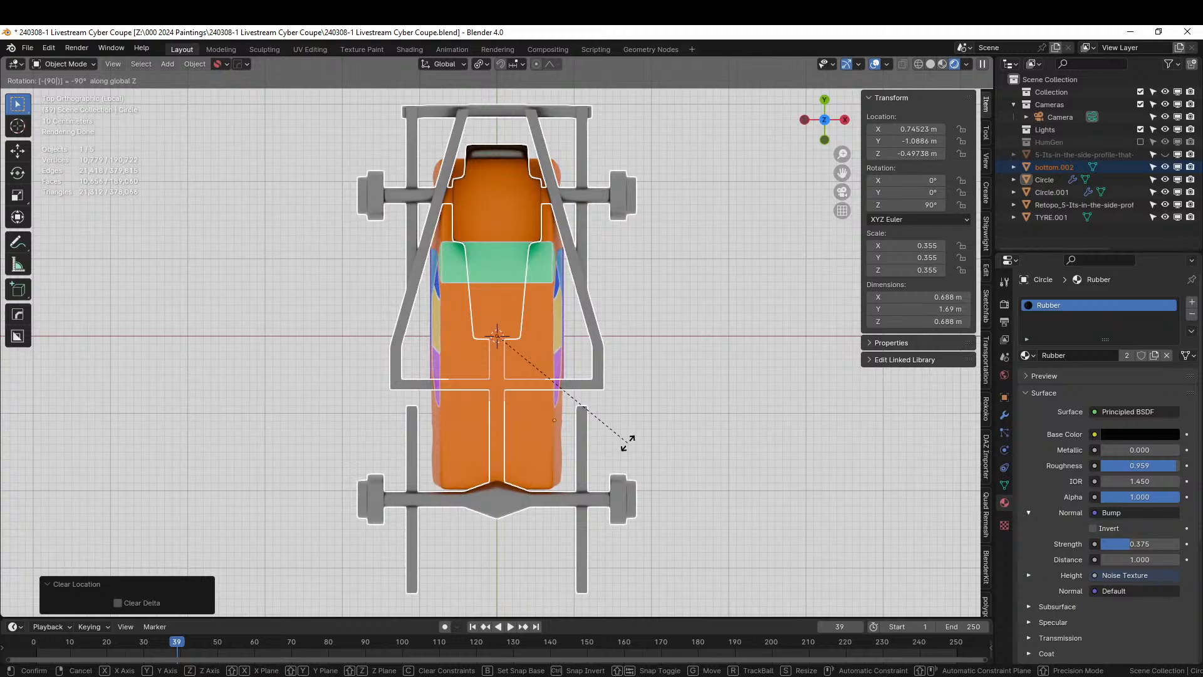
key(Return)
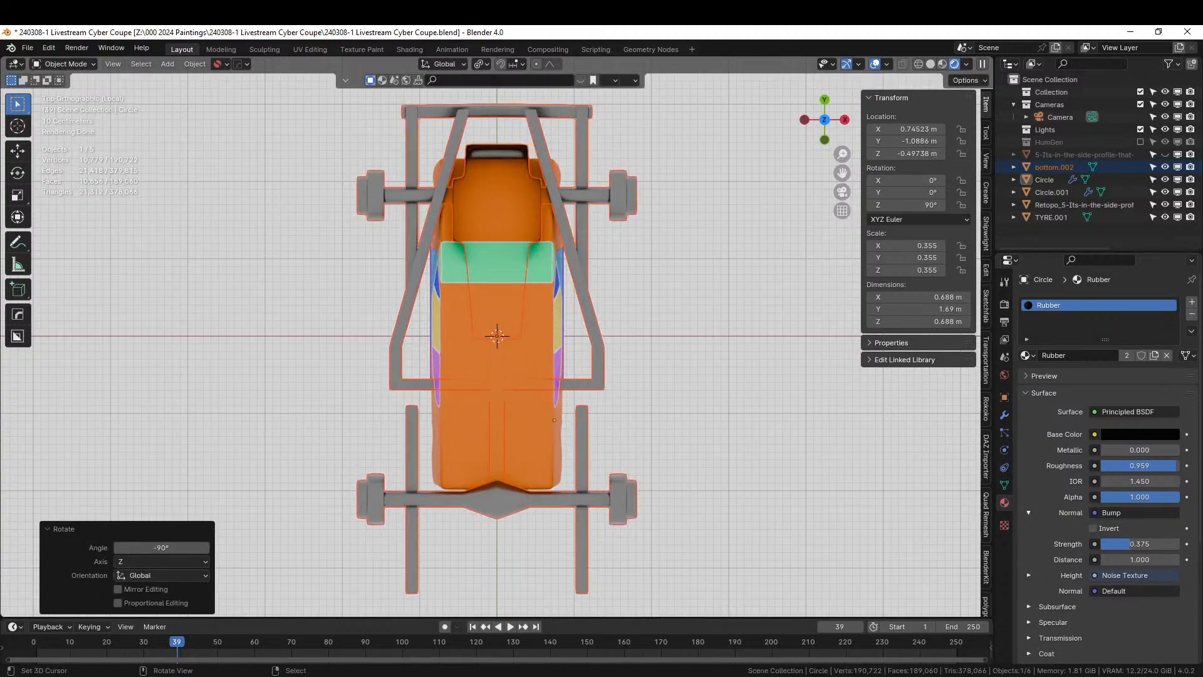
Scale the chassis uniformly by 0.671, then narrow it by 0.663 along X to fit within the car's width
key(s)
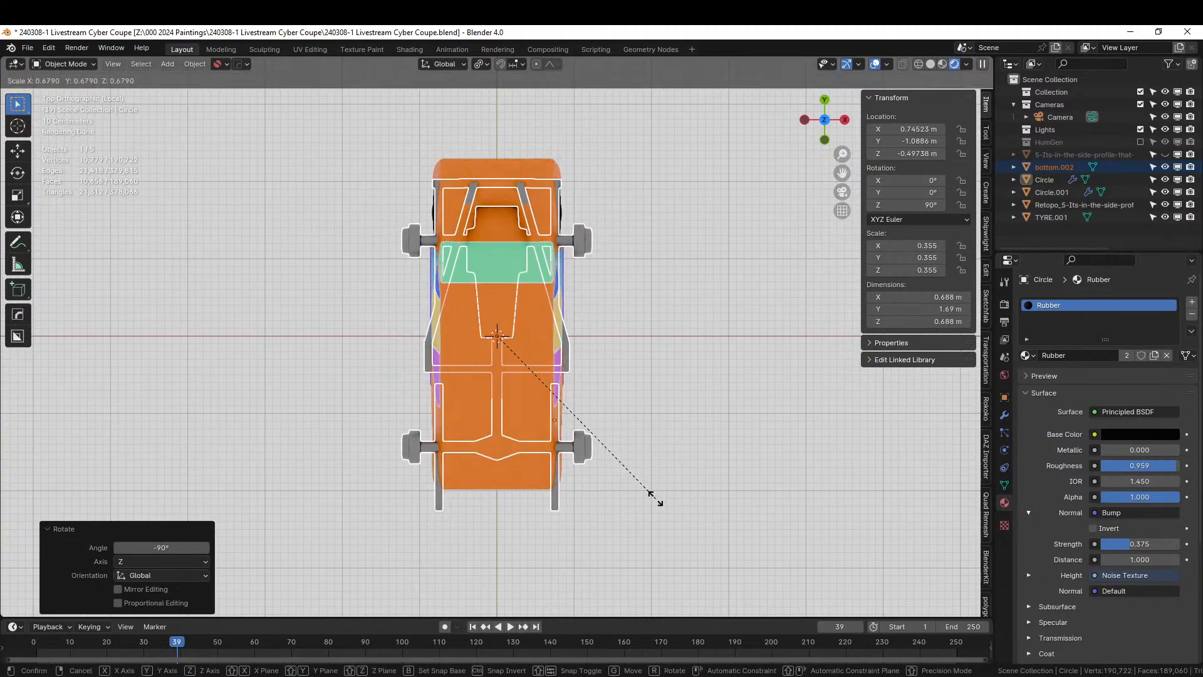
click(653, 499)
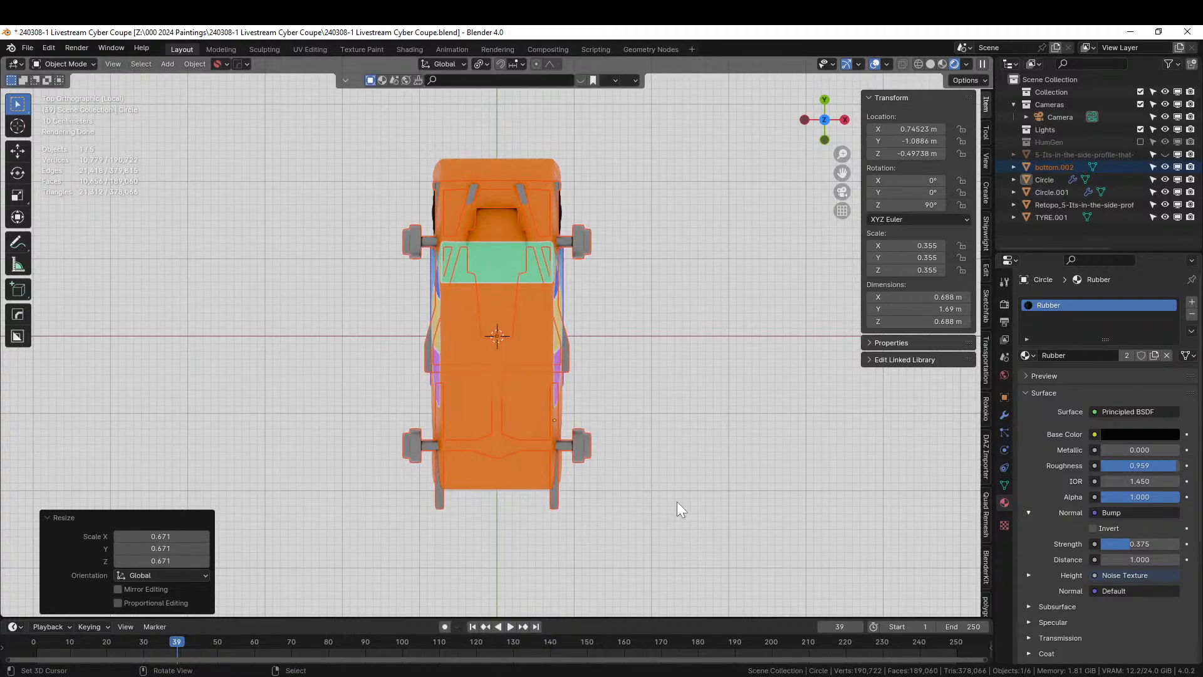
key(s)
key(x)
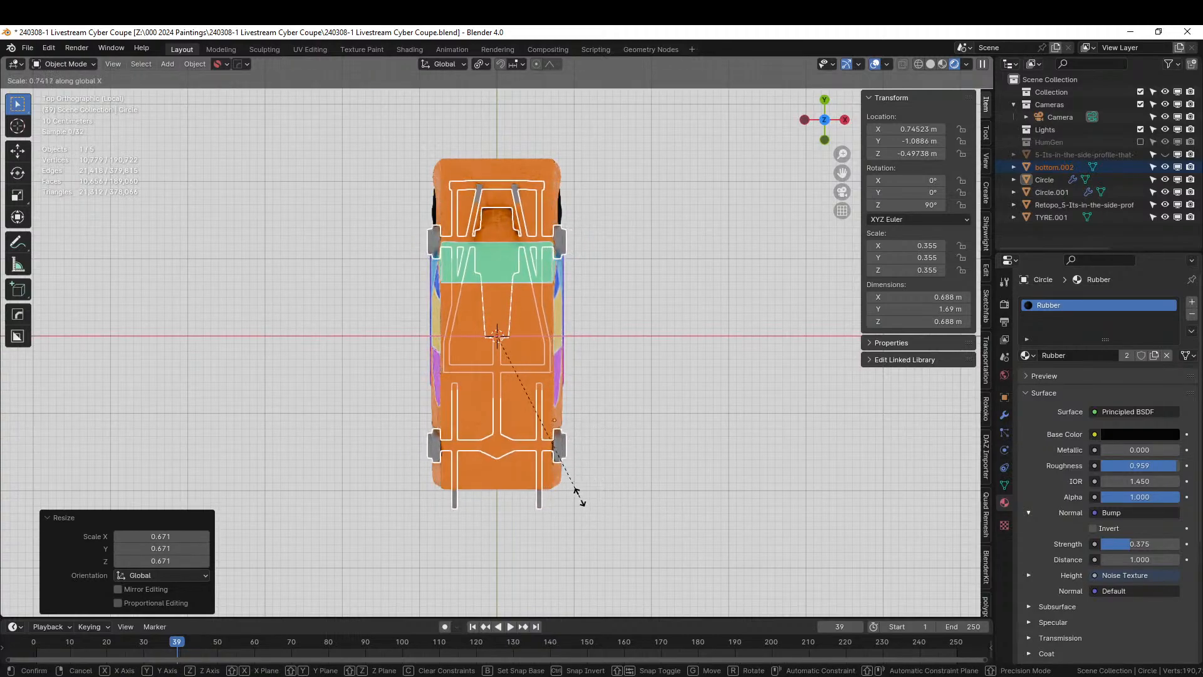
click(525, 498)
Lower the chassis 0.5443 m along Z and shift it 0.37792 m along Y to line its hubs up with the wheels
middle_drag(525, 498, 390, 328)
key(KP_3)
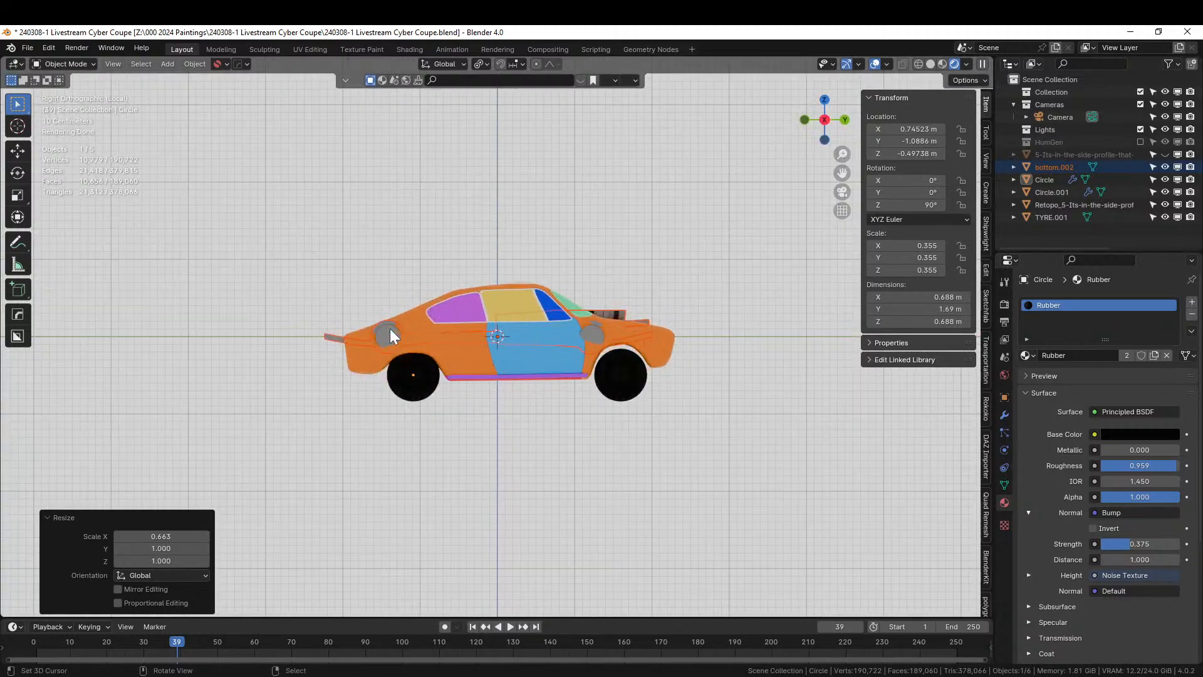
scroll(489, 325, up, 3)
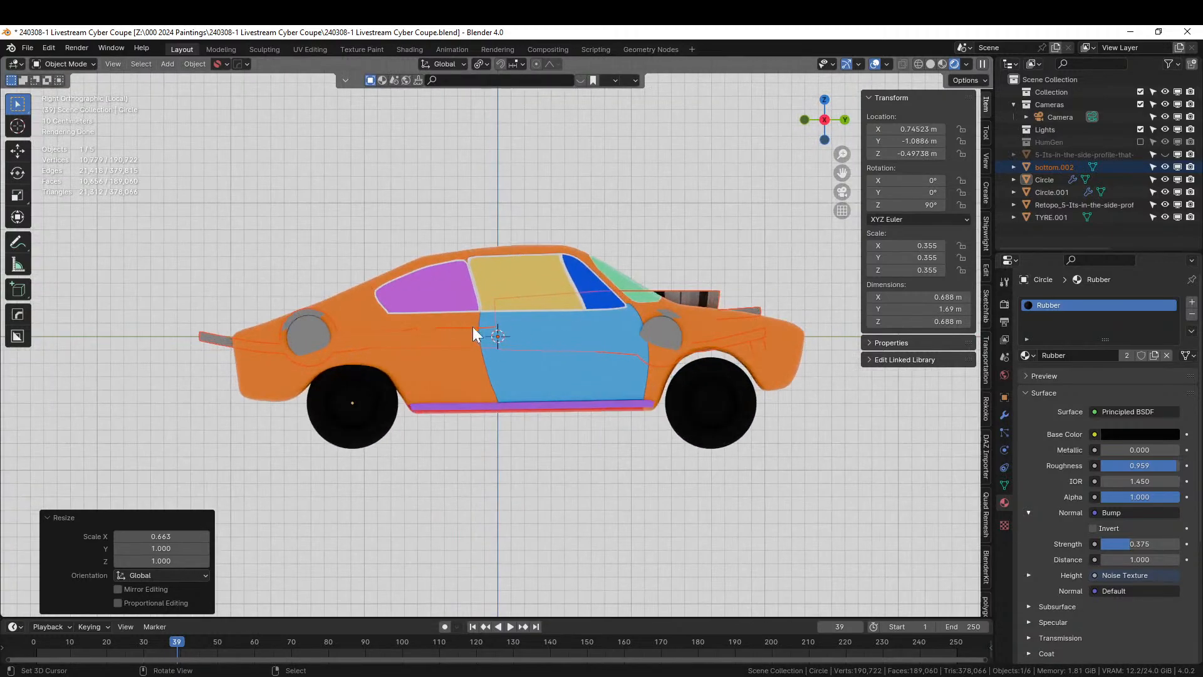
key(g)
key(z)
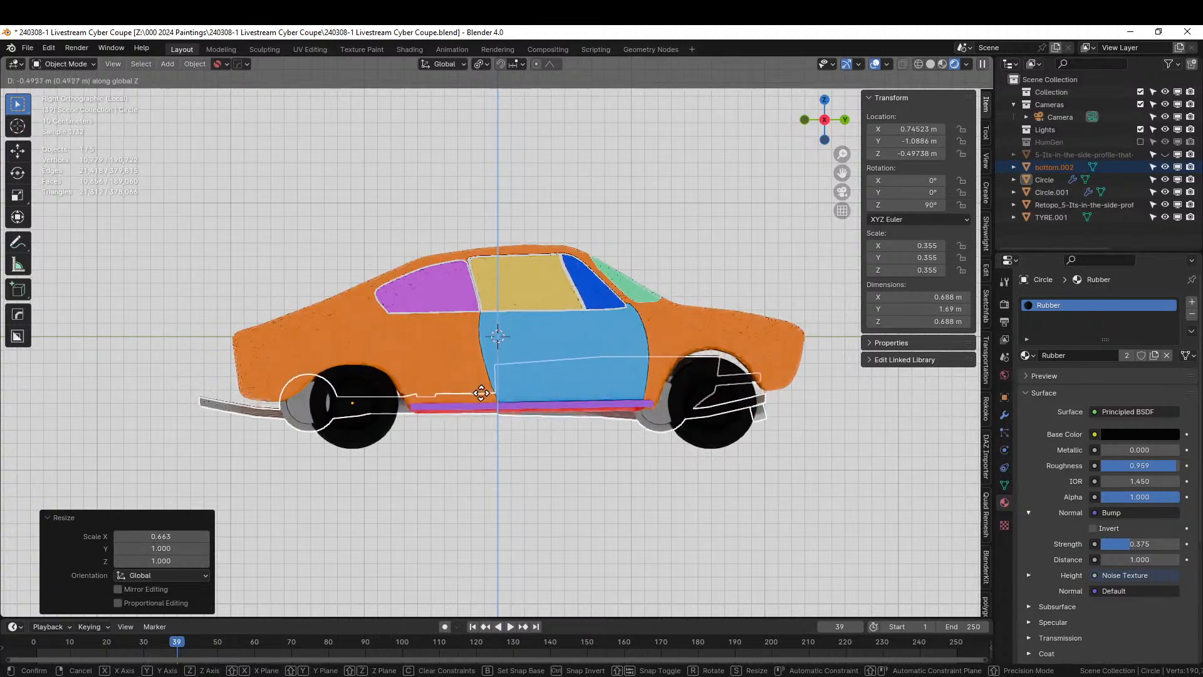
click(481, 401)
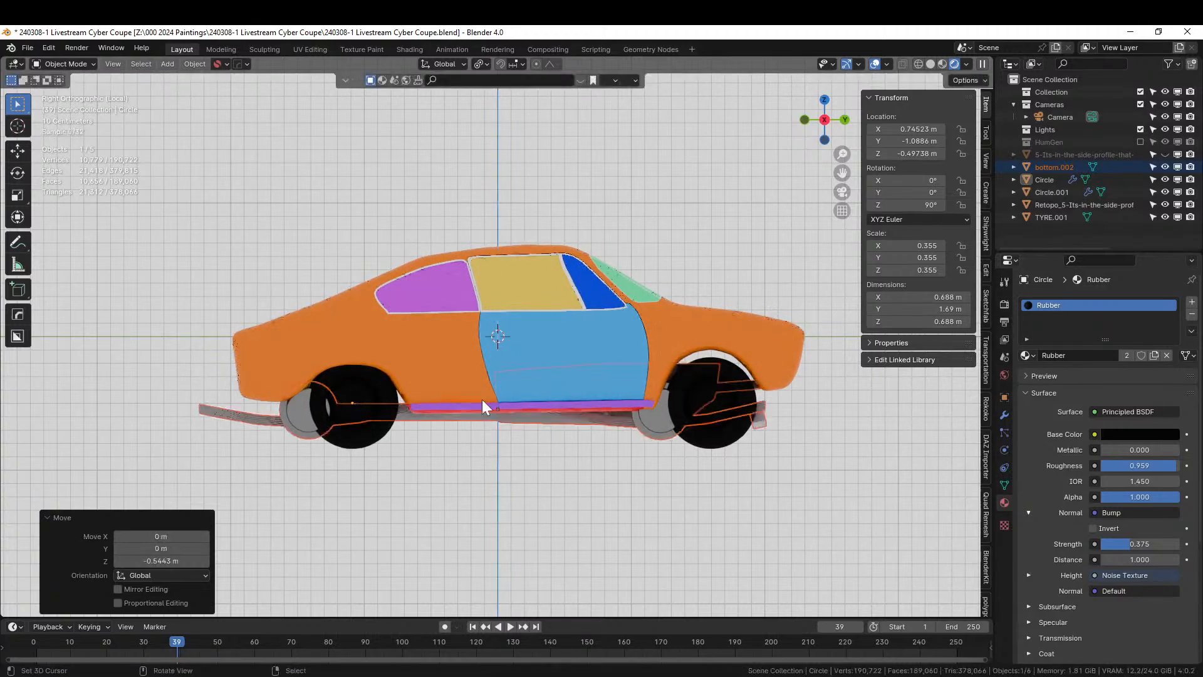
middle_drag(394, 390, 366, 394)
key(g)
key(y)
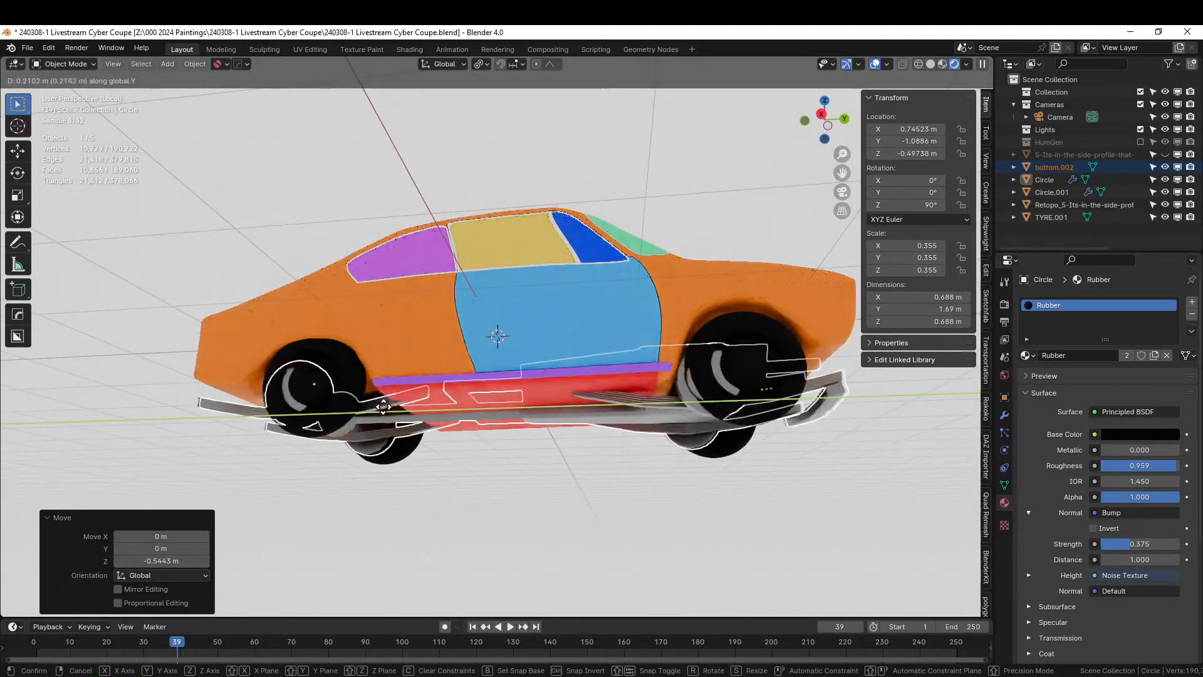
click(404, 404)
middle_drag(404, 404, 212, 369)
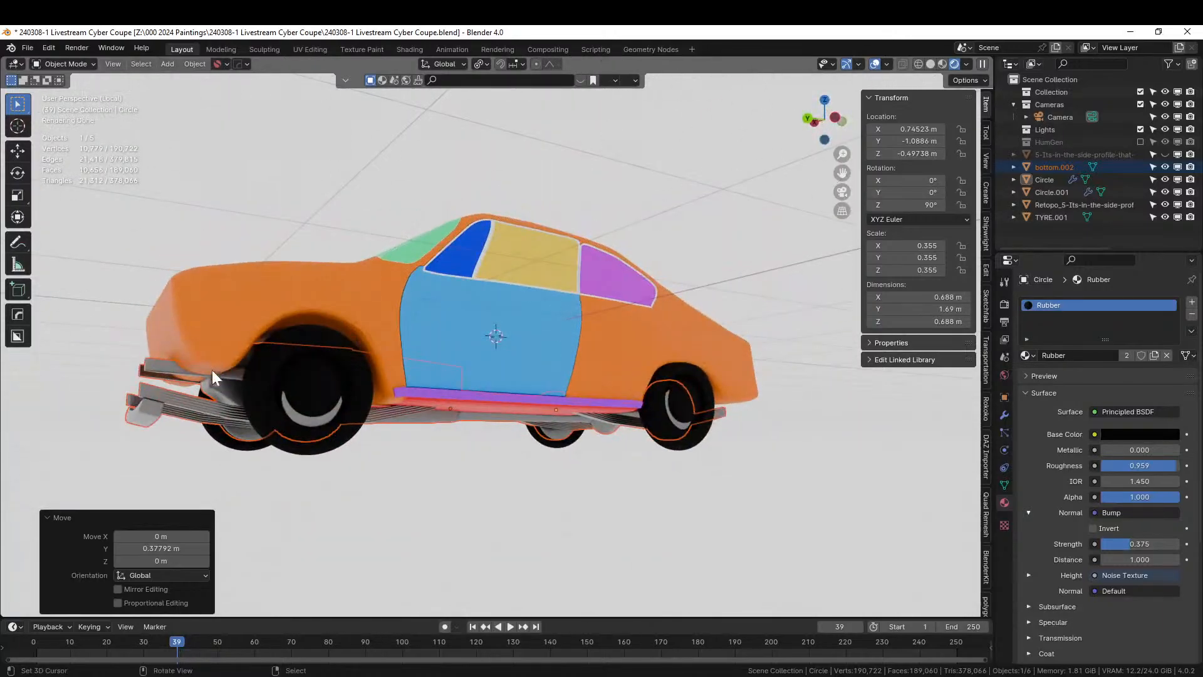
Hide the retopologized car body and display the viewport in Solid shading to expose the chassis and wheels
click(280, 279)
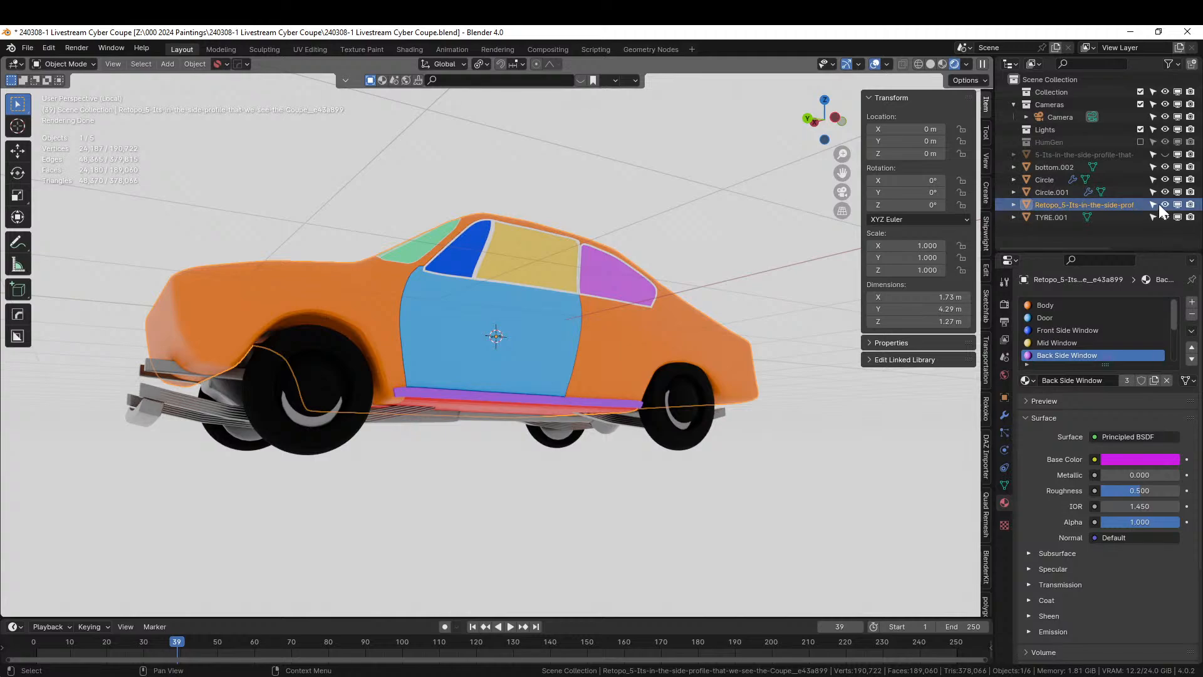
key(h)
middle_drag(604, 288, 581, 387)
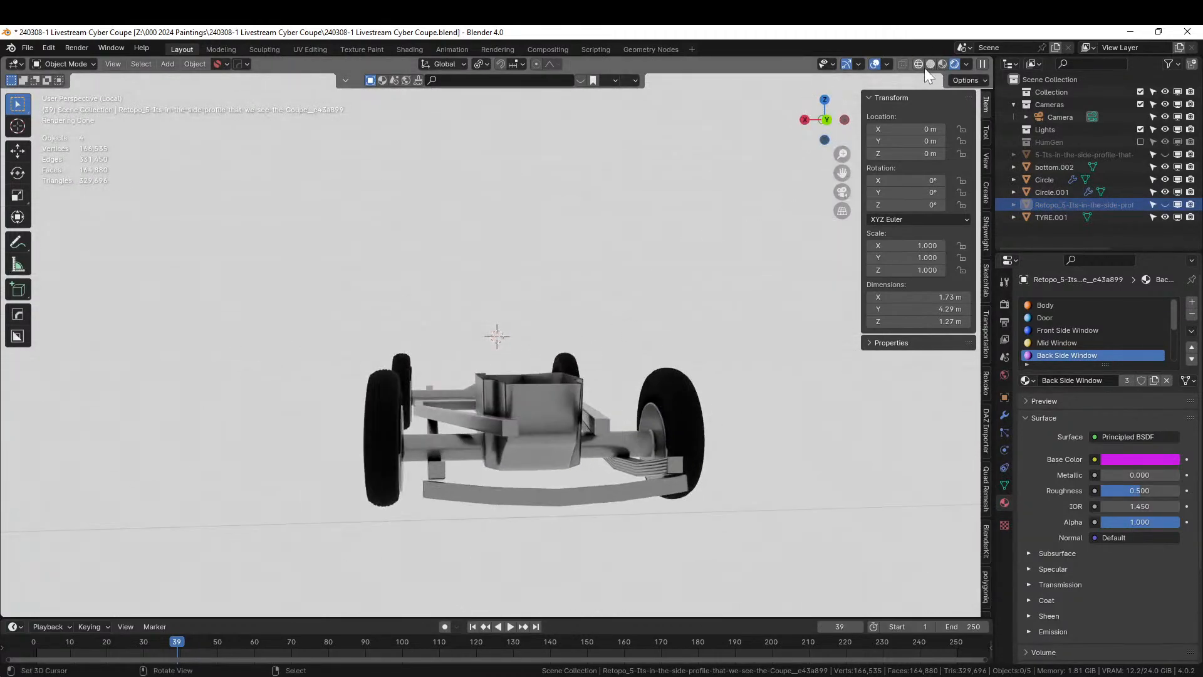
click(930, 63)
Raise the chassis along Z by 0.041563 m and another 0.015665 m to center its hubs in the wheels
click(535, 401)
middle_drag(568, 445, 623, 475)
scroll(693, 500, up, 3)
key(g)
key(z)
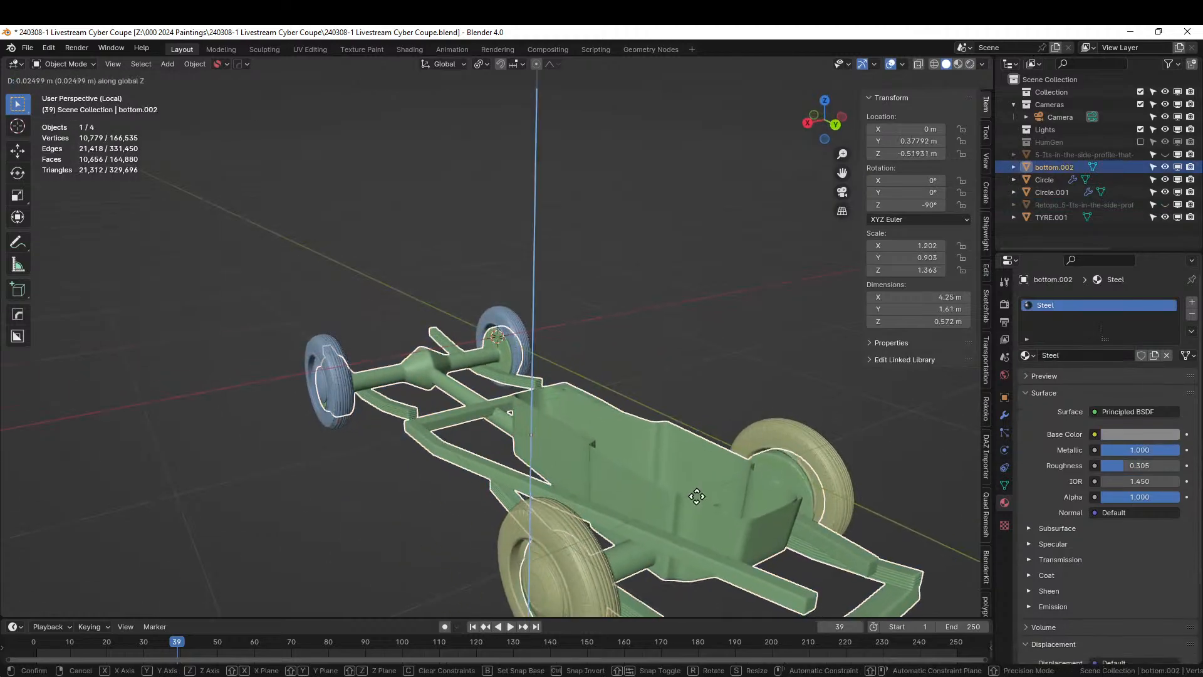
click(693, 490)
middle_drag(693, 489, 826, 476)
key(g)
key(z)
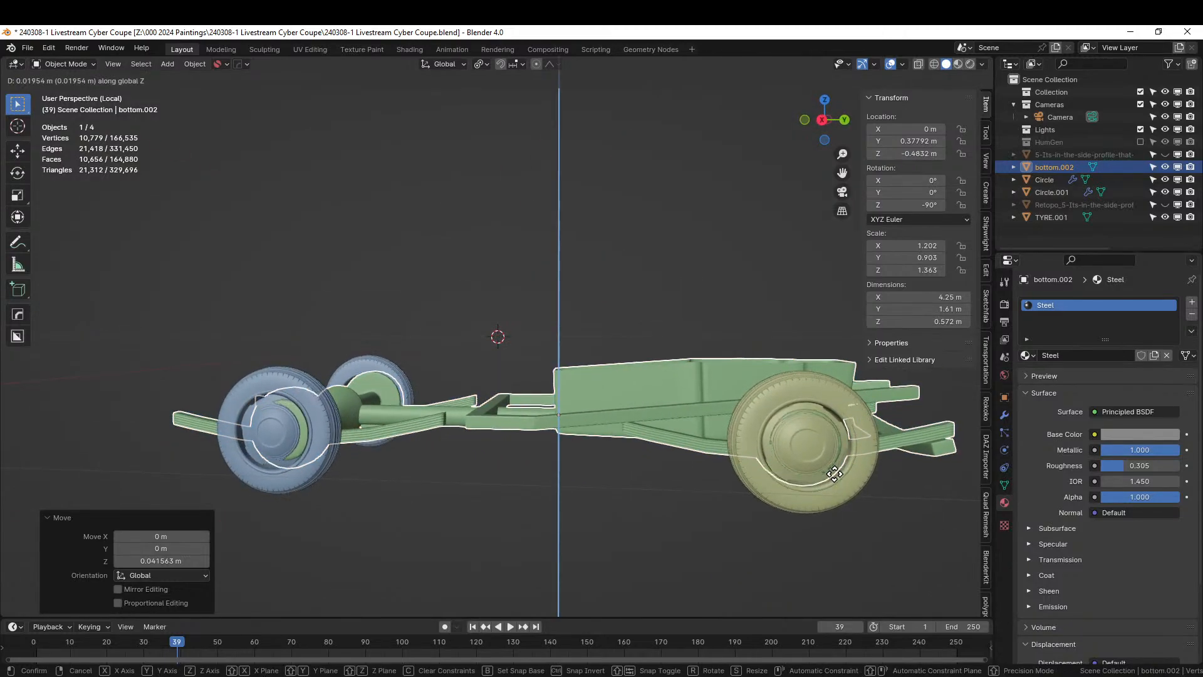
click(787, 483)
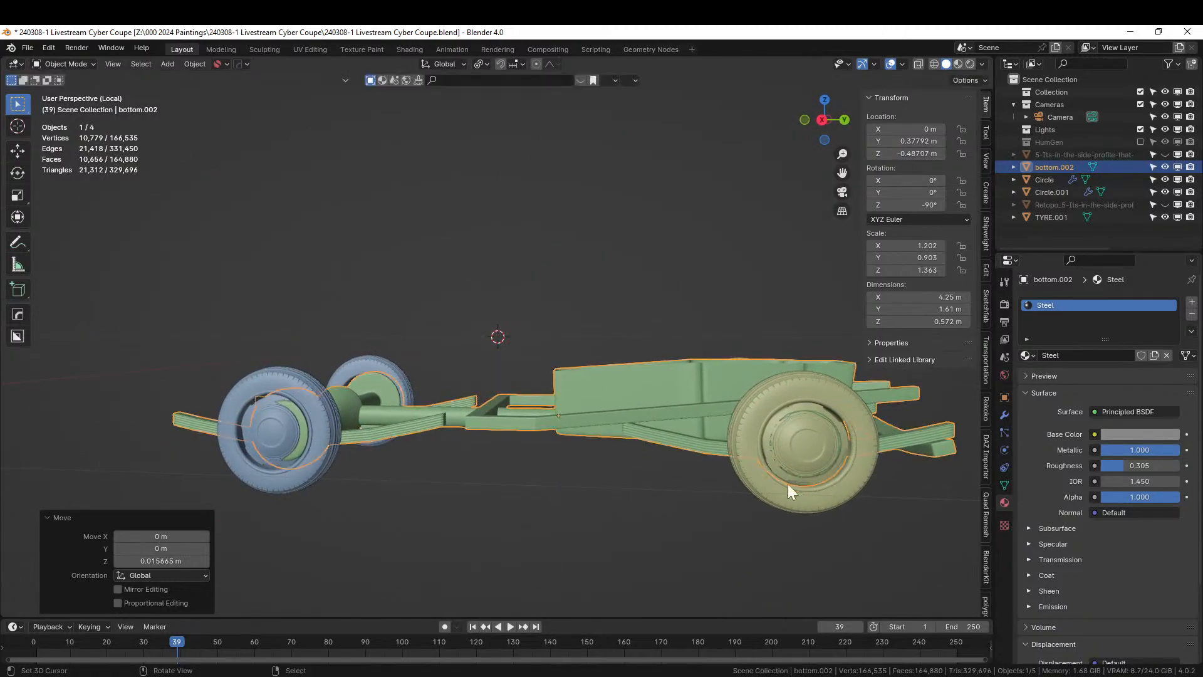
Scale the chassis by 0.997 along X to fine-tune its width between the wheels
middle_drag(788, 484, 663, 454)
key(s)
key(x)
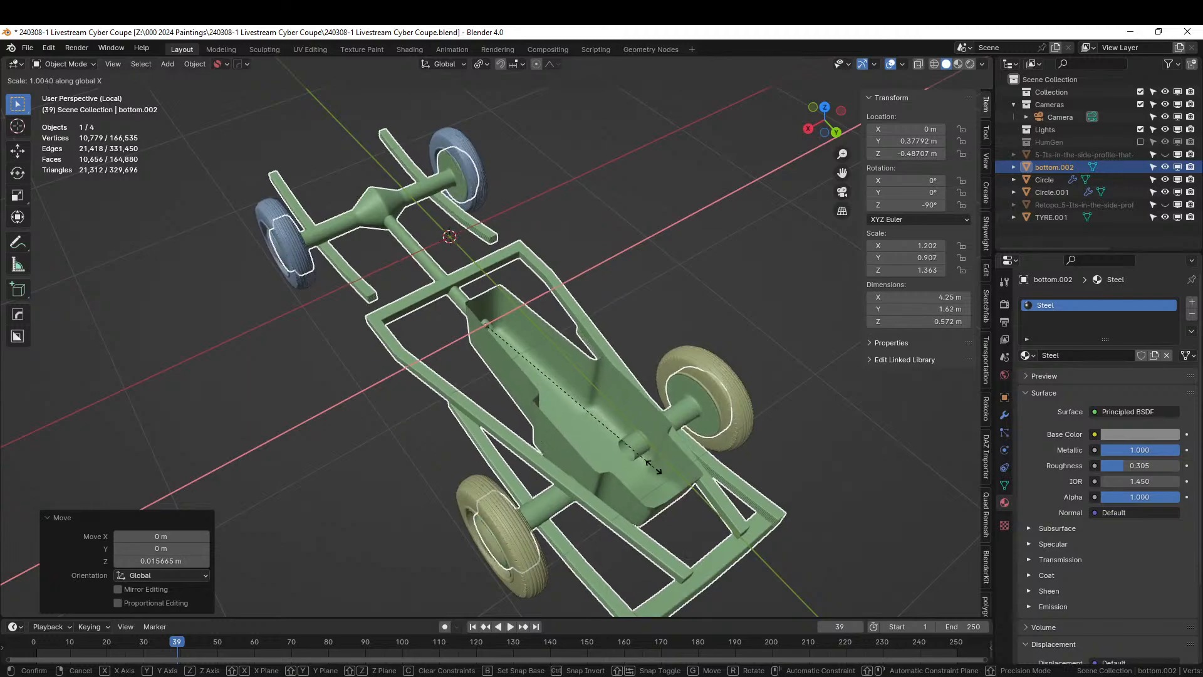
click(649, 469)
Delete the vertices of the two rear side rails, the two front side rails and the front crossbar from the chassis mesh
middle_drag(649, 469, 417, 515)
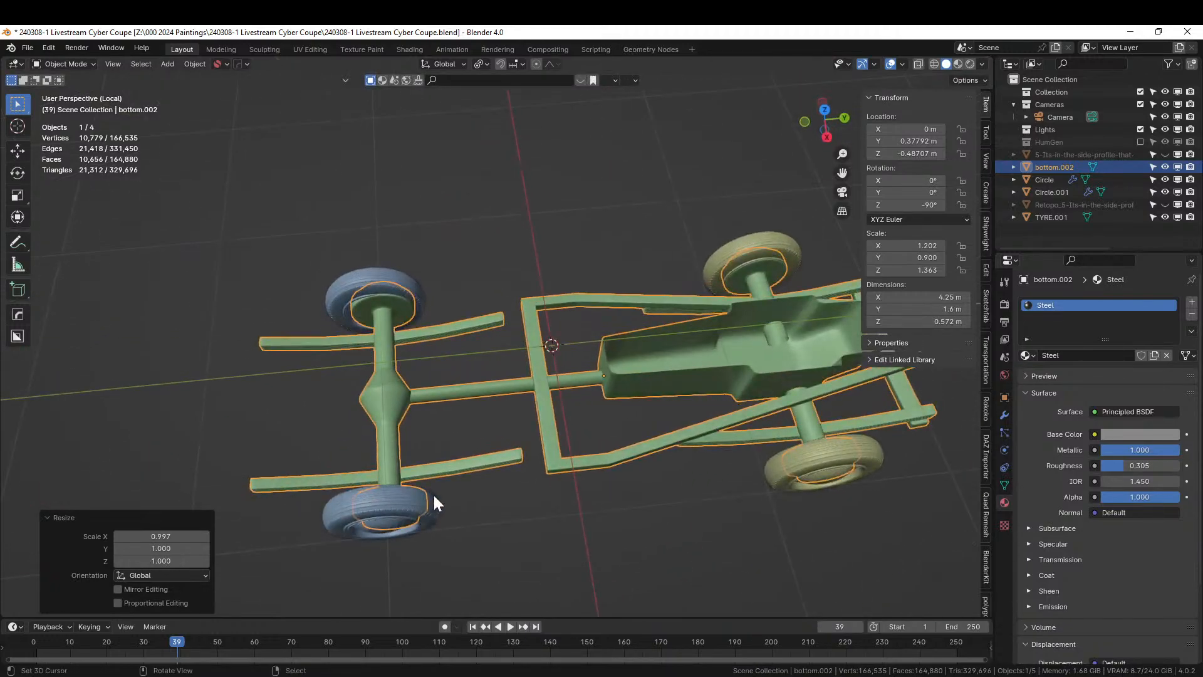
key(KP_7)
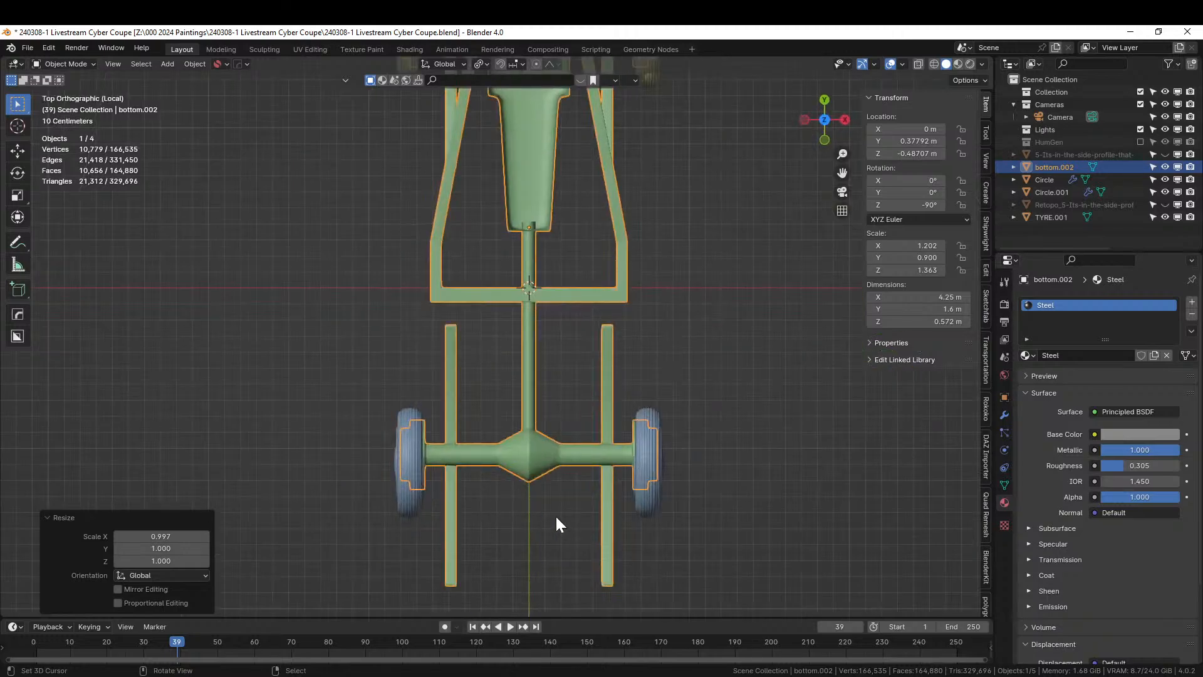
key(Tab)
click(451, 386)
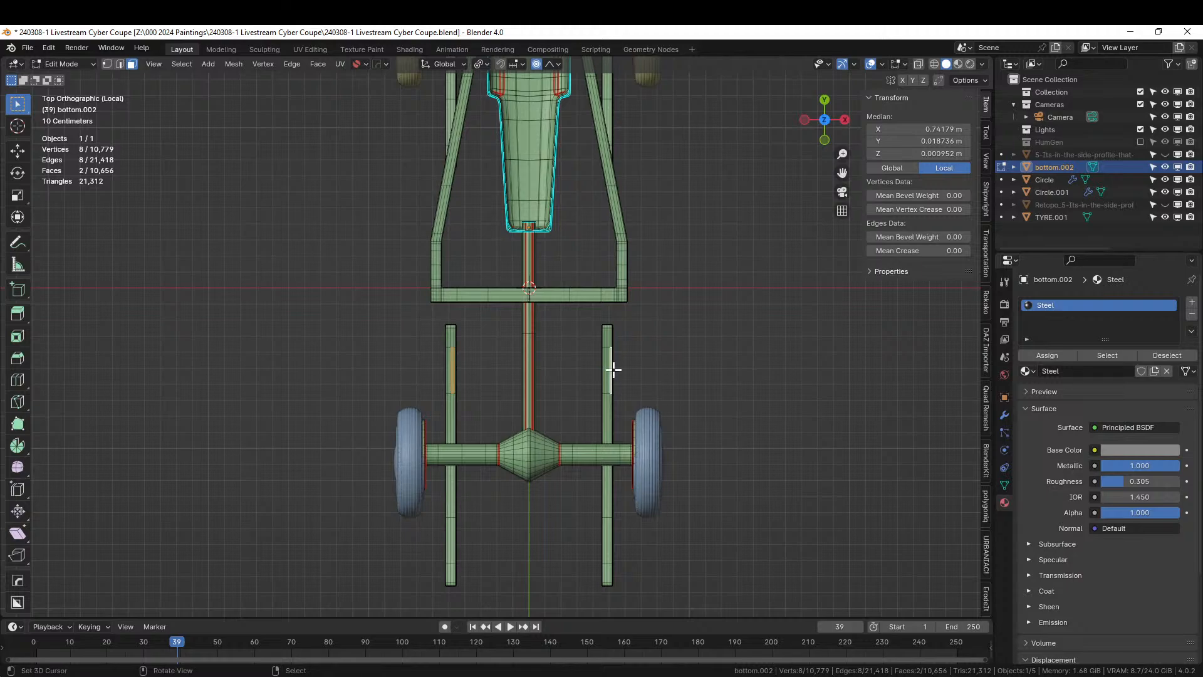
key(ctrl+l)
shift+middle_drag(612, 369, 622, 589)
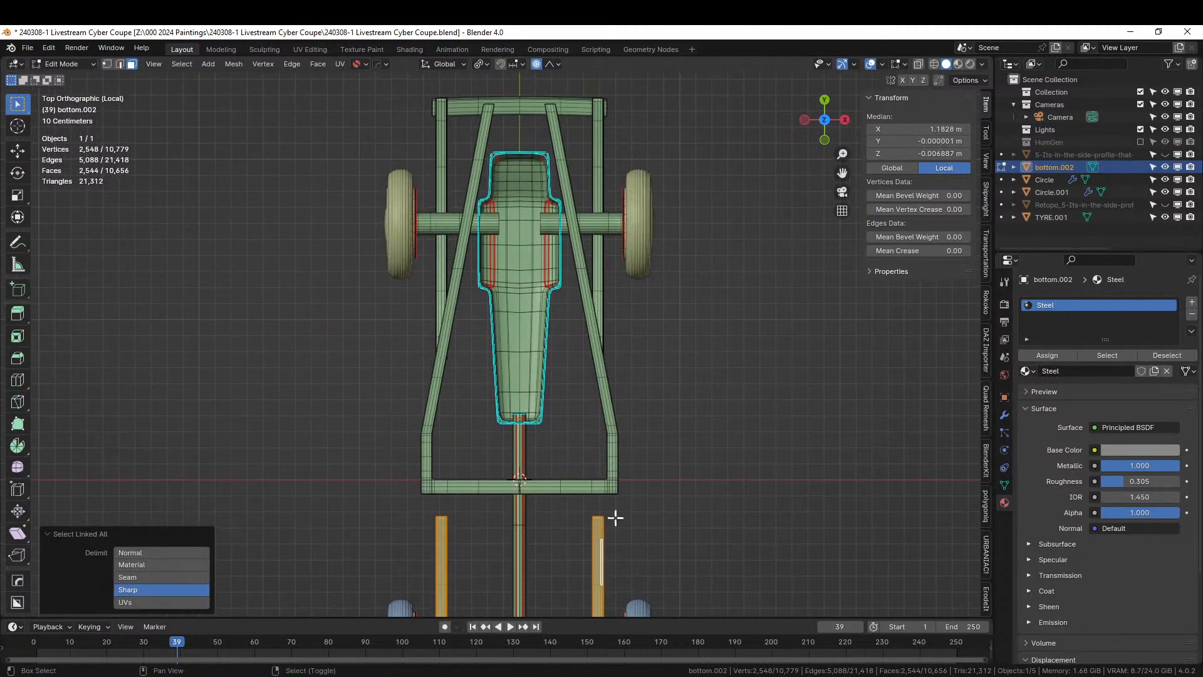
shift+click(597, 147)
shift+click(443, 141)
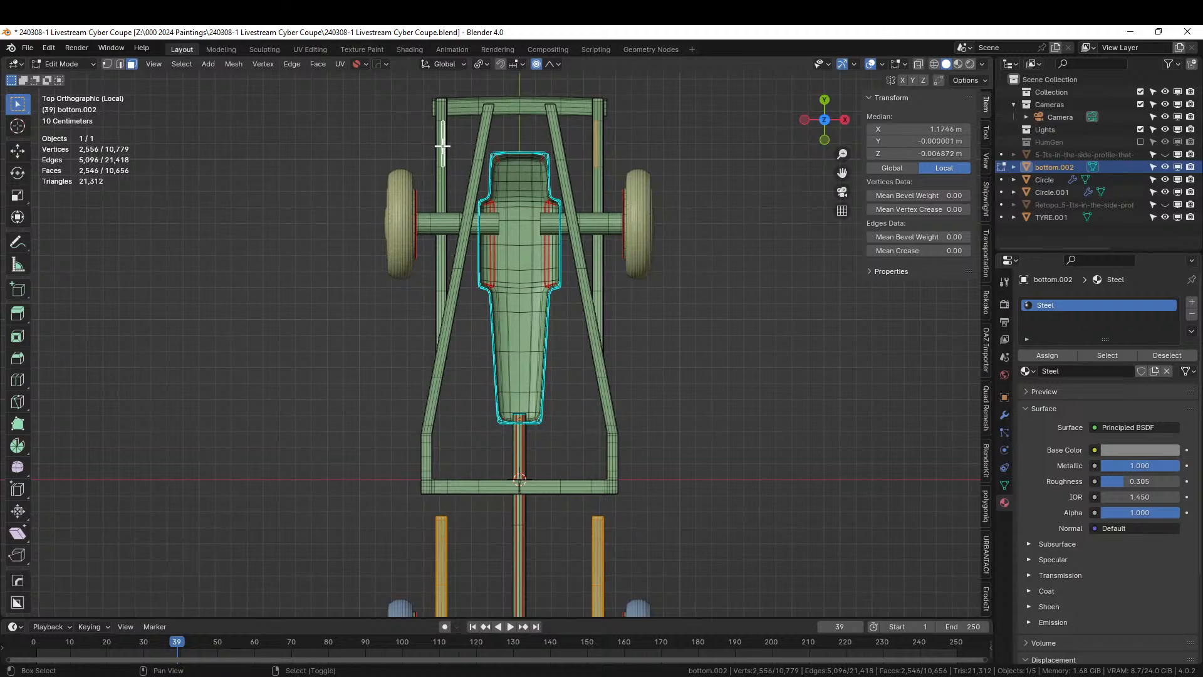
shift+click(461, 108)
key(ctrl+l)
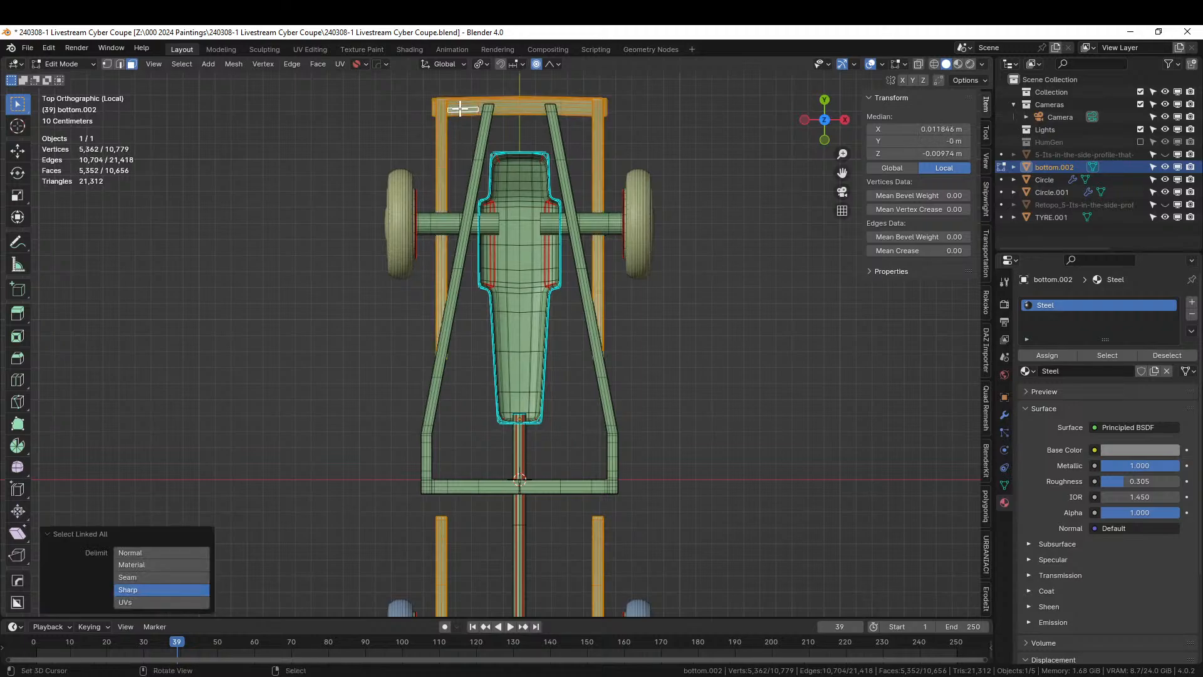
key(x)
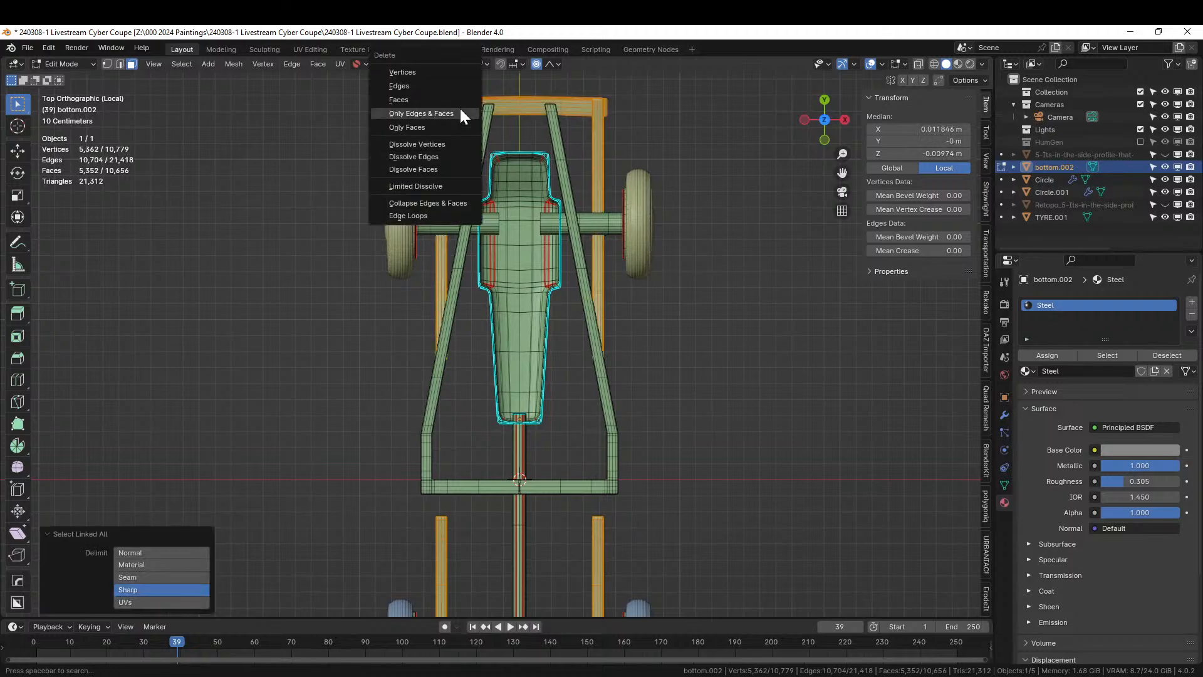
click(442, 73)
Select the whole rear axle and move it -0.04223 m along Y with proportional editing to center it in the rear wheels
scroll(498, 133, down, 3)
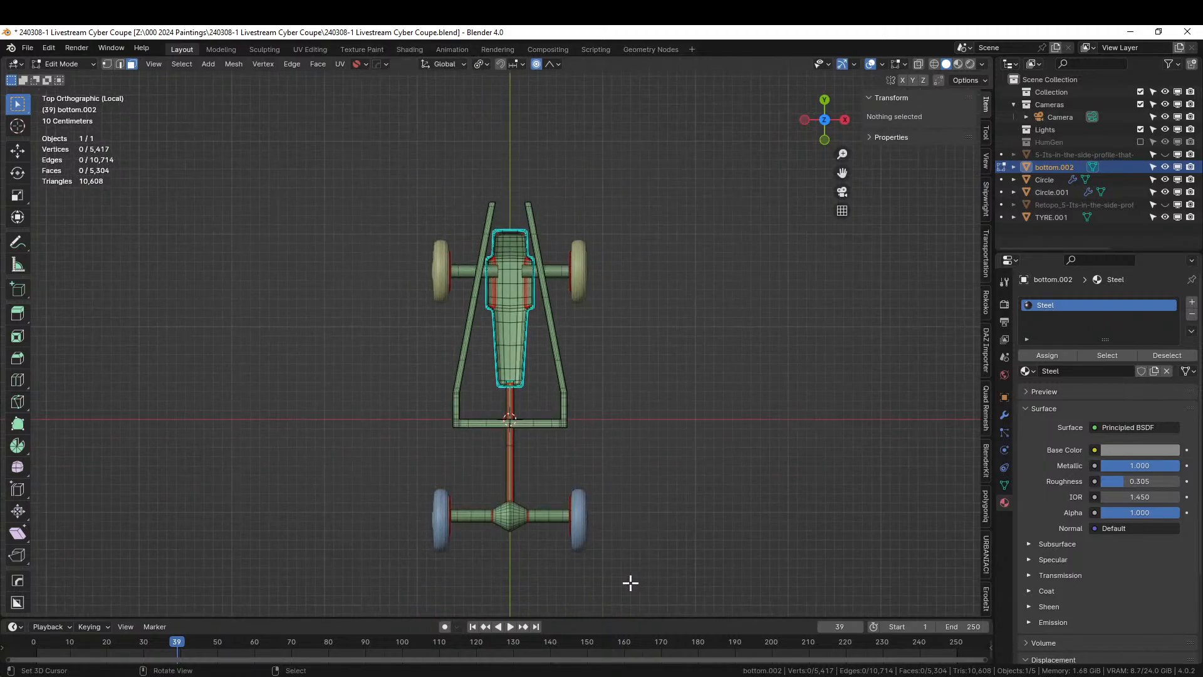
drag(631, 582, 398, 514)
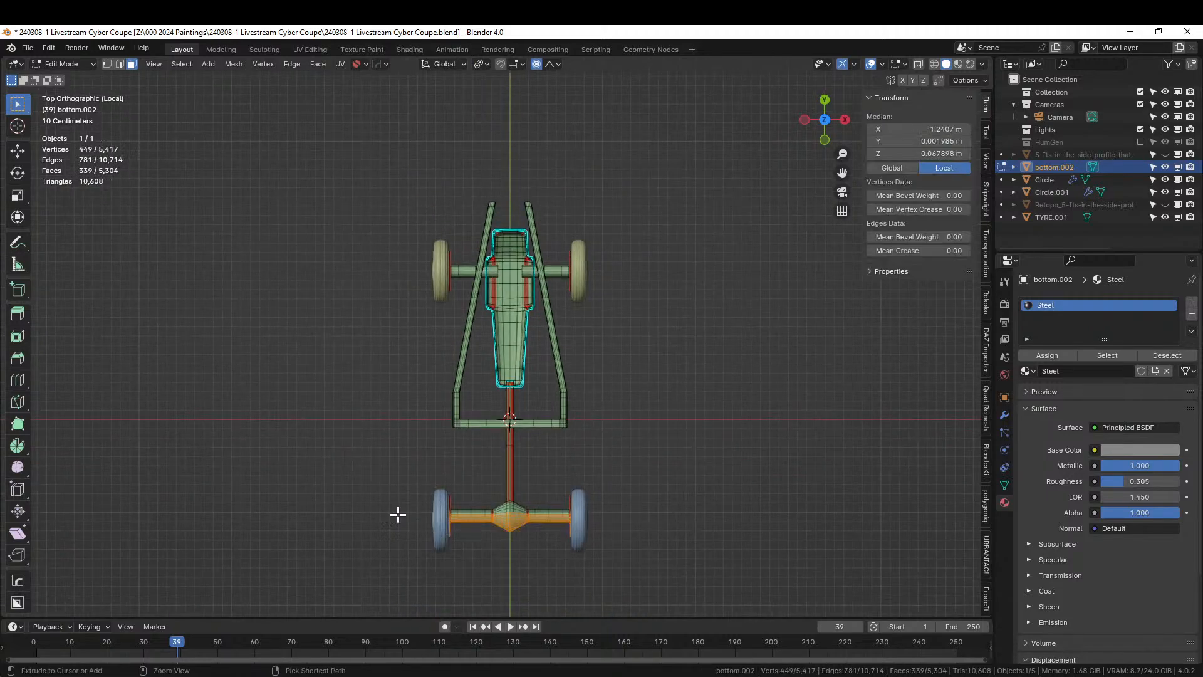
key(ctrl+l)
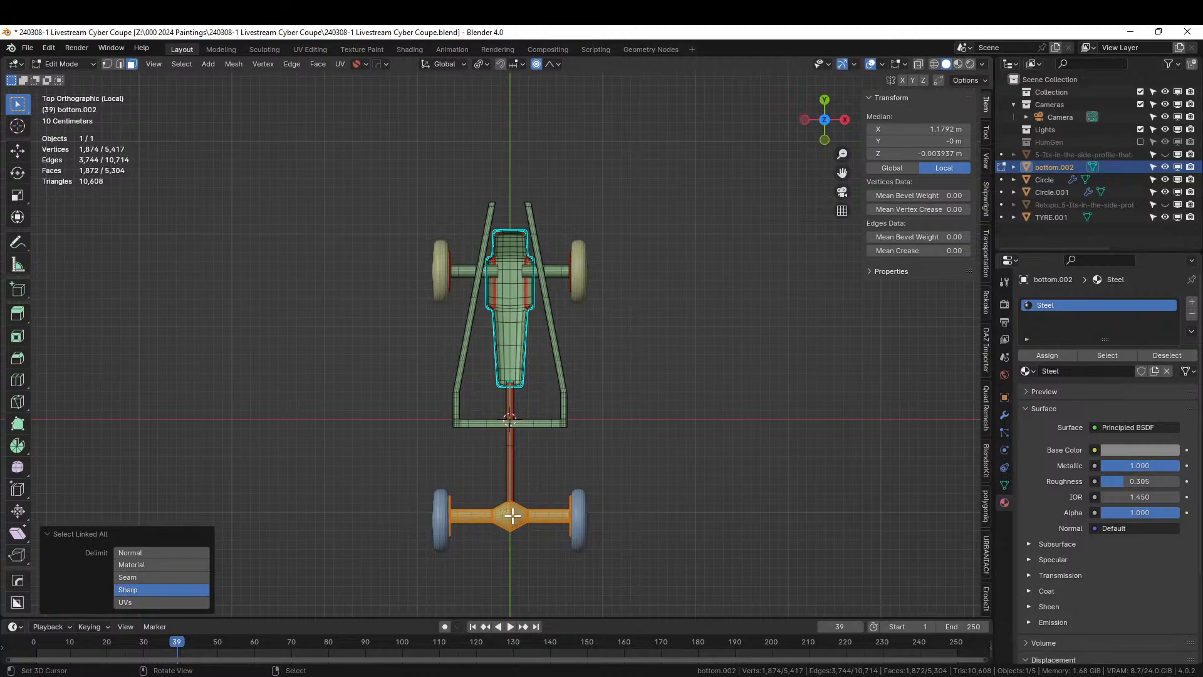
key(KP_3)
shift+middle_drag(376, 475, 514, 494)
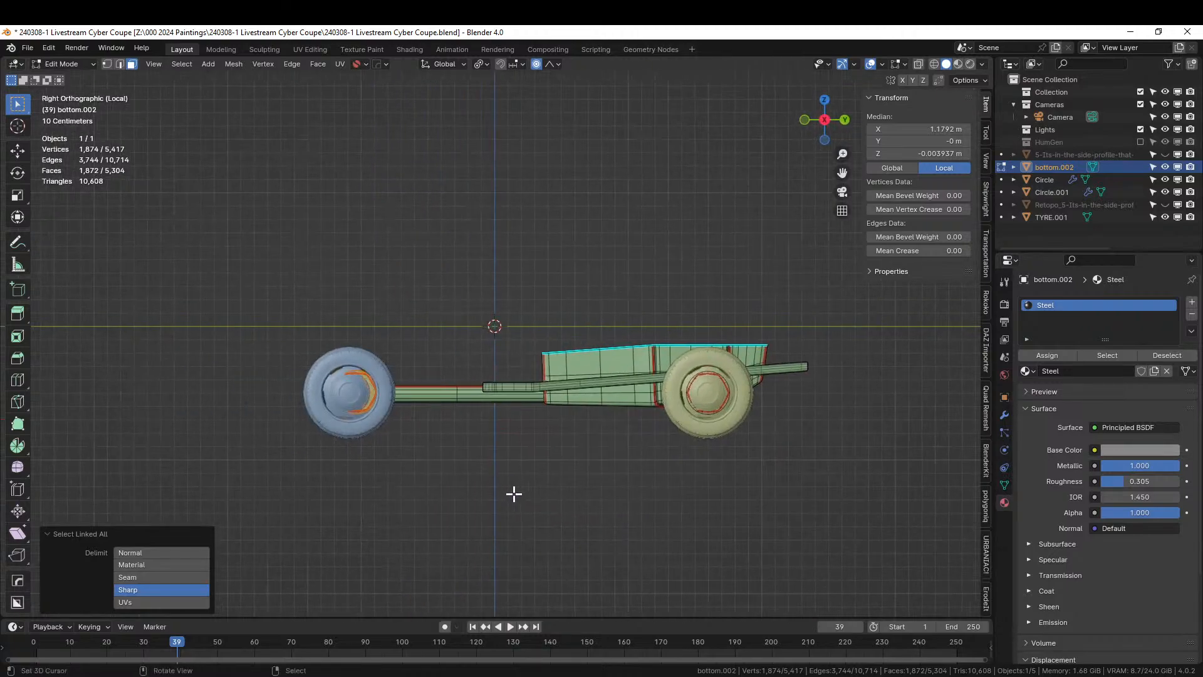
key(g)
key(y)
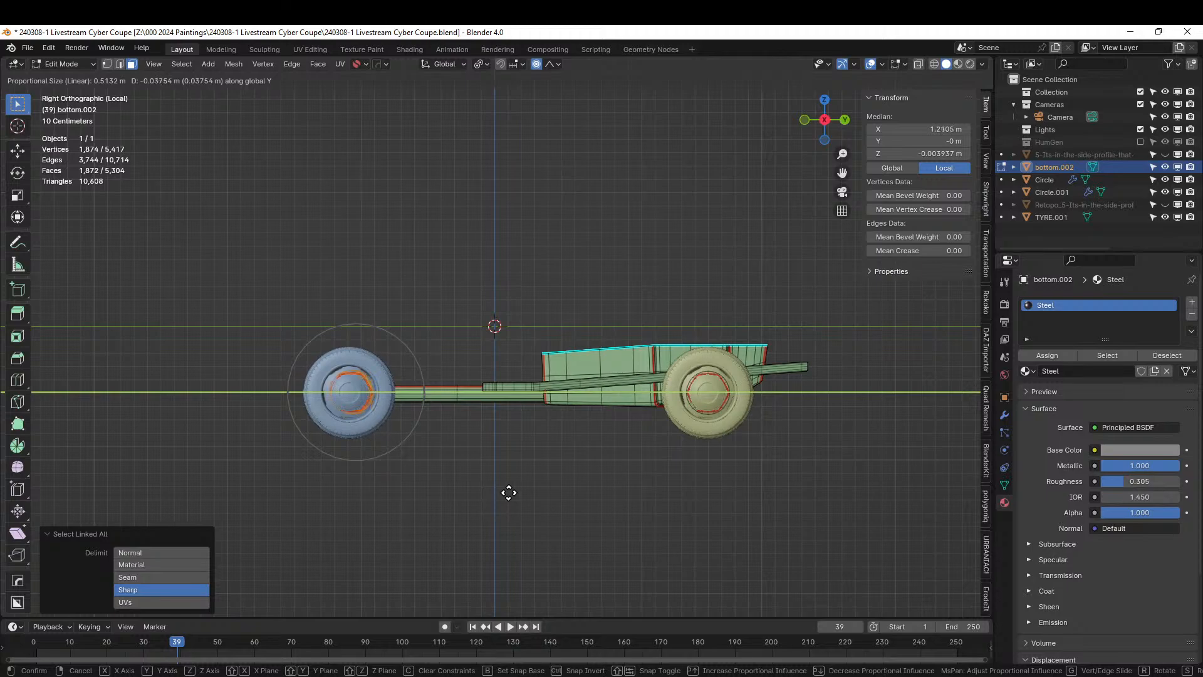
click(508, 493)
middle_drag(513, 491, 641, 566)
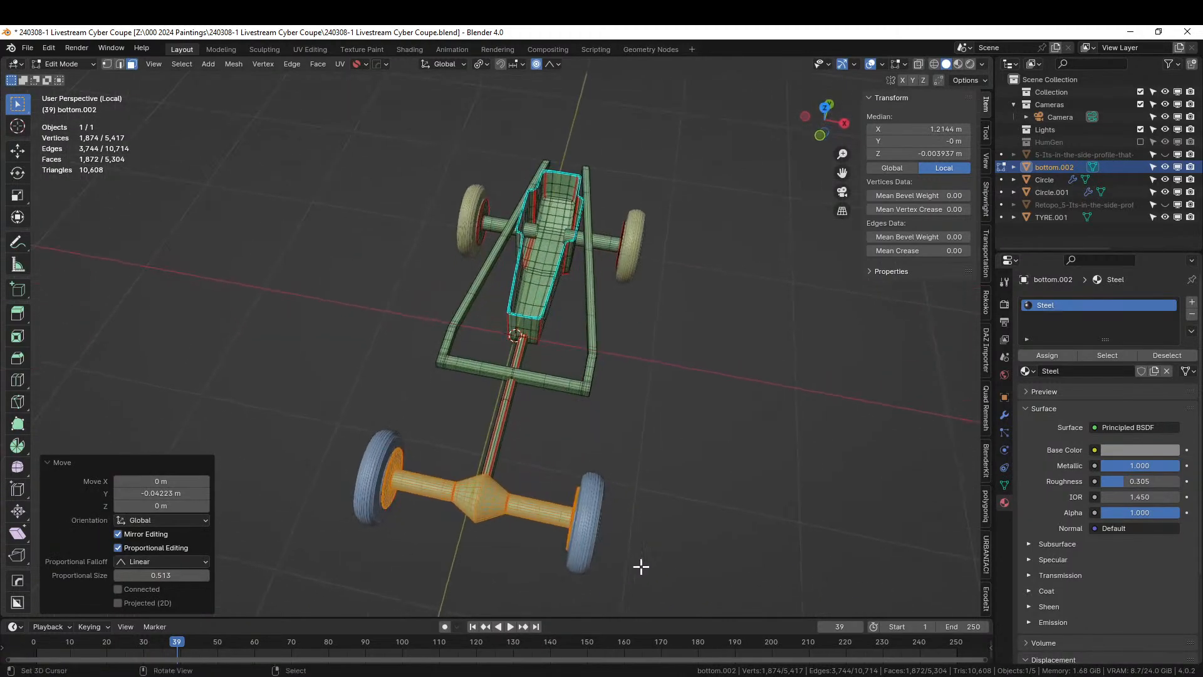
Return to Object Mode and scale the chassis by 0.975 along X
key(Tab)
key(s)
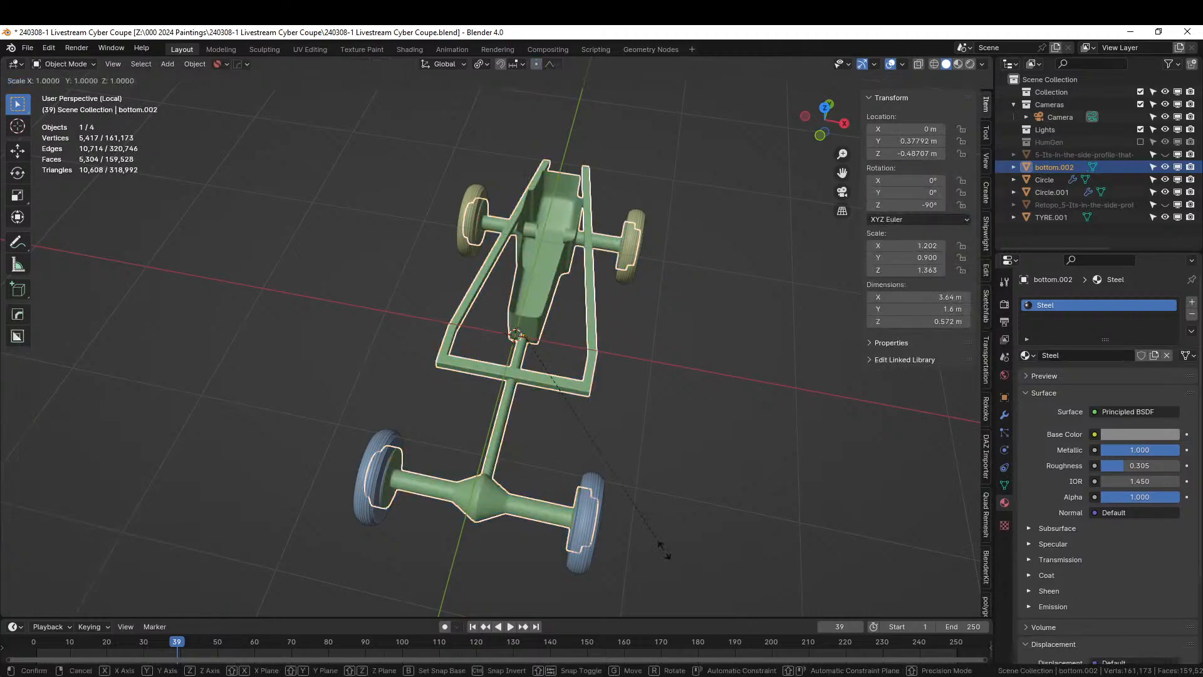
key(x)
click(657, 546)
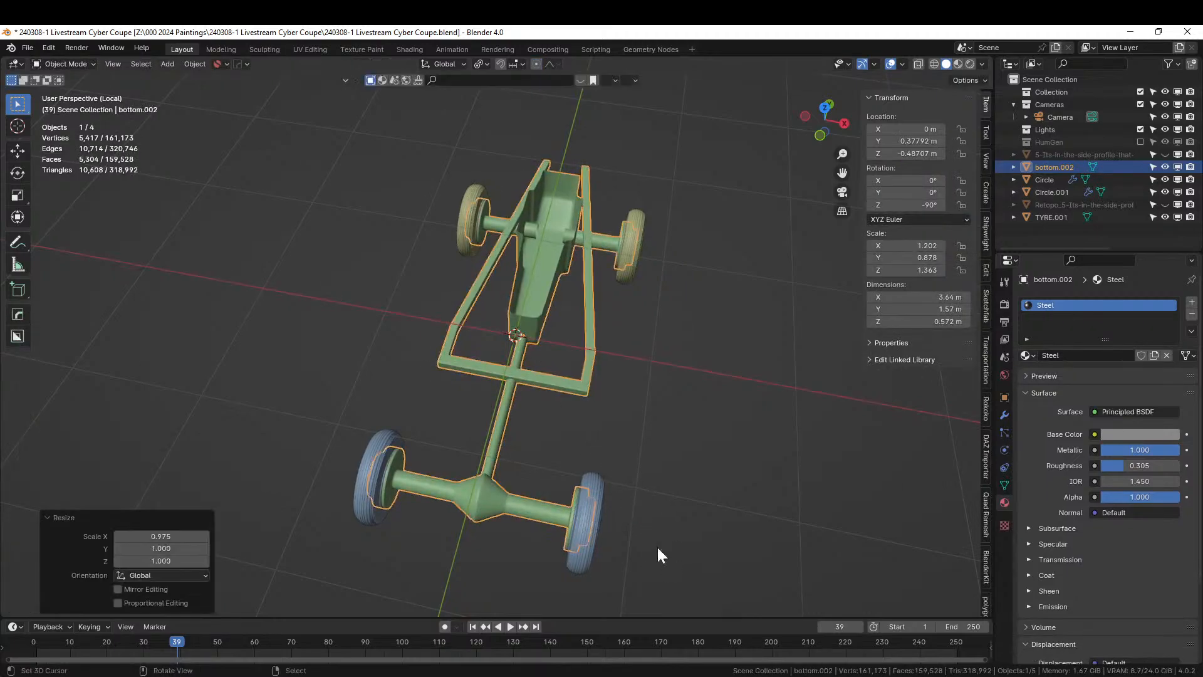
Exit local view, unhide the retopologized car body, and check the chassis fit from the front underside
key(KP_Divide)
middle_drag(667, 539, 591, 588)
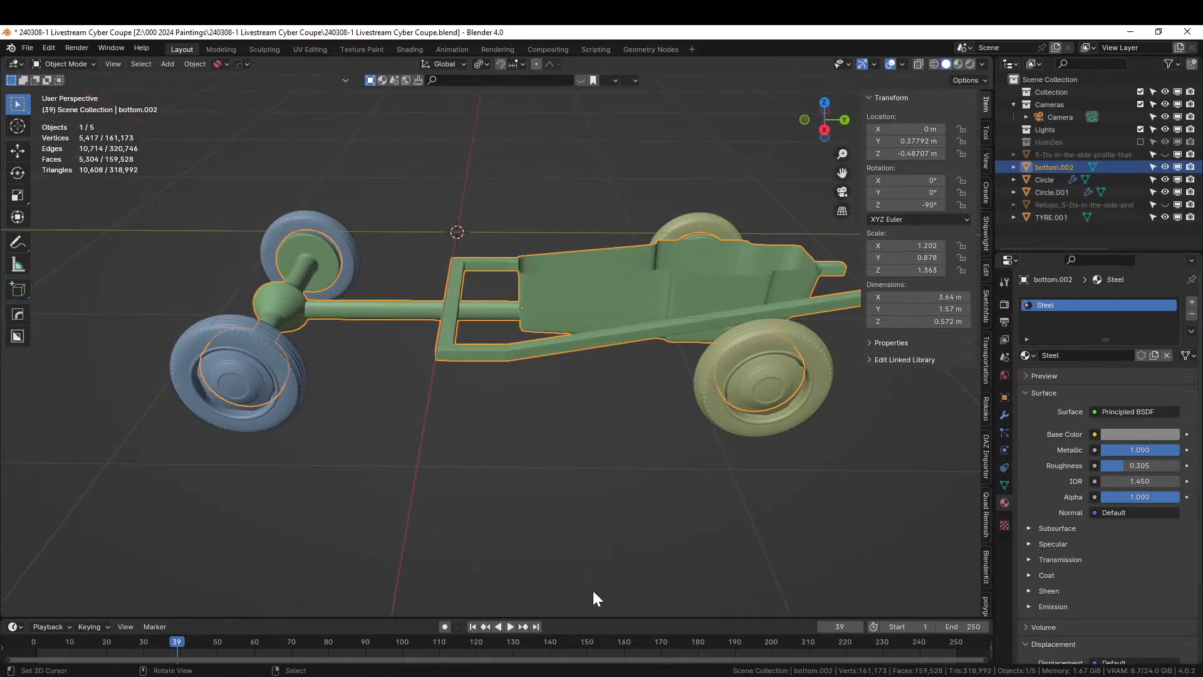
click(1163, 204)
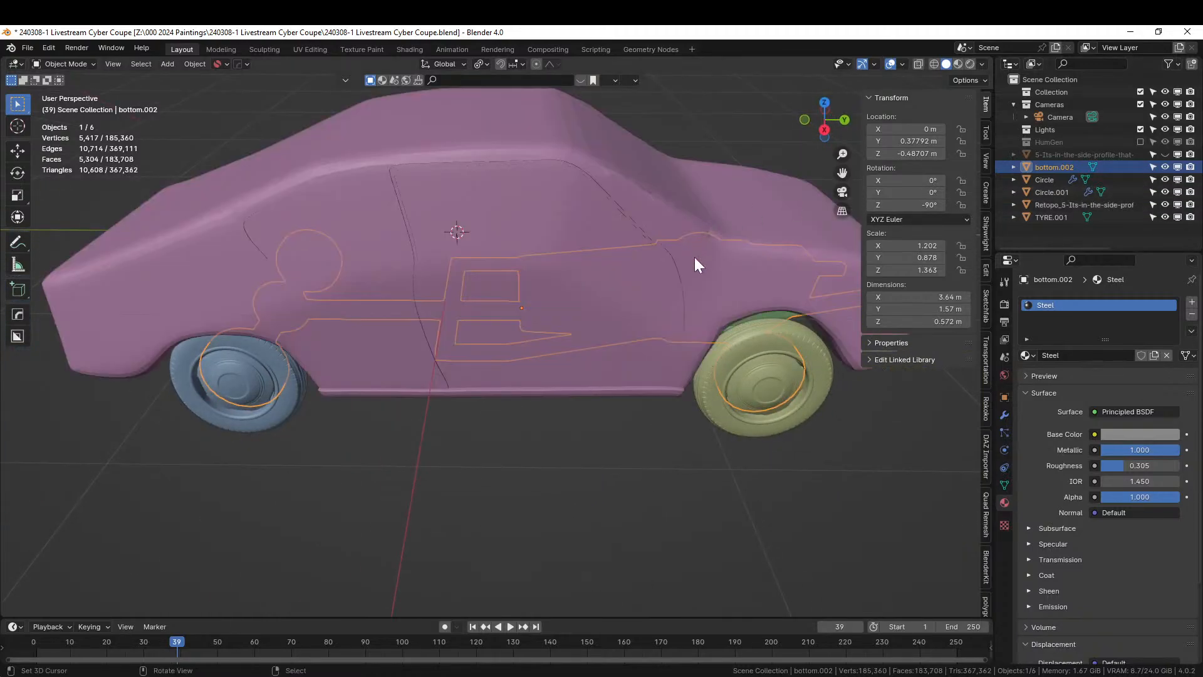
middle_drag(694, 257, 399, 190)
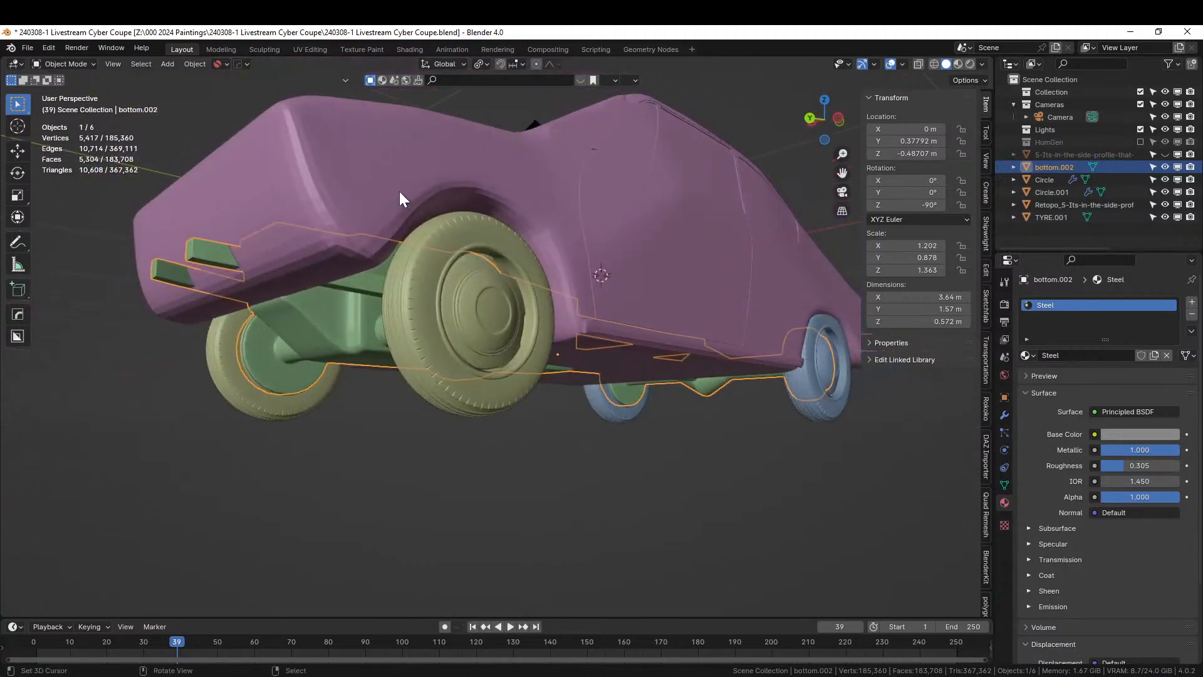
Edit the chassis mesh and select the coplanar end faces of the two rails poking through the car's nose using Select Similar
click(203, 244)
click(203, 245)
key(Tab)
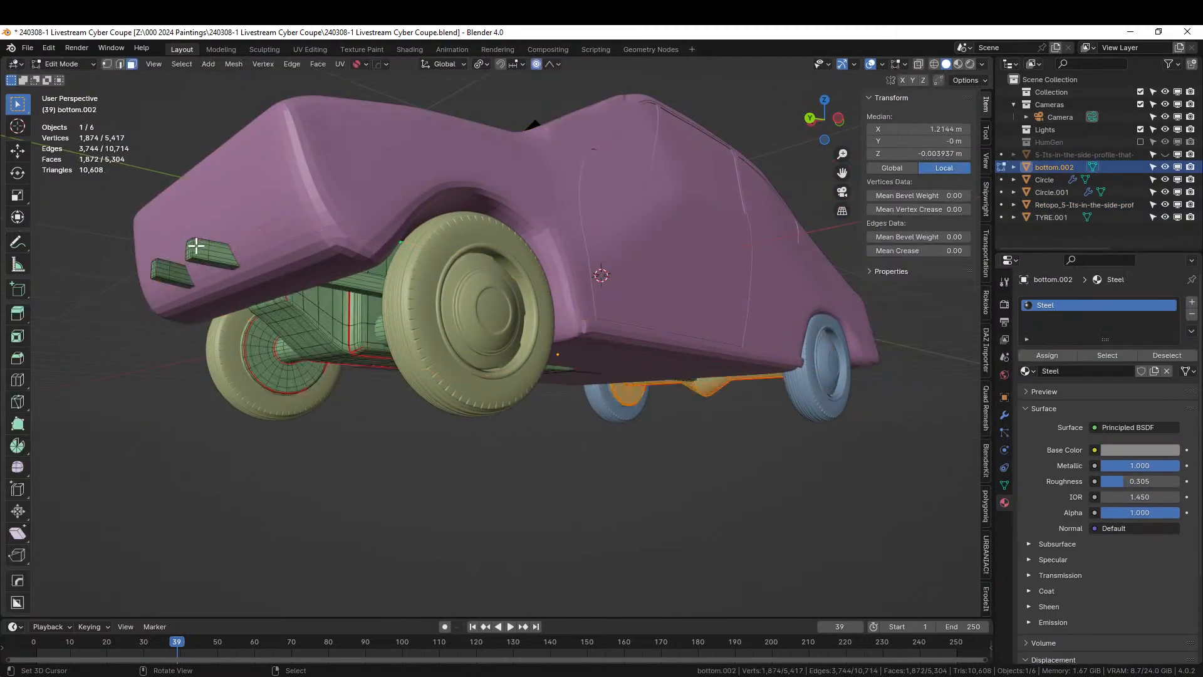
scroll(195, 246, up, 2)
shift+middle_drag(194, 245, 334, 290)
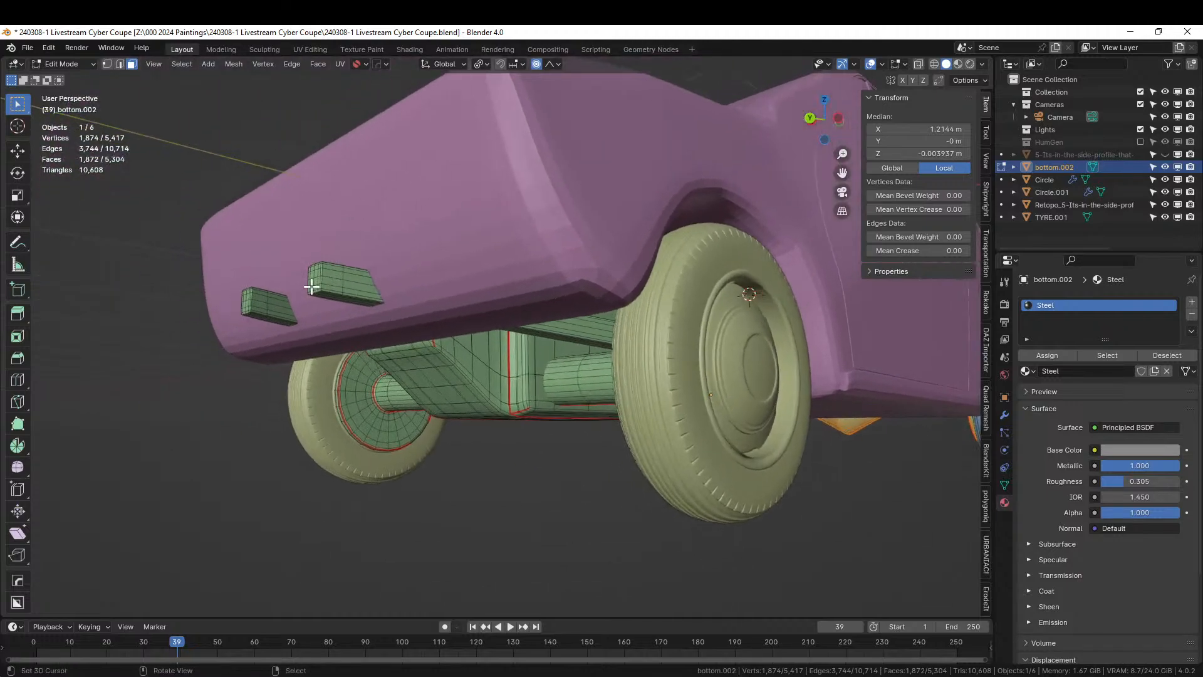
click(313, 279)
shift+click(248, 304)
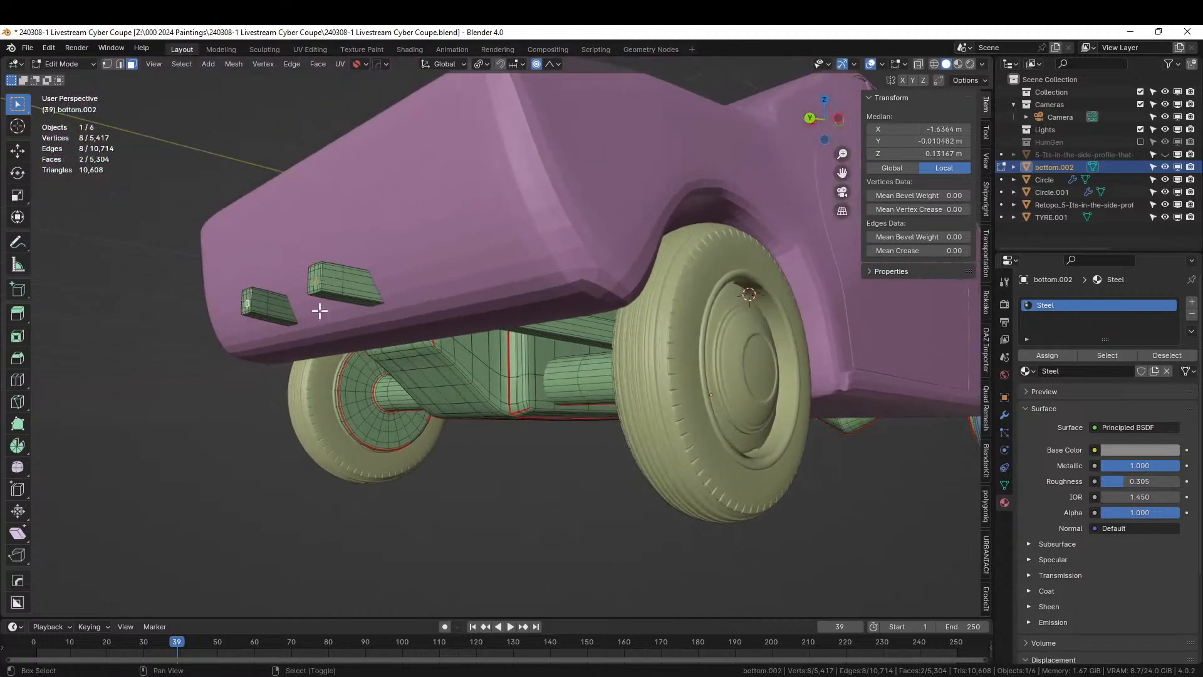
key(shift+g)
click(437, 329)
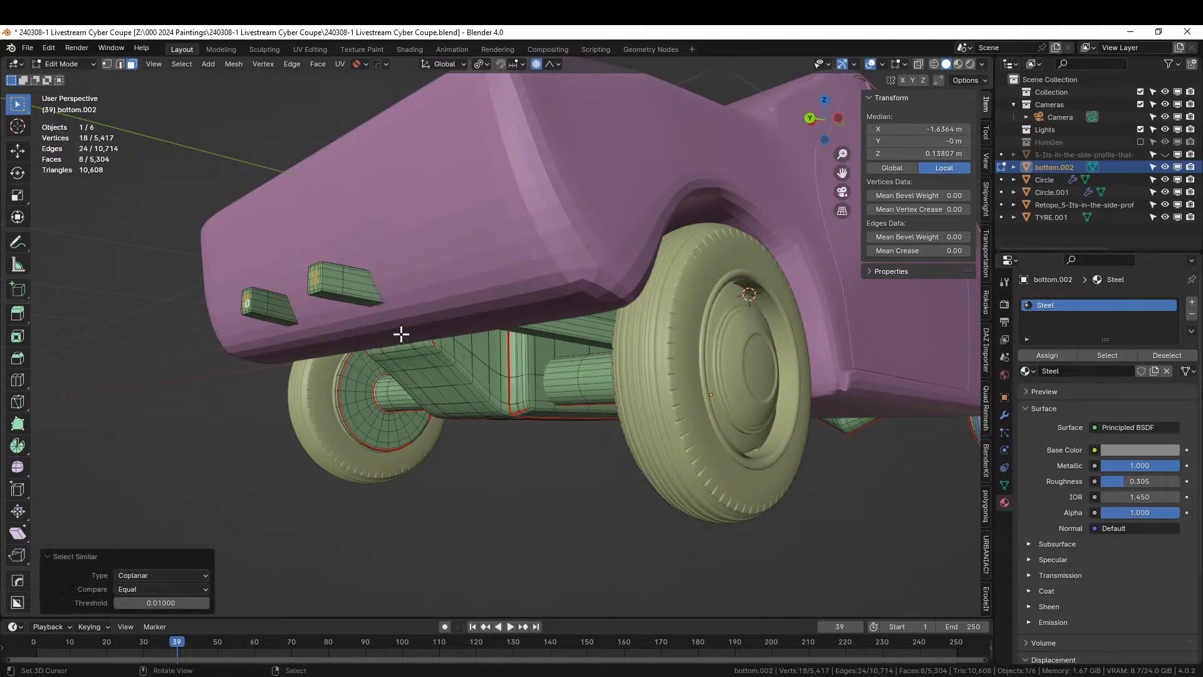
Pull the rail ends back along Y with proportional editing until they sit inside the body, return to Object Mode and save the file
key(g)
key(y)
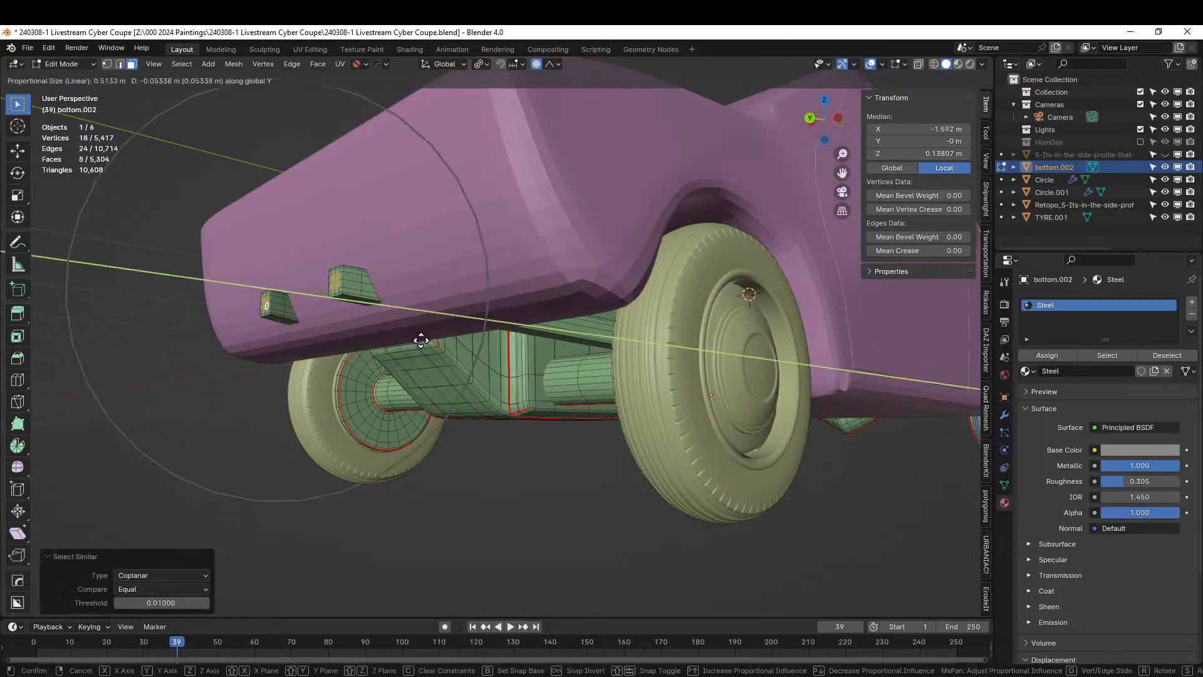
click(459, 350)
key(Tab)
scroll(430, 355, down, 8)
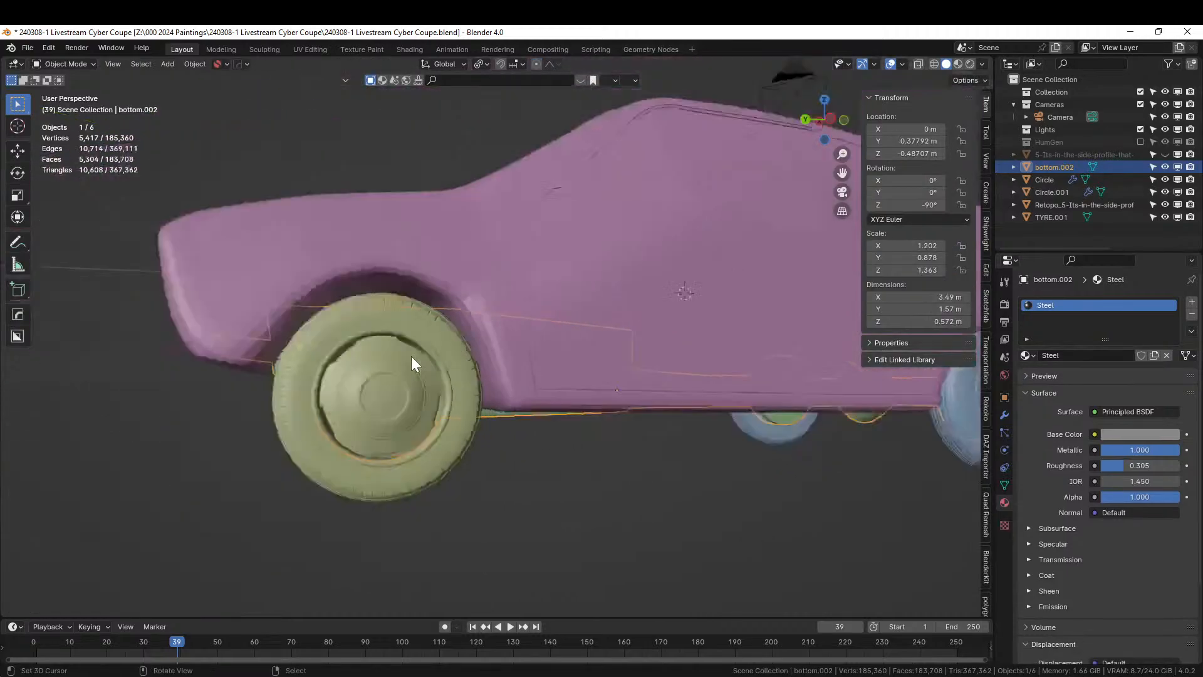
key(ctrl+s)
Mirror the chassis along X around the retopologized car body with the Hard Ops mirror and save the file
middle_drag(483, 371, 541, 280)
key(KP_3)
click(587, 366)
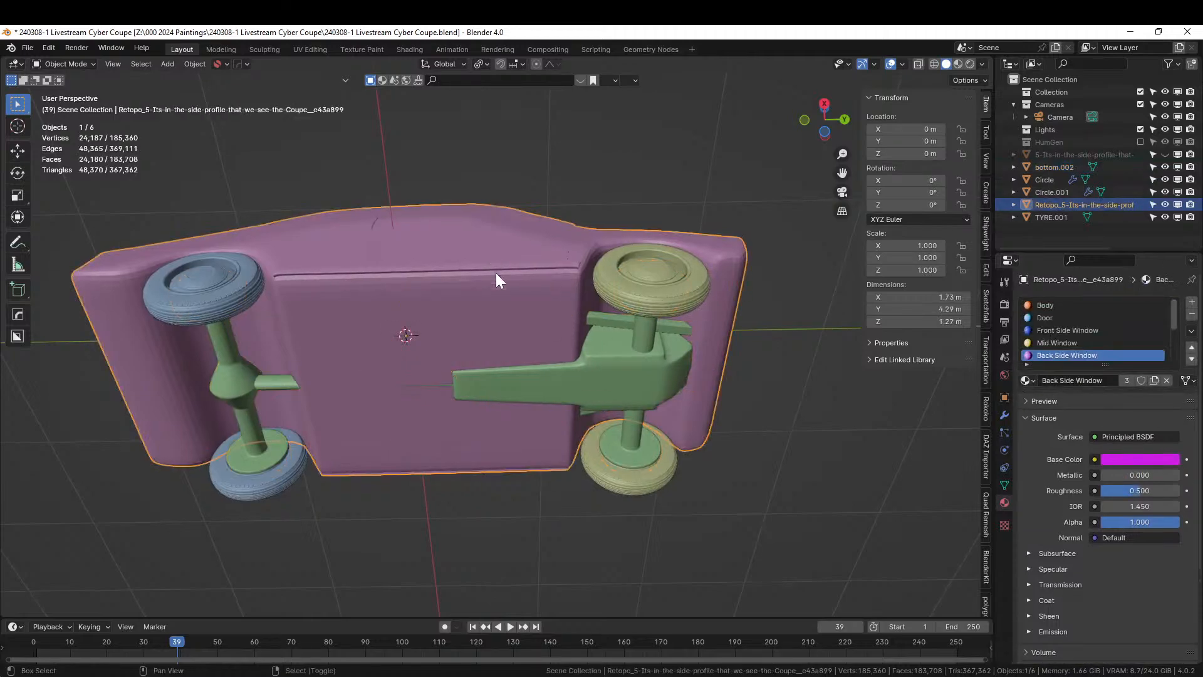
shift+click(596, 367)
shift+click(449, 254)
key(alt+x)
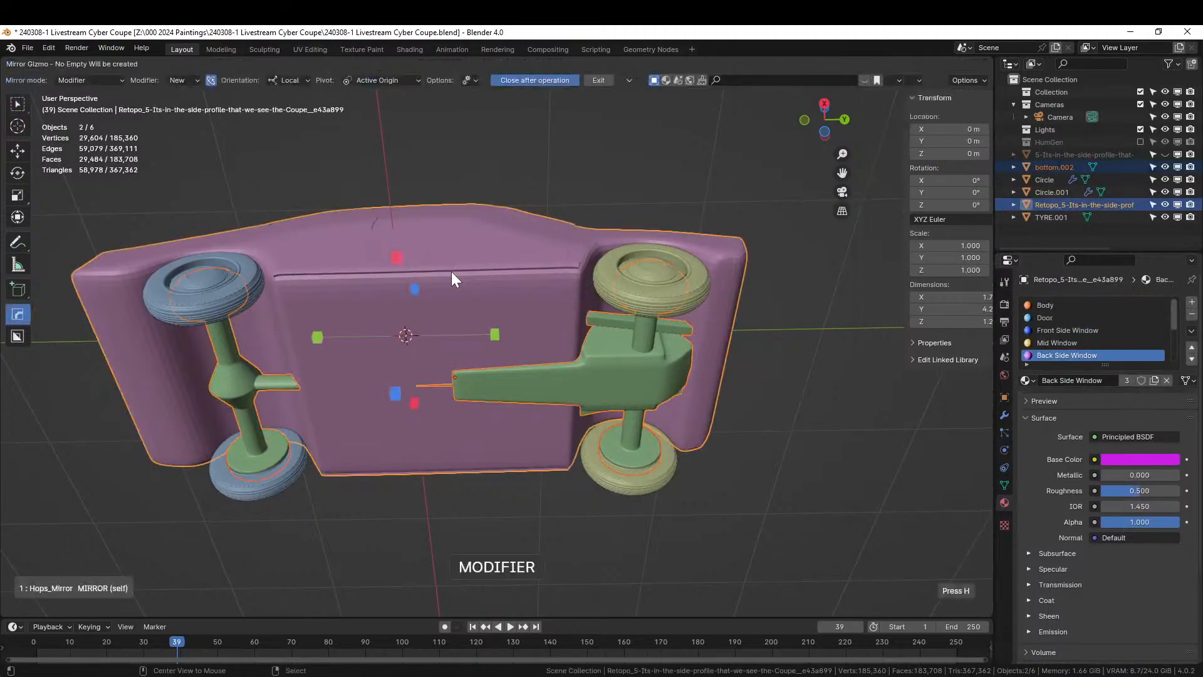
click(404, 257)
middle_drag(520, 293, 441, 392)
scroll(442, 391, down, 1)
key(ctrl+s)
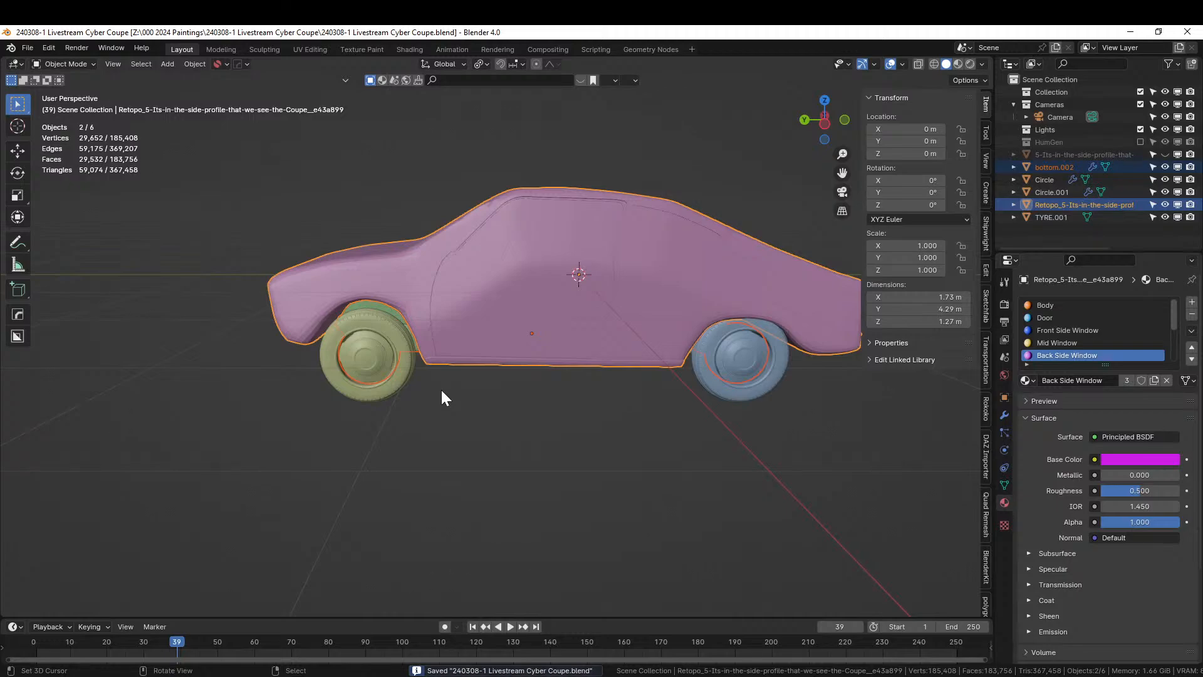
Inspect the color-coded coupe with its wheels and chassis from both sides in Rendered shading, ending in Solid shading
click(971, 64)
middle_drag(508, 350, 749, 347)
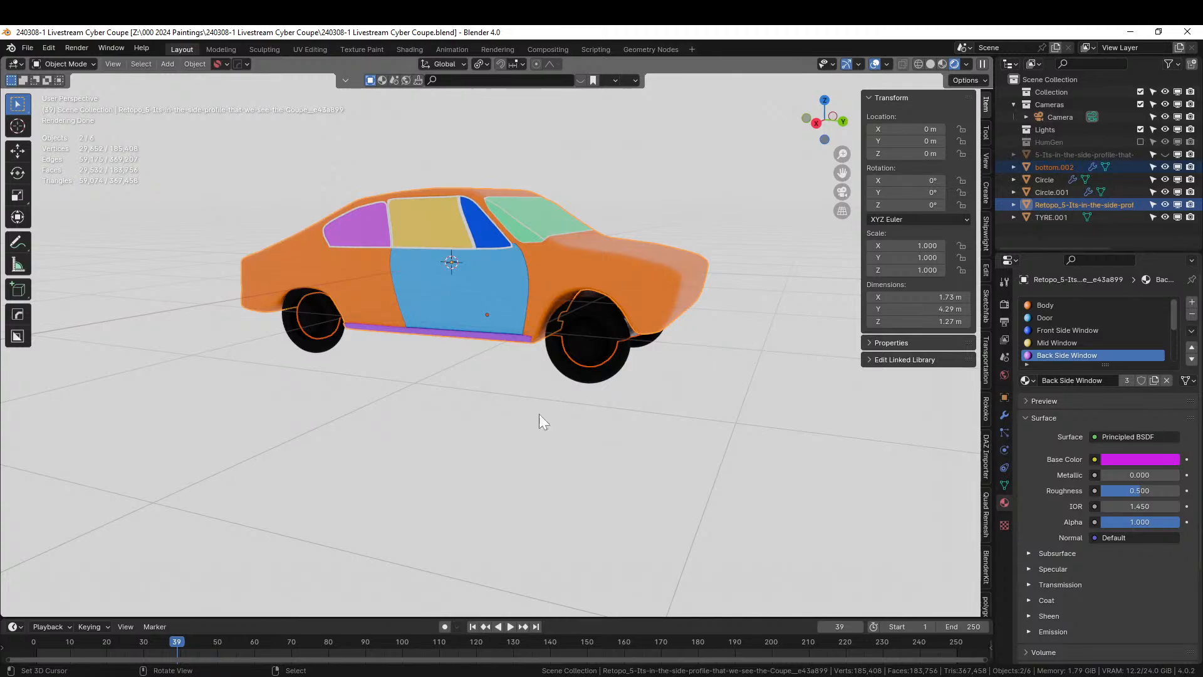
middle_drag(539, 419, 502, 459)
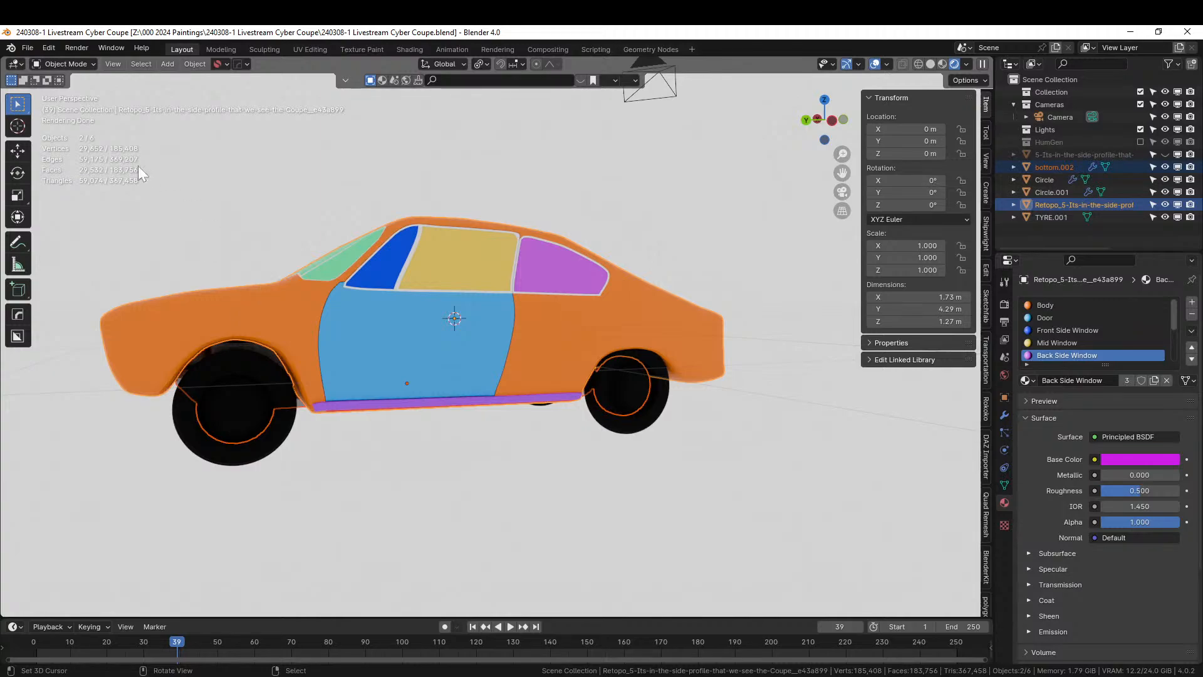
click(931, 64)
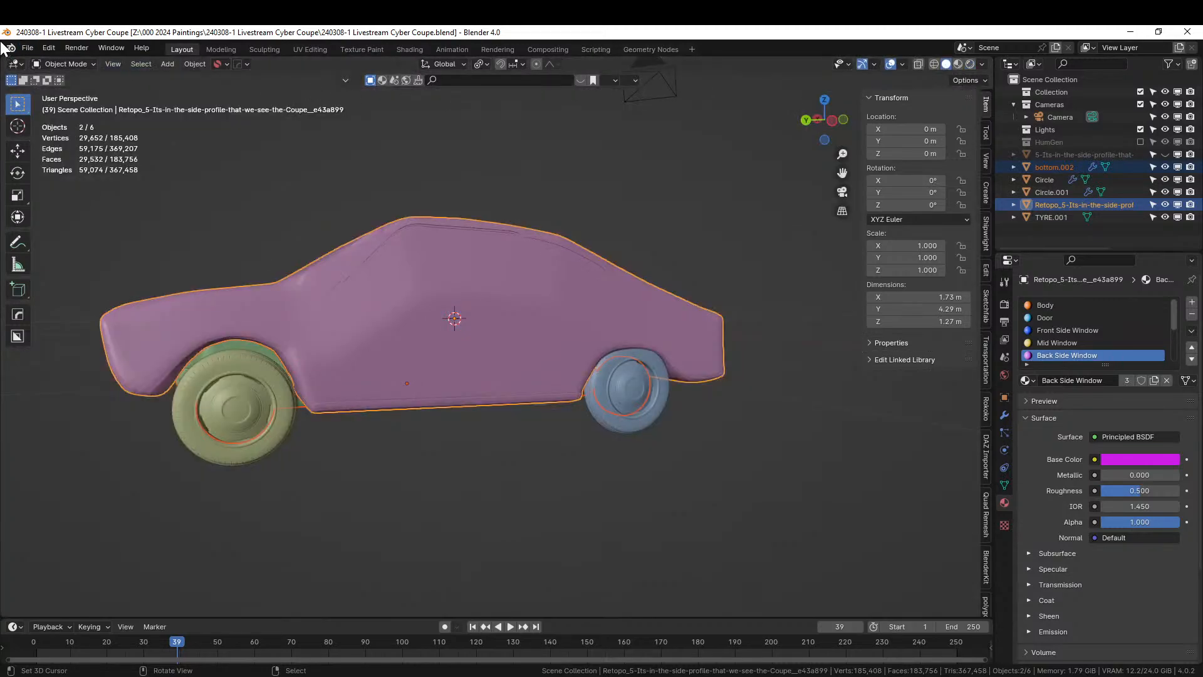
Split the viewport, turn the new area into an Asset Browser and open the Supercars catalog of the Kitbash3D library
drag(3, 58, 372, 114)
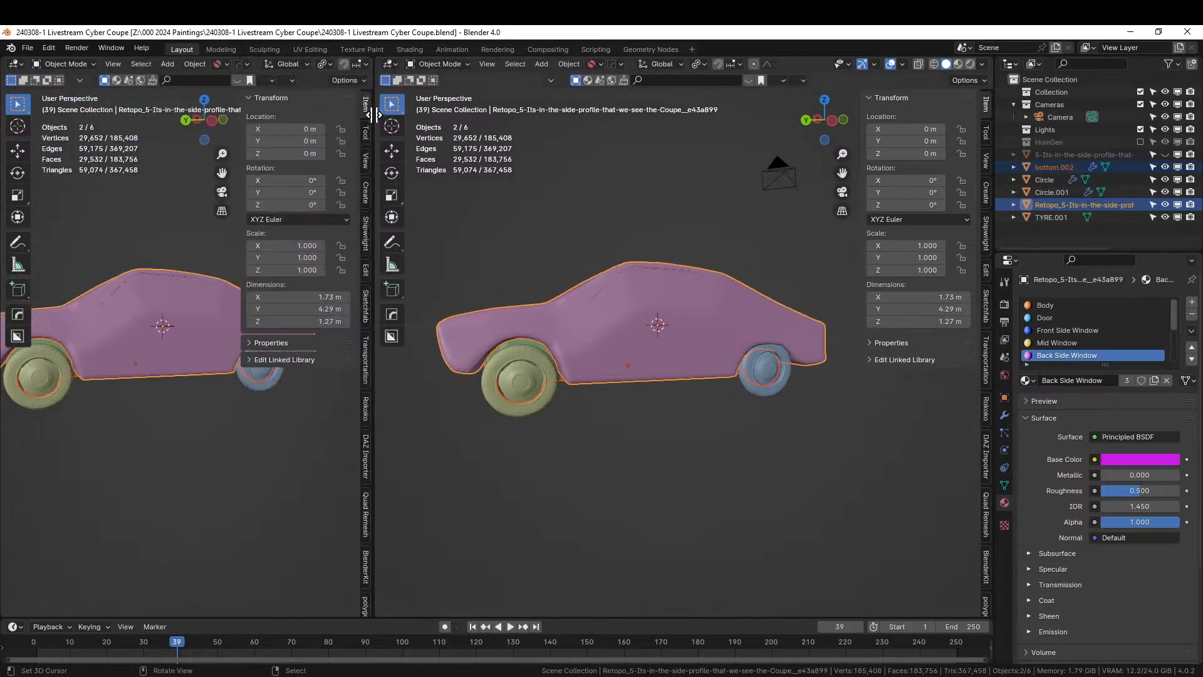
key(shift+F1)
key(shift+F1)
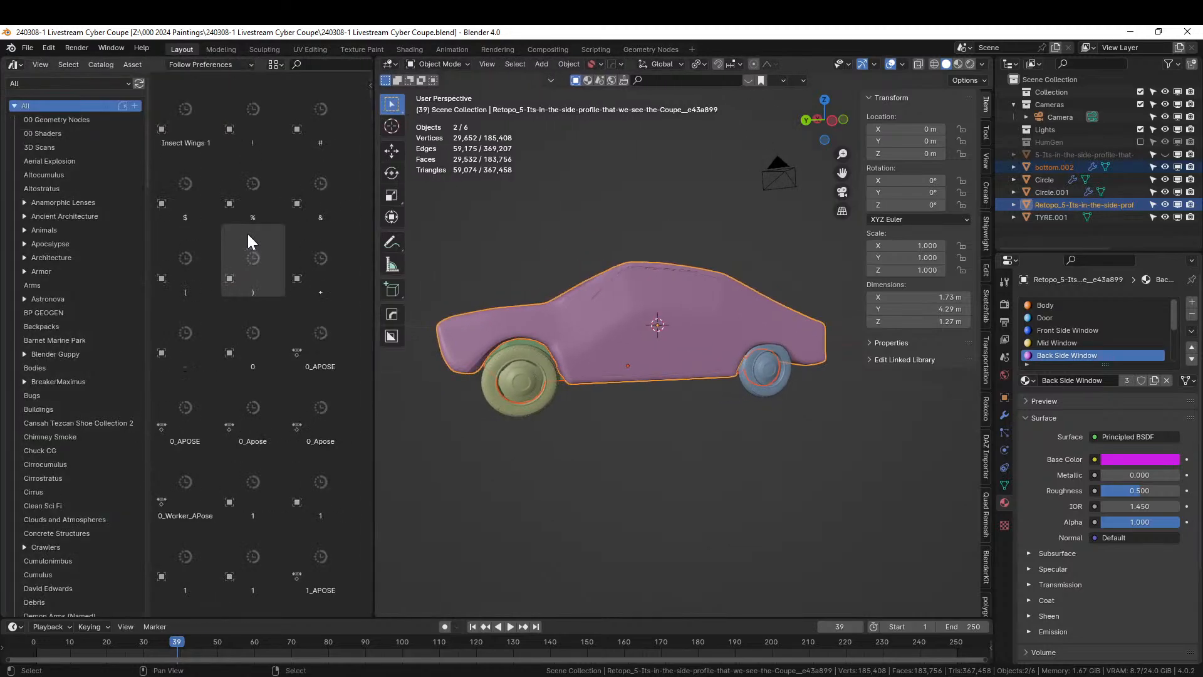
click(73, 81)
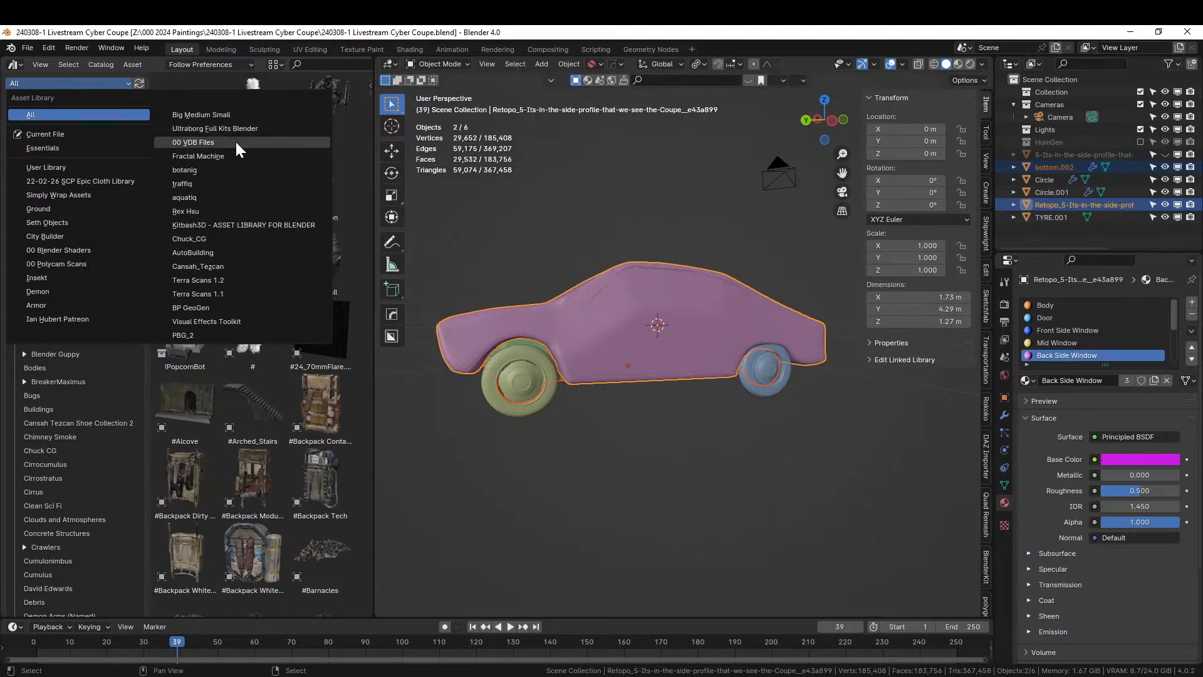
click(258, 224)
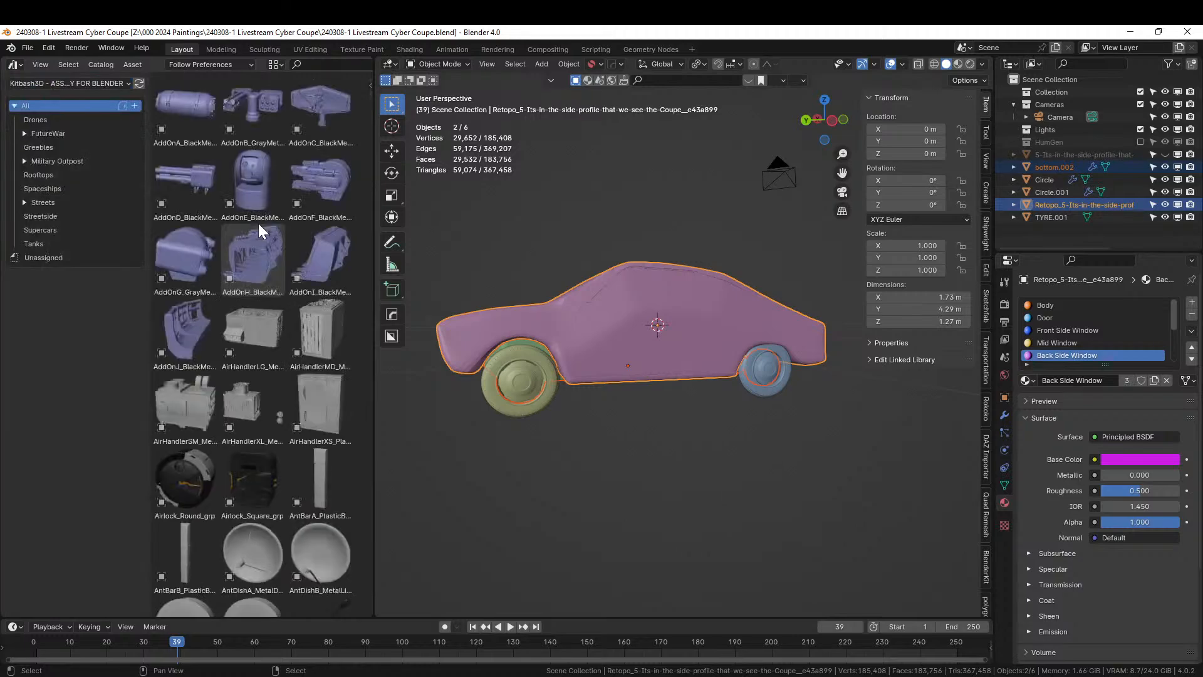
click(45, 231)
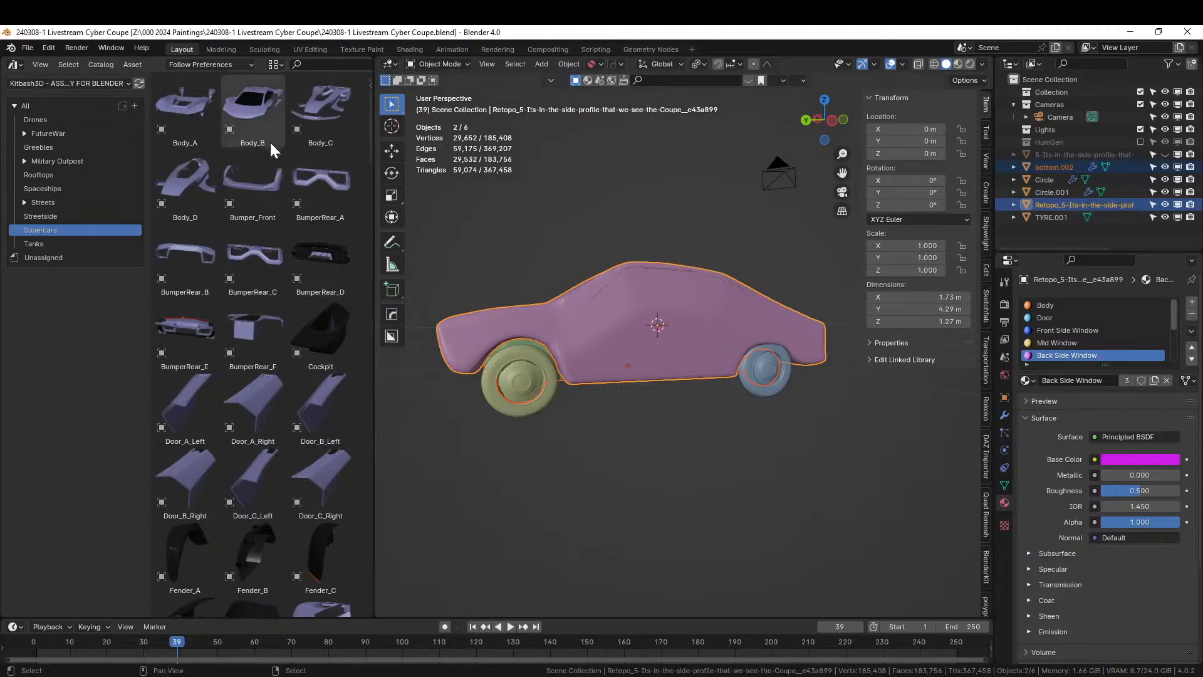
Duplicate the Asset Browser into a separate window and close its area in the main window
click(152, 62)
click(122, 148)
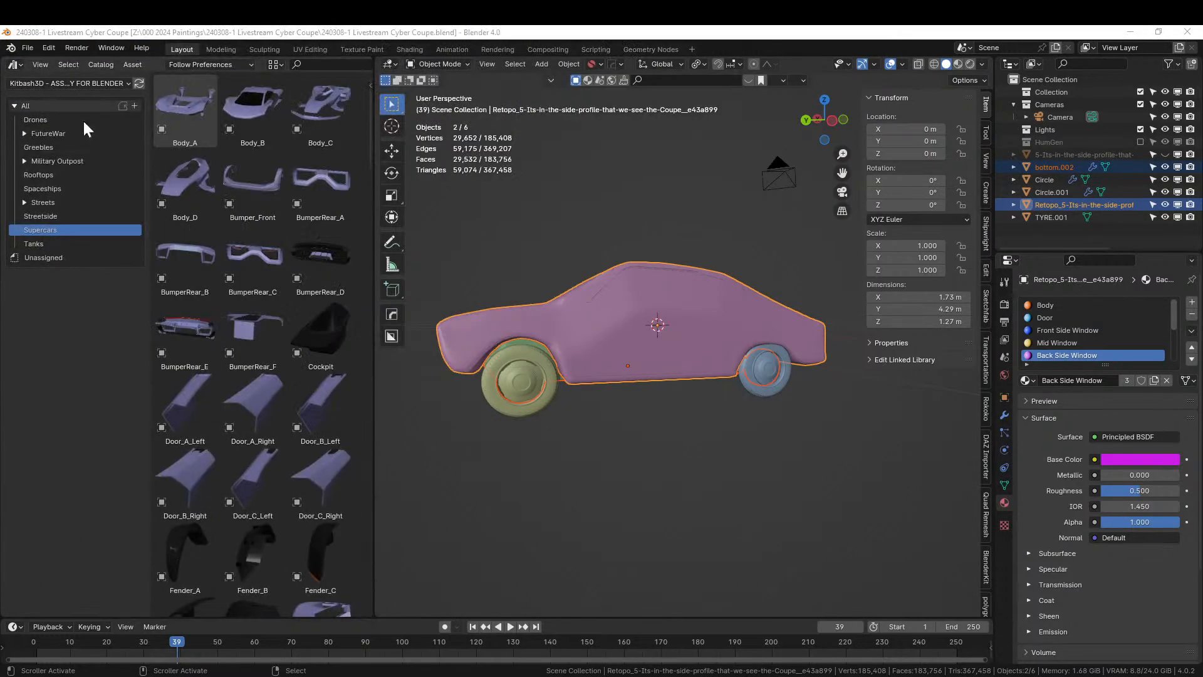
right_click(148, 62)
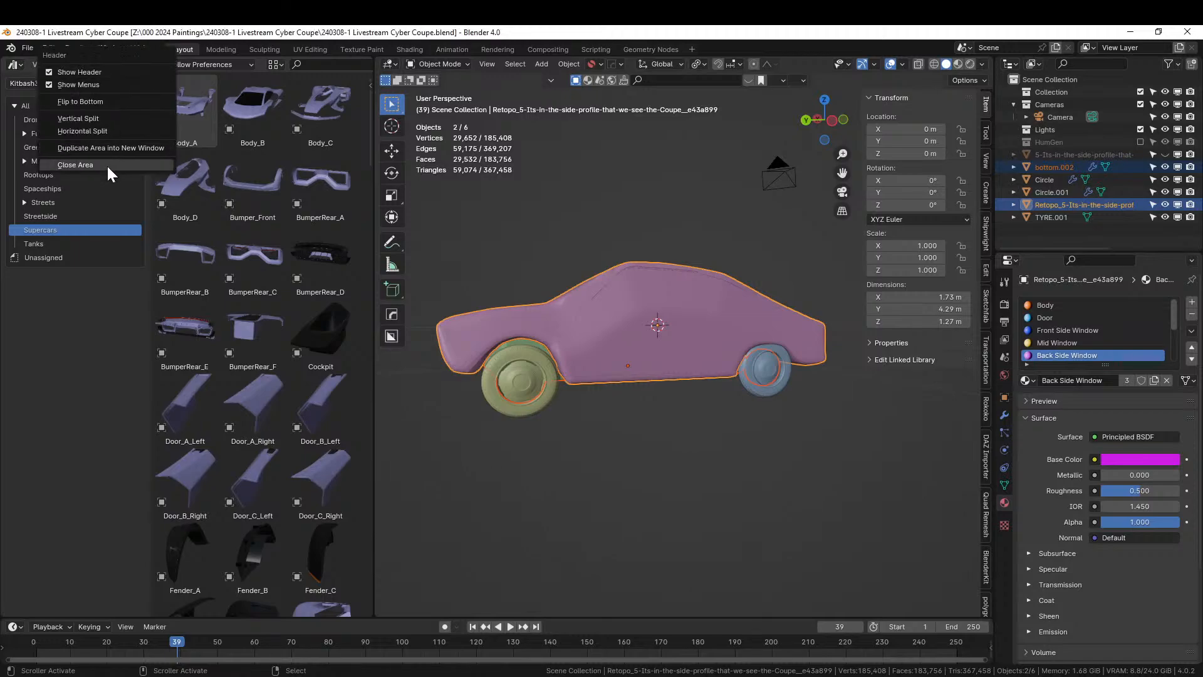
click(108, 165)
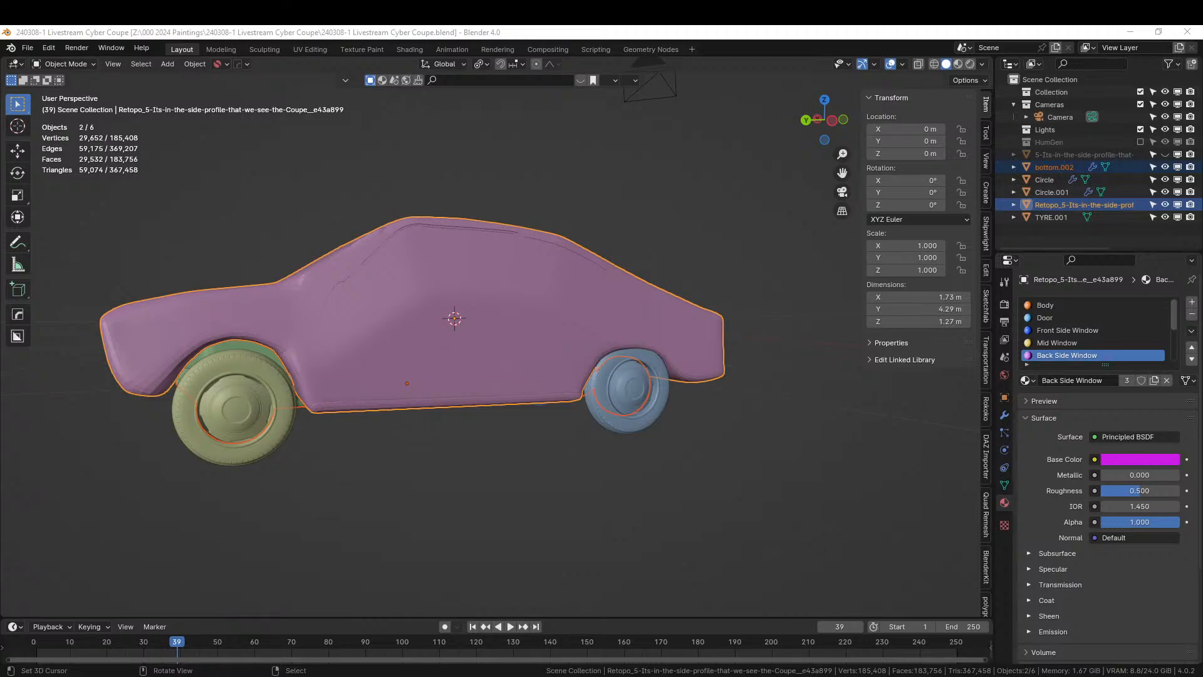
Add the Fender_A asset to the scene and clear its location to place it at the world origin
drag(638, 404, 476, 508)
middle_drag(480, 498, 531, 539)
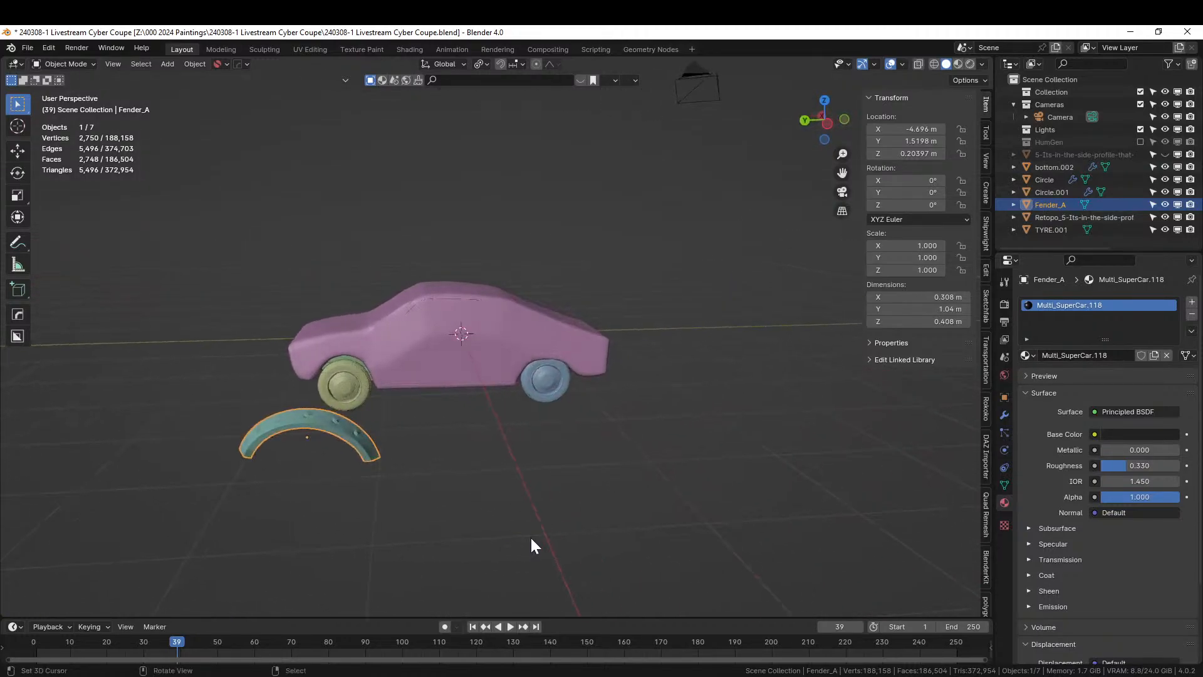
key(KP_7)
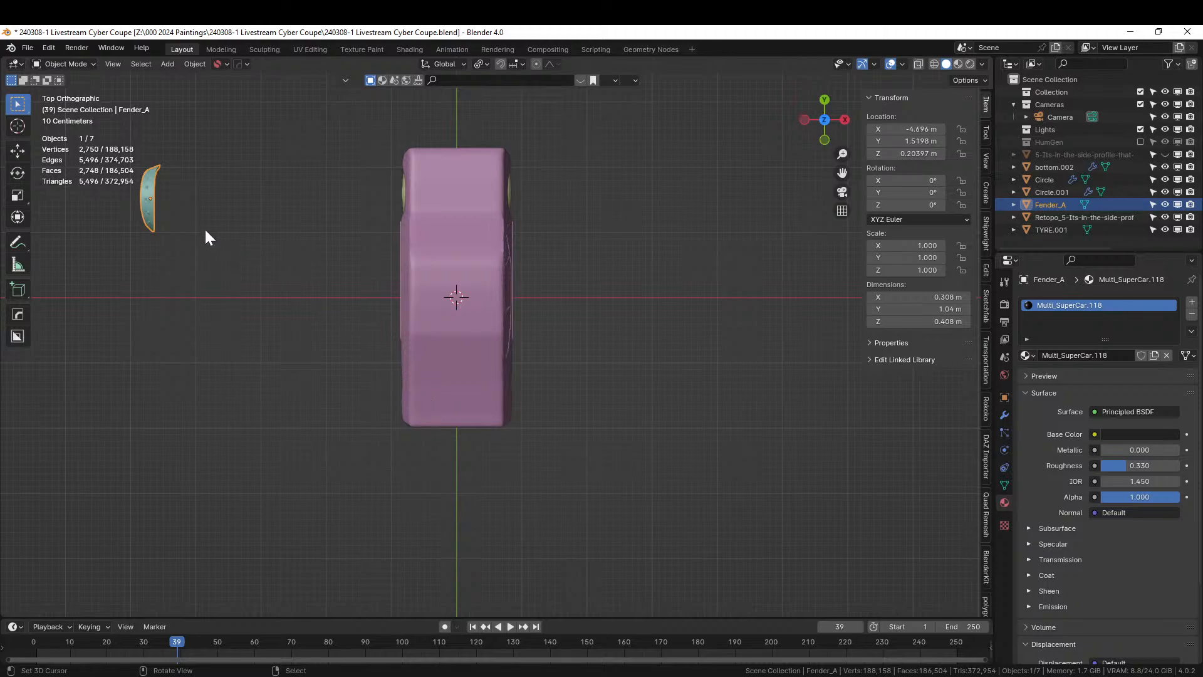
key(alt+g)
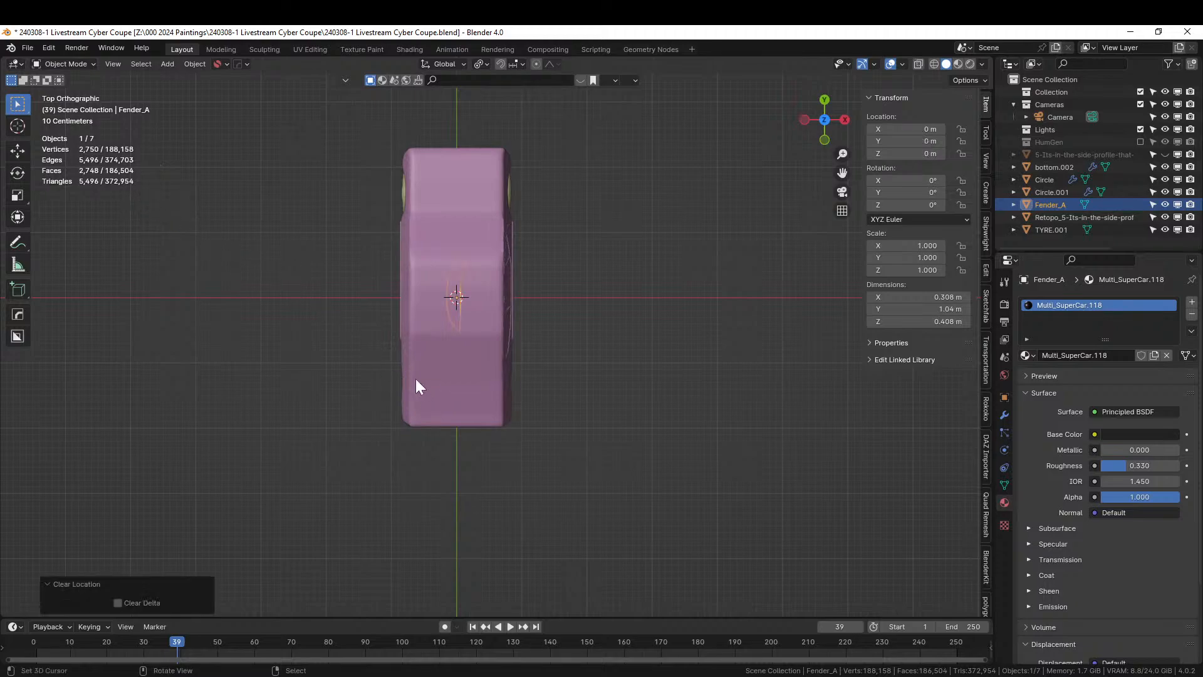
Move Fender_A 1.5857 m along Y and -0.77842 m along X to the front wheel arch
key(g)
key(y)
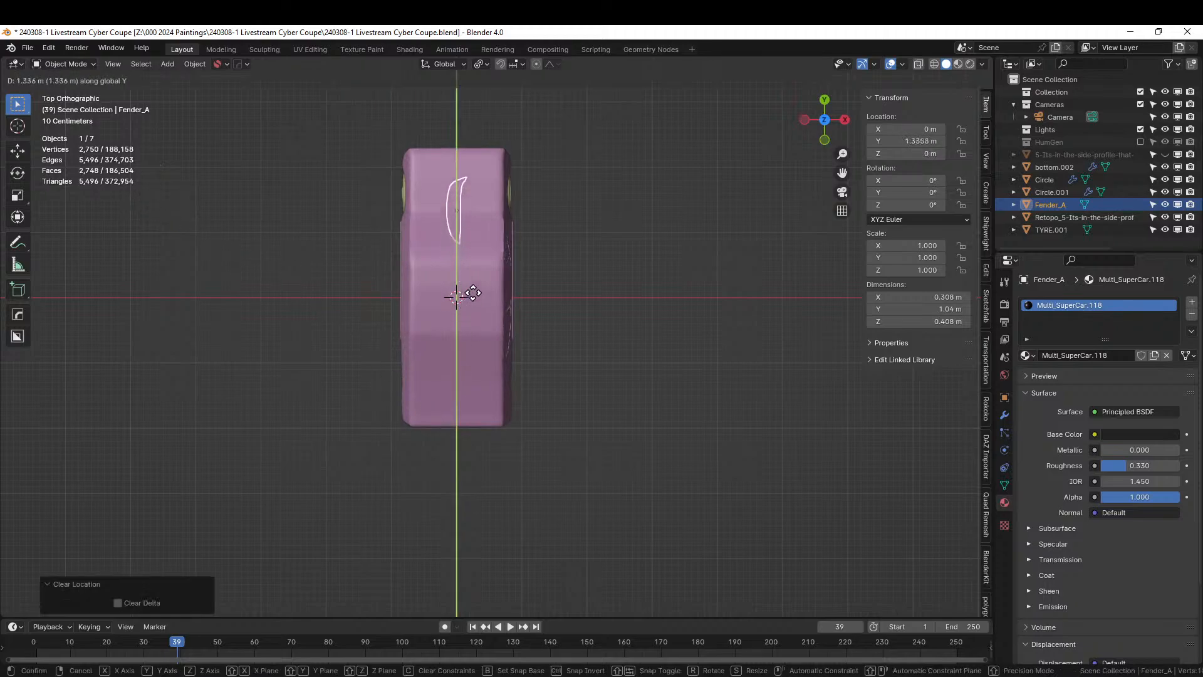
click(475, 281)
key(g)
key(x)
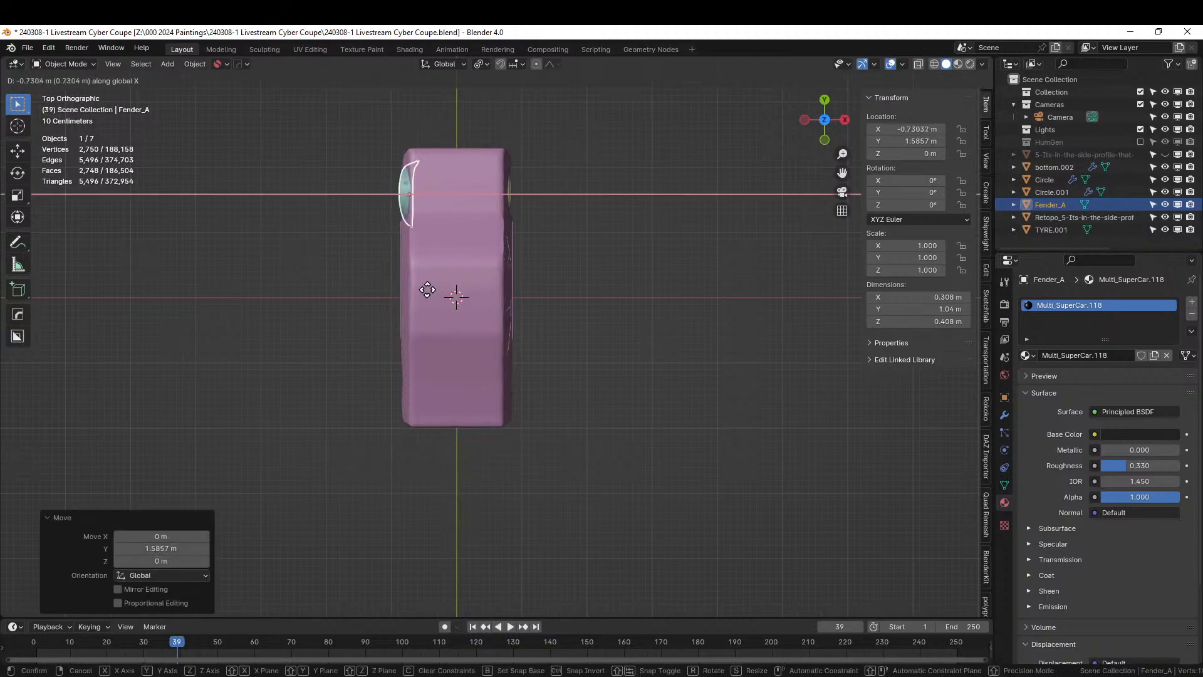
click(425, 289)
Move Fender_A -0.16402 m along Z toward the wheel arch and -0.030918 m along X outward from the body
key(KP_Decimal)
middle_drag(425, 290, 539, 265)
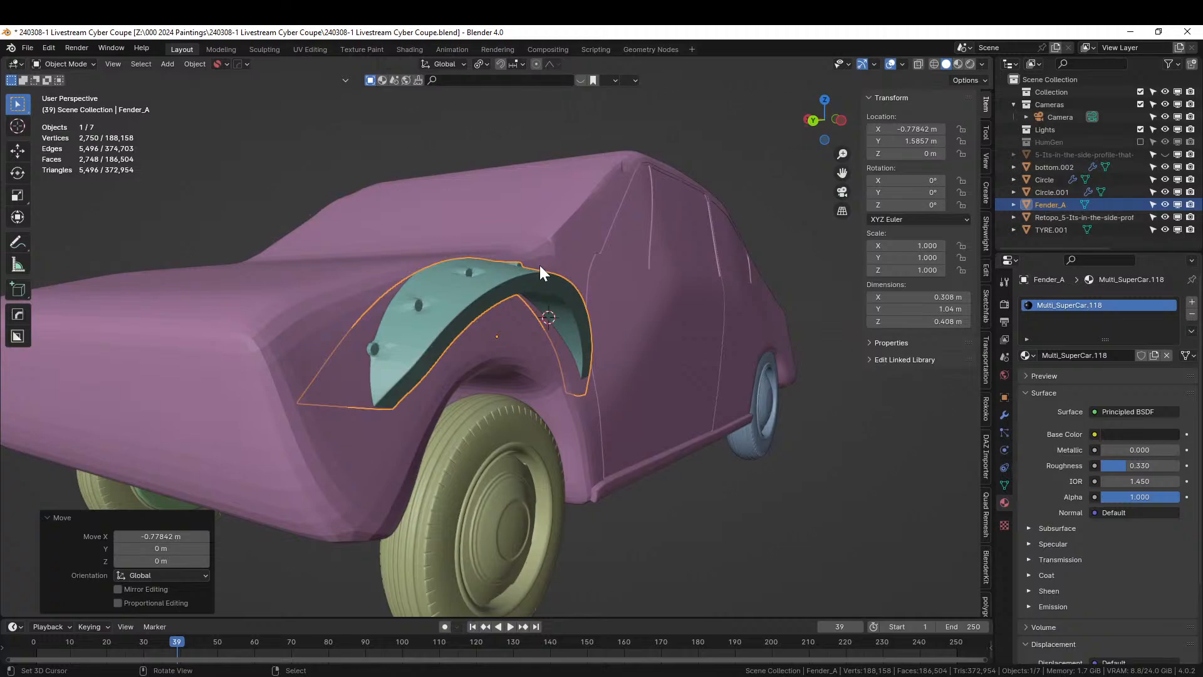
key(g)
key(z)
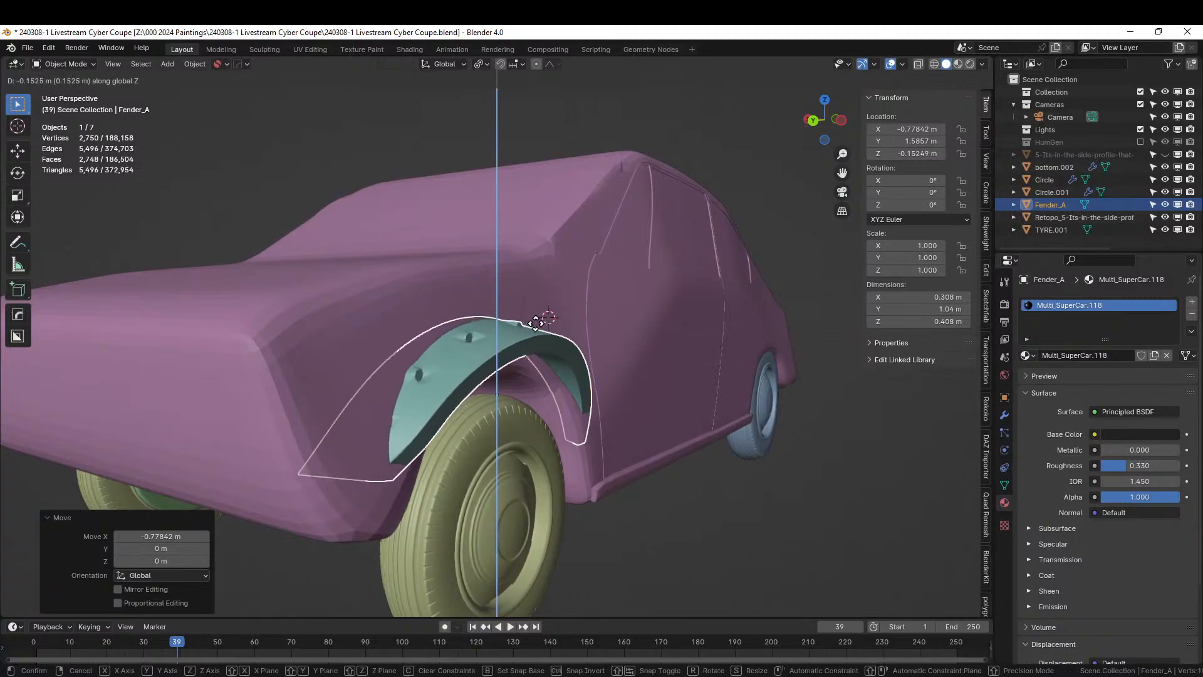
click(545, 325)
middle_drag(550, 322, 580, 475)
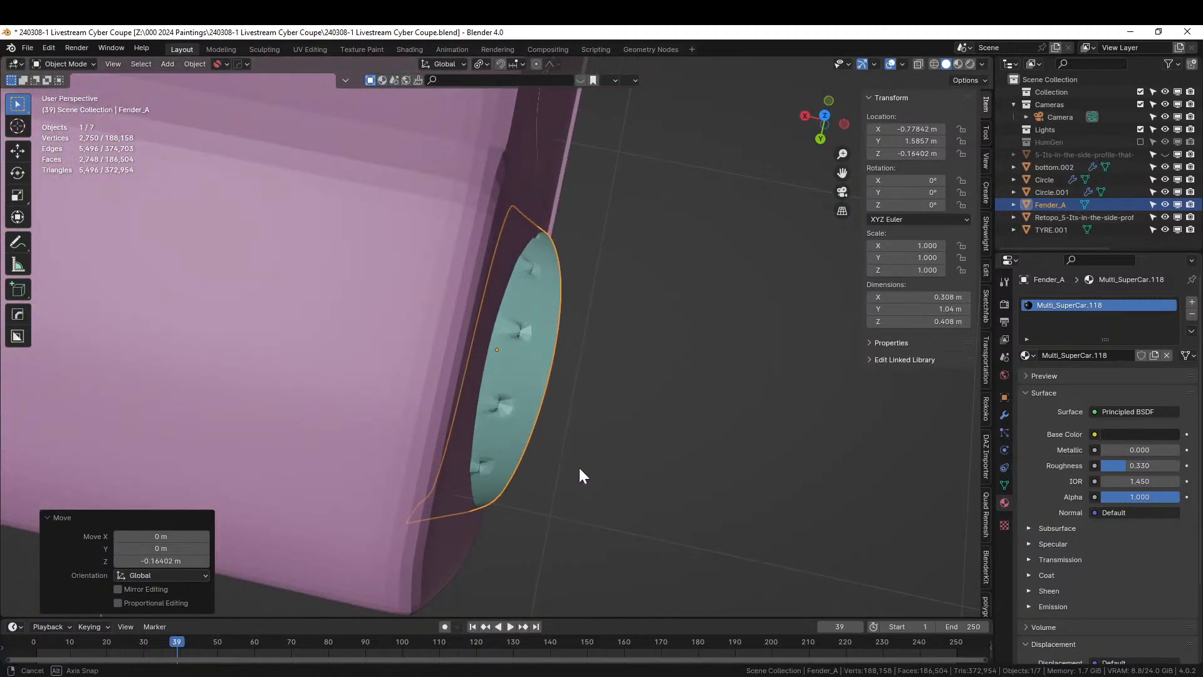
key(g)
key(x)
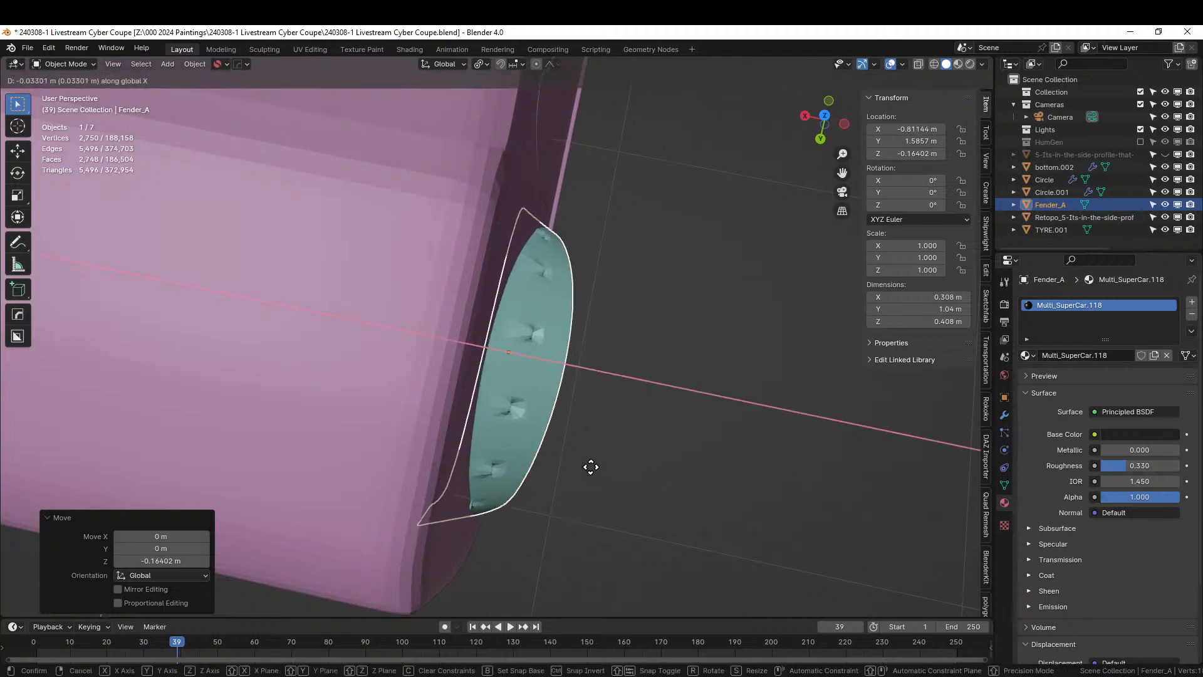
click(588, 467)
Lower Fender_A by 0.076592 m along Z, then slightly further by about 0.02 m to fit the front wheel arch
middle_drag(588, 466, 435, 324)
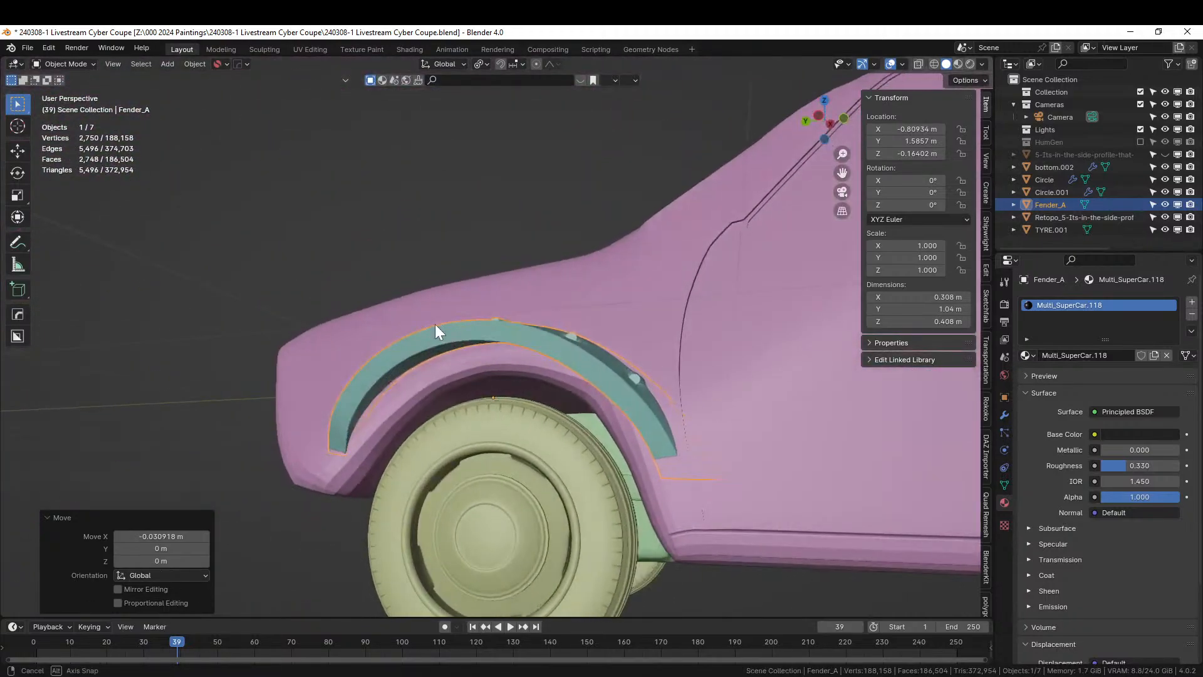
key(g)
key(z)
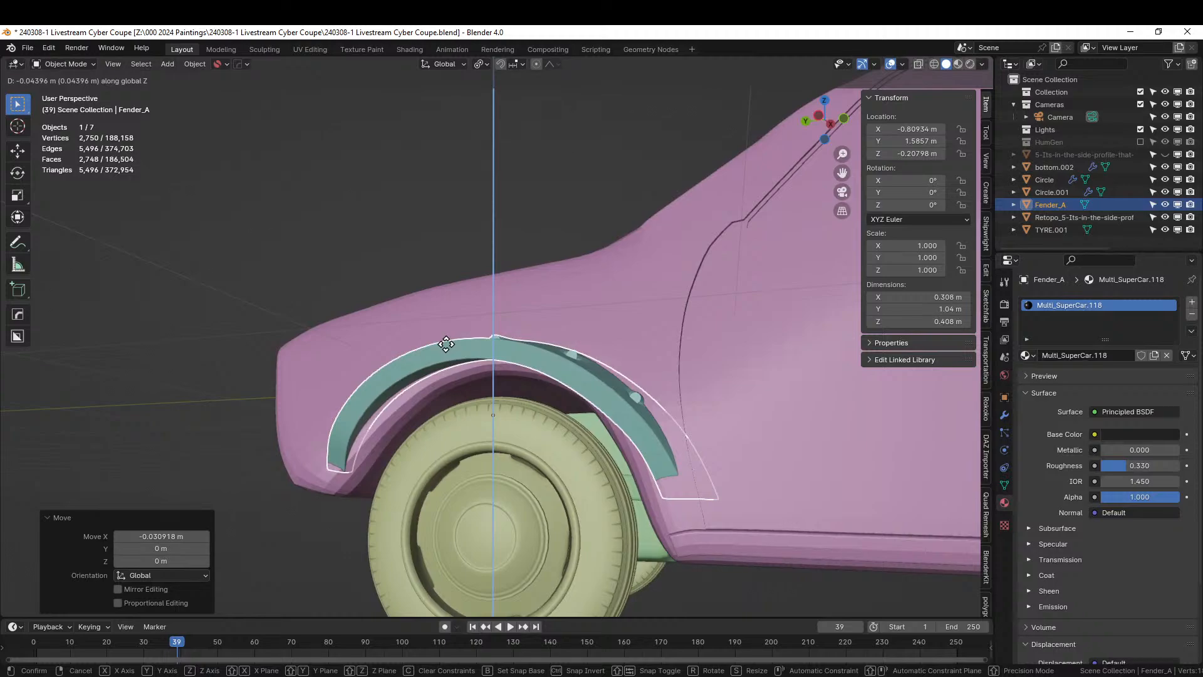
click(445, 358)
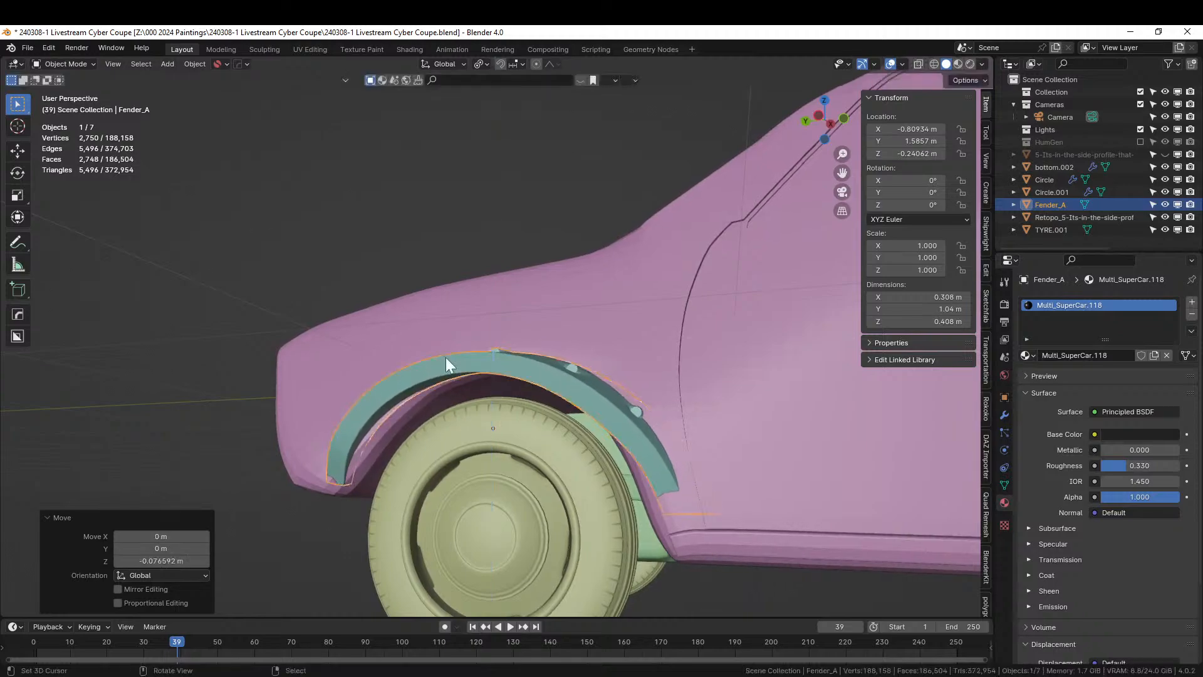
middle_drag(447, 362, 520, 341)
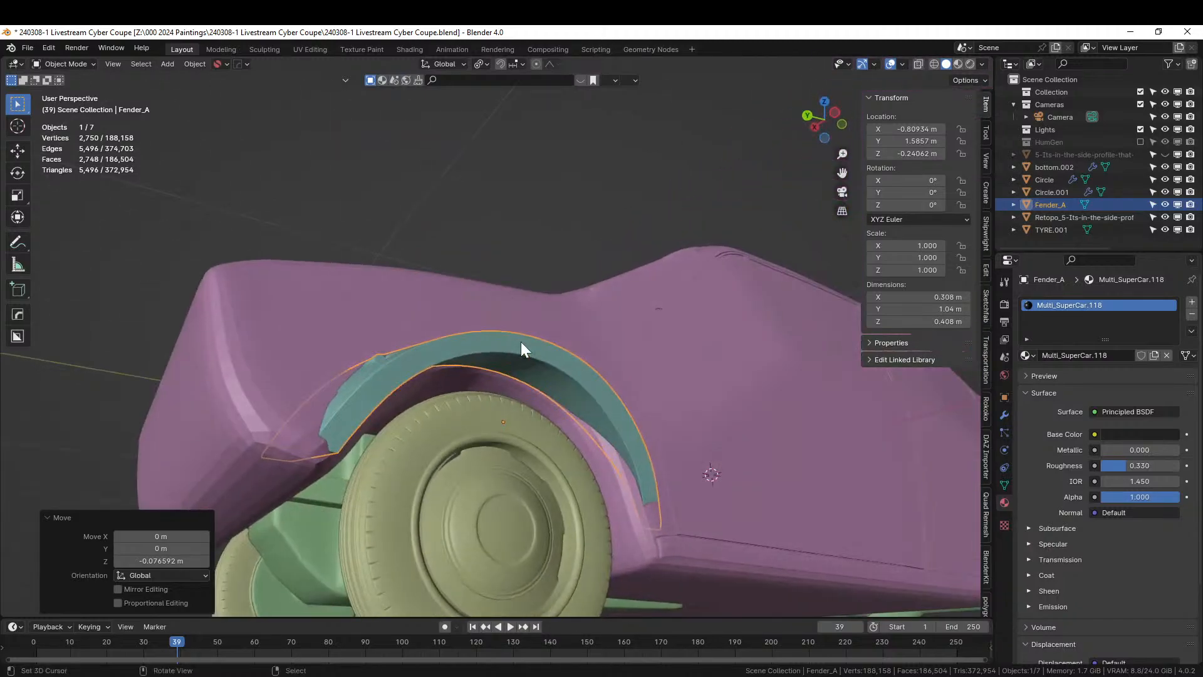
key(g)
key(z)
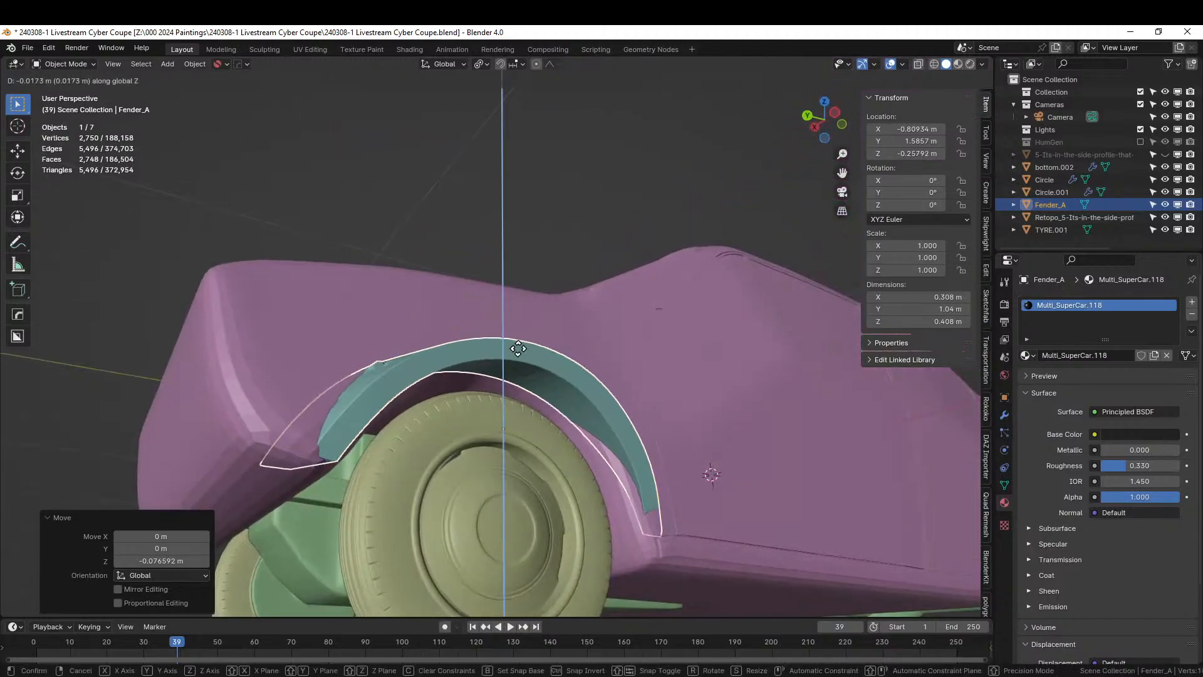
click(520, 349)
Mirror Fender_A along X to the opposite side of the car, using the coupe body as the mirror reference
middle_drag(519, 349, 513, 398)
shift+click(420, 371)
key(alt+x)
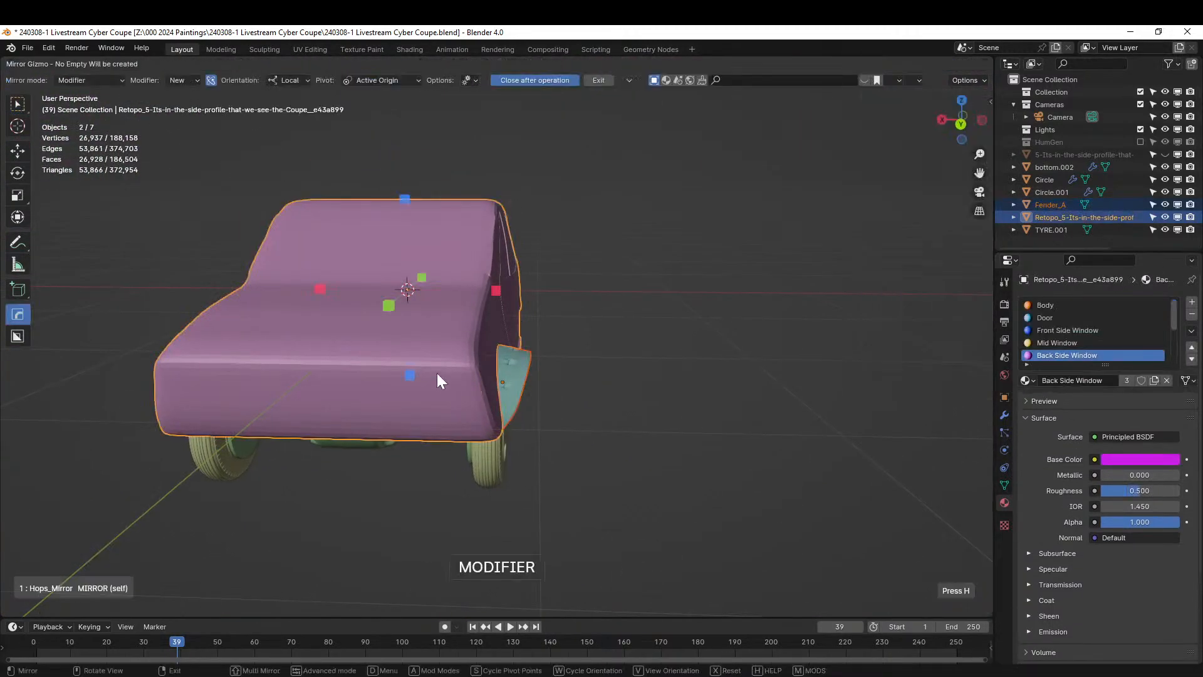
click(497, 292)
Scale Fender_A to 0.854 along X so that it sits closer to the body
middle_drag(551, 334, 529, 373)
scroll(523, 370, up, 2)
click(525, 367)
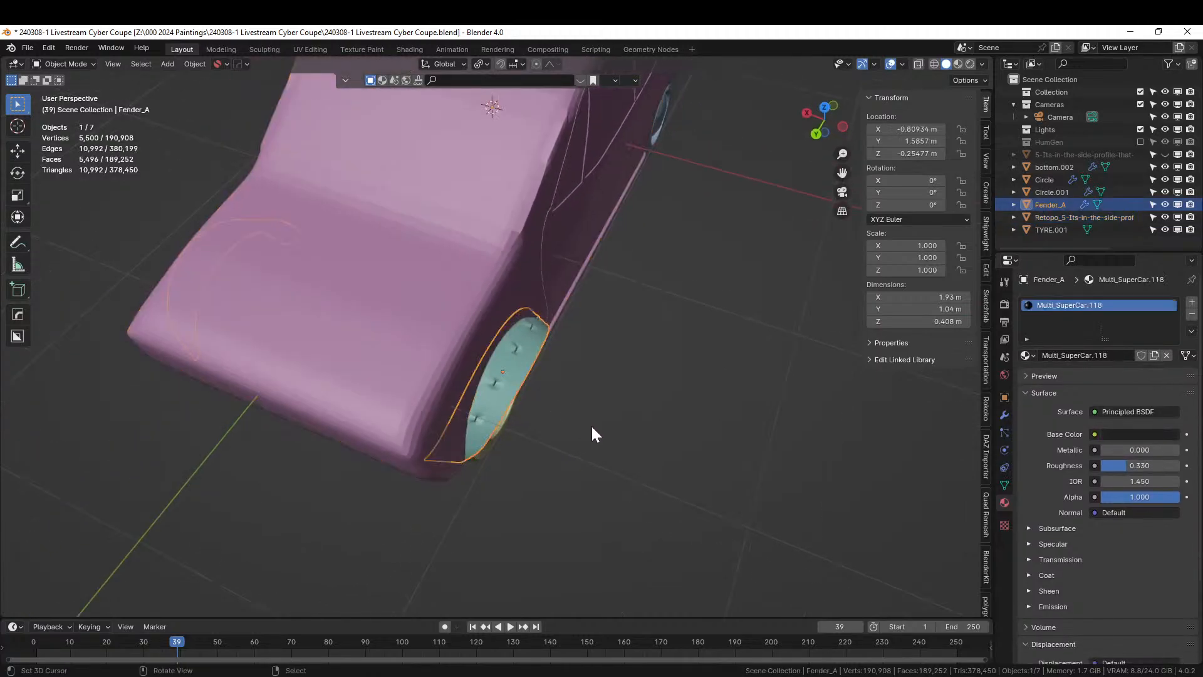
key(s)
key(x)
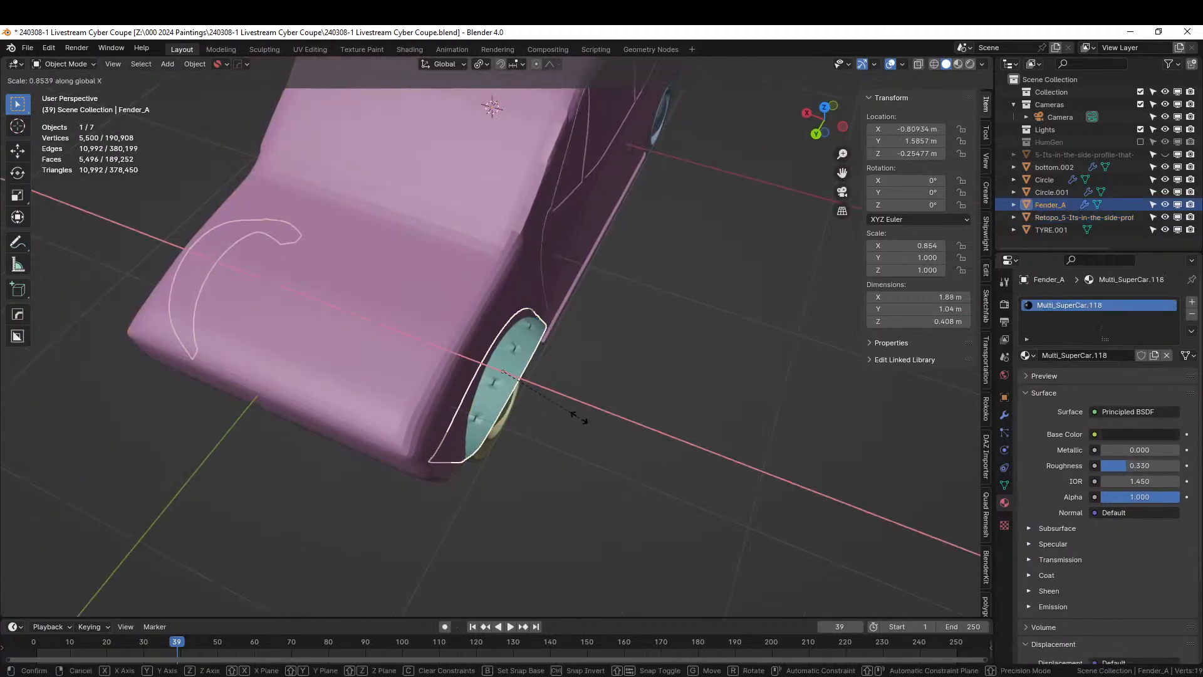
click(577, 417)
Create a linked duplicate of Fender_A and move it -2.7127 m along Y to the rear wheel arch
middle_drag(577, 416, 502, 475)
scroll(558, 408, down, 3)
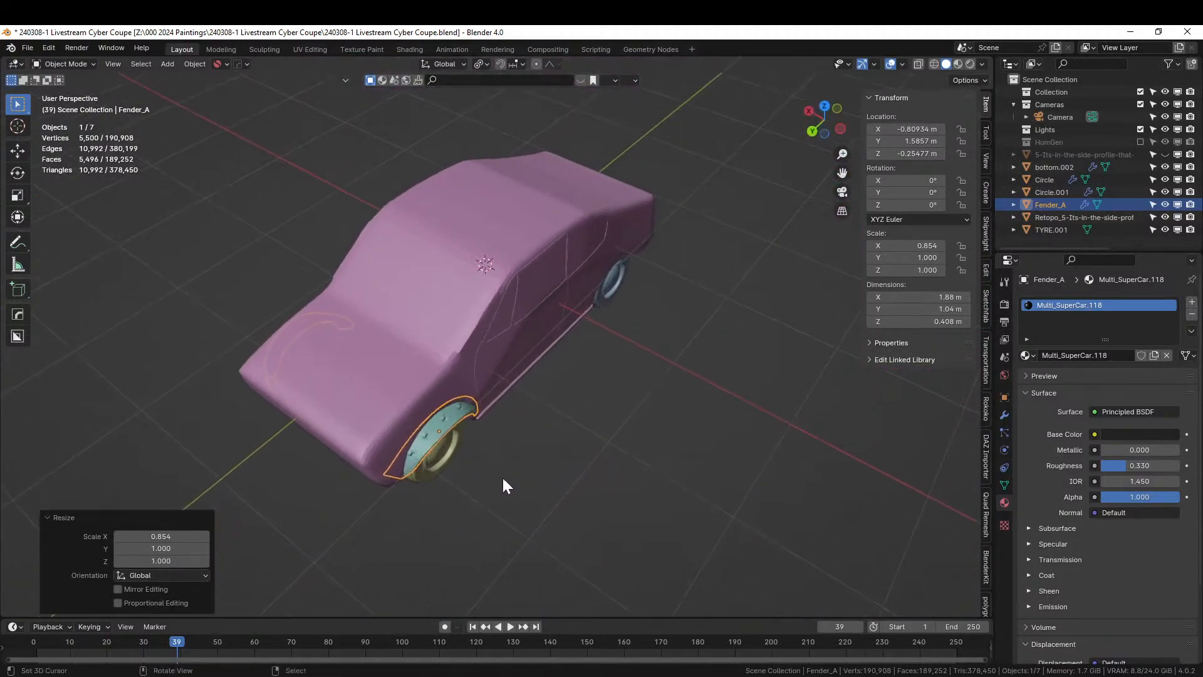
key(KP_7)
shift+middle_drag(546, 426, 372, 459)
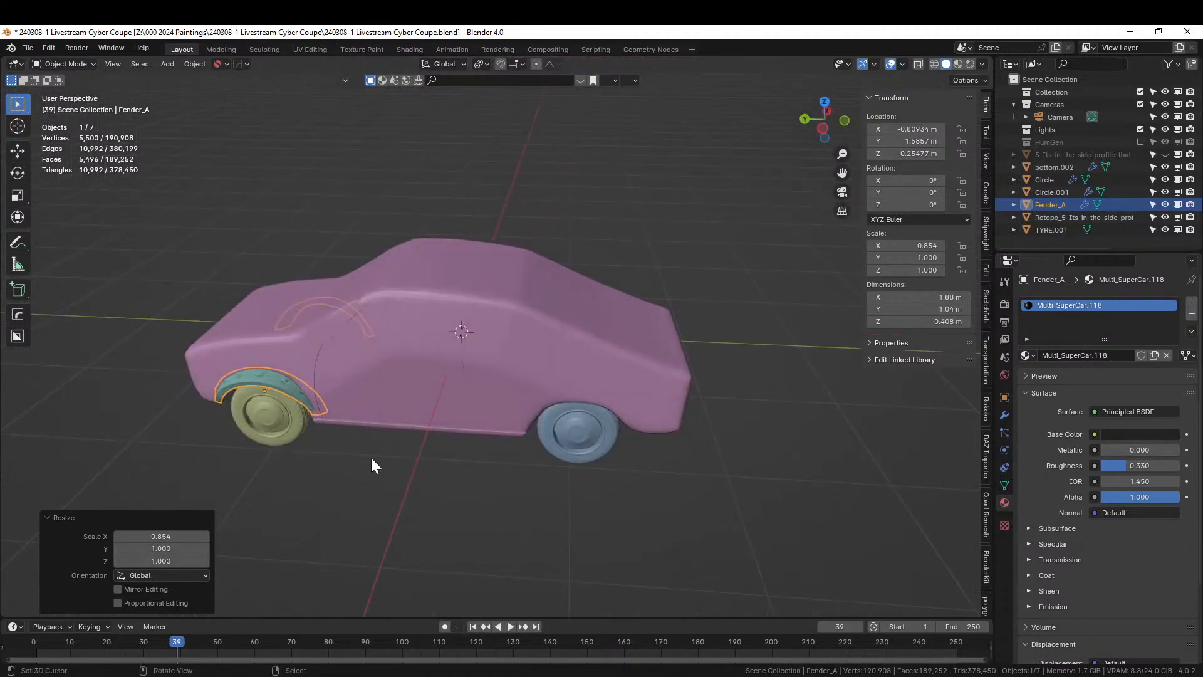
key(alt+d)
key(y)
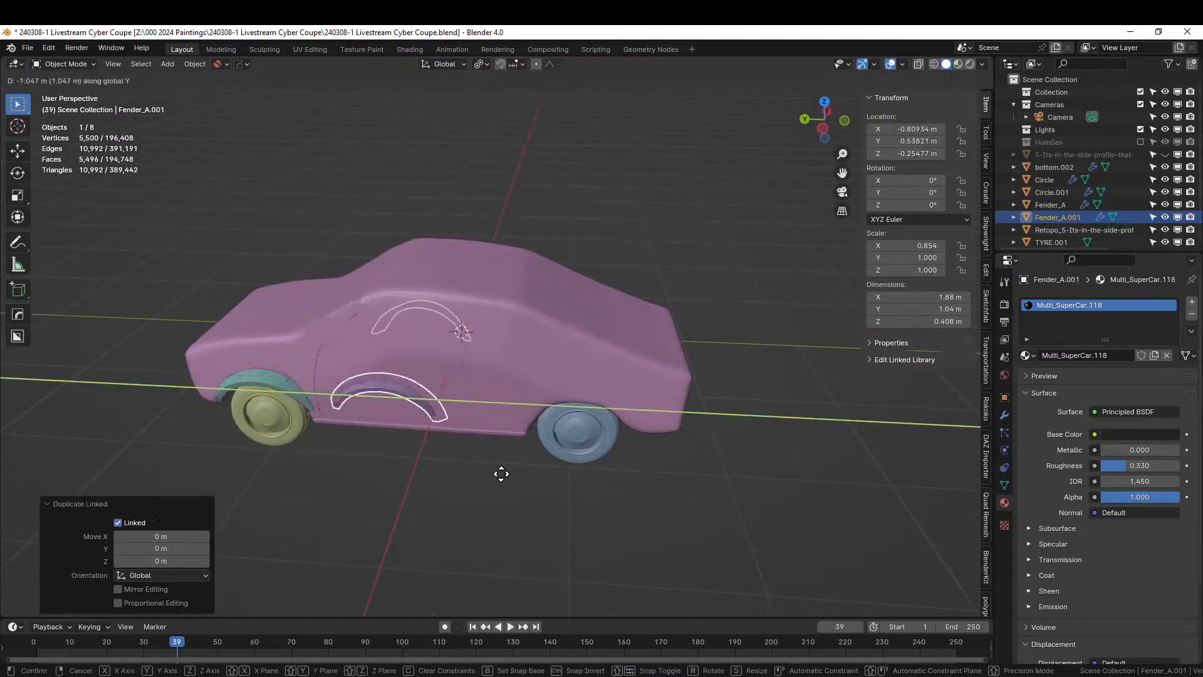
click(689, 511)
Move the rear fender 0.046278 m along Y and -0.027274 m along X to fit the rear wheel arch
middle_drag(689, 510, 662, 445)
key(g)
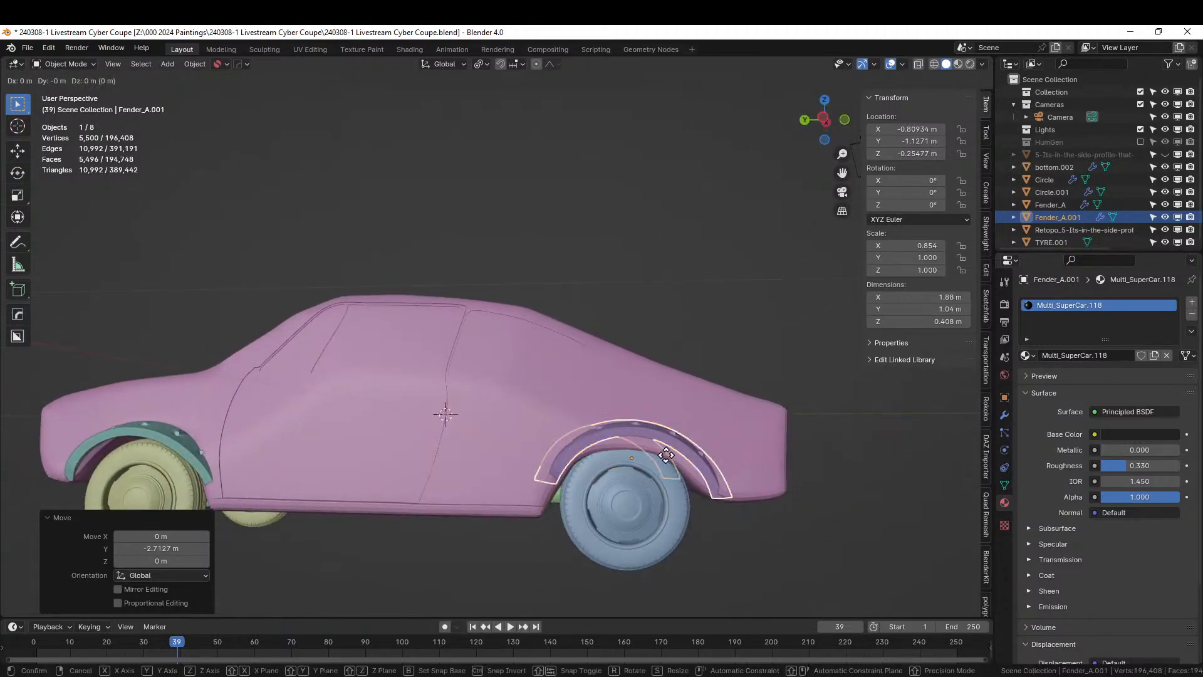
key(y)
click(659, 458)
middle_drag(659, 459, 612, 432)
key(g)
key(x)
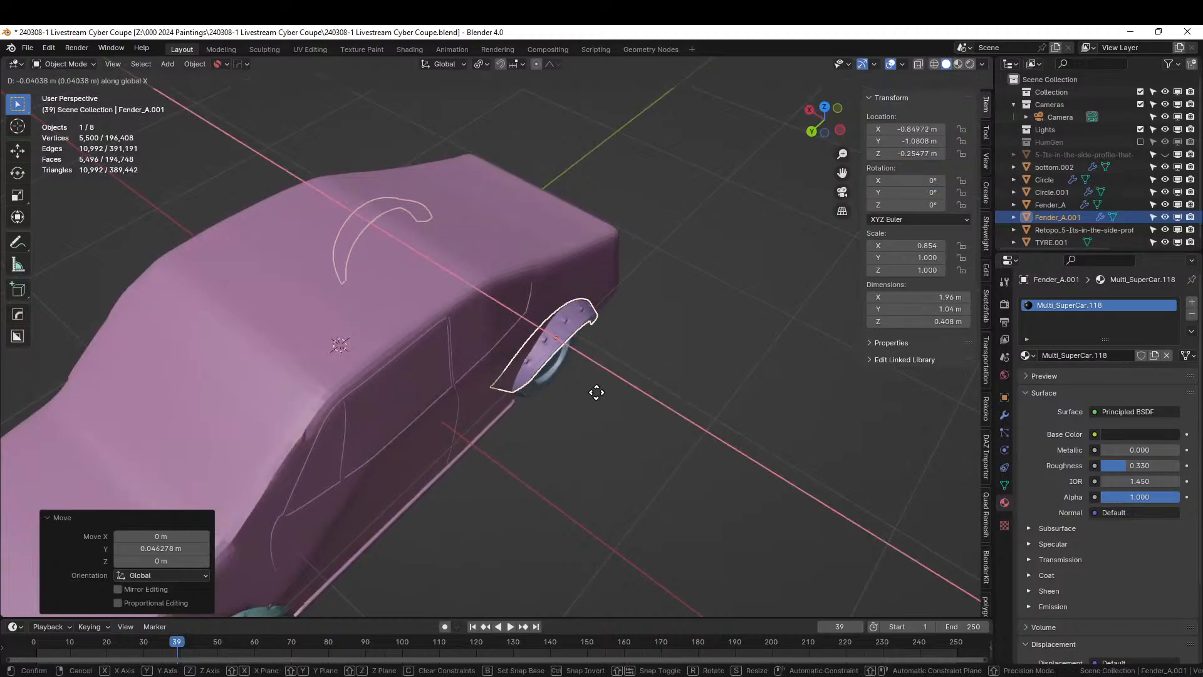
click(595, 392)
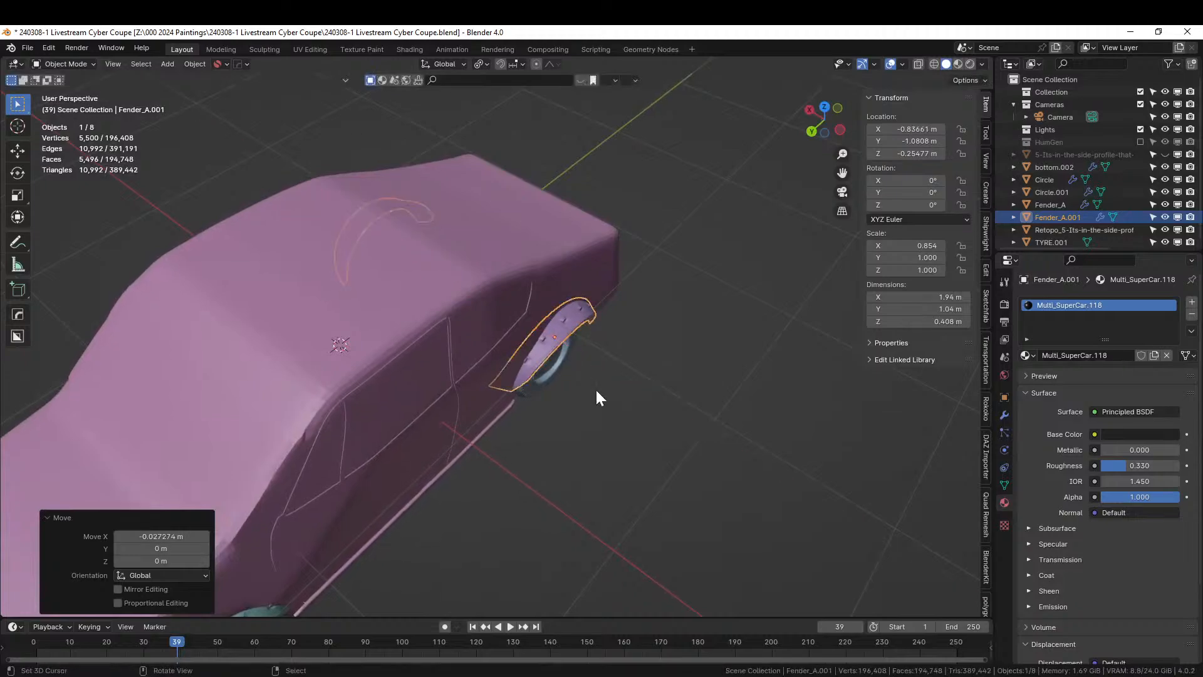
Deselect the rear fender and save the file
mouse_move(596, 392)
middle_down()
mouse_move(392, 333)
mouse_move(378, 341)
mouse_move(510, 367)
mouse_move(529, 314)
mouse_move(569, 316)
mouse_move(515, 379)
mouse_move(510, 405)
mouse_move(585, 416)
mouse_move(598, 402)
mouse_move(300, 401)
mouse_move(238, 525)
mouse_move(247, 543)
mouse_move(419, 513)
mouse_move(560, 459)
mouse_move(619, 417)
mouse_move(586, 400)
middle_up()
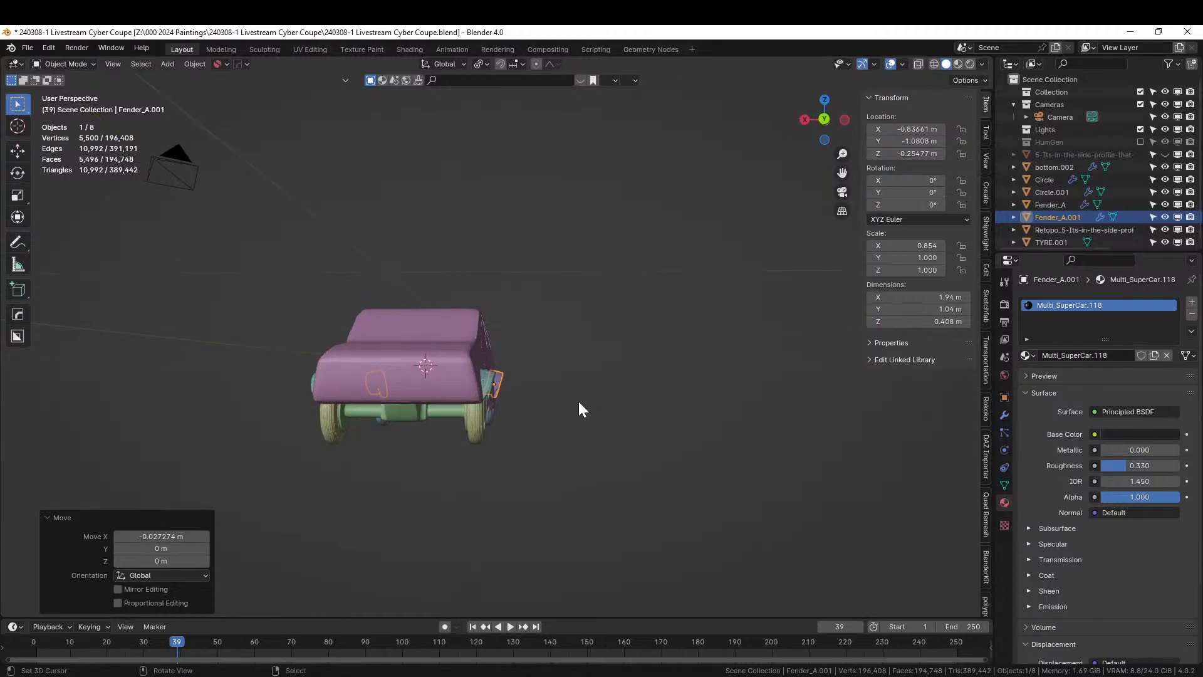
middle_drag(598, 455, 718, 456)
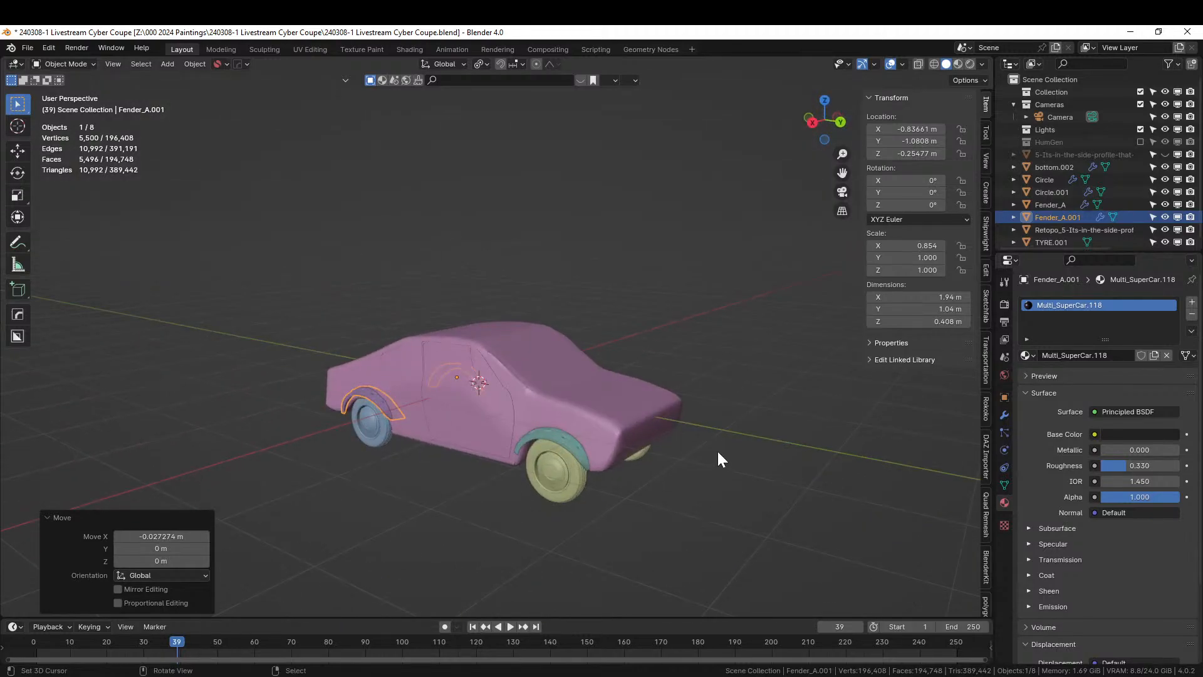
click(718, 456)
key(ctrl+s)
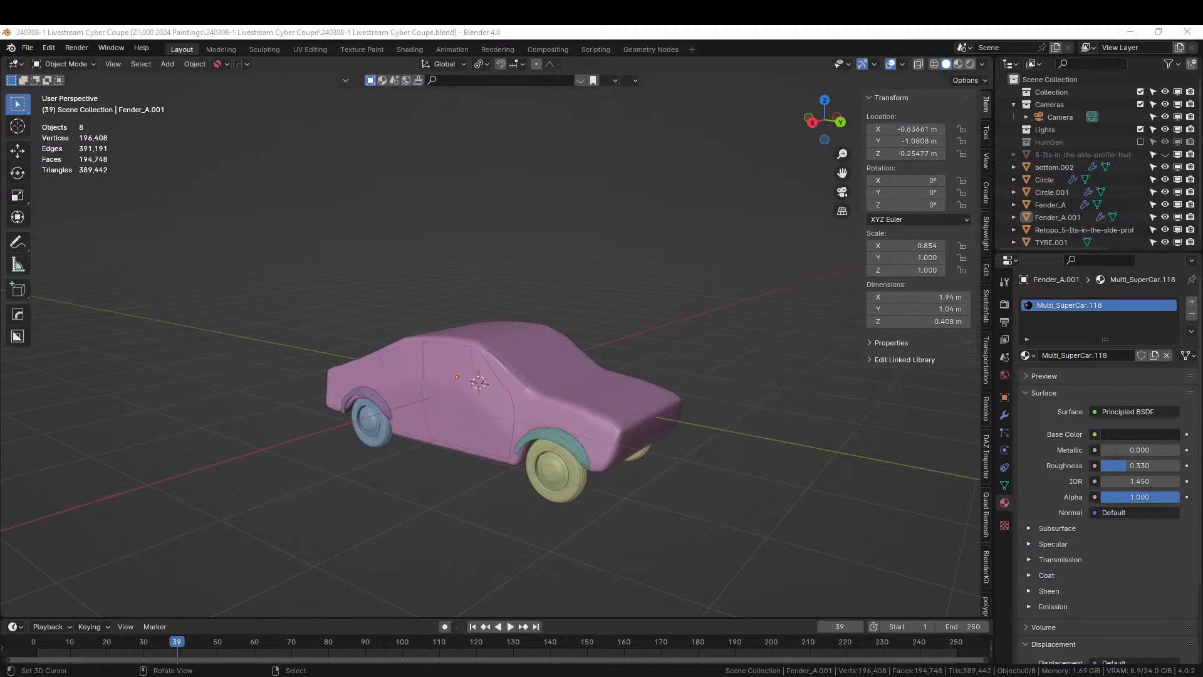
Add the Grill_A asset to the scene, clear its location and rotation, and rotate it 180° about Z
drag(1005, 250, 810, 470)
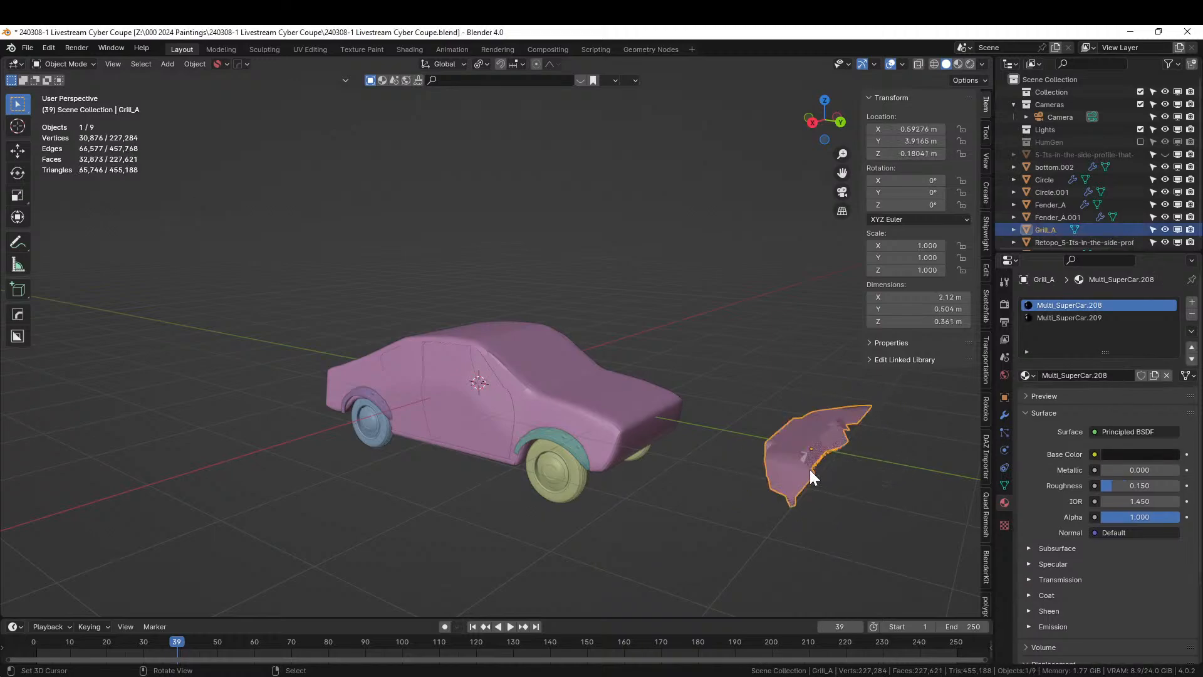
key(alt+g)
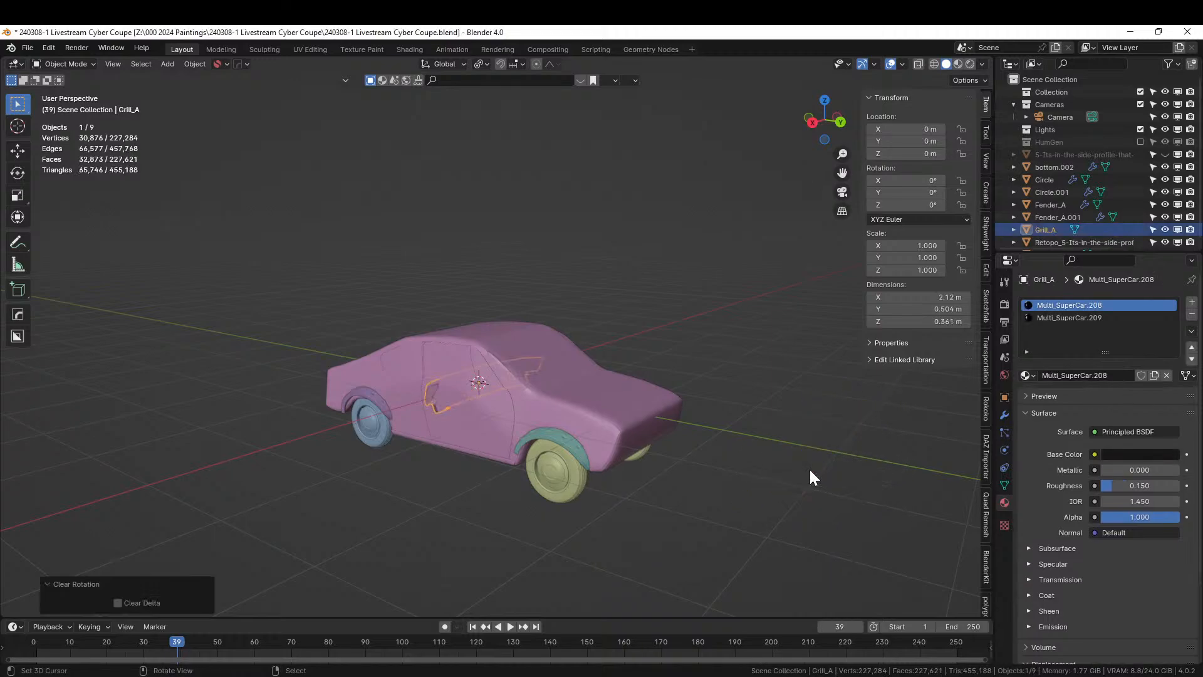
text(rz180)
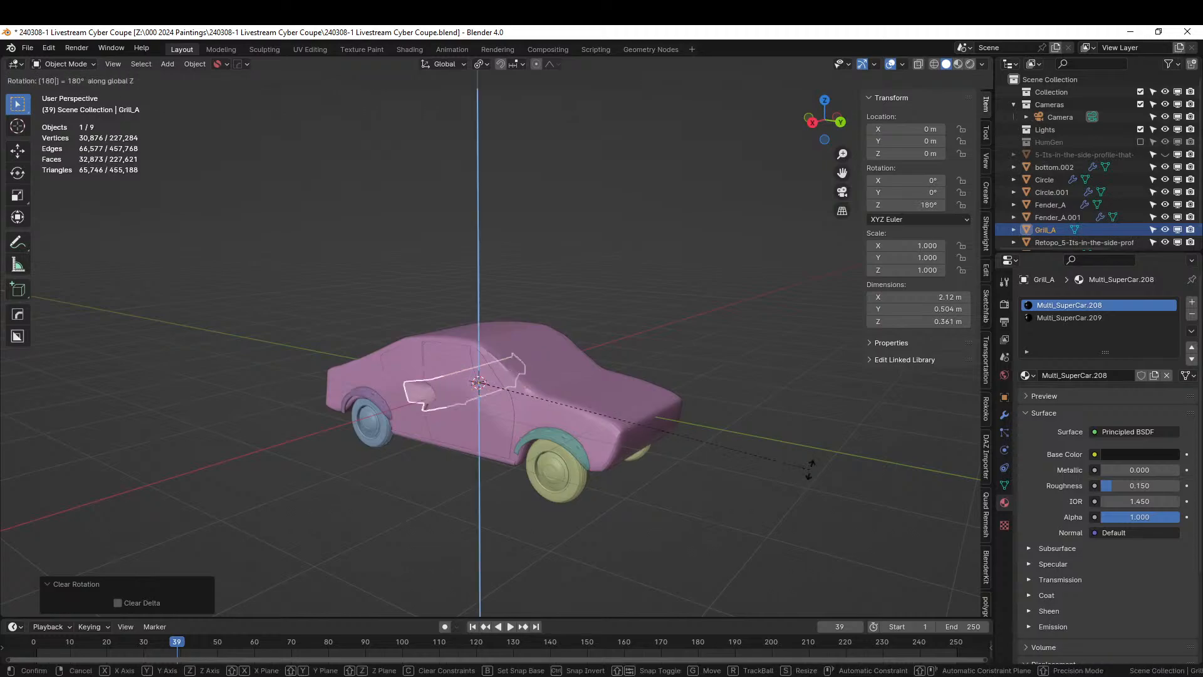
key(Return)
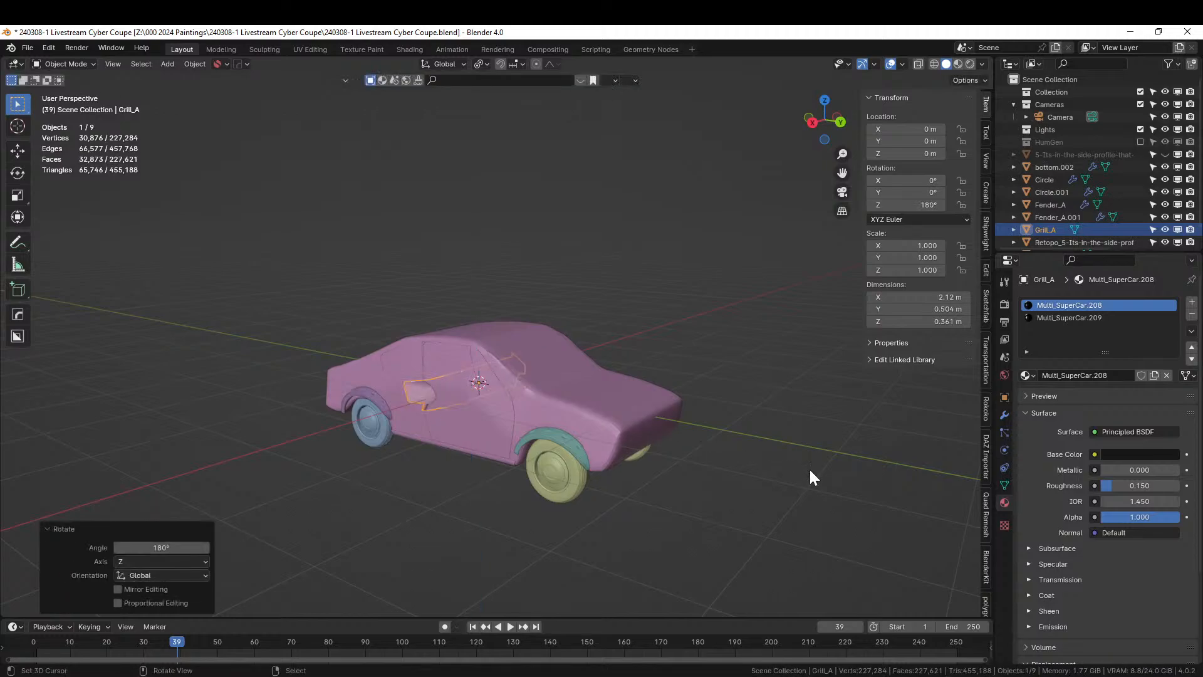
Move Grill_A 2.2377 m along Y to the front of the car and lower it 0.12182 m along Z
key(g)
key(y)
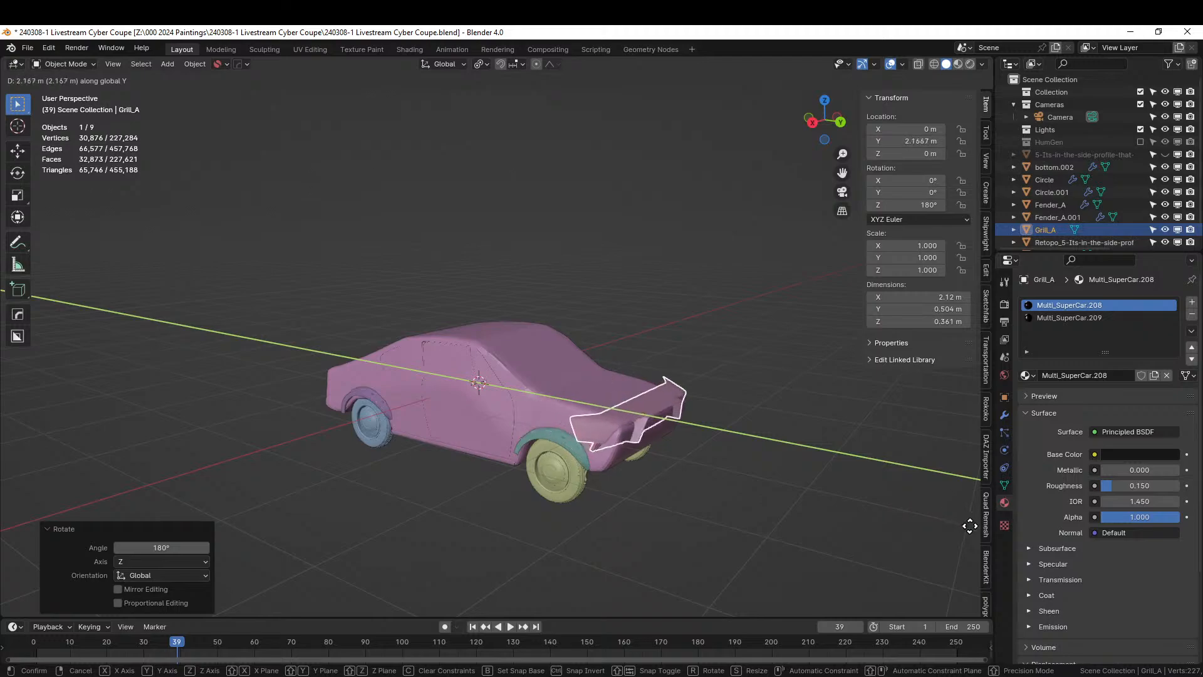
click(974, 531)
middle_drag(945, 521, 727, 423)
key(g)
key(z)
click(660, 491)
Move Grill_A 0.044869 m further forward along Y and scale it to 0.790 along X to match the body width
key(g)
key(y)
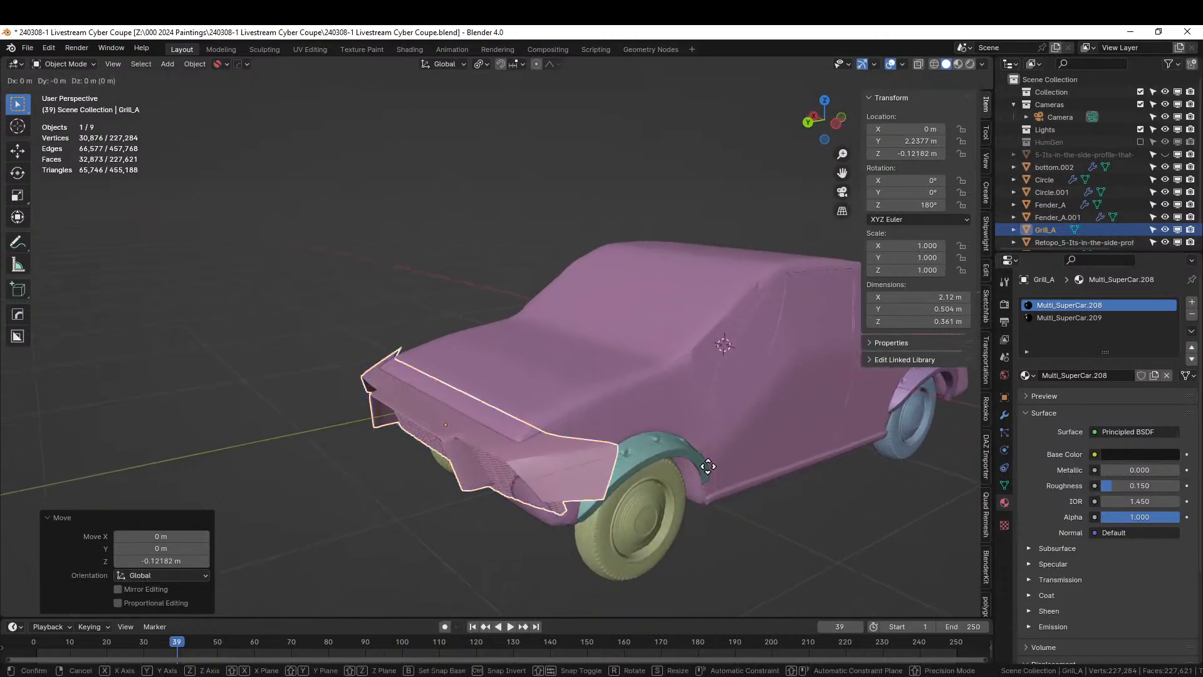
click(711, 489)
middle_drag(744, 564, 800, 588)
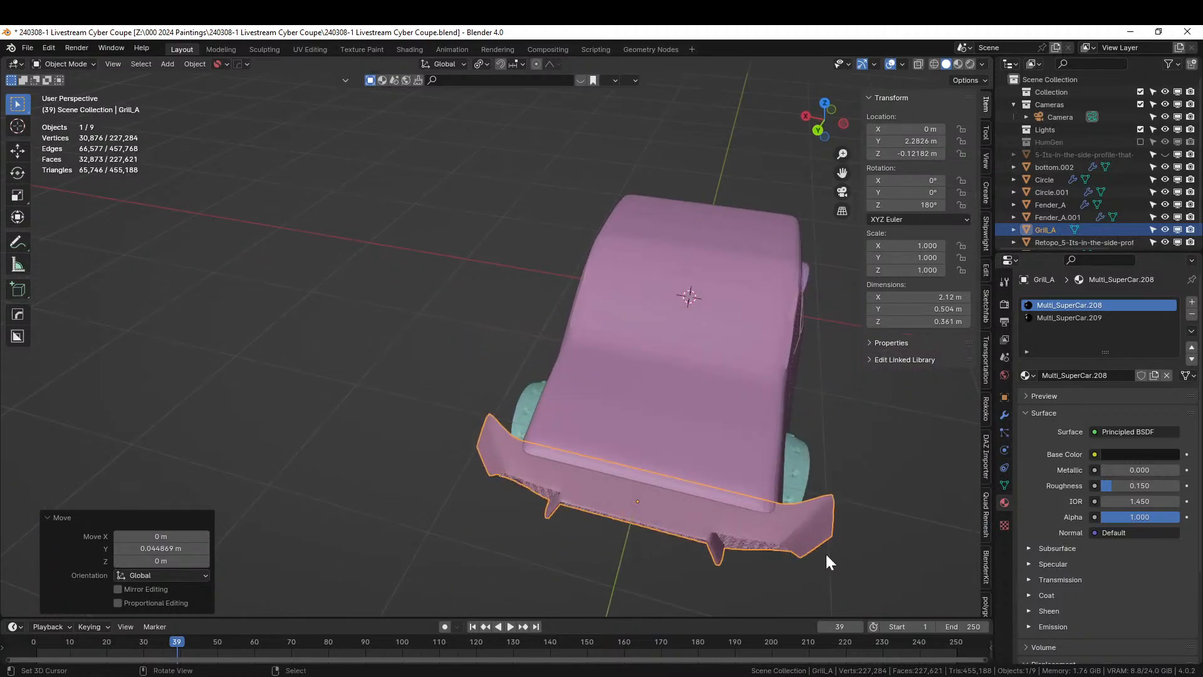
key(s)
key(x)
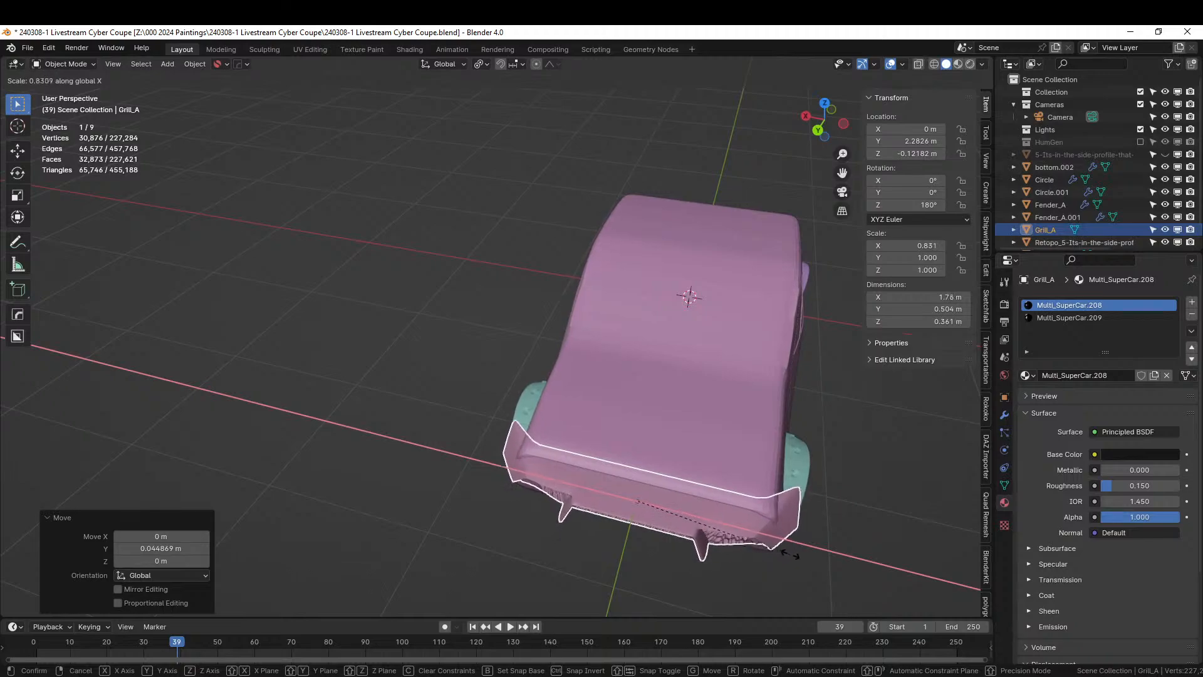
click(786, 552)
Lower Grill_A by 0.08964 m along Z on the car's front end
middle_drag(786, 552, 725, 468)
key(g)
key(z)
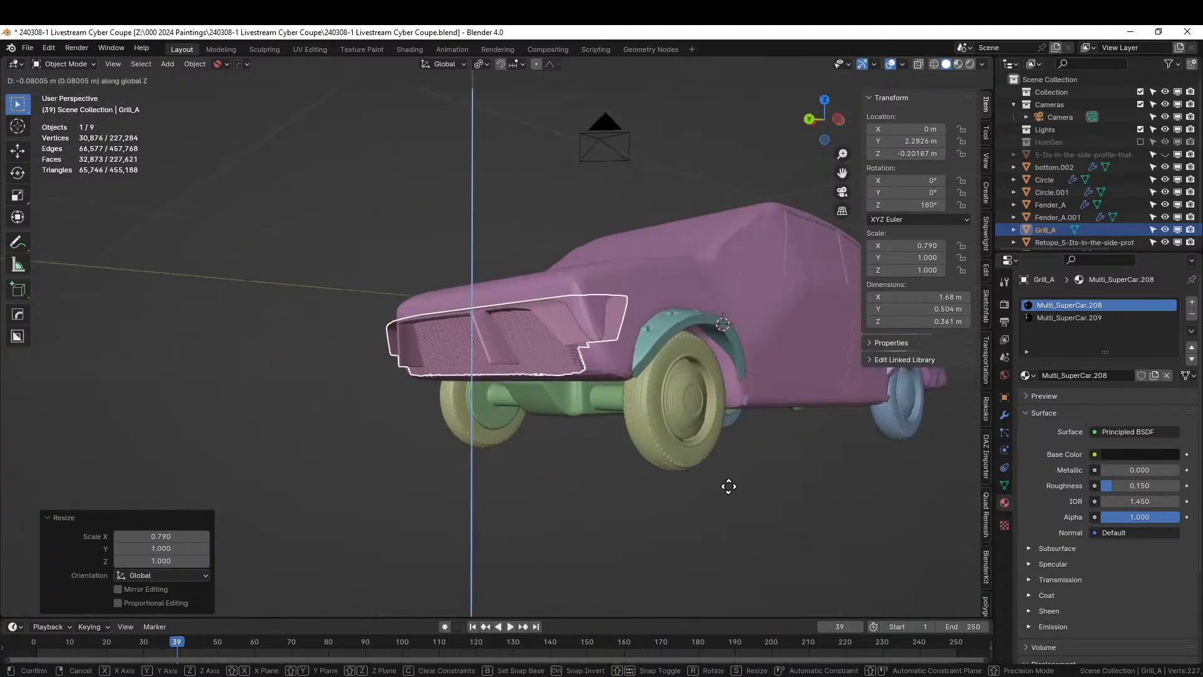
click(728, 485)
In Edit Mode, select the five faces of Grill_A's side tip that stick out of the body near the front fender
middle_drag(728, 485, 614, 519)
scroll(835, 484, up, 3)
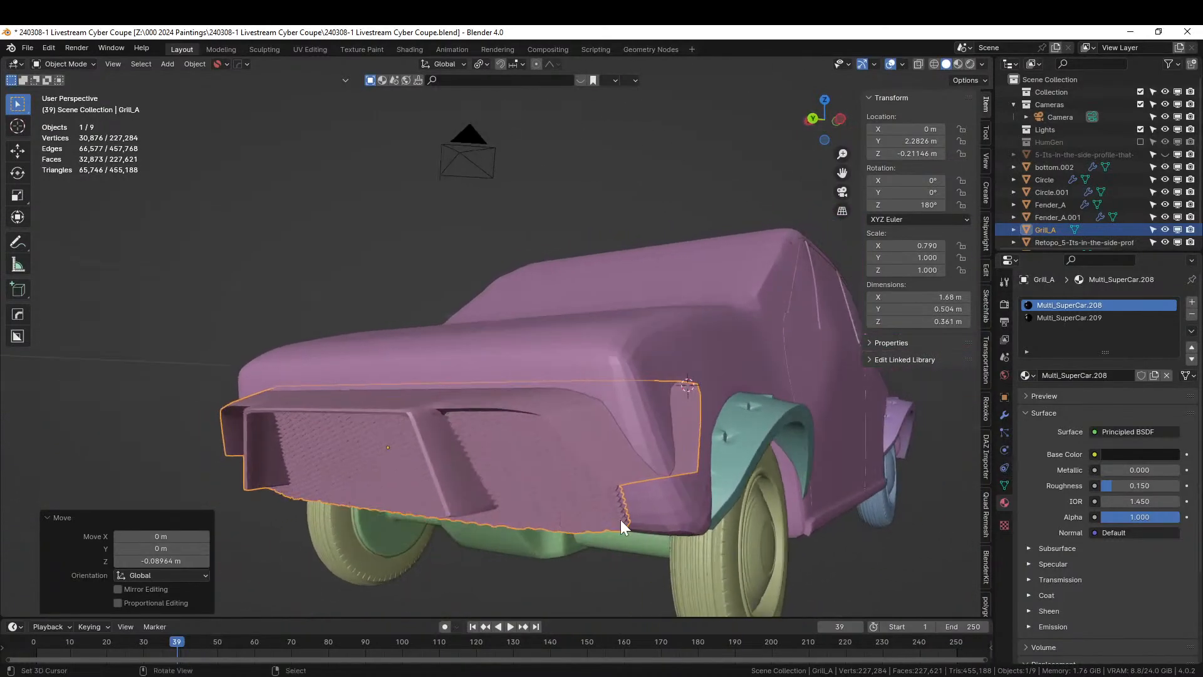
middle_drag(684, 416, 844, 495)
key(Tab)
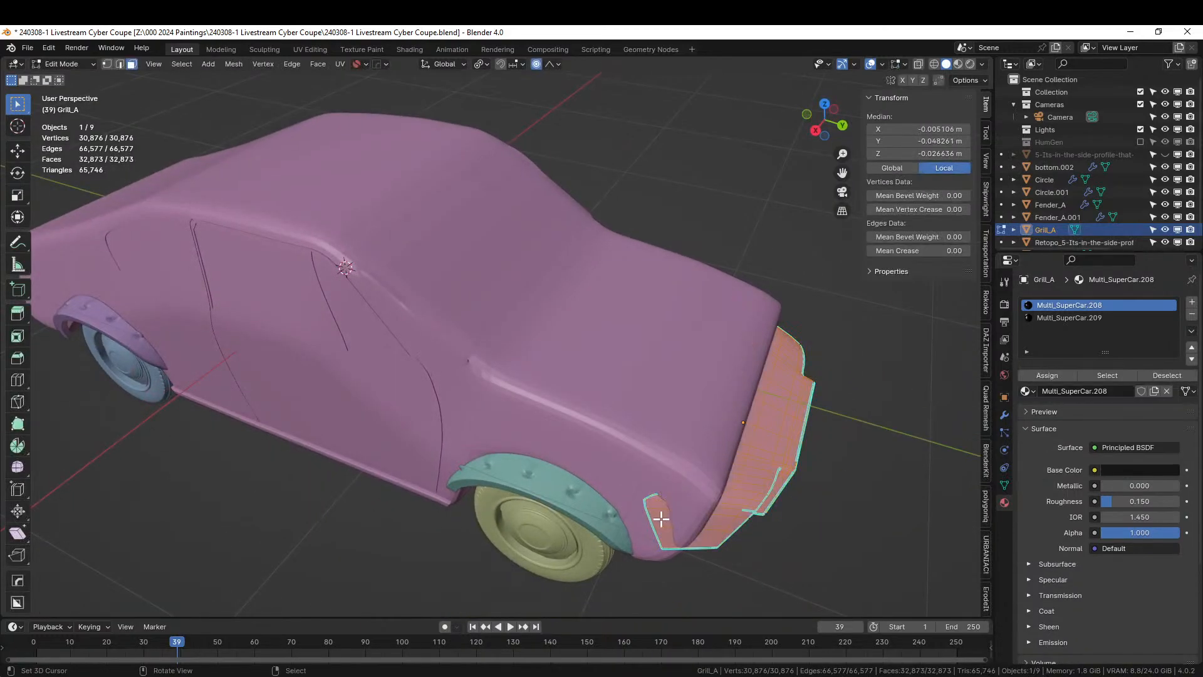
click(661, 511)
scroll(672, 519, up, 3)
middle_drag(581, 341, 656, 445)
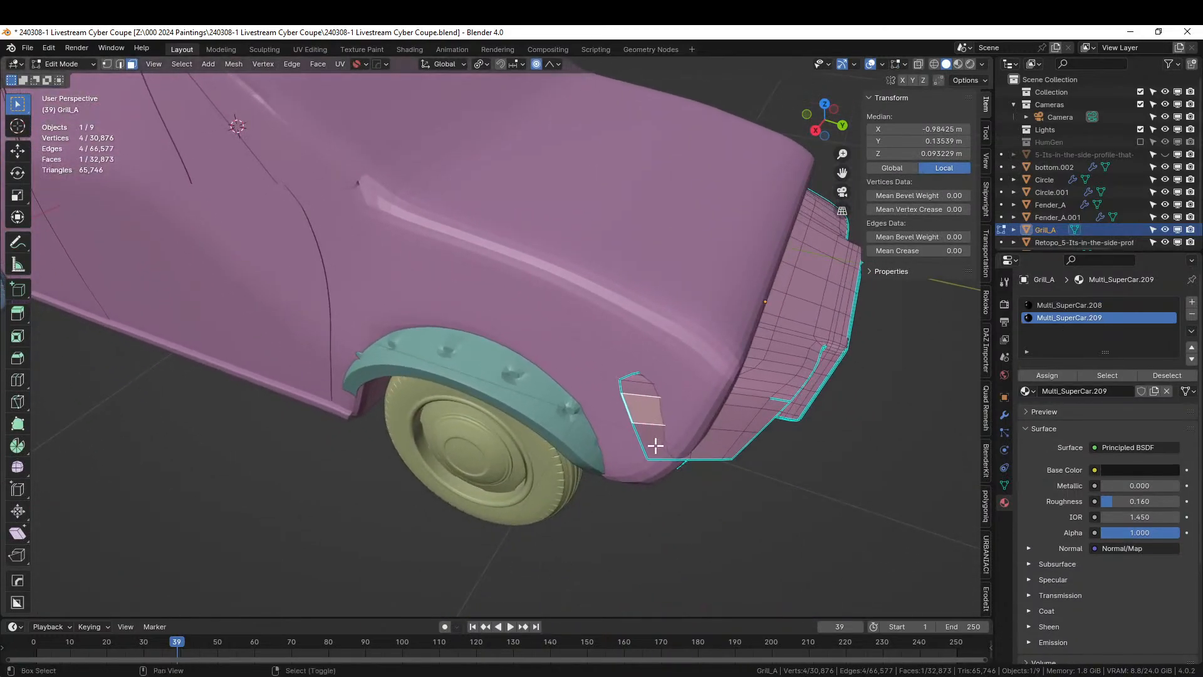
shift+click(654, 446)
shift+click(640, 387)
shift+click(638, 378)
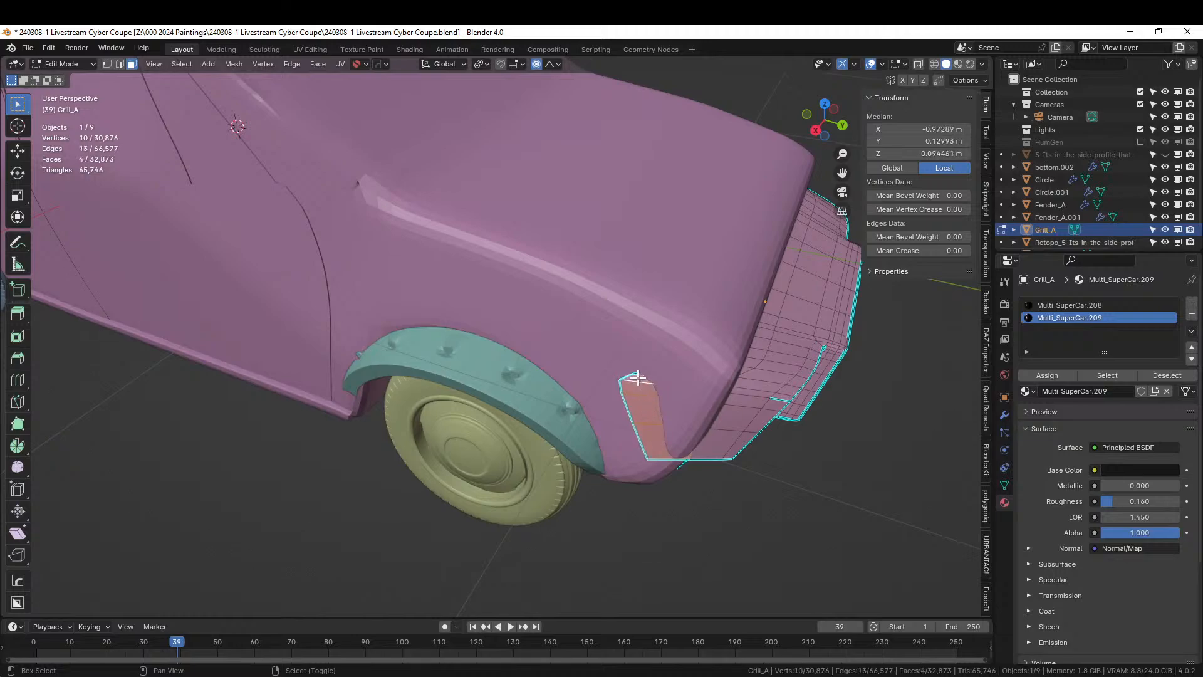
shift+click(629, 379)
Move the selected tip faces about 0.05 m inward along X with a proportional radius of about 0.15 m, then return to Object Mode
middle_drag(687, 402, 559, 464)
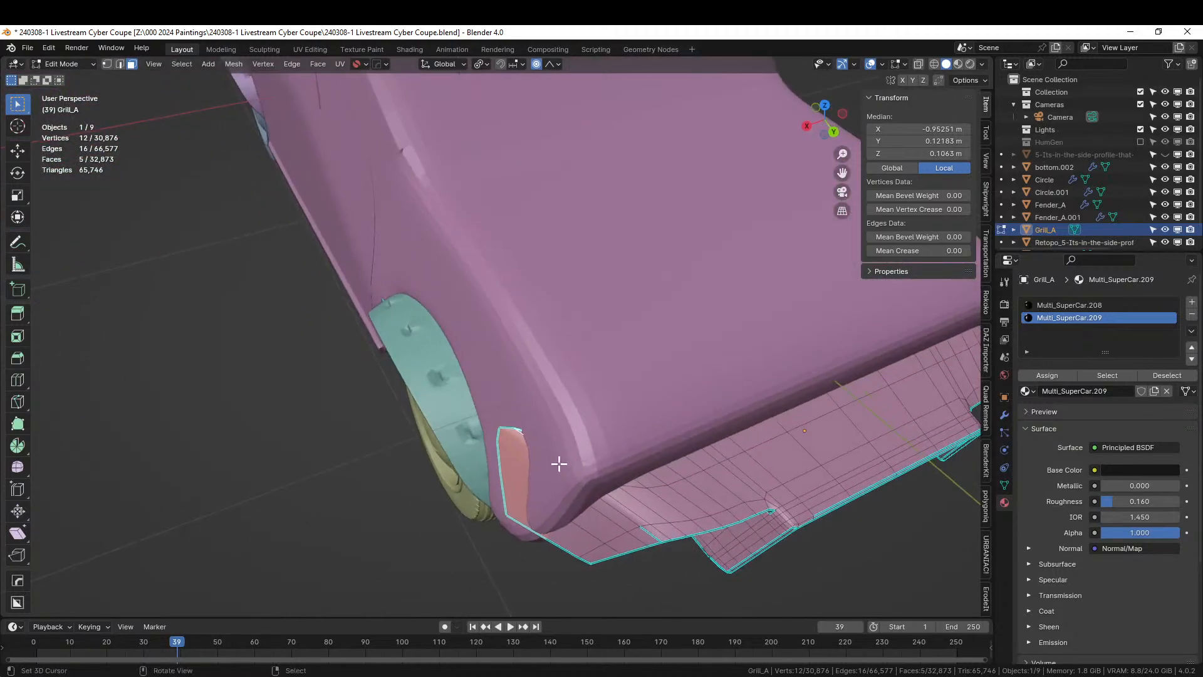
key(g)
key(x)
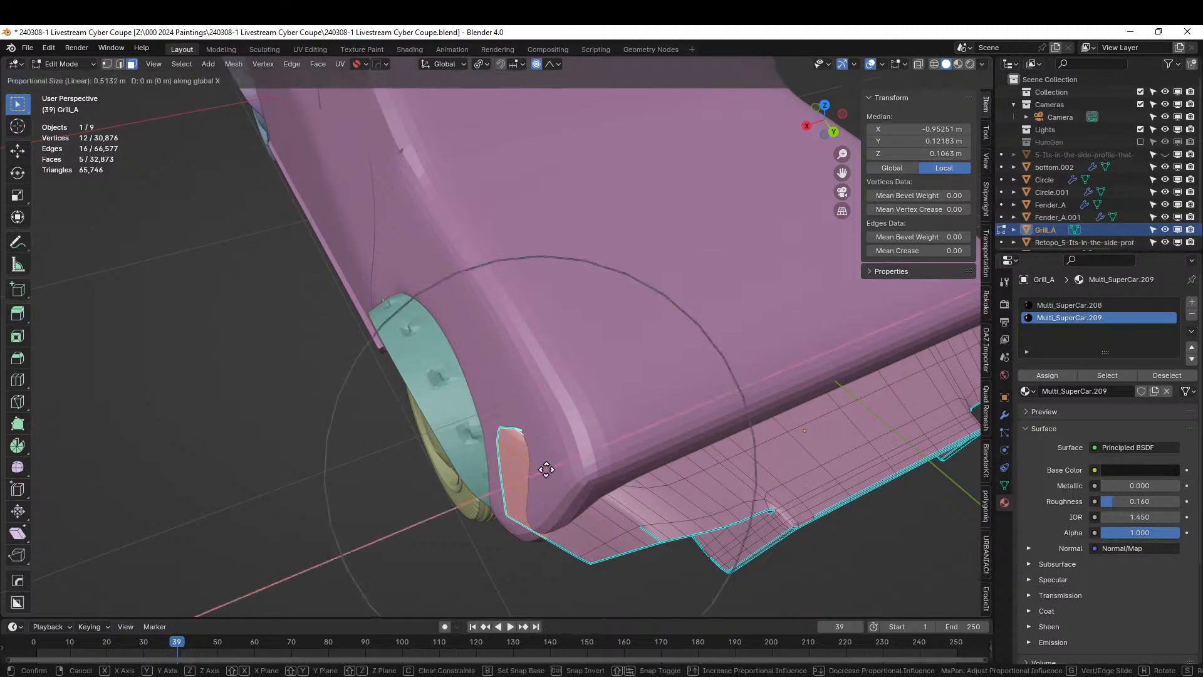
scroll(554, 468, up, 4)
scroll(559, 468, up, 8)
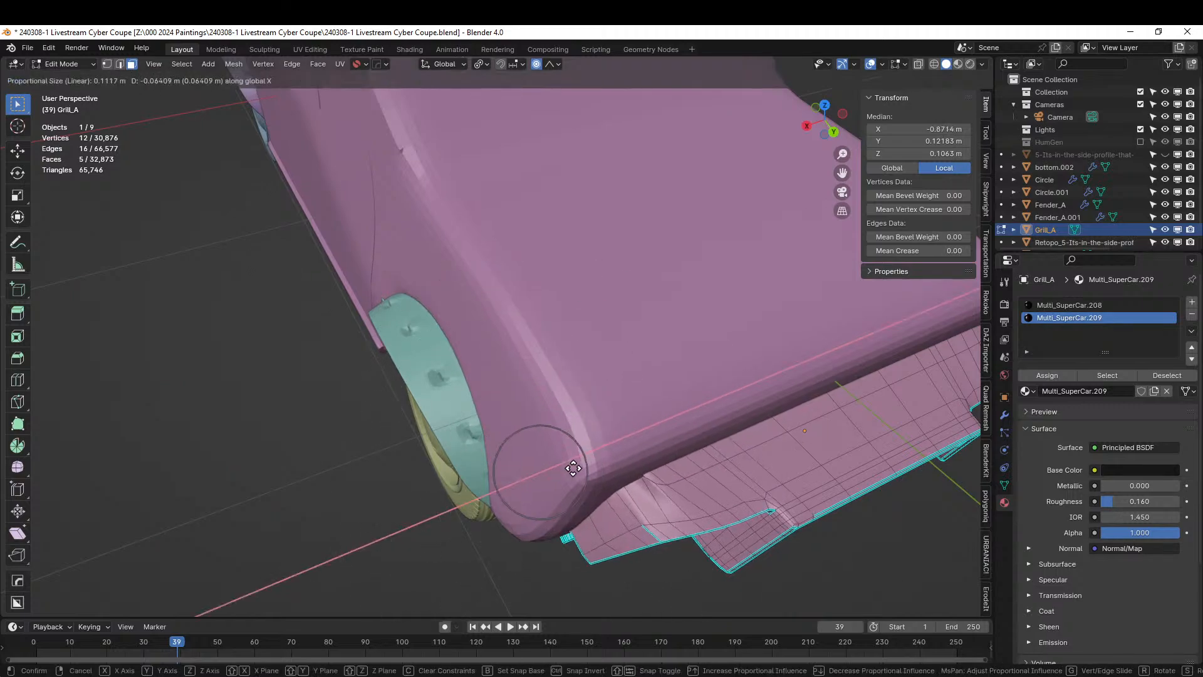
scroll(573, 467, down, 3)
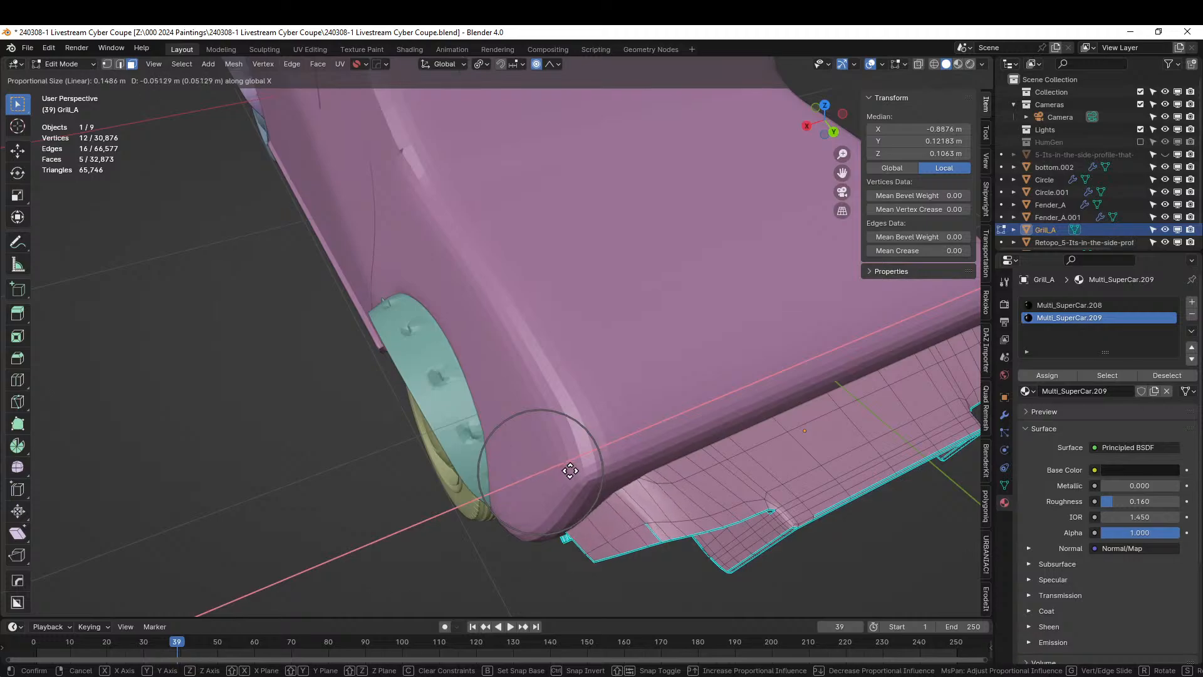
click(568, 470)
middle_drag(569, 470, 534, 384)
scroll(509, 411, down, 3)
key(Tab)
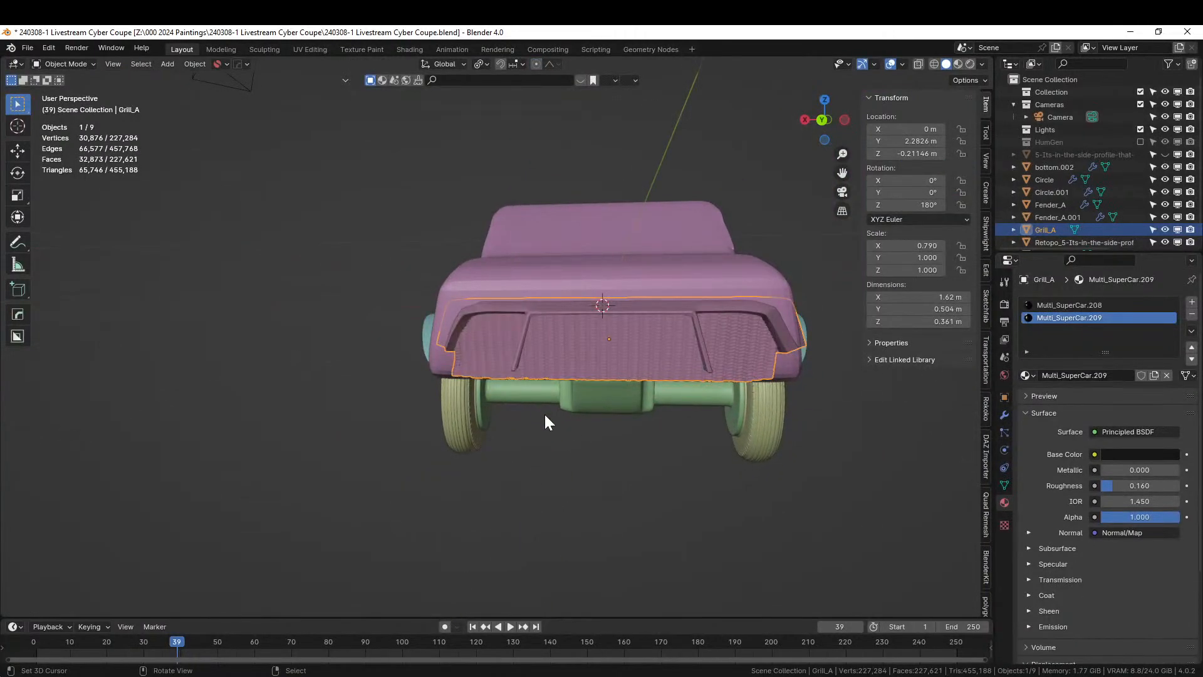
Mirror the edited side of Grill_A across the car's centre, using the coupe body as the mirror reference
shift+click(489, 275)
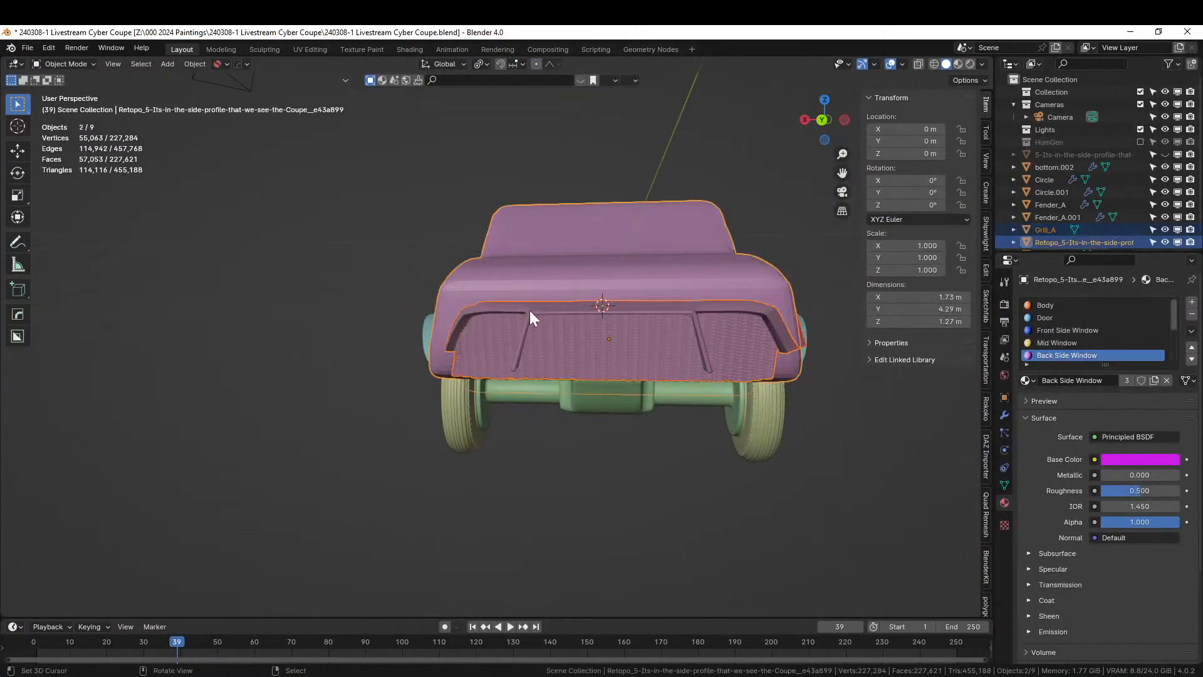
key(alt+x)
click(513, 305)
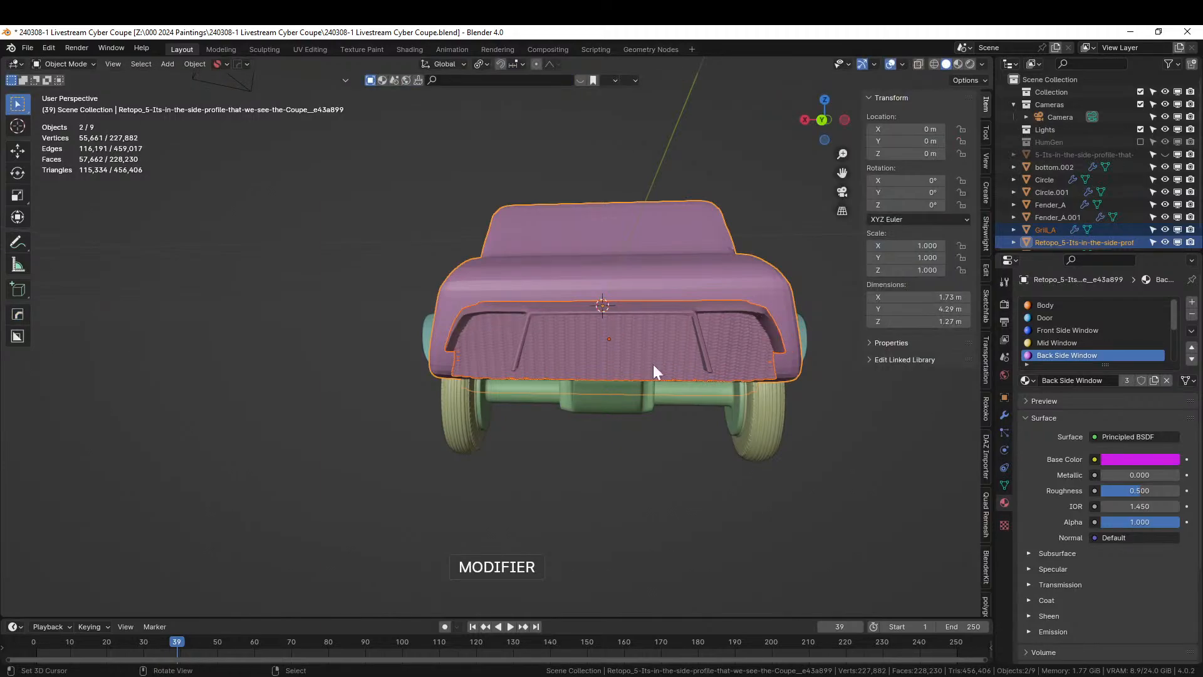
middle_drag(767, 480, 882, 473)
scroll(652, 507, down, 6)
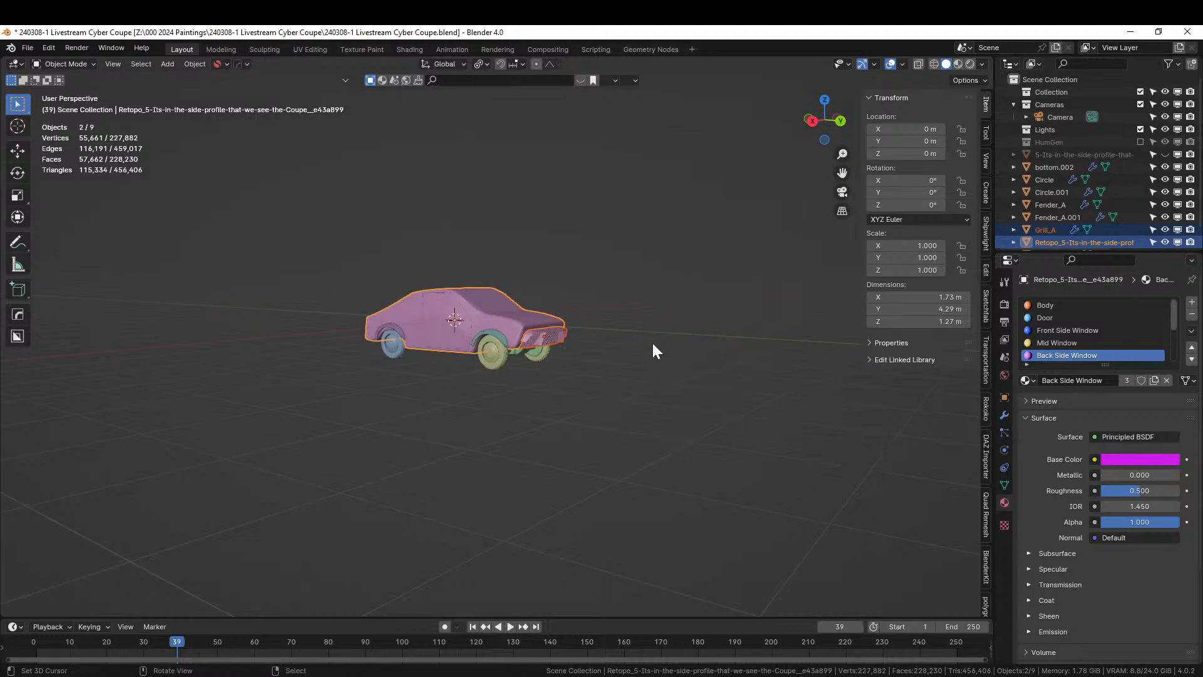
scroll(570, 333, up, 5)
middle_drag(570, 333, 457, 367)
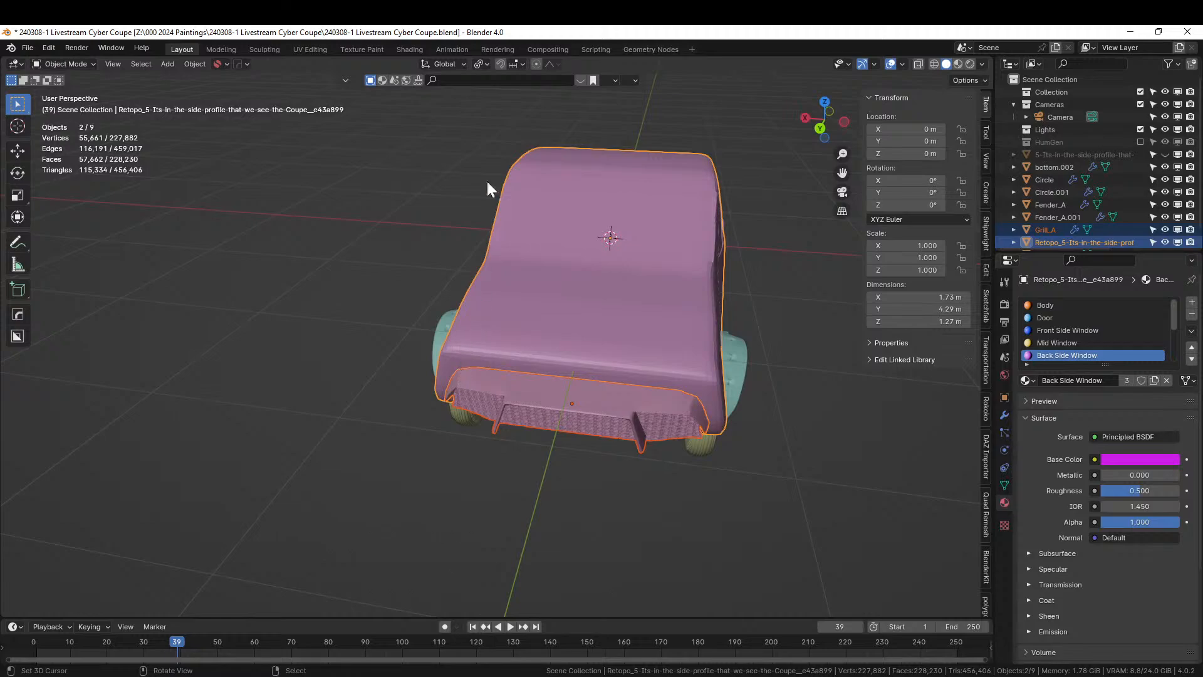
scroll(491, 131, up, 4)
middle_drag(486, 134, 446, 100)
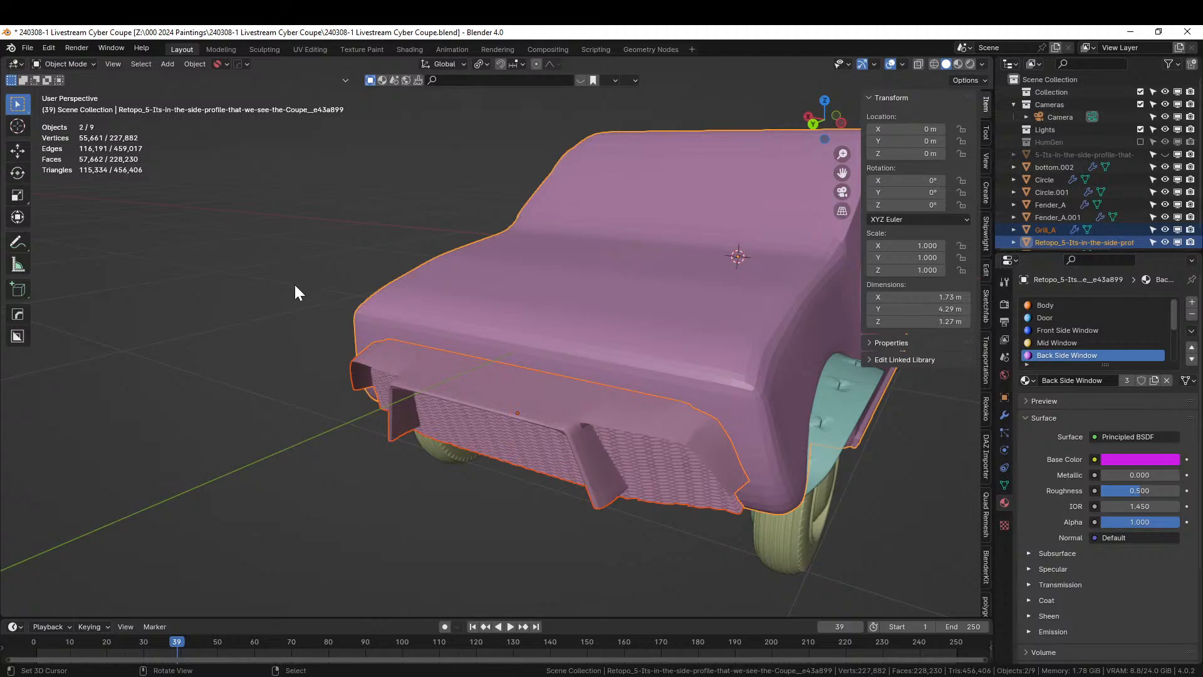
Add the HeadLight_B kitbash part in front of the car, clear its rotation and rotate it 180° about Z
middle_drag(457, 375, 368, 414)
drag(649, 332, 382, 497)
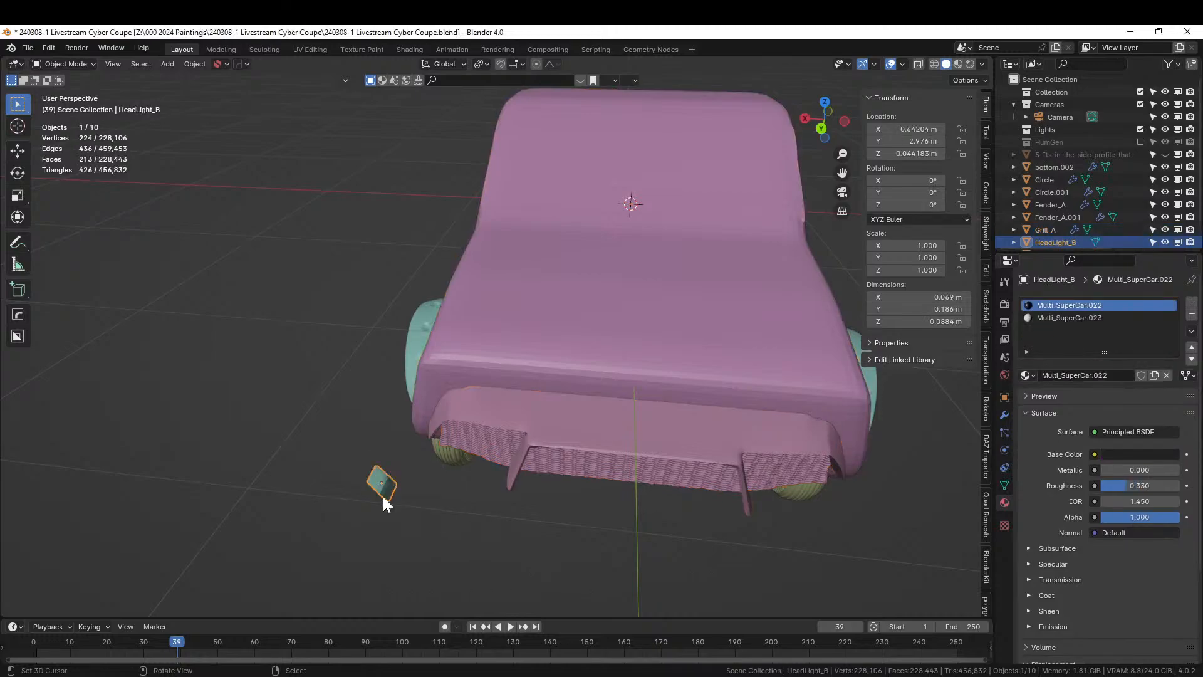
key(alt+r)
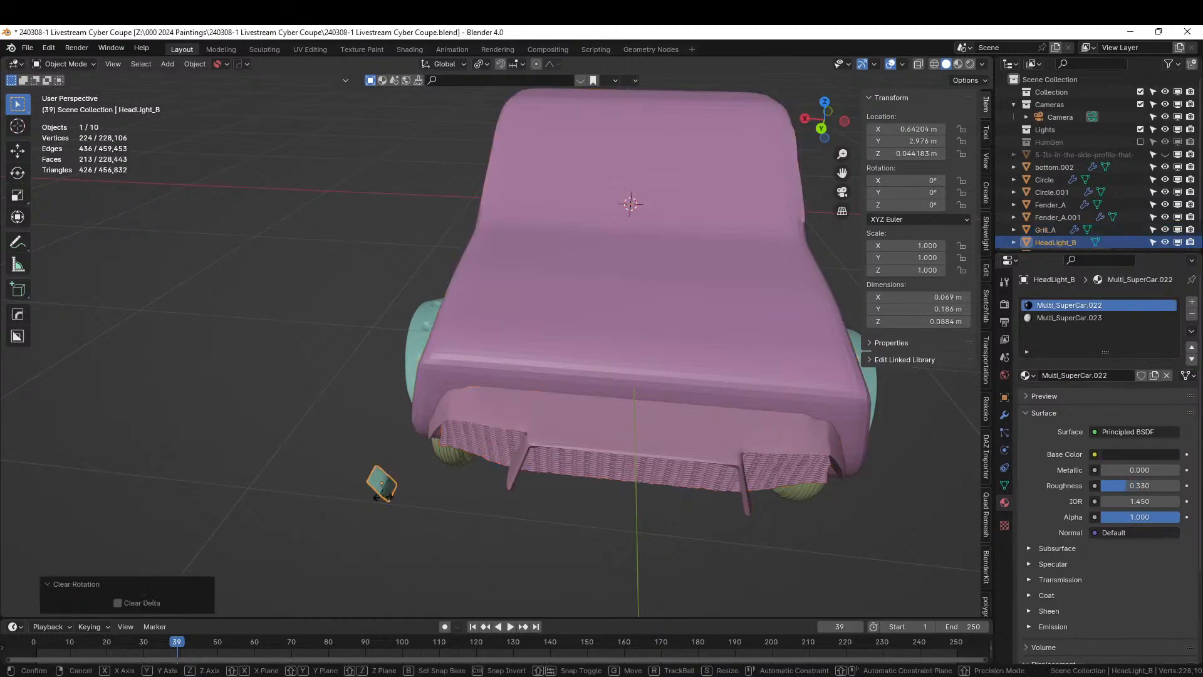
text(rz180)
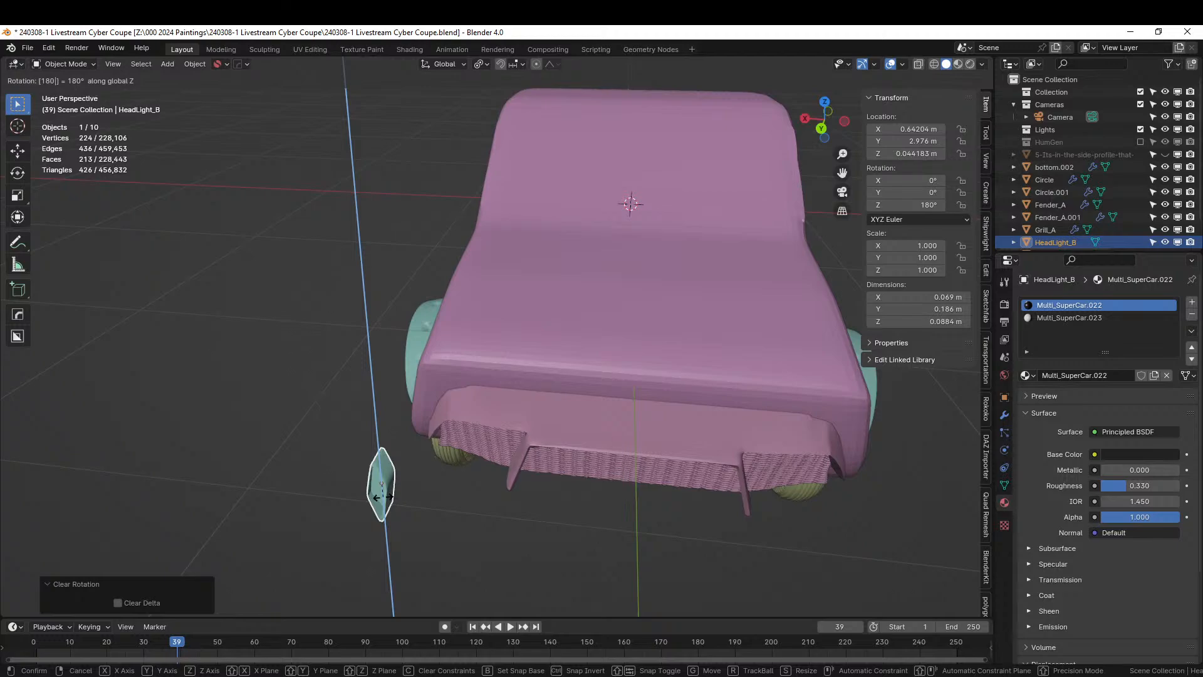
key(Return)
middle_drag(382, 496, 237, 551)
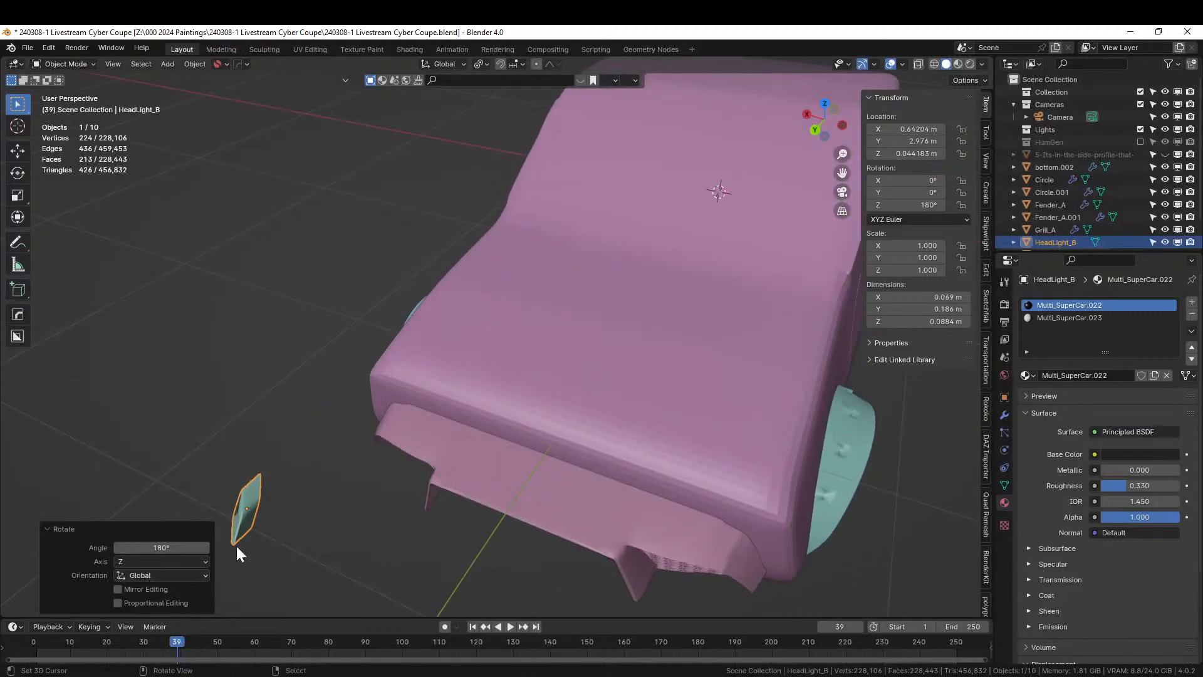
Clear HeadLight_B's scale and move it -0.65785 m along Y onto the nearby front corner of the body
click(242, 502)
click(17, 217)
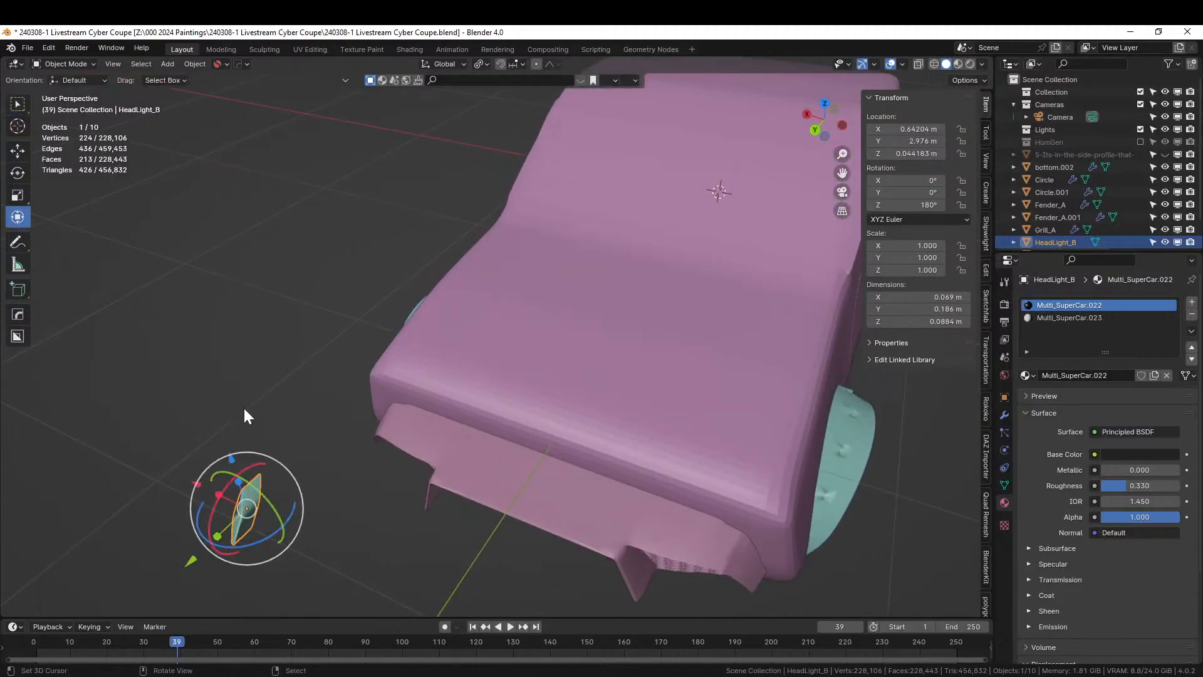
key(alt+s)
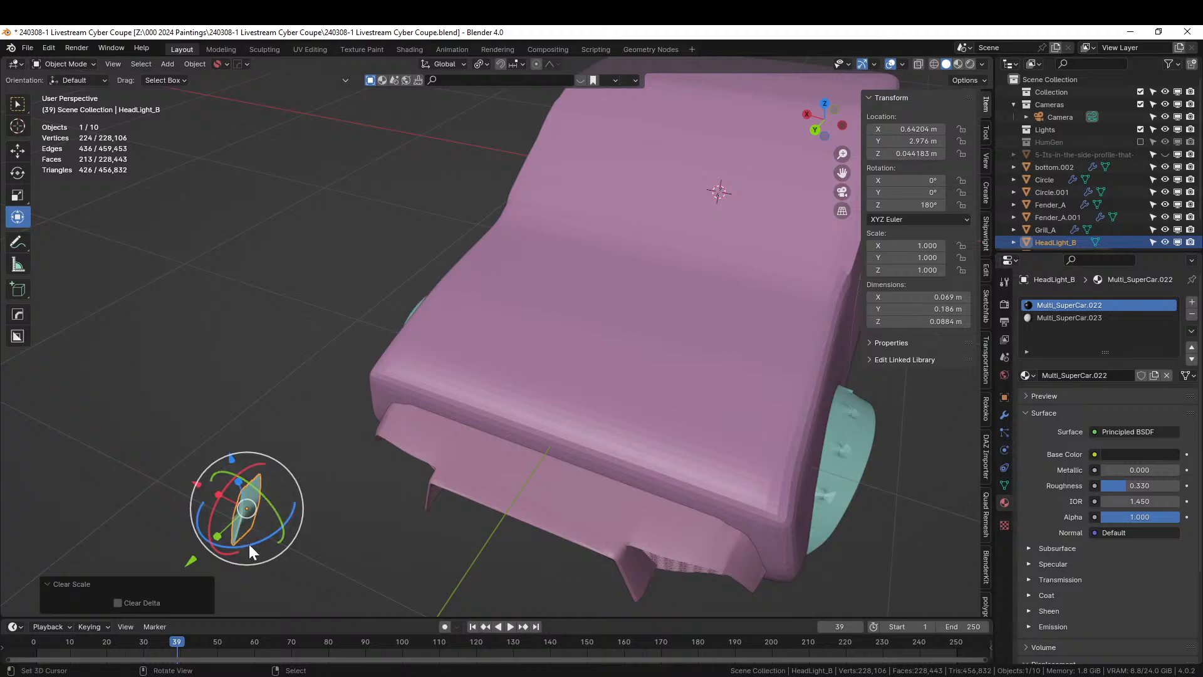
key(g)
key(y)
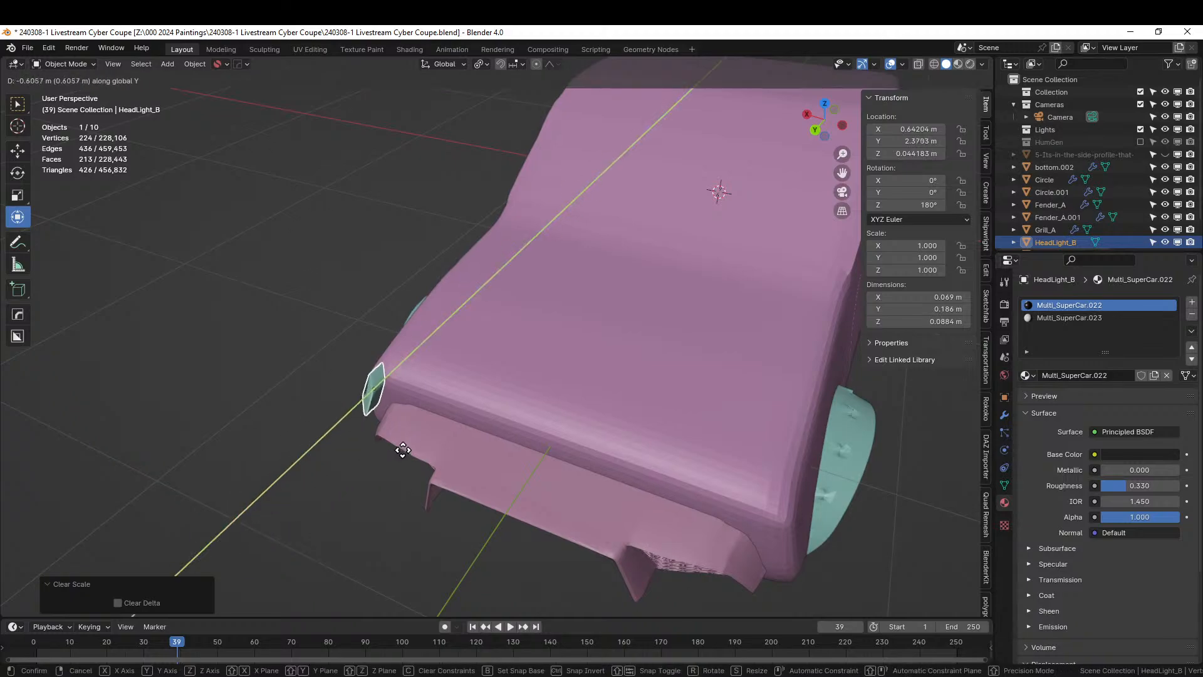
click(414, 446)
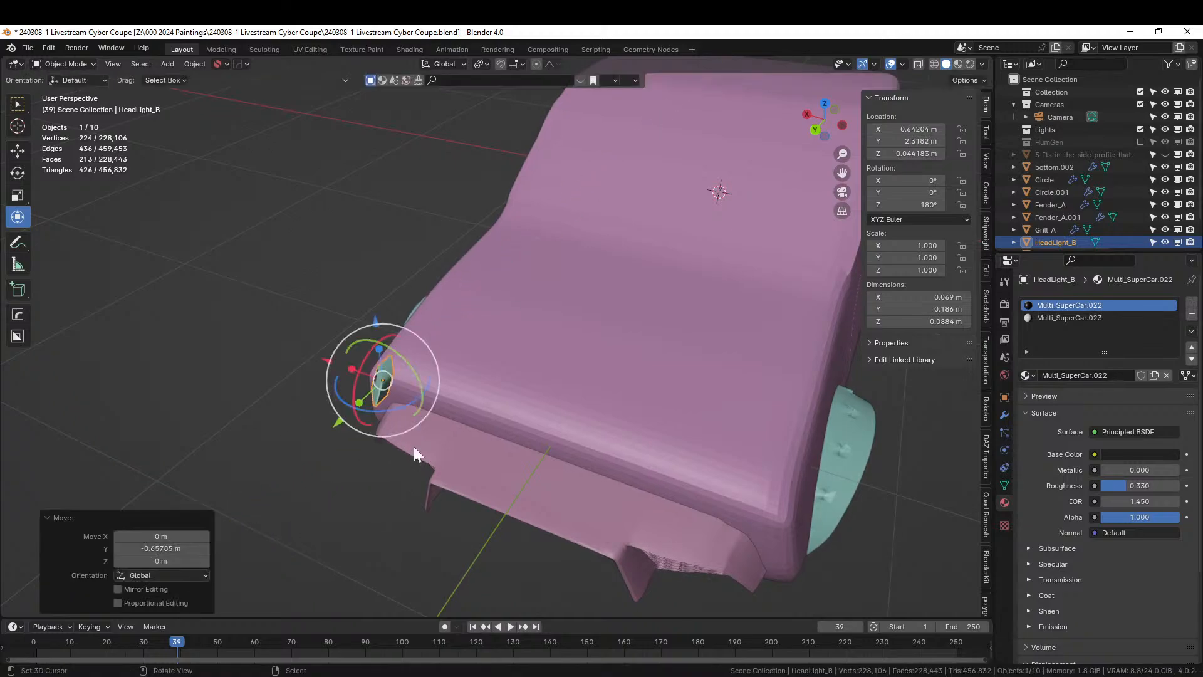
In the view facing the car's front, scale HeadLight_B up by 2.254
key(KP_1)
key(ctrl+KP_1)
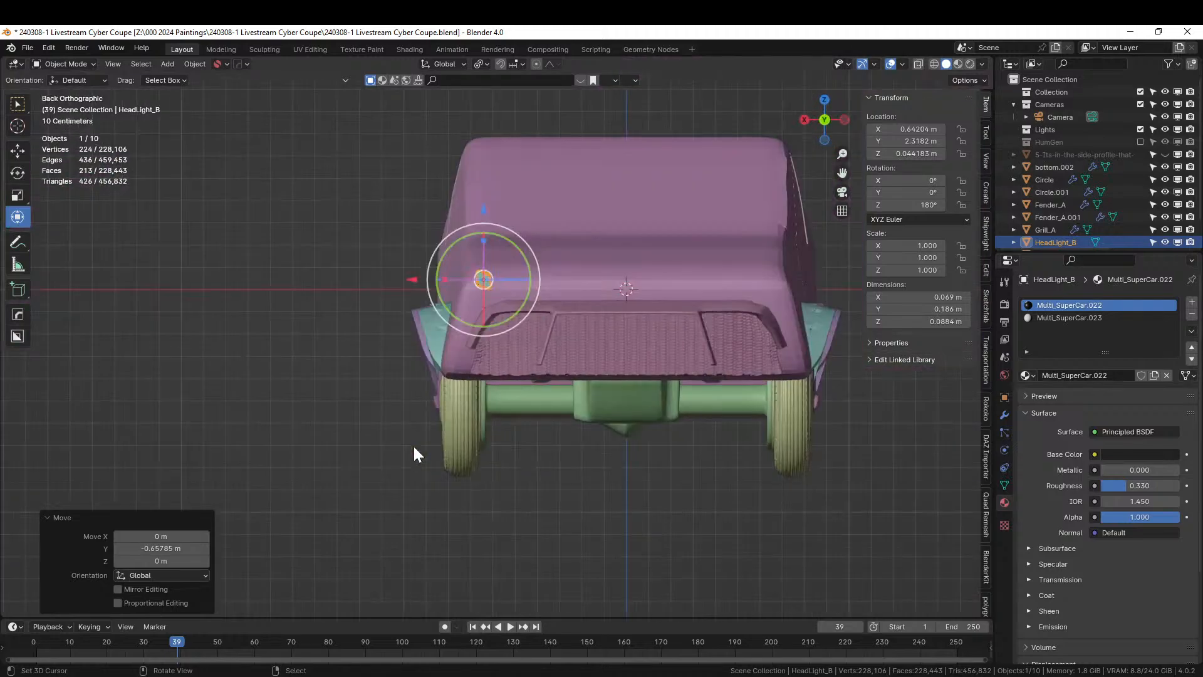
scroll(412, 445, up, 3)
key(s)
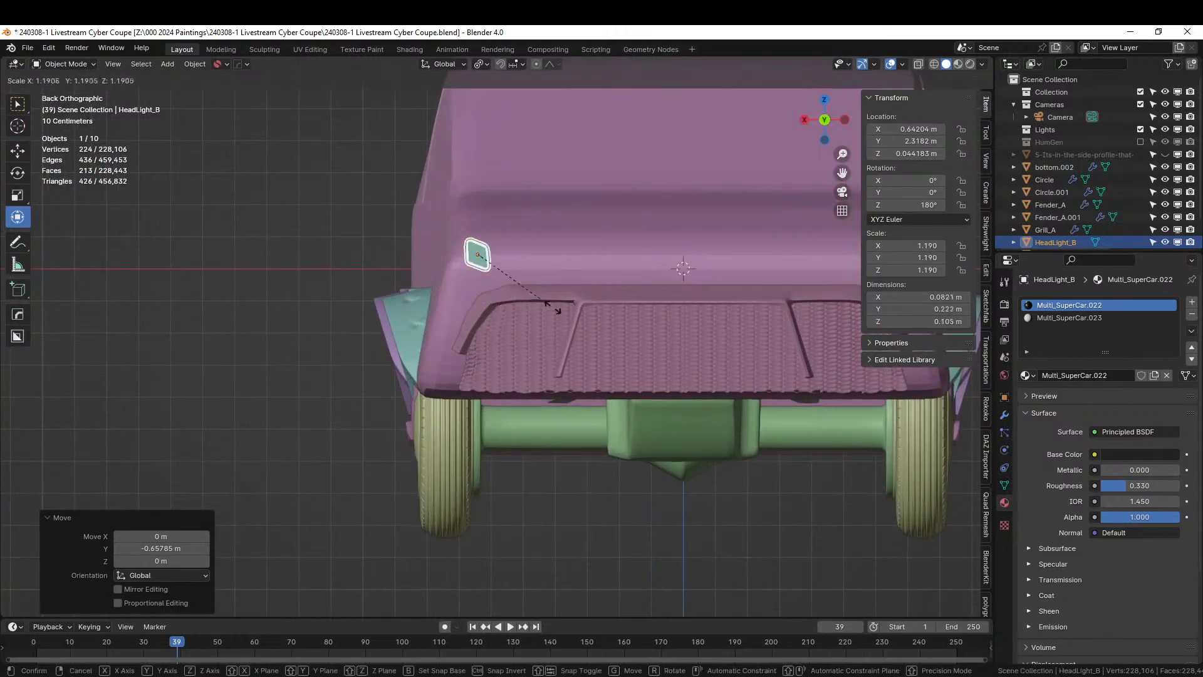
click(636, 329)
shift+middle_drag(636, 333, 515, 362)
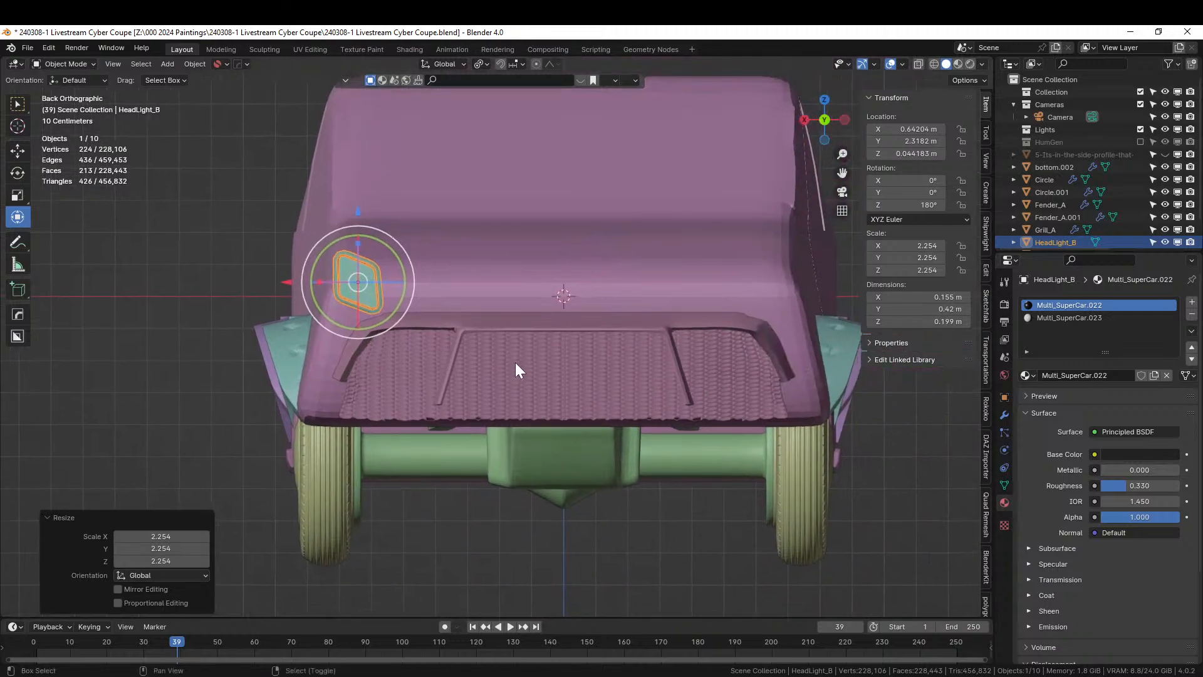
Move the headlight along X to the opposite front corner, at X -0.71296 m, and lower it 0.068434 m
drag(287, 277, 721, 325)
drag(795, 212, 799, 234)
middle_drag(795, 238, 653, 389)
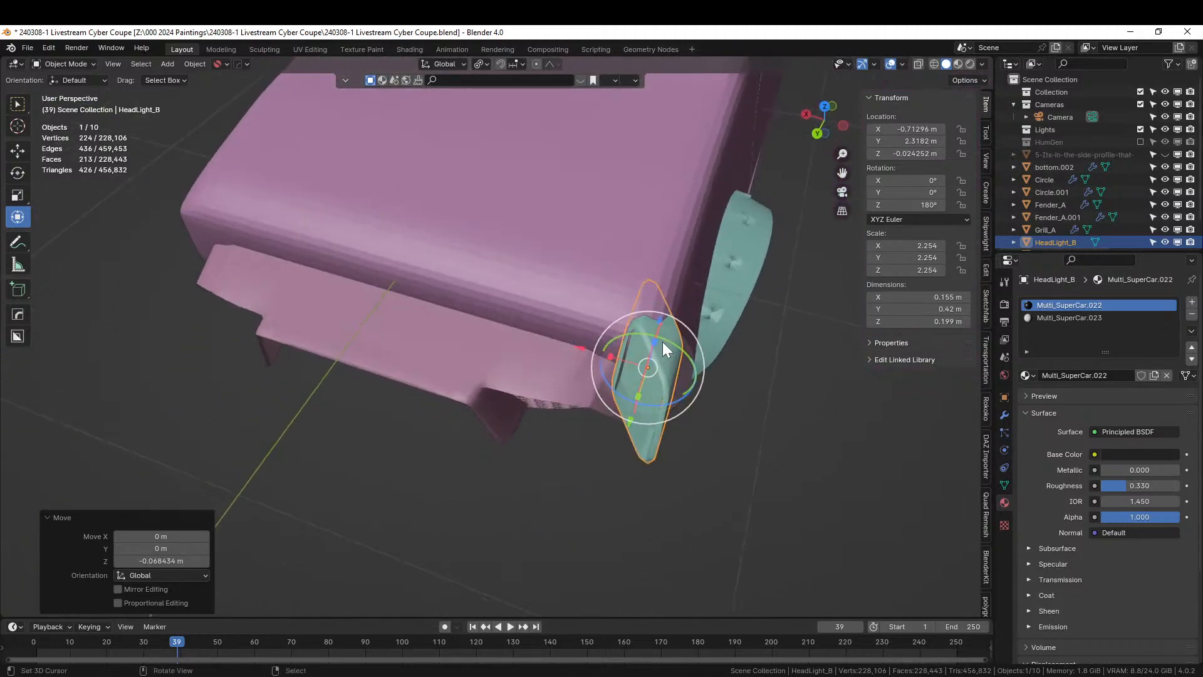
middle_drag(674, 349, 731, 332)
Undo the headlight's last two moves and its enlargement, then delete HeadLight_B
key(ctrl+z)
key(ctrl+z)
key(ctrl+z)
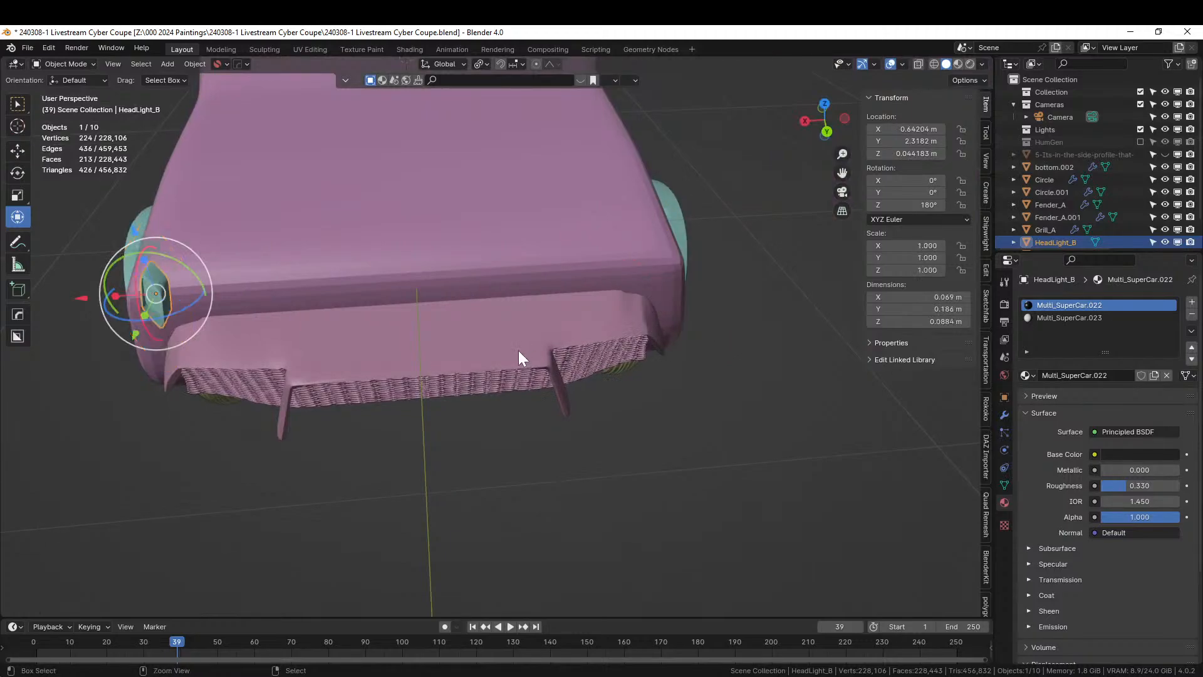
middle_drag(518, 351, 331, 358)
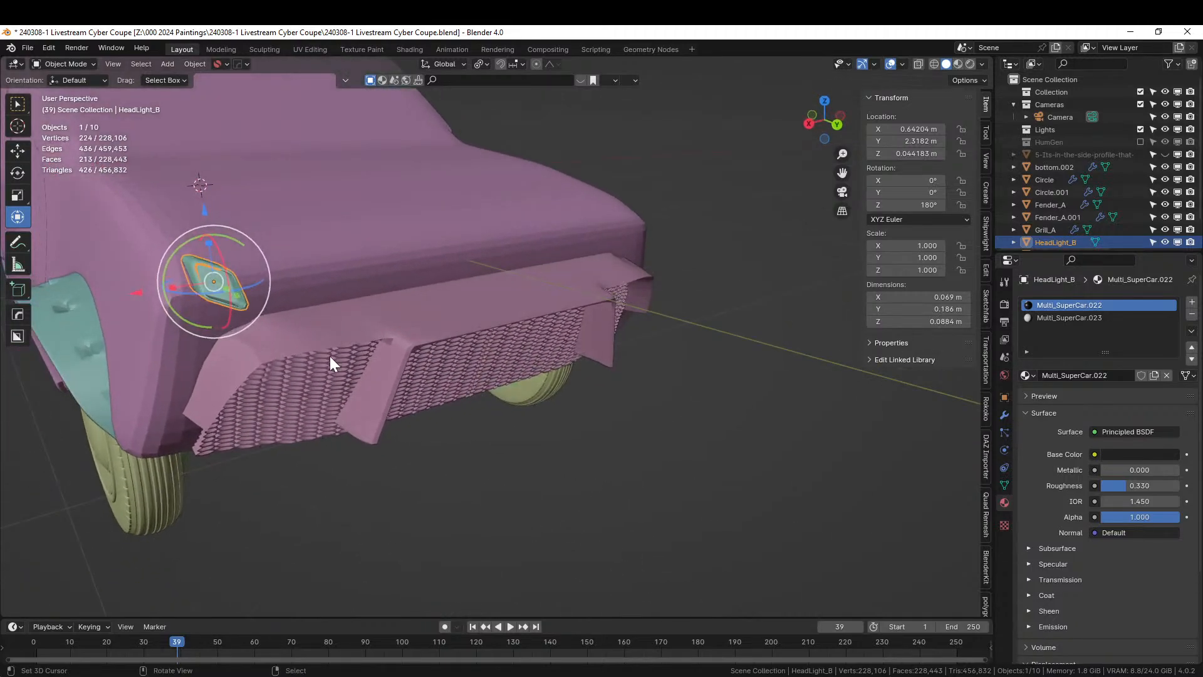
key(Delete)
Place the 3D cursor on the body's front corner above the grill and add a cube there
scroll(255, 343, up, 2)
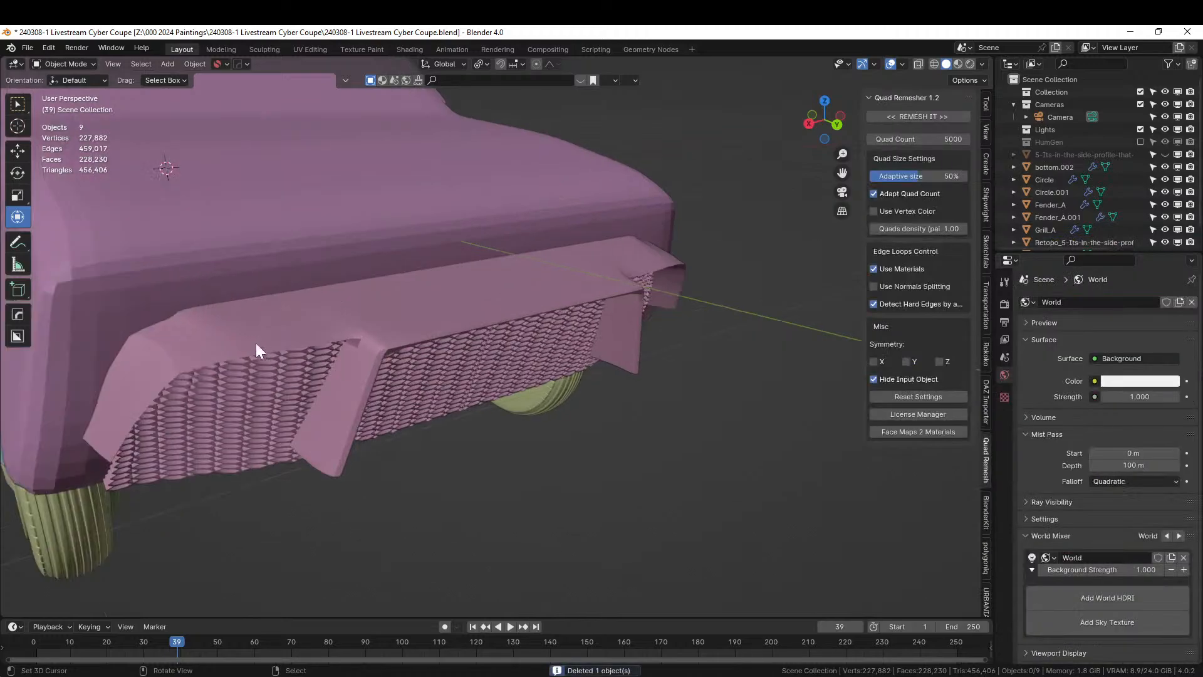
scroll(200, 321, down, 2)
shift+right_click(236, 293)
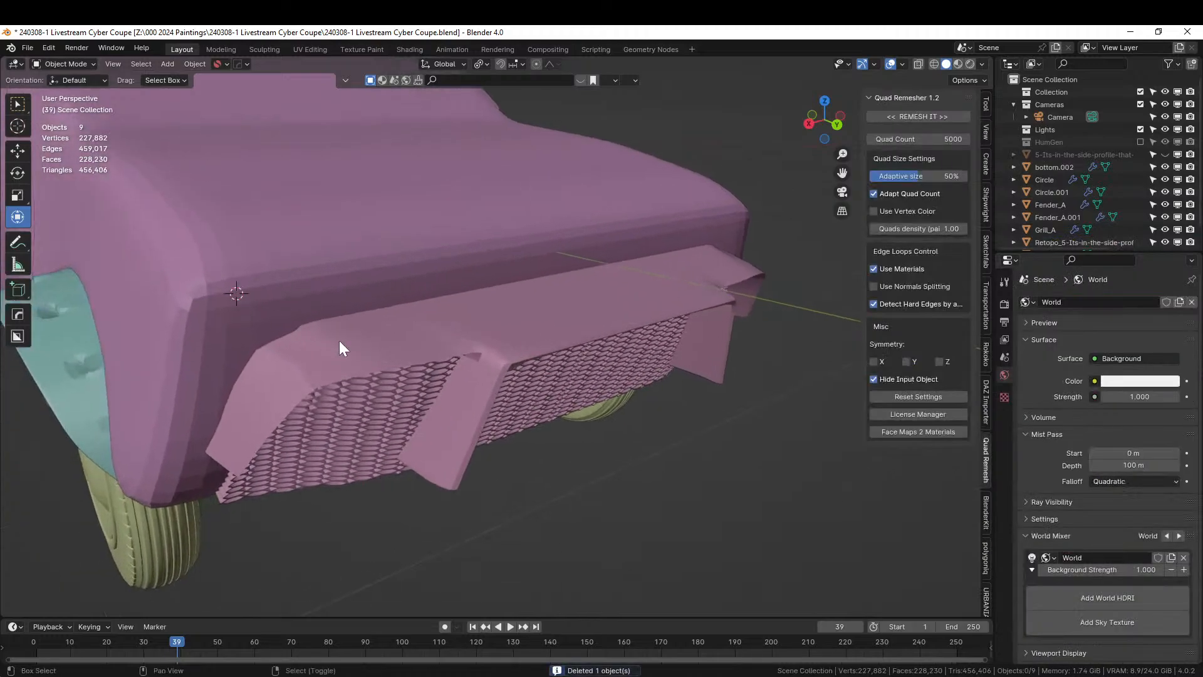
key(shift+a)
mouse_move(322, 339)
mouse_move(295, 207)
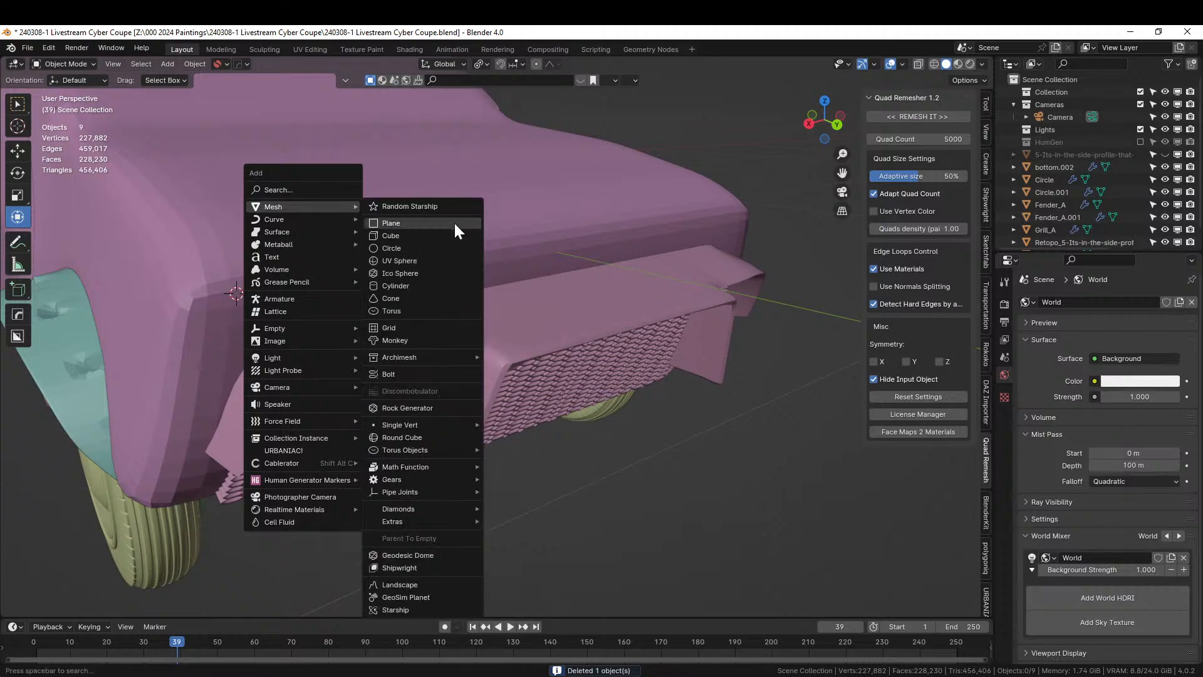
click(418, 237)
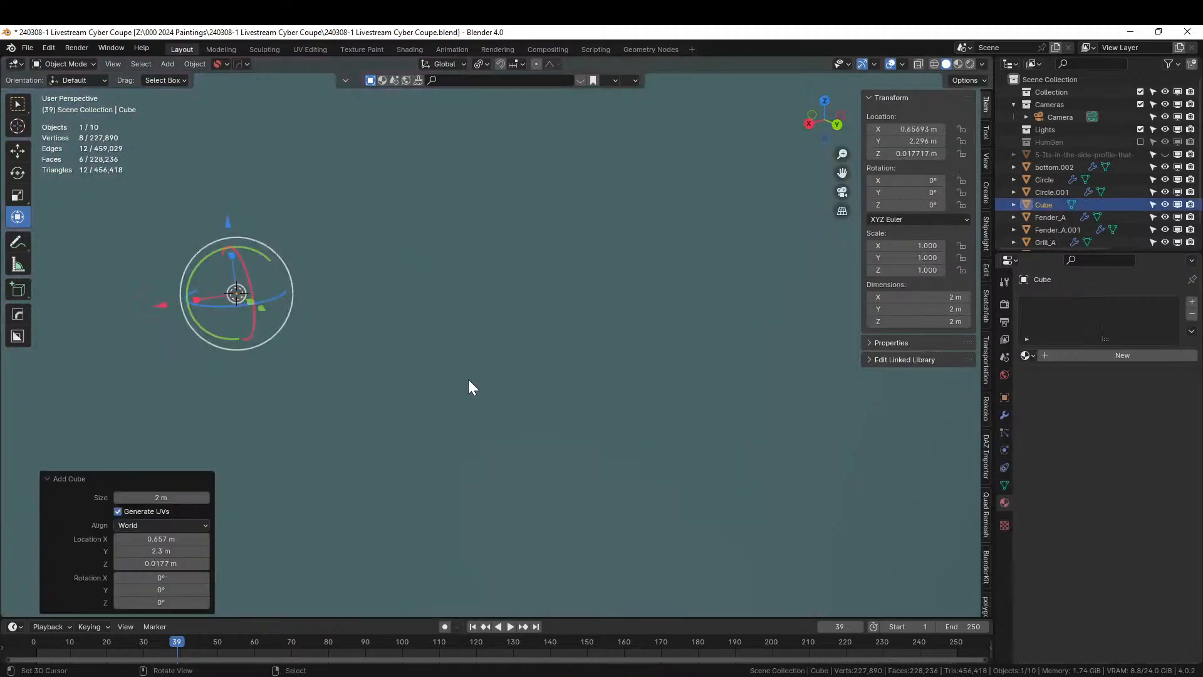
Scale the cube by 0.1 and again by 0.740, then apply its rotation and scale
text(s.1)
key(Return)
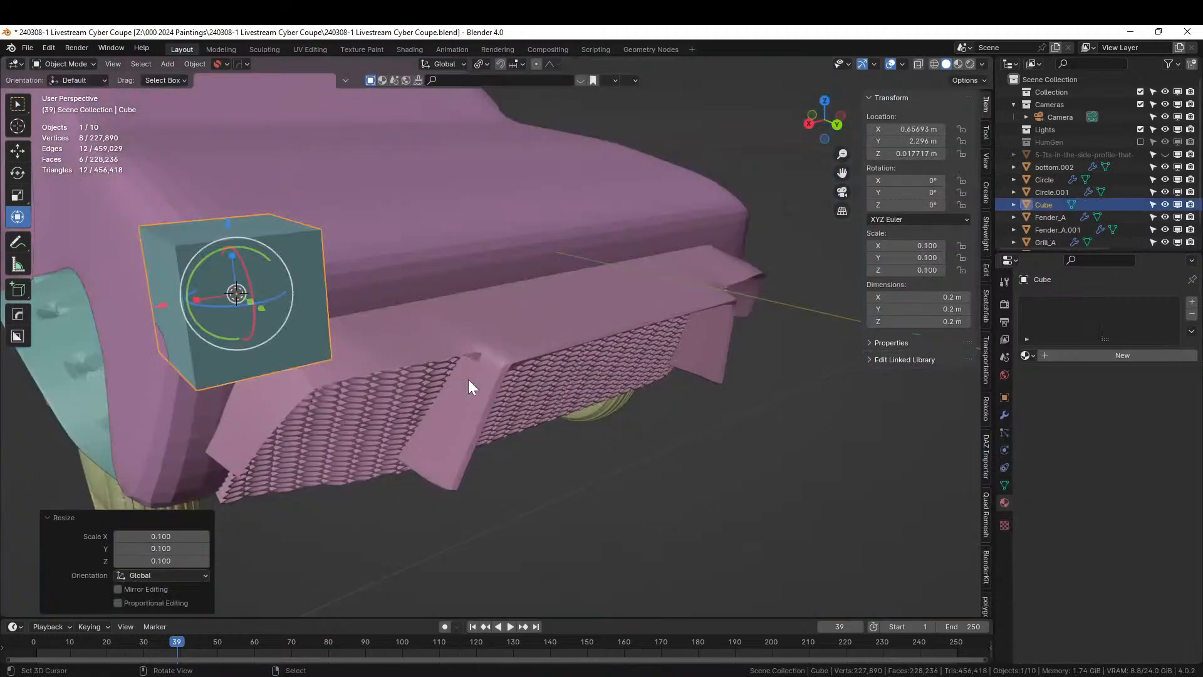
key(s)
click(377, 348)
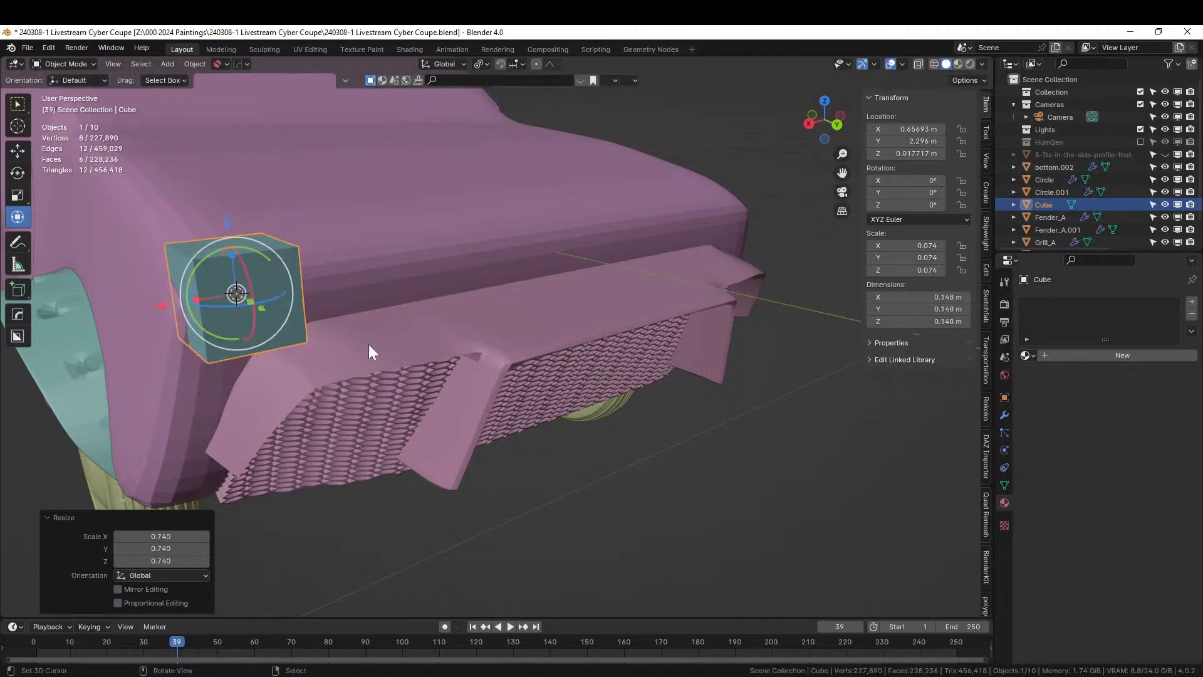
key(ctrl+a)
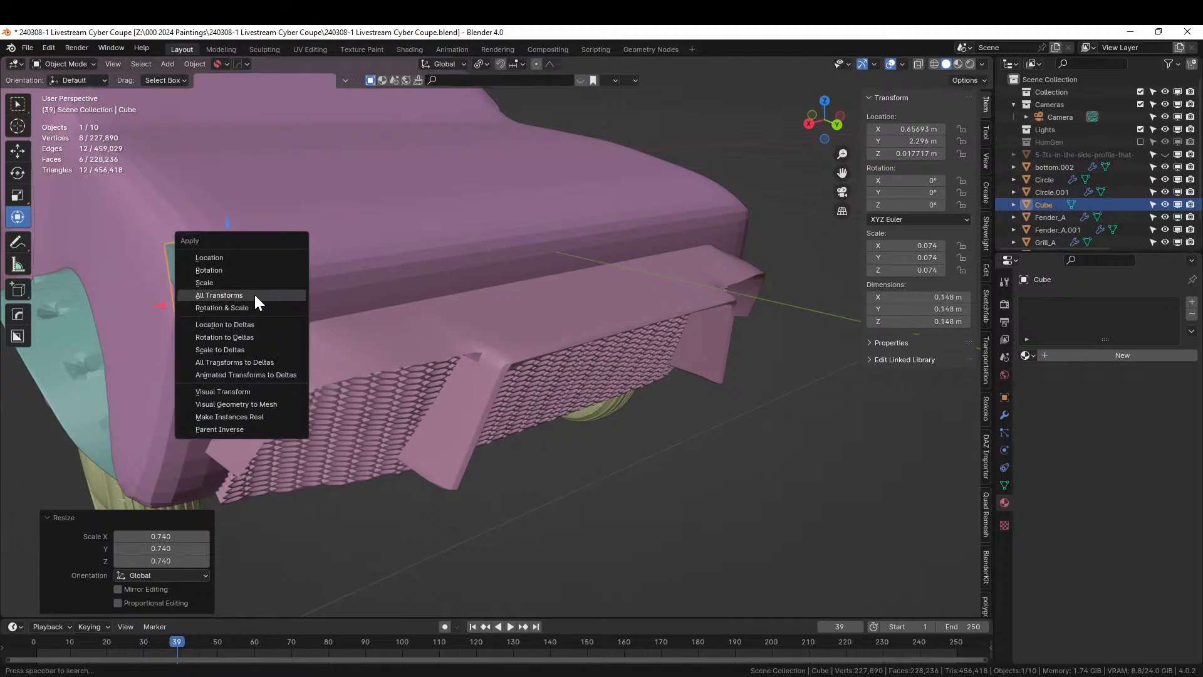
click(243, 307)
shift+middle_drag(229, 261, 344, 343)
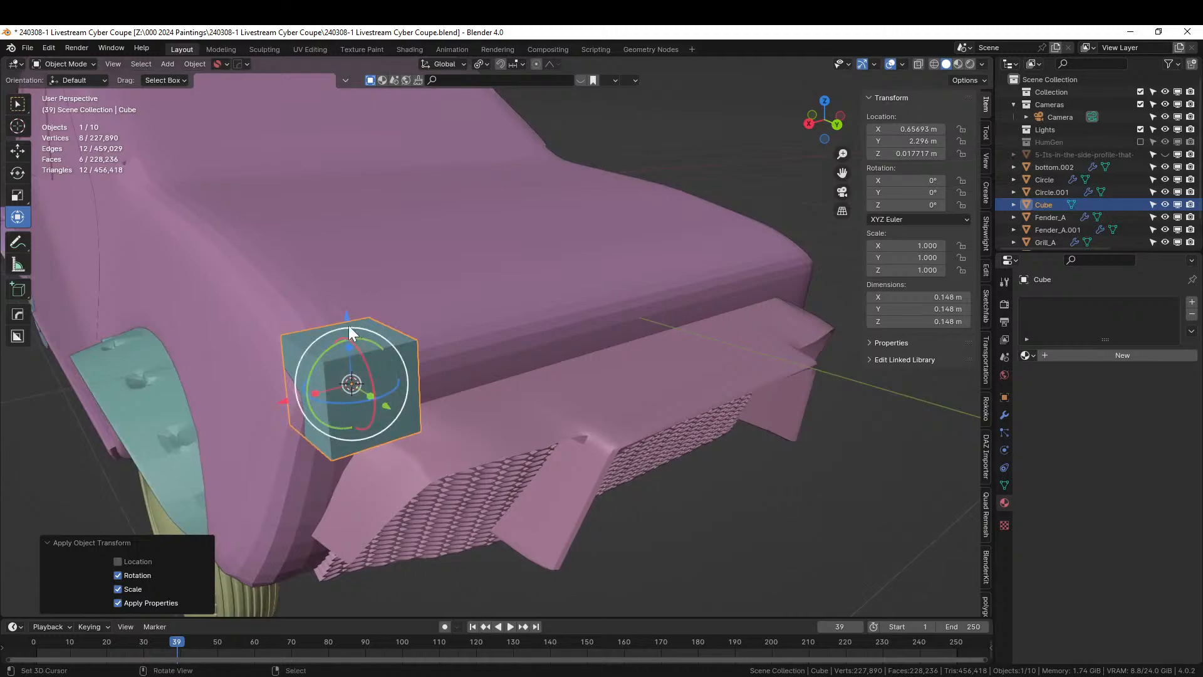
In Edit Mode, turn off proportional editing and move the cube's upper face -0.072264 m along X to slant the block
key(Tab)
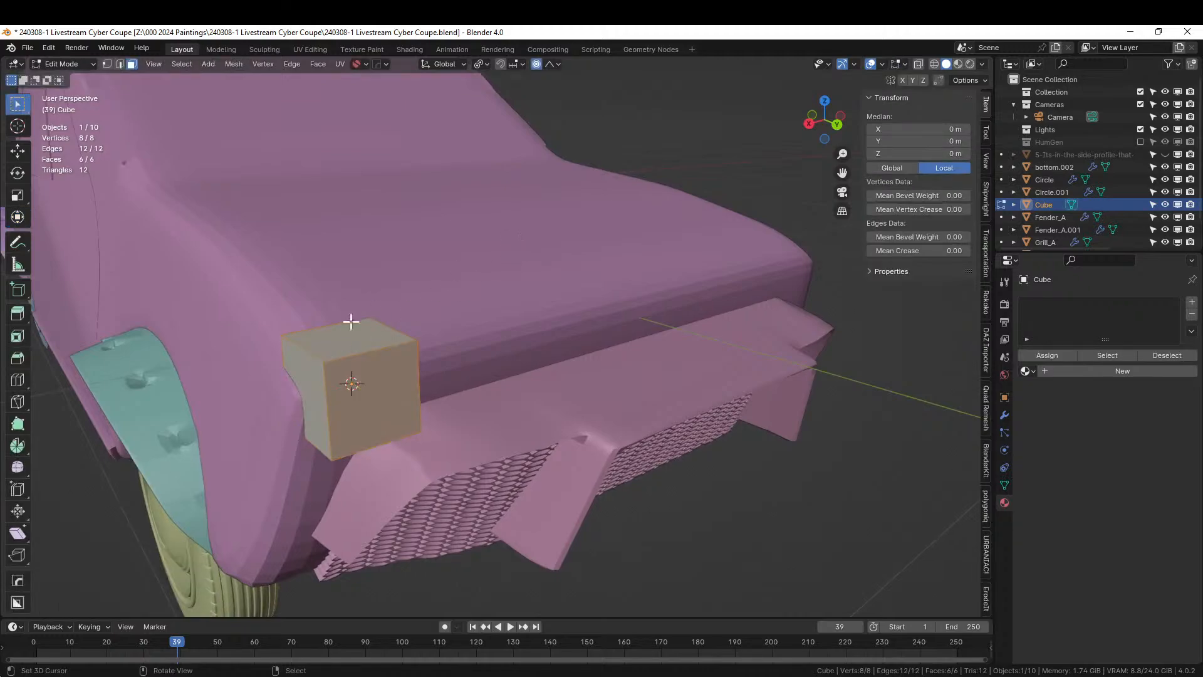
click(346, 337)
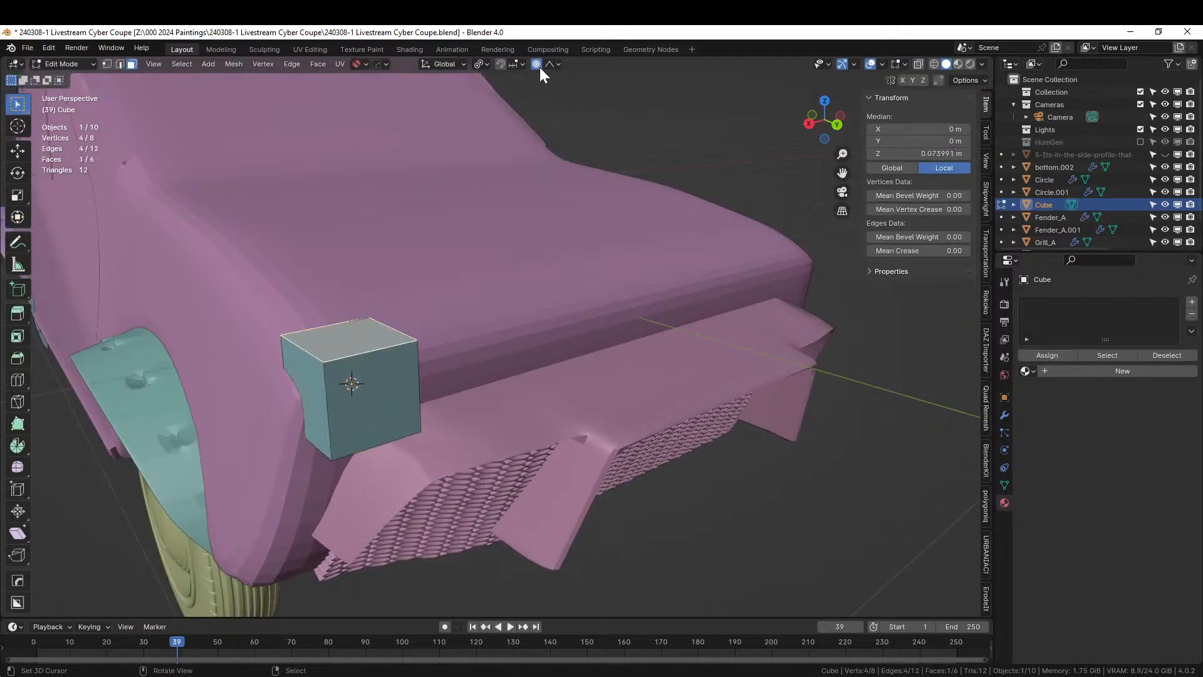
key(g)
key(x)
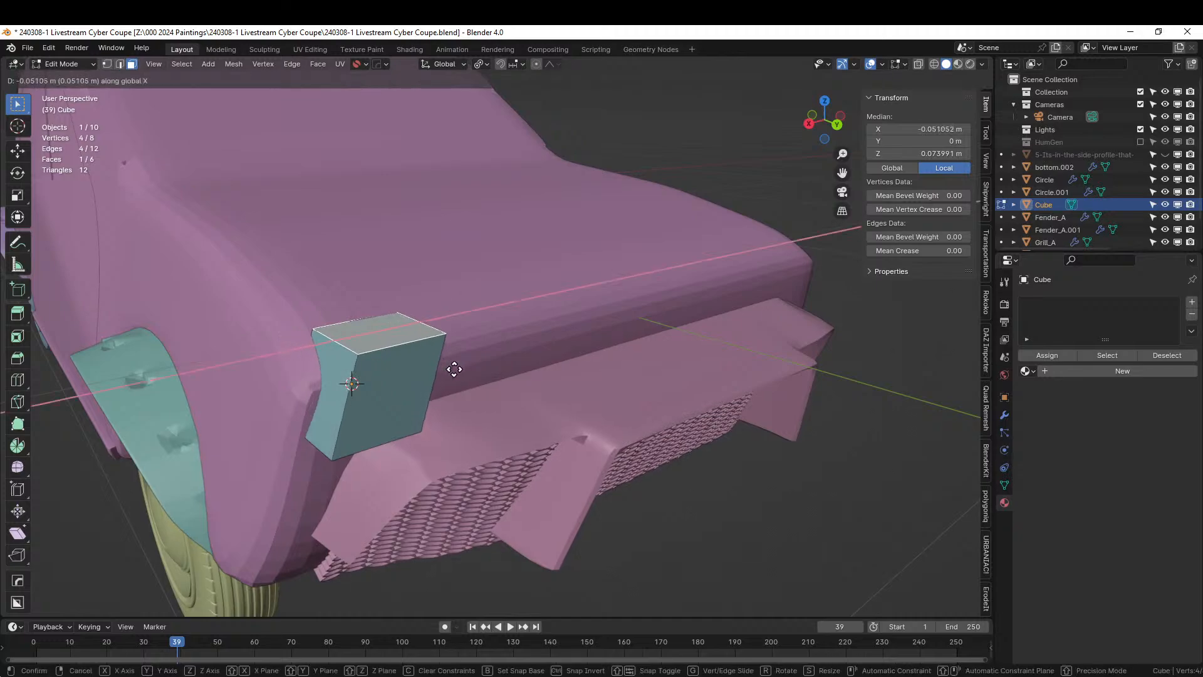
click(466, 371)
middle_drag(466, 371, 492, 351)
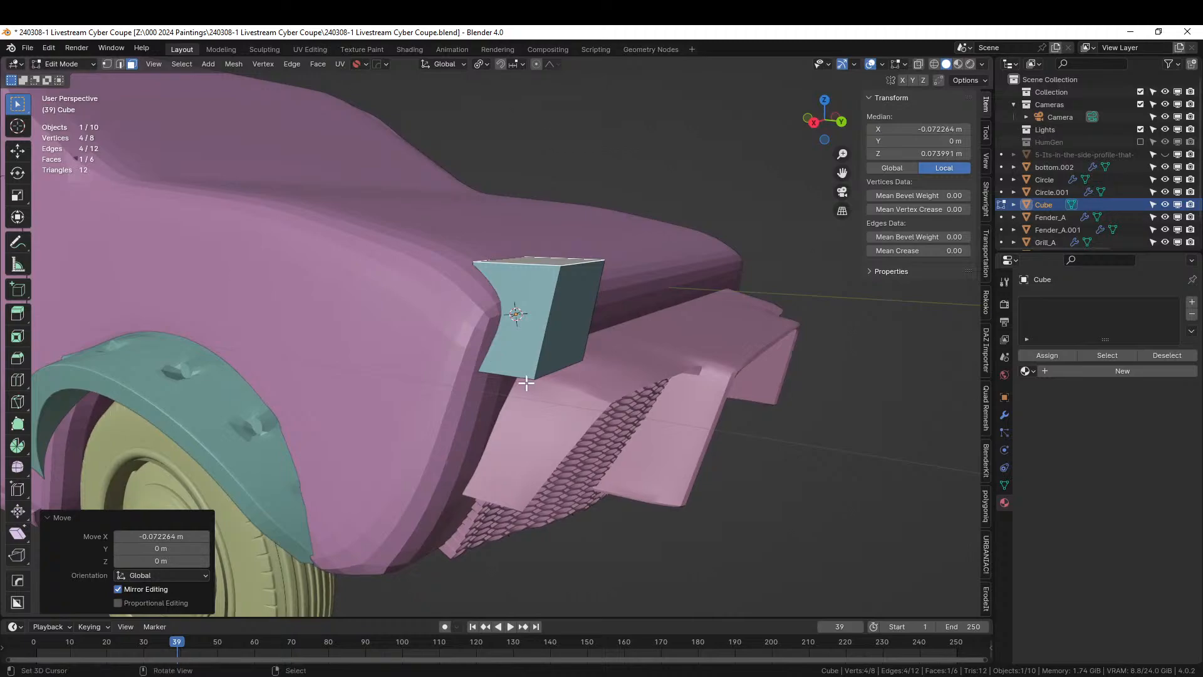
Scale the entire slanted headlight block down by 0.819
key(a)
key(s)
click(595, 391)
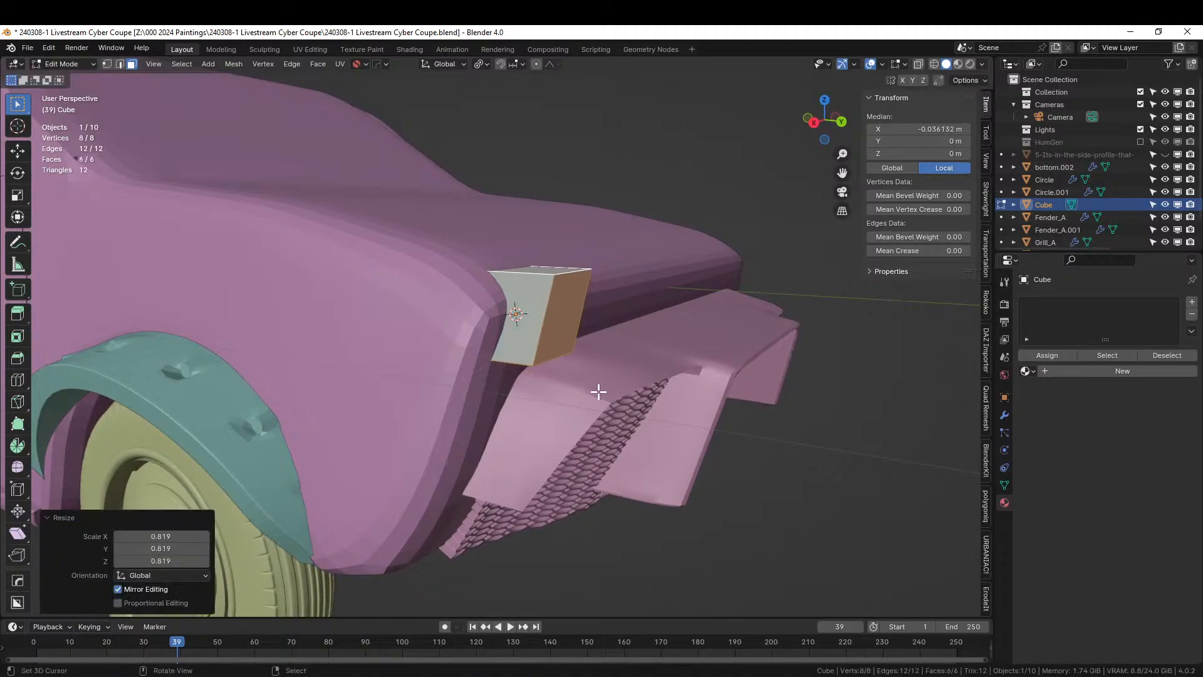
Inset the block's side face toward the car's centre by 0.01567 m, with Select Outer off so the inner face stays selected
middle_drag(595, 391, 545, 397)
scroll(536, 404, up, 2)
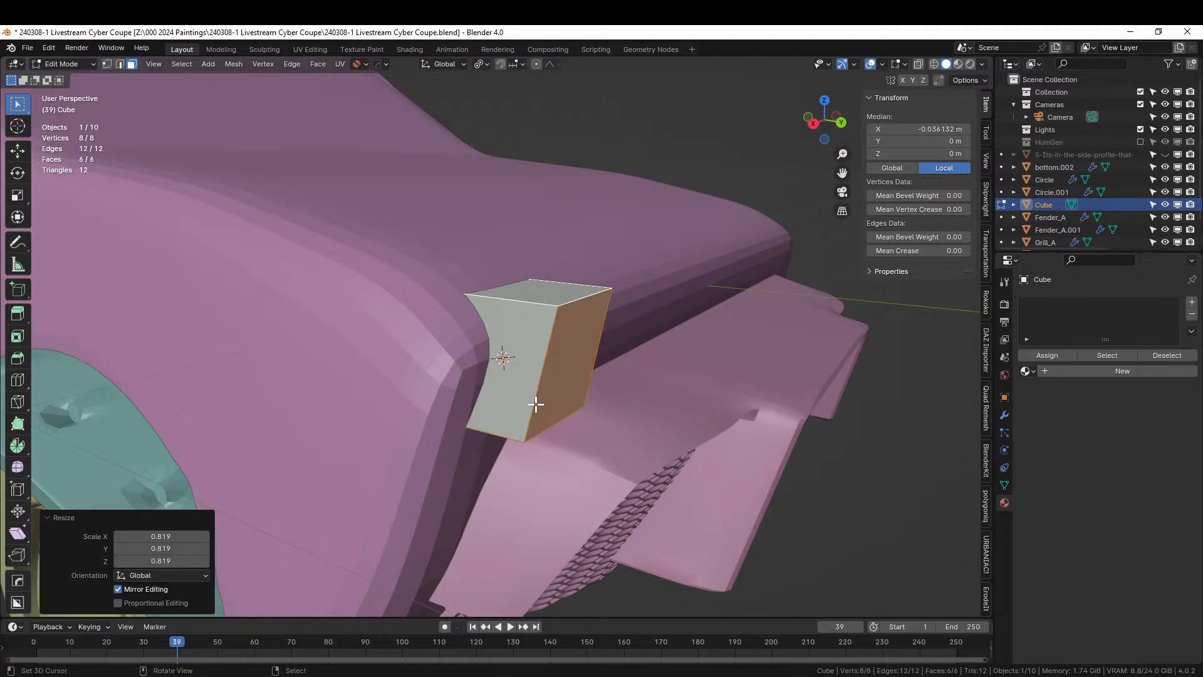
middle_drag(522, 379, 440, 367)
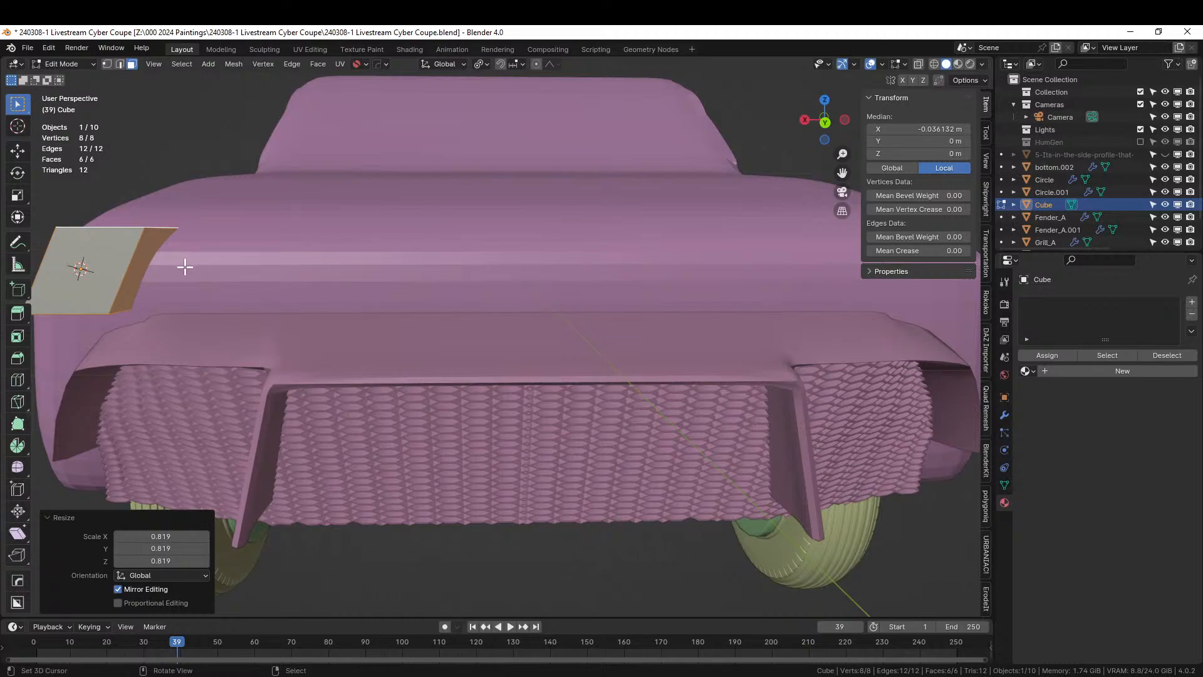
click(138, 266)
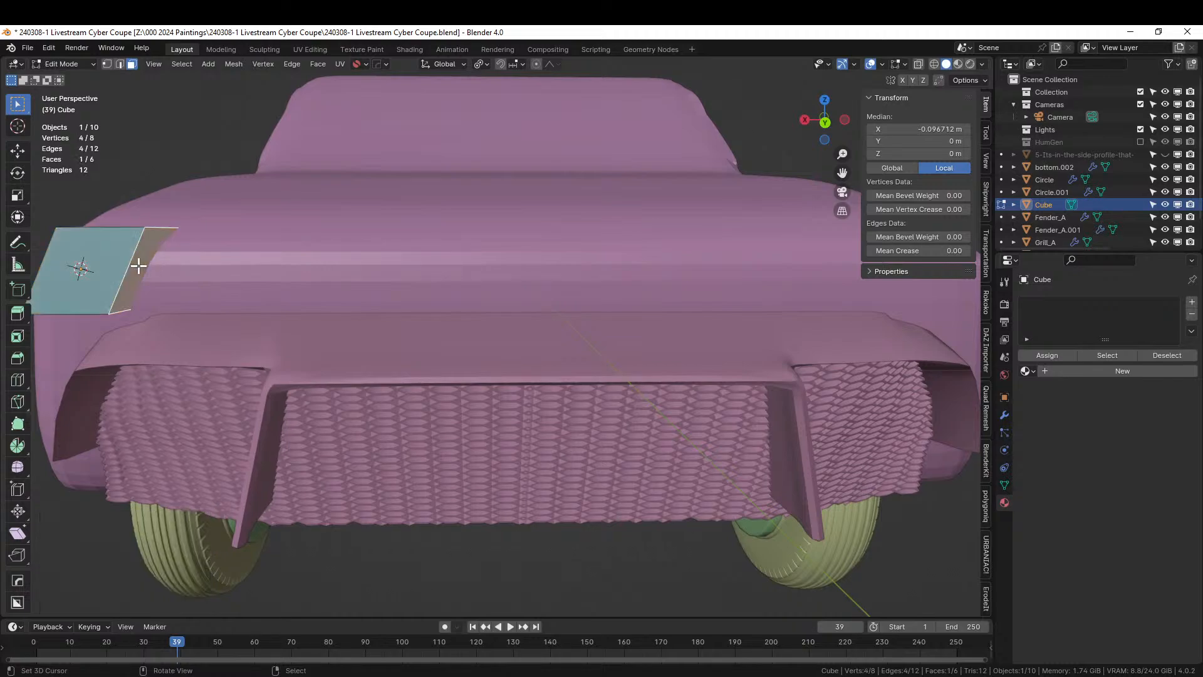
key(i)
click(255, 336)
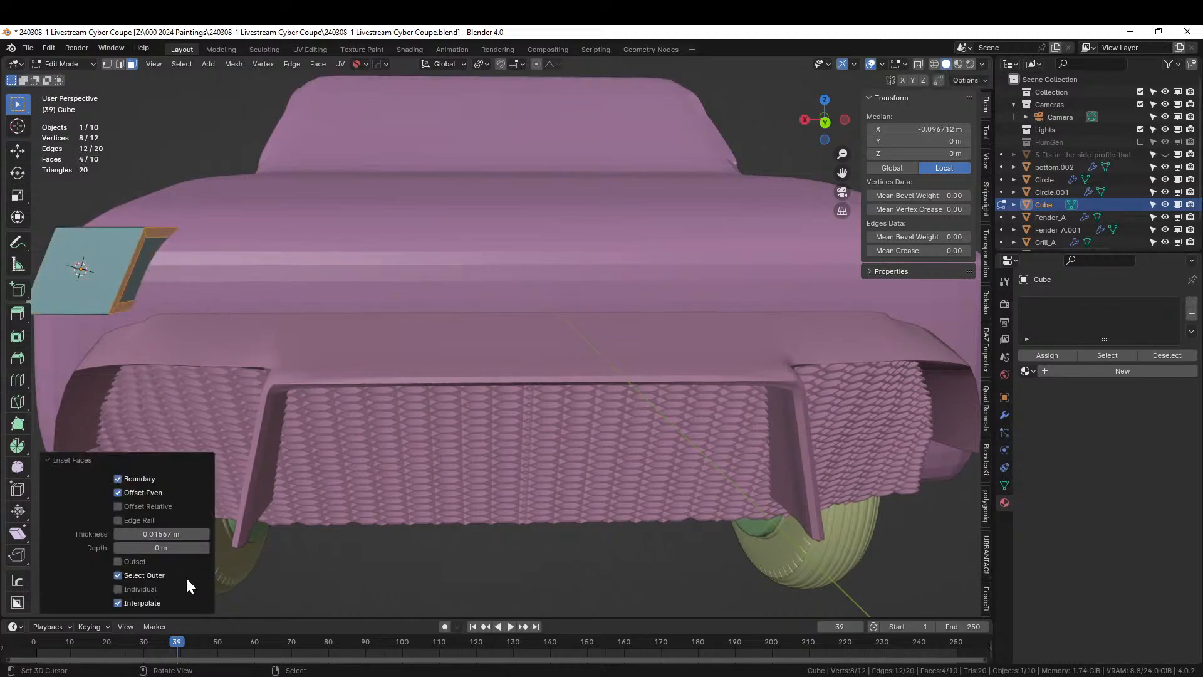
click(118, 574)
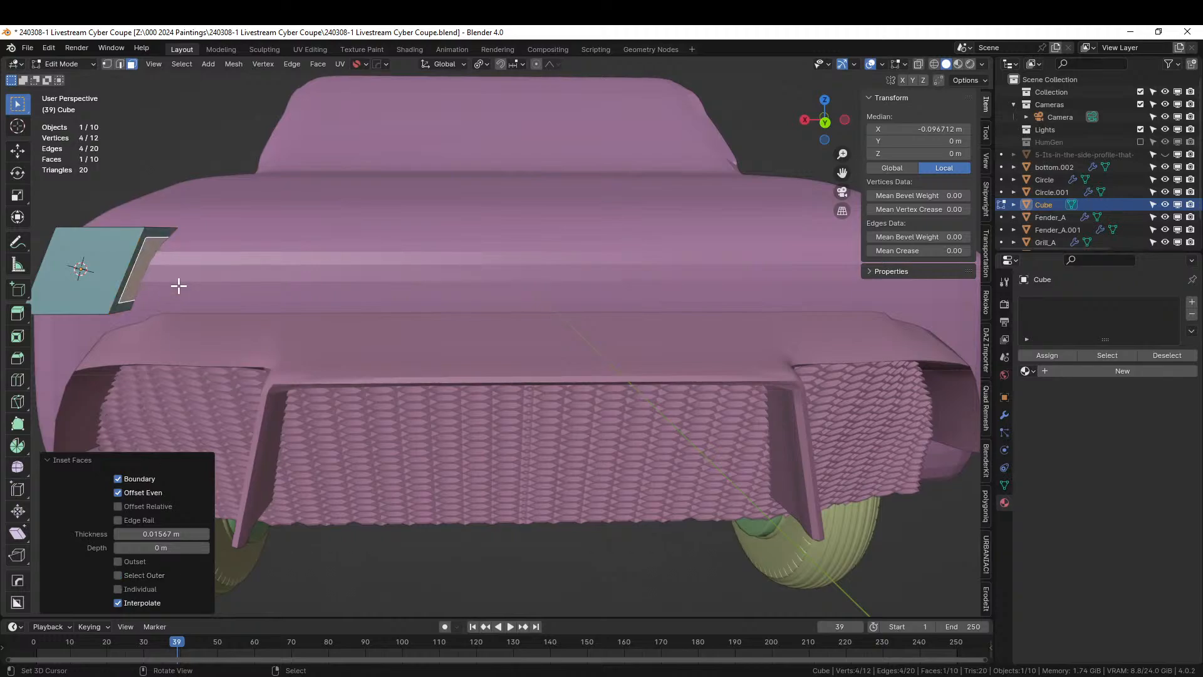
Extrude the block's inset side face about 0.08 m along X toward the car's centre
key(e)
right_click(216, 293)
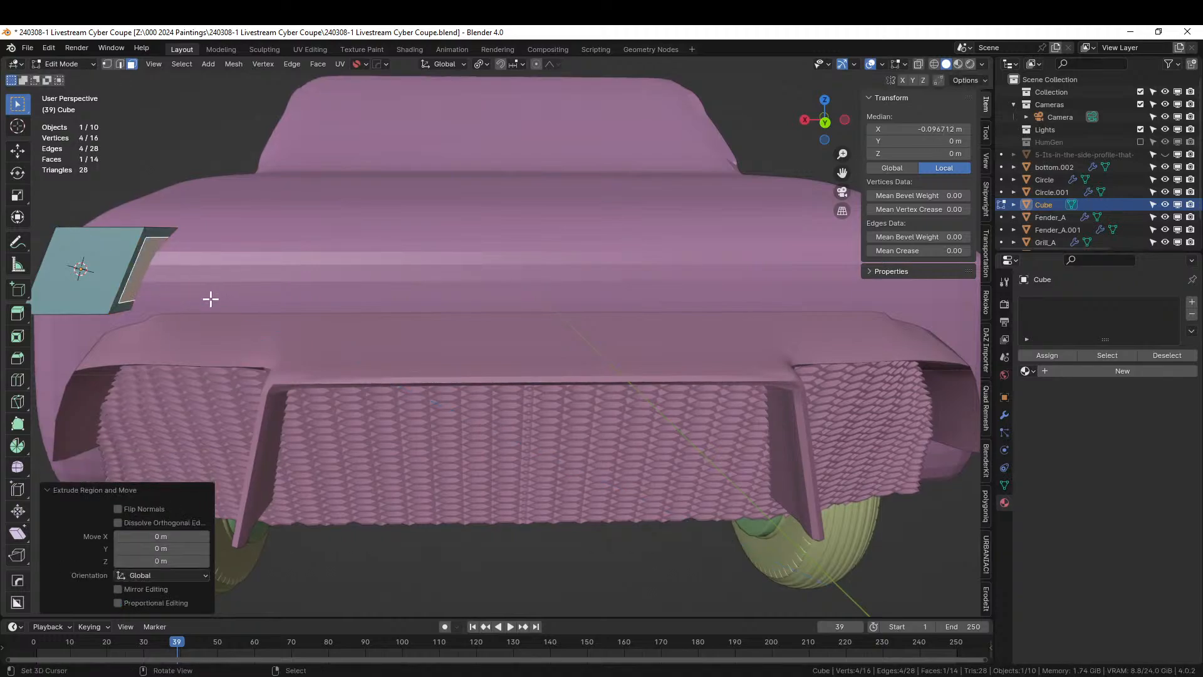
middle_drag(211, 299, 209, 305)
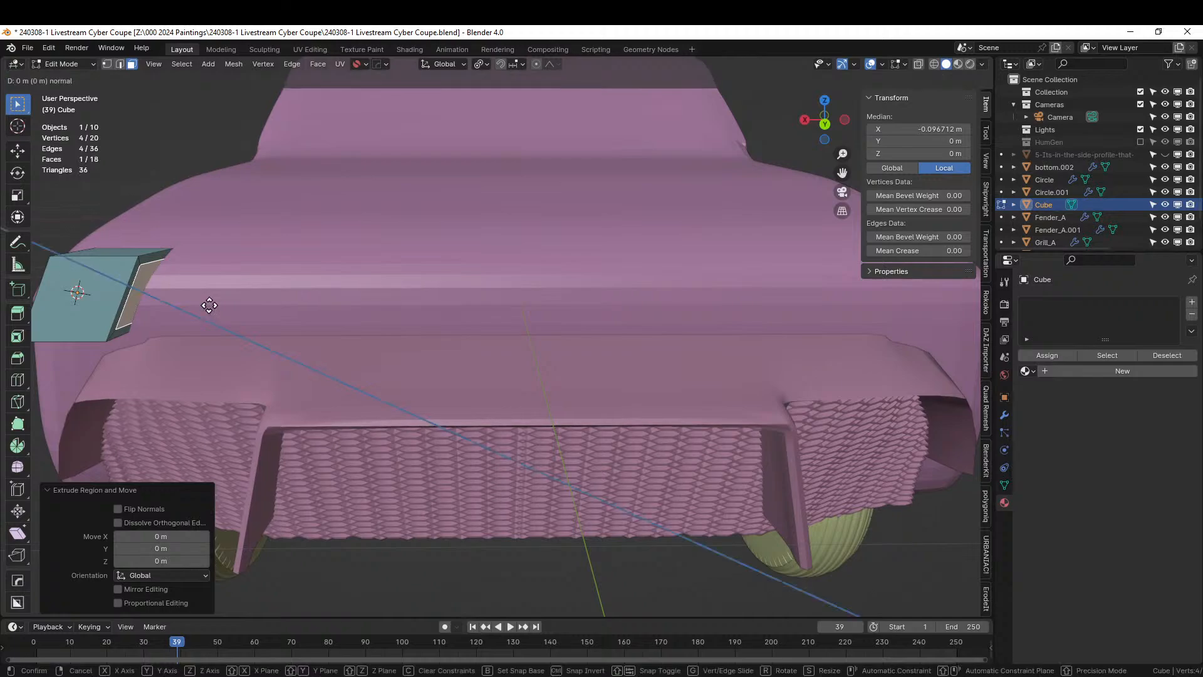
key(e)
key(x)
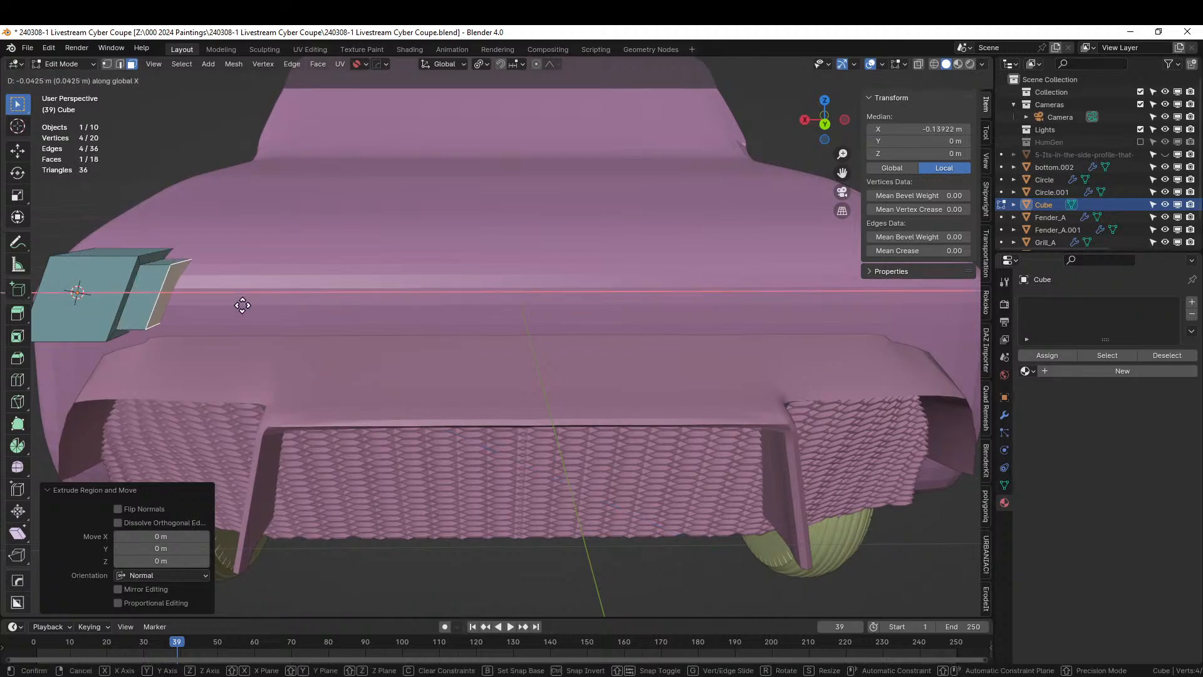
click(263, 306)
middle_drag(263, 306, 447, 319)
Move the block's upper rear edge 0.010111 m along Z and -0.033226 m along Y into the car body
key(KP_Divide)
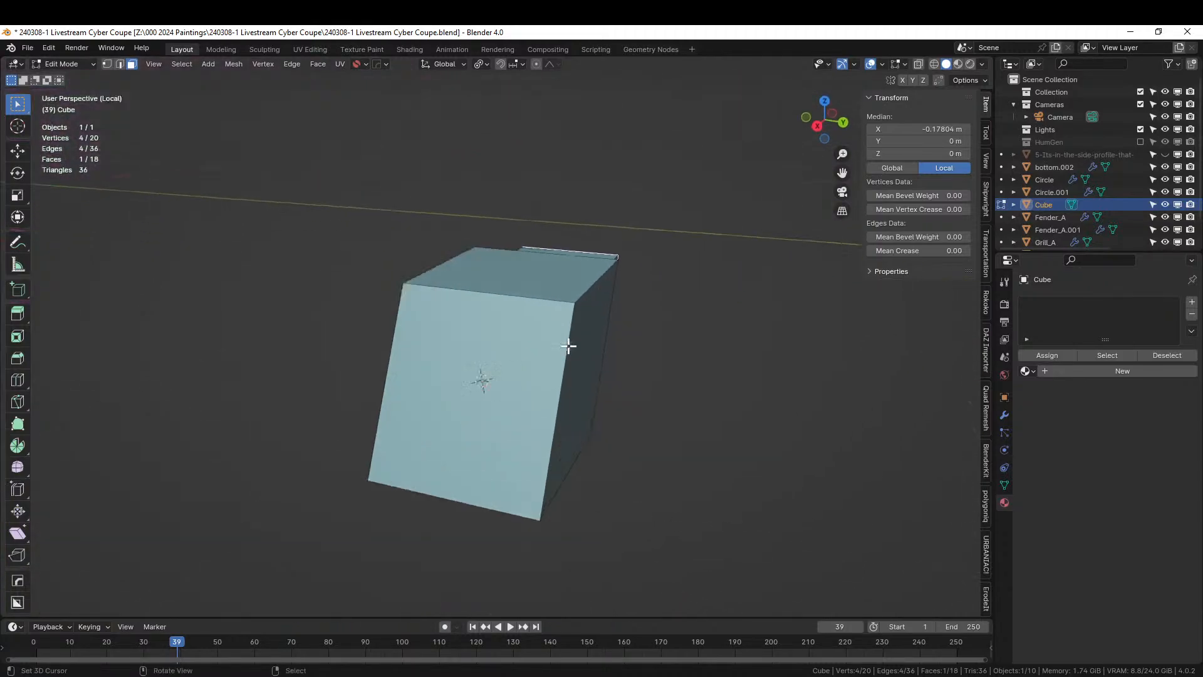
click(392, 245)
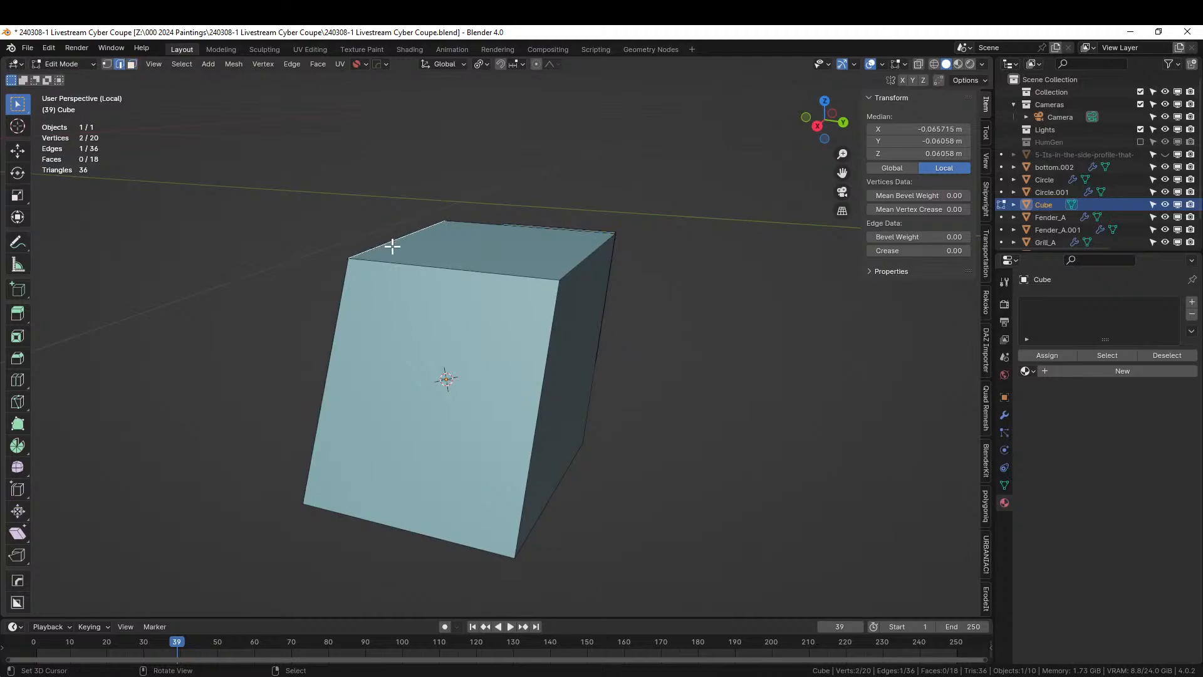
middle_drag(392, 246, 406, 307)
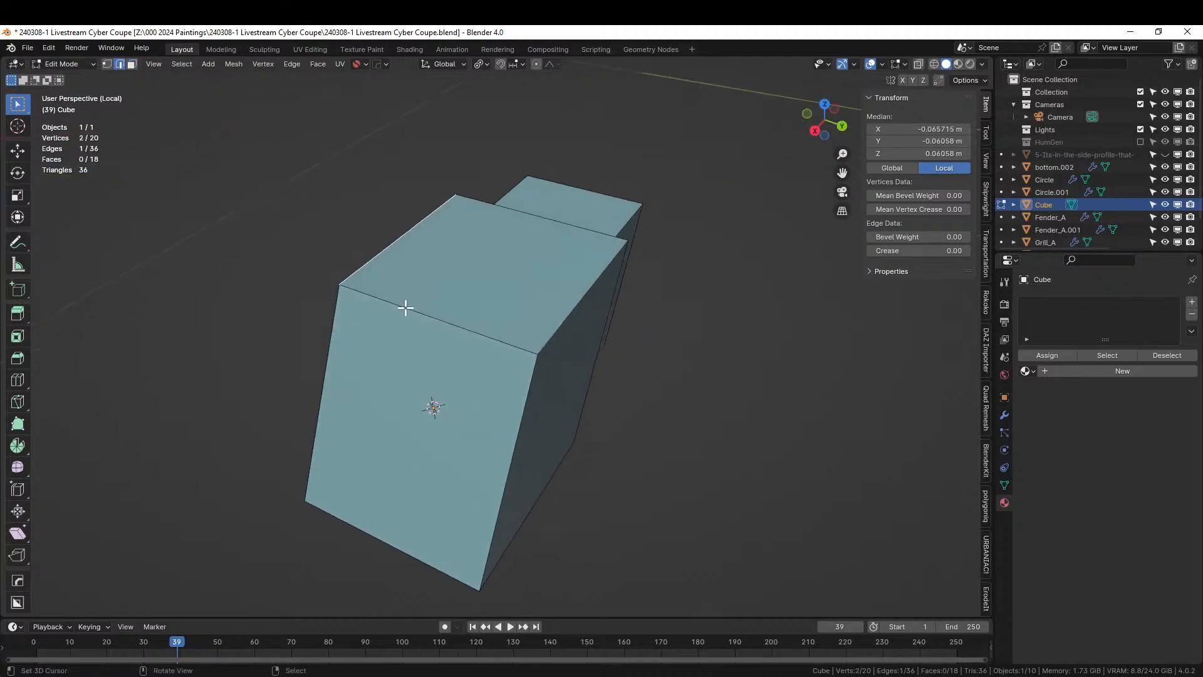
key(KP_Divide)
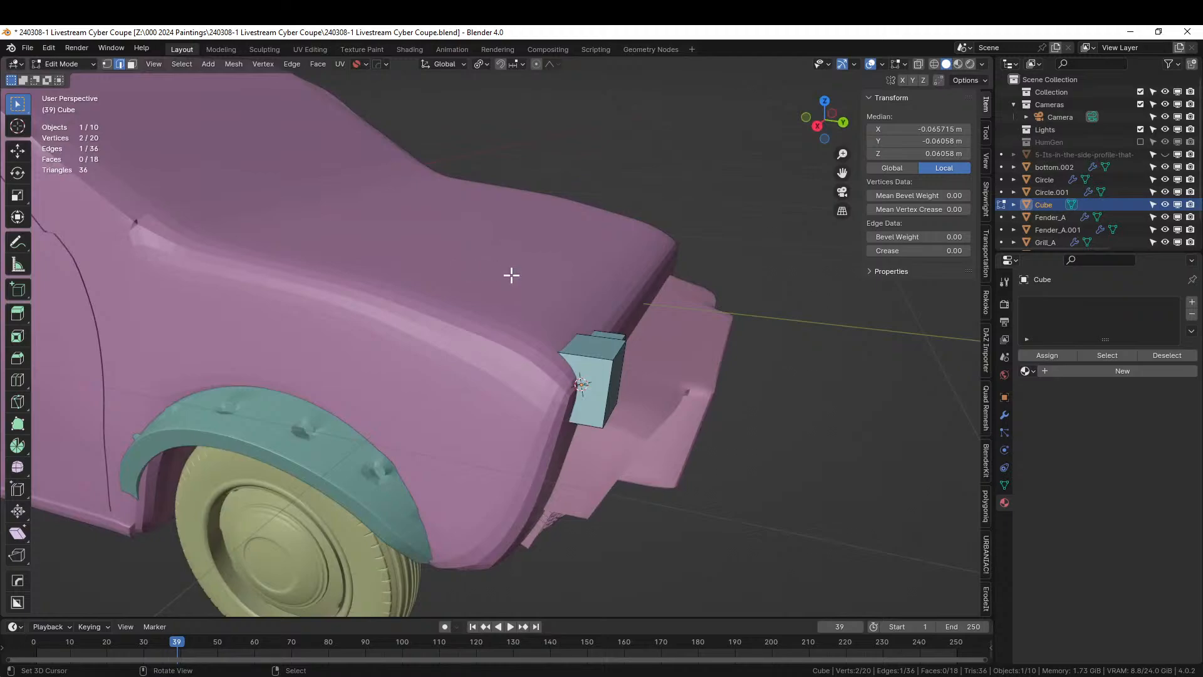
key(g)
key(z)
click(559, 340)
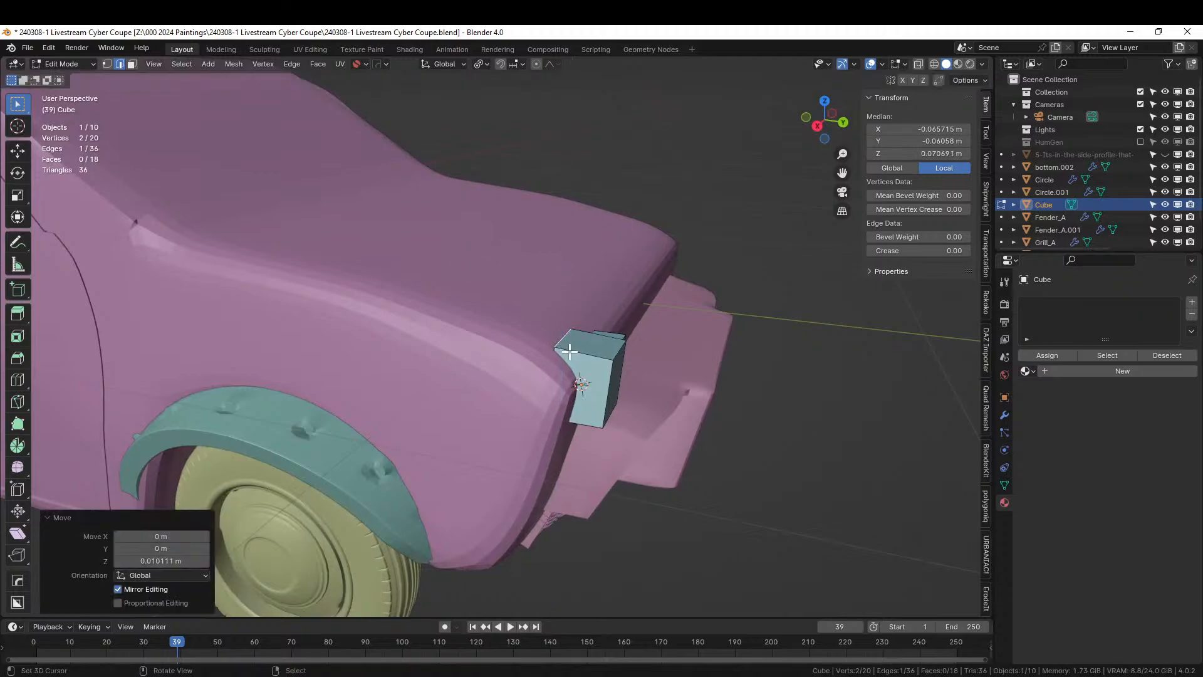
middle_drag(566, 341, 486, 336)
key(y)
click(577, 357)
scroll(488, 336, up, 2)
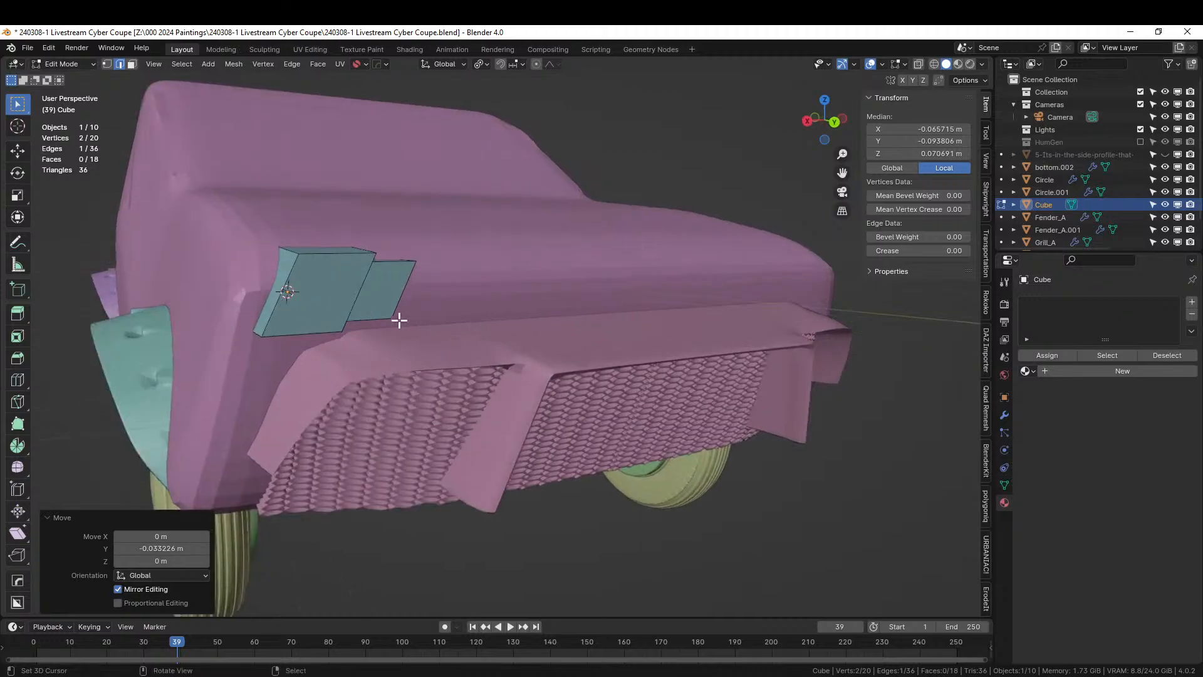
Inset the two front faces of the headlight block together by 0.01114 m
key(3)
click(313, 300)
shift+click(384, 288)
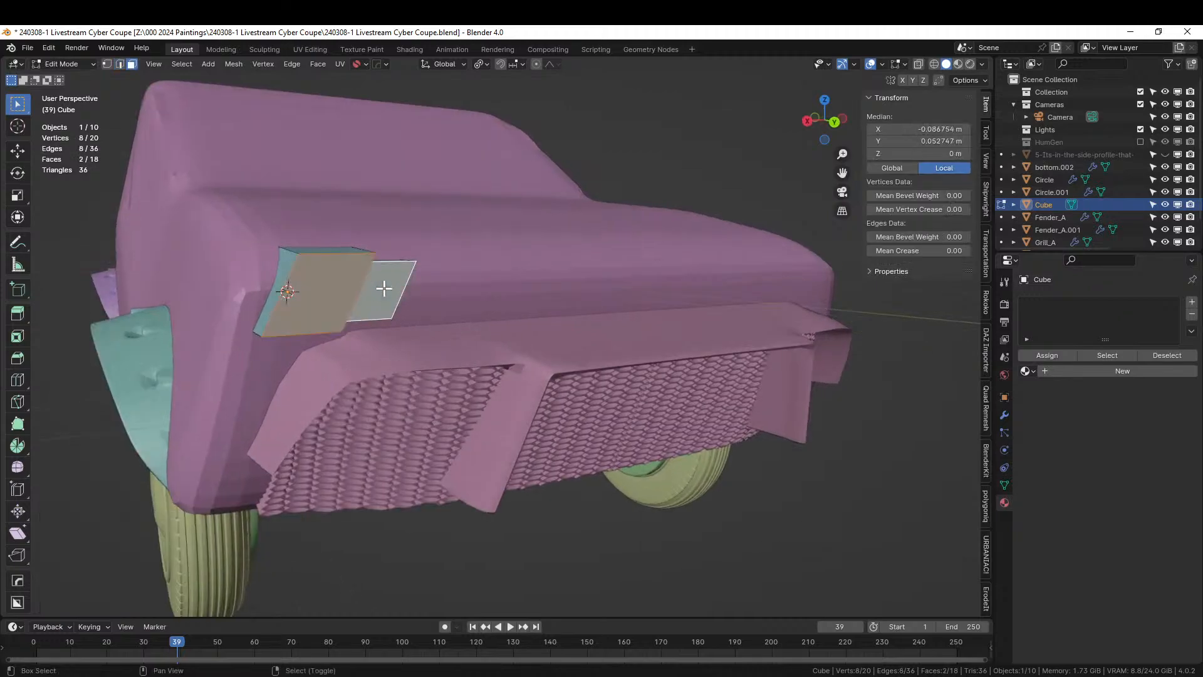
key(i)
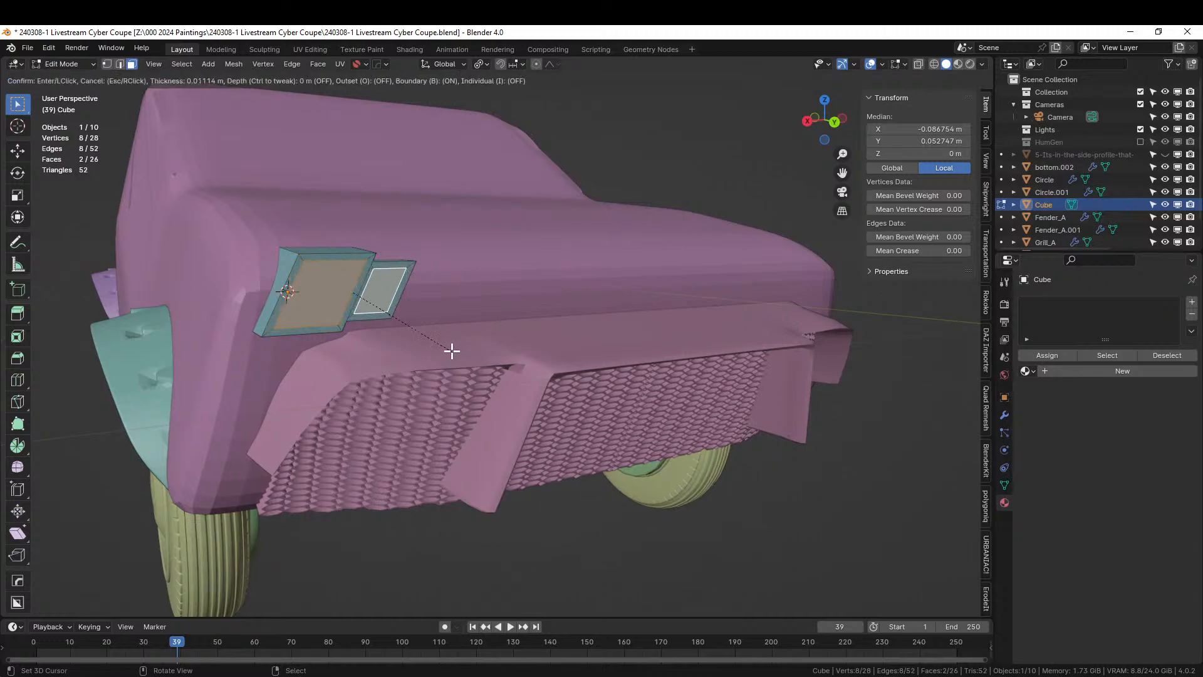
click(452, 351)
Extrude both inset front faces inward by about 0.041 m to recess the lights, and return to Object Mode
middle_drag(462, 352, 531, 357)
key(e)
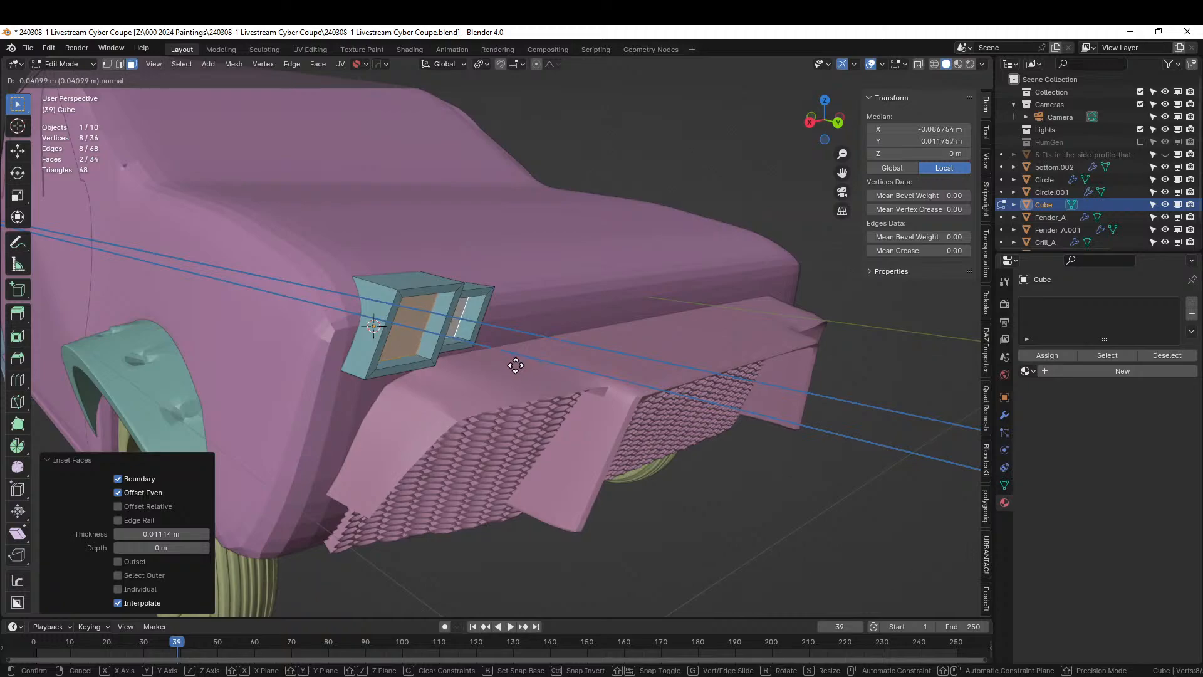
click(515, 365)
middle_drag(515, 365, 542, 374)
key(Tab)
Add a HardOps bevel to the headlight block
scroll(541, 374, up, 6)
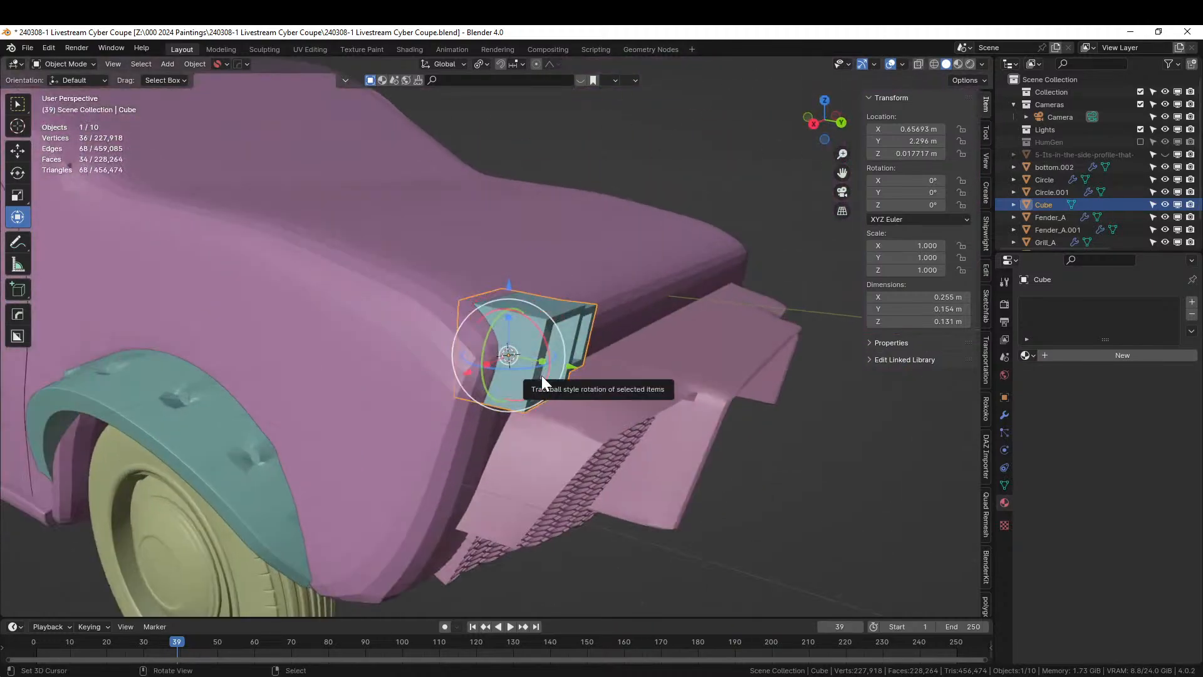
middle_drag(579, 397, 416, 406)
key(q)
mouse_move(415, 404)
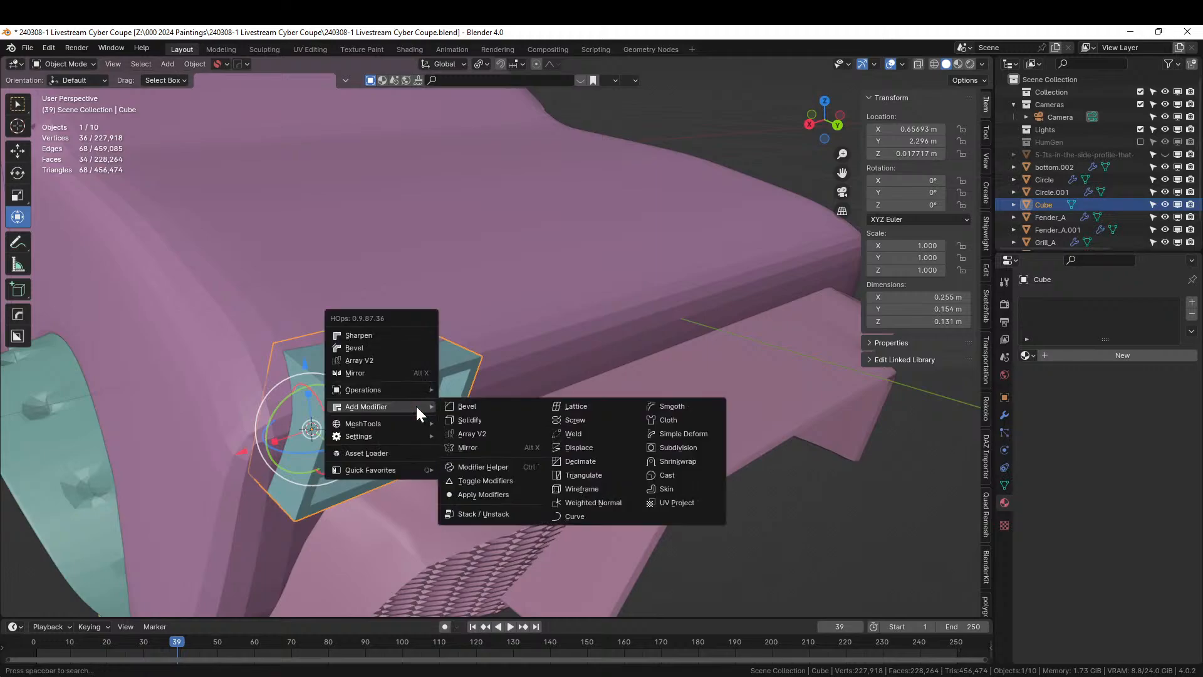
click(385, 343)
click(386, 344)
mouse_move(387, 344)
middle_down()
mouse_move(376, 356)
mouse_move(389, 357)
middle_up()
Mirror the headlight block across X with HardOps, using the car body as reference, to place it on the opposite front corner
shift+click(506, 280)
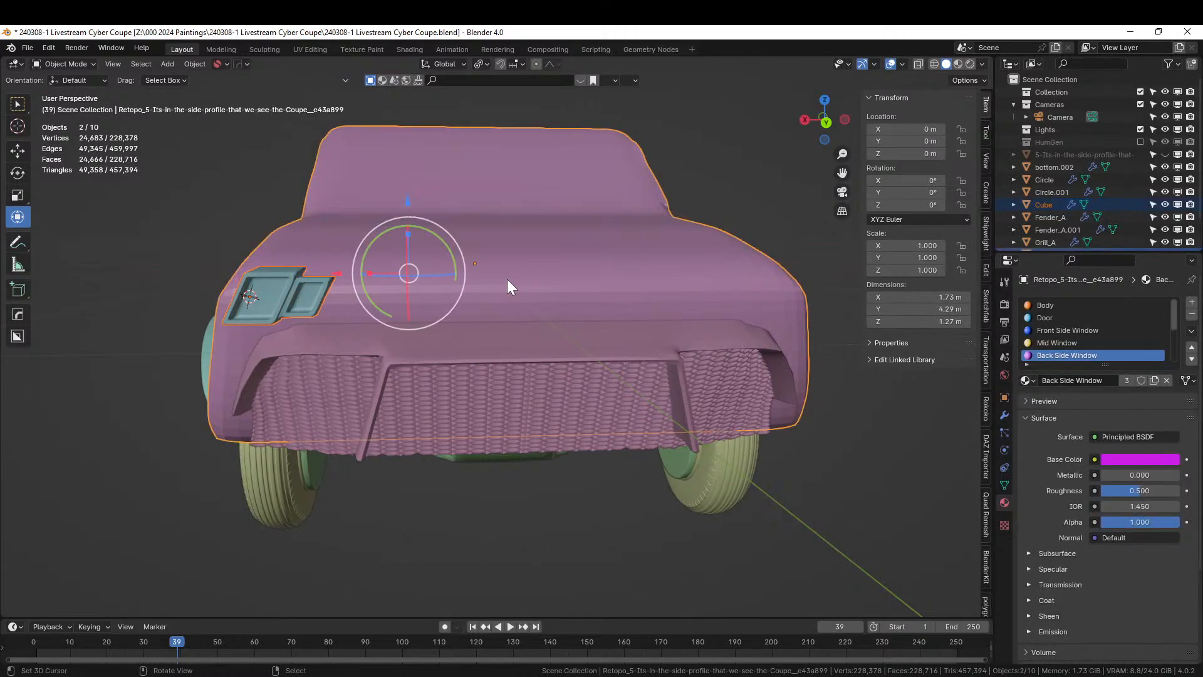
key(alt+x)
click(386, 264)
middle_drag(386, 262, 309, 259)
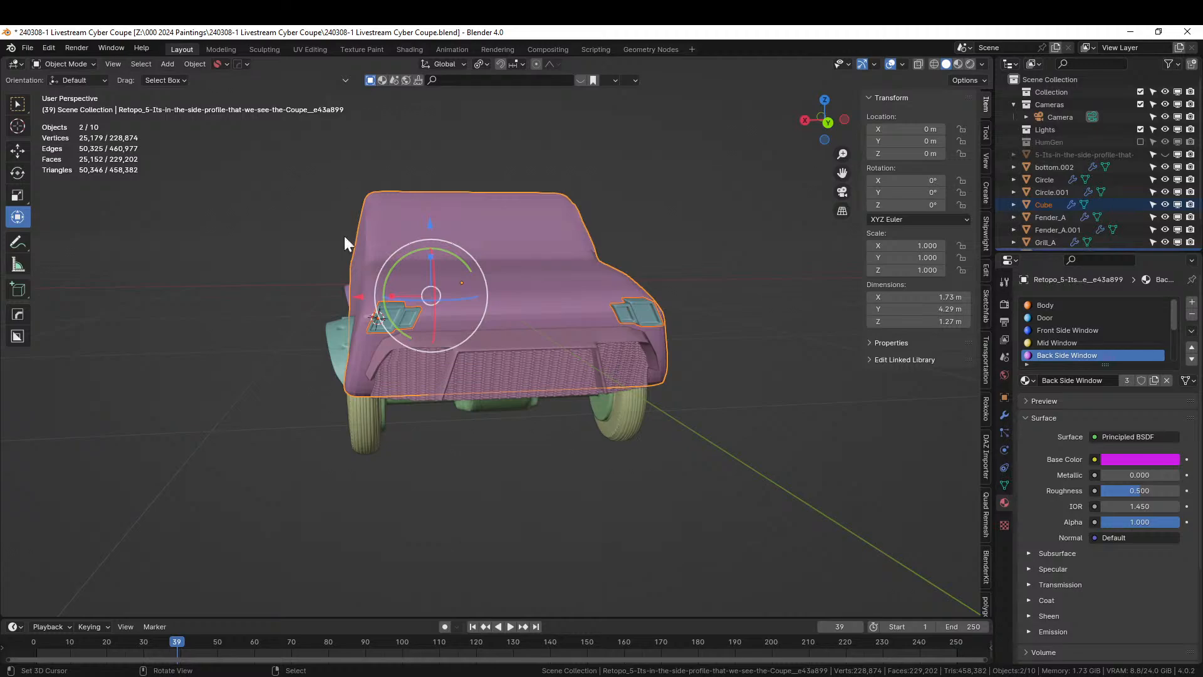
middle_drag(679, 342, 563, 429)
scroll(563, 429, up, 4)
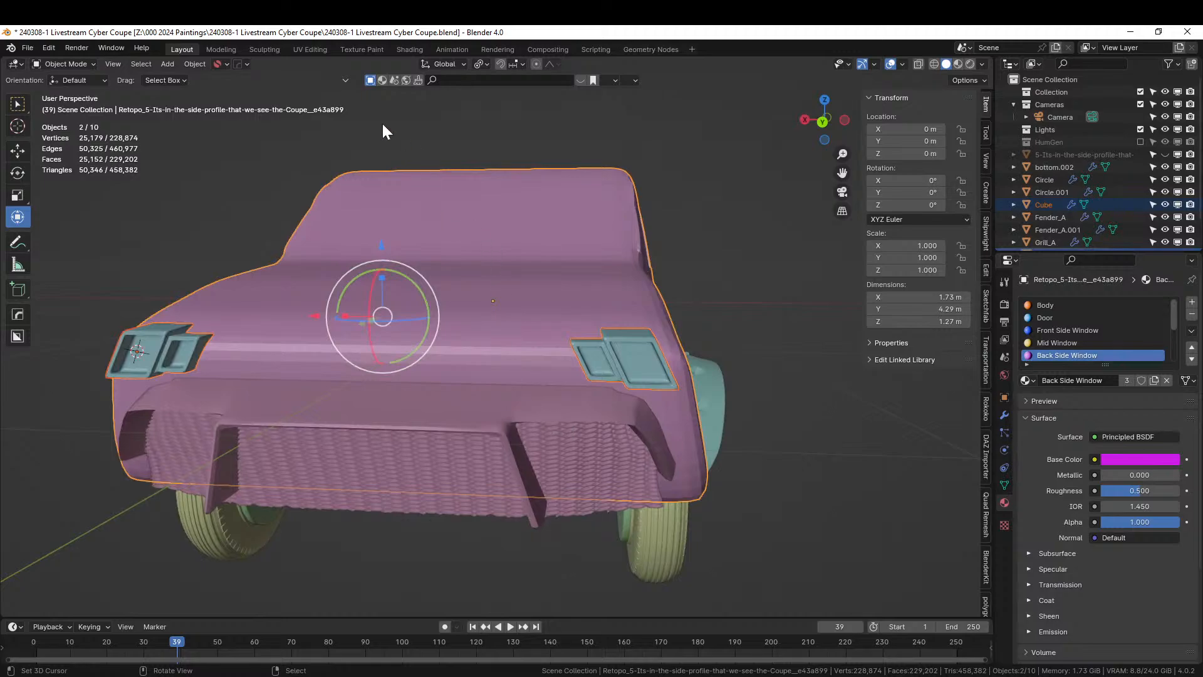
Raise the front grill 0.01813 m along Z and deselect it
mouse_move(363, 265)
middle_down()
mouse_move(434, 255)
mouse_move(380, 266)
mouse_move(376, 281)
middle_up()
click(332, 323)
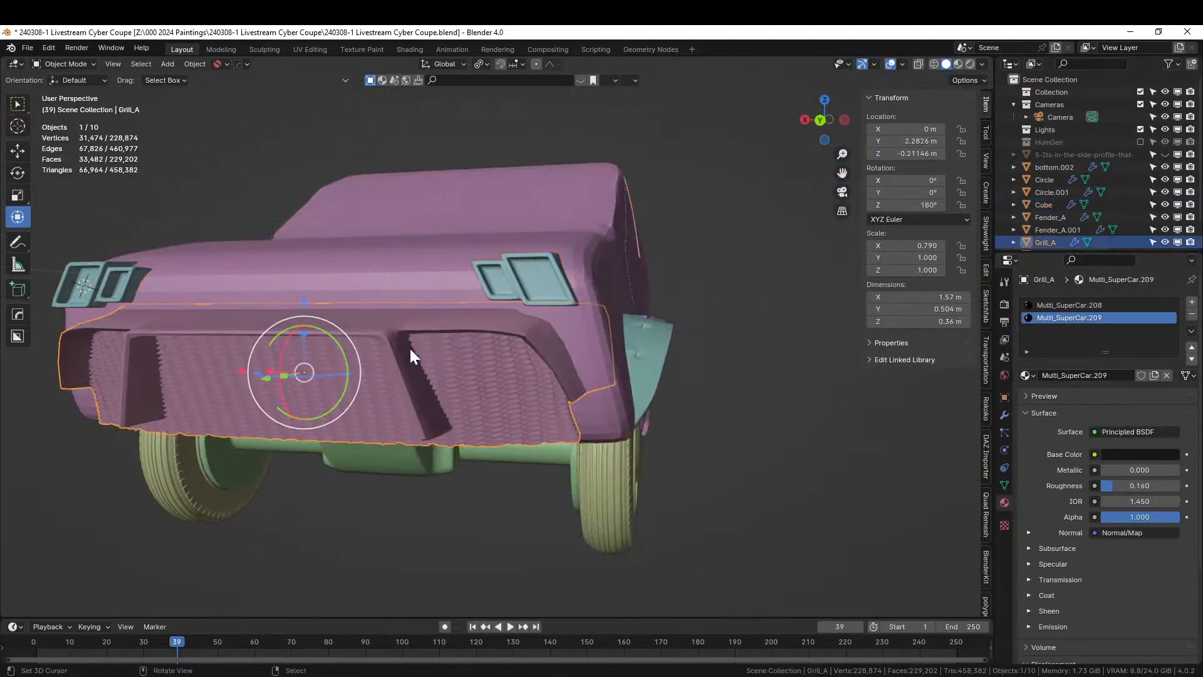
key(g)
key(z)
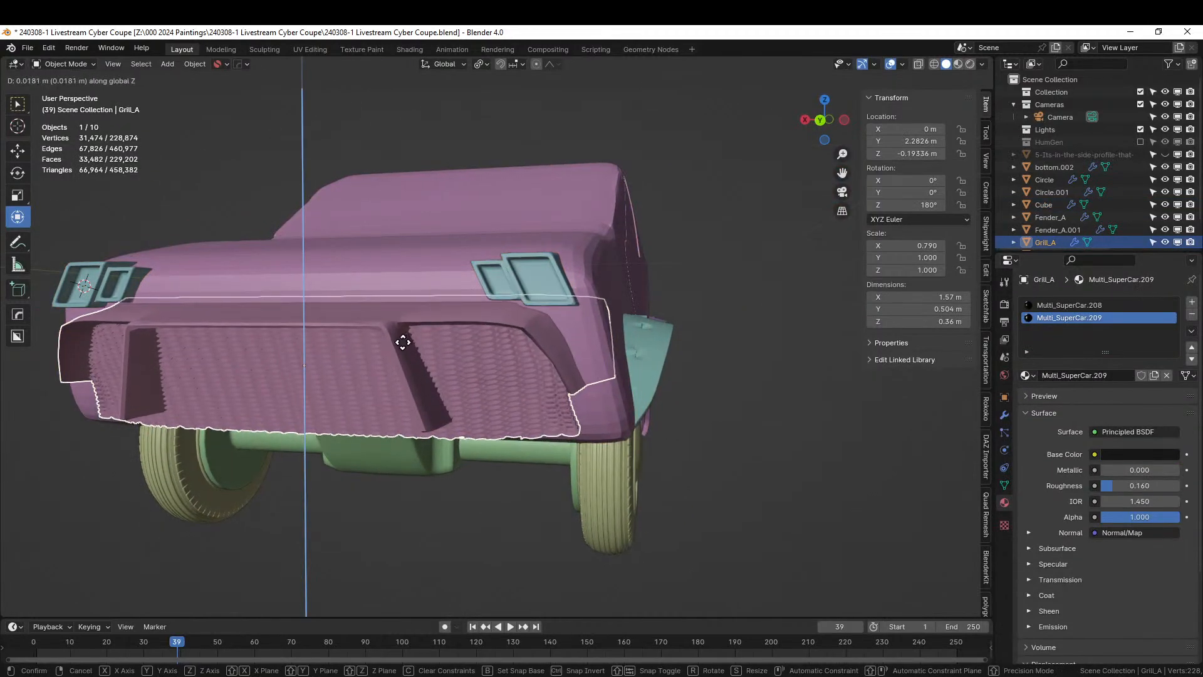
click(402, 342)
middle_drag(402, 342, 370, 362)
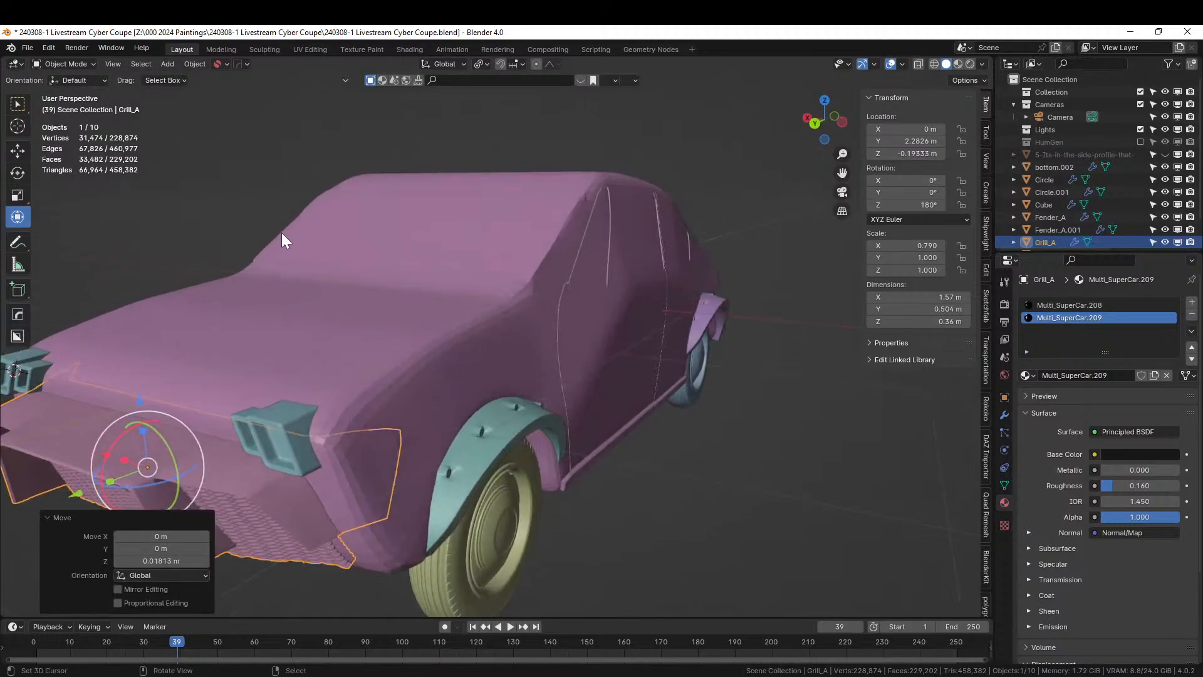
click(186, 230)
Switch to the vehicle kitbash file and copy the plain black bumper with curved ends
middle_drag(186, 232, 157, 238)
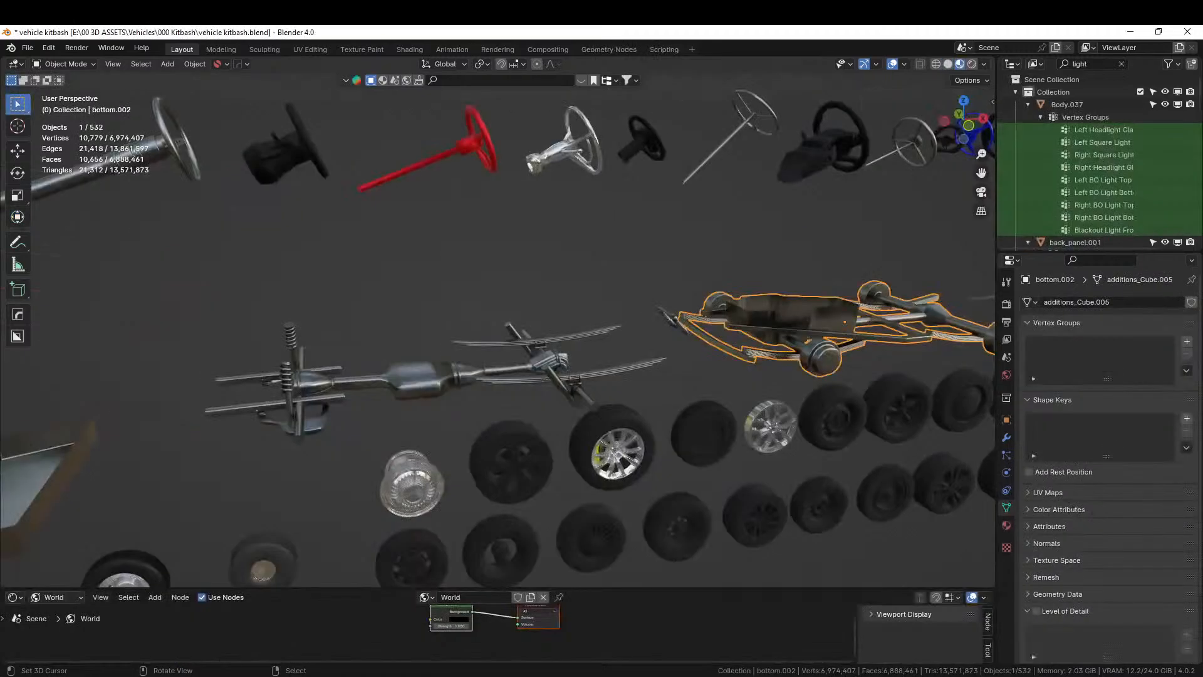
scroll(548, 266, down, 10)
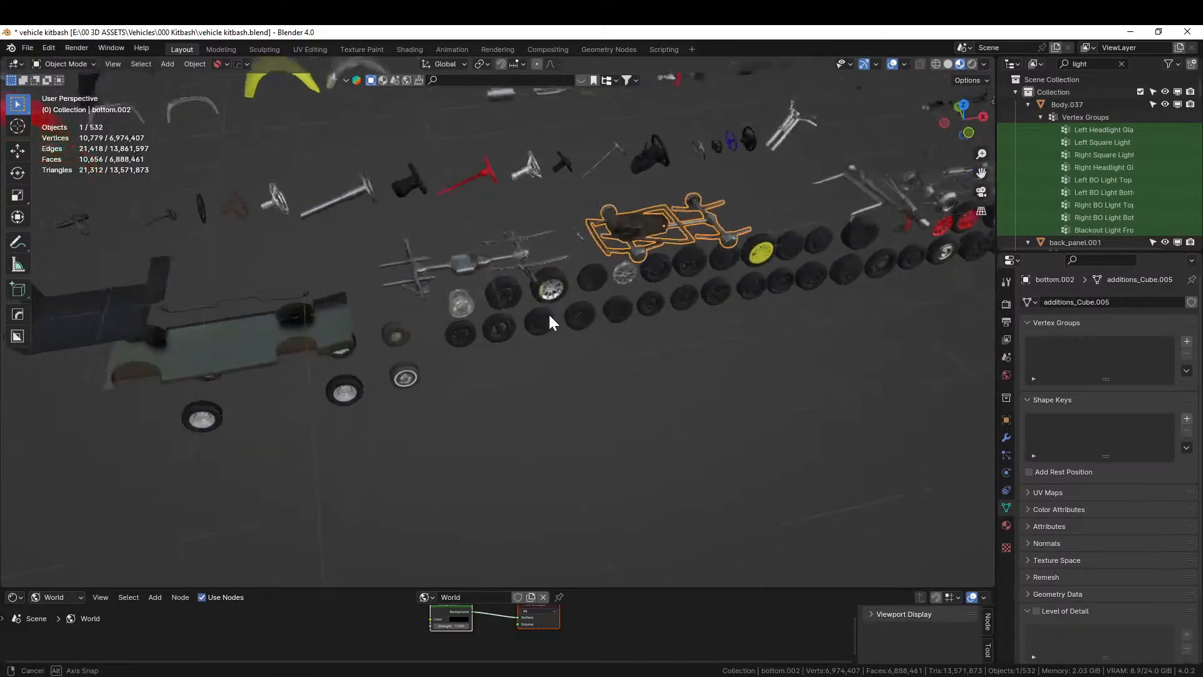
scroll(565, 404, up, 8)
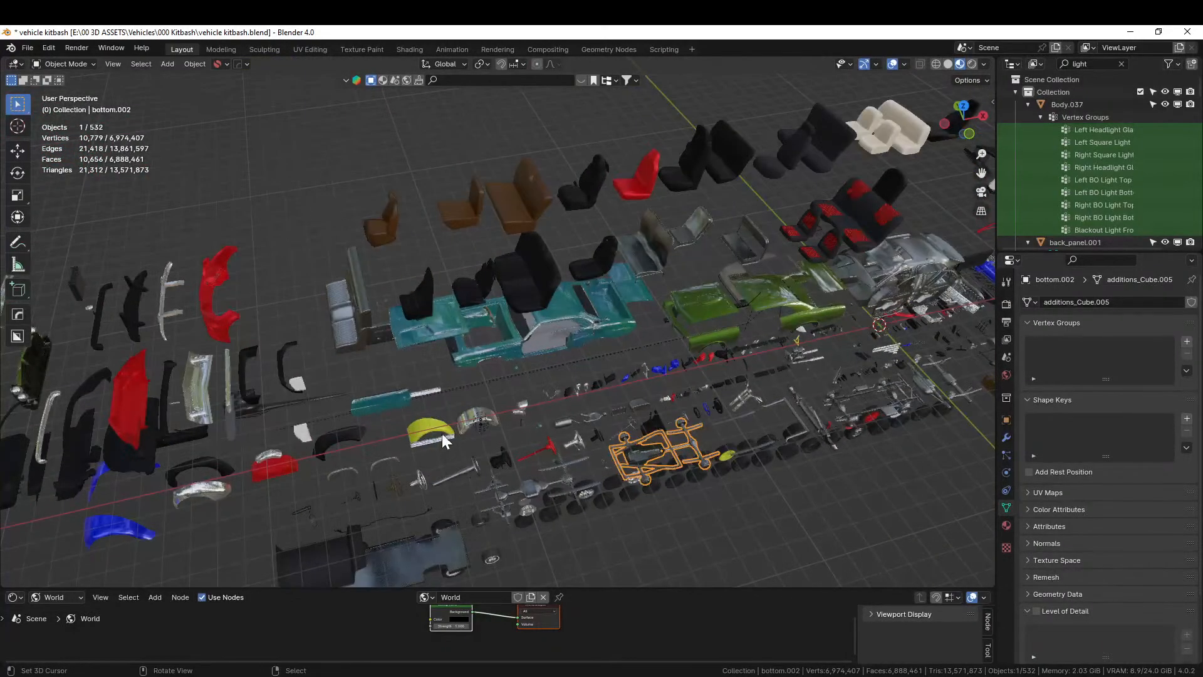
middle_drag(557, 379, 405, 238)
scroll(480, 403, up, 8)
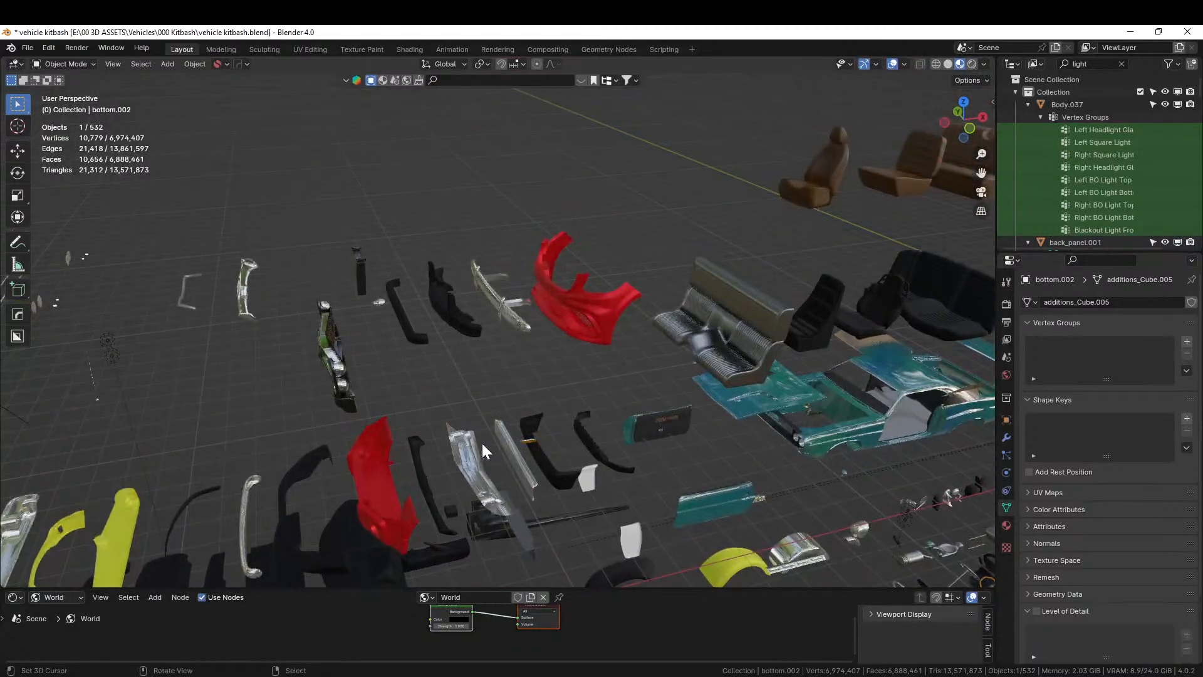
middle_drag(483, 438, 471, 404)
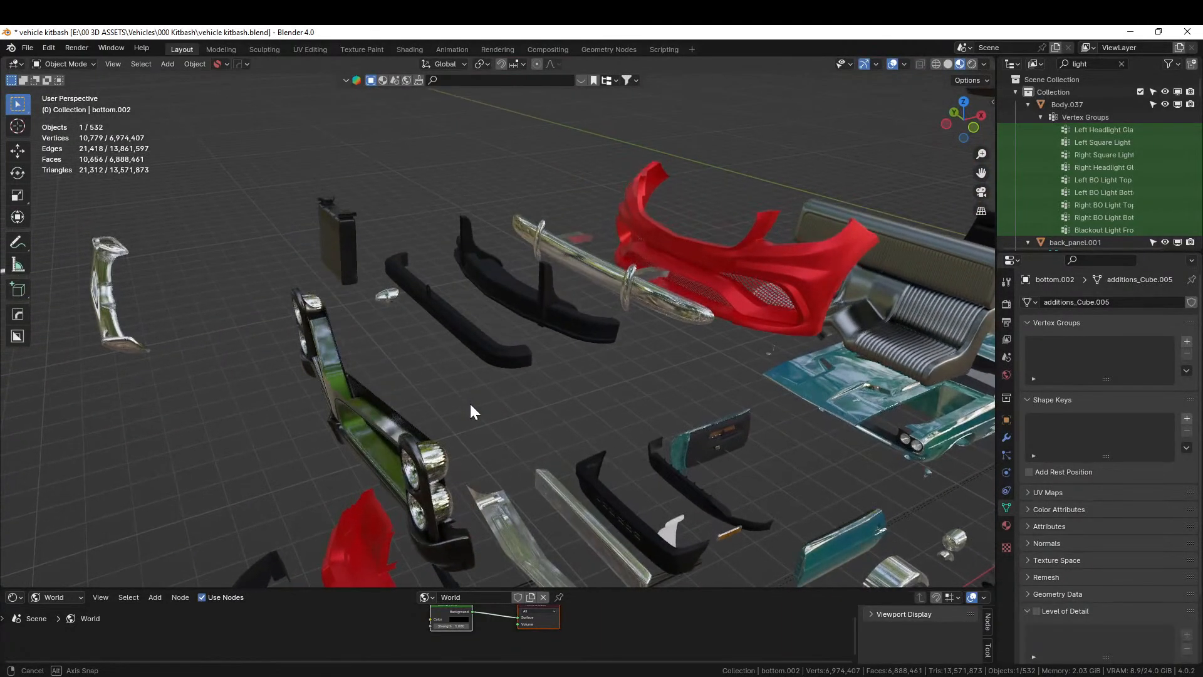
click(443, 318)
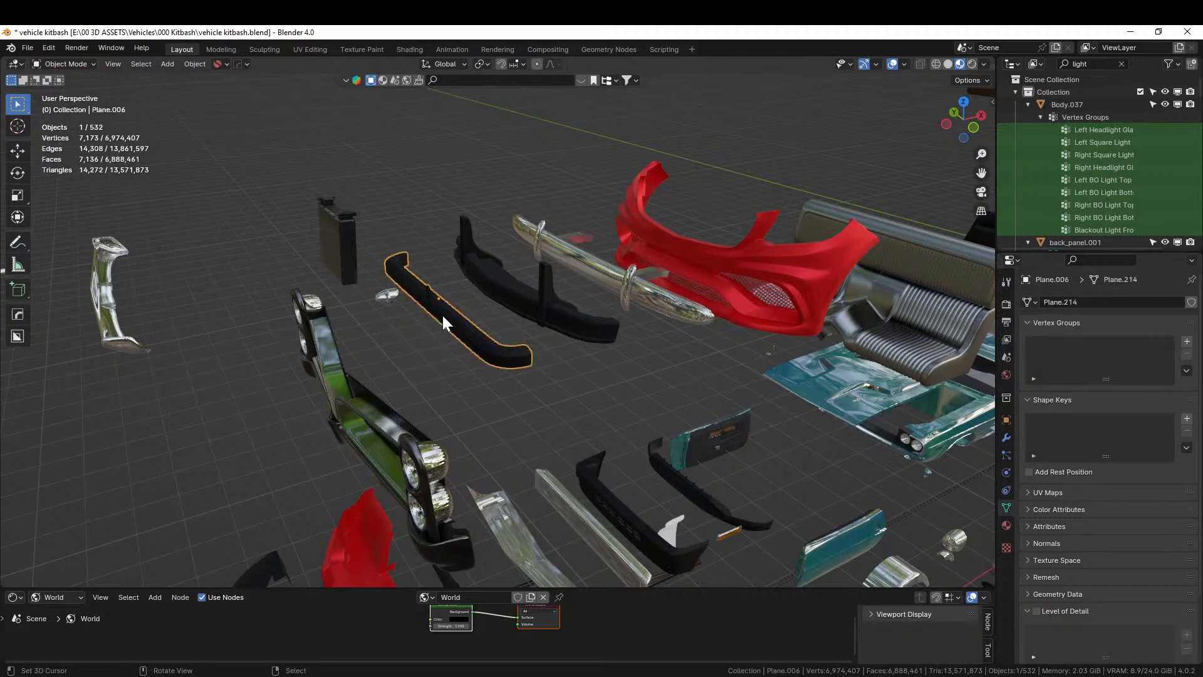
right_click(500, 317)
click(500, 316)
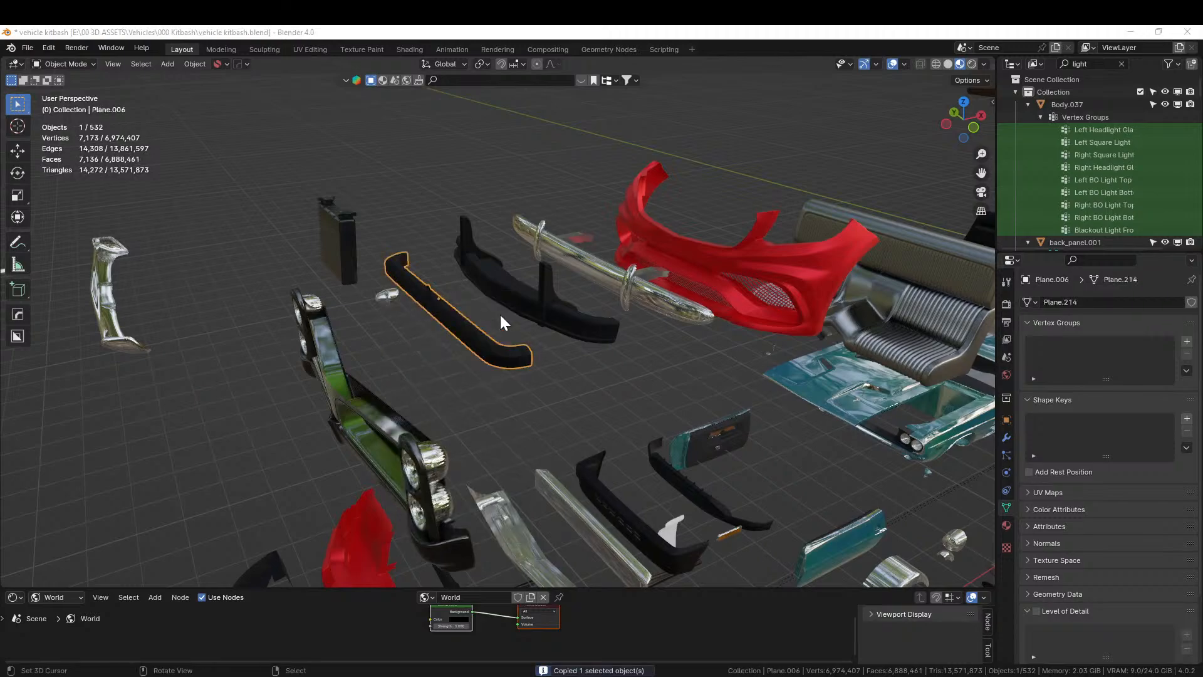
Paste the bumper into the Cyber Coupe file, clear its location and rotate it -90° about Z
key(alt+Tab)
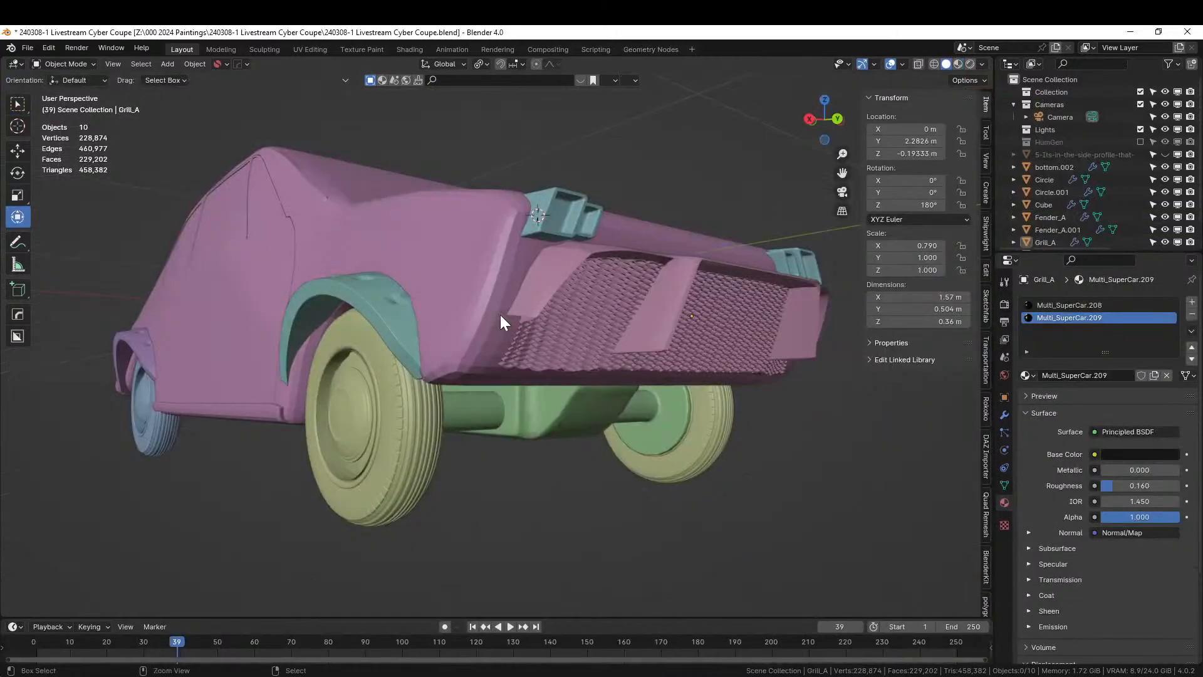
key(ctrl+v)
key(alt+g)
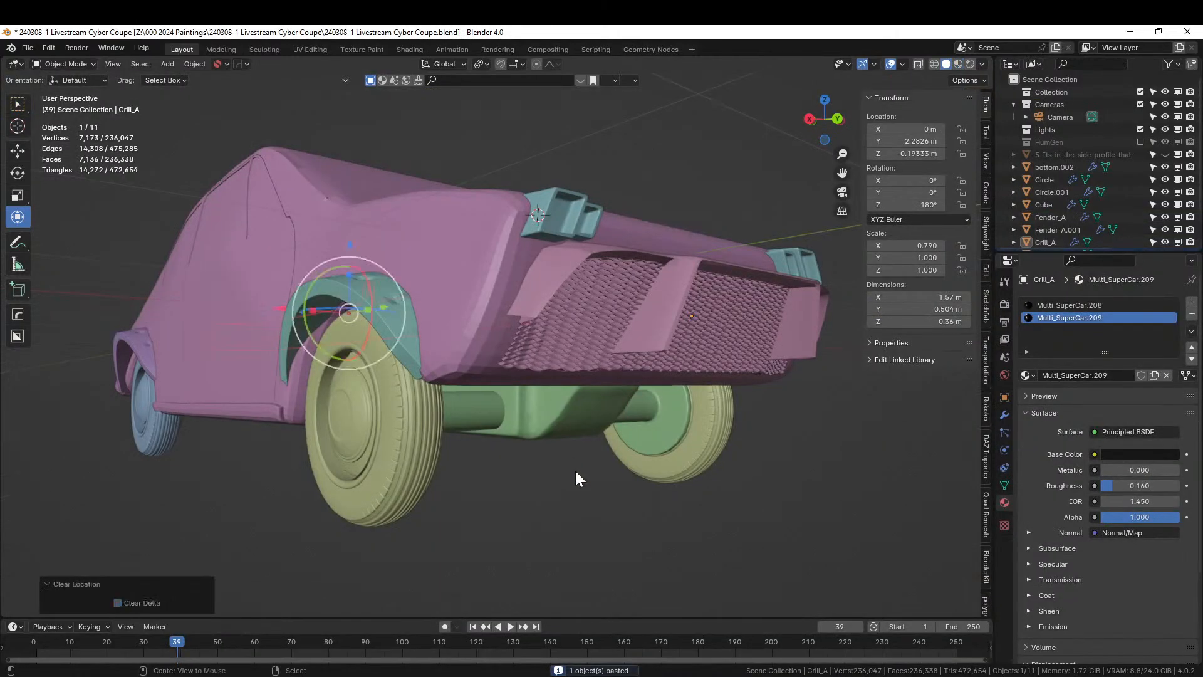
scroll(574, 469, down, 3)
key(KP_7)
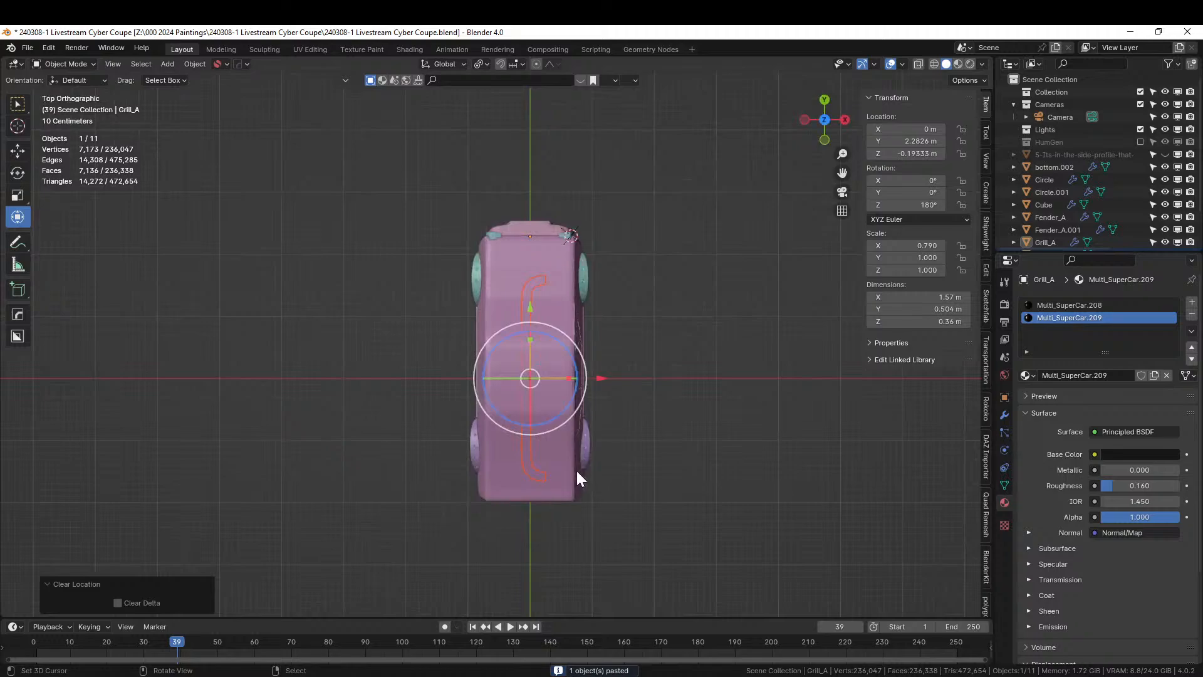
text(r90)
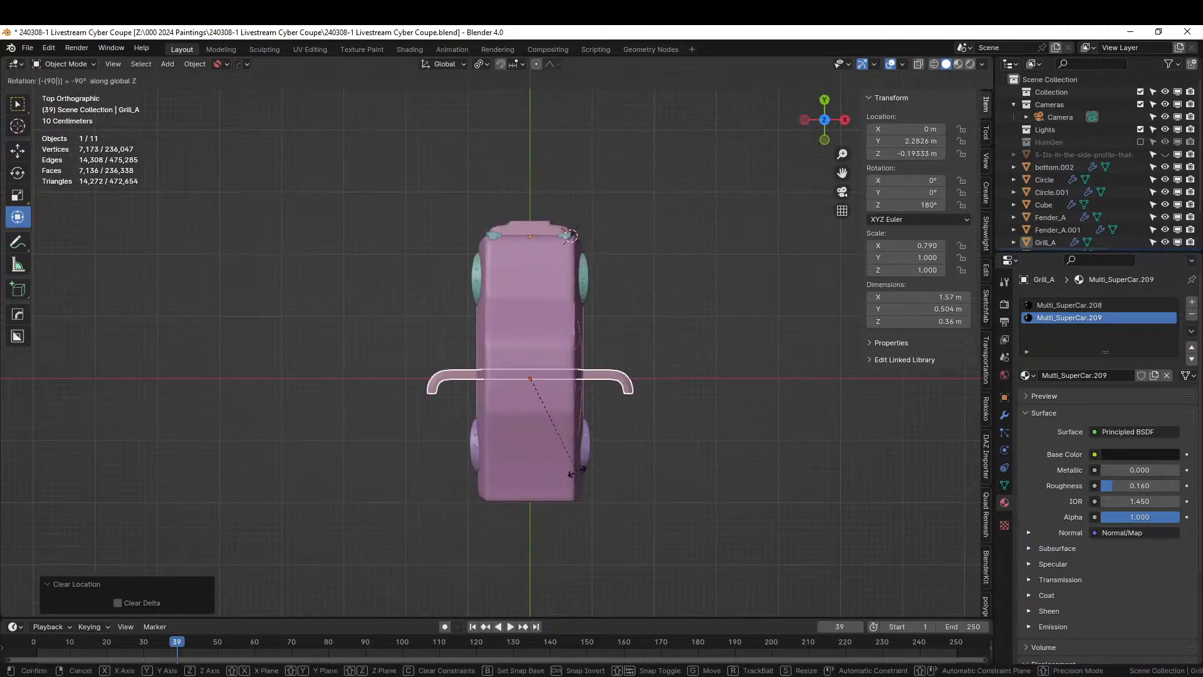
key(Return)
Scale the bumper to 0.539 and move it 2.3406 m along Y to the car's front
key(s)
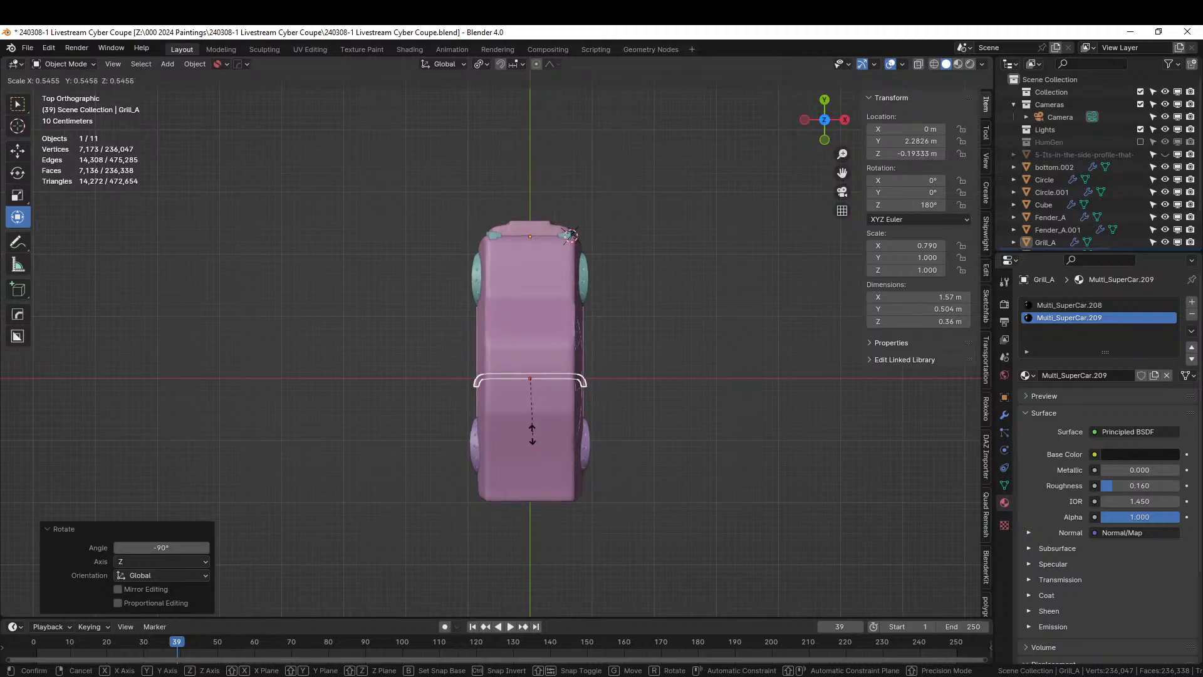
click(559, 438)
key(g)
key(y)
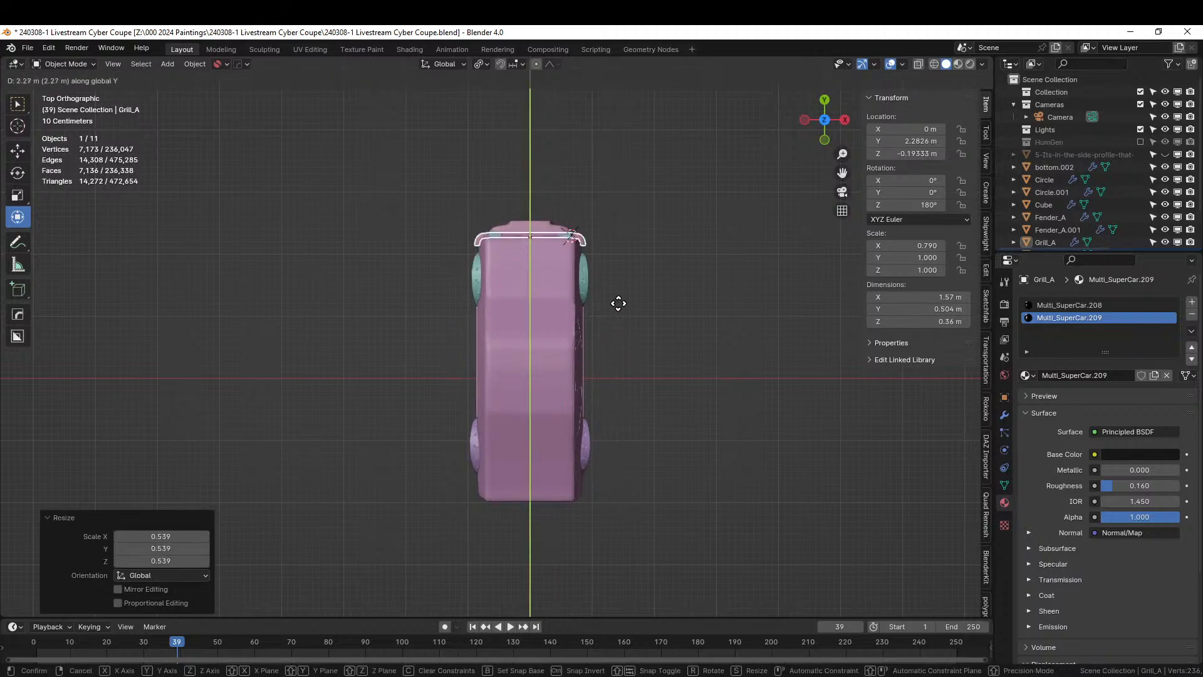
click(618, 303)
Lower the bumper 0.30755 m along Z and move it forward along Y to 2.4163 m
key(KP_Decimal)
middle_drag(618, 300, 436, 148)
key(g)
key(z)
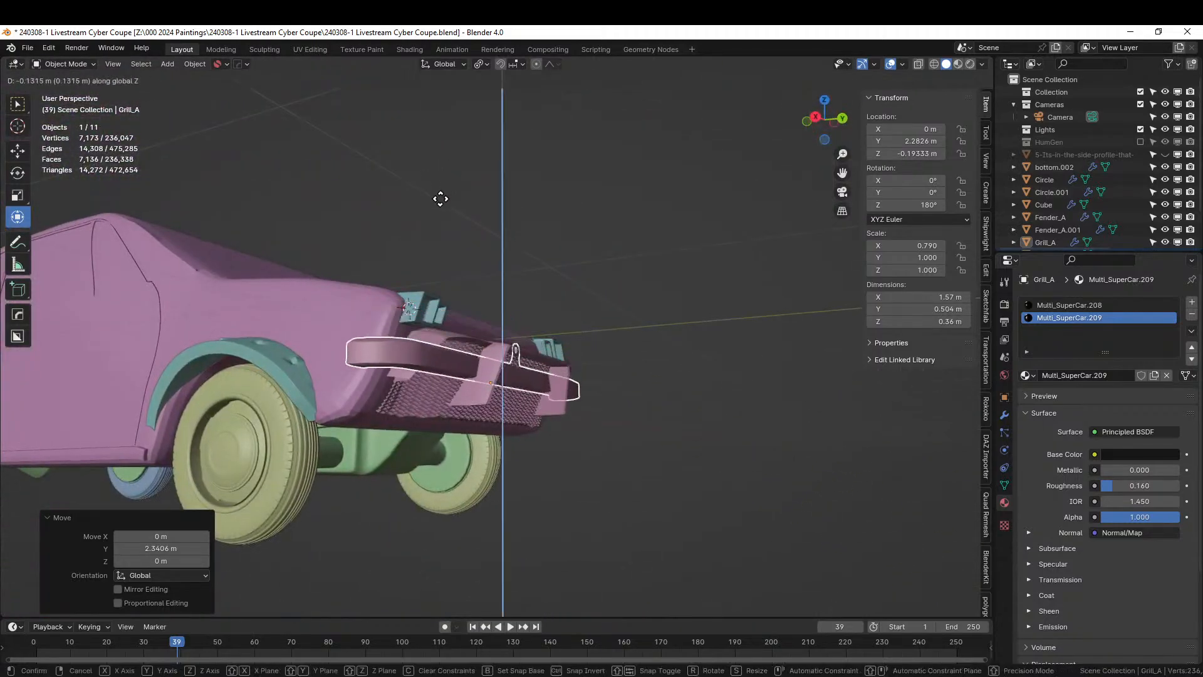
click(438, 231)
middle_drag(438, 234, 330, 286)
key(g)
key(y)
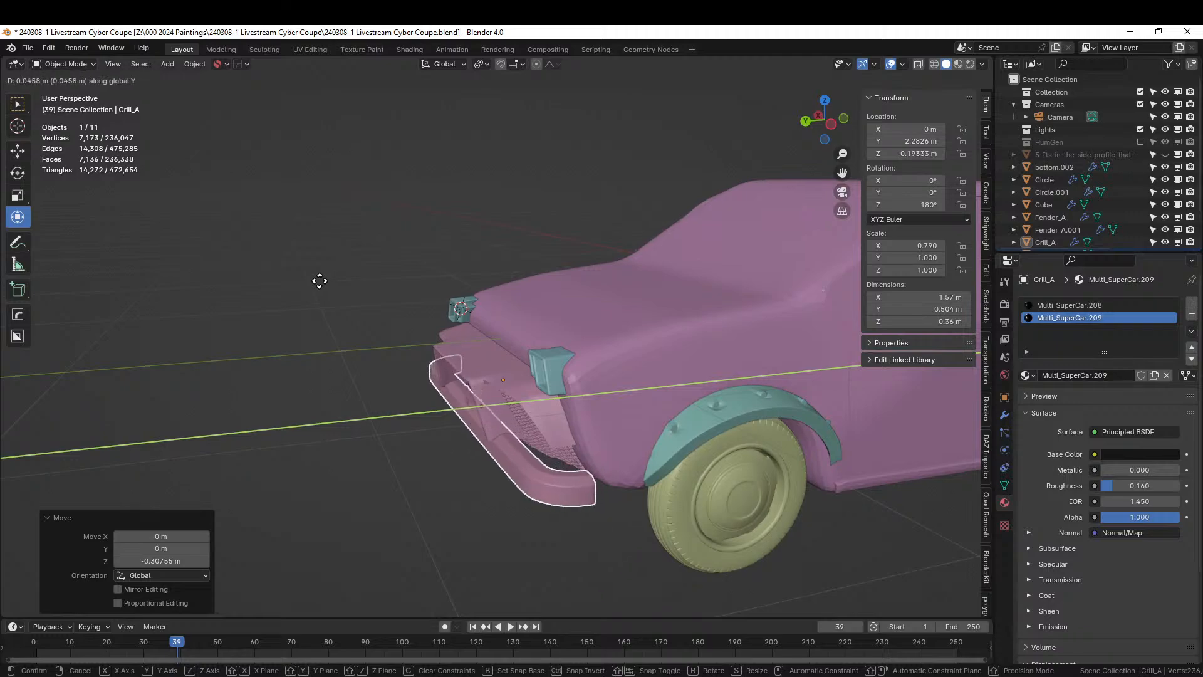
click(314, 282)
Extrude a strip of faces on the bumper's rear side, beside the grill support, back toward the car as a mounting bracket
middle_drag(313, 280, 689, 193)
click(664, 314)
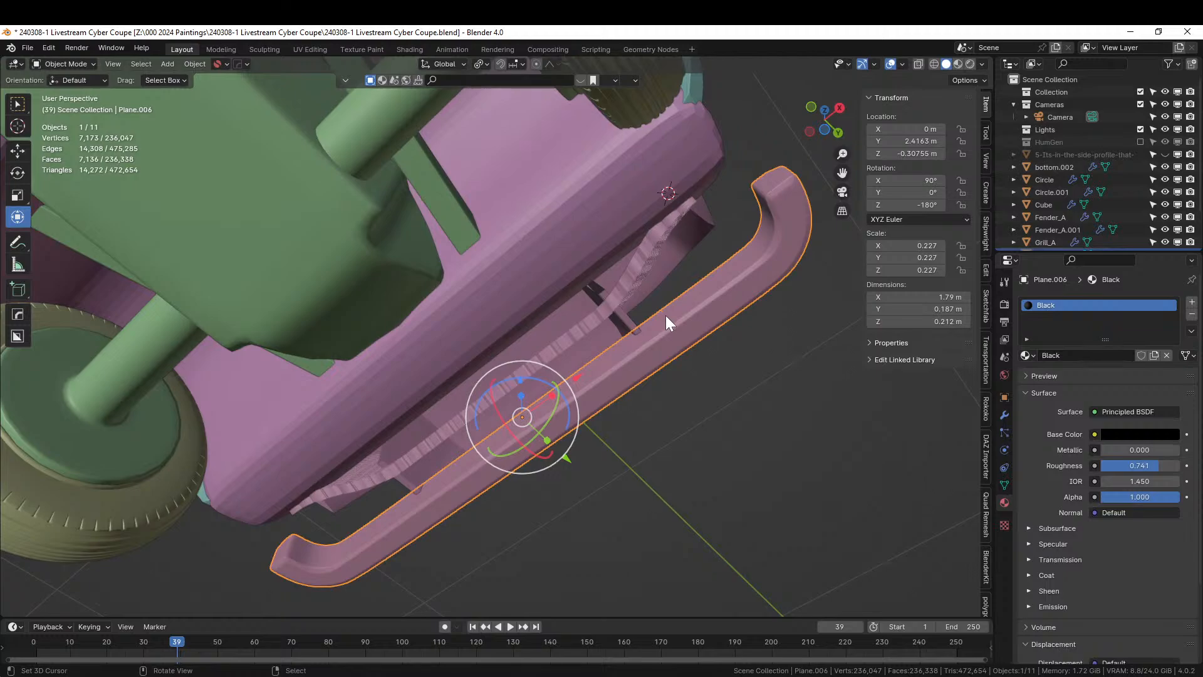
key(Tab)
scroll(665, 319, up, 3)
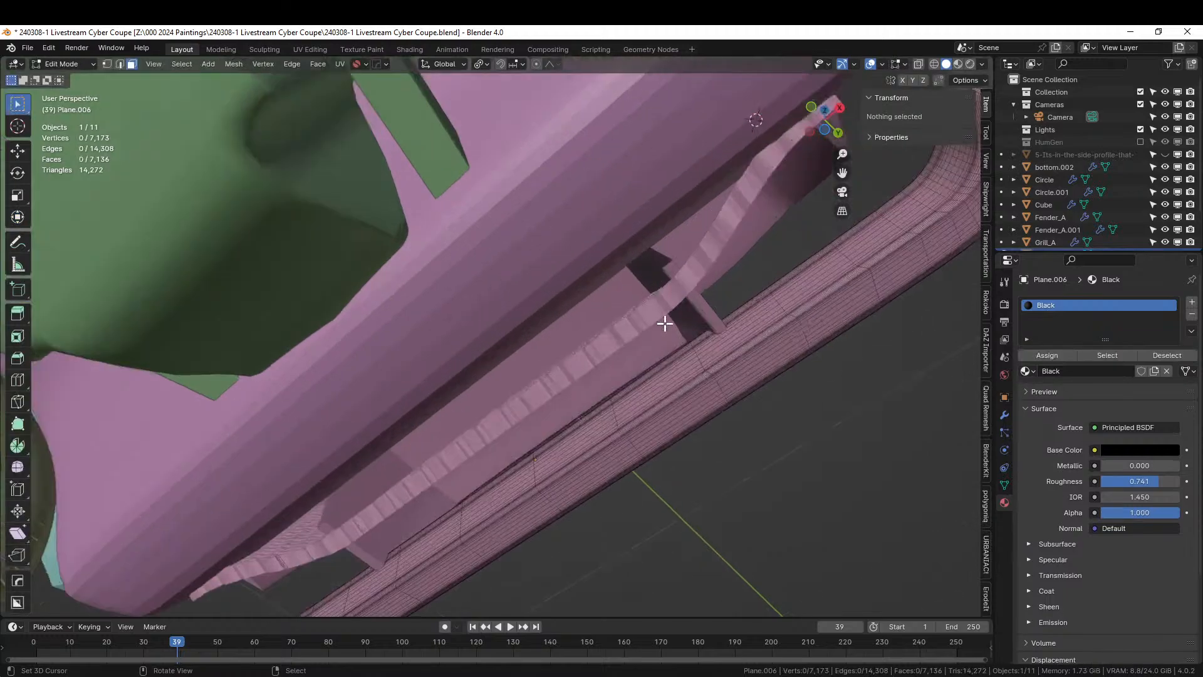
middle_drag(665, 328, 430, 397)
scroll(467, 449, up, 4)
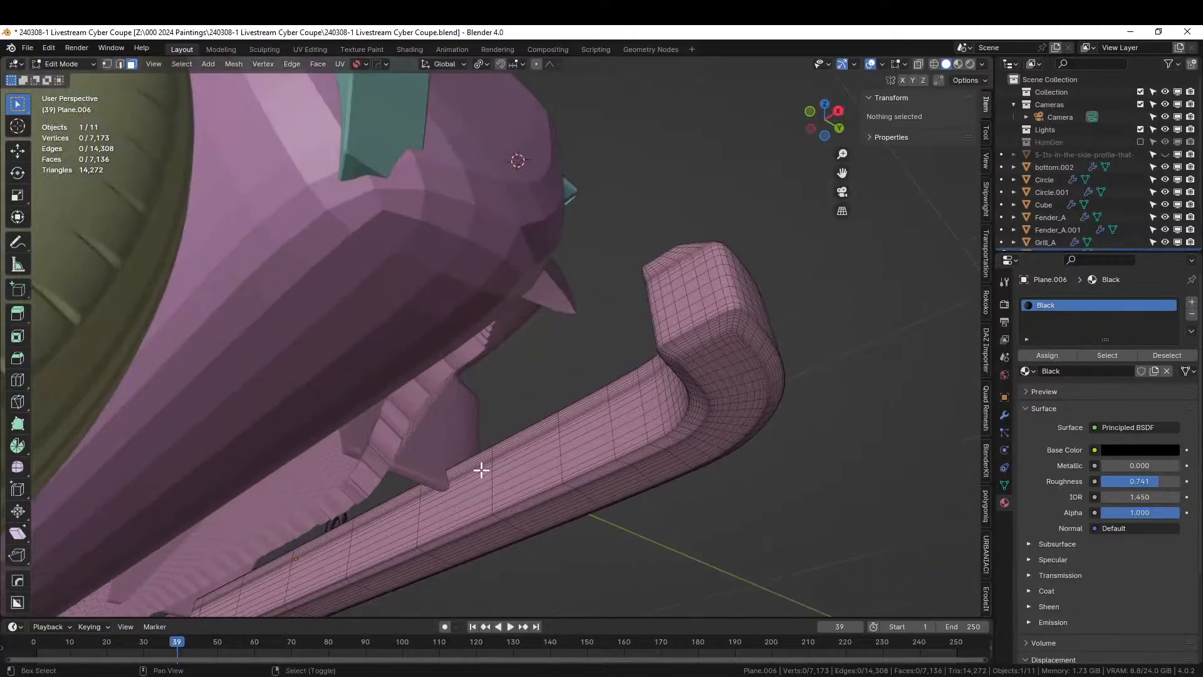
click(468, 437)
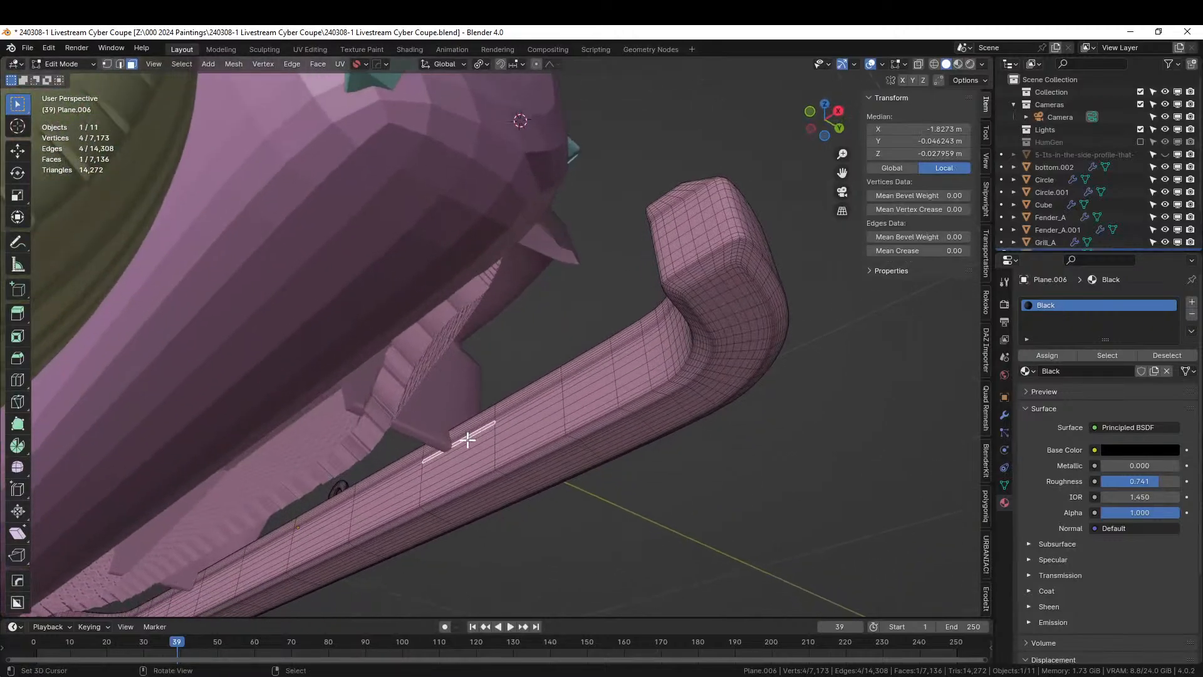
ctrl+click(458, 480)
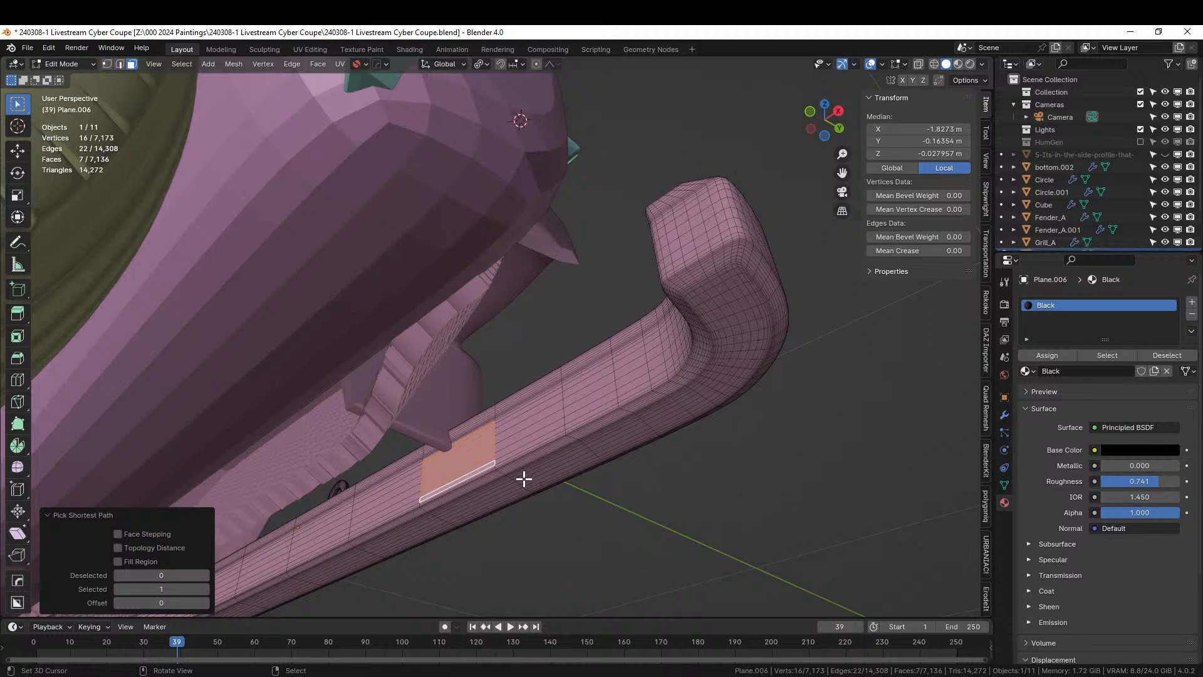
key(i)
key(Escape)
middle_drag(499, 475, 451, 497)
key(e)
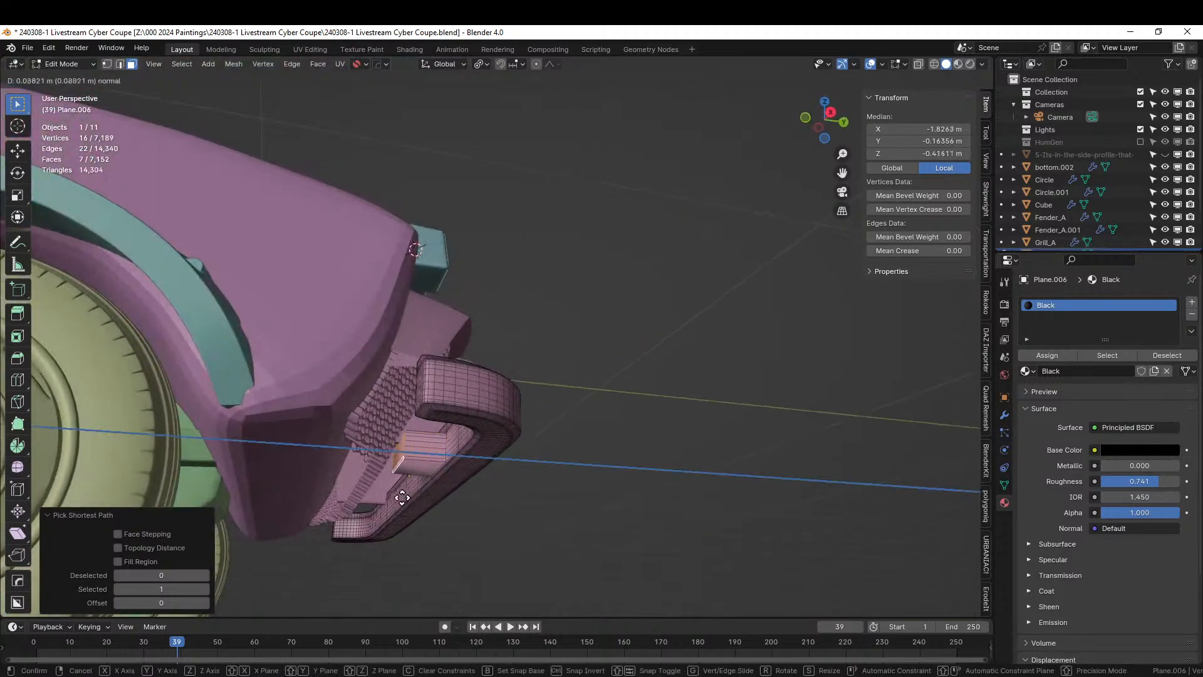
click(315, 496)
middle_drag(315, 497, 319, 528)
key(Tab)
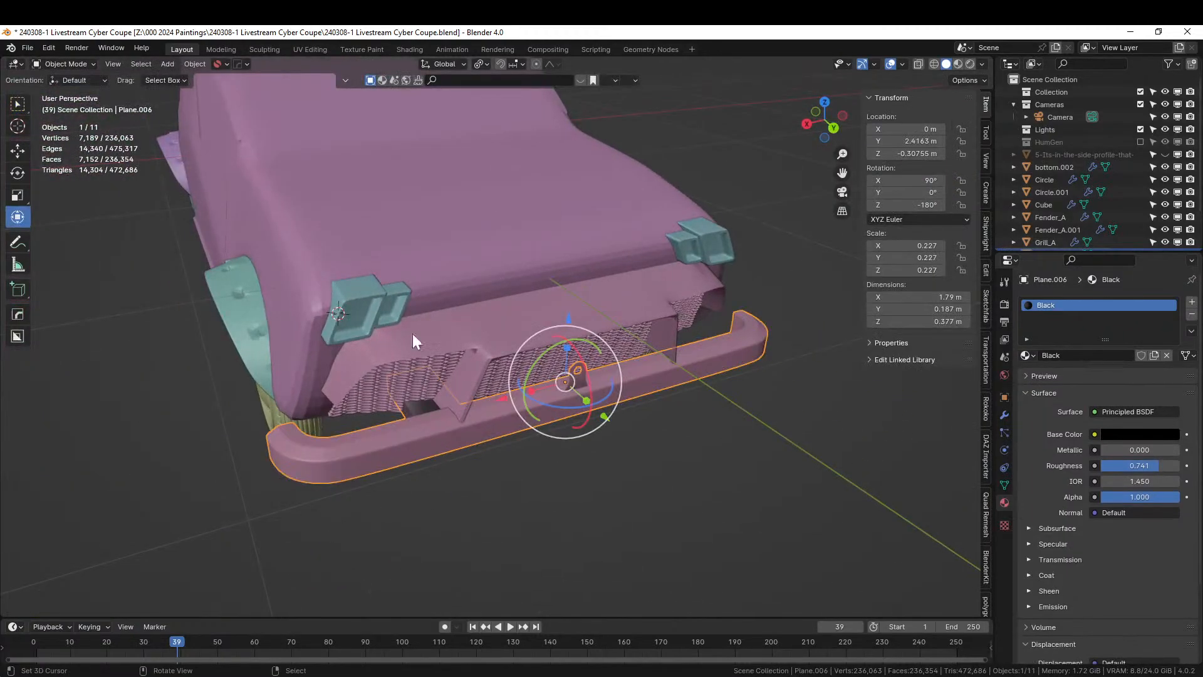
Mirror the bumper's bracket across the car body on the X axis with the HOps mirror, and sharpen the bumper
shift+click(434, 259)
key(alt+x)
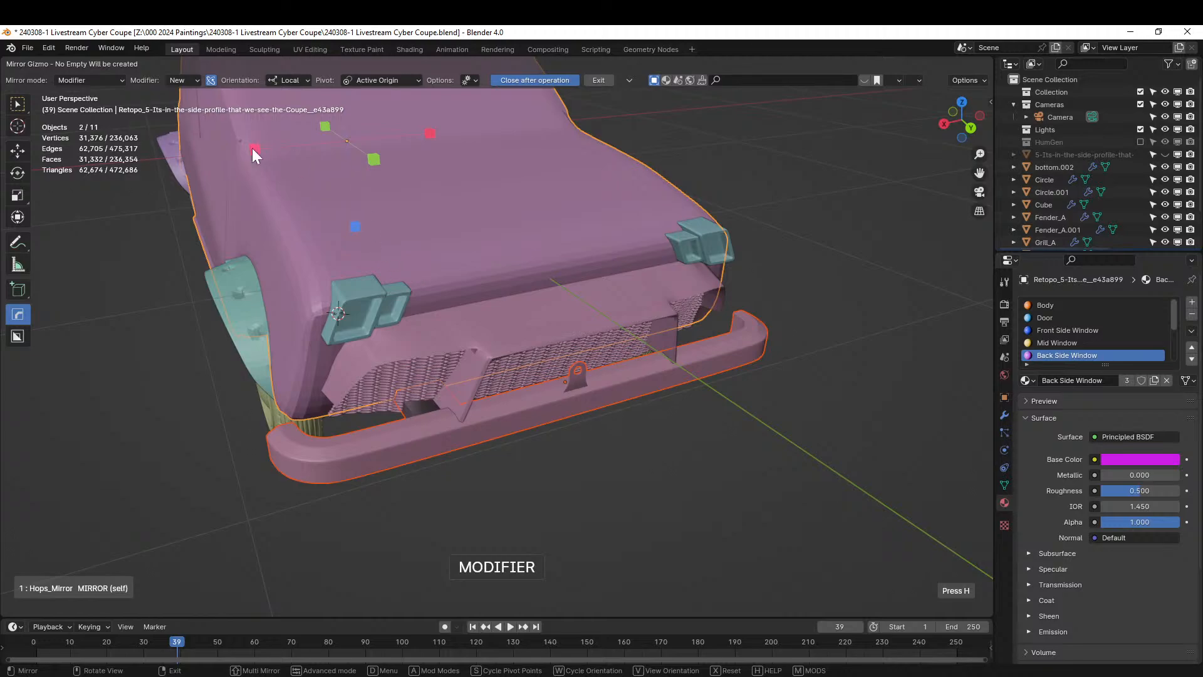
click(254, 149)
click(360, 451)
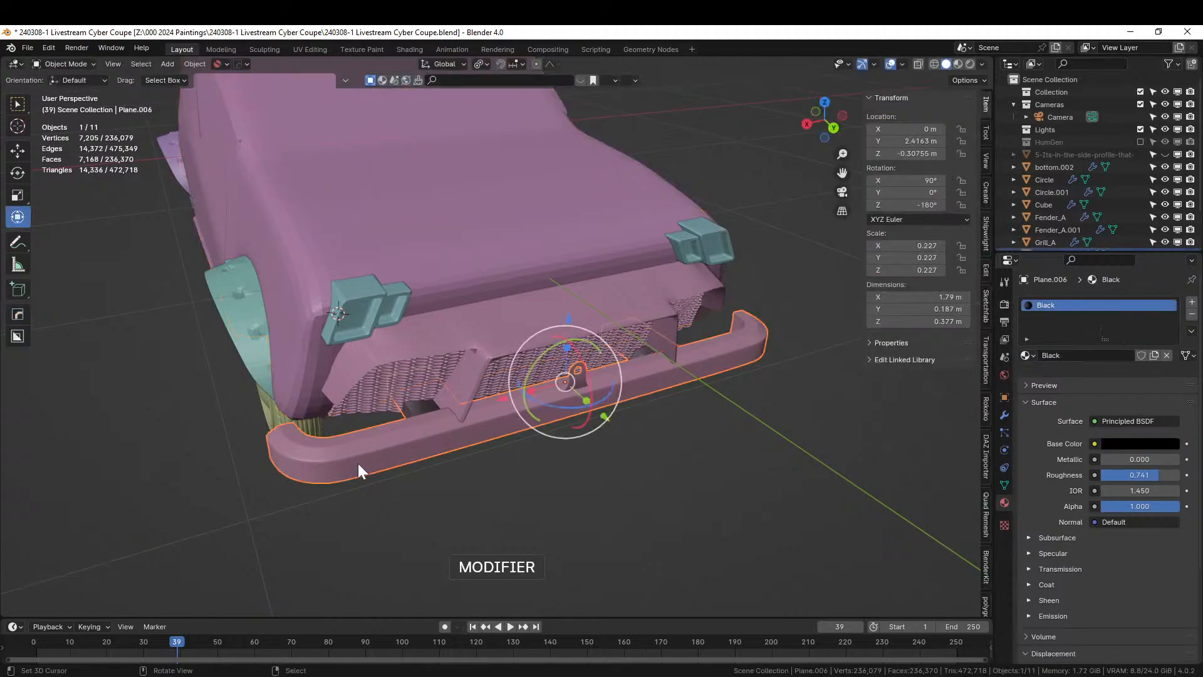
click(1004, 484)
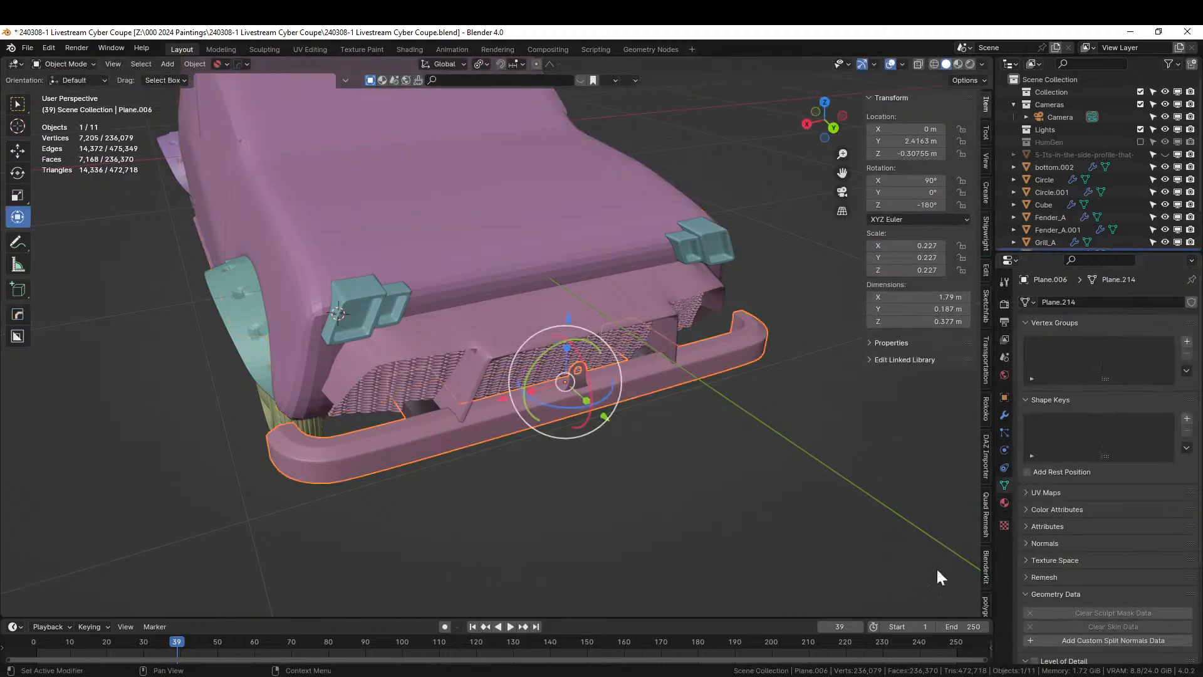
key(q)
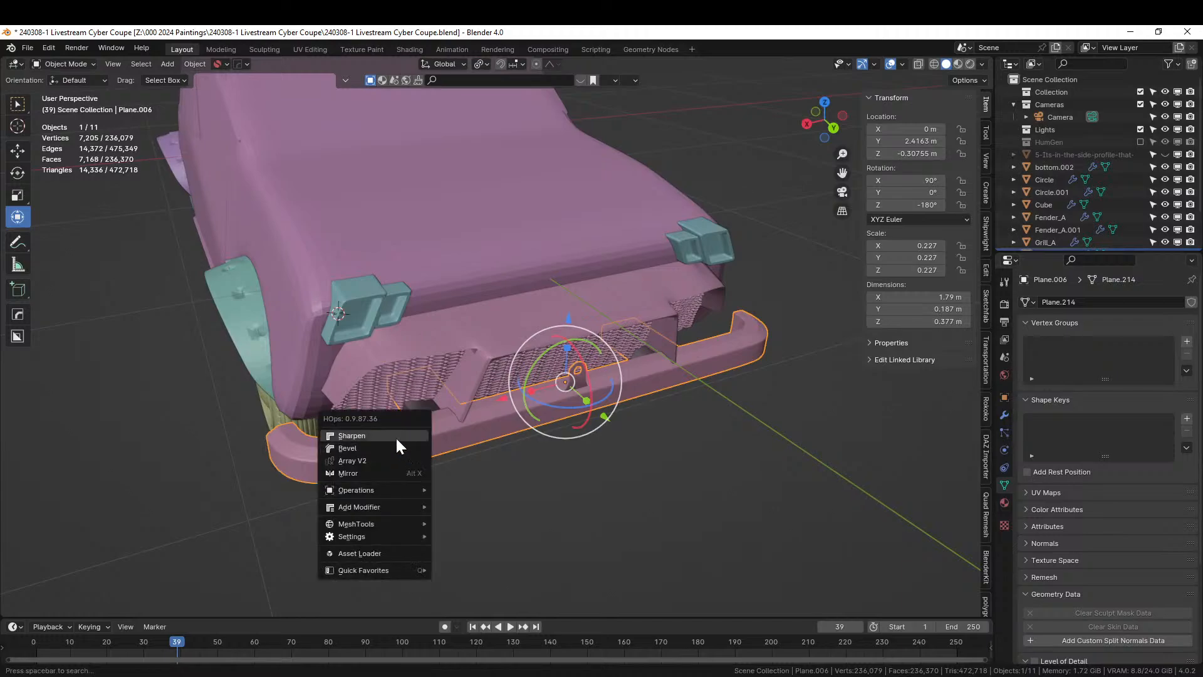
click(394, 458)
Deselect the bumper and save the Cyber Coupe file
middle_drag(568, 480, 758, 468)
click(643, 457)
scroll(643, 458, up, 5)
scroll(672, 451, down, 2)
scroll(758, 469, down, 2)
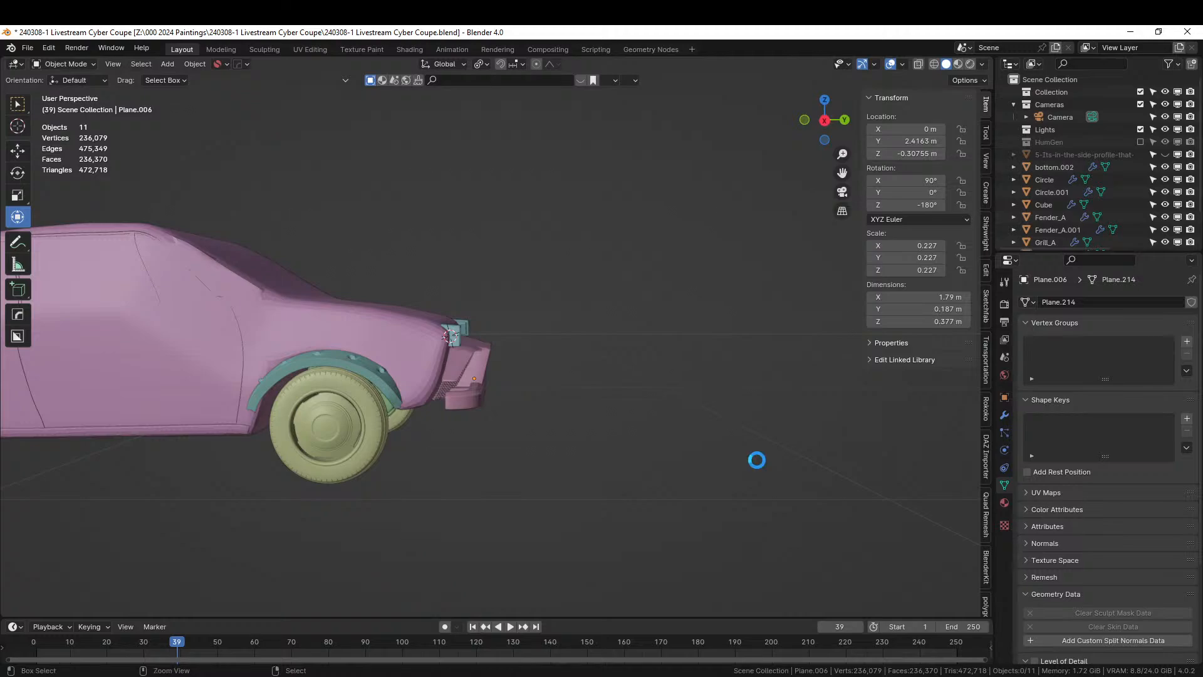
scroll(644, 438, down, 3)
middle_drag(643, 438, 551, 472)
scroll(551, 463, up, 3)
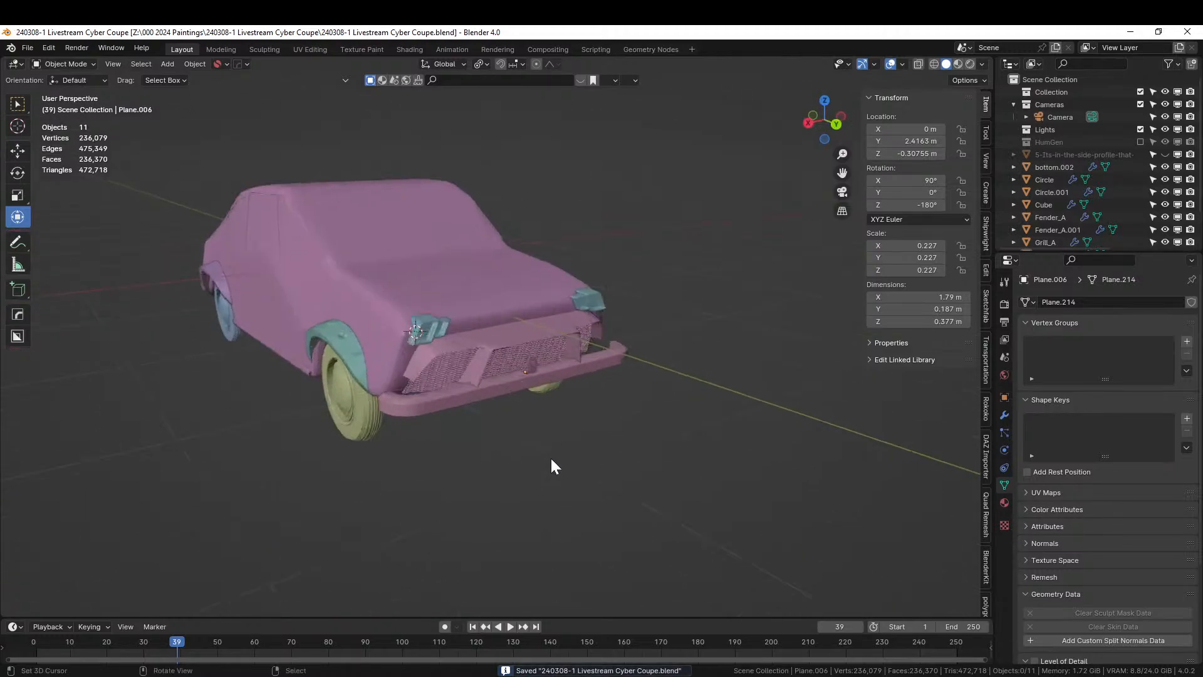
scroll(552, 464, up, 3)
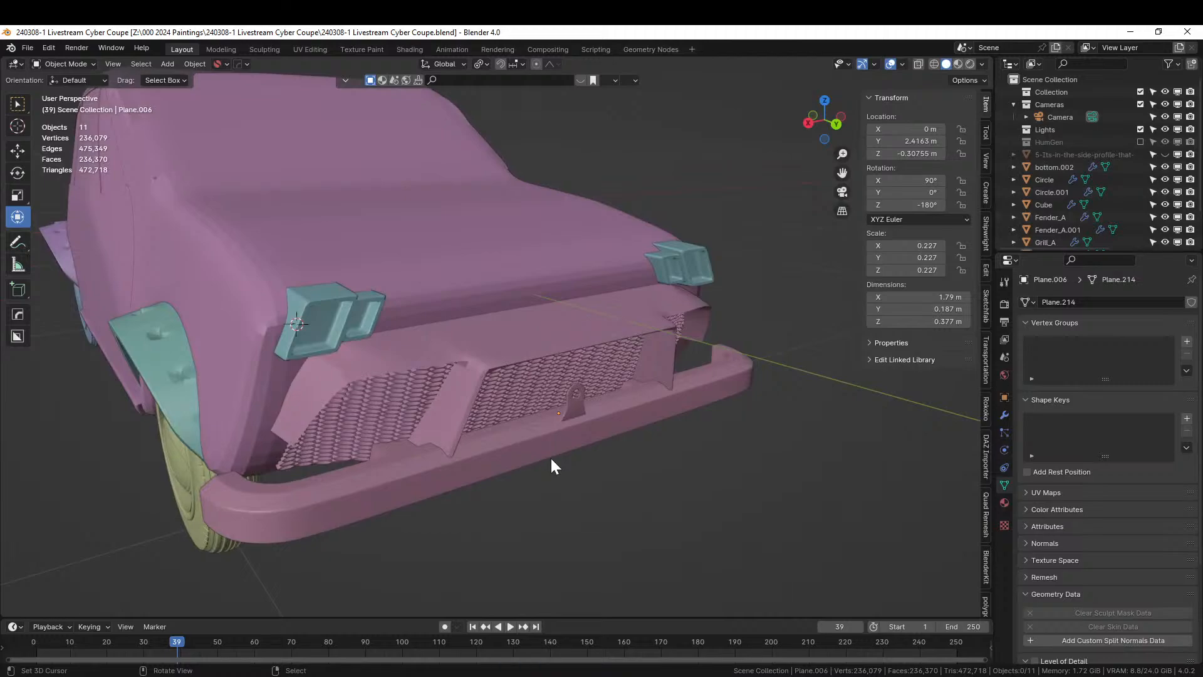
Inset the rectangle of hood faces between the headlights and the windshield by 0.006908 m with Select Outer enabled
middle_drag(438, 156, 451, 456)
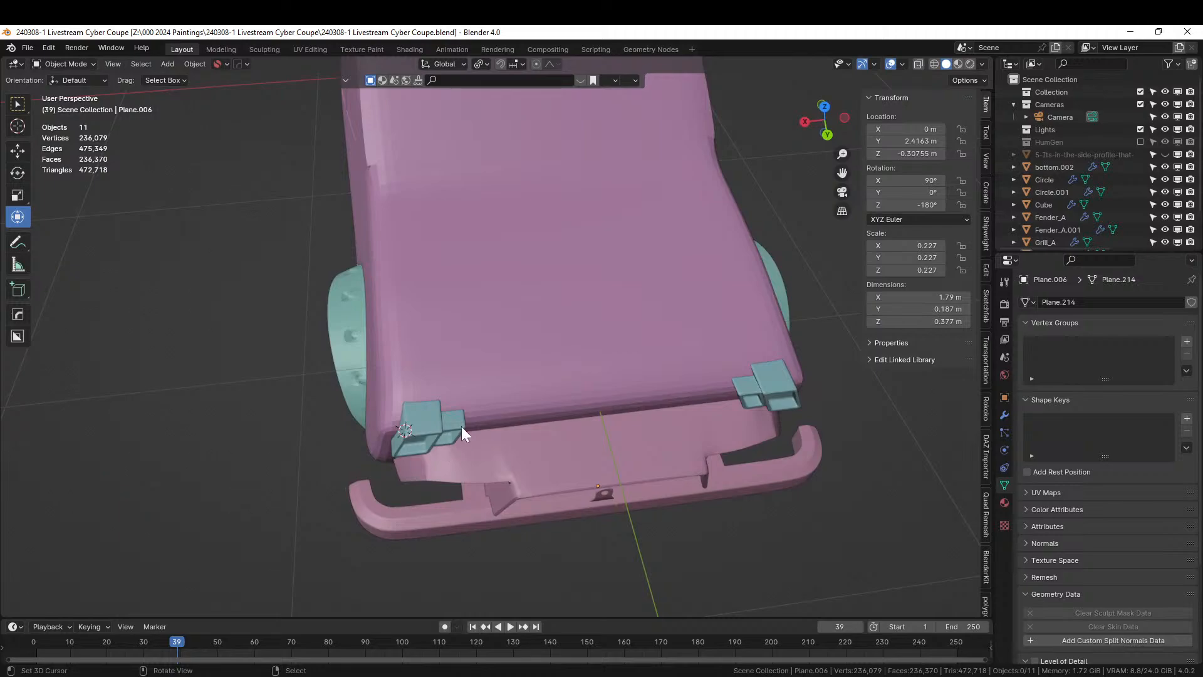
right_click(504, 368)
key(Tab)
middle_drag(502, 365, 511, 428)
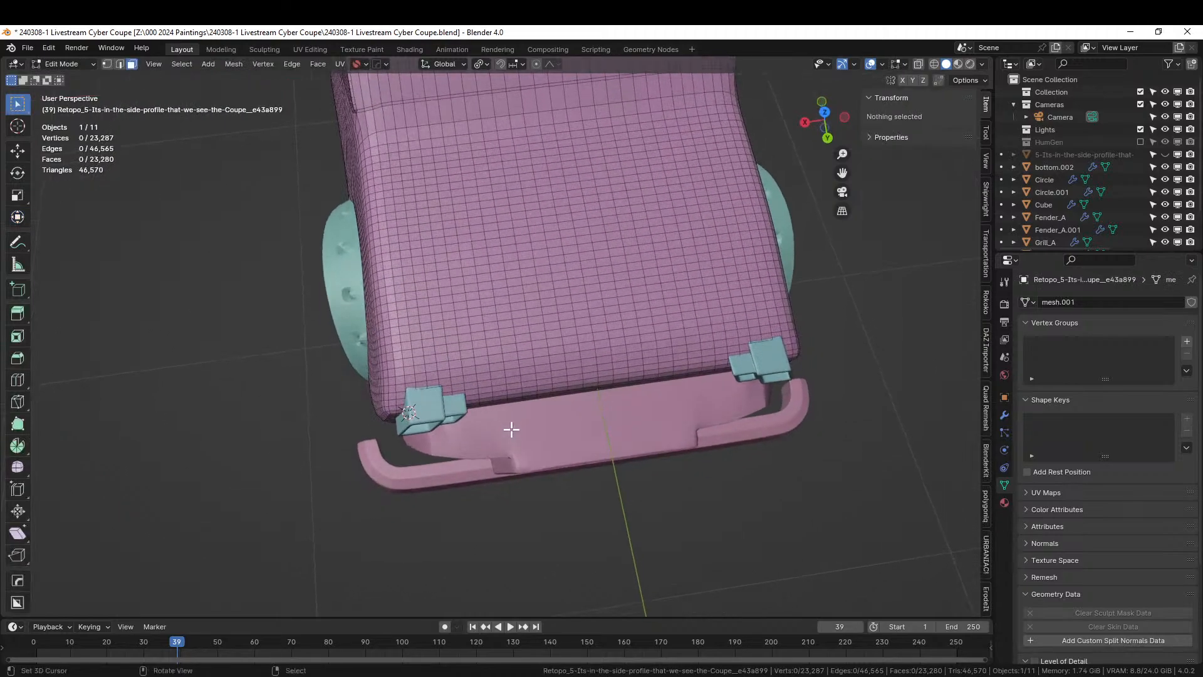
key(KP_7)
shift+middle_drag(528, 384, 604, 217)
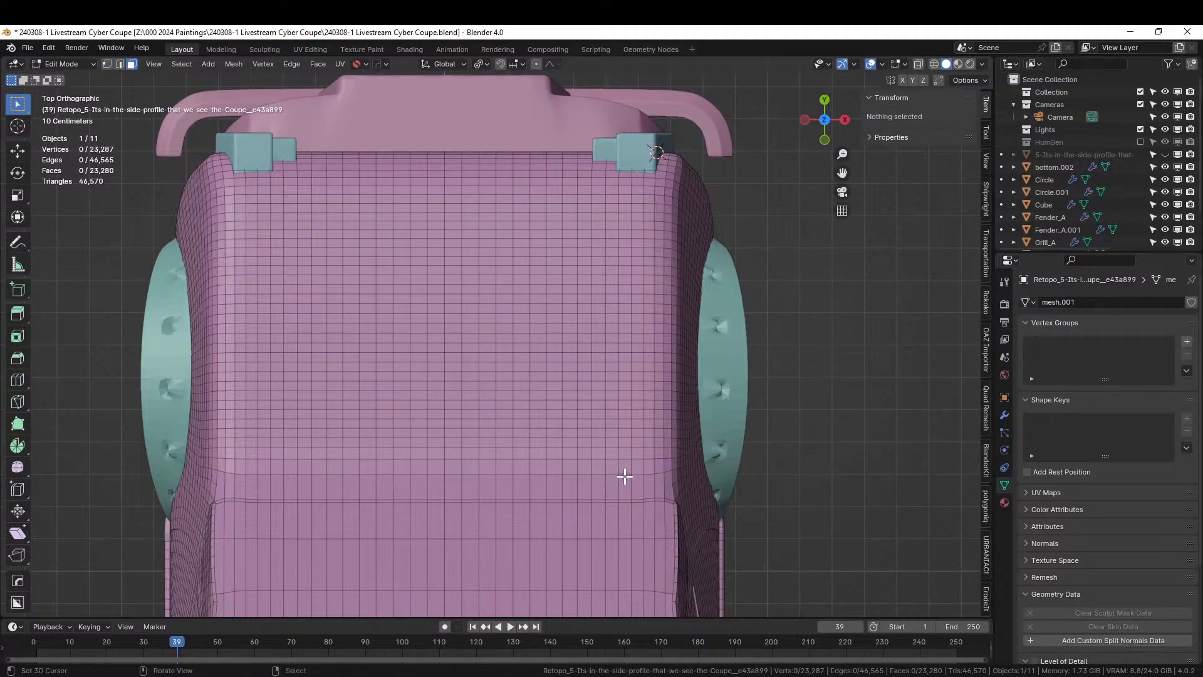
click(646, 183)
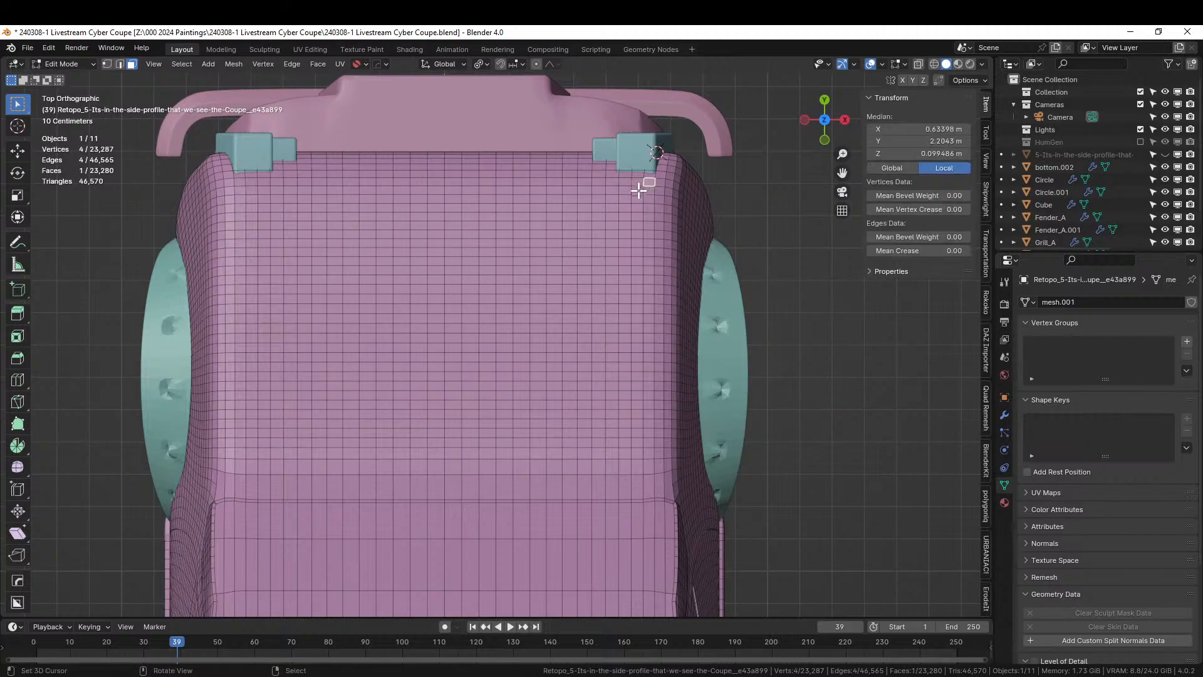
key(b)
drag(653, 182, 652, 268)
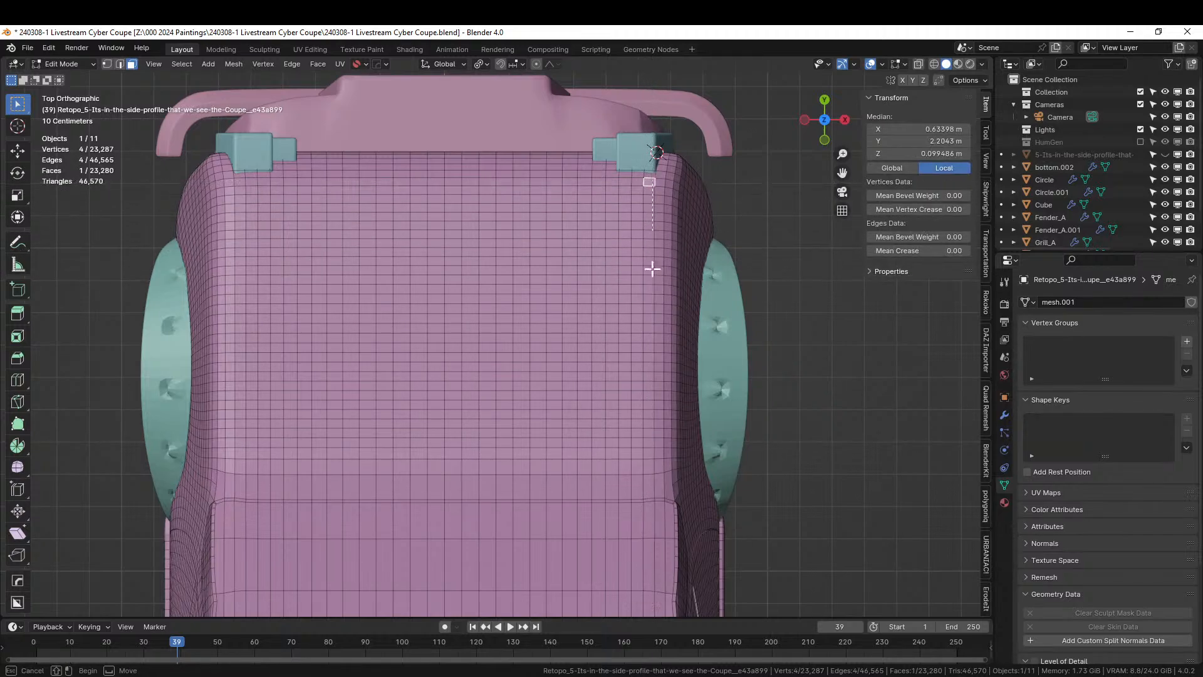
drag(611, 462, 342, 454)
drag(249, 453, 238, 456)
mouse_move(522, 433)
middle_down()
mouse_move(532, 424)
mouse_move(374, 357)
mouse_move(327, 287)
mouse_move(353, 265)
mouse_move(351, 332)
mouse_move(538, 442)
middle_up()
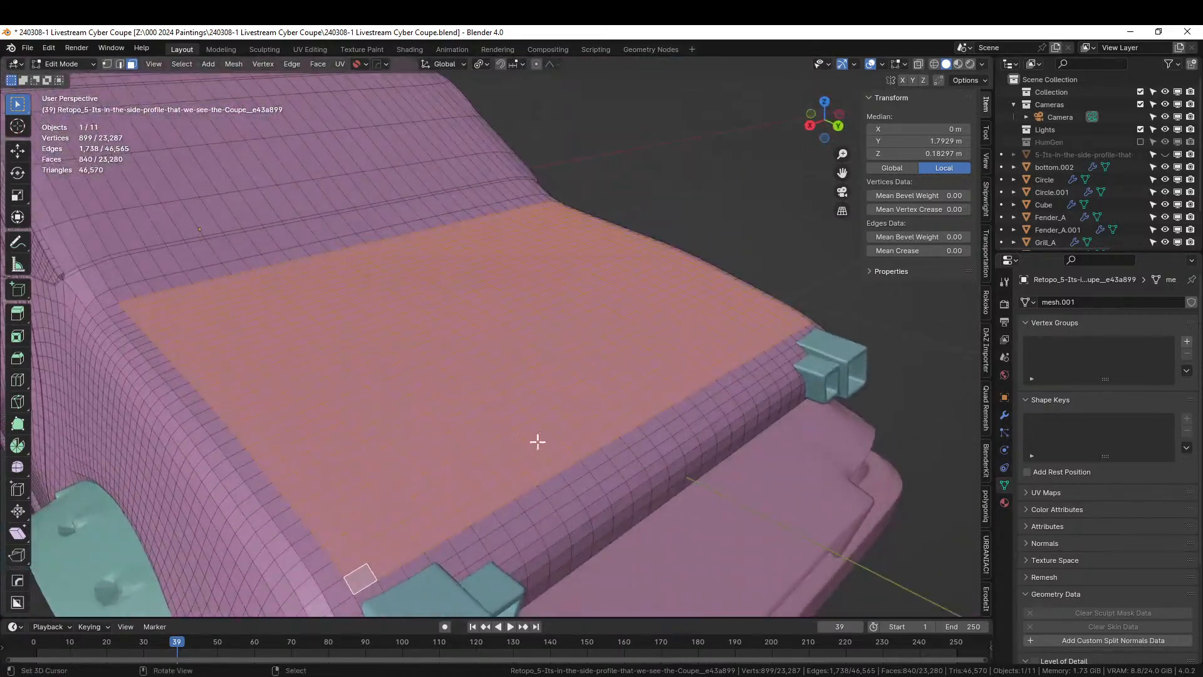
key(i)
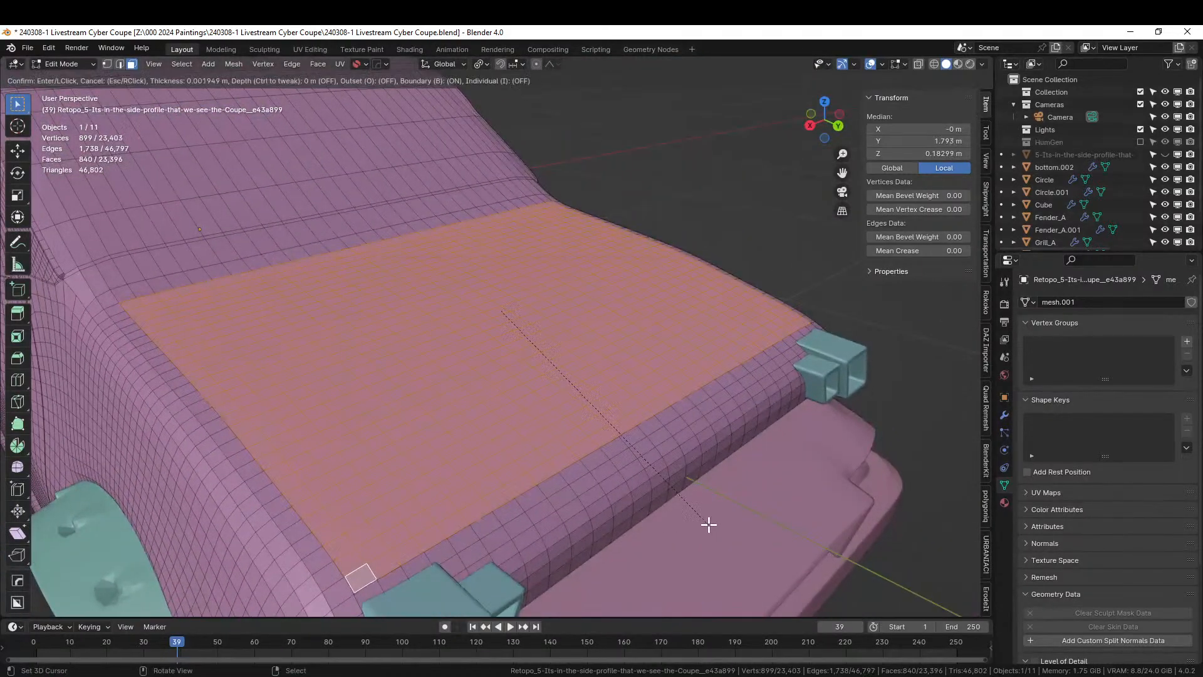
click(707, 522)
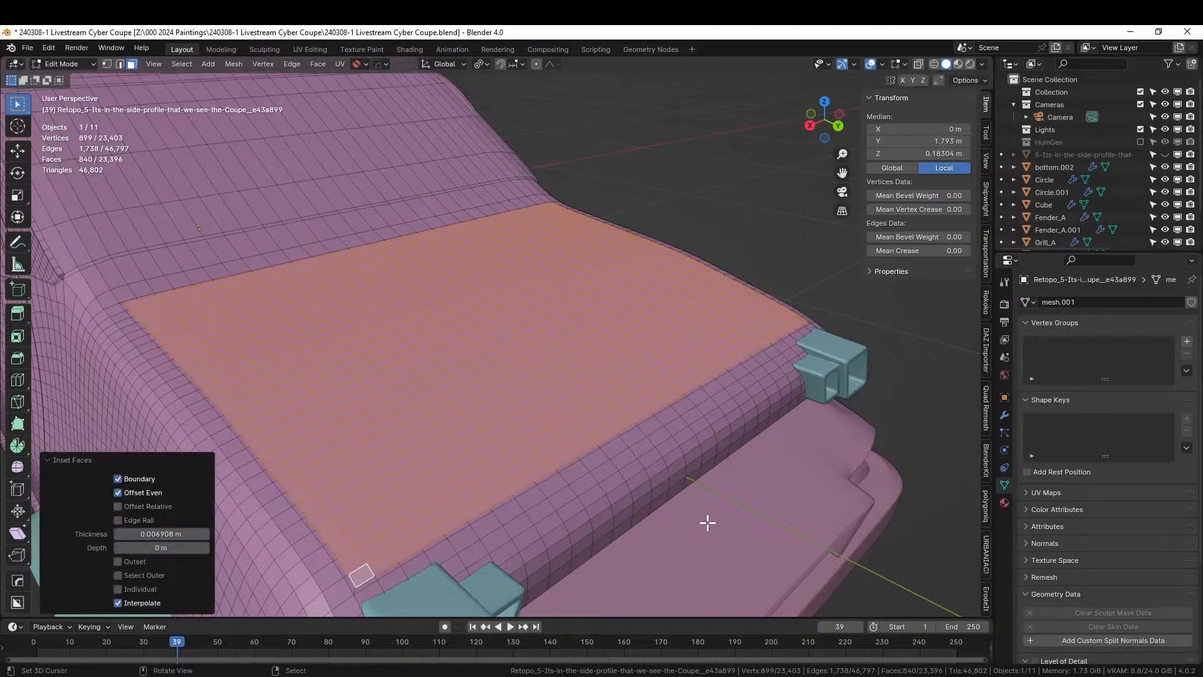
click(117, 576)
Extrude the ring of faces around the hood -0.011737 m along its normals as a panel gap and save the file
middle_drag(457, 510, 510, 494)
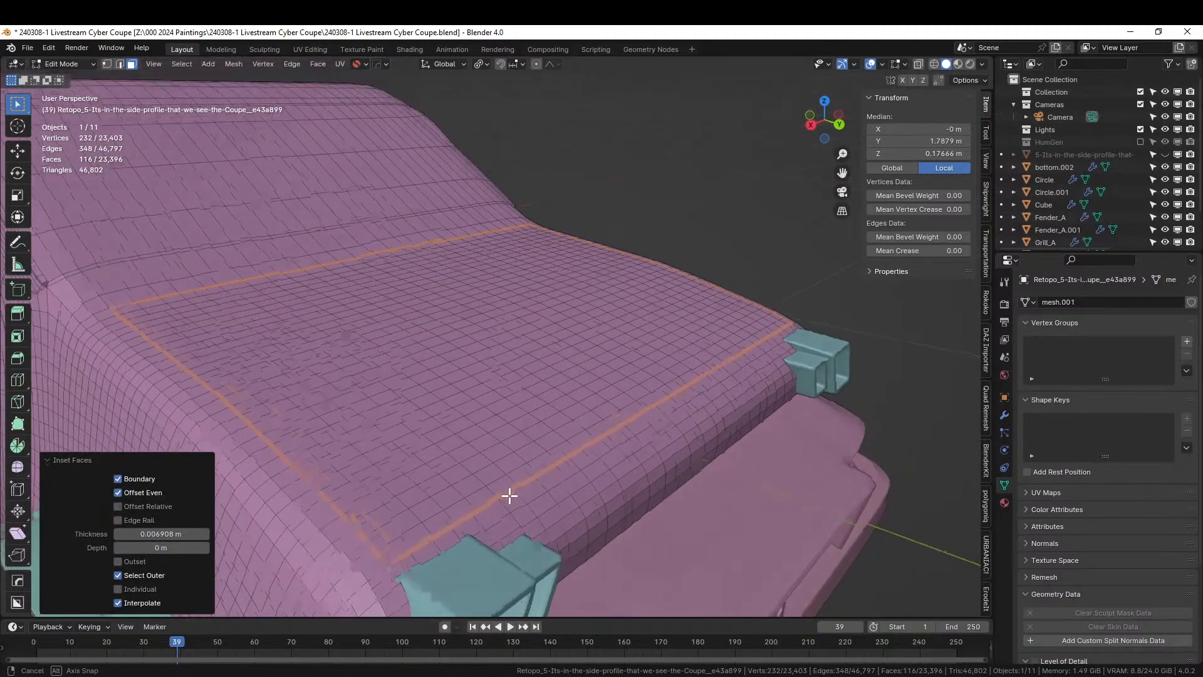
key(e)
click(540, 497)
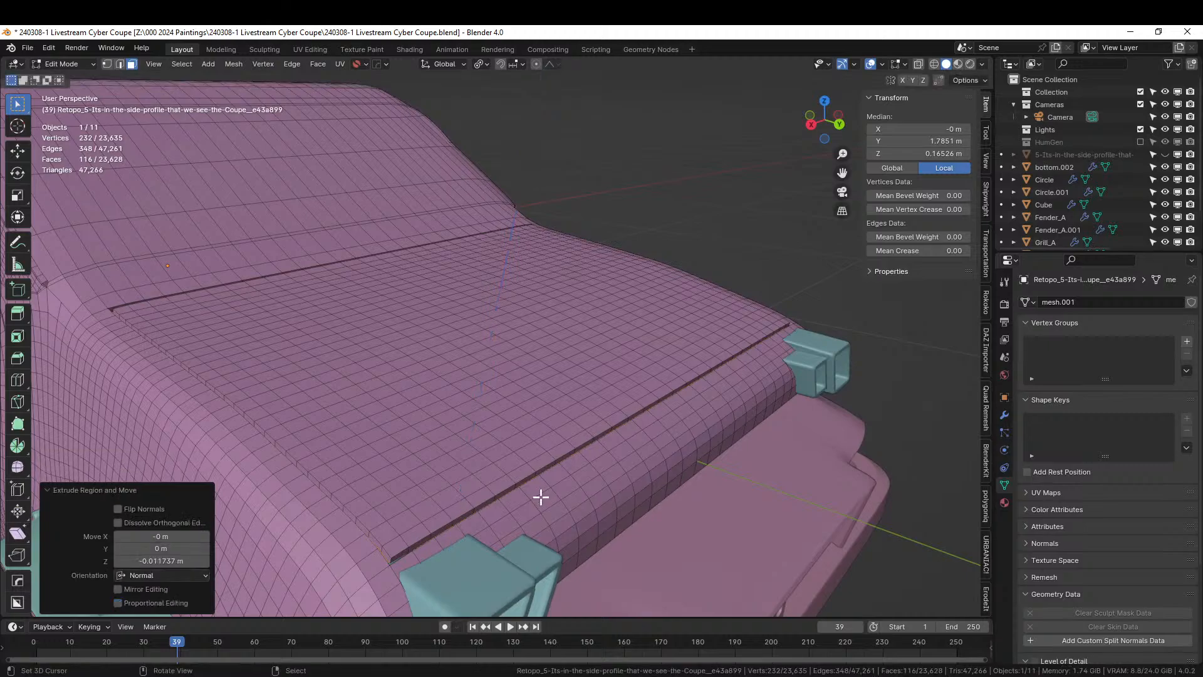
key(Tab)
scroll(540, 497, down, 3)
middle_drag(540, 498, 505, 503)
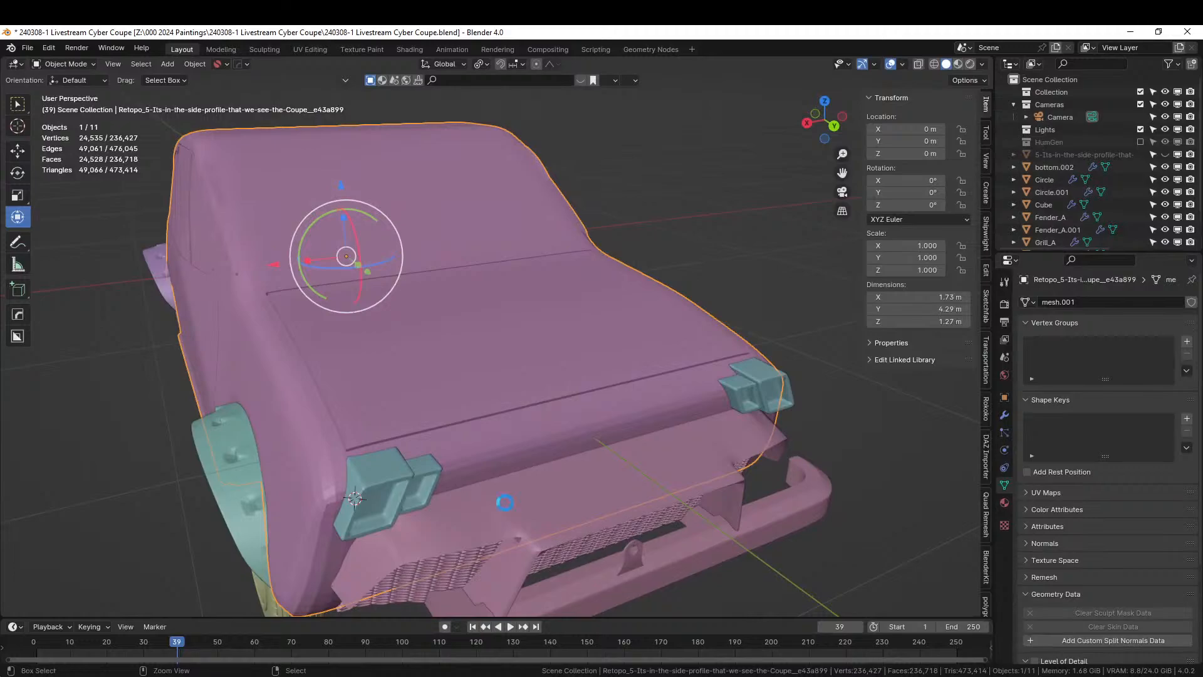
key(ctrl+s)
Switch the viewport to rendered shading to show the car's body and window material colours
scroll(508, 471, down, 2)
middle_drag(508, 472, 815, 405)
middle_drag(897, 367, 915, 338)
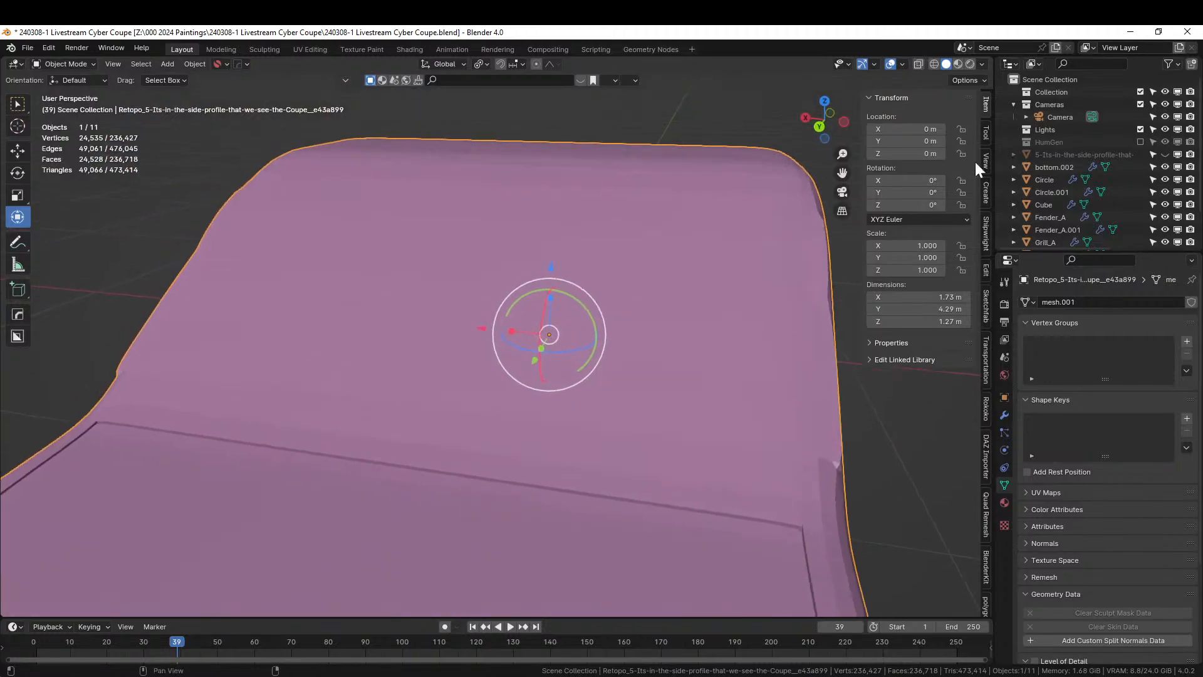
click(971, 65)
mouse_move(691, 205)
middle_down()
mouse_move(622, 330)
mouse_move(506, 381)
mouse_move(404, 355)
middle_up()
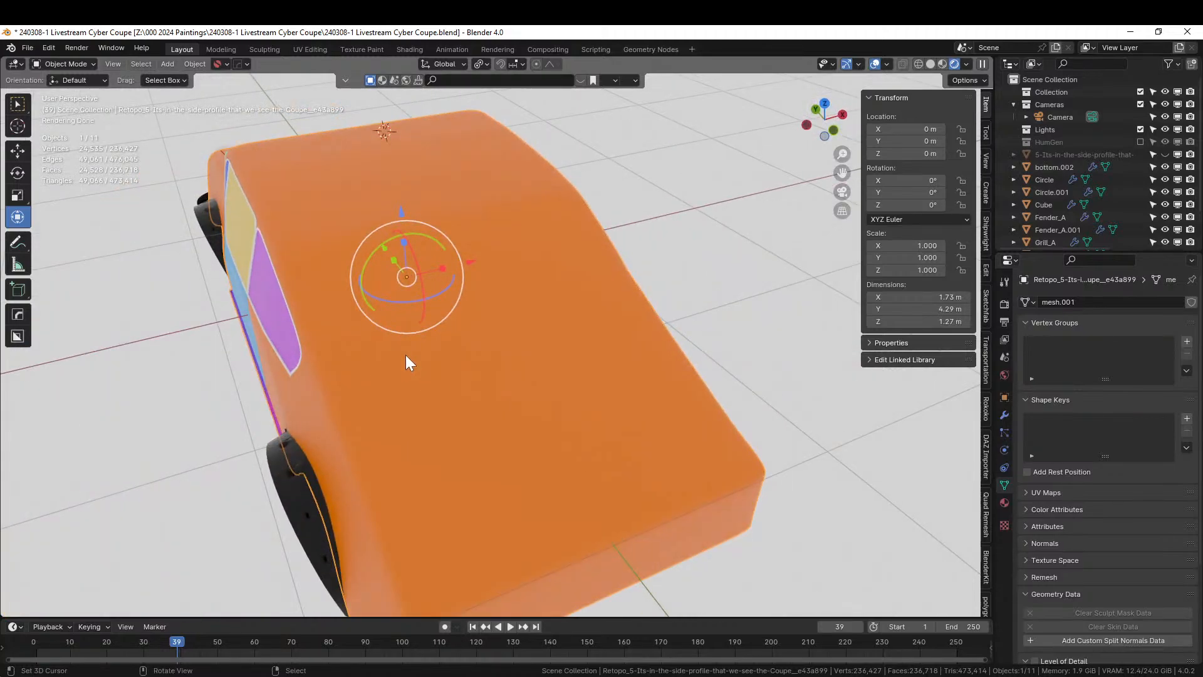
Try to select the rear window area as a rectangle of body faces between the two purple side windows from above
key(KP_7)
key(Tab)
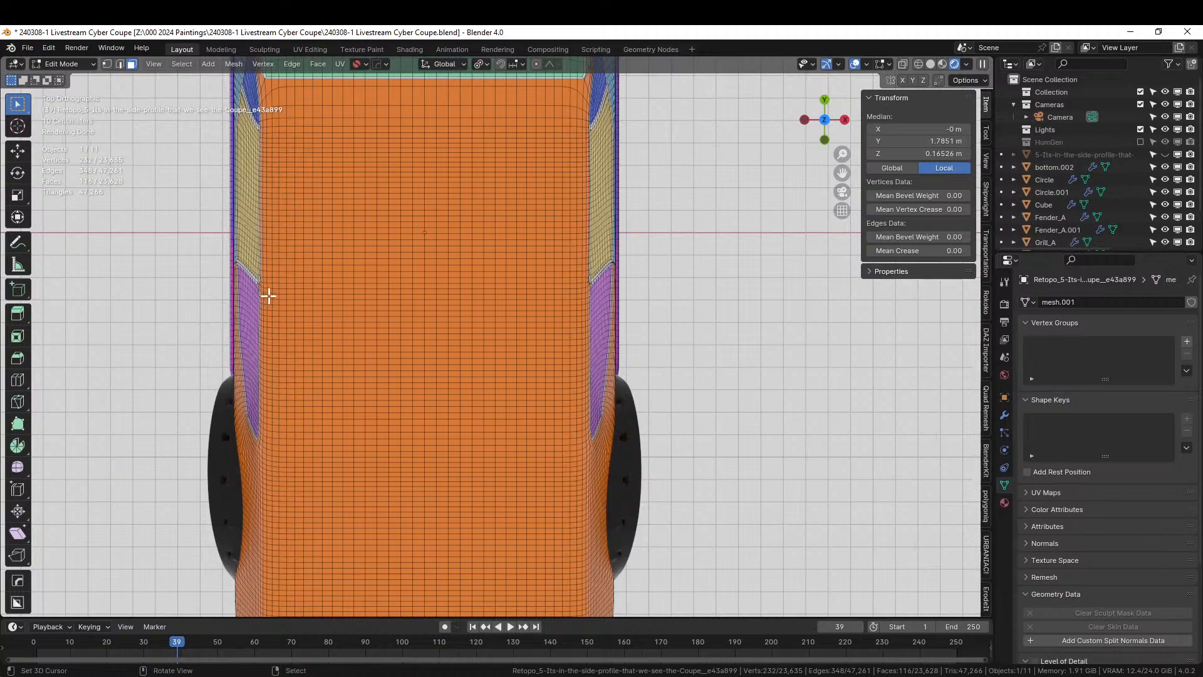
drag(276, 292, 574, 435)
middle_drag(574, 435, 566, 564)
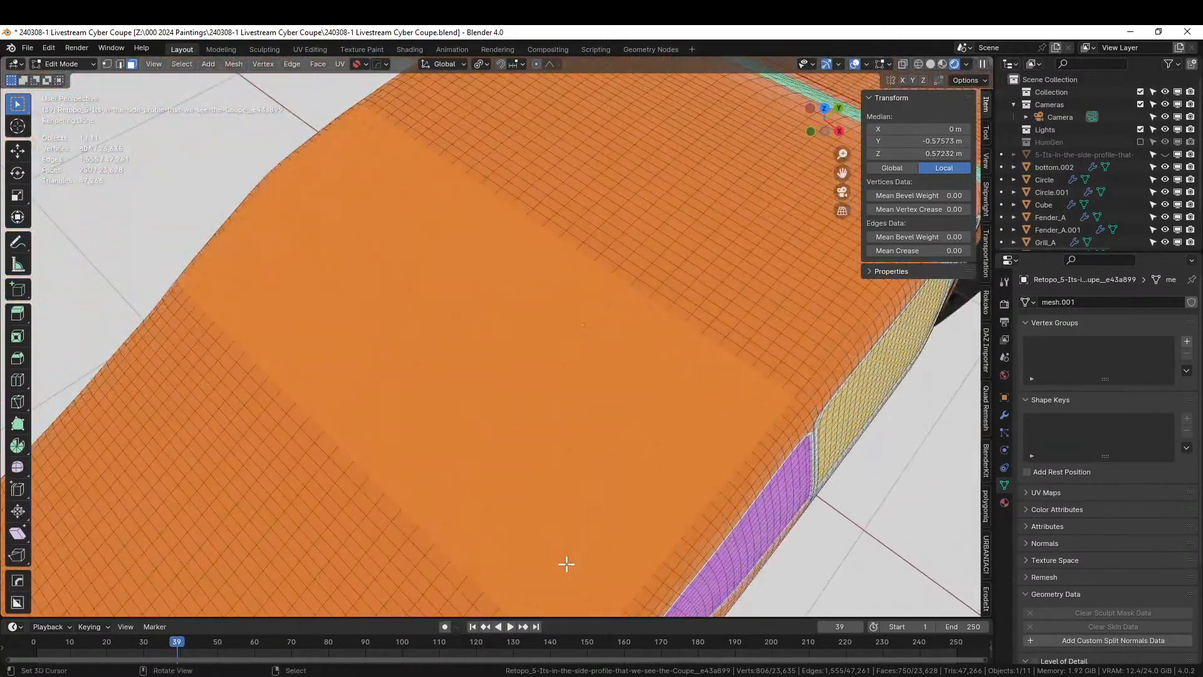
middle_drag(695, 584, 620, 560)
scroll(604, 608, up, 1)
middle_drag(548, 537, 661, 529)
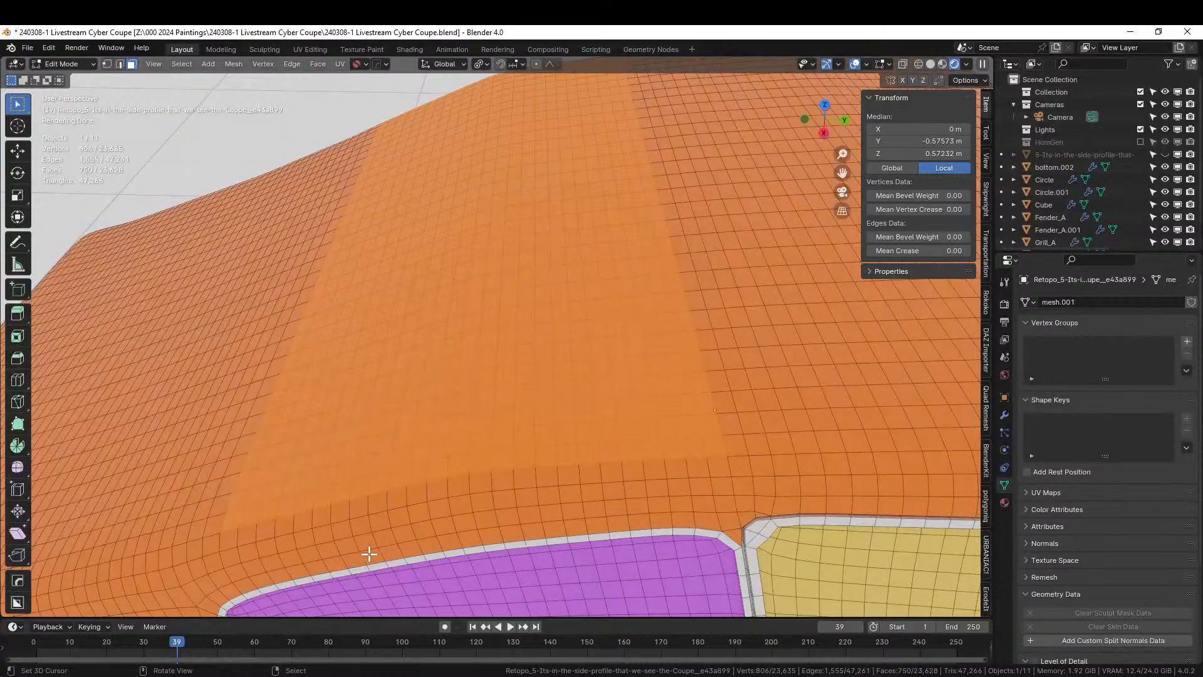
Select two corner vertices of the rear window area above the purple side window and vertex-bevel them about 0.018 m with 3 segments
key(1)
click(220, 533)
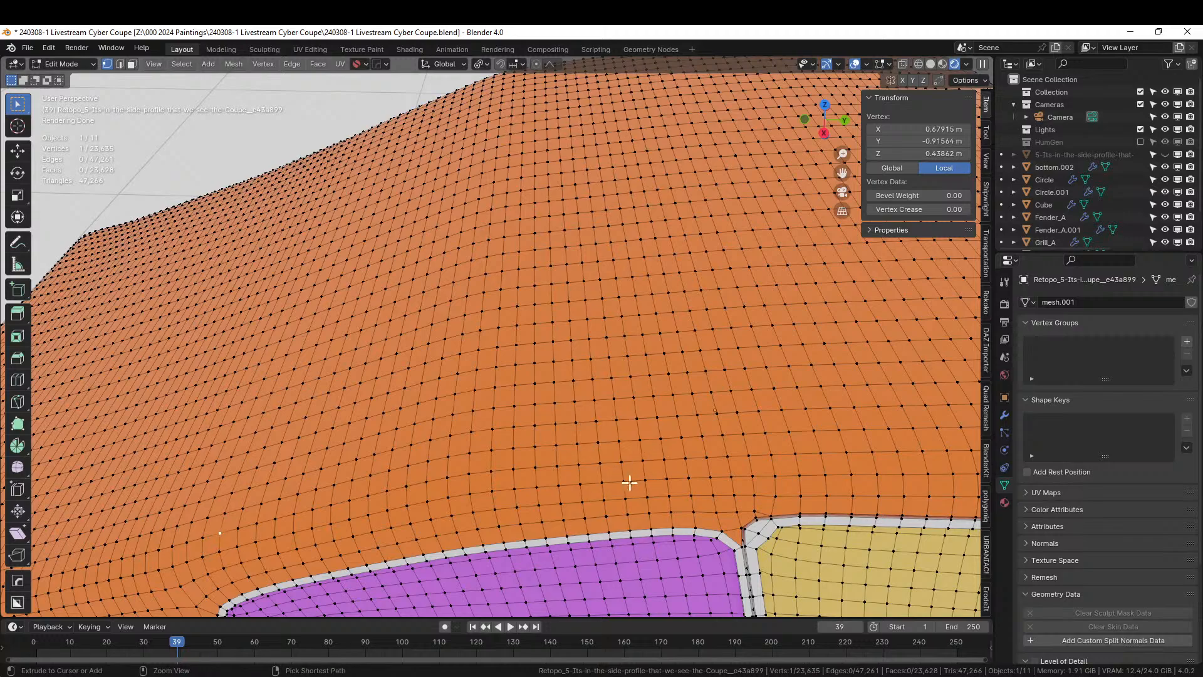
ctrl+click(705, 456)
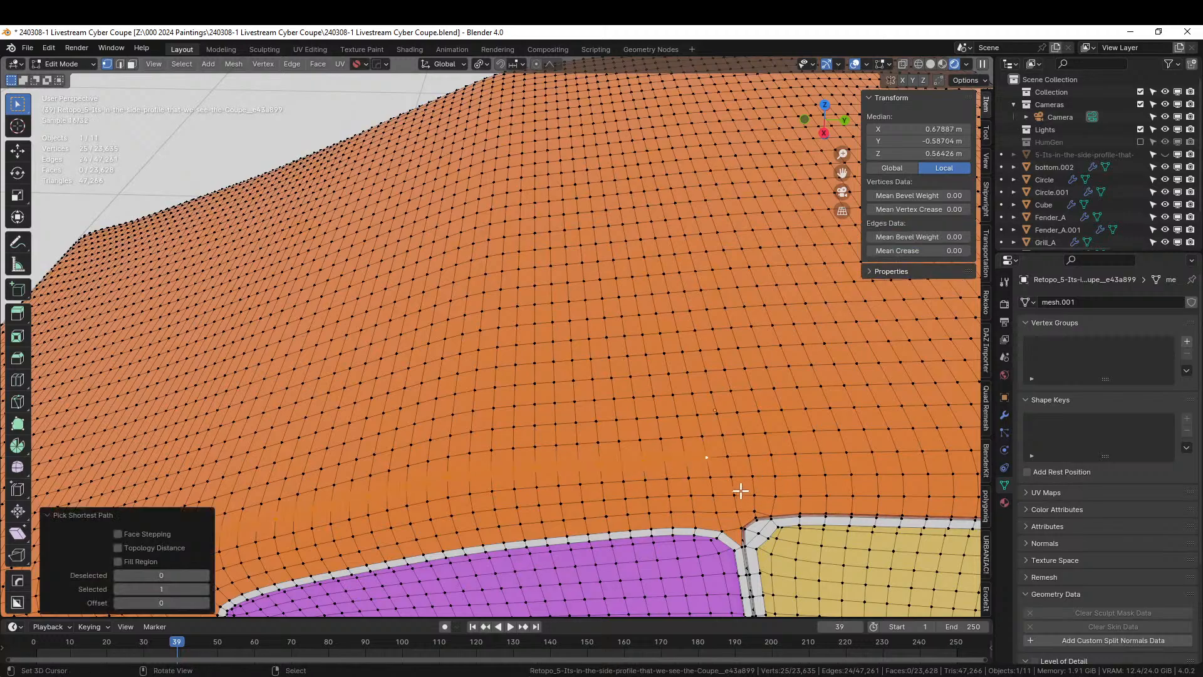
click(700, 459)
middle_drag(687, 462, 475, 505)
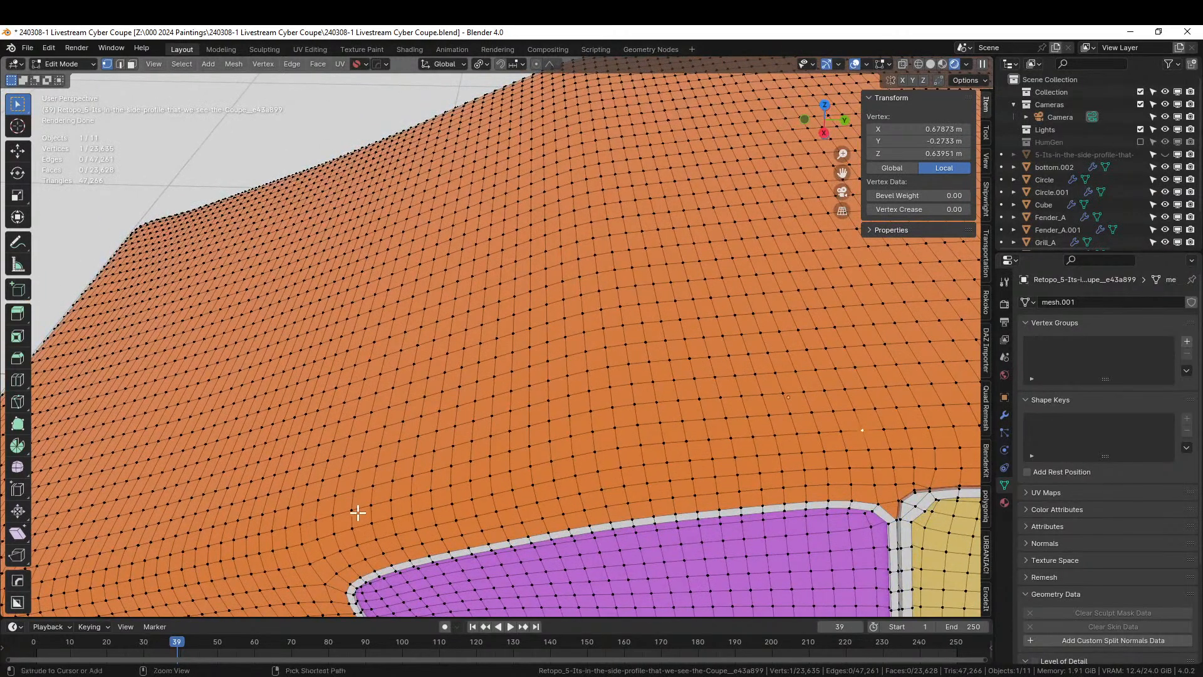
shift+click(333, 515)
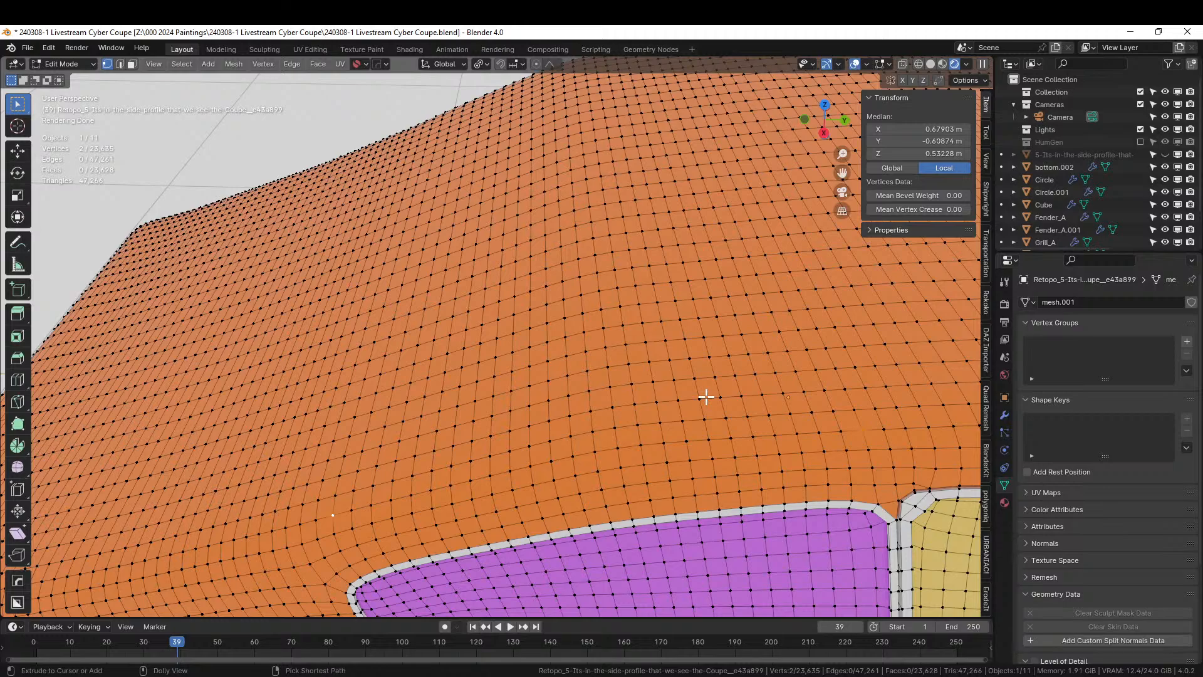
key(ctrl+shift+b)
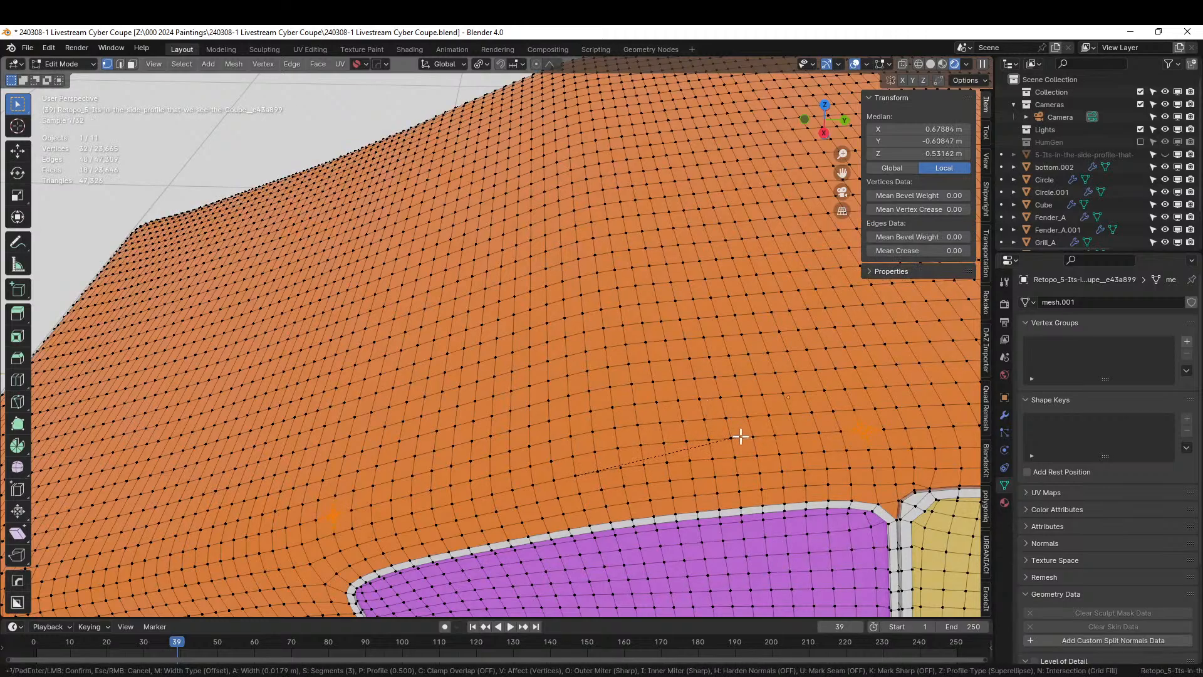
click(739, 436)
Select the face strip between the two beveled corners and extend the selection across the roof from above in solid shading
key(3)
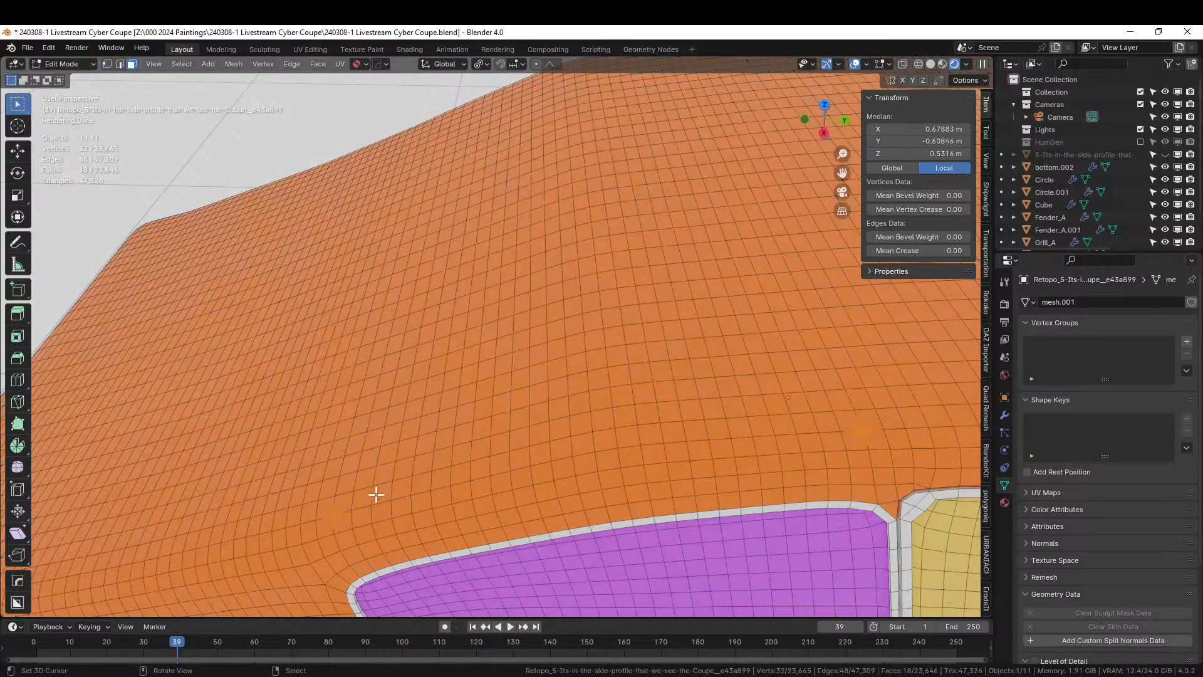
click(344, 501)
ctrl+click(851, 420)
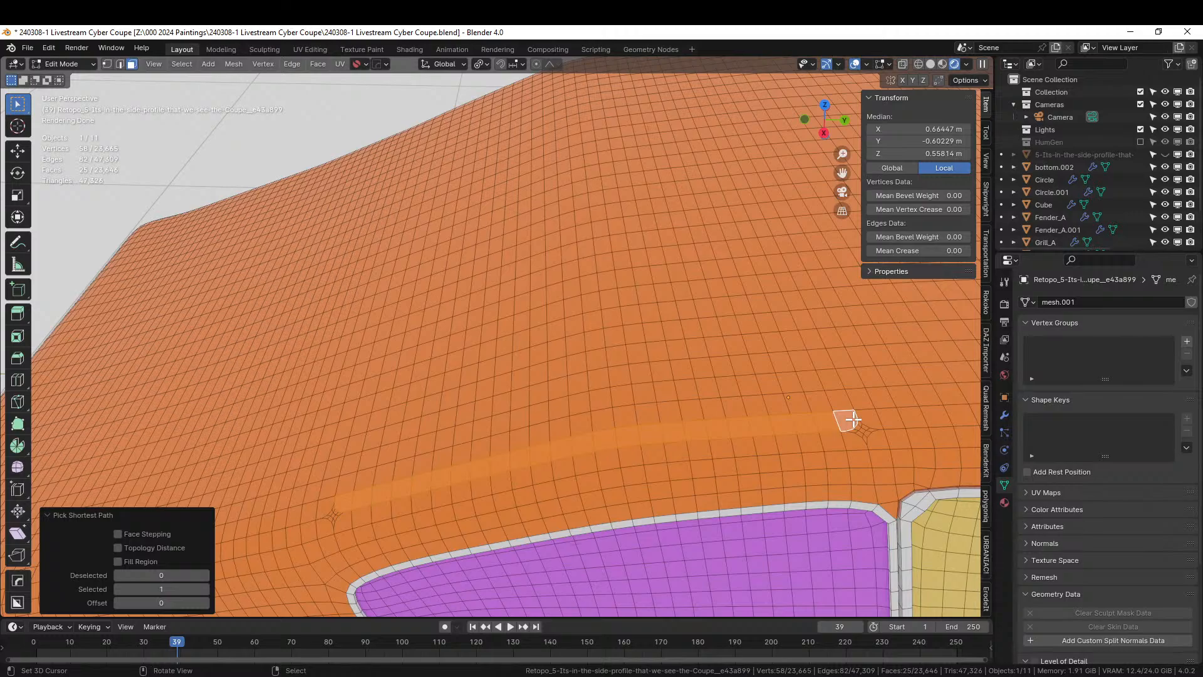
key(KP_7)
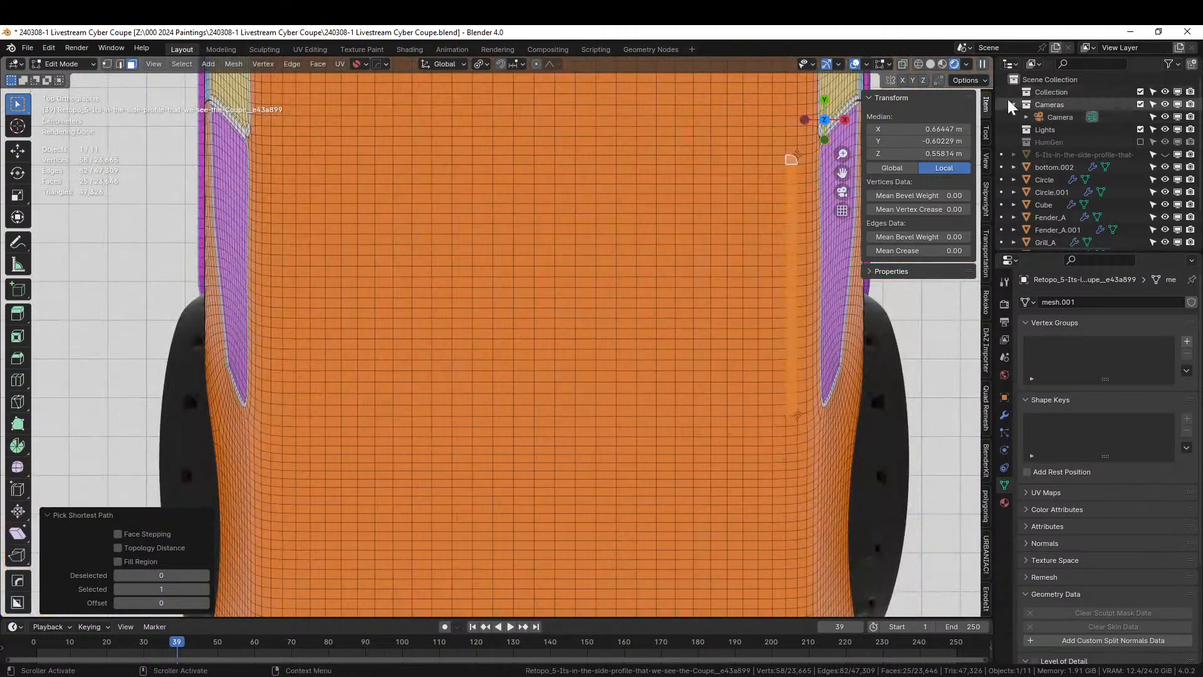
click(930, 66)
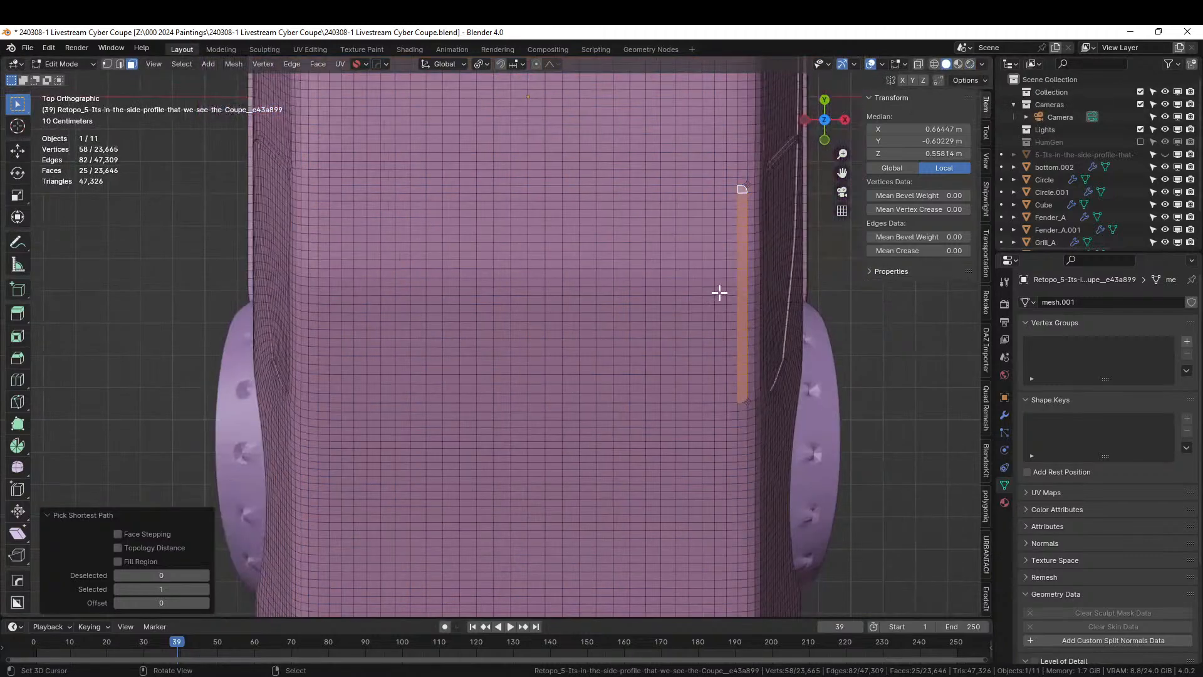
key(b)
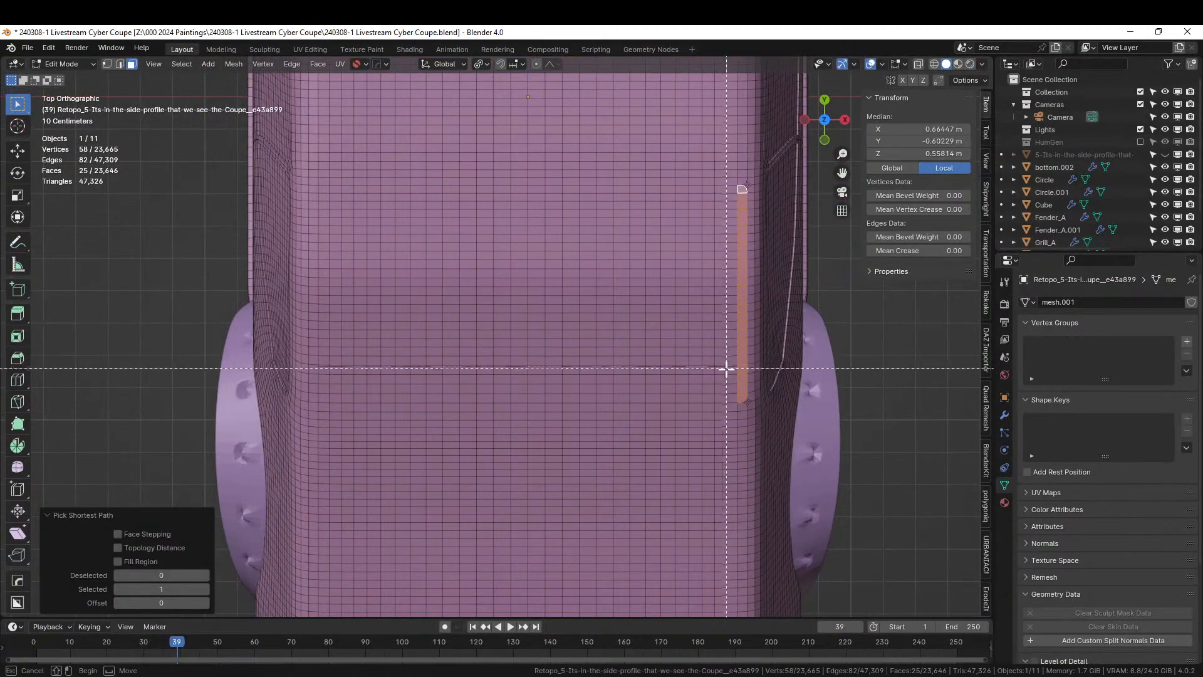
drag(737, 399, 324, 188)
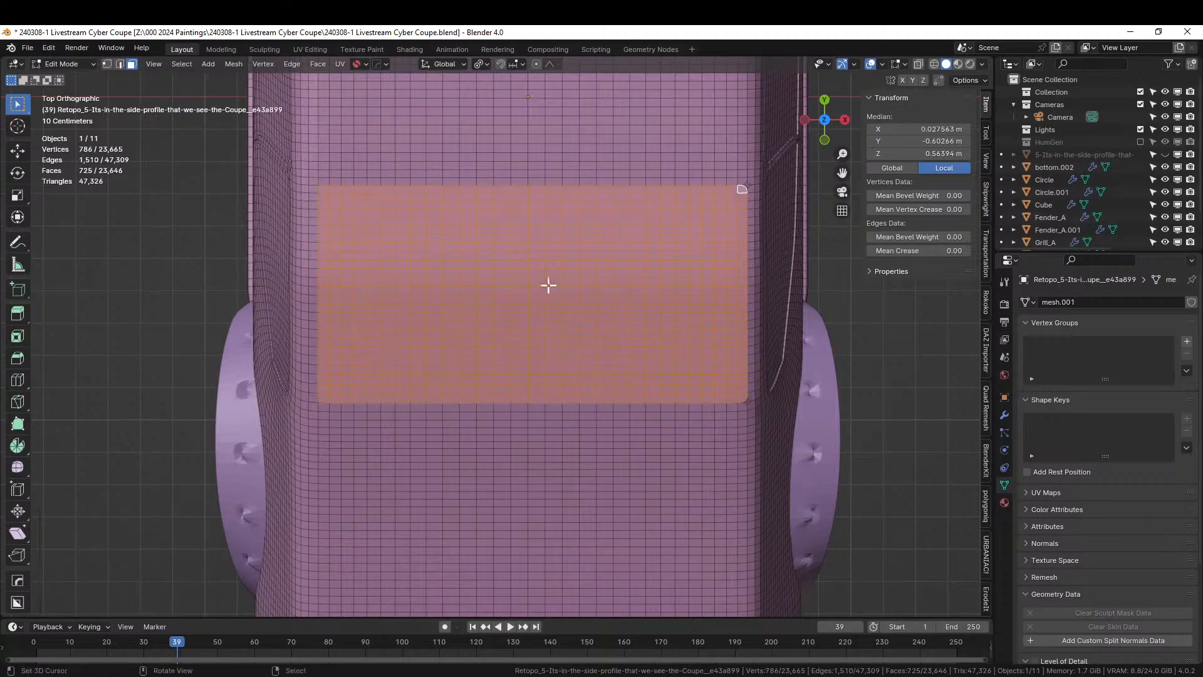
Pick a face of the side window's trim and rename its material from Material.001 to Trim
middle_drag(778, 392, 818, 333)
click(1004, 502)
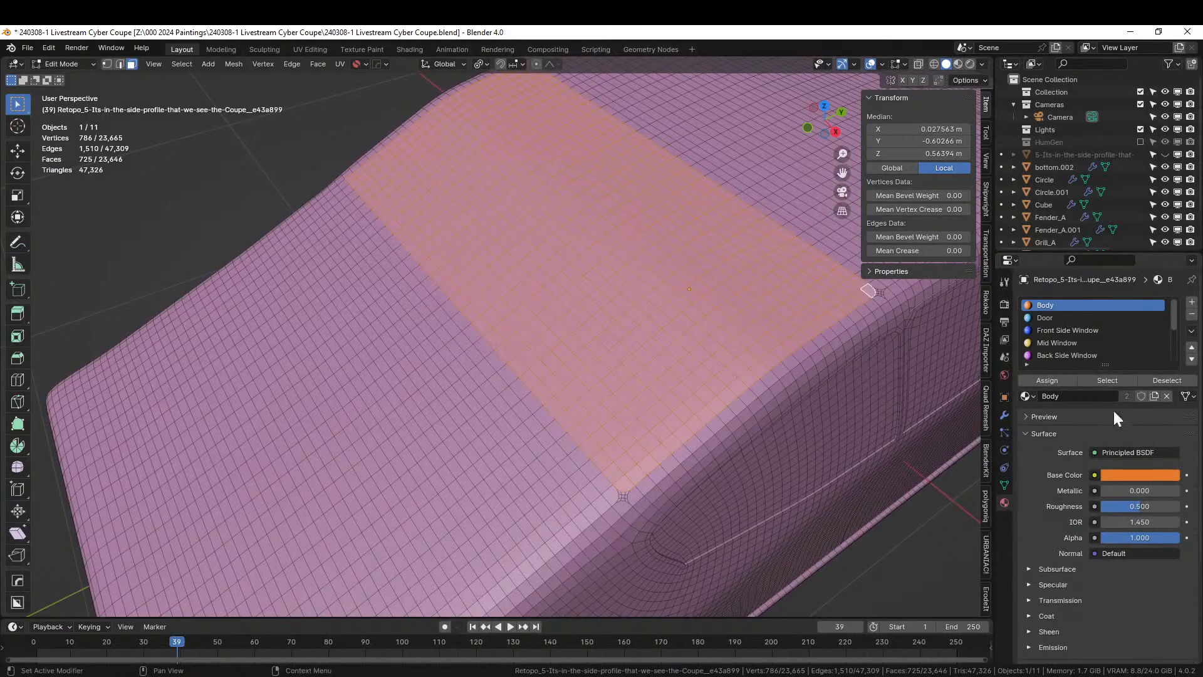
scroll(1080, 343, down, 2)
scroll(1080, 341, down, 2)
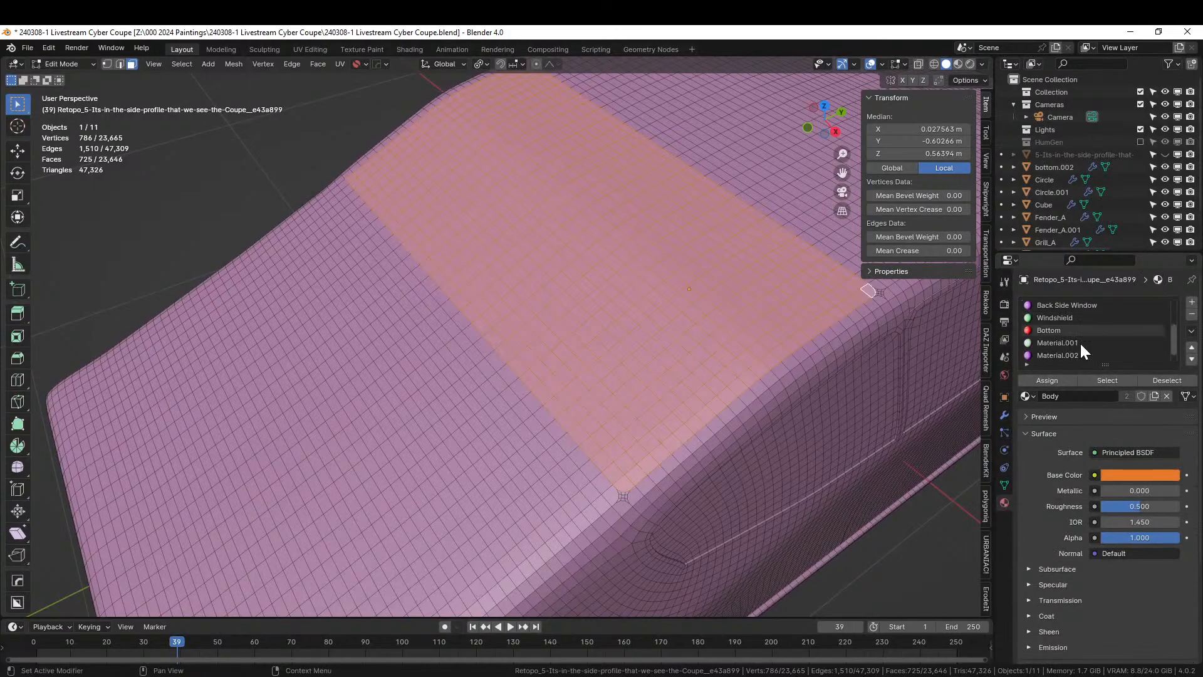
scroll(1080, 341, up, 1)
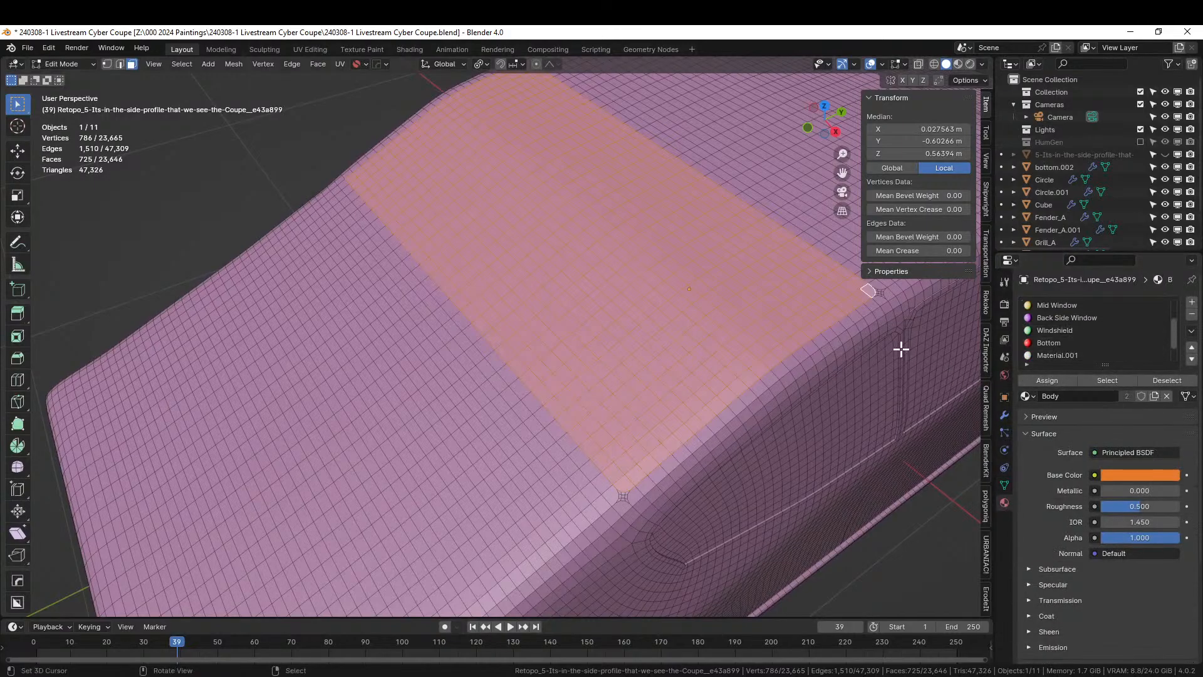
middle_drag(900, 348, 820, 350)
shift+click(816, 357)
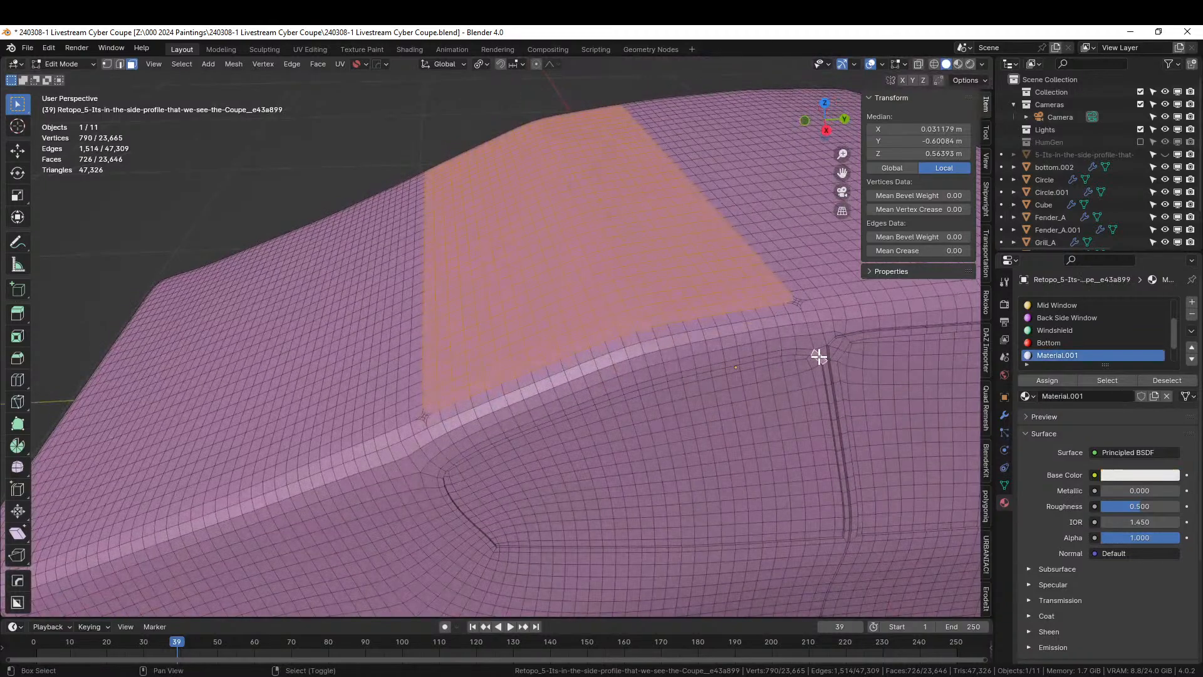
click(1058, 356)
double_click(1065, 353)
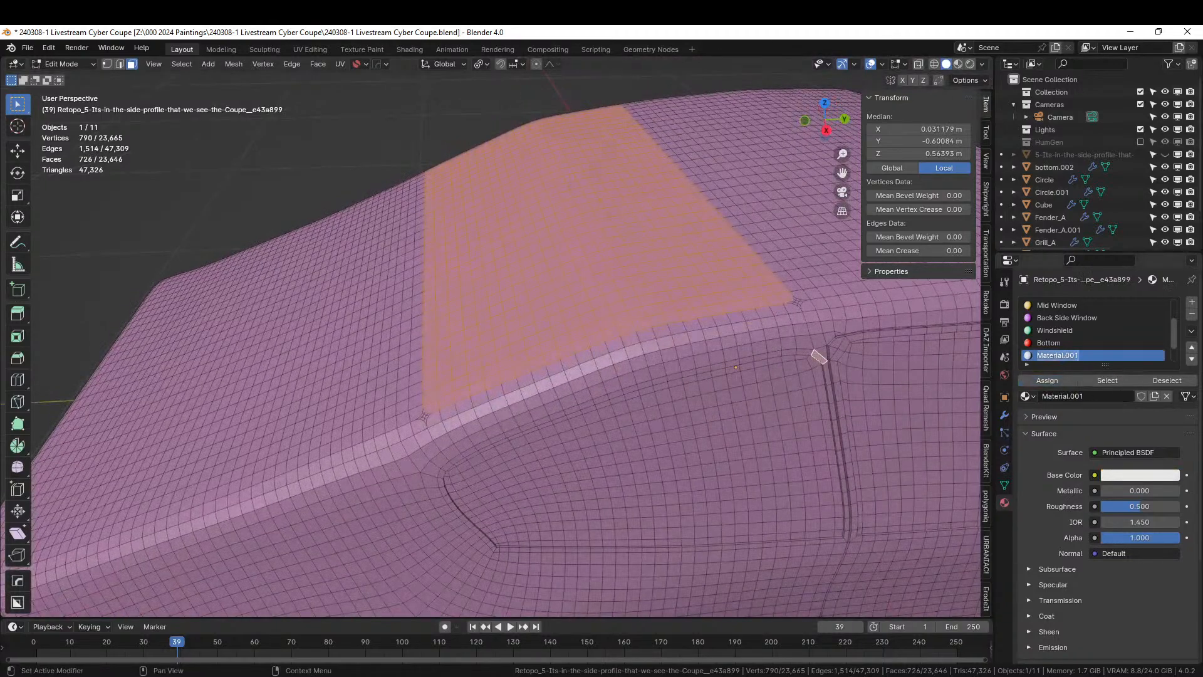
text(Trim)
key(Return)
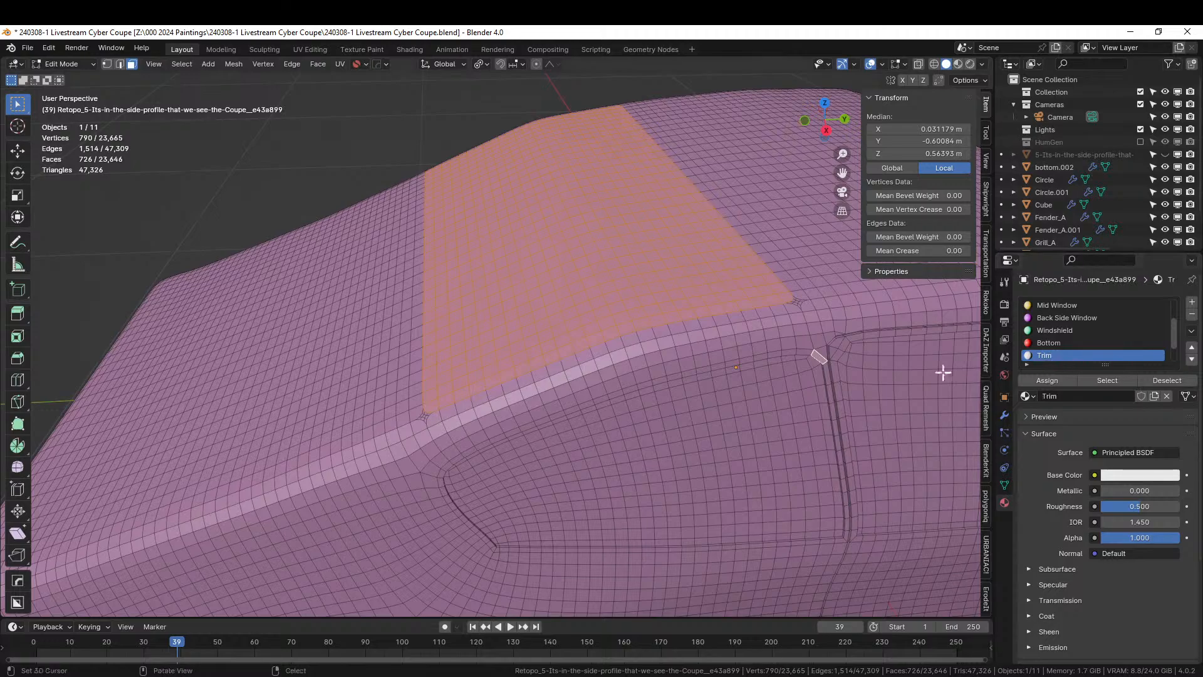
Assign the Trim material to the selected rear window faces and inset them 0.01193 m with Select Outer disabled
click(1042, 381)
middle_drag(610, 341, 586, 406)
scroll(671, 372, up, 3)
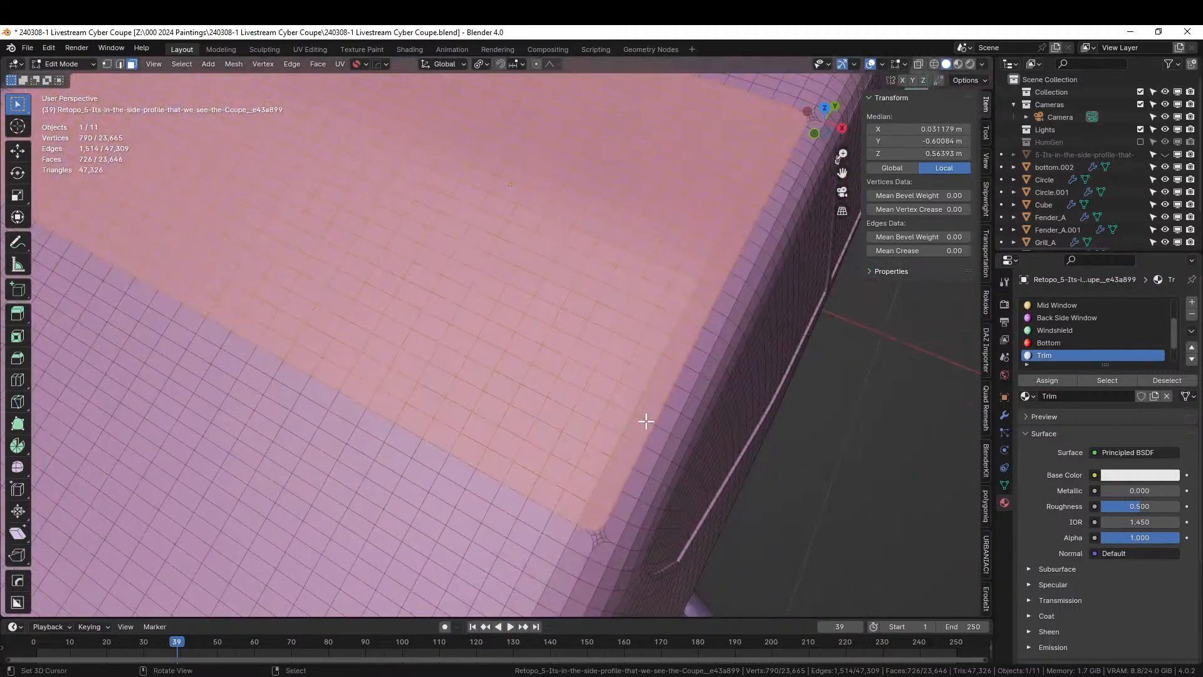
key(i)
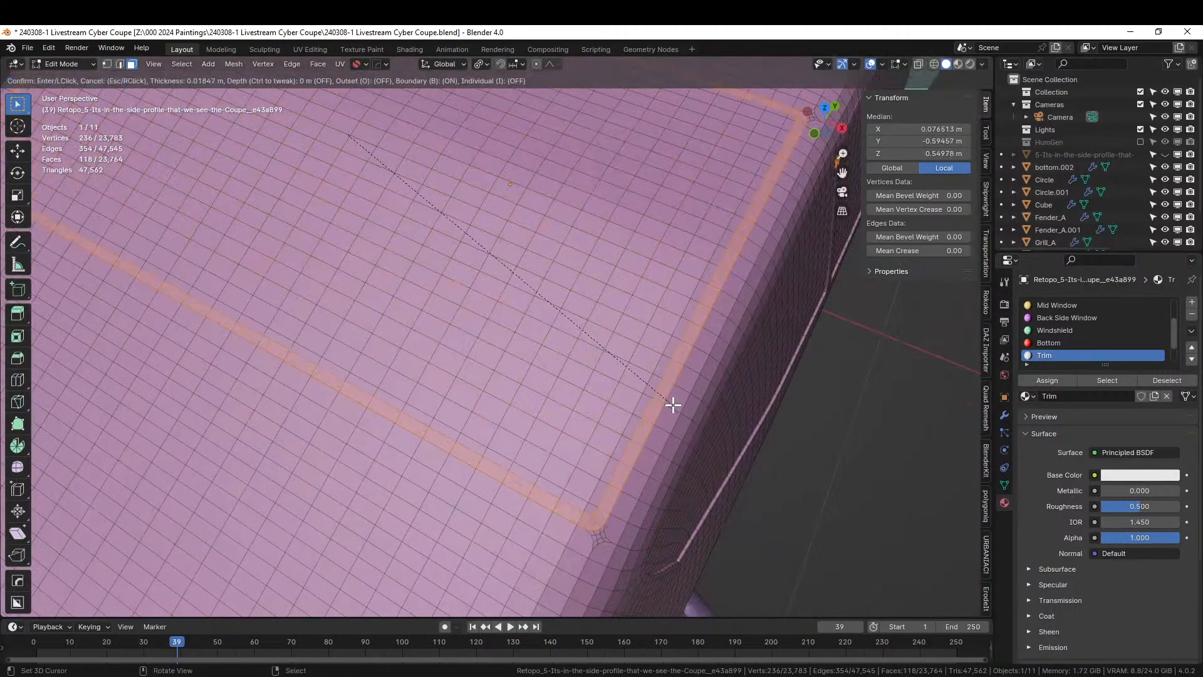
click(671, 410)
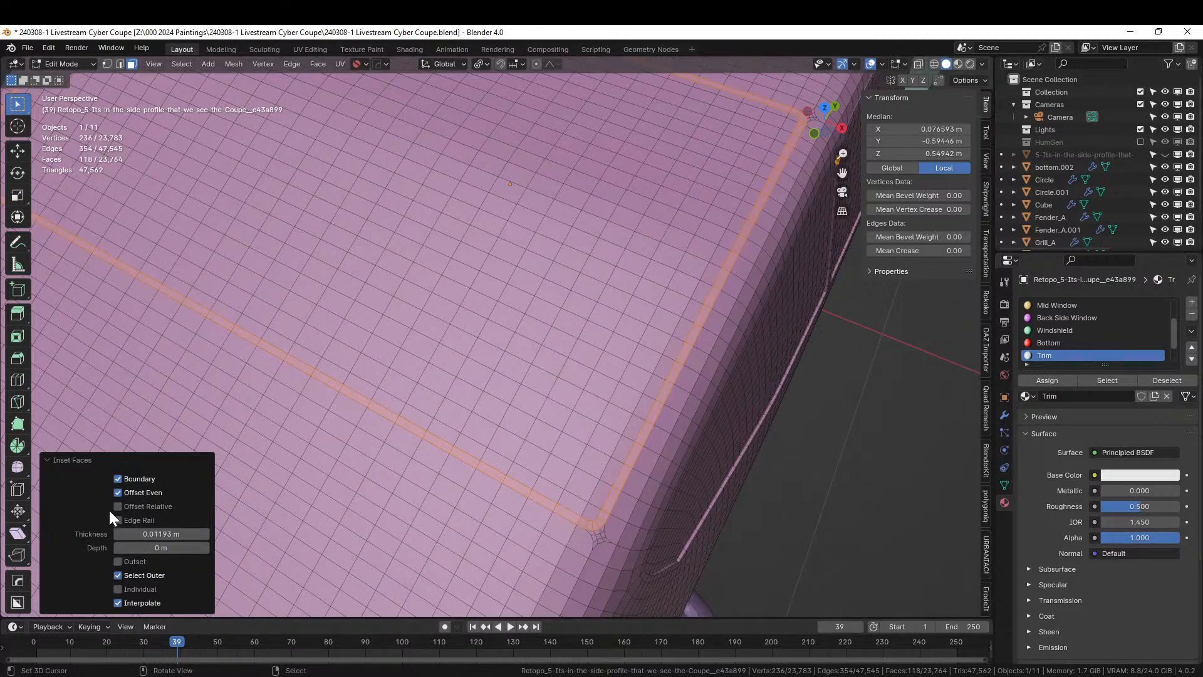
click(118, 574)
scroll(547, 491, up, 4)
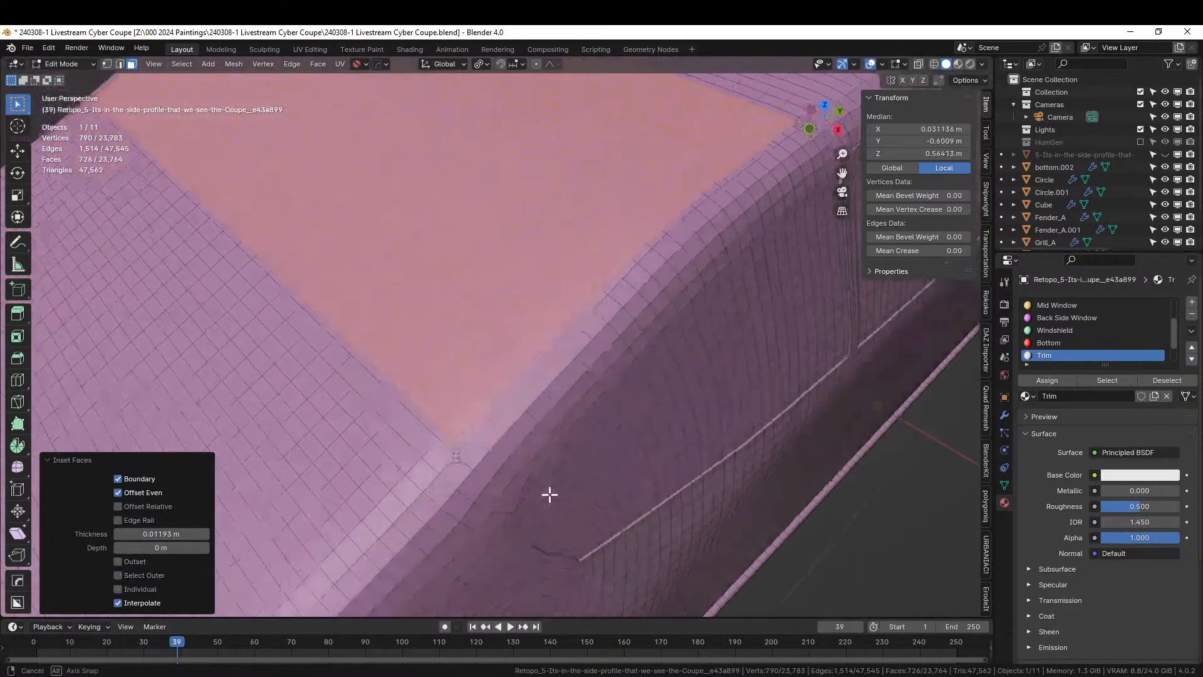
Extrude the inset rear window faces along their normals with an offset of -0.005 m
shift+middle_drag(575, 457, 583, 482)
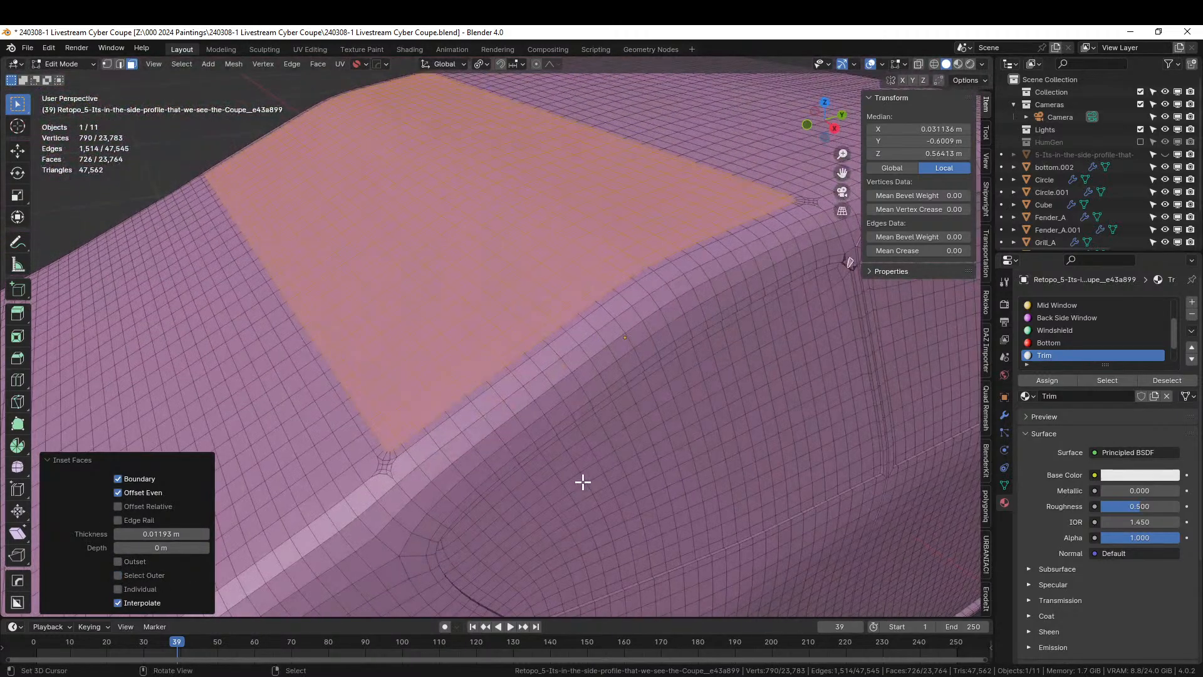
key(alt+e)
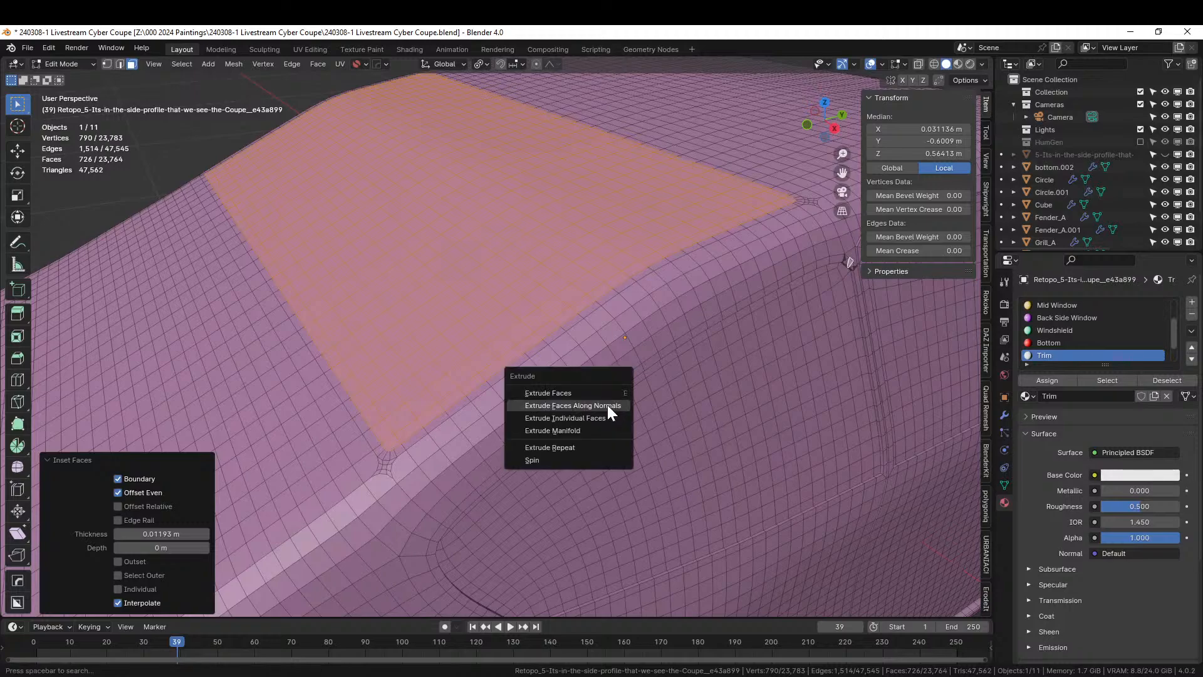
click(607, 405)
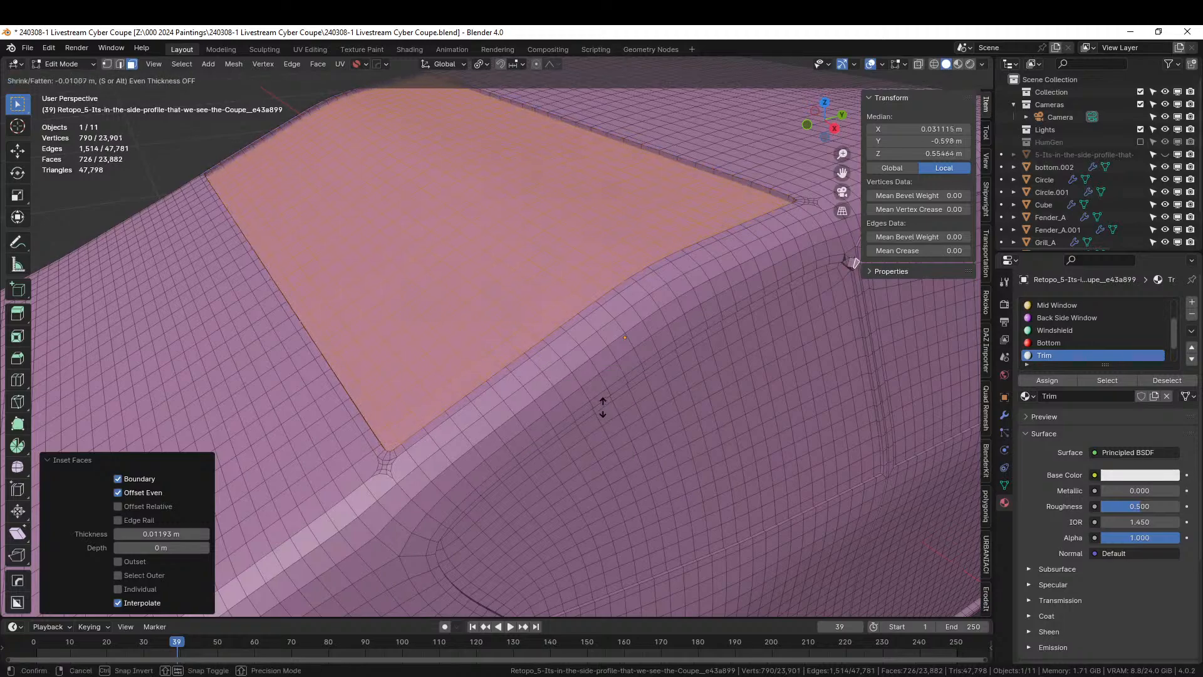
click(602, 407)
click(188, 561)
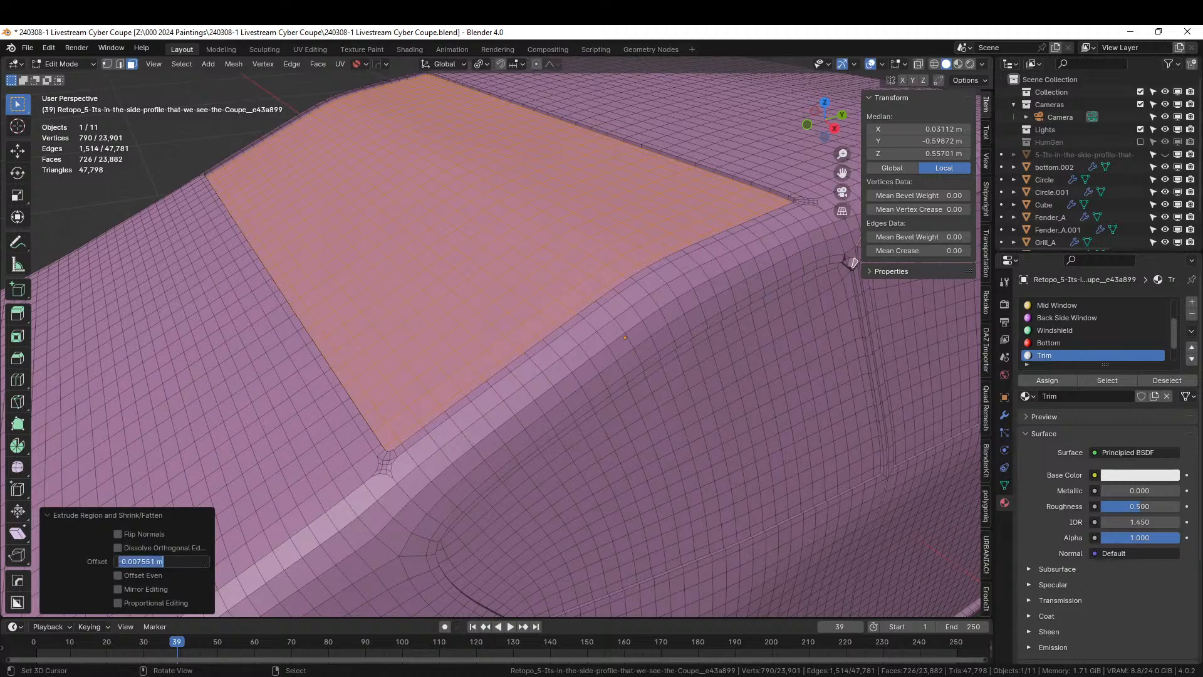
text(-0)
text(.005)
key(Return)
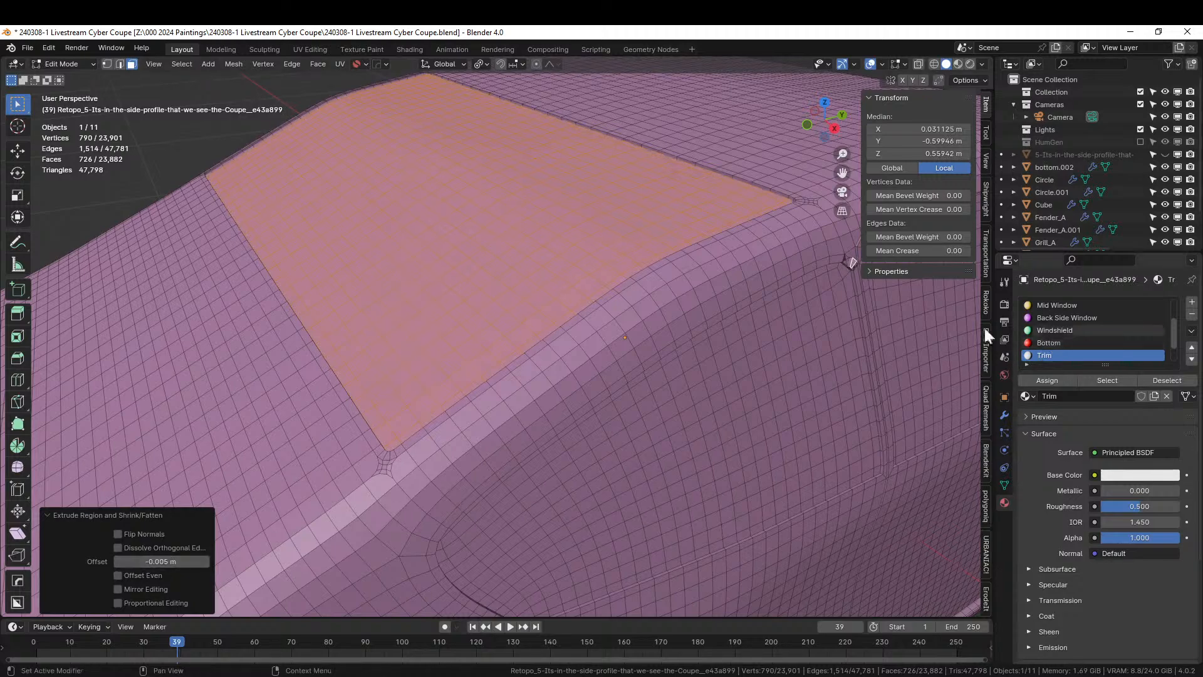
Assign the Windshield material to the recessed rear window faces and view the car body in Object Mode
click(1065, 329)
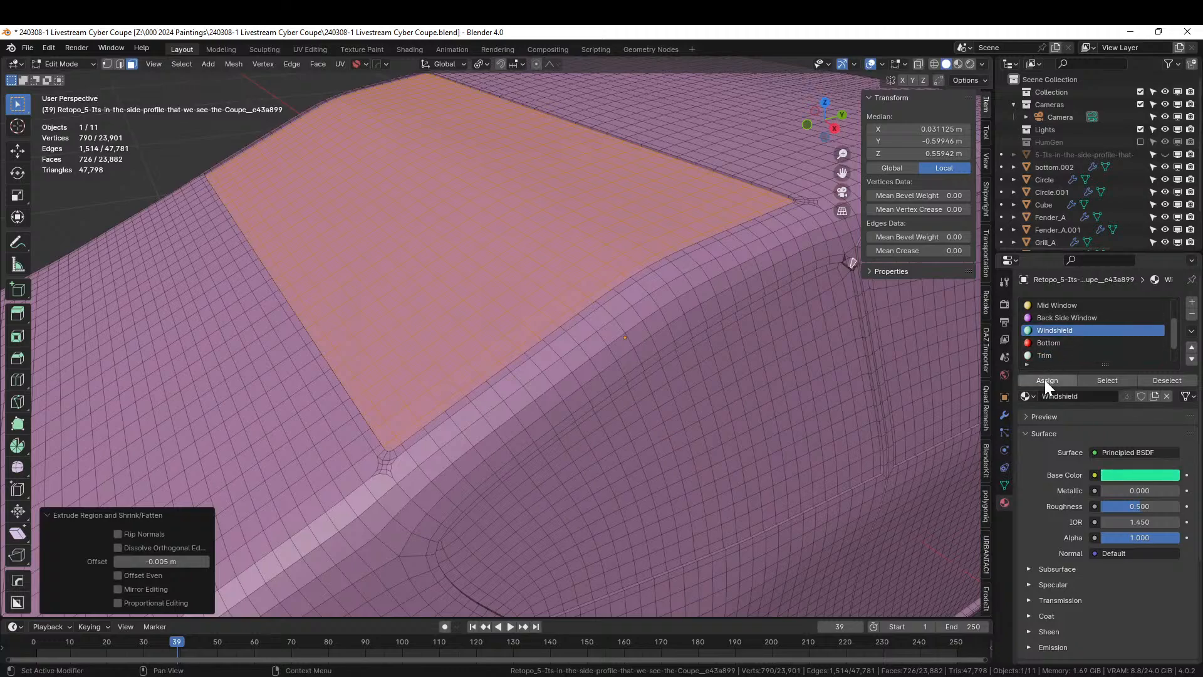
click(1043, 380)
key(Tab)
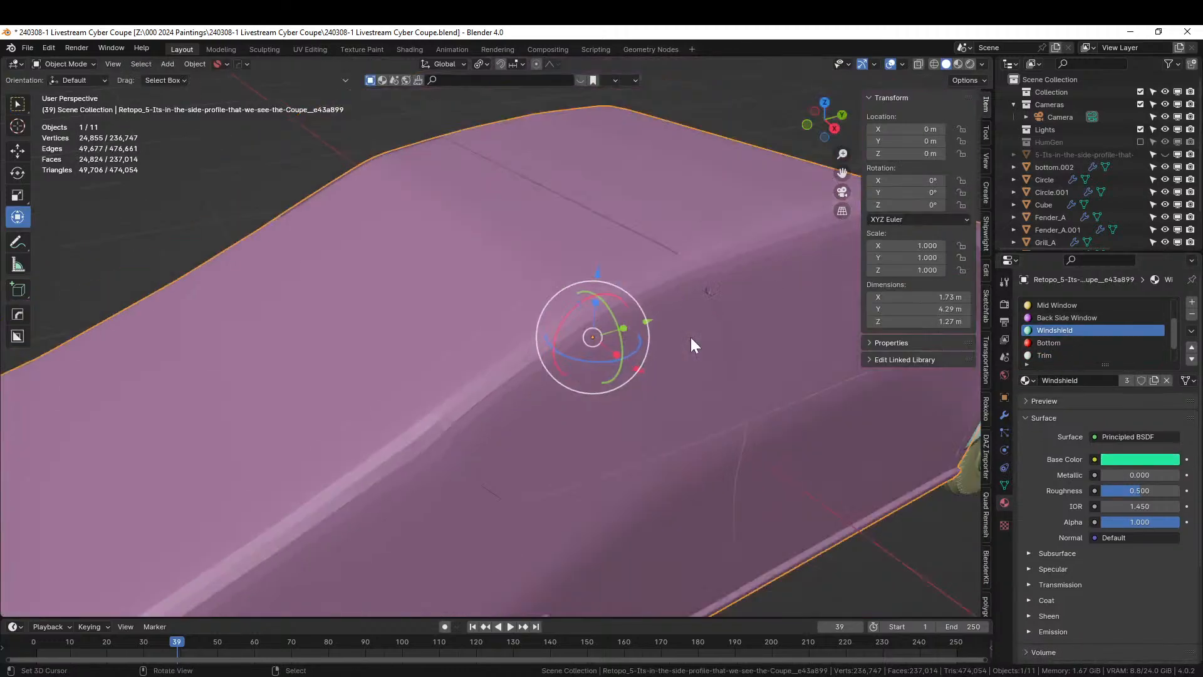
middle_drag(690, 337, 754, 314)
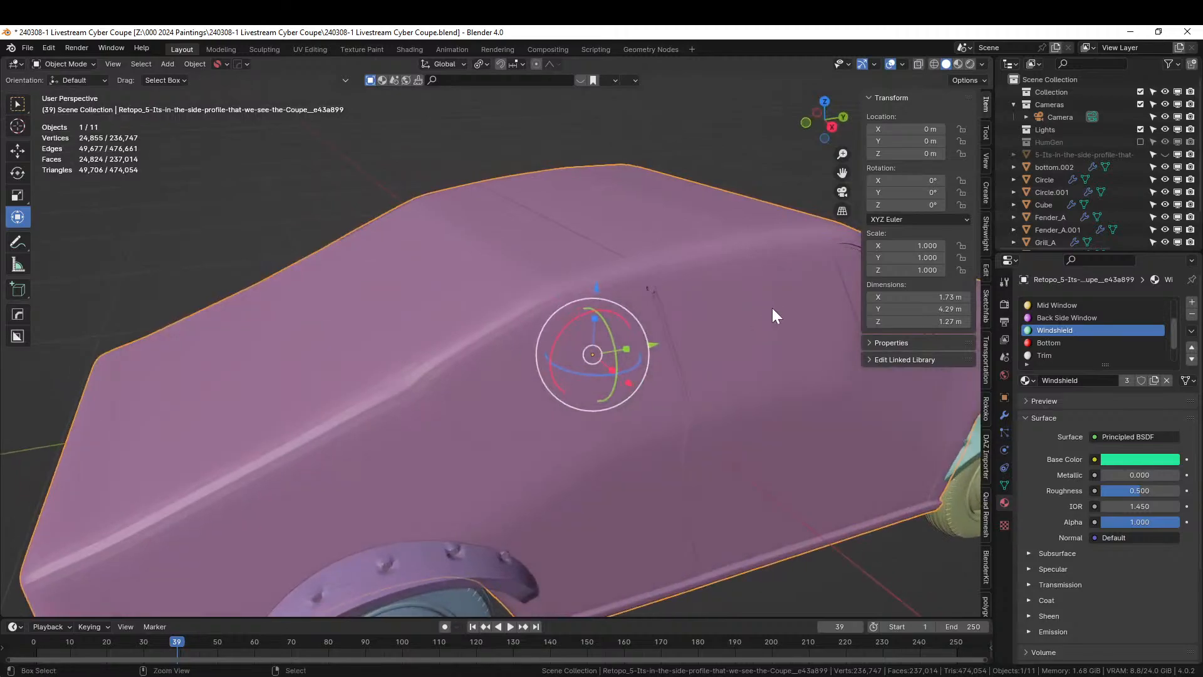
Undo the rear window's material assignments, extrusion, inset, face selection and corner bevel in Edit Mode
key(Tab)
key(ctrl+z)
key(ctrl+z)
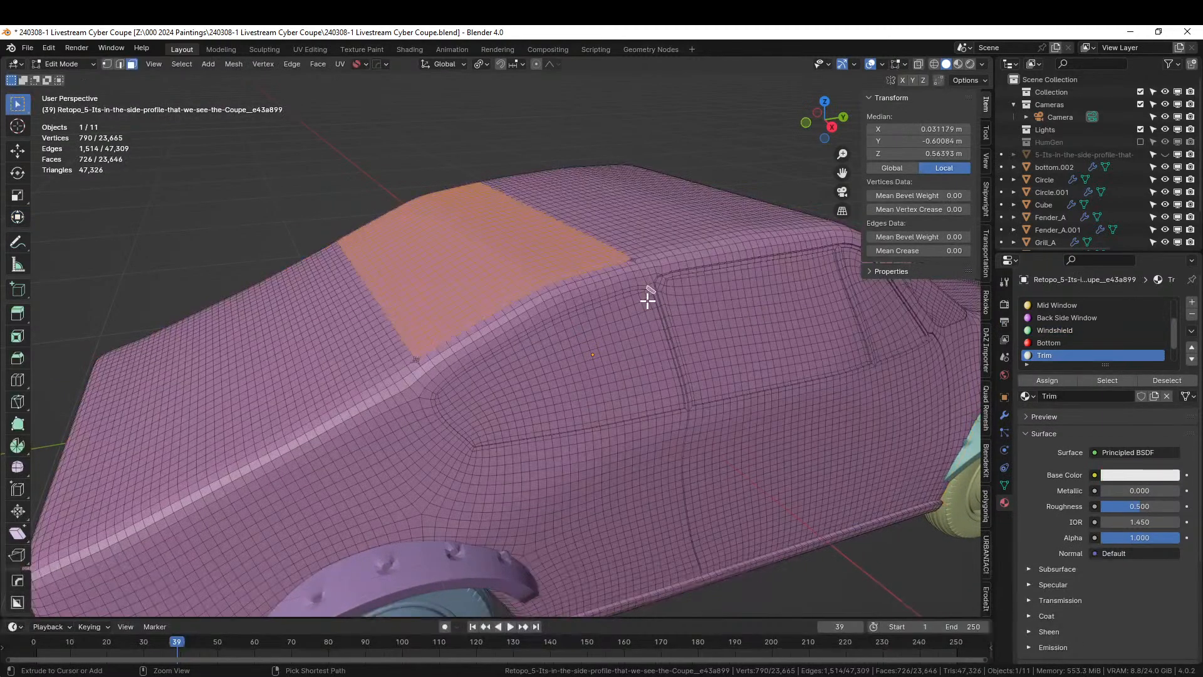
key(ctrl+z)
key(ctrl+z)
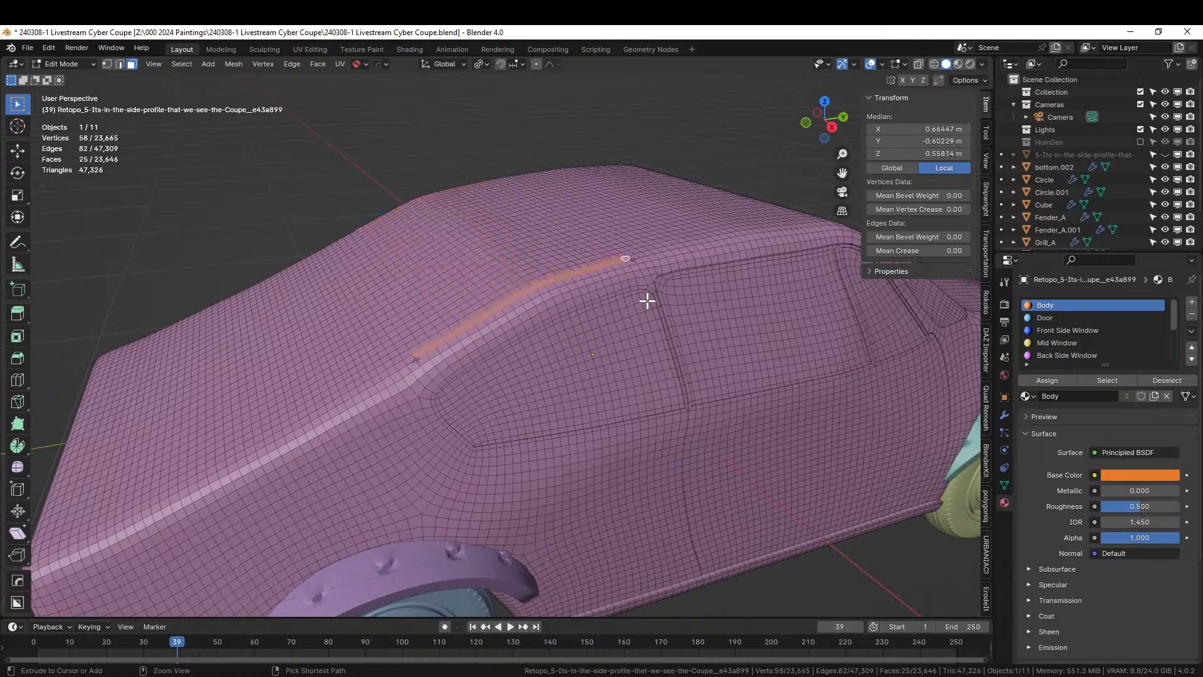
key(ctrl+z)
key(ctrl+z)
key(ctrl+z)
key(ctrl+z)
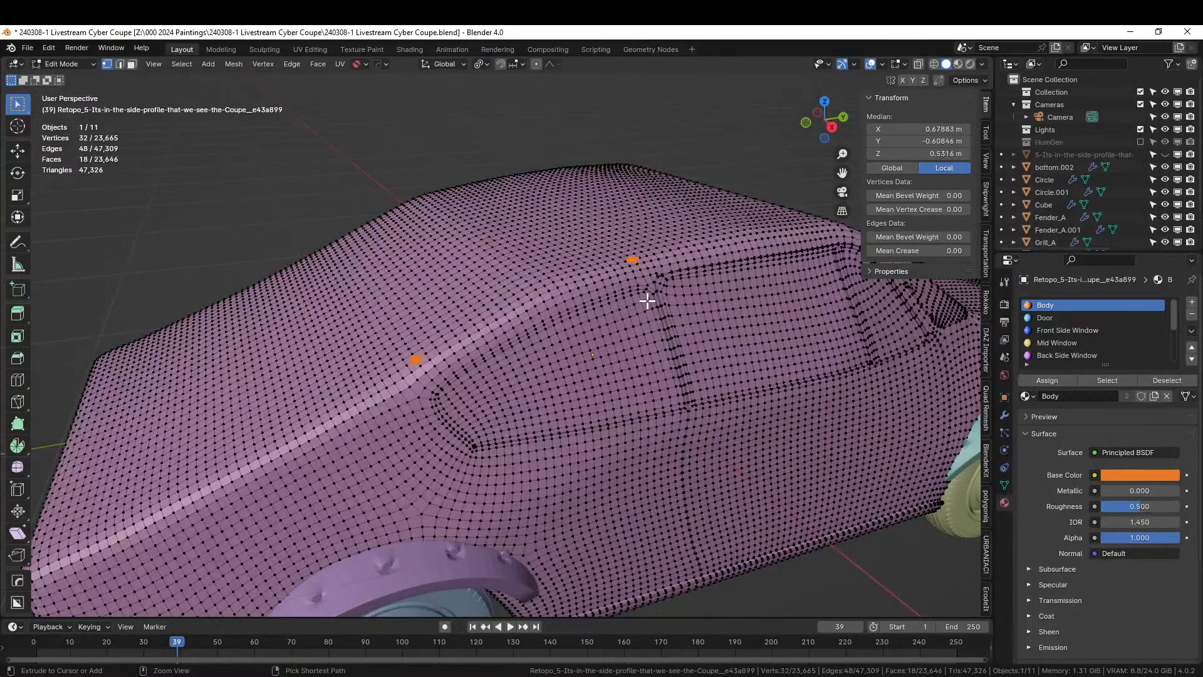
Select two vertices as the rear window's side corners on the body and bevel them 0.0188 m with 3 segments
scroll(611, 302, up, 1)
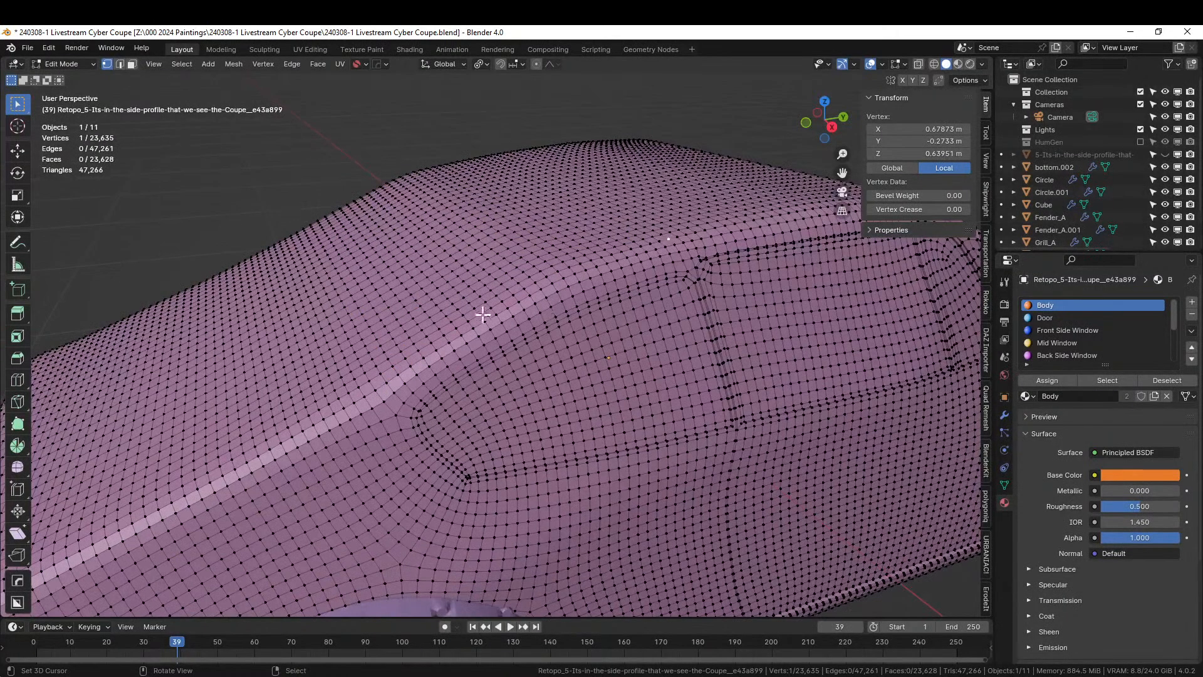
middle_drag(478, 316, 453, 303)
key(KP_3)
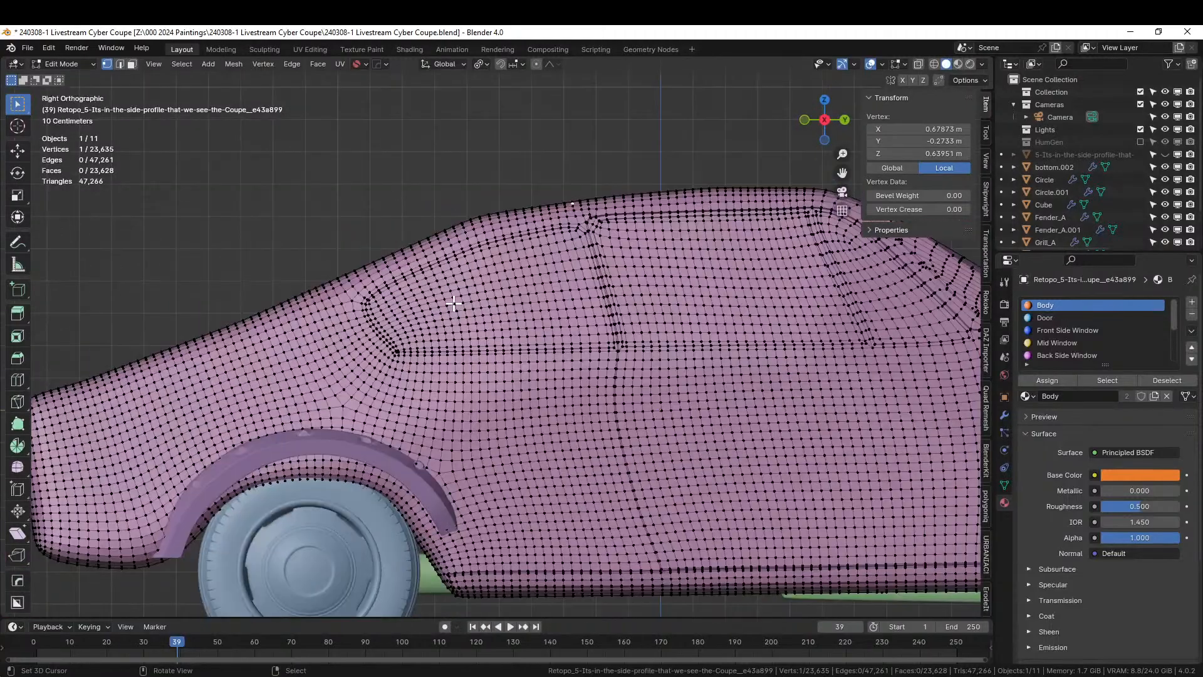
scroll(454, 303, up, 4)
shift+middle_drag(456, 260, 536, 332)
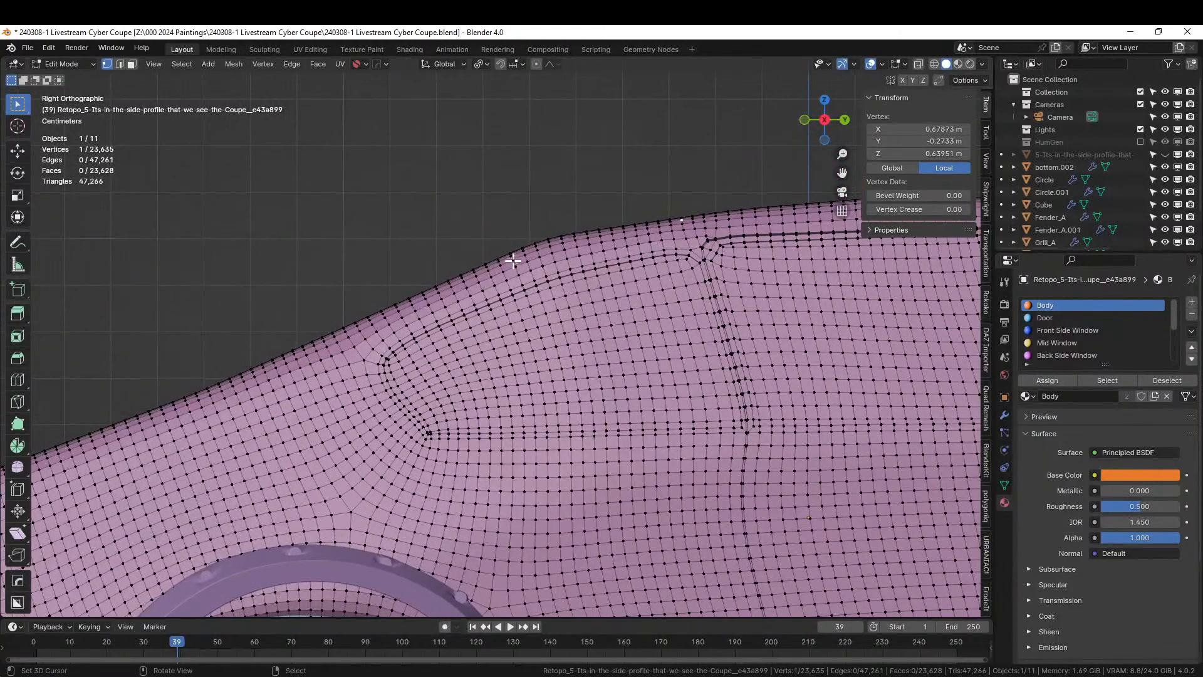
middle_drag(510, 252, 631, 147)
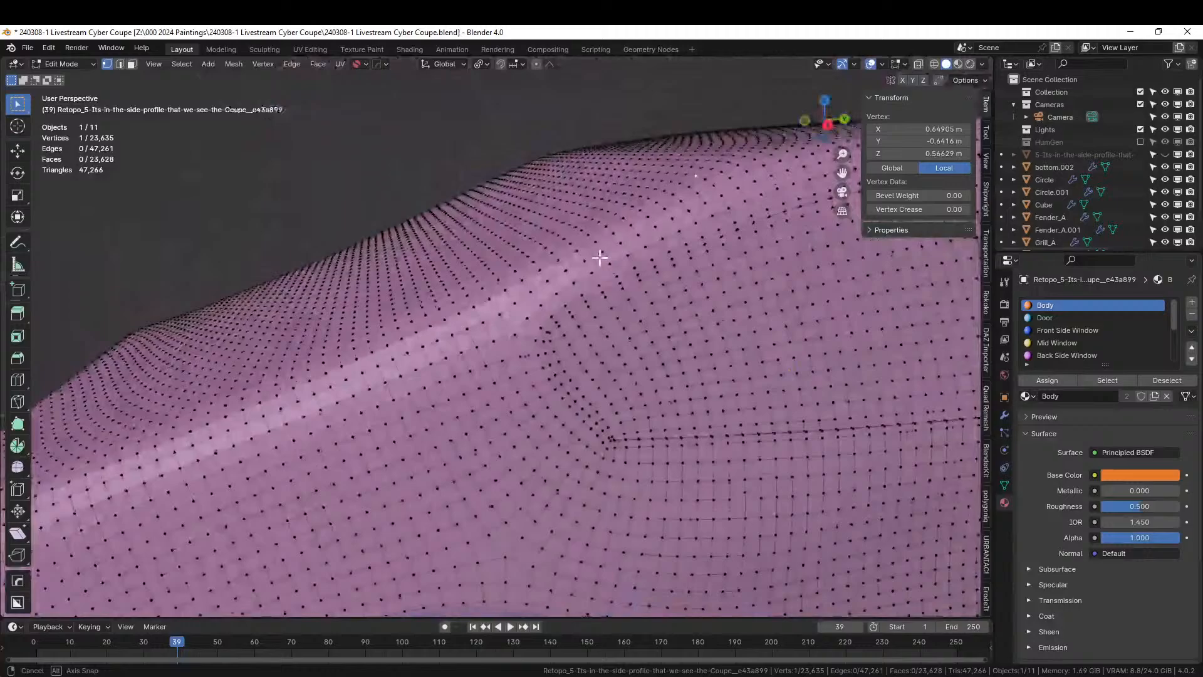
shift+right_click(444, 306)
middle_drag(445, 306, 615, 418)
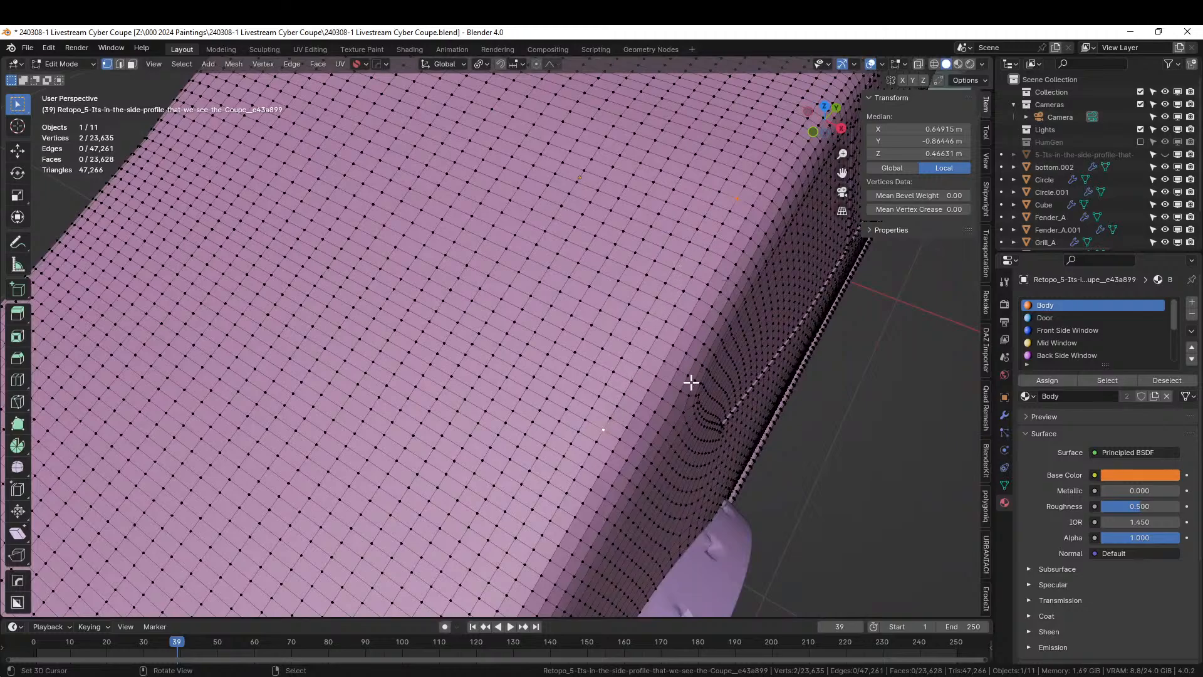
key(ctrl+shift+b)
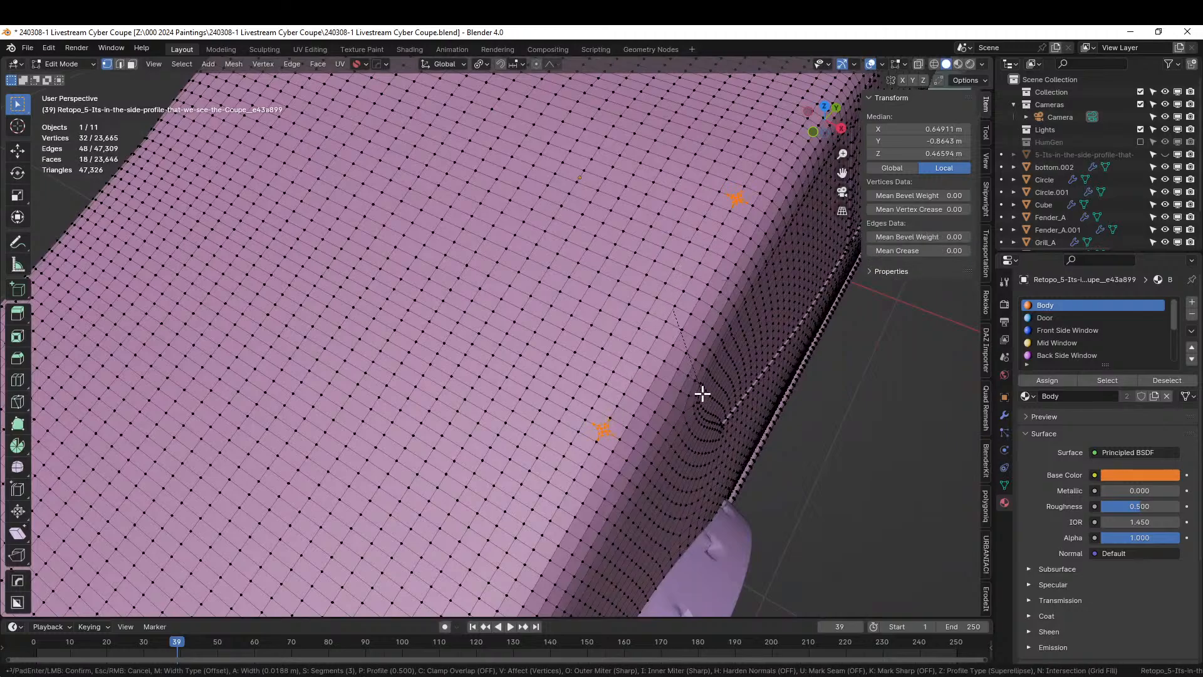
click(702, 393)
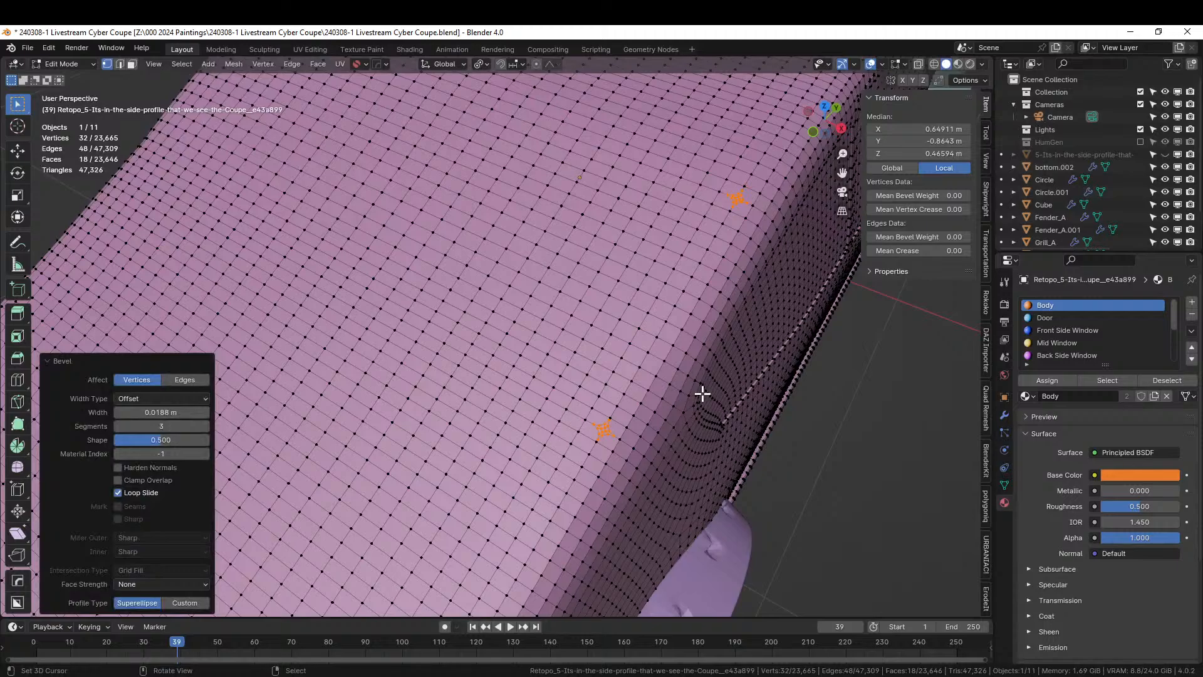
Select the rectangular block of rear window faces spanning between the two beveled corners and across the body
key(3)
click(600, 418)
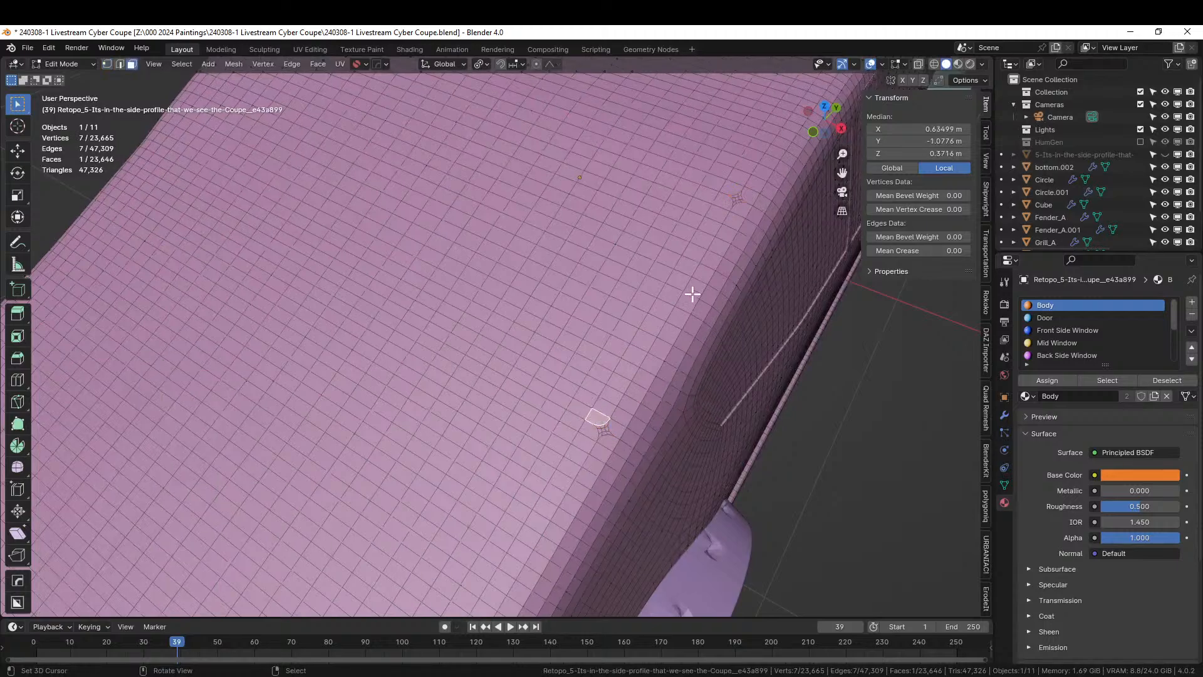
ctrl+click(733, 208)
key(KP_7)
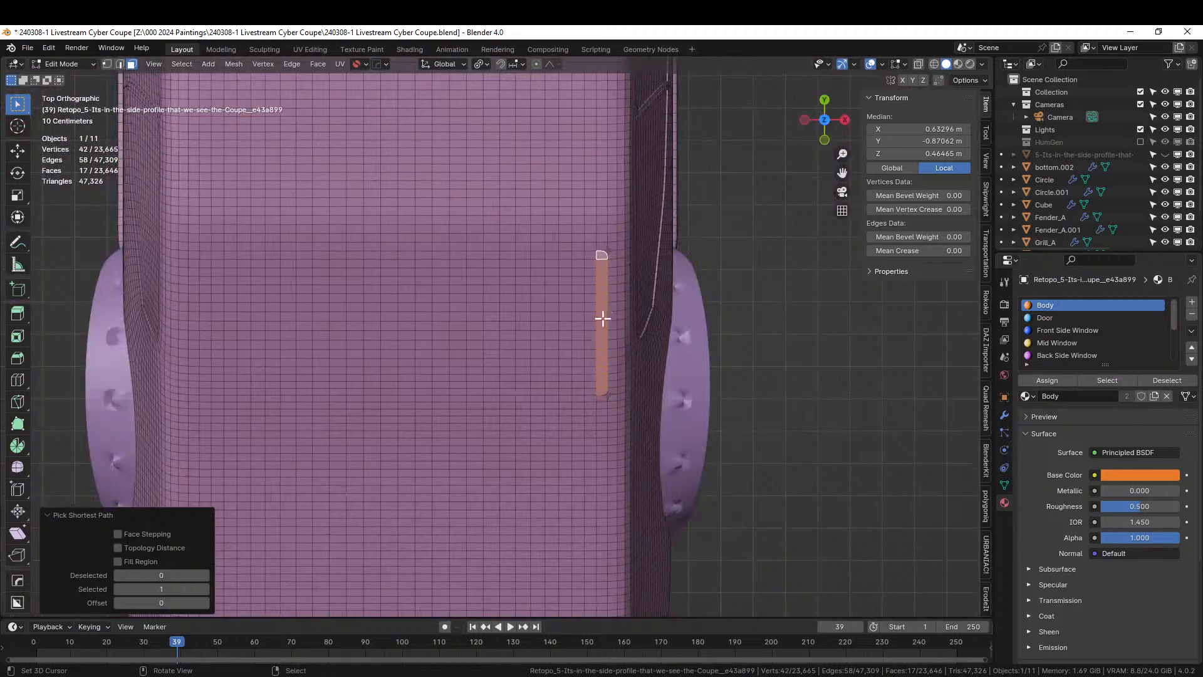
key(b)
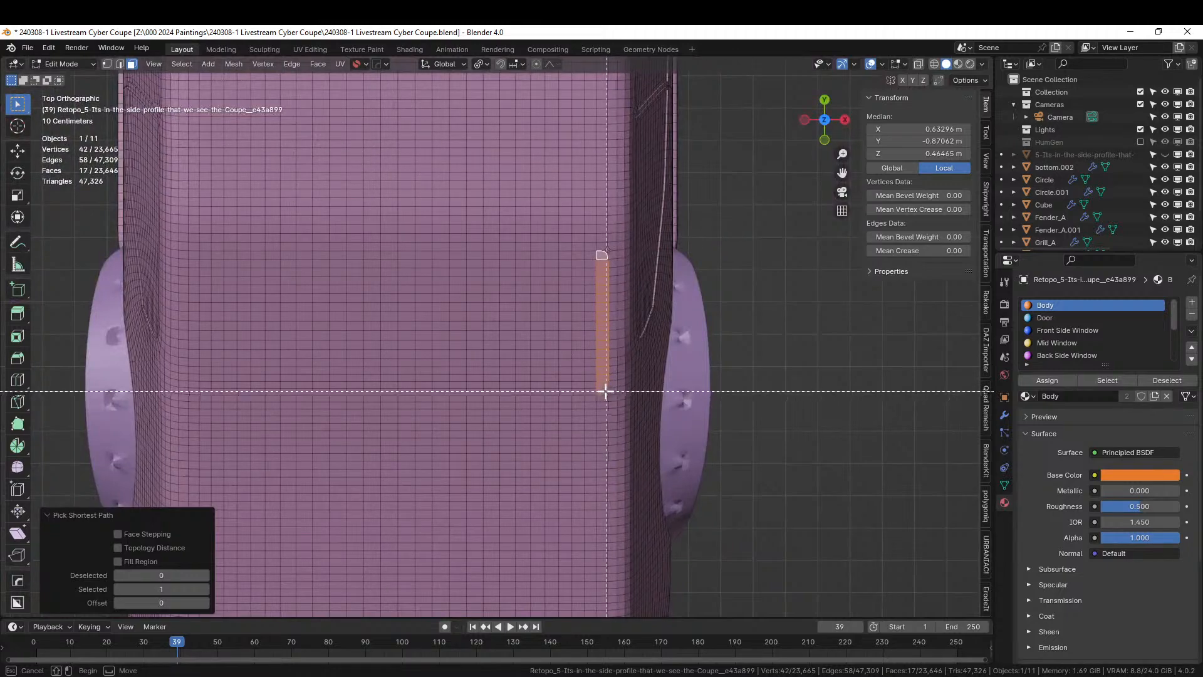
drag(599, 391, 244, 253)
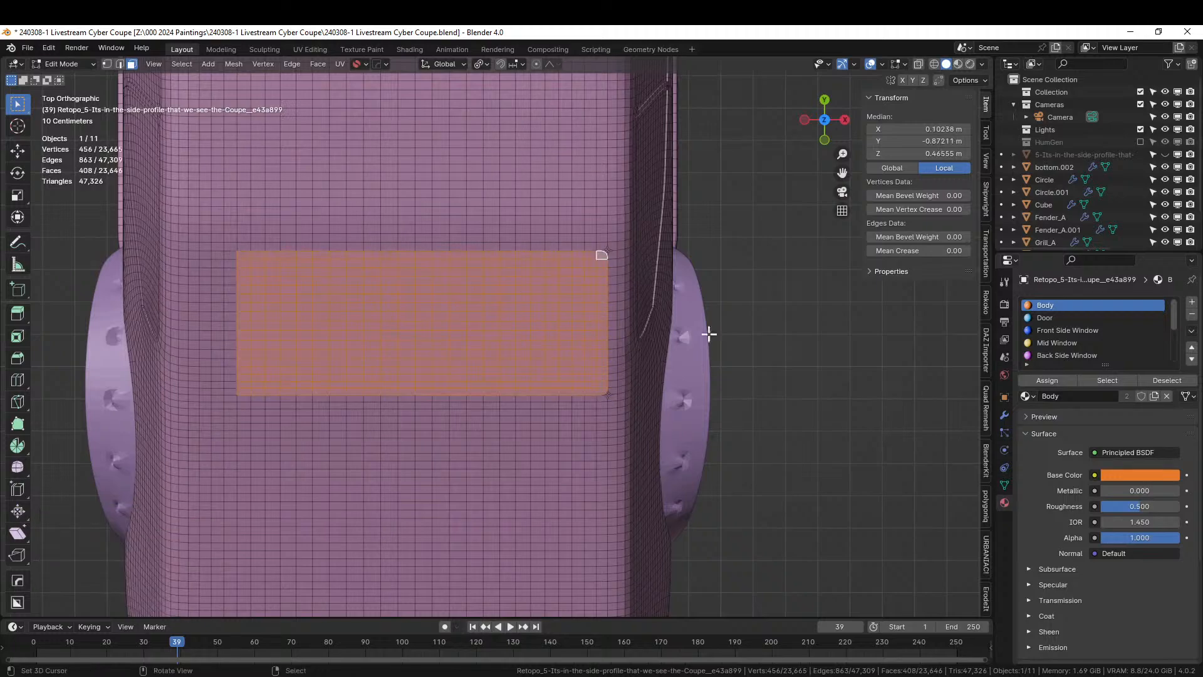
Assign Material.001 to the selected rear window faces and rename it as Trim
scroll(1095, 343, down, 5)
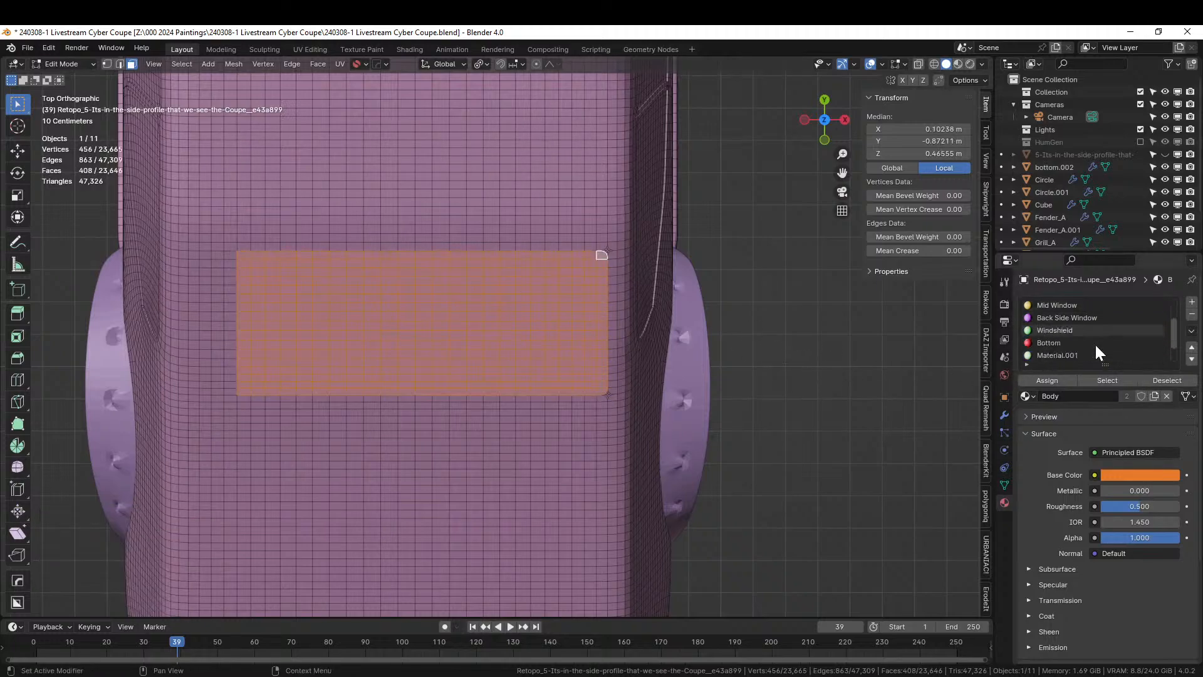
click(1056, 330)
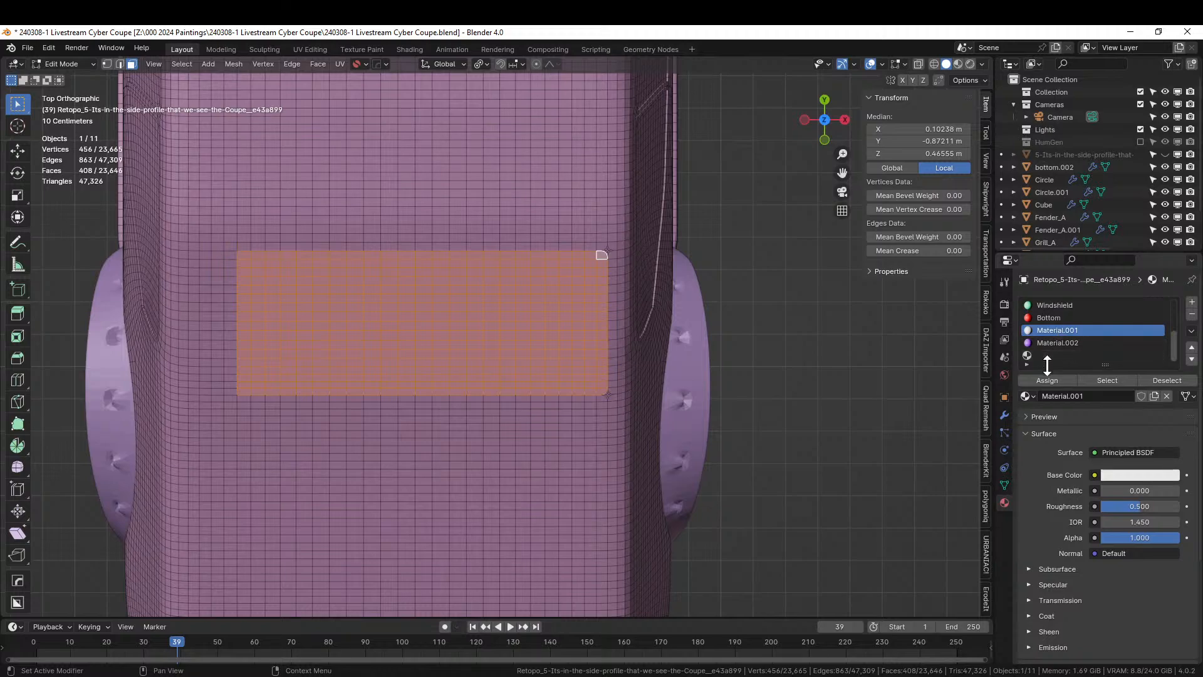
double_click(1063, 396)
text(Trim)
key(Return)
Inset the selected rear window faces with a thickness of 0.009226 m
scroll(720, 374, up, 3)
middle_drag(720, 373, 685, 341)
scroll(764, 437, up, 1)
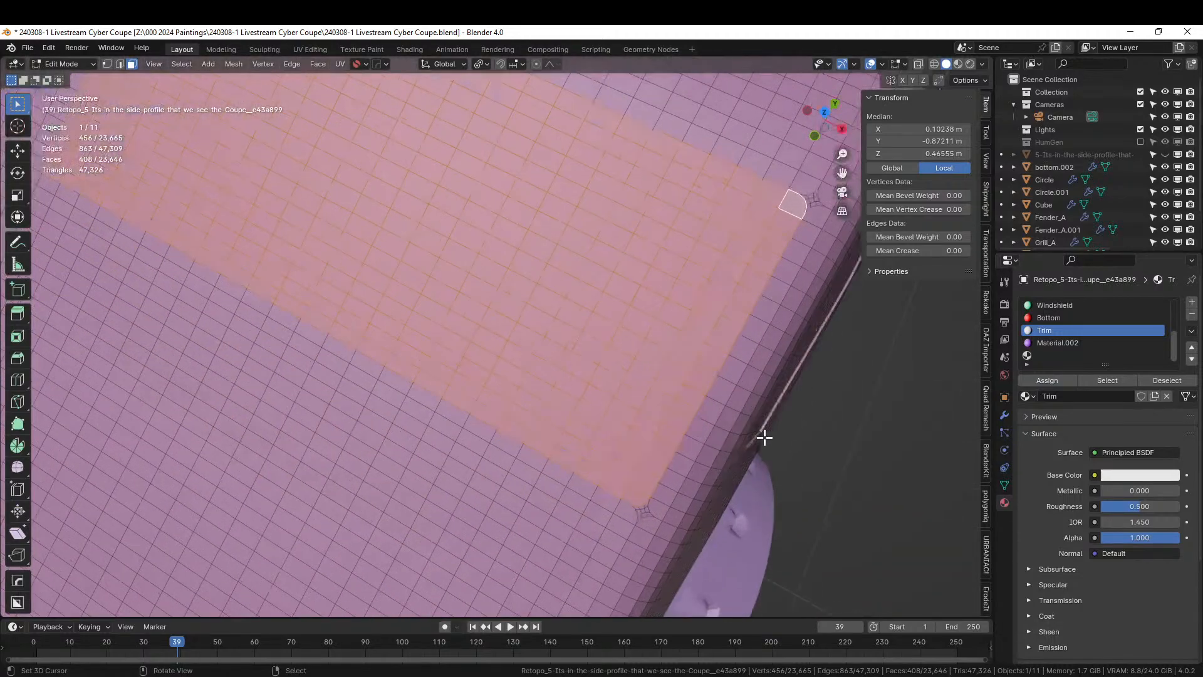
middle_drag(759, 437, 693, 371)
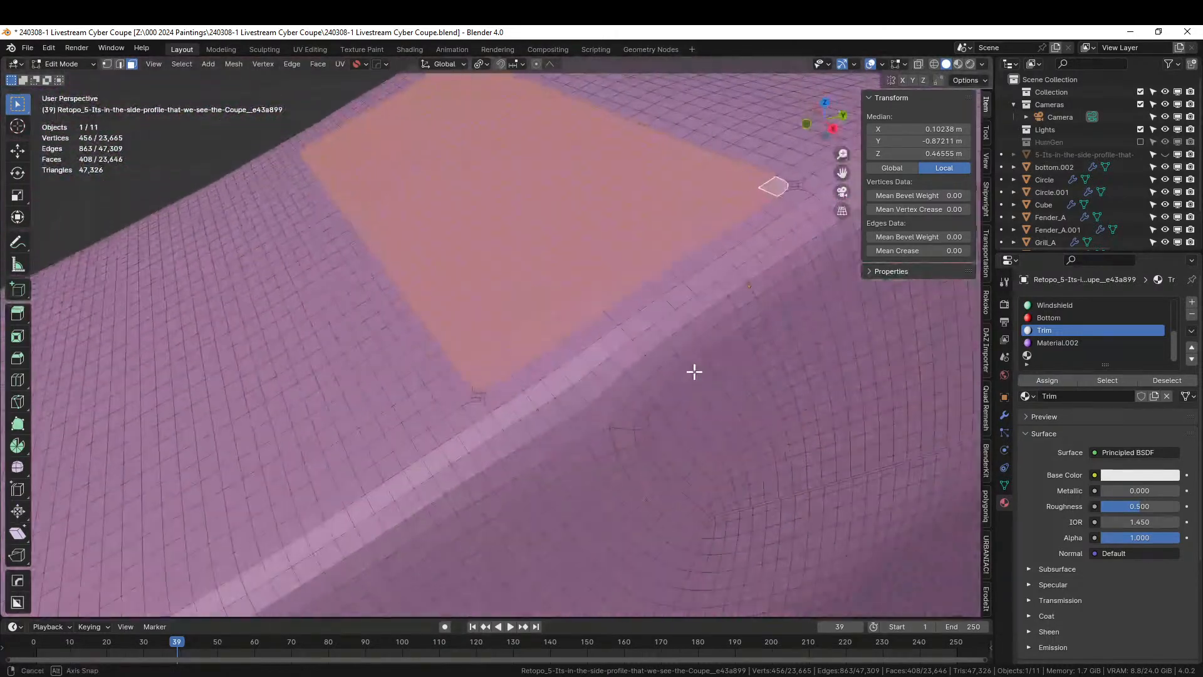
key(i)
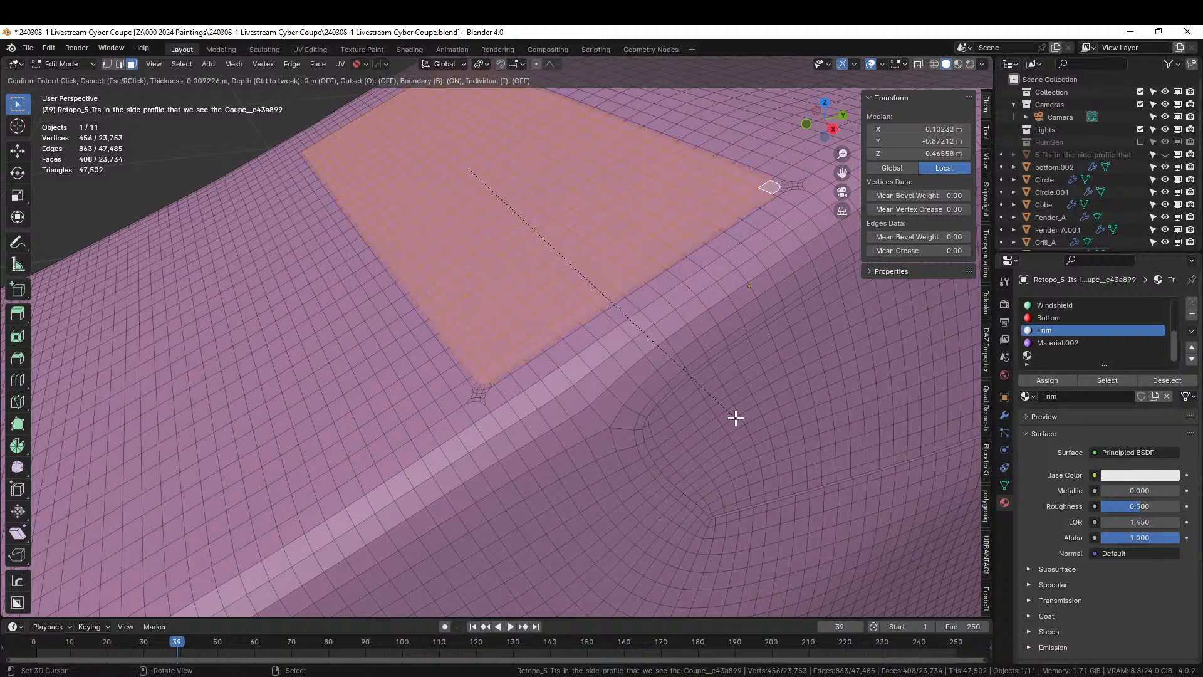
click(735, 418)
Extrude the inset rear window faces along their normals by -0.005 m
key(e)
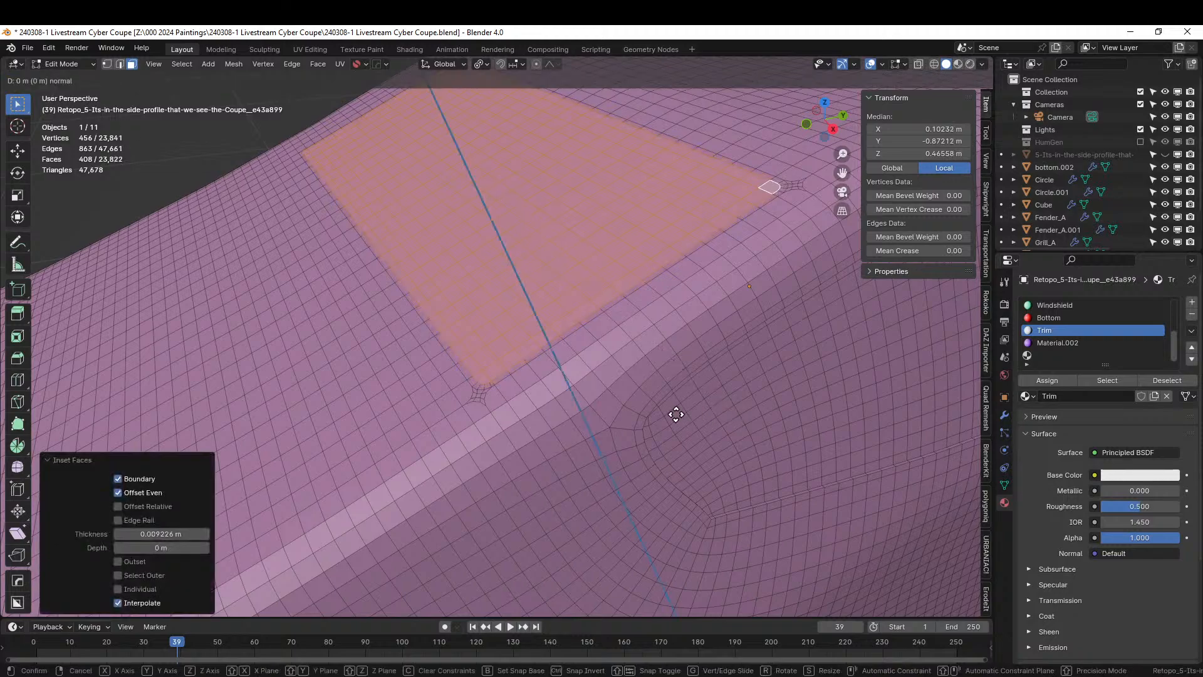
click(678, 414)
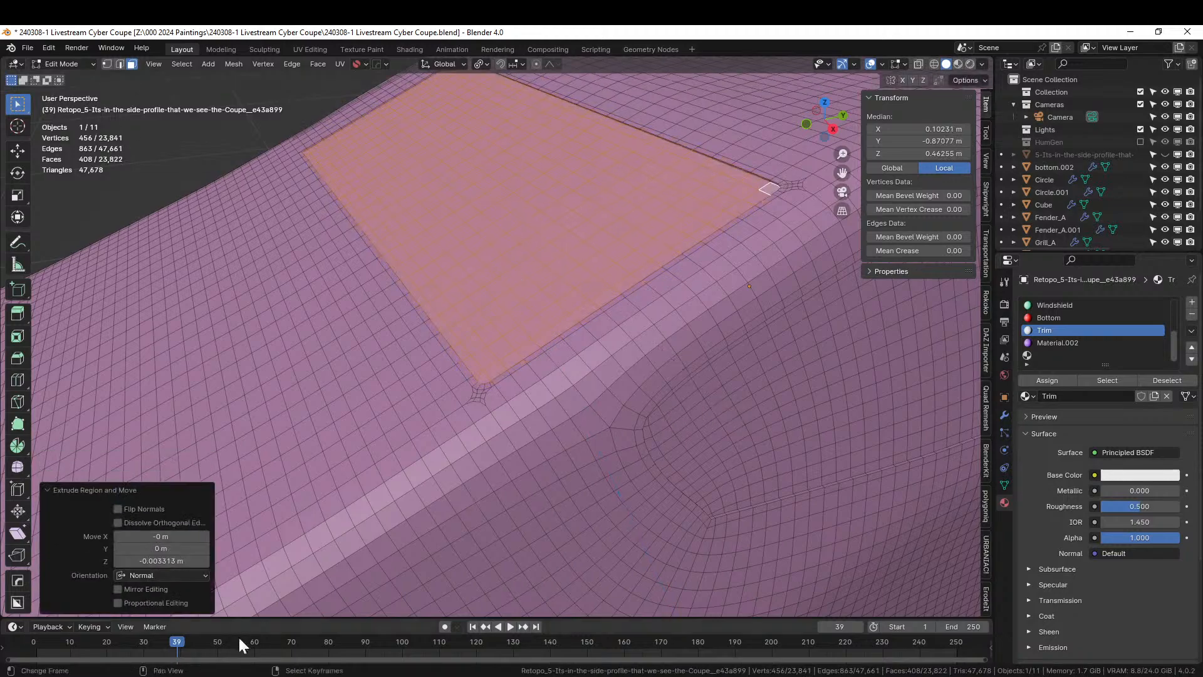
click(161, 556)
text(-)
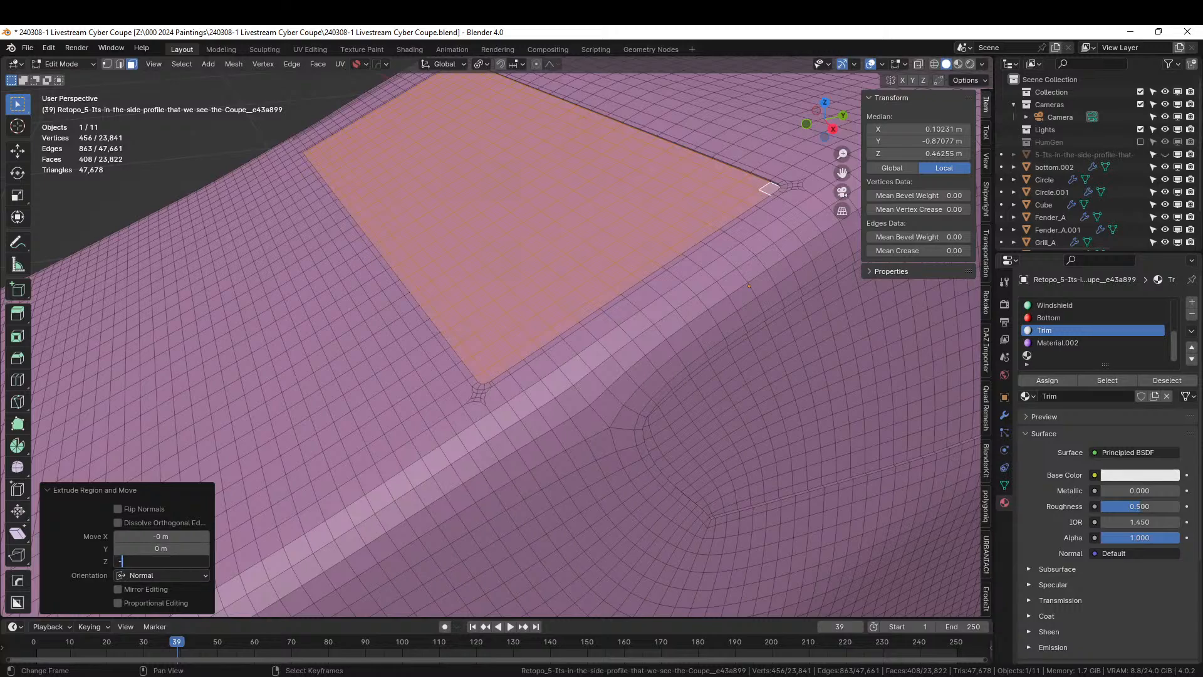
text(0.005)
key(Return)
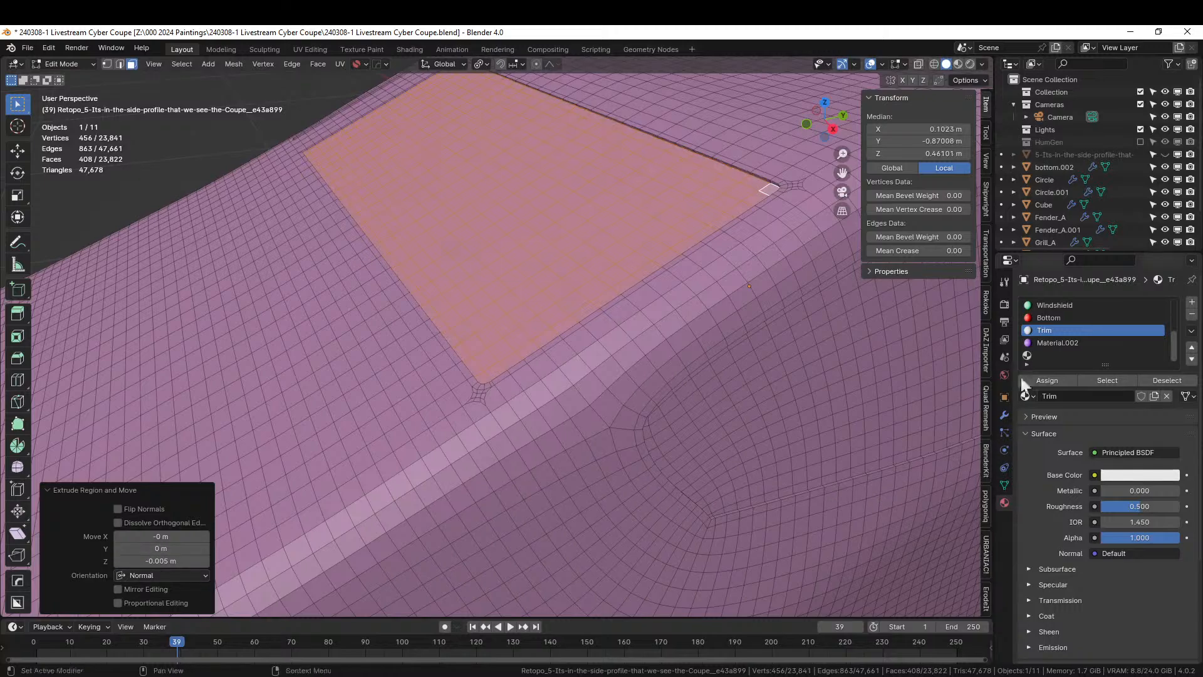
Assign the Windshield material to the recessed rear window faces and view the body from above in Object Mode with rendered shading
click(1051, 307)
click(1043, 381)
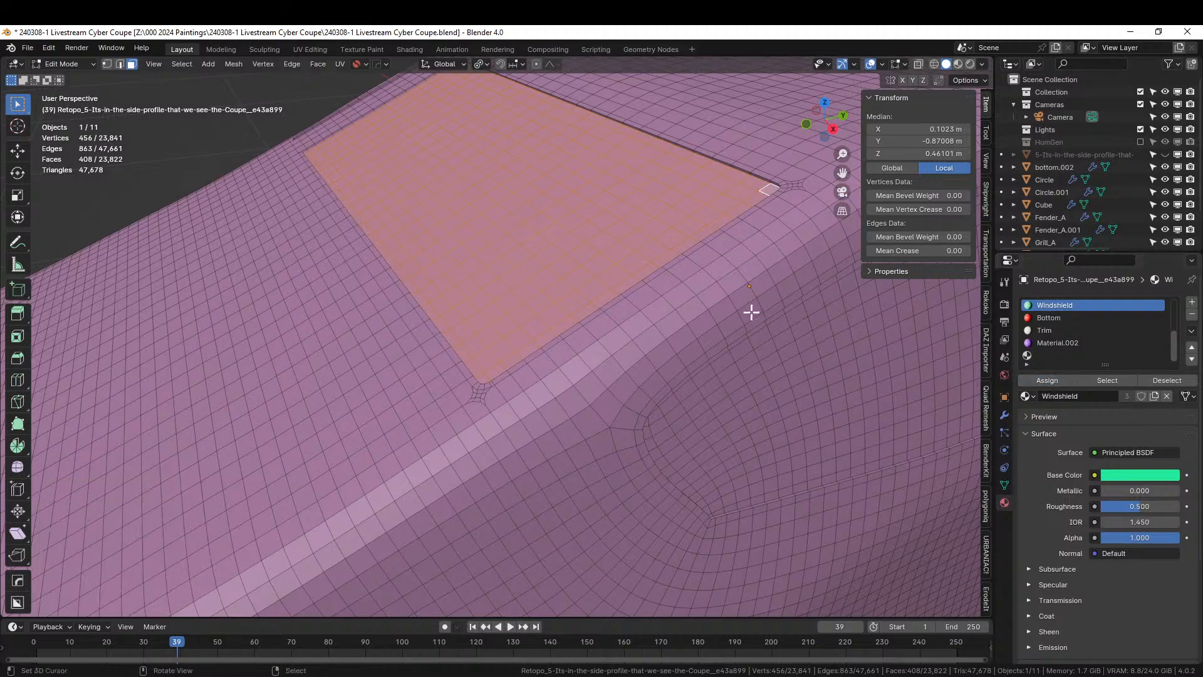
key(Tab)
middle_drag(751, 310, 952, 270)
click(969, 65)
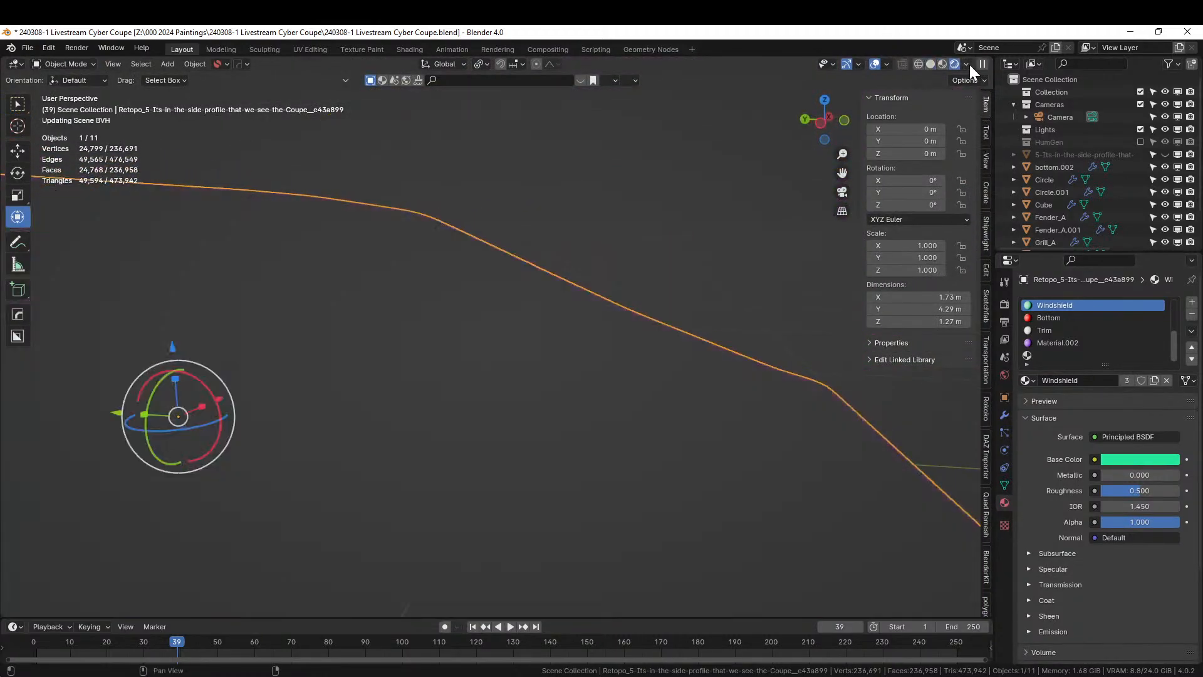
scroll(582, 188, down, 3)
middle_drag(572, 204, 543, 418)
key(KP_7)
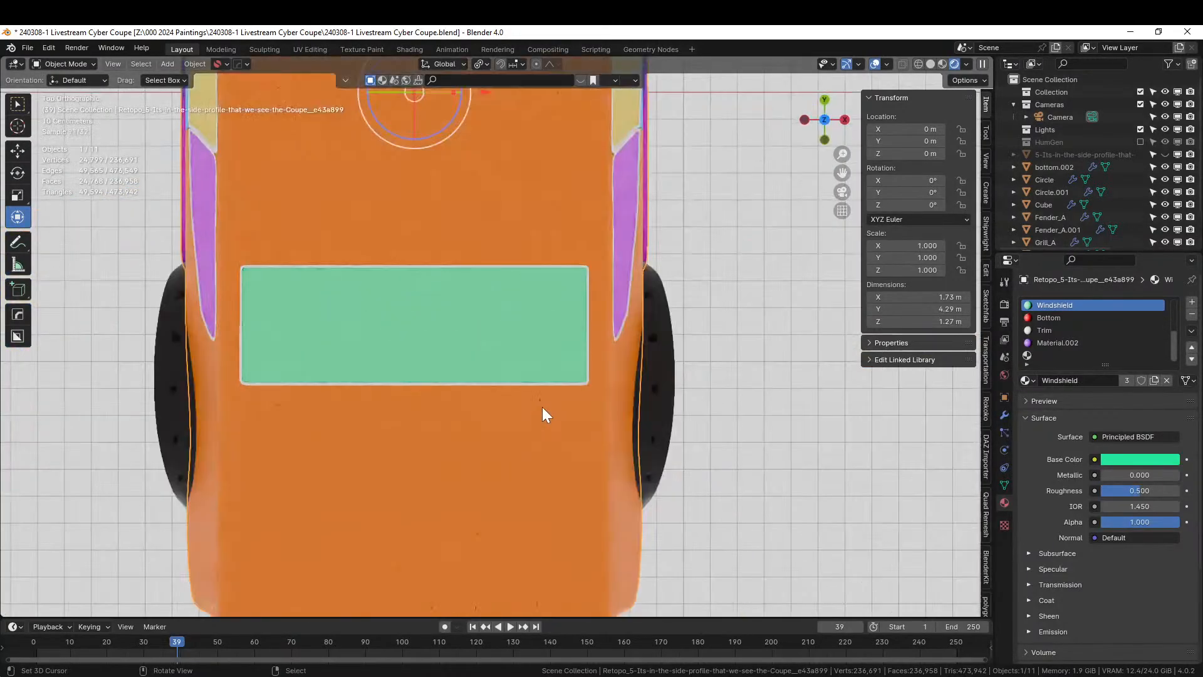
Select two trunk lid corner vertices on the rear deck in Edit Mode and bevel them 0.02 m with 3 segments
key(Tab)
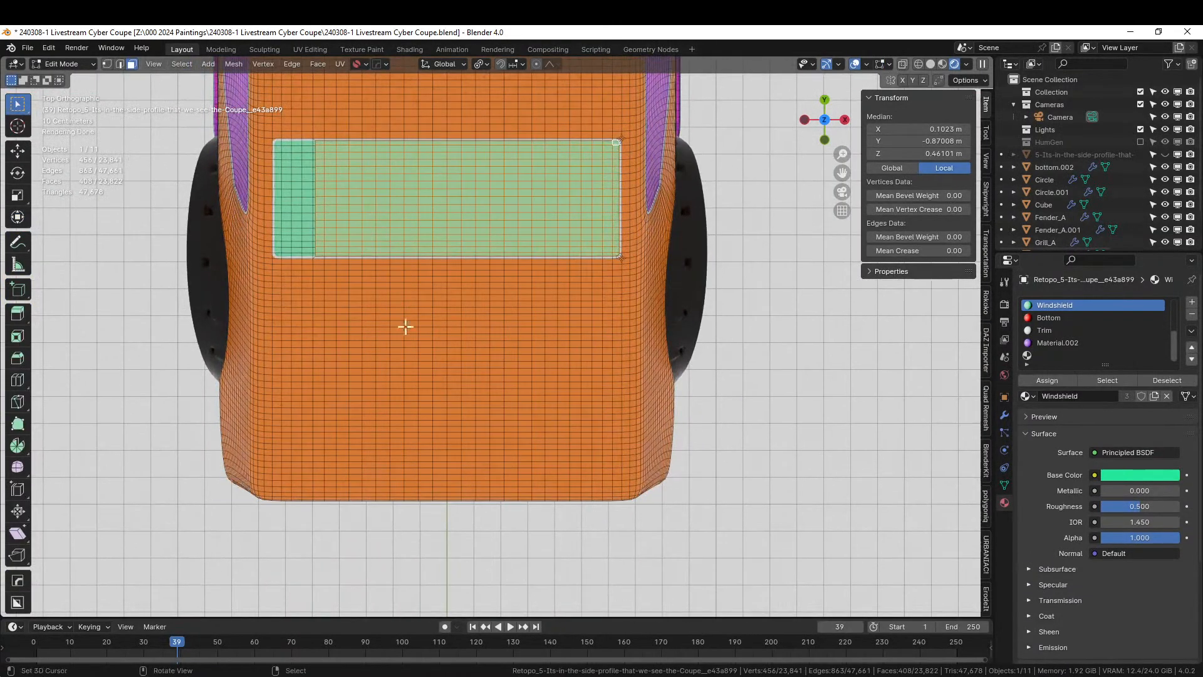
scroll(302, 310, up, 1)
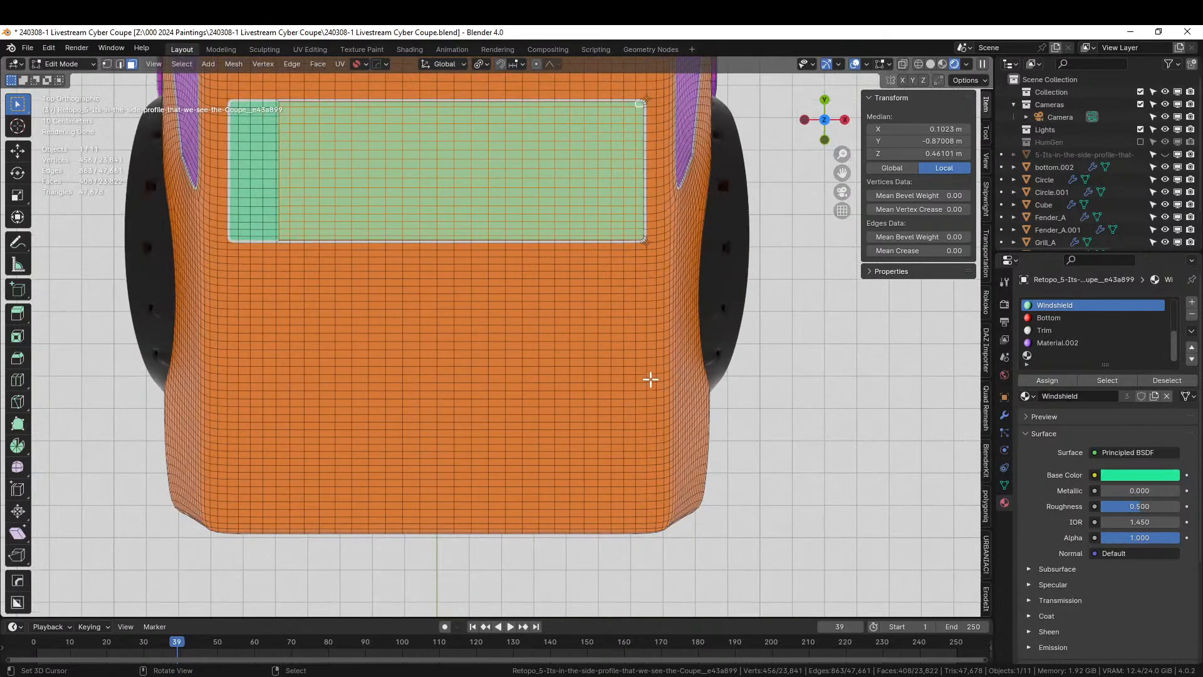
scroll(650, 379, up, 1)
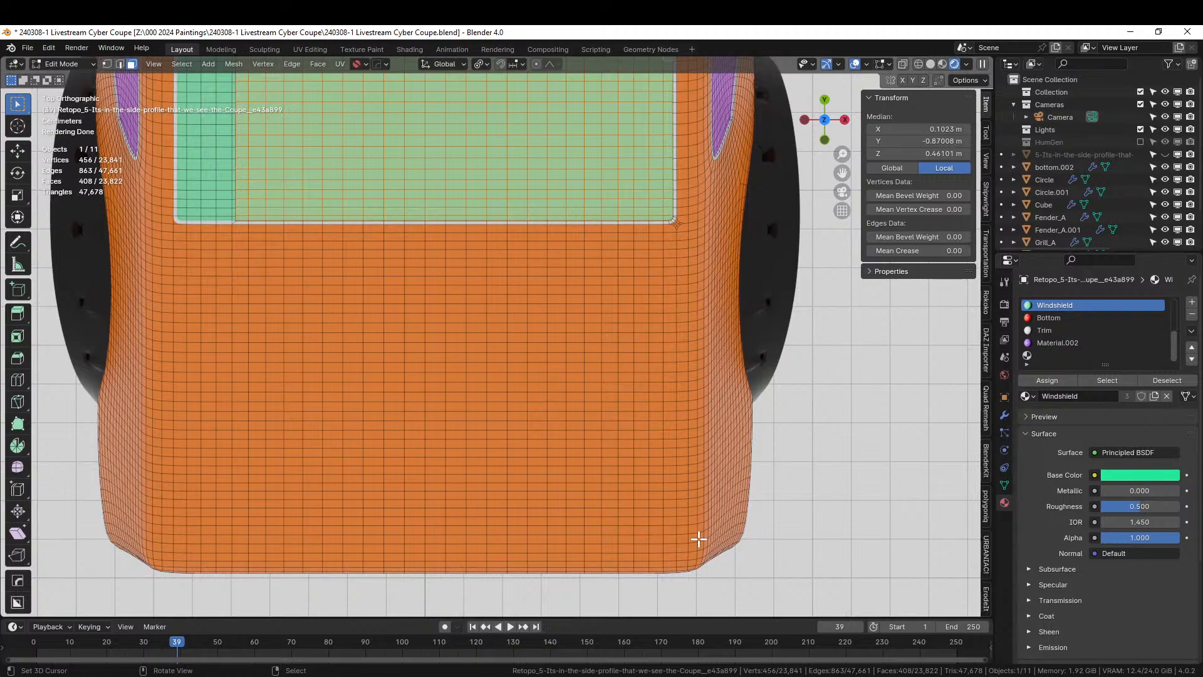
key(1)
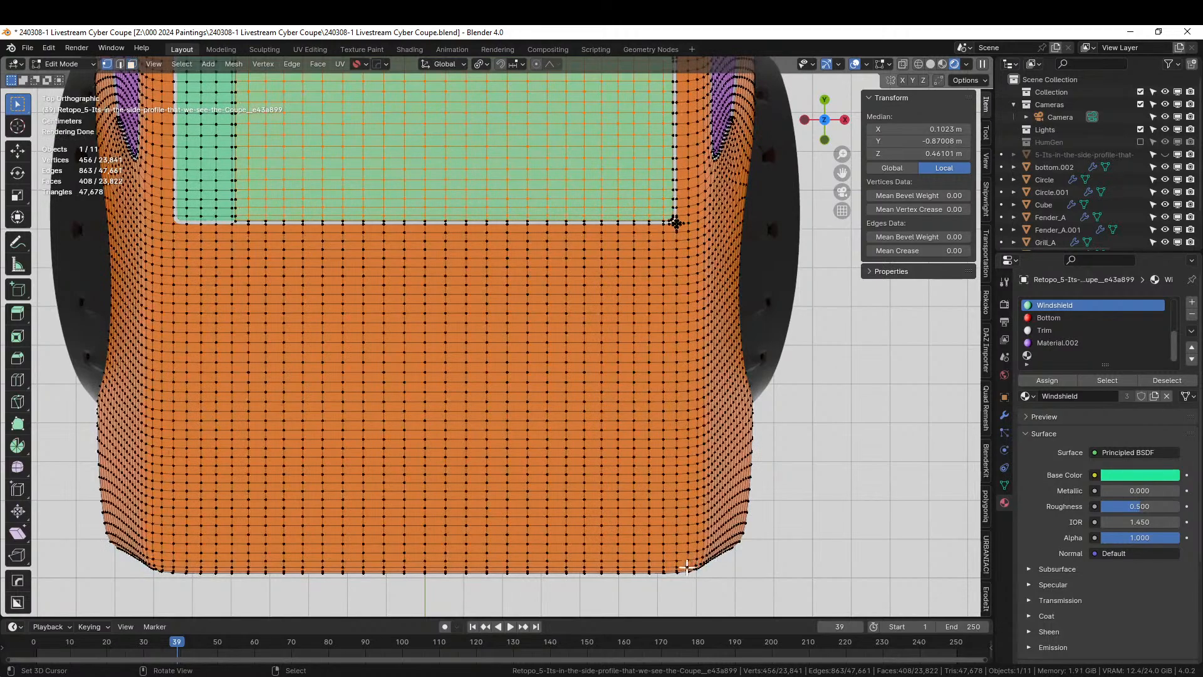
click(676, 353)
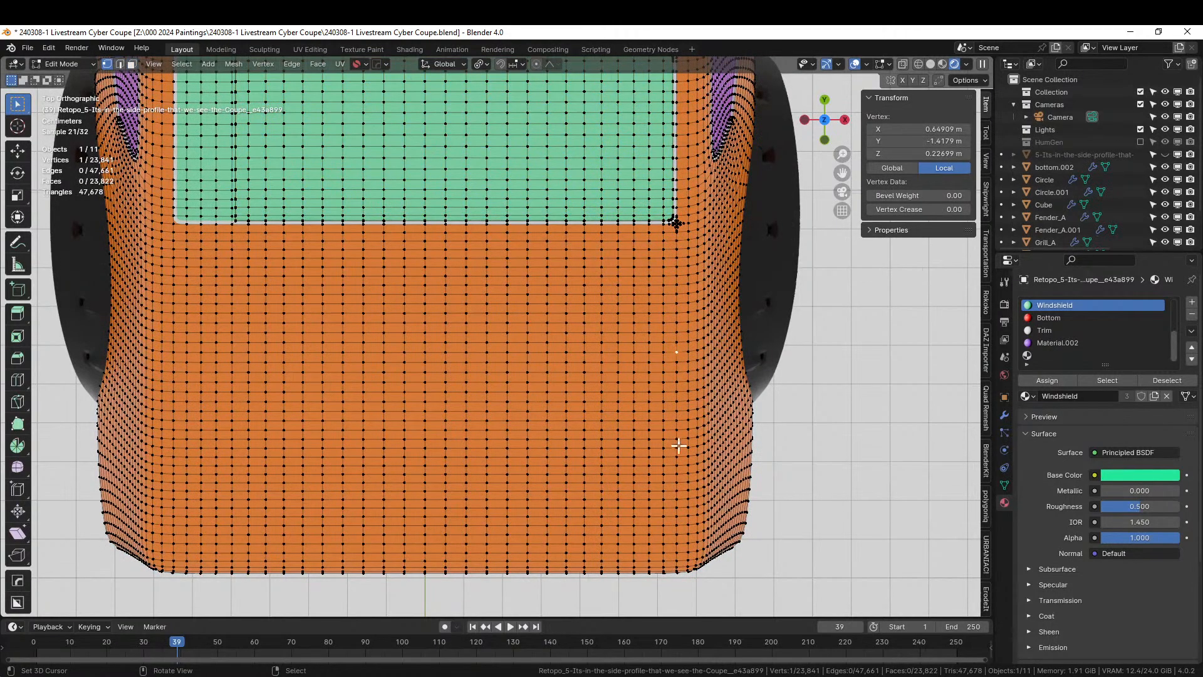
shift+click(676, 543)
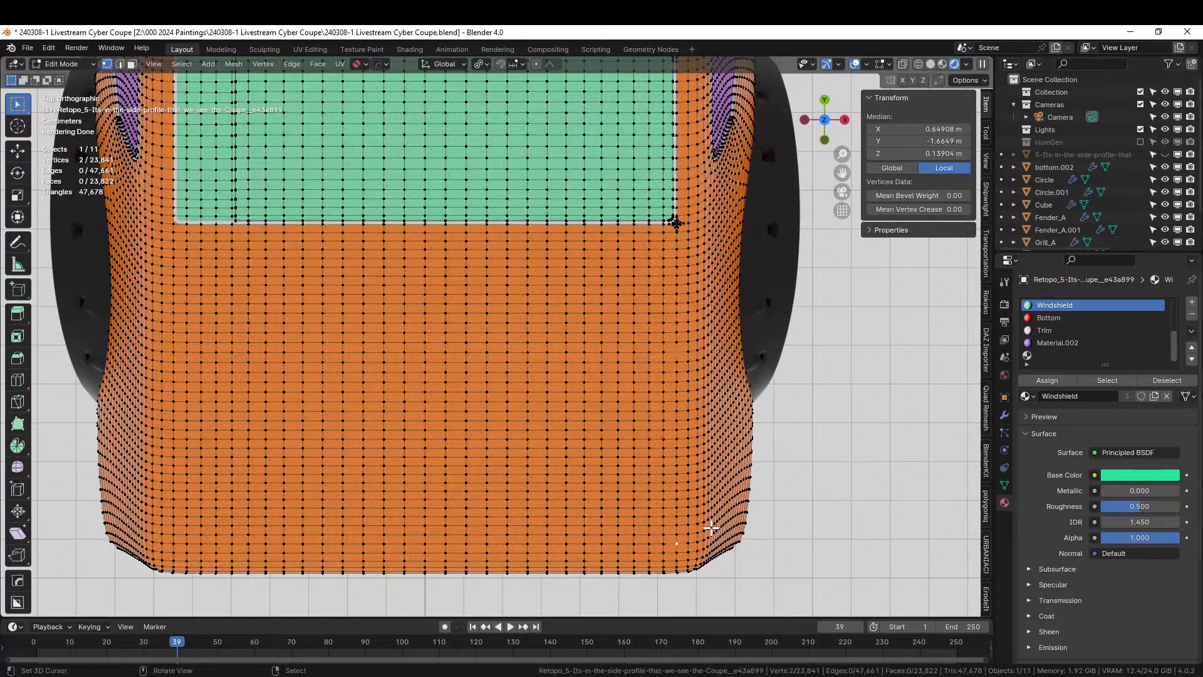
key(ctrl+shift+b)
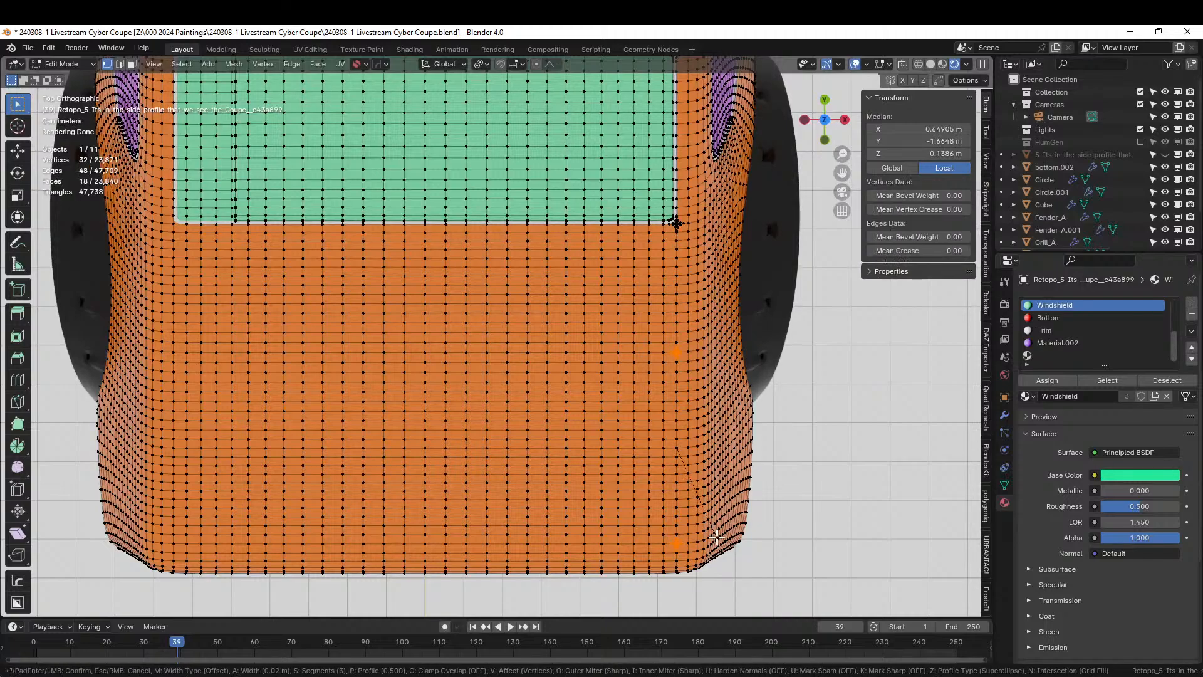
click(717, 536)
Select the block of trunk lid faces between the beveled corners in solid shading, excluding the extra row nearest the rear window
key(3)
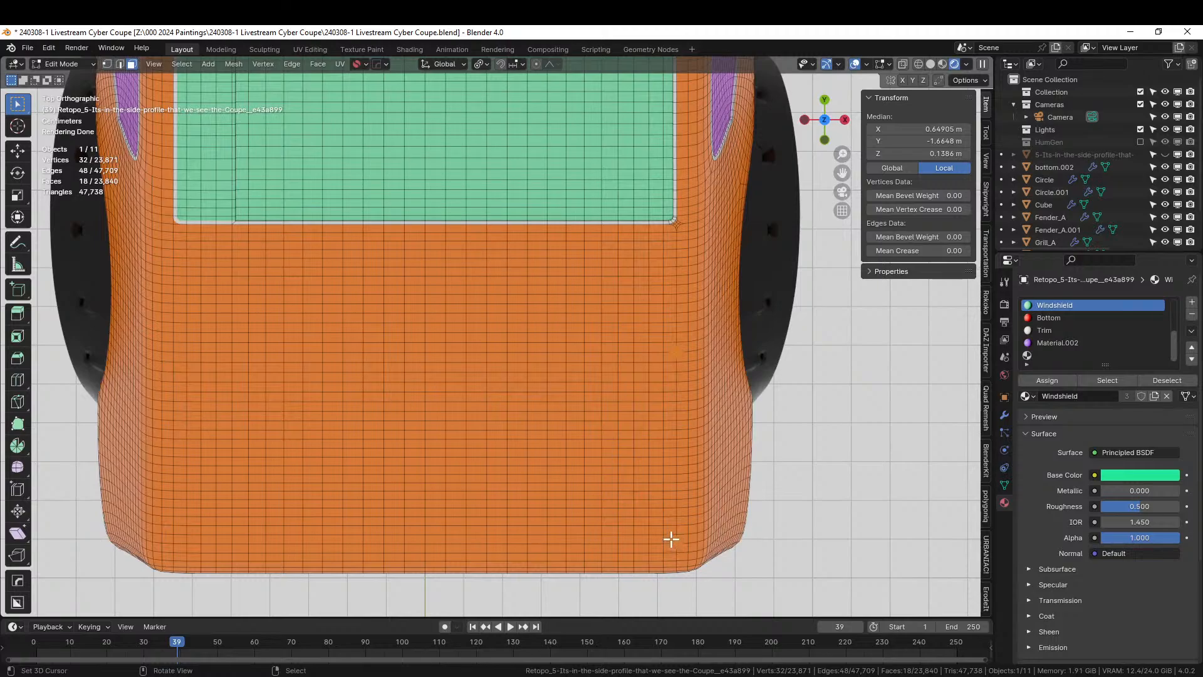
ctrl+click(669, 356)
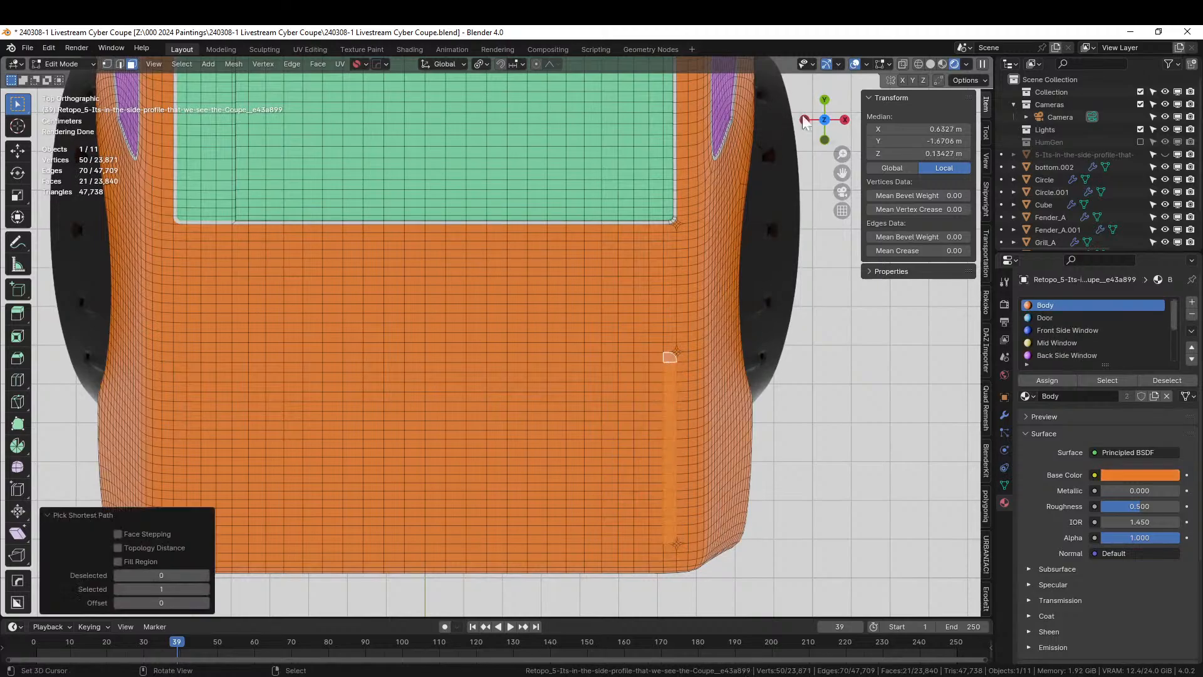
click(929, 64)
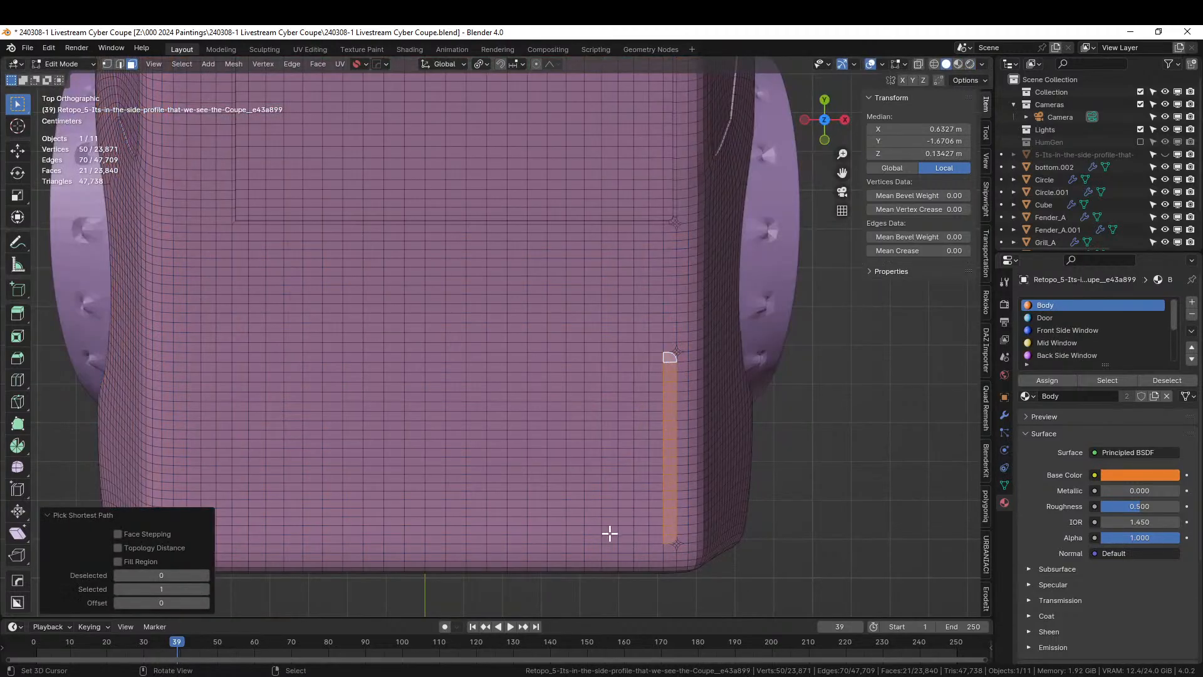
drag(664, 540, 237, 342)
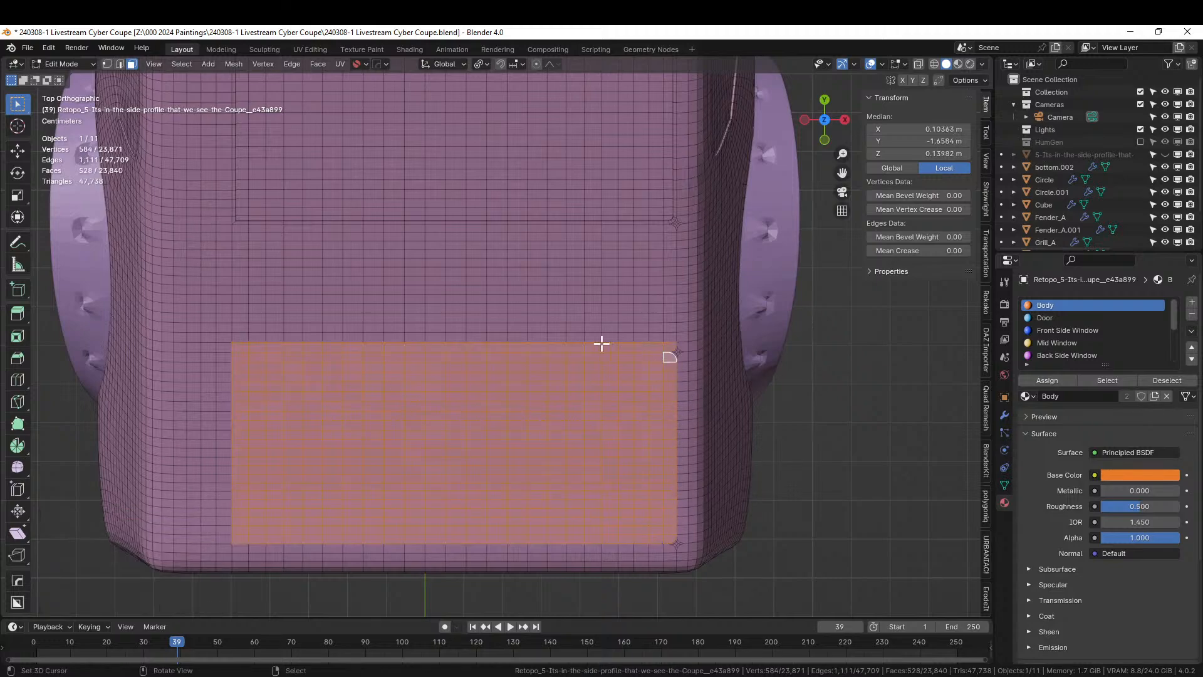
alt+shift+right_click(442, 347)
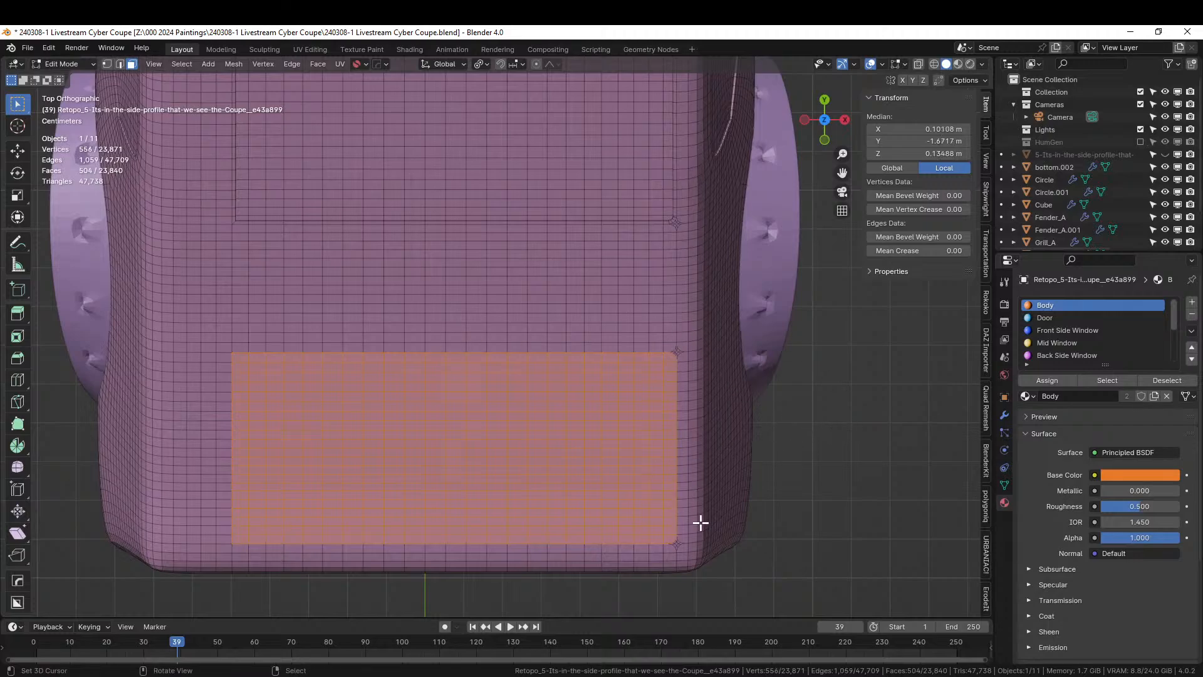
Inset the selected trunk lid faces with a thickness of 0.002 m
middle_drag(700, 521, 691, 412)
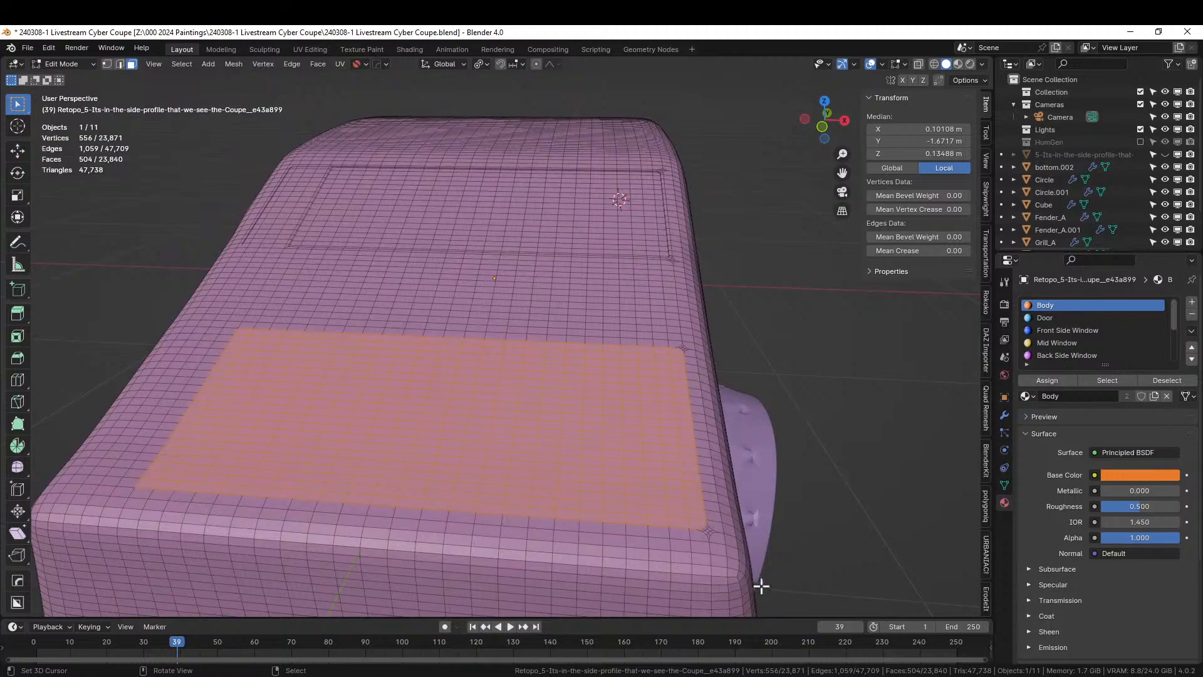
key(i)
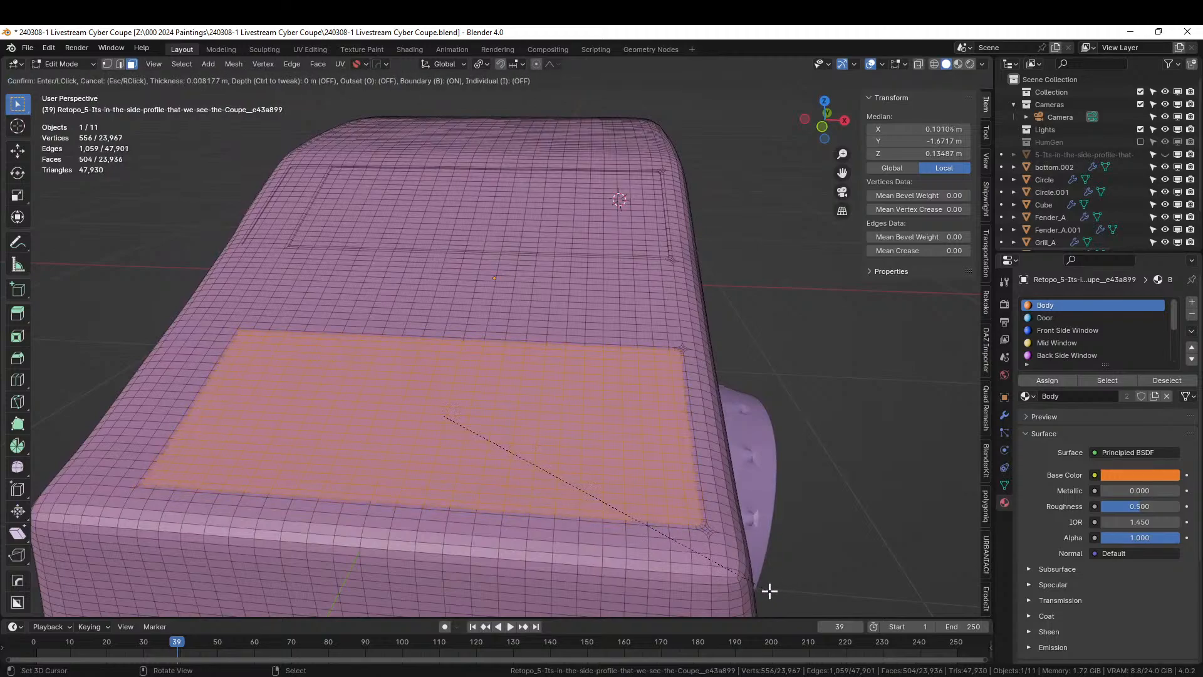
click(769, 590)
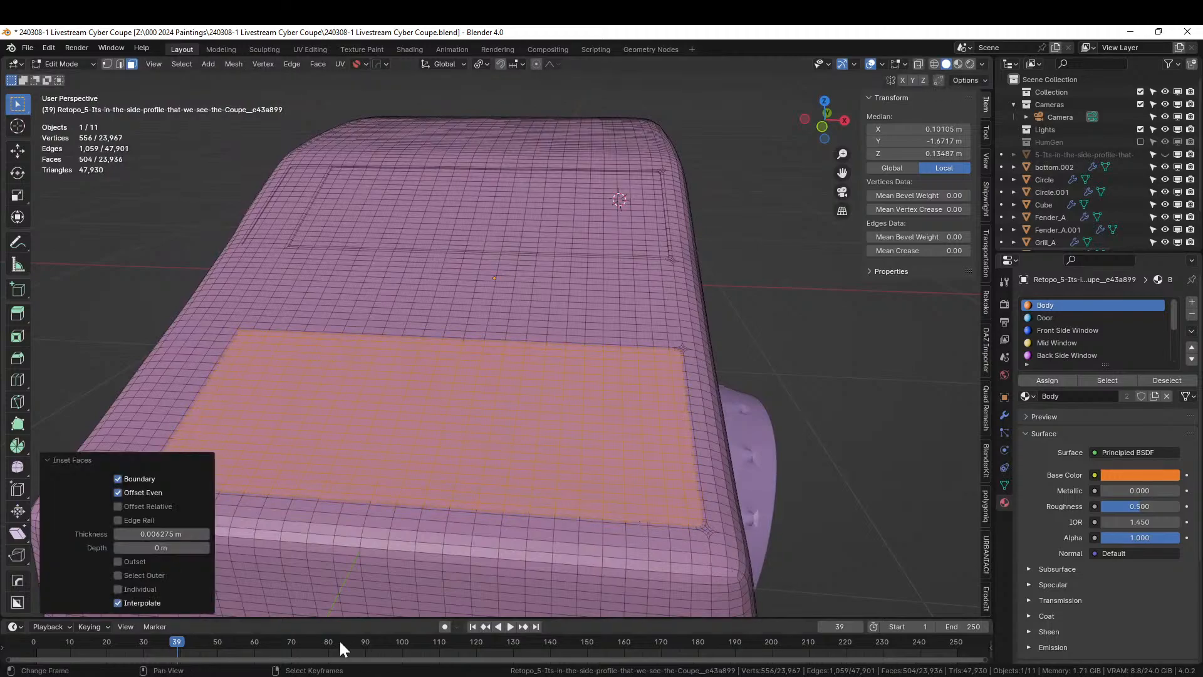
click(171, 534)
text(.0)
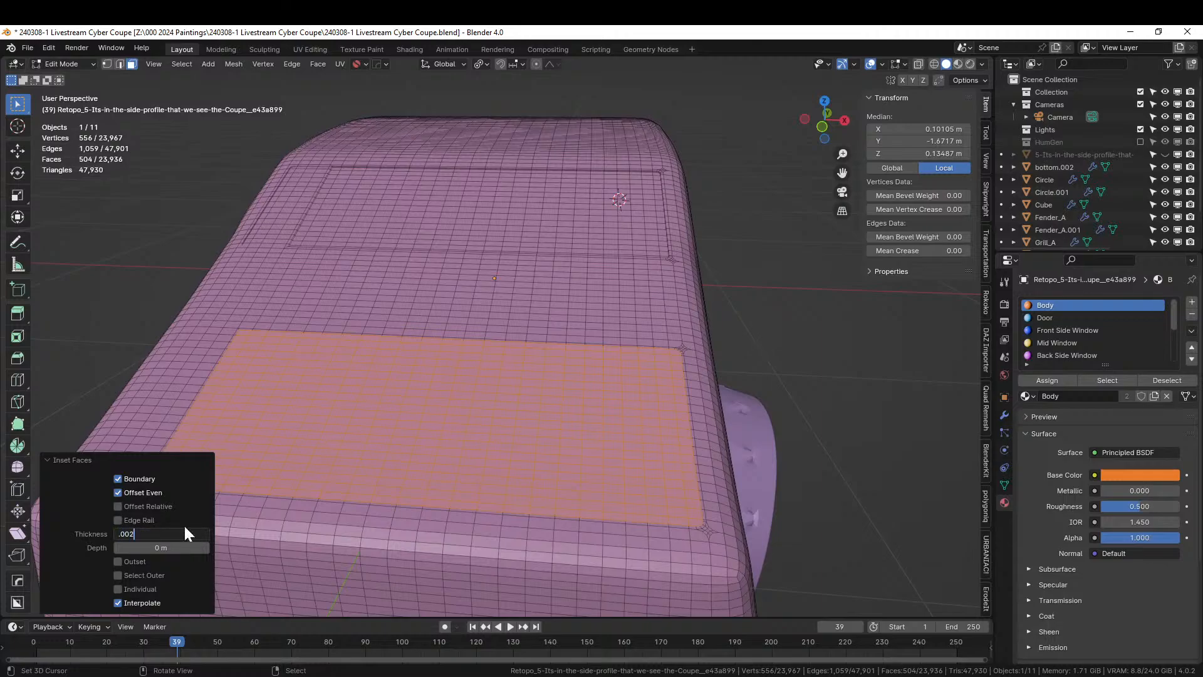
Inset the trunk lid faces with a thickness of 0.002 m and select the outer ring of faces
text(02)
key(Return)
click(117, 575)
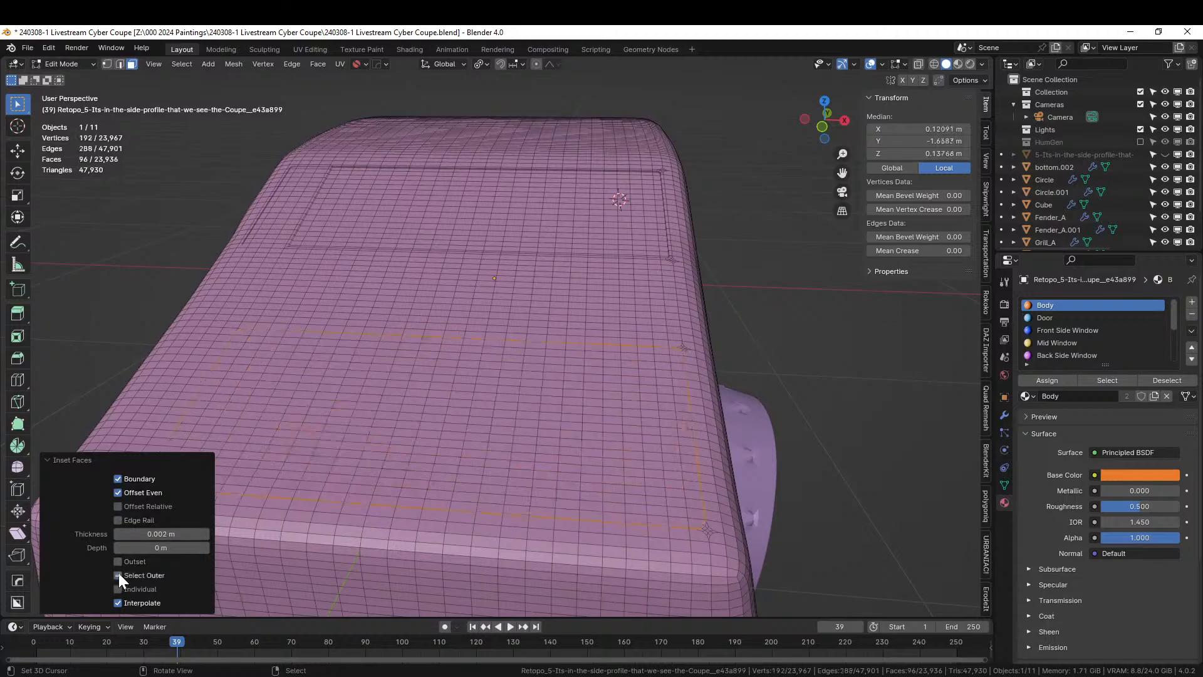
scroll(432, 509, down, 2)
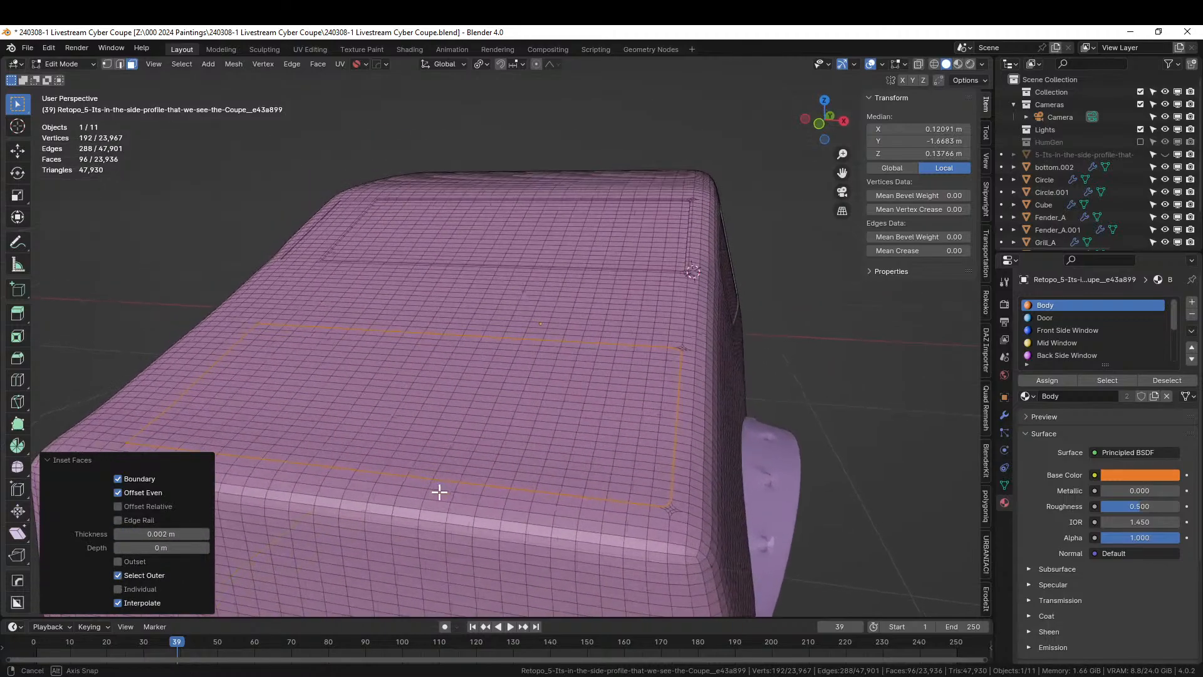
Extrude the trunk outline ring into the body as a panel gap, and inspect the car from all sides in rendered shading
key(e)
click(556, 535)
key(Tab)
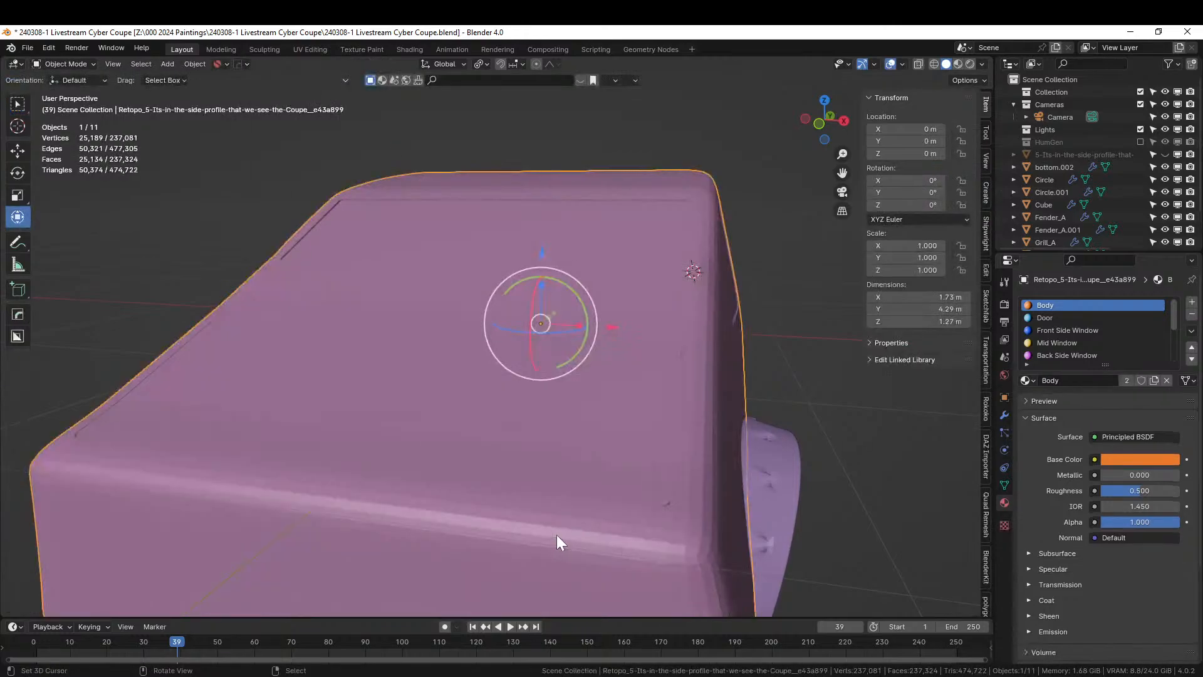
middle_drag(685, 387, 596, 396)
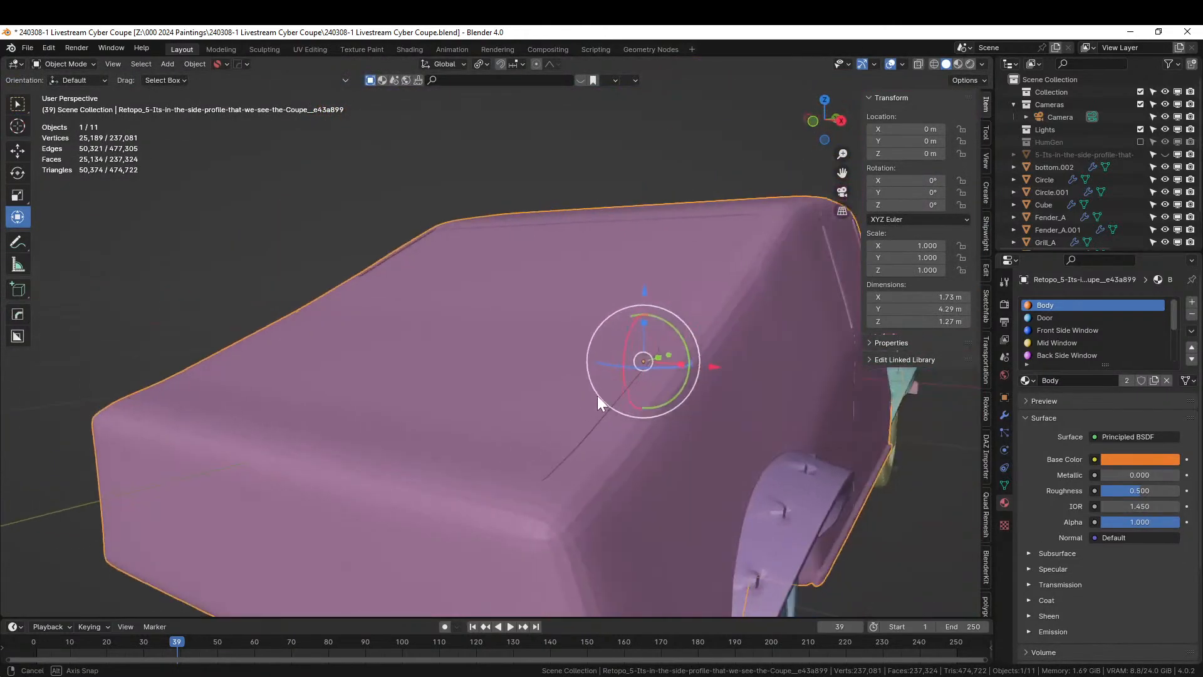
click(971, 64)
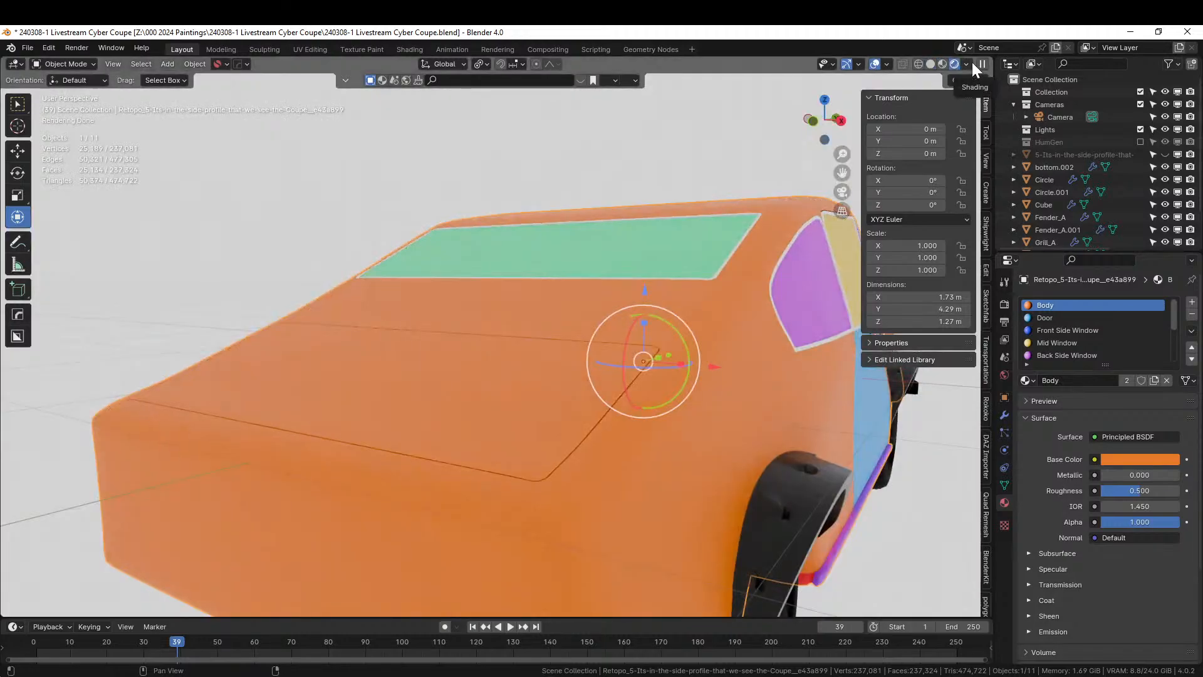
middle_drag(726, 201, 859, 443)
scroll(859, 443, up, 3)
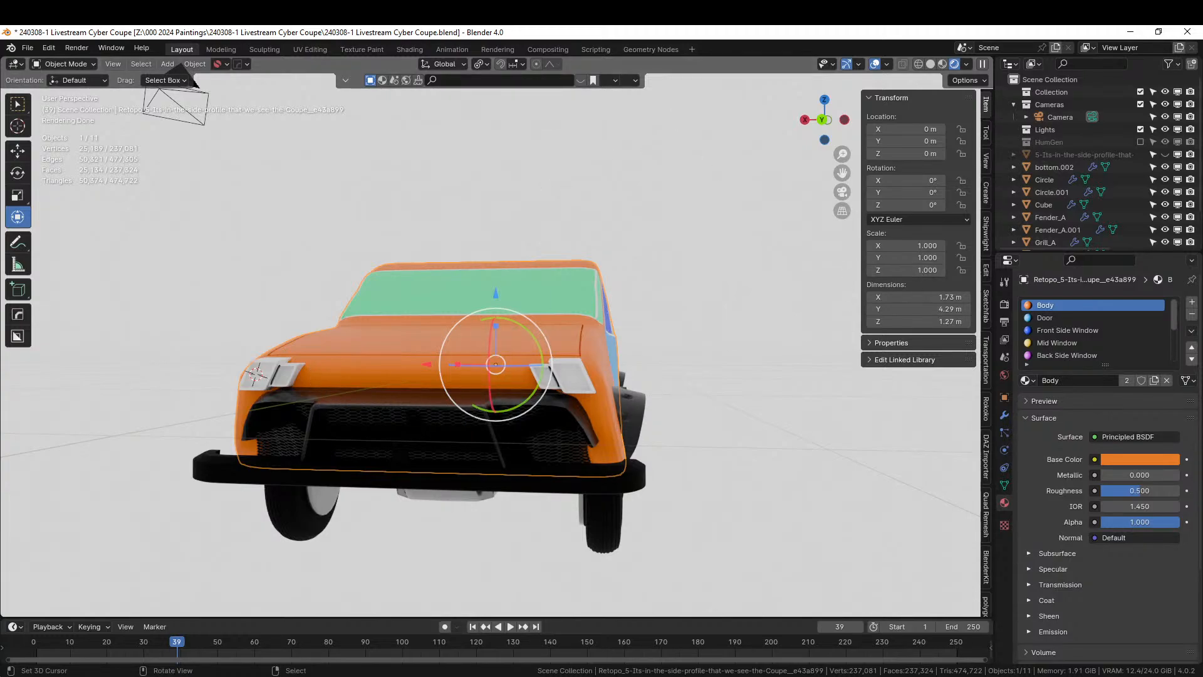
middle_drag(698, 415, 464, 391)
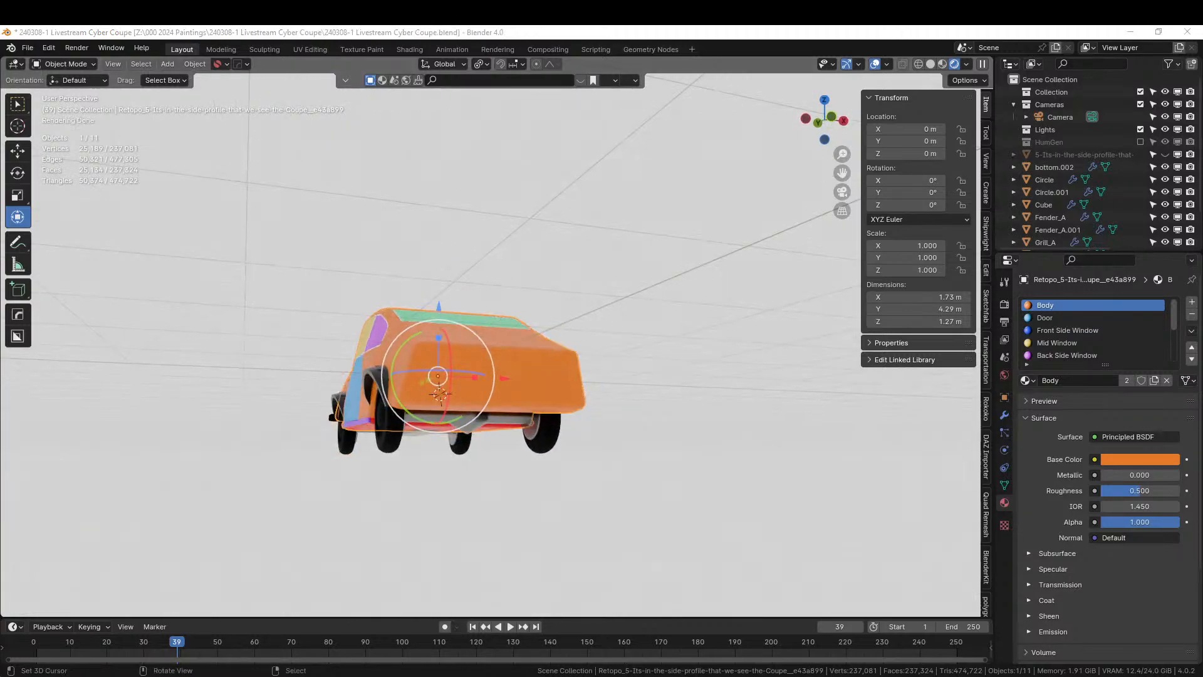
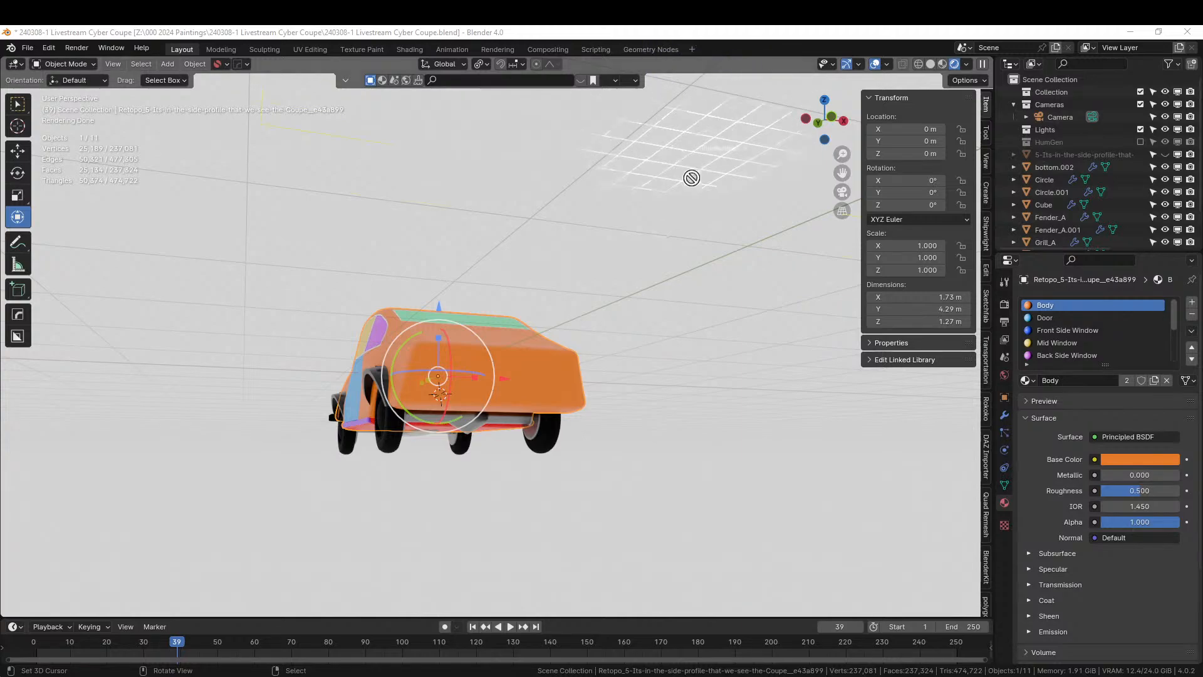
Add the BumperRear_A asset to the scene, rotate it 180° about Z and clear its location
drag(690, 177, 696, 388)
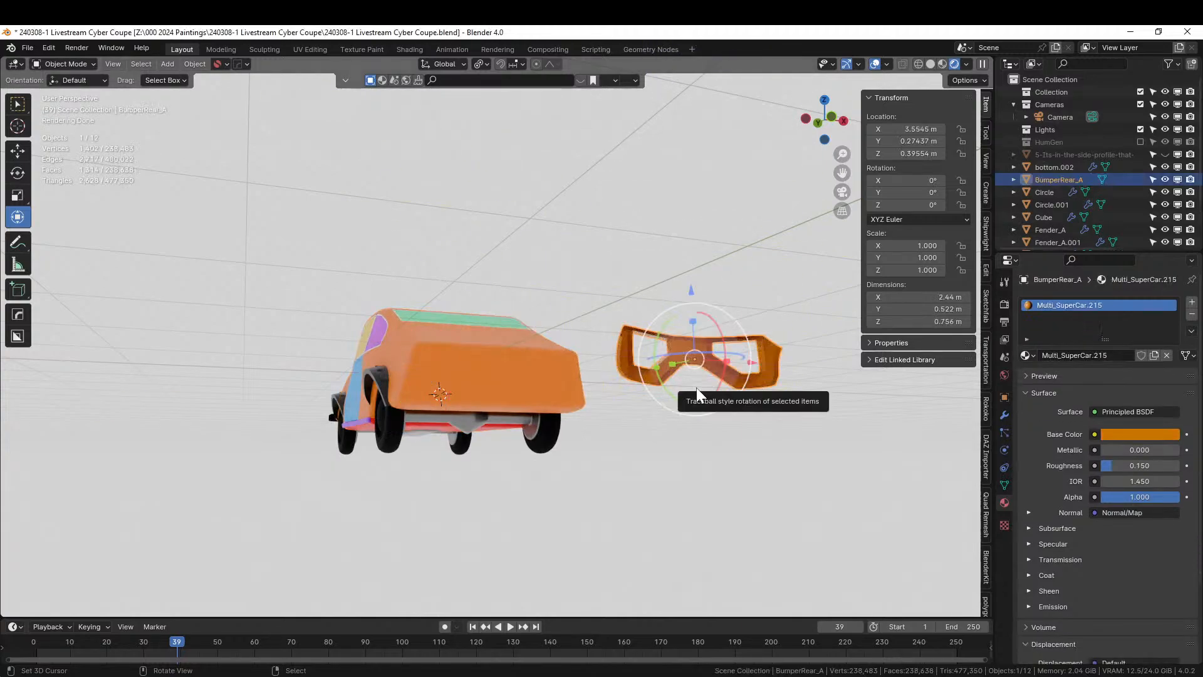
text(rz180)
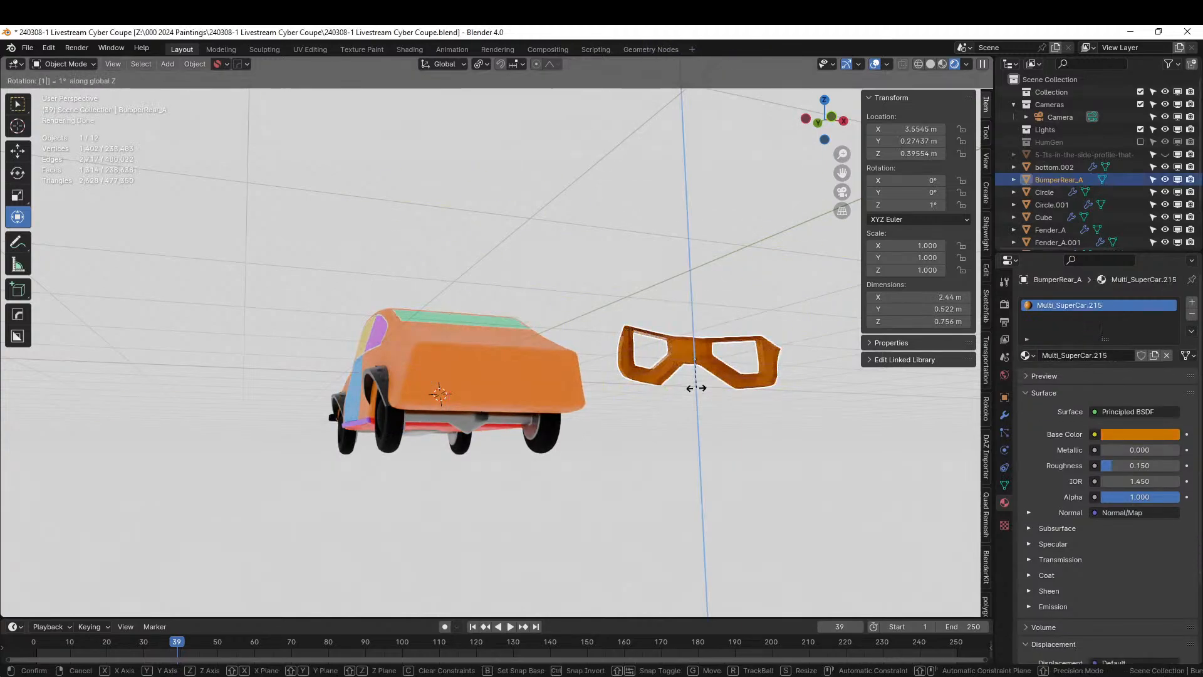
key(Return)
key(alt+g)
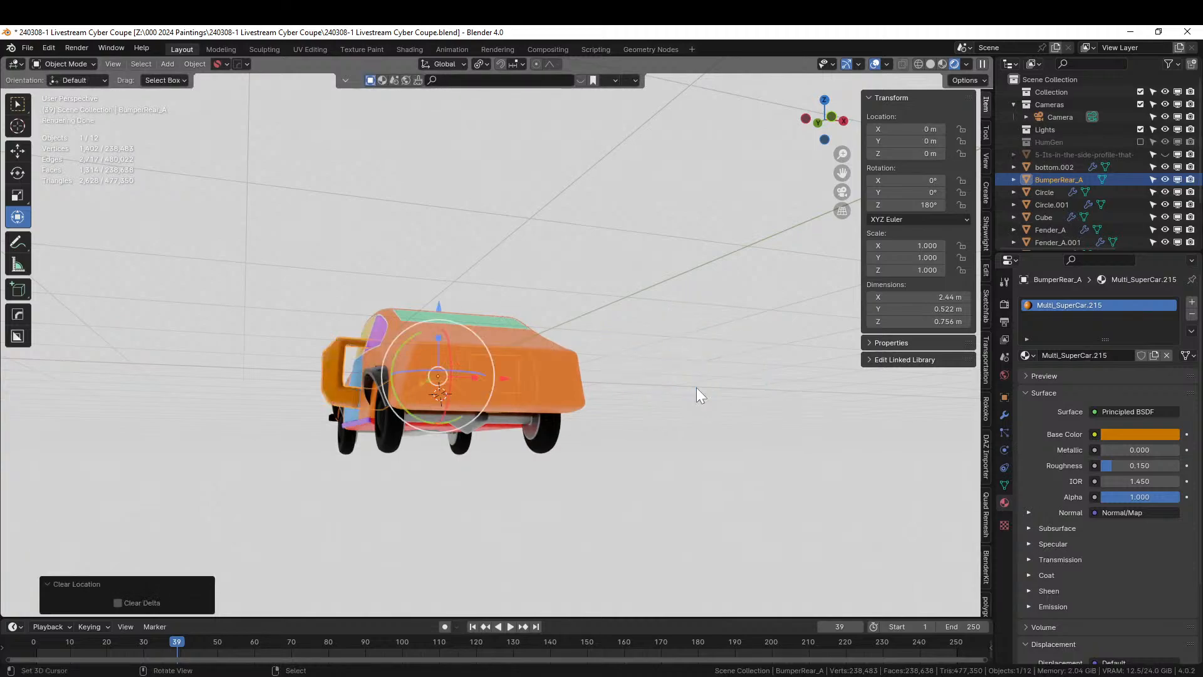
Move the rear bumper about 1.96 m along negative Y to the car's tail and scale it uniformly to about 0.649
key(KP_7)
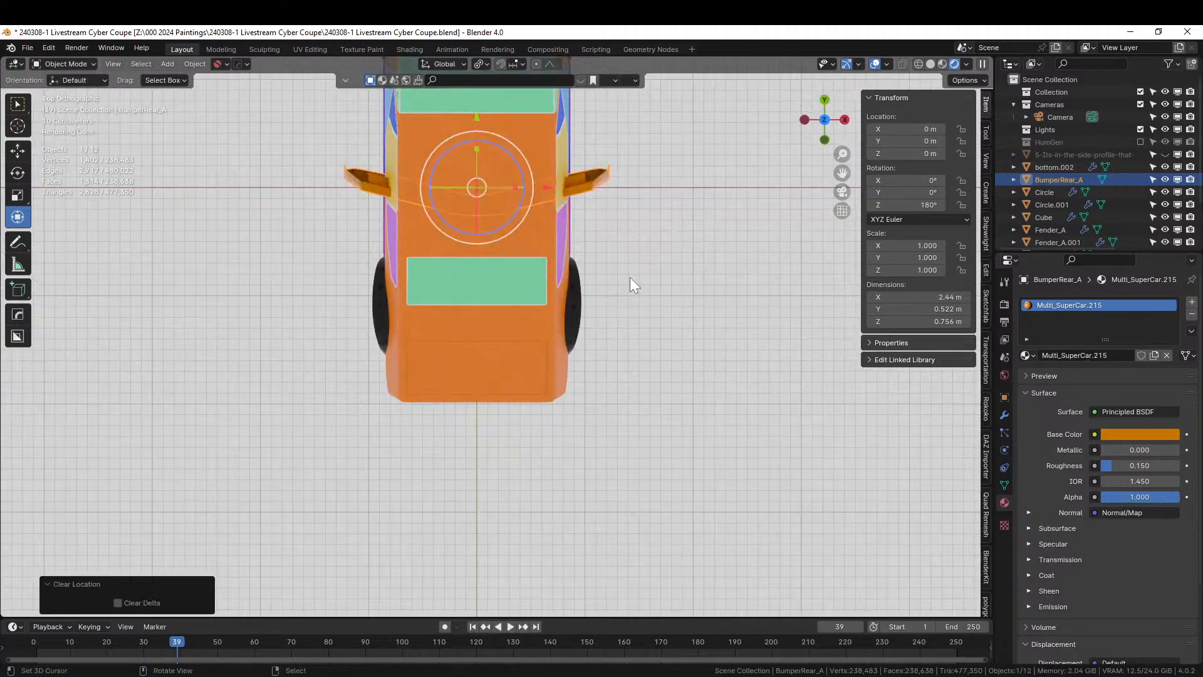
key(g)
key(y)
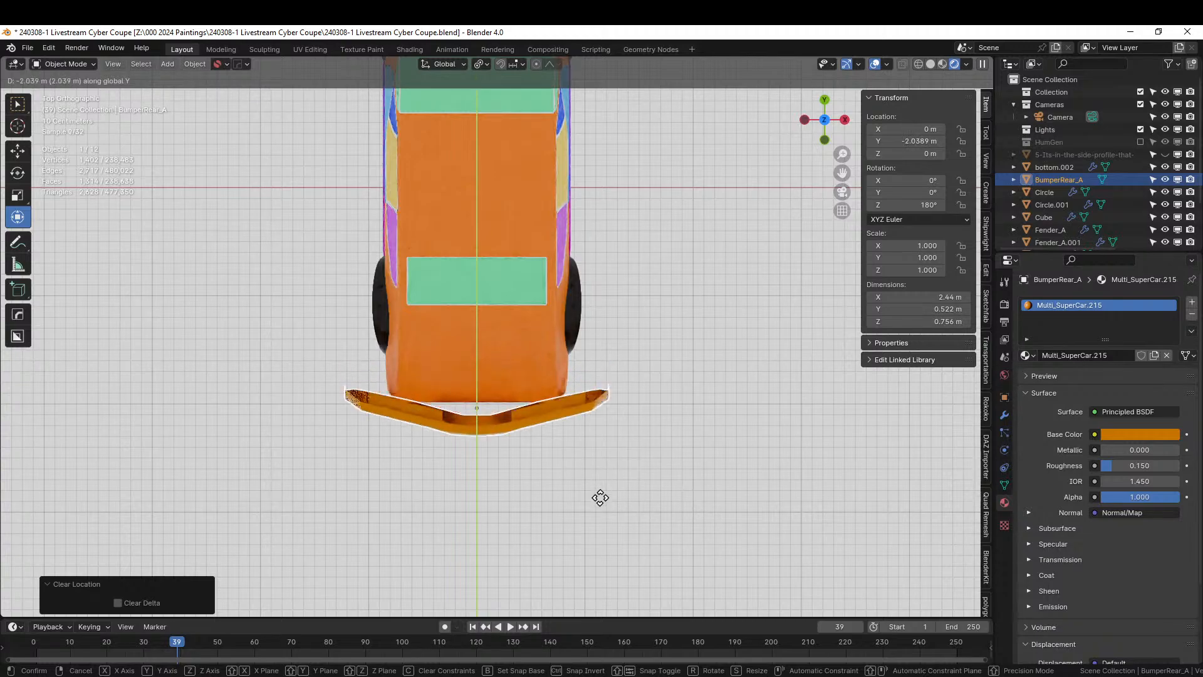
click(601, 495)
key(s)
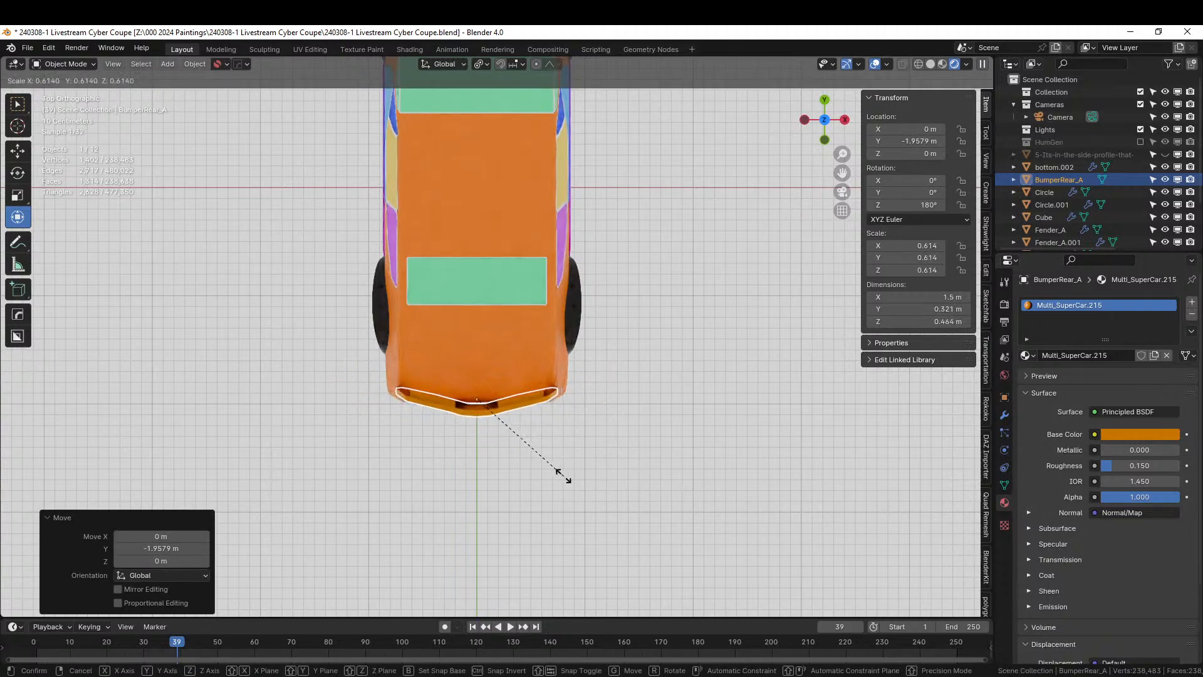
click(573, 473)
Lower the rear bumper about 0.227 m along Z to fit the car's rear end
middle_drag(573, 474, 659, 319)
key(g)
key(z)
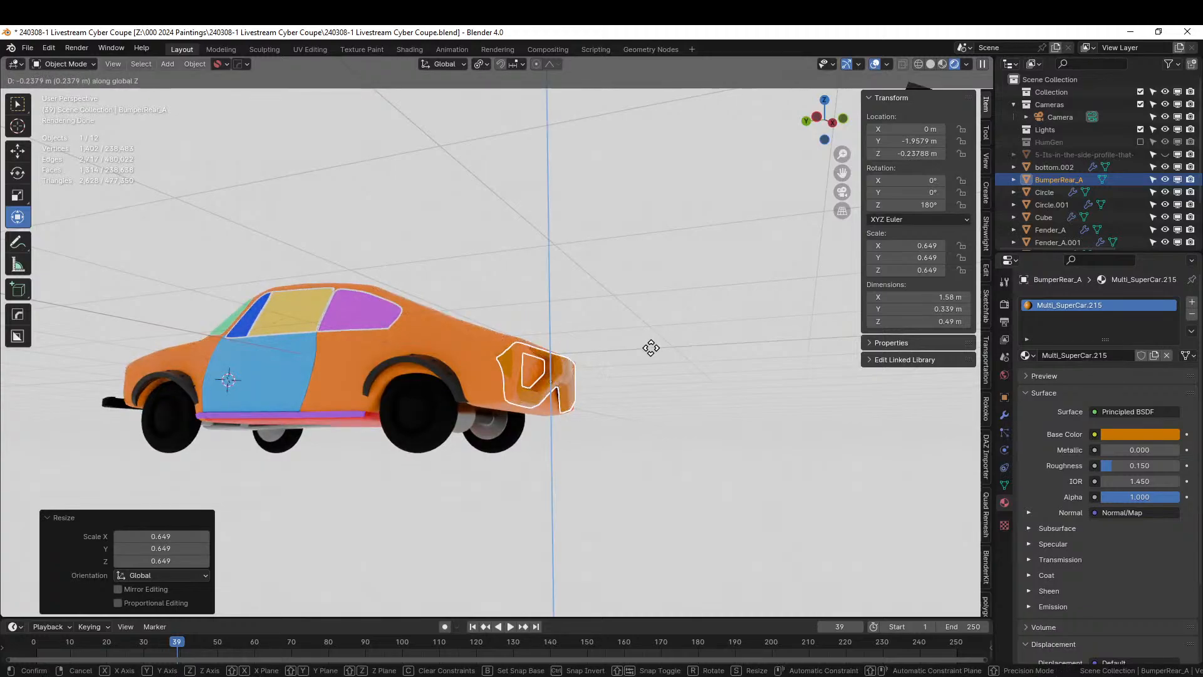
click(649, 344)
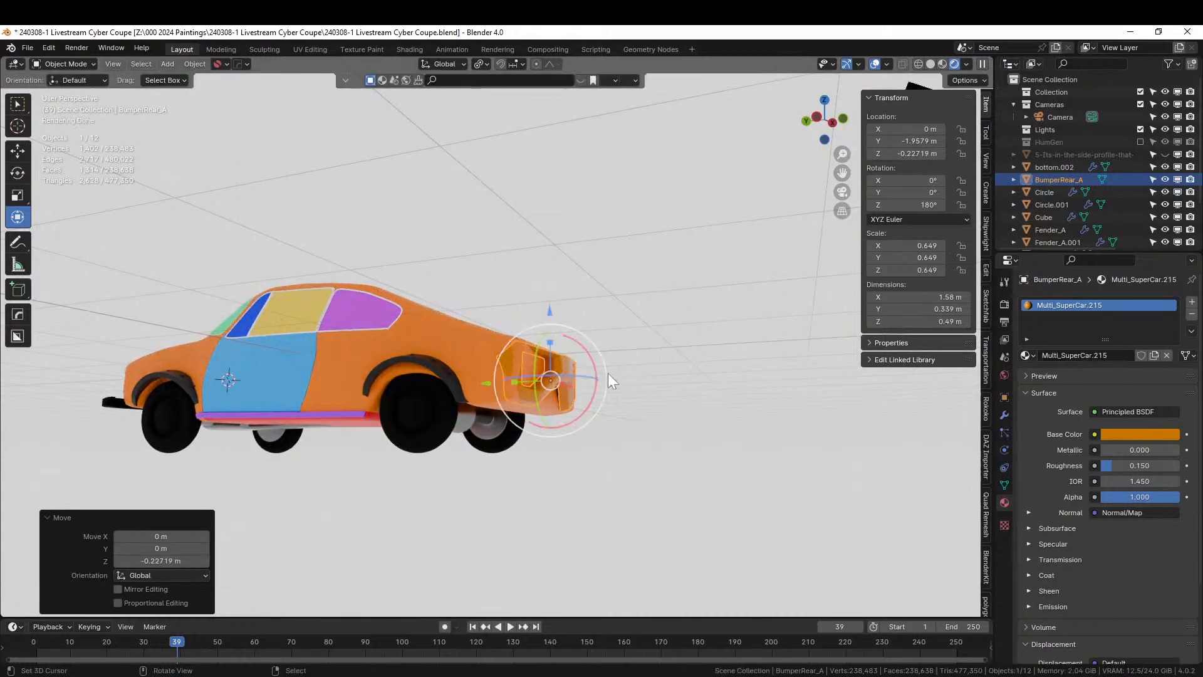
middle_drag(607, 373, 445, 422)
scroll(446, 423, up, 6)
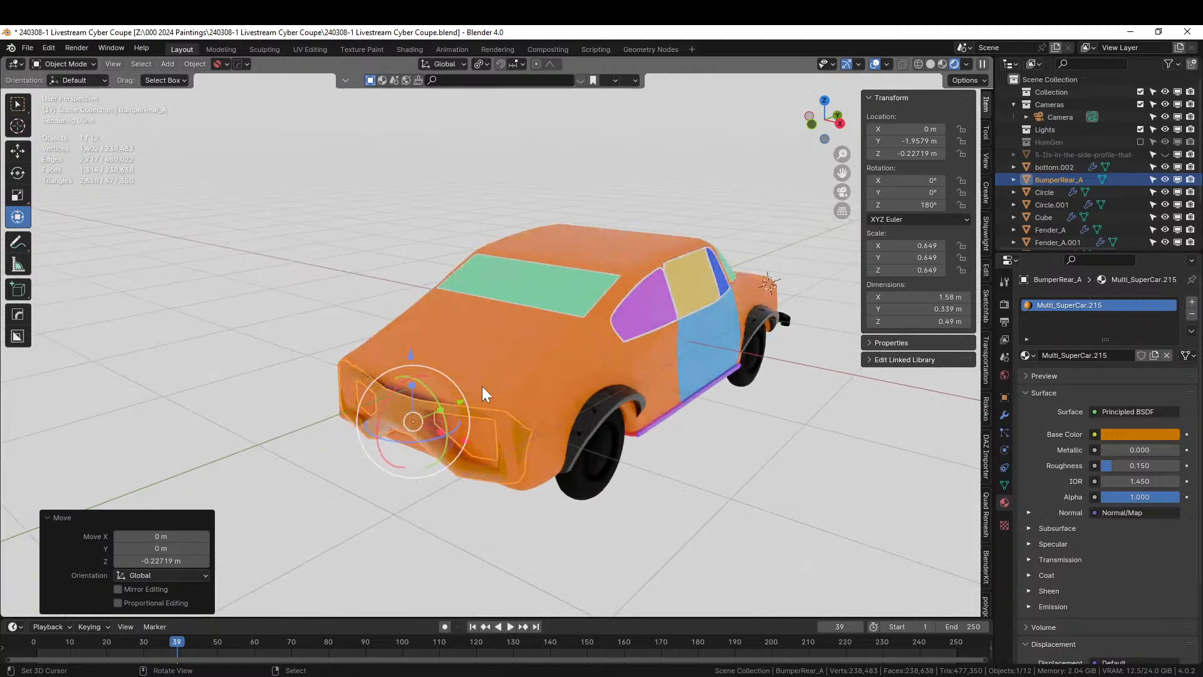
middle_drag(461, 366, 631, 449)
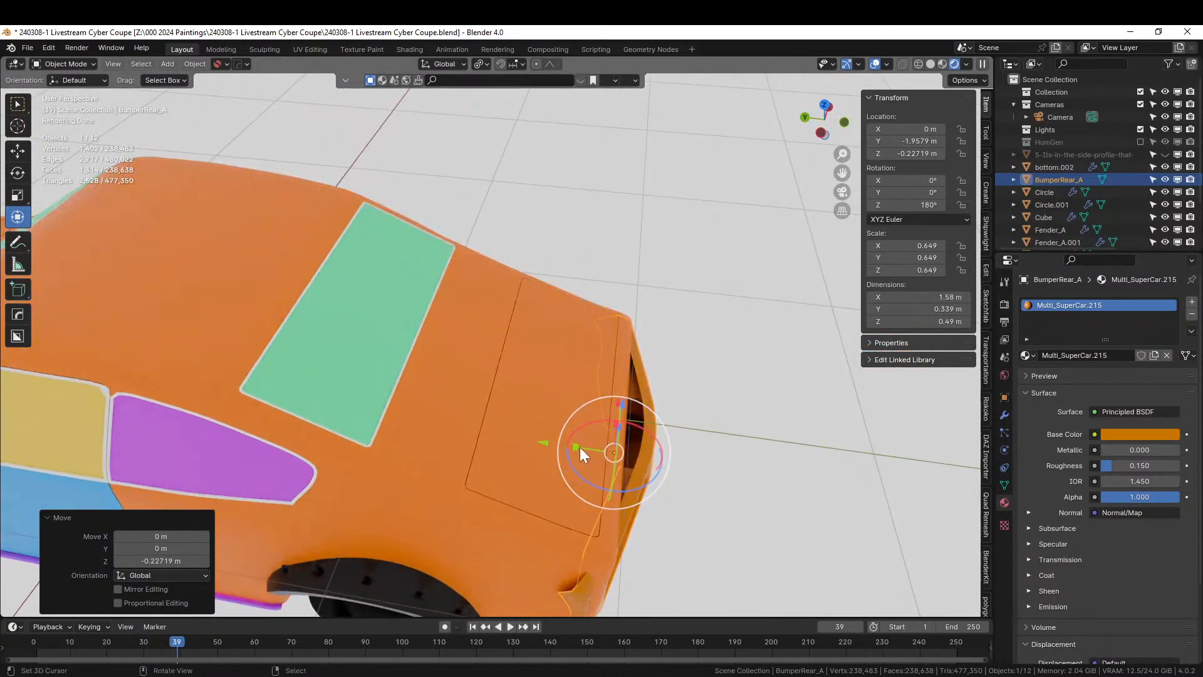
key(s)
key(y)
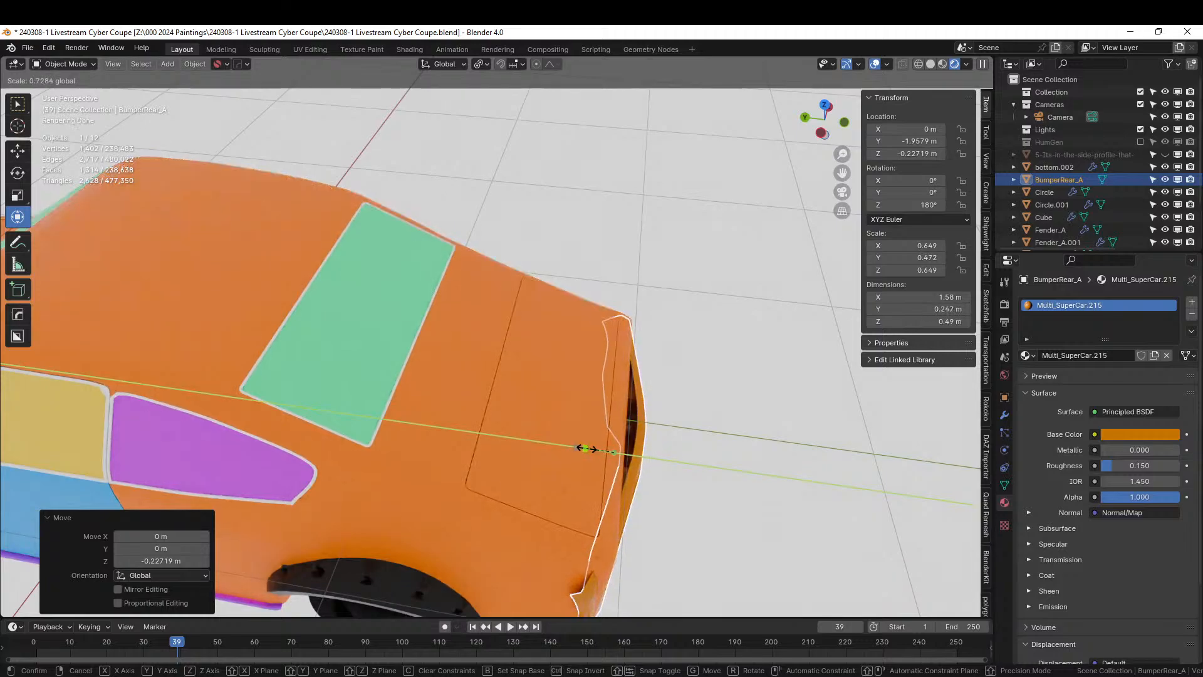
key(Escape)
middle_drag(585, 448, 545, 394)
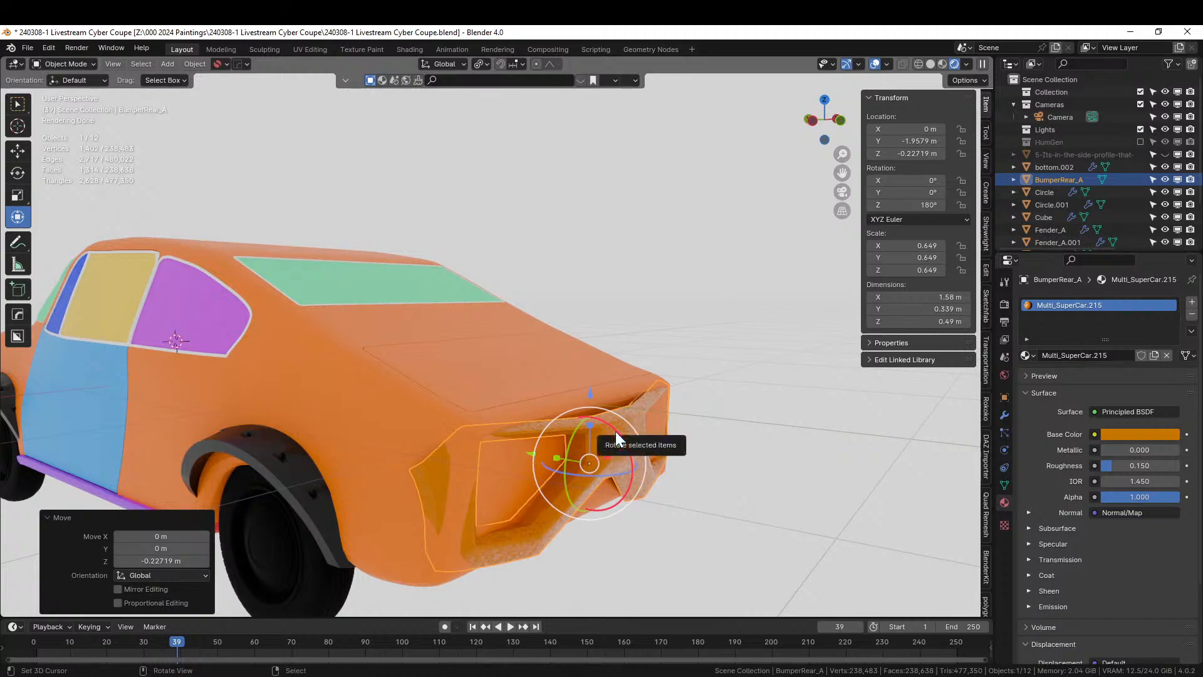
key(g)
key(z)
key(Escape)
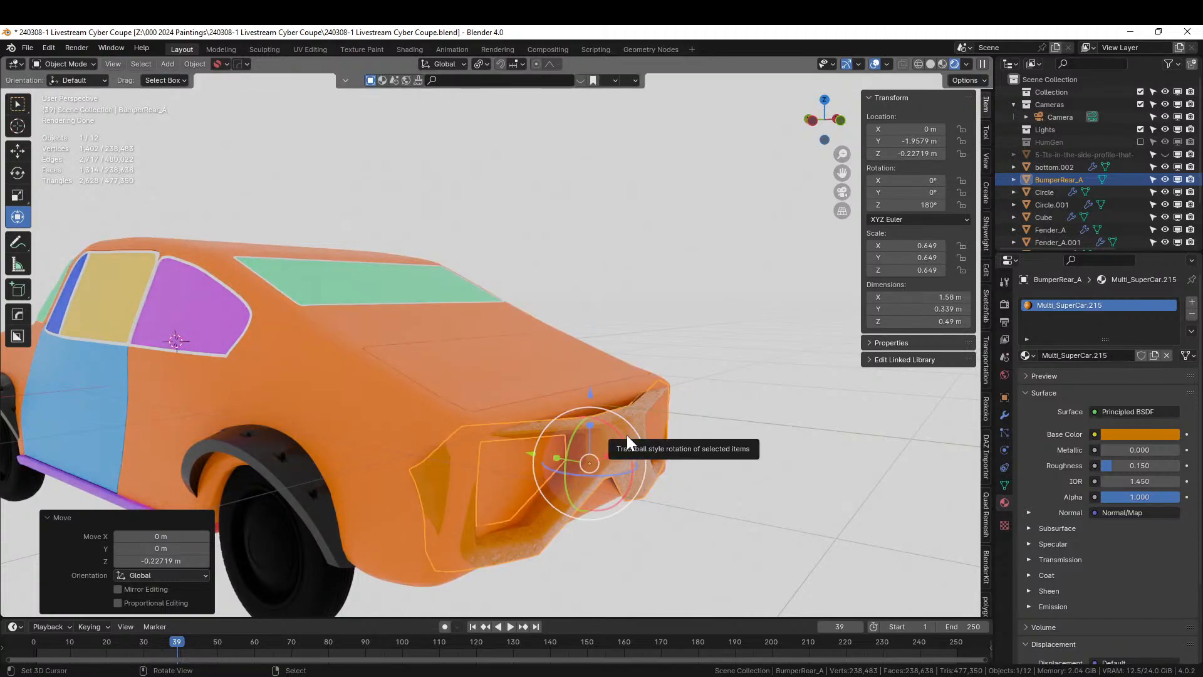
Shift BumperRear_A about 0.016 m further back along Y, check its fit, and delete it from the scene
key(g)
key(y)
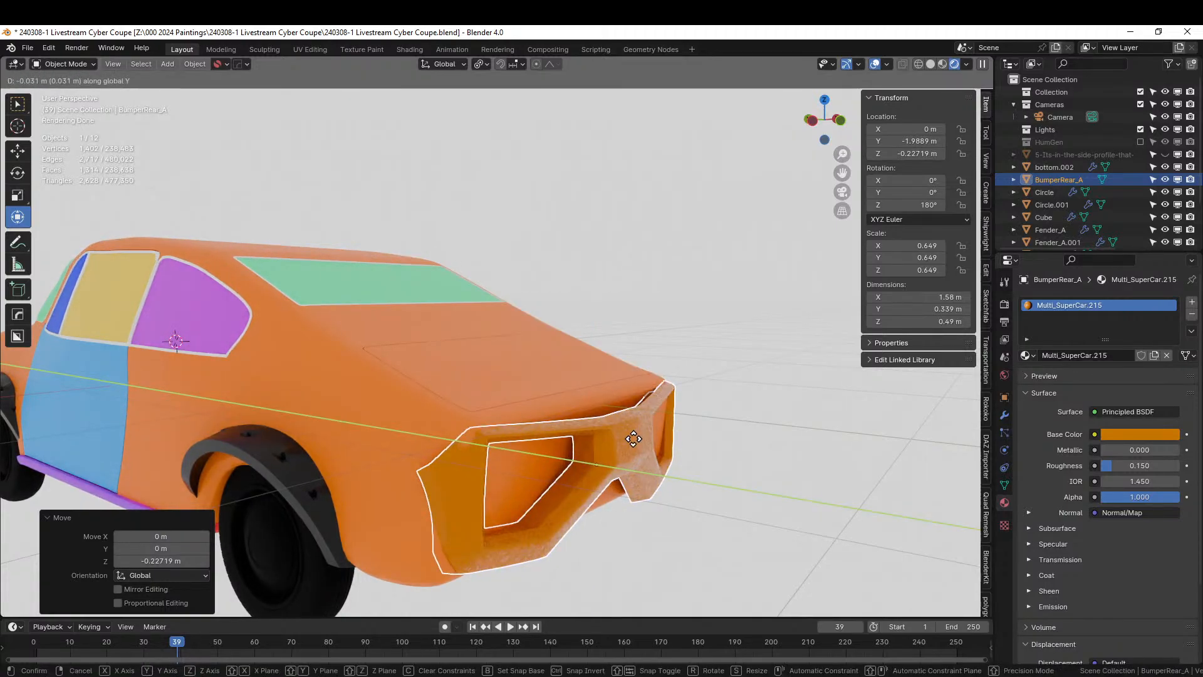
click(630, 436)
middle_drag(630, 436, 456, 439)
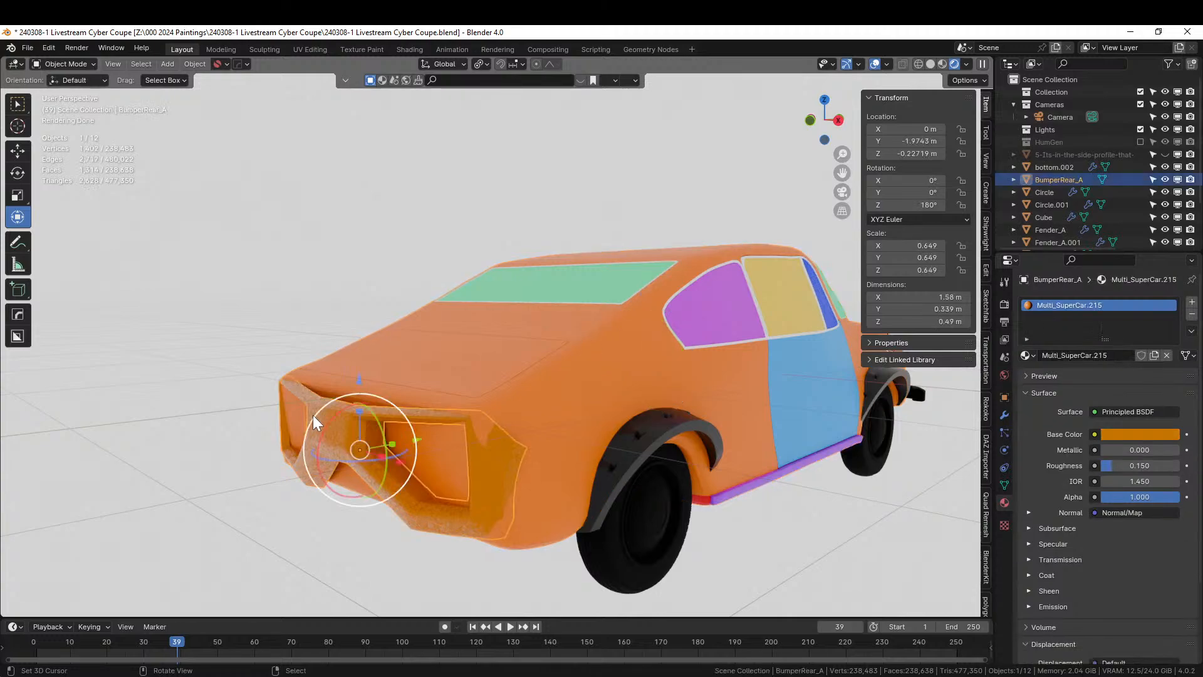
key(Delete)
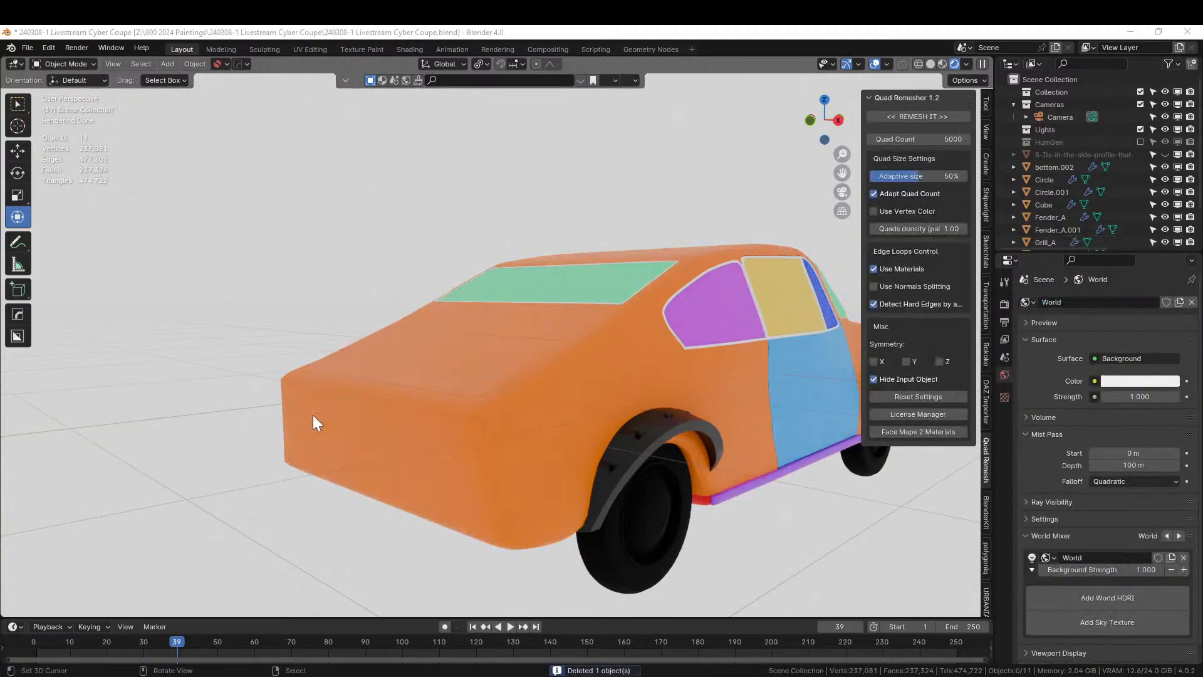
Switch to the vehicle kitbash file, find the bumper parts and copy the yellow bumper object
key(alt+Tab)
scroll(648, 415, down, 7)
shift+middle_drag(649, 415, 298, 438)
scroll(486, 382, up, 2)
middle_drag(557, 367, 926, 168)
middle_drag(736, 412, 595, 280)
scroll(592, 374, up, 3)
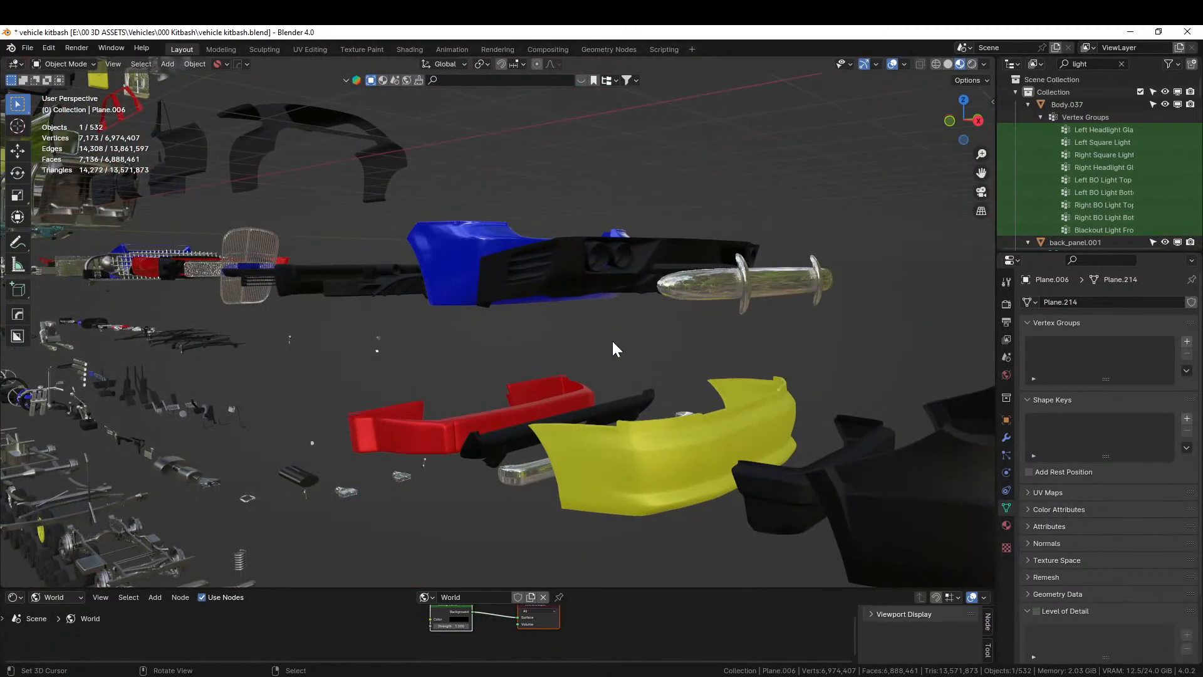
click(629, 462)
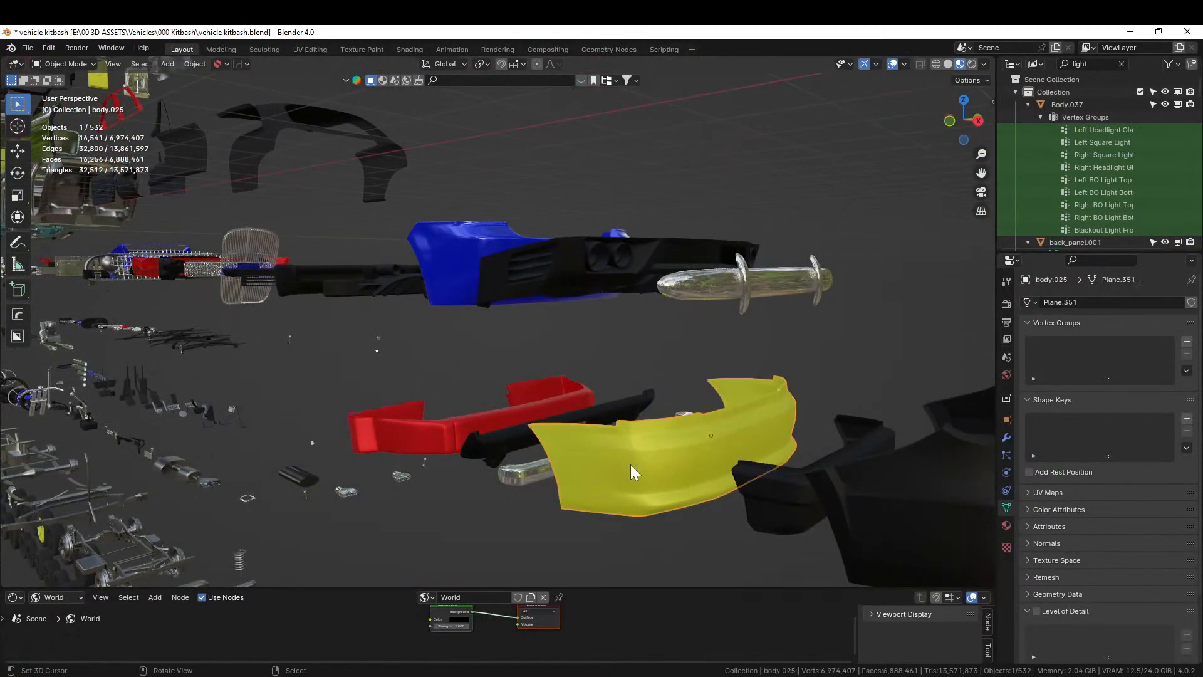
right_click(630, 464)
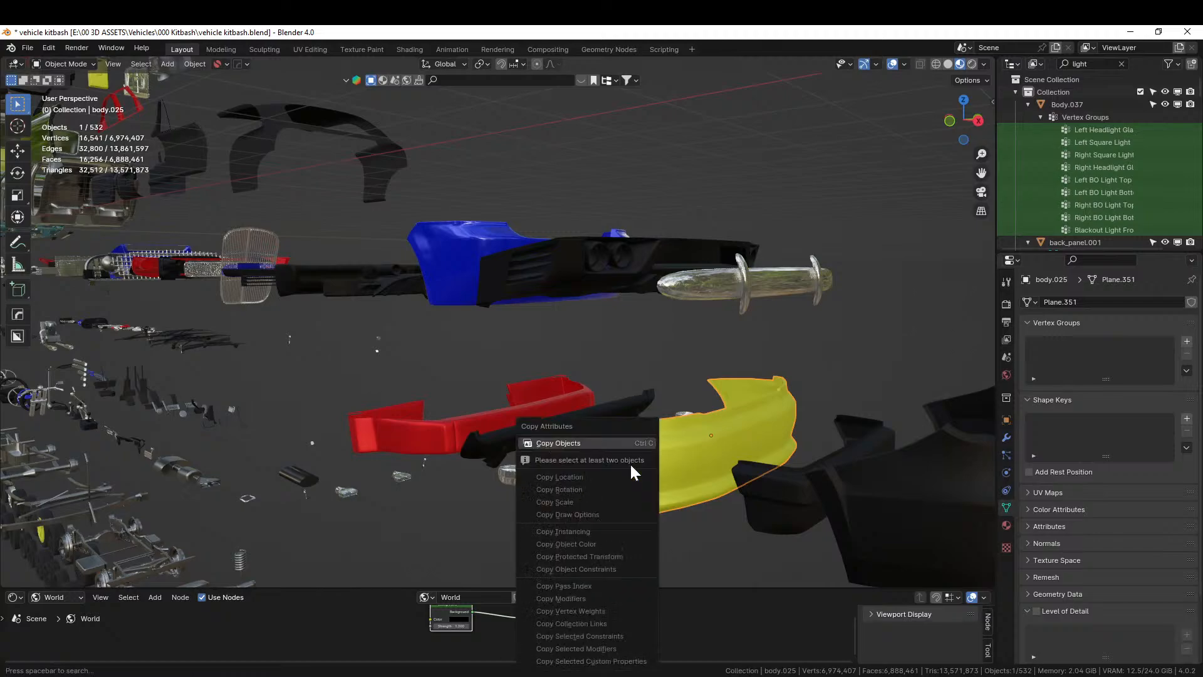
click(630, 463)
right_click(650, 453)
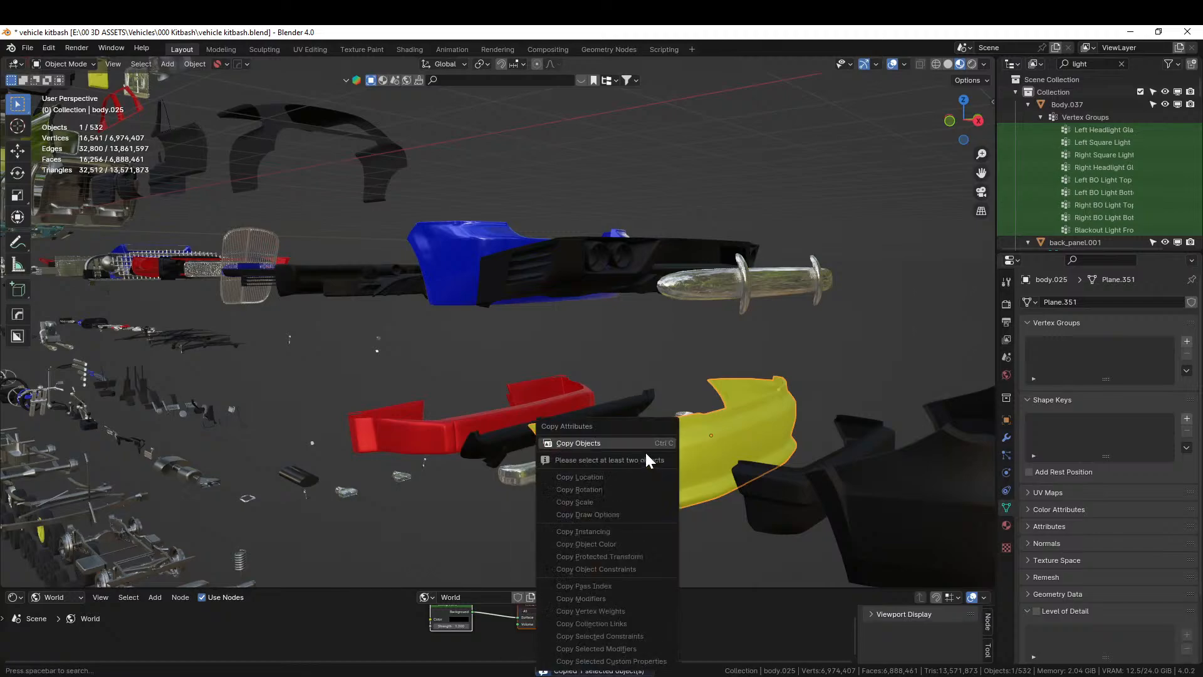
click(639, 446)
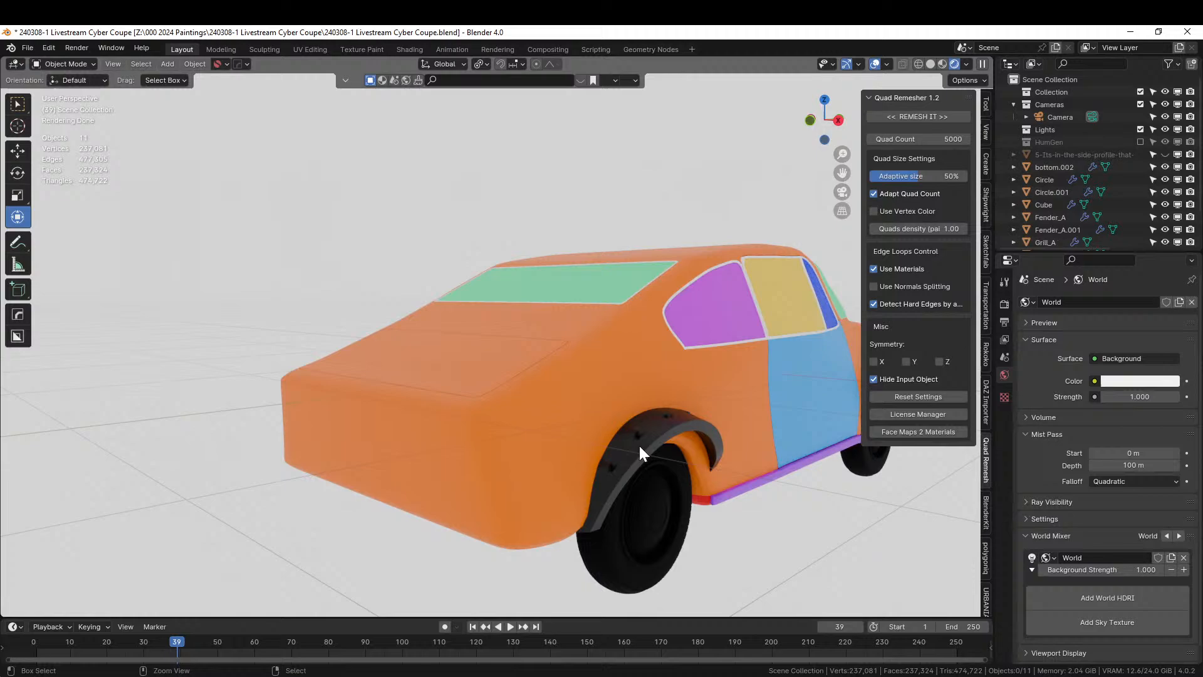
Paste the copied yellow bumper into the Cyber Coupe file and clear its location to the world origin
key(ctrl+v)
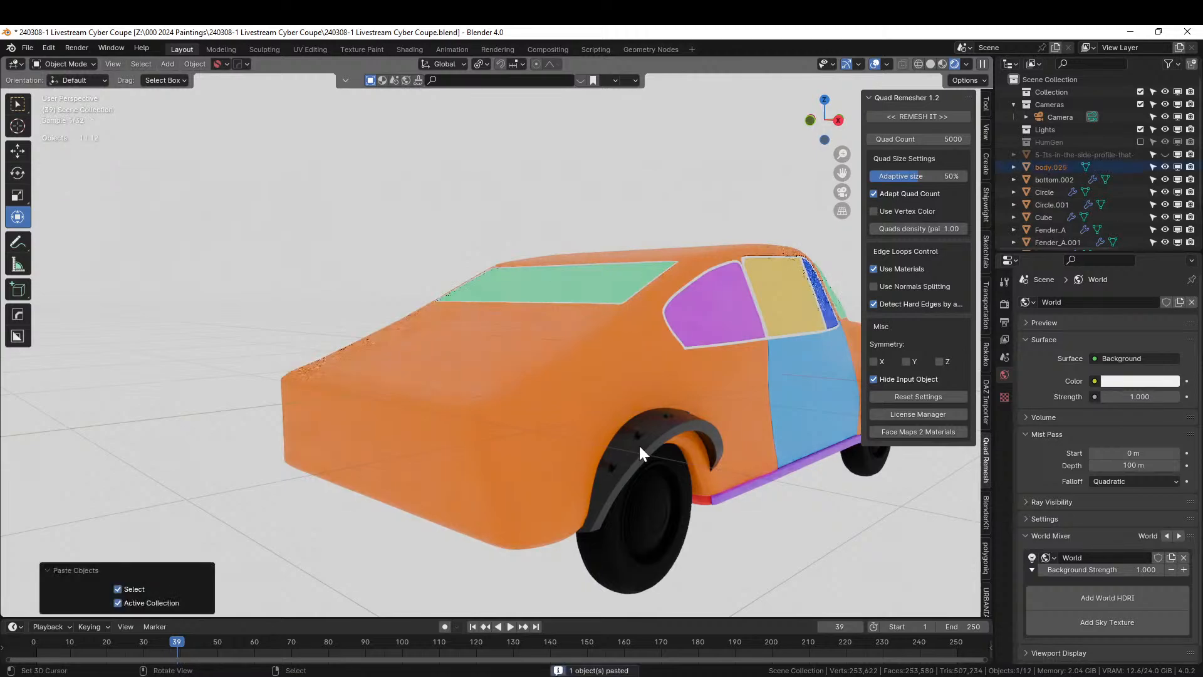
key(alt+g)
scroll(639, 445, down, 3)
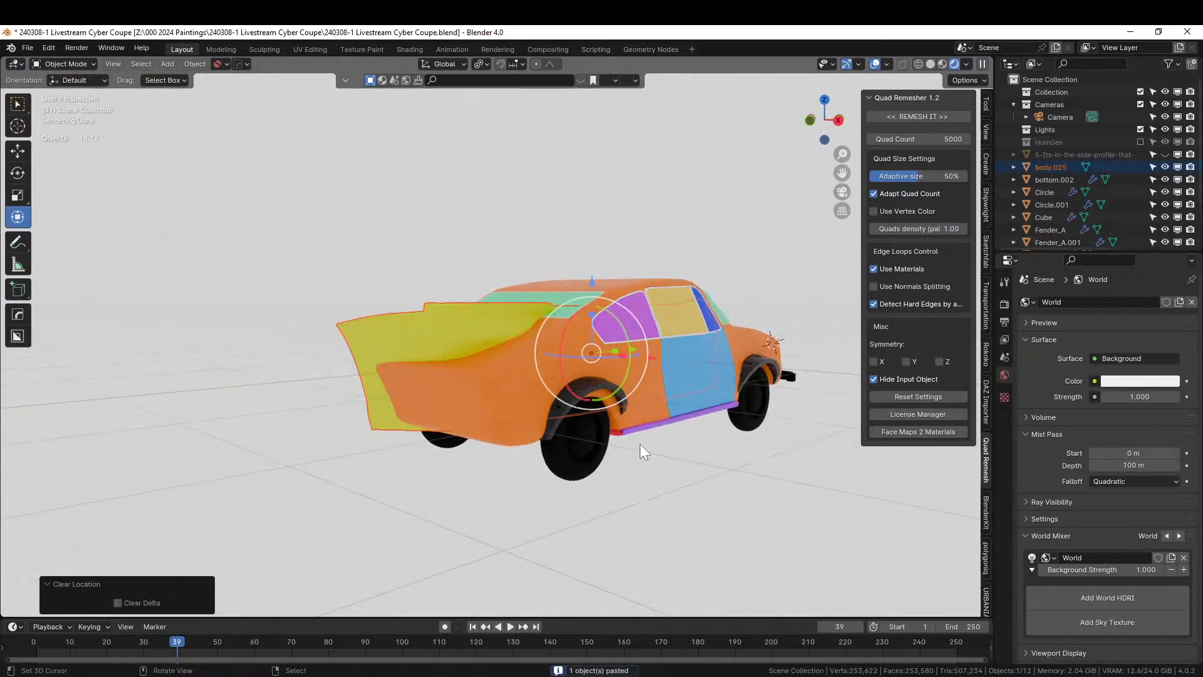
Rotate the pasted yellow bumper -90° about the global Z axis
middle_drag(640, 444, 667, 536)
key(r)
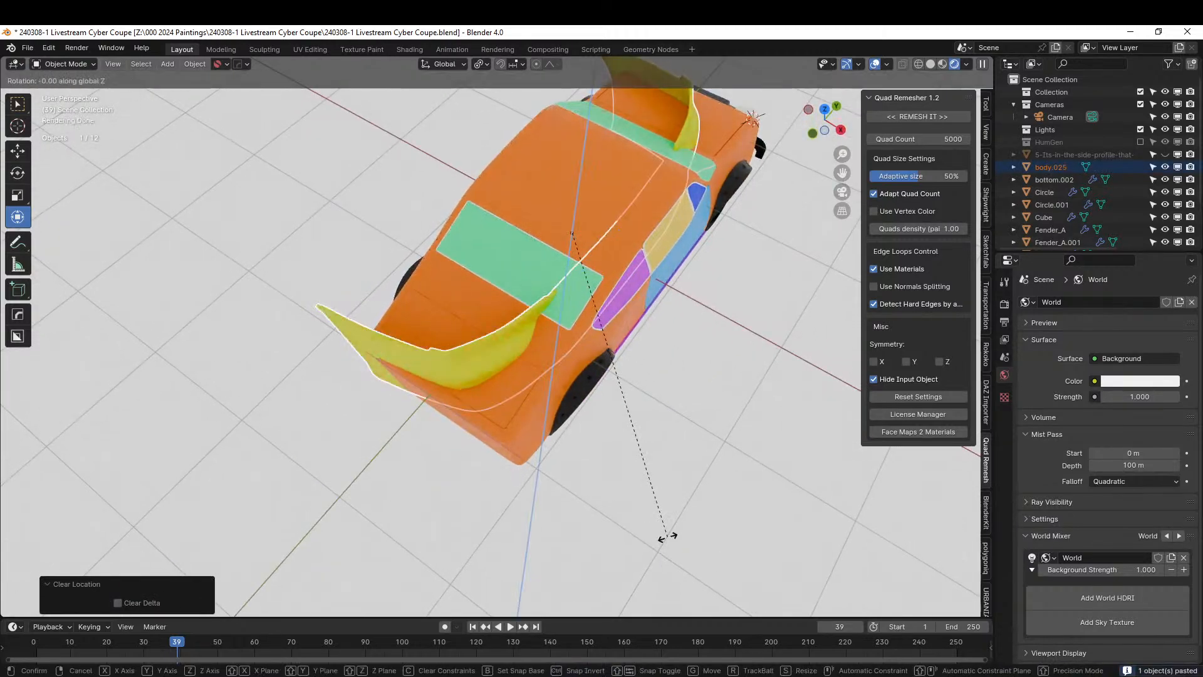
key(minus)
key(9)
key(0)
key(Return)
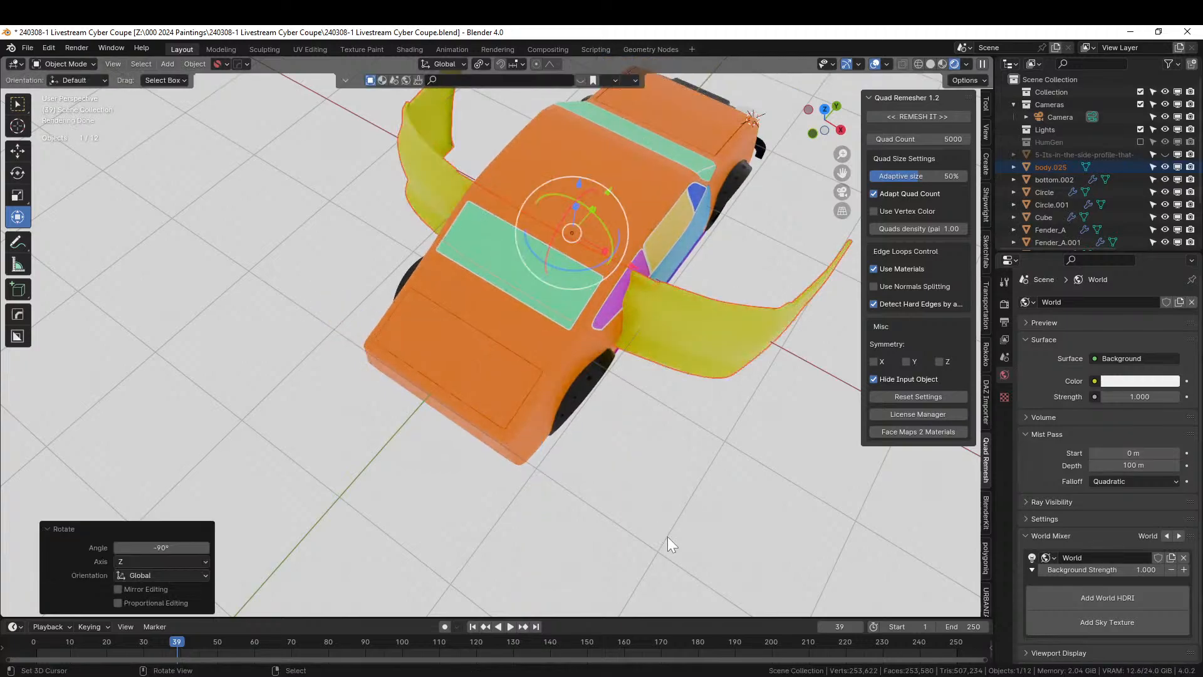
Scale the yellow bumper uniformly to about 0.411 in top view to match the car's width
key(KP_7)
key(s)
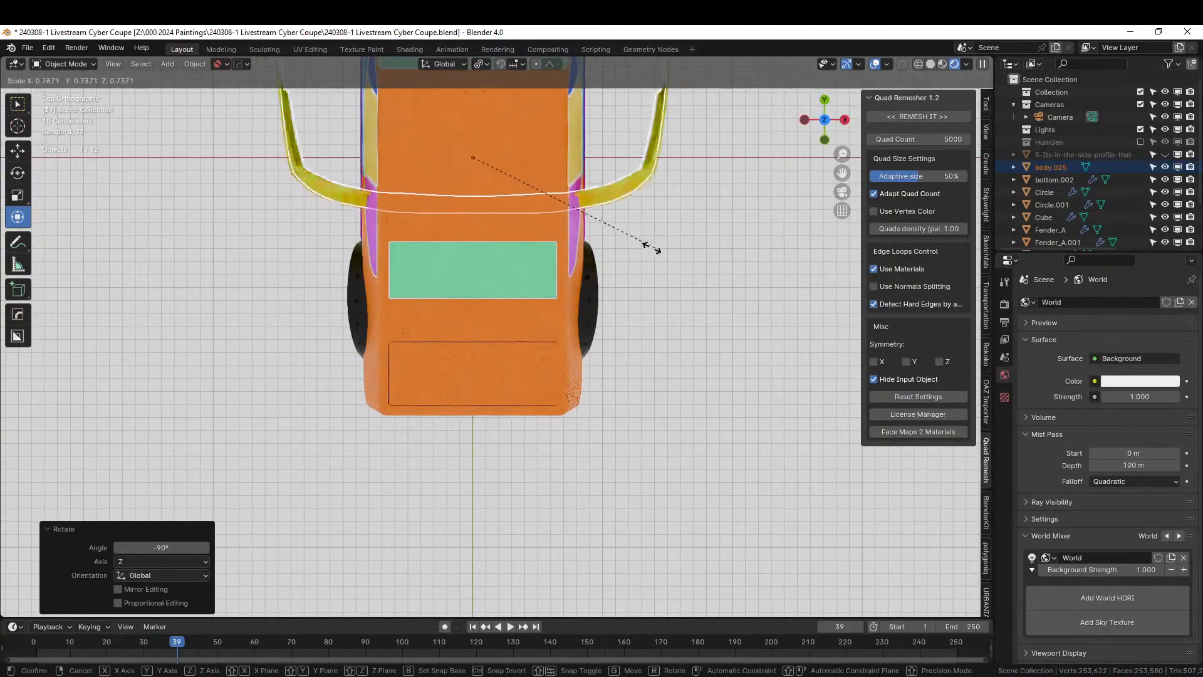
click(573, 212)
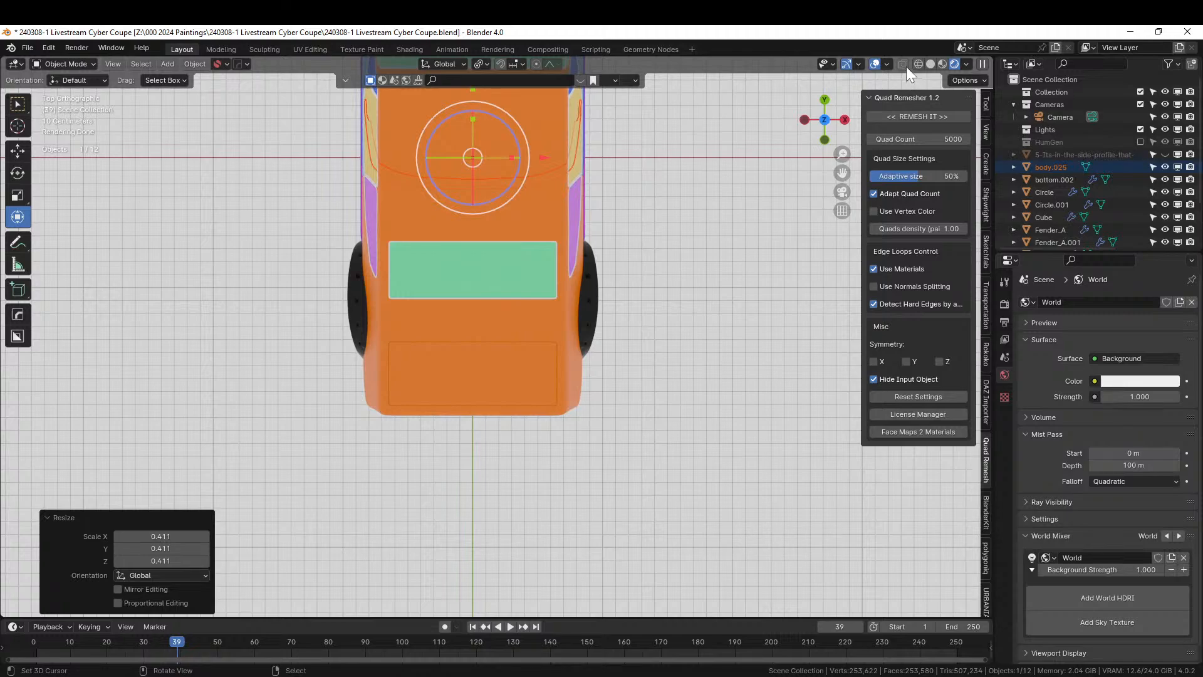
In solid shading, move the bumper about -1.85 m along Y and -0.263 m along Z to the car's rear end
click(930, 63)
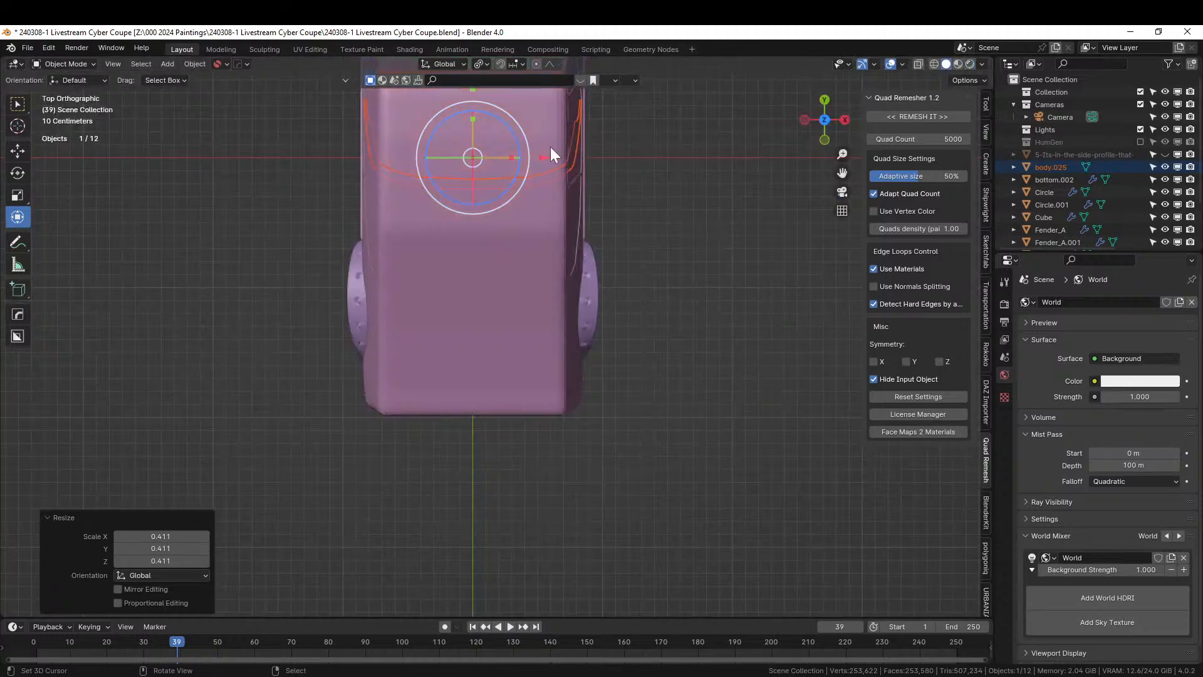
key(g)
key(y)
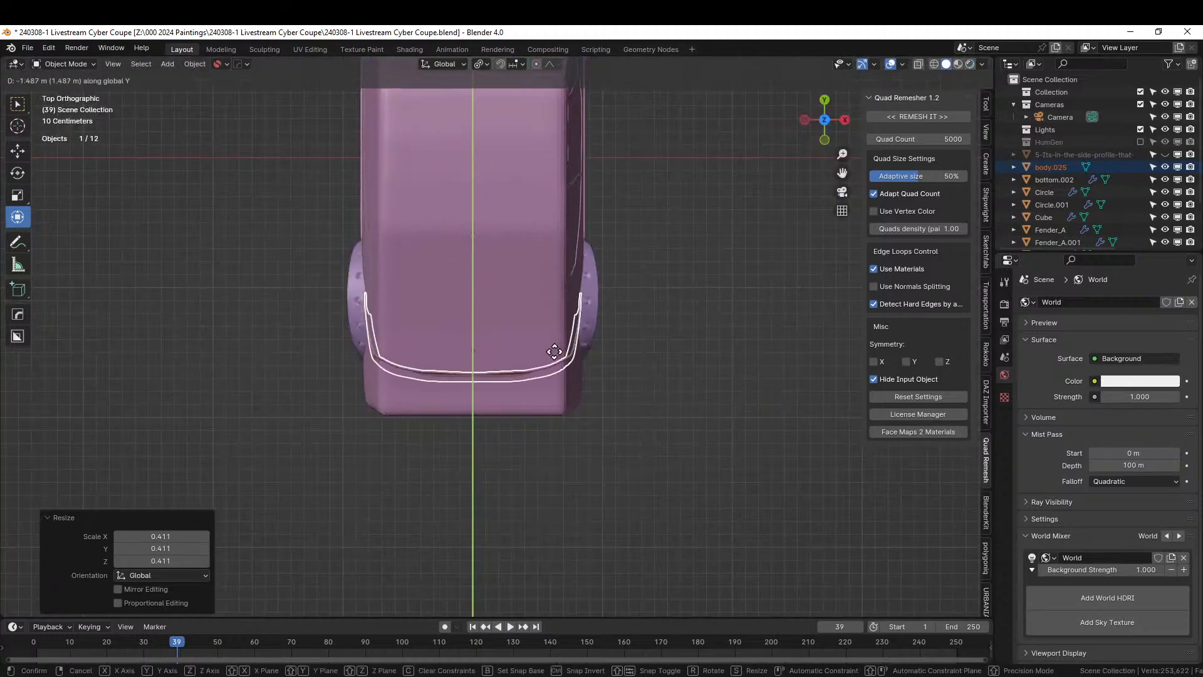
click(547, 379)
middle_drag(545, 383, 605, 326)
key(g)
key(z)
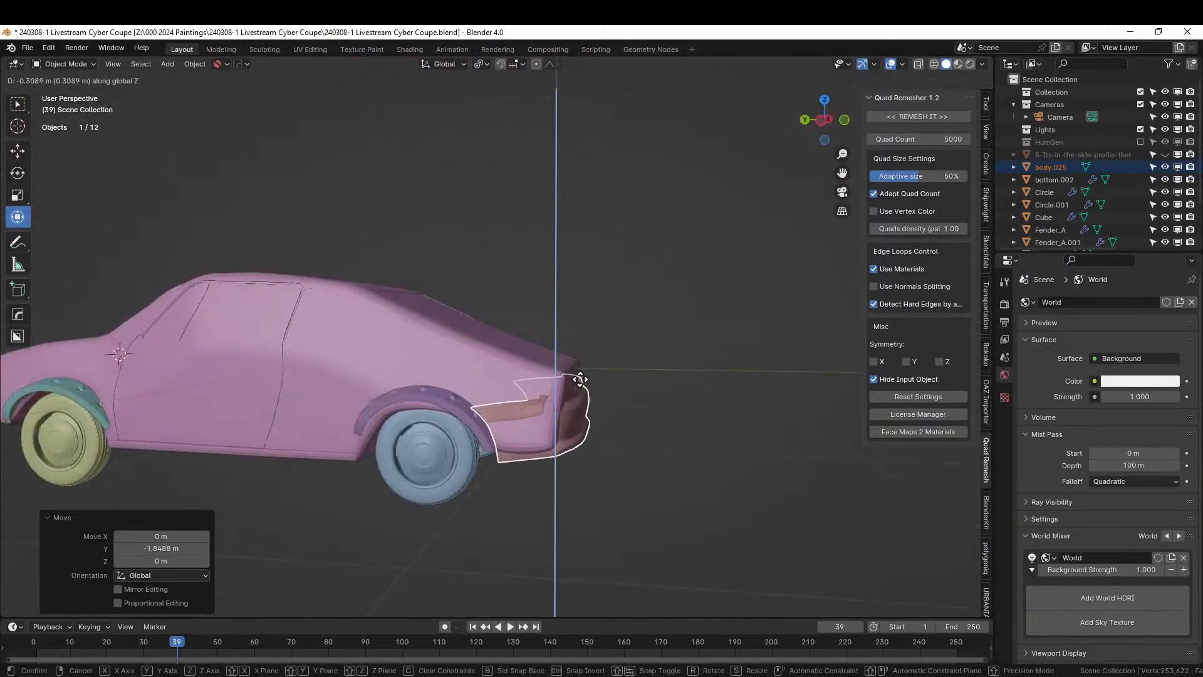
click(580, 372)
Tilt the bumper about -9.02° in the right side view to follow the angle of the car's rear
scroll(581, 372, up, 2)
middle_drag(582, 372, 310, 423)
key(r)
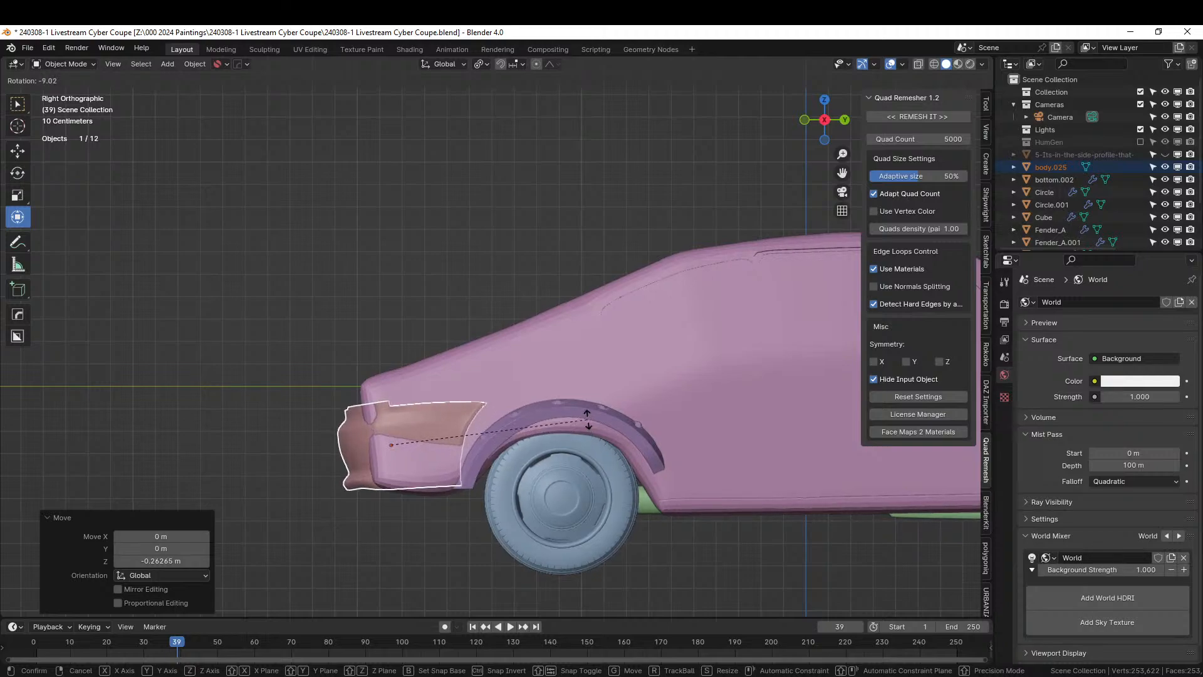
click(587, 420)
Widen the bumper along global X by a factor of about 1.042
middle_drag(588, 419, 744, 513)
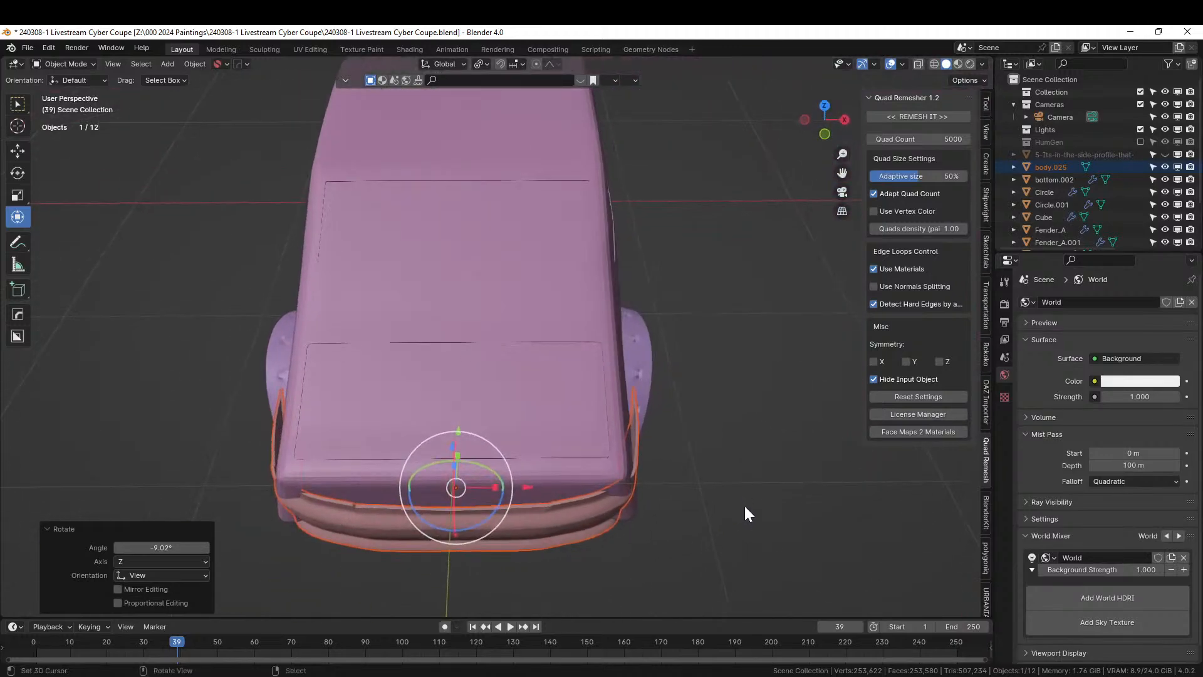
drag(504, 483, 505, 483)
key(ctrl+z)
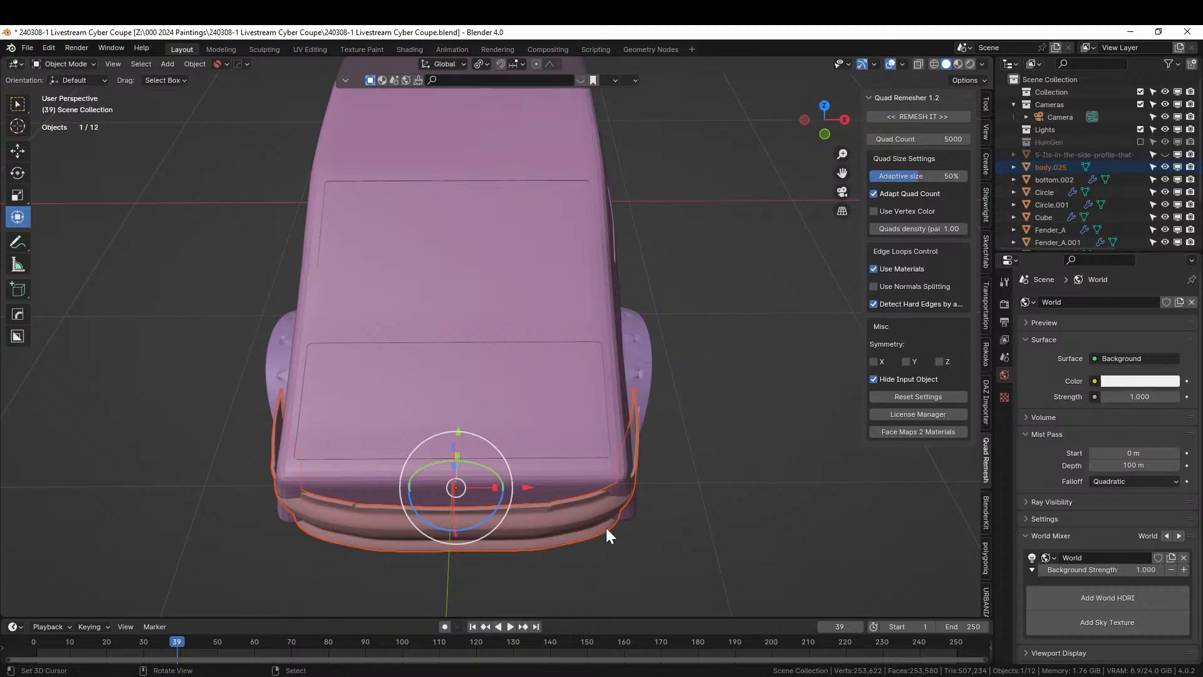
key(s)
key(x)
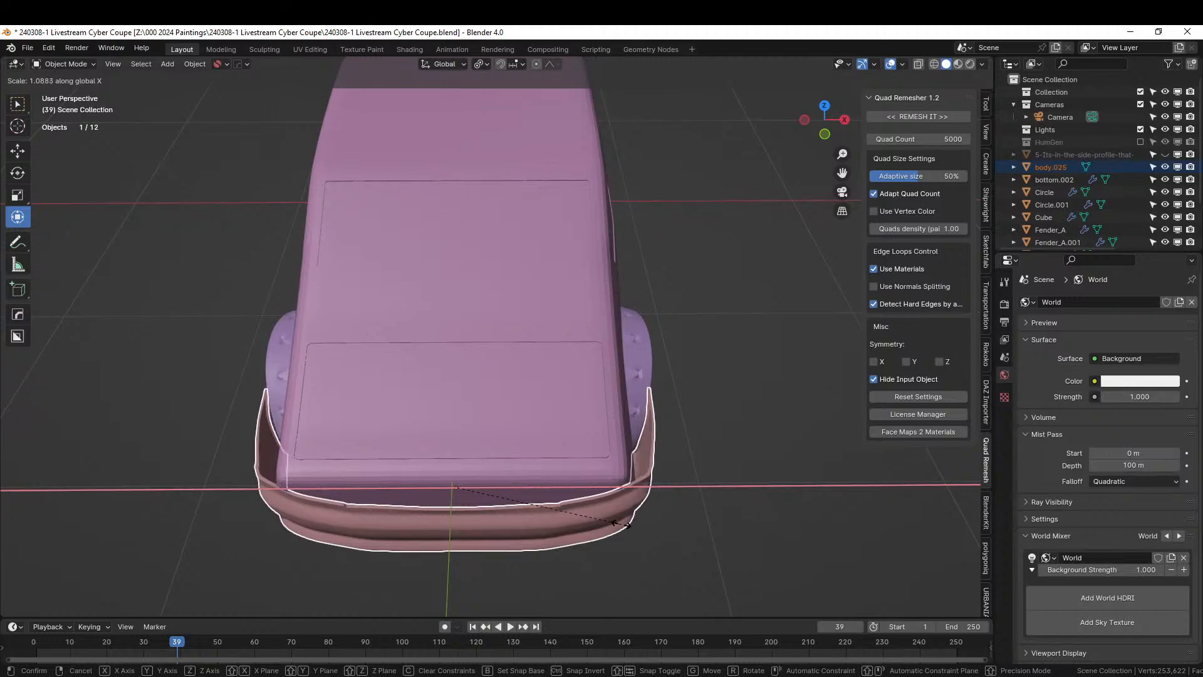
click(613, 521)
middle_drag(614, 521, 537, 436)
mouse_move(535, 428)
middle_down()
mouse_move(548, 464)
mouse_move(532, 445)
middle_up()
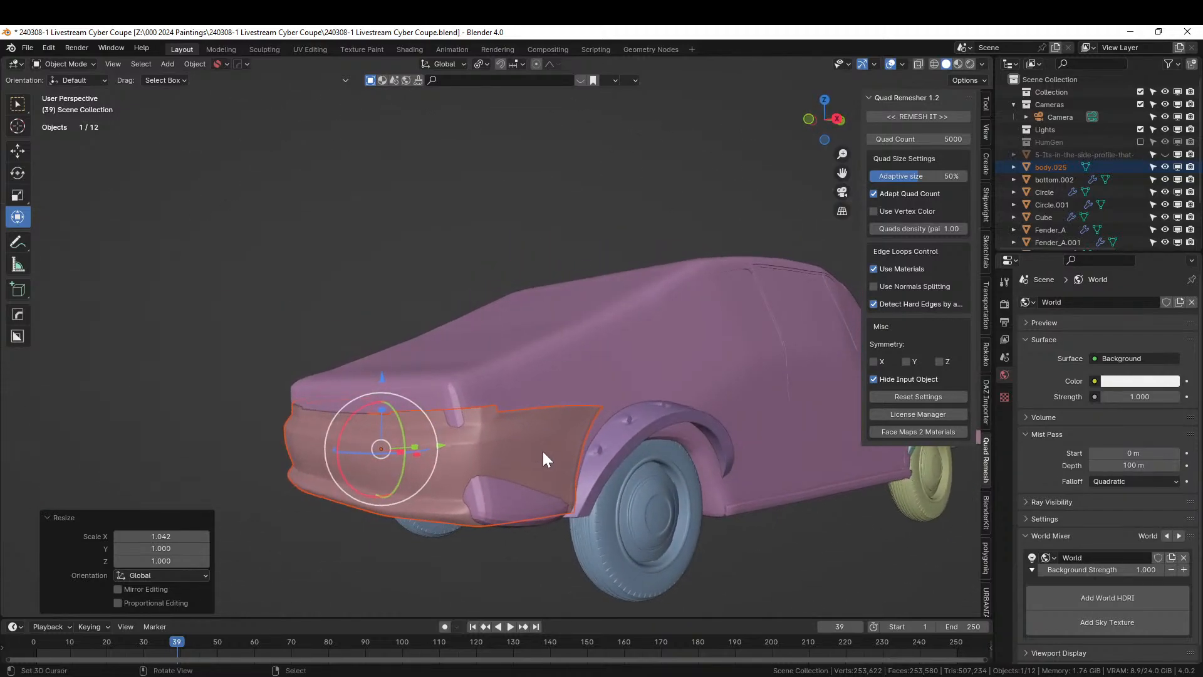
In Edit Mode, select the bumper's side faces in front of the rear corners through the mesh and delete them
right_click(505, 433)
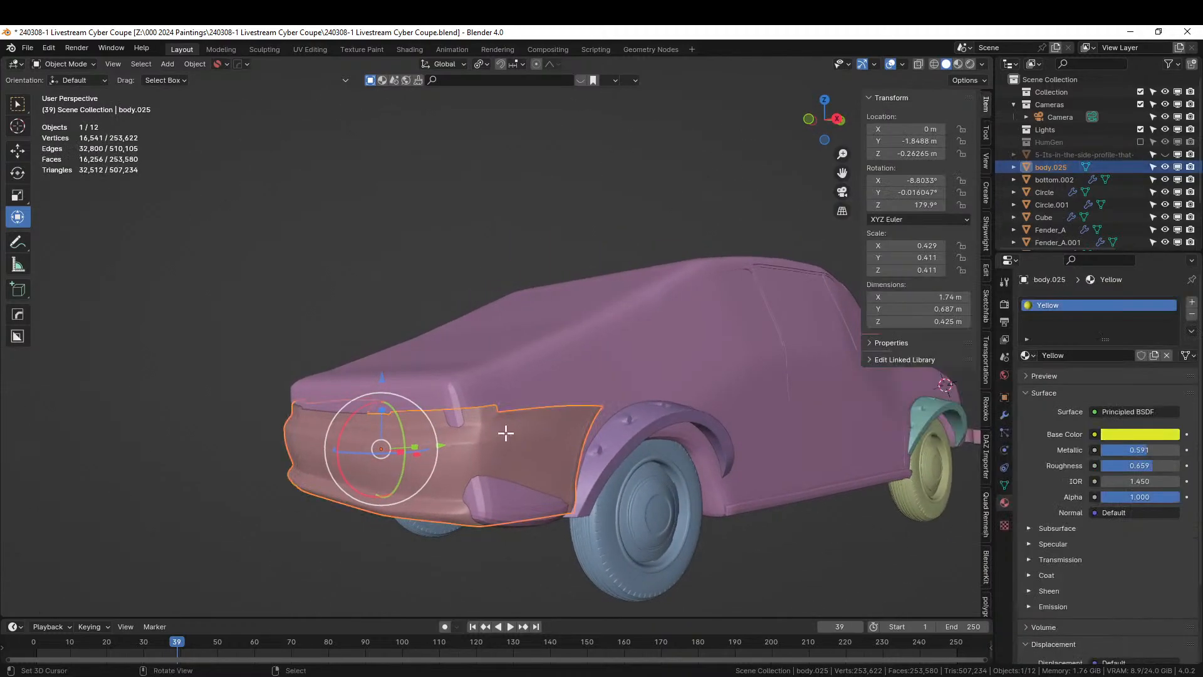
key(Tab)
scroll(503, 439, up, 1)
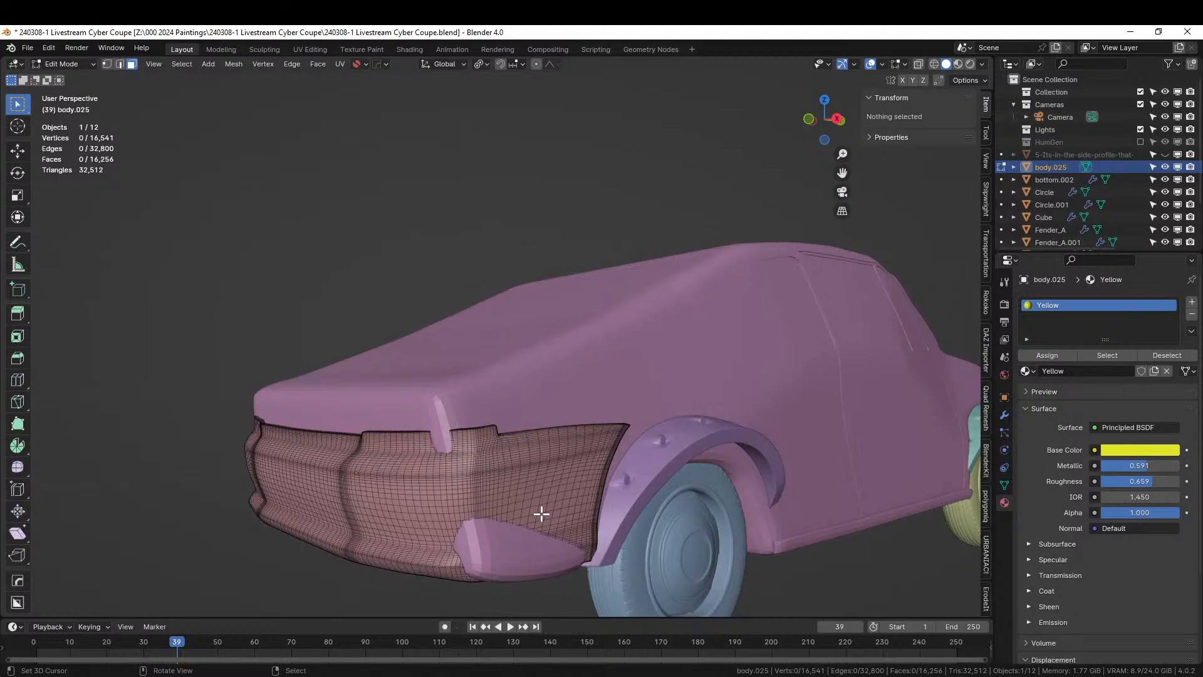
key(KP_3)
key(alt+z)
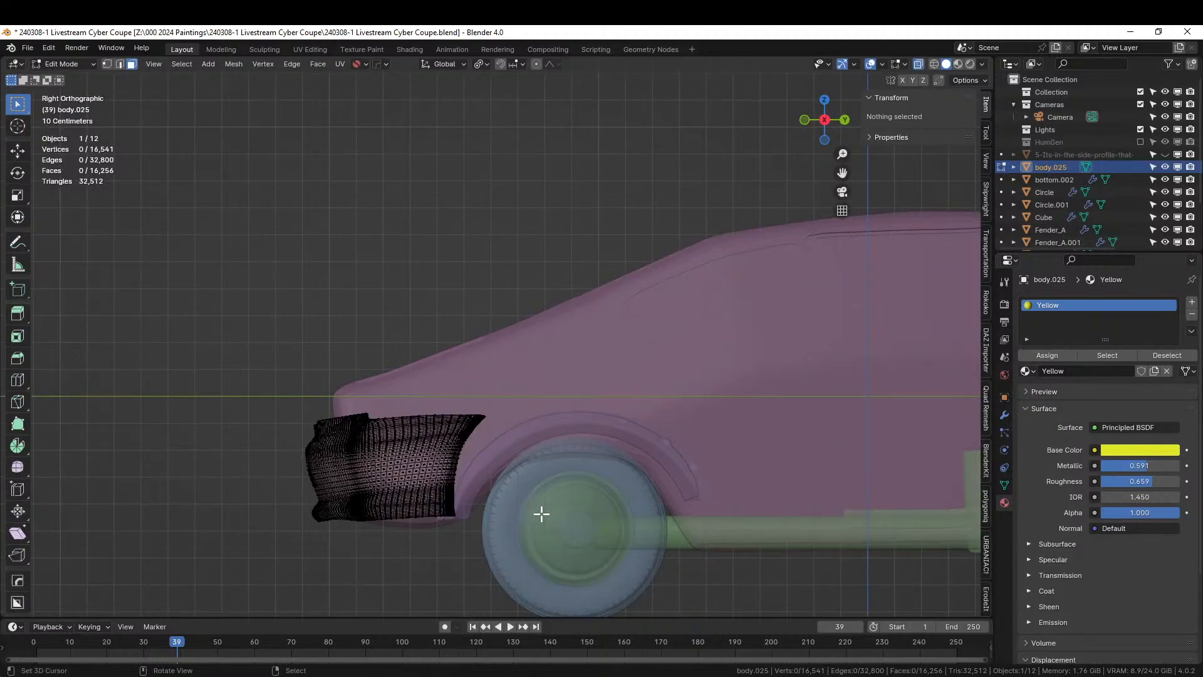
key(b)
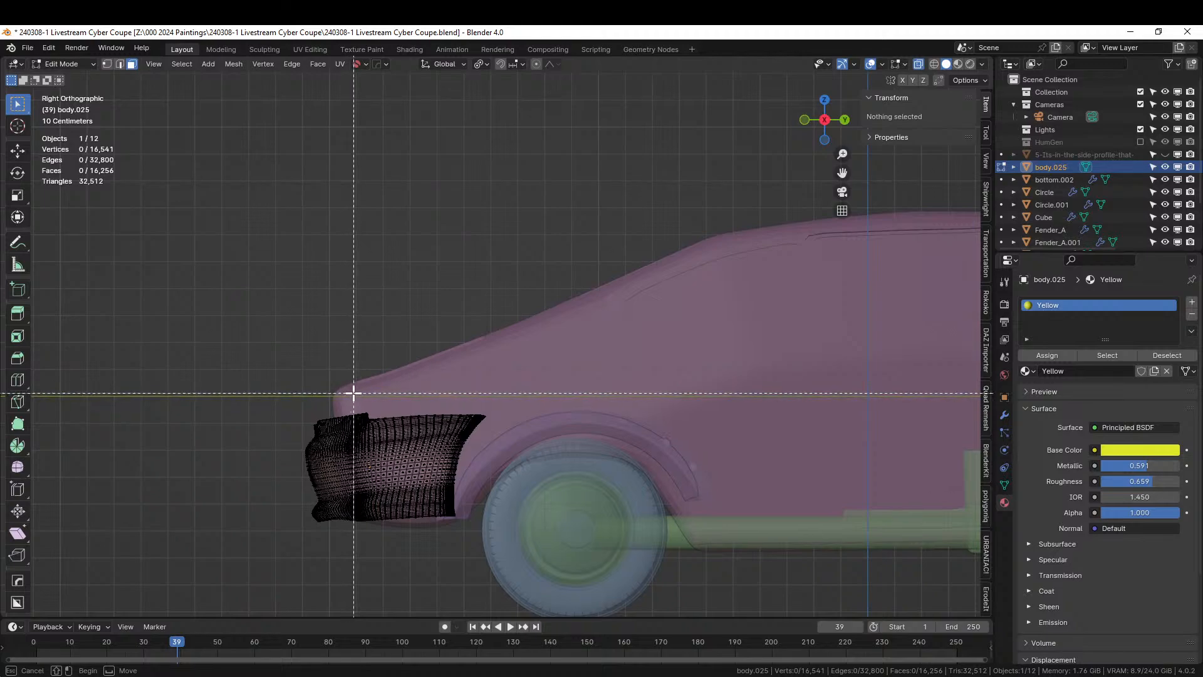
drag(352, 391, 495, 549)
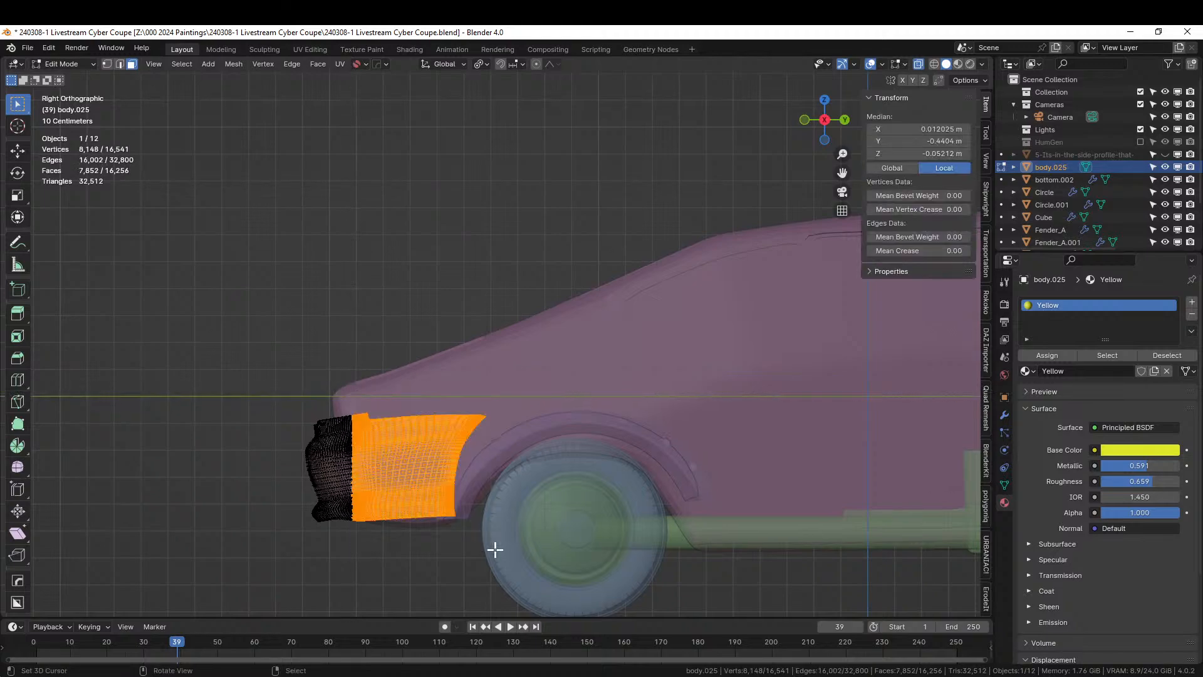
key(alt+z)
mouse_move(480, 545)
middle_down()
mouse_move(518, 544)
mouse_move(544, 523)
middle_up()
key(x)
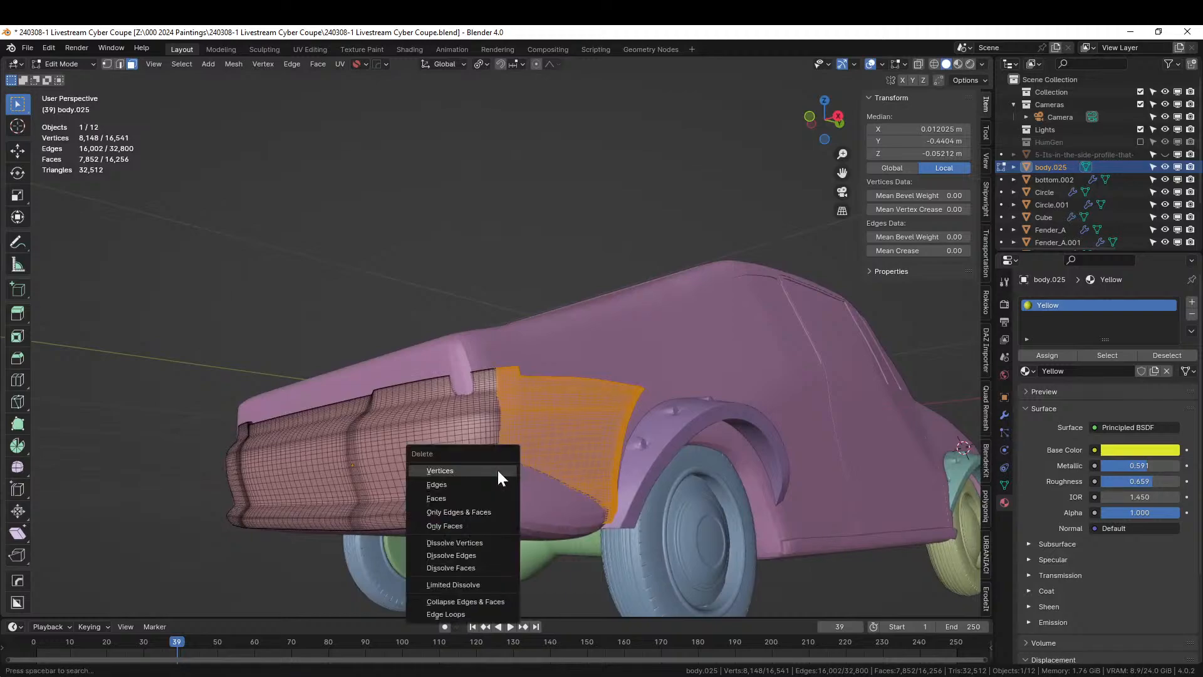
click(456, 500)
Isolate the bumper and circle-select the strip of edges along its jagged right-hand cut end
scroll(465, 481, up, 2)
middle_drag(479, 448, 532, 419)
scroll(471, 442, up, 2)
middle_drag(470, 442, 453, 417)
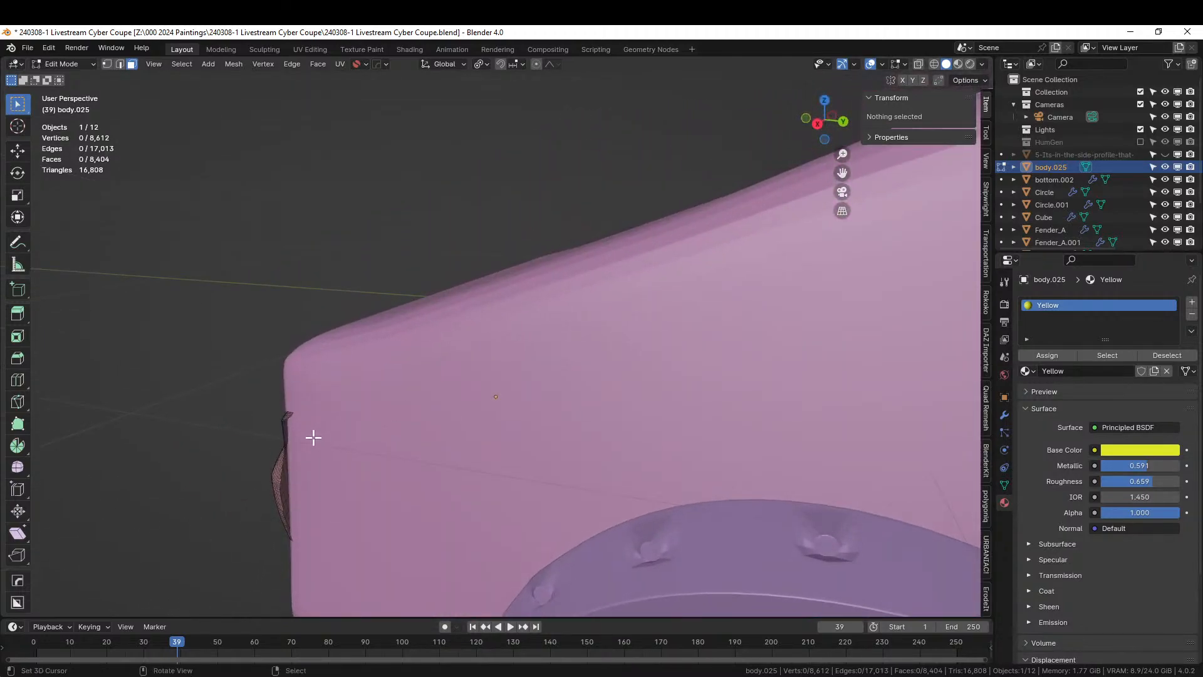
middle_drag(314, 438, 446, 408)
scroll(636, 433, up, 1)
key(2)
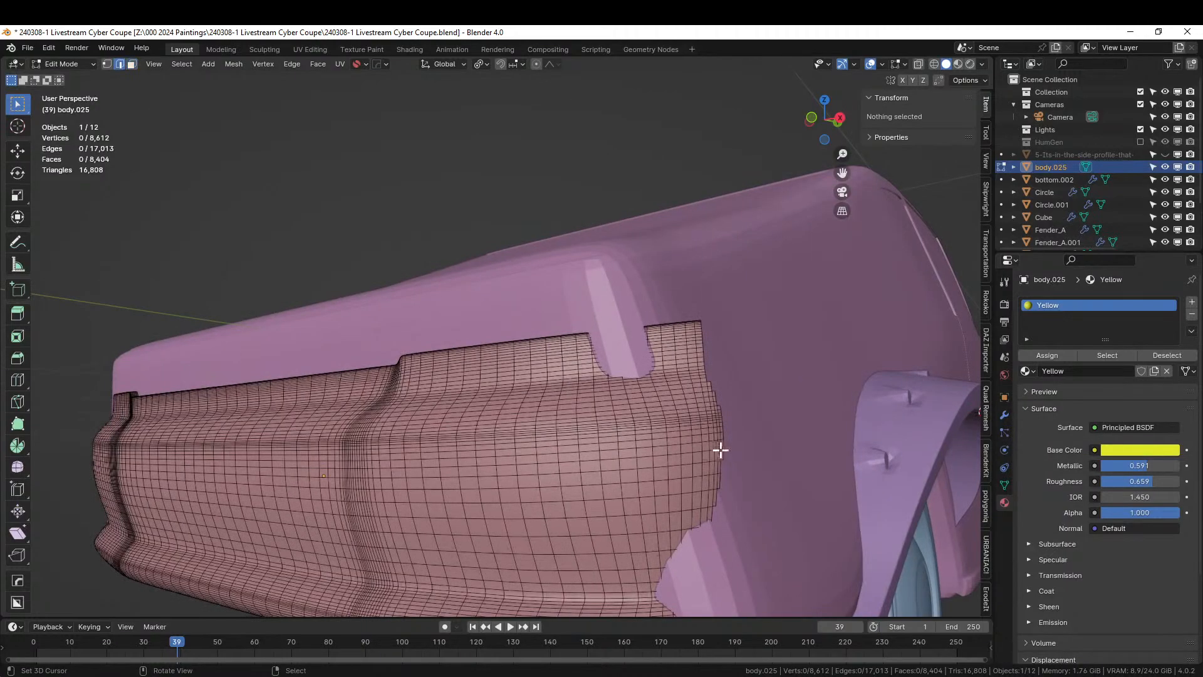
middle_drag(718, 446, 664, 454)
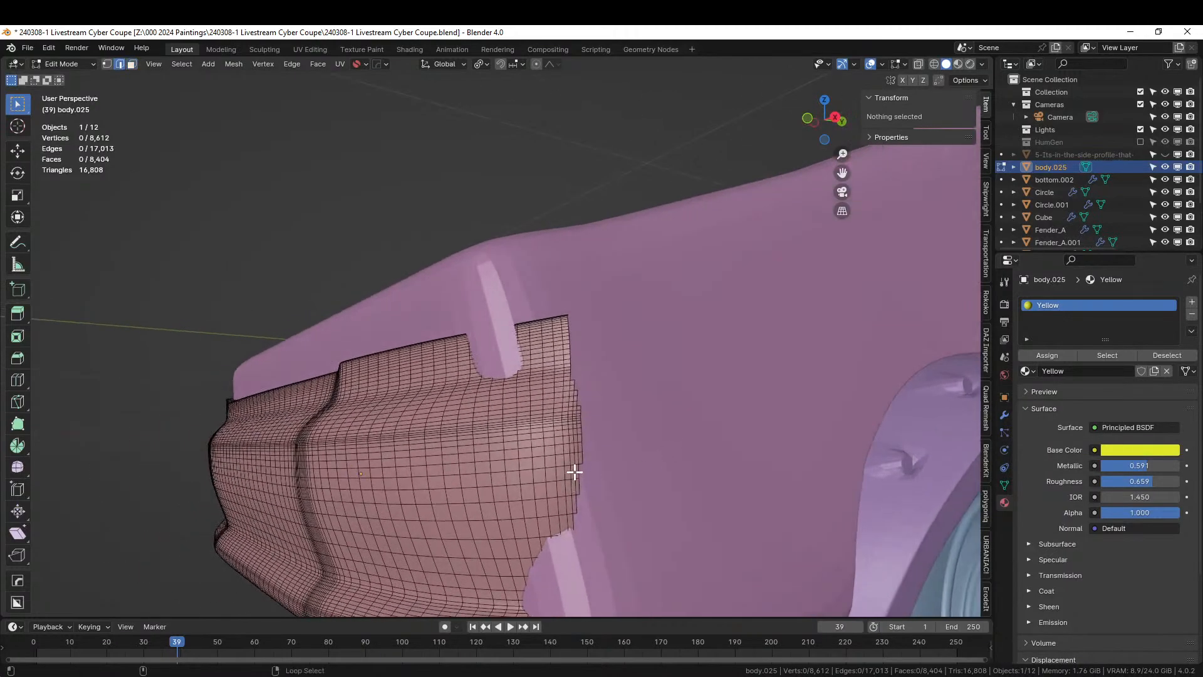
alt+click(578, 472)
scroll(576, 395, down, 2)
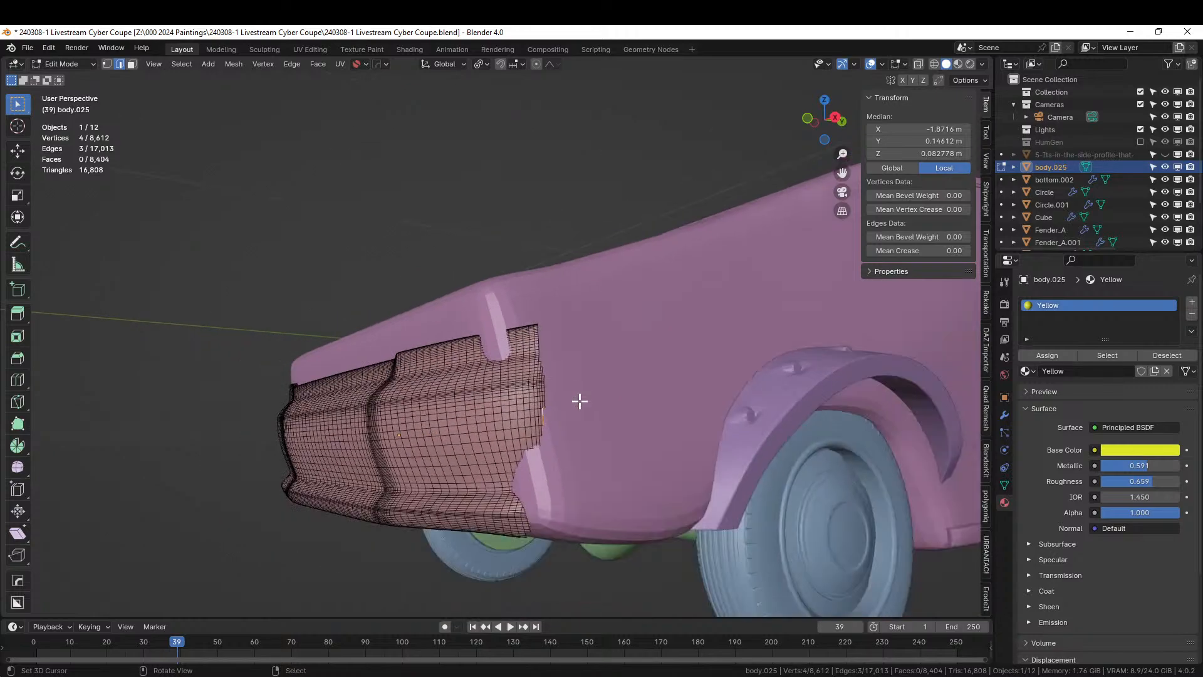
key(KP_Divide)
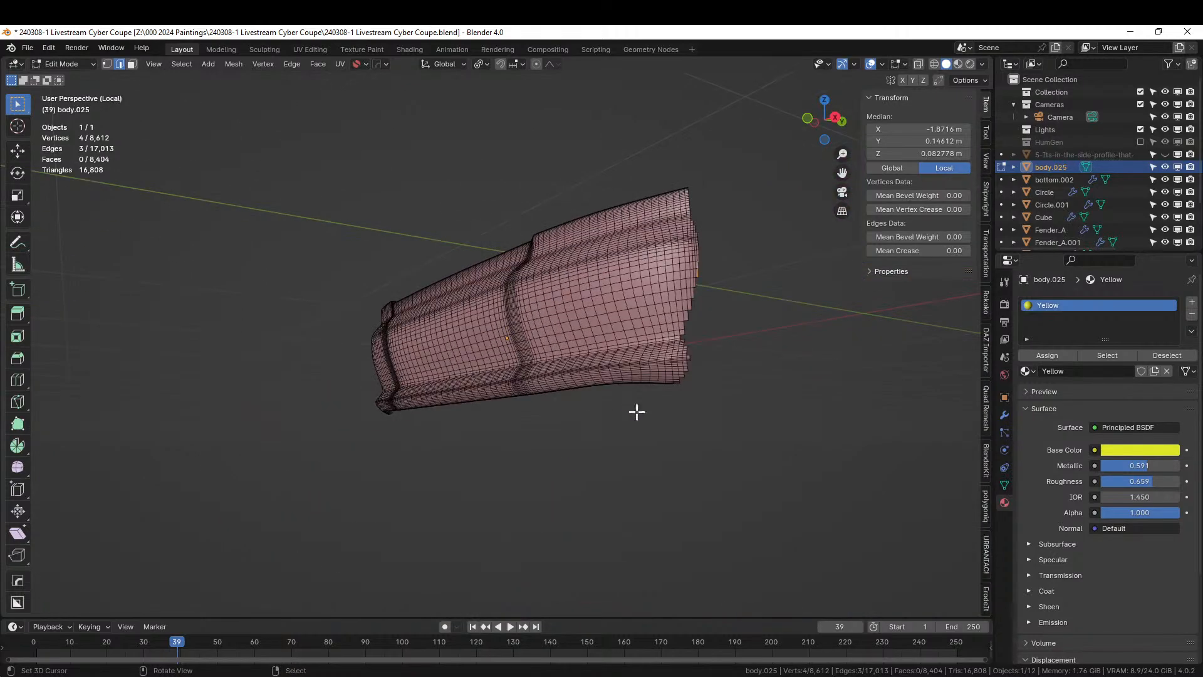
key(c)
mouse_move(687, 376)
mouse_down()
mouse_move(704, 262)
mouse_move(701, 156)
mouse_up()
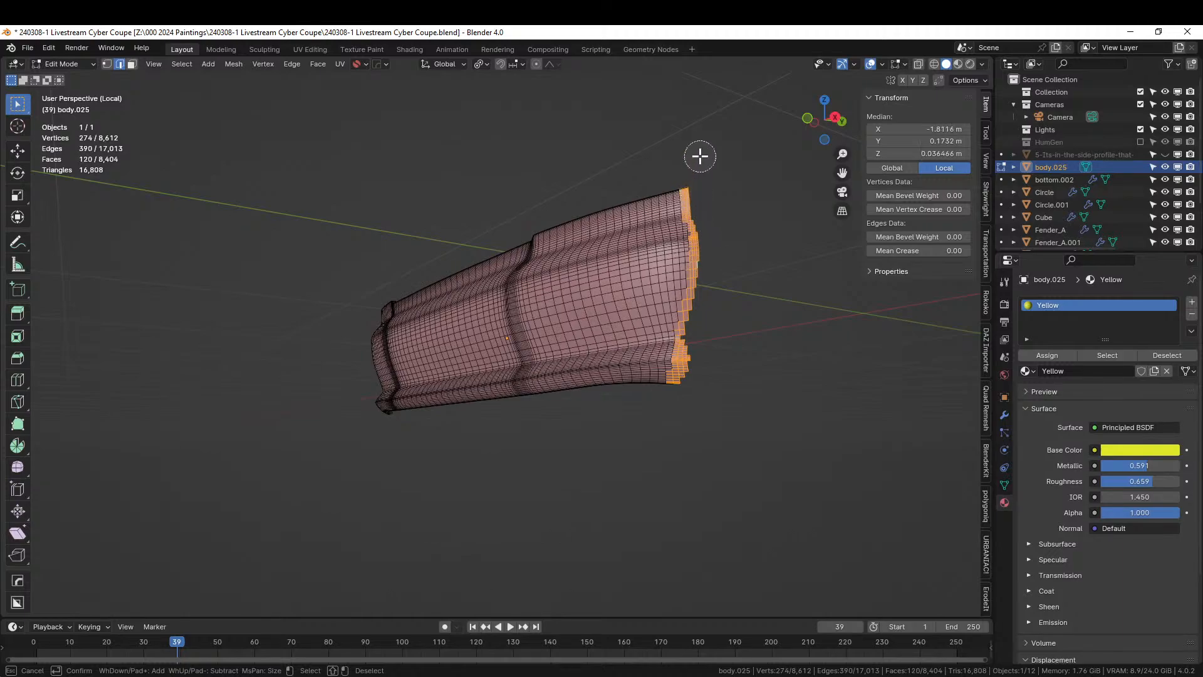
right_click(717, 288)
key(KP_Divide)
Enable proportional editing with Smooth falloff and move the selected strip about 0.008 m along Y
scroll(631, 470, up, 5)
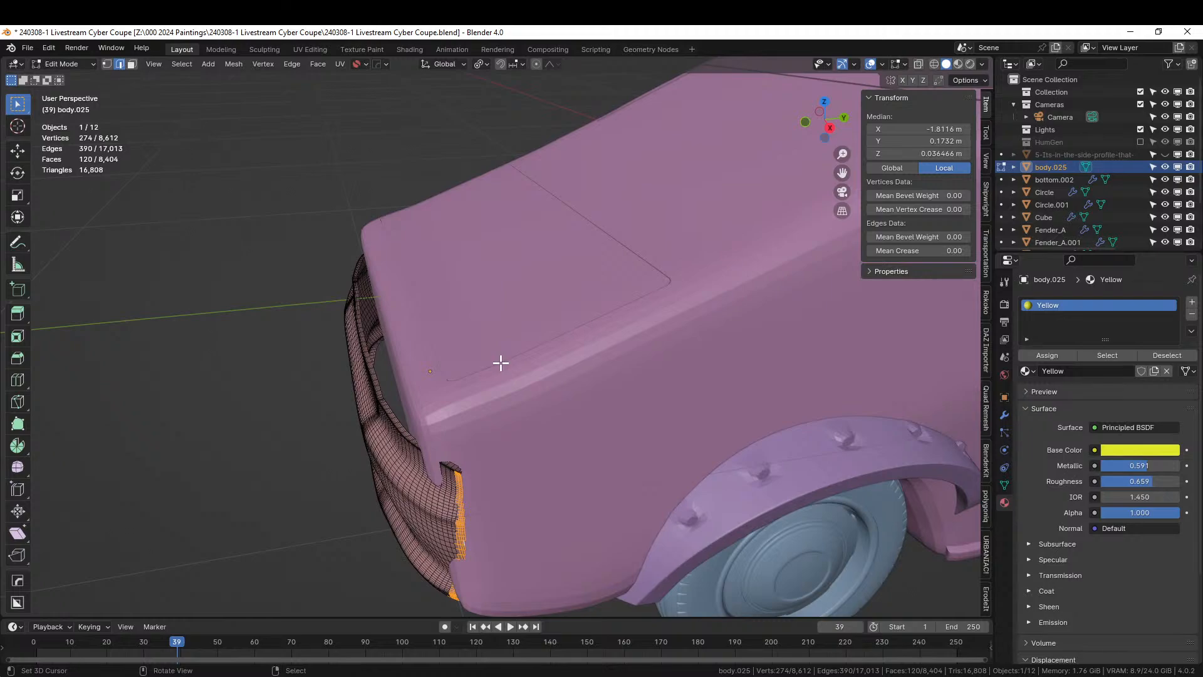
click(558, 66)
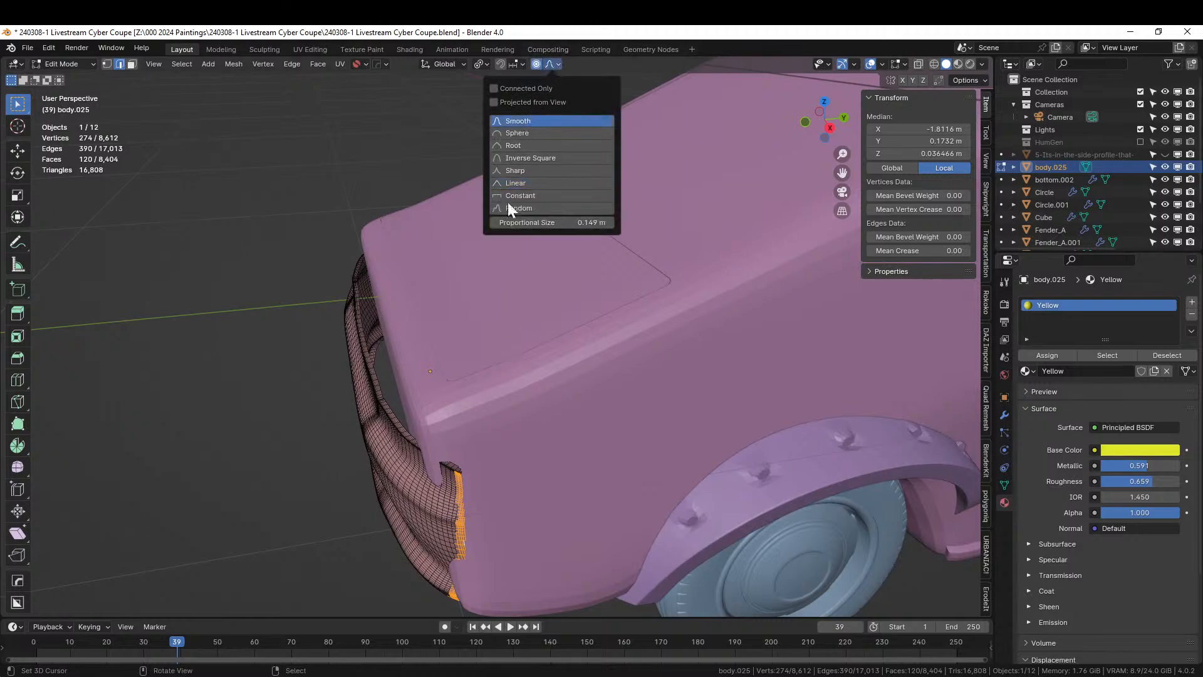
click(564, 120)
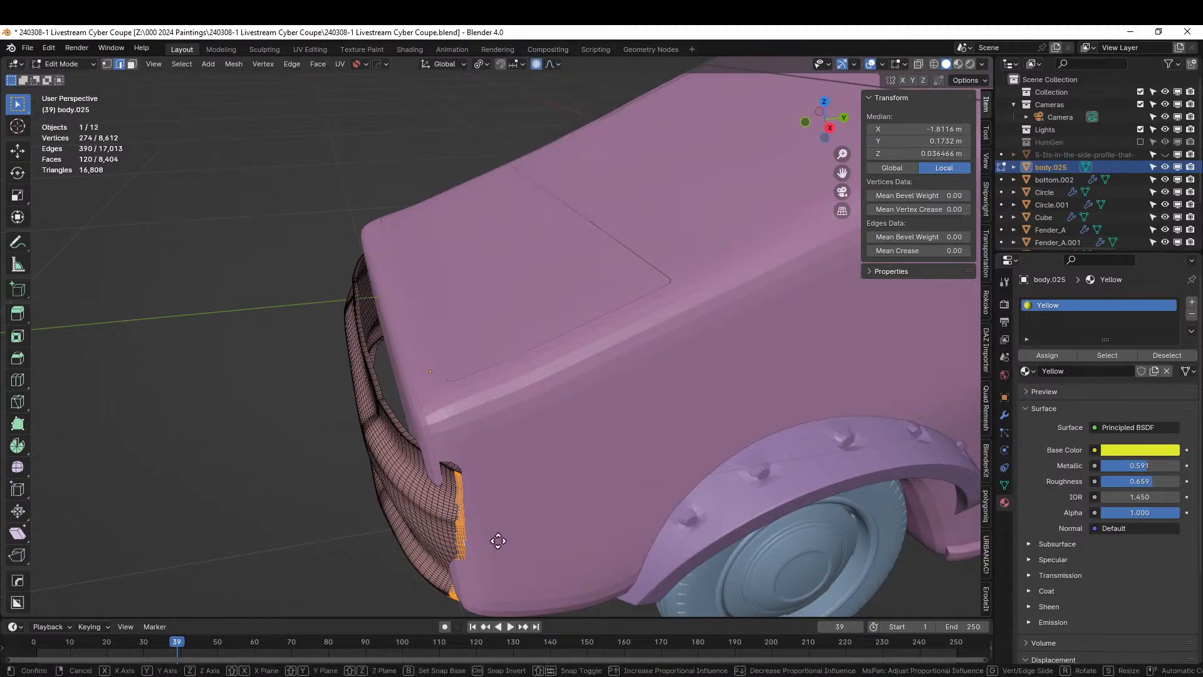
key(g)
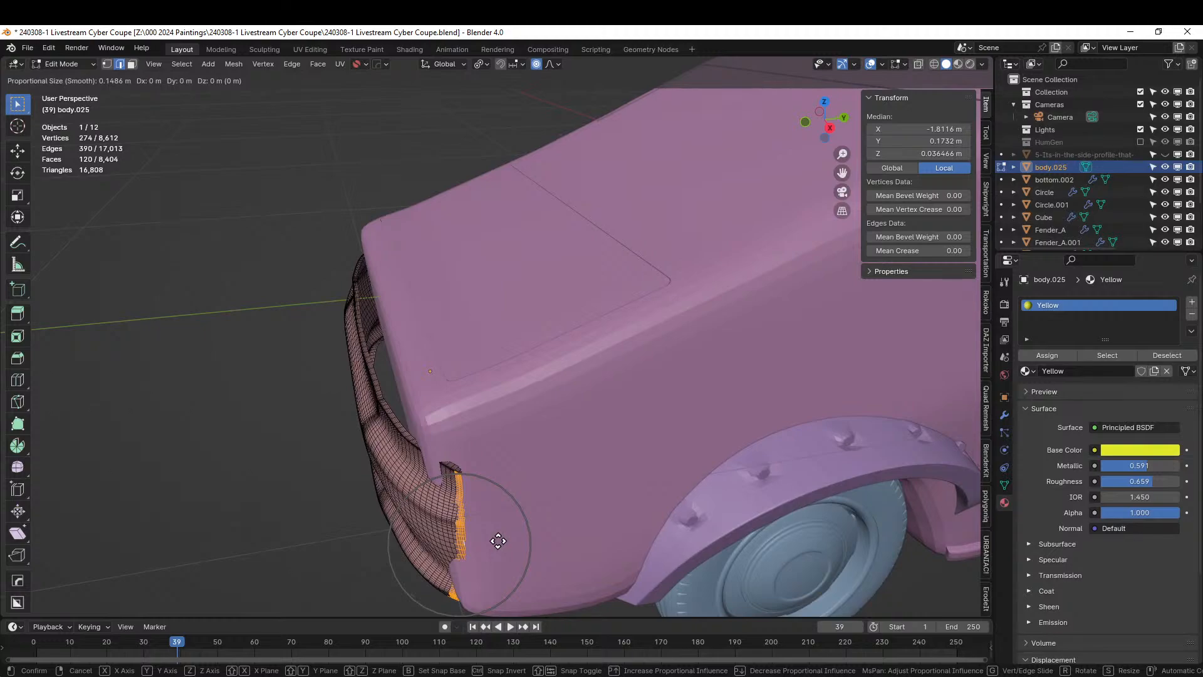
key(y)
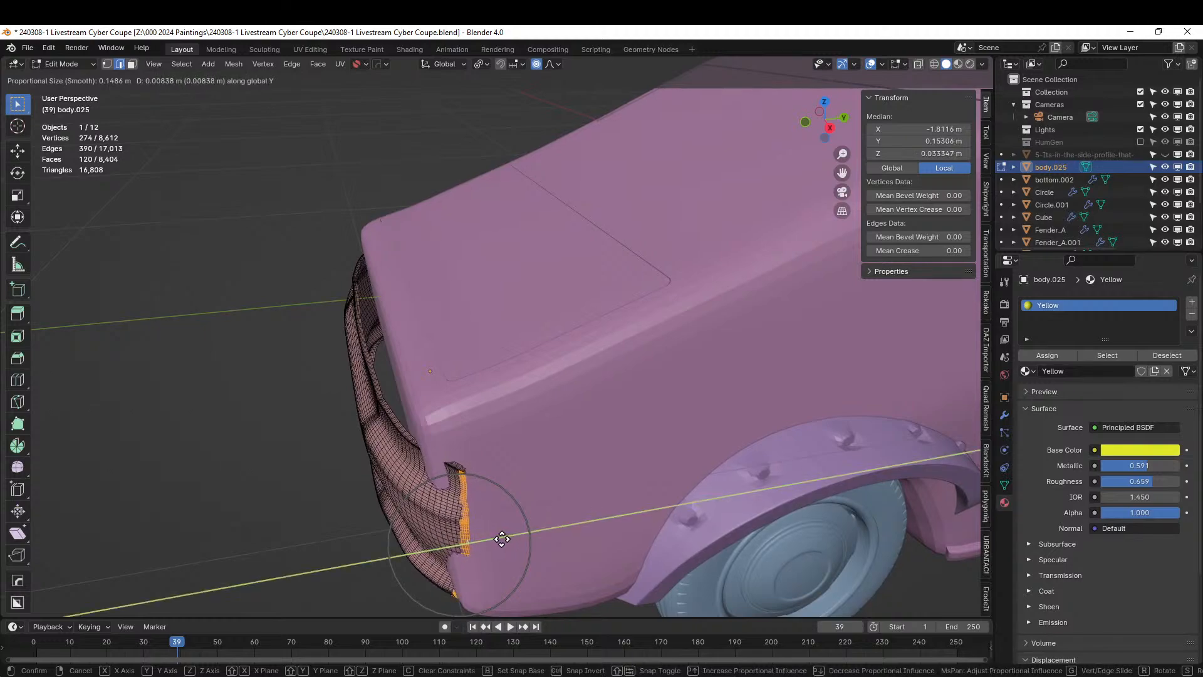
click(510, 536)
Pull the selected strip inward along X by about -0.037 m, plus a further -0.008 m, with proportional editing
middle_drag(509, 532, 684, 468)
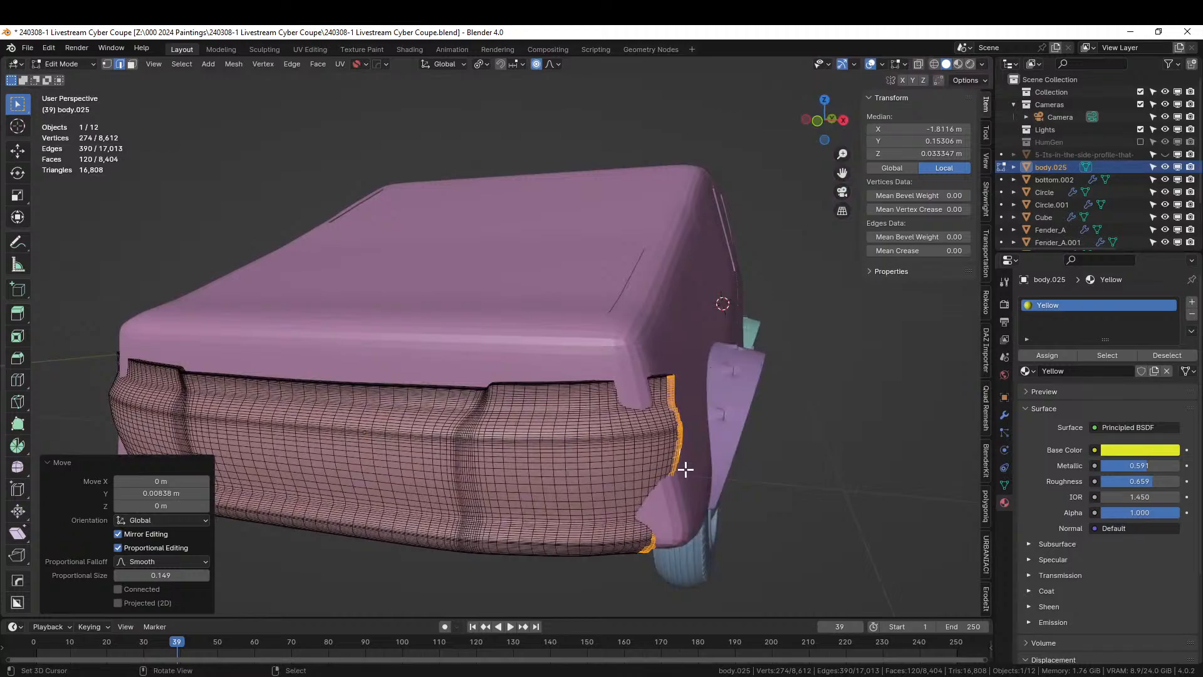
key(g)
key(x)
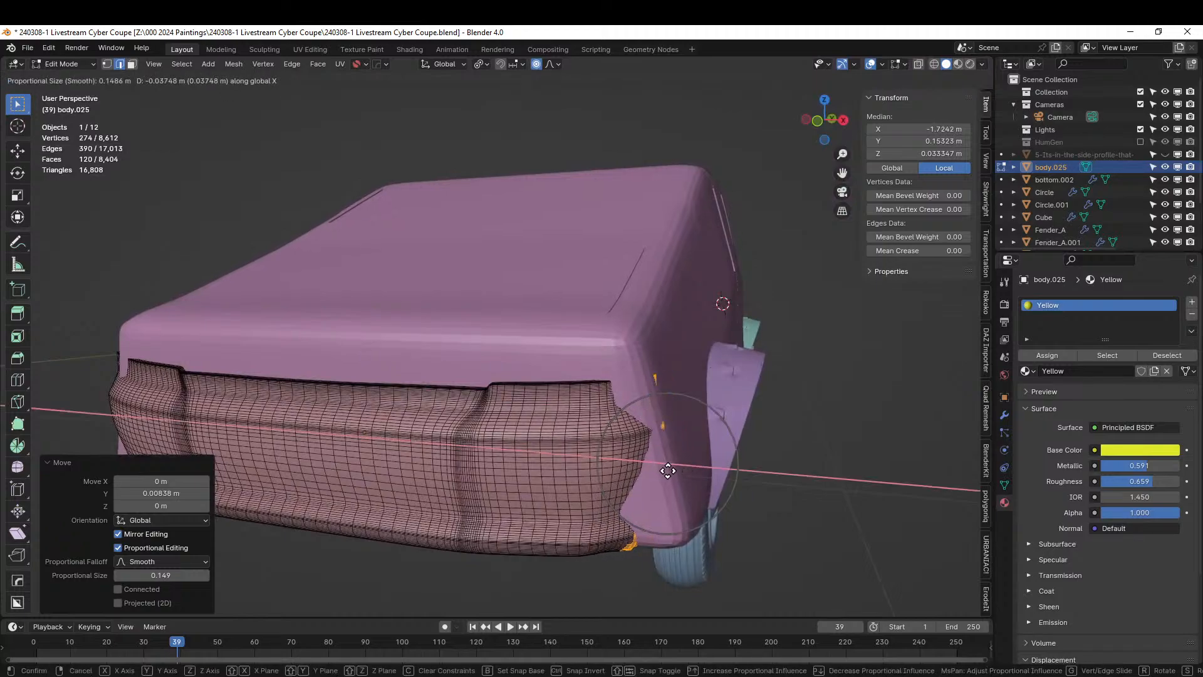
key(x)
key(z)
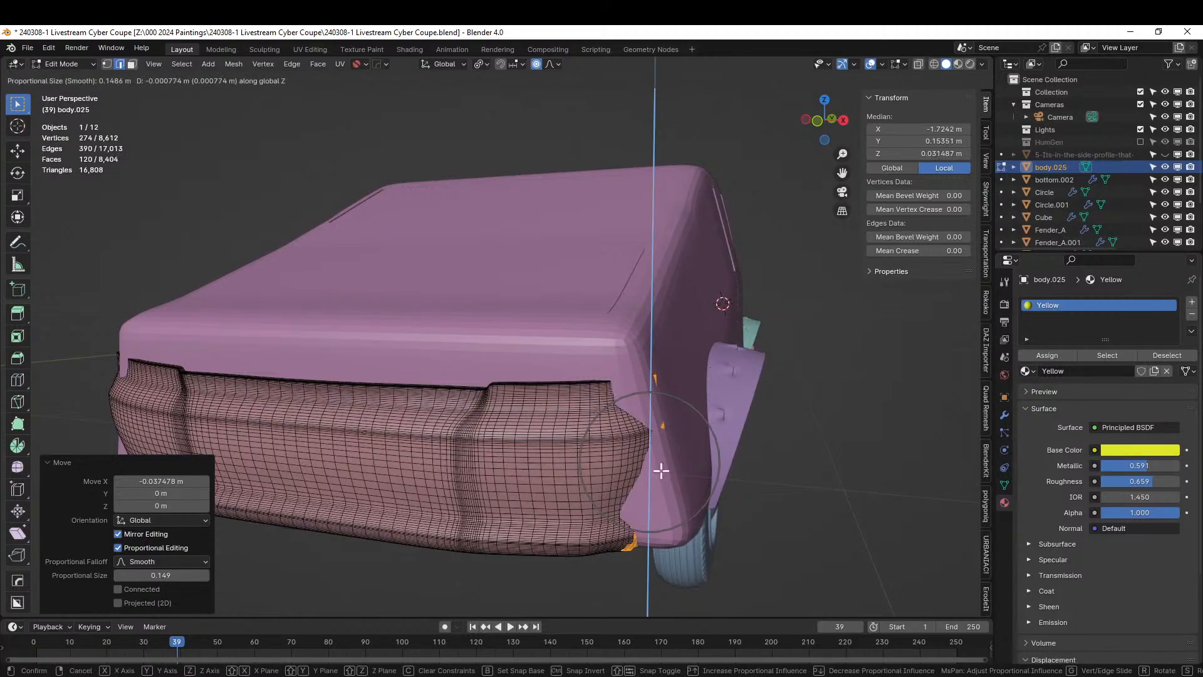
key(z)
key(x)
click(658, 471)
Raise the selected strip about 0.027 m along Z with proportional editing
mouse_move(658, 471)
middle_down()
mouse_move(659, 441)
mouse_move(642, 459)
middle_up()
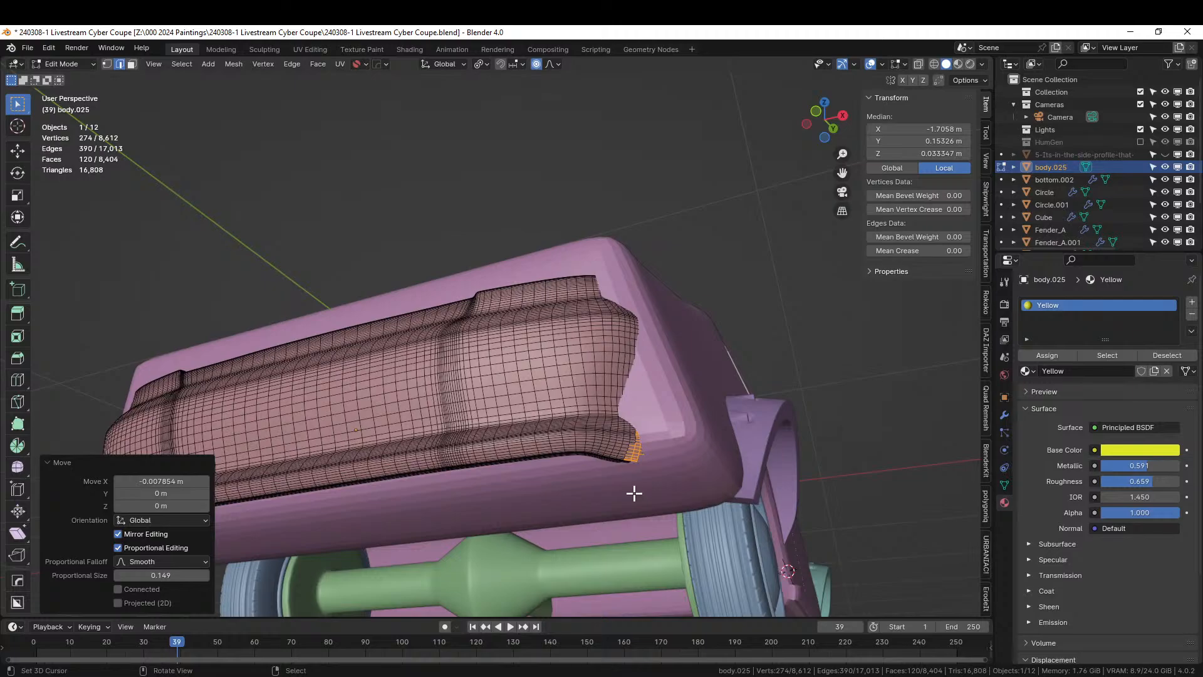
key(g)
key(z)
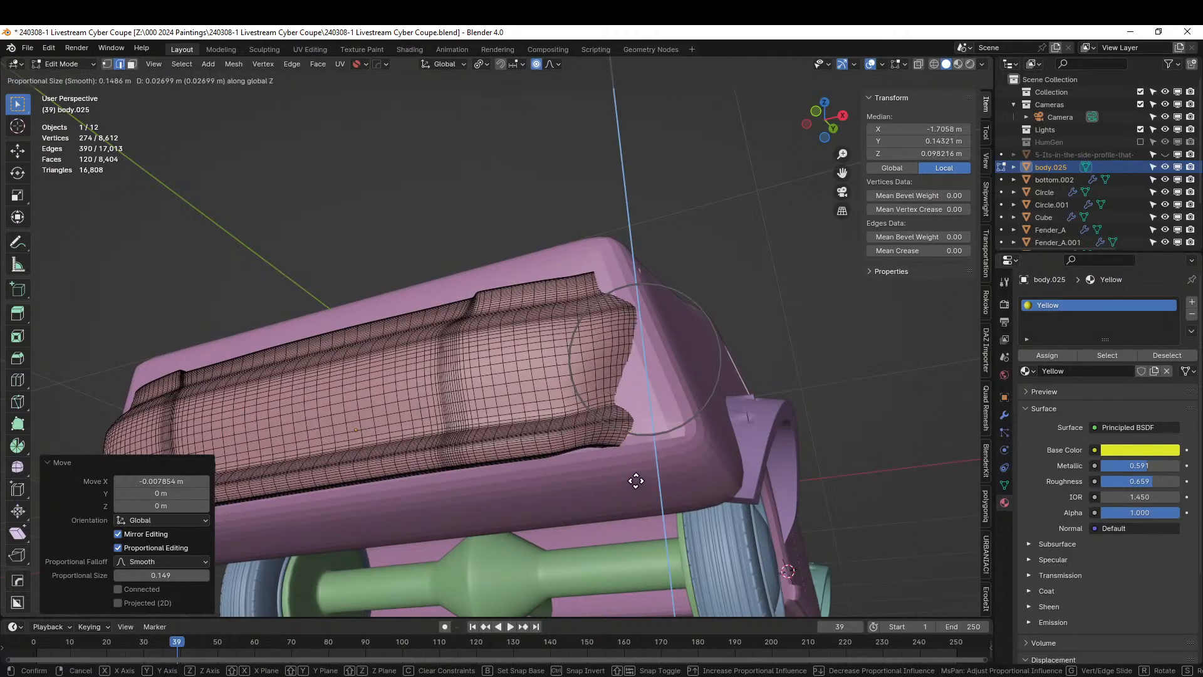
click(636, 480)
In Object Mode, flatten the whole bumper to a Z scale of about 0.313 and lower it about 0.04 m
middle_drag(635, 480, 618, 514)
key(Tab)
scroll(614, 505, up, 1)
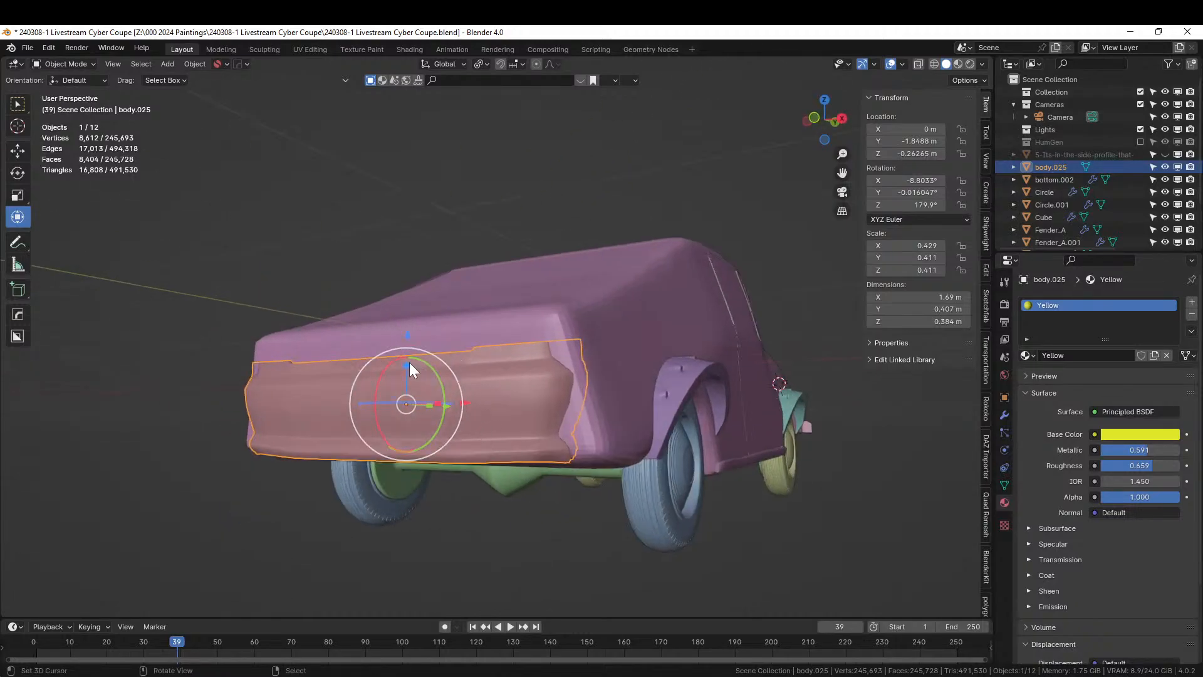
mouse_move(409, 363)
mouse_down()
mouse_move(411, 375)
mouse_move(420, 348)
mouse_up()
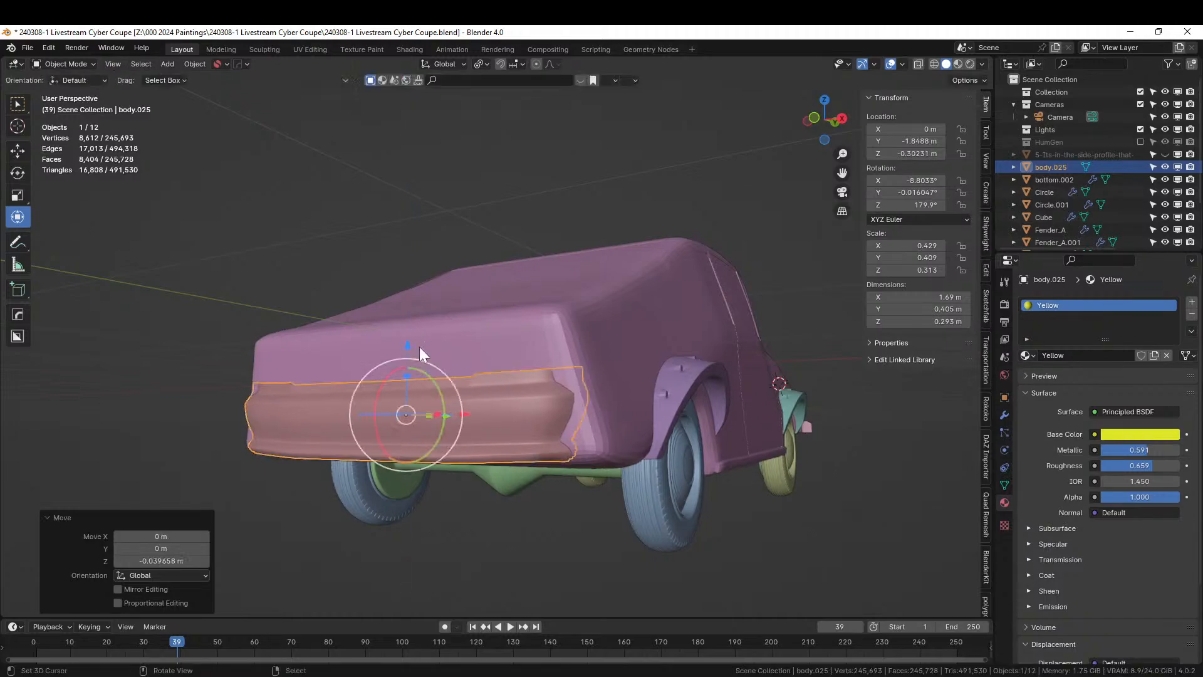
Delete the yellow bumper object and select the car body mesh
middle_drag(419, 347, 449, 397)
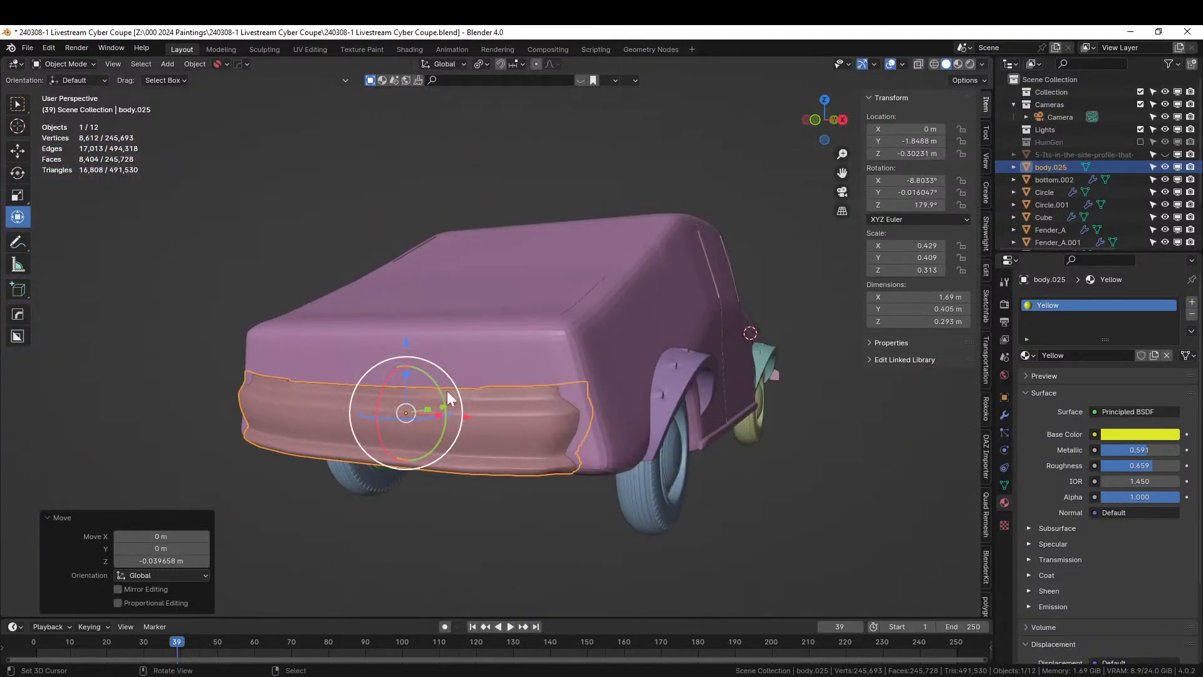
click(495, 439)
click(484, 421)
key(Delete)
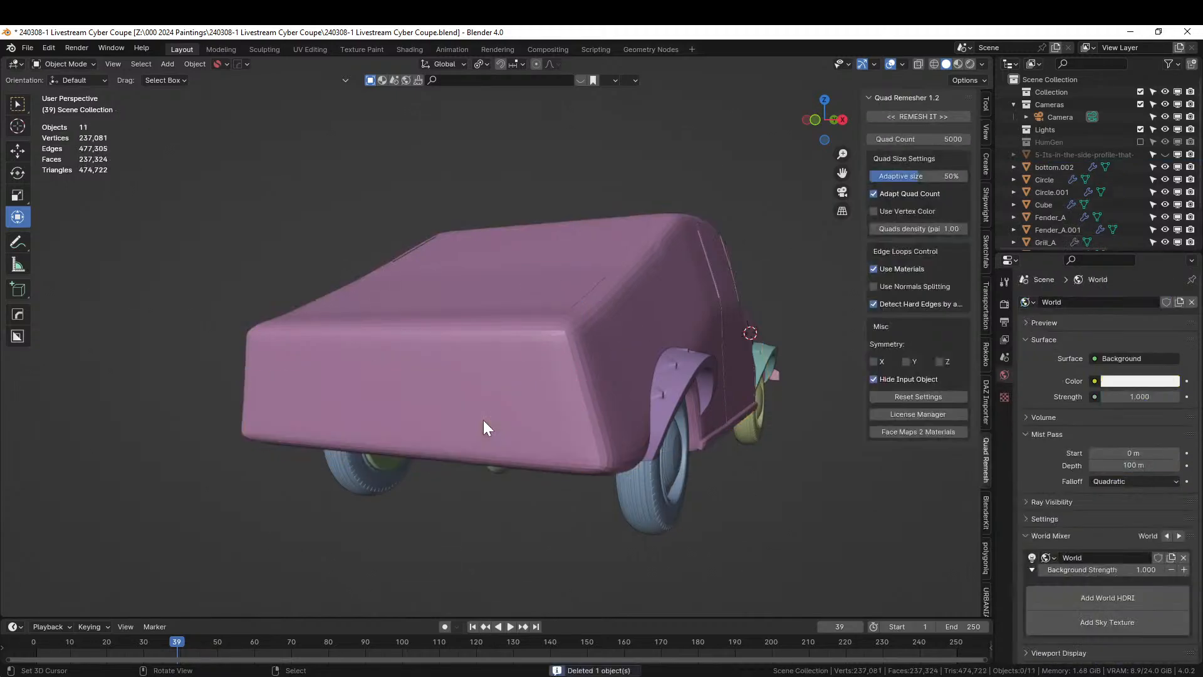
middle_drag(483, 420, 611, 400)
click(334, 403)
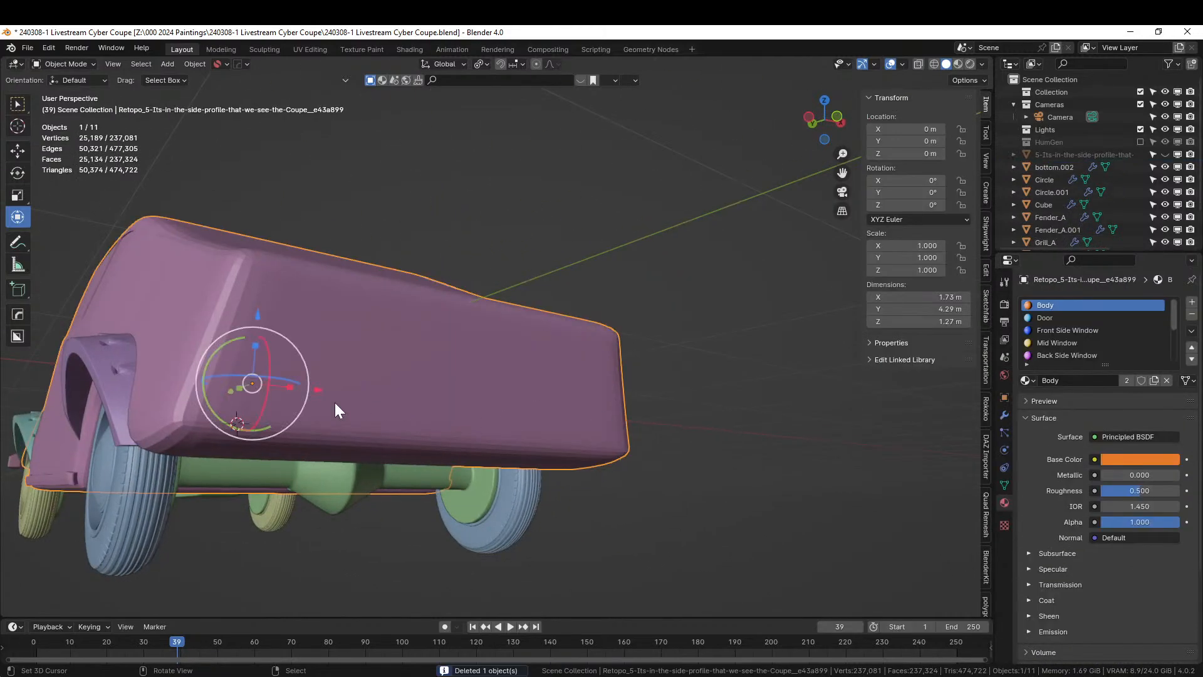
In the car body's Edit Mode, select a horizontal row of faces across the lower rear panel
key(Tab)
scroll(333, 404, up, 4)
middle_drag(333, 407, 529, 384)
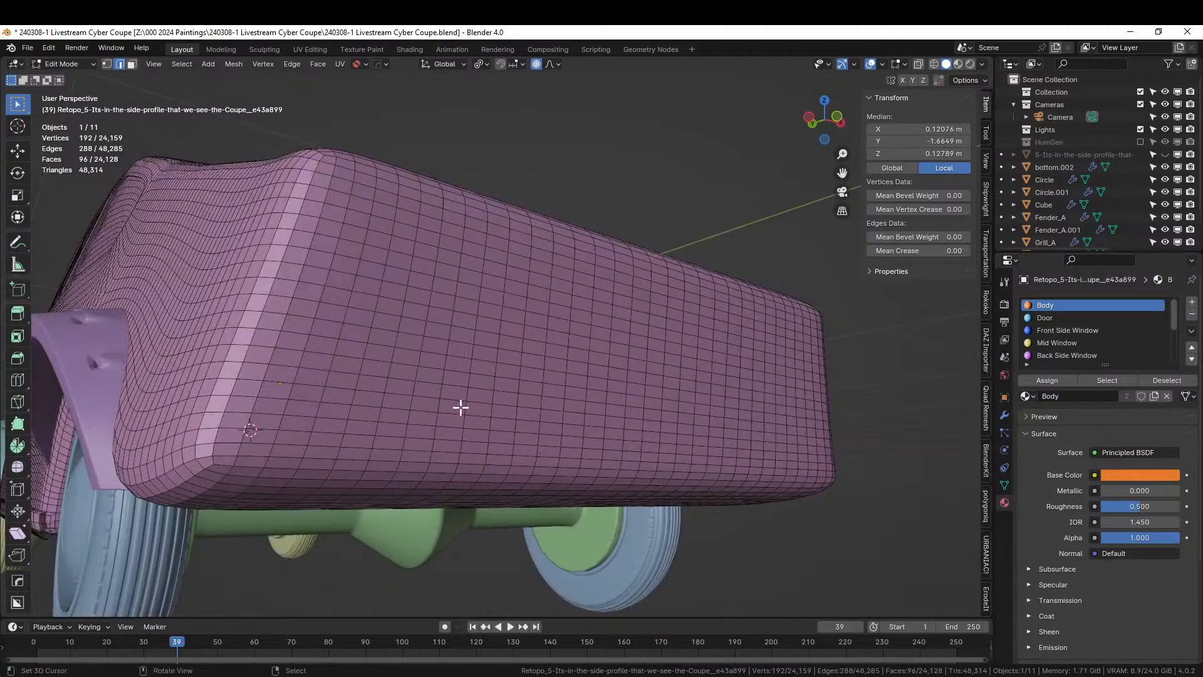
key(KP_1)
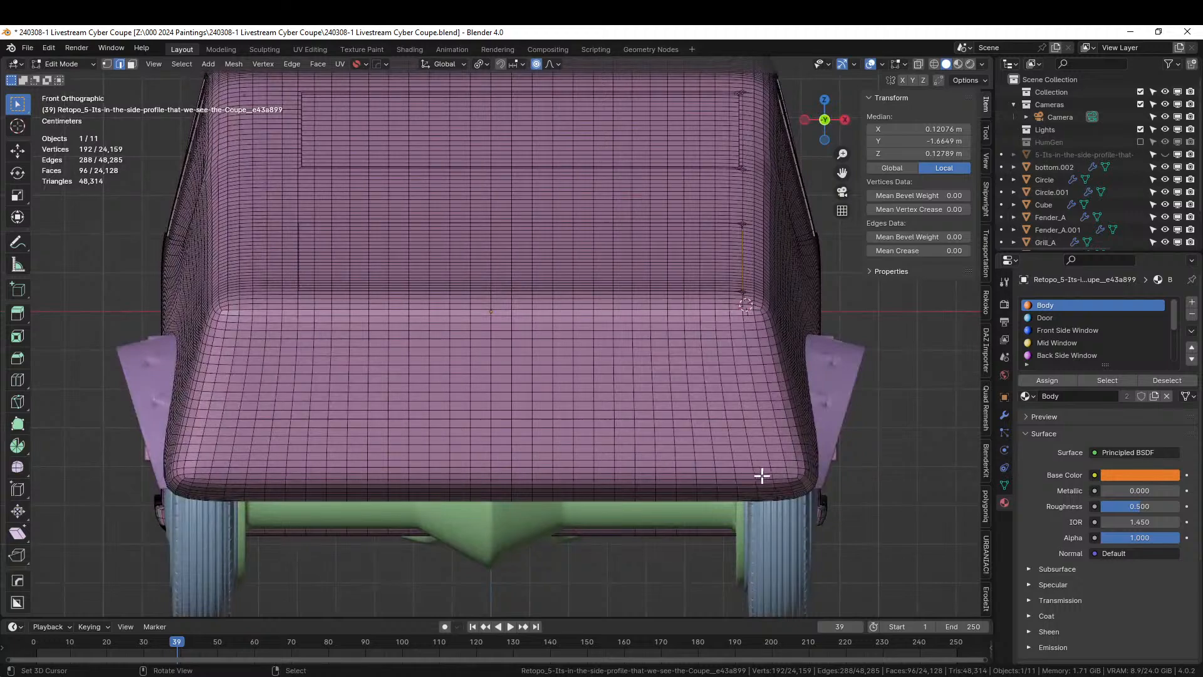
key(c)
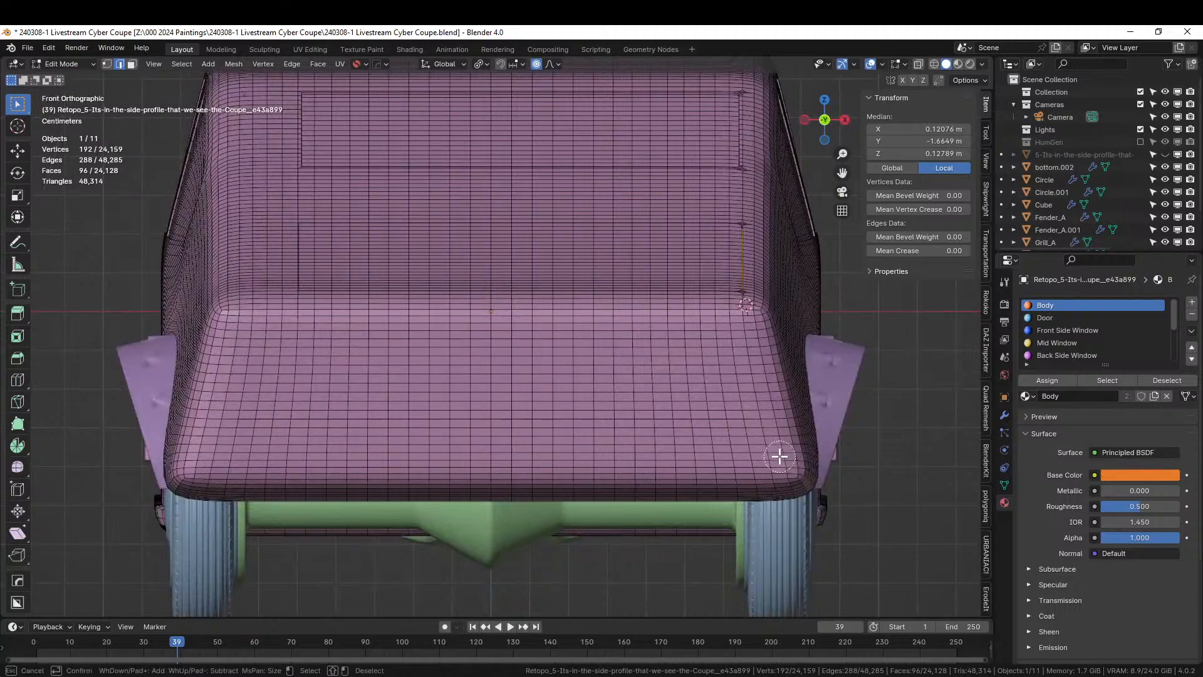
key(Escape)
key(3)
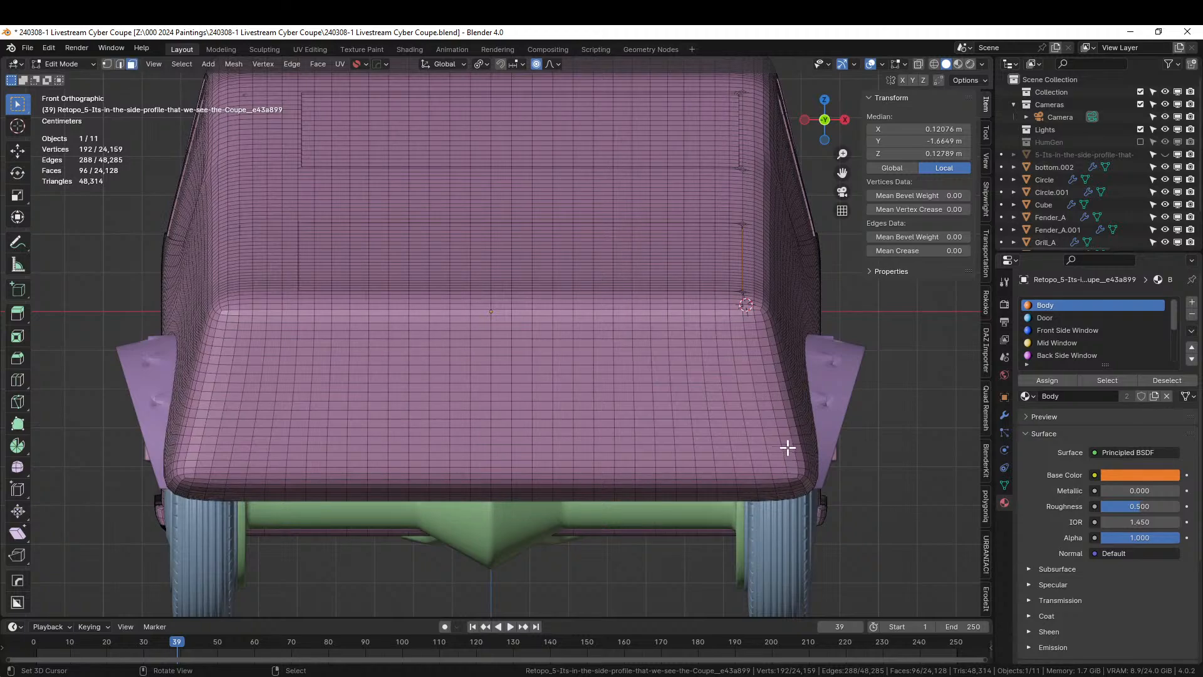
click(788, 440)
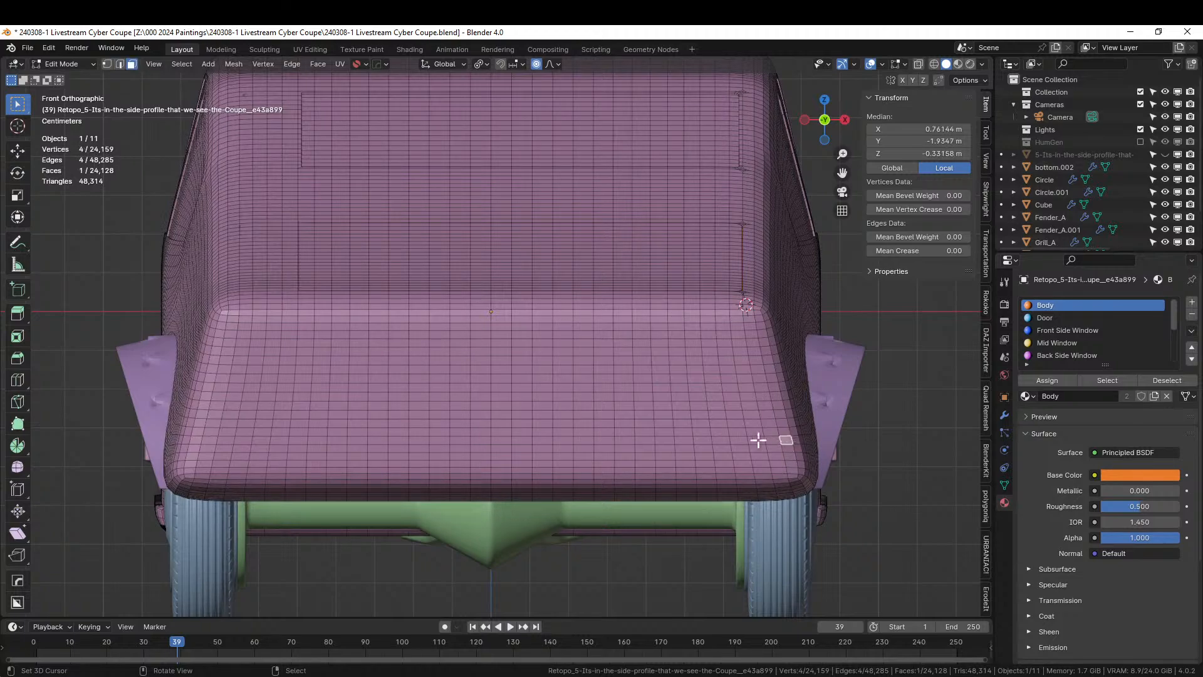
ctrl+click(199, 438)
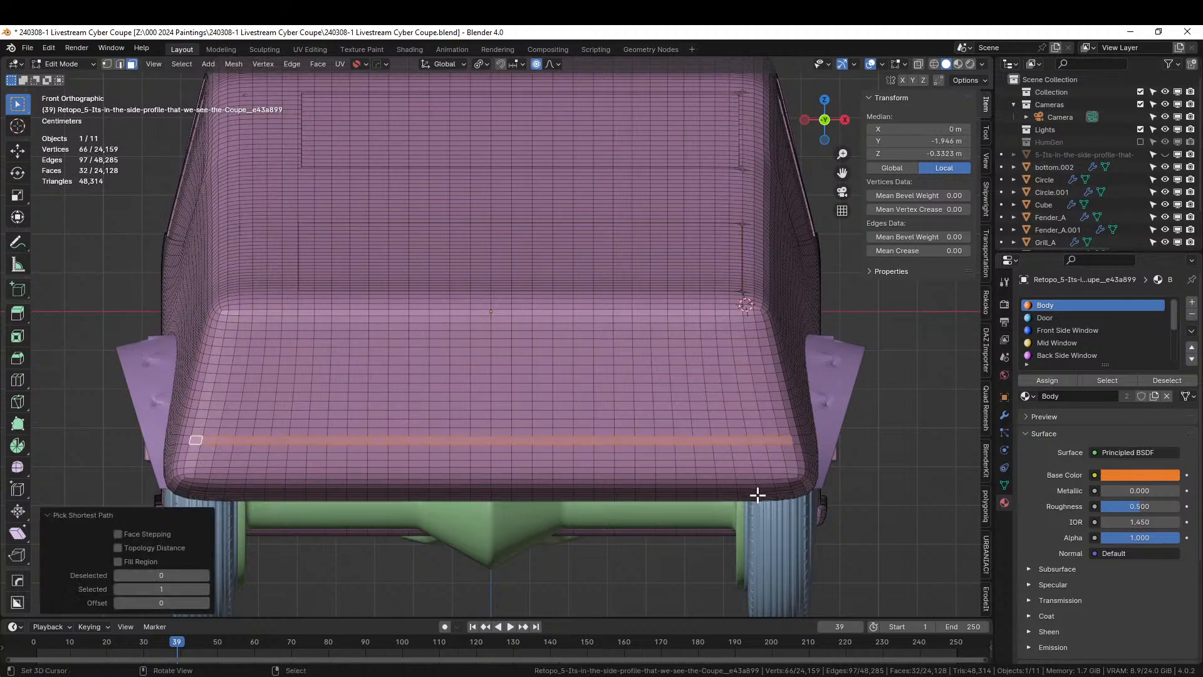
Extend the face selection down one side, across a lower row and up the other side to close a long frame
ctrl+click(788, 448)
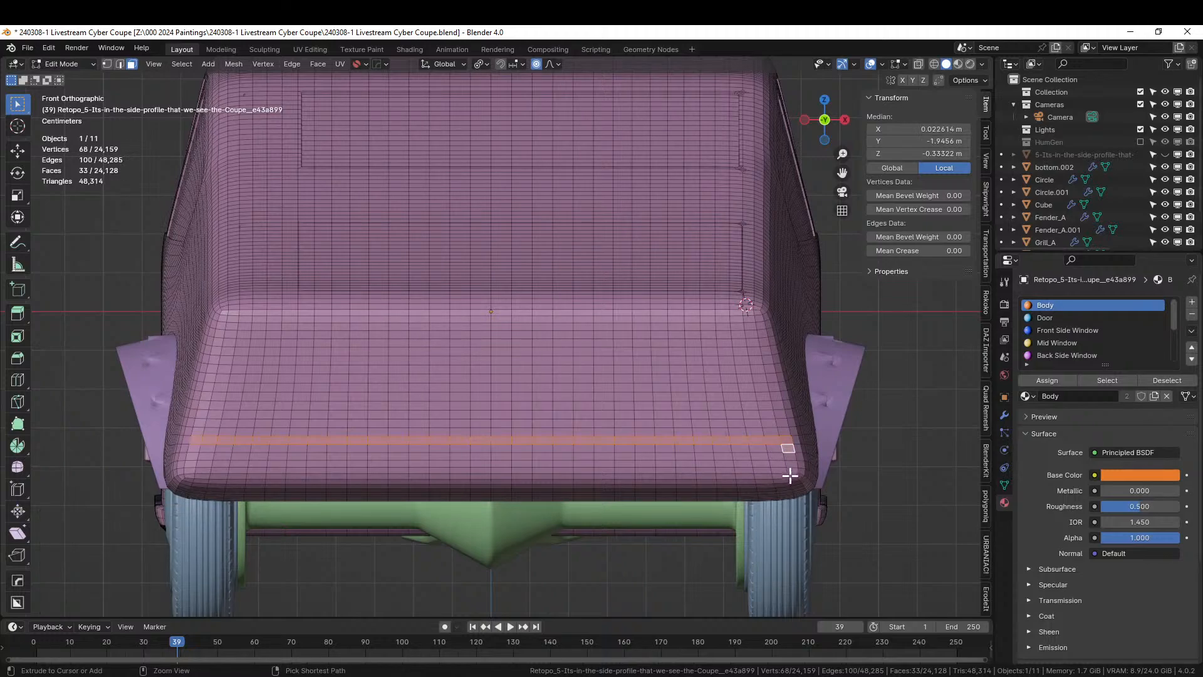
ctrl+click(792, 472)
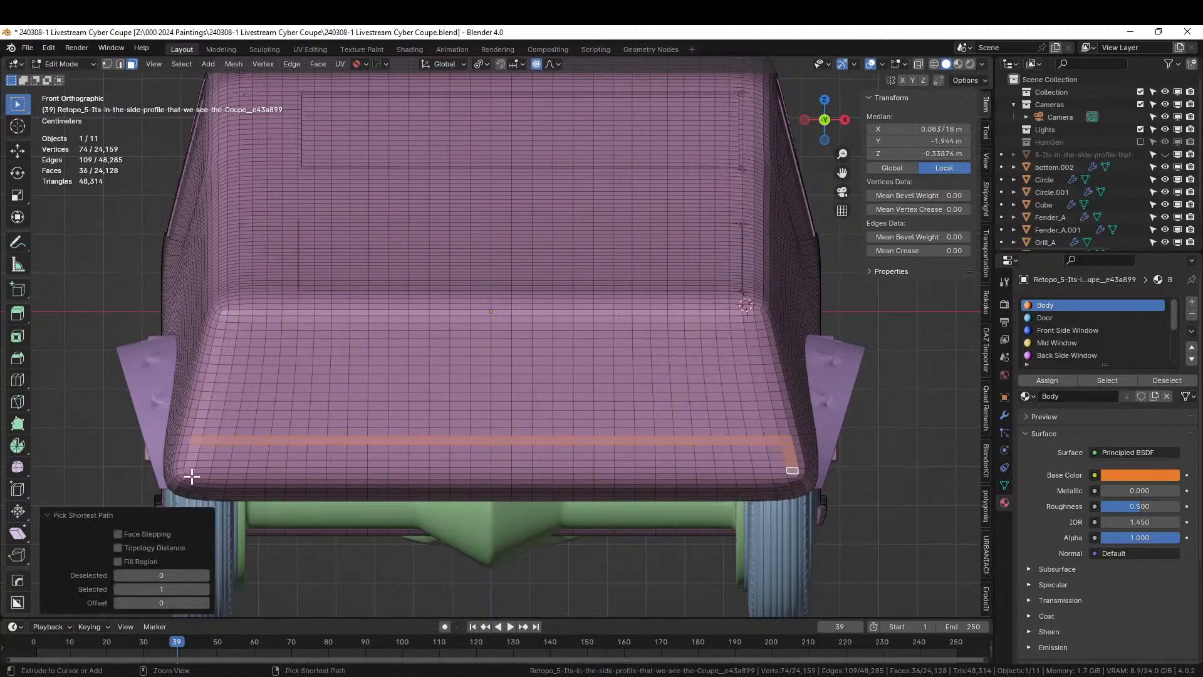
ctrl+click(756, 471)
ctrl+click(424, 468)
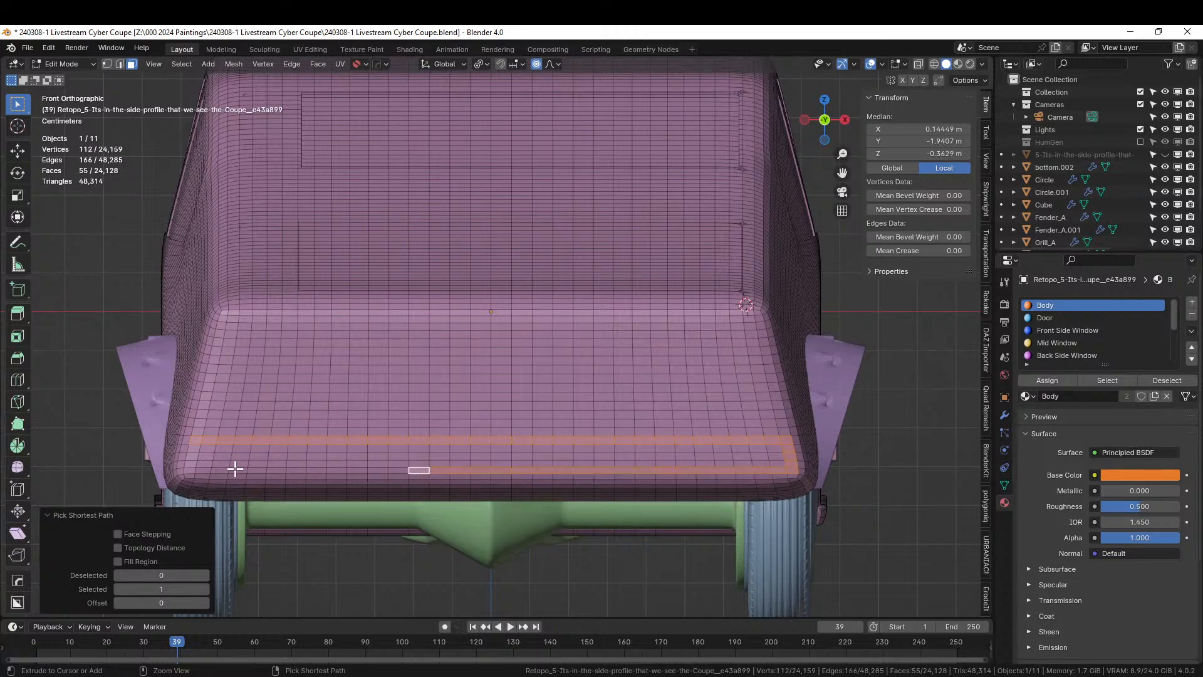
ctrl+click(192, 469)
ctrl+click(194, 448)
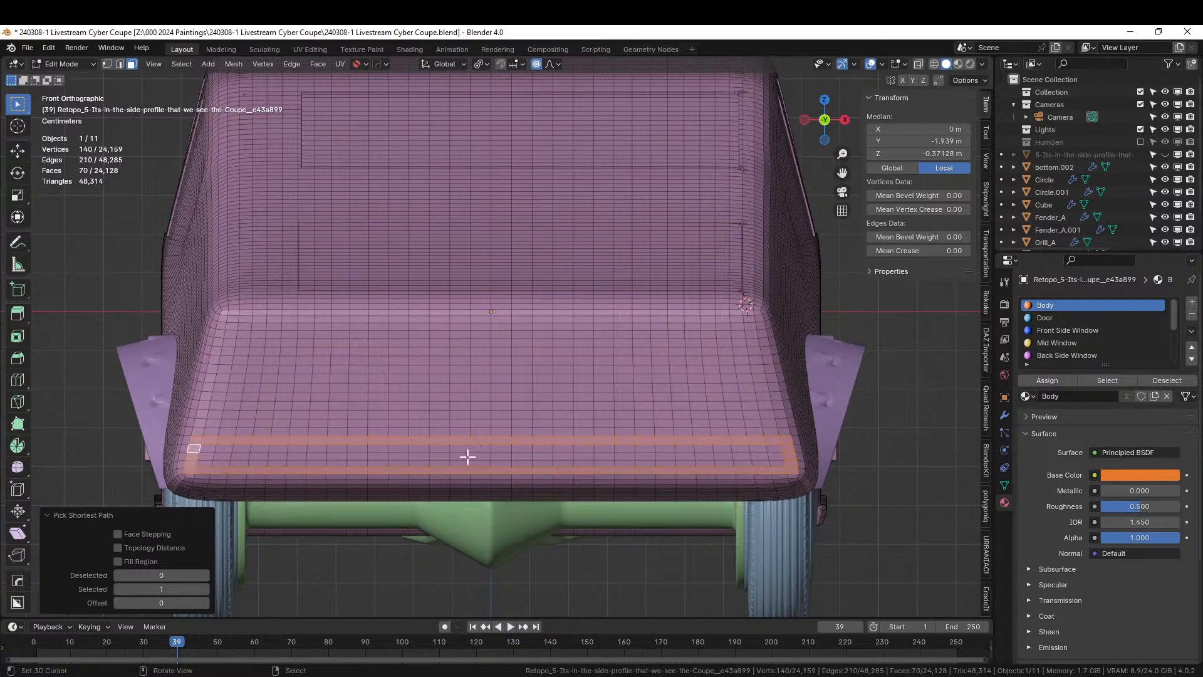
Add the inner rows of faces to fill the selected frame into a solid band
ctrl+click(776, 448)
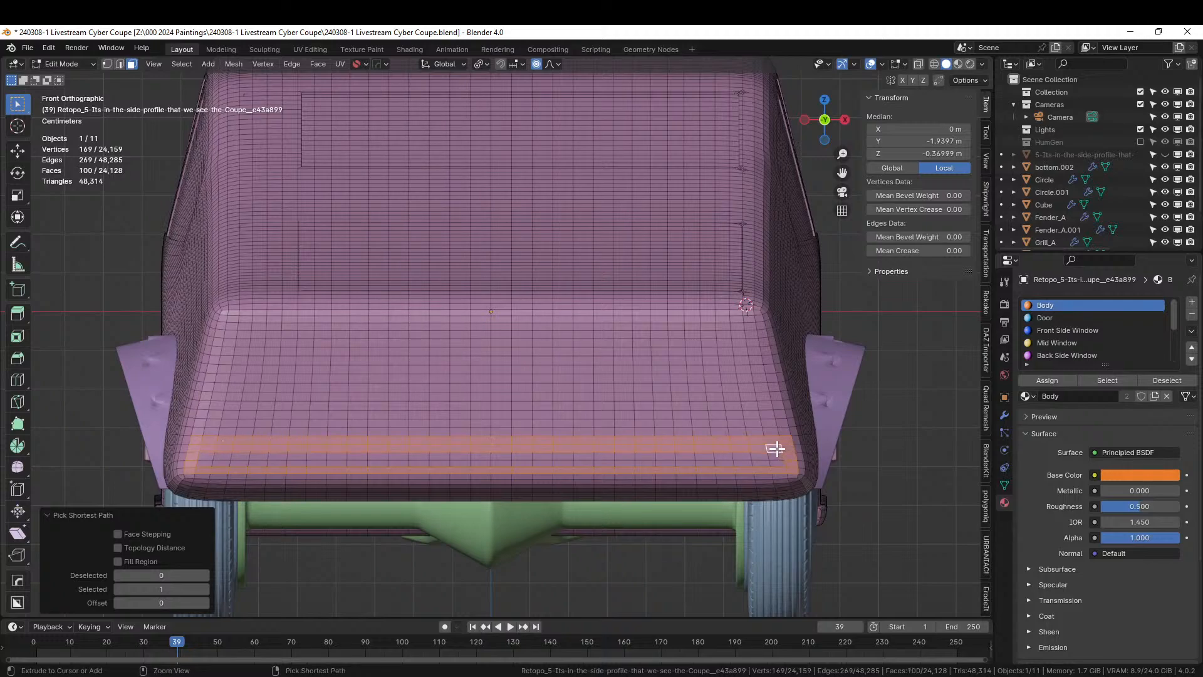
ctrl+click(206, 459)
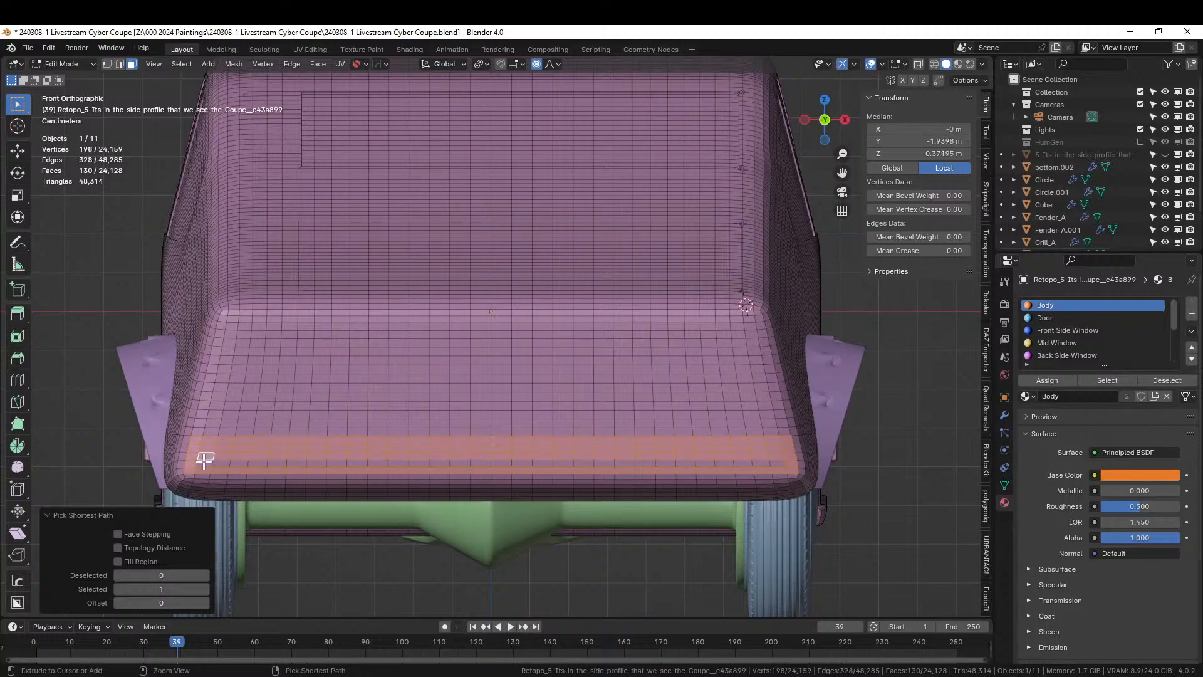
ctrl+click(775, 463)
Extend the selected band around the +X rear corner by adding two columns of faces at the band's full height
middle_drag(641, 448, 591, 443)
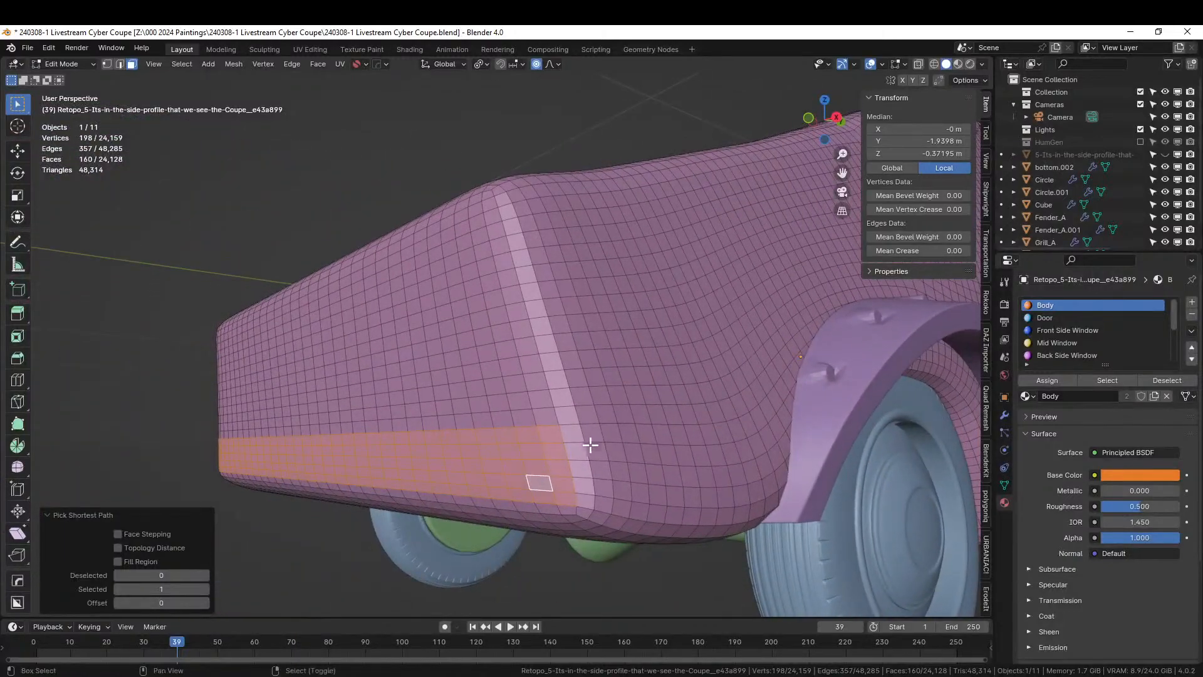
shift+click(574, 433)
shift+click(585, 439)
shift+click(594, 461)
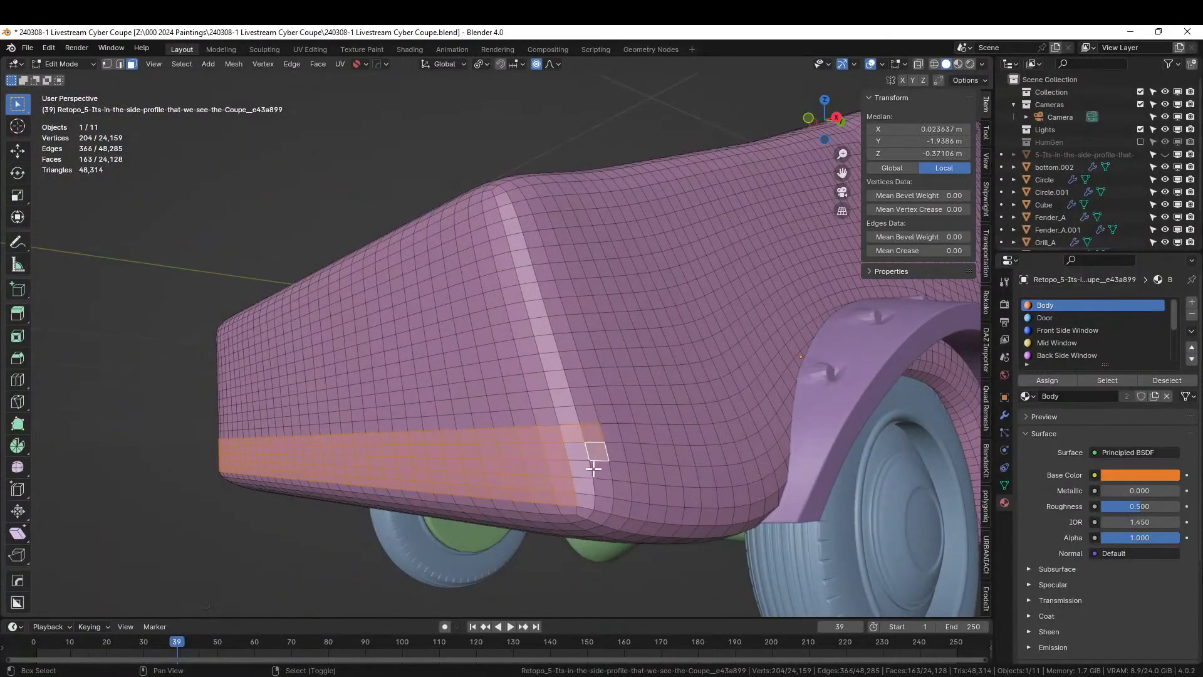
shift+click(599, 477)
shift+click(601, 491)
shift+click(604, 498)
shift+click(581, 496)
shift+click(581, 483)
shift+click(581, 466)
shift+click(575, 450)
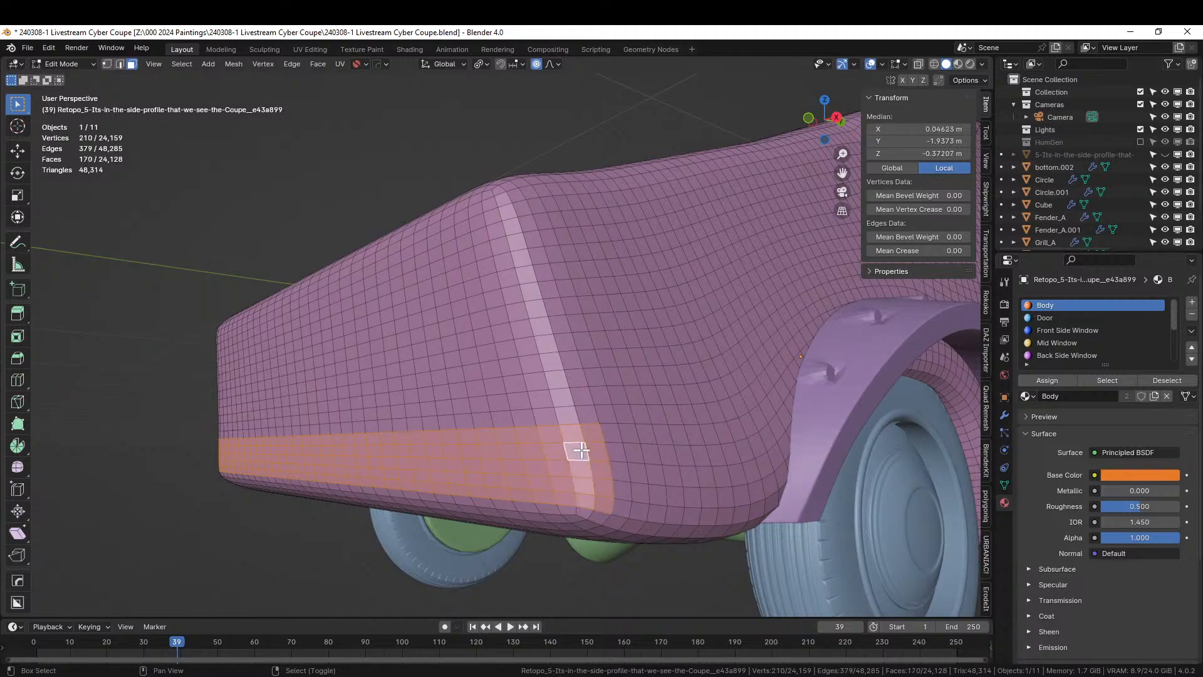
Duplicate the selected faces in place, separate them into their own object, and select only that strip in Object Mode
mouse_move(609, 461)
middle_down()
mouse_move(585, 472)
mouse_move(593, 466)
middle_up()
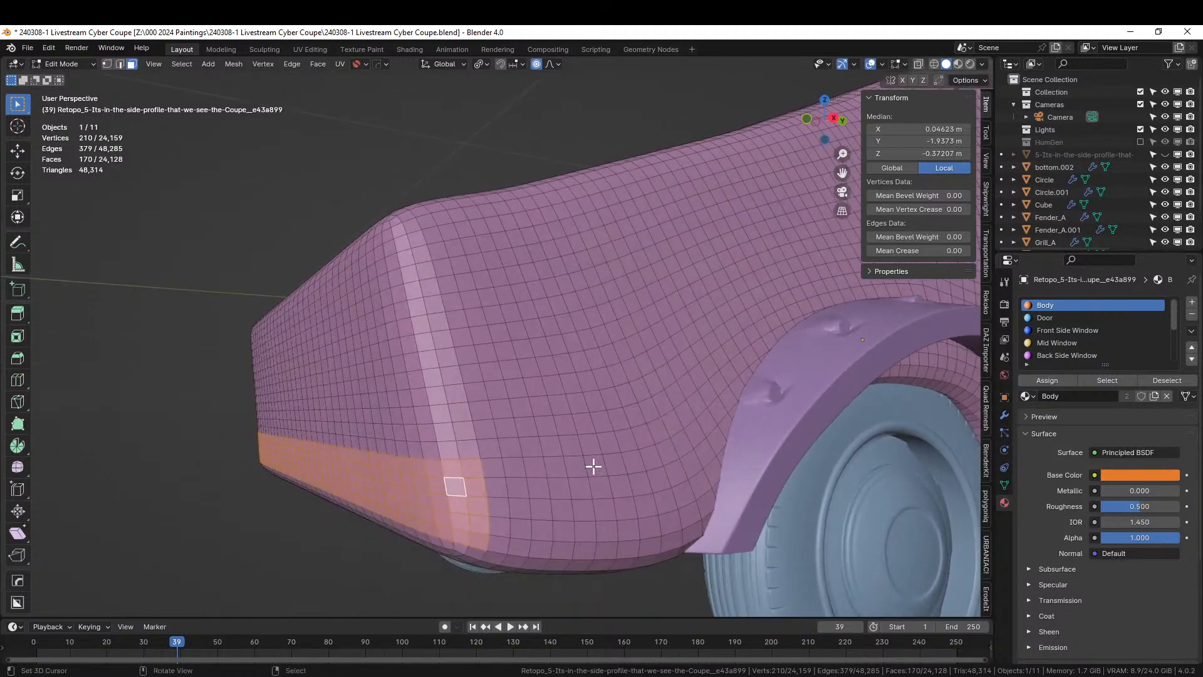
key(shift+d)
key(Escape)
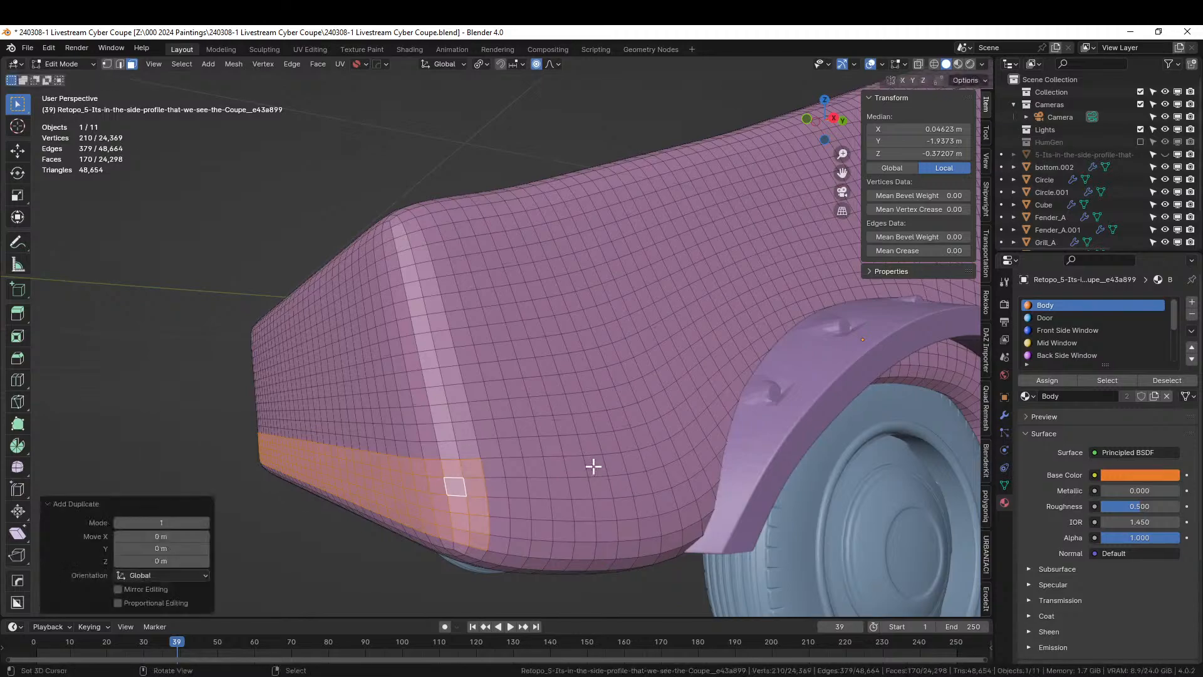
key(p)
click(593, 466)
key(Tab)
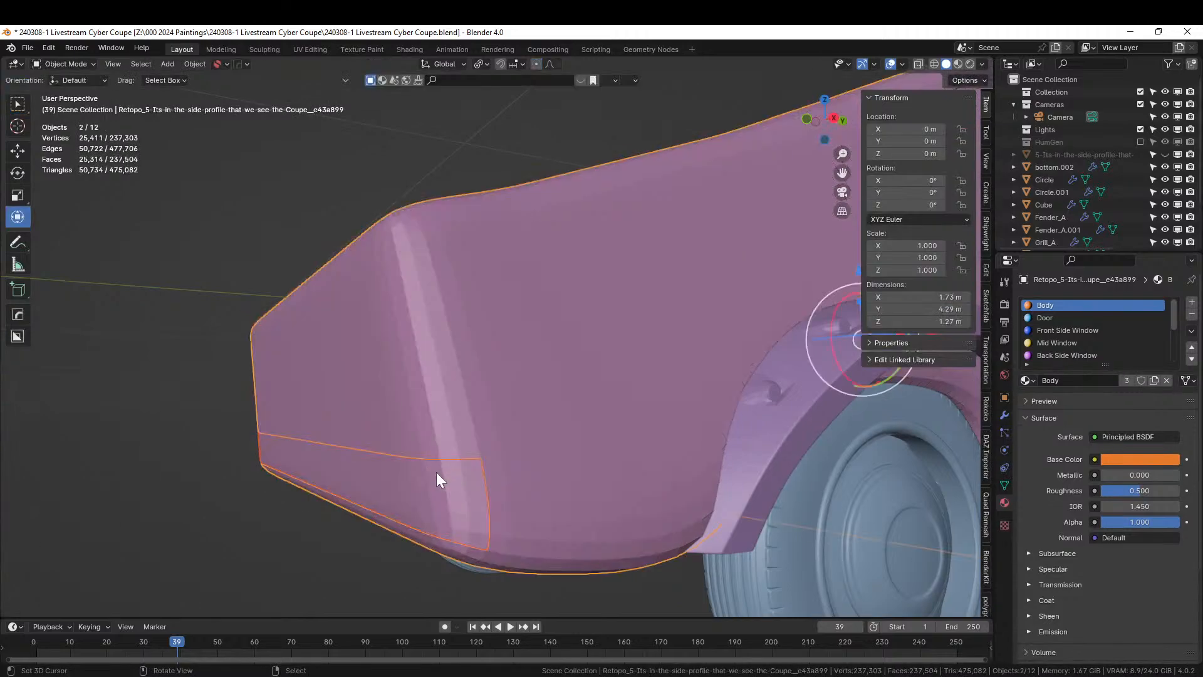
click(438, 479)
click(479, 483)
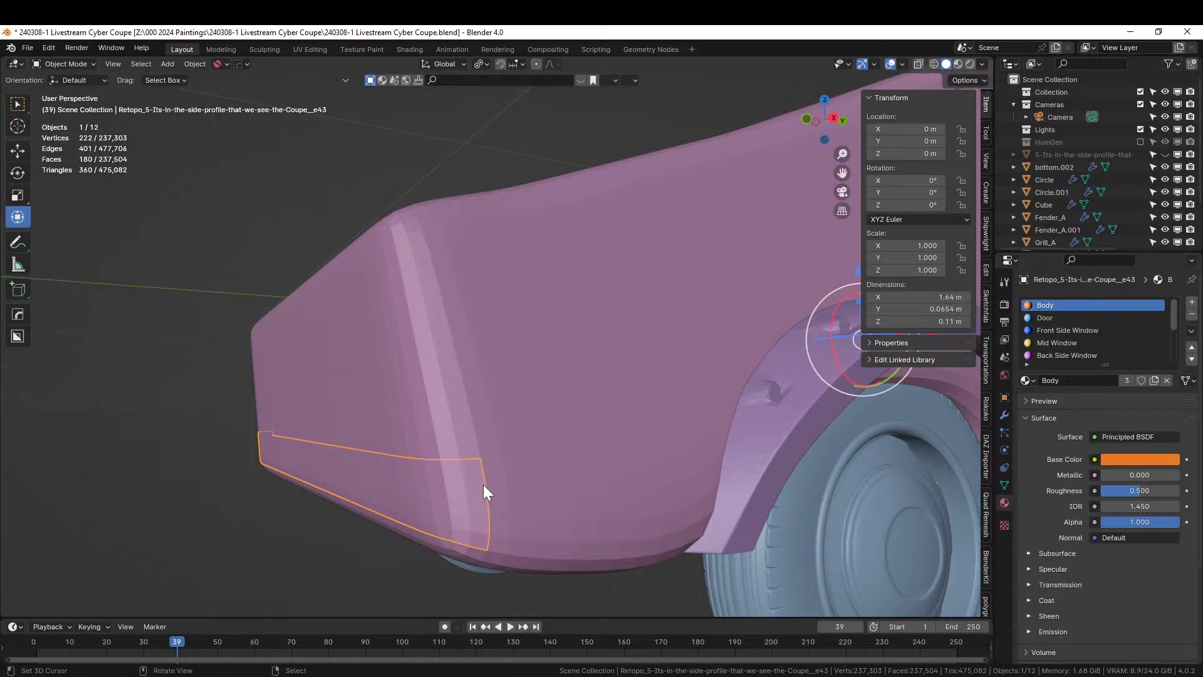
Move the separated strip away from the car's rear by about -0.069 m along Y
middle_drag(483, 483, 476, 509)
key(g)
key(y)
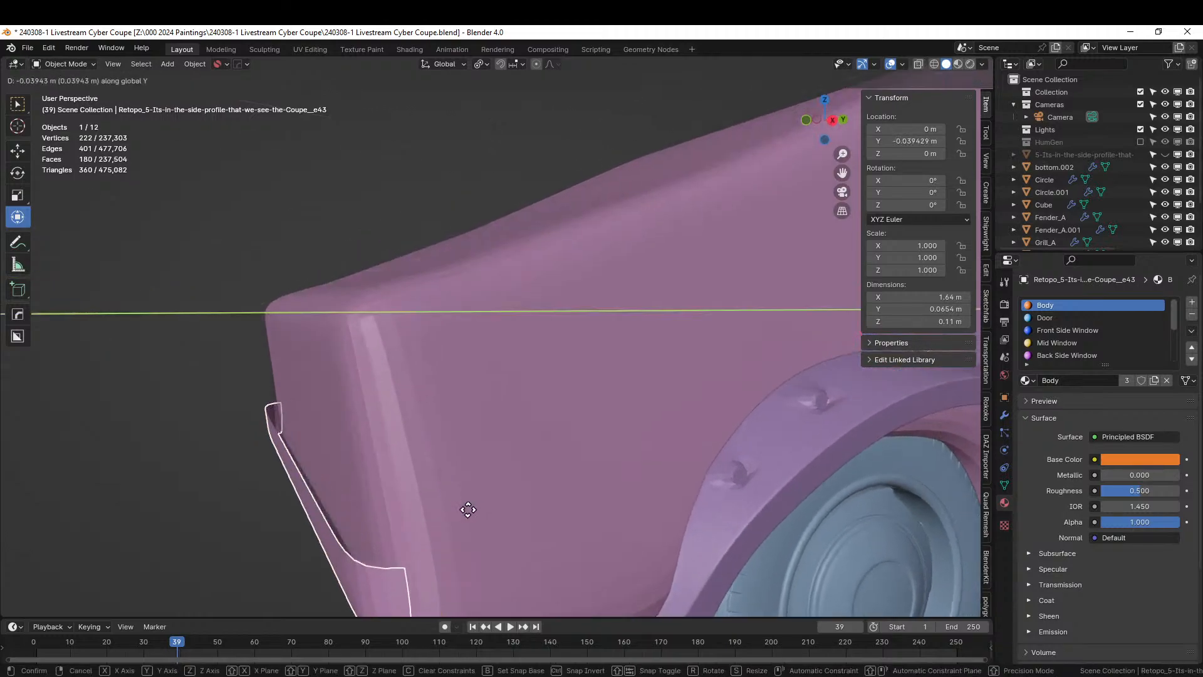
click(464, 509)
middle_drag(463, 509, 815, 497)
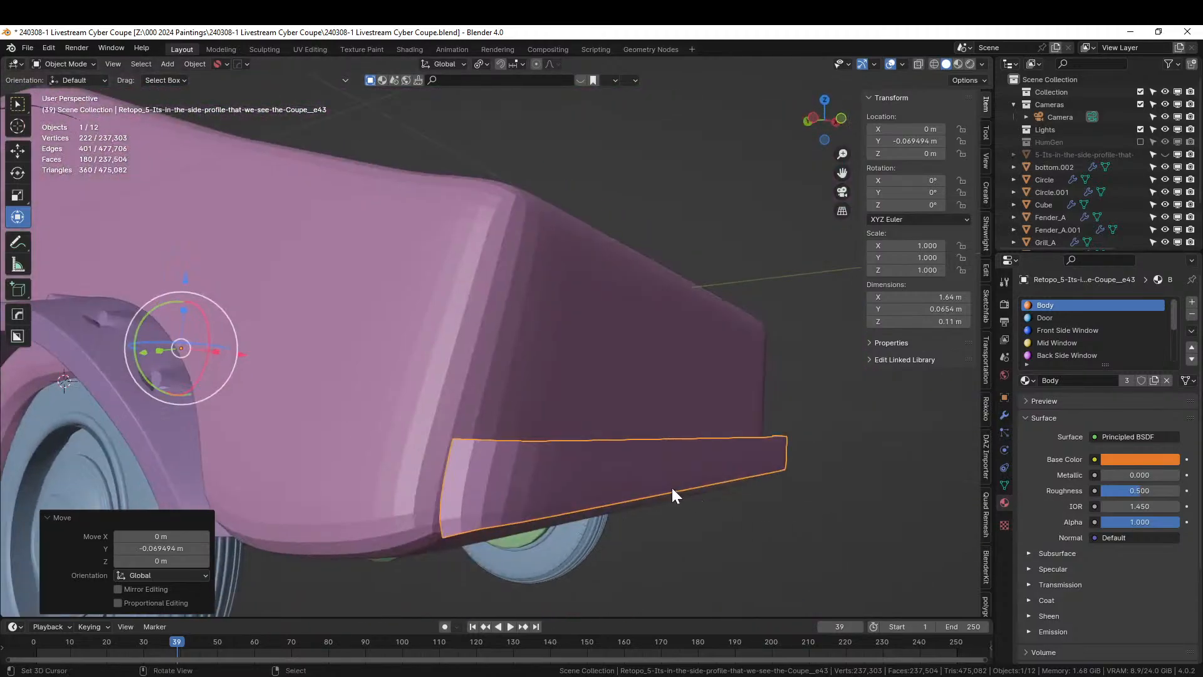
Extrude all of the strip's faces toward the body for bumper thickness, and add level 1 subdivision to the object
key(Tab)
key(a)
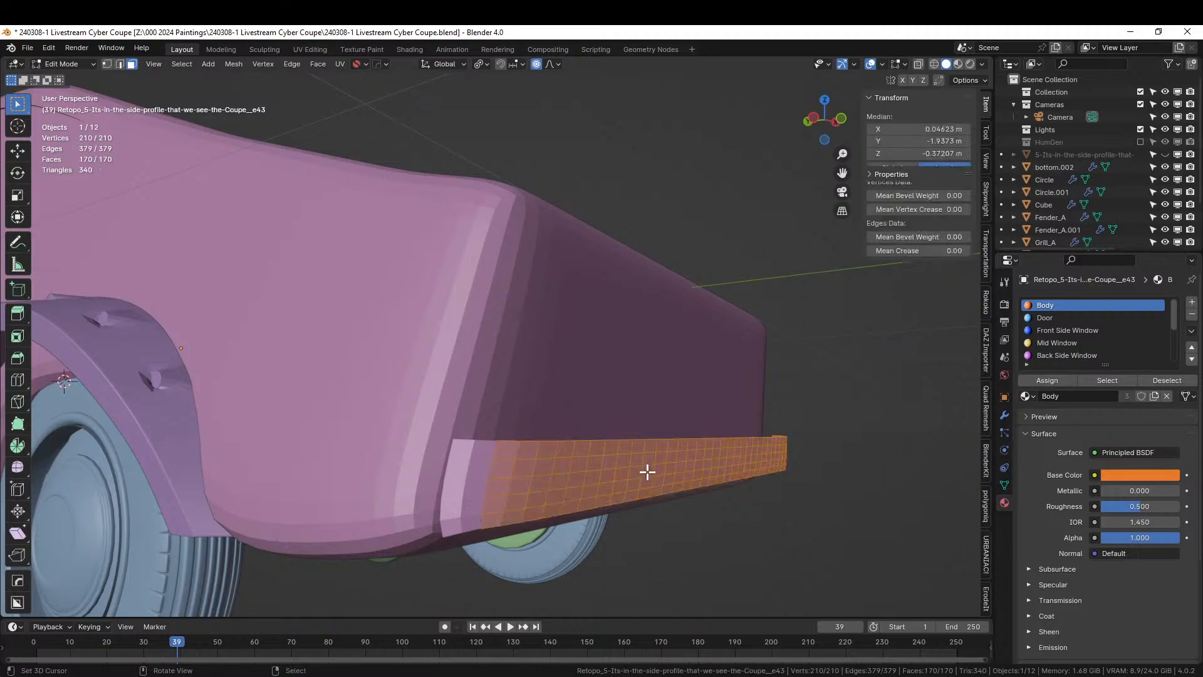
middle_drag(644, 469, 664, 489)
key(e)
click(502, 489)
key(Tab)
key(ctrl+1)
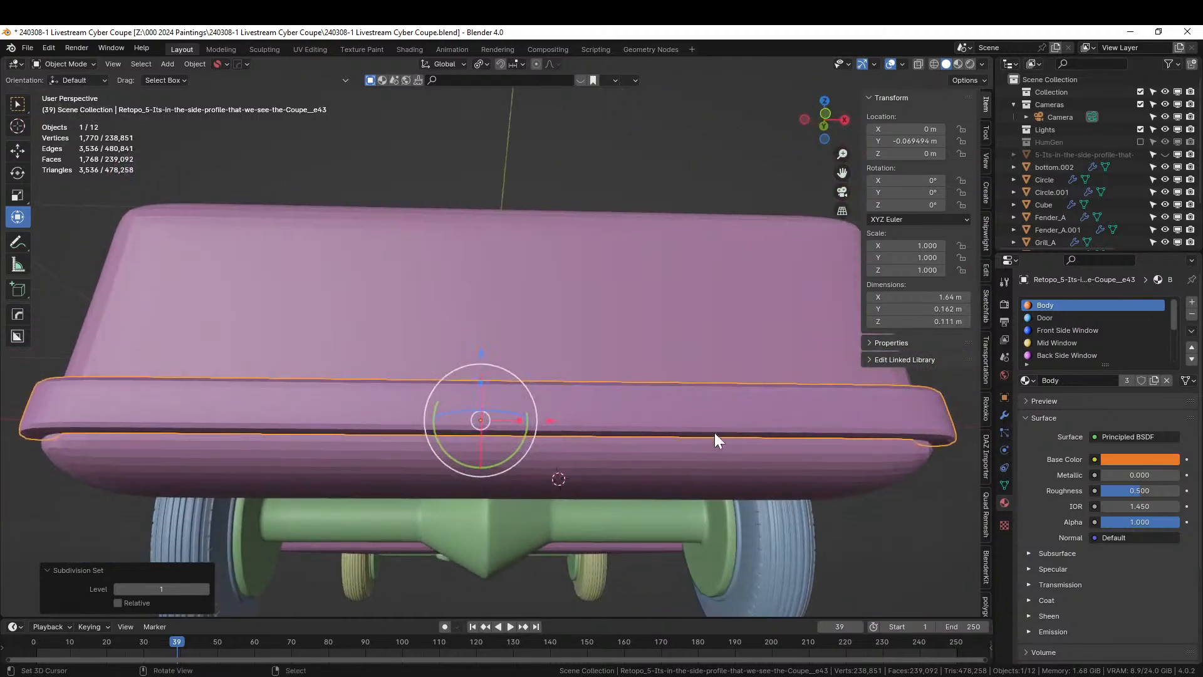
Lower the bumper by about 0.020 m along Z
key(g)
key(z)
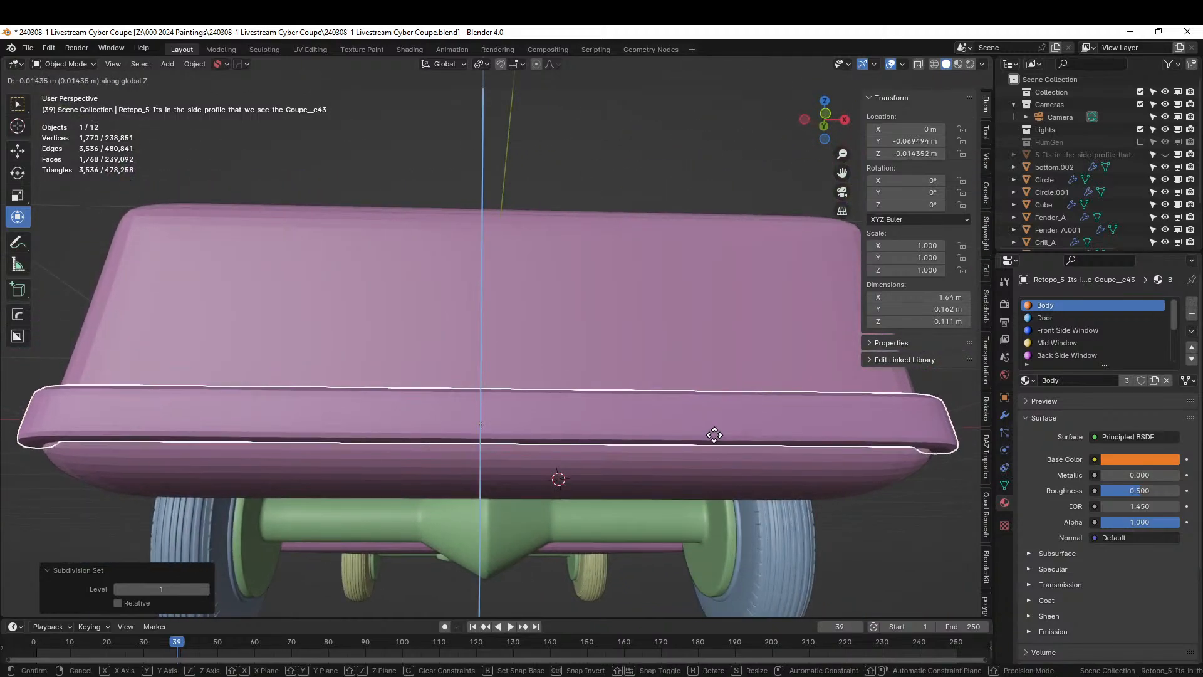
click(714, 436)
middle_drag(713, 436, 784, 471)
scroll(581, 484, down, 2)
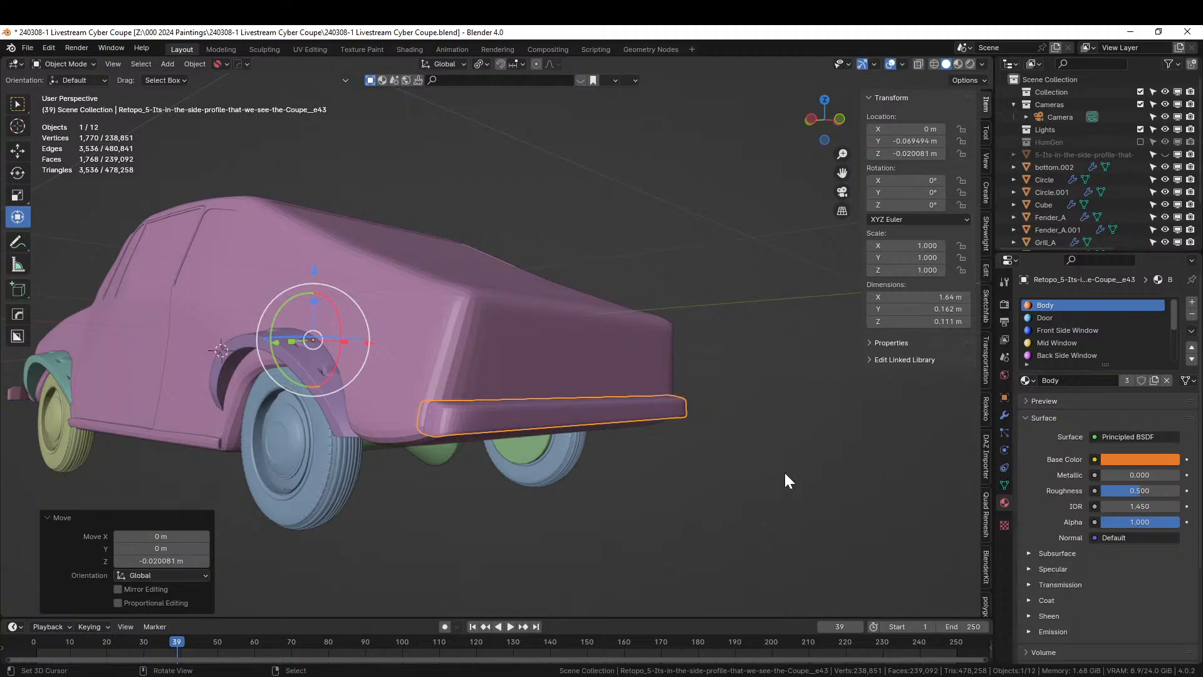
Inset a run of faces on the bumper's top near the +X end by about 0.015 m, keeping only the inner faces selected
middle_drag(763, 476, 720, 515)
scroll(720, 517, up, 3)
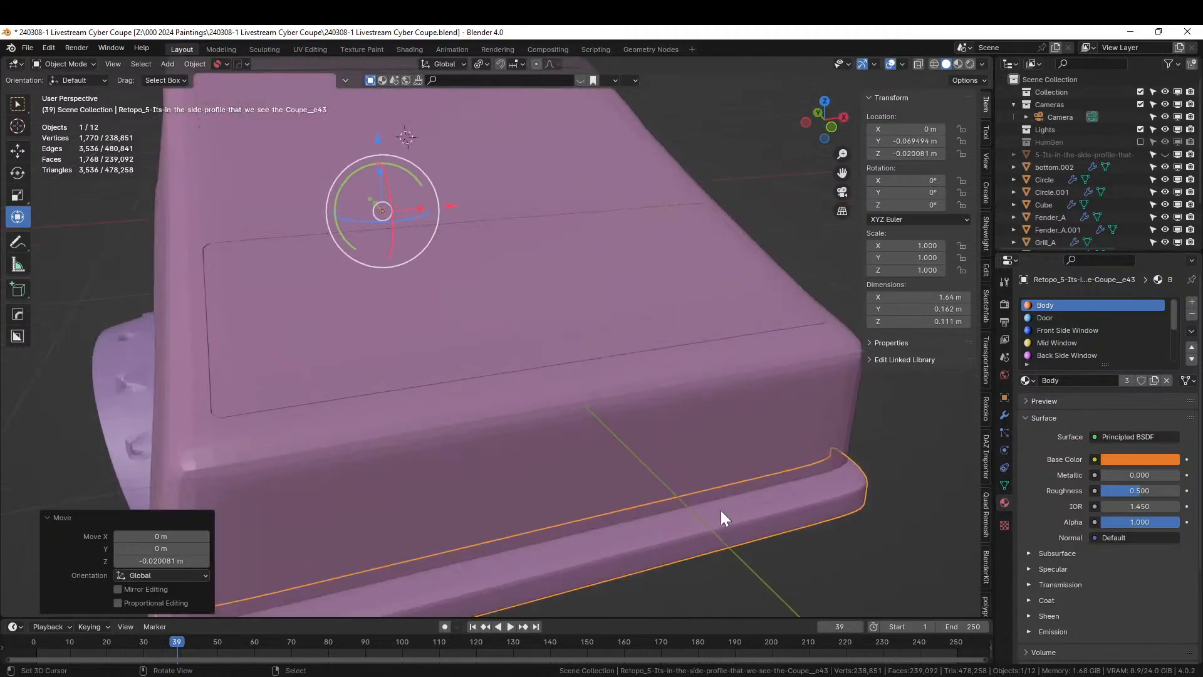
key(Tab)
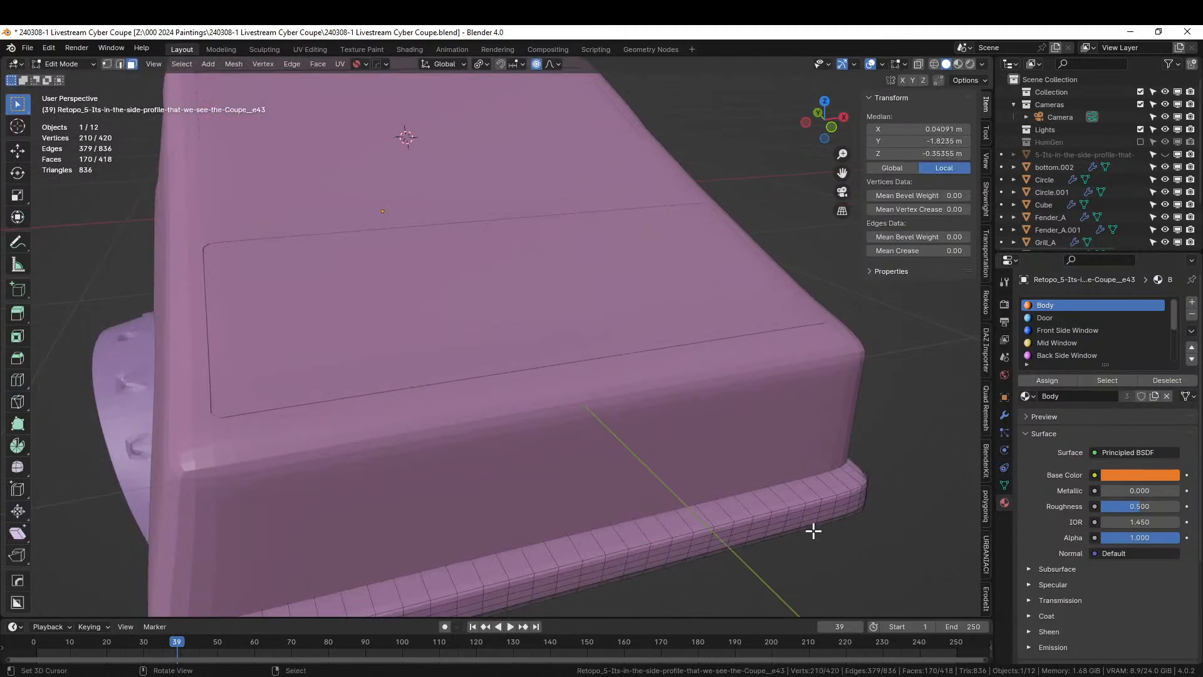
middle_drag(797, 513, 699, 482)
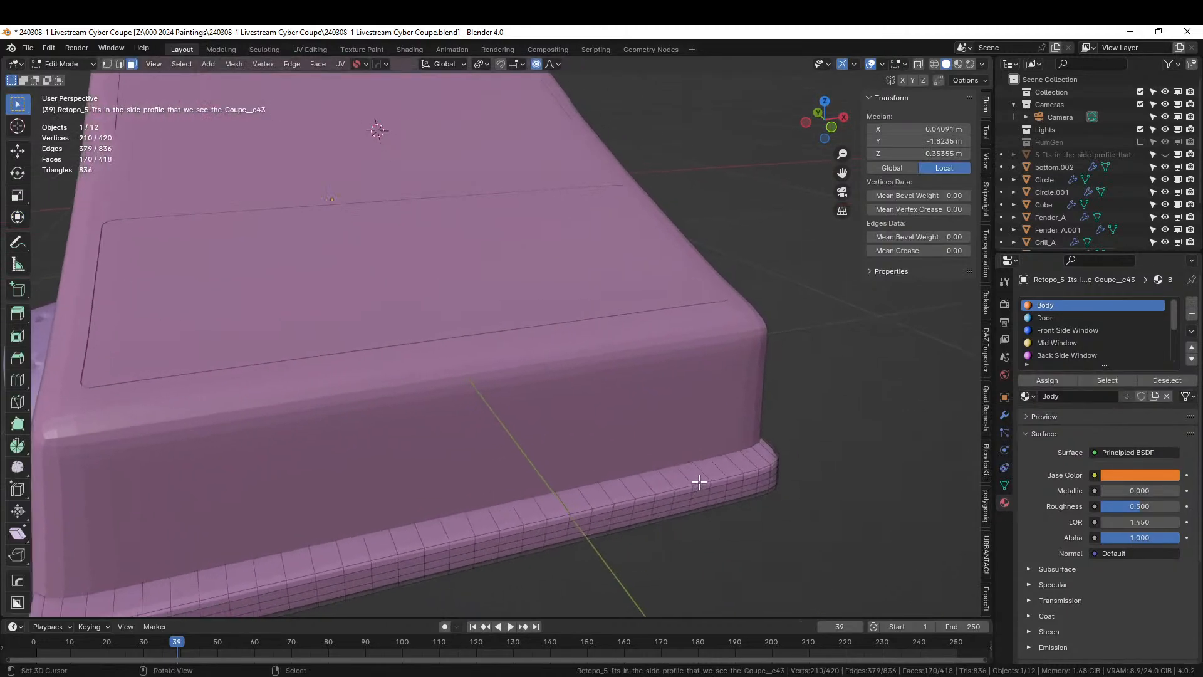
click(729, 468)
ctrl+click(615, 494)
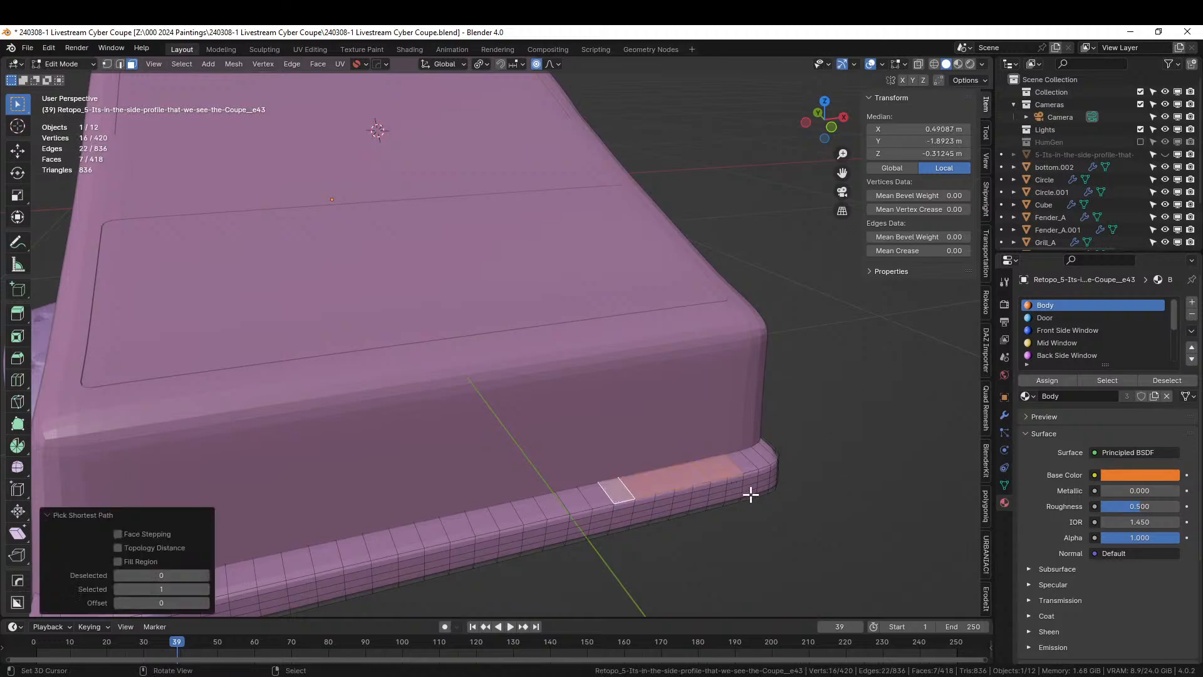
scroll(749, 491, up, 2)
key(i)
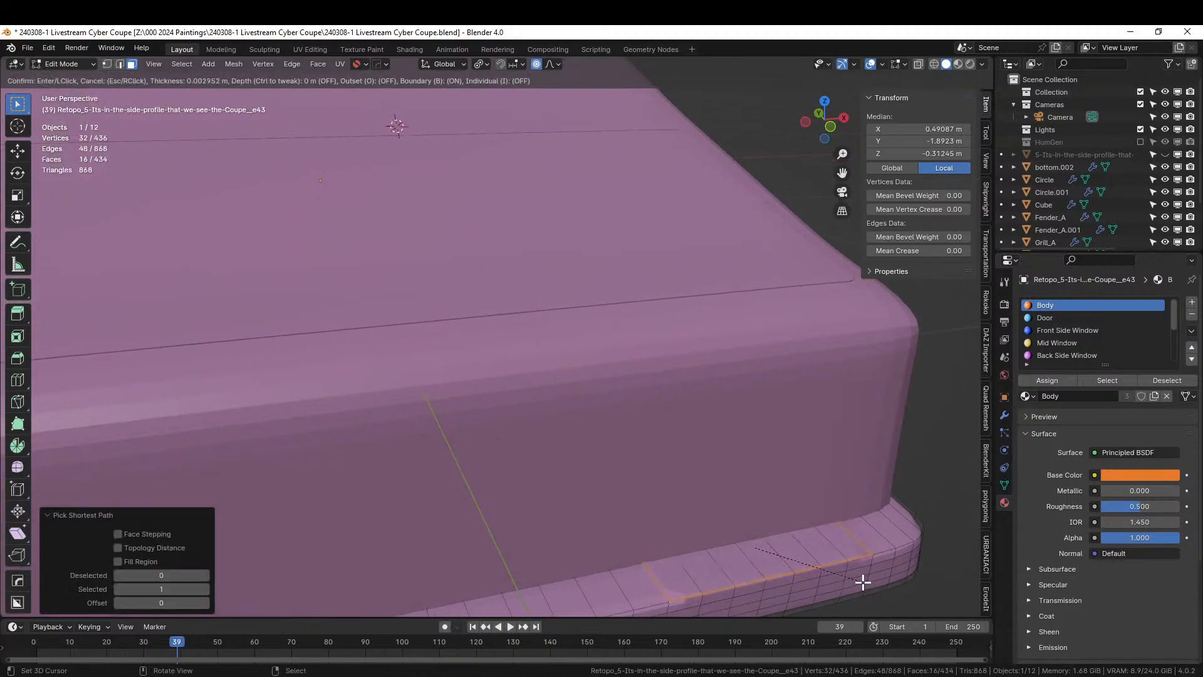
click(856, 578)
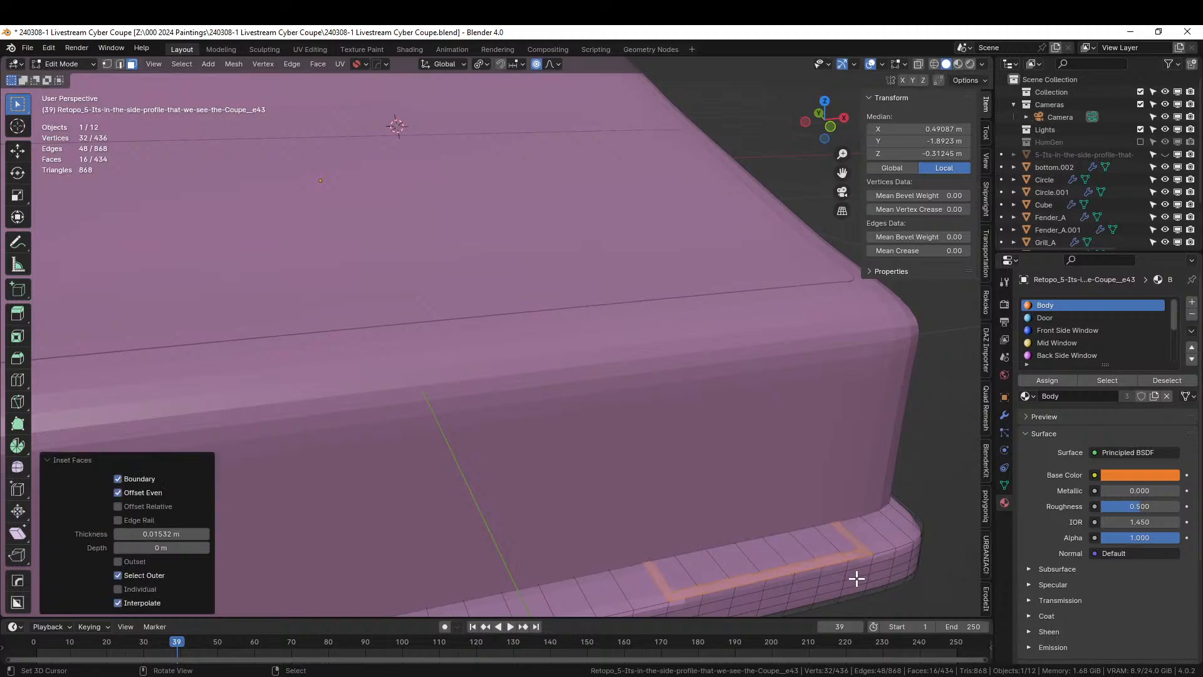
click(153, 580)
key(g)
key(z)
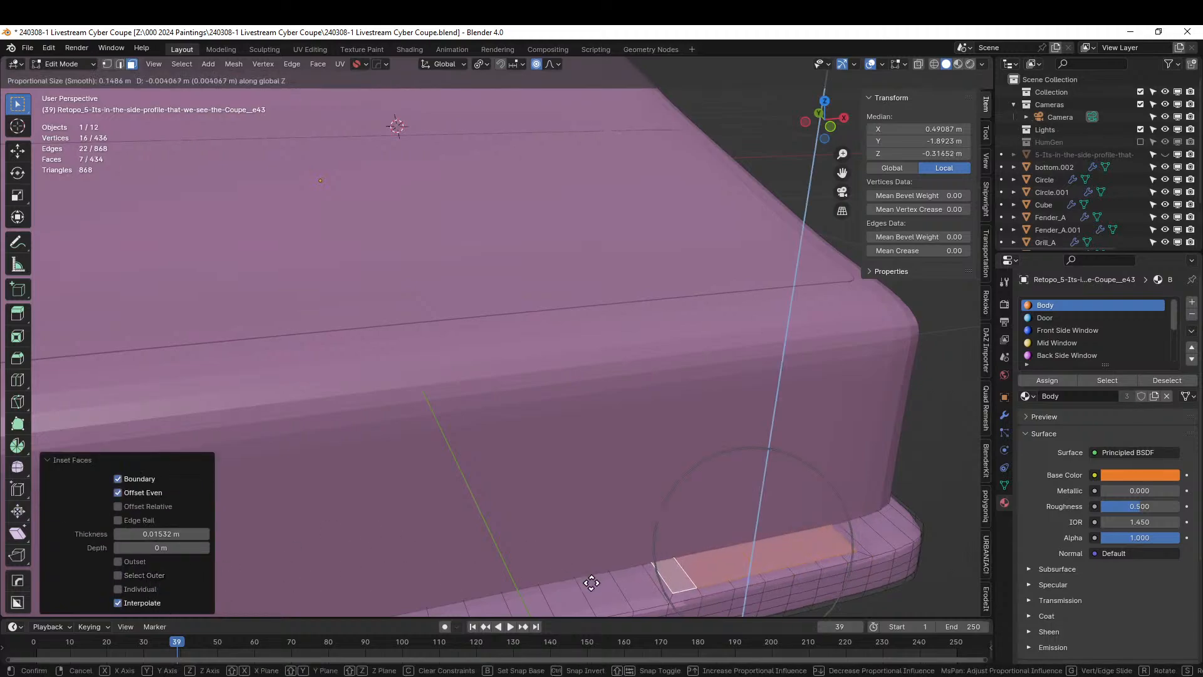
key(Escape)
Turn off proportional editing and lower the inset bumper faces by about 0.012 m along Z
key(o)
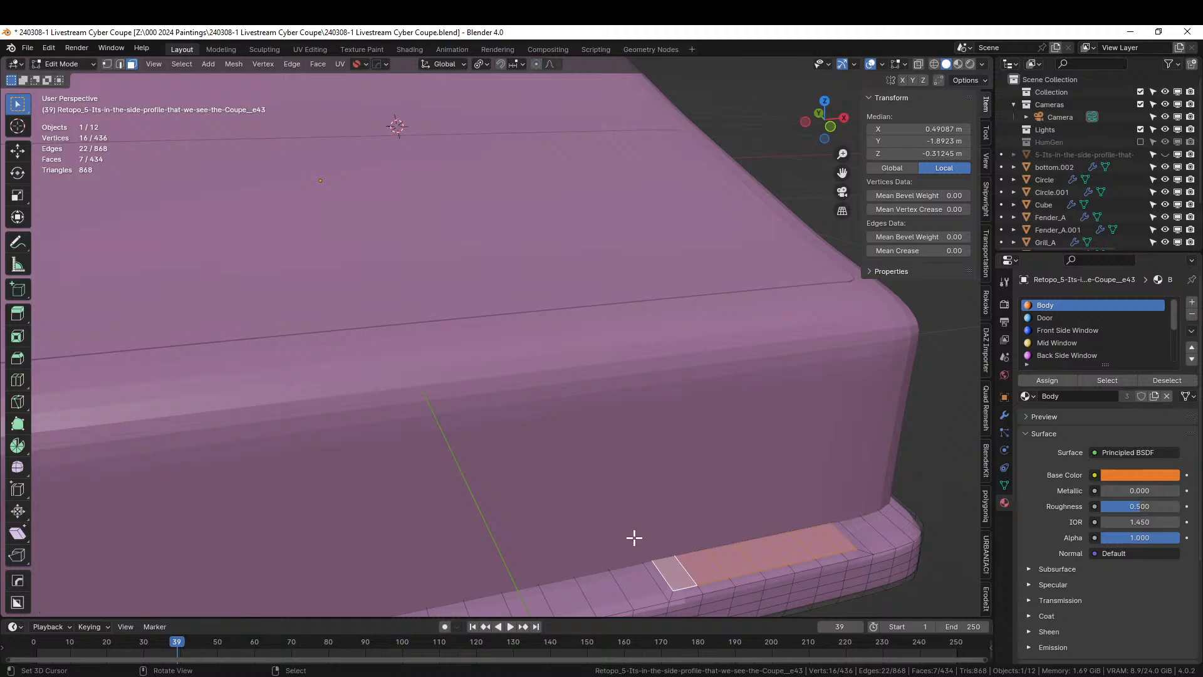
key(g)
key(z)
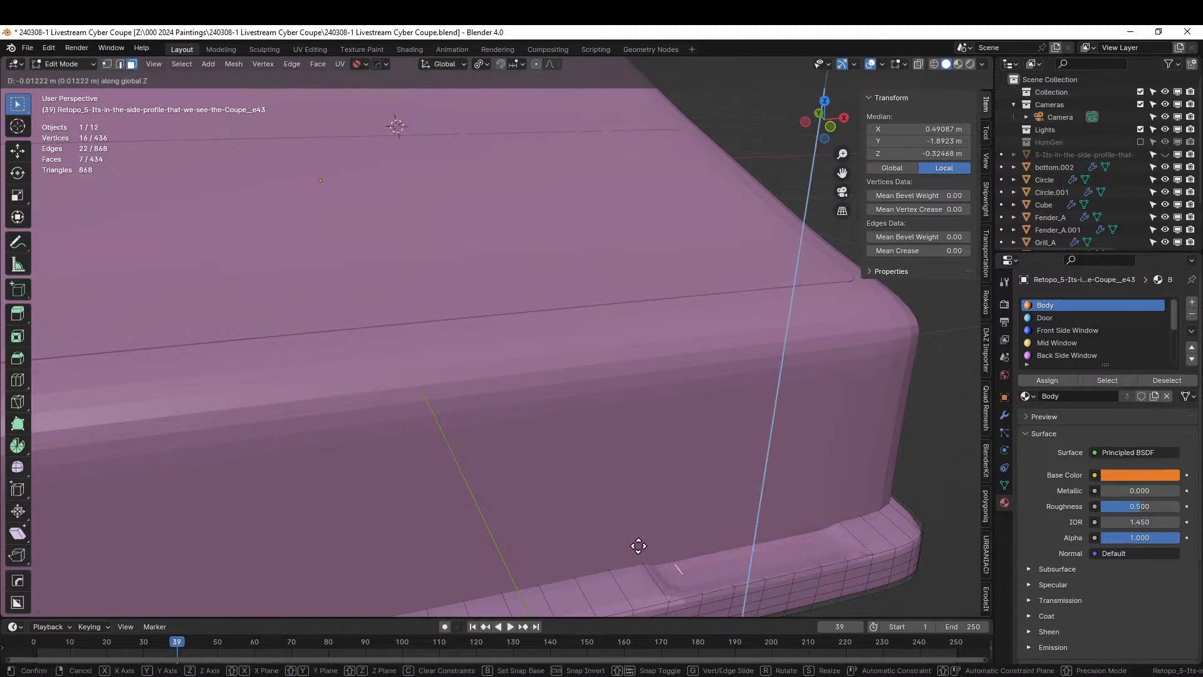
click(638, 546)
middle_drag(639, 545, 523, 551)
middle_drag(514, 548, 480, 539)
scroll(494, 533, up, 2)
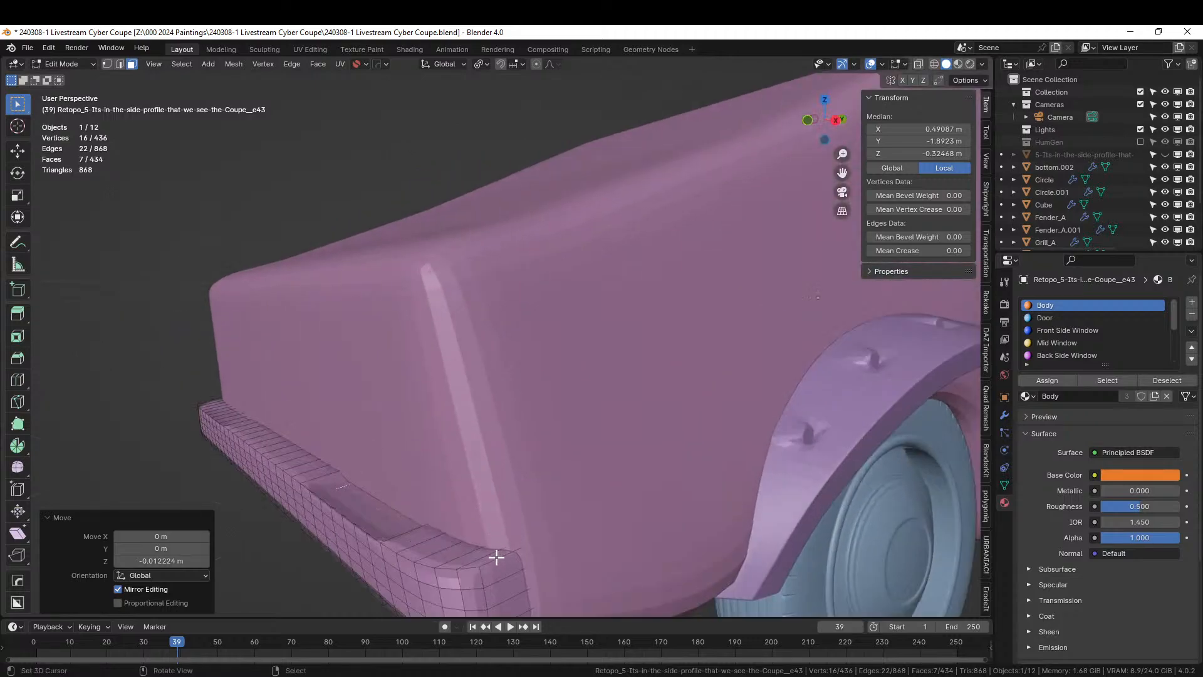
Raise the top face at the bumper's +X corner by about 0.070 m along Z and shift it about -0.016 m along X
click(495, 556)
key(g)
key(z)
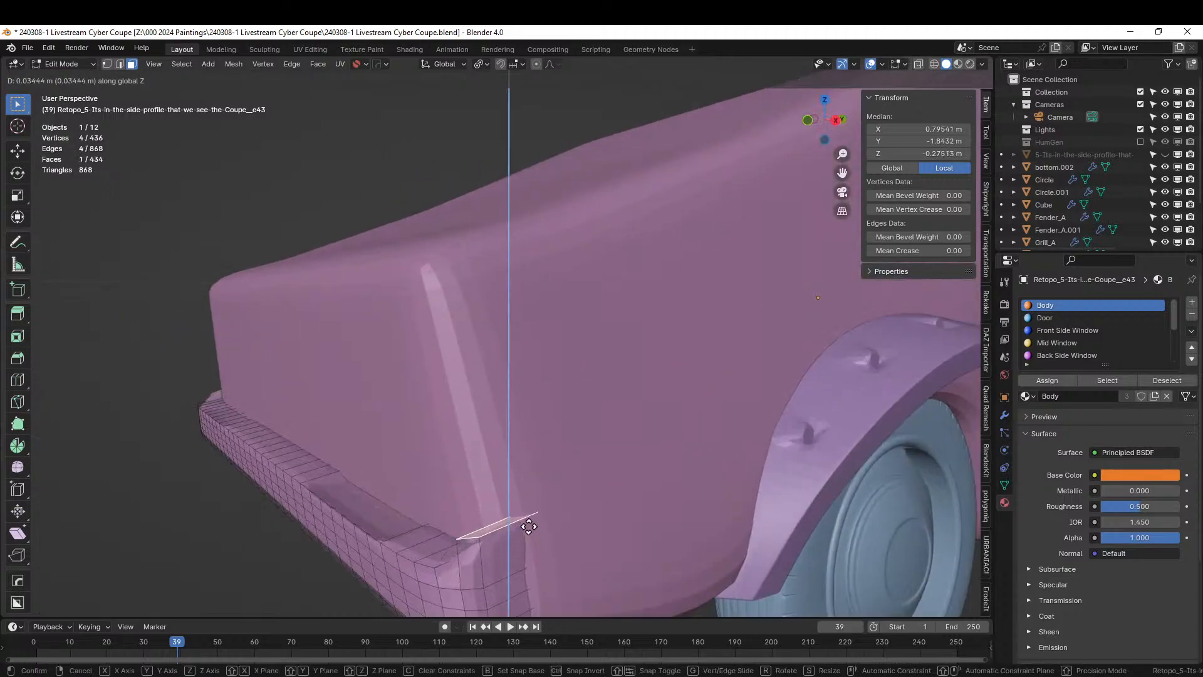
click(528, 501)
middle_drag(551, 502, 604, 497)
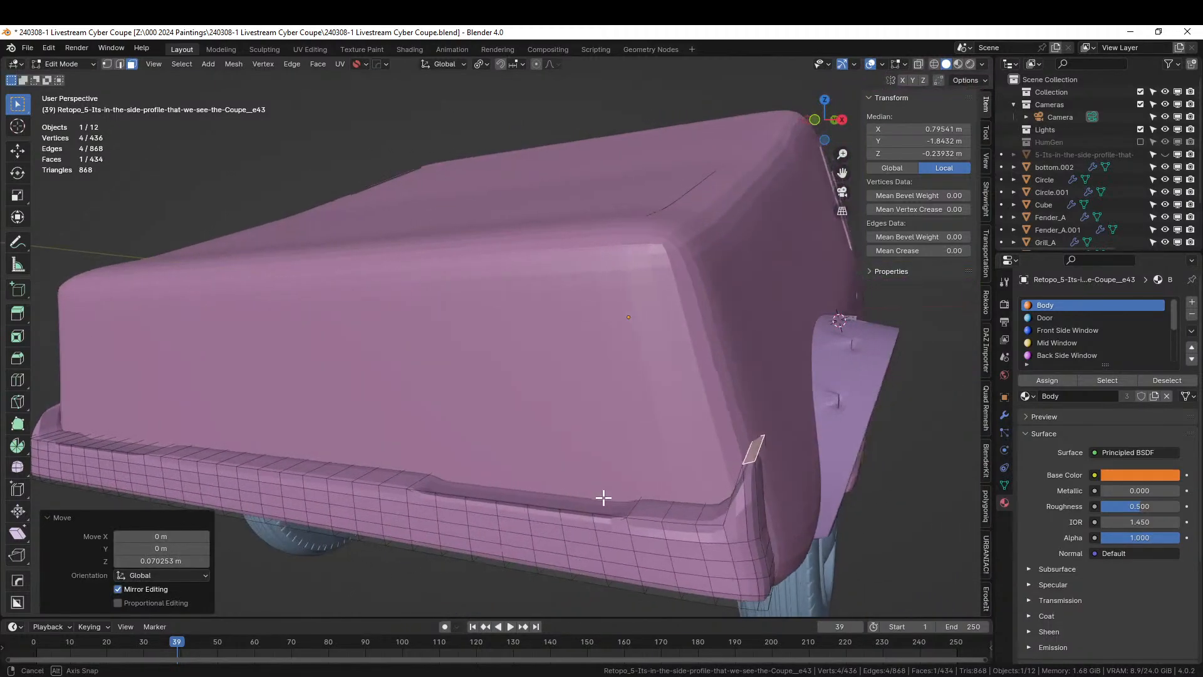
key(g)
key(x)
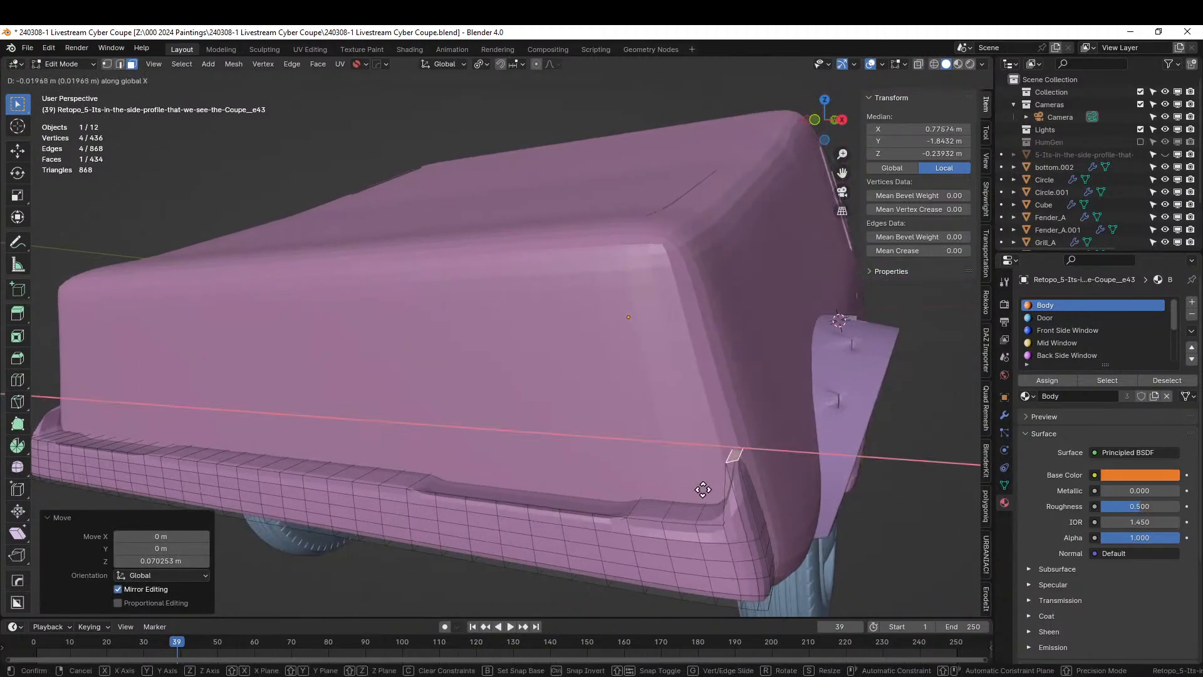
click(706, 491)
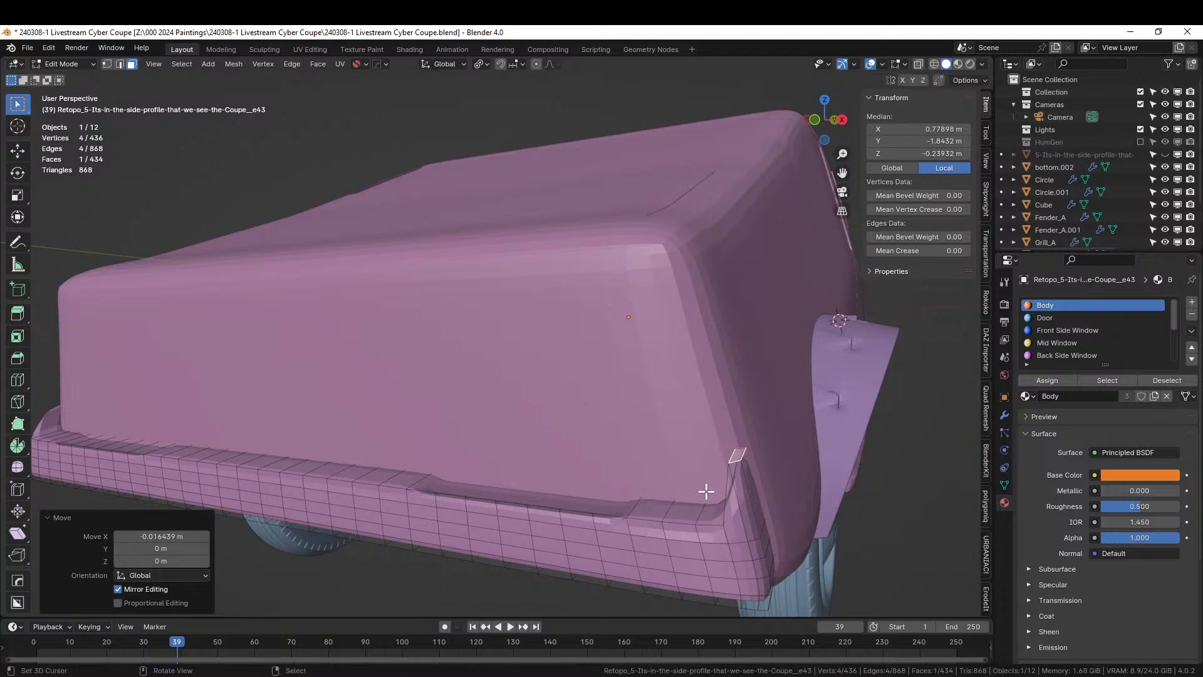
middle_drag(706, 491, 746, 505)
Try to extrude the inner face beside the raised face at the bumper's +X corner
key(Tab)
scroll(759, 483, down, 3)
click(755, 486)
key(Tab)
scroll(746, 505, up, 6)
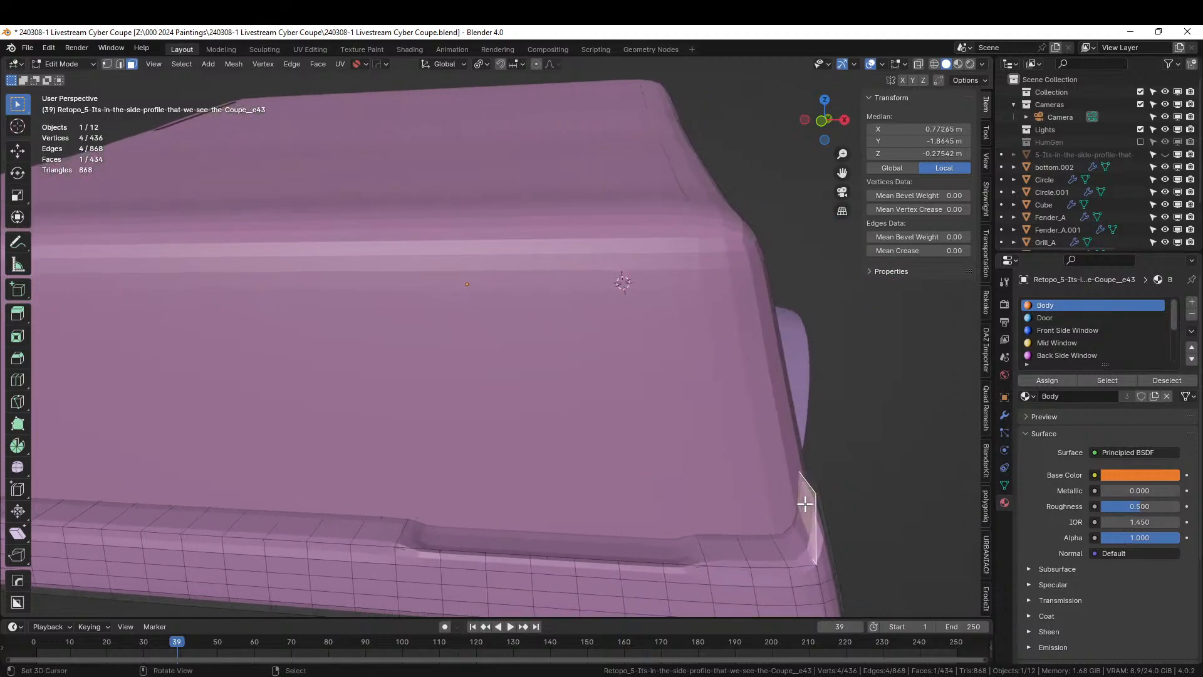
key(e)
click(769, 519)
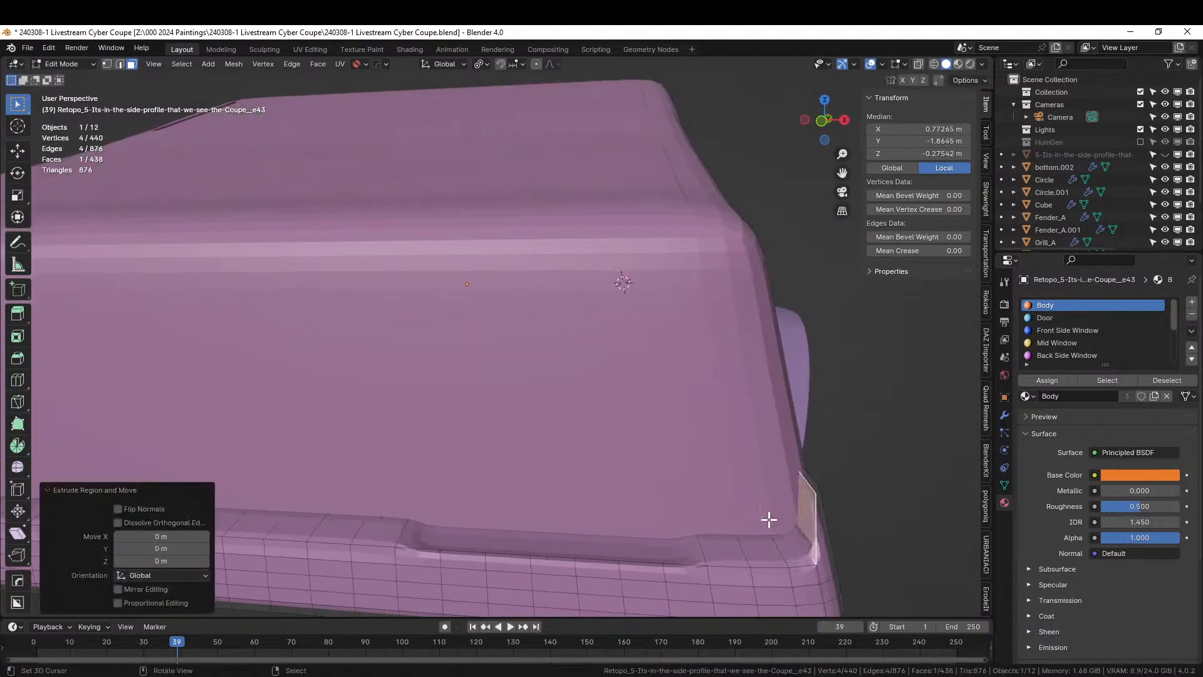
shift+click(792, 547)
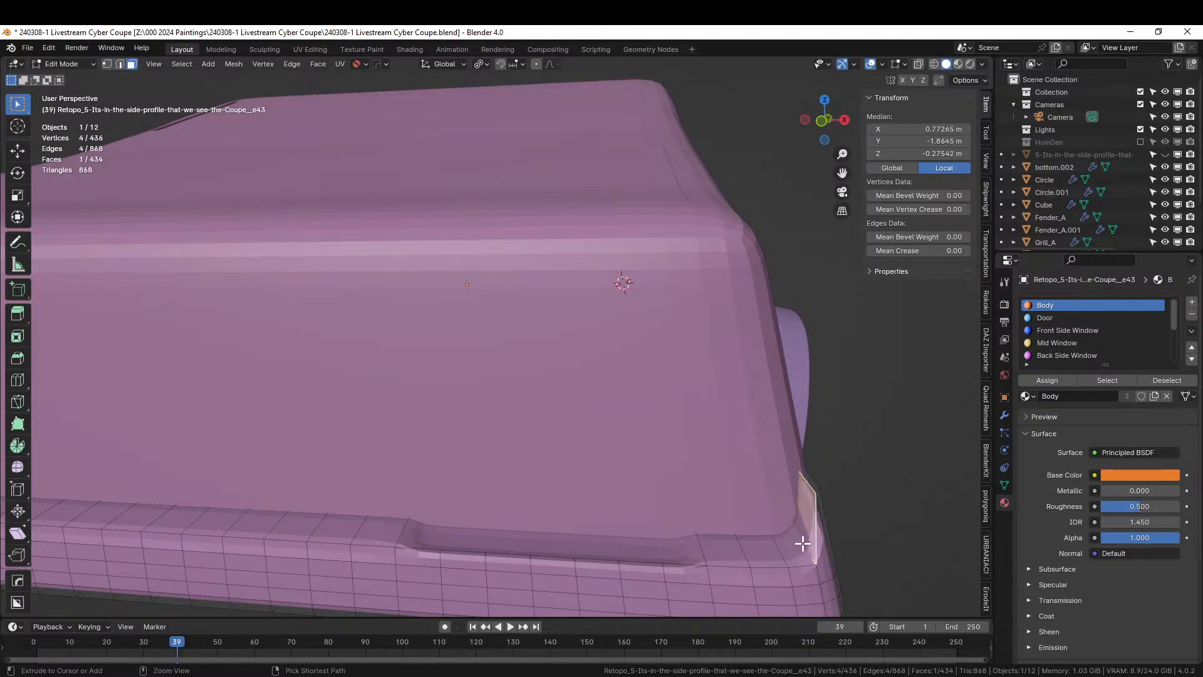
key(Tab)
key(Tab)
Raise the three top faces at the bumper's +X corner by about 0.047 m along Z and shift them about -0.011 m along X
click(814, 544)
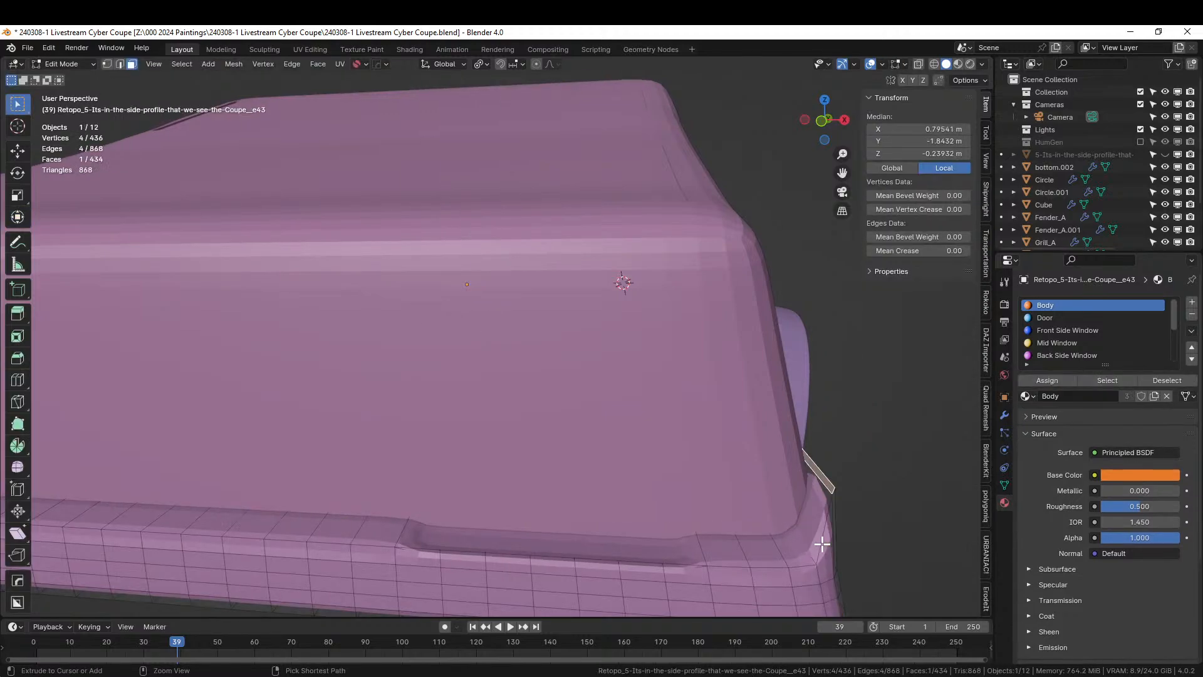
shift+click(816, 547)
shift+click(814, 548)
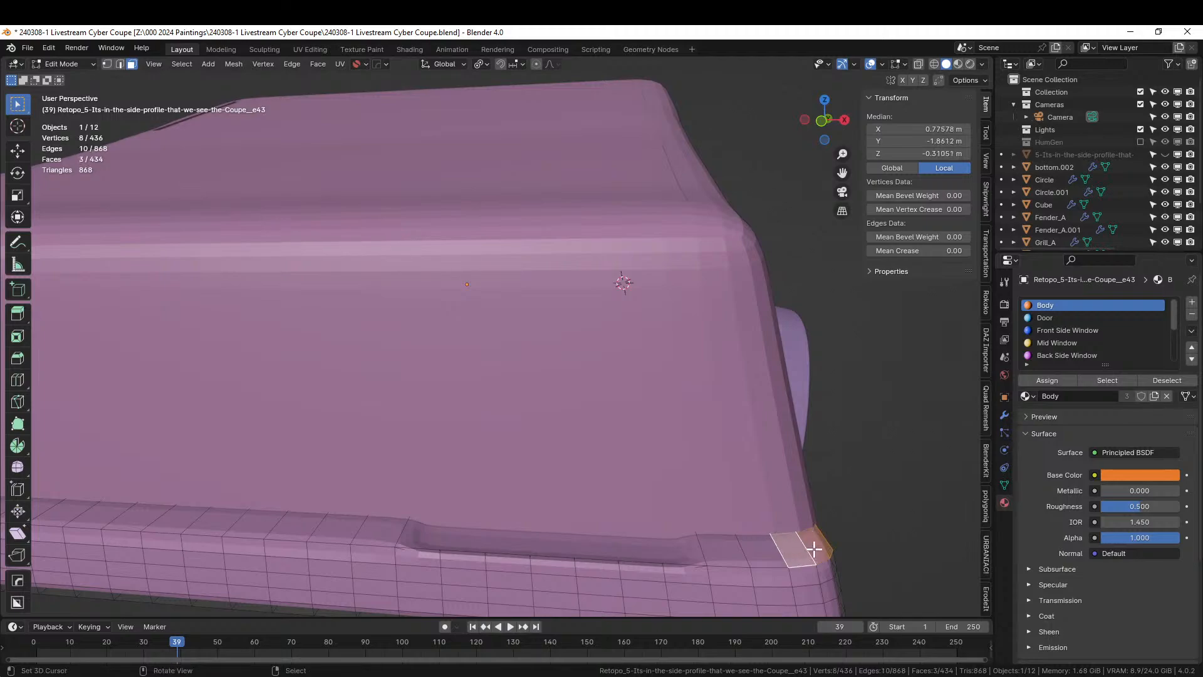
key(g)
key(z)
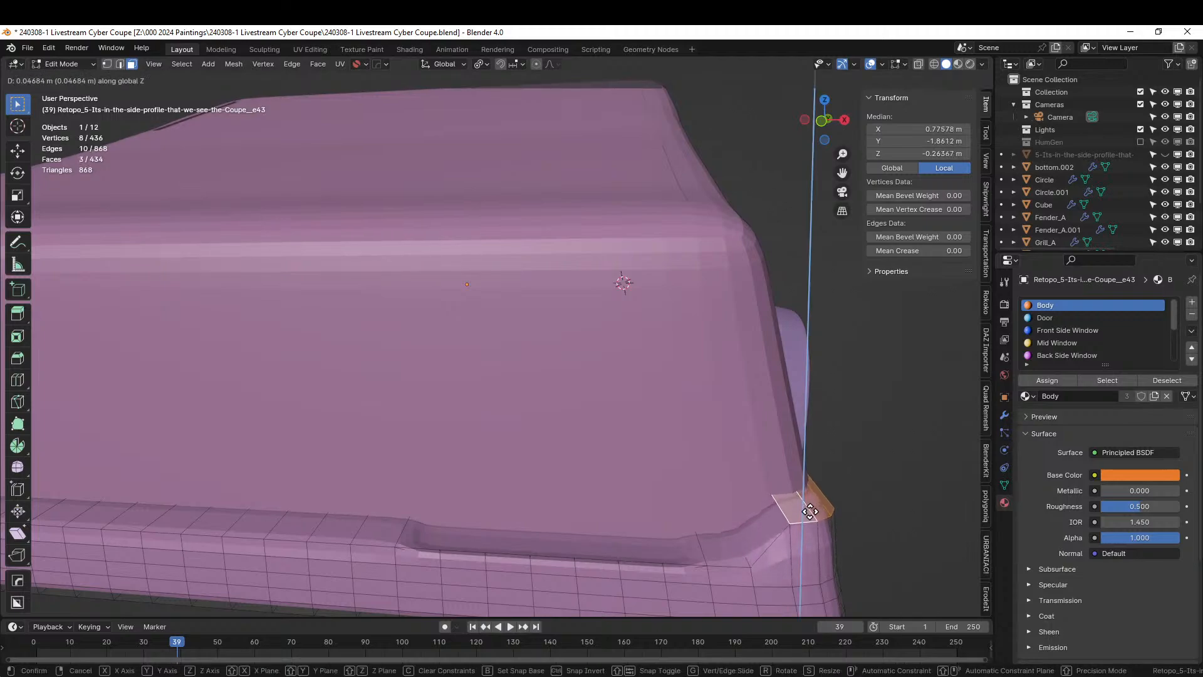
click(814, 504)
middle_drag(814, 504, 666, 488)
key(g)
key(x)
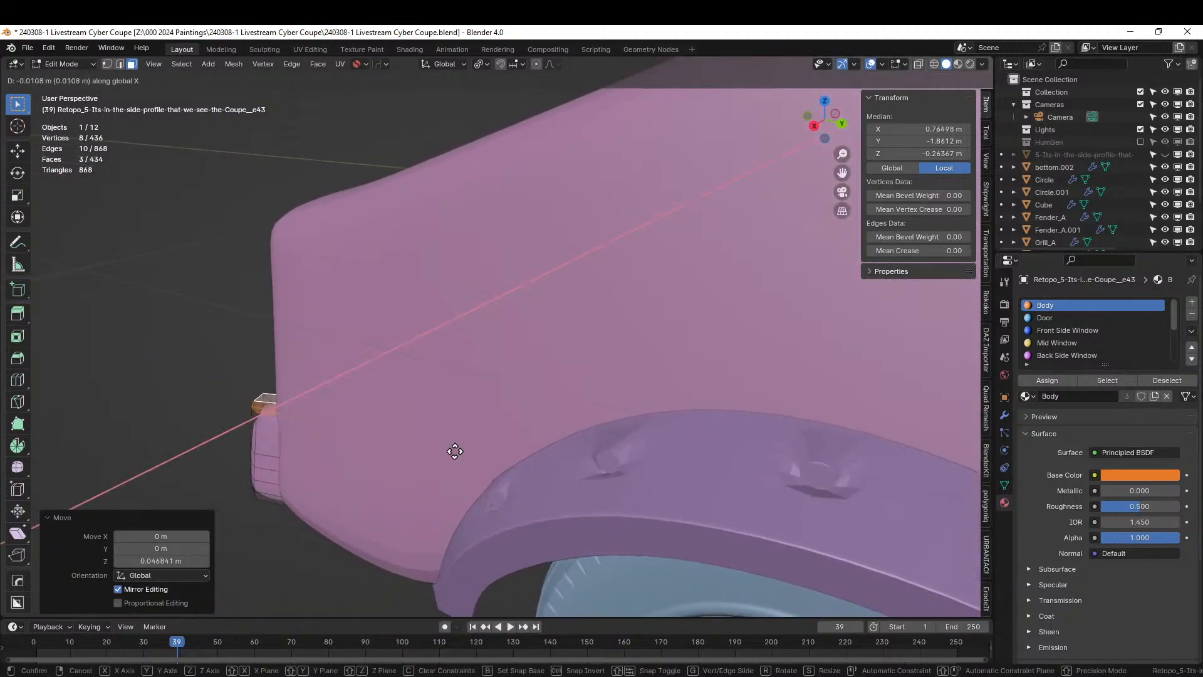
click(457, 448)
Leave mesh editing of the bumper and save the file
middle_drag(457, 449, 837, 450)
key(Tab)
scroll(742, 436, down, 3)
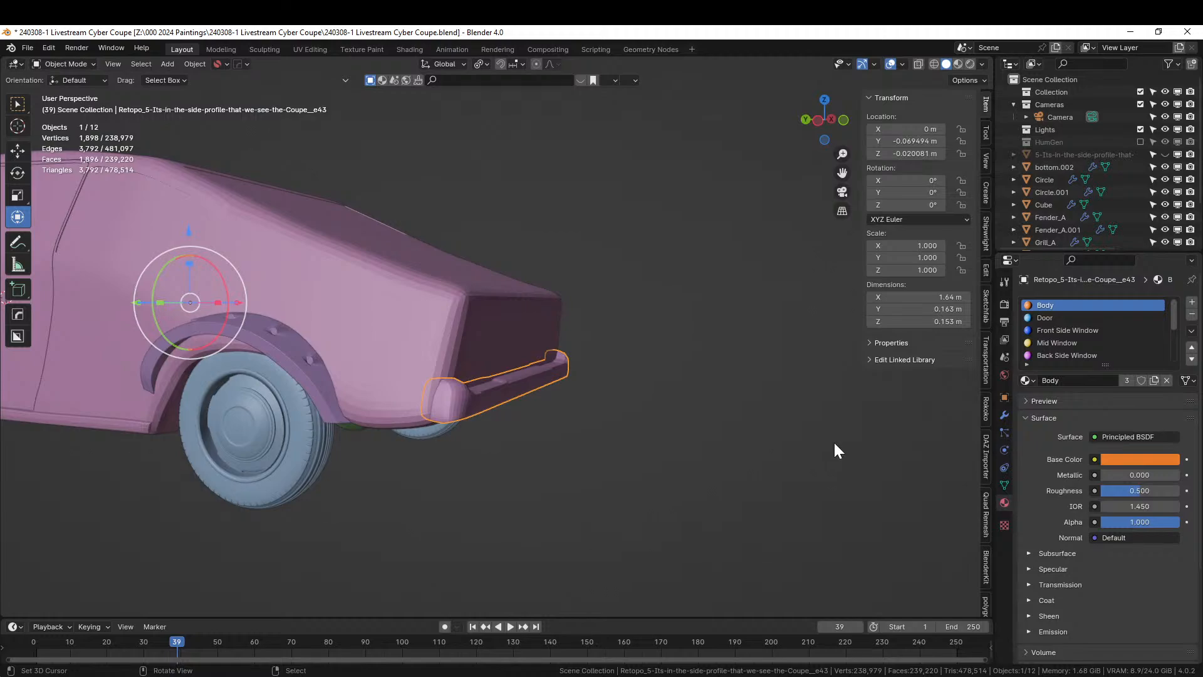
key(ctrl+s)
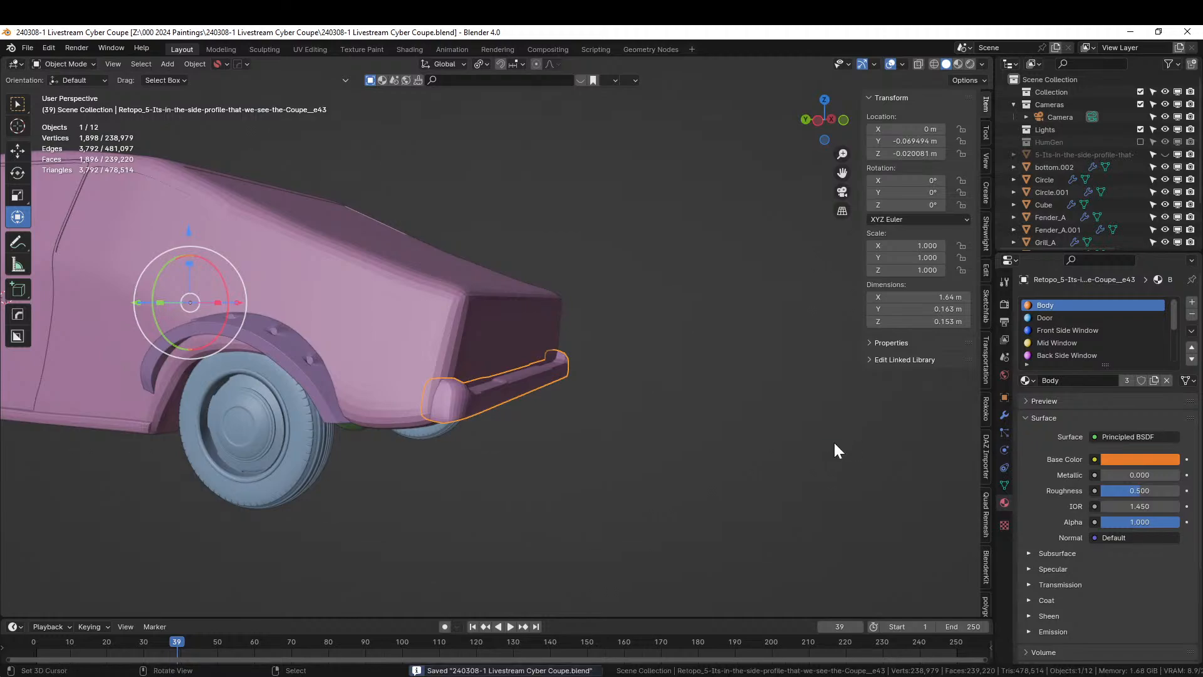
Open the car body's mesh for editing and view it from the front orthographic direction
middle_drag(637, 390, 620, 445)
click(592, 352)
key(Tab)
scroll(588, 349, up, 3)
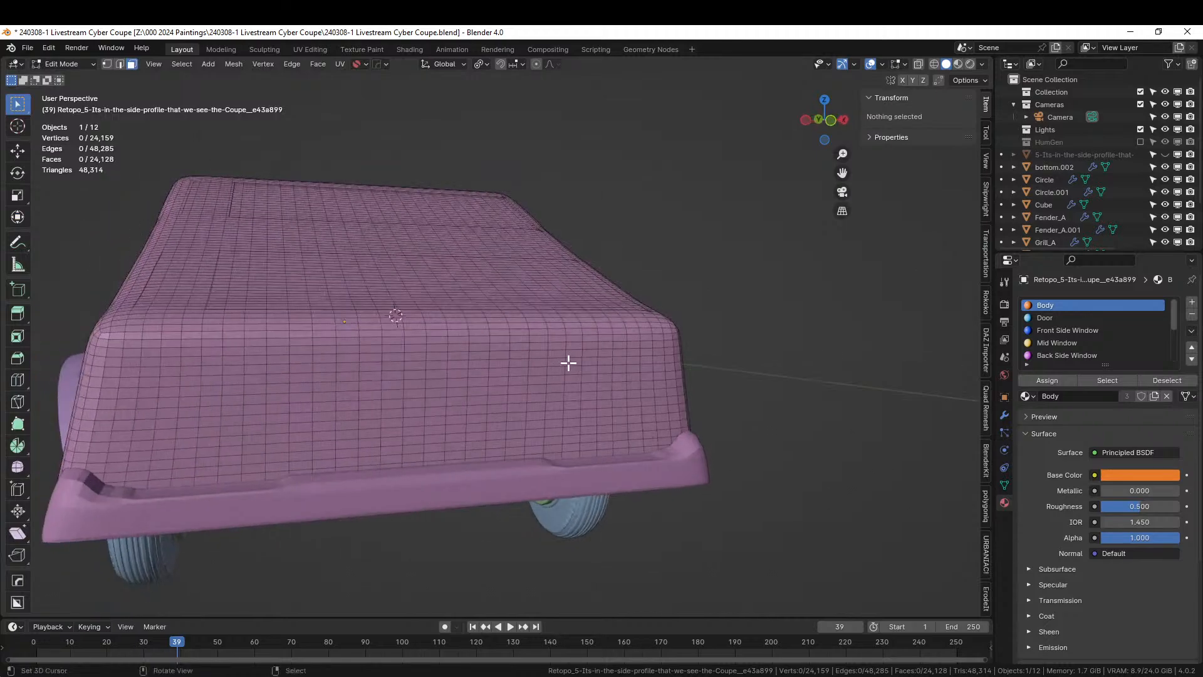
key(KP_1)
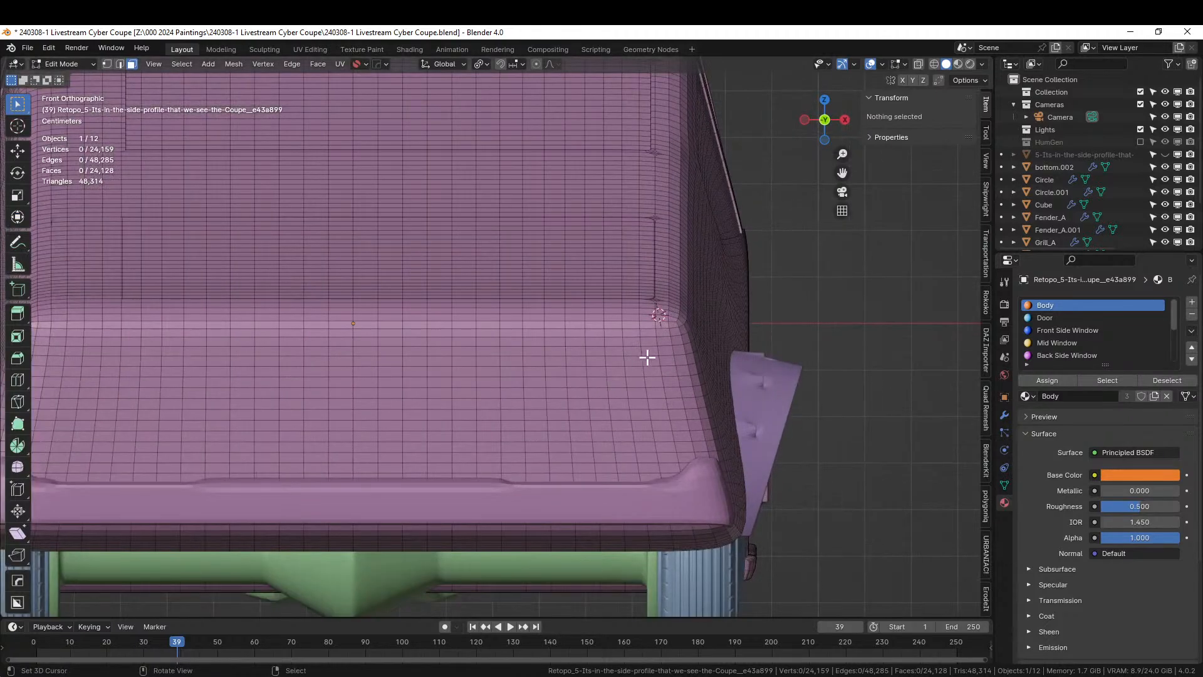
Select an L-shaped block of faces on the body's rear panel above the bumper's +X end
click(648, 353)
ctrl+click(668, 457)
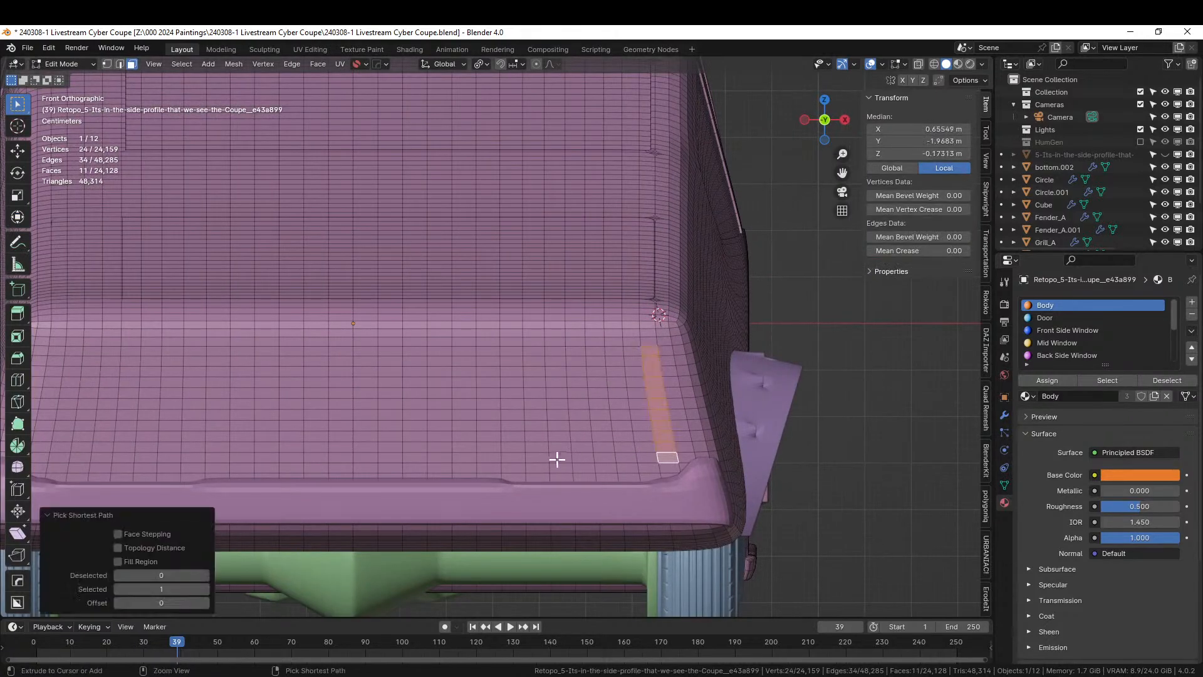
ctrl+click(490, 455)
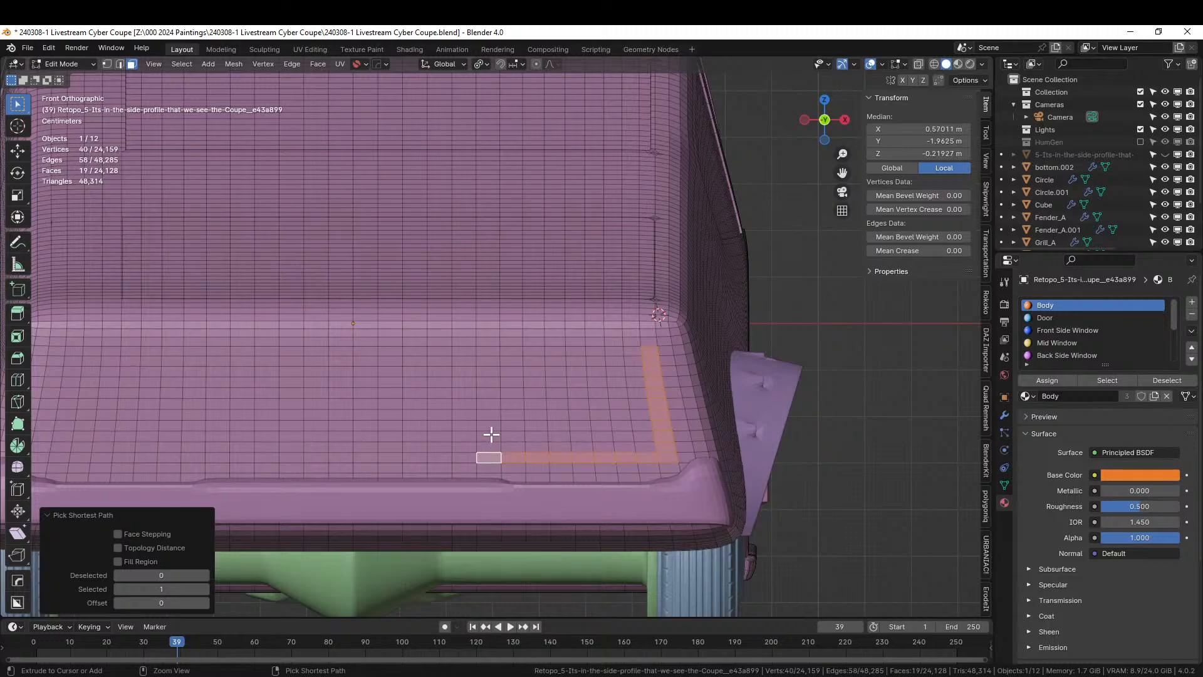
ctrl+click(489, 438)
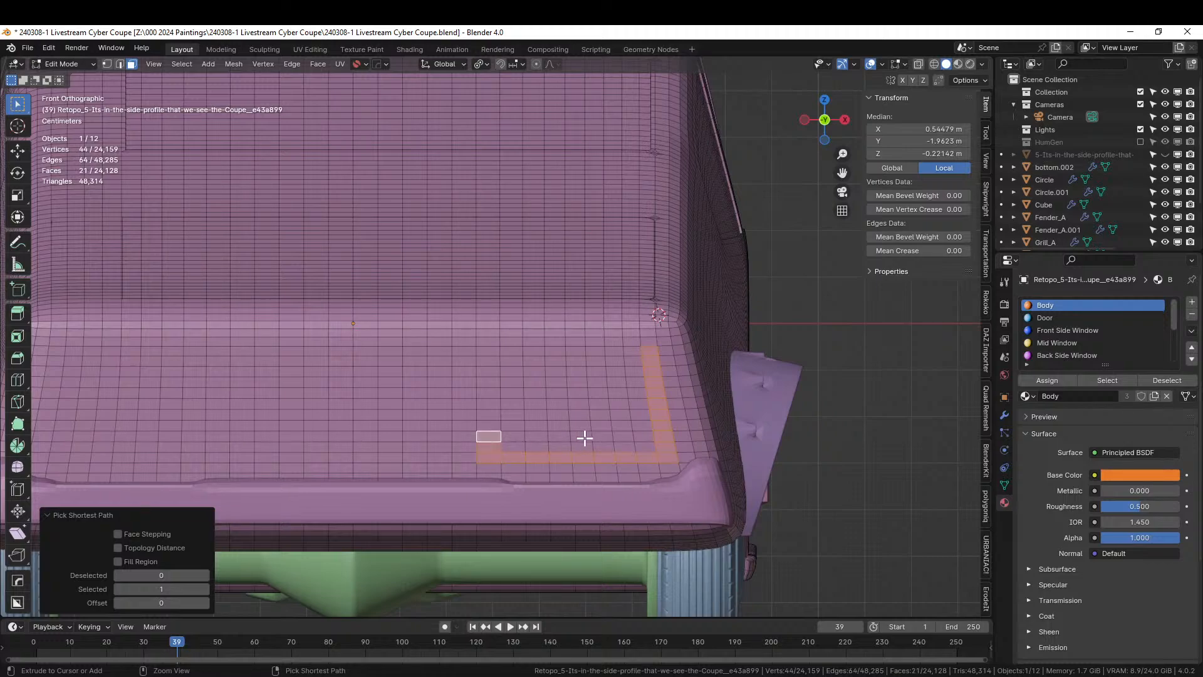
ctrl+click(626, 436)
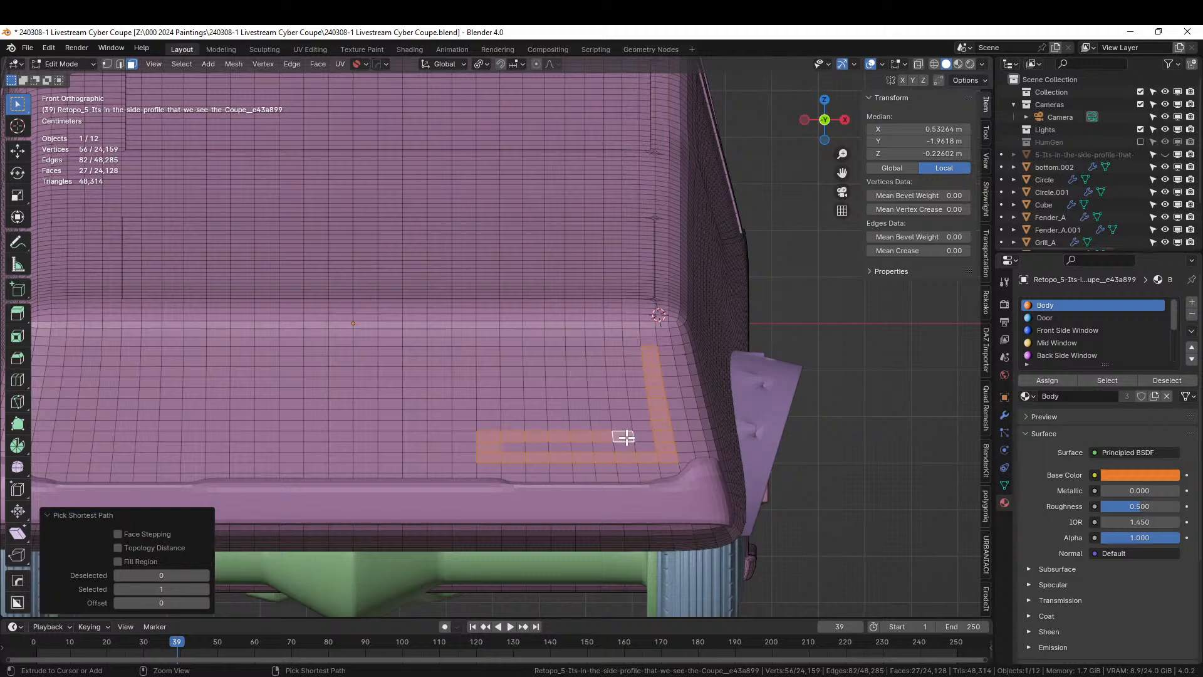
ctrl+click(612, 353)
ctrl+click(631, 351)
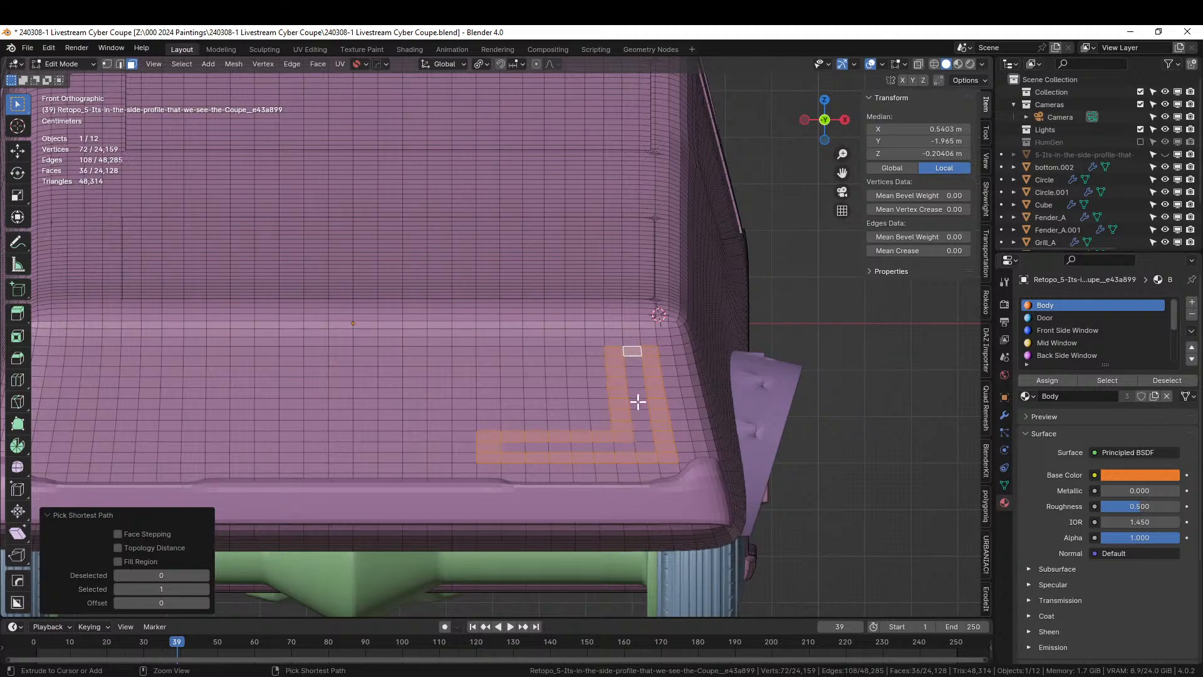
ctrl+click(644, 447)
ctrl+click(506, 449)
middle_drag(569, 438, 644, 443)
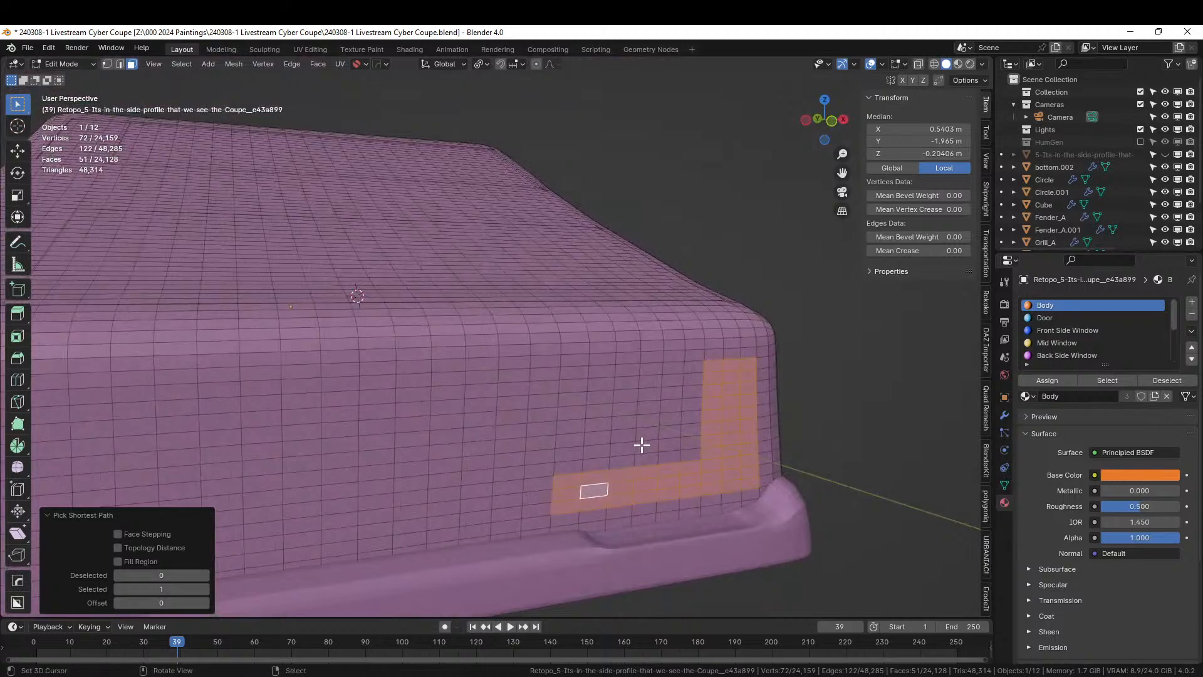
Bevel the six corner vertices of an L-shape on the rear panel's +X side, using 3 segments and a width of about 0.018 m
key(1)
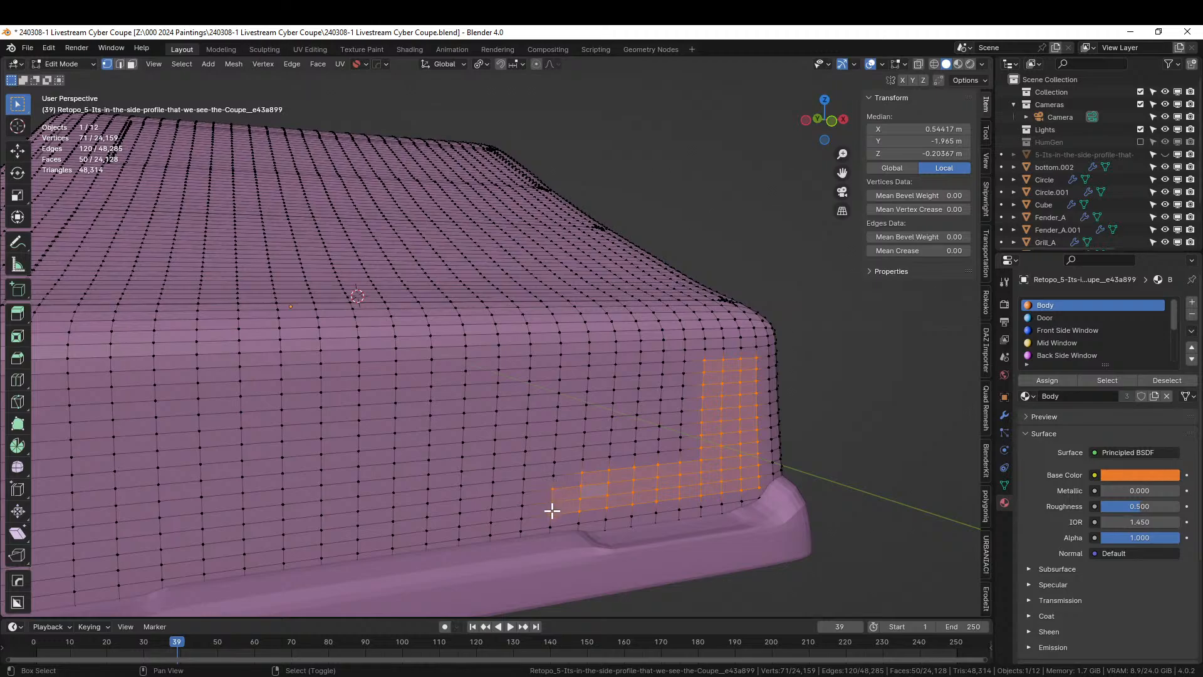
shift+click(551, 505)
click(552, 475)
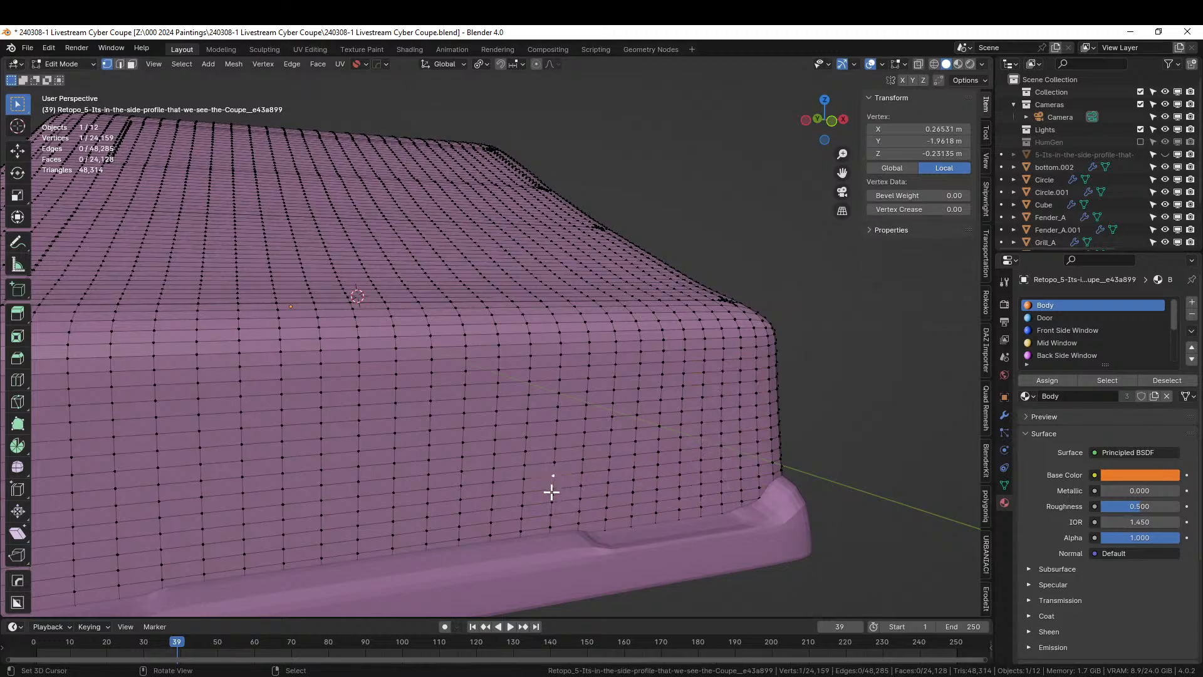
shift+click(551, 514)
middle_drag(689, 402, 657, 400)
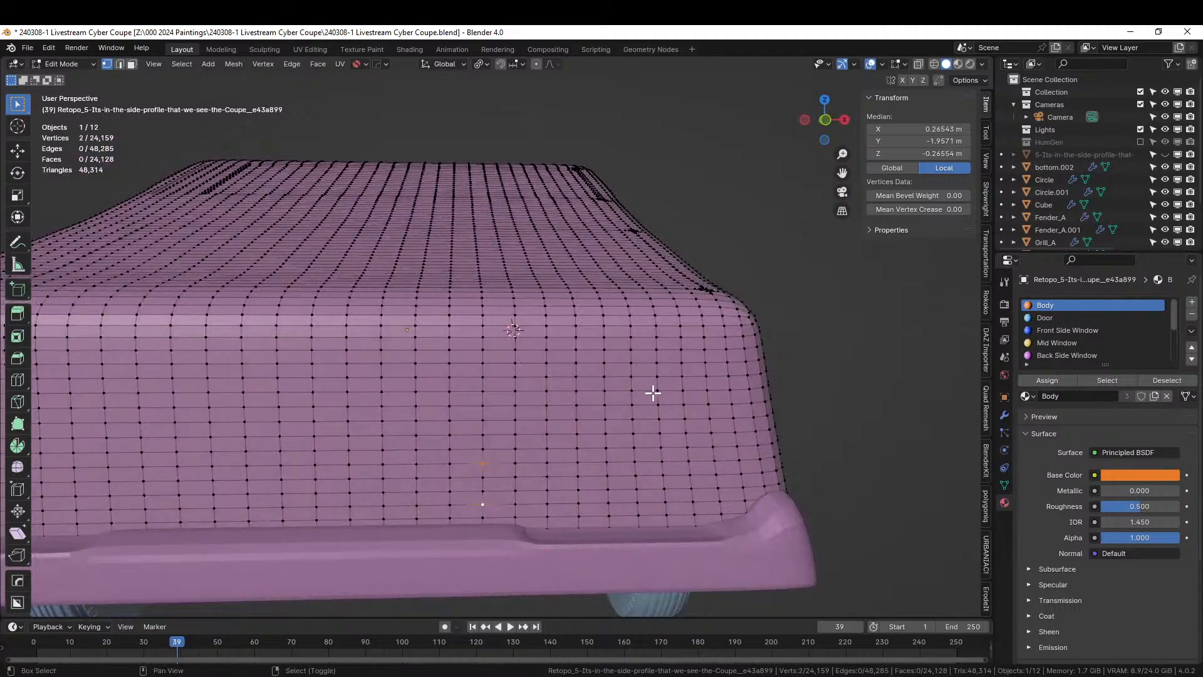
shift+click(659, 389)
shift+click(730, 390)
shift+click(743, 501)
shift+click(662, 460)
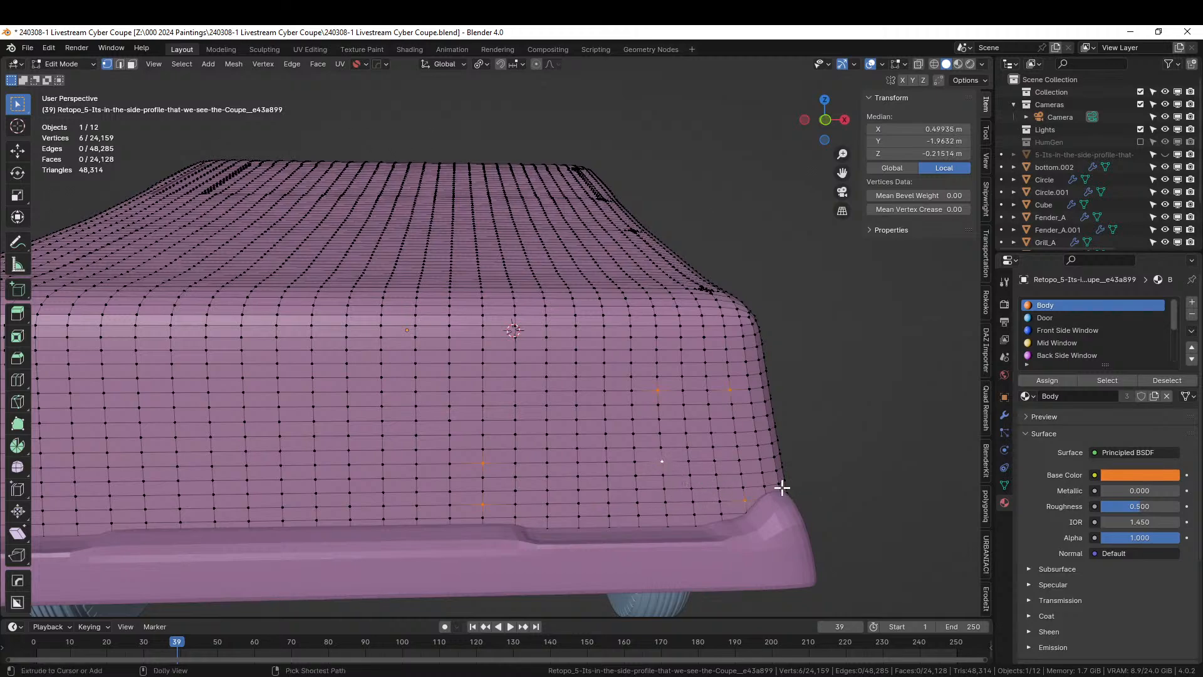
key(ctrl+shift+b)
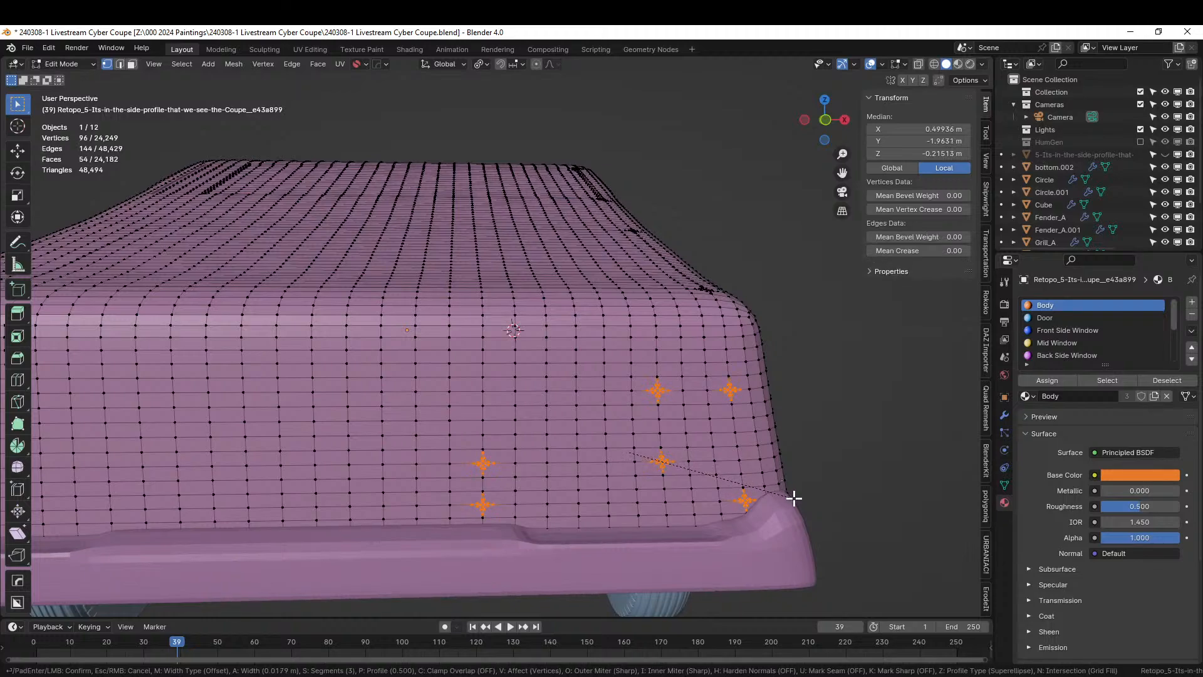
click(794, 498)
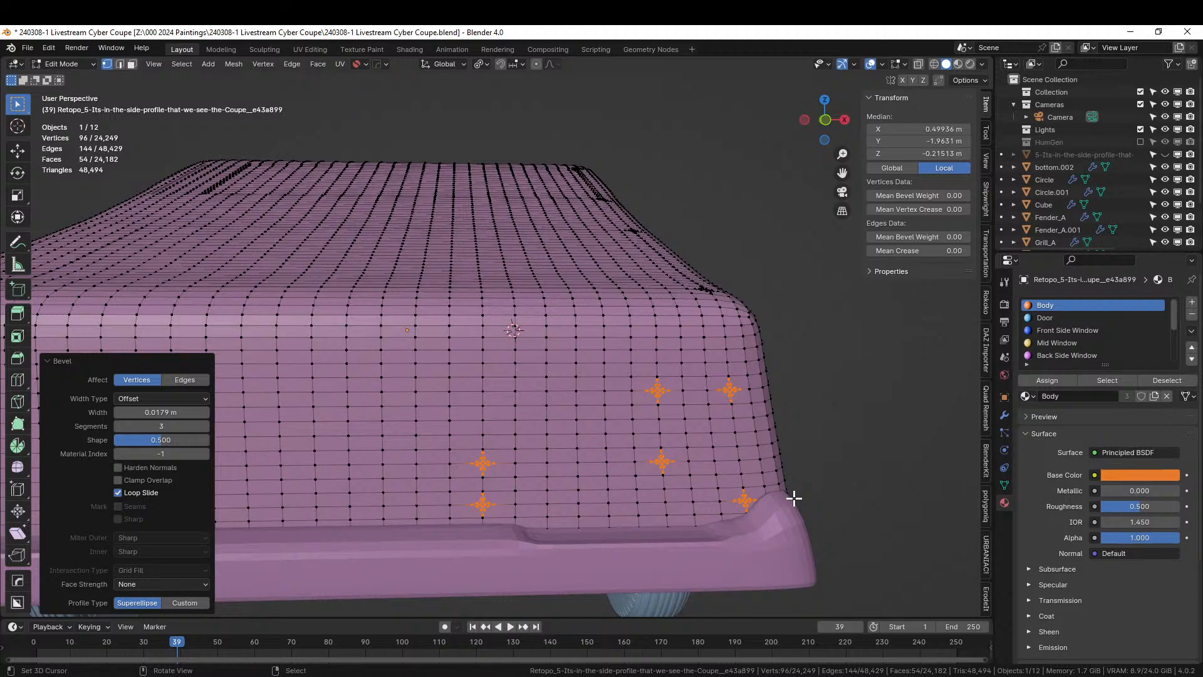
Select the border faces of the L-shape on the rear panel, running along the inside of its six beveled corners
key(3)
click(497, 471)
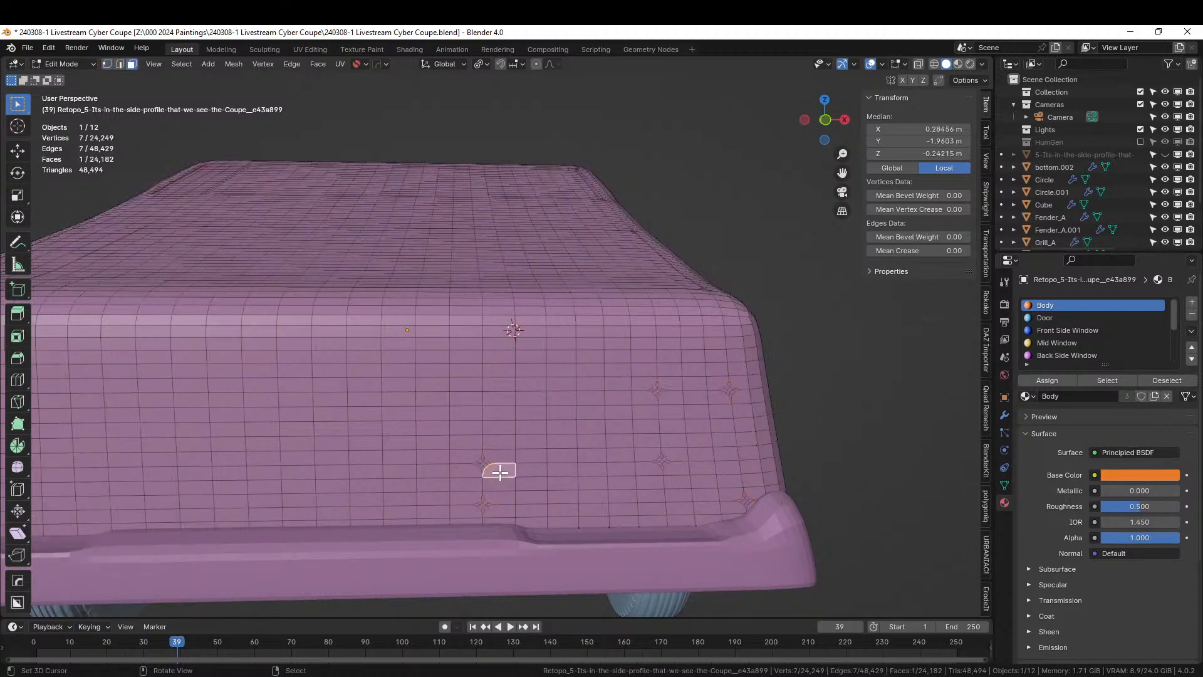
ctrl+click(675, 469)
ctrl+click(670, 397)
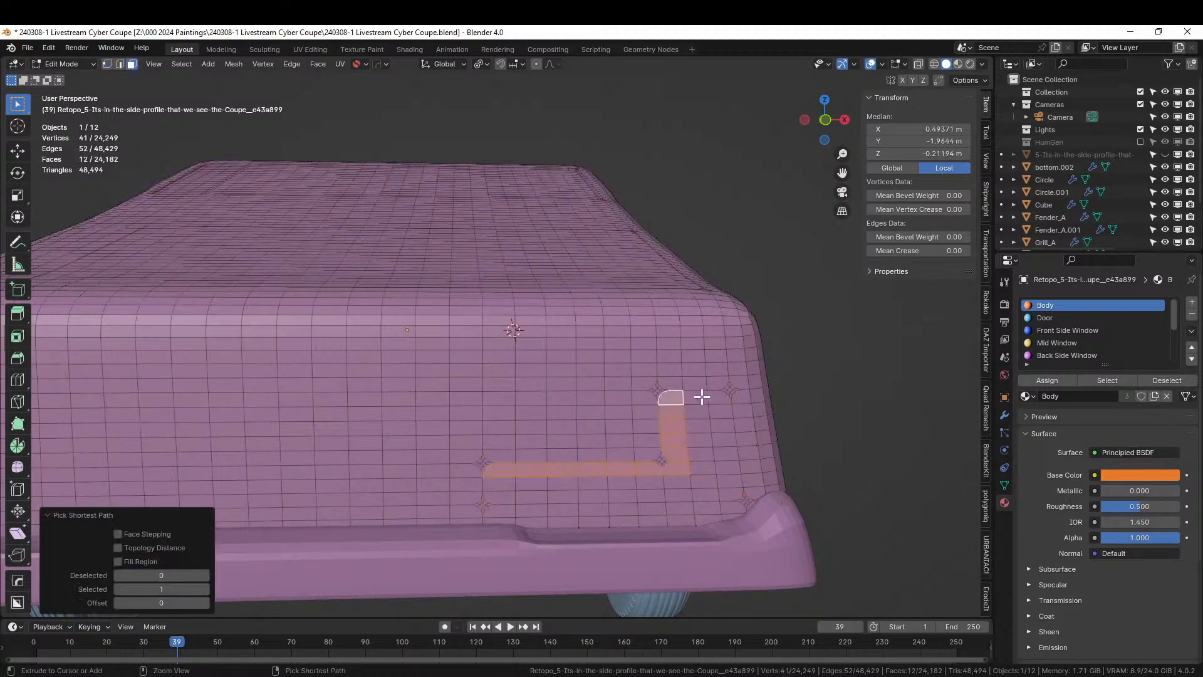
ctrl+click(721, 396)
ctrl+click(726, 496)
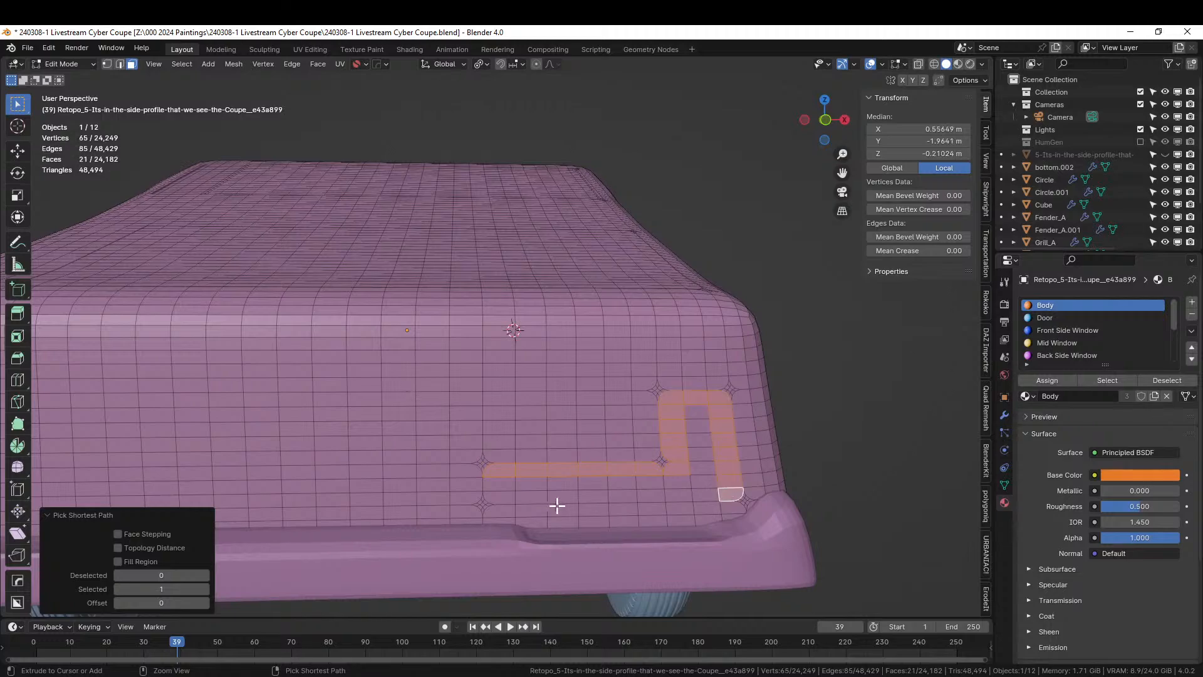
ctrl+click(492, 492)
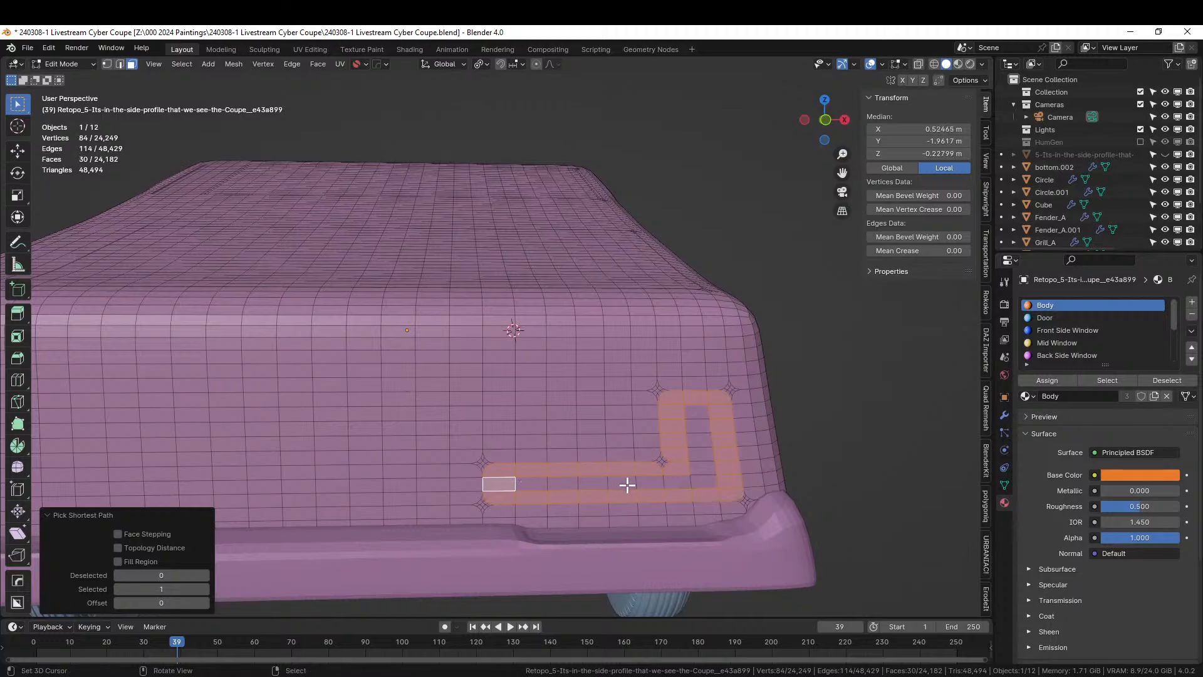
Knife-cut straight across the beveled diamond at the L-shape's inner corner, from its -X tip to its +X tip
scroll(628, 487, up, 1)
scroll(636, 490, up, 1)
middle_drag(636, 490, 525, 419)
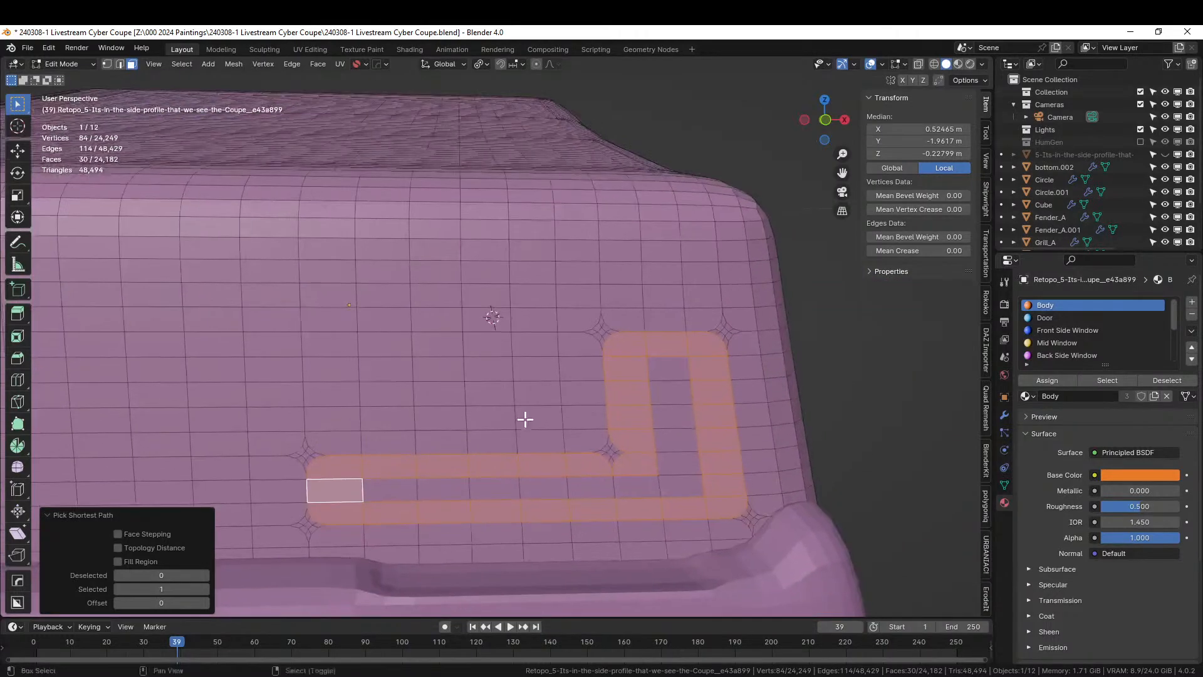
scroll(589, 428, down, 1)
scroll(637, 435, up, 3)
scroll(638, 436, down, 2)
scroll(607, 403, up, 2)
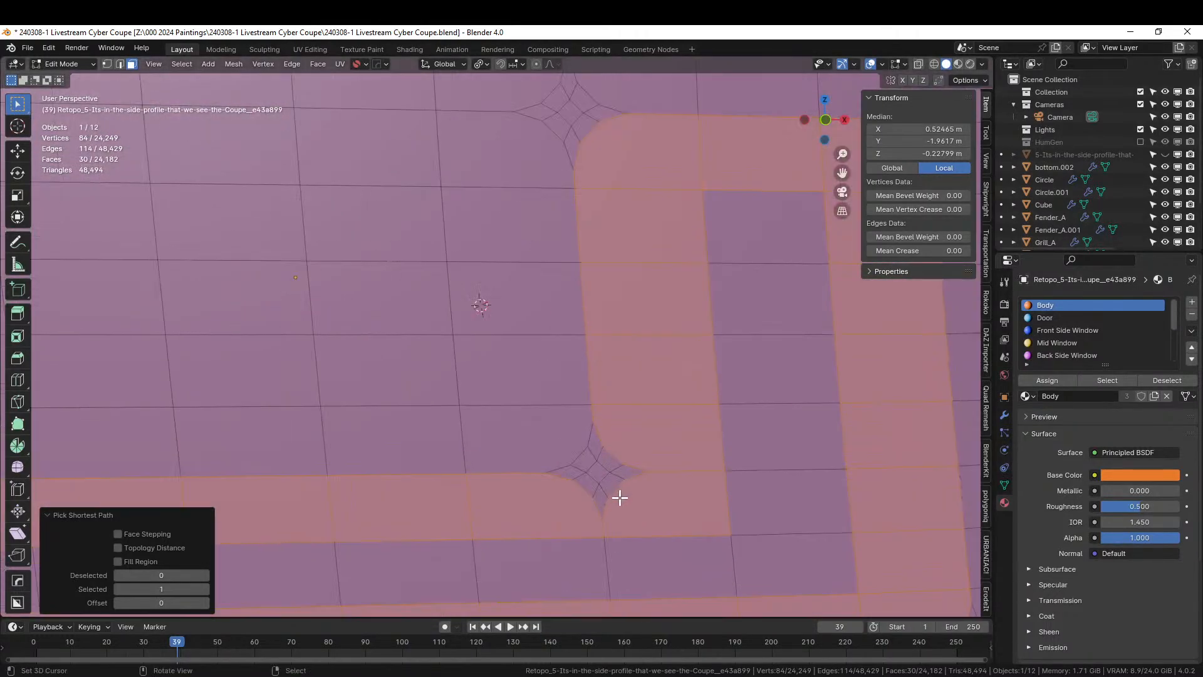
key(k)
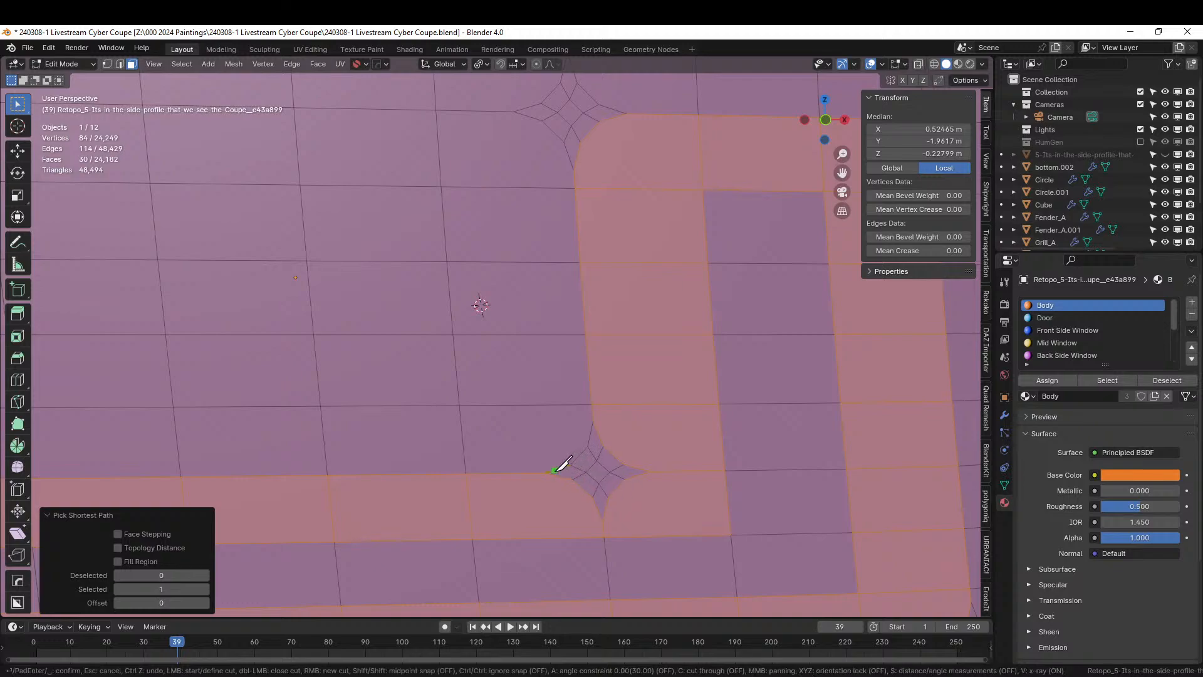
click(545, 473)
click(650, 472)
key(Return)
key(c)
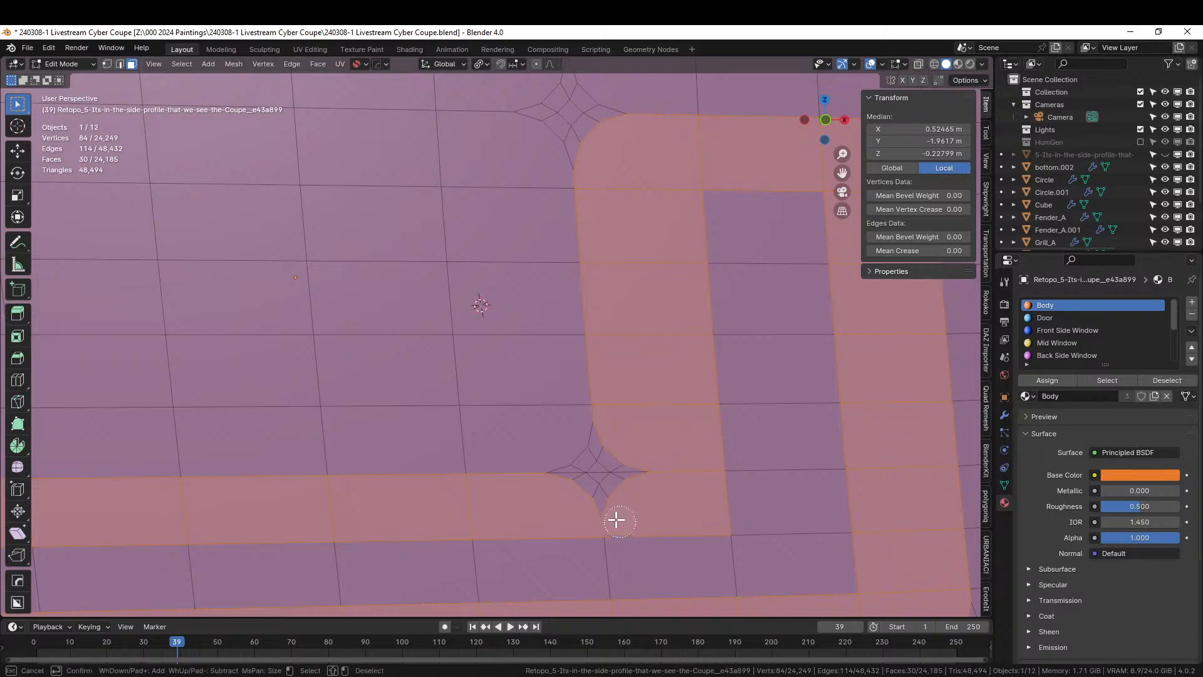
middle_drag(614, 518, 565, 495)
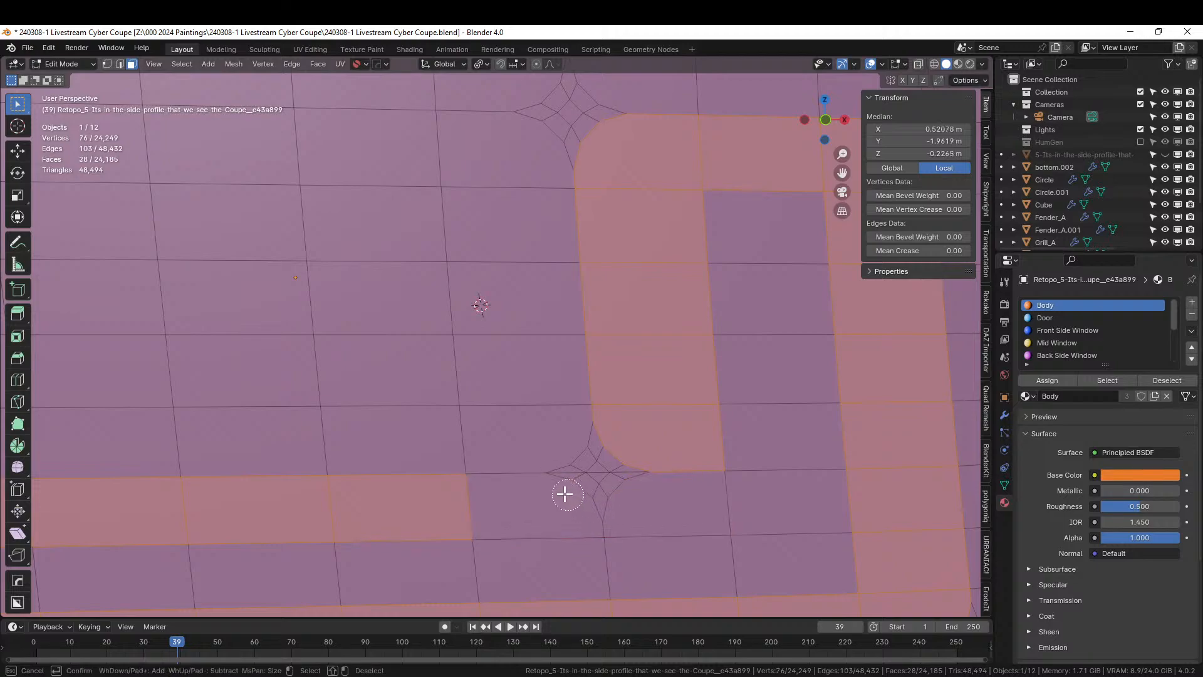
key(Escape)
Select the six small faces below the new cut at the L-shape's inner corner and dissolve them into one face
click(603, 496)
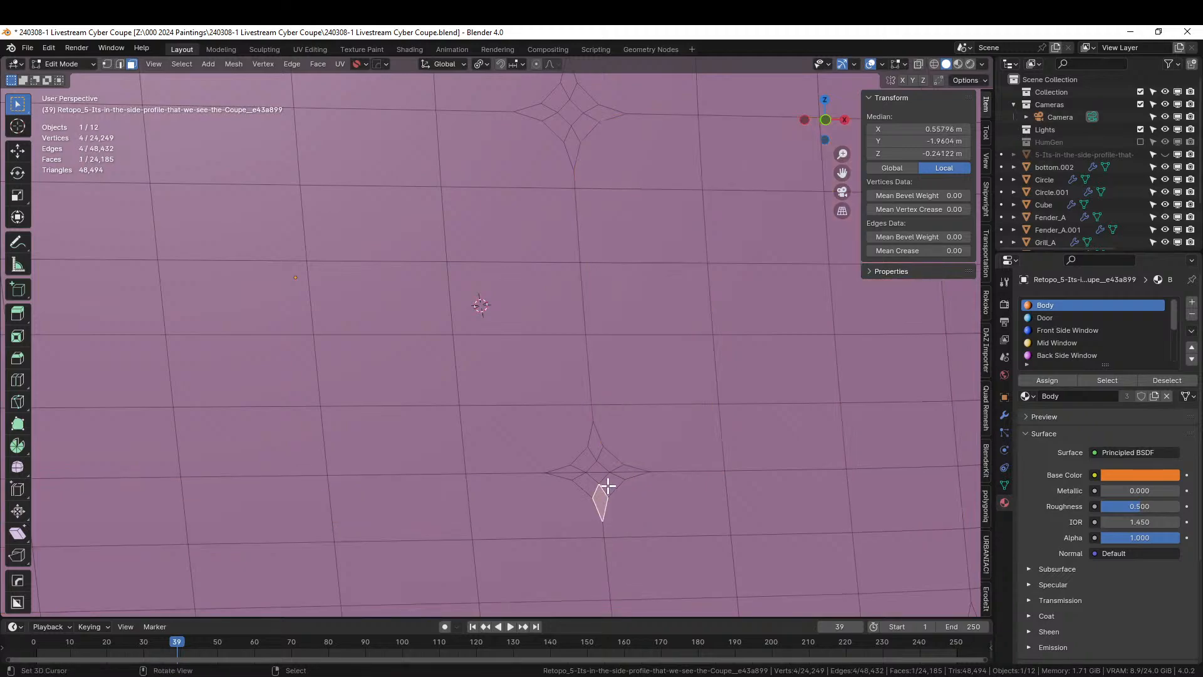
shift+click(624, 479)
shift+click(617, 477)
shift+click(598, 477)
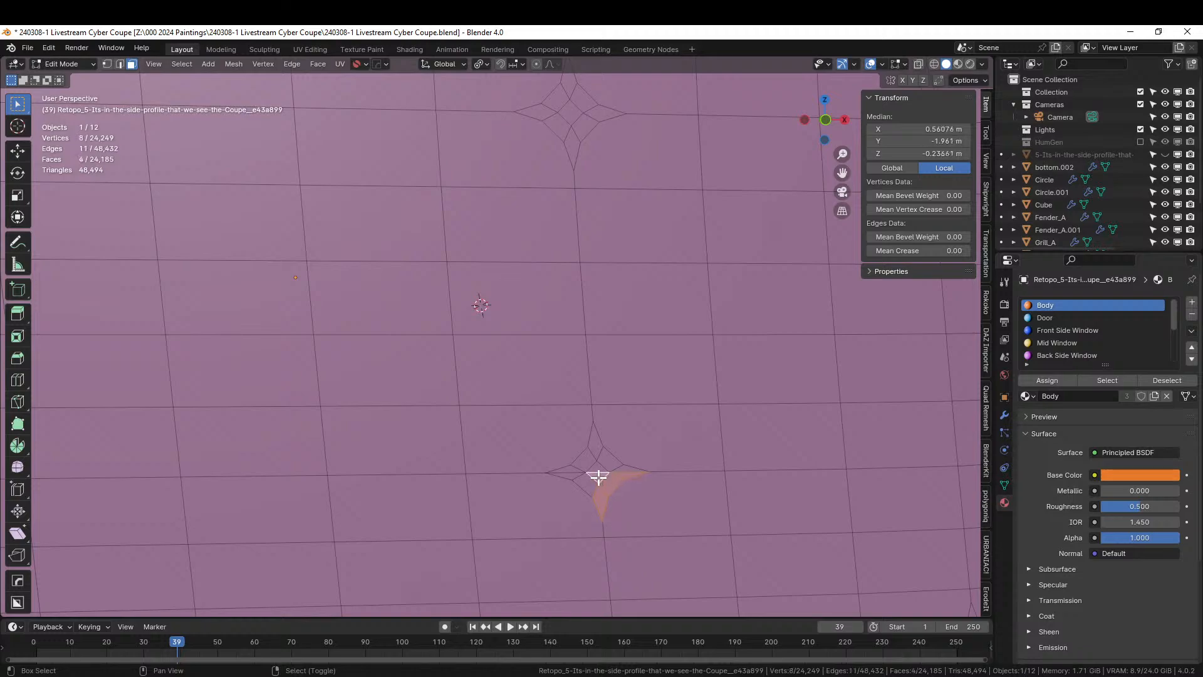
shift+click(590, 480)
shift+click(572, 478)
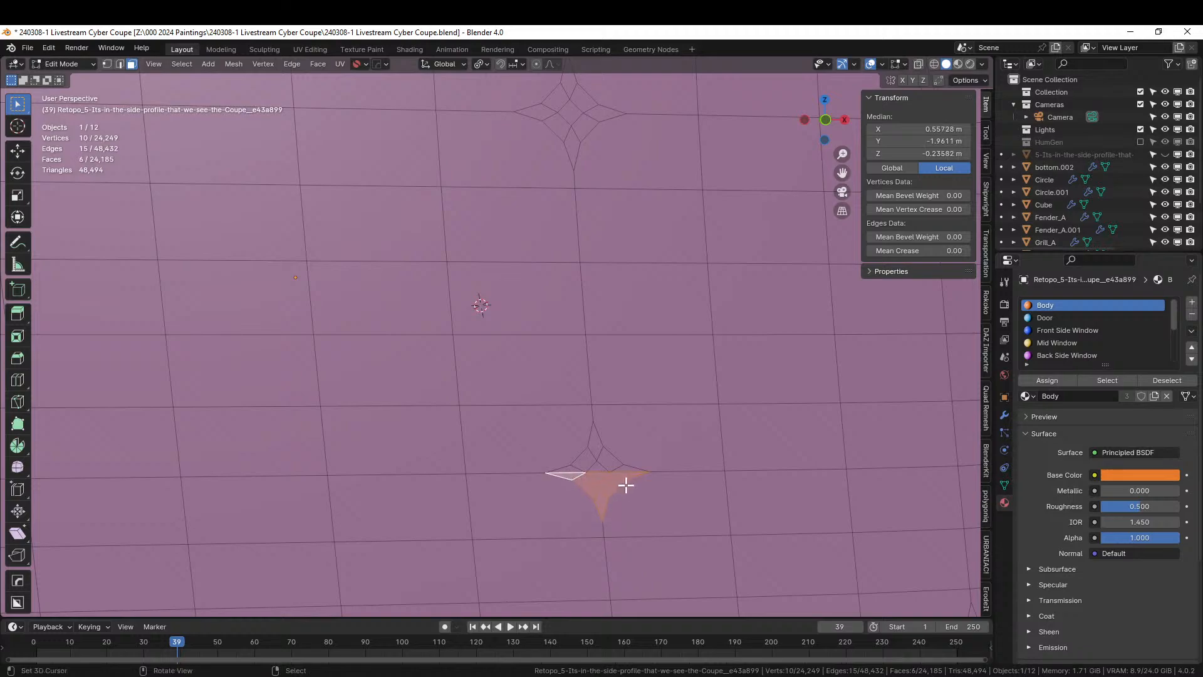
key(ctrl+x)
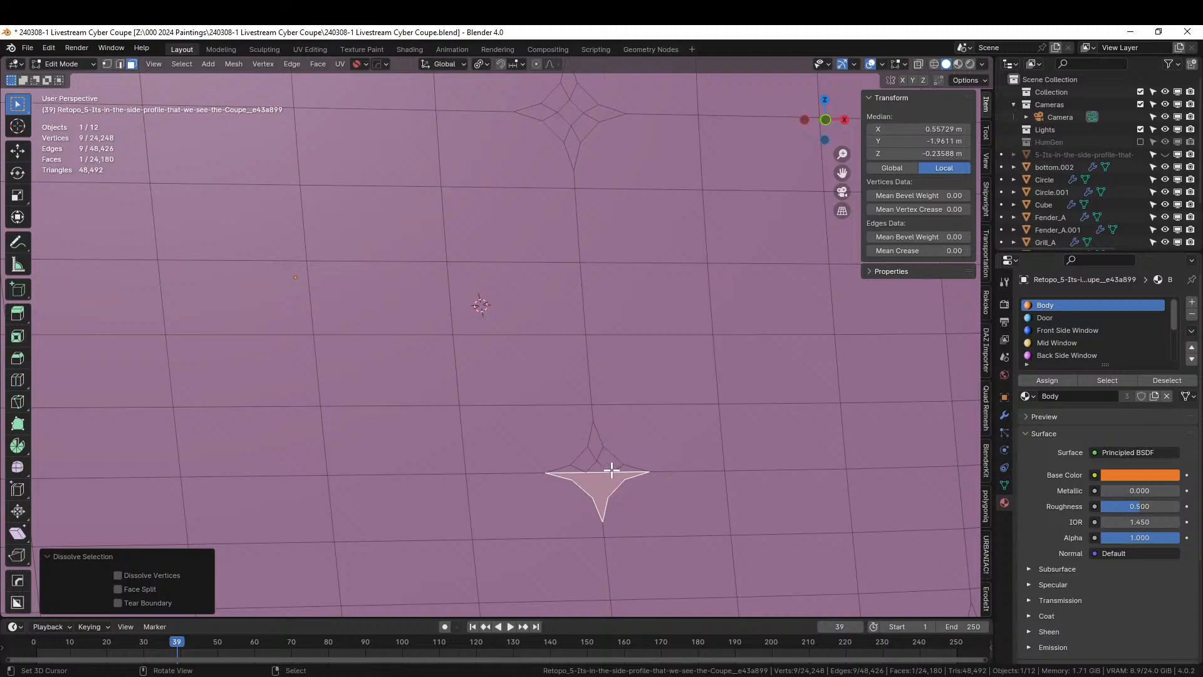
Knife-cut the inner-corner diamond vertically between its lower and upper tips
scroll(612, 475, up, 3)
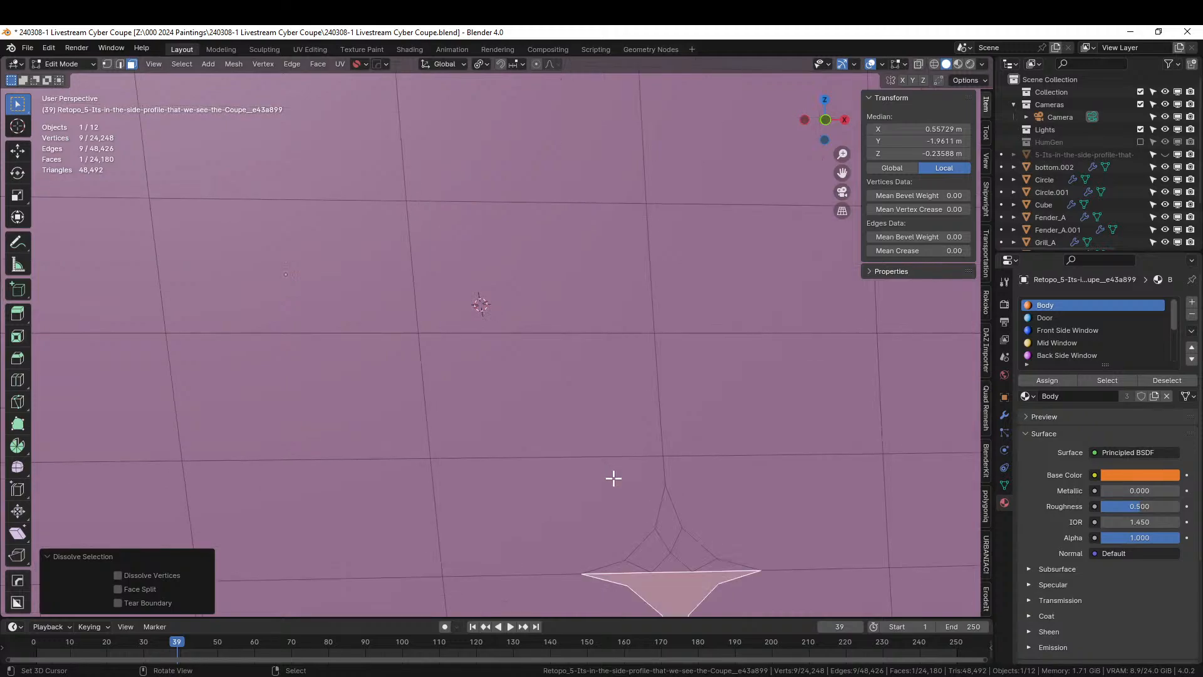
scroll(666, 506, down, 3)
key(k)
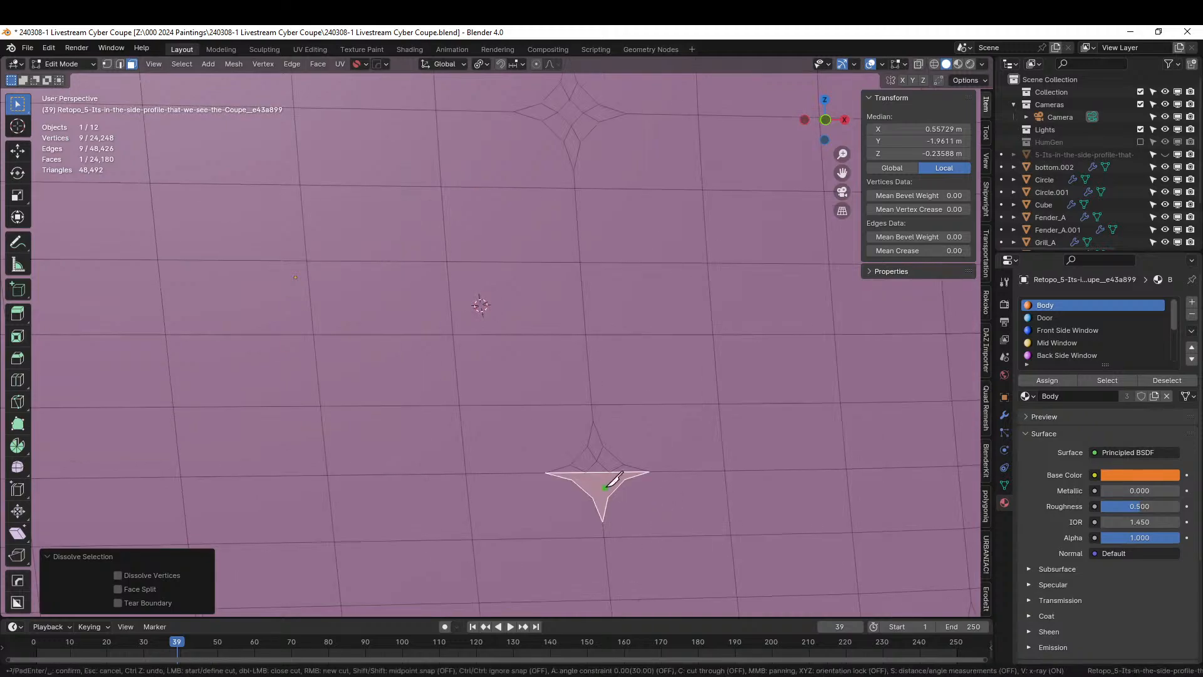
click(592, 421)
key(Return)
scroll(611, 501, up, 3)
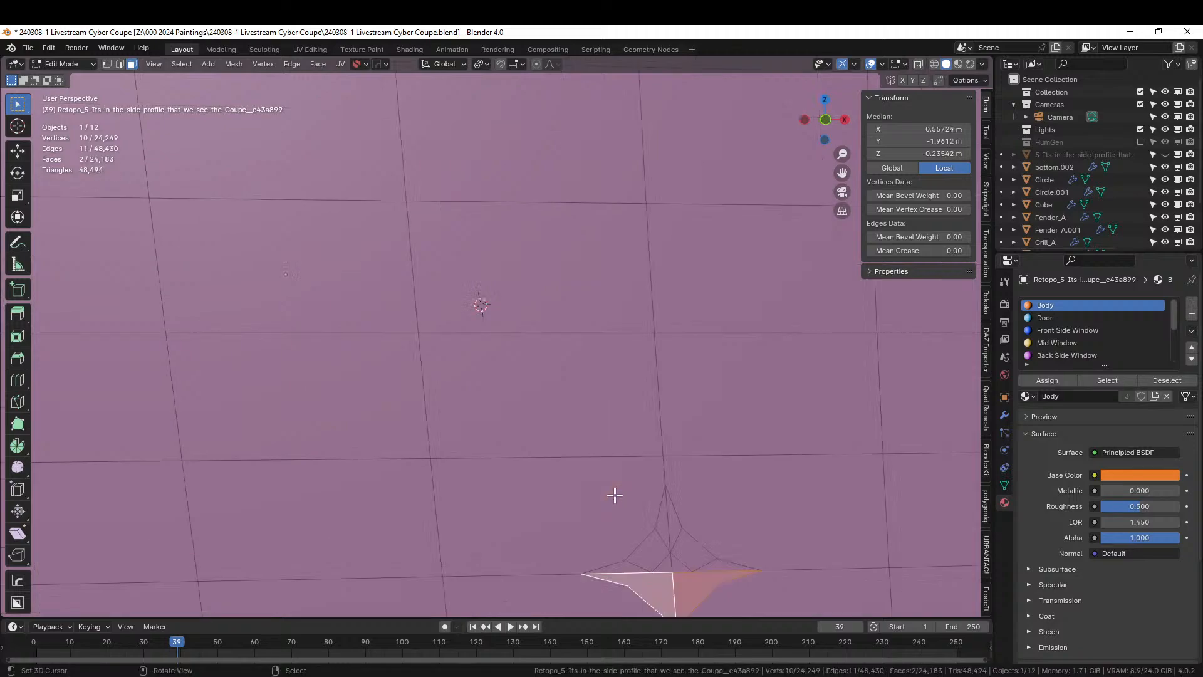
Dissolve the small faces in the diamond's upper +X quarter into the adjoining large grid face
right_click(674, 515)
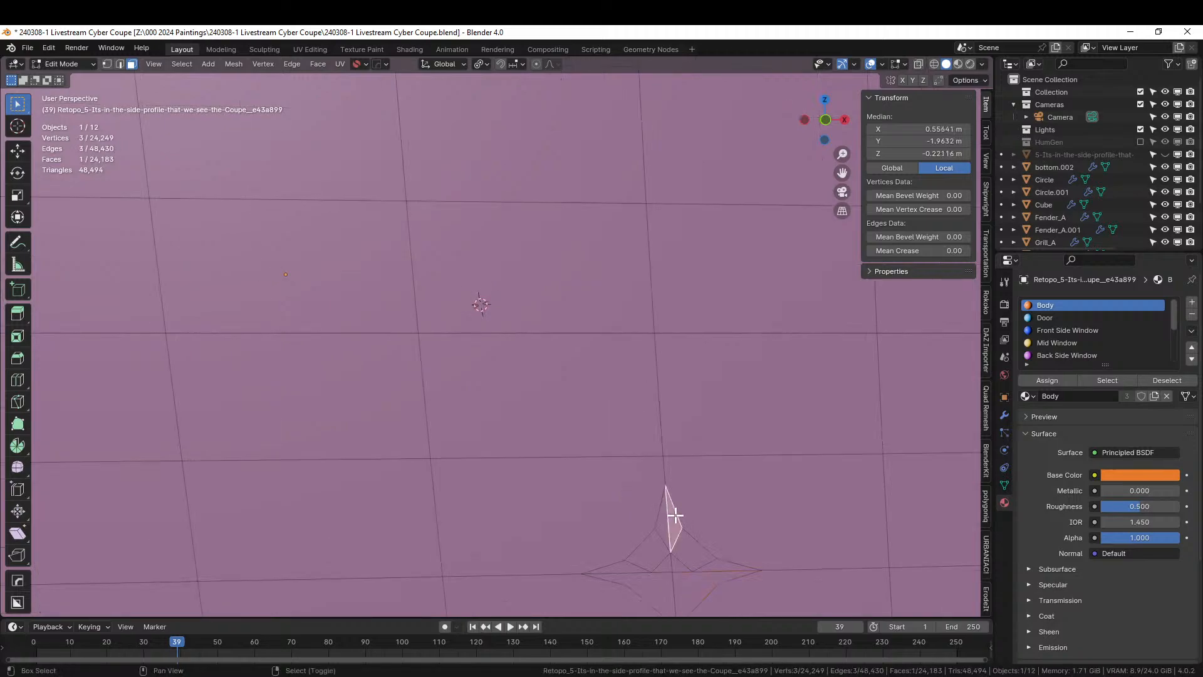
shift+right_click(678, 560)
shift+right_click(701, 556)
shift+right_click(746, 529)
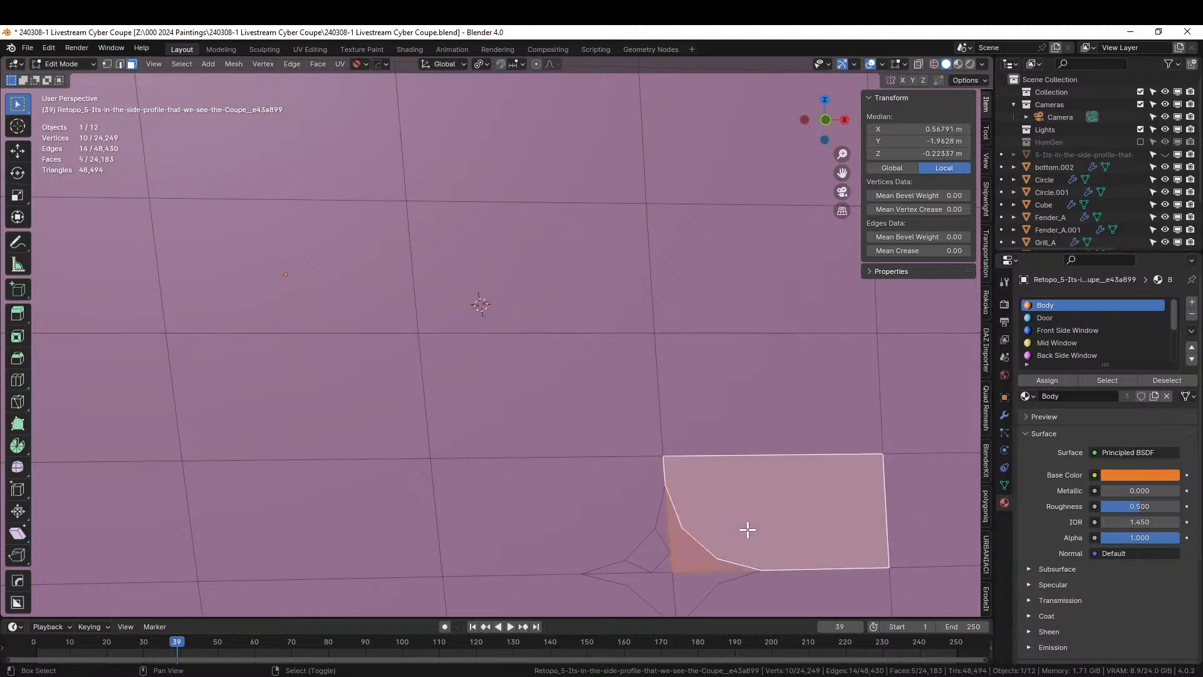
key(ctrl+x)
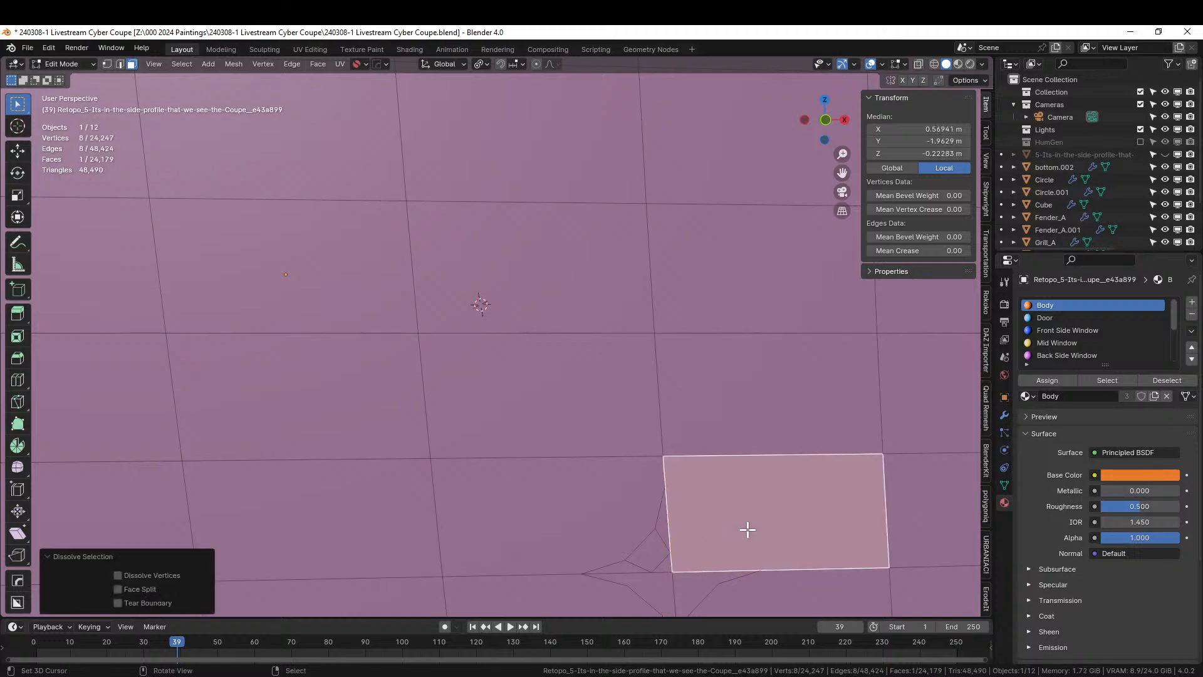
Dissolve the two leftover pieces in the diamond's lower half into the grid faces beside them
scroll(748, 529, down, 4)
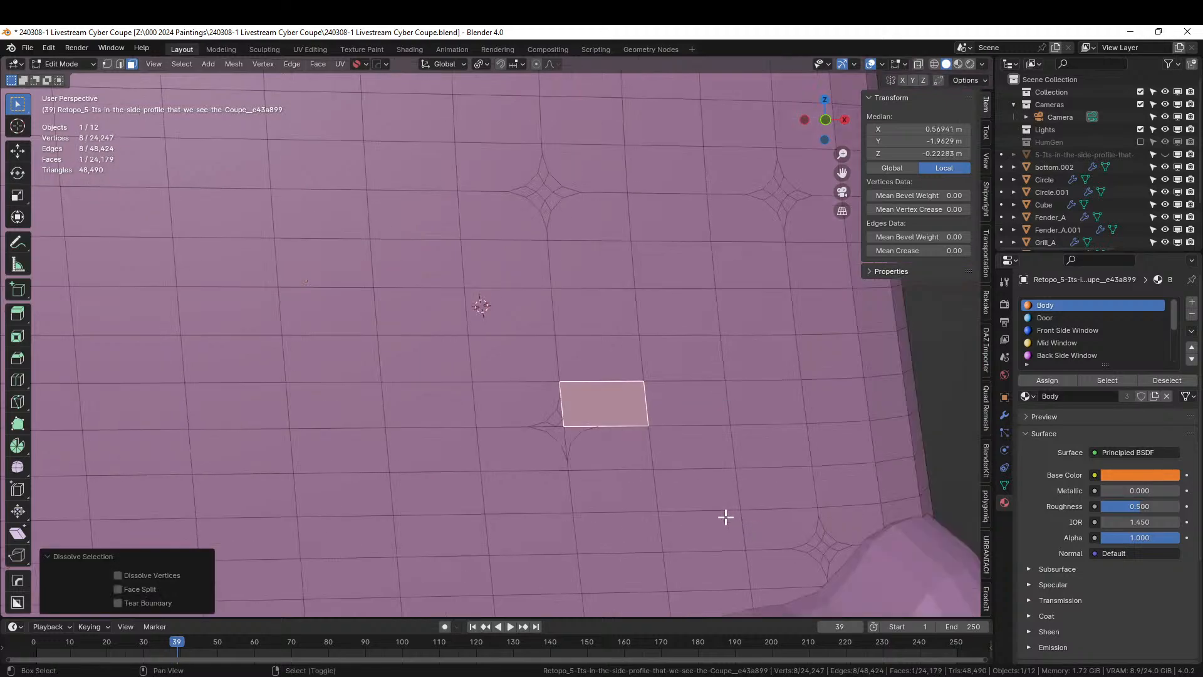
right_click(574, 441)
shift+right_click(591, 453)
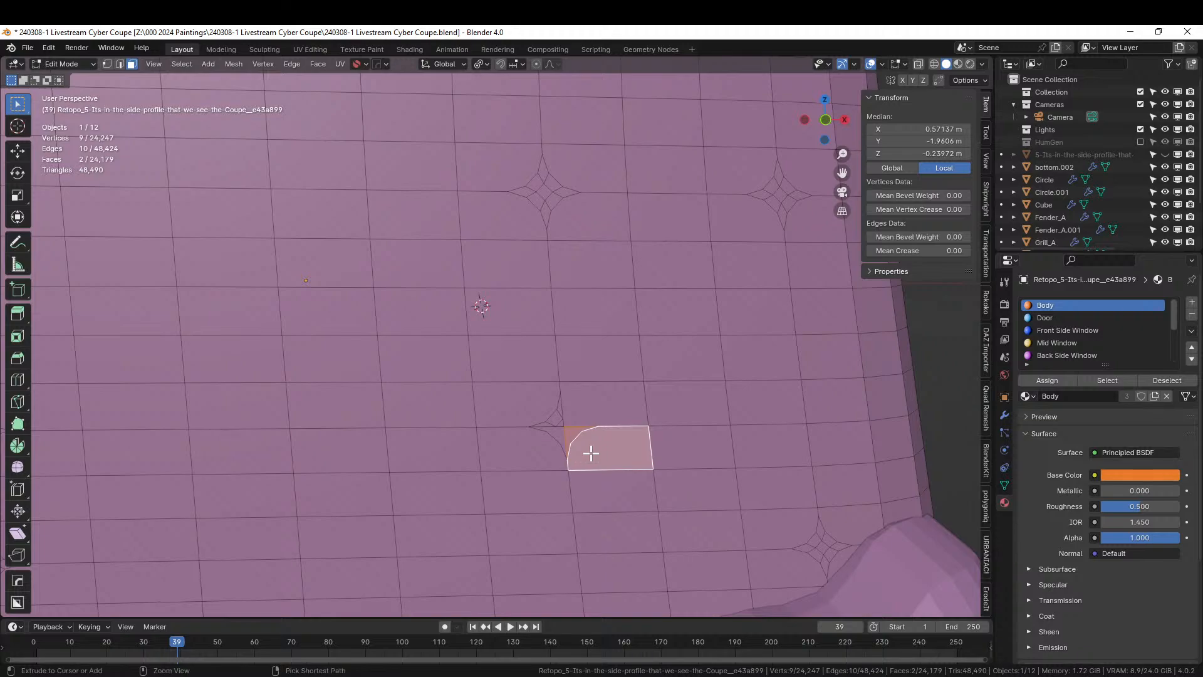
key(ctrl+x)
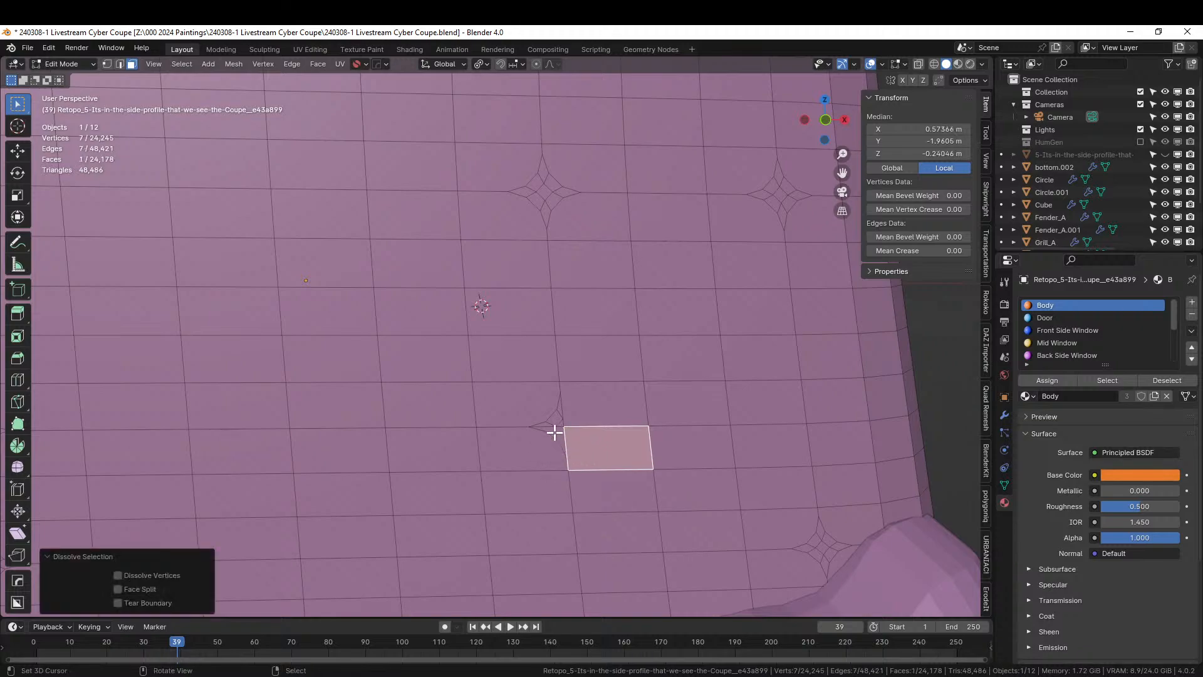
right_click(555, 432)
shift+right_click(540, 442)
key(ctrl+x)
Reselect the ring of border faces around the L-shape, starting beside the cleaned-up inner corner
scroll(539, 444, down, 3)
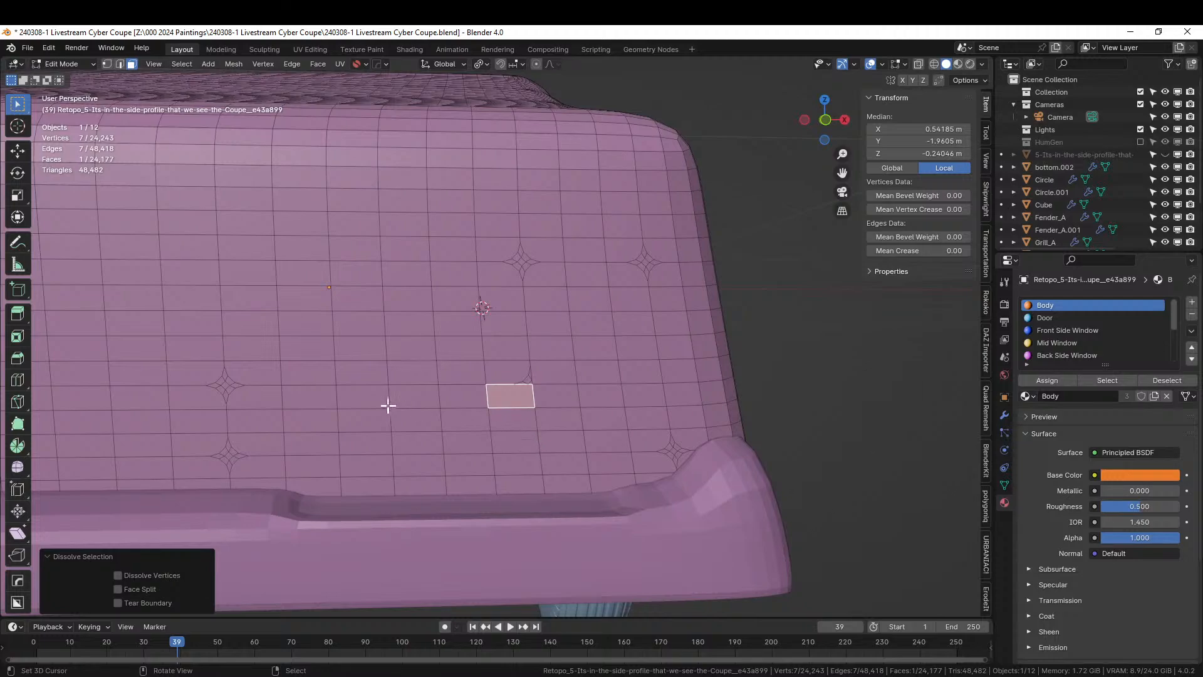
ctrl+right_click(245, 399)
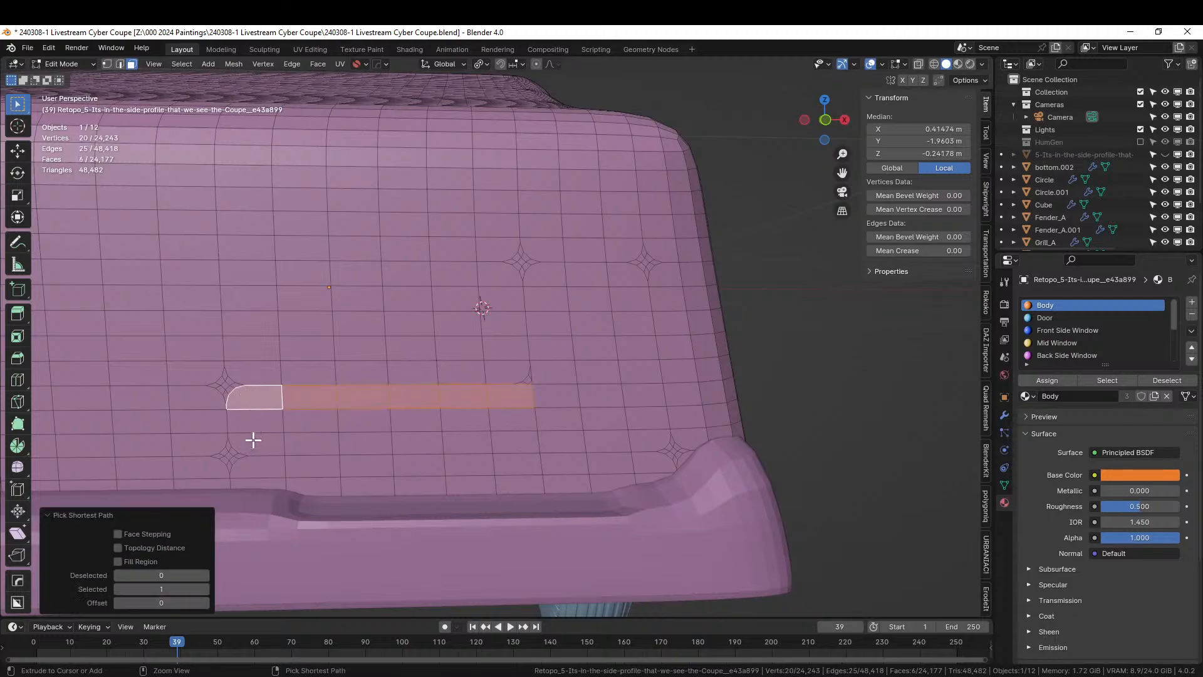
ctrl+right_click(253, 439)
ctrl+right_click(655, 442)
ctrl+right_click(642, 280)
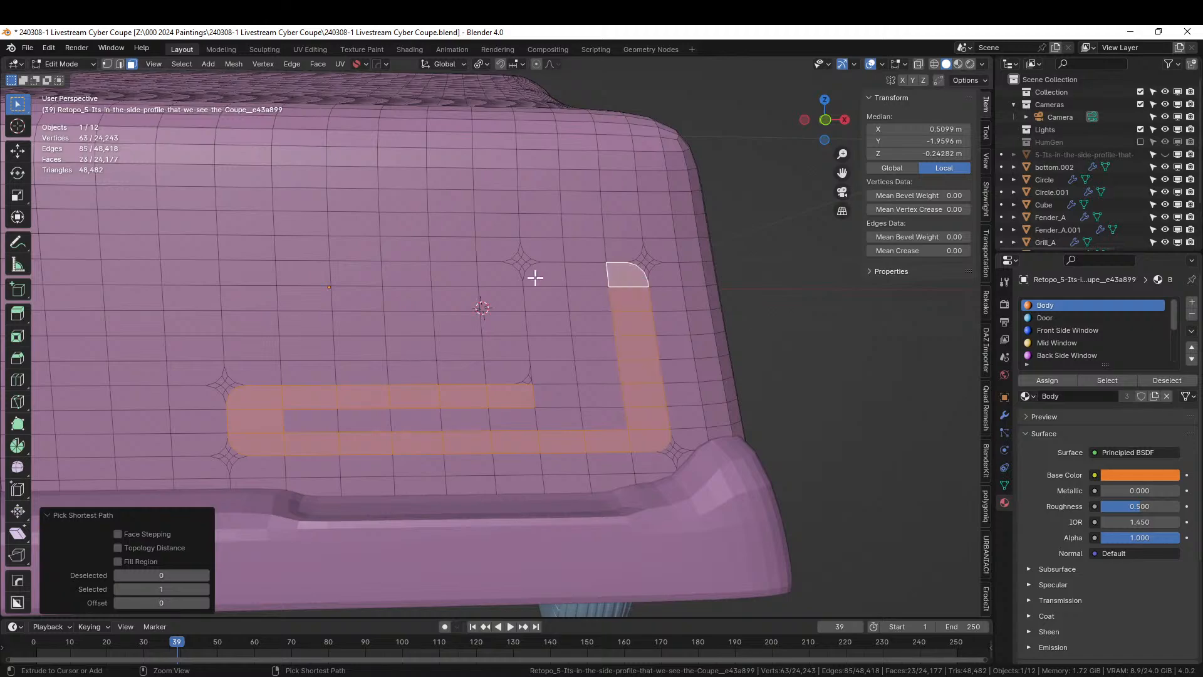
ctrl+right_click(541, 275)
ctrl+right_click(555, 387)
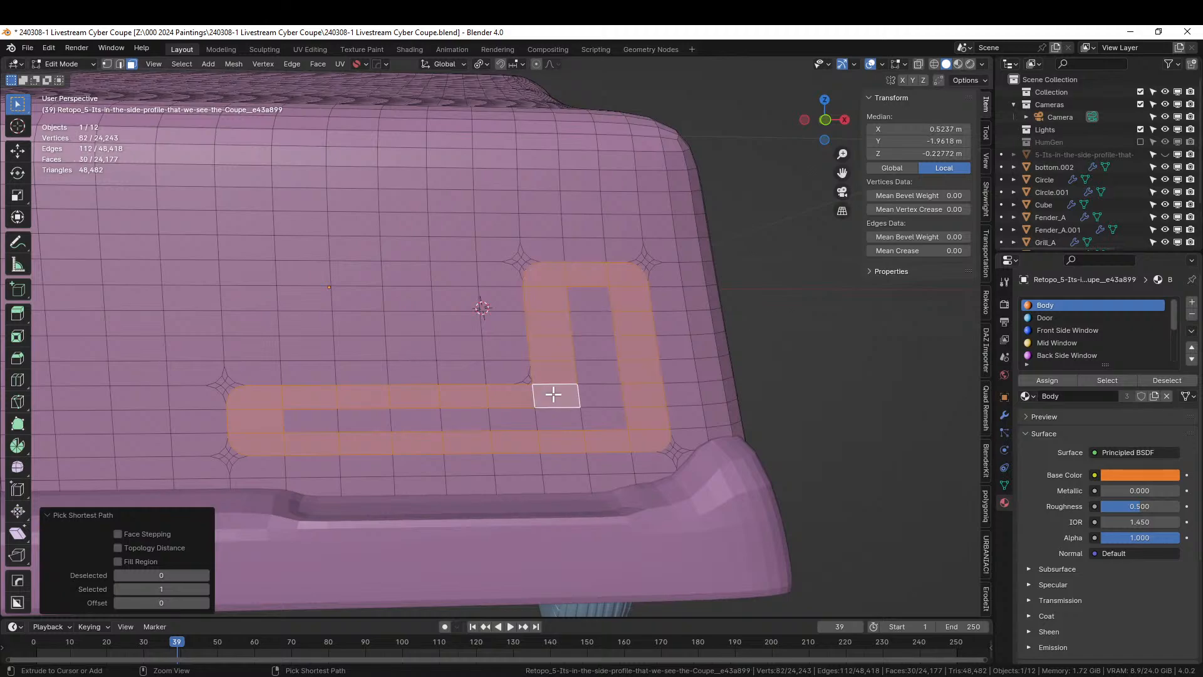
Extend the selection with the small inner-corner faces and all interior faces to cover the whole L-shape
scroll(553, 392, up, 2)
key(c)
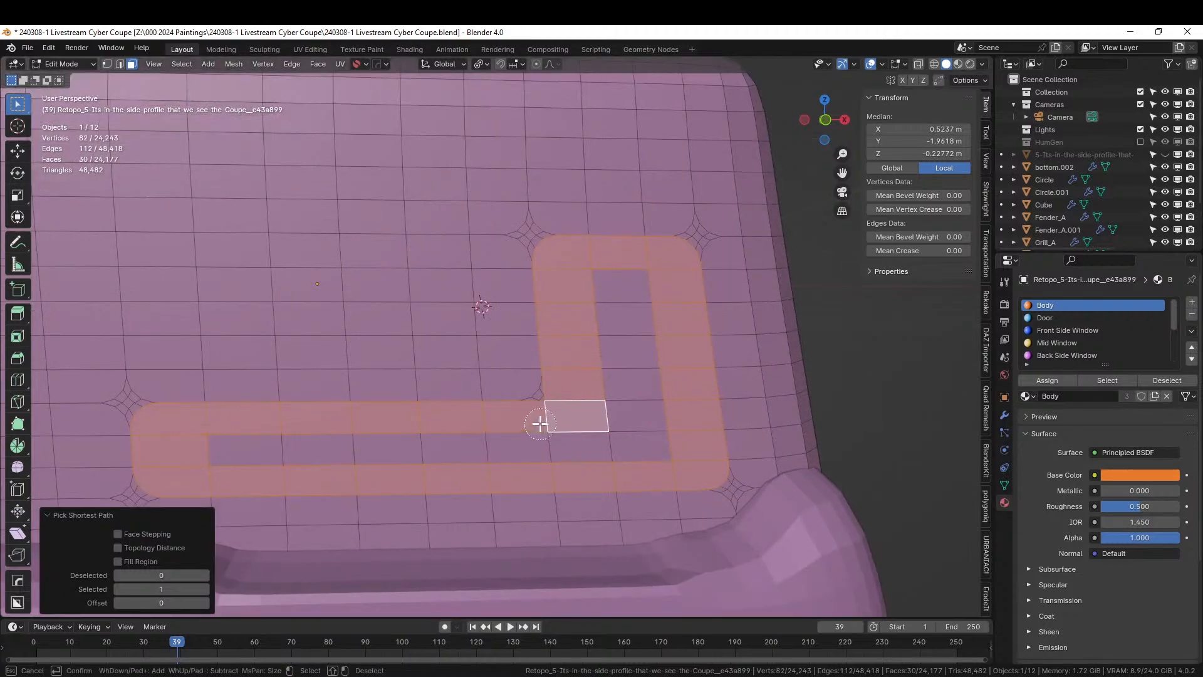
click(526, 417)
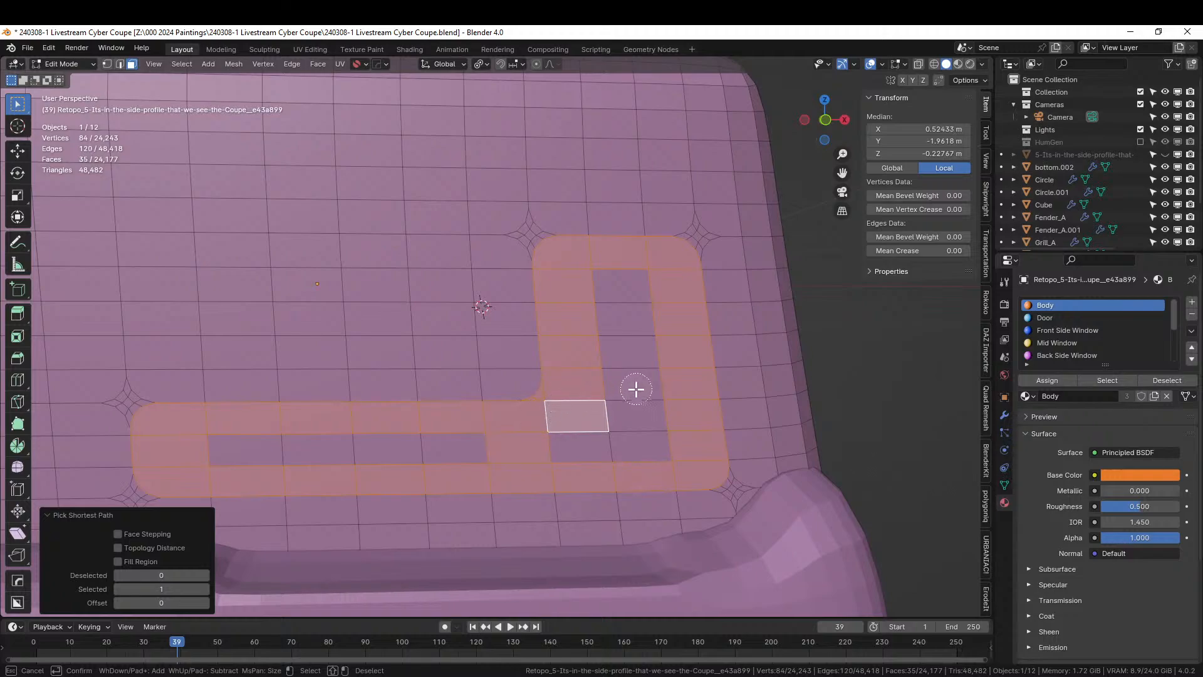
mouse_move(553, 437)
mouse_down()
mouse_move(636, 438)
mouse_move(625, 293)
mouse_move(534, 457)
mouse_move(269, 454)
mouse_up()
key(Escape)
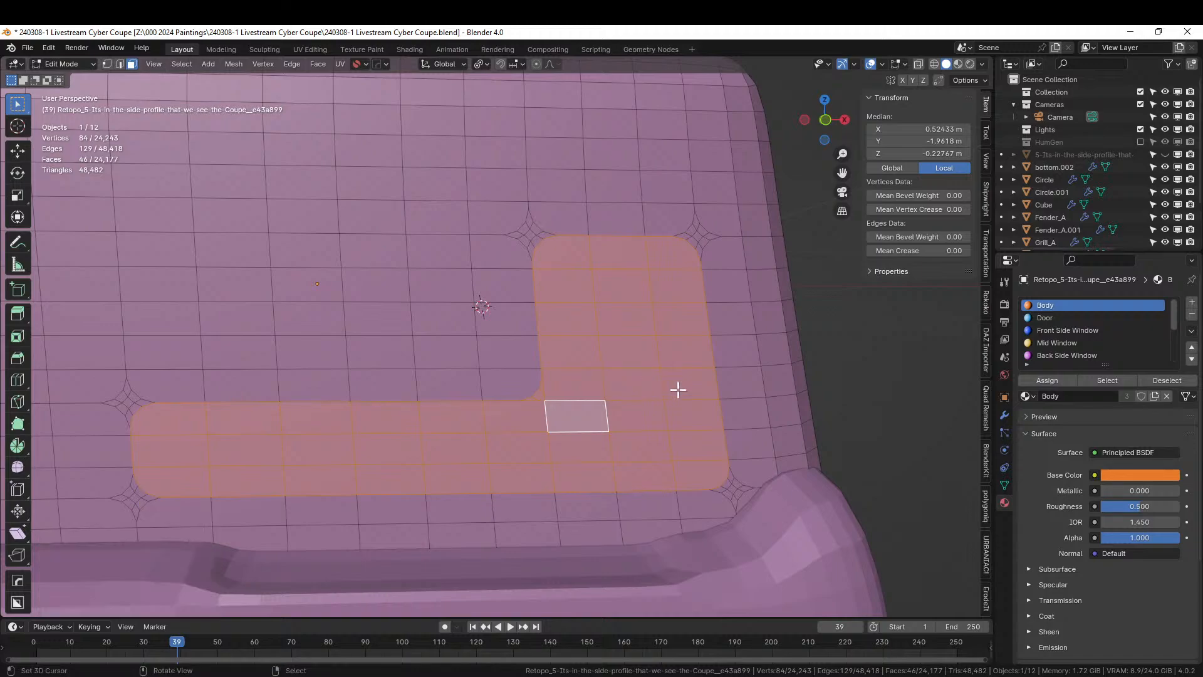
Make Trim the active material slot of the car body
middle_drag(676, 389, 814, 416)
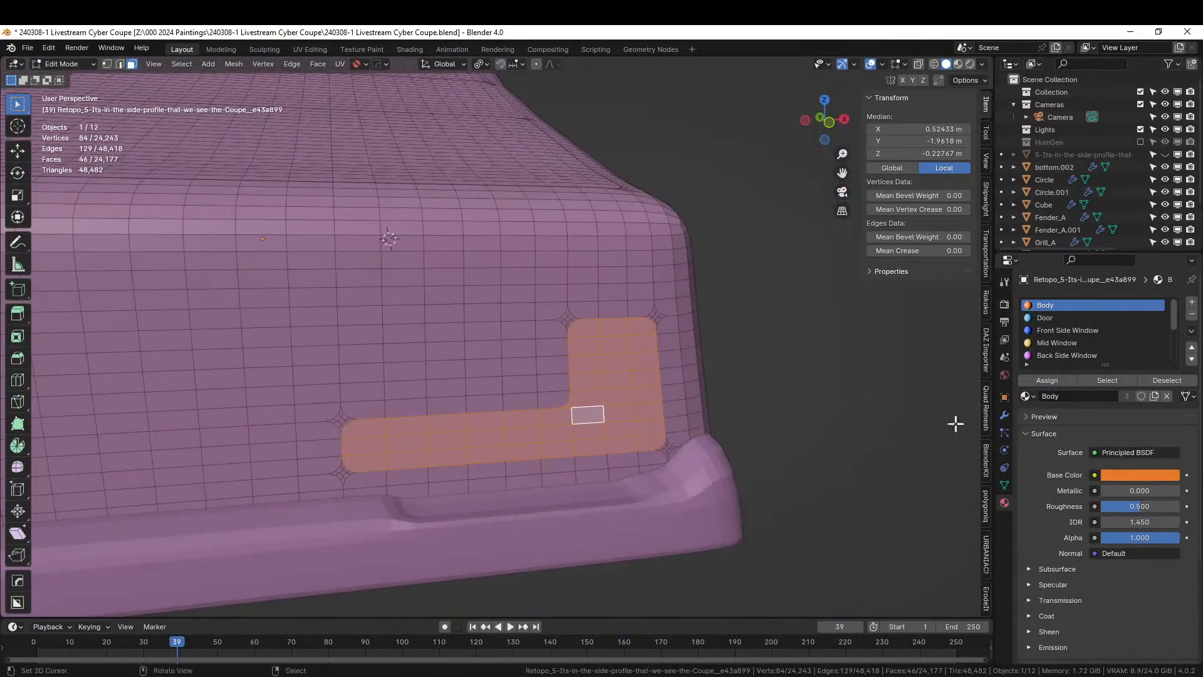
scroll(1093, 344, down, 5)
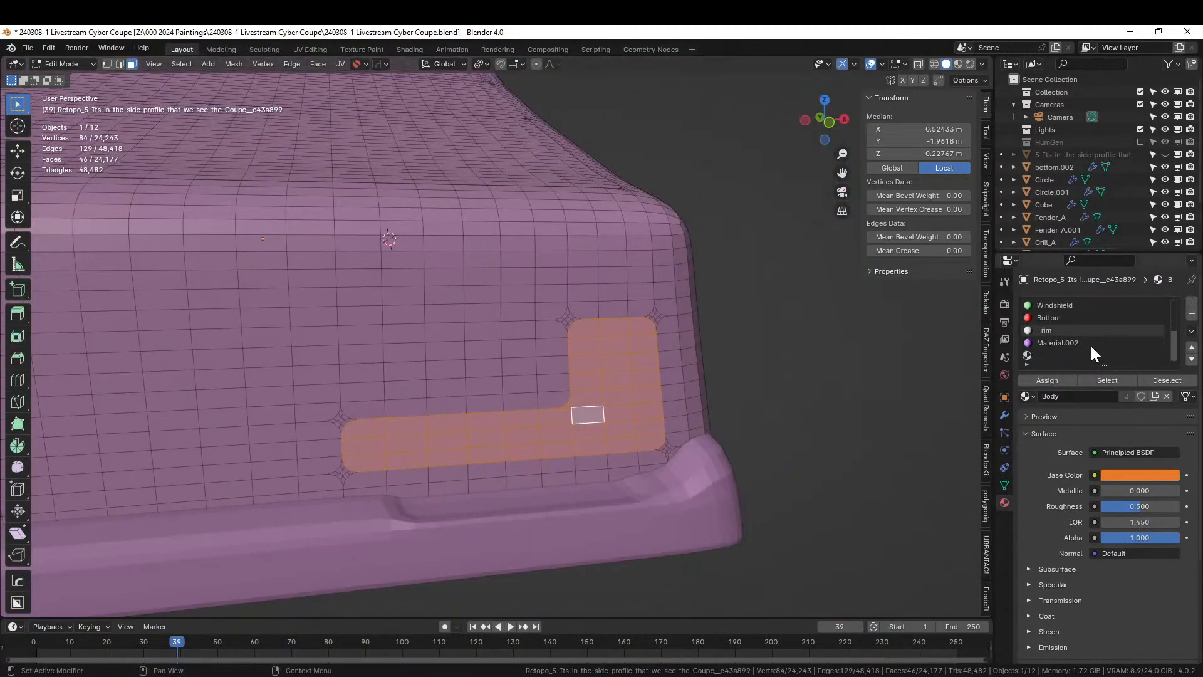
click(1055, 330)
Try insetting the selected L-shaped faces by about 0.0046 m, and undo the inset
scroll(724, 430, up, 3)
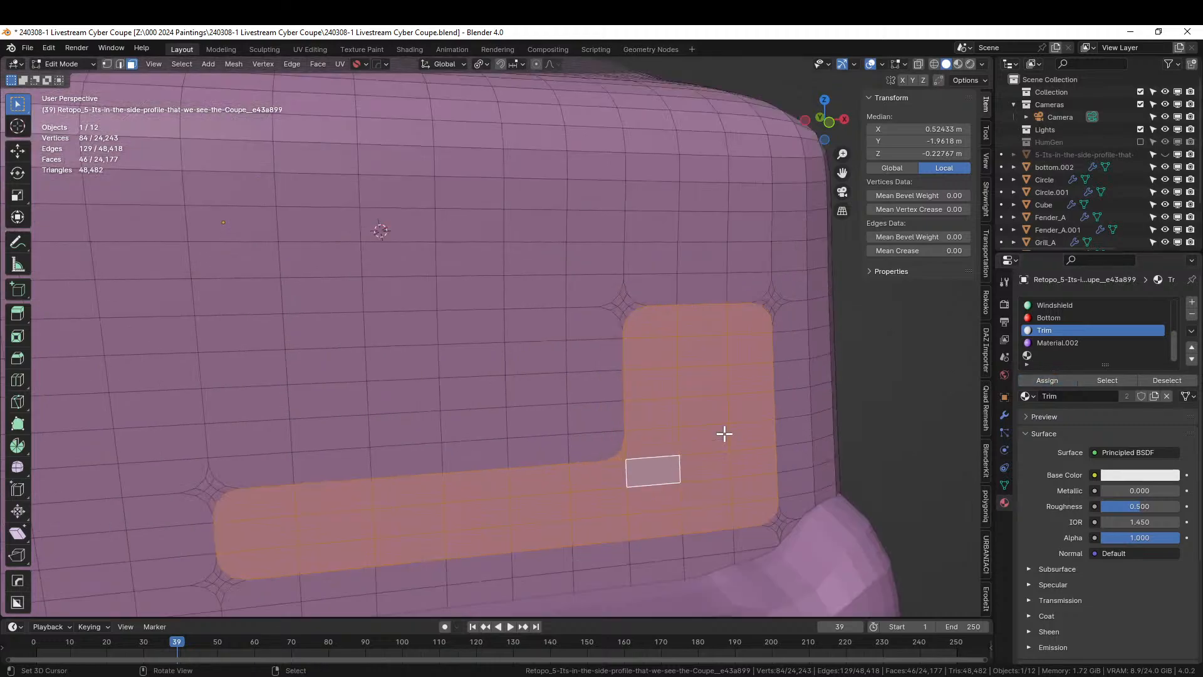
middle_drag(725, 430, 669, 485)
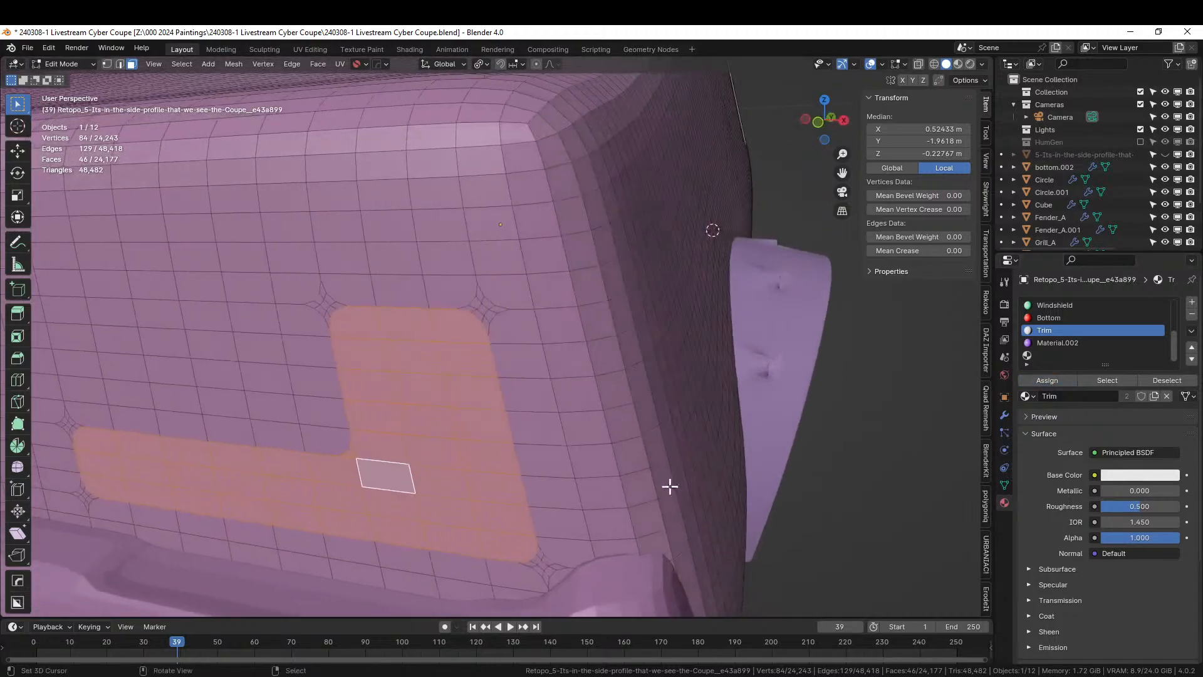
key(i)
click(632, 565)
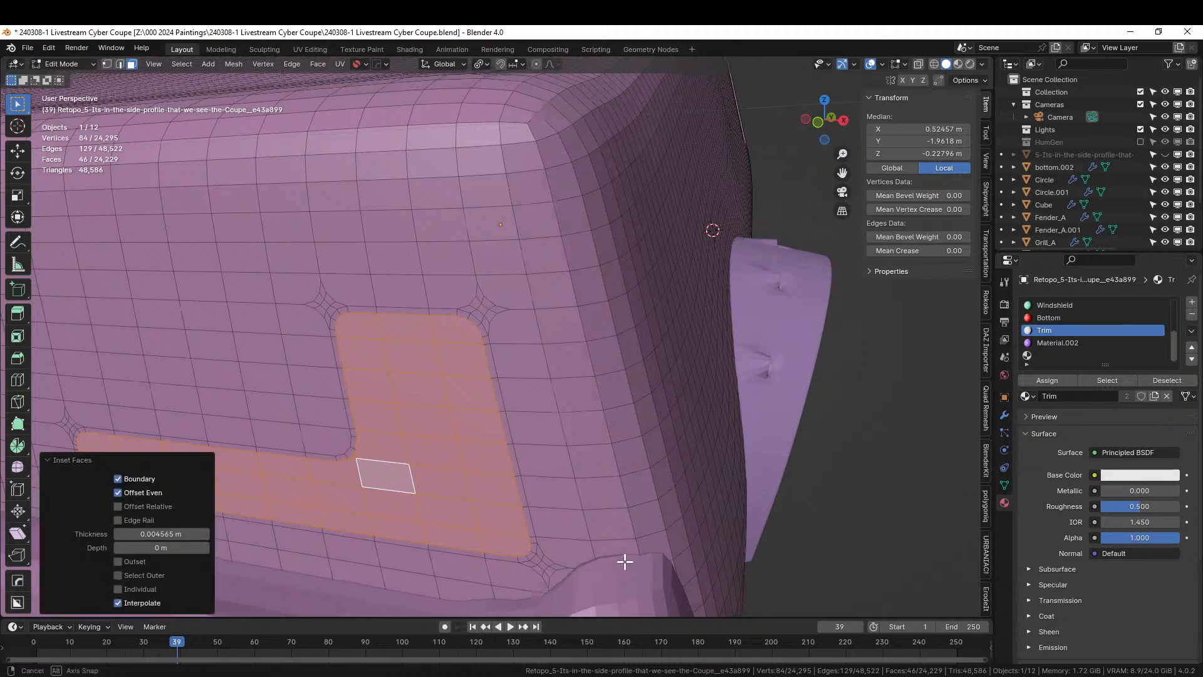
middle_drag(623, 562, 722, 464)
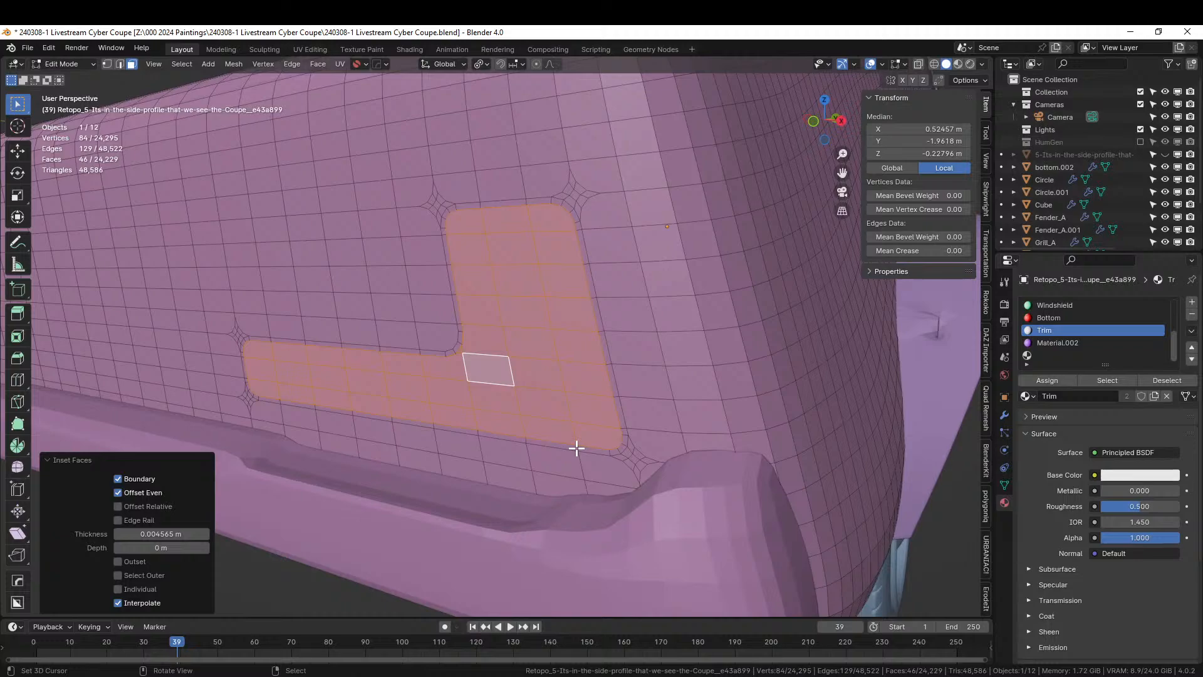
key(ctrl+z)
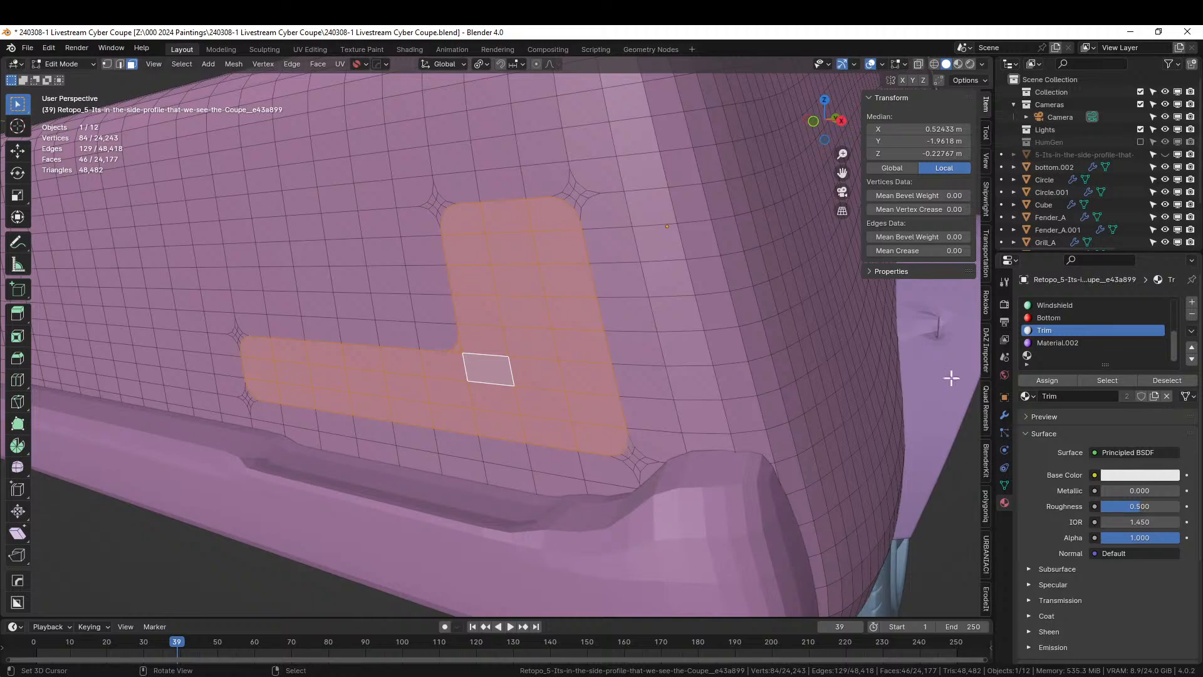
Assign Trim to the selected L-shape and reduce the selection to the upper block of its vertical arm, three faces wide and four high
click(1058, 378)
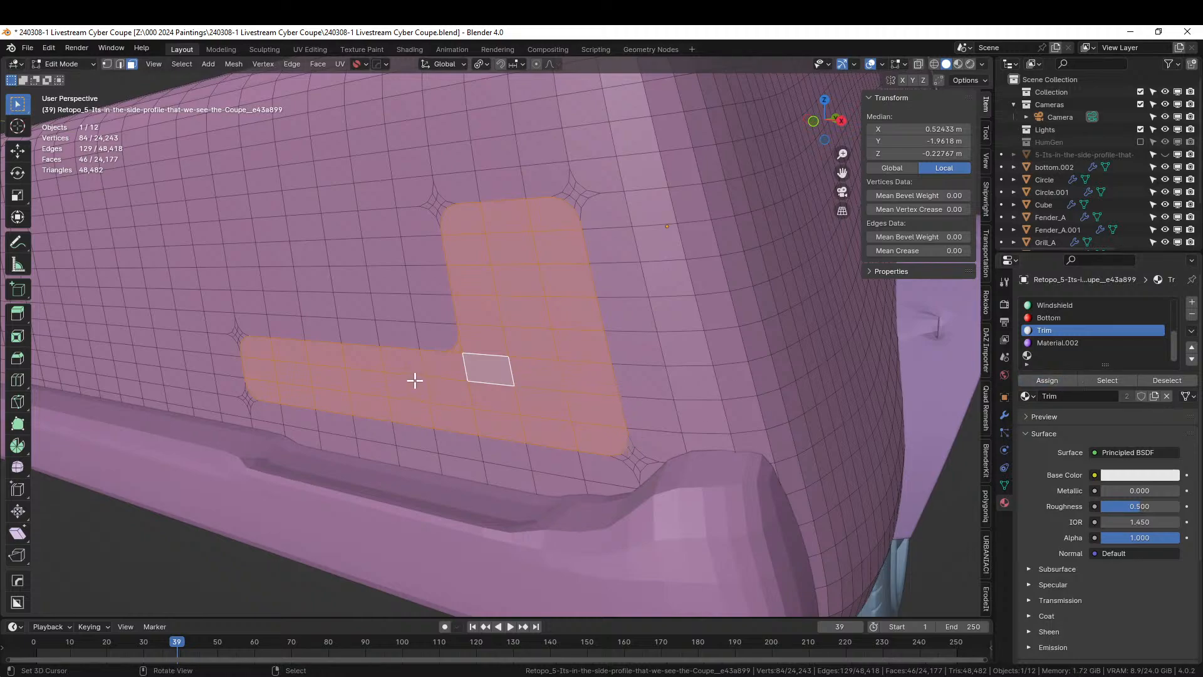
key(c)
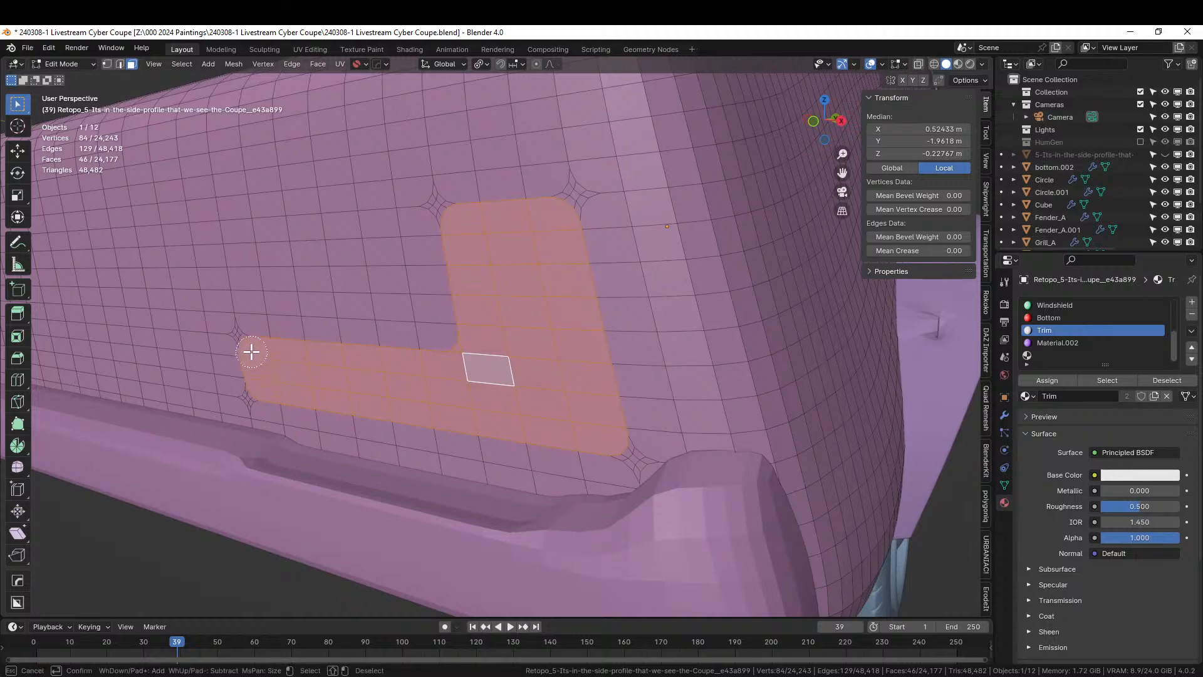
mouse_move(250, 348)
shift+mouse_down()
mouse_move(359, 403)
mouse_move(444, 342)
mouse_move(438, 395)
mouse_move(341, 336)
mouse_move(288, 340)
mouse_move(545, 361)
shift+mouse_up()
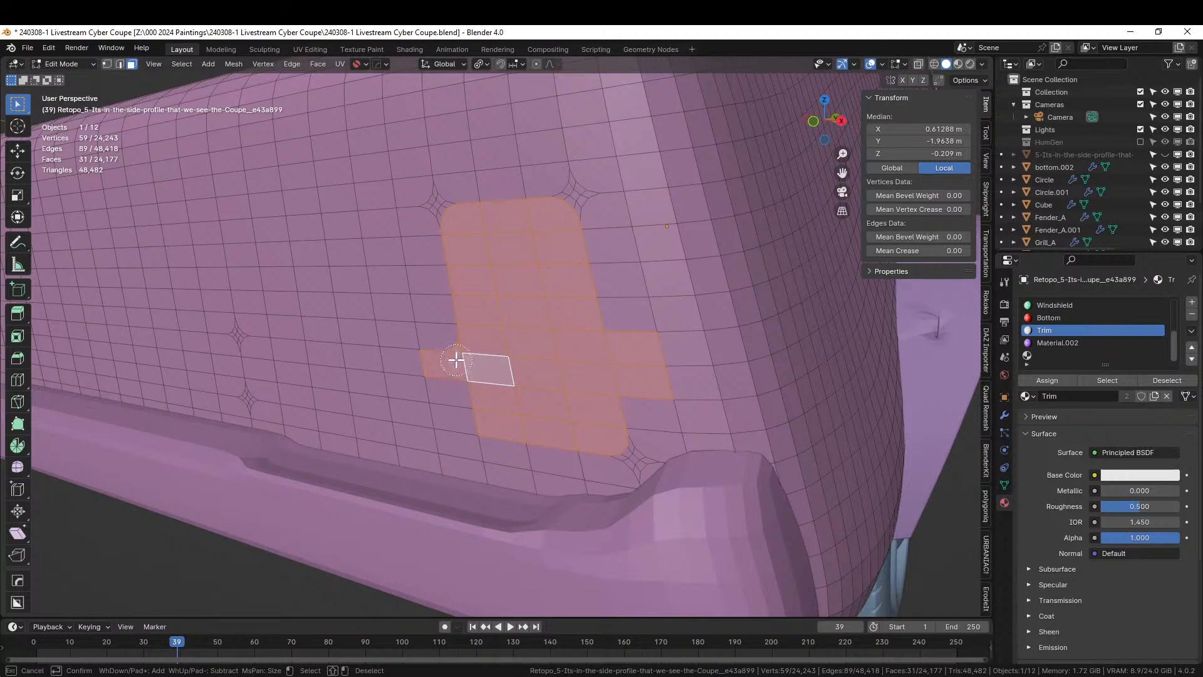
mouse_move(462, 357)
middle_down()
mouse_move(465, 341)
mouse_move(650, 351)
mouse_move(475, 411)
middle_up()
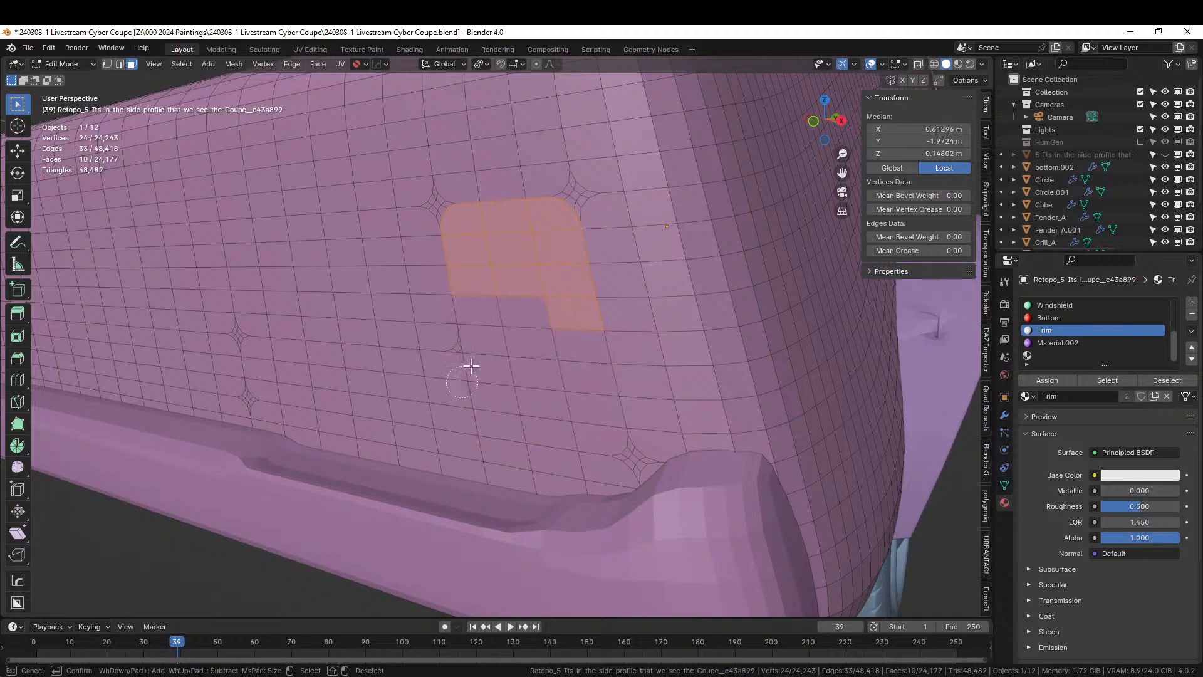
drag(483, 288, 511, 293)
key(Escape)
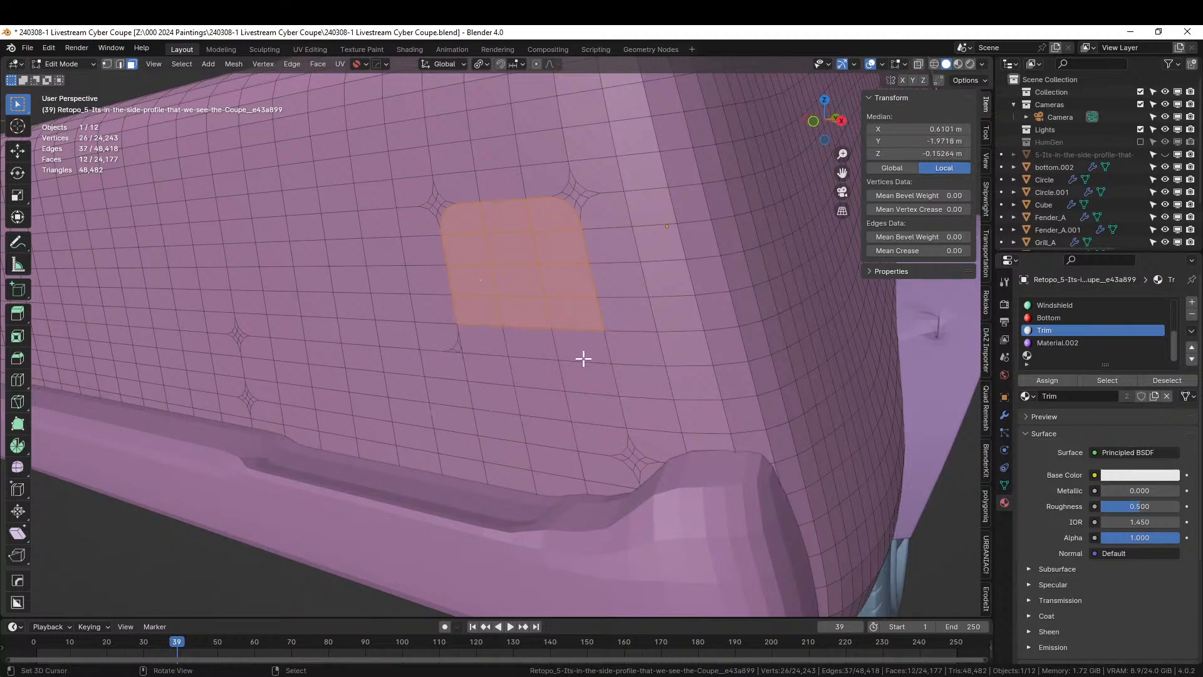
Inset the selected upper block of faces with a thickness of 0.002 m
key(i)
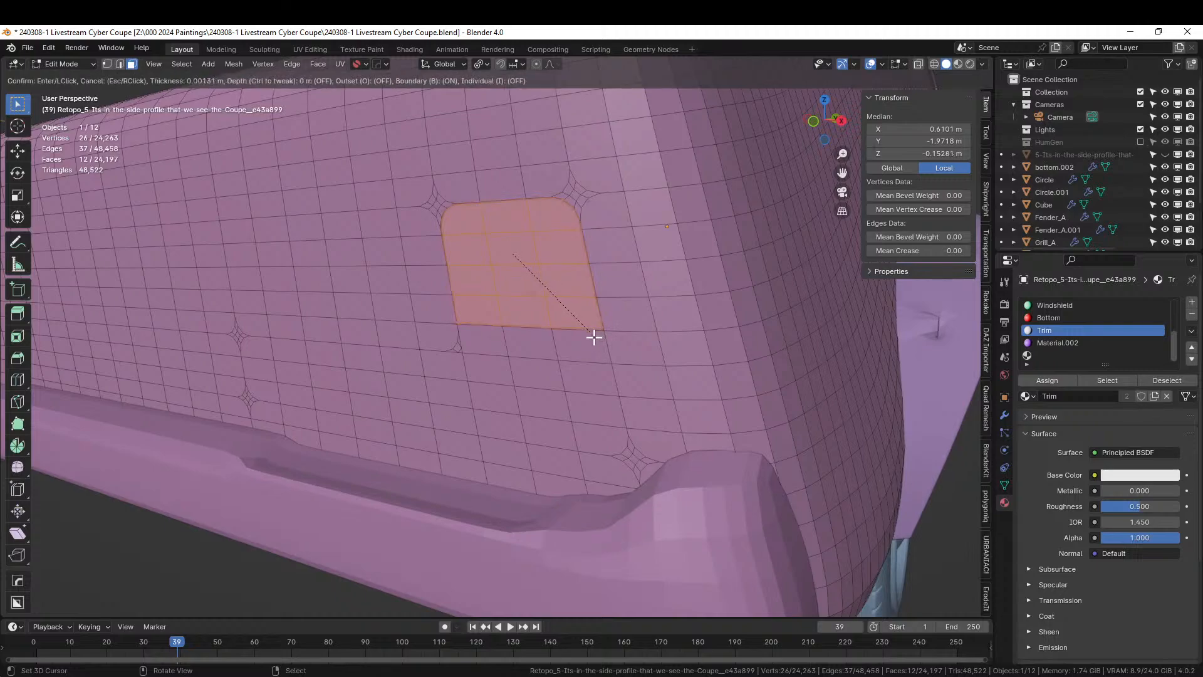
click(594, 337)
click(172, 533)
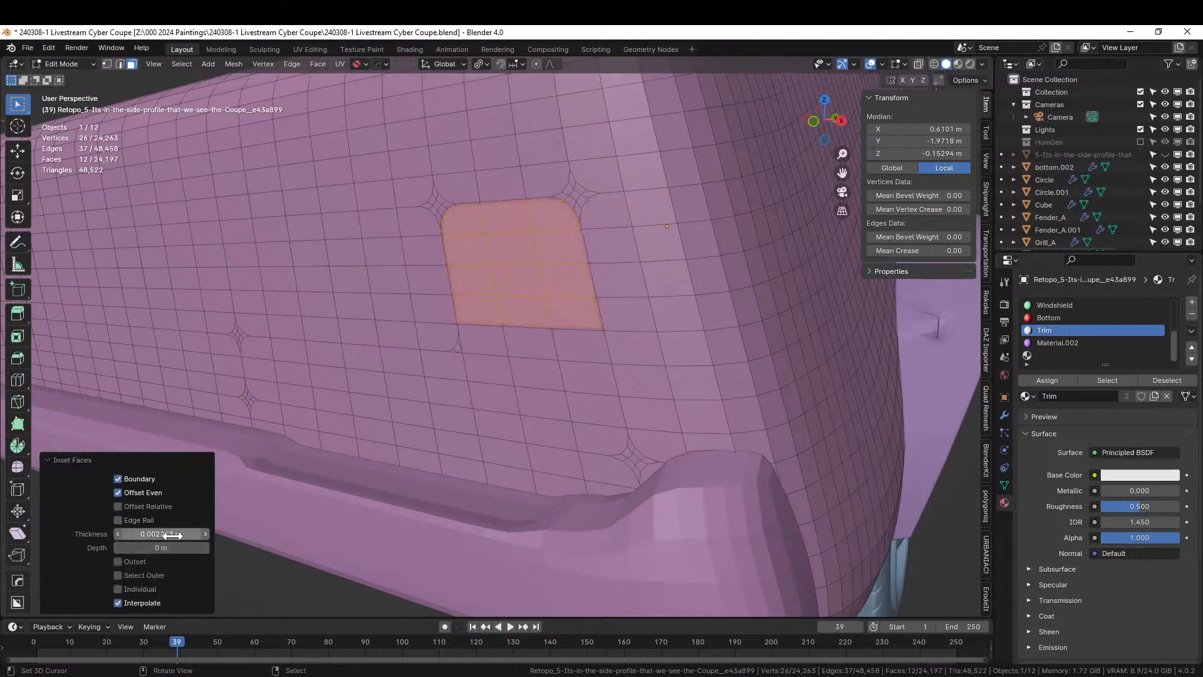
key(BackSpace)
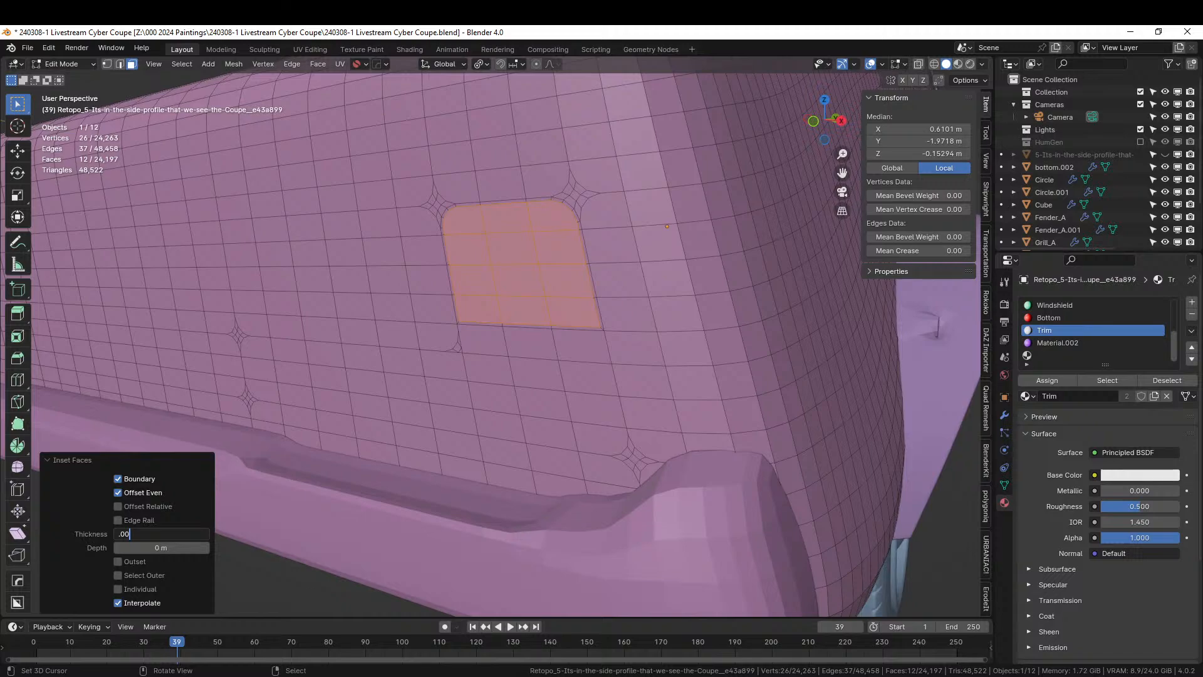
text(.002)
key(Return)
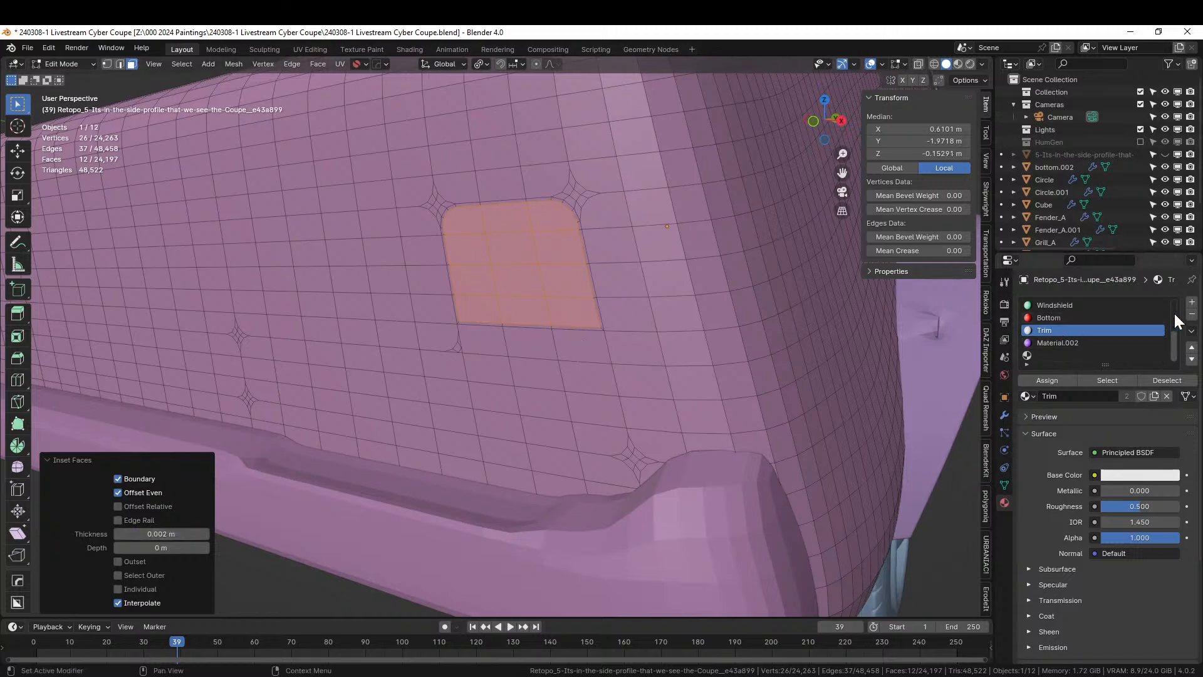
Add a material slot with a new material named Rear Lights for the inset upper block
click(1192, 301)
click(1046, 379)
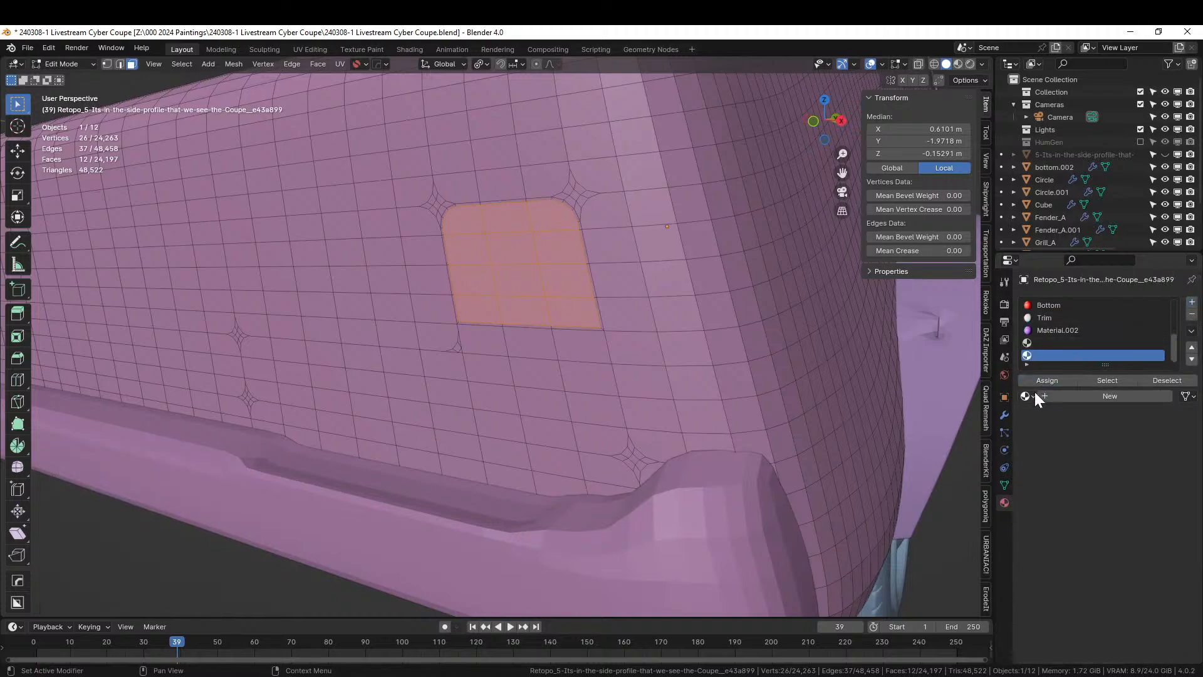
click(1057, 395)
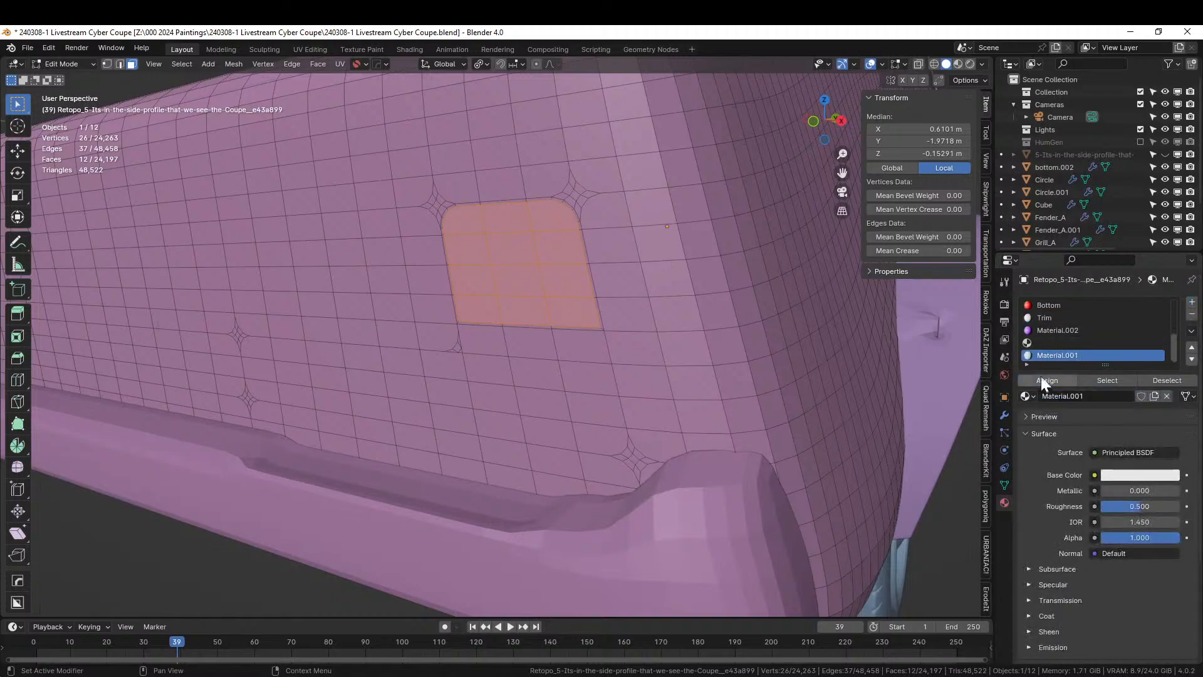
click(1049, 396)
text(Rear Lights)
key(Return)
Select the twelve faces of the lower corner block directly below the inset upper block of the L-shape
click(479, 340)
shift+click(526, 340)
shift+click(583, 344)
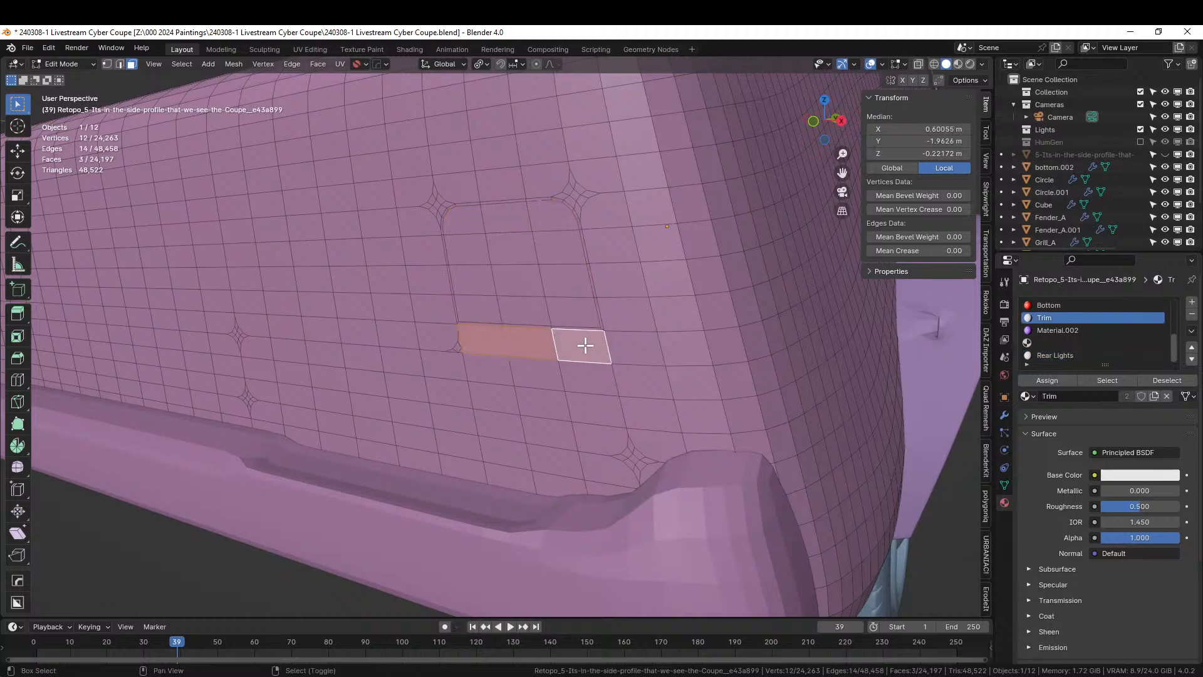
shift+click(585, 376)
shift+click(592, 407)
shift+click(600, 436)
shift+click(546, 433)
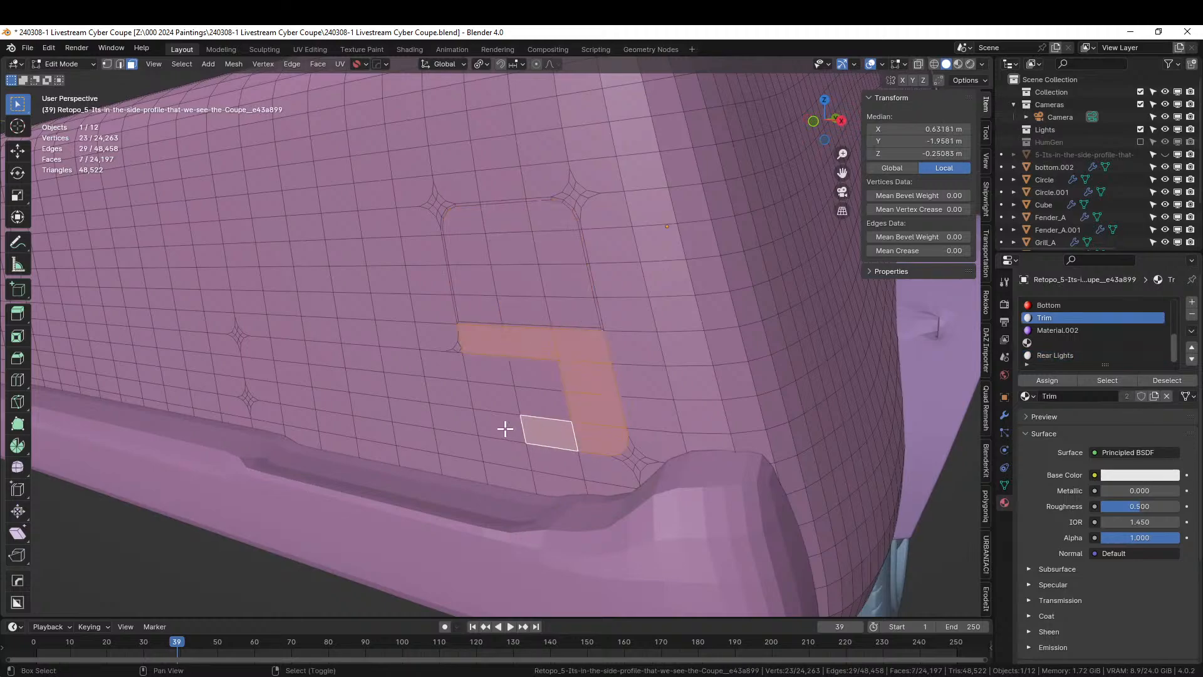
shift+click(499, 426)
shift+click(490, 394)
shift+click(487, 371)
shift+click(537, 375)
shift+click(542, 403)
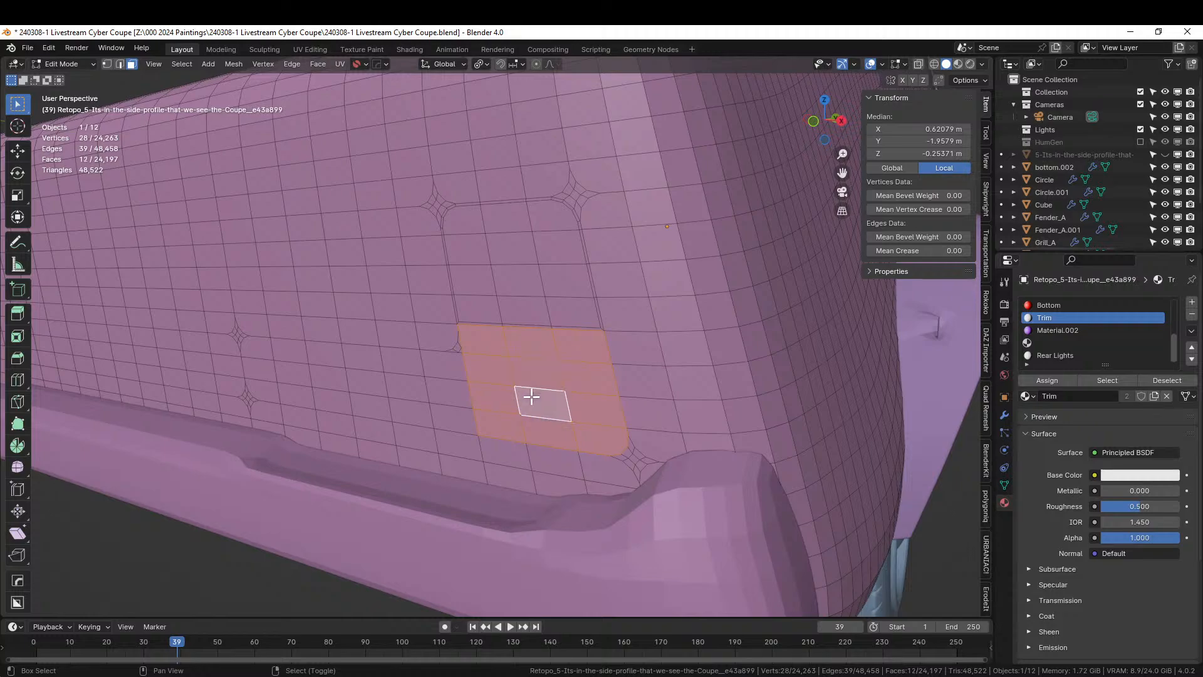
Inset the lower corner block by 0.002 m and give it the Rear Lights material
key(i)
click(642, 448)
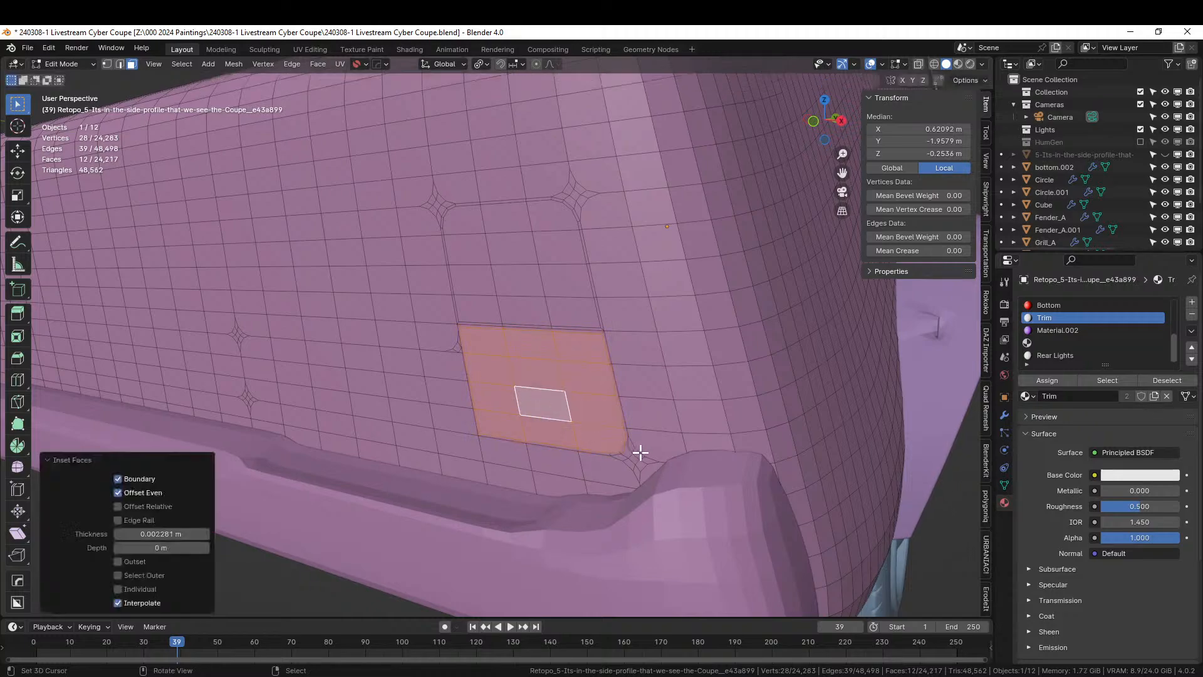
click(127, 530)
text(.002)
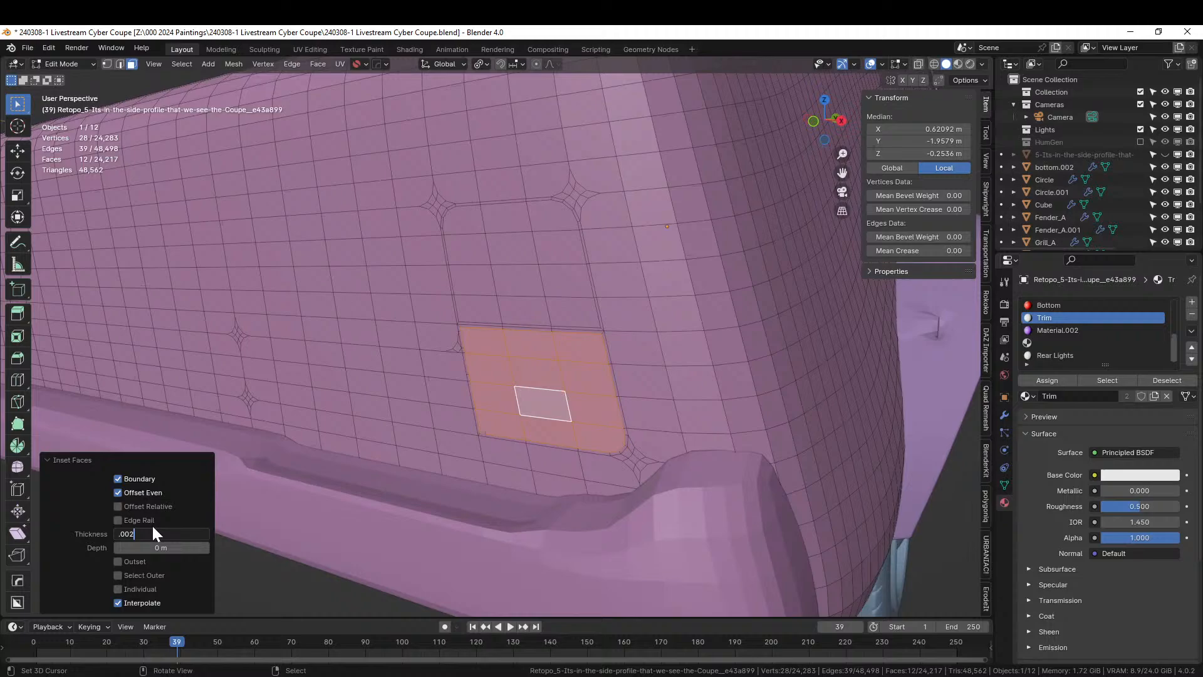
key(Return)
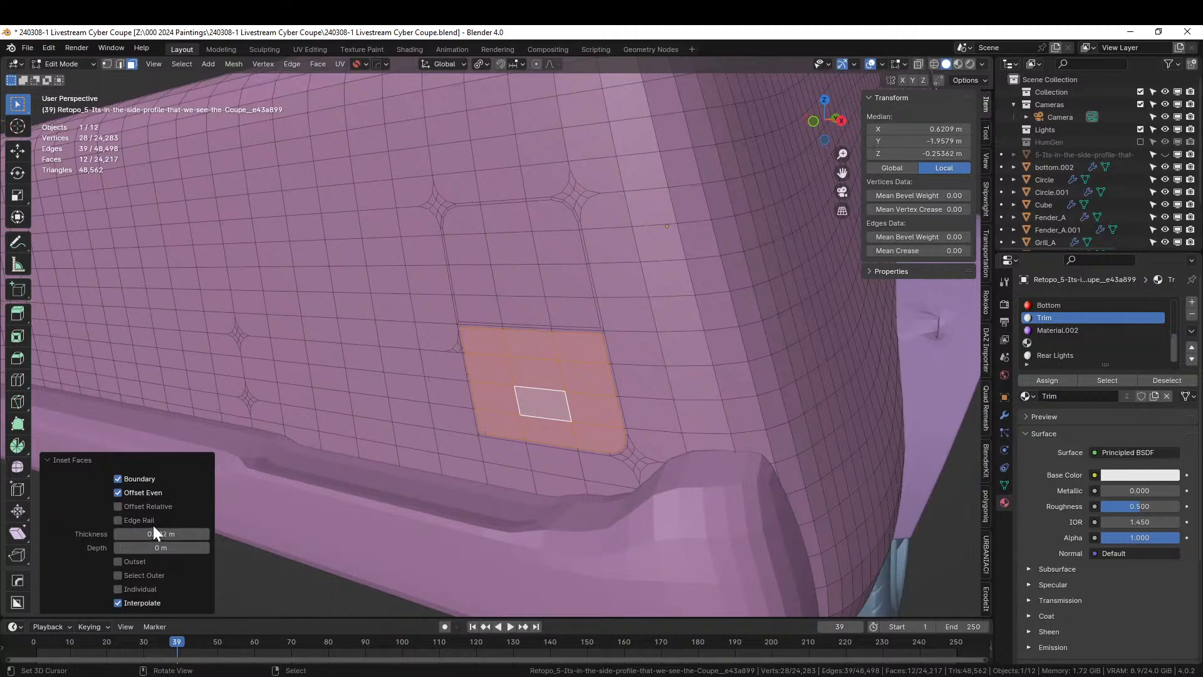
click(1046, 352)
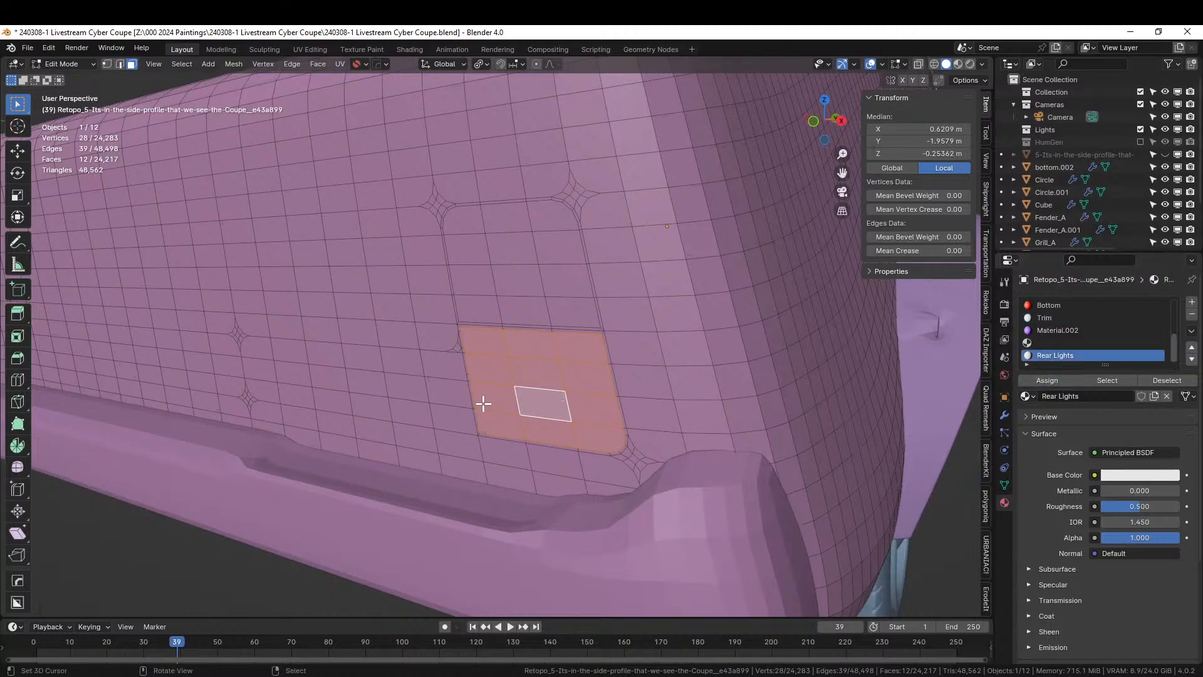
Select the three-by-three block of faces in the horizontal arm, directly beside the lower corner block
middle_drag(483, 403, 459, 396)
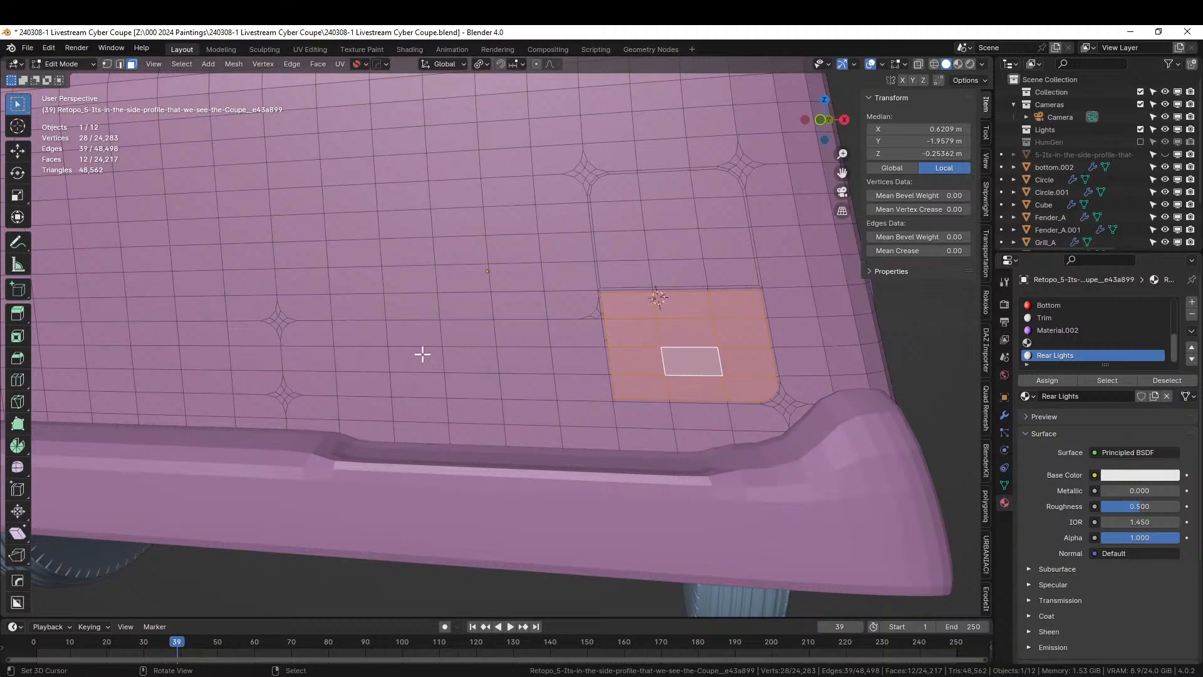
click(583, 330)
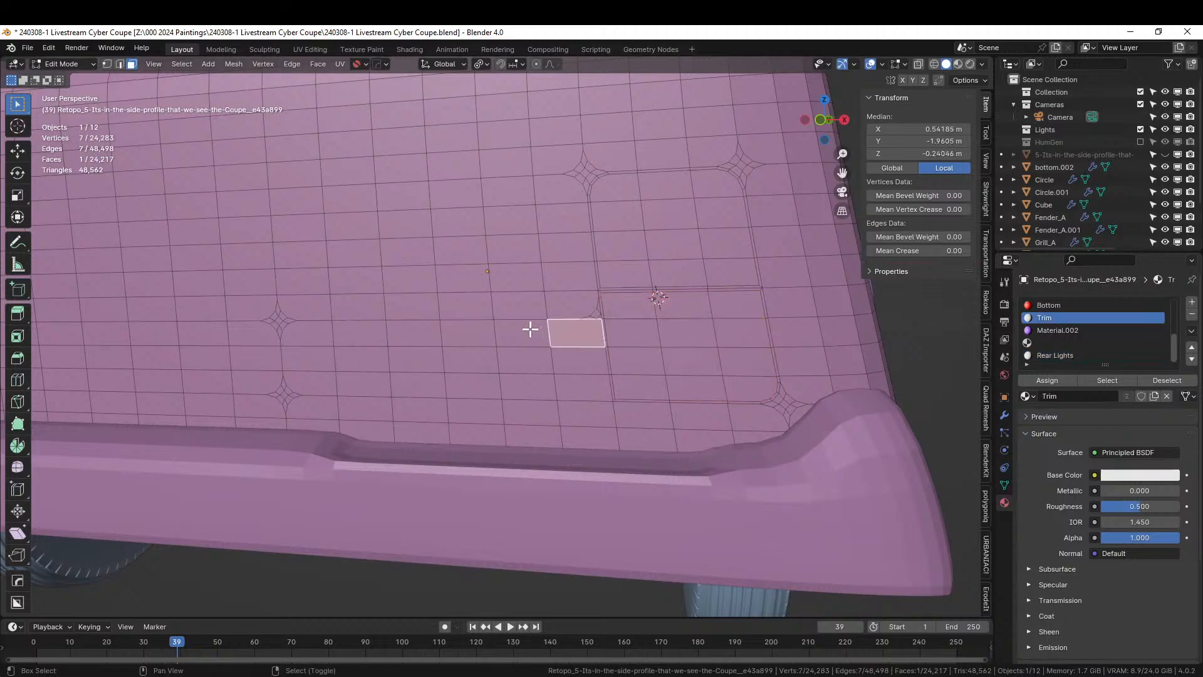
shift+click(529, 327)
shift+click(464, 330)
shift+click(467, 359)
shift+click(473, 386)
shift+click(534, 386)
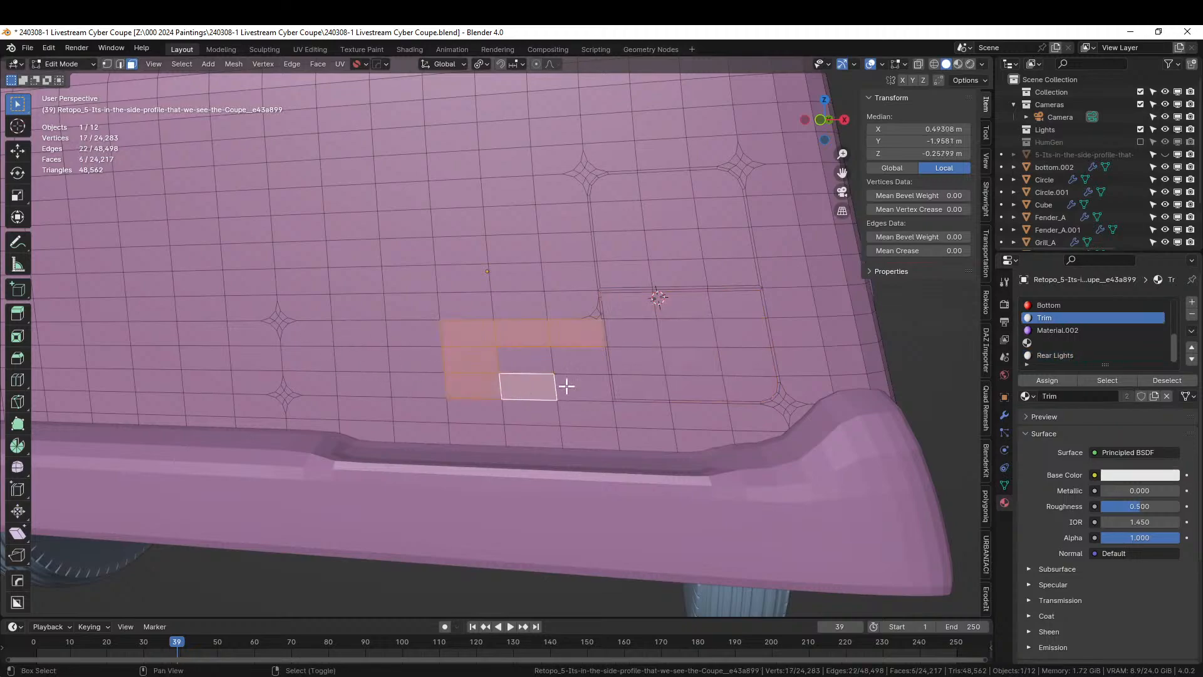
shift+click(586, 386)
shift+click(577, 353)
shift+click(539, 358)
Inset the selected middle block of the horizontal arm with a thickness of 0.002 m
key(i)
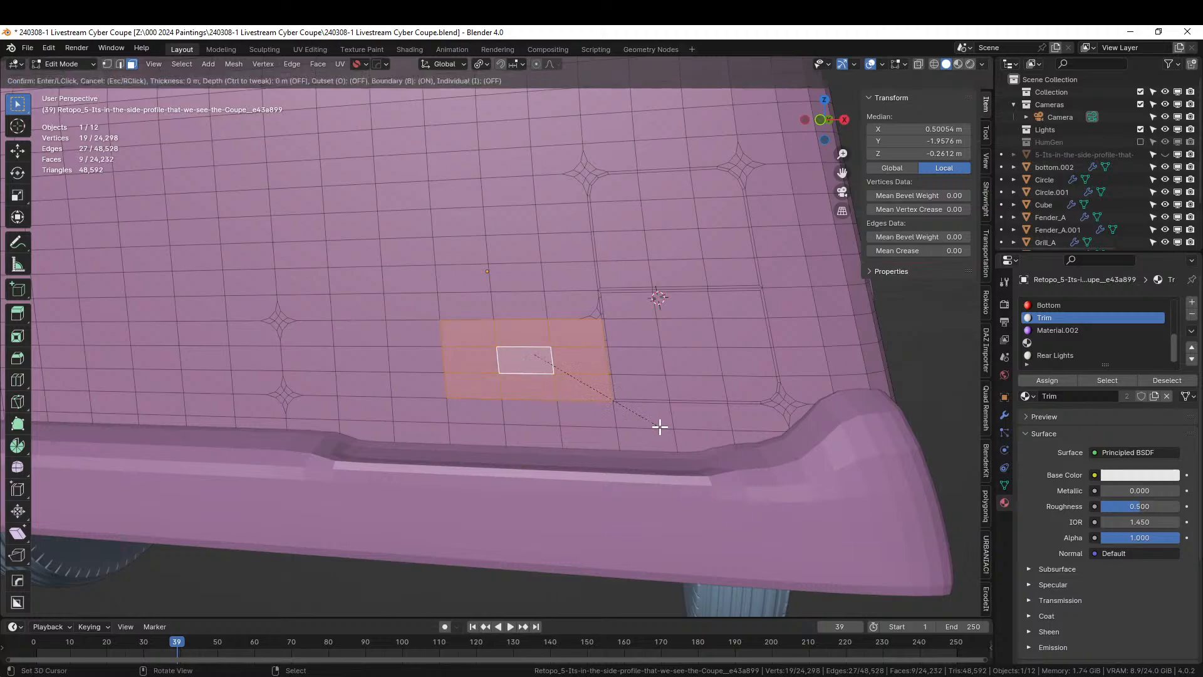
click(655, 426)
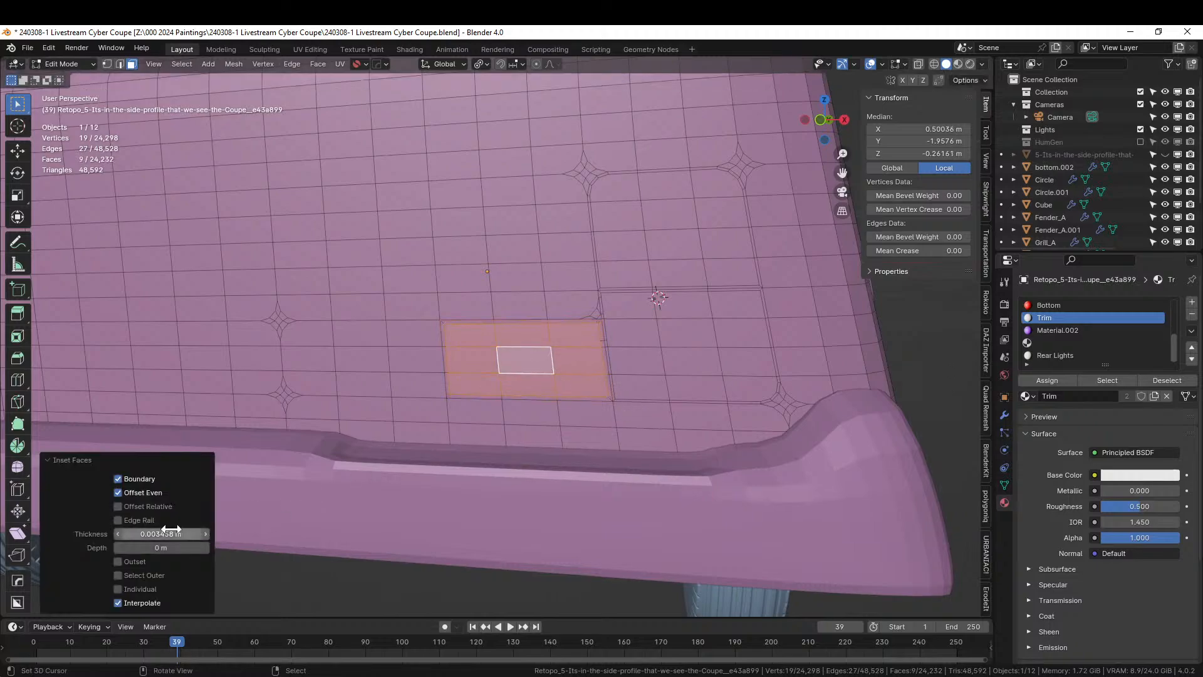
click(162, 533)
text(0.002)
key(Return)
Select the nine faces of the rounded end block at the tip of the horizontal arm
click(404, 338)
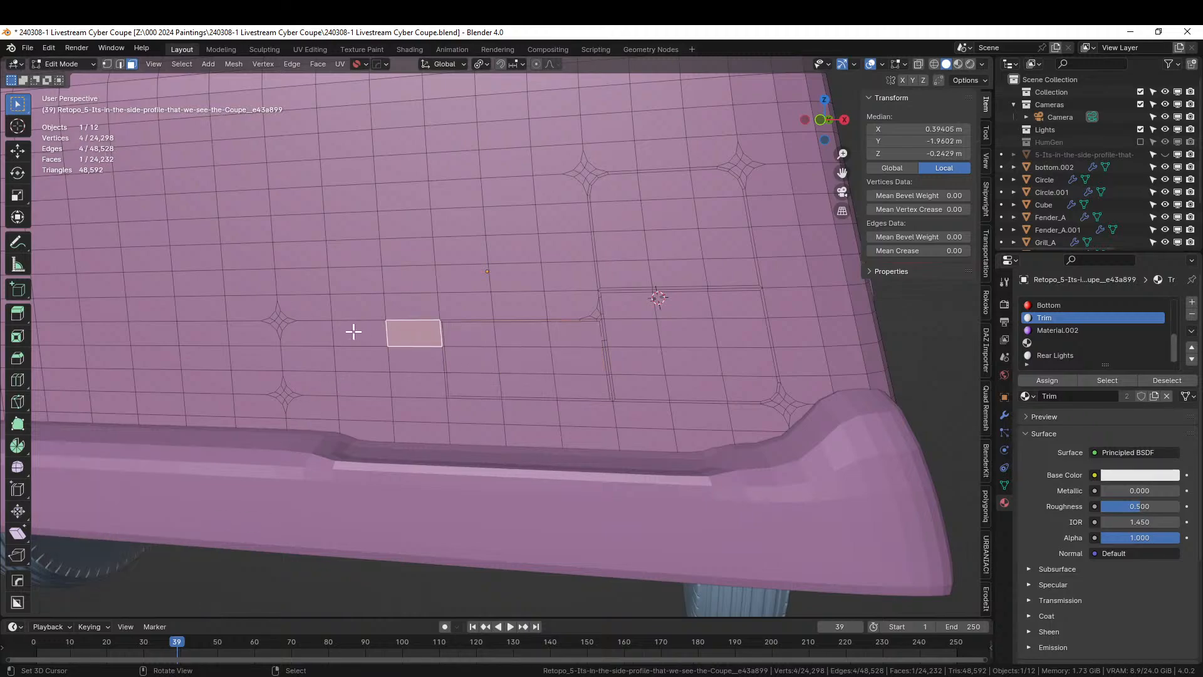
ctrl+click(307, 333)
ctrl+click(309, 383)
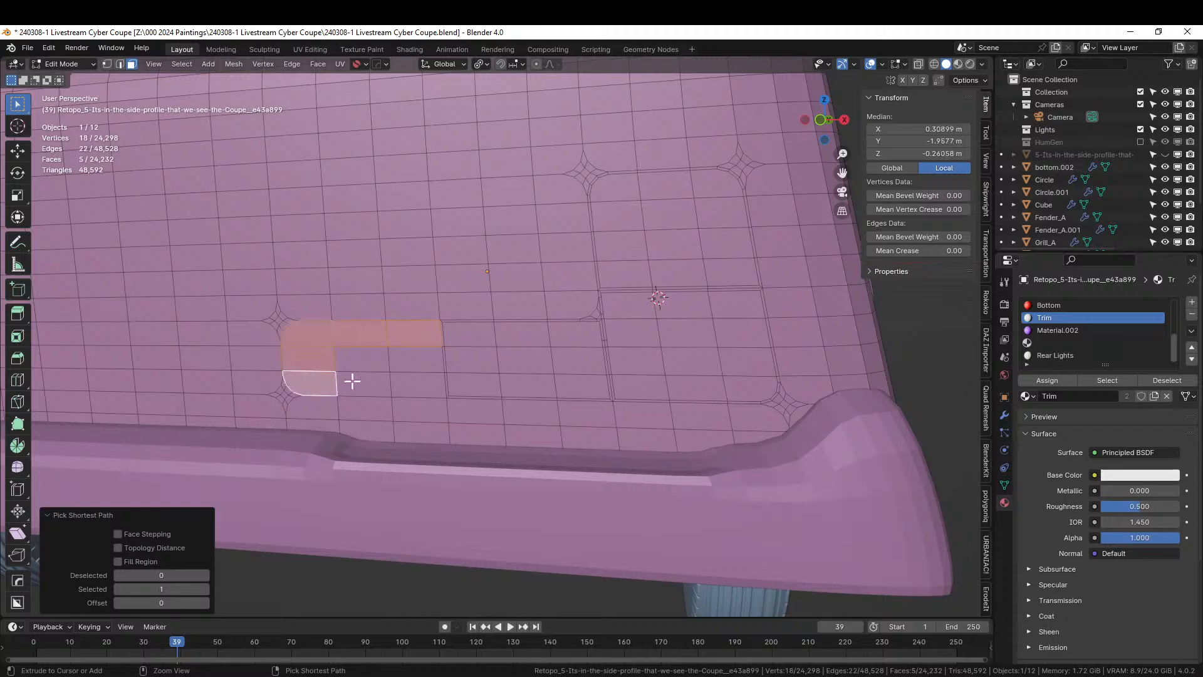
ctrl+click(411, 383)
ctrl+click(402, 360)
ctrl+click(360, 359)
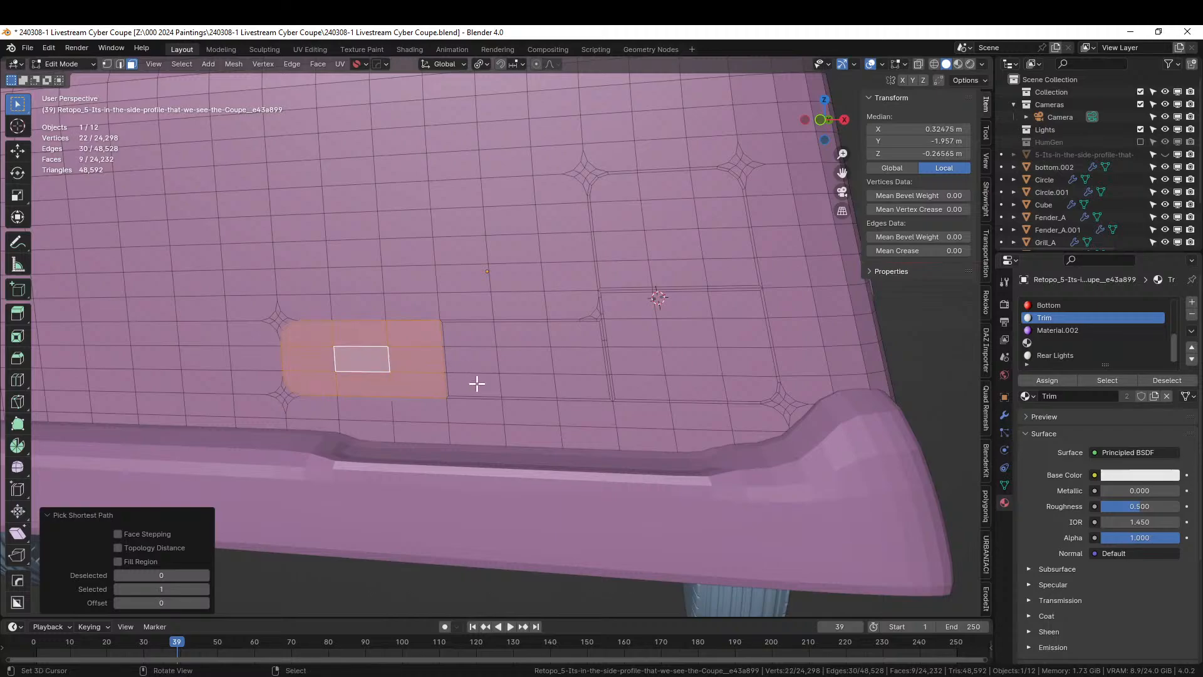
Inset the rounded end block of the horizontal arm with a thickness of 0.002 m
key(i)
click(511, 411)
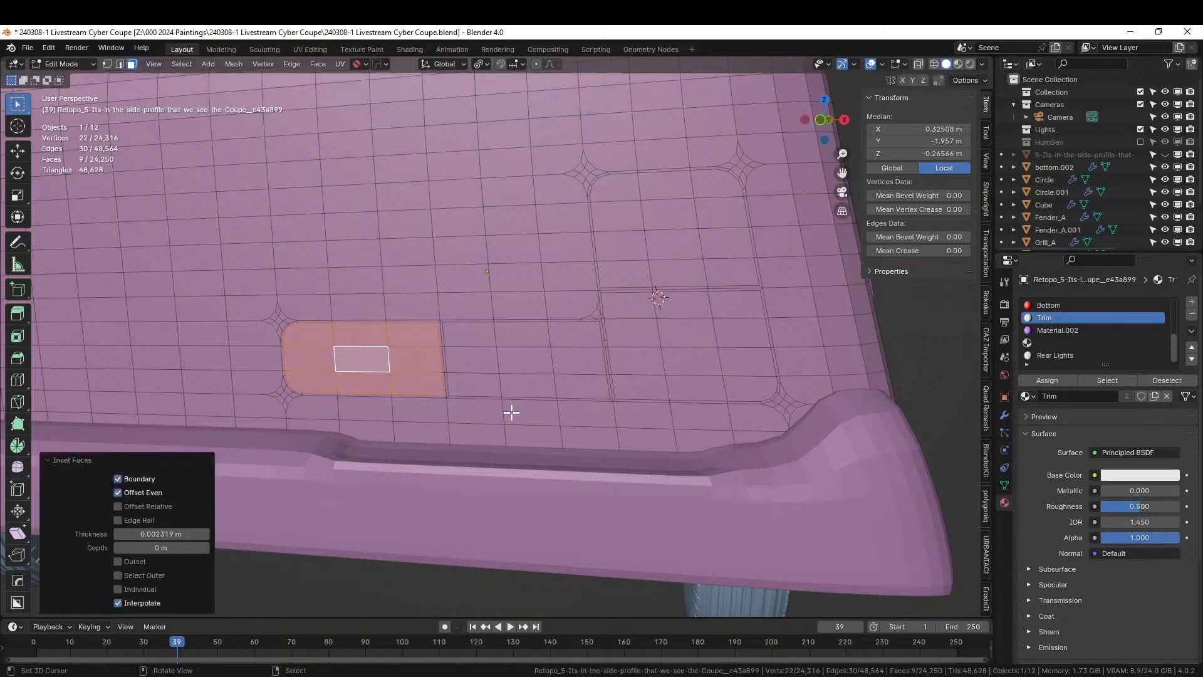
click(161, 533)
key(BackSpace)
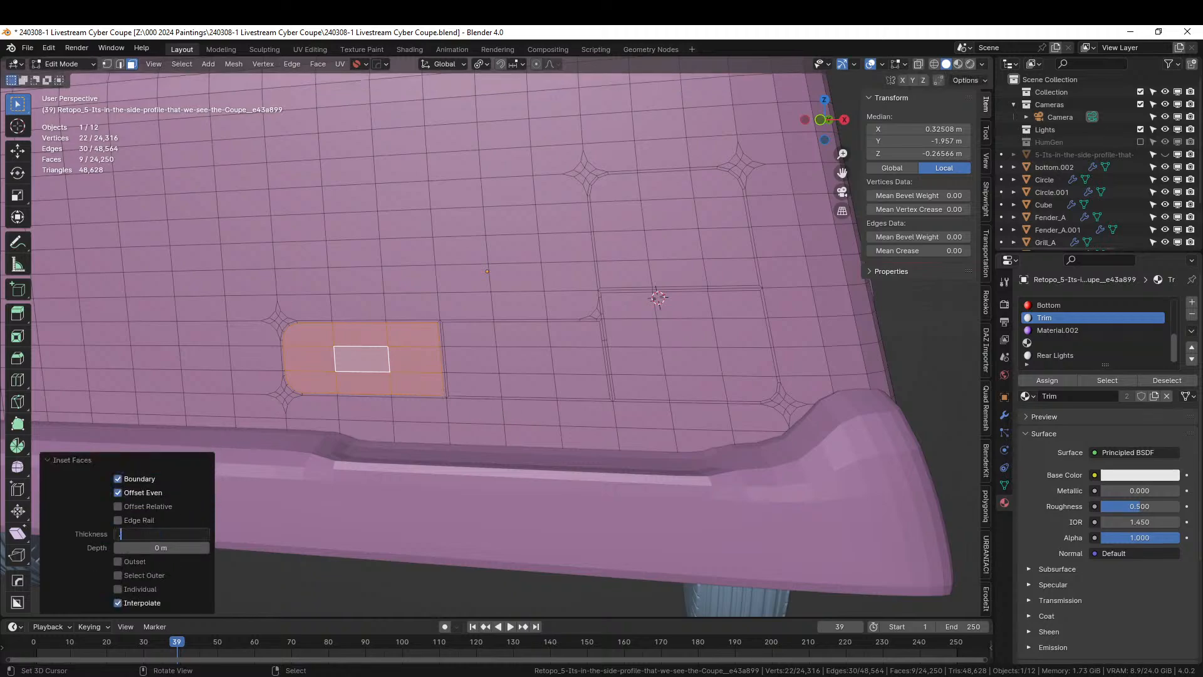
text(.002)
key(Return)
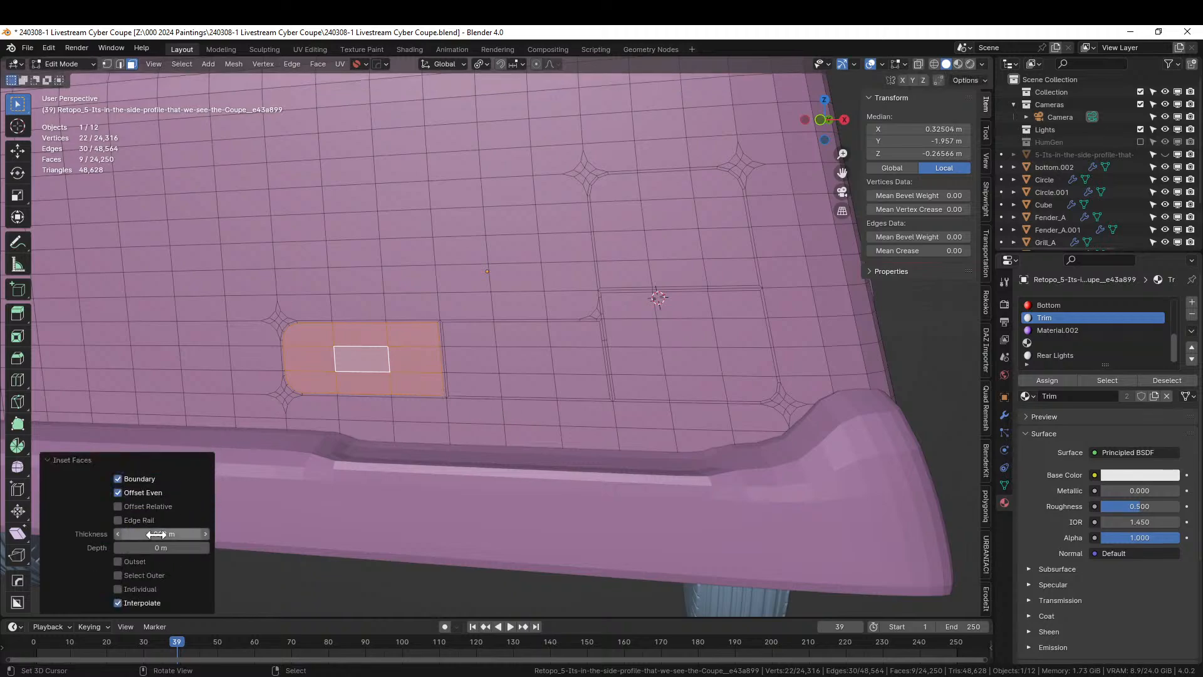
Reselect all nine inner faces of the inset end block at the tip of the horizontal arm
click(524, 349)
click(340, 333)
shift+click(309, 333)
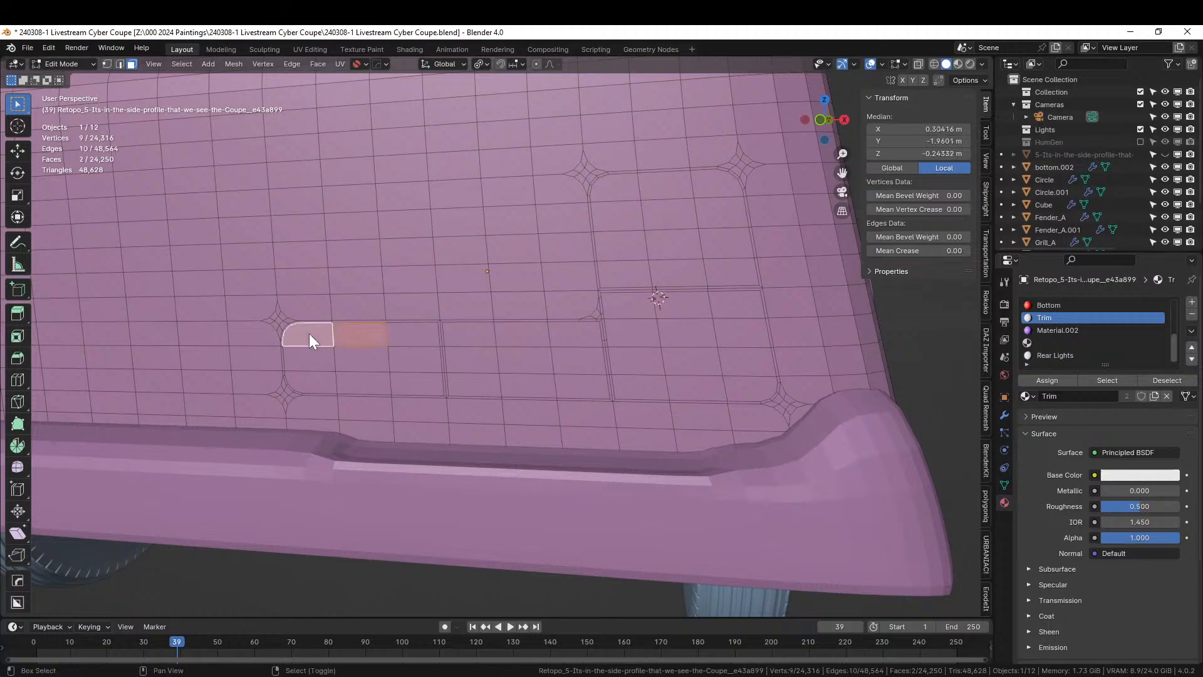
shift+click(412, 336)
shift+click(414, 355)
shift+click(419, 374)
shift+click(381, 377)
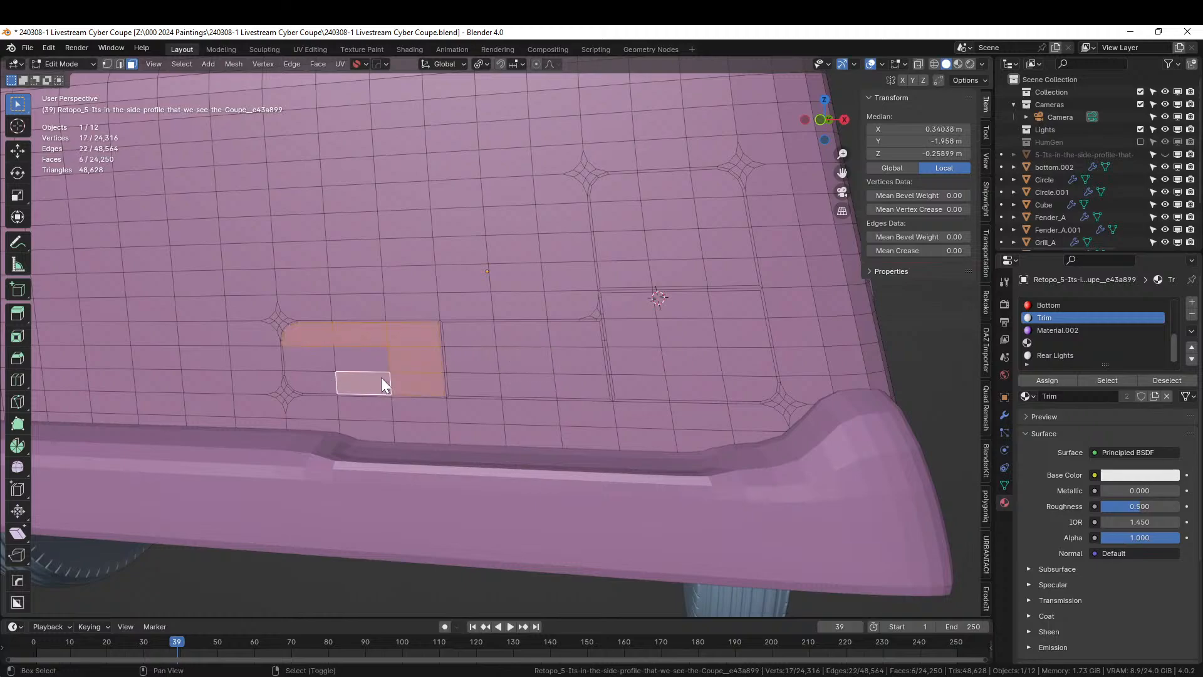
shift+click(322, 369)
shift+click(322, 380)
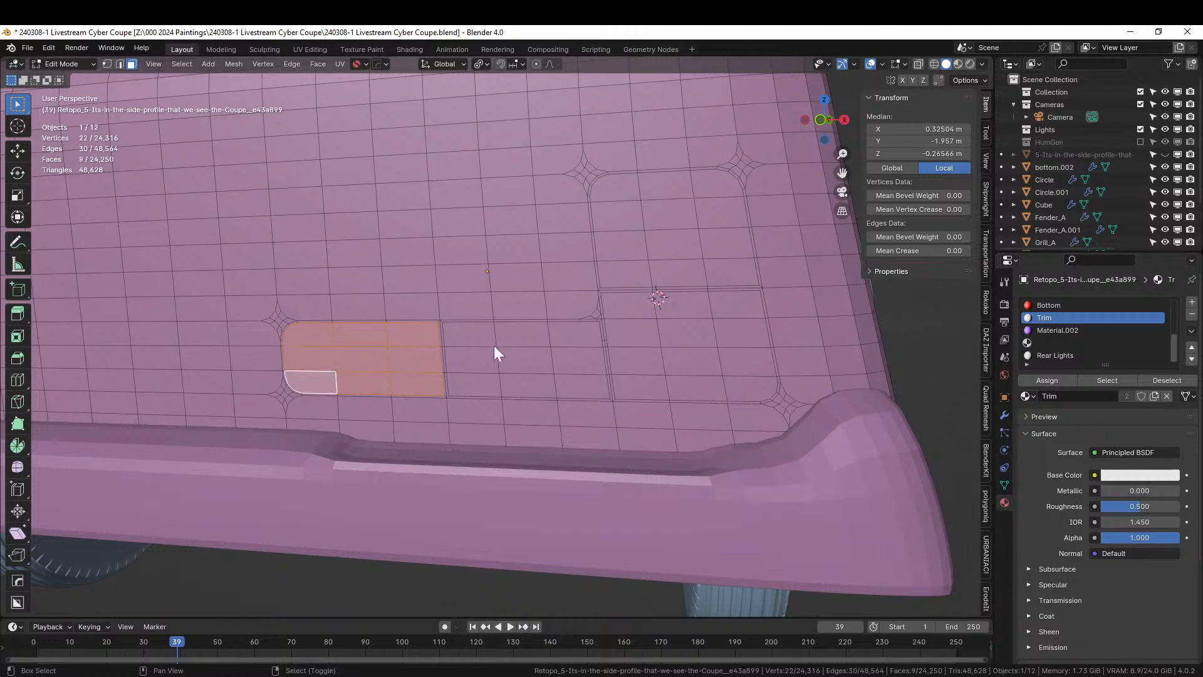
Add the nine inner faces of the middle block and one Rear Lights face of the corner block to the selection
shift+click(489, 342)
shift+click(526, 338)
shift+click(567, 337)
shift+click(569, 361)
shift+click(527, 360)
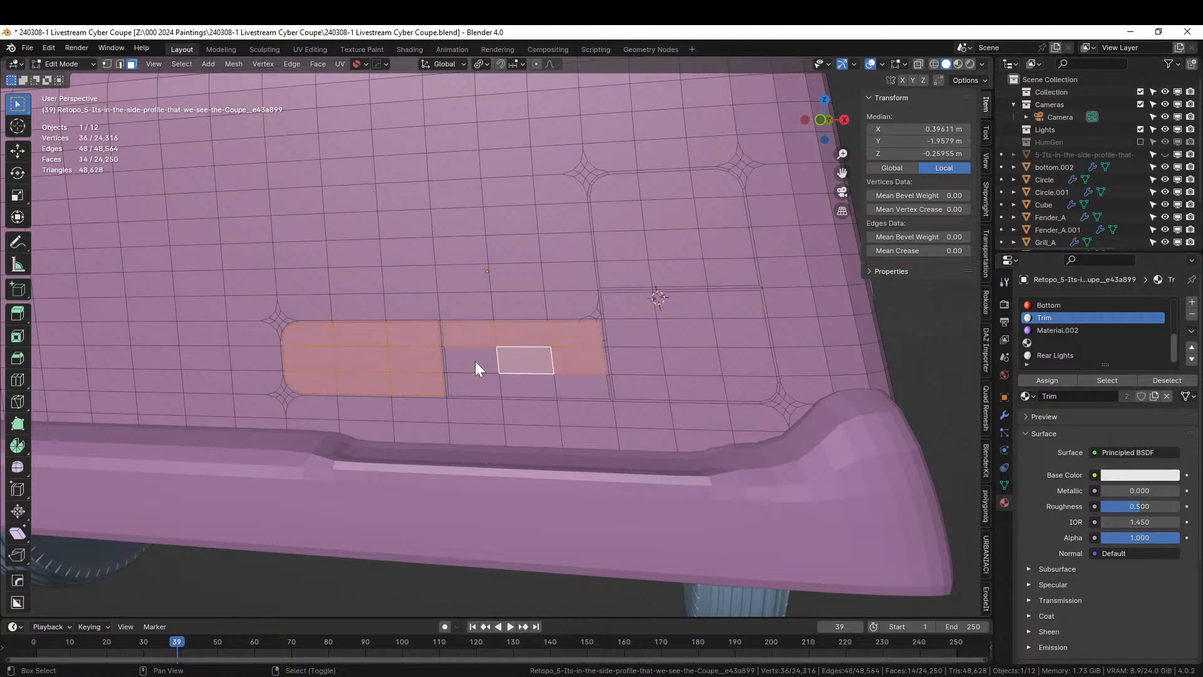
shift+click(475, 361)
shift+click(536, 384)
shift+click(570, 385)
shift+click(654, 370)
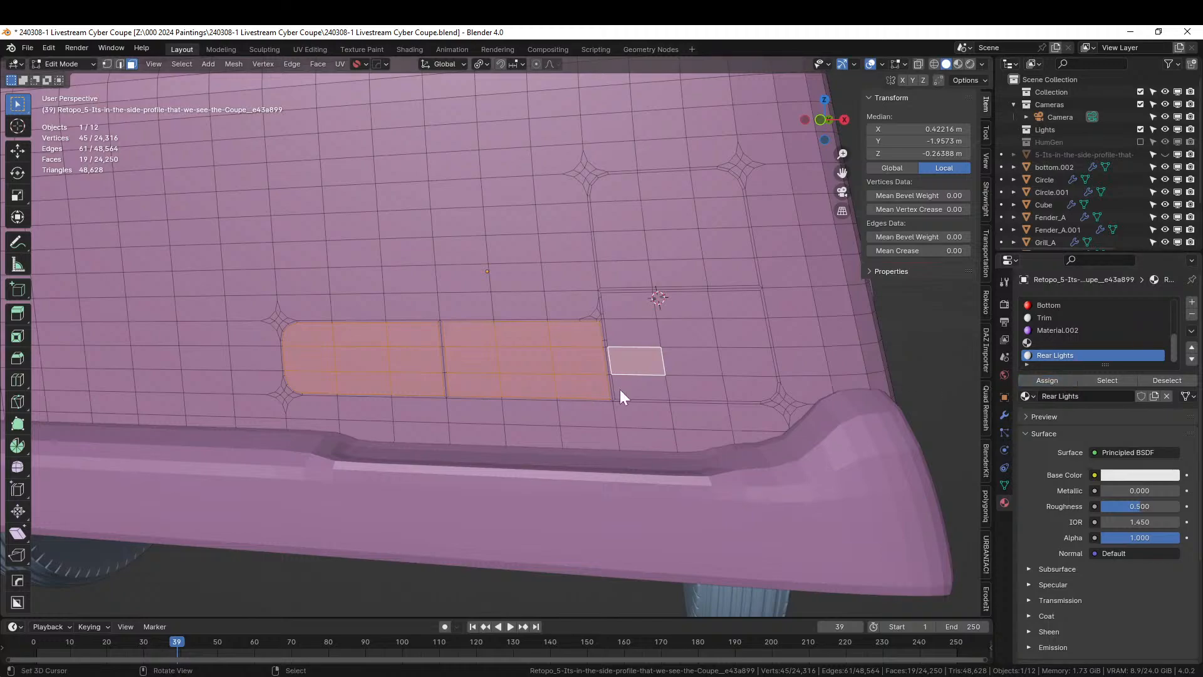
Return to Object Mode and isolate the car body in local view
key(Tab)
key(KP_Divide)
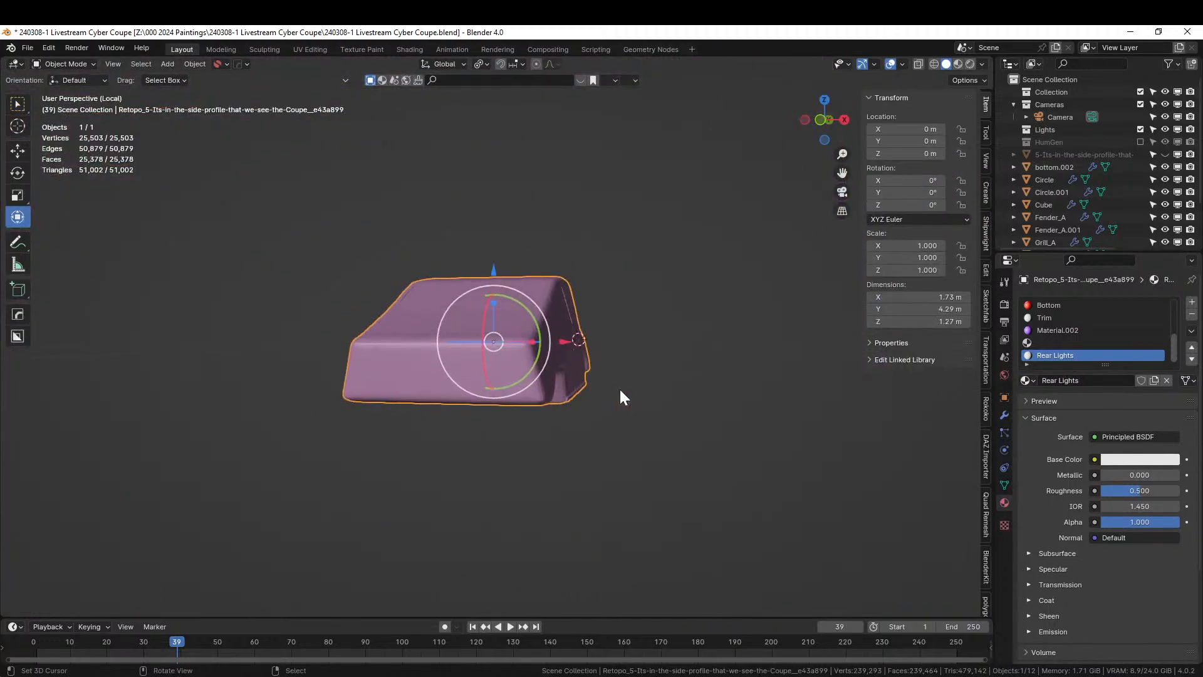
Examine the rear light areas in rendered shading, leave local view to see the full car, and return to solid shading
key(z)
key(8)
scroll(620, 389, up, 4)
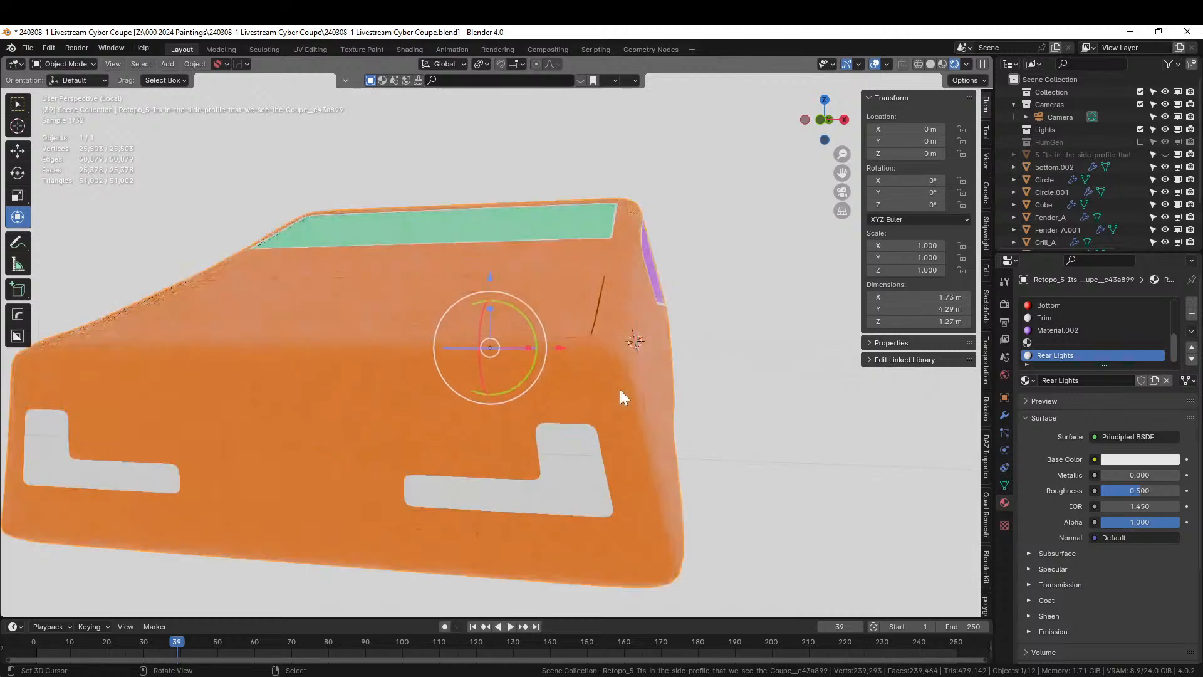
scroll(621, 404, down, 3)
middle_drag(621, 404, 658, 419)
key(KP_Divide)
scroll(650, 427, down, 2)
scroll(729, 429, down, 3)
scroll(657, 420, up, 3)
scroll(656, 412, up, 2)
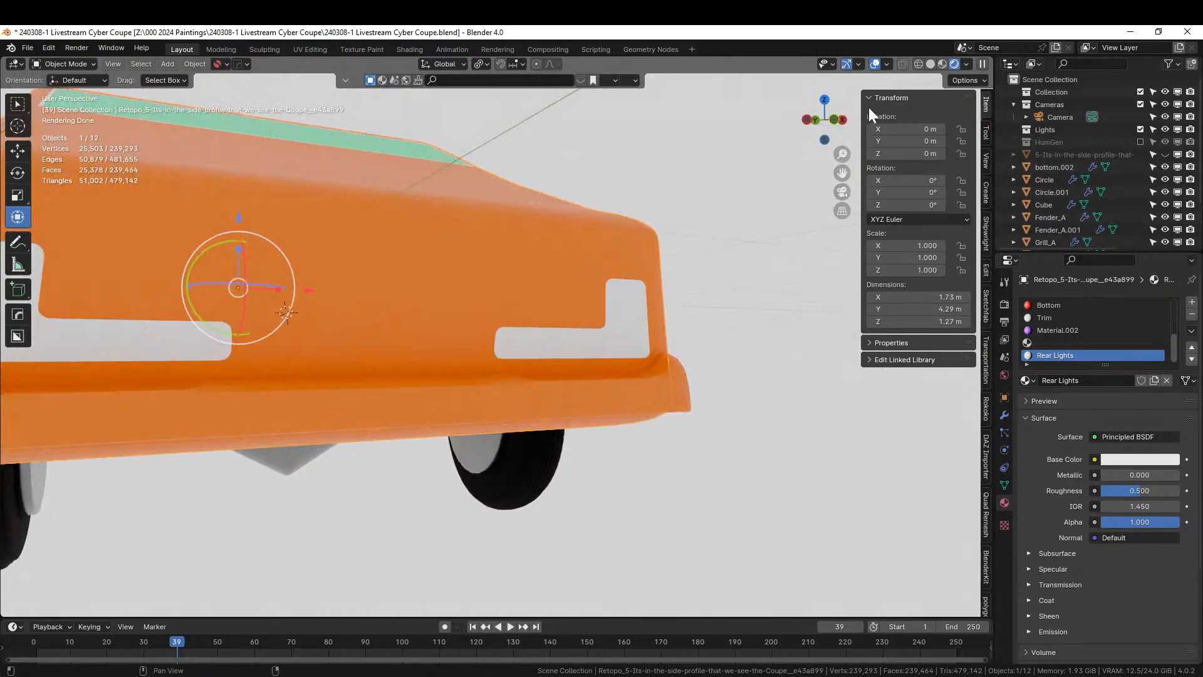
click(928, 63)
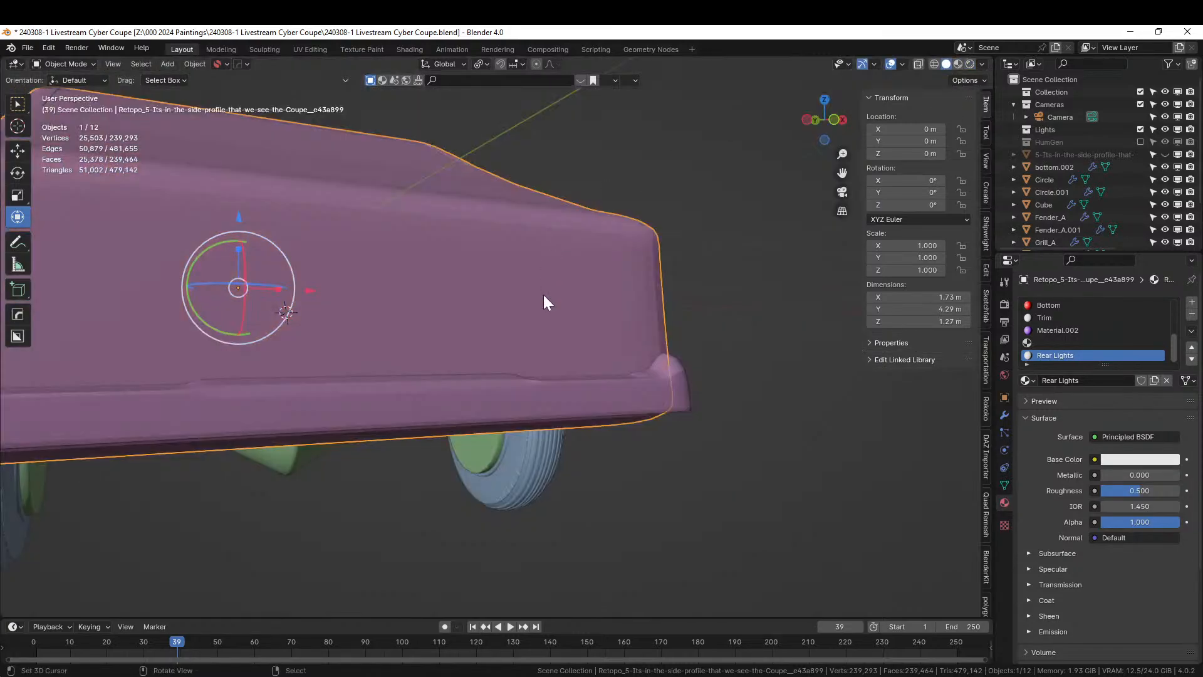
Select all faces using the Rear Lights material in Edit Mode and extrude them about 0.028 m into the body
key(Tab)
middle_drag(625, 341, 580, 357)
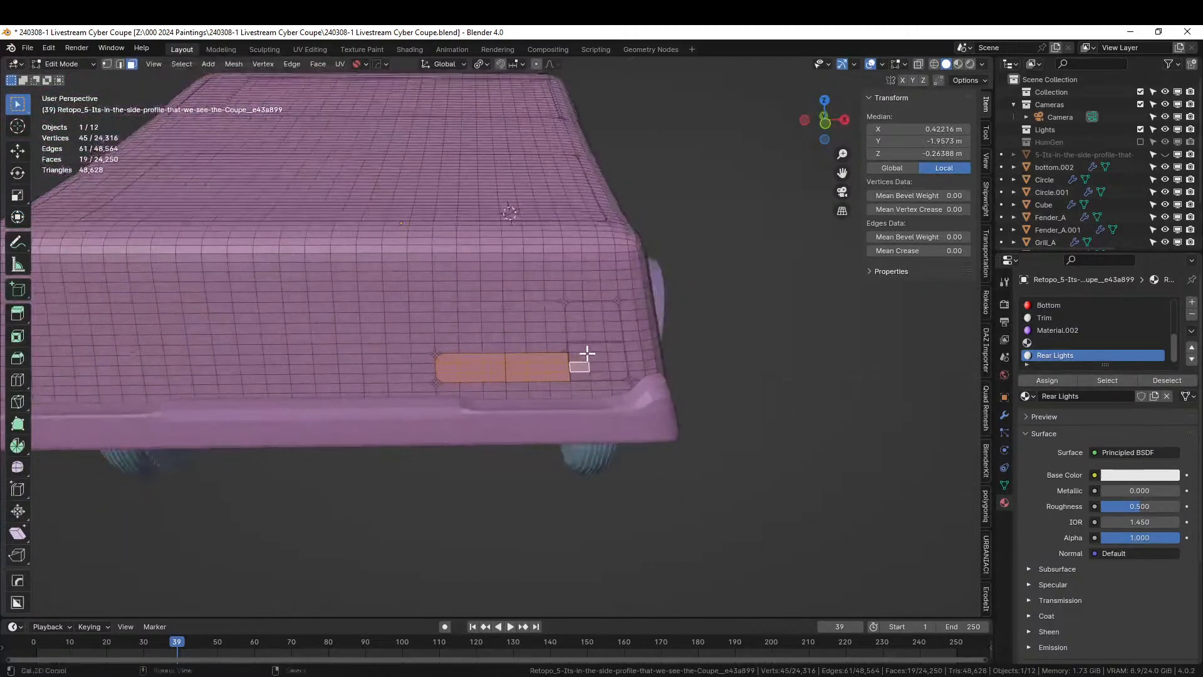
click(1107, 380)
middle_drag(958, 395, 717, 403)
middle_drag(566, 389, 640, 405)
key(e)
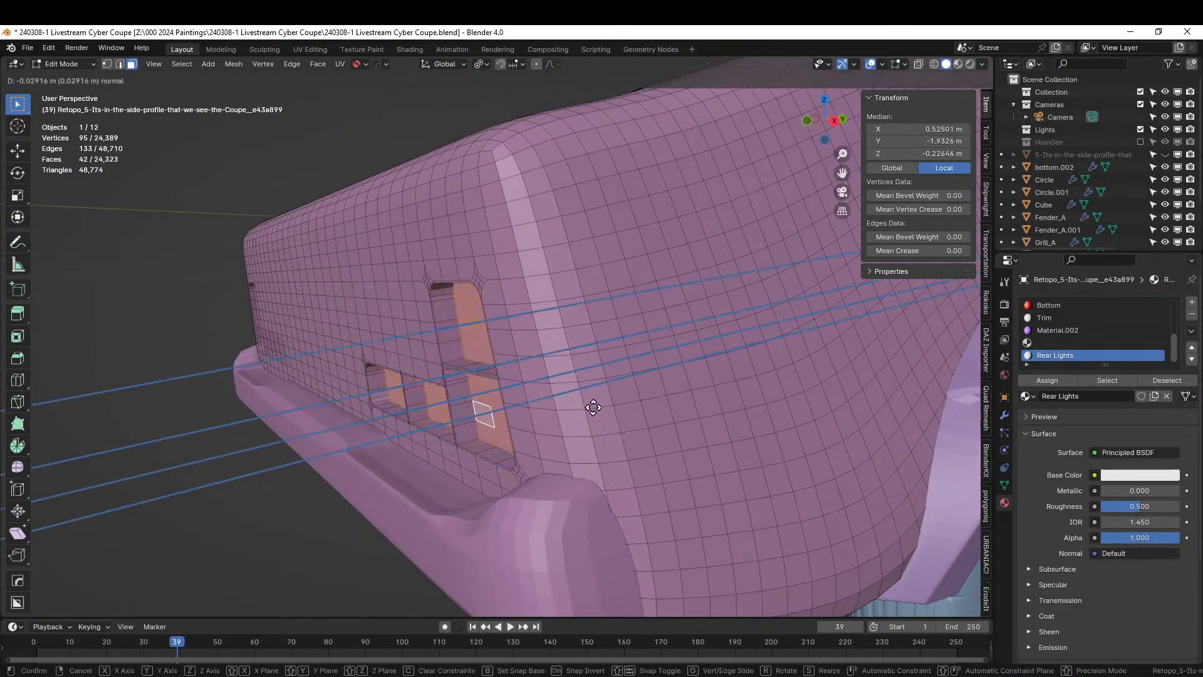
click(593, 407)
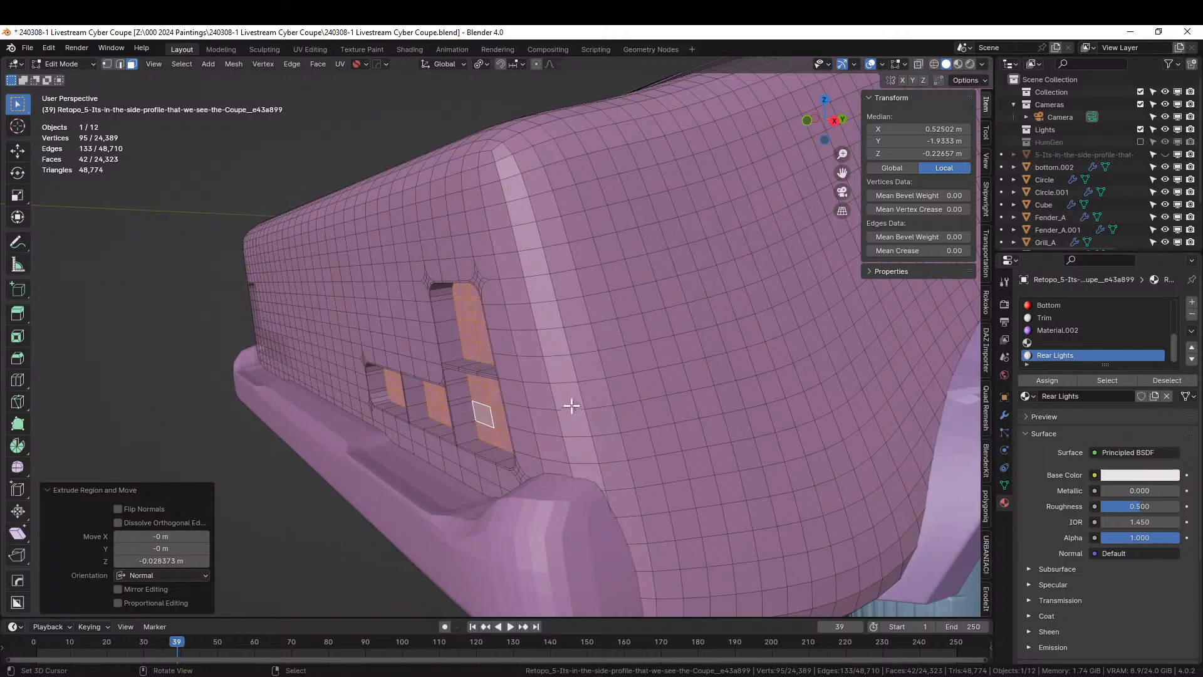
Assign the recessed light faces to the body's empty material slot
mouse_move(569, 403)
middle_down()
mouse_move(550, 389)
mouse_move(589, 393)
mouse_move(587, 363)
mouse_move(555, 392)
middle_up()
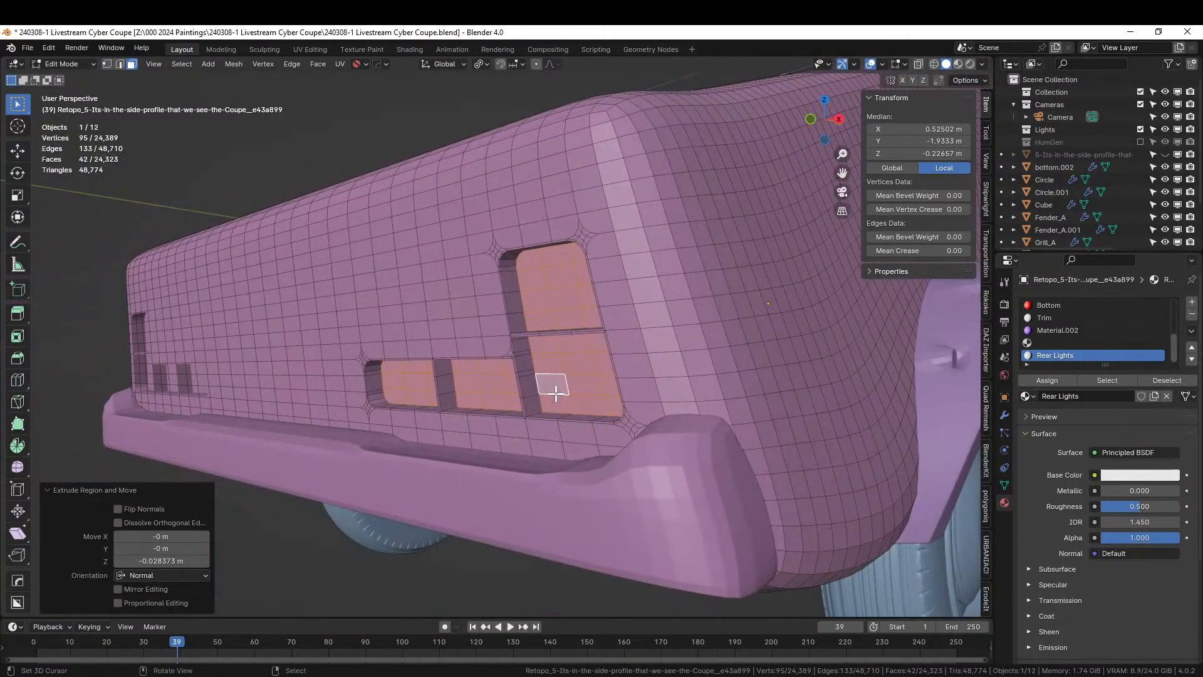
click(1041, 342)
click(1046, 382)
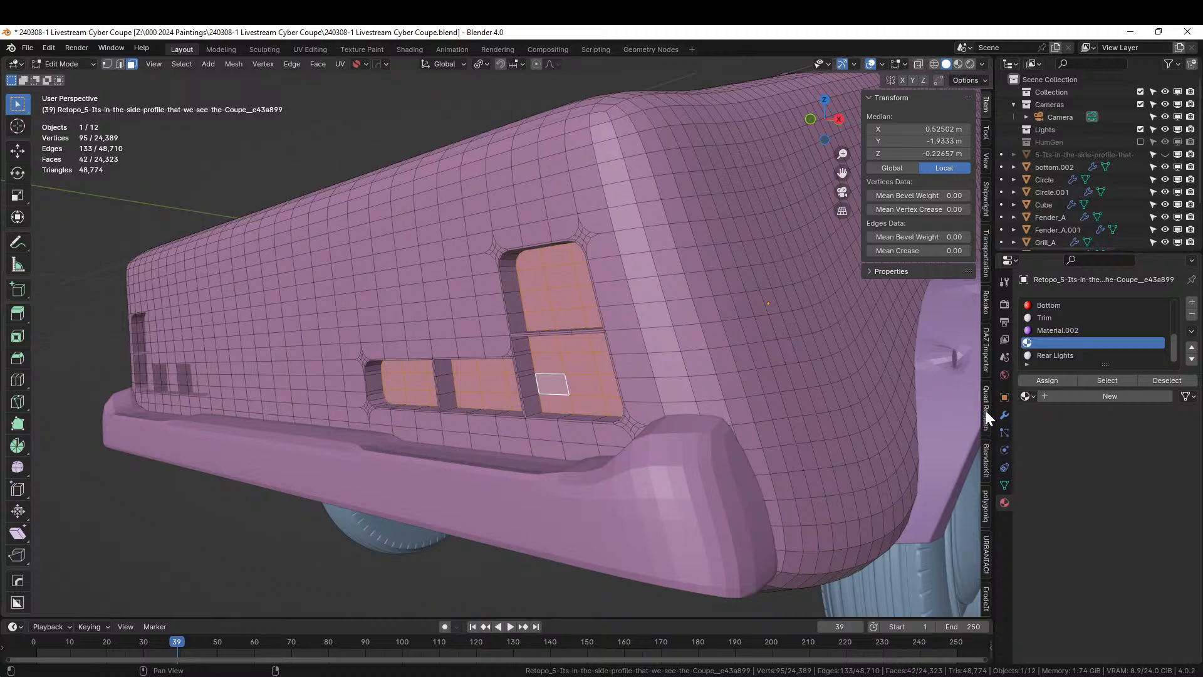
Add the white emissive material sy_white_5_emmisive from the KIT OPS KO-Emissive pack to the active empty slot
scroll(985, 409, down, 15)
scroll(986, 409, down, 10)
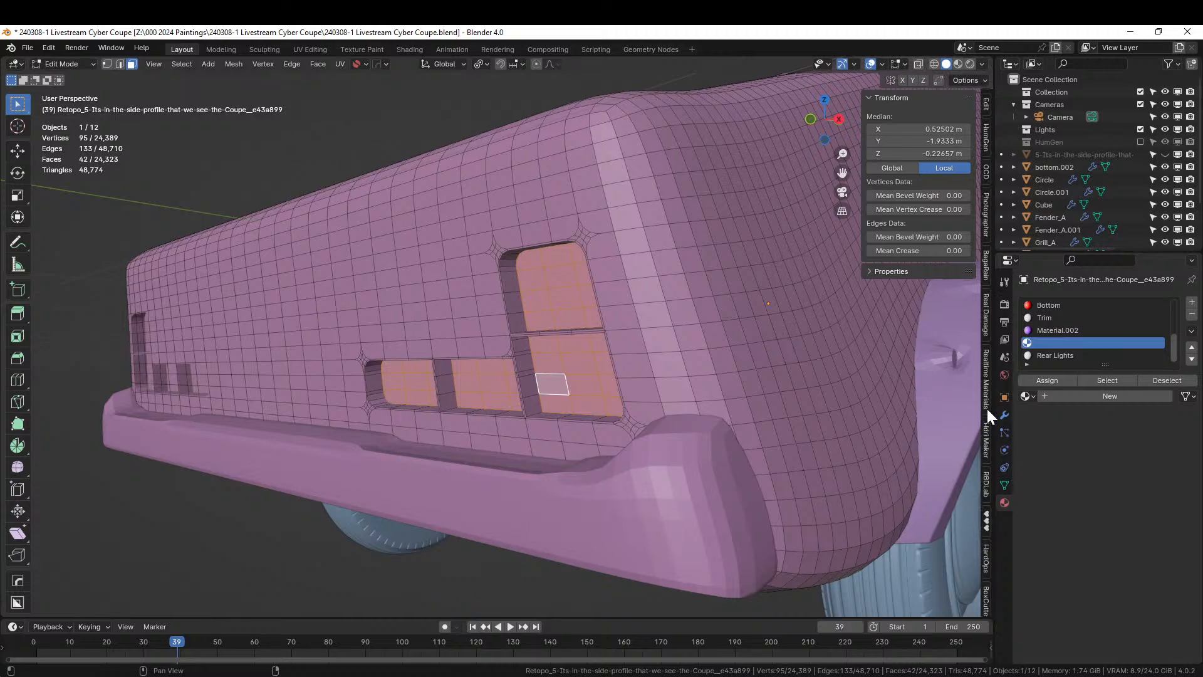
click(984, 396)
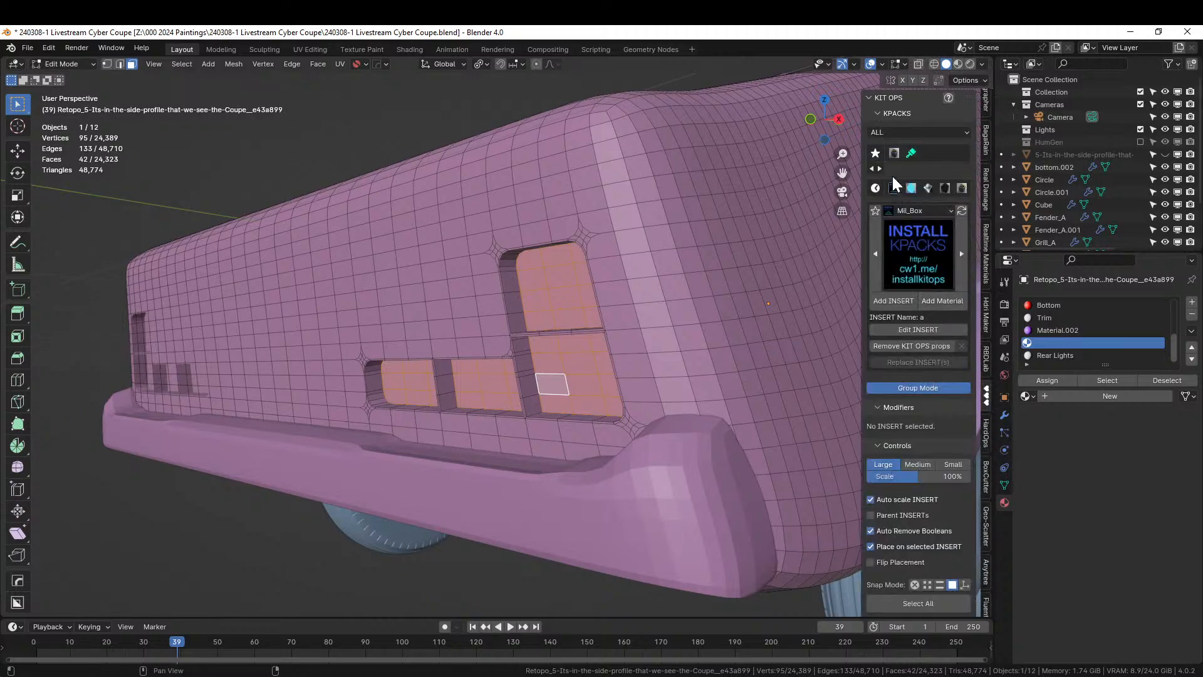
click(911, 183)
click(923, 262)
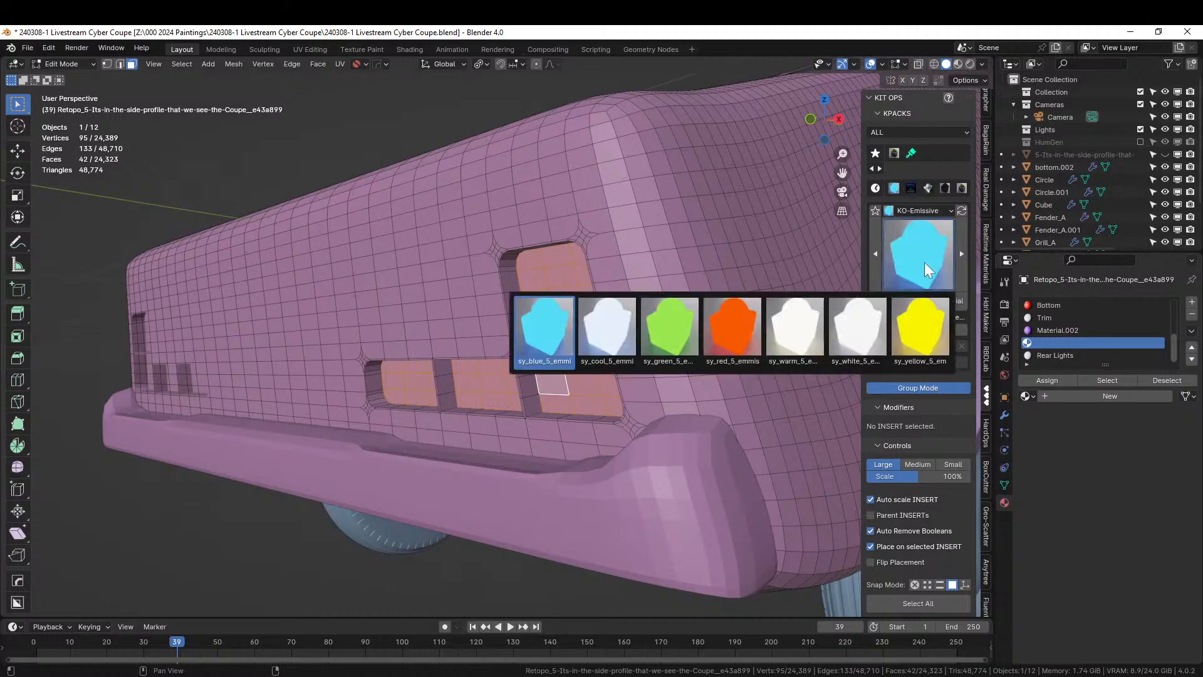
click(865, 335)
click(940, 299)
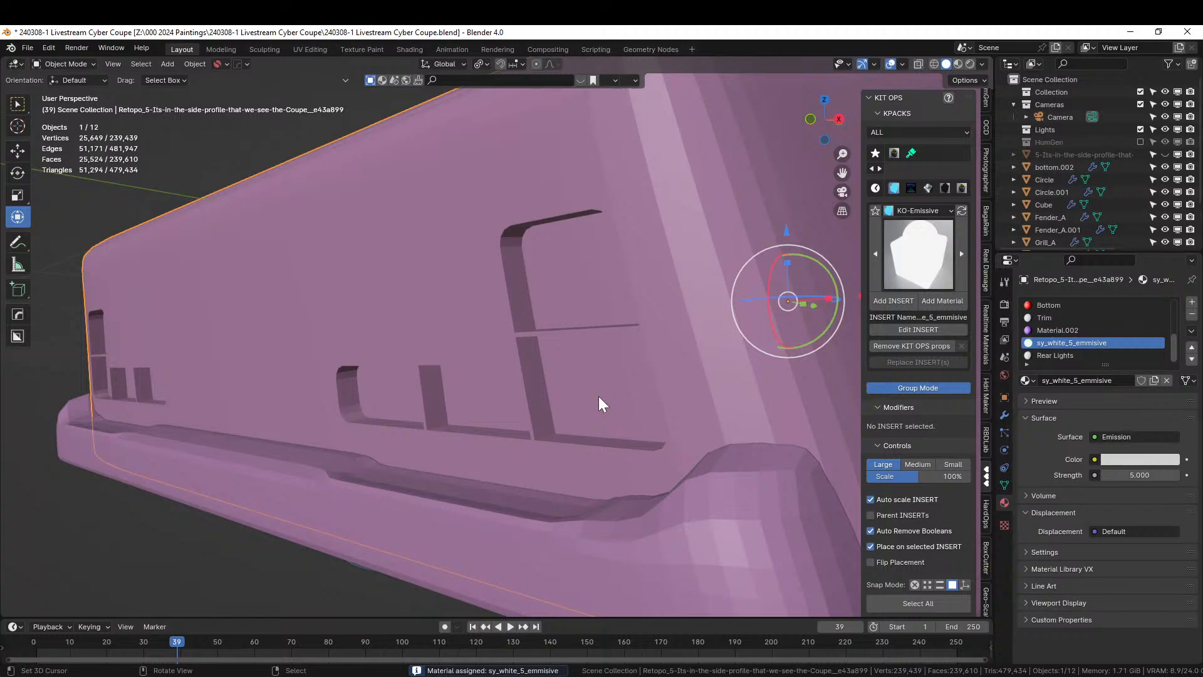
Expand the selection by one face ring, deselect the sy_white_5_emmisive faces to leave the recess walls, and make Rear Lights the active slot
key(Tab)
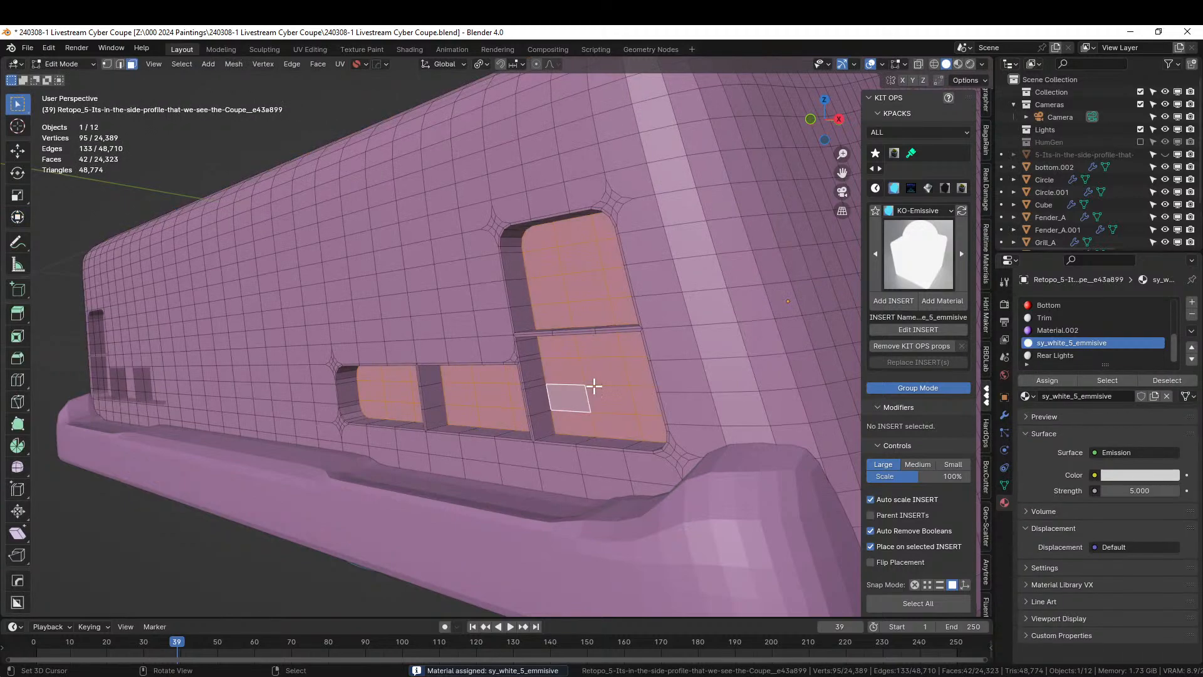
key(ctrl+KP_Add)
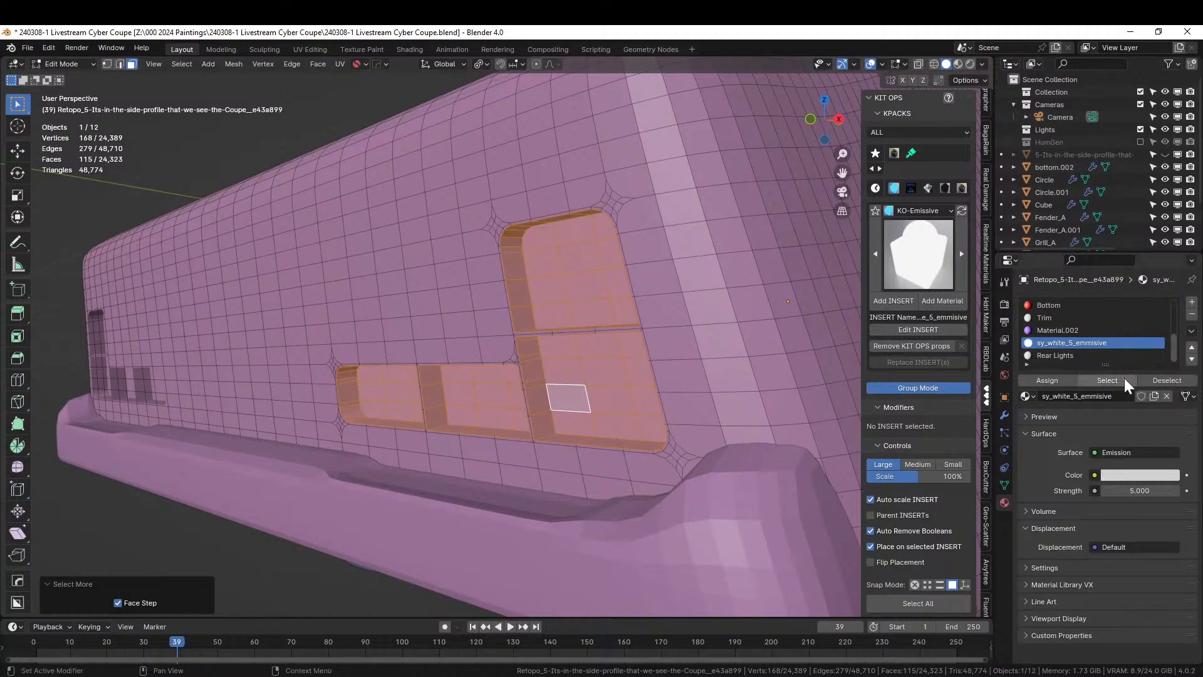
click(1167, 380)
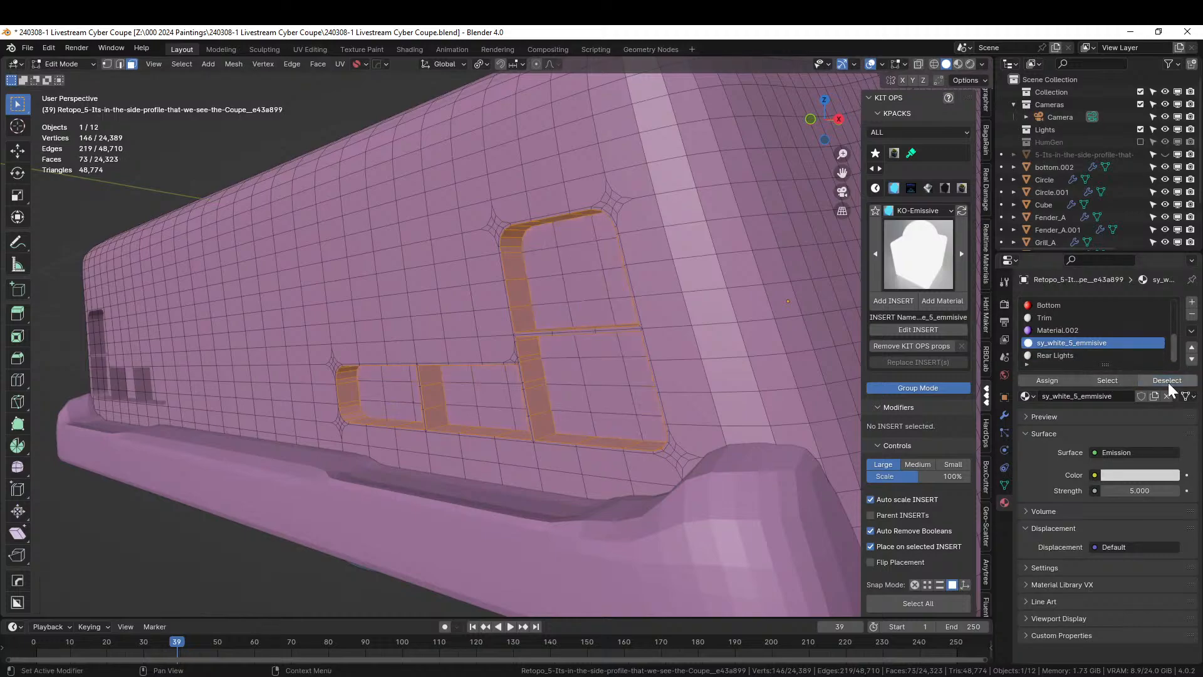
click(1064, 354)
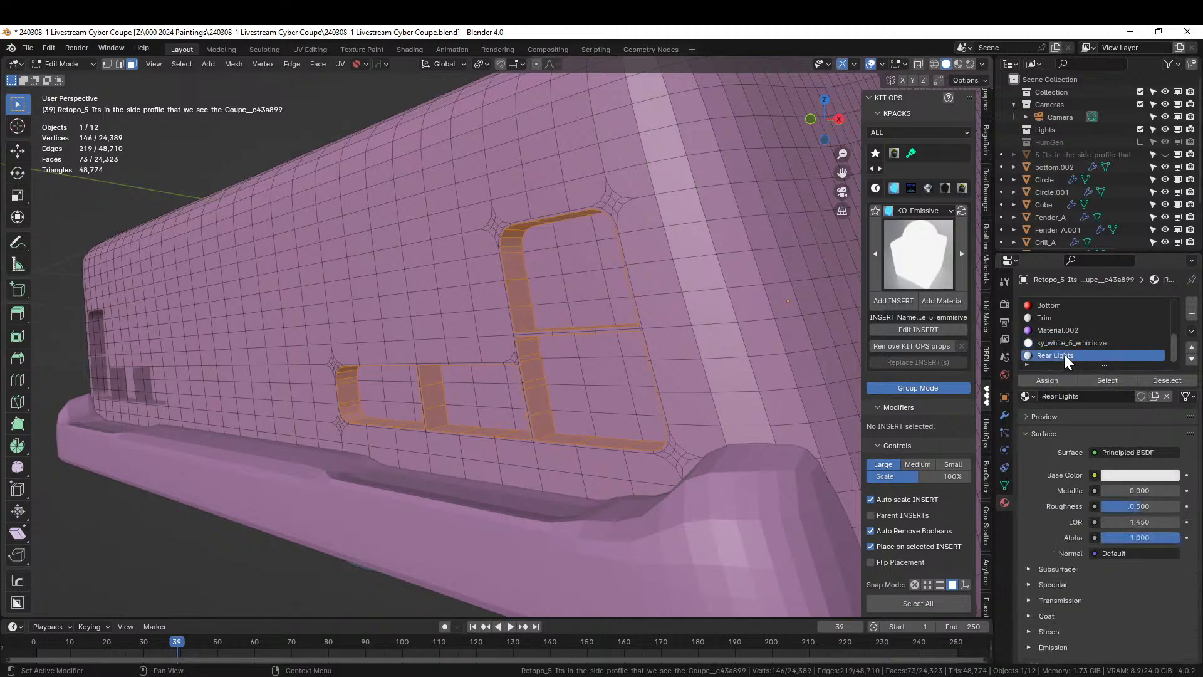
Add one centred loop cut around the recess walls of the middle block and of the rounded end block
scroll(514, 374, up, 4)
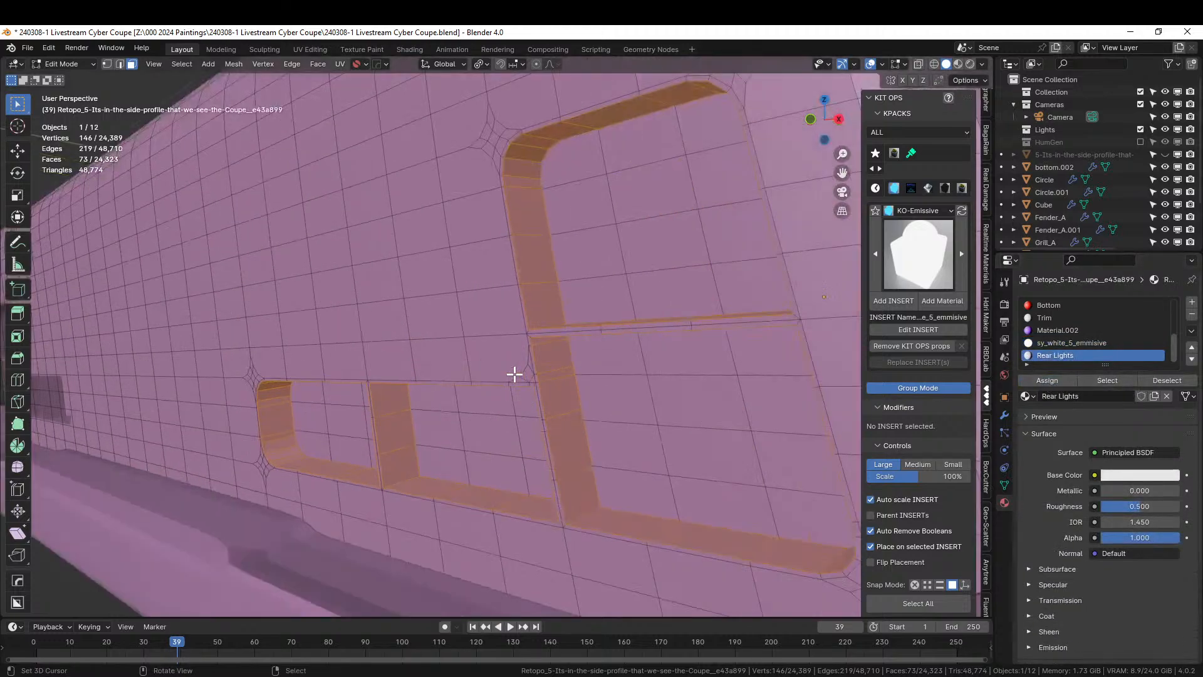
key(2)
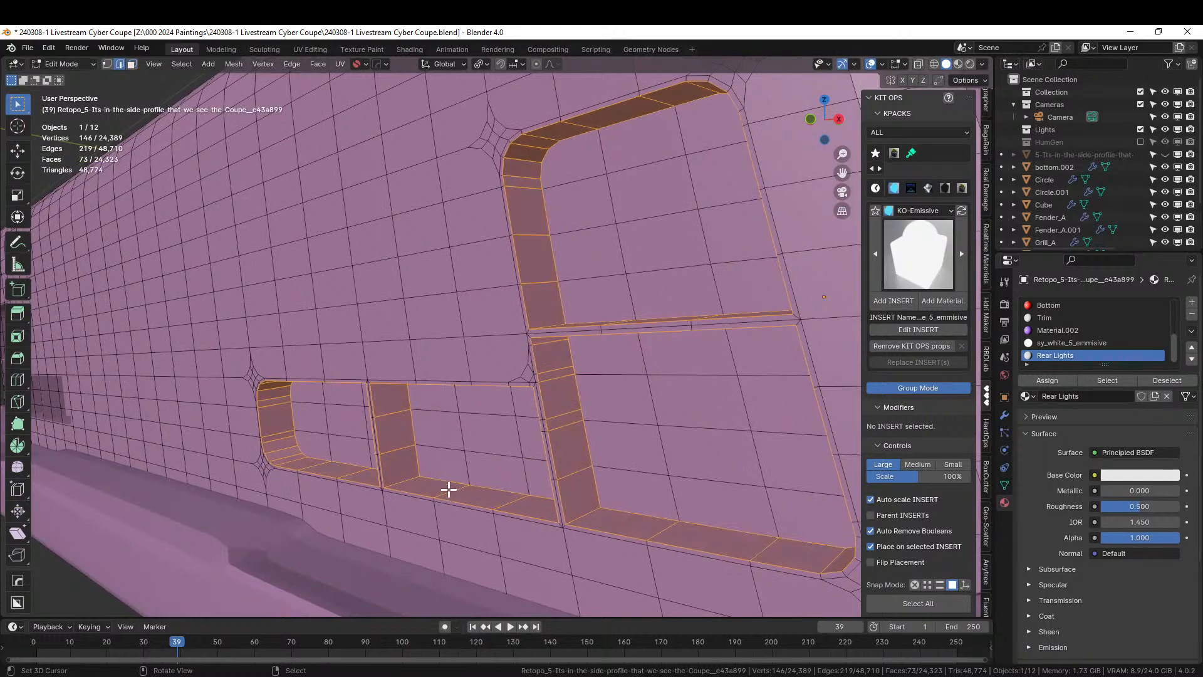
click(449, 489)
key(ctrl+r)
click(448, 489)
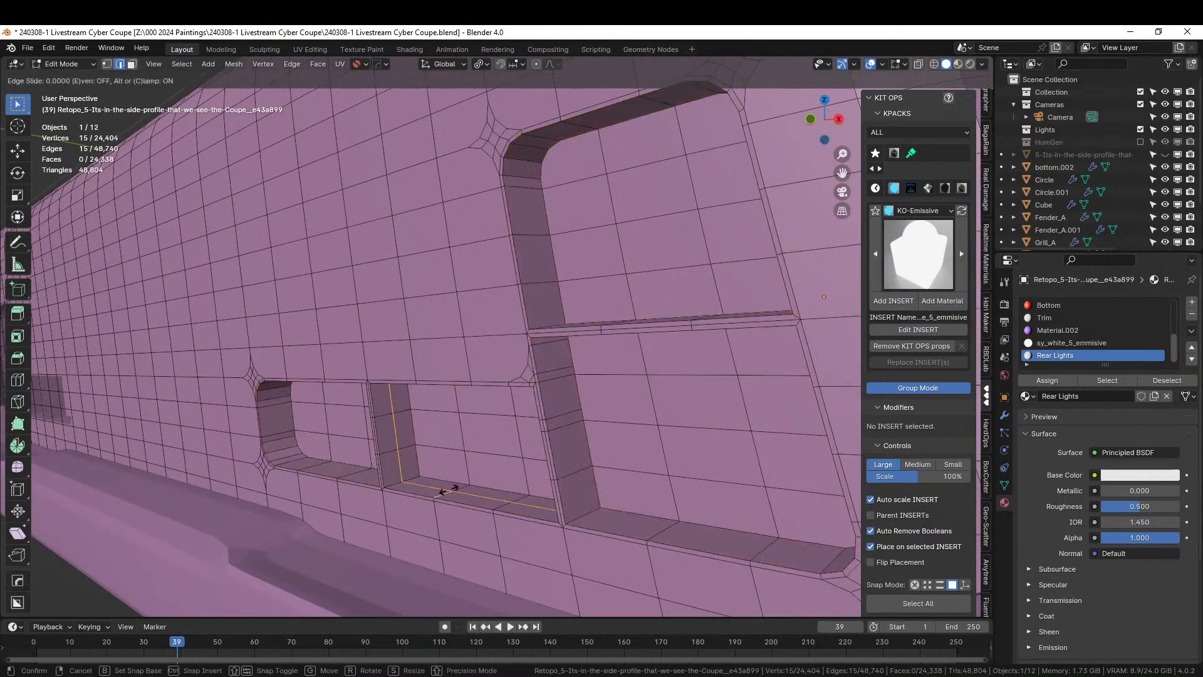
click(444, 490)
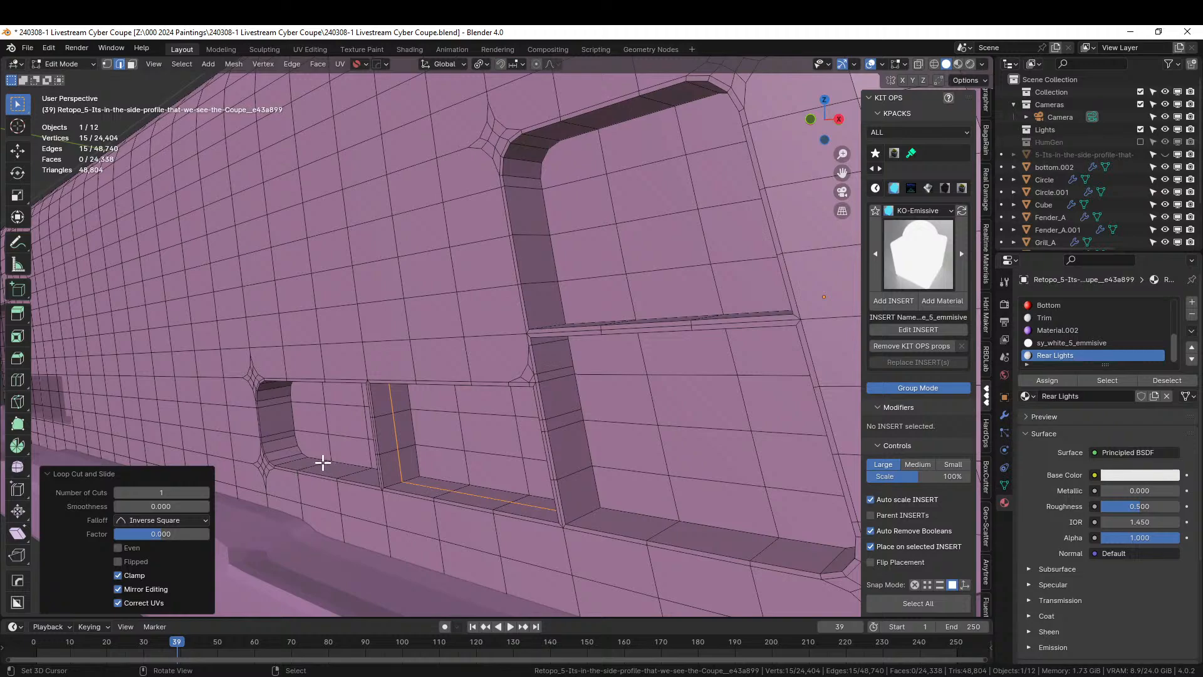
click(322, 462)
key(ctrl+r)
click(322, 462)
right_click(600, 542)
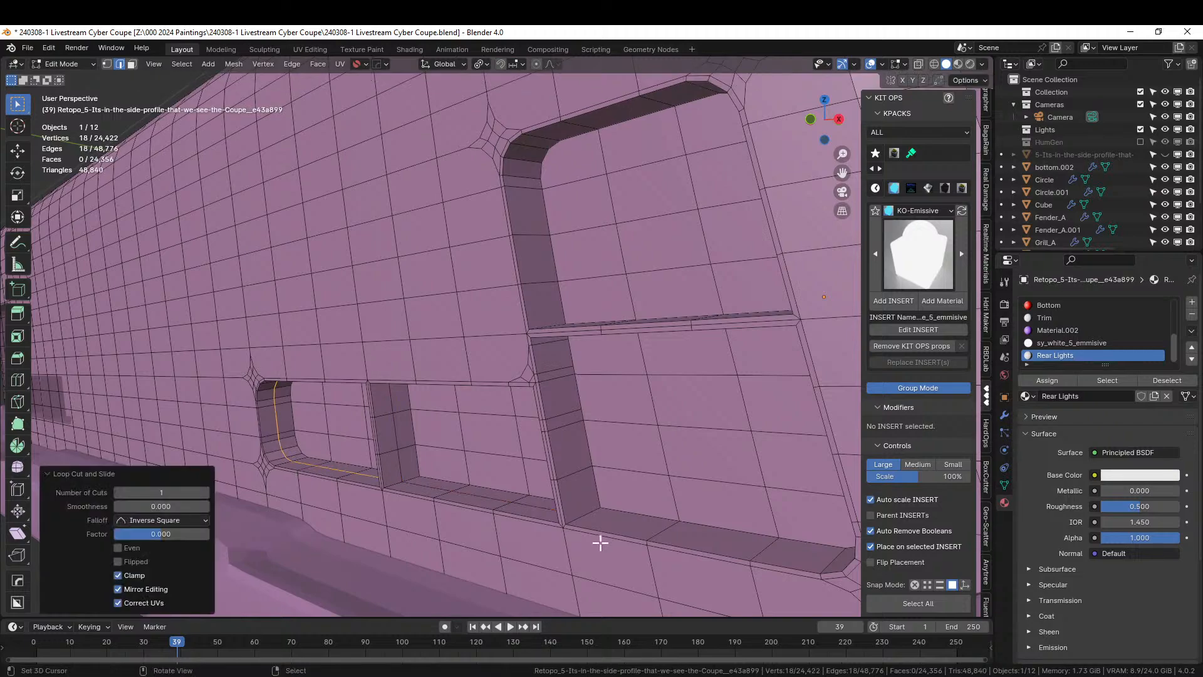
Add one centred loop cut around the recess walls of the corner block and of the upper block
key(ctrl+z)
key(ctrl+r)
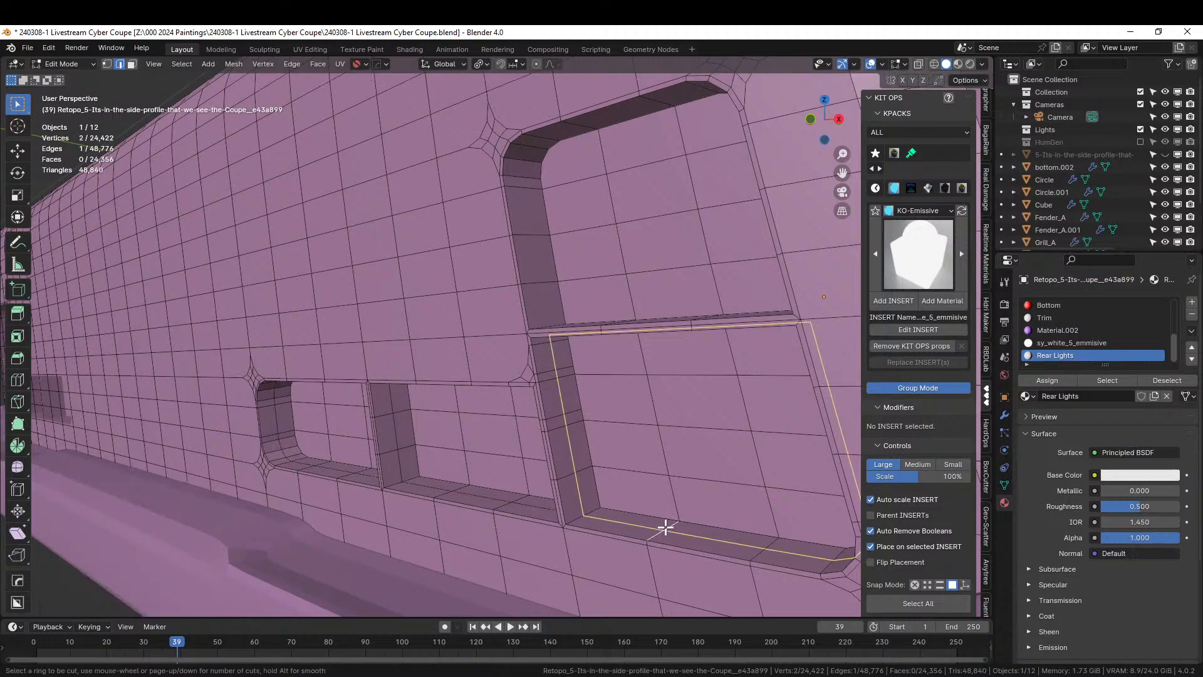
click(665, 527)
right_click(537, 306)
key(ctrl+r)
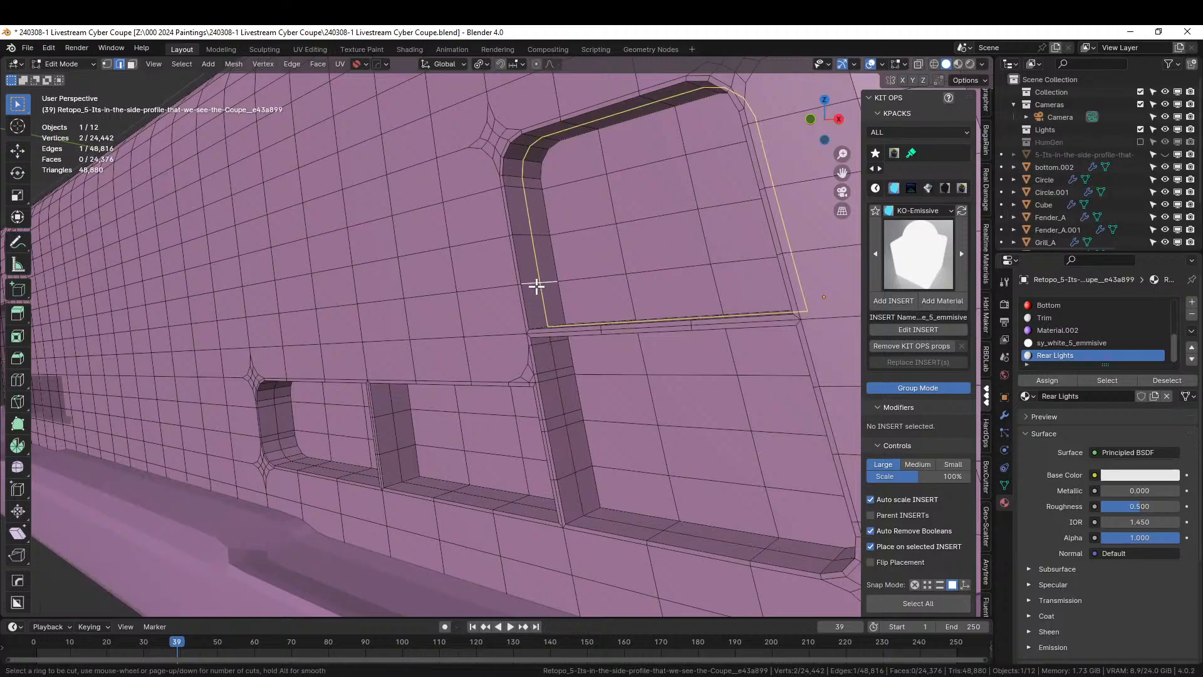
click(536, 286)
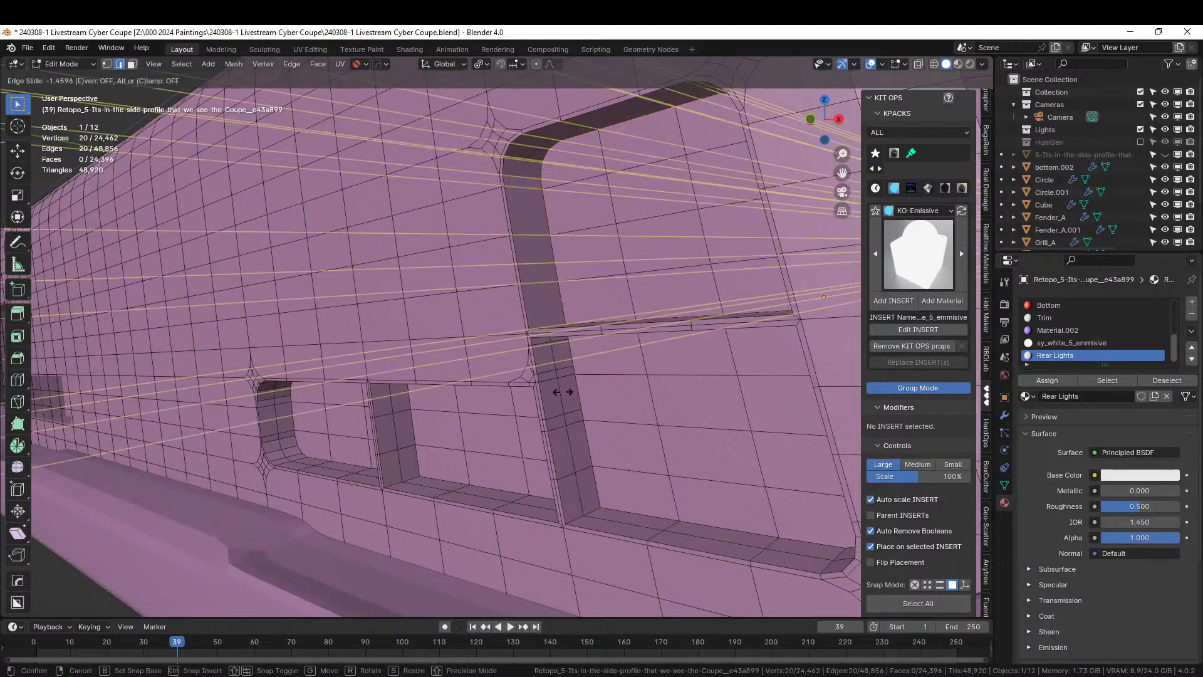
right_click(562, 391)
right_click(560, 392)
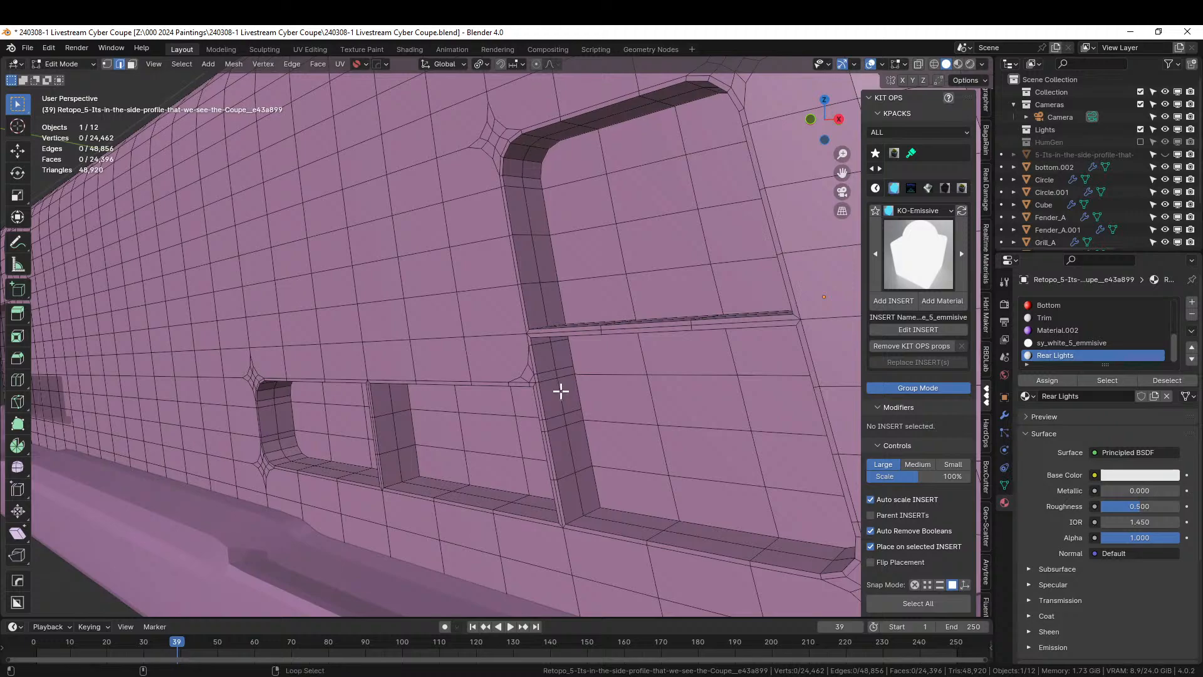
Select the loops around all four recess walls and slide them towards the outer rims with a factor of about 0.772
alt+right_click(562, 391)
alt+shift+right_click(537, 270)
alt+shift+right_click(394, 433)
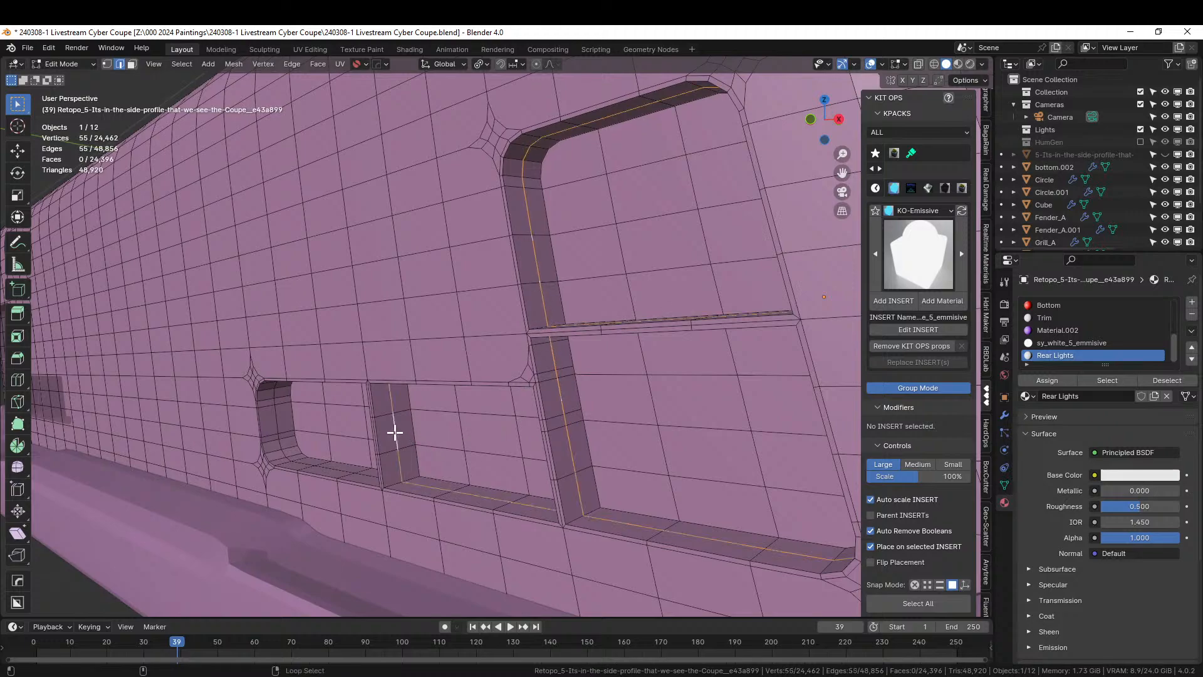
alt+shift+right_click(275, 419)
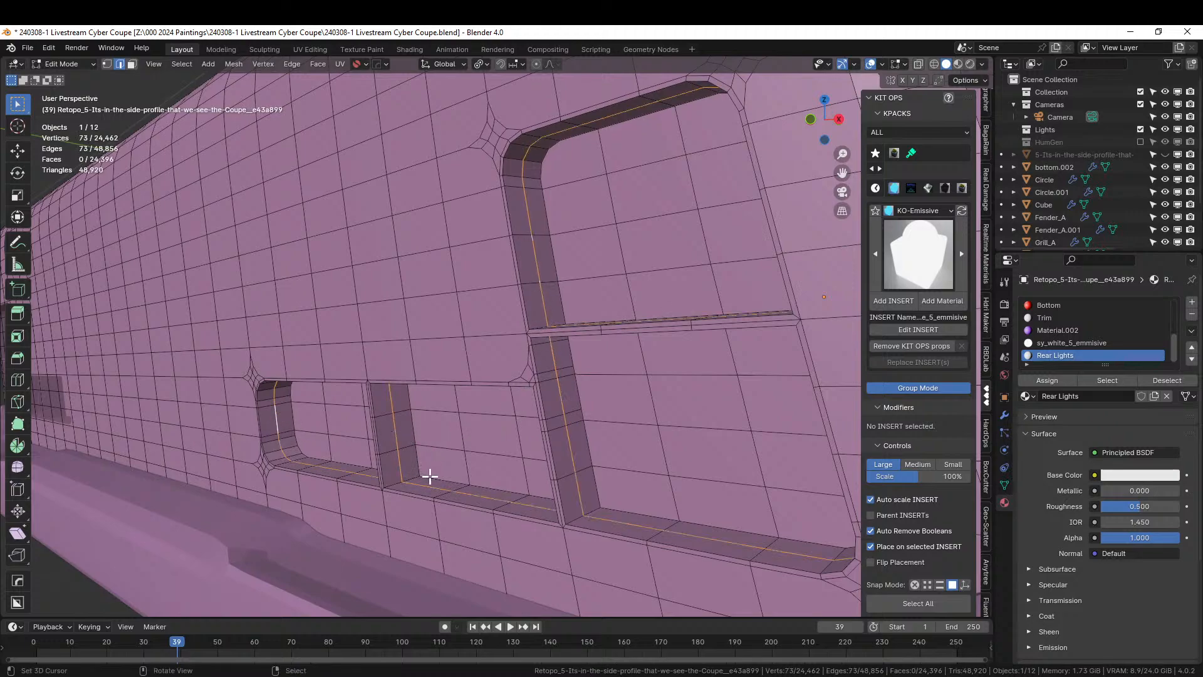
key(g)
key(g)
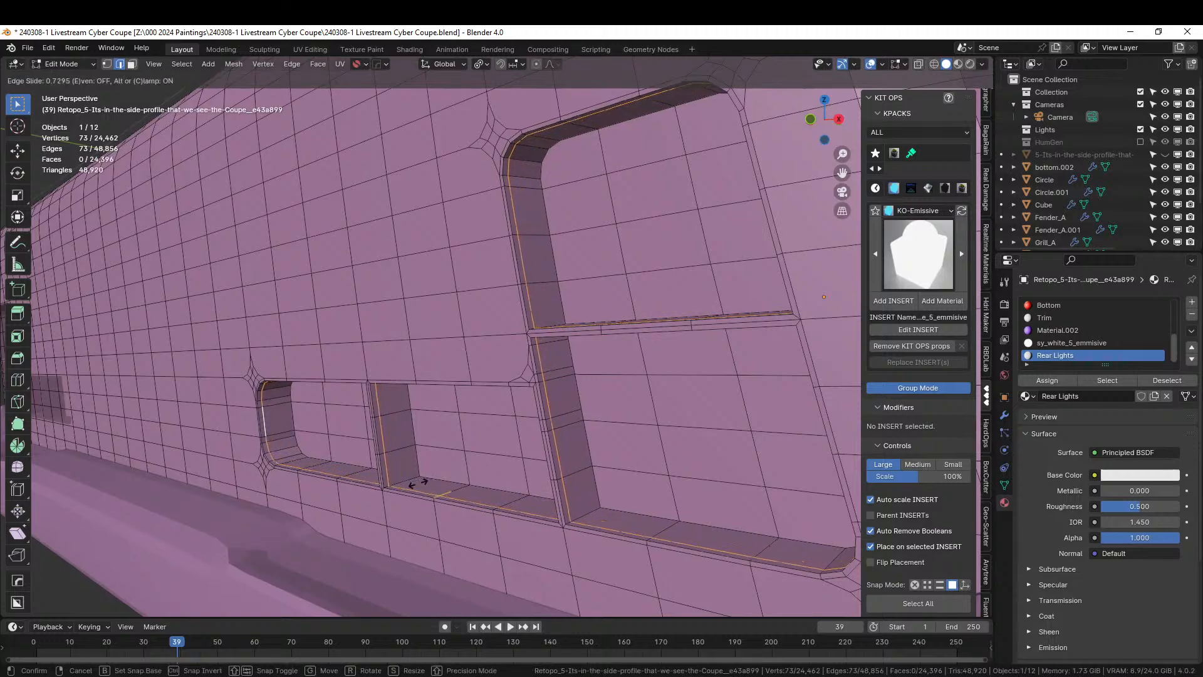
click(416, 483)
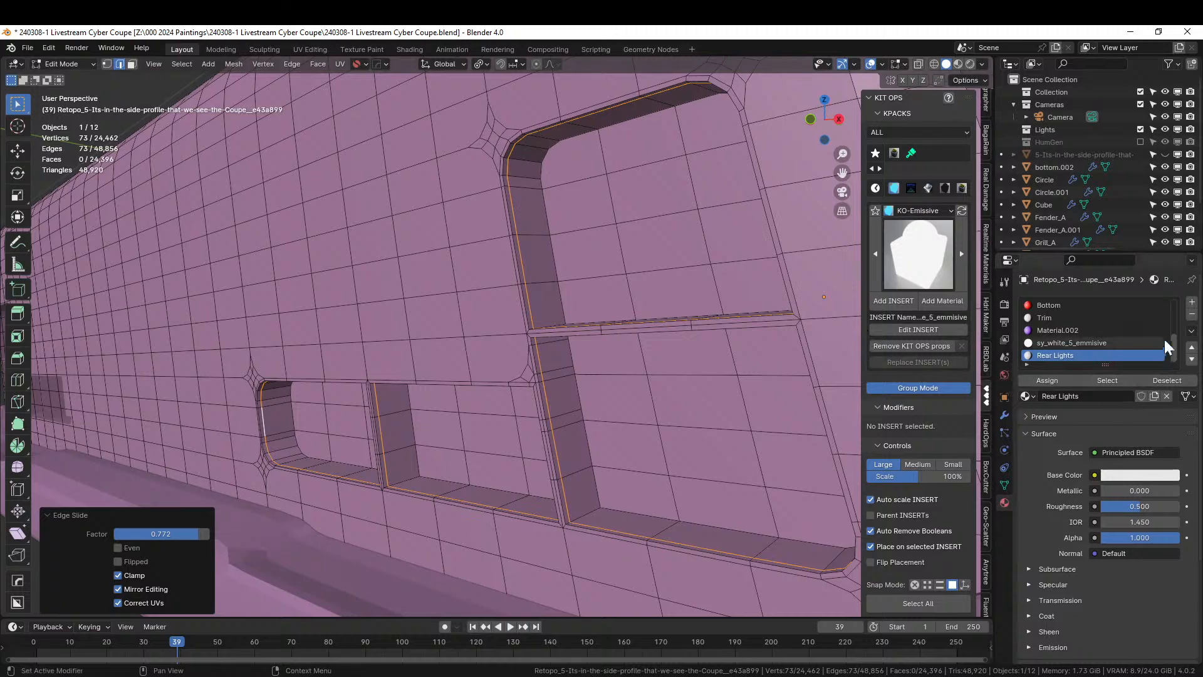
Add a material slot to the body with a new material named Seth Red Glass
click(1192, 304)
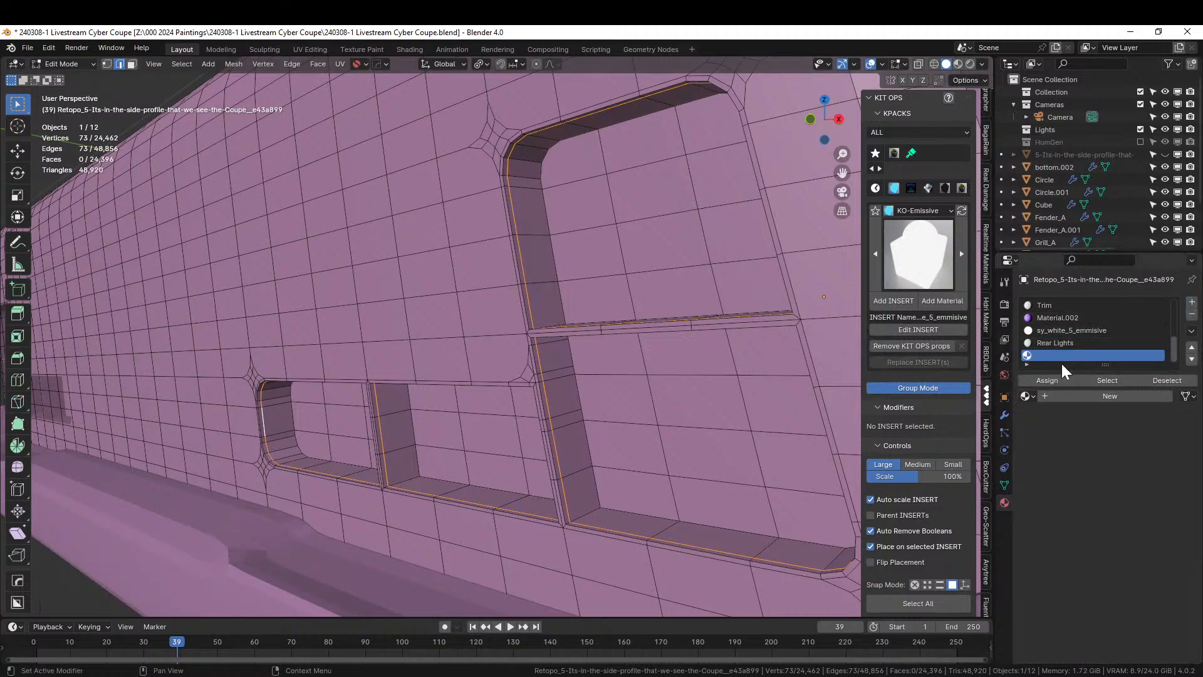
click(1053, 396)
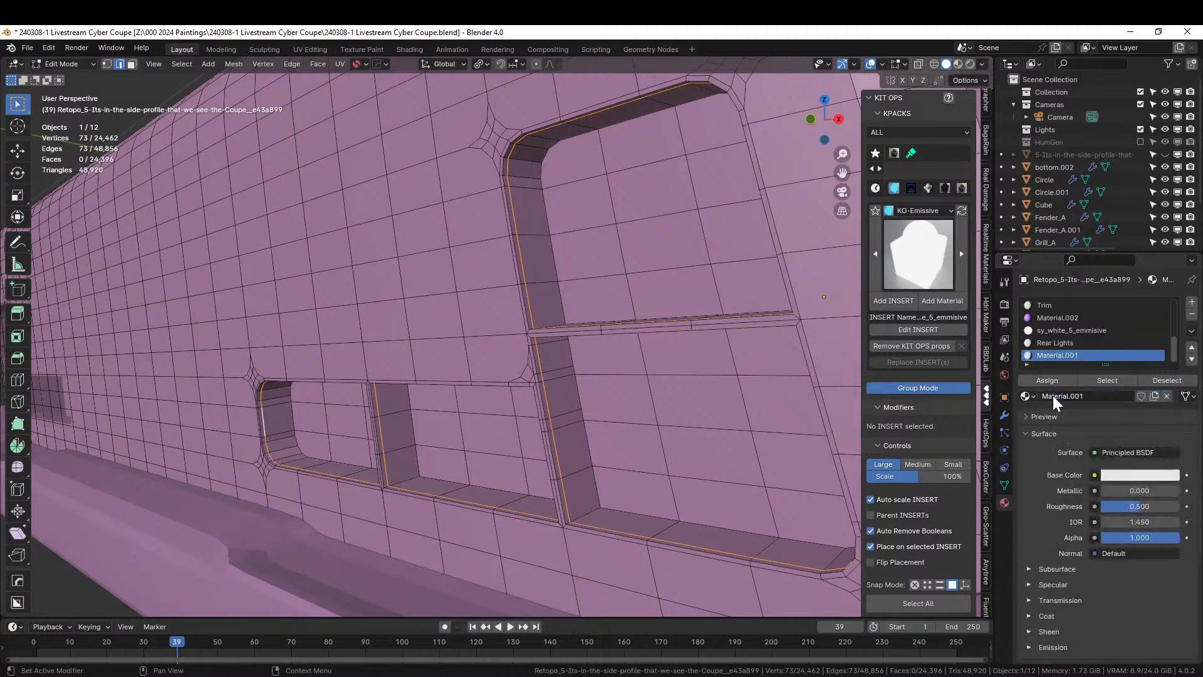
click(1053, 396)
text(Seth R)
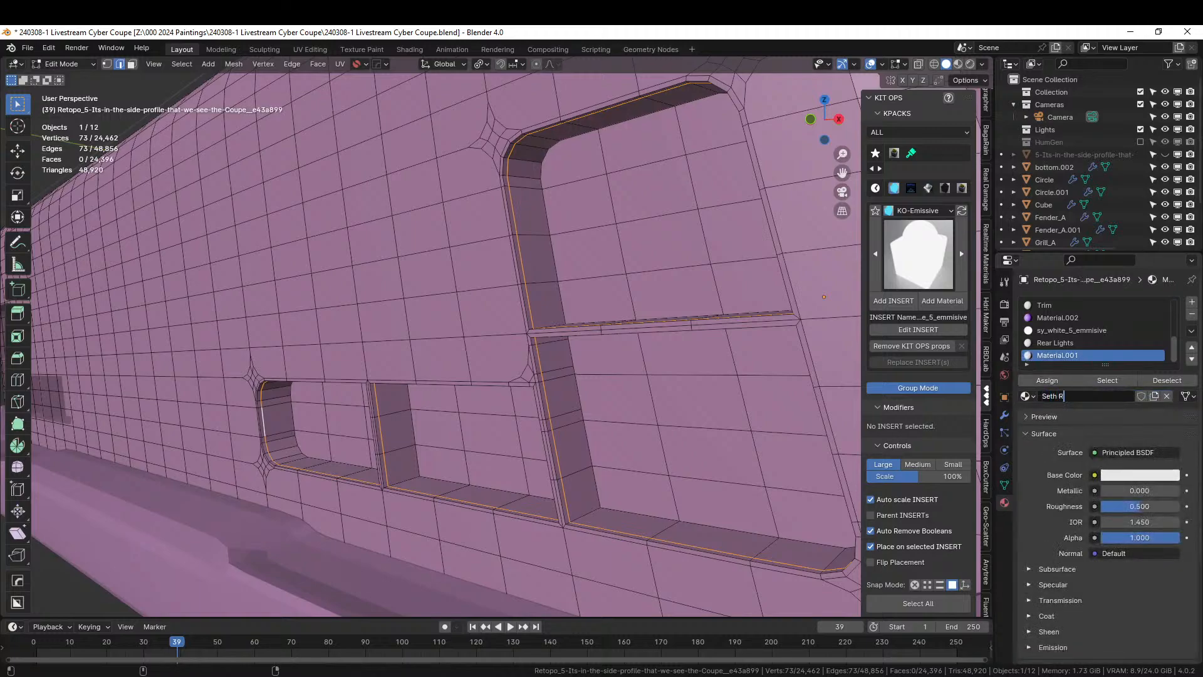
text(ed Glass)
key(Return)
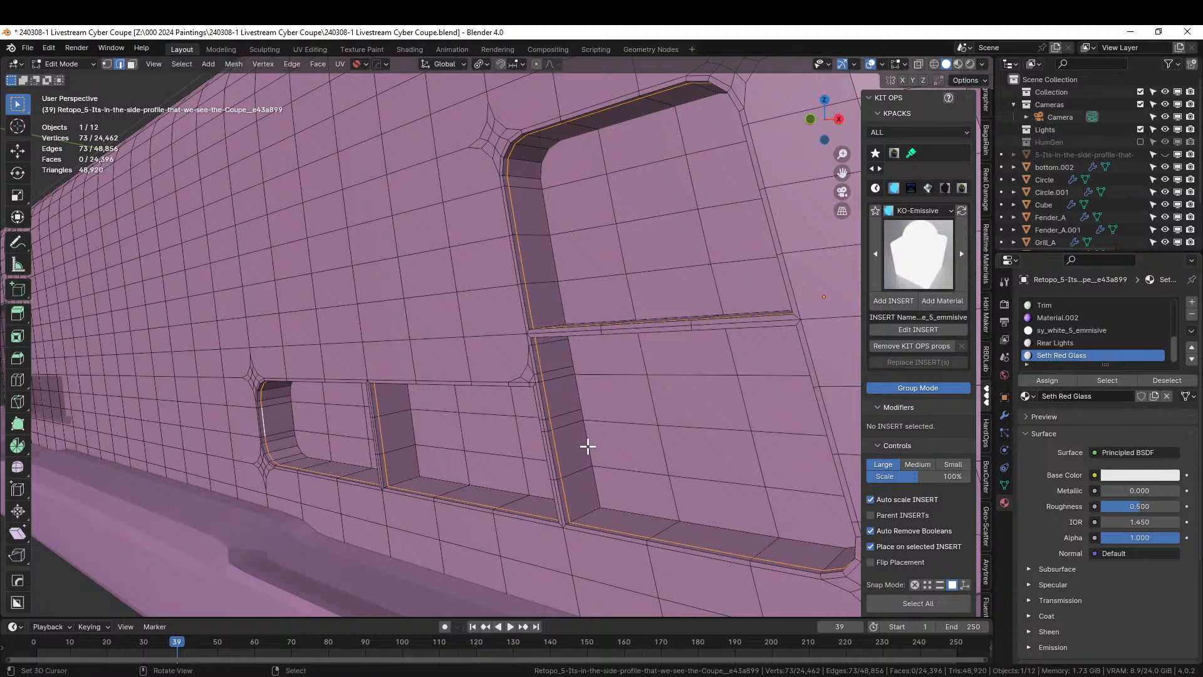
Fill the four selected edge loops with faces, assign Seth Red Glass to them, and return to Object Mode
key(f)
click(1046, 381)
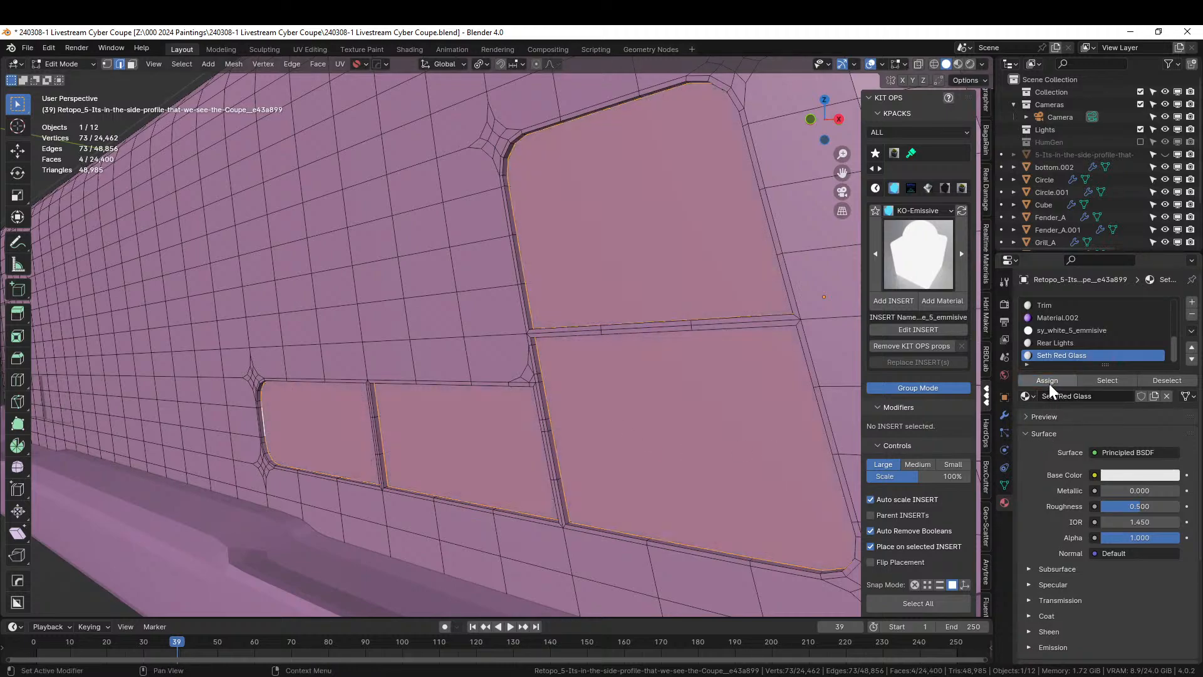
middle_drag(677, 391, 634, 422)
scroll(679, 408, down, 3)
key(Tab)
scroll(678, 407, down, 5)
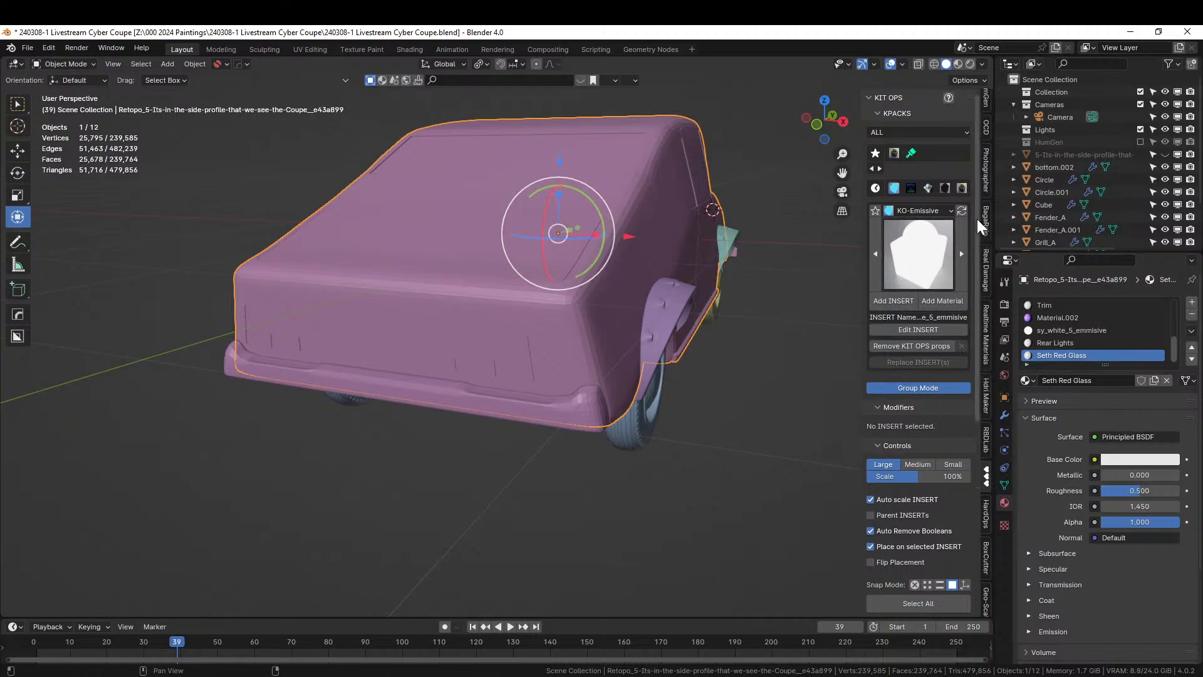
Add the HD Audi Q7 from the Transportation add-on's 4x4 car models to the scene
scroll(983, 210, up, 3)
scroll(983, 209, up, 10)
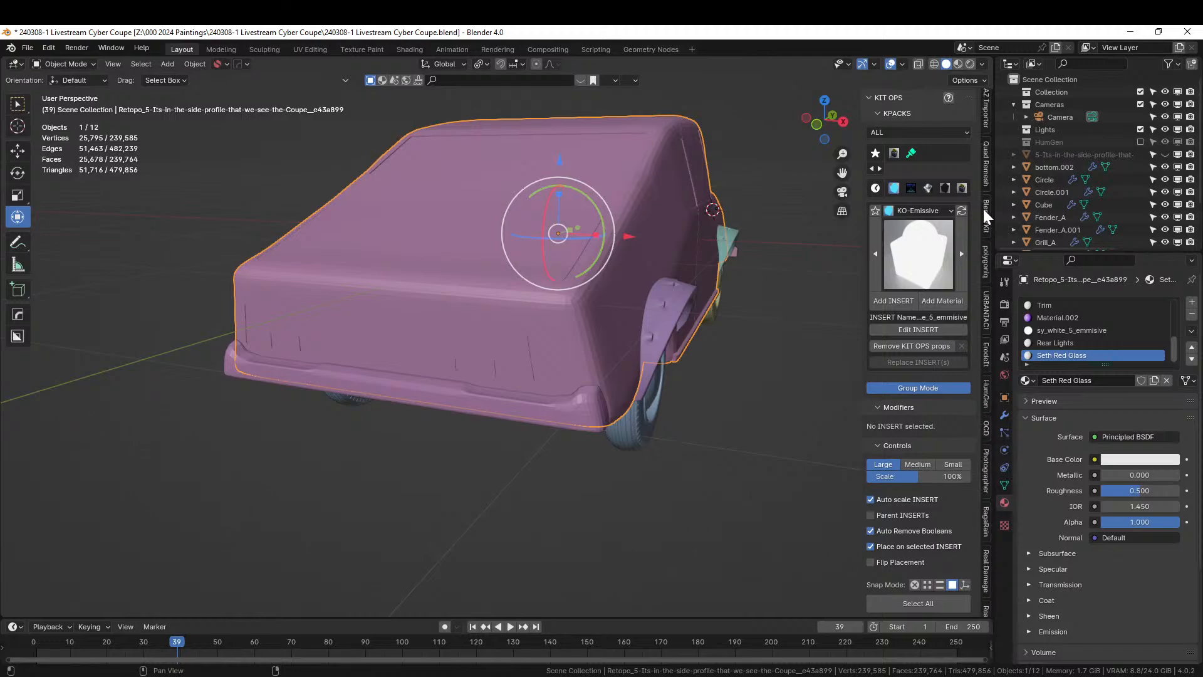
scroll(983, 209, up, 2)
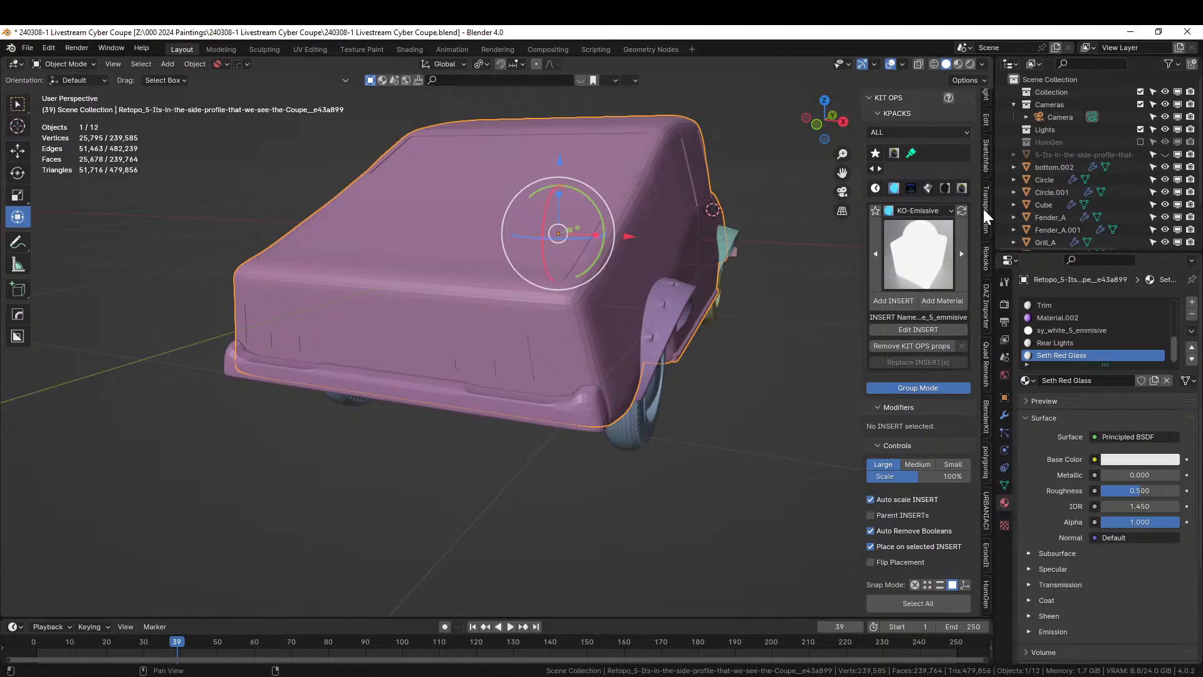
click(983, 208)
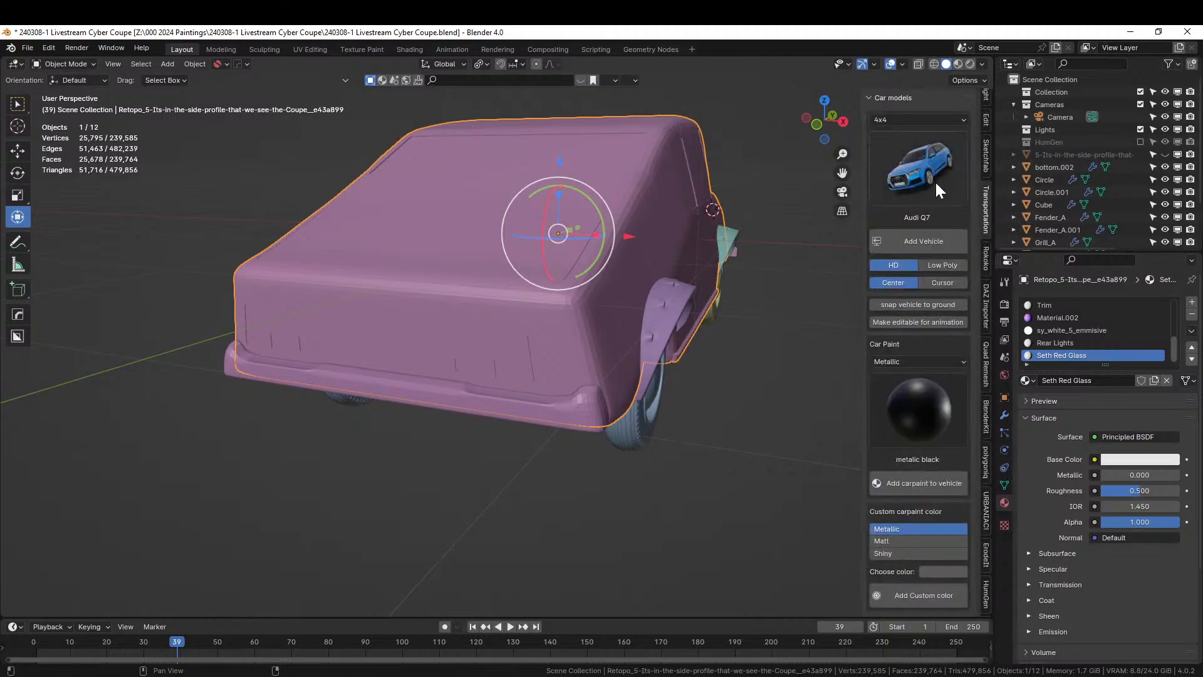
click(910, 242)
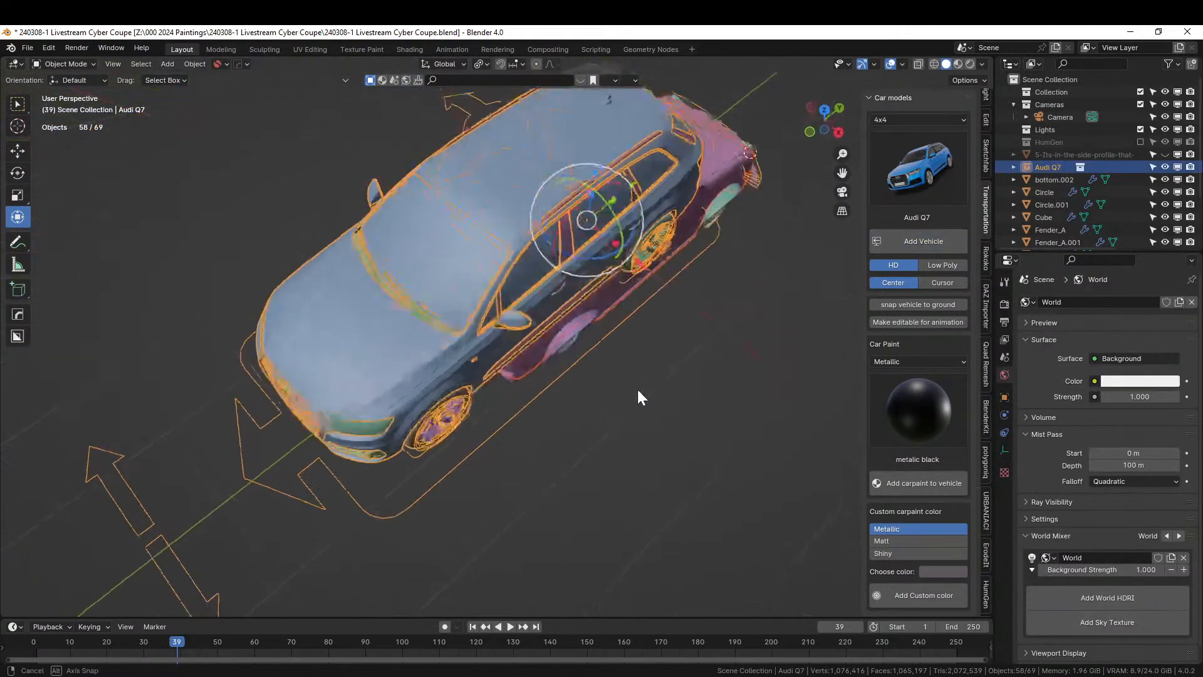
middle_drag(638, 394, 608, 312)
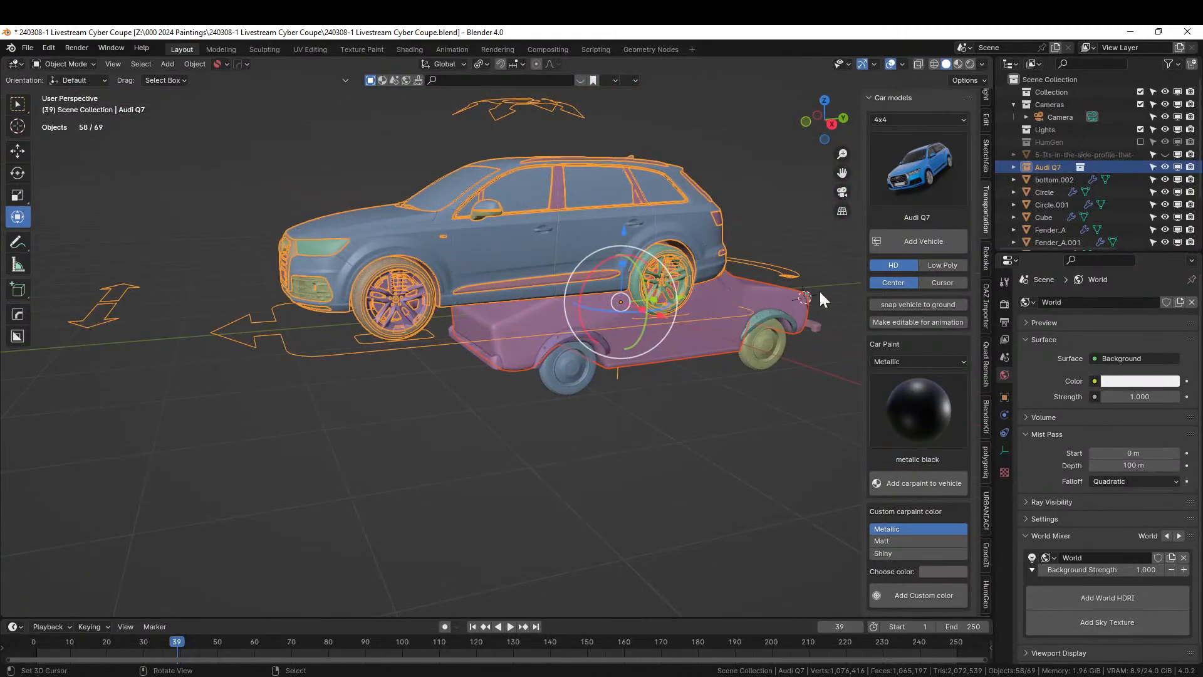
middle_drag(676, 327, 704, 360)
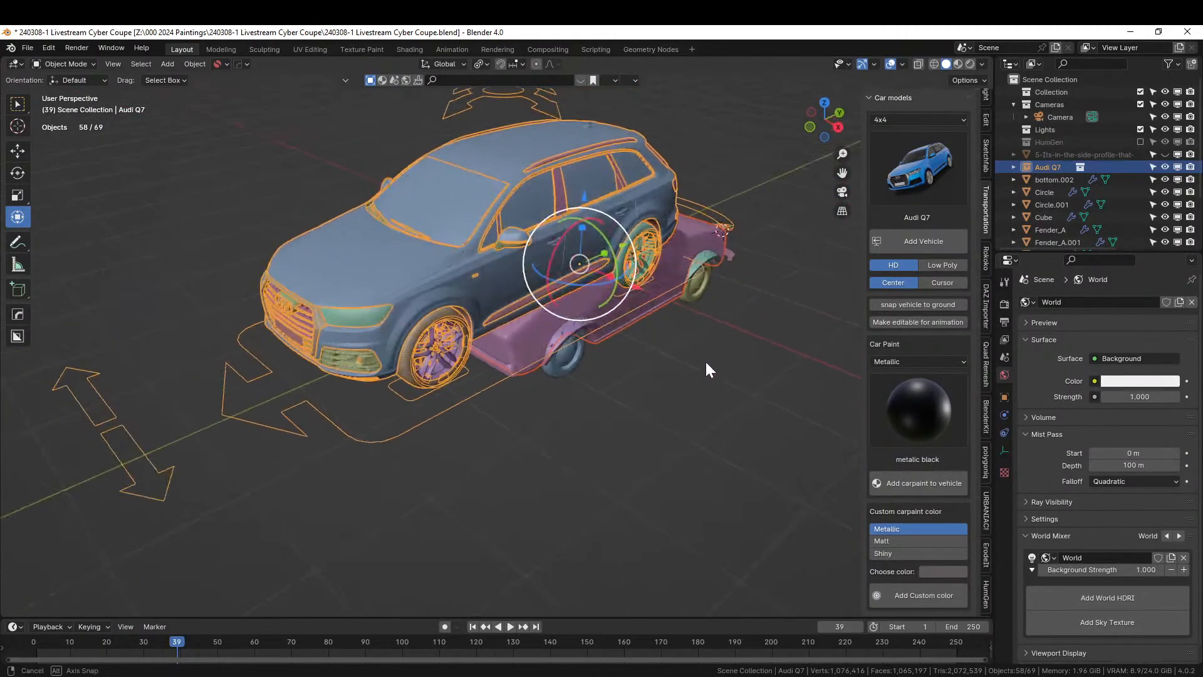
Make the Audi Q7 editable for animation and move its car rig about -4.33 m along X, clear of the coupe
click(937, 320)
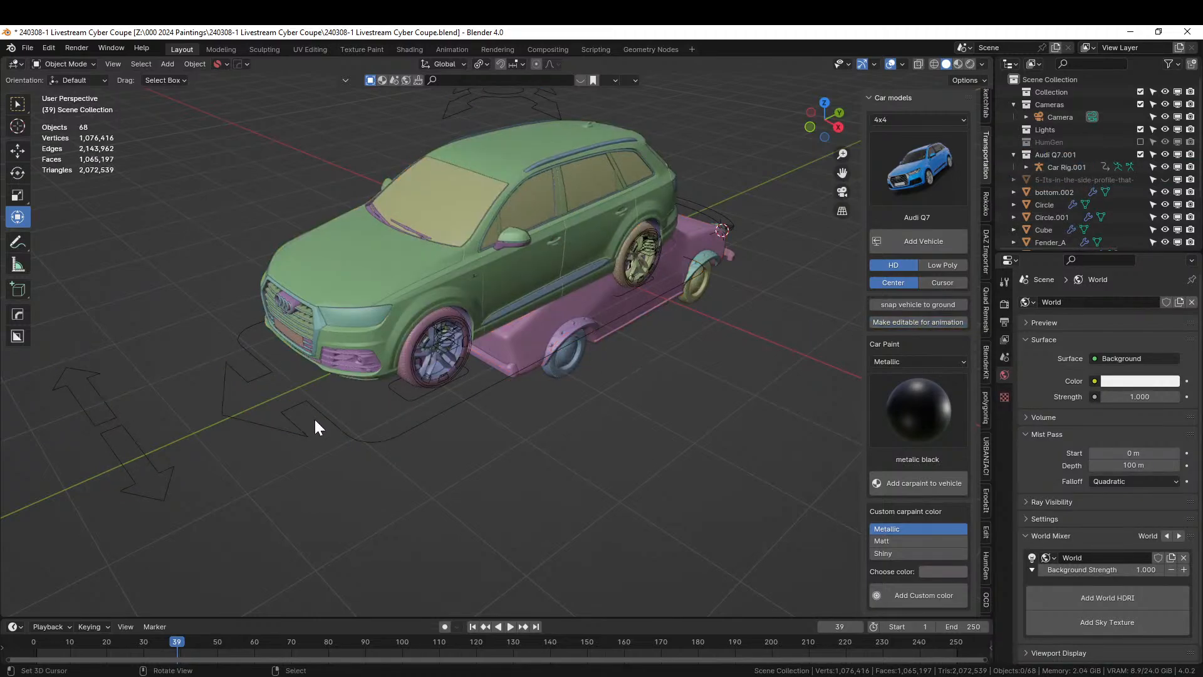
click(315, 421)
key(g)
key(x)
click(398, 373)
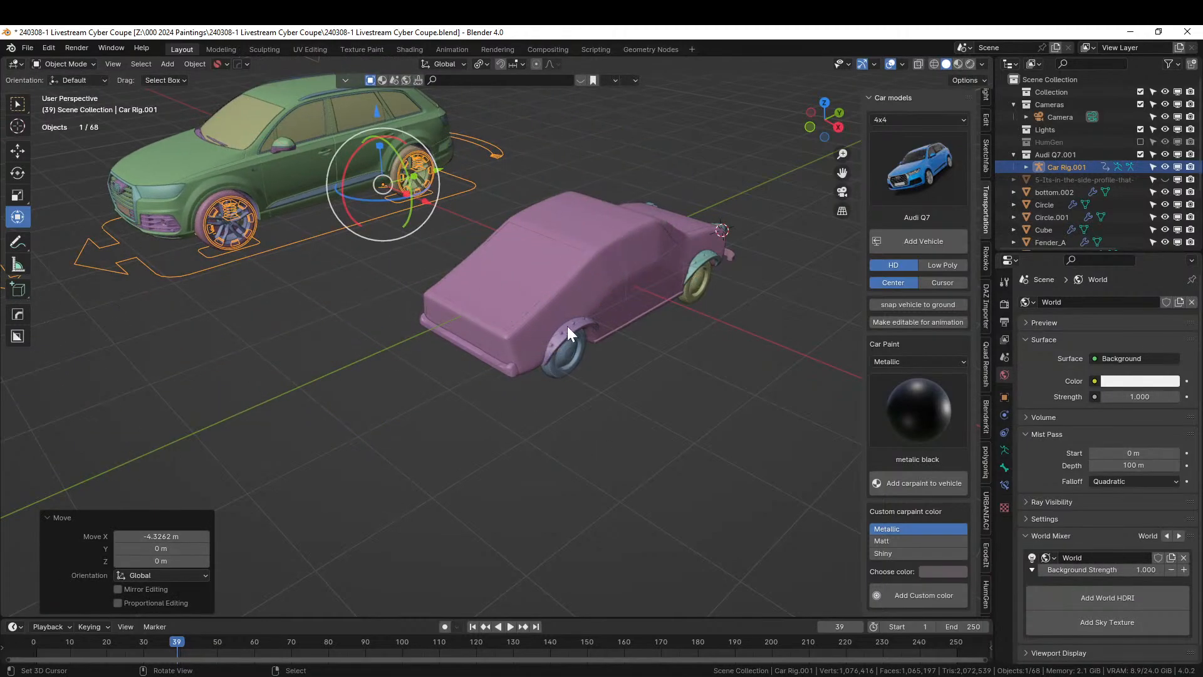
Replace Seth Red Glass in the coupe body's material slot with the existing glass_red material
click(551, 296)
middle_drag(551, 295, 875, 324)
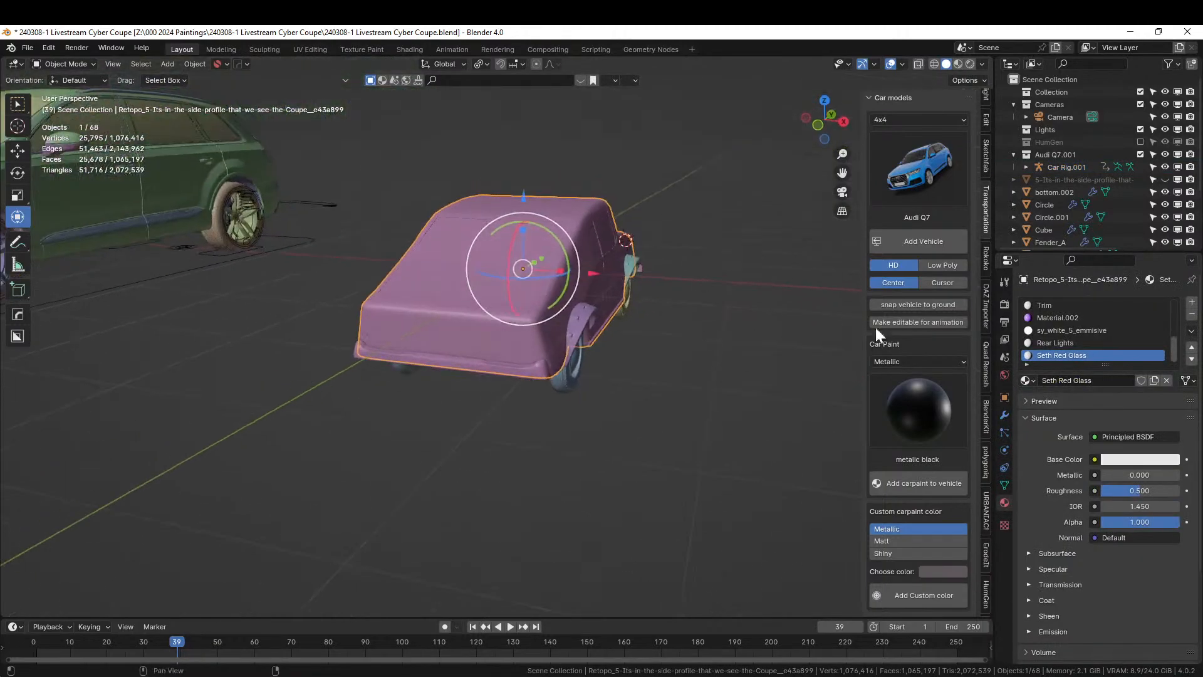
click(1029, 380)
text(red)
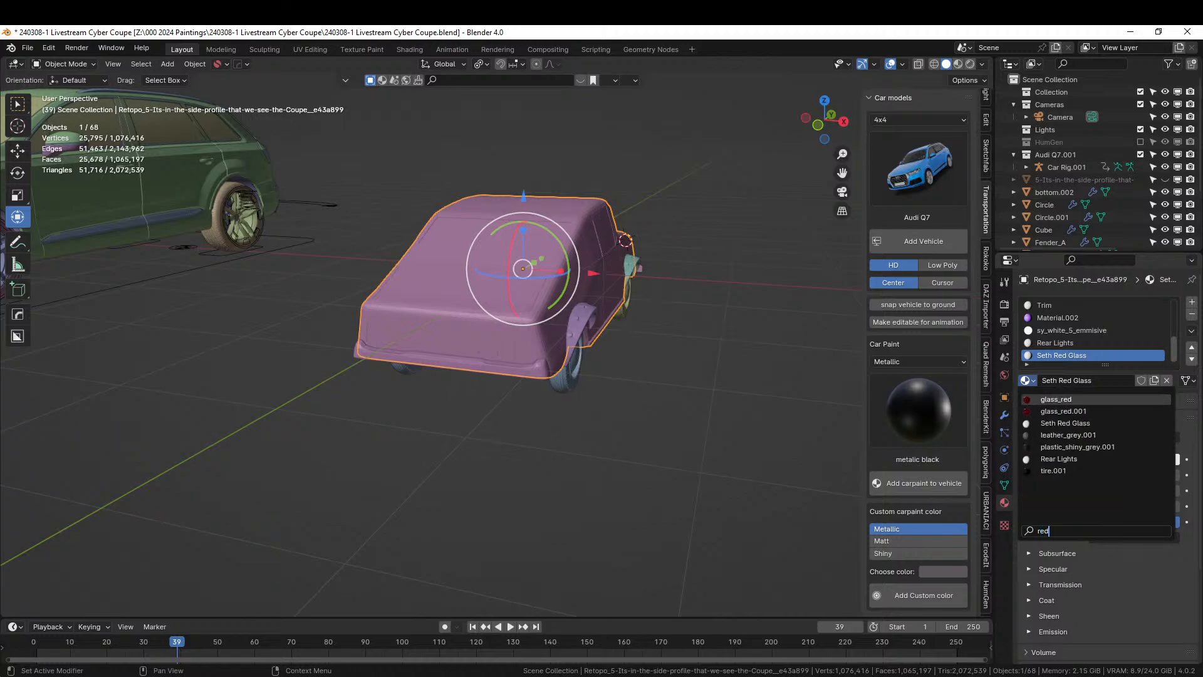
click(1056, 399)
Apply the matt brown car paint from the Matt category to the Audi's body
middle_drag(694, 374, 761, 494)
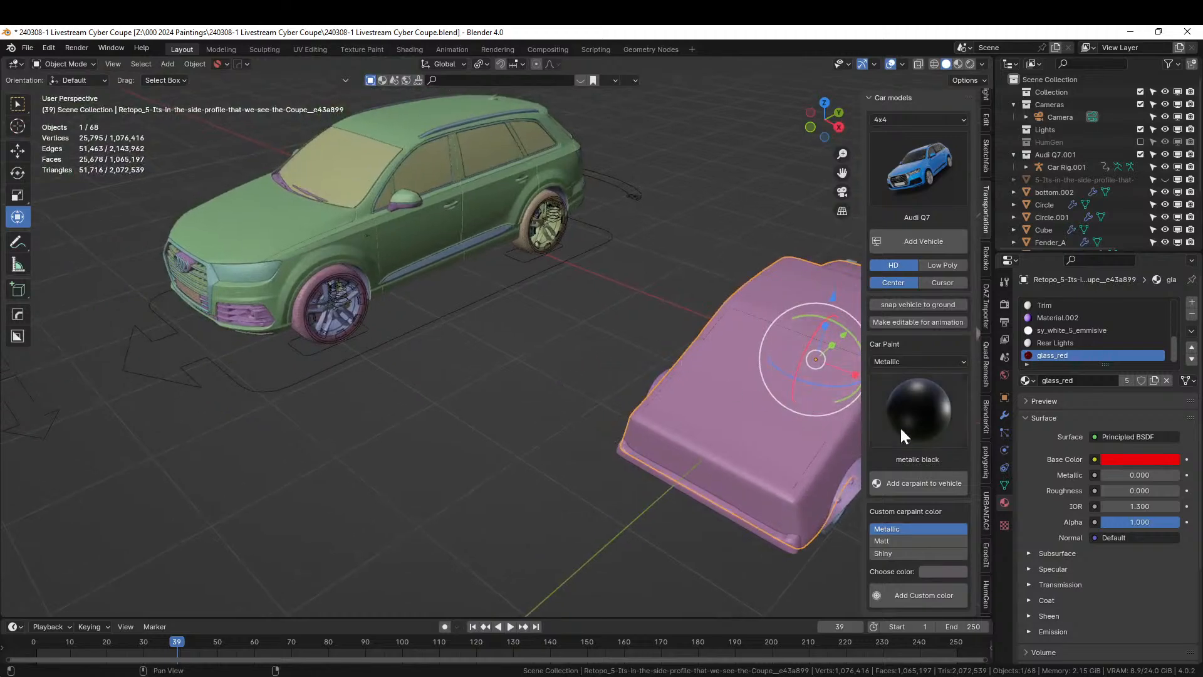
click(261, 232)
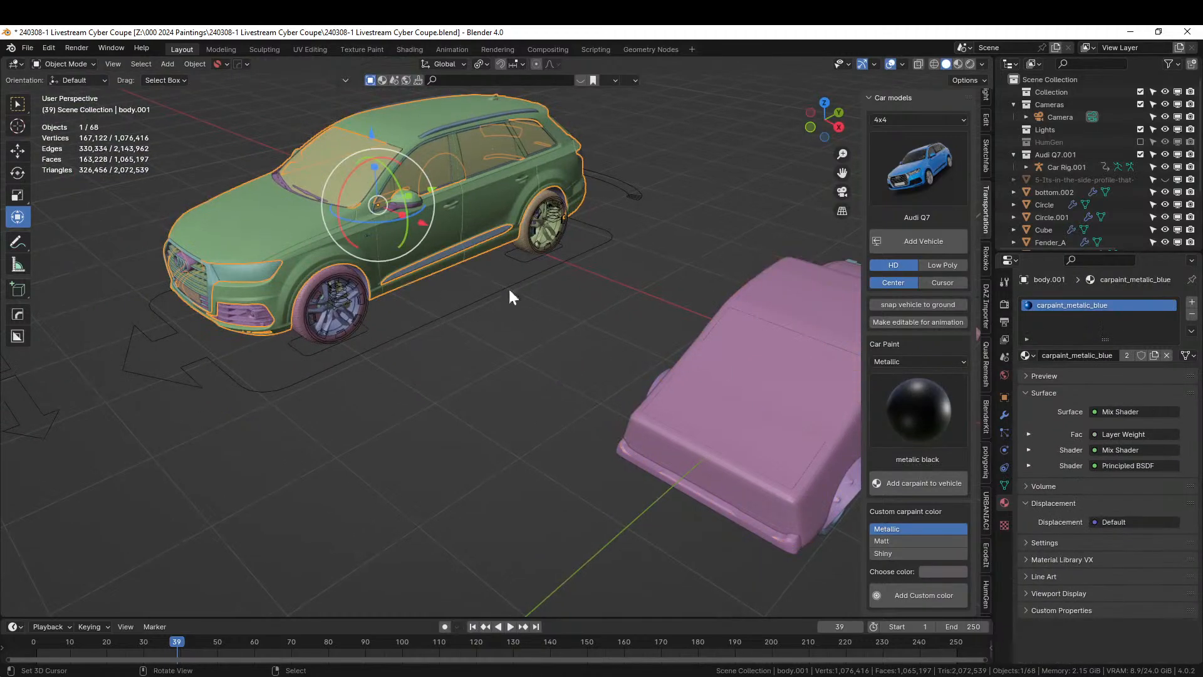
click(960, 363)
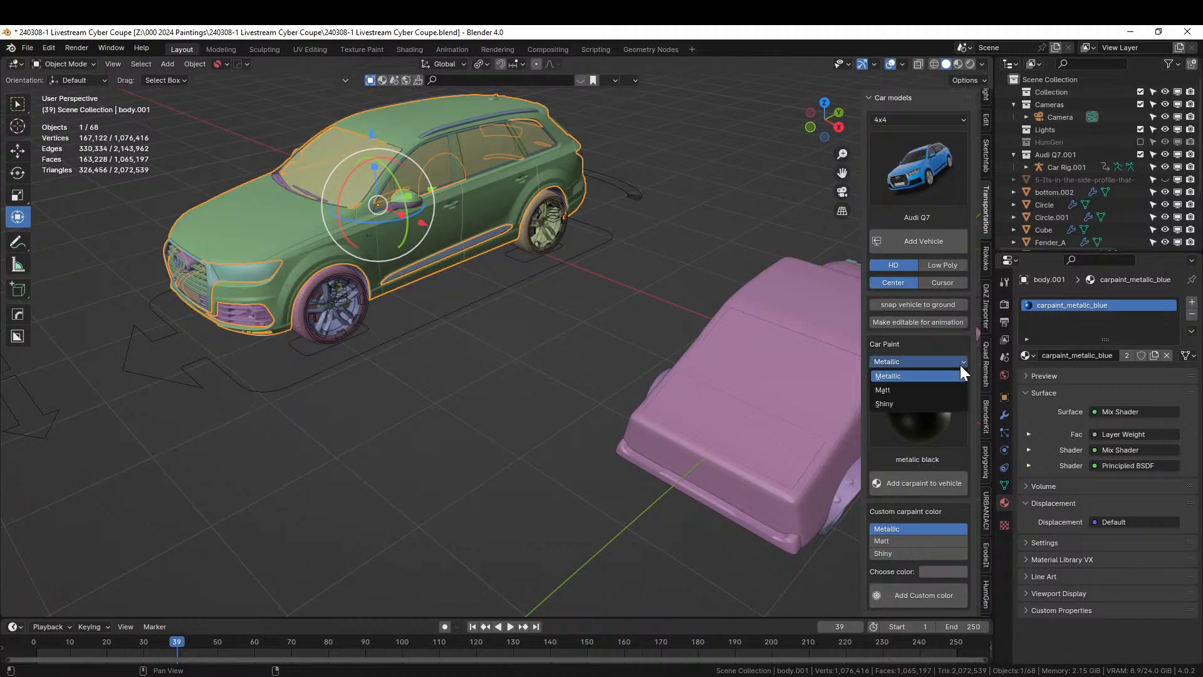
click(894, 387)
click(908, 400)
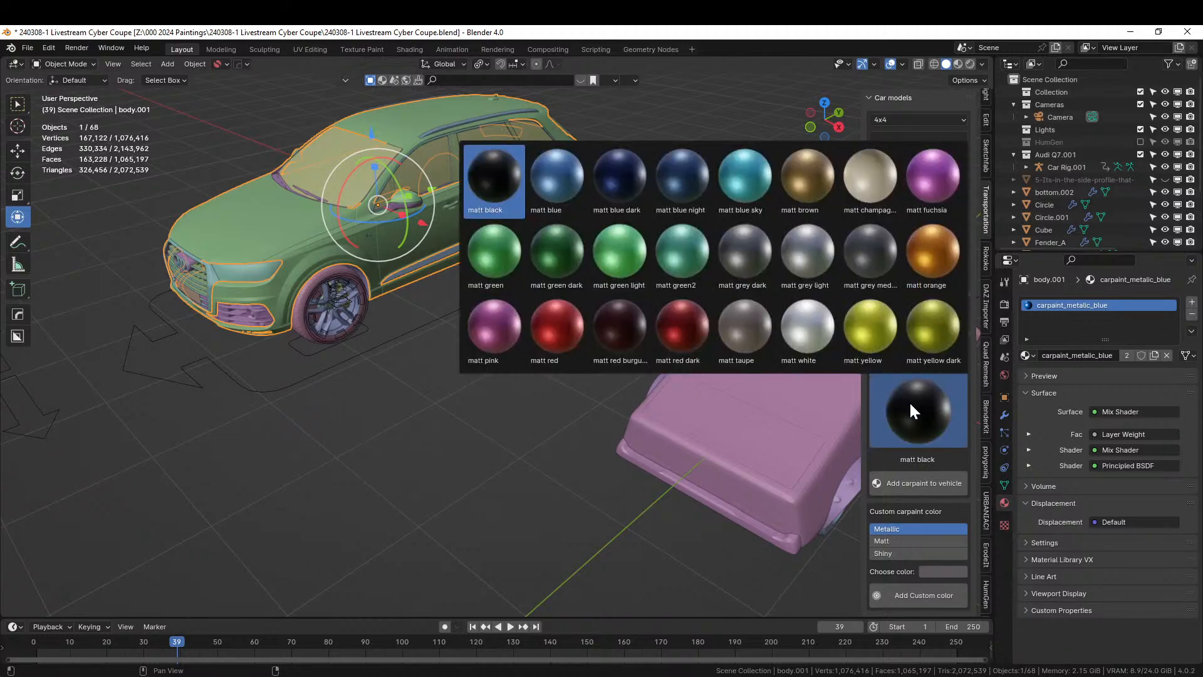
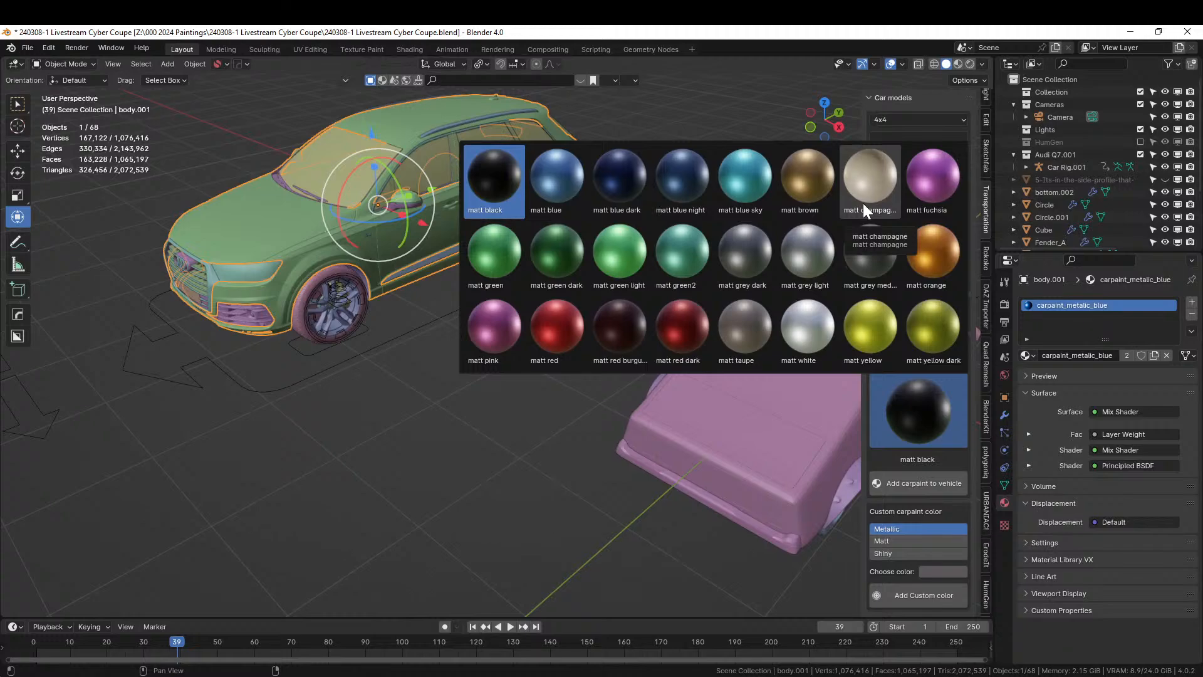
click(814, 171)
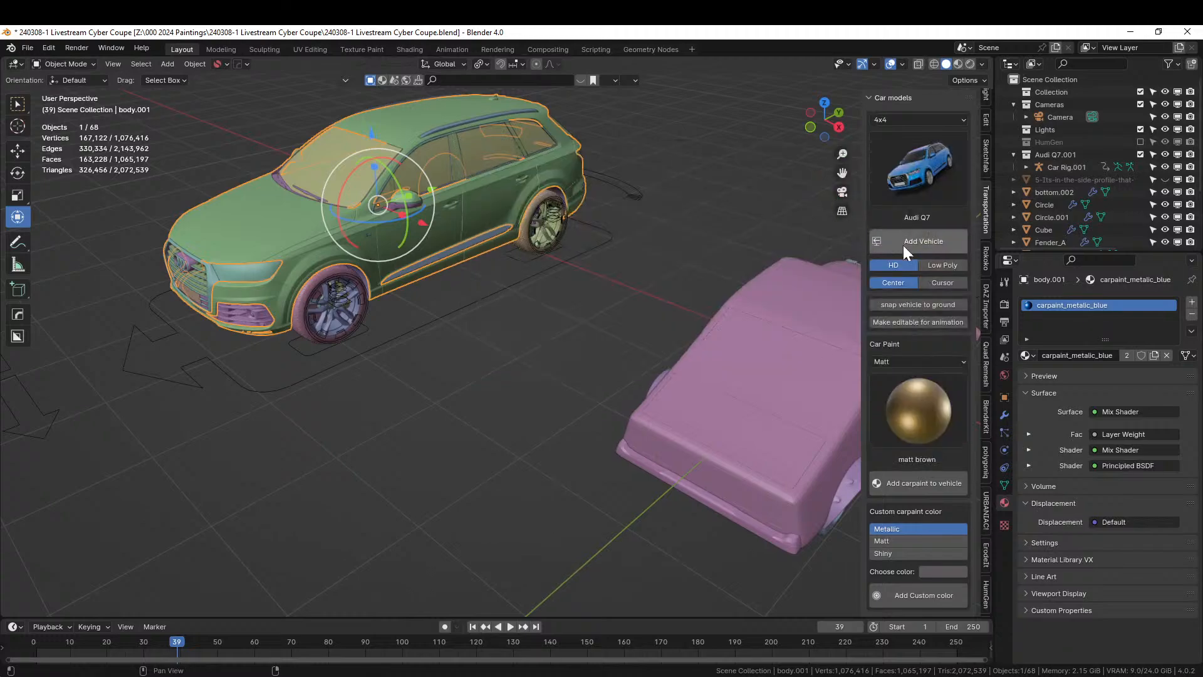
click(918, 485)
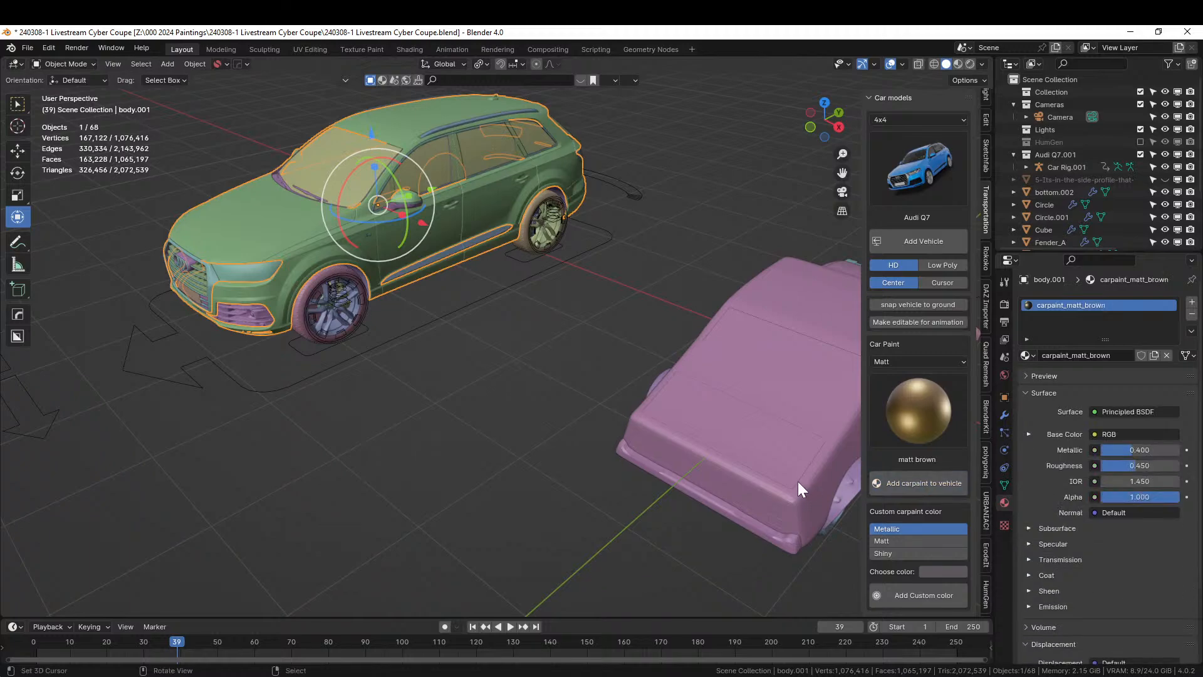
Replace the Body material in the coupe's first material slot with carpaint_matt_brown
shift+middle_drag(791, 479, 575, 454)
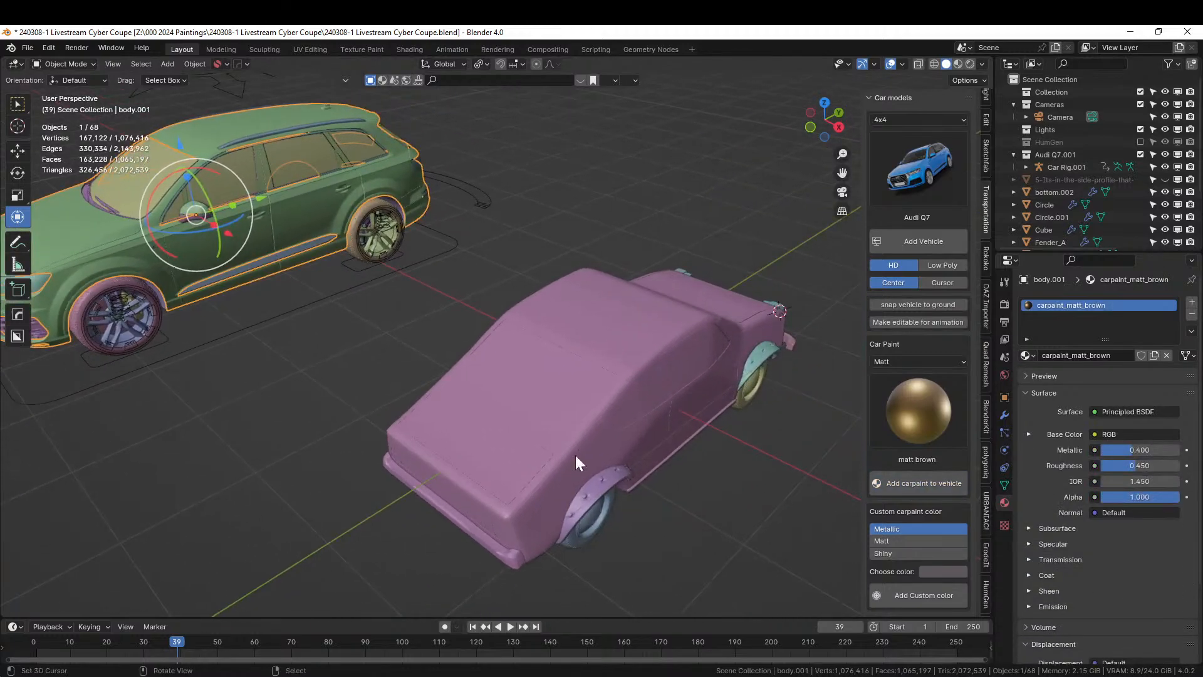
click(651, 336)
scroll(1055, 336, up, 3)
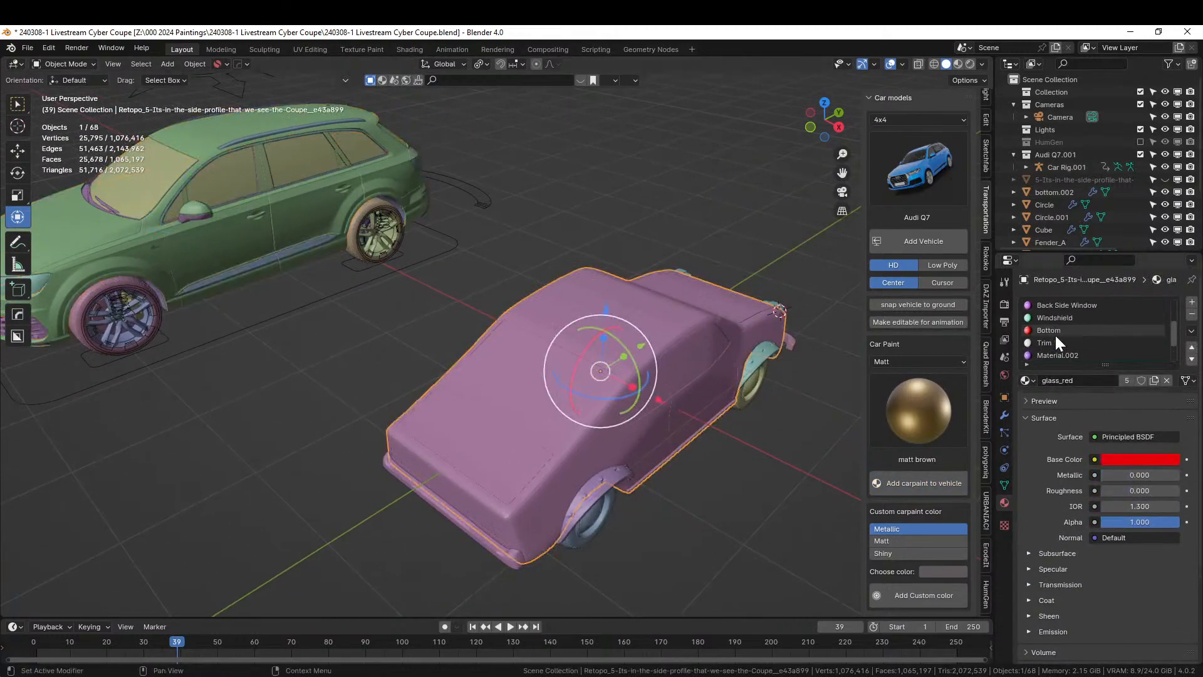
click(1040, 306)
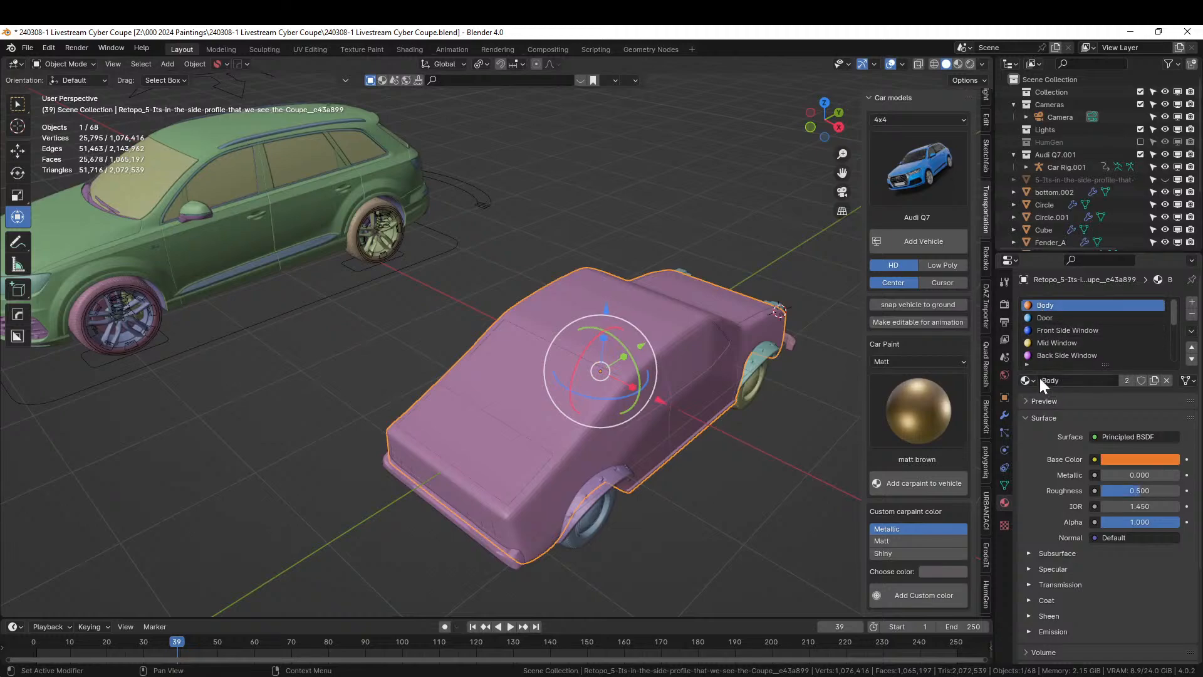
click(1028, 381)
text(car)
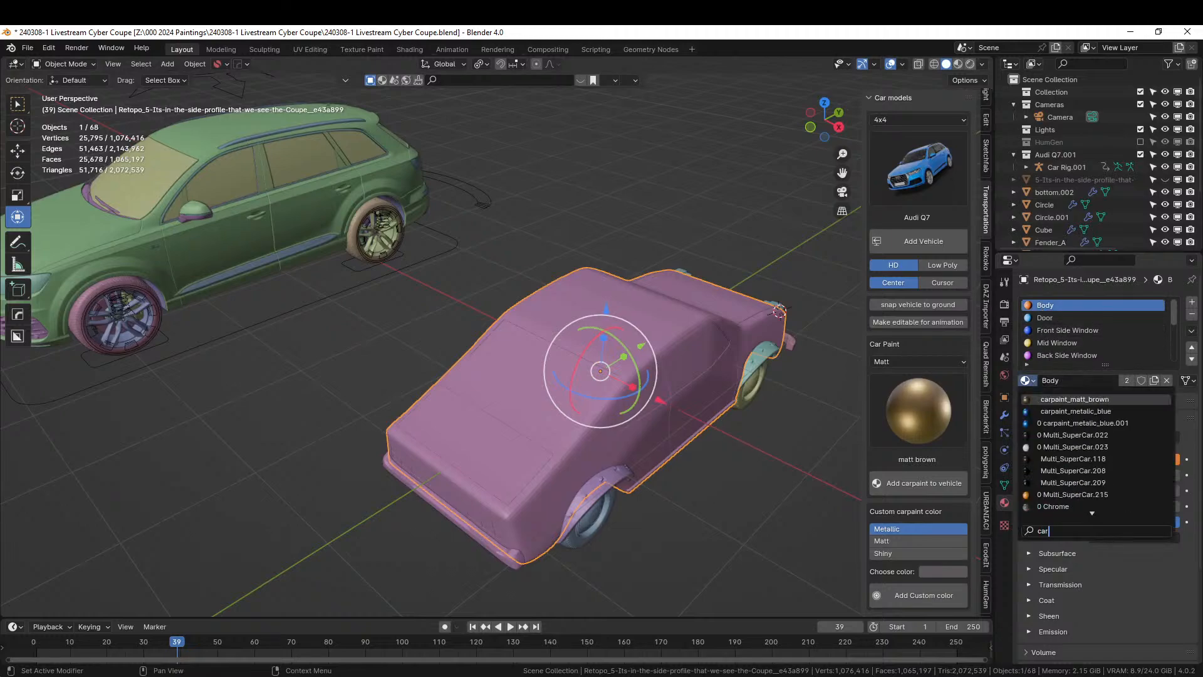
click(1078, 399)
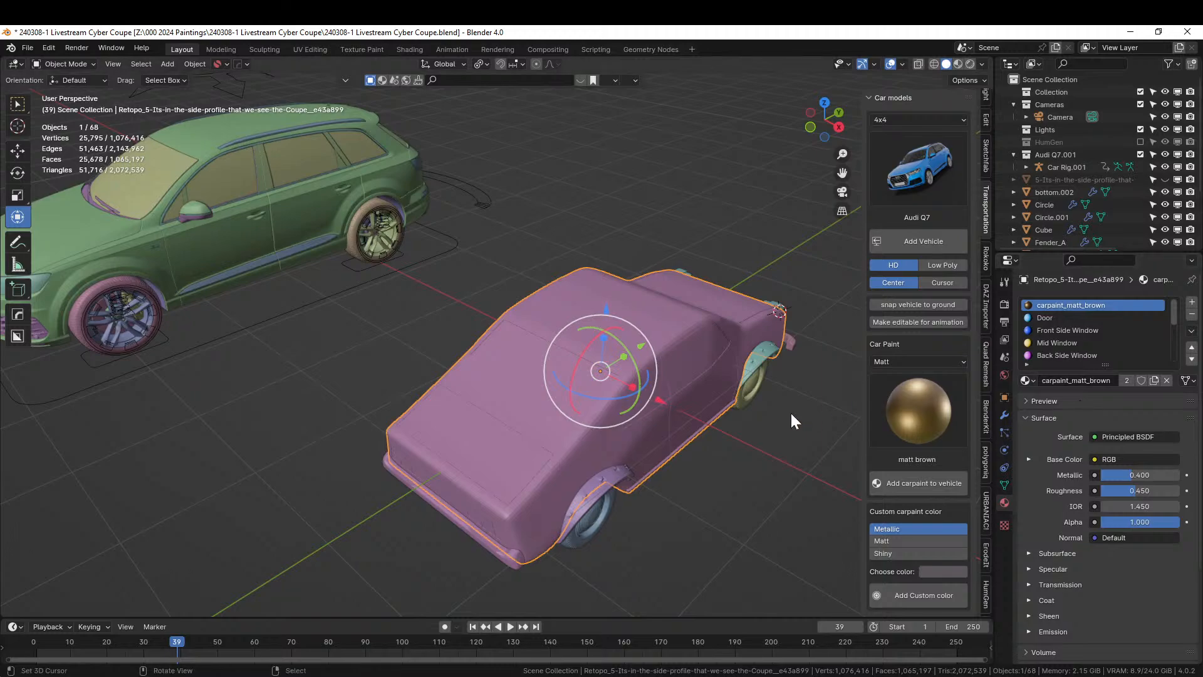
Replace the coupe's Door material with carpaint_matt_brown
click(1041, 318)
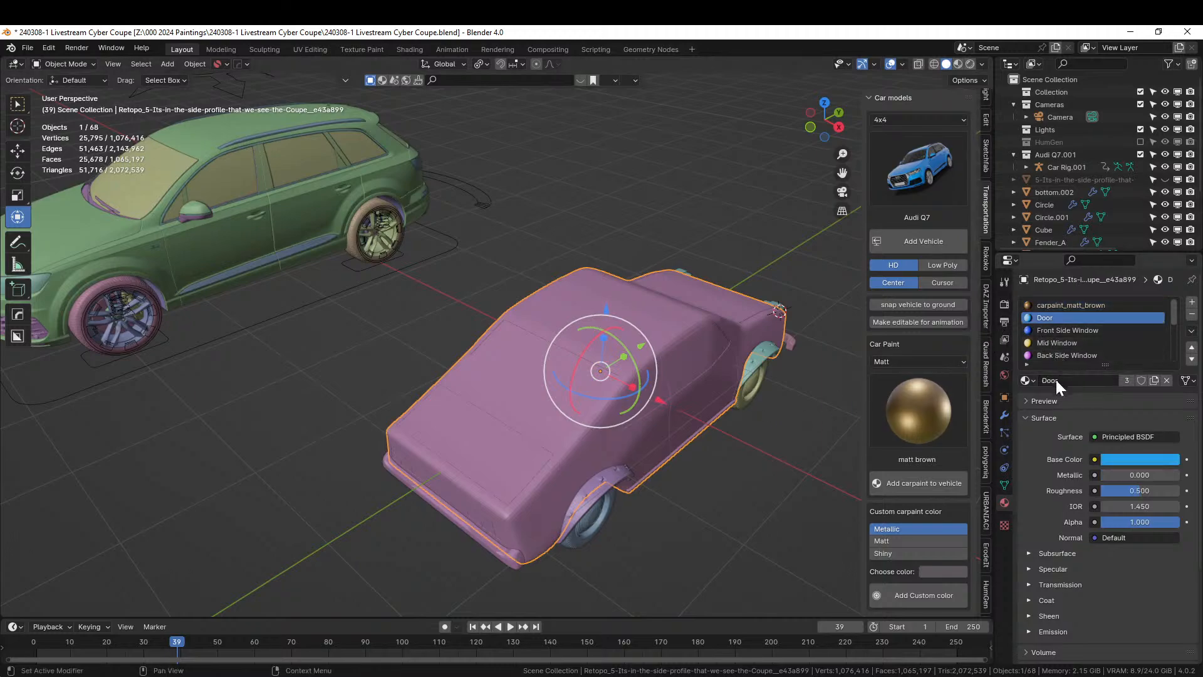
click(1031, 380)
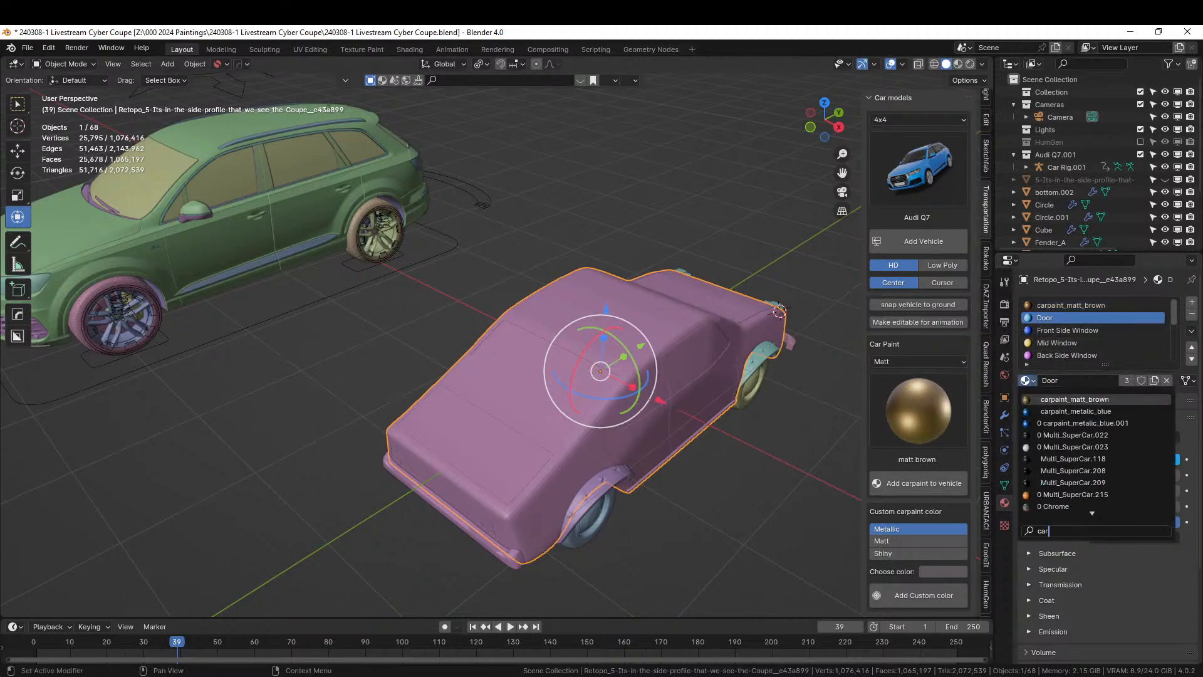
click(1055, 399)
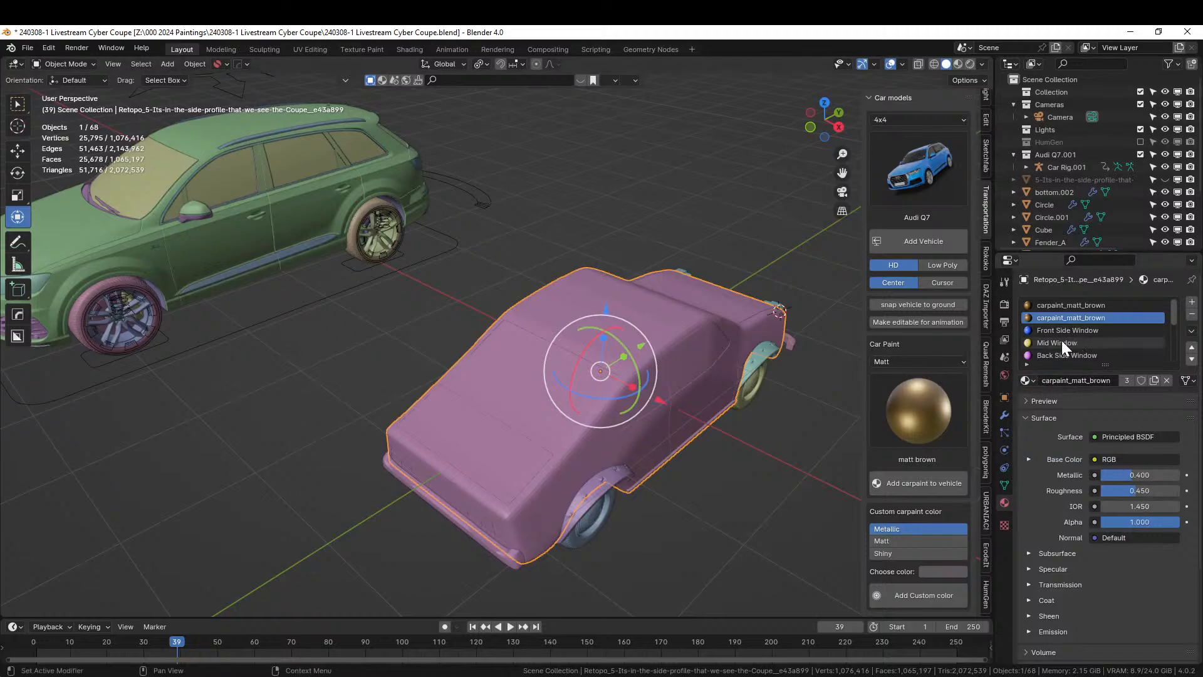
Move the coupe's Windshield material slot up the list to sit above Front Side Window
scroll(1085, 344, down, 1)
click(1083, 355)
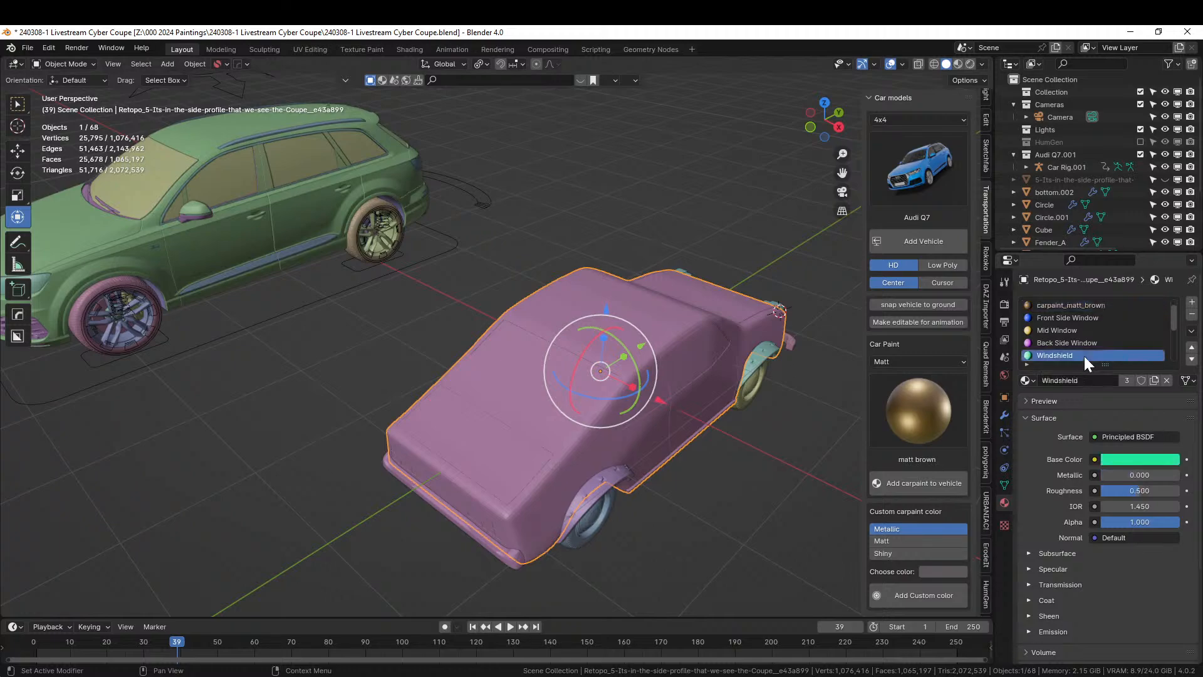
click(1191, 347)
click(1191, 346)
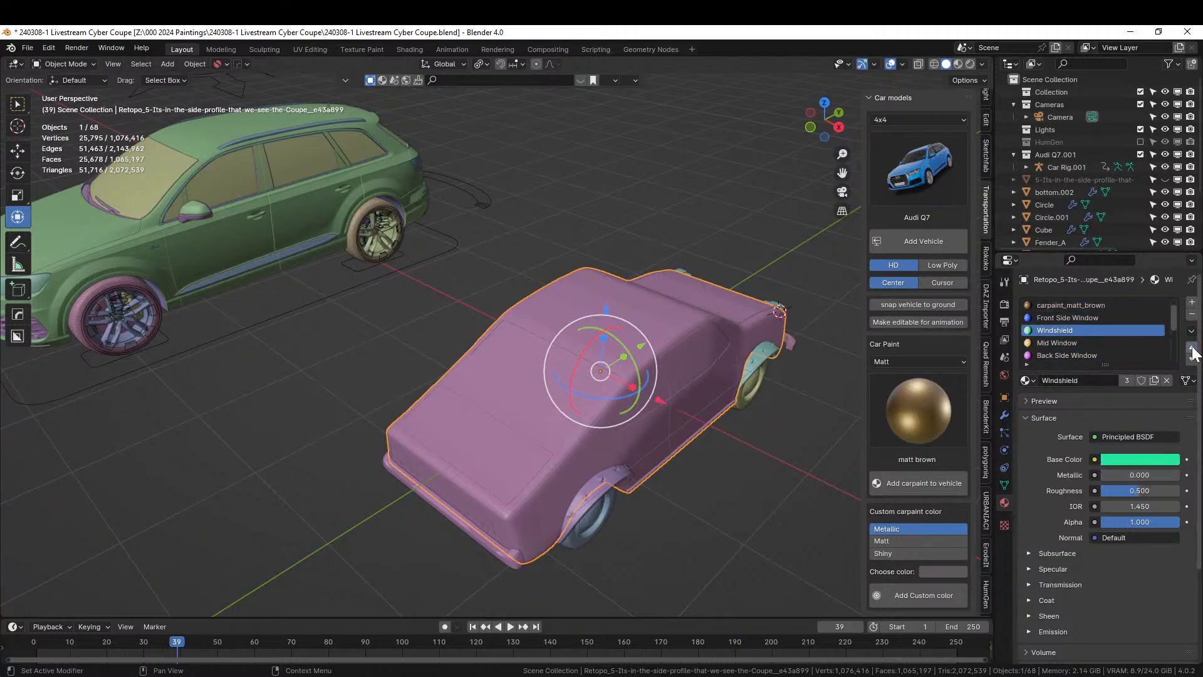
click(1191, 348)
Remove the Front Side Window, Mid Window and Back Side Window material slots from the coupe so their faces use Windshield
click(1062, 330)
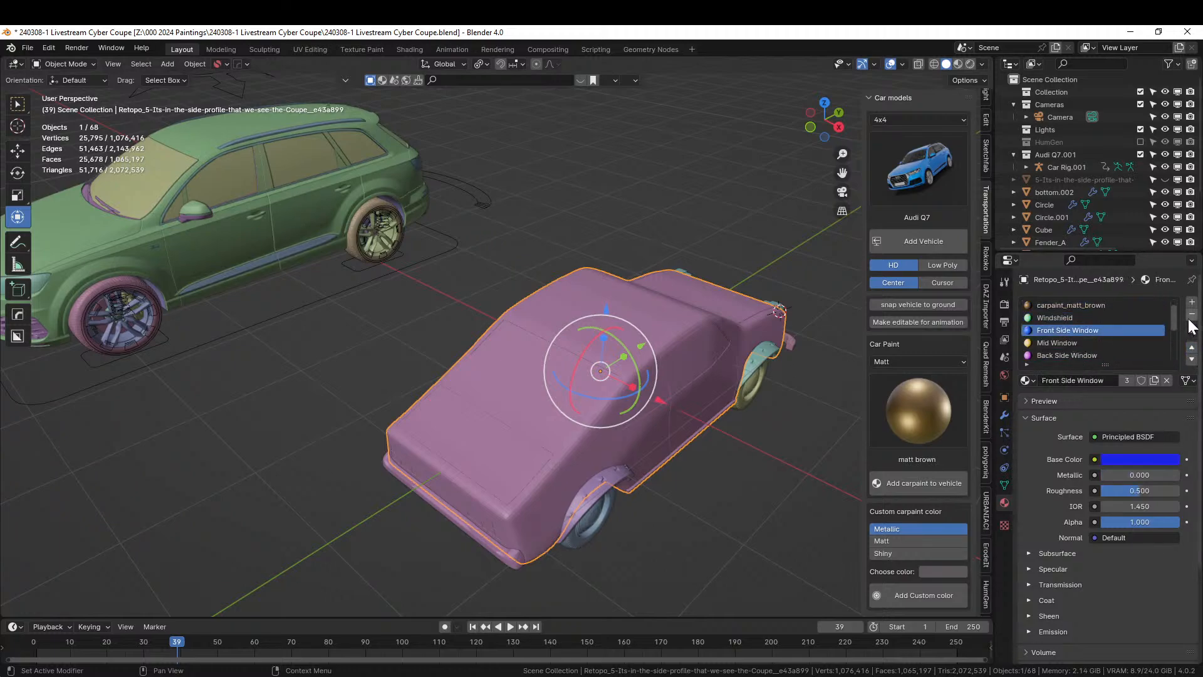
click(1192, 314)
click(1192, 314)
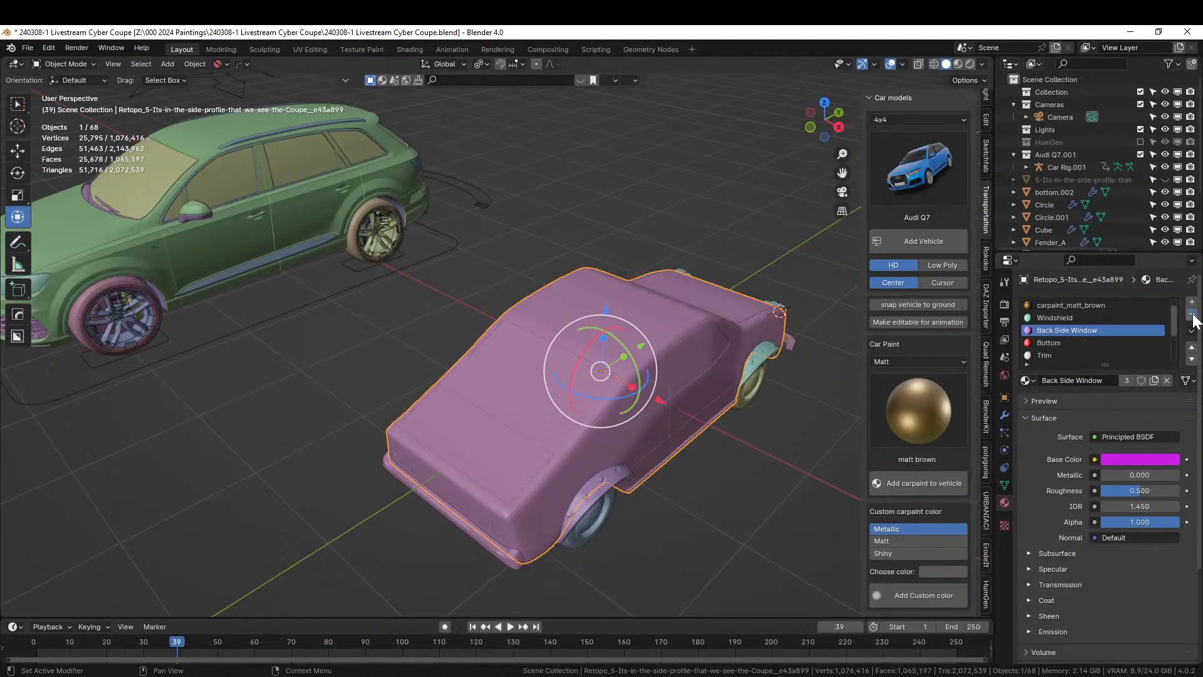
click(1193, 321)
Set the Windshield material to metallic 0.252 and roughness 0.059, and darken its base color to near black
scroll(1066, 340, down, 2)
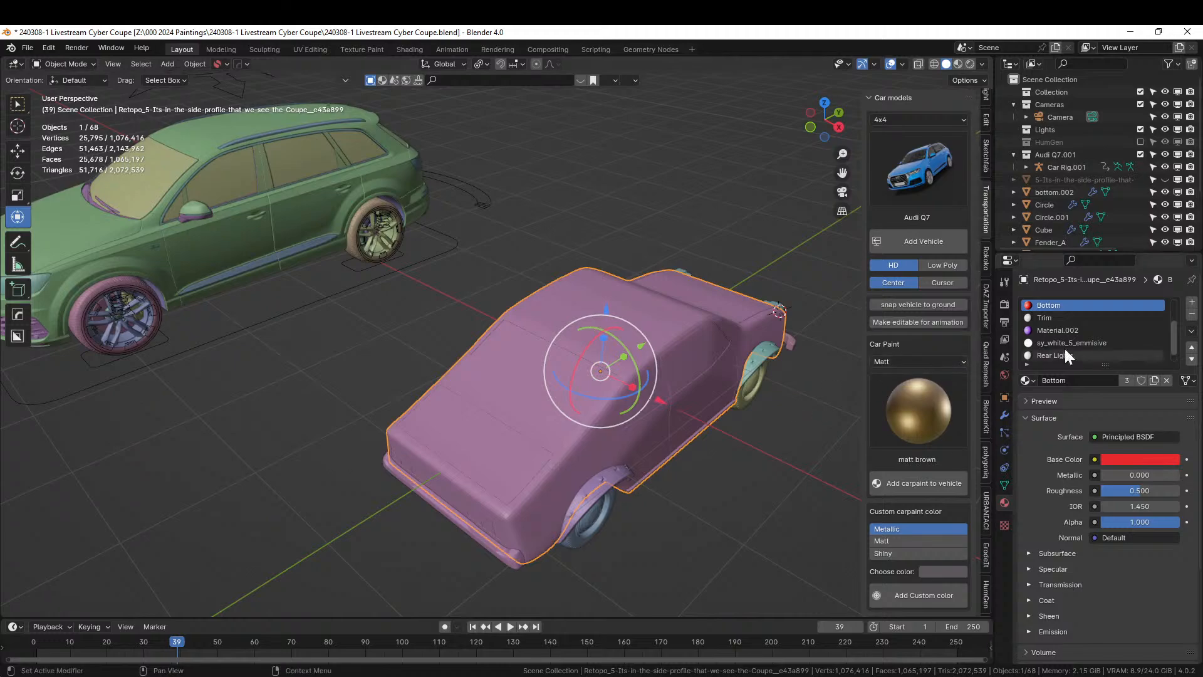
scroll(1065, 348, up, 3)
click(1061, 331)
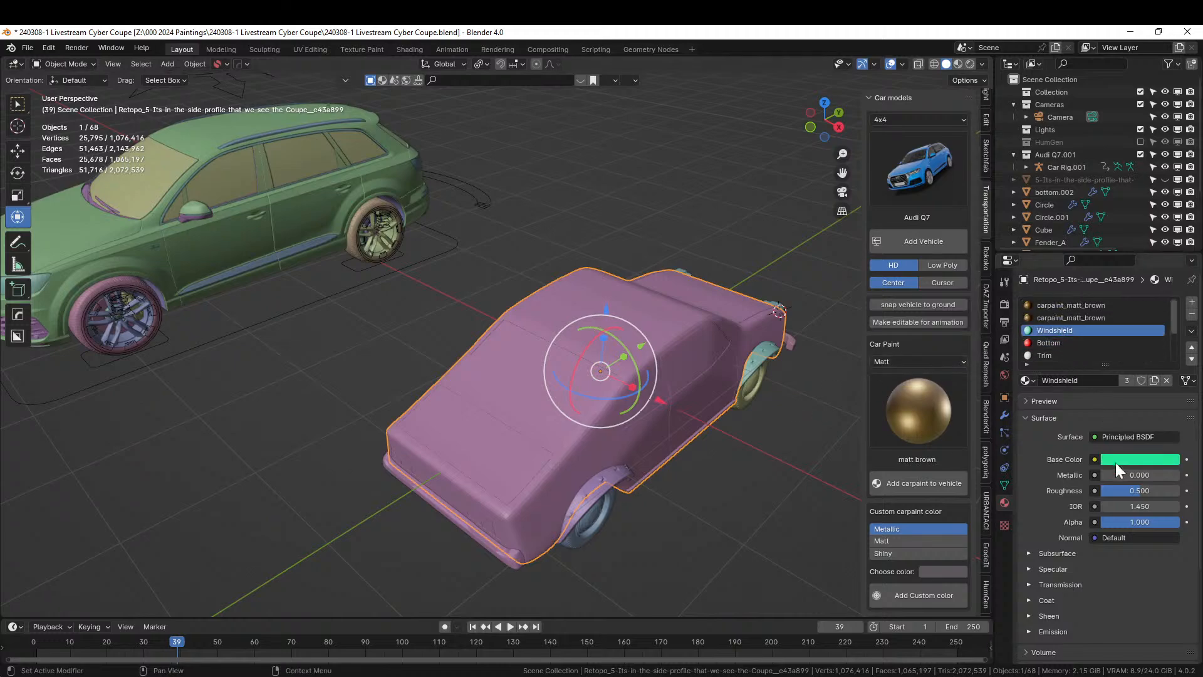
drag(1140, 495, 1121, 475)
click(1132, 462)
drag(1171, 342, 1169, 367)
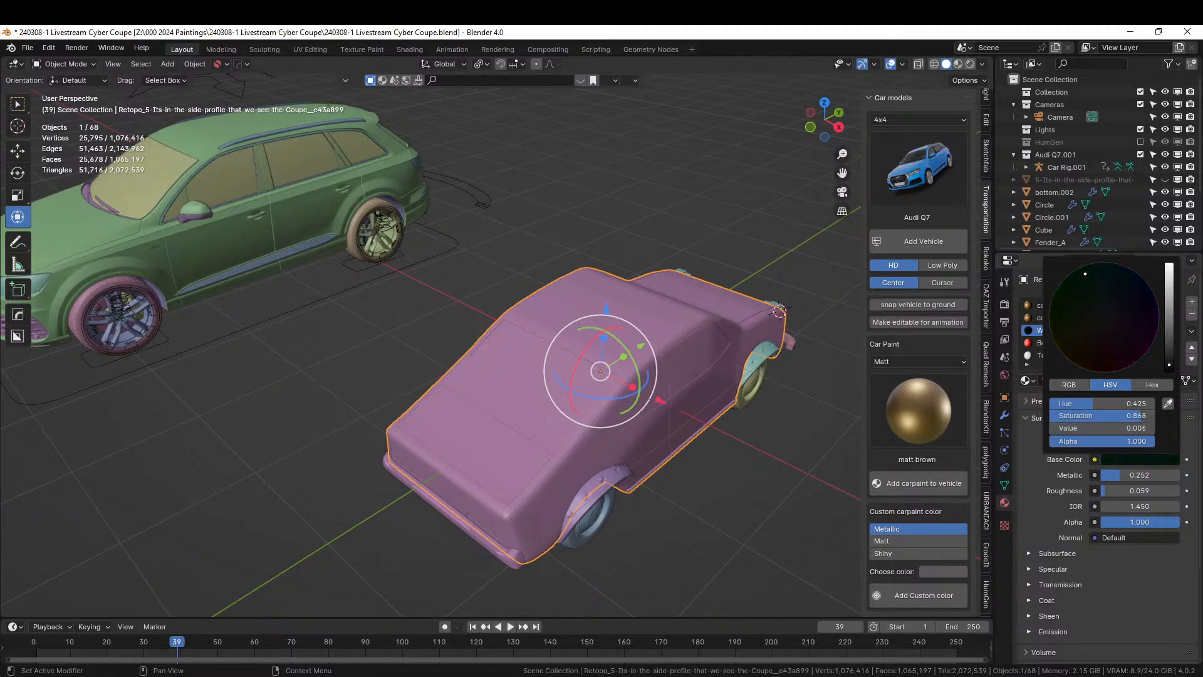
Switch the viewport to rendered shading and view the coupe's windows and side up close
click(968, 64)
mouse_move(683, 470)
middle_down()
mouse_move(622, 413)
mouse_move(653, 414)
mouse_move(591, 391)
mouse_move(431, 363)
mouse_move(399, 386)
mouse_move(183, 373)
mouse_move(223, 363)
mouse_move(644, 377)
mouse_move(645, 412)
mouse_move(563, 416)
mouse_move(594, 378)
mouse_move(509, 439)
mouse_move(396, 406)
mouse_move(478, 377)
middle_up()
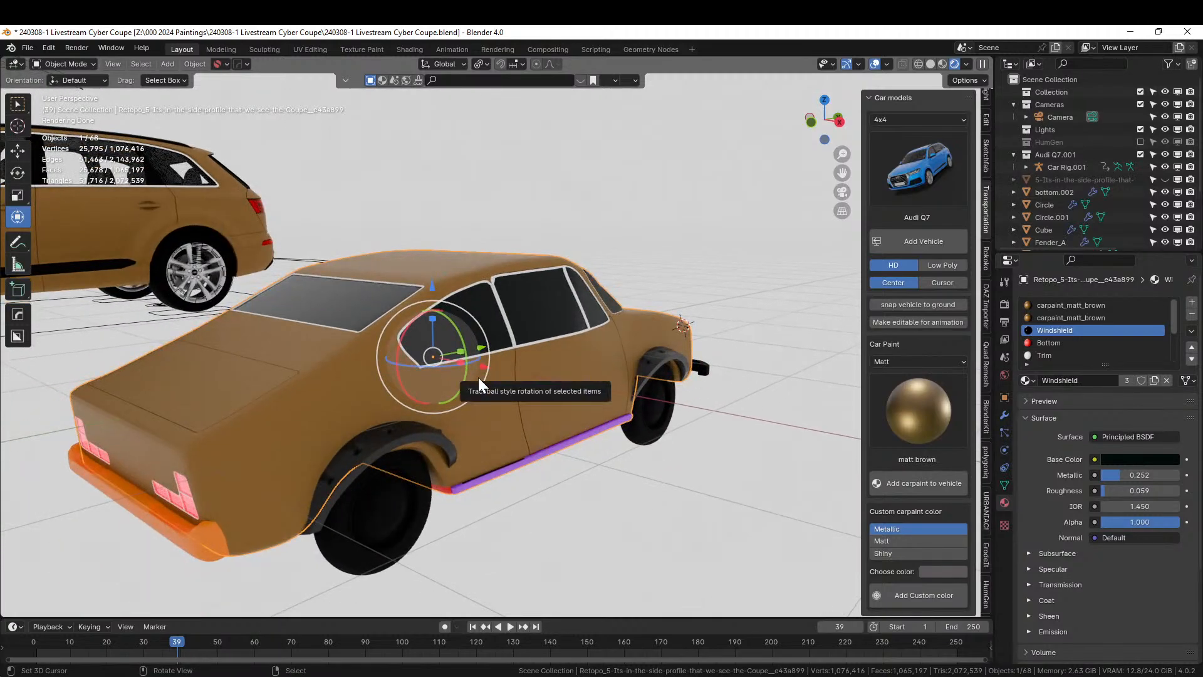
middle_drag(478, 377, 498, 336)
Replace the Trim material on the coupe's window surrounds with the existing Chrome material and check the trim up close
click(1043, 355)
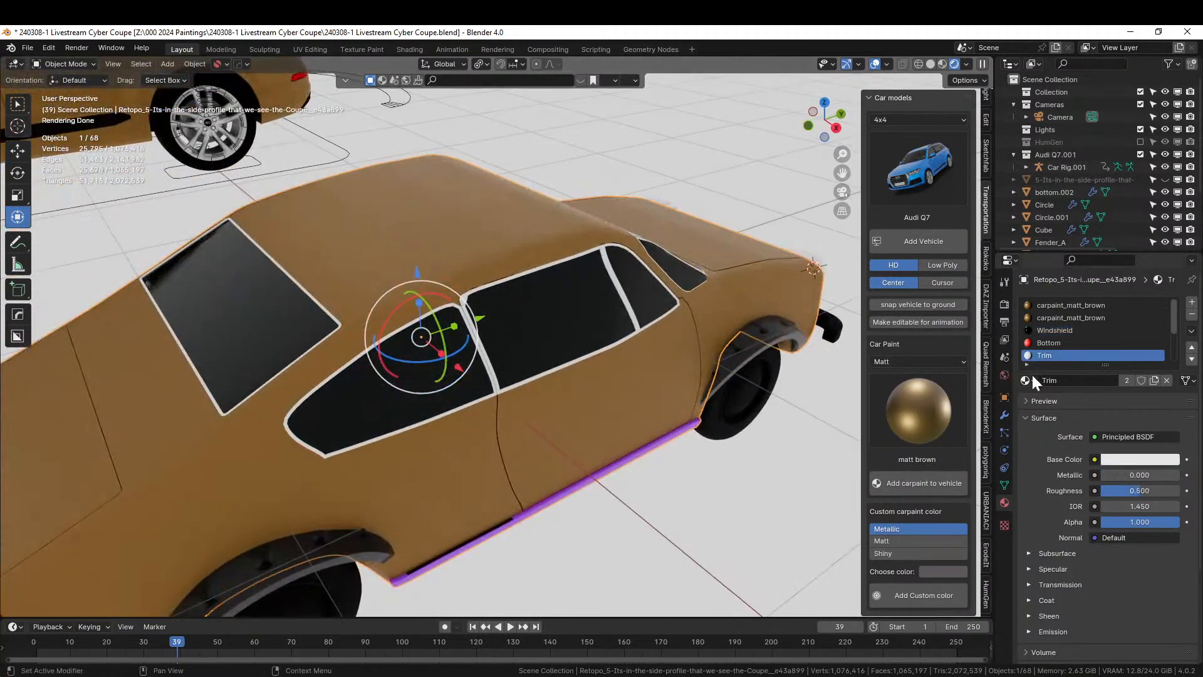
click(1034, 381)
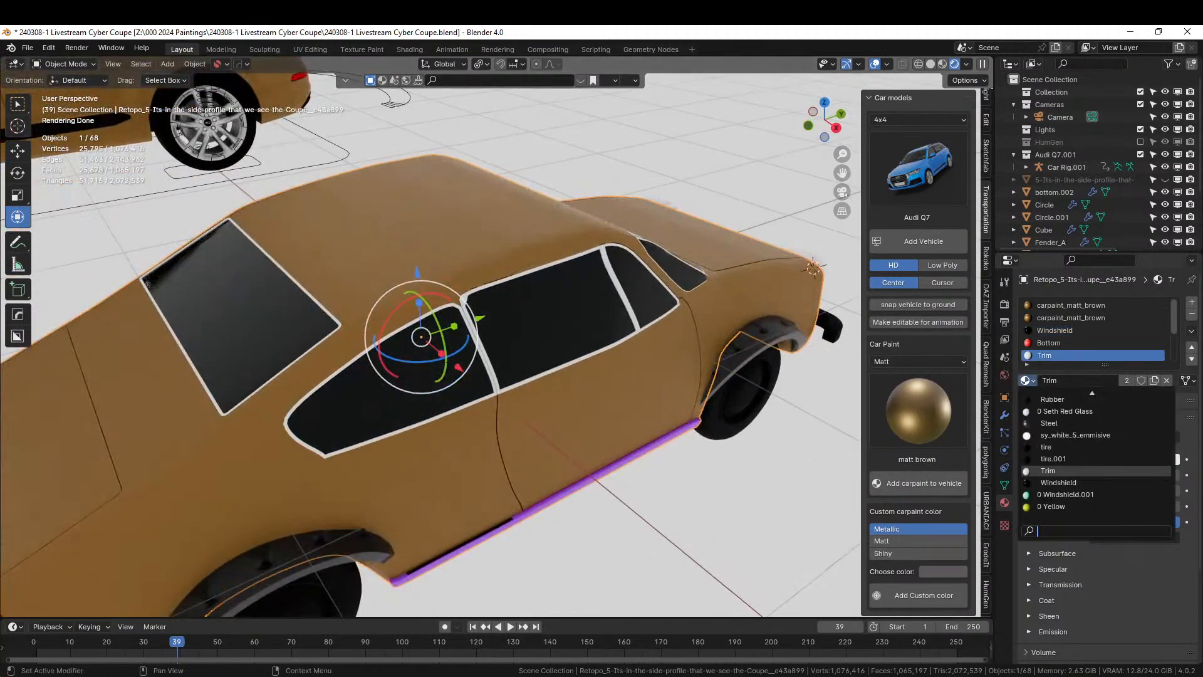
text(chro)
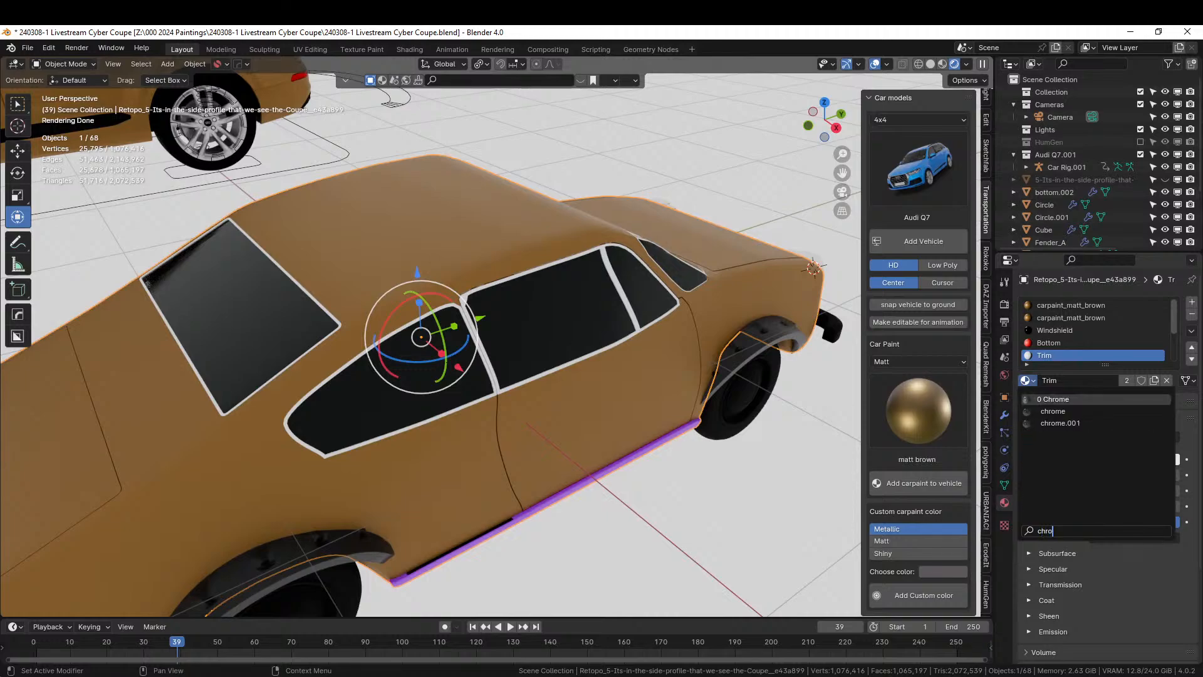
key(Return)
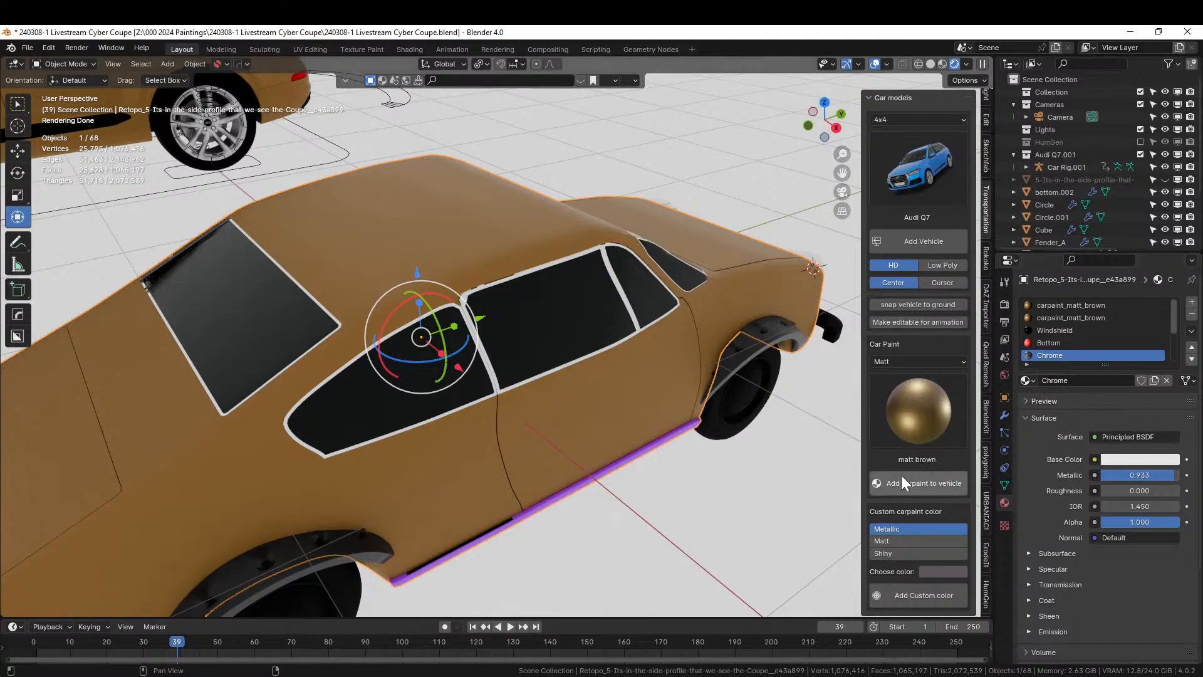
middle_drag(833, 454, 570, 431)
key(Tab)
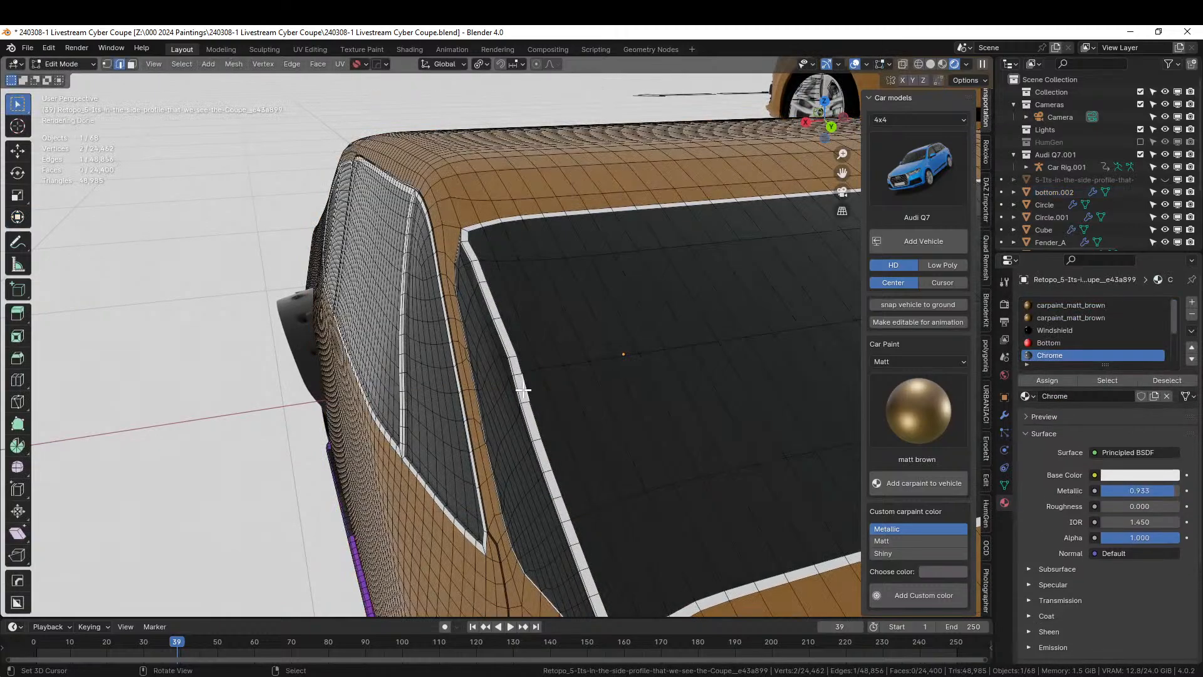
key(Tab)
mouse_move(524, 390)
middle_down()
mouse_move(413, 383)
mouse_move(525, 401)
middle_up()
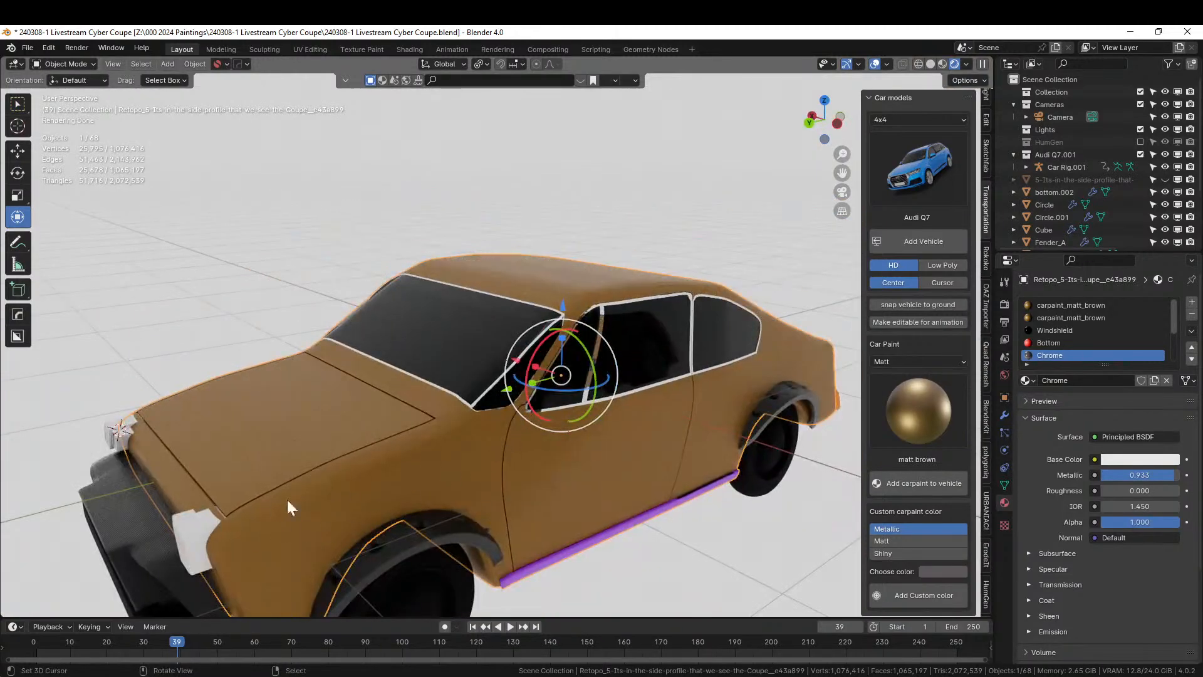
Assign the existing Chrome material to the coupe's headlight housings
middle_drag(355, 483, 369, 444)
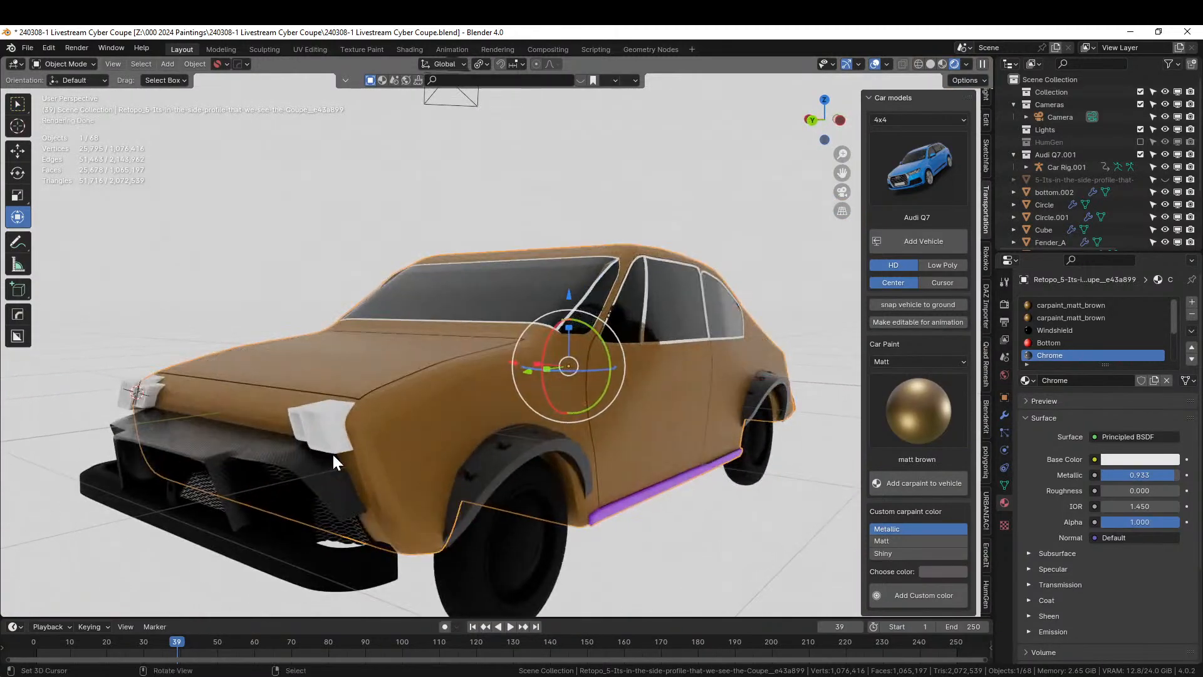
click(314, 413)
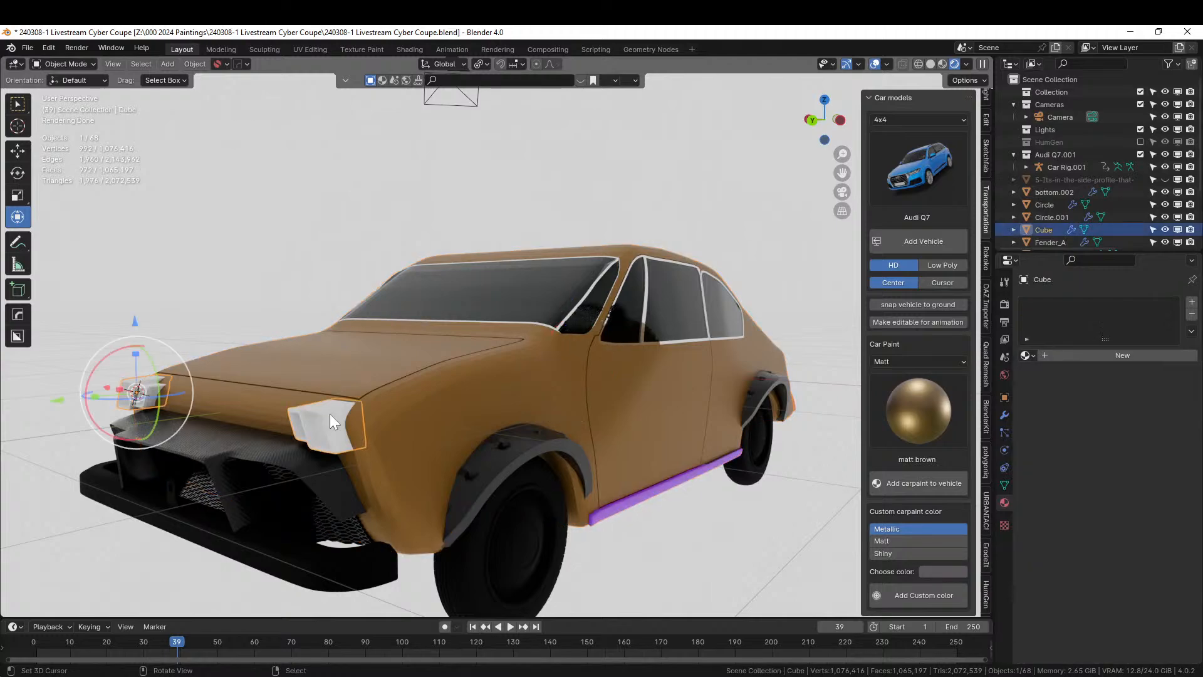
click(1028, 355)
text(chro)
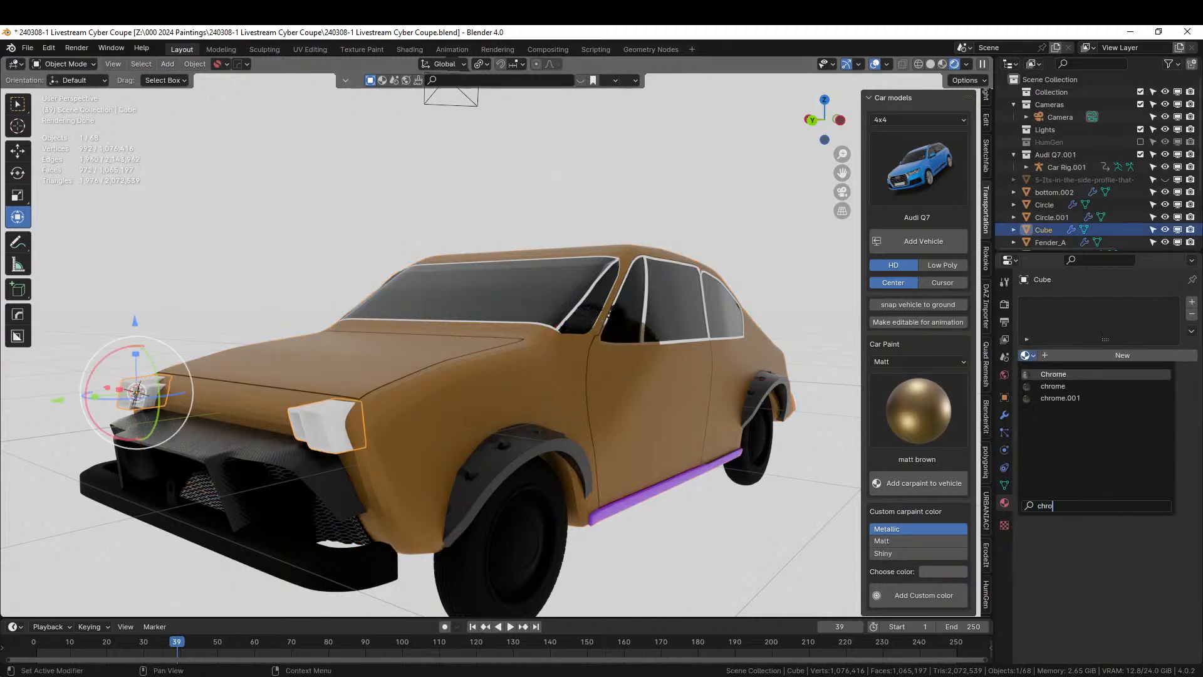
key(Return)
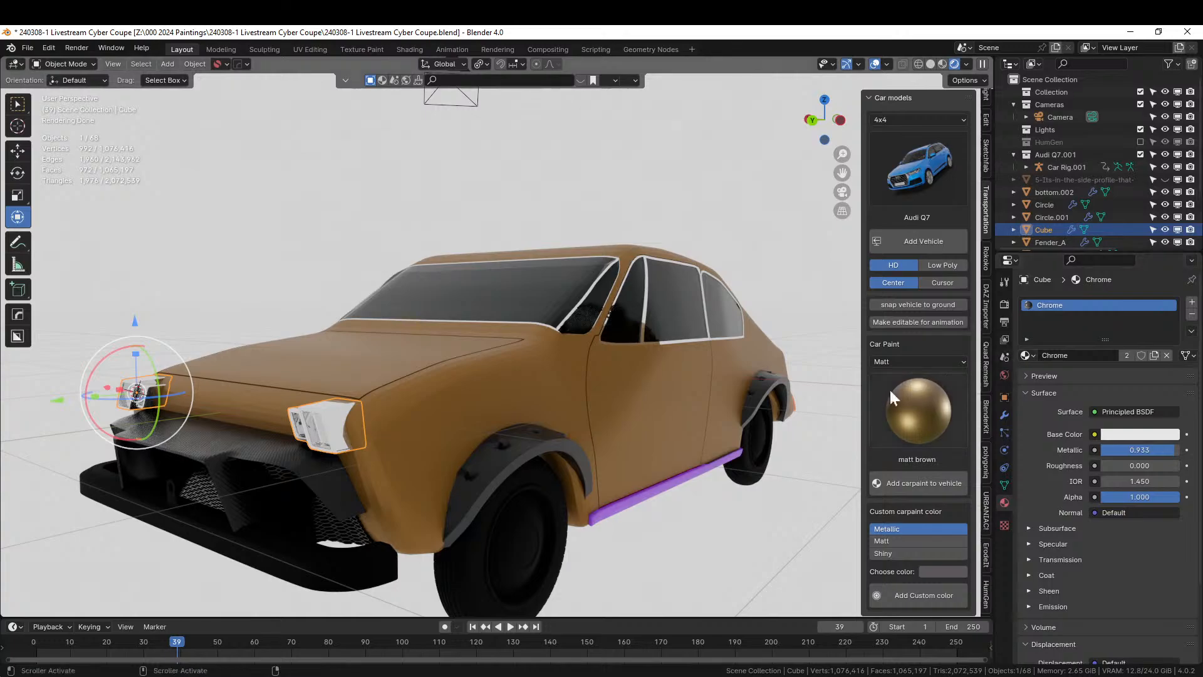
click(295, 191)
middle_drag(295, 190, 118, 196)
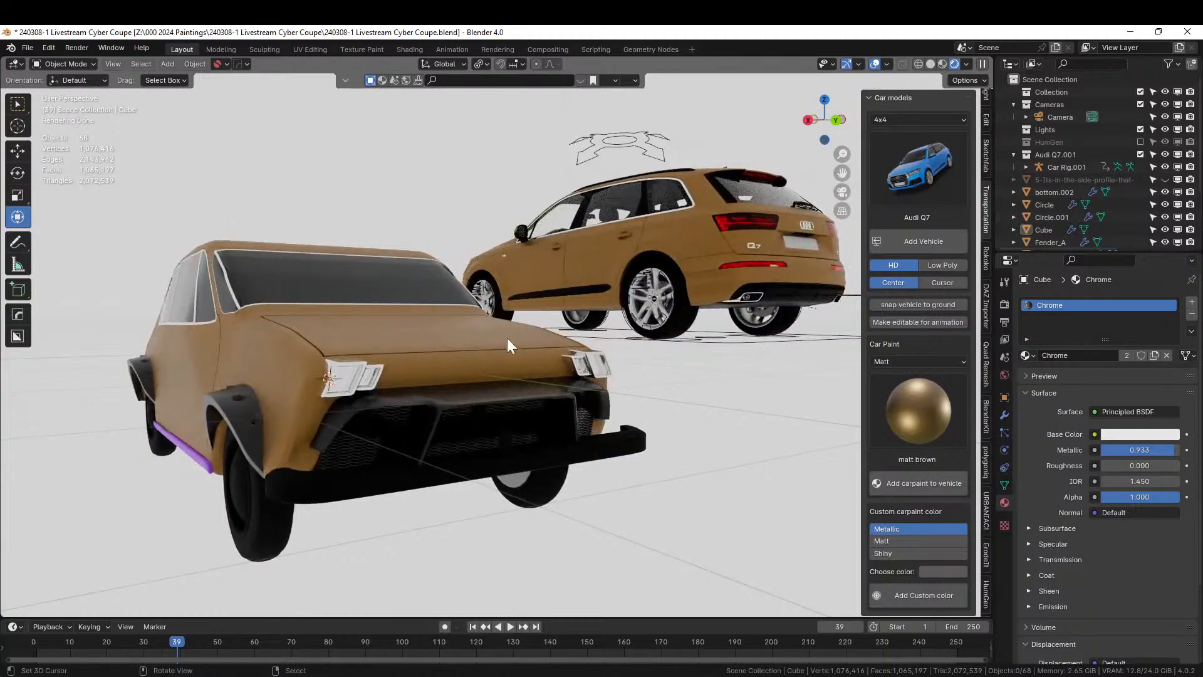
Examine the front grille up close and compare its Multi_SuperCar.208 and Multi_SuperCar.209 materials
middle_drag(510, 379, 530, 387)
click(556, 438)
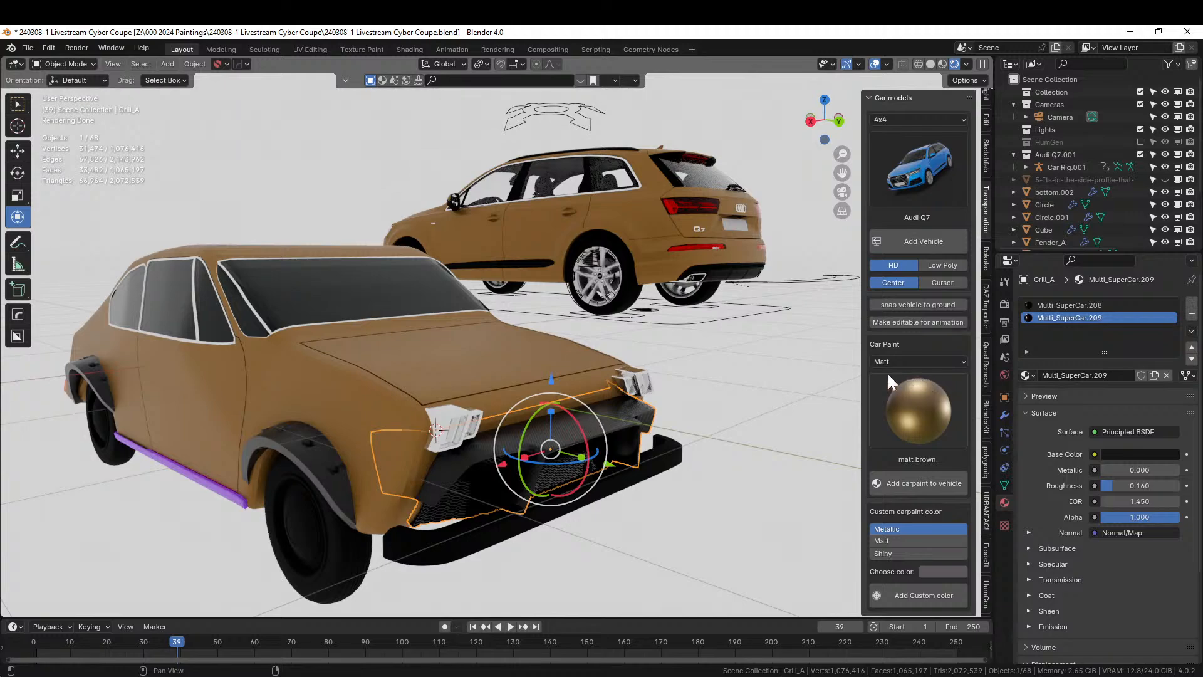
click(1076, 303)
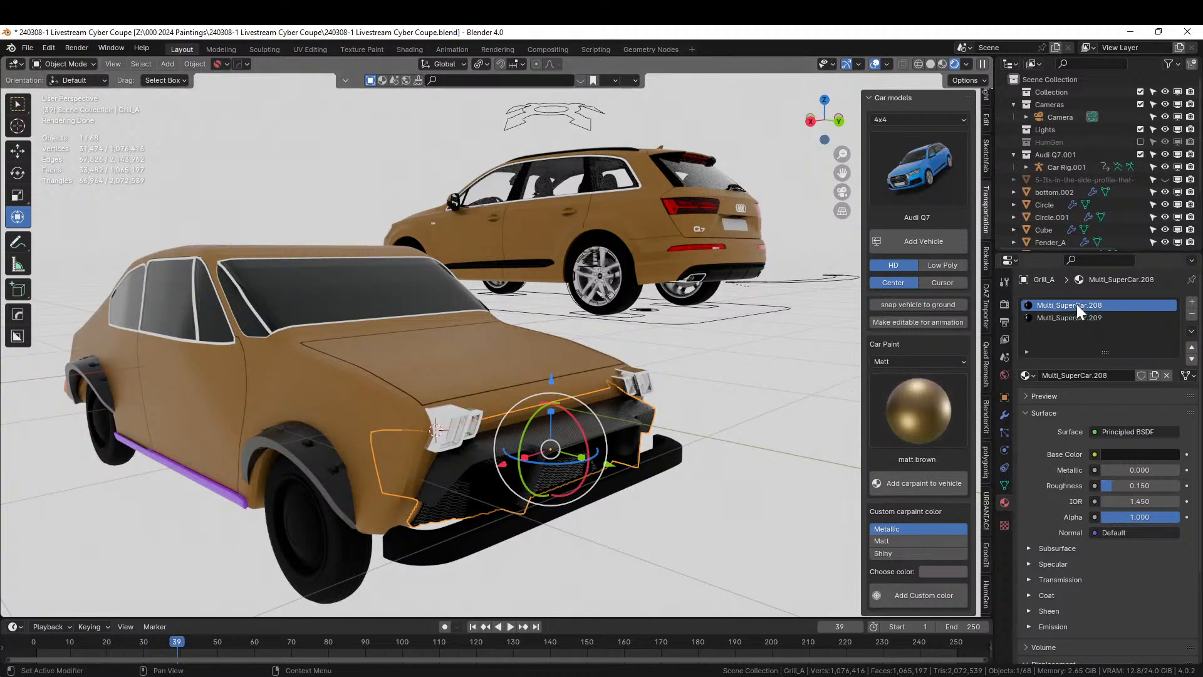
click(1080, 318)
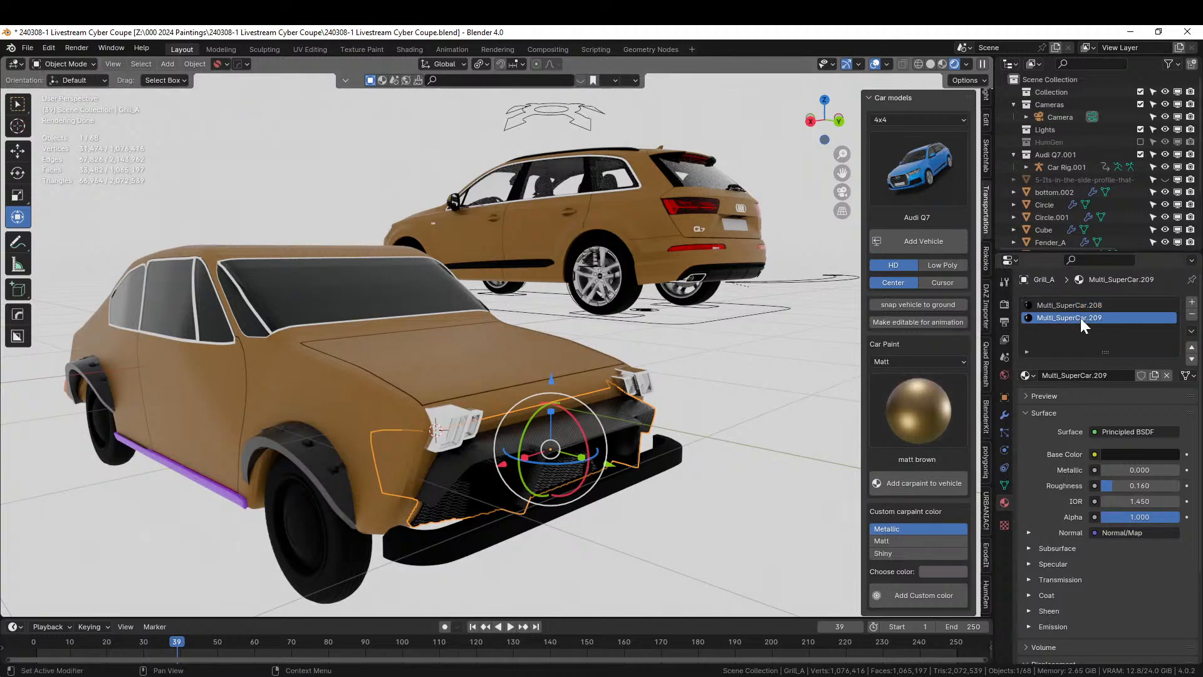
click(598, 424)
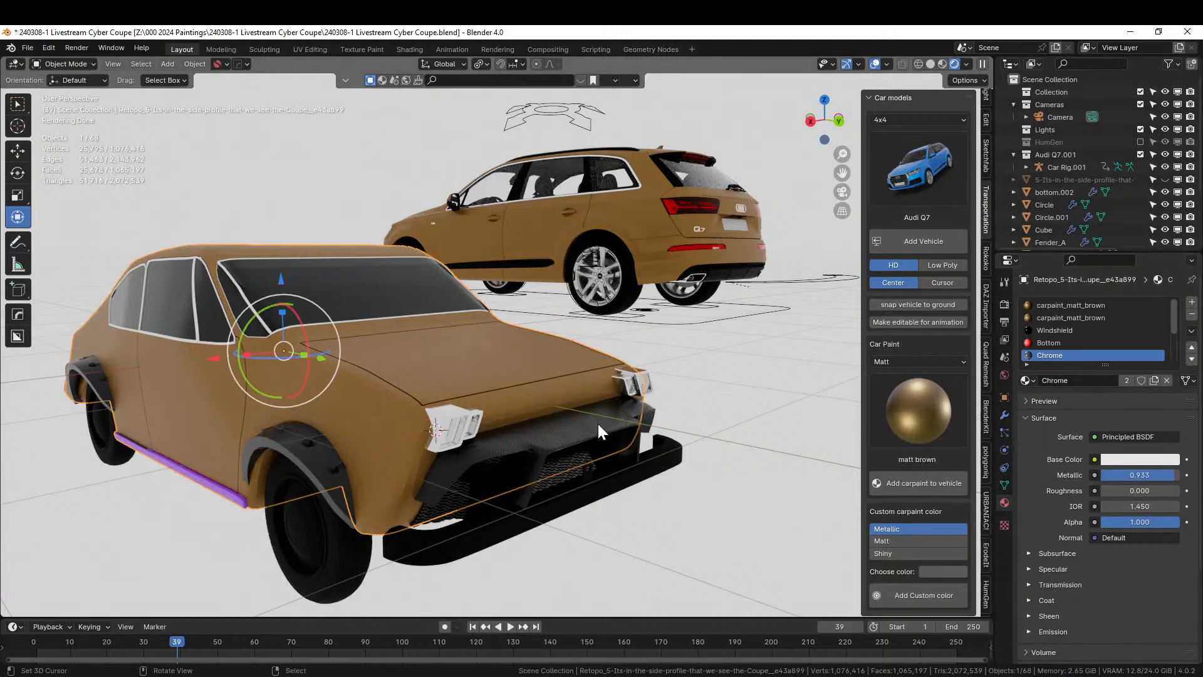
scroll(585, 428, up, 2)
shift+middle_drag(620, 455, 599, 378)
scroll(598, 376, up, 2)
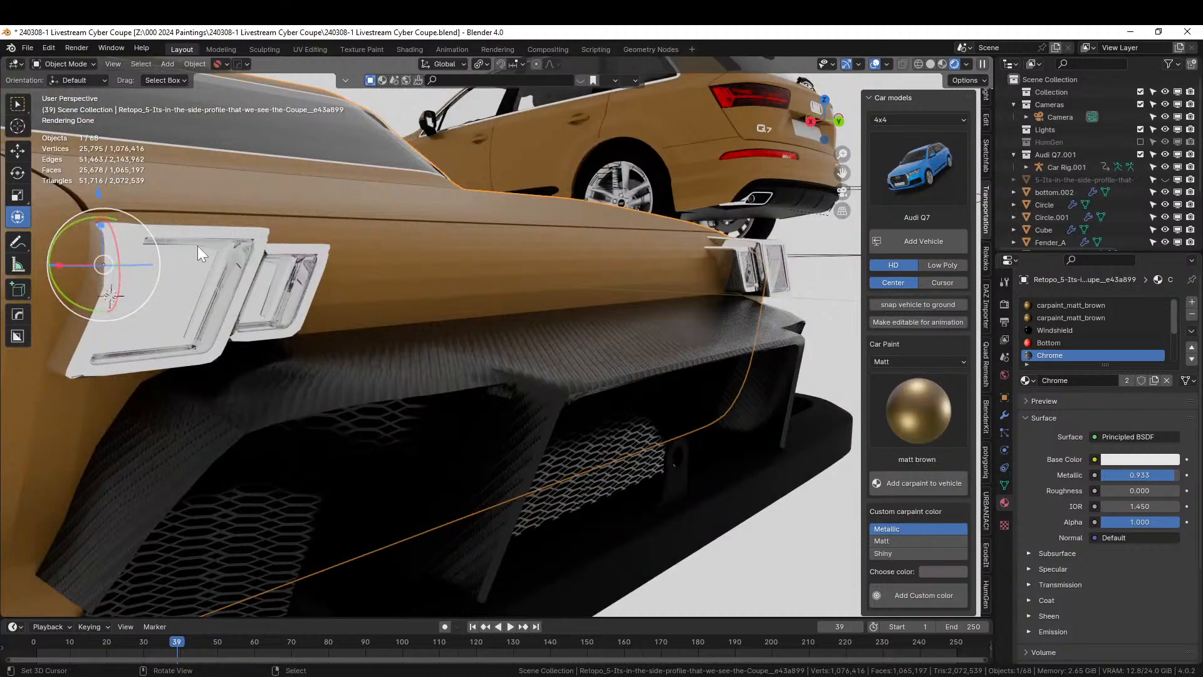
click(572, 378)
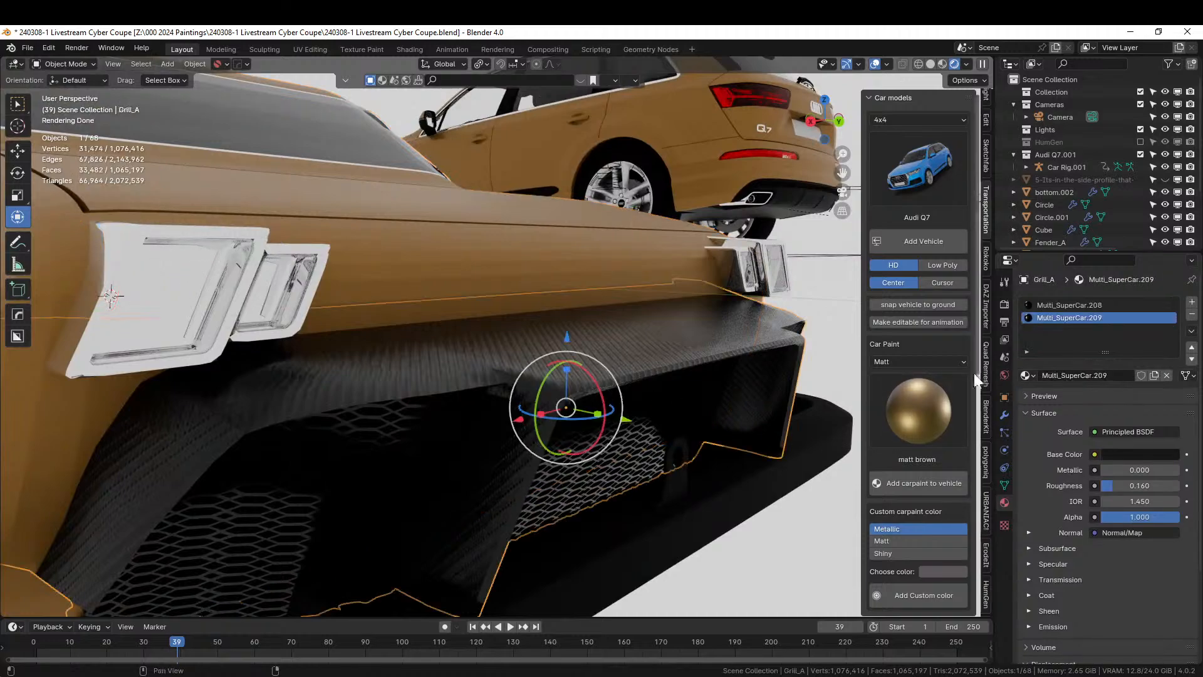
click(1096, 306)
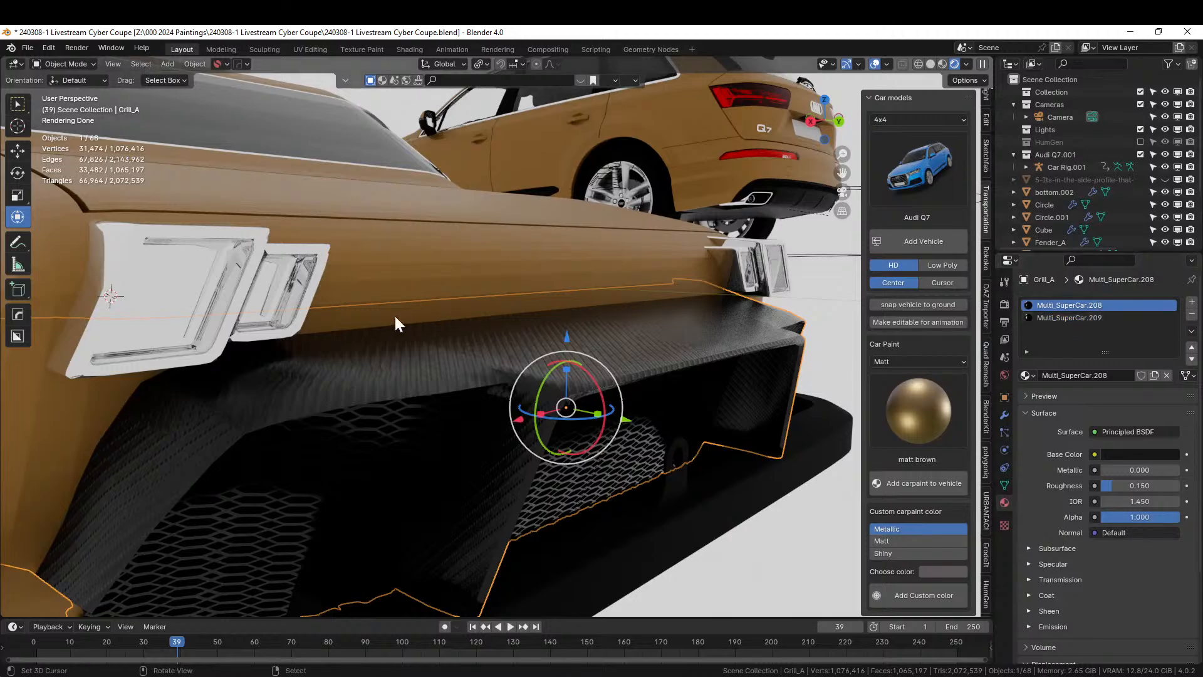
Check the material on the Audi Q7's dark side panels and give the coupe's headlight housings plastic_shiny_grey
middle_drag(612, 148, 278, 229)
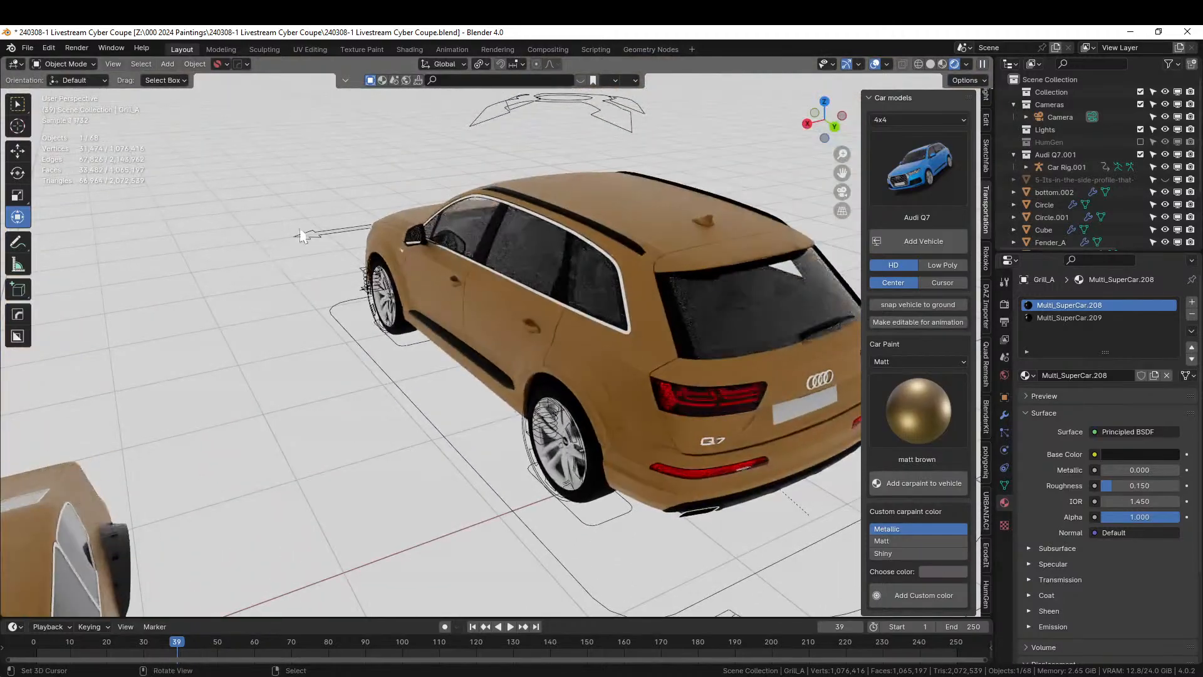
click(479, 362)
scroll(463, 370, down, 4)
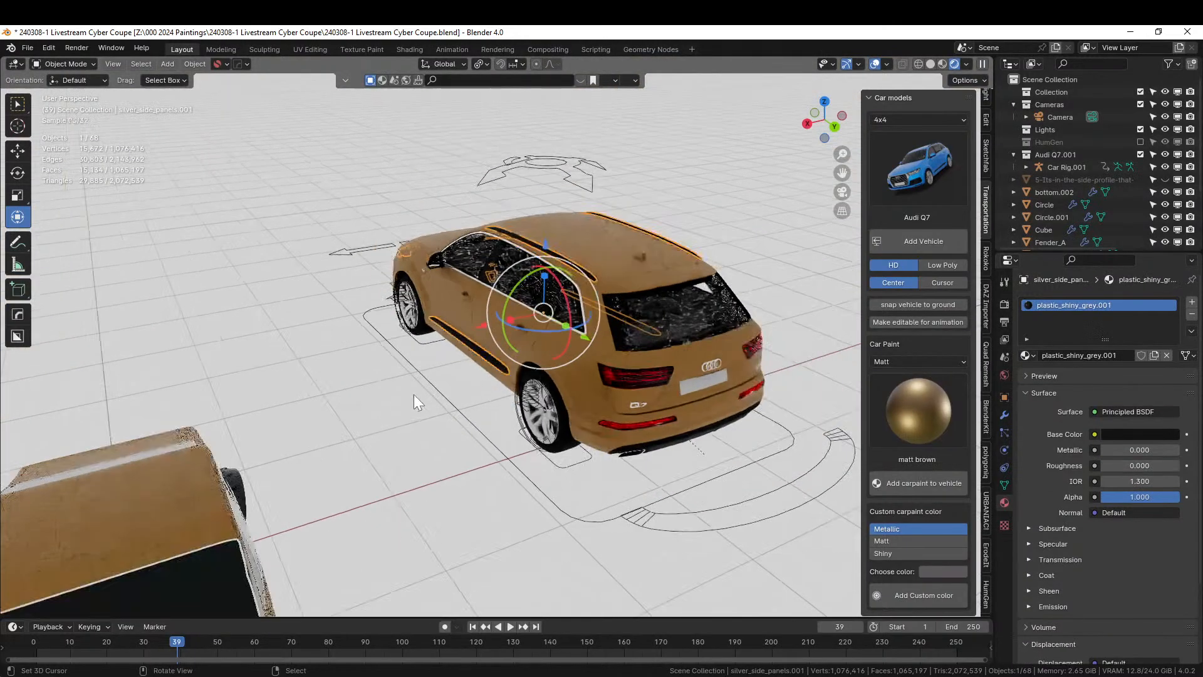
middle_drag(413, 394, 452, 468)
click(498, 531)
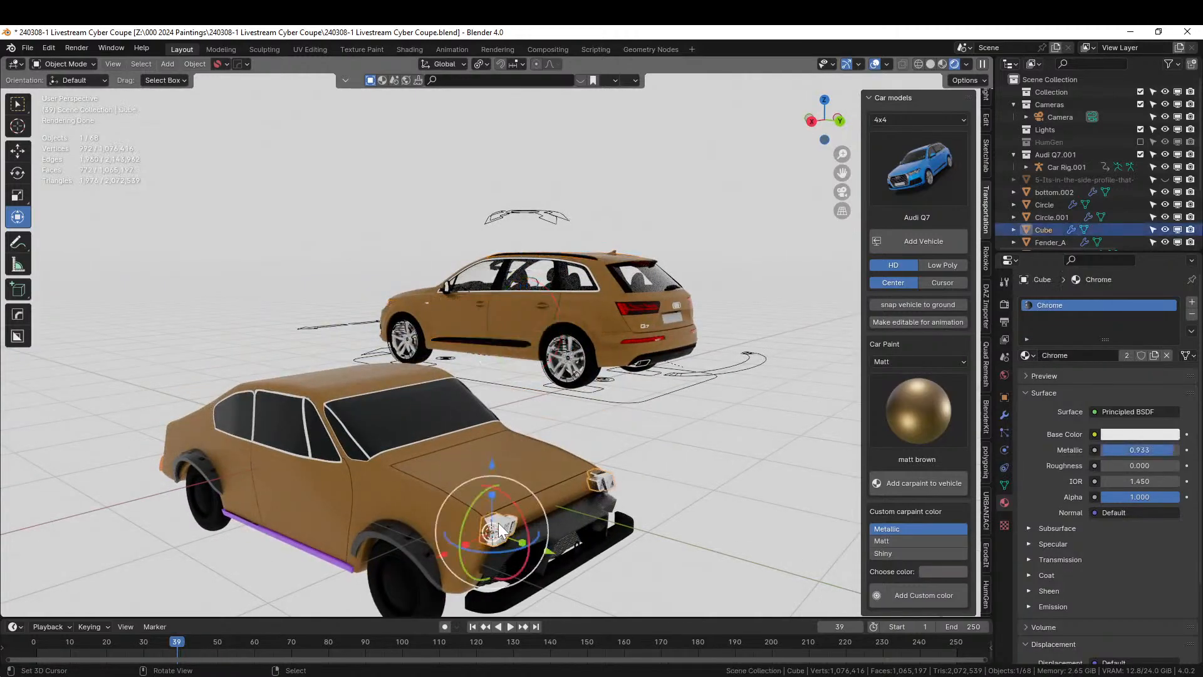
click(1028, 356)
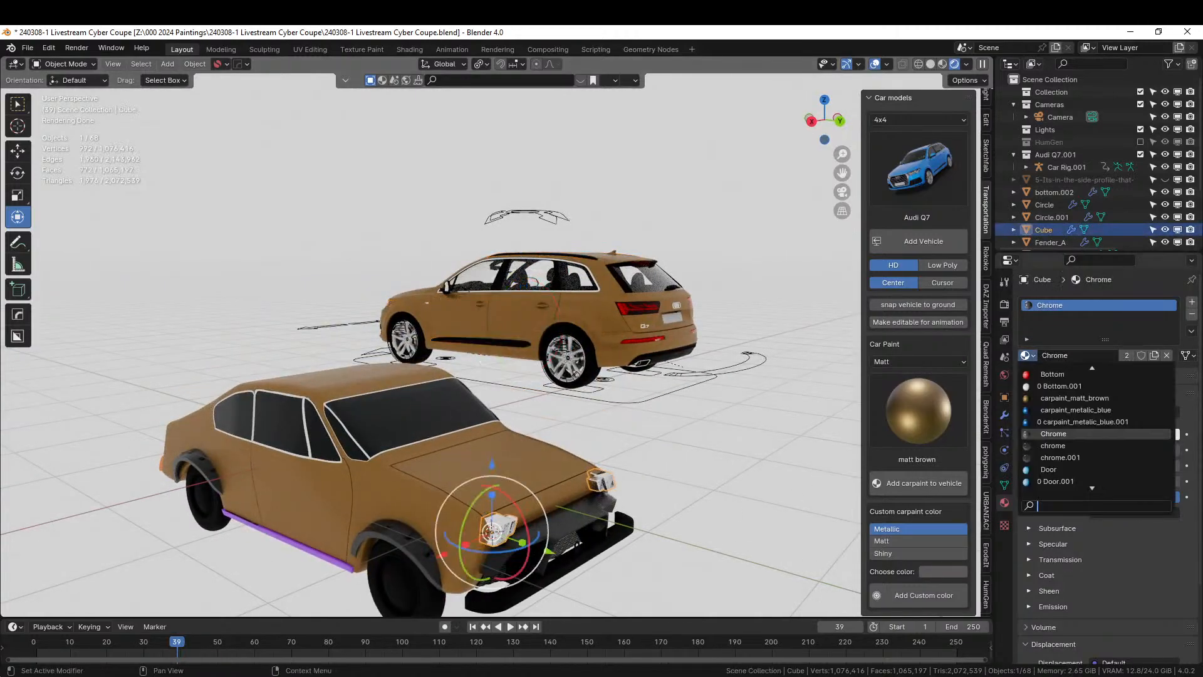
text(grey)
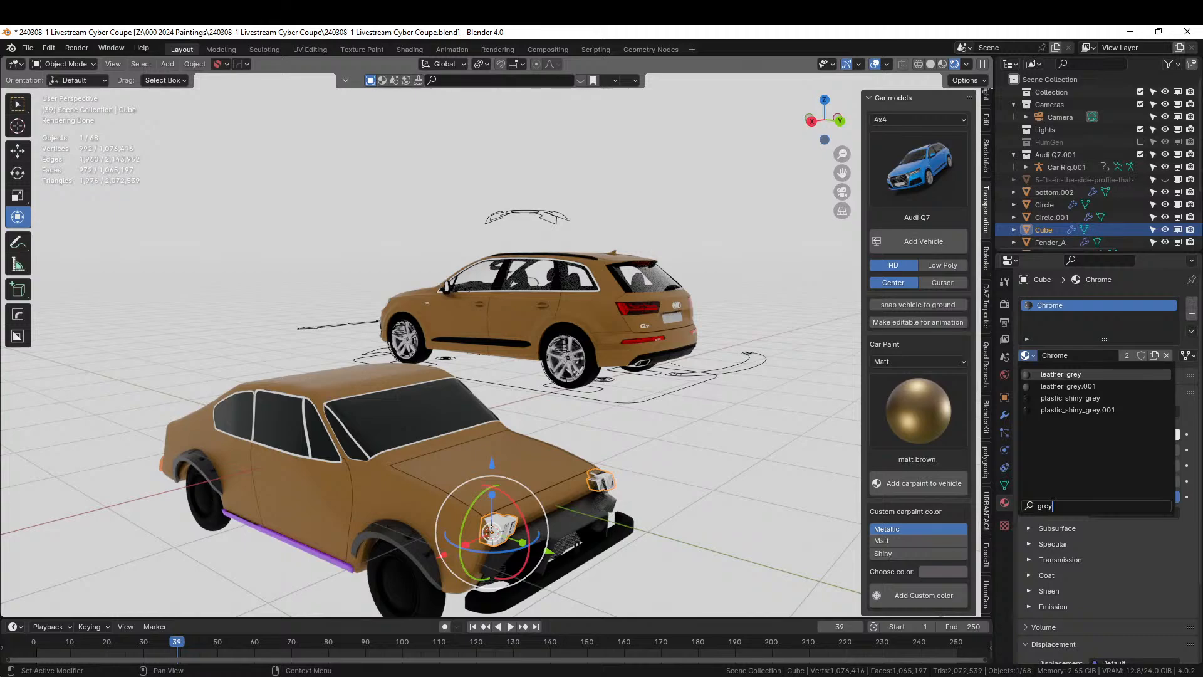
click(1061, 396)
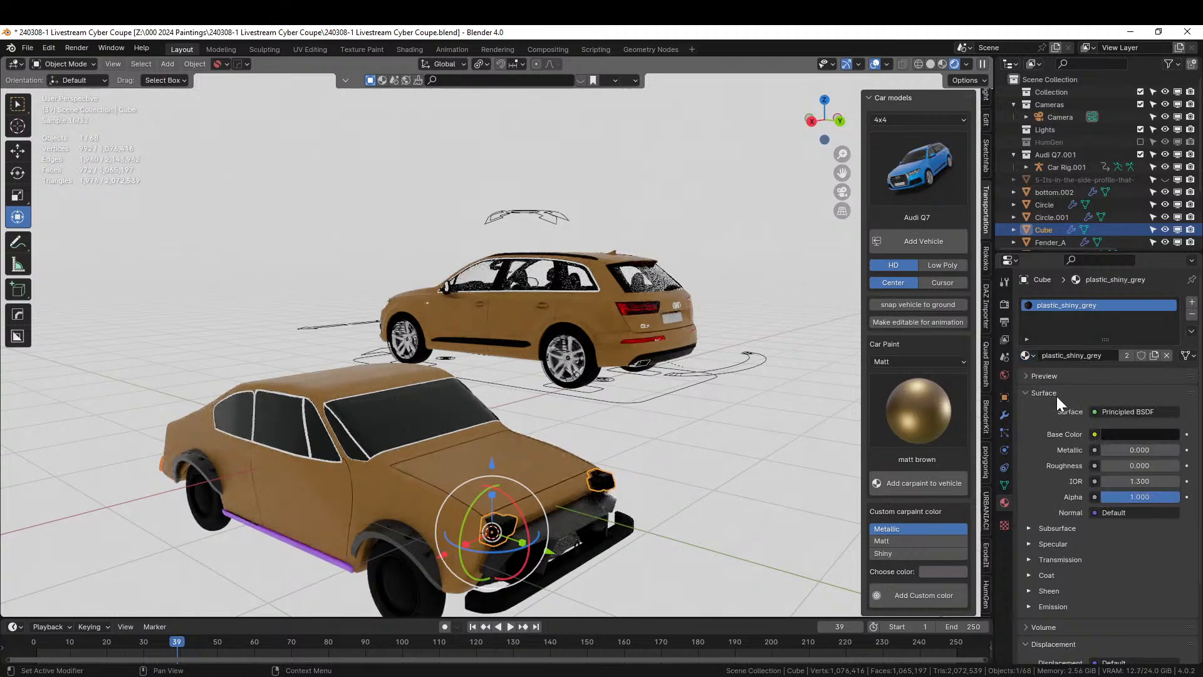
Assign the plastic_shiny_grey material to the coupe's wheel-arch fenders
click(391, 528)
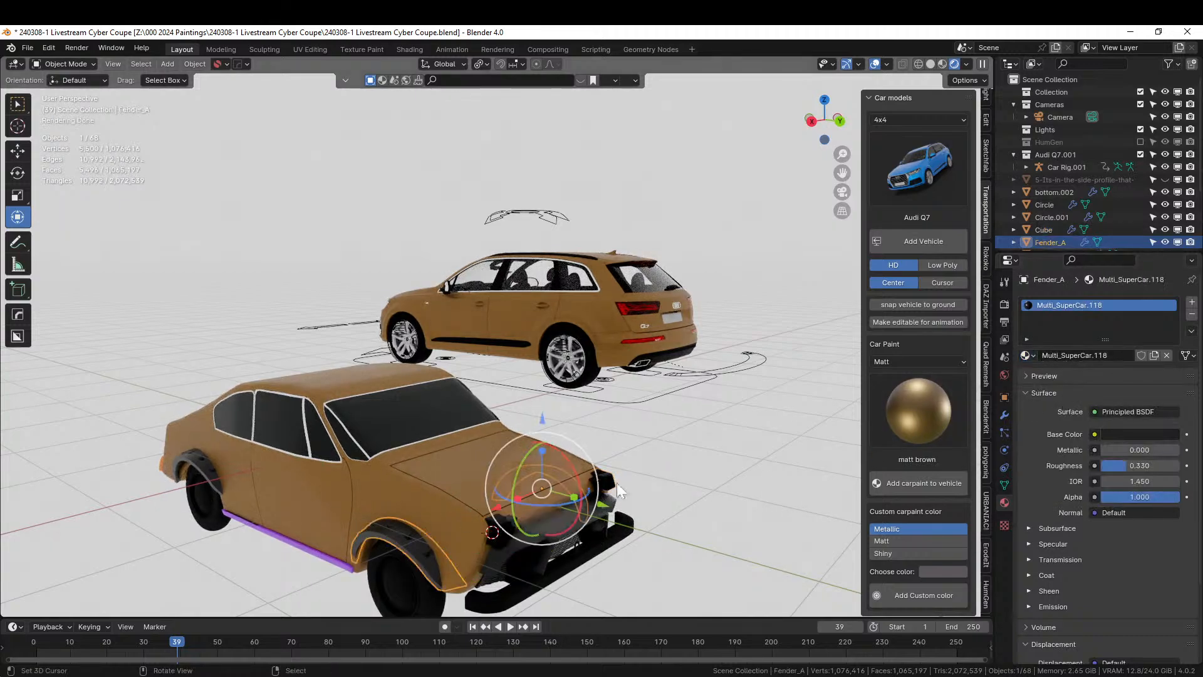
click(1039, 355)
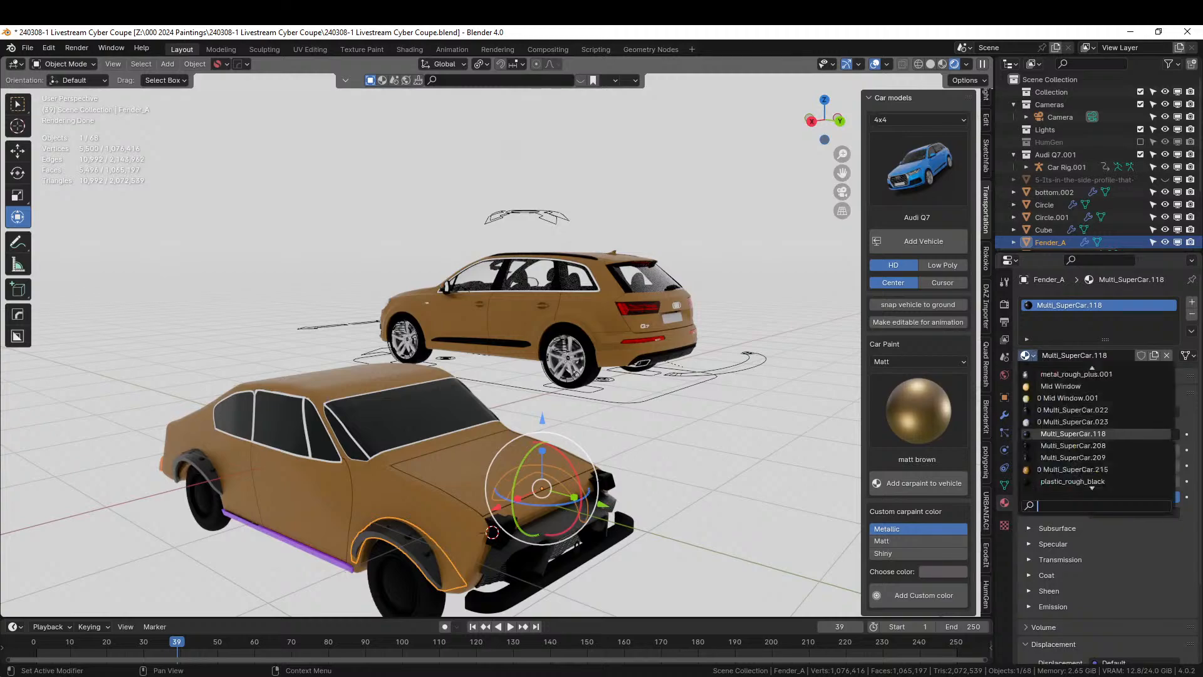
text(plast)
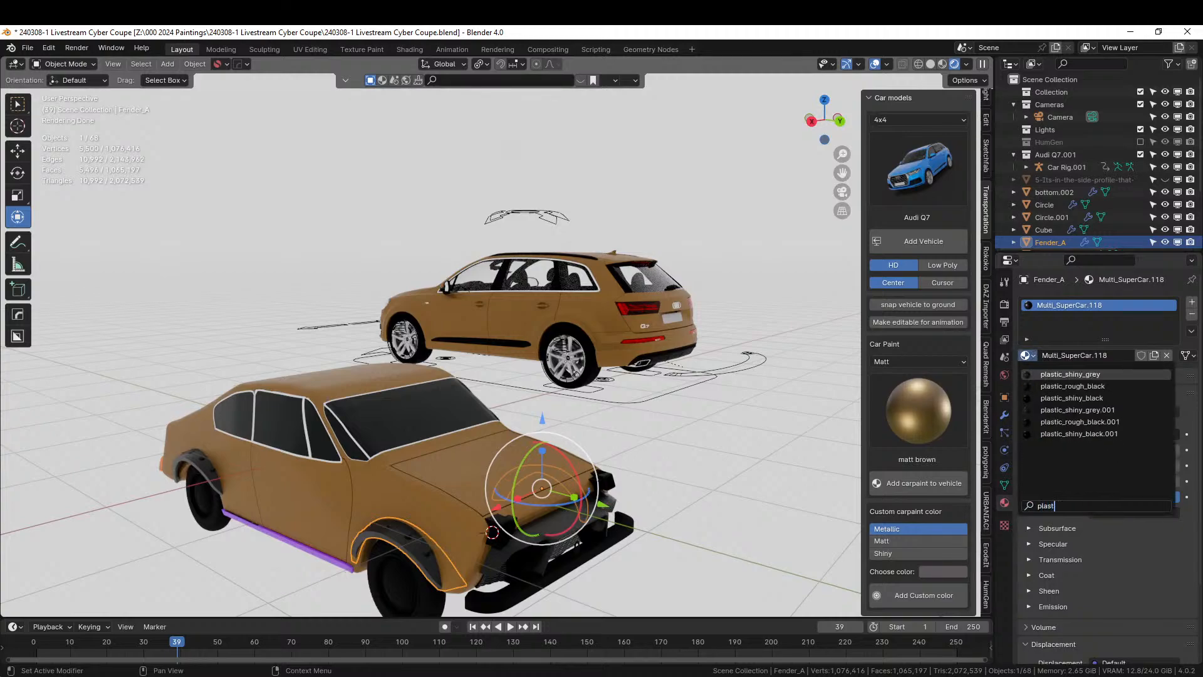
key(Return)
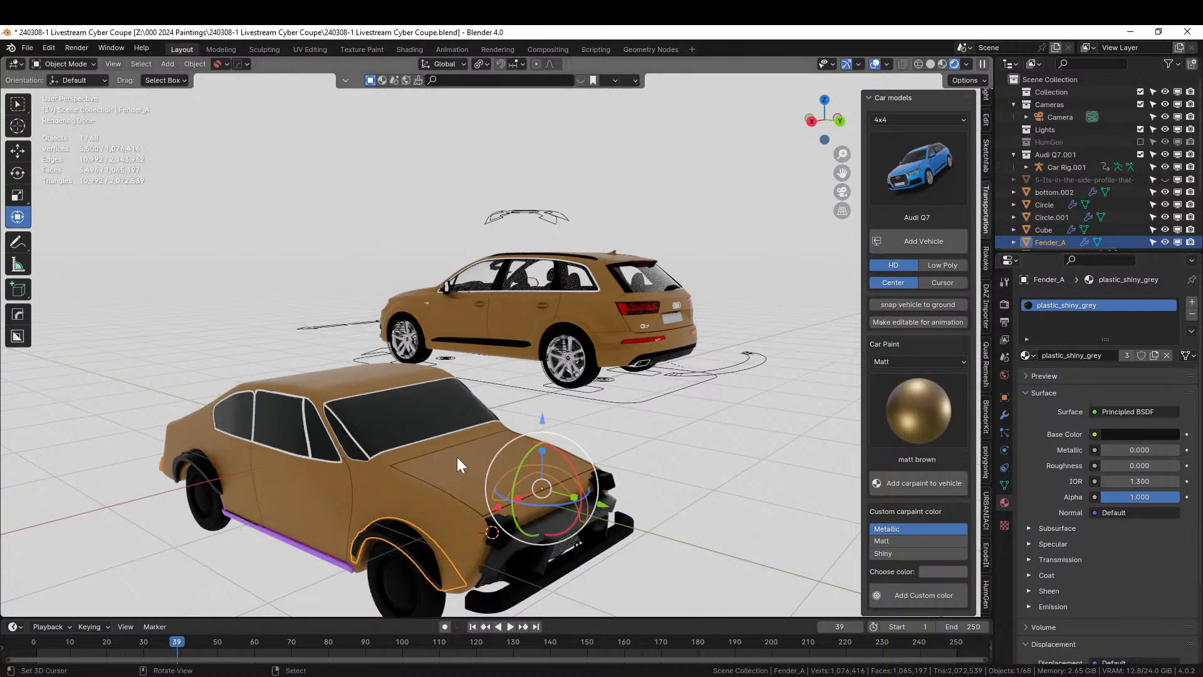
Assign the carpaint_matt_brown material to the coupe's wheel-arch fenders so they match the body
middle_drag(457, 456, 498, 442)
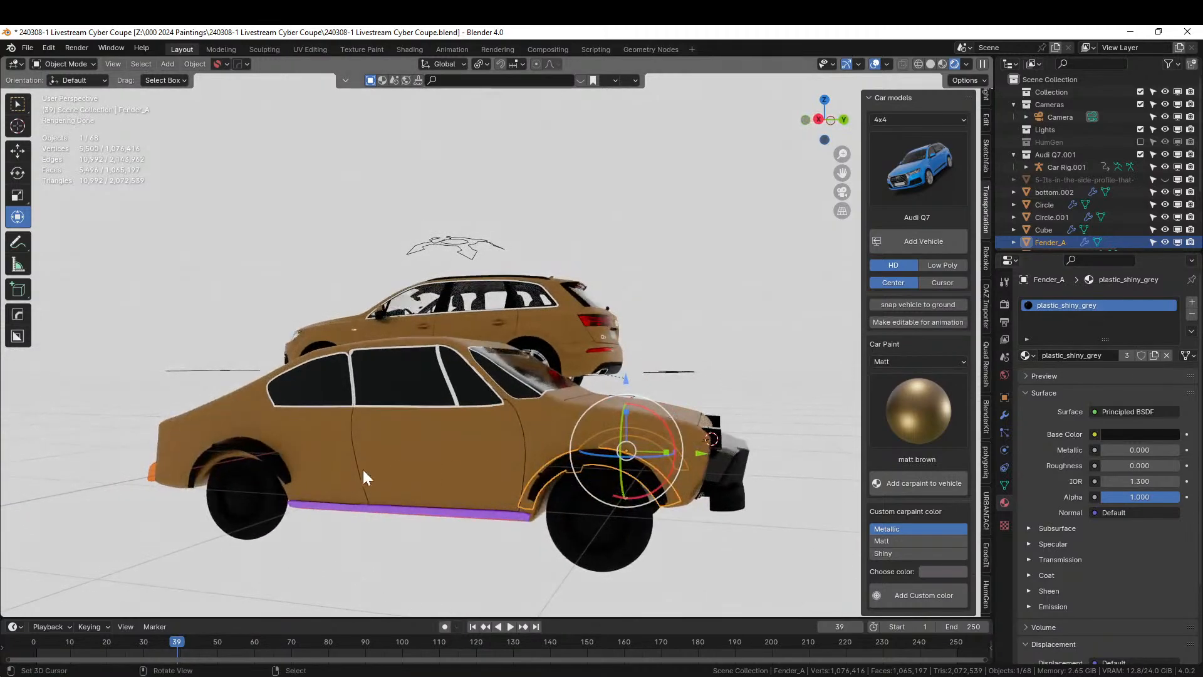
click(1028, 355)
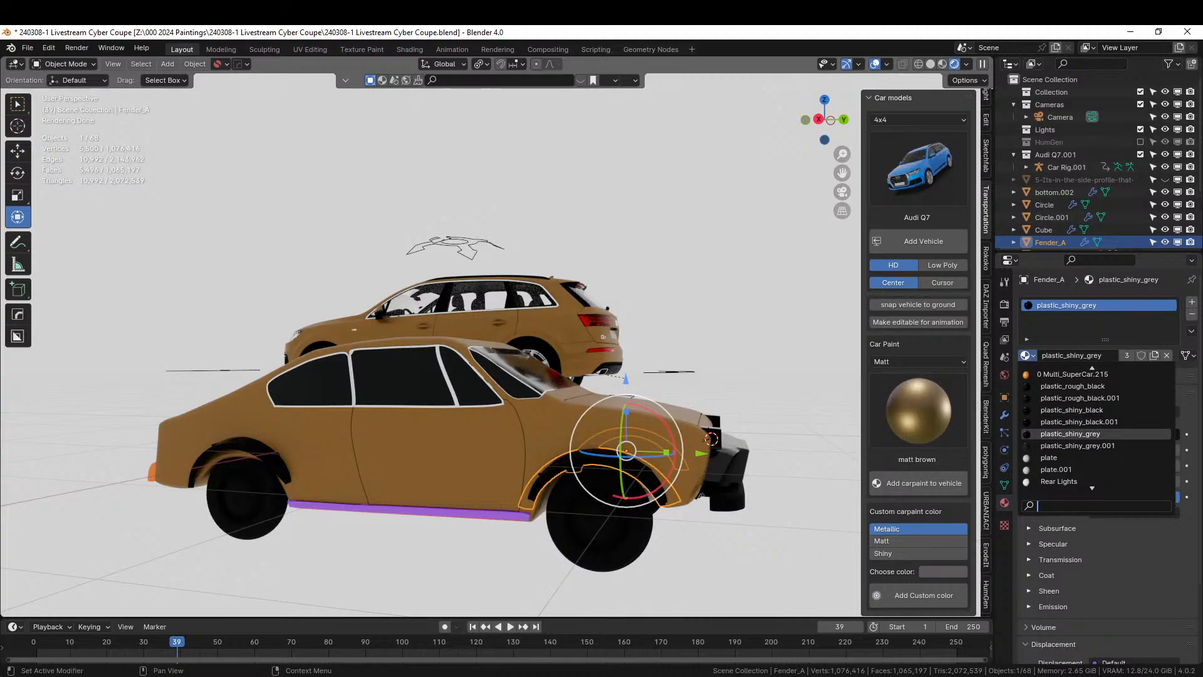
text(car)
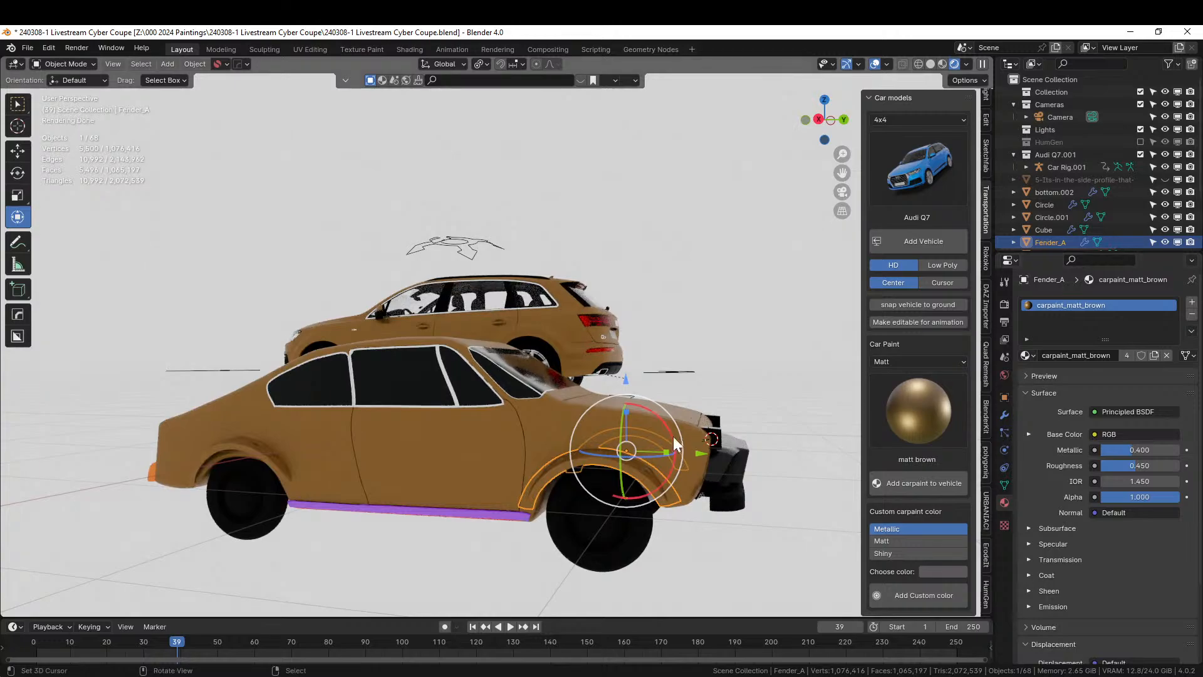
middle_drag(673, 436, 727, 363)
scroll(727, 363, up, 3)
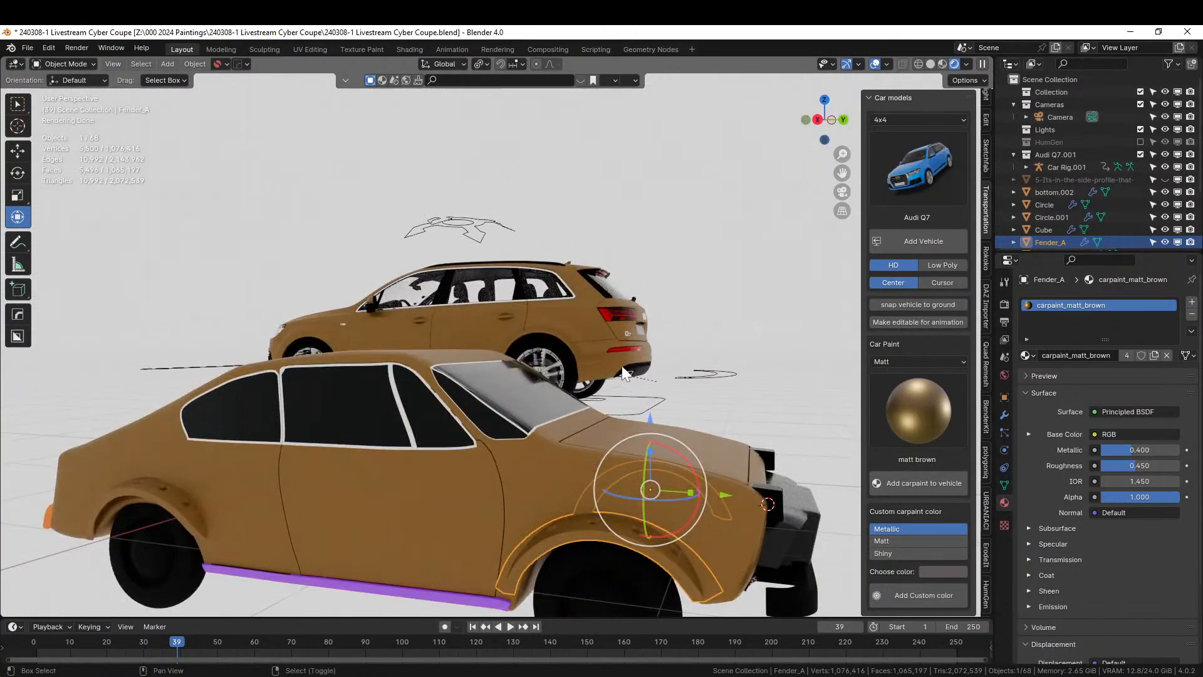
Select the coupe body and try plastic_shiny_grey in place of its Bottom material
middle_drag(624, 374, 589, 348)
click(581, 522)
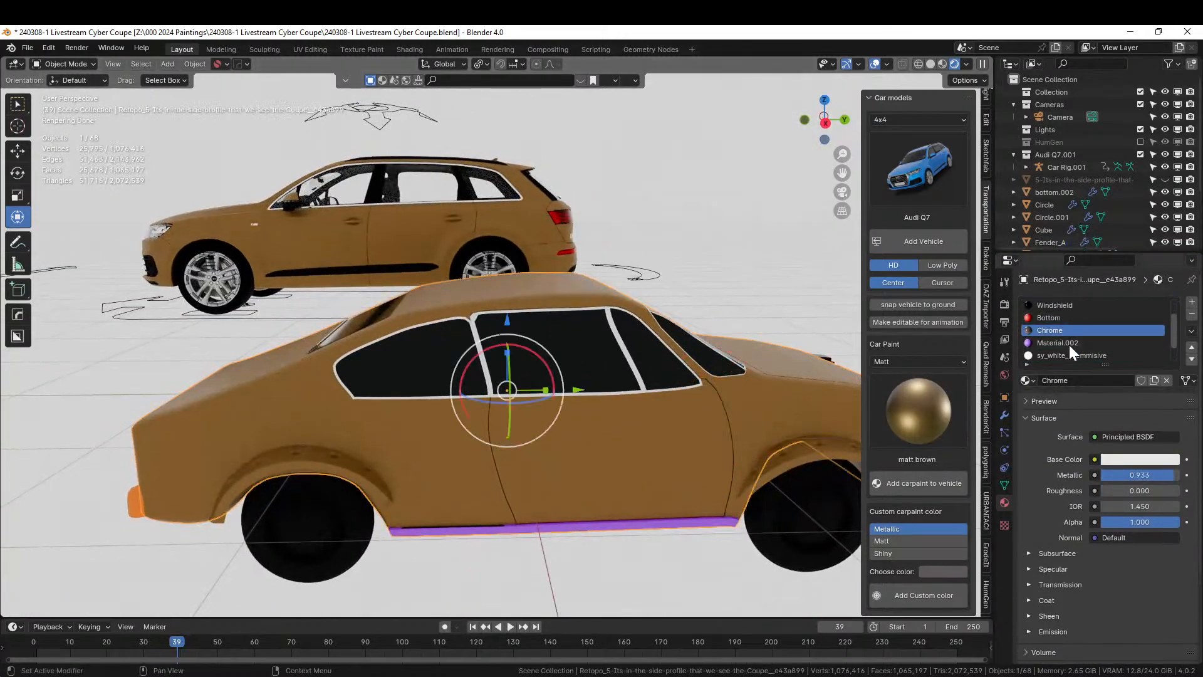
click(1053, 318)
click(1026, 380)
text(grey)
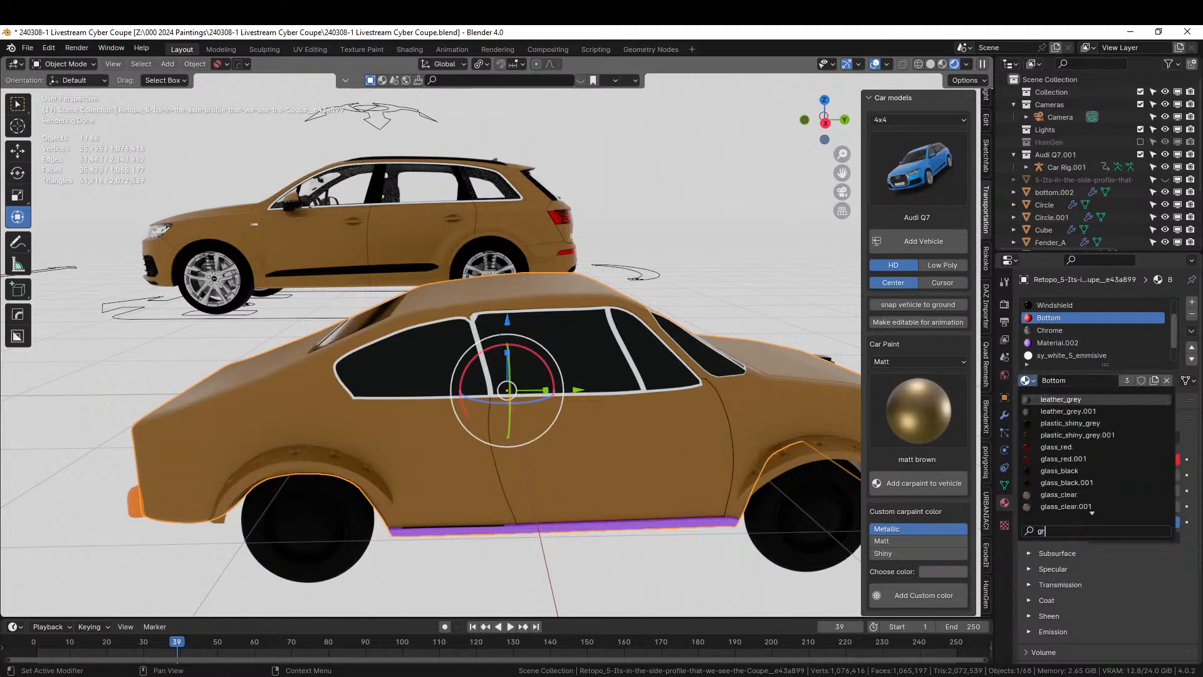
key(Down)
key(Down)
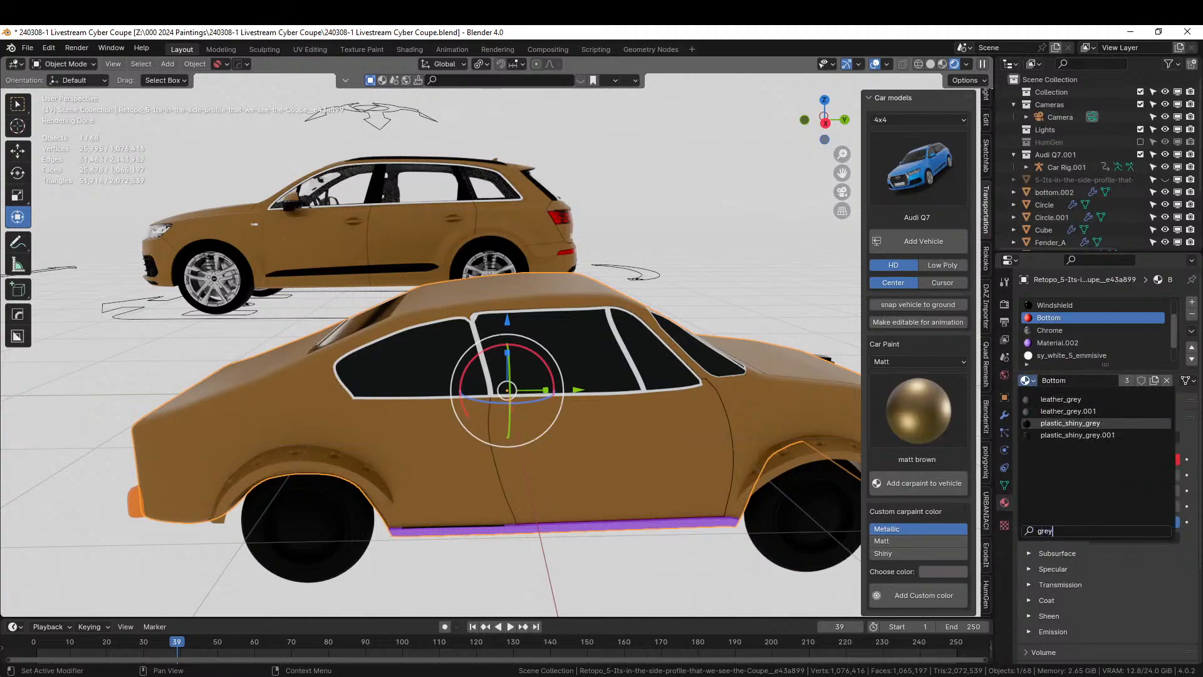
click(1114, 422)
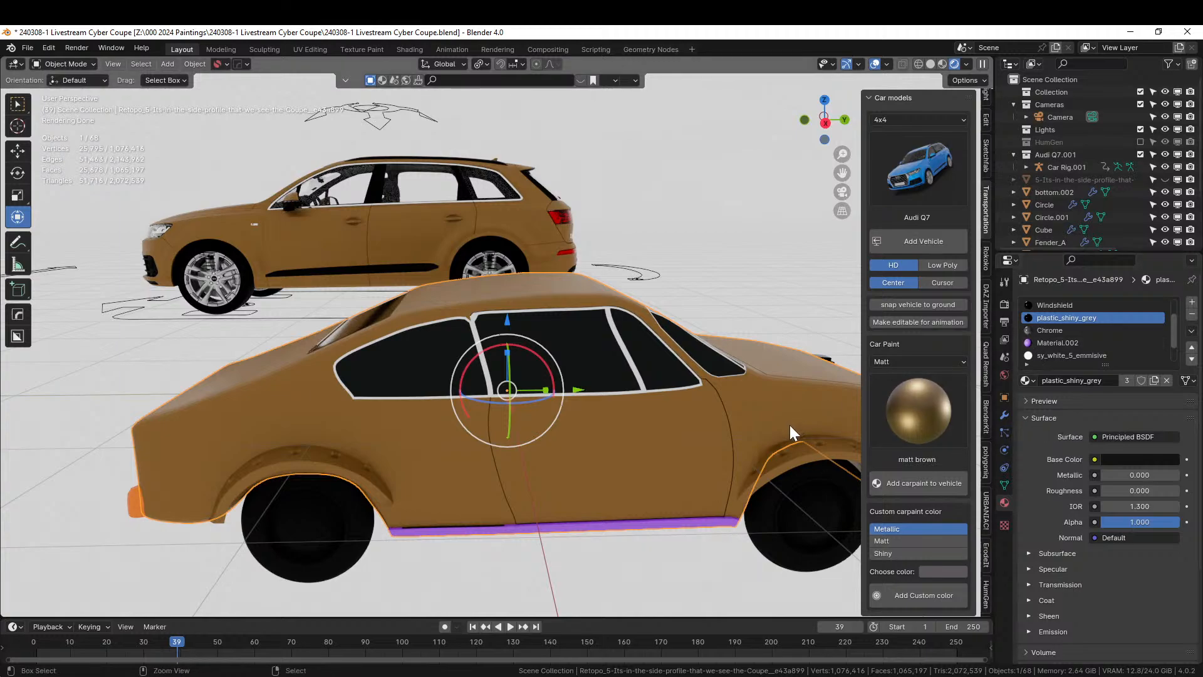
key(ctrl+z)
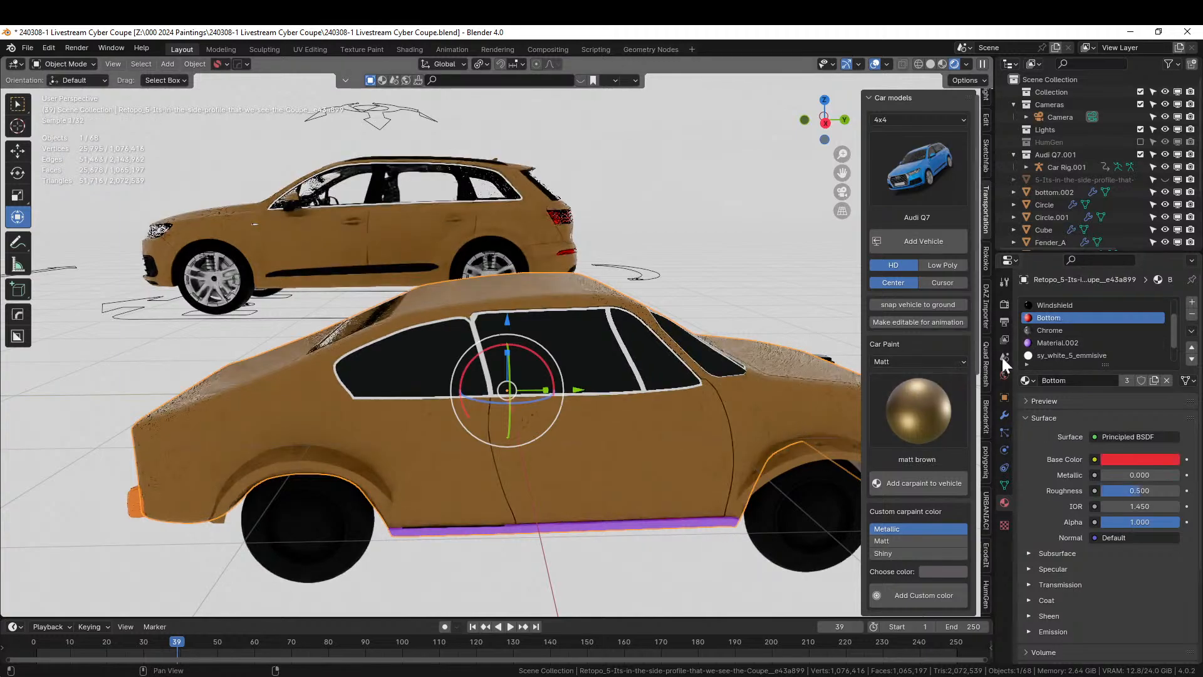
Replace the body's purple Material.002 along the lower side sill with plastic_shiny_grey
click(1056, 343)
click(1035, 380)
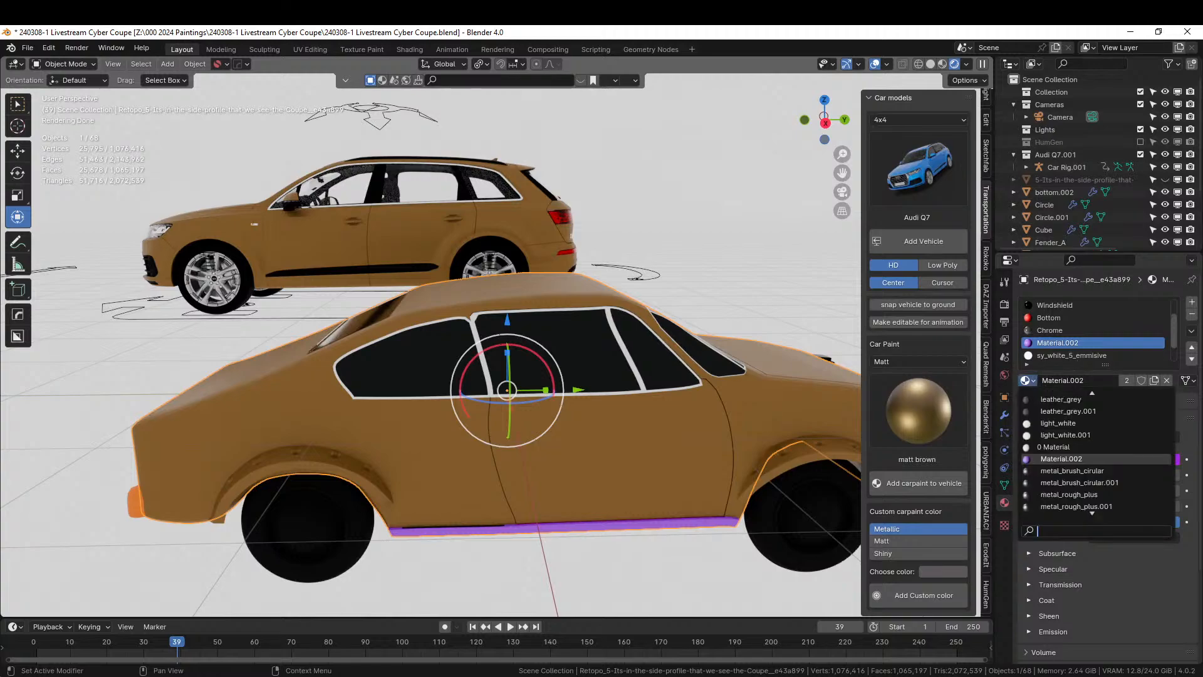
text(grey)
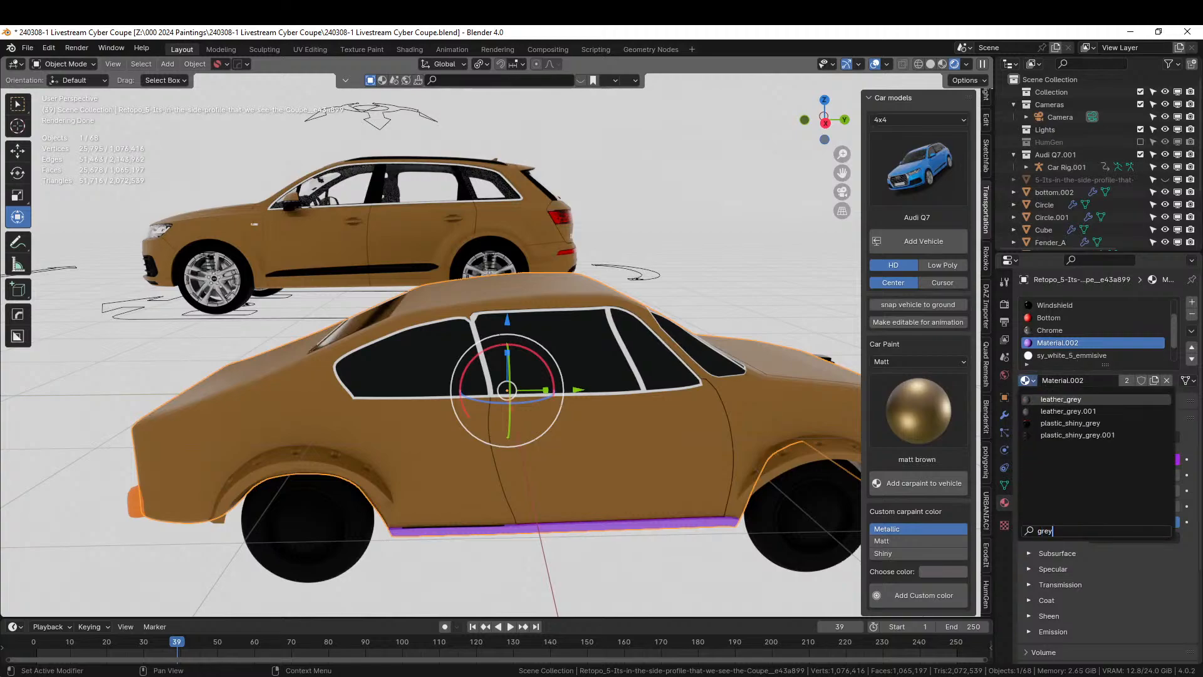
click(1075, 423)
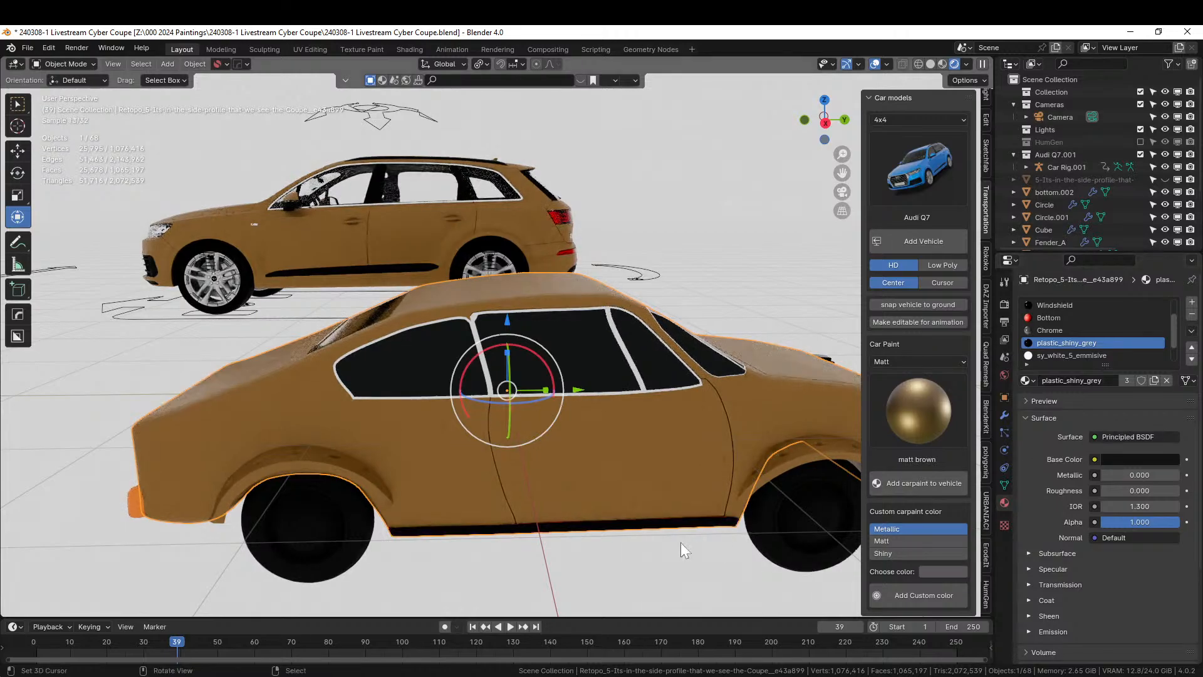
Replace the Multi_SuperCar.208 material on the coupe's front grille with plastic_shiny_grey
middle_drag(680, 543, 671, 477)
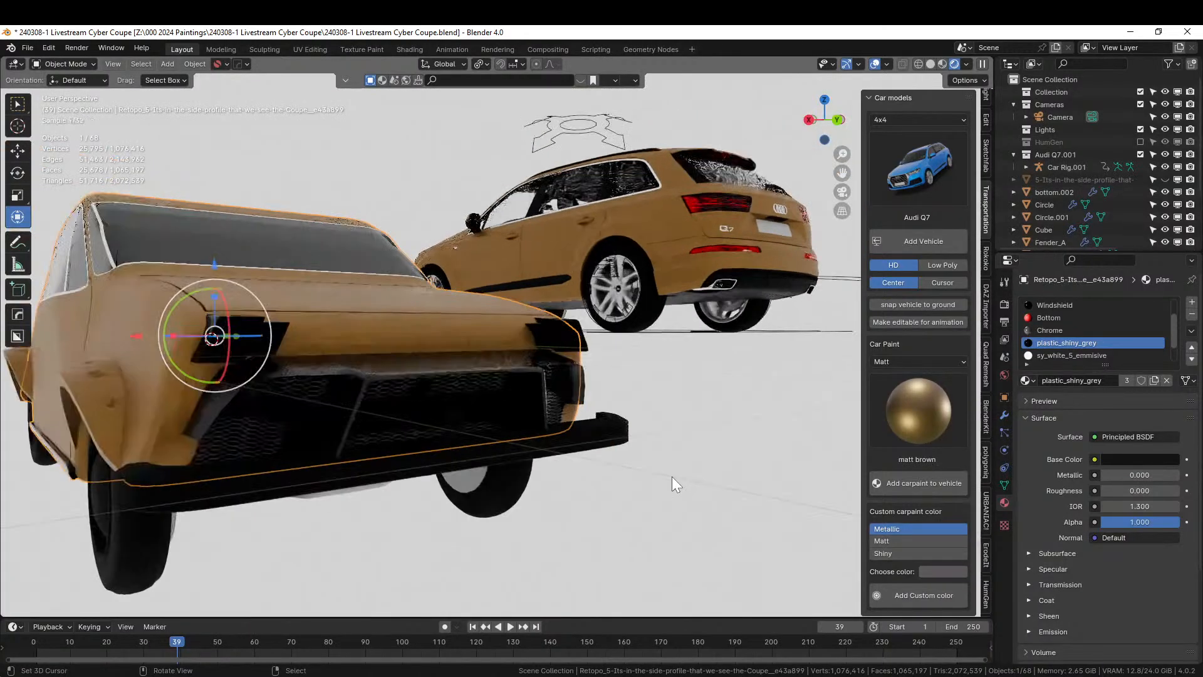
click(404, 368)
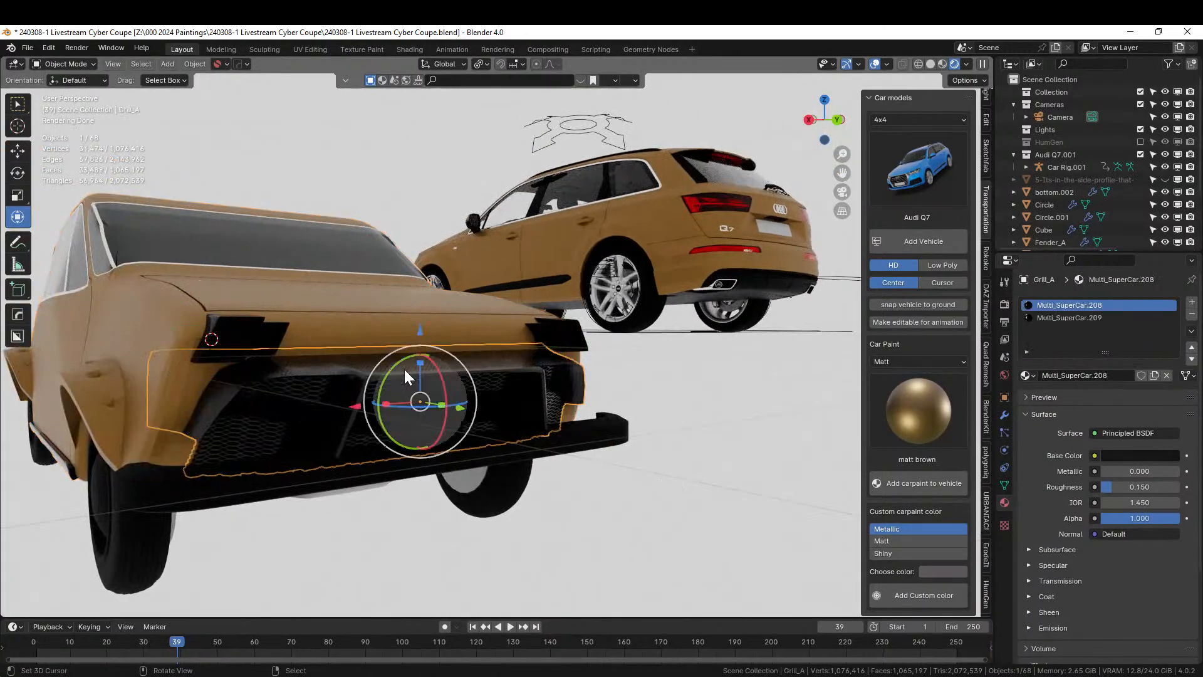
click(1028, 375)
text(grey)
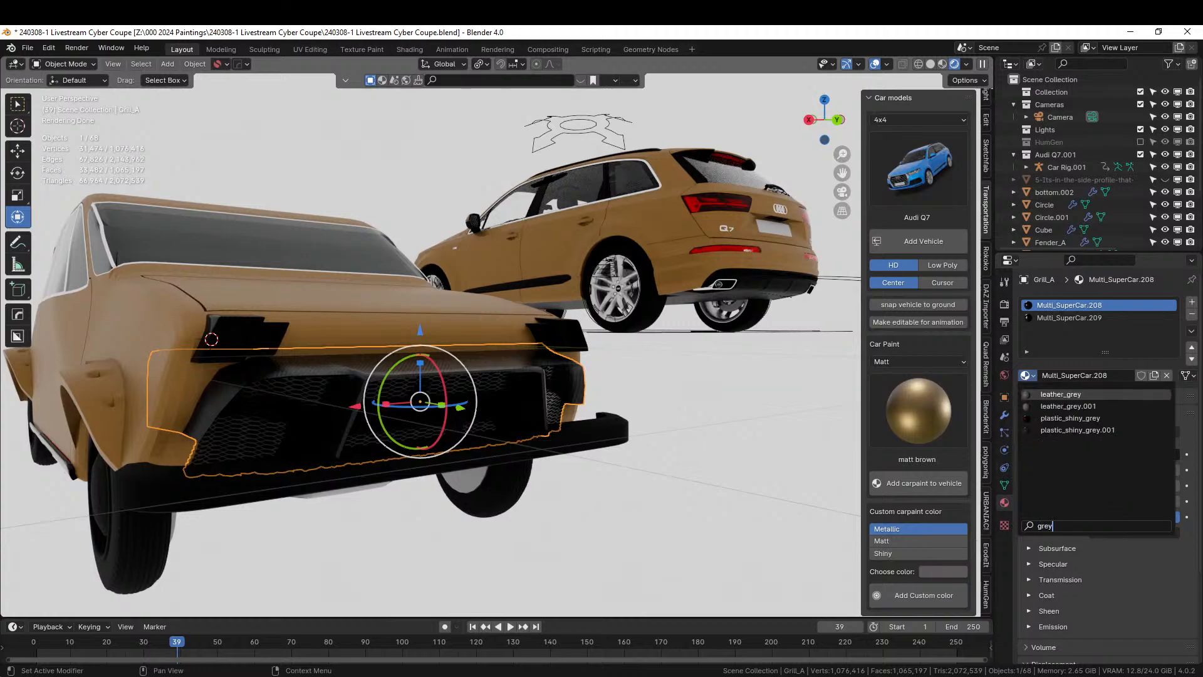
click(1077, 418)
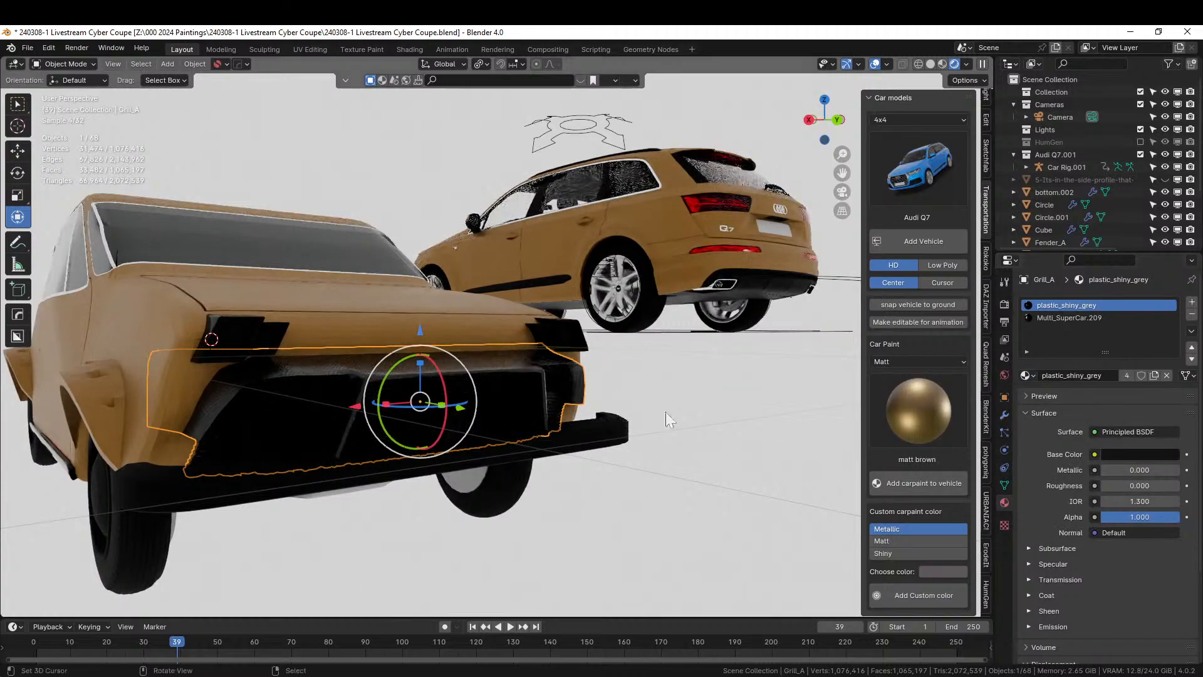
Try removing the Multi_SuperCar.209 material slot from the front grille
scroll(607, 426, up, 5)
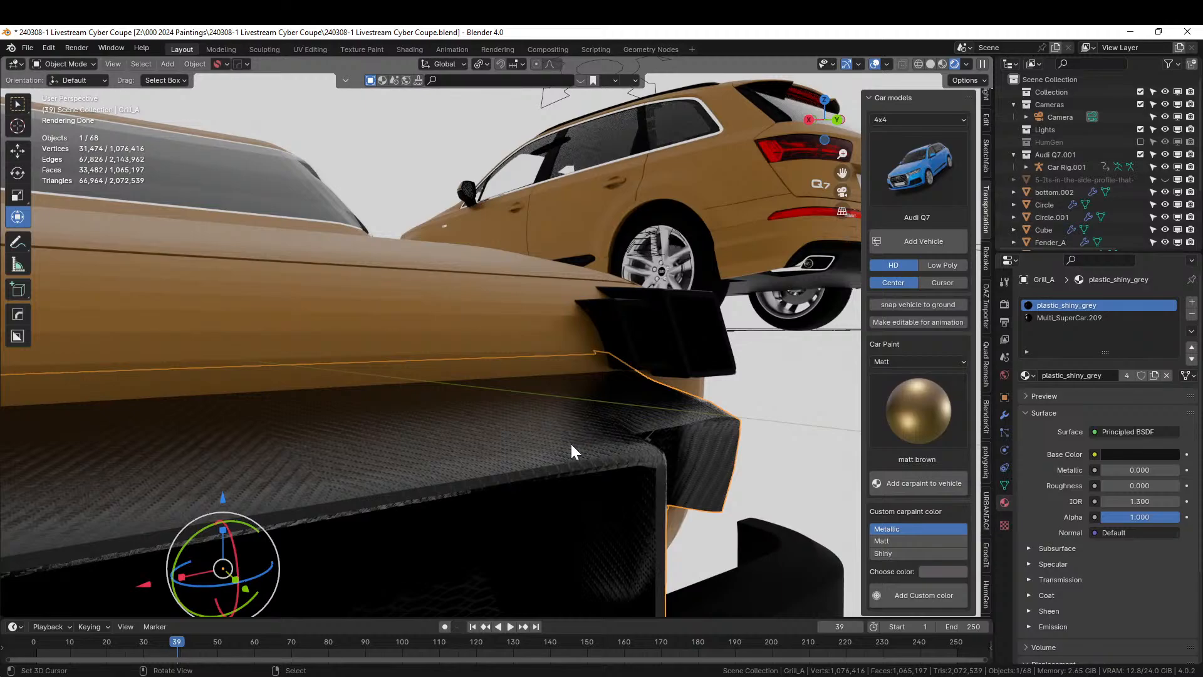
click(1155, 317)
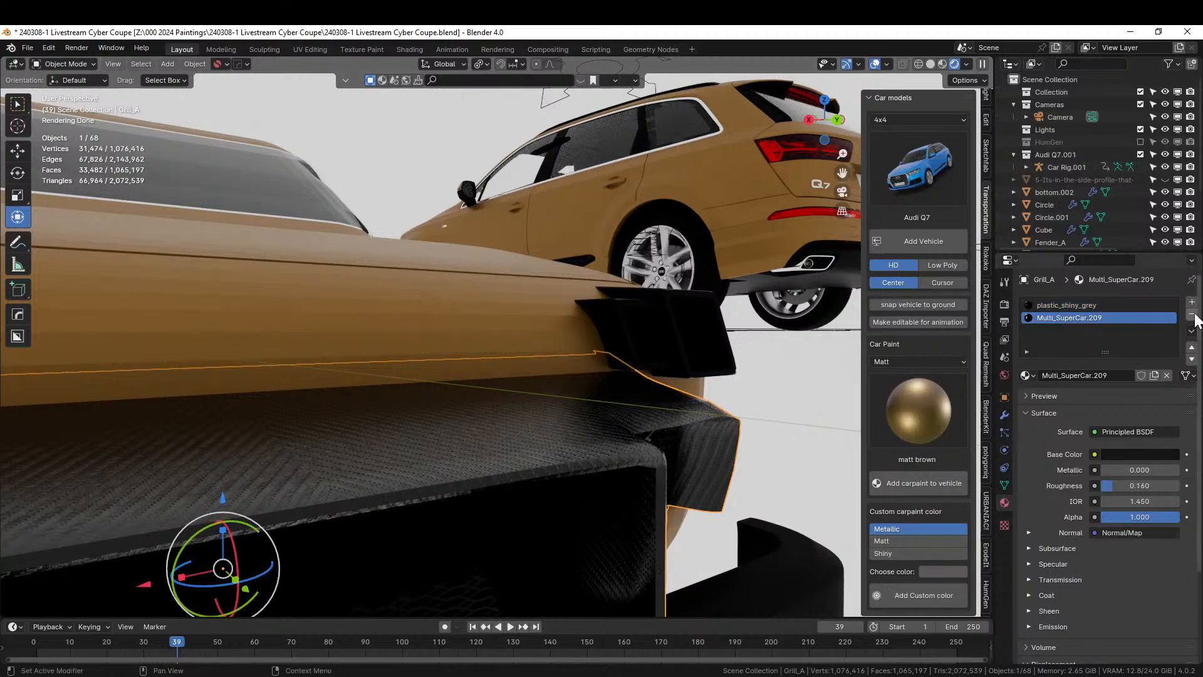
click(1191, 314)
scroll(629, 337, down, 5)
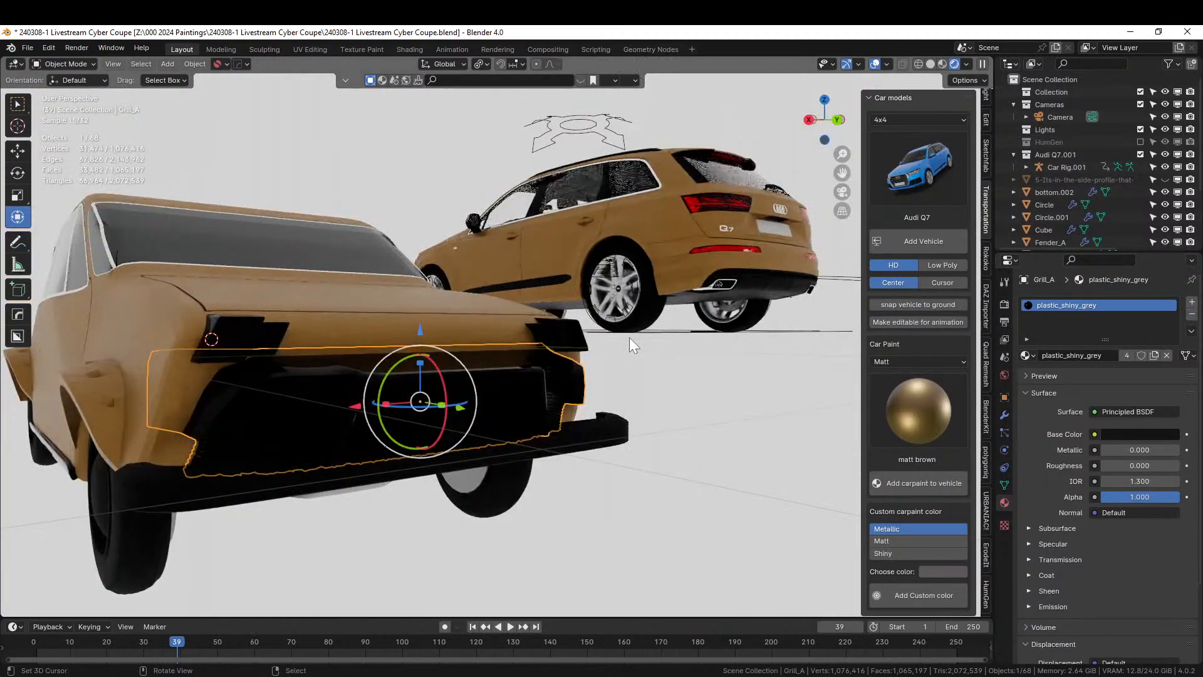
middle_drag(629, 337, 666, 340)
key(ctrl+z)
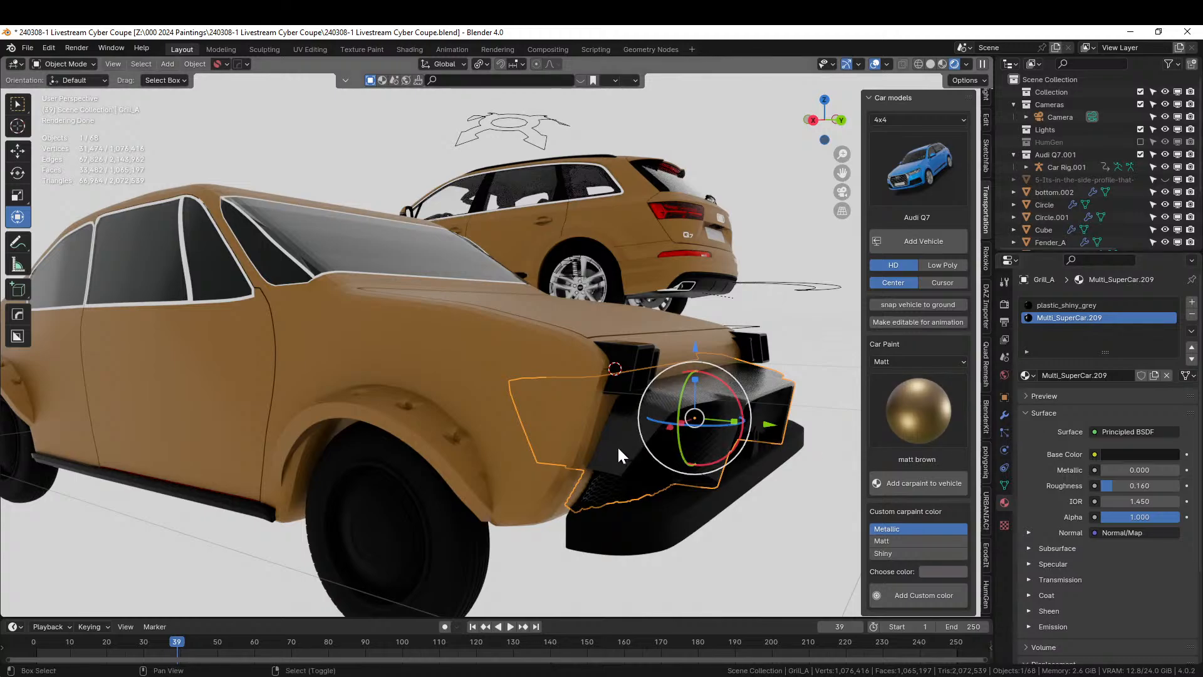
Isolate the headlight housings in solid shading and edit their mesh in face selection mode
middle_drag(618, 445, 719, 356)
scroll(694, 355, up, 3)
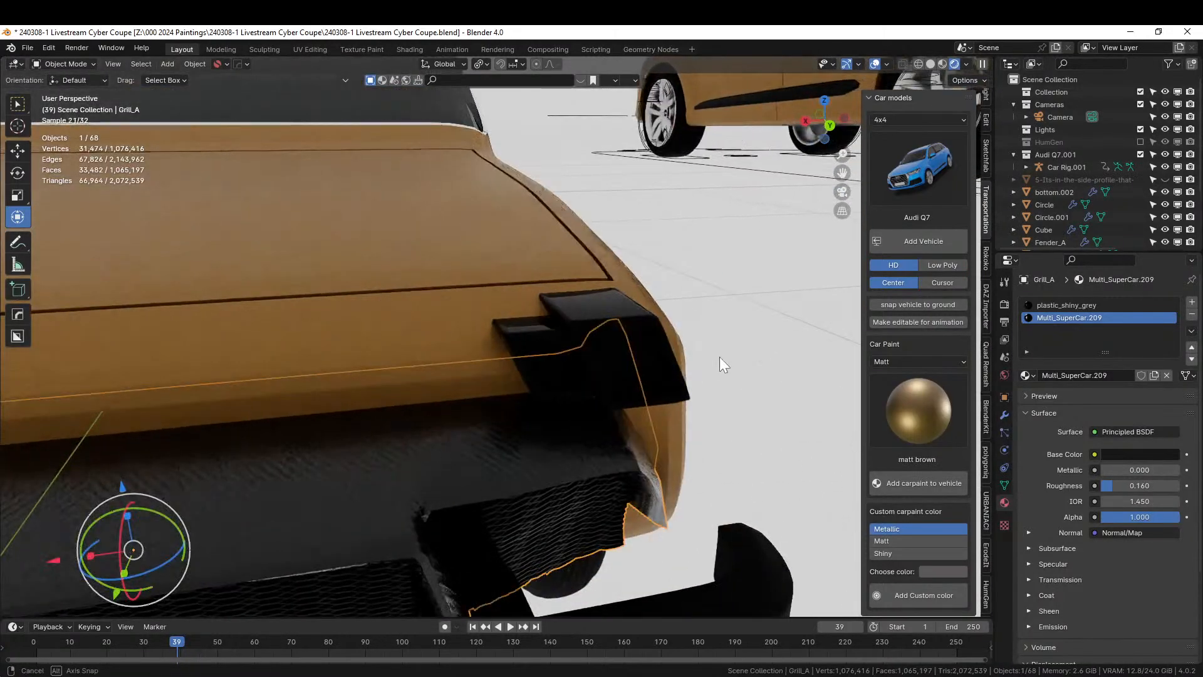
click(618, 303)
key(KP_Divide)
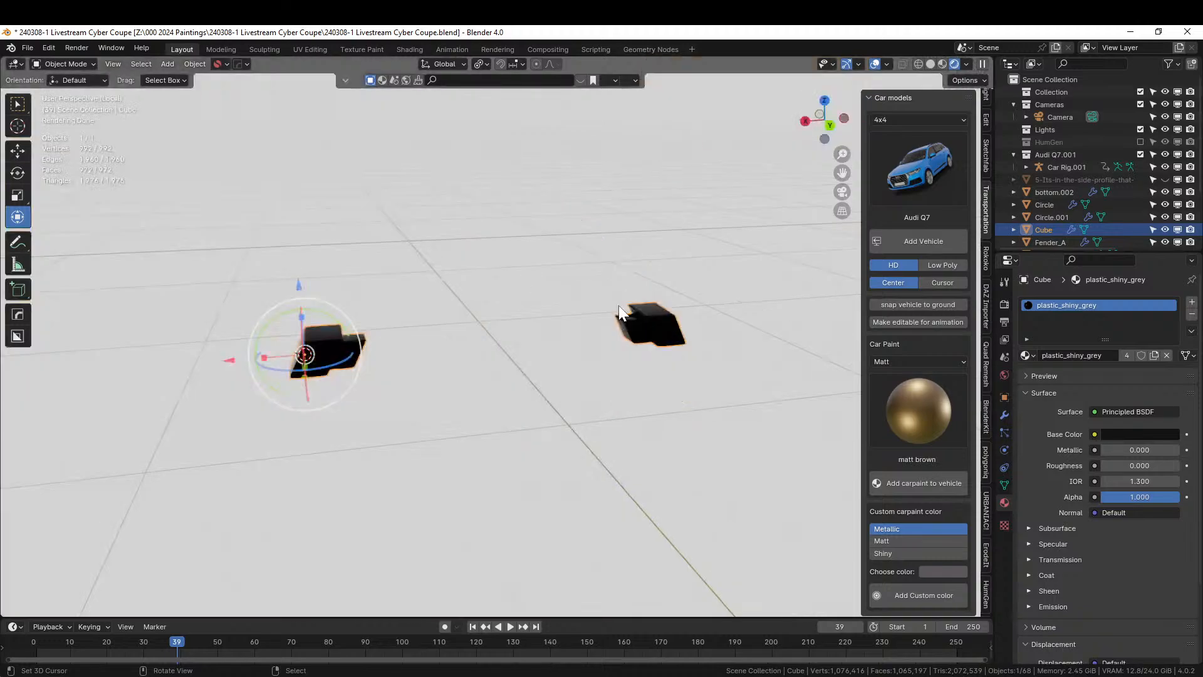
click(929, 65)
key(Tab)
scroll(432, 232, up, 2)
middle_drag(432, 232, 470, 201)
scroll(352, 289, up, 3)
shift+middle_drag(352, 289, 596, 340)
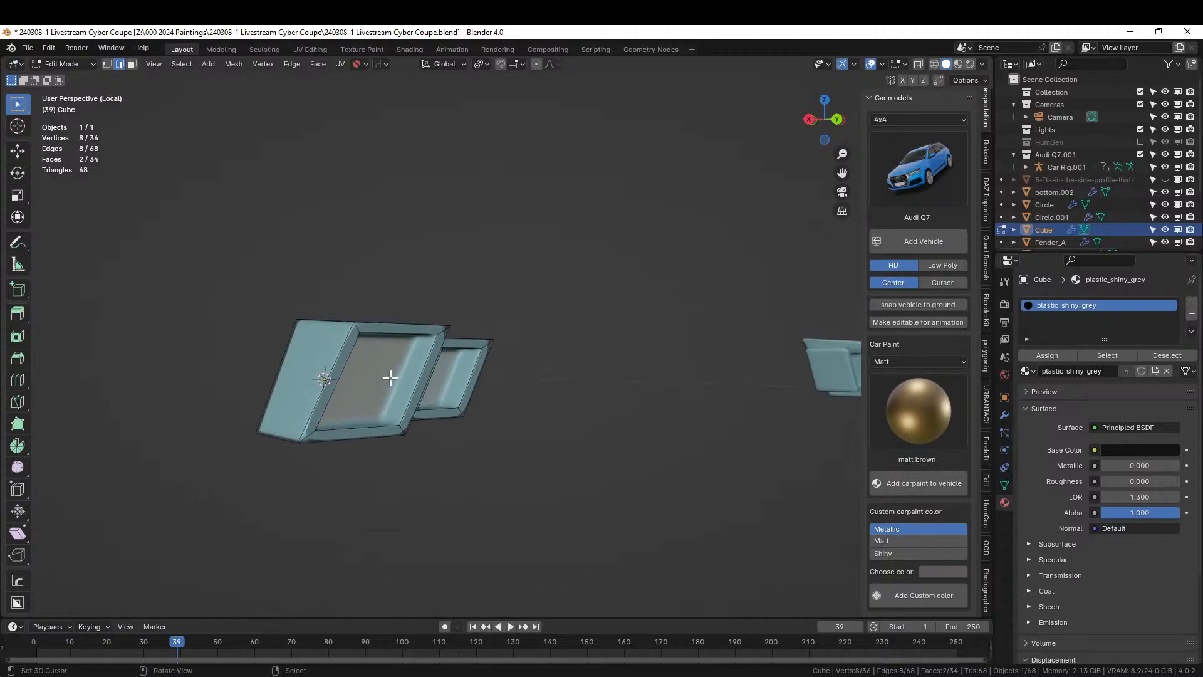
key(3)
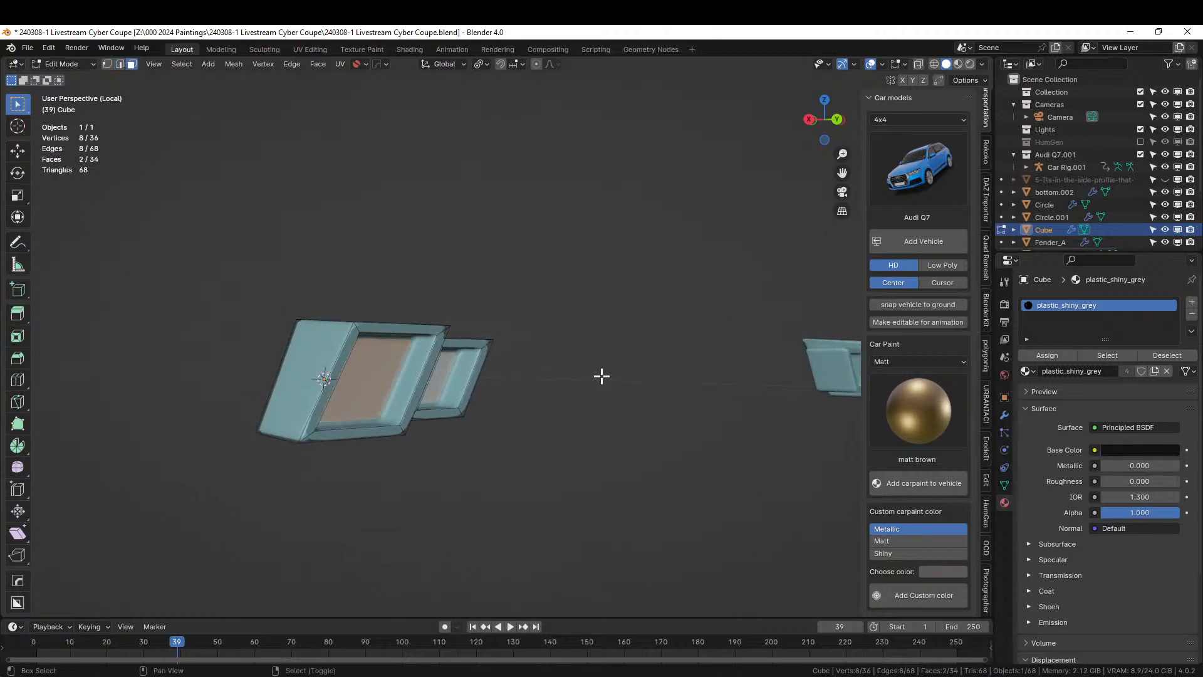
Add a second material slot with sy_white_5_emmisive for the two recessed headlight faces, then clear the selection
click(1192, 303)
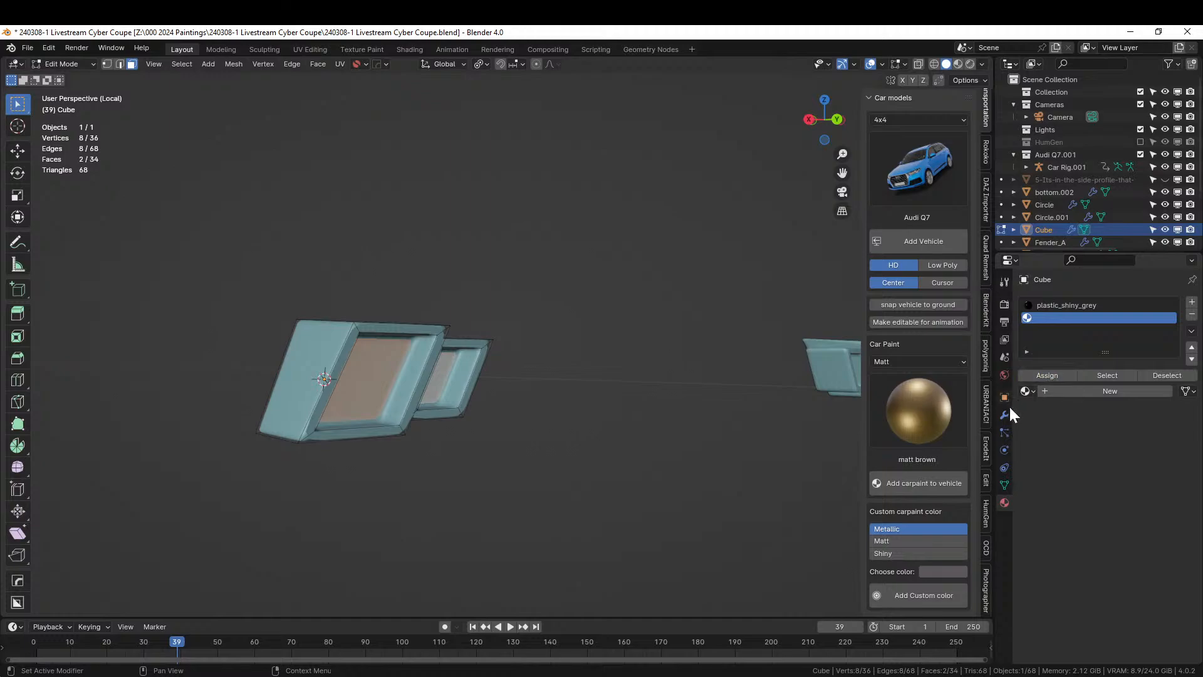
click(1028, 391)
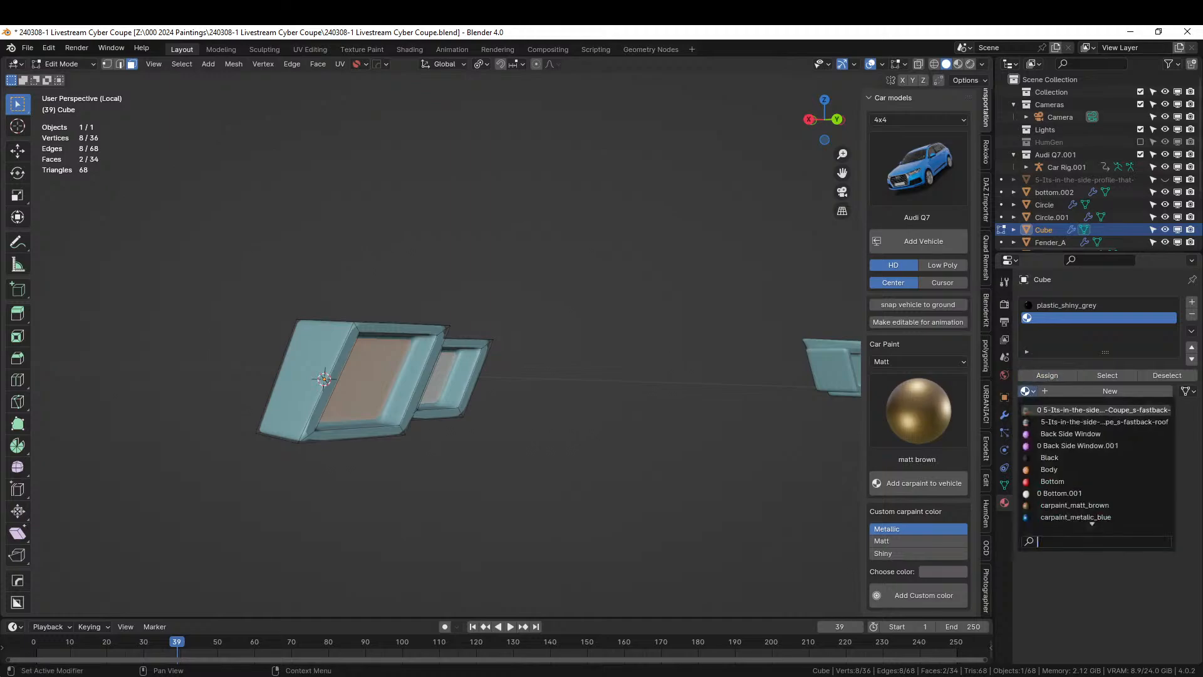
text(emit)
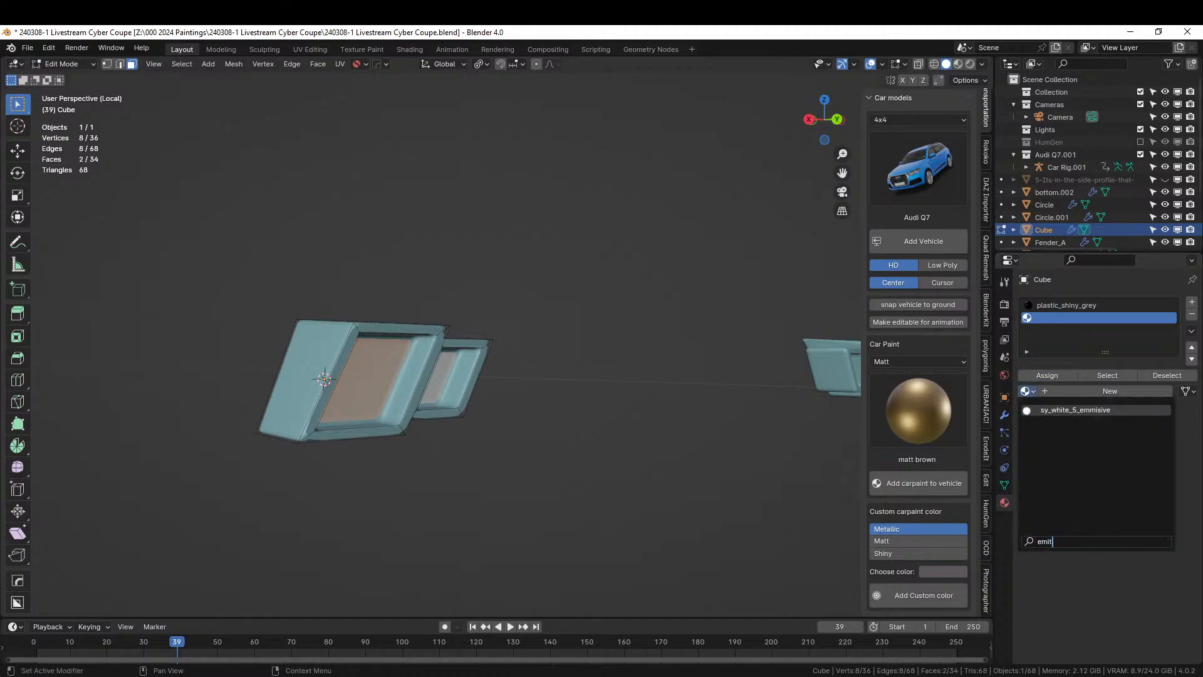
key(Return)
key(alt+a)
Add one centred loop cut around the inner walls of the larger headlight recess
scroll(553, 433, up, 2)
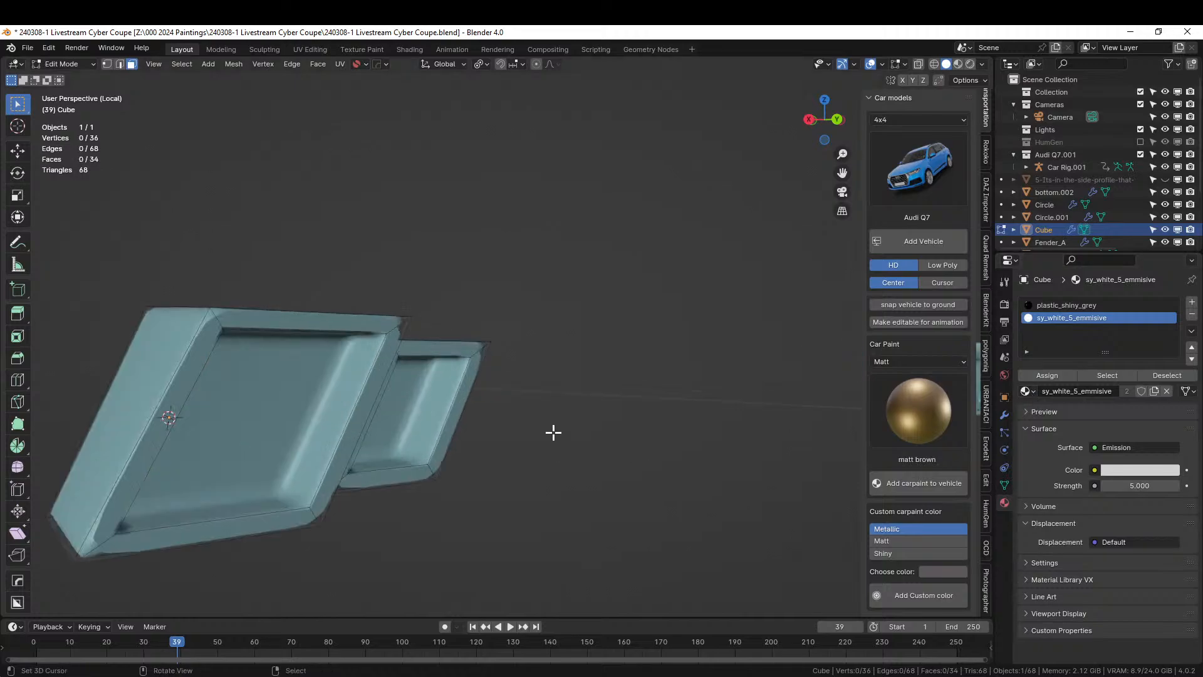
shift+middle_drag(553, 432, 596, 426)
scroll(631, 436, up, 1)
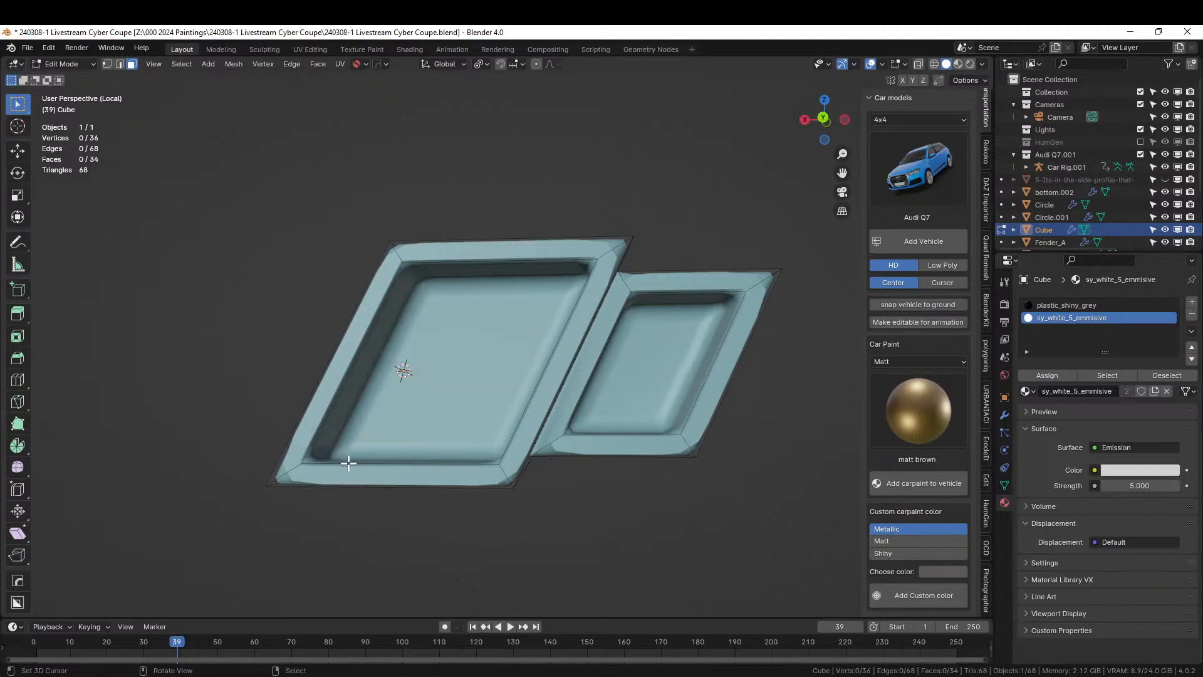
middle_drag(349, 462, 330, 476)
key(2)
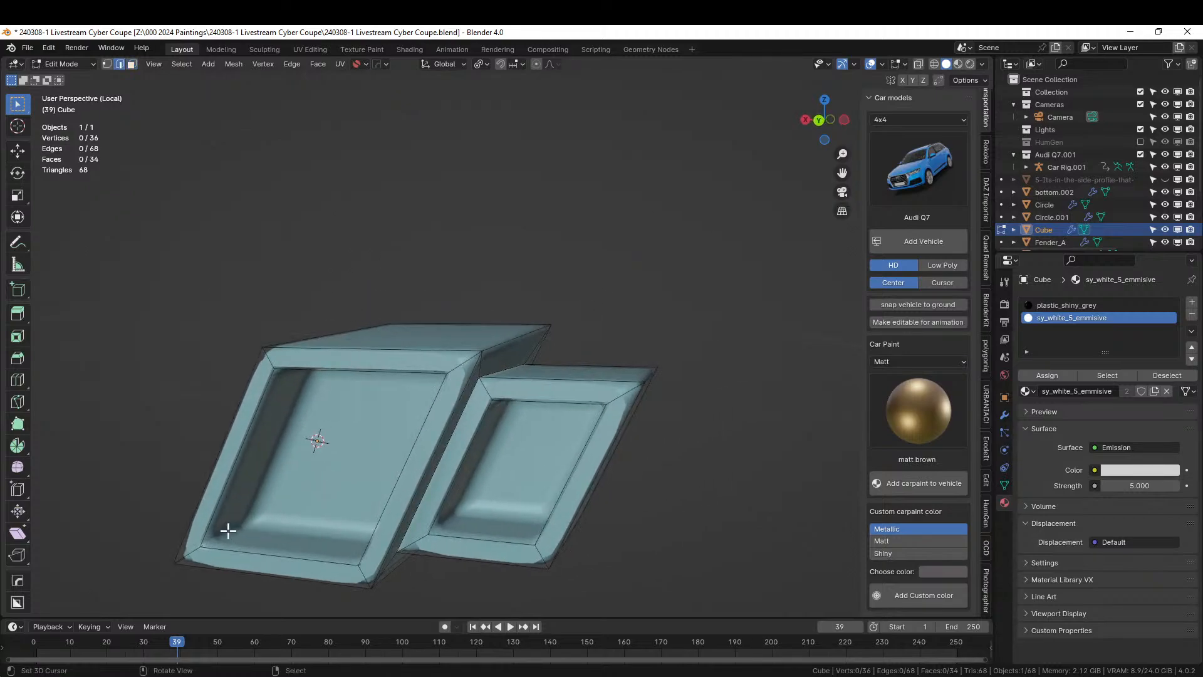
key(ctrl+r)
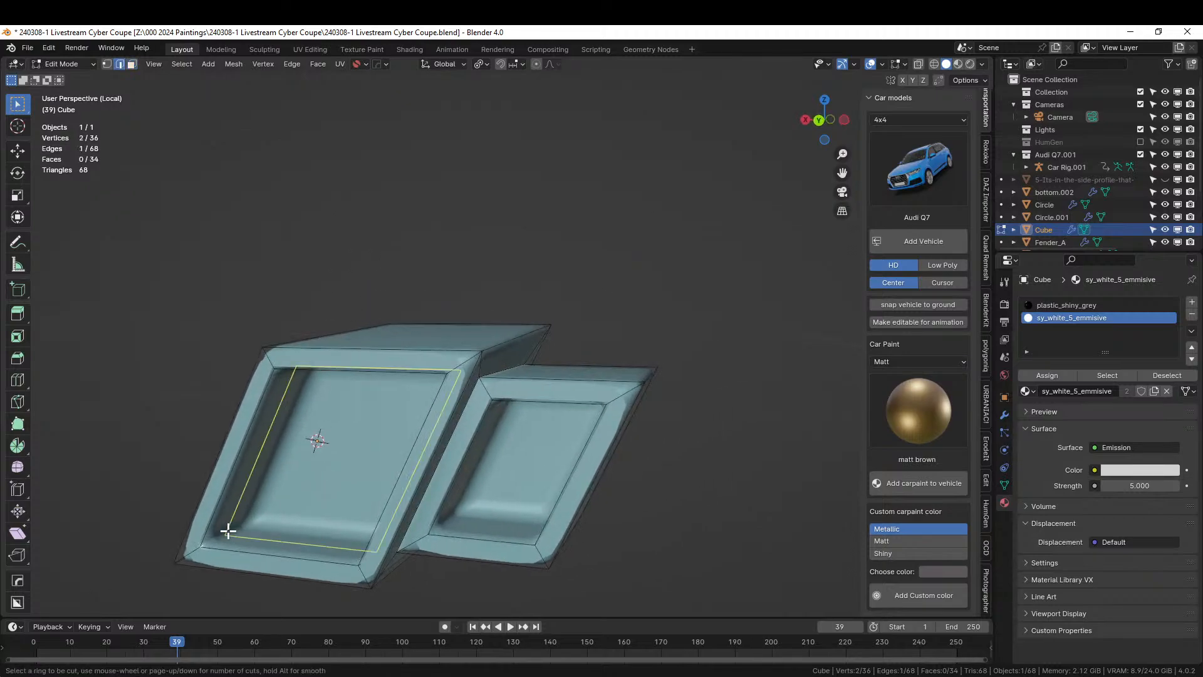
click(228, 531)
right_click(228, 530)
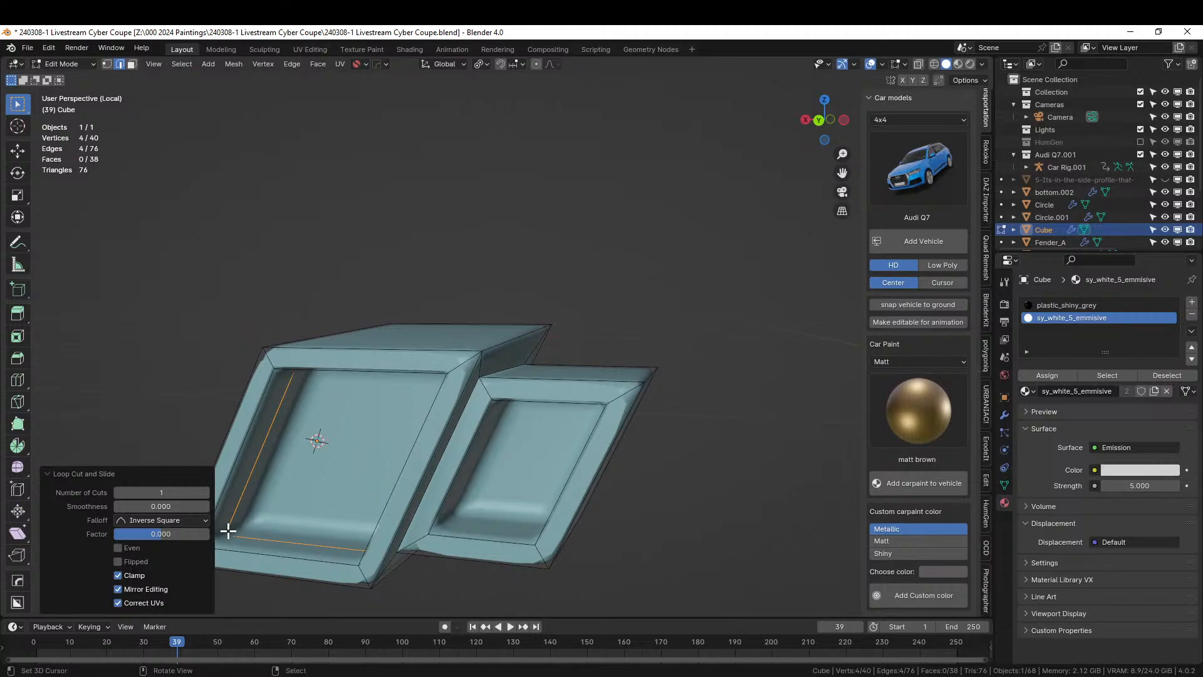
Slide the new edge loop toward the front opening of the larger headlight and fill it with a lens face
middle_drag(294, 522, 435, 482)
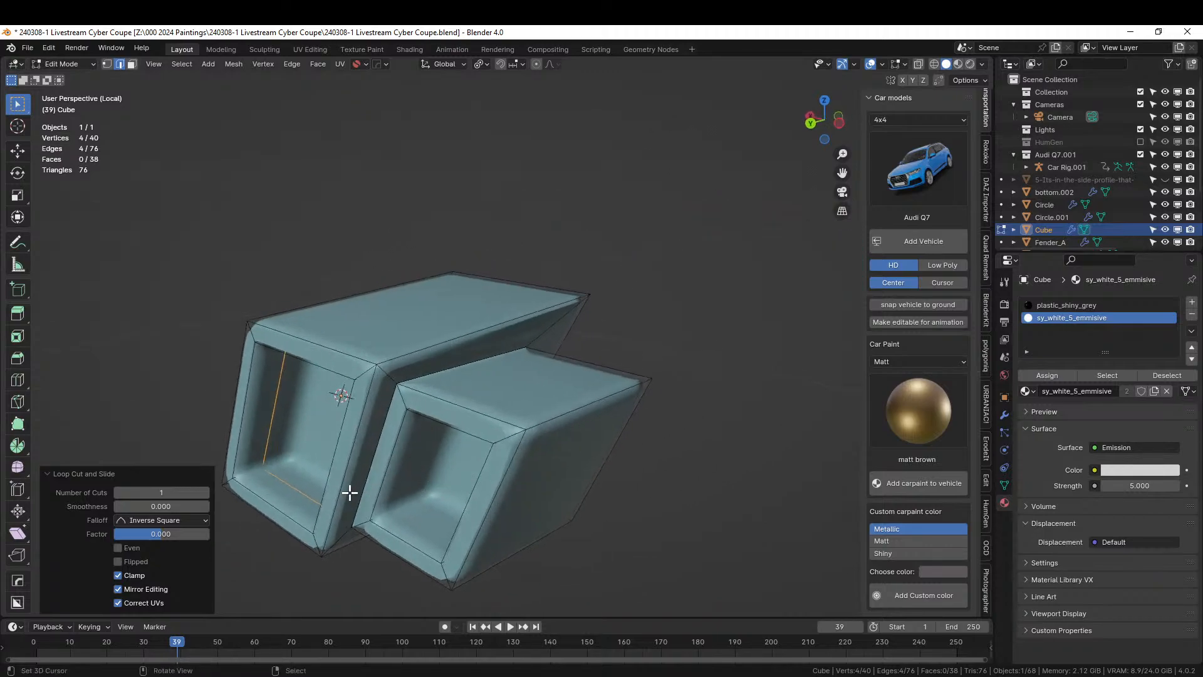
key(g)
key(g)
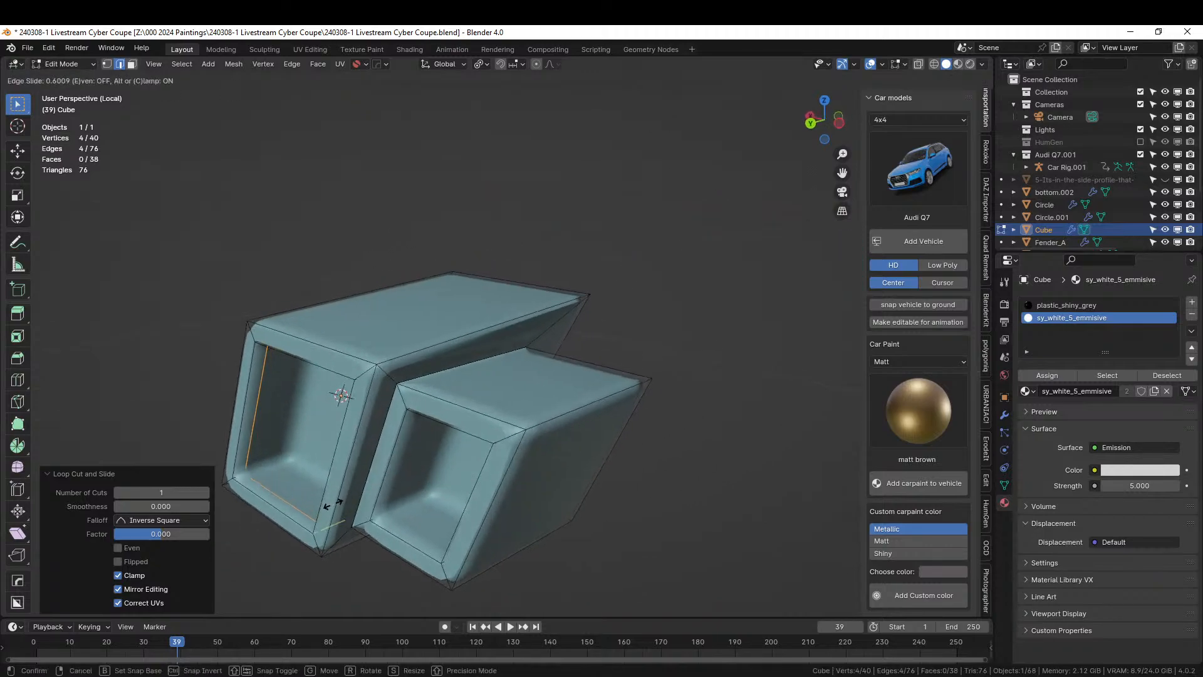
click(333, 503)
key(f)
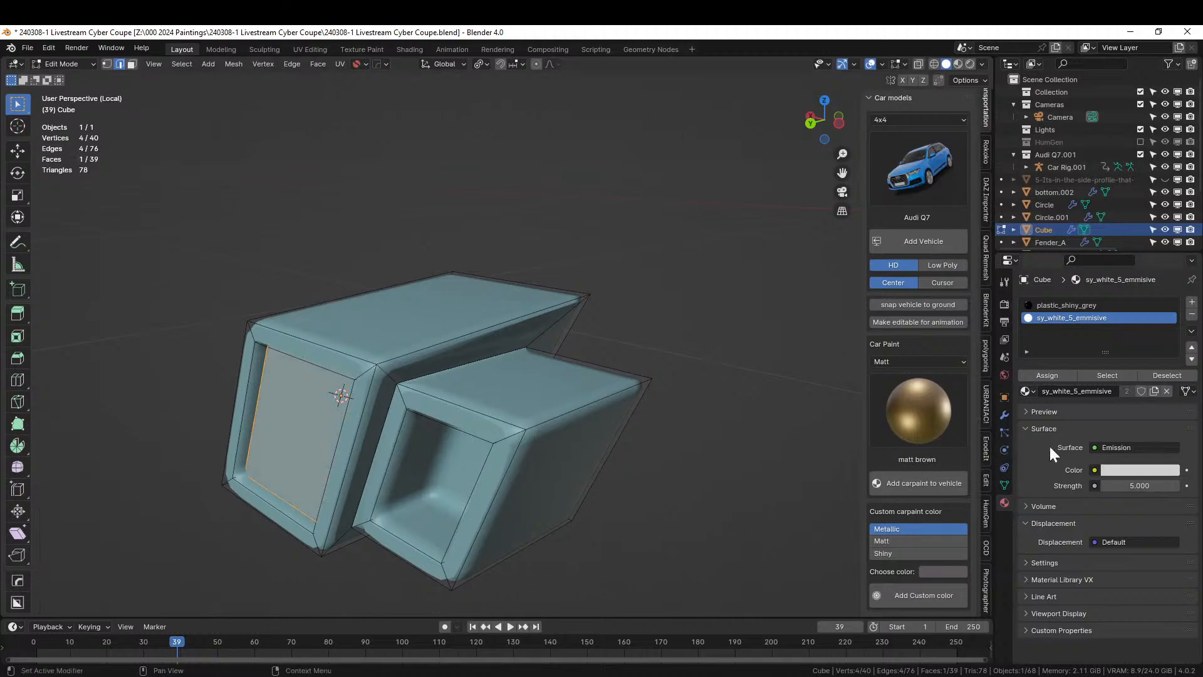
Add a third material slot with glass_clear to the headlight object for the lens face
click(1192, 303)
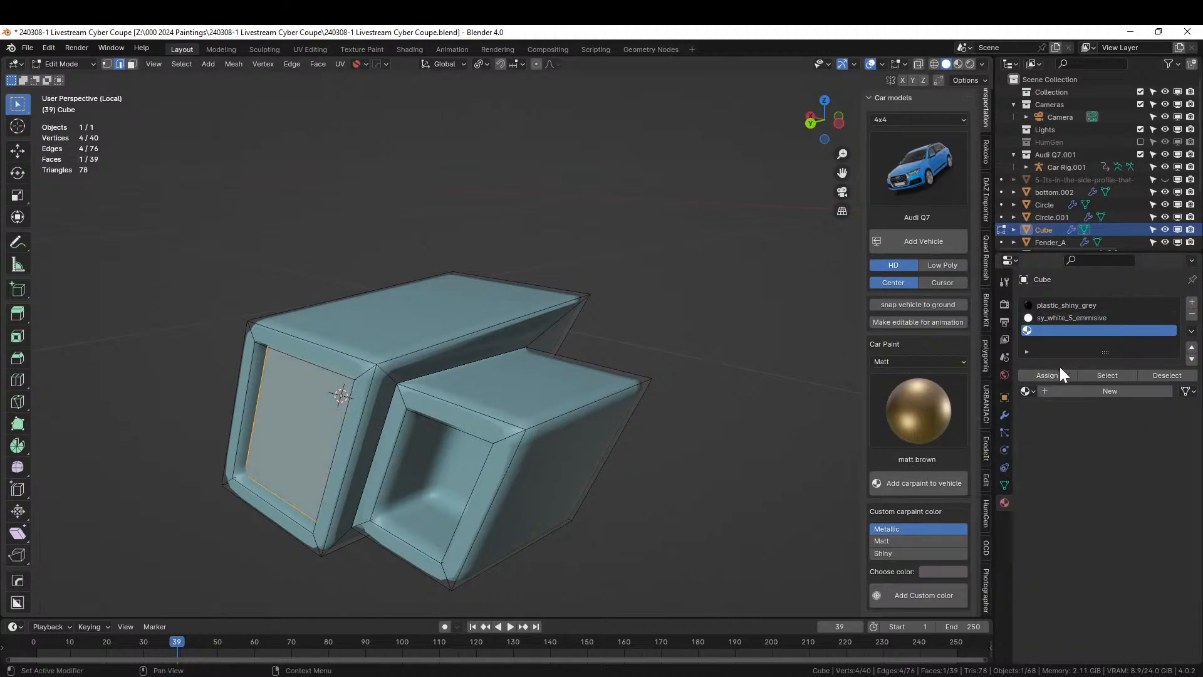
click(1027, 391)
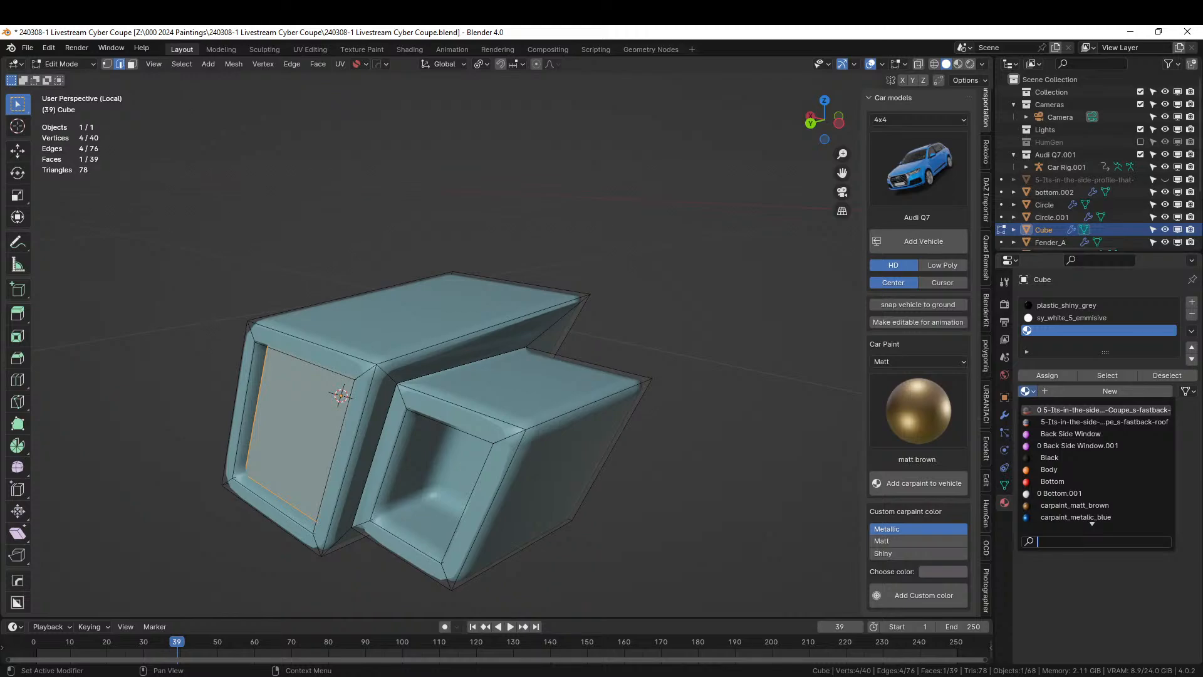
text(glas)
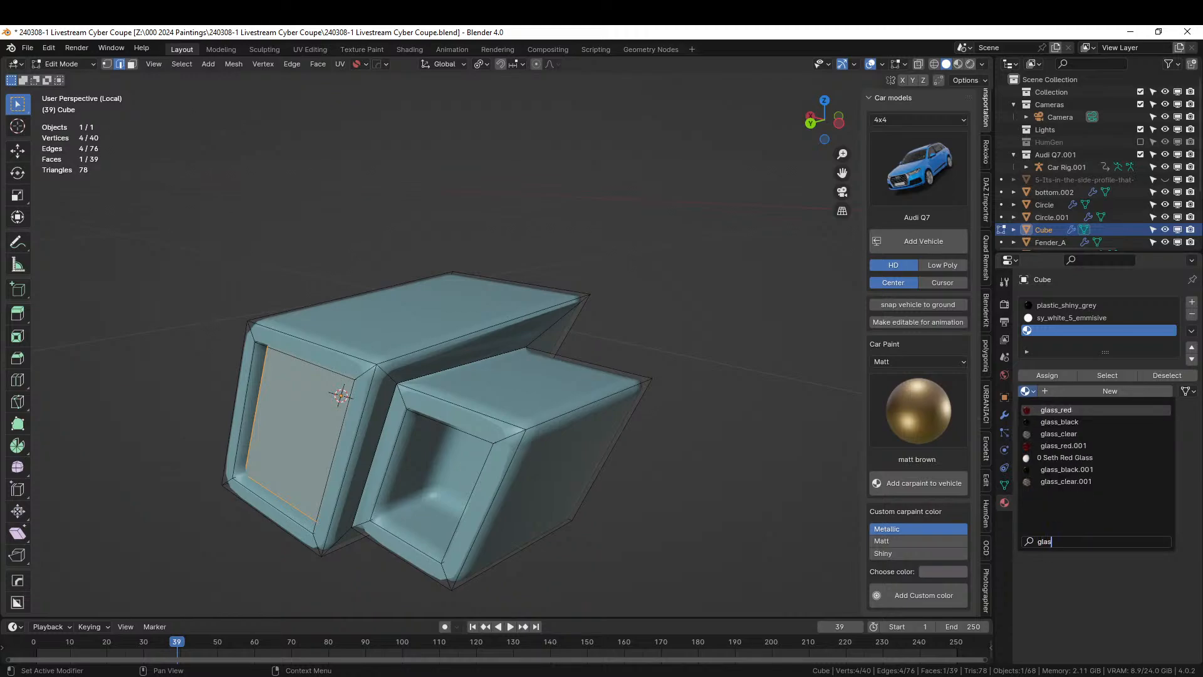
key(Down)
key(Down)
key(Return)
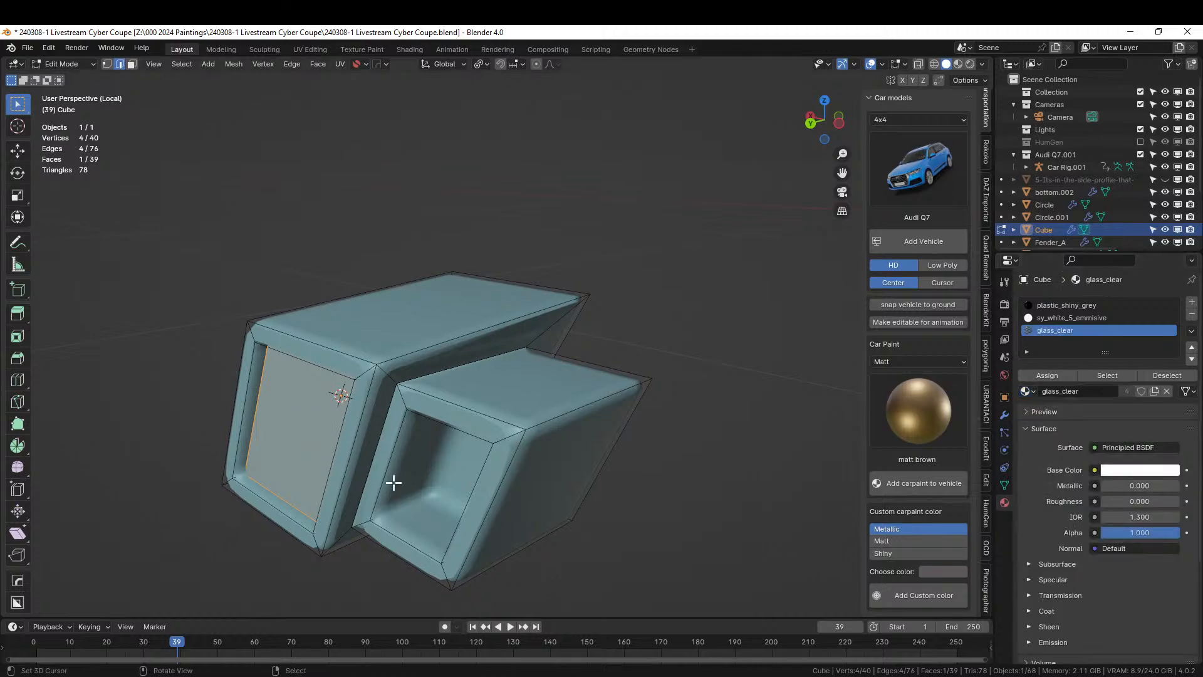
Add a loop cut around the inner walls of the smaller headlight recess near its front opening and fill it with a lens face
click(396, 525)
key(ctrl+r)
click(398, 503)
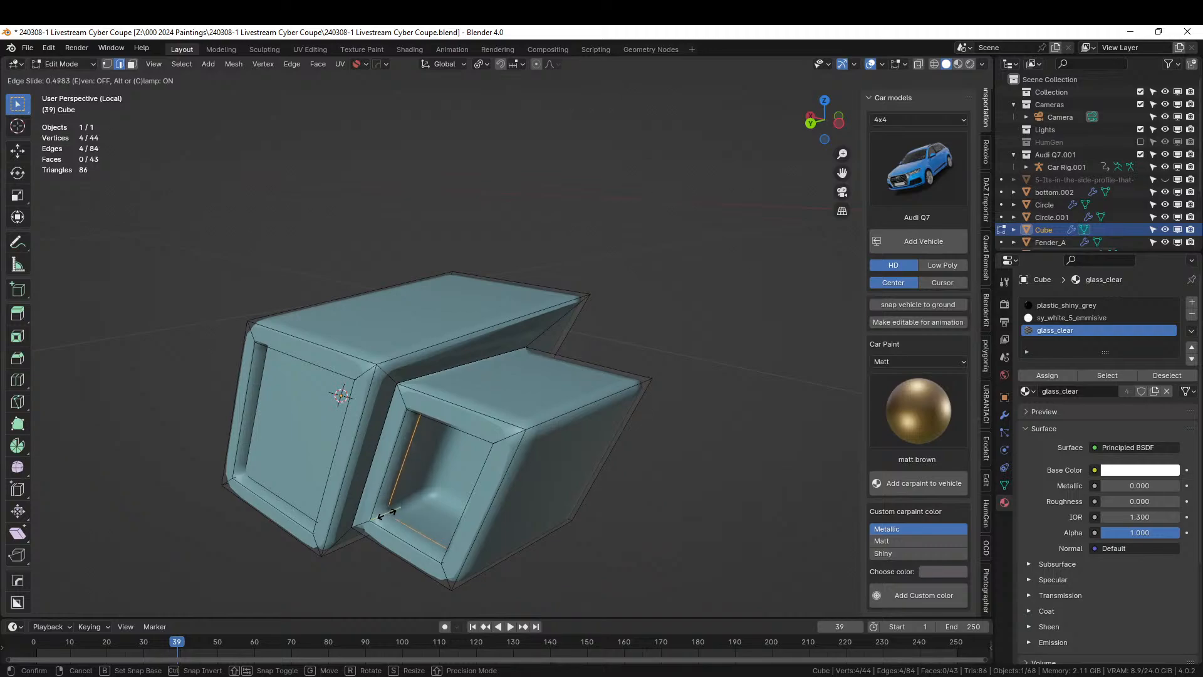
click(384, 516)
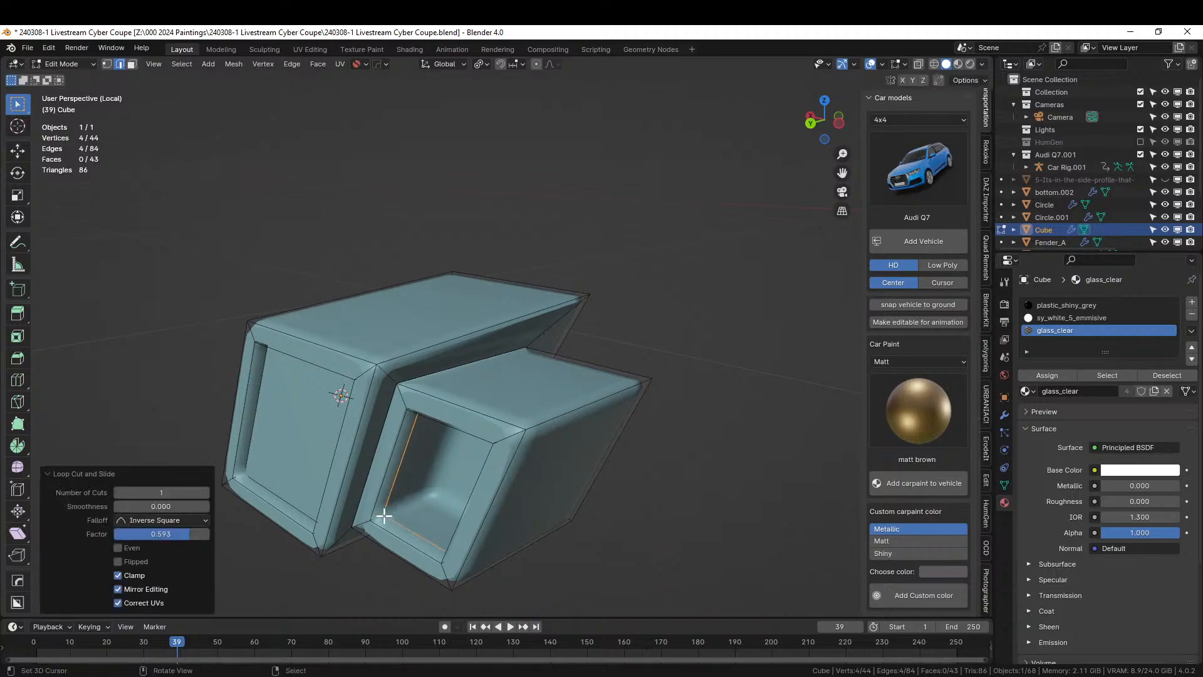
key(f)
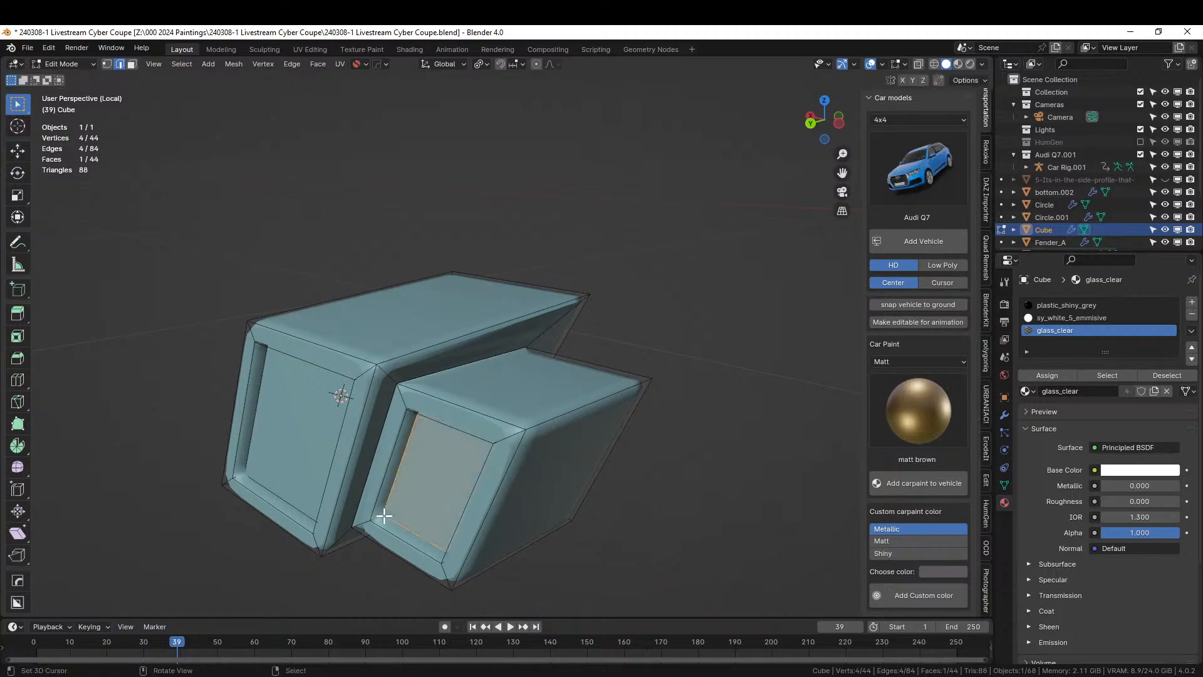
Add a fourth material slot with glass_red to the headlight object and assign it to the smaller lens face
click(1191, 302)
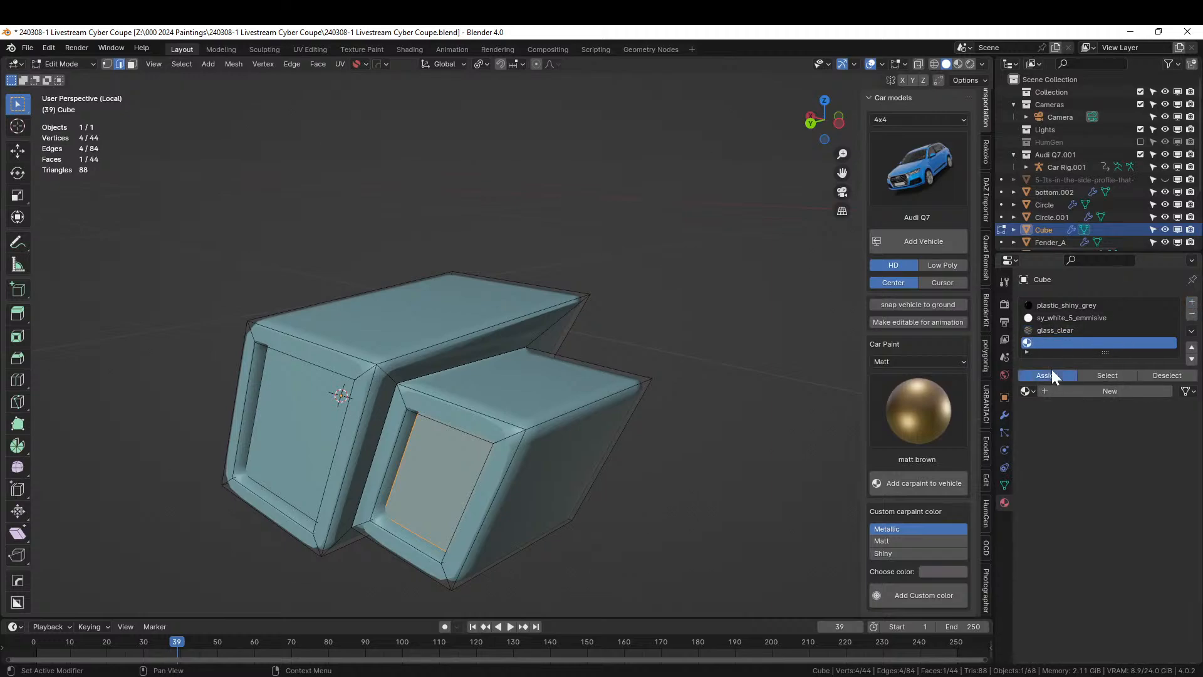
click(1026, 391)
text(glass)
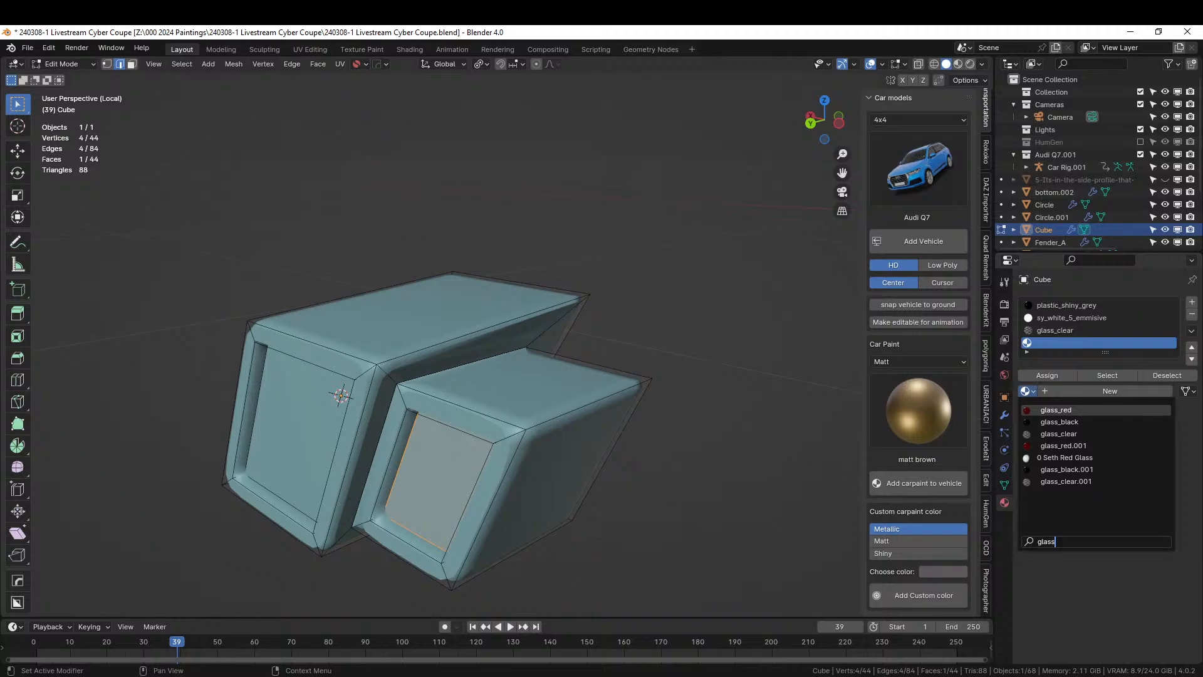
click(1055, 408)
Assign a new chrome material slot to the inner walls of both headlight recesses, temporarily hiding the two lens faces
key(3)
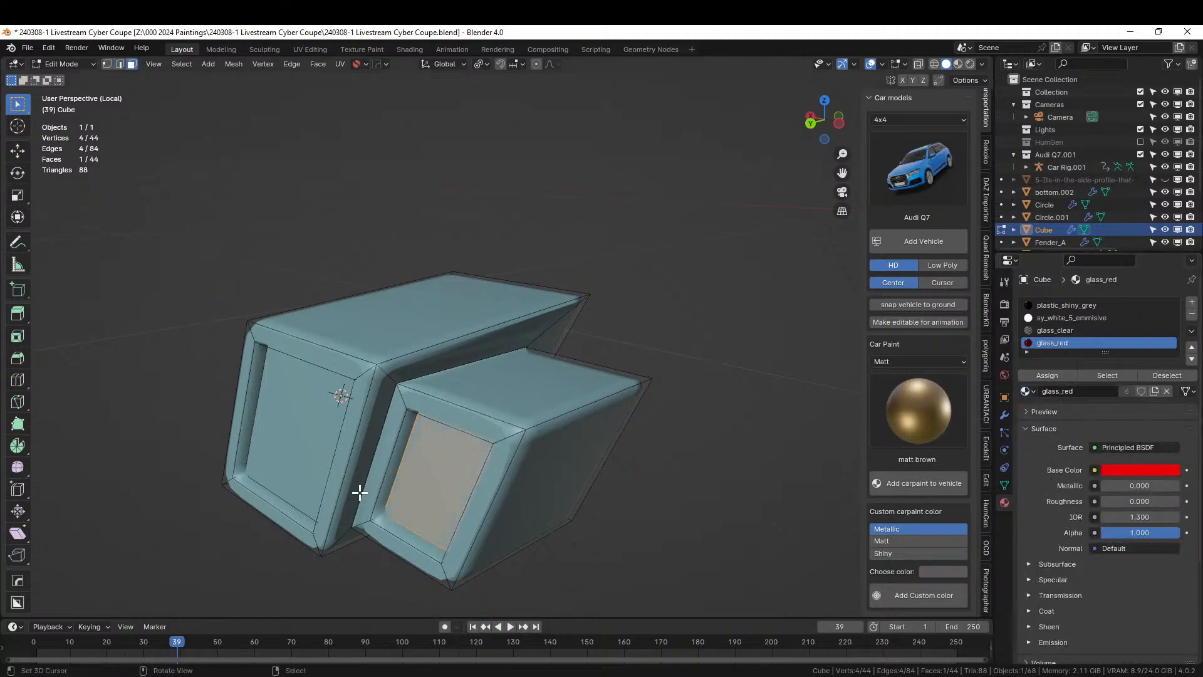
shift+click(298, 421)
key(h)
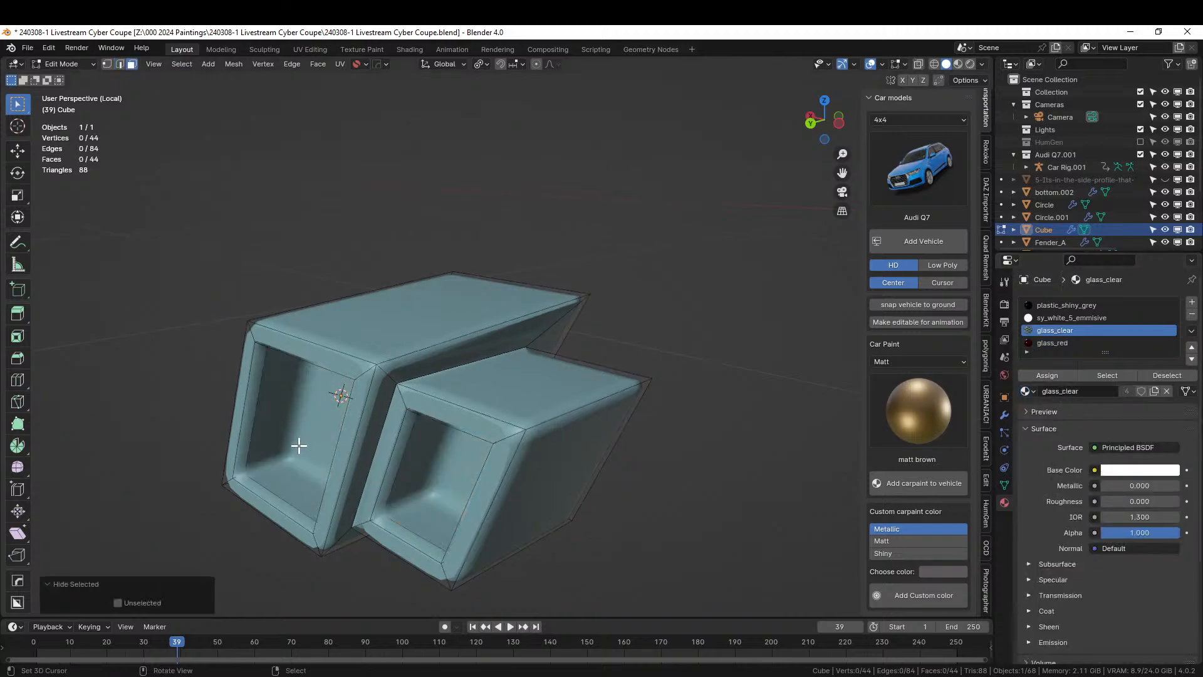
alt+click(282, 455)
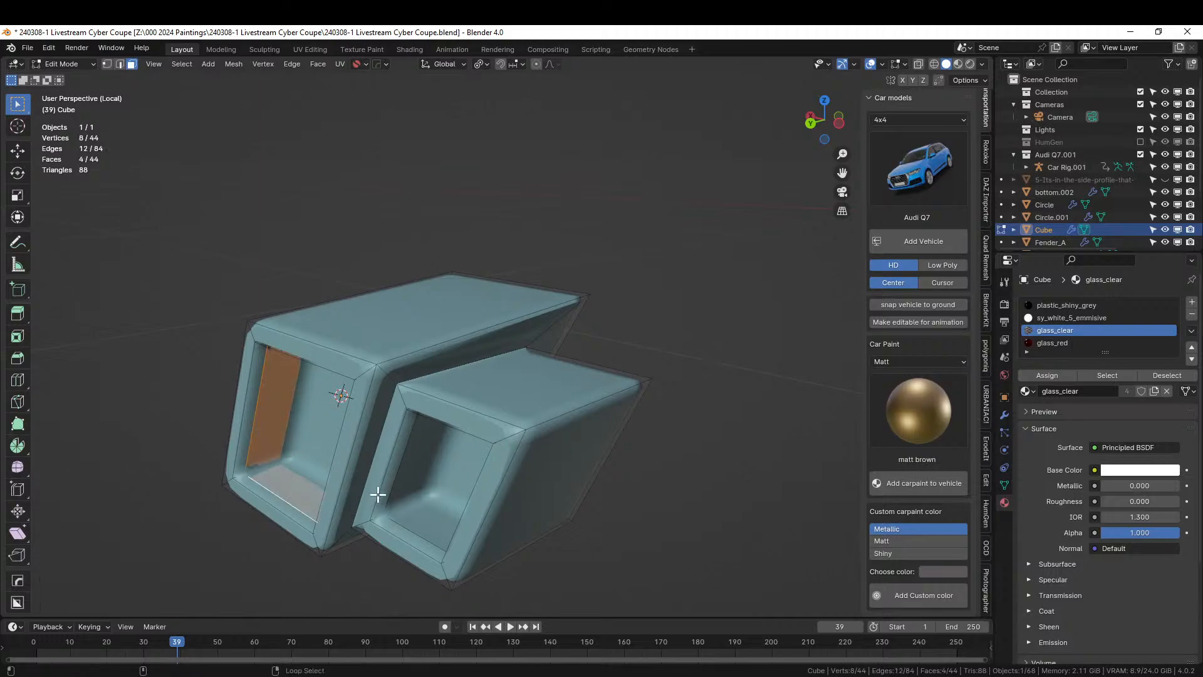
alt+shift+click(400, 498)
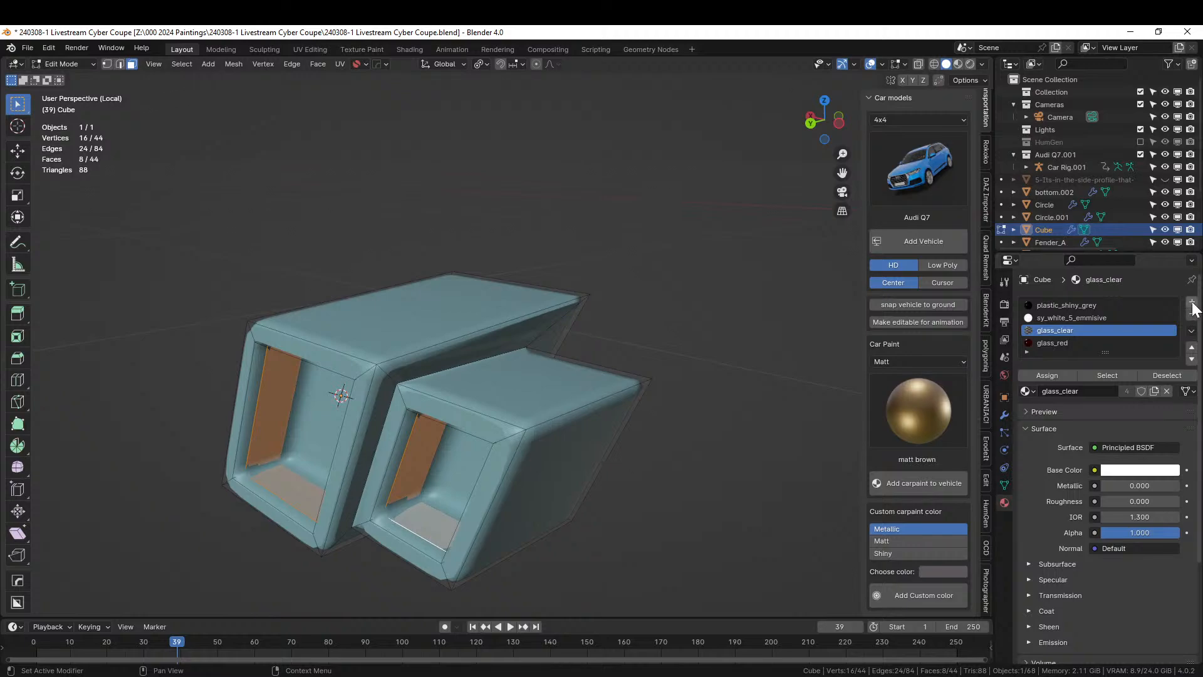
click(1192, 303)
click(1028, 396)
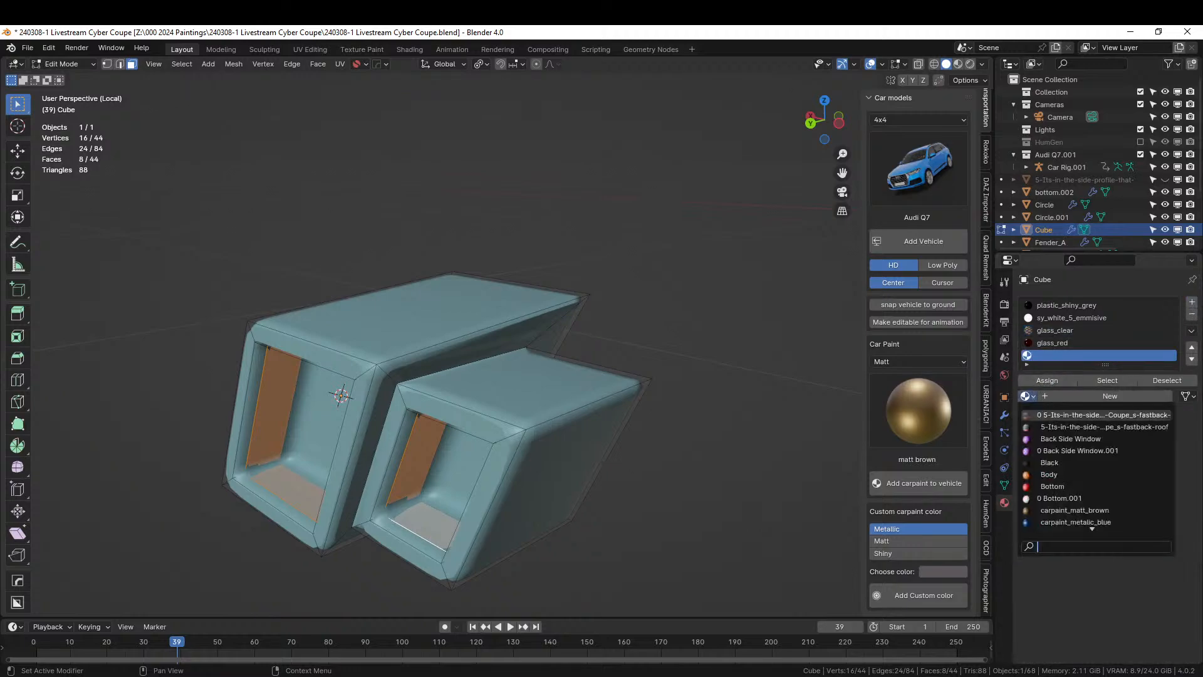
text(chrome)
key(Return)
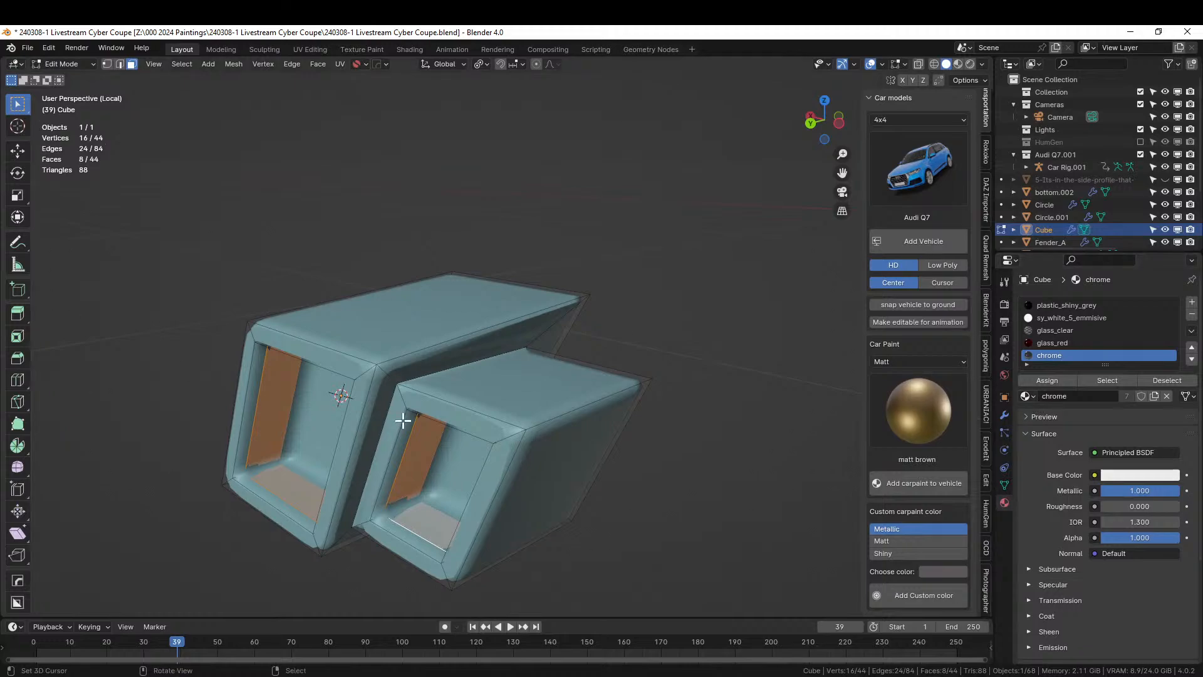
key(alt+h)
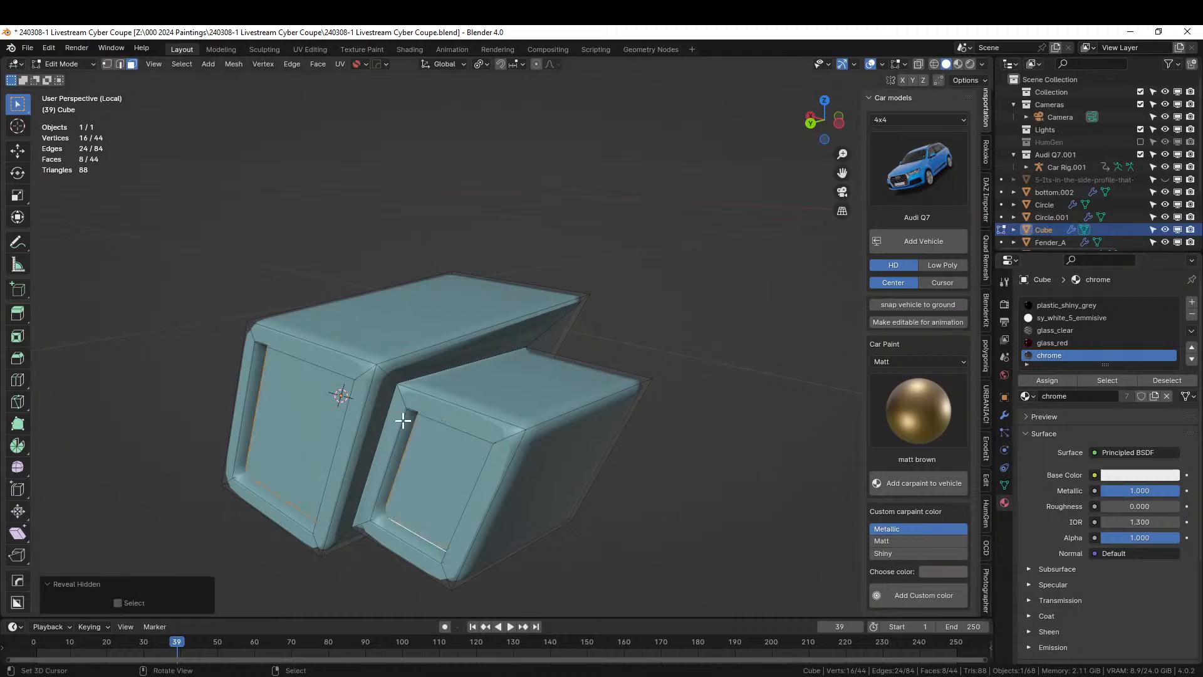
Switch to rendered shading, leave local view and examine the headlight materials on the front of the whole car
key(z)
key(r)
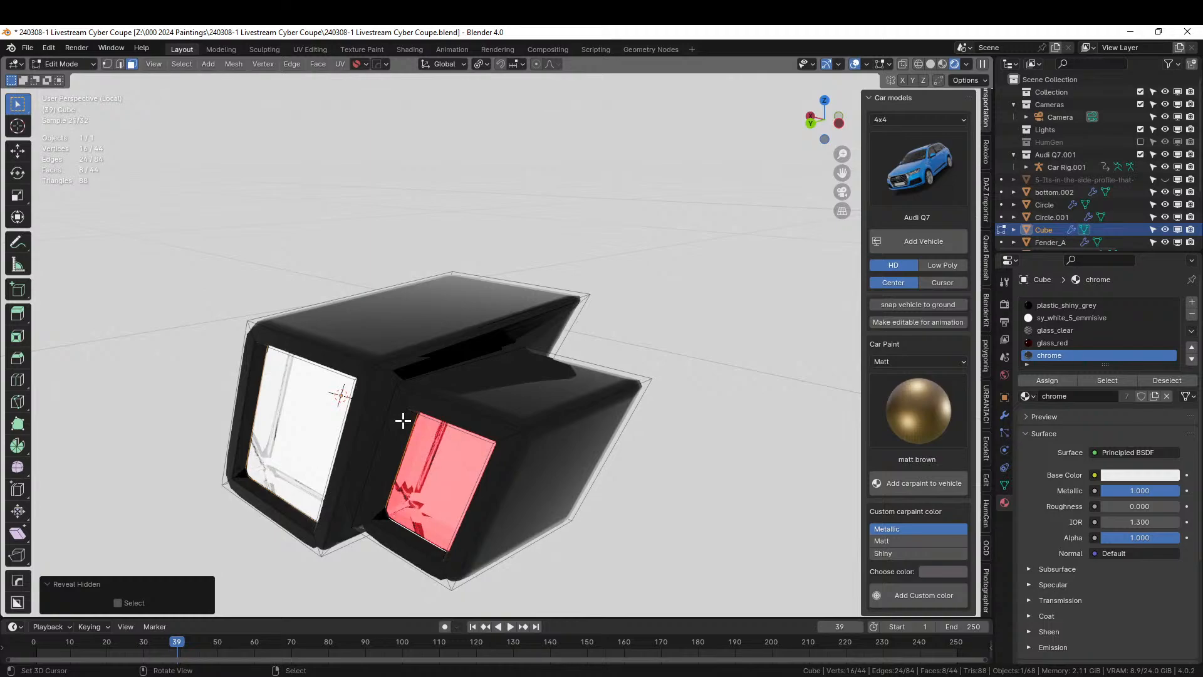
key(KP_Divide)
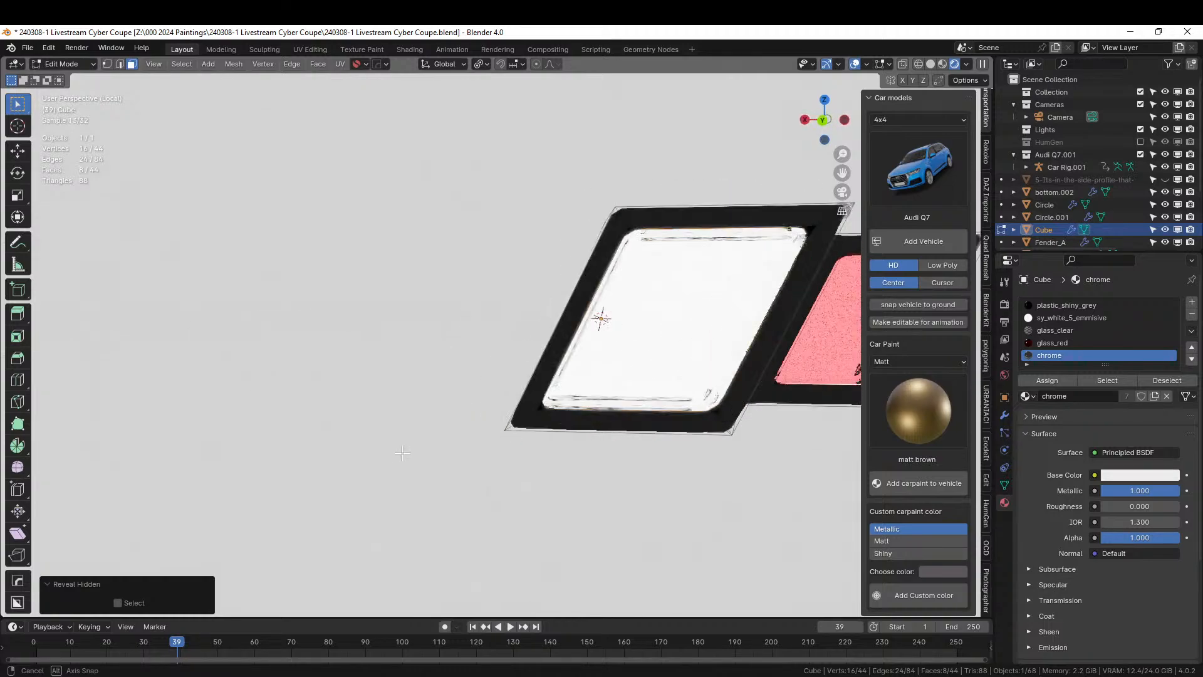
scroll(388, 445, down, 10)
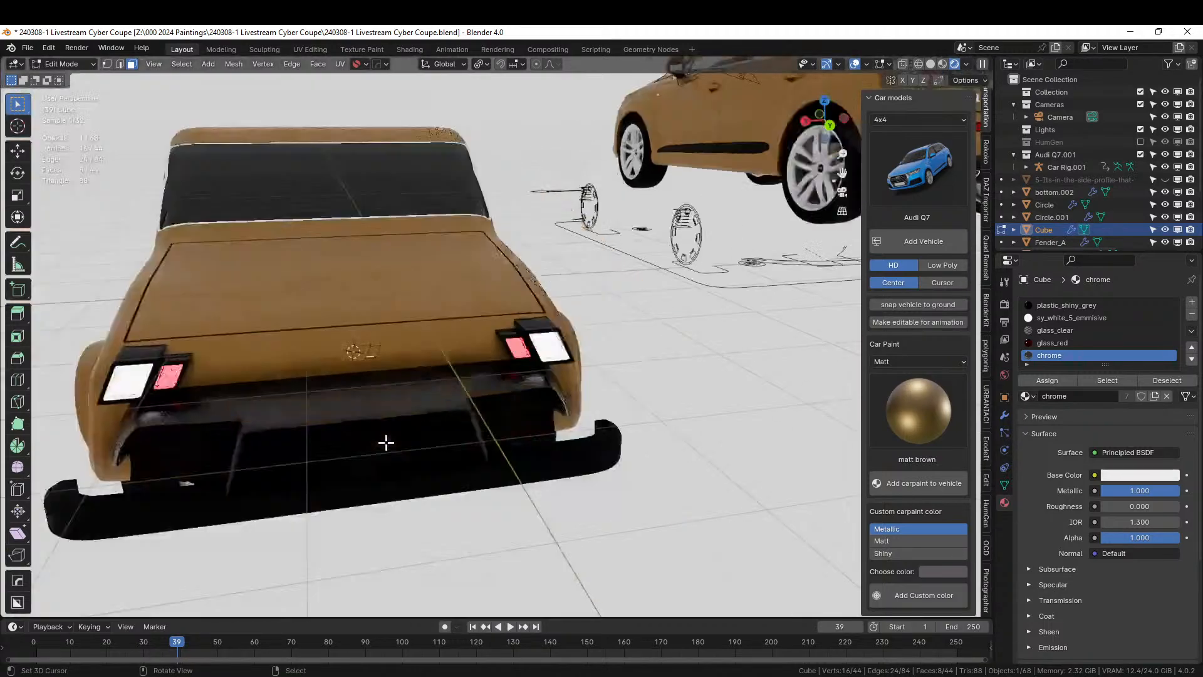
middle_drag(540, 342, 570, 395)
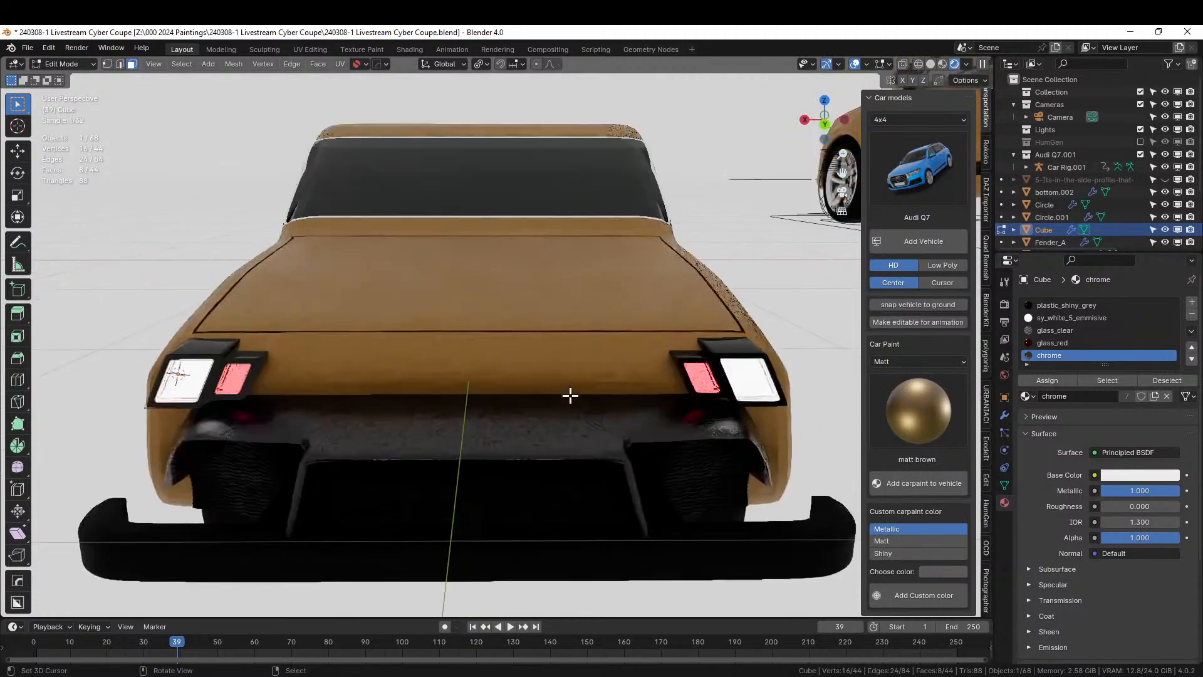
key(Tab)
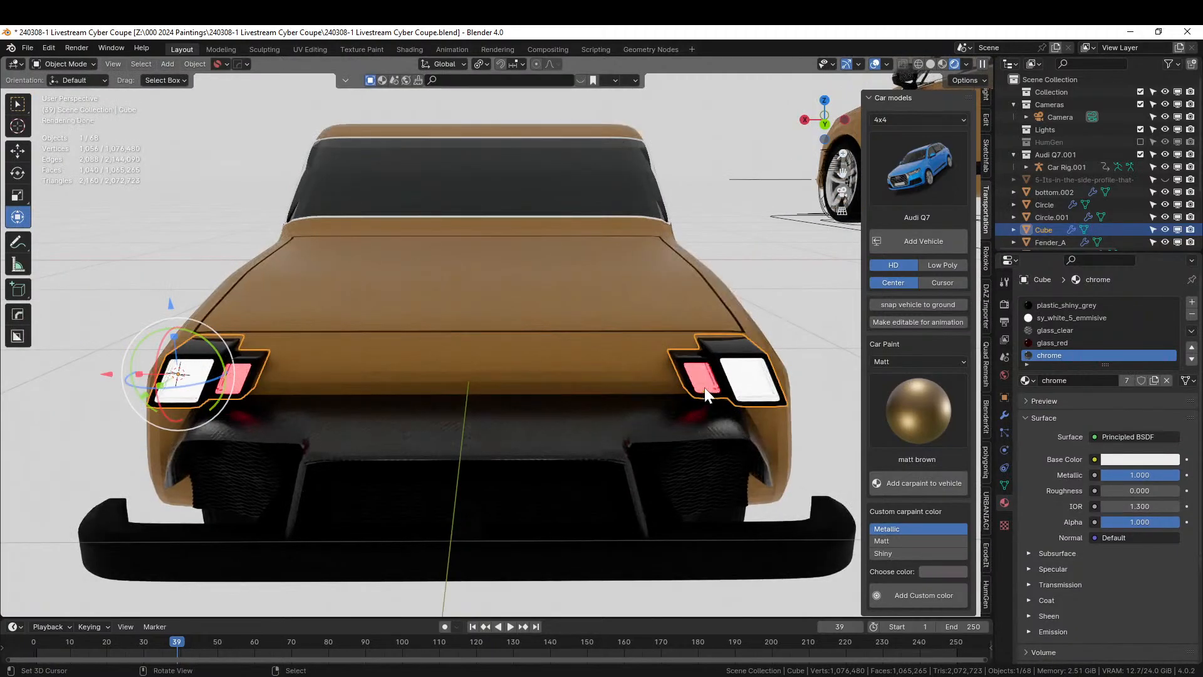
Isolate the headlight object, hide its red lens face and assign chrome to the recessed face behind it
right_click(187, 355)
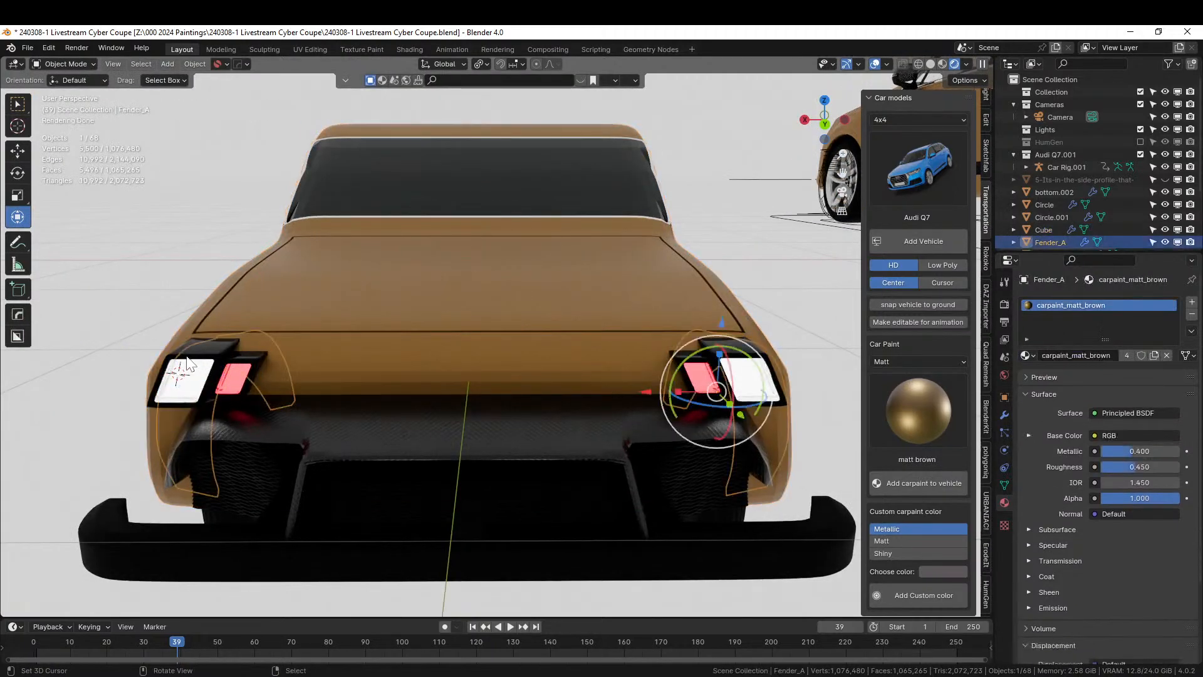
right_click(186, 354)
key(Tab)
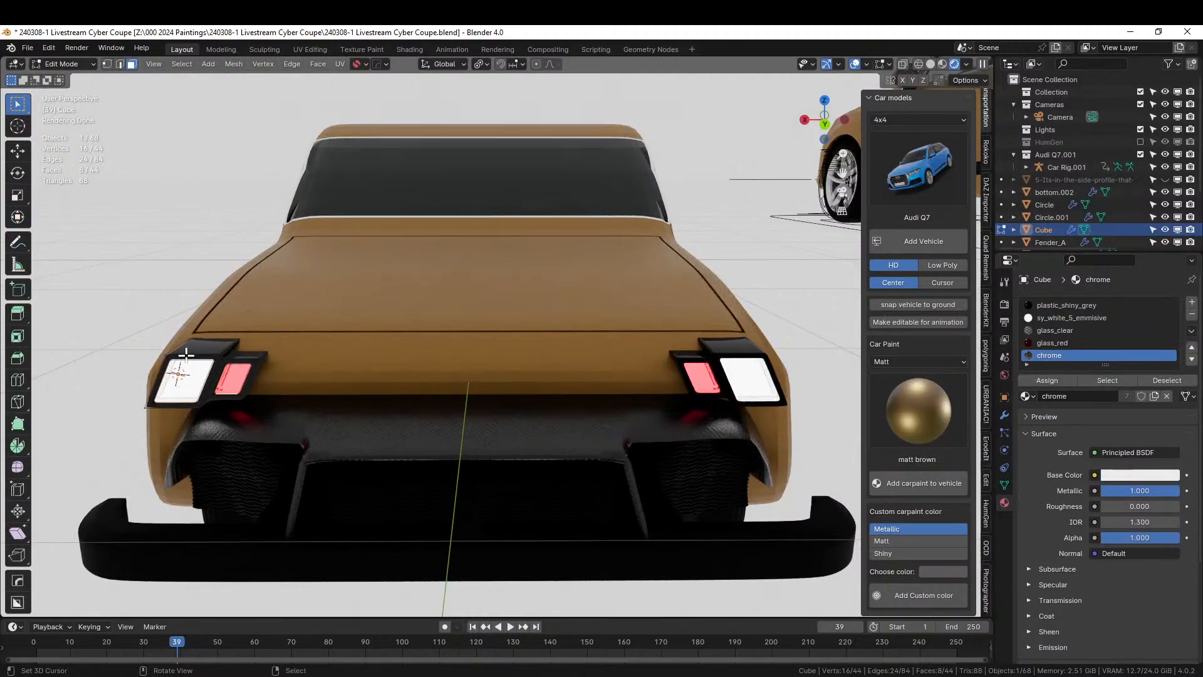
key(KP_Divide)
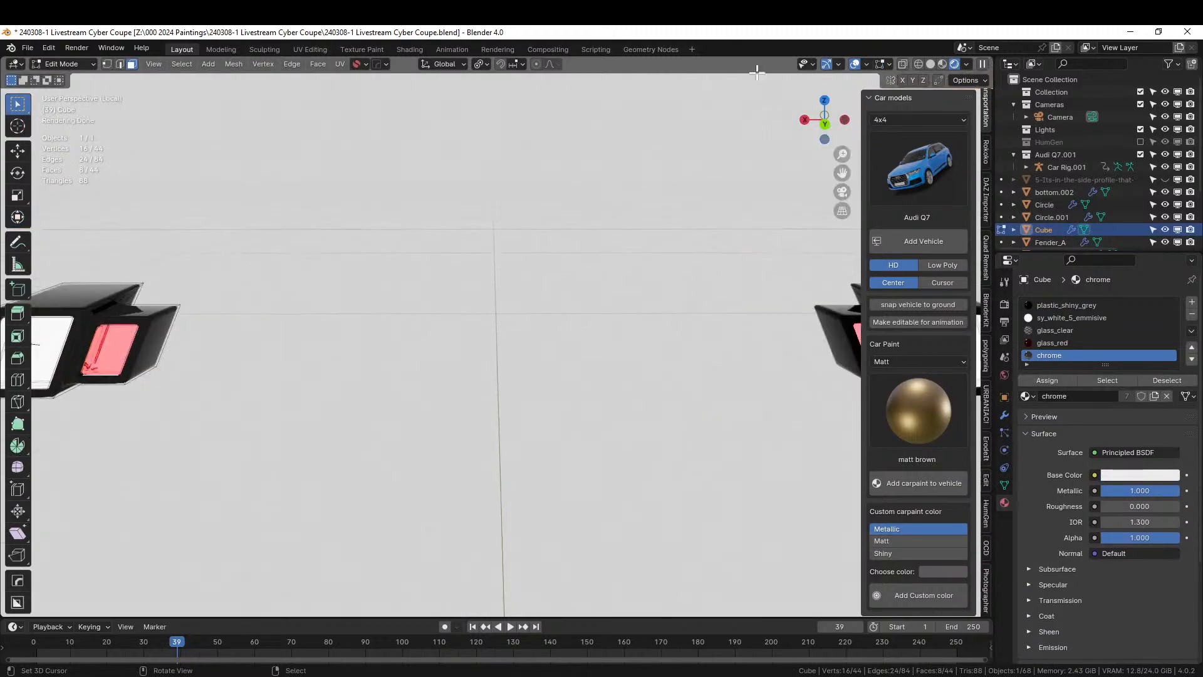
click(930, 62)
middle_drag(126, 355, 341, 367)
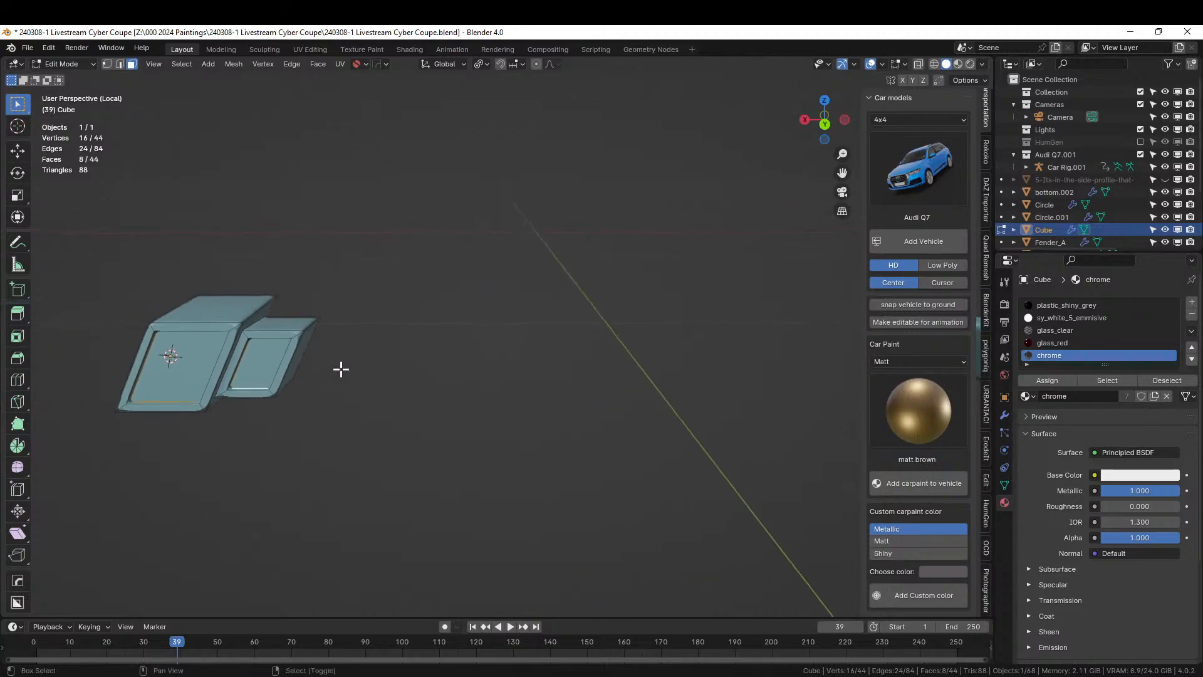
right_click(270, 366)
key(h)
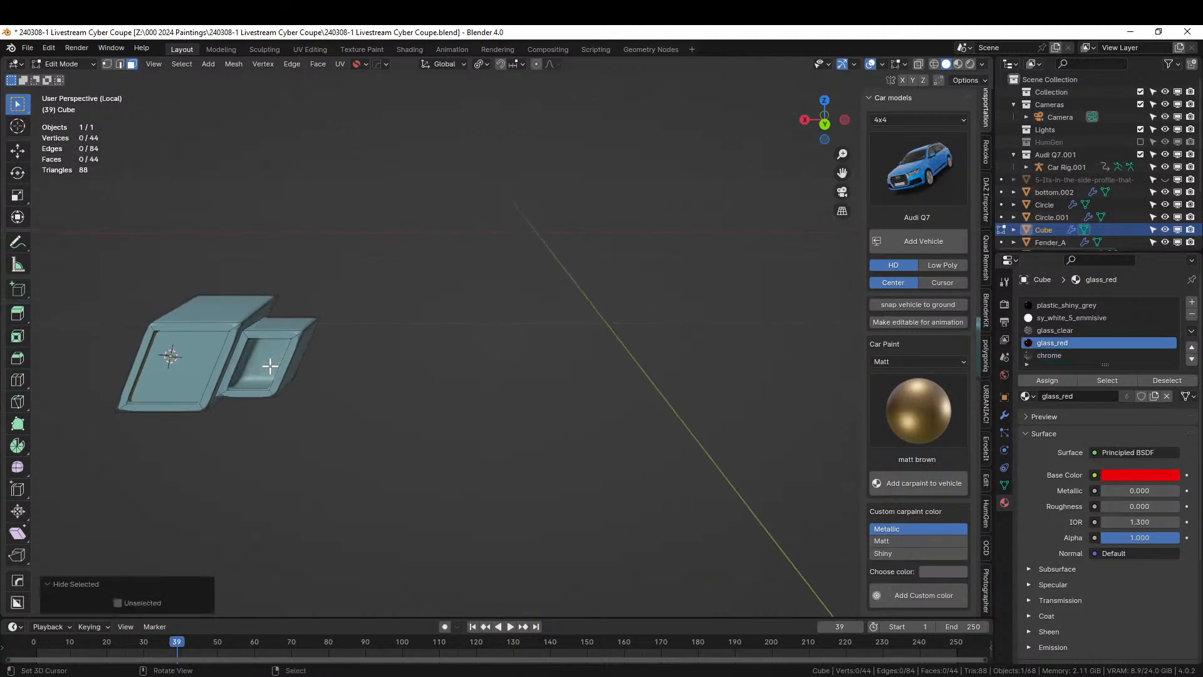
right_click(266, 362)
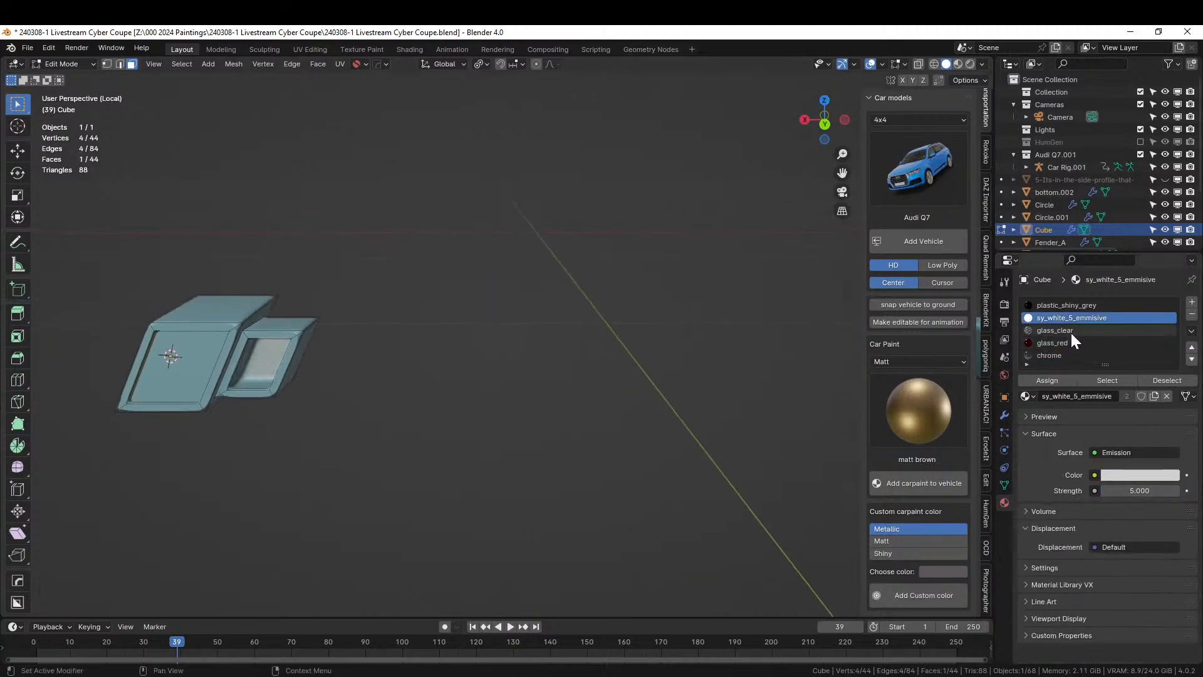
click(1068, 355)
click(1051, 381)
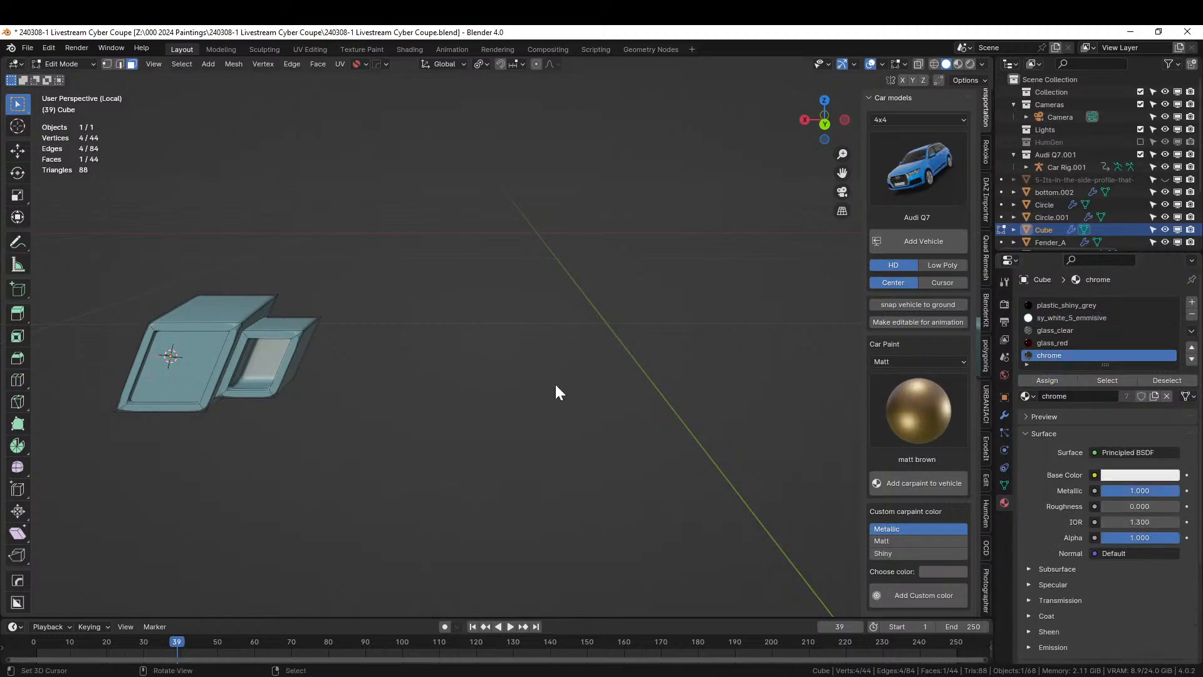
Examine the isolated headlights in rendered shading, and compare them with the tail lights on the whole car
key(Tab)
key(z)
key(8)
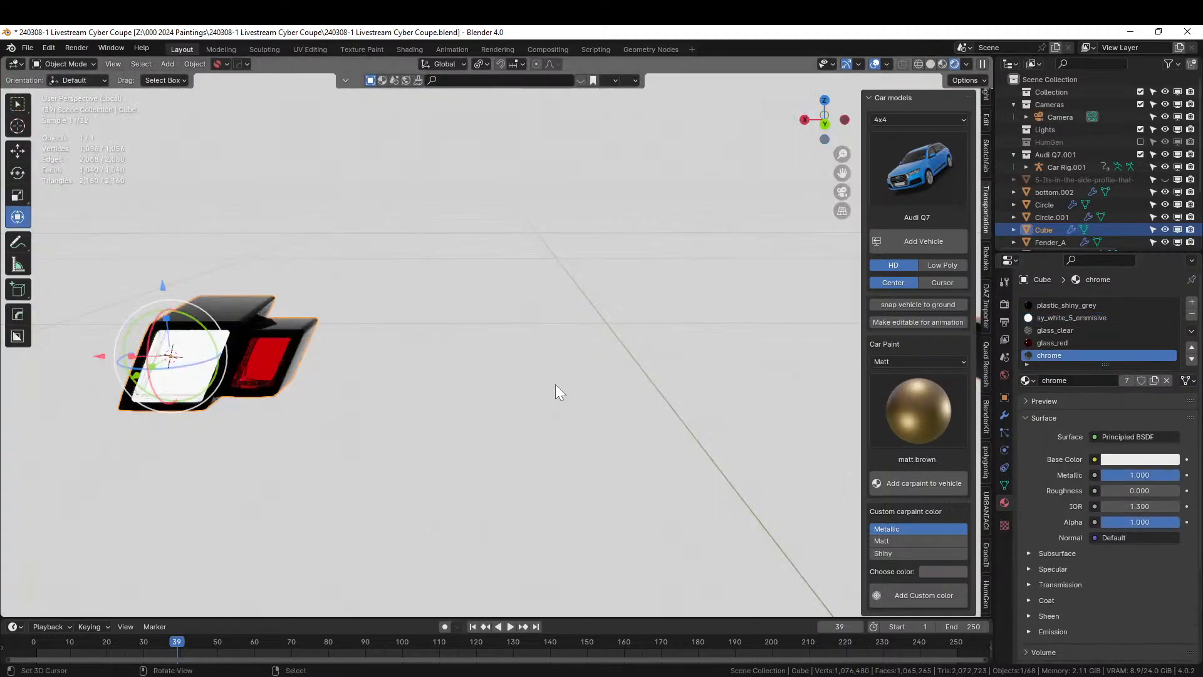
mouse_move(555, 384)
middle_down()
mouse_move(683, 367)
mouse_move(724, 369)
mouse_move(724, 387)
mouse_move(629, 368)
middle_up()
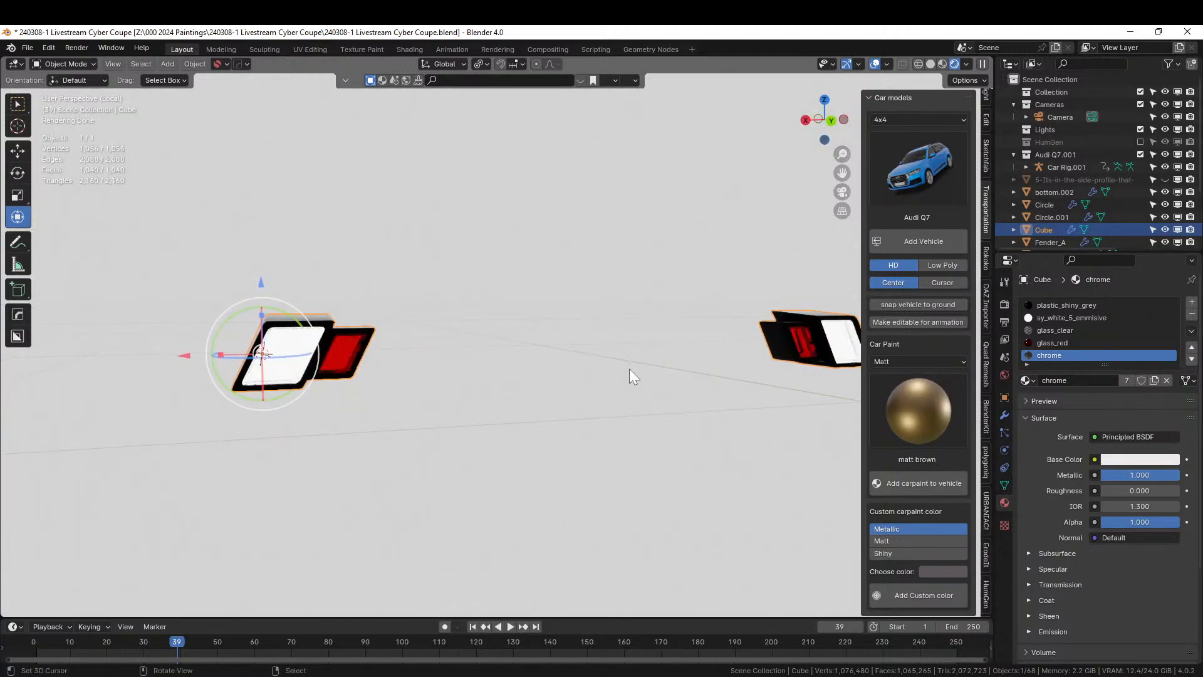
scroll(629, 368, up, 2)
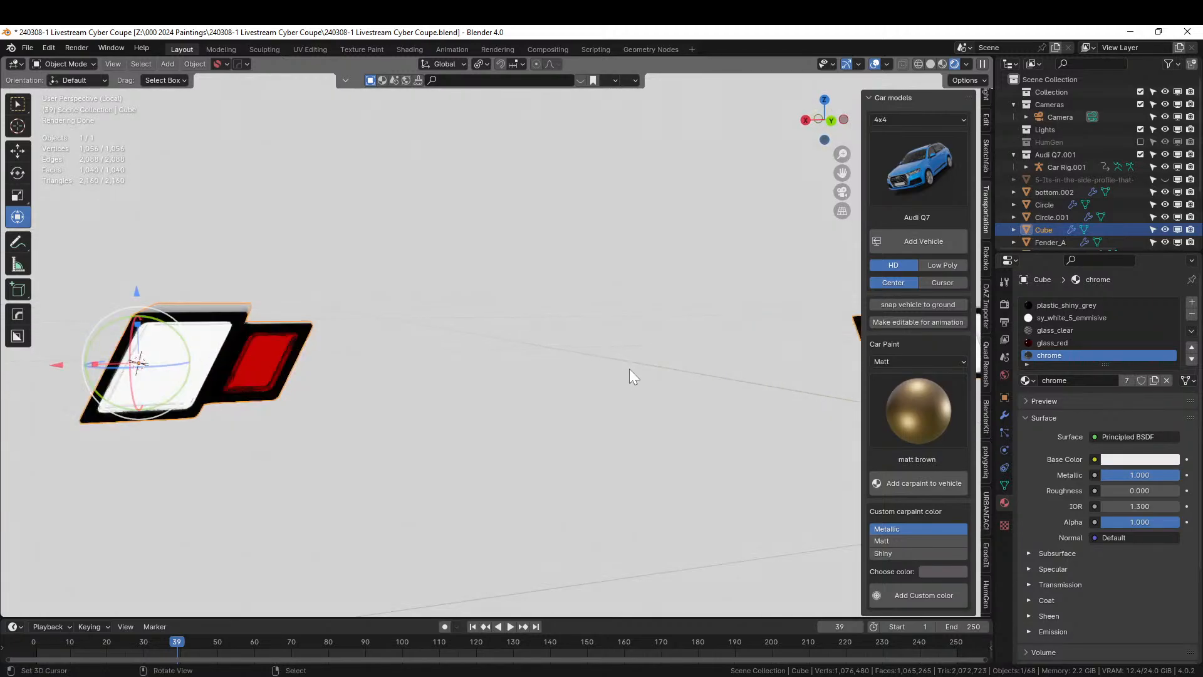
key(KP_Divide)
middle_drag(664, 370, 918, 347)
scroll(737, 378, up, 4)
middle_drag(738, 377, 559, 421)
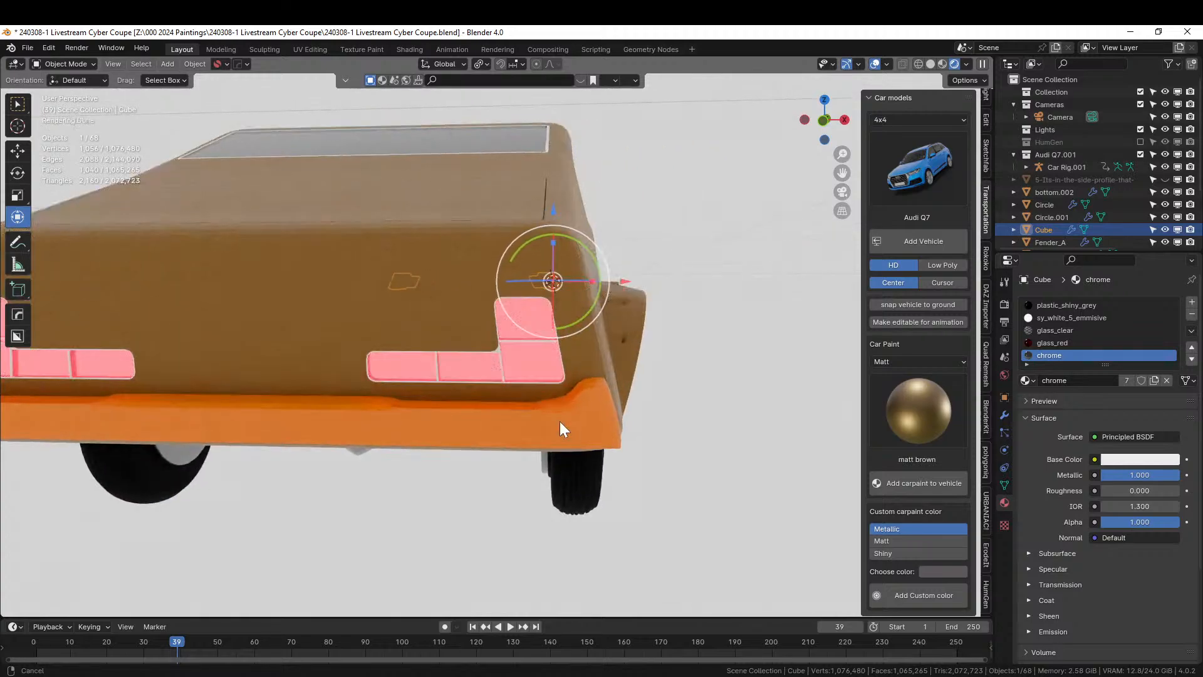
scroll(559, 421, up, 2)
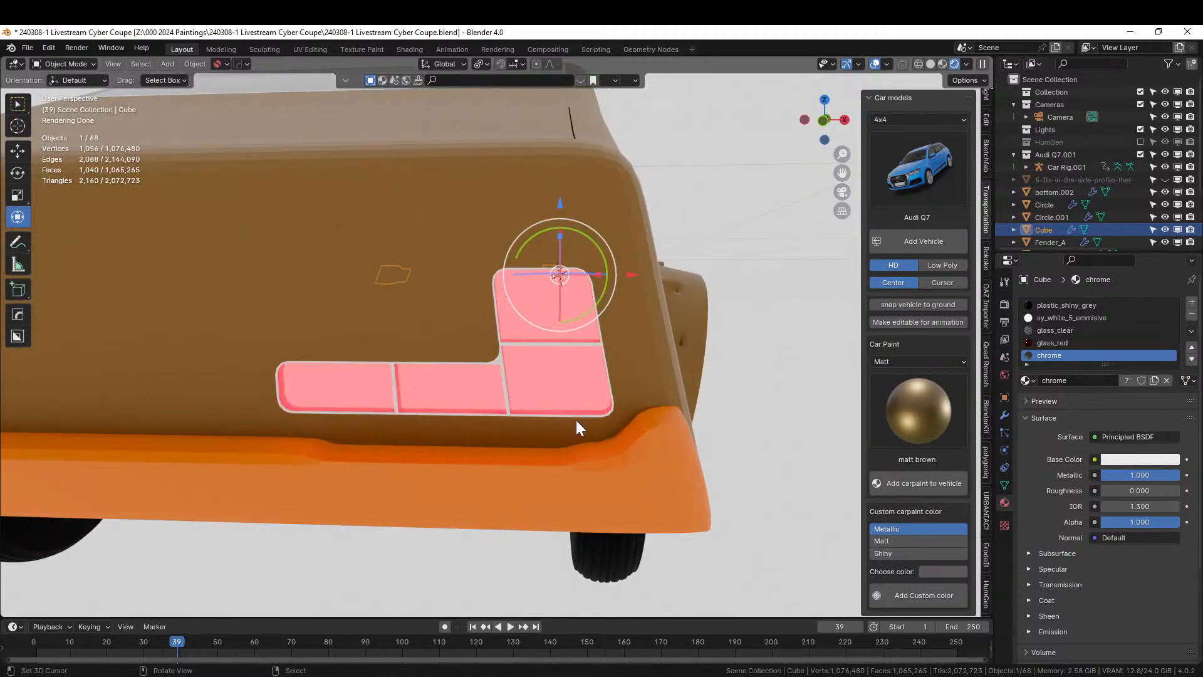
Remove all material slots from the orange rear bumper, give it plastic_shiny_grey and clear the selection
scroll(577, 420, down, 3)
middle_drag(578, 421, 506, 504)
click(438, 499)
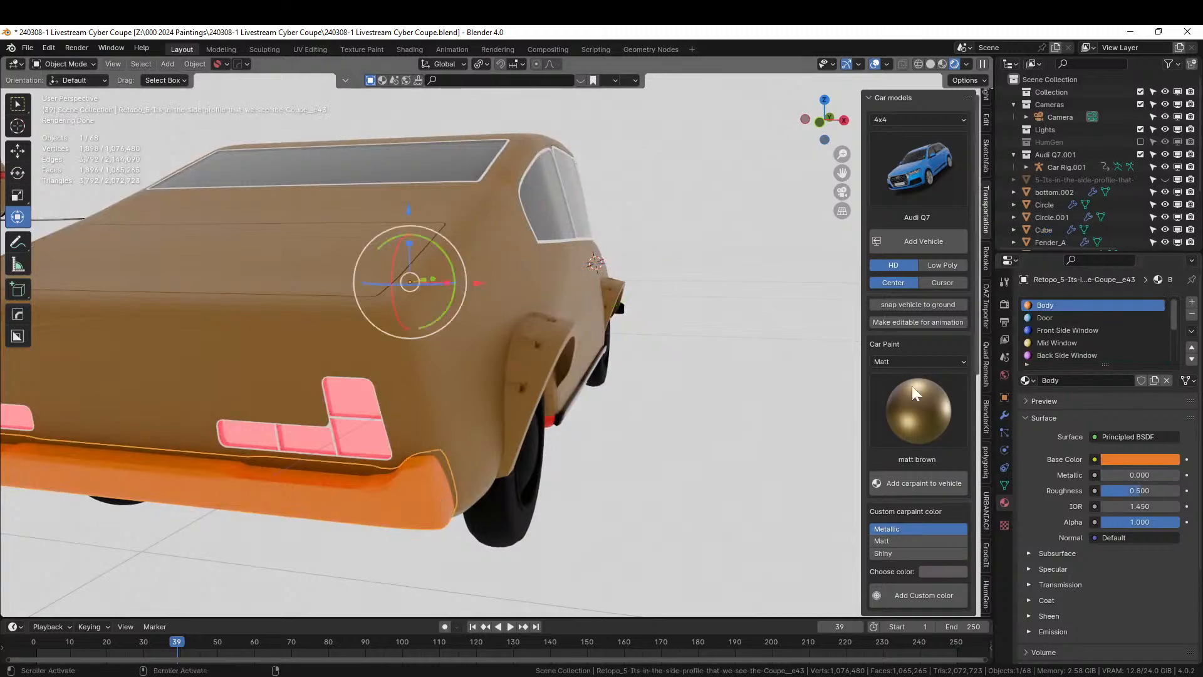
click(1191, 330)
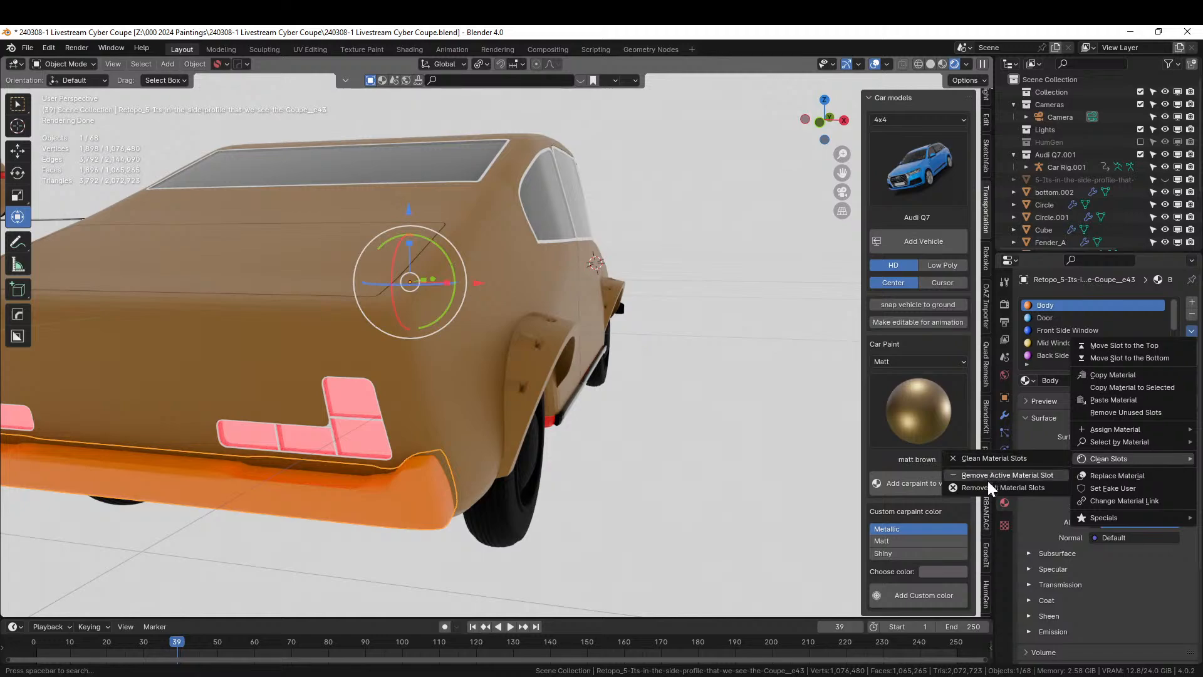
click(989, 488)
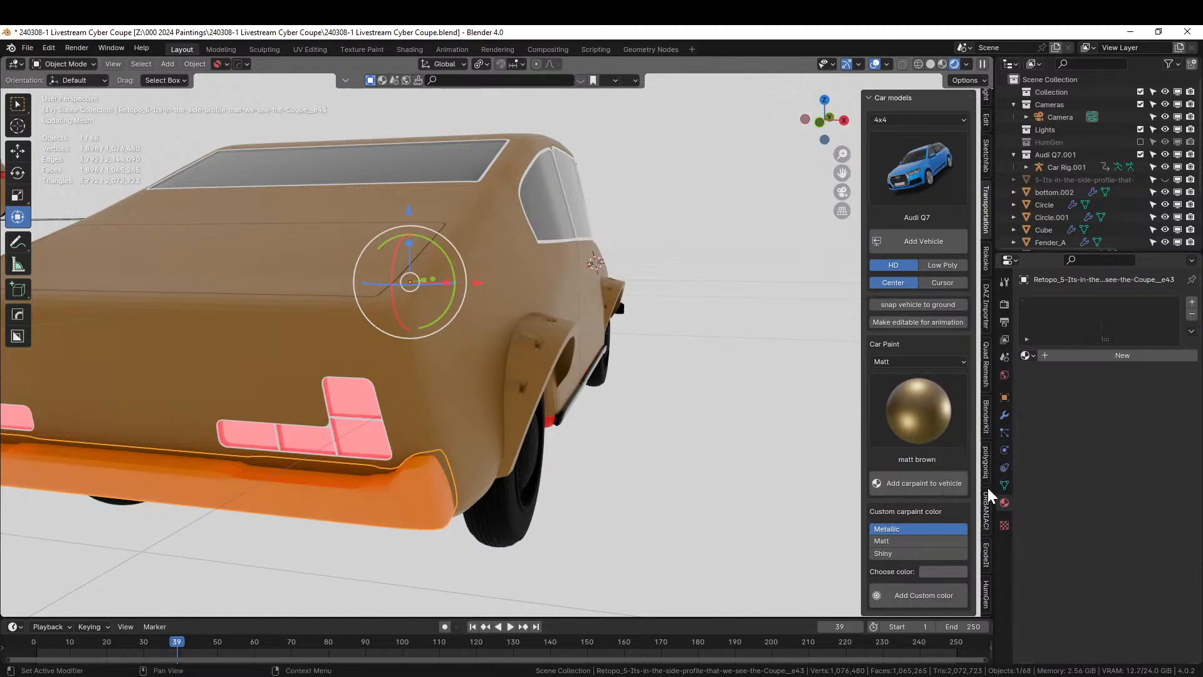
click(1027, 355)
text(grey)
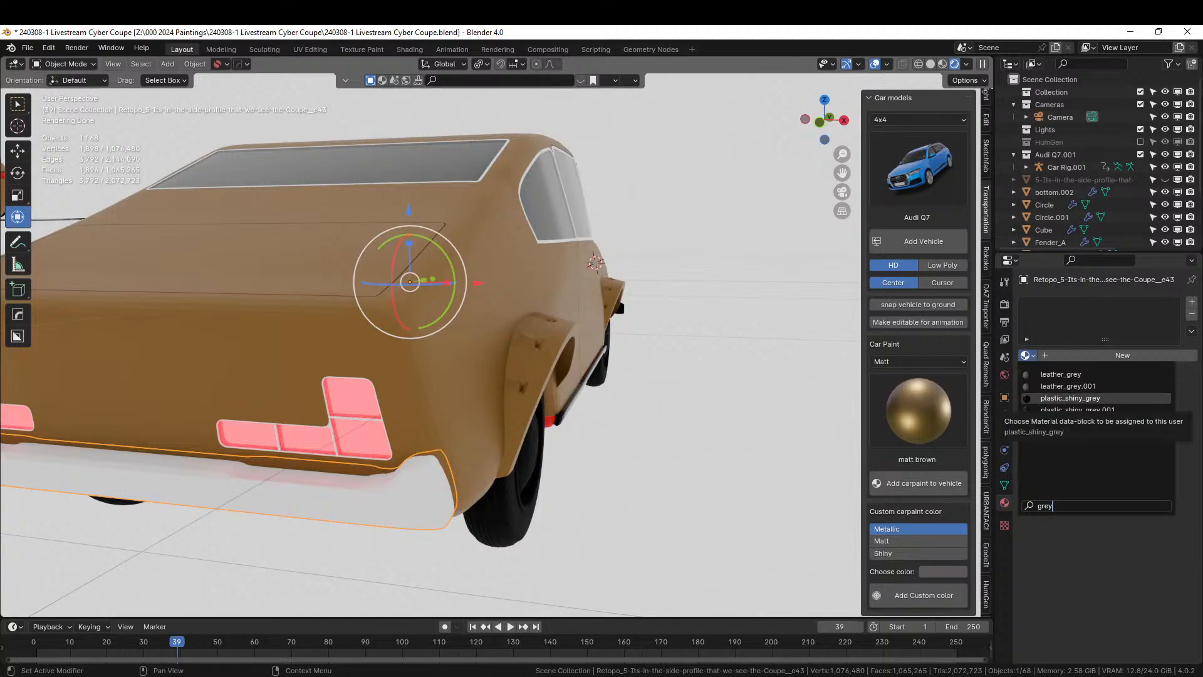
click(1070, 398)
click(663, 453)
Start replacing the front bumper's material by filtering the available materials for "grey"
scroll(663, 452, down, 5)
middle_drag(663, 453, 473, 466)
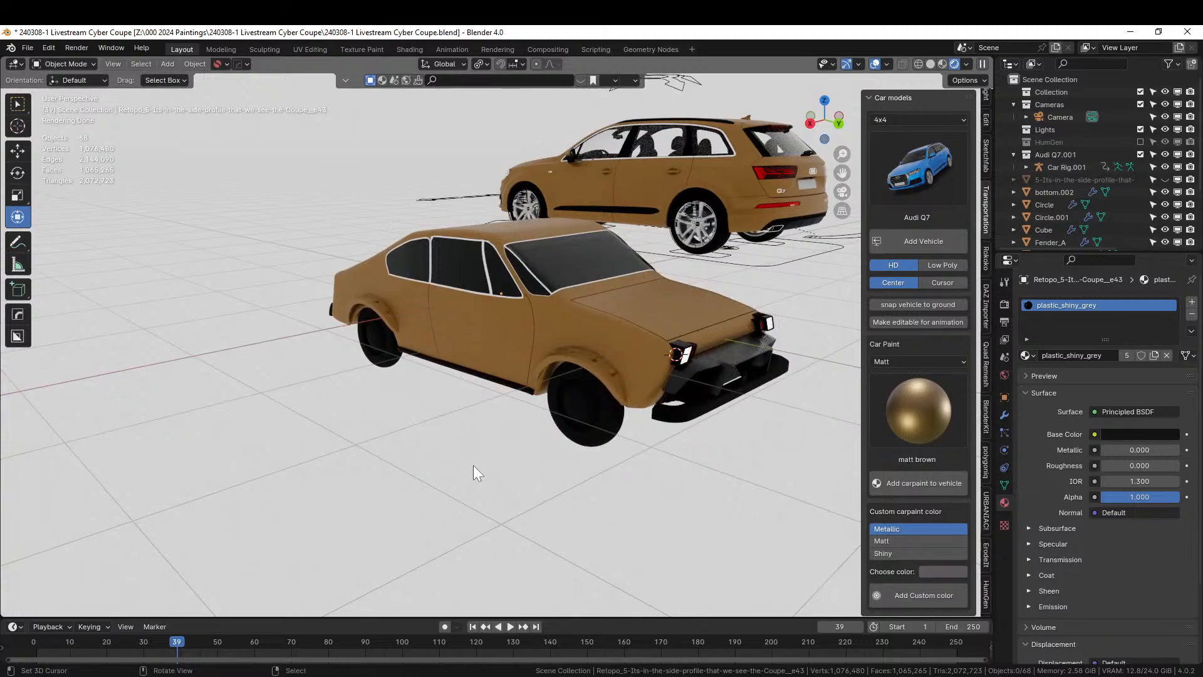
middle_drag(464, 415, 571, 424)
scroll(674, 394, up, 2)
click(578, 569)
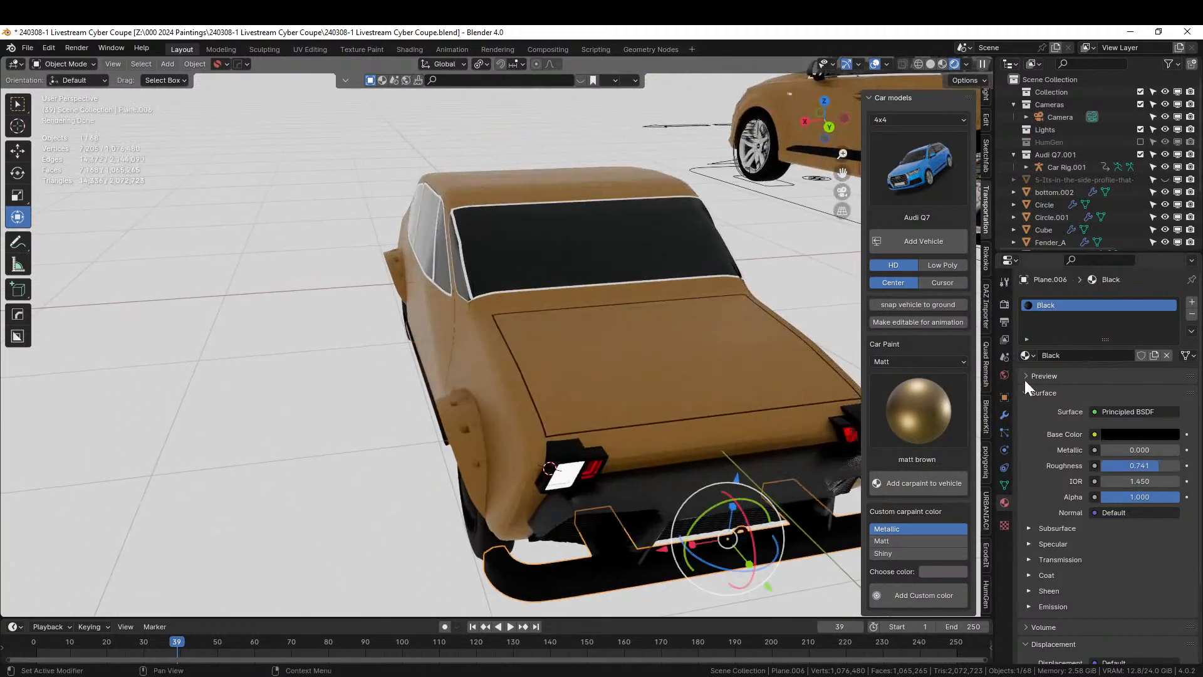
click(1027, 356)
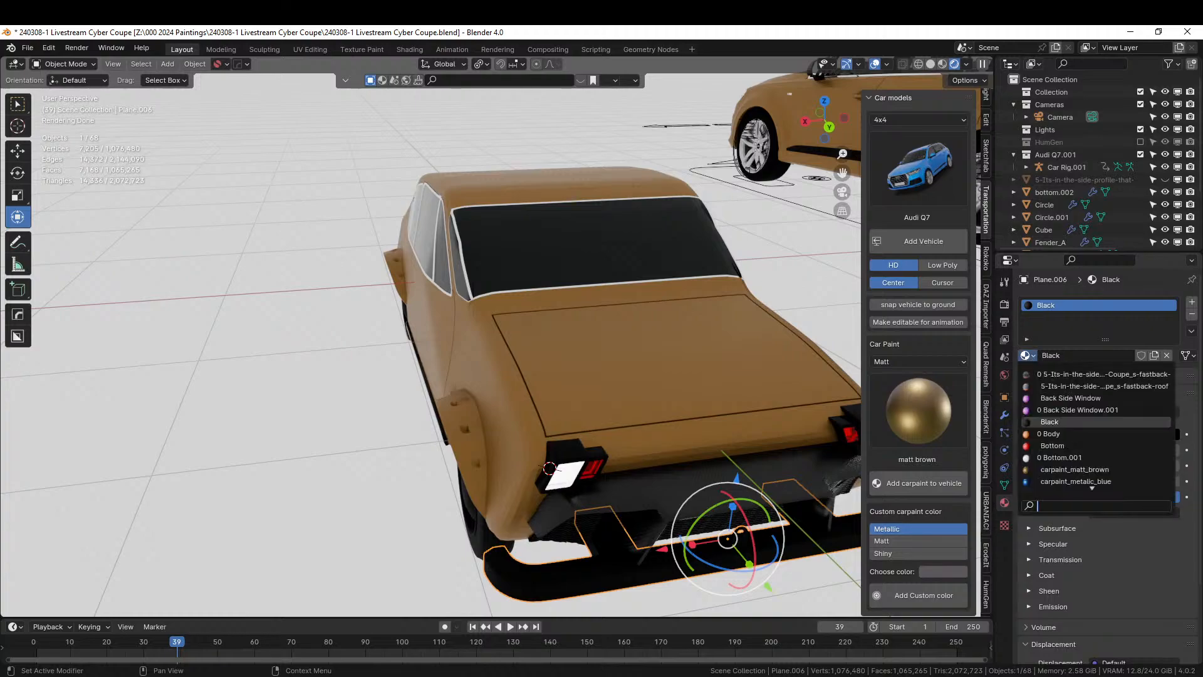
text(grey)
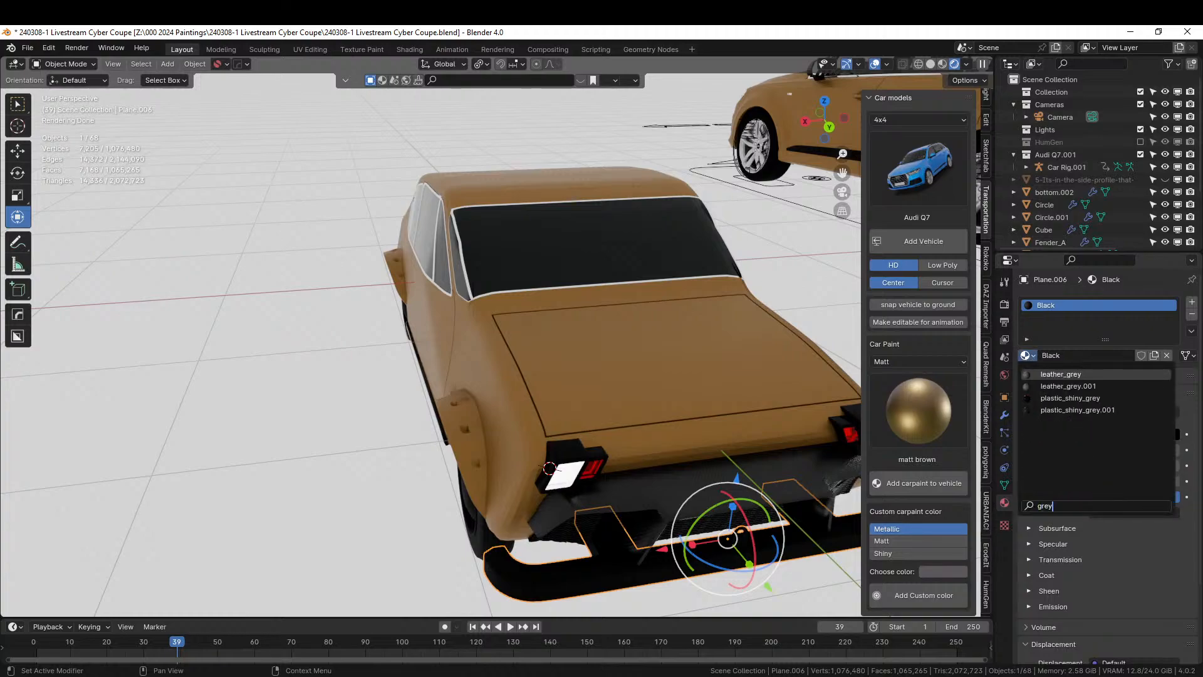
Assign the plastic_shiny_grey material to the lower front bumper bar
click(1066, 397)
click(336, 483)
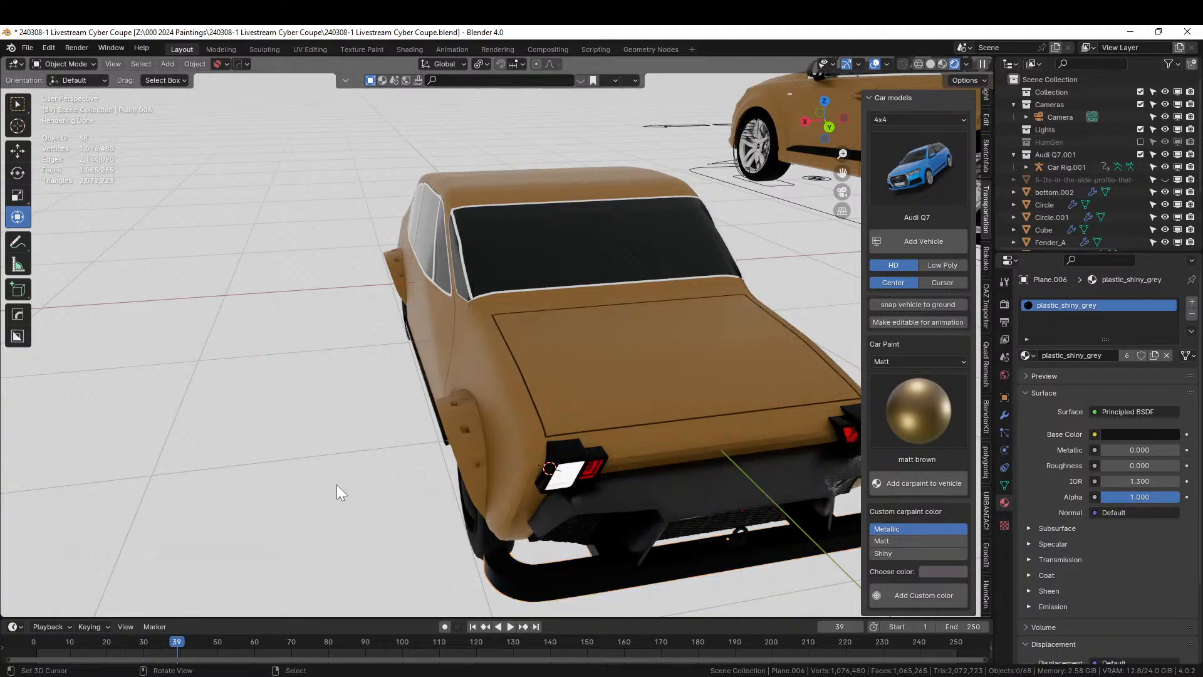
Remove the Multi_SuperCar.209 material slot from the front grill, leaving only plastic_shiny_grey on it
shift+middle_drag(337, 477, 291, 410)
middle_drag(290, 411, 228, 388)
scroll(310, 386, up, 3)
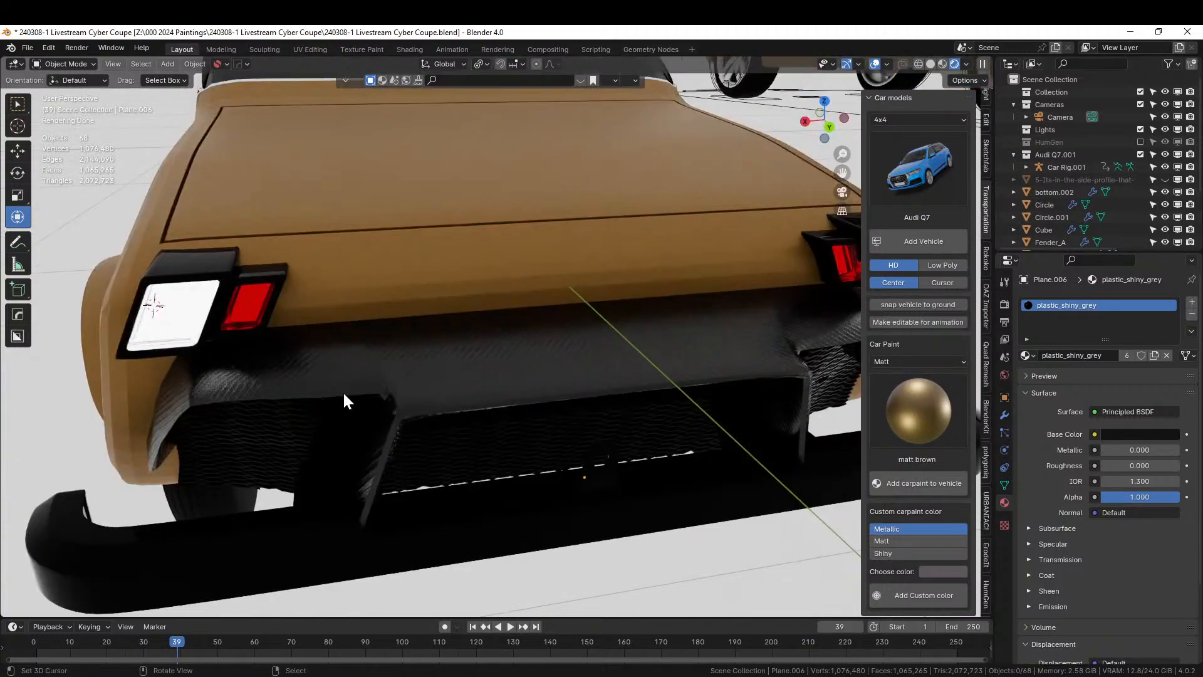
click(446, 394)
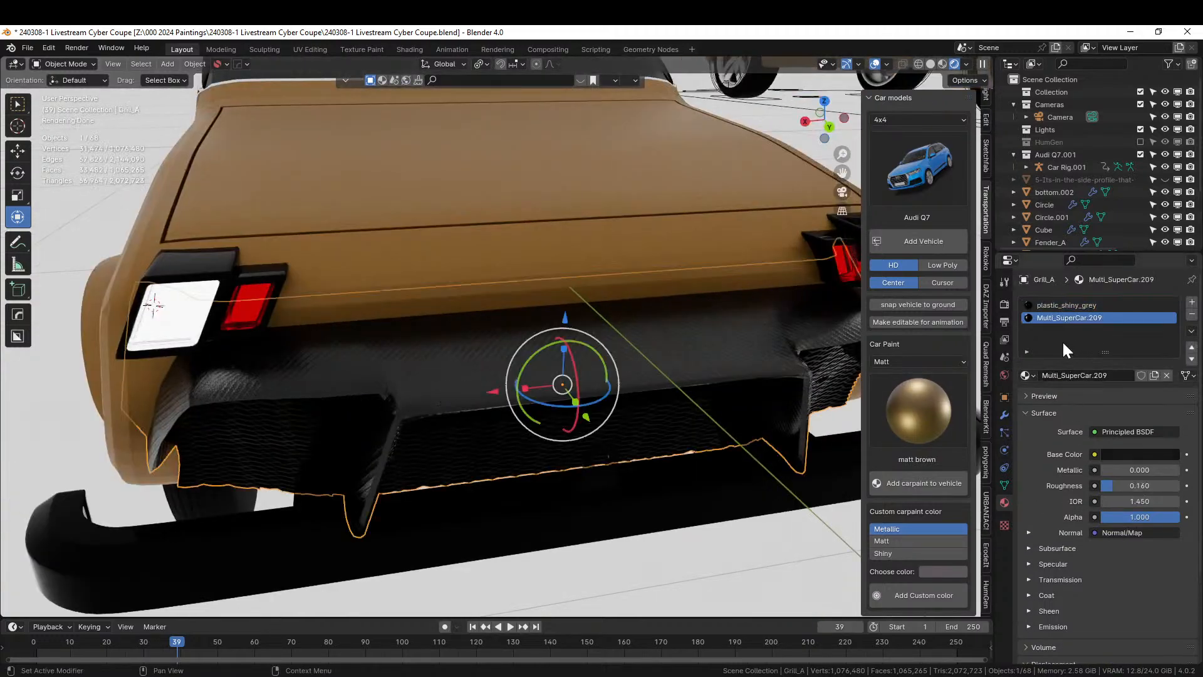
click(1192, 315)
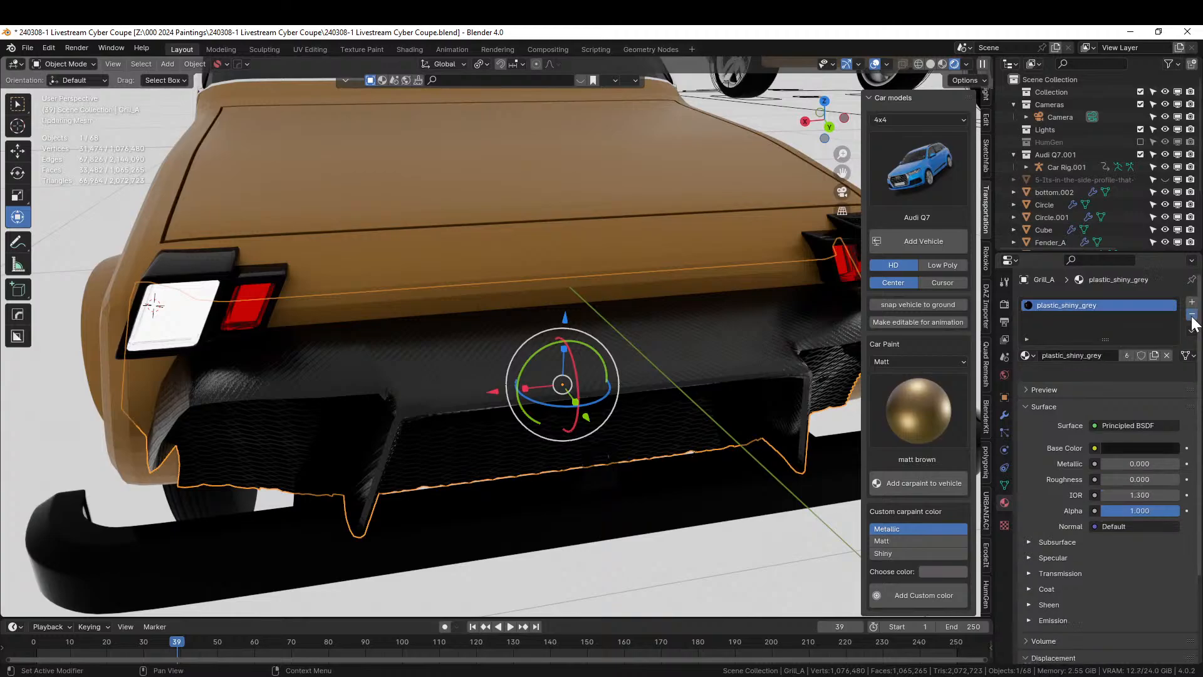
Lighten the base color of the grill's plastic_shiny_grey material to an HSV value of 0.060
mouse_move(562, 332)
middle_down()
mouse_move(543, 322)
mouse_move(570, 329)
middle_up()
scroll(543, 322, down, 4)
click(1123, 433)
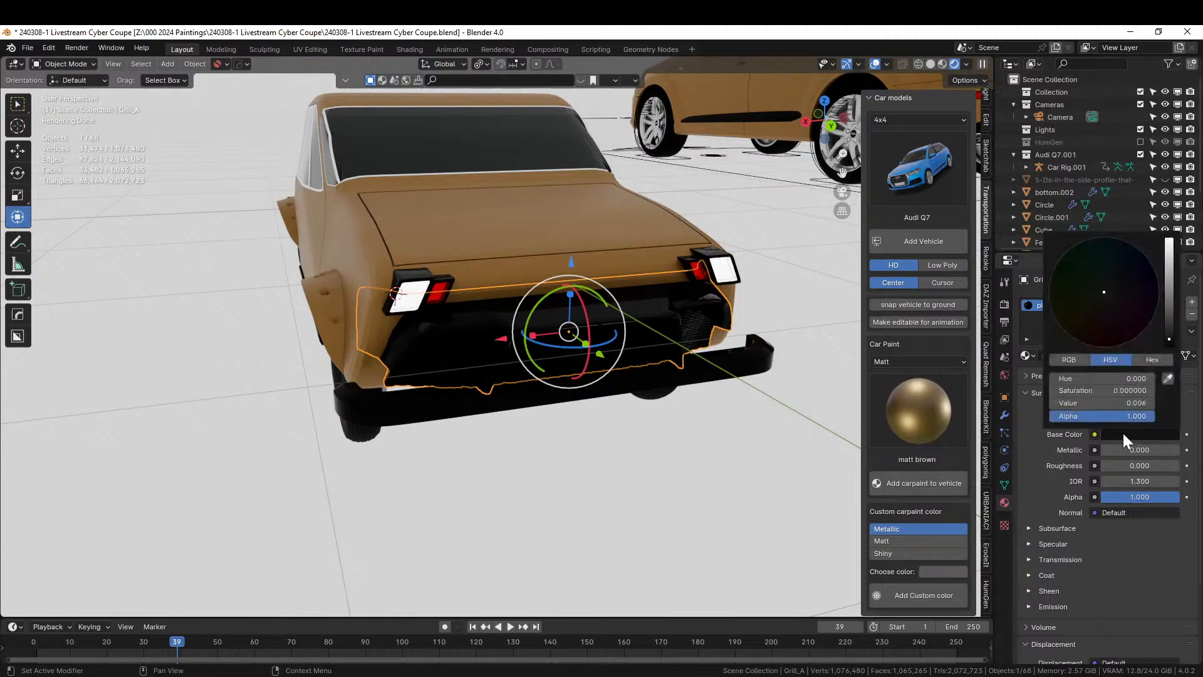
drag(1169, 339, 1169, 316)
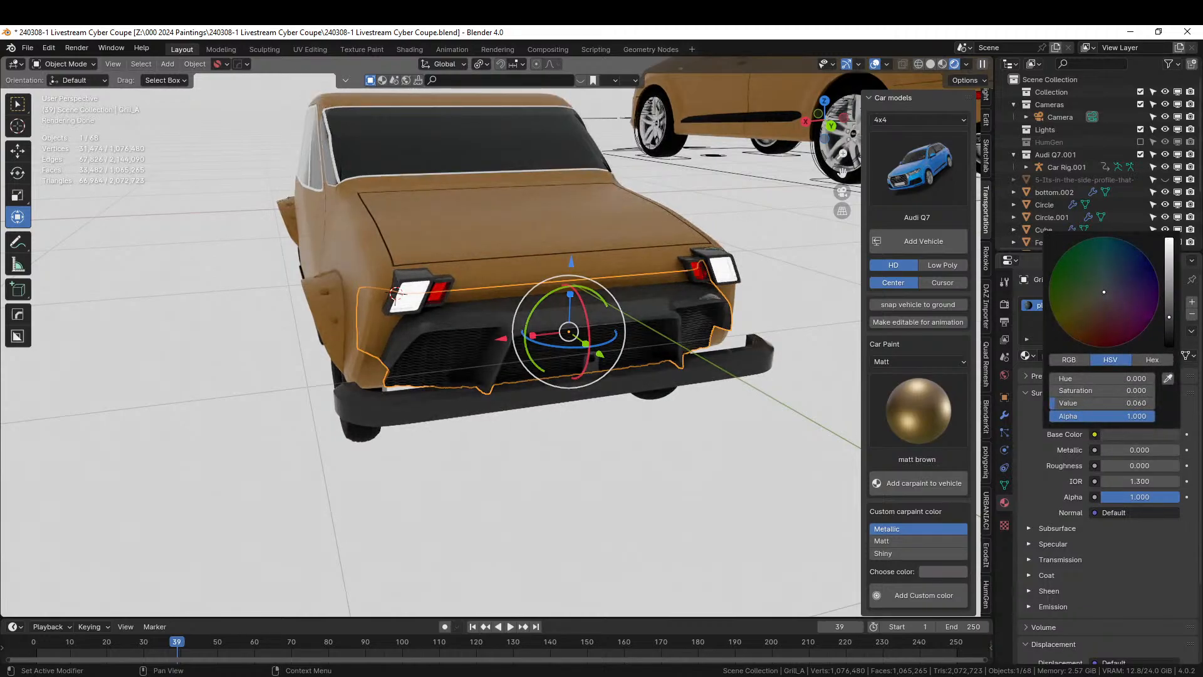
Switch to solid shading and isolate the coupe's front wheels in local view with their mesh open in Edit Mode
middle_drag(401, 451, 205, 420)
scroll(204, 420, up, 2)
scroll(203, 421, up, 1)
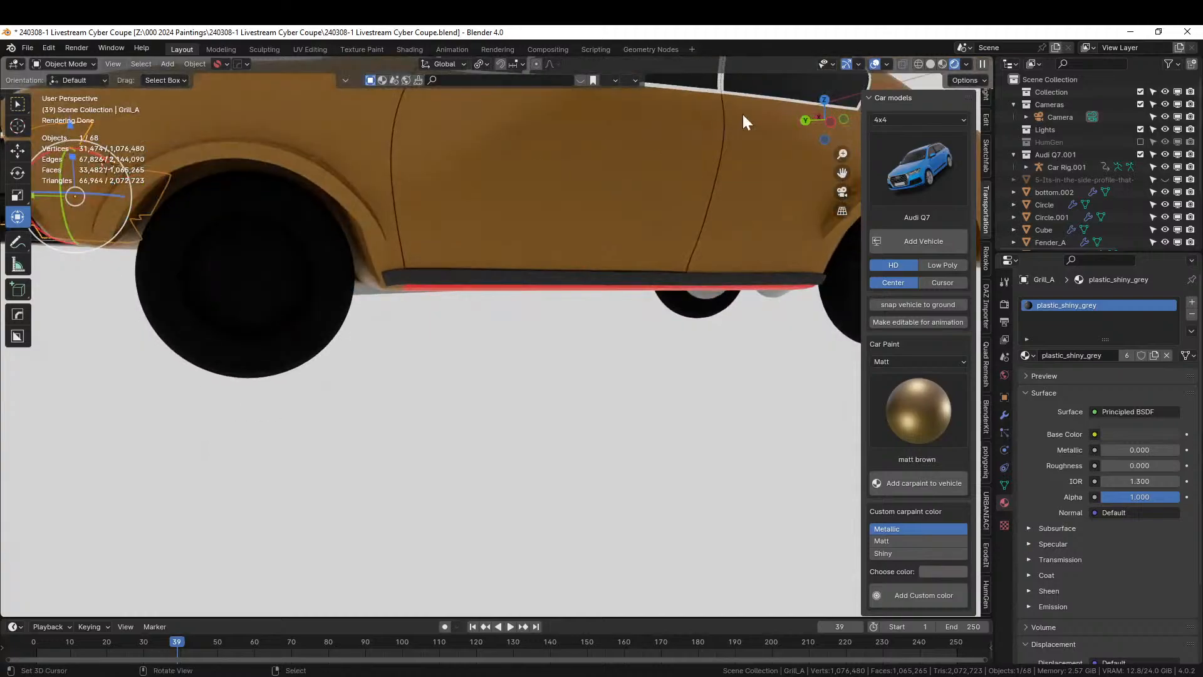
click(930, 63)
click(247, 278)
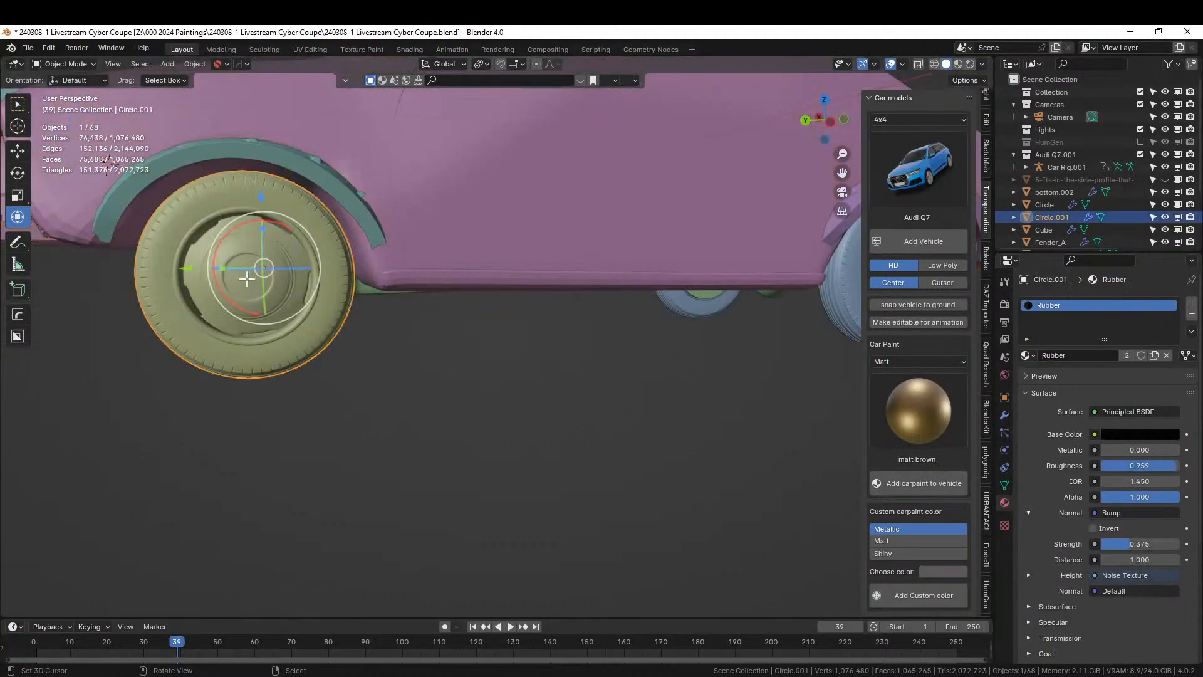
key(Tab)
scroll(443, 342, down, 3)
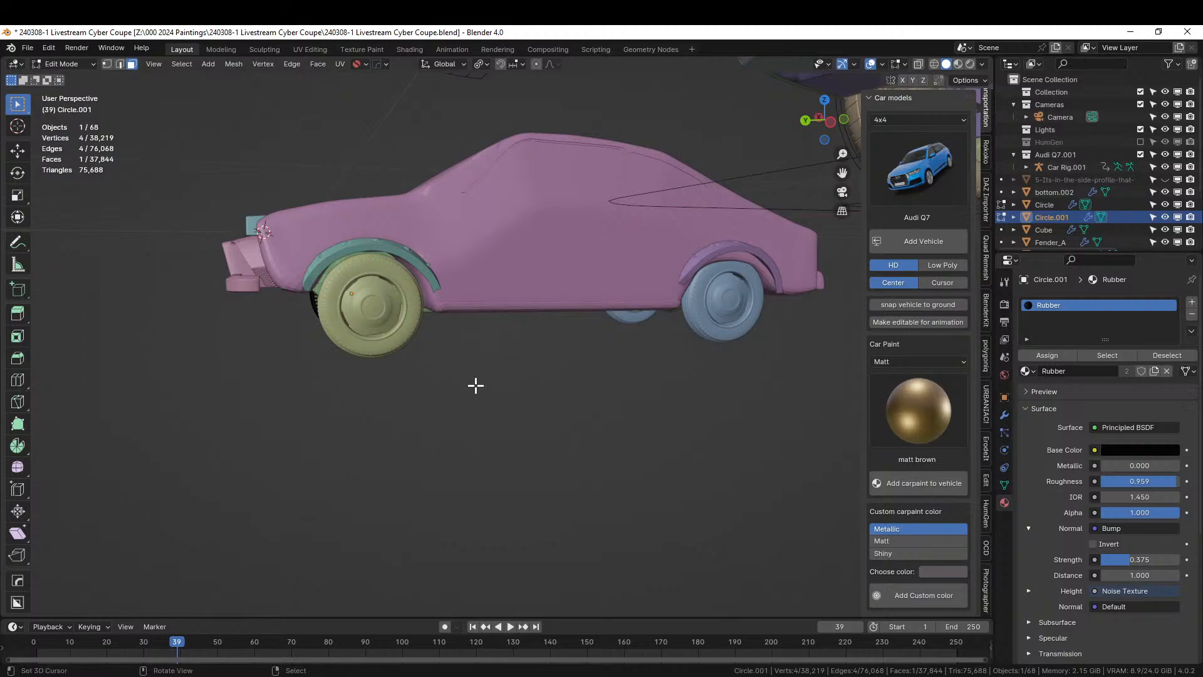
key(KP_Divide)
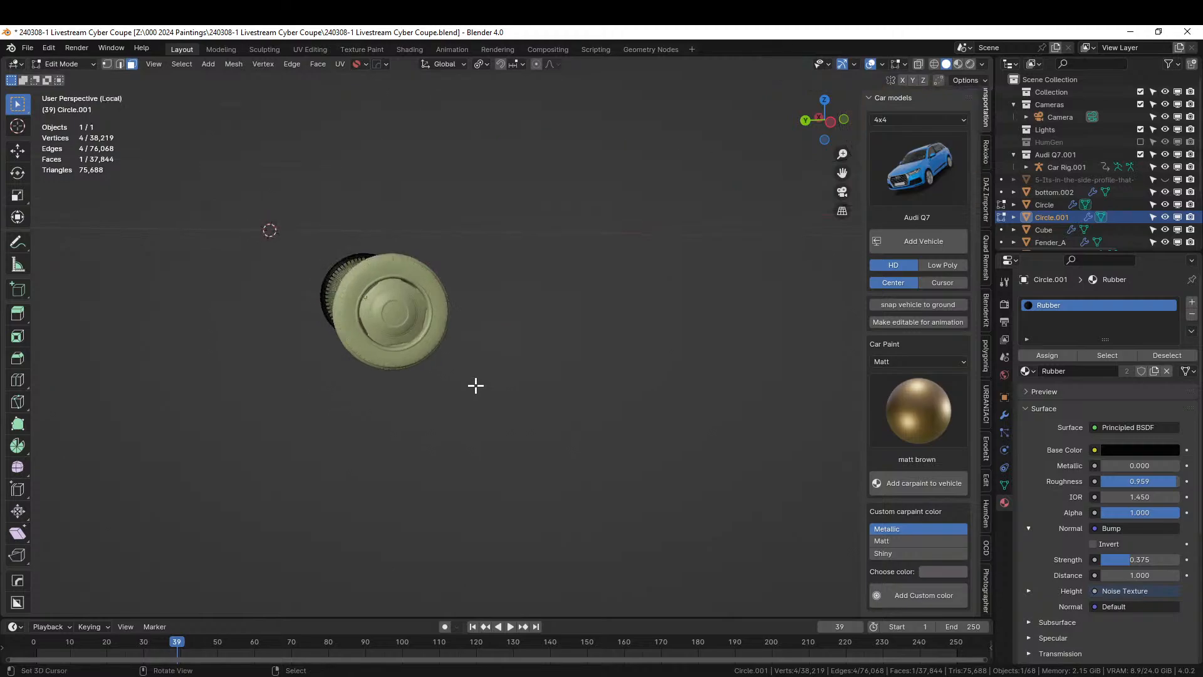
Select the linked hubcap and rim faces of the front wheel, delimited by sharp edges and leaving out the tire
middle_drag(475, 384, 709, 381)
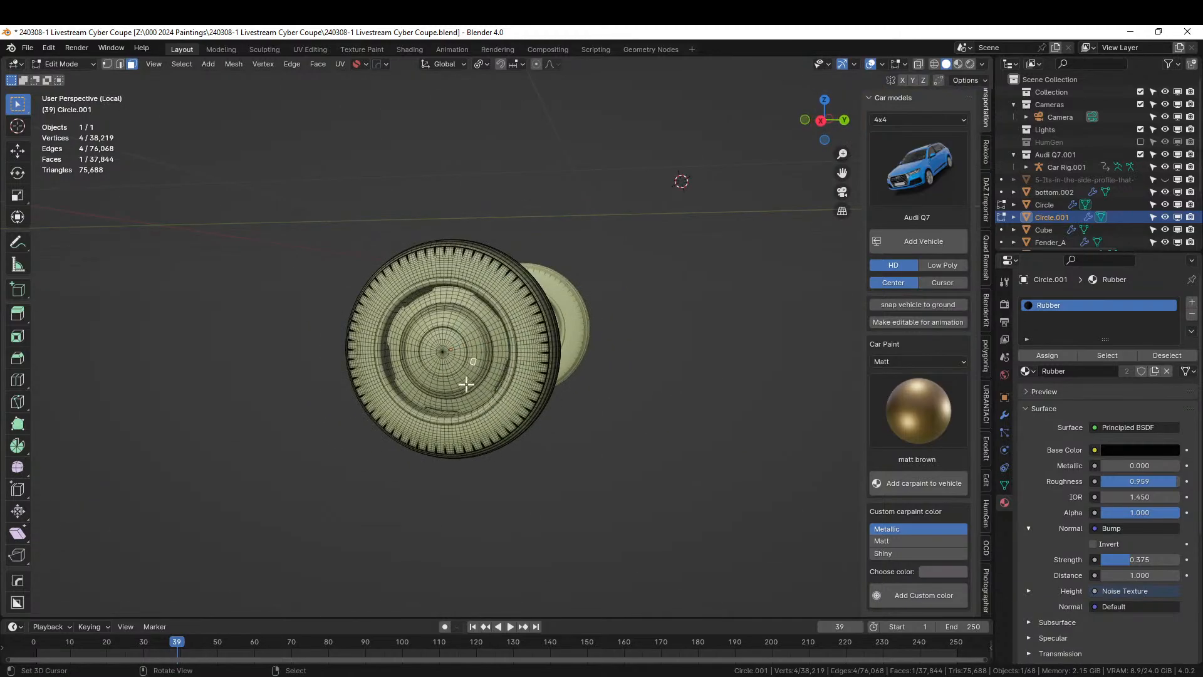
scroll(467, 384, up, 1)
key(1)
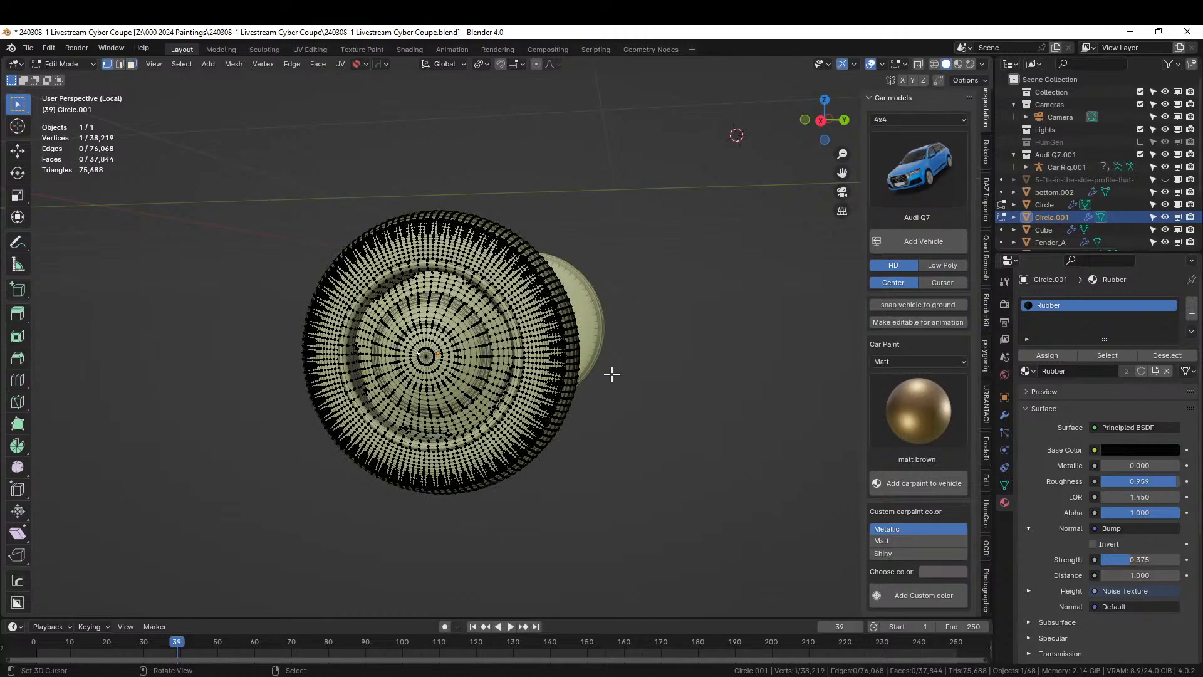
key(ctrl+3)
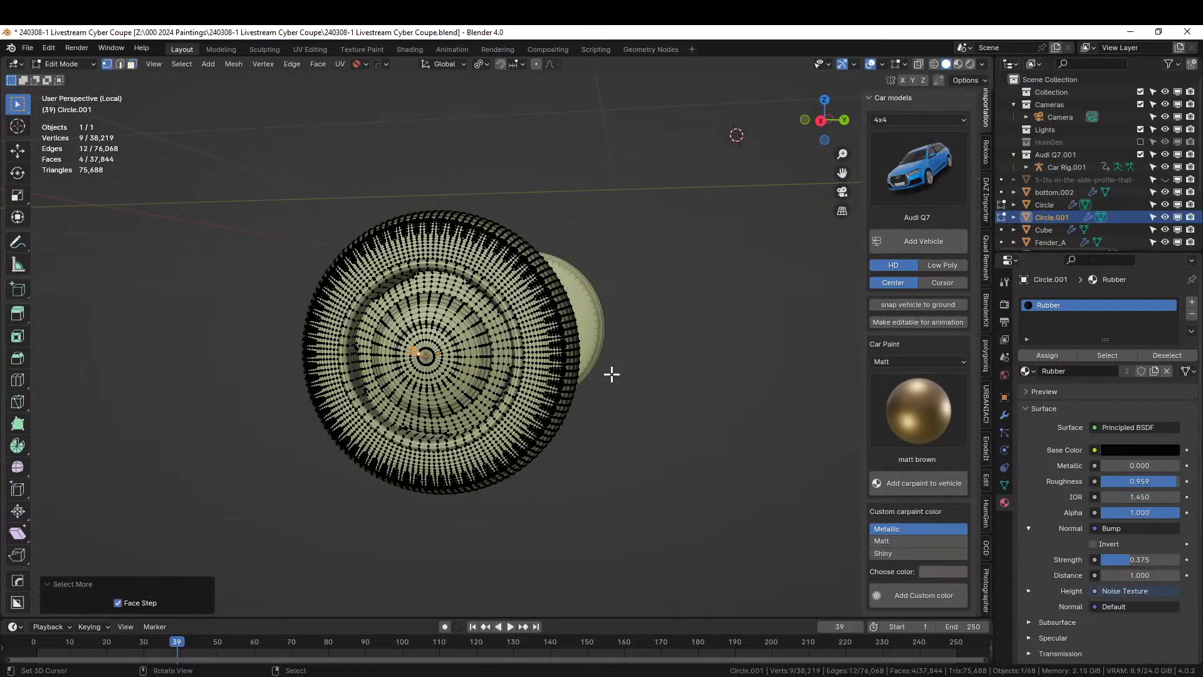
key(ctrl+l)
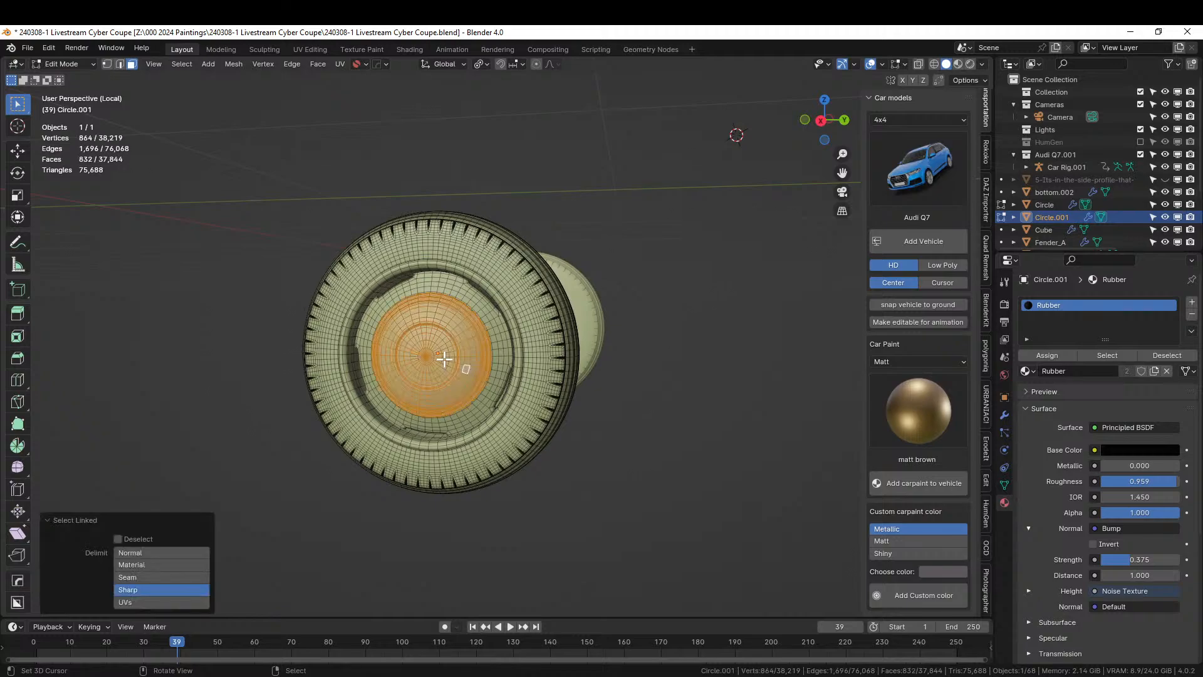
key(l)
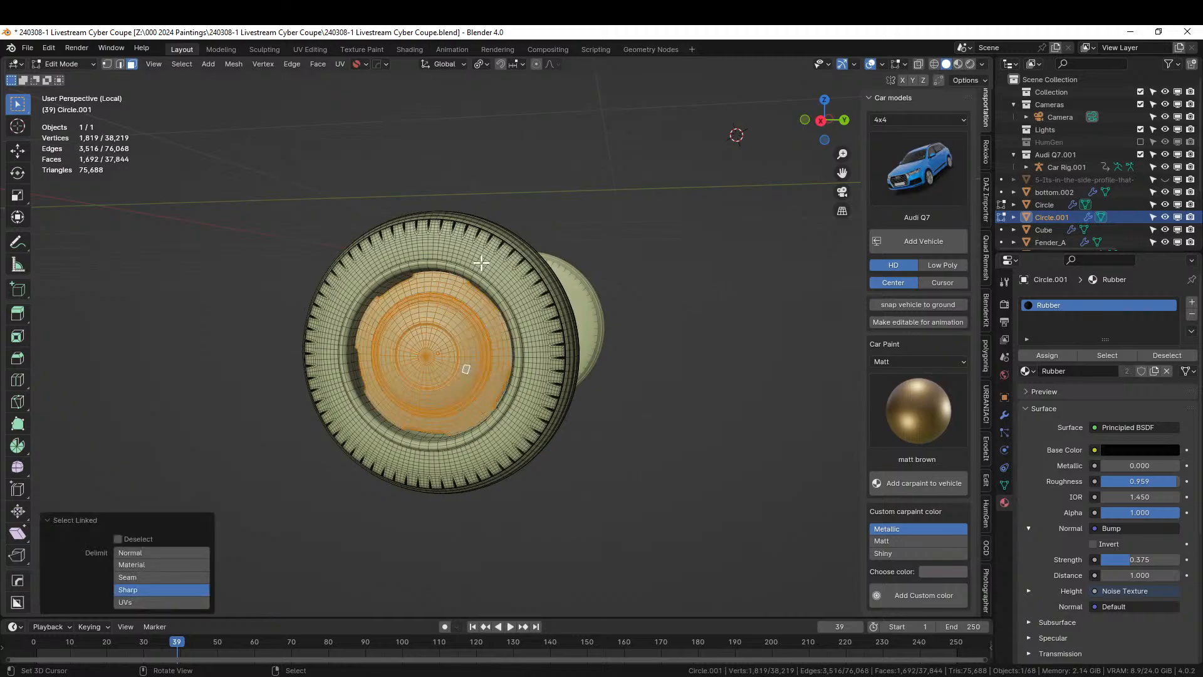
key(alt+a)
key(l)
key(ctrl+i)
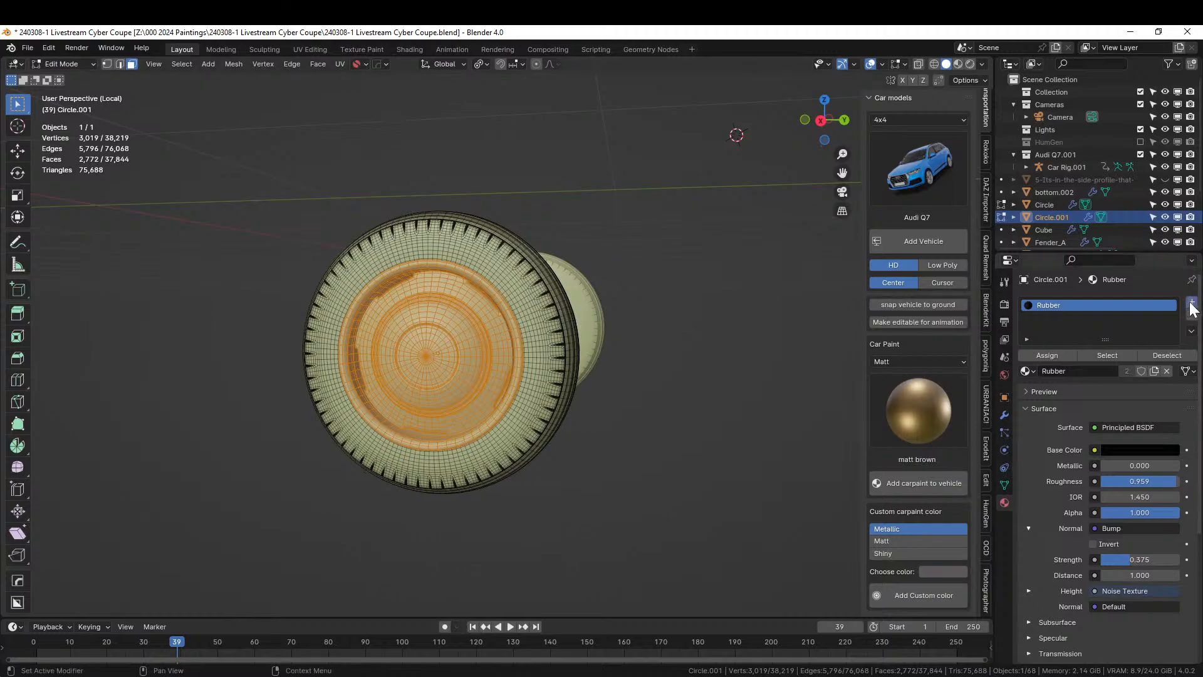
Add a second material slot with metal_rough_plus to the wheels and assign it to the selected rim faces
click(1191, 302)
click(1026, 390)
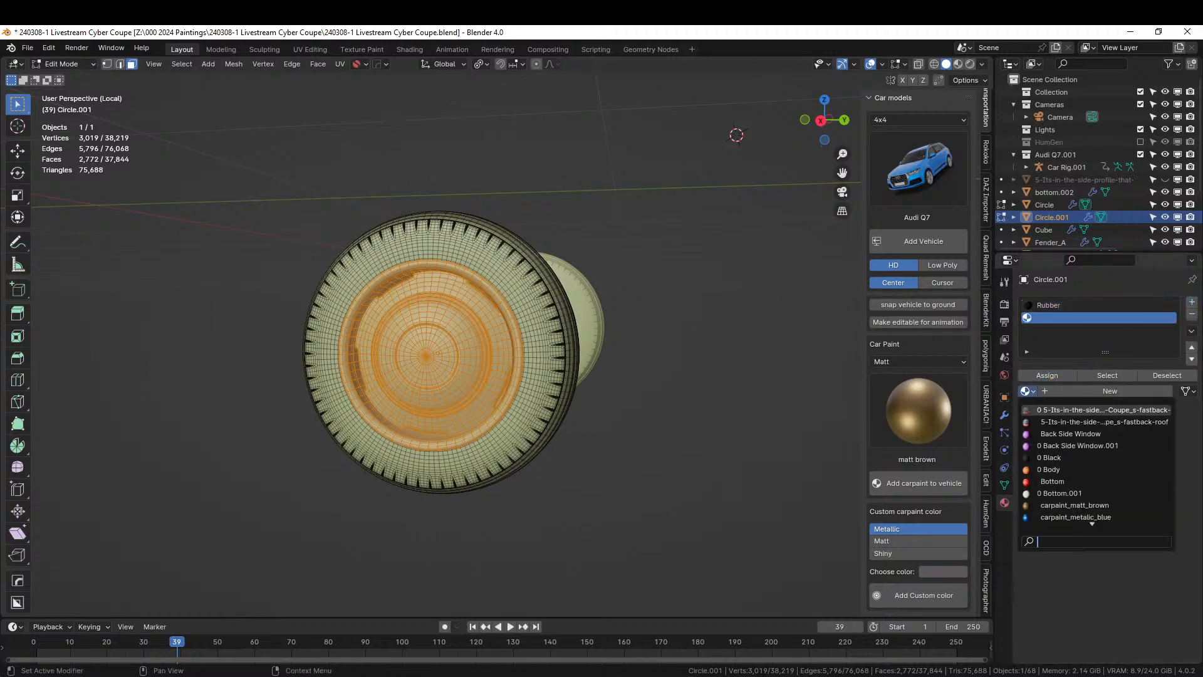
text(rough)
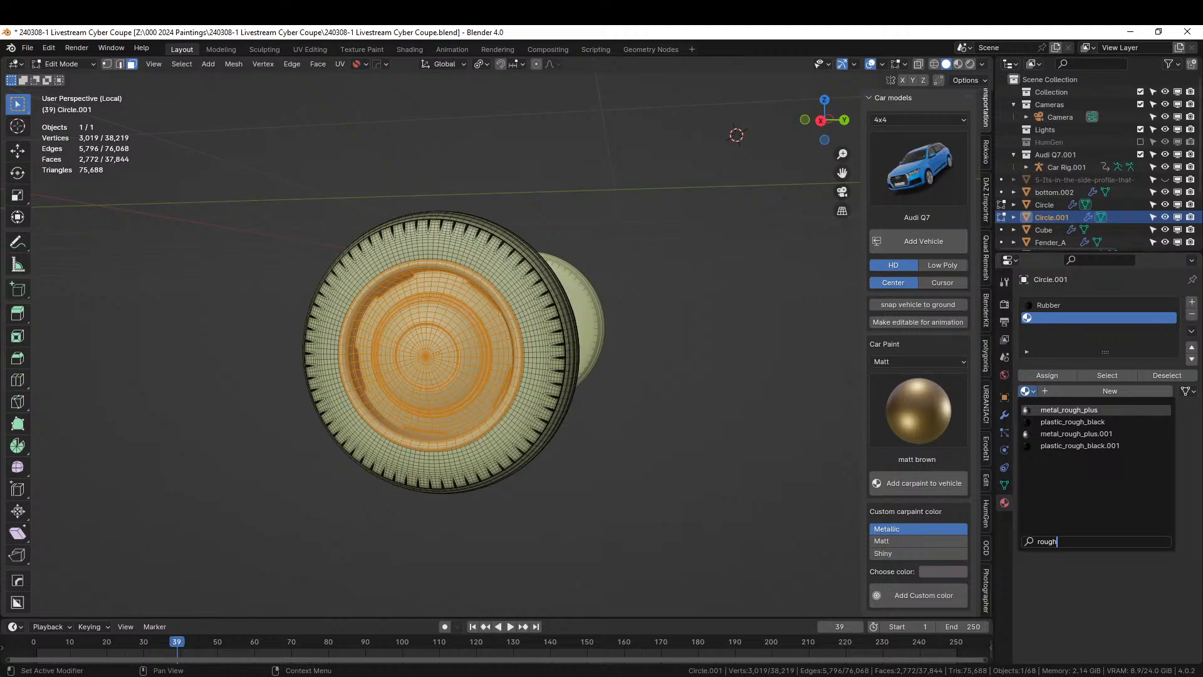
click(1079, 410)
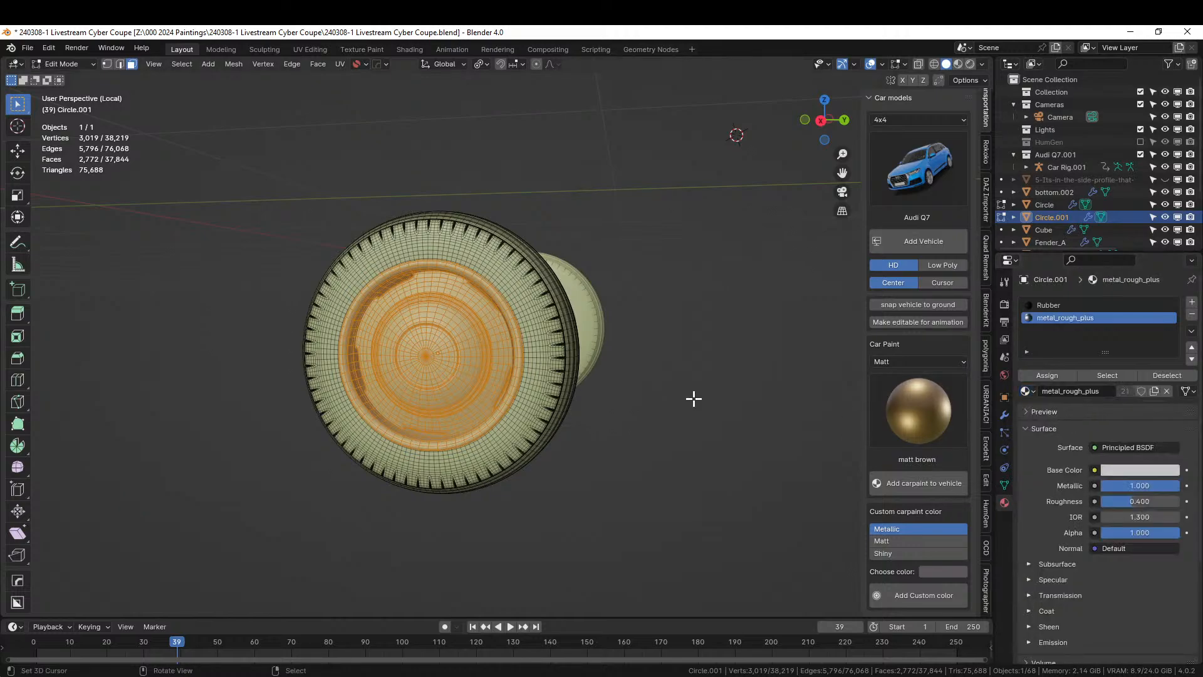
Return to Object Mode with rendered shading and leave local view to bring back the whole scene
key(Tab)
key(z)
click(693, 399)
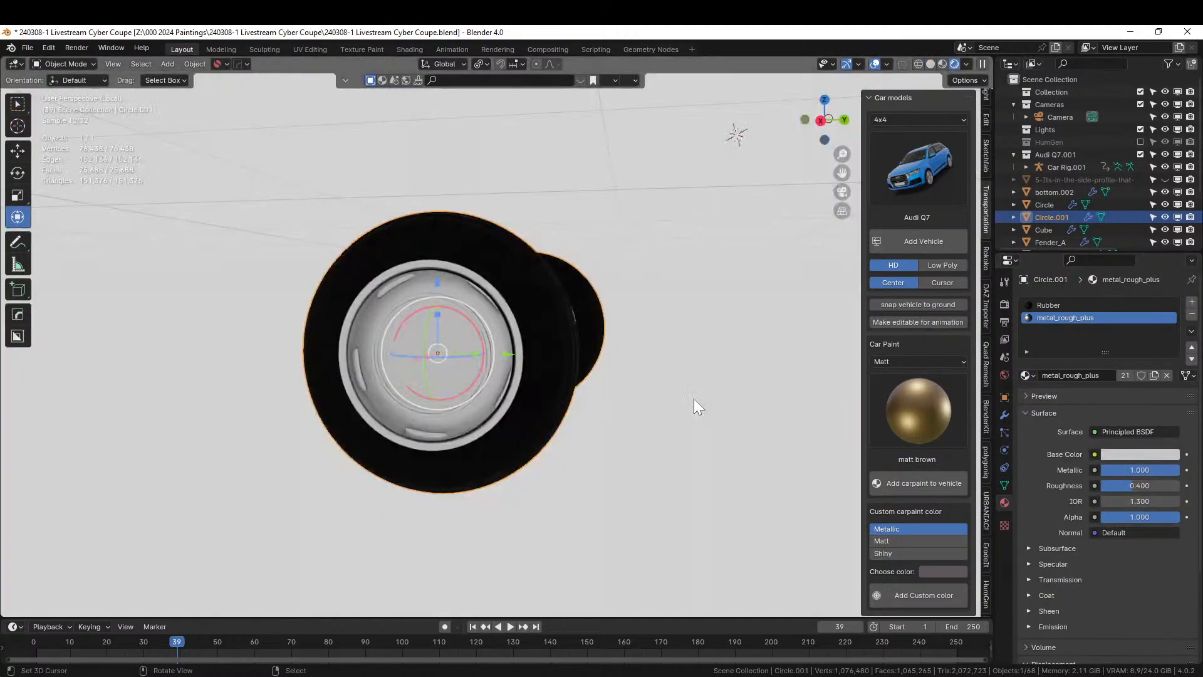
key(KP_Divide)
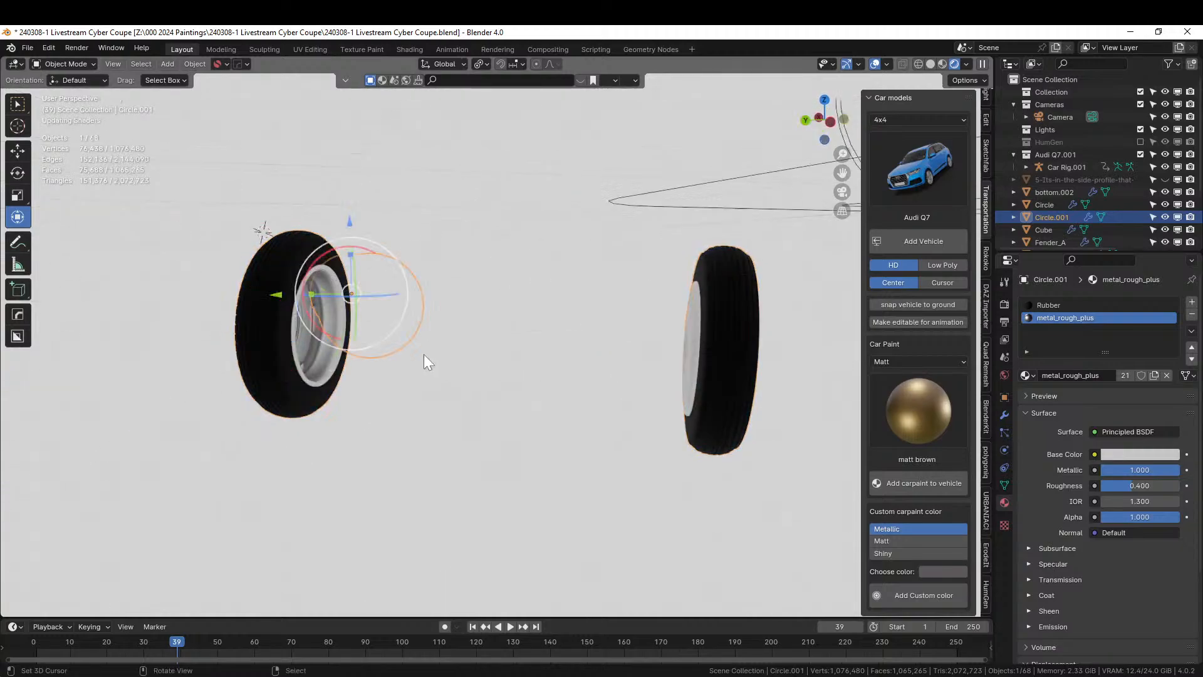
Examine the coupe with its new metal rims from the side, from above next to the Audi, and close to the side windows
middle_drag(424, 355, 707, 355)
scroll(688, 351, up, 2)
middle_drag(641, 323, 367, 332)
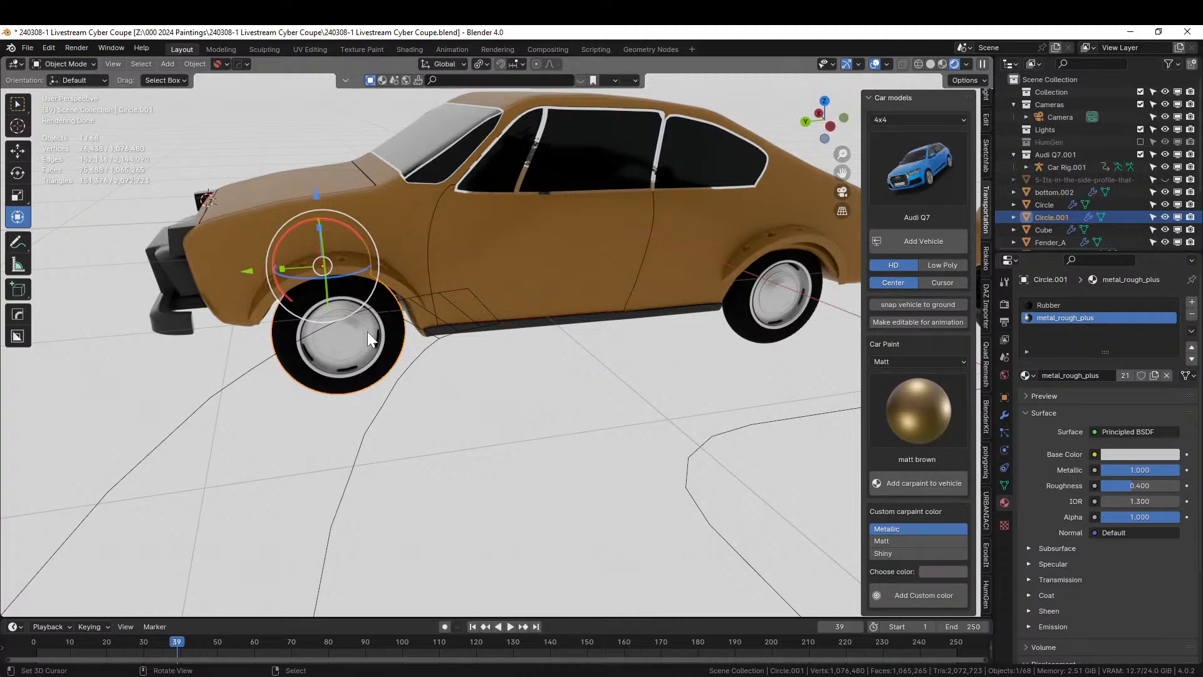
middle_drag(481, 342, 408, 387)
scroll(487, 351, down, 3)
scroll(410, 387, down, 3)
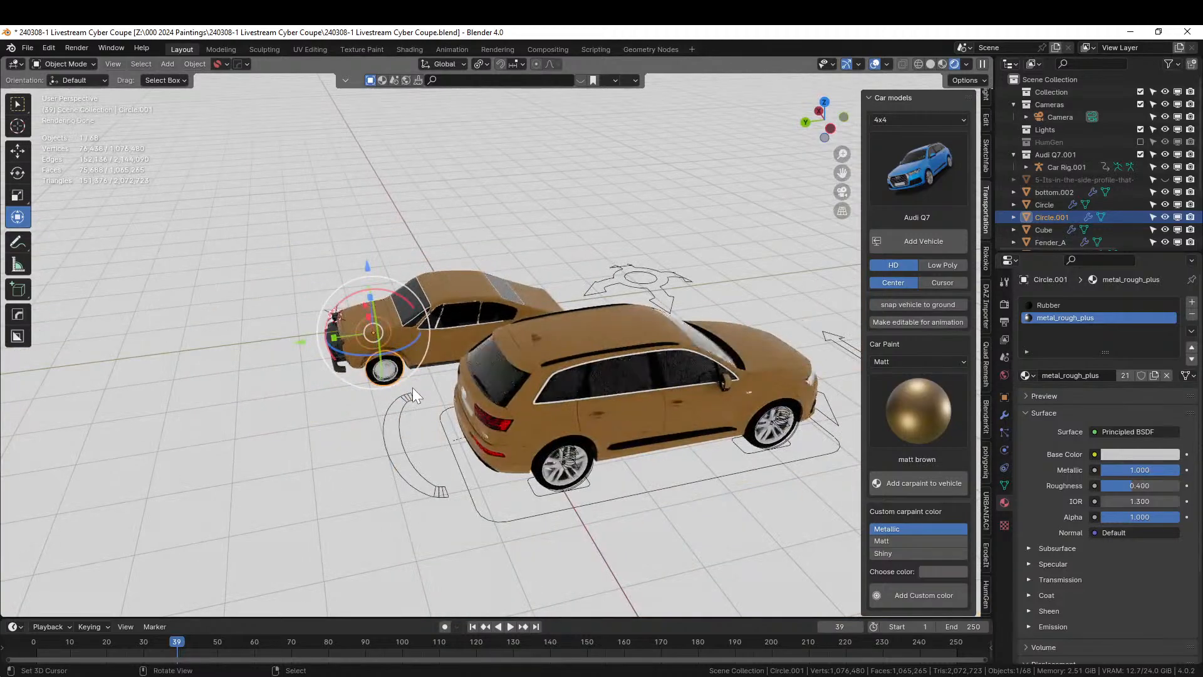
key(KP_7)
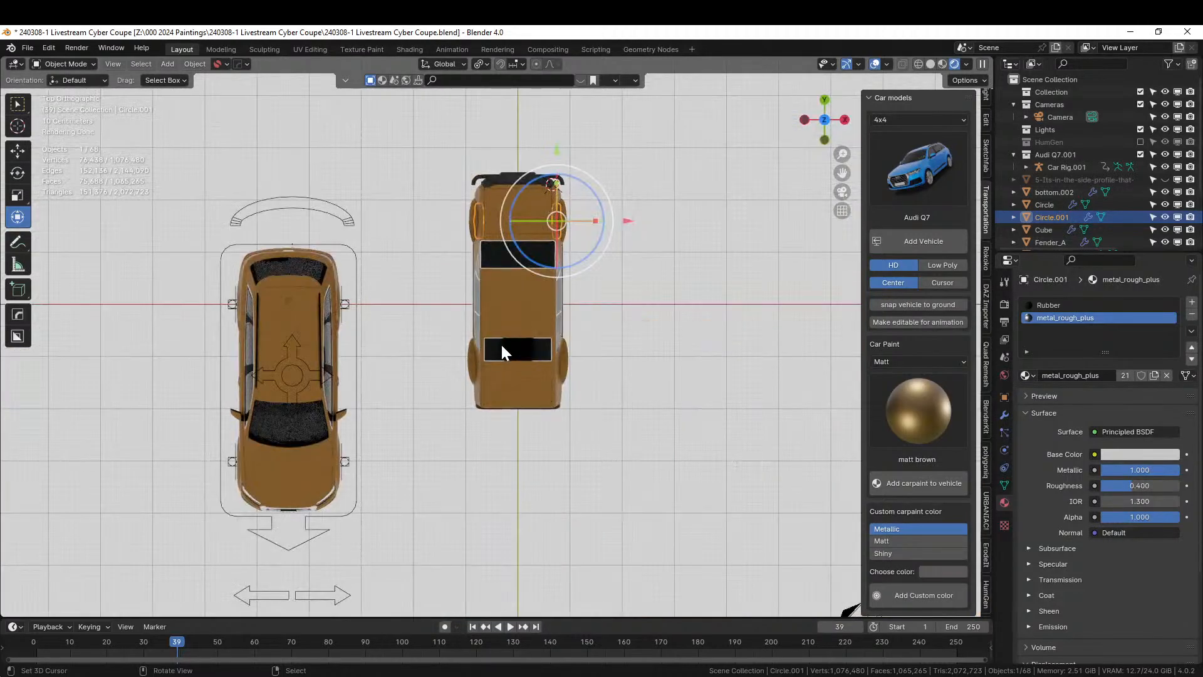
middle_drag(535, 328, 727, 251)
scroll(462, 231, up, 4)
scroll(600, 251, up, 5)
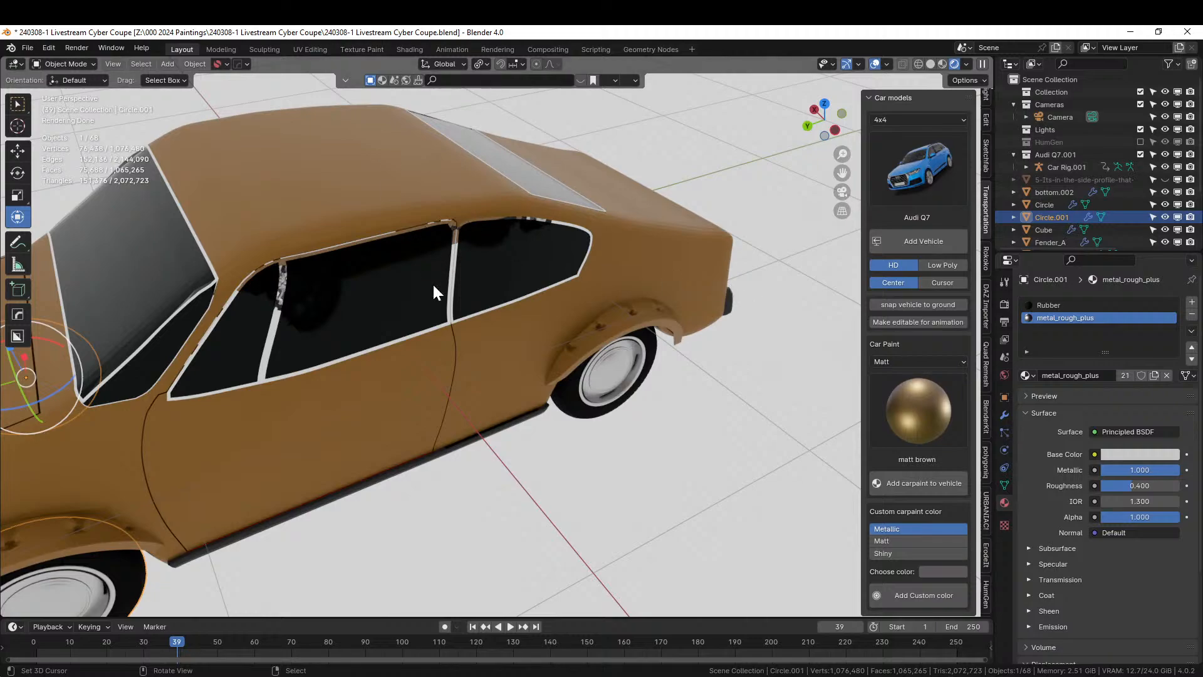
middle_drag(434, 291, 389, 294)
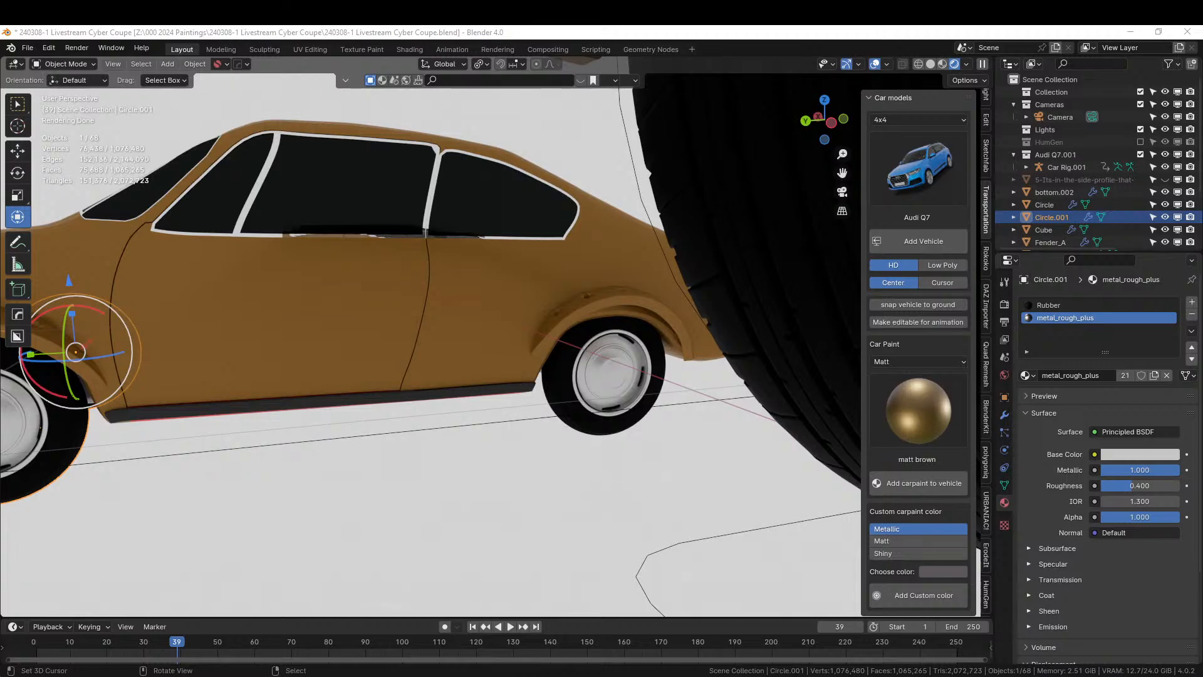
Switch to the vehicle kitbash file and copy the curved dark metal door handle located next to the chrome handle
key(alt+Tab)
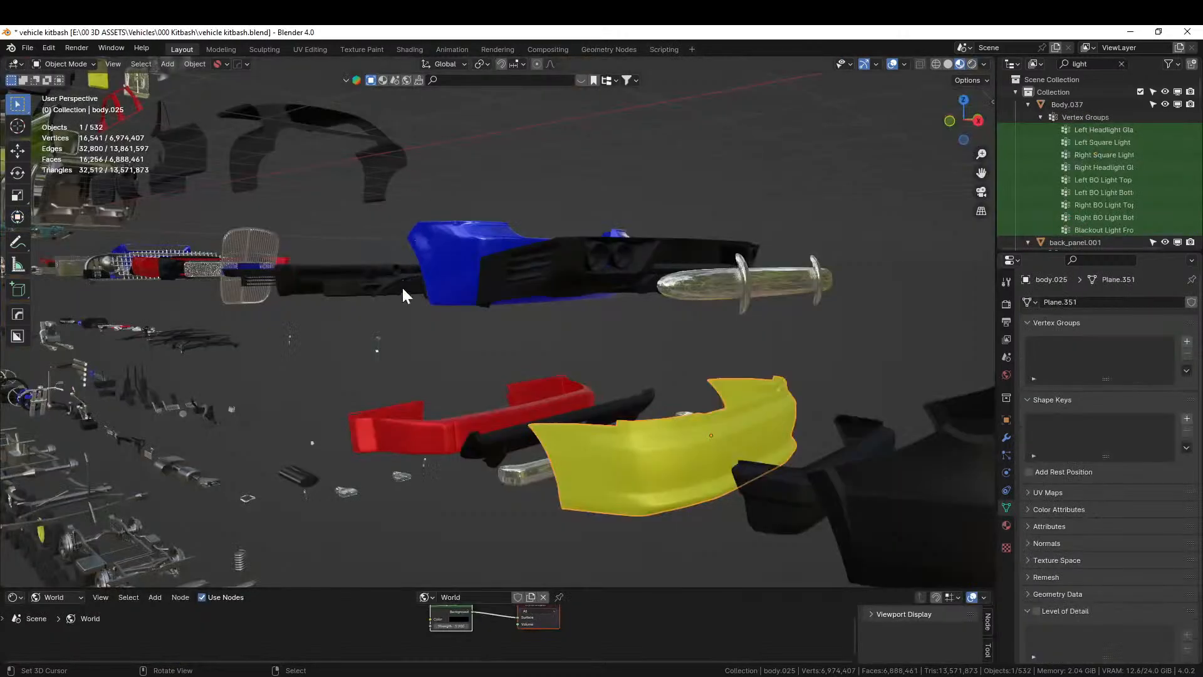
middle_drag(403, 288, 772, 258)
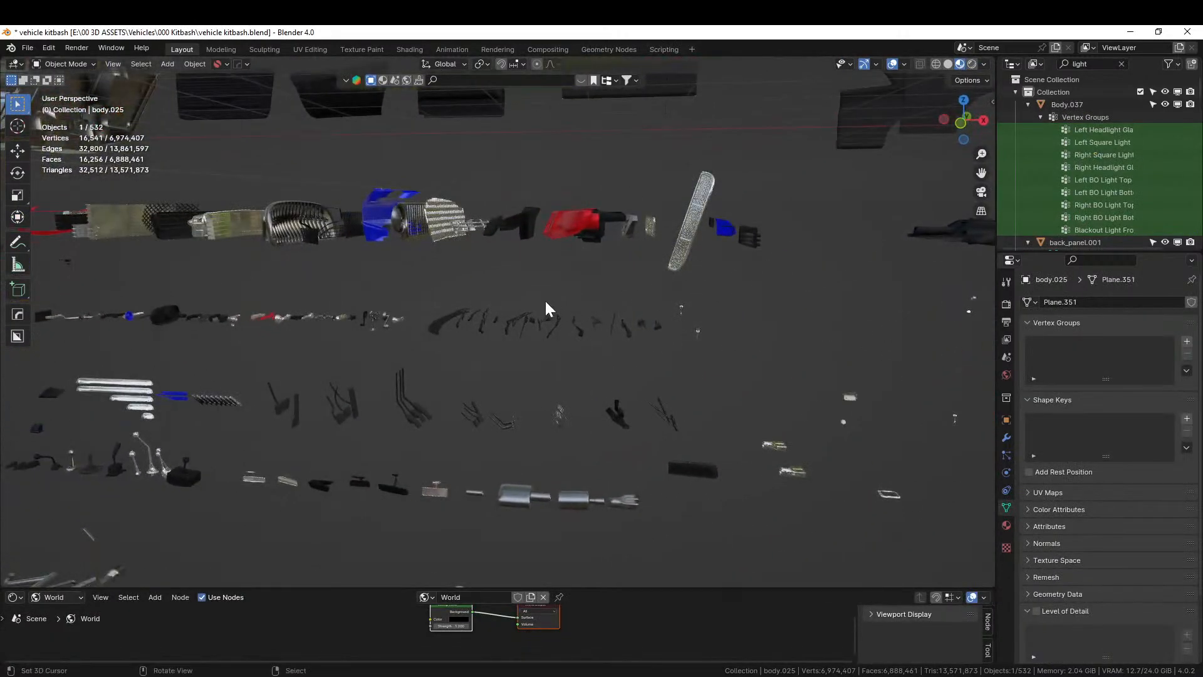
middle_drag(545, 302, 635, 325)
scroll(558, 353, up, 2)
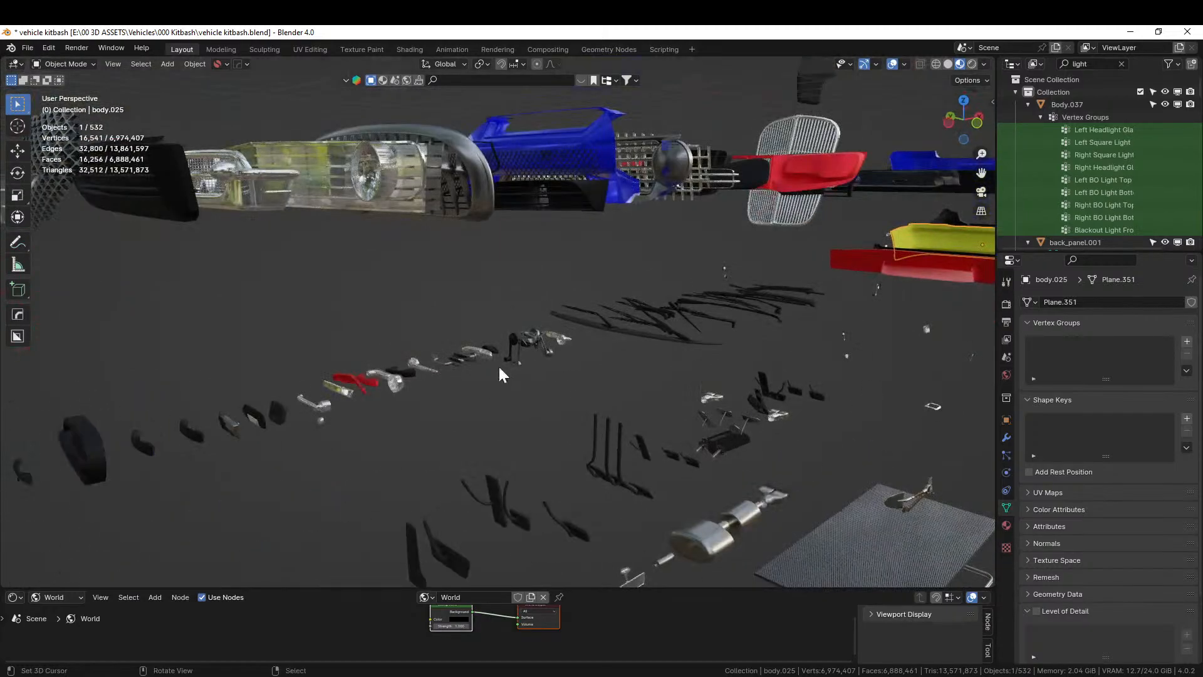
scroll(498, 369, up, 8)
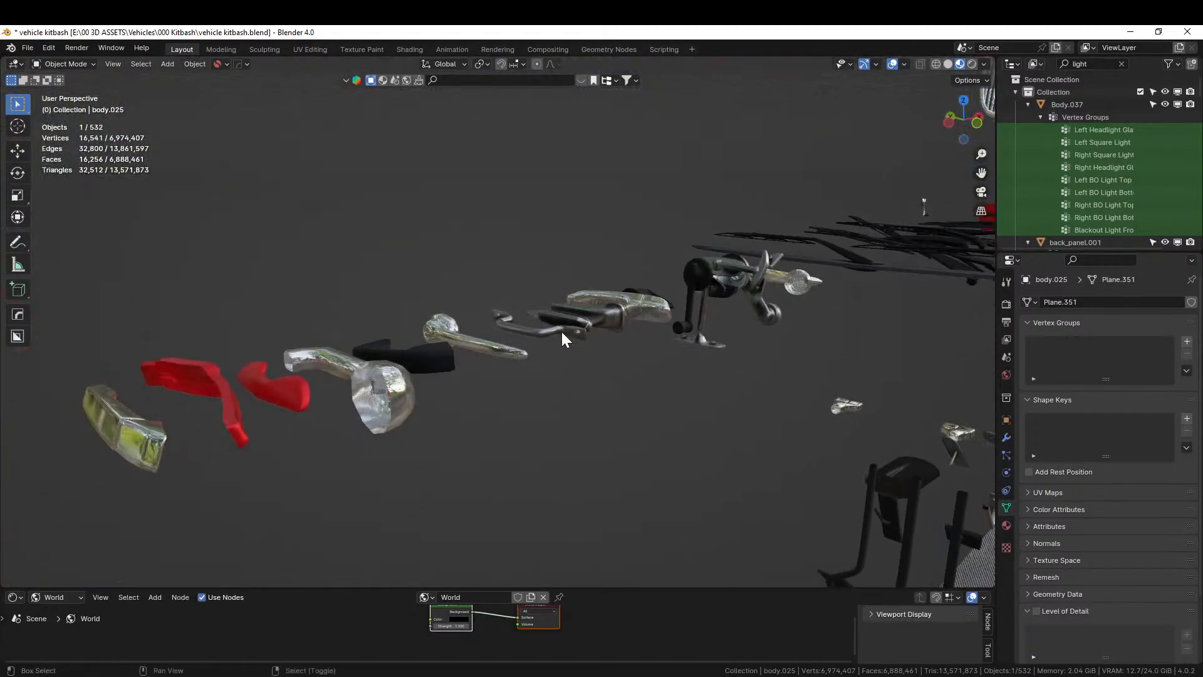
middle_drag(562, 334, 617, 326)
scroll(539, 357, up, 2)
click(421, 385)
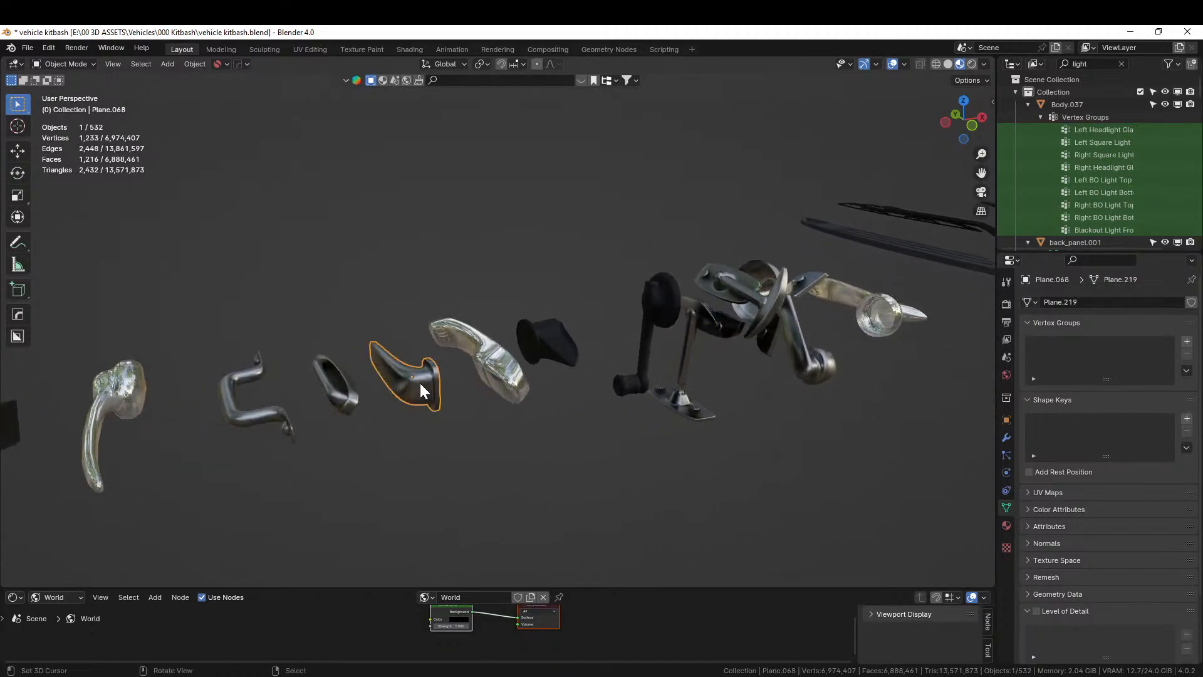
key(KP_Decimal)
middle_drag(420, 380, 421, 354)
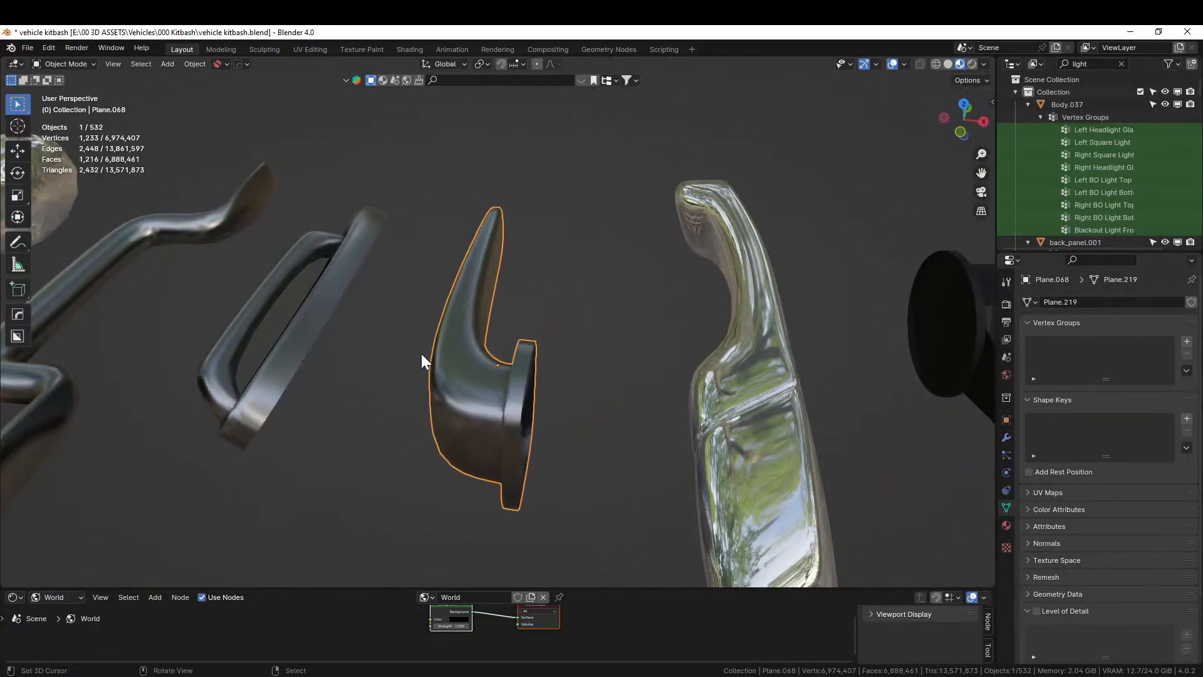
key(ctrl+c)
click(515, 366)
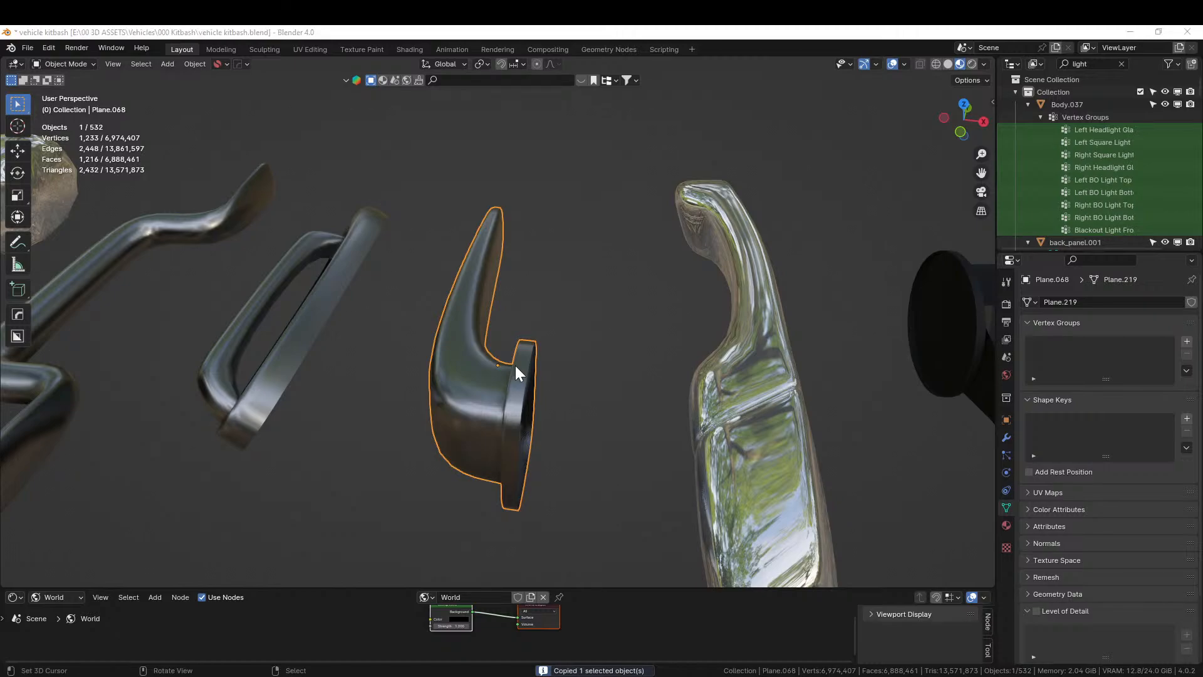
Switch to the Livestream Cyber Coupe file, place the 3D cursor on the door near its rear seam, and paste the copied handle there
key(alt+Tab)
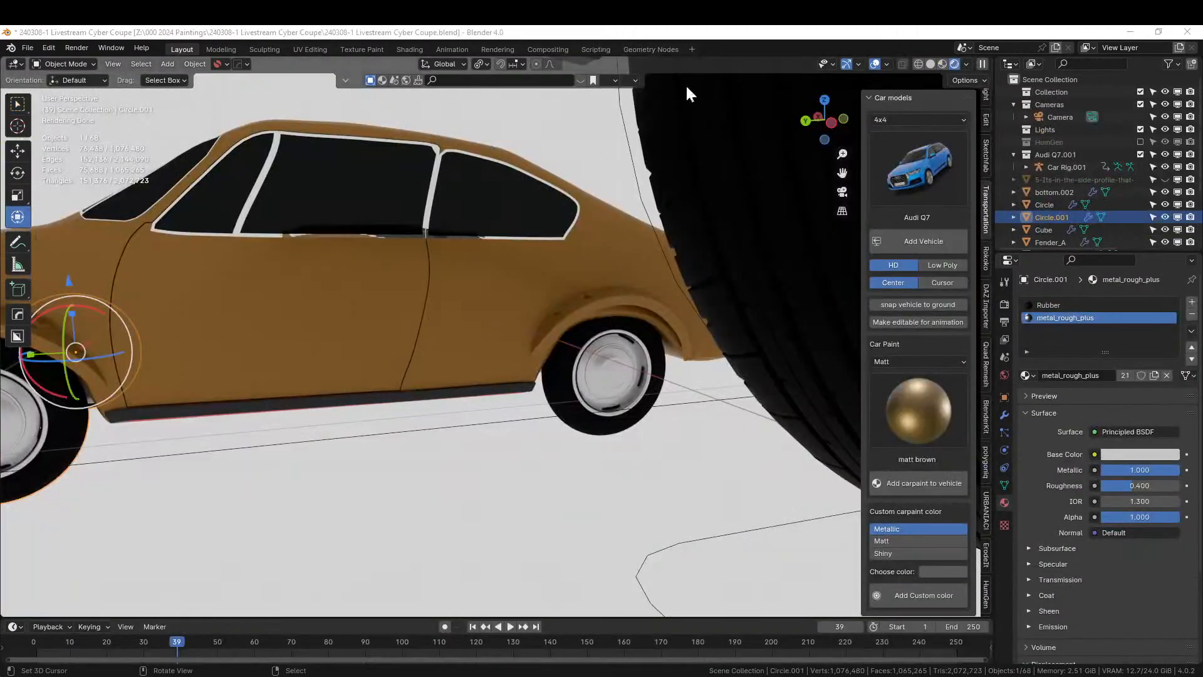
click(396, 296)
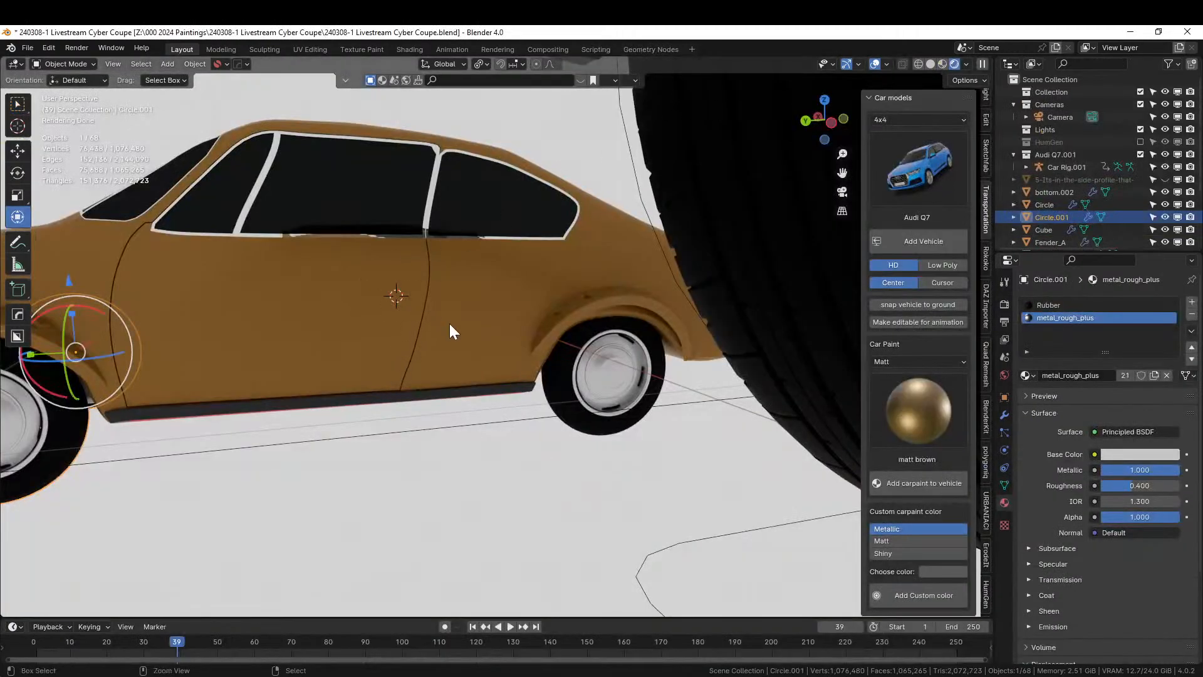
key(ctrl+v)
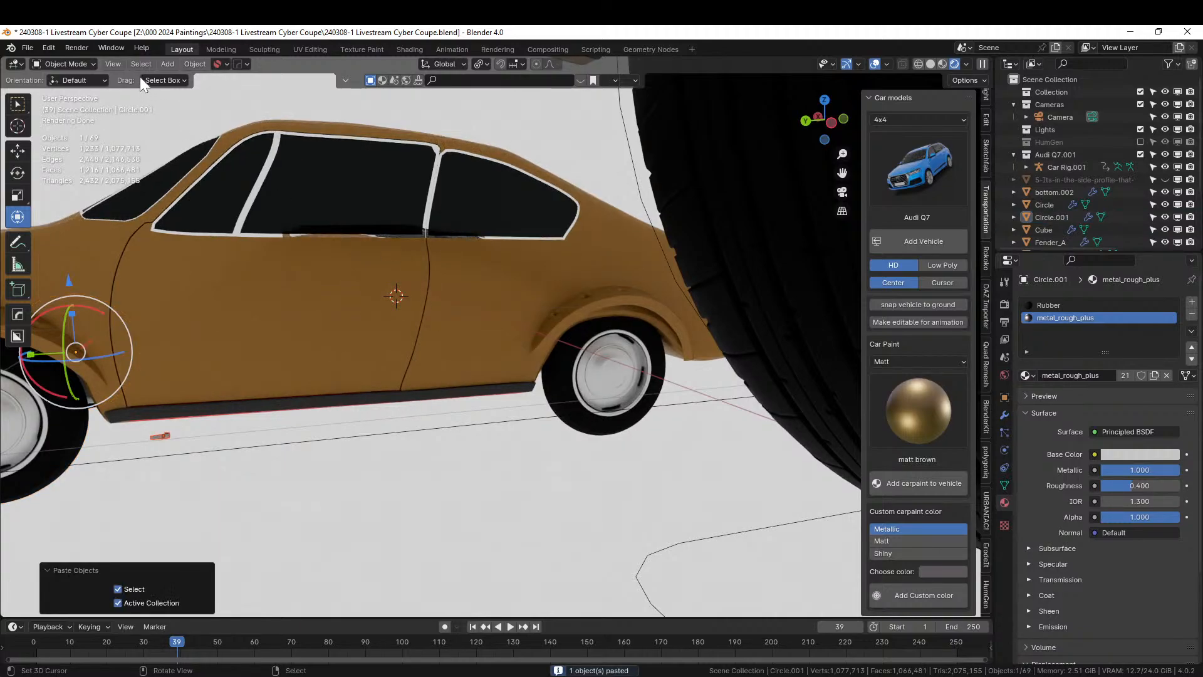
Set the pasted handle's origin to the 3D cursor, and move its geometry to that origin on the door
click(189, 64)
mouse_move(221, 93)
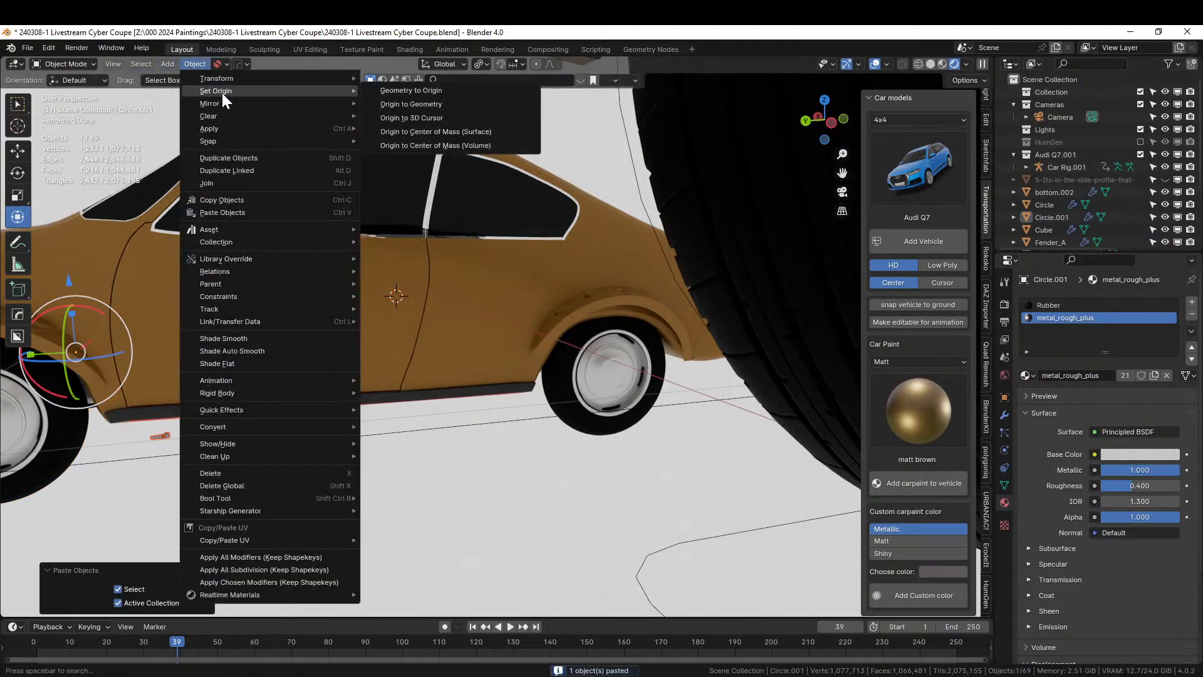
click(430, 121)
click(194, 63)
mouse_move(207, 90)
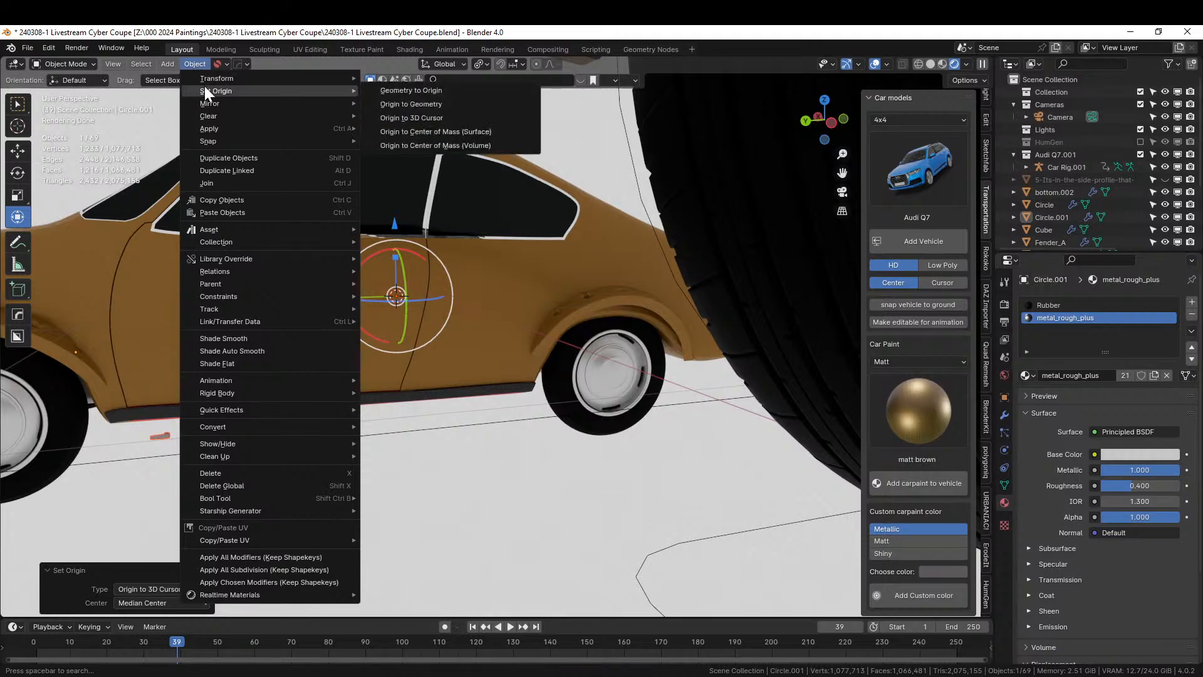
click(447, 91)
key(KP_Decimal)
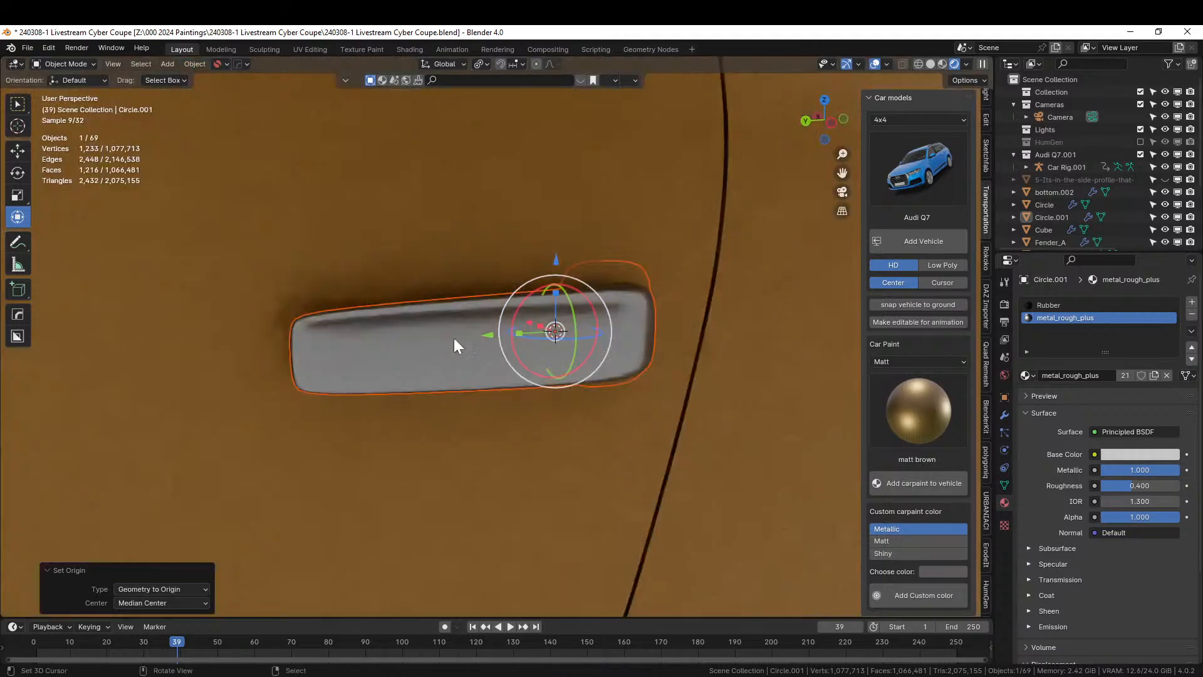
Rotate the door handle 180° about the global X axis and scale it down uniformly to about 0.587
middle_drag(474, 370, 521, 429)
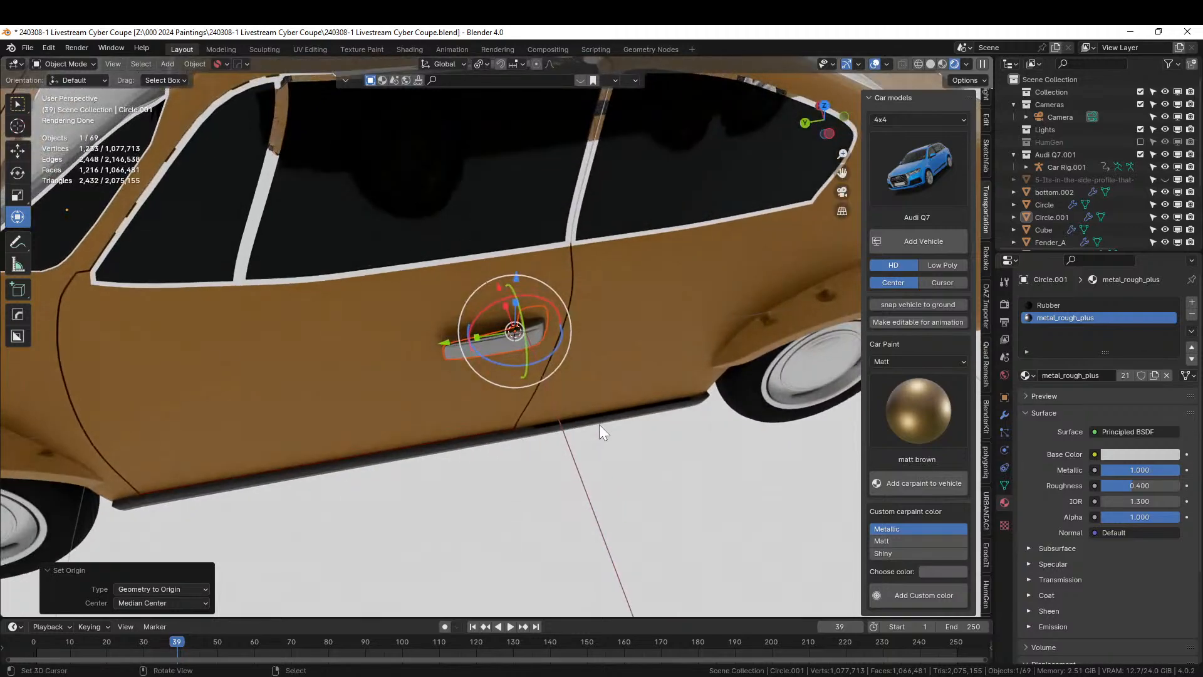
text(r)
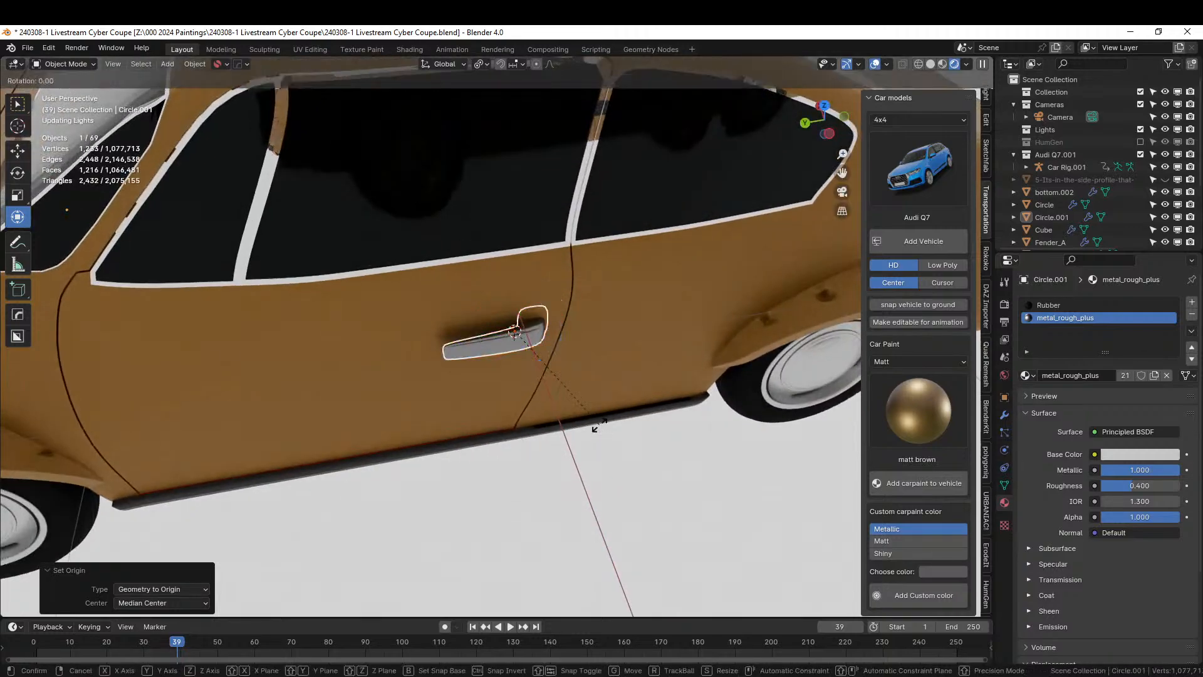
text(x180)
key(Return)
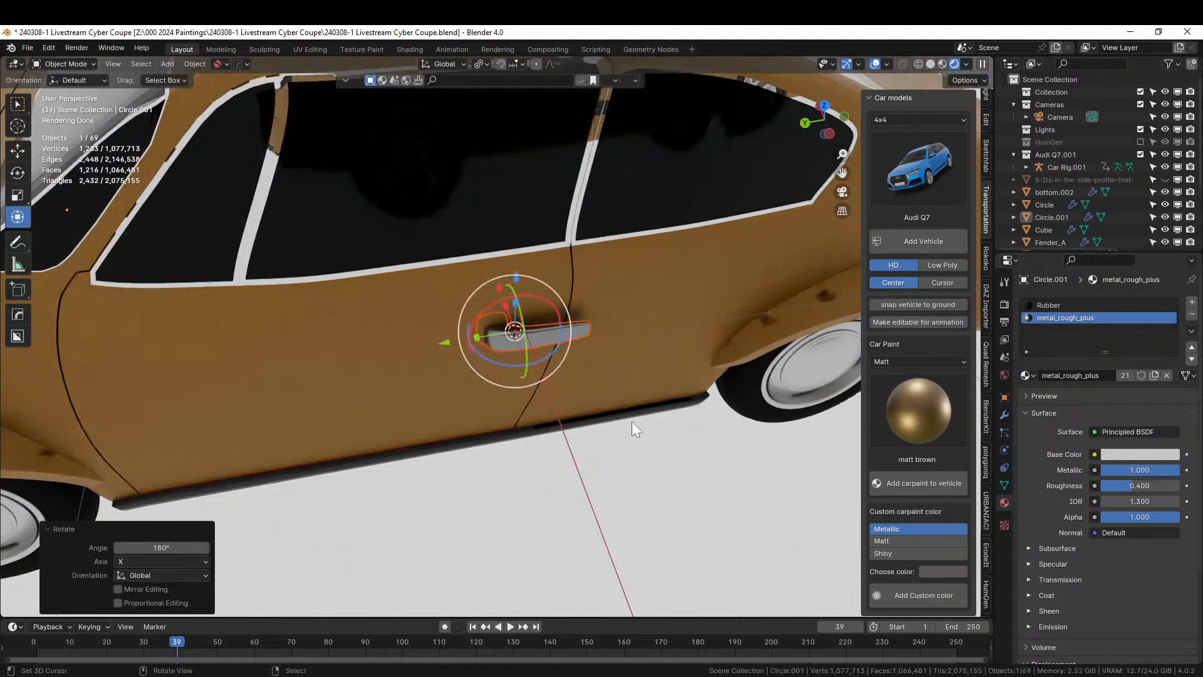
middle_drag(615, 403, 604, 370)
key(s)
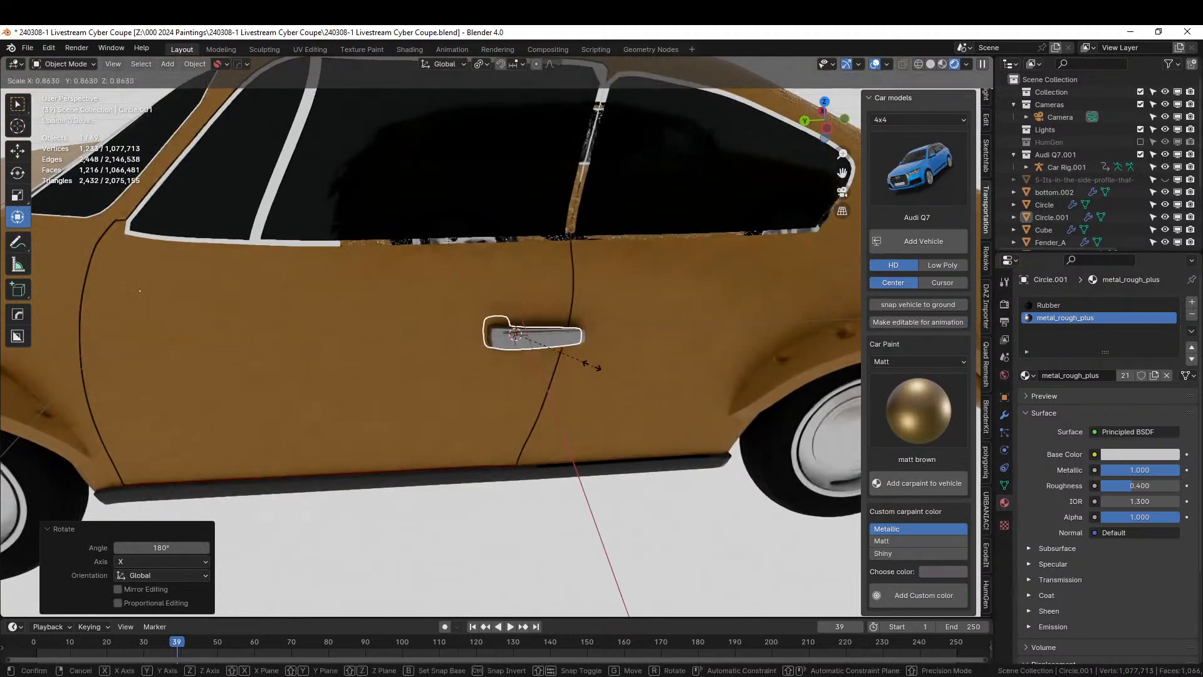
click(566, 362)
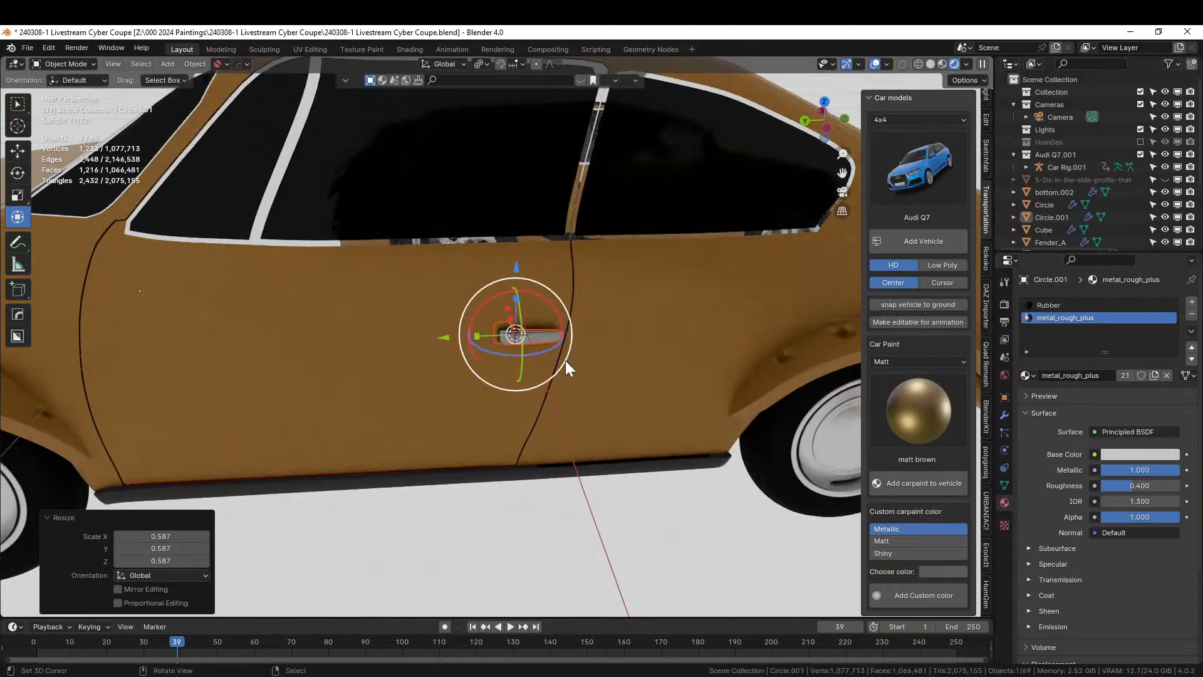
Move the handle outward from the door surface along global X by about -0.012 m
key(KP_Decimal)
middle_drag(565, 360, 589, 398)
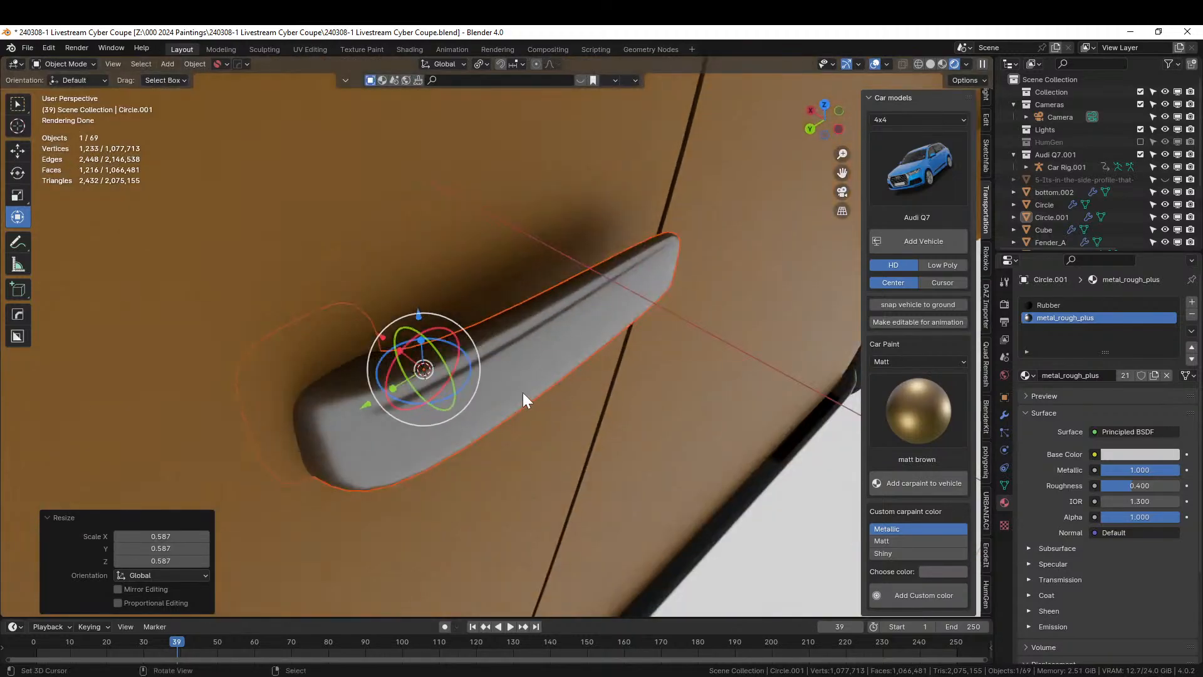
key(g)
key(x)
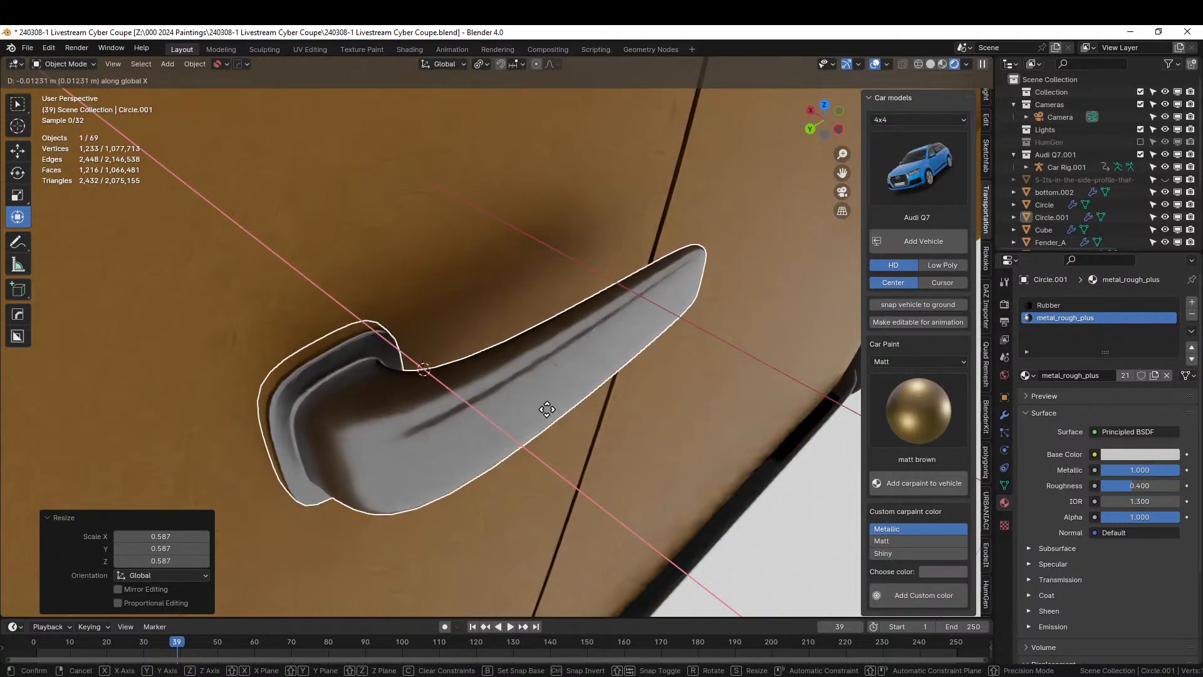
click(546, 409)
Raise the handle on the door by about 0.08 m along global Z
middle_drag(547, 409, 539, 337)
scroll(439, 364, down, 12)
key(g)
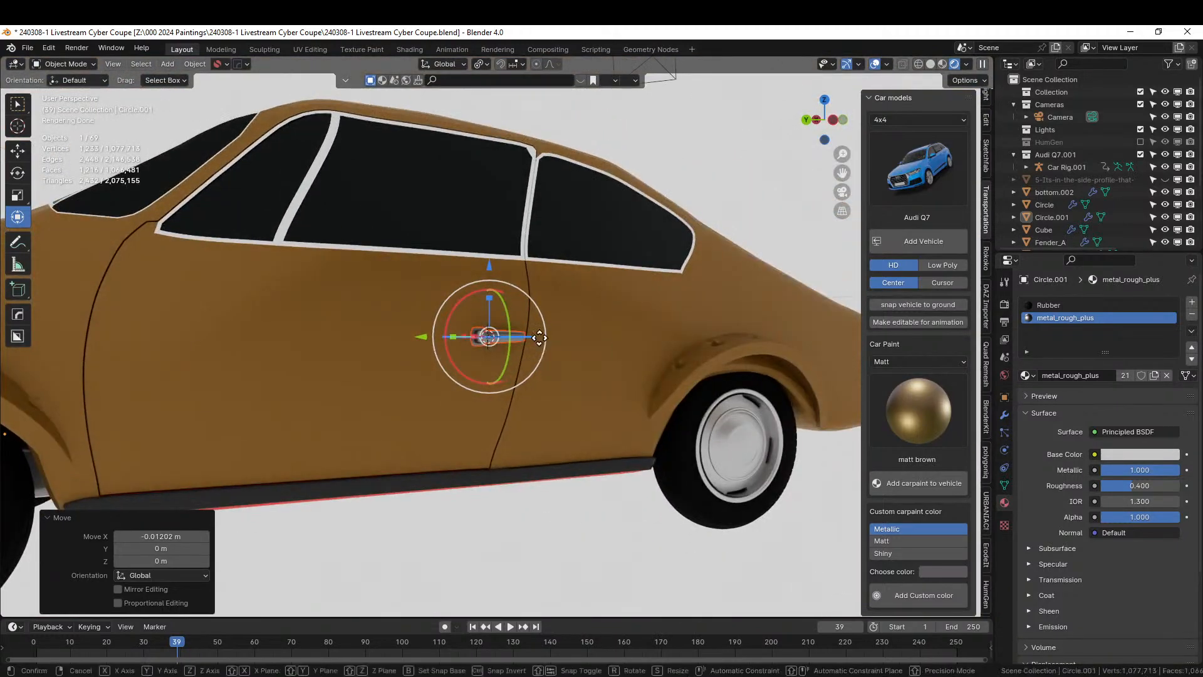
key(z)
click(550, 313)
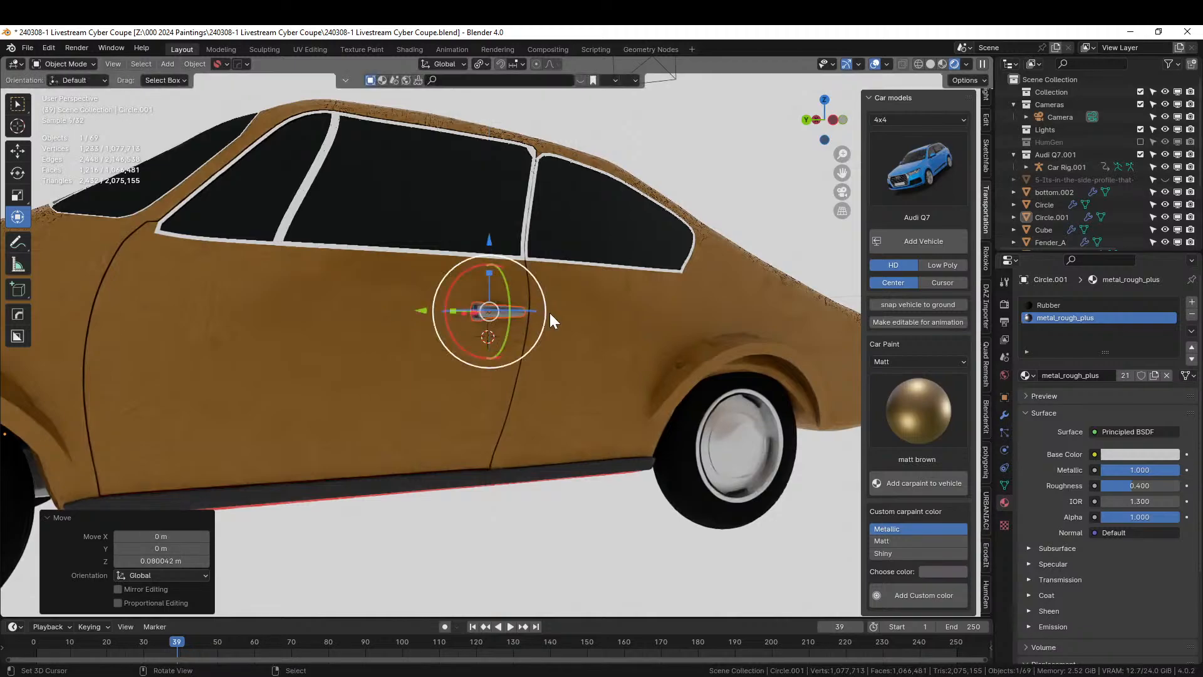
Nudge the raised handle by about -0.0025 m along X to fit its base against the door
key(KP_Decimal)
middle_drag(546, 318, 636, 375)
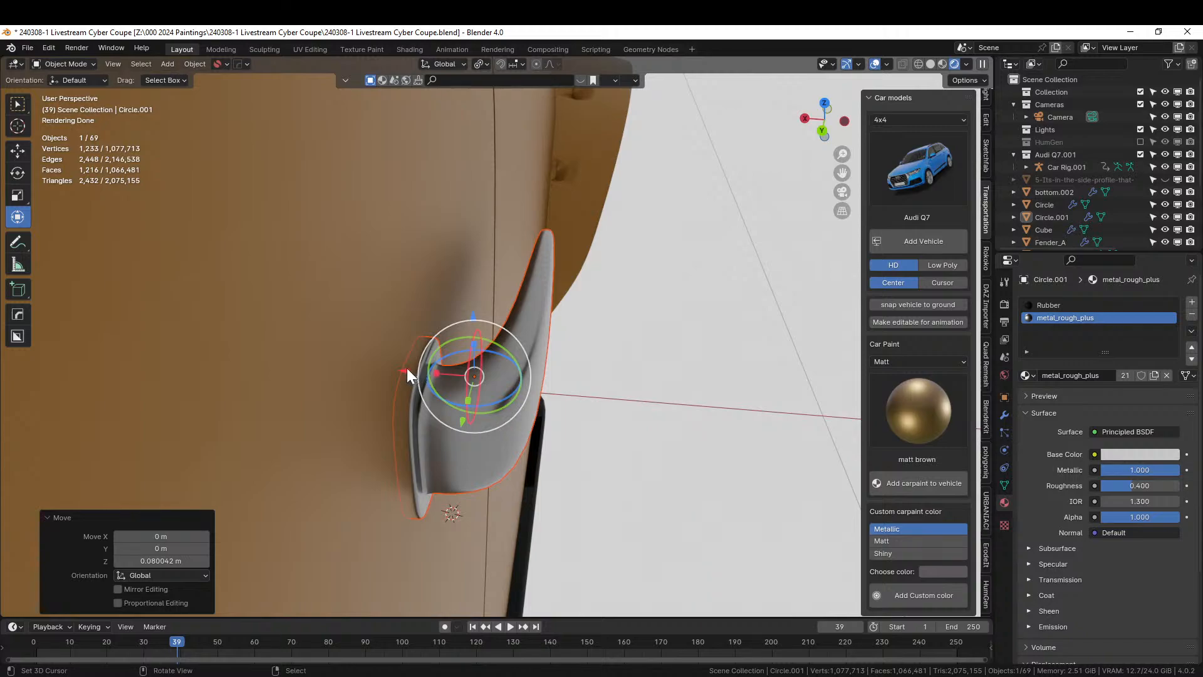
drag(407, 374, 414, 370)
middle_drag(413, 370, 421, 374)
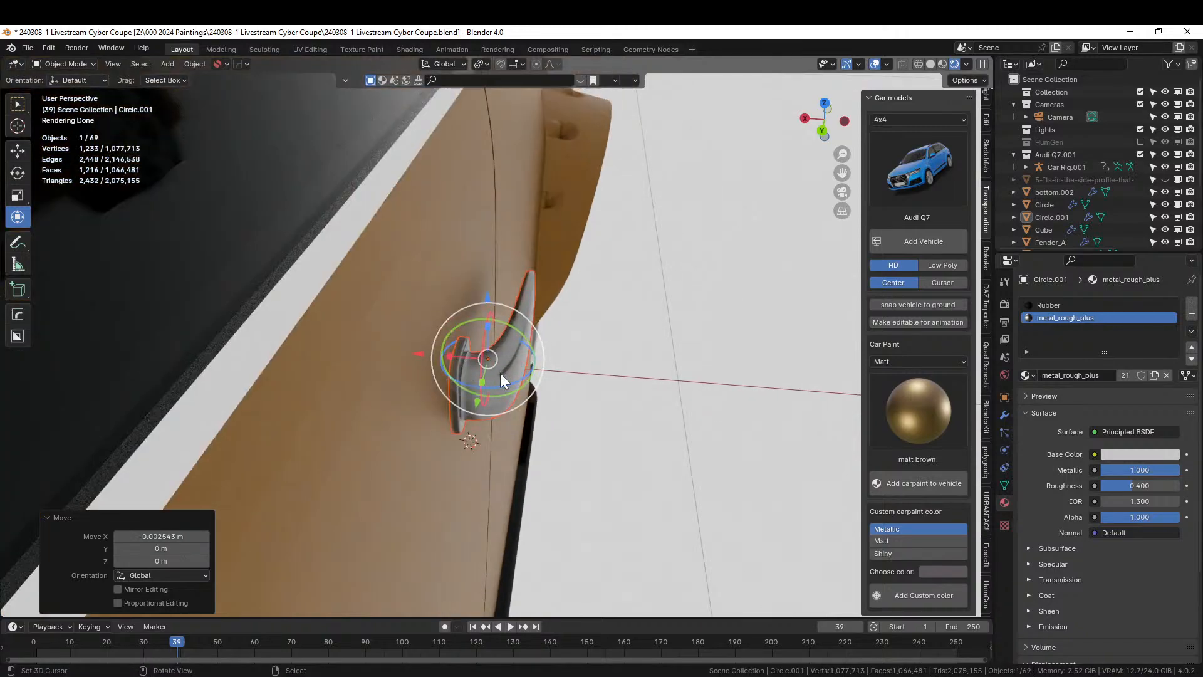
middle_drag(500, 373, 502, 371)
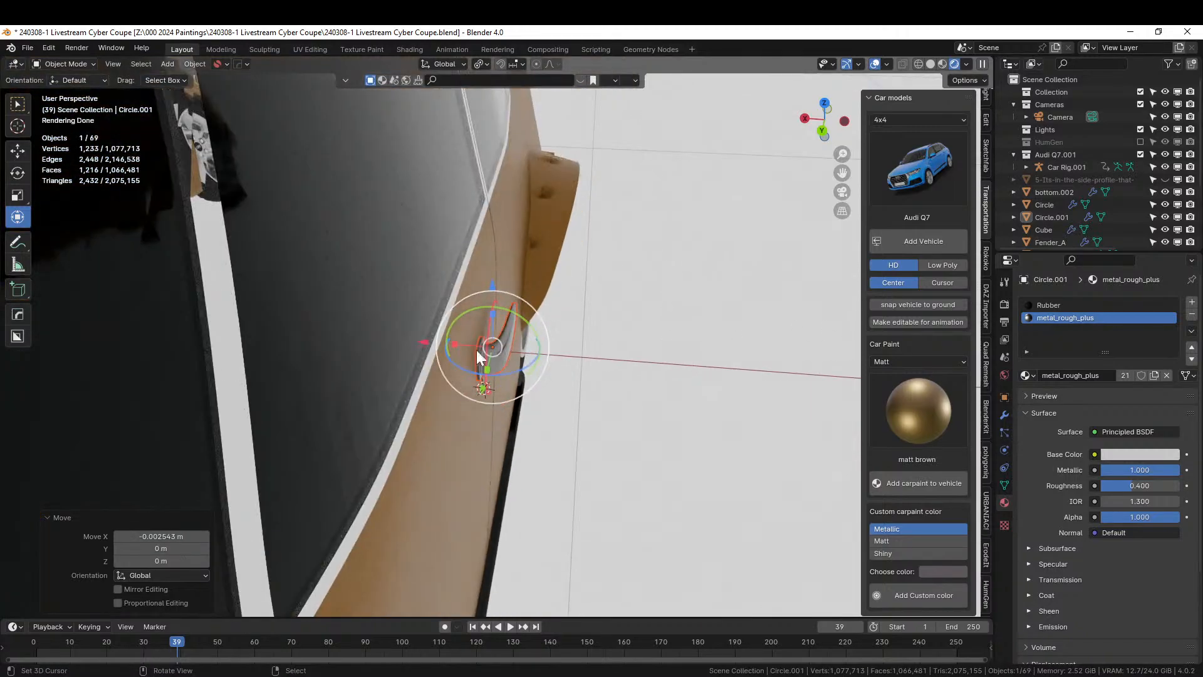
Replace the door handle's Steel.001 material with Chrome
click(504, 342)
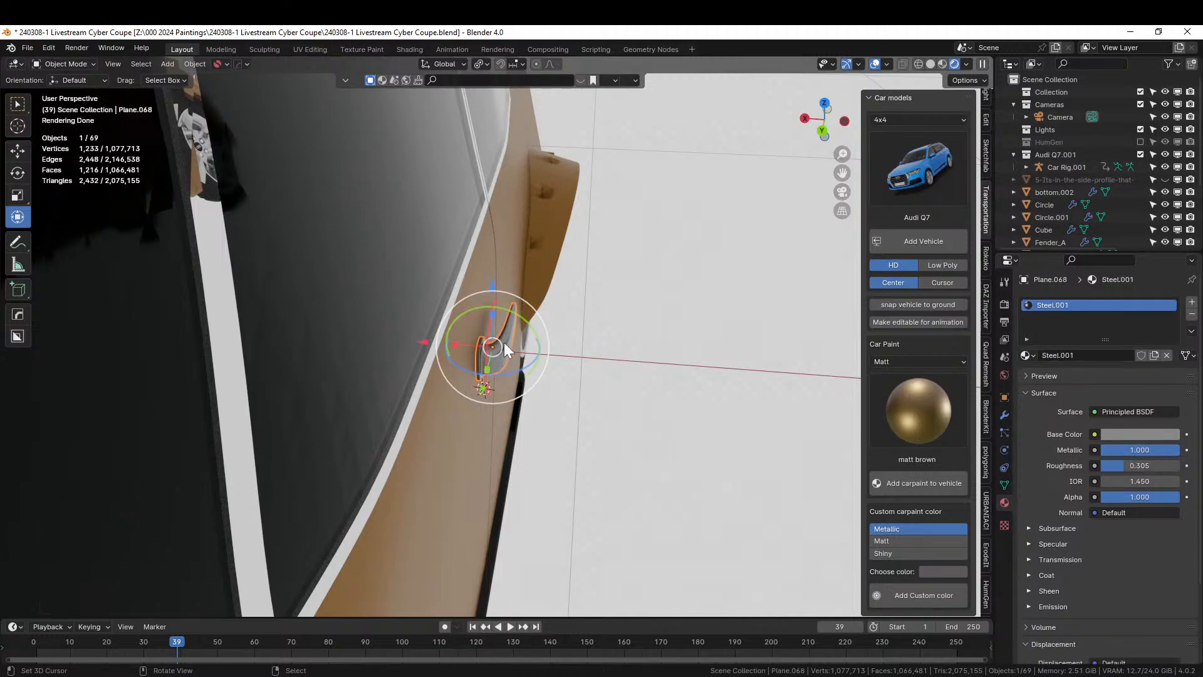
click(1028, 355)
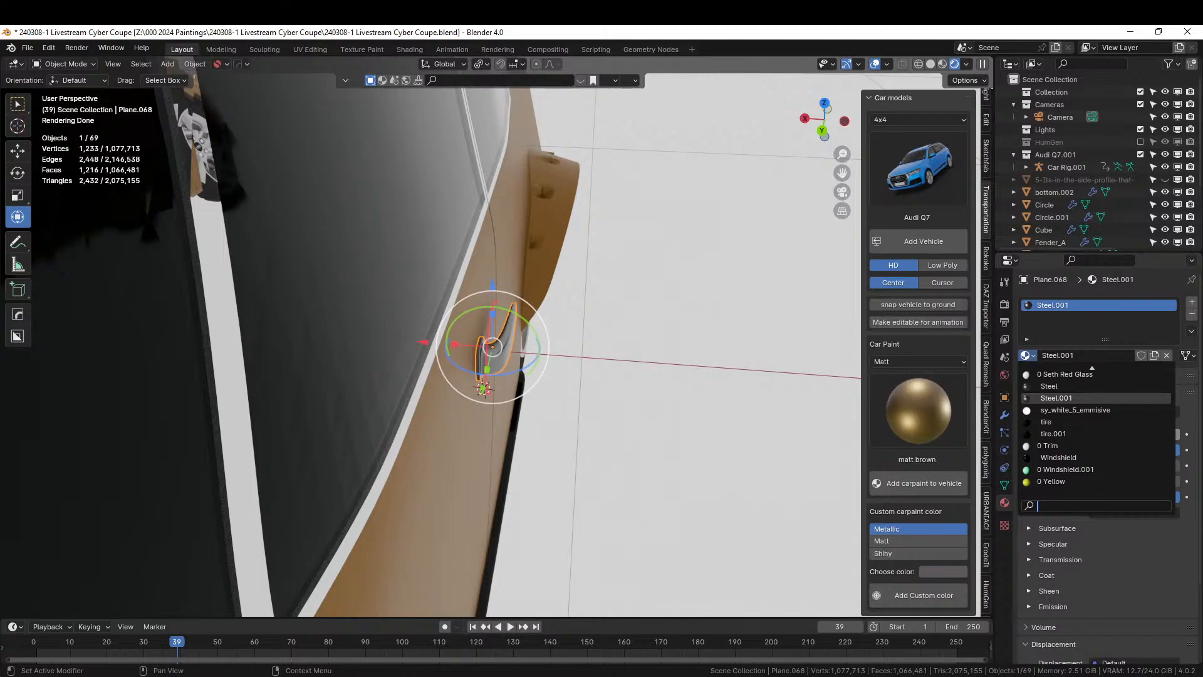
text(chrom)
key(Return)
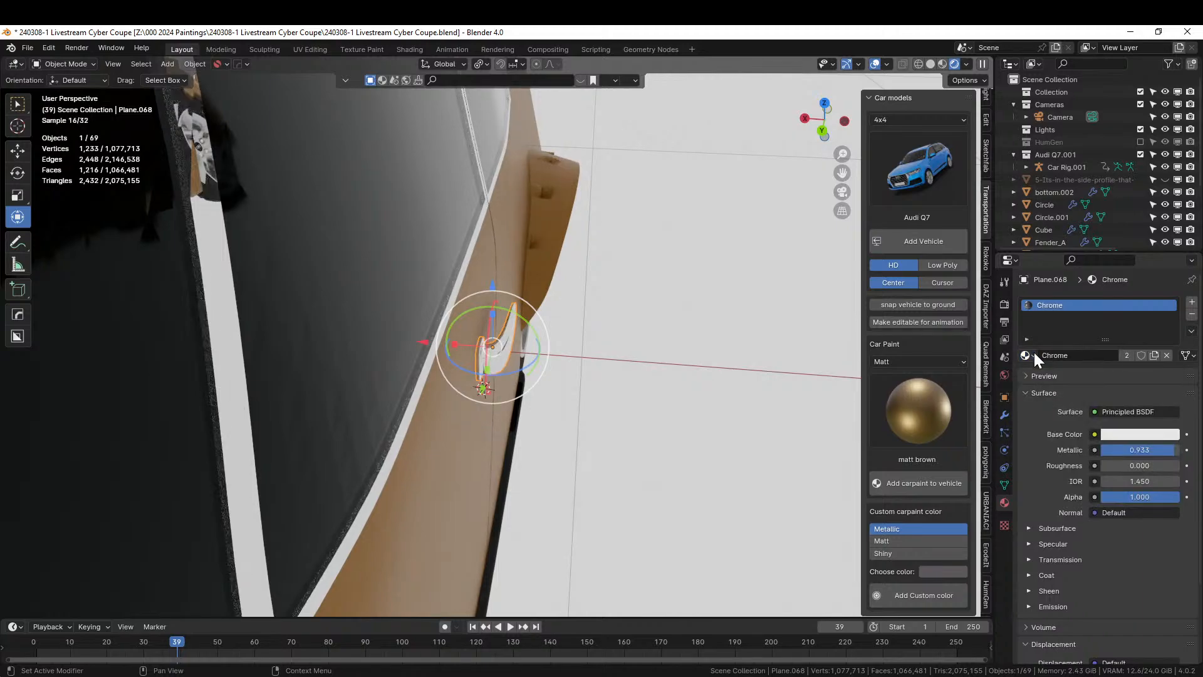
Mirror the chrome door handle to the opposite door across the coupe body's X axis and save the file
middle_drag(483, 556, 580, 370)
middle_drag(592, 361, 584, 377)
scroll(595, 357, up, 3)
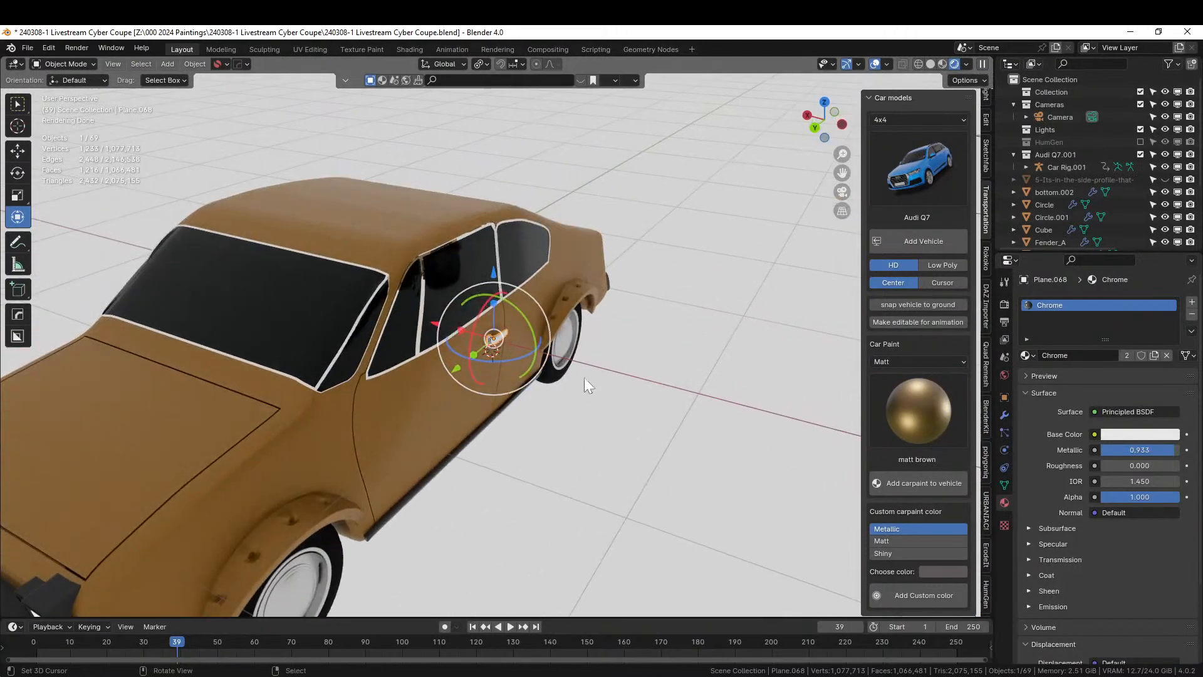
shift+click(398, 245)
key(alt+x)
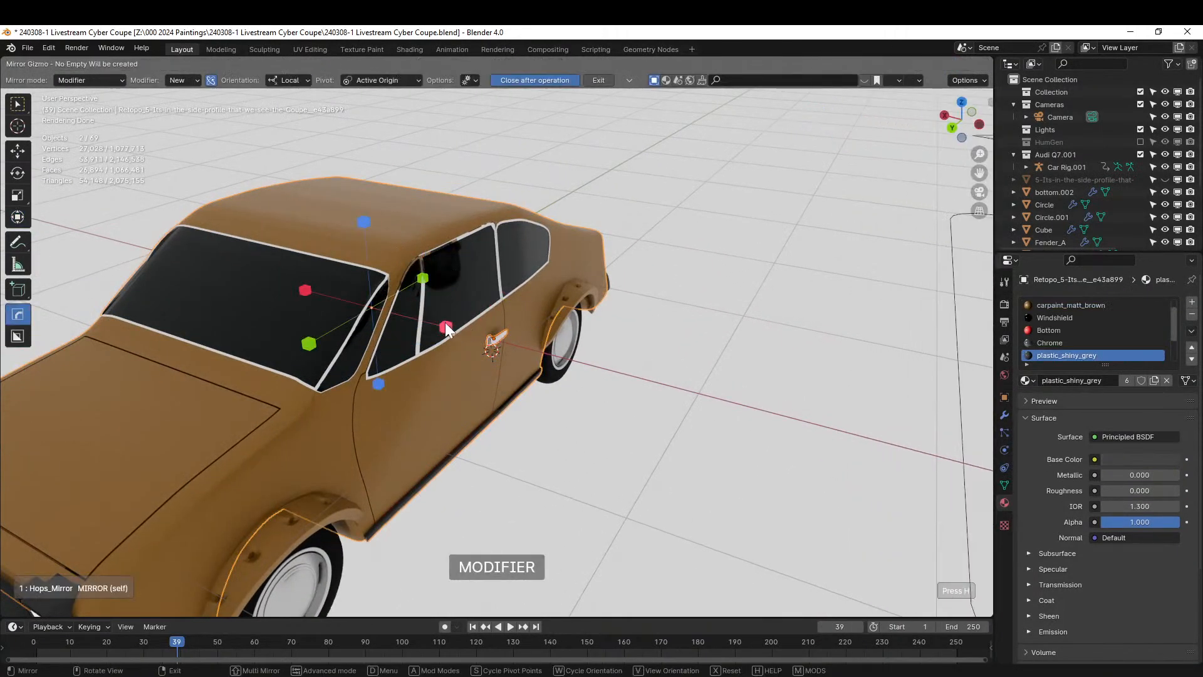
click(446, 325)
mouse_move(446, 322)
middle_down()
mouse_move(637, 309)
mouse_move(463, 314)
middle_up()
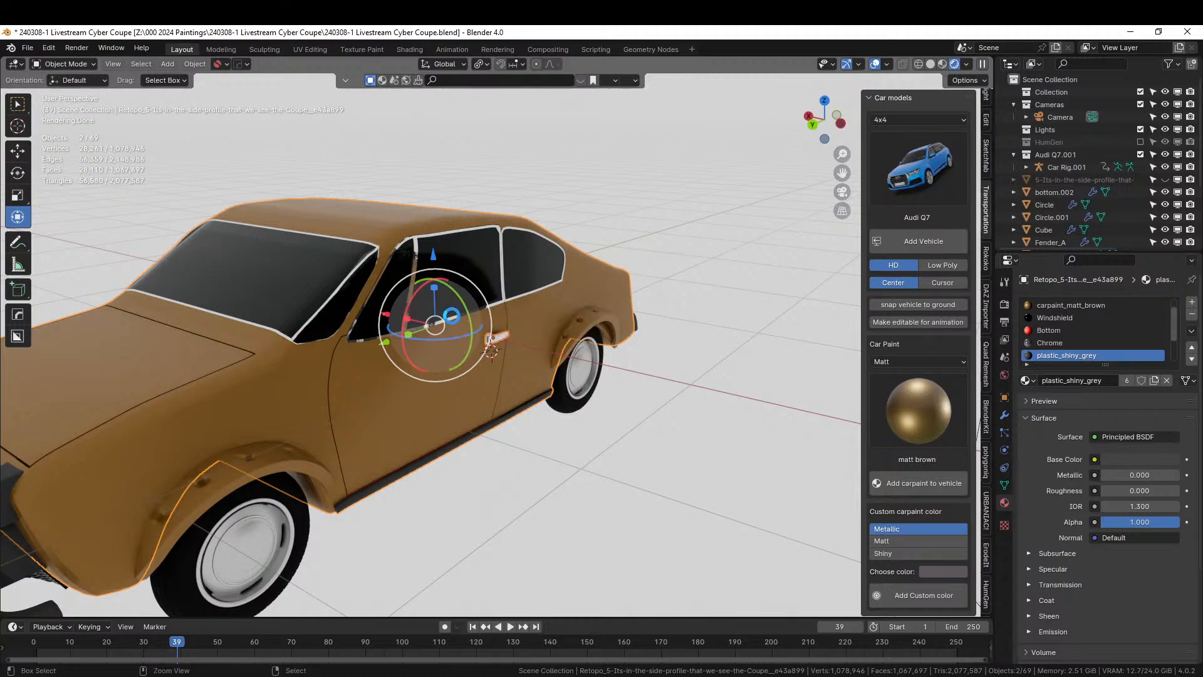
key(ctrl+s)
Examine the coupe's rear end and compare it with the back of the Audi Q7
middle_drag(463, 314, 422, 379)
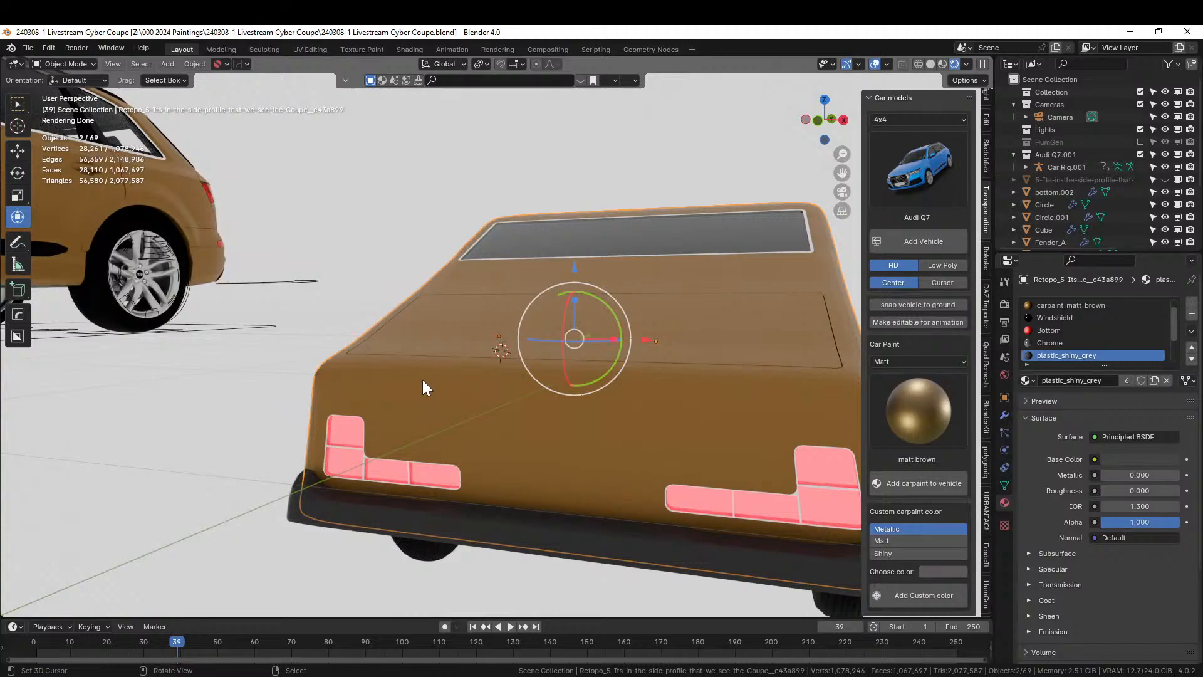
middle_drag(284, 358, 56, 362)
scroll(325, 346, down, 3)
middle_drag(426, 337, 121, 382)
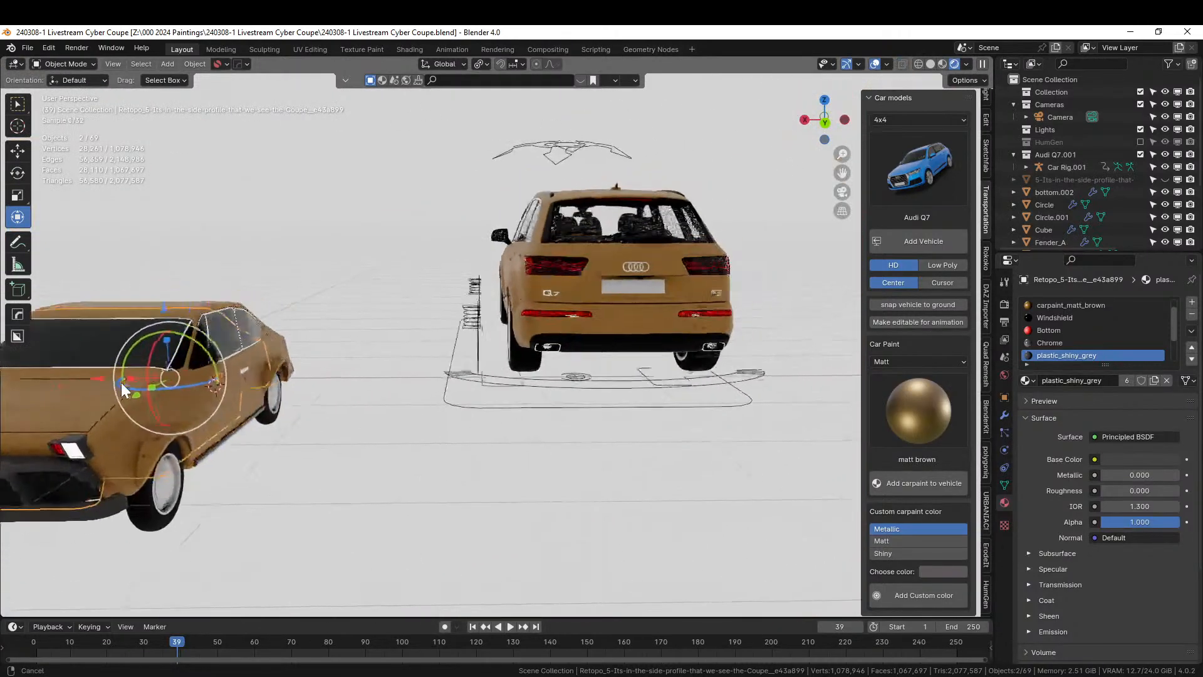
scroll(247, 369, up, 3)
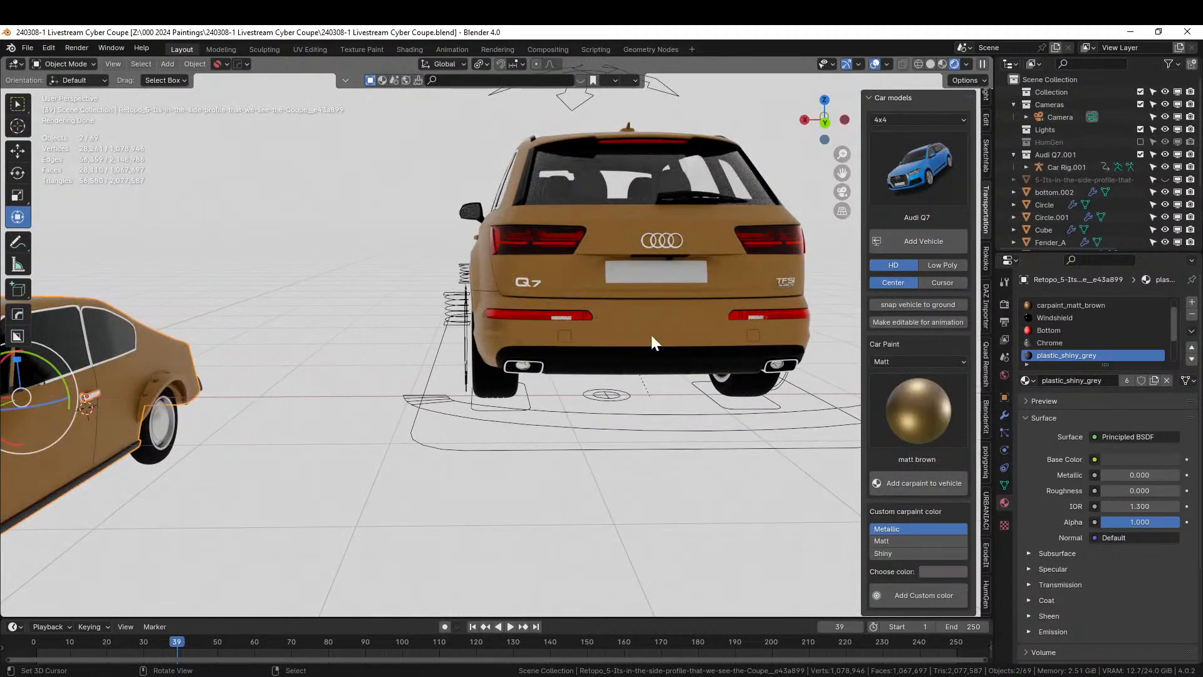
scroll(287, 434, down, 3)
middle_drag(287, 434, 84, 416)
scroll(198, 415, up, 2)
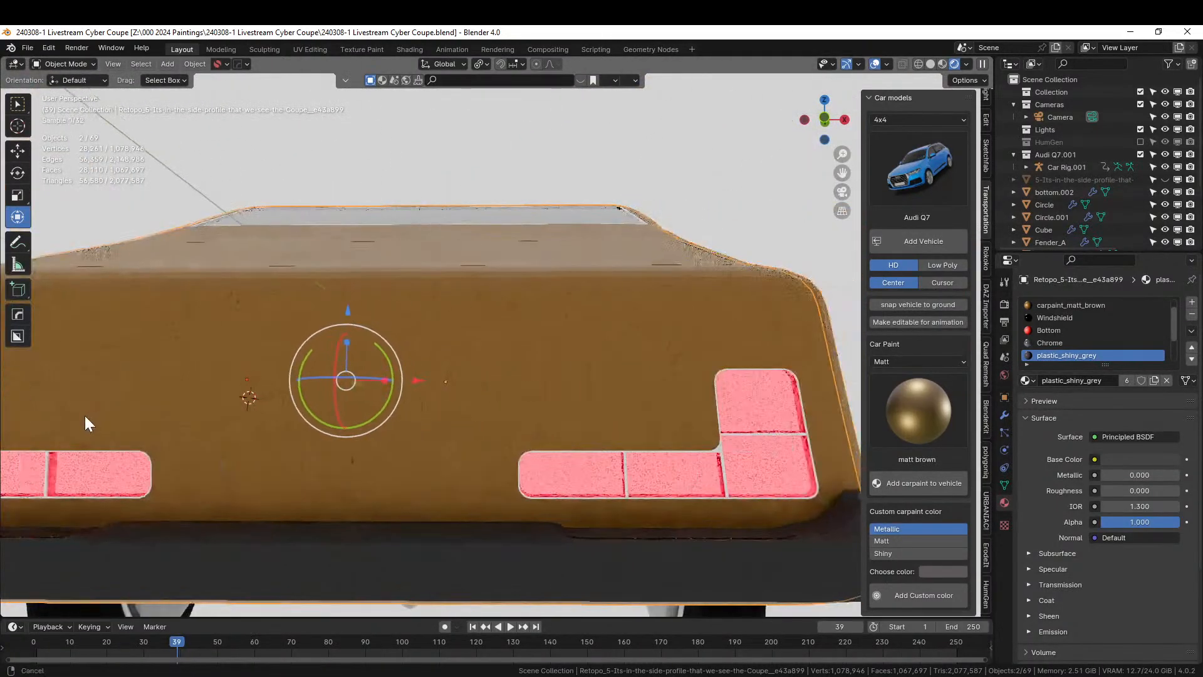
click(540, 395)
key(Tab)
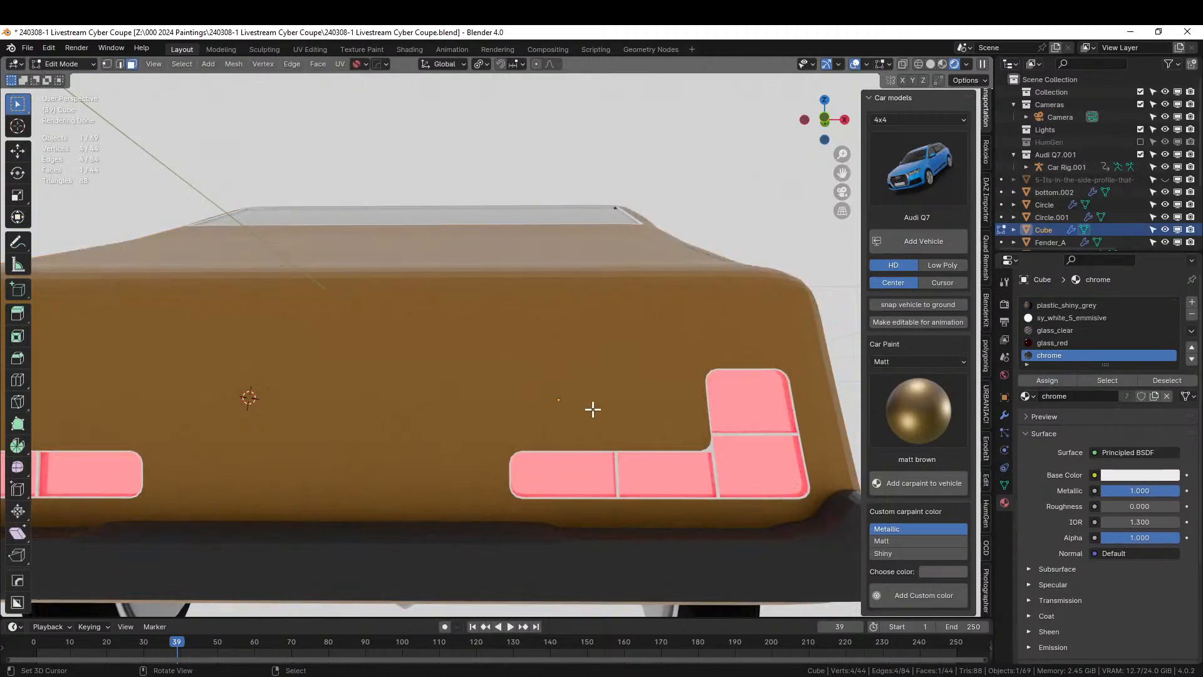
key(Tab)
key(Tab)
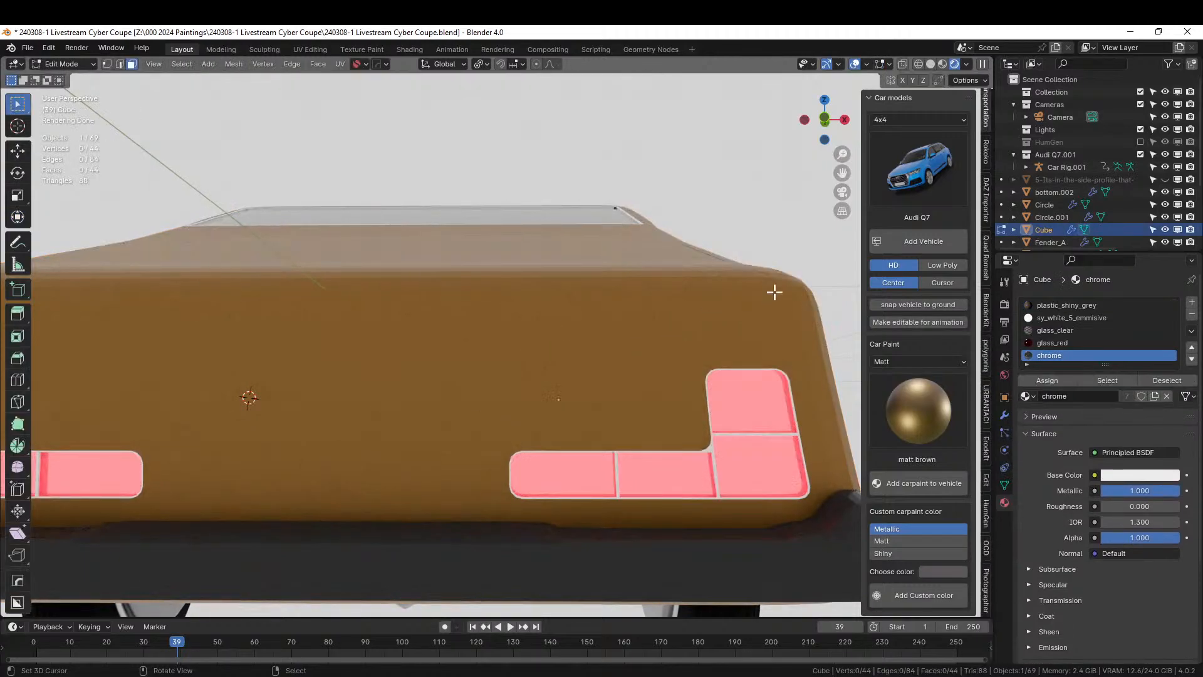
key(Tab)
Inset a two-by-two block of faces on the coupe's rear panel beside the taillight by about 0.0063 m, with Select Outer enabled
click(772, 296)
key(Tab)
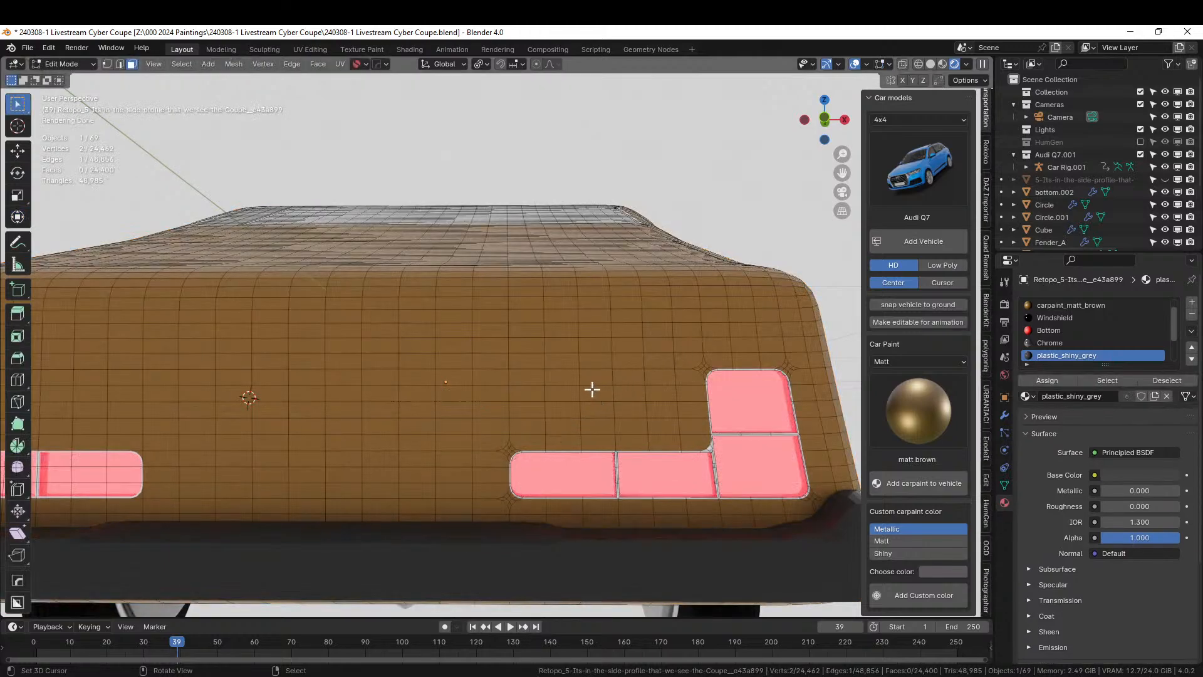
right_click(592, 381)
shift+right_click(596, 392)
shift+right_click(635, 393)
shift+right_click(636, 379)
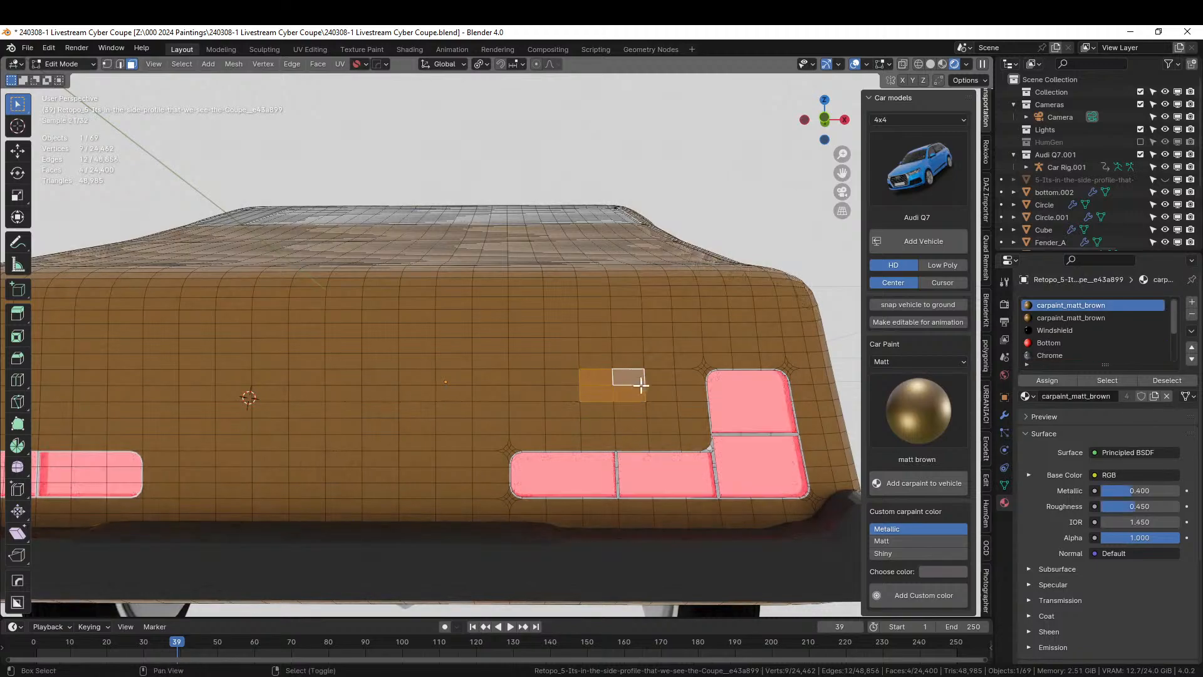
scroll(667, 420, up, 1)
scroll(671, 430, down, 1)
key(i)
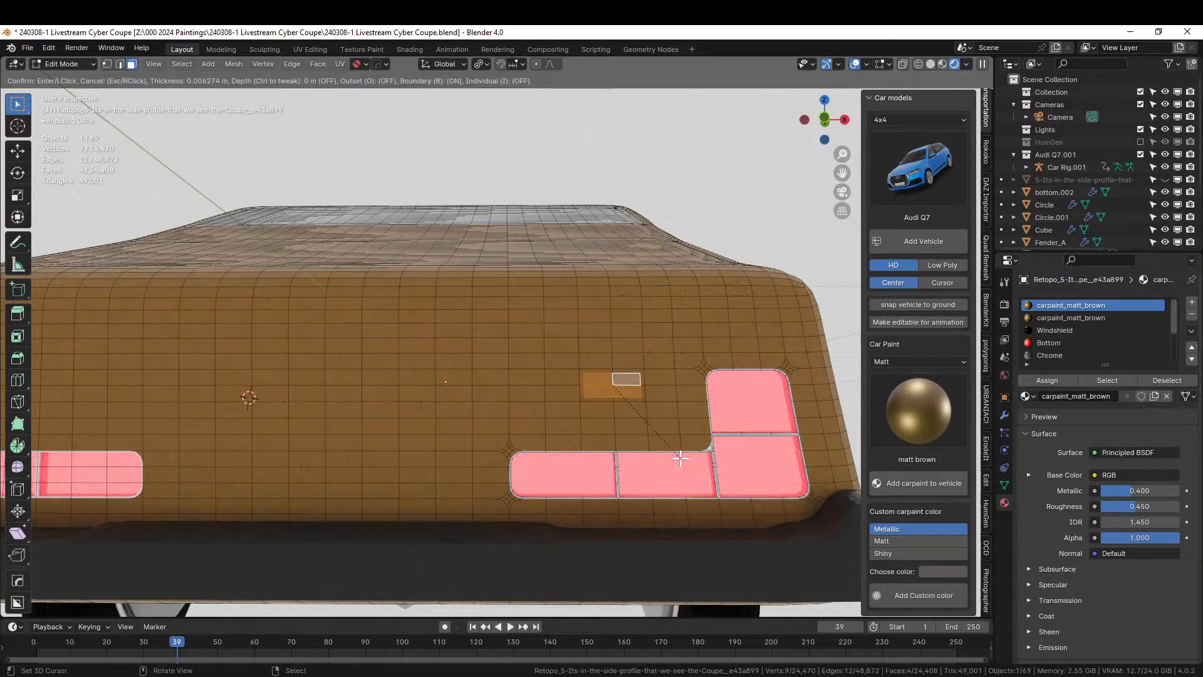
click(680, 458)
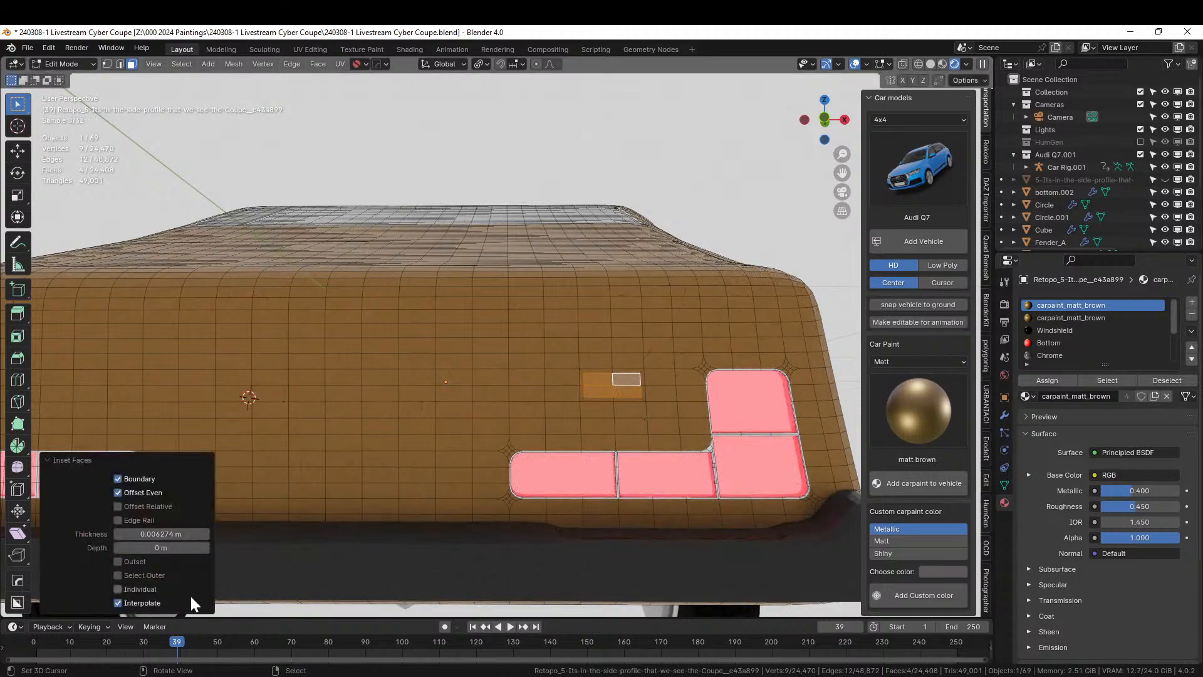
click(119, 574)
key(KP_Decimal)
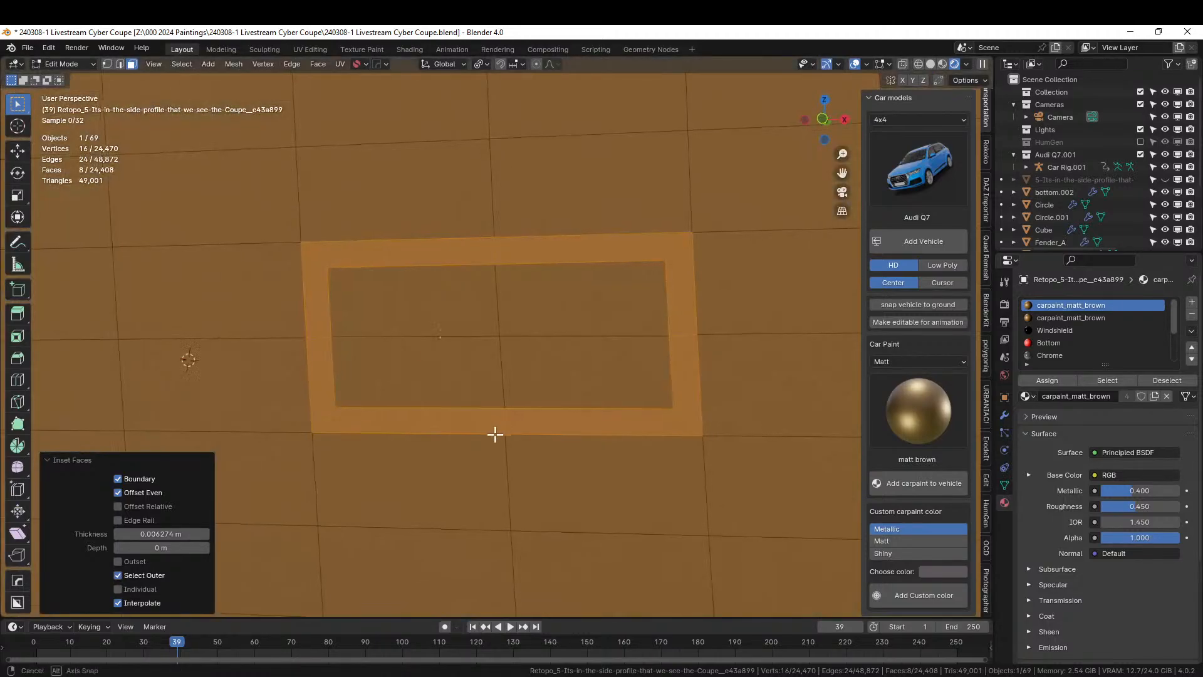
Extrude the inset ring of faces inward to form a groove around the center block on the rear panel
middle_drag(494, 432, 633, 421)
key(e)
click(525, 447)
Bevel the four corner edges of the groove's center block by about 0.0045 m with 3 segments
key(2)
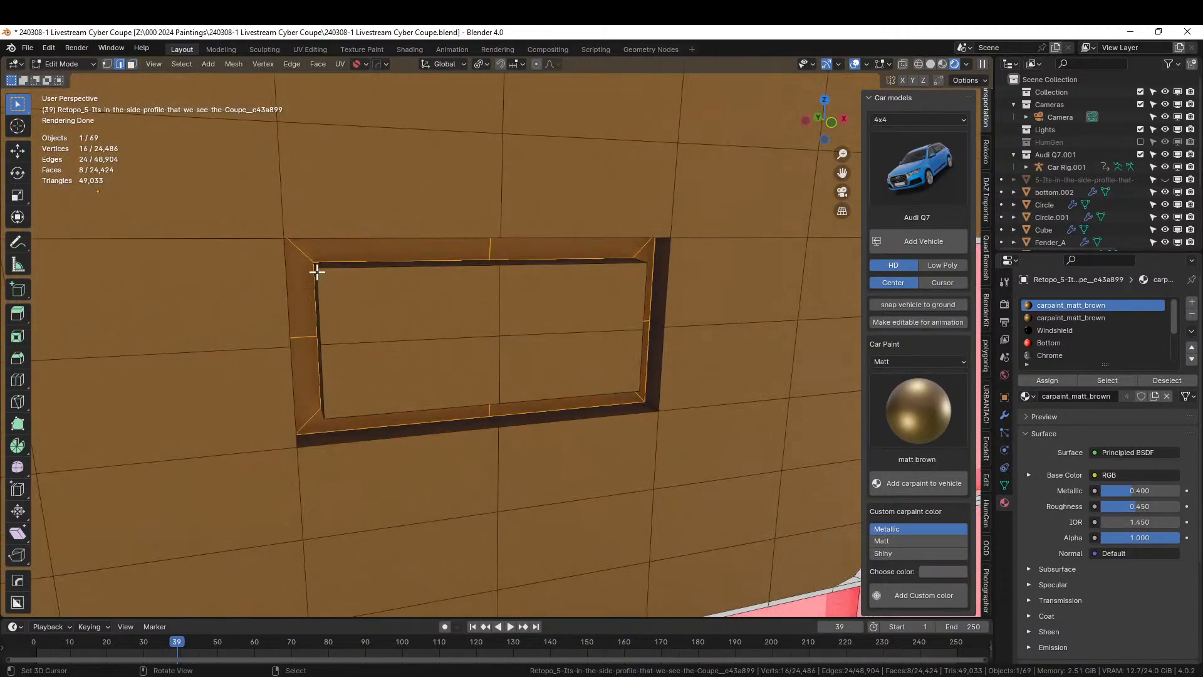
click(465, 276)
right_click(317, 264)
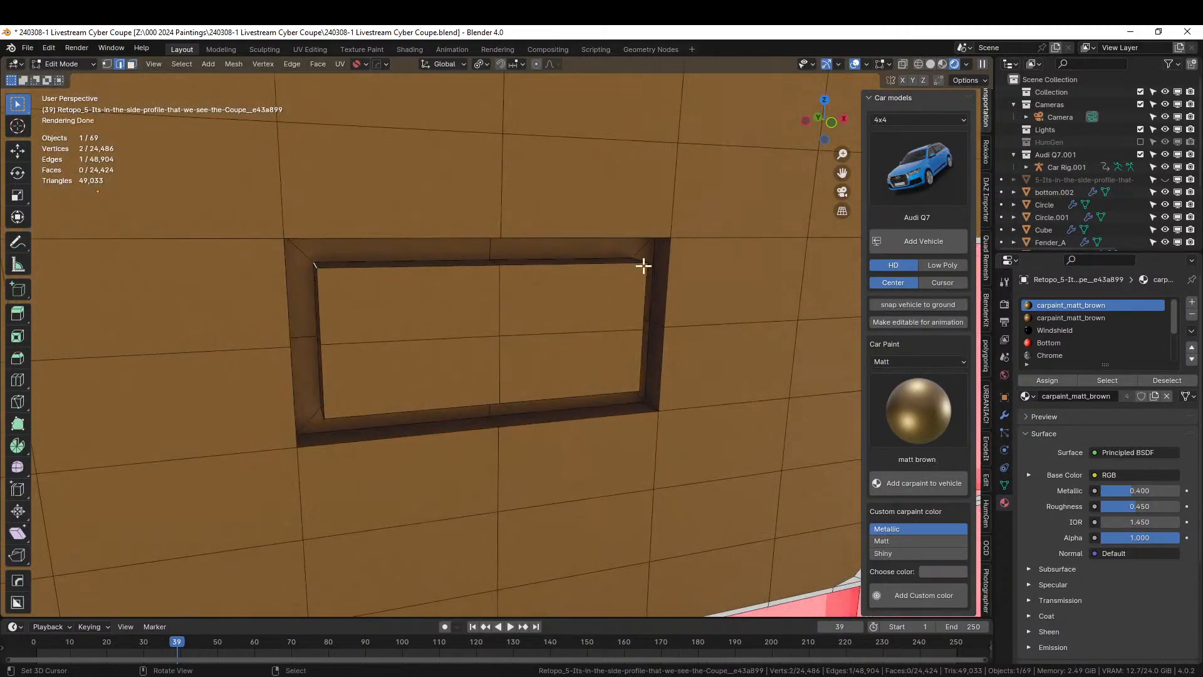
middle_drag(284, 453, 361, 368)
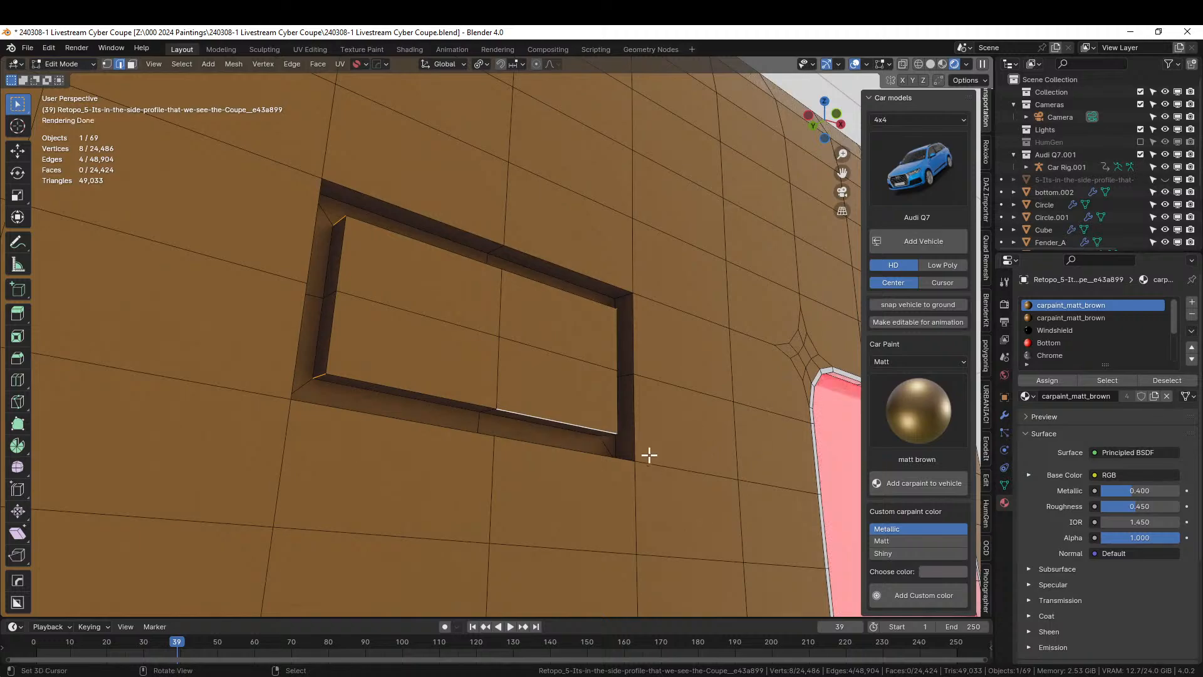
shift+right_click(600, 428)
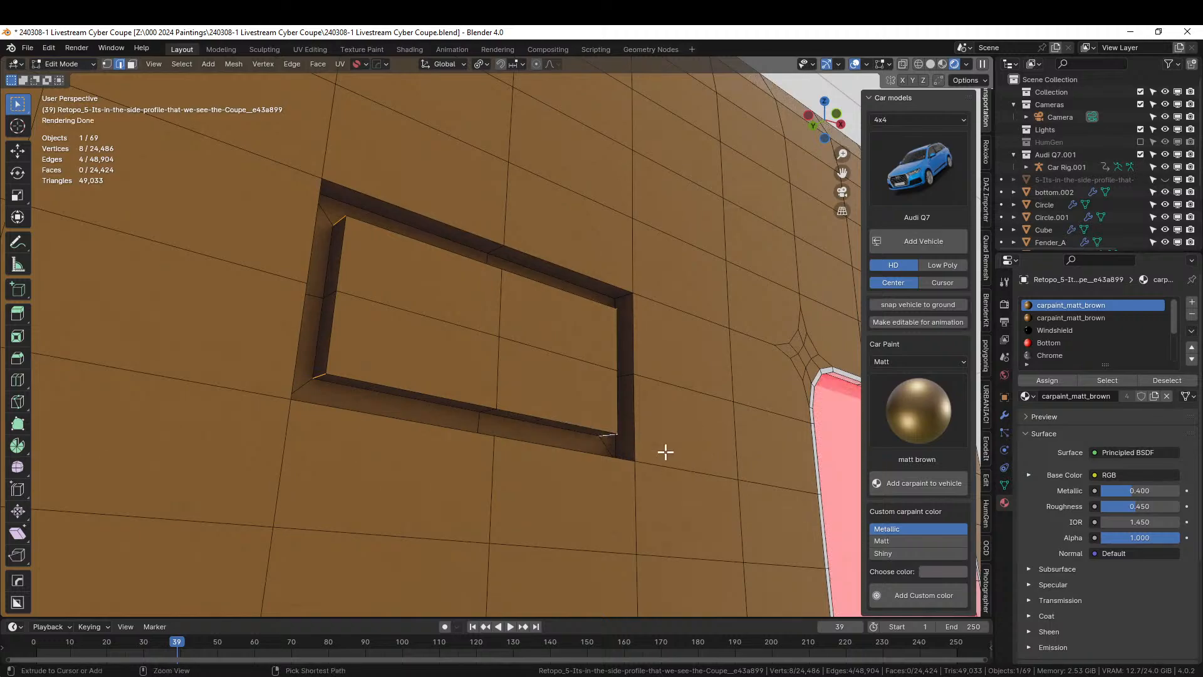
key(ctrl+b)
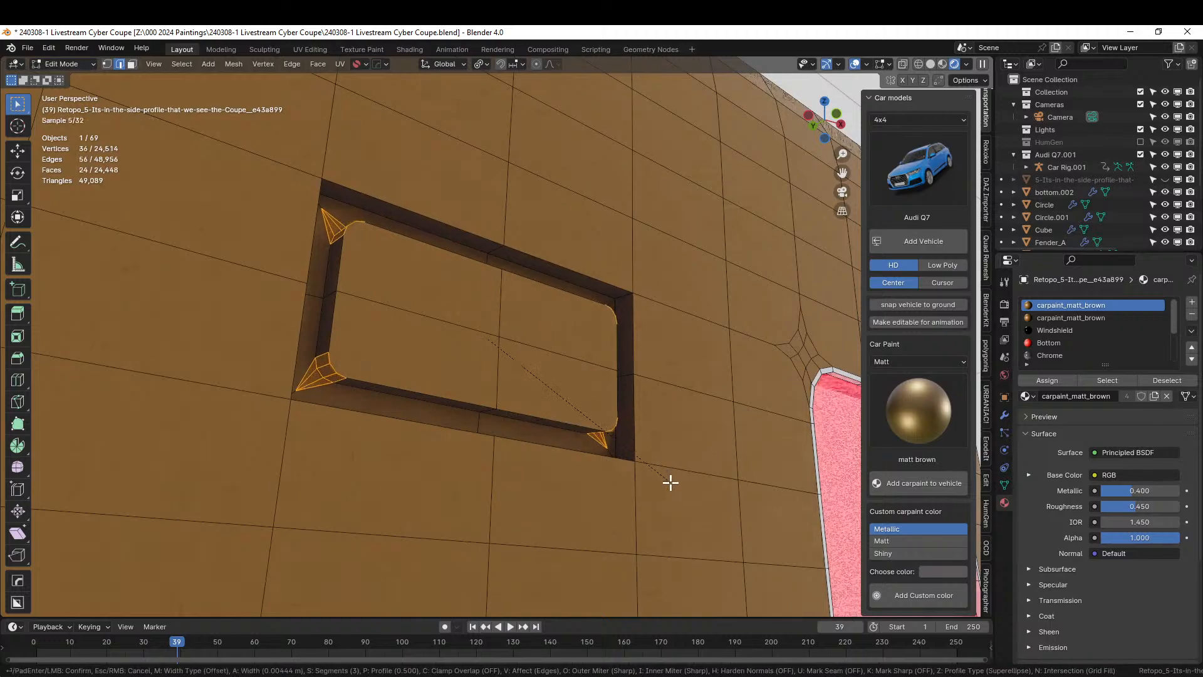
click(671, 481)
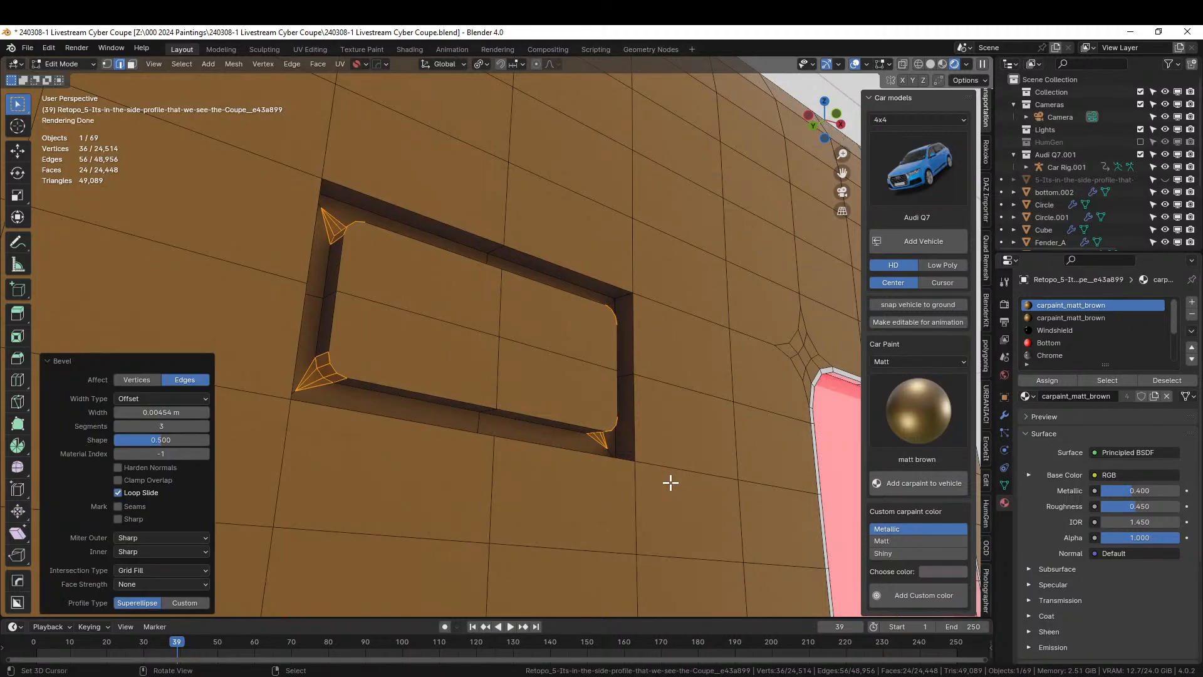
Bevel the four outer corner edges of the groove by about 0.0055 m with 3 segments and return to Object Mode
middle_drag(670, 482, 270, 362)
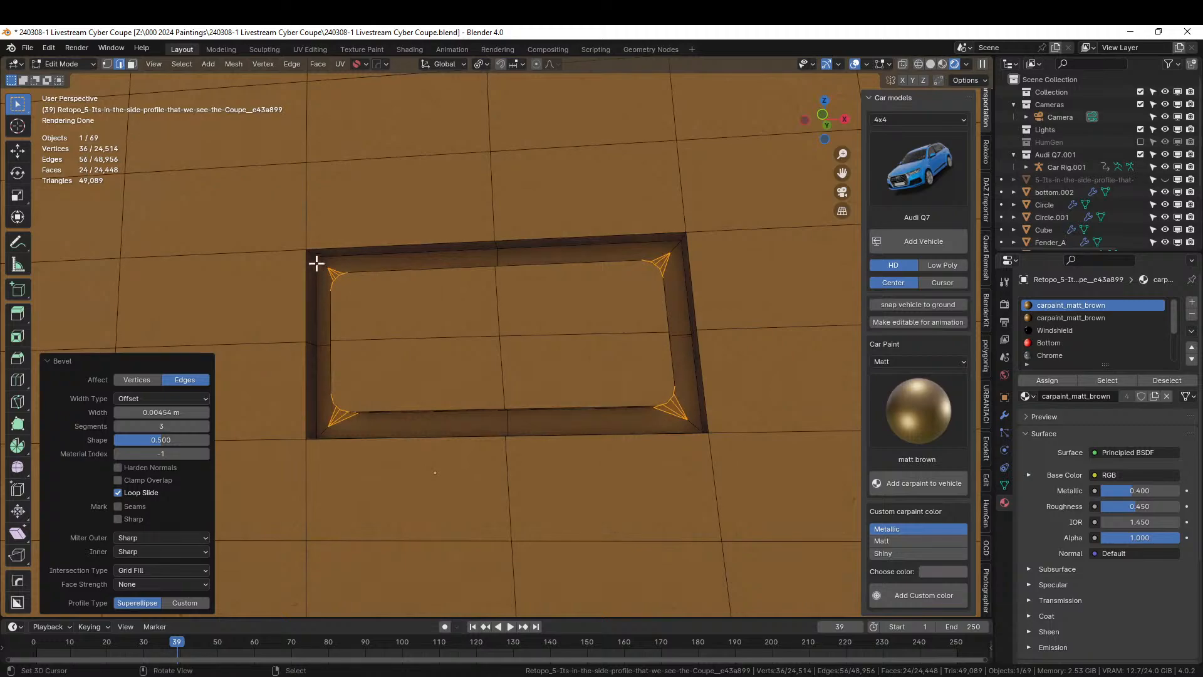
click(400, 265)
middle_drag(400, 264, 611, 408)
shift+right_click(651, 400)
shift+right_click(350, 397)
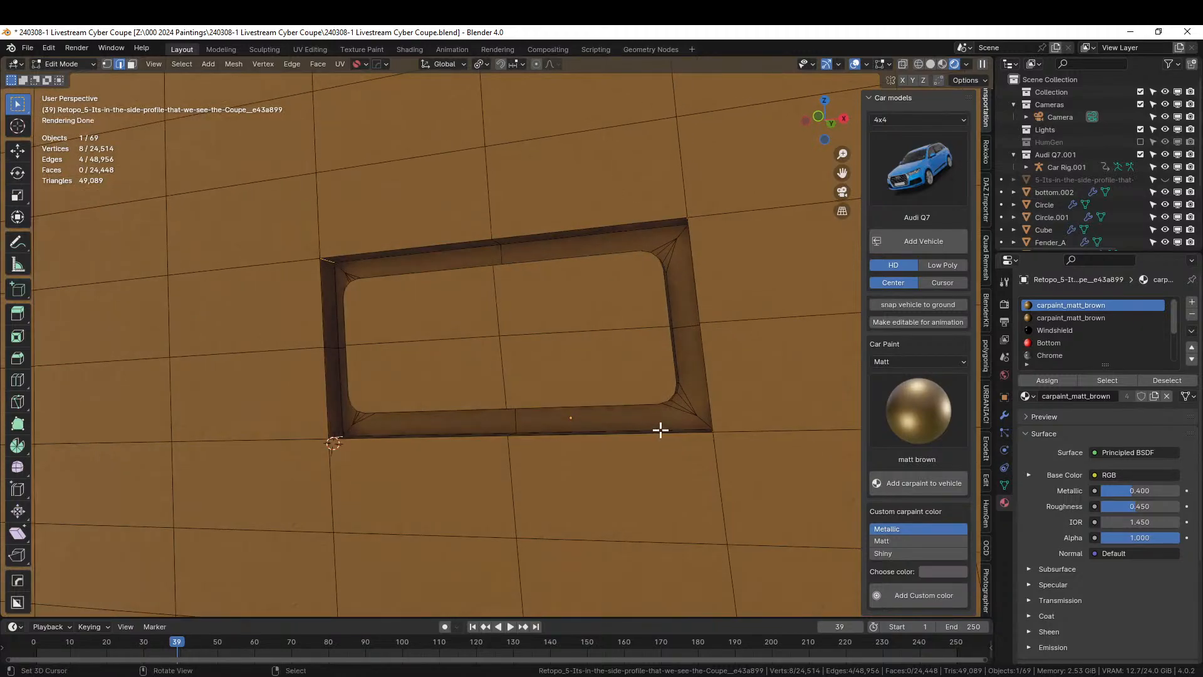
key(ctrl+b)
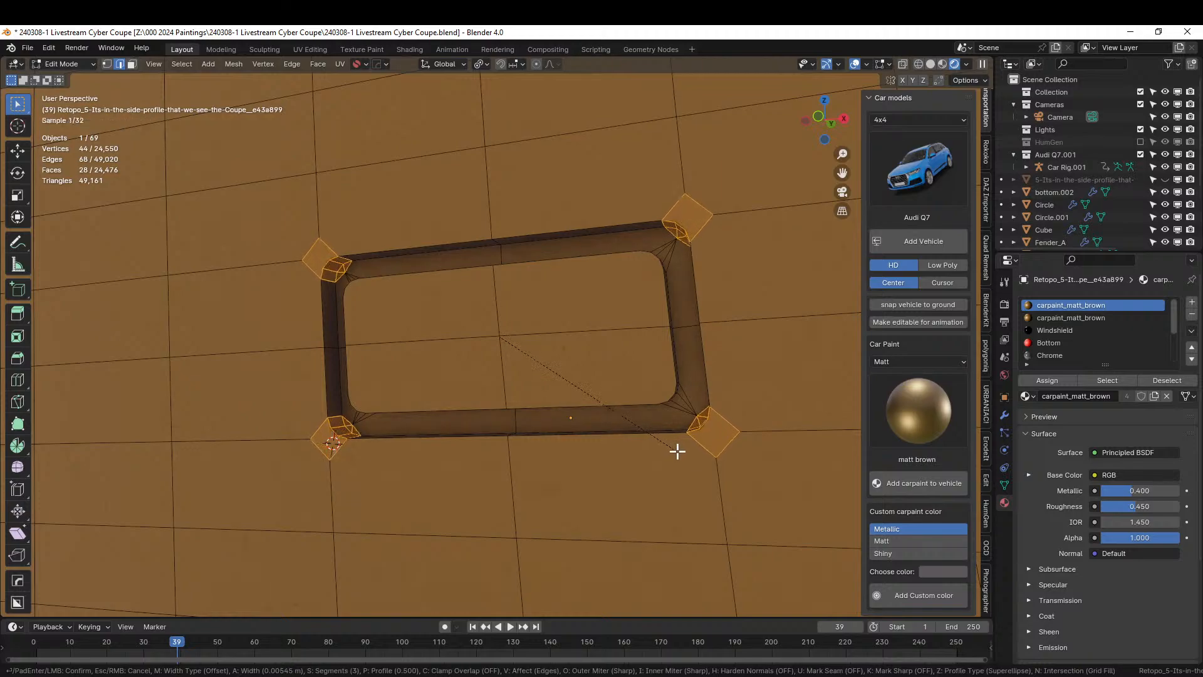
click(675, 449)
key(Tab)
scroll(686, 440, down, 3)
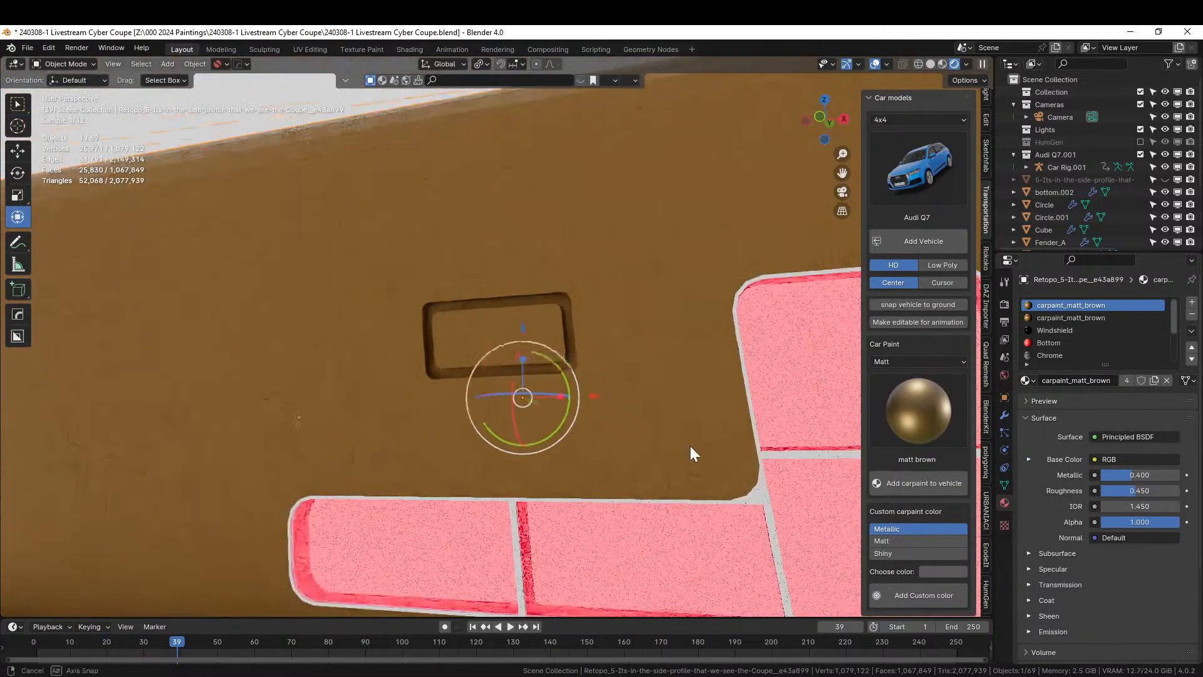
middle_drag(689, 445, 754, 490)
scroll(704, 448, down, 8)
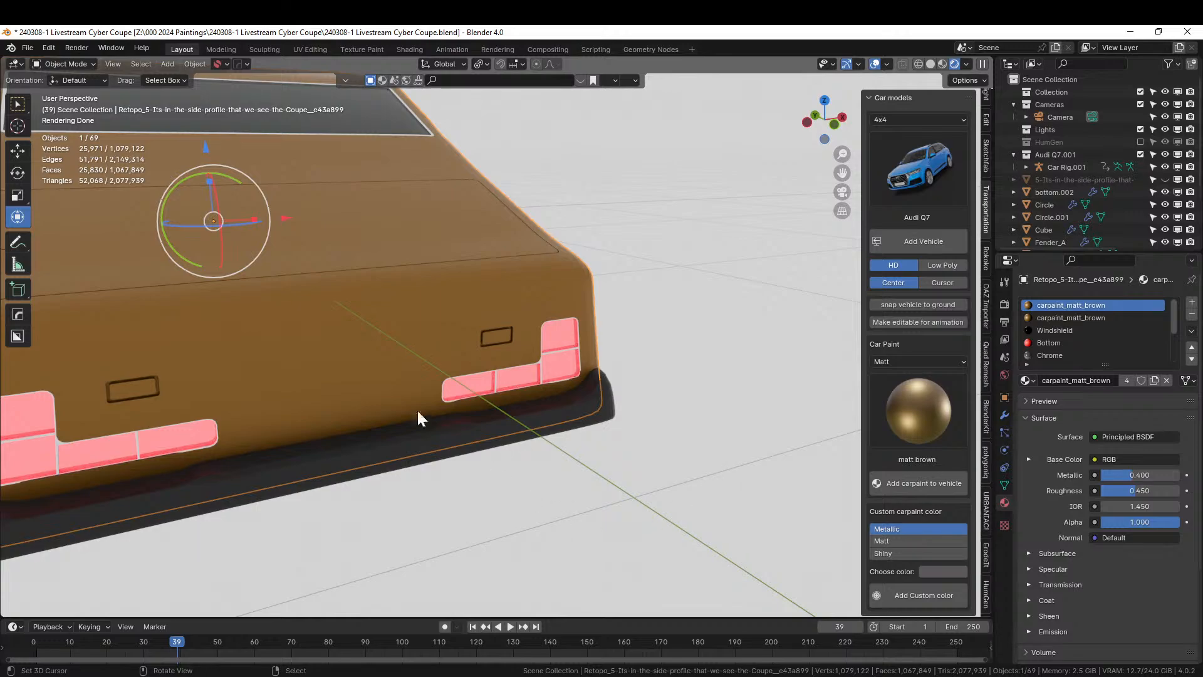
middle_drag(418, 411, 336, 381)
right_click(303, 333)
key(Tab)
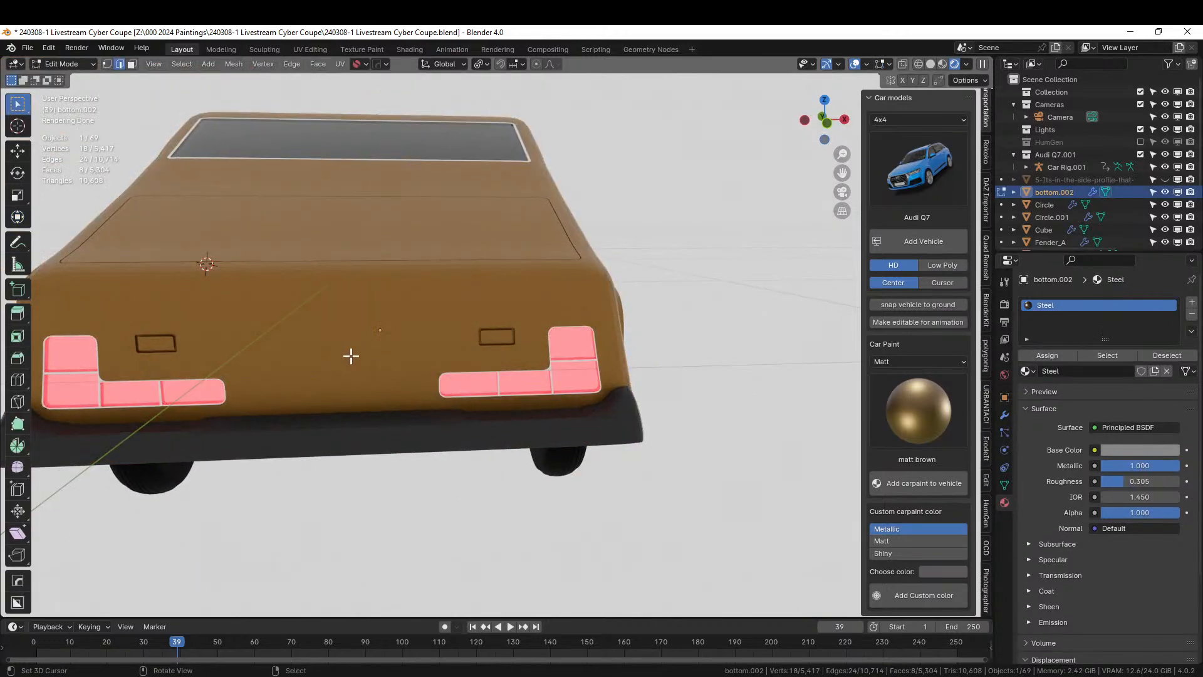
key(Tab)
key(Tab)
key(Tab)
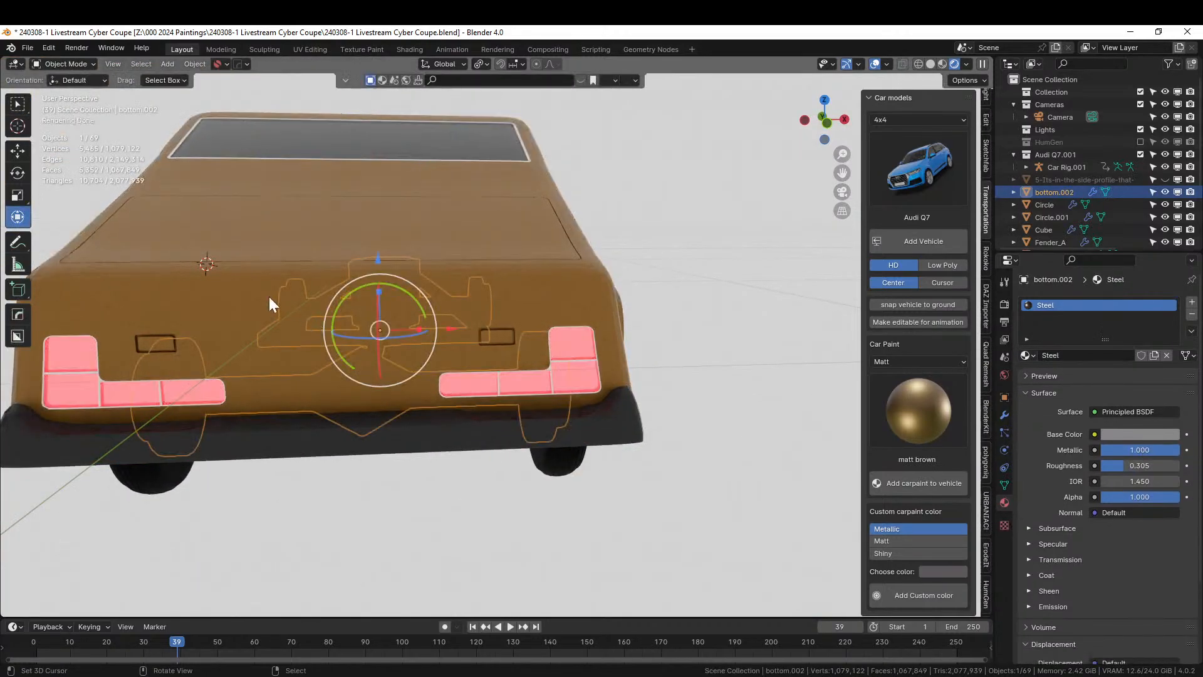
Open the coupe body's mesh in Edit Mode and show its rear panel in the Front Orthographic view
right_click(164, 288)
key(Tab)
scroll(282, 322, up, 2)
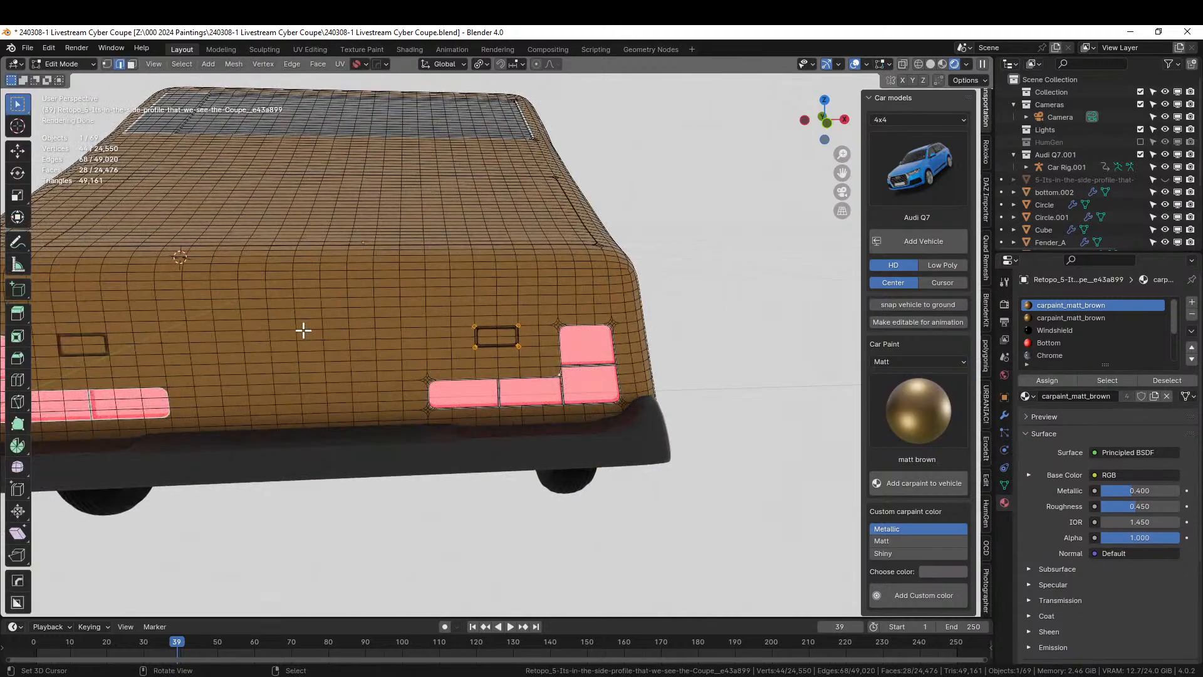
key(KP_1)
shift+middle_drag(300, 346, 424, 357)
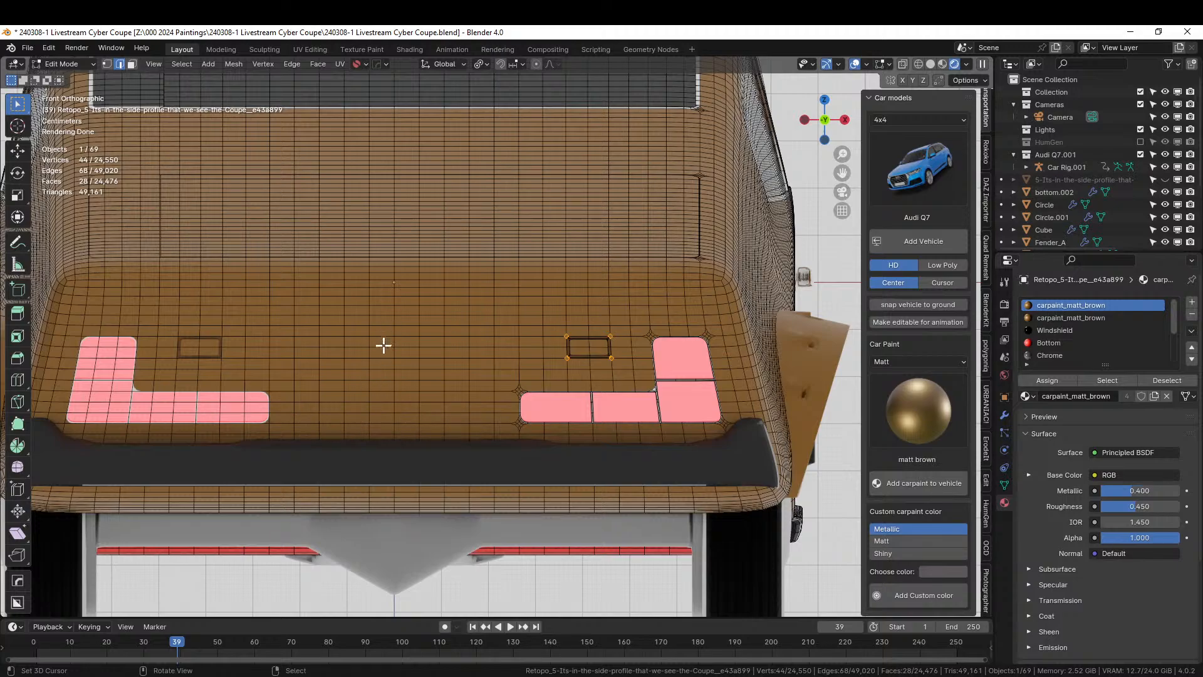
key(b)
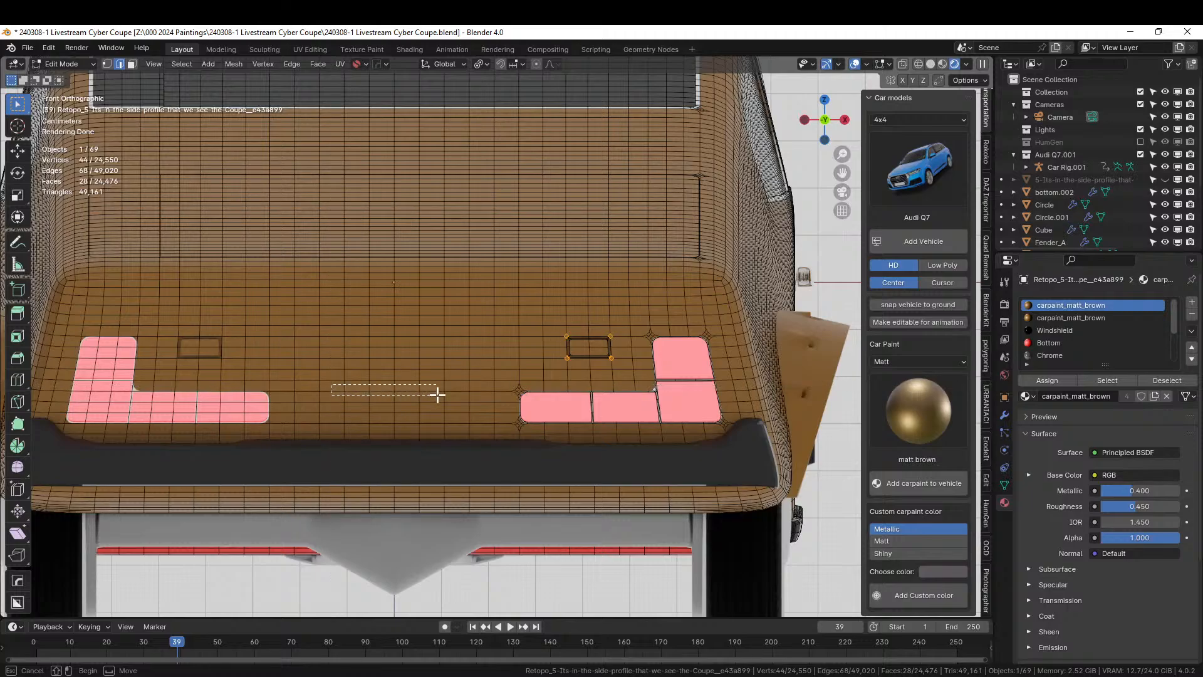
drag(464, 395, 463, 419)
key(ctrl+KP_Add)
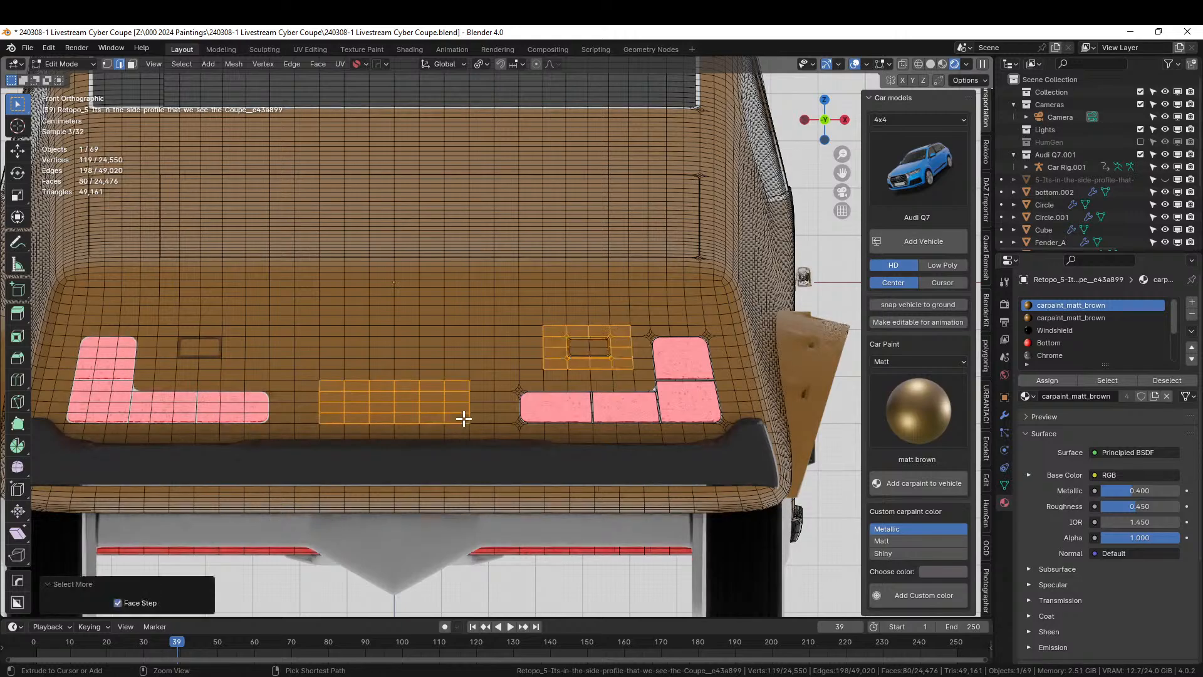
click(346, 396)
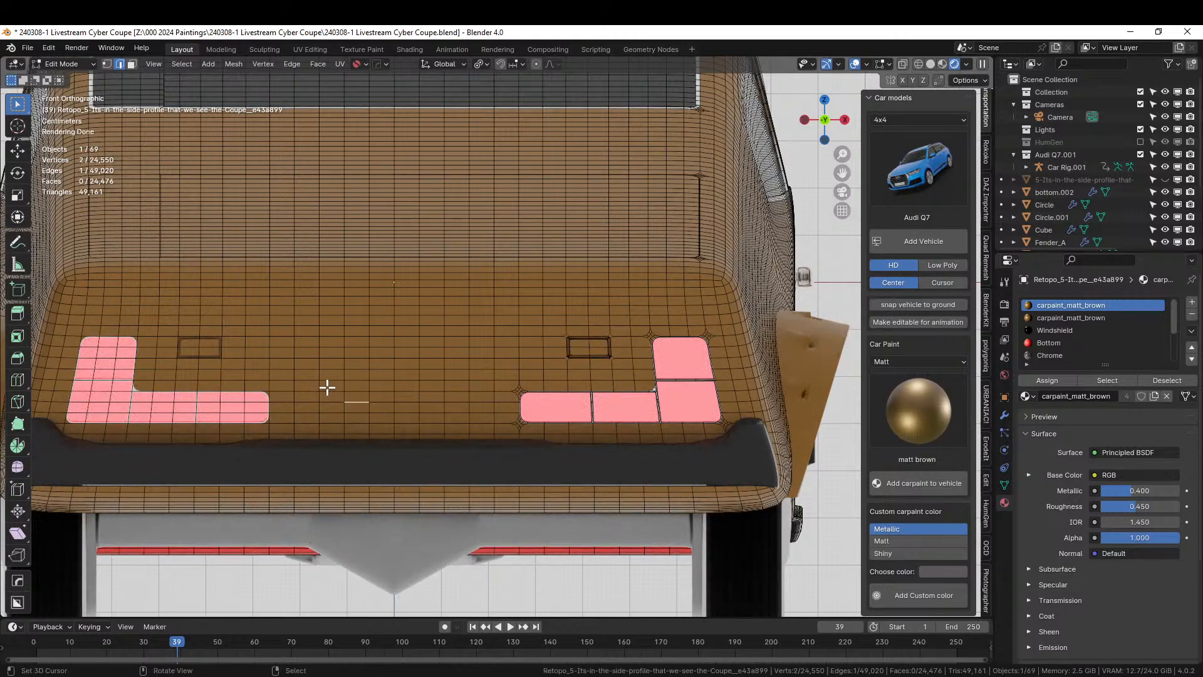
Duplicate a six-by-four block of faces between the taillights in place and extrude the copy outward by about 0.0018 m
key(3)
drag(327, 387, 425, 413)
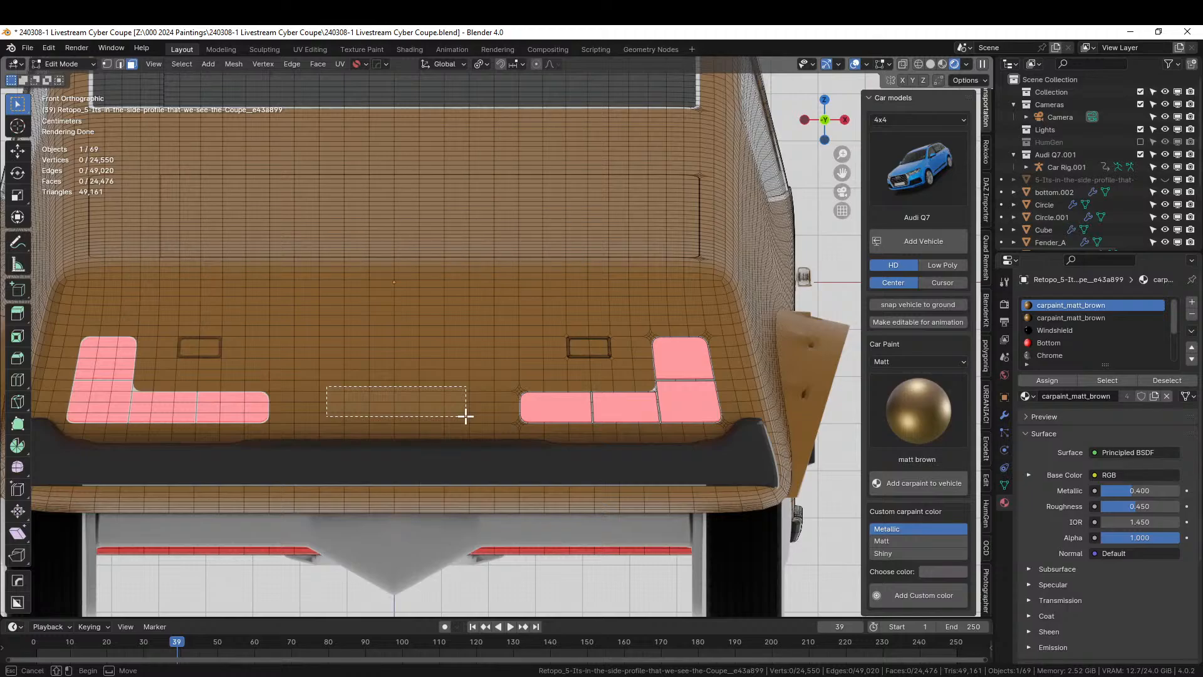
drag(466, 416, 466, 416)
middle_drag(470, 416, 573, 404)
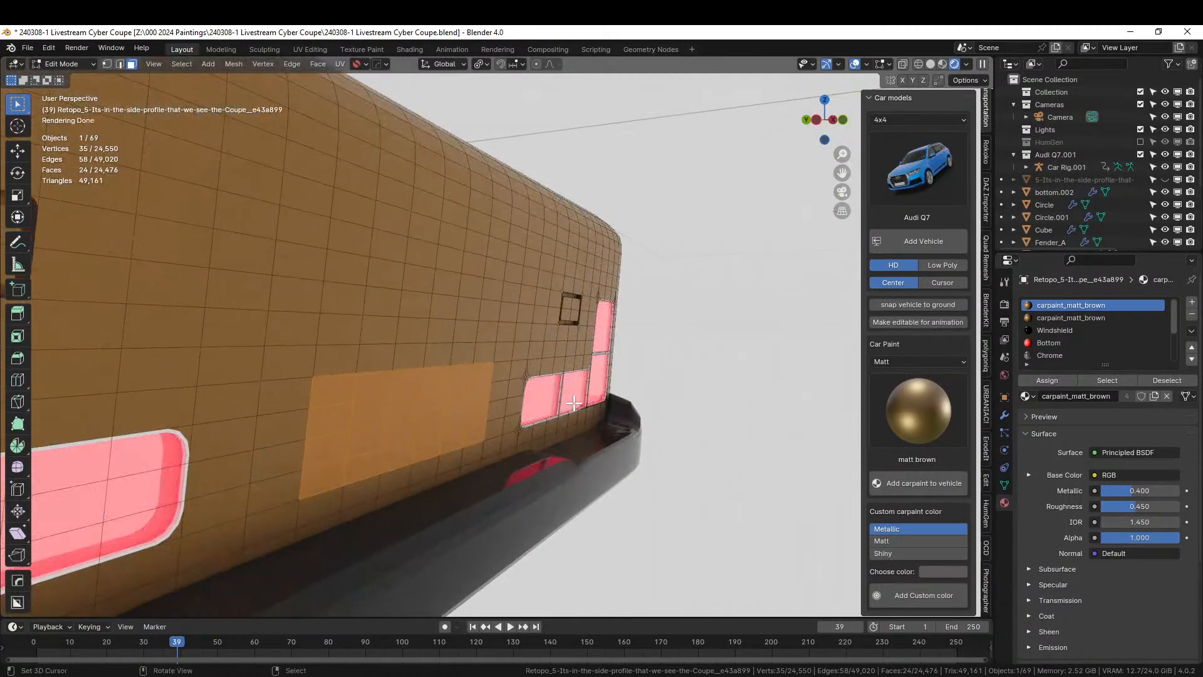
key(shift+d)
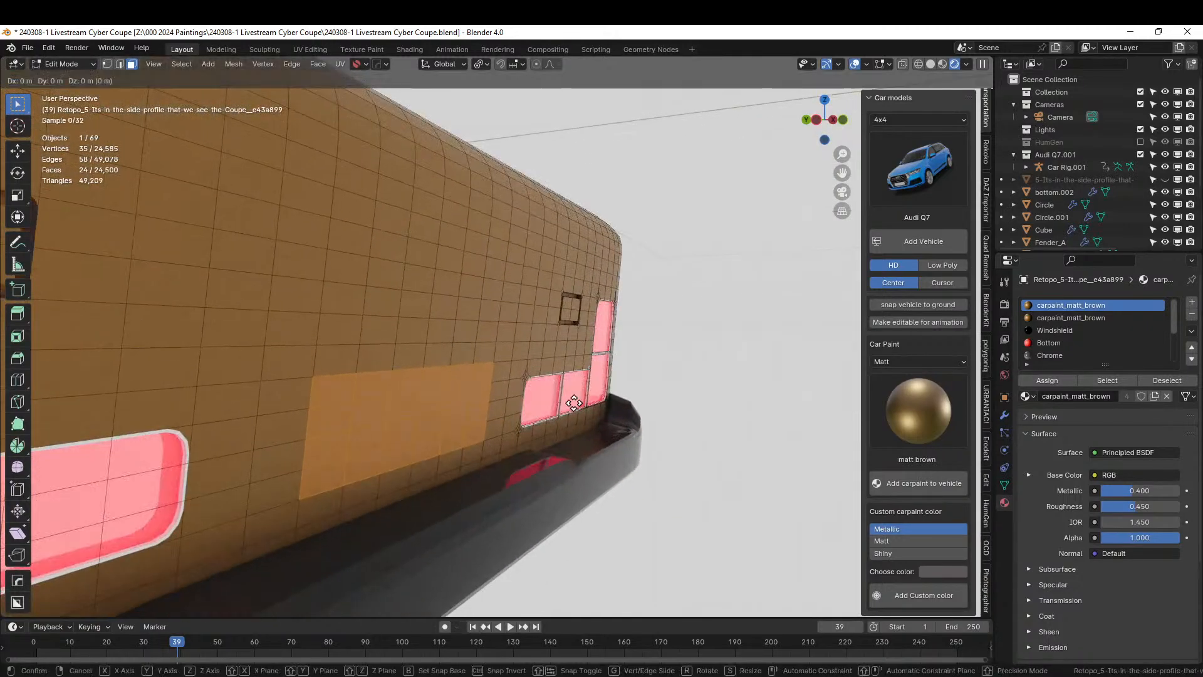
key(Escape)
key(e)
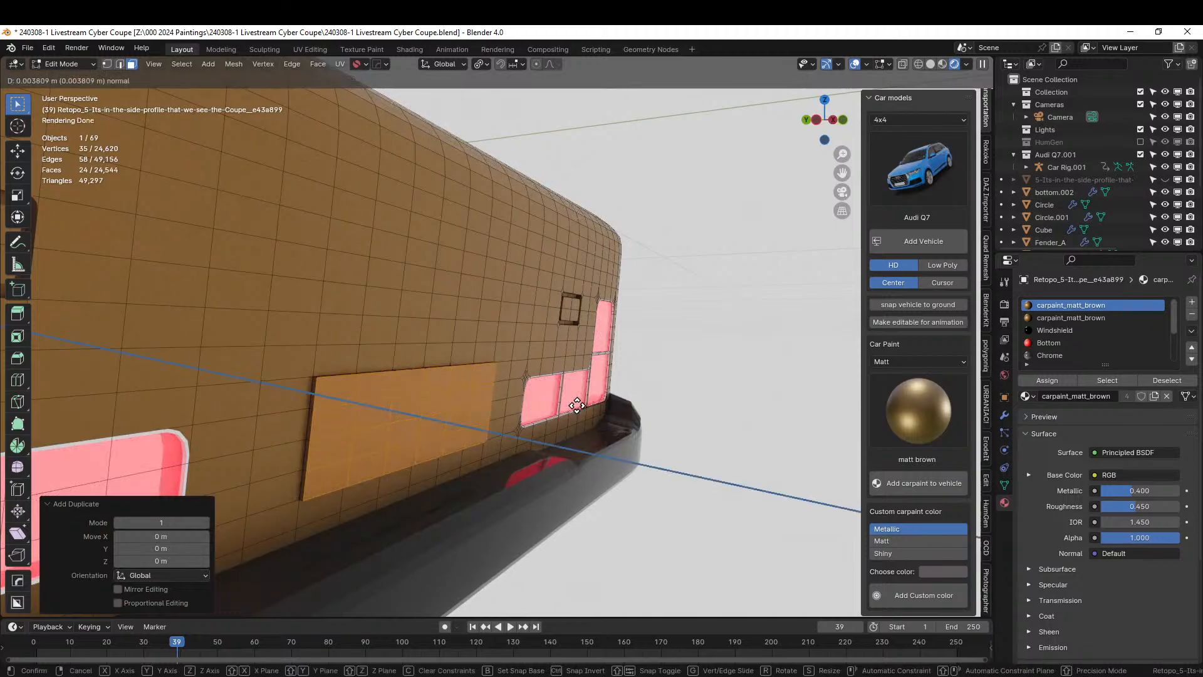
click(577, 404)
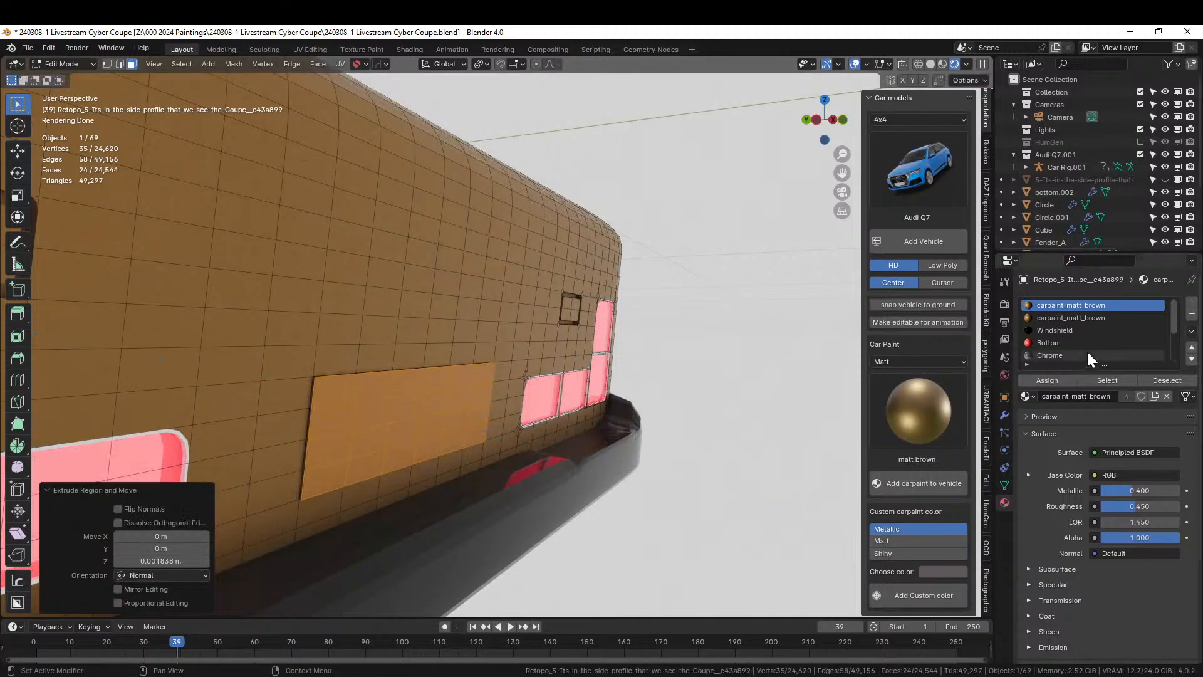
Add a new material slot to the coupe body, assign it to the extruded plate faces, and return to Object Mode
click(1190, 303)
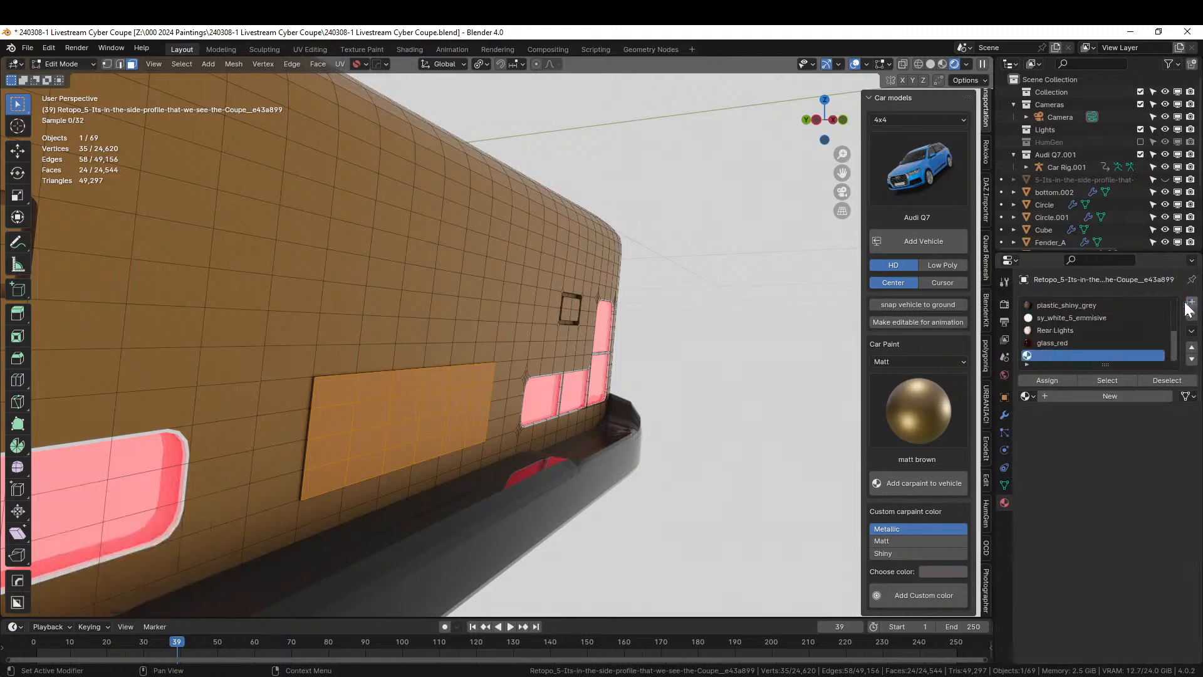
click(1051, 379)
middle_drag(783, 426, 602, 437)
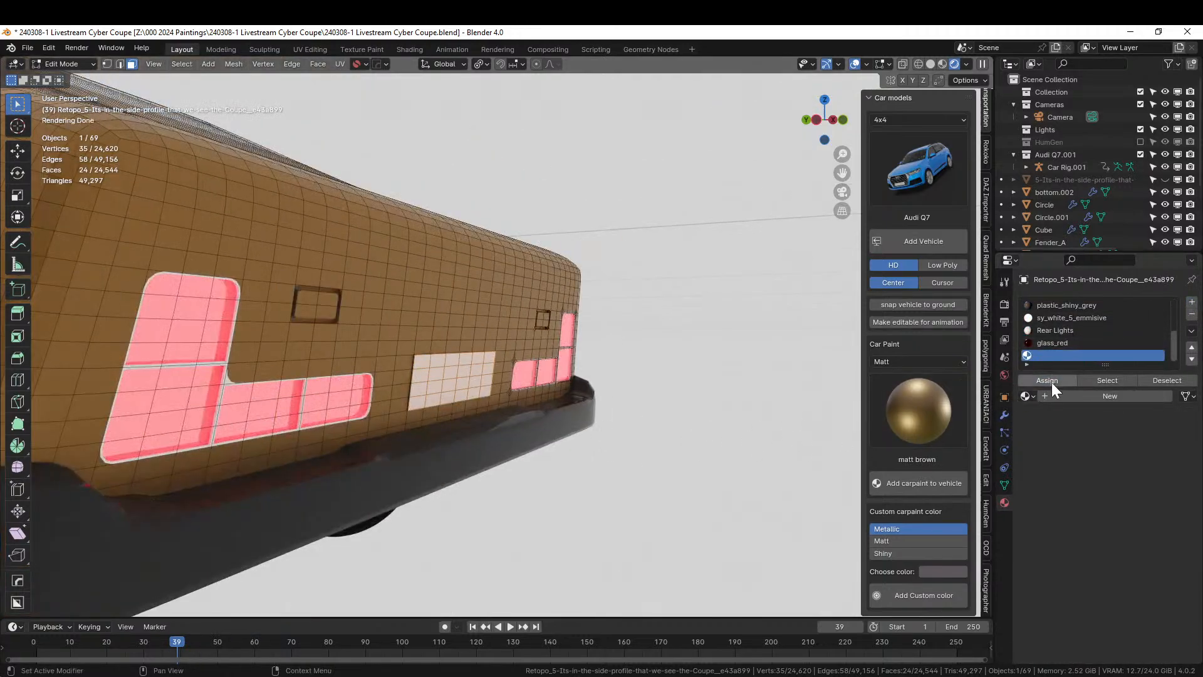
key(Tab)
scroll(579, 434, down, 3)
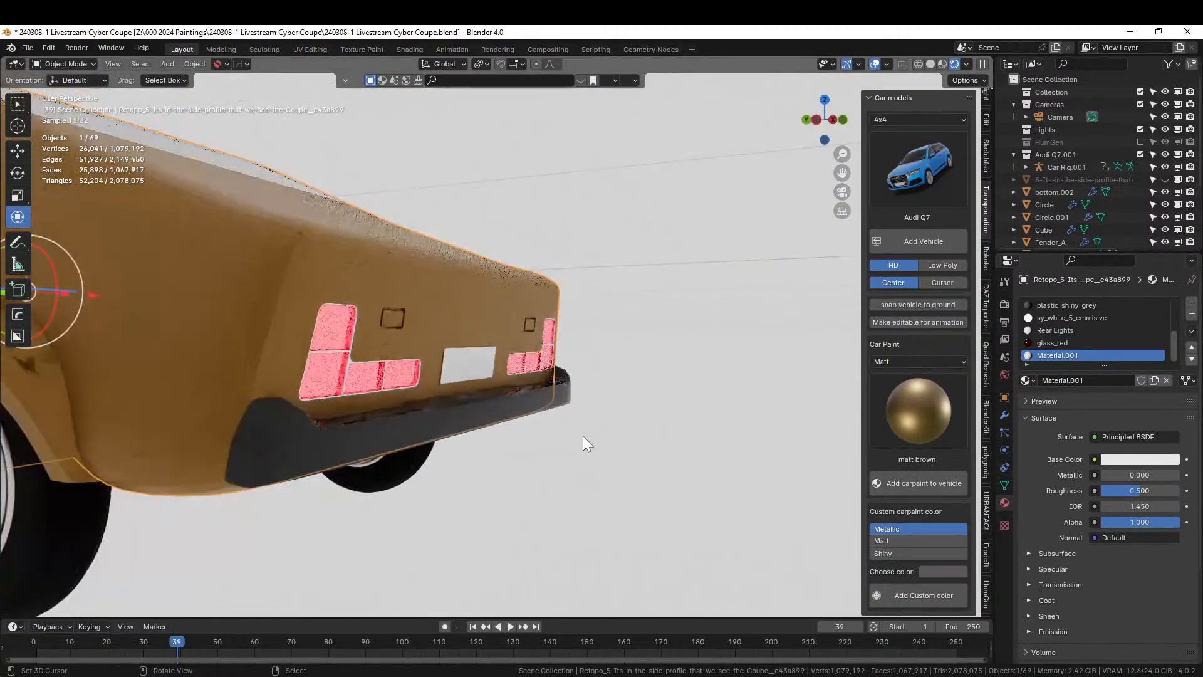
Examine the coupe's rear side panels and compare them with the rear side of the Audi Q7
middle_drag(583, 435, 614, 439)
scroll(477, 453, down, 2)
scroll(567, 466, up, 2)
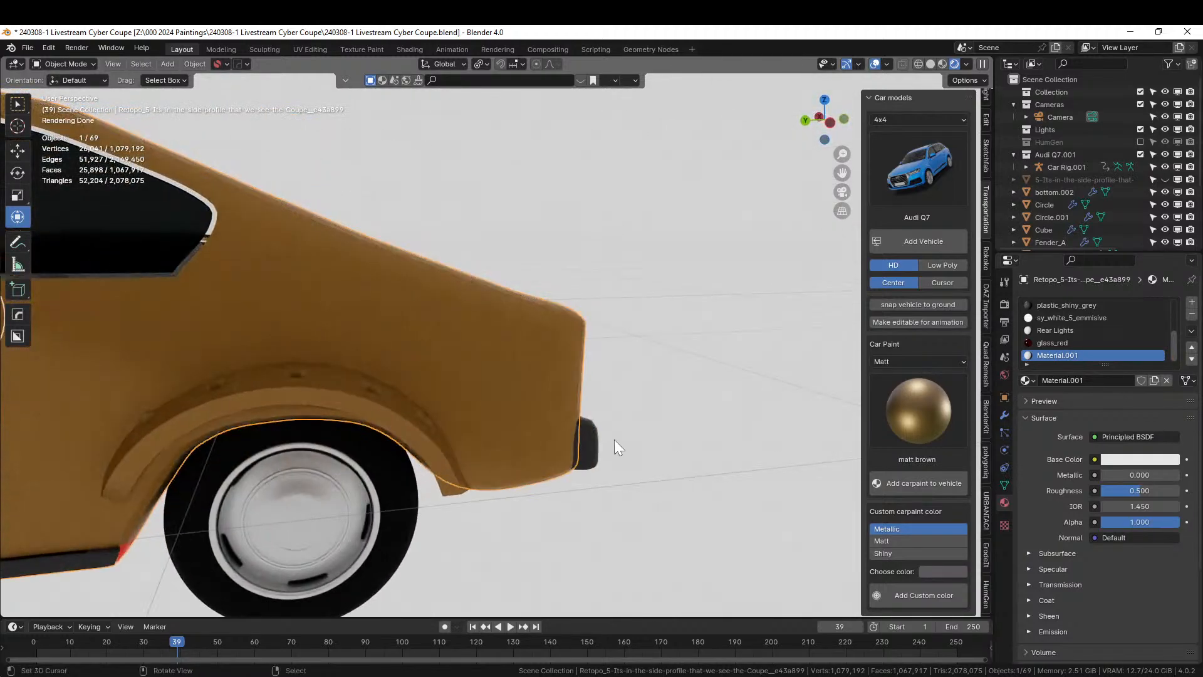
scroll(613, 439, down, 7)
scroll(541, 426, up, 2)
scroll(541, 426, down, 2)
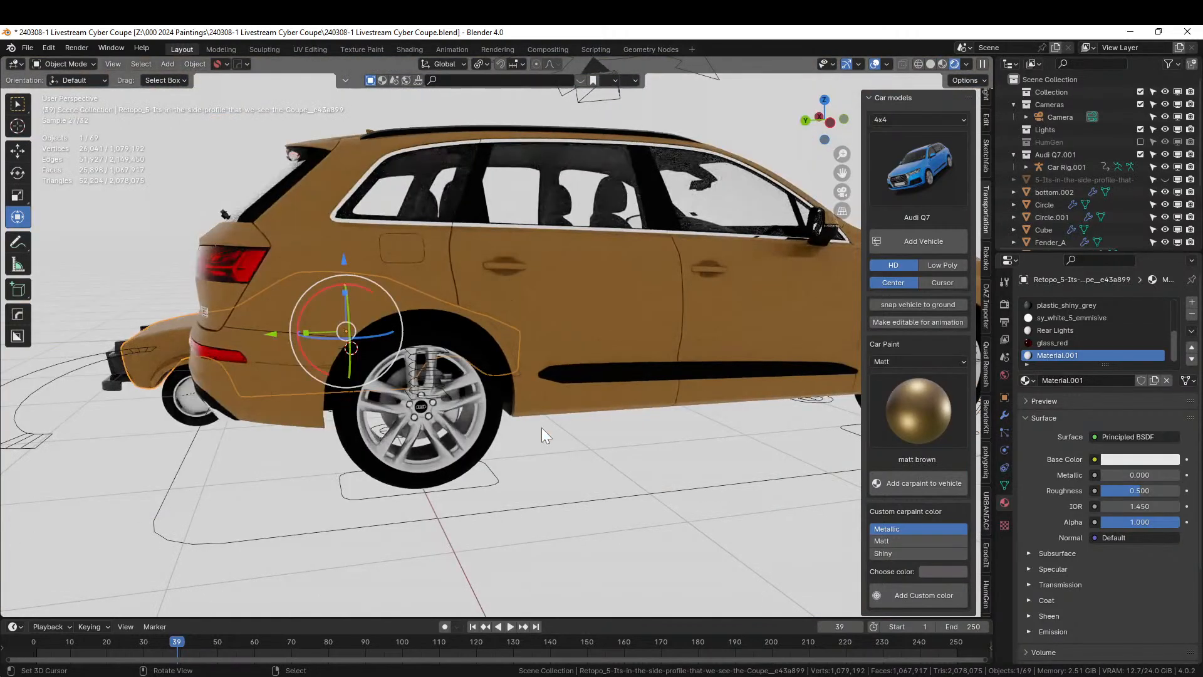
middle_drag(542, 427, 467, 438)
scroll(344, 442, up, 4)
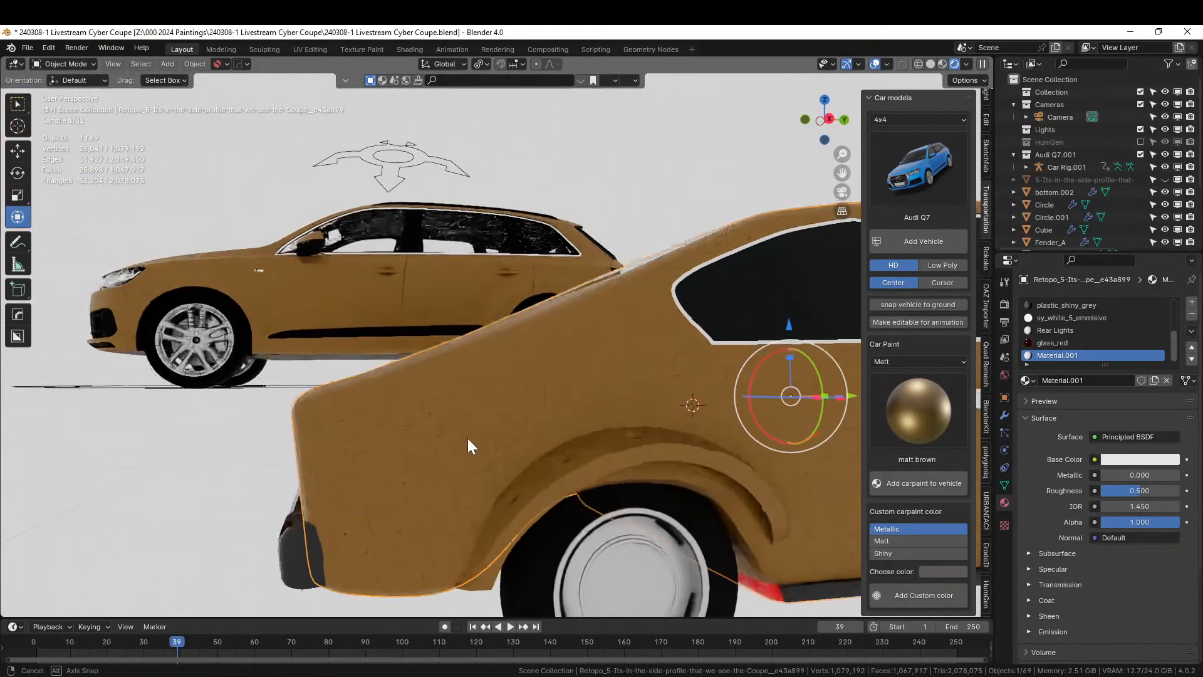
Open the coupe body's mesh in Edit Mode and select a four-by-four block of faces on the rear side panel behind the wheel arch
click(467, 438)
click(317, 424)
key(Tab)
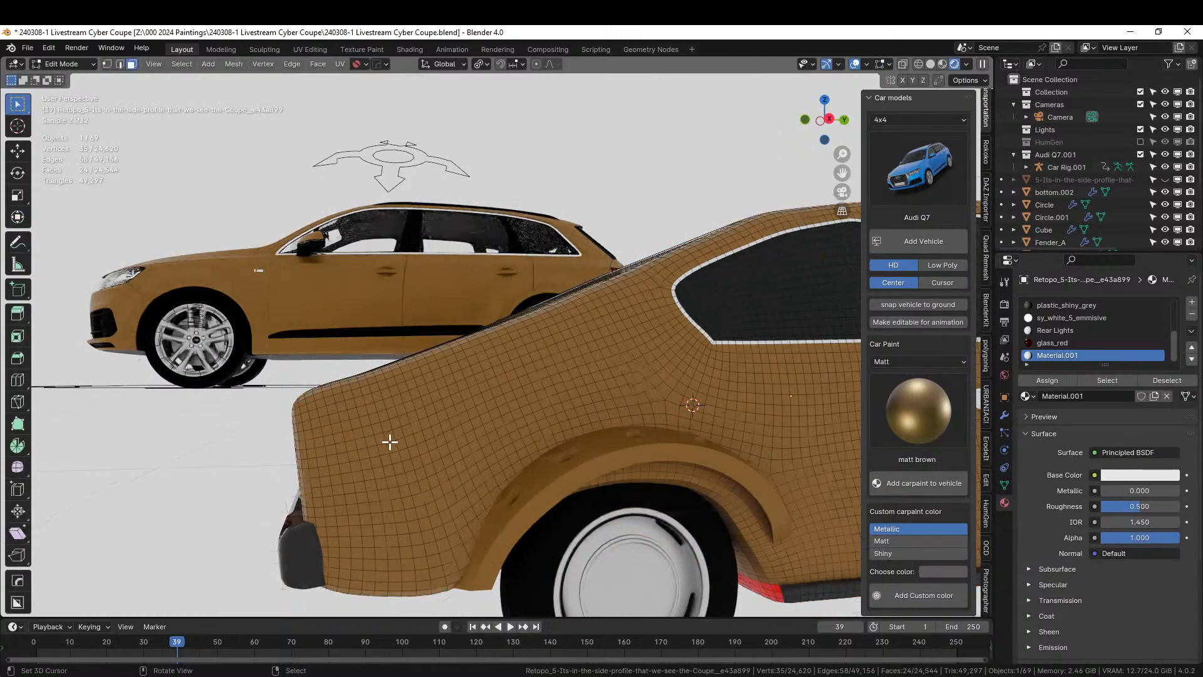
scroll(388, 458, up, 1)
shift+middle_drag(386, 487, 393, 426)
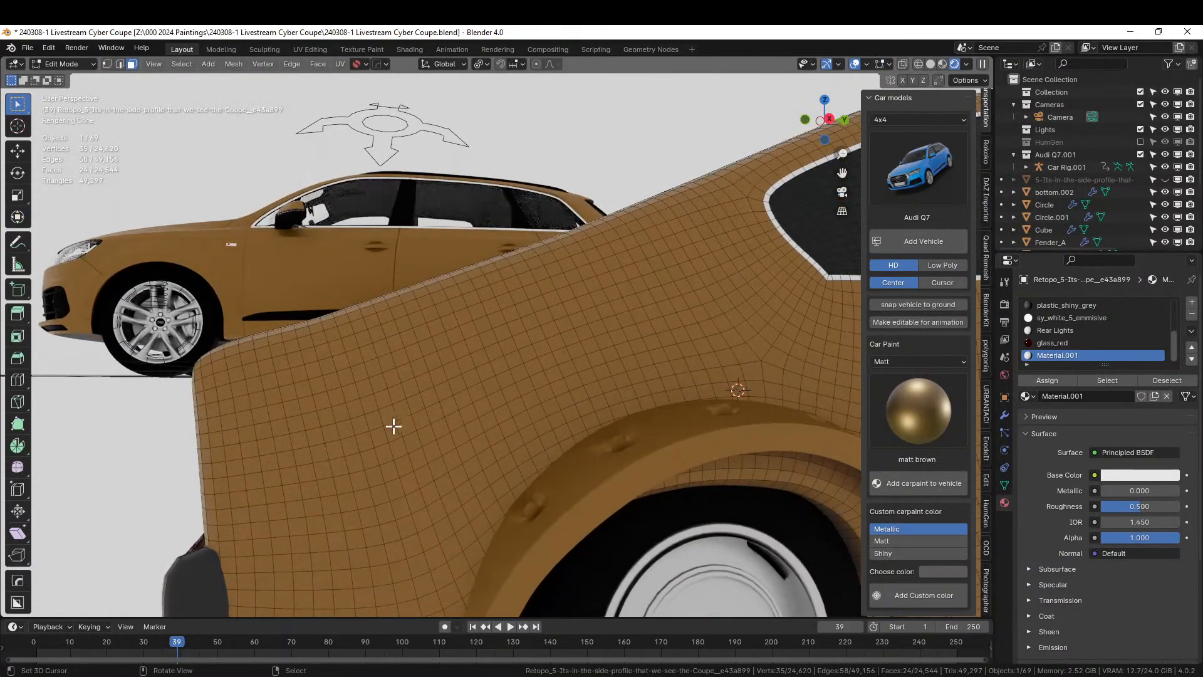
click(360, 420)
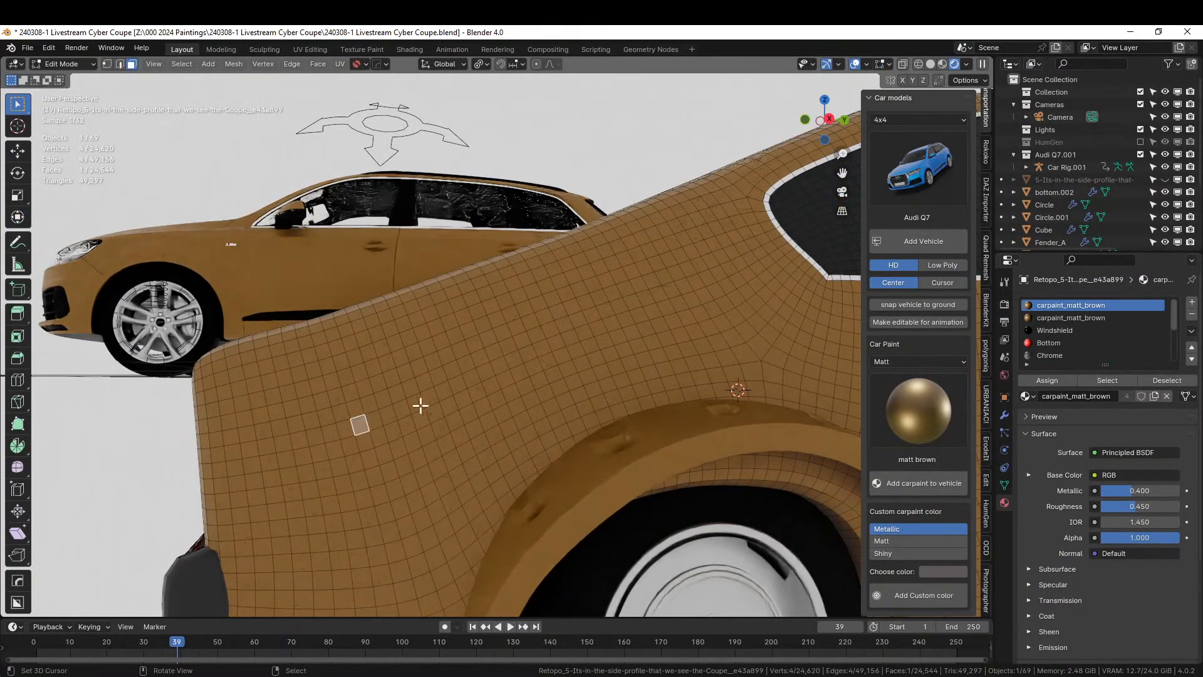
ctrl+click(400, 408)
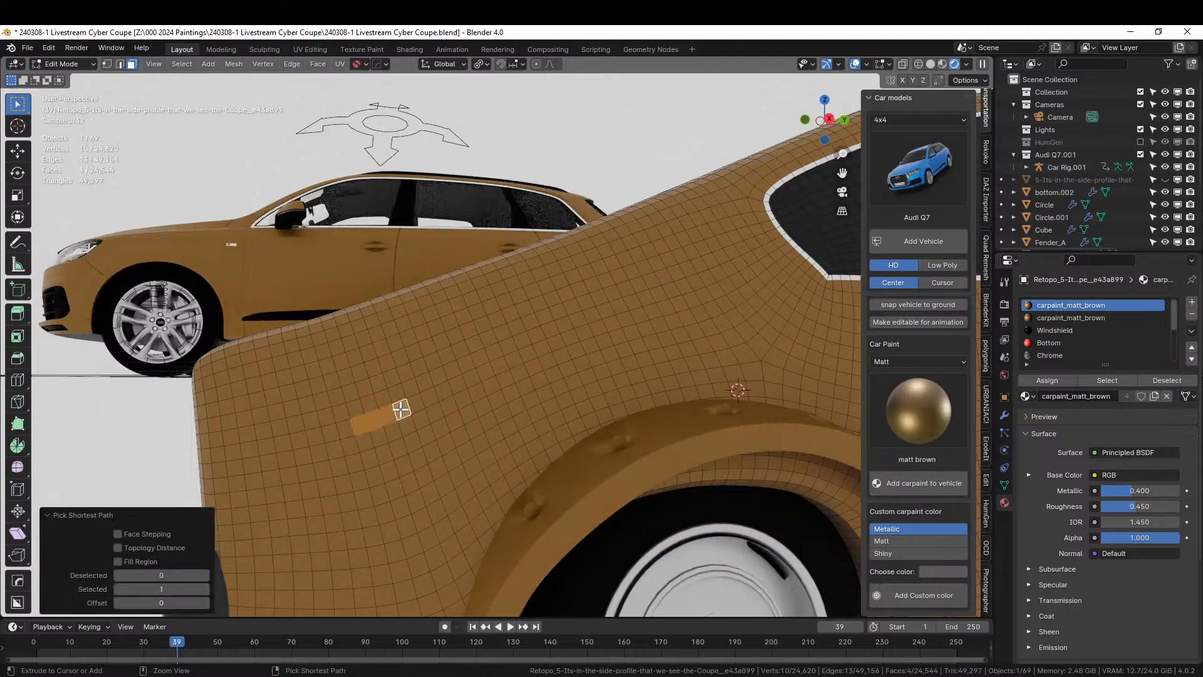
ctrl+click(417, 450)
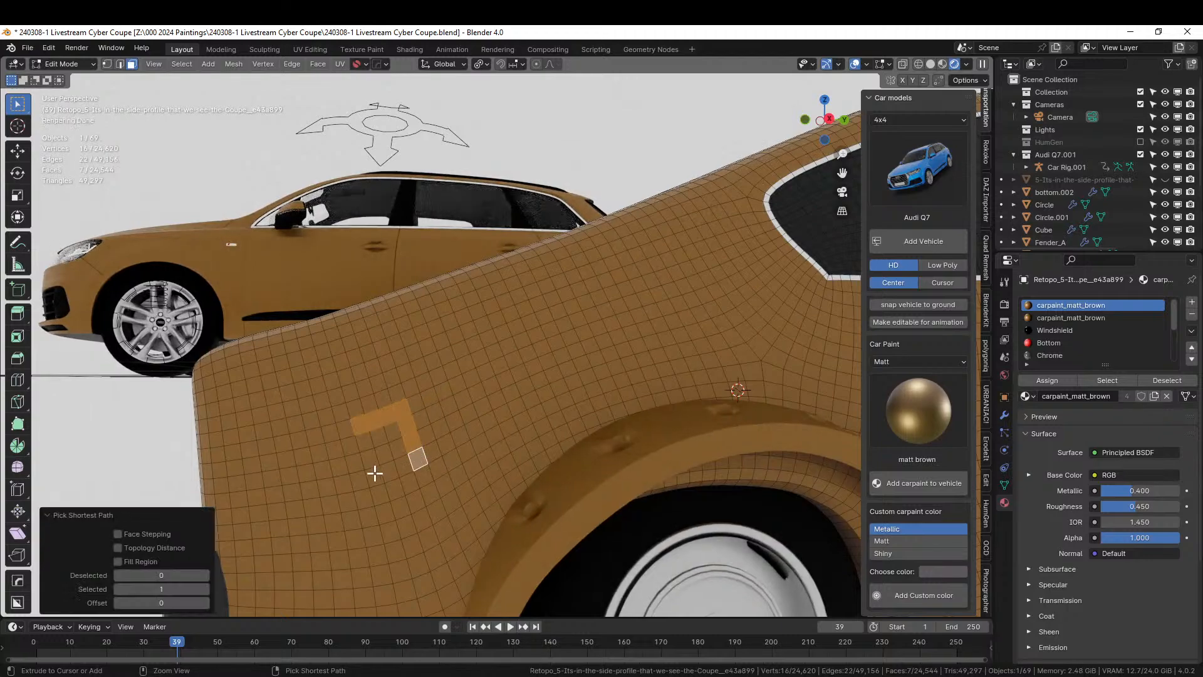
ctrl+click(363, 440)
key(c)
click(390, 442)
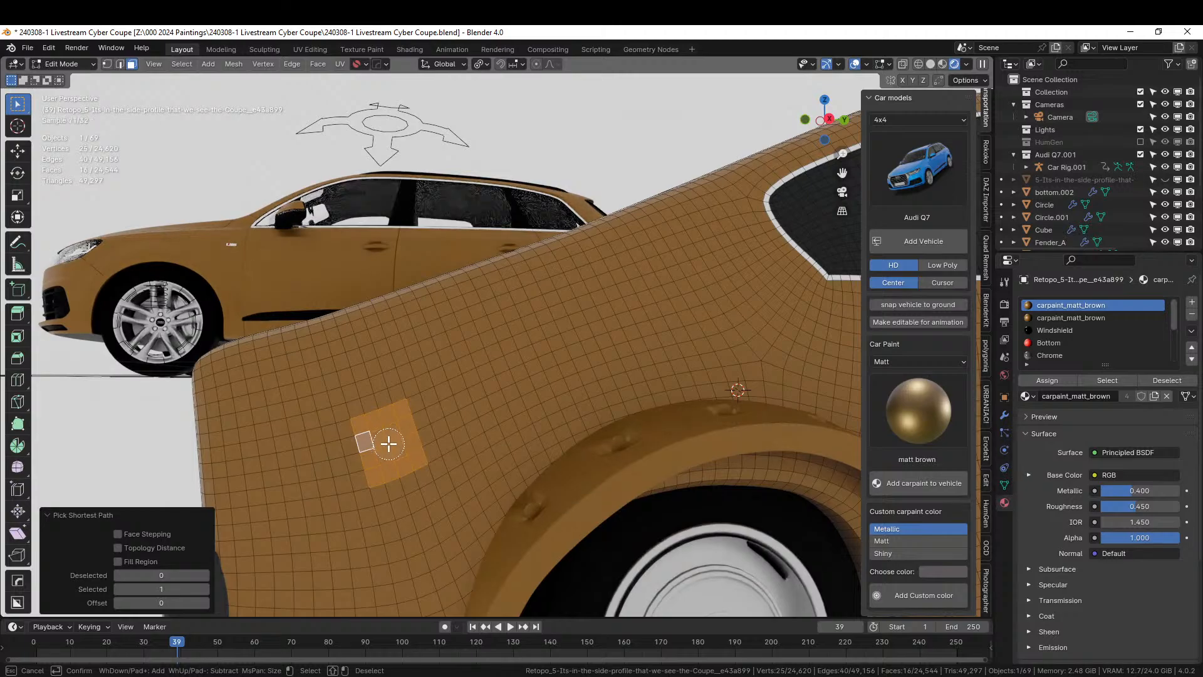
right_click(389, 444)
Inset the block's outer border by about 0.006 m and extrude that border inward by about 0.0052 m to form a fuel-flap groove
scroll(387, 443, up, 3)
middle_drag(386, 443, 446, 437)
key(i)
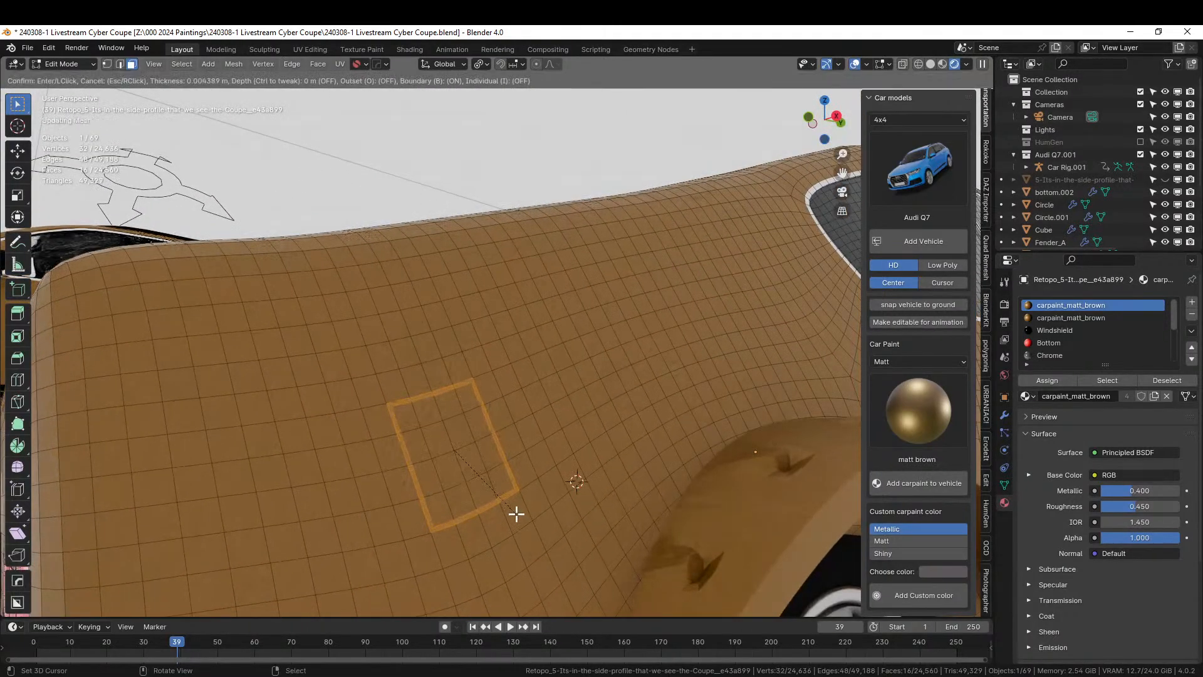
click(514, 513)
key(e)
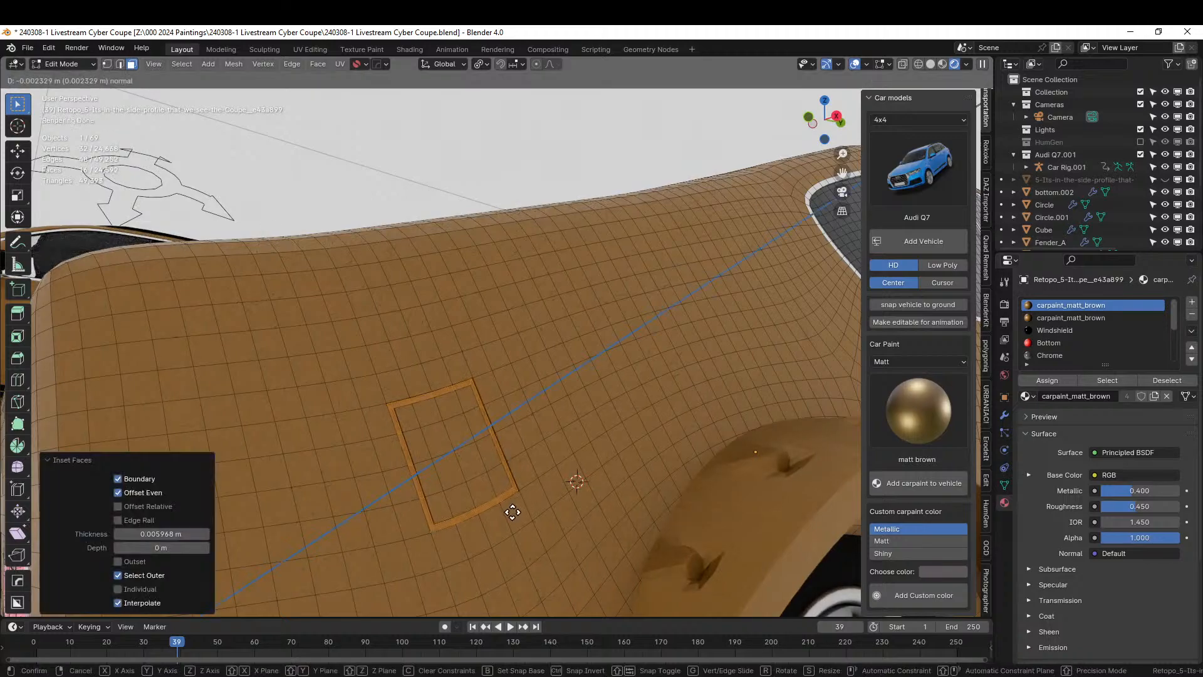
click(511, 513)
middle_drag(510, 509, 479, 485)
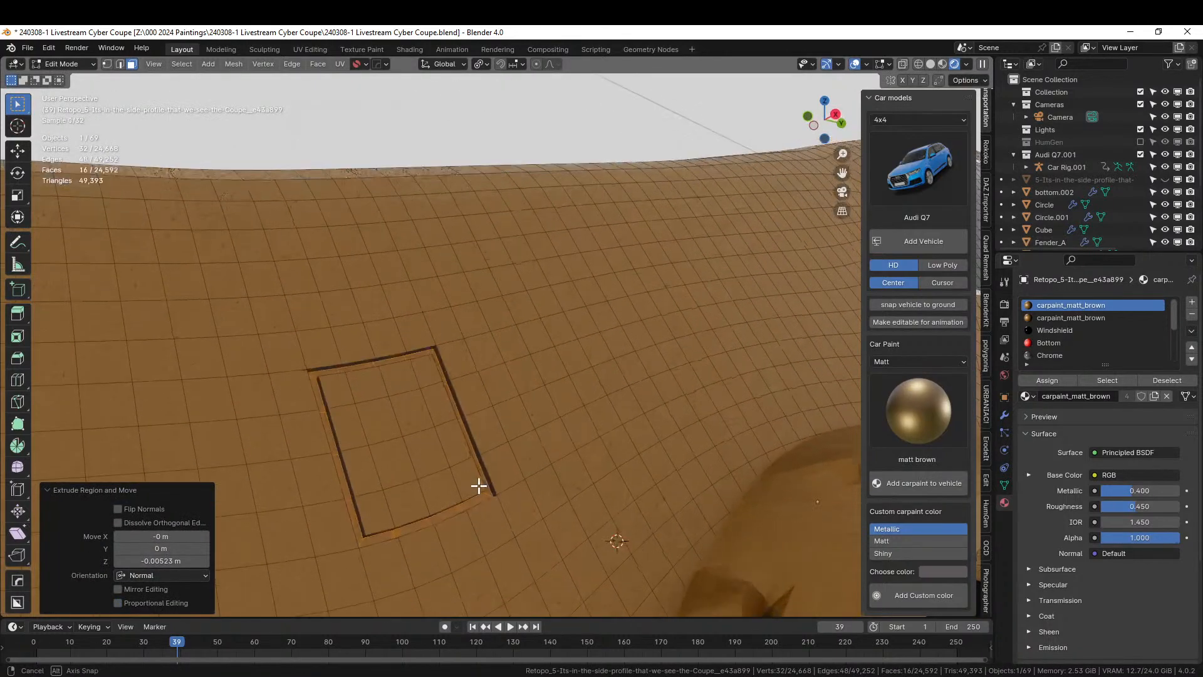
Grow the selection around the fuel-flap groove and bevel its edges by about 0.0033 m with 3 segments
key(ctrl+KP_Add)
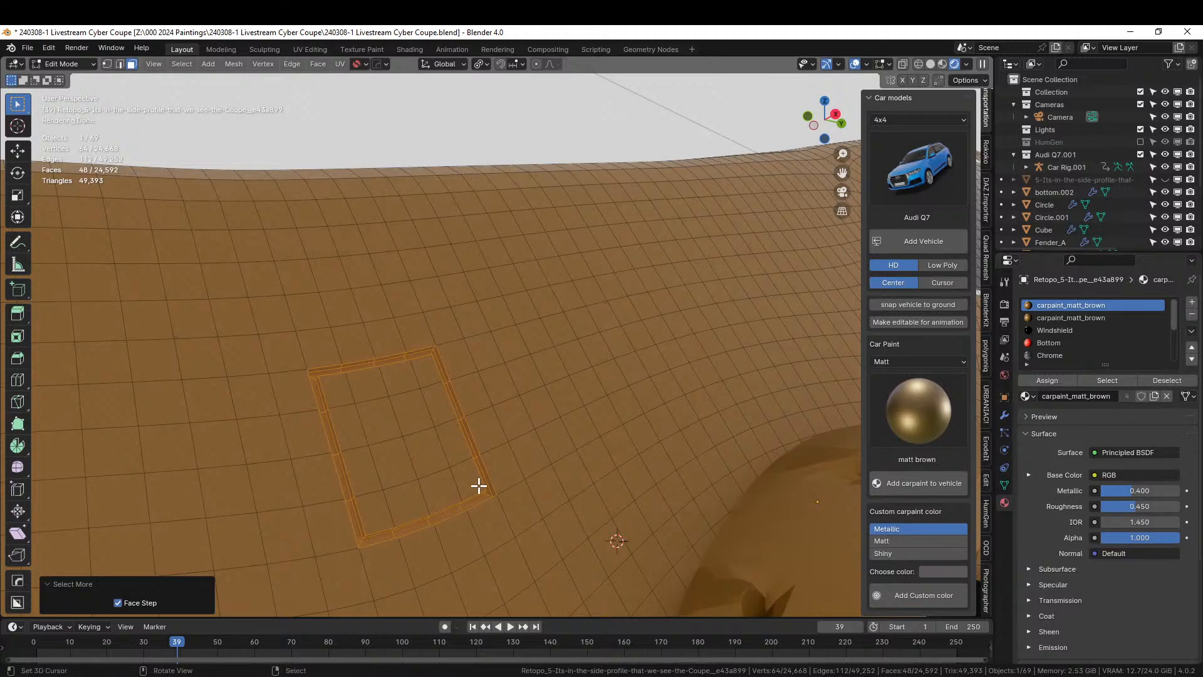
key(ctrl+b)
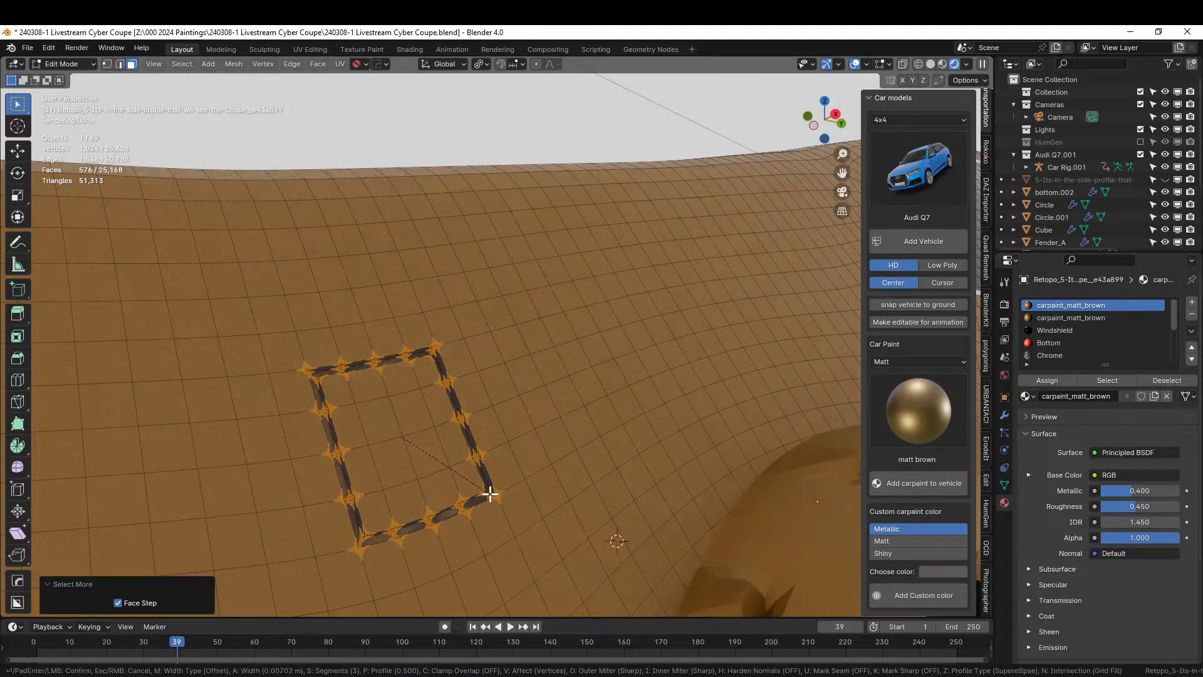
key(Escape)
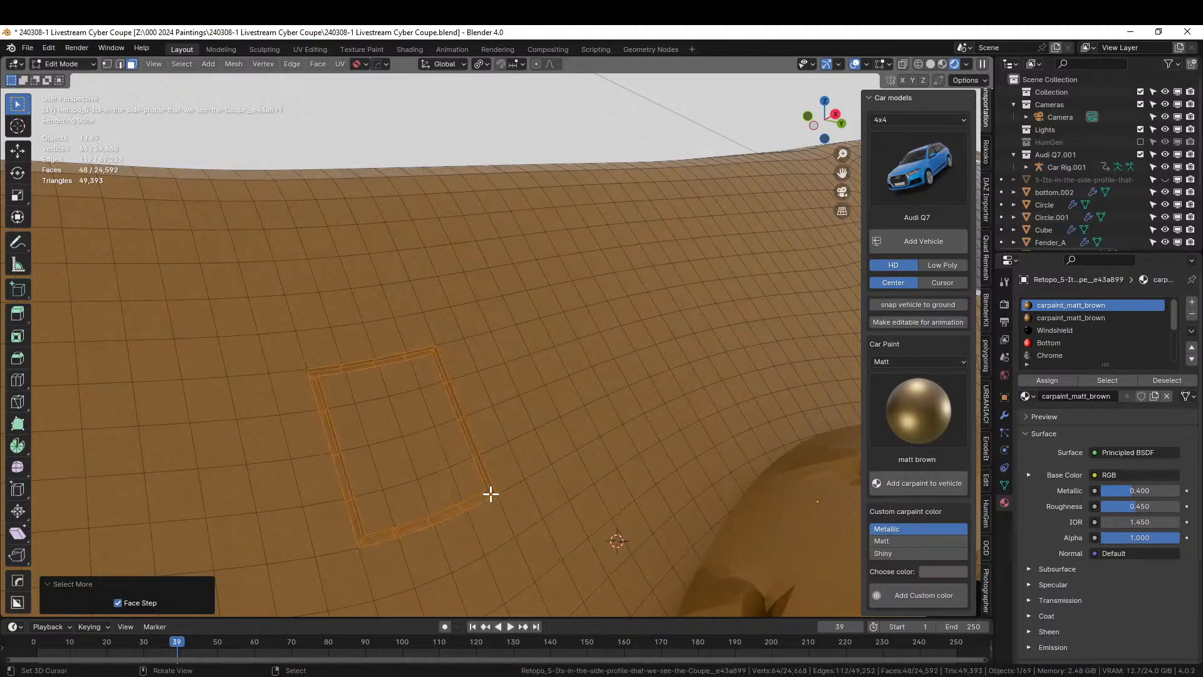
key(ctrl+b)
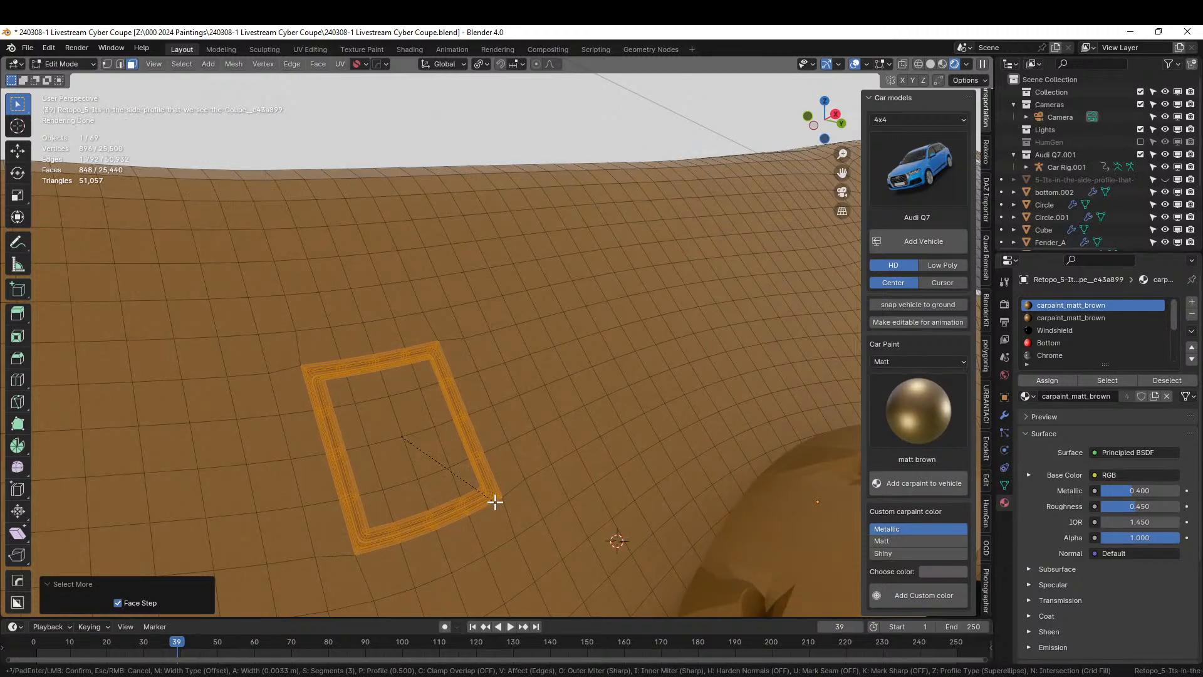
click(495, 501)
Return to Object Mode and save the file
key(Tab)
scroll(469, 506, down, 8)
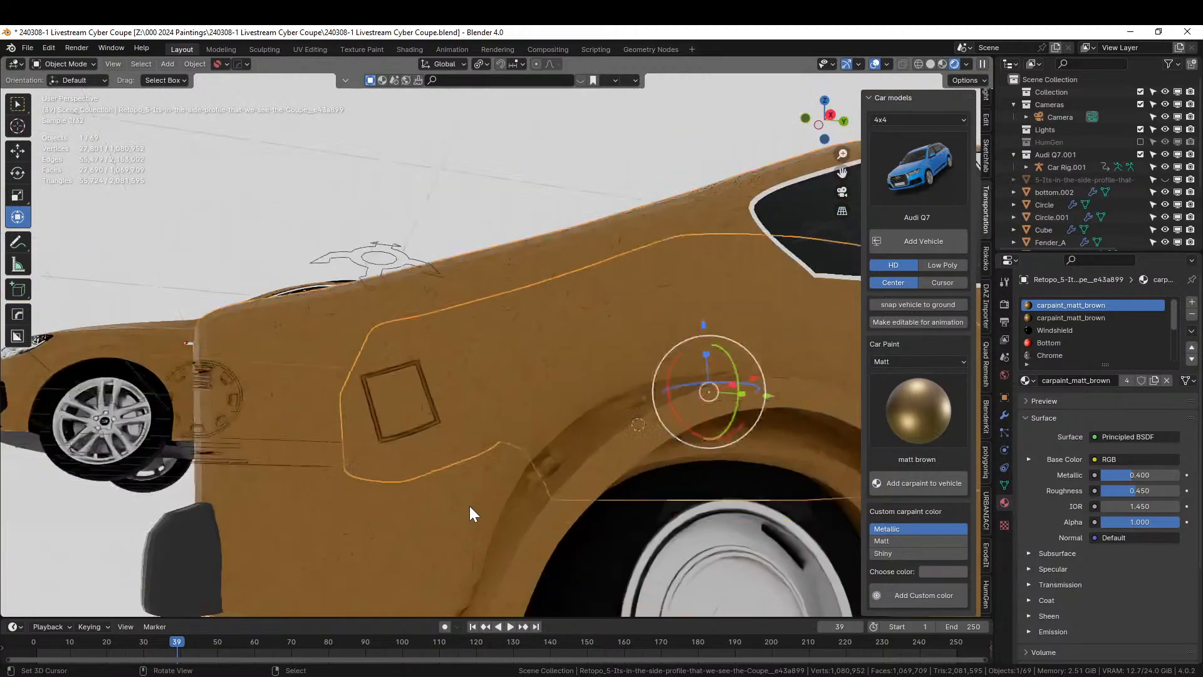
middle_drag(469, 505, 645, 498)
key(ctrl+s)
middle_drag(639, 456, 584, 470)
scroll(584, 442, up, 8)
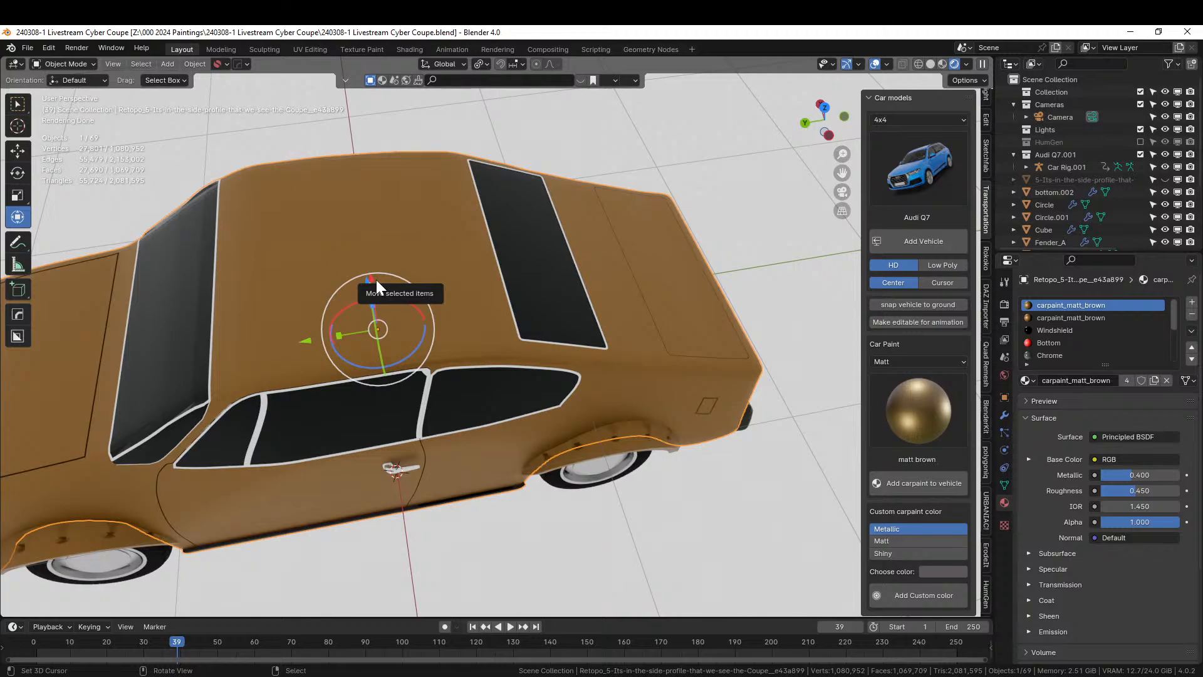
Reopen the body mesh in Edit Mode and, in the Top view, add a narrow lengthwise strip of faces along the roof's centre to the selection
mouse_move(376, 280)
middle_down()
mouse_move(355, 299)
mouse_move(430, 232)
mouse_move(372, 285)
middle_up()
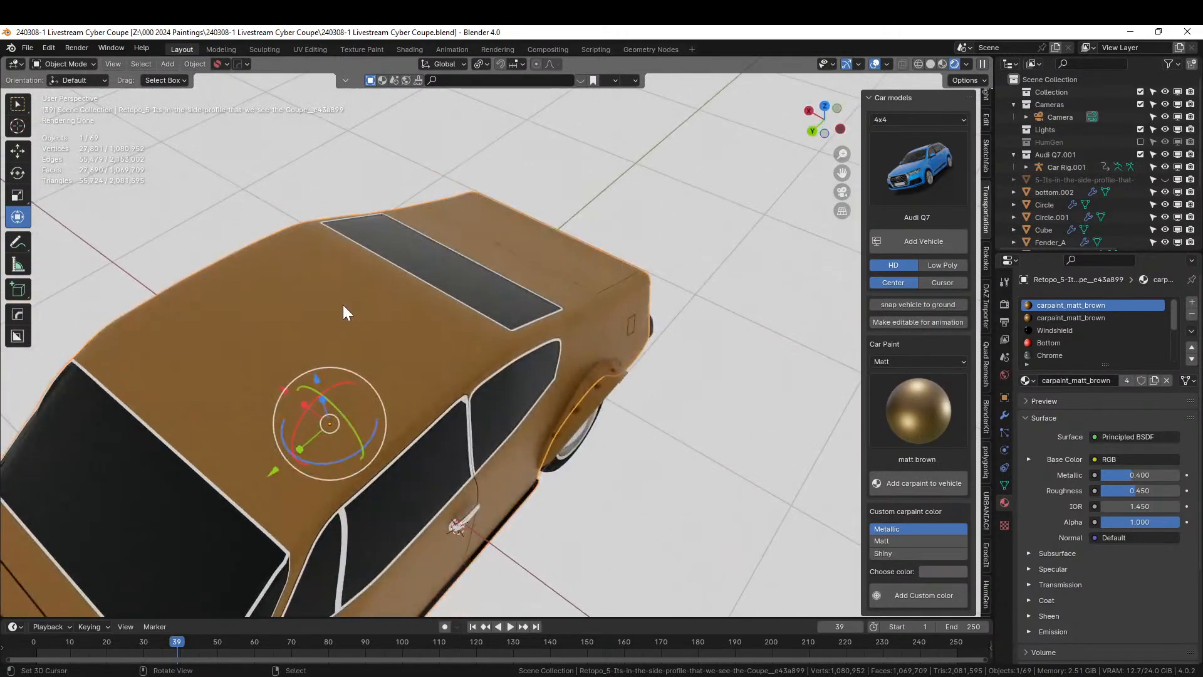
key(Tab)
key(KP_7)
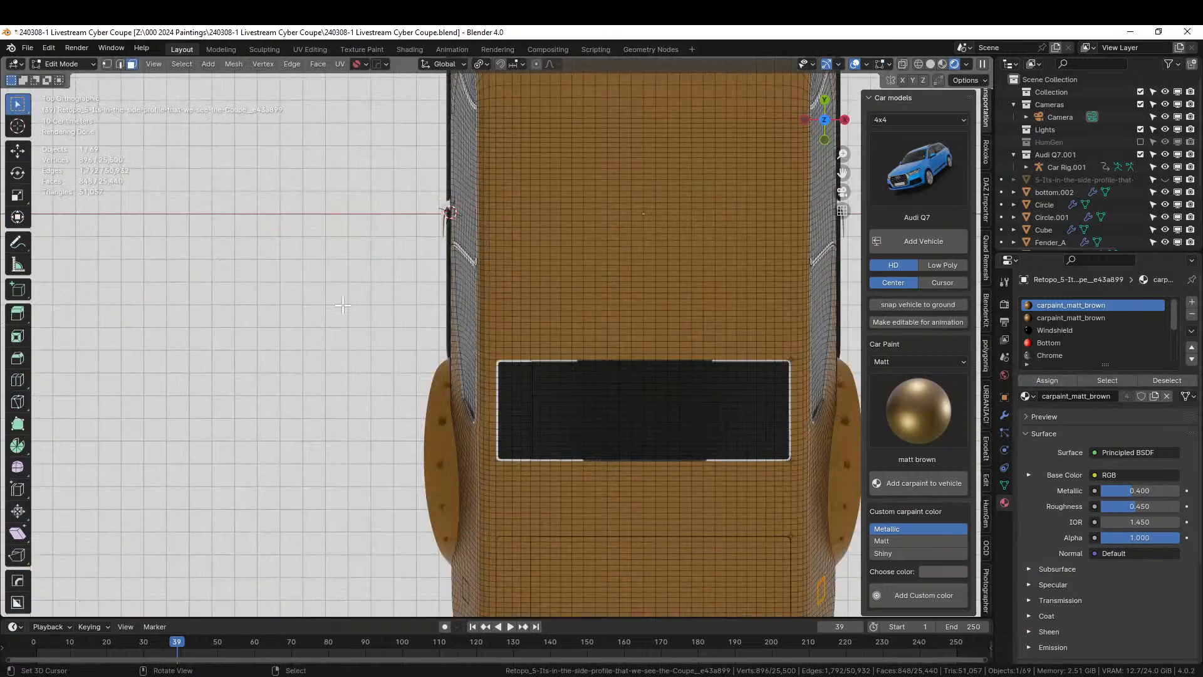
shift+scroll(428, 434, up, 6)
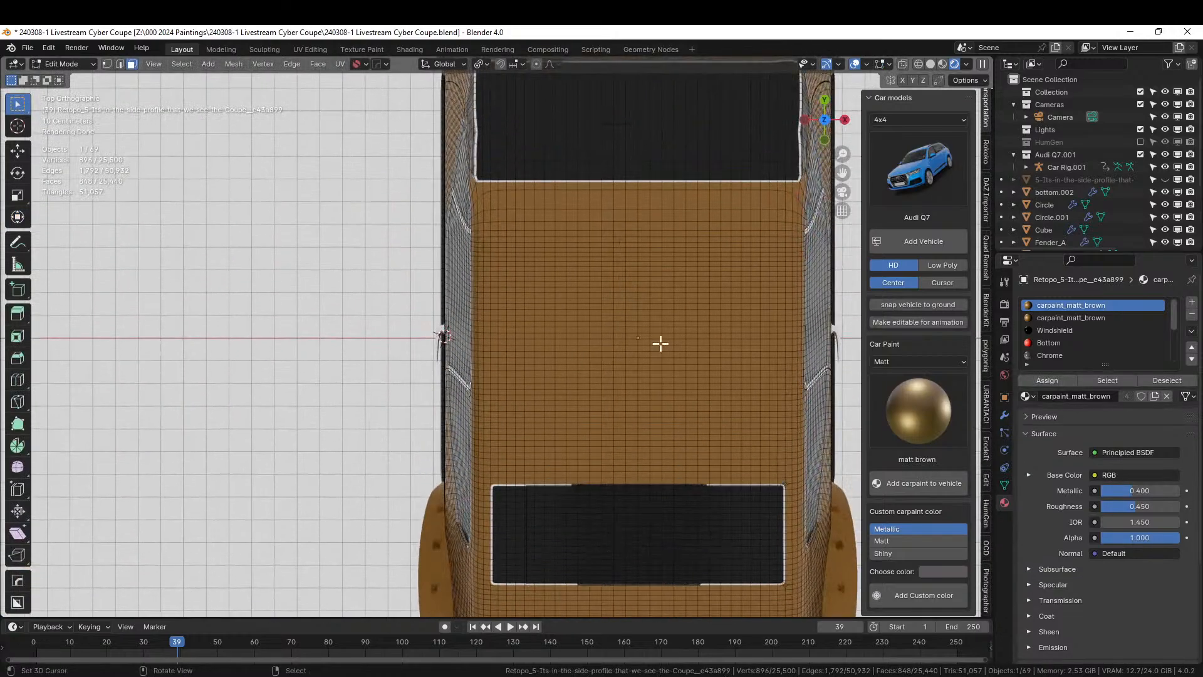
key(b)
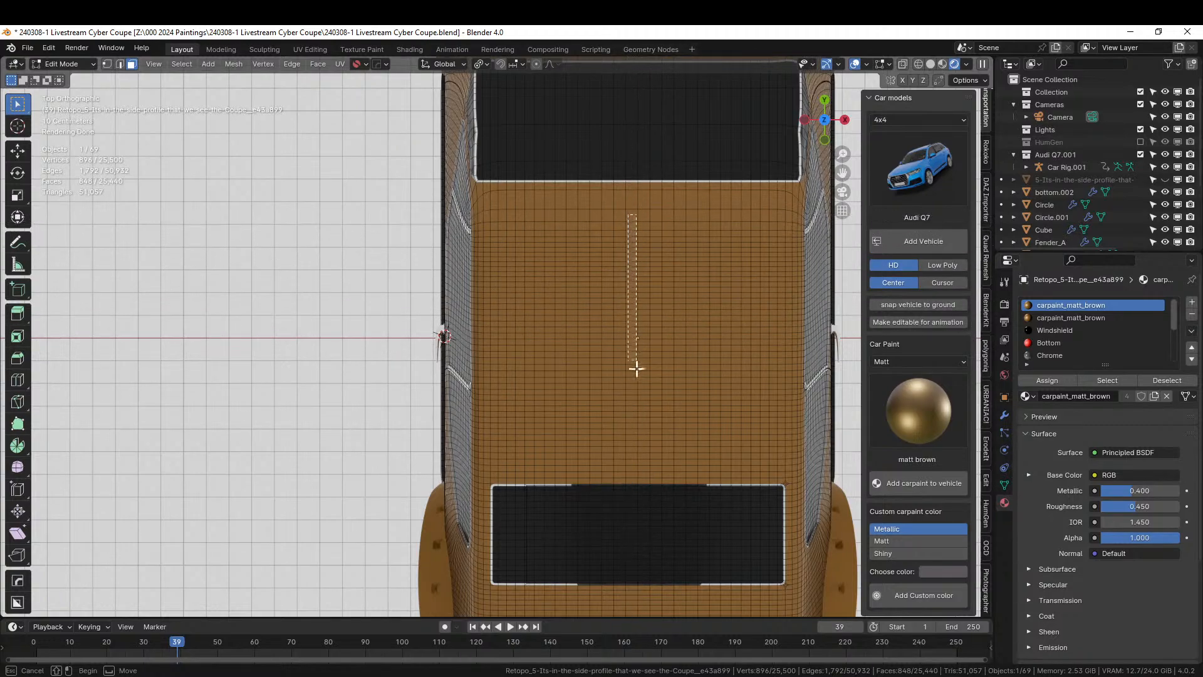
drag(637, 369, 647, 476)
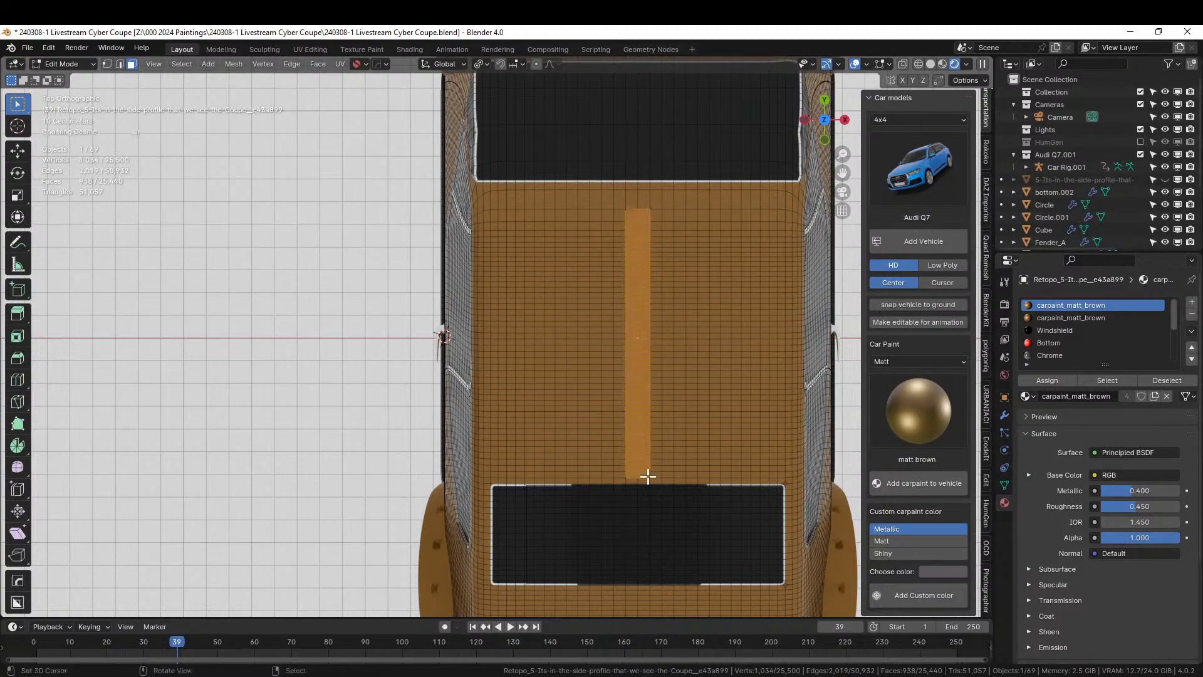
Extend the selection with a short centre strip of faces between the rear window and the trunk lid
shift+middle_drag(648, 477, 612, 209)
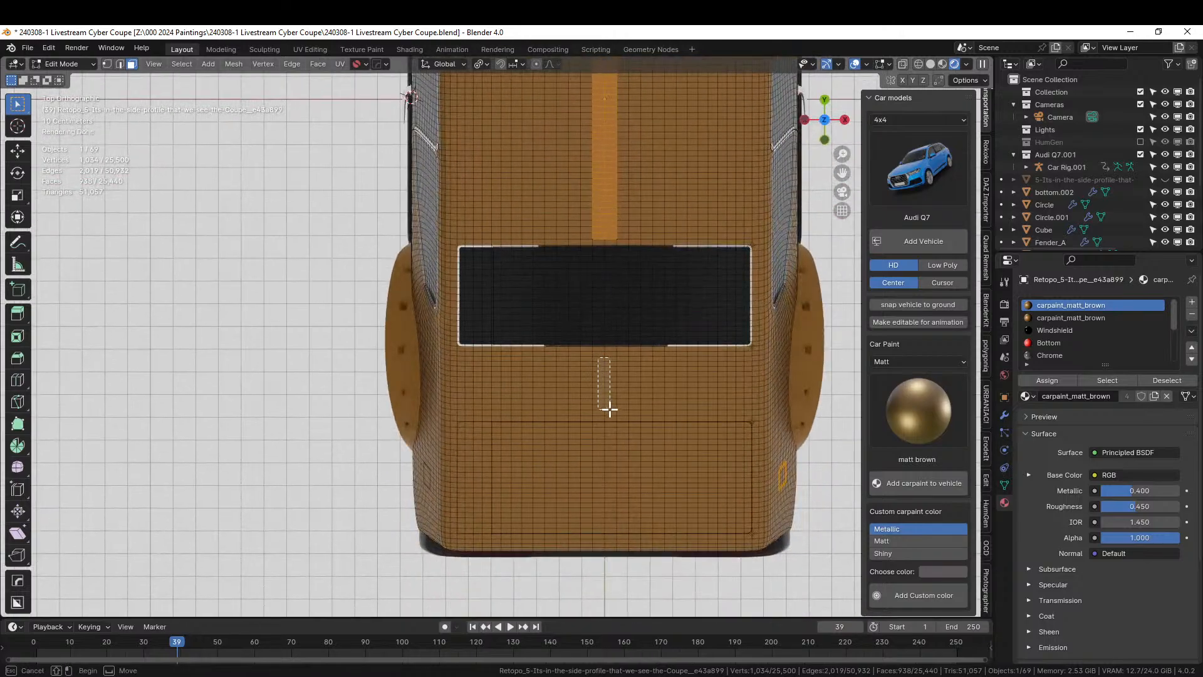
drag(612, 413, 612, 412)
middle_drag(612, 412, 539, 295)
scroll(539, 295, up, 2)
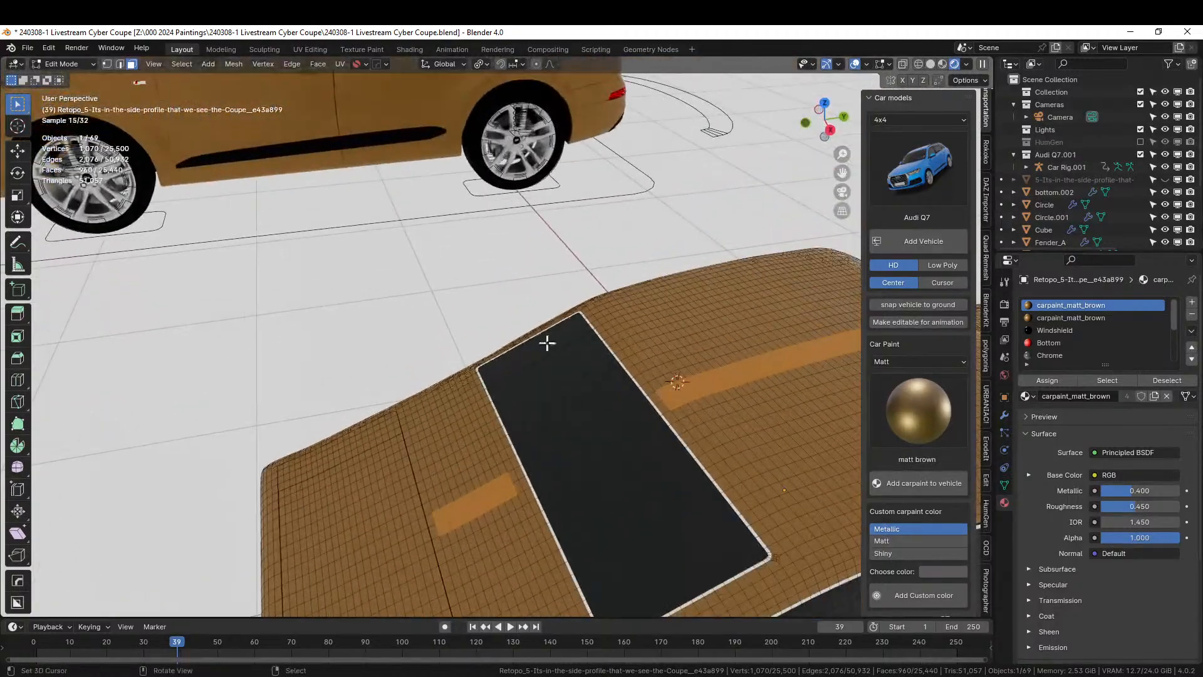
shift+click(513, 475)
middle_drag(647, 421, 344, 422)
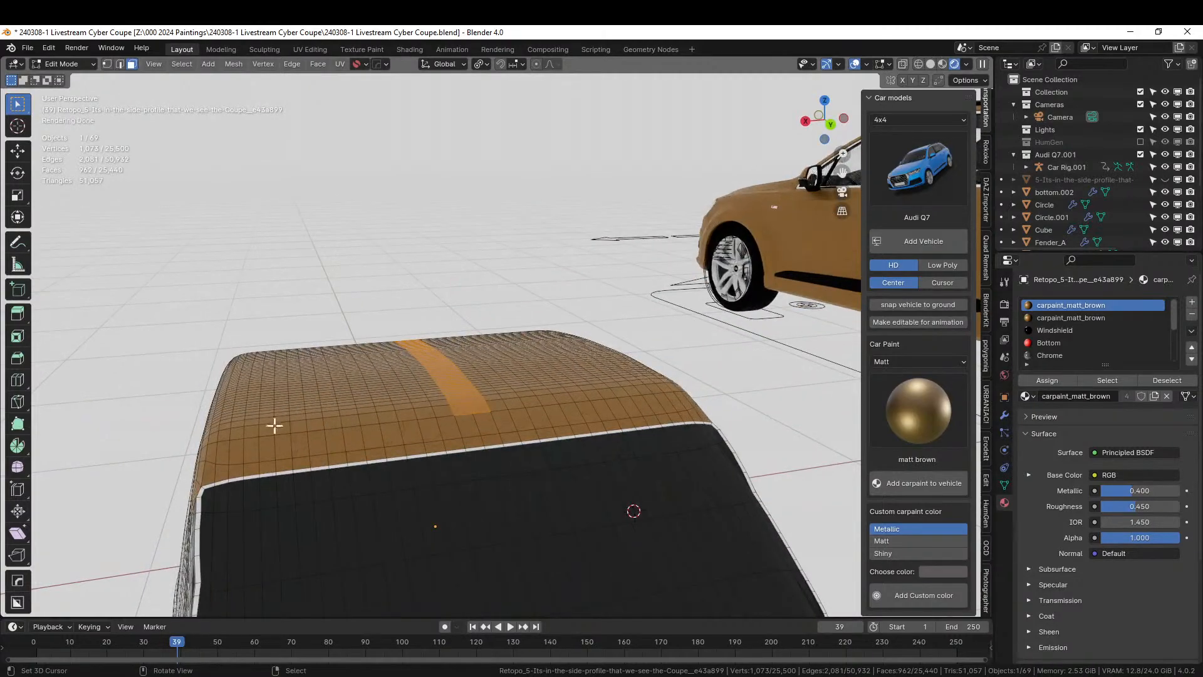
middle_drag(486, 422, 613, 425)
scroll(613, 425, down, 2)
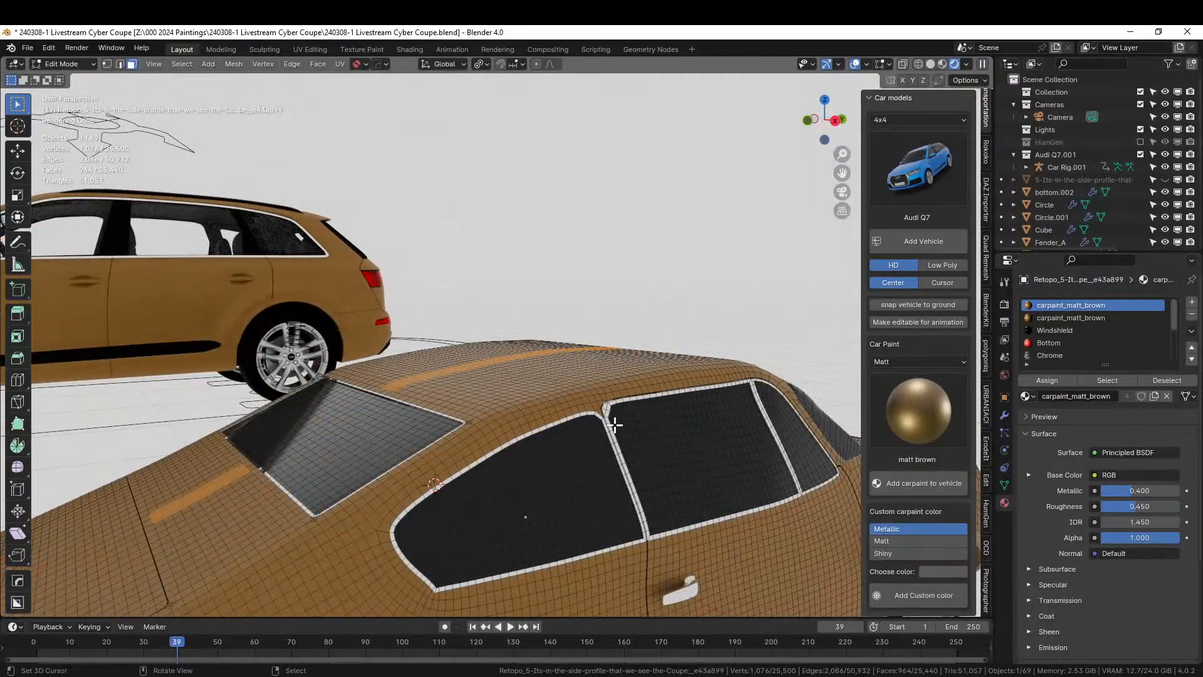
Return to Object Mode and generate Random Panels on the selected strips with the Square solver
key(Tab)
key(ctrl+alt+x)
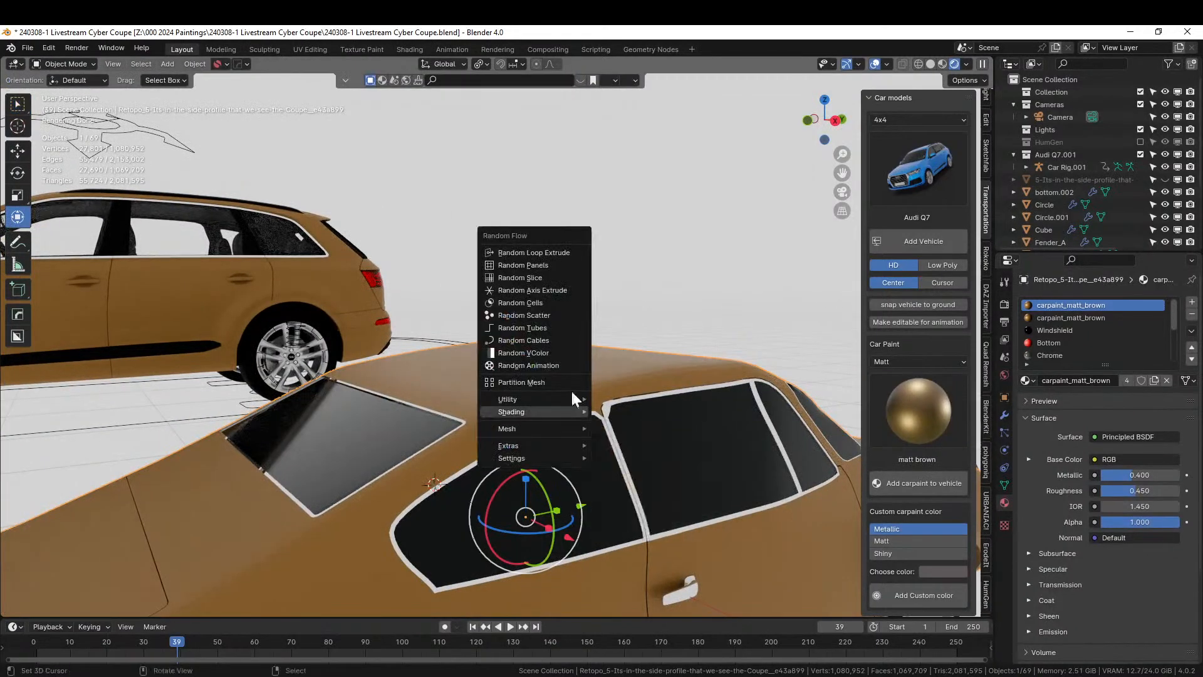
click(567, 265)
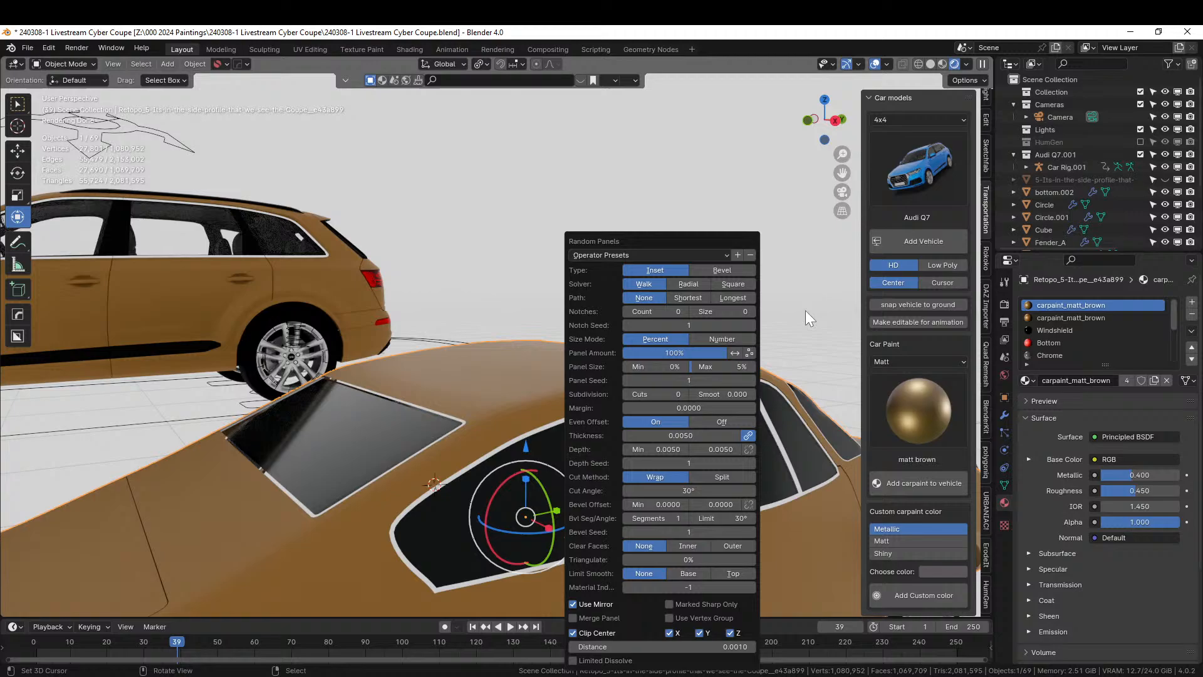
click(751, 285)
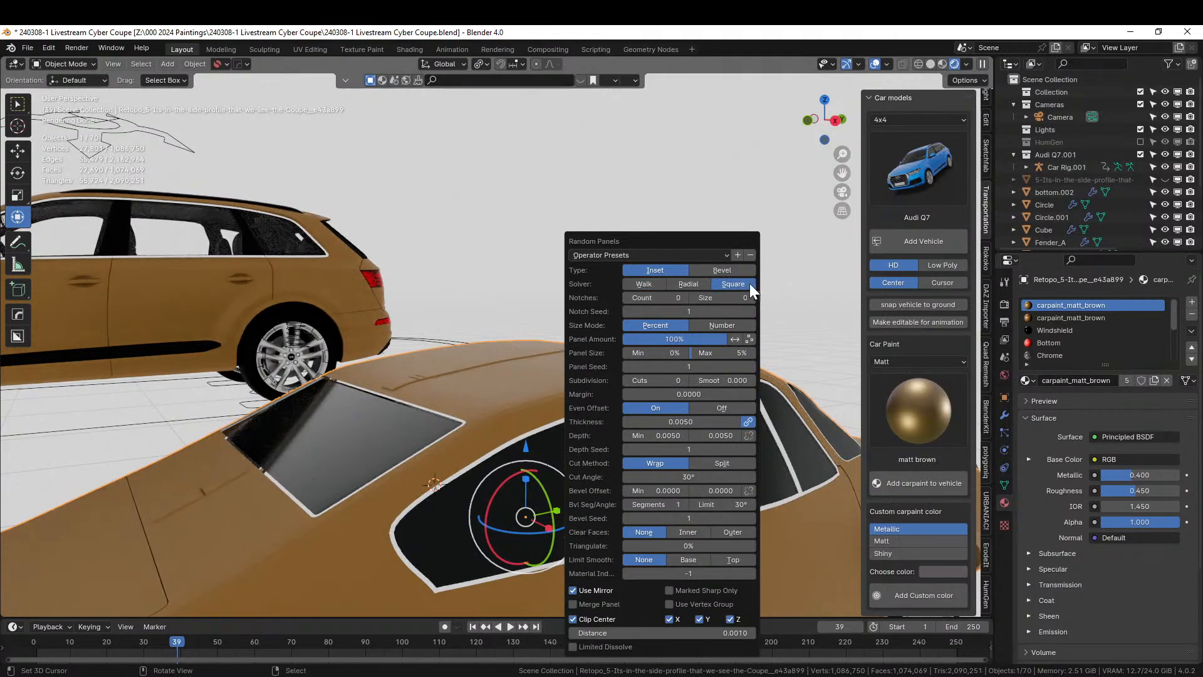
Assign the plastic_shiny_grey material to the generated strip panels and deselect them
middle_drag(500, 232, 441, 388)
click(439, 384)
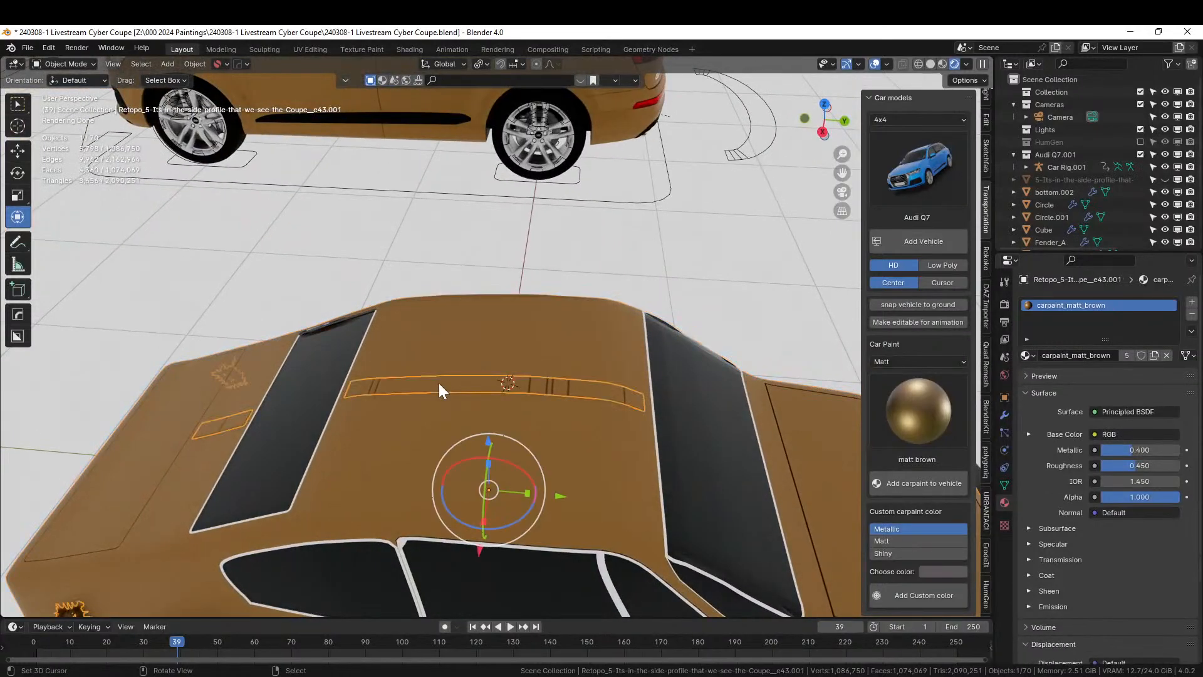
click(1028, 355)
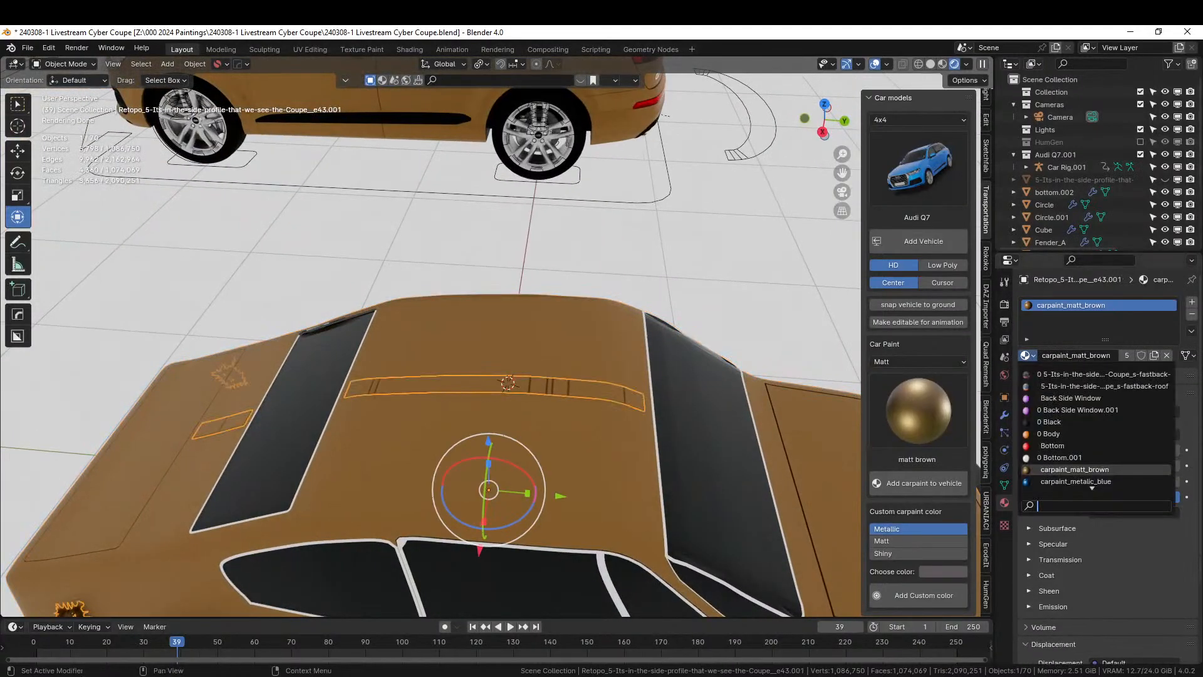
text(grey)
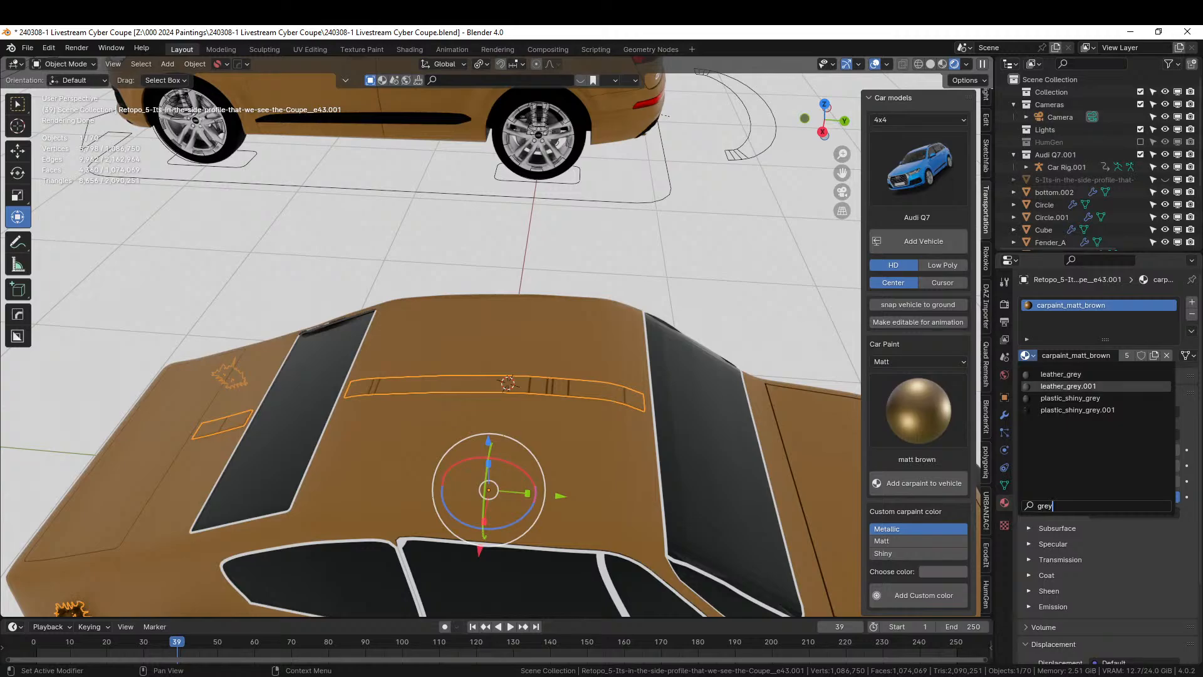
click(1082, 398)
right_click(629, 269)
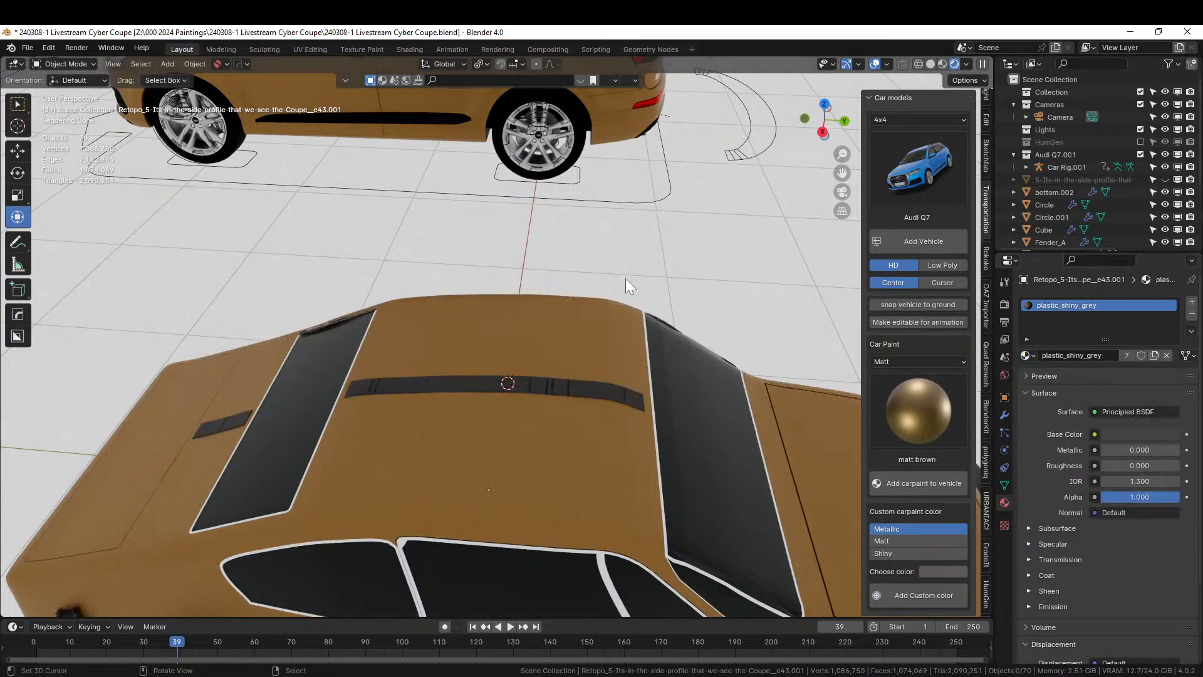
Examine the centre strip panels and the coupe's front end from several angles
scroll(625, 288, down, 5)
middle_drag(626, 302, 547, 366)
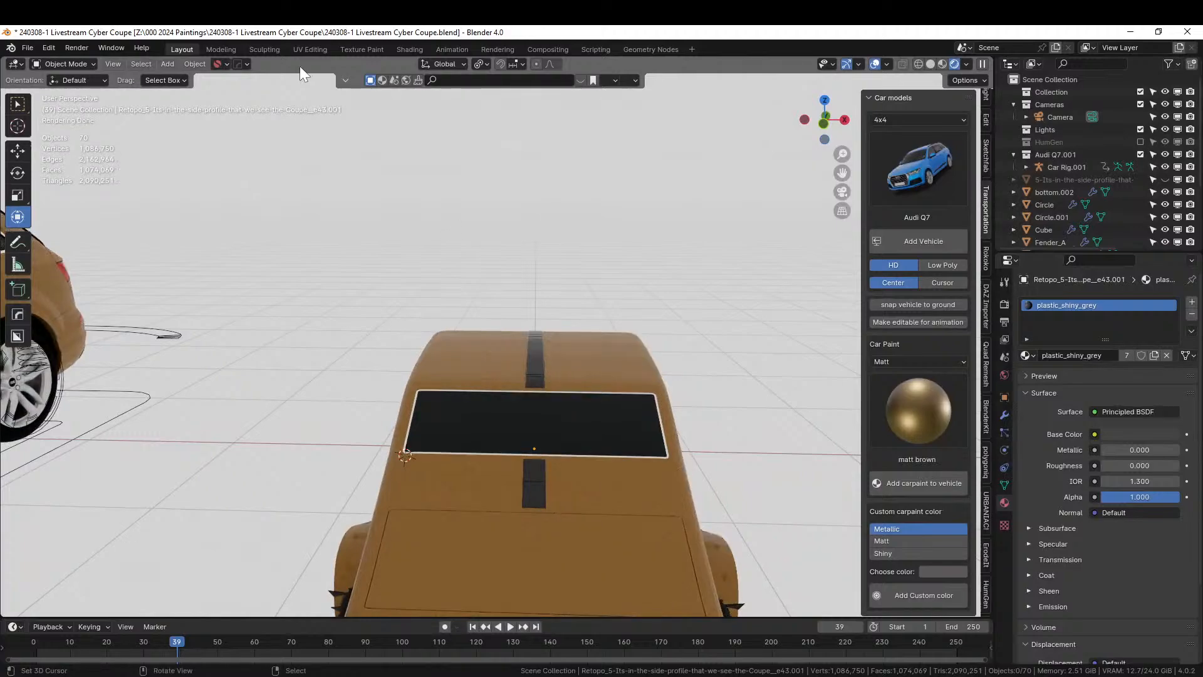
middle_drag(328, 250, 385, 318)
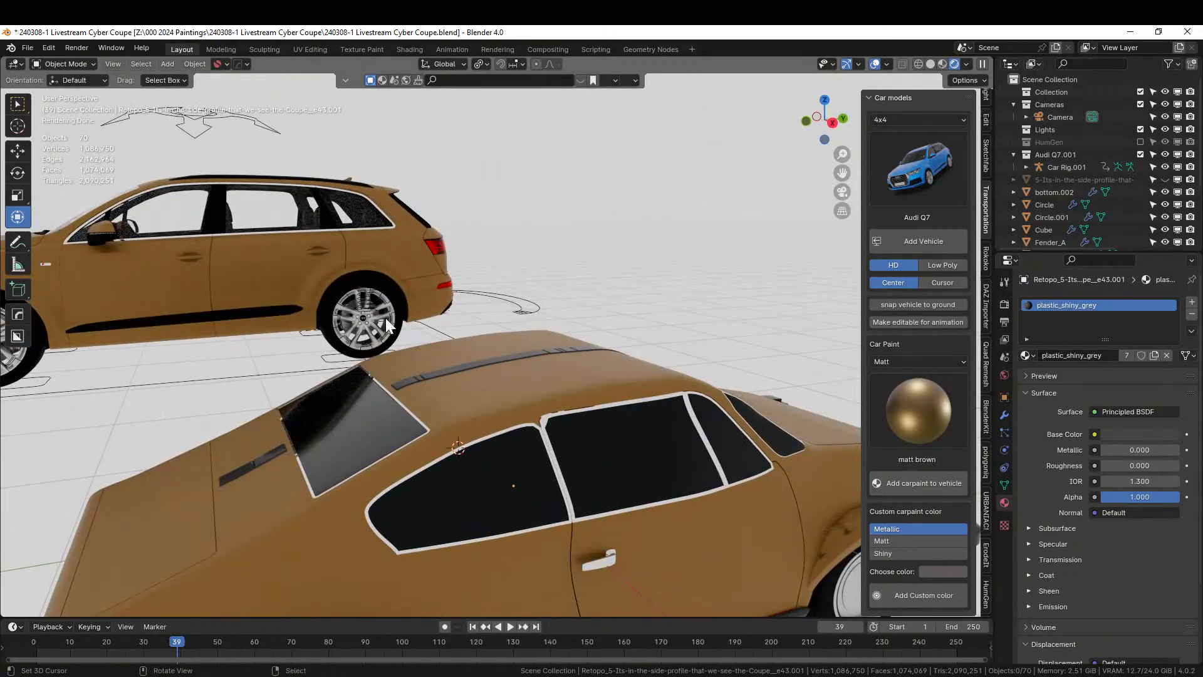
middle_drag(262, 420, 515, 401)
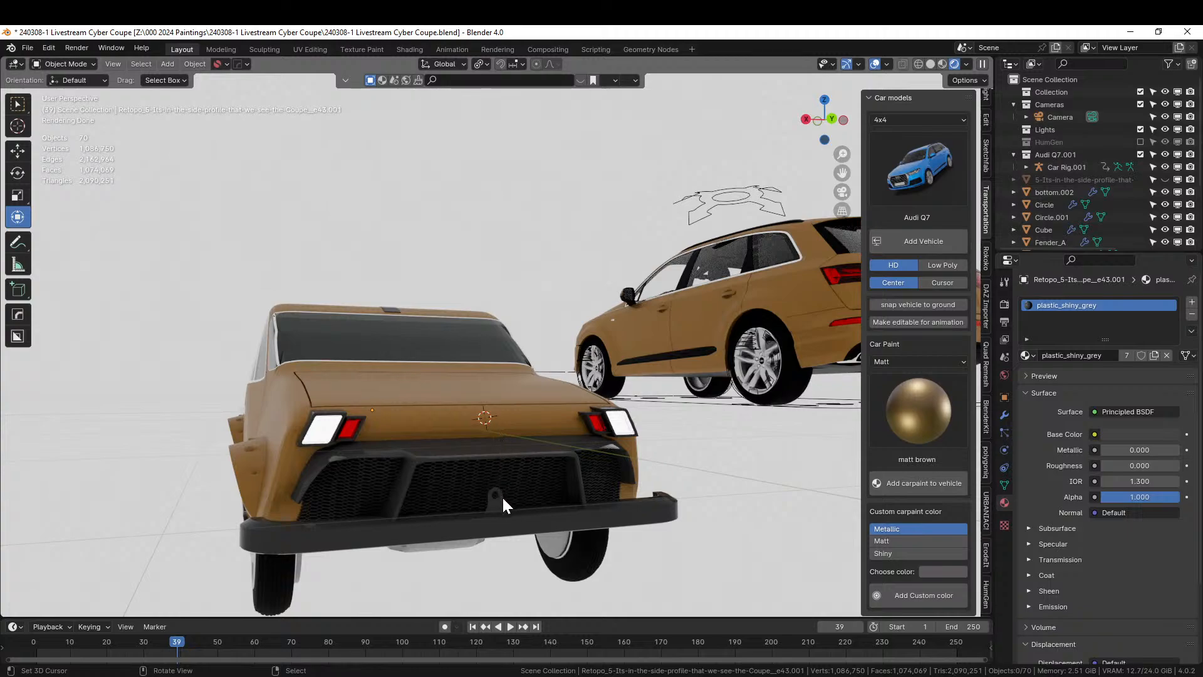
scroll(467, 453, up, 2)
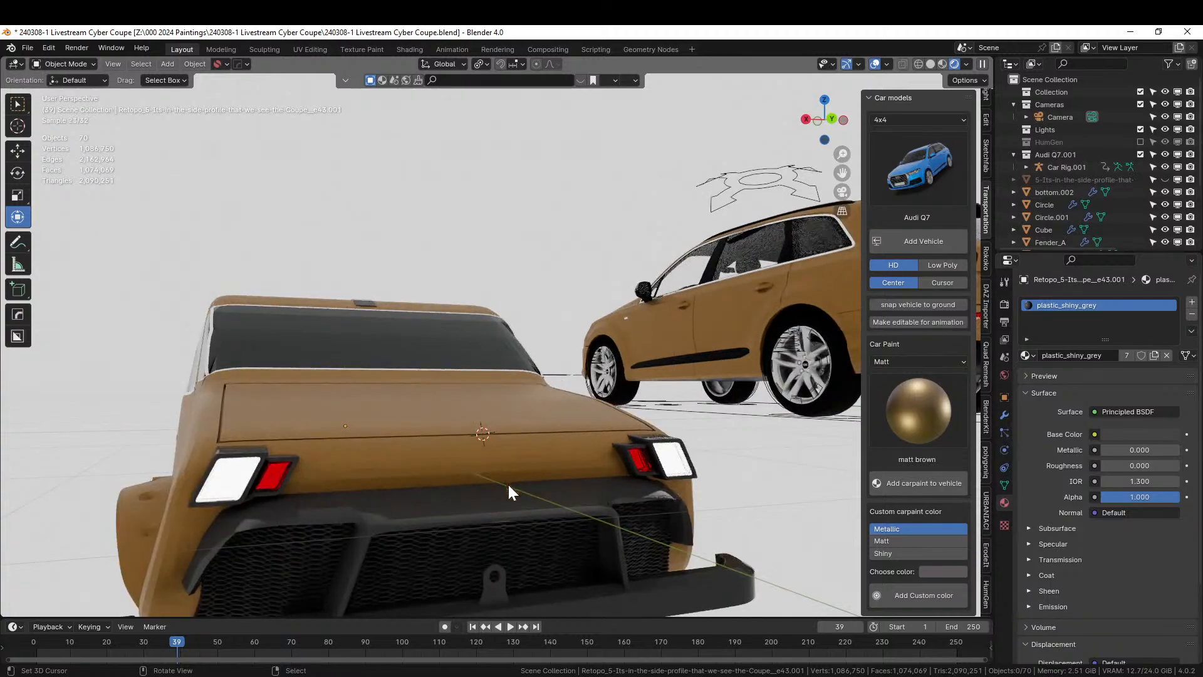
Switch the viewport to solid shading and open the grille bumper with the tow hook for mesh editing
middle_drag(511, 490, 511, 442)
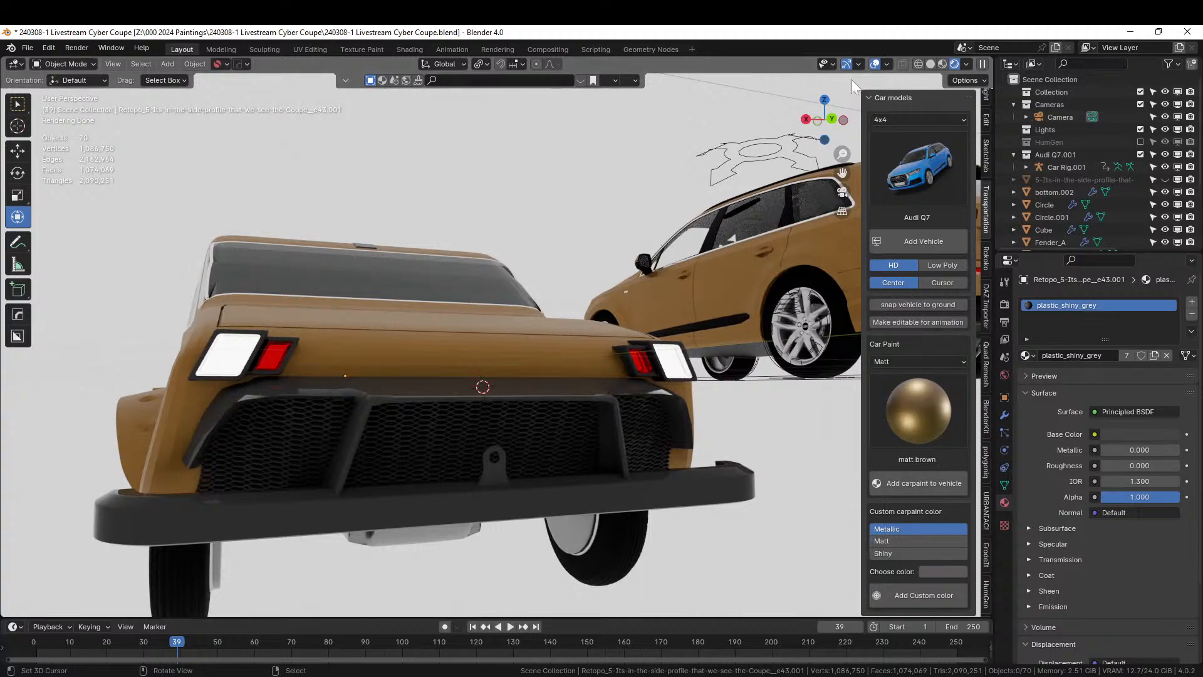
click(930, 64)
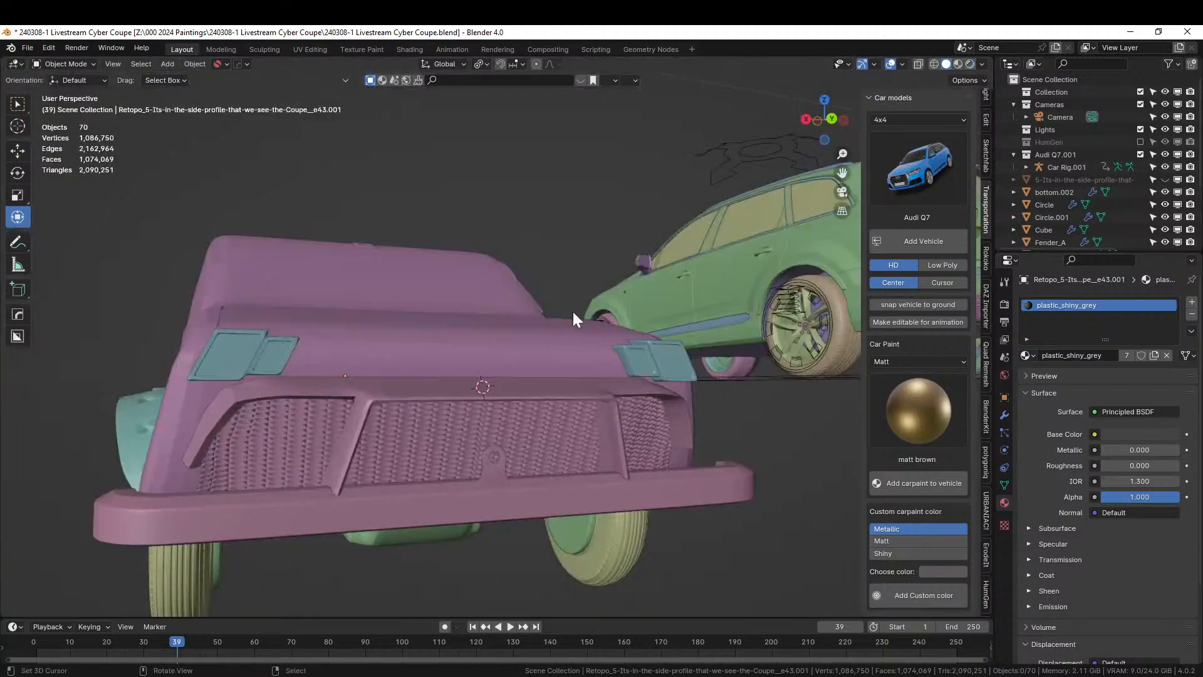
right_click(494, 468)
key(Tab)
scroll(494, 468, up, 3)
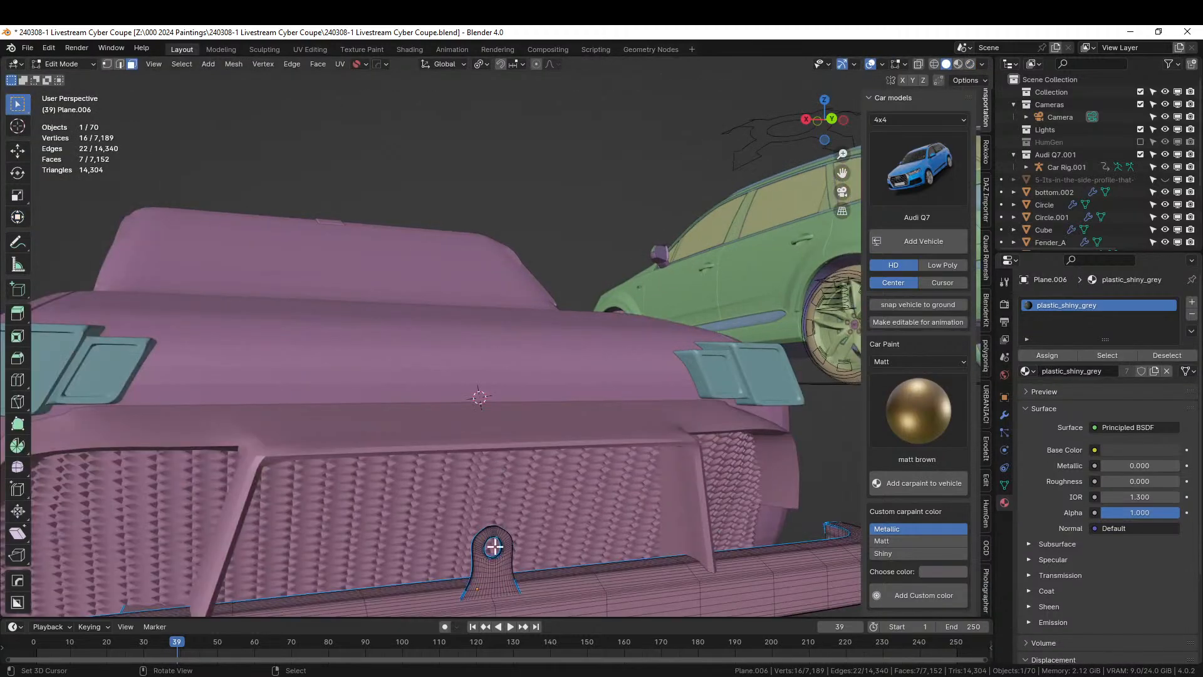
Select the edge loop around the tow-hook hole, snap the 3D cursor to its centre and return to Object Mode
key(KP_Decimal)
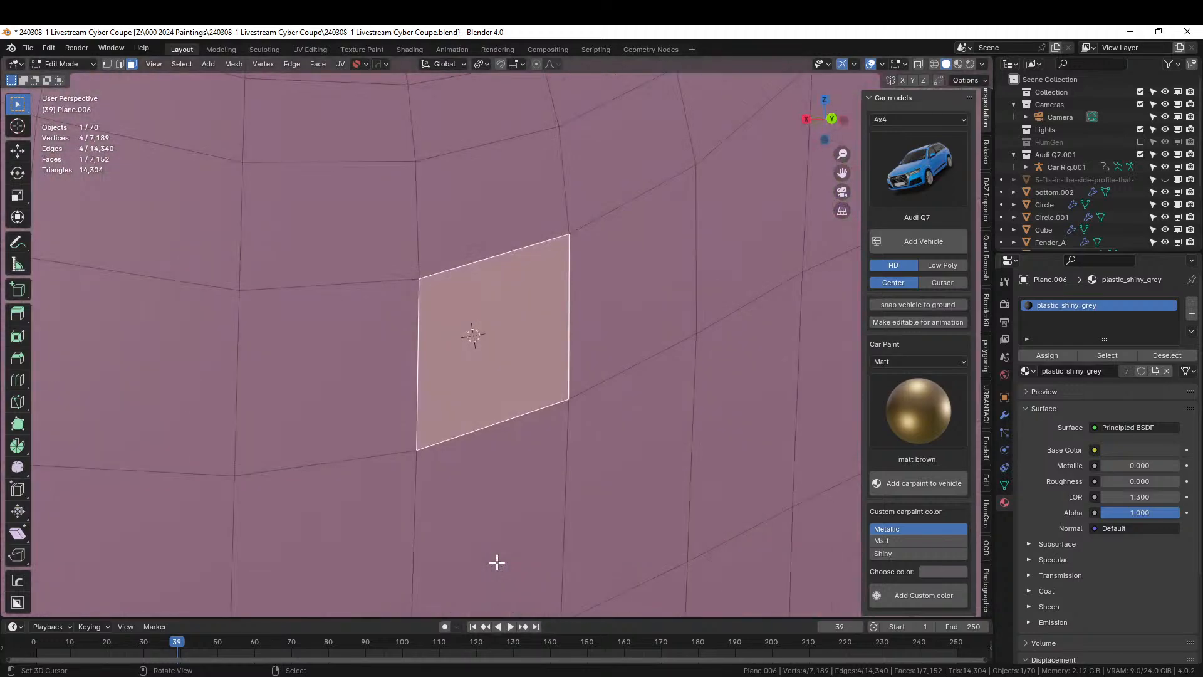
ctrl+middle_drag(496, 562, 529, 592)
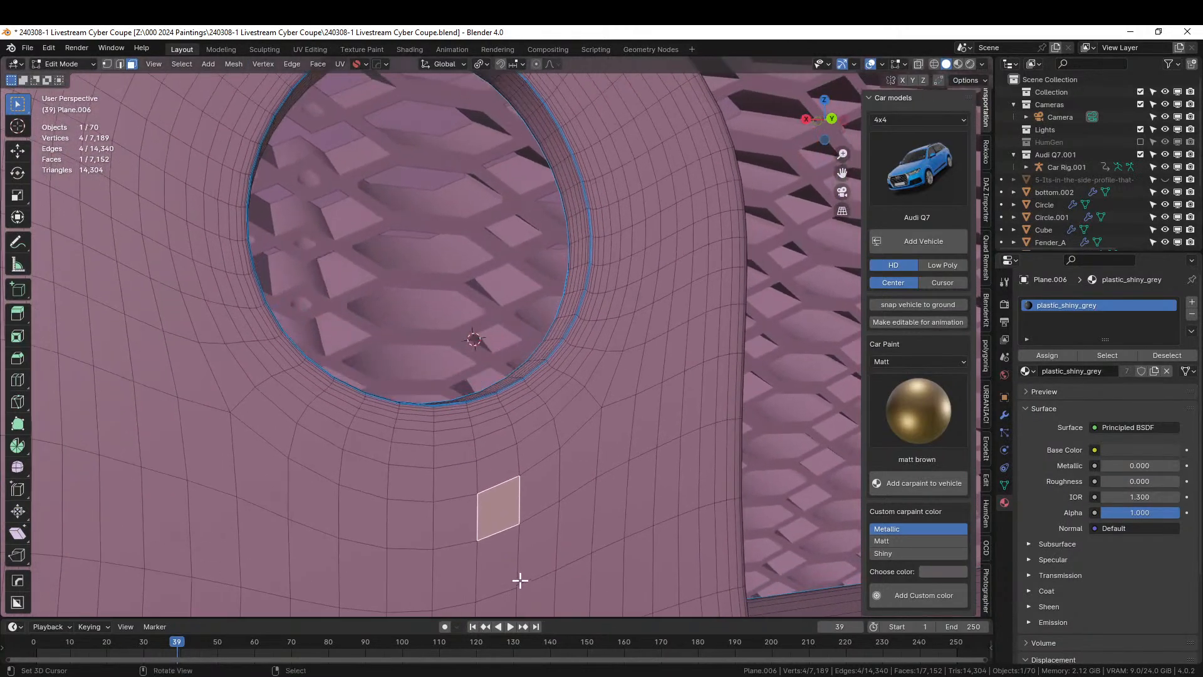
click(507, 413)
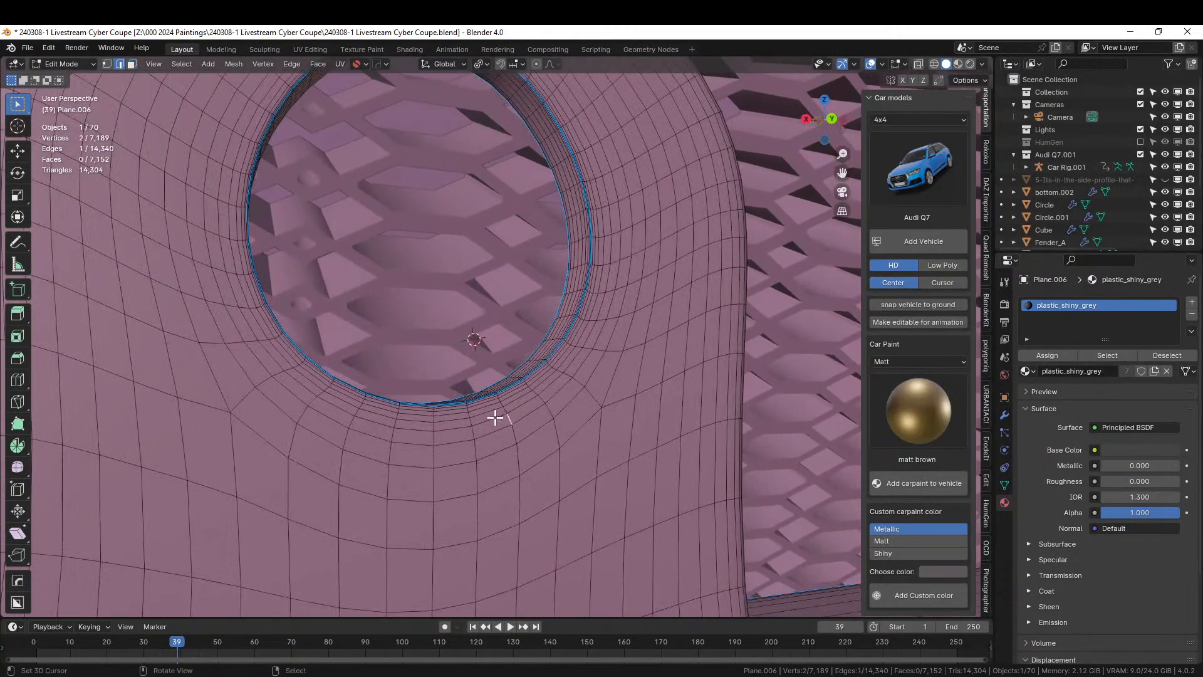
alt+click(495, 417)
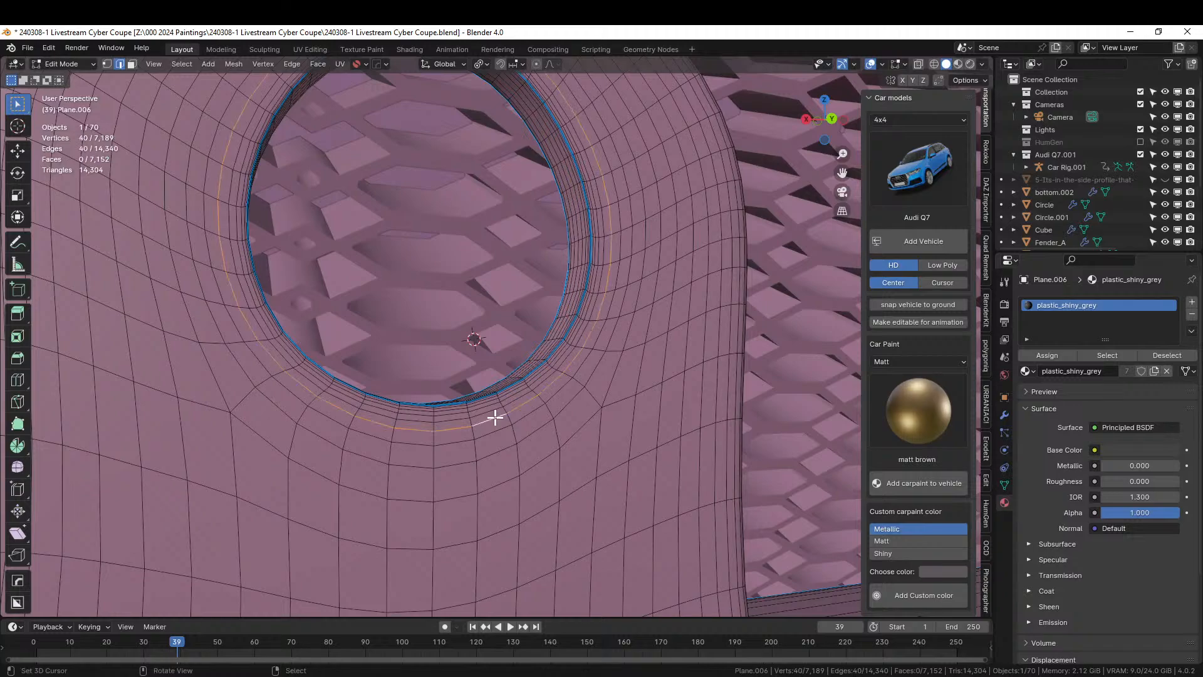
key(Tab)
scroll(492, 420, down, 2)
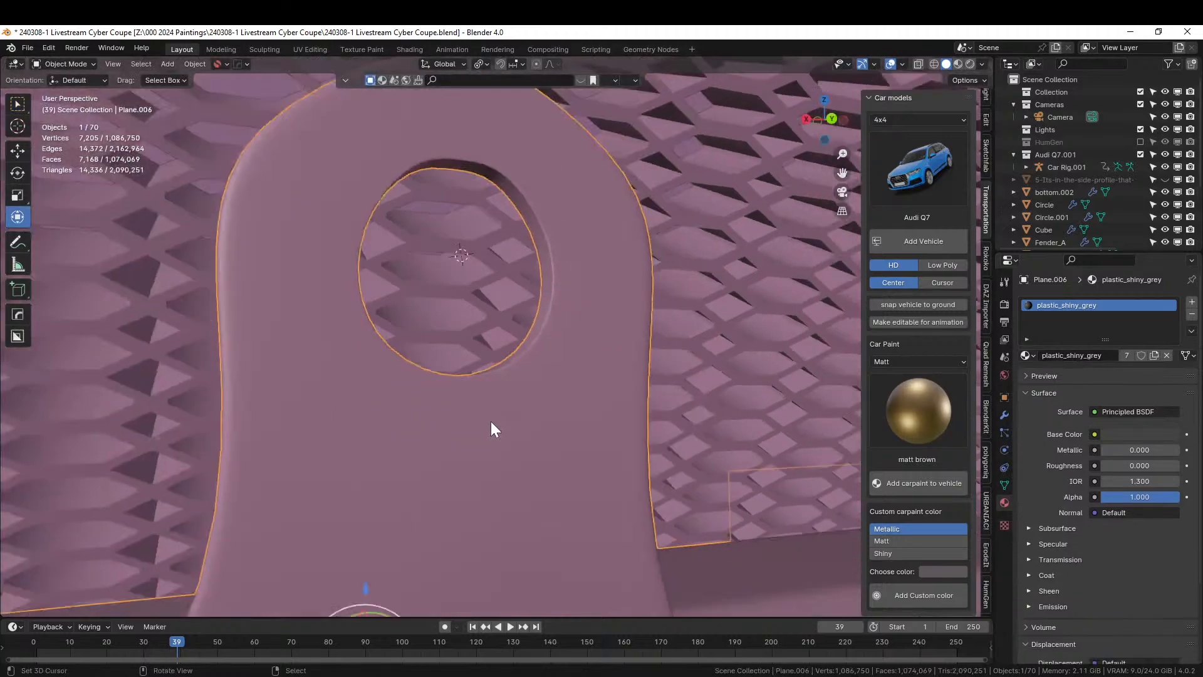
Add a text object at the 3D cursor in the tow-hook hole
key(shift+a)
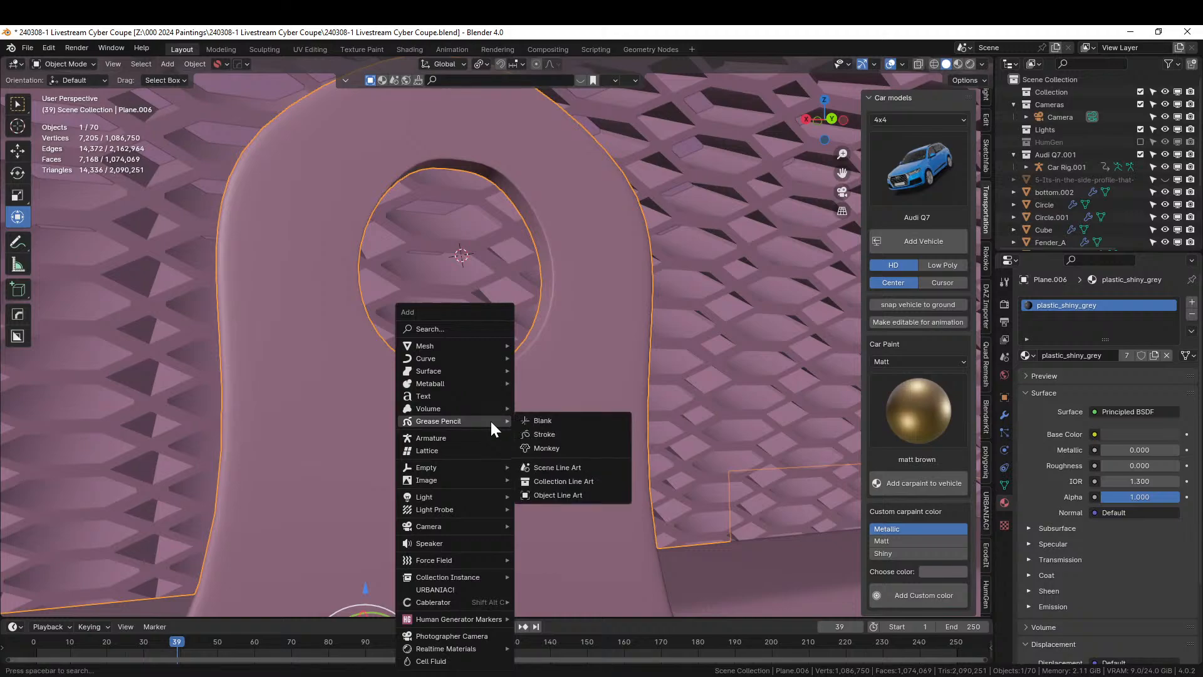
click(455, 400)
scroll(455, 395, down, 8)
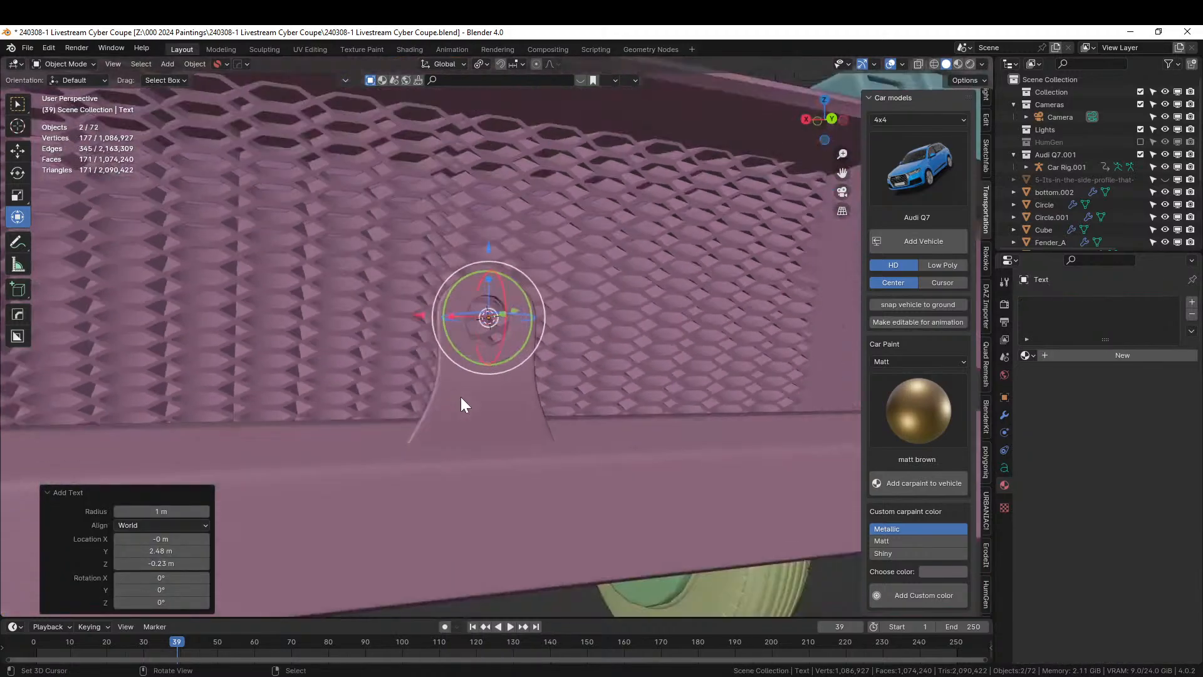
middle_drag(461, 397, 559, 465)
scroll(500, 446, down, 4)
scroll(500, 446, down, 4)
text(r)
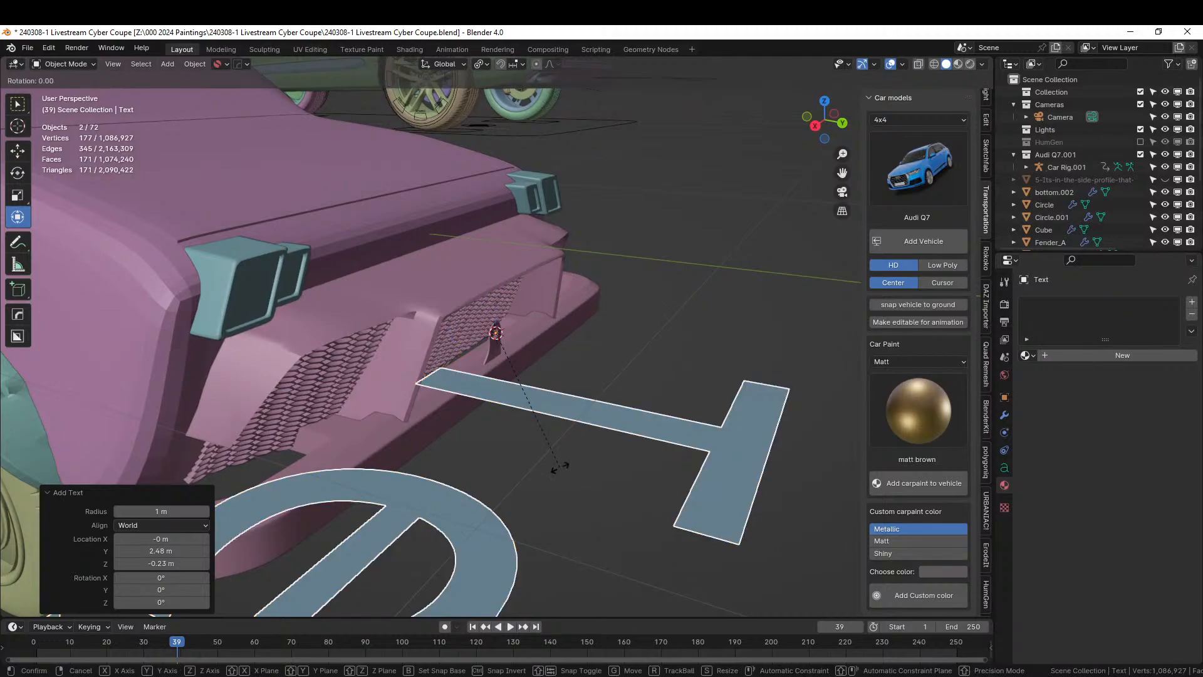
text(x)
text(-90)
right_click(559, 465)
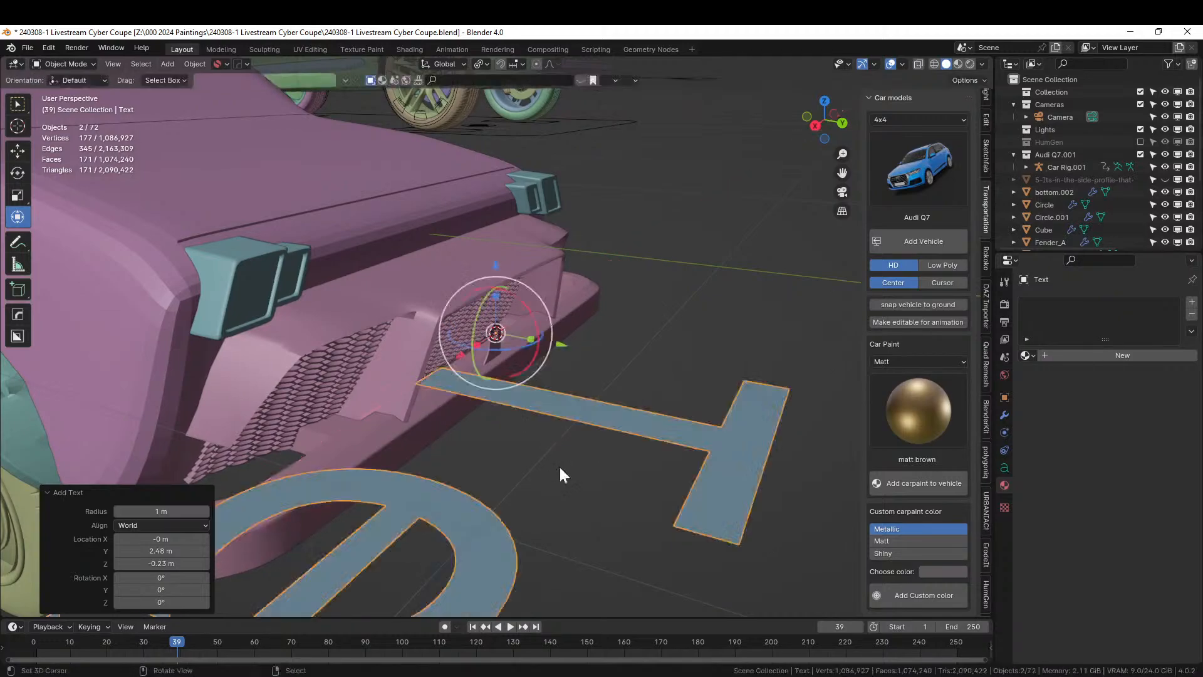
Stand the text up by rotating it 90° about X and turn it to face outward with 180° about Z
text(rx)
text(90)
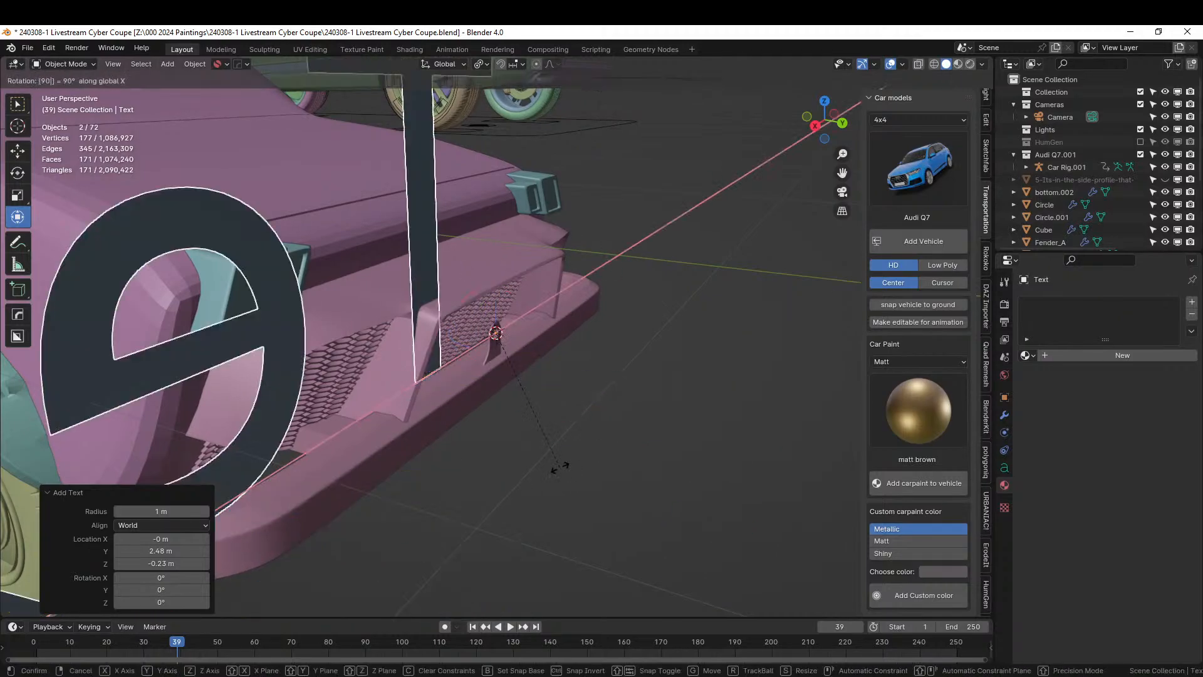
key(Return)
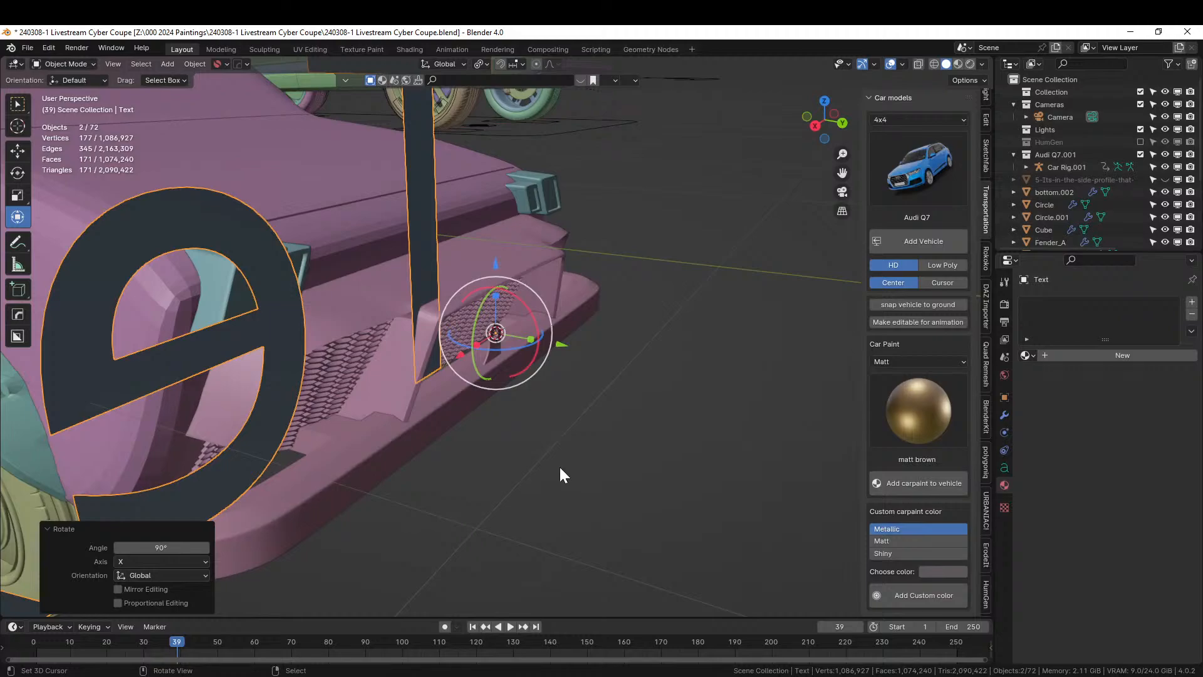
text(rz180)
key(Return)
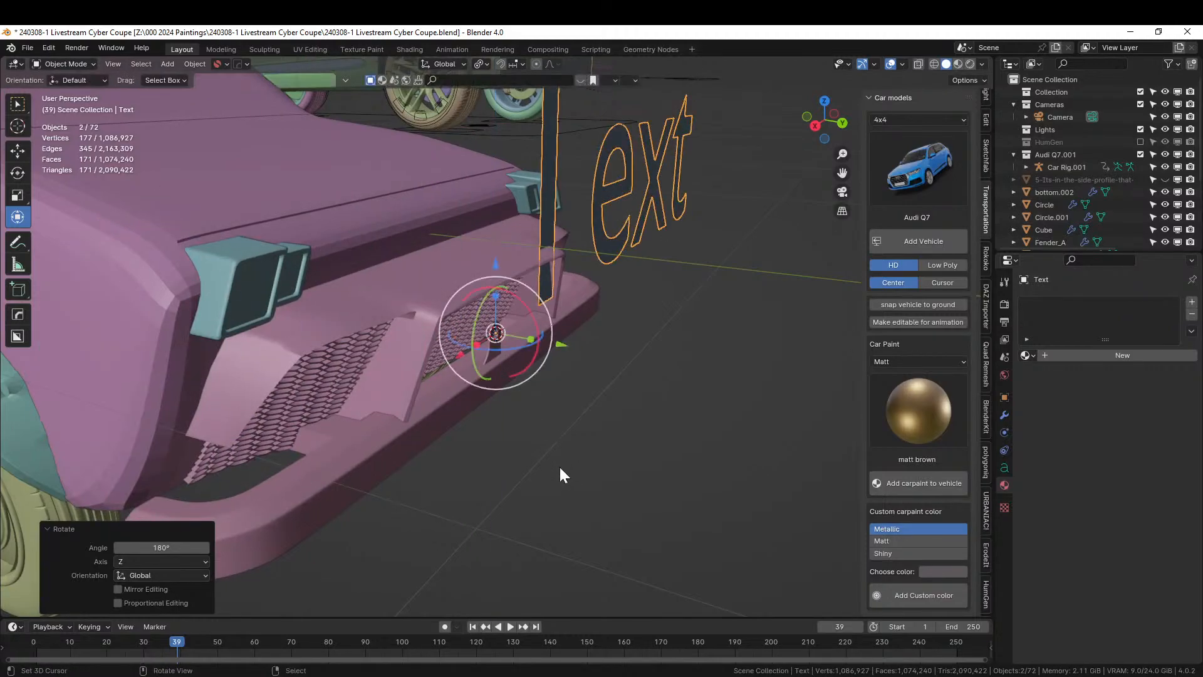
middle_drag(561, 473, 356, 554)
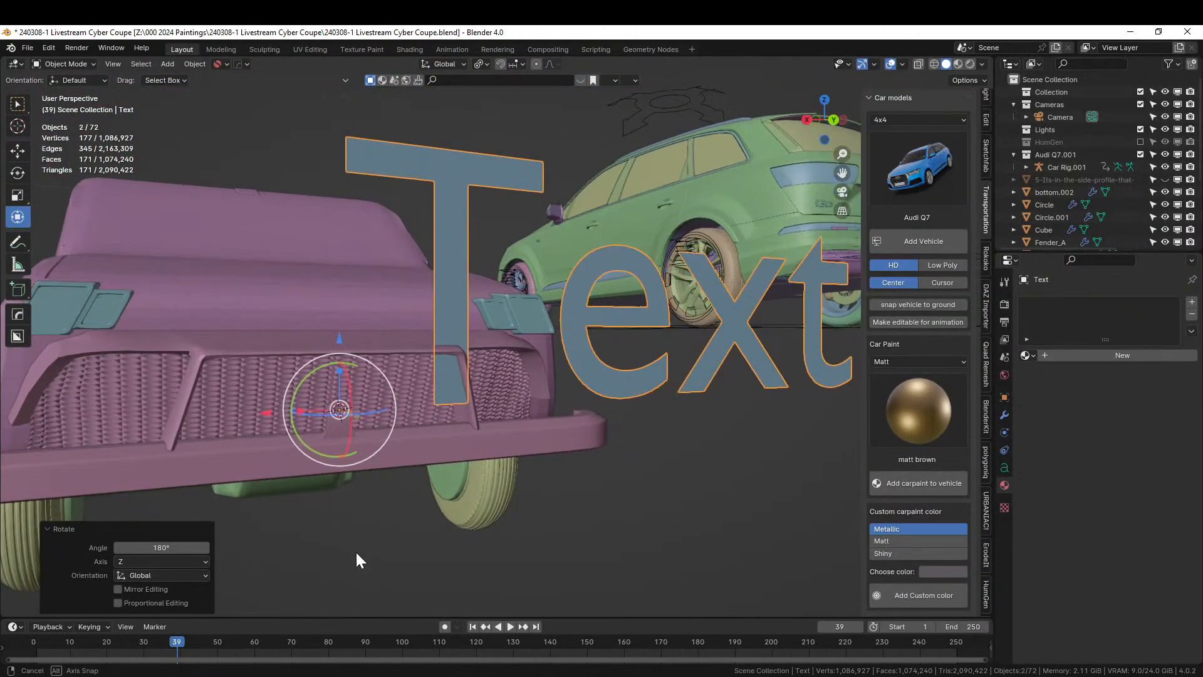
Open the font file browser for the text object's Regular font
click(1004, 467)
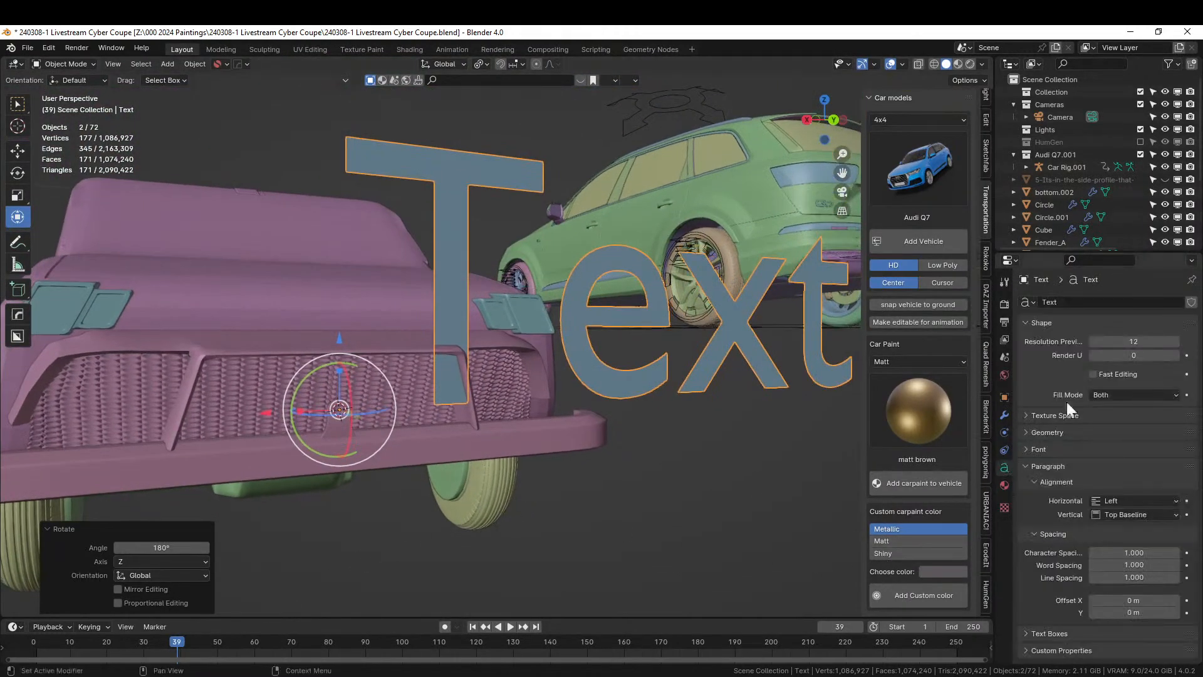
click(1025, 448)
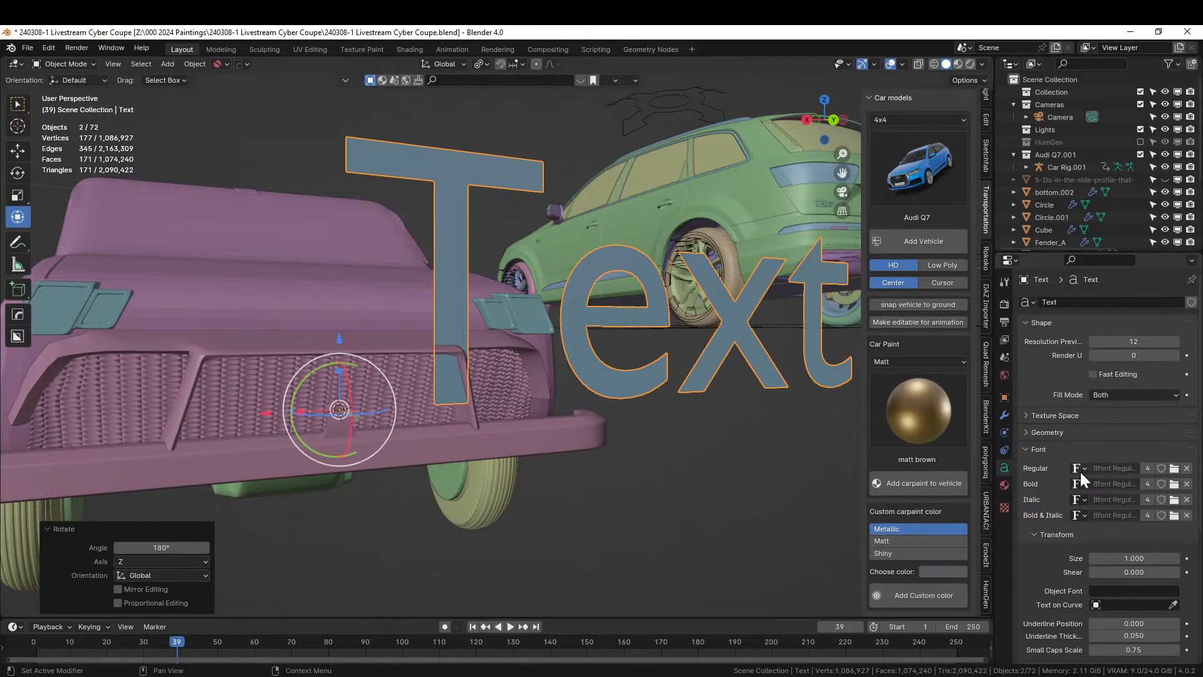
click(1174, 468)
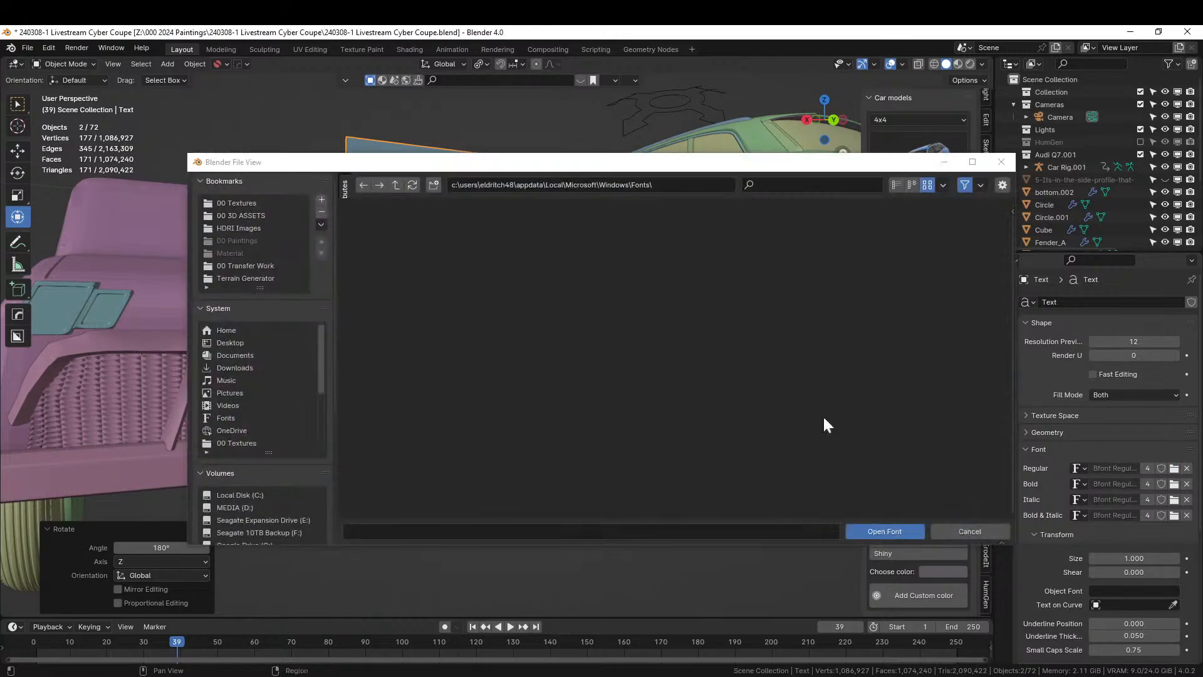
Look through the user-installed fonts for a typeface that suits the text
scroll(781, 401, down, 5)
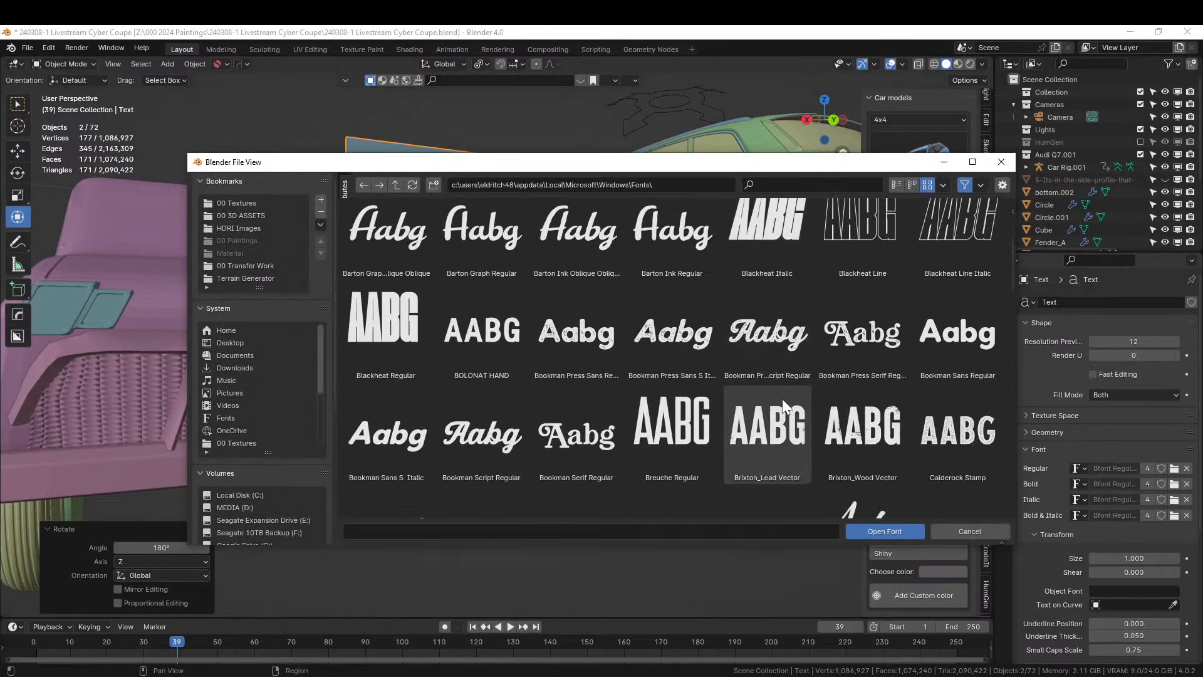
scroll(782, 398, down, 15)
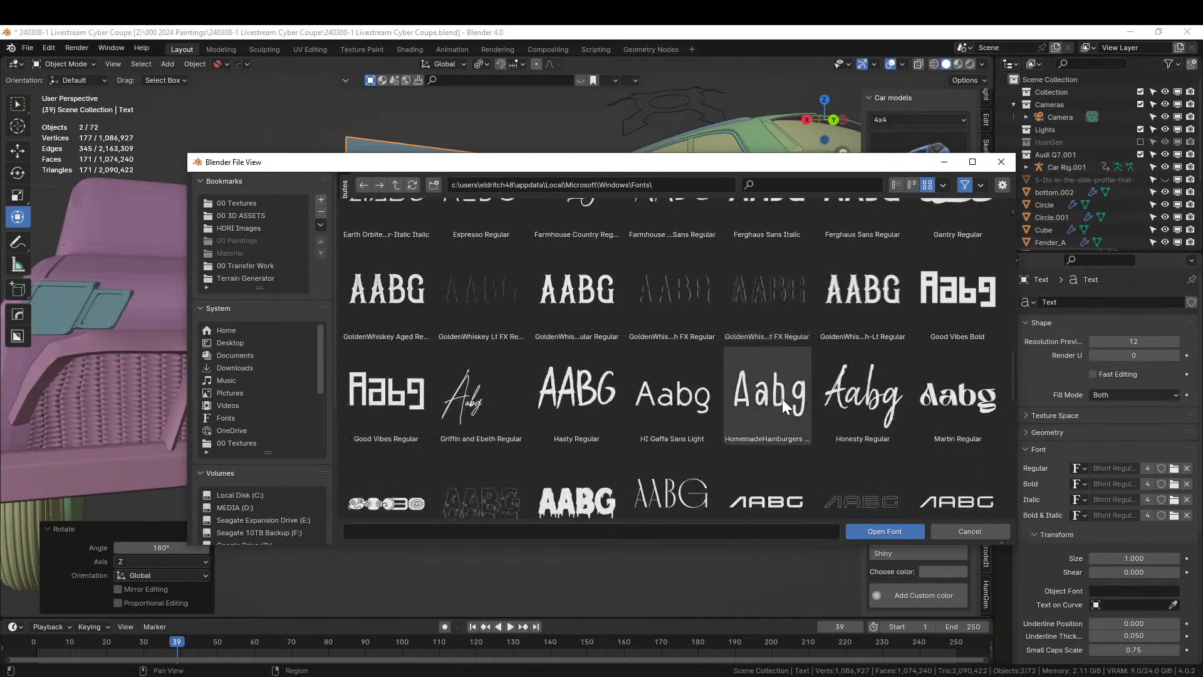
scroll(782, 398, down, 15)
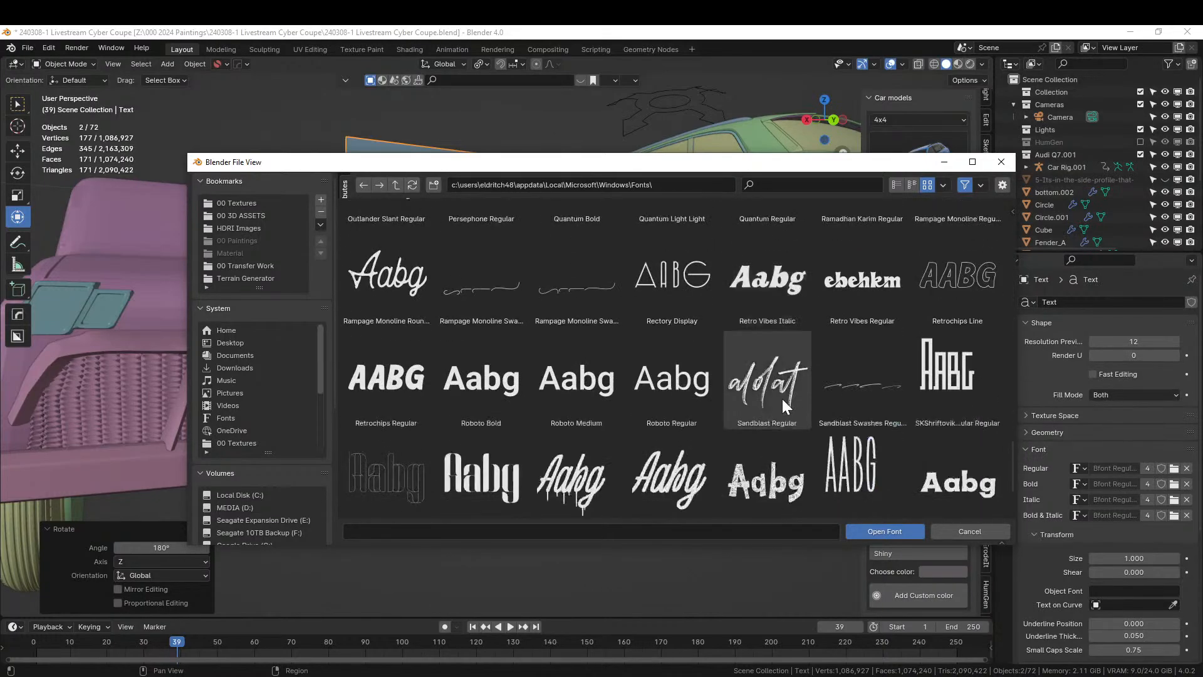
scroll(782, 399, down, 3)
scroll(782, 399, up, 8)
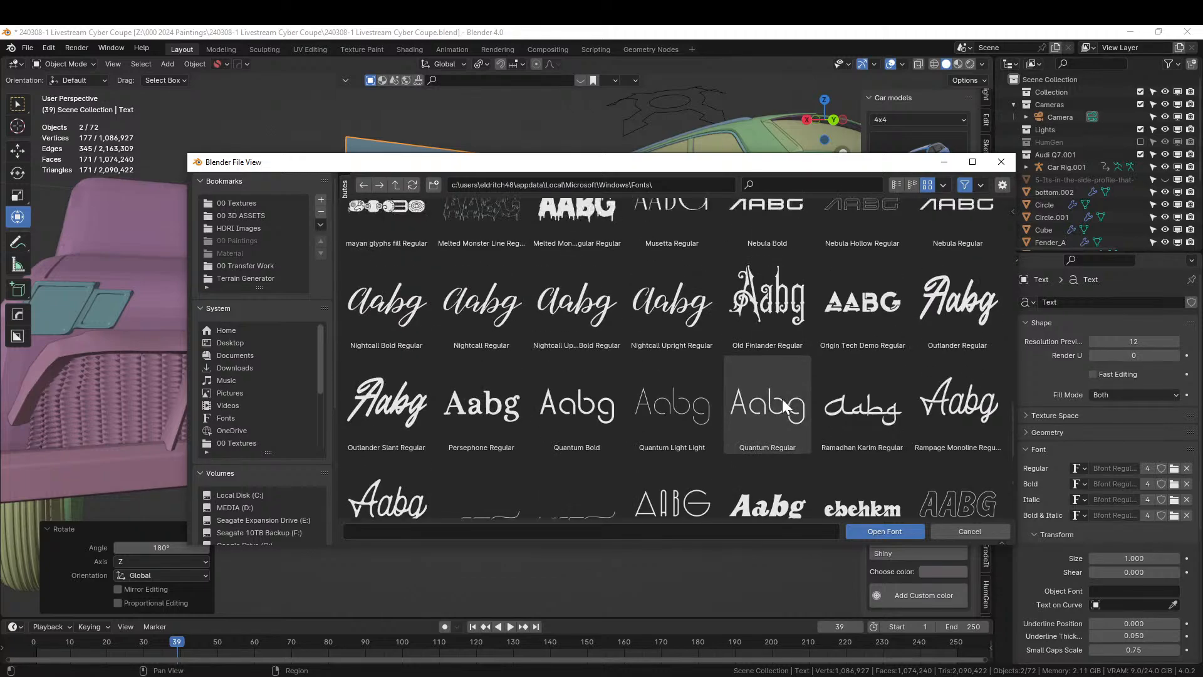
scroll(782, 399, up, 3)
scroll(782, 398, up, 10)
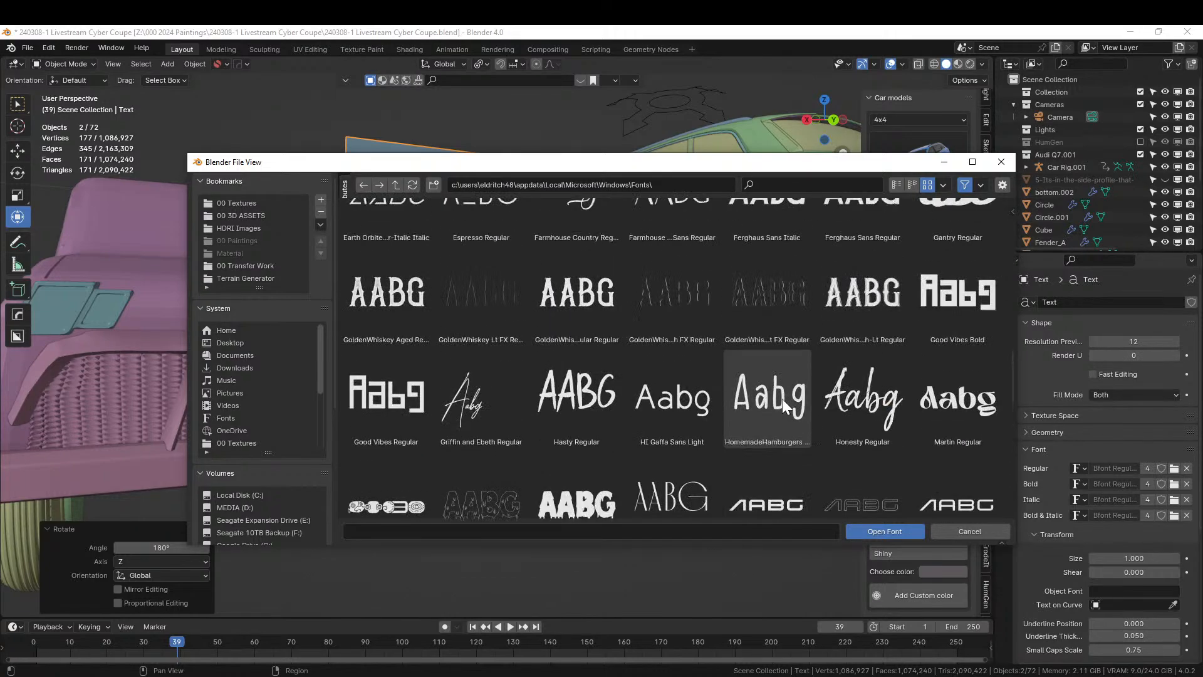
scroll(782, 398, up, 6)
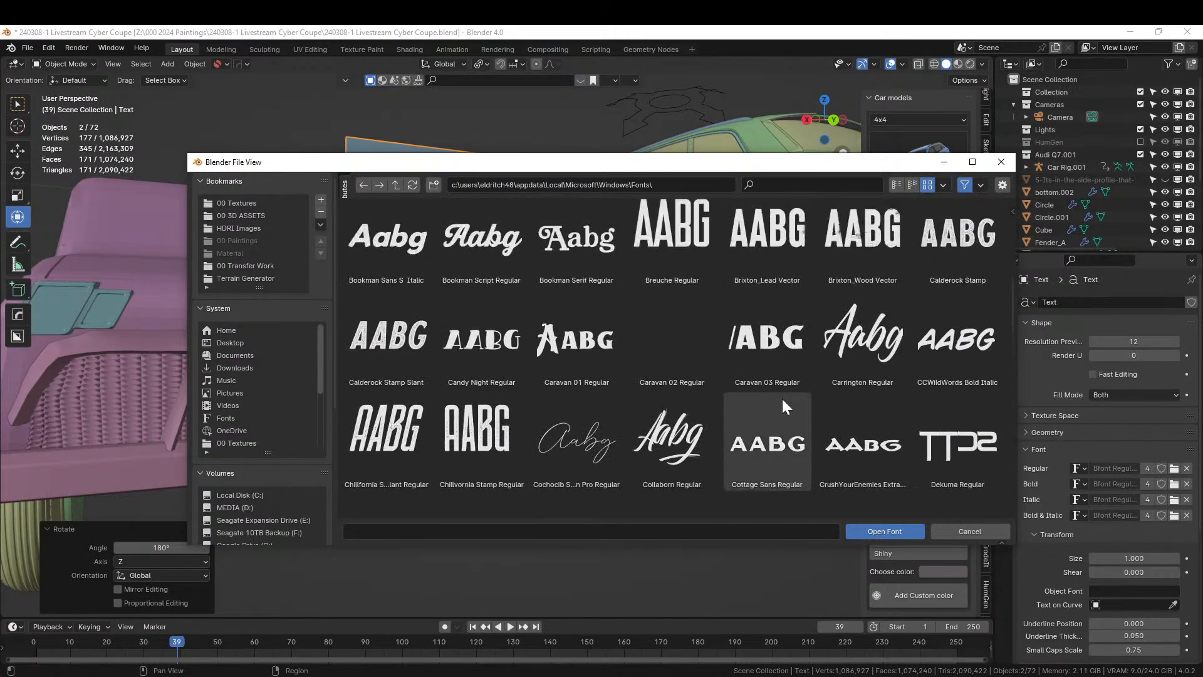
scroll(782, 399, up, 6)
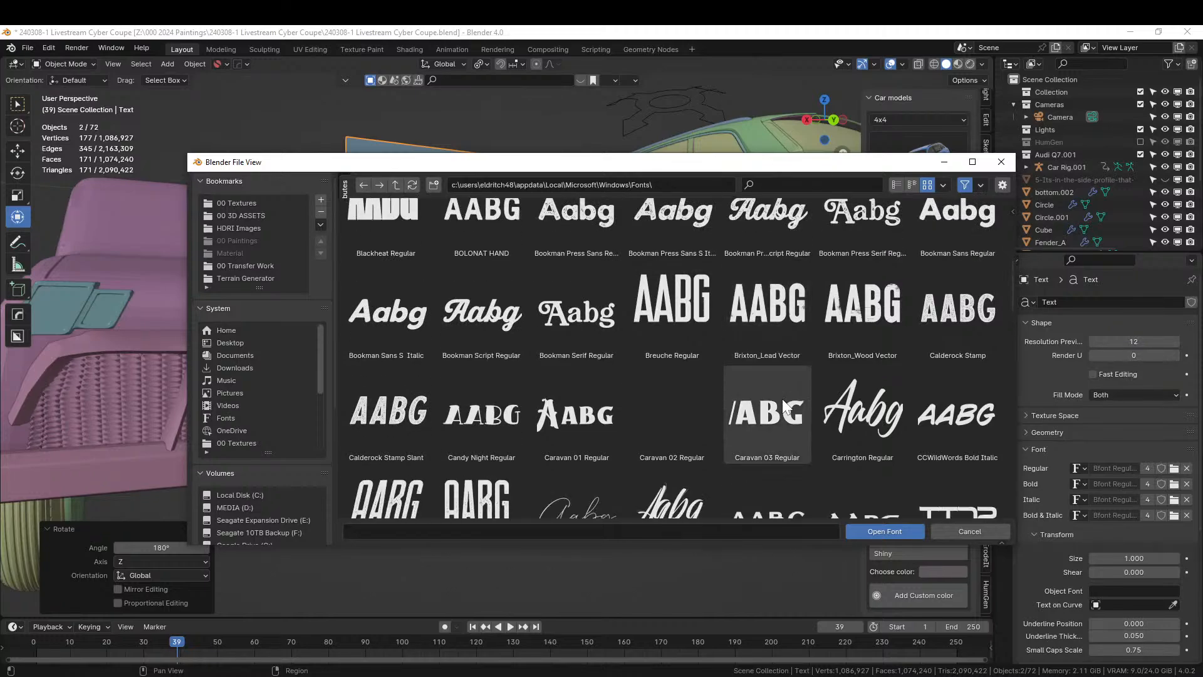
scroll(781, 398, up, 6)
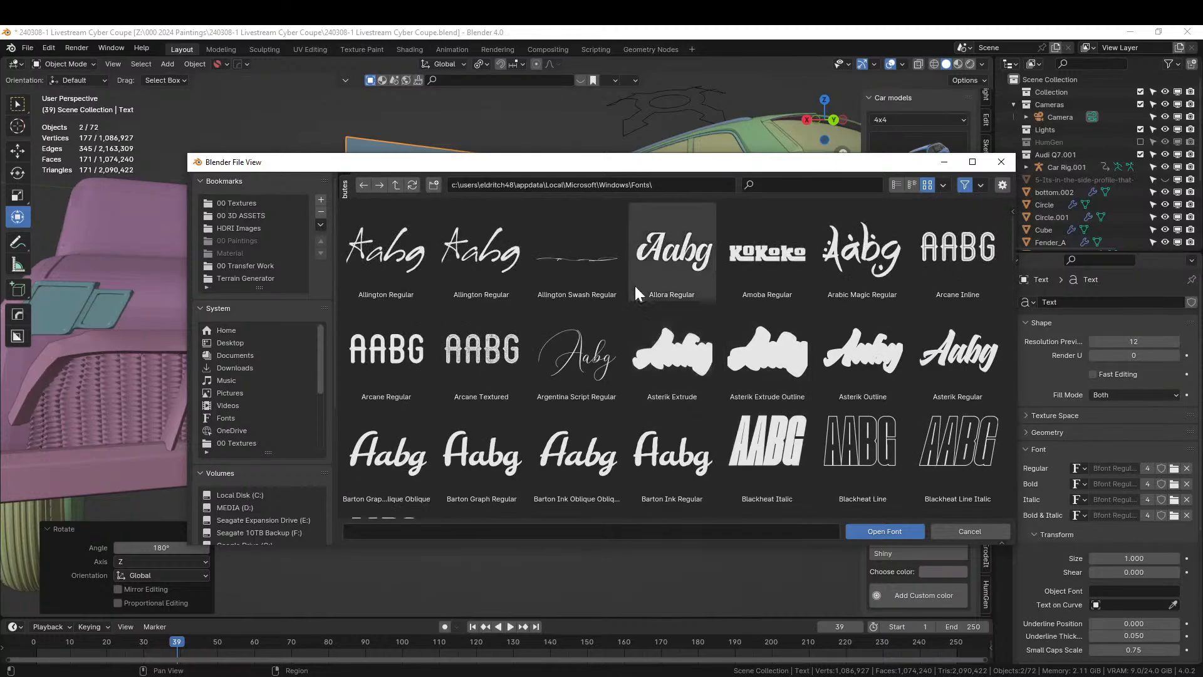
Change the font browser's location to the system font folder c:\windows\Fonts
click(646, 190)
text(c:\win)
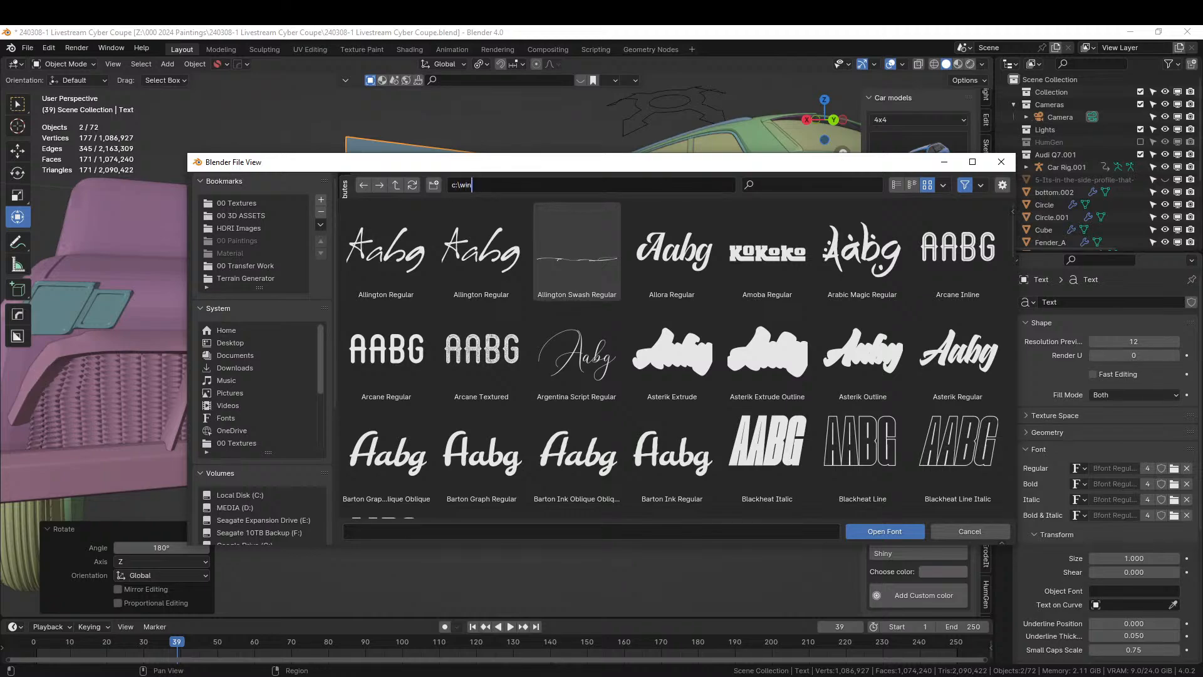
text(dows)
key(Return)
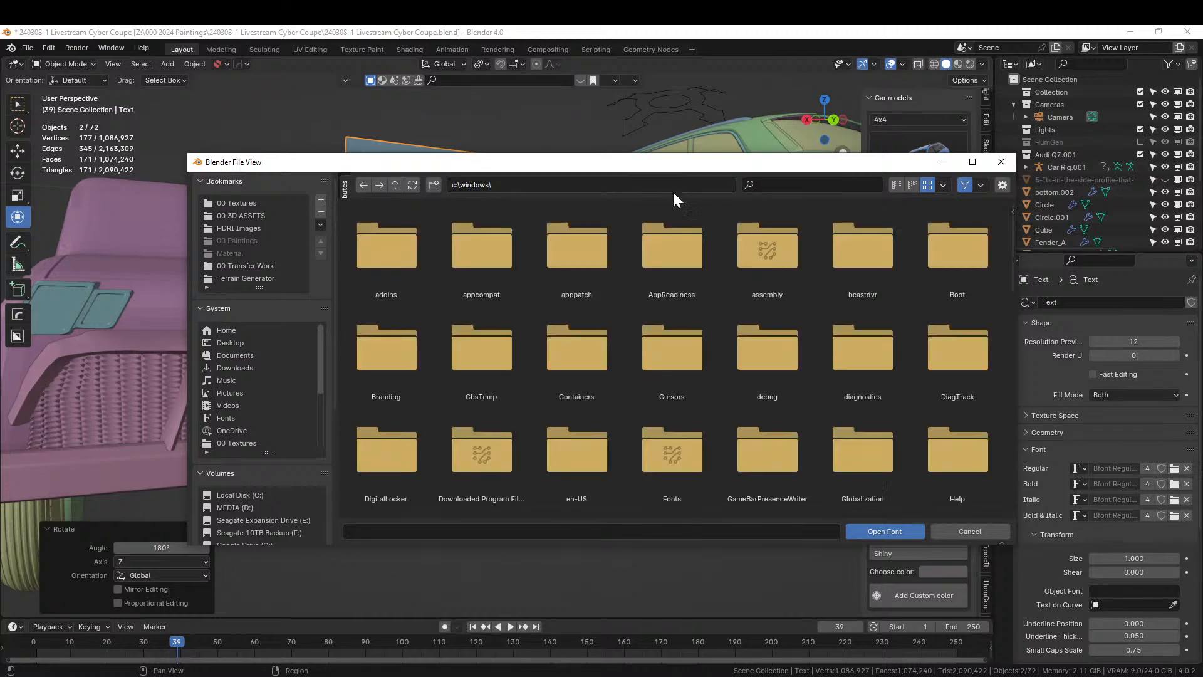
double_click(670, 450)
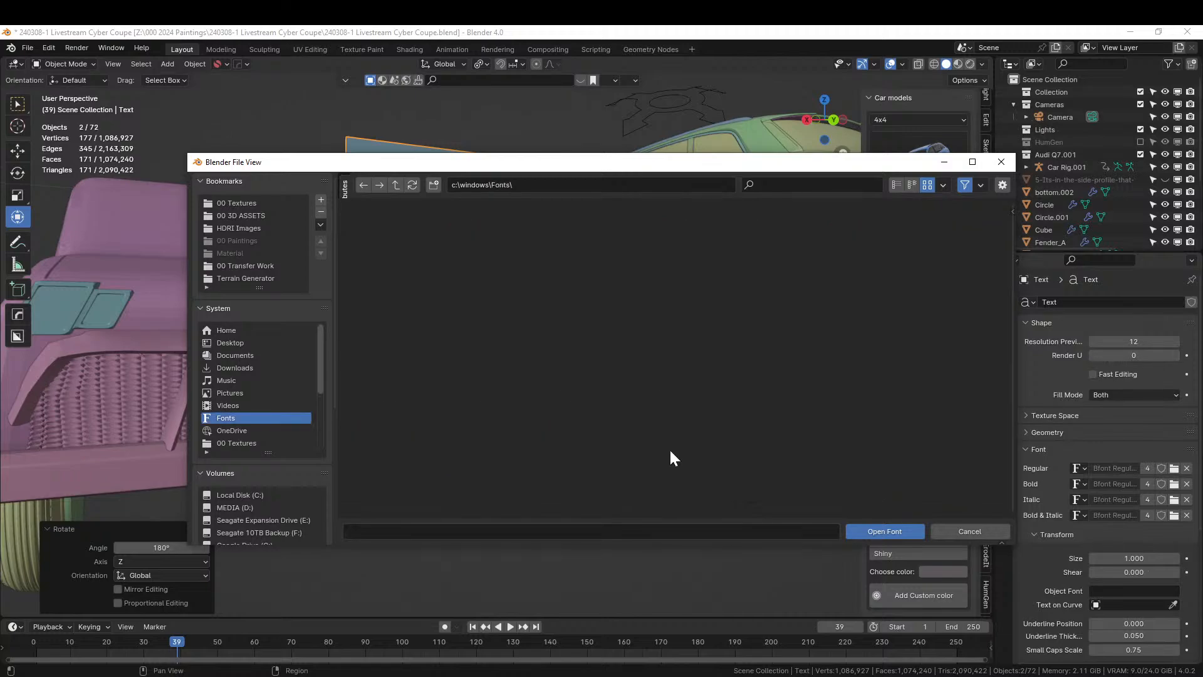
Look through the whole list of system fonts for a typeface that suits the bumper lettering
scroll(753, 382, down, 1)
scroll(753, 384, down, 5)
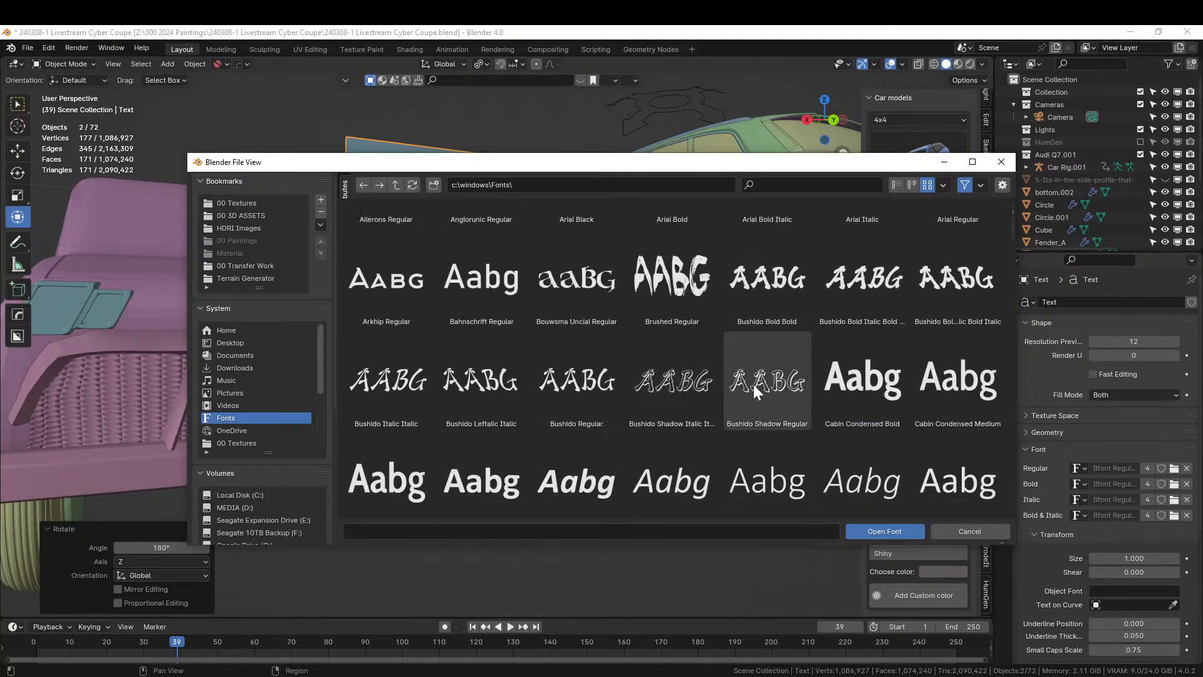
scroll(753, 385, down, 4)
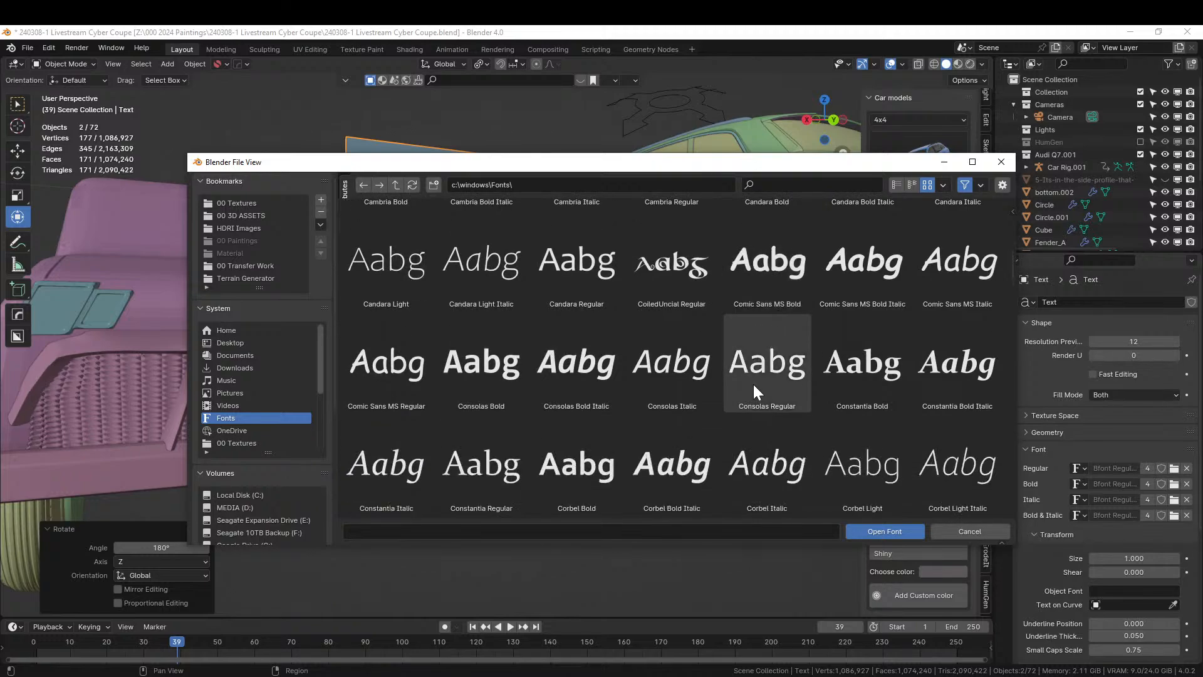
scroll(754, 386, down, 4)
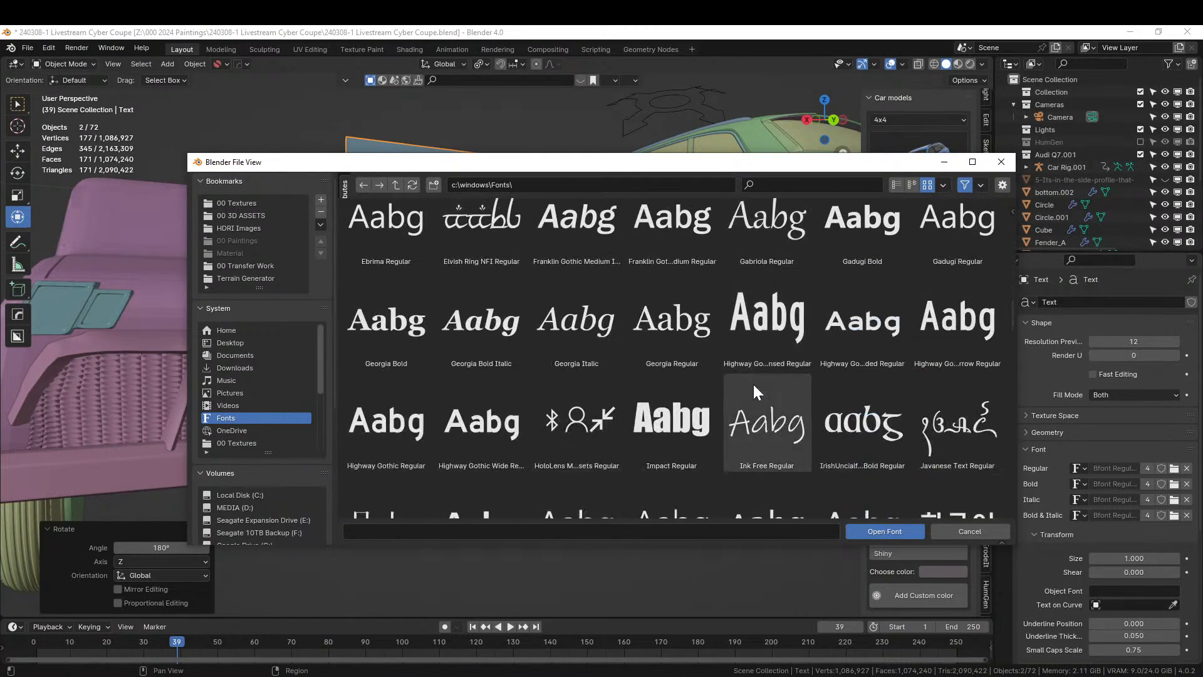
scroll(754, 386, down, 3)
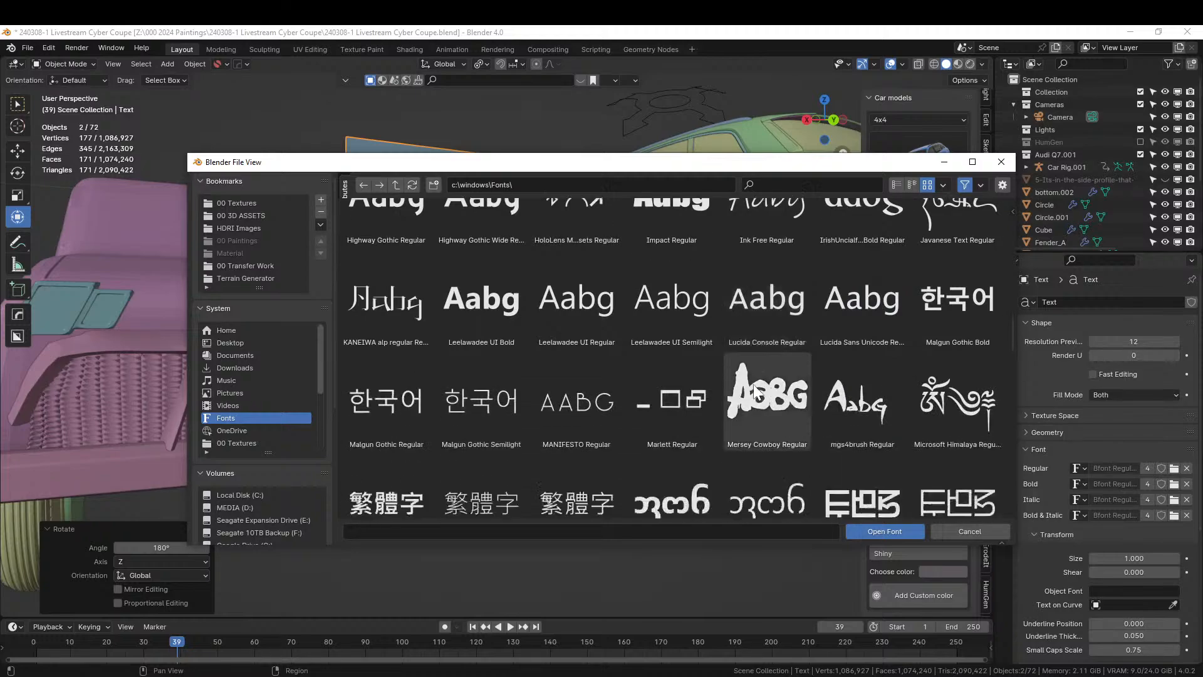
scroll(753, 386, down, 4)
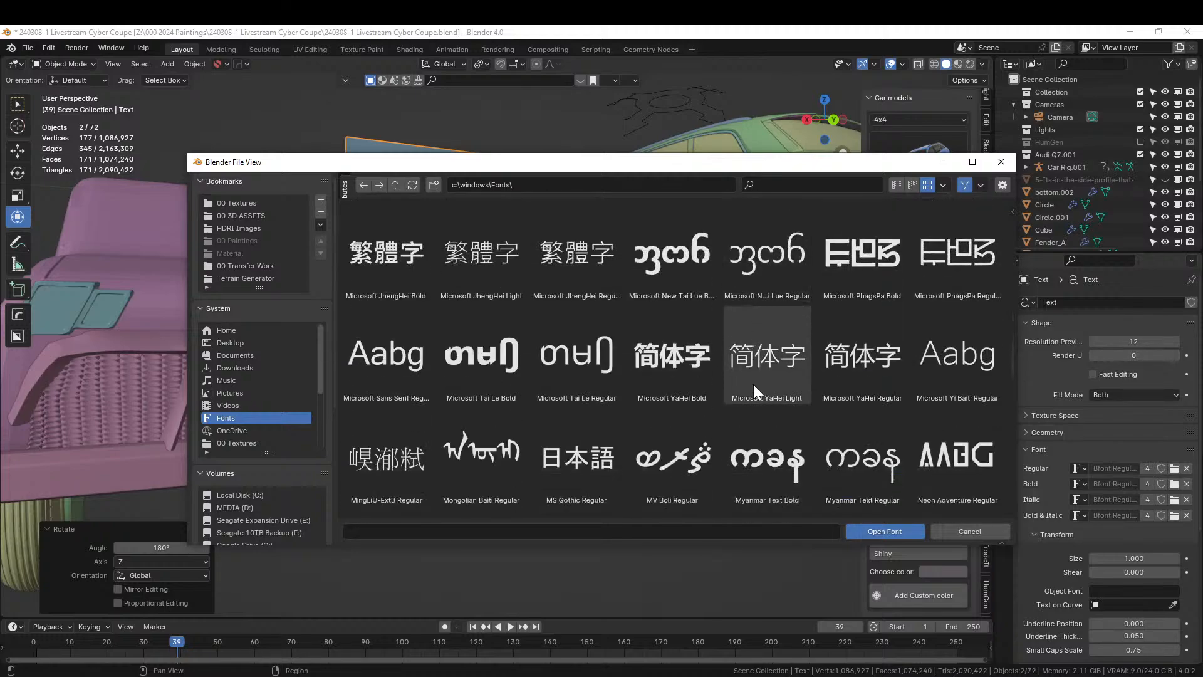
scroll(753, 385, down, 1)
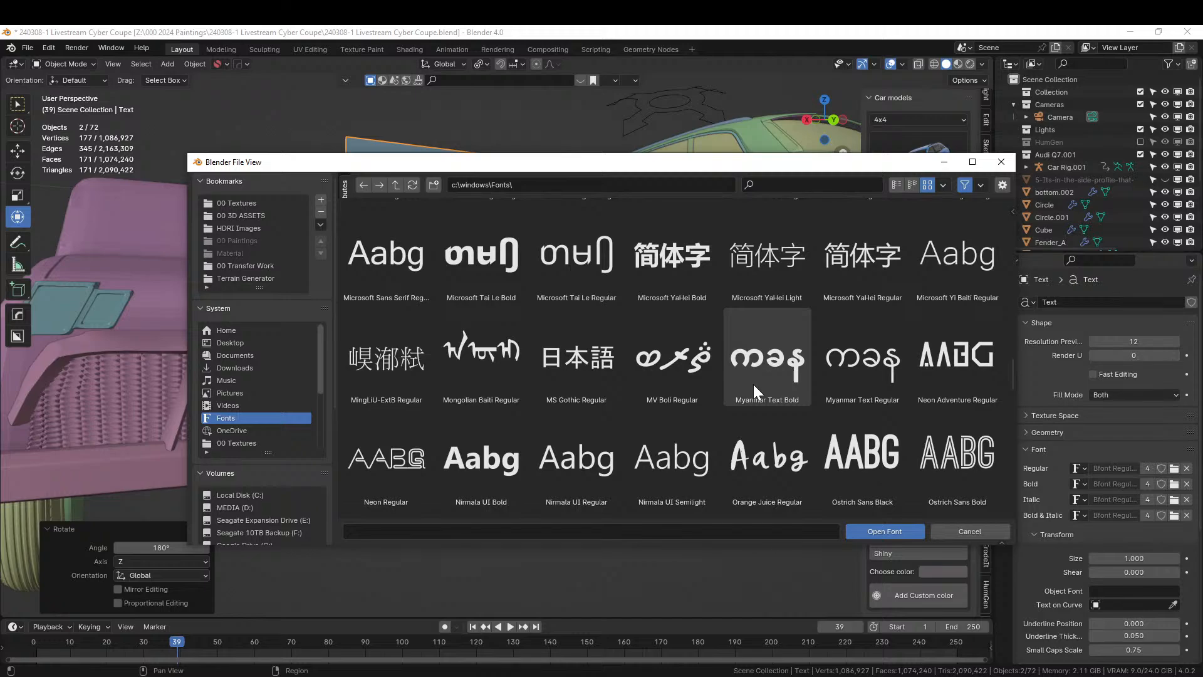
scroll(753, 384, down, 5)
scroll(753, 385, down, 3)
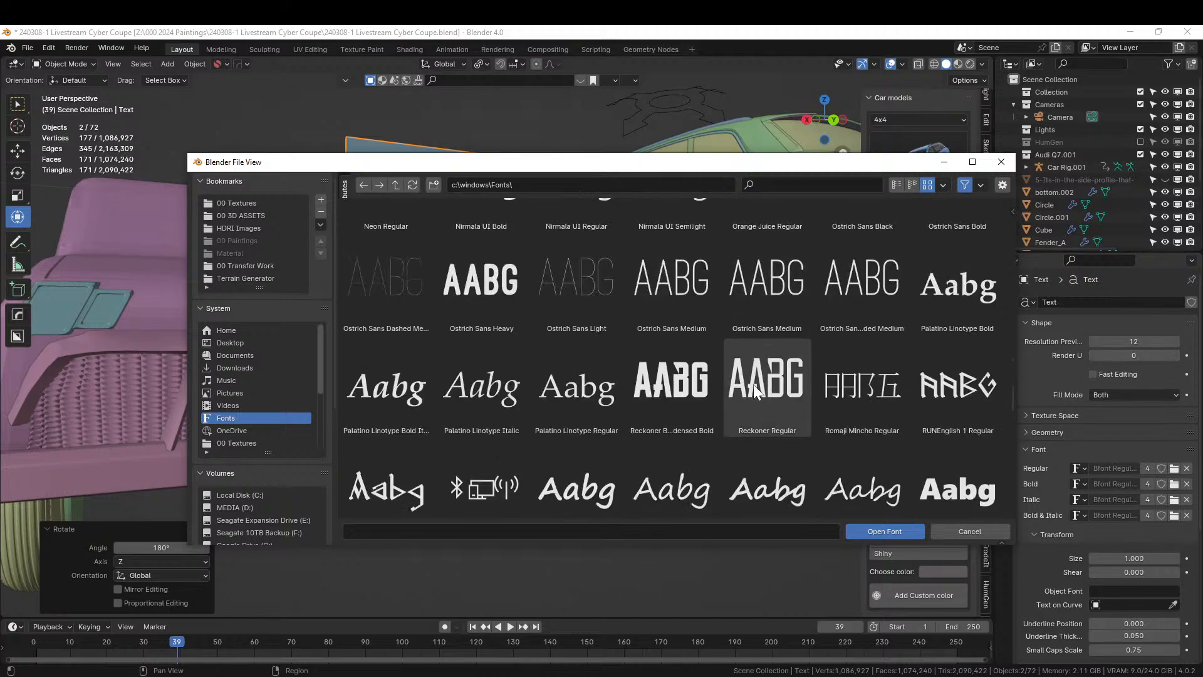
scroll(753, 385, down, 3)
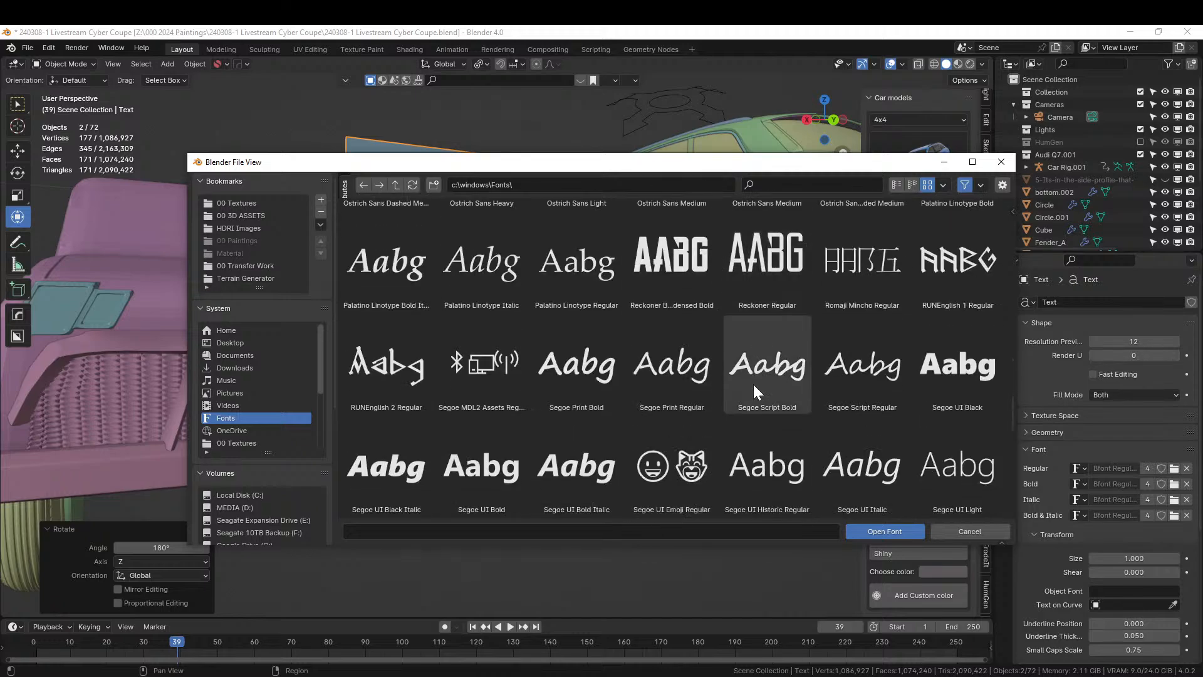
scroll(753, 385, down, 5)
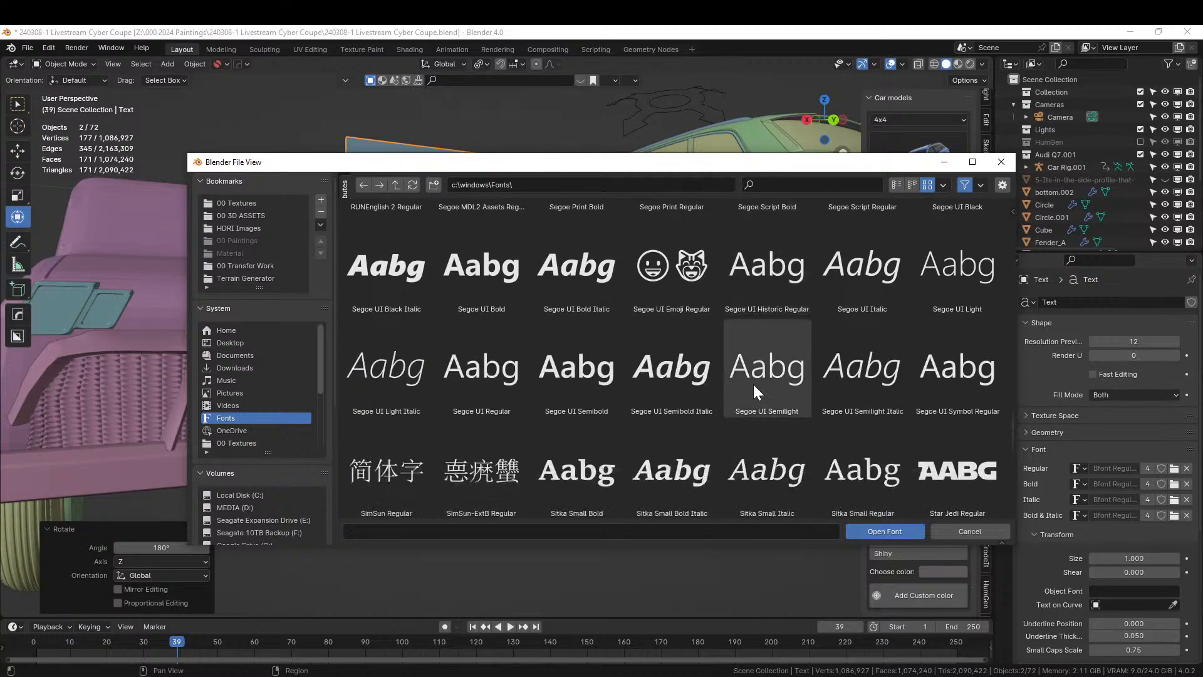
scroll(753, 392, down, 5)
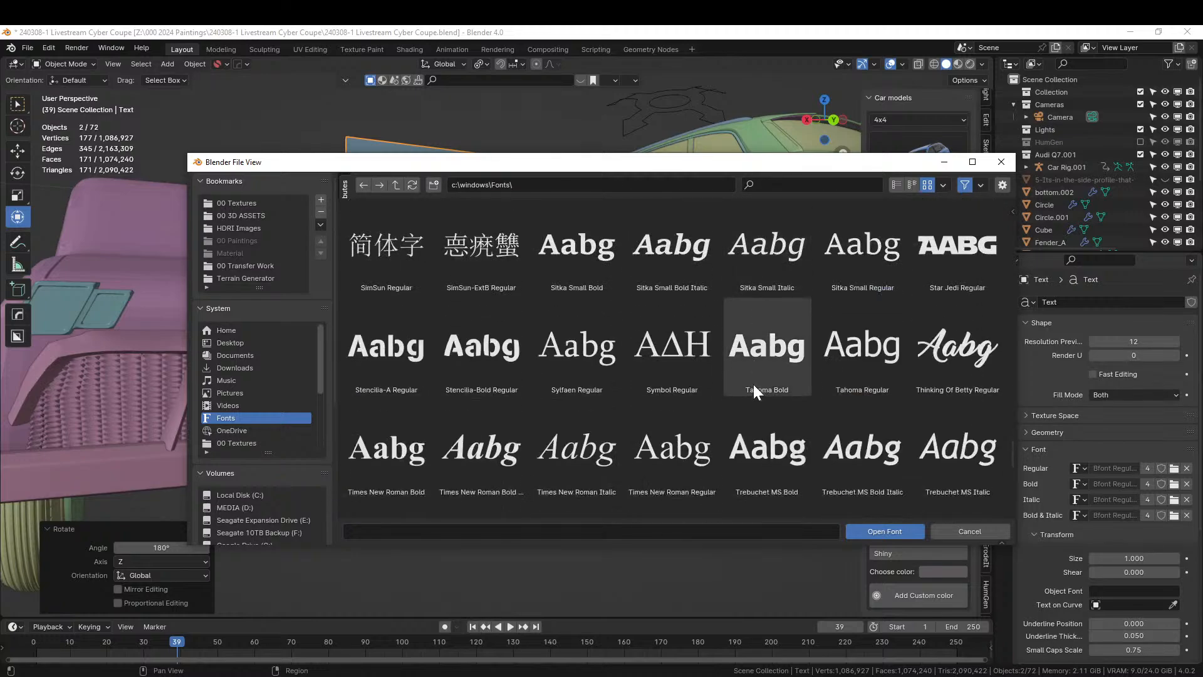
scroll(753, 385, down, 2)
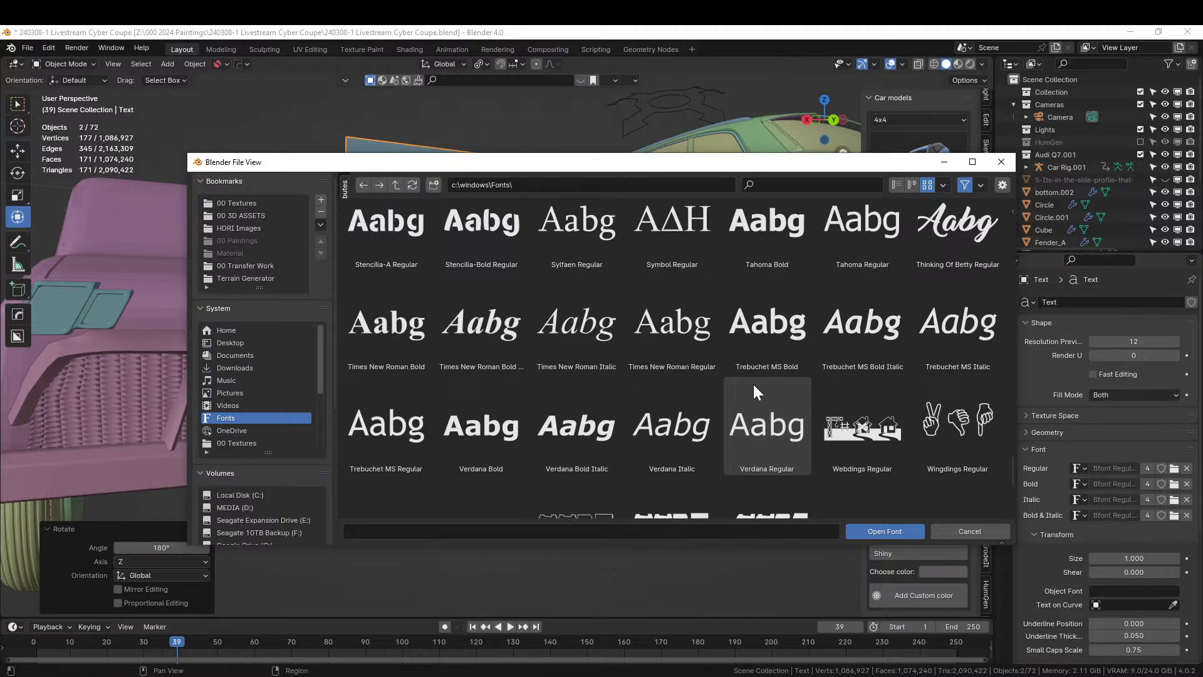
scroll(753, 384, down, 4)
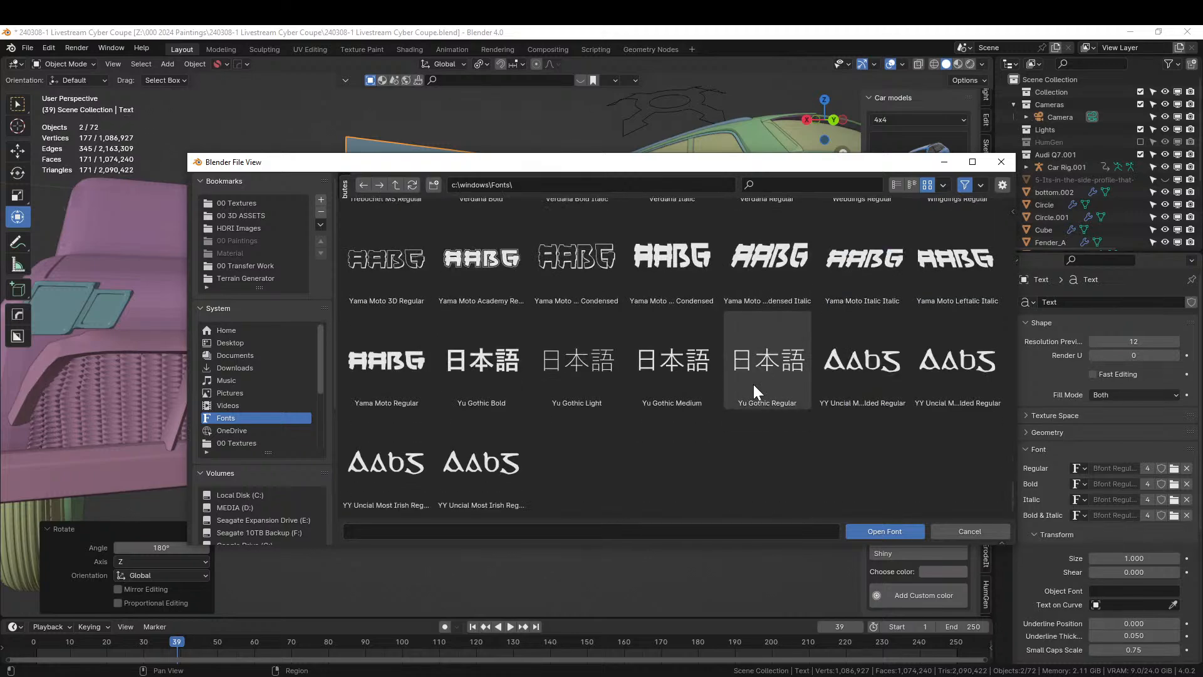
click(825, 184)
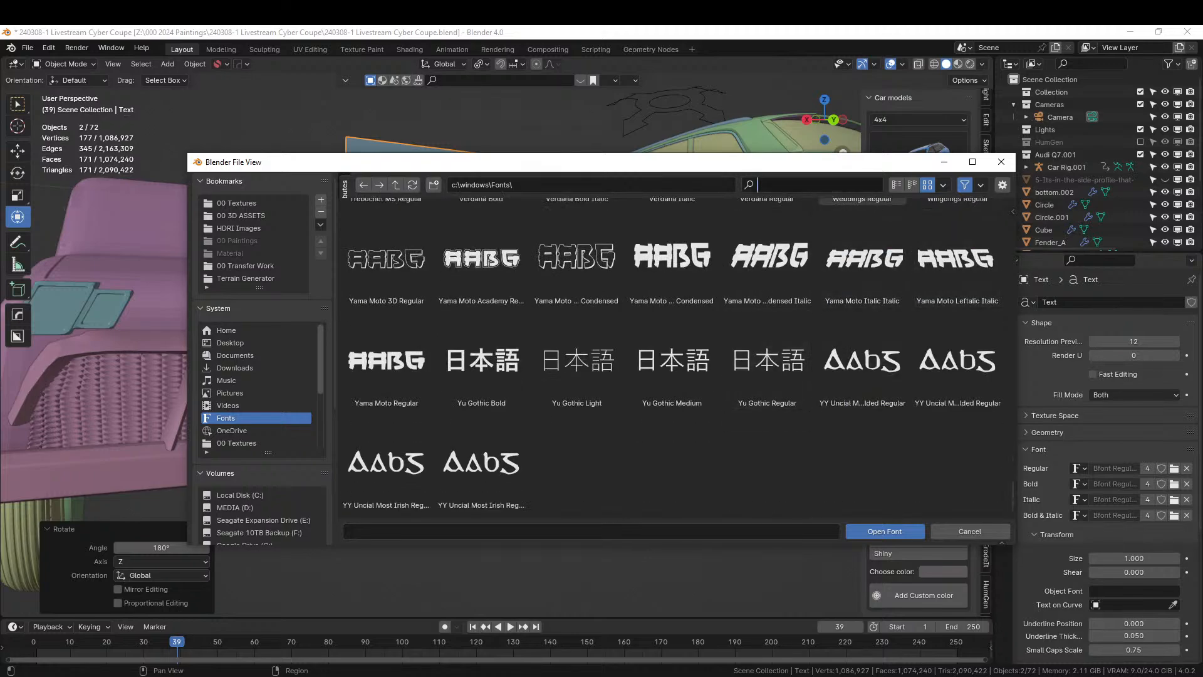
text(a)
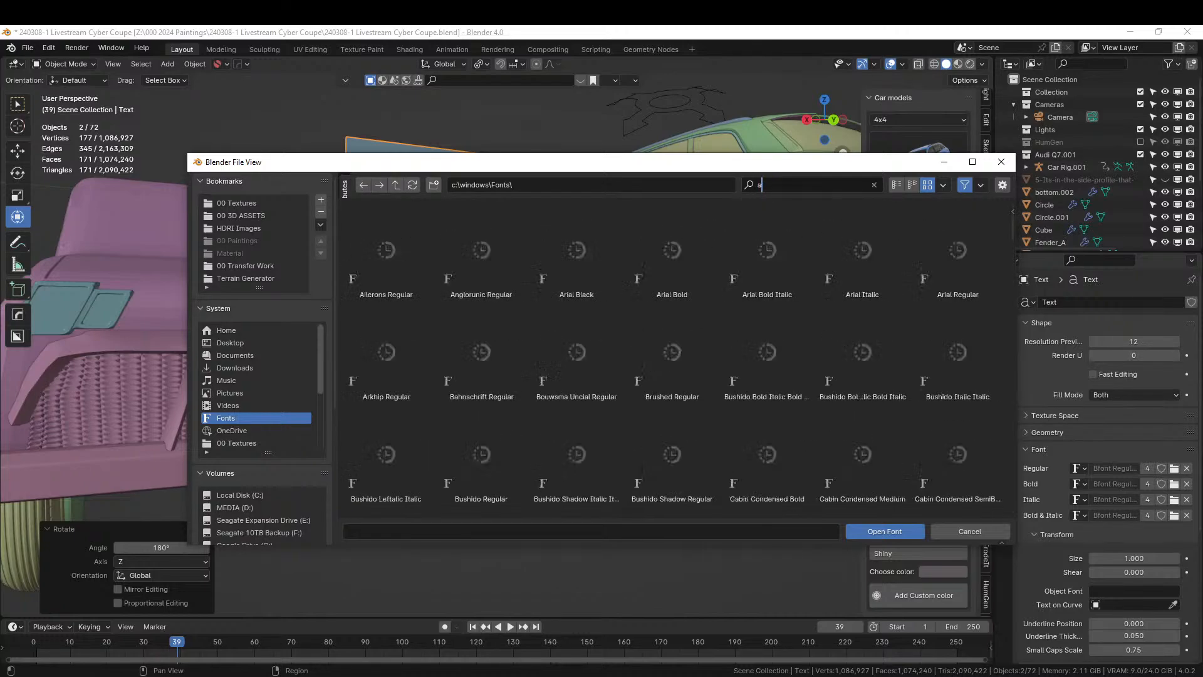
text(z)
key(BackSpace)
key(BackSpace)
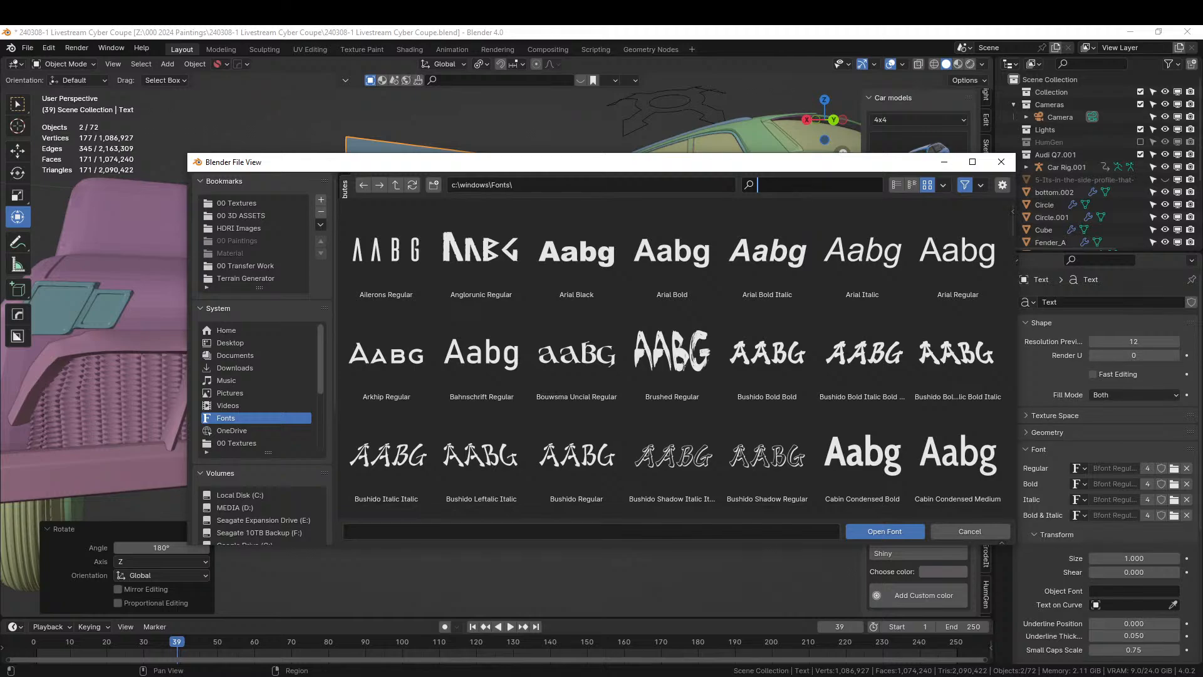
Go through the system fonts once more, down to the end of the list, comparing their previews for the lettering
scroll(675, 365, down, 5)
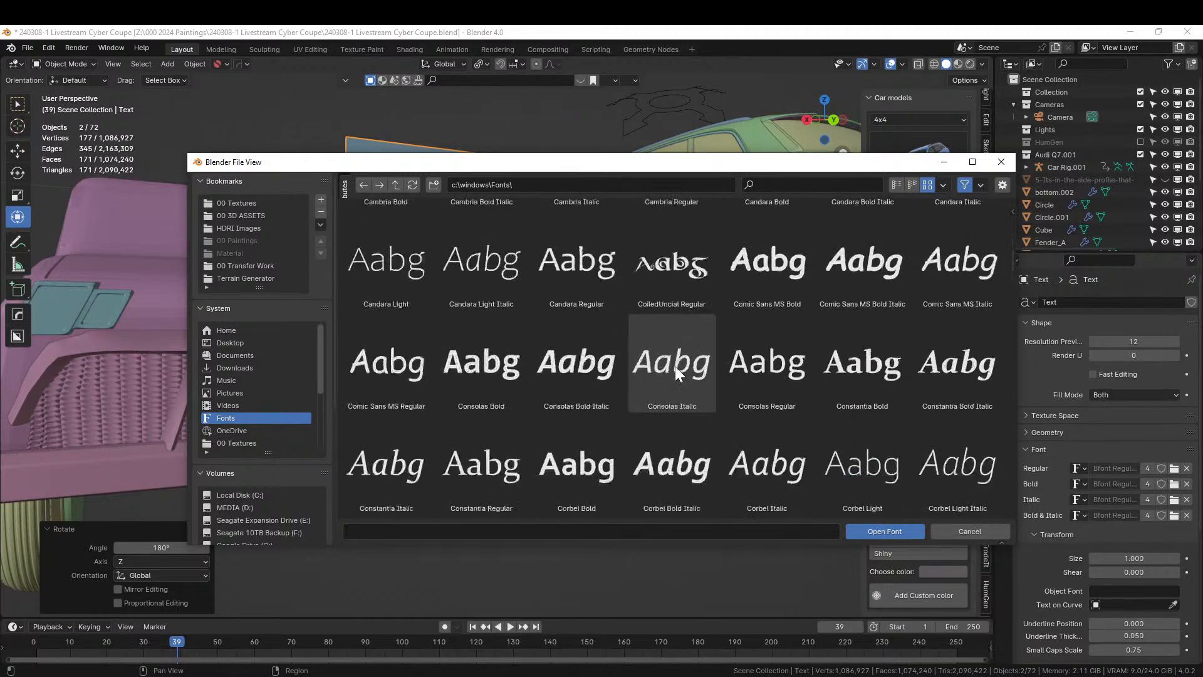
scroll(675, 366, down, 2)
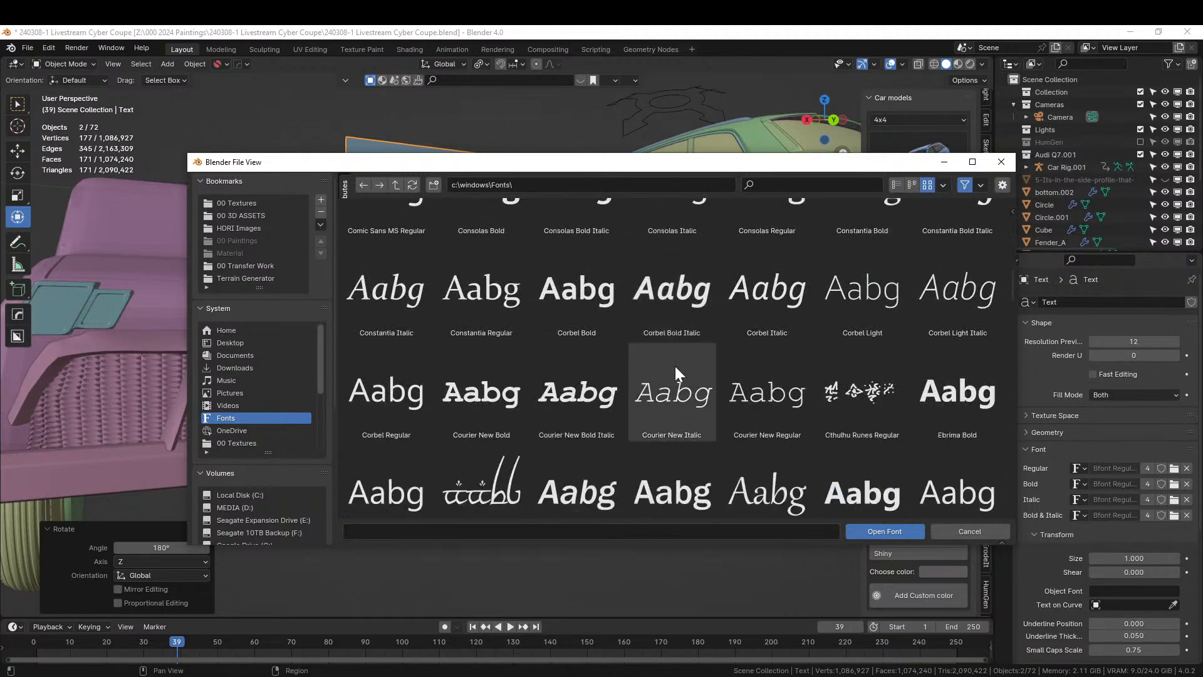
scroll(675, 366, down, 1)
scroll(674, 363, down, 2)
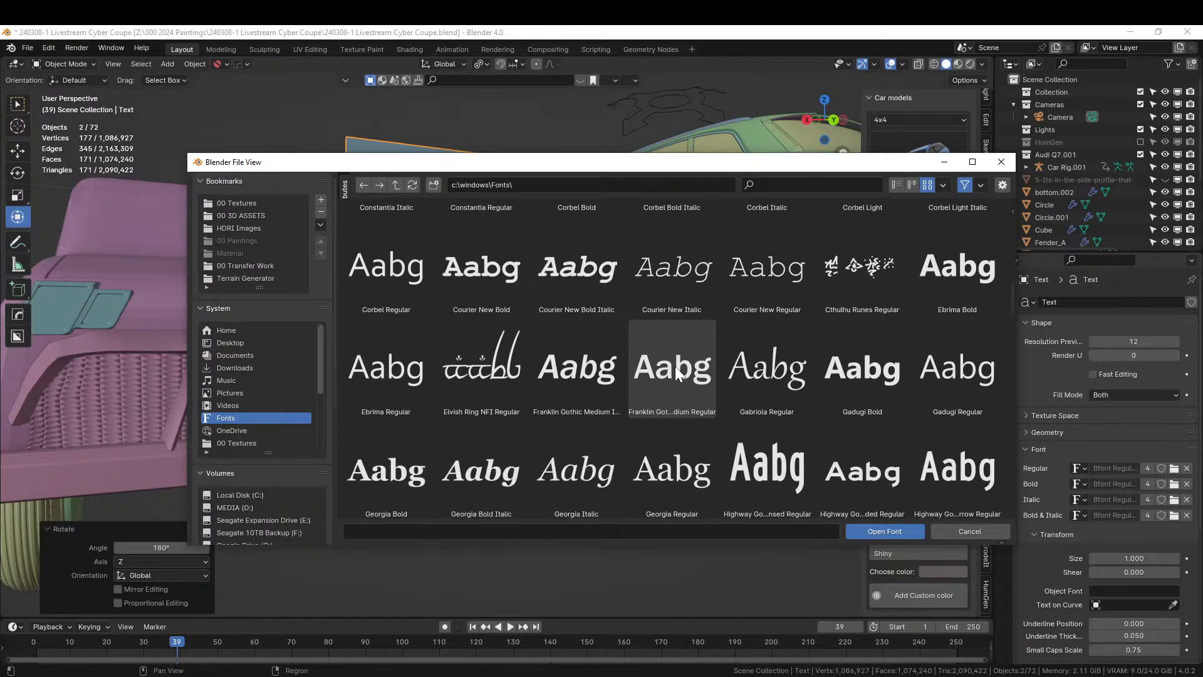
scroll(674, 366, down, 1)
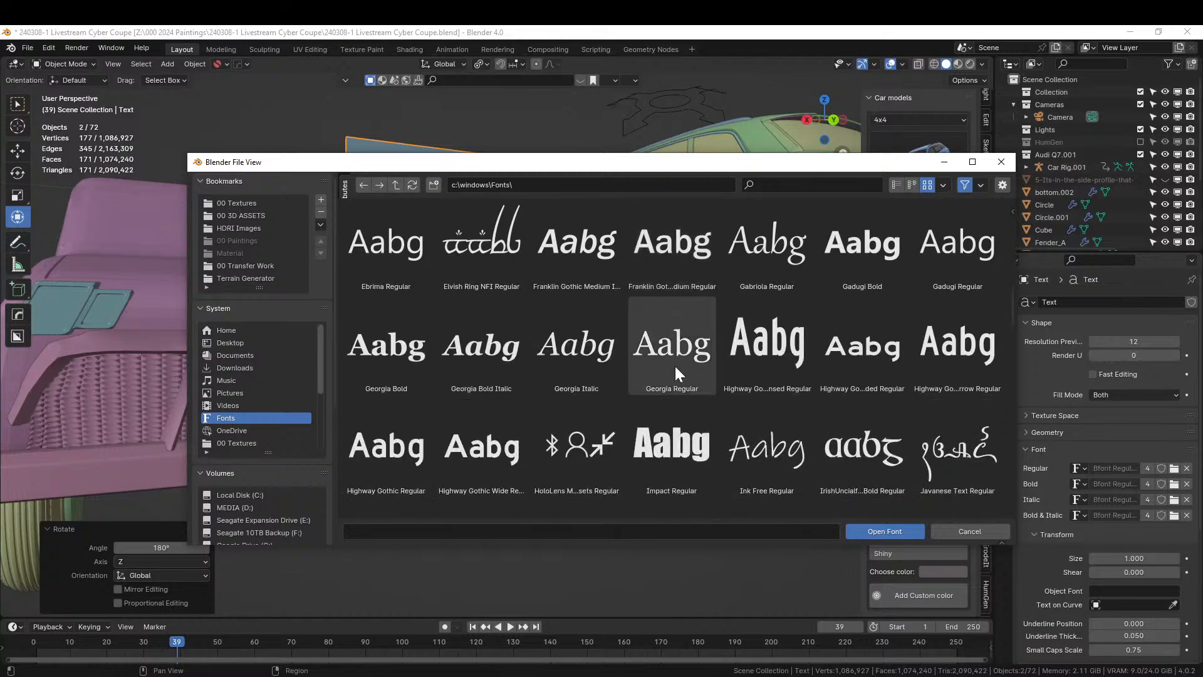
scroll(675, 366, down, 3)
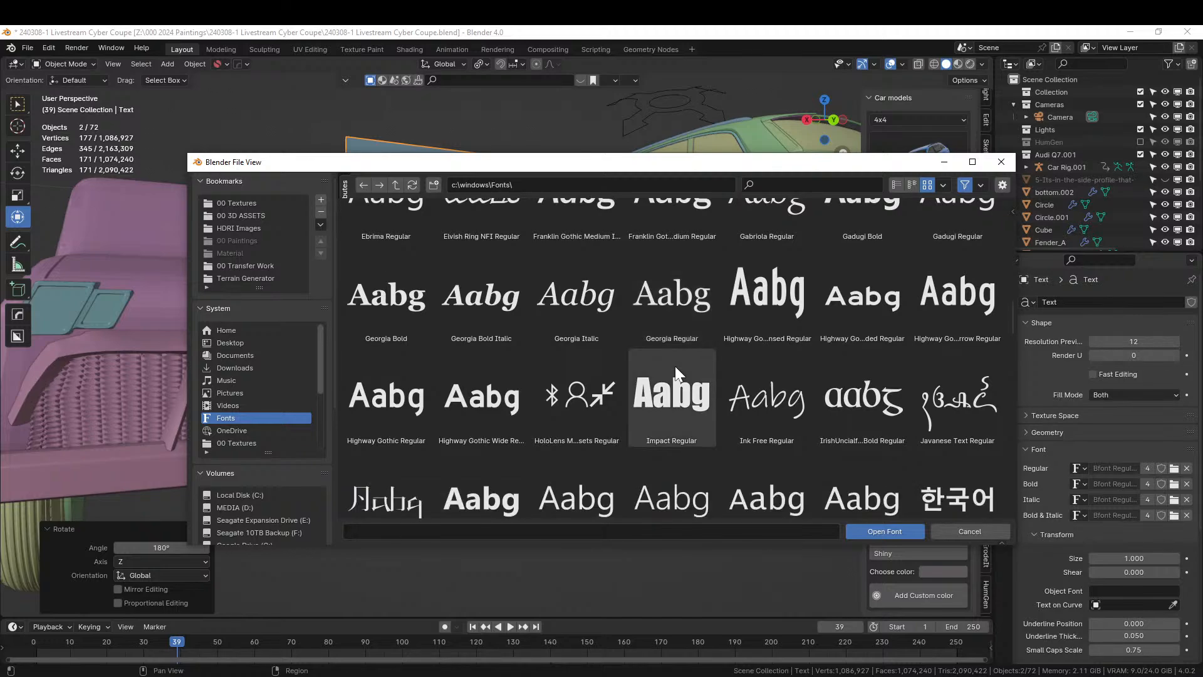
scroll(675, 372, down, 5)
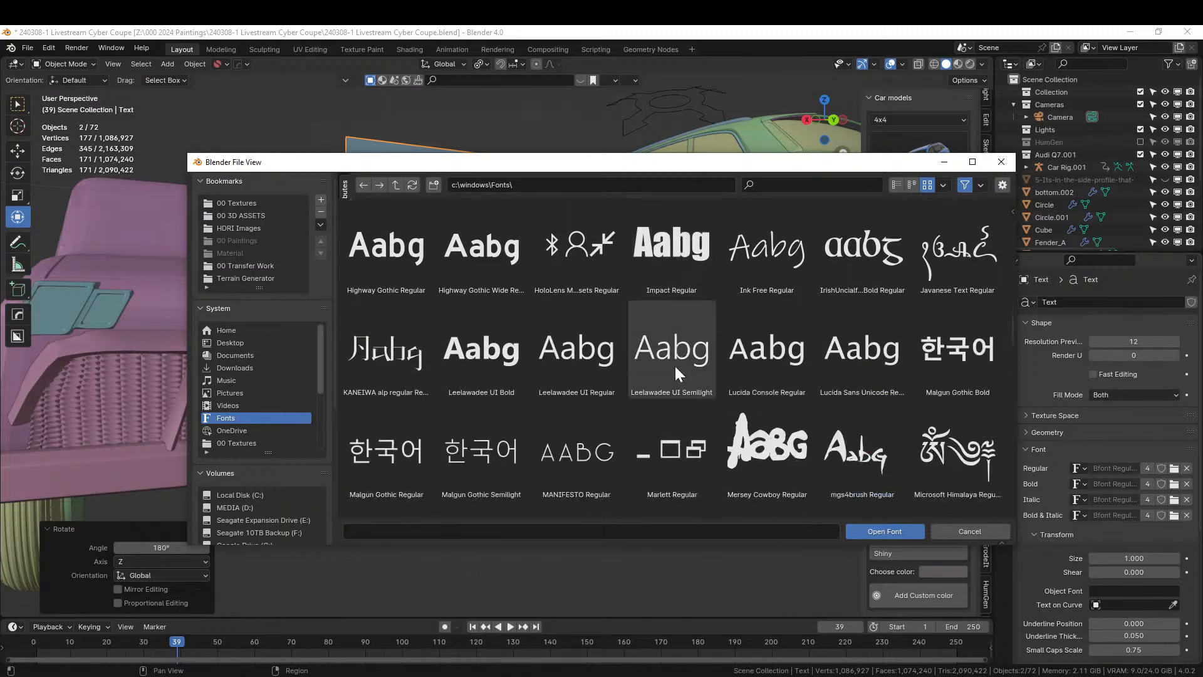
scroll(675, 366, down, 4)
scroll(675, 366, down, 4)
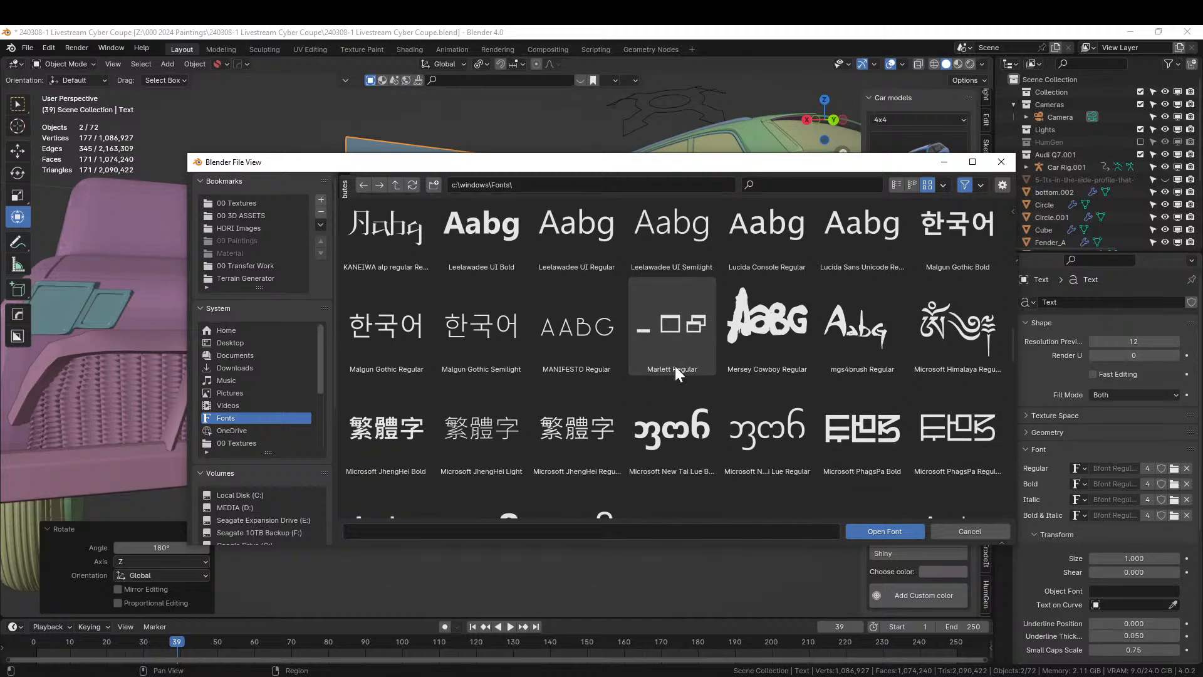
scroll(675, 363, down, 4)
scroll(675, 366, down, 3)
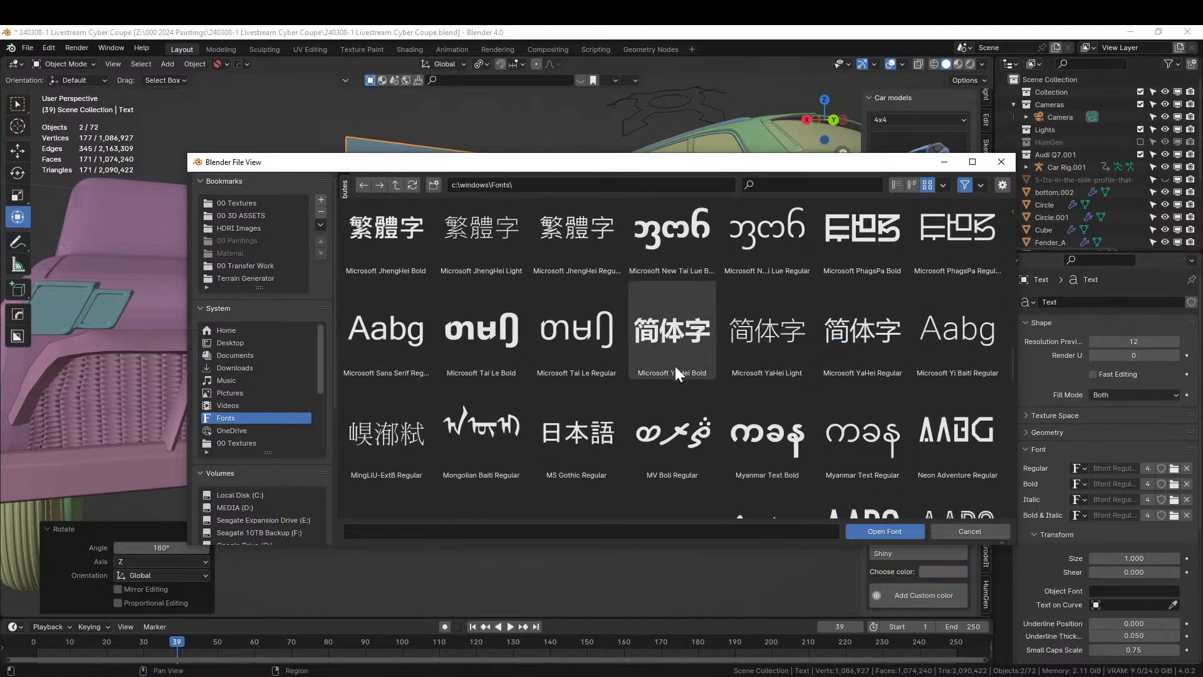
scroll(675, 366, down, 9)
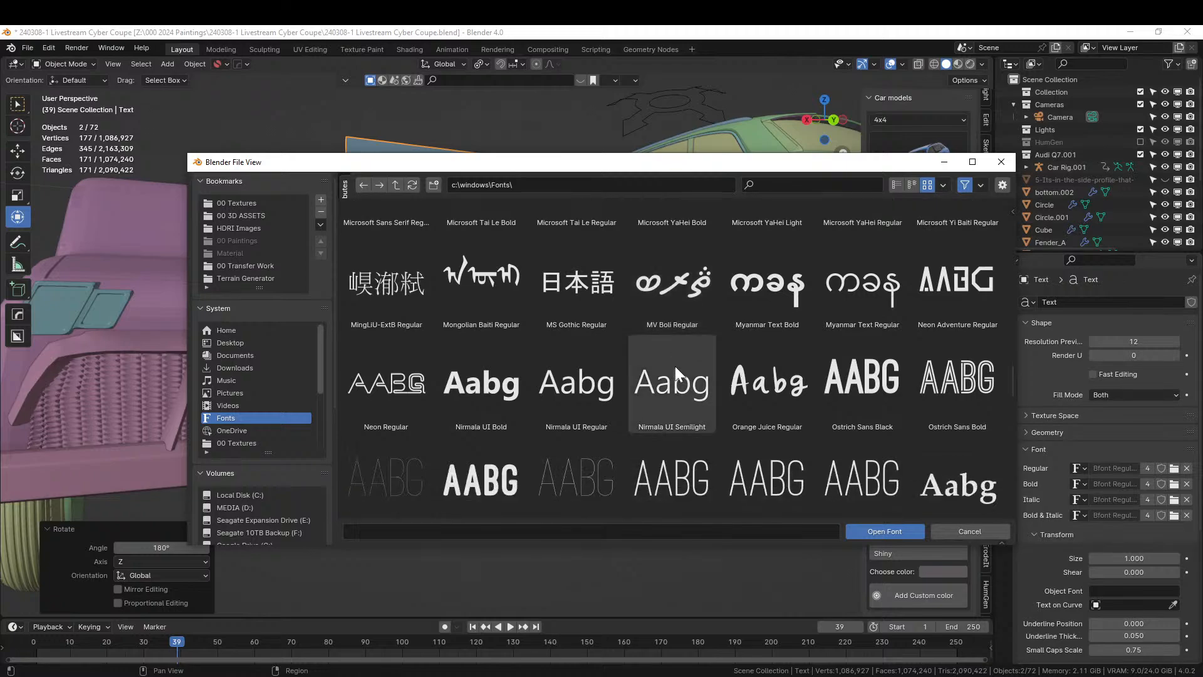
scroll(675, 366, down, 8)
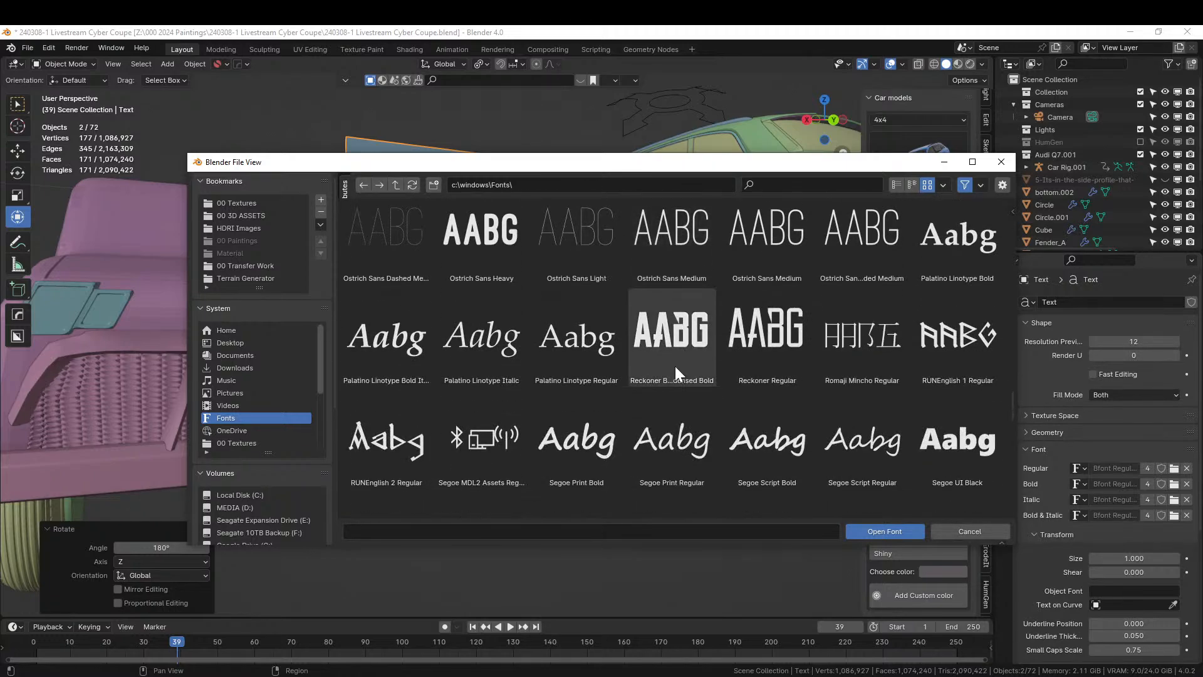
scroll(674, 366, down, 8)
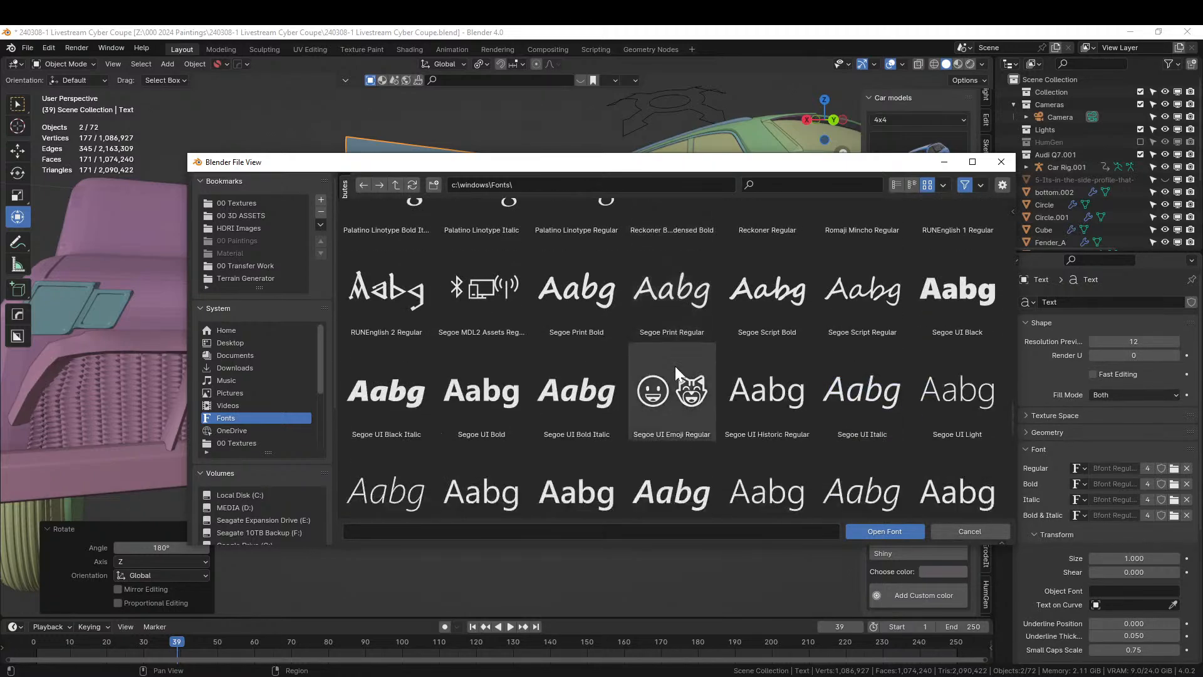
scroll(675, 366, down, 8)
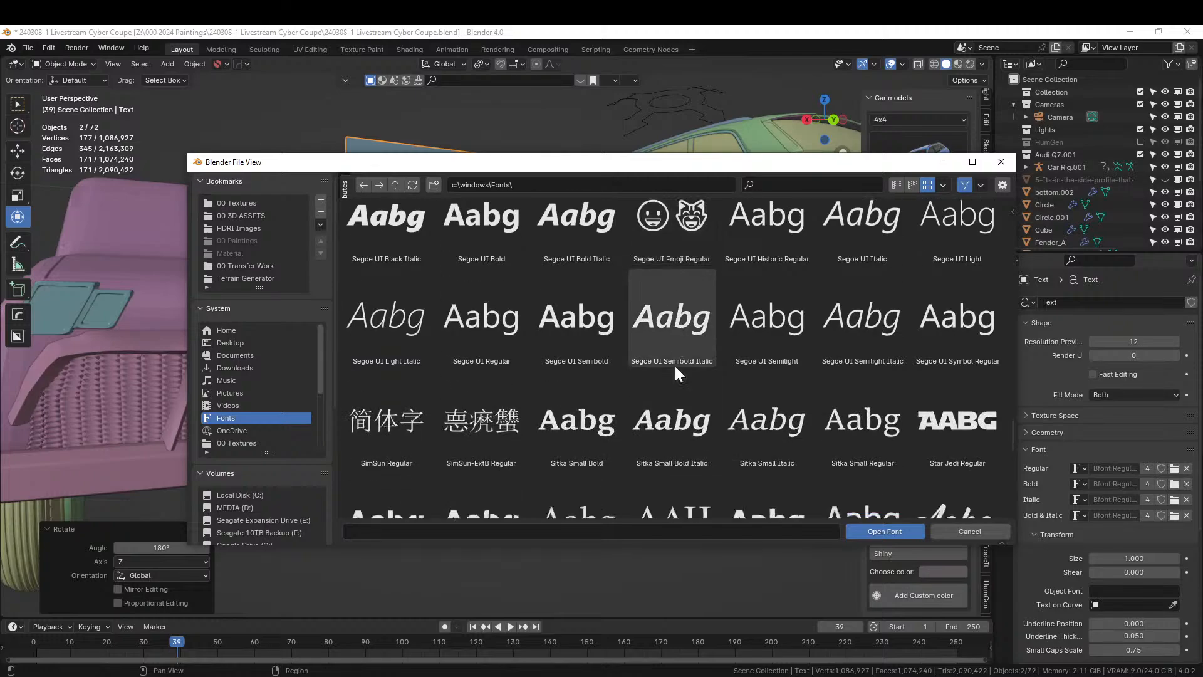
scroll(675, 365, down, 4)
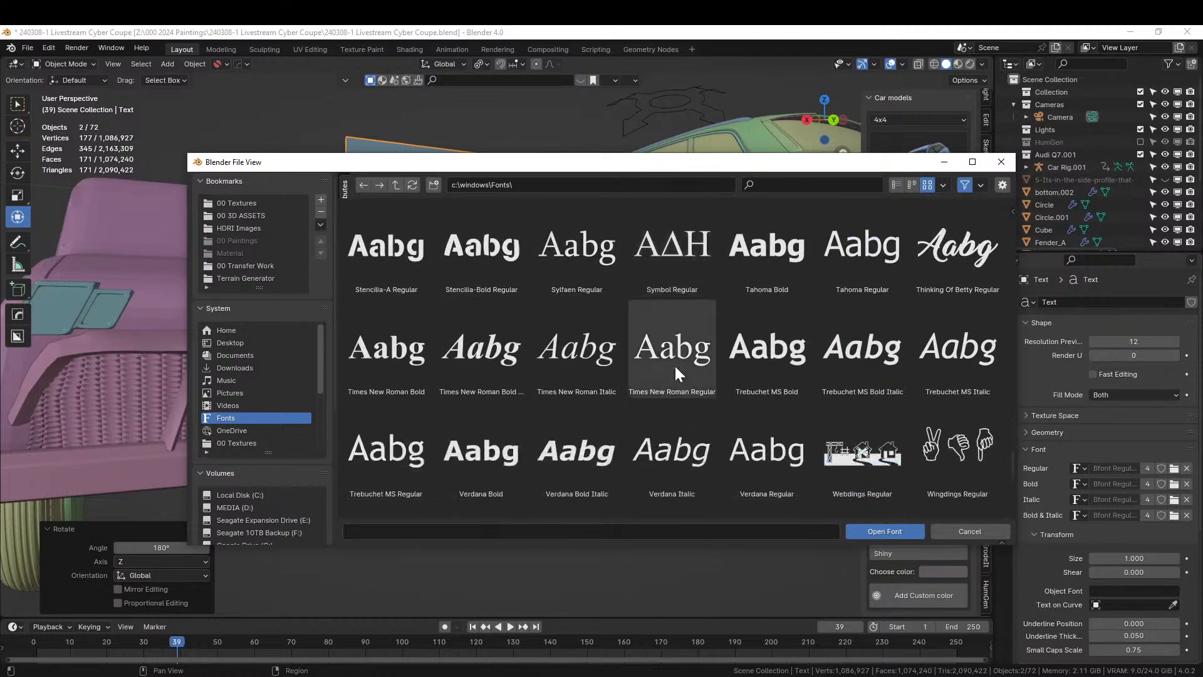
scroll(674, 366, down, 3)
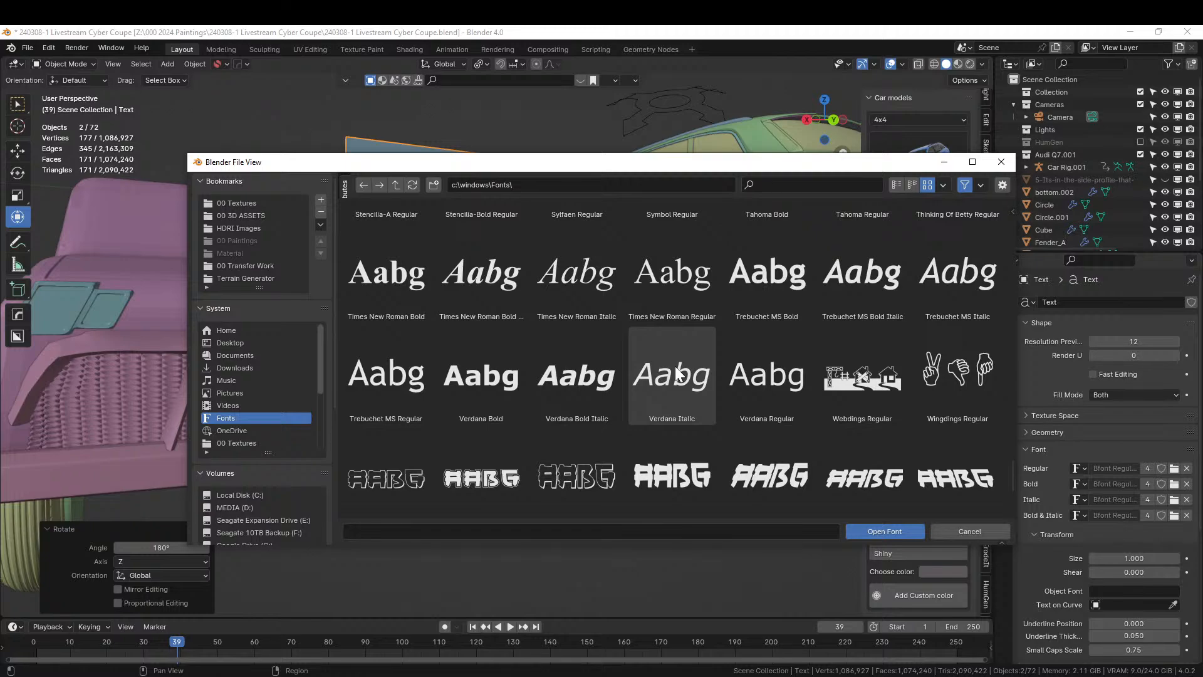
scroll(677, 373, down, 5)
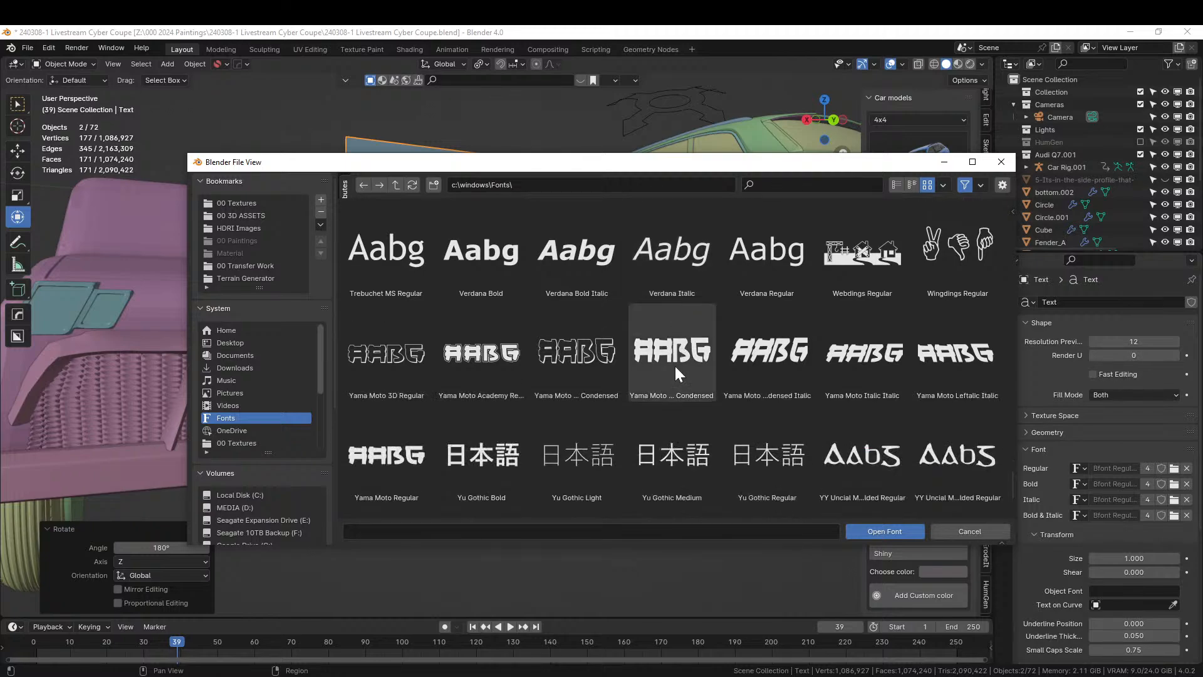
scroll(675, 366, down, 3)
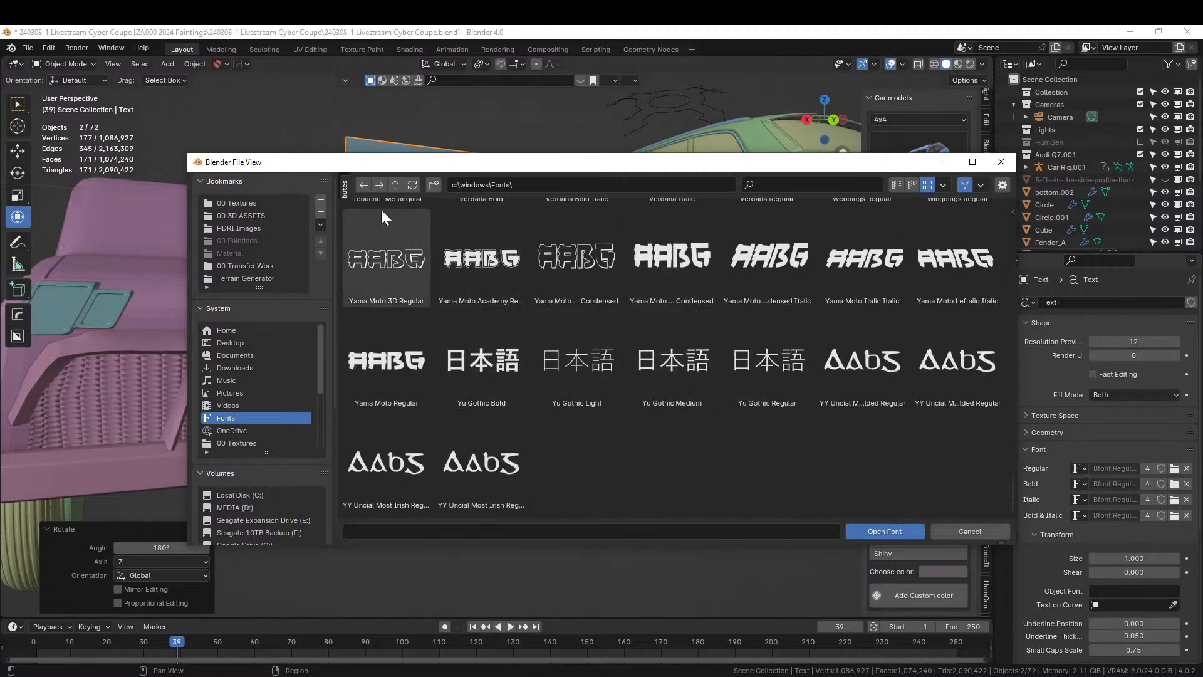
Return the font browser to the user font folder and compare its typefaces for the bumper emblem
click(358, 186)
click(358, 185)
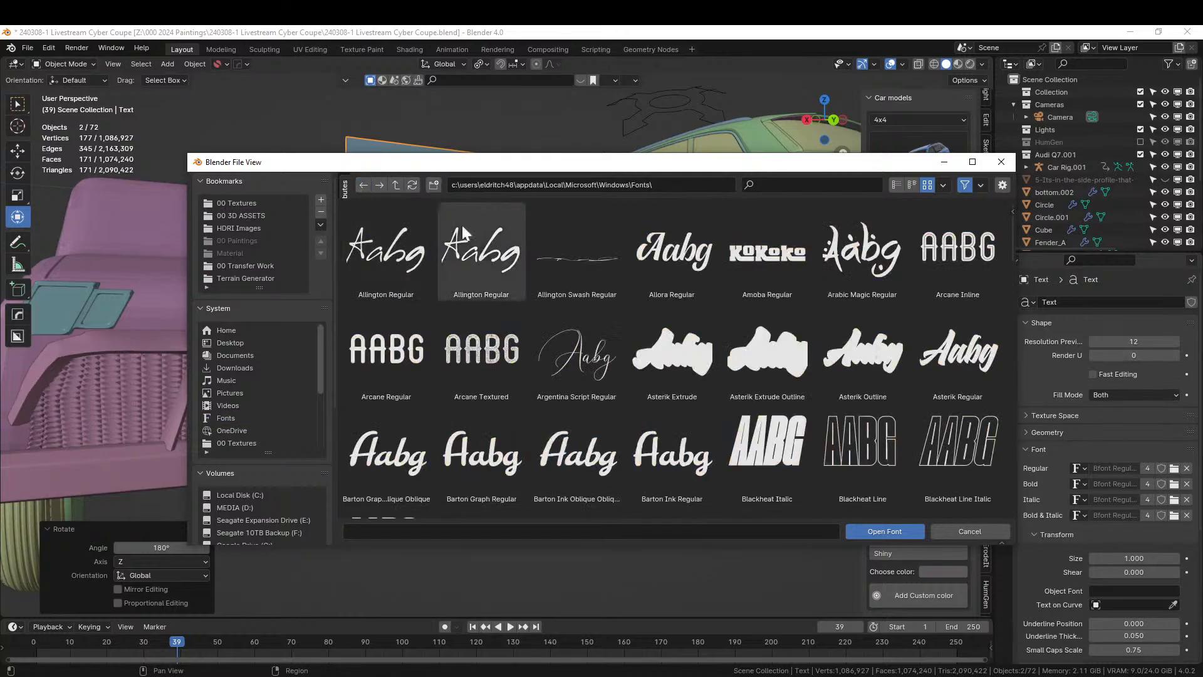
scroll(657, 314, down, 3)
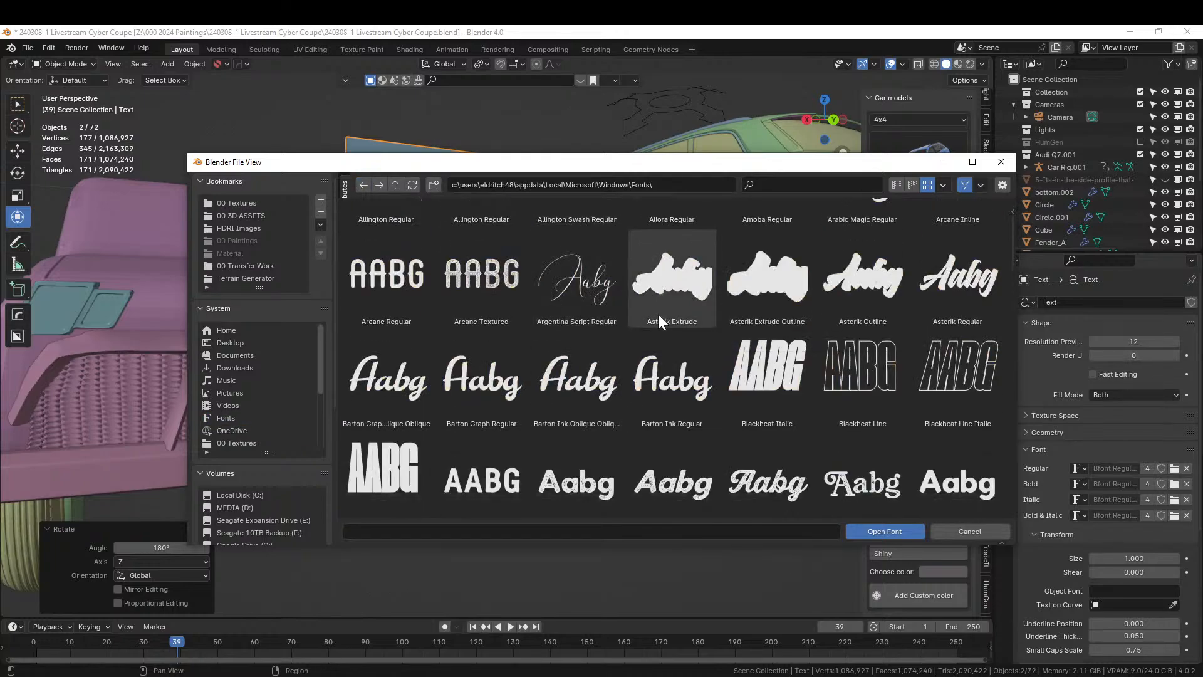
scroll(657, 313, down, 3)
scroll(658, 313, down, 9)
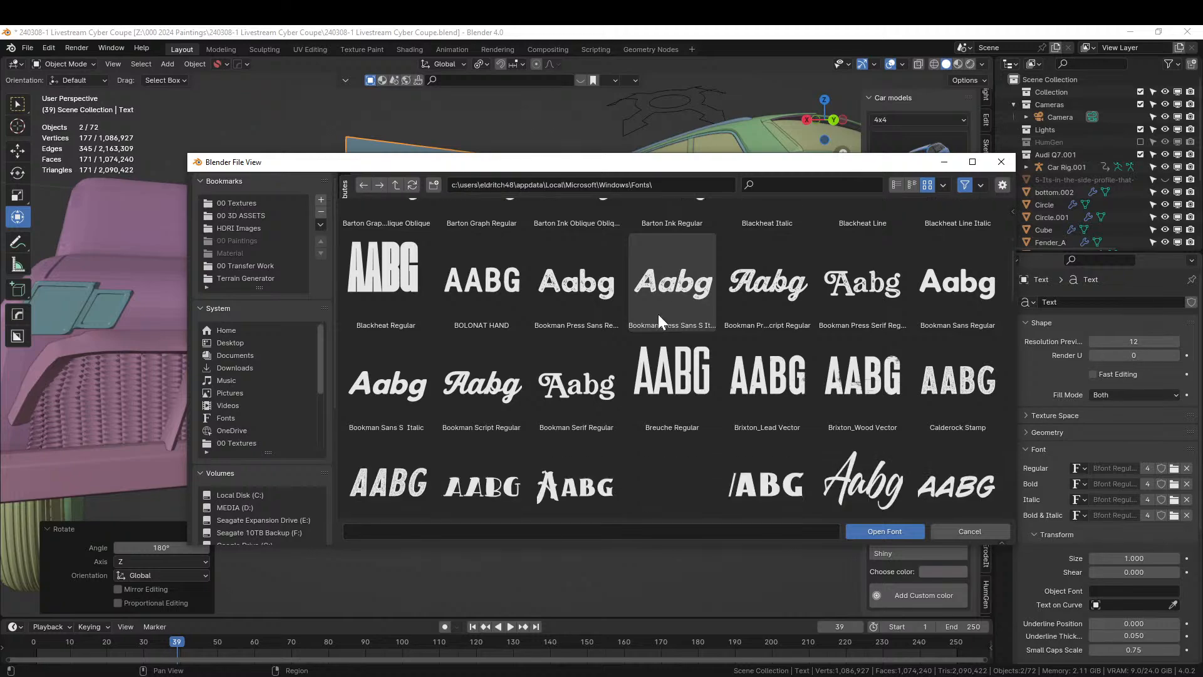
scroll(656, 312, down, 9)
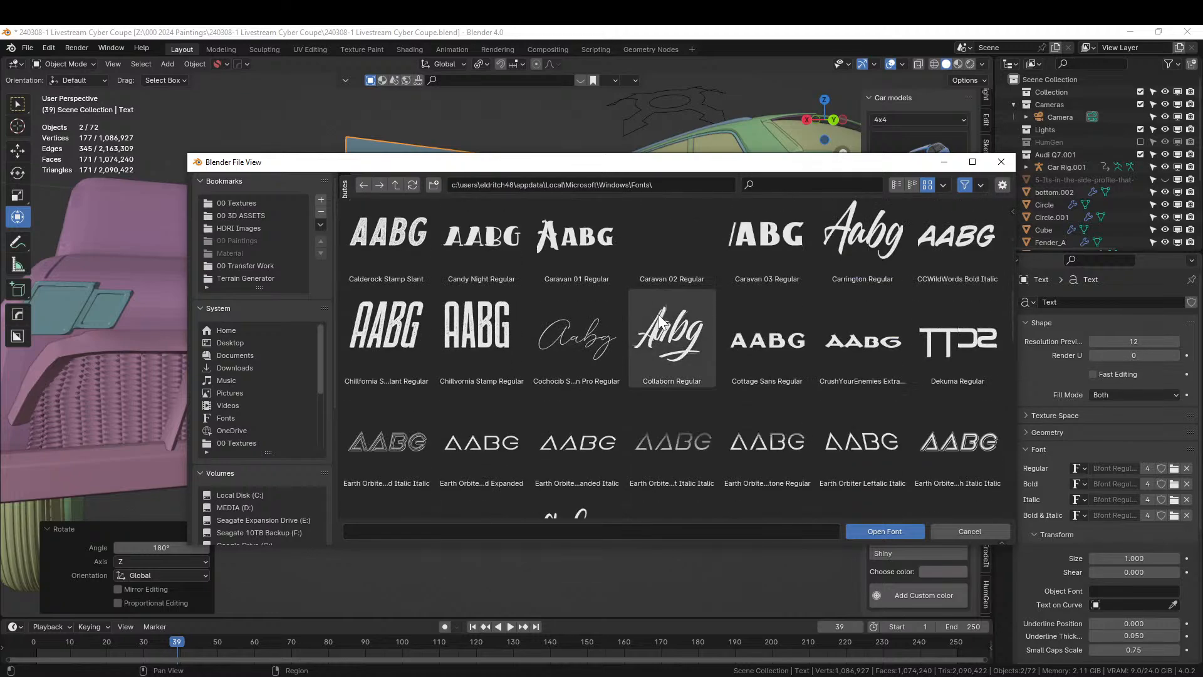
scroll(657, 312, down, 7)
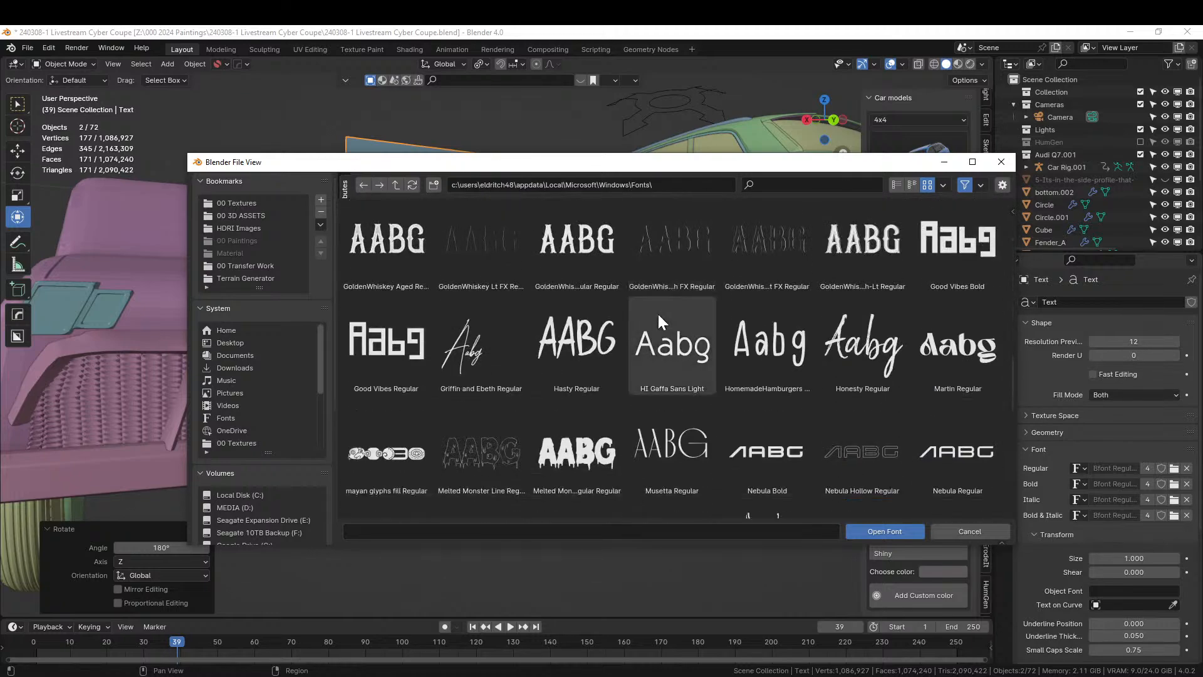
scroll(657, 312, down, 9)
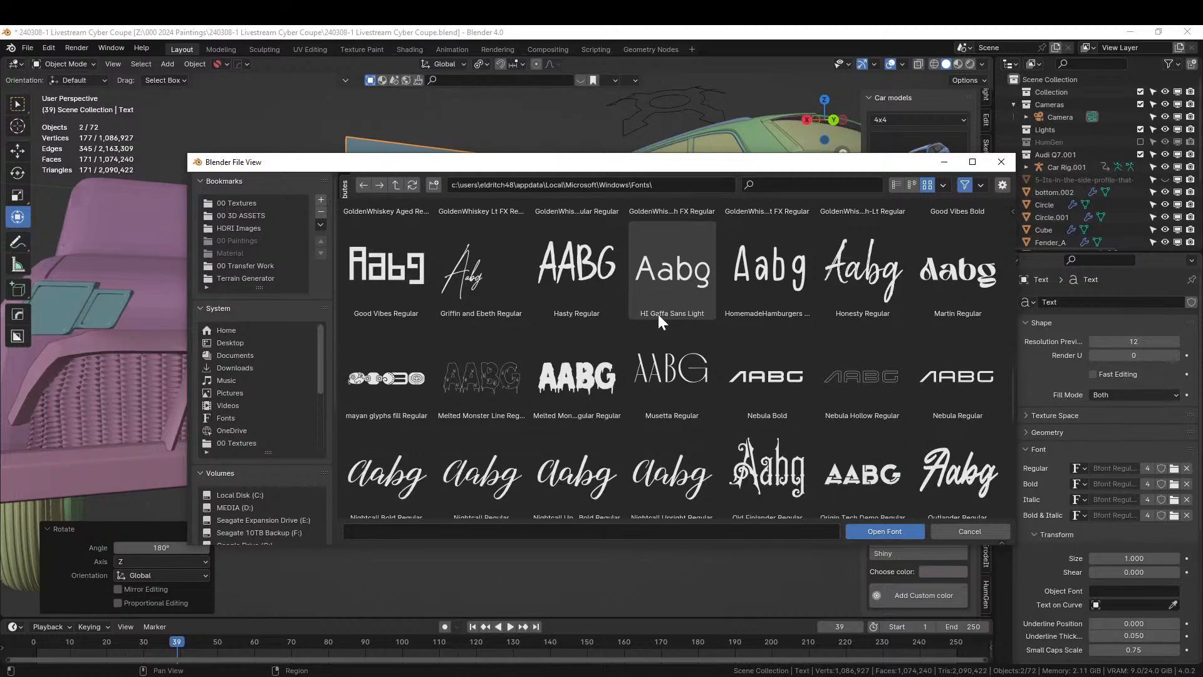
scroll(658, 313, down, 8)
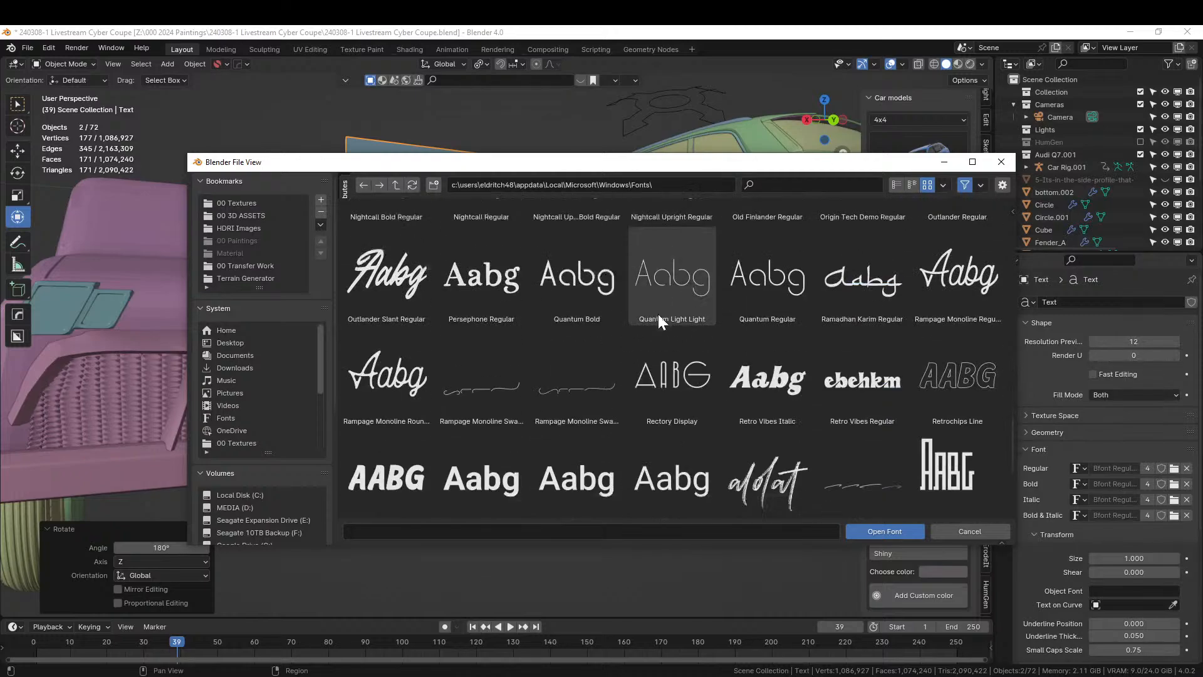
scroll(658, 314, down, 3)
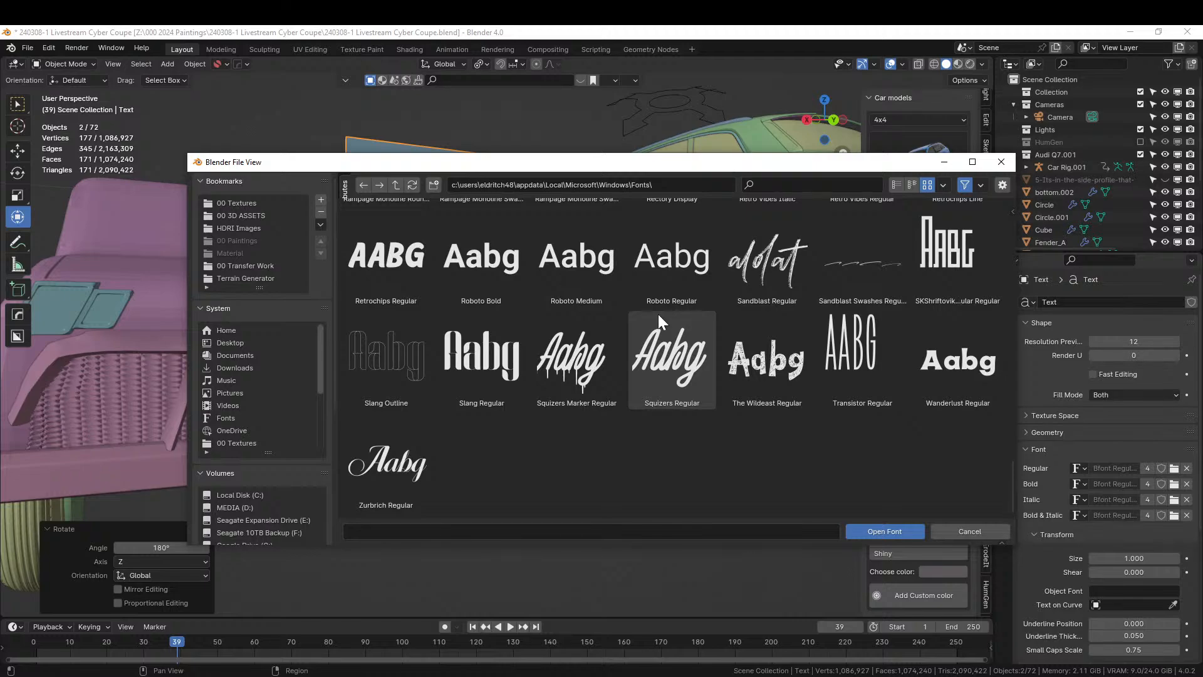
scroll(658, 314, up, 3)
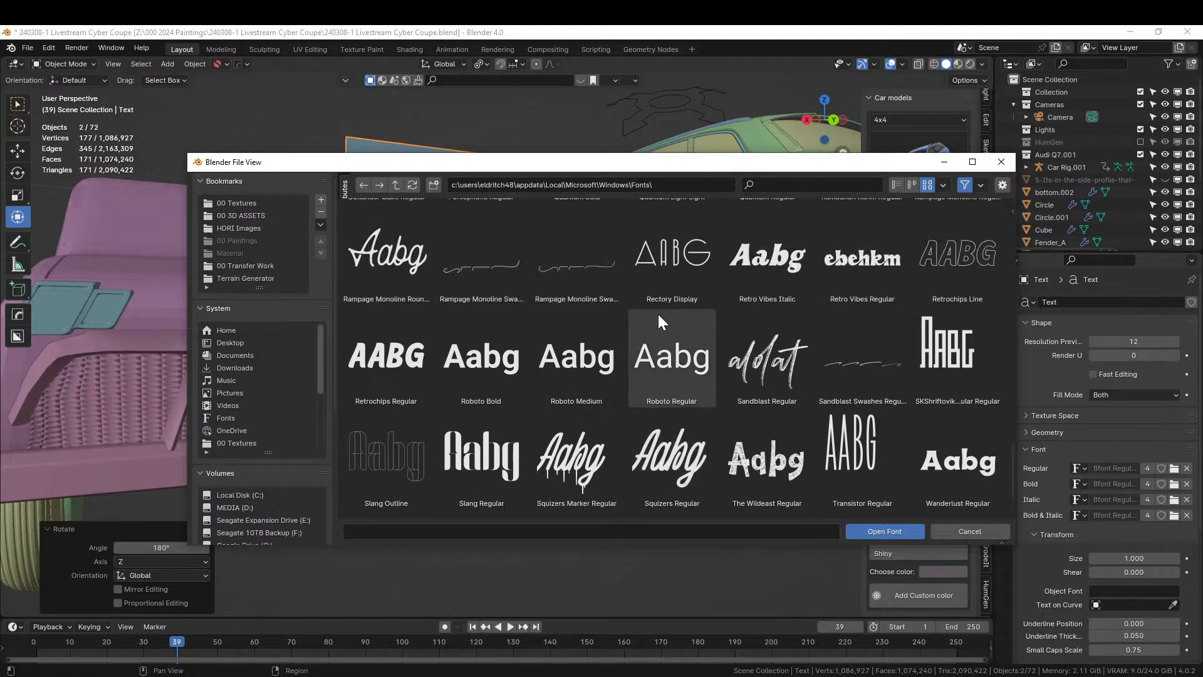
scroll(658, 314, up, 8)
scroll(658, 313, up, 3)
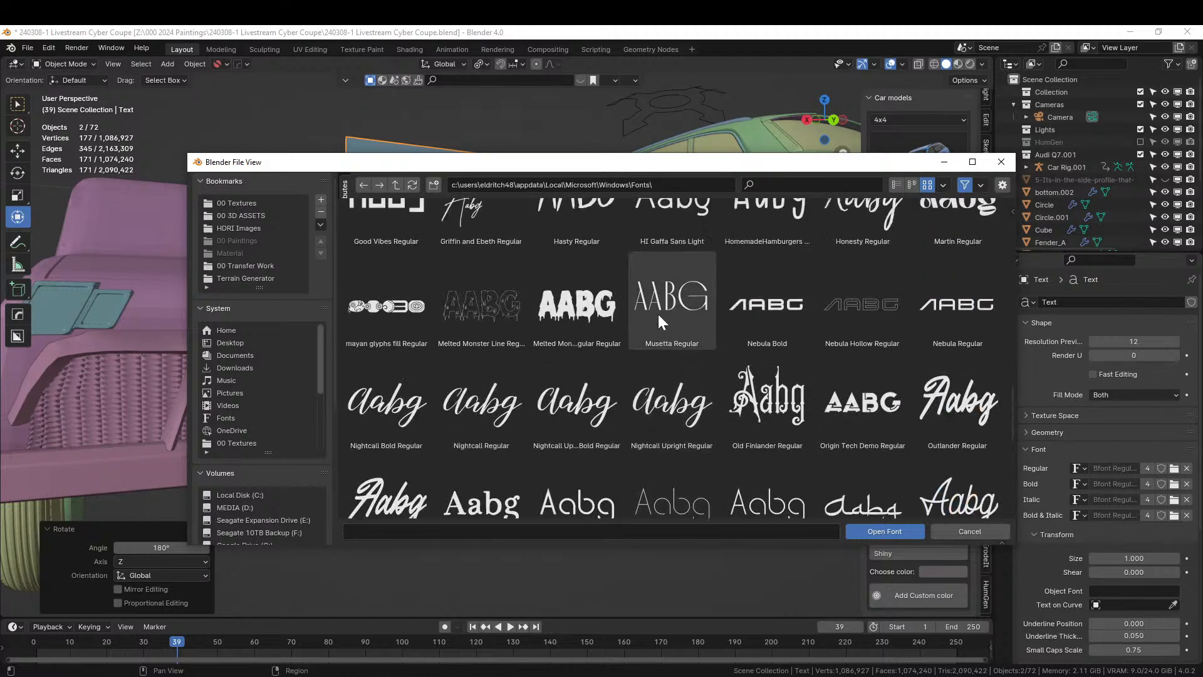
scroll(656, 312, up, 2)
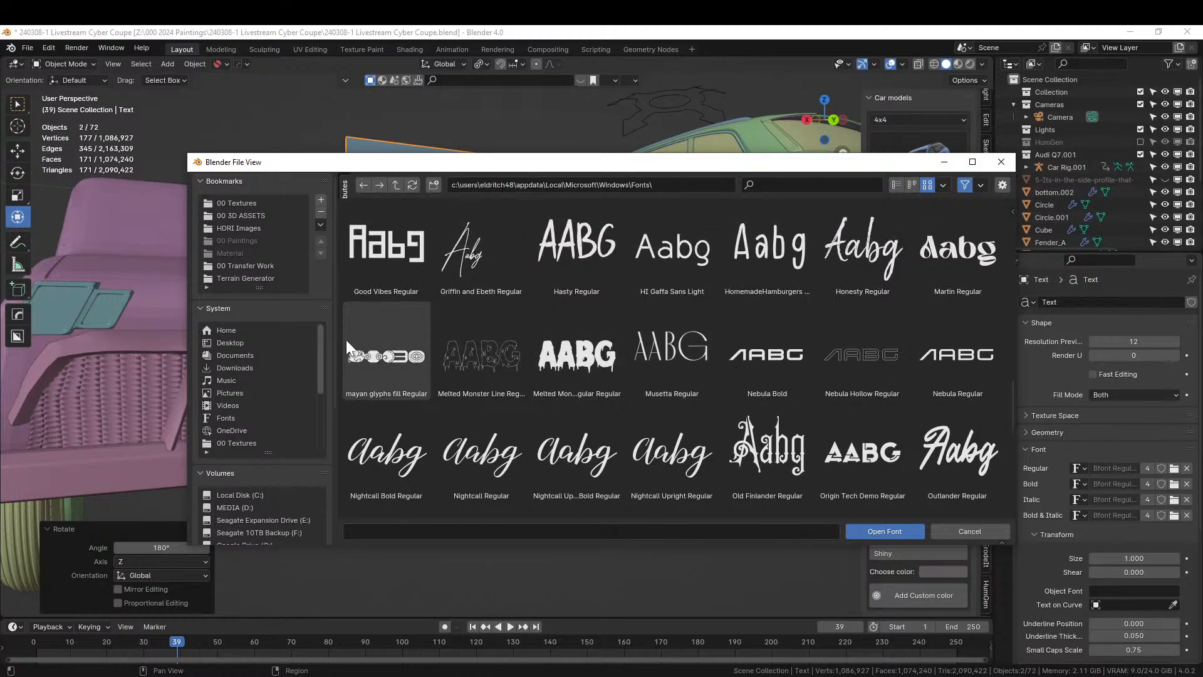
Load mayanglyphsfill-Regular.ttf as the regular font of the text object
click(376, 349)
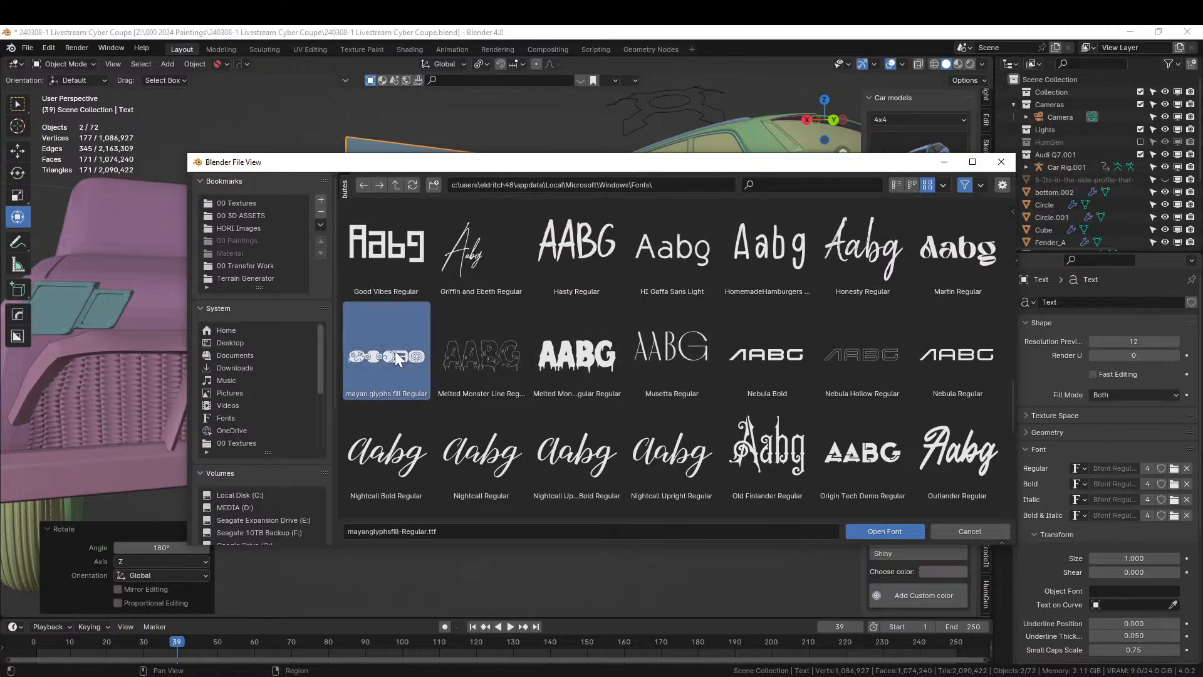
click(877, 530)
middle_drag(766, 446, 349, 494)
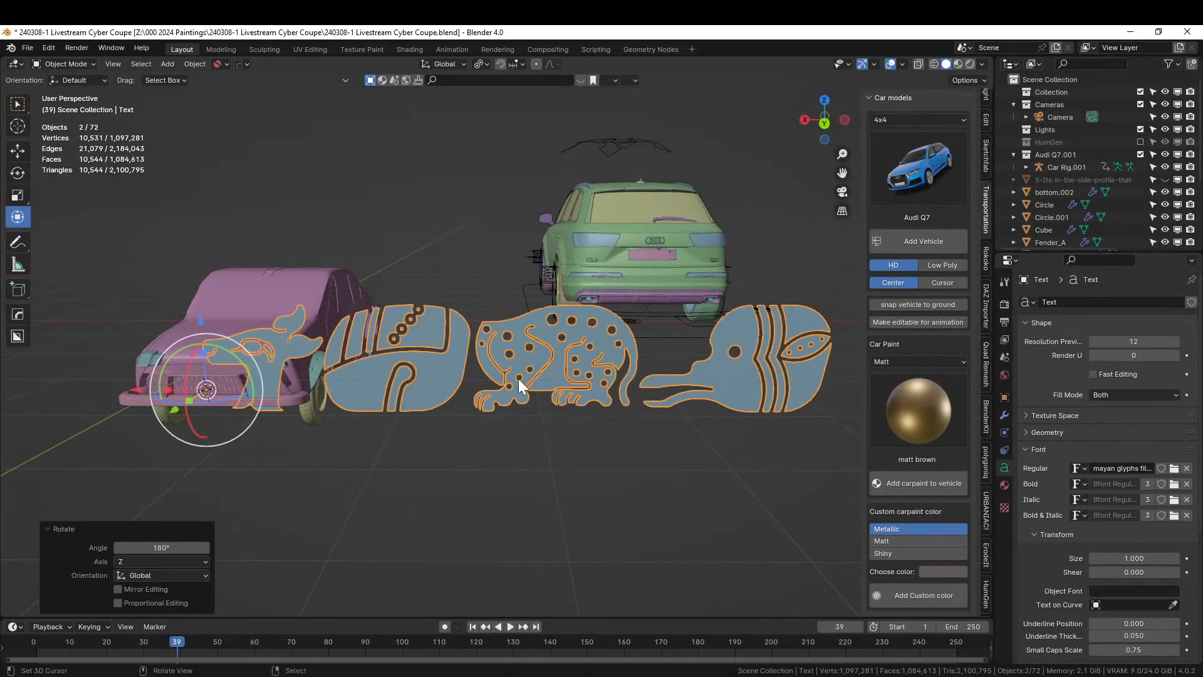
Delete the last three characters of the text, keeping only the first animal-head glyph
key(Tab)
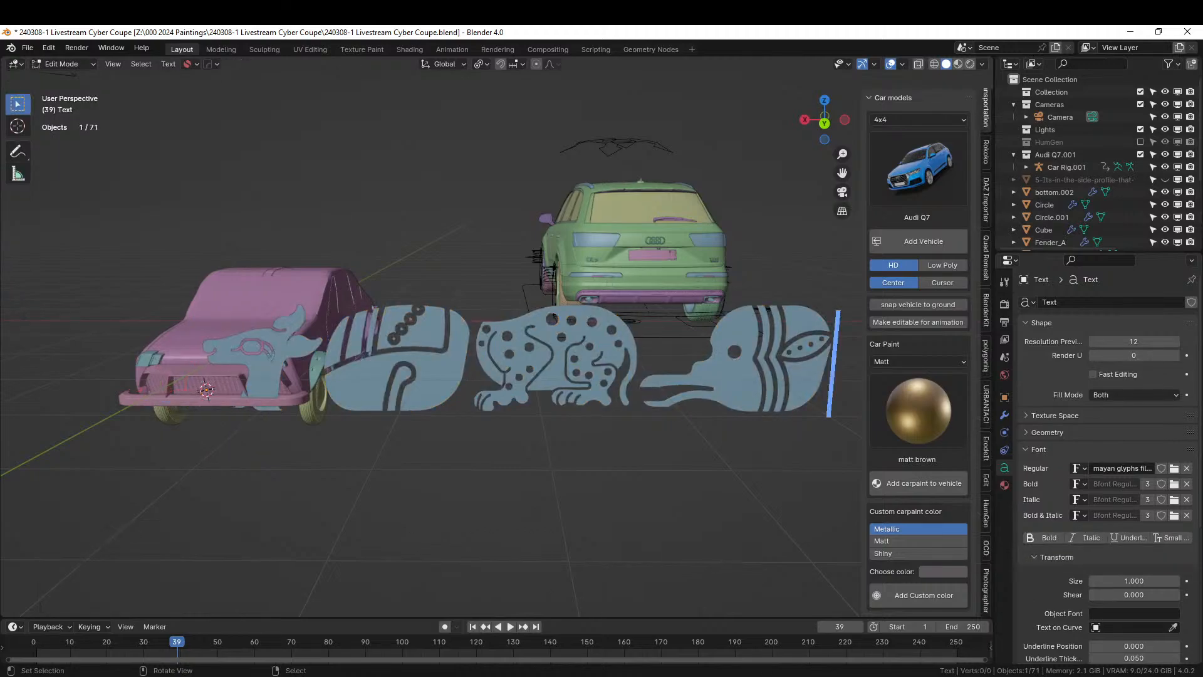
key(BackSpace)
key(BackSpace)
key(BackSpace)
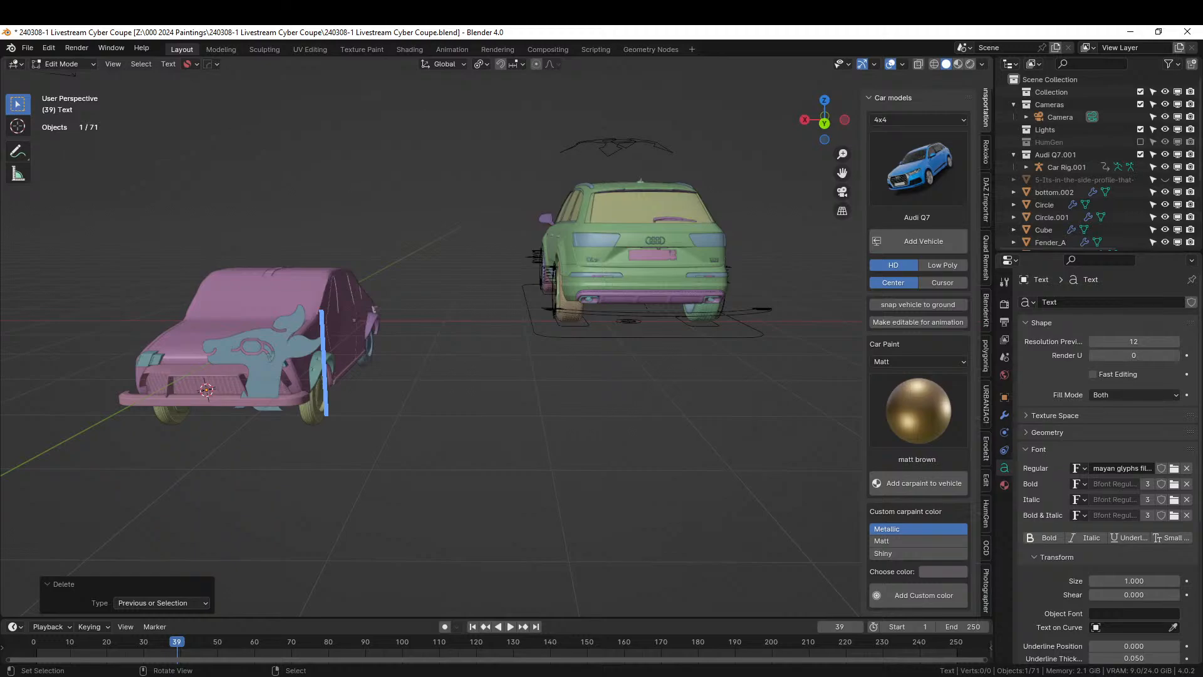
key(Tab)
Scale the animal-head glyph uniformly to about 0.158 so it fits in front of the grille
scroll(472, 405, up, 3)
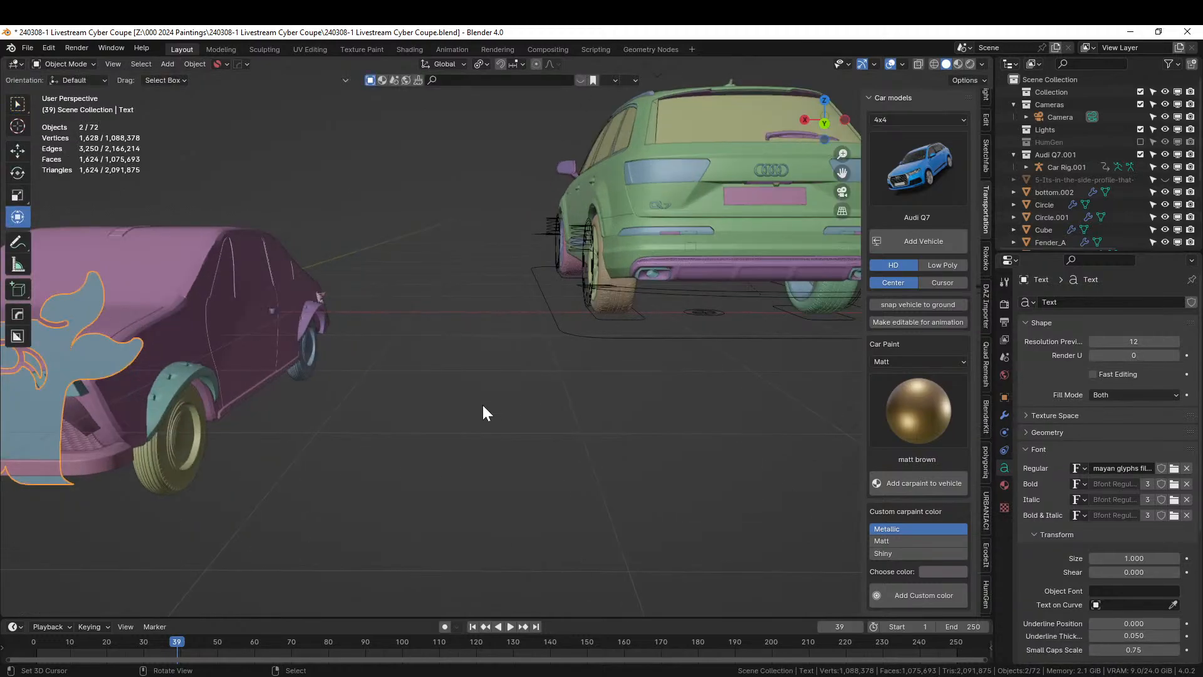
shift+middle_drag(482, 403, 852, 382)
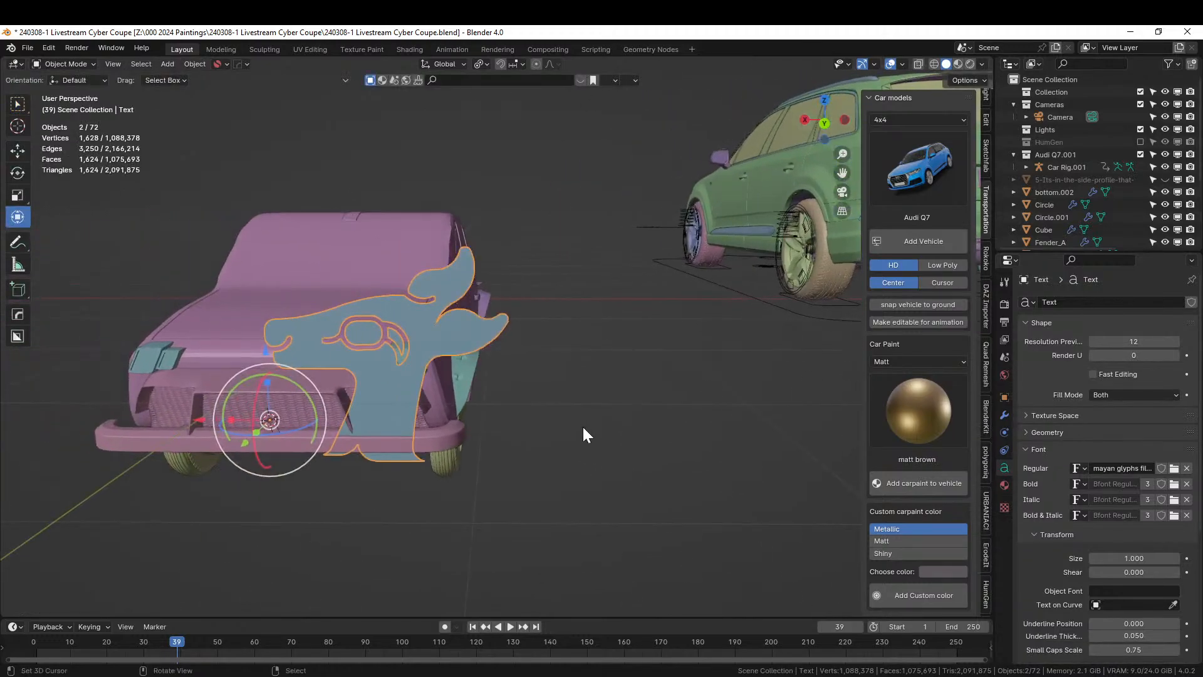
key(s)
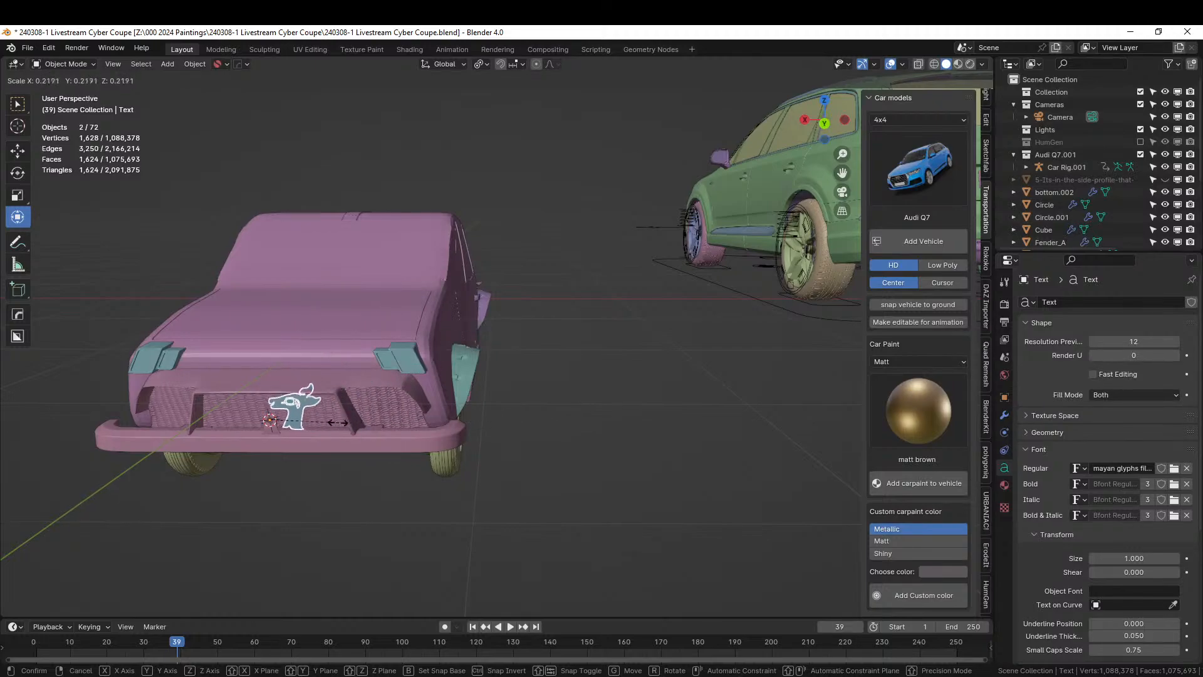
click(318, 425)
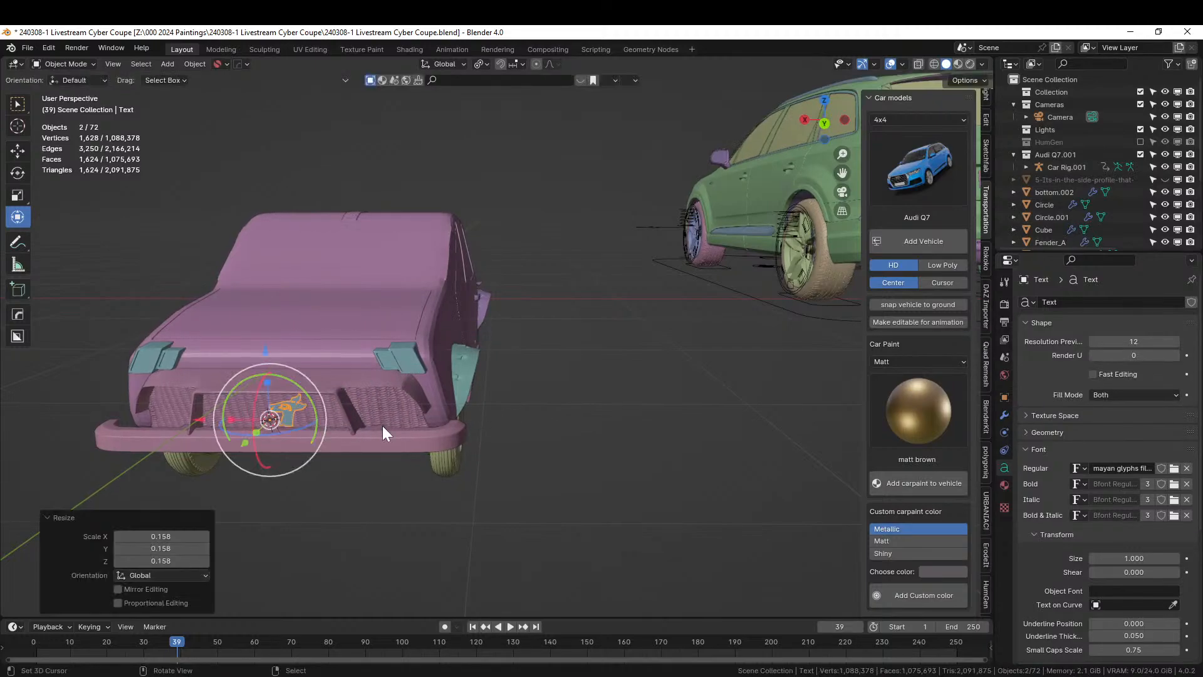
Convert the animal-head text object to a mesh
key(KP_Decimal)
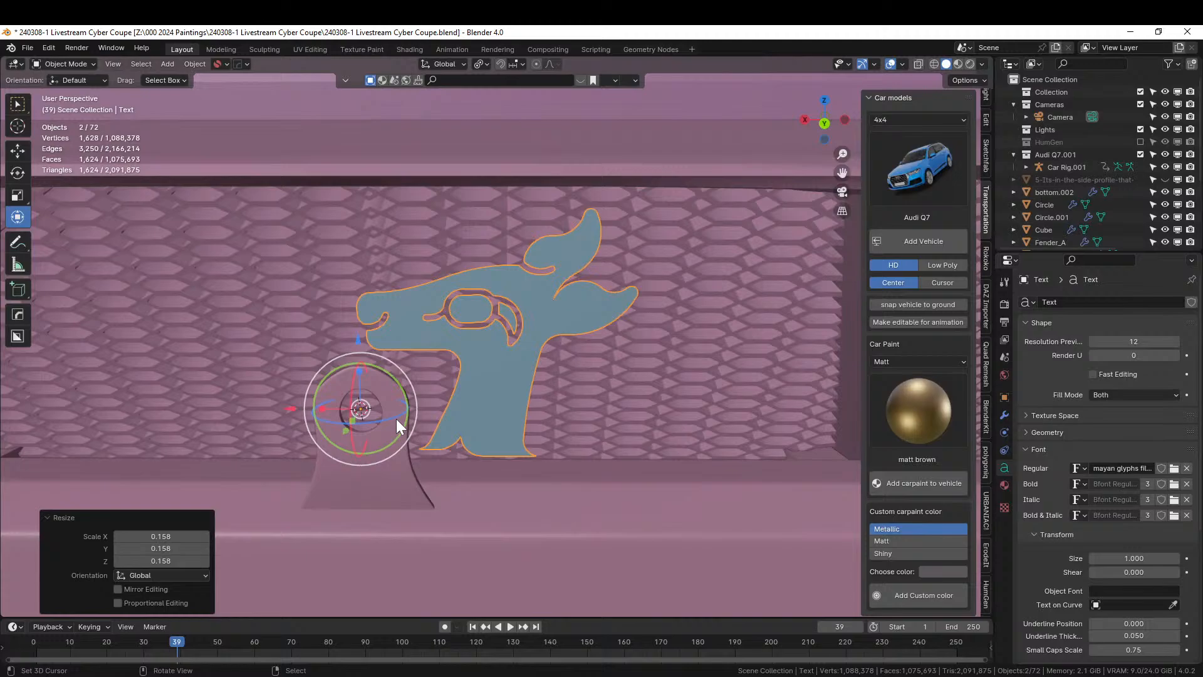
middle_drag(396, 418, 490, 425)
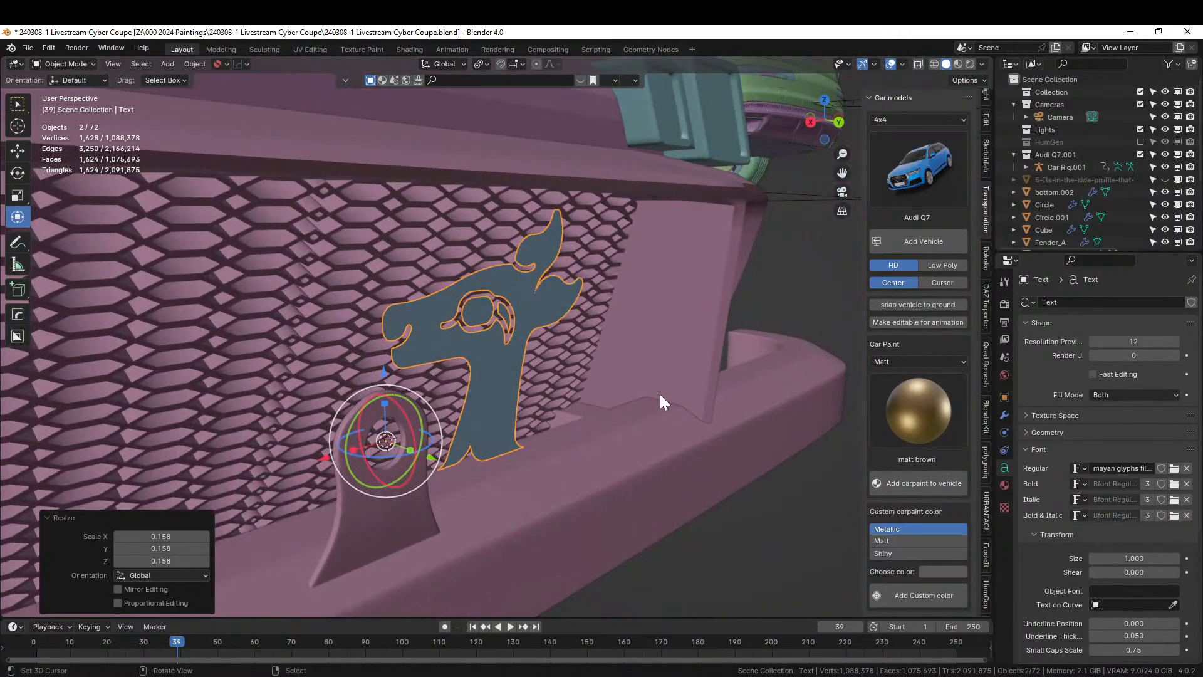
middle_drag(663, 397, 629, 406)
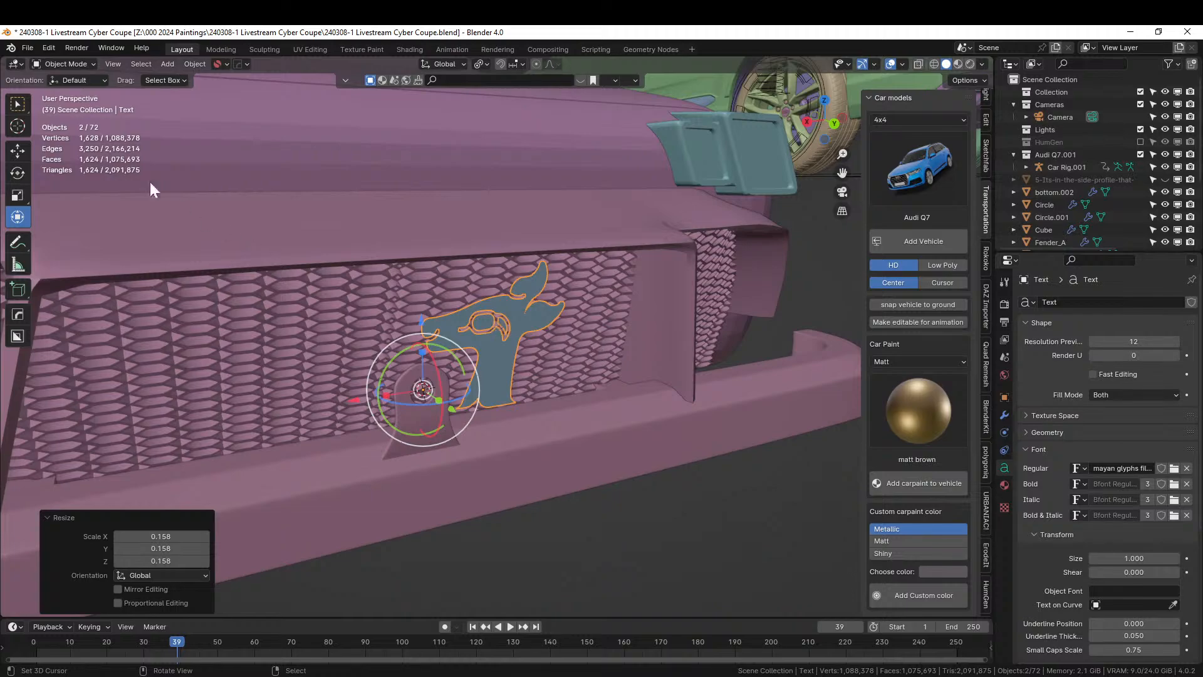
click(195, 64)
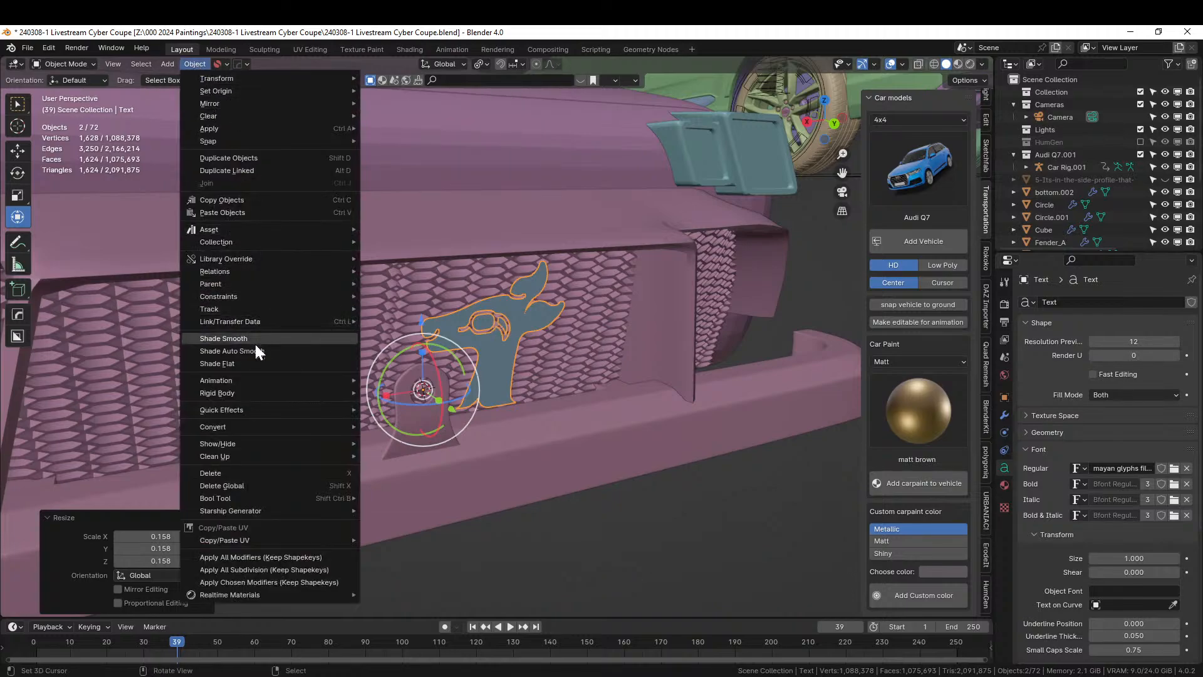
mouse_move(255, 422)
click(394, 441)
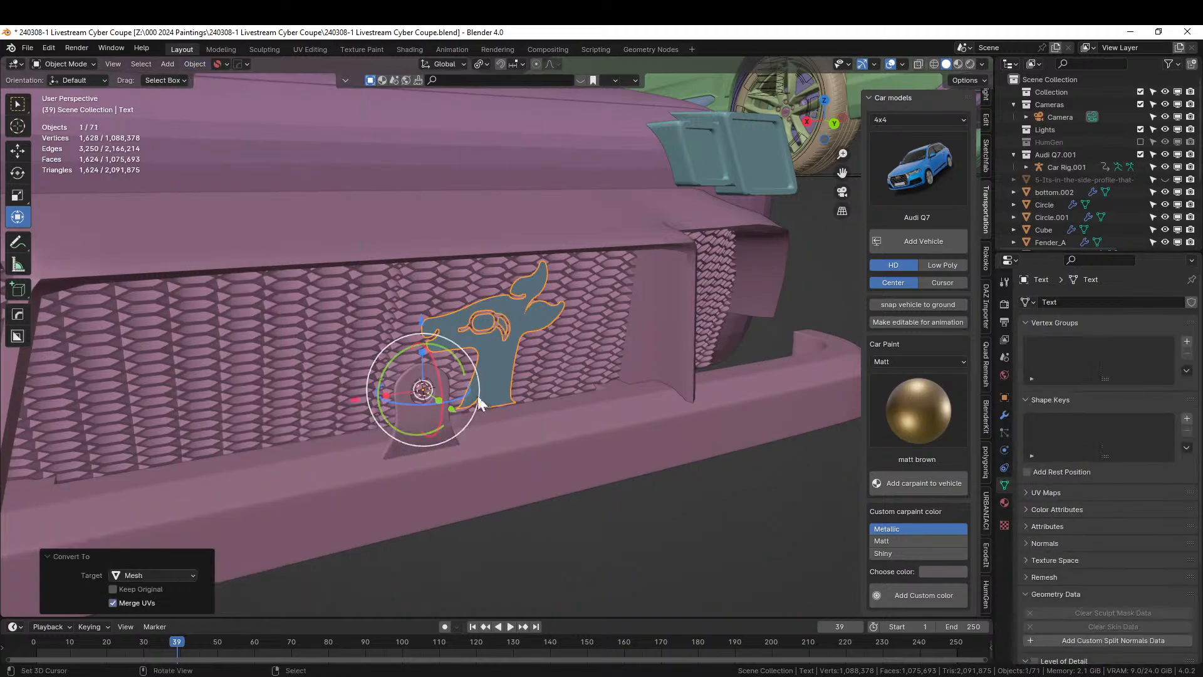
Set the emblem's origin to the 3D cursor and centre its geometry on that origin
click(196, 64)
mouse_move(242, 92)
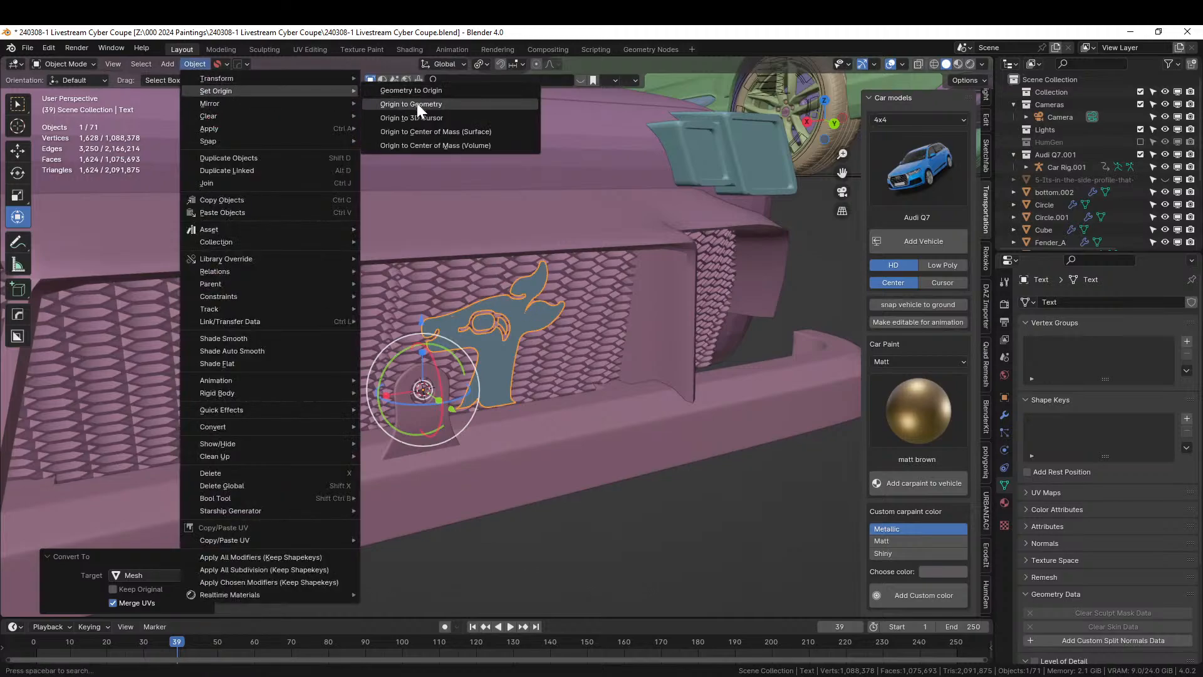
click(425, 117)
click(195, 65)
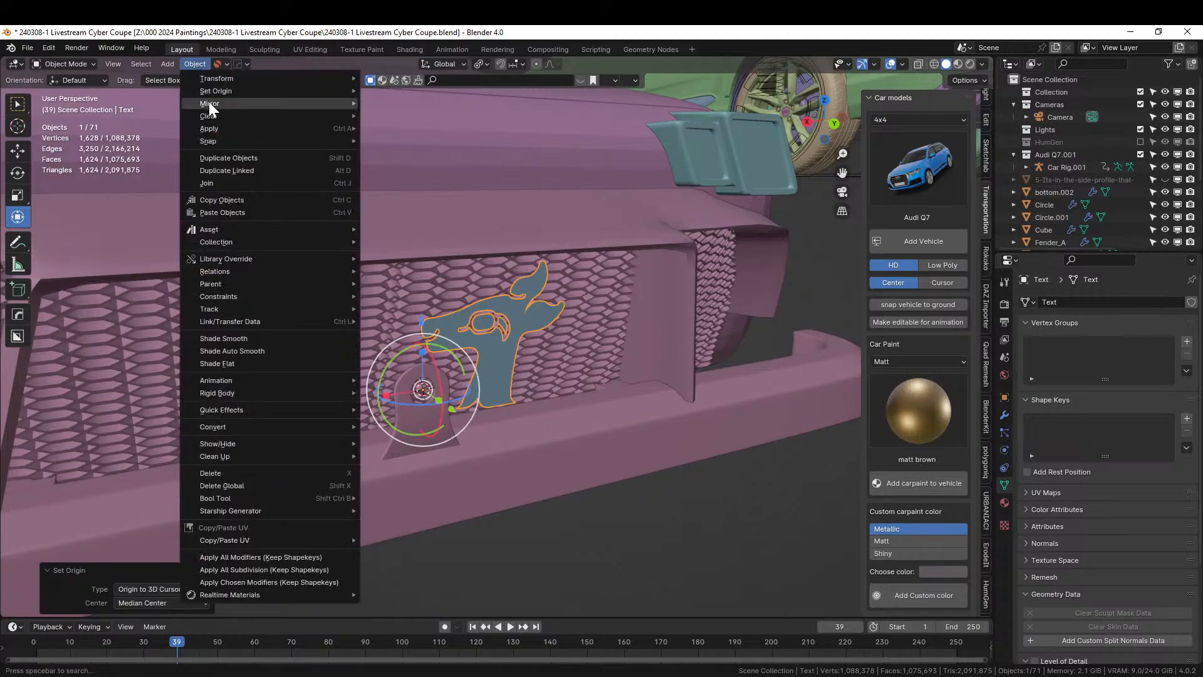
mouse_move(214, 89)
click(426, 89)
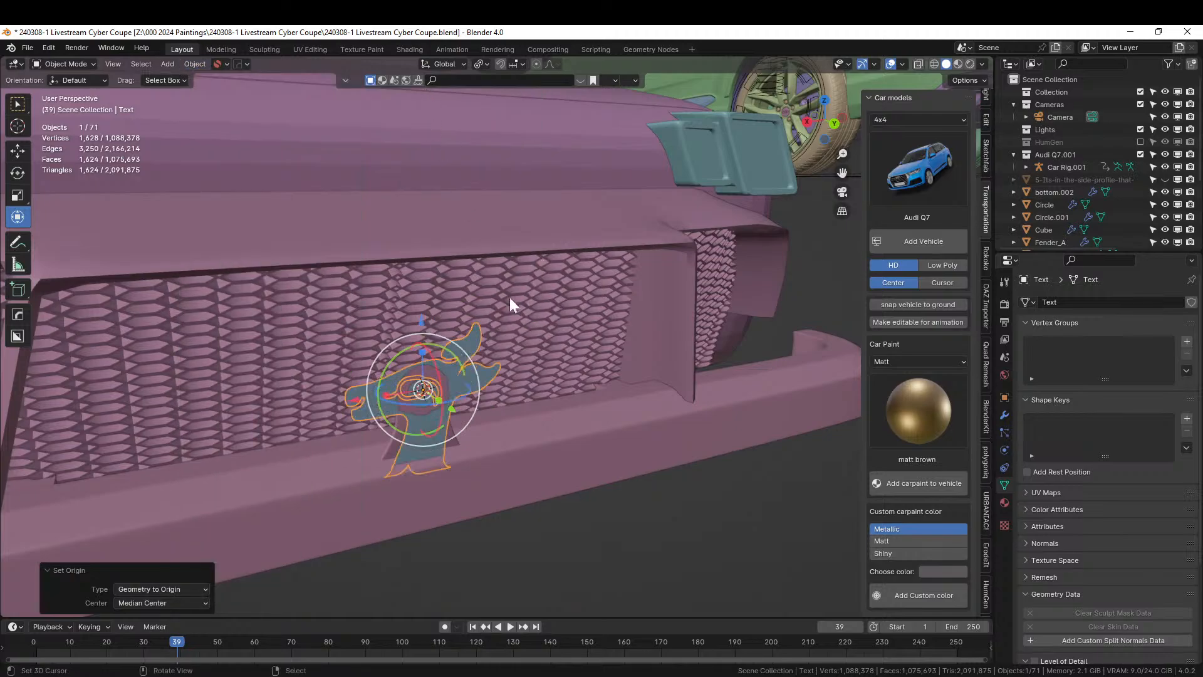
Move the emblem about 0.004 m along Y and raise it about 0.055 m along Z above the bumper stand
middle_drag(509, 297, 528, 422)
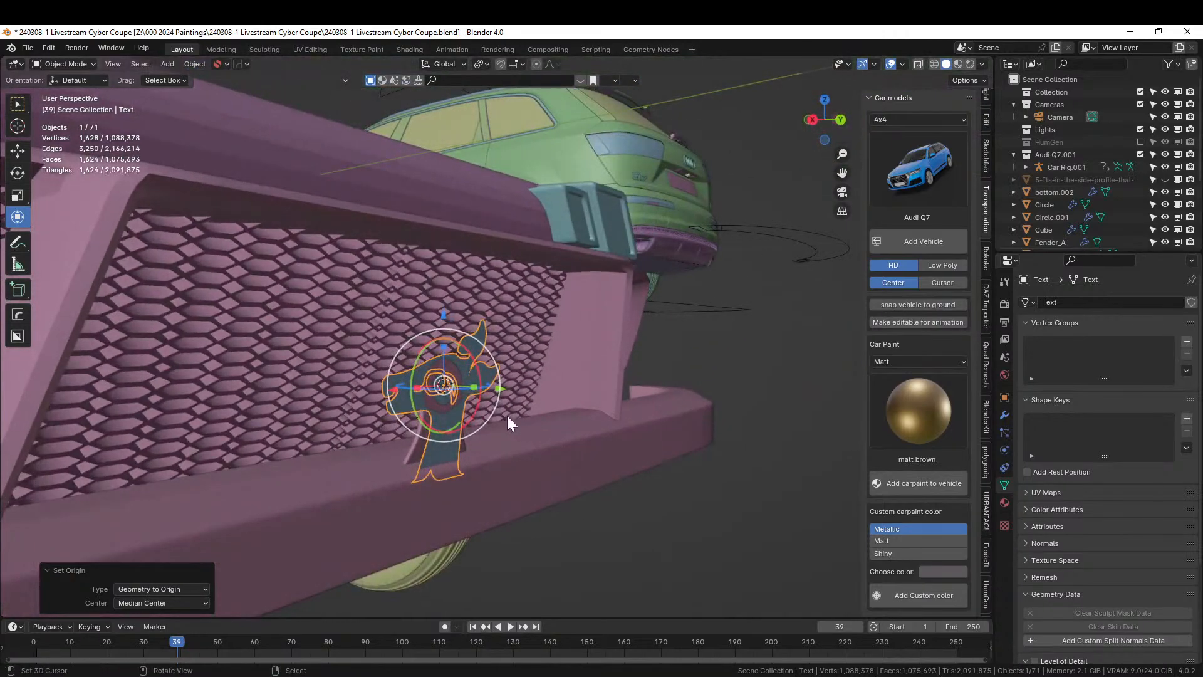
key(g)
click(510, 422)
key(g)
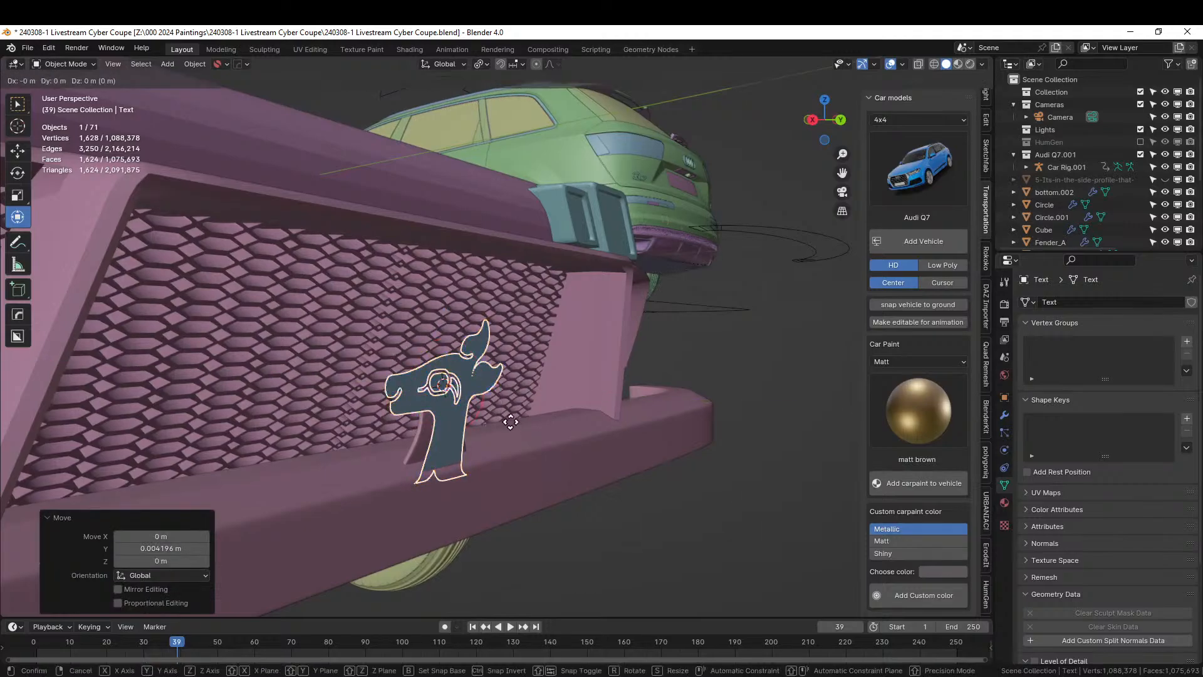
key(z)
click(506, 367)
Add a Solidify modifier with a thickness of about 0.069 to the emblem and open its modifier properties
middle_drag(506, 367, 359, 398)
scroll(450, 379, up, 3)
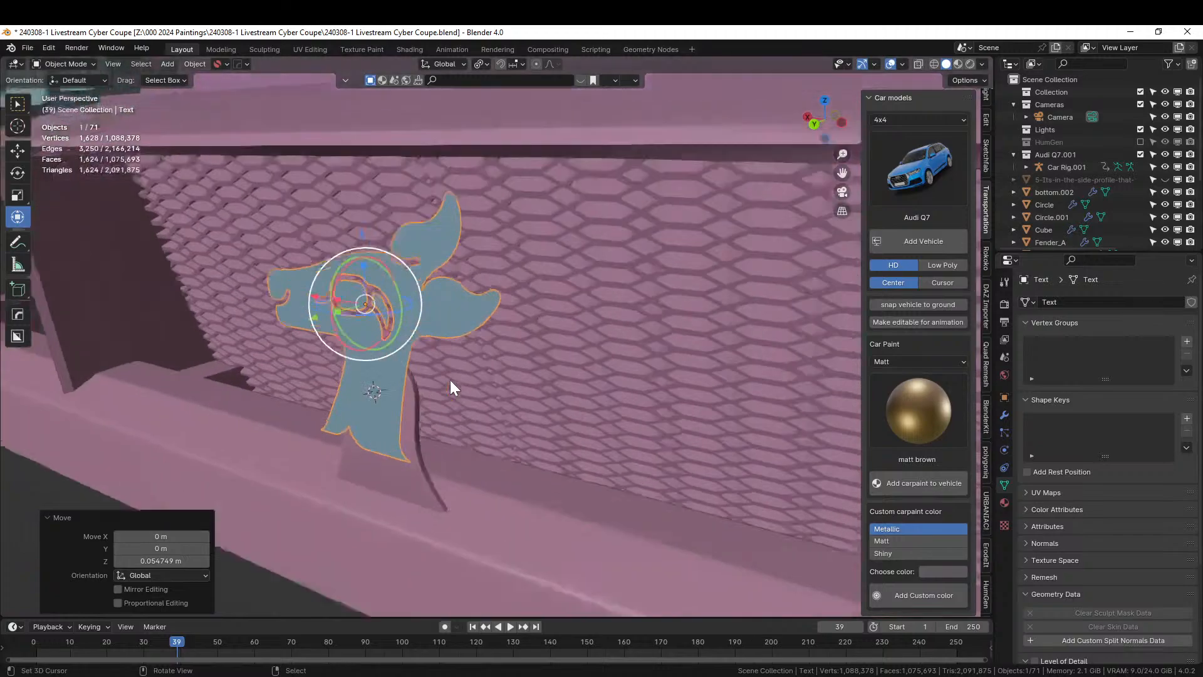
scroll(450, 380, up, 2)
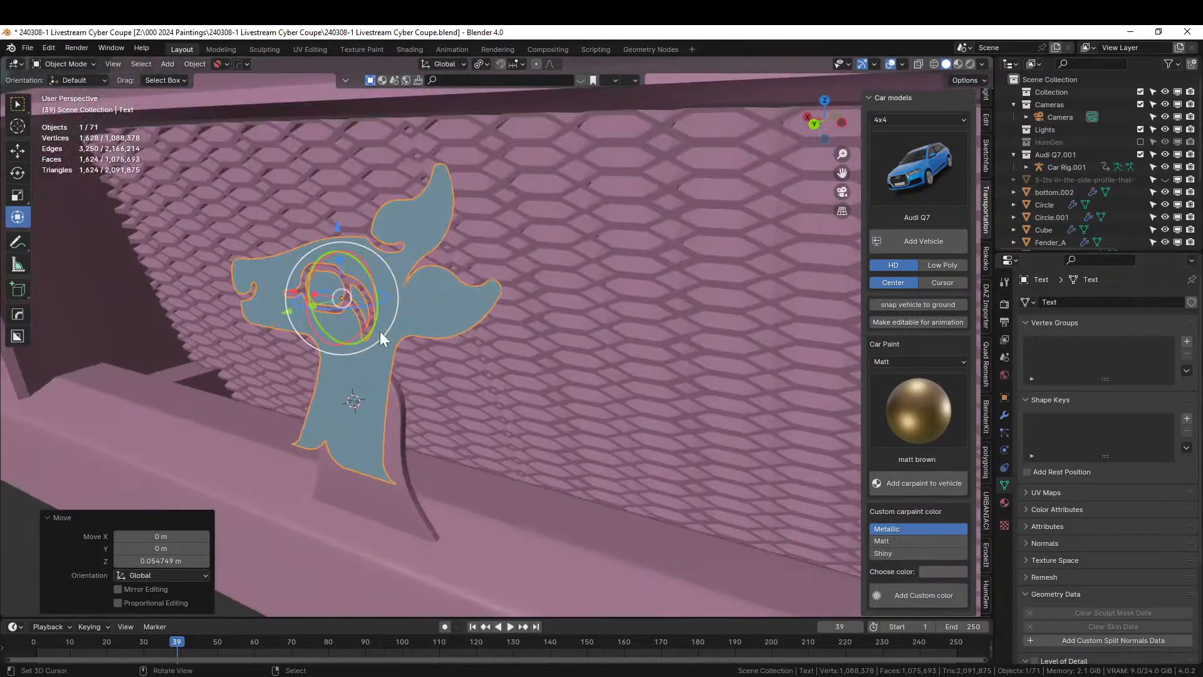
key(q)
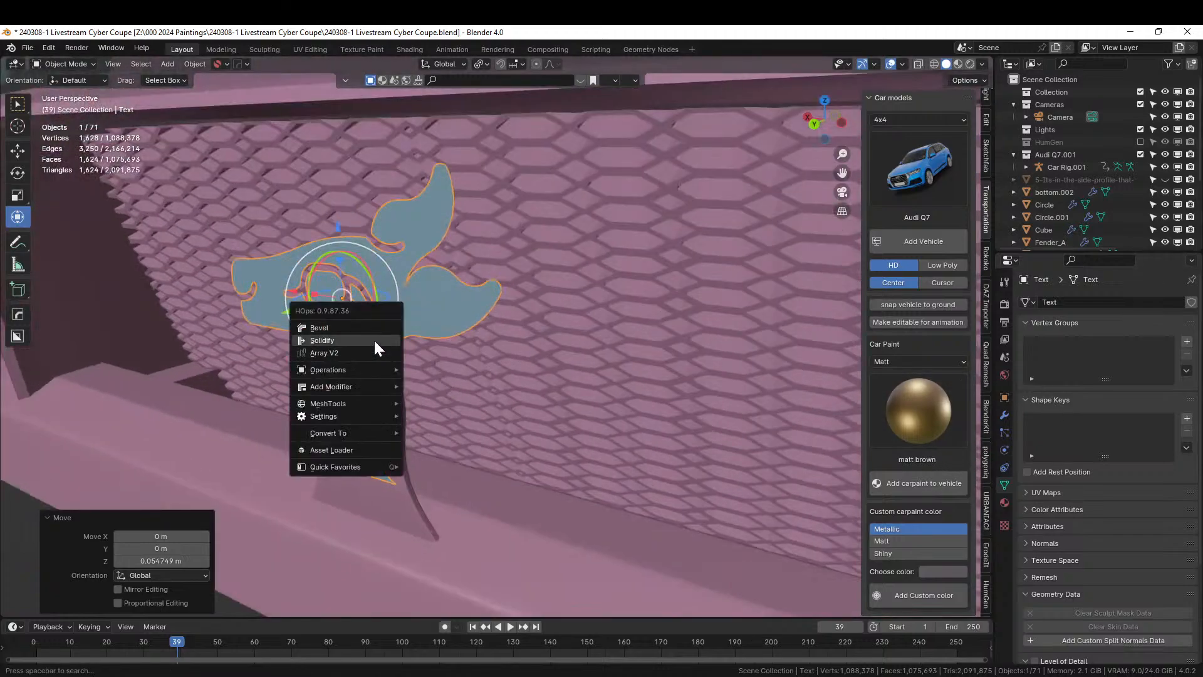
click(374, 340)
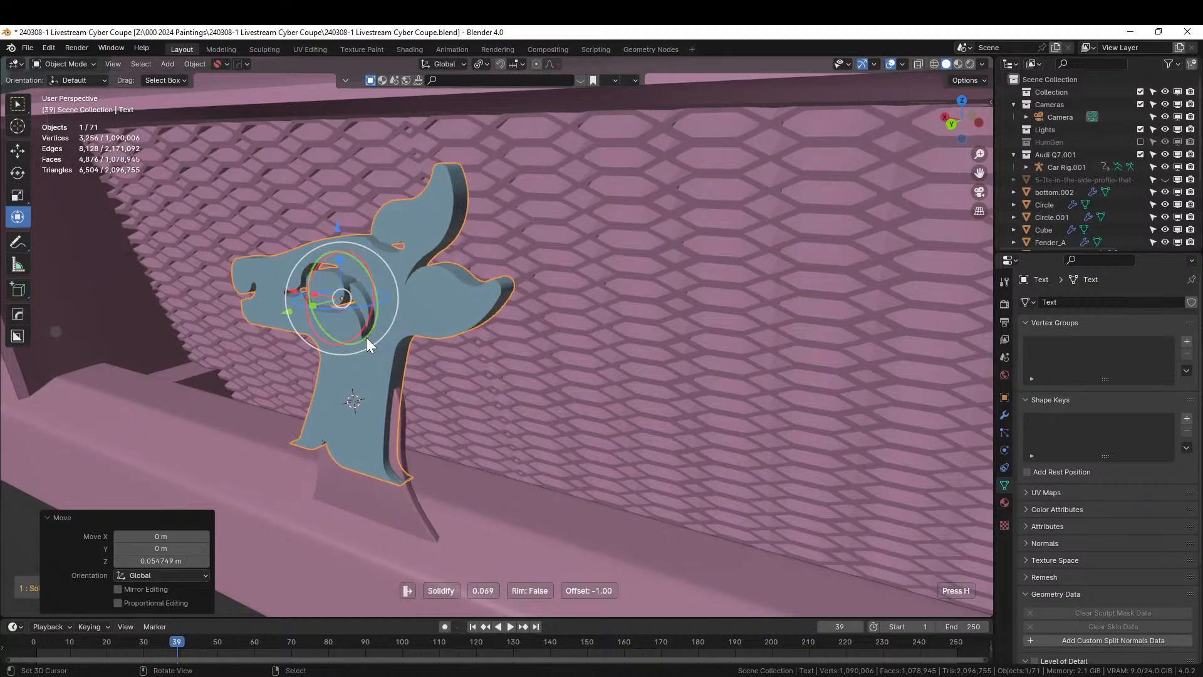
click(366, 337)
middle_drag(379, 337, 449, 342)
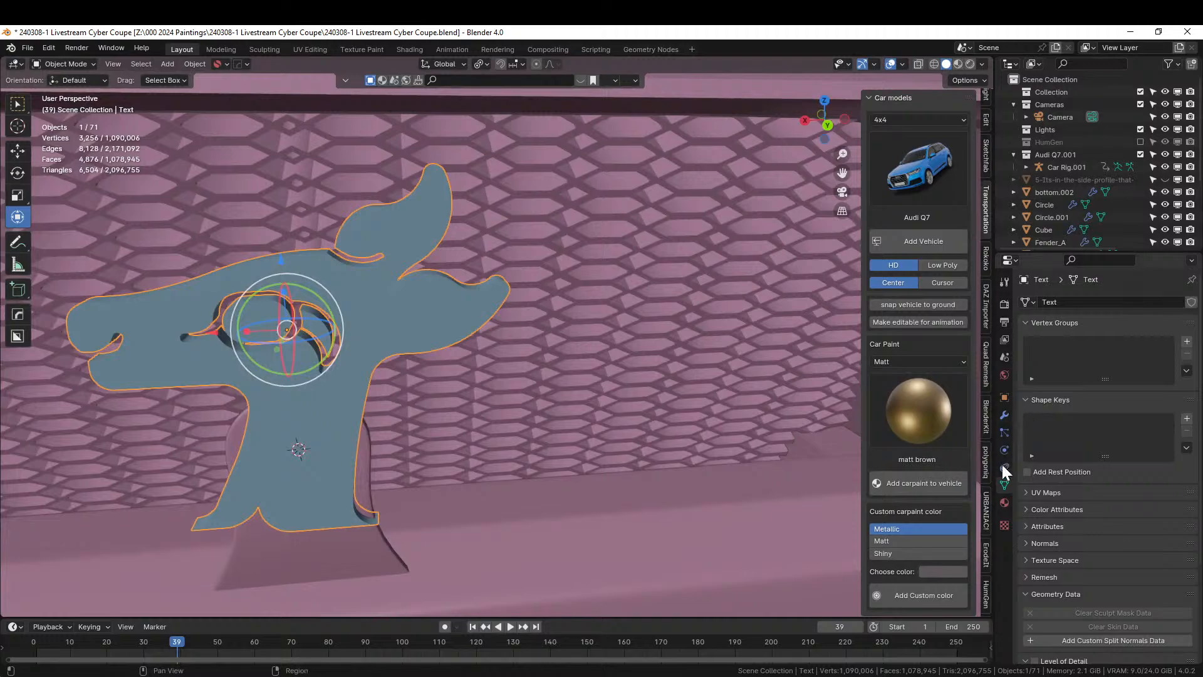
click(1005, 415)
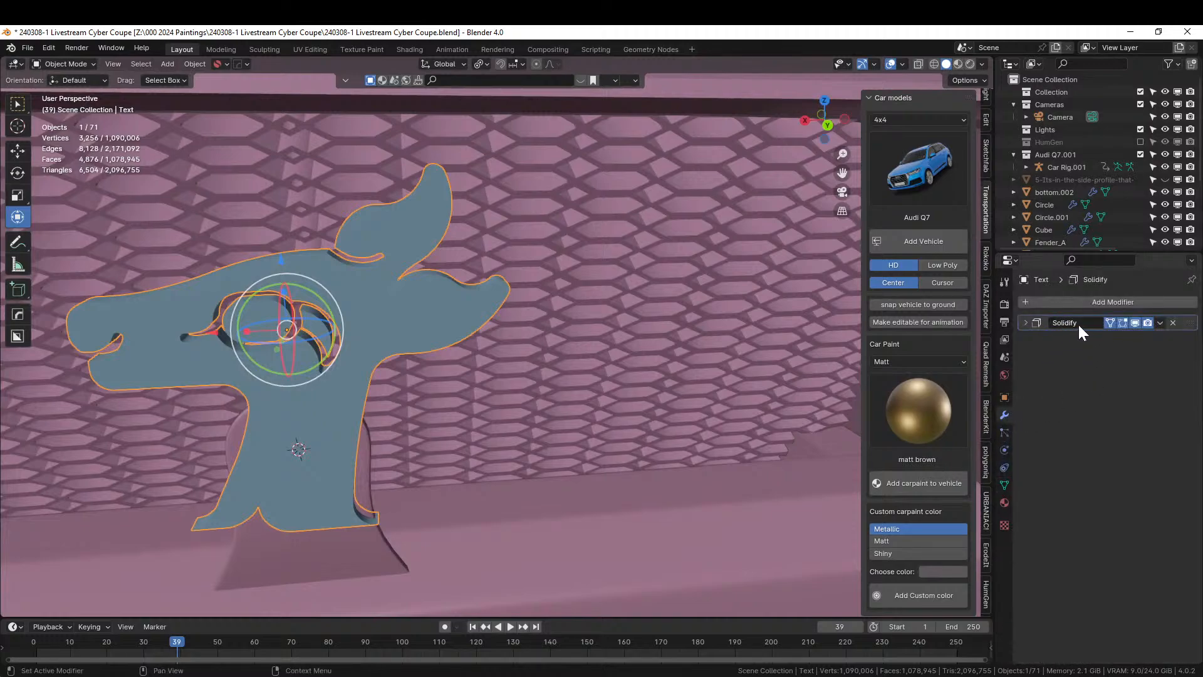
Apply the Solidify modifier to the animal-head emblem, making its thickness permanent
middle_drag(559, 385, 464, 432)
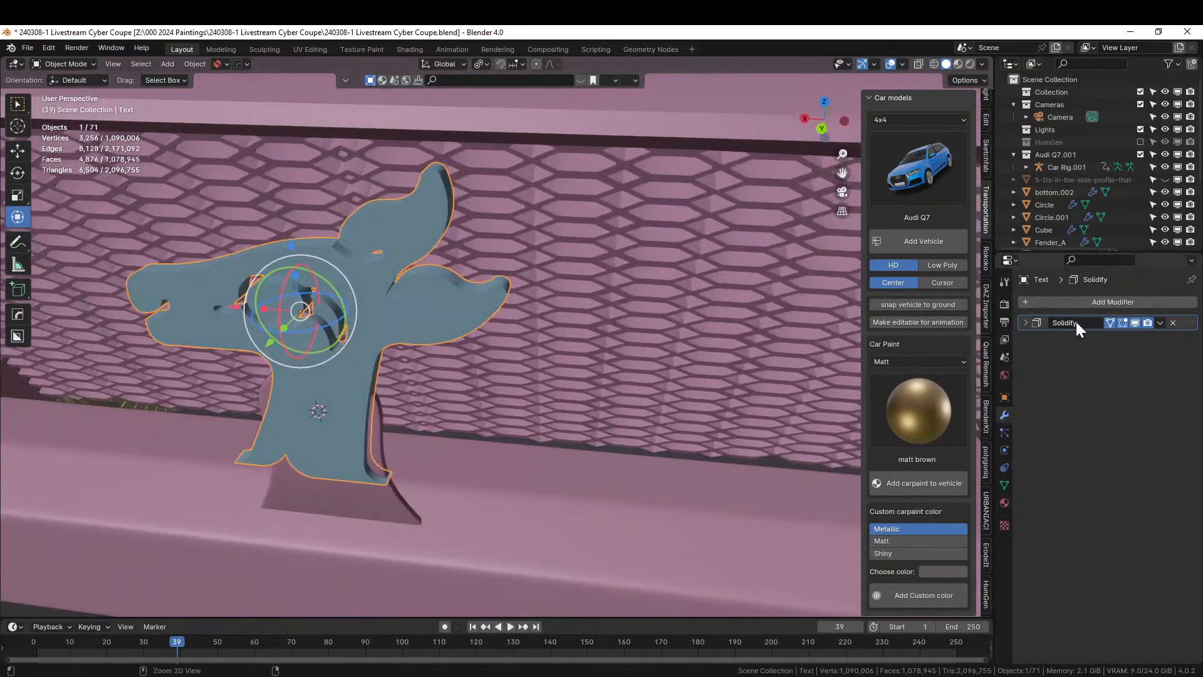
key(ctrl+a)
middle_drag(553, 362, 613, 370)
Assign the existing Chrome material to the emblem and switch to rendered shading to check it on the car
click(1005, 502)
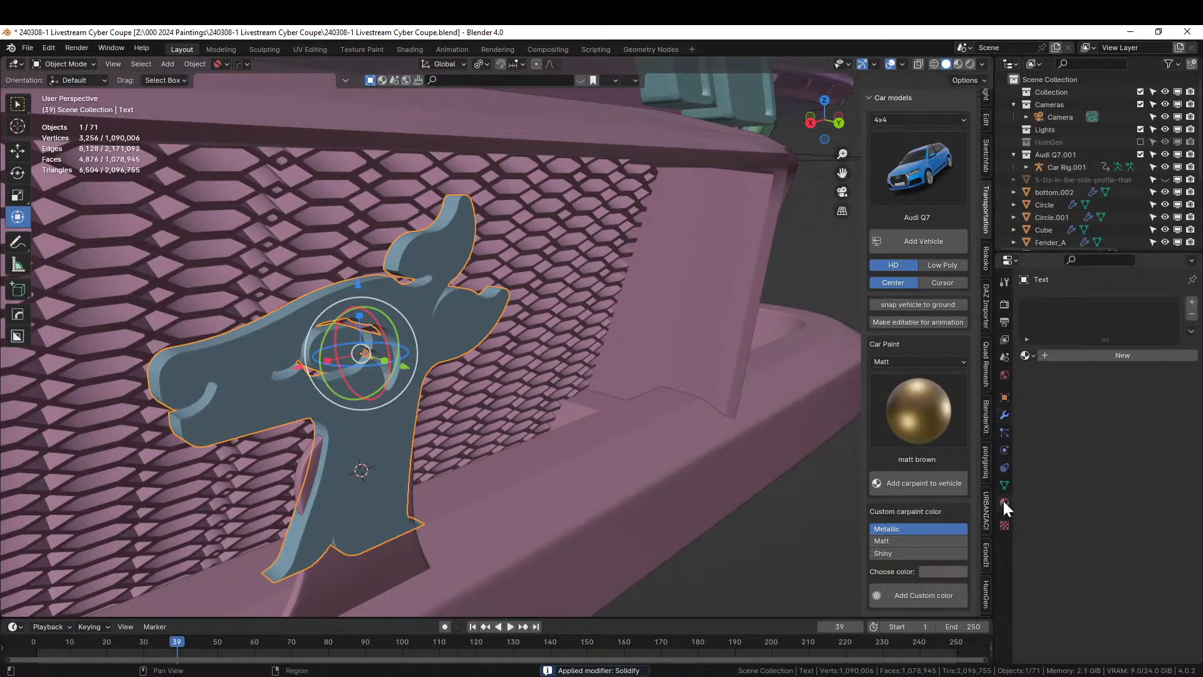
click(1028, 354)
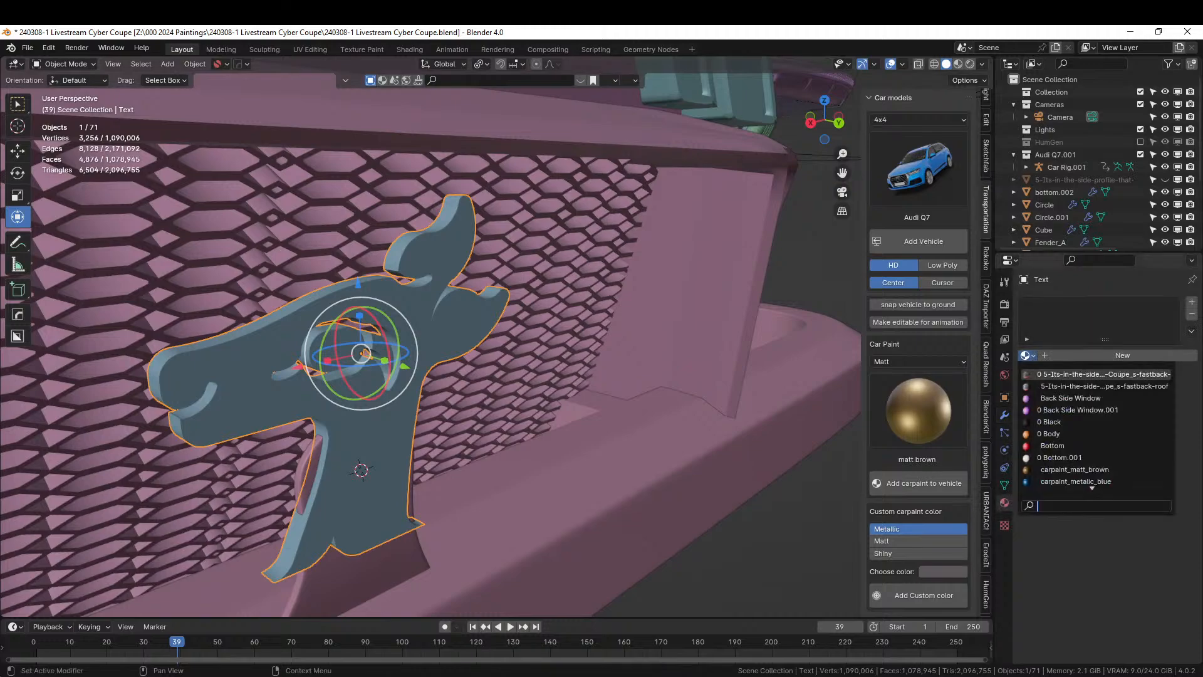
text(chro)
key(Return)
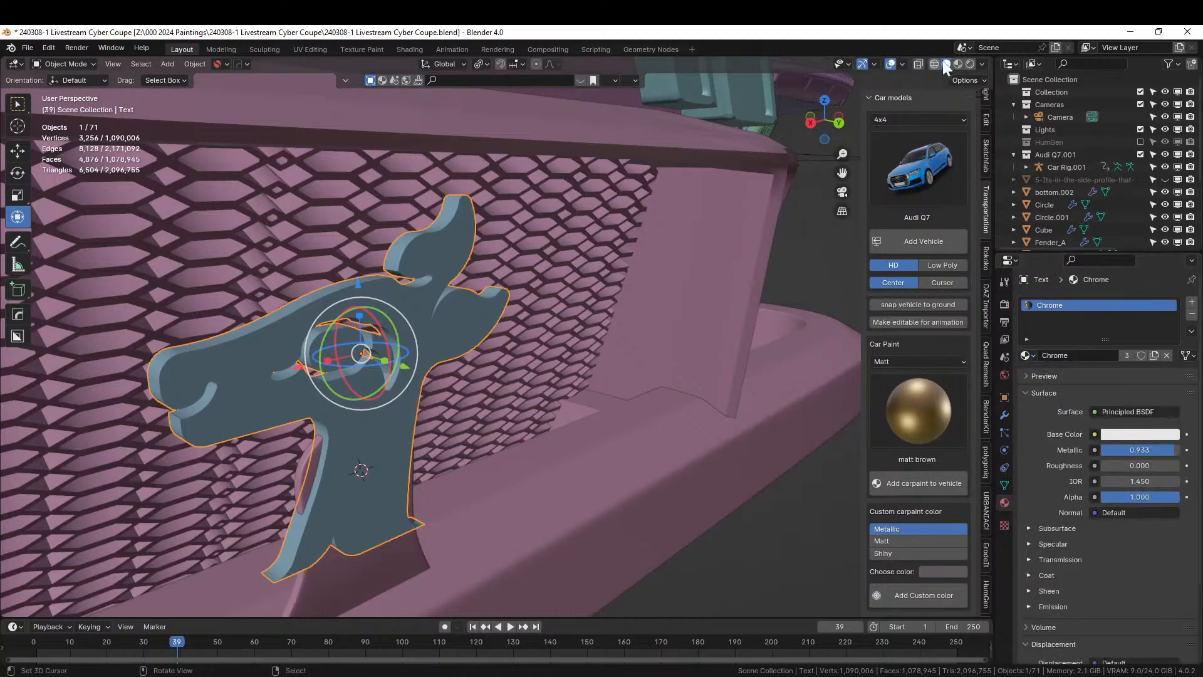
click(970, 64)
scroll(552, 313, down, 5)
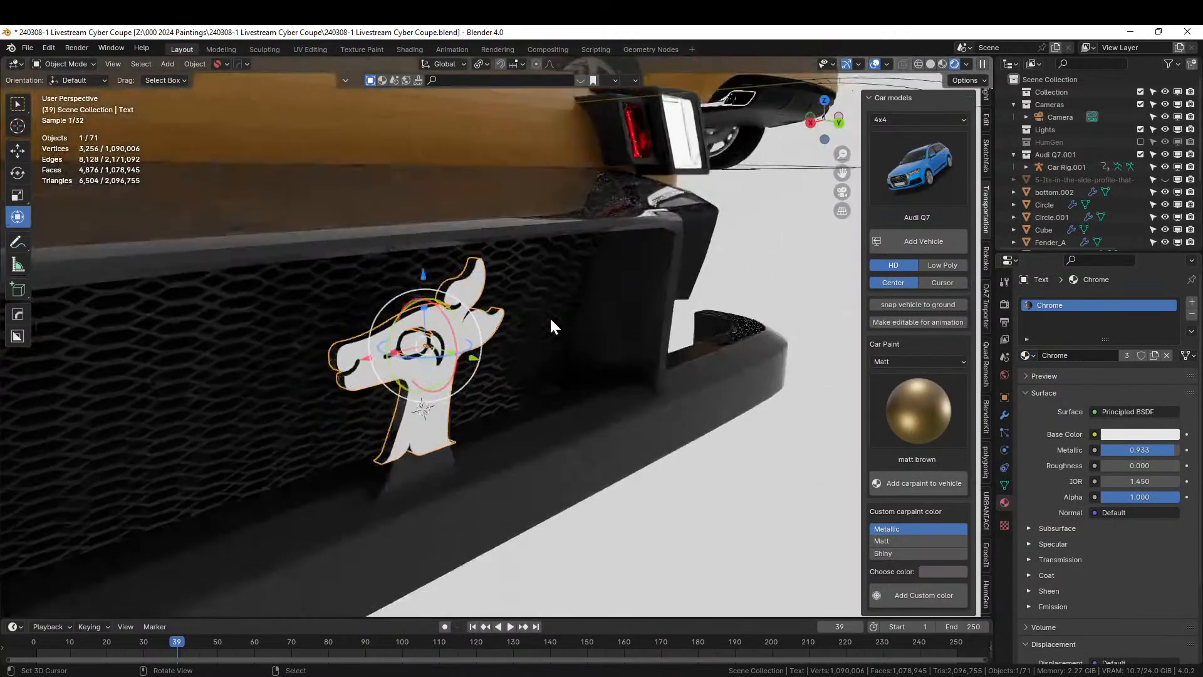
middle_drag(550, 328, 590, 449)
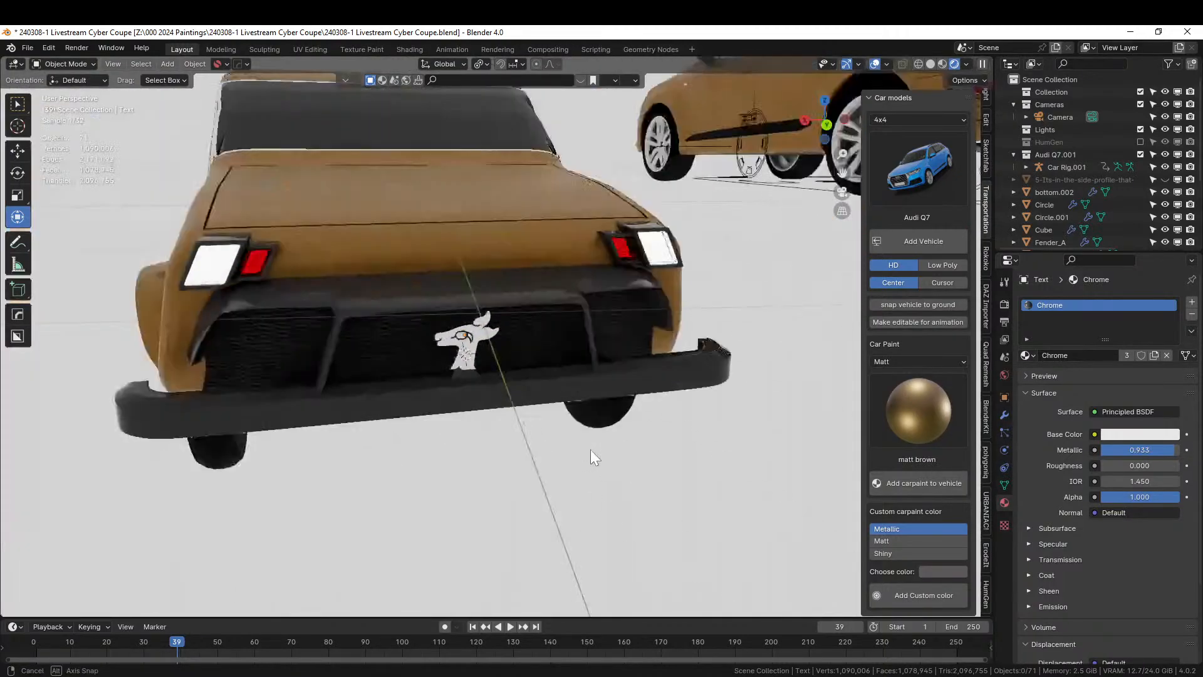
Scale the emblem uniformly to about 0.83 on its bumper stand, deselect it and save the file
scroll(563, 445, up, 4)
click(453, 340)
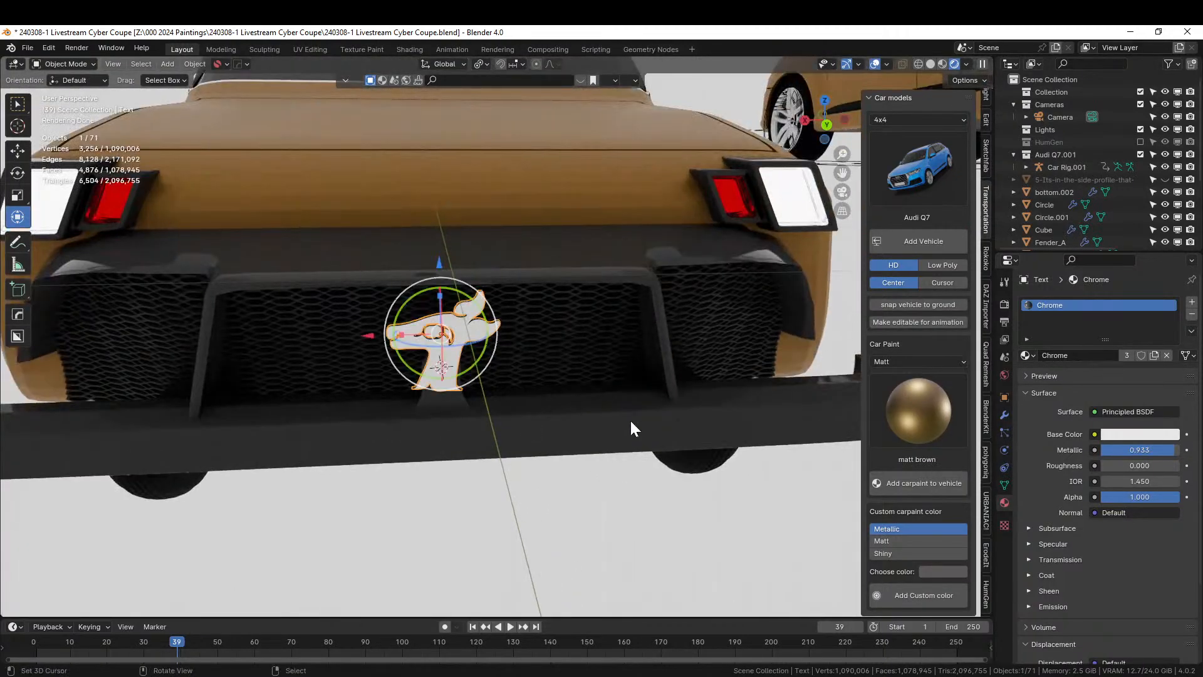
key(s)
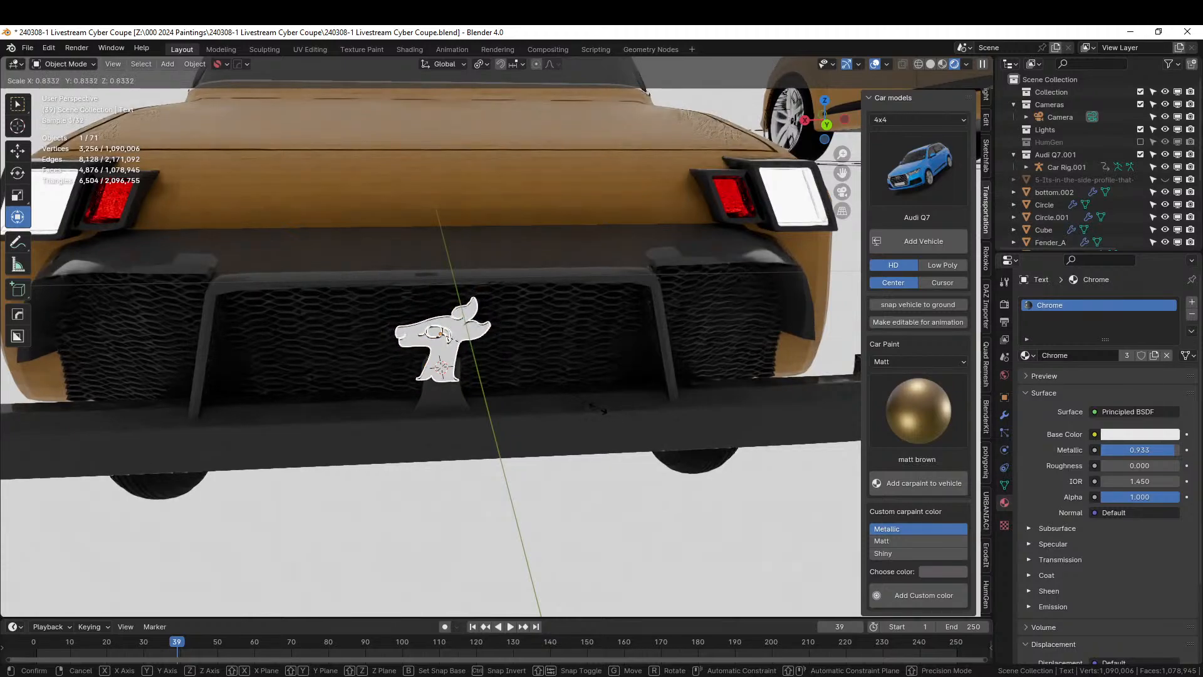
click(596, 410)
click(610, 483)
scroll(610, 484, down, 5)
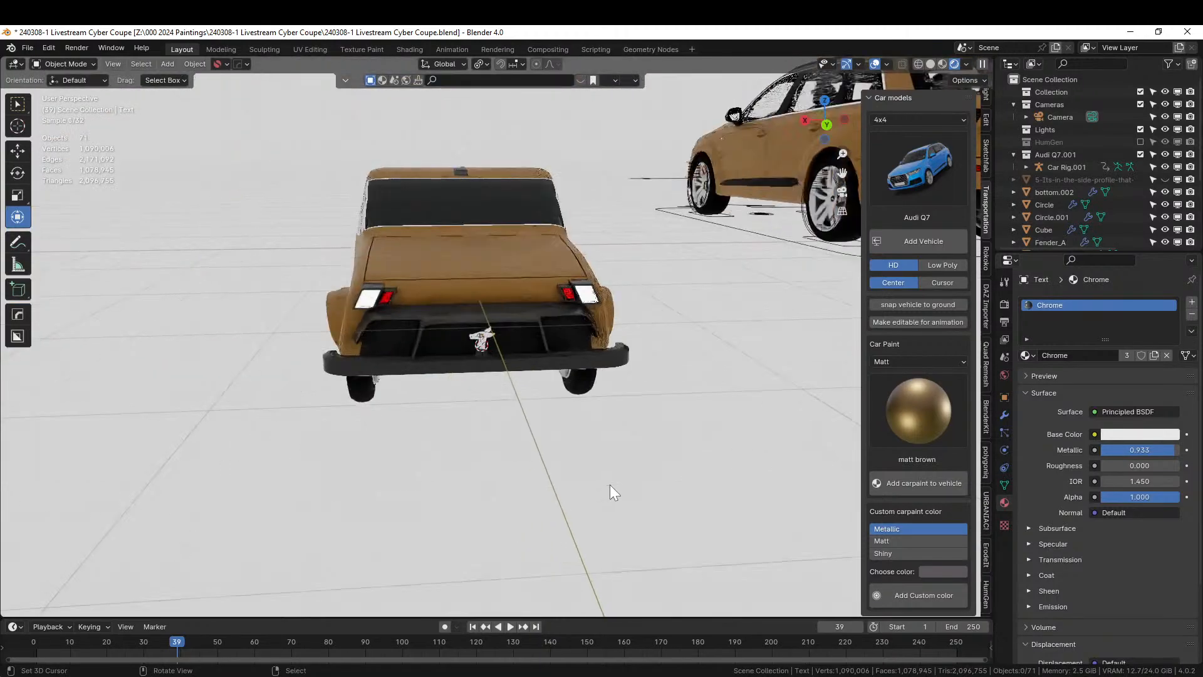
middle_drag(610, 483, 612, 467)
key(ctrl+s)
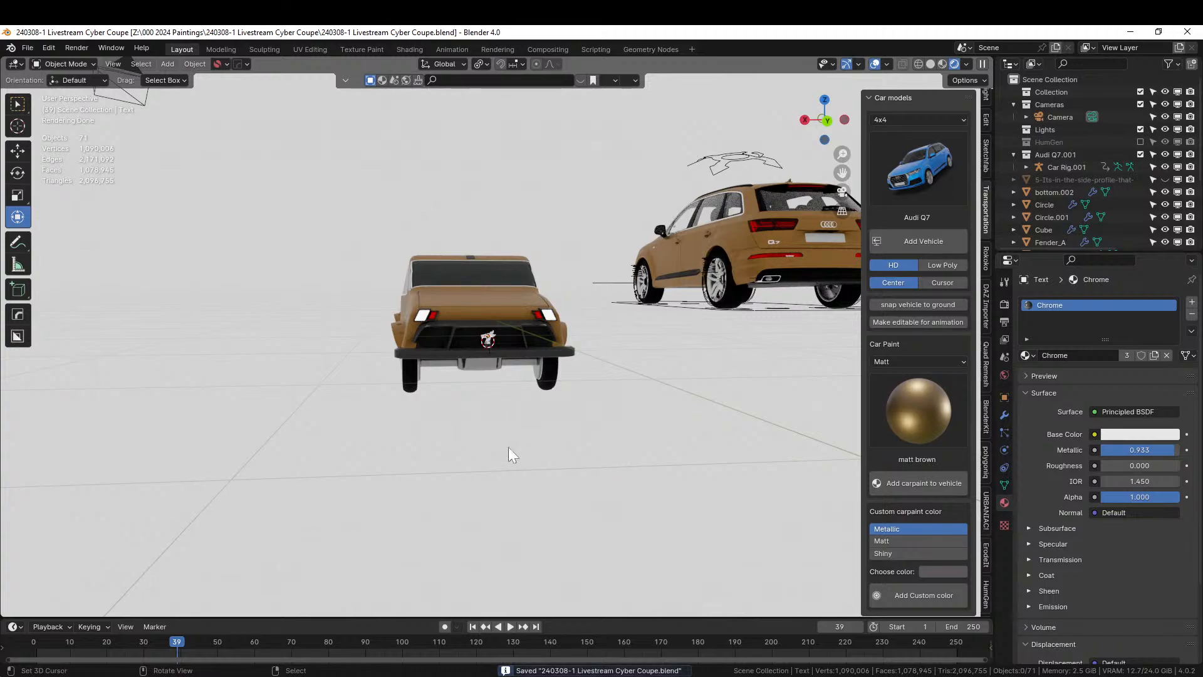
Replace the material of the car's undercarriage object bottom.002 with plastic_rough_black
middle_drag(510, 451, 551, 404)
click(460, 444)
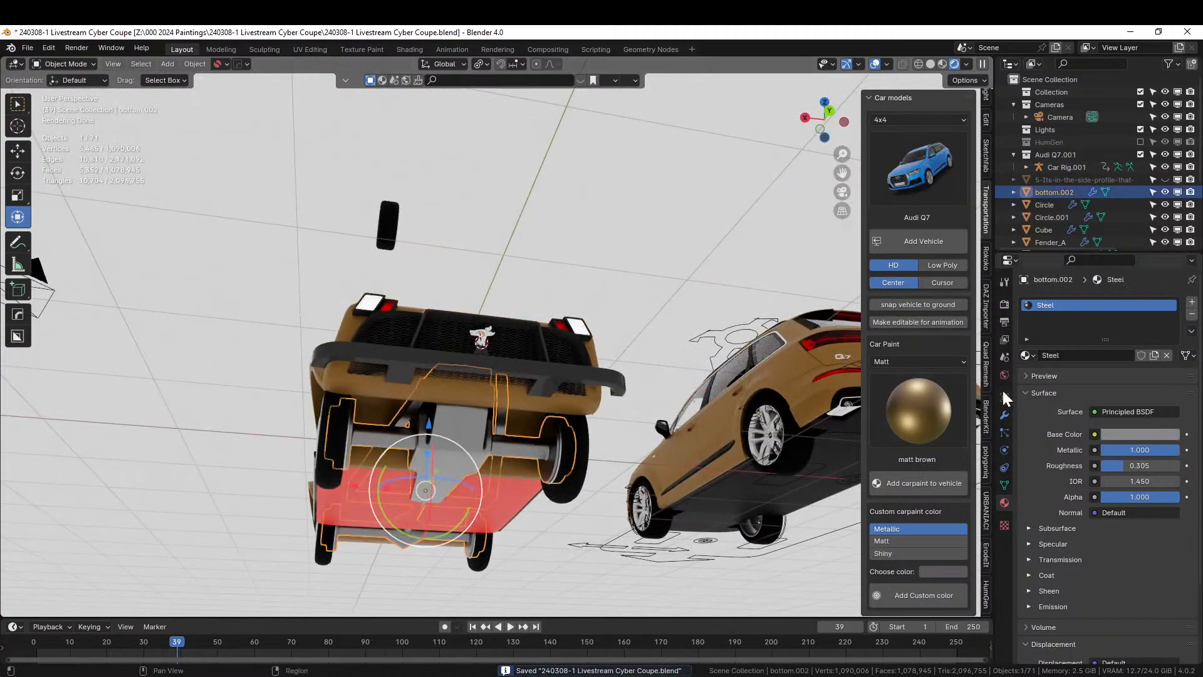
click(1032, 354)
text(rough)
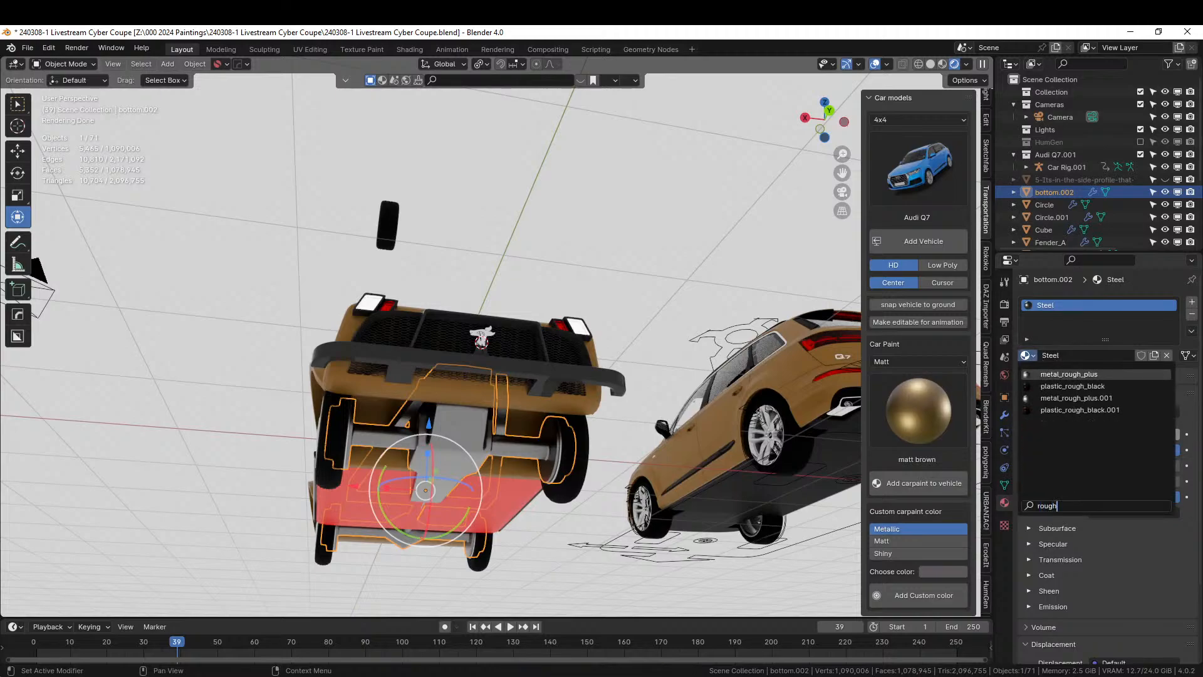
click(1073, 385)
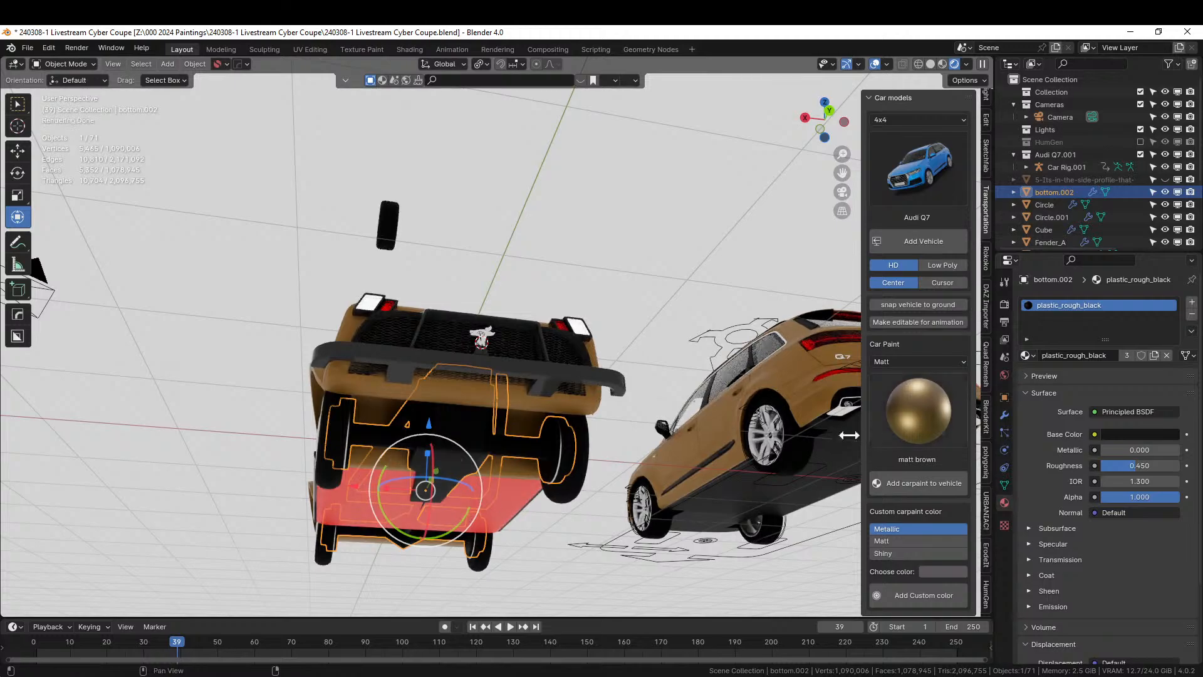
Isolate the car body in local view, show it from directly below and enter mesh editing
click(371, 496)
middle_drag(371, 496, 456, 516)
scroll(294, 441, down, 3)
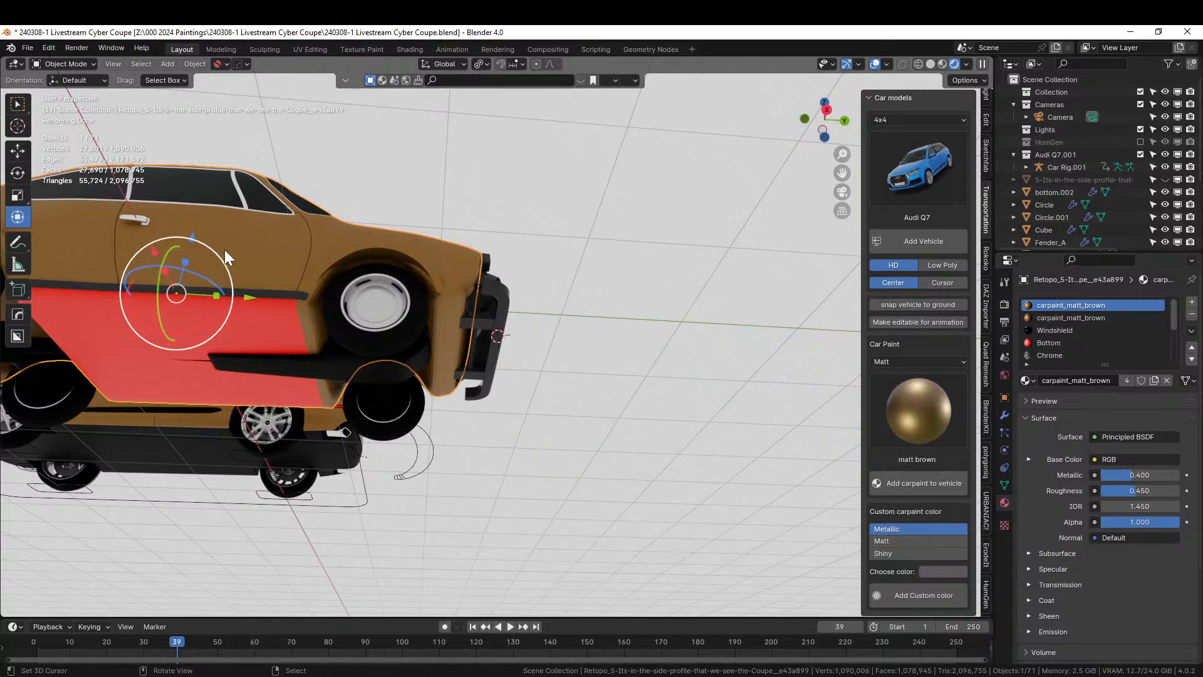
key(KP_Divide)
key(KP_7)
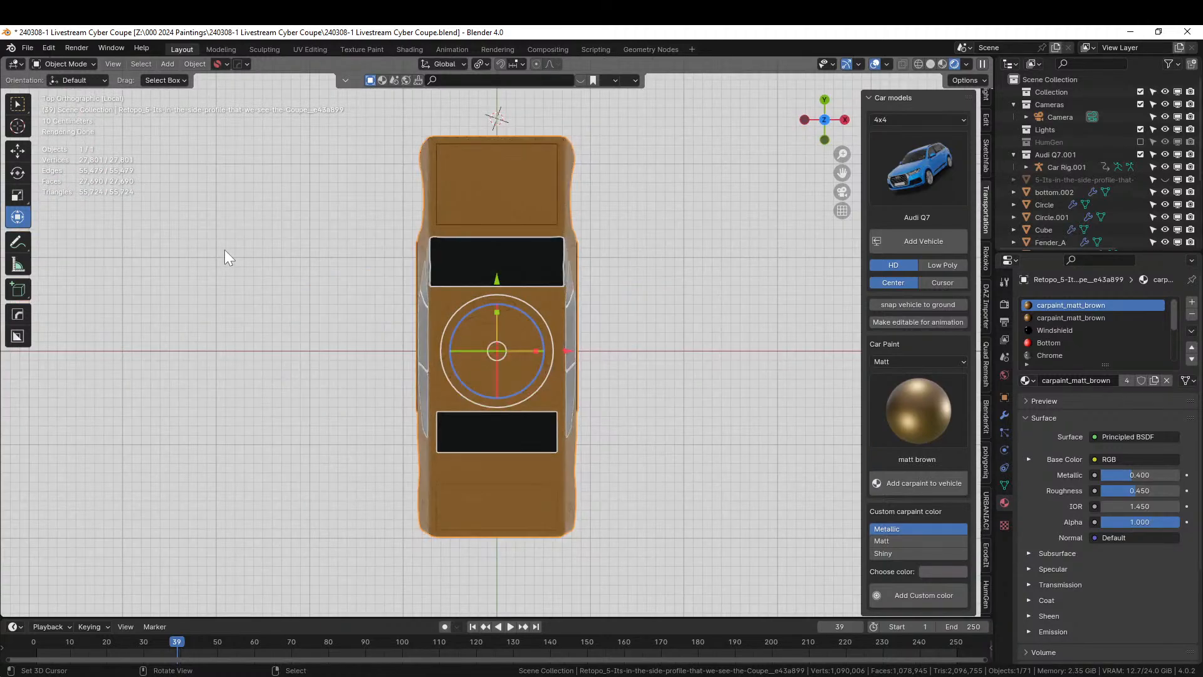
key(ctrl+KP_7)
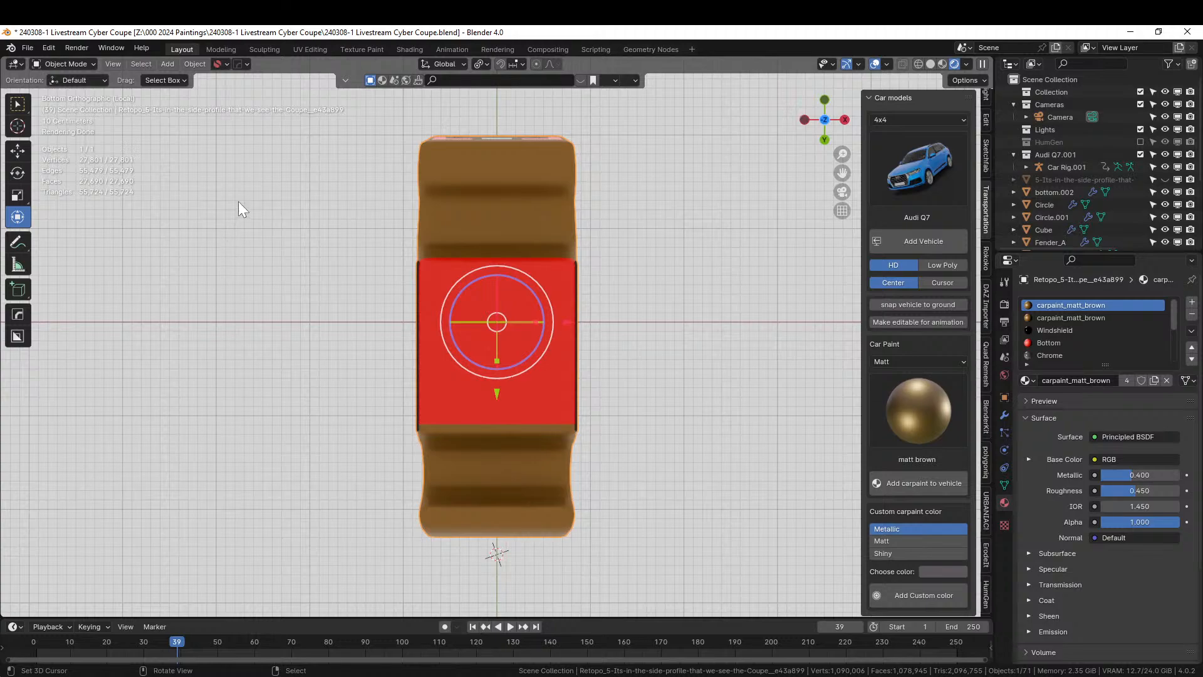
key(Tab)
scroll(450, 246, up, 1)
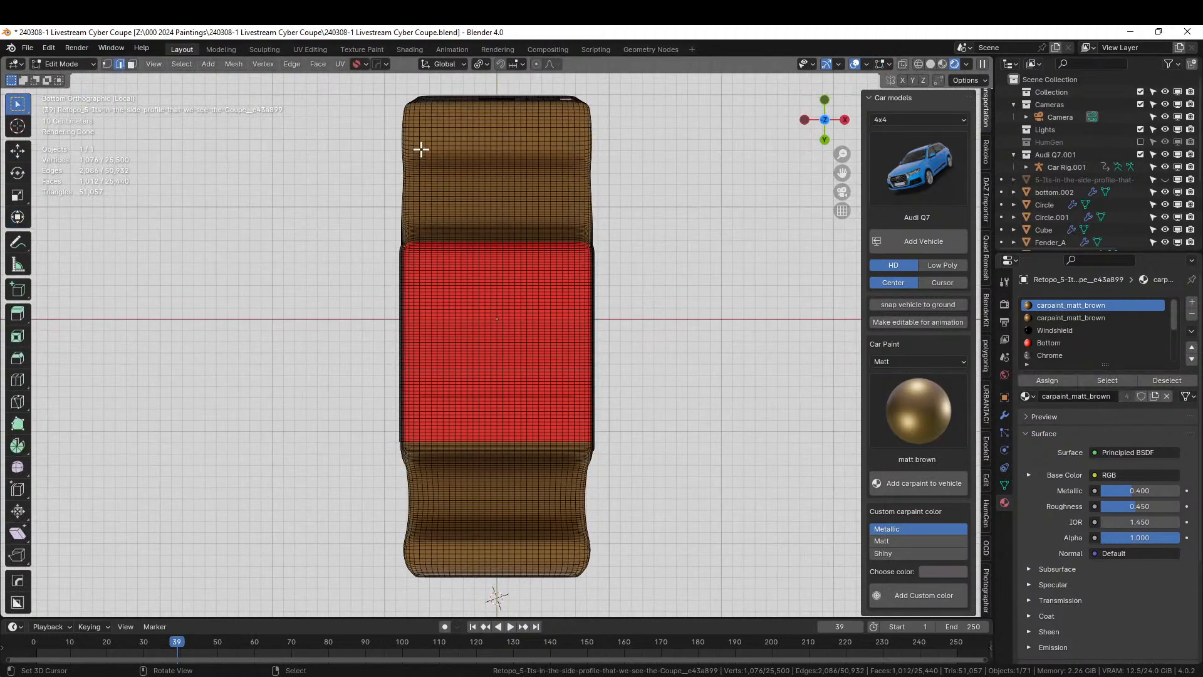
Box-select the body's underside mesh along its full length, plus the strip along one side edge
key(b)
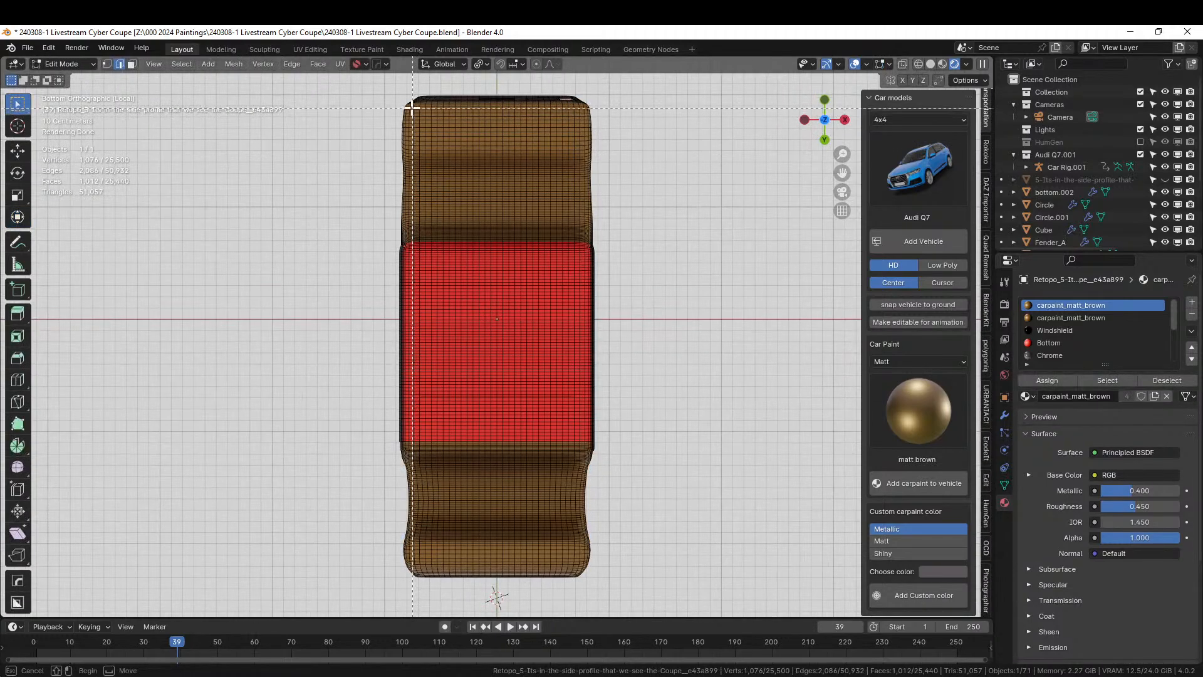
drag(408, 107, 581, 574)
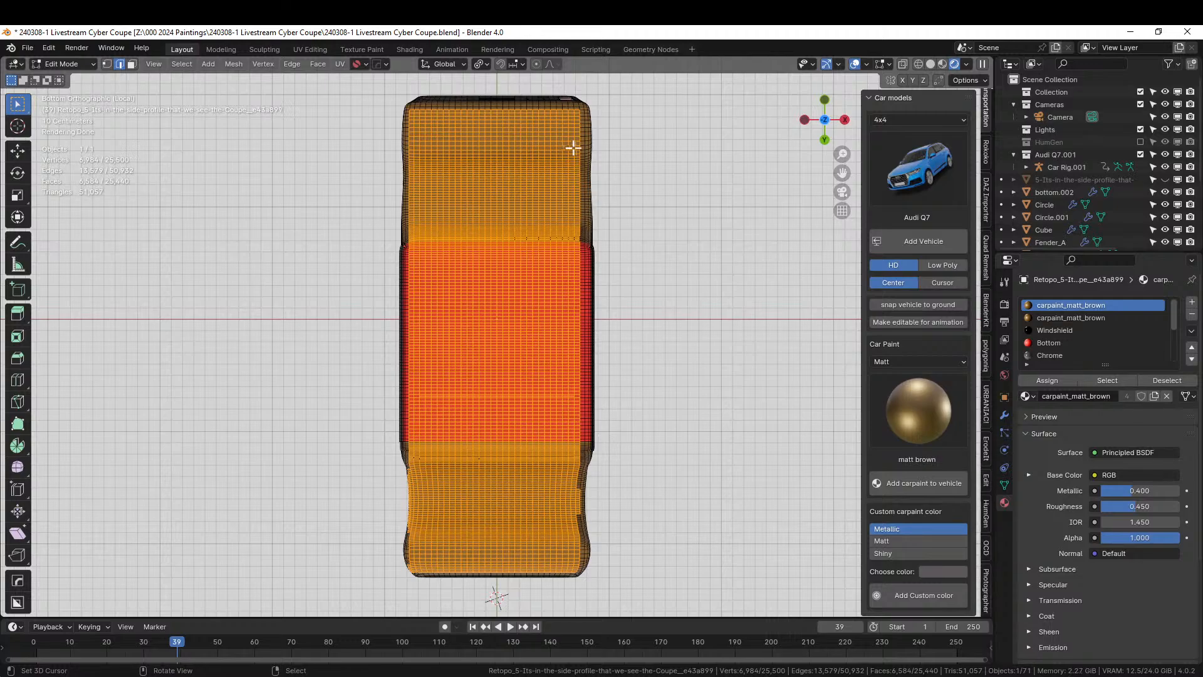
shift+middle_drag(599, 180, 497, 253)
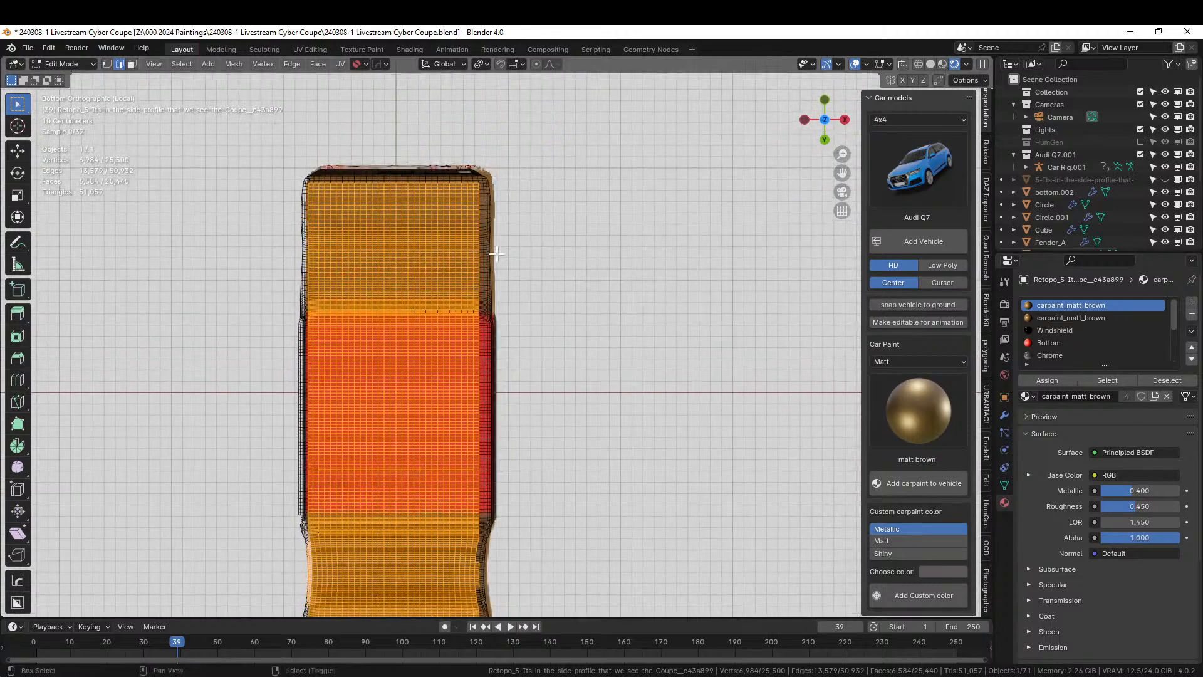
scroll(497, 253, up, 2)
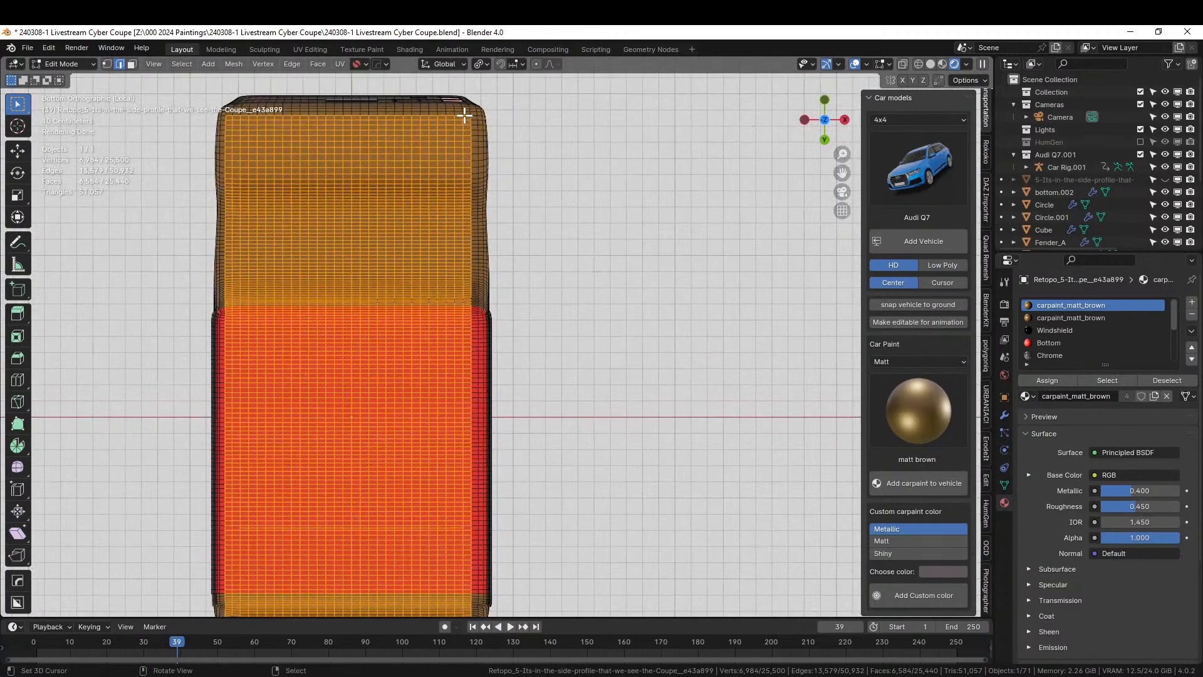
key(b)
drag(487, 170, 478, 606)
middle_drag(559, 486, 481, 488)
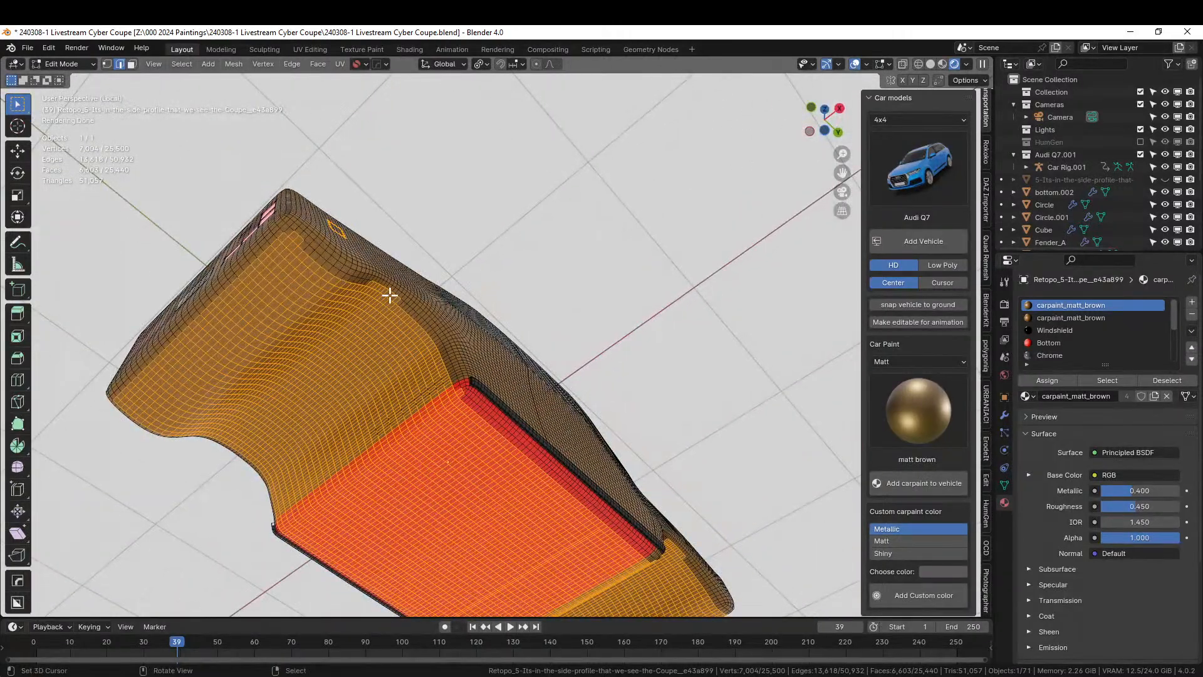
Grow the underside selection three times so it reaches the outer edges of the floor and wheel arches
ctrl+drag(366, 280, 390, 295)
key(ctrl+KP_Add)
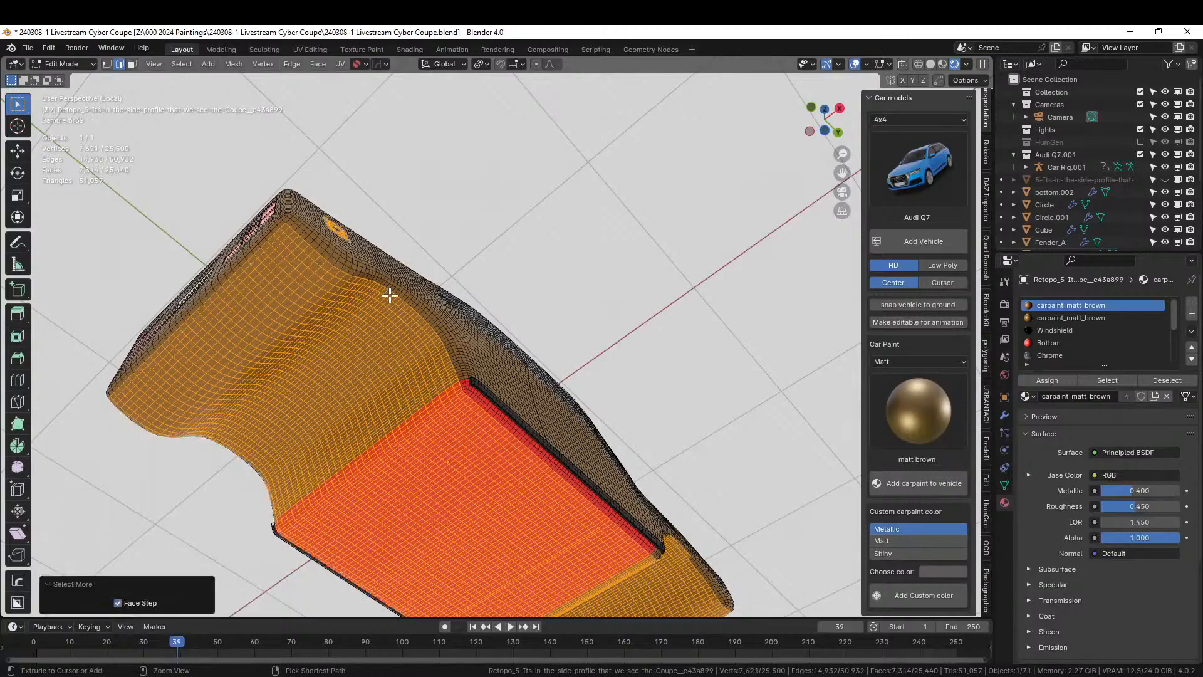
middle_drag(390, 295, 414, 323)
key(ctrl+KP_Add)
key(ctrl+KP_Add)
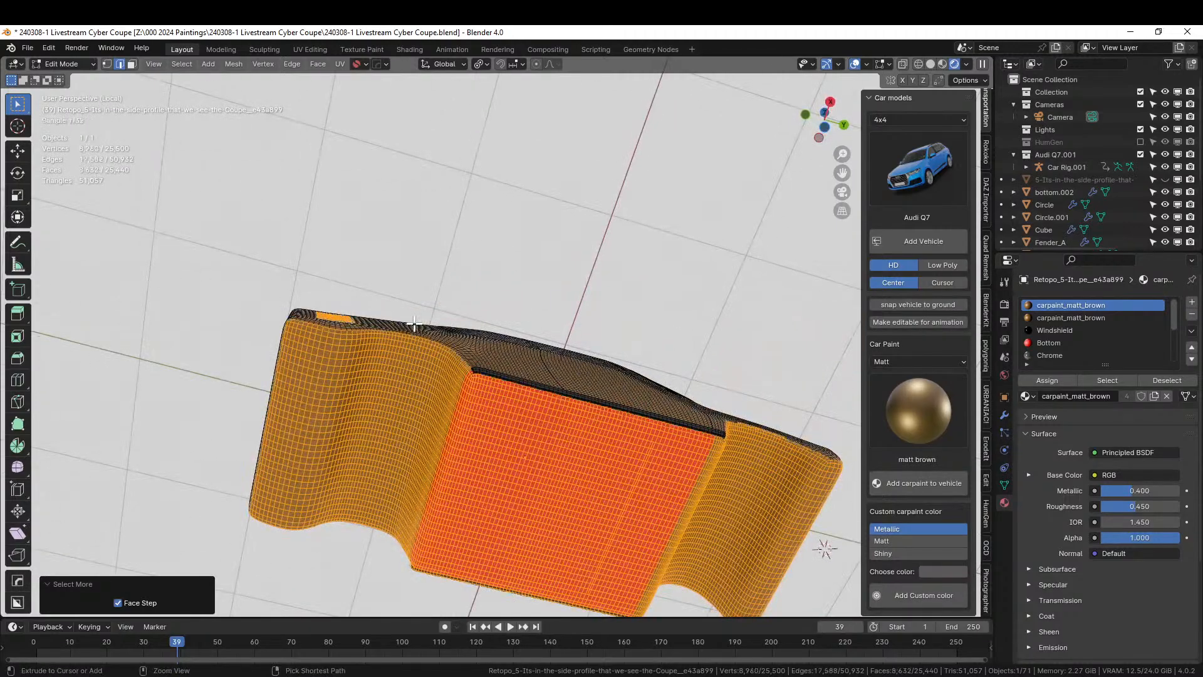
Hide the unselected geometry, switch to solid shading and select only the connected underside piece, leaving out the roof and light fragments
key(shift+h)
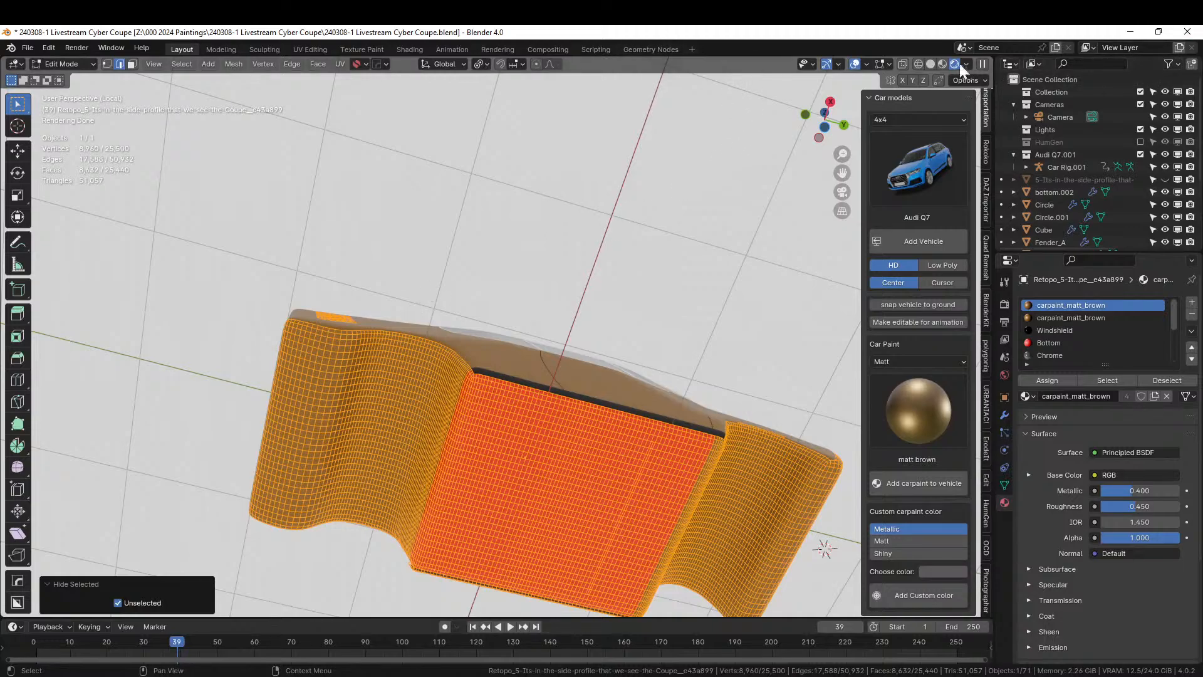
click(930, 64)
scroll(572, 279, down, 4)
middle_drag(572, 279, 550, 401)
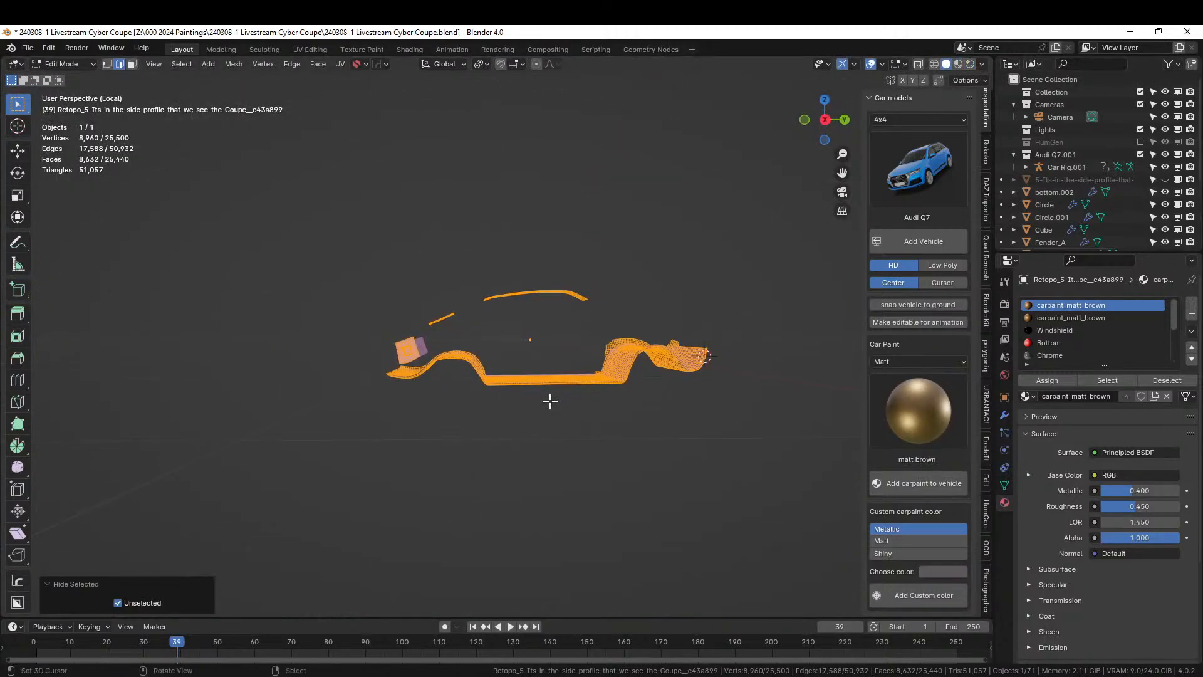
key(KP_3)
scroll(550, 401, up, 3)
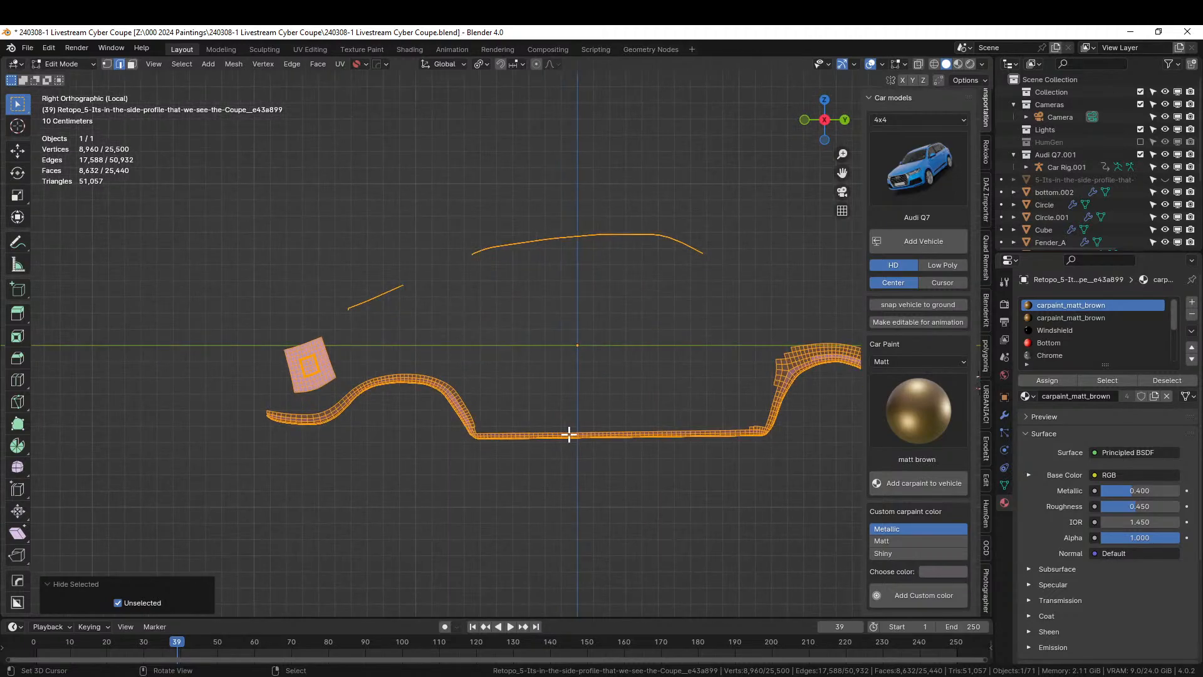
middle_drag(615, 435, 674, 442)
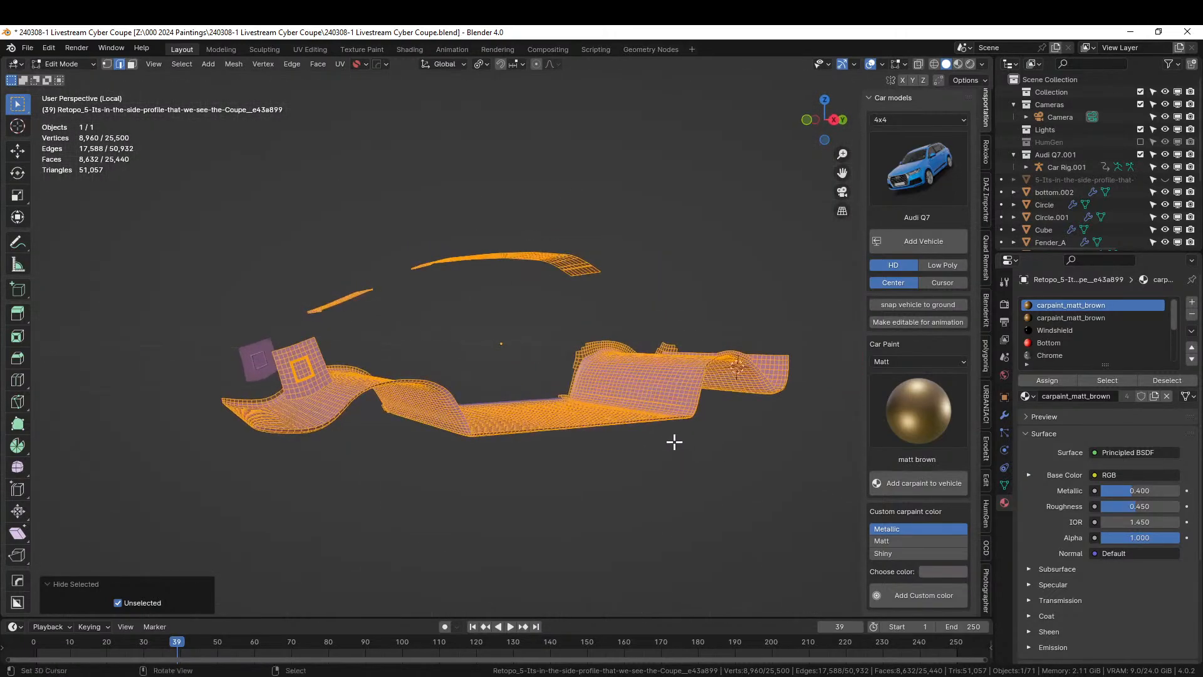
click(573, 427)
key(ctrl+l)
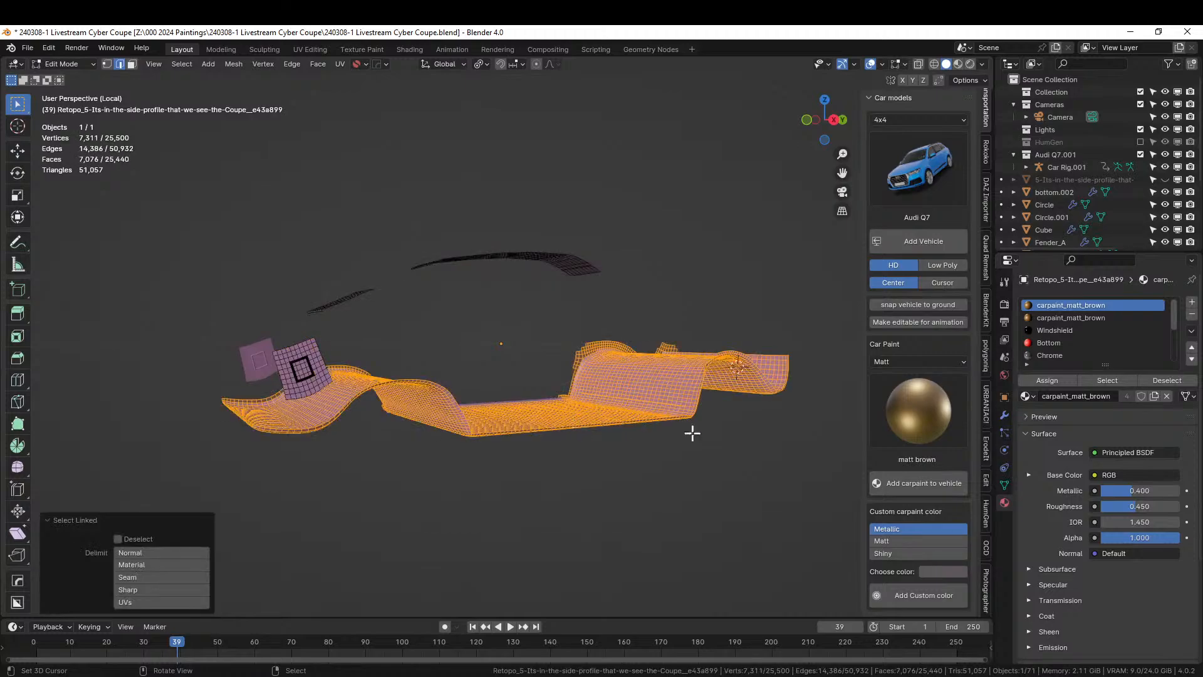
Add a material slot using plastic_rough_black, assign it to the selected underside faces and leave mesh editing
scroll(1087, 350, down, 8)
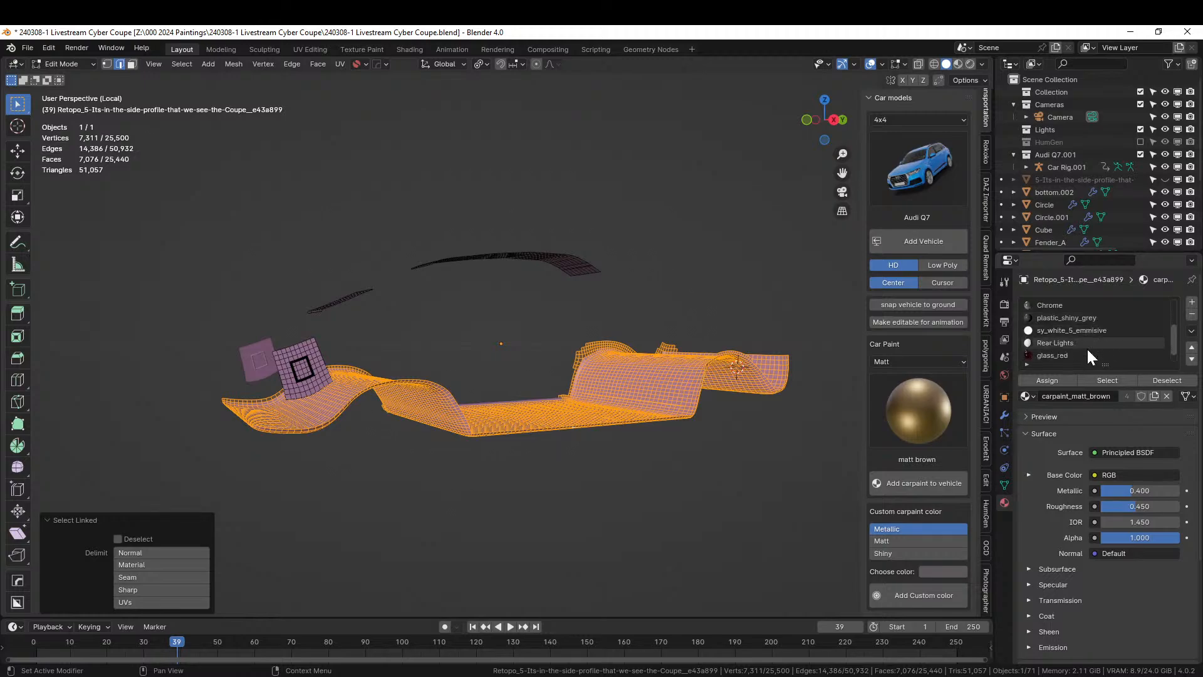
scroll(1087, 352, up, 8)
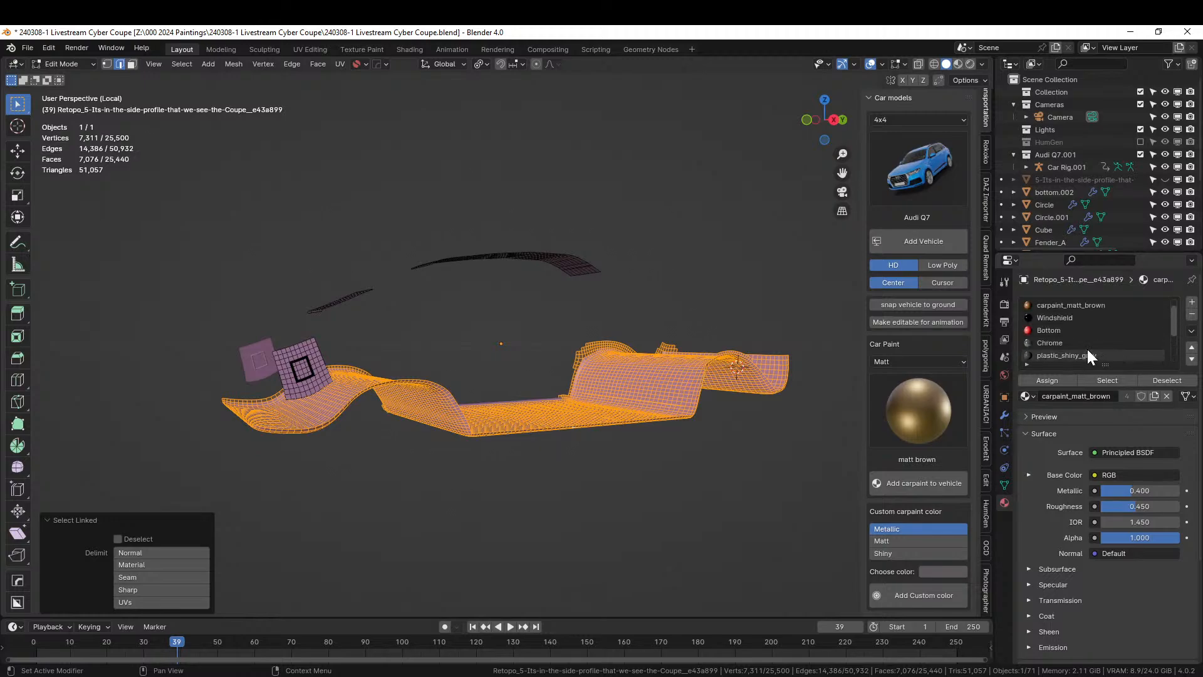
scroll(1086, 347, down, 8)
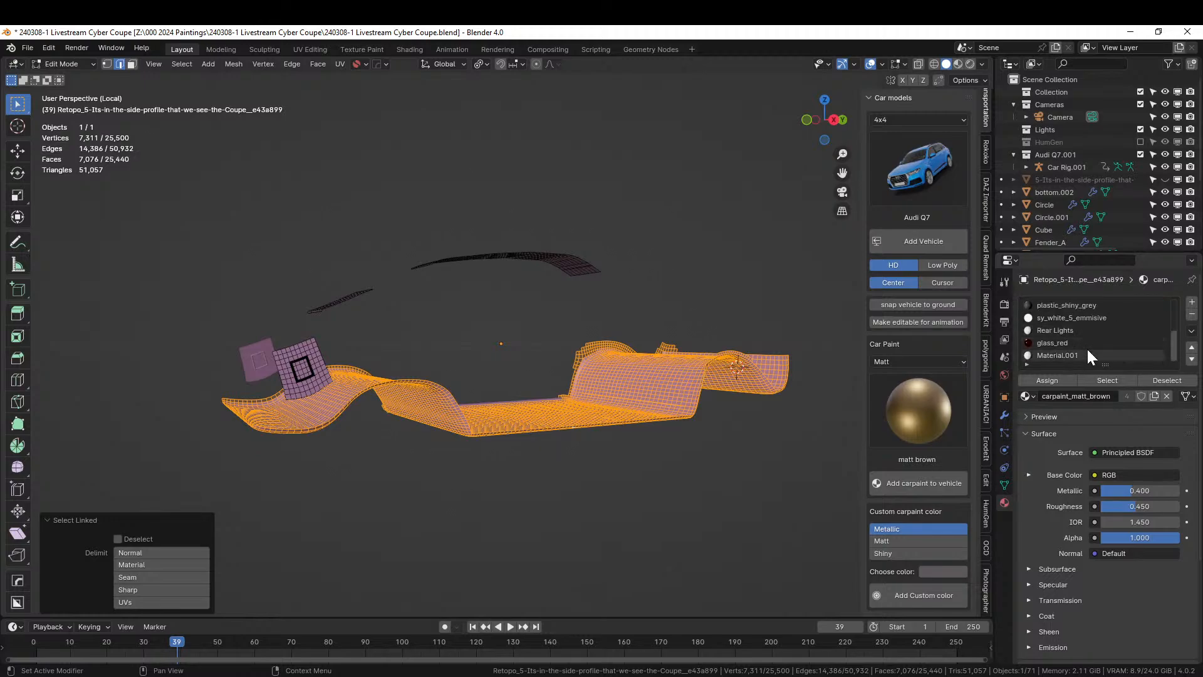
click(1191, 302)
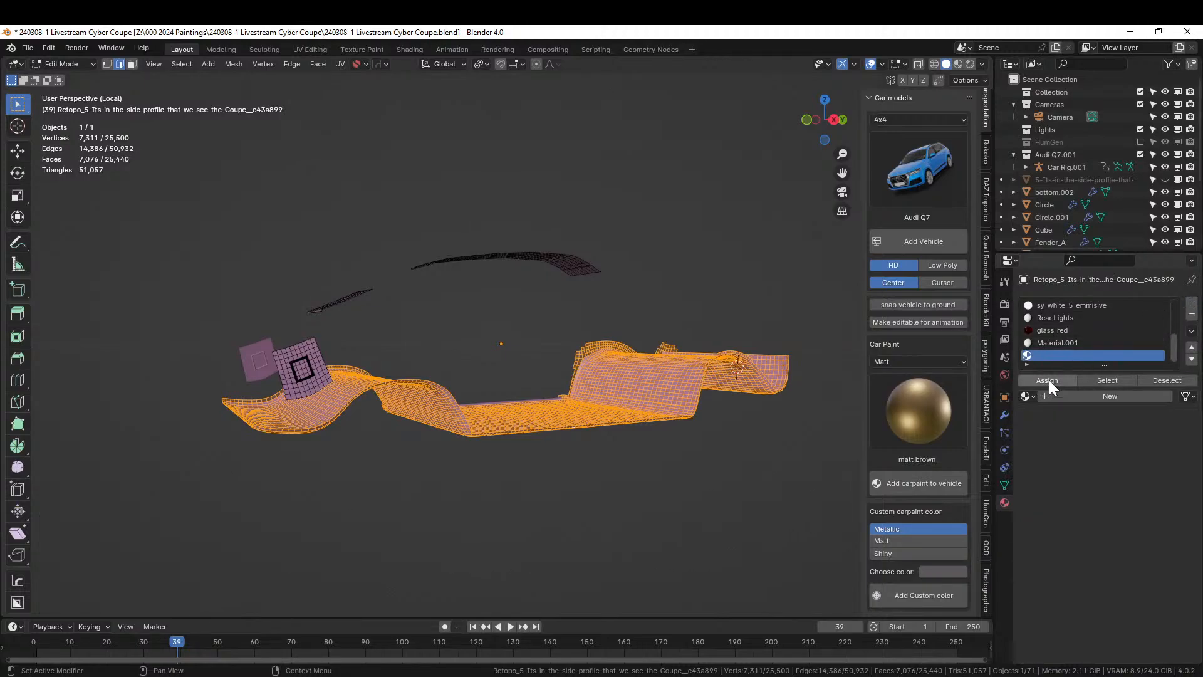
click(1027, 396)
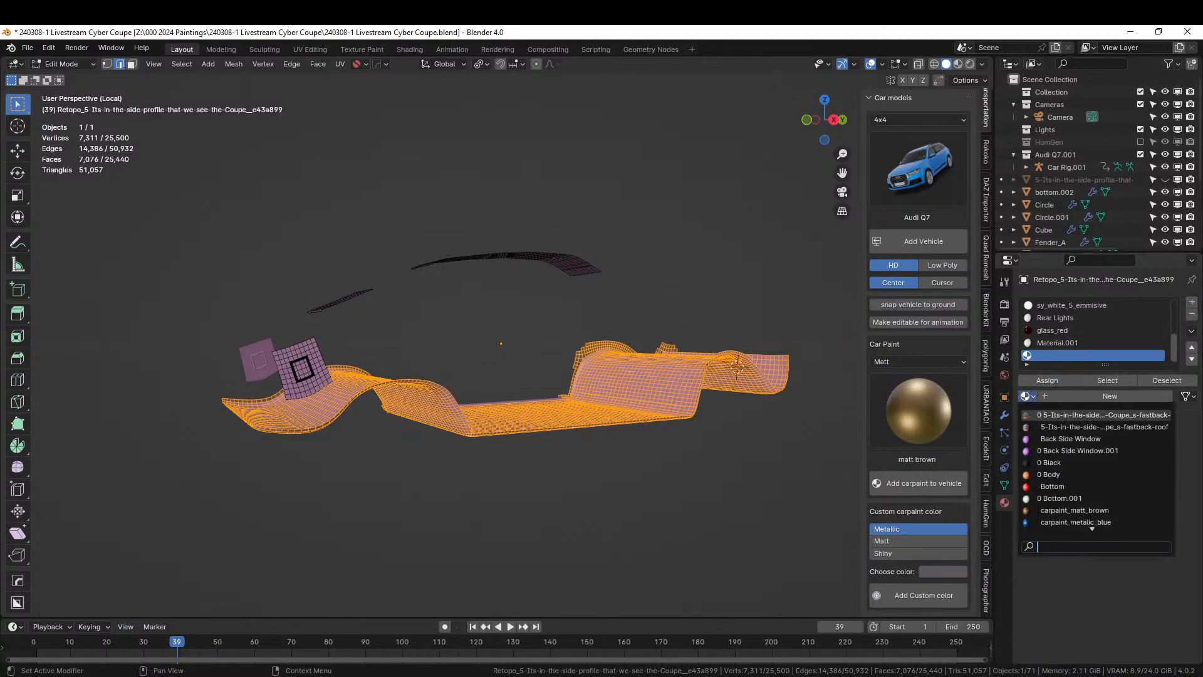
text(plast)
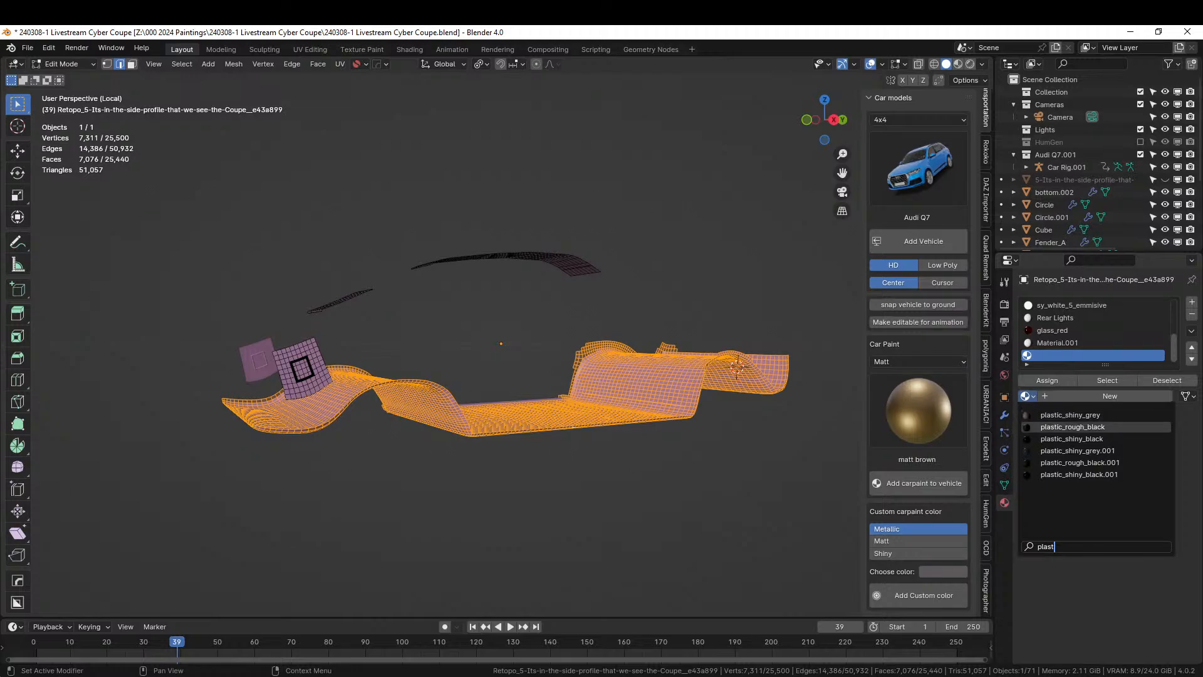
click(1071, 426)
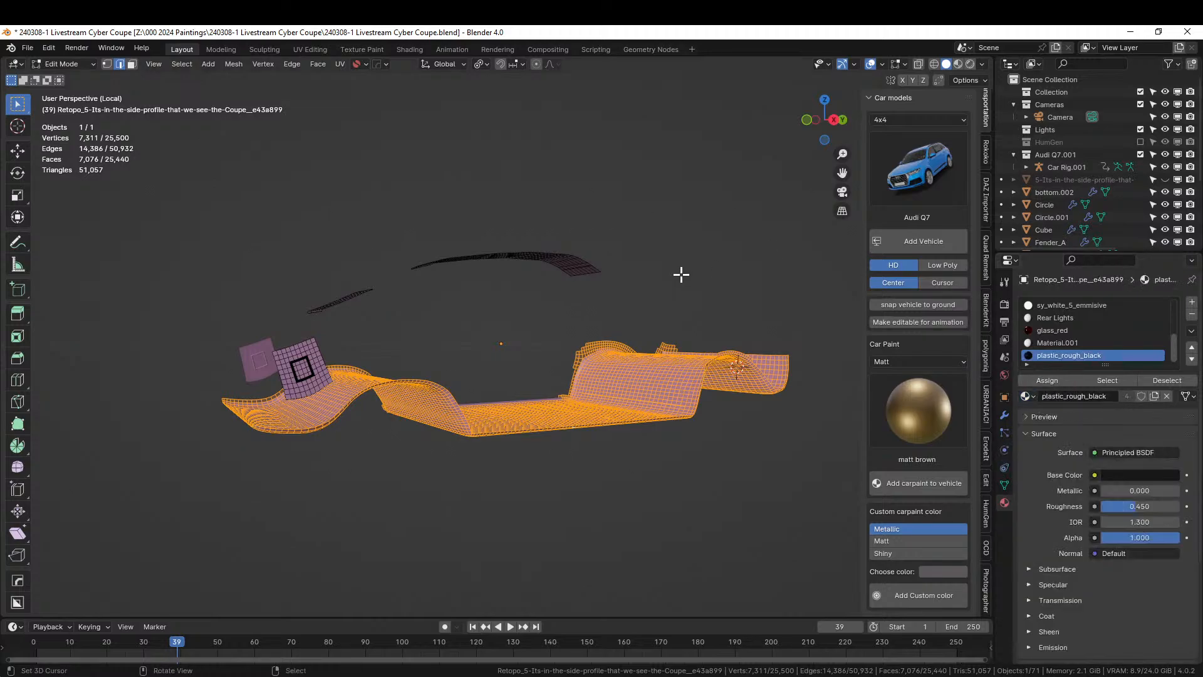
key(Tab)
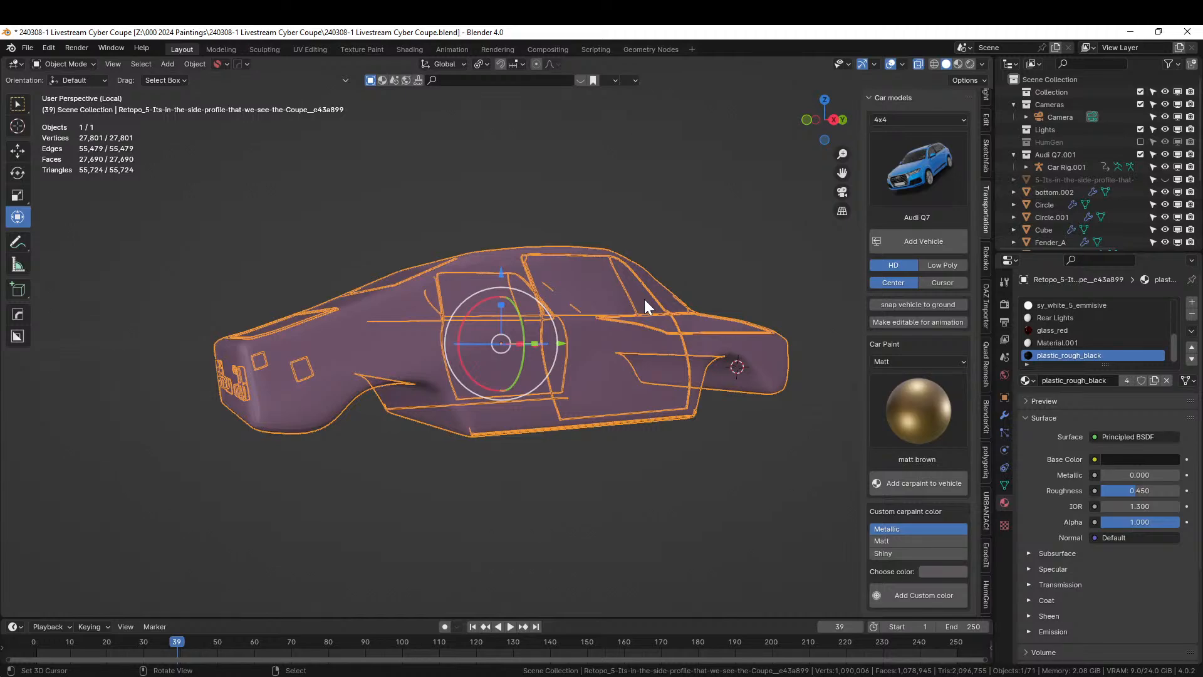
Switch to rendered shading with see-through display off and examine the black trim around the front wheel arch
key(alt+z)
key(z)
click(644, 299)
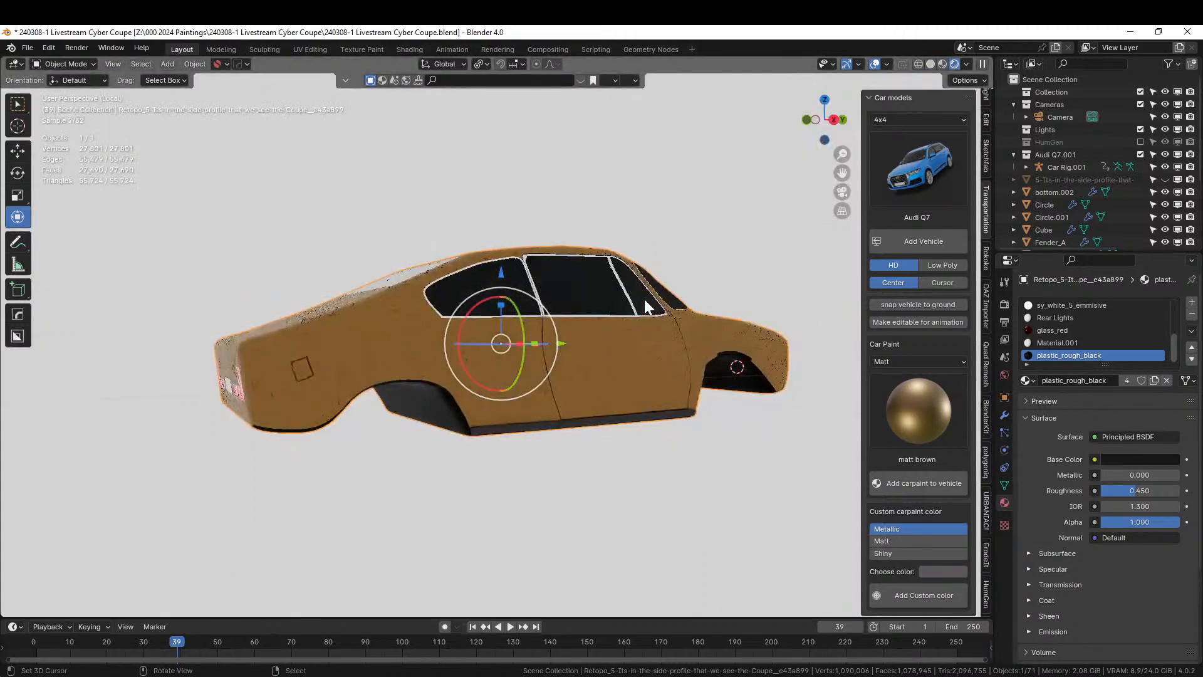
middle_drag(633, 370, 259, 382)
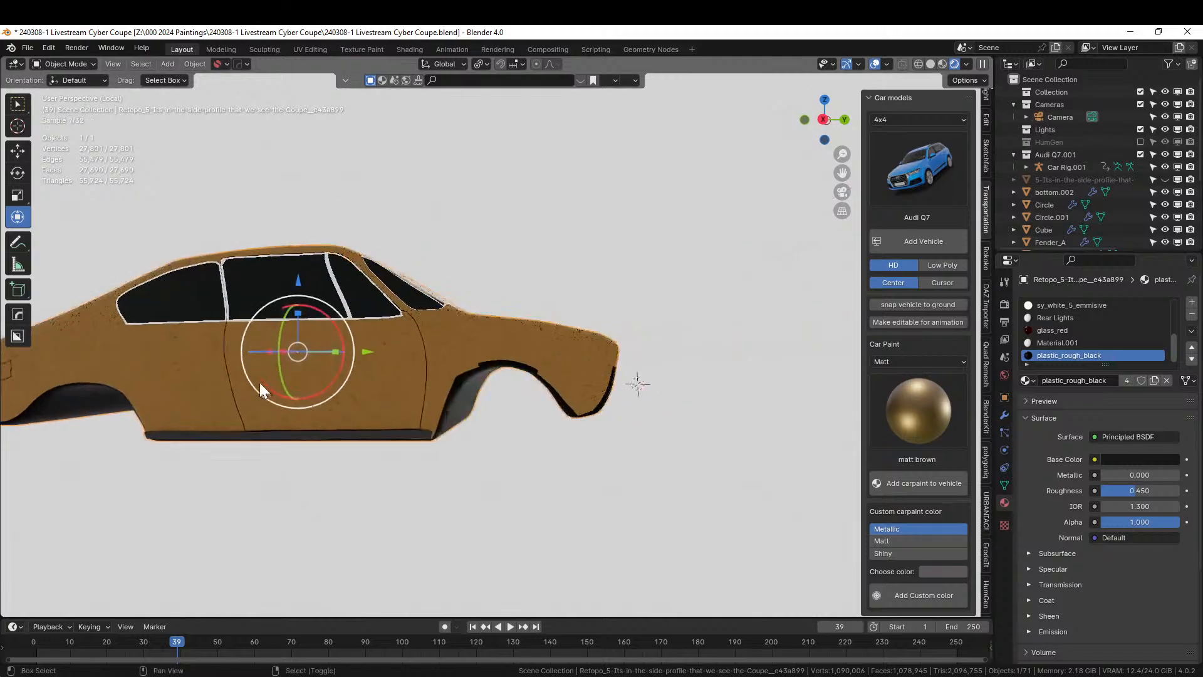
scroll(415, 372, up, 6)
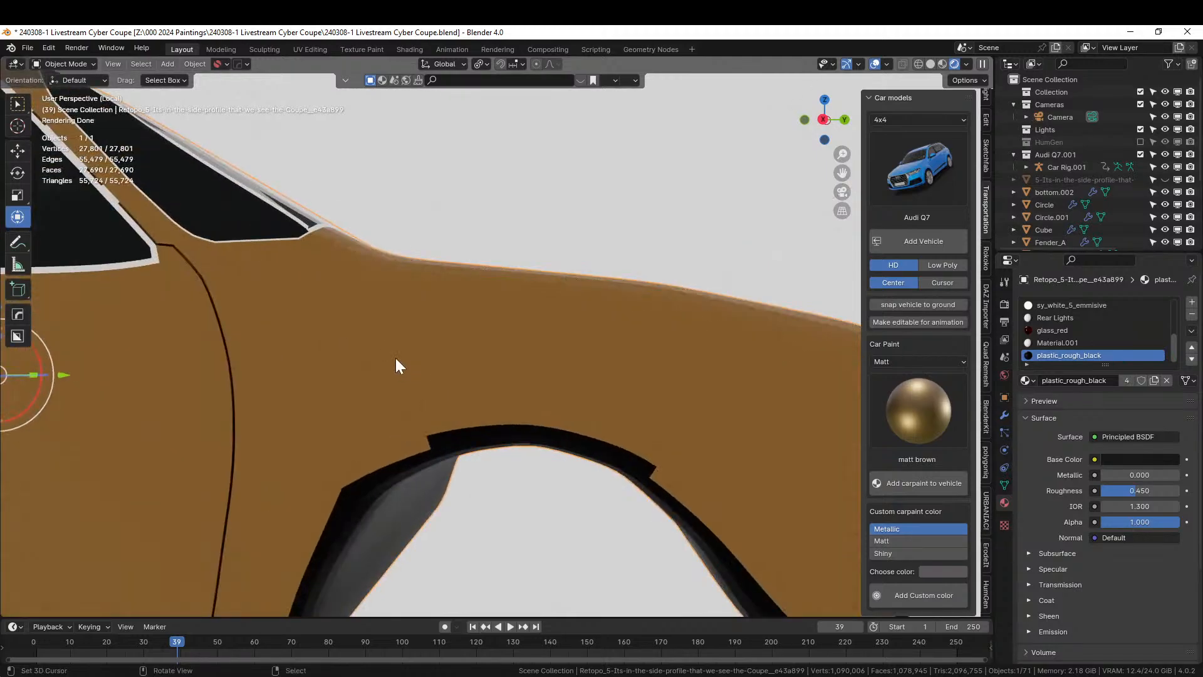
Enter mesh editing, try selecting the upper edge path of the stepped black strip above the front wheel arch, and change to face selection
key(Tab)
click(433, 435)
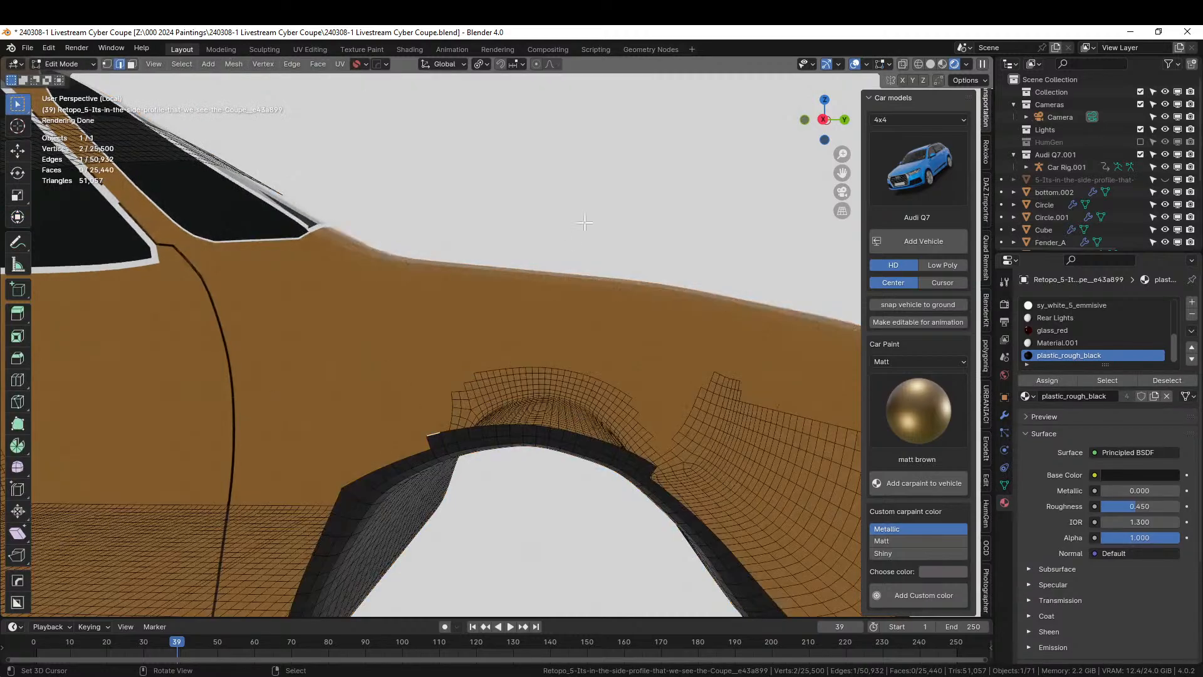
middle_drag(584, 222, 560, 269)
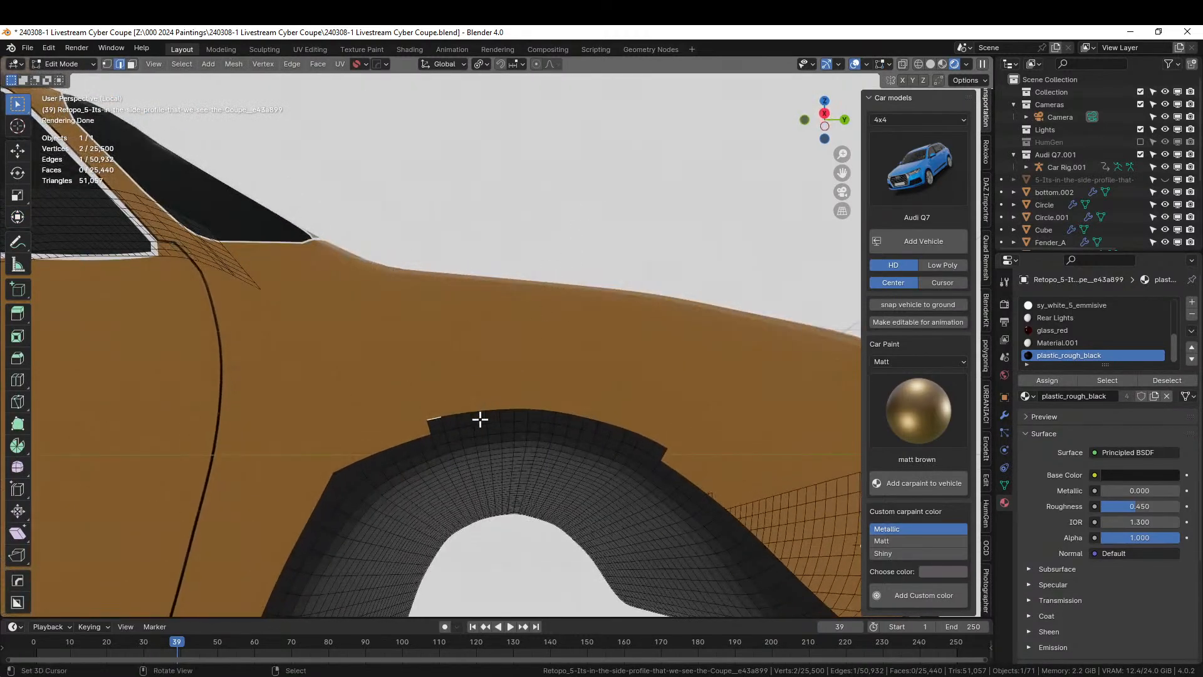
ctrl+click(655, 448)
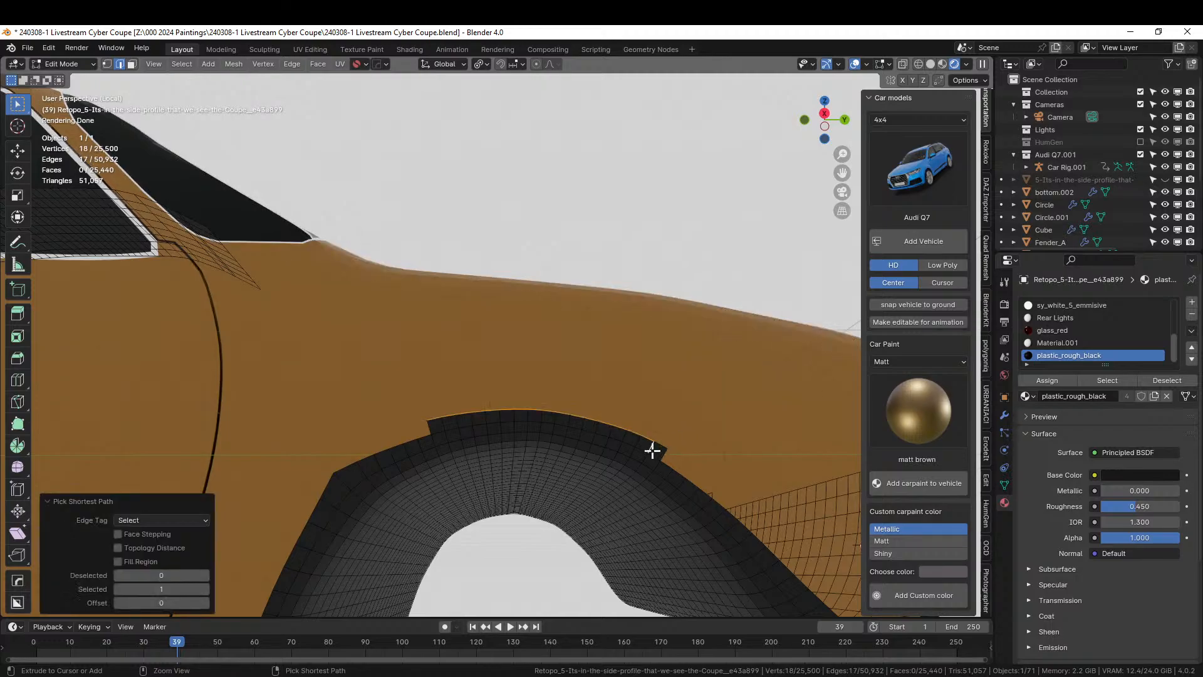
key(3)
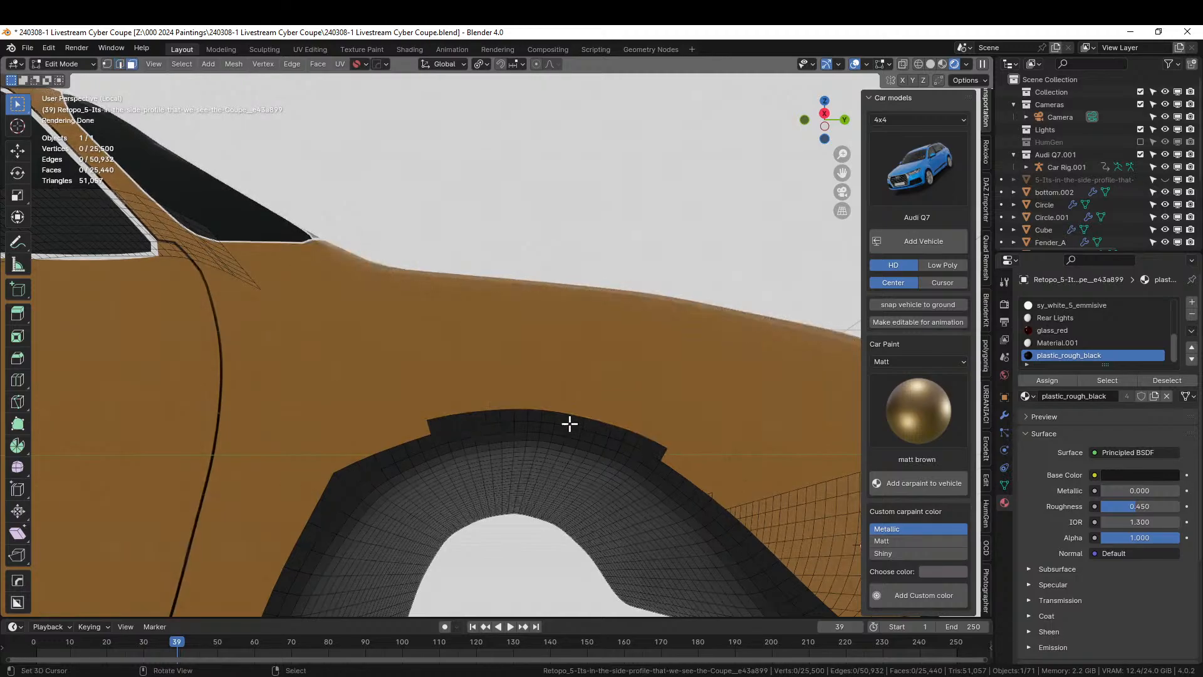
Reveal the hidden geometry and select the stepped black face strip above the front arch on the other side, plus a brown body face for recolouring
middle_drag(592, 429, 329, 461)
scroll(560, 486, down, 3)
middle_drag(425, 462, 236, 457)
scroll(490, 456, up, 3)
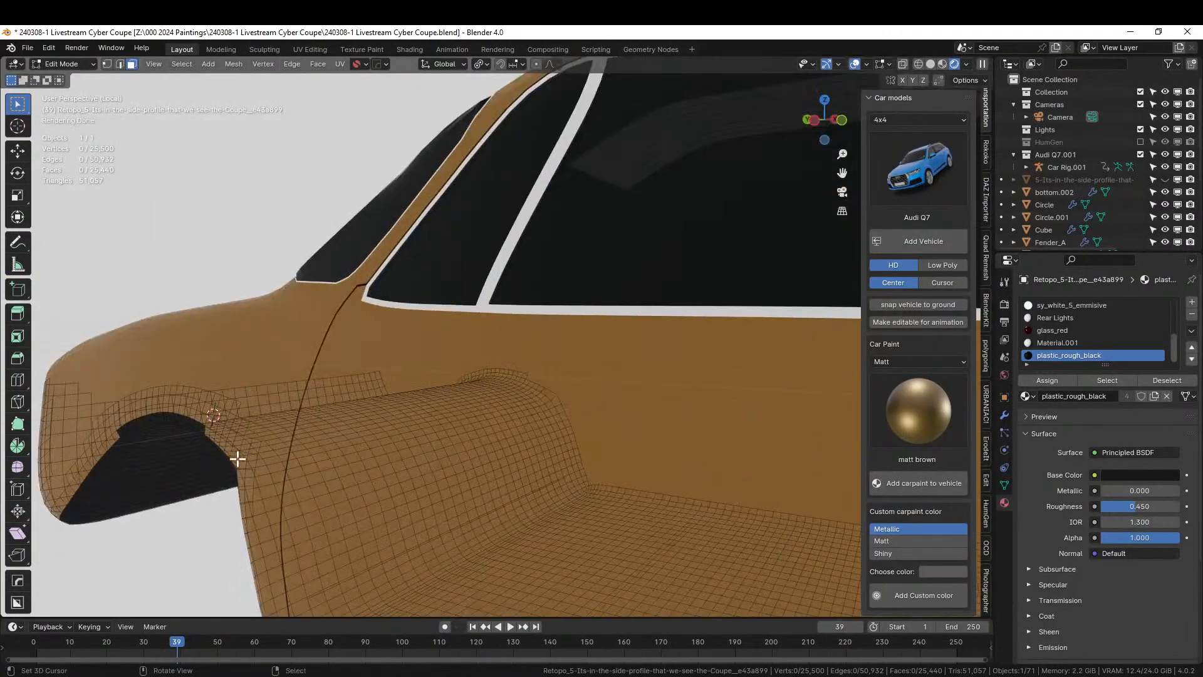
scroll(250, 451, up, 4)
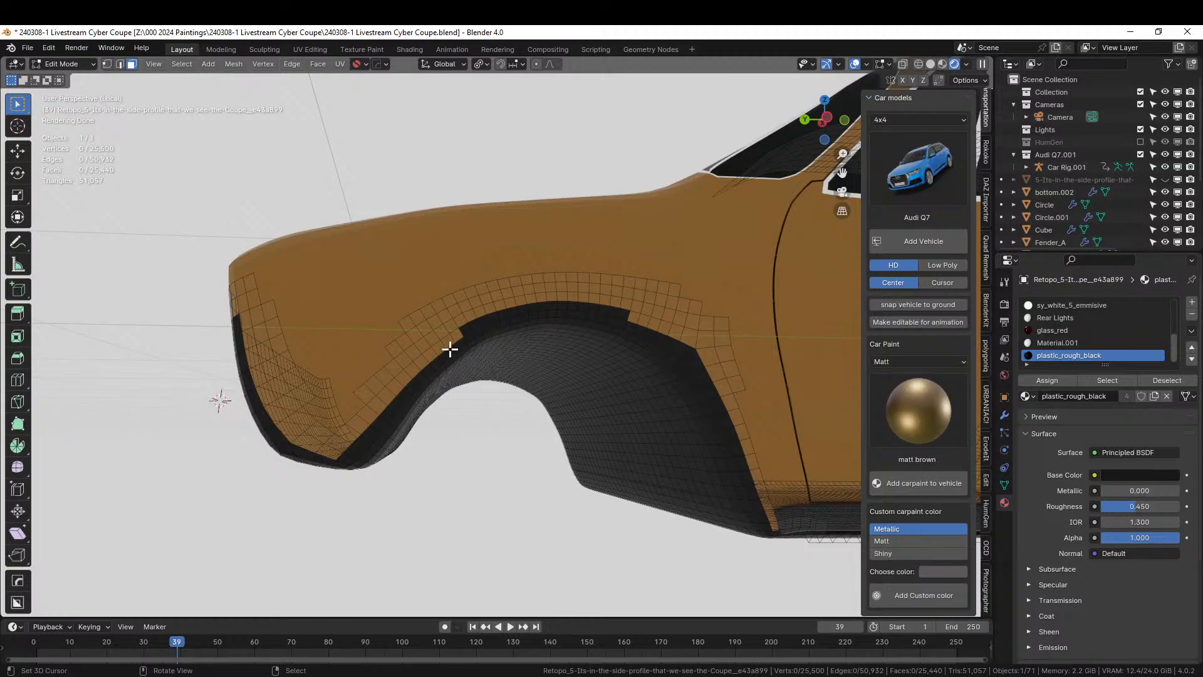
key(alt+h)
click(465, 327)
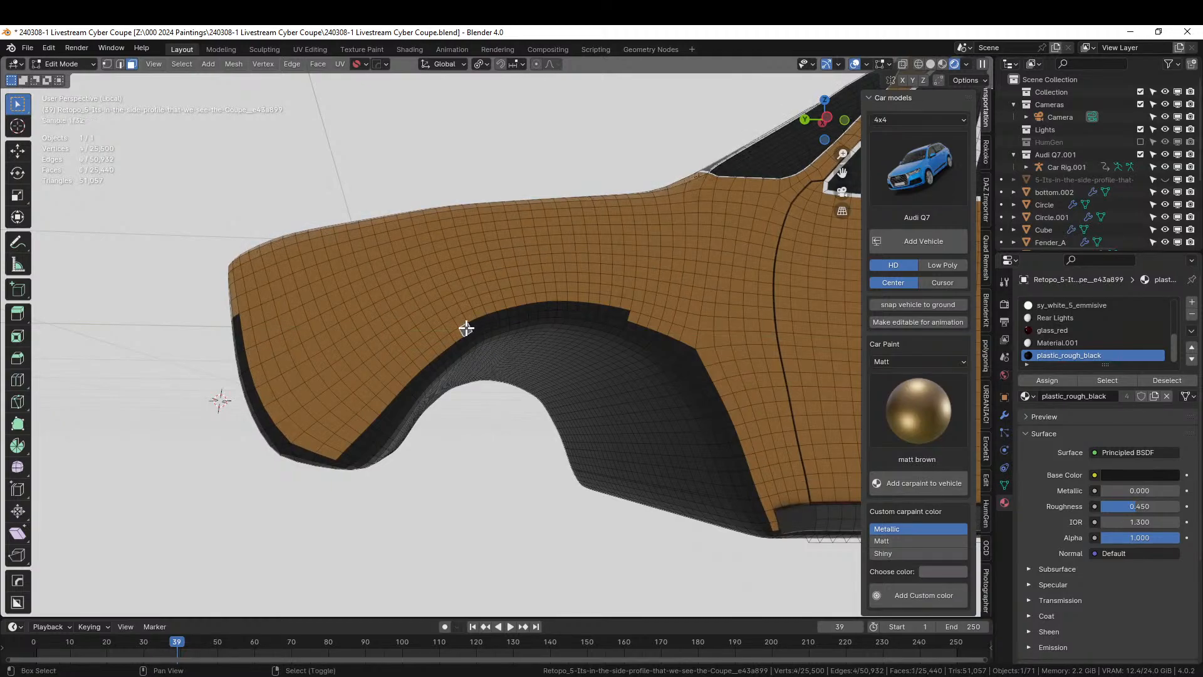
ctrl+click(623, 310)
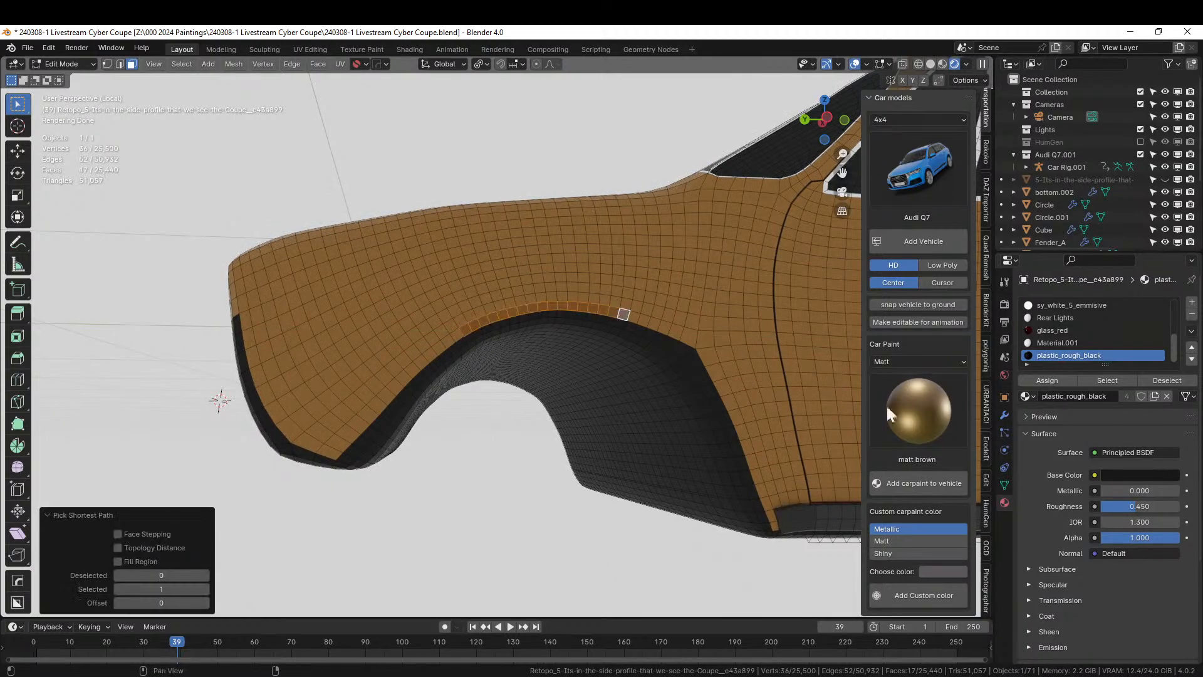
shift+right_click(609, 286)
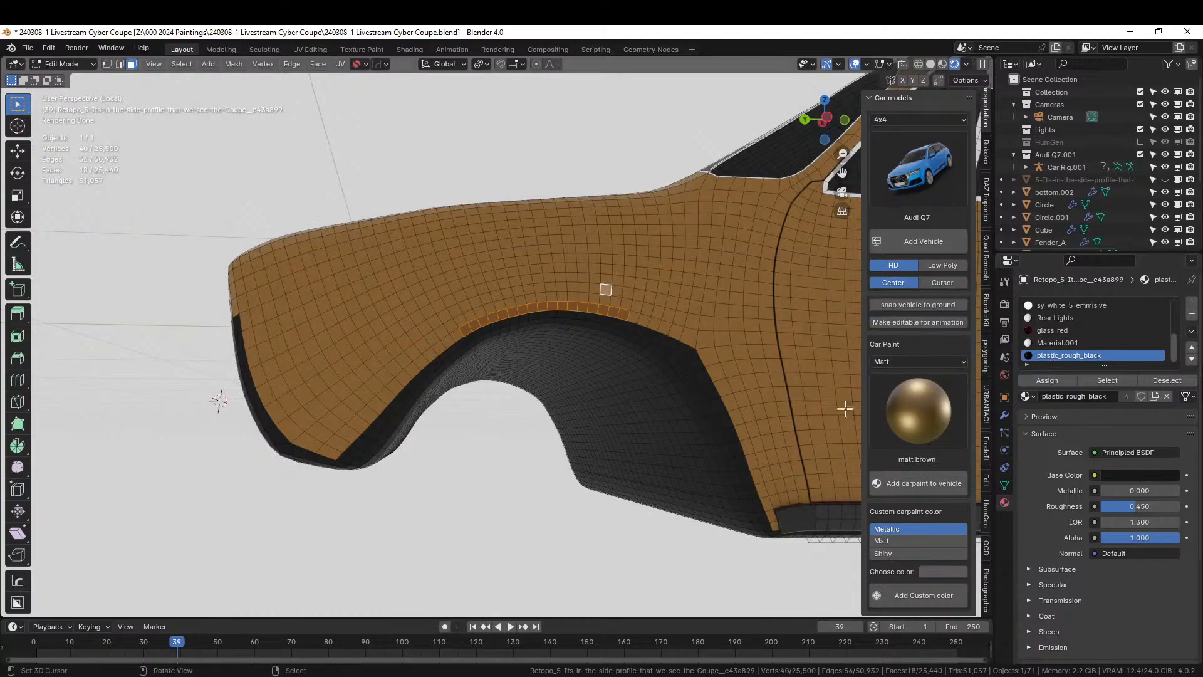
Select the matching black face strip above the opposite front wheel arch and assign it the carpaint_matt_brown material
middle_drag(542, 317, 787, 343)
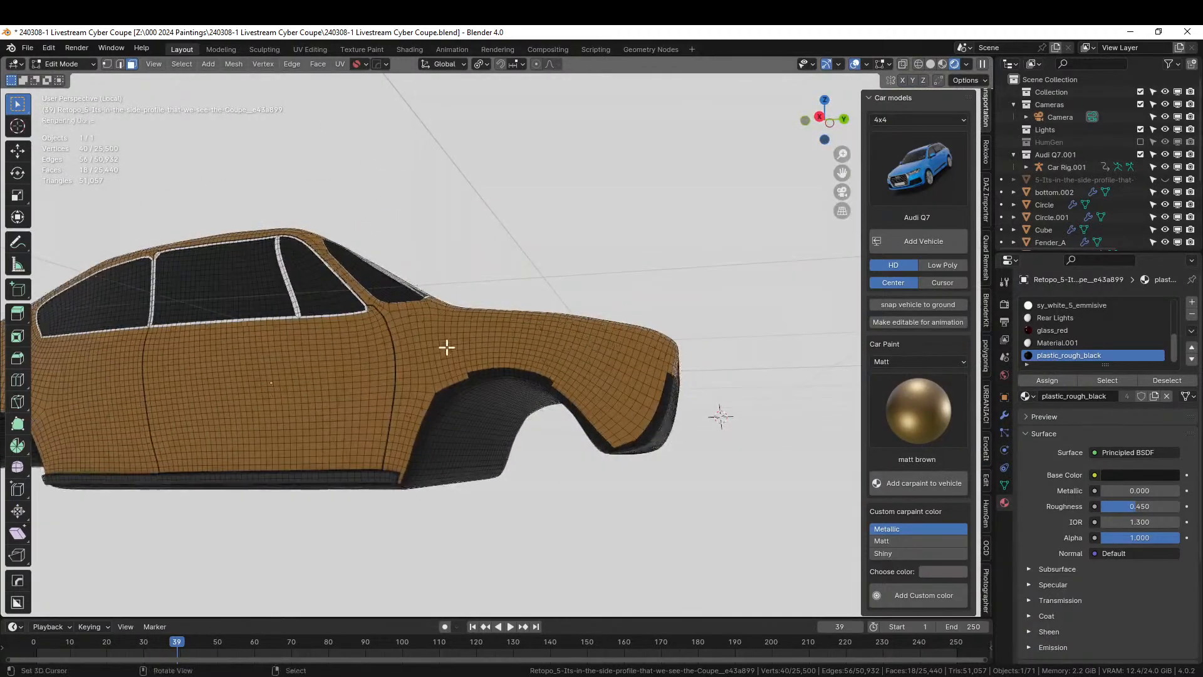
scroll(445, 346, up, 3)
right_click(451, 403)
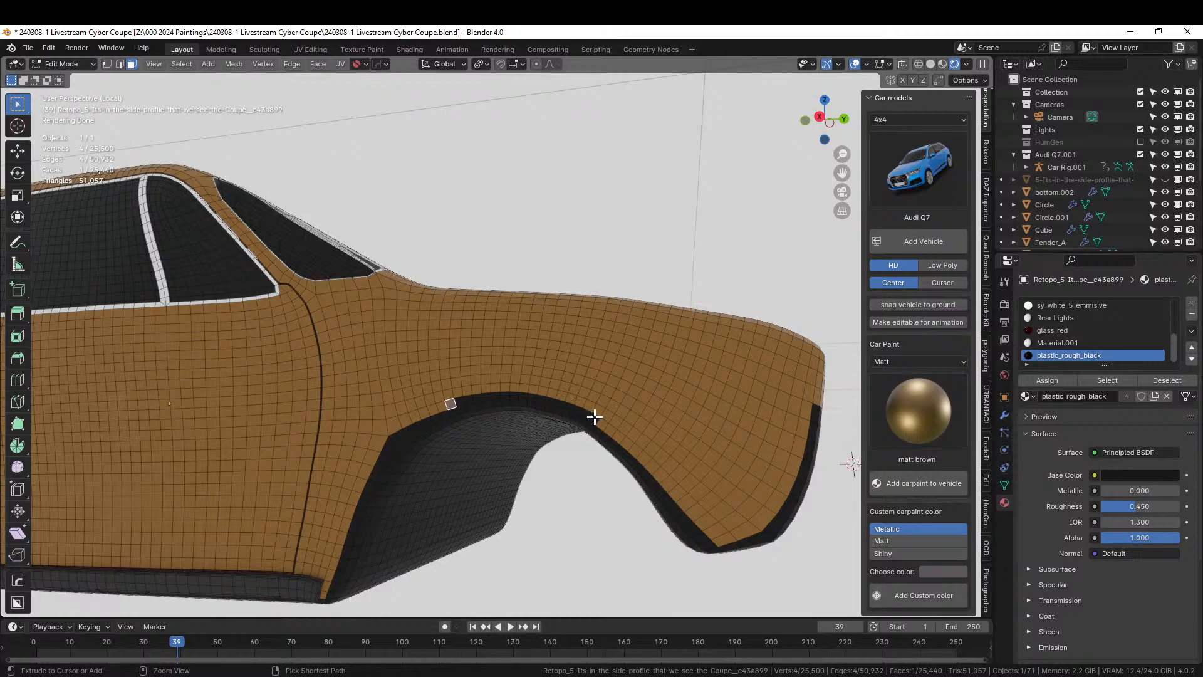
ctrl+right_click(595, 417)
scroll(720, 407, down, 5)
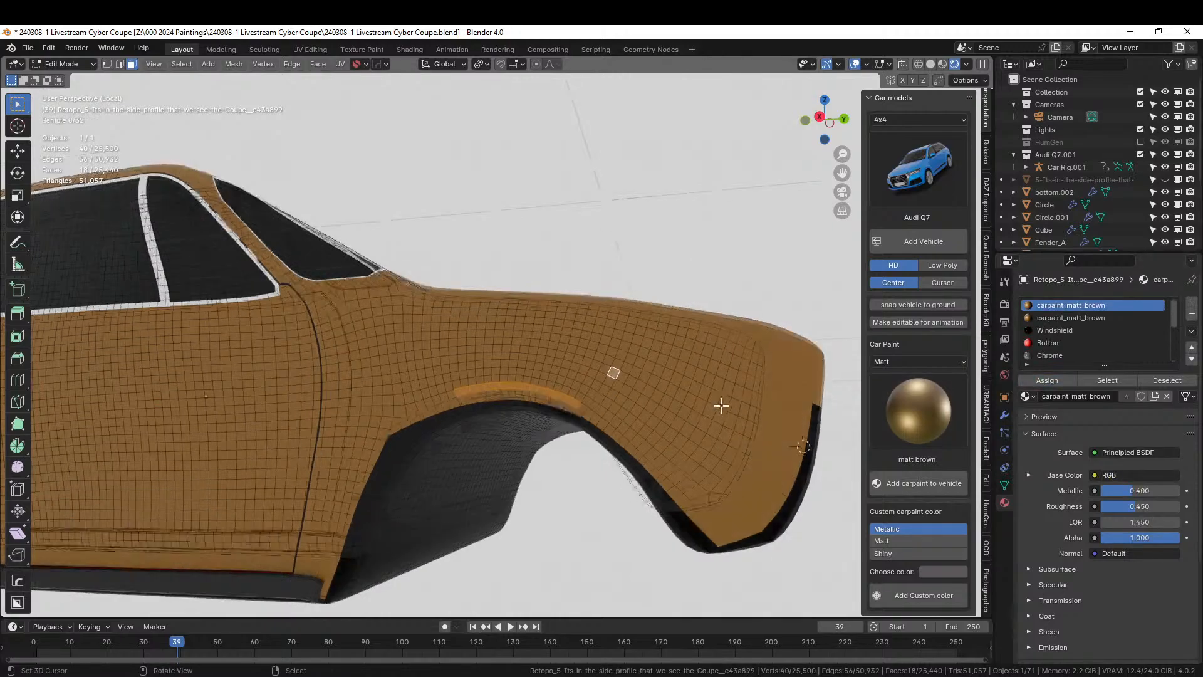
middle_drag(719, 416, 637, 421)
Leave mesh editing and local view, and bring the full car's rear quarter with the jagged square frame into close view
key(Tab)
scroll(637, 422, down, 3)
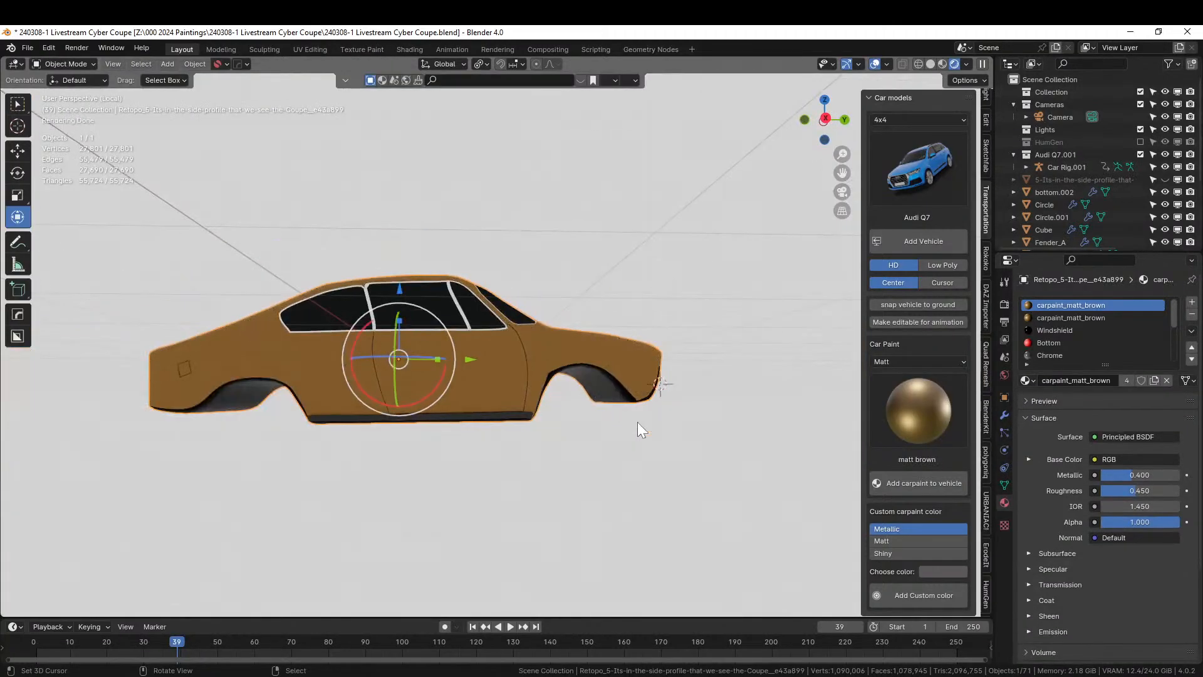
key(KP_Divide)
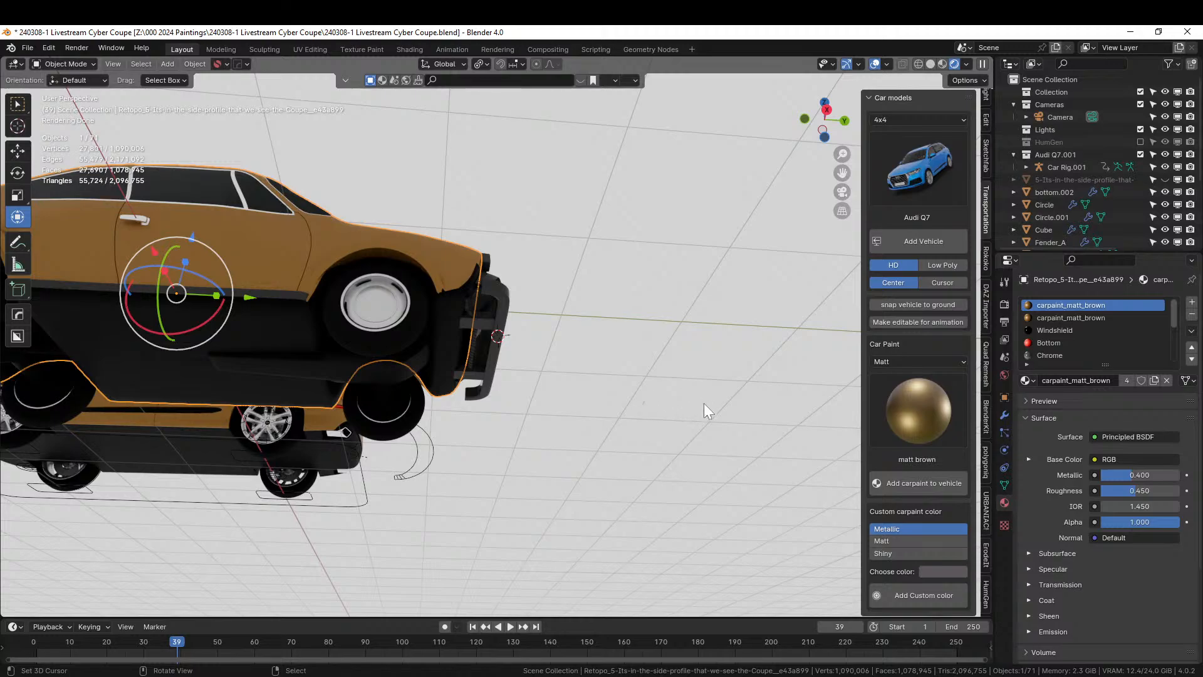
middle_drag(704, 404, 884, 494)
scroll(516, 448, up, 4)
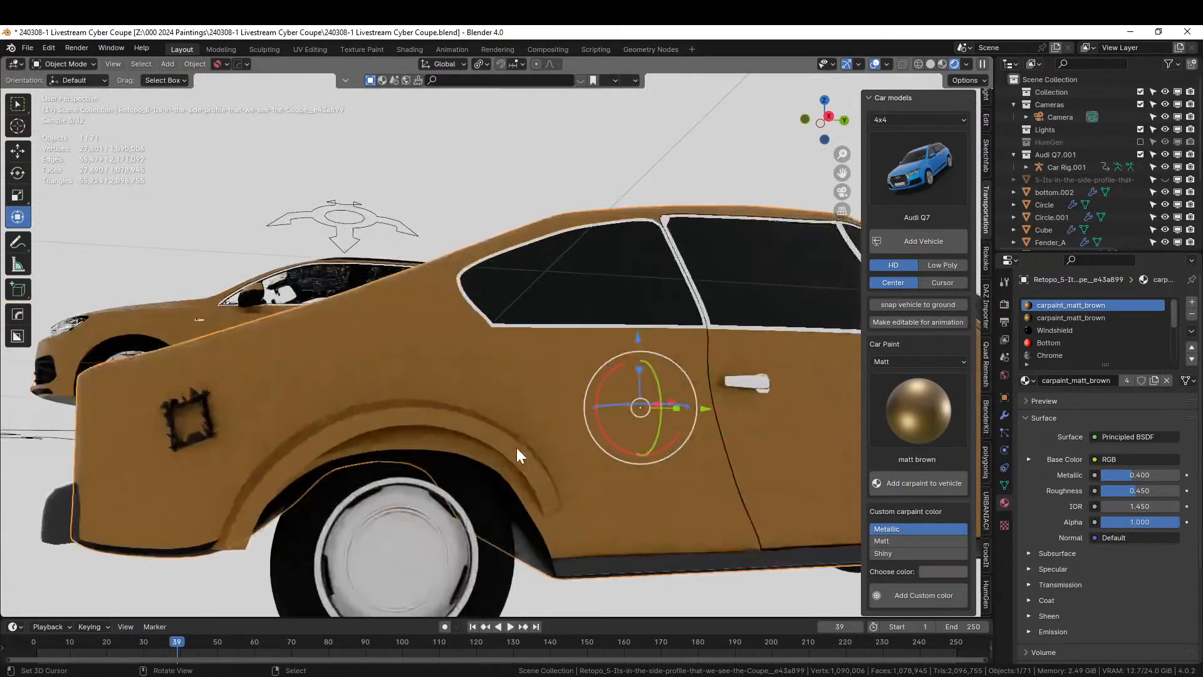
middle_drag(516, 447, 535, 439)
scroll(535, 439, up, 1)
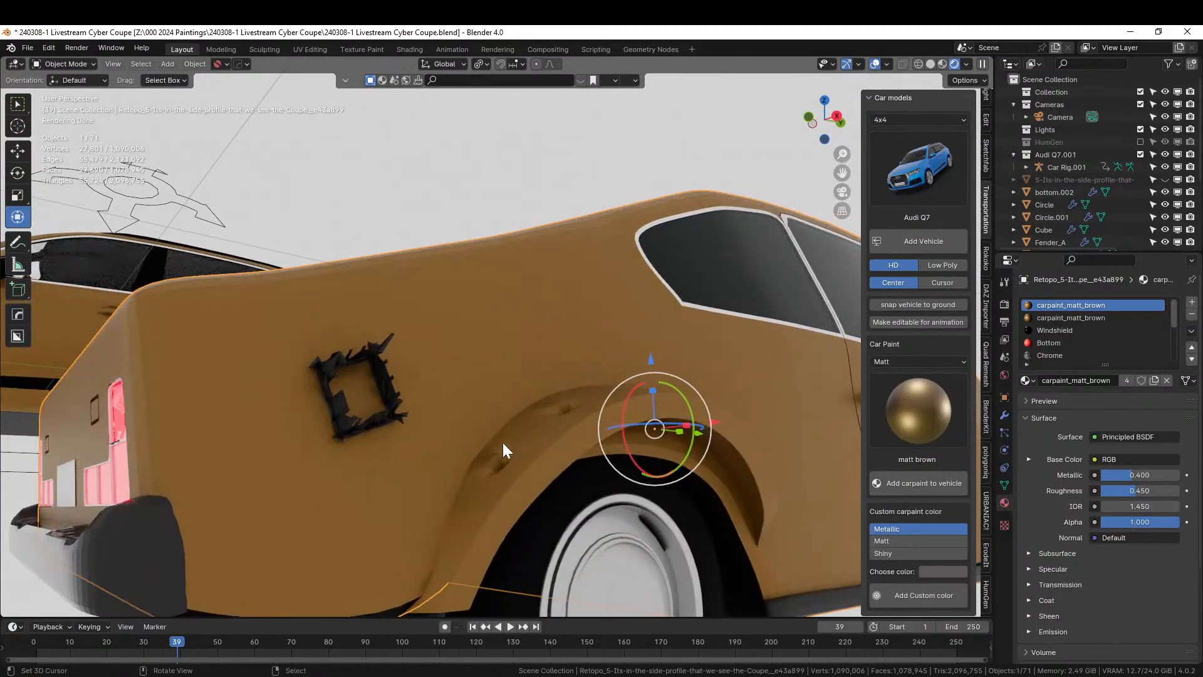
Open the jagged square frame's object for mesh editing in local view, seen from the front with see-through display on
click(378, 416)
middle_drag(378, 416, 402, 435)
key(Tab)
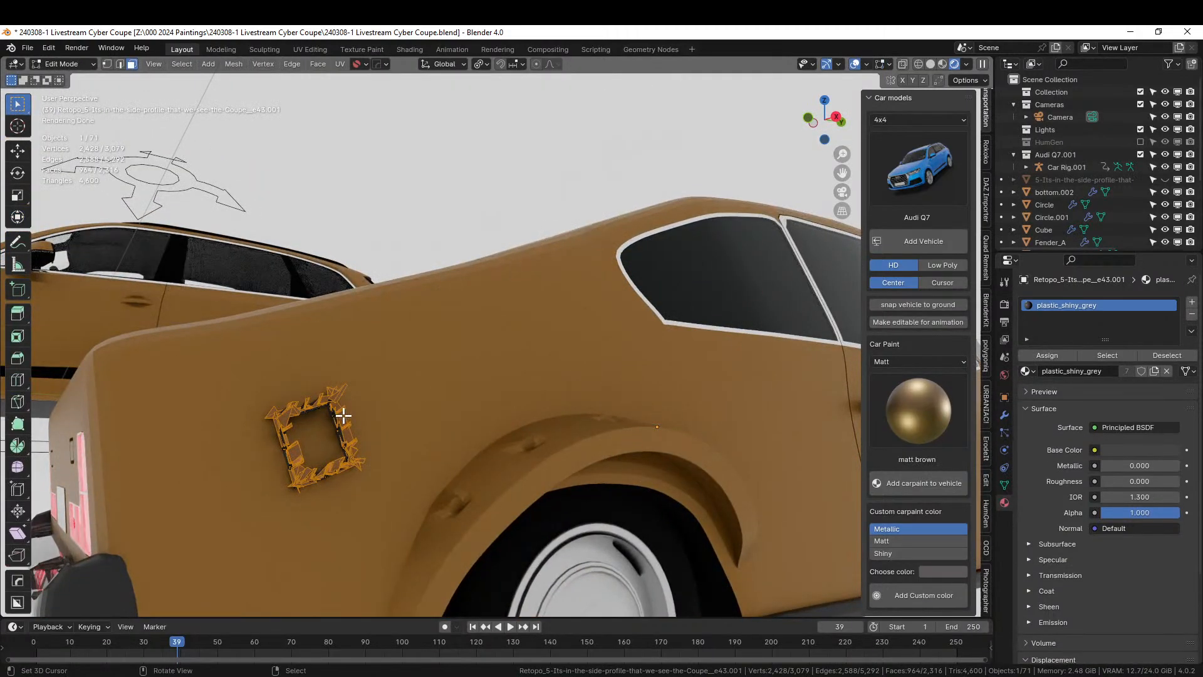
click(343, 415)
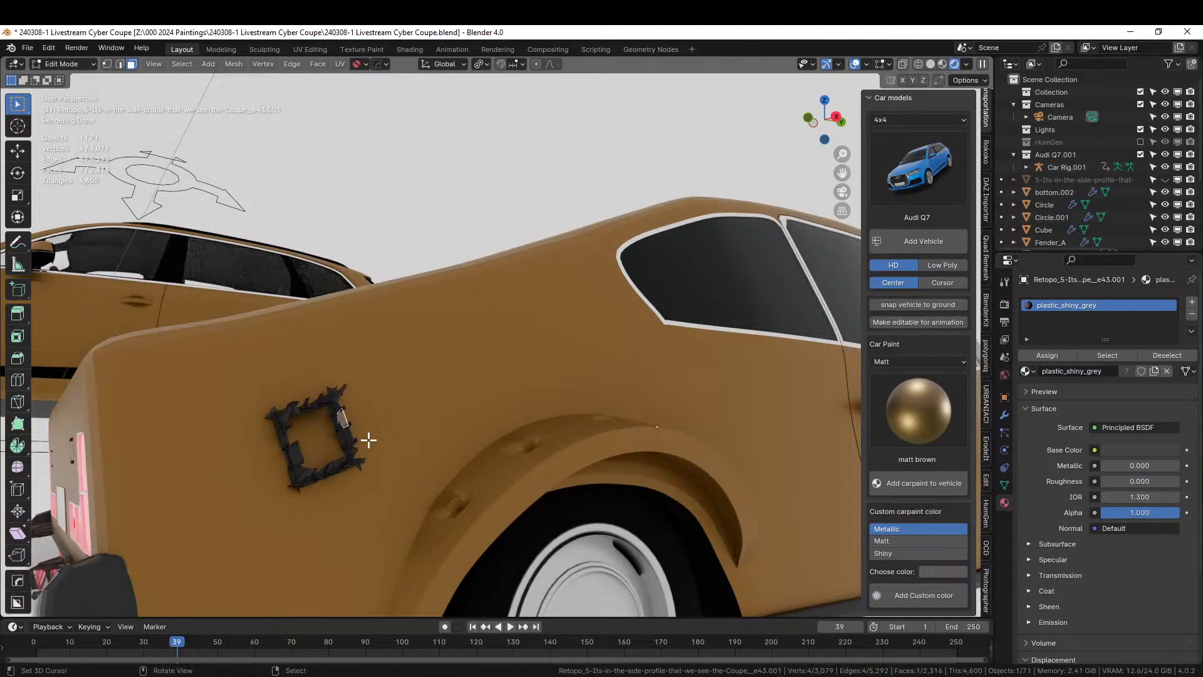
key(KP_Divide)
middle_drag(368, 440, 308, 476)
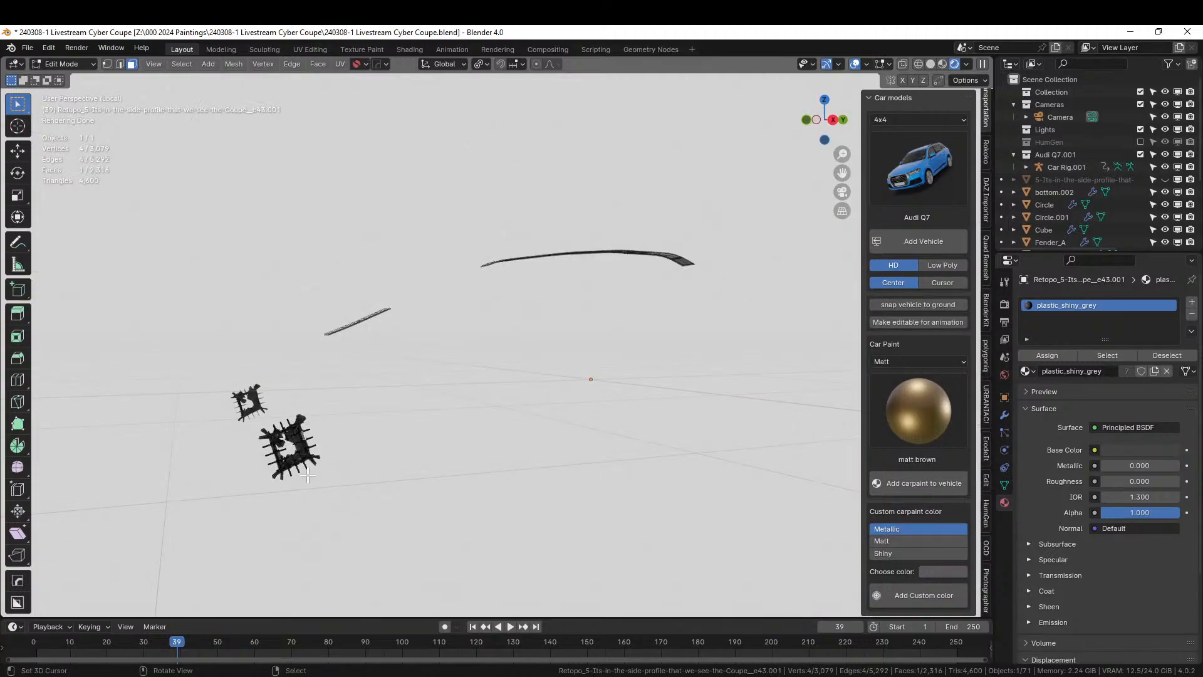
key(KP_1)
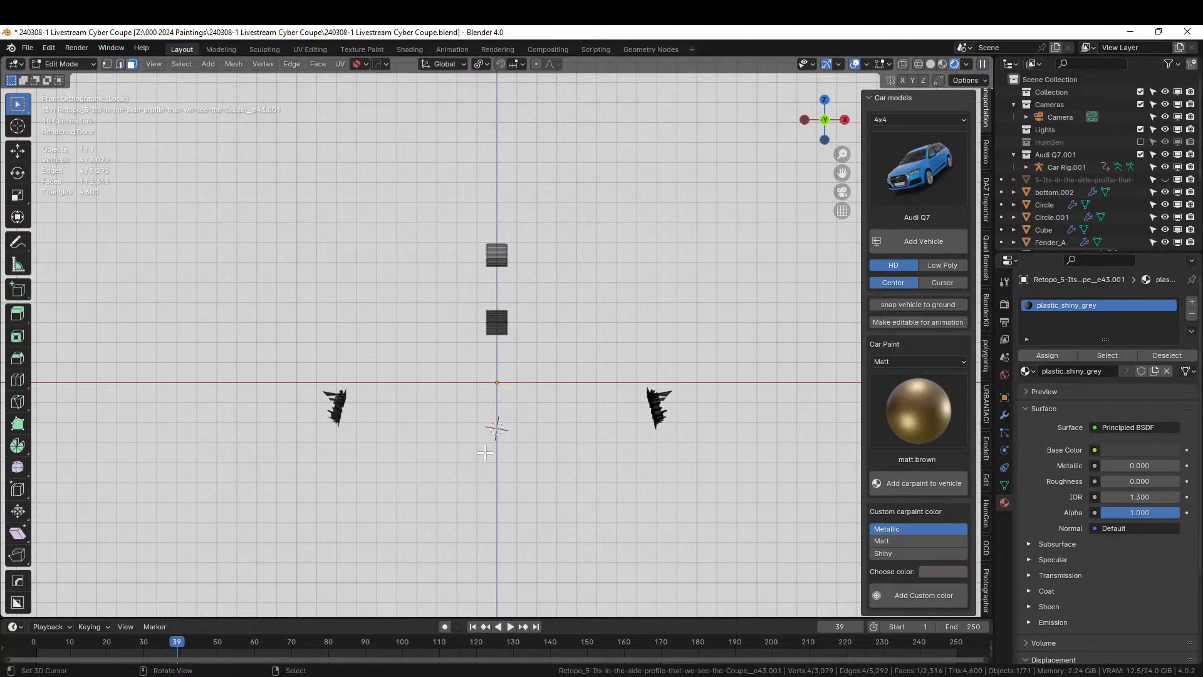
key(alt+z)
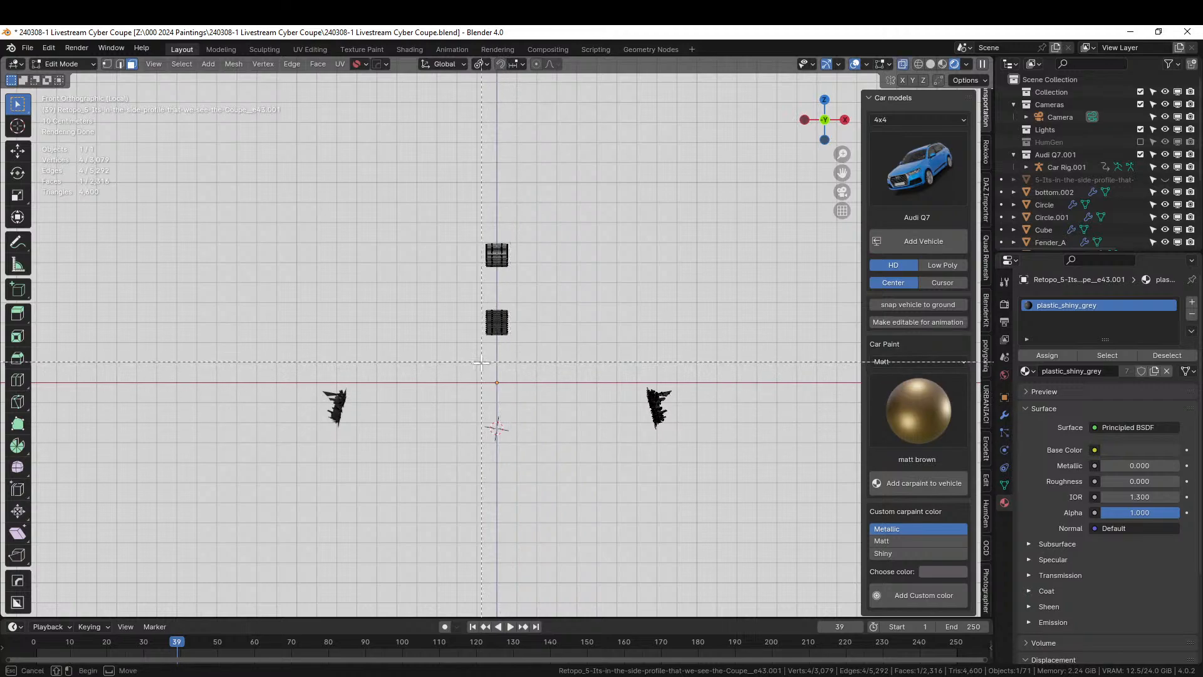
Delete the vertices of the jagged square side frame, then return to object mode with the full car shown
drag(626, 366, 732, 473)
key(x)
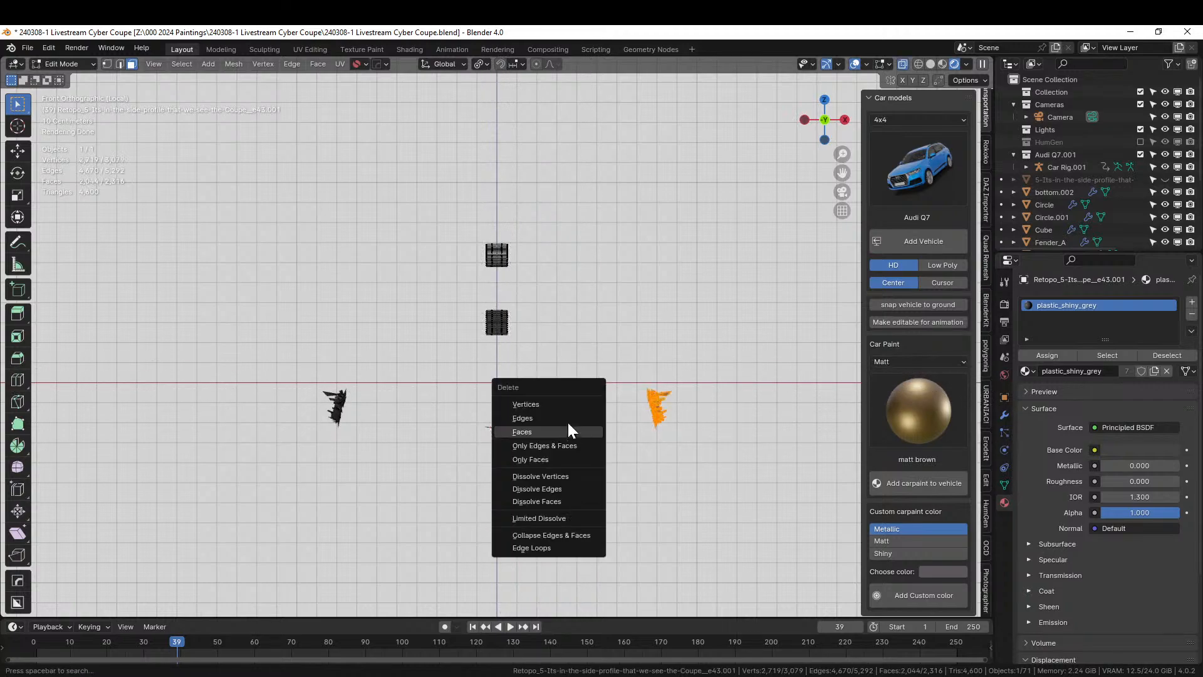
click(535, 402)
key(Tab)
key(slash)
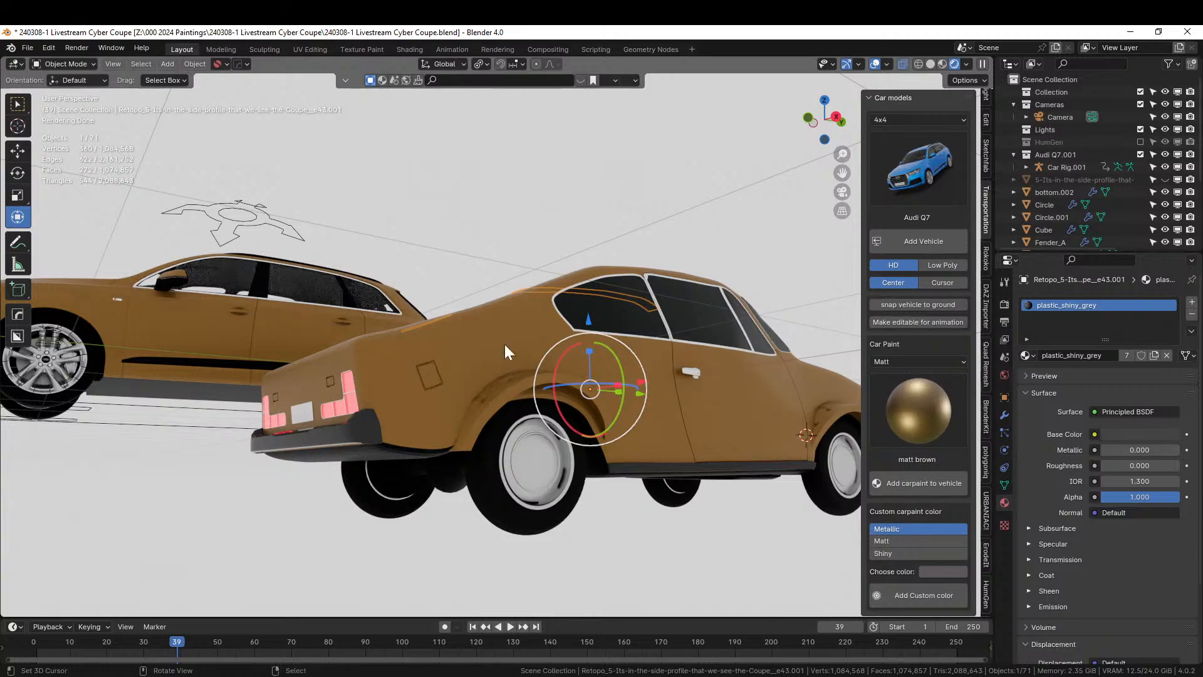
middle_drag(505, 343, 330, 396)
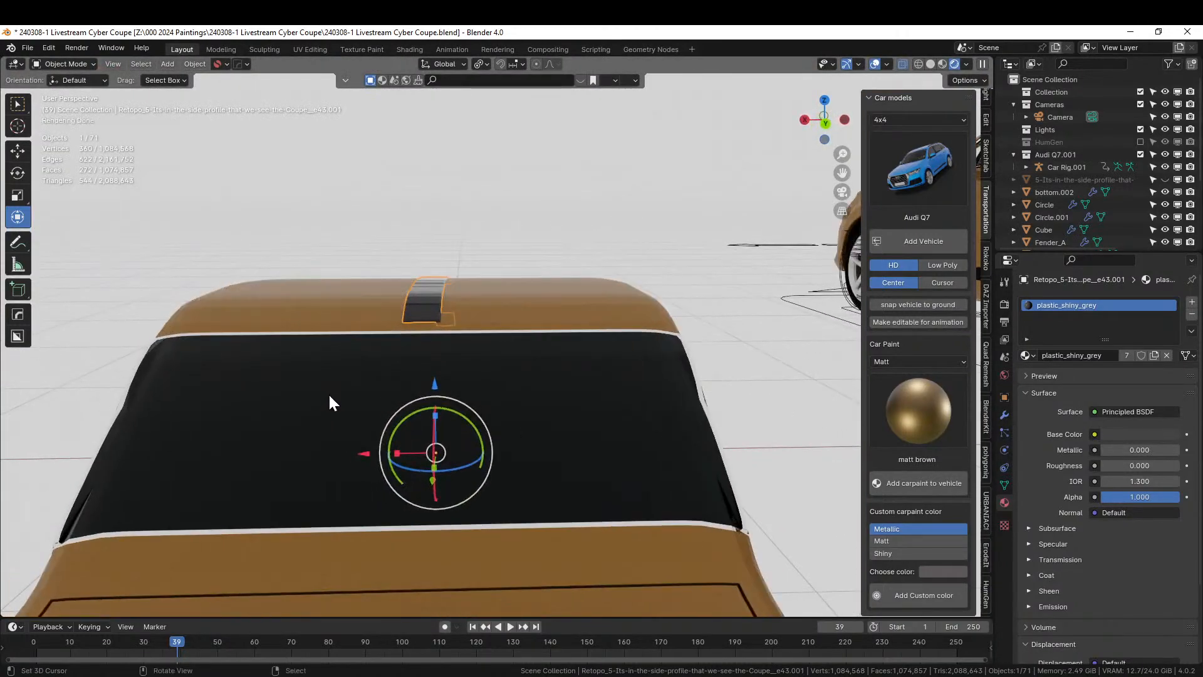
Save the coupe file, then switch to the vehicle kitbash file and copy the matching pair of windscreen wipers
key(ctrl+s)
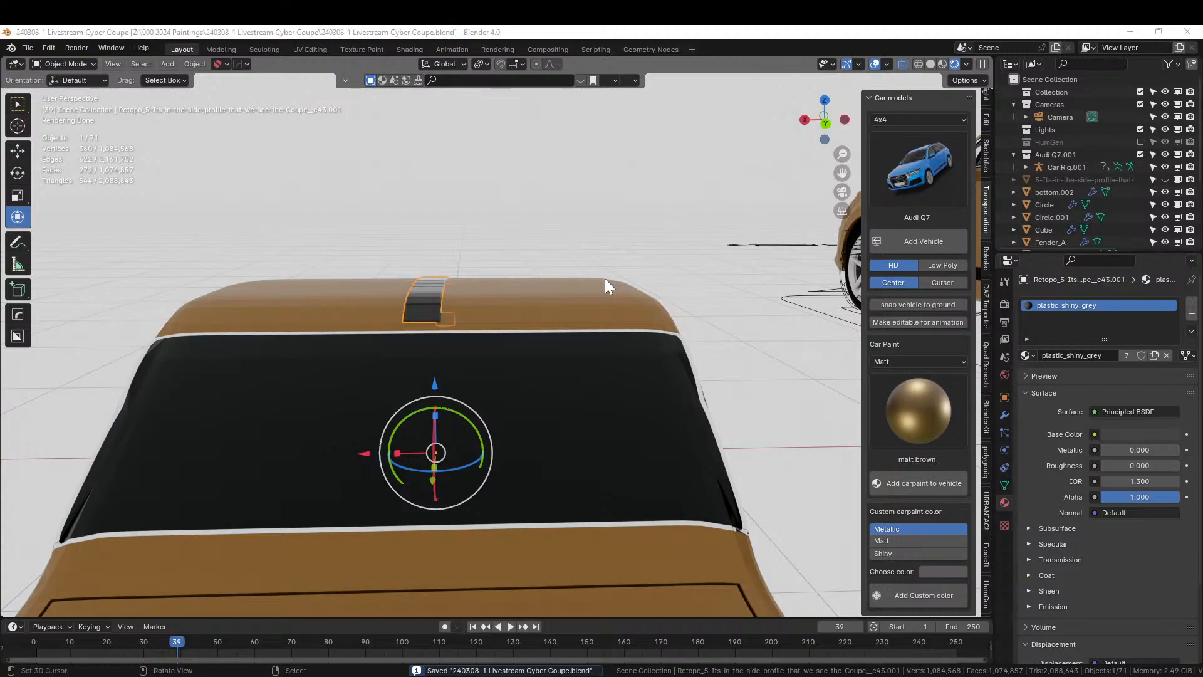
key(alt+Tab)
scroll(581, 355, down, 13)
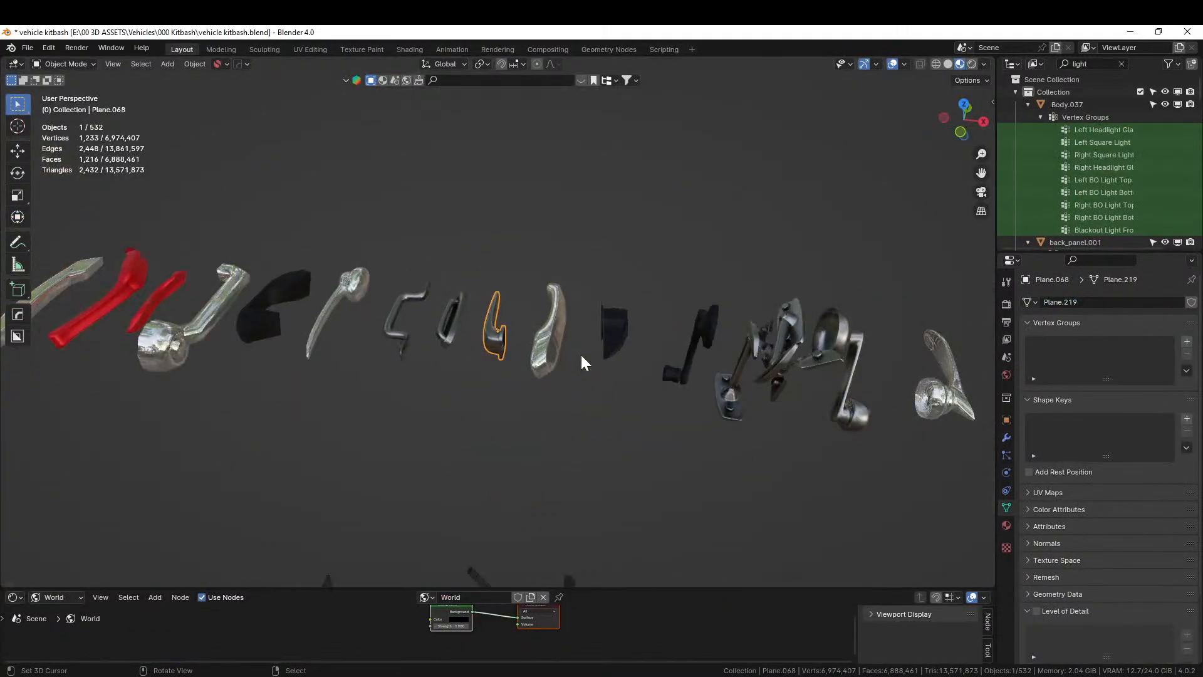
middle_drag(580, 352, 433, 351)
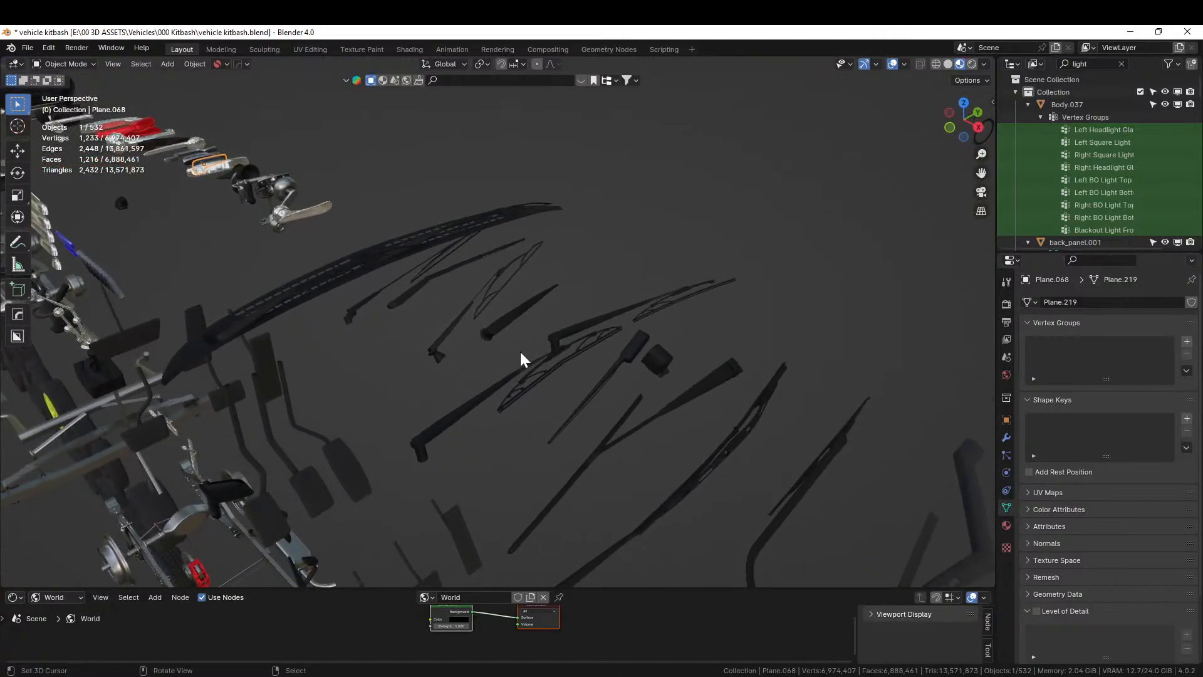
click(545, 355)
middle_drag(582, 358, 718, 343)
key(ctrl+c)
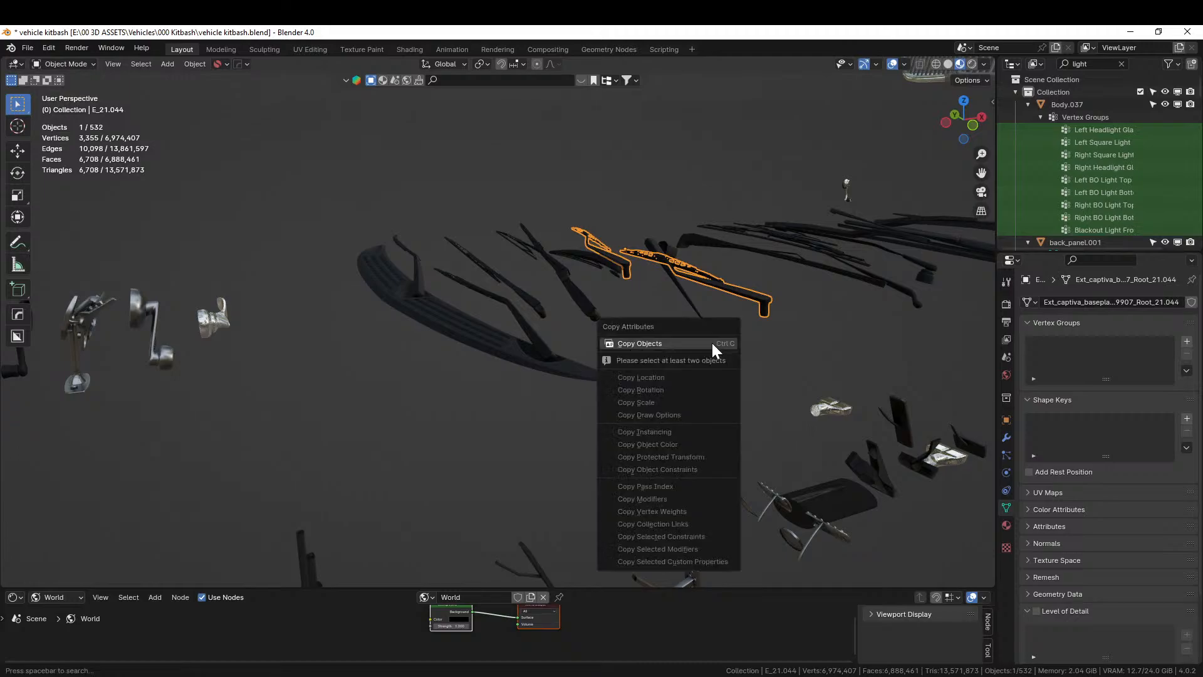
click(715, 346)
Return to the coupe file in solid display, place the 3D cursor at the windscreen base and paste the wipers
key(alt+Tab)
middle_drag(607, 422, 652, 439)
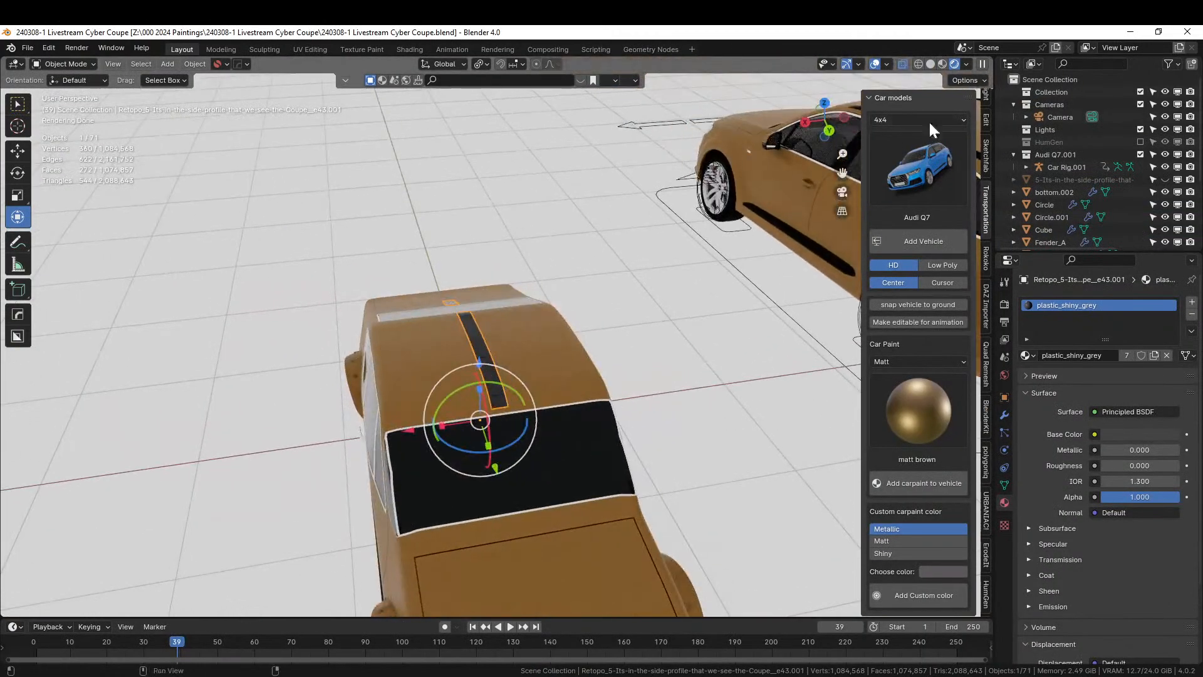
click(929, 64)
shift+middle_drag(597, 324, 566, 245)
key(alt+z)
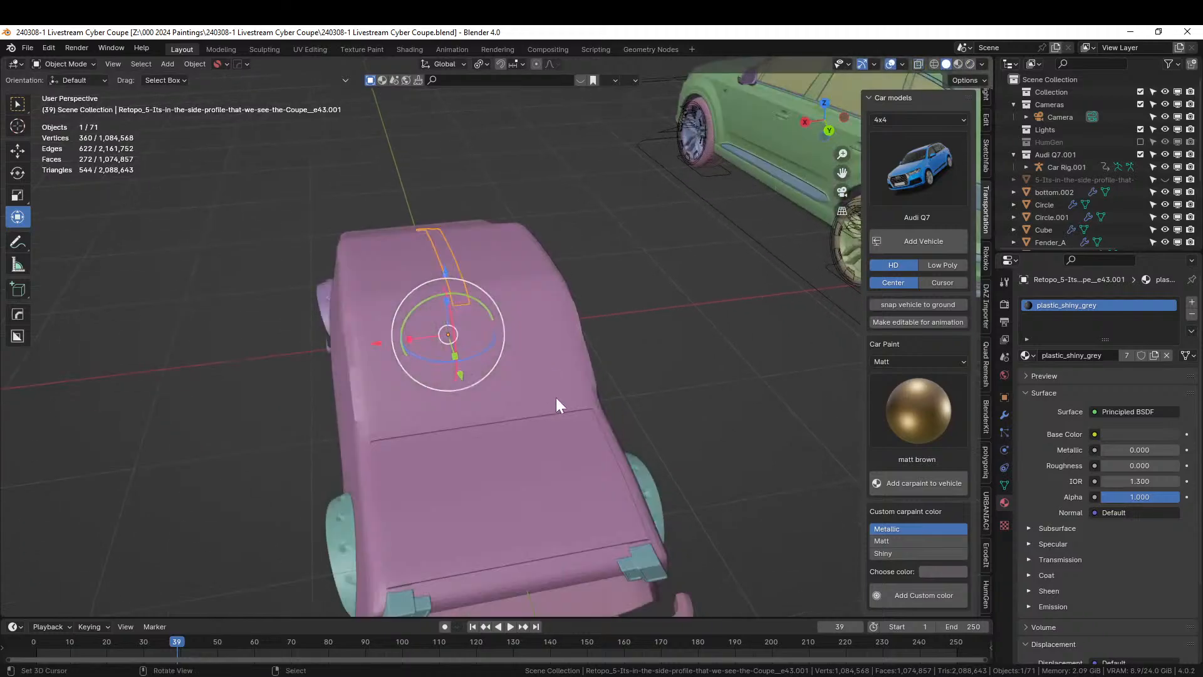
middle_drag(556, 399, 459, 425)
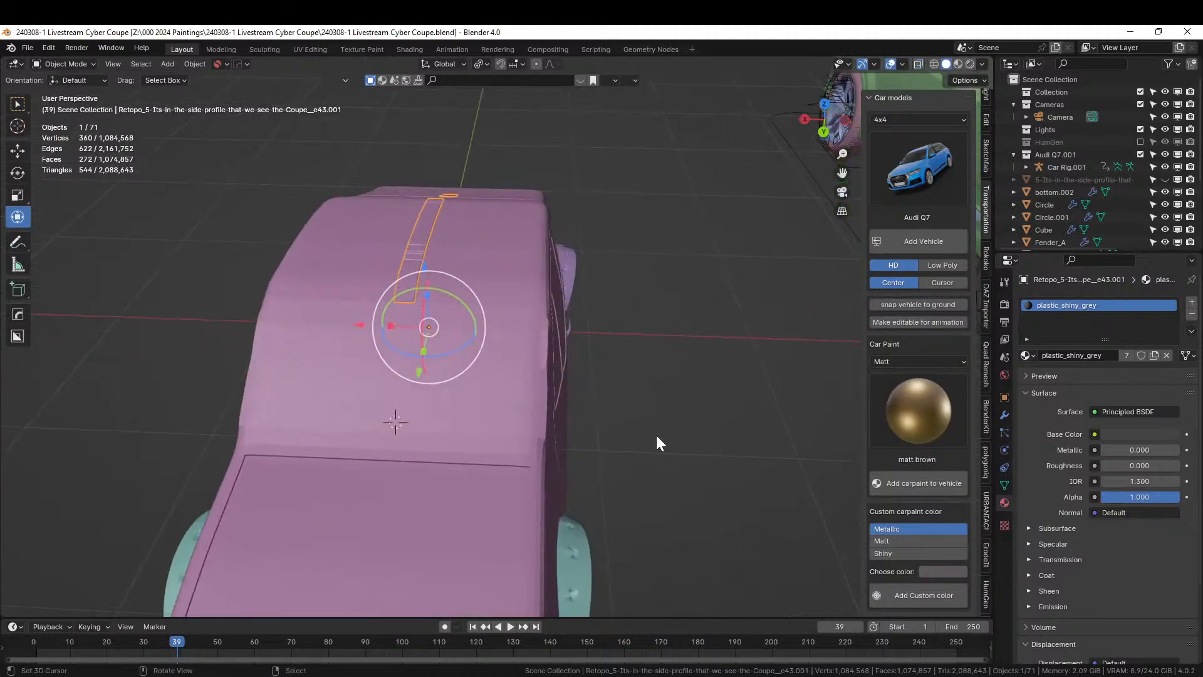
key(ctrl+v)
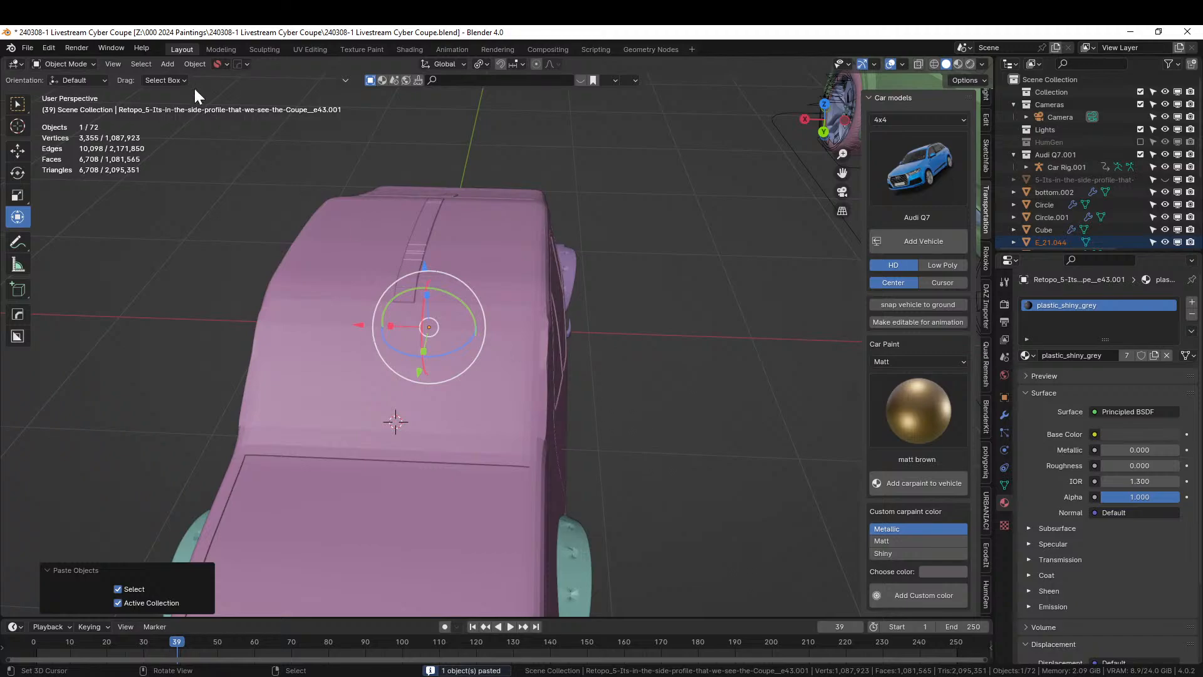
Set the pasted wipers' origin to the 3D cursor and bring their geometry to that origin
click(188, 66)
mouse_move(217, 91)
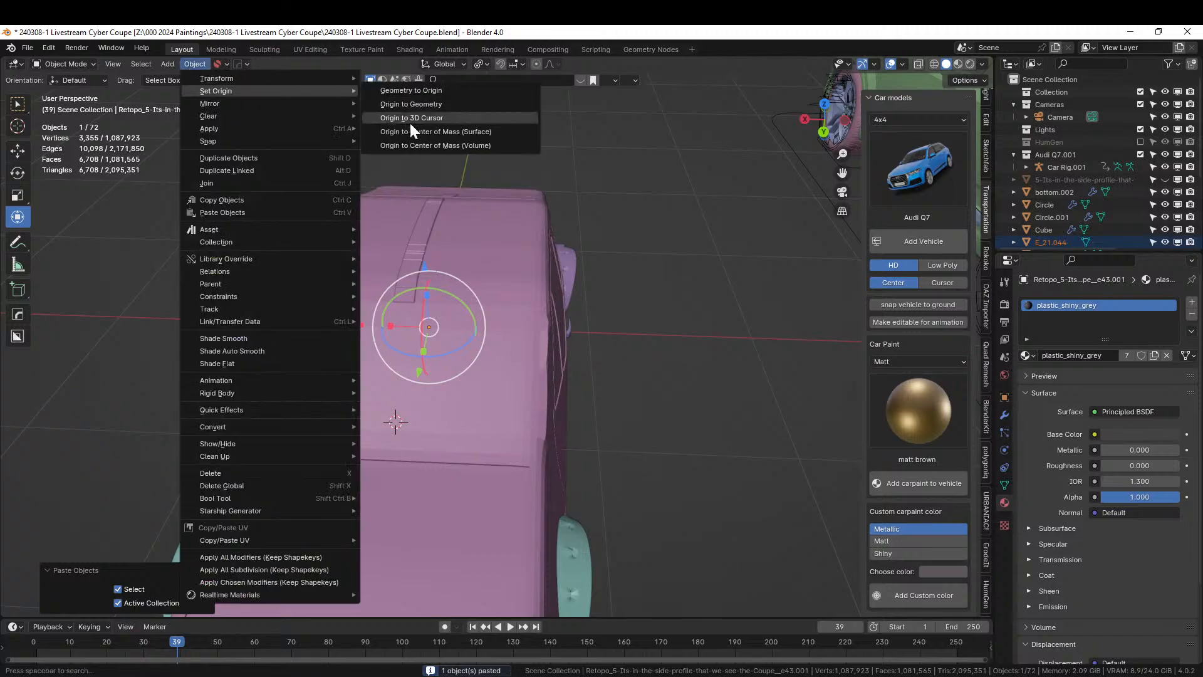
click(426, 119)
click(195, 64)
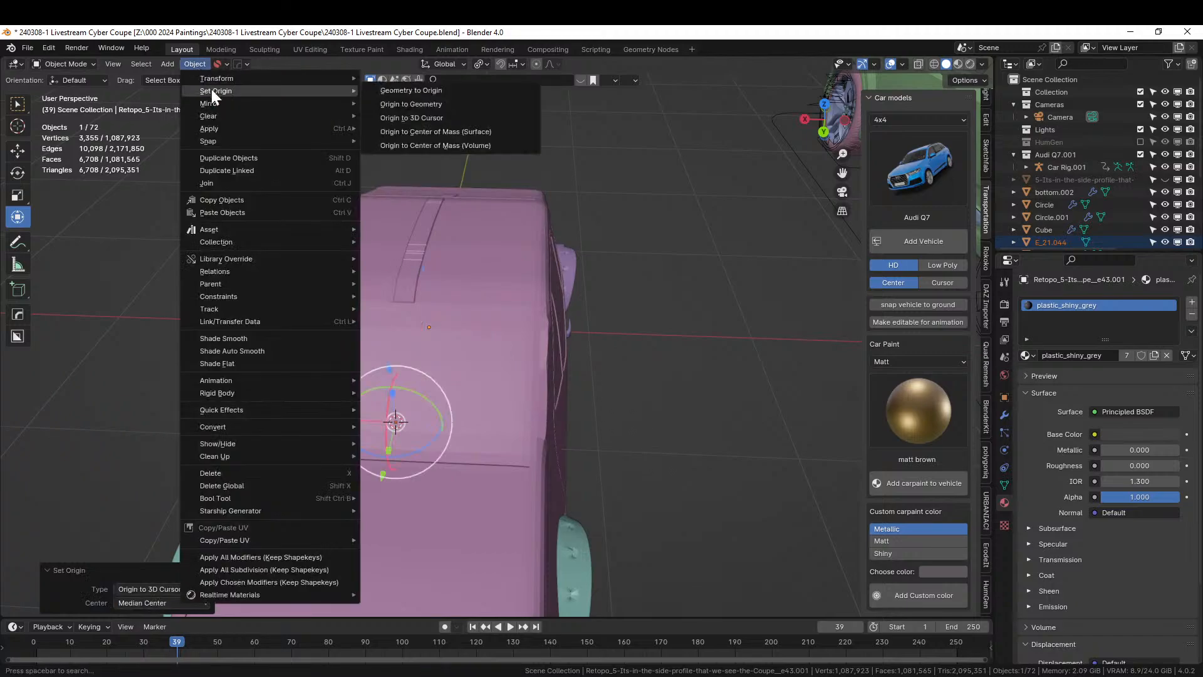
click(438, 90)
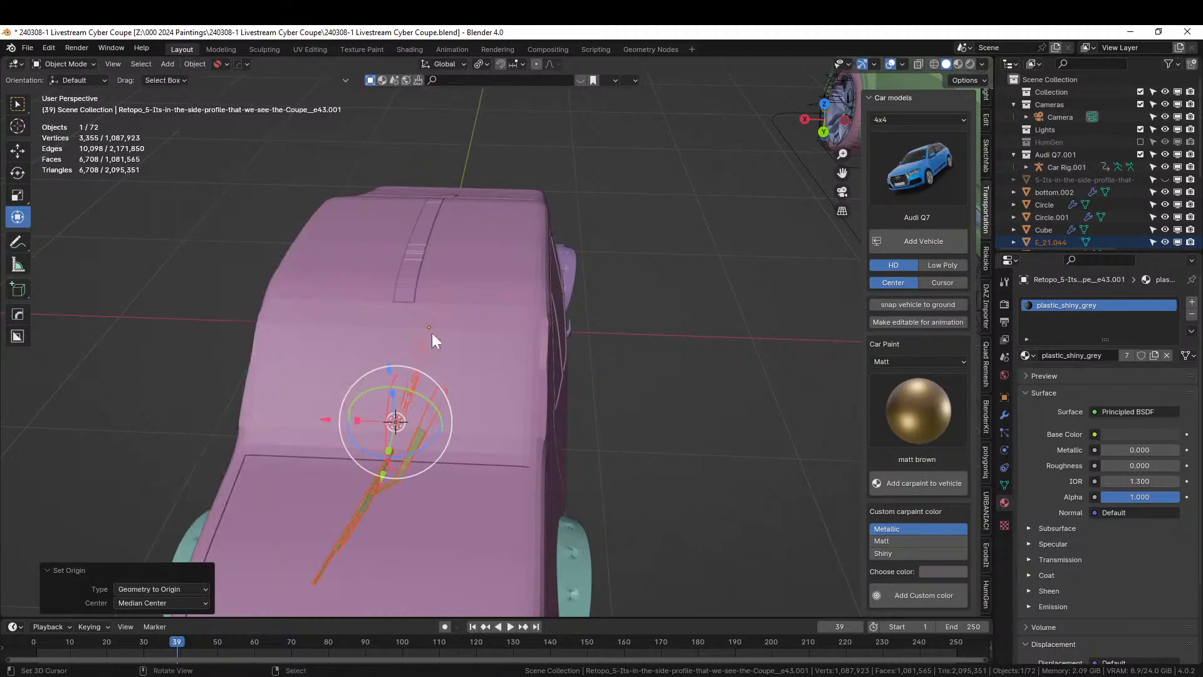
Select the wipers and rotate them -90° about the Z axis in top view
click(380, 489)
key(KP_7)
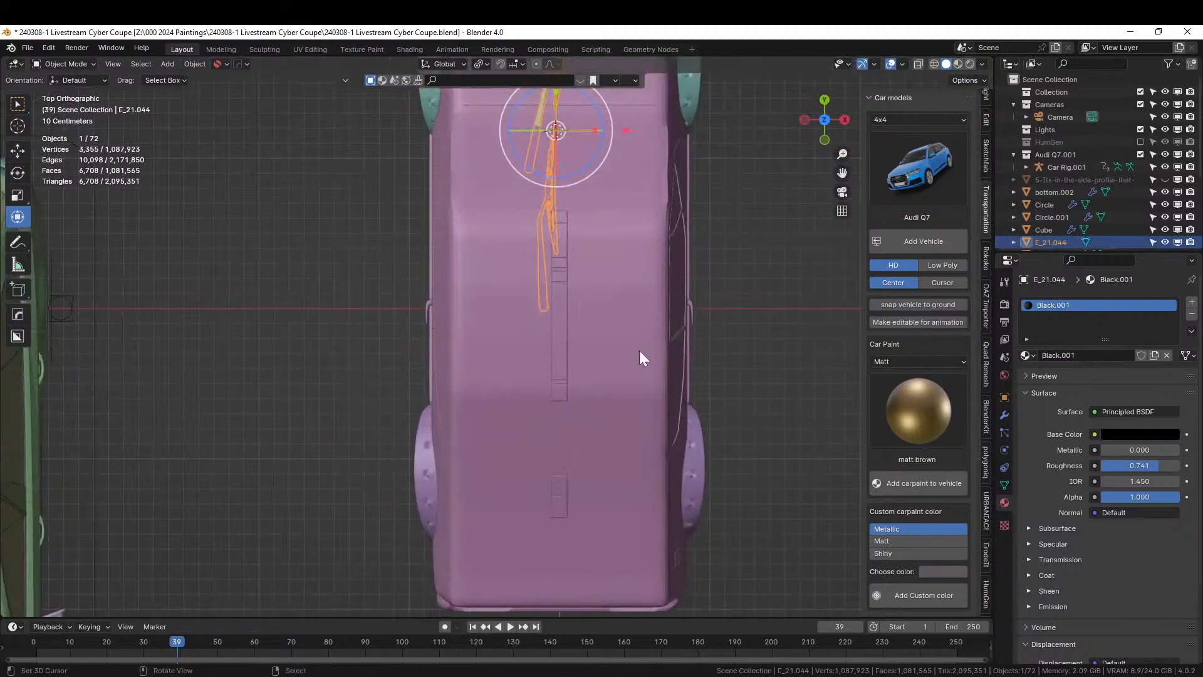
text(r)
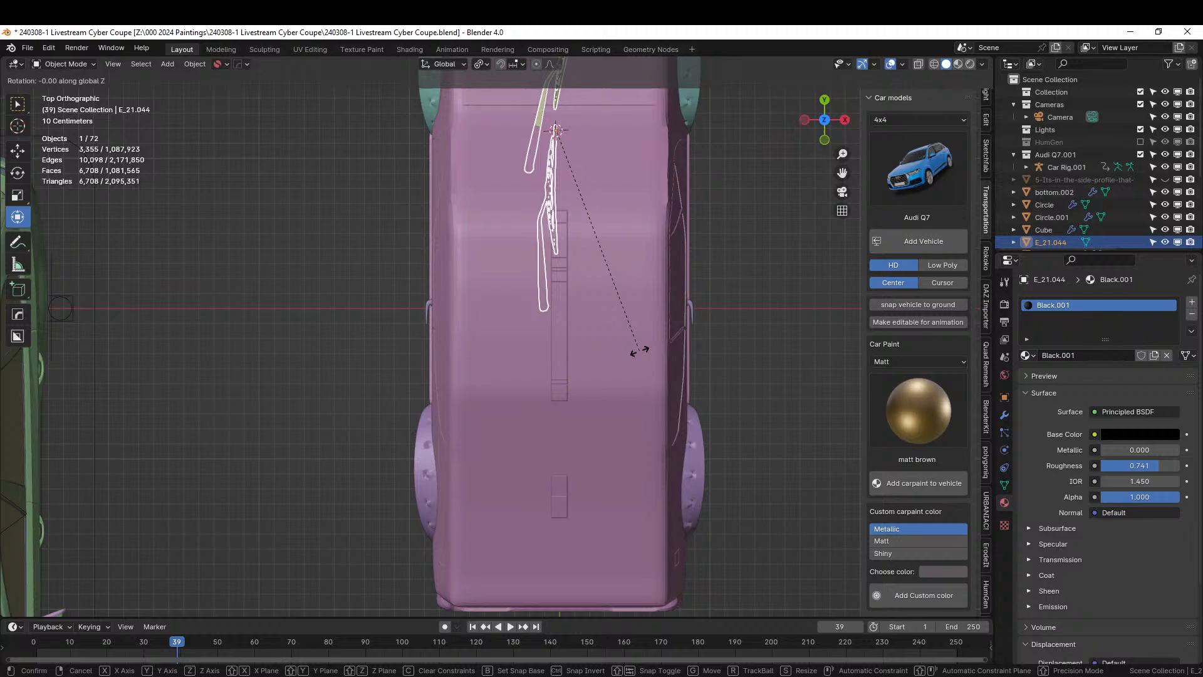
text(-90)
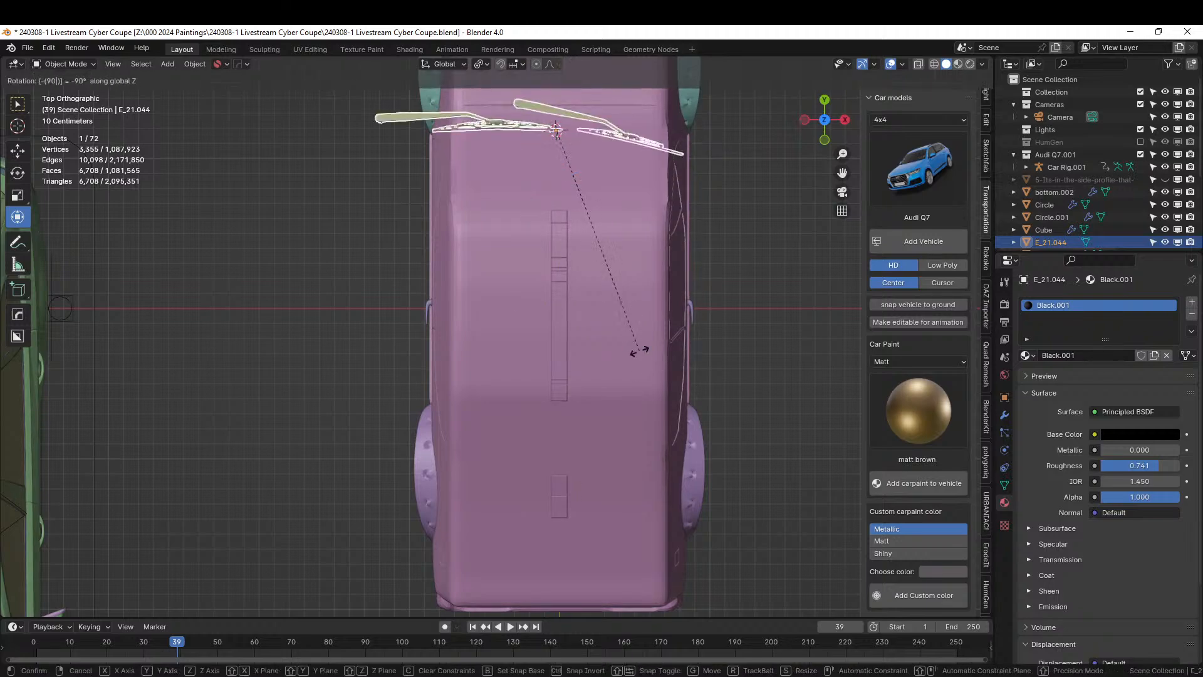
key(Return)
Scale the wipers to about 0.617 and move them about 0.125 m in X and 0.075 m in Y
key(s)
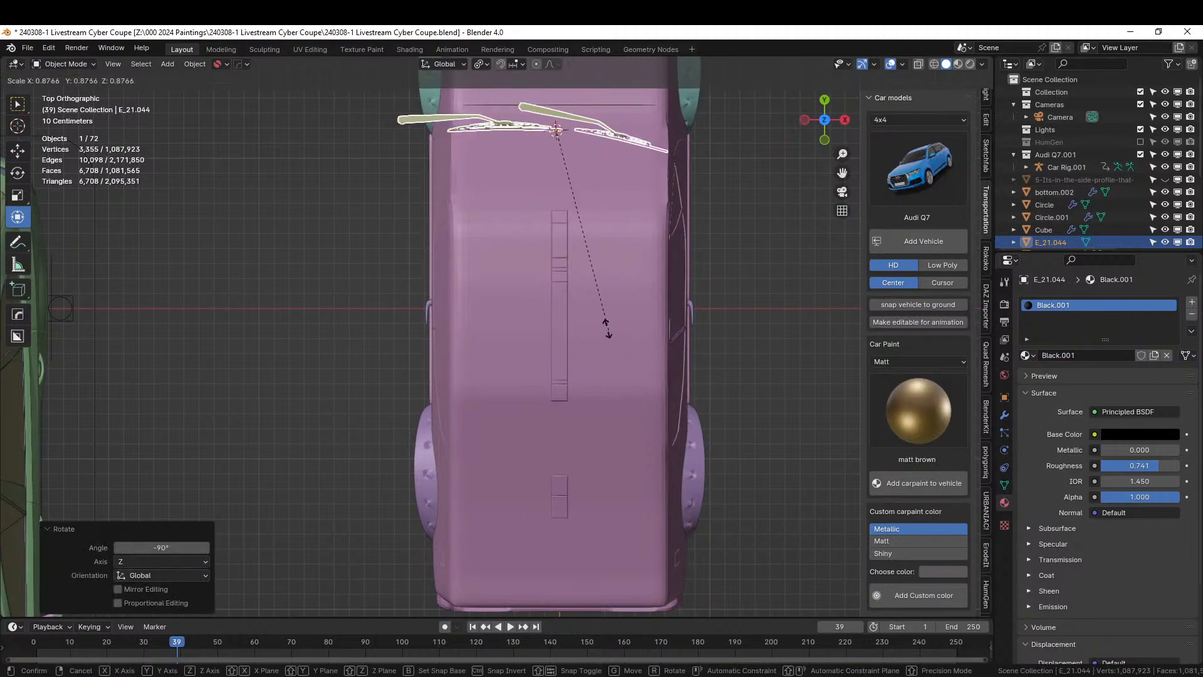
click(573, 274)
key(g)
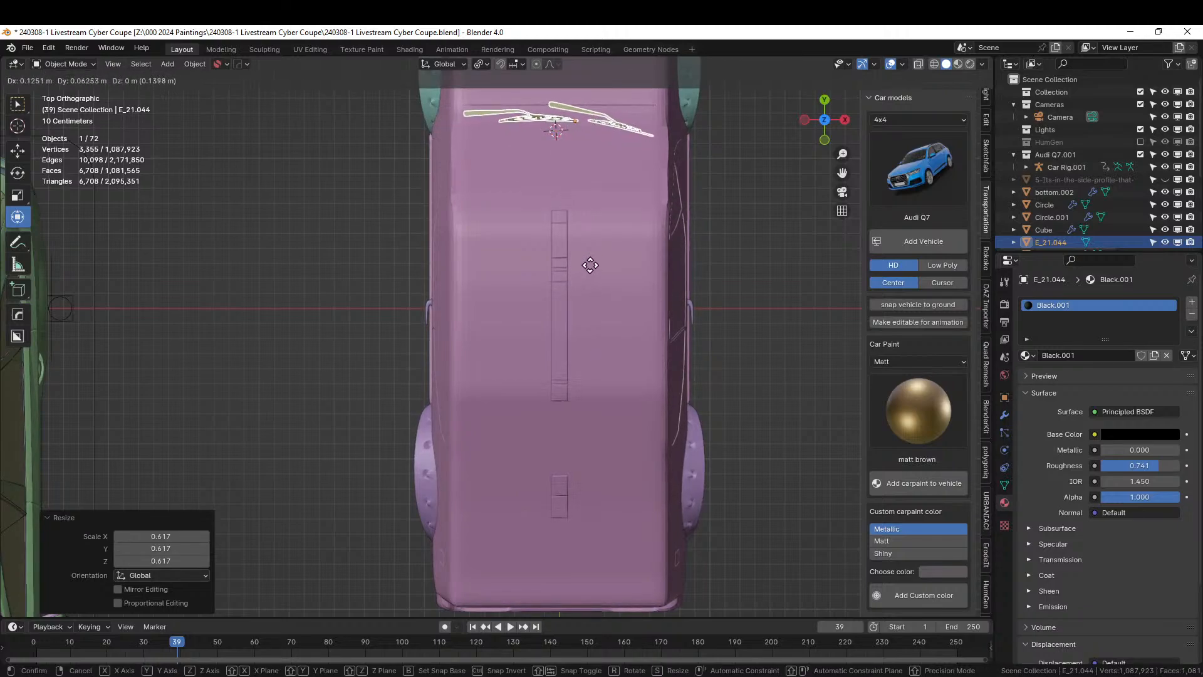
click(593, 266)
Lower the wipers about 0.038 m along the Z axis toward the windscreen base
middle_drag(593, 265, 852, 148)
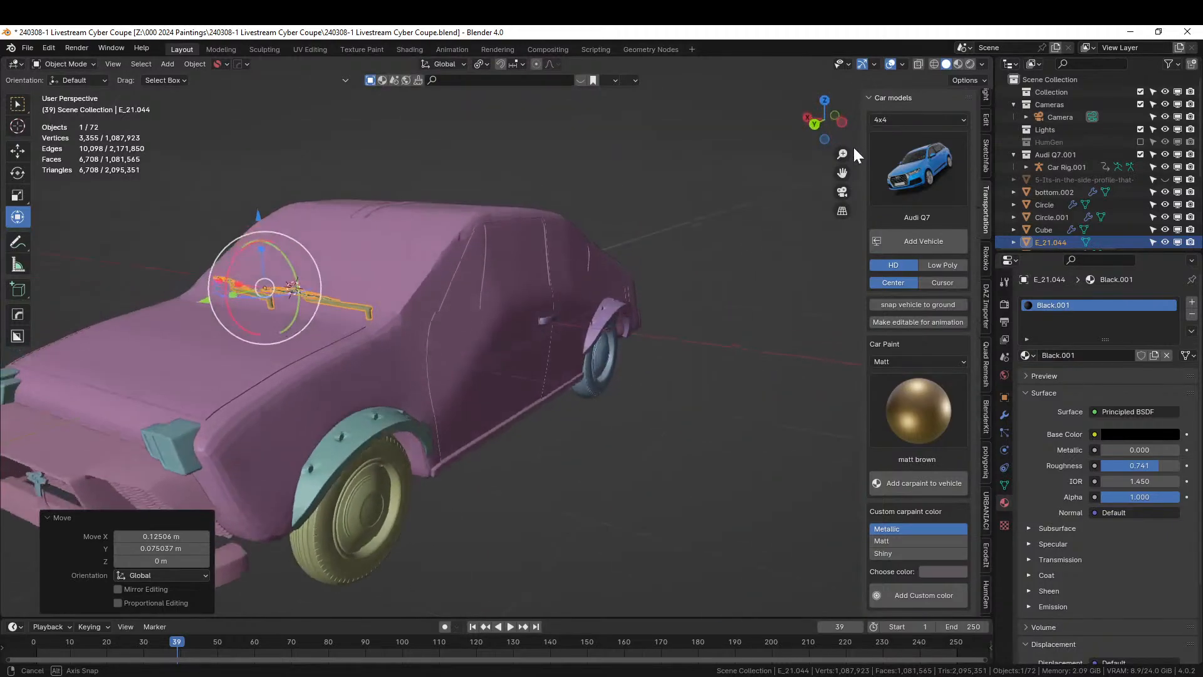
scroll(681, 297, up, 2)
shift+middle_drag(450, 357, 579, 398)
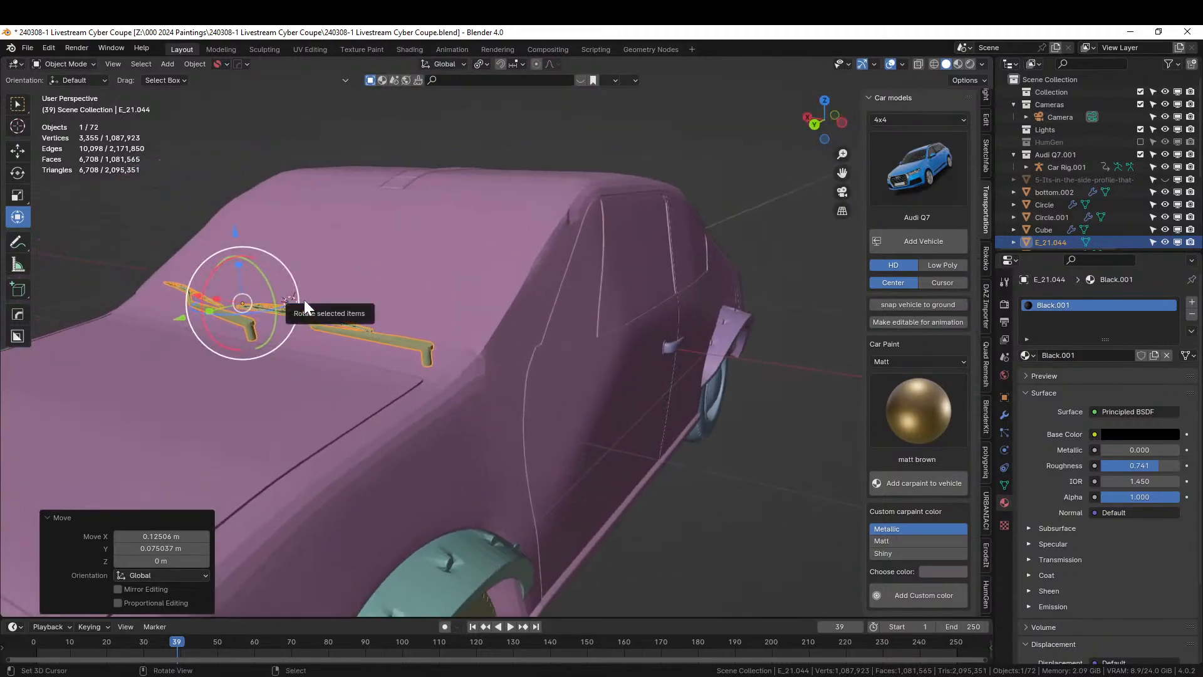
key(g)
key(z)
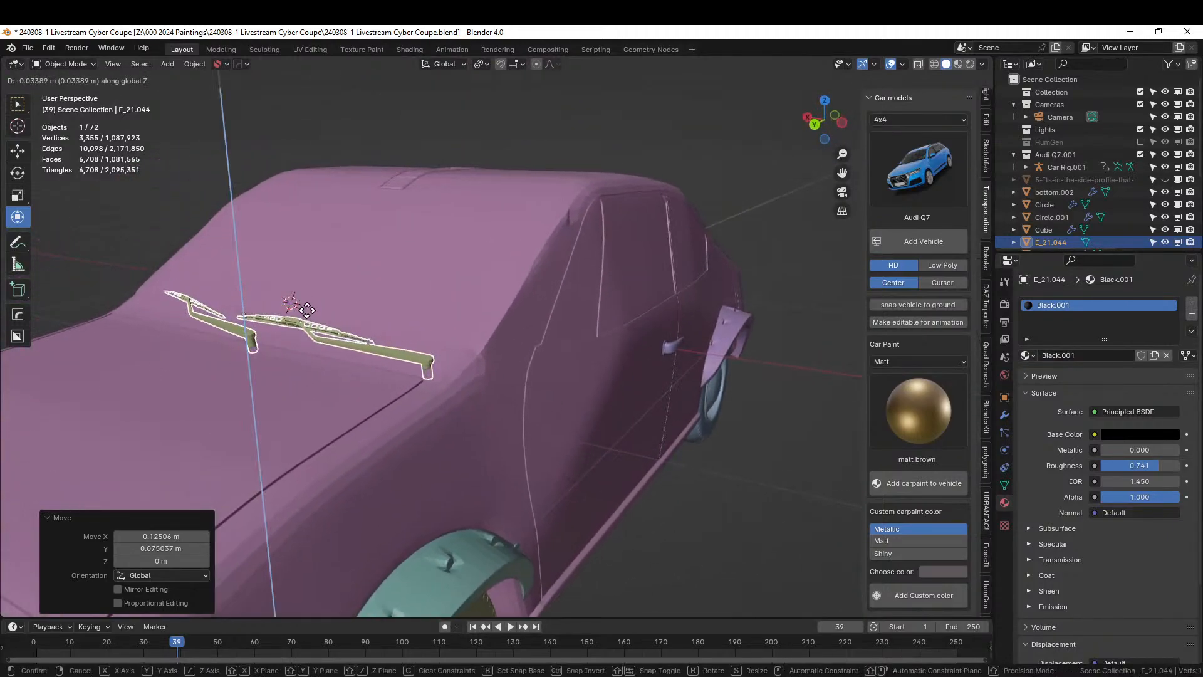
click(309, 311)
Shift the wipers about -0.044 m along the global Y axis against the windscreen
middle_drag(343, 324, 450, 376)
scroll(429, 336, up, 1)
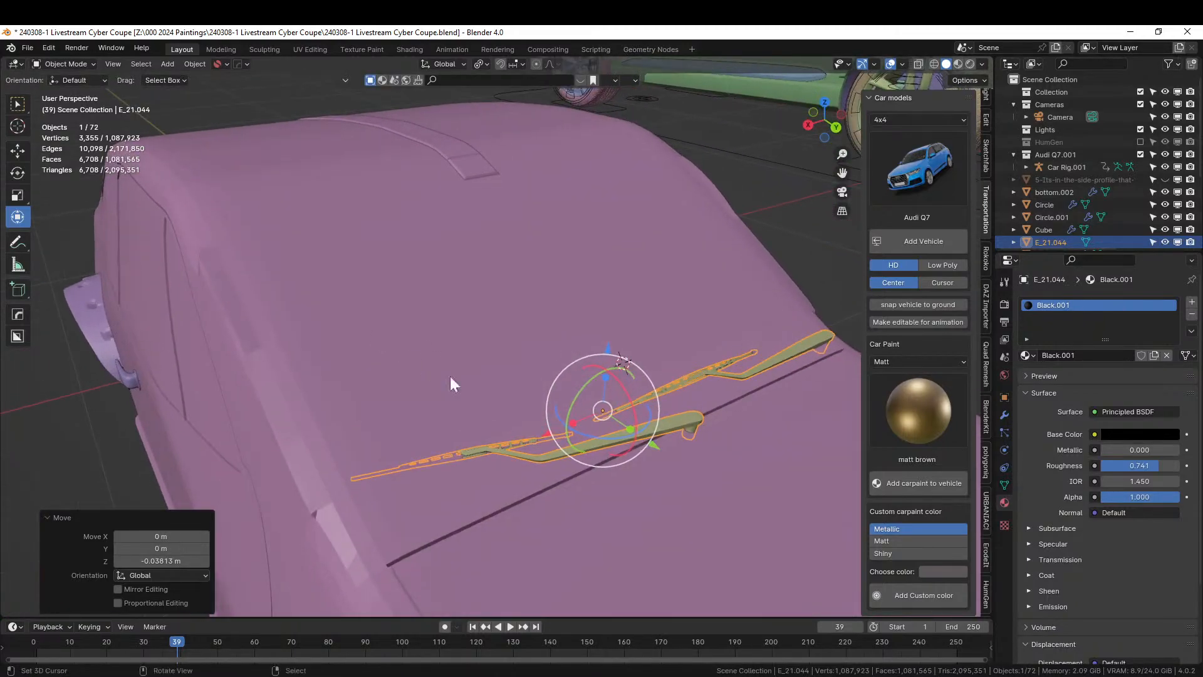
key(g)
key(z)
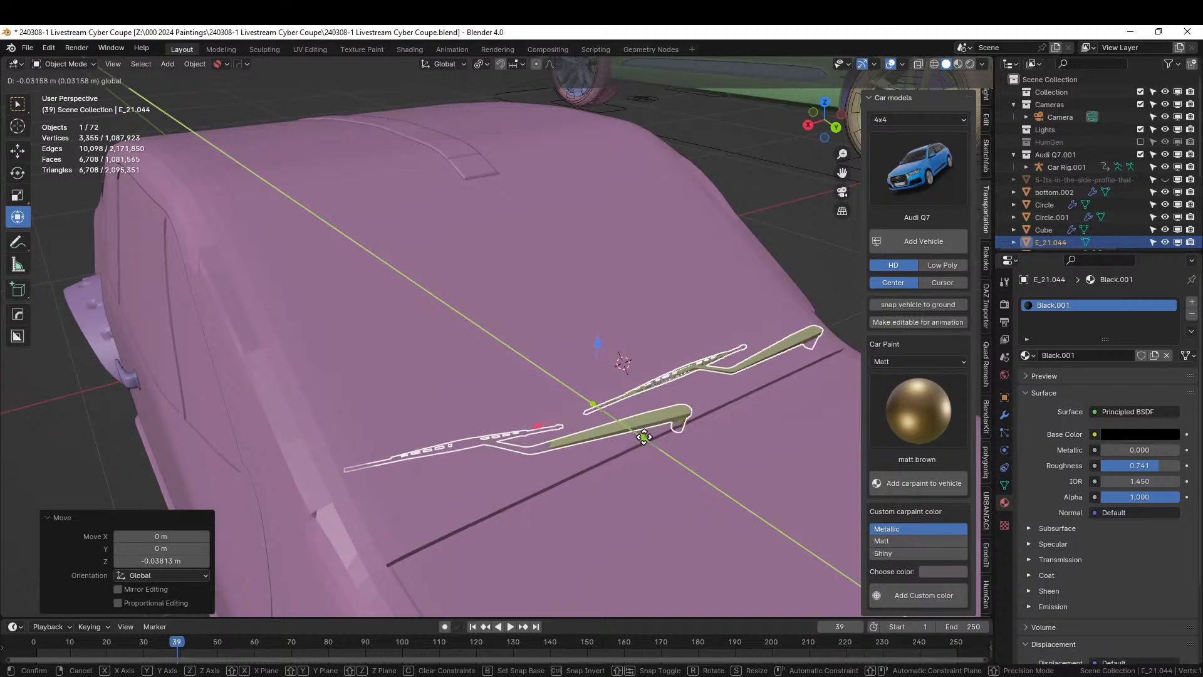
drag(640, 434, 636, 430)
Pivot around the 3D cursor placed at the wiper arm's base and rotate the wipers about -15.5° around global X
middle_drag(636, 431, 533, 431)
click(573, 375)
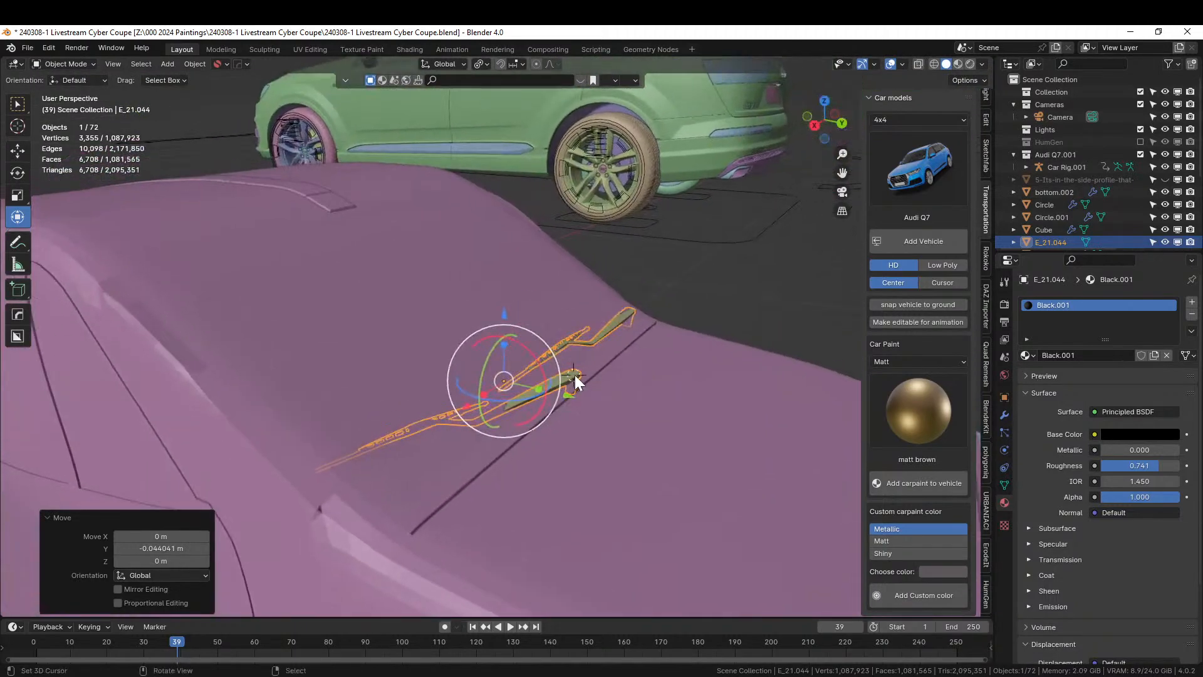
click(489, 65)
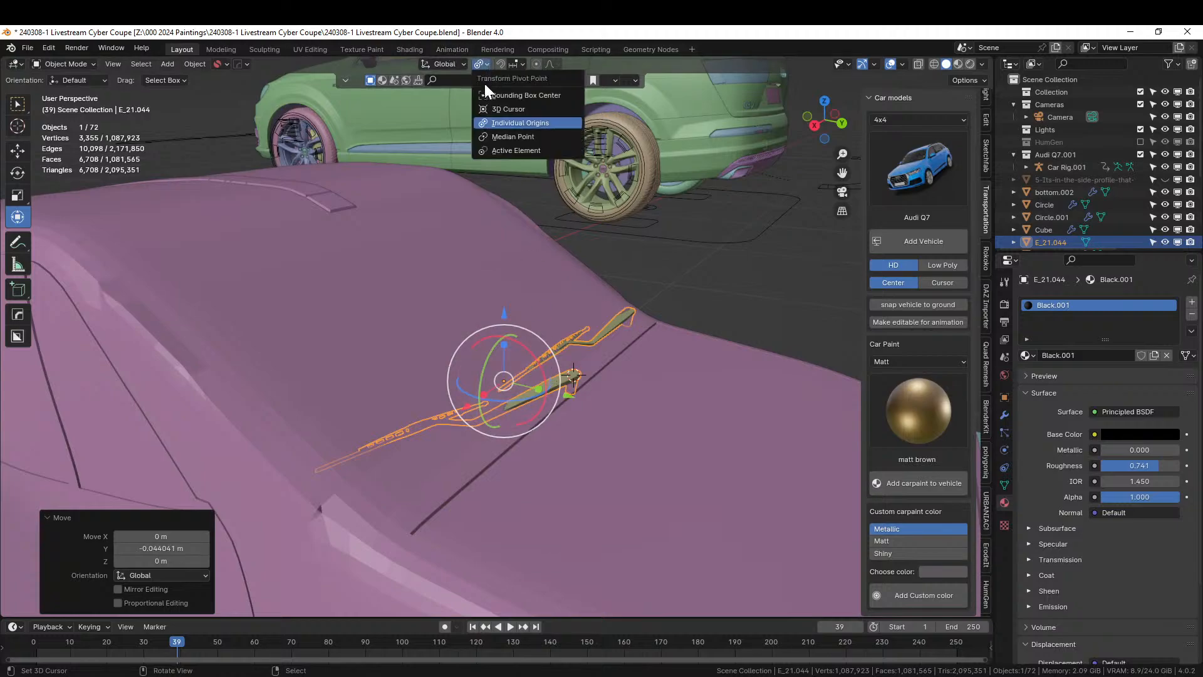
click(494, 106)
key(r)
key(x)
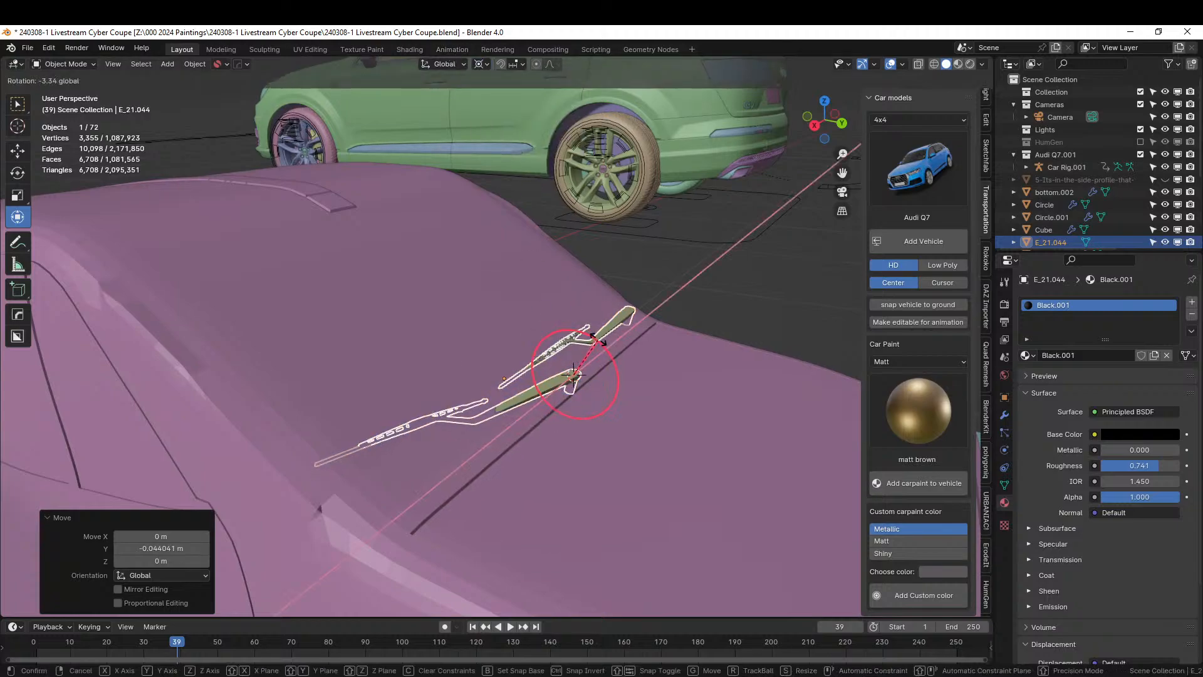
drag(603, 346, 604, 347)
Use the Local transform orientation and move the wipers about 0.02 m along their local Z axis
middle_drag(604, 348, 331, 386)
click(445, 64)
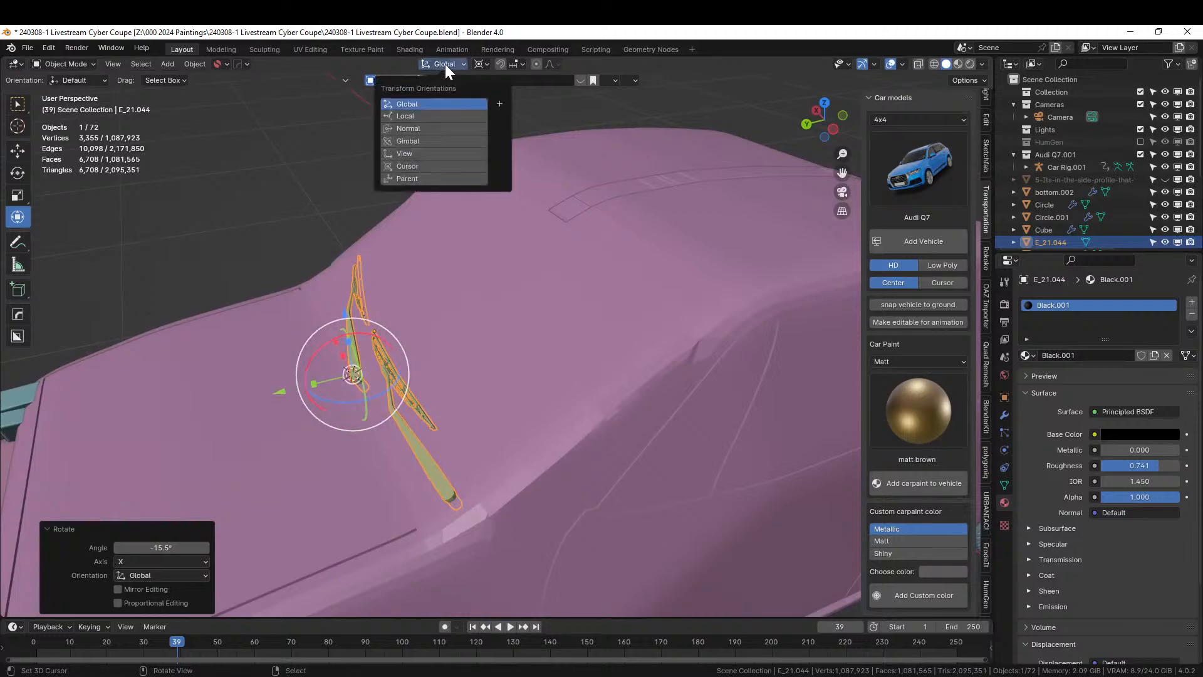
click(406, 116)
middle_drag(385, 299, 400, 386)
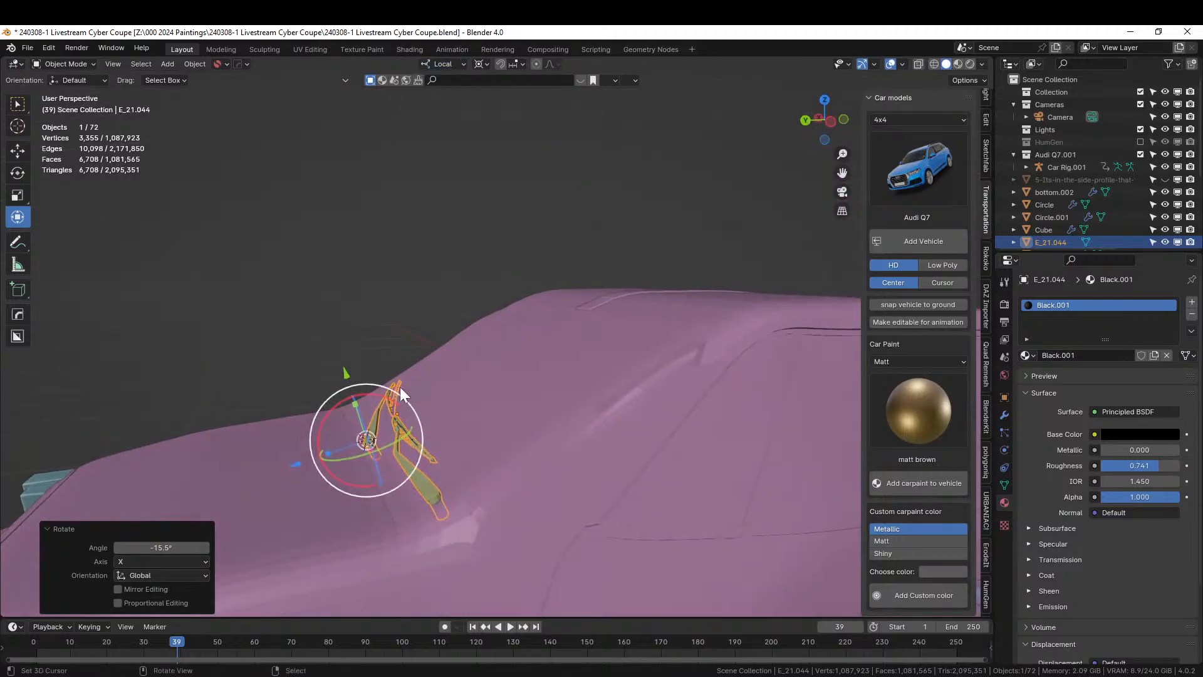
key(g)
key(z)
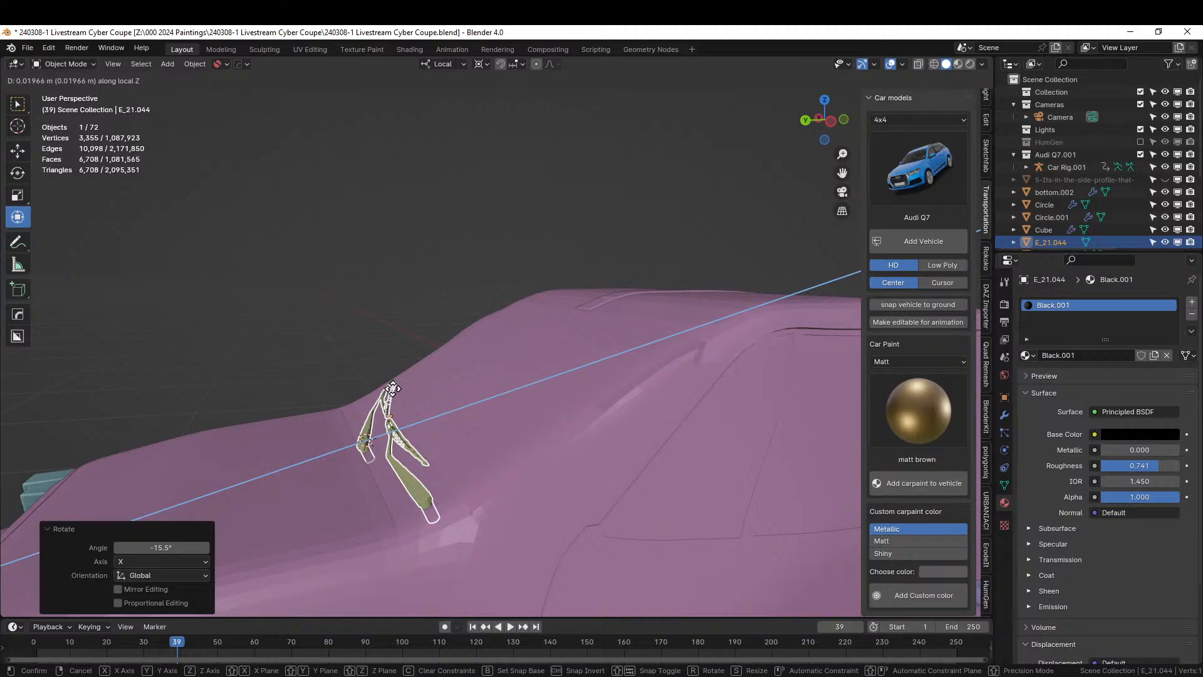
click(393, 389)
Show the car in rendered display and move the wipers about -0.049 m along their local Z axis
click(968, 63)
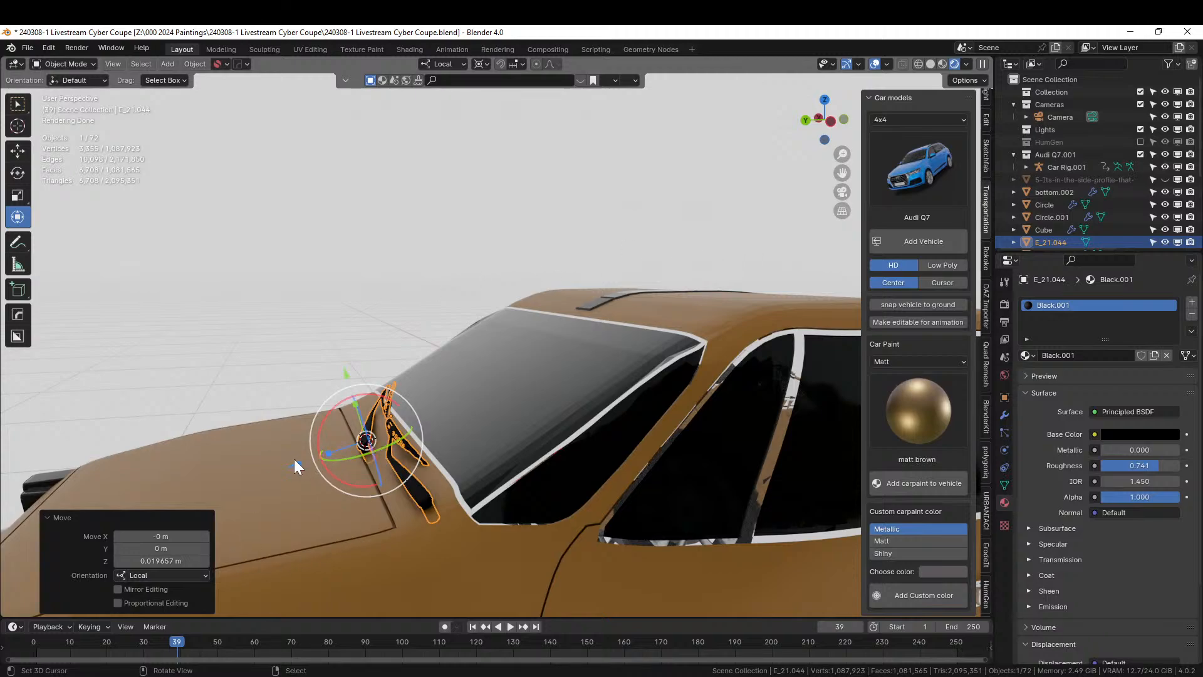
key(g)
key(z)
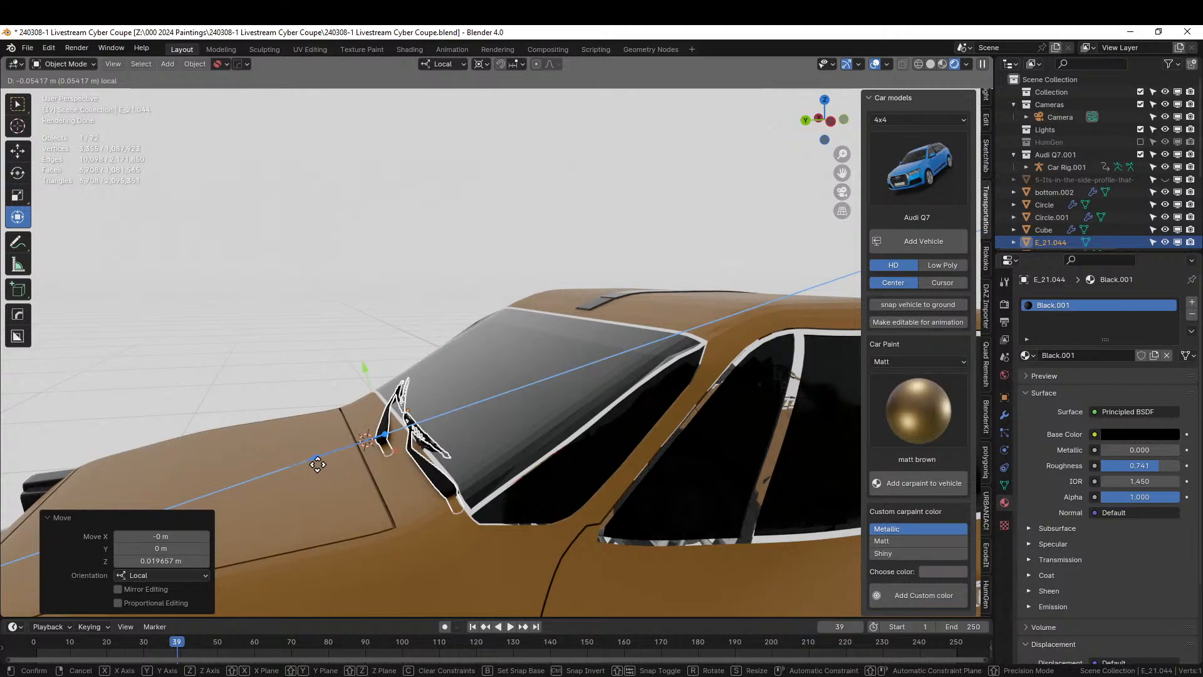
click(318, 464)
Check the wipers against the windscreen, then reselect them and nudge them about 0.016 m along local Z
middle_drag(329, 260, 457, 298)
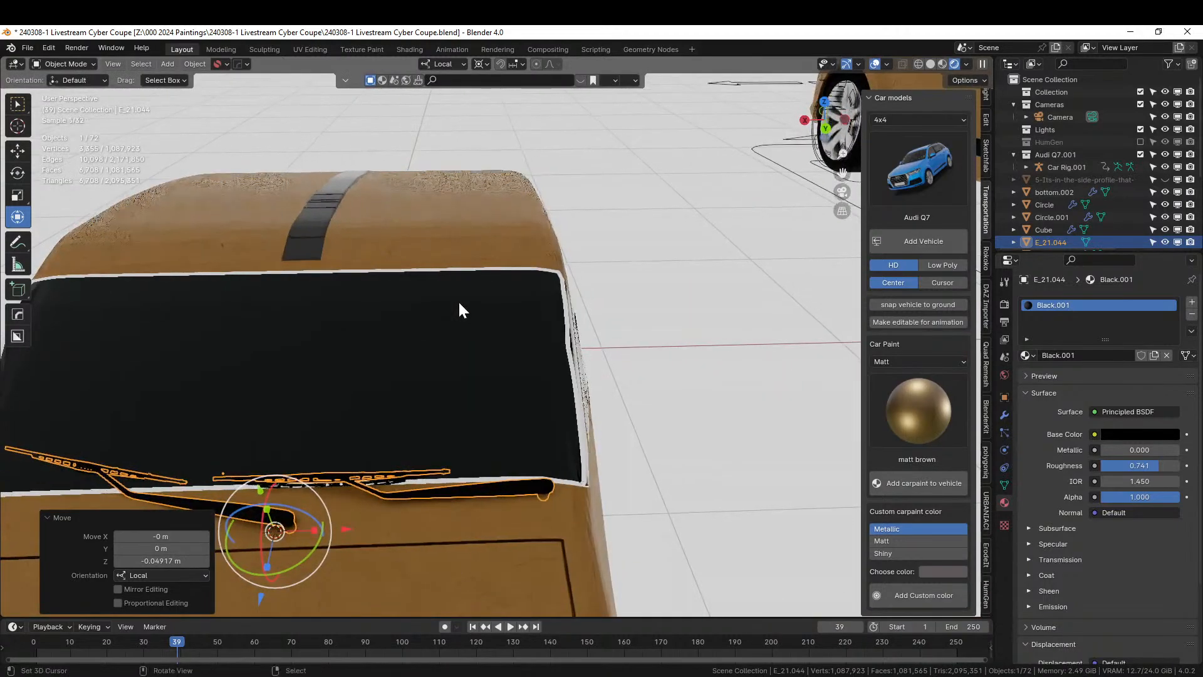
scroll(462, 339, down, 2)
click(672, 434)
middle_drag(671, 433, 566, 461)
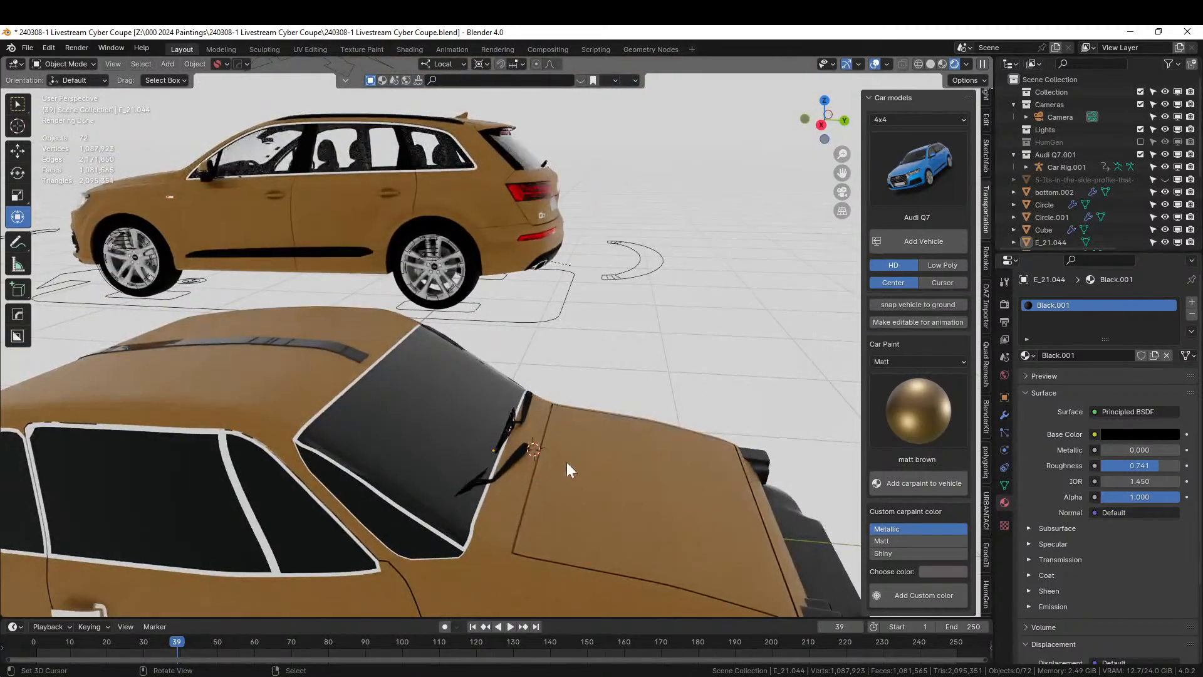
click(533, 450)
key(g)
key(z)
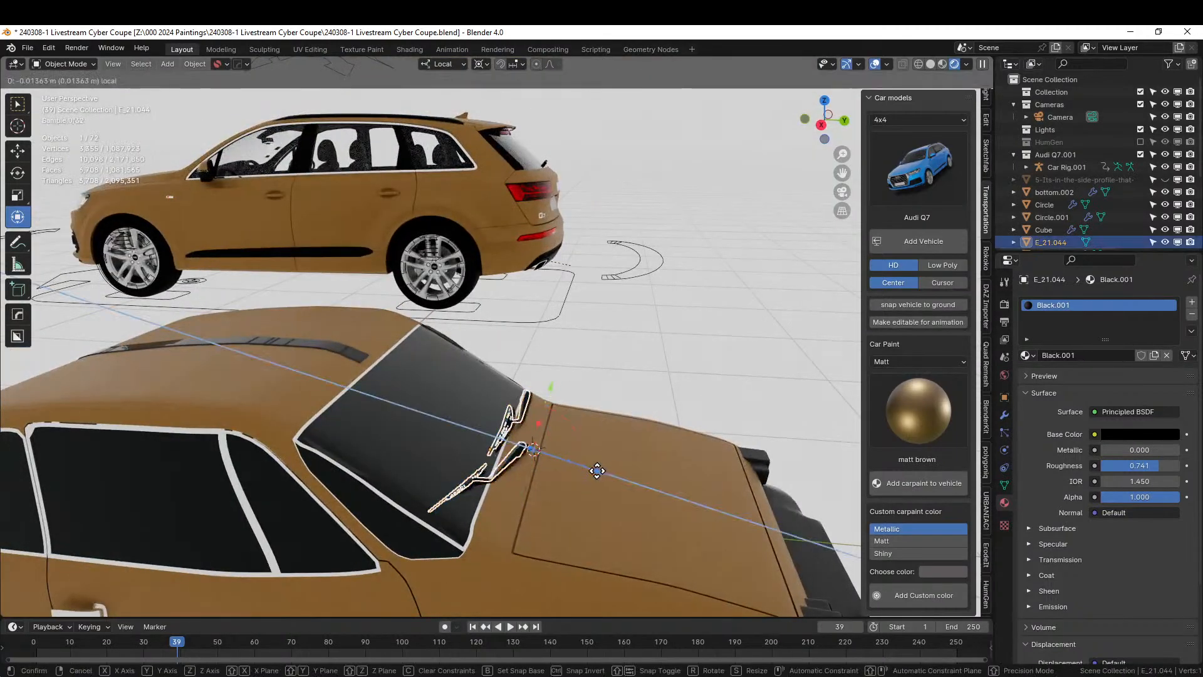
drag(587, 466, 594, 470)
right_click(696, 317)
Edit the wiper mesh, isolate it with X-ray on, and select all geometry of the wiper that sits centrally on the windscreen
middle_drag(695, 316, 611, 340)
scroll(562, 372, up, 6)
click(408, 468)
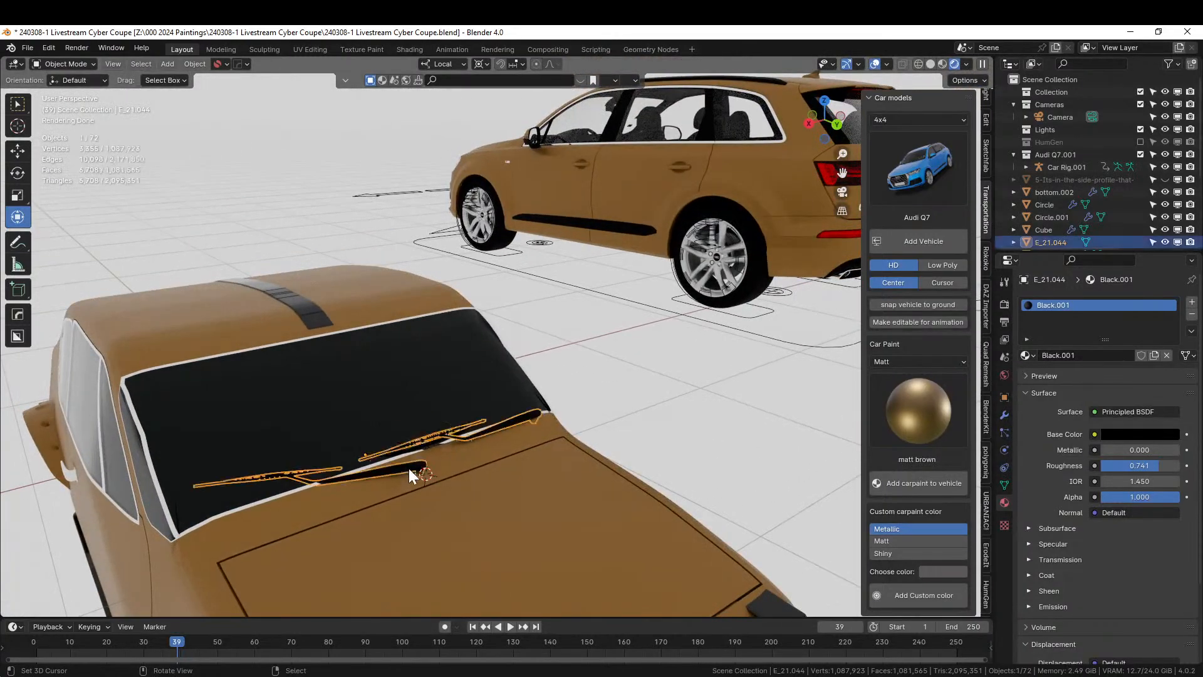
key(ctrl+Tab)
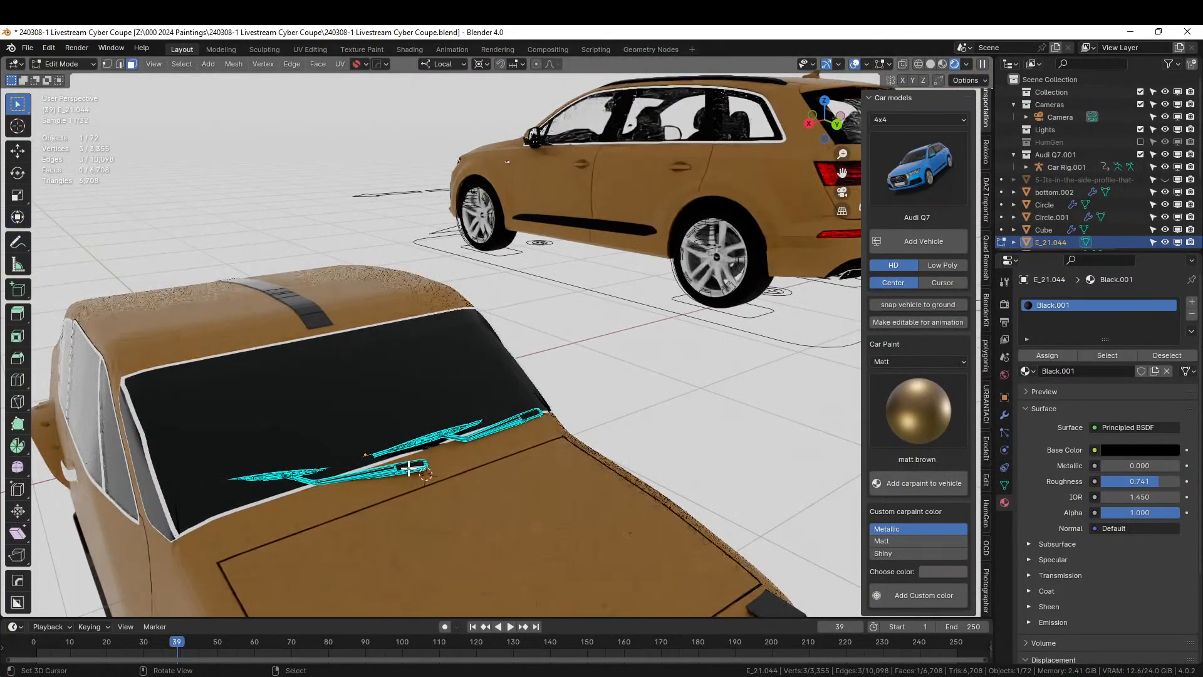
key(l)
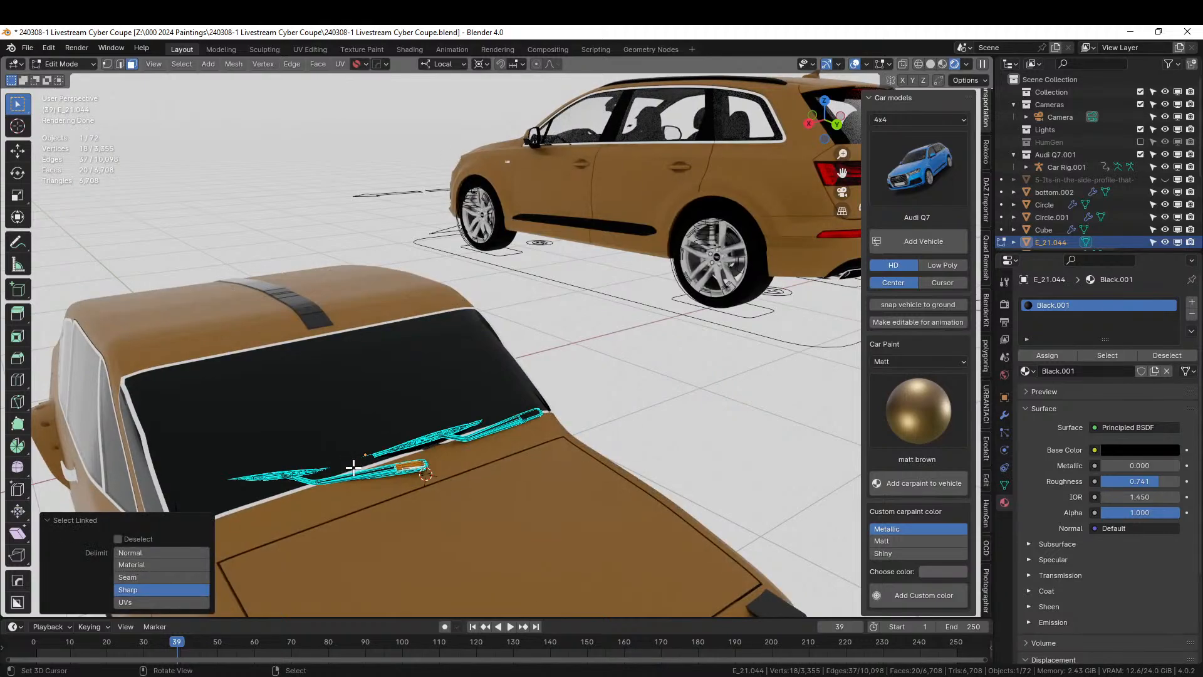
key(KP_Divide)
middle_drag(353, 468, 341, 500)
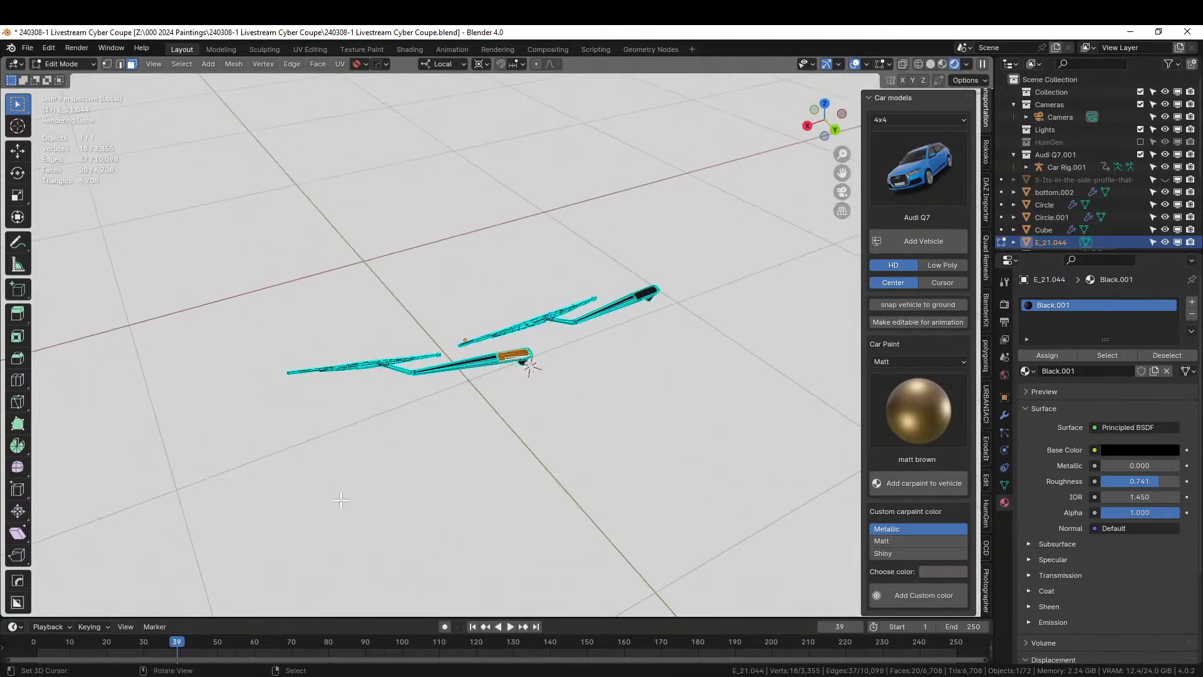
key(alt+z)
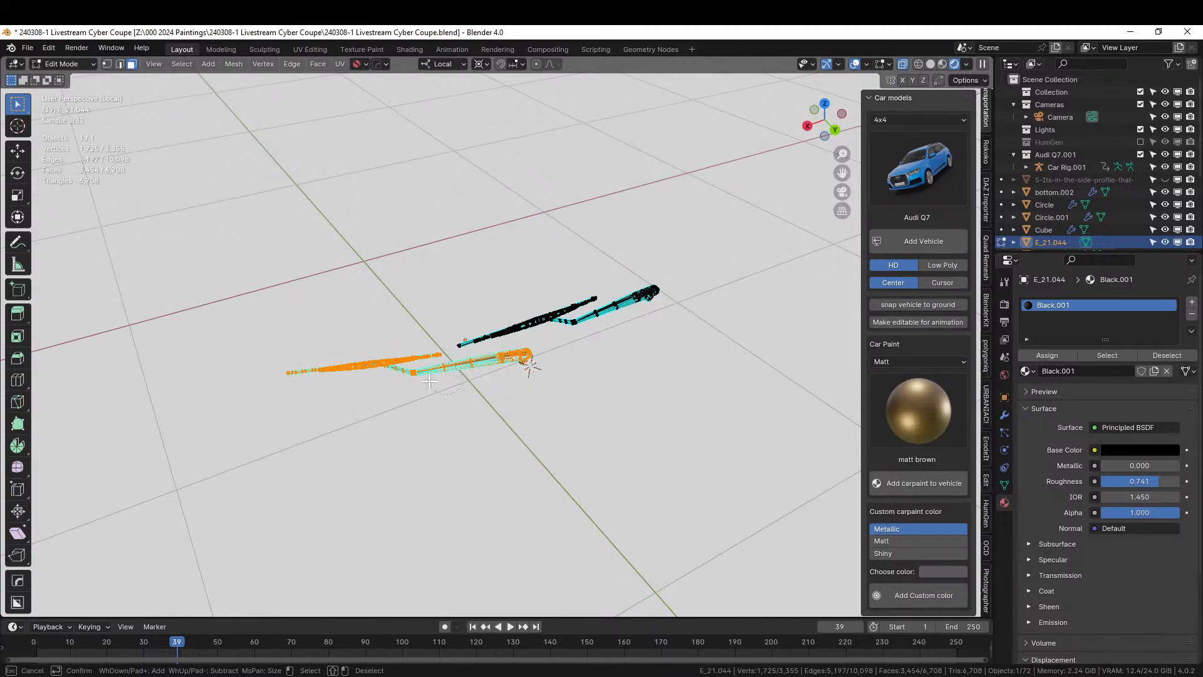
key(KP_Divide)
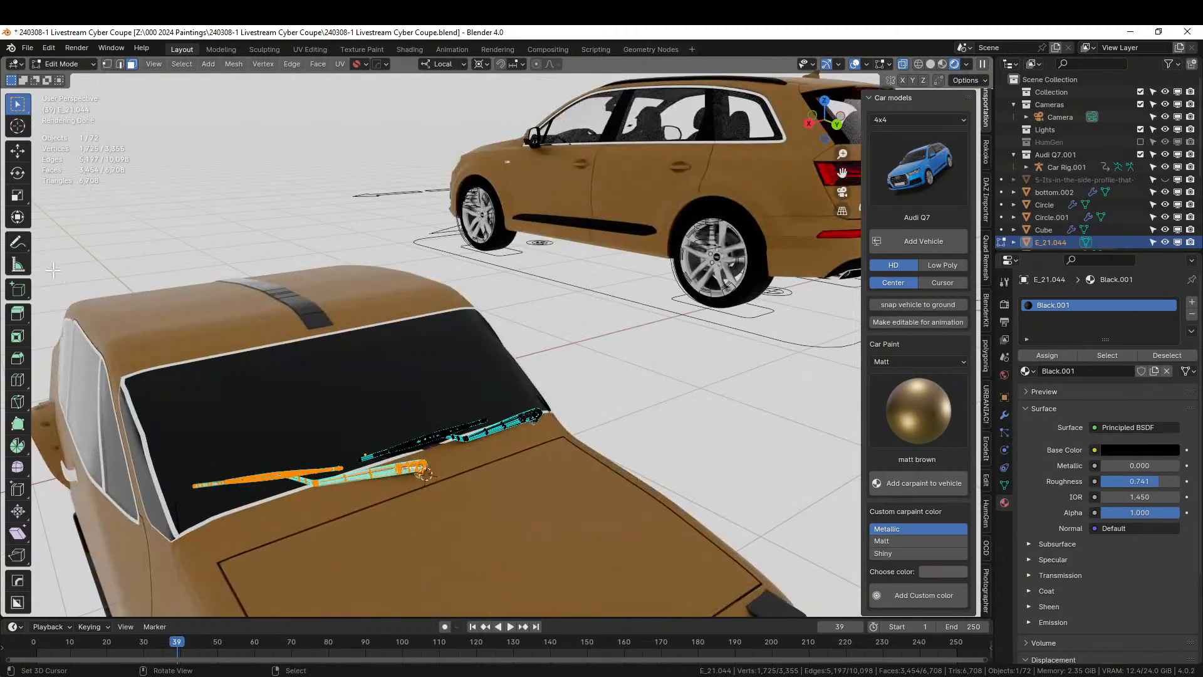
Move the selected wiper about -0.064 m along local Z and about -0.056 m along local X
click(18, 217)
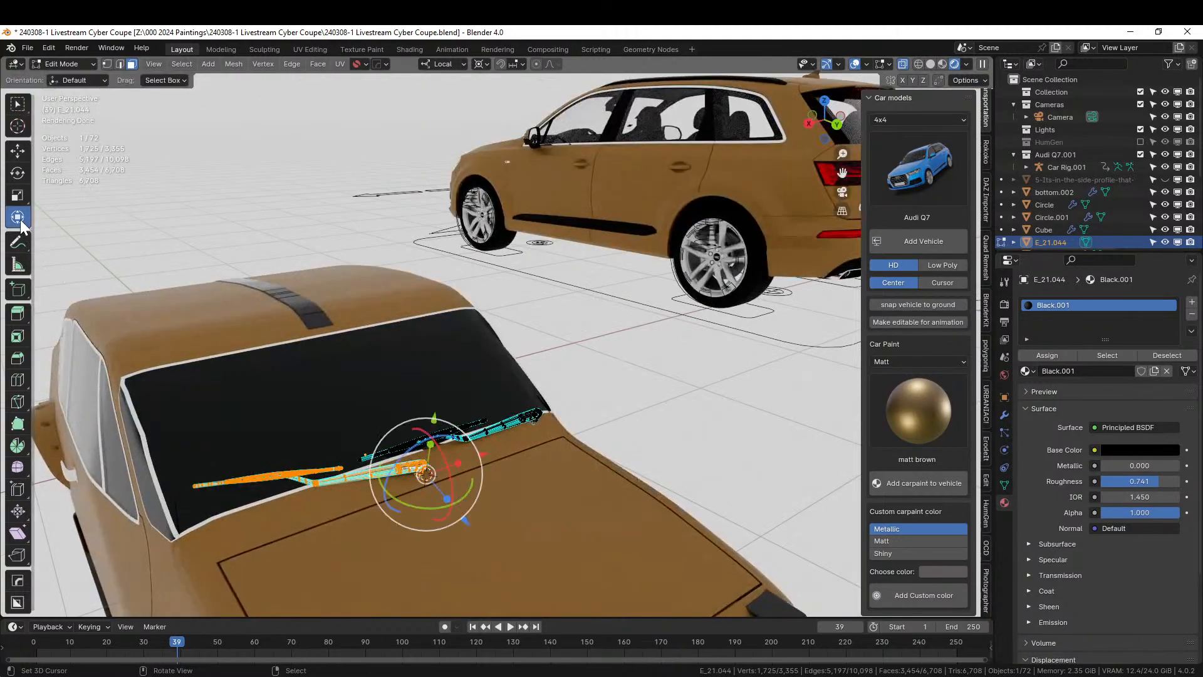
key(g)
key(y)
right_click(441, 511)
key(g)
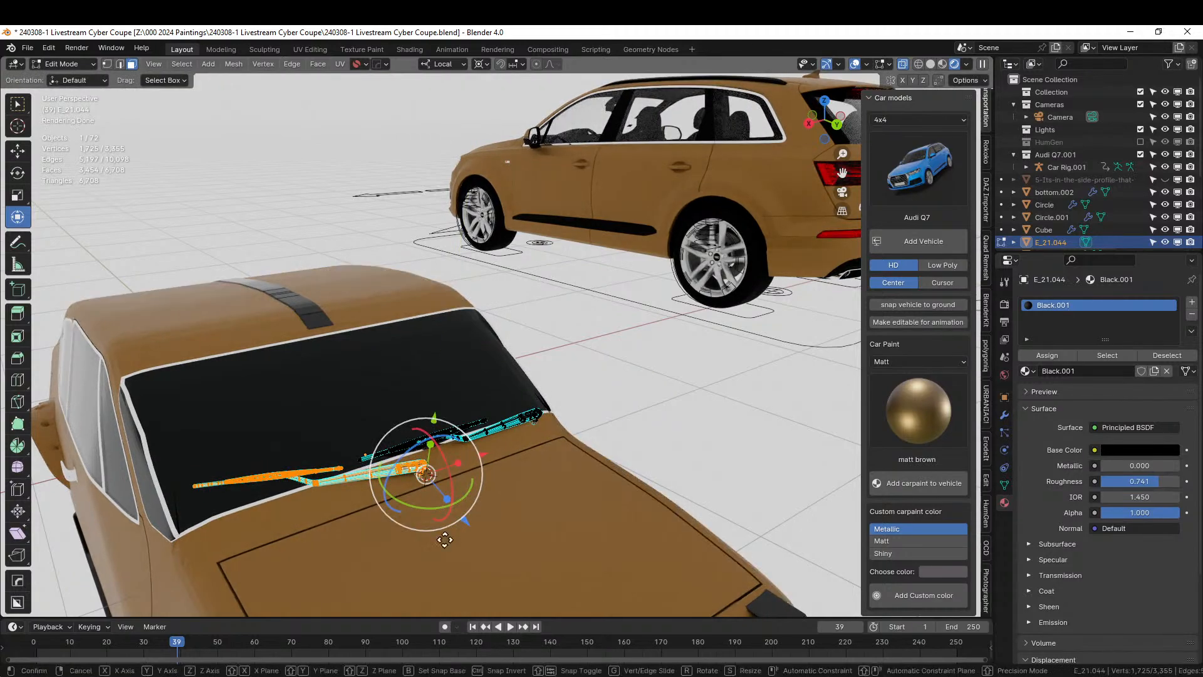
key(z)
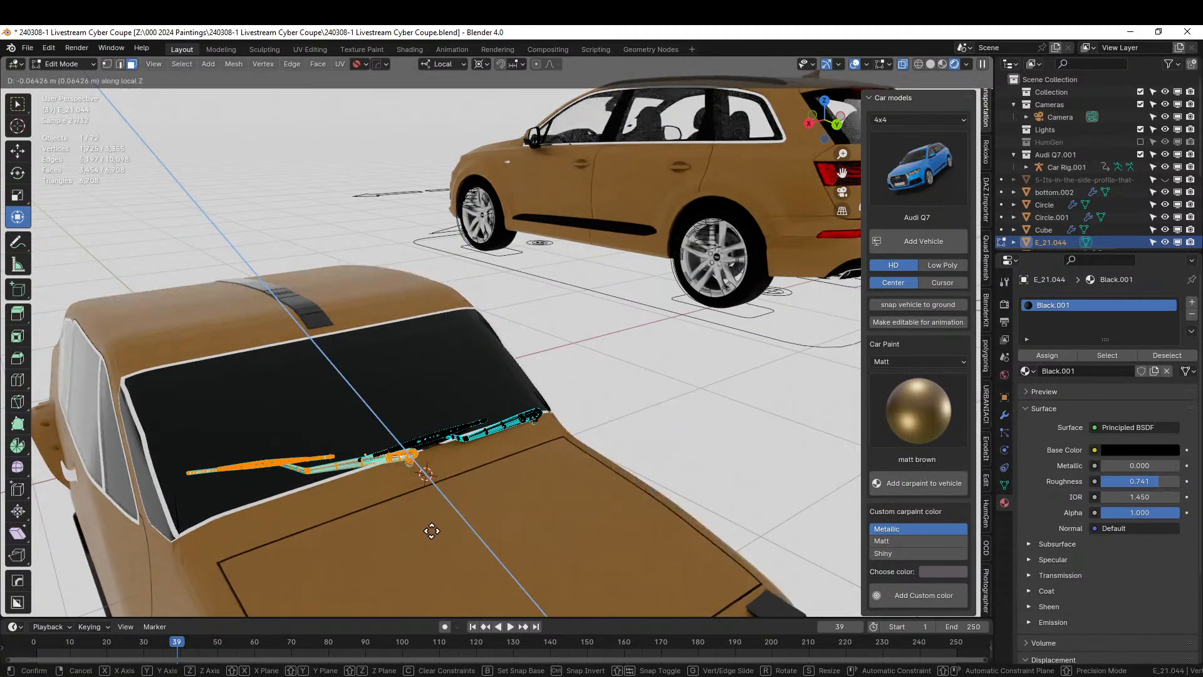
click(432, 530)
key(g)
key(x)
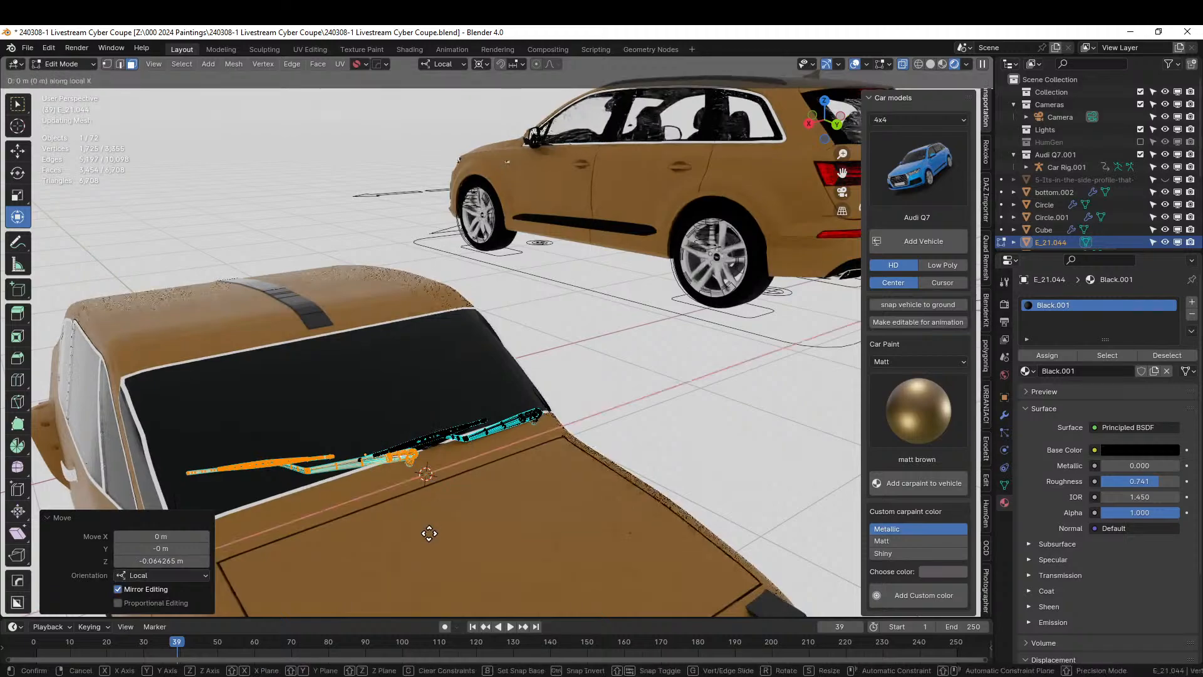
click(419, 542)
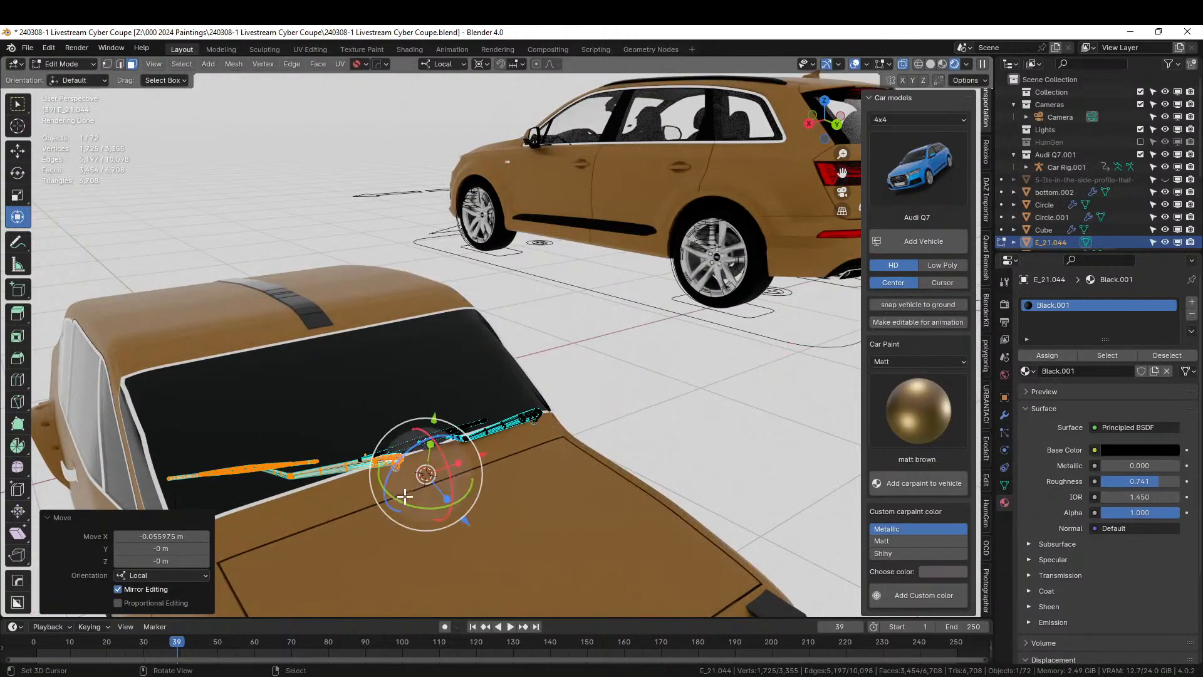
click(401, 476)
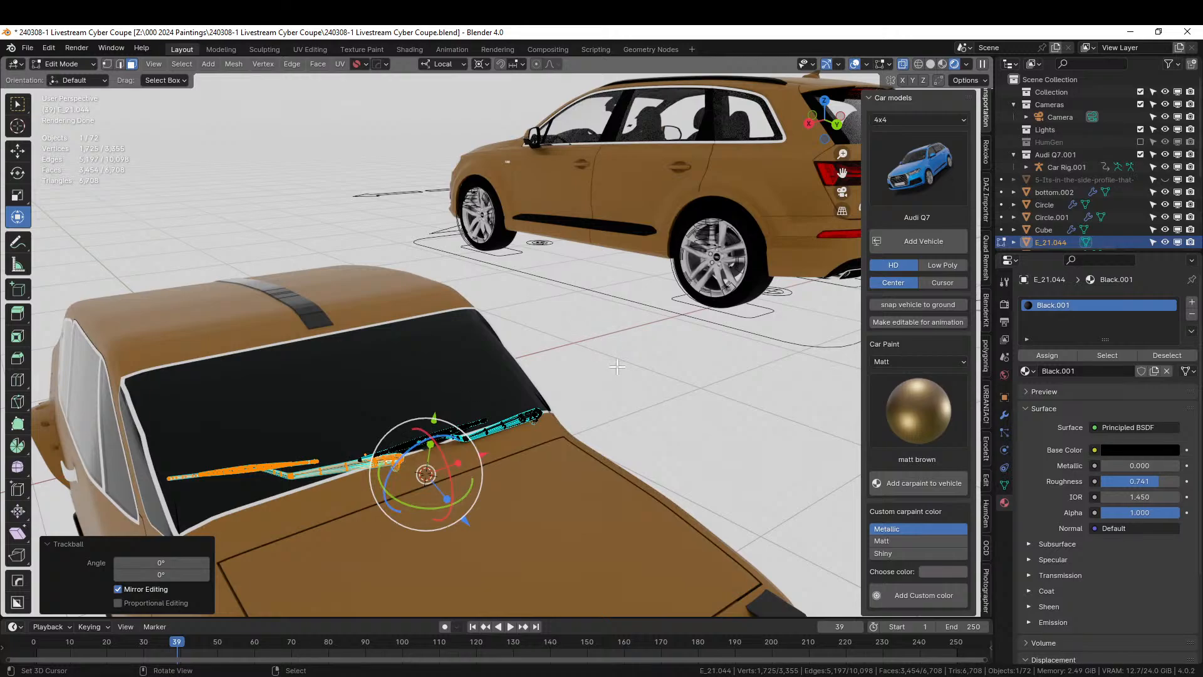
Place the 3D cursor at the selected wiper's base and rotate that wiper about 11.5° around local Y
middle_drag(613, 370, 624, 353)
key(Tab)
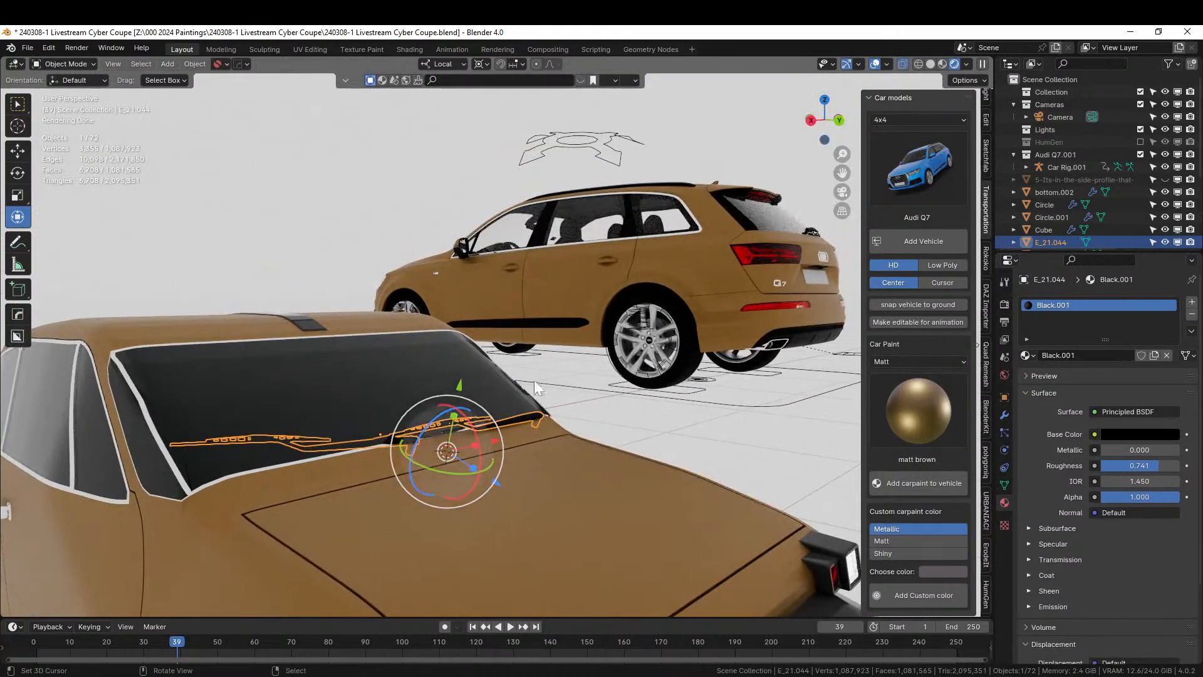
click(577, 401)
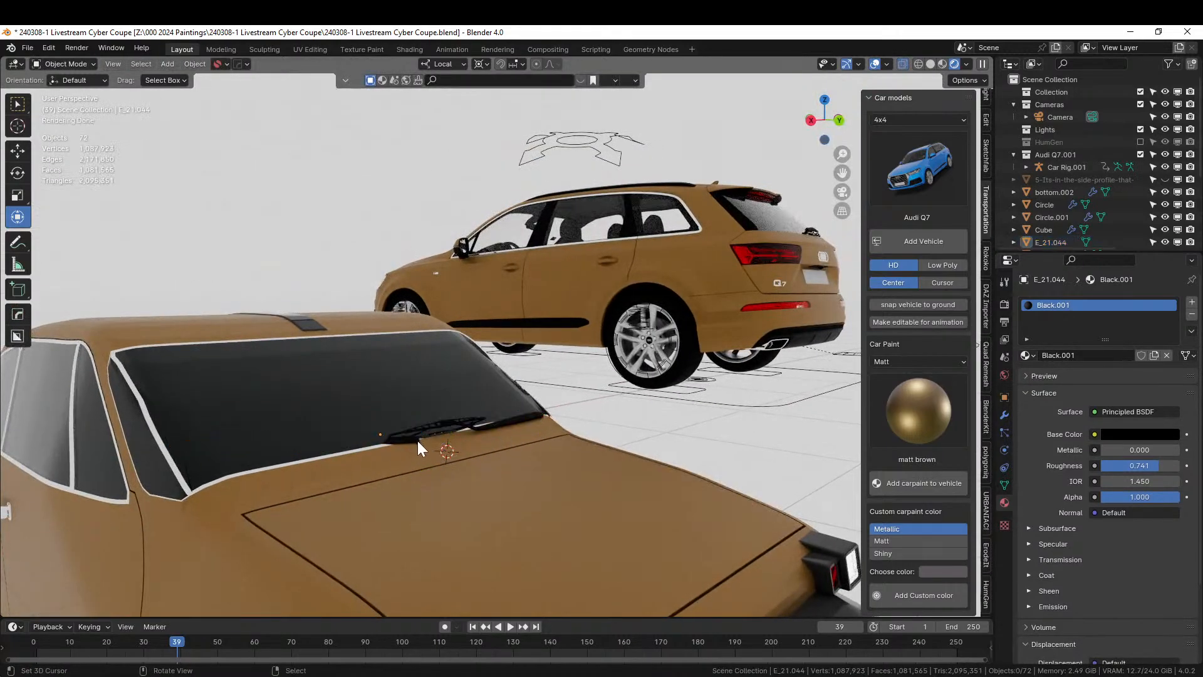
key(Tab)
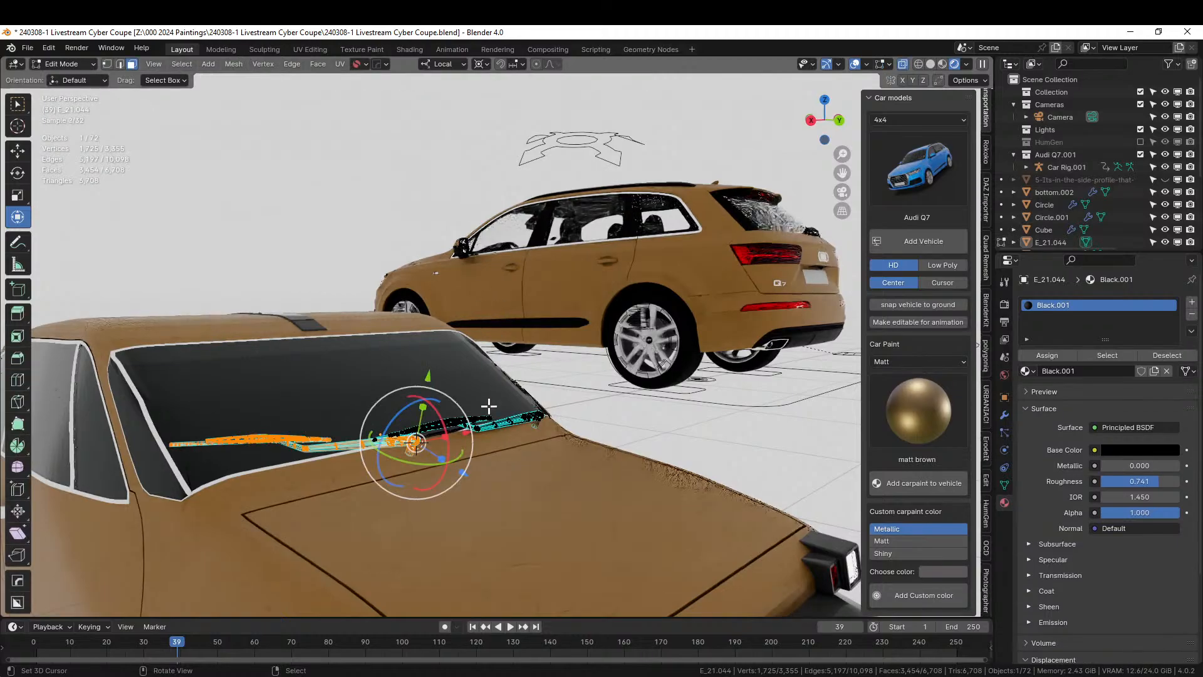
middle_drag(489, 405, 497, 529)
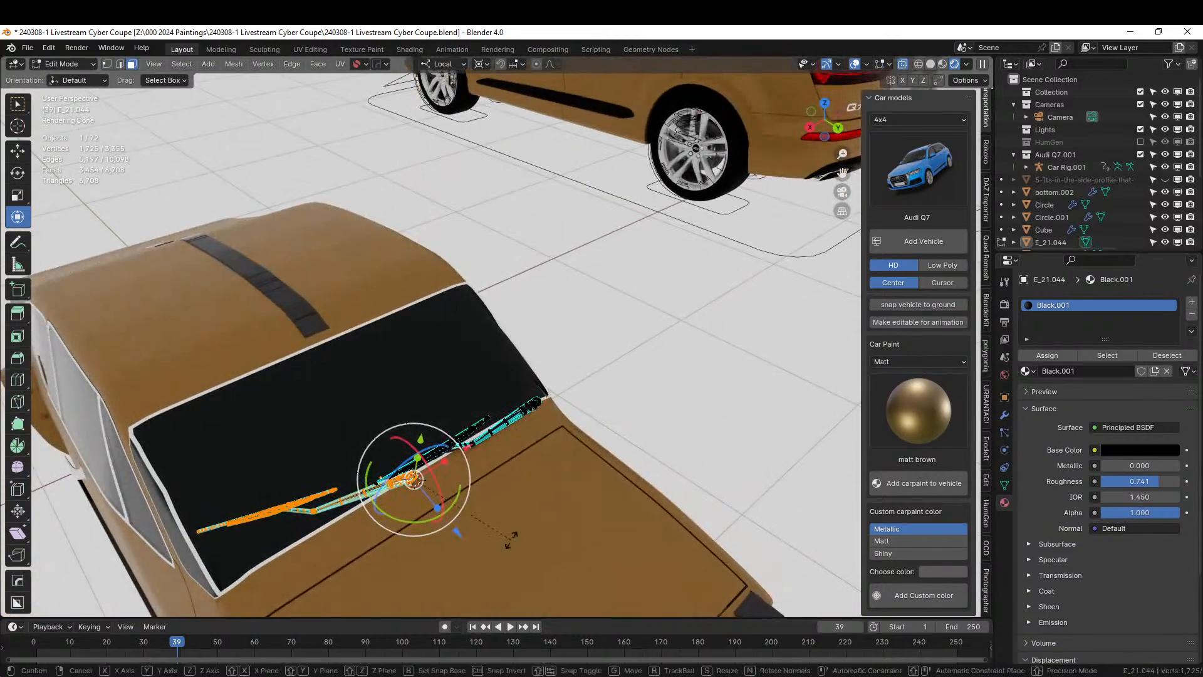
key(r)
key(y)
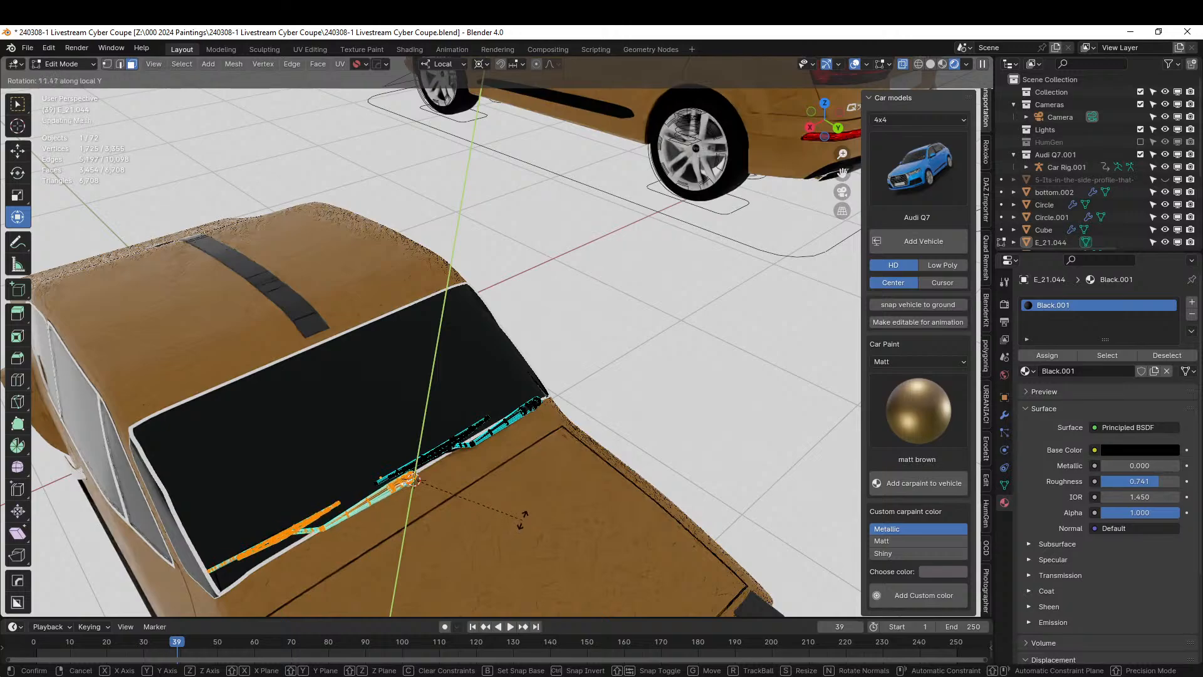
click(523, 511)
Shift the whole wiper object slightly sideways along local X to centre it on the windscreen, and save the file
middle_drag(524, 509, 456, 510)
key(Tab)
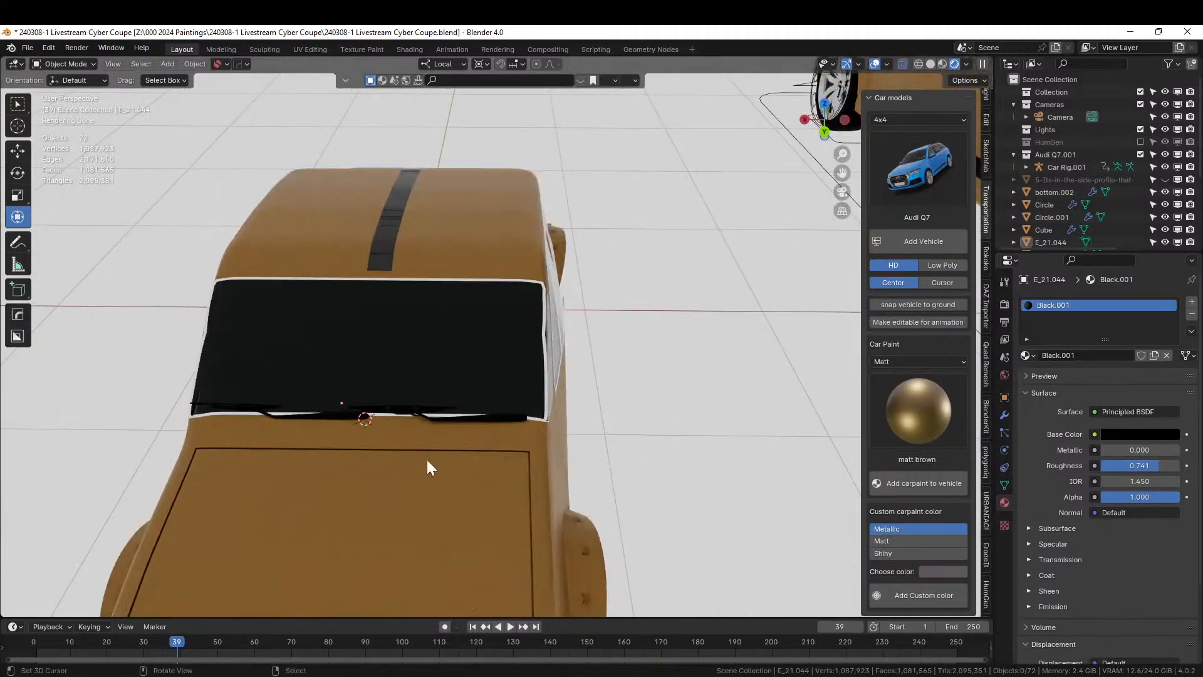
click(348, 417)
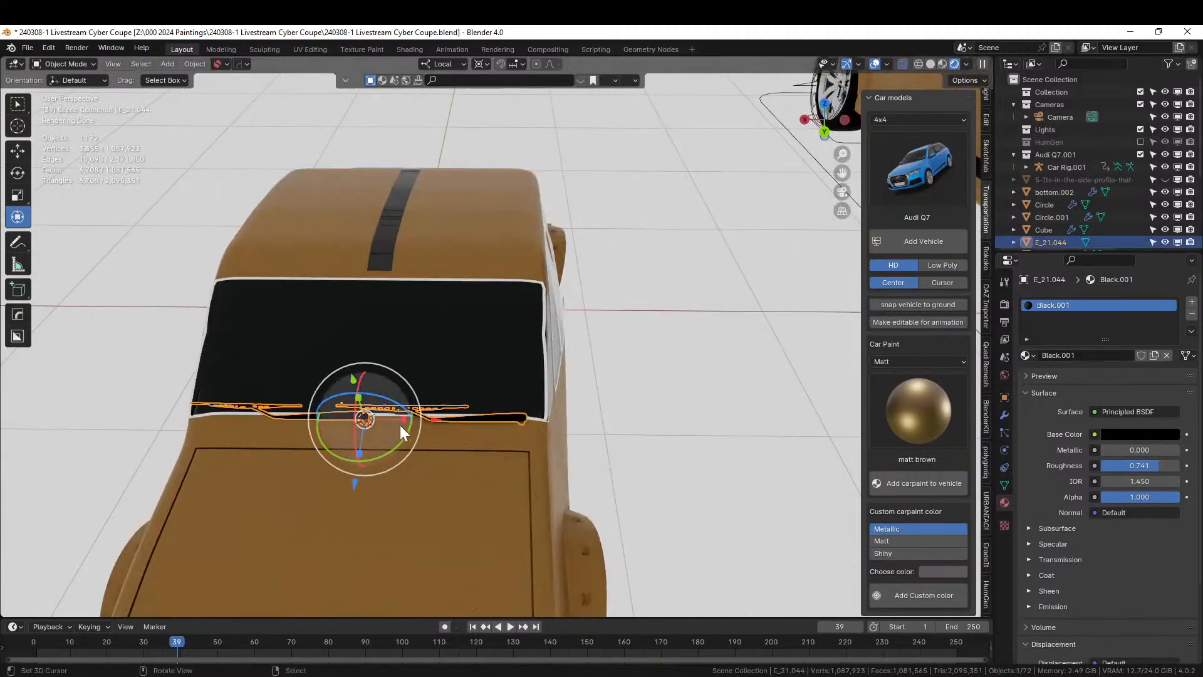
drag(430, 418, 443, 418)
click(628, 415)
middle_drag(626, 416, 517, 357)
key(ctrl+s)
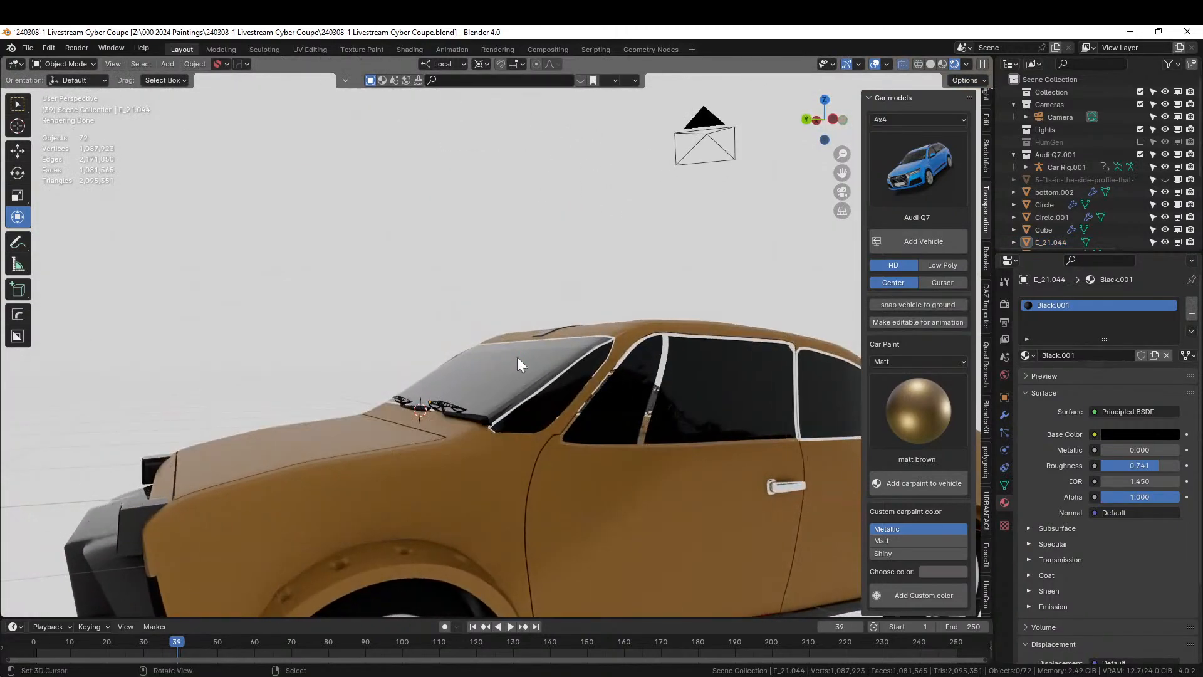
Inspect the whole car, then open the car body mesh in Edit Mode and face its nose in Back Orthographic view
scroll(517, 355, down, 3)
scroll(517, 356, down, 2)
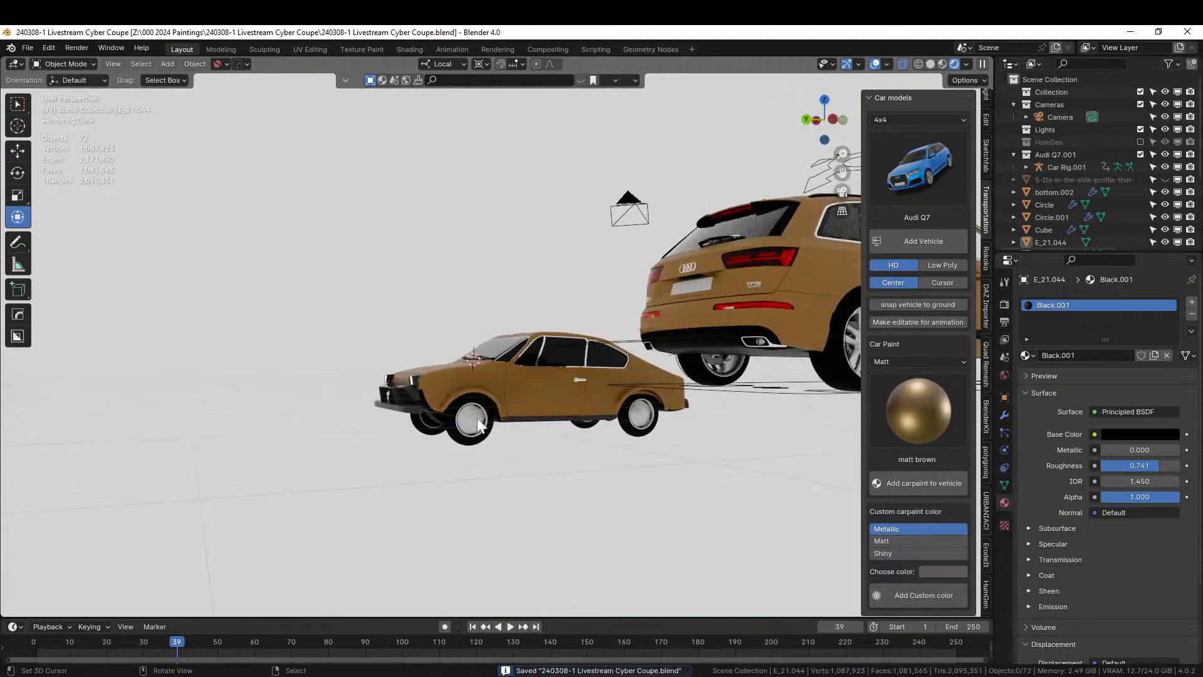
middle_drag(517, 356, 761, 354)
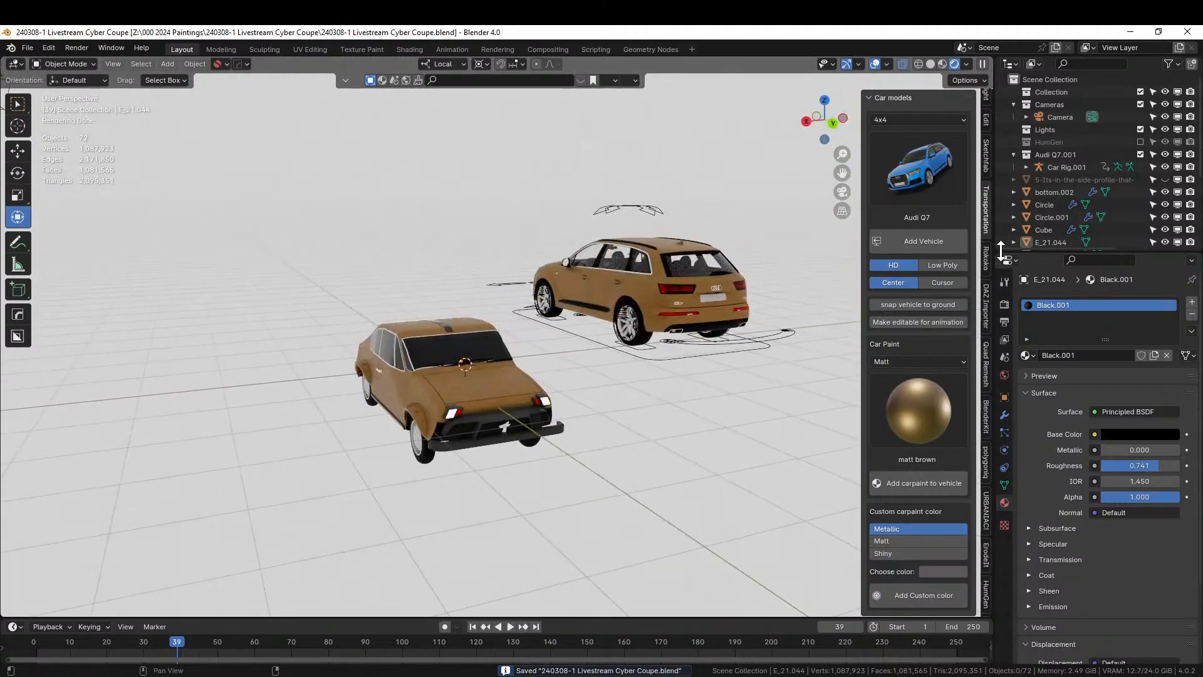
middle_drag(759, 309, 579, 375)
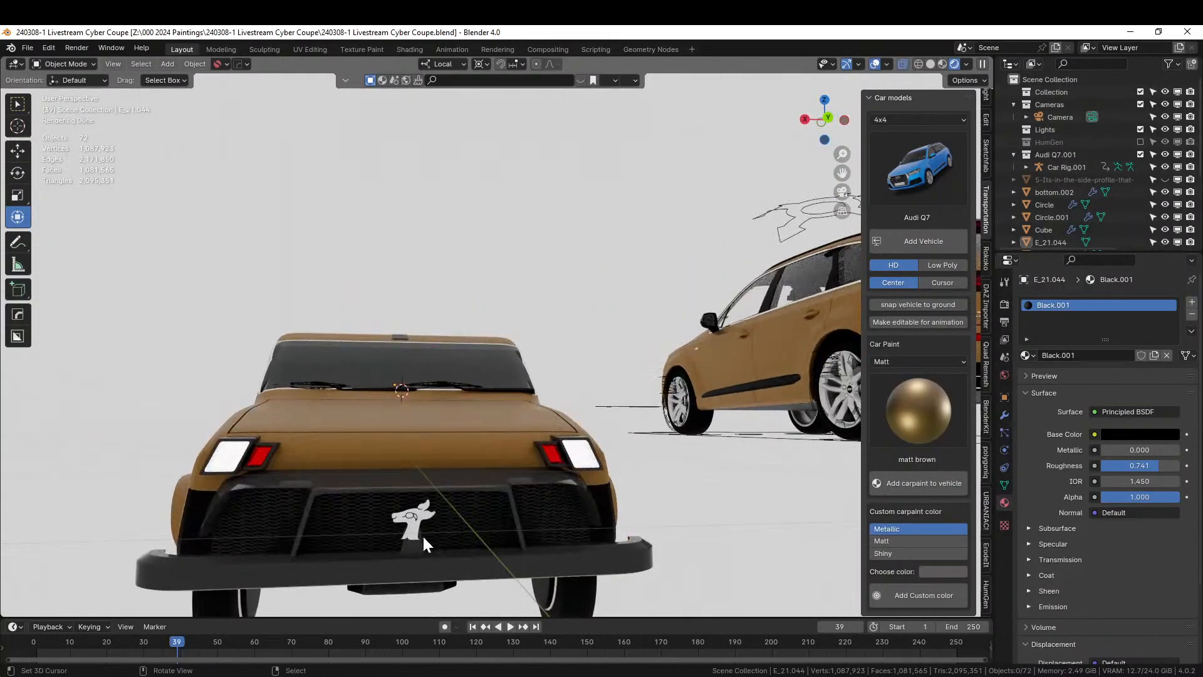
middle_drag(616, 490, 435, 464)
click(459, 436)
key(Tab)
key(ctrl+KP_1)
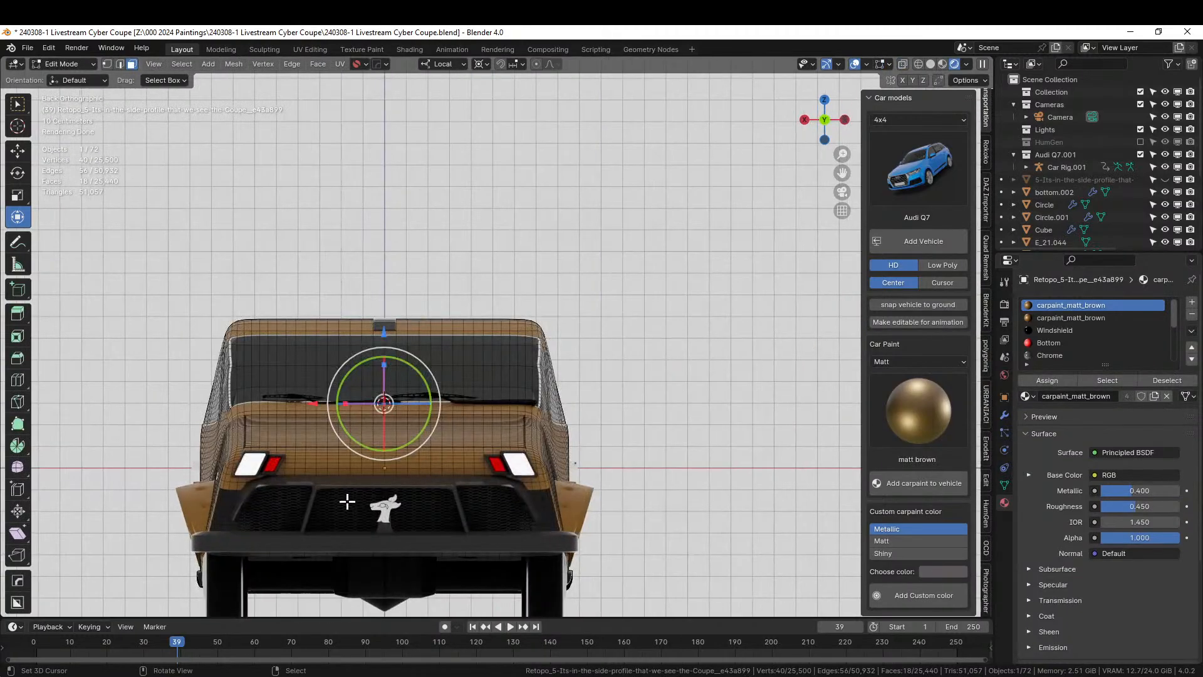
Select a three-row strip of body faces running between the two headlight units above the grille
scroll(347, 501, up, 5)
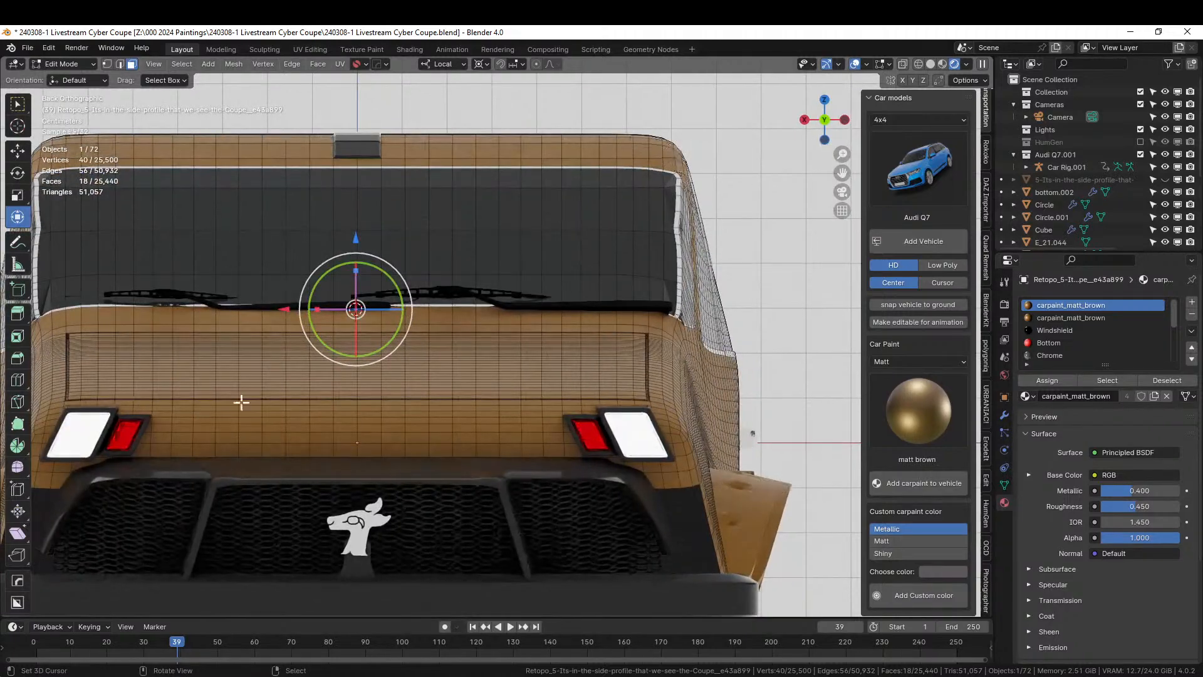
key(c)
click(183, 426)
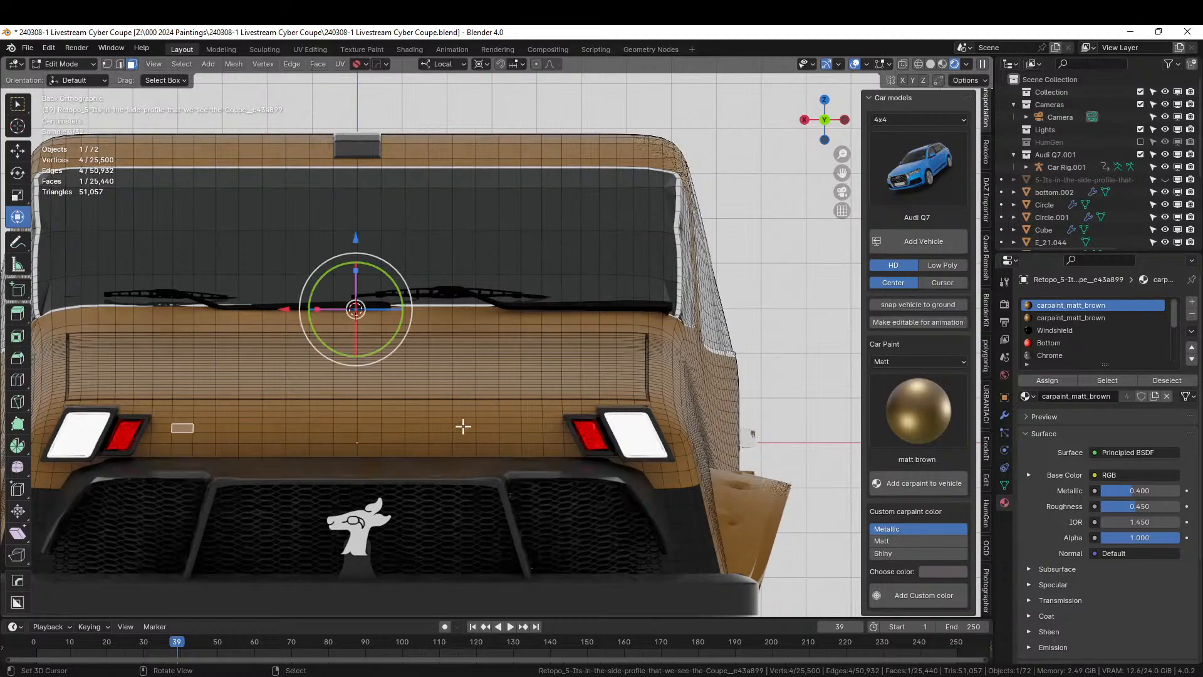
ctrl+click(531, 429)
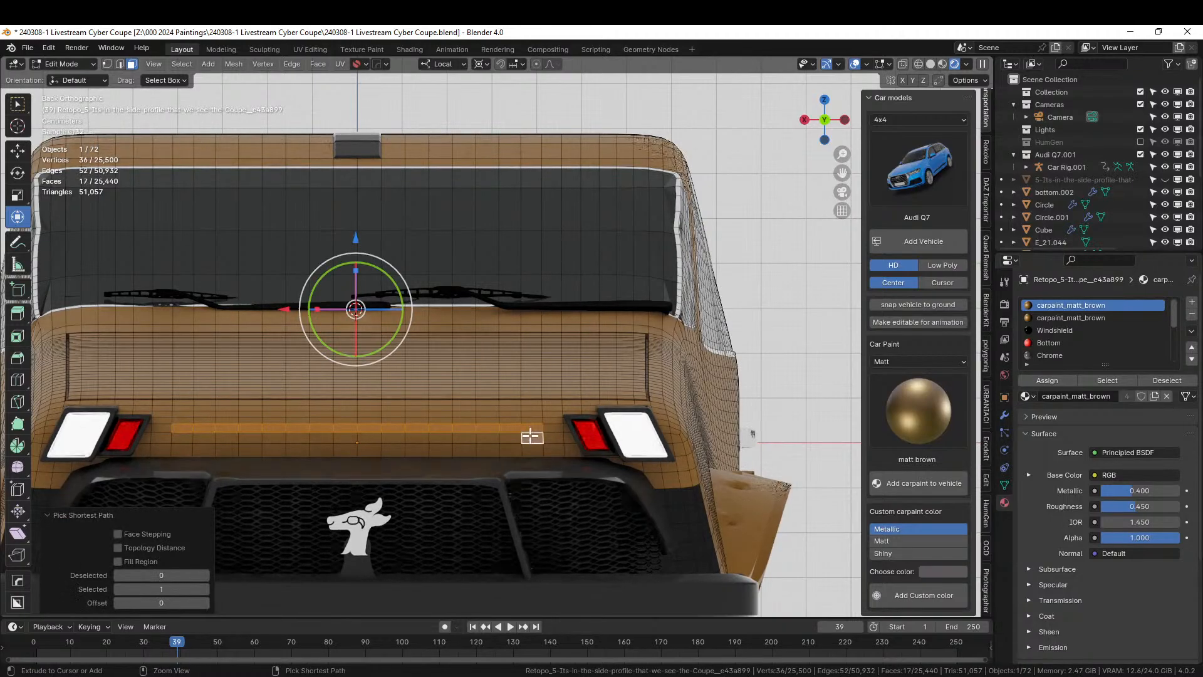
ctrl+click(182, 437)
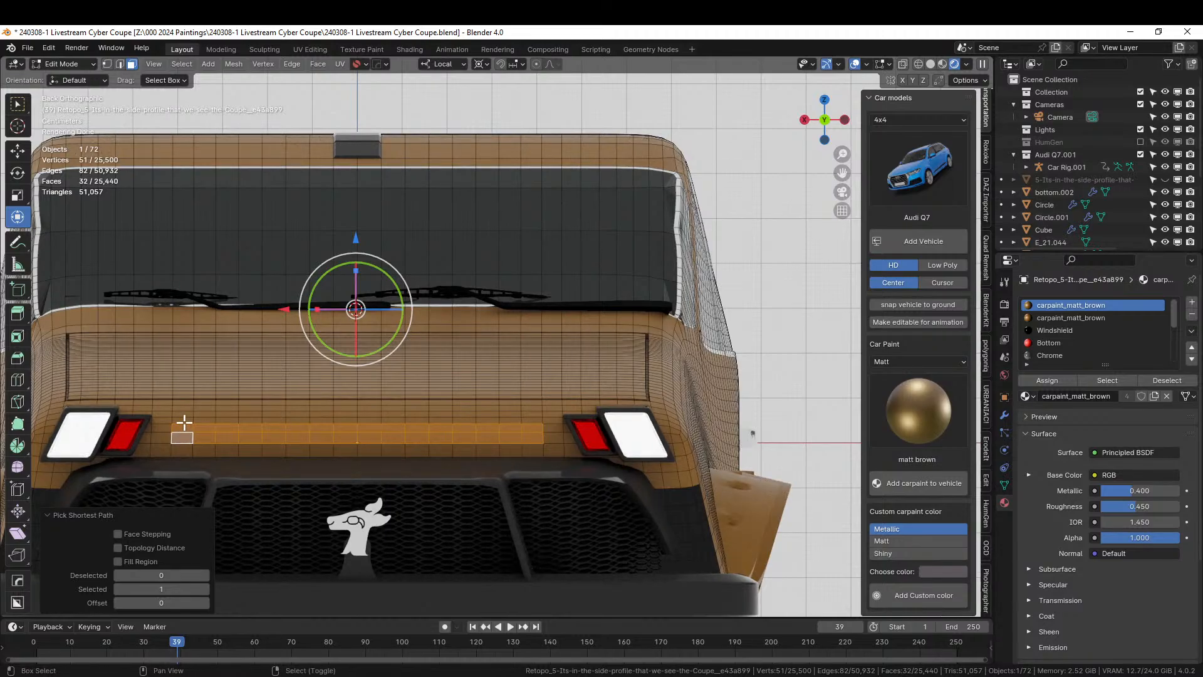
shift+click(184, 421)
ctrl+click(537, 423)
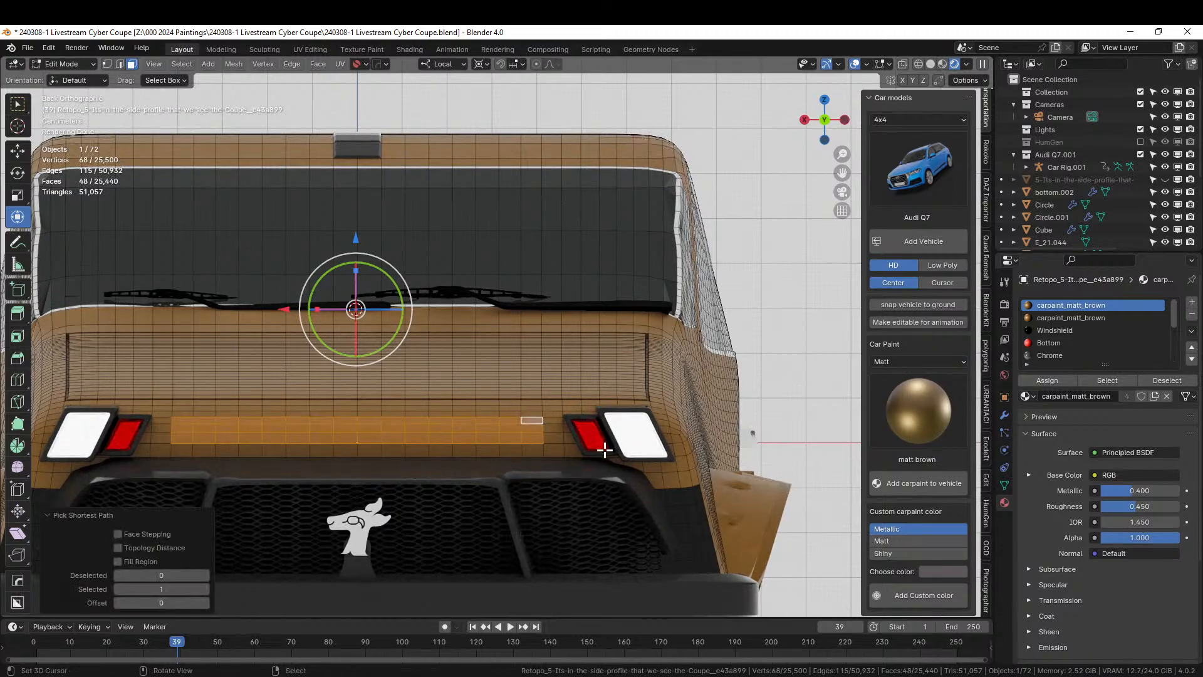
Extrude the selected strip between the headlights inward by about -0.034 m along its normal
middle_drag(604, 449, 561, 403)
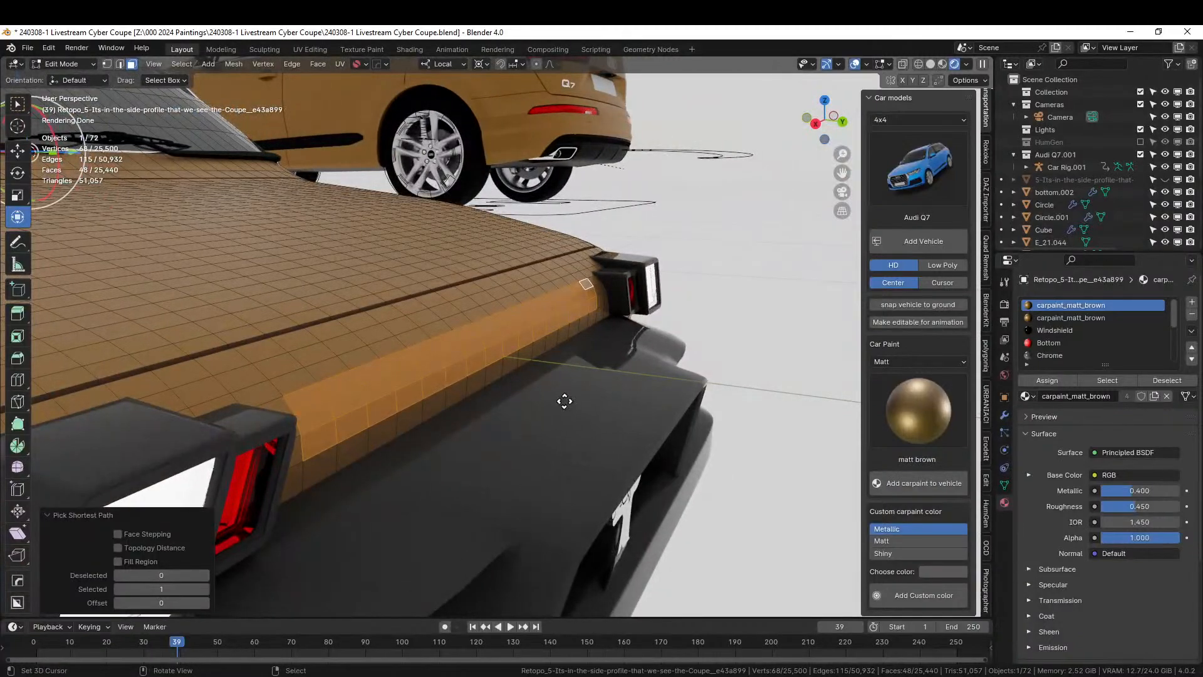
key(e)
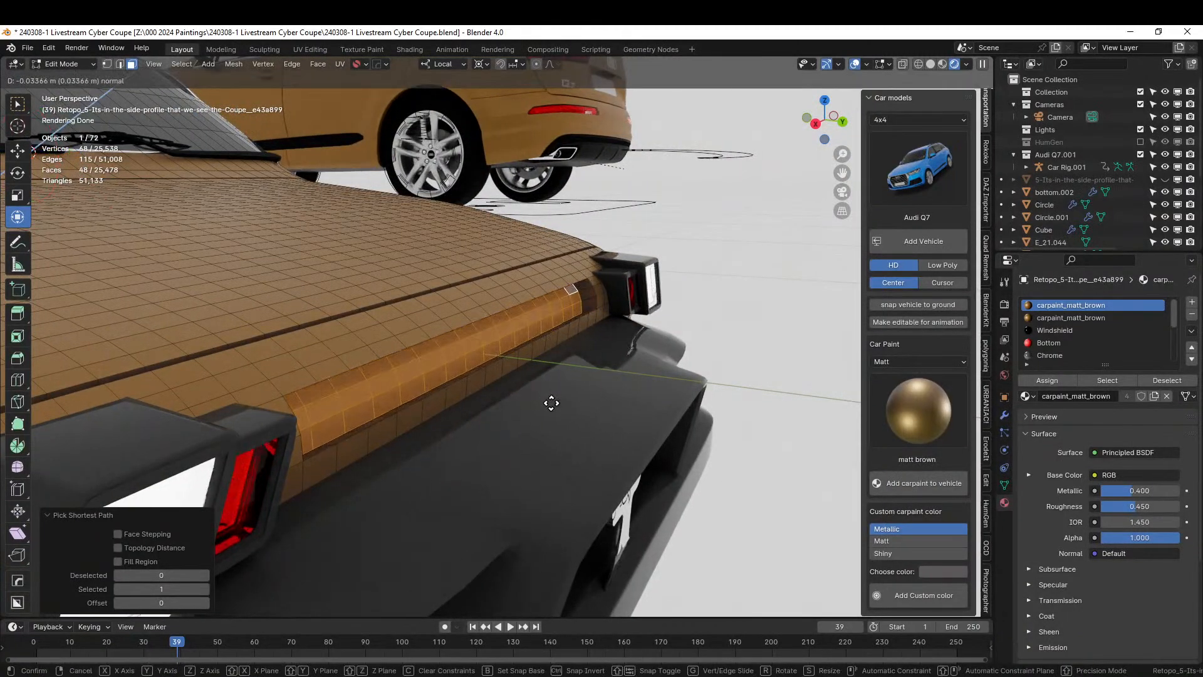
click(551, 402)
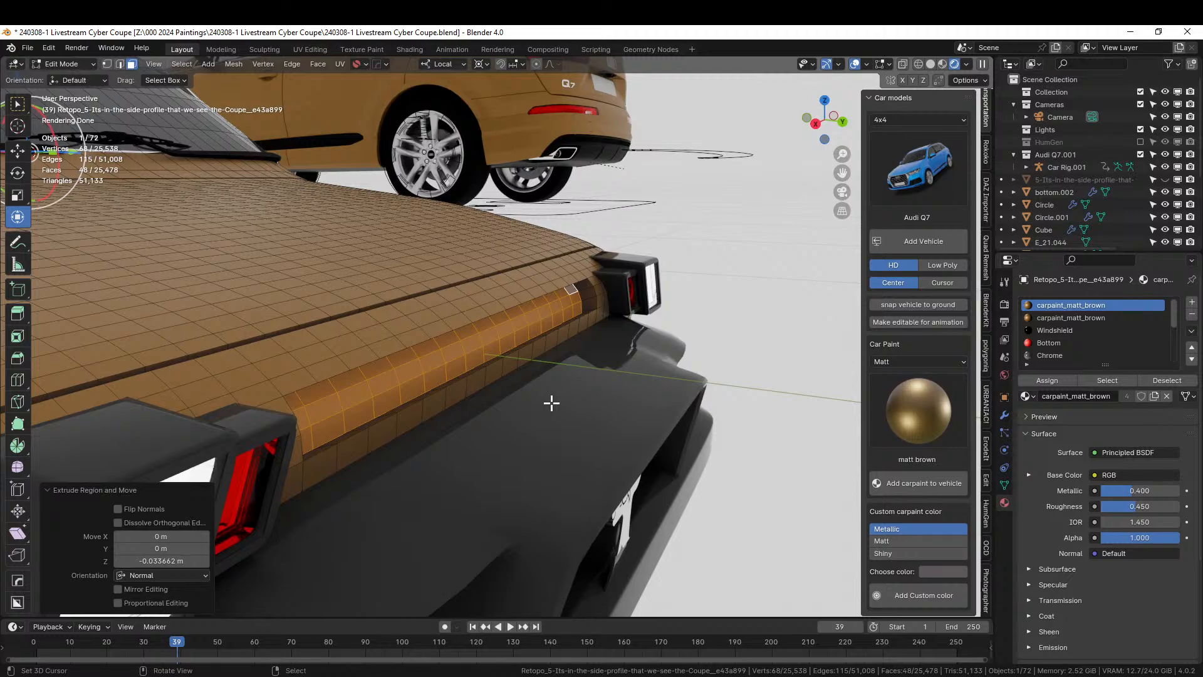
Grow the face selection to include the recess walls and try a vertex bevel with 3 segments on it
key(ctrl+KP_Add)
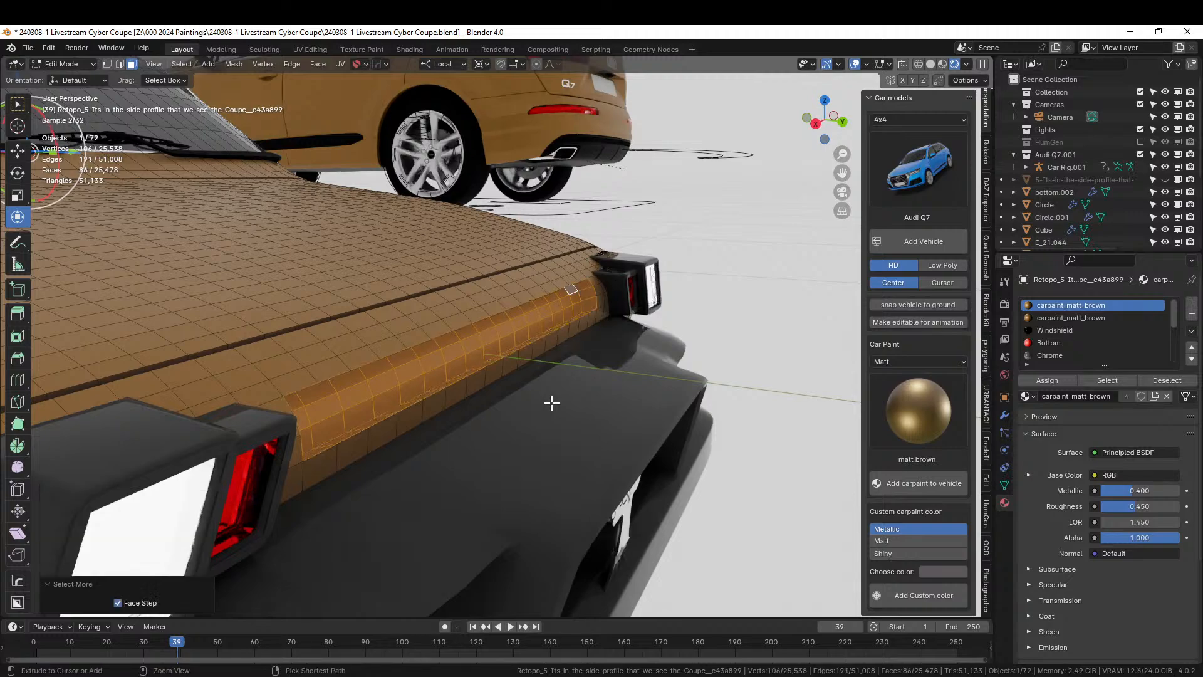
key(ctrl+b)
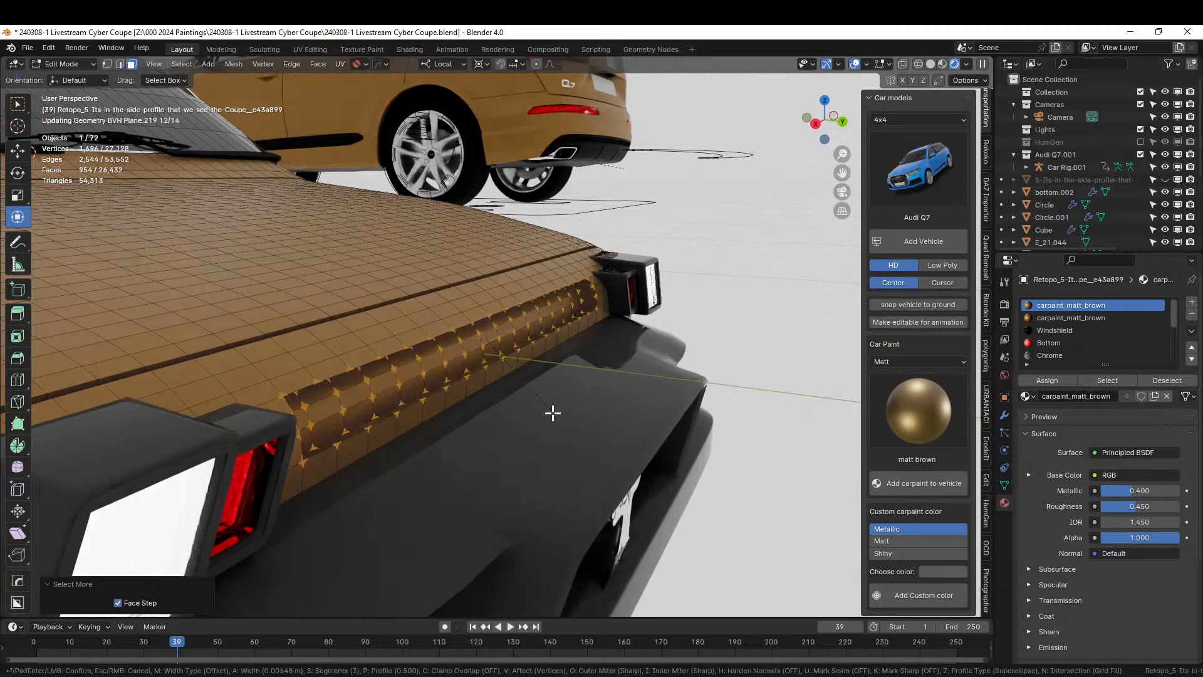
key(Escape)
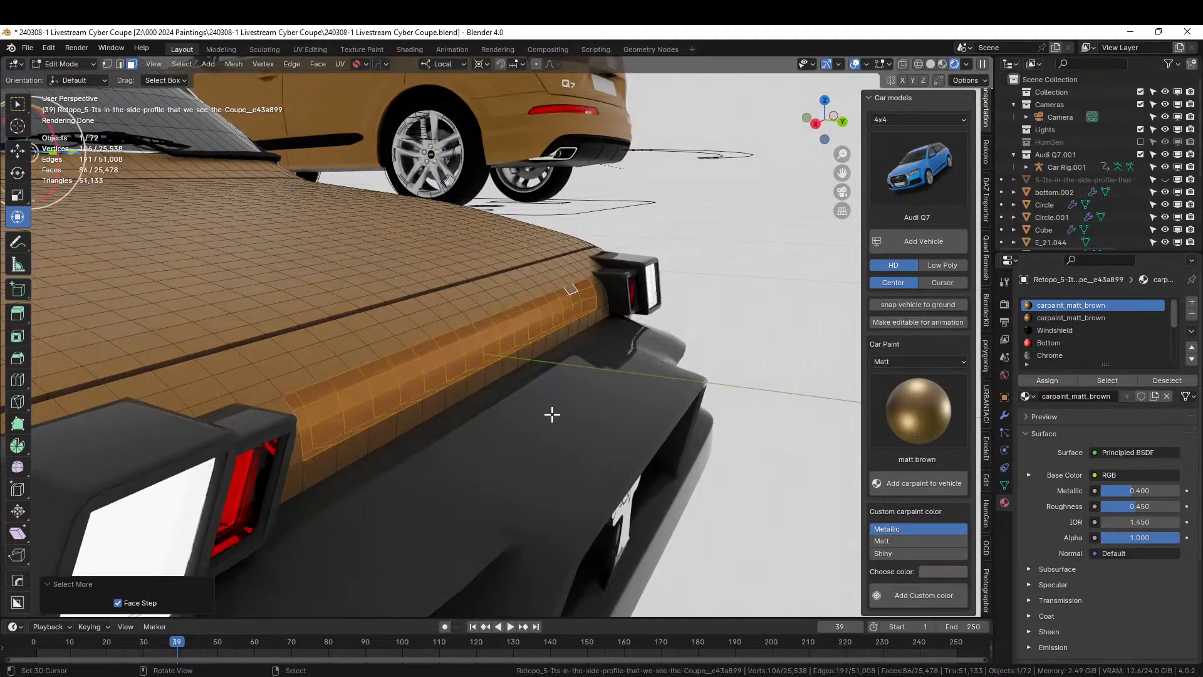
Bevel the recess edges between the headlights with 3 segments and a 0.00657 m width, then adjust the selection to cover the whole recess
key(ctrl+b)
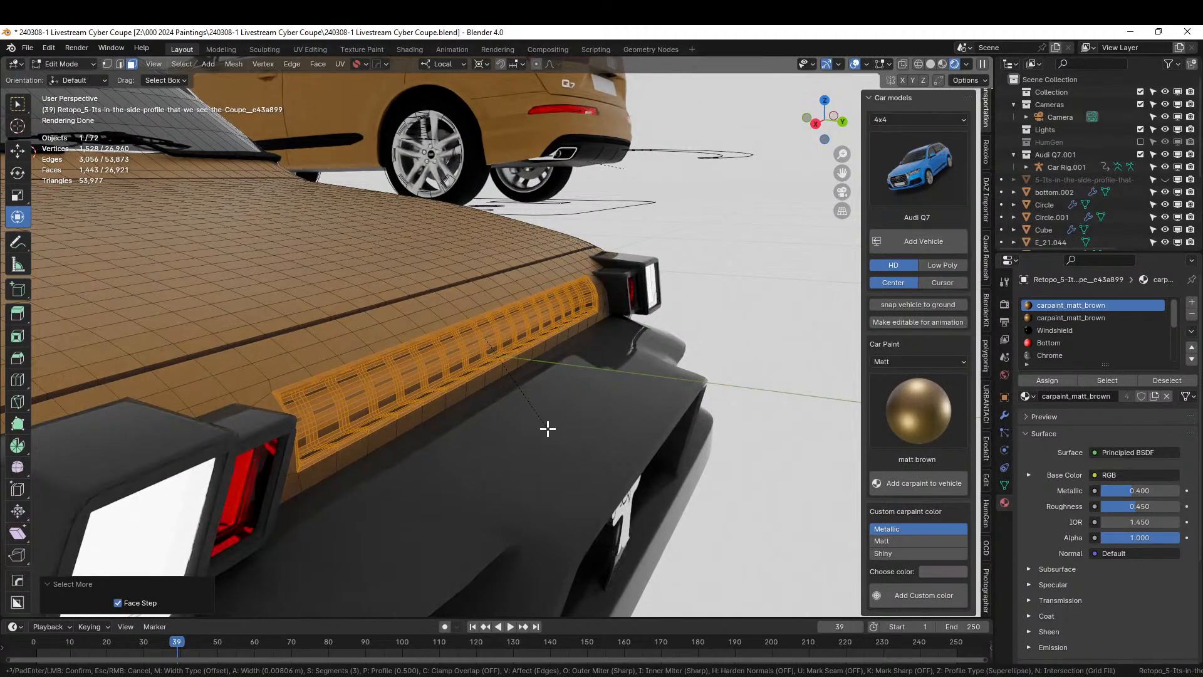
click(548, 427)
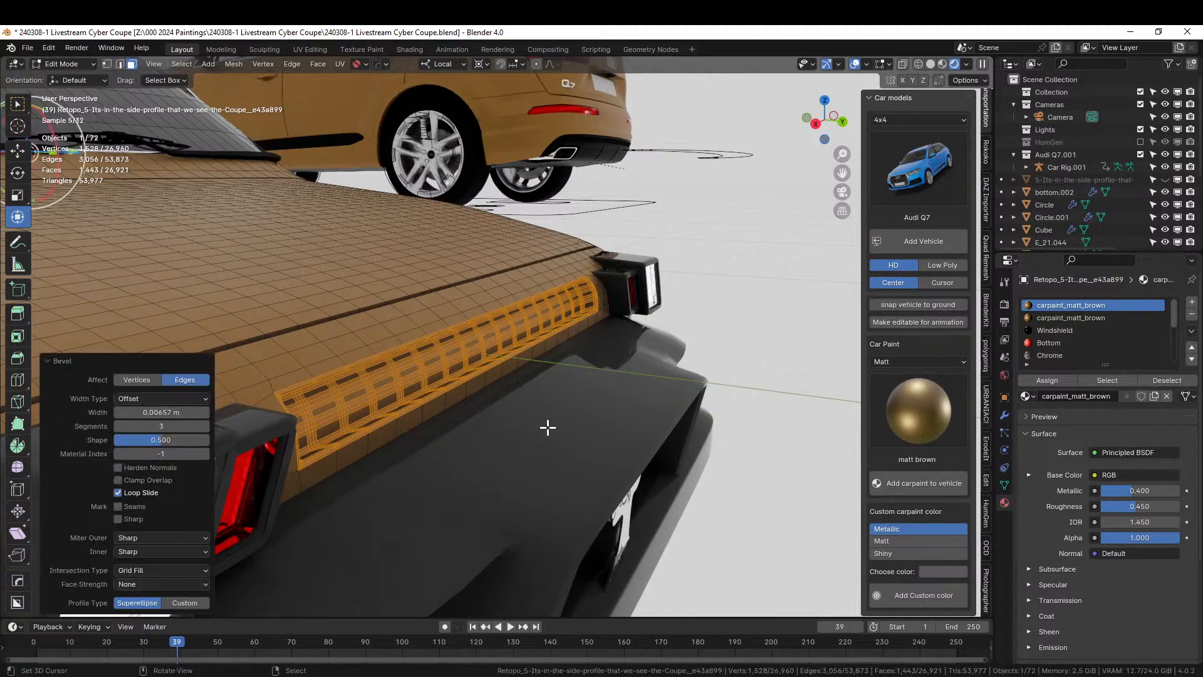
key(ctrl+KP_Add)
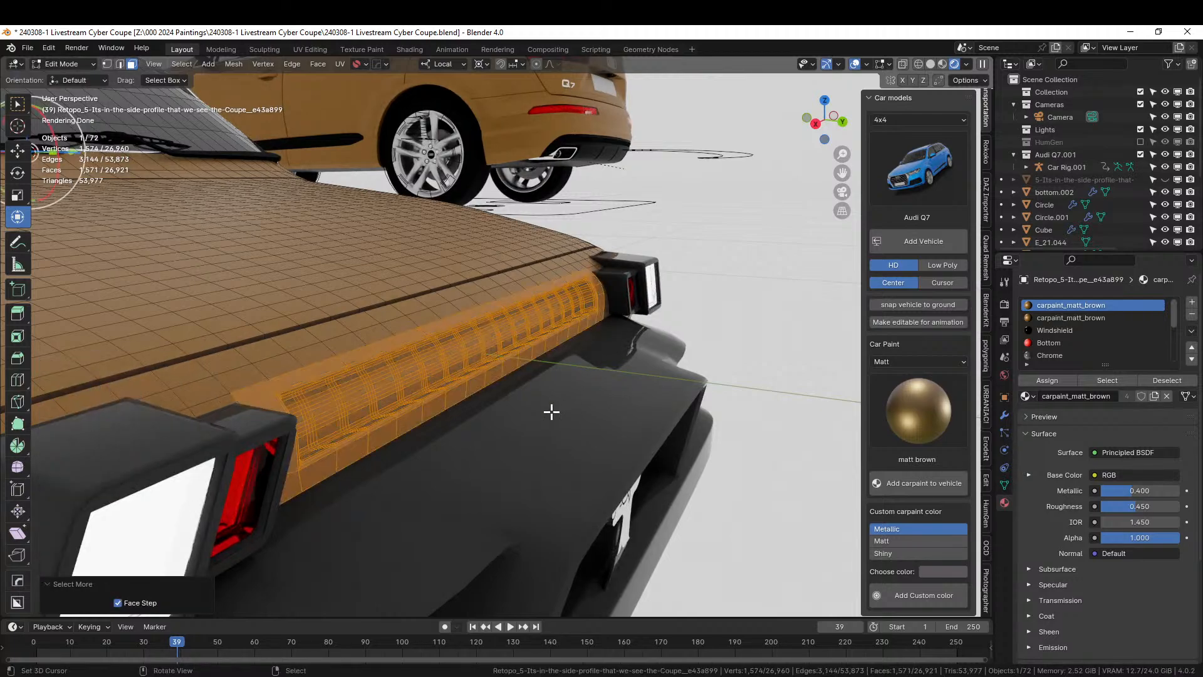
key(ctrl+KP_Subtract)
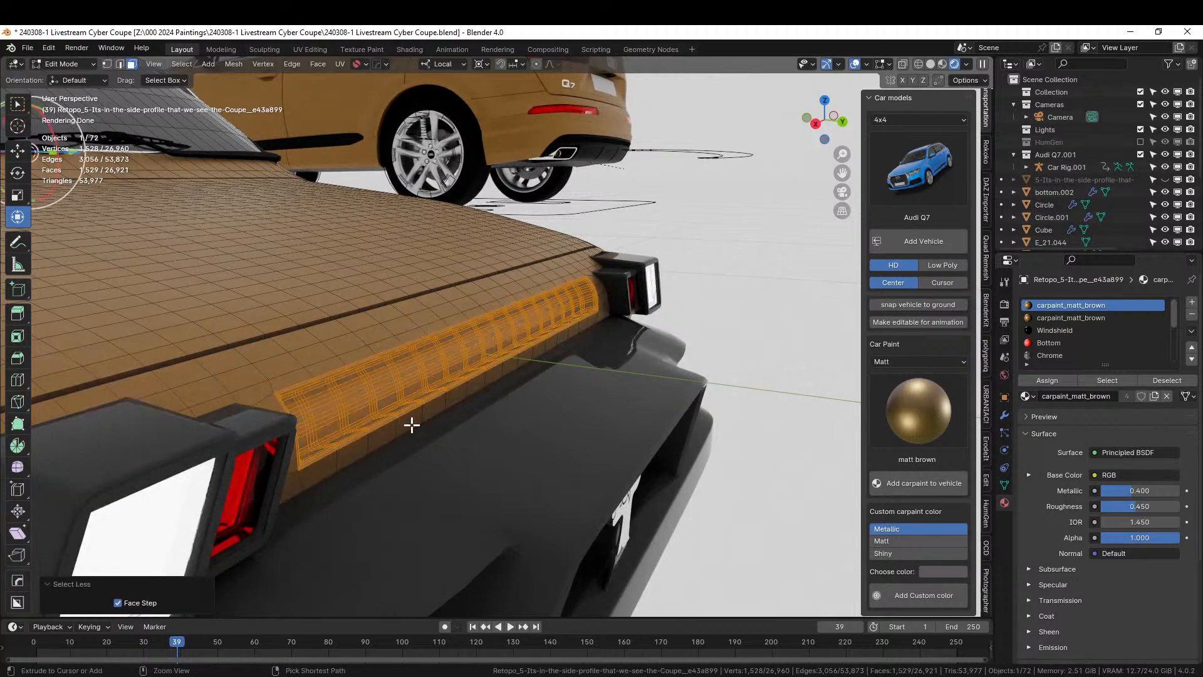
Assign the Chrome material to the selected recess faces between the headlights
middle_drag(530, 401, 505, 384)
click(1059, 355)
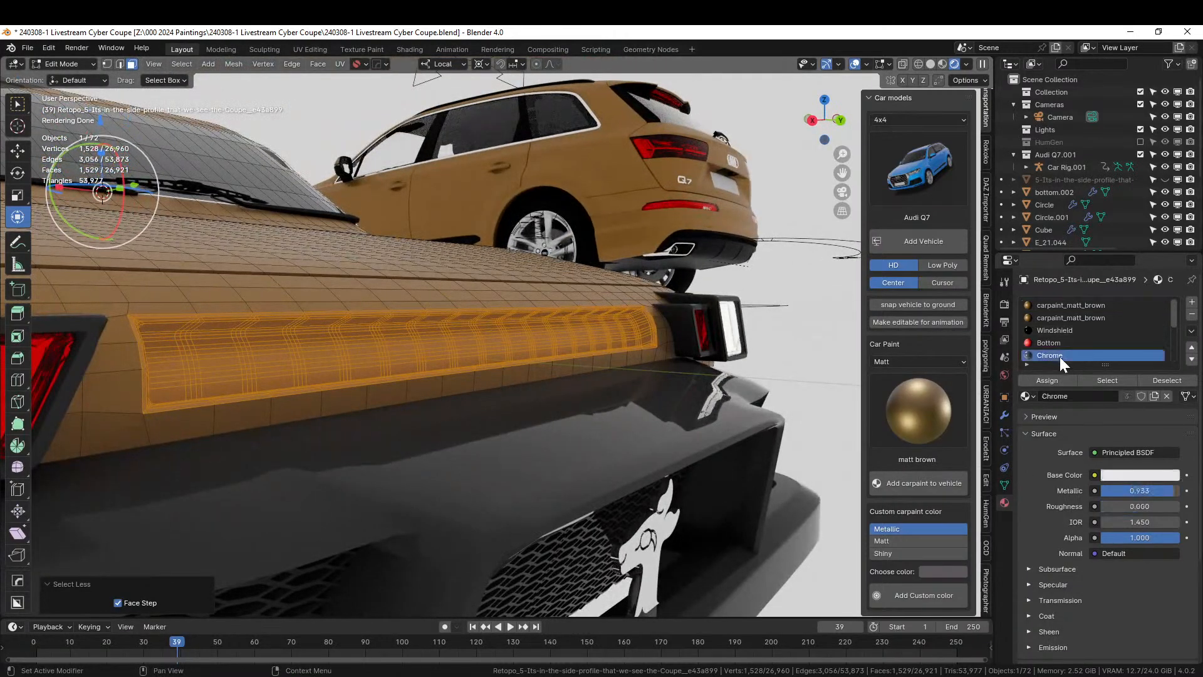
click(1053, 379)
Add one loop cut around the inside of the recess rim with a slide factor of 0.622 and fill the loop with a face
middle_drag(432, 341, 410, 326)
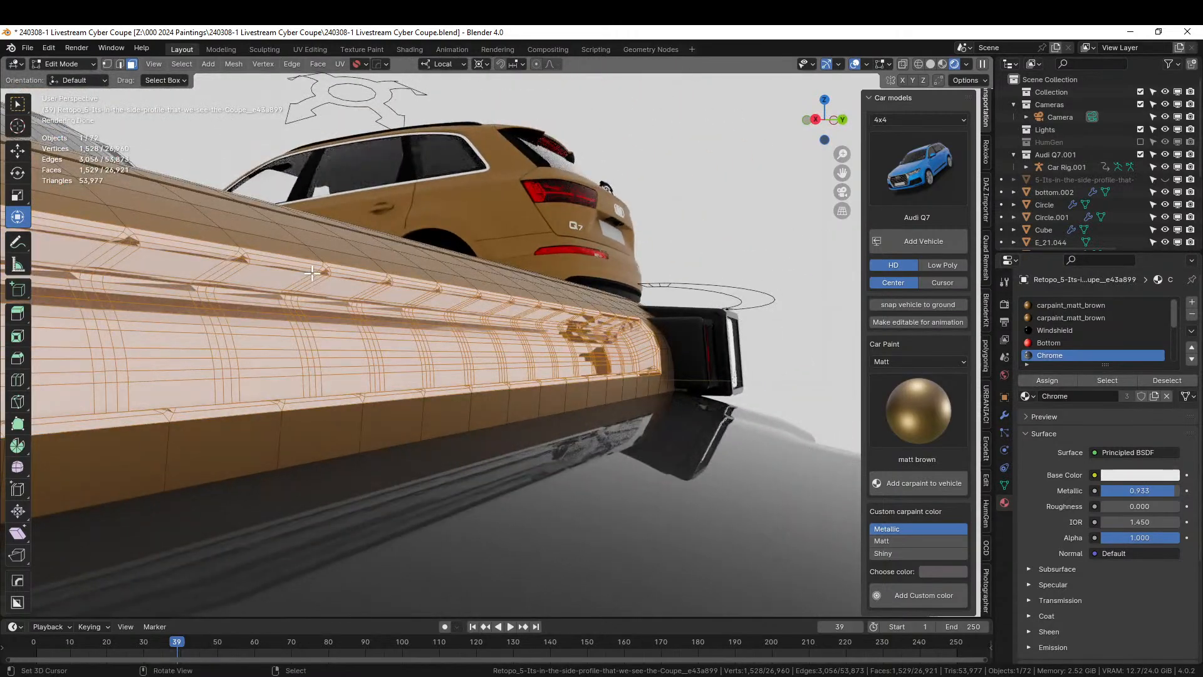
click(313, 280)
key(2)
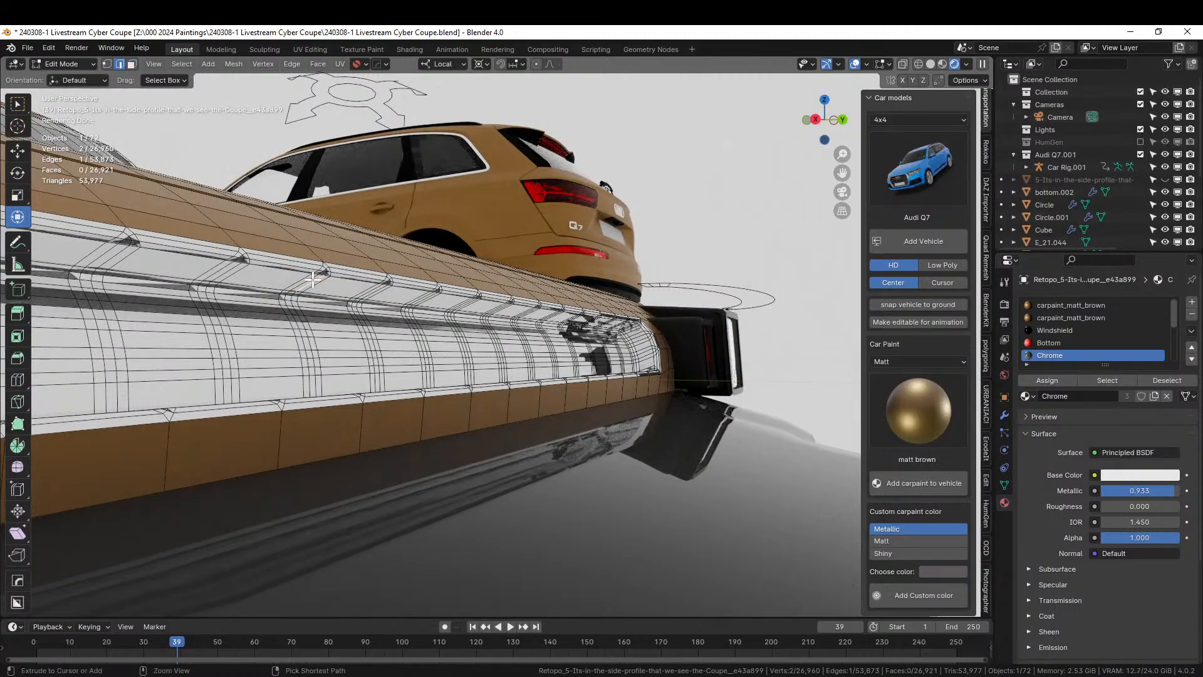
click(313, 280)
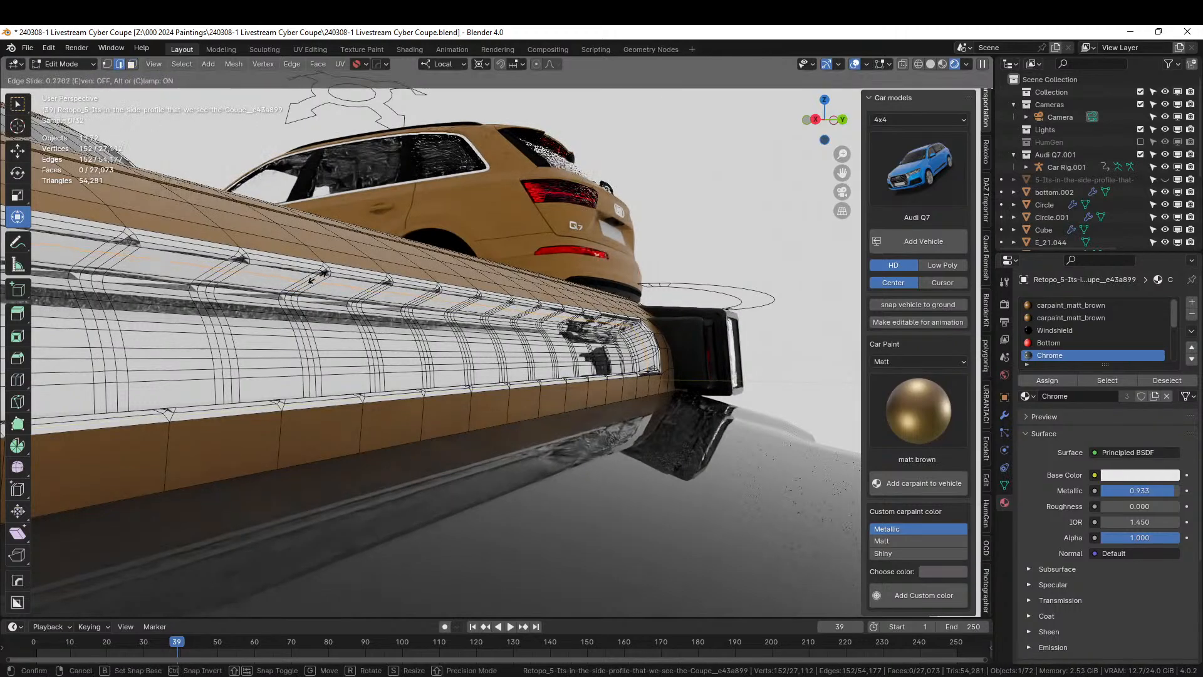
click(321, 272)
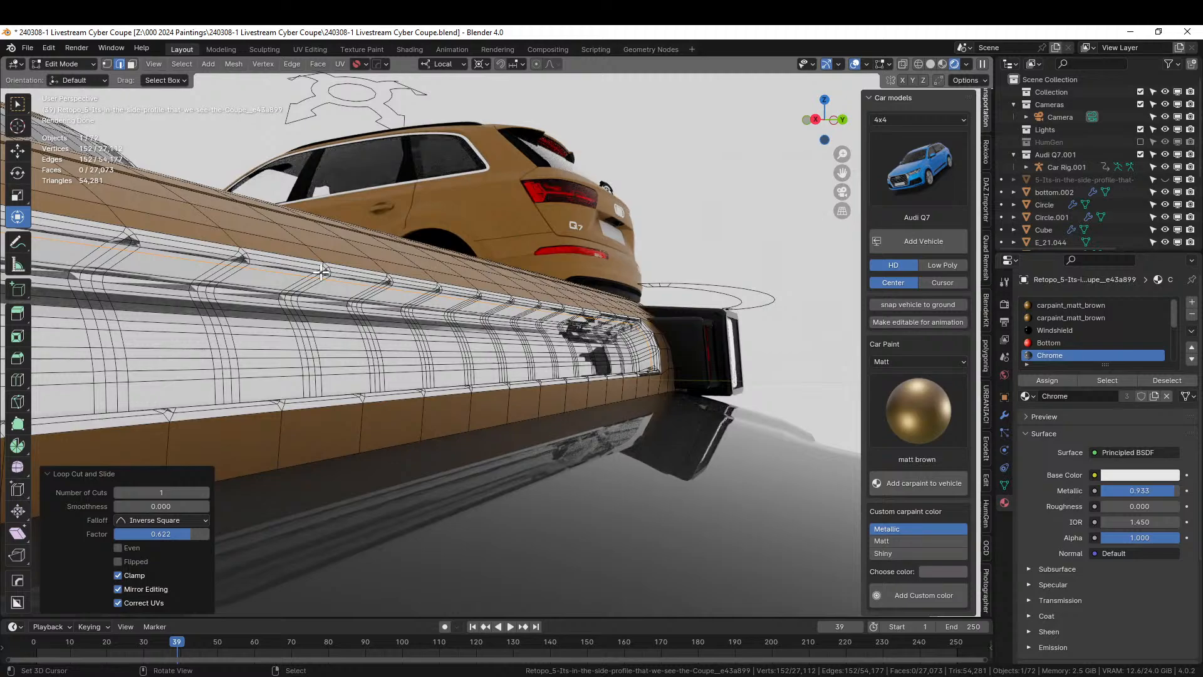
key(f)
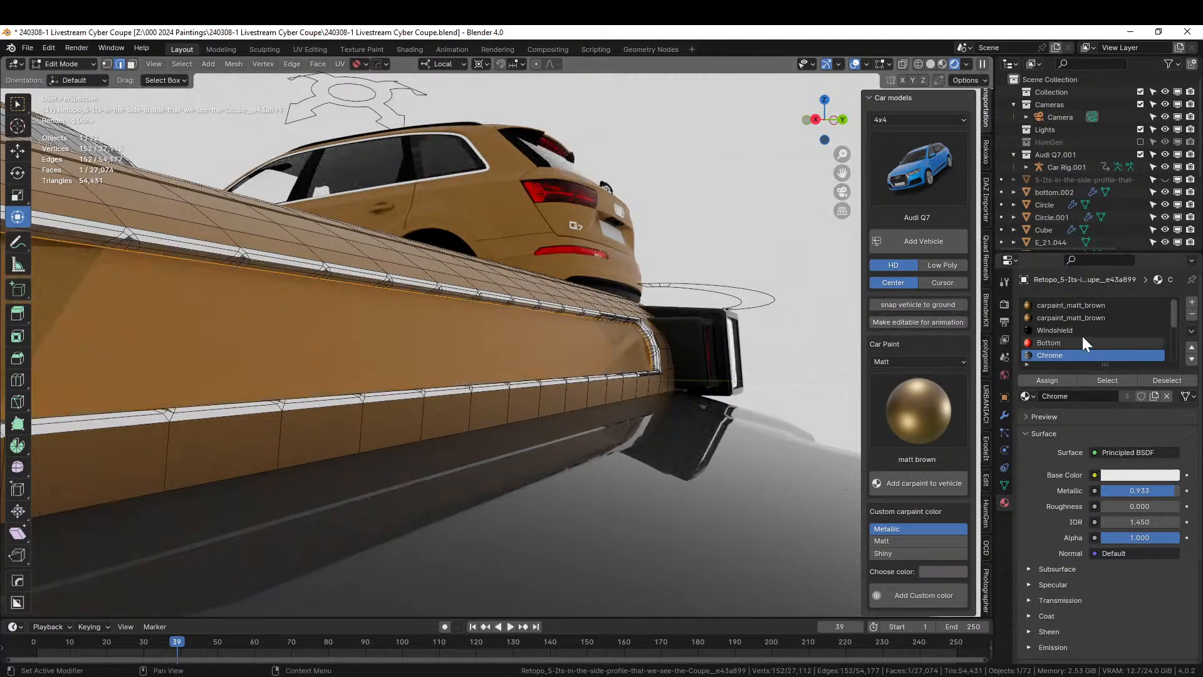
Assign the glass_red material to the new cover face and return to Object Mode
scroll(1081, 335, down, 5)
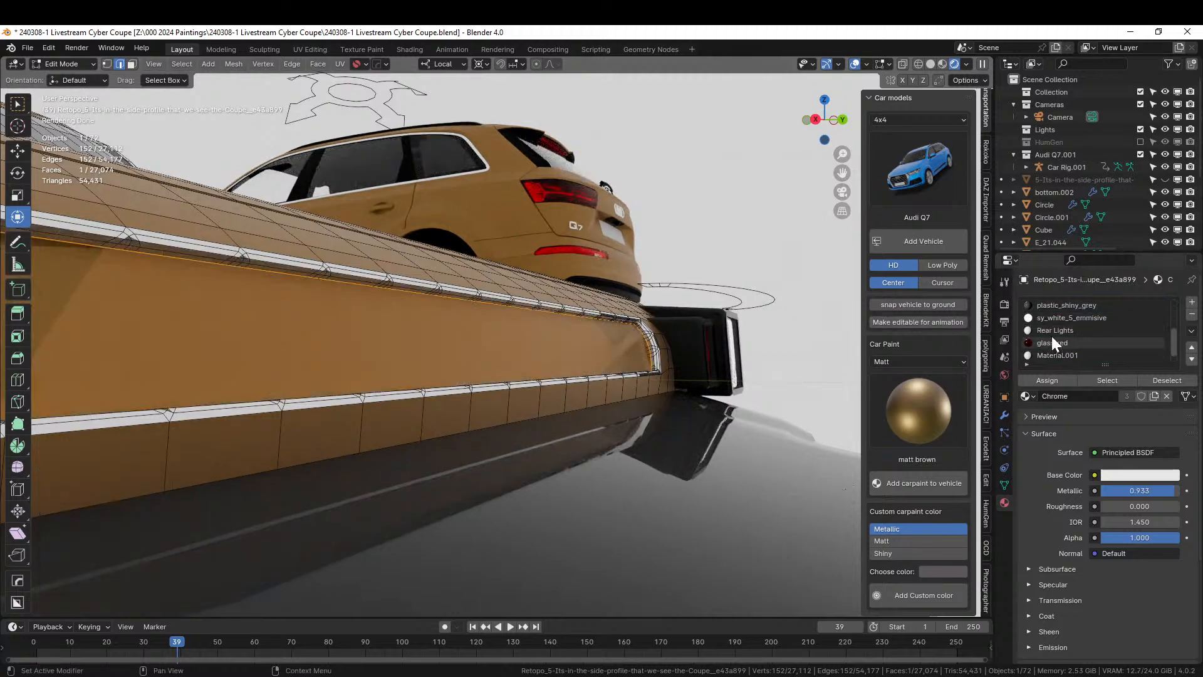
click(1052, 342)
click(1047, 380)
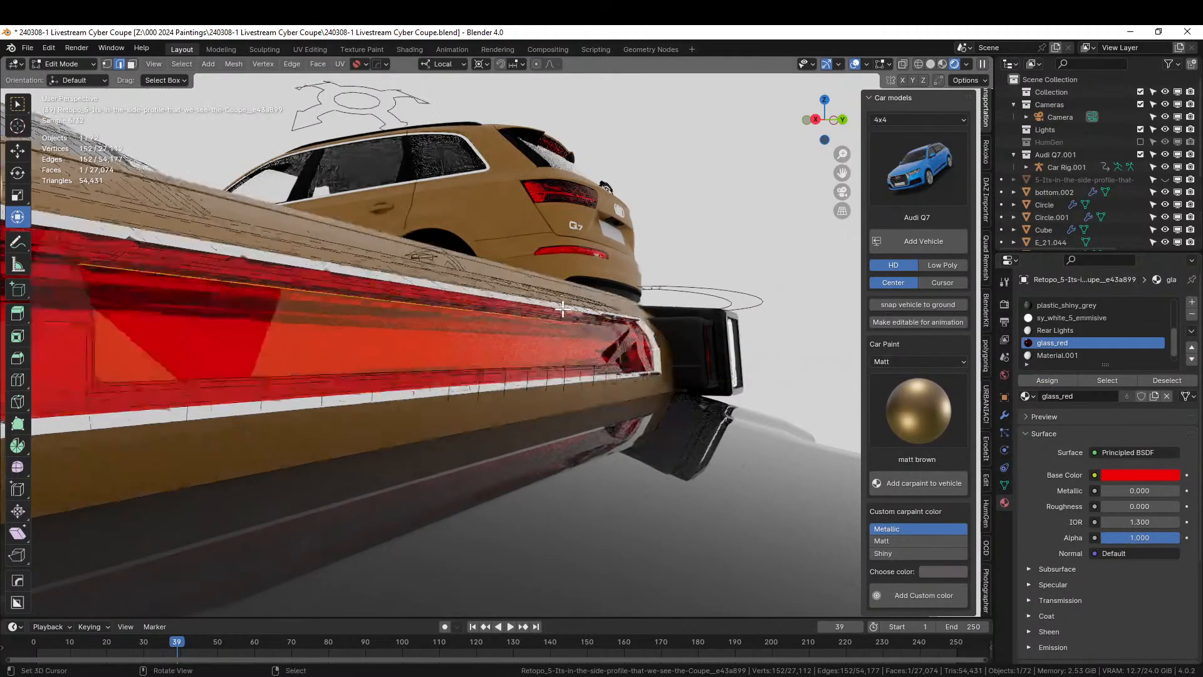
key(KP_Decimal)
key(Tab)
Check the red light panel on the nose and the whole car from several angles, and save the file
scroll(562, 310, down, 6)
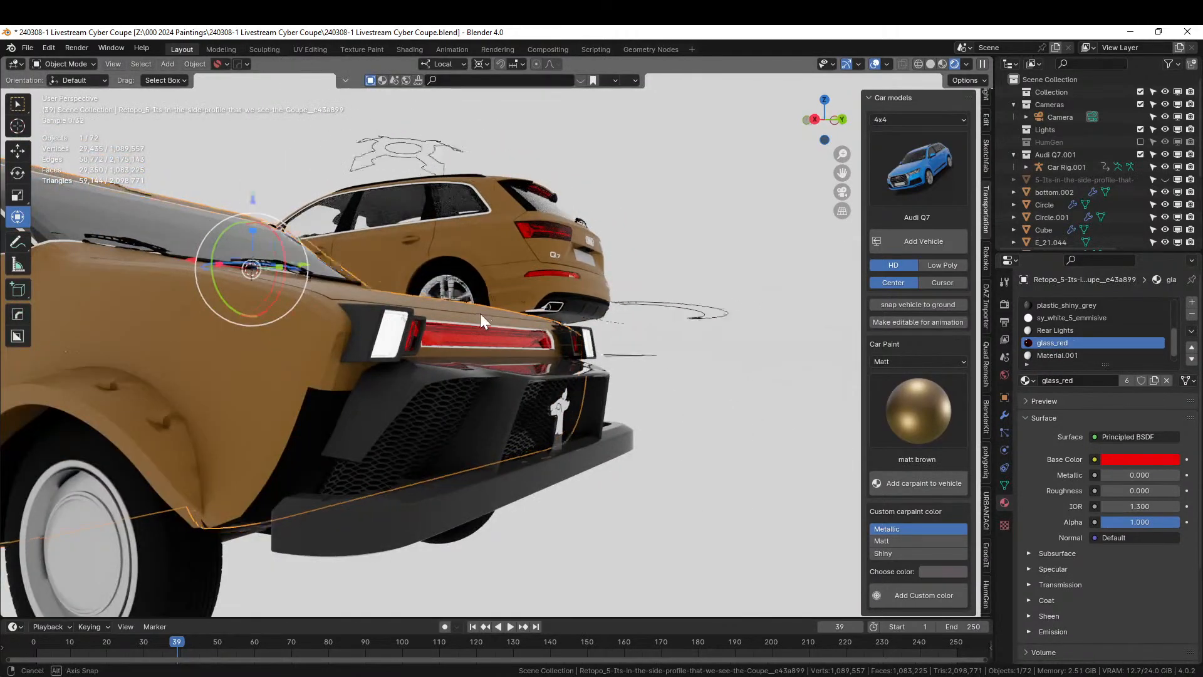
middle_drag(480, 313, 418, 311)
scroll(418, 332, down, 4)
middle_drag(421, 355, 491, 355)
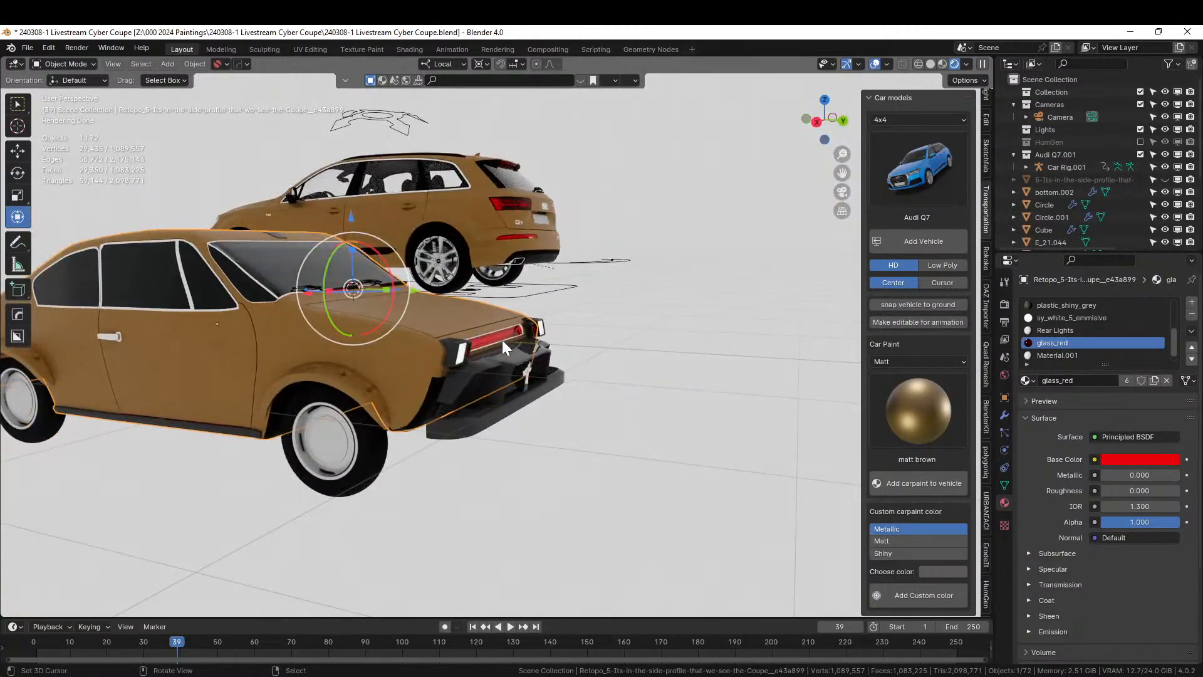
middle_drag(501, 340, 543, 338)
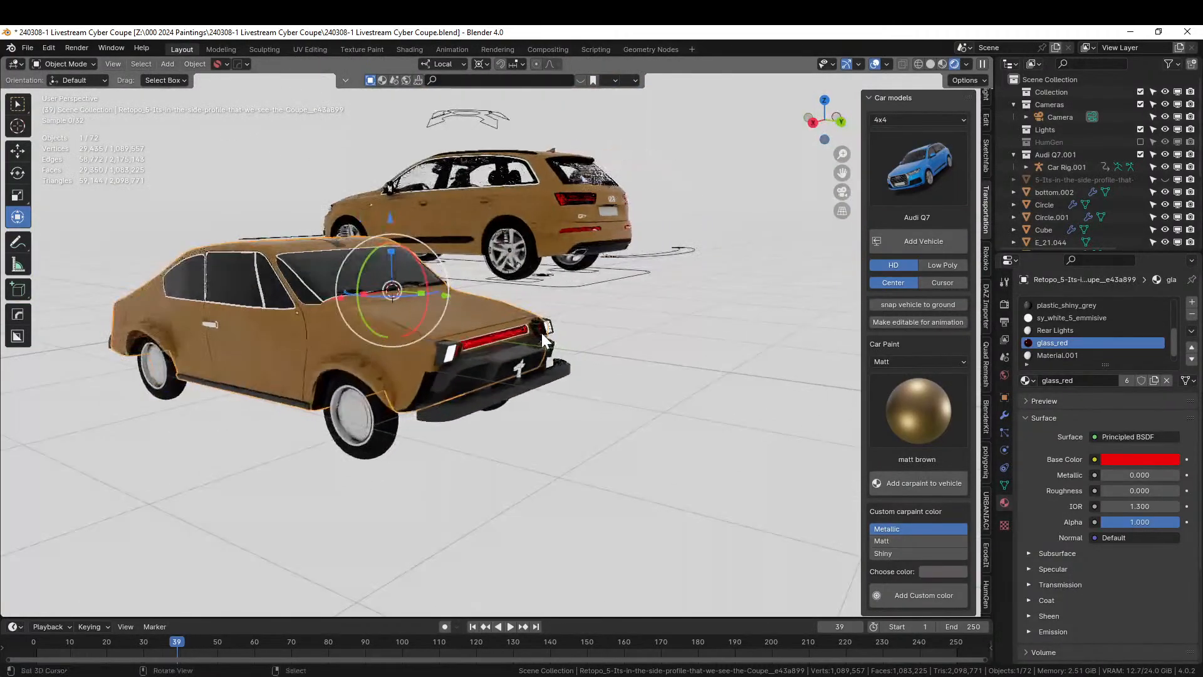
middle_drag(542, 333, 596, 340)
middle_drag(478, 376, 476, 419)
scroll(373, 411, up, 3)
key(ctrl+s)
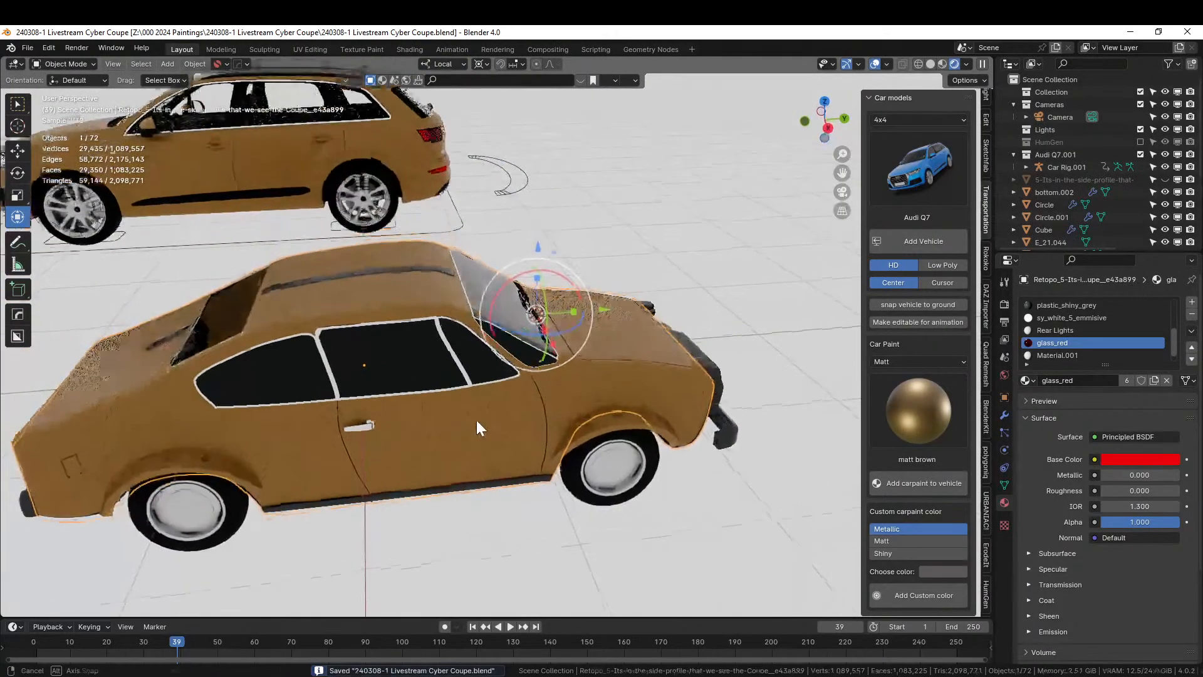